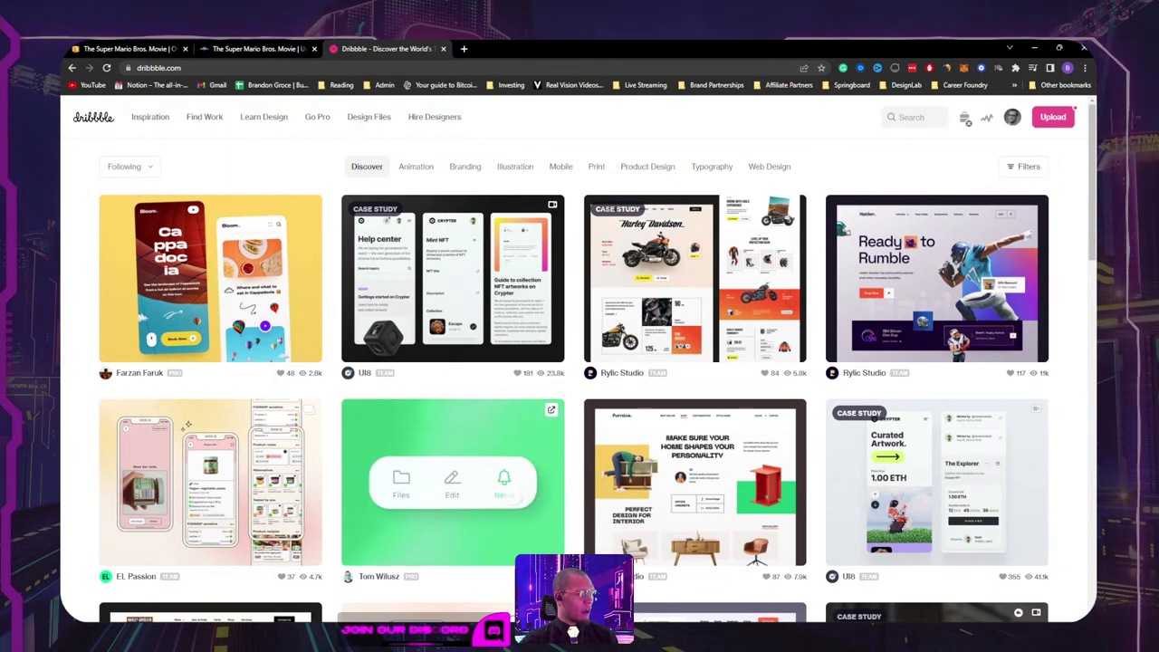
Step: Search Dribbble for "mario" and narrow the results to the Web Design category
left_click(915, 116)
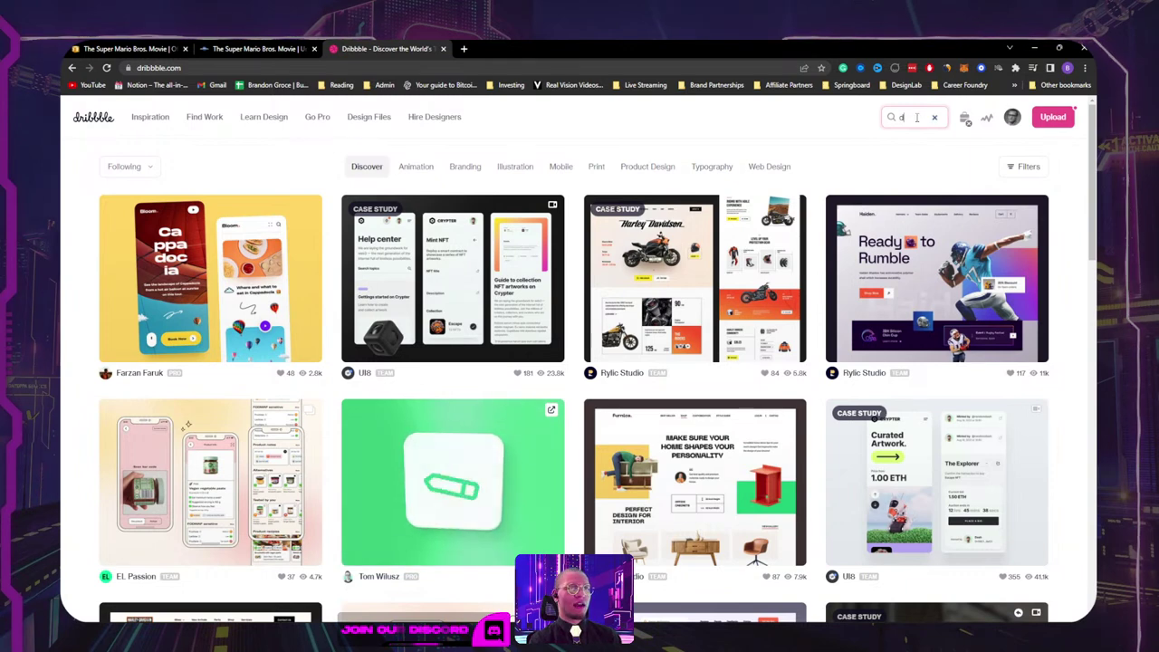
type("m")
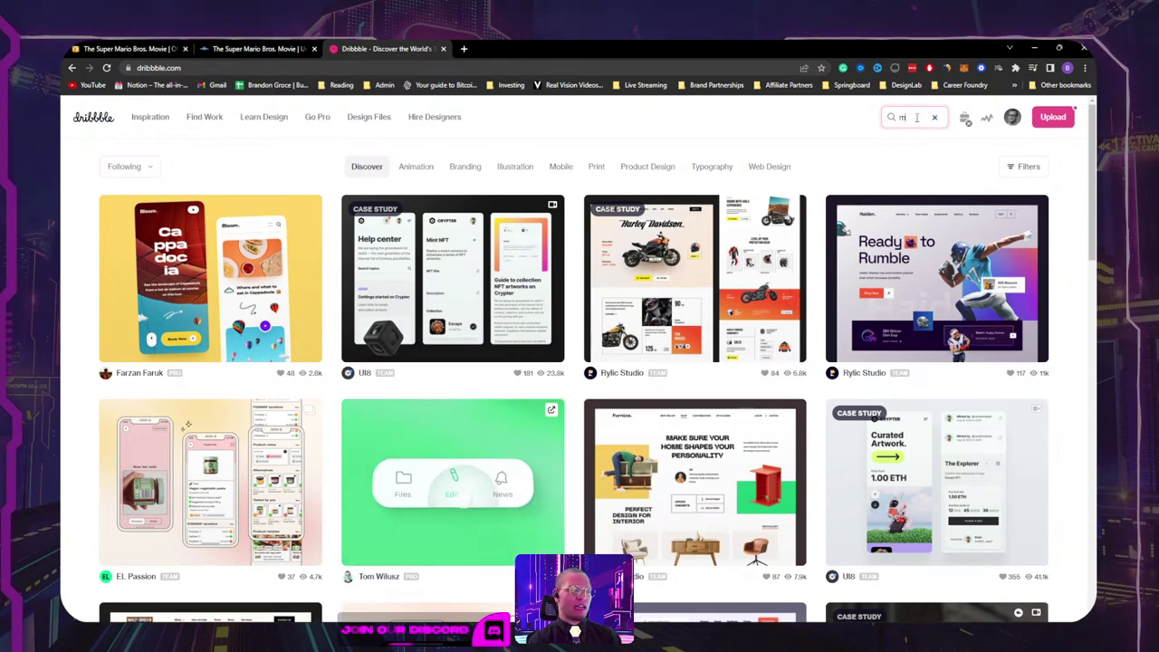
type("ario")
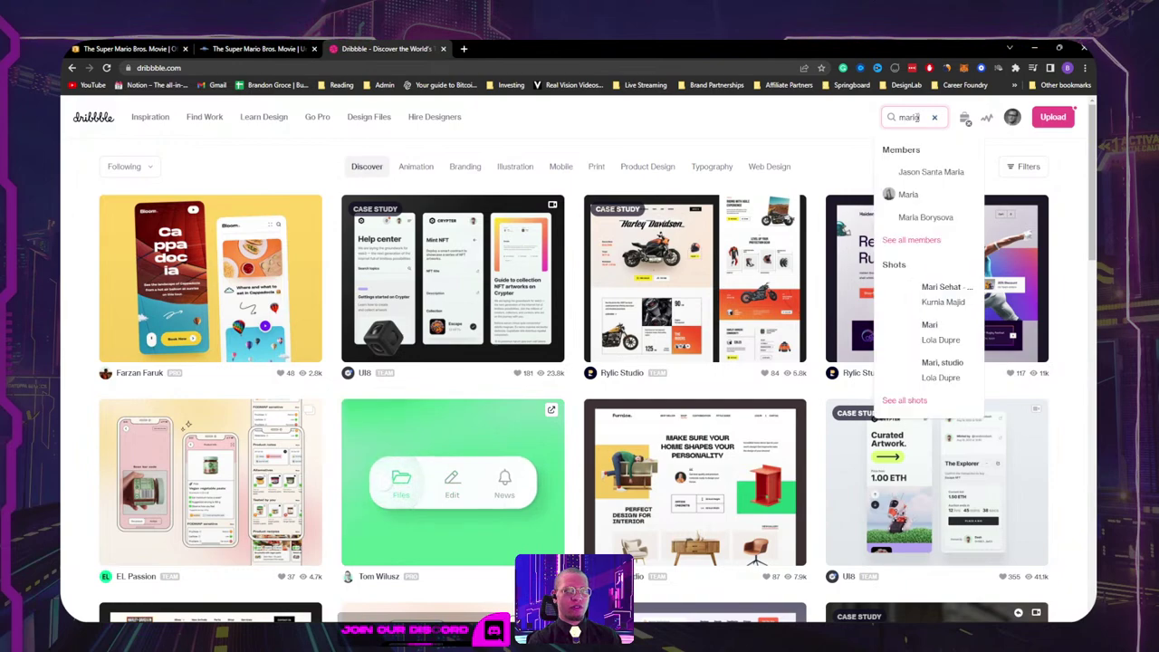
key("Return")
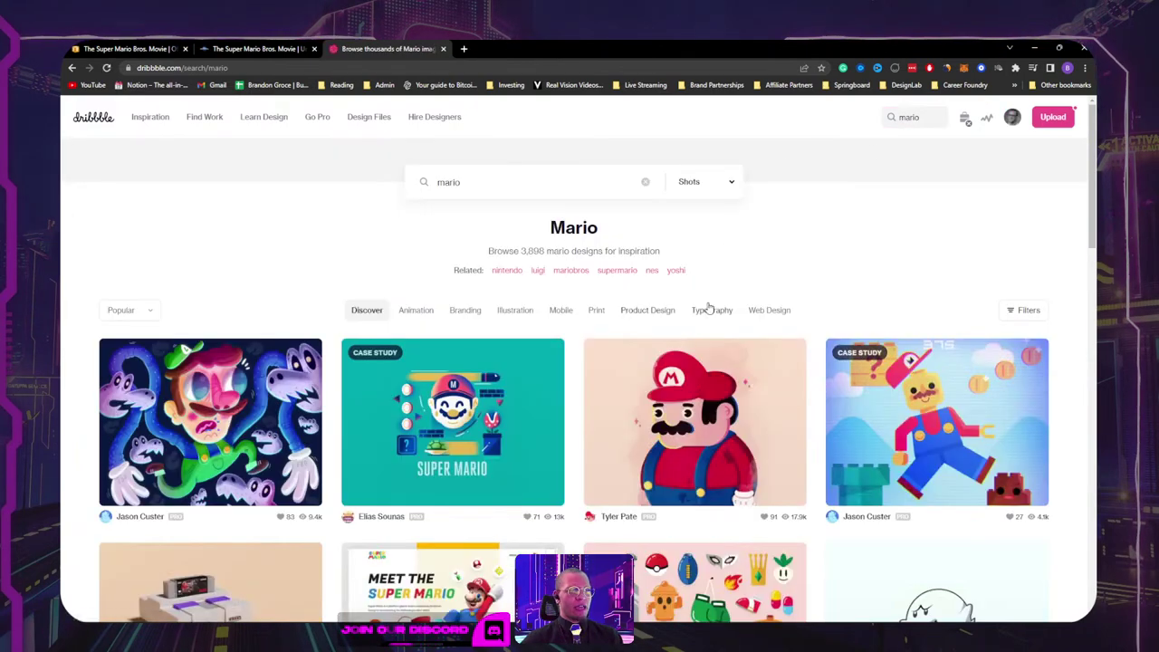
left_click(768, 310)
Step: Find the Nintendo shot with the Super Mario Odyssey product page in the results and copy its image
scroll(672, 277, "down", 1)
scroll(672, 276, "down", 2)
scroll(587, 288, "down", 1)
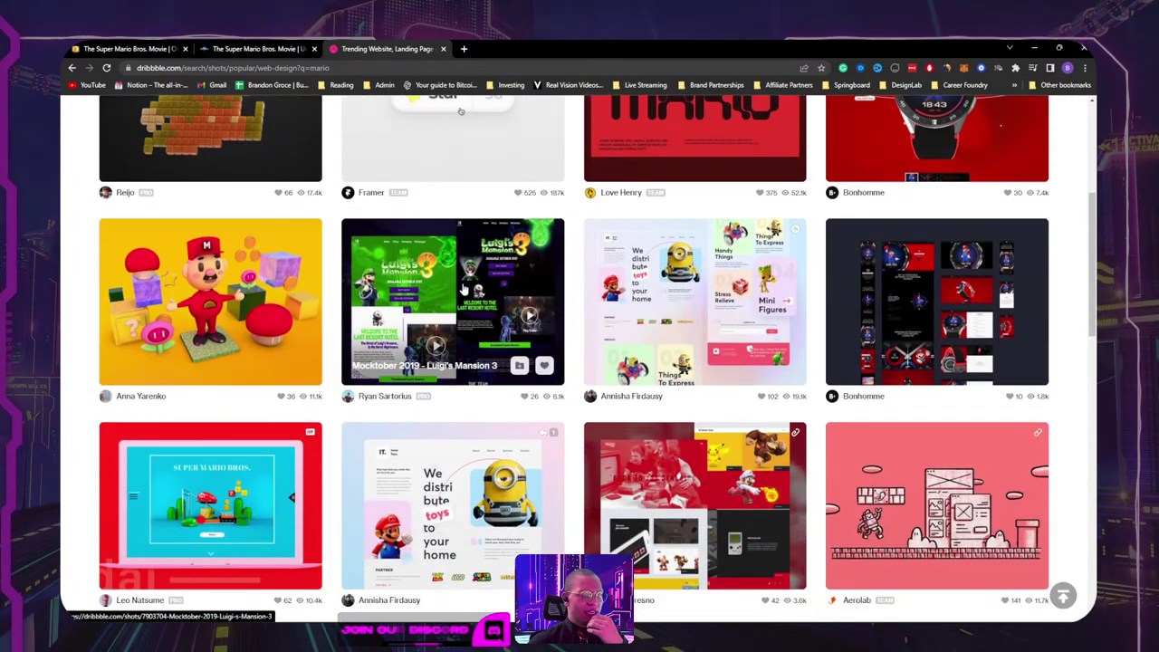
scroll(452, 286, "down", 2)
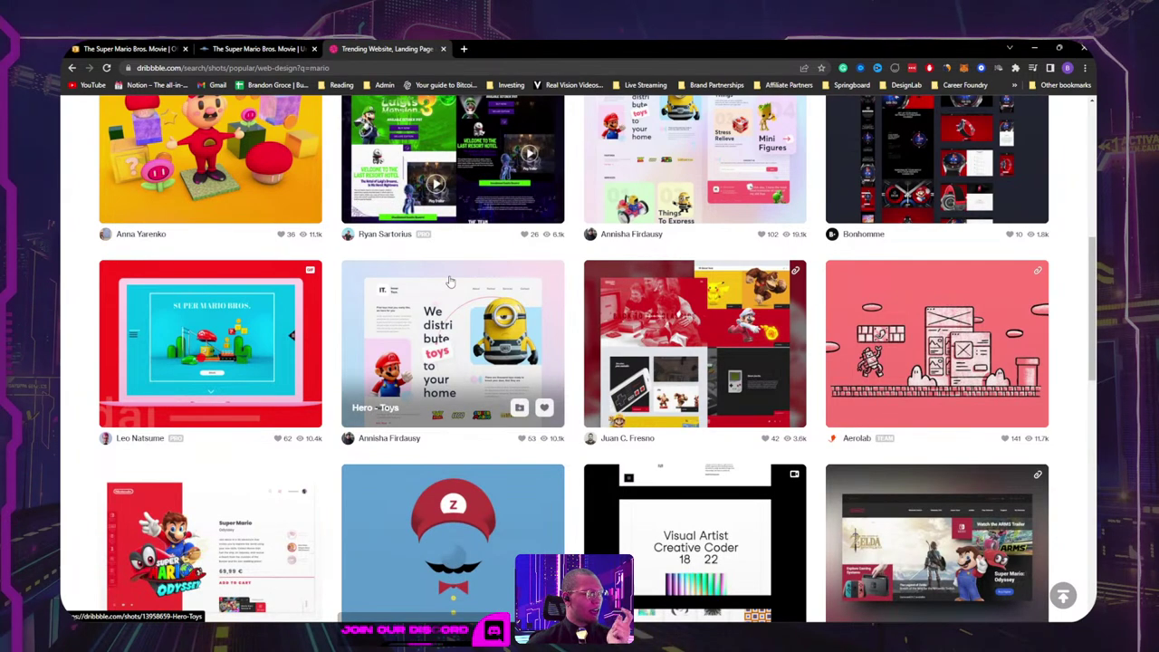
scroll(450, 281, "down", 2)
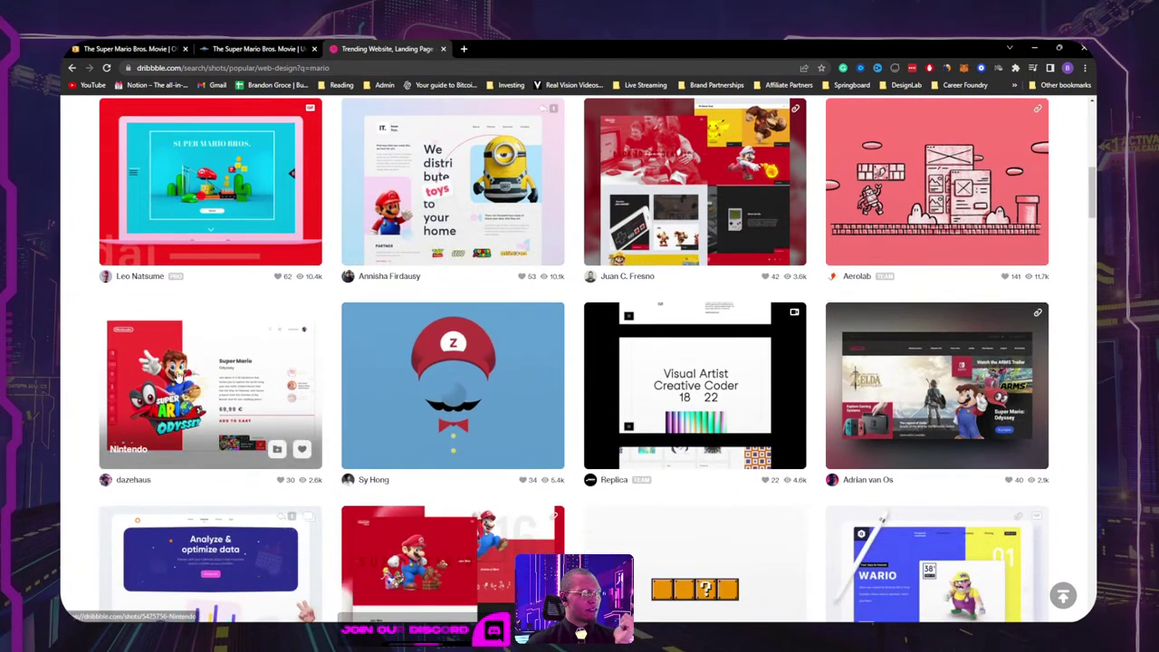
left_click(178, 376)
right_click(630, 372)
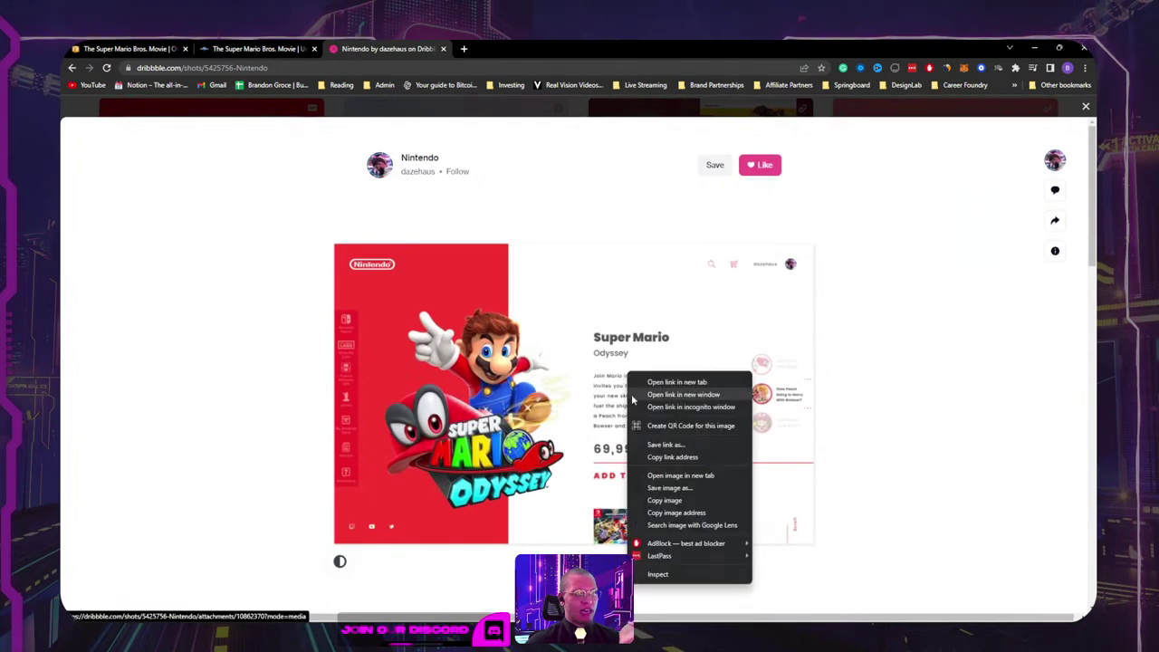
left_click(671, 502)
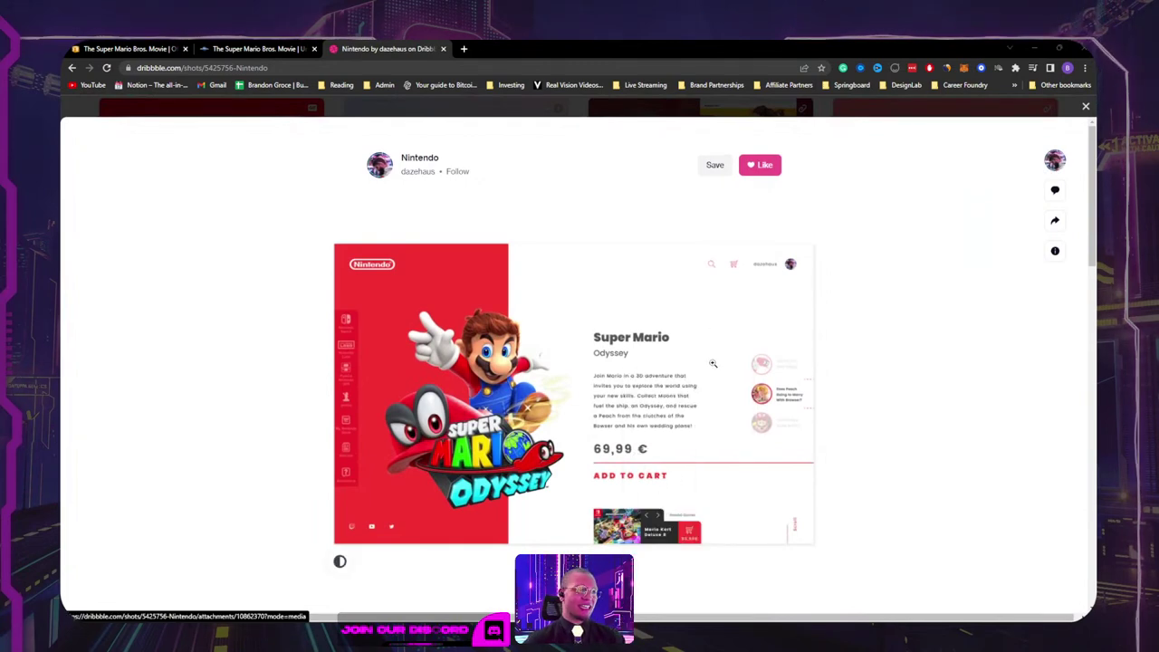
Step: Switch to Adobe XD, paste the copied Nintendo image and place it on the pasteboard above and left of the Web 1920 – 1 artboard
key("alt+Tab")
left_click(407, 323)
left_click_drag(562, 388, 711, 417)
key("ctrl+v")
left_click_drag(617, 406, 367, 150)
left_click_drag(424, 197, 578, 417)
left_click_drag(533, 346, 509, 302)
left_click(538, 285)
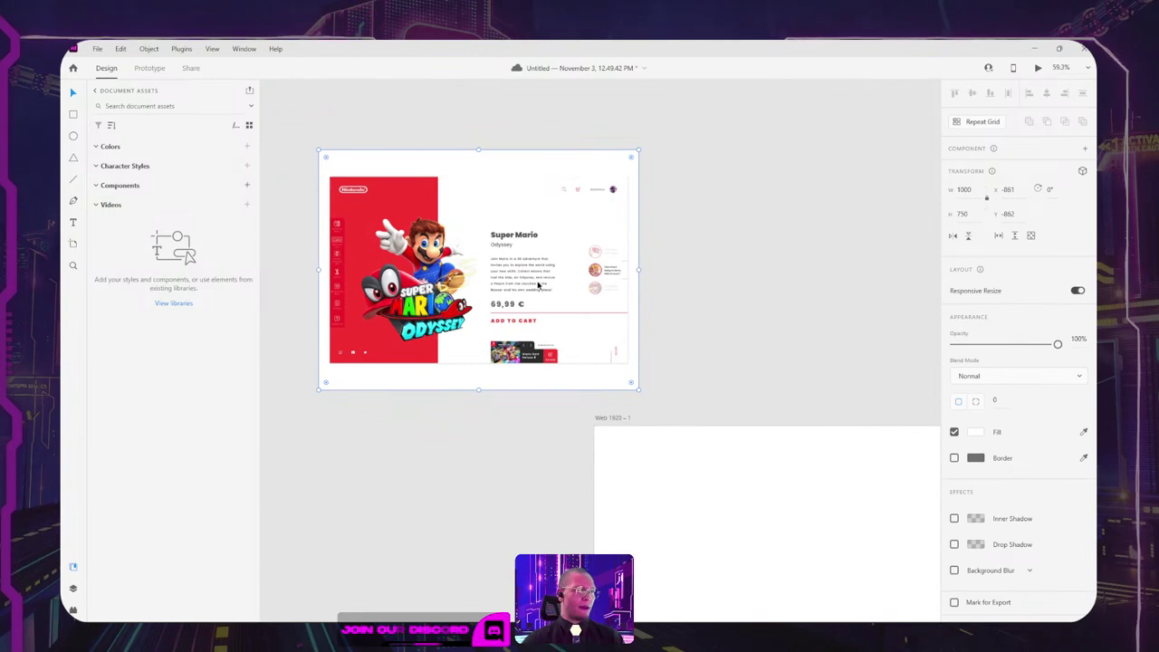
left_click(765, 289)
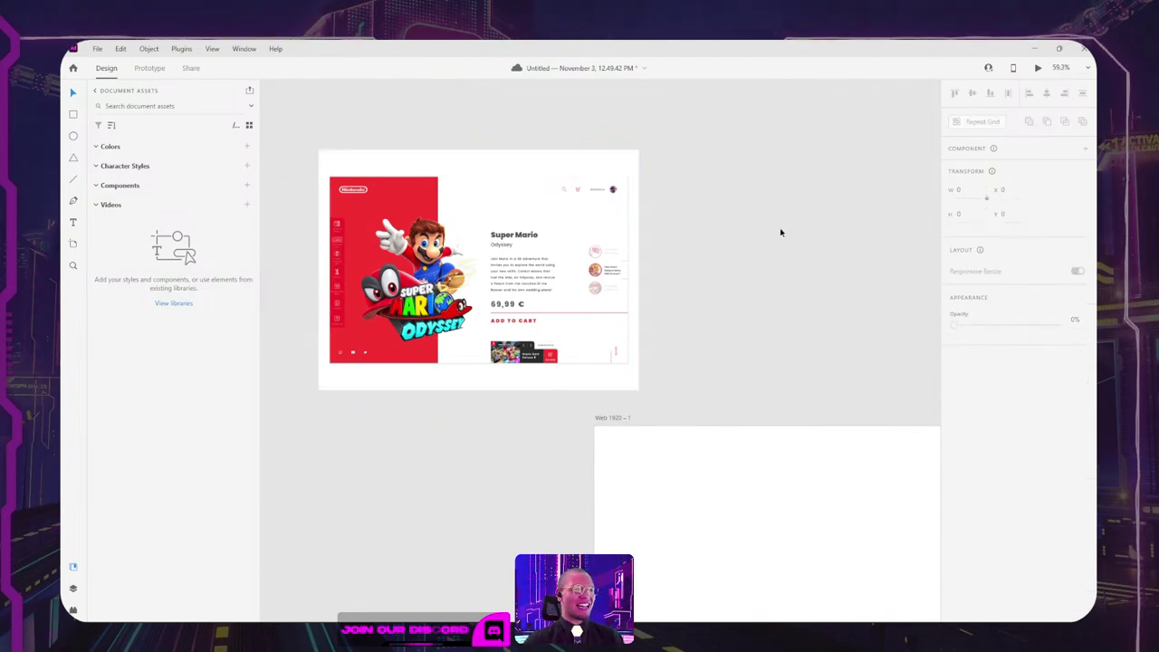
Step: Switch back to Dribbble in Chrome and close the Nintendo shot to return to the search results
key("alt+Tab")
left_click(865, 258)
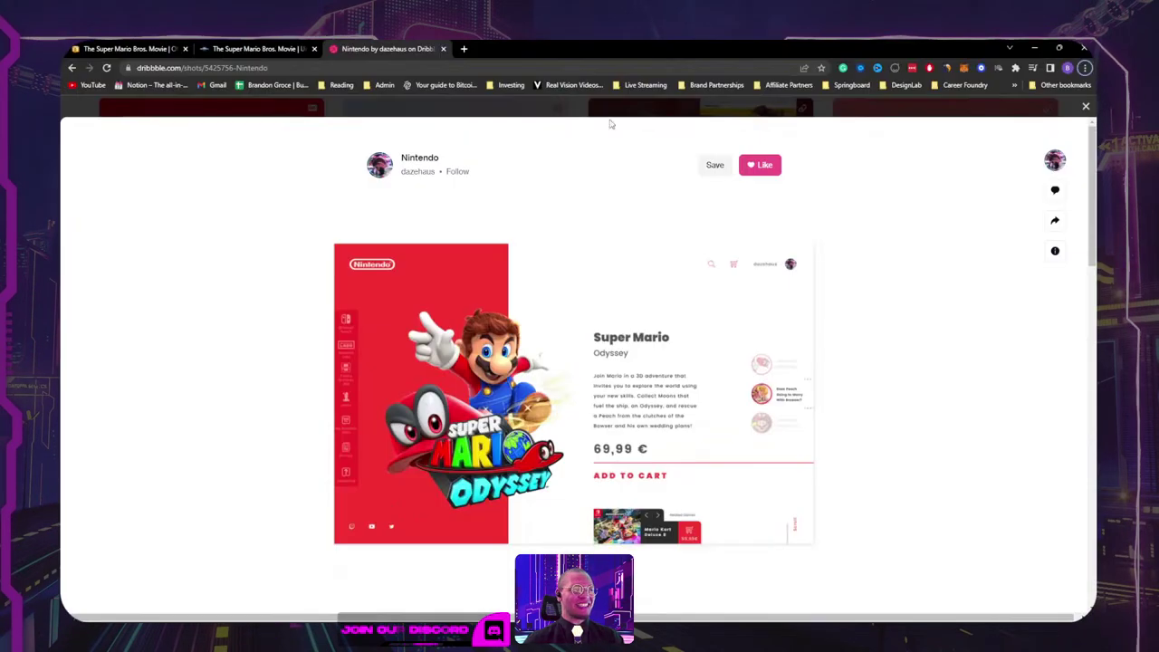
left_click(557, 109)
Step: Find the Super Mario Run Web Interfase shot further down the results and copy its image
scroll(699, 389, "down", 1)
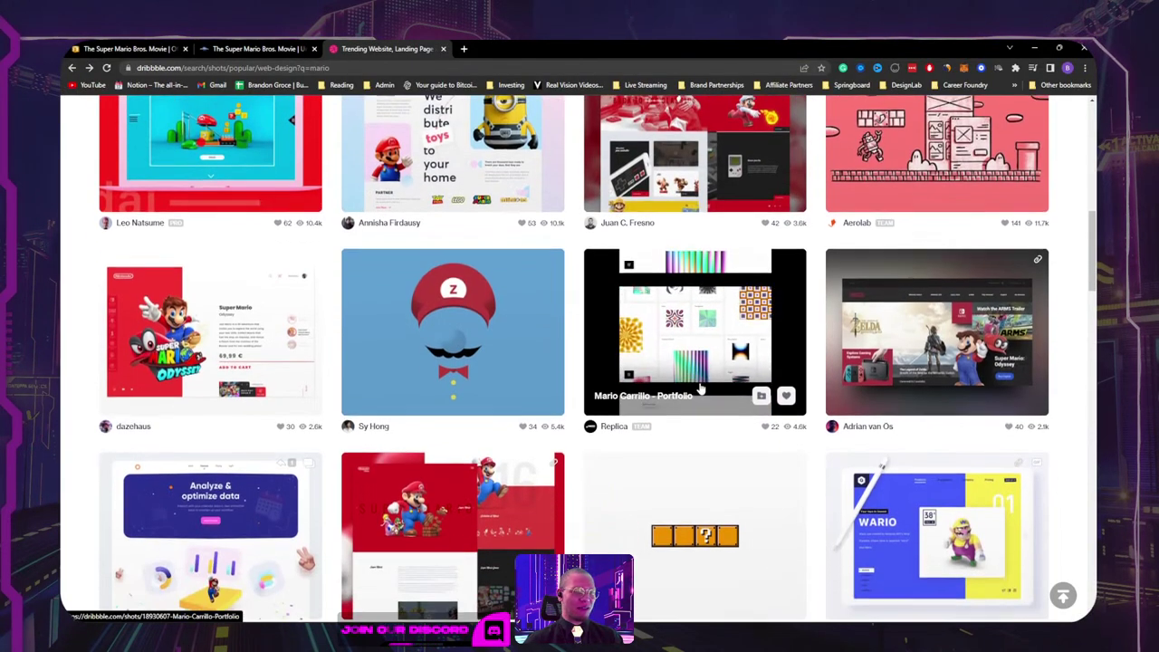
scroll(700, 390, "down", 2)
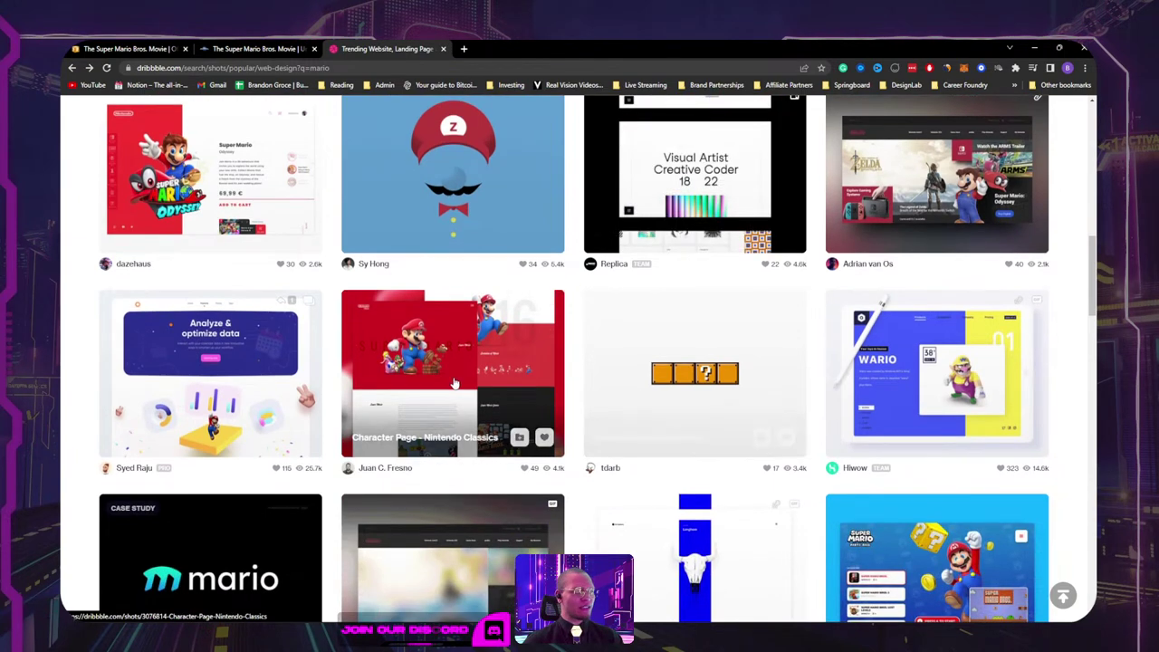
scroll(459, 333, "down", 4)
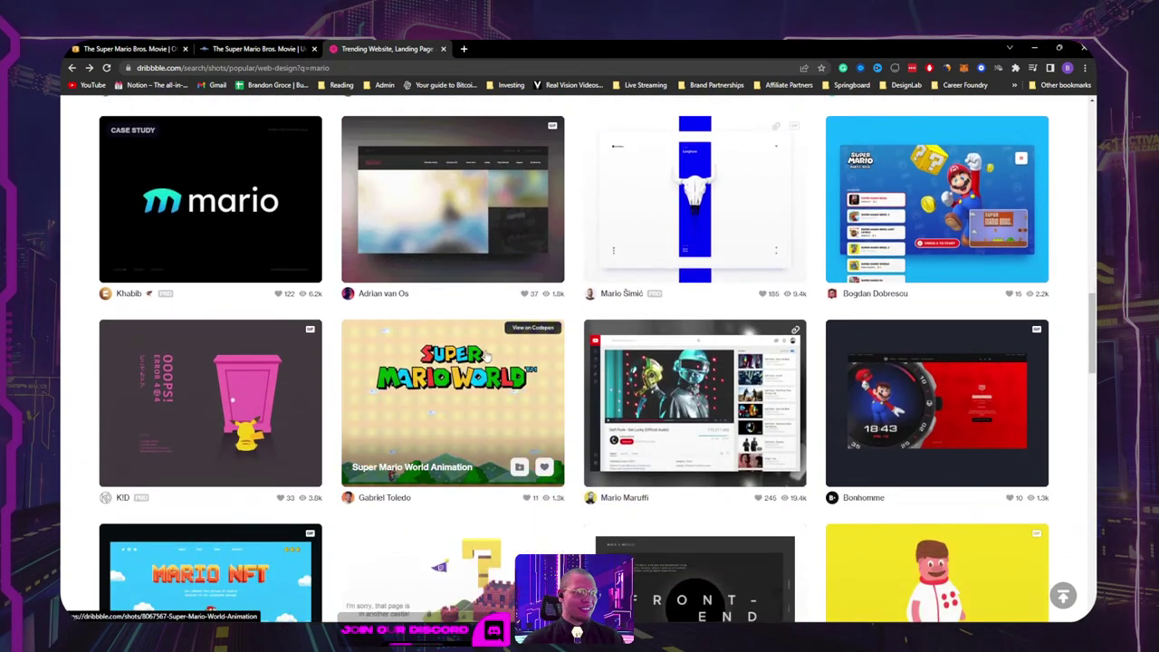
scroll(687, 328, "down", 1)
scroll(686, 328, "down", 2)
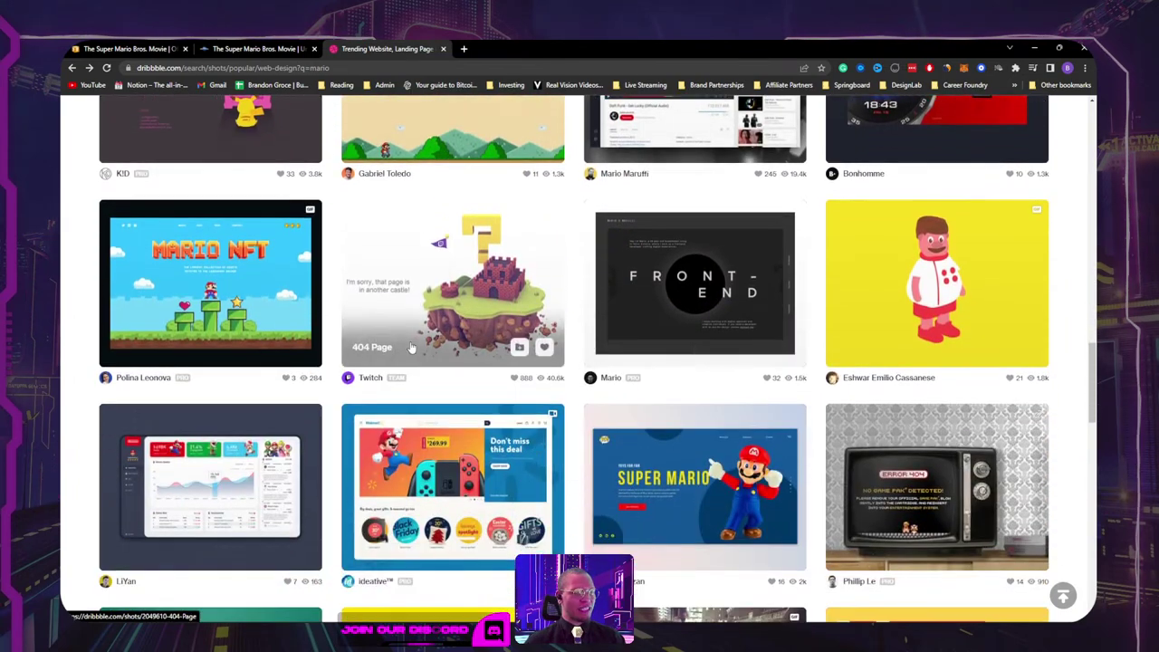
scroll(481, 333, "down", 5)
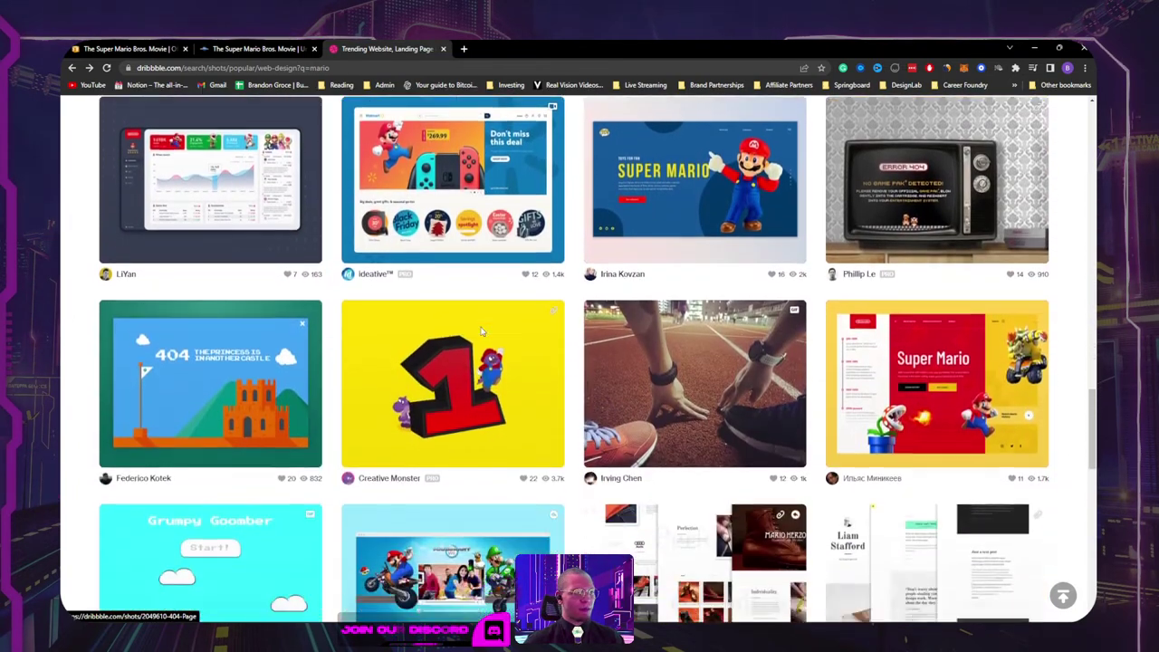
scroll(482, 333, "down", 2)
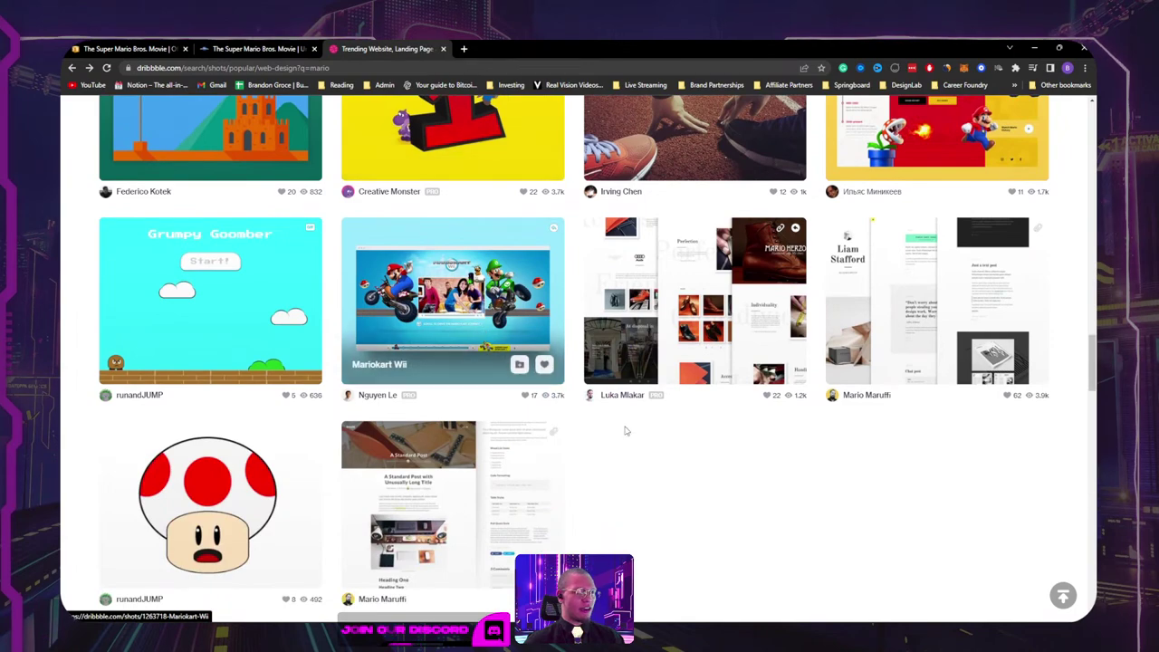
scroll(685, 471, "down", 4)
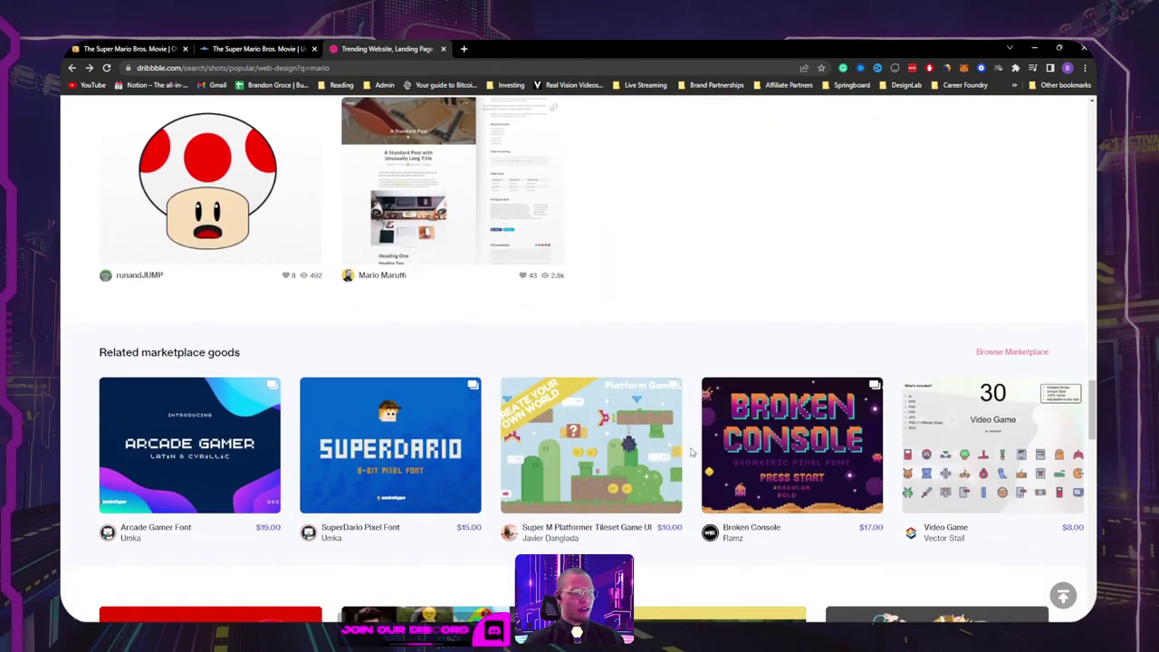
scroll(691, 453, "down", 4)
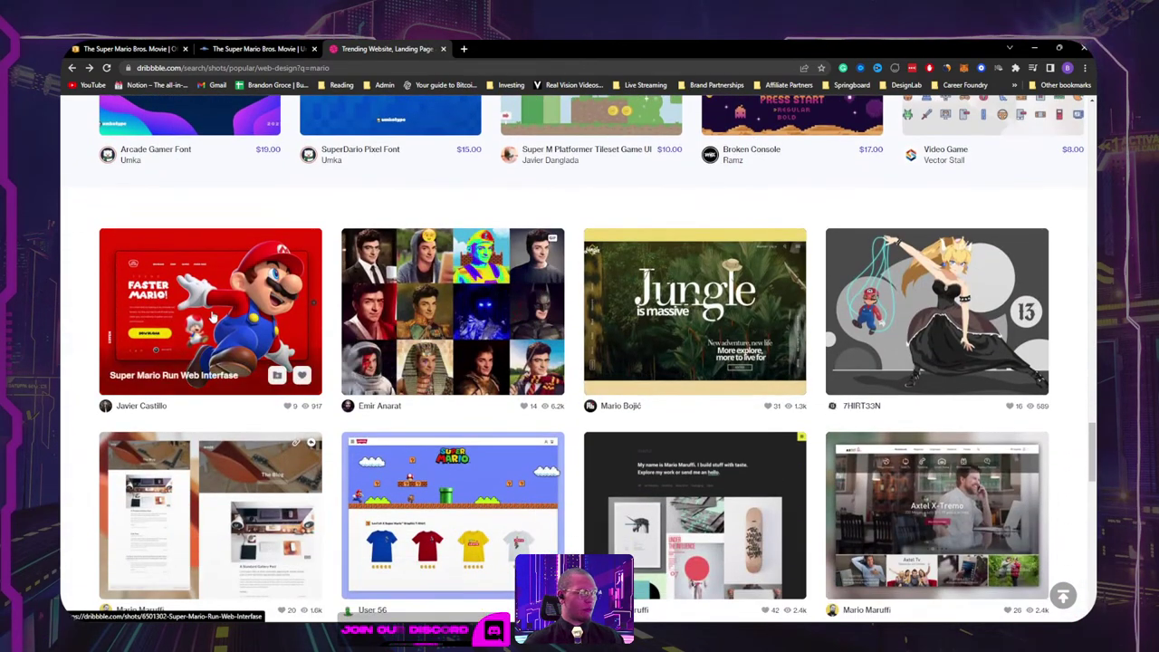
left_click(214, 317)
right_click(676, 370)
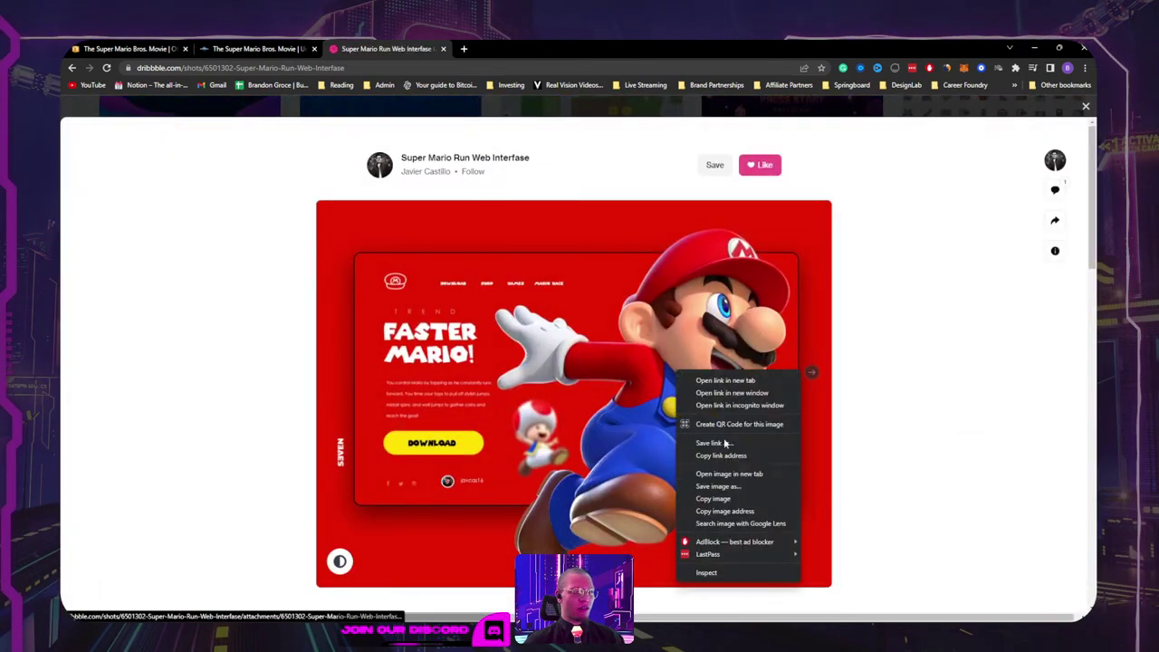
left_click(735, 500)
Step: Switch to Adobe XD, paste the copied Super Mario Run image and place it just right of the Nintendo reference
key("alt+Tab")
key("ctrl+v")
left_click_drag(673, 275, 861, 238)
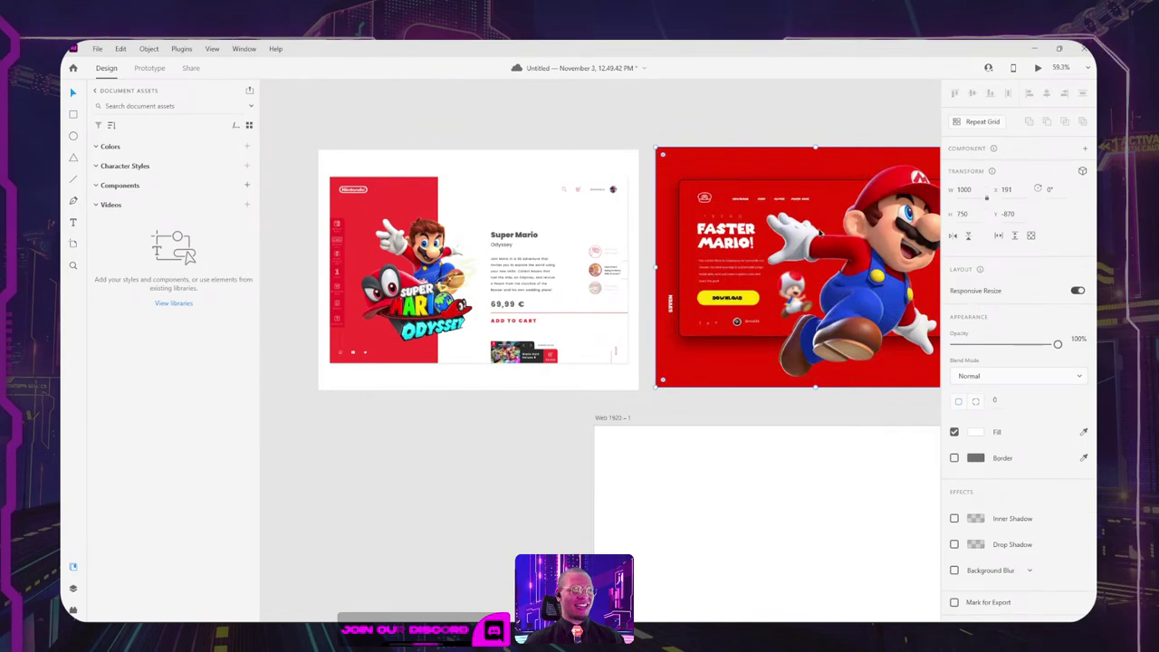
left_click(794, 122)
key("alt+Tab")
scroll(793, 257, "down", 3)
key("alt+Tab")
key("alt+Tab")
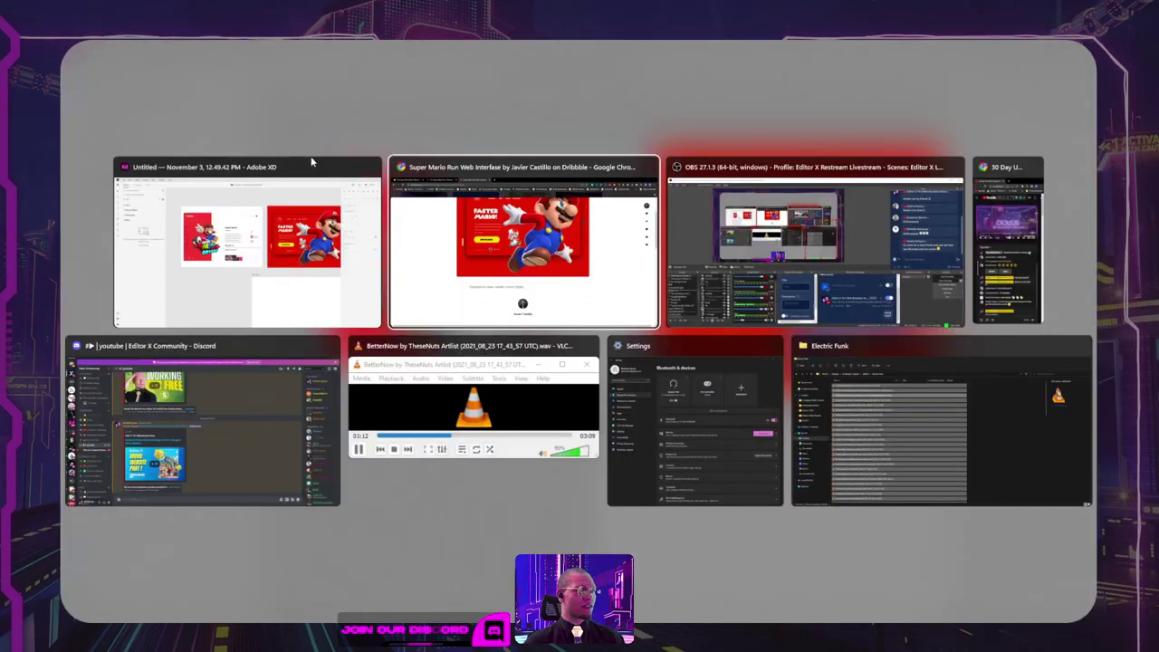
left_click(263, 216)
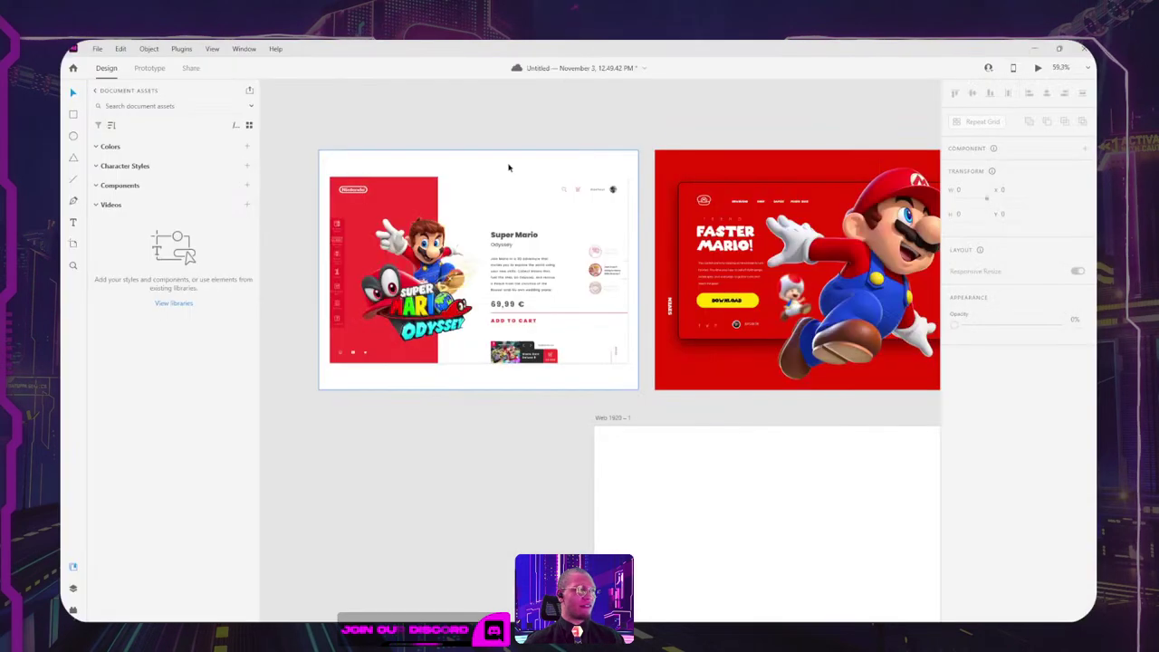
Step: Switch to Chrome and close the Super Mario Run Web Interfase shot to return to the results
key("alt+Tab")
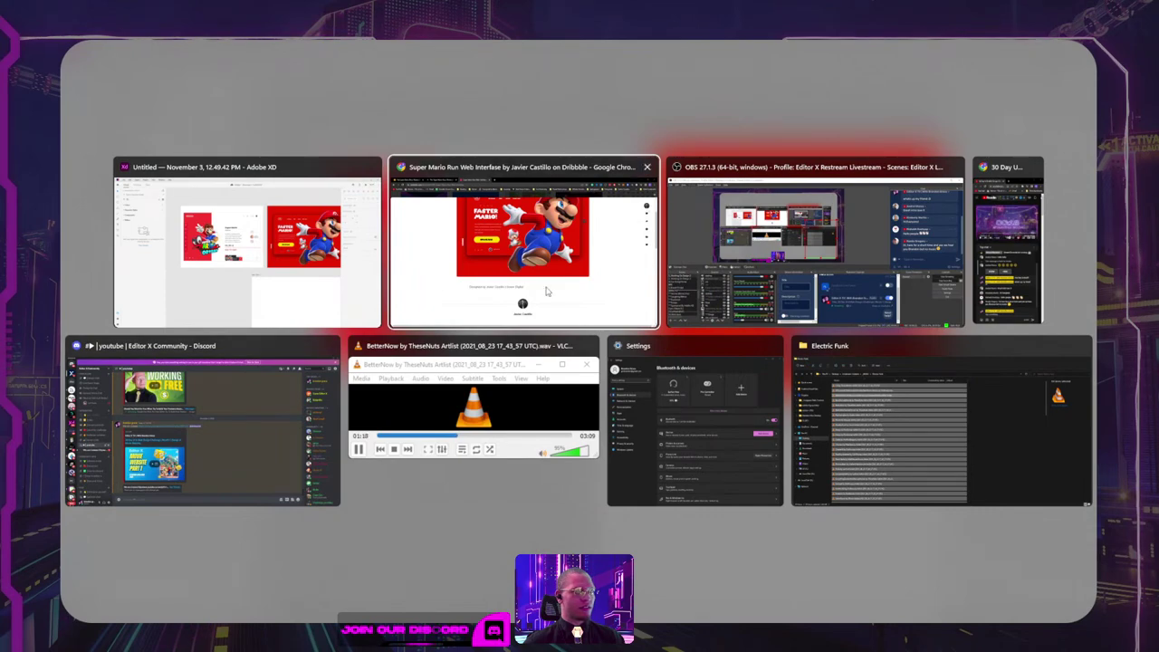
left_click(487, 232)
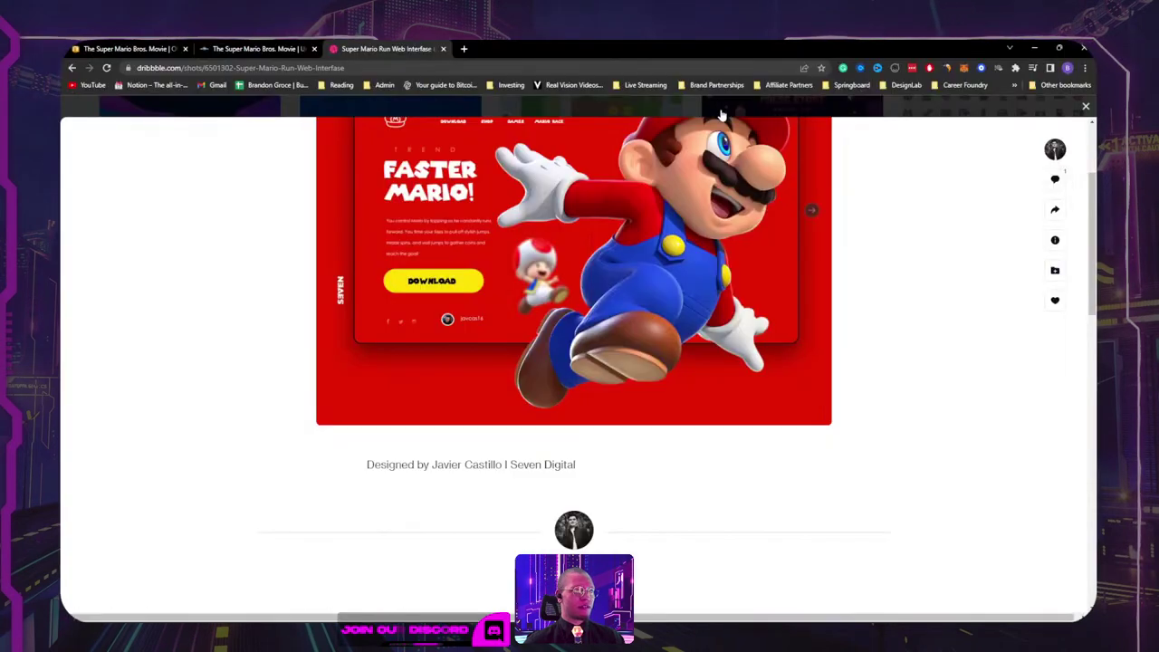
left_click(721, 112)
Step: Find the Super Mario Run Hero Banner Concept shot further down the results and copy its image
scroll(446, 326, "down", 1)
scroll(447, 328, "down", 6)
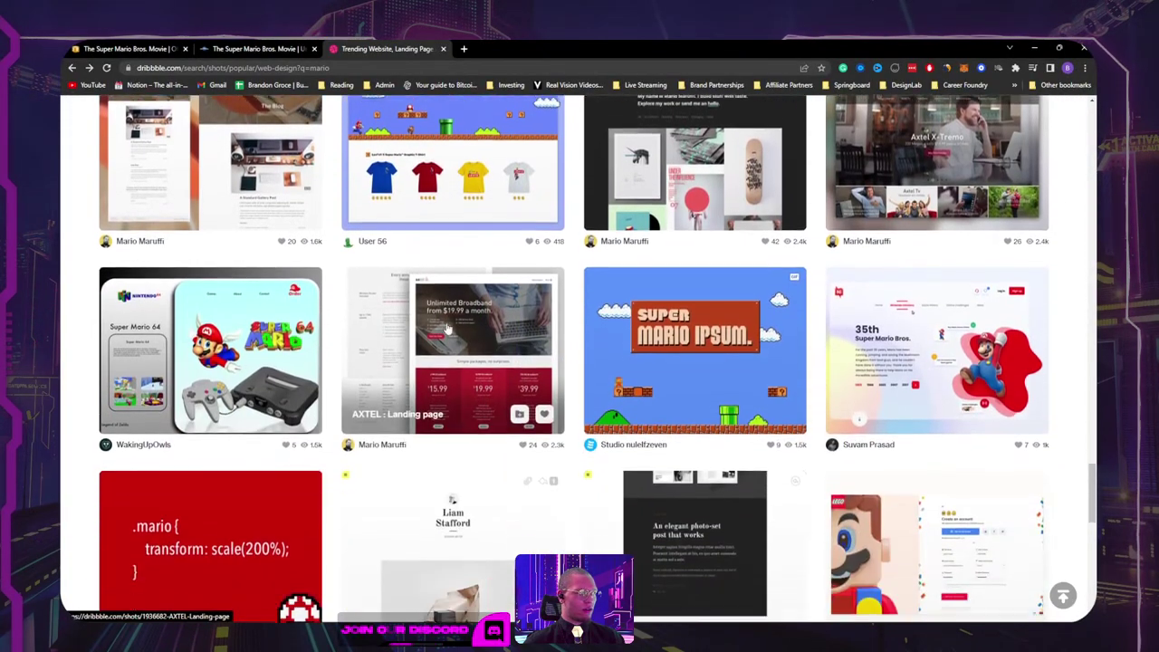
scroll(446, 328, "down", 1)
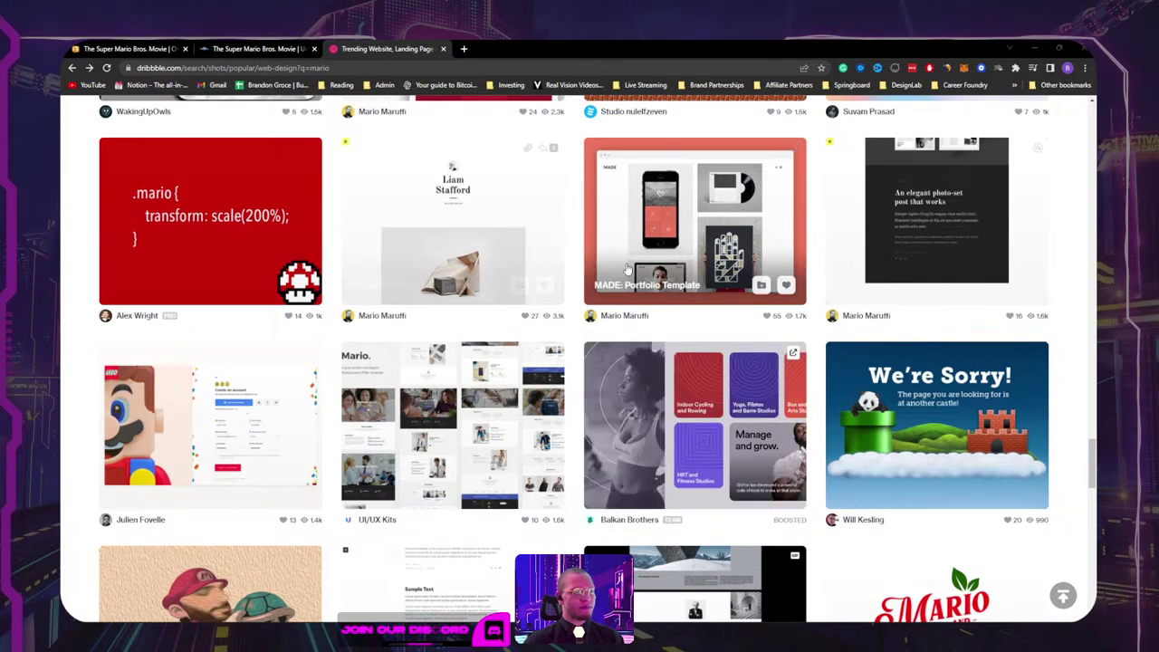
scroll(625, 269, "down", 1)
scroll(625, 269, "down", 1)
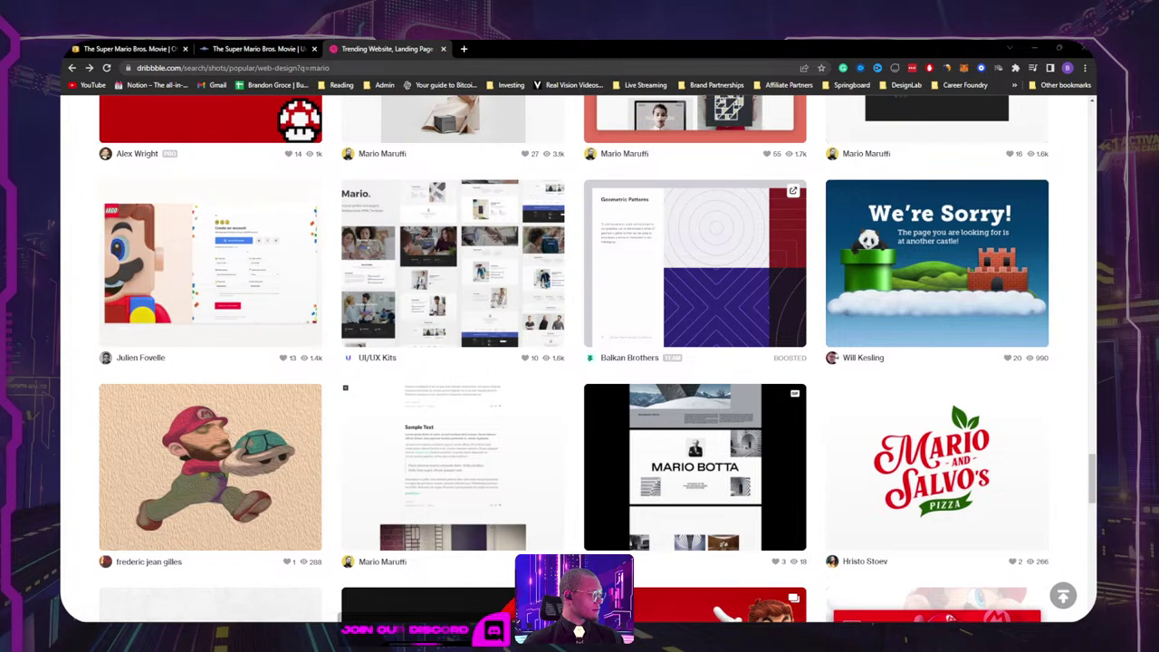
scroll(533, 252, "down", 4)
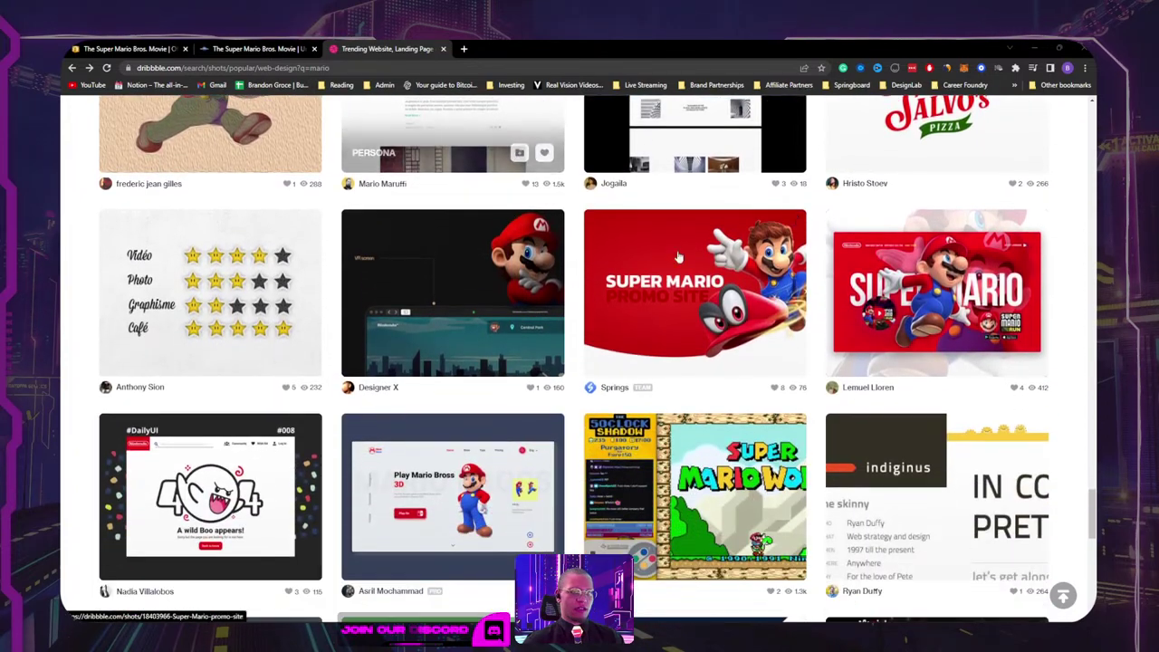
left_click(913, 272)
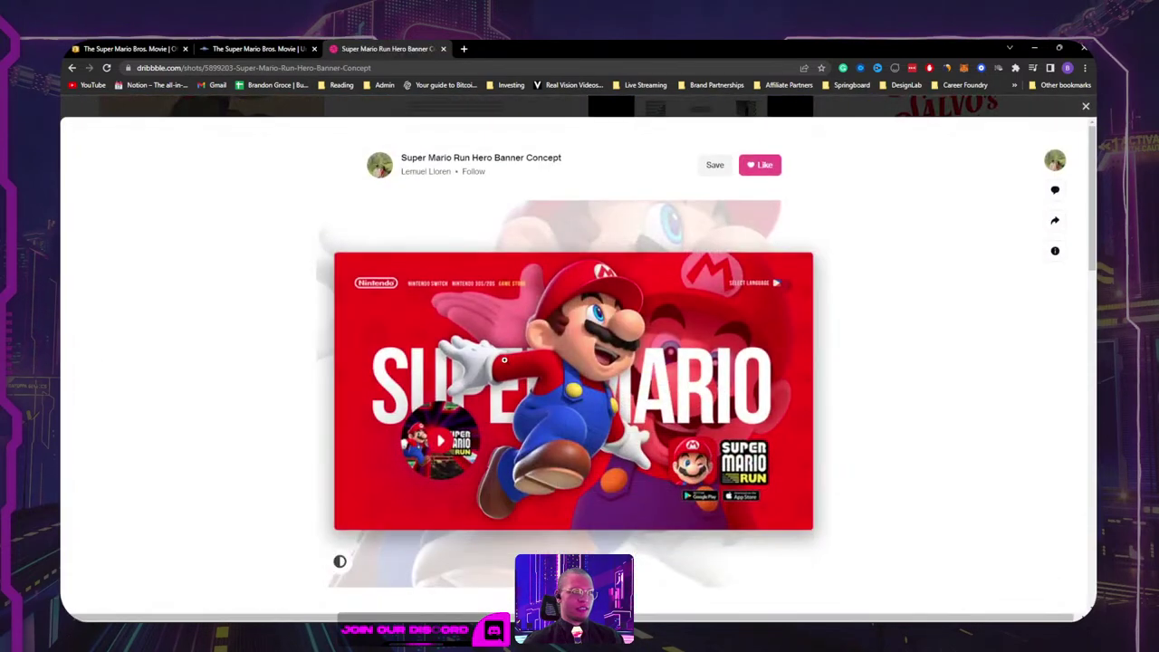
right_click(478, 361)
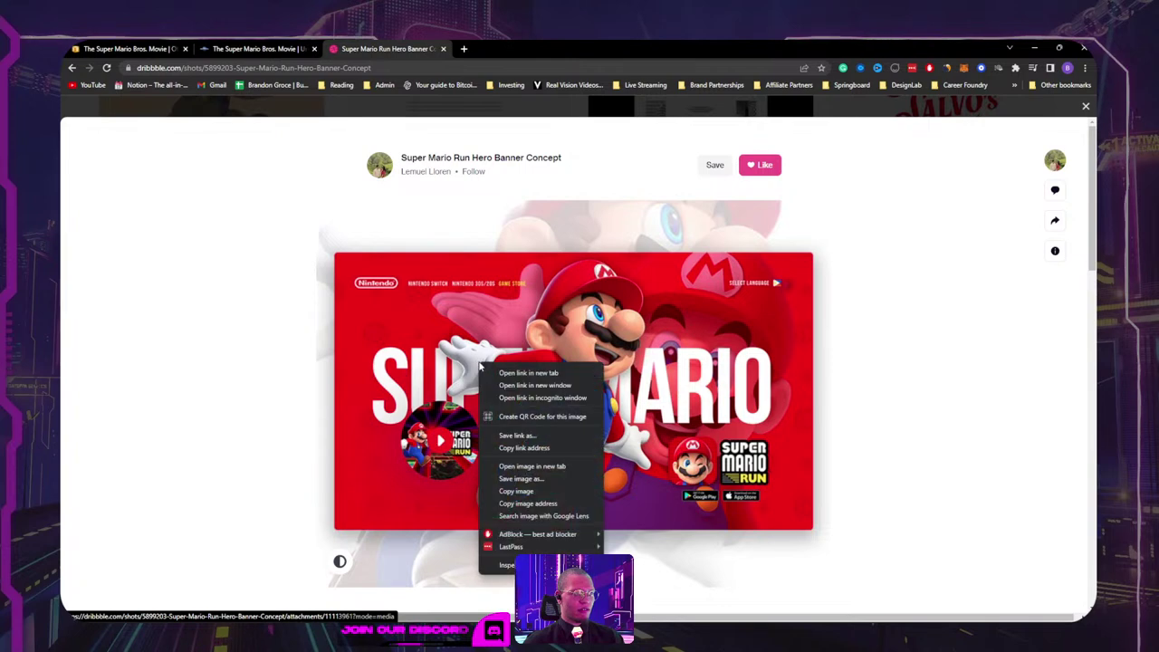
left_click(517, 491)
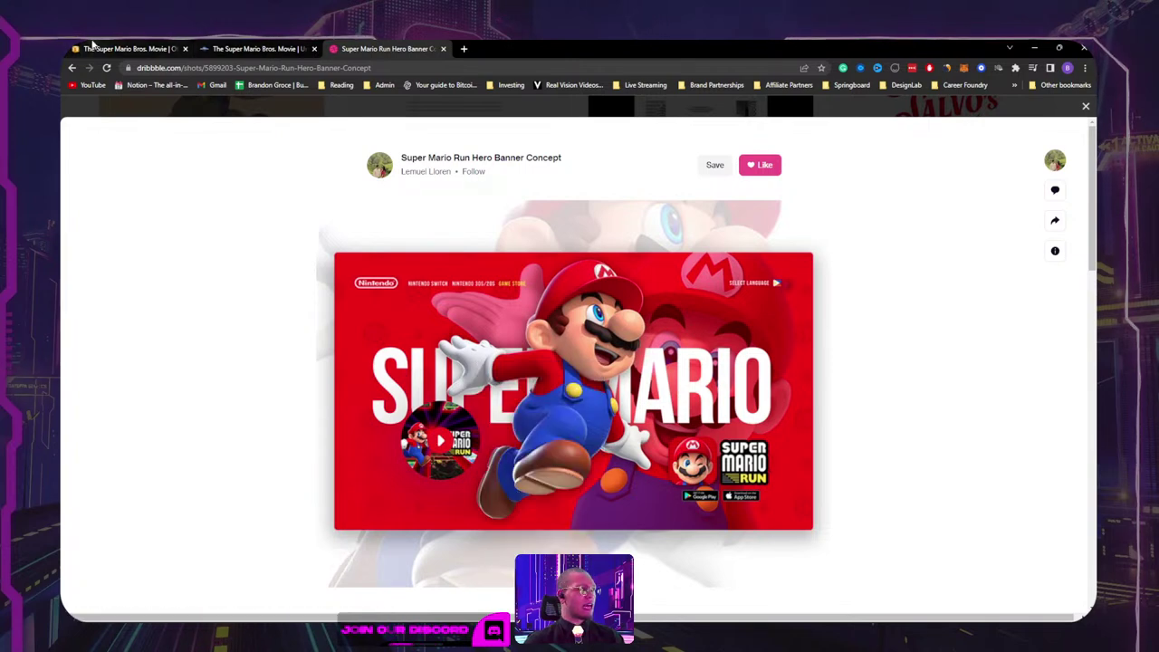
Step: Switch to Adobe XD, paste the copied hero banner image and place it right of the Super Mario Run reference, above the artboard
key("alt+Tab")
left_click(753, 273)
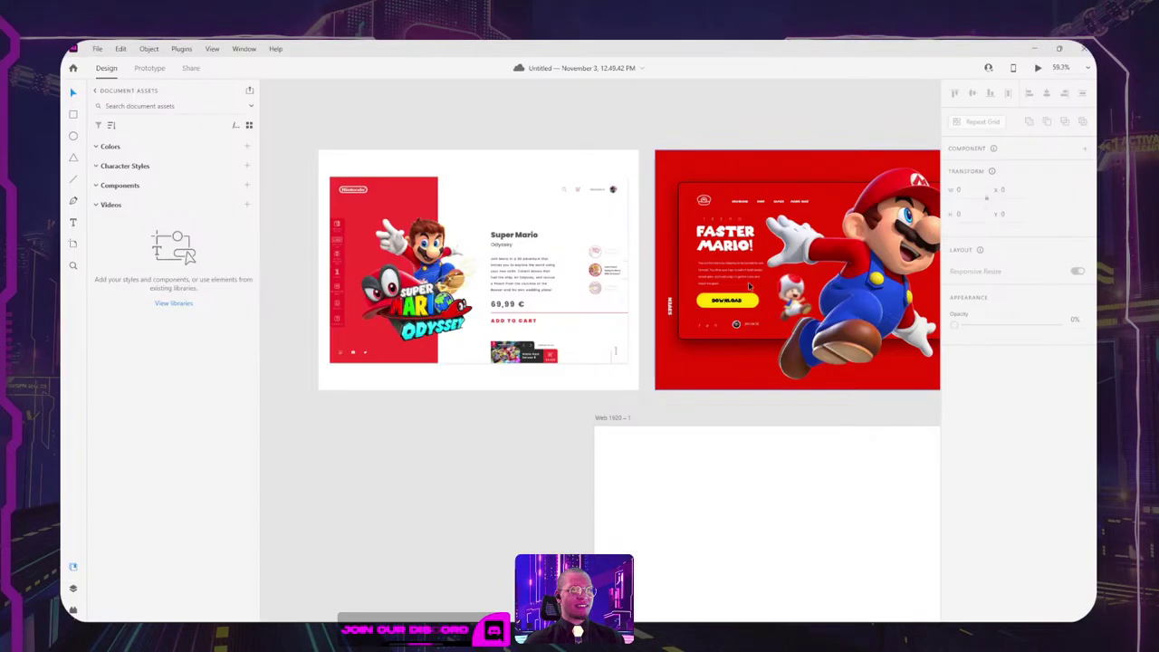
left_click_drag(739, 385, 485, 402)
left_click(561, 363)
key("ctrl+v")
left_click_drag(597, 329, 925, 261)
scroll(725, 255, "right", 5)
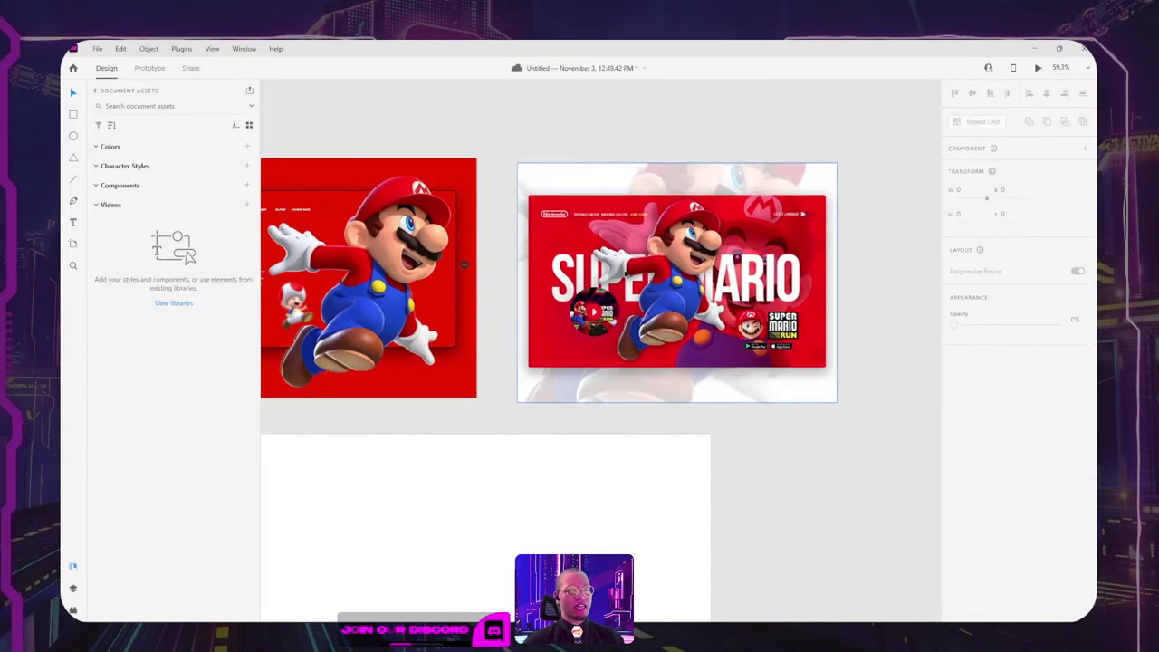
Step: Switch to Chrome, close the hero banner shot, browse the Mario results and open the Super Mario Party Pack concept shot
key("alt+Tab")
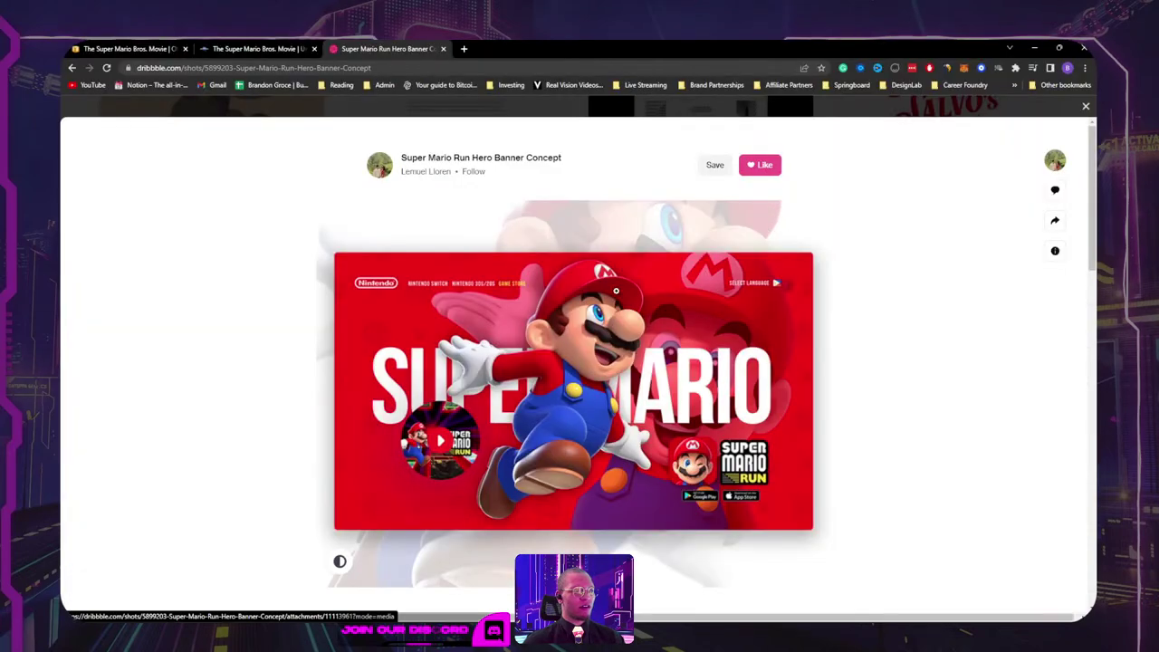
left_click(528, 119)
scroll(341, 405, "down", 5)
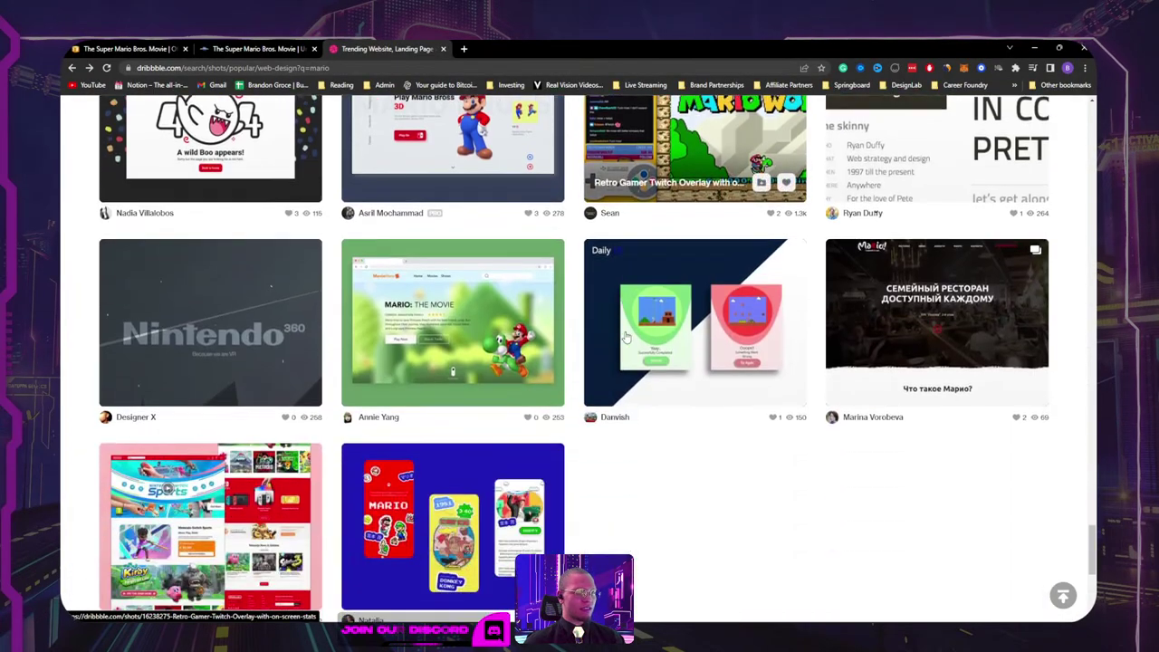
scroll(341, 403, "down", 5)
scroll(730, 362, "up", 10)
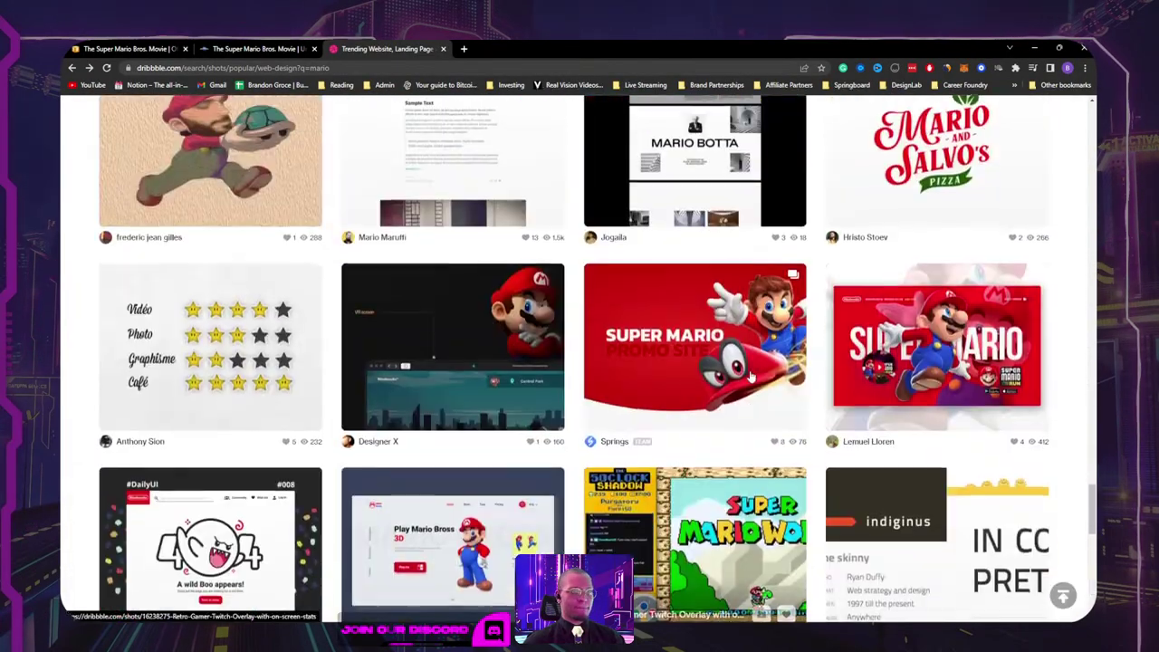
scroll(751, 376, "down", 5)
scroll(752, 376, "up", 10)
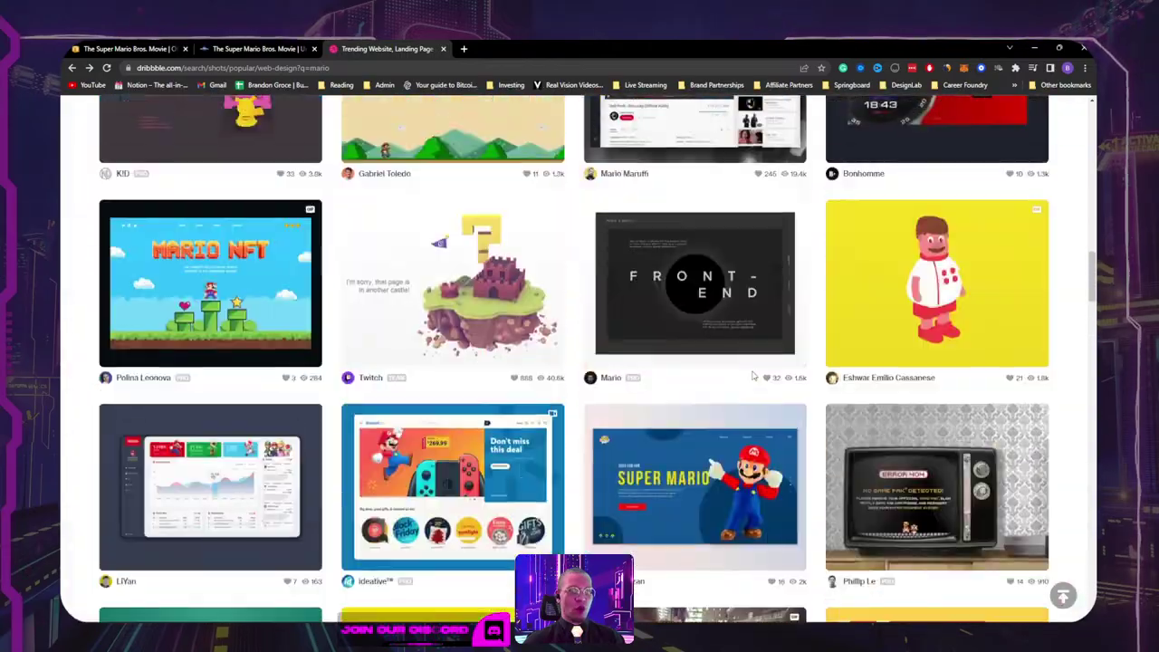
scroll(752, 376, "up", 1)
scroll(752, 376, "down", 6)
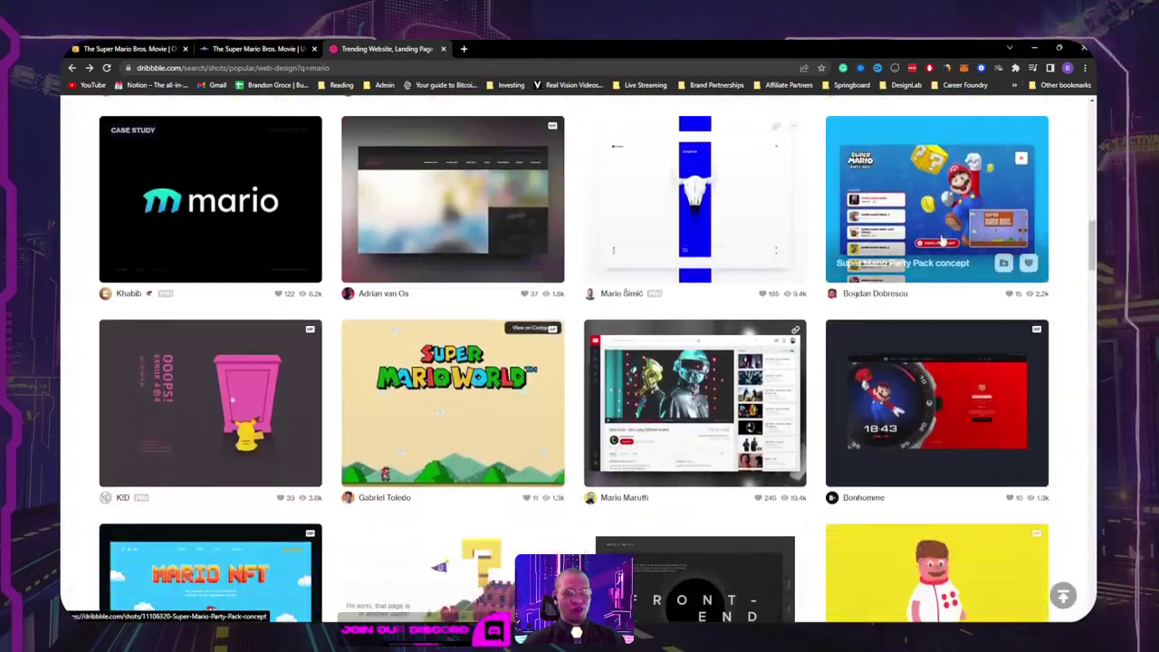
left_click(947, 227)
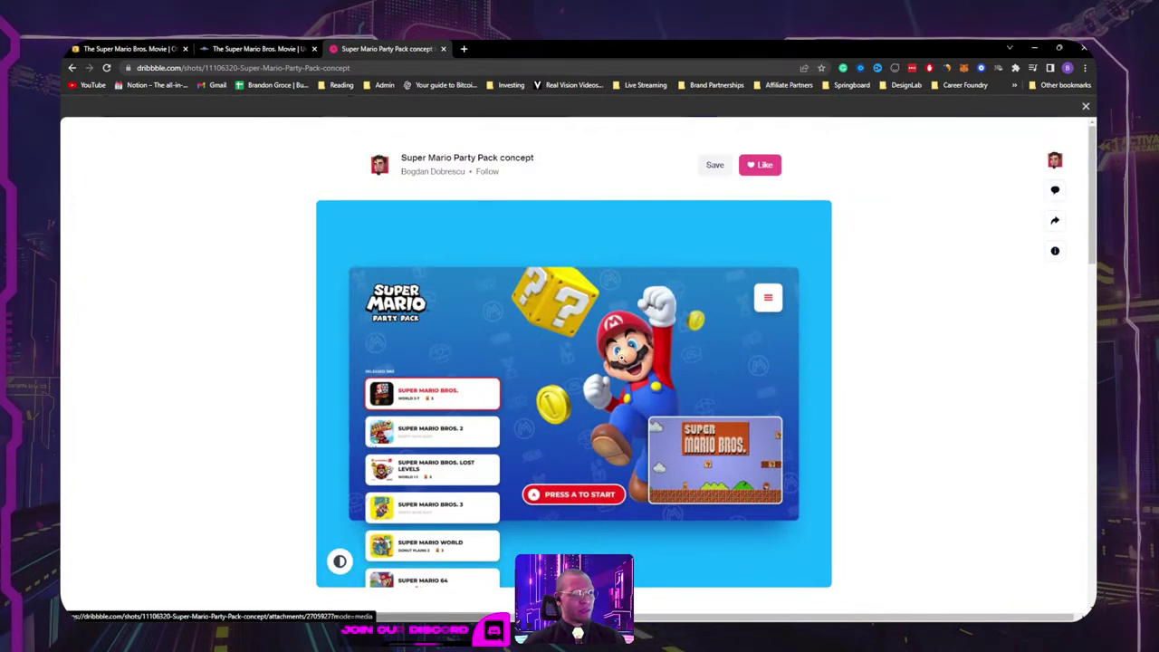
Step: Open the Super Mario Party Pack concept image at full size, look it over and copy the image
left_click(621, 359)
scroll(544, 299, "down", 1)
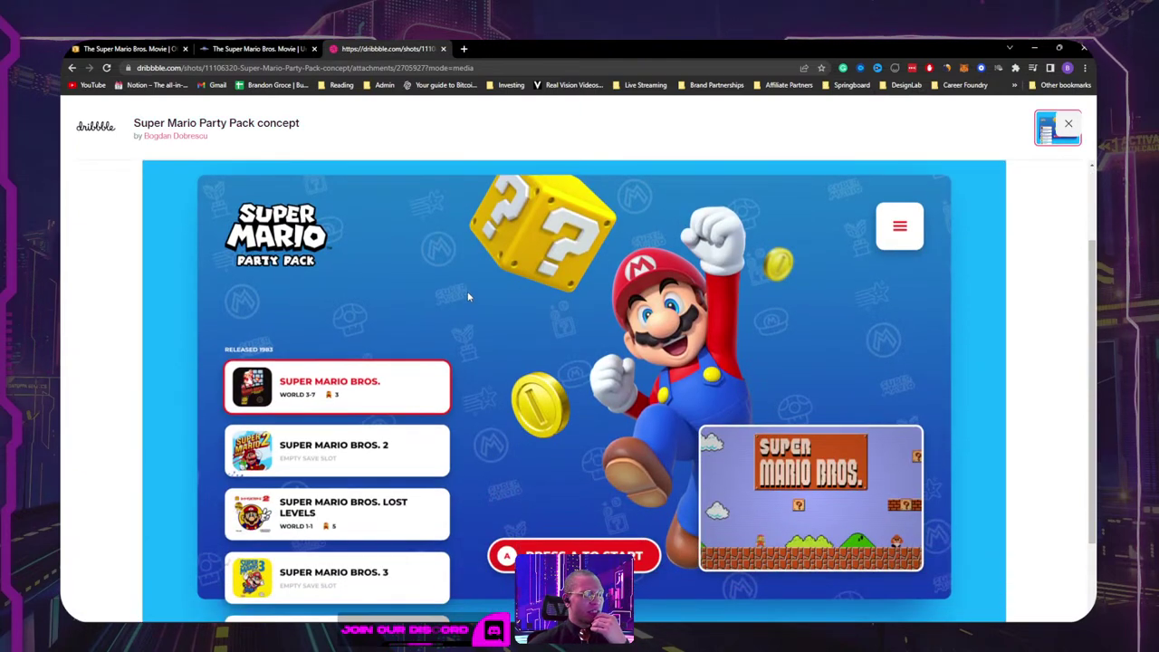
scroll(465, 291, "down", 1)
scroll(464, 291, "up", 2)
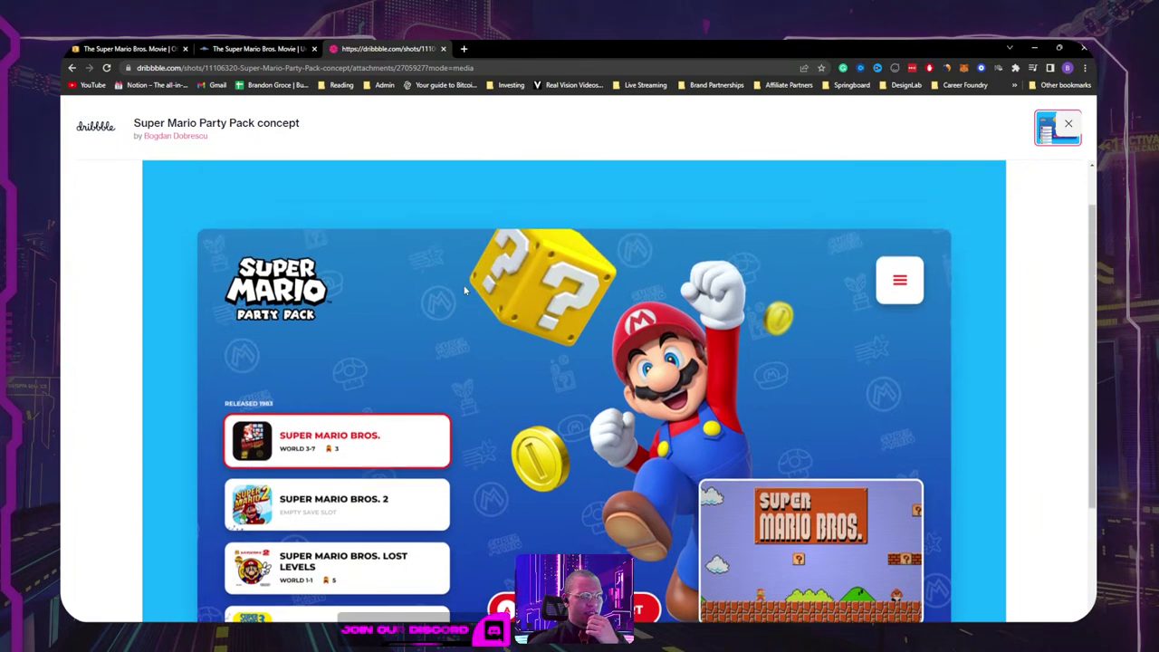
right_click(570, 306)
left_click(594, 341)
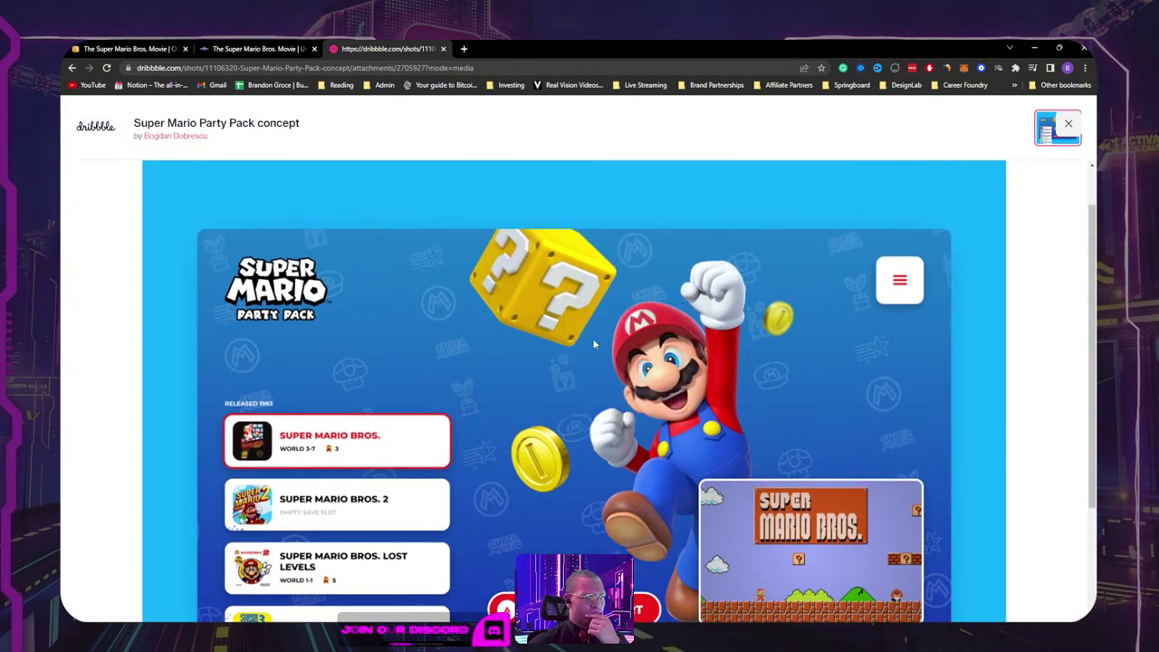
Step: Review the open Universal Pictures and official Super Mario Bros. Movie pages, and search Google for "mario bros movie" in a new tab
left_click(277, 49)
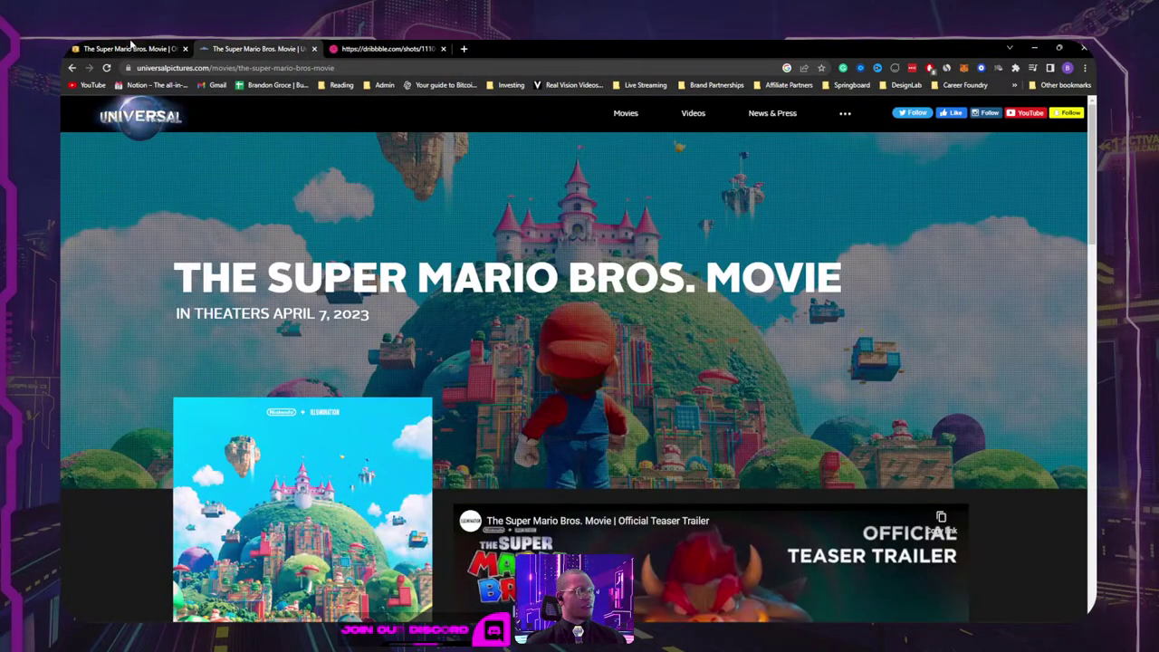
left_click(132, 47)
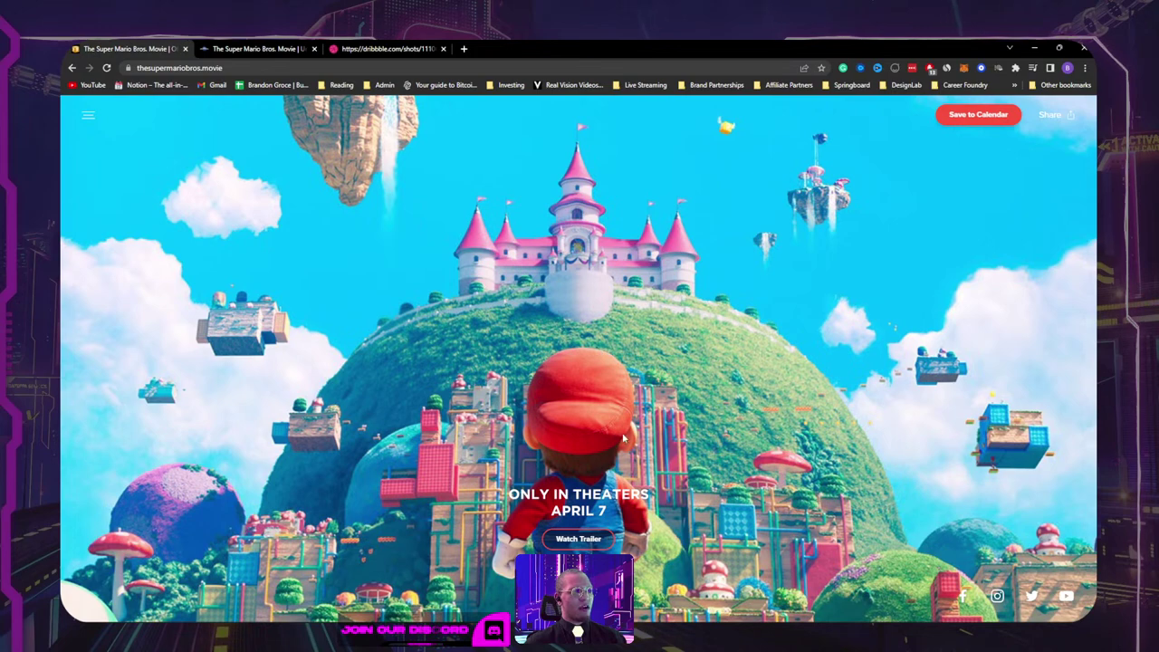
left_click(462, 48)
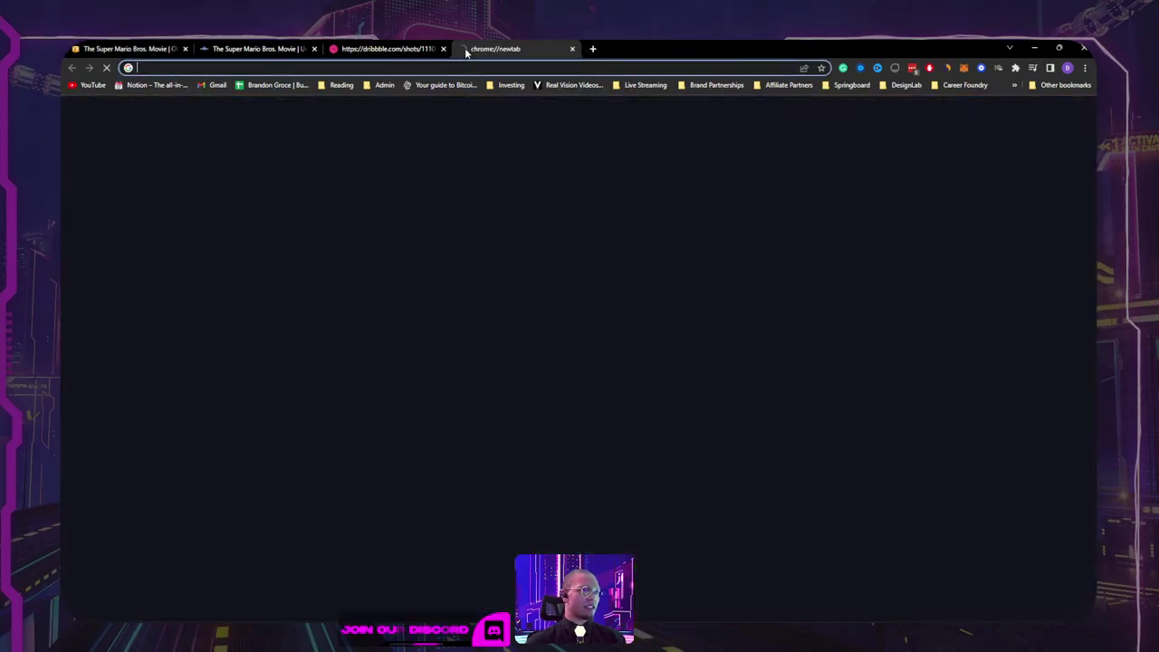
type("mario")
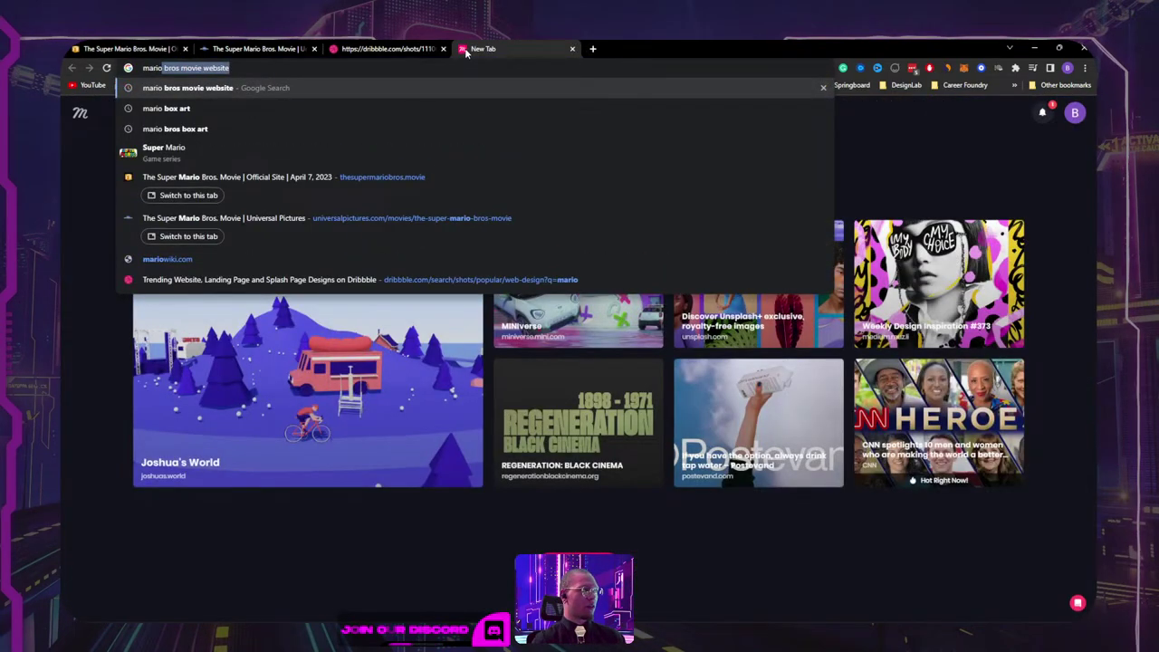
type(" bros movie")
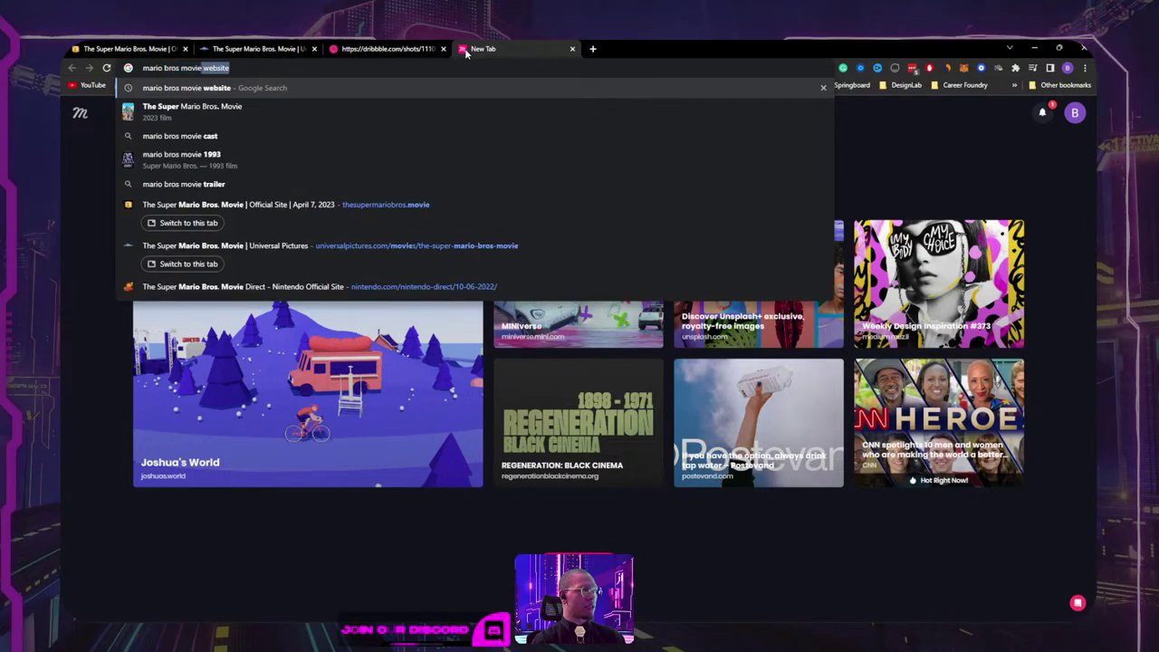
key("Delete")
key("Return")
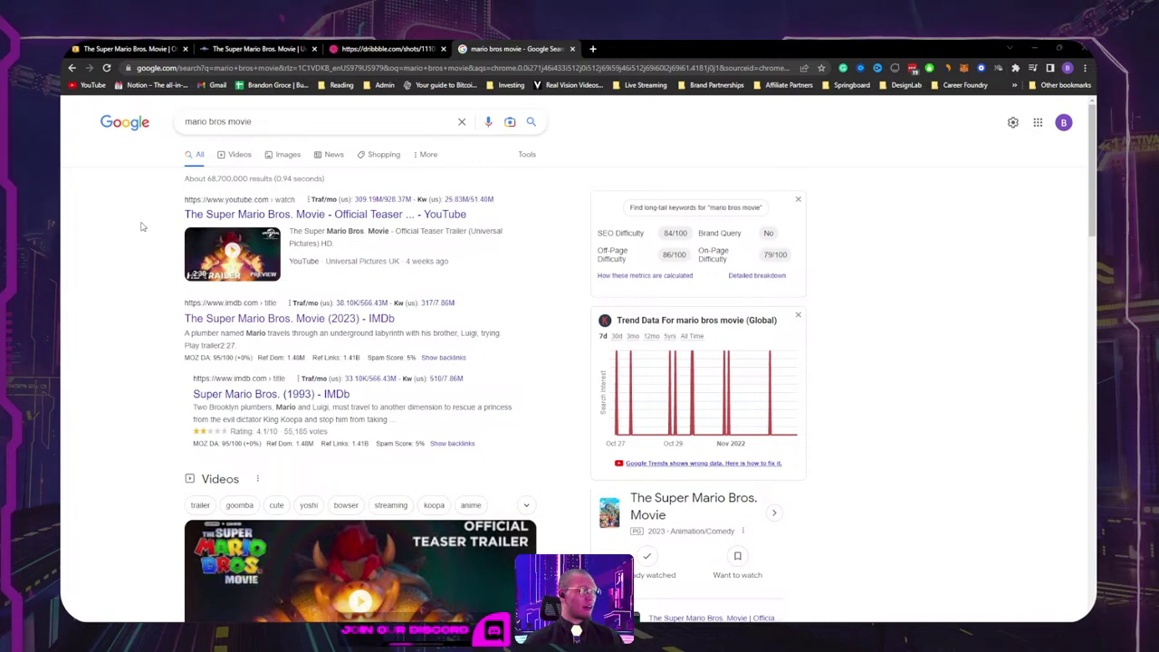
Step: Show the image results and copy the enlarged People picture of Mario standing on a mushroom
left_click(277, 154)
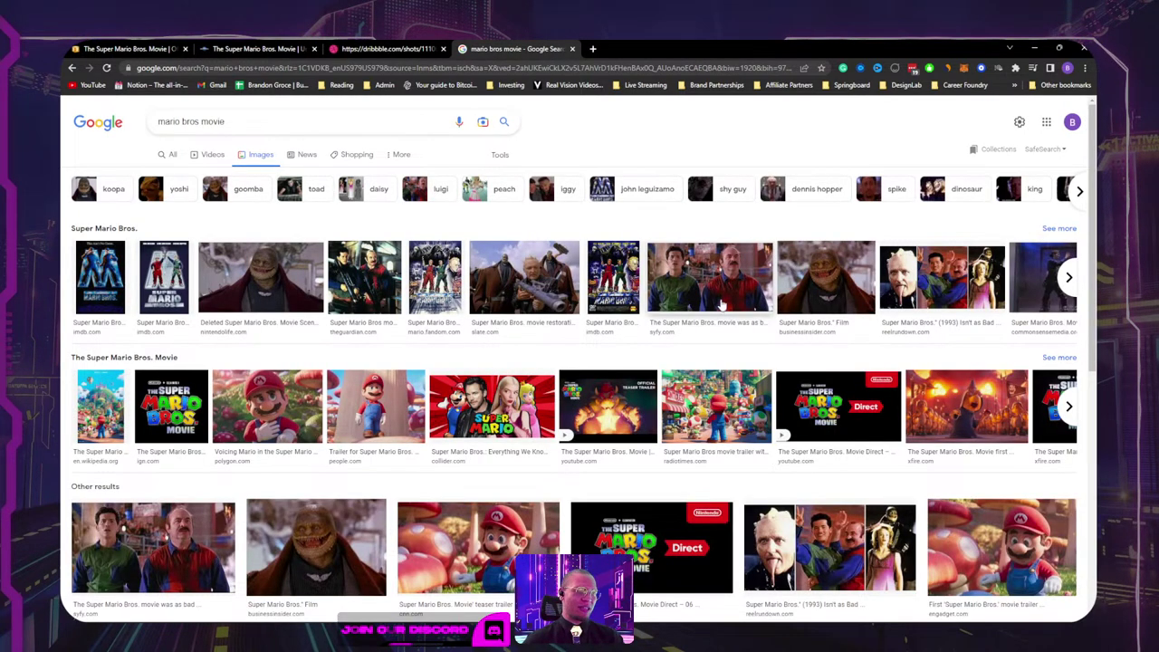
left_click(358, 407)
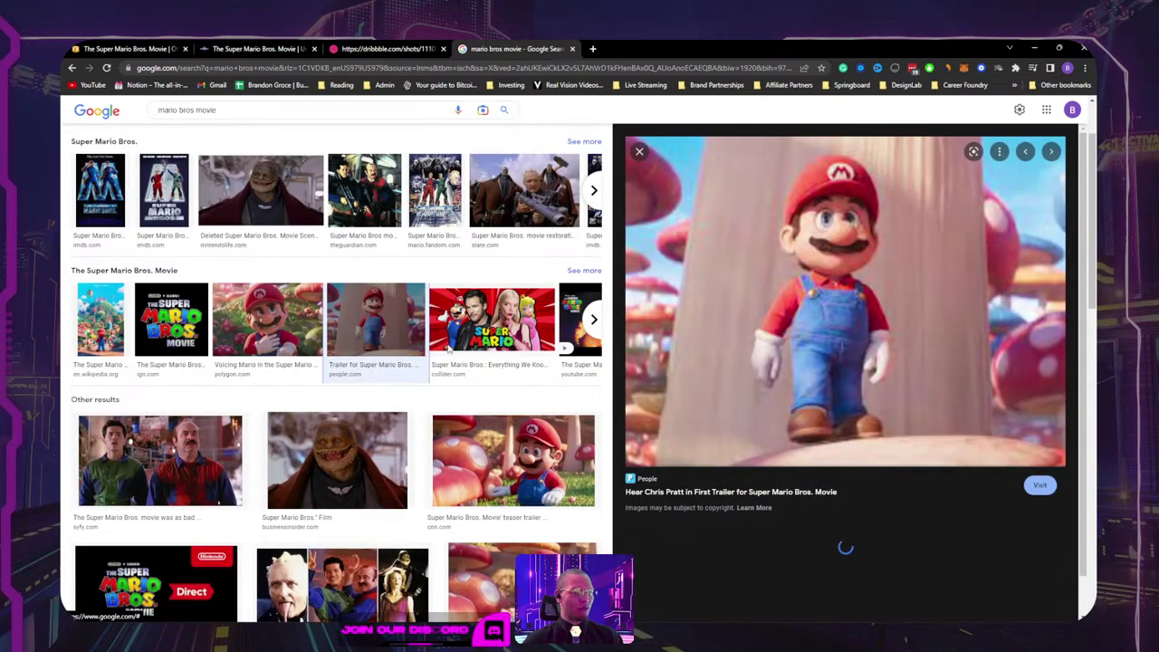
right_click(872, 302)
left_click(910, 426)
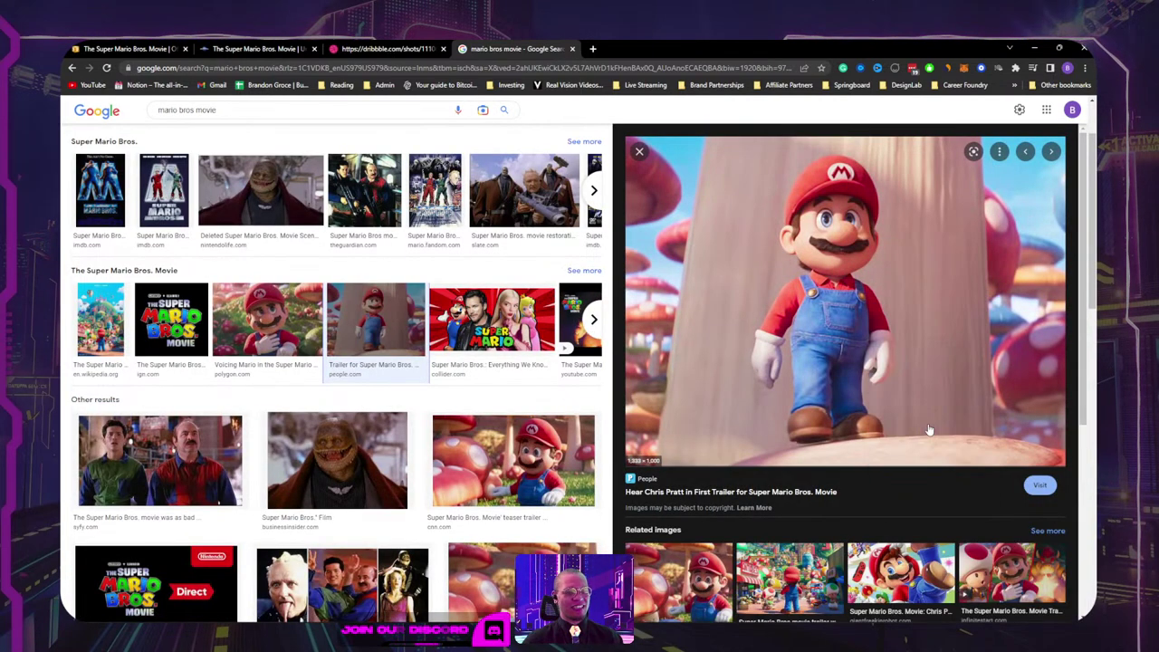
Step: Switch to Adobe XD, paste the copied Mario movie picture and place it right of the hero banner reference
key("alt+Tab")
left_click(809, 262)
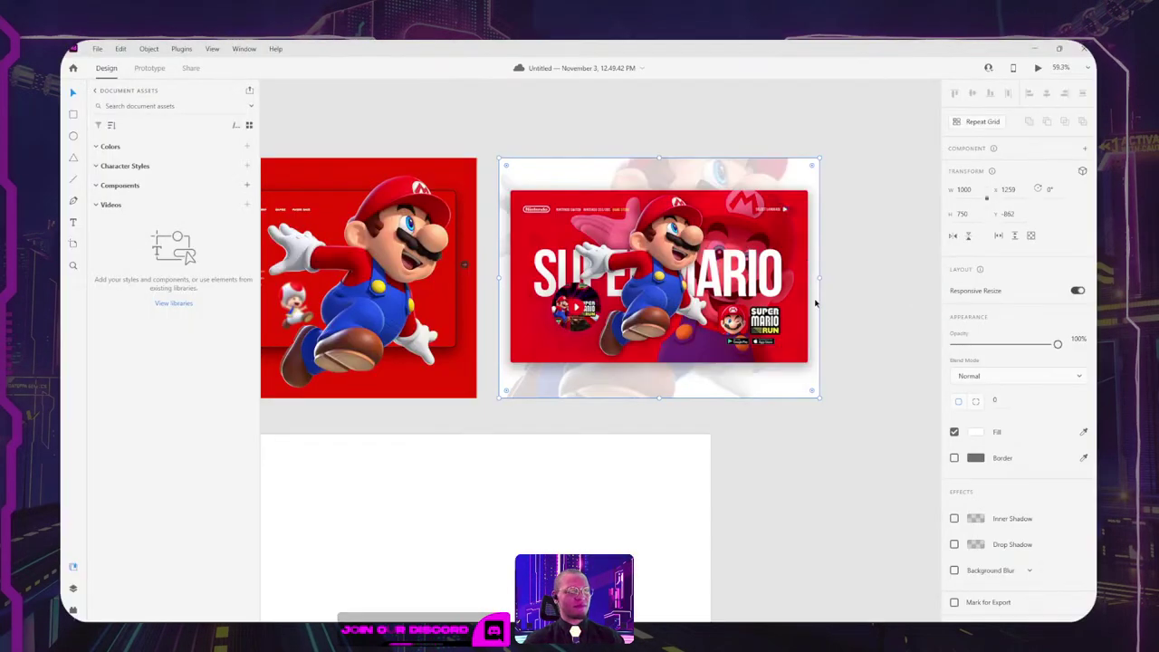
scroll(816, 303, "right", 3)
left_click(771, 259)
key("ctrl+v")
left_click_drag(753, 329, 948, 292)
scroll(766, 311, "down", 3)
Step: Switch to Chrome, browse further Mario movie image results and examine the Screen Rant character picture with its related images
key("alt+Tab")
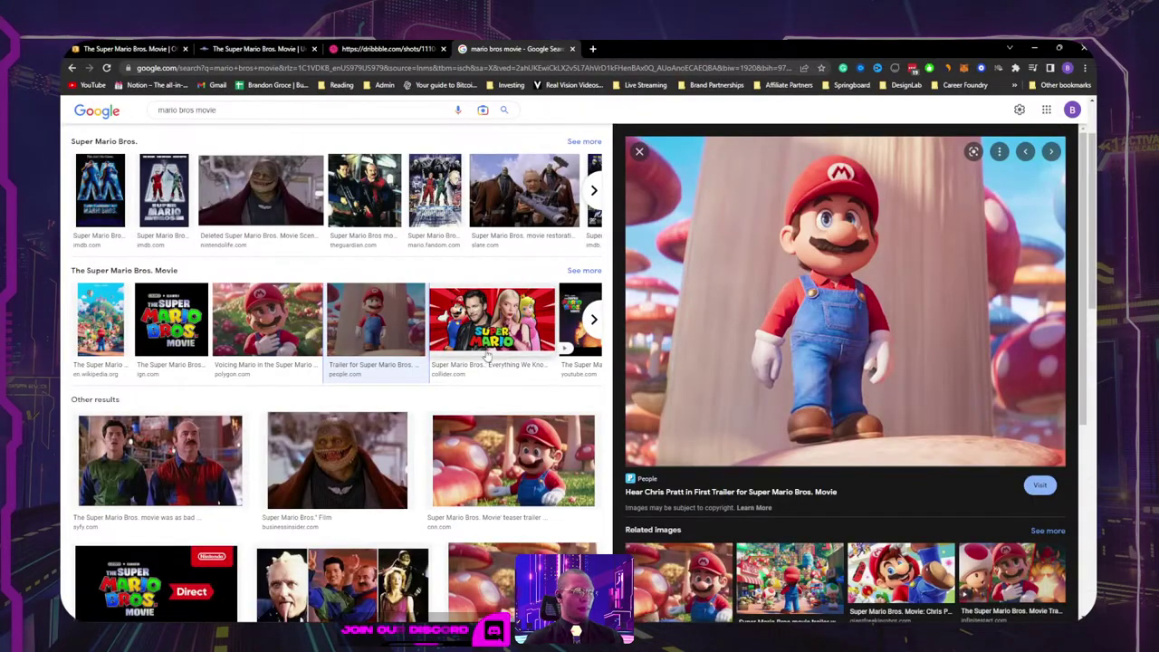
scroll(220, 383, "down", 2)
scroll(342, 326, "down", 2)
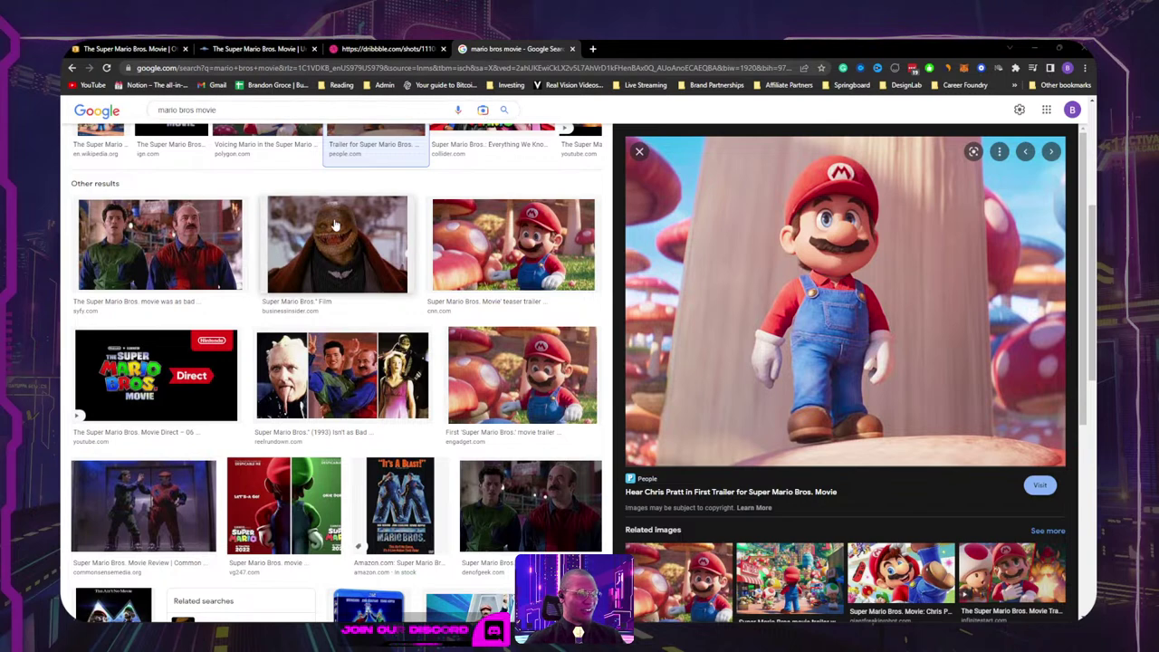
scroll(191, 282, "down", 1)
scroll(191, 282, "down", 4)
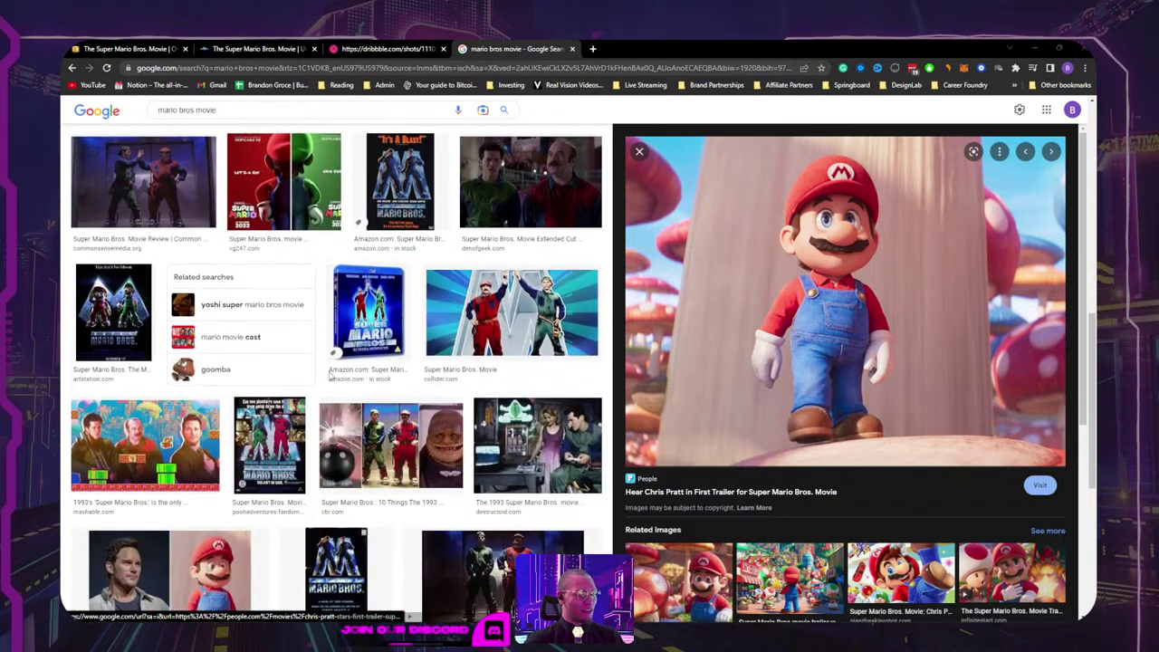
scroll(344, 389, "down", 3)
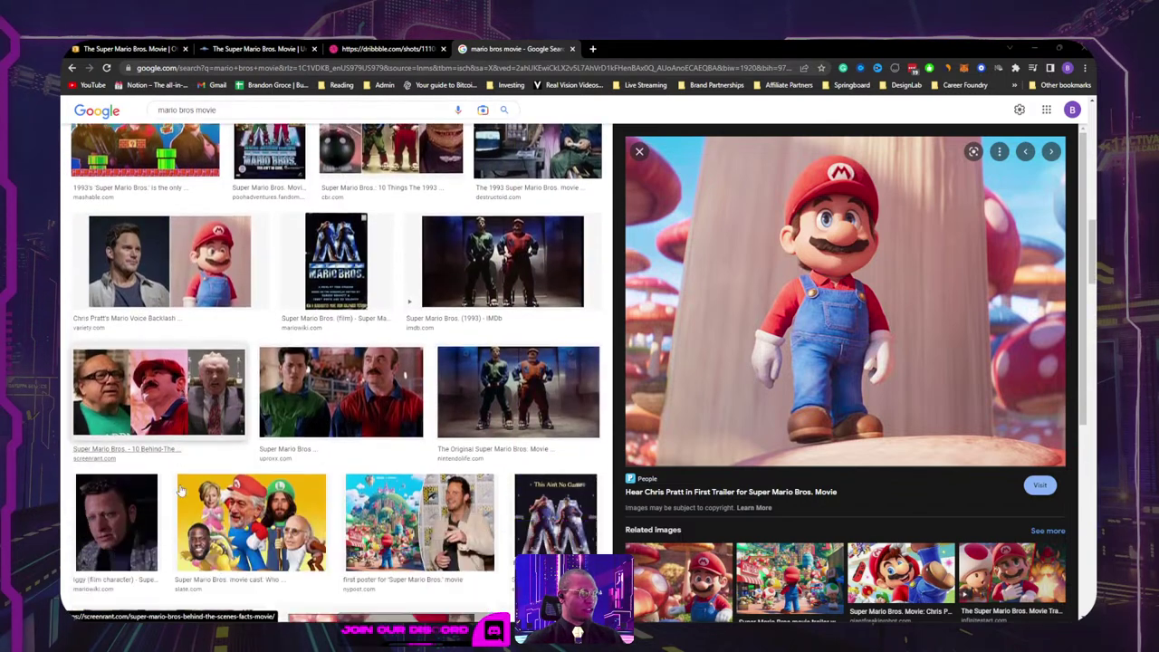
scroll(404, 426, "down", 4)
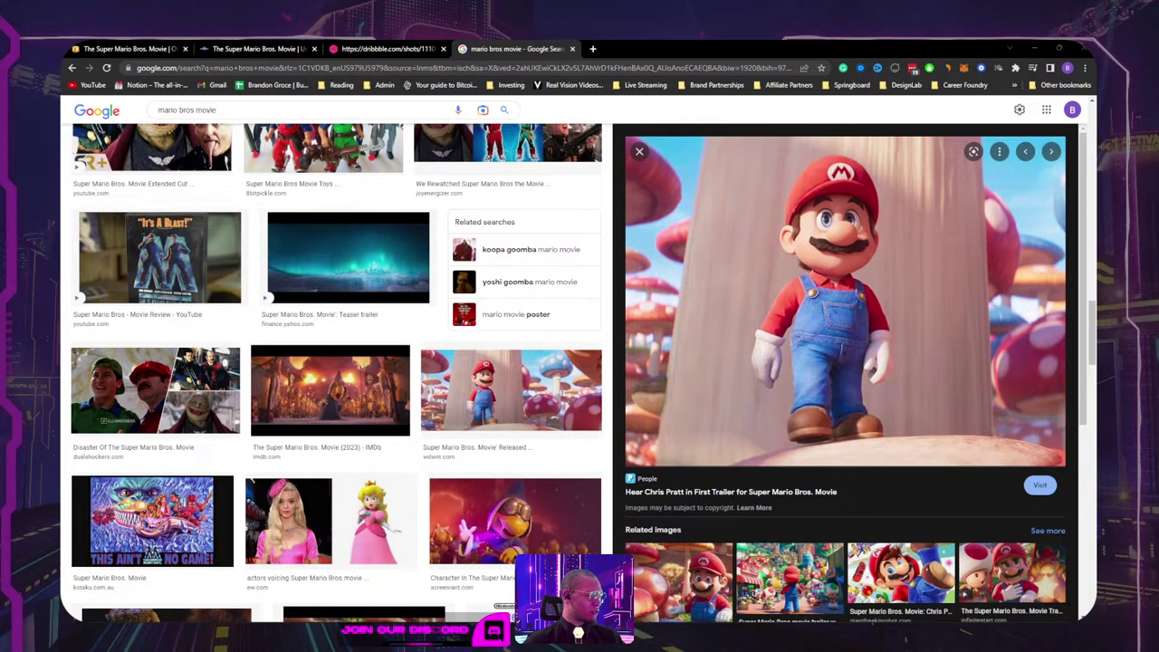
scroll(427, 213, "down", 2)
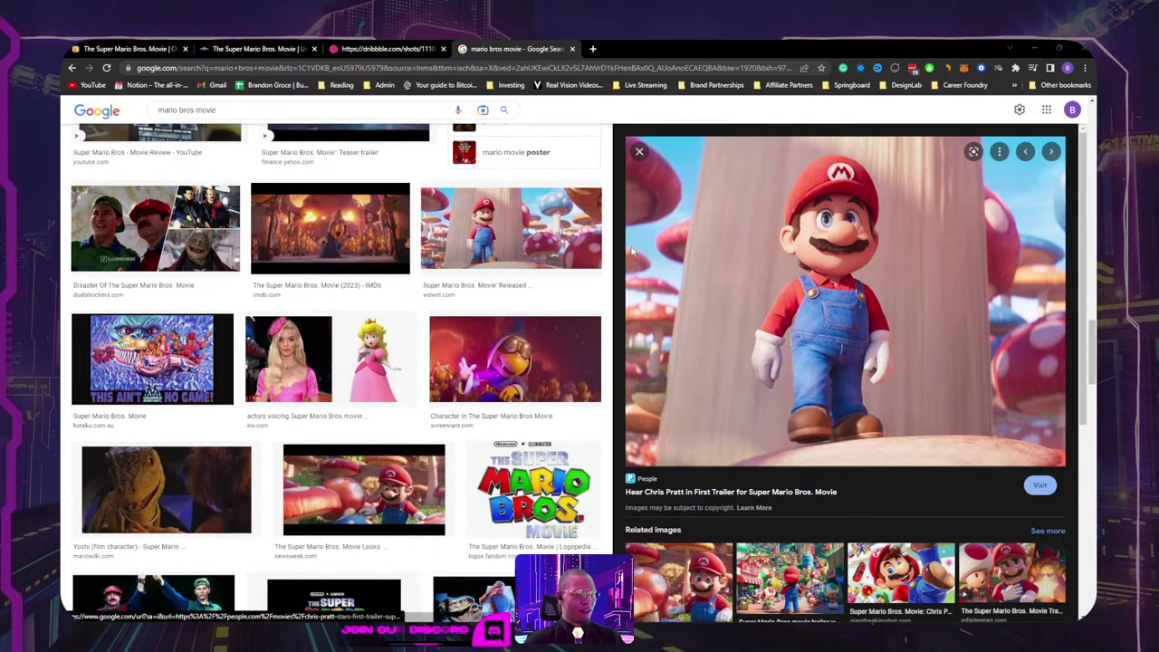
left_click(515, 358)
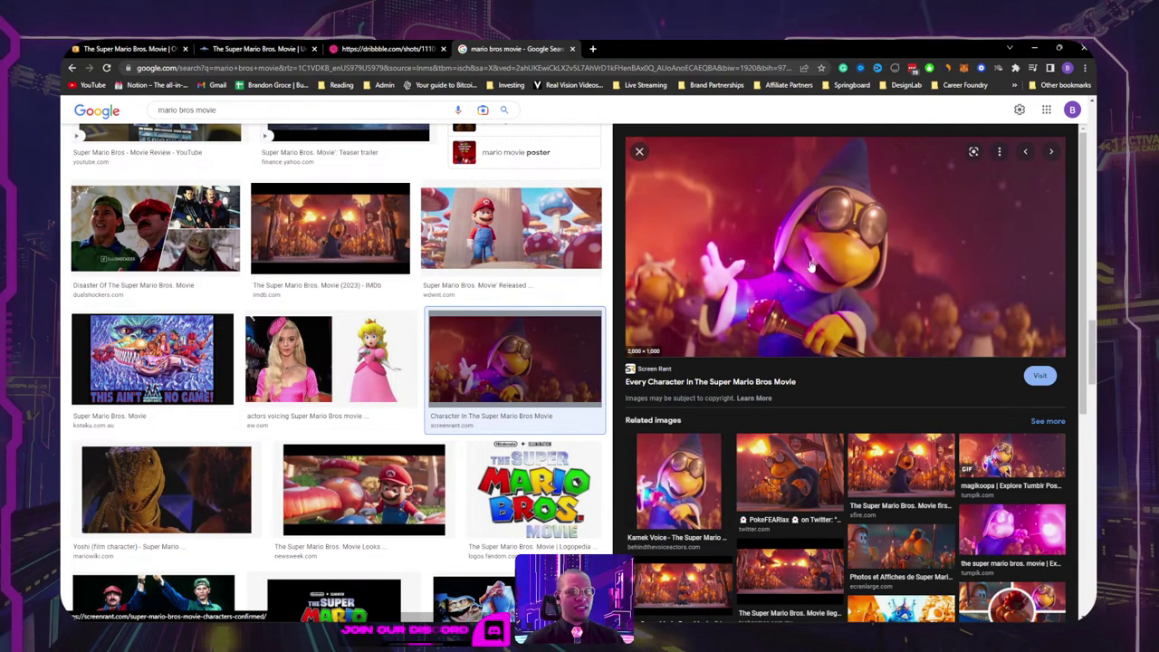
scroll(813, 274, "down", 4)
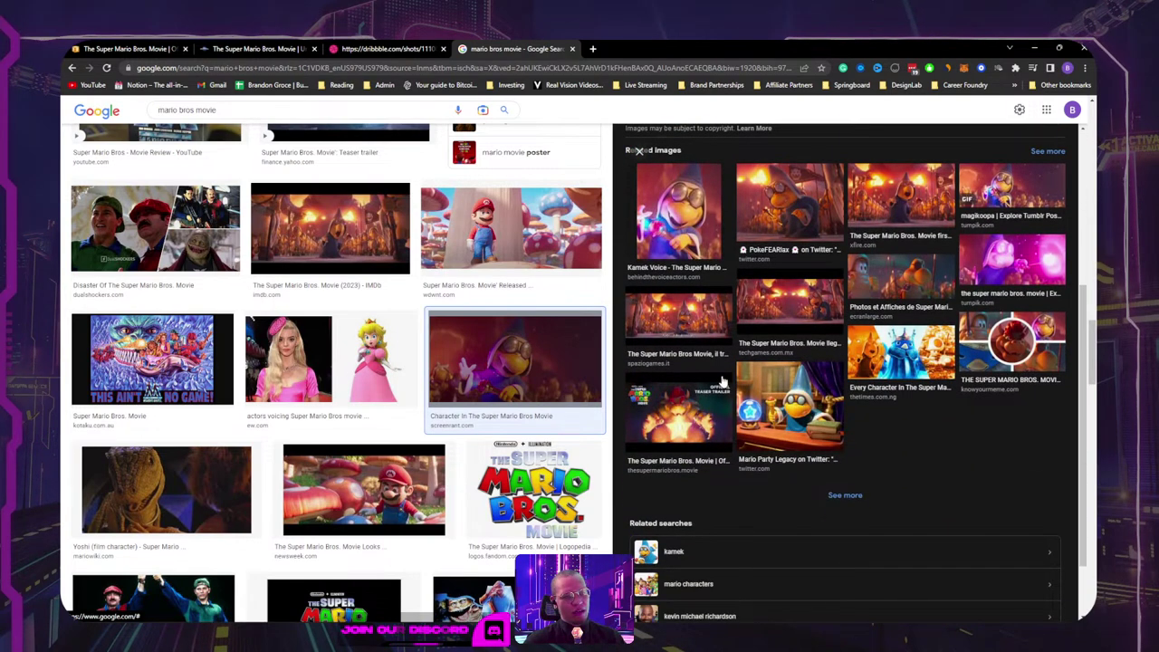
Step: Open YouTube in a new tab, search for "mario bros movie trailer" and open the Illumination Official Teaser Trailer
middle_click(92, 85)
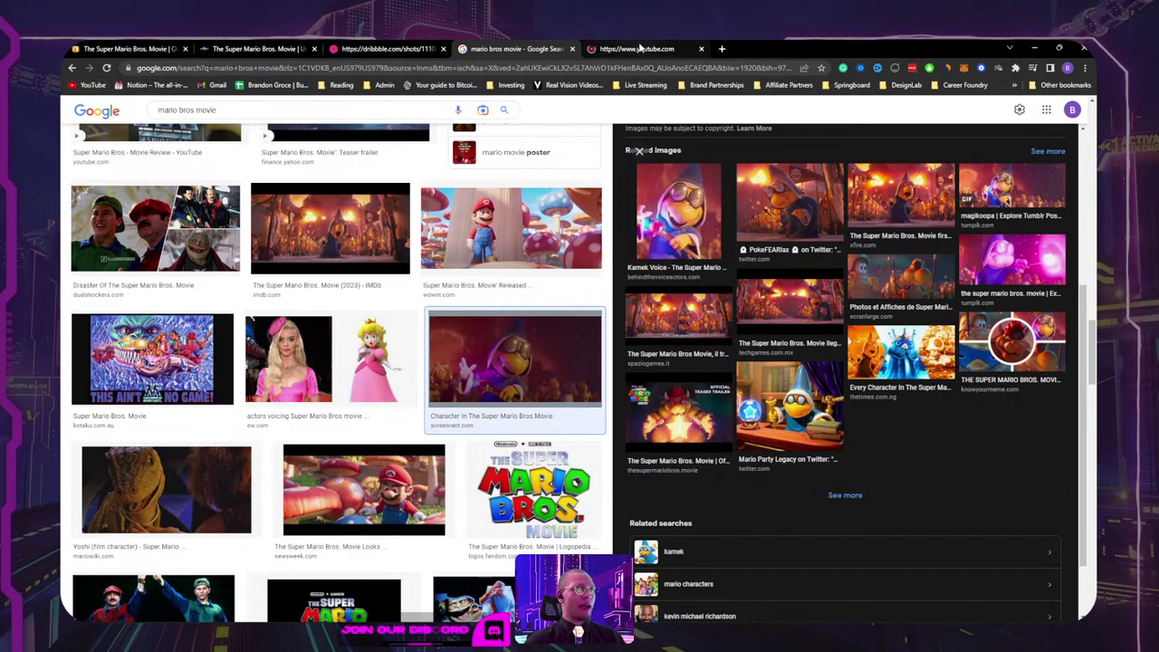
left_click(639, 45)
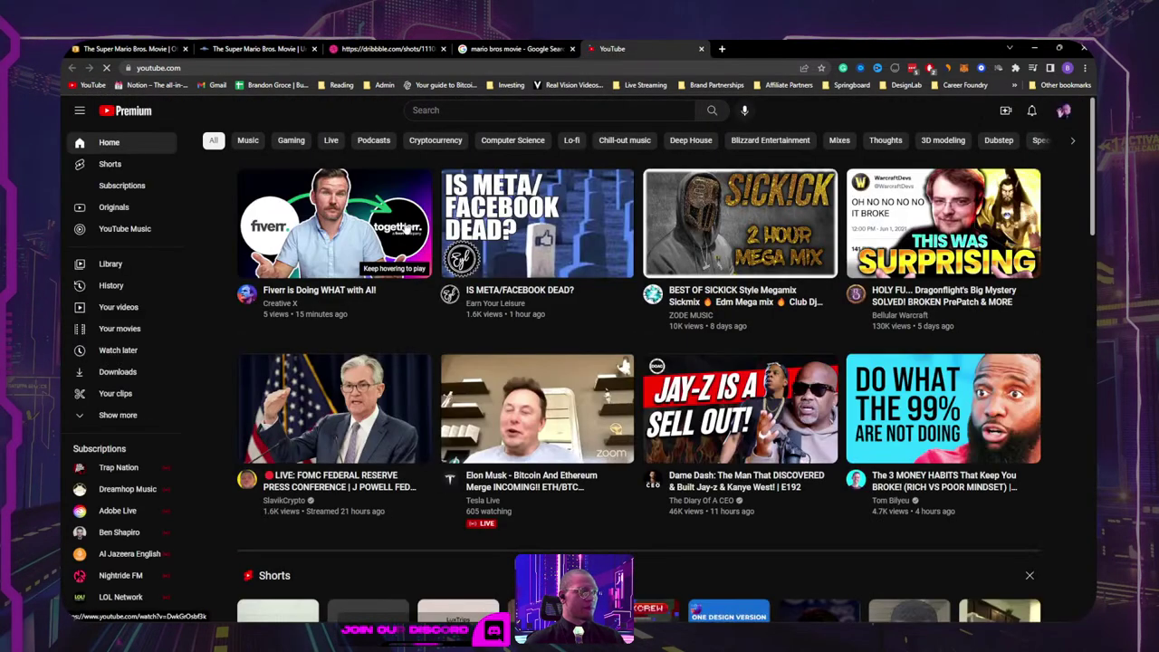
left_click(432, 109)
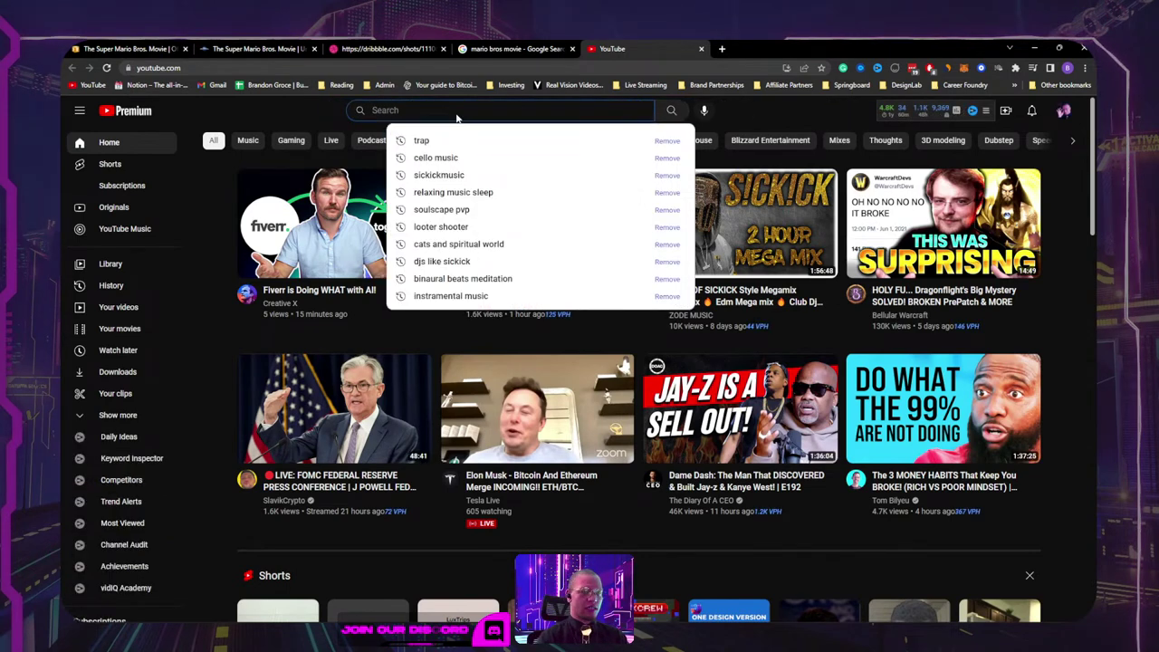
type("mario bros movie trailer")
key("Return")
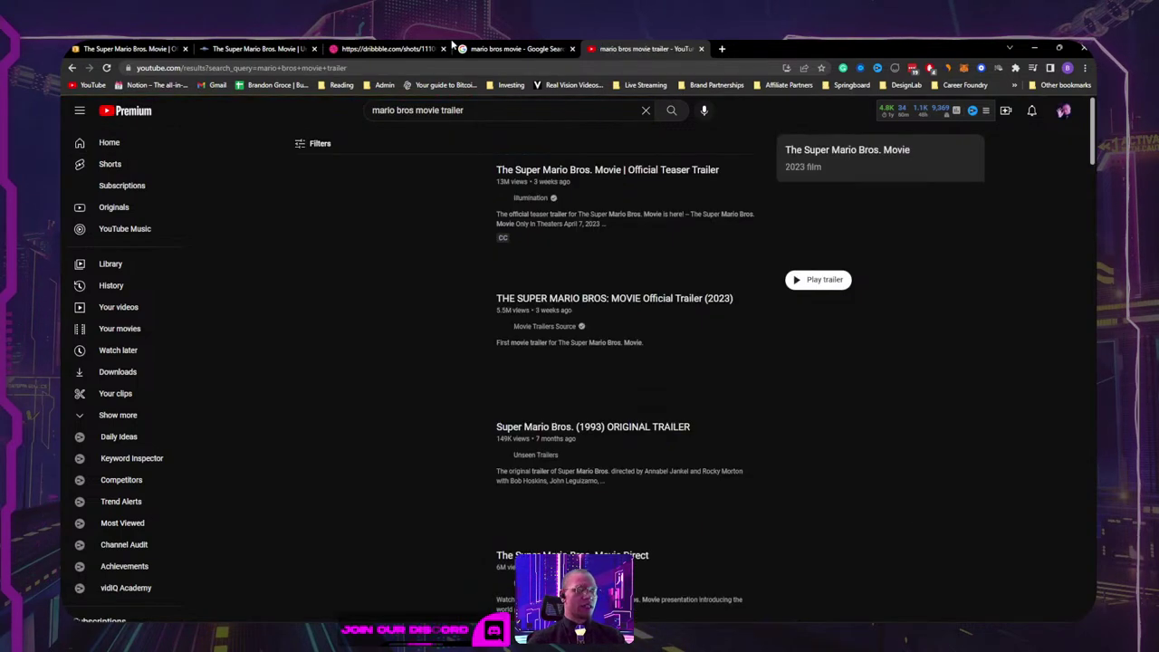
left_click(436, 249)
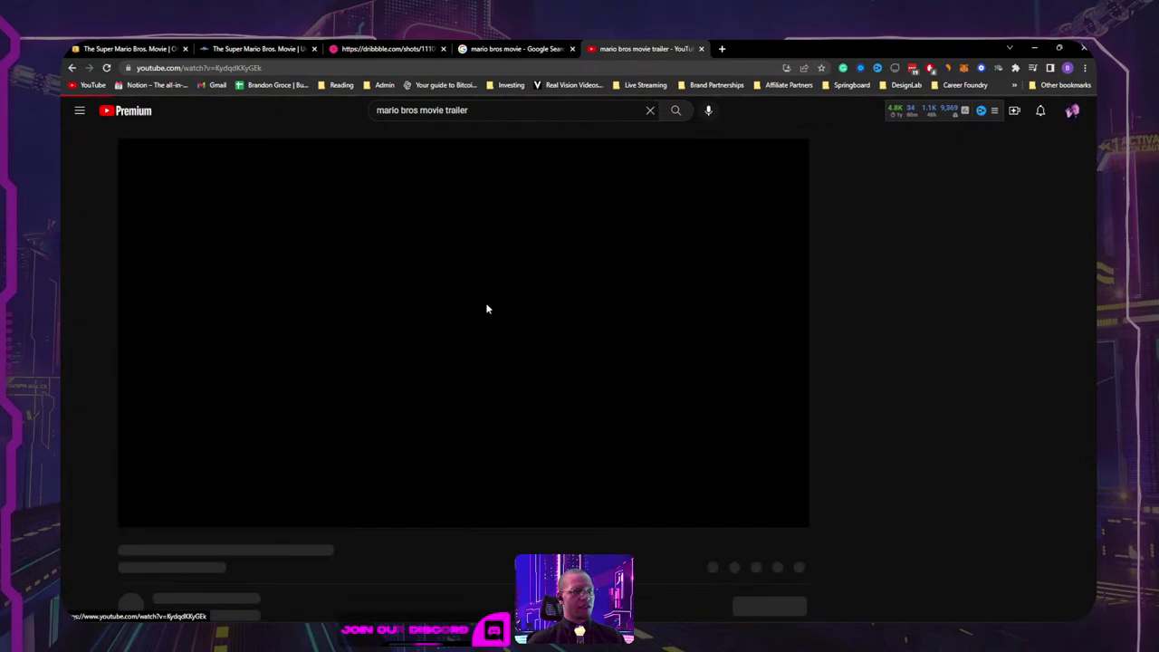
Step: Mute the teaser trailer and play it from about 0:13 to view its scenes
left_click(462, 375)
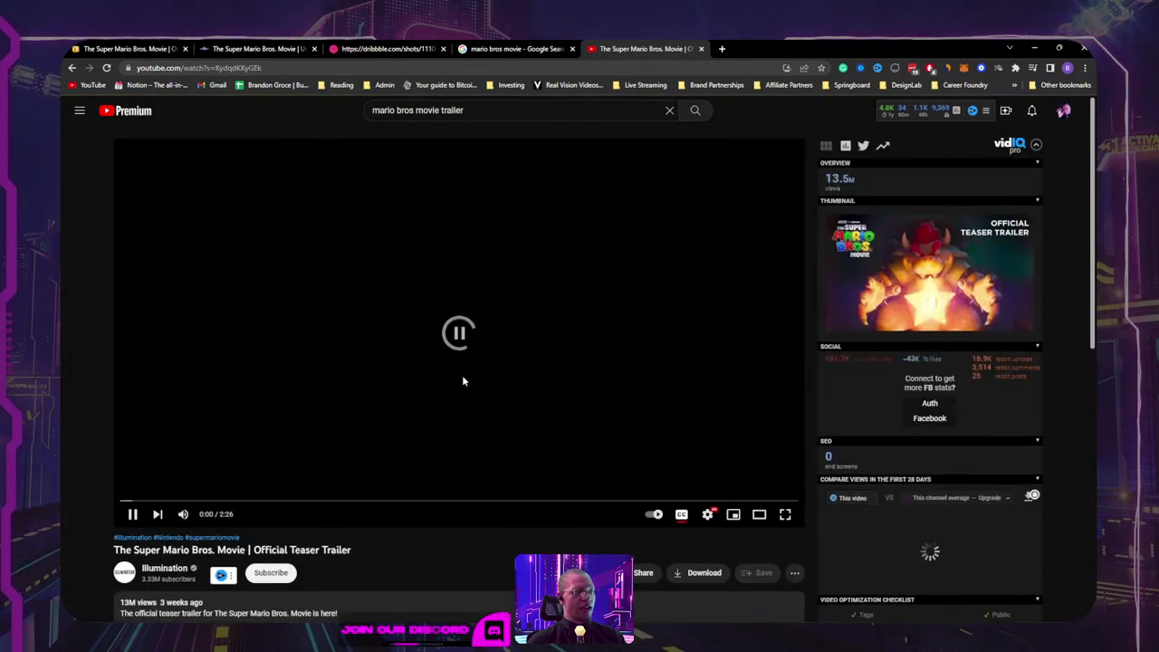
left_click(185, 514)
left_click(316, 336)
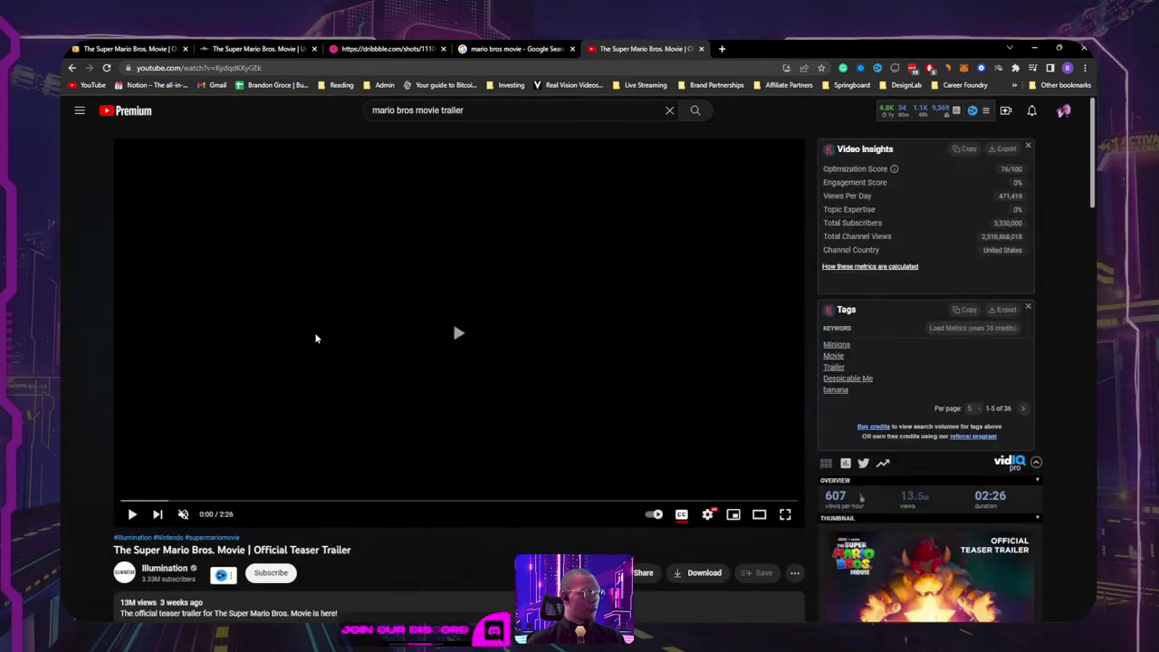
left_click(147, 503)
left_click_drag(158, 507, 178, 505)
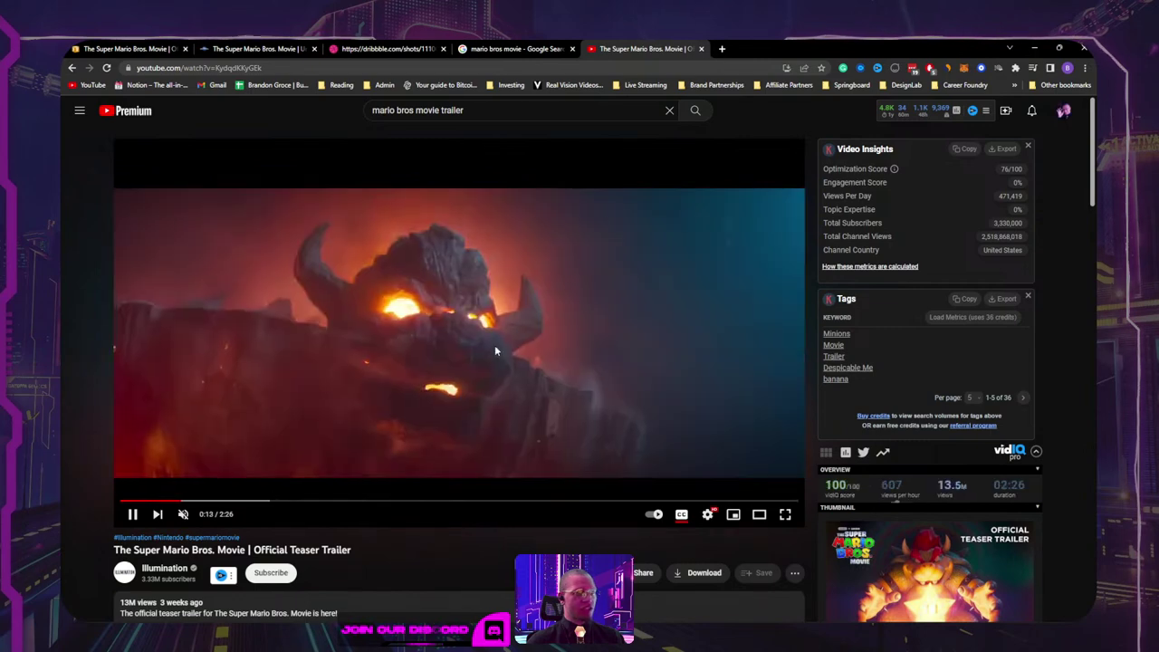
Step: Show the teaser trailer in full screen and move playback ahead to the hooded Koopa wizard scene at about 0:29
left_click(392, 371)
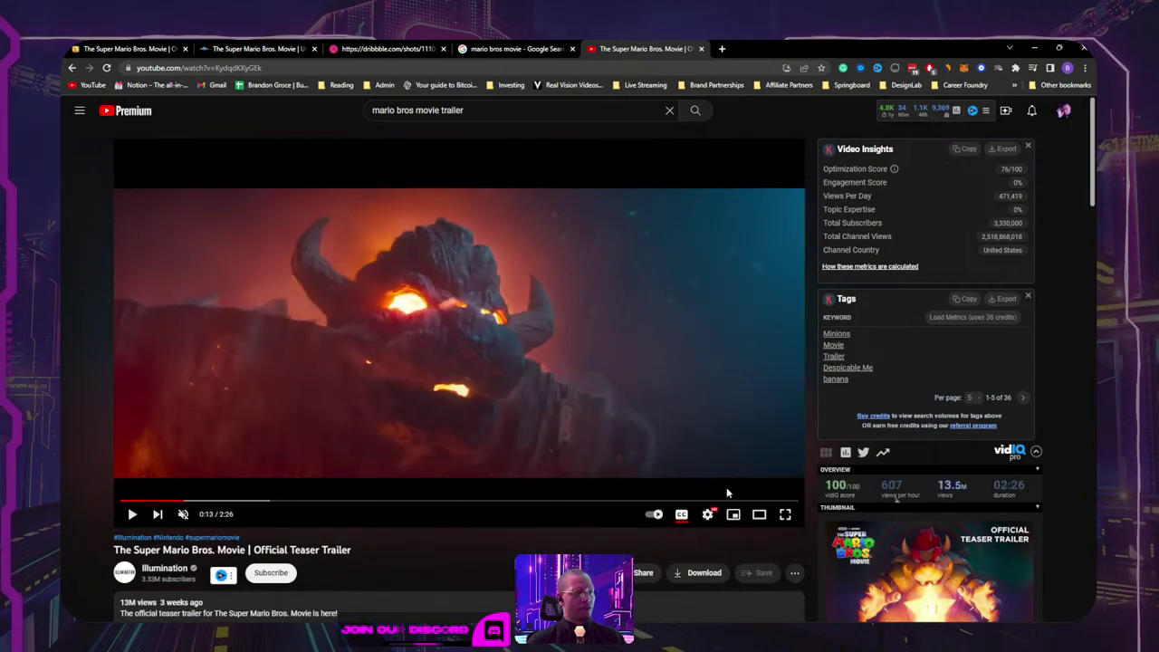
left_click(786, 515)
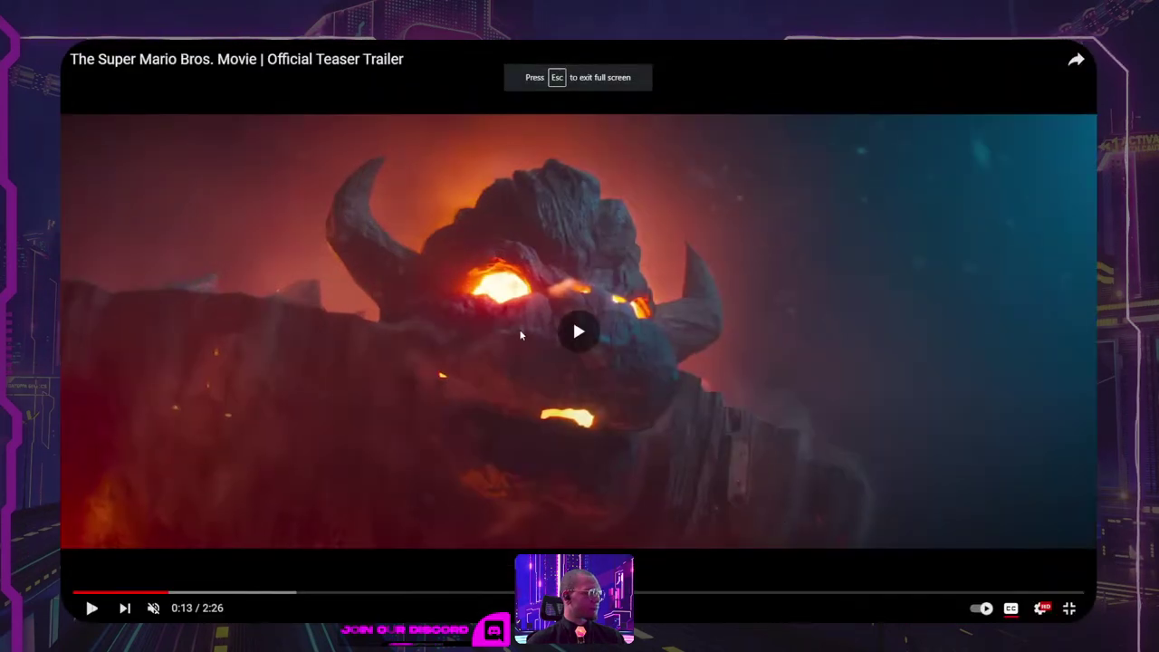
left_click(519, 328)
left_click(208, 593)
left_click(245, 594)
left_click_drag(245, 594, 293, 595)
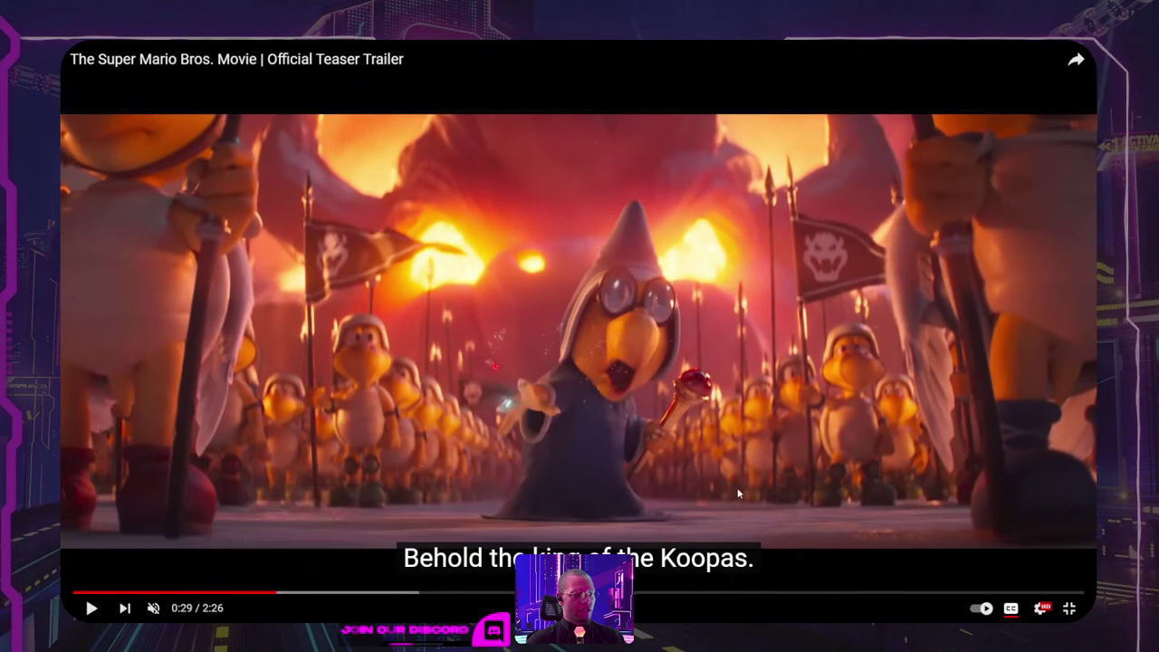
Step: Set the trailer's playback quality to 1080p and pause it on the Koopa wizard frame at 0:29
left_click(1041, 608)
left_click(1047, 565)
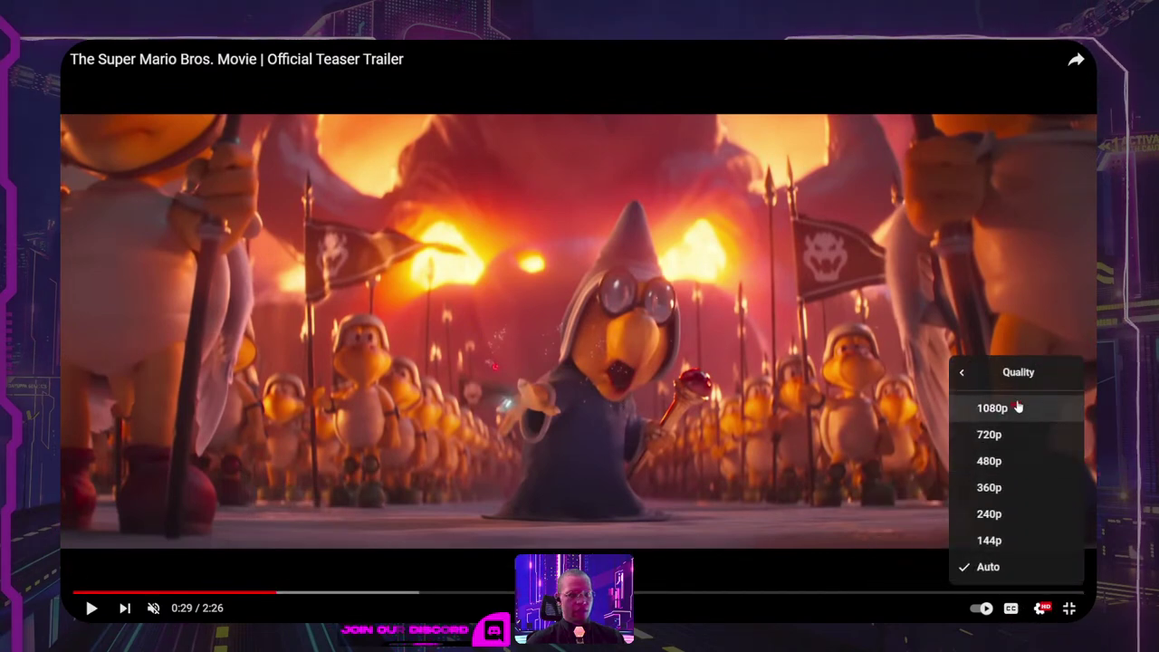
left_click(396, 521)
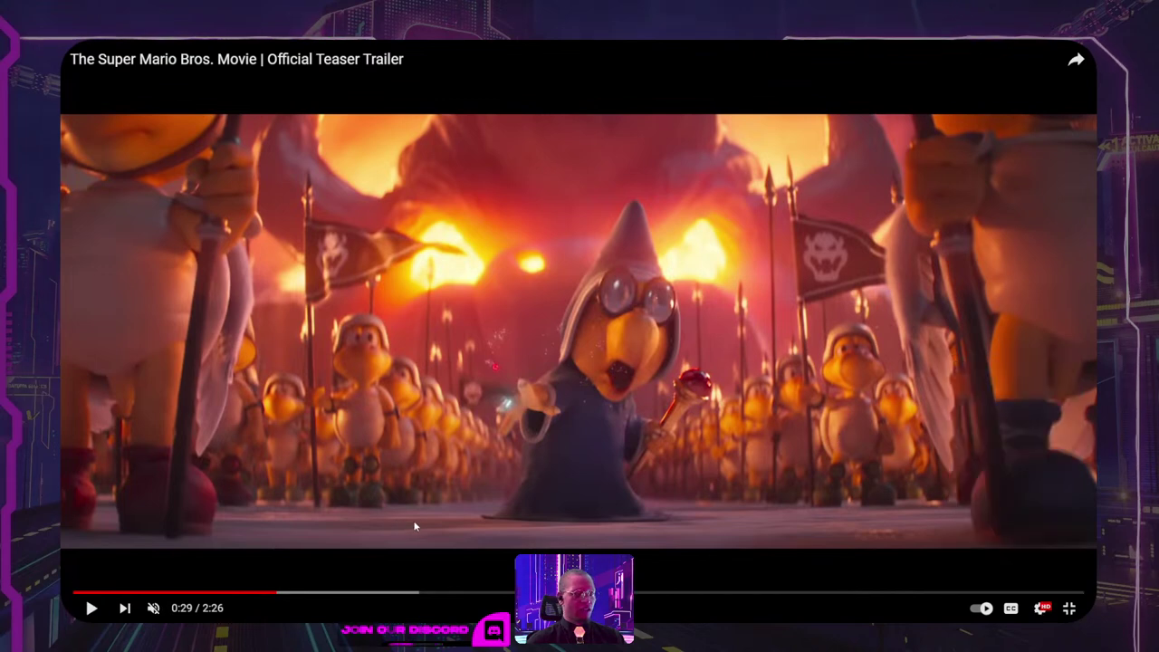
left_click(484, 481)
left_click(484, 480)
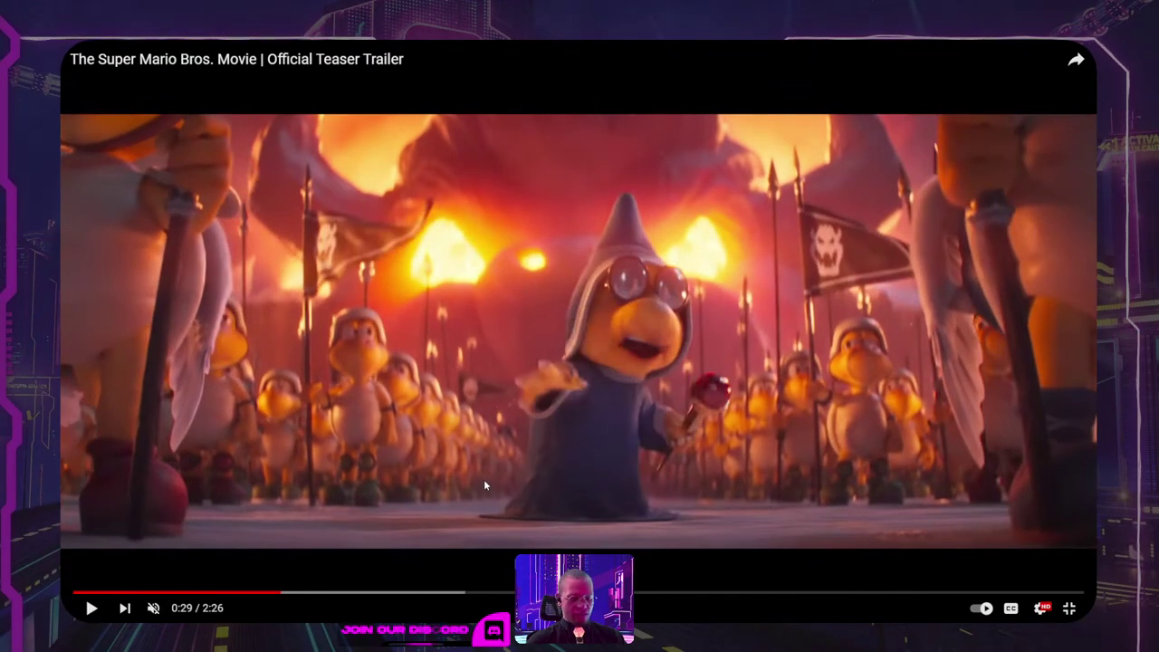
left_click(278, 594)
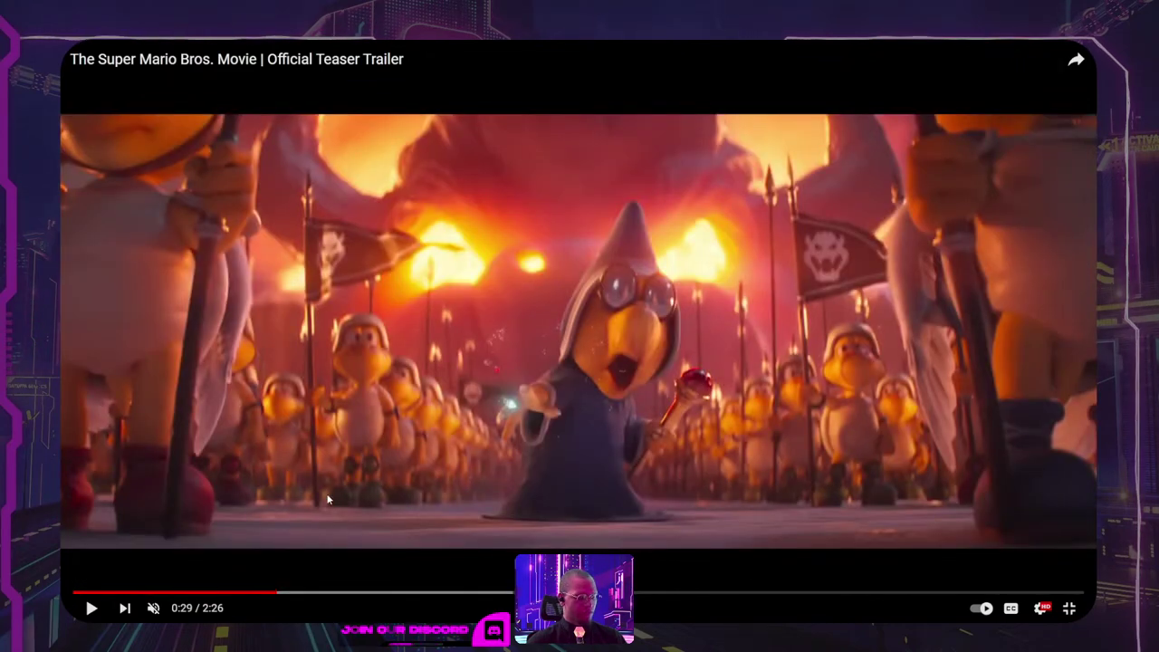
Step: Capture the Koopa wizard frame as a screenshot, switch to Adobe XD and paste it directly right of the Mario movie picture
key("super+shift+s")
left_click_drag(62, 114, 1096, 548)
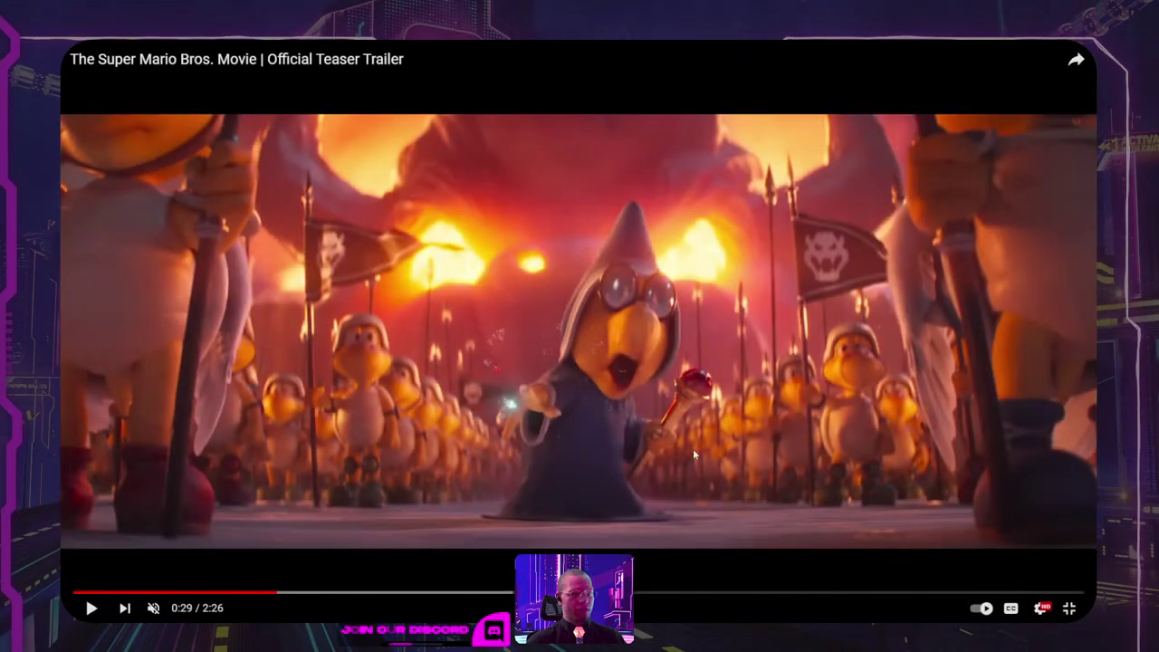
key("alt+Tab")
left_click(769, 276)
left_click_drag(823, 318, 944, 202)
key("ctrl+v")
left_click(846, 384)
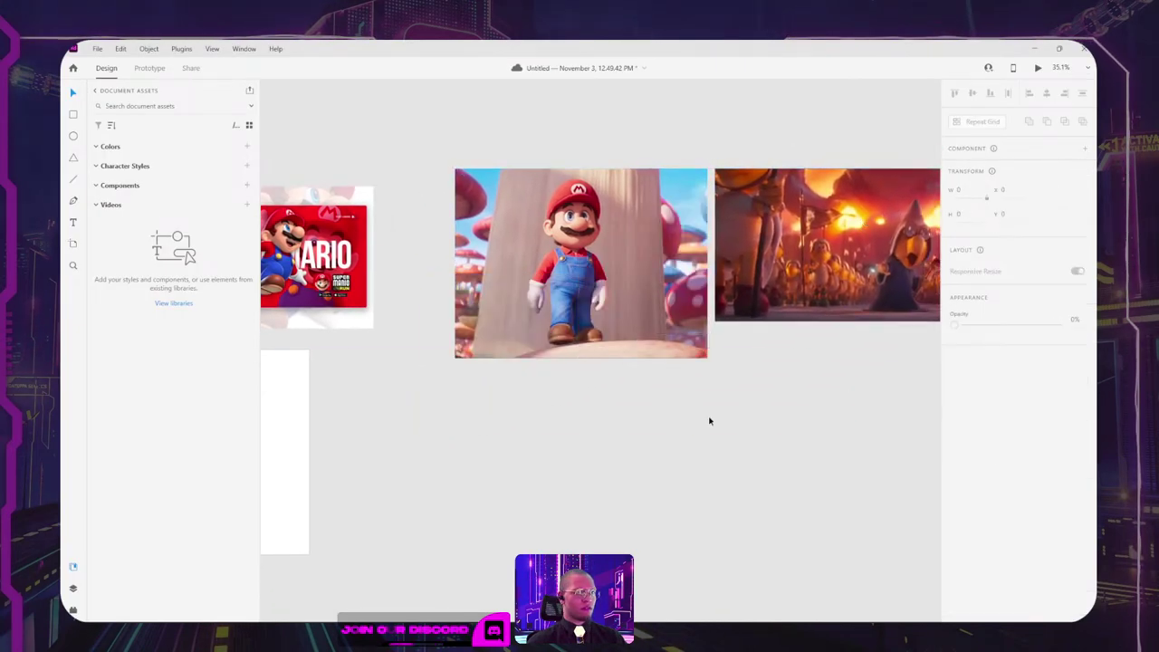
Step: Compare the collected Mario web design references with the Mario movie picture up close on the Adobe XD canvas
key("alt+Tab")
left_click(791, 254)
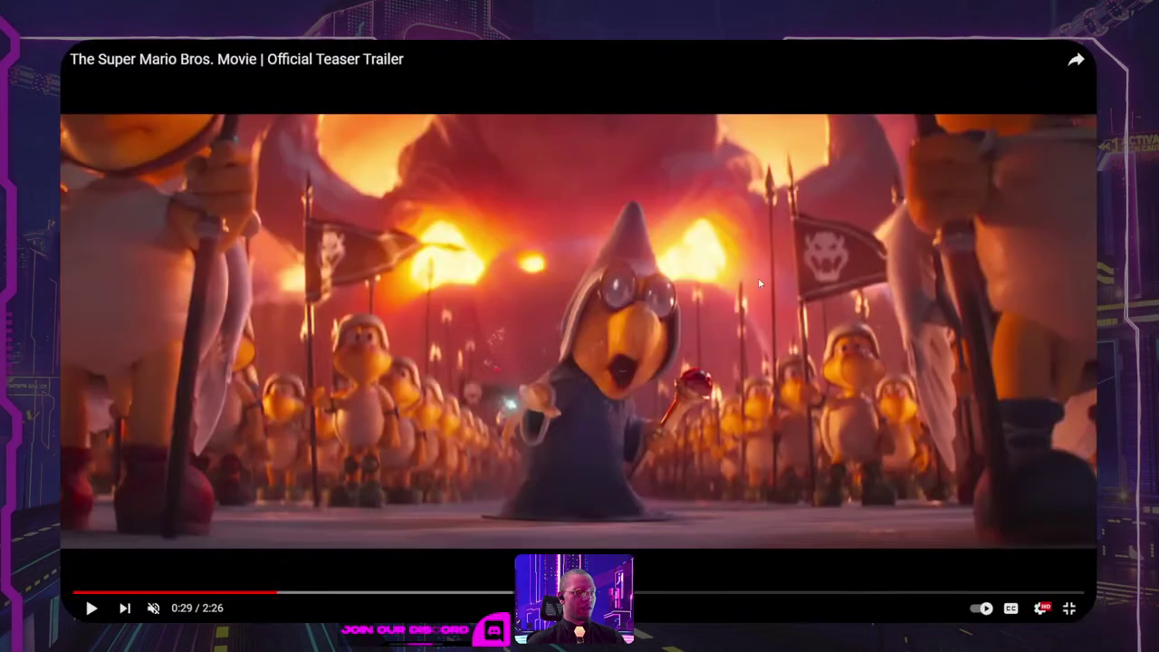
key("alt+Tab")
left_click(621, 354)
scroll(634, 375, "left", 5)
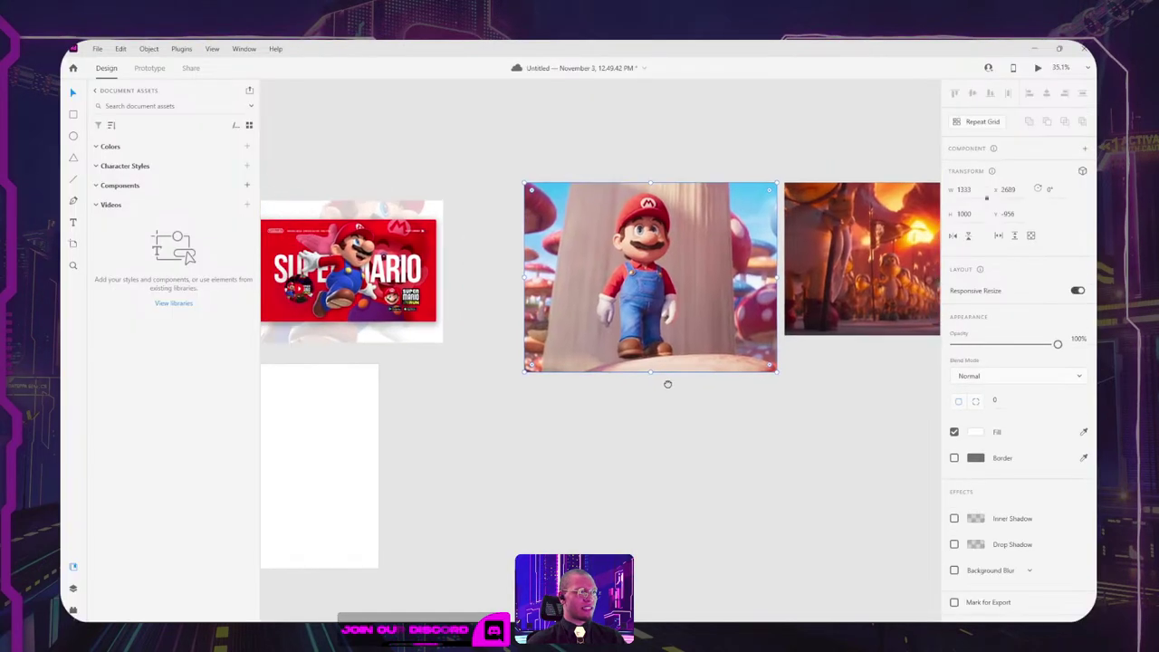
left_click_drag(524, 309, 754, 366)
scroll(398, 327, "up", 8)
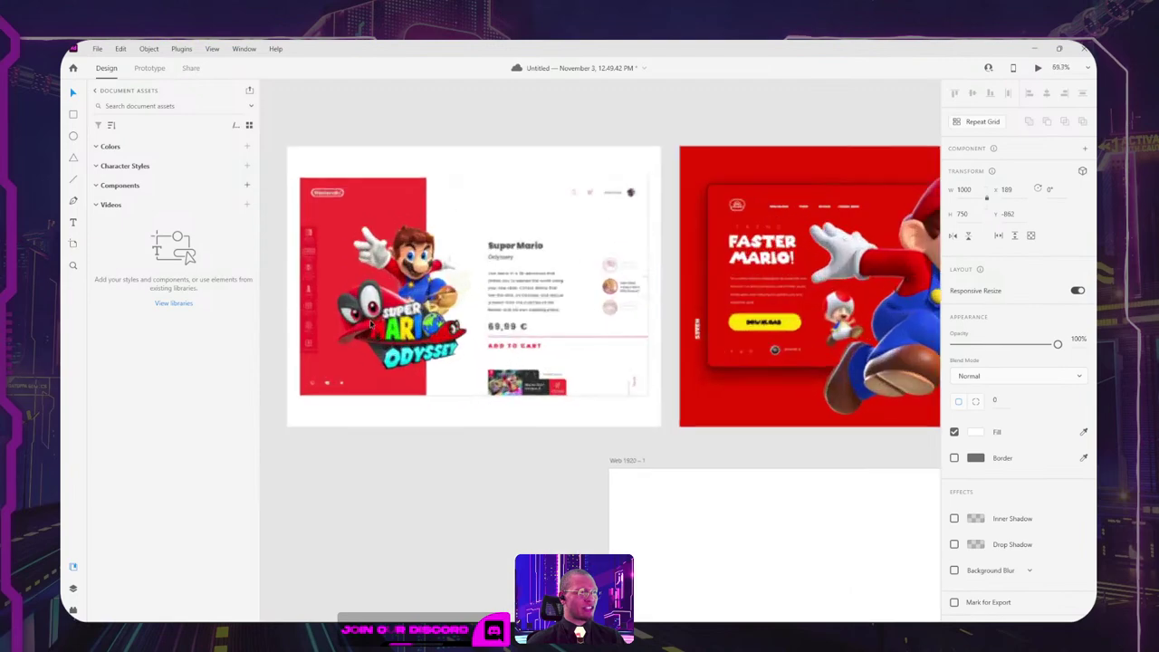
scroll(438, 210, "down", 10)
scroll(665, 283, "right", 3)
scroll(665, 283, "right", 4)
scroll(599, 252, "up", 8)
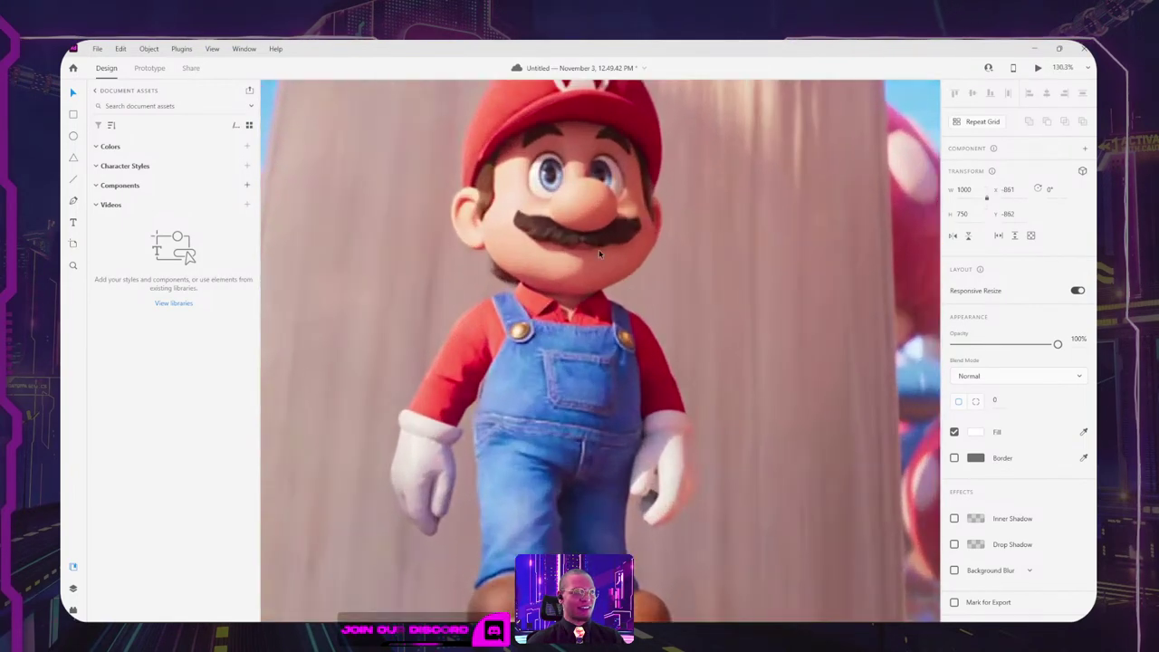
scroll(601, 251, "down", 8)
scroll(601, 251, "right", 3)
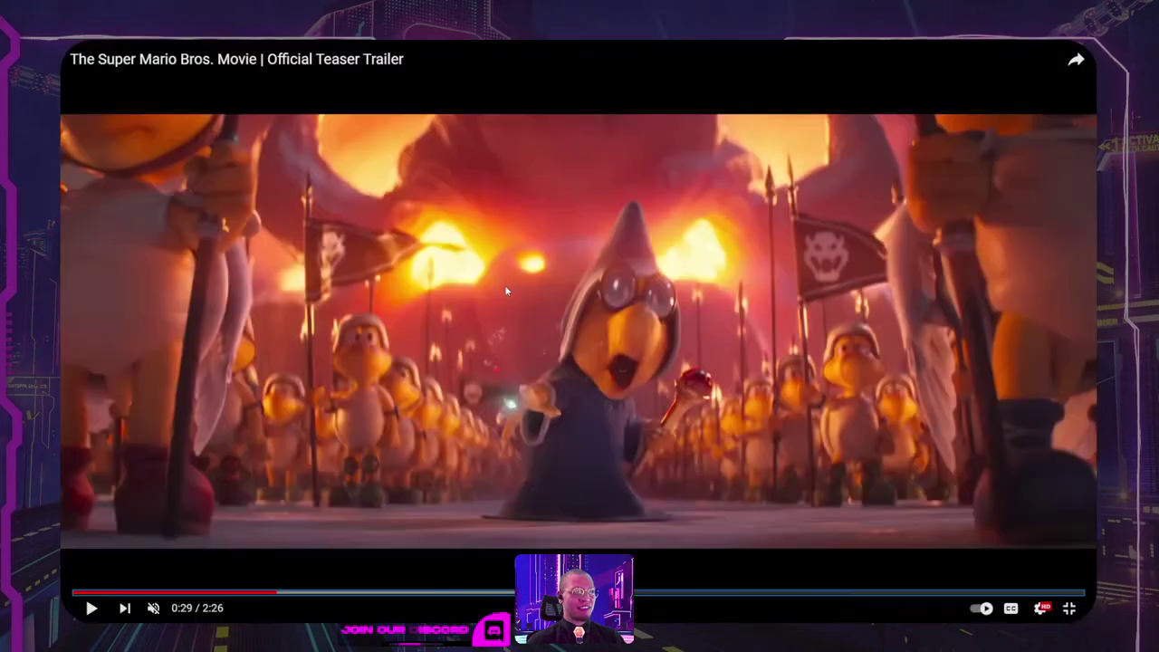
Step: Switch to Chrome, play the trailer on from 0:29 and check the Koopa army scene around 0:32 for usable frames
left_click(358, 419)
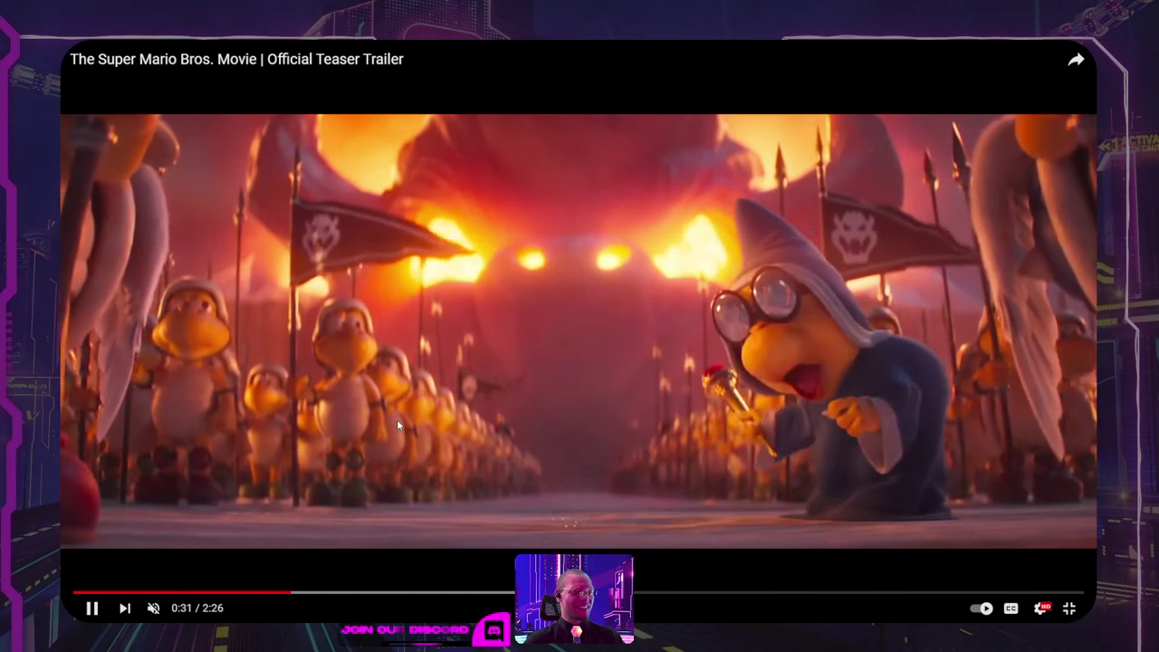
left_click(398, 424)
left_click(398, 425)
left_click(398, 424)
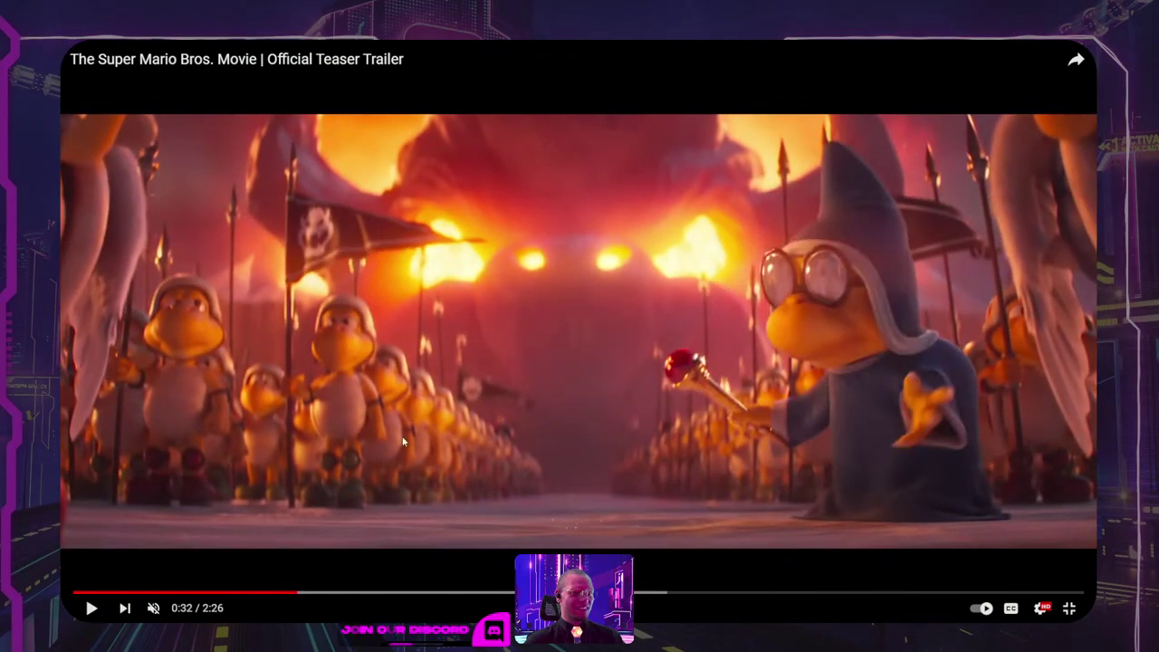
left_click(372, 532)
left_click(372, 532)
left_click_drag(303, 594, 300, 596)
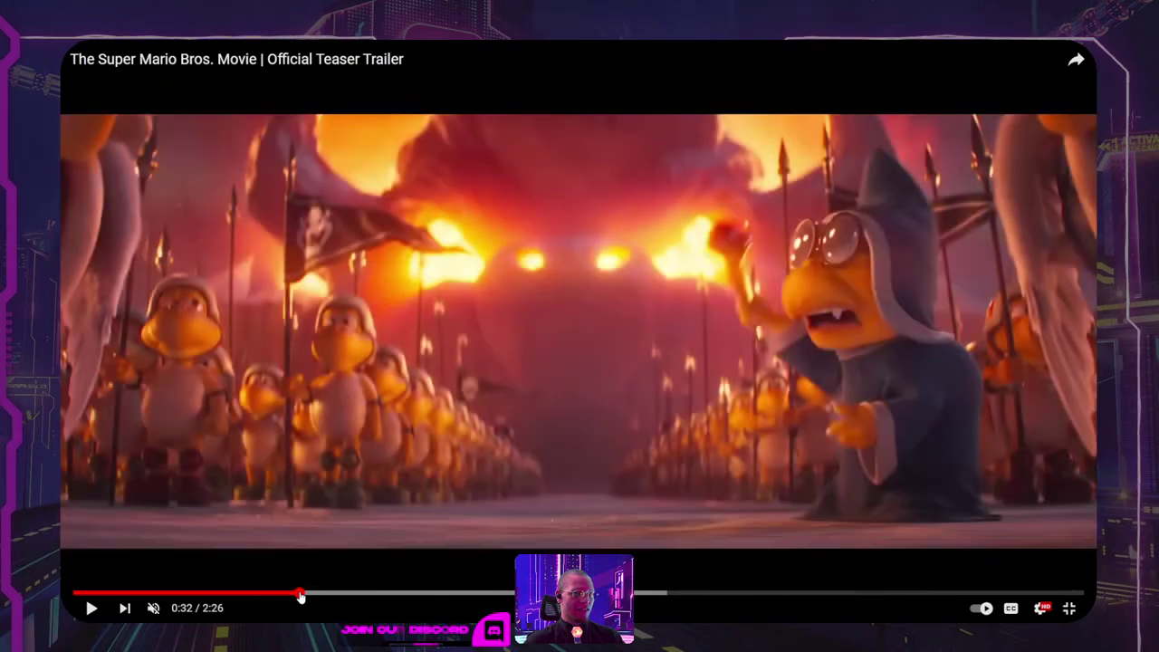
key("space")
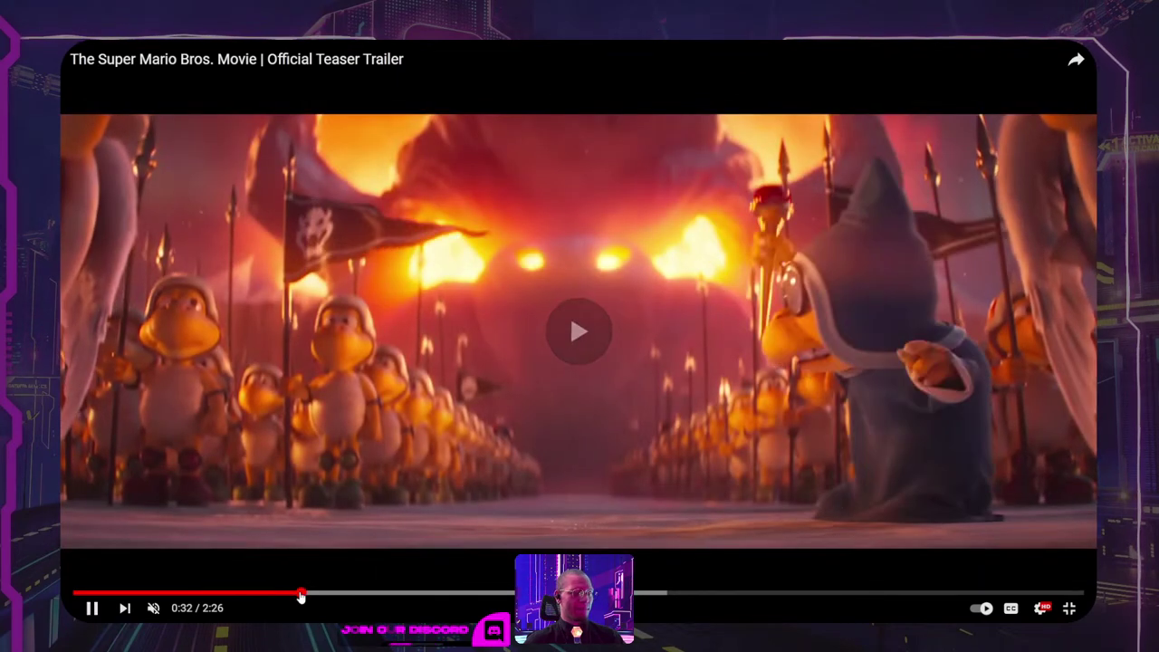
key("space")
key("space")
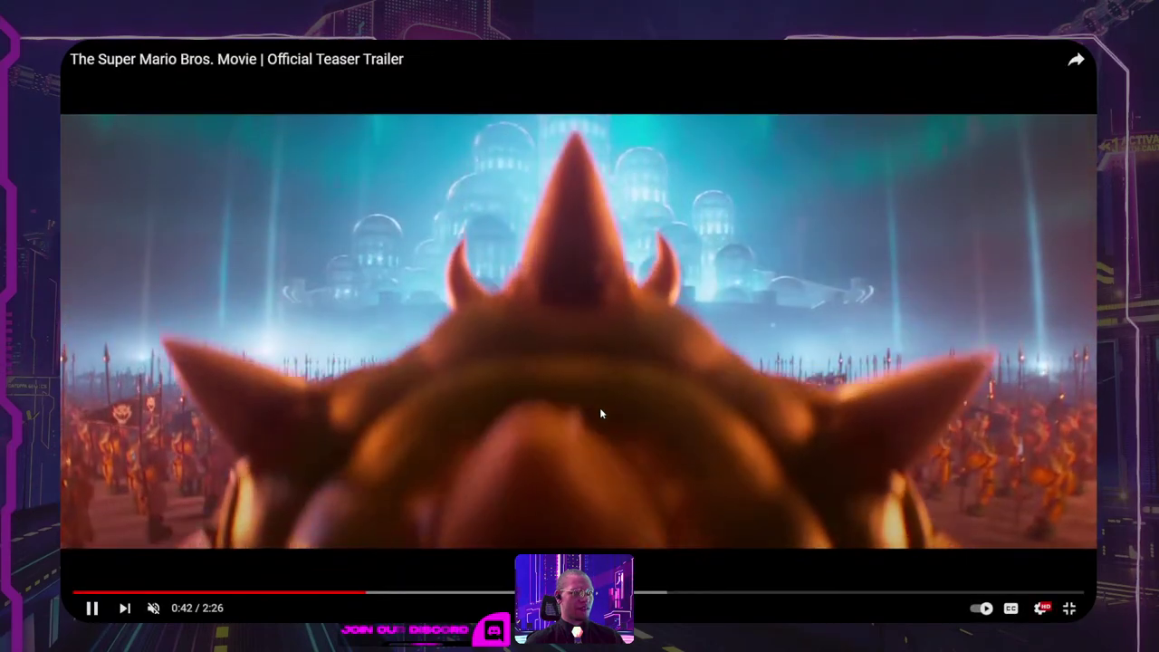
Step: Pause the trailer on the aerial view of the army at 0:43 and capture the whole frame as a screenshot
left_click(600, 414)
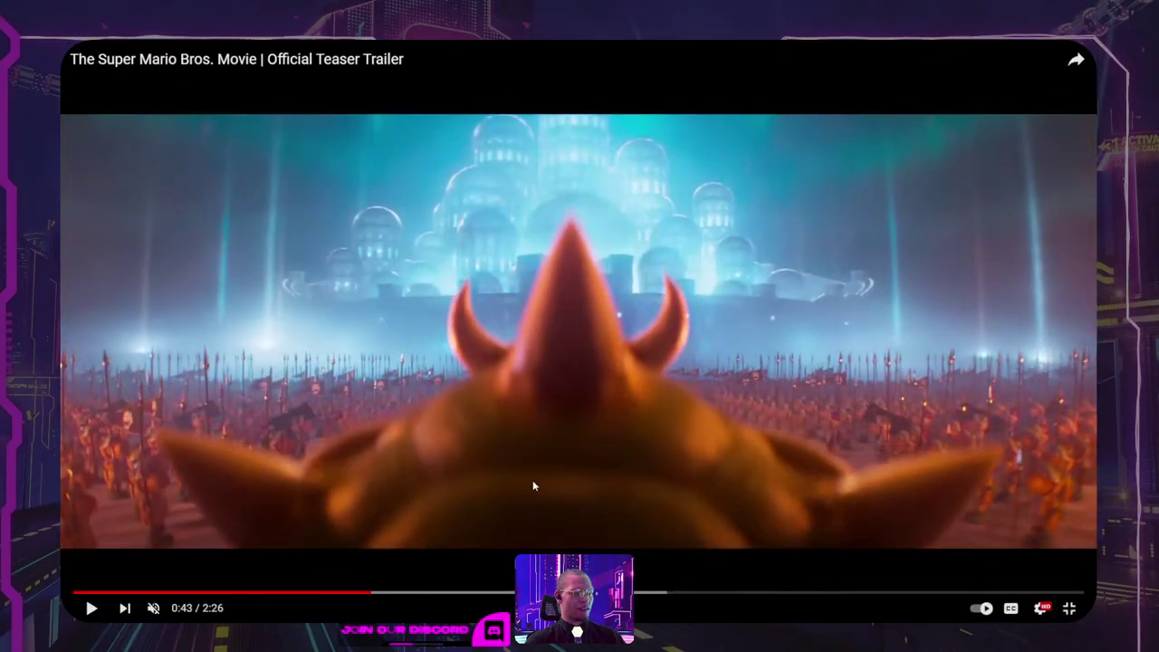
left_click(340, 334)
left_click(341, 336)
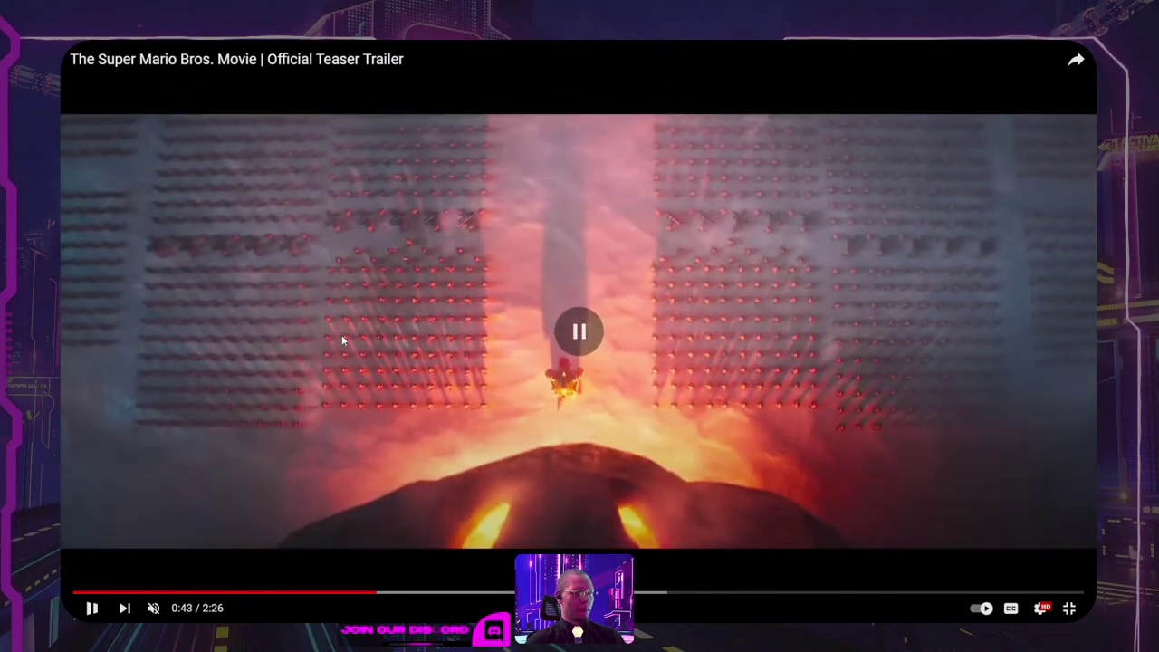
key("super+shift+s")
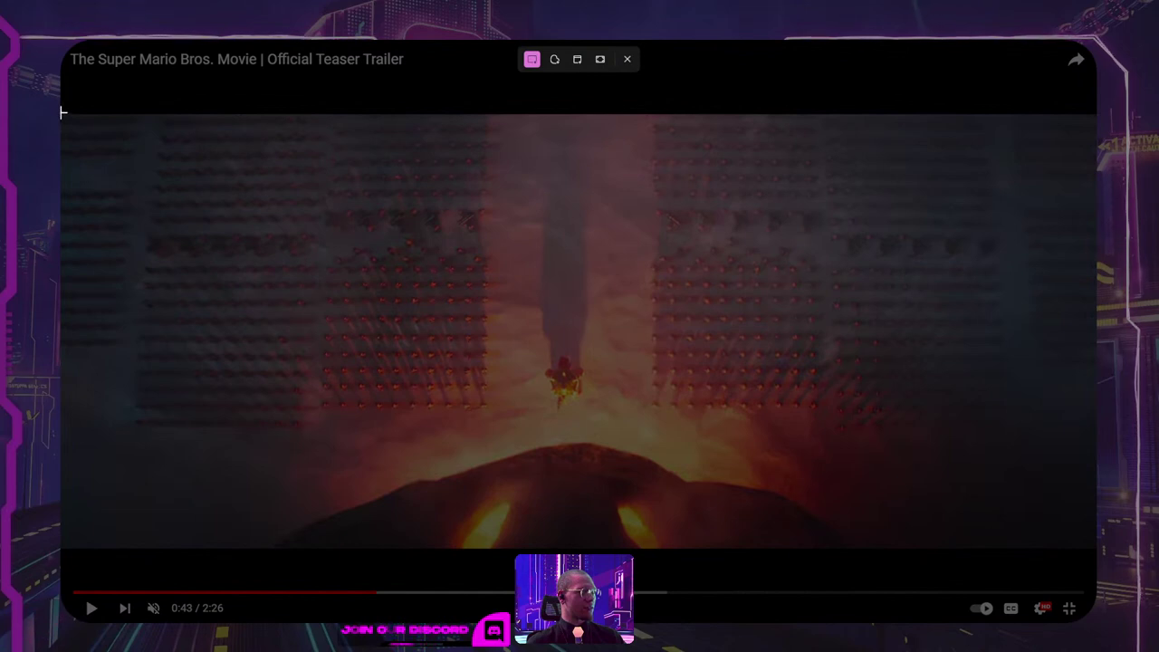
left_click_drag(63, 113, 1096, 549)
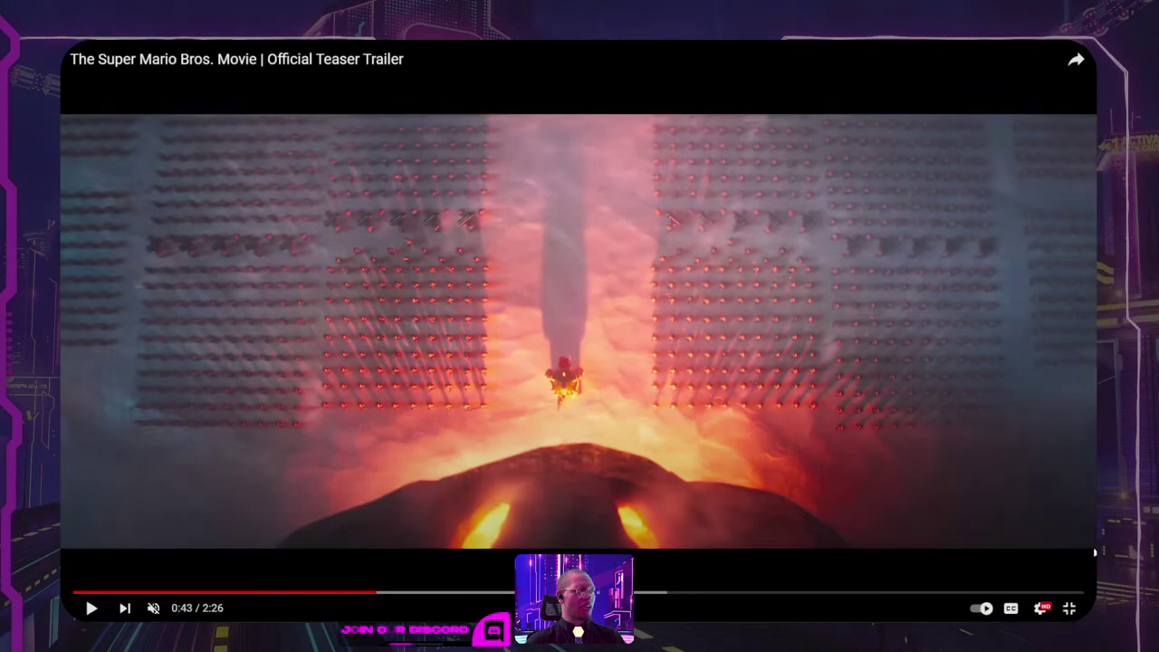
Step: Switch to Adobe XD, paste the captured aerial army frame and align it directly below the Koopa wizard frame
key("alt+Tab")
left_click(718, 378)
key("ctrl+v")
left_click_drag(593, 339, 727, 374)
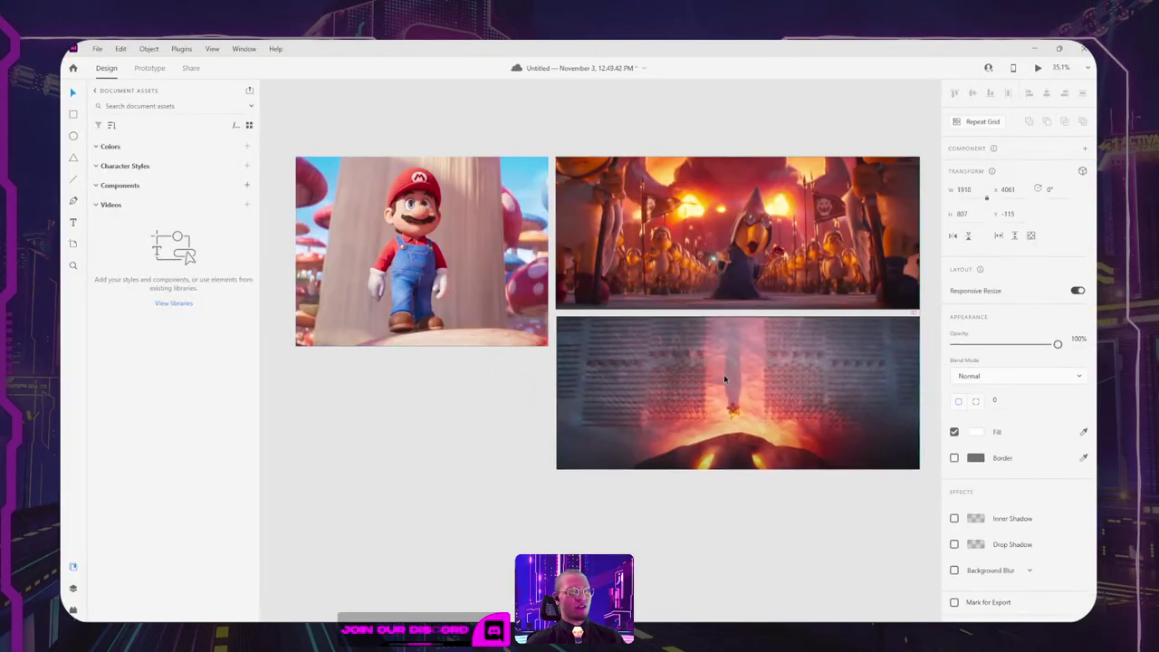
left_click(762, 489)
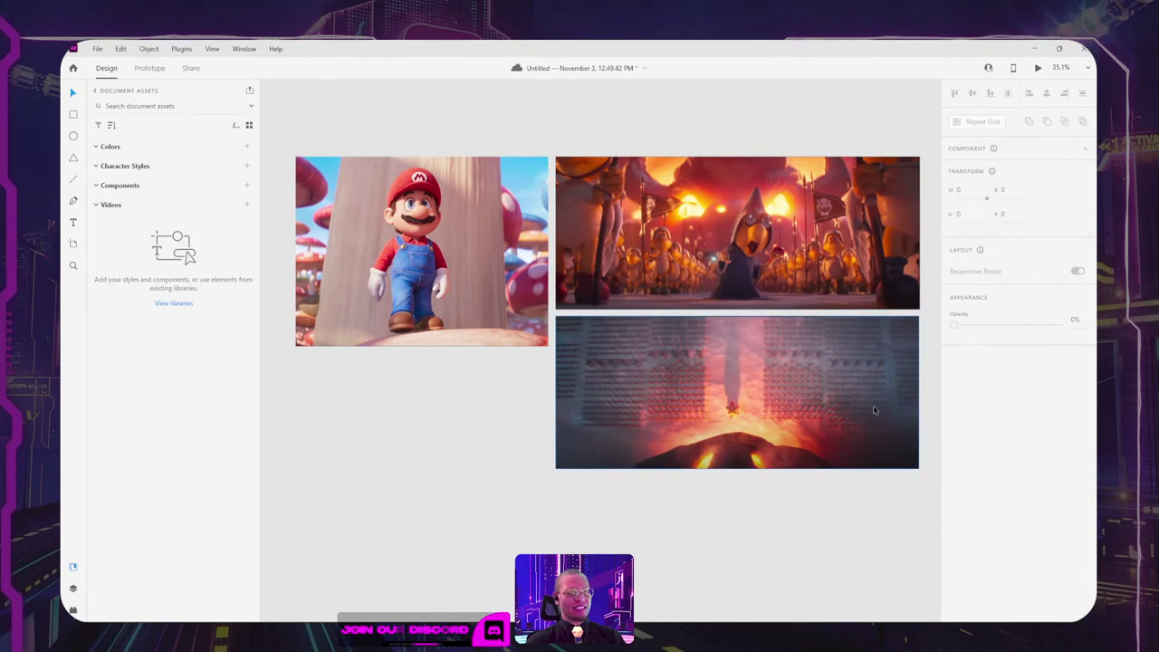
Step: Switch to Chrome, move the trailer to the Bowser close-up at 0:46 and capture that frame as a screenshot
key("alt+Tab")
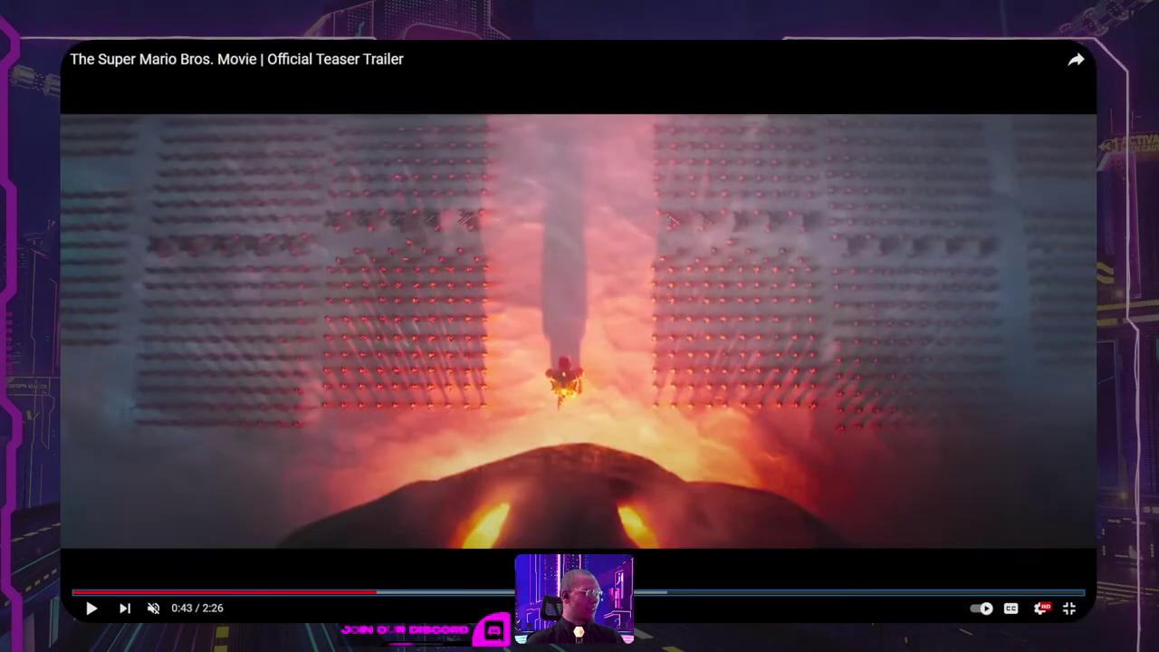
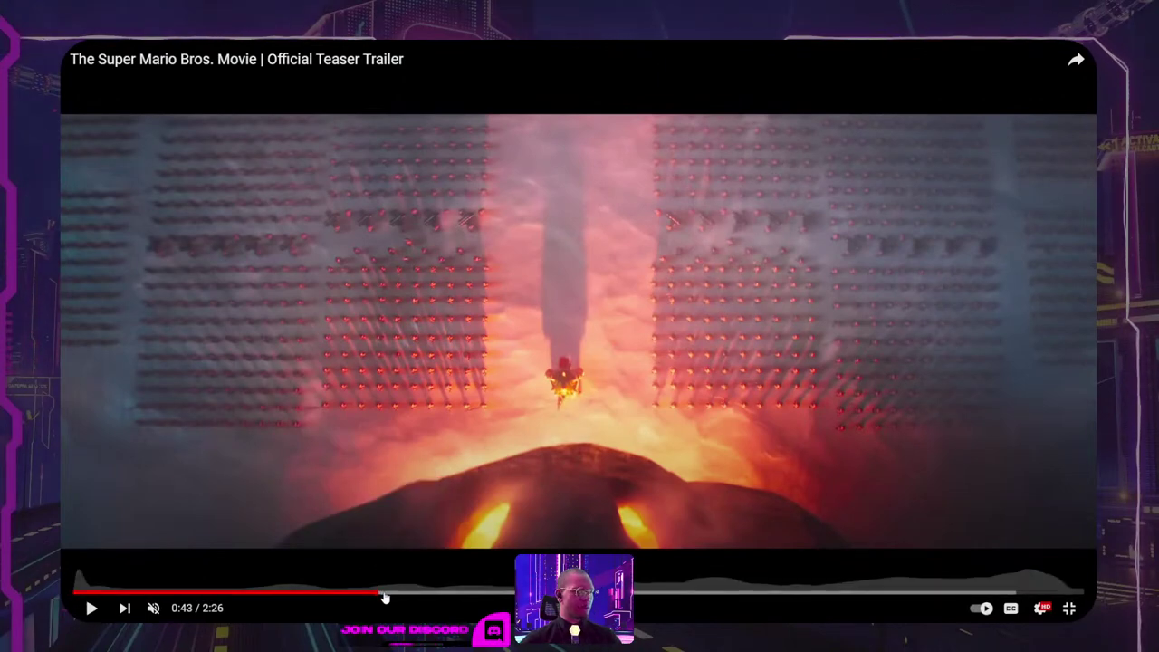
left_click_drag(381, 596, 391, 597)
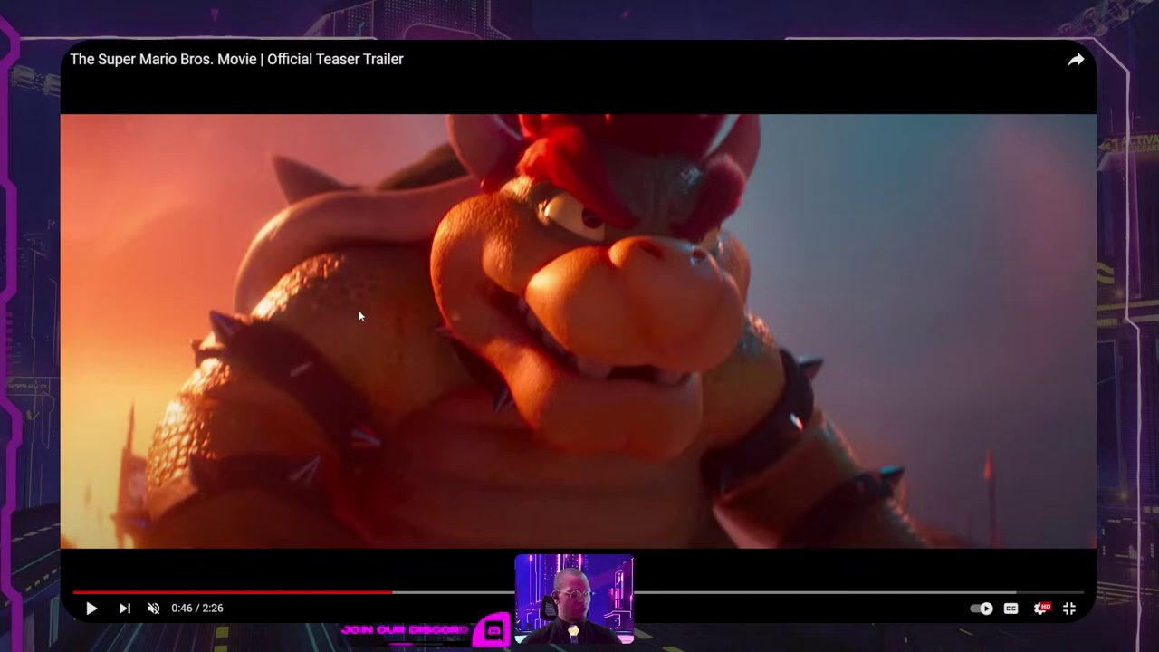
key("super+shift+s")
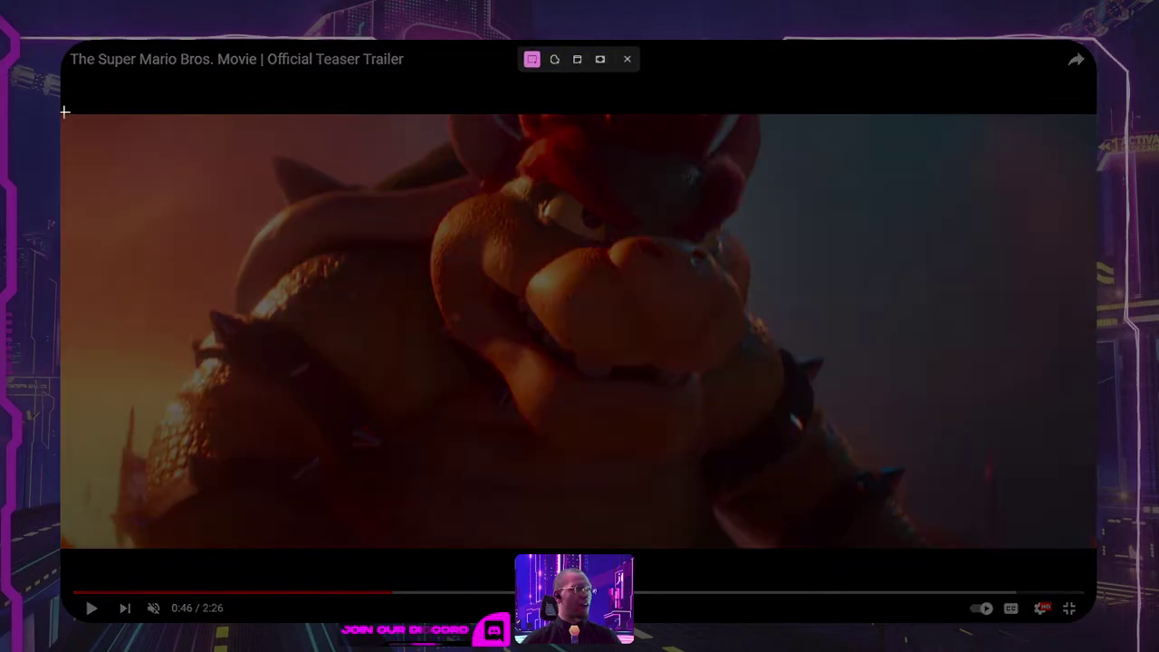
left_click_drag(62, 112, 1097, 552)
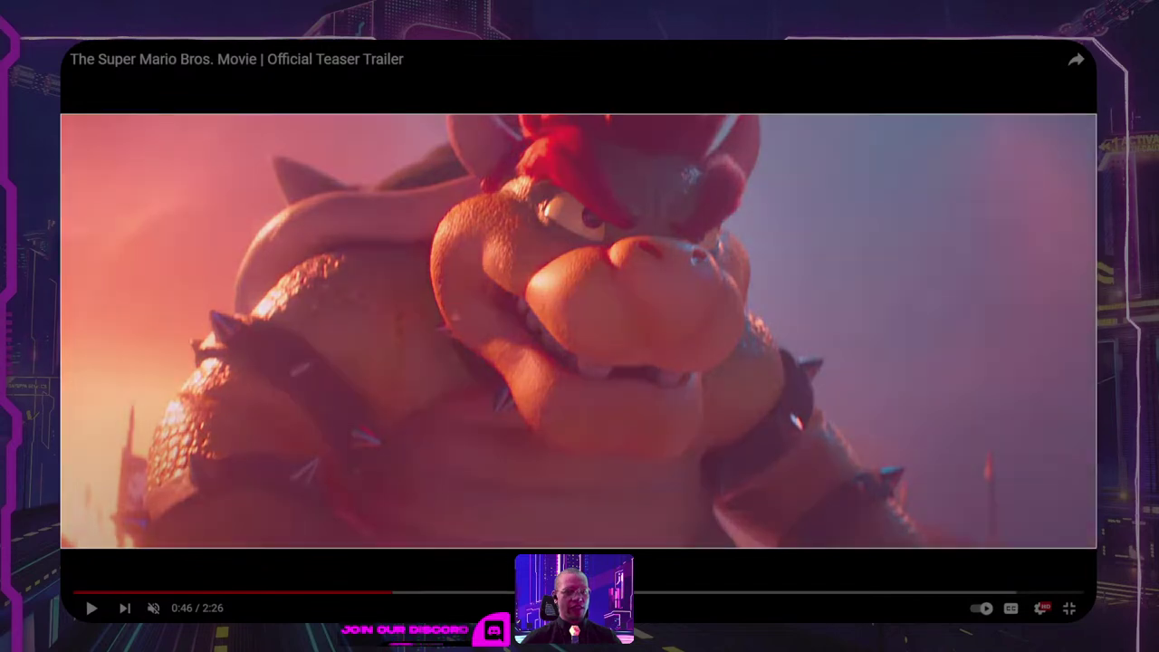
Step: Switch to Adobe XD, paste the captured Bowser frame and align it directly above the Koopa wizard frame
key("alt+Tab")
left_click(861, 243)
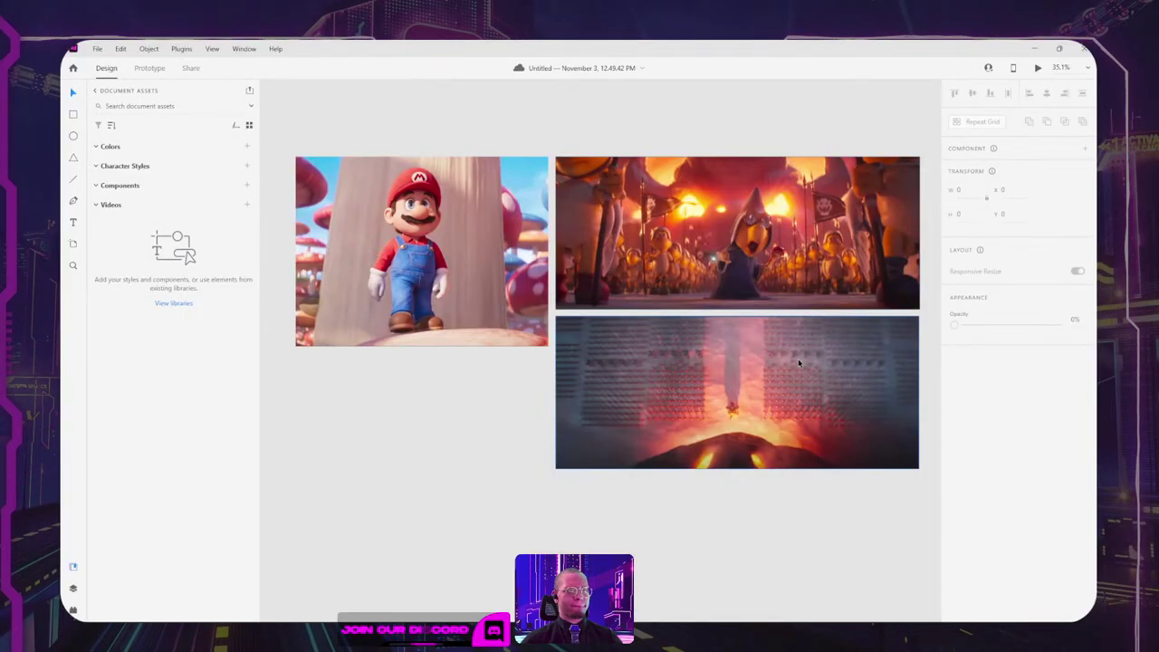
left_click_drag(861, 243, 688, 420)
key("ctrl+v")
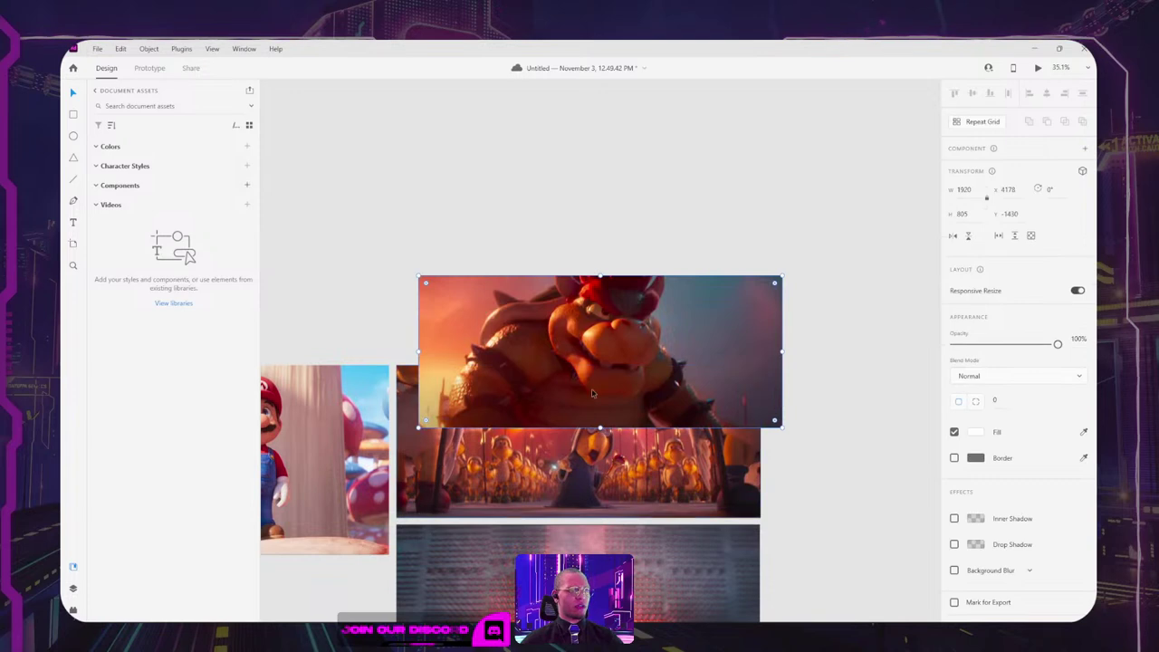
left_click_drag(649, 329, 624, 260)
left_click(825, 326)
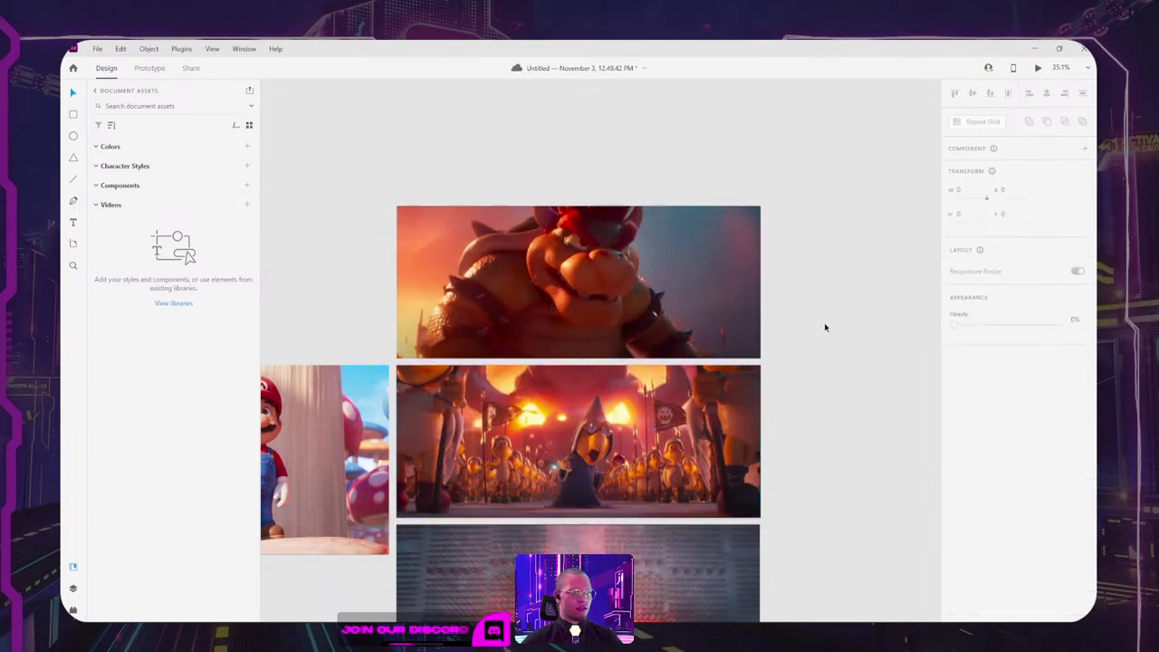
Step: Move the Mario movie picture above the Bowser frame, aligned with the left edge of the trailer frame column
scroll(825, 326, "down", 4)
scroll(645, 303, "left", 3)
scroll(645, 304, "up", 1)
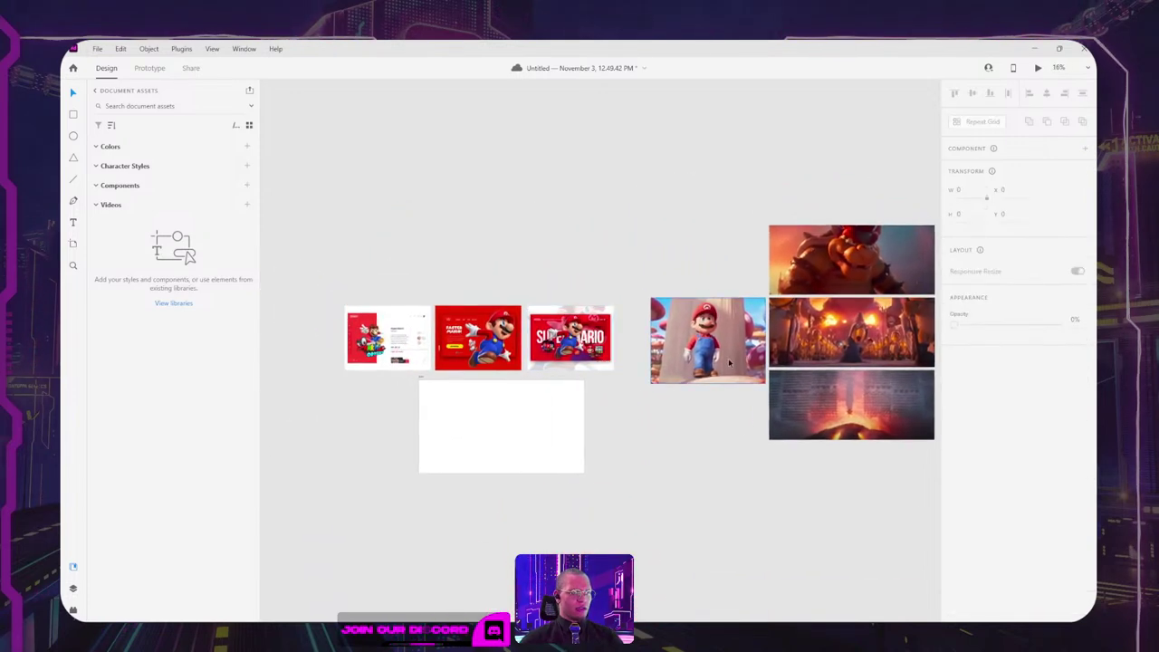
left_click_drag(695, 364, 843, 191)
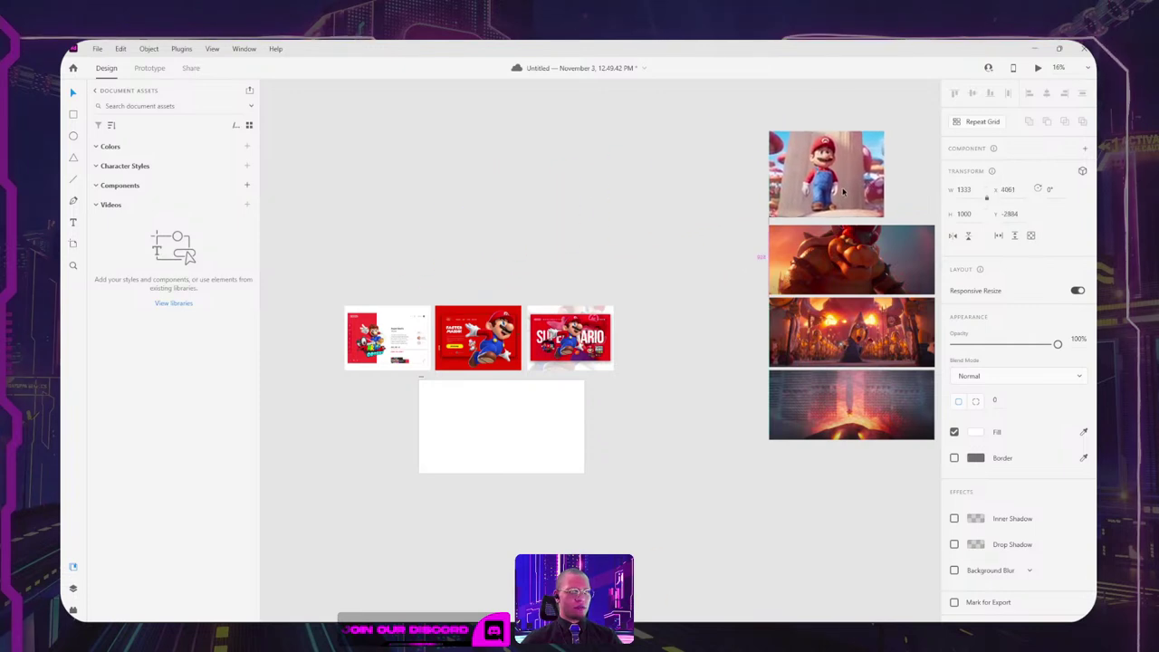
Step: Examine the Mario movie picture up close and the column of trailer frames below it
left_click(919, 181)
scroll(914, 176, "up", 5)
scroll(720, 190, "left", 3)
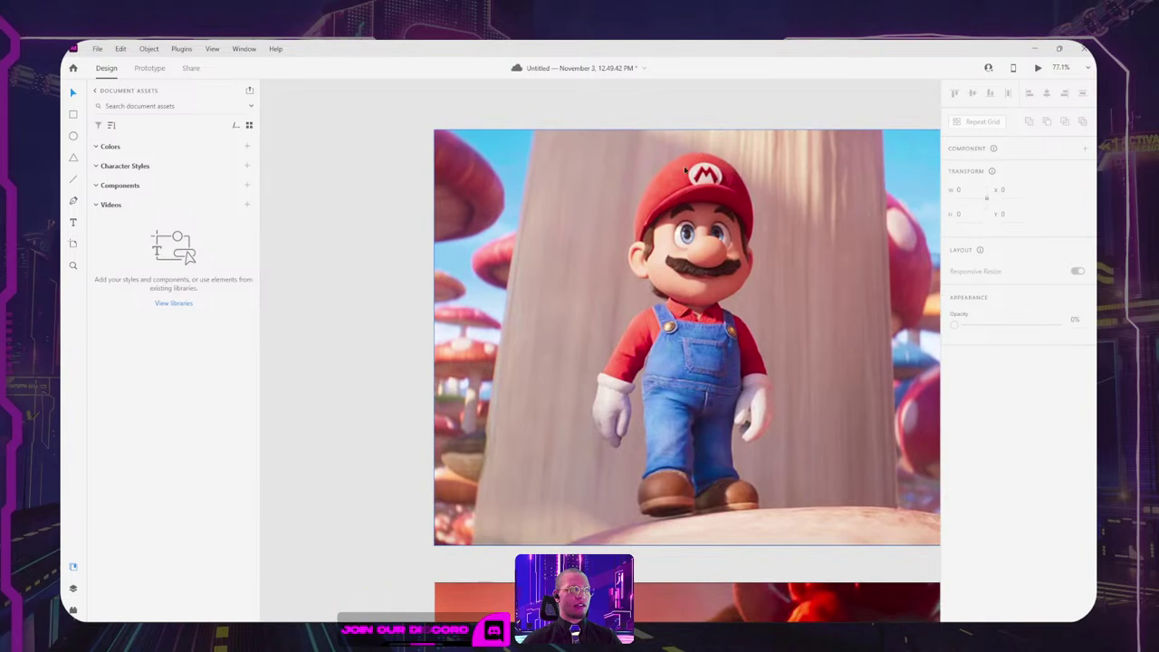
scroll(730, 180, "right", 4)
scroll(730, 180, "up", 1)
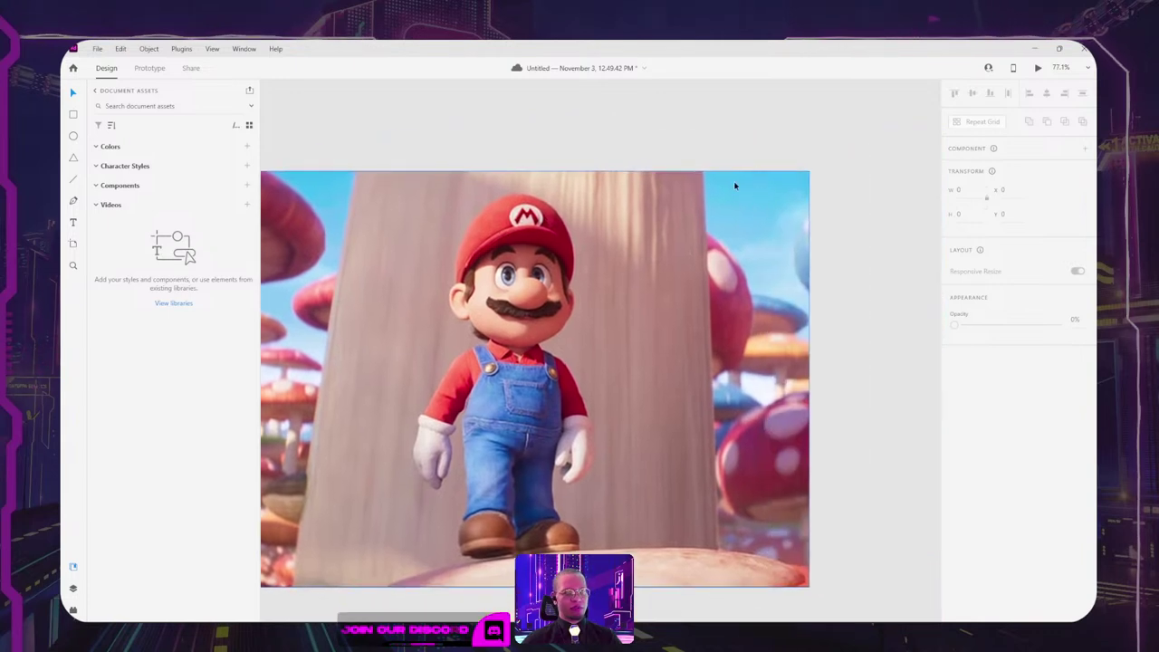
scroll(883, 217, "down", 4)
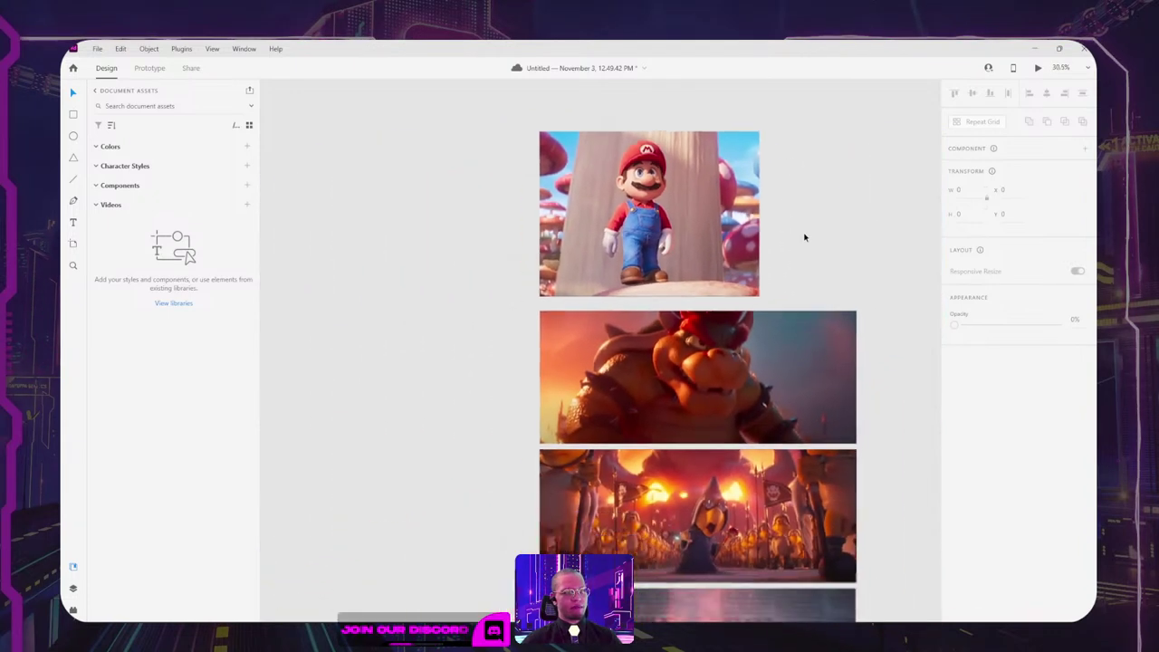
scroll(804, 238, "down", 2)
left_click_drag(846, 277, 566, 544)
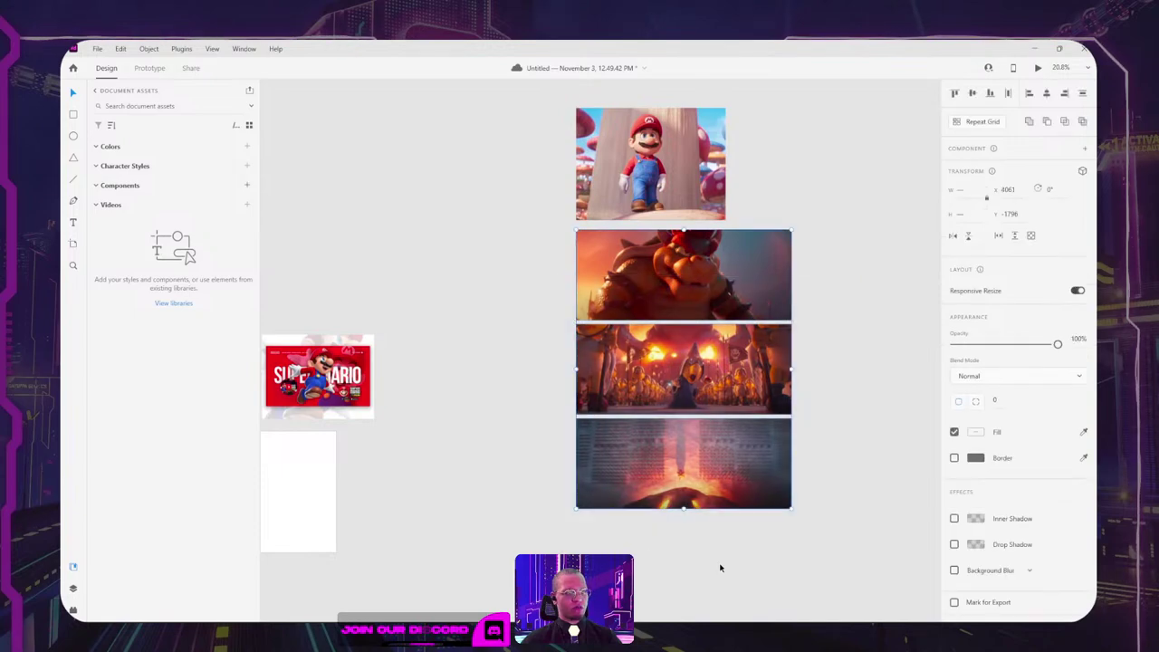
Step: Switch to Chrome, move the trailer to the penguin king shot at 0:54, pause it and capture that frame as a screenshot
key("alt+Tab")
left_click(774, 264)
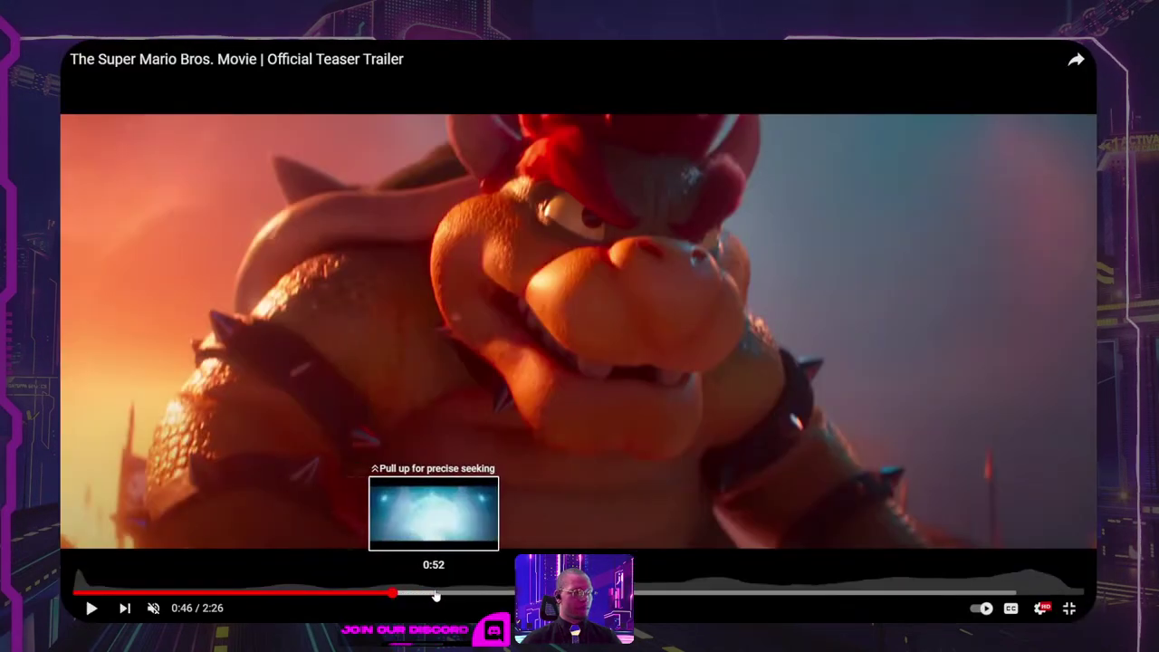
left_click(445, 595)
mouse_move(445, 595)
left_mouse_down()
mouse_move(456, 596)
mouse_move(441, 596)
left_mouse_up()
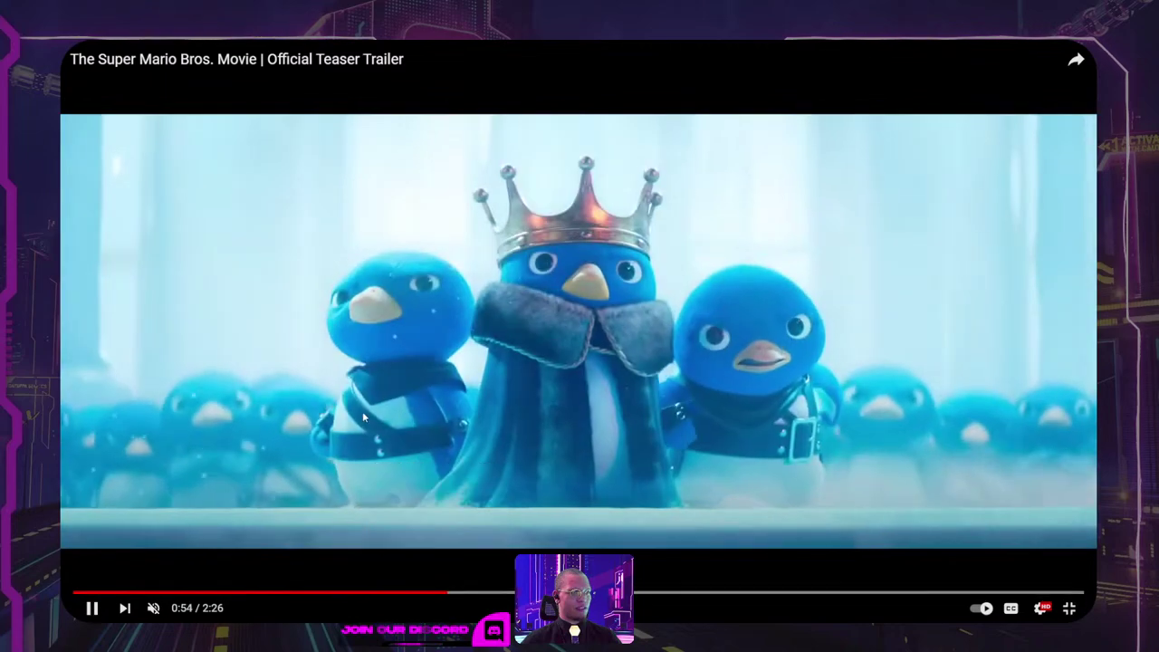
left_click(238, 250)
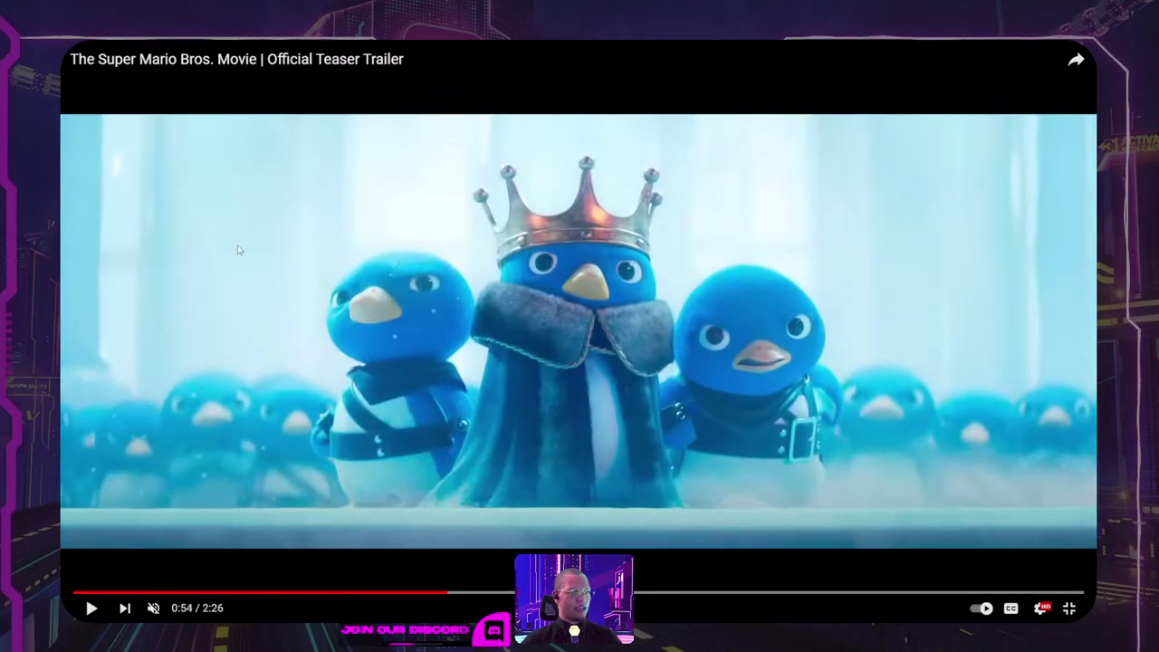
key("super+shift+s")
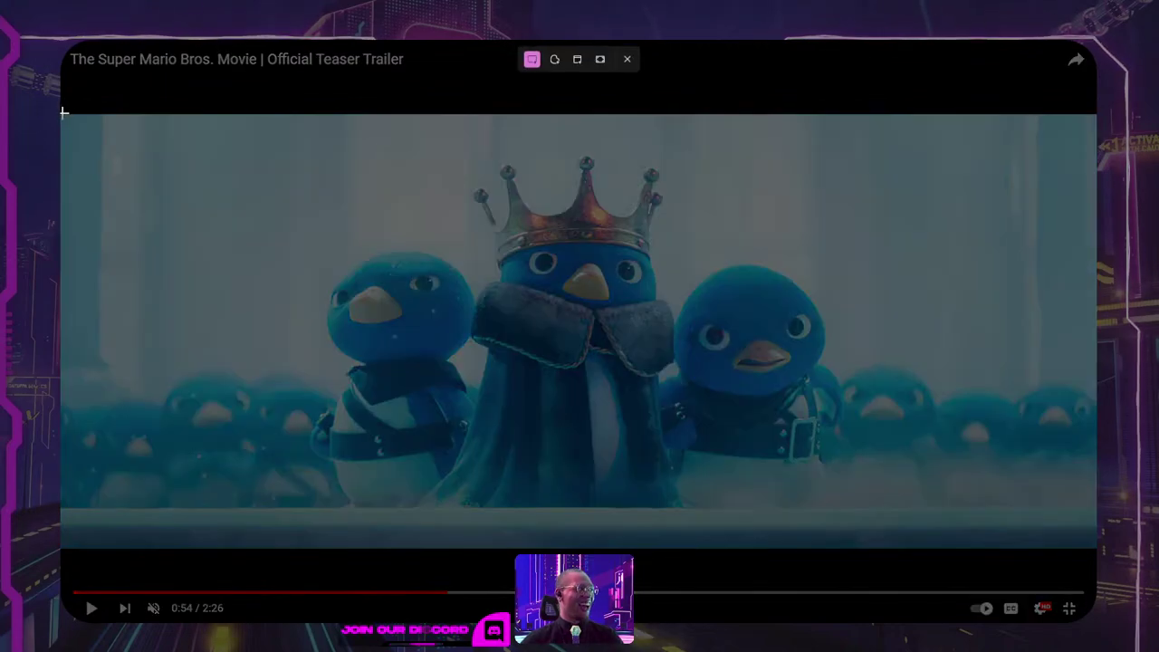
left_click_drag(61, 113, 1090, 547)
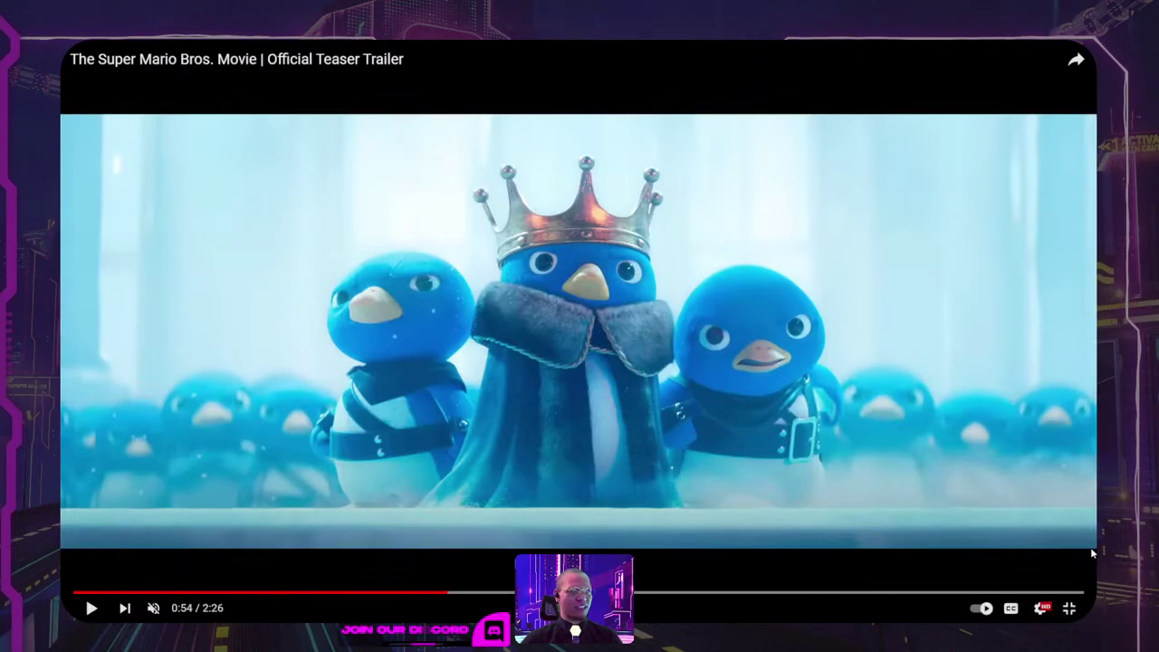
Step: Switch to Adobe XD and paste the captured penguin king frame to the right of the Bowser frame
key("alt+Tab")
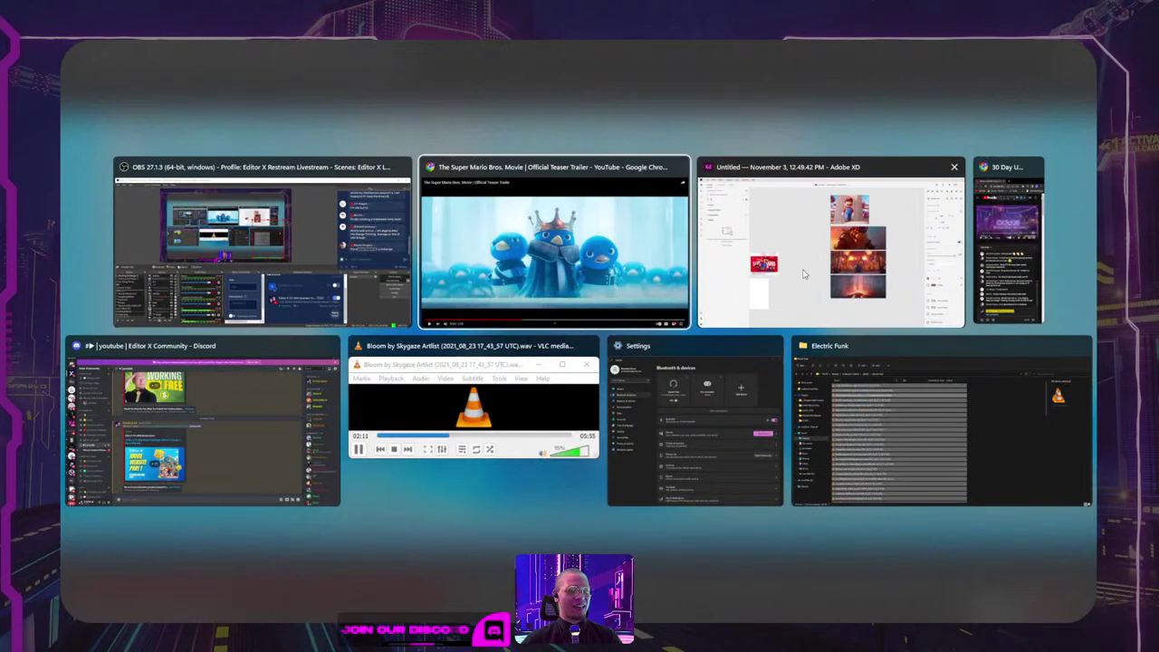
left_click(802, 272)
left_click_drag(843, 274, 529, 233)
key("ctrl+v")
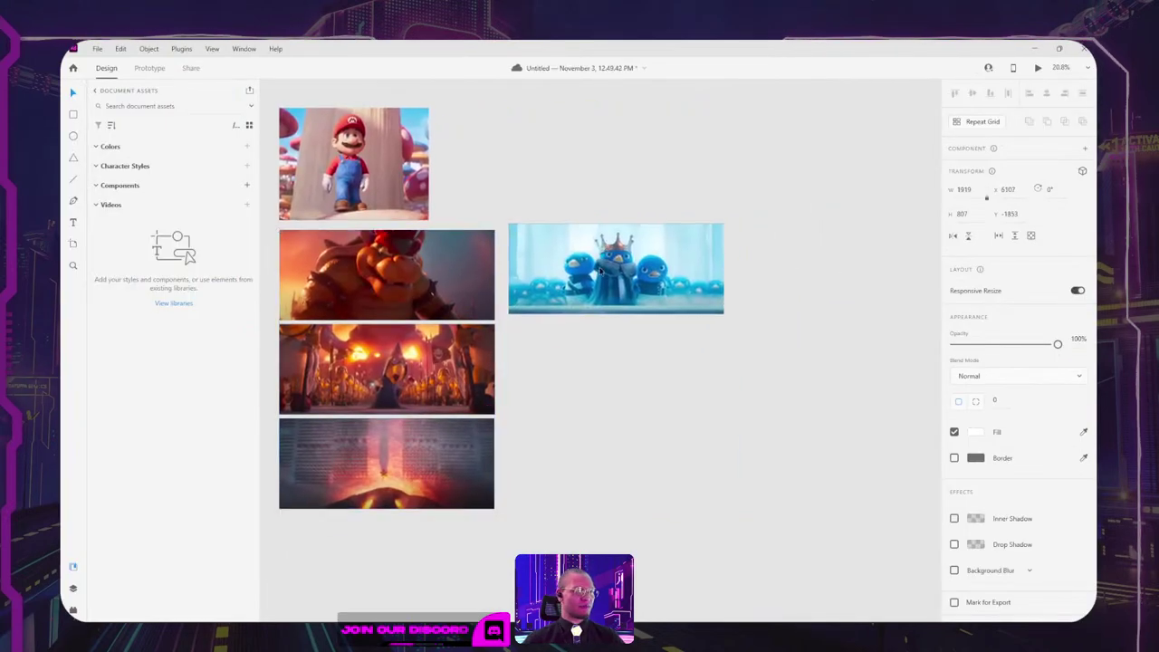
left_click(658, 378)
left_click_drag(566, 384, 661, 367)
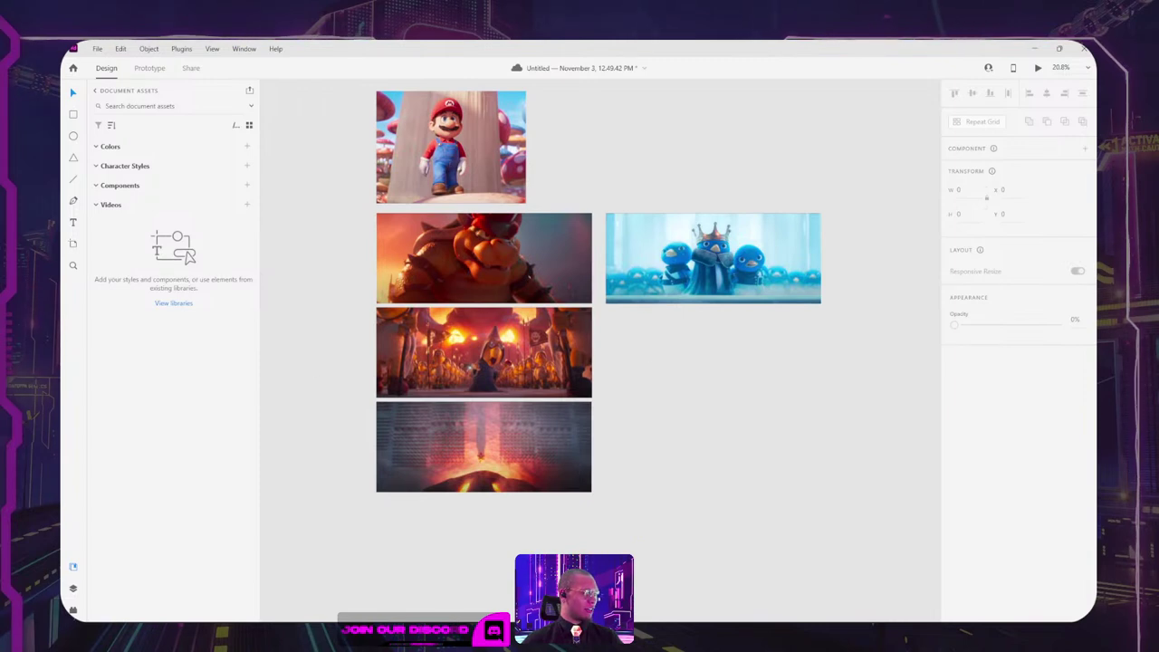
Step: Switch to Chrome, move the trailer to the penguin king close-up at 0:58 and capture that frame as a screenshot
key("alt+Tab")
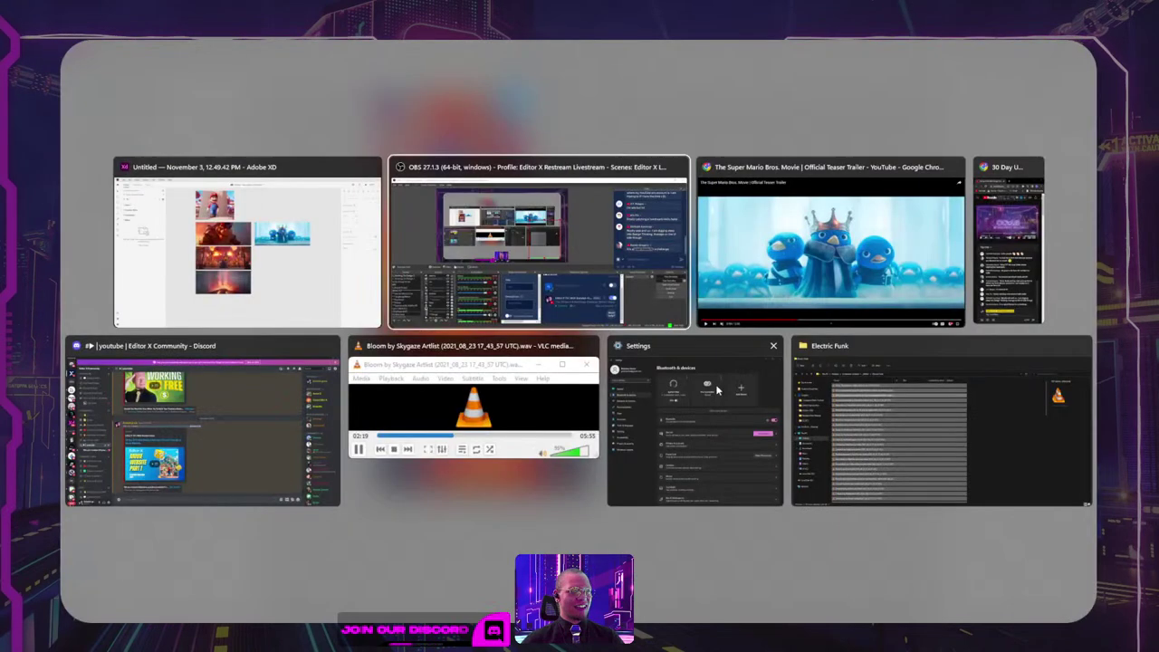
left_click(805, 266)
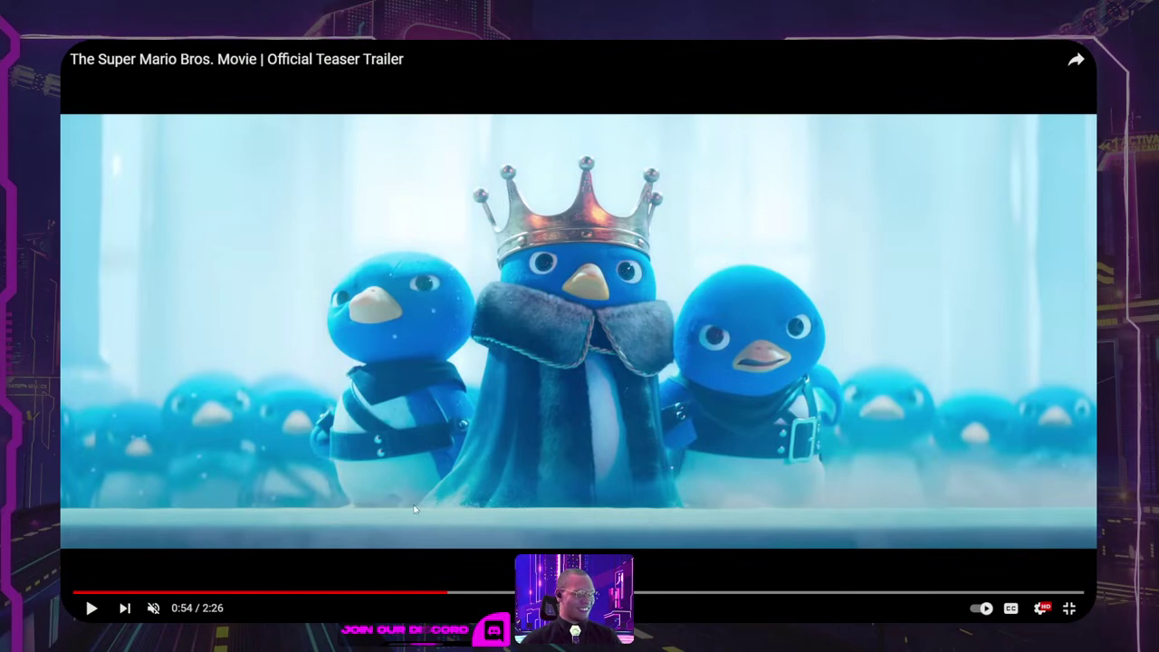
left_click(477, 595)
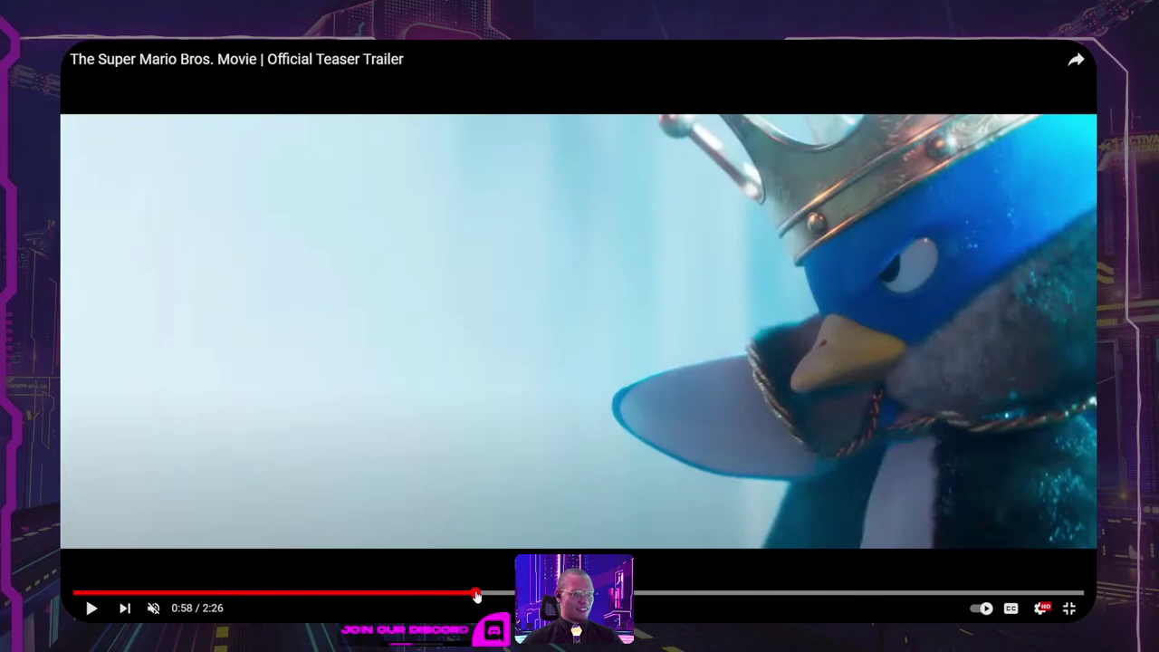
key("super+shift+s")
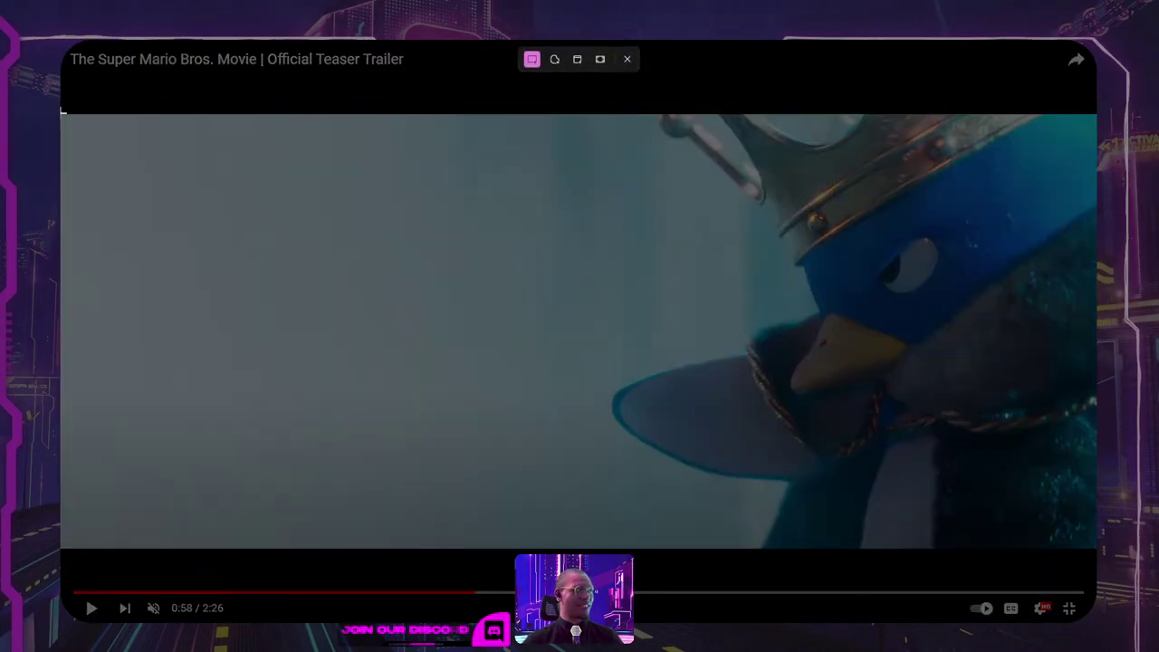
left_click_drag(62, 112, 1095, 548)
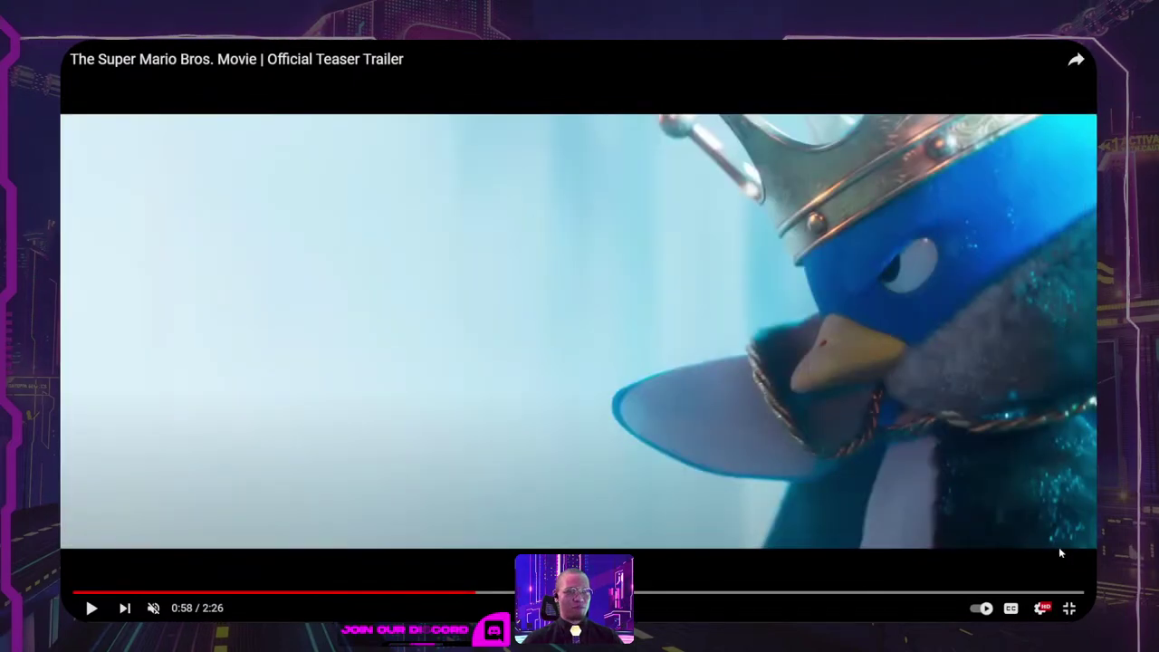
Step: Switch to Adobe XD, paste the captured close-up and place it directly below the first penguin frame
key("alt+Tab")
key("ctrl+v")
left_click_drag(673, 350, 785, 351)
left_click(787, 439)
scroll(787, 439, "down", 3)
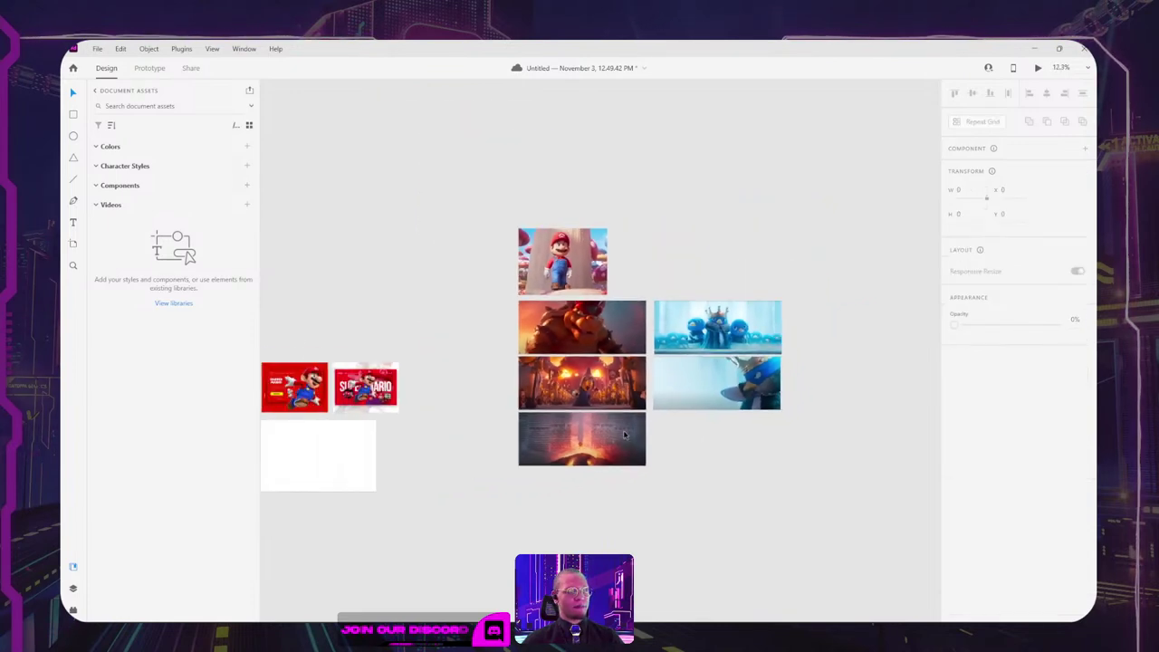
left_click_drag(724, 435, 945, 322)
left_click_drag(660, 327, 499, 424)
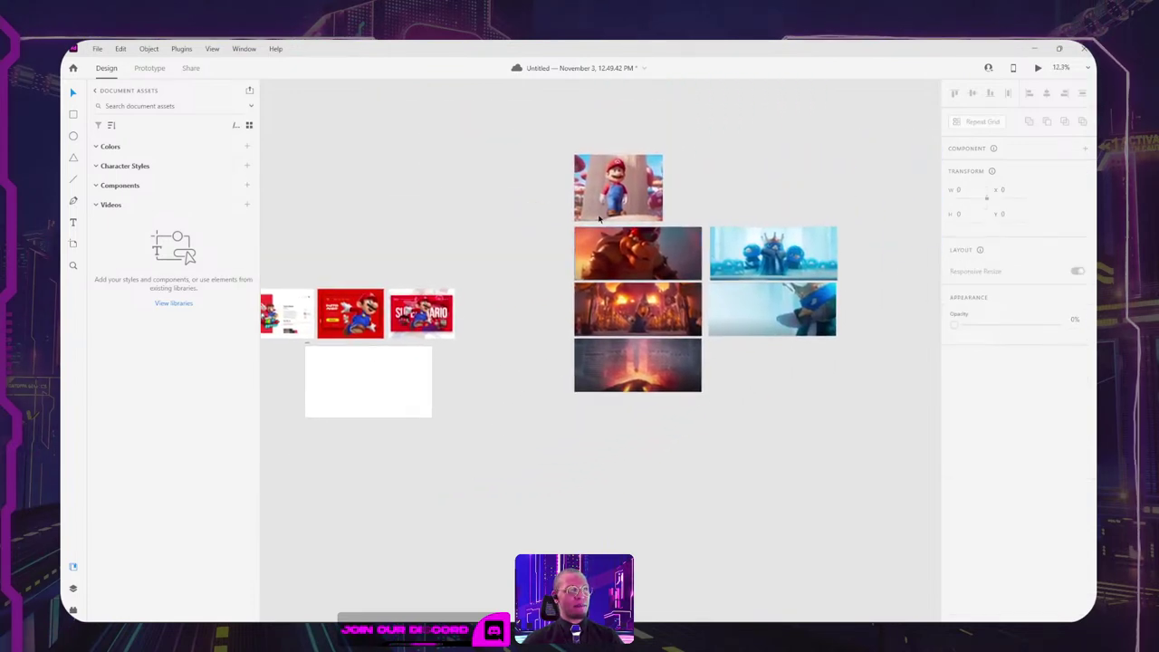
left_click(624, 181)
left_click(836, 156)
left_click_drag(473, 294, 633, 220)
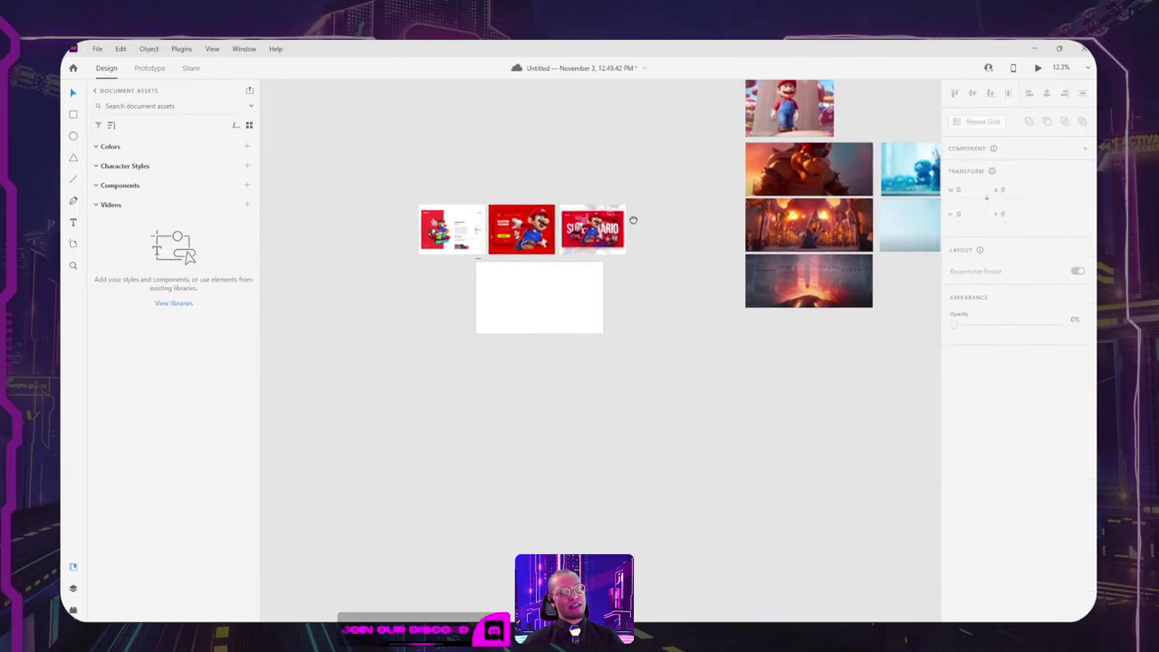
scroll(377, 193, "up", 2)
scroll(377, 193, "right", 2)
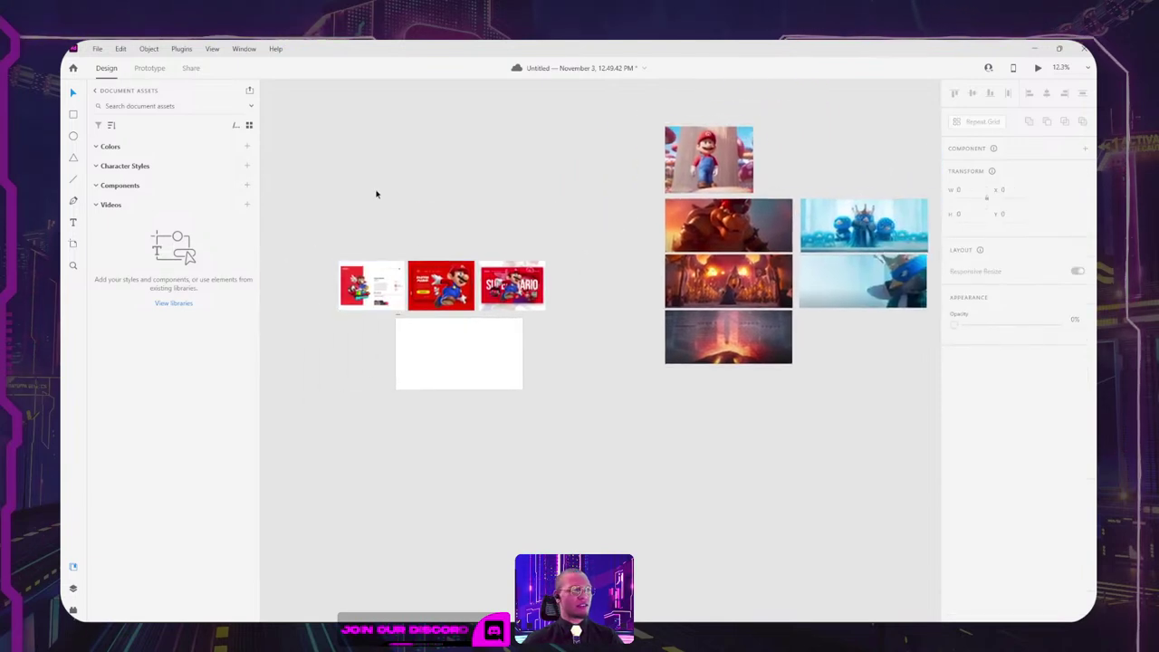
Step: Add the text "Format: How to tell the story on site" at size 170 above the web design references
left_click(400, 210)
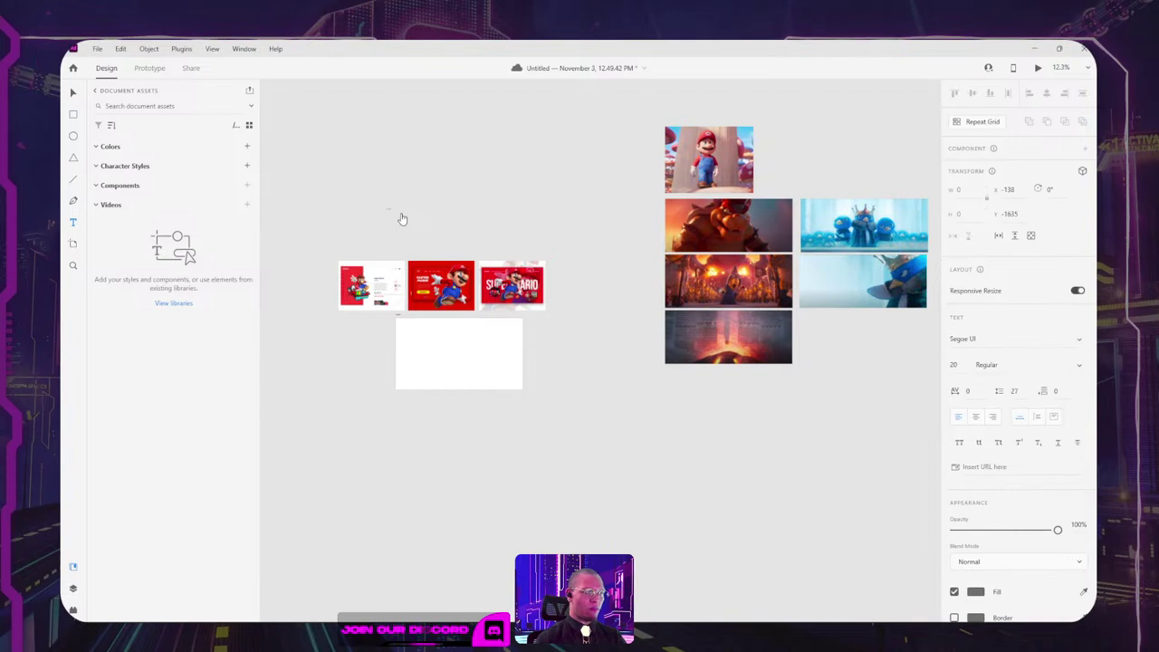
scroll(414, 184, "up", 4)
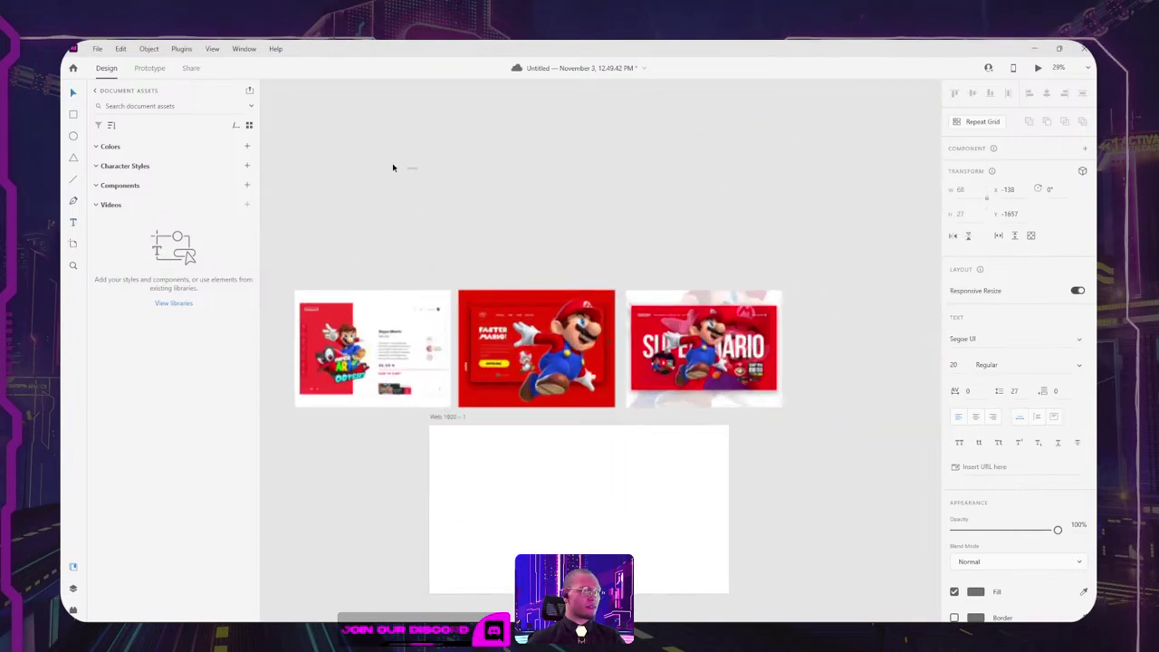
type("Format")
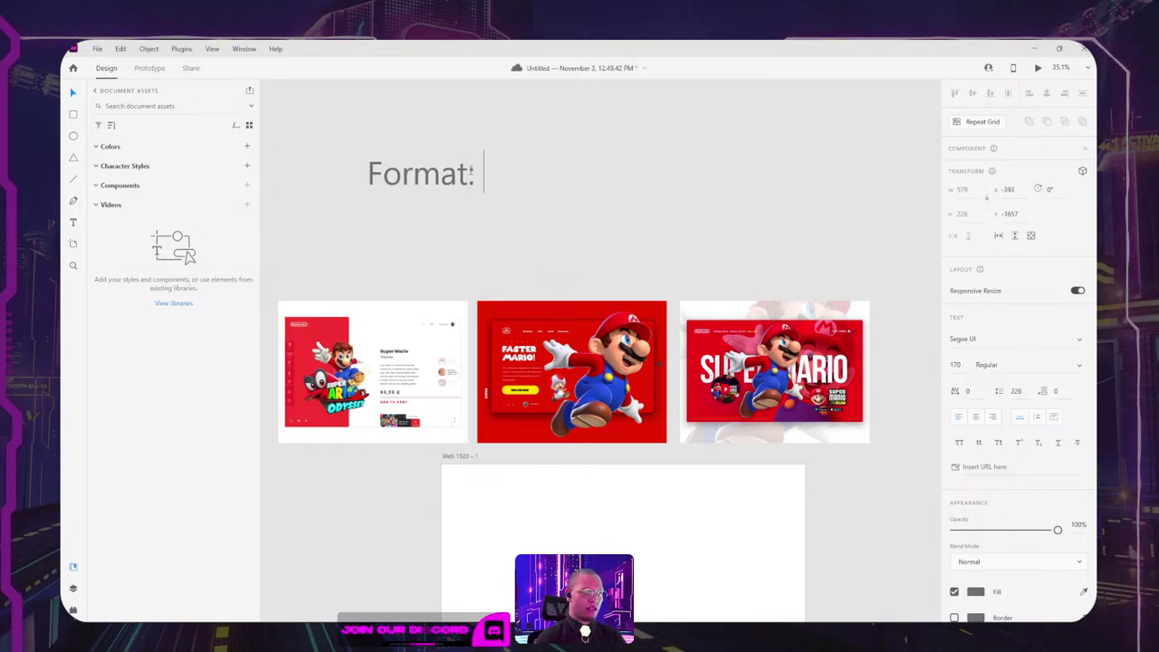
type(": How to tell the ")
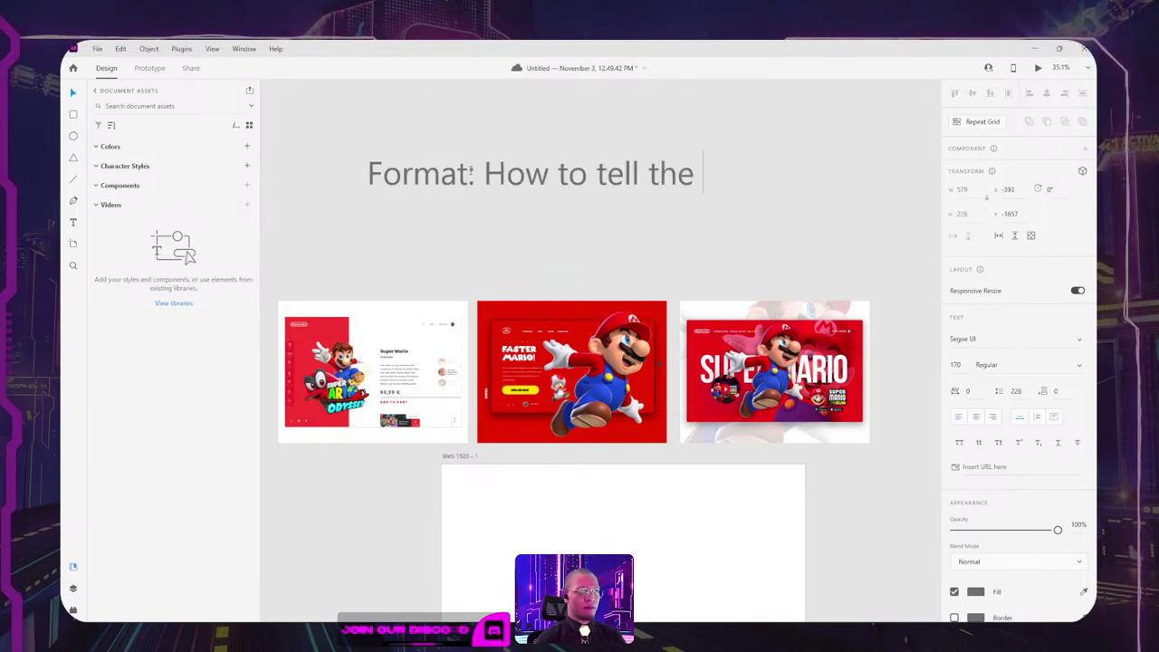
type("sory on t")
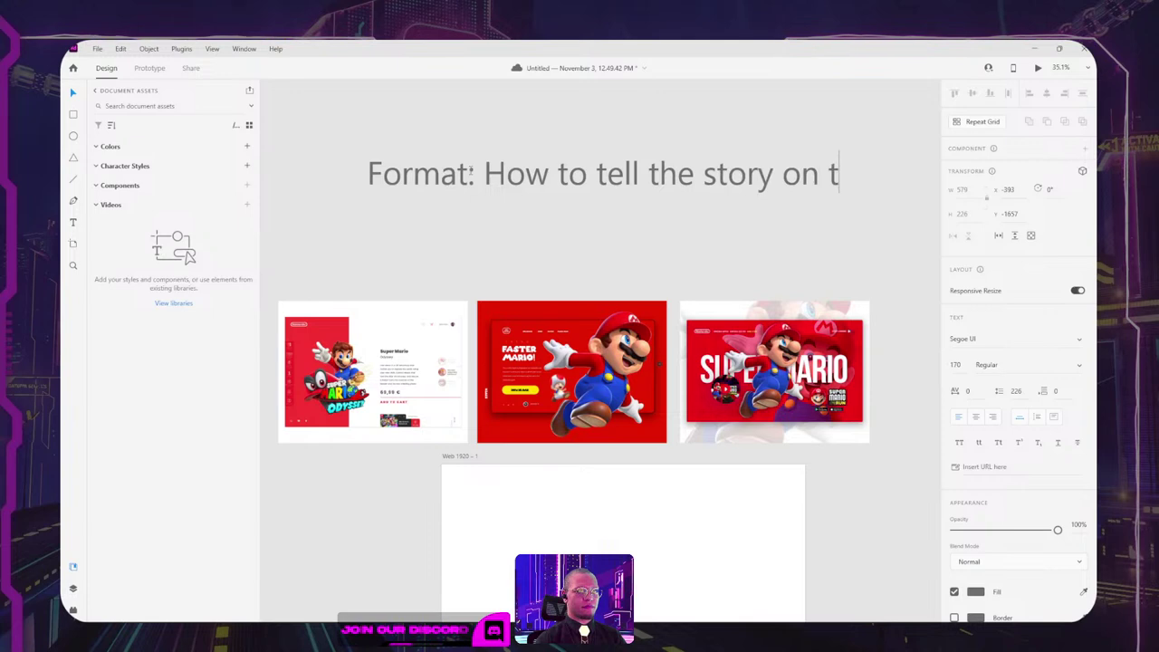
key("BackSpace")
type("site")
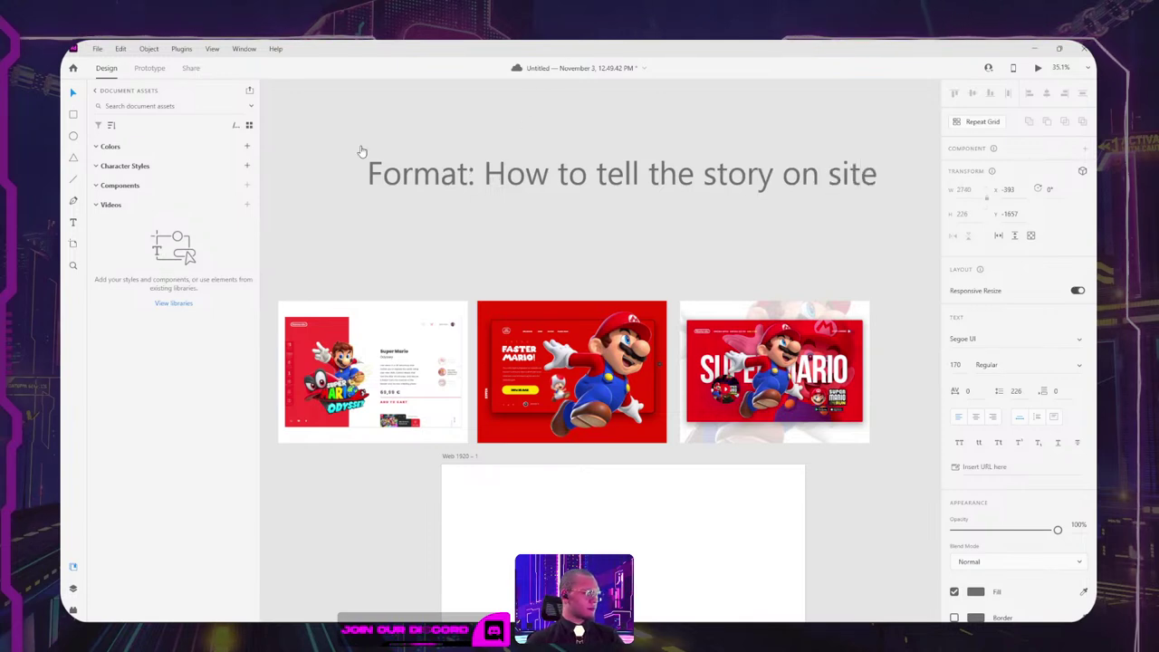
left_click(623, 251)
scroll(623, 251, "down", 3)
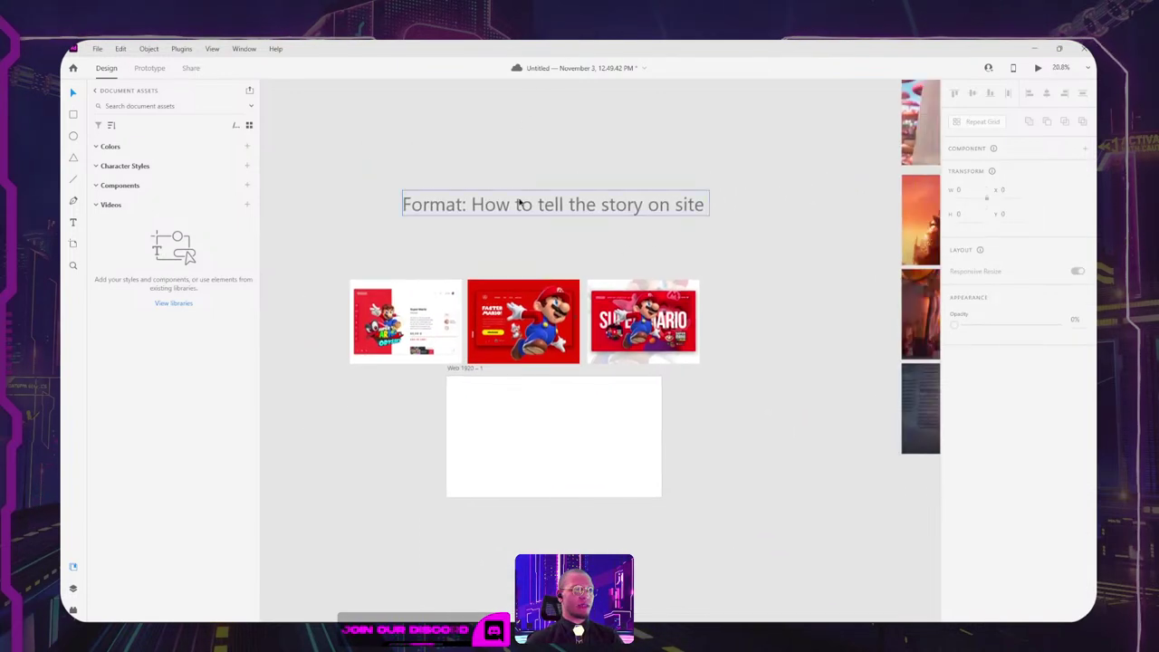
Step: Move the Format heading so it is roughly centred above the row of three web design references
left_click(474, 199)
left_click(724, 174)
left_click_drag(724, 174, 576, 274)
scroll(595, 296, "down", 1)
scroll(577, 274, "down", 1)
Step: Duplicate the heading beside the Mario movie picture, above the penguin frames, and change its text to "Content to help tell that story"
left_click_drag(476, 277, 834, 222, "alt")
scroll(834, 222, "right", 3)
double_click(769, 223)
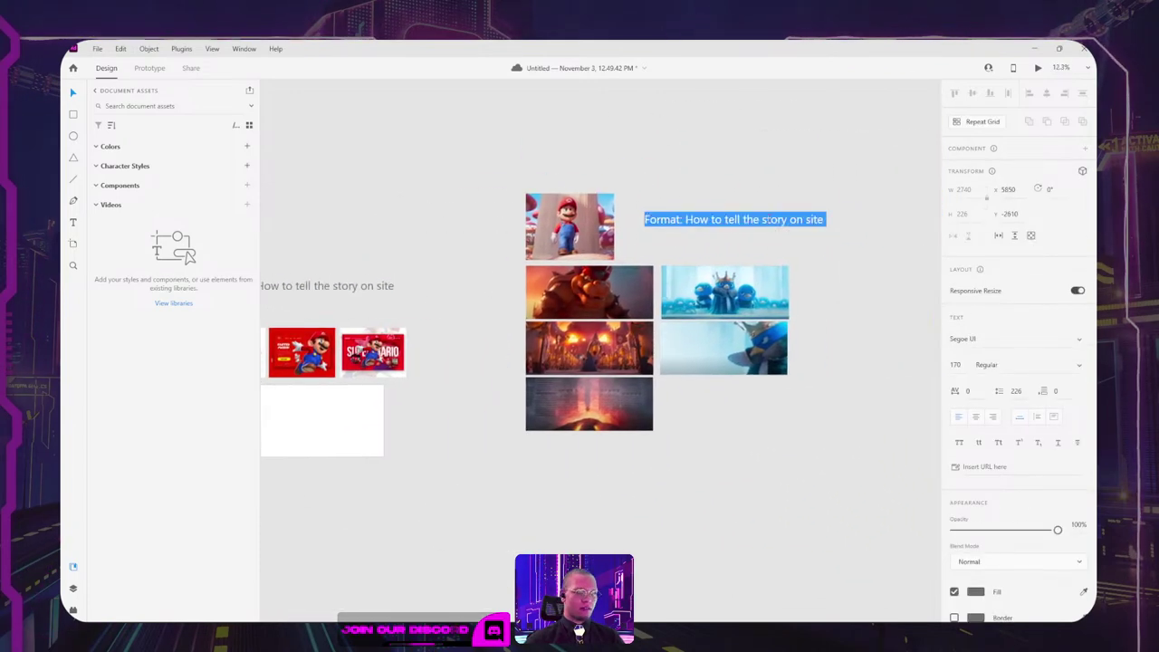
type("Content")
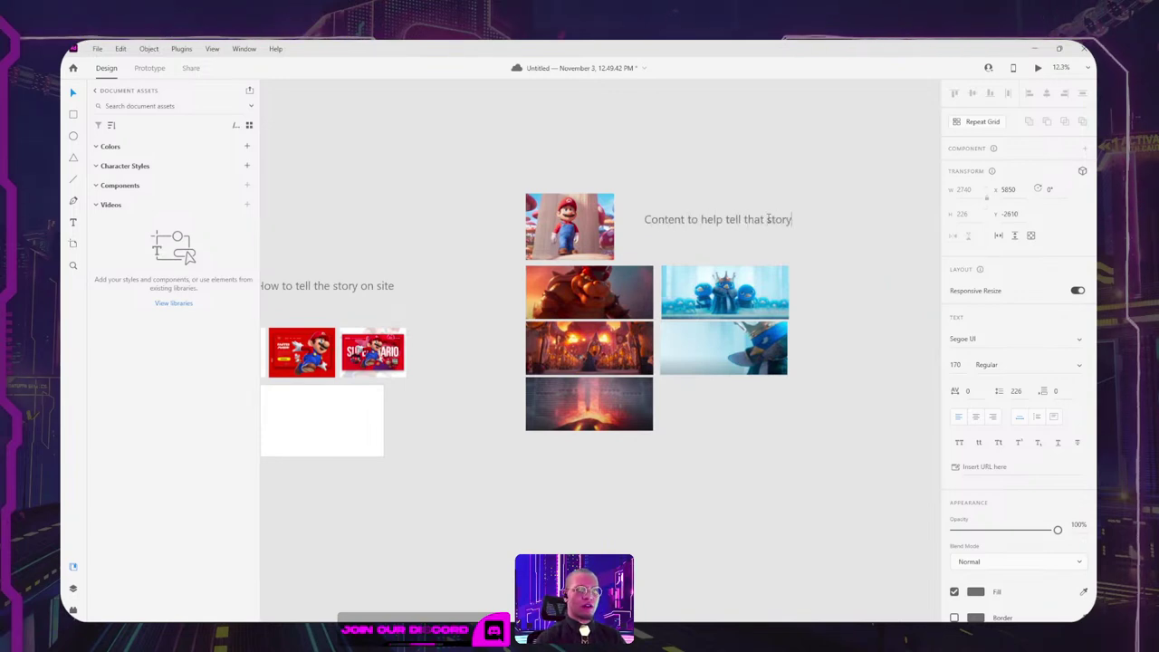
key("Escape")
Step: Insert "2." at the beginning of the Content heading
double_click(662, 226)
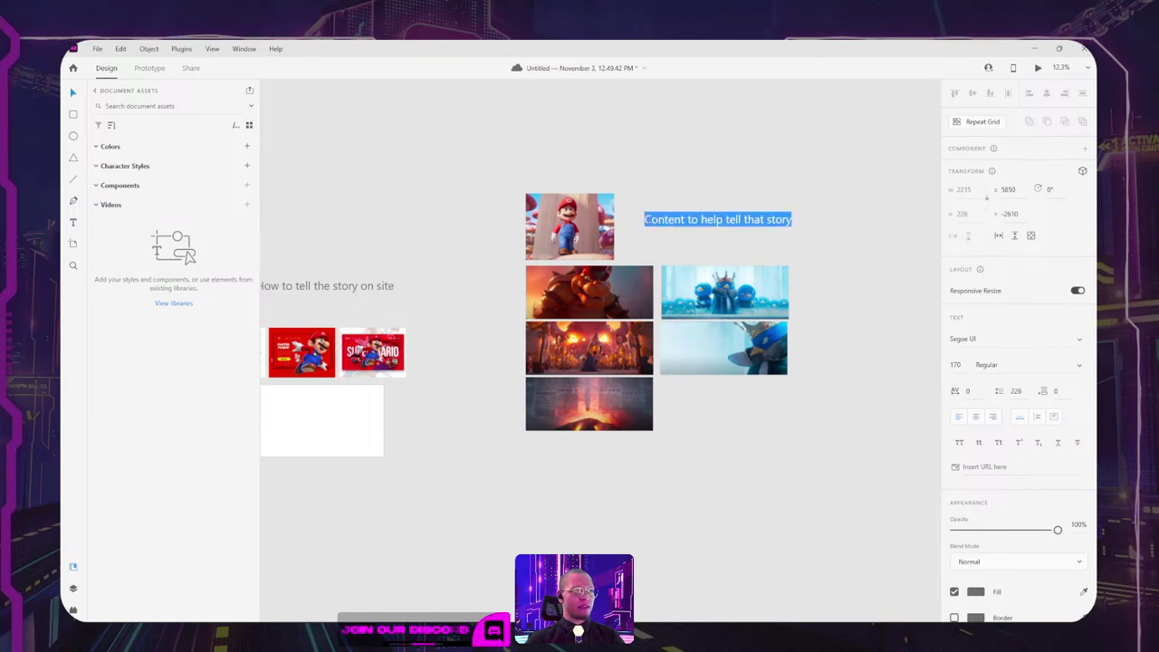
left_click(648, 220)
type("2.")
key("Escape")
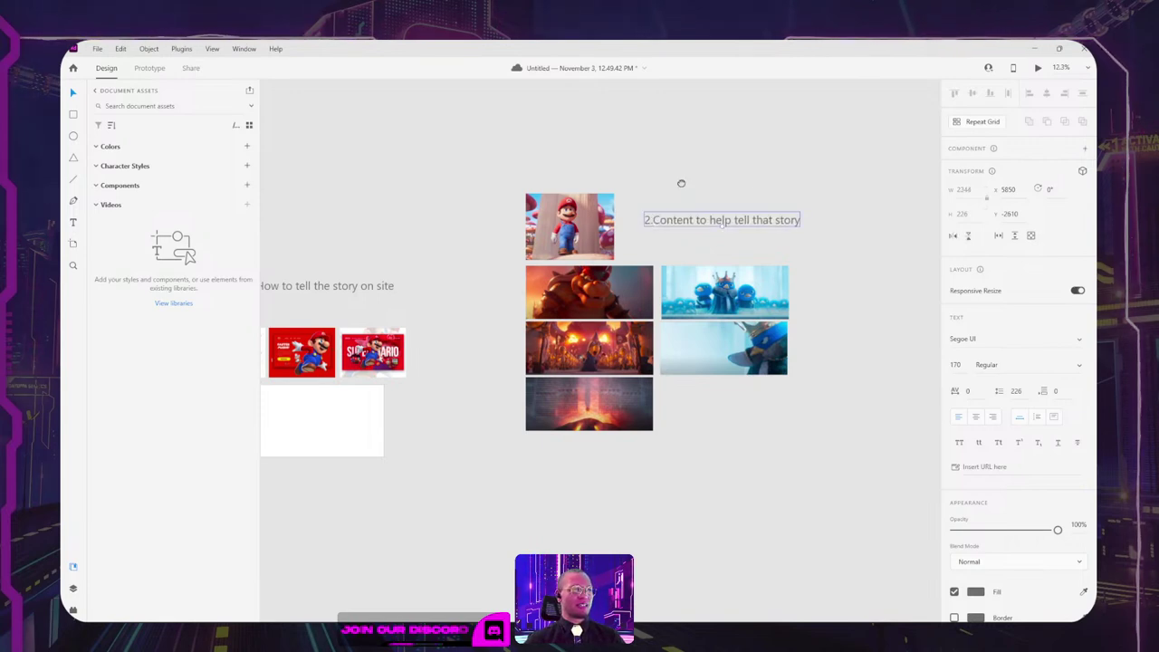
Step: Insert "1. Site " at the beginning of the Format heading above the web design references
scroll(342, 269, "left", 3)
double_click(399, 289)
left_click(371, 287)
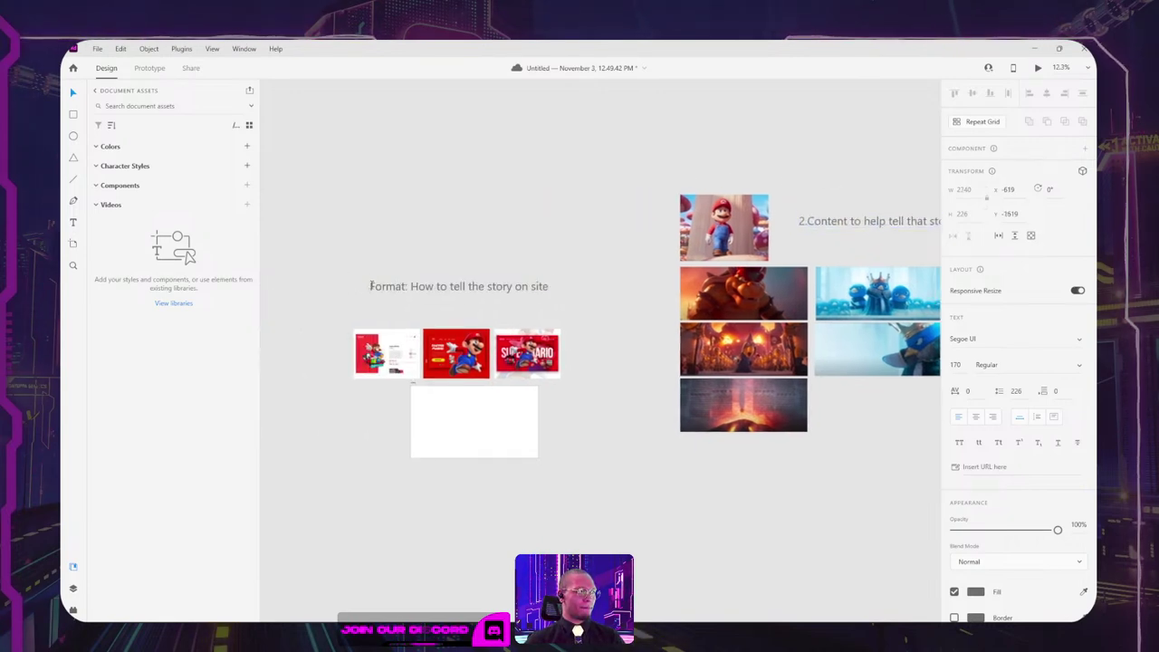
type("1. S")
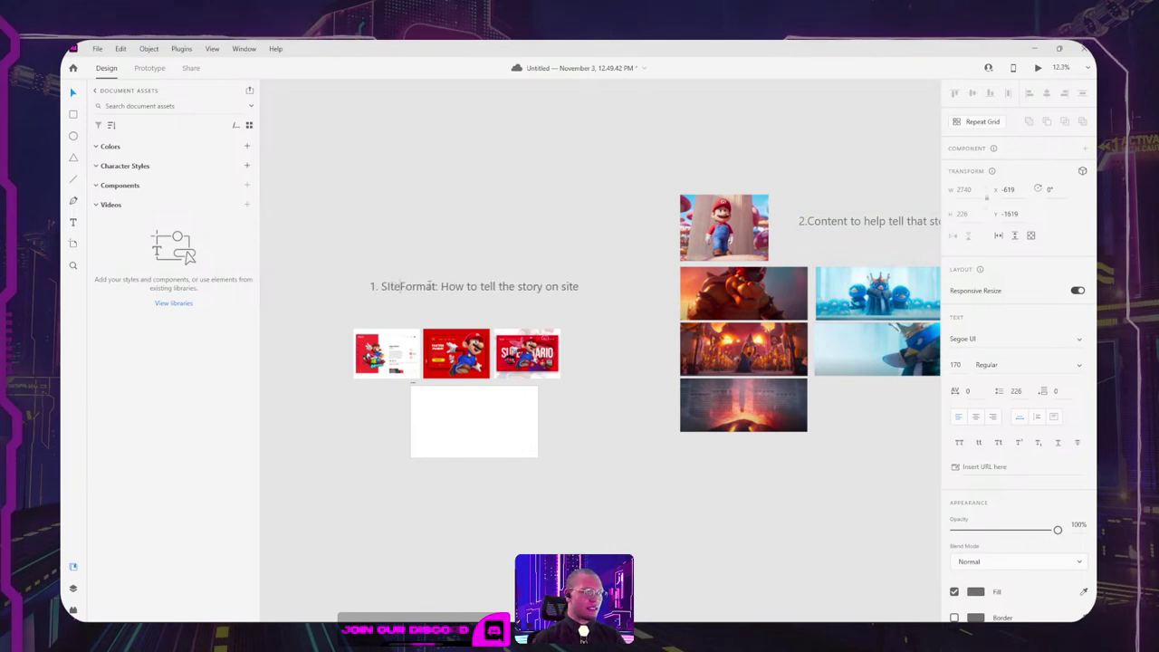
type("ite")
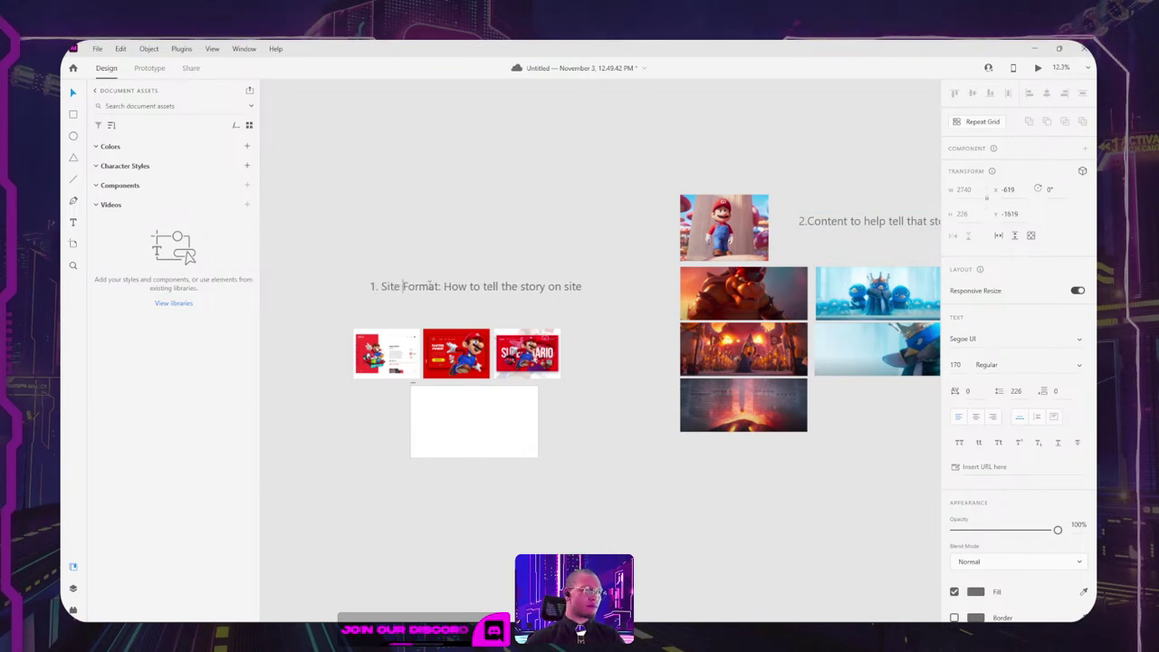
Step: Break the Site Format heading after the colon so "How to tell the story on site" sits on a second line, and centre-align it
key("Escape")
double_click(445, 288)
key("Return")
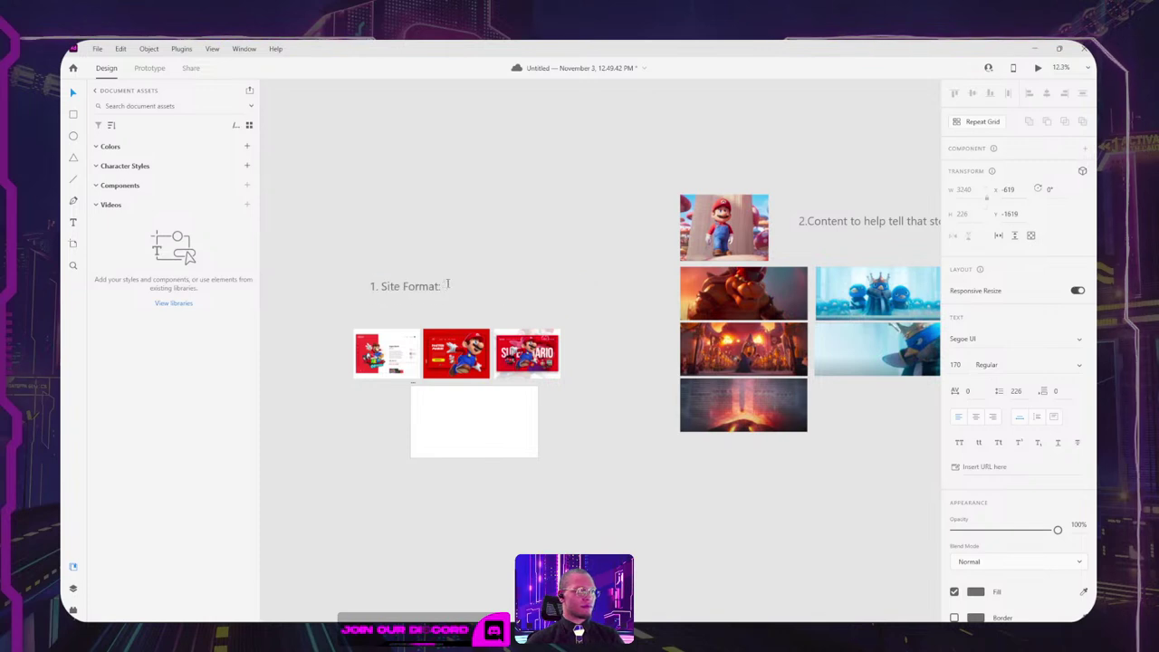
left_click_drag(597, 222, 507, 172)
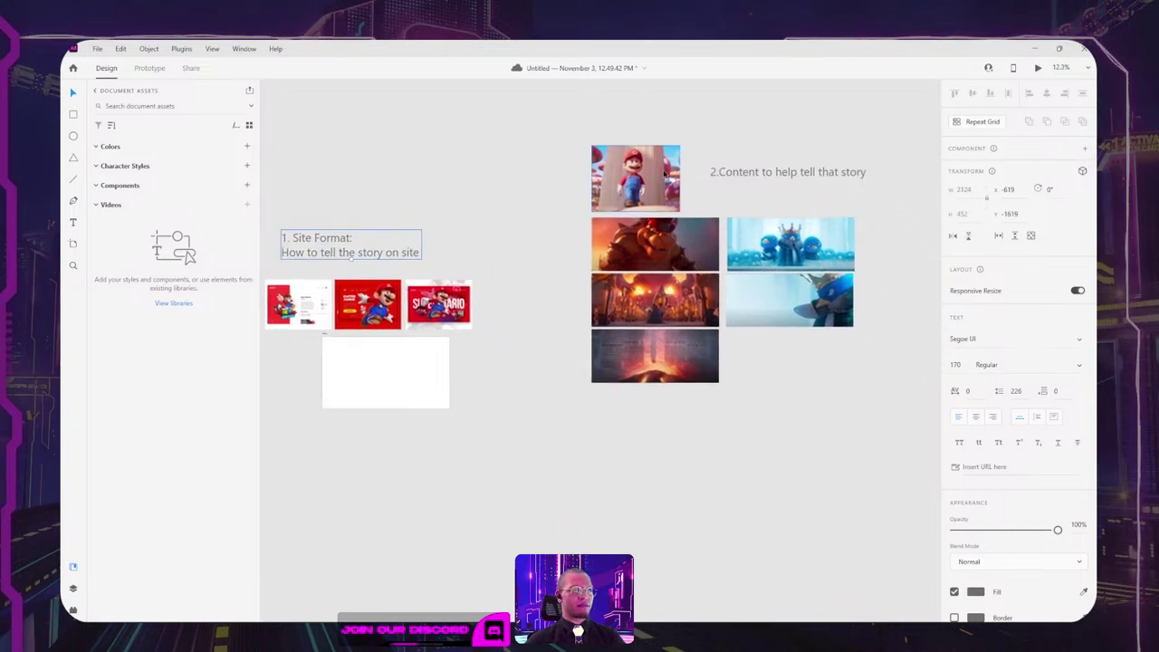
left_click(976, 418)
Step: Rework the Content heading into two centre-aligned lines reading "2. Content:" and "To help tell that story"
left_click_drag(772, 193, 705, 224)
triple_click(658, 203)
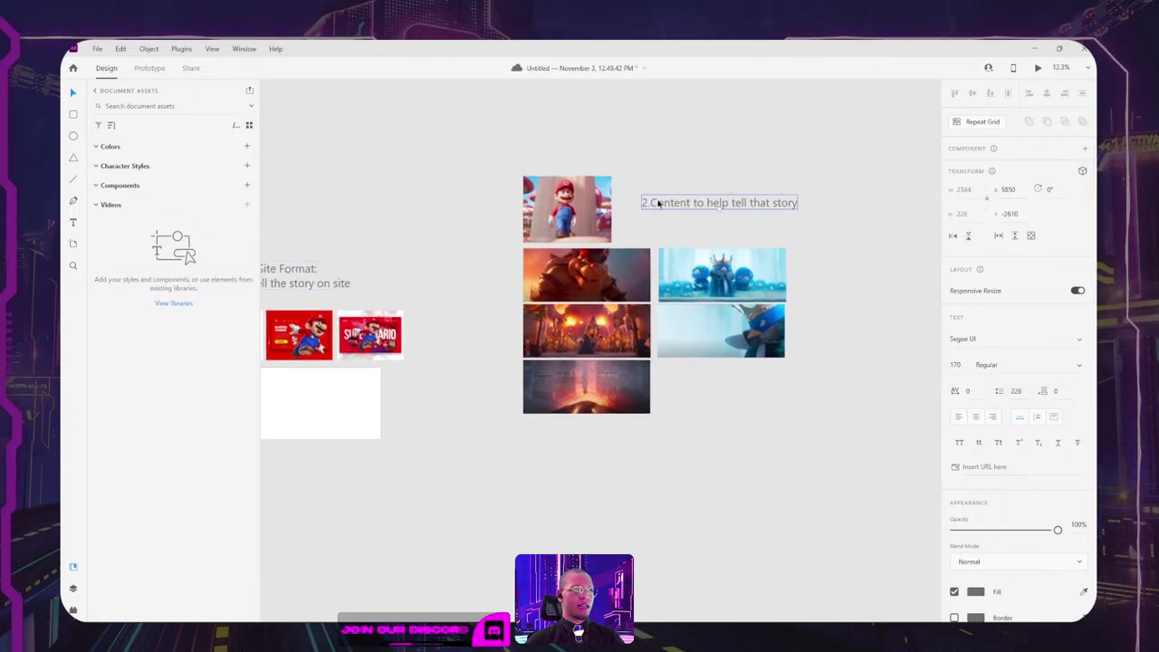
key("BackSpace")
double_click(703, 202)
left_click(691, 203)
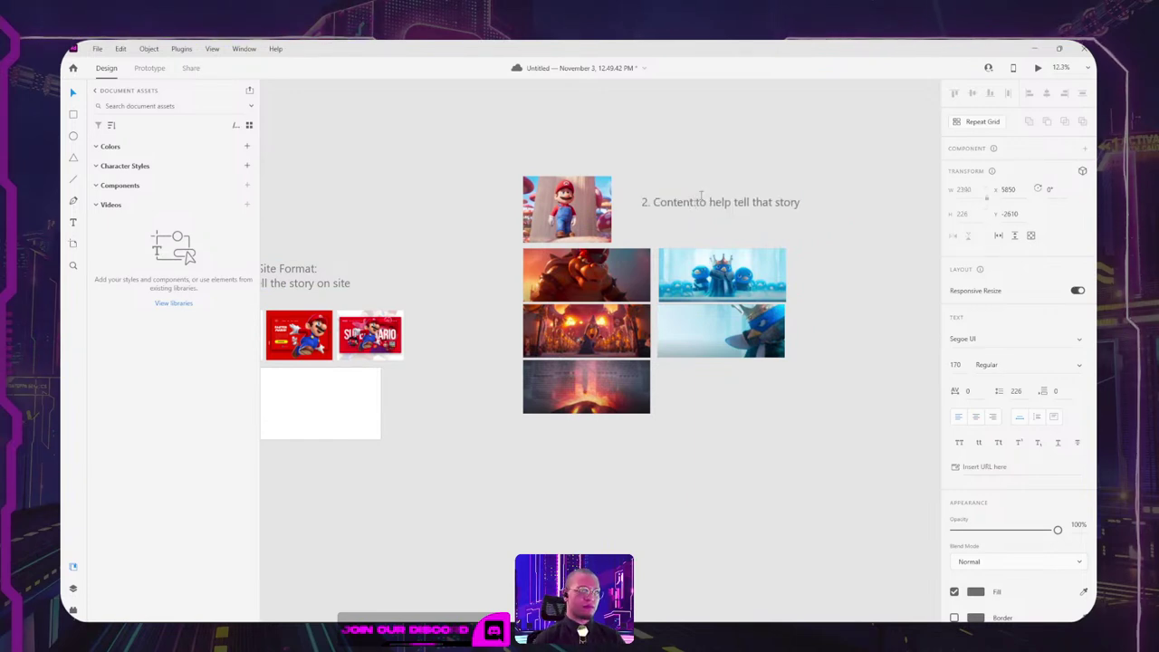
key("Return")
key("Delete")
type("T")
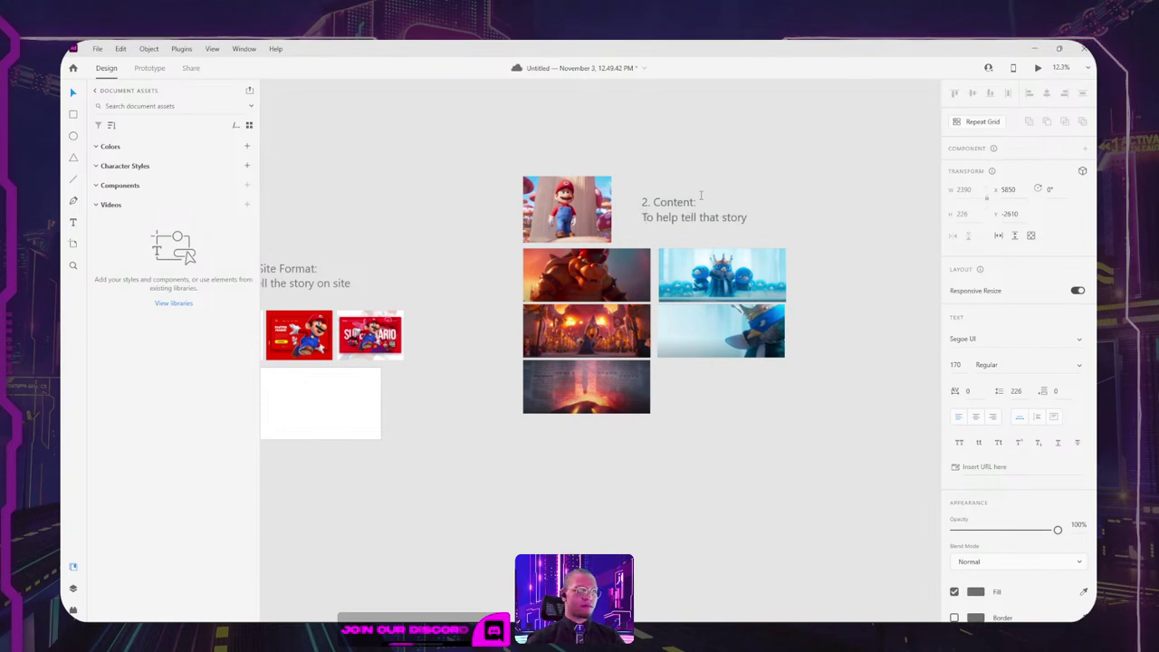
key("ctrl+a")
left_click(979, 419)
key("Escape")
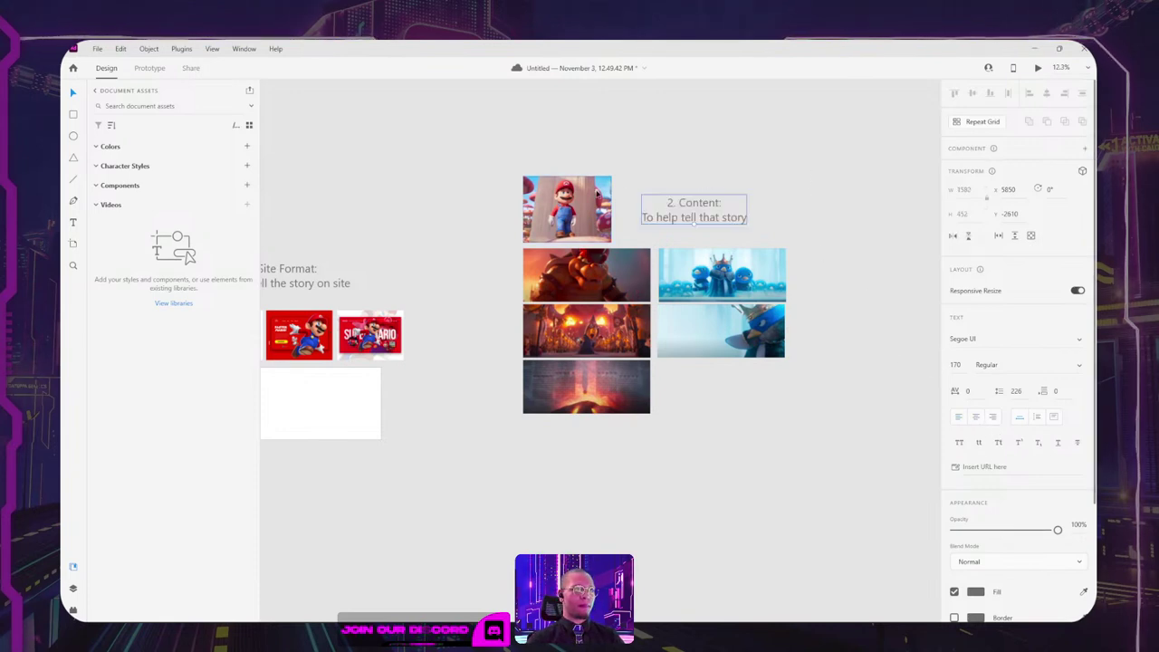
Step: Place the Mario movie picture to the left of the Bowser frame and shift all the movie images right, under the Content heading
left_click(595, 195)
left_click_drag(597, 191, 600, 334)
left_click_drag(641, 267, 595, 220)
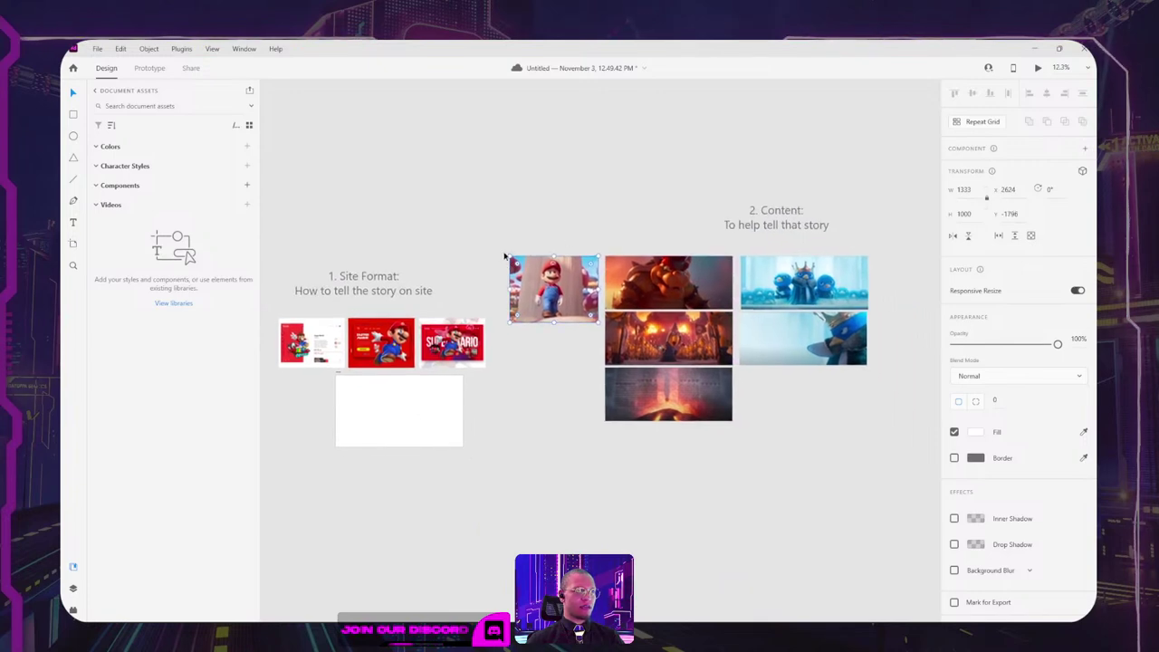
left_click_drag(522, 239, 854, 442)
left_click_drag(768, 367, 882, 363)
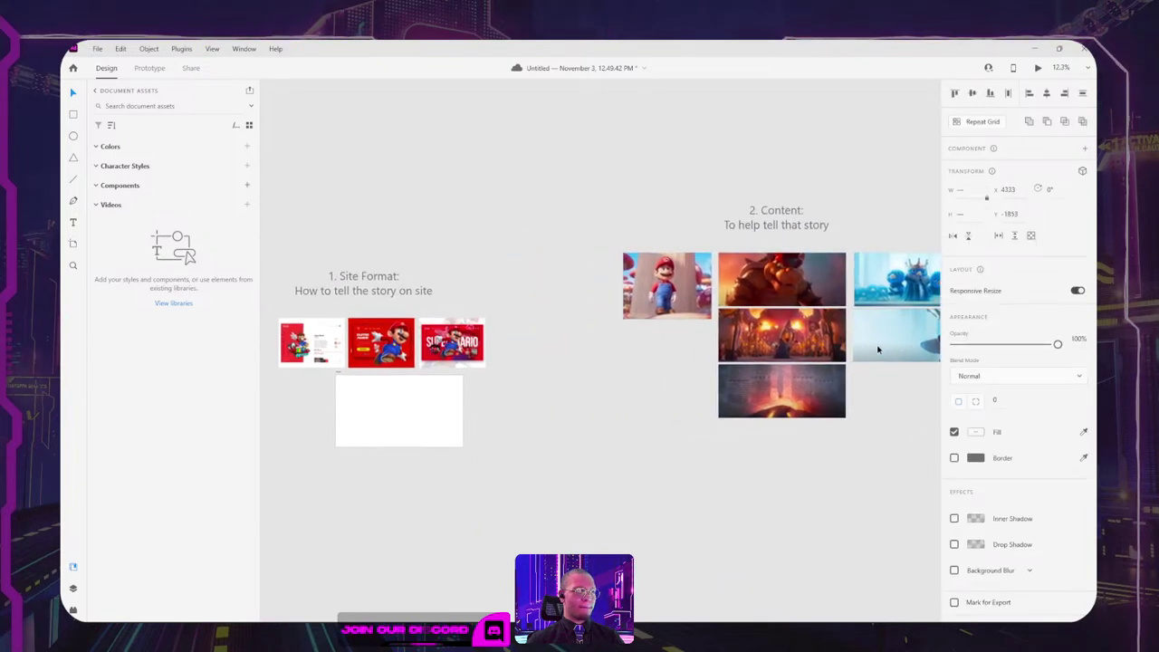
left_click(720, 447)
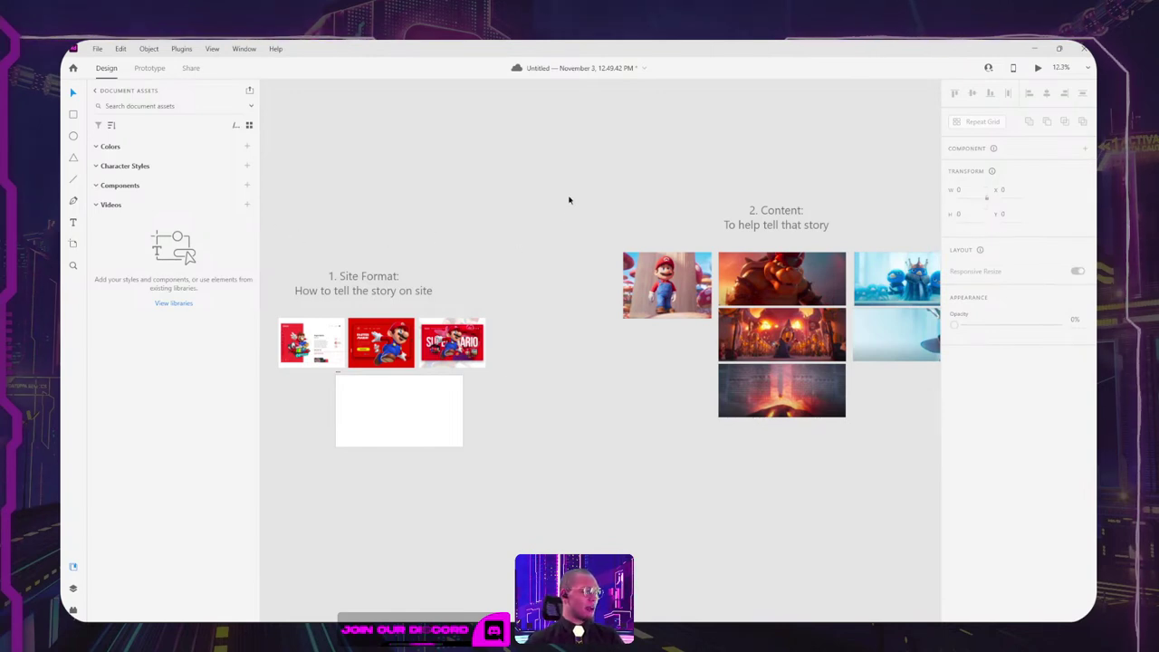
Step: Look over the movie images in the Content group and the web design references in the Site Format group
scroll(504, 114, "down", 1)
scroll(833, 318, "up", 5)
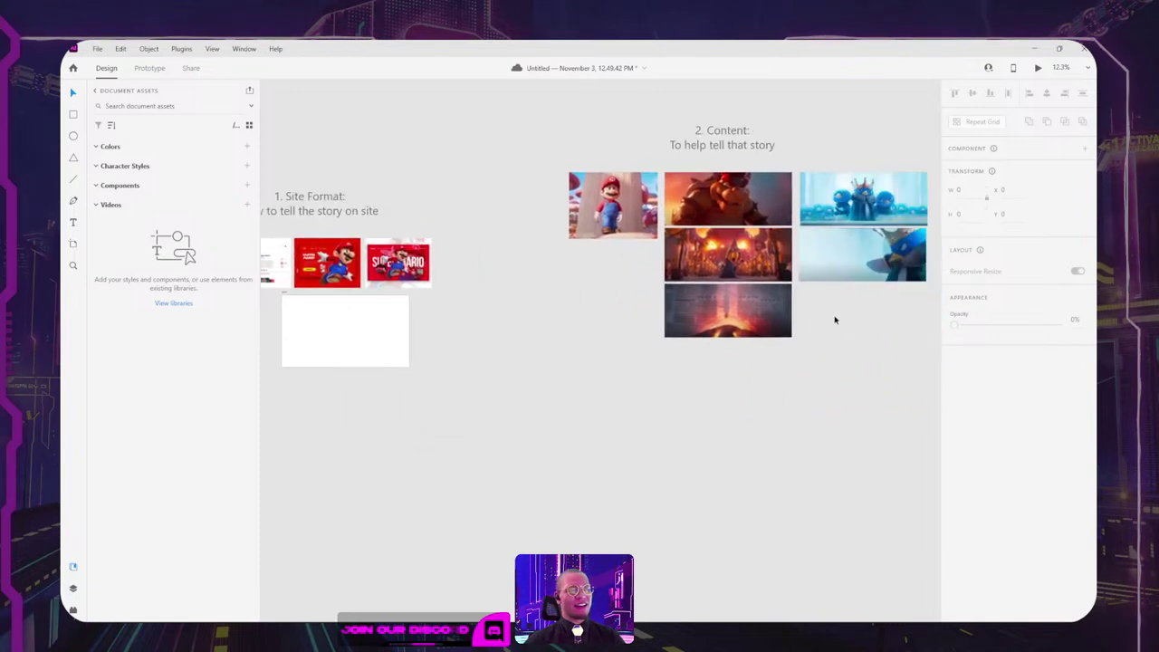
scroll(745, 251, "right", 3)
scroll(556, 349, "up", 2)
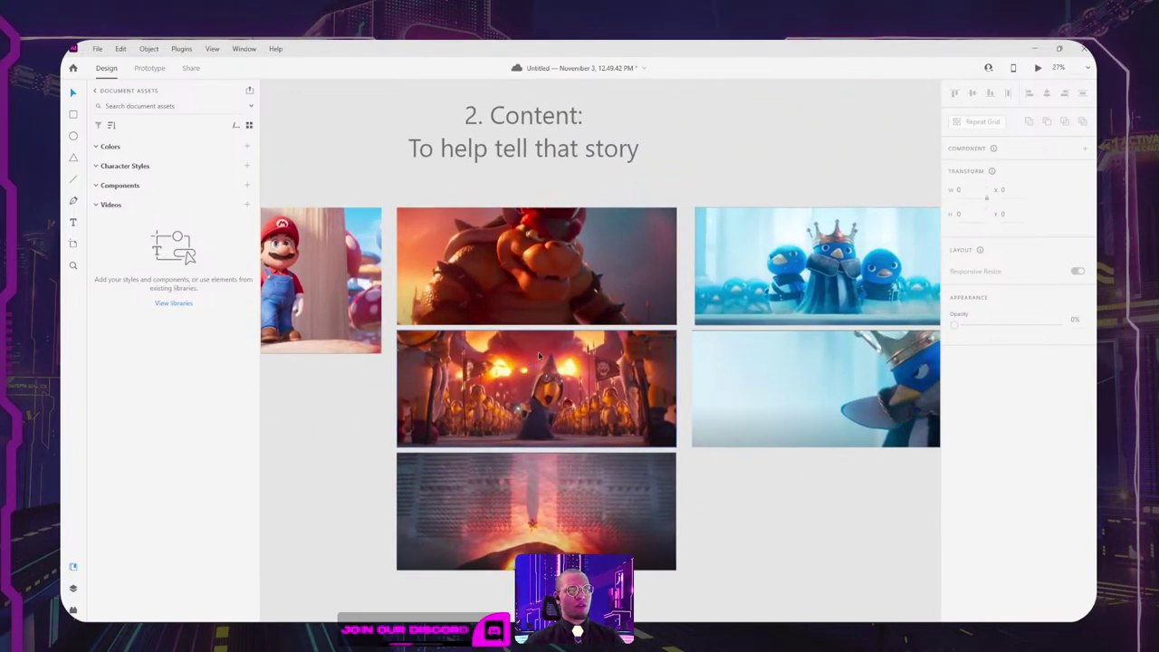
scroll(555, 337, "down", 1)
scroll(542, 327, "left", 6)
scroll(771, 298, "left", 8)
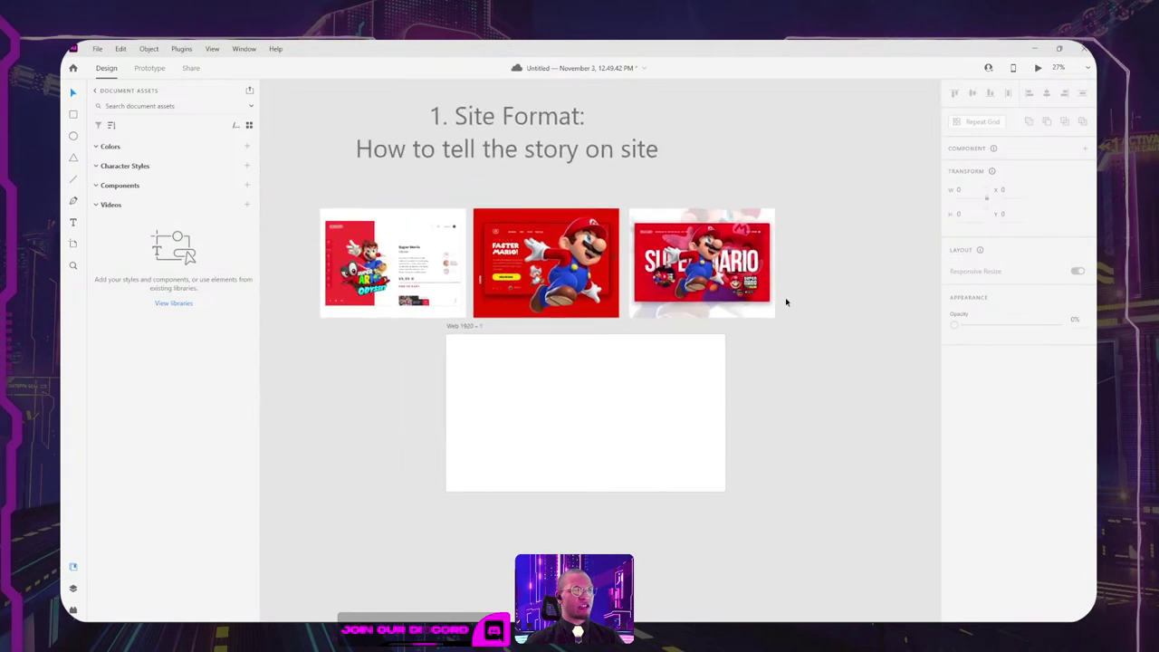
scroll(785, 302, "up", 1)
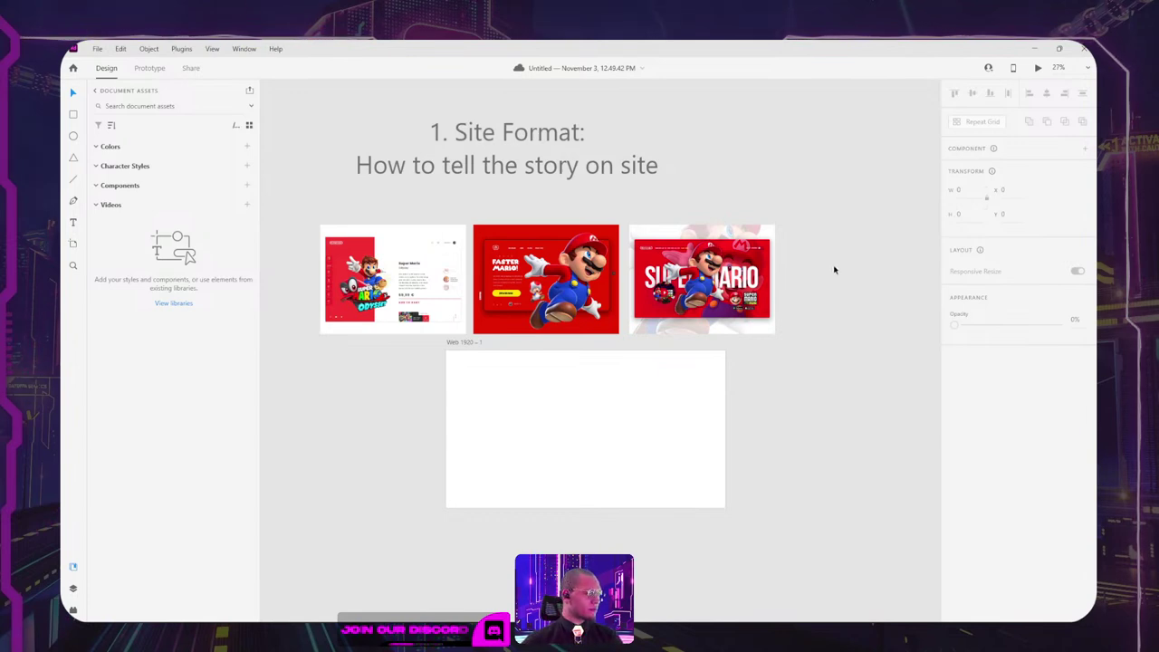
scroll(825, 297, "right", 3)
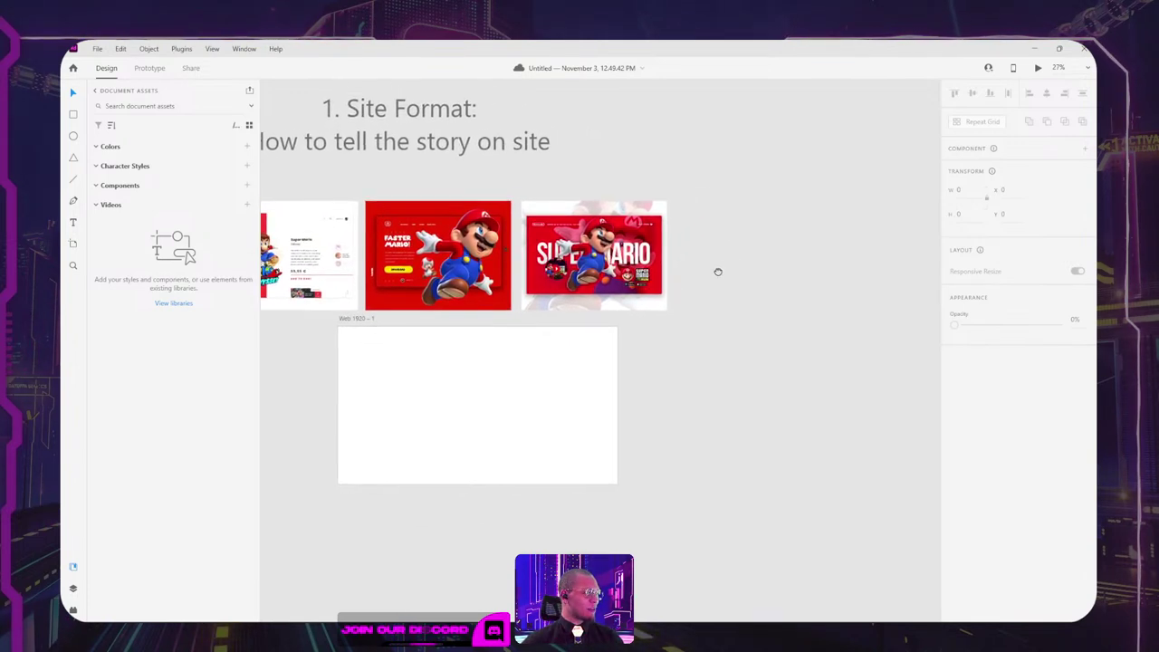
scroll(732, 312, "down", 4)
scroll(743, 318, "right", 4)
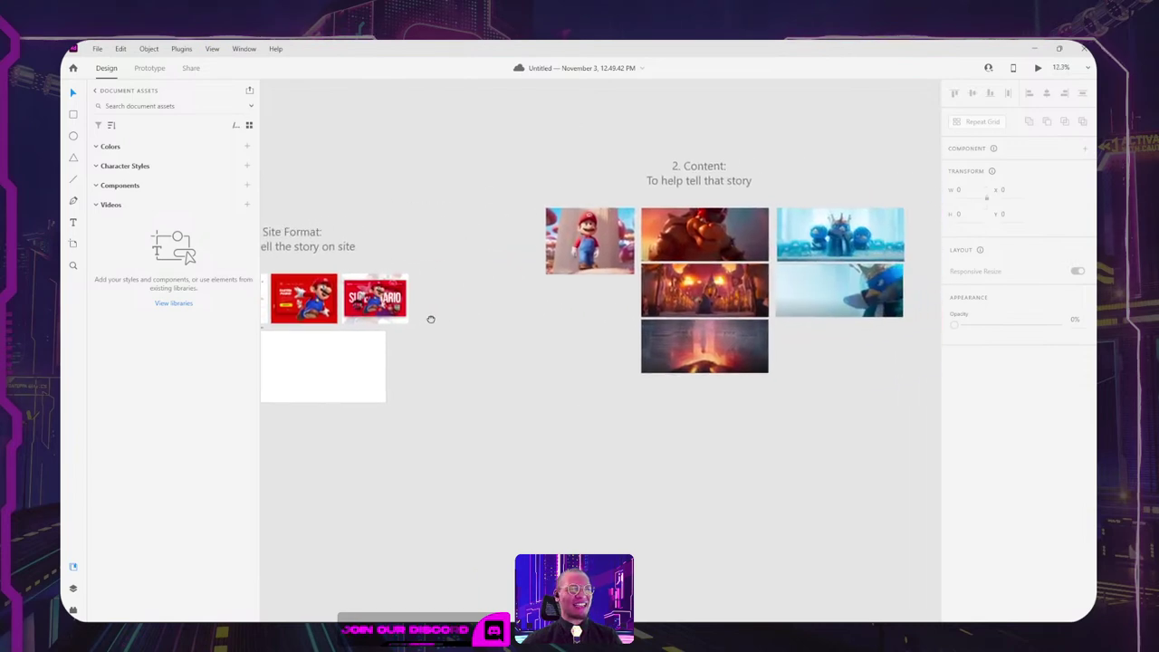
left_click_drag(418, 327, 716, 279)
scroll(588, 286, "up", 5)
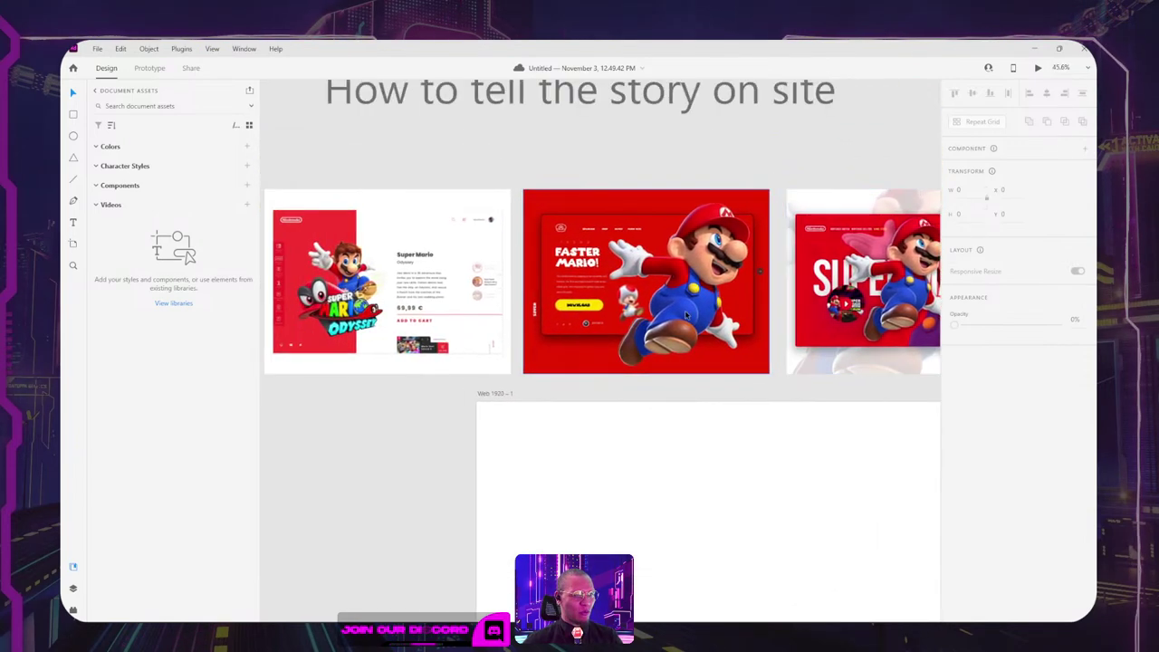
Step: Duplicate the Site Format heading above the groups and change its text to "My Version of the Mario Bros Movie Website"
scroll(686, 314, "down", 5)
scroll(625, 290, "right", 3)
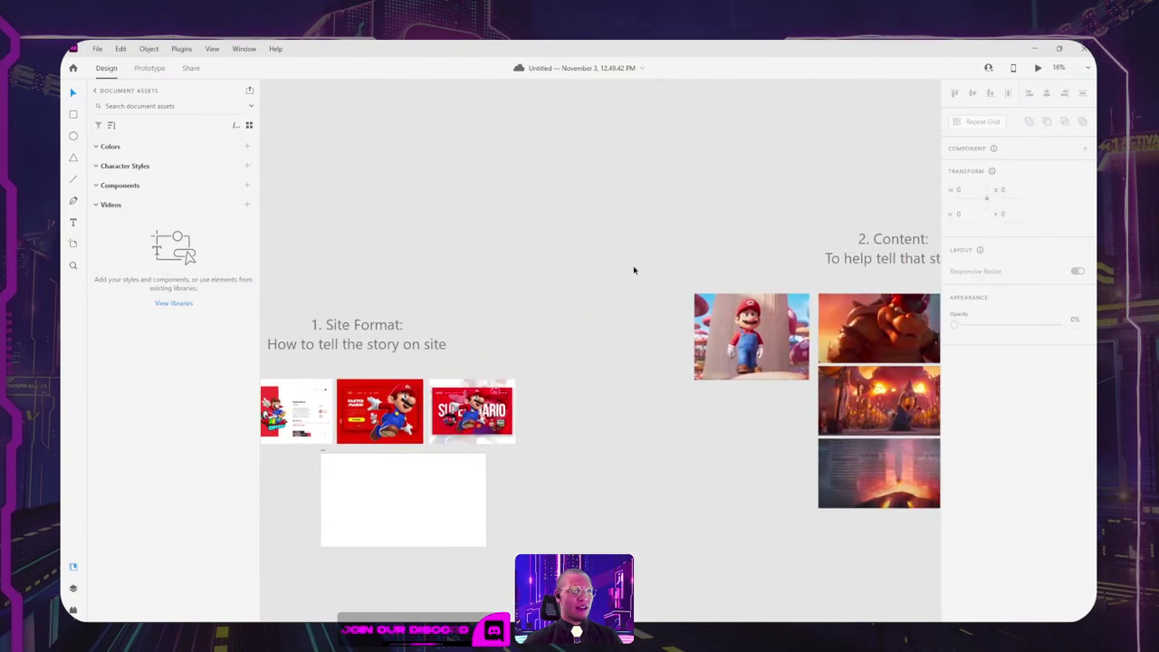
left_click(389, 329)
left_click_drag(388, 328, 495, 187)
double_click(494, 188)
type("M")
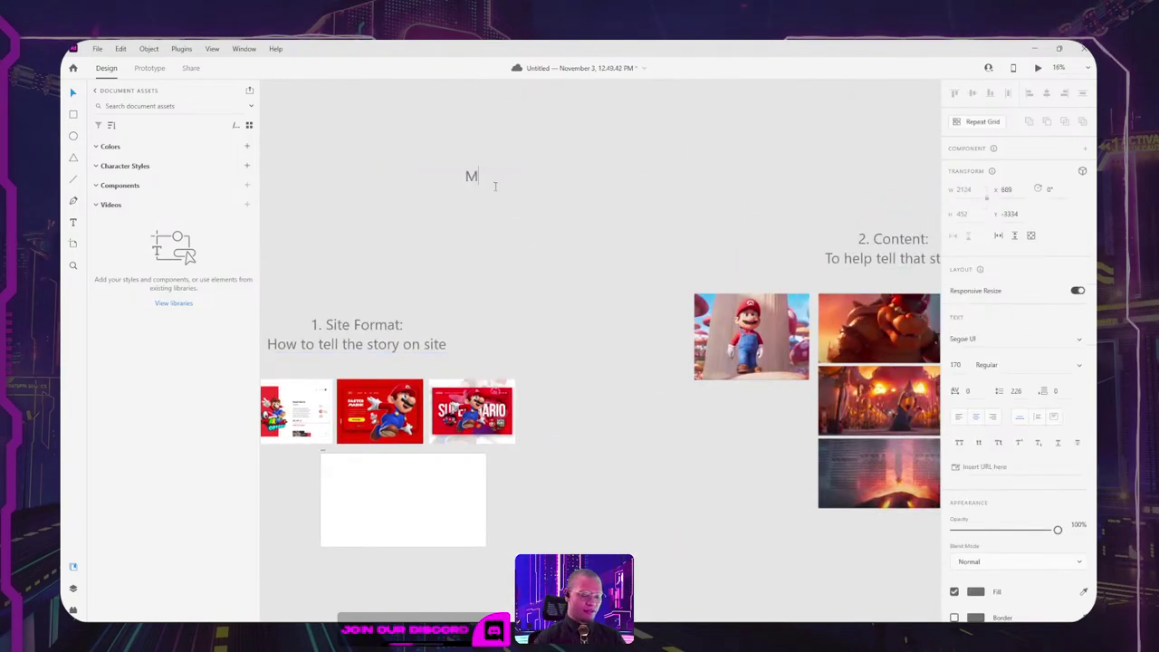
type("y Versio")
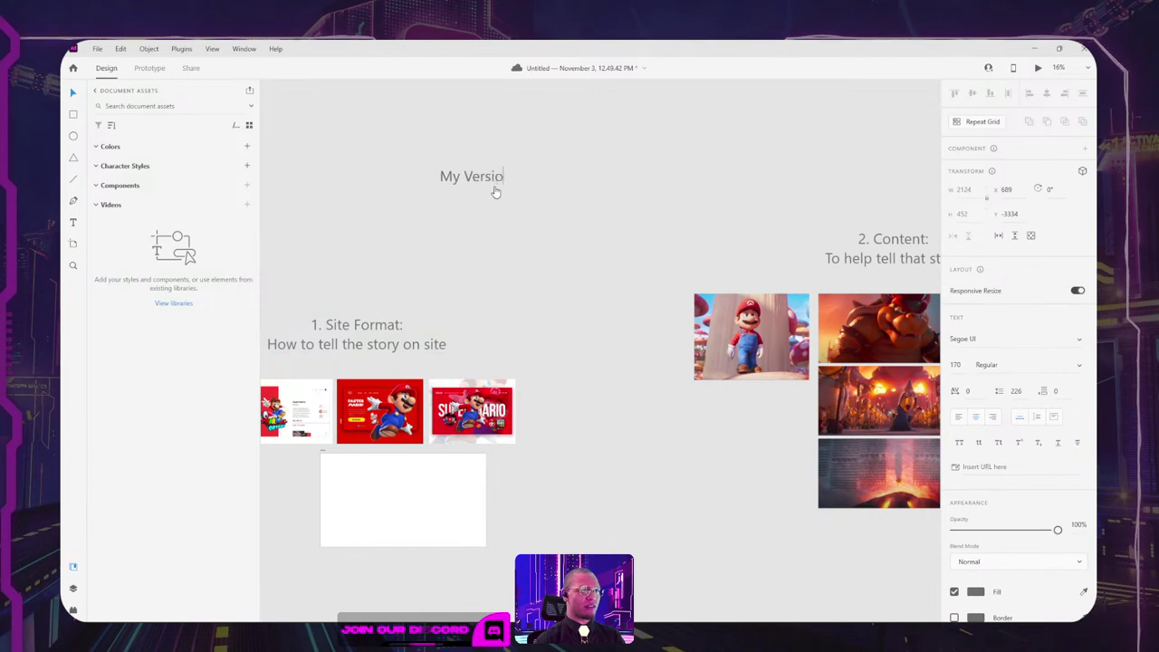
type("n of the")
type("a")
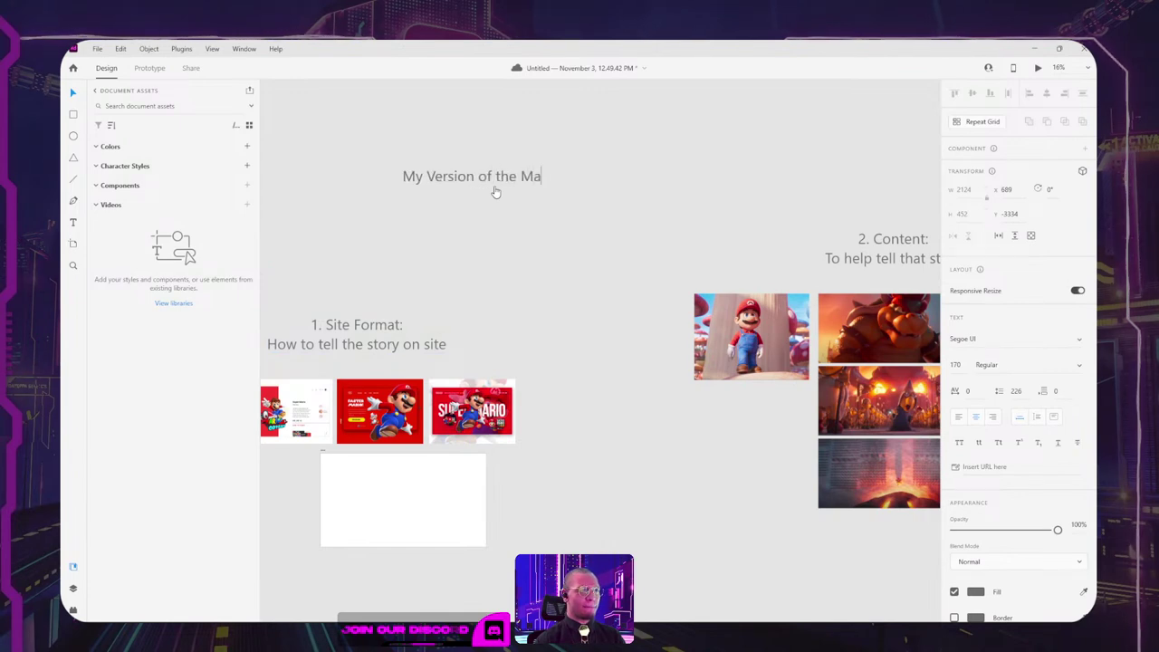
type("rio Bros'")
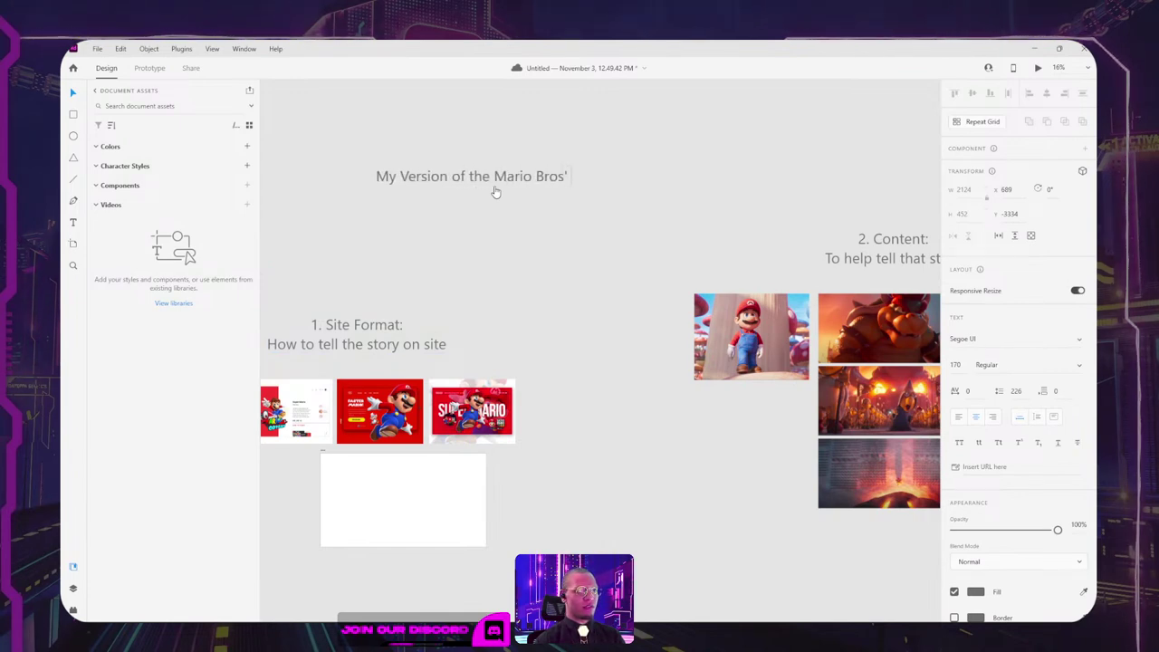
key("BackSpace")
type("We")
key("BackSpace")
key("BackSpace")
type("M")
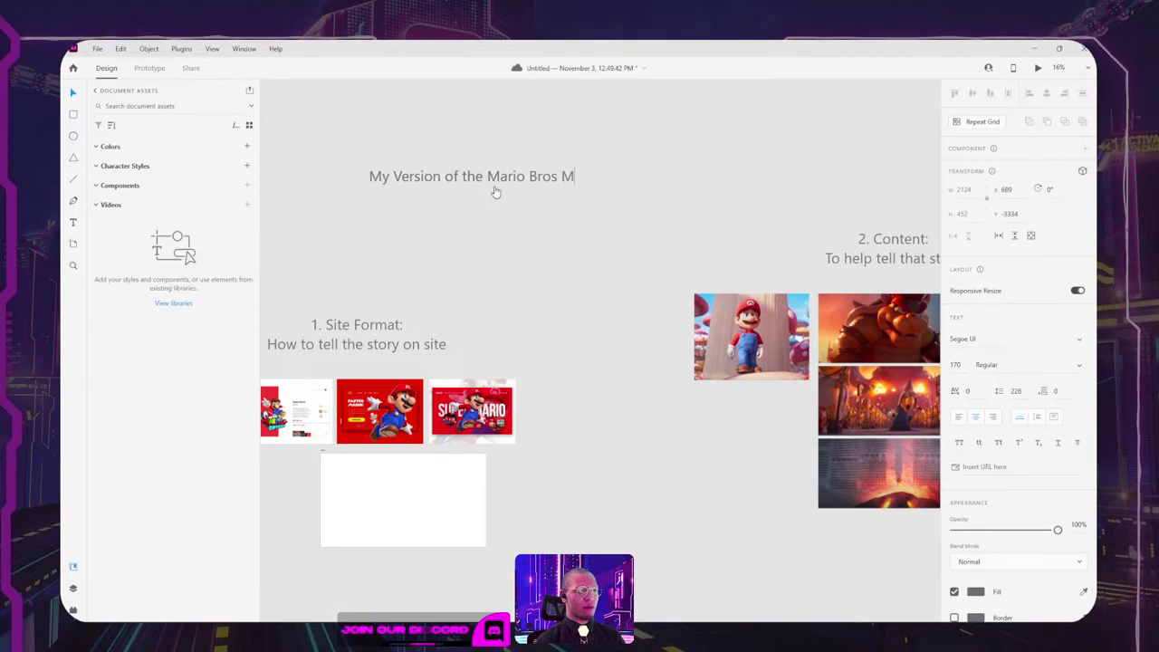
type("ovie Website")
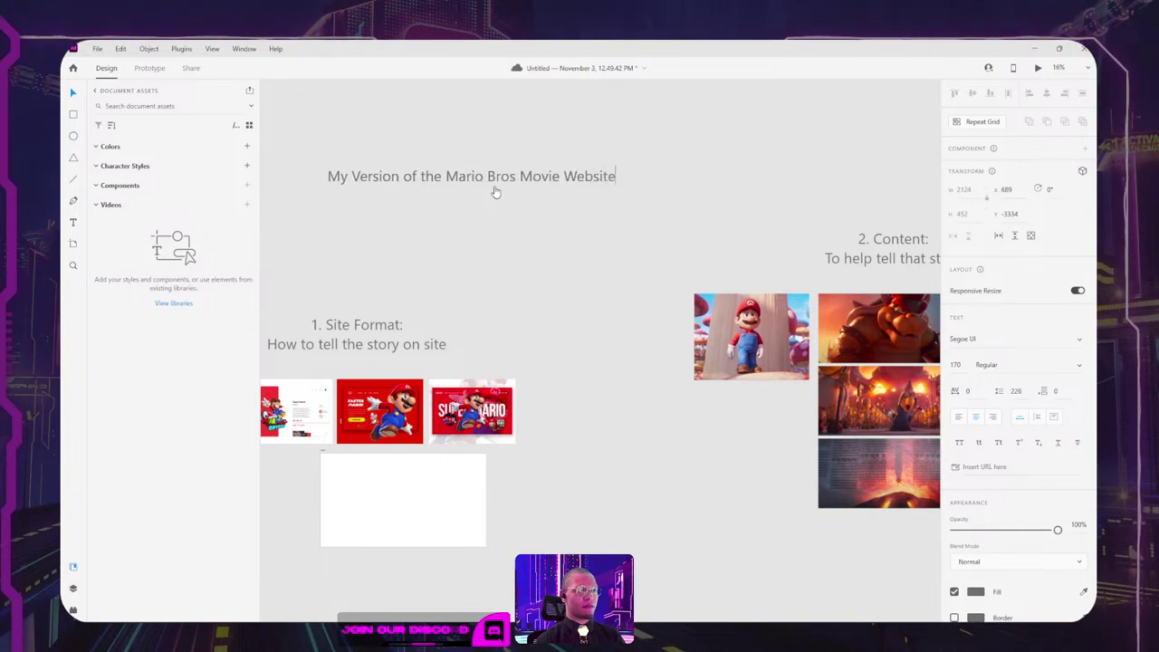
Step: Make the Mario Bros Movie Website title bold
key("Escape")
key("ctrl+b")
left_click(610, 139)
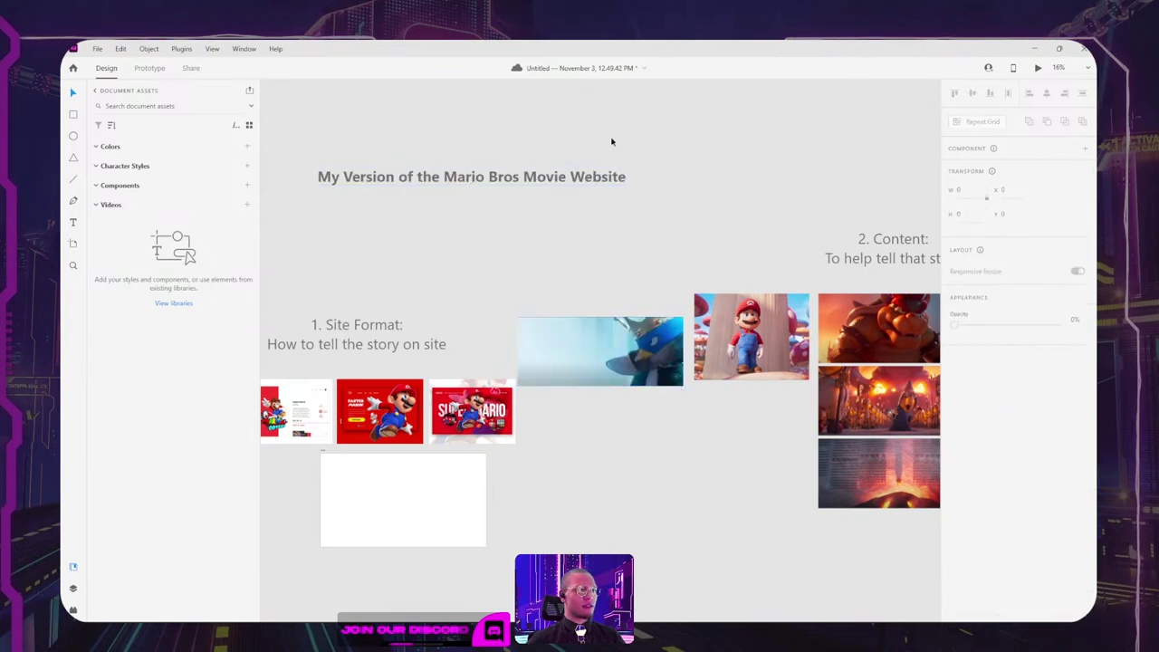
Step: Delete the stray penguin frame lying between the web design references and the Mario movie picture
left_click_drag(613, 331, 657, 319)
left_click(544, 326)
key("Delete")
Step: Duplicate the bold title just above itself and change the copy's text to "Nov. Design Challenge in Discord"
scroll(655, 318, "up", 1)
left_click(498, 254)
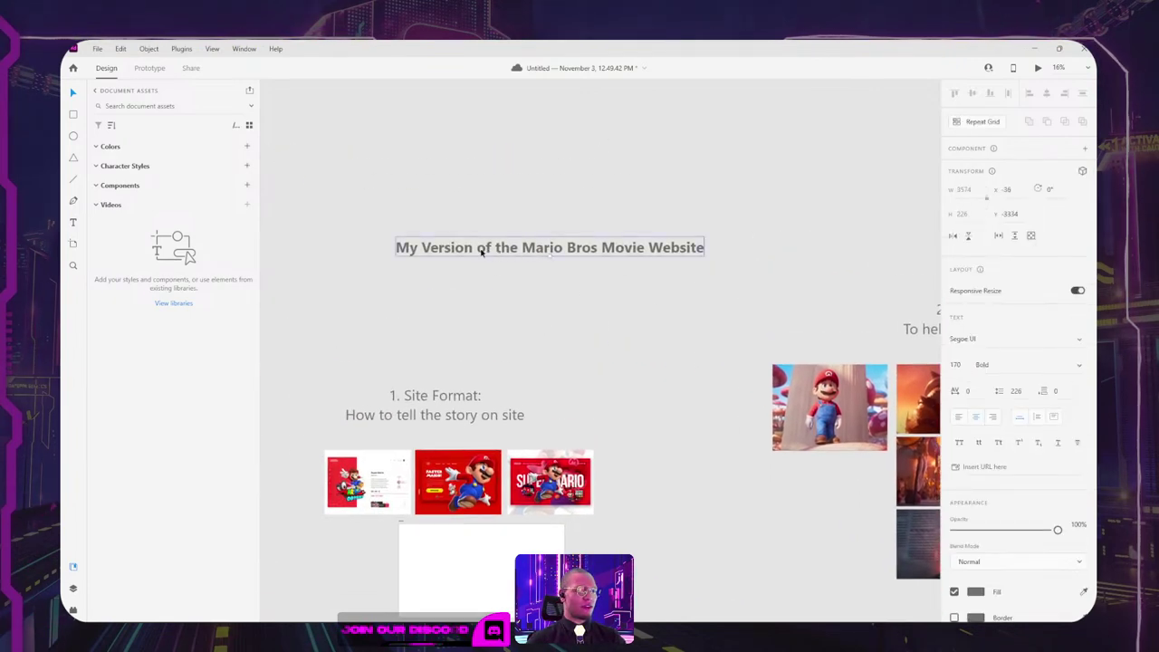
double_click(438, 250)
left_click(398, 249)
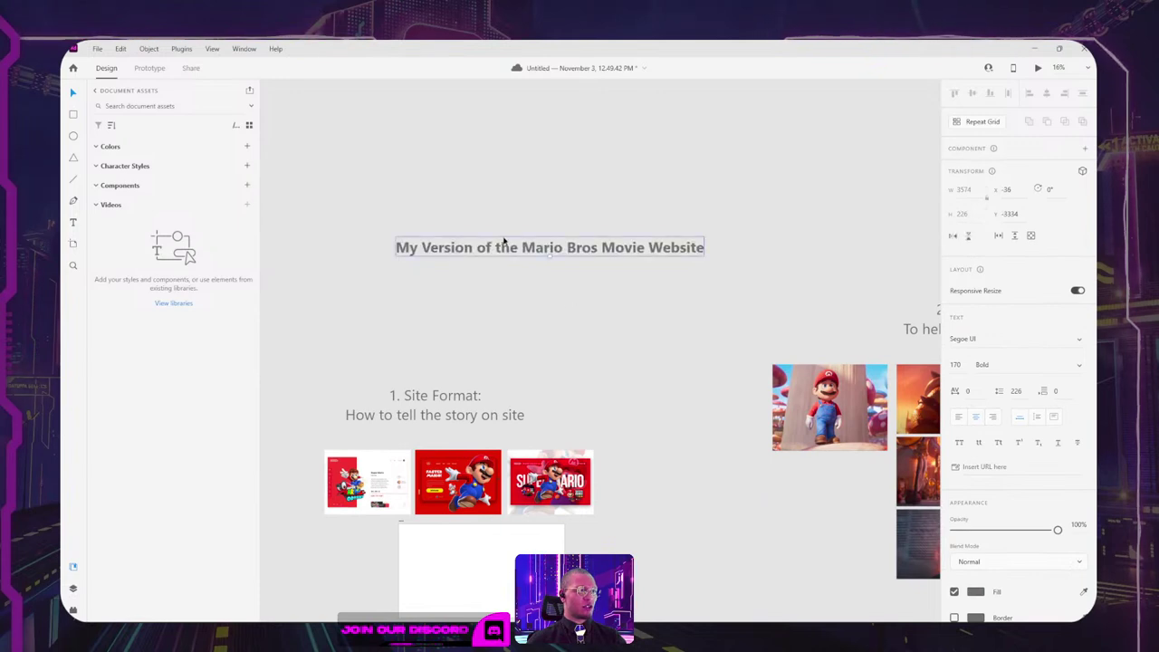
left_click_drag(504, 242, 505, 190)
type("Des")
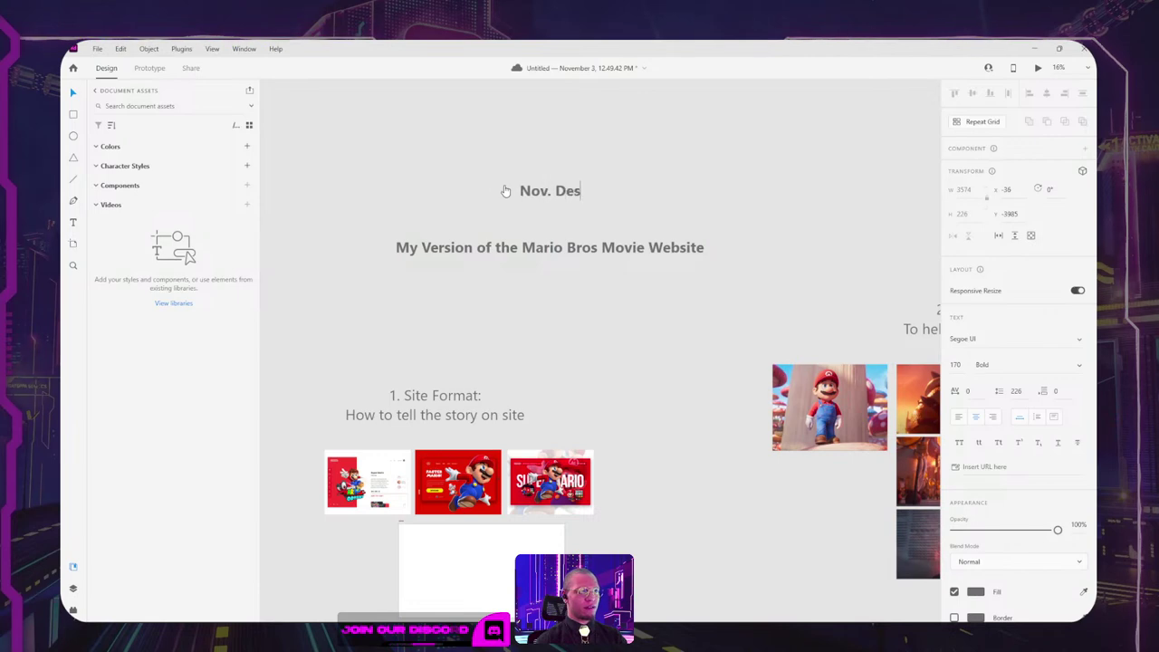
type("ov. Design Challenge i")
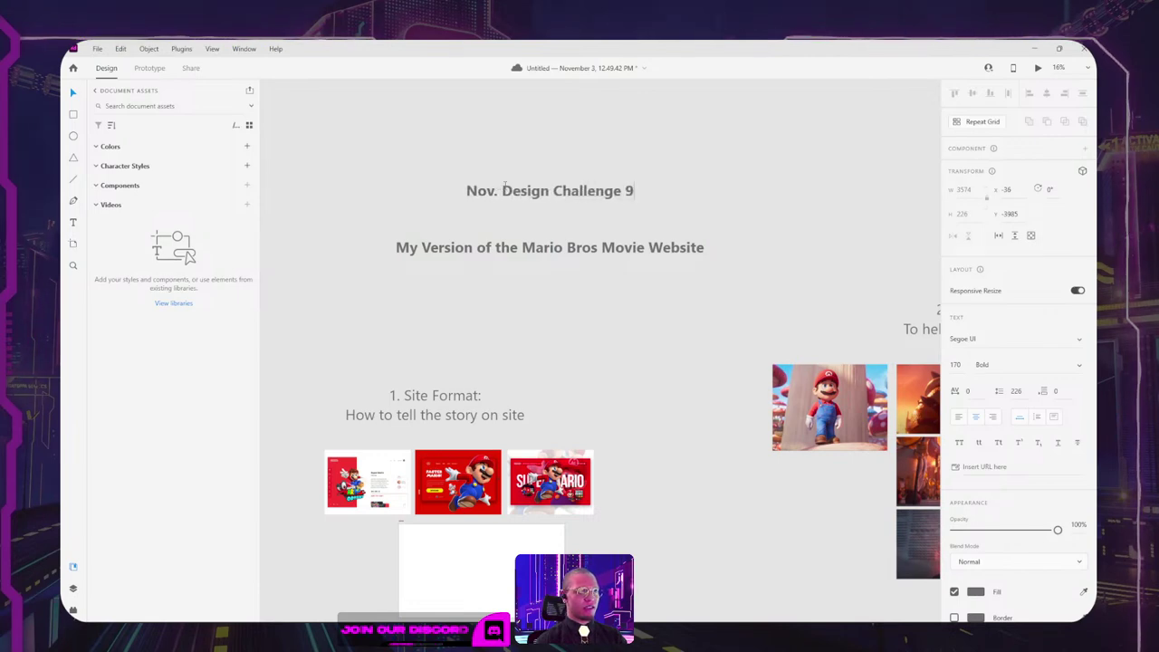
type("n Discord")
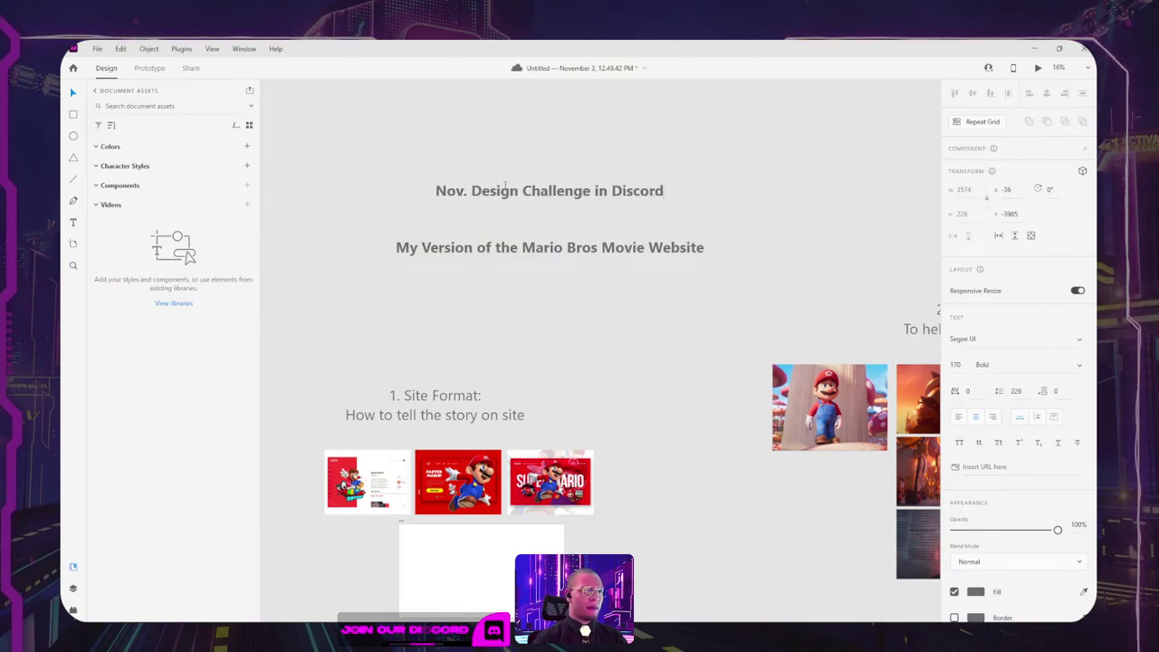
key("ctrl+a")
key("Escape")
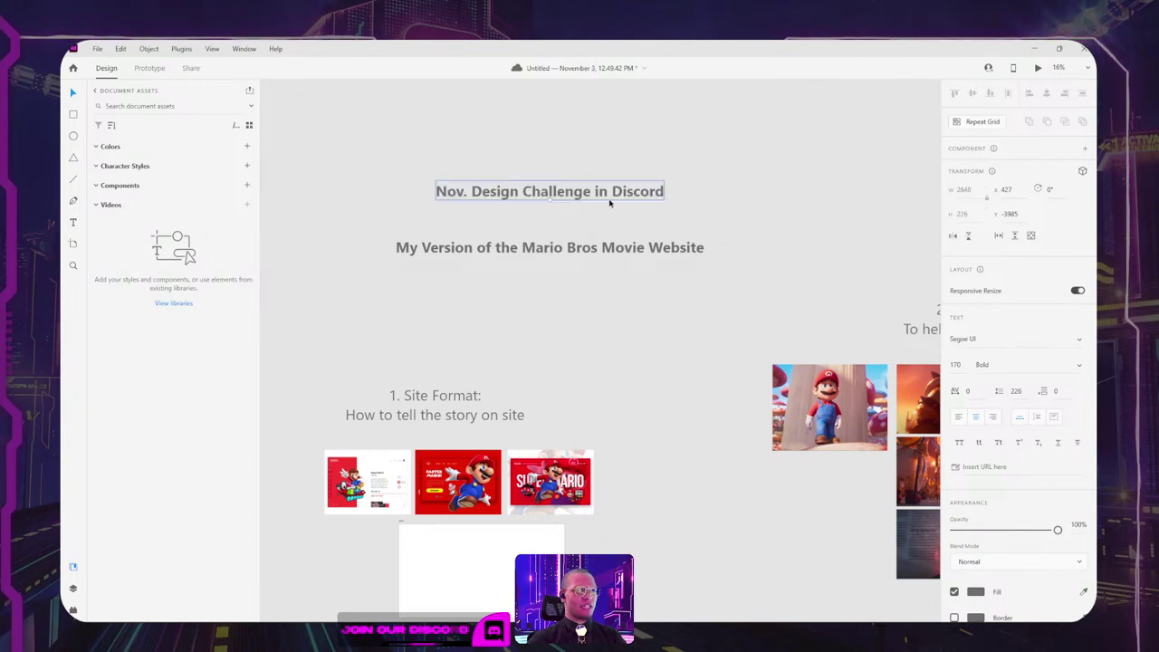
Step: Set the Discord design challenge heading in all capitals and shift it slightly upward
mouse_move(613, 199)
left_mouse_down()
mouse_move(604, 172)
mouse_move(603, 188)
left_mouse_up()
left_click(961, 443)
left_click(756, 168)
Step: Add a matching text line directly below the design challenge heading reading "THEME: MOVIE WEBSITE HOMEPAGE"
double_click(601, 189)
type("THEME")
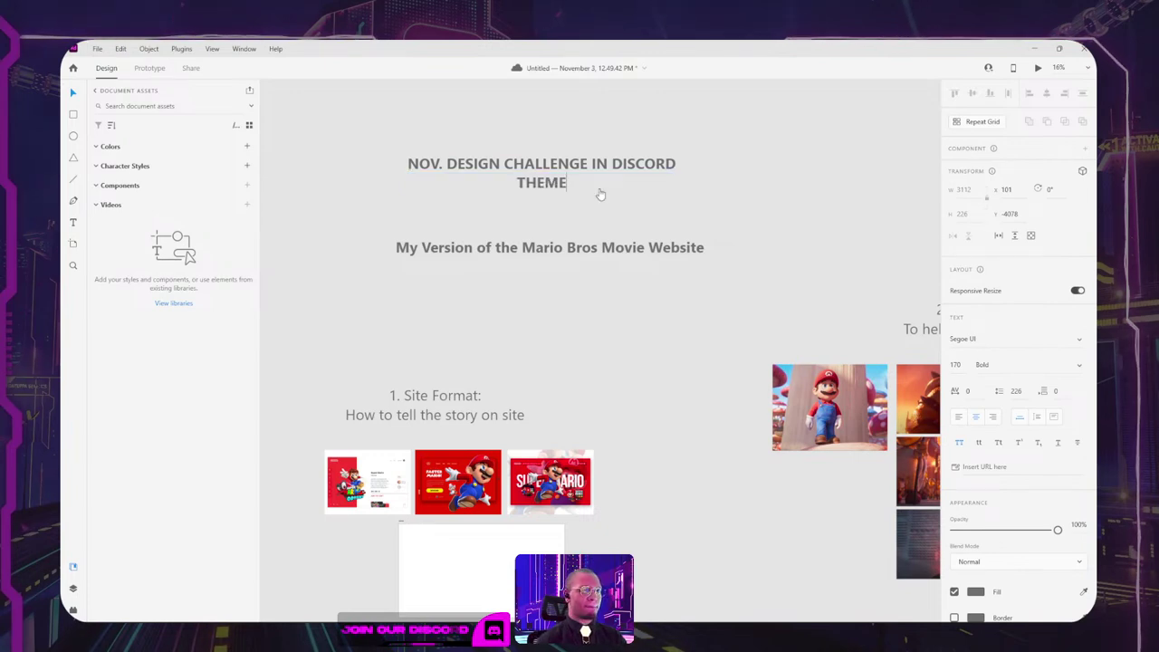
type(": MOVIE")
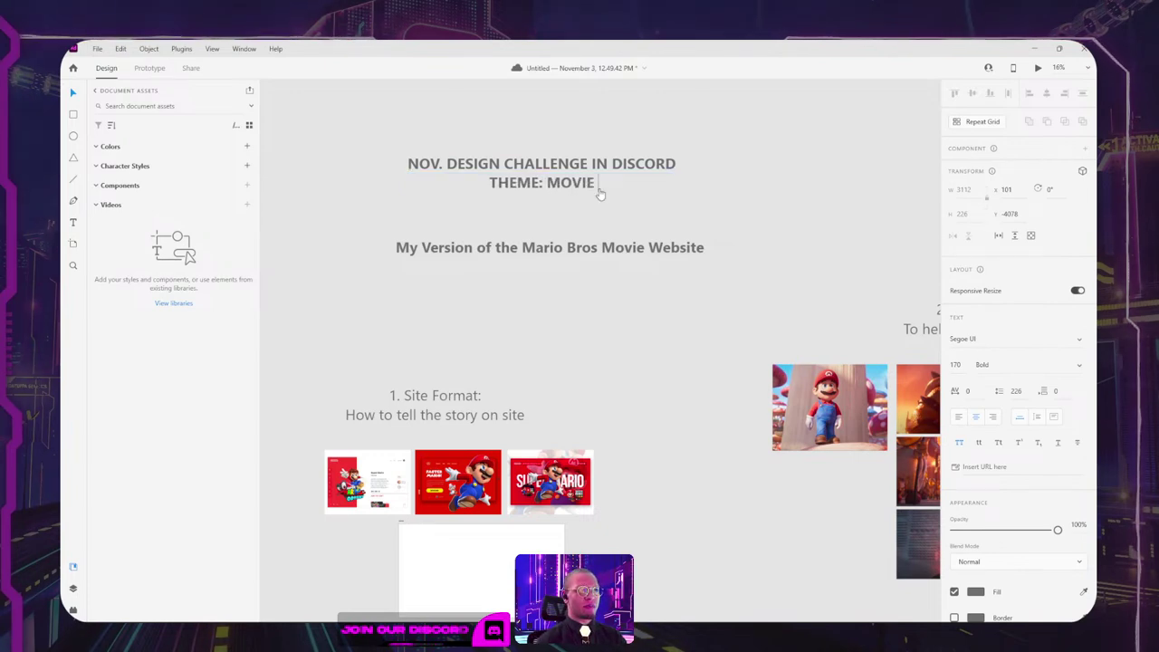
type(" WEBSIT")
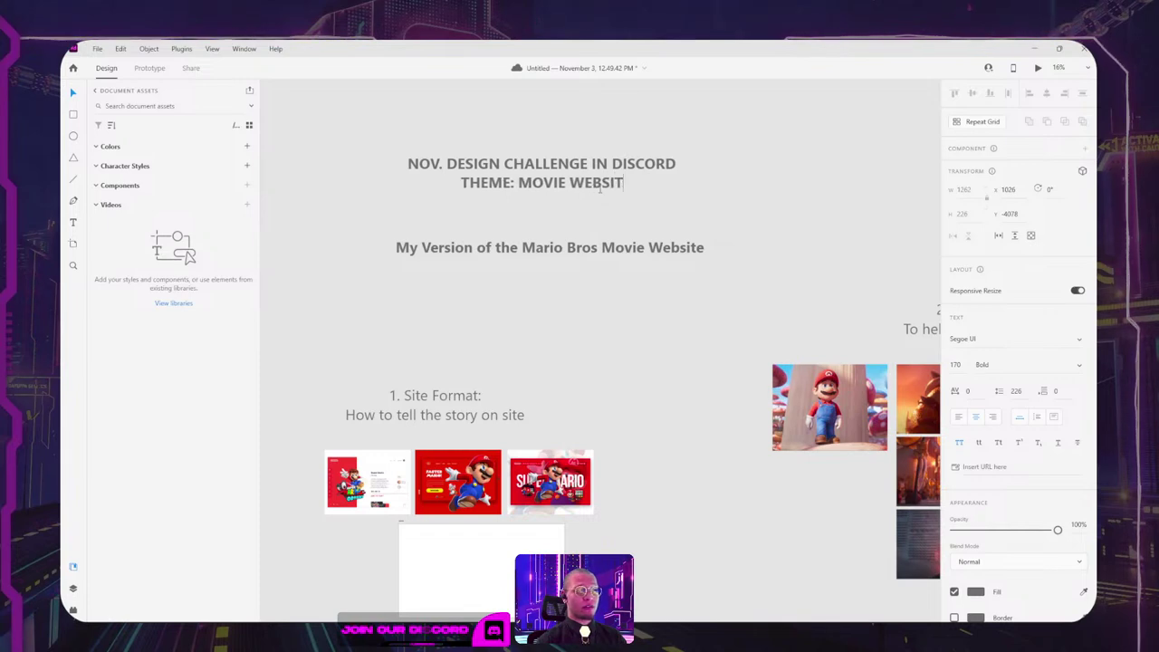
type("E HOMEPAGE")
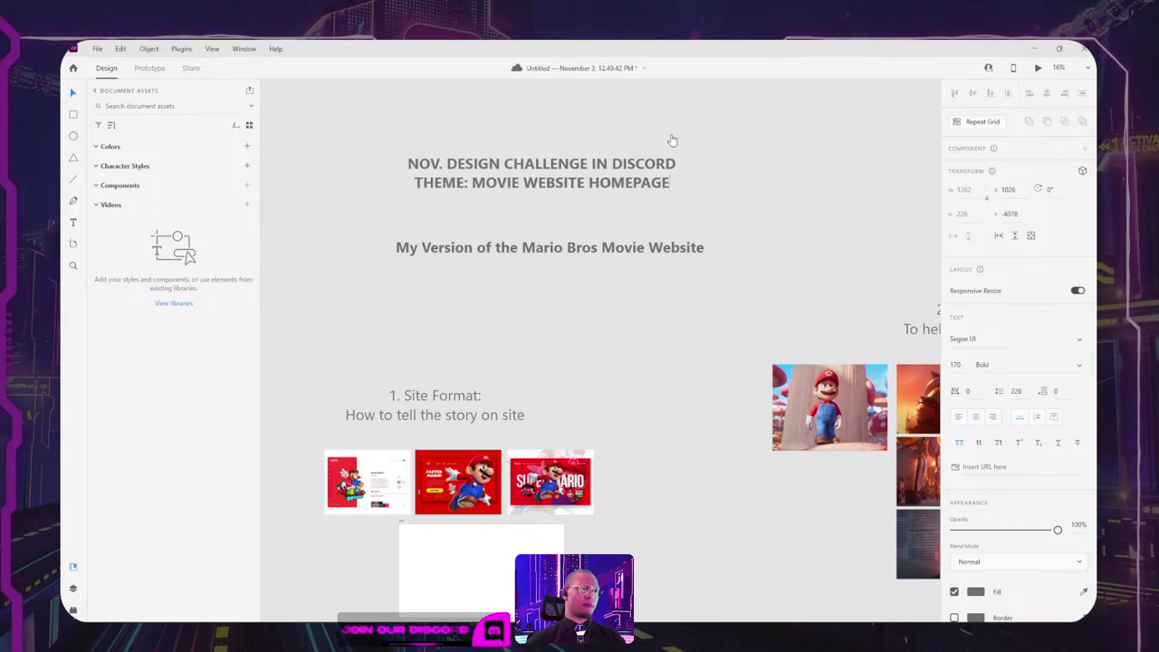
key("Escape")
Step: Enlarge the Discord design challenge heading to a font size of about 299
left_click_drag(491, 161, 542, 157)
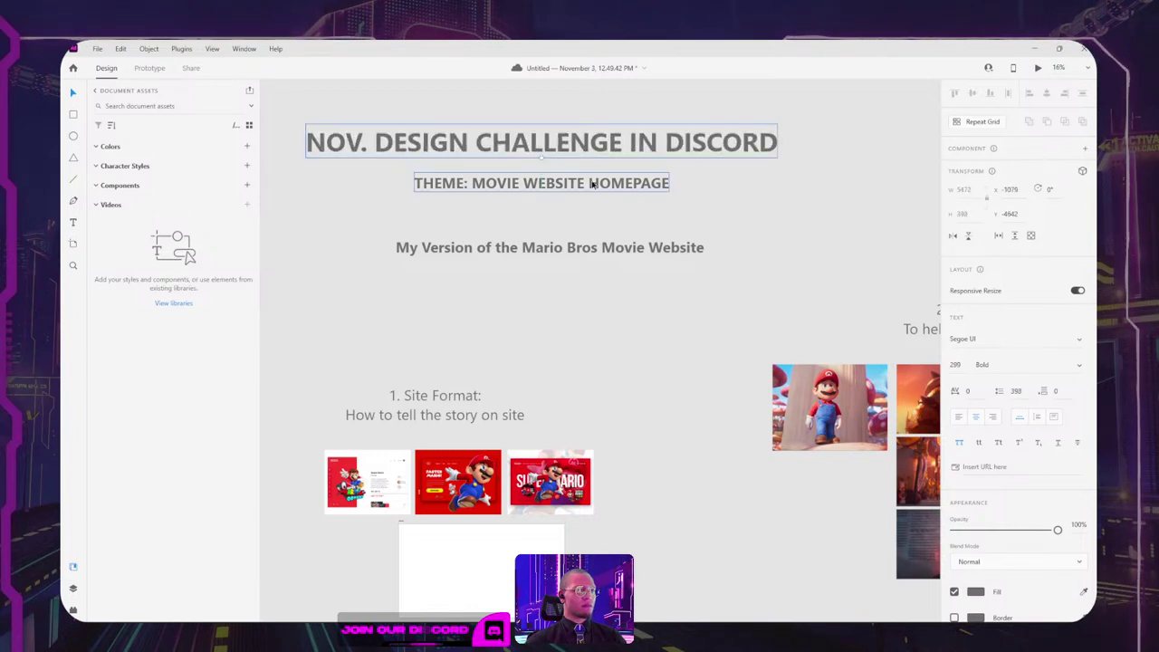
Step: Shrink the "My Version of the Mario Bros Movie Website" line and place it just below the theme line
left_click(570, 246)
key("ctrl+shift+comma")
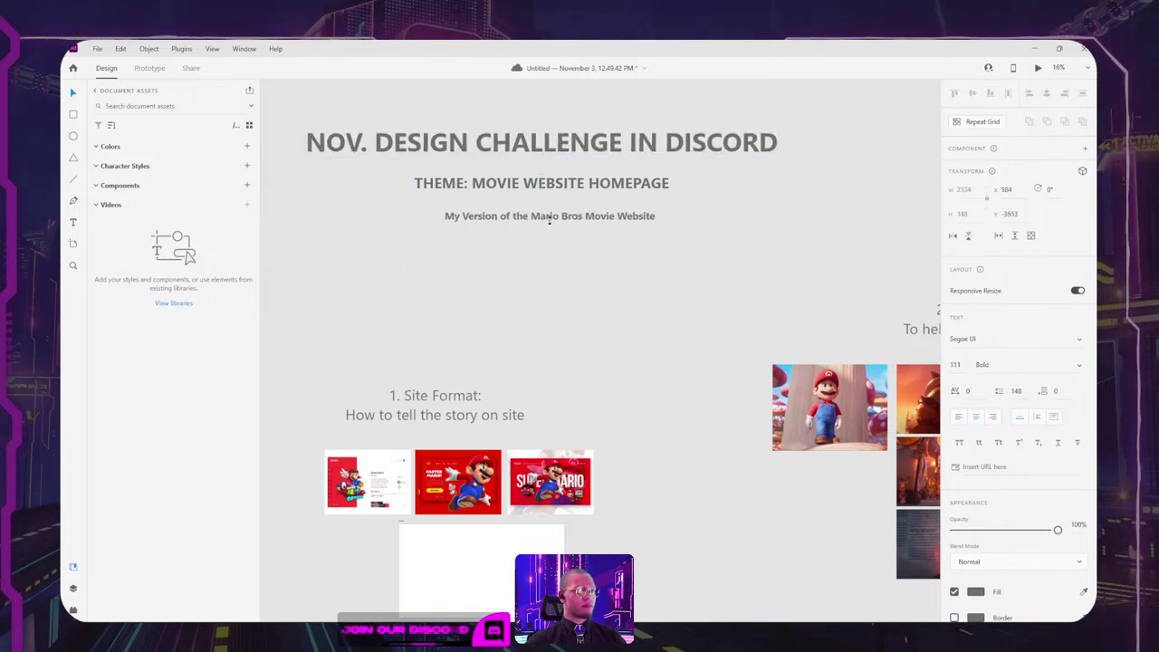
left_click_drag(550, 220, 550, 219)
left_click_drag(551, 102, 612, 249)
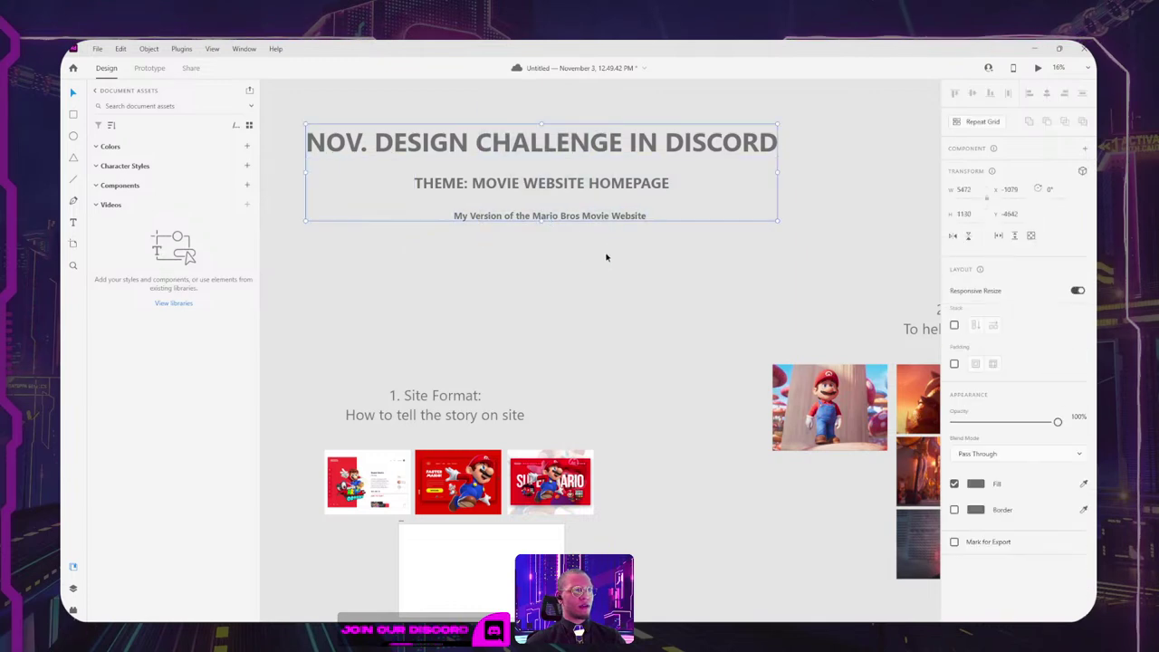
Step: Draw a white rectangle about 6309 by 1991 around the three title lines and send it behind the text
key("r")
mouse_move(290, 96)
left_mouse_down()
mouse_move(640, 285)
mouse_move(835, 267)
mouse_move(809, 241)
left_mouse_up()
key("ctrl+shift+bracketleft")
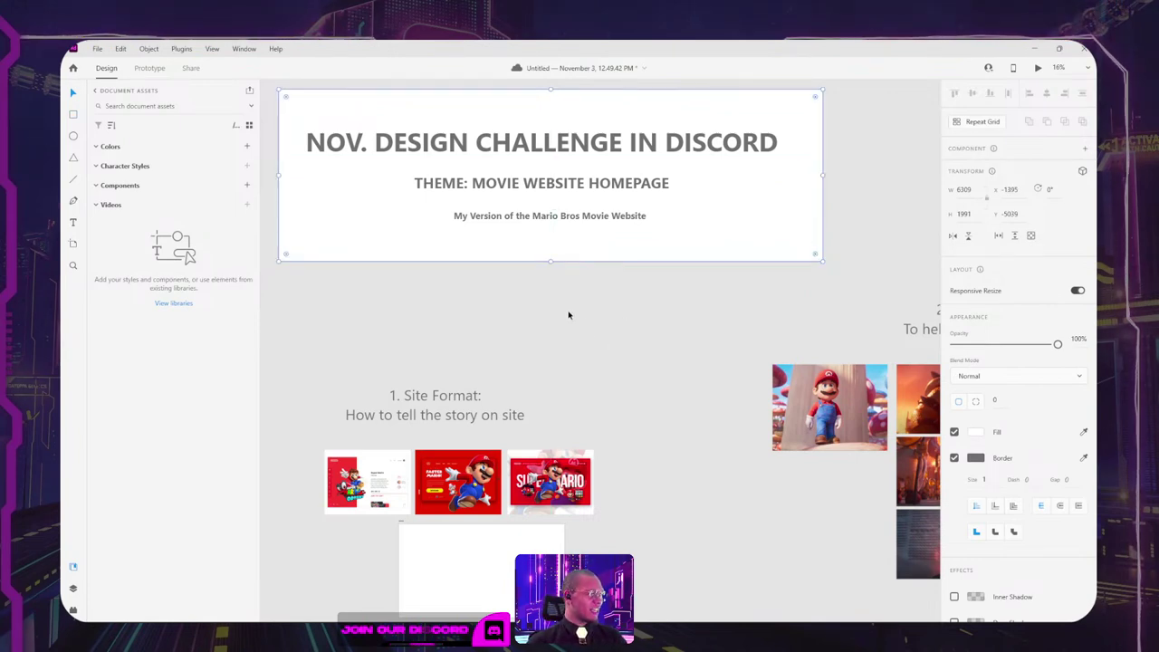
Step: Switch to Chrome and copy the Super Mario Party Pack concept image from its Dribbble page
scroll(566, 326, "down", 3)
left_click_drag(613, 350, 548, 202)
scroll(673, 369, "down", 2)
key("alt+Tab")
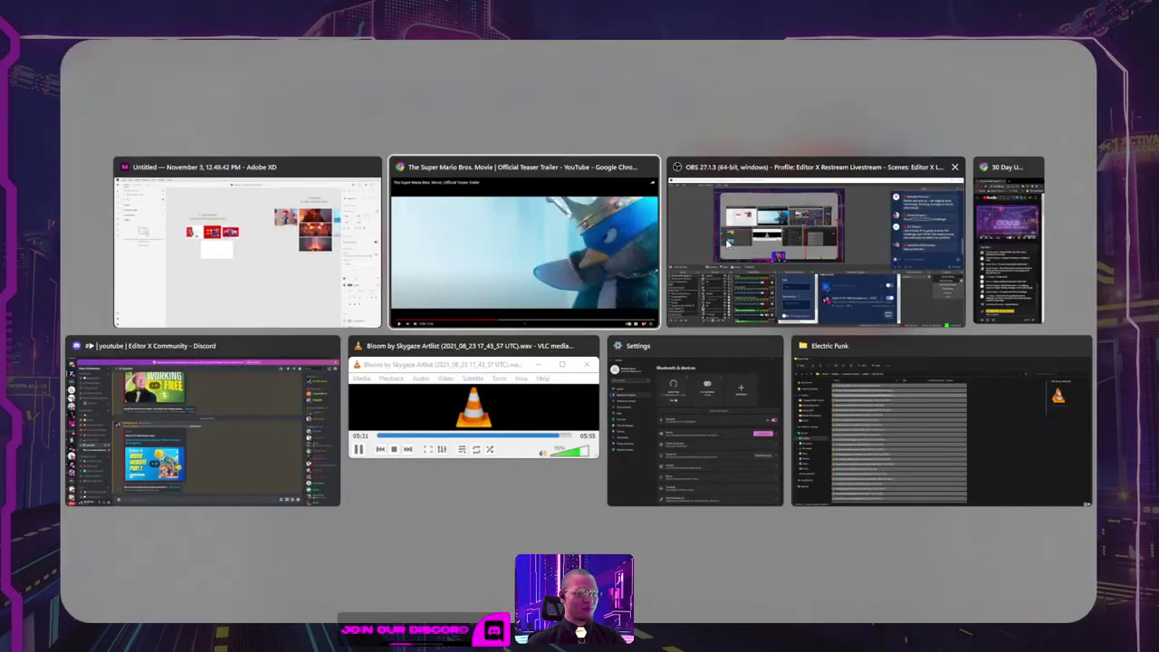
left_click(500, 250)
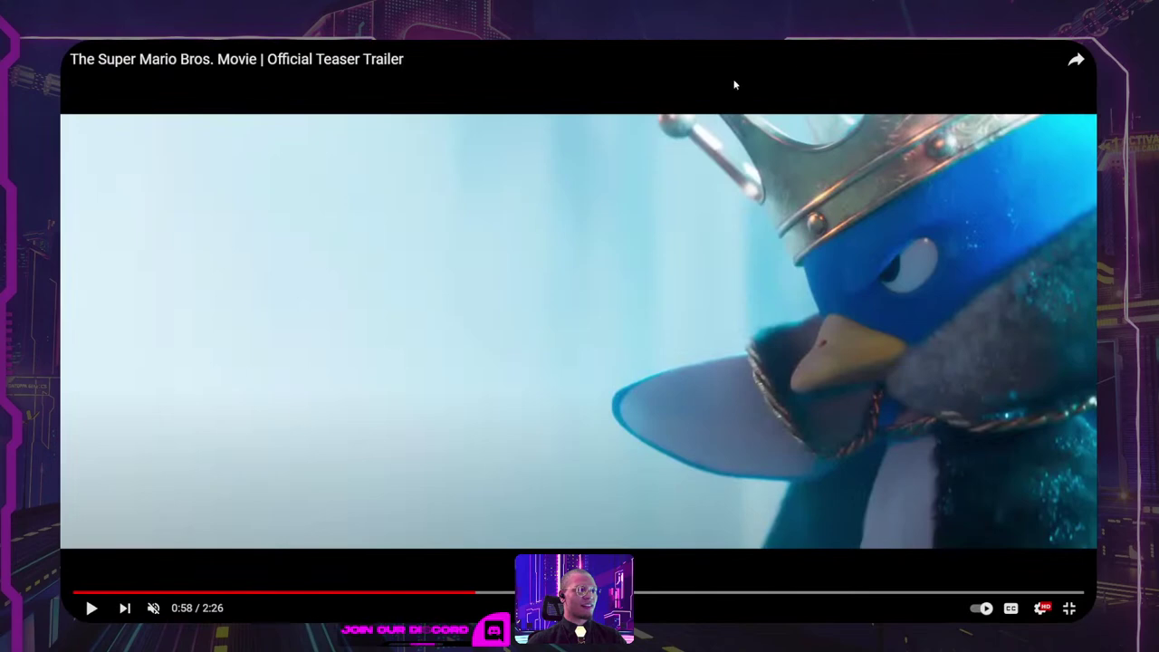
key("Escape")
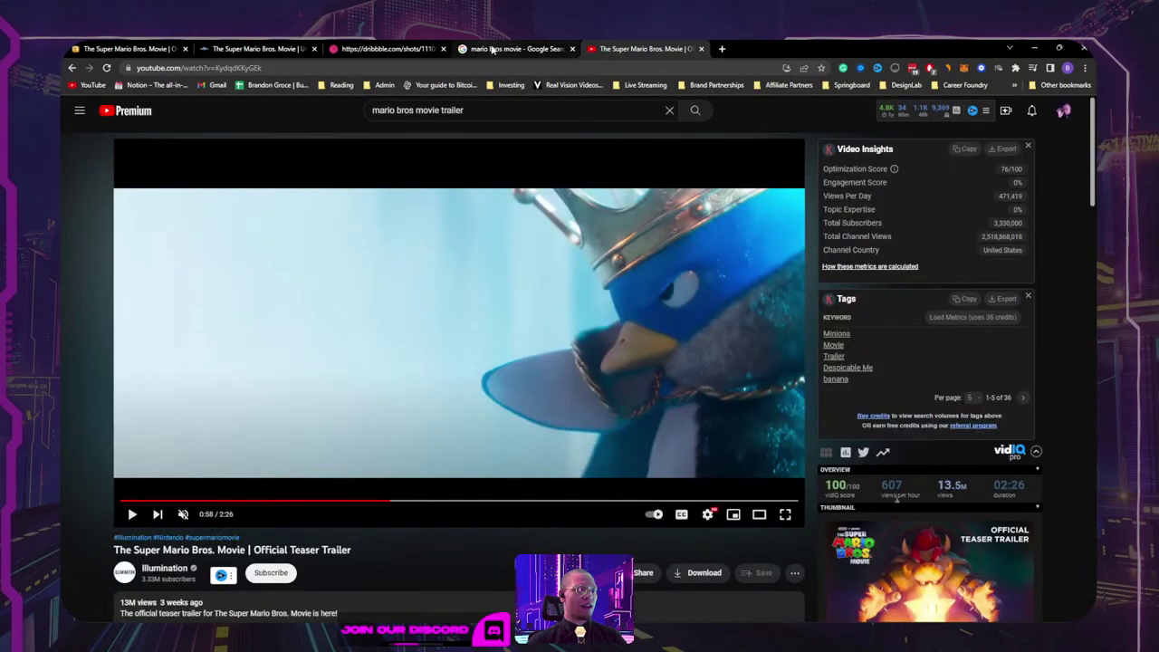
left_click(387, 50)
right_click(606, 330)
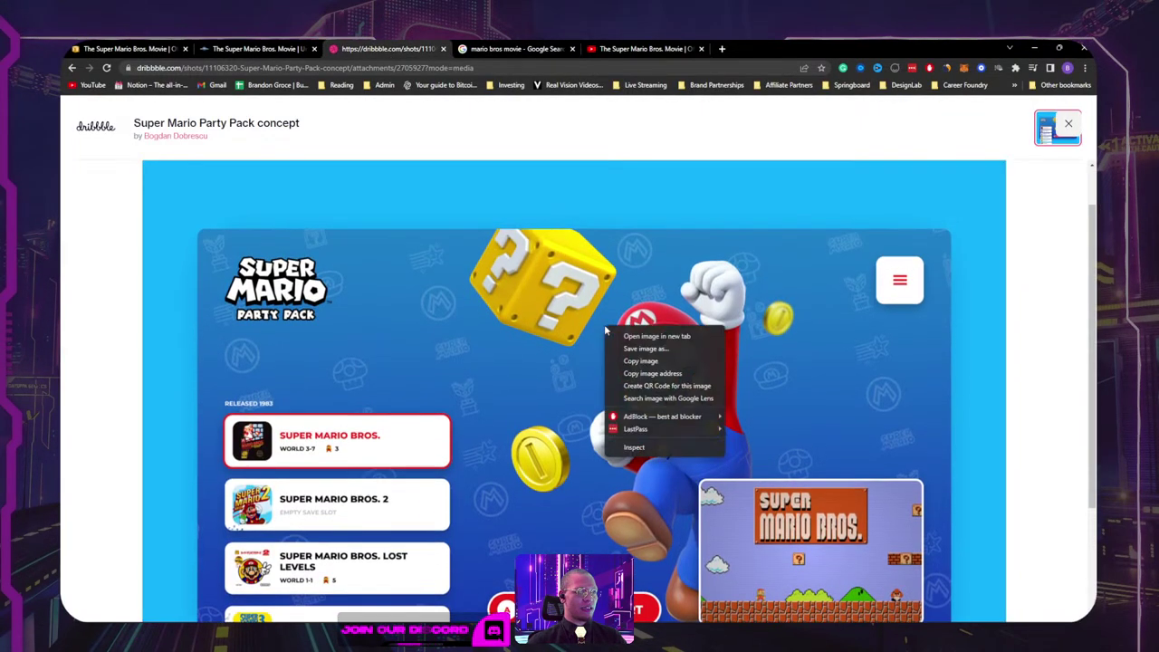
left_click(640, 361)
Step: Paste the Party Pack image into the Adobe XD document and size it to 1000 by 750 at the end of the site format row
key("alt+Tab")
key("ctrl+v")
left_click_drag(557, 361, 564, 276)
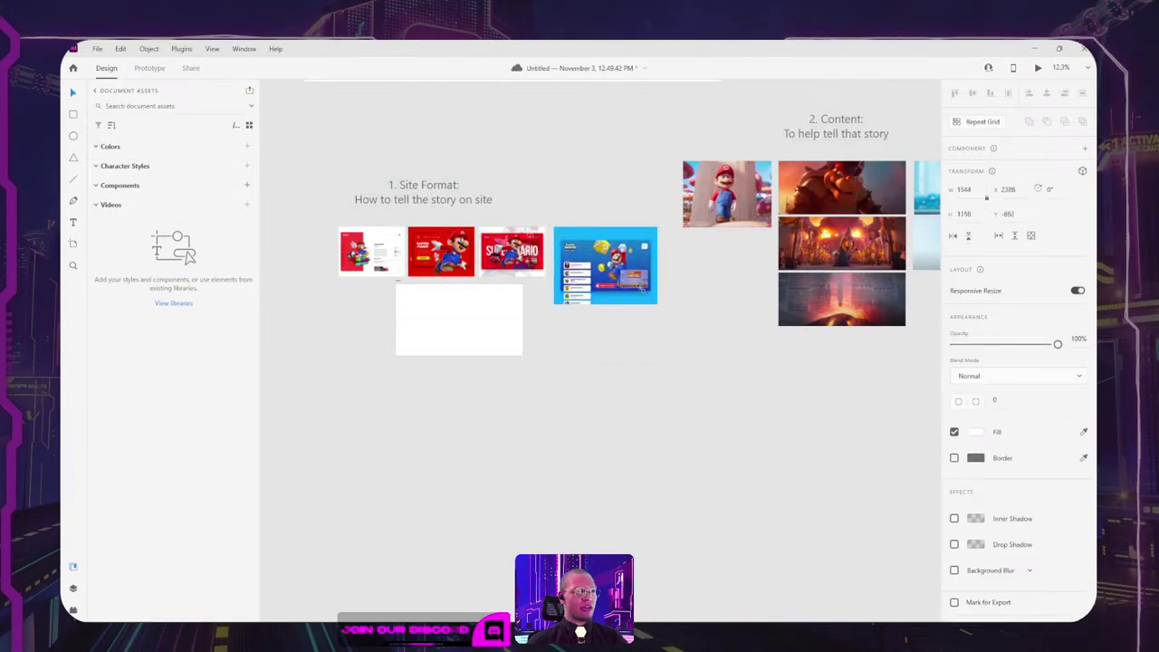
left_click_drag(658, 308, 621, 276)
left_click_drag(580, 313, 707, 279)
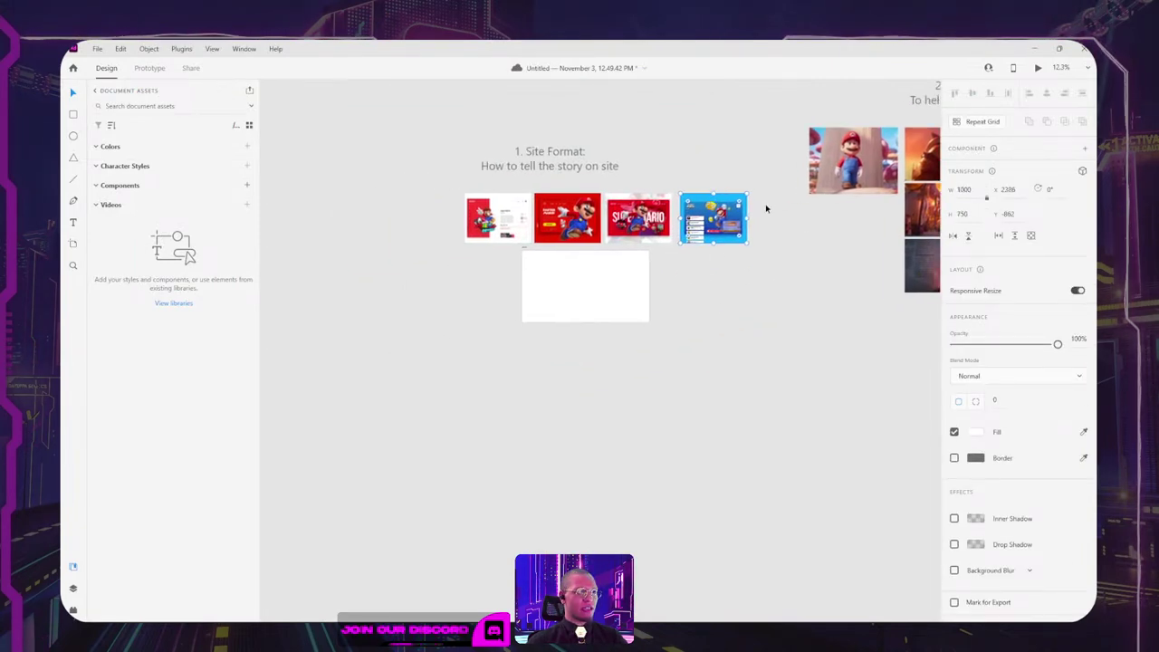
Step: Move the four site reference images to the left of the artboard and add a "Color" label centred above them
left_click_drag(766, 208, 443, 239)
left_click_drag(487, 196, 315, 247)
key("t")
left_click(356, 219)
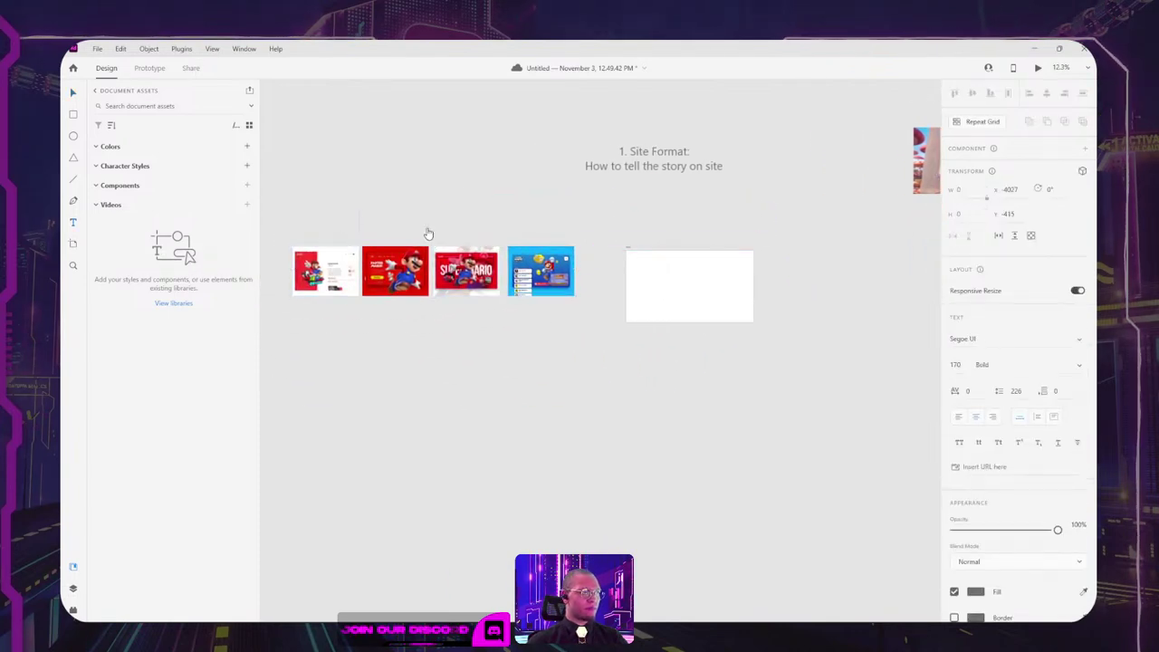
type("Color")
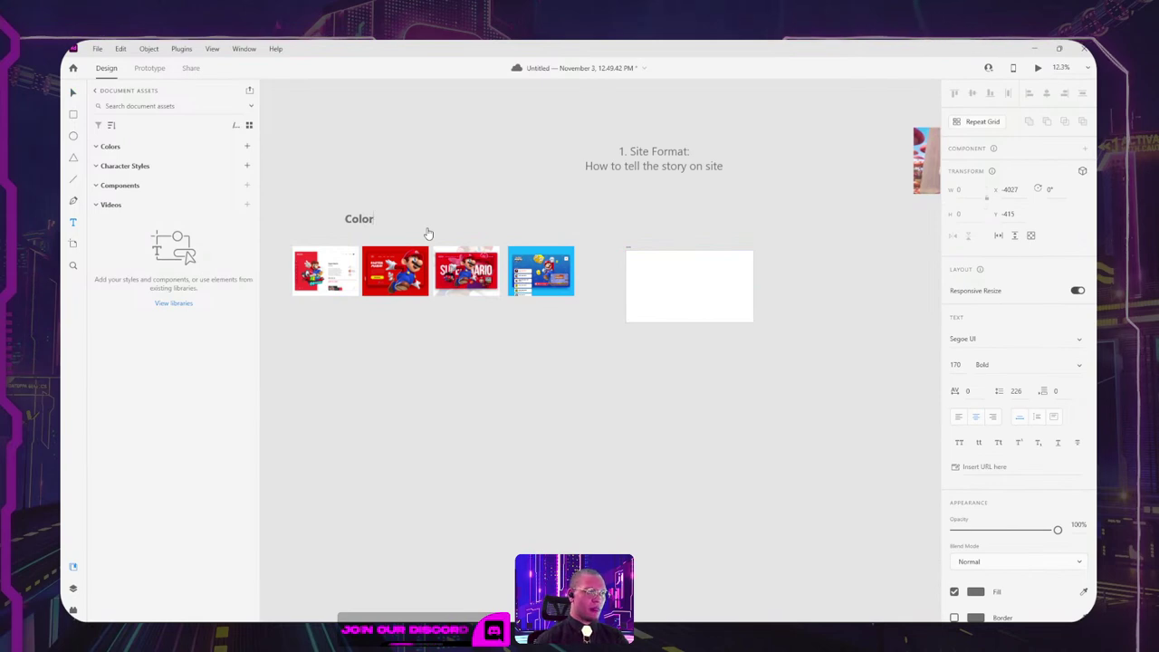
key("Escape")
left_click_drag(369, 225, 435, 231)
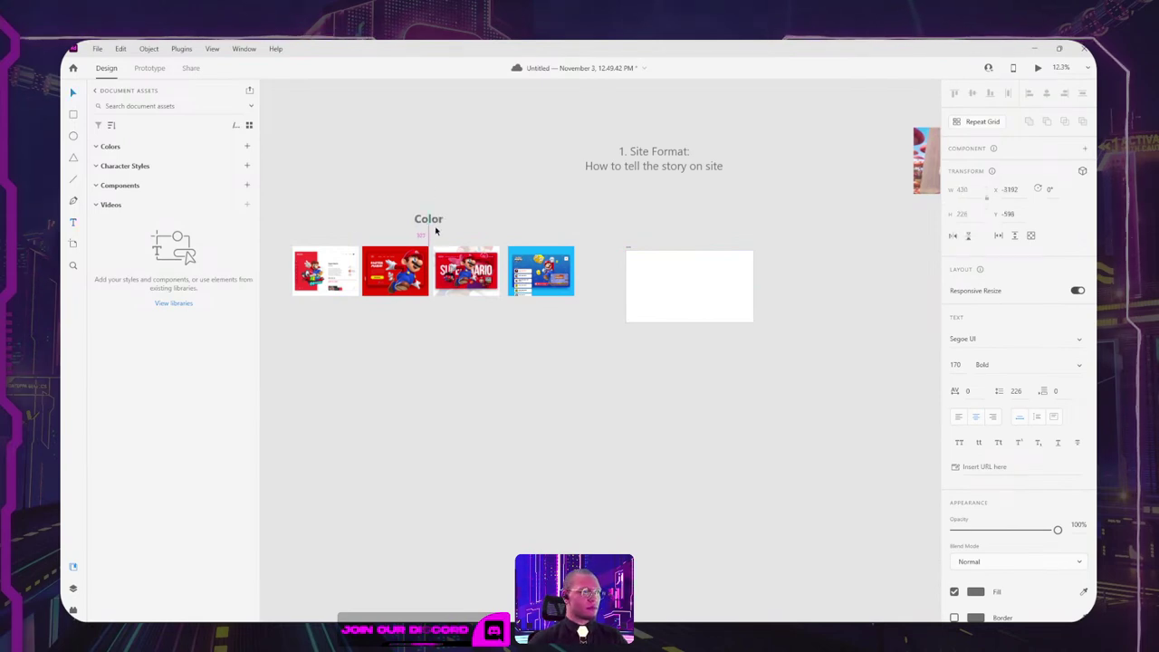
left_click(500, 224)
Step: Return to Dribbble in Chrome, close the Party Pack shot and search the shots for "mario movie"
key("alt+Tab")
scroll(540, 339, "down", 3)
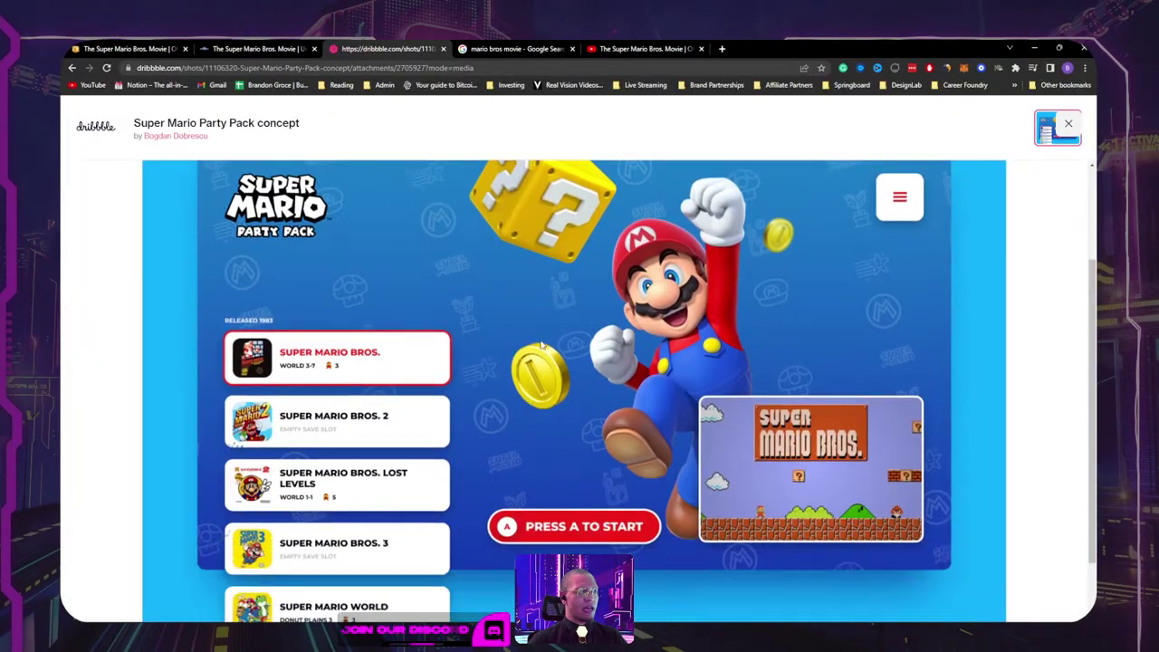
scroll(541, 339, "up", 4)
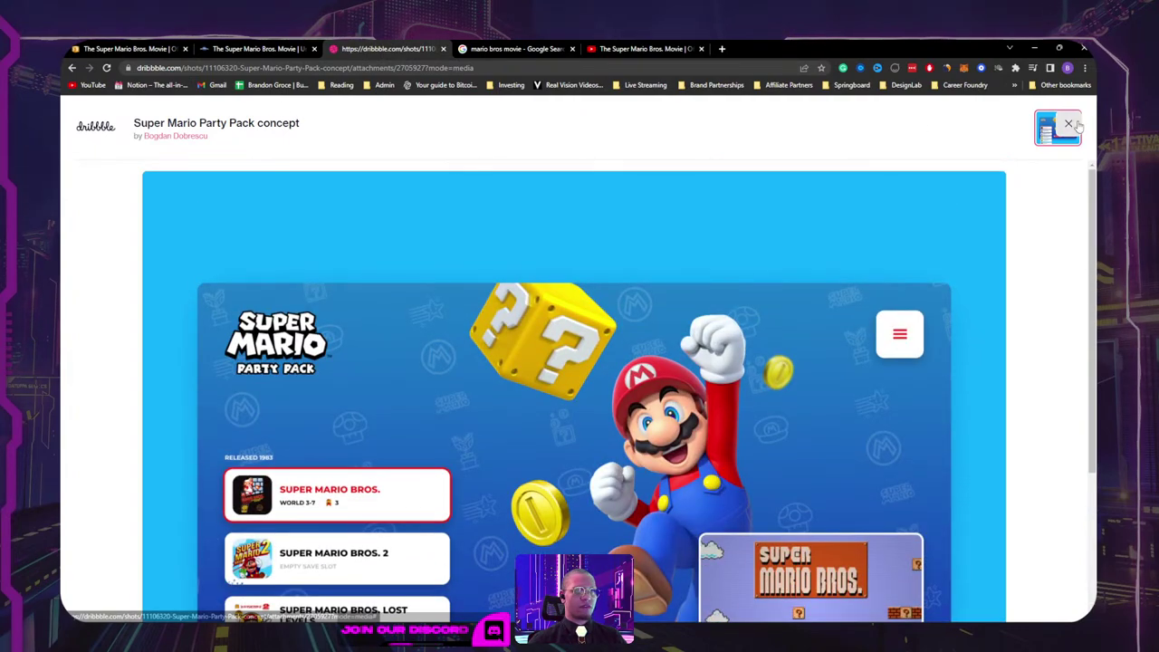
key("Escape")
key("Escape")
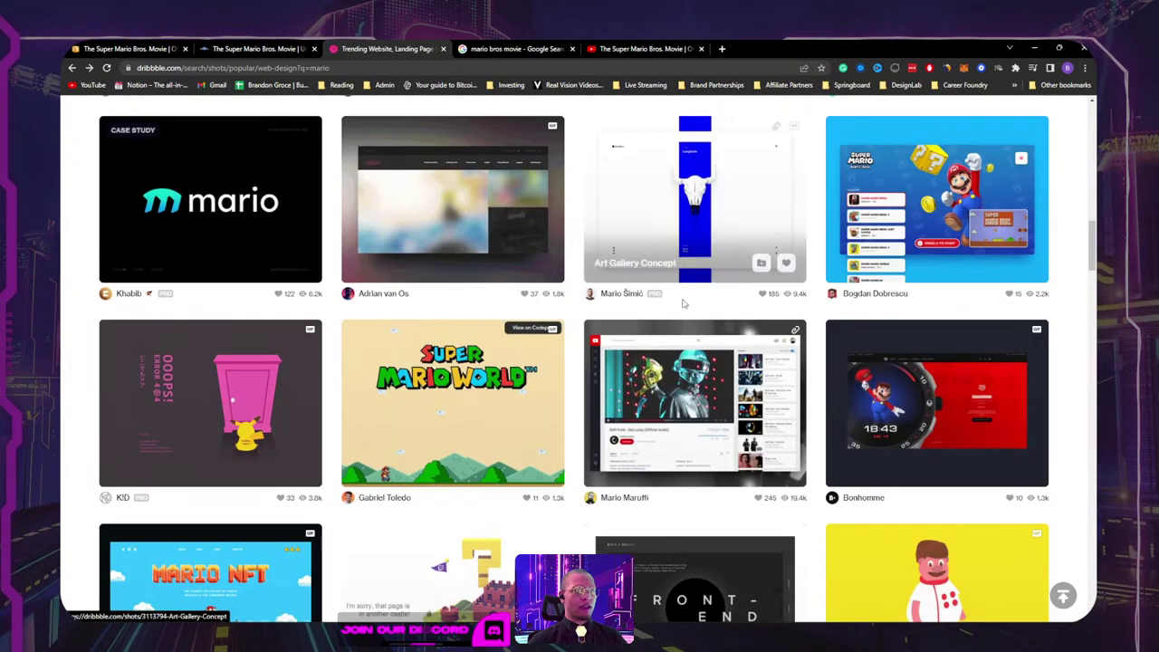
scroll(747, 110, "up", 10)
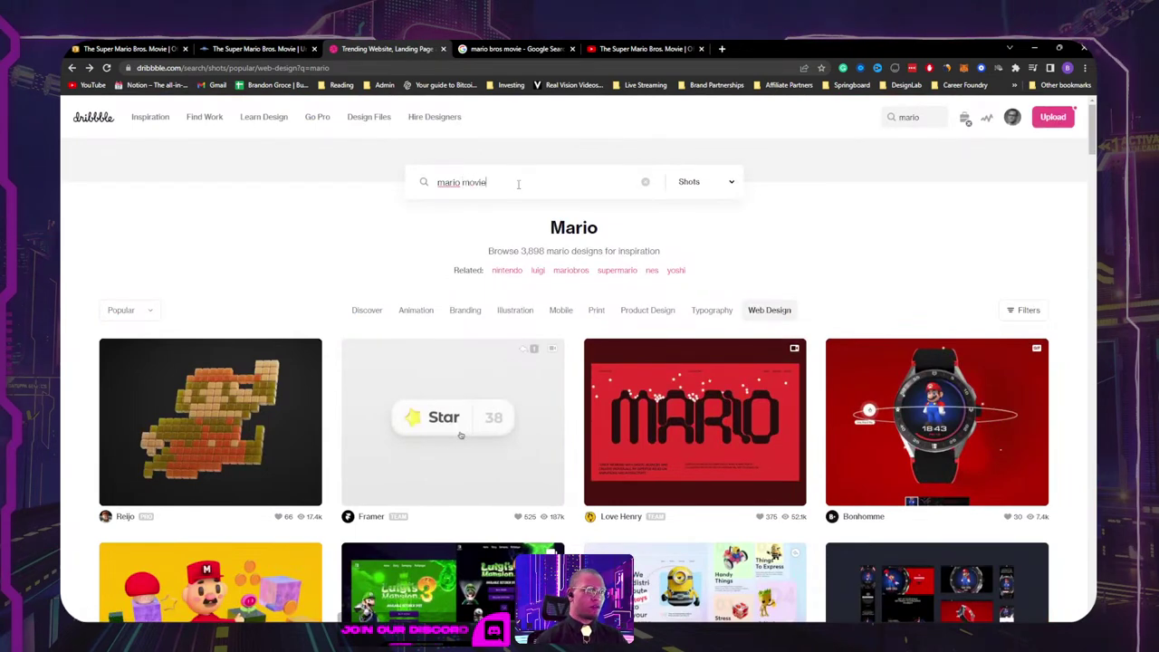
key("Return")
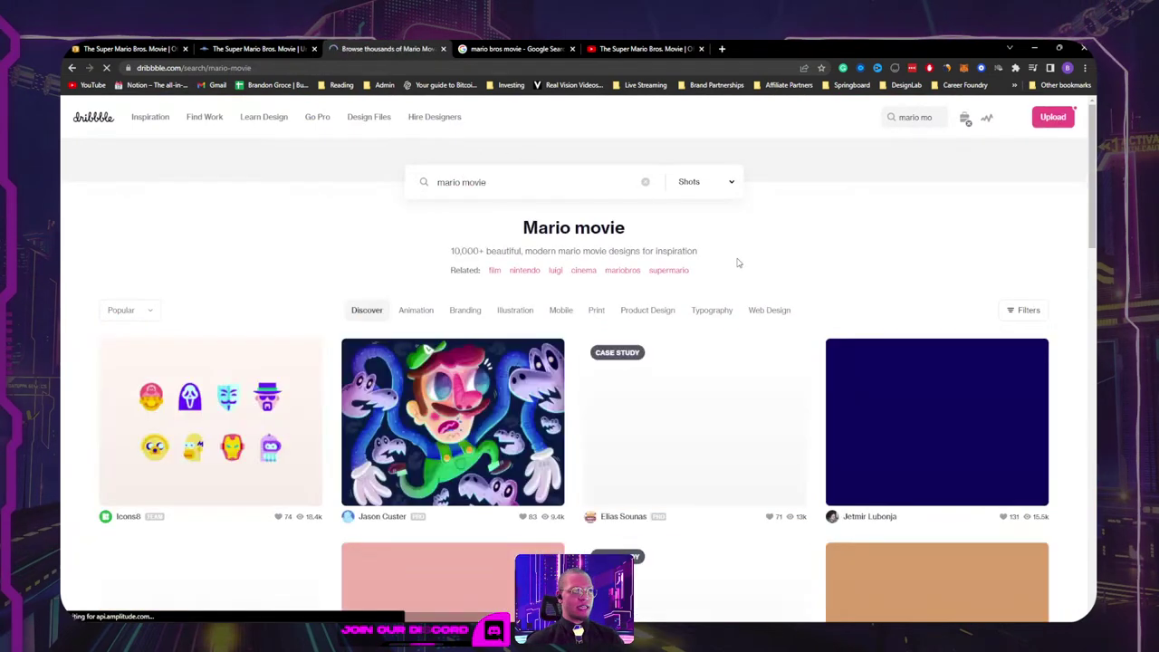
Step: Look through the "mario movie" results for website design references
scroll(689, 273, "down", 5)
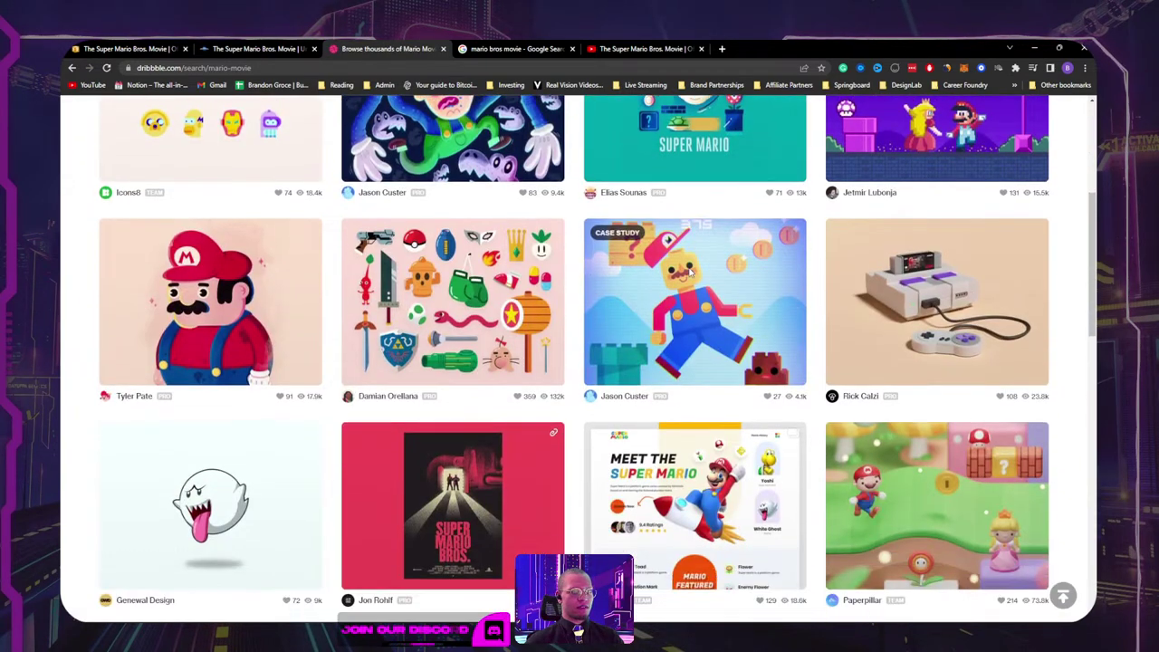
scroll(690, 274, "down", 5)
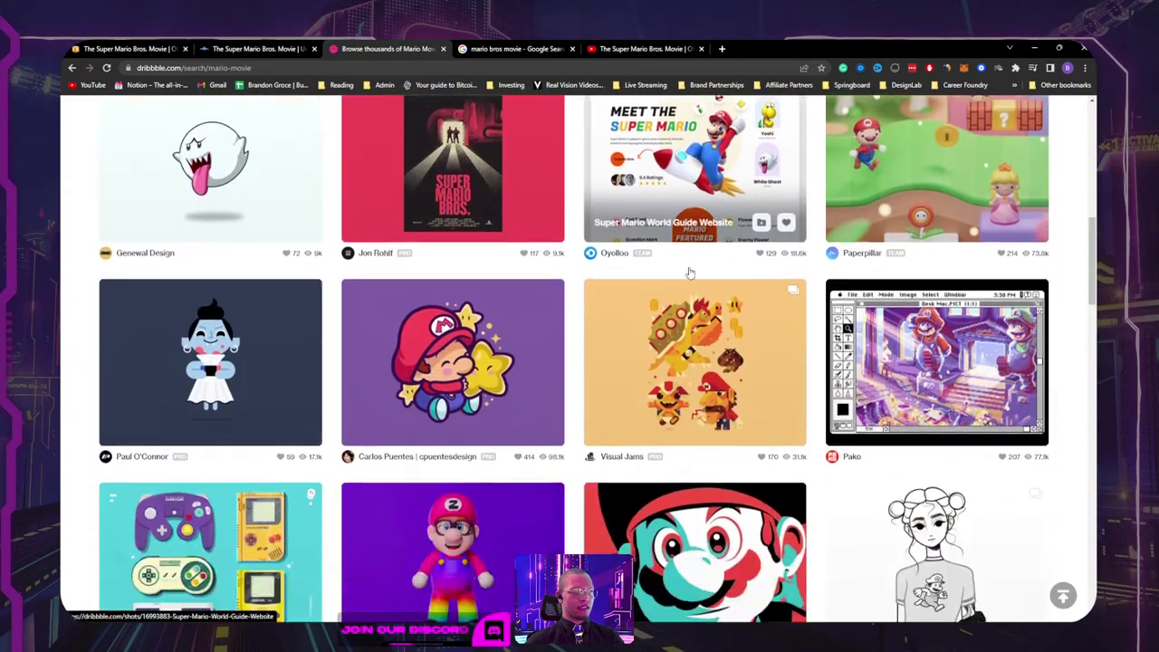
scroll(689, 273, "down", 6)
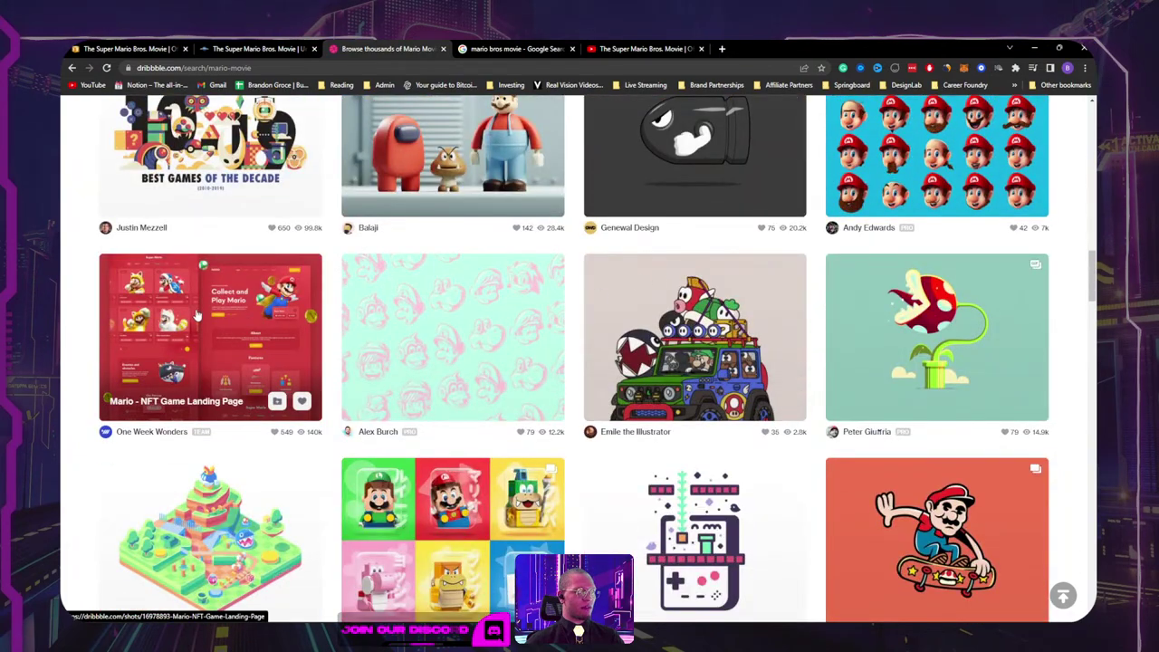
scroll(198, 317, "down", 4)
scroll(205, 309, "down", 7)
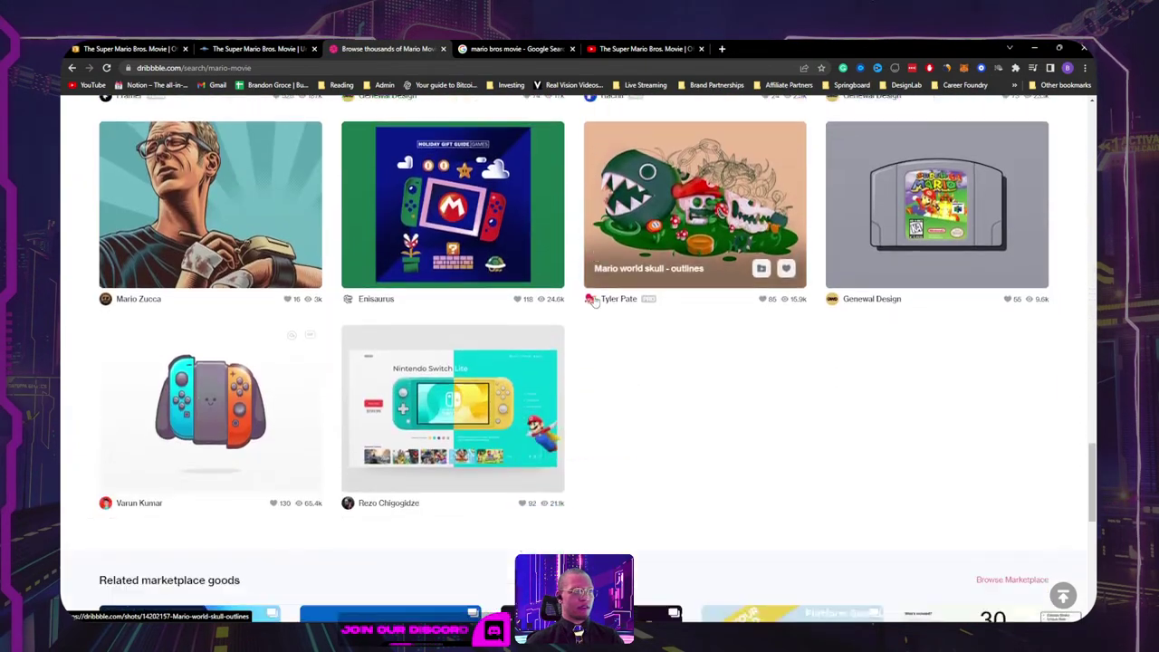
scroll(595, 299, "up", 6)
scroll(595, 298, "up", 15)
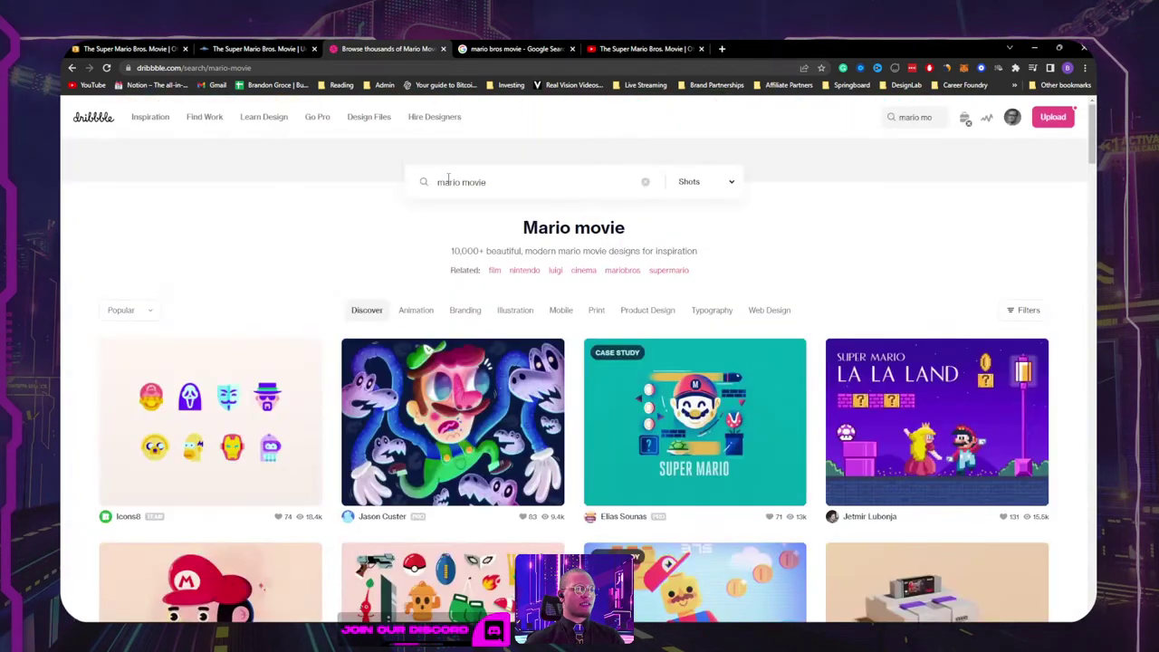
Step: Shorten the Dribbble search term to "movie" and run the search
double_click(448, 181)
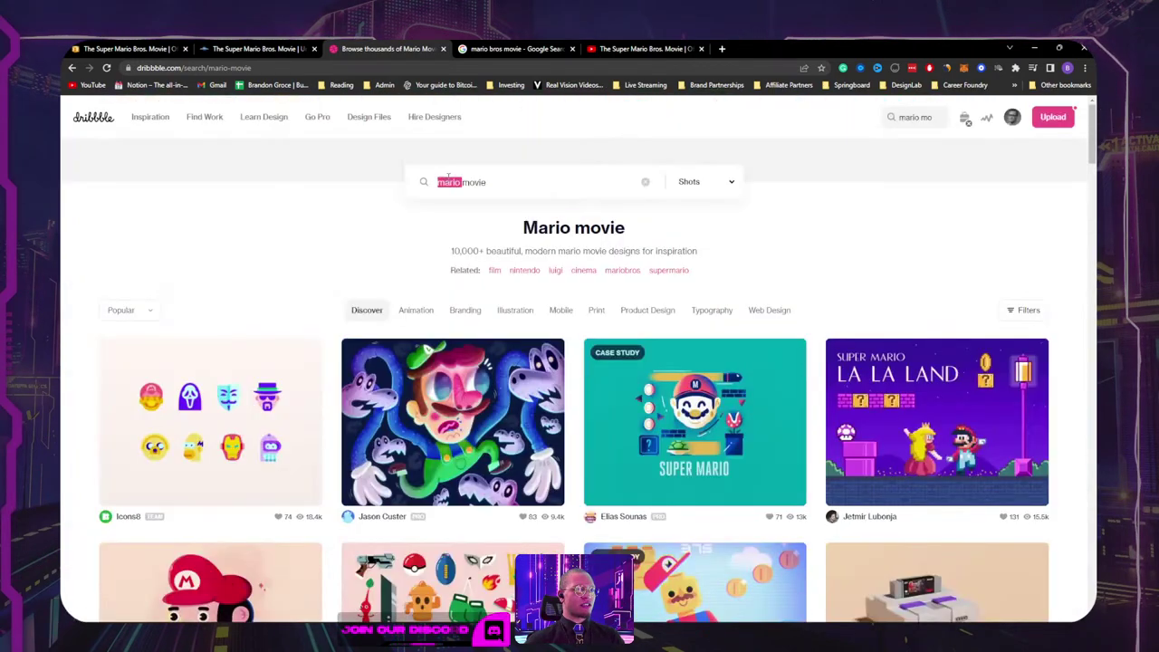
key("BackSpace")
key("Return")
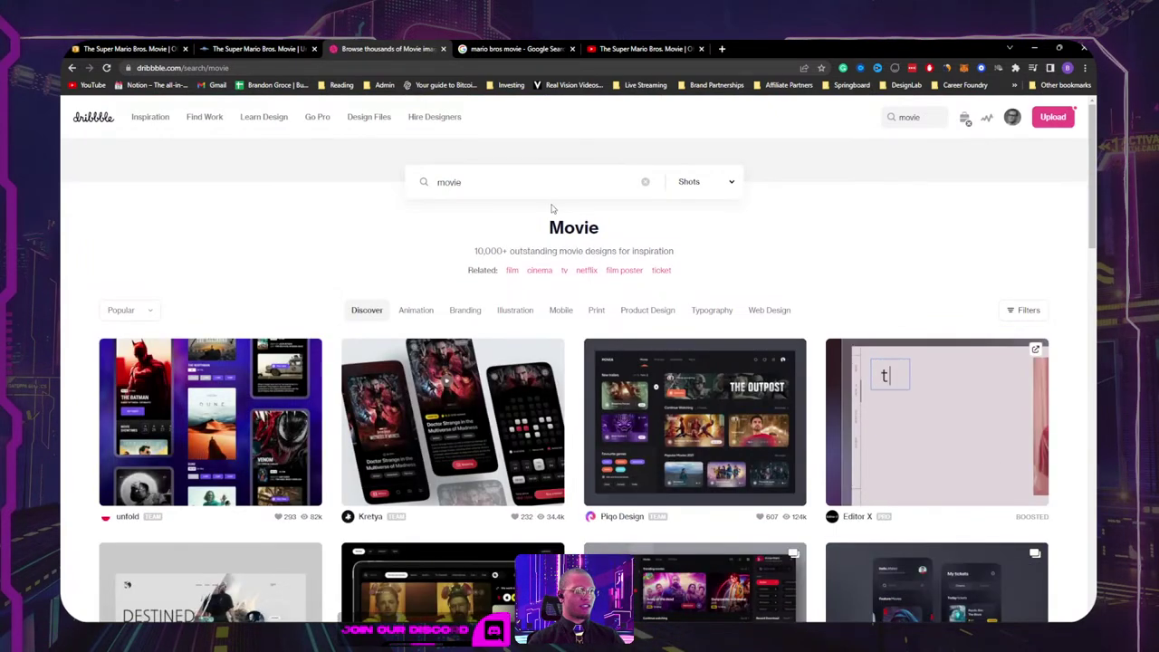
Step: Examine the "movie" results for movie website layouts usable as design references
mouse_move(691, 431)
scroll(691, 430, "down", 3)
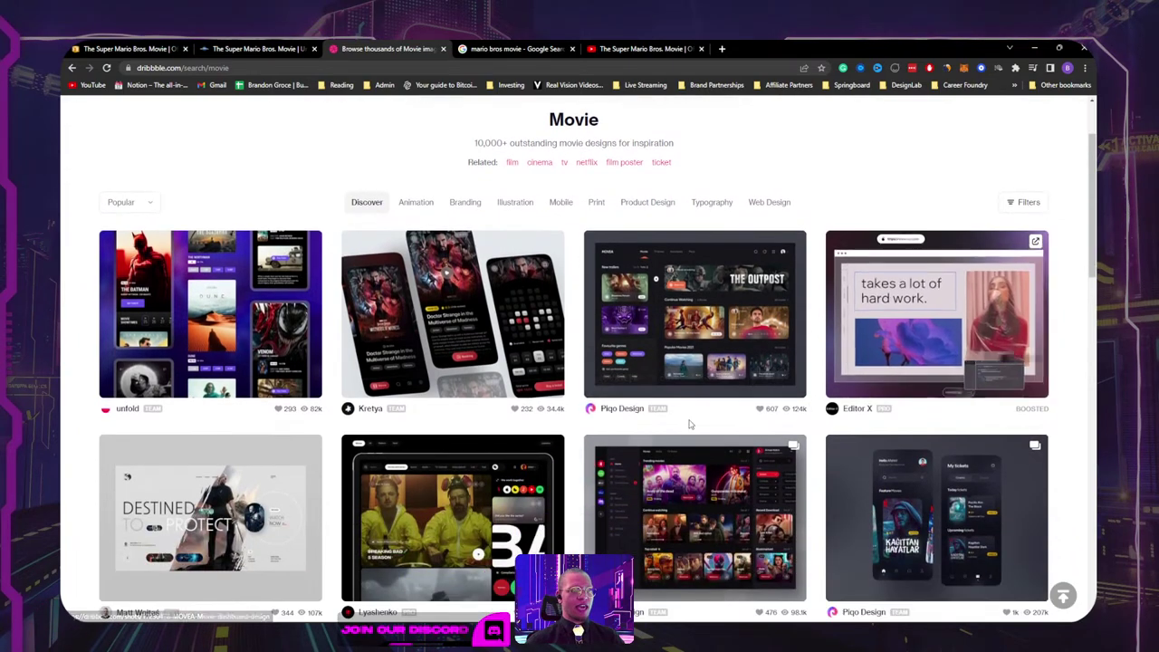
scroll(688, 424, "down", 1)
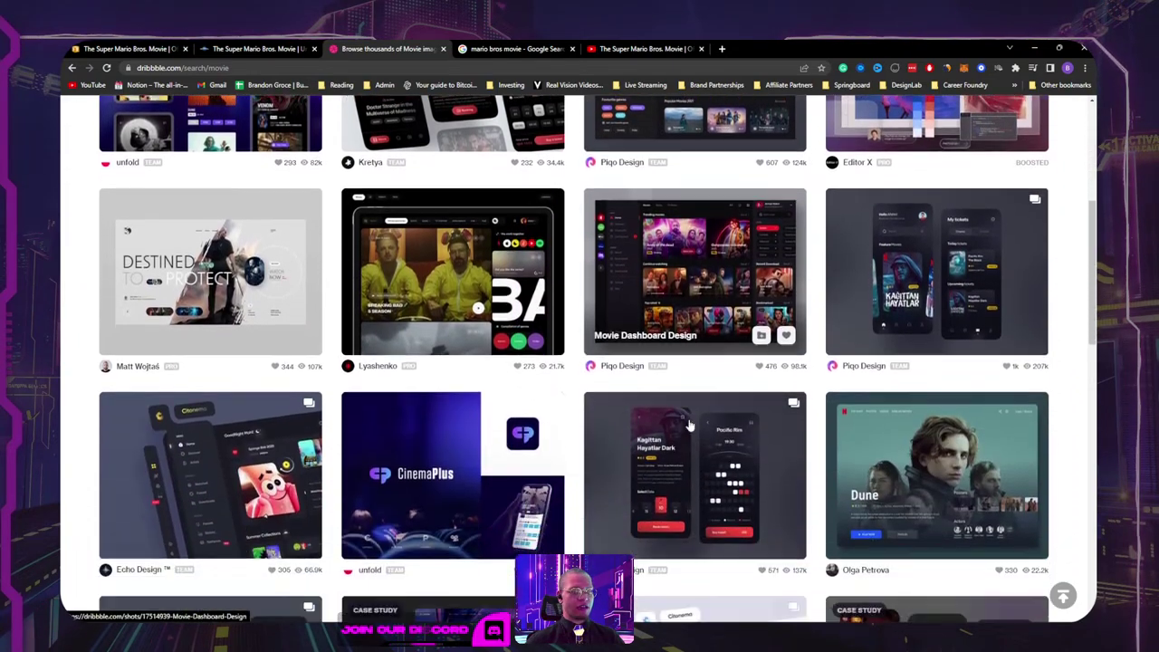
mouse_move(879, 391)
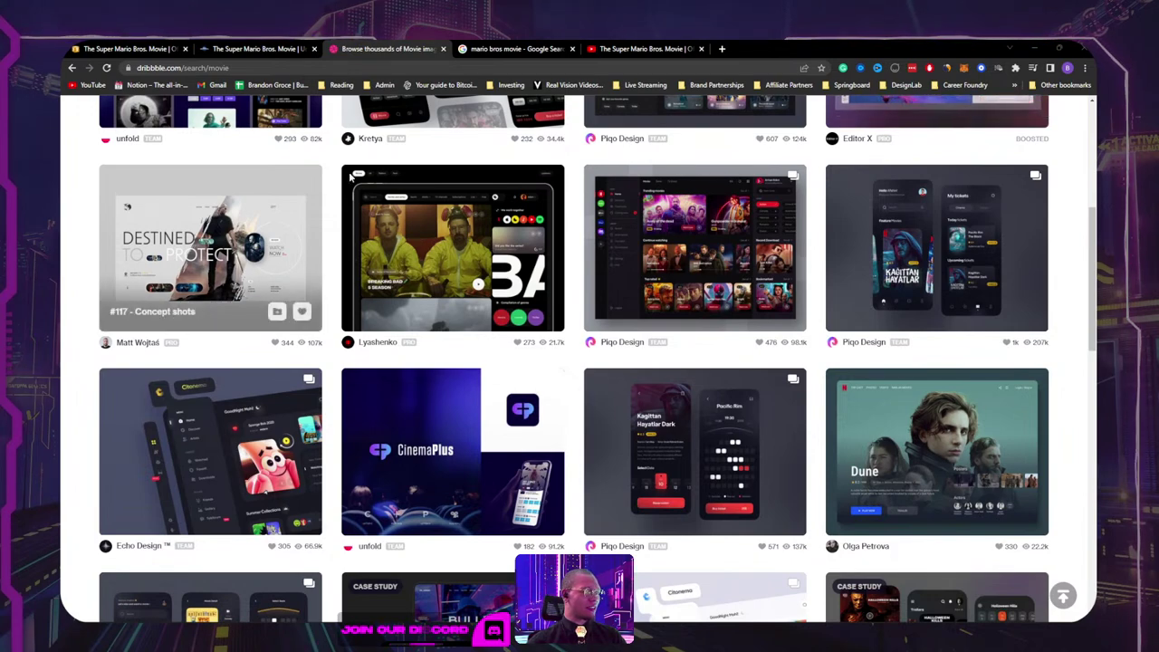
scroll(431, 286, "down", 3)
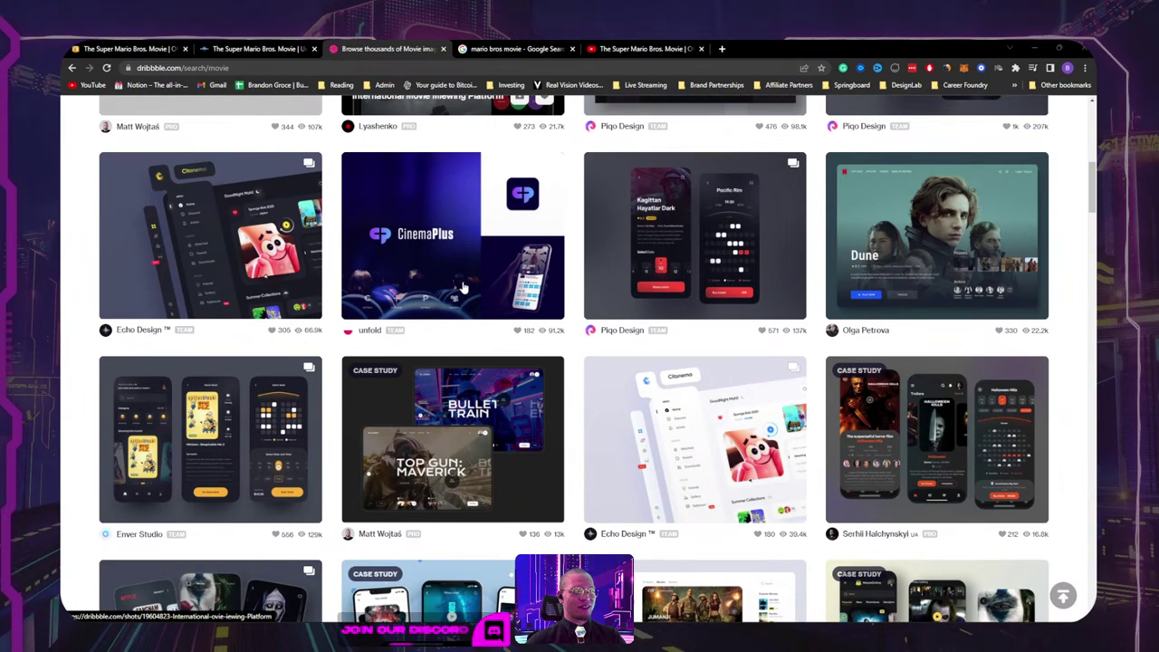
scroll(462, 288, "down", 2)
scroll(391, 328, "up", 1)
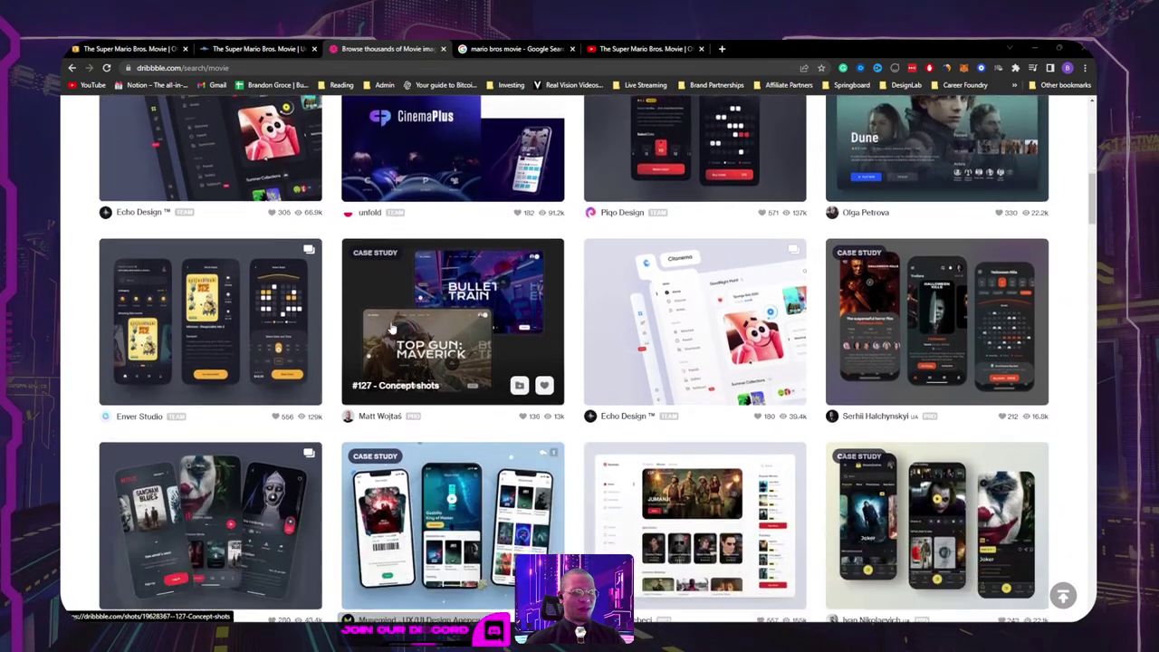
scroll(391, 327, "down", 1)
scroll(398, 421, "down", 2)
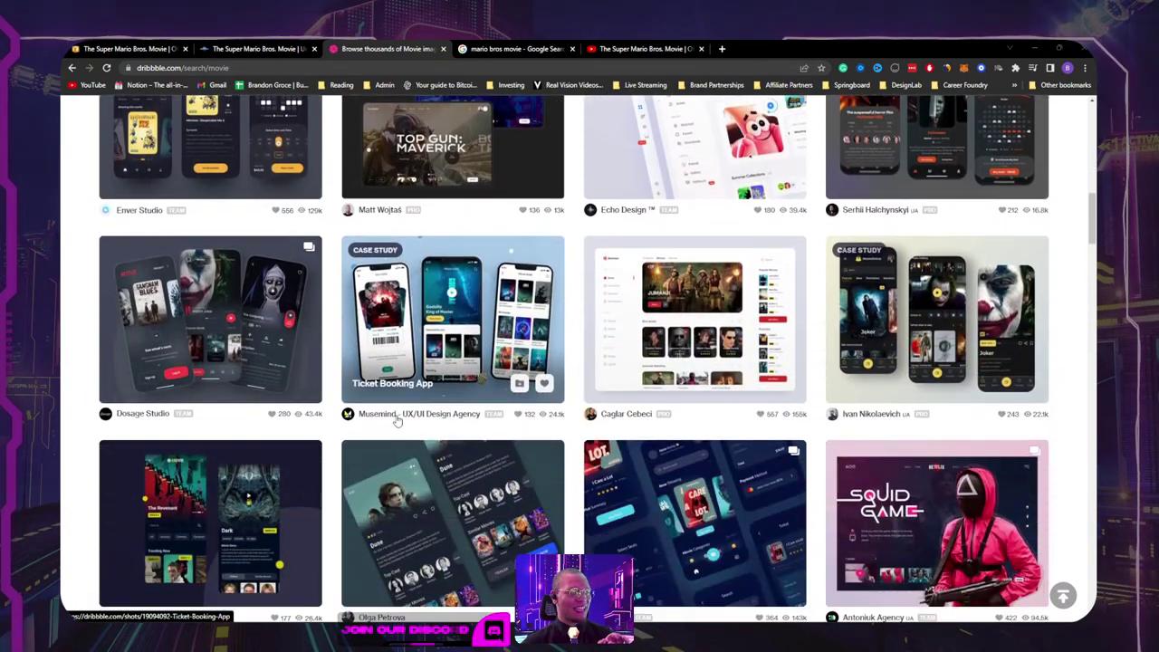
scroll(395, 421, "down", 1)
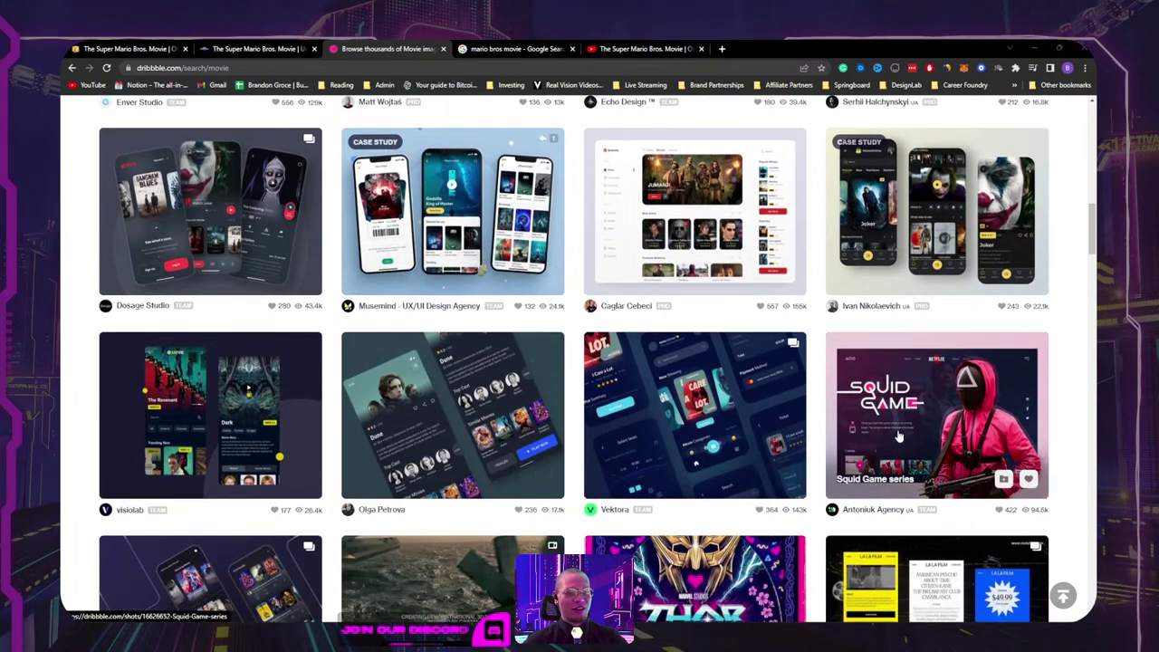
Step: Open the Squid Game series shot and view its layout and second image
left_click(899, 438)
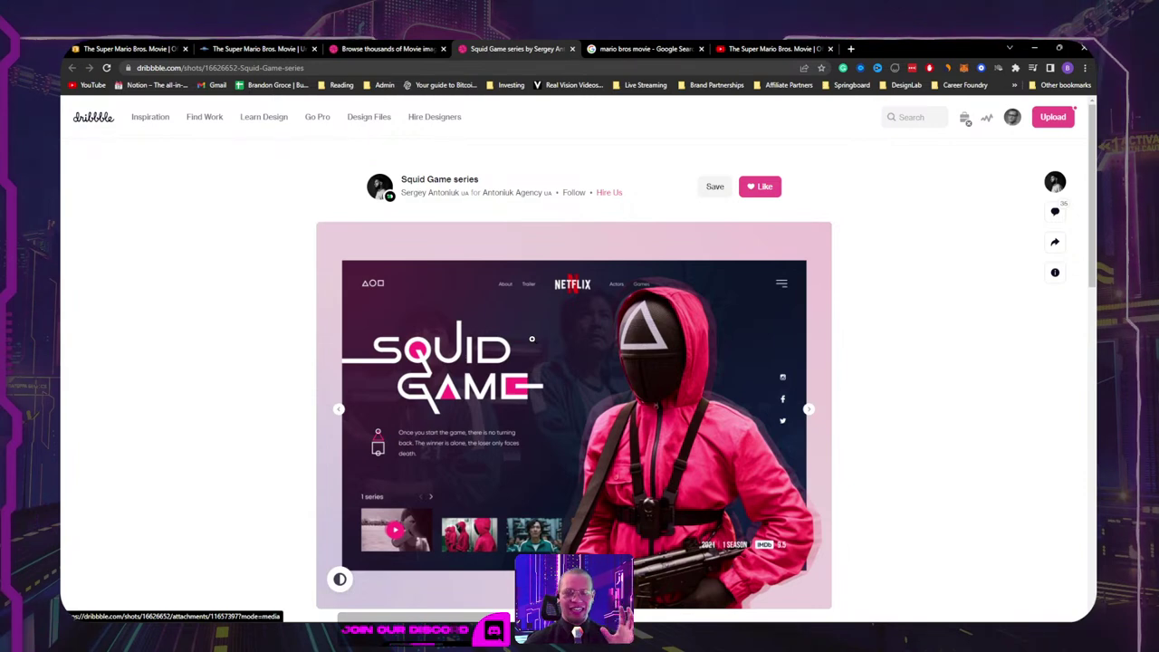
scroll(580, 381, "down", 3)
scroll(579, 379, "up", 1)
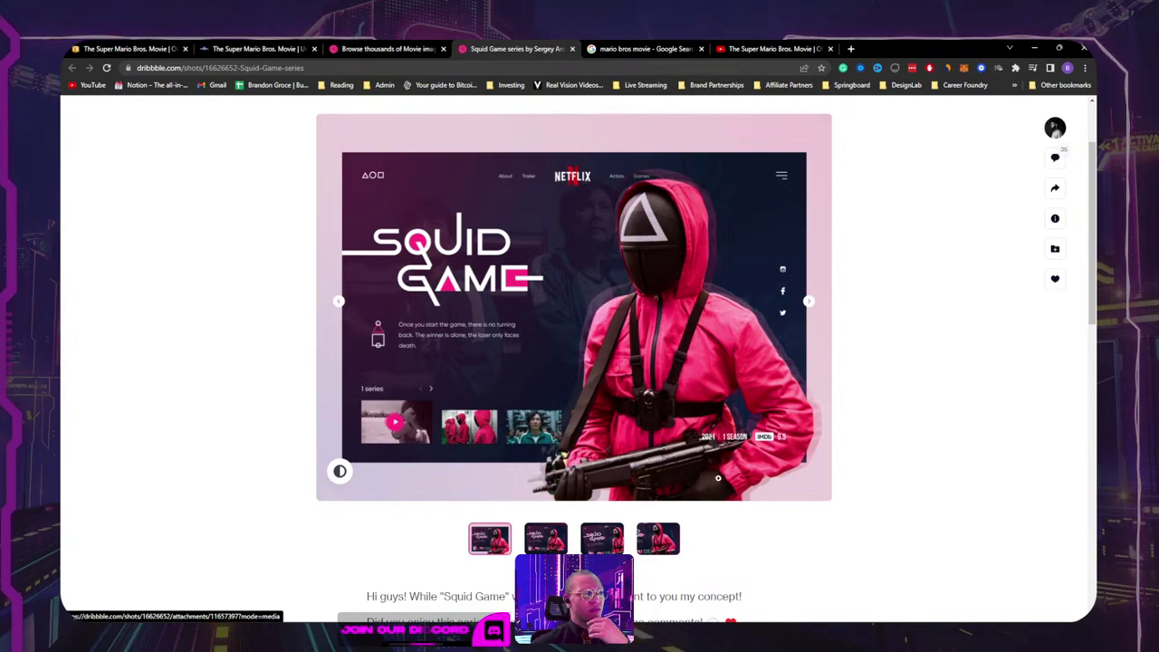
left_click(808, 303)
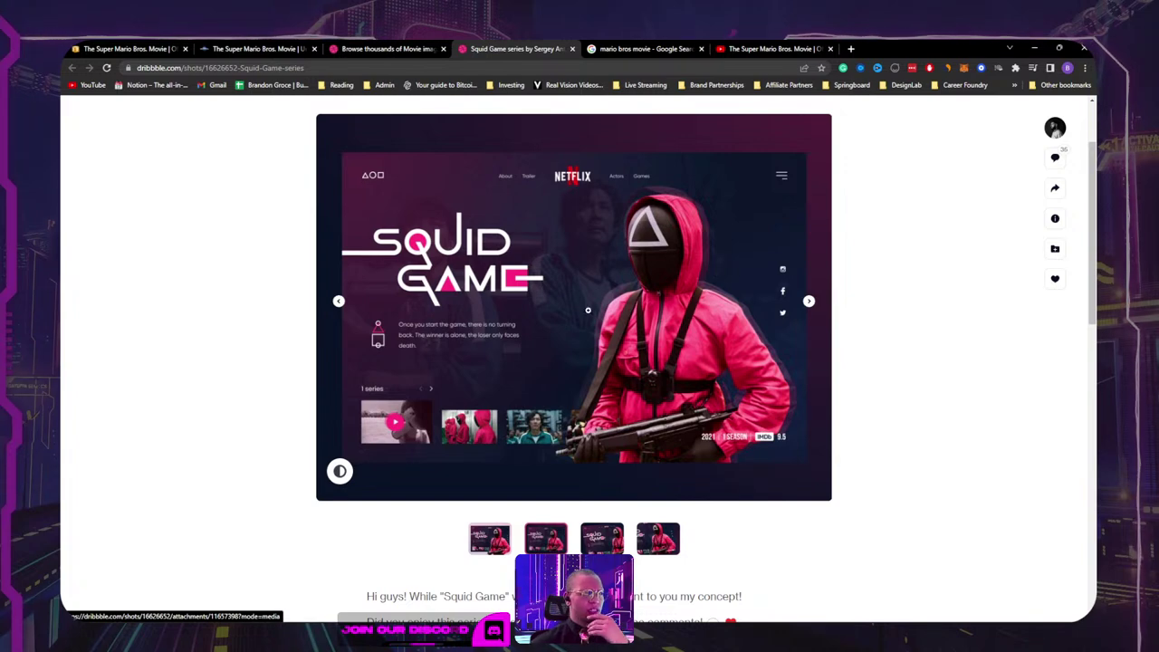
Step: Copy the Squid Game shot from Dribbble and paste it into Adobe XD beneath the row of Mario references under Color
key("alt+Tab")
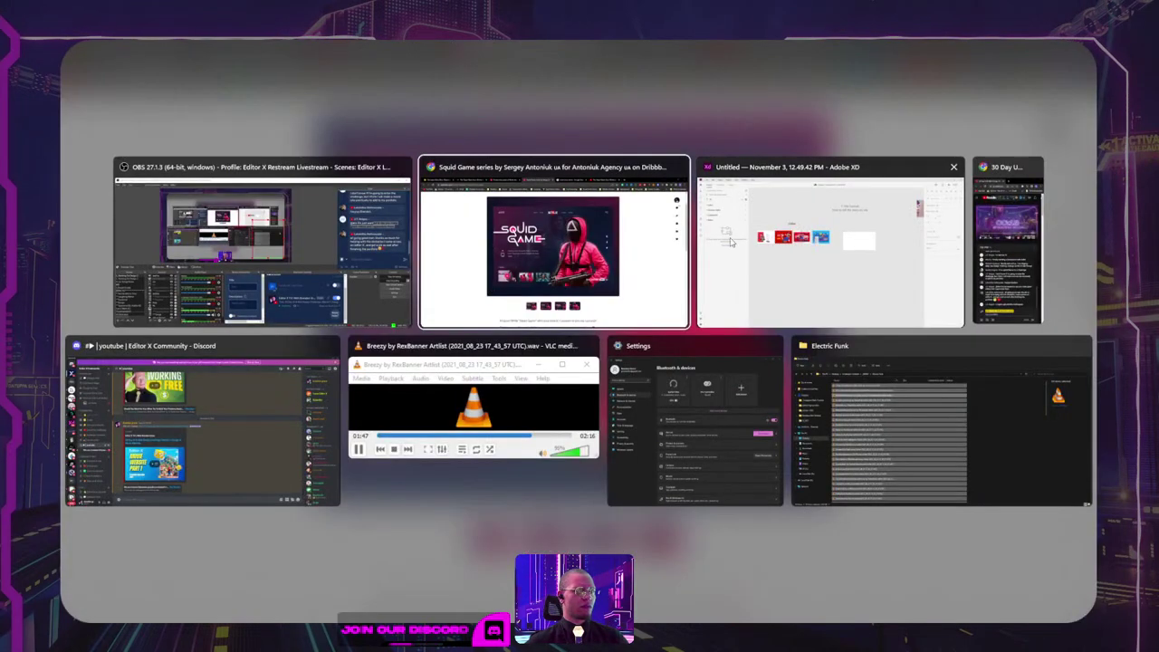
left_click(551, 273)
right_click(552, 273)
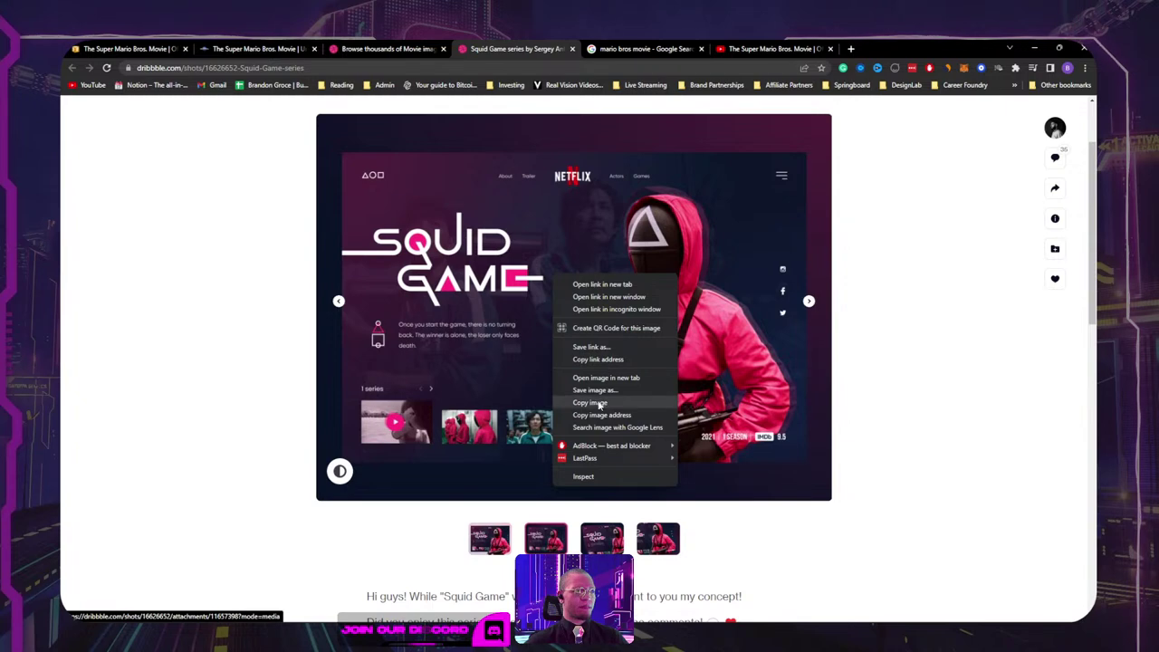
left_click(597, 404)
key("alt+Tab")
left_click(712, 297)
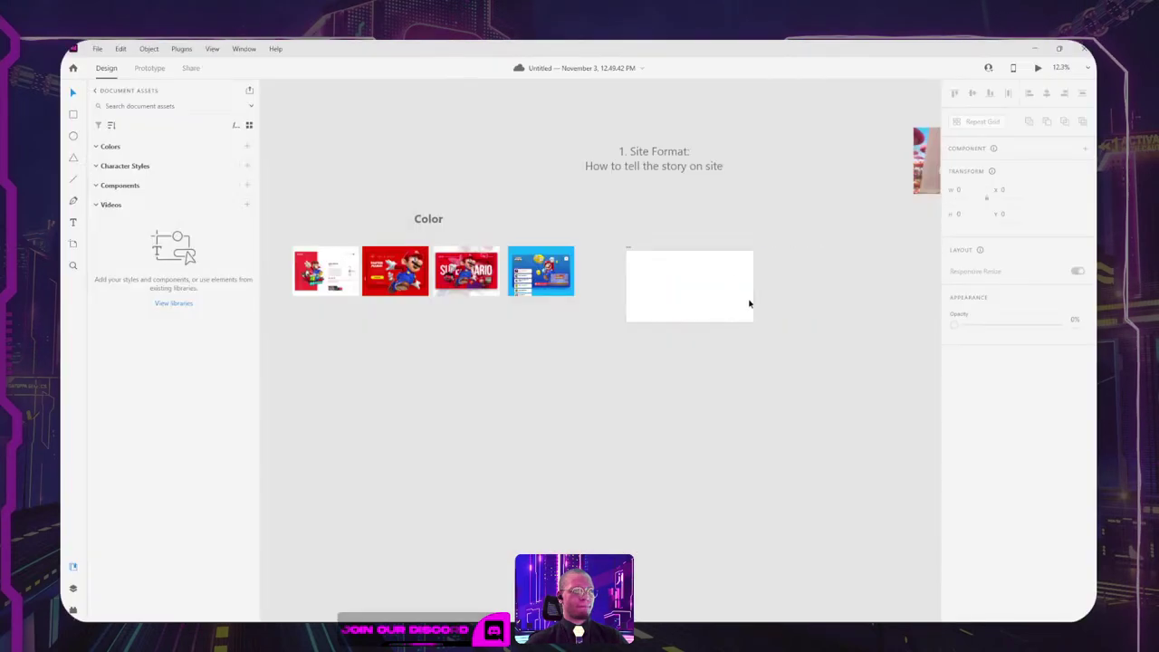
scroll(574, 323, "left", 5)
key("ctrl+v")
left_click_drag(630, 370, 538, 390)
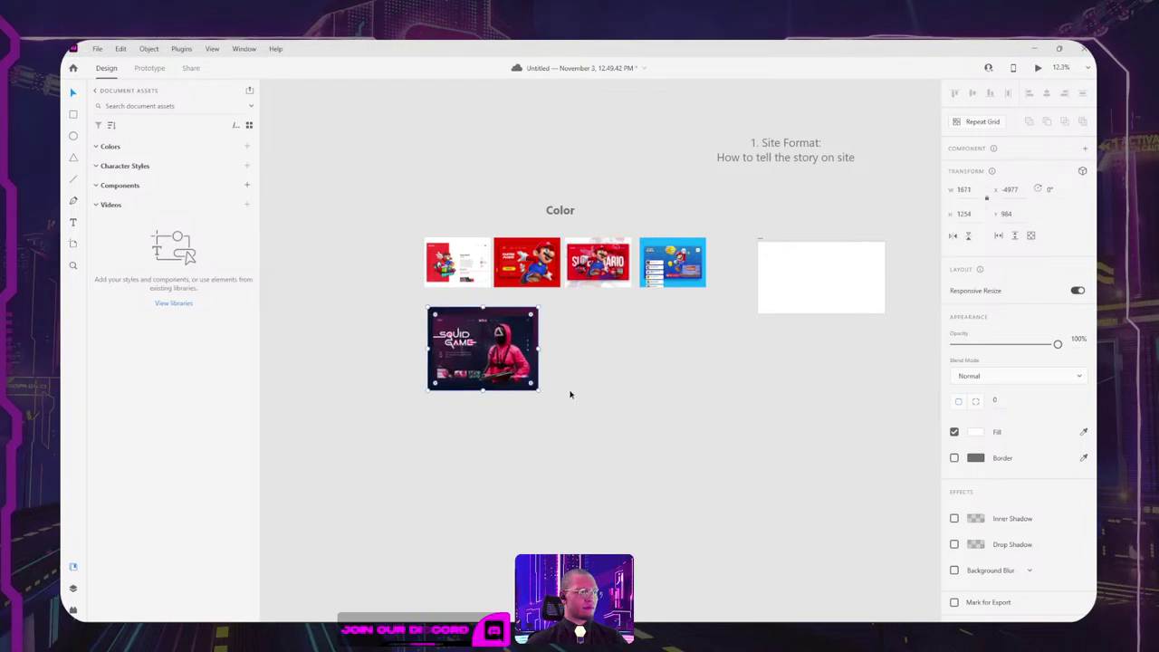
left_click(570, 393)
Step: Add a snip of the Dribbble shot's title and author credit under the Squid Game image, and enlarge both as a group to about 2308 × 1986
key("alt+Tab")
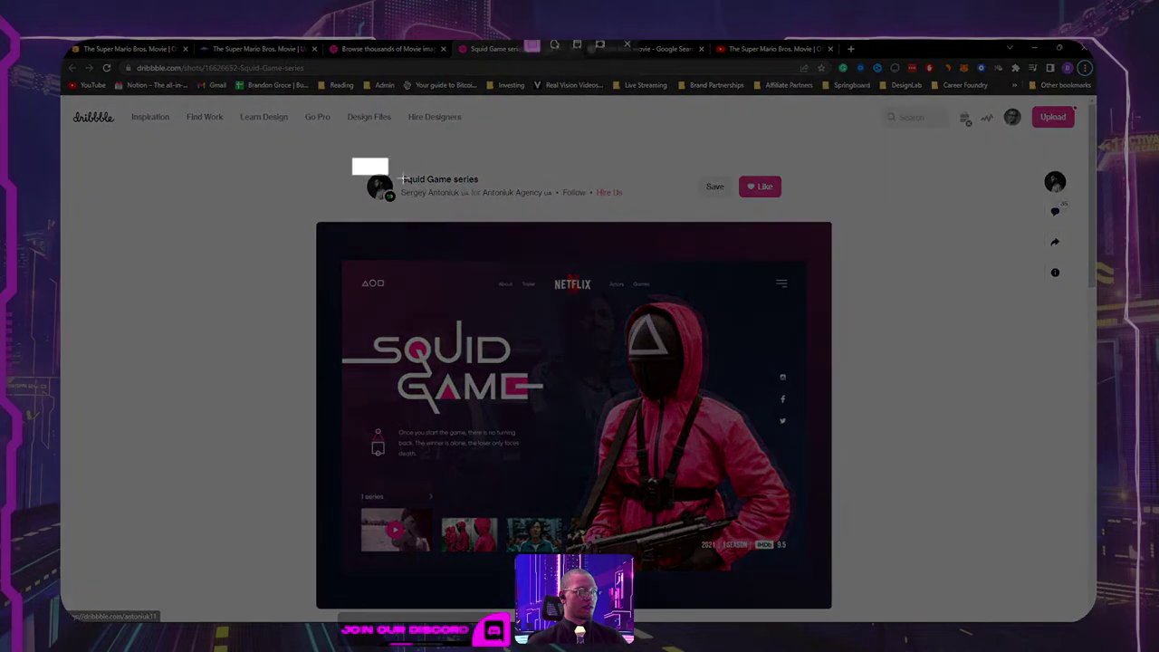
key("alt+Tab")
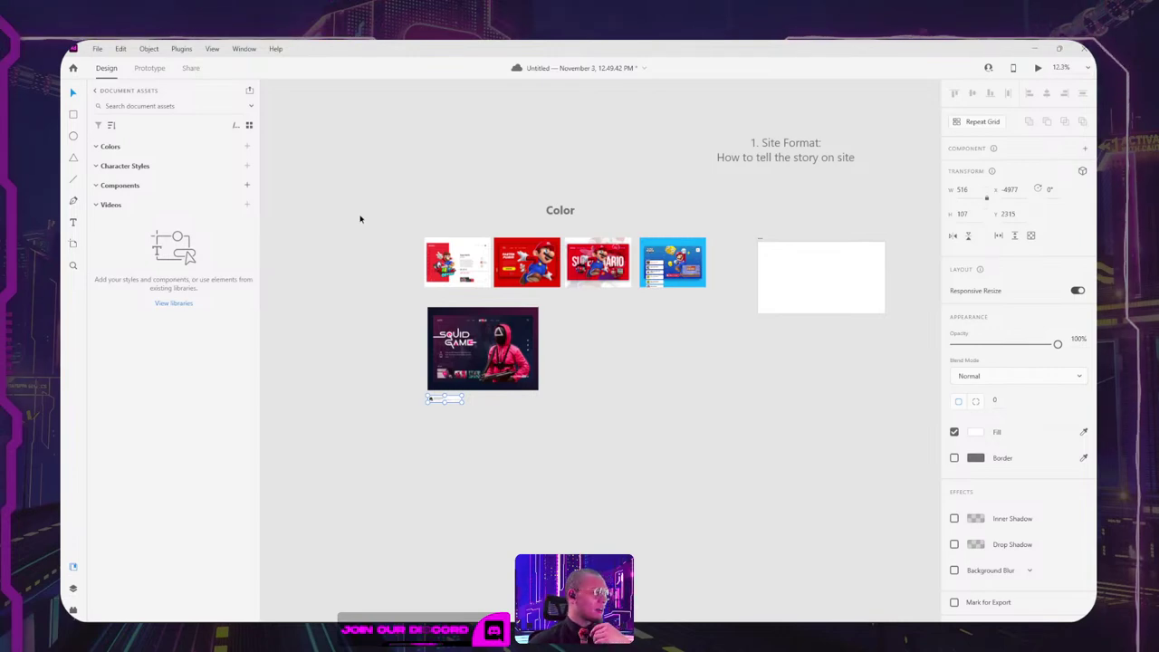
left_click_drag(507, 422, 434, 328)
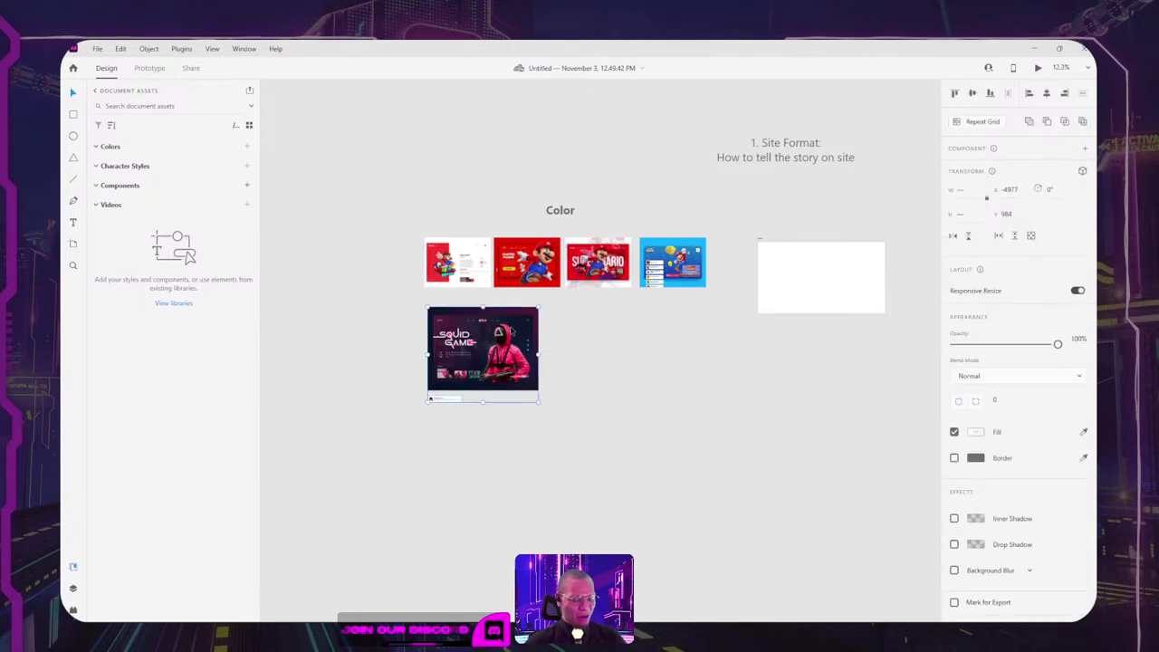
left_click(566, 412)
left_click(525, 381)
left_click_drag(537, 405, 610, 439)
left_click_drag(463, 362, 457, 358)
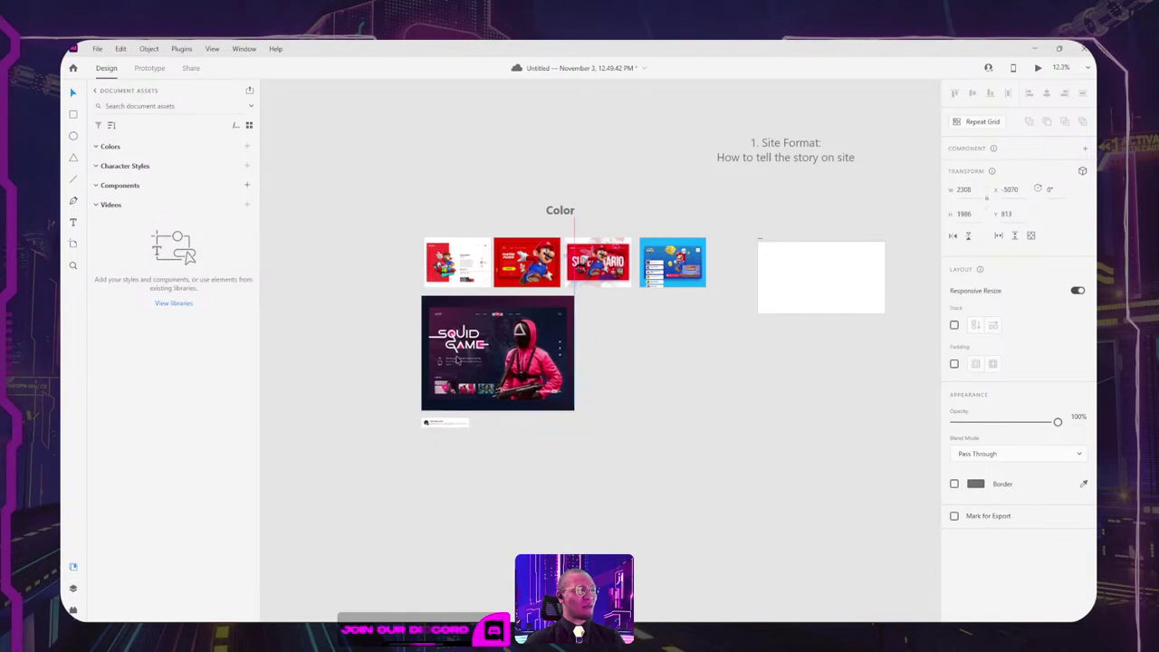
left_click(624, 371)
scroll(637, 332, "up", 3)
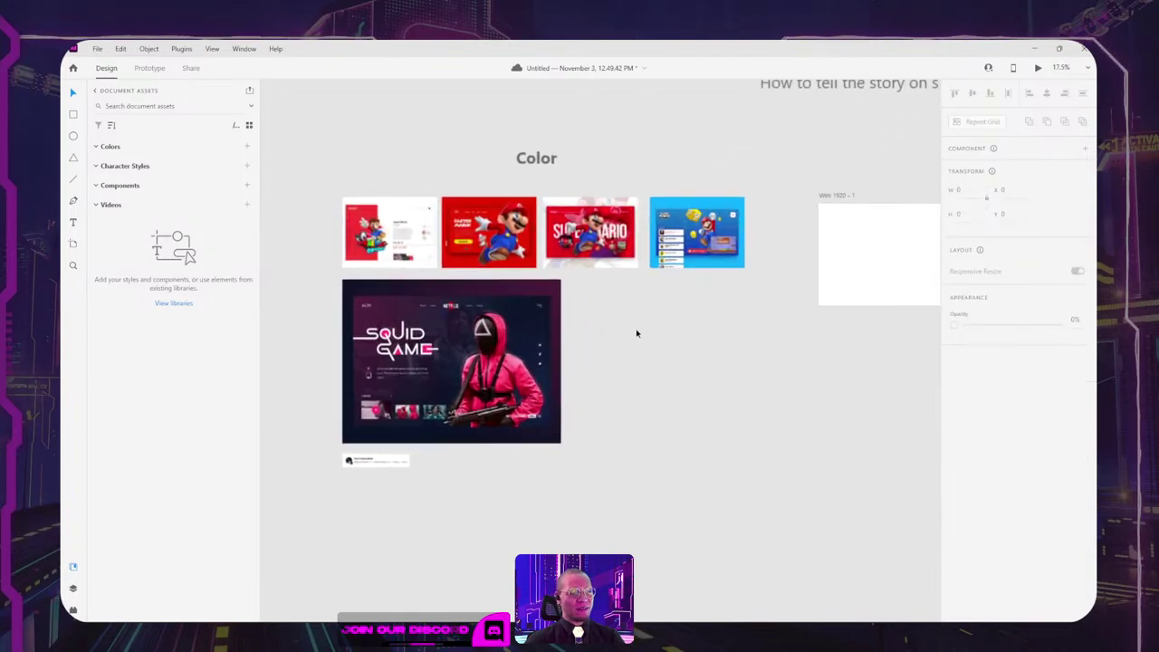
left_click_drag(642, 329, 630, 332)
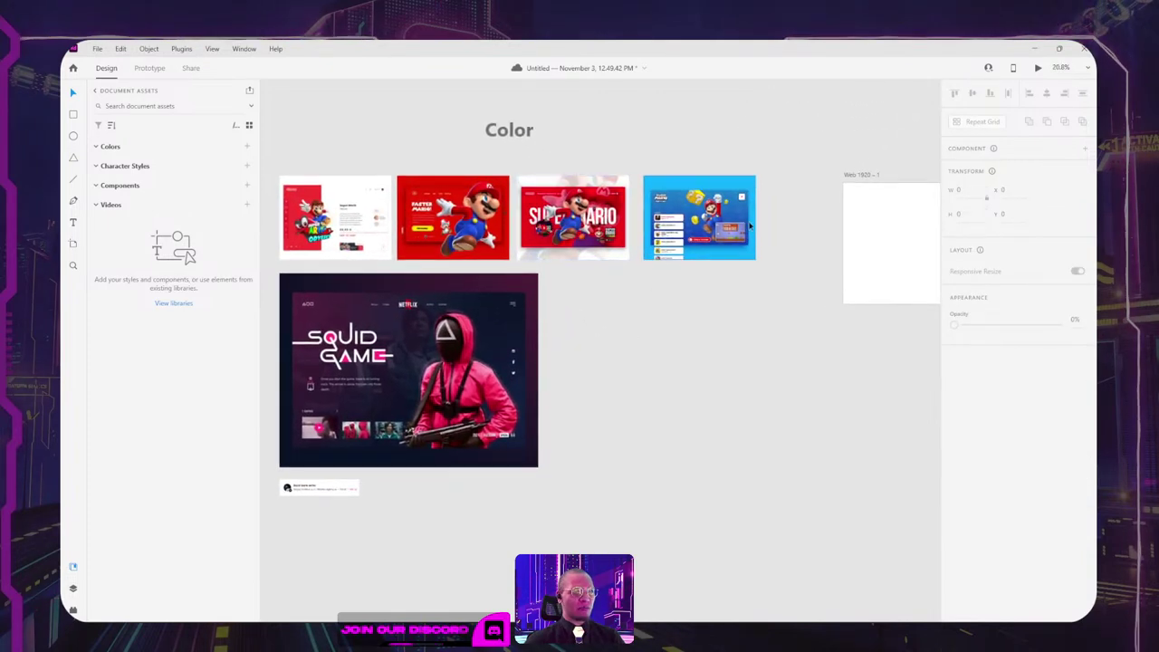
left_click_drag(786, 182, 318, 234)
left_click(625, 484)
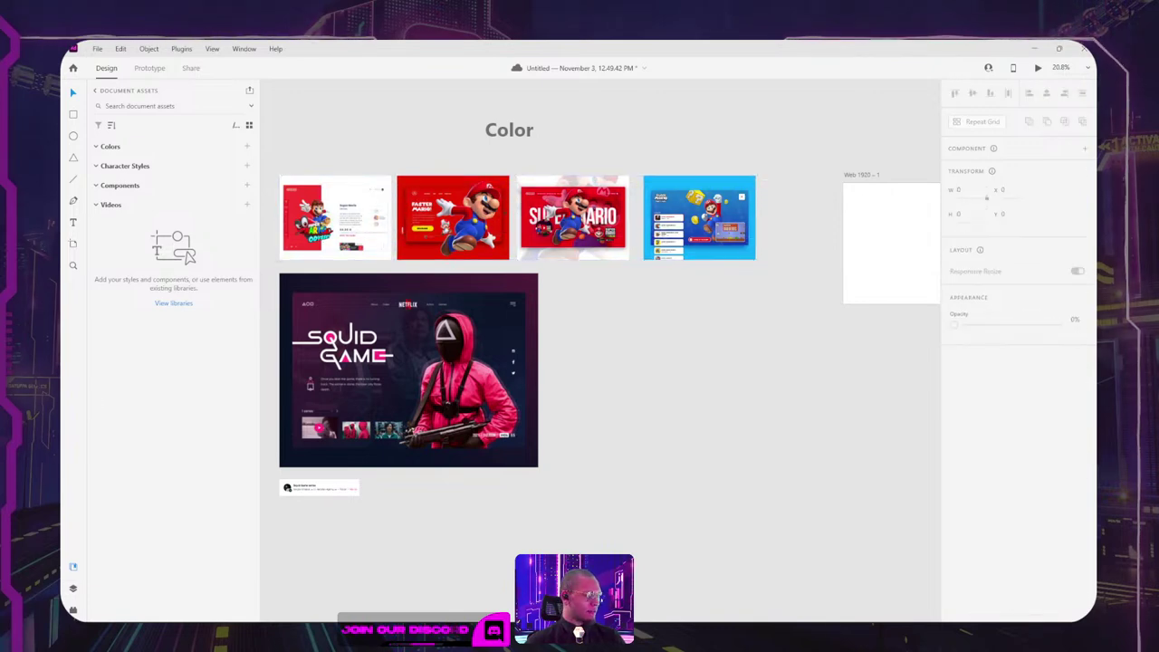
Step: Take a screenshot of the complete chat messages about the new job and discard the earlier cropped capture
key("Print")
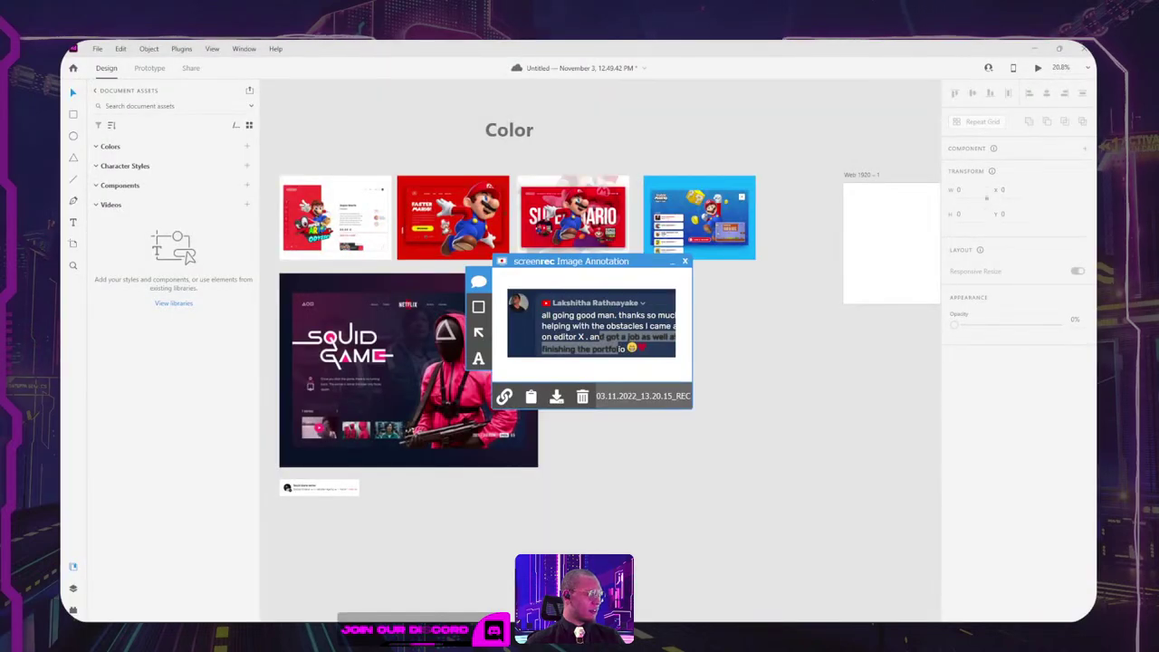
key("Print")
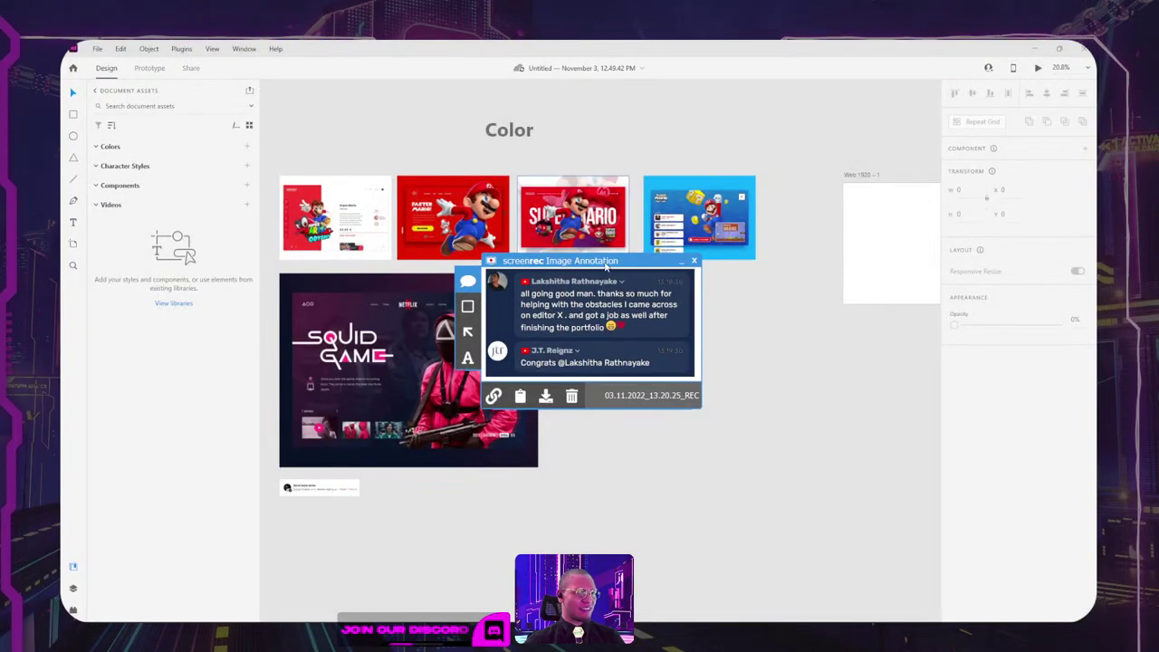
mouse_move(606, 266)
left_mouse_down()
mouse_move(710, 119)
mouse_move(568, 198)
mouse_move(771, 178)
left_mouse_up()
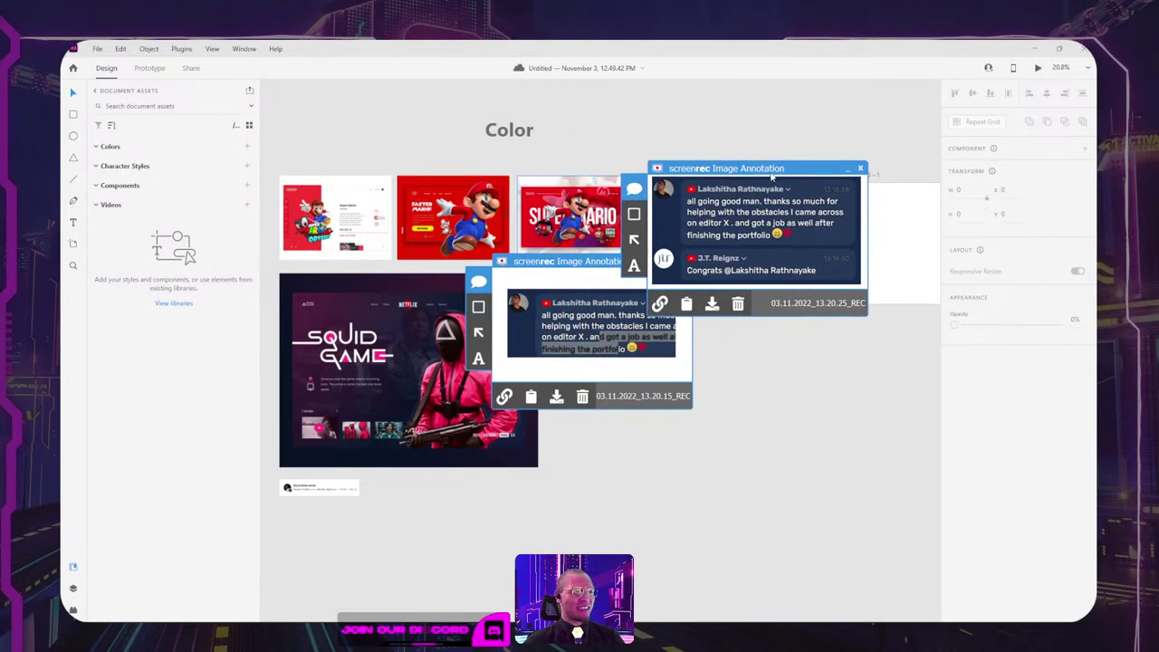
left_click_drag(566, 261, 480, 253)
left_click(599, 246)
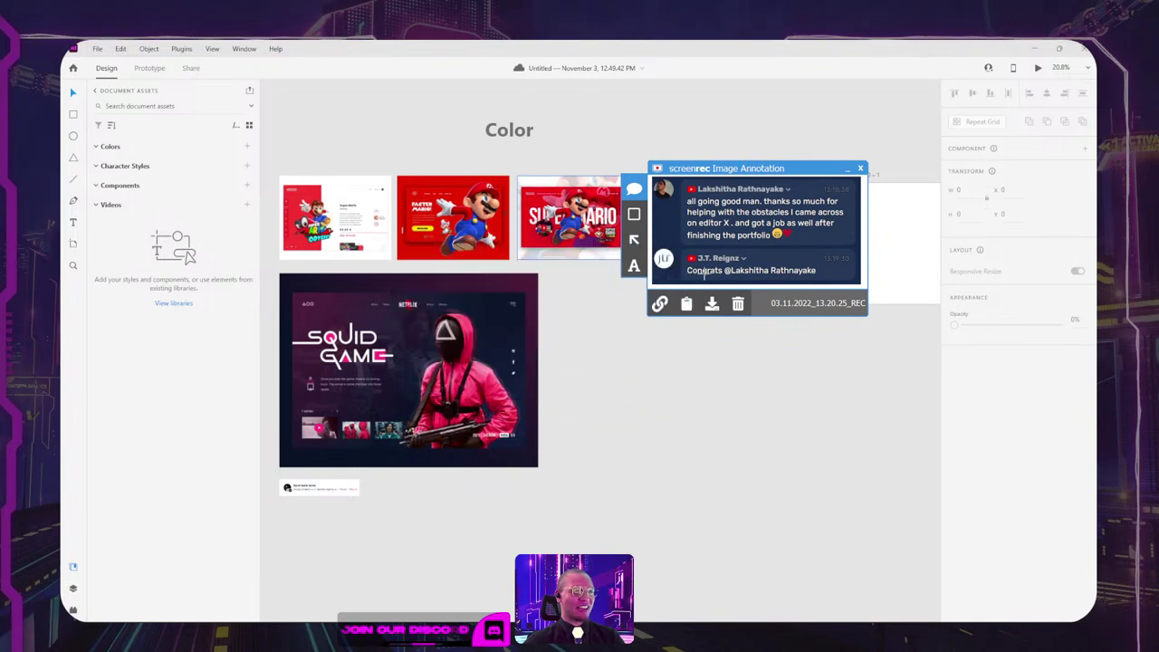
Step: Save the chat screenshot as a PNG named 03.11.2022_13.20.25_REC in the Downloads folder
left_click(712, 305)
left_click_drag(903, 170, 749, 151)
left_click(500, 271)
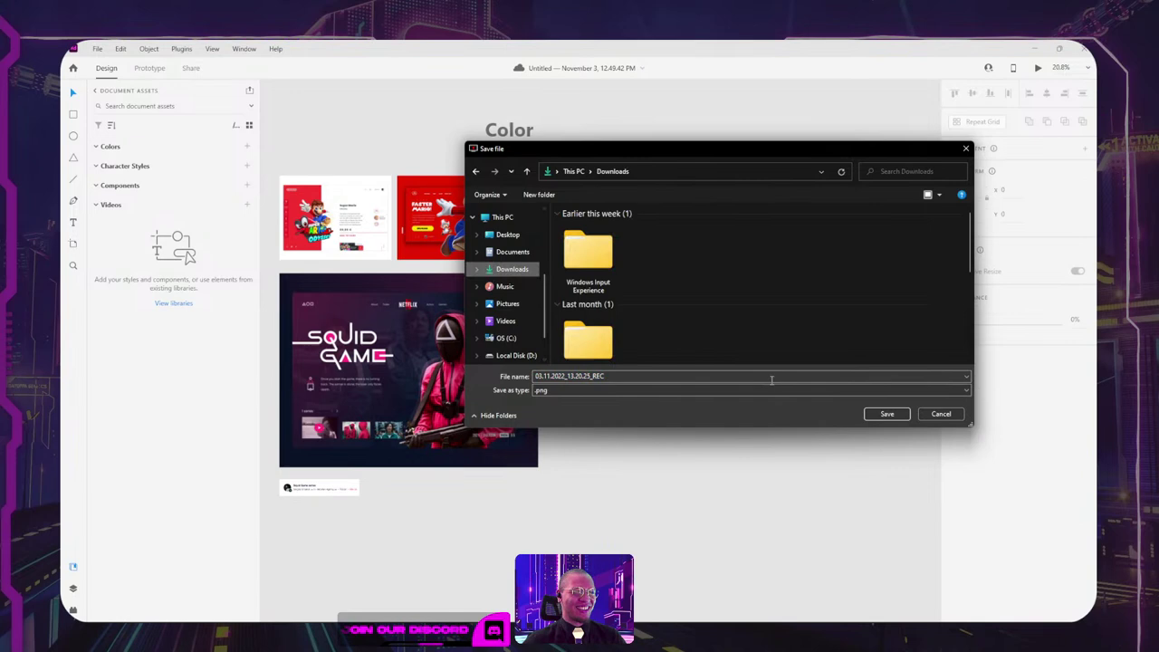
left_click(887, 414)
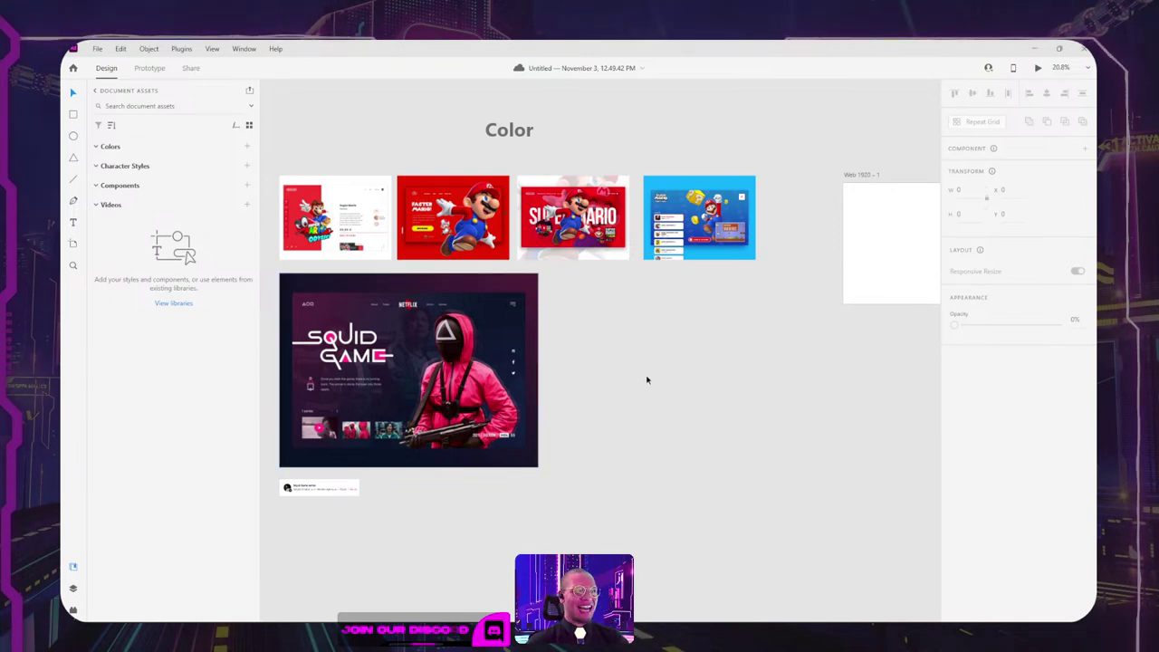
Step: Switch to Chrome, return to the Dribbble movie results and view the Bullet Train and Top Gun: Maverick concept shot
key("alt+Tab")
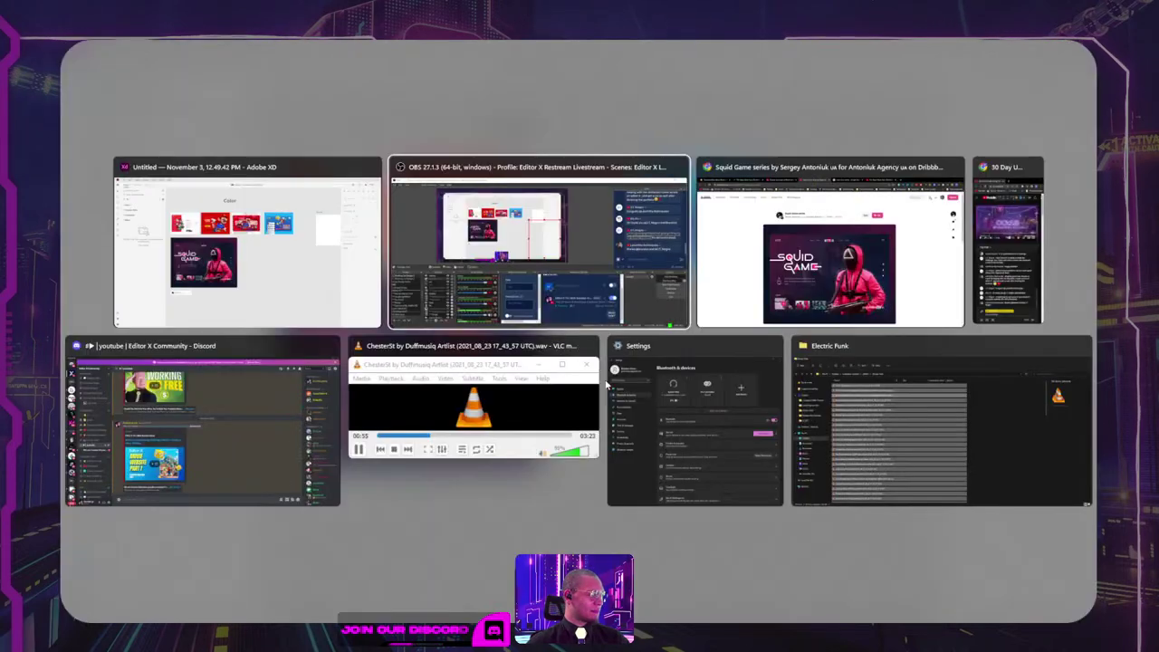
key("alt+Tab")
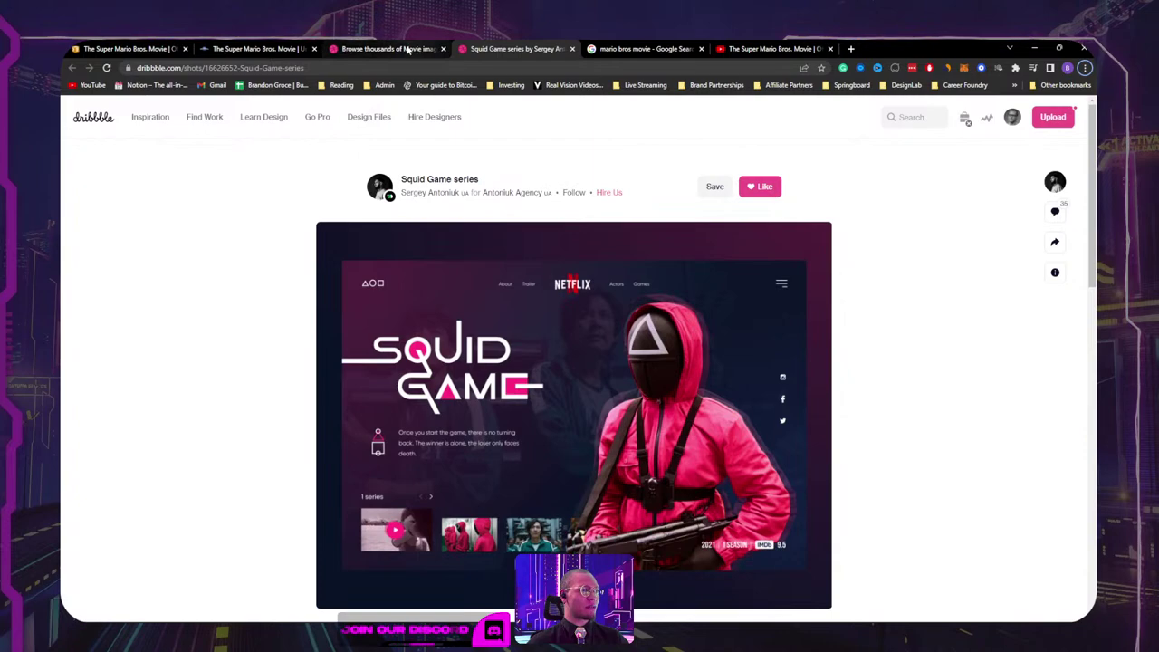
left_click(407, 49)
scroll(901, 297, "down", 3)
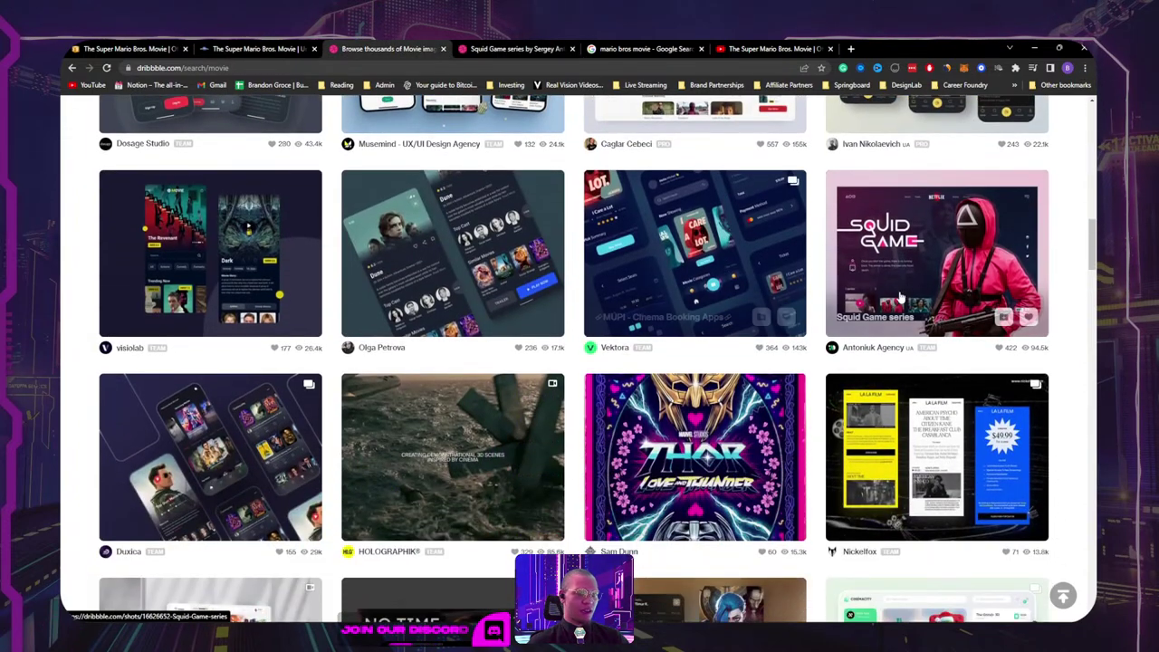
scroll(901, 297, "up", 5)
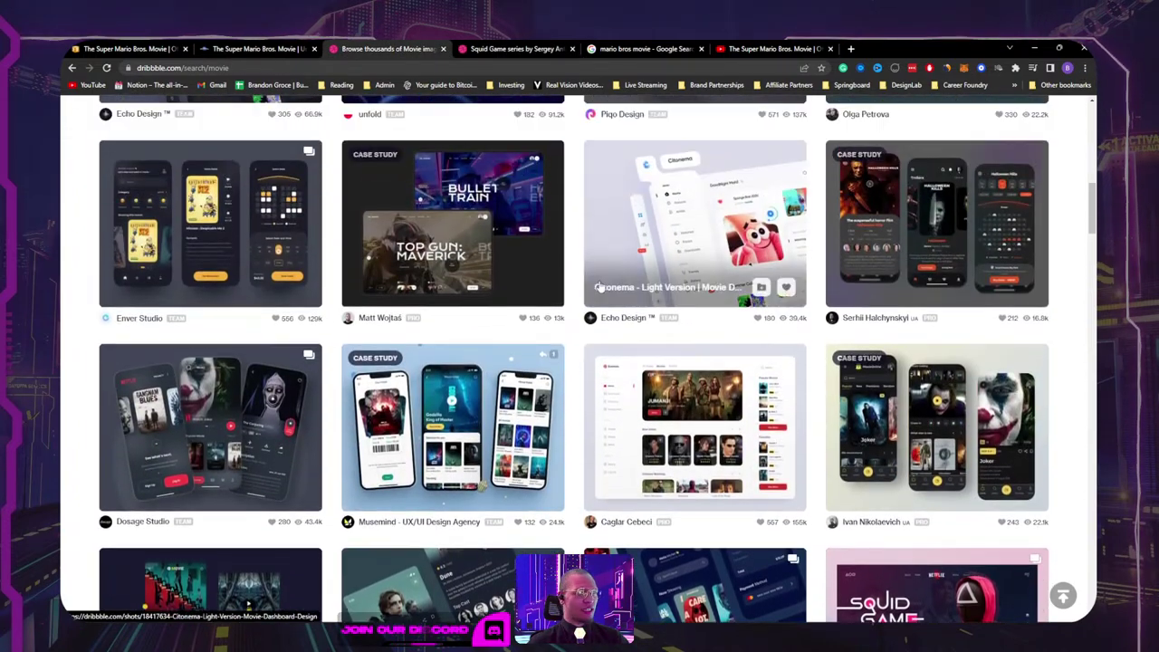
left_click(432, 290)
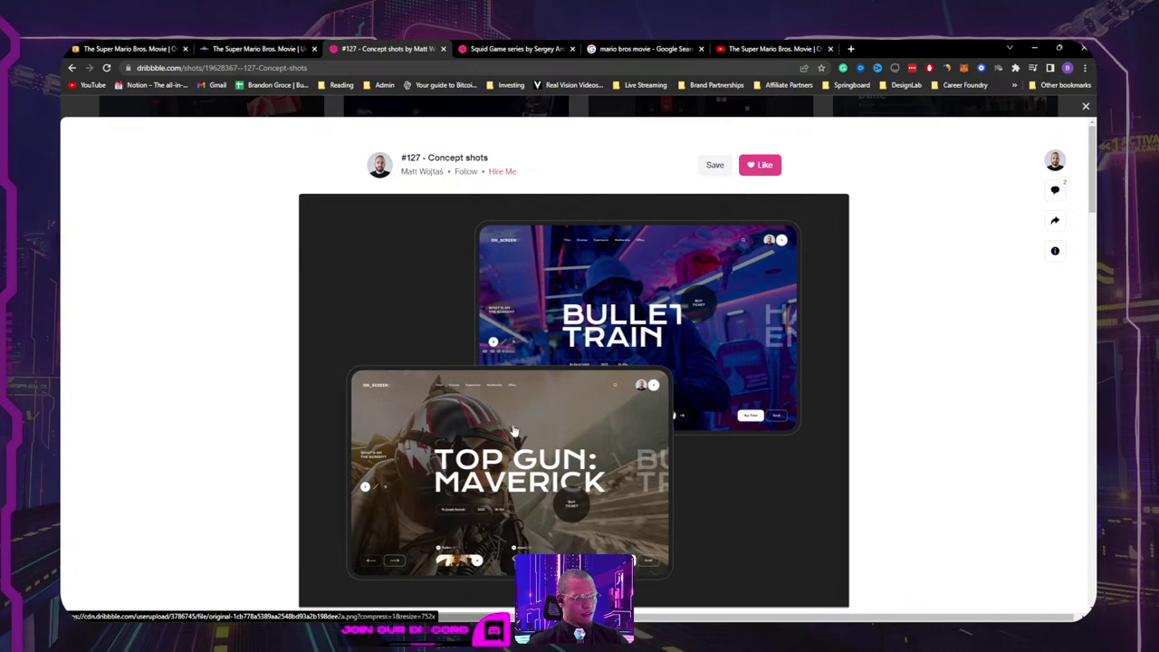
scroll(586, 386, "down", 3)
scroll(707, 289, "up", 3)
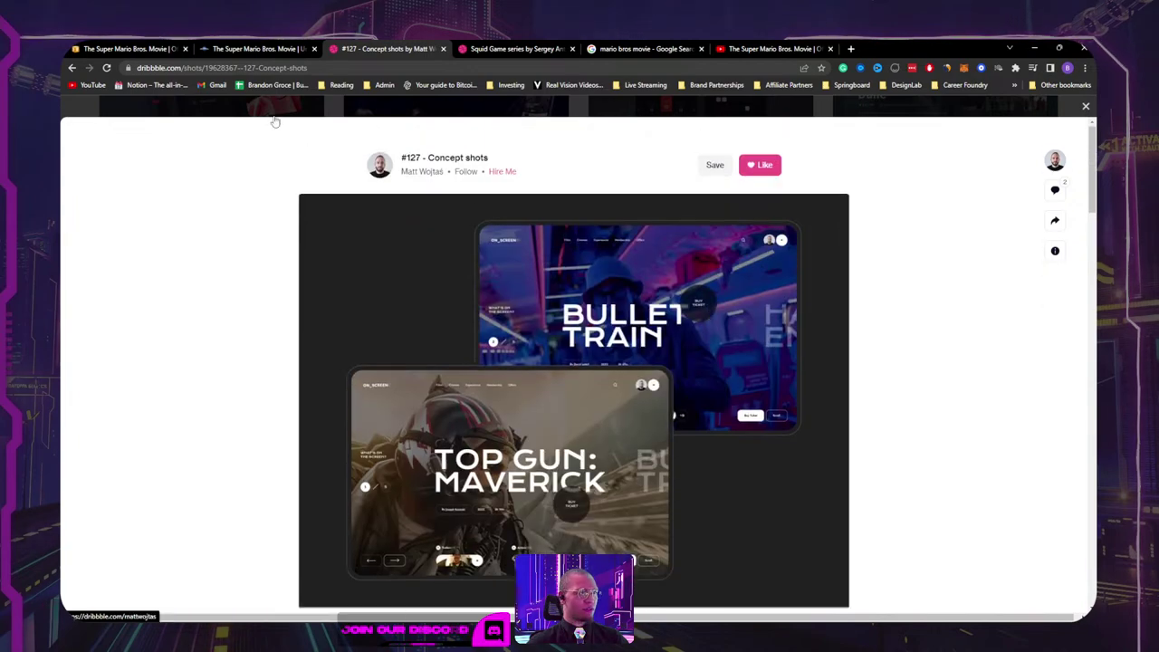
left_click(275, 109)
Step: Look over the first movie results and view the "Destined to Protect" concept shot's layout
scroll(342, 299, "up", 4)
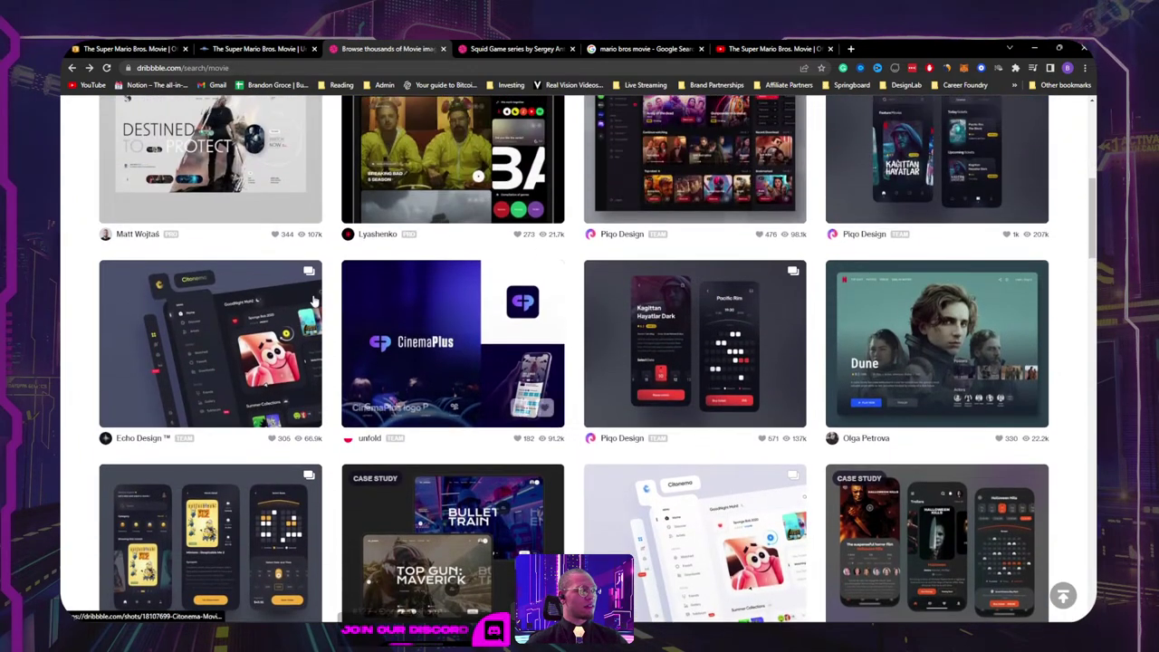
scroll(659, 313, "up", 4)
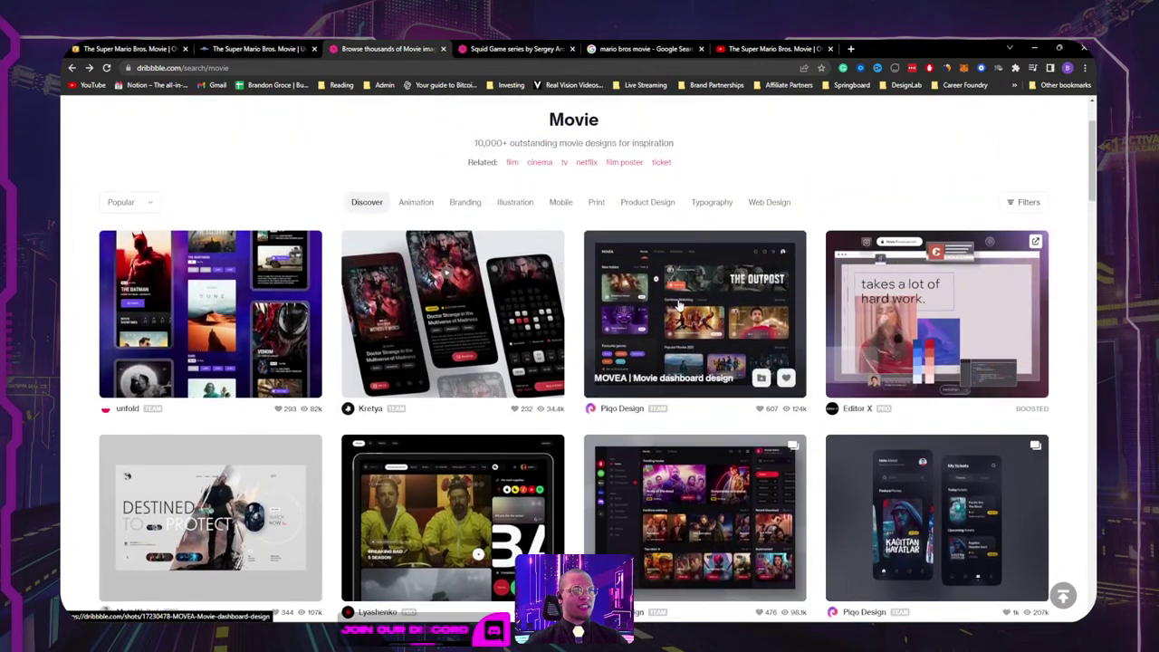
scroll(659, 313, "down", 3)
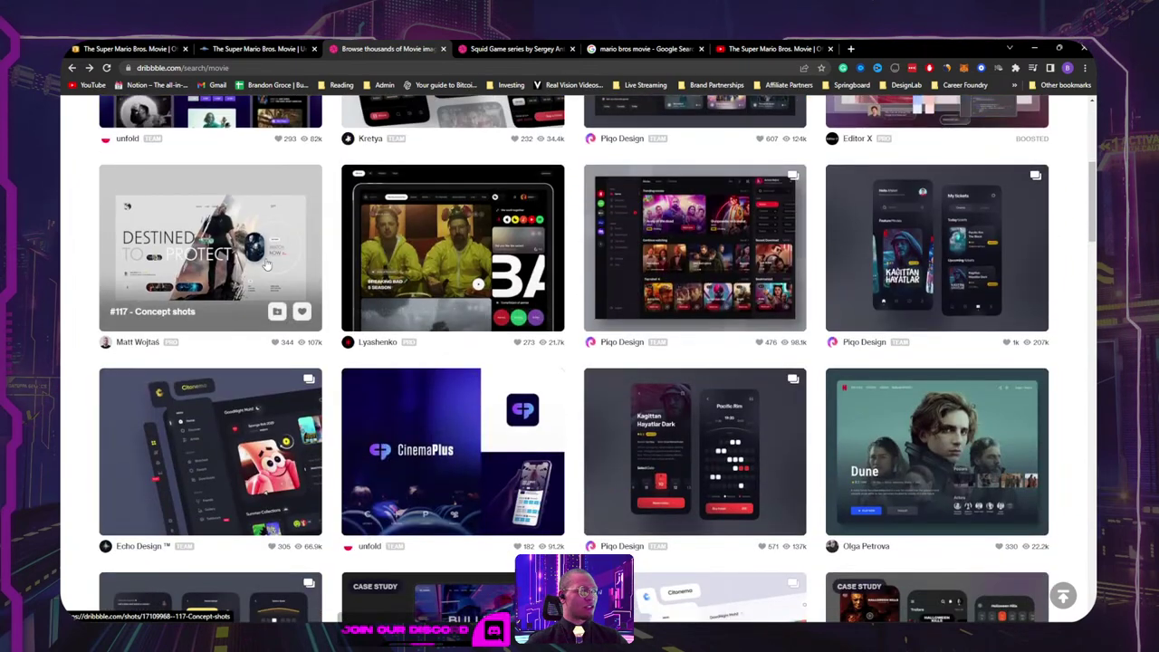
left_click(267, 264)
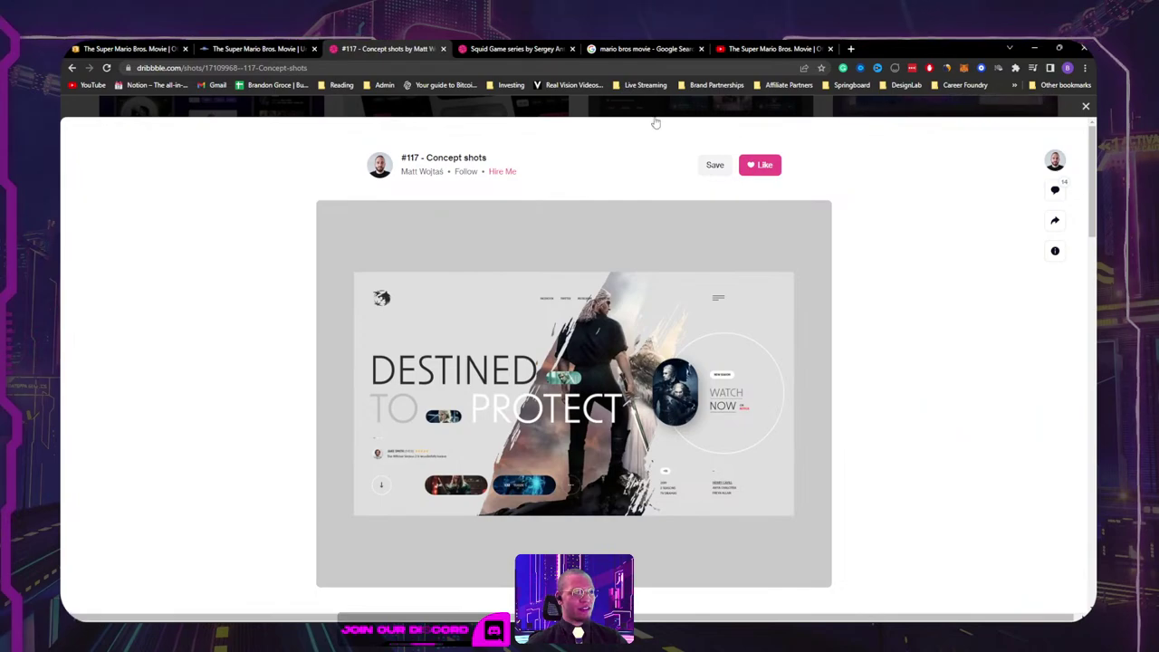
left_click(648, 113)
Step: Open the No Time to Die concept shot further down the results and snip its website layout
scroll(654, 312, "down", 6)
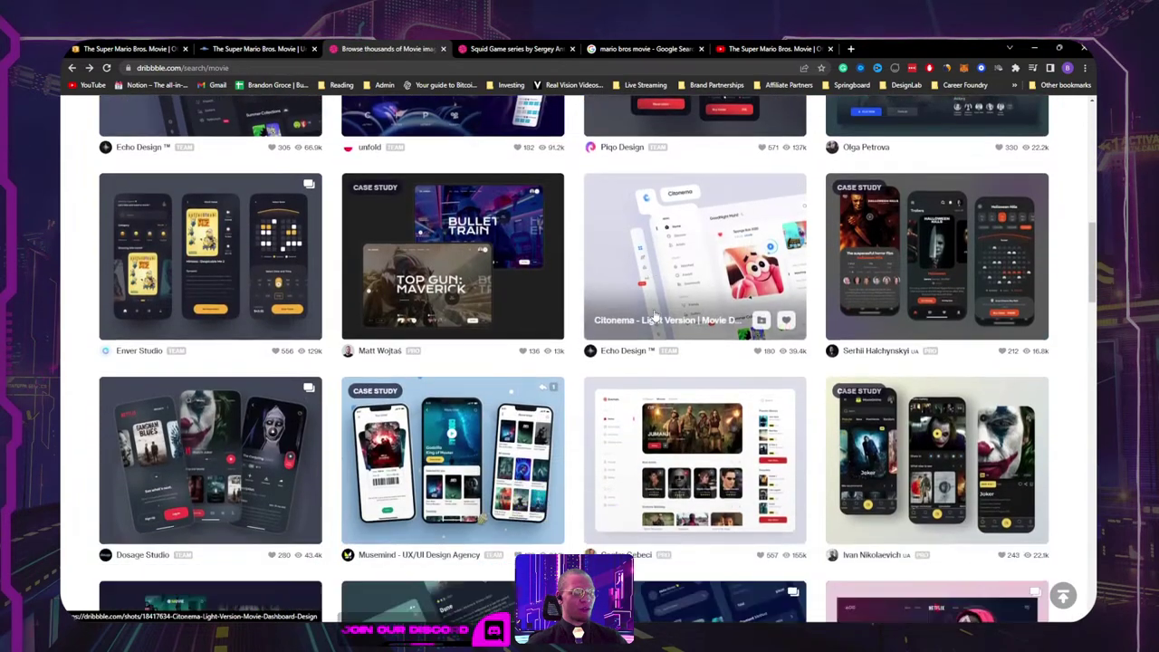
scroll(654, 313, "down", 5)
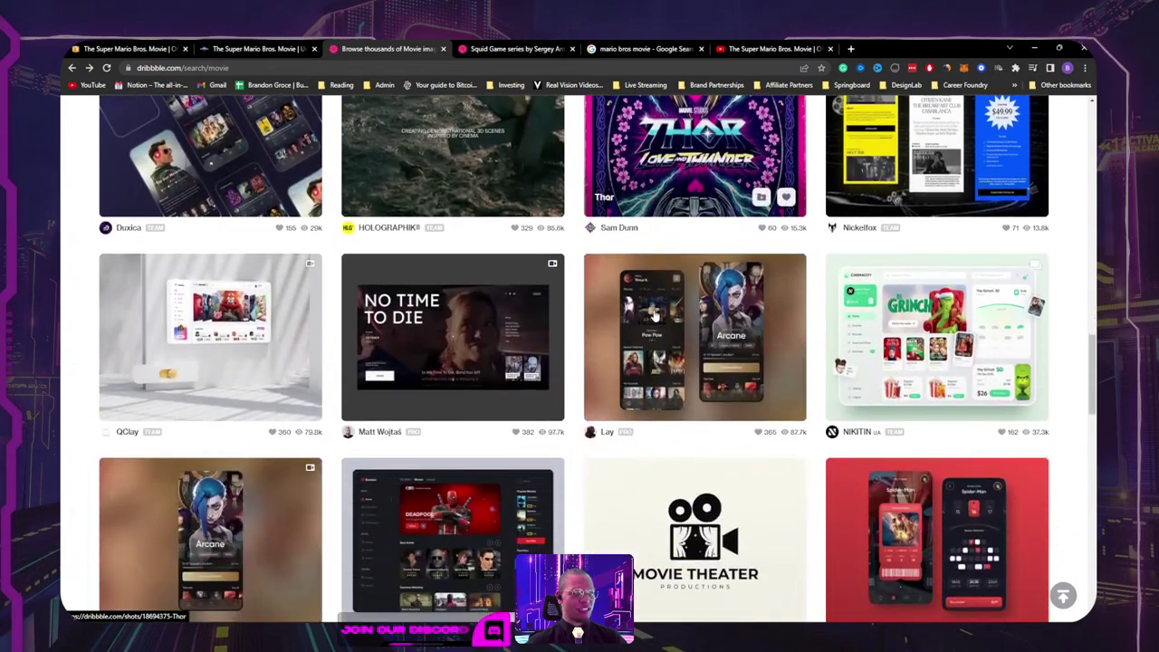
left_click(445, 364)
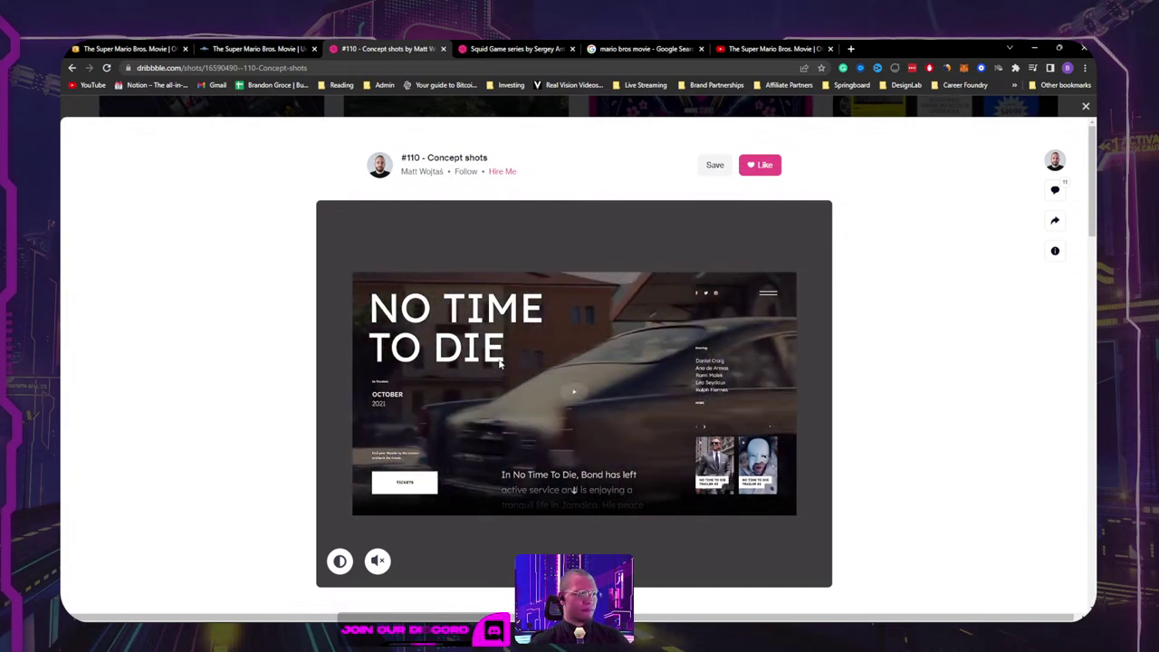
key("super+shift+s")
left_click_drag(350, 263, 810, 529)
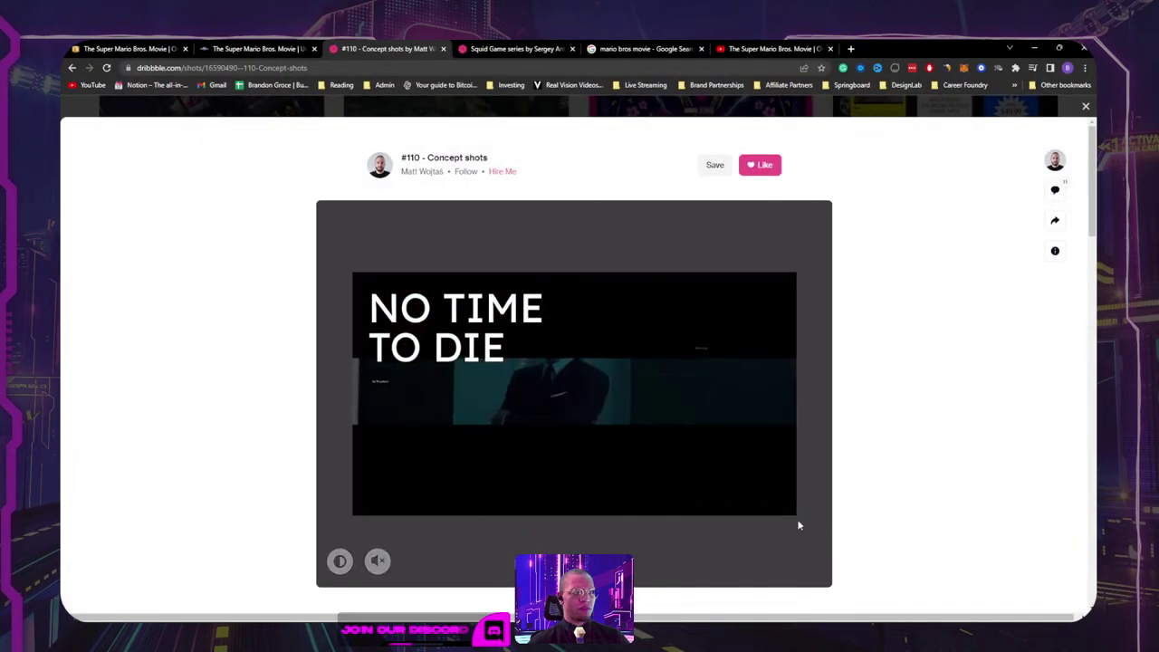
Step: Paste the No Time to Die snip into Adobe XD, enlarge it and place it beneath the Squid Game reference
key("alt+Tab")
key("ctrl+v")
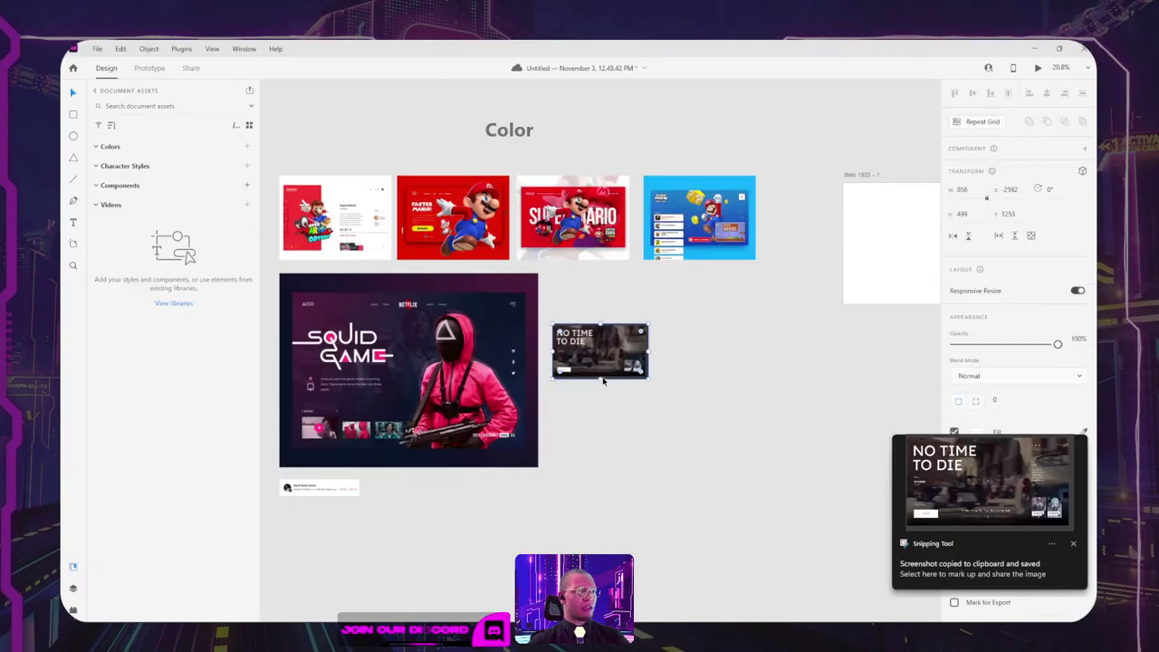
left_click_drag(588, 361, 819, 544)
left_click_drag(664, 443, 502, 528)
left_click(762, 407)
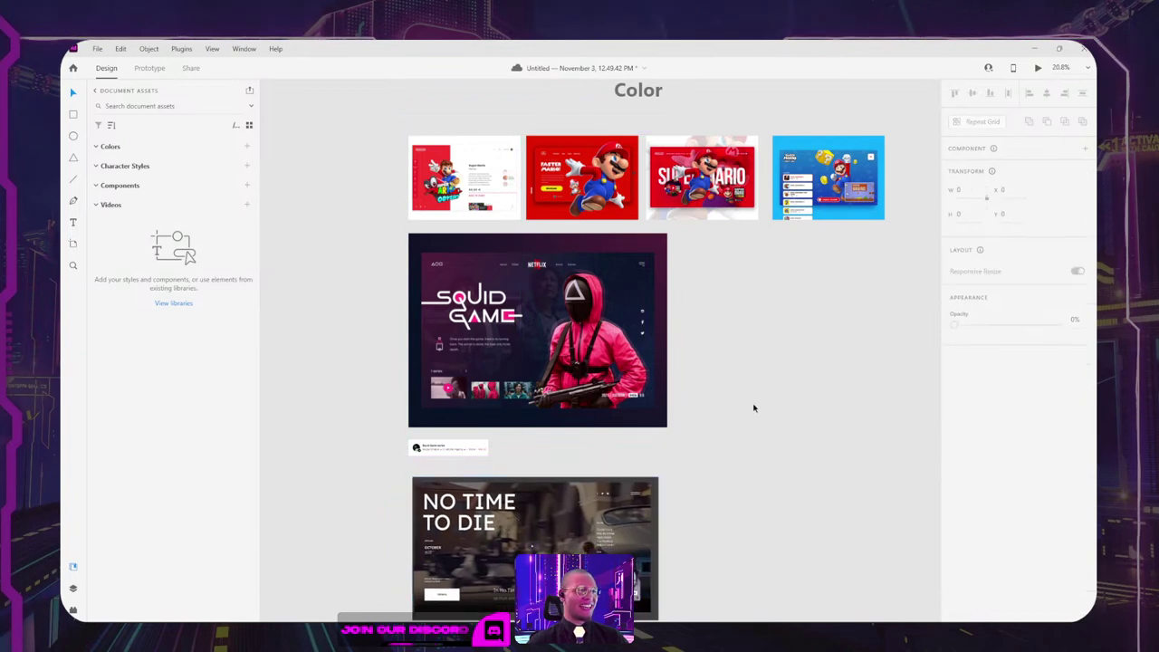
Step: Close the Settings window from the overview of open windows
key("alt+Tab")
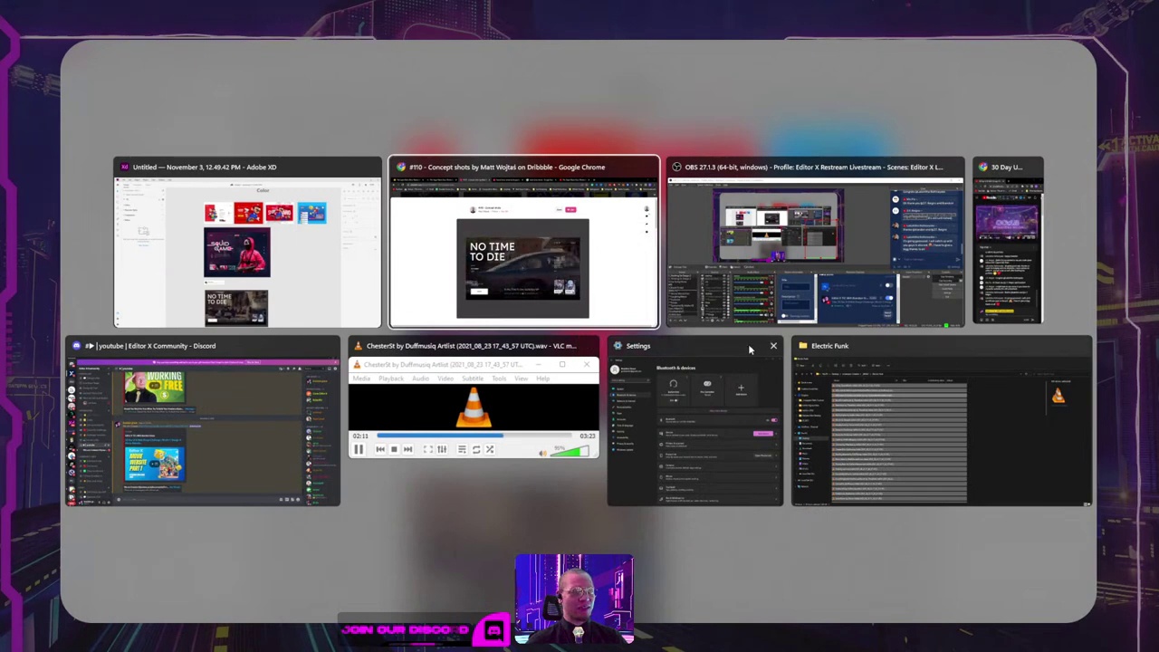
left_click(773, 346)
middle_click(741, 355)
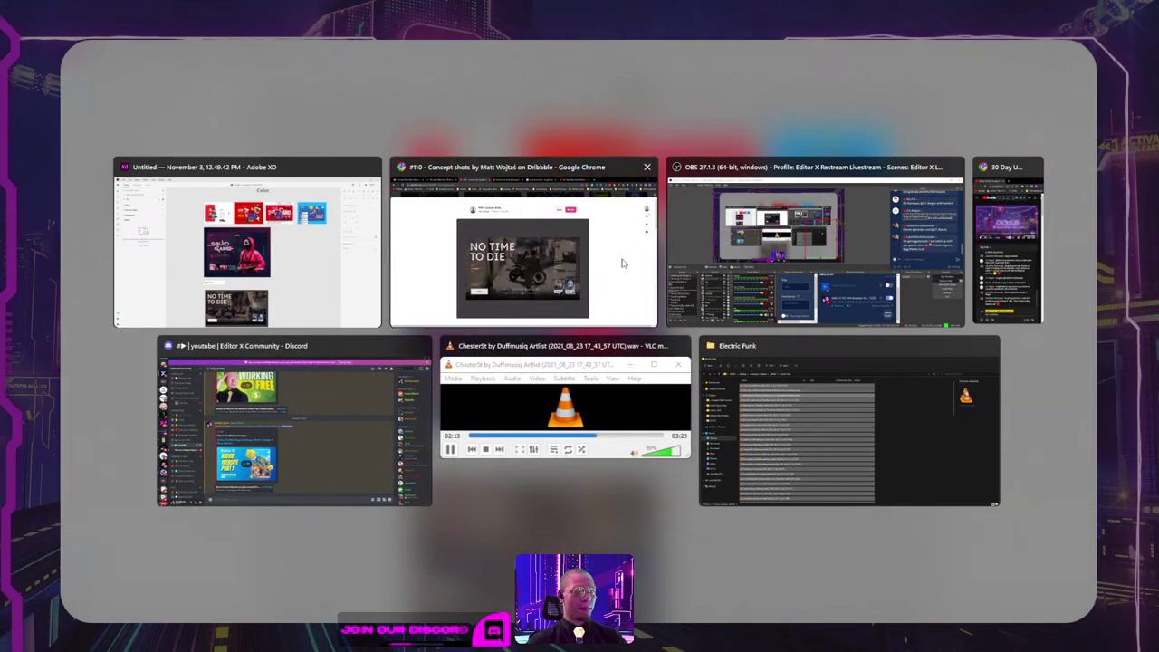
Step: Switch to Chrome and snip the title and author credit above the No Time to Die concept shot on Dribbble
left_click(507, 260)
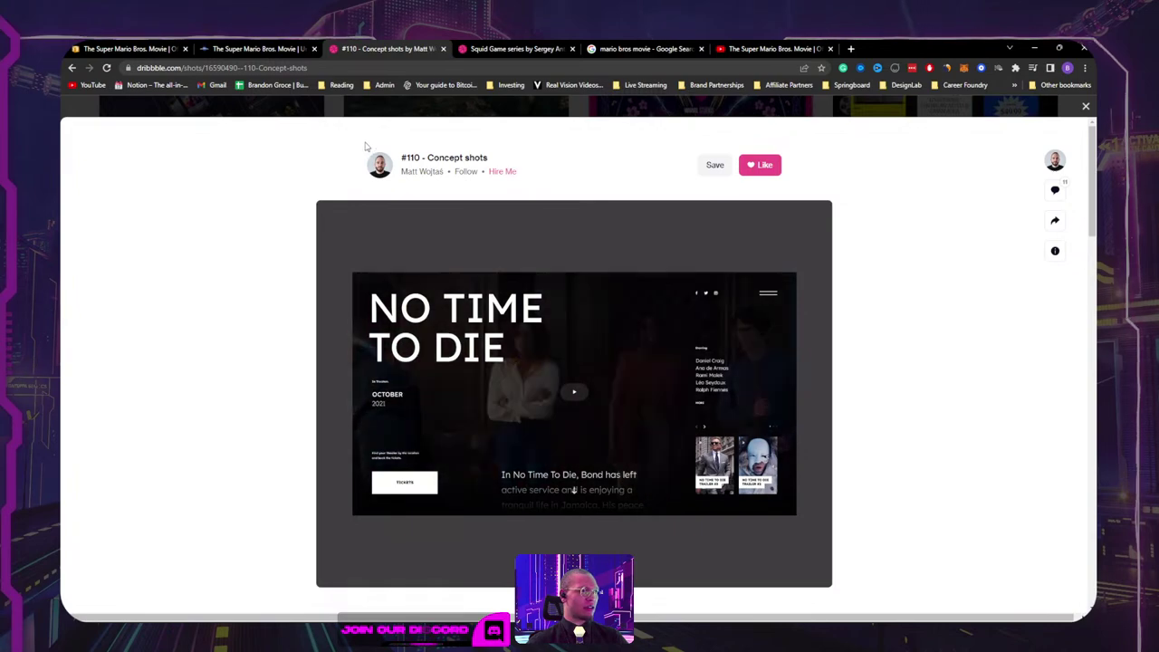
left_click(517, 49)
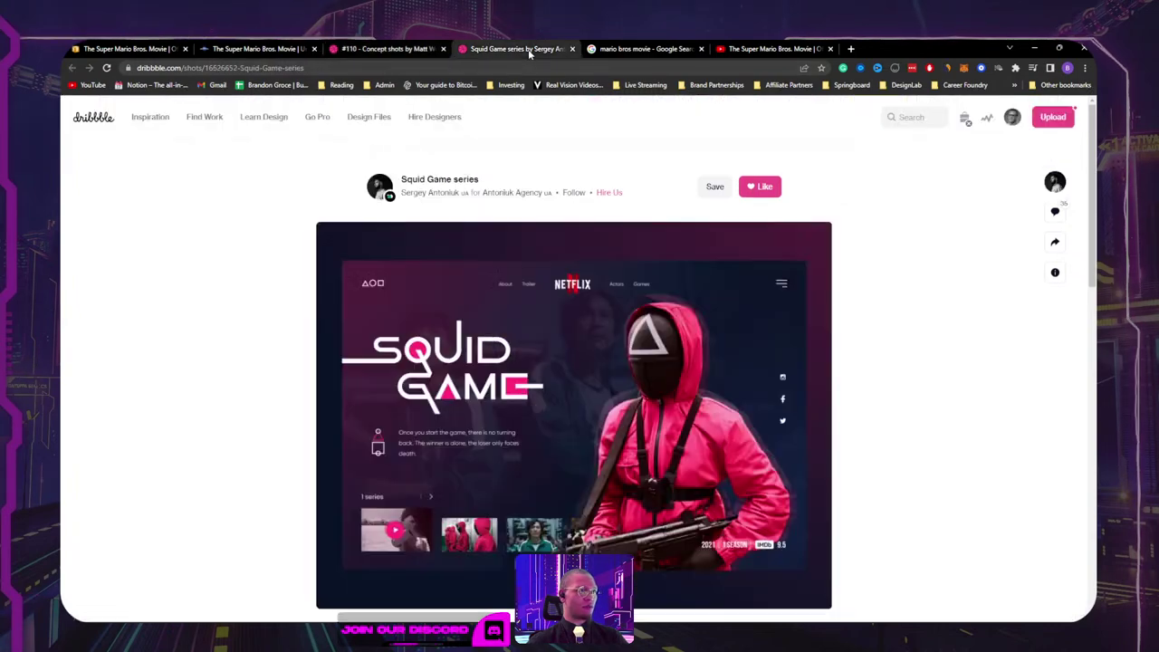
key("super+shift+s")
left_click(628, 60)
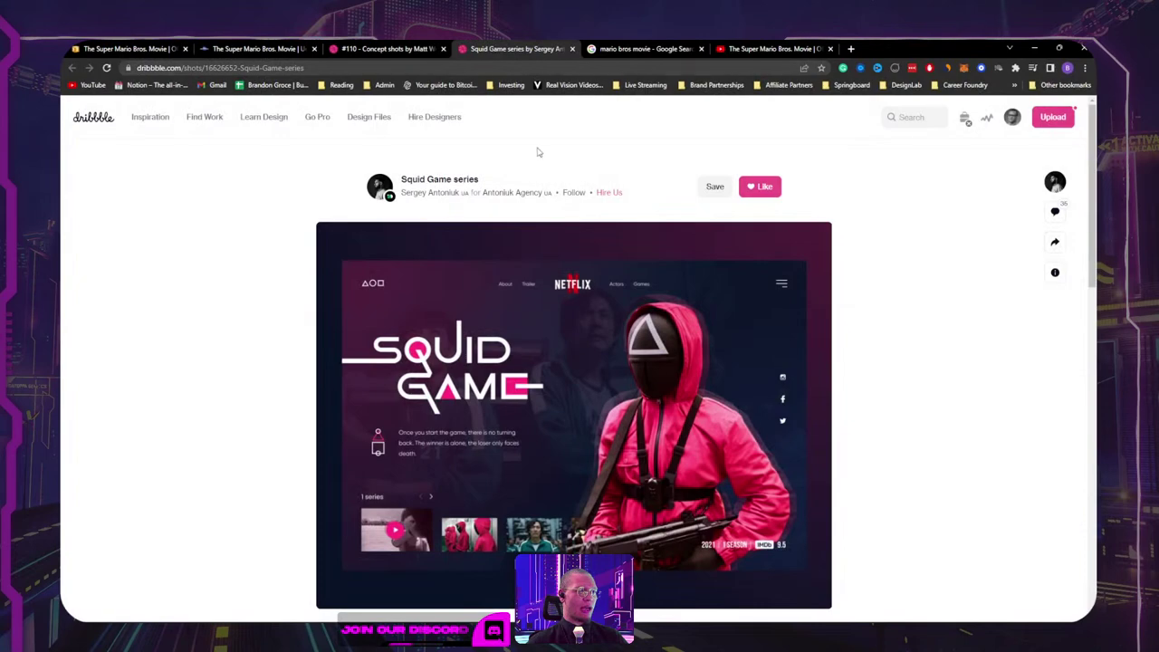
left_click(396, 48)
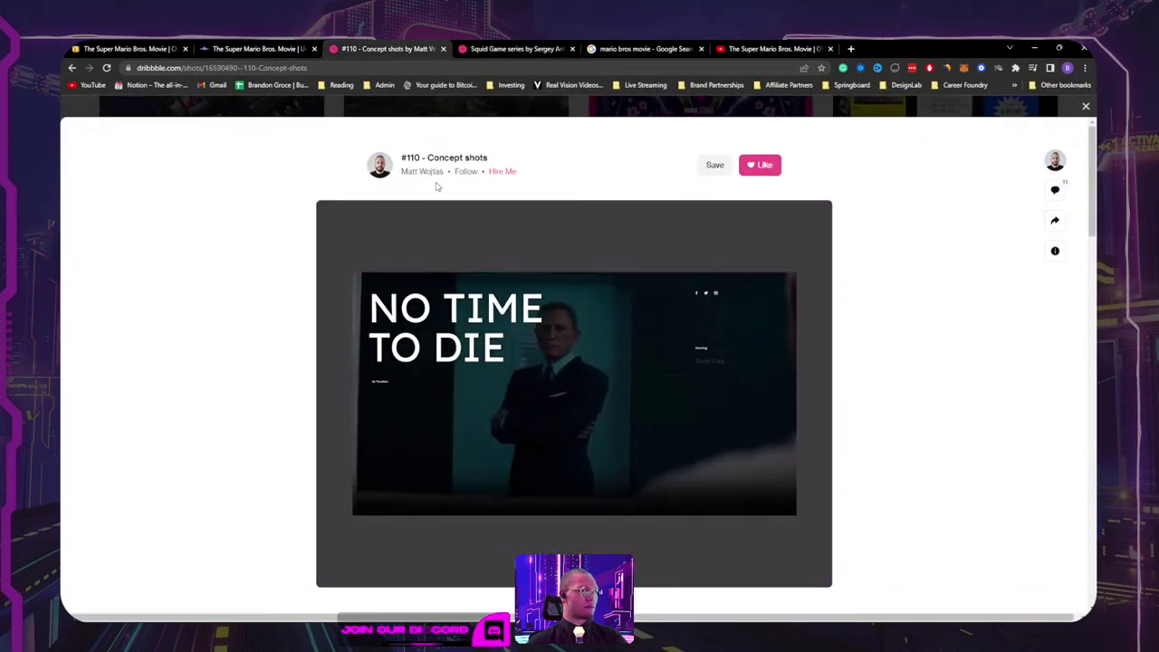
key("super+shift+s")
left_click_drag(413, 160, 562, 194)
Step: Paste the credit snip into Adobe XD and place it directly beneath the No Time to Die reference
key("alt+Tab")
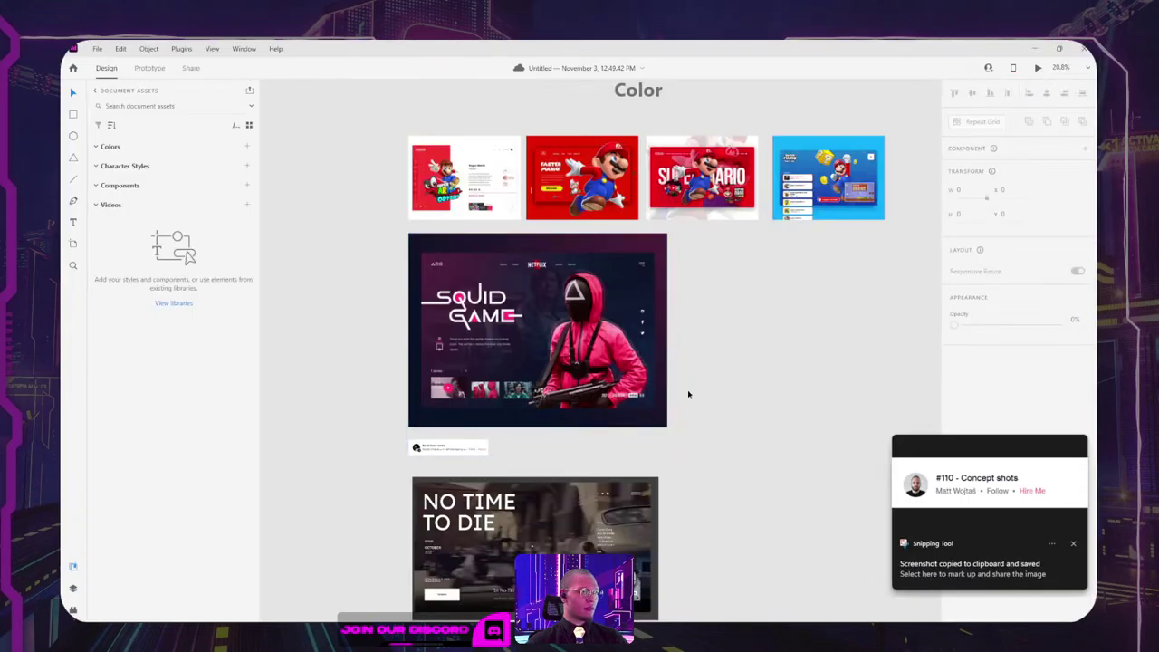
key("ctrl+v")
scroll(720, 362, "down", 3)
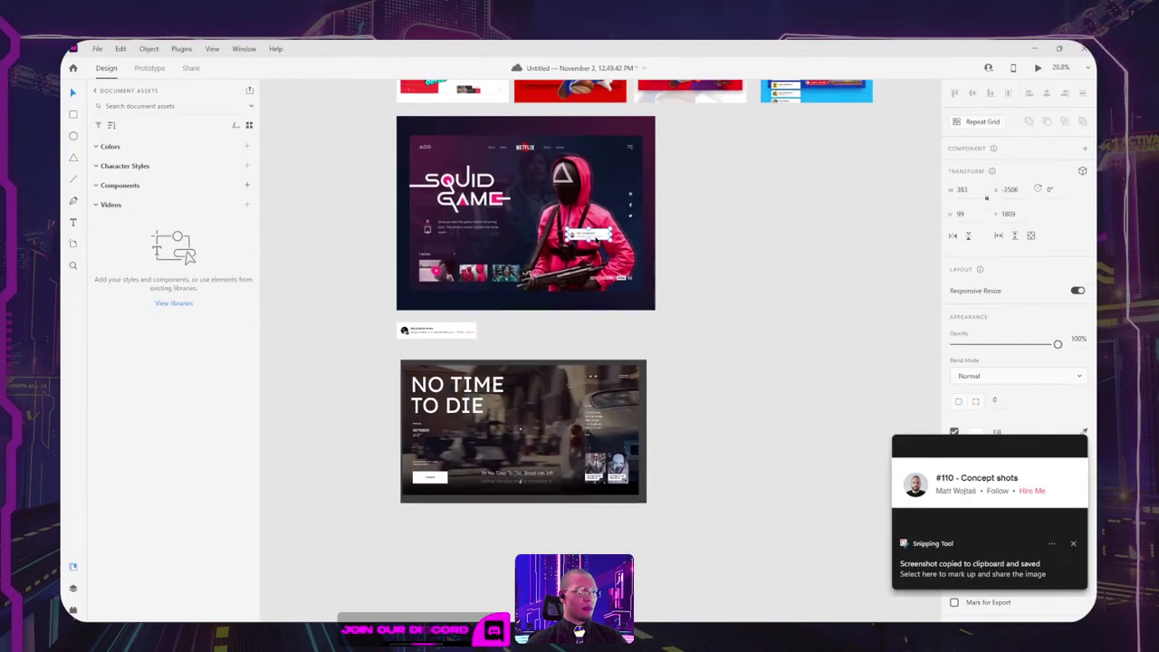
left_click_drag(591, 238, 443, 517)
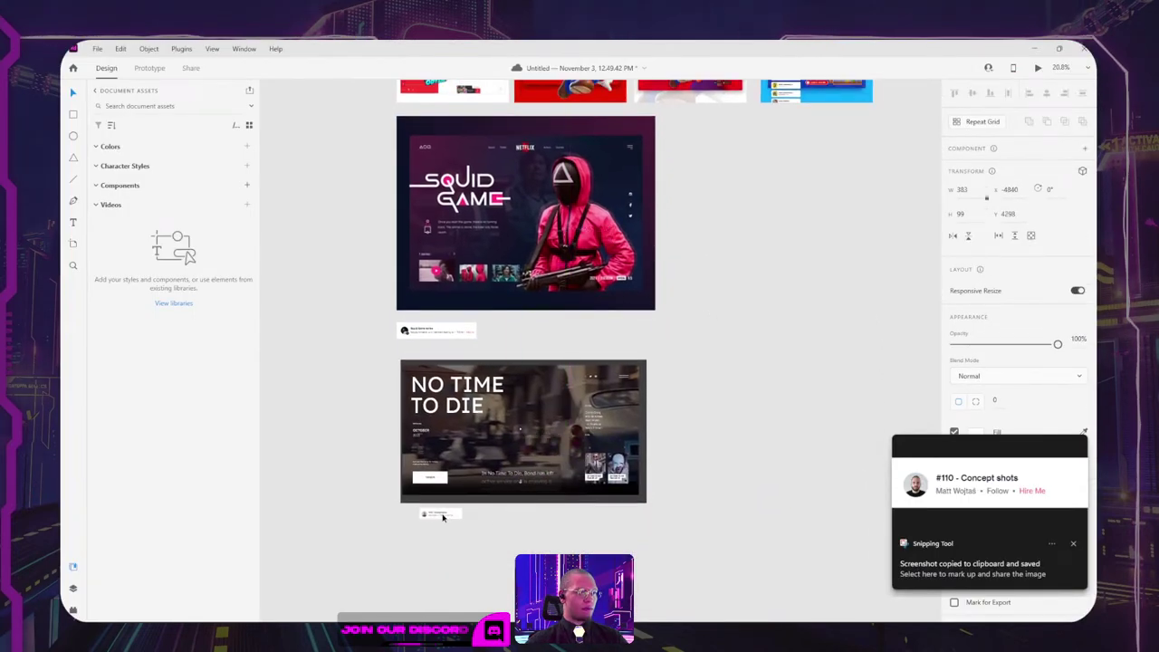
Step: Examine the Squid Game reference up close, followed by the Site Format and Content sections around the web artboard
left_click(552, 289)
scroll(485, 201, "up", 3)
scroll(453, 304, "up", 3)
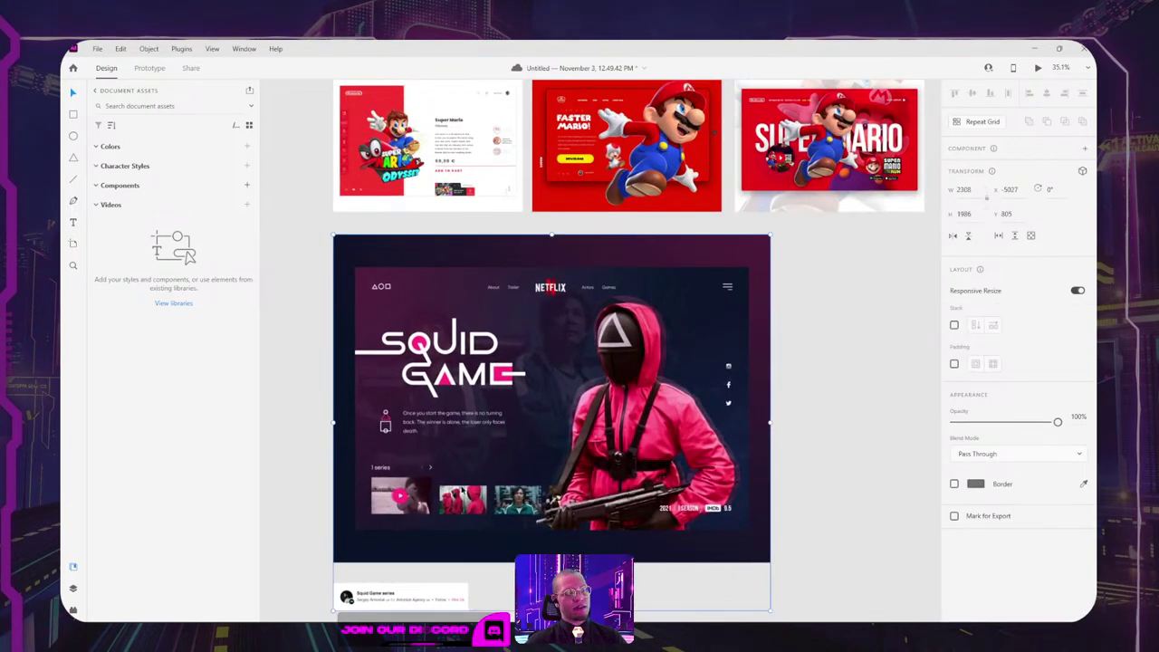
scroll(611, 360, "down", 2)
scroll(512, 381, "up", 5)
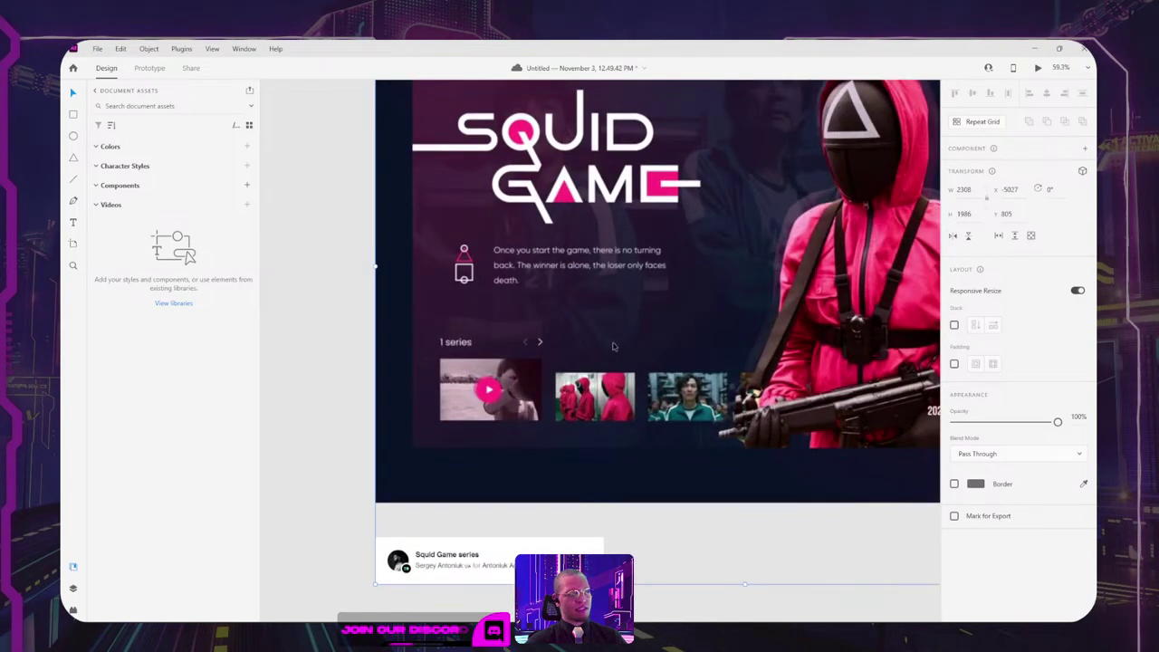
scroll(612, 347, "down", 6)
scroll(752, 324, "right", 4)
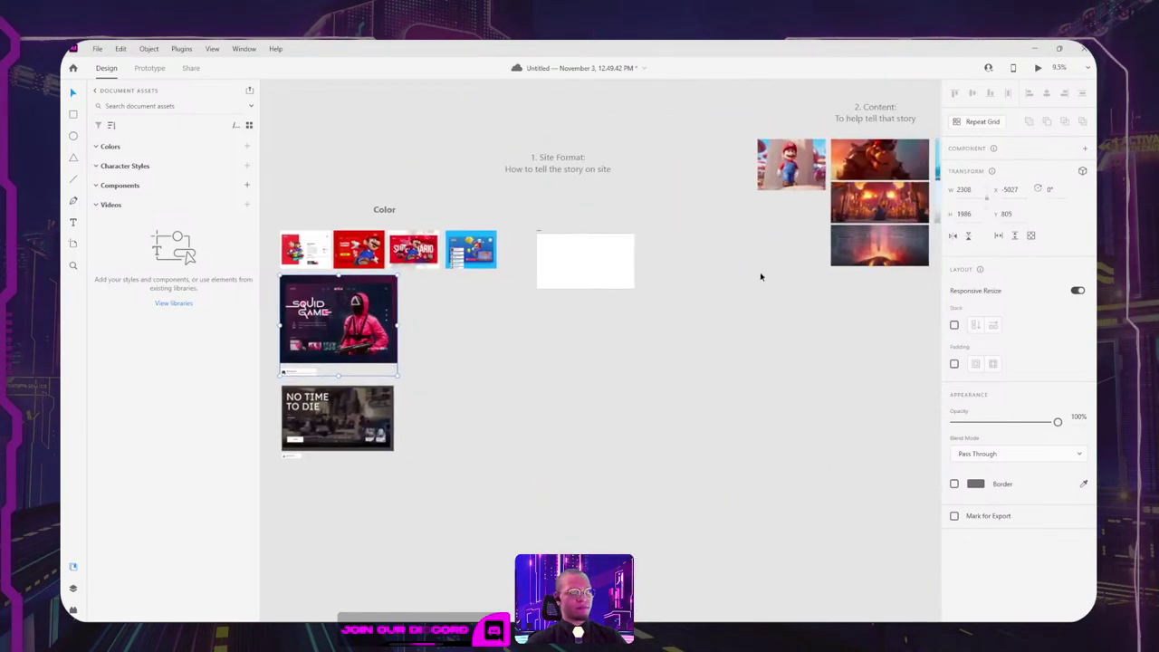
scroll(760, 276, "right", 3)
scroll(760, 276, "up", 1)
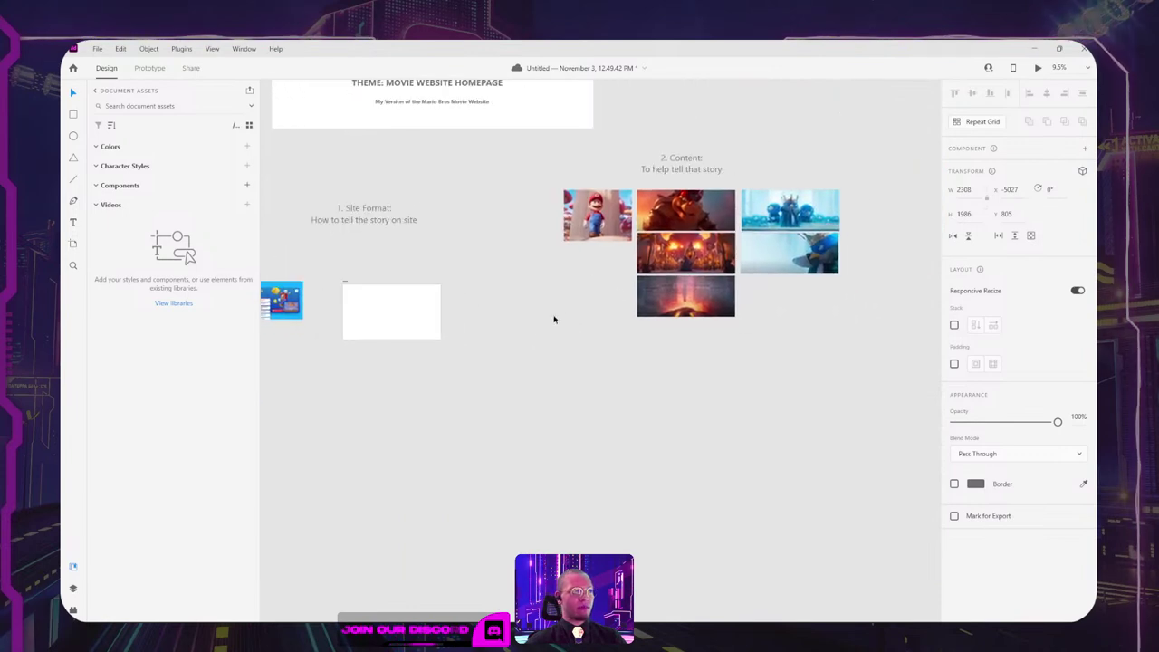
left_click(553, 318)
left_click_drag(492, 323, 748, 288)
Step: Return to Dribbble, close the No Time to Die shot, browse further down the movie results and open the Spider-man movie landing page concept
key("alt+Tab")
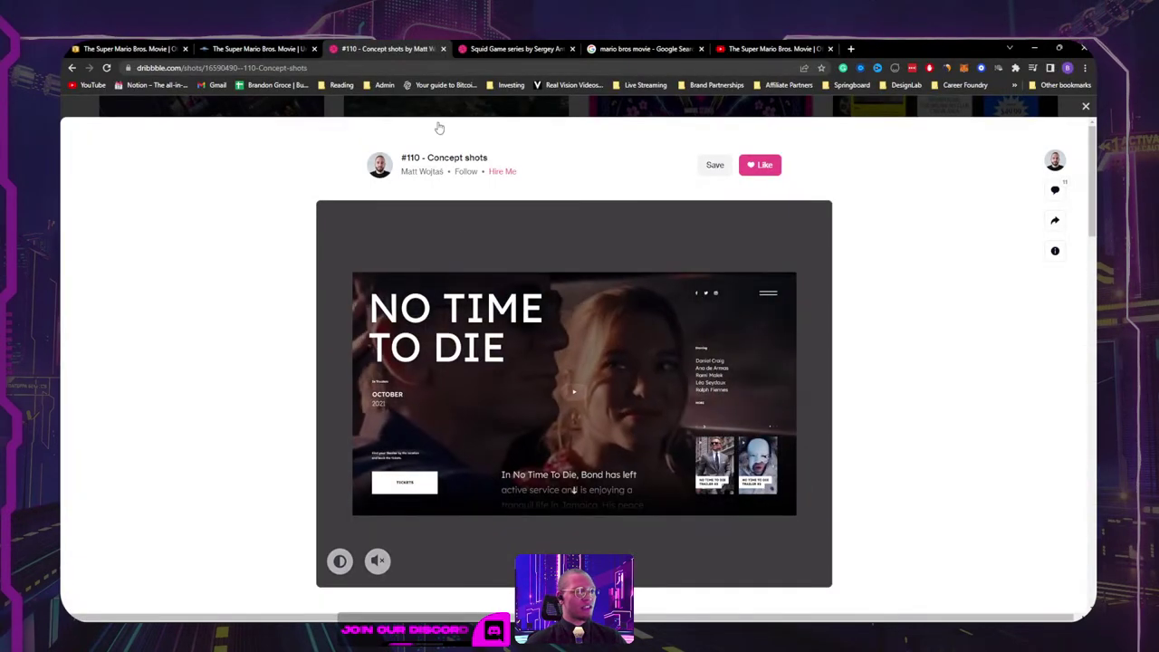
left_click(501, 108)
scroll(567, 243, "down", 2)
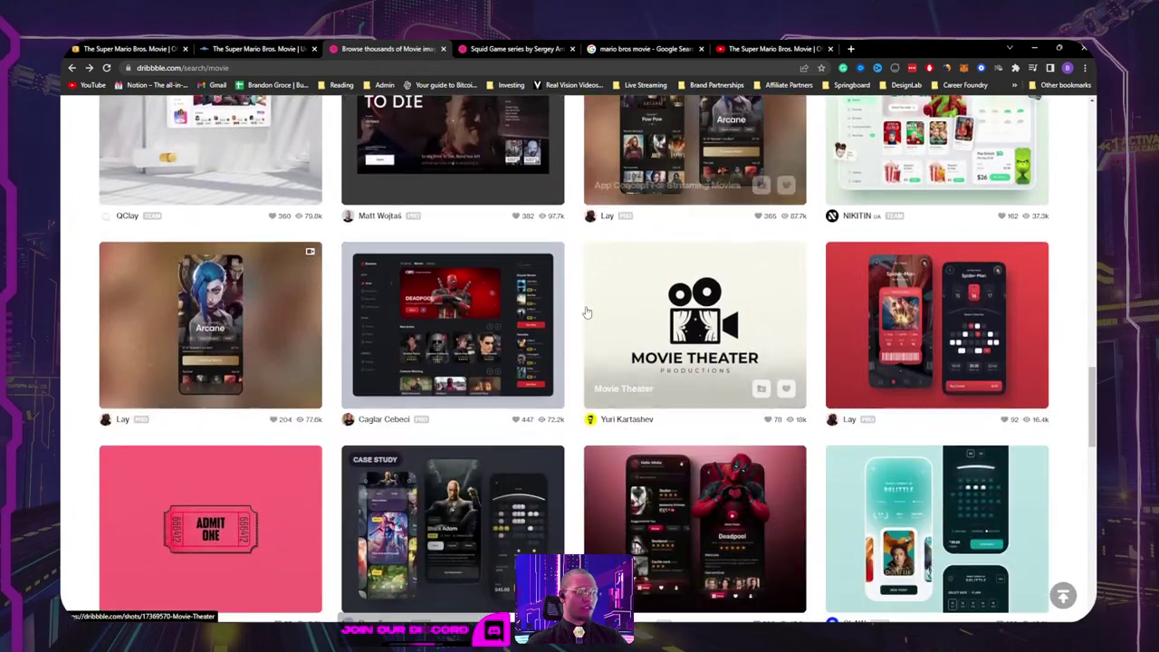
scroll(587, 312, "down", 6)
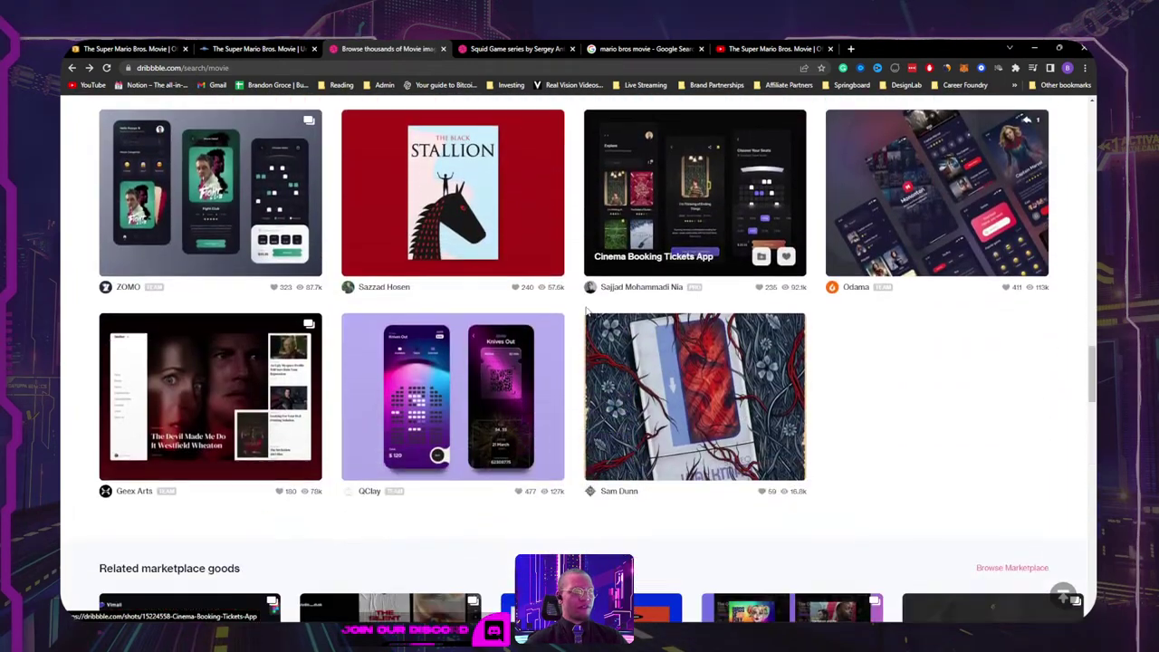
scroll(587, 310, "down", 5)
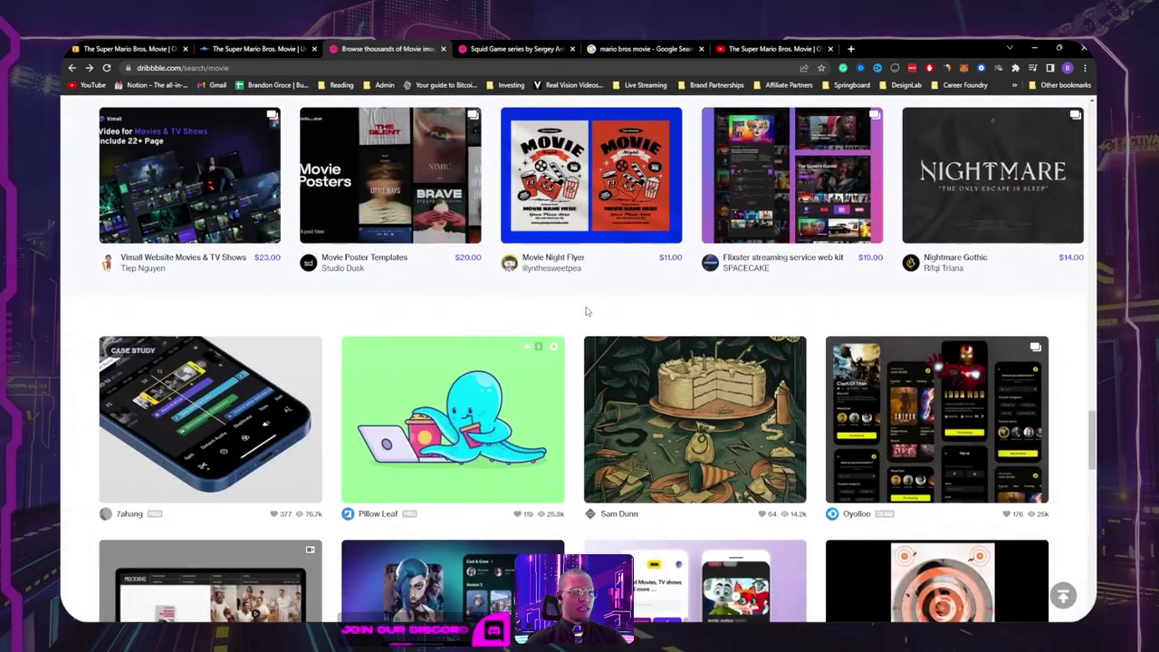
scroll(586, 312, "down", 3)
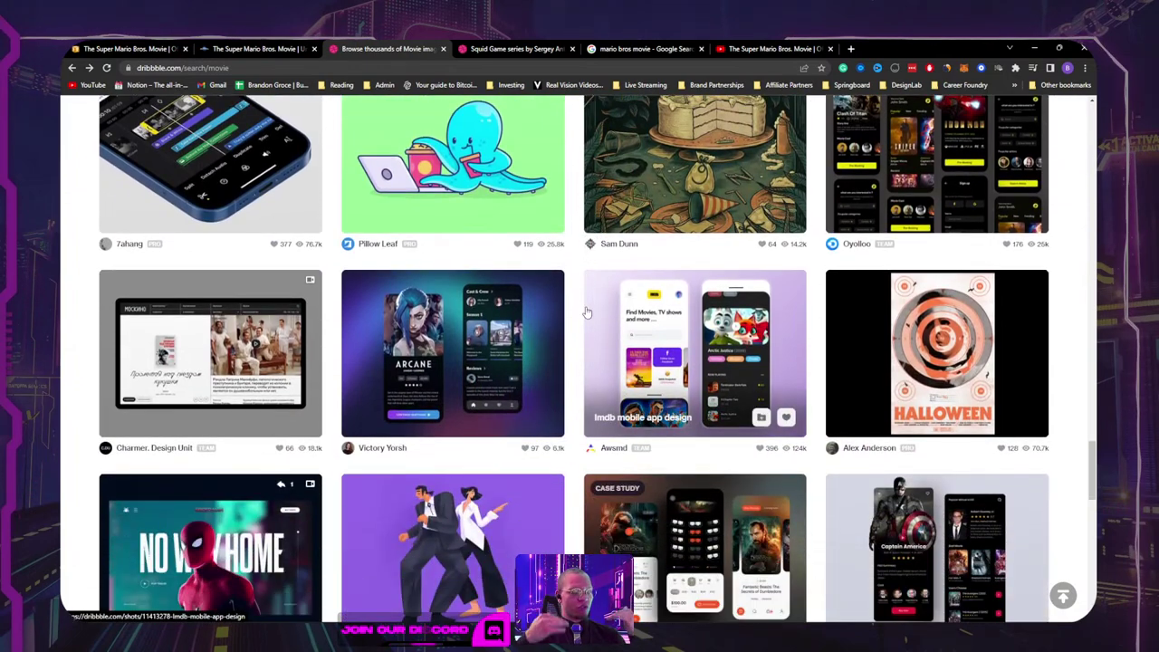
scroll(586, 422, "down", 1)
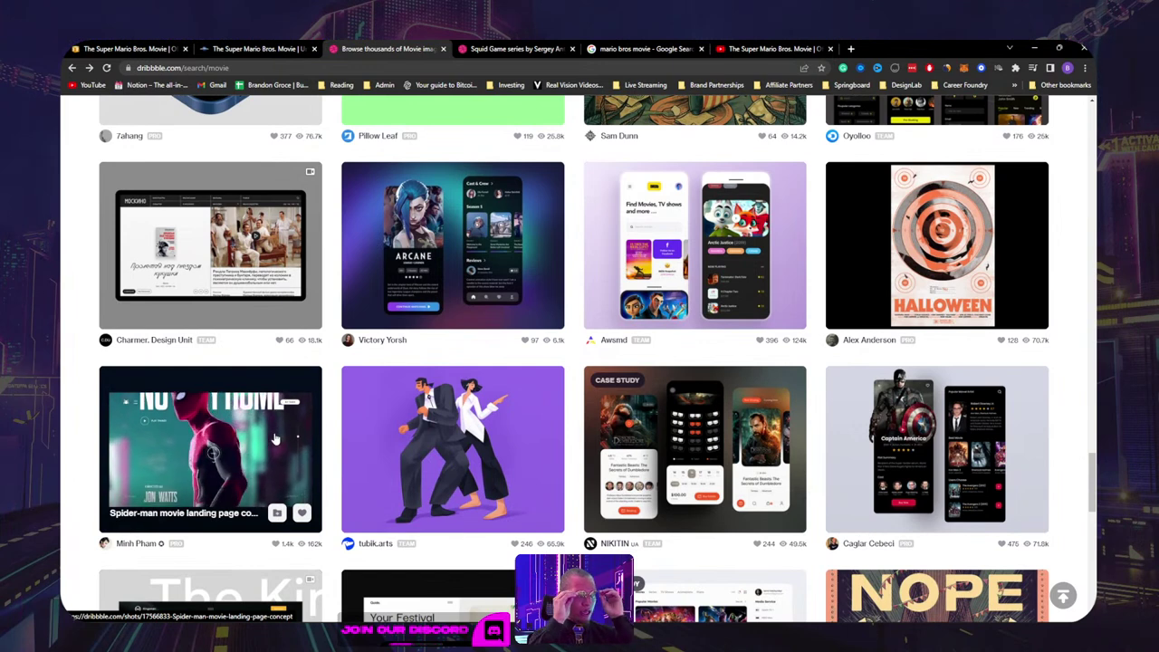
left_click(224, 456)
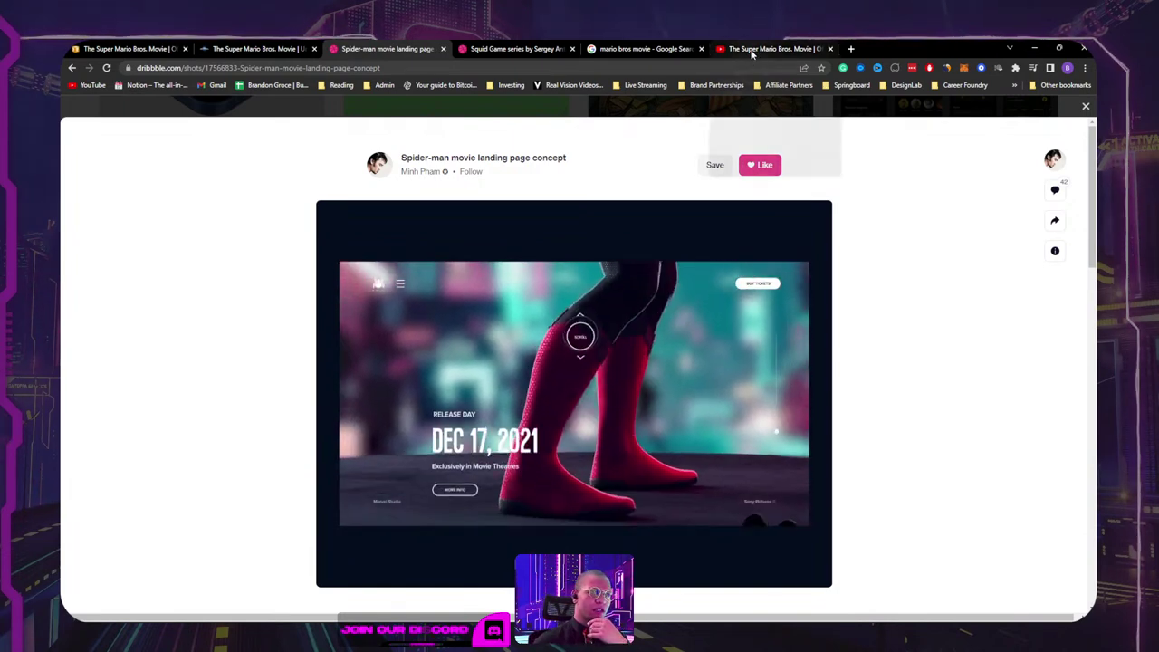
Step: Look through the Google image results for "mario bros movie" for usable character stills
mouse_move(752, 53)
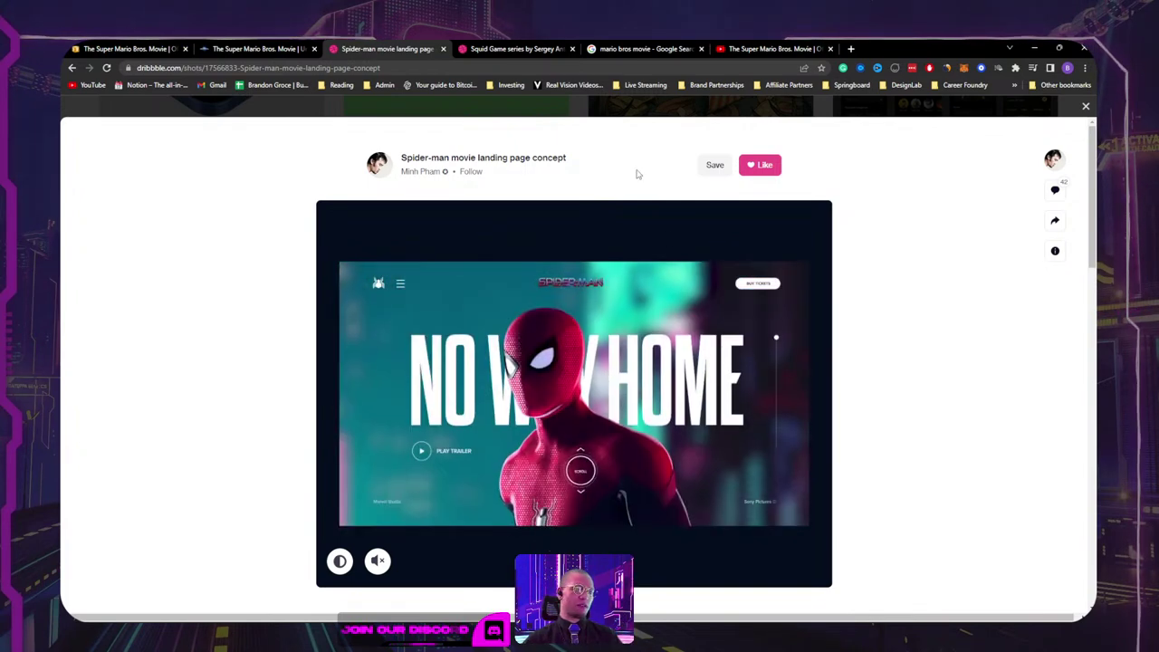
left_click(750, 48)
left_click(643, 48)
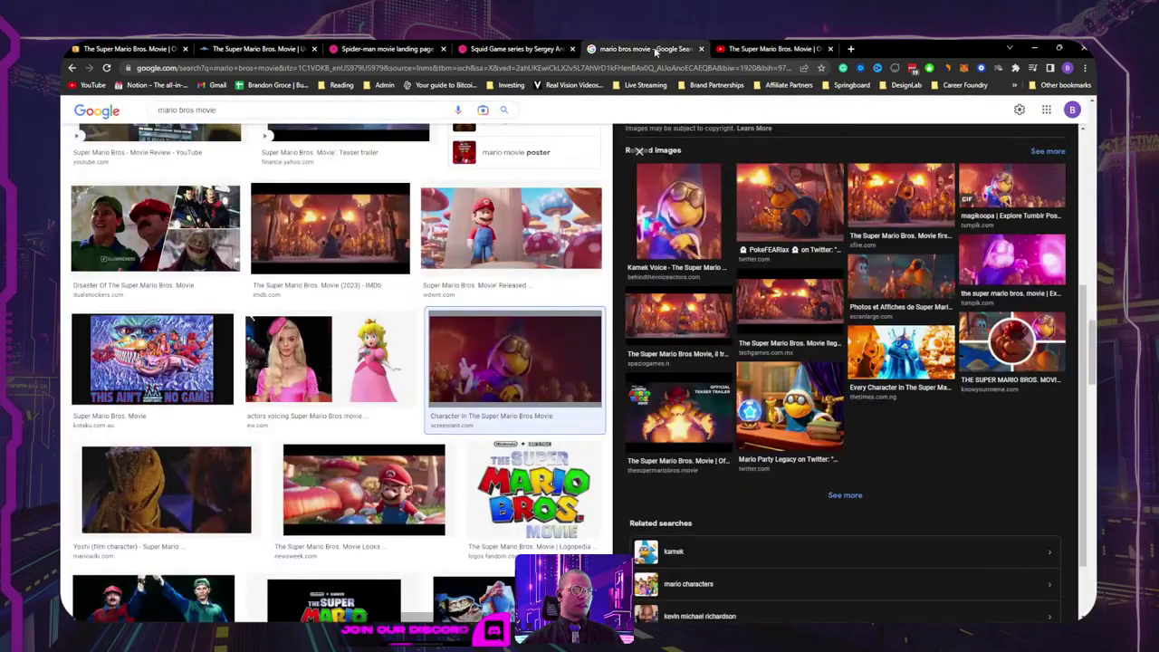
scroll(328, 366, "down", 2)
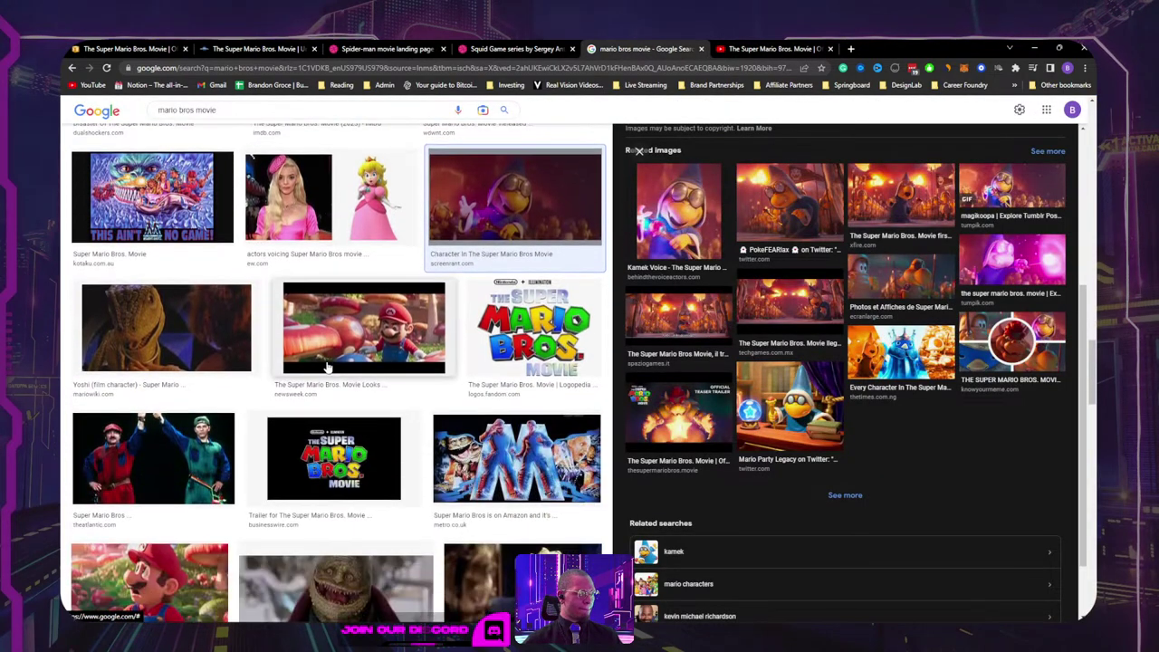
scroll(328, 366, "down", 5)
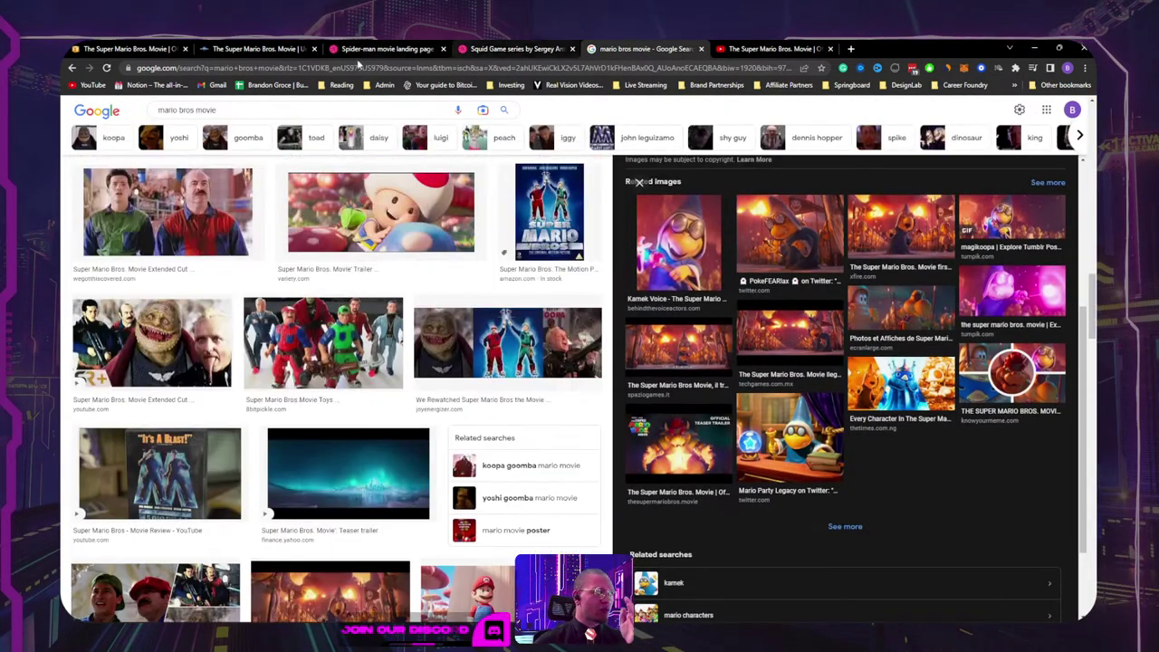
Step: Play the Super Mario Bros. Movie teaser trailer on YouTube in full screen
left_click(748, 49)
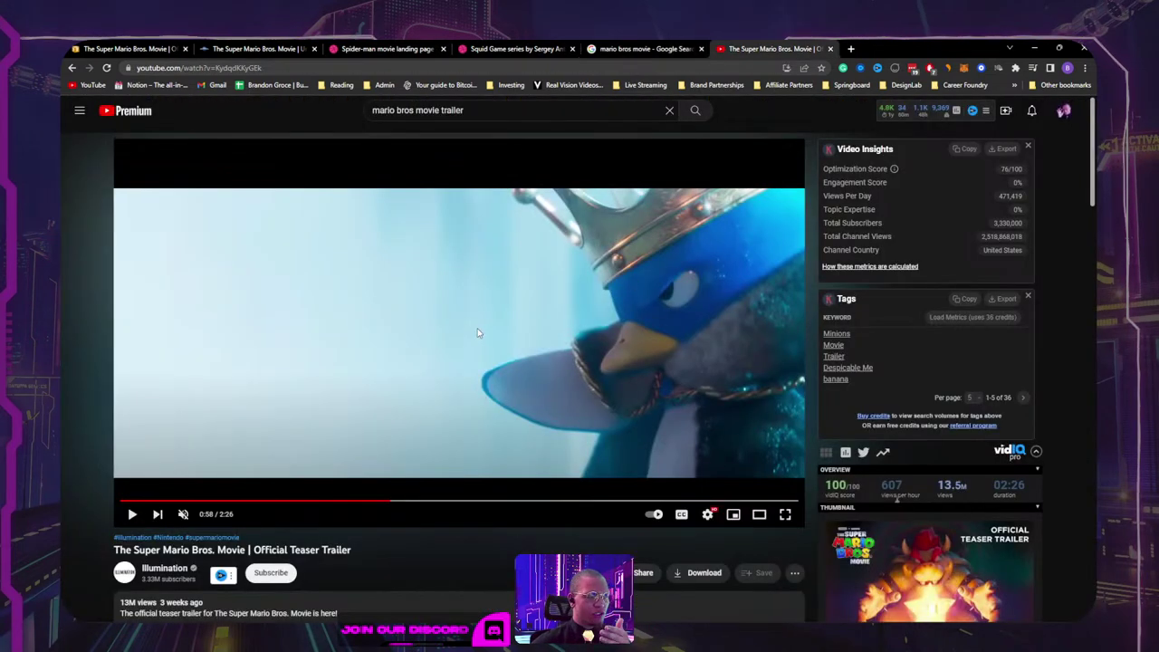
left_click(785, 517)
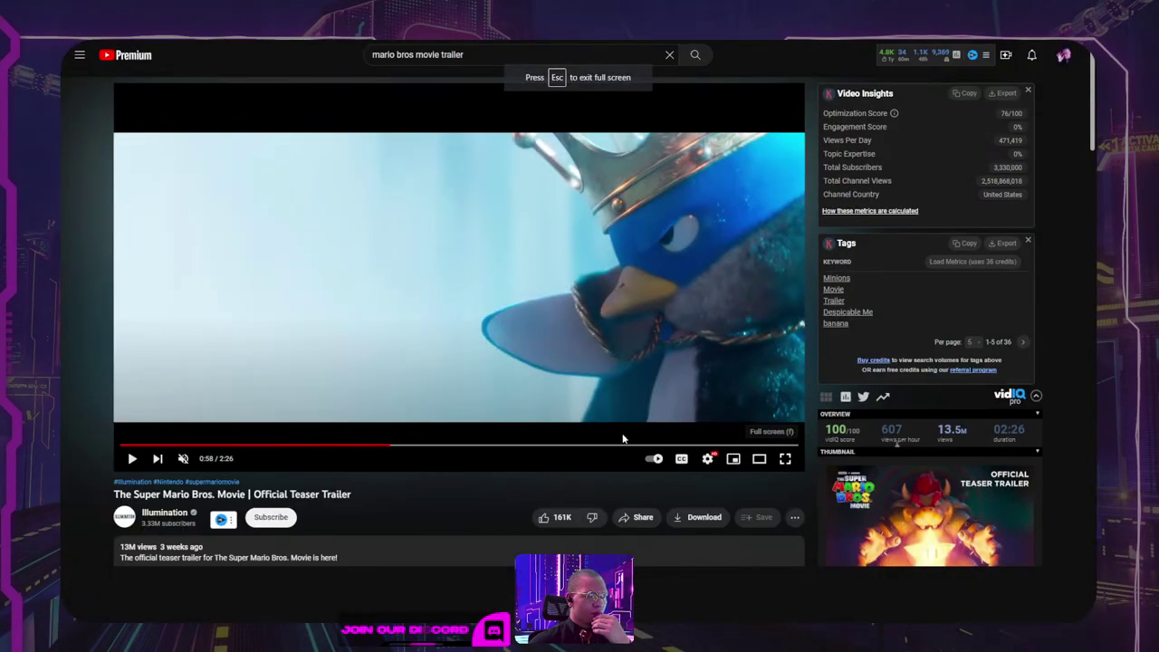
left_click(543, 333)
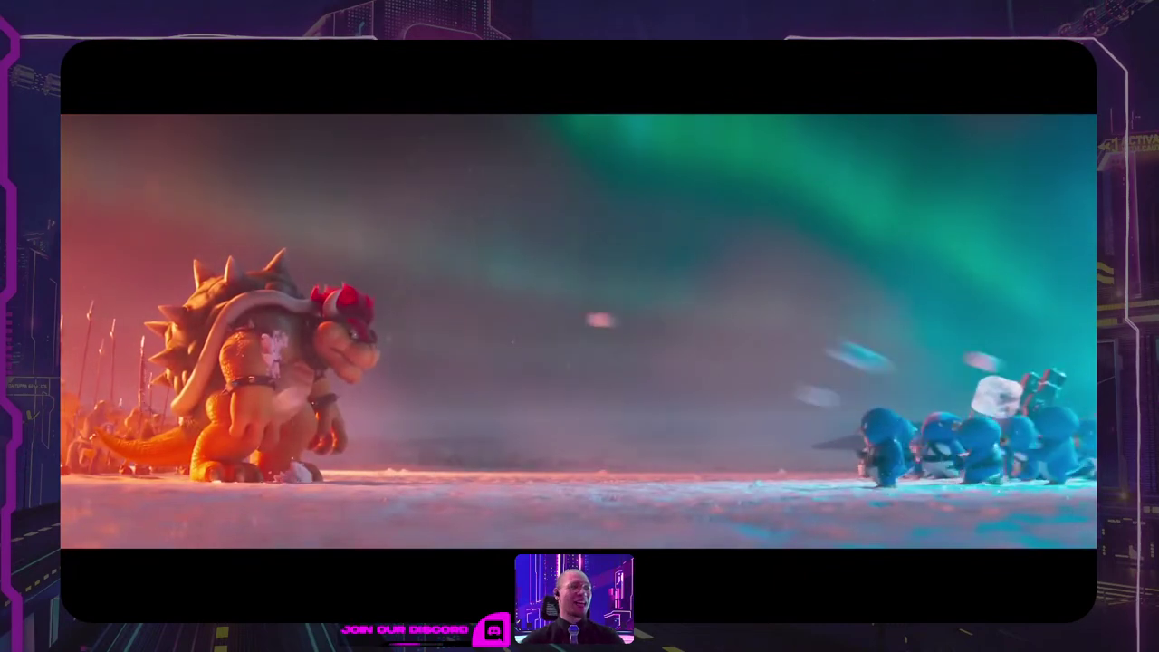
Step: Replay the trailer's last 5 seconds, pause at 2:03 with Mario standing on the mushroom, and snip Mario from the frame
mouse_move(510, 442)
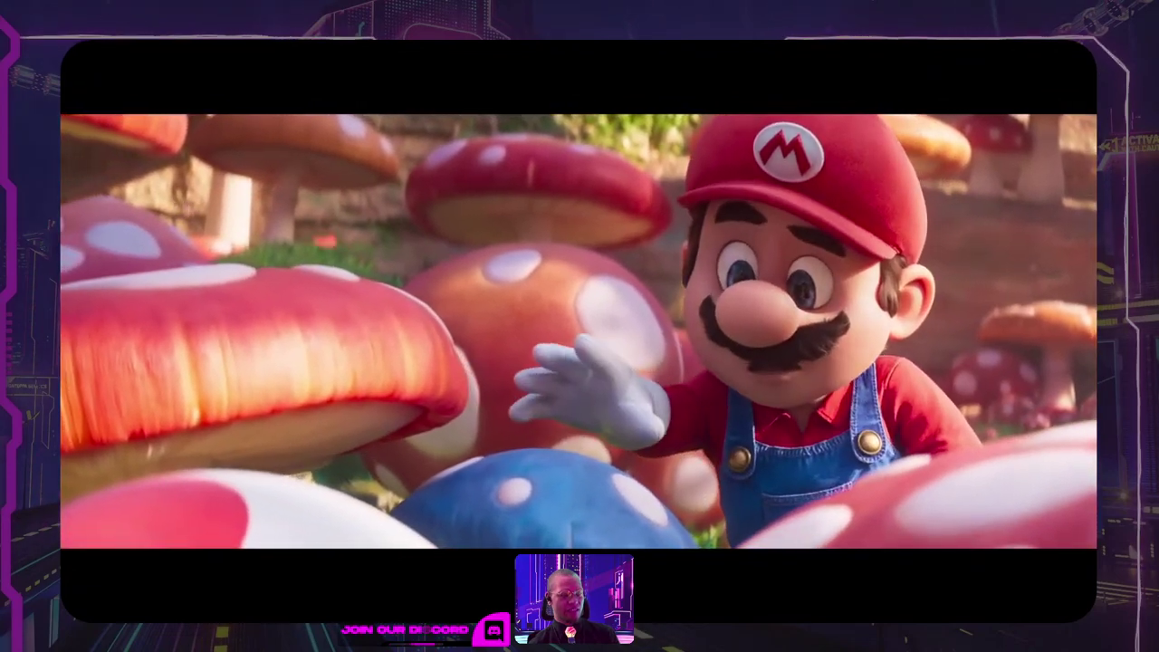
mouse_move(479, 458)
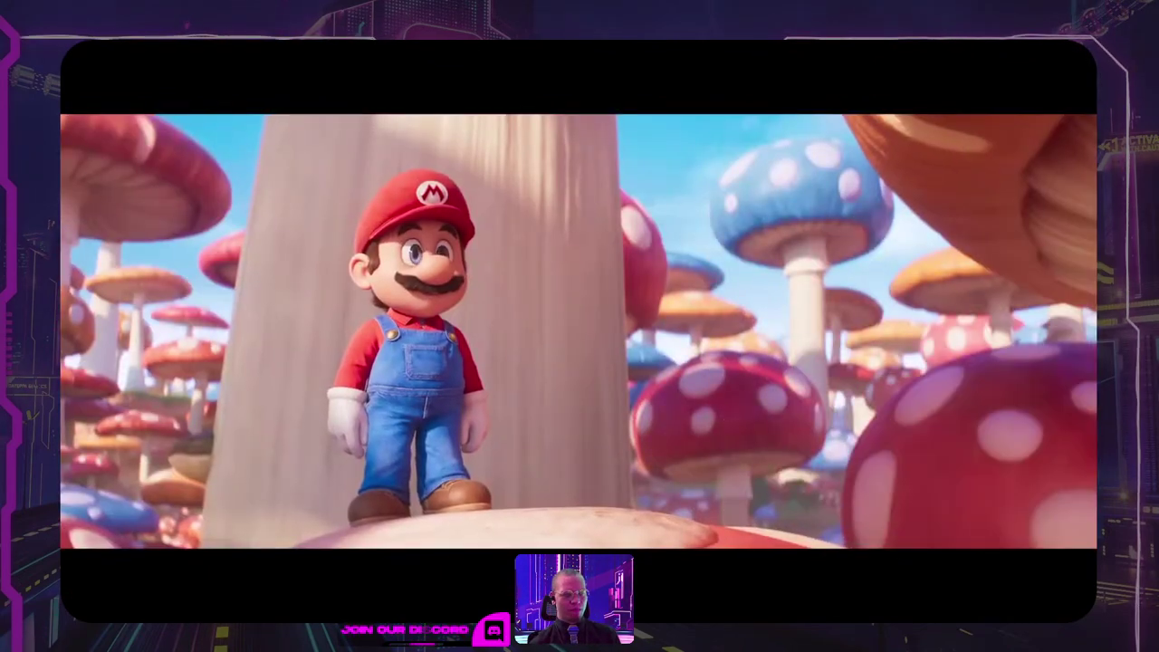
left_click(479, 456)
key("Left")
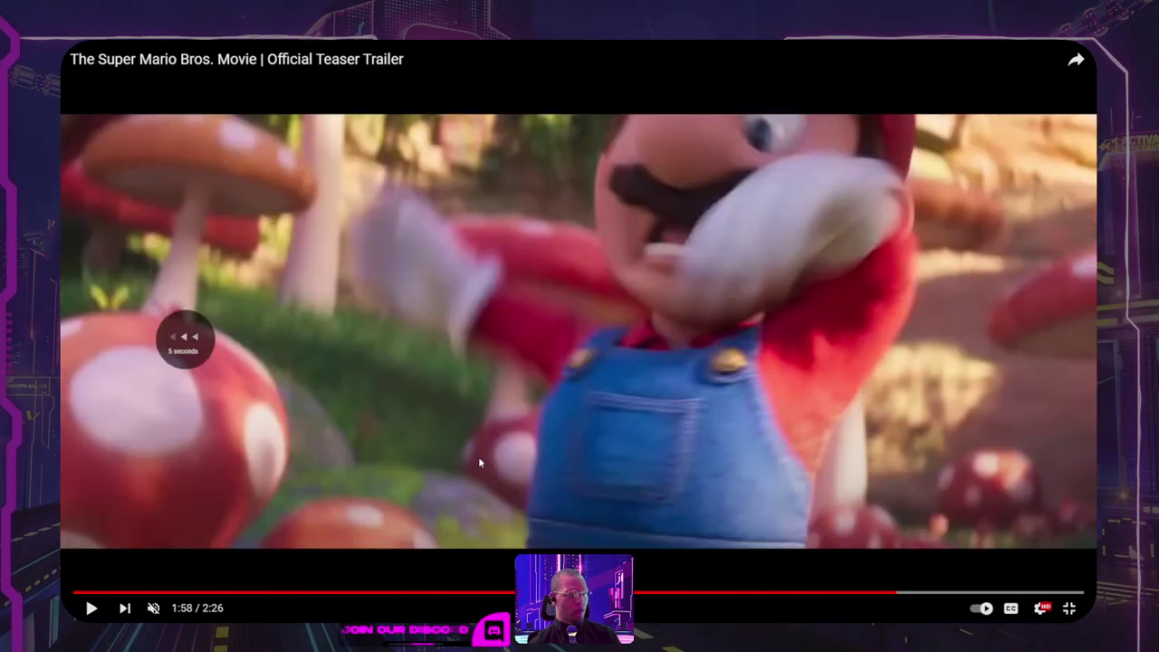
left_click(478, 457)
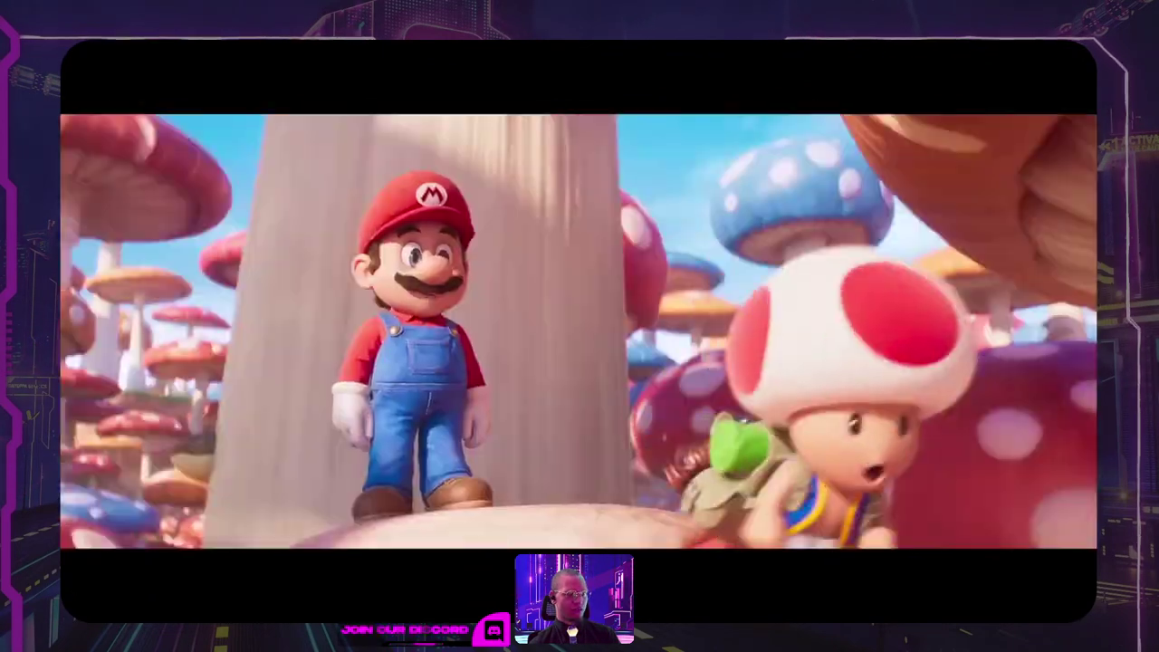
left_click(480, 462)
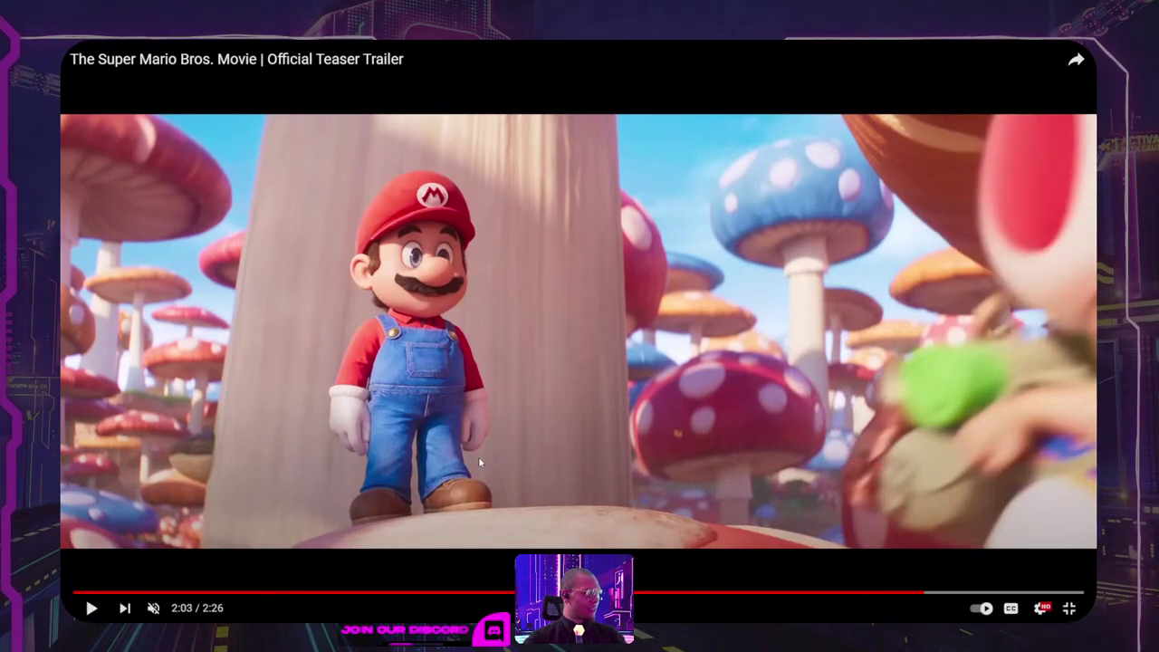
key("super+shift+s")
left_click_drag(298, 145, 546, 546)
Step: Paste the Mario snip onto the white web artboard in Adobe XD and open it for editing in Photoshop
key("alt+Tab")
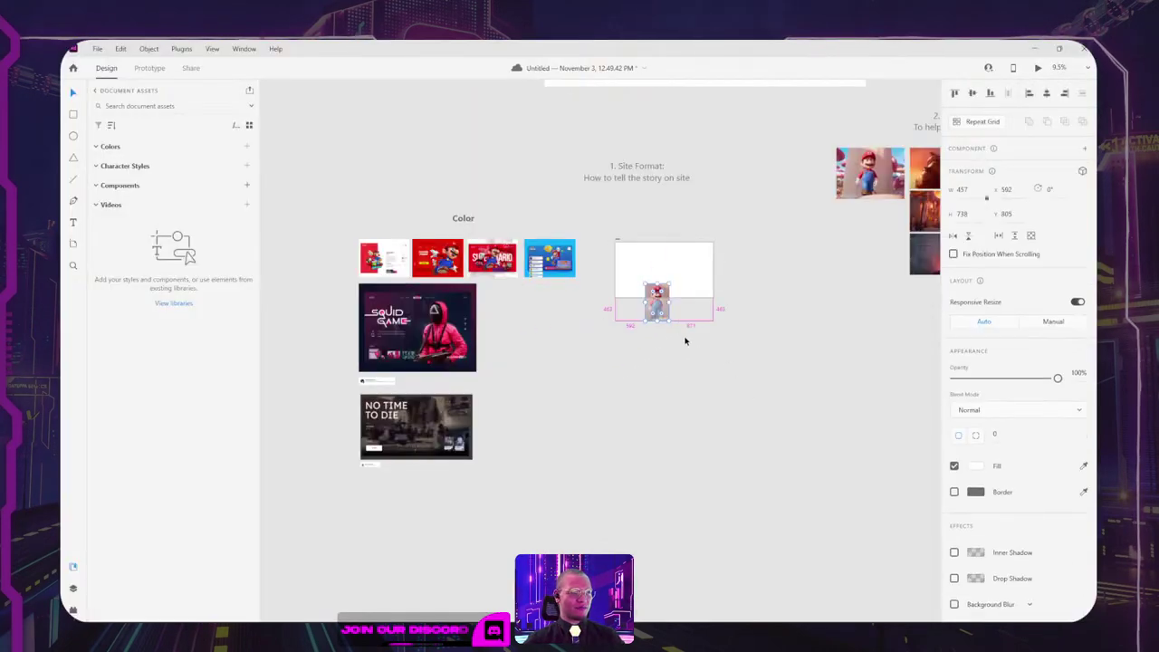
scroll(685, 341, "up", 5)
right_click(666, 171)
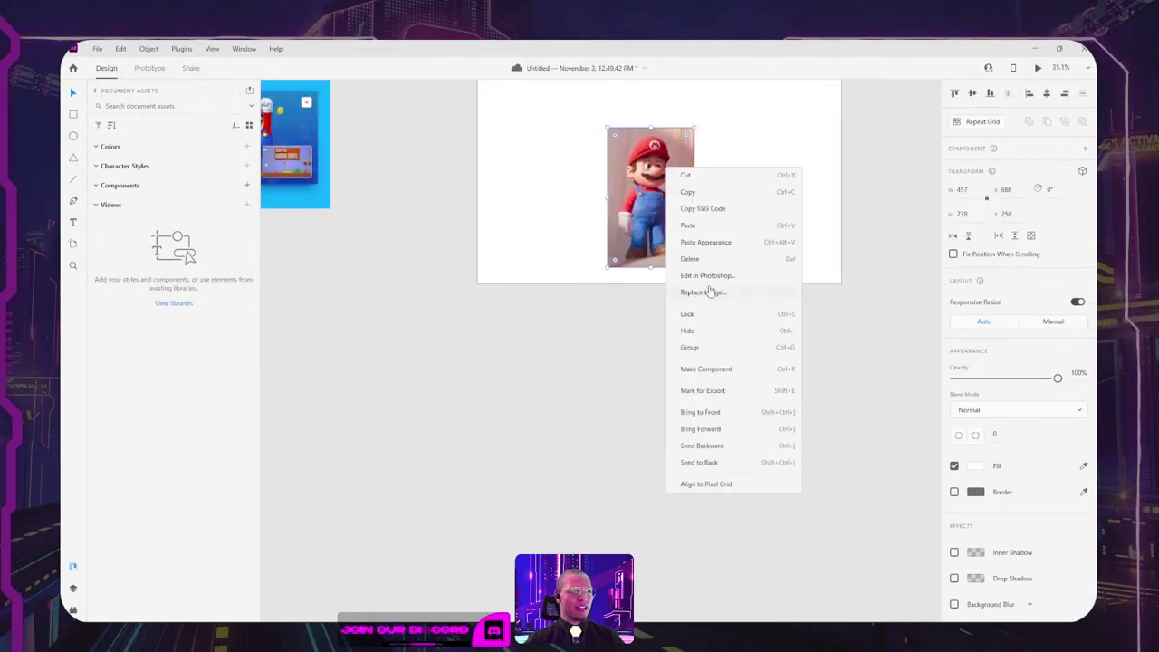
left_click(711, 291)
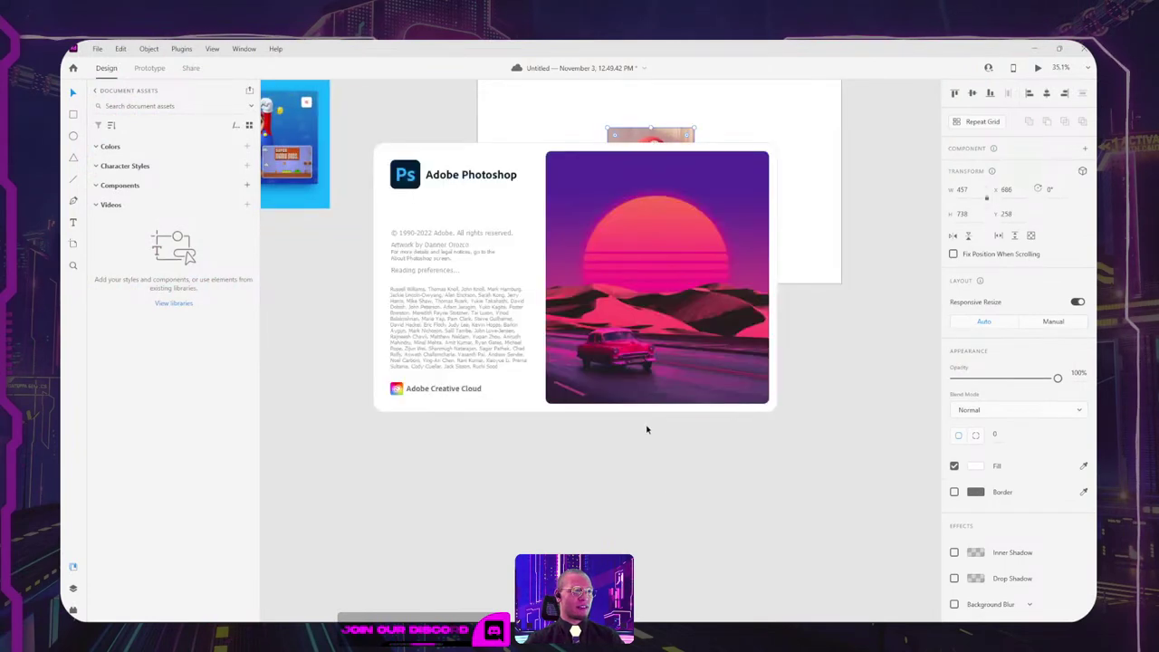
Step: Return to the teaser trailer and advance it to 2:04, where Mario faces forward
key("alt+Tab")
key("alt+Tab")
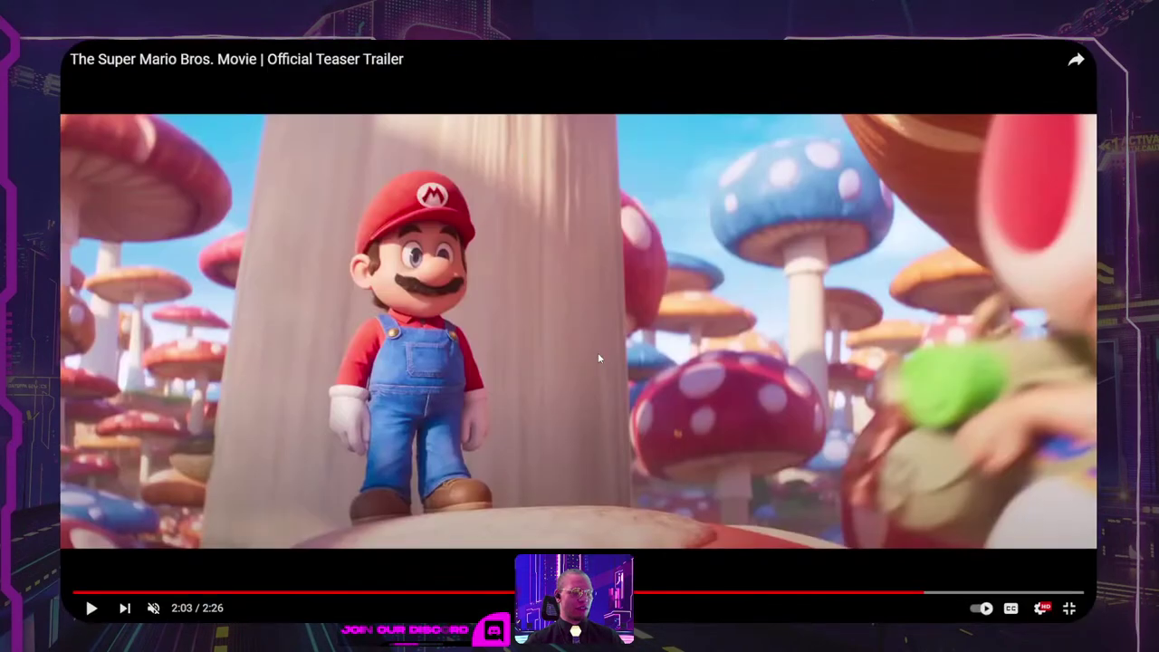
left_click(597, 358)
left_click(598, 358)
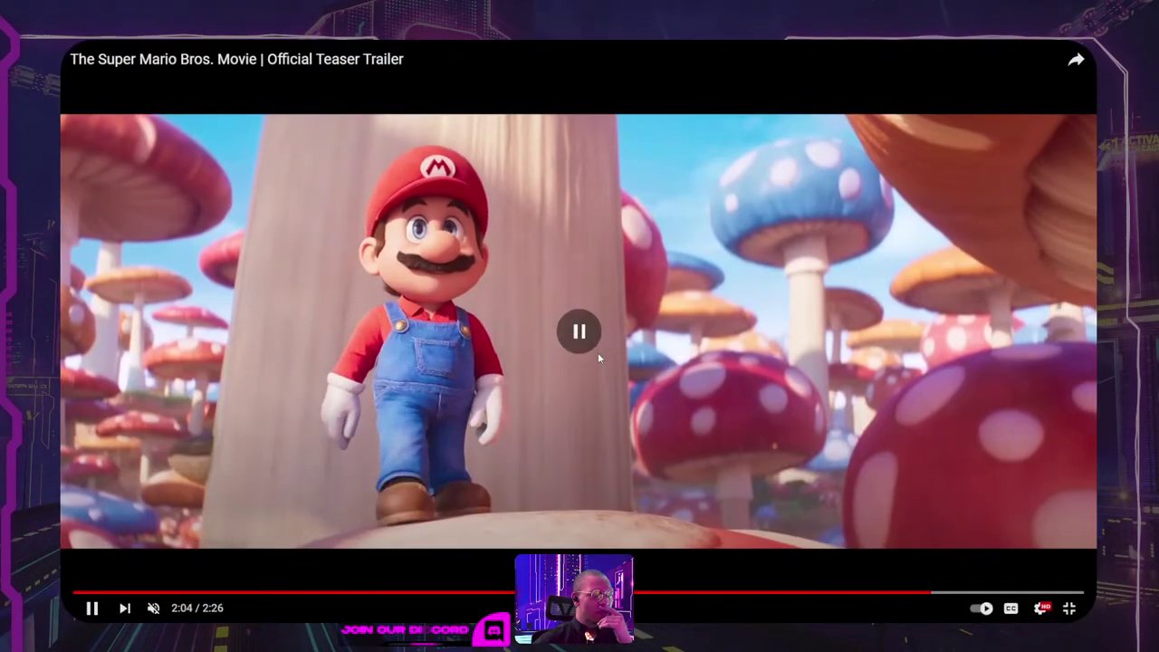
Step: Rewind the trailer 5 seconds, replay it, pause at 2:03 with Mario alone on the mushroom, and snip him from the frame
key("Left")
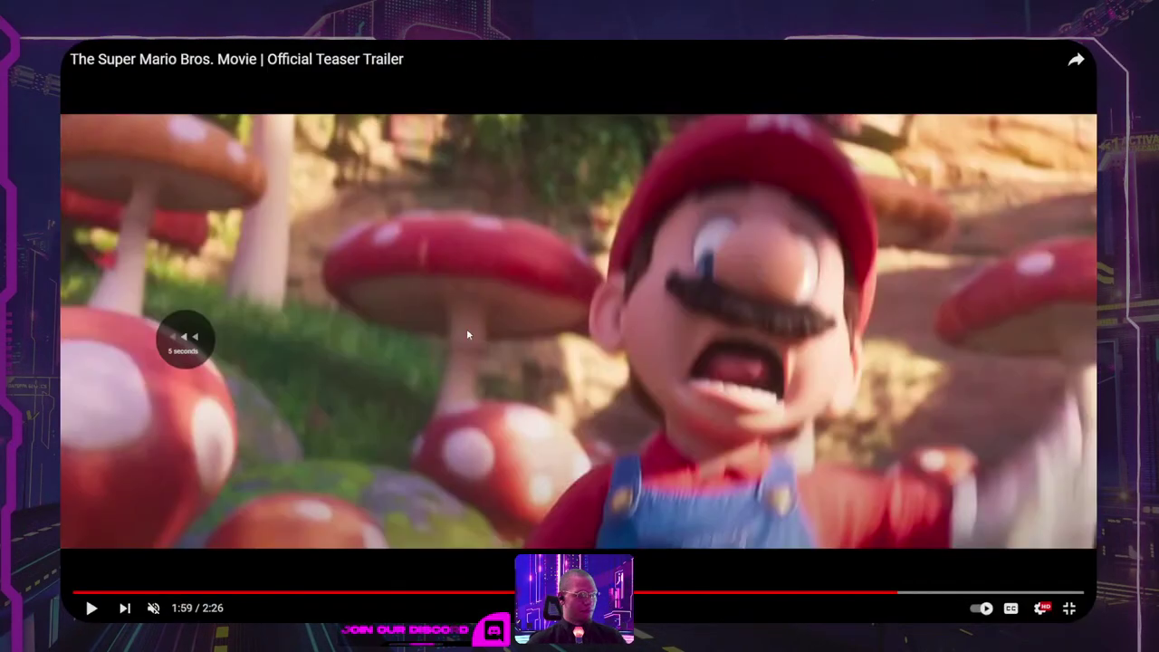
key("space")
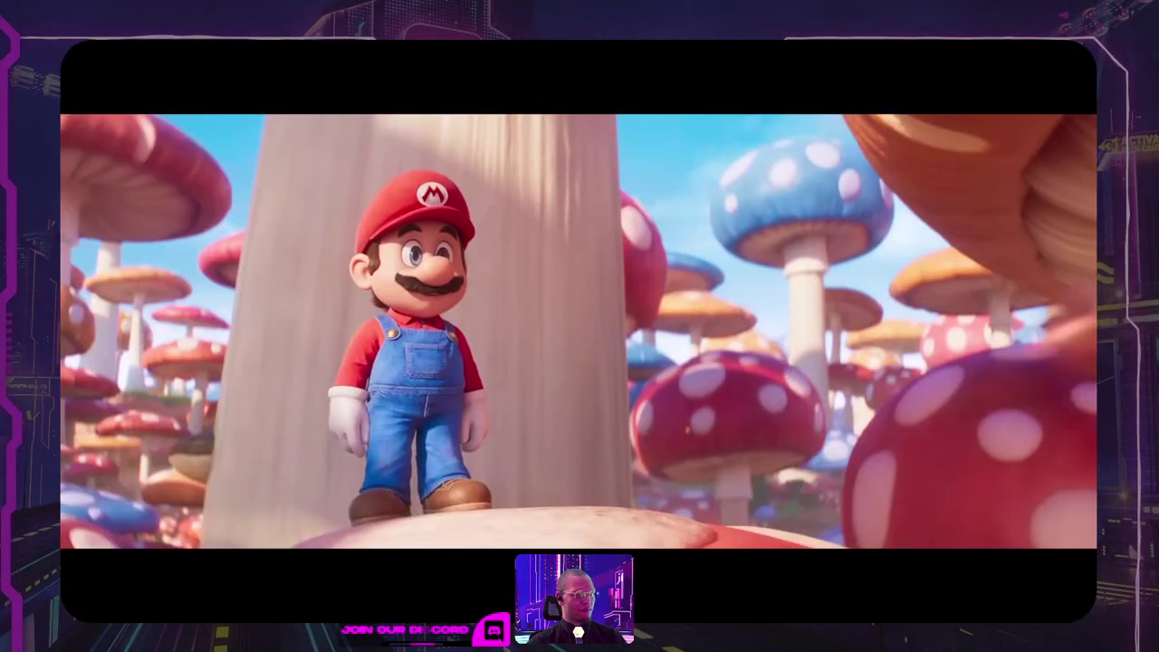
key("space")
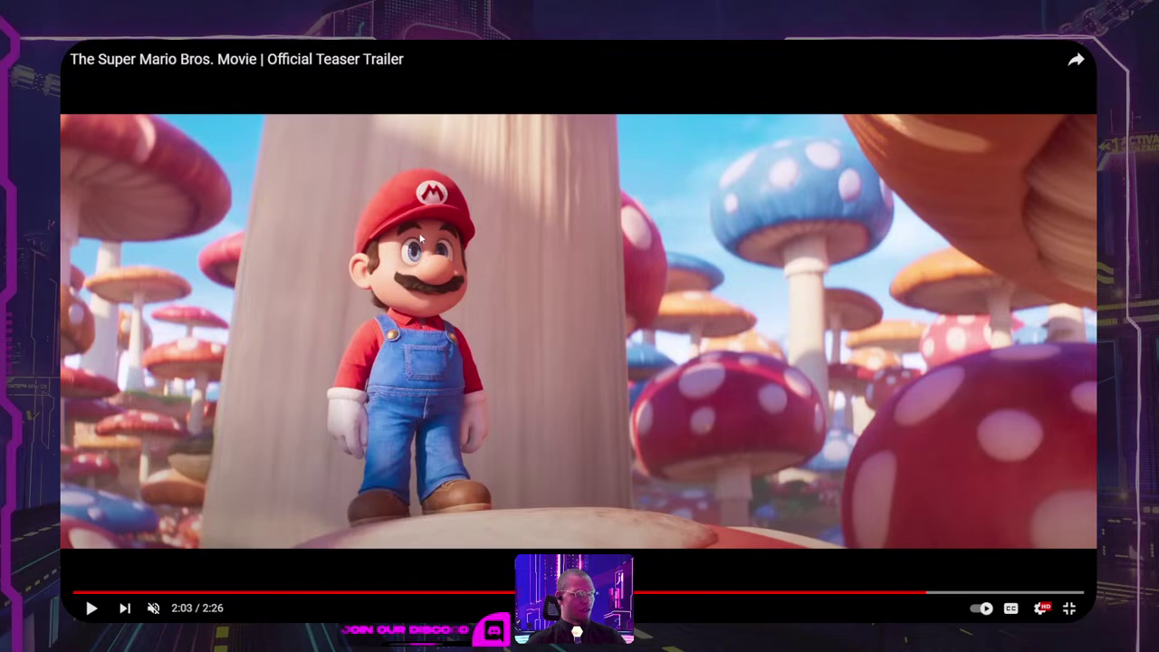
key("super+shift+s")
left_click_drag(293, 154, 519, 549)
Step: Paste the new Mario snip in Adobe XD and place it beside the first snip on the web artboard
key("alt+Tab")
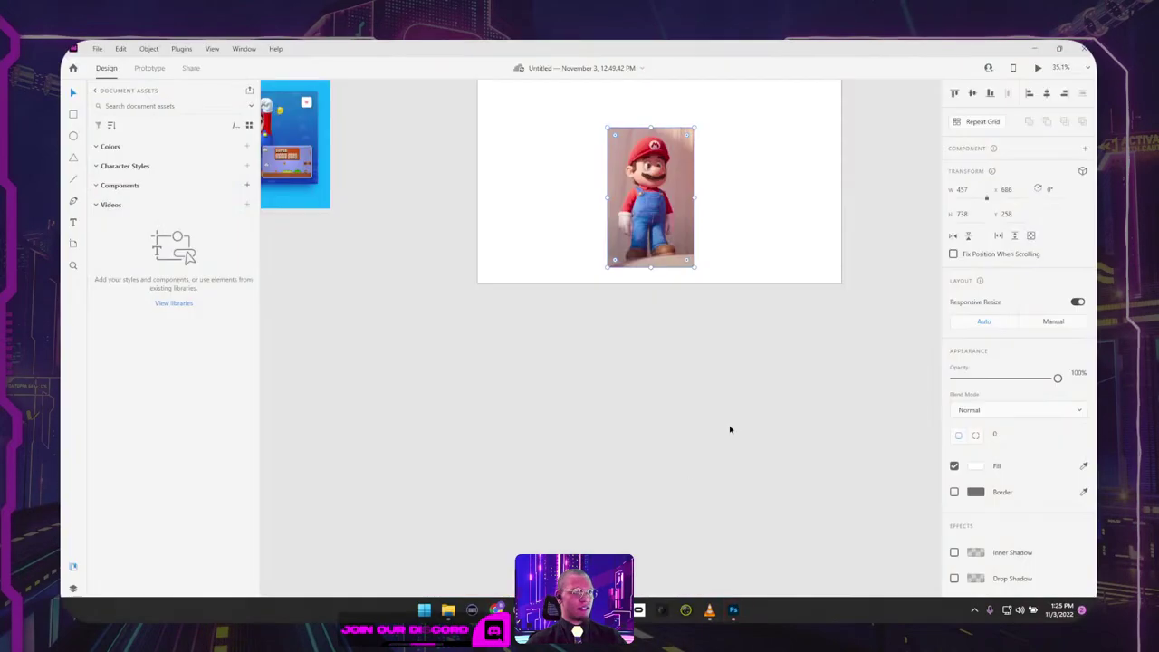
left_click(731, 423)
key("ctrl+v")
left_click_drag(606, 336, 759, 225)
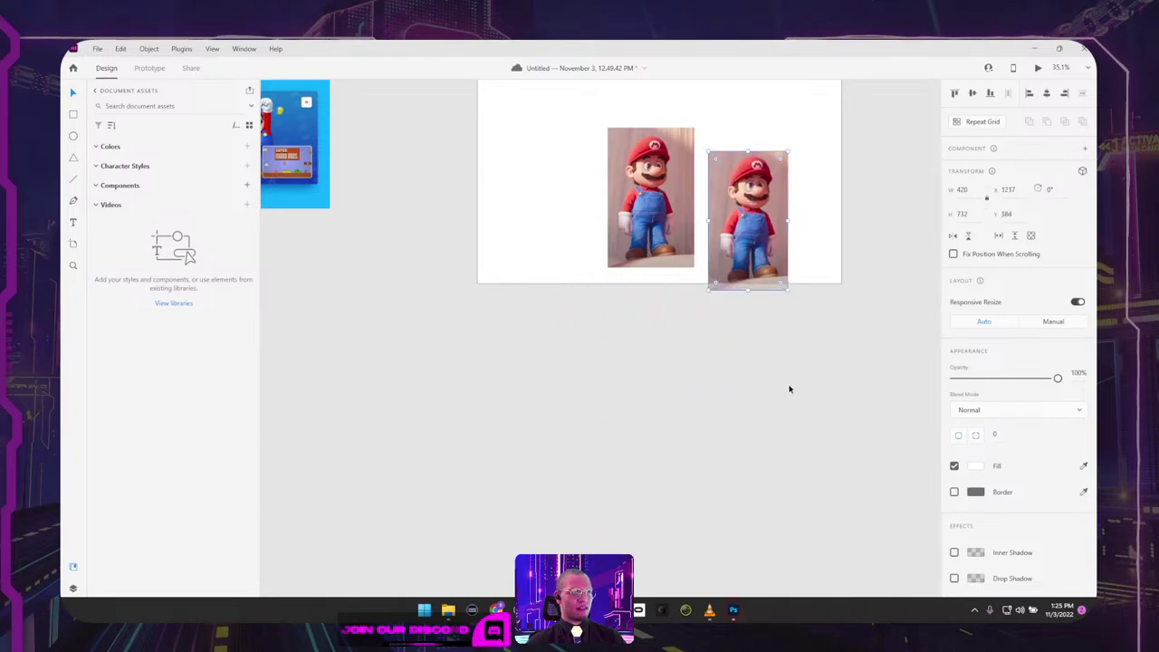
Step: Advance the trailer slightly within 2:03, snip Mario again, and paste the snip below the web artboard in Adobe XD
key("alt+Tab")
left_click(529, 374)
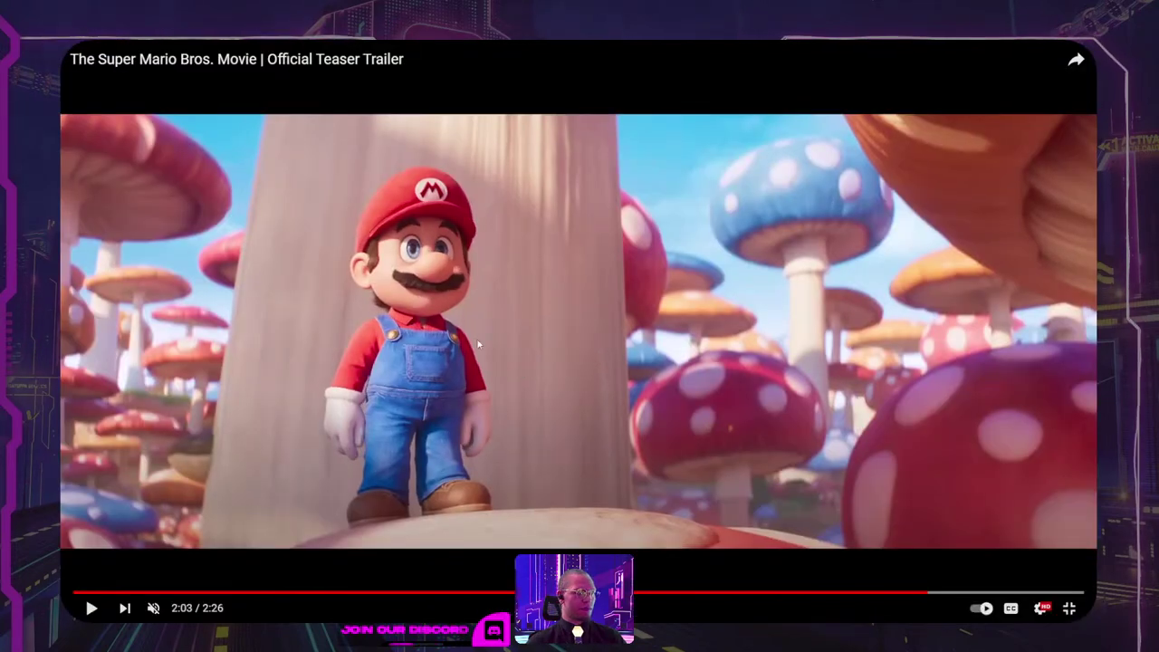
key("super+shift+s")
left_click_drag(319, 150, 509, 544)
key("alt+Tab")
key("ctrl+v")
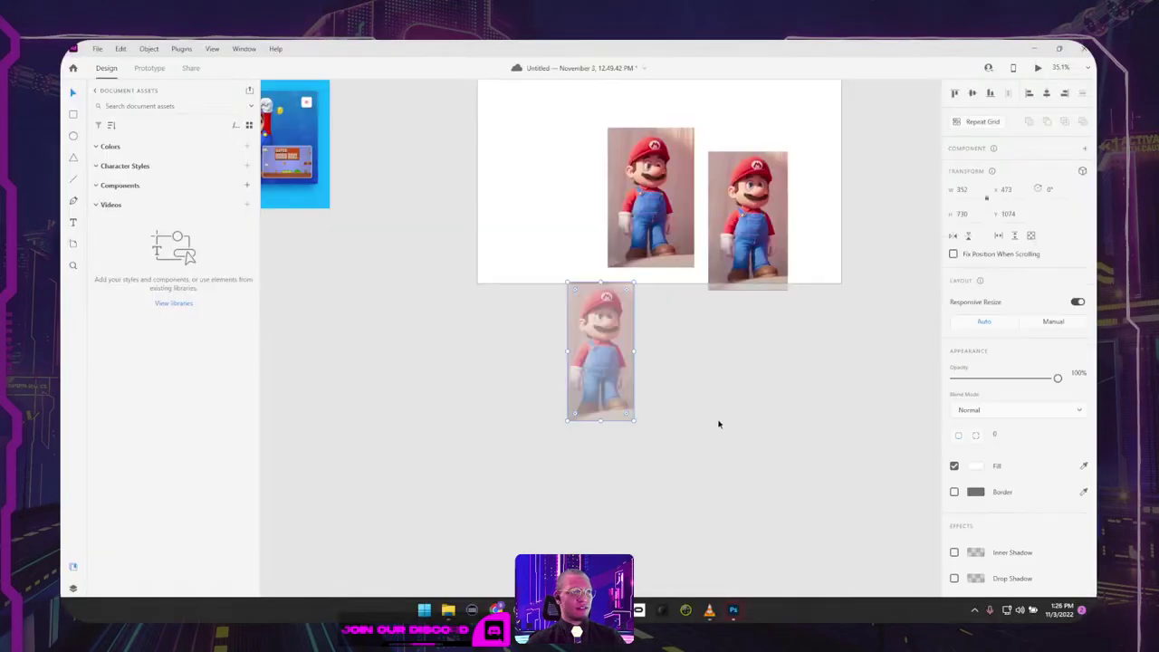
Step: Snip Mario from a slightly later 2:03 trailer frame and paste it to the right of the snip below the XD artboard
key("alt+Tab")
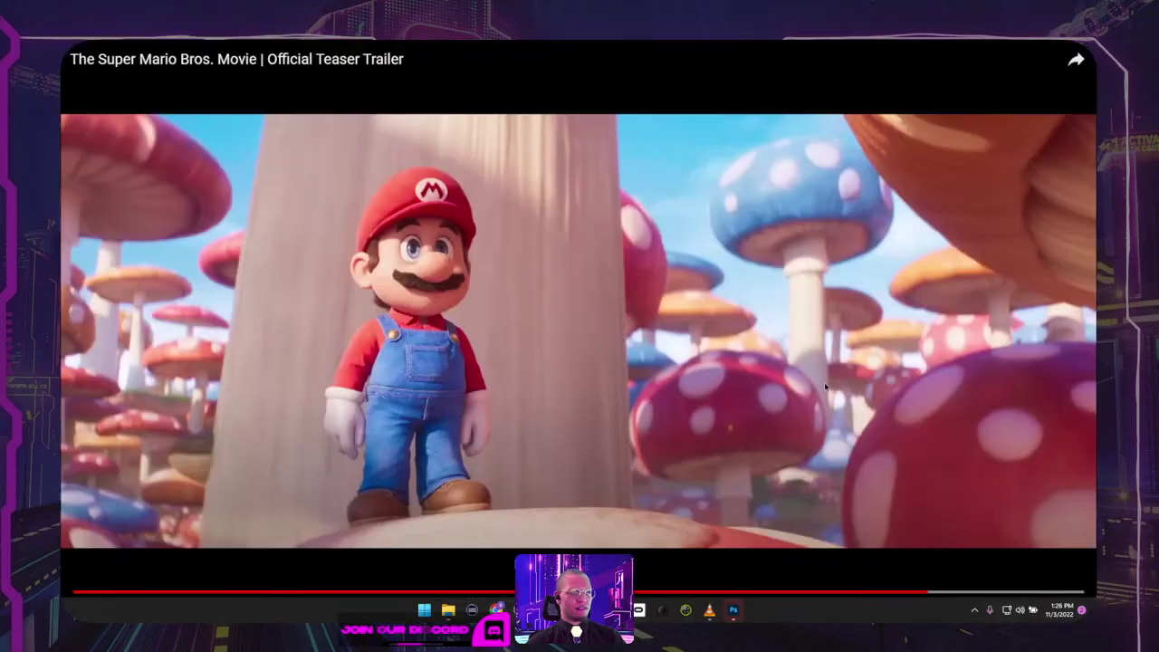
left_click(564, 412)
key("super+shift+s")
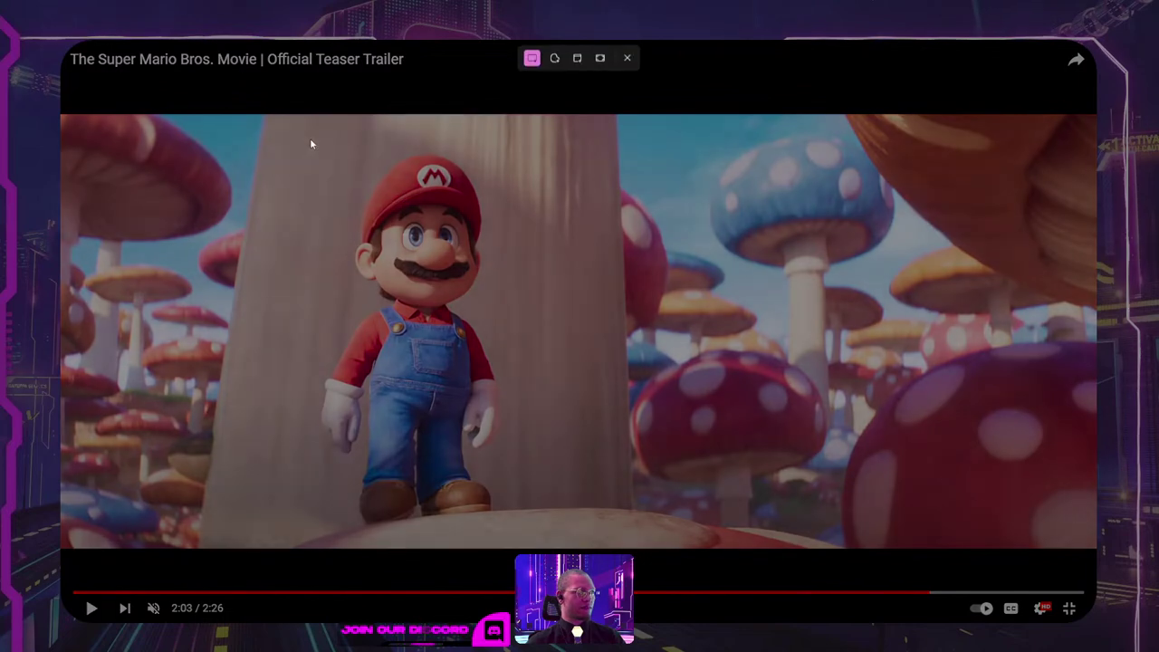
left_click_drag(309, 134, 512, 543)
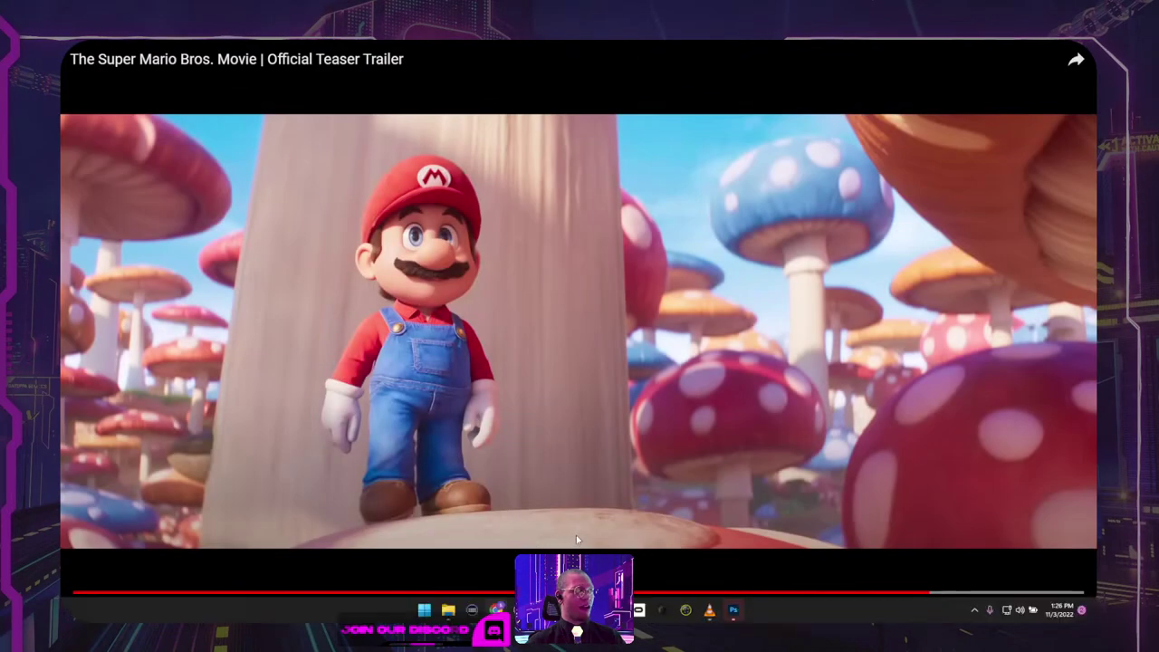
key("alt+Tab")
key("ctrl+v")
left_click_drag(639, 366, 818, 405)
Step: Return to the trailer, advance it in short bursts to 2:04, and snip Mario from the paused frame
key("alt+Tab")
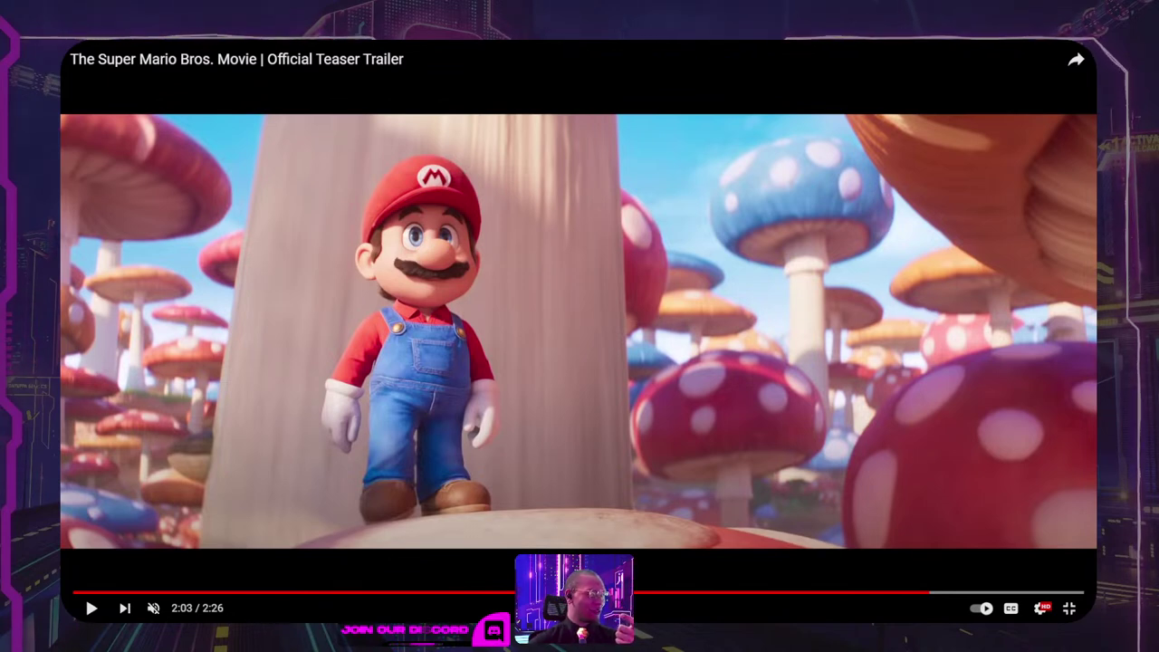
left_click(496, 307)
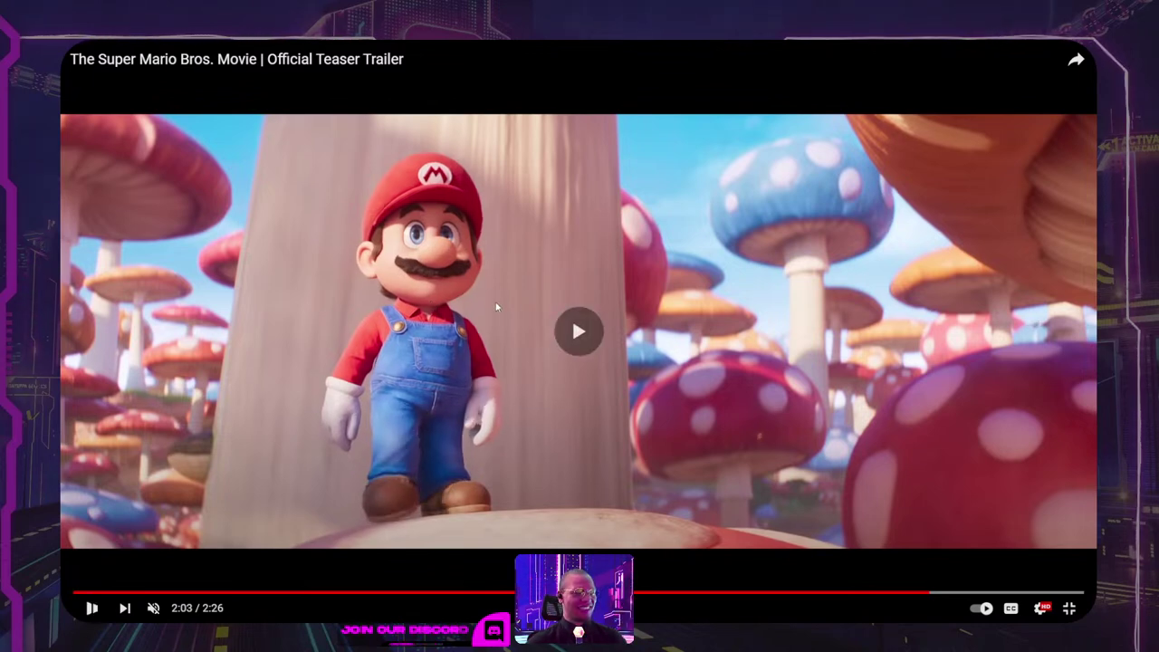
left_click(496, 307)
left_click(496, 307)
left_click(497, 307)
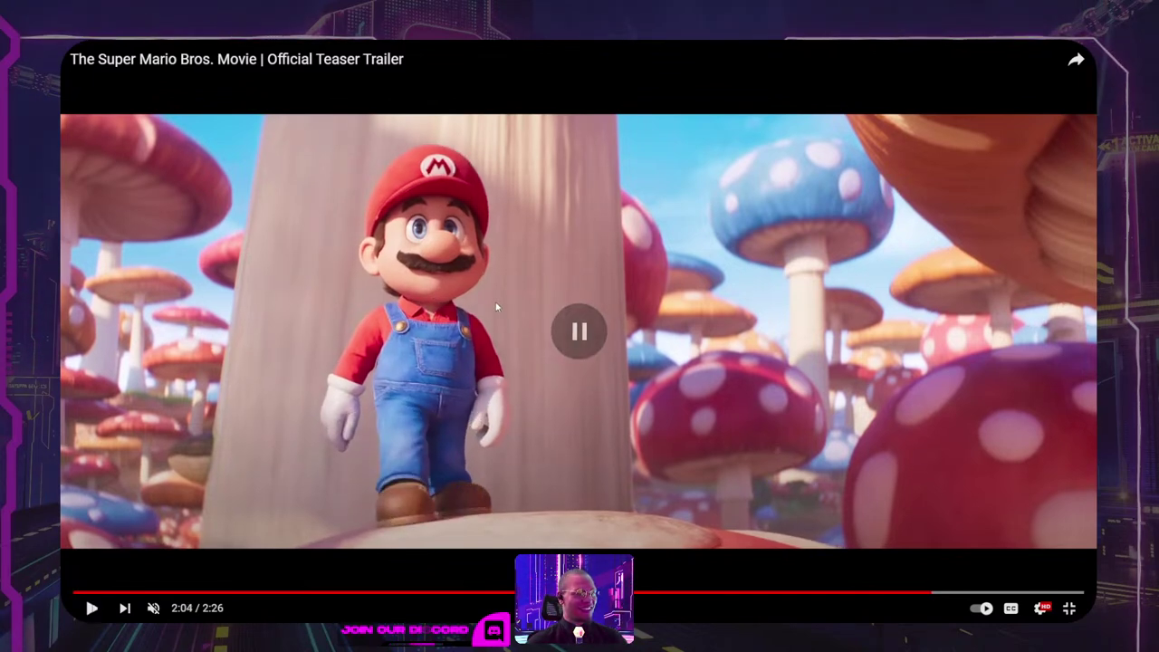
key("super+shift+s")
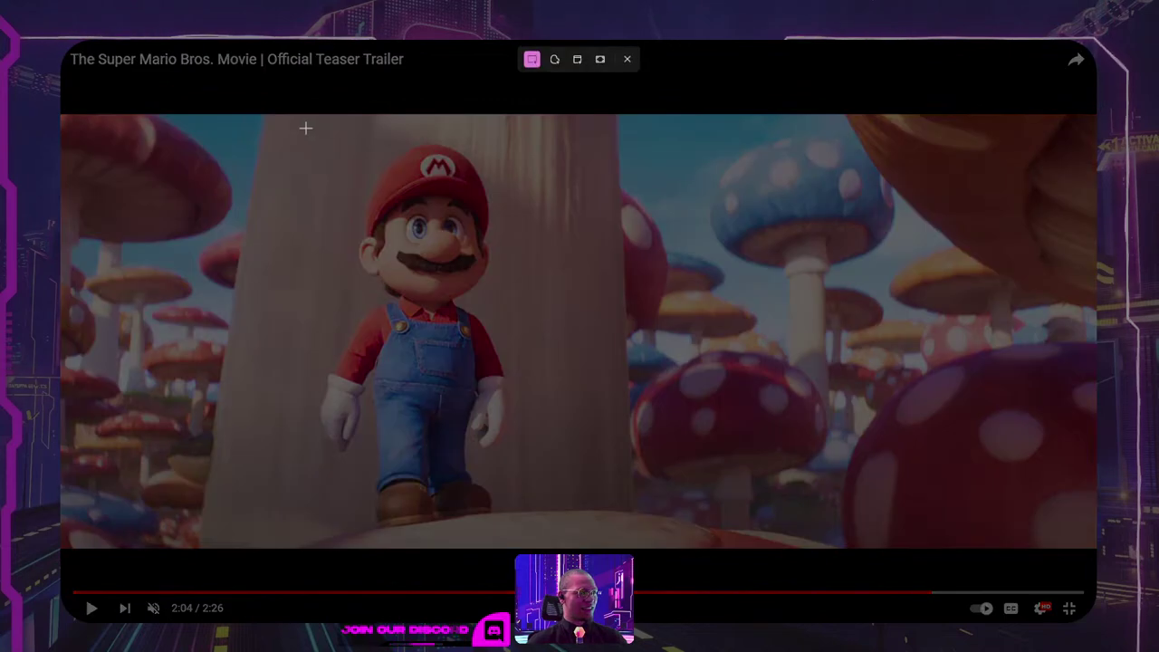
left_click_drag(306, 129, 524, 545)
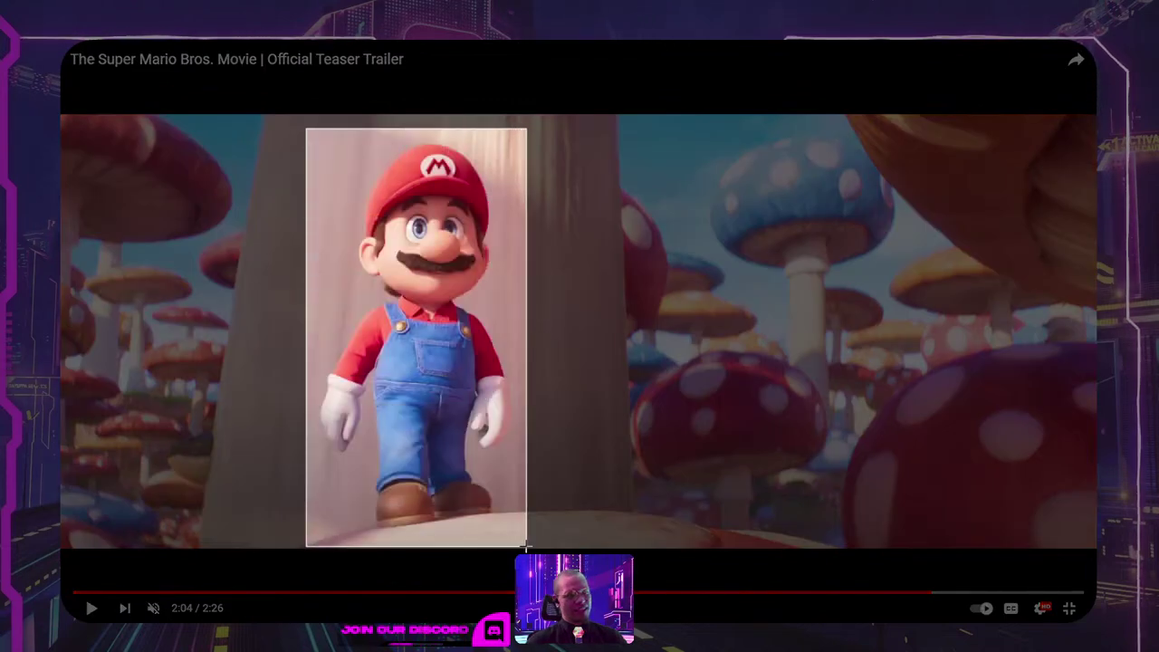
left_click_drag(528, 548, 529, 549)
Step: Paste the 2:04 Mario snip in Adobe XD and place it to the lower left of the two snips below the artboard
key("alt+Tab")
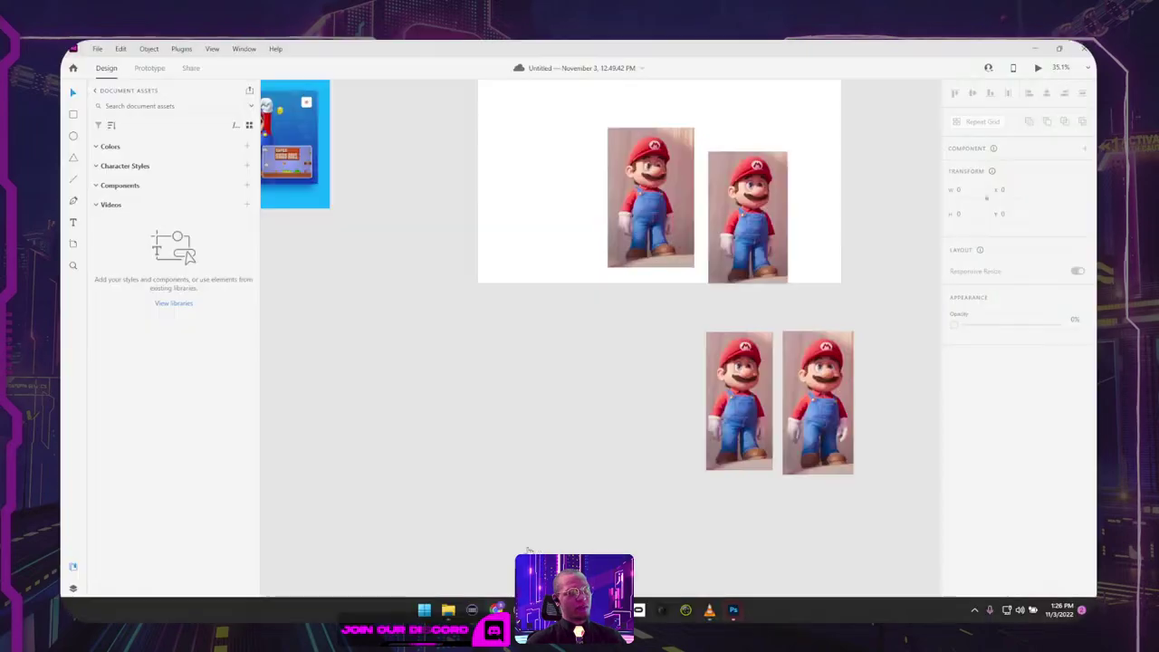
key("ctrl+v")
left_click_drag(606, 366, 625, 475)
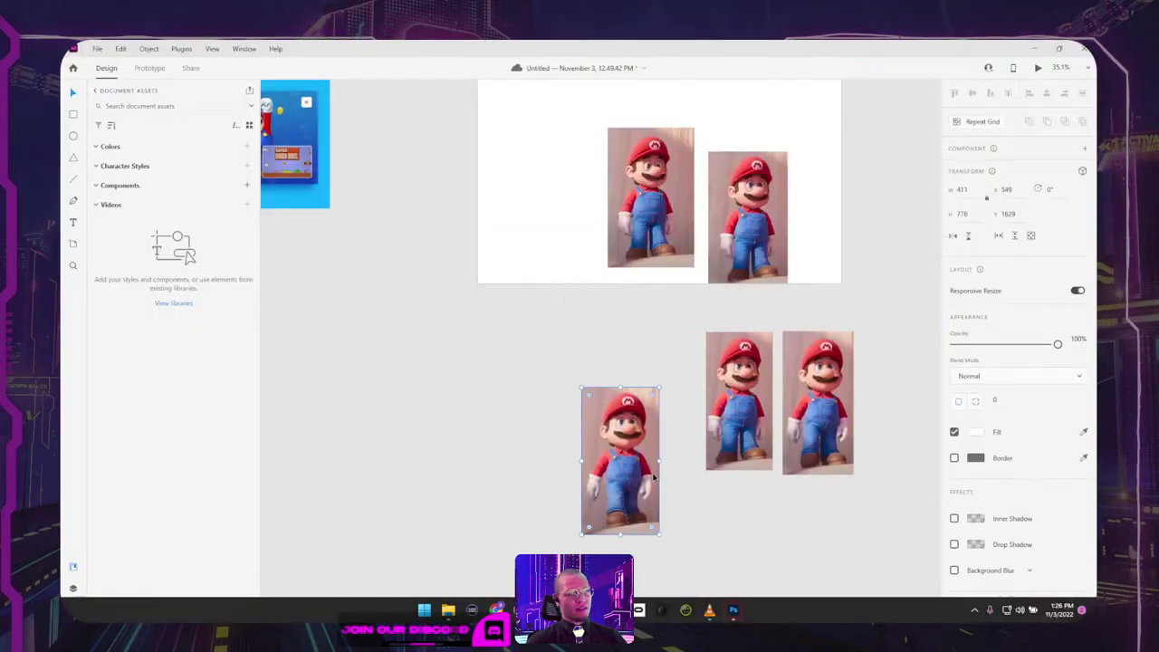
Step: Rewind the trailer 5 seconds and play through the Mario shot in short bursts up to 2:04, looking for a better pose
key("alt+Tab")
left_click(675, 478)
left_click(675, 483)
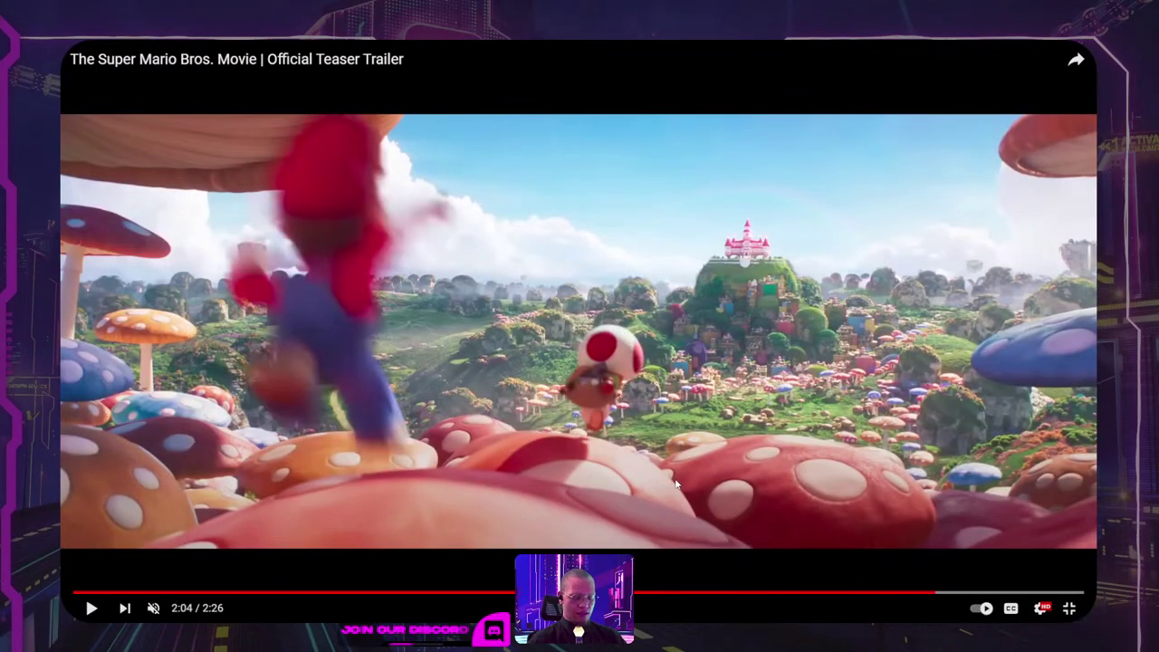
key("Left")
left_click(676, 484)
left_click(675, 483)
left_click(675, 484)
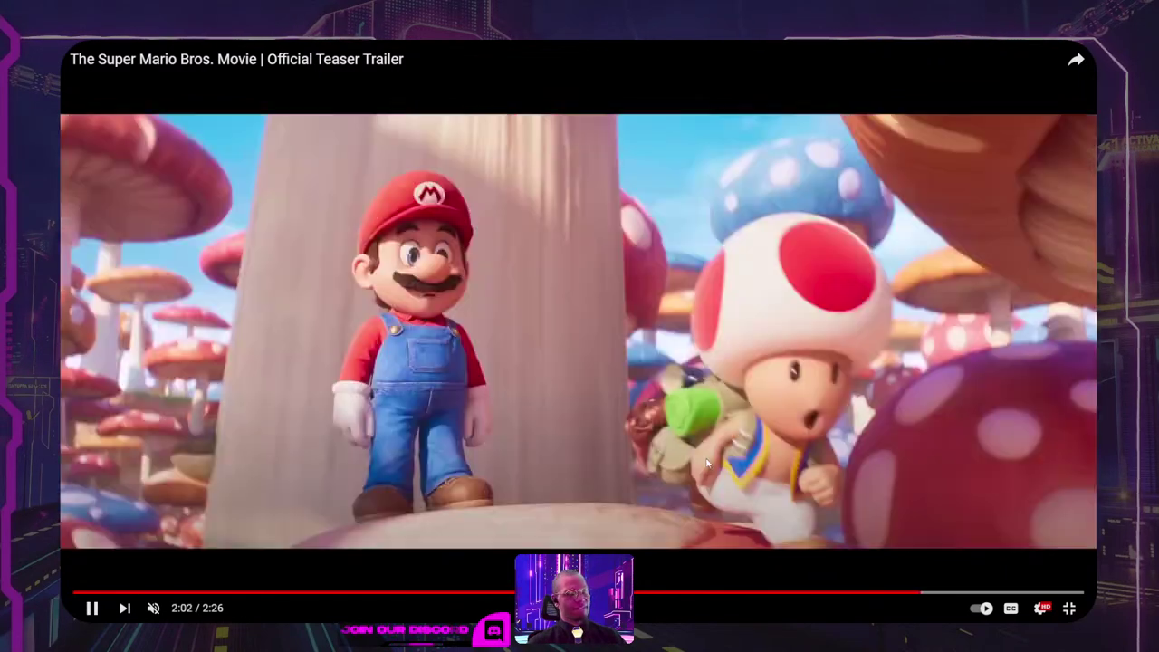
key("space")
key("space")
key("space")
key("space")
key("space")
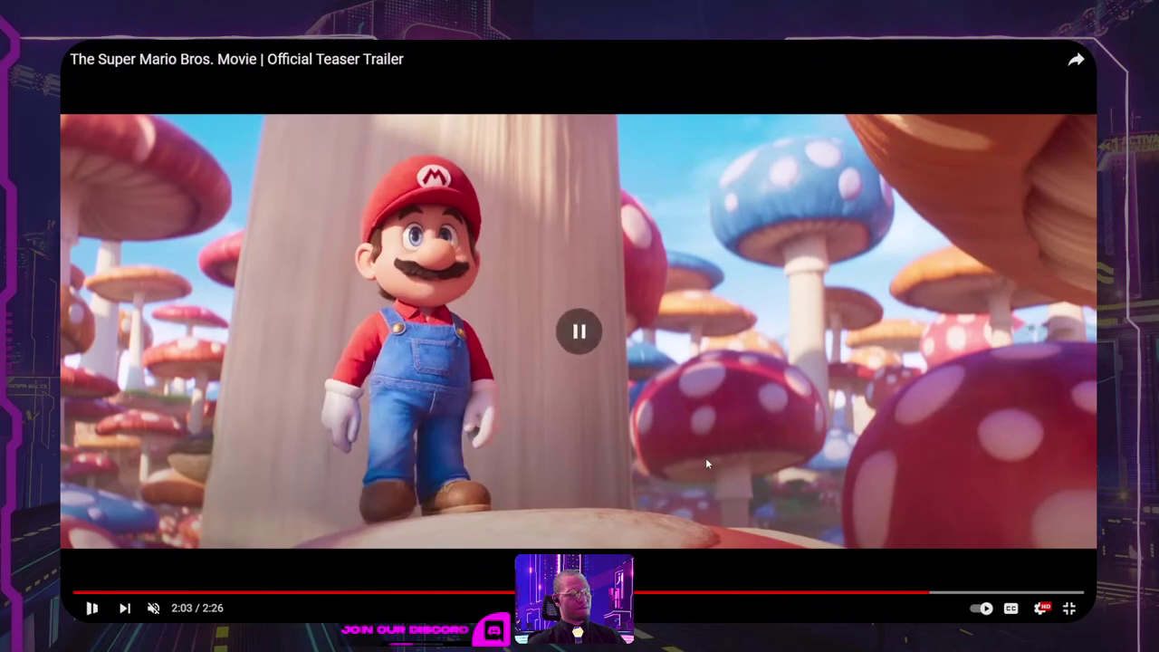
left_click(707, 464)
left_click(708, 464)
left_click(708, 464)
left_click(707, 464)
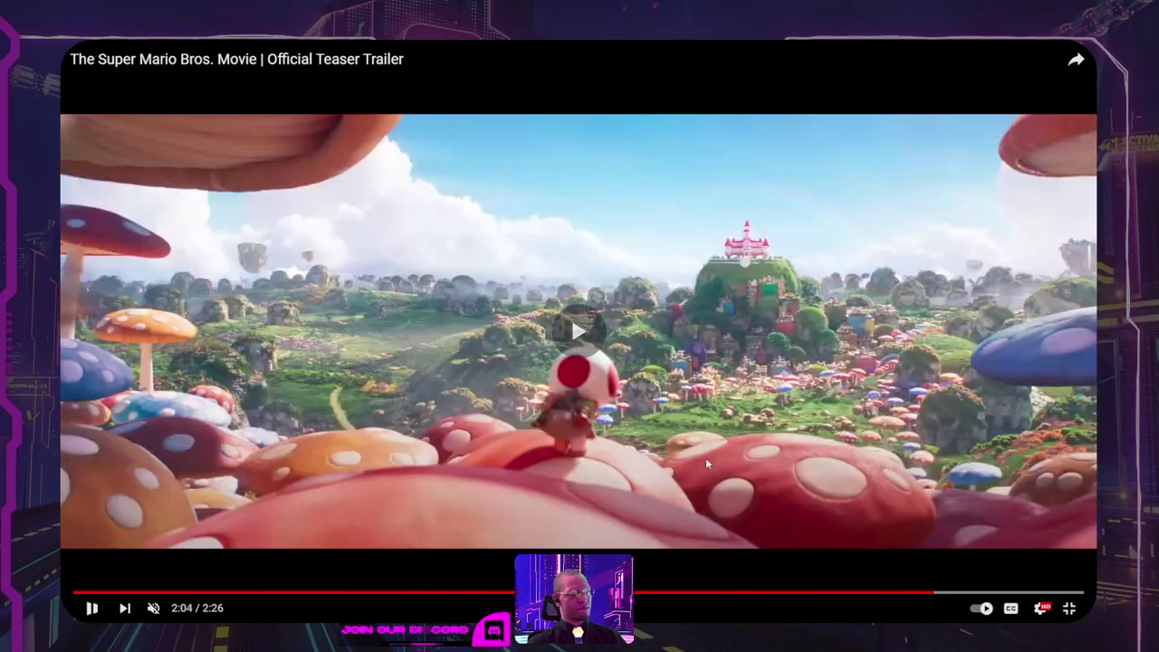
left_click(707, 460)
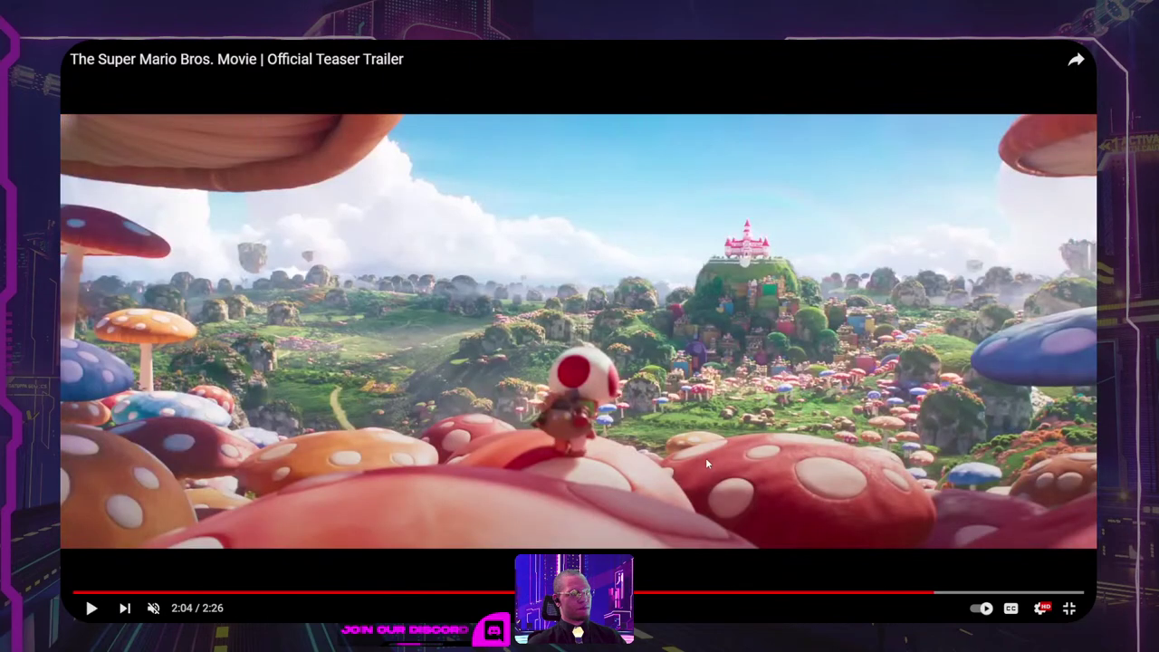
left_click(935, 597)
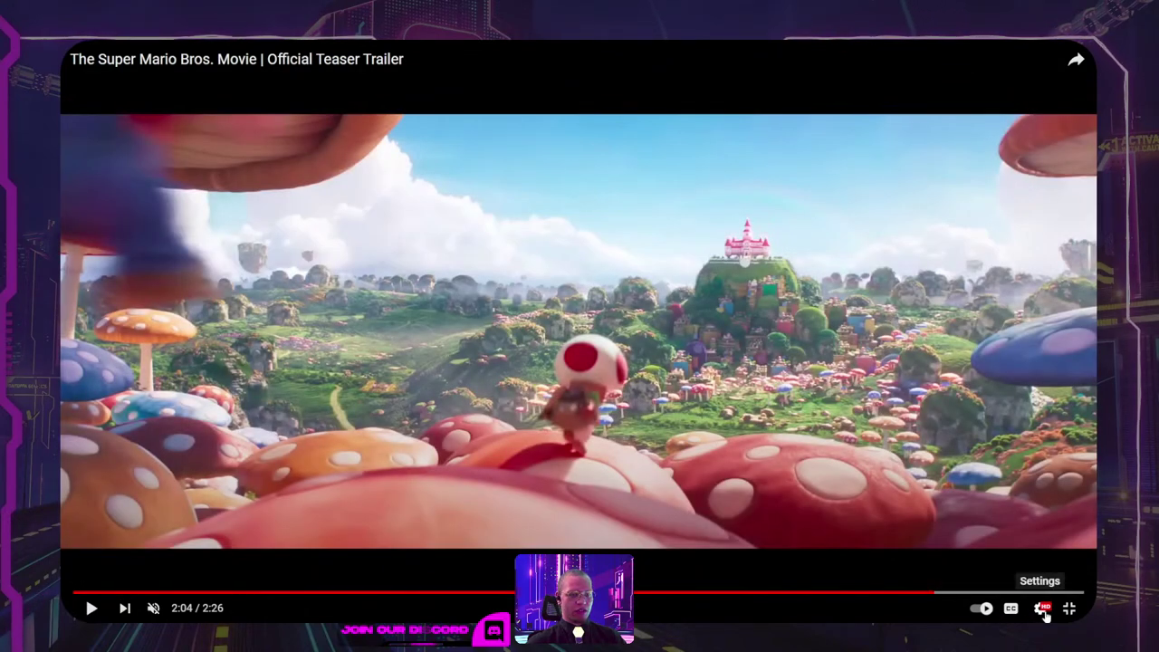
Step: Set the trailer's playback speed to 0.25
left_click(1044, 613)
left_click(1014, 519)
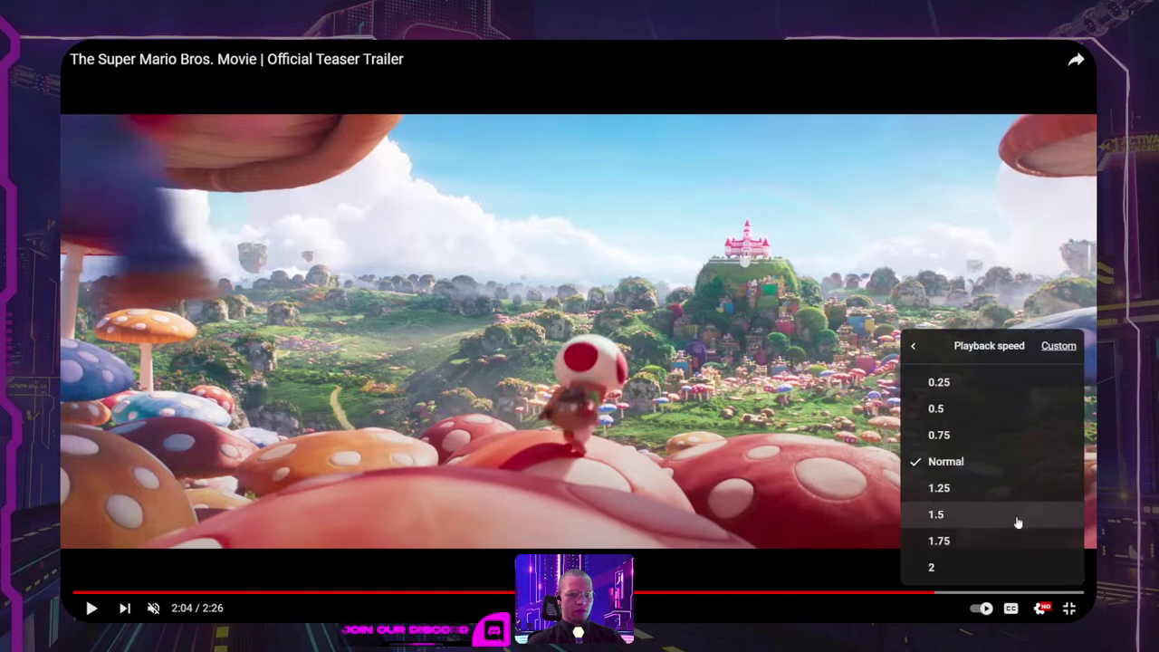
left_click(947, 386)
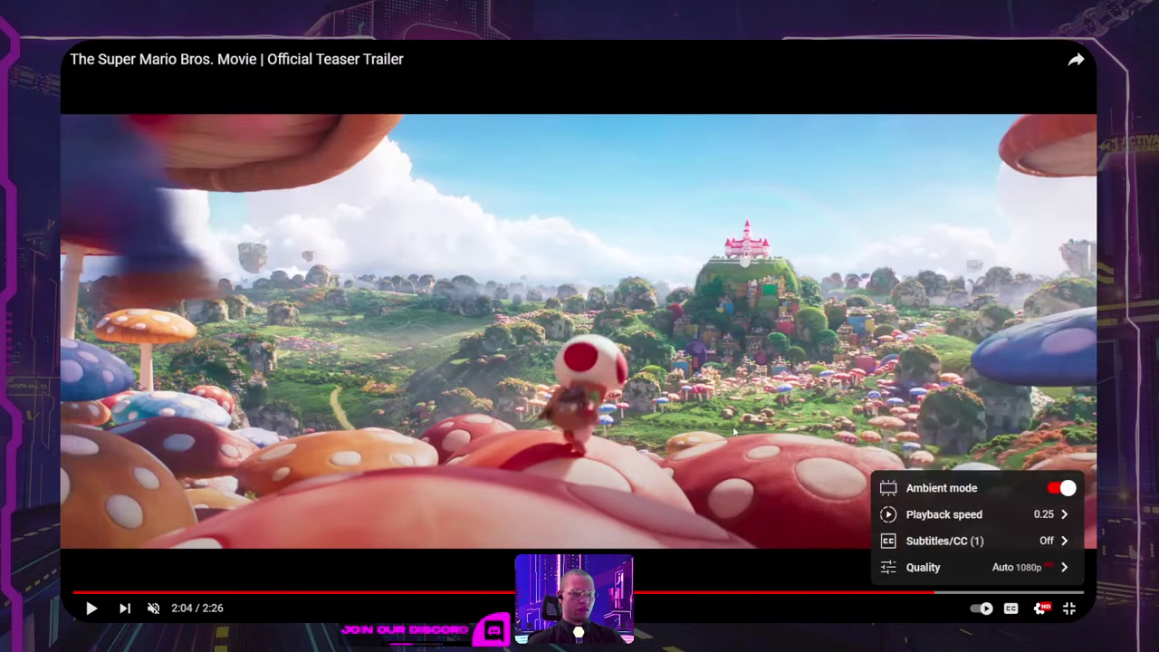
left_click(815, 497)
left_click(814, 496)
Step: Rewind 5 seconds, pause the slowed trailer at 2:04 where Mario stands upright with feet apart, and snip him
key("Left")
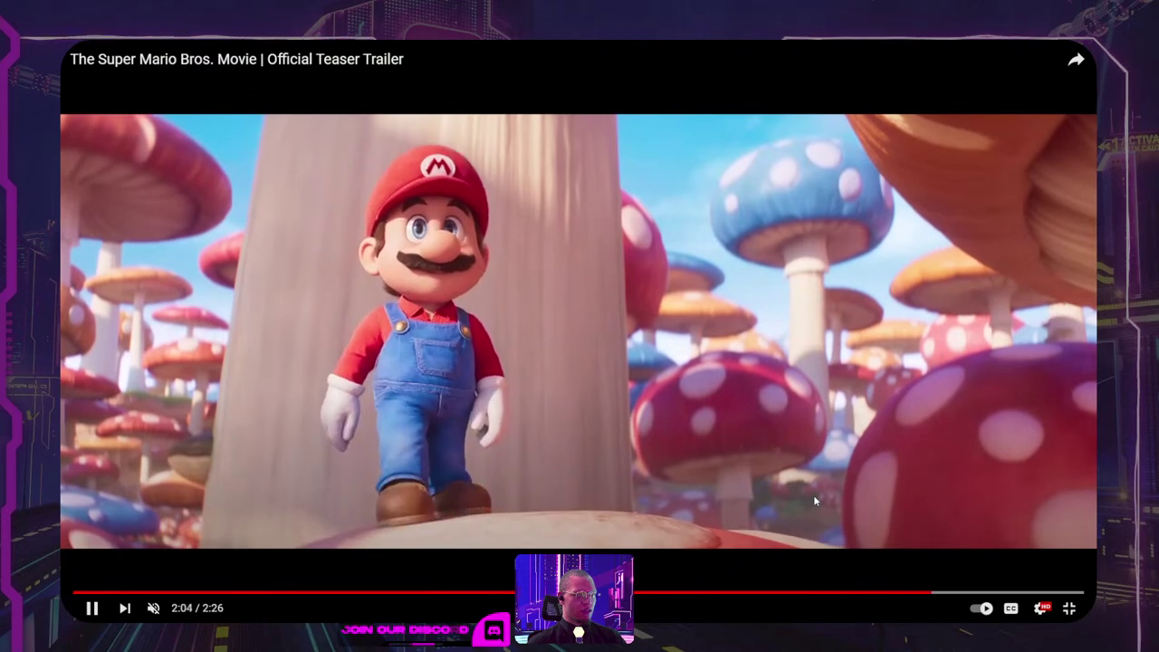
key("space")
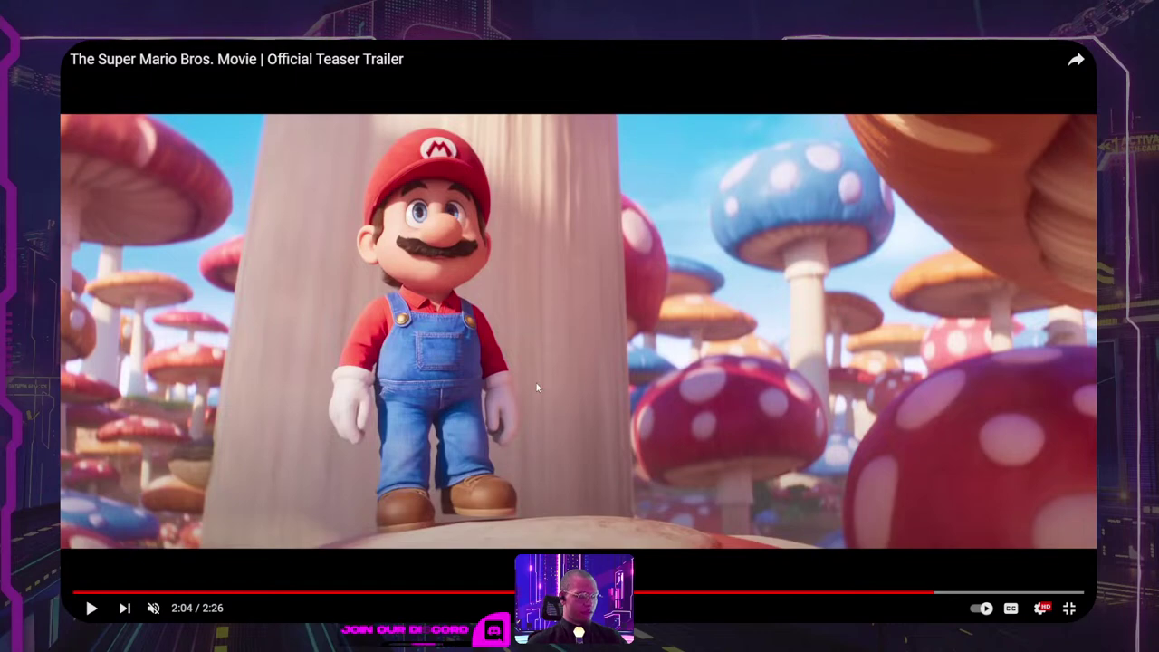
key("super+shift+s")
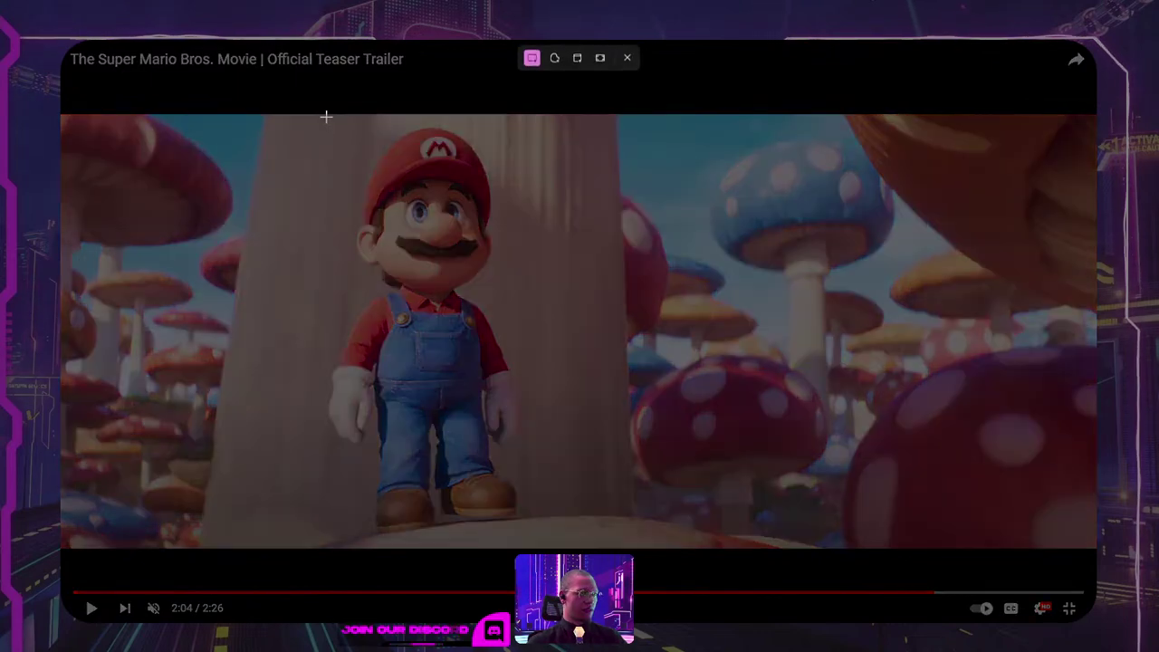
left_click_drag(326, 116, 532, 547)
Step: Paste the new Mario snip in Adobe XD left of the other snips below the artboard and give it a green border
key("alt+Tab")
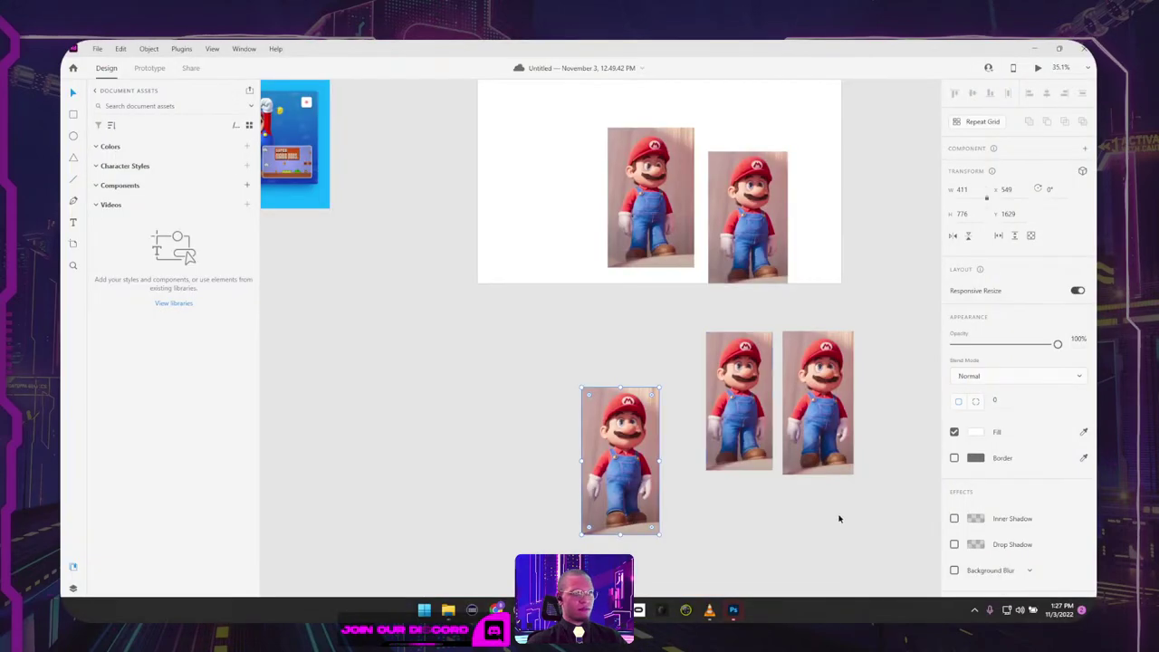
key("ctrl+v")
left_click_drag(587, 335, 434, 367)
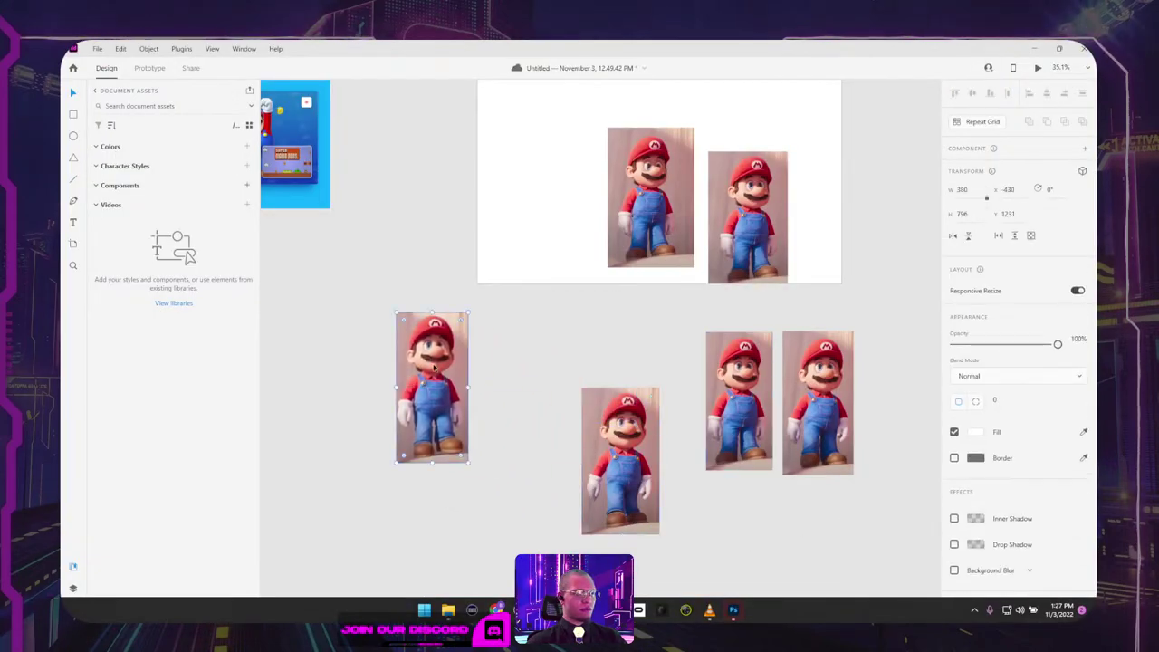
left_click(975, 459)
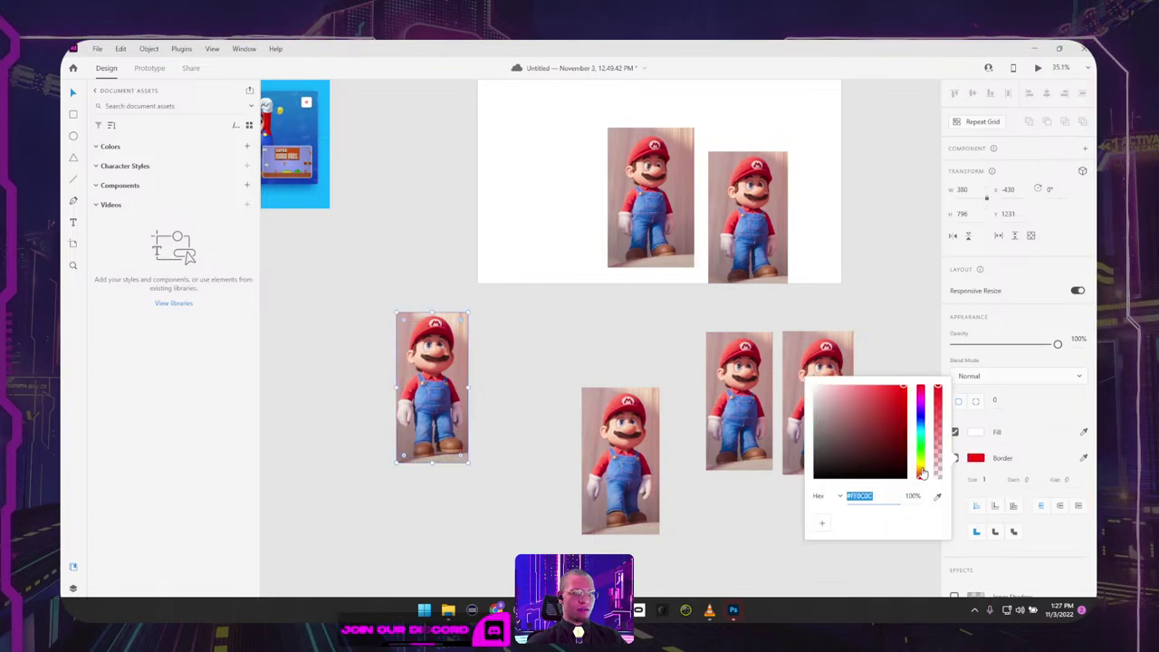
left_click_drag(922, 472, 923, 450)
left_click(1025, 480)
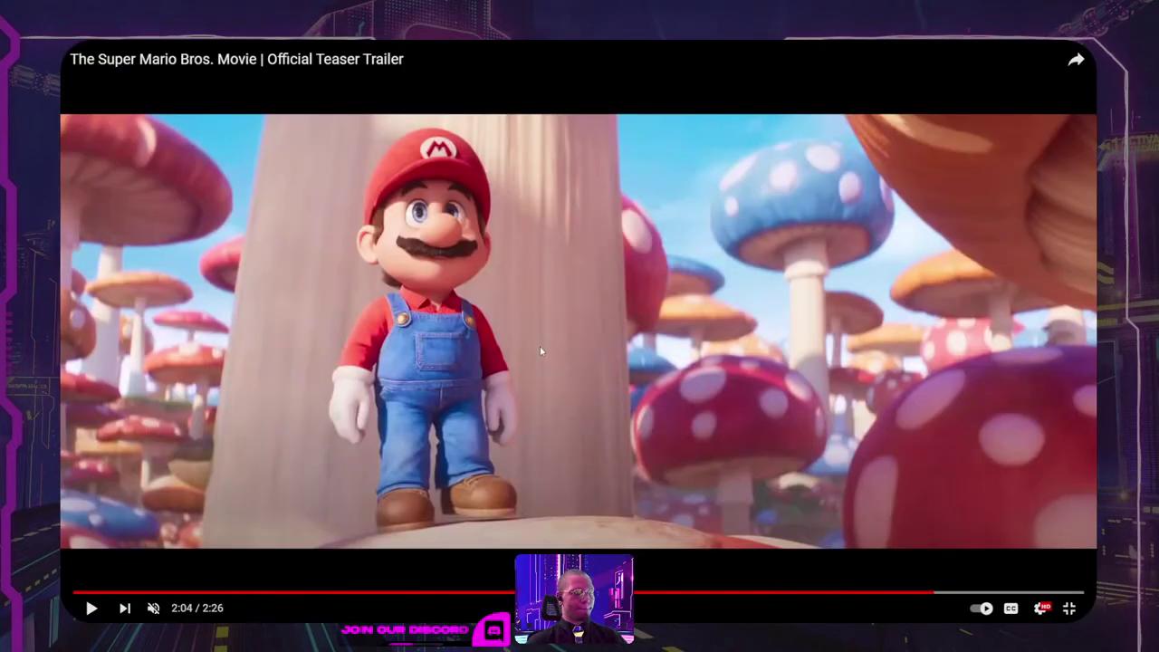
Step: Play the trailer on to 2:15, pause on the Super Mario Bros. Movie title logo, and snip the logo
left_click(540, 347)
left_click(541, 353)
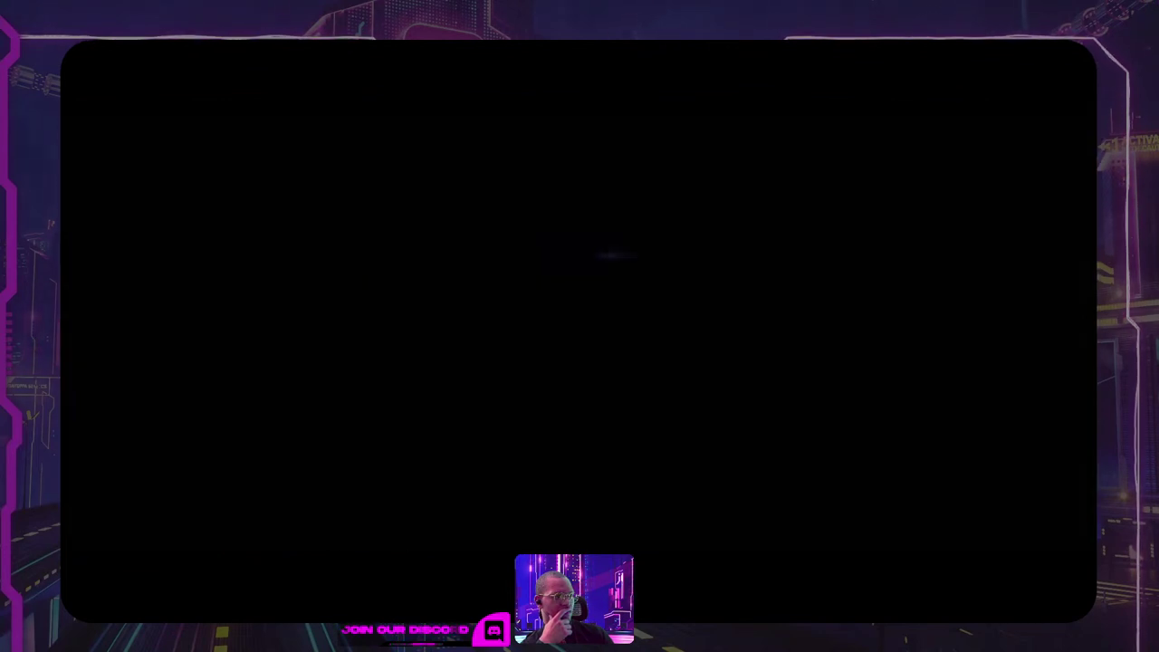
mouse_move(1014, 469)
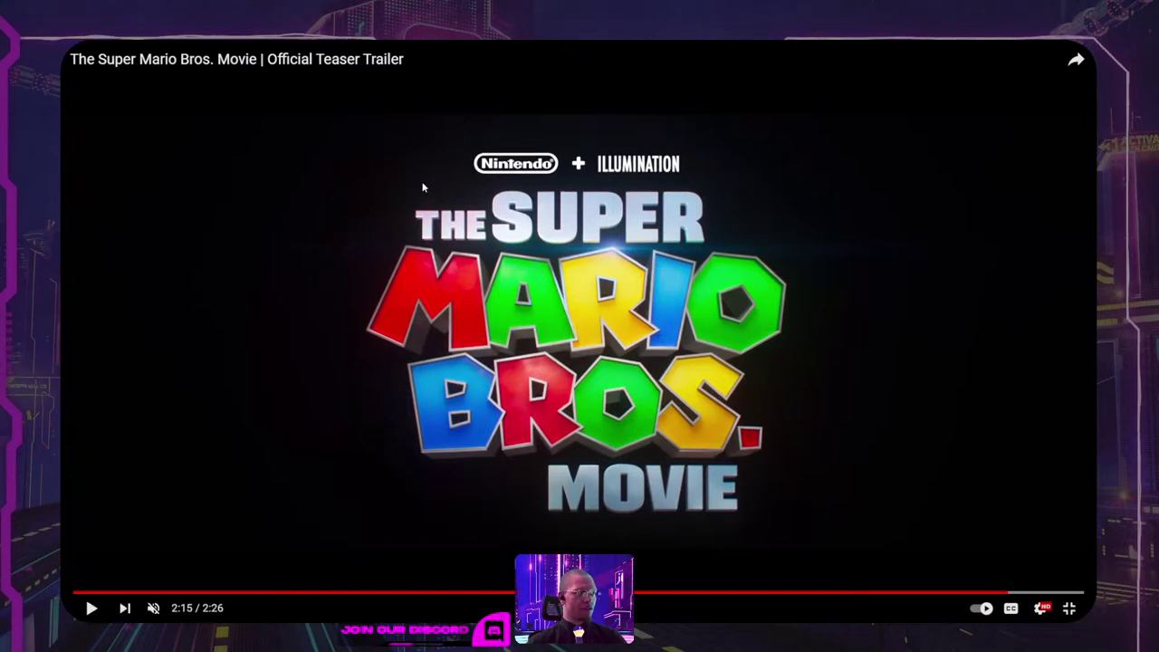
key("super+shift+s")
left_click_drag(354, 124, 803, 551)
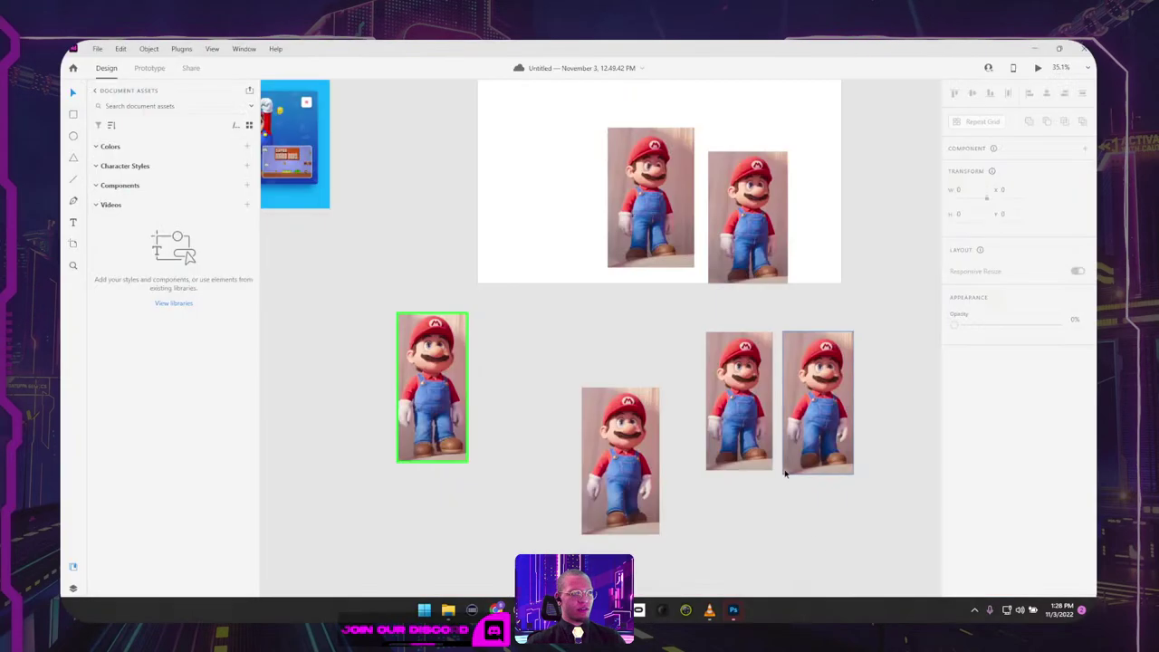
Step: Paste the movie title logo snip in Adobe XD and place it above the artboard's right side, clear of it
key("ctrl+v")
scroll(751, 509, "down", 3)
left_click_drag(667, 425, 846, 287)
left_click_drag(810, 397, 699, 401)
scroll(746, 322, "up", 5)
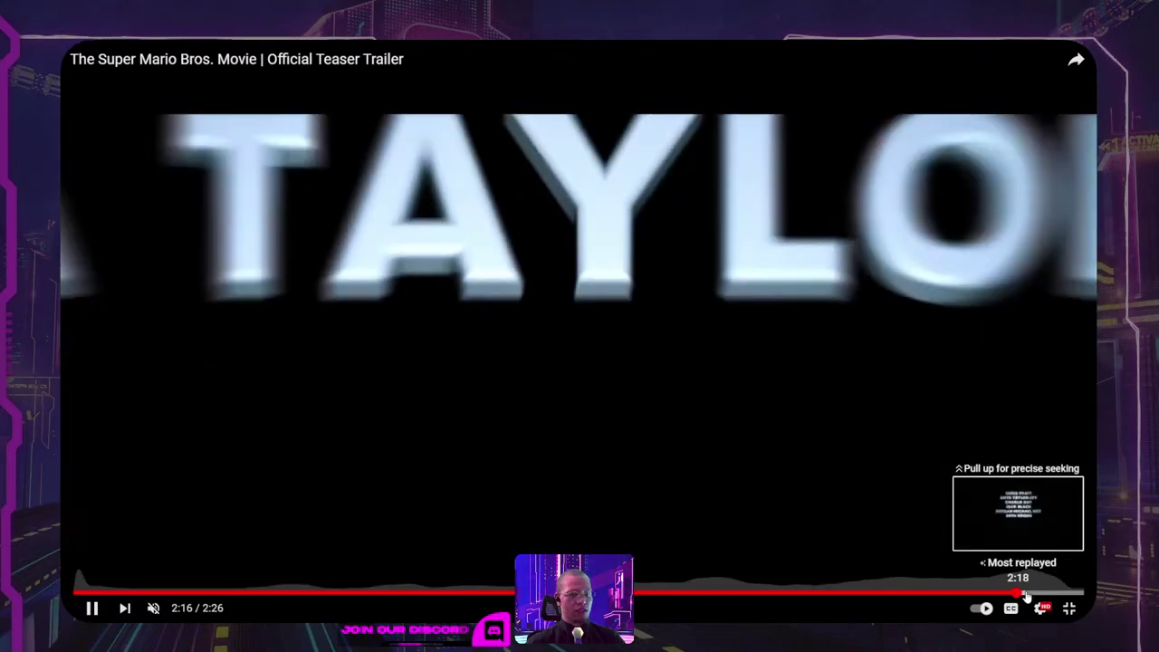
Step: Return to the trailer, rewind to the title logo, pause at 2:16 where it is larger, and snip the logo
left_click(942, 563)
key("Left")
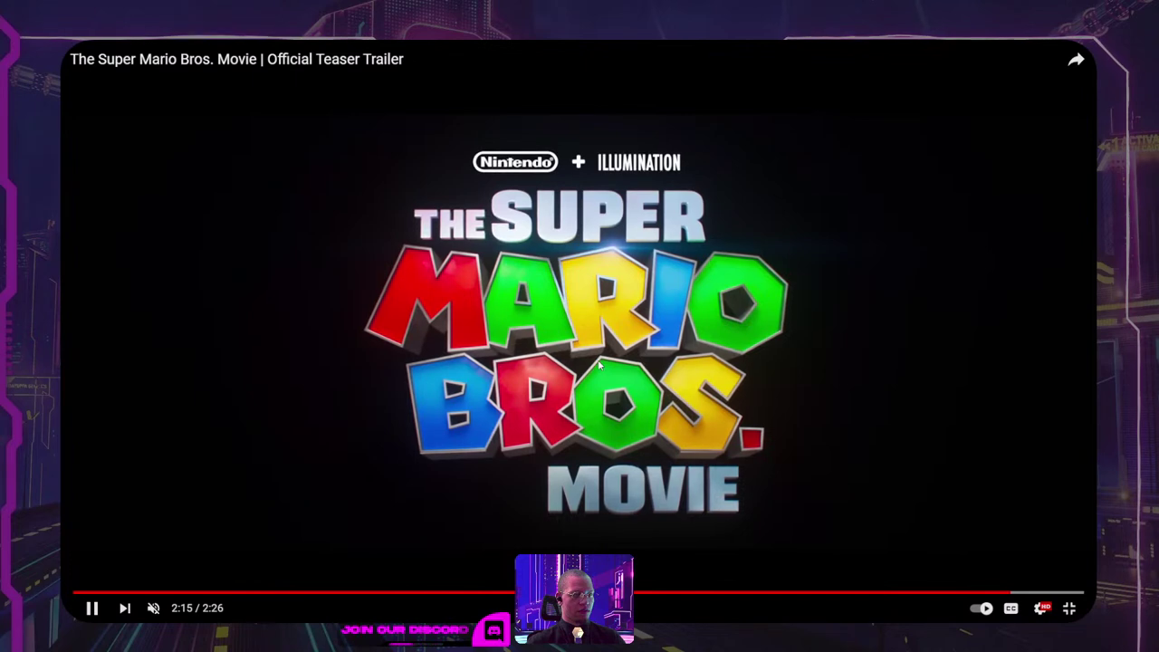
left_click(735, 458)
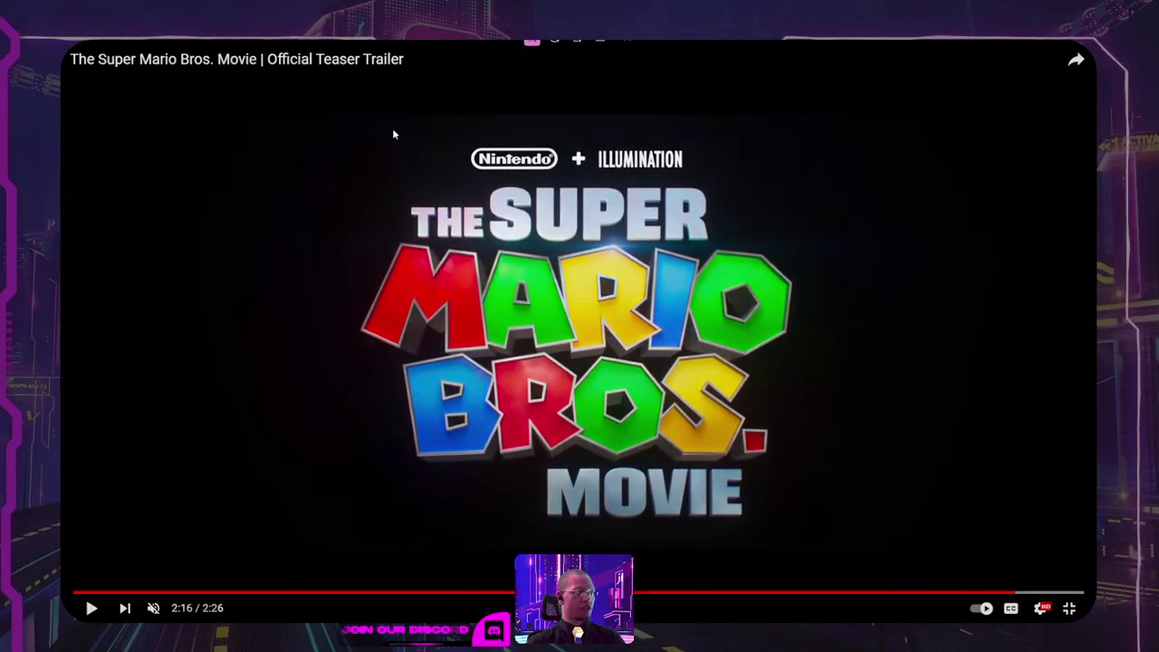
key("super+shift+s")
left_click_drag(358, 126, 798, 541)
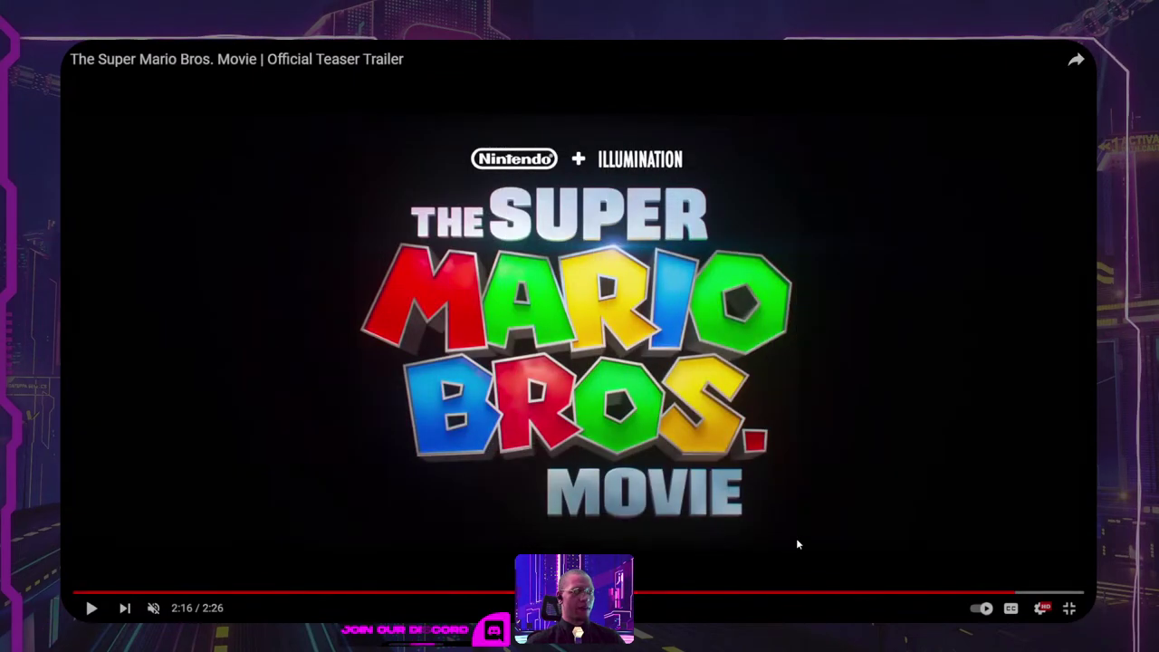
Step: Paste the new logo snip in Adobe XD directly to the right of the first logo snip
key("alt+Tab")
left_click(778, 479)
key("ctrl+v")
left_click_drag(740, 476, 618, 489)
left_click_drag(461, 369, 877, 260)
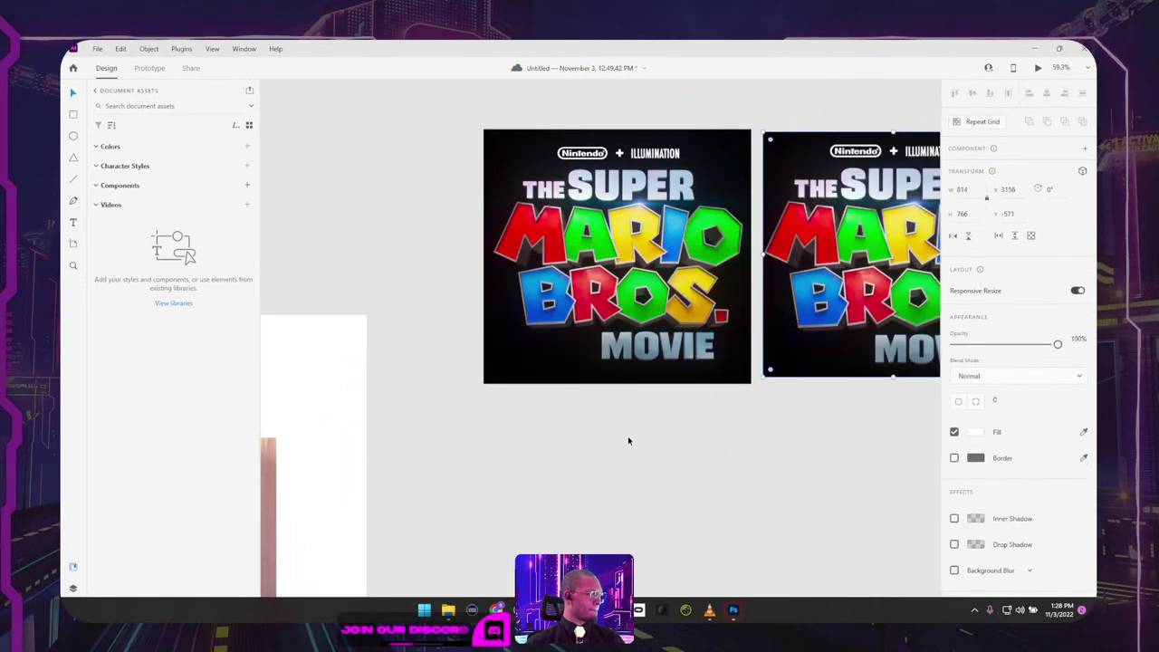
left_click(627, 436)
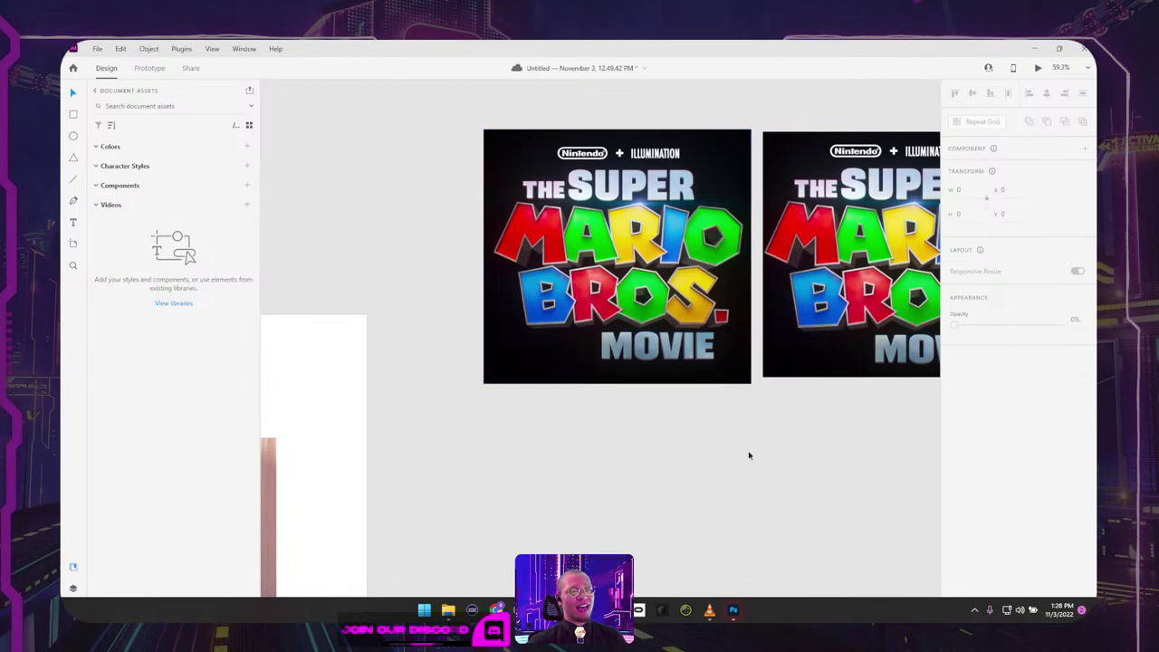
Step: Move the two Mario snips off the artboard and line up the lower snip with the pair below the artboard
scroll(718, 437, "down", 3)
left_click_drag(730, 440, 875, 192)
mouse_move(717, 327)
left_mouse_down()
mouse_move(953, 201)
mouse_move(731, 334)
left_mouse_up()
scroll(699, 336, "down", 3)
left_click_drag(574, 363, 719, 364)
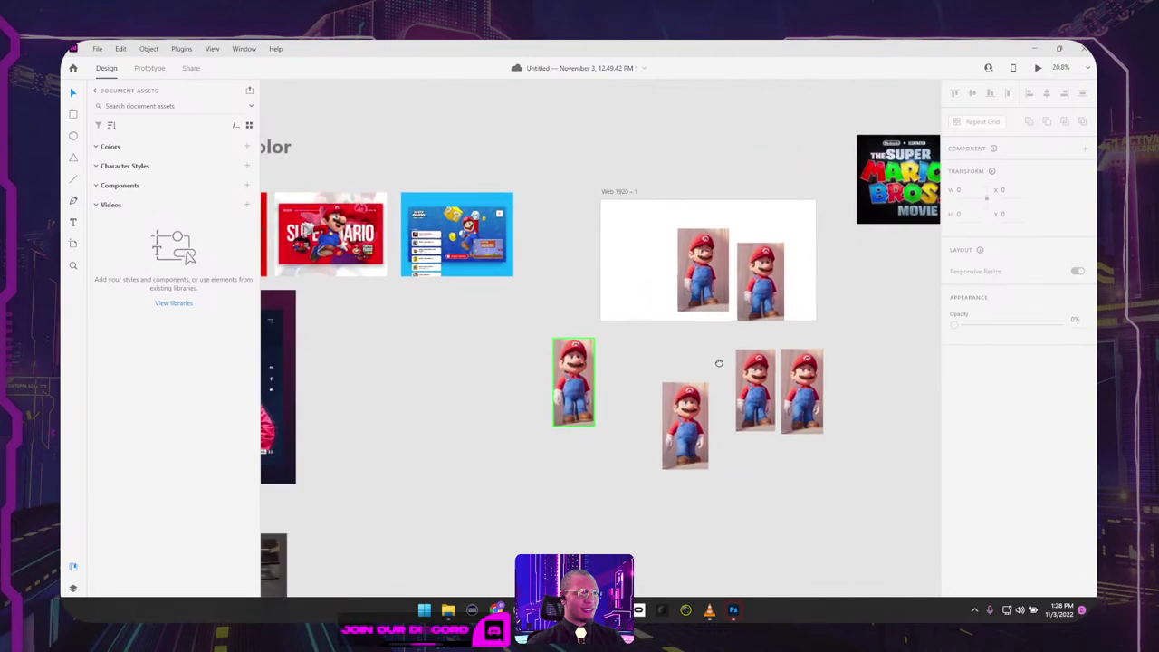
scroll(719, 362, "left", 5)
scroll(697, 389, "right", 10)
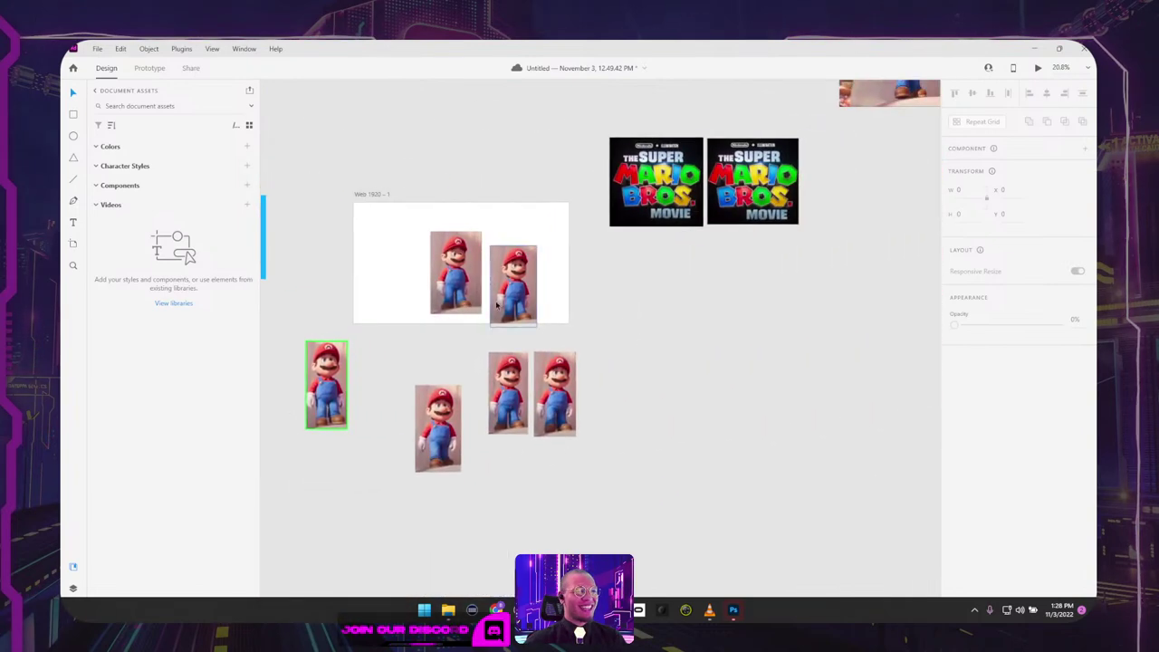
left_click_drag(390, 252, 566, 333)
left_click_drag(492, 248, 562, 507)
left_click_drag(426, 426, 446, 394)
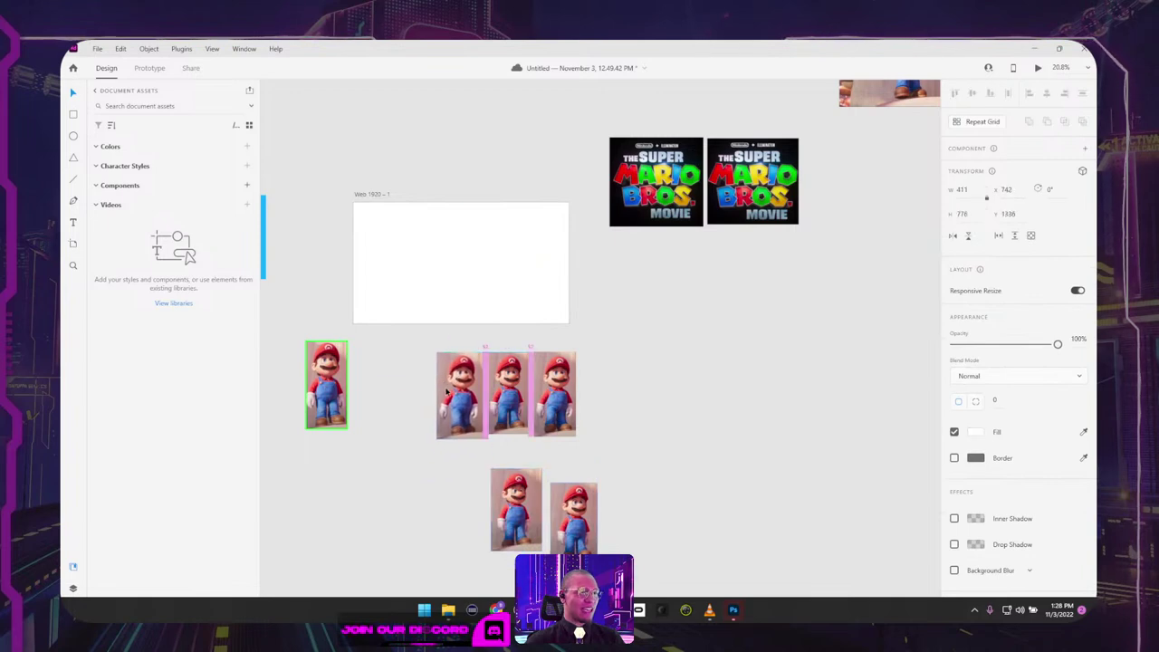
Step: Scale the first and third Mario snips of the row down to match the middle snip's height
scroll(457, 444, "up", 3)
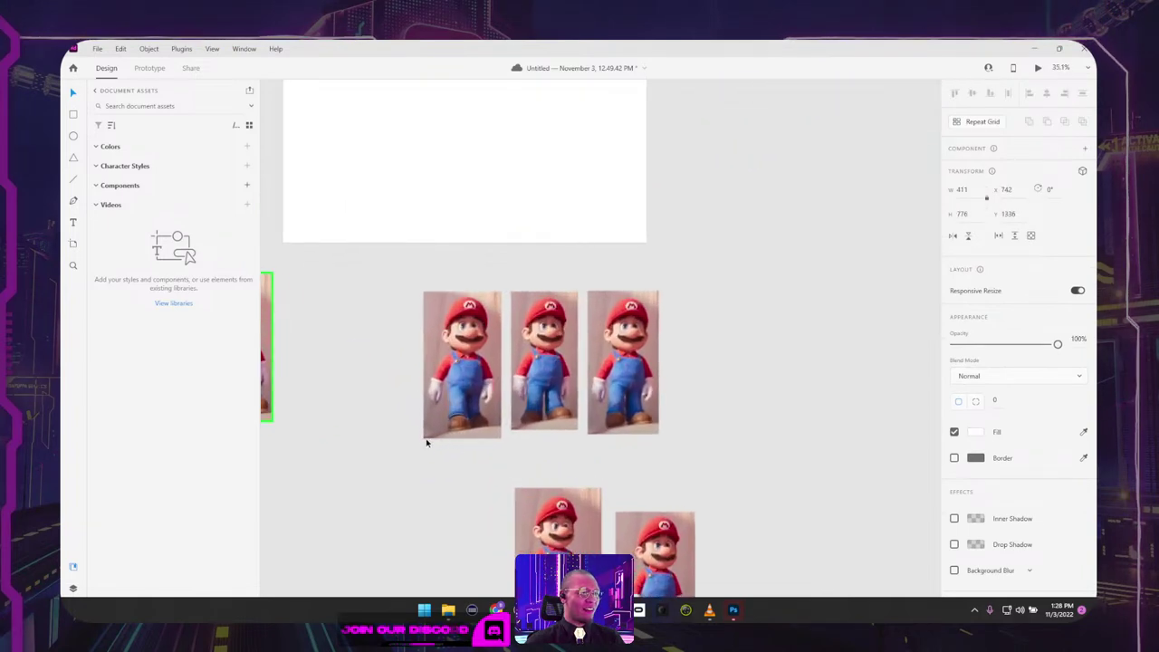
left_click_drag(422, 438, 426, 431)
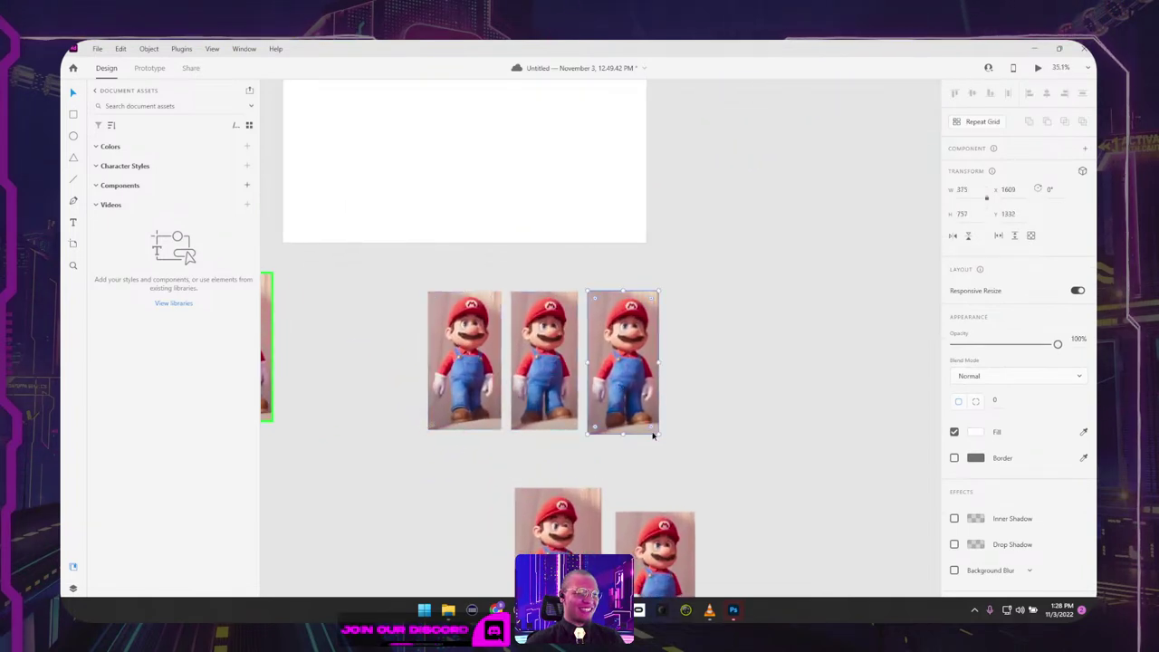
left_click_drag(659, 434, 655, 428)
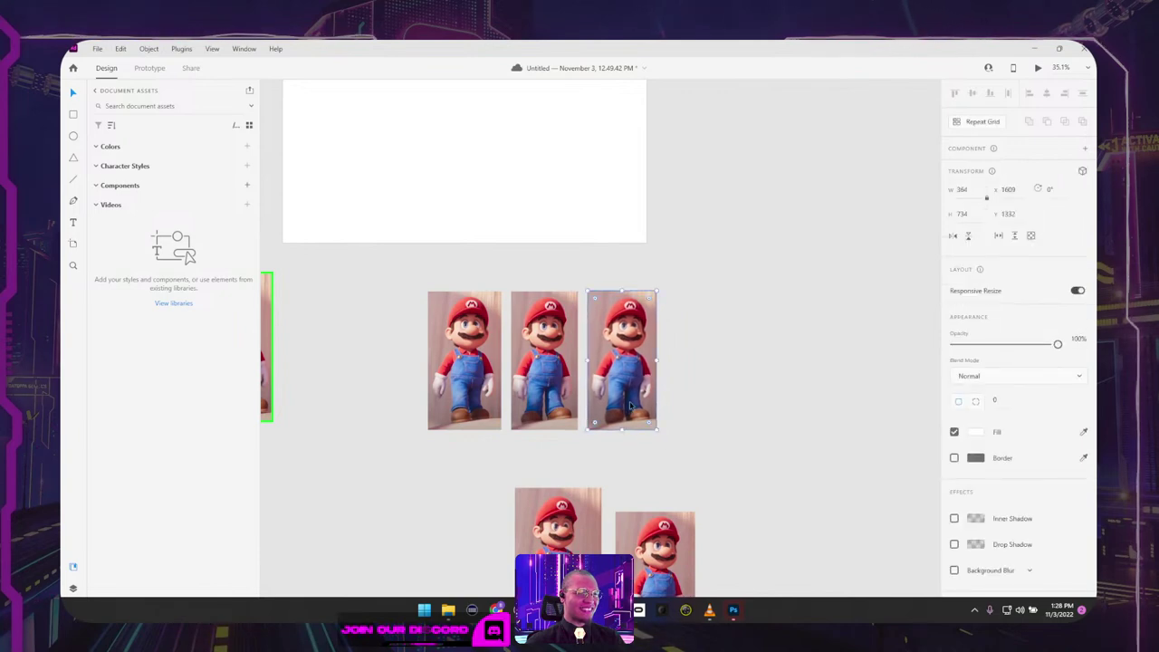
Step: Add the two remaining Mario snips to the right end of the row and group all five snips
left_click_drag(553, 550, 705, 357)
left_click_drag(645, 562, 793, 343)
left_click_drag(872, 336, 354, 418)
left_click(525, 539)
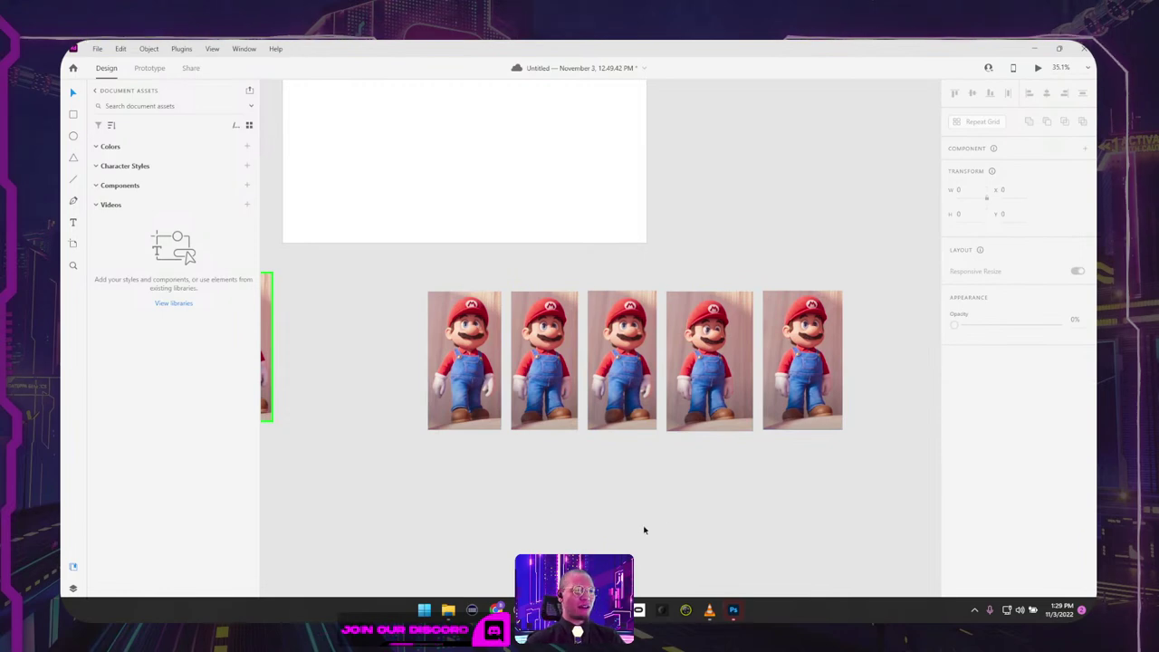
Step: Set the green-bordered Mario snip's border to outer stroke and move the snip beside the left end of the grouped row
scroll(645, 530, "down", 3)
left_click(464, 389)
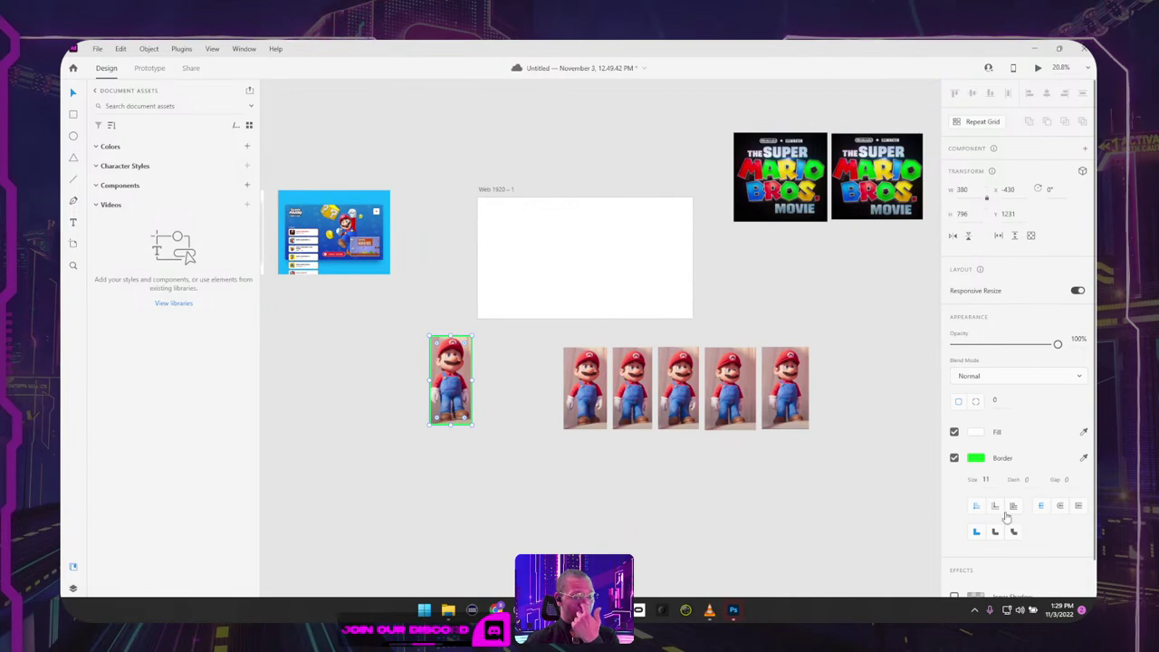
left_click(783, 554)
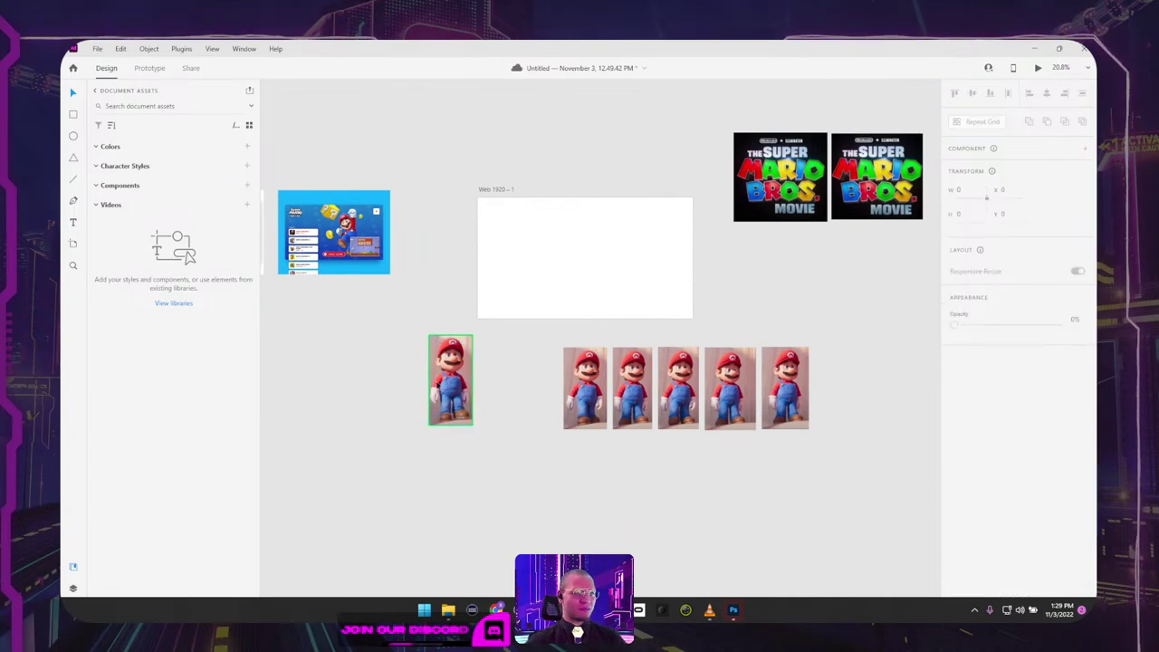
scroll(677, 406, "up", 5)
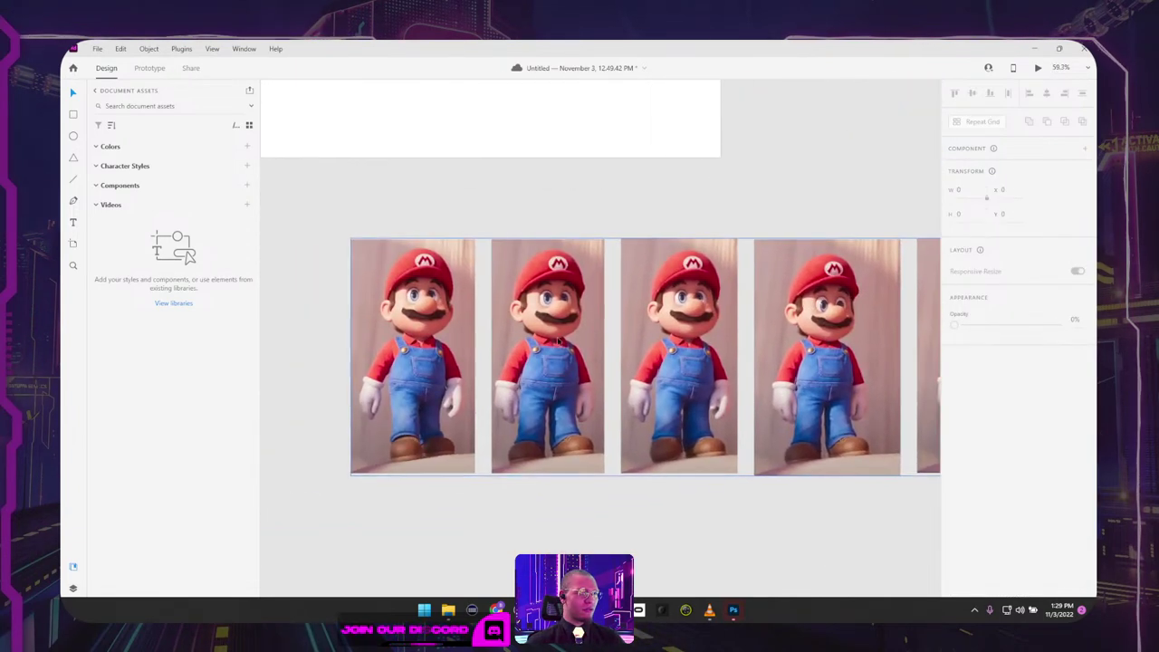
left_click(430, 331)
scroll(582, 336, "down", 4)
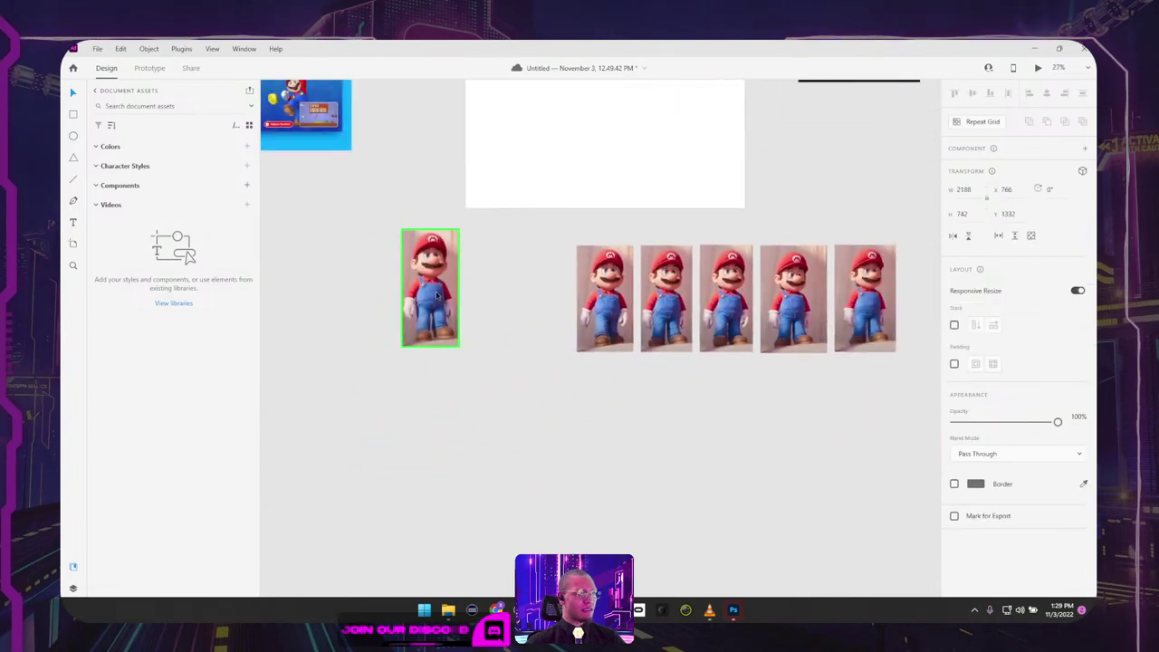
left_click_drag(441, 285, 545, 301)
scroll(553, 272, "up", 4)
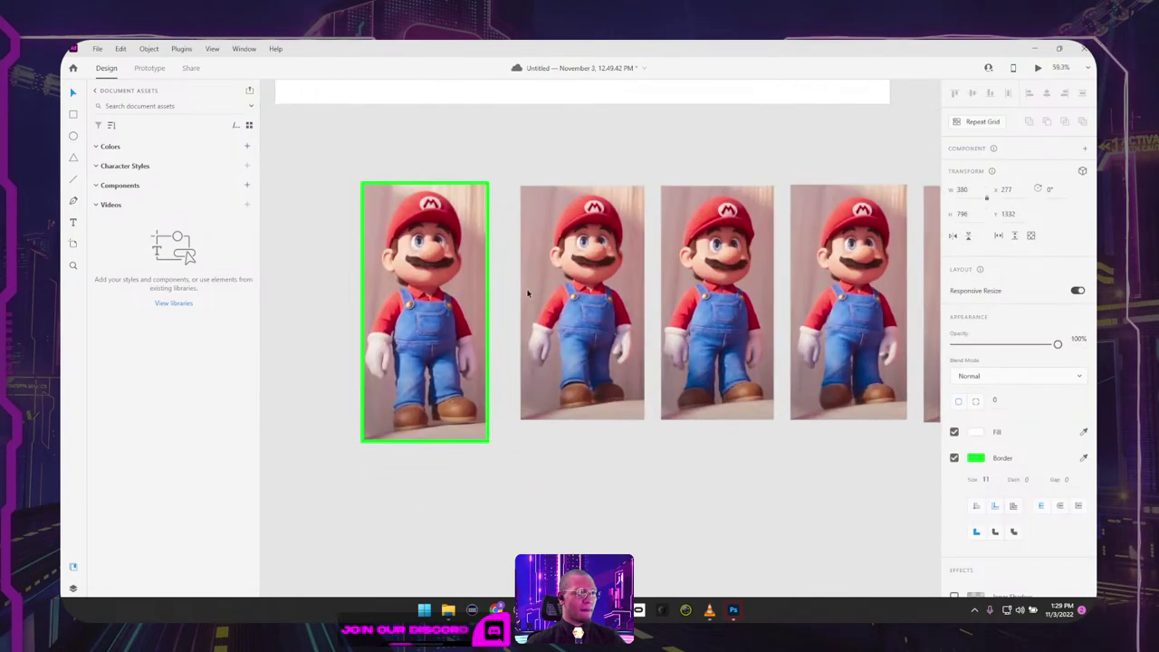
Step: Switch to Chrome, exit the full-screen trailer, and review the Squid Game and Spider-Man landing page concepts on Dribbble
scroll(612, 398, "down", 6)
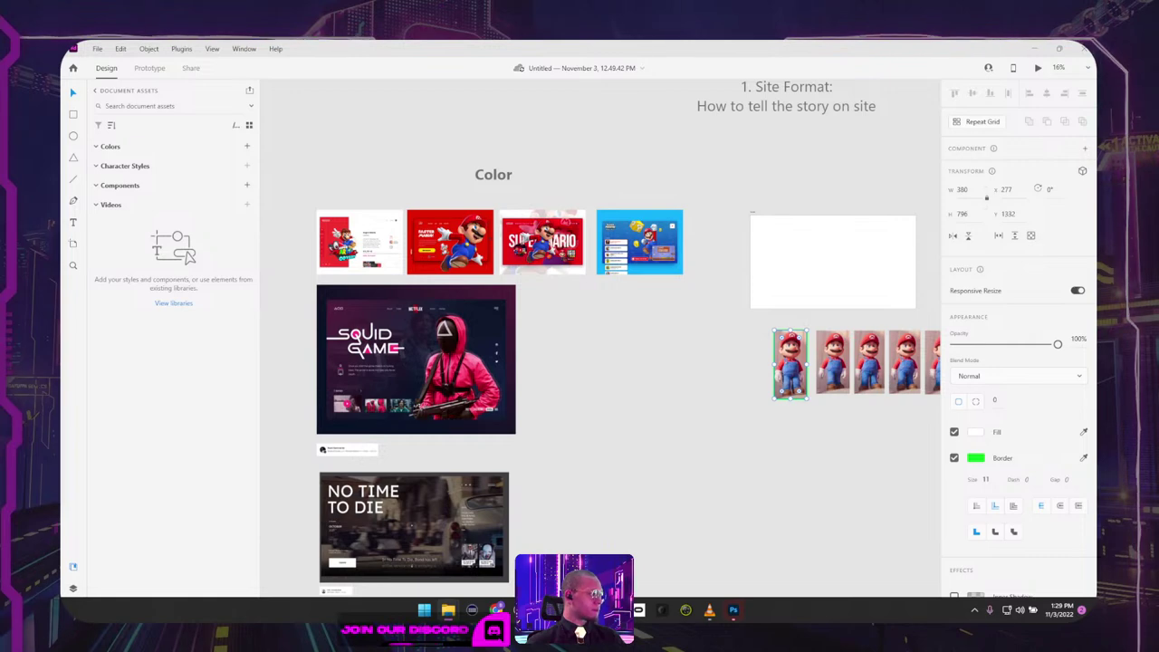
mouse_move(496, 610)
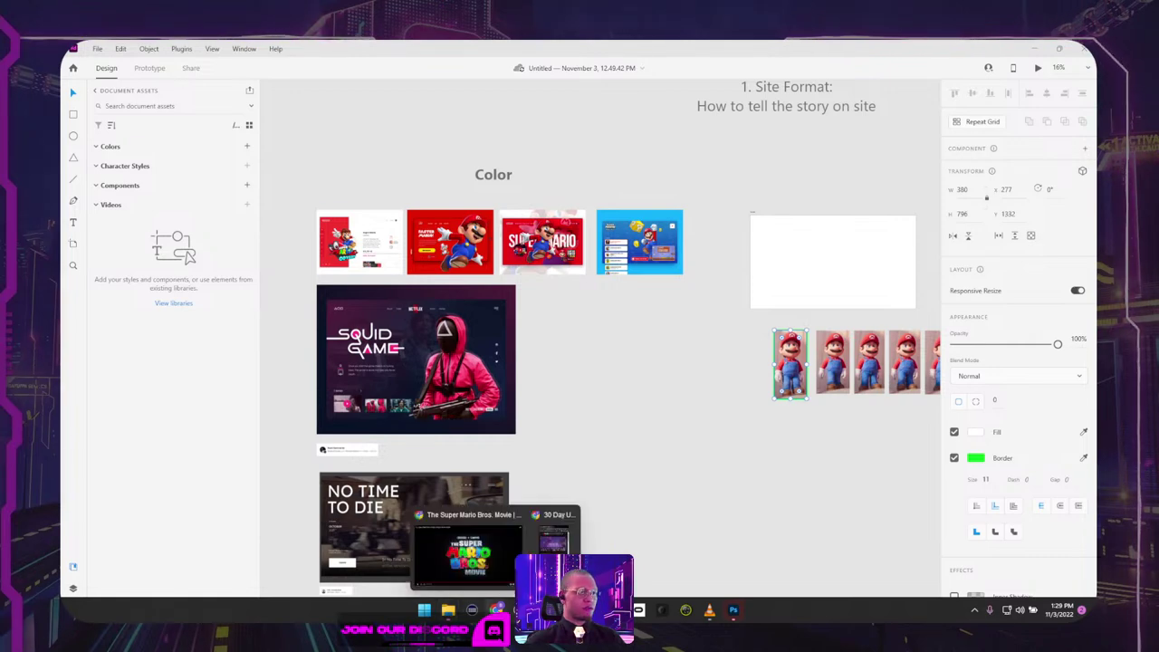
left_click(486, 540)
double_click(861, 235)
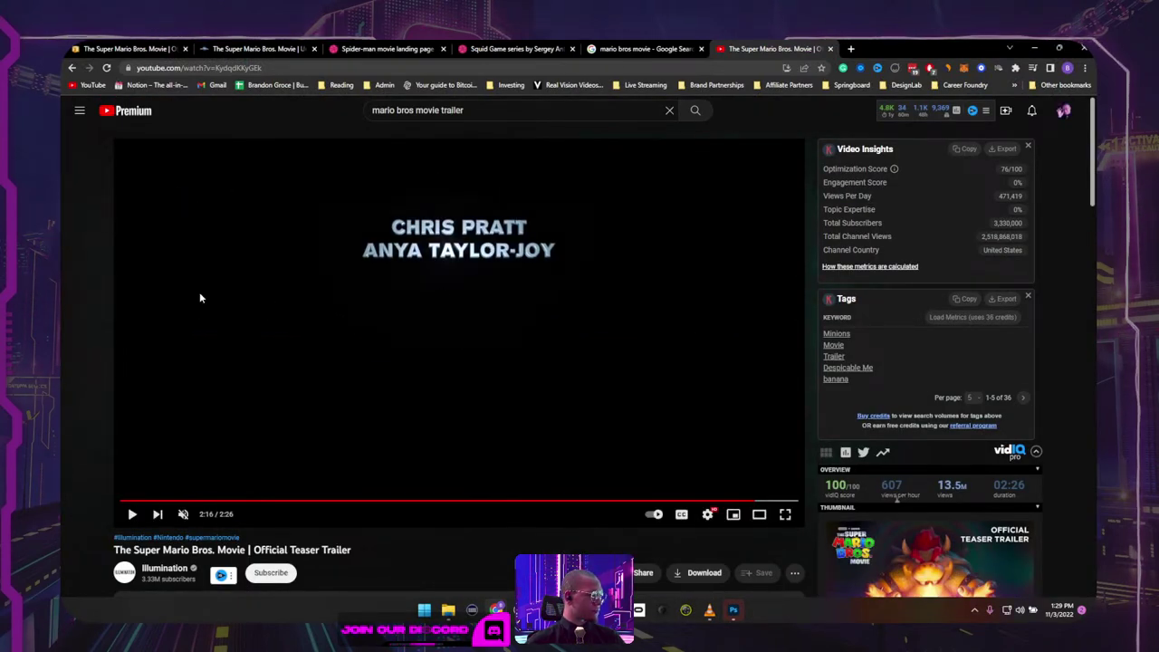
left_click(643, 49)
left_click(516, 49)
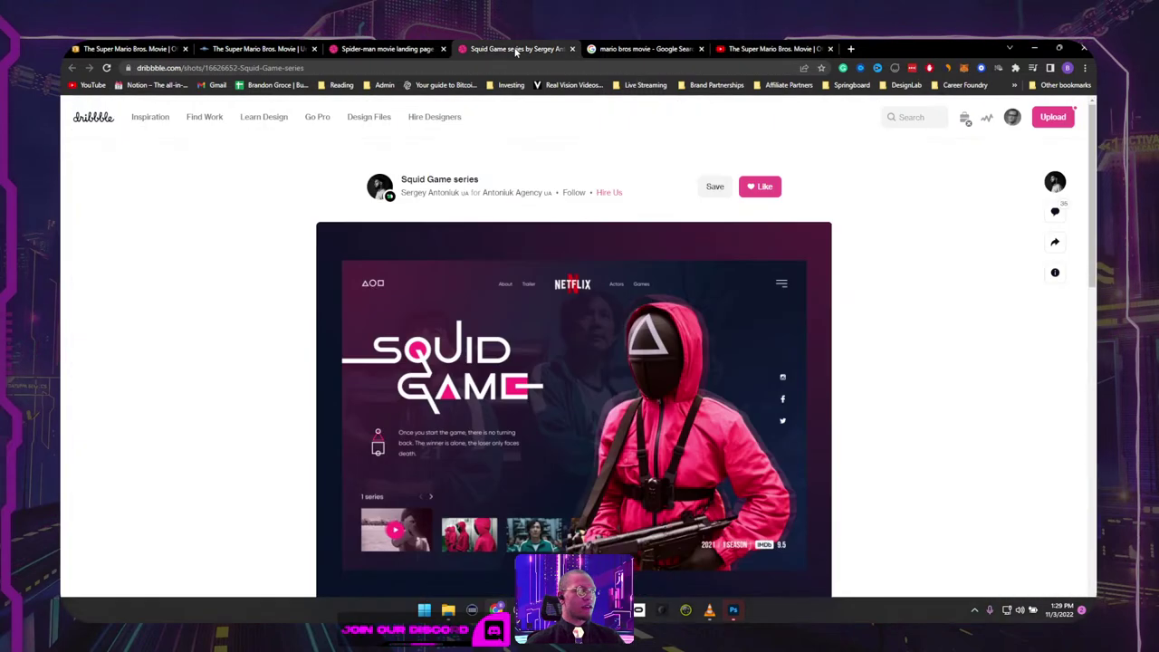
left_click(389, 49)
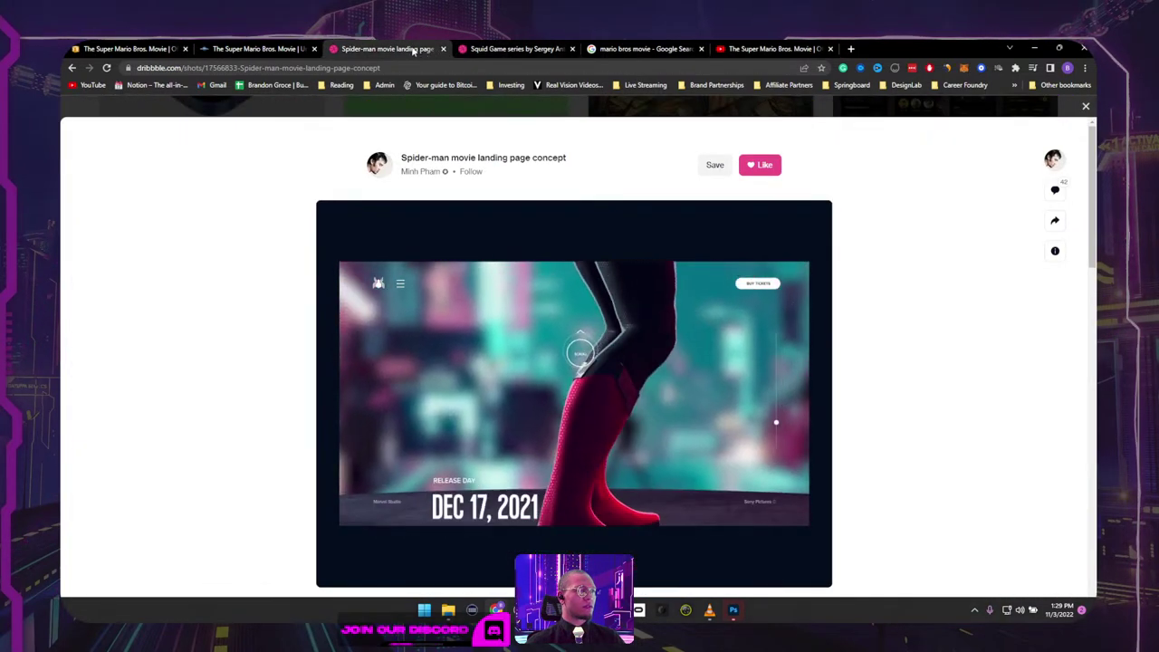
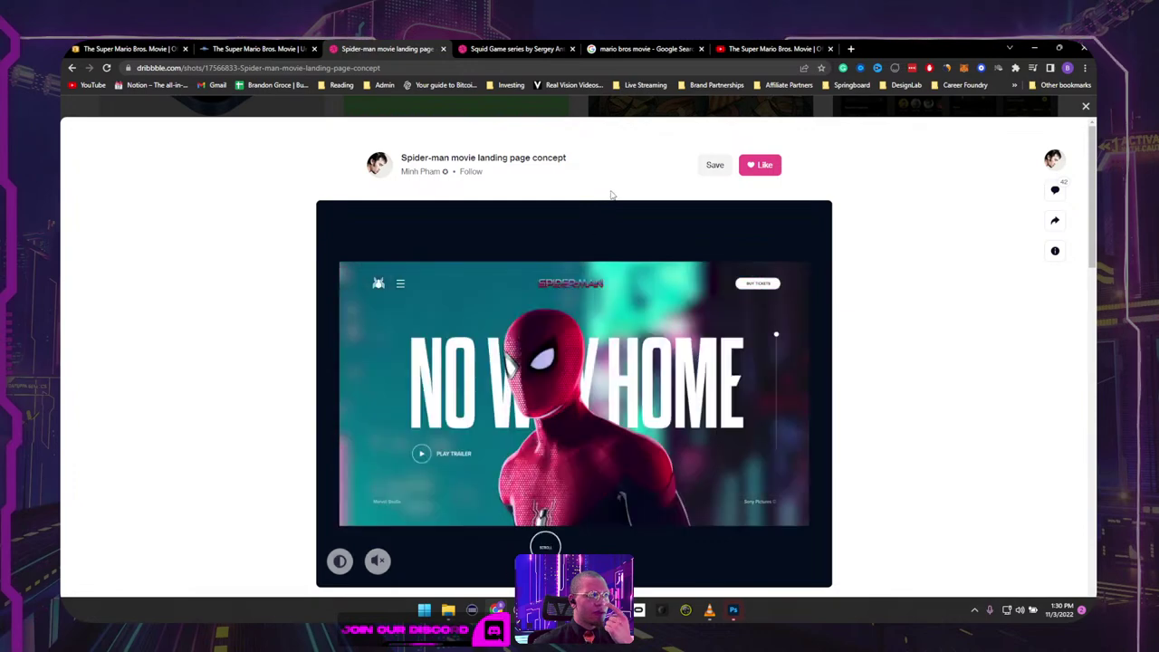
Step: In the "mario bros movie" Google image results, find the Vooks teaser still of Toad and copy the image
left_click(639, 48)
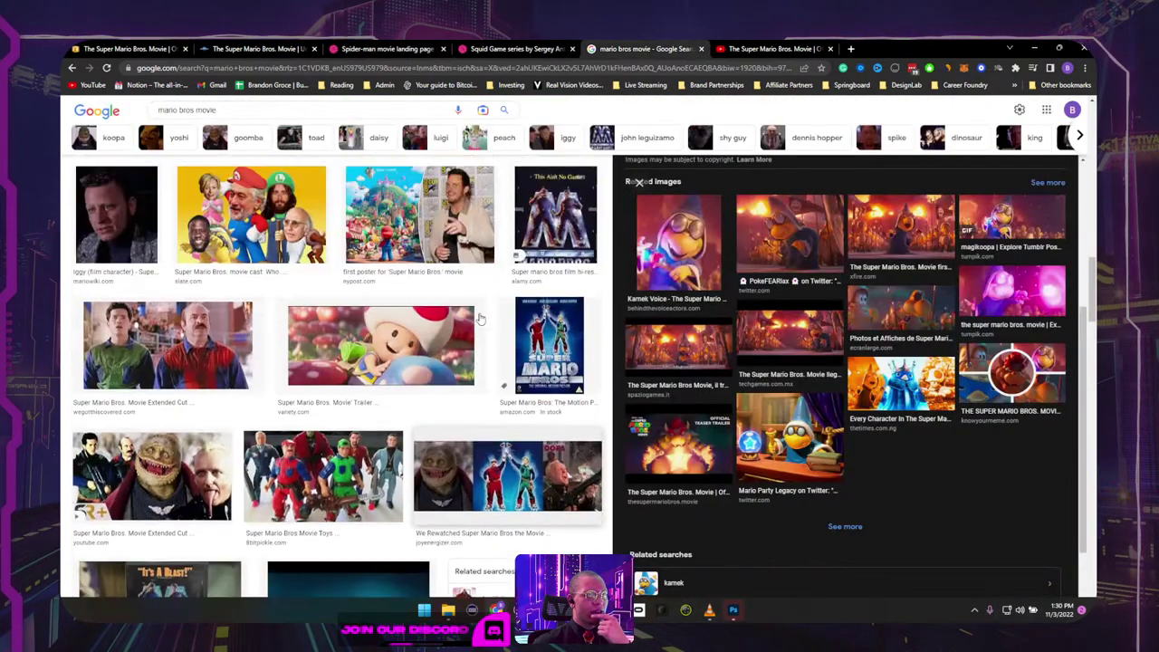
scroll(480, 319, "down", 5)
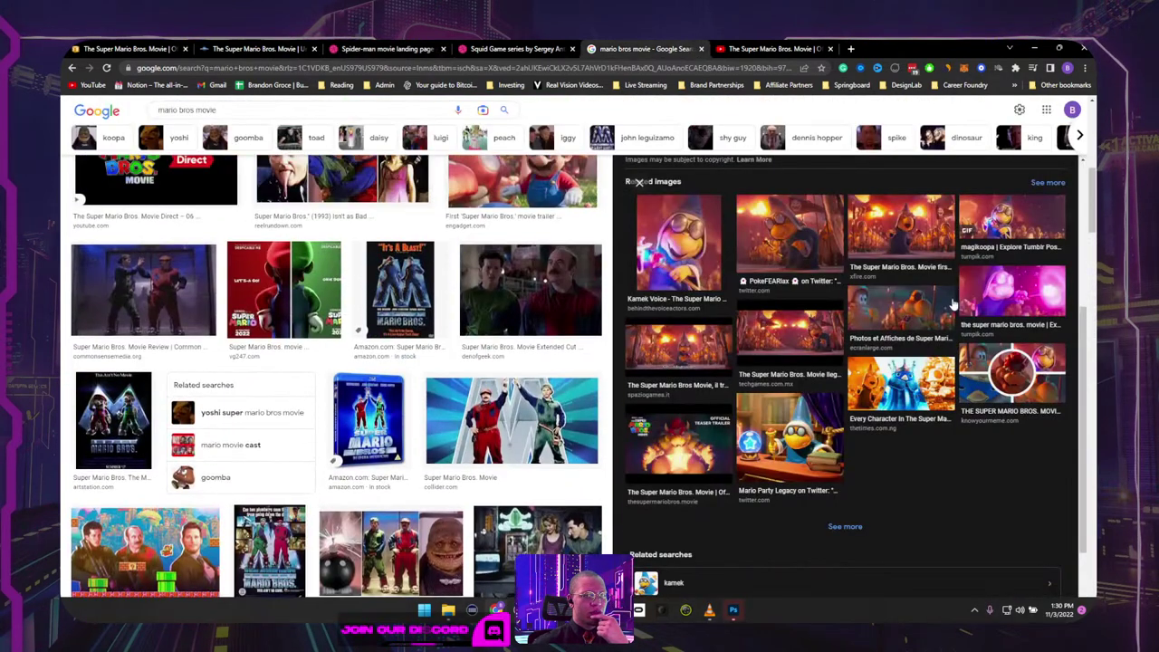
left_click(992, 298)
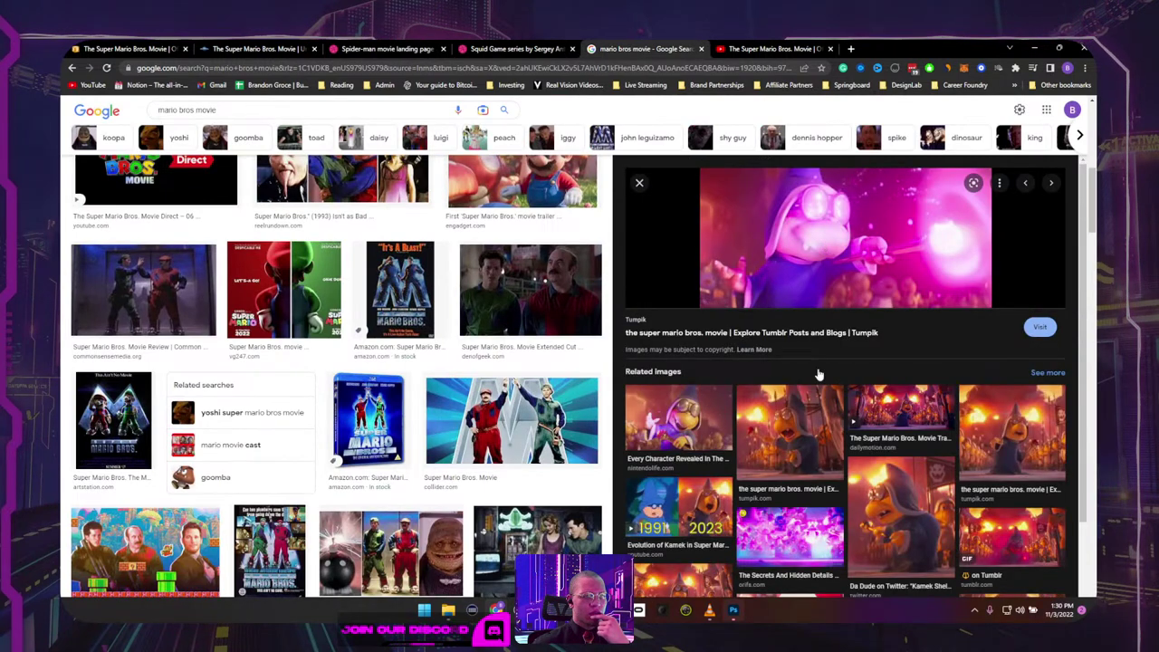
scroll(809, 417, "down", 2)
scroll(809, 417, "down", 1)
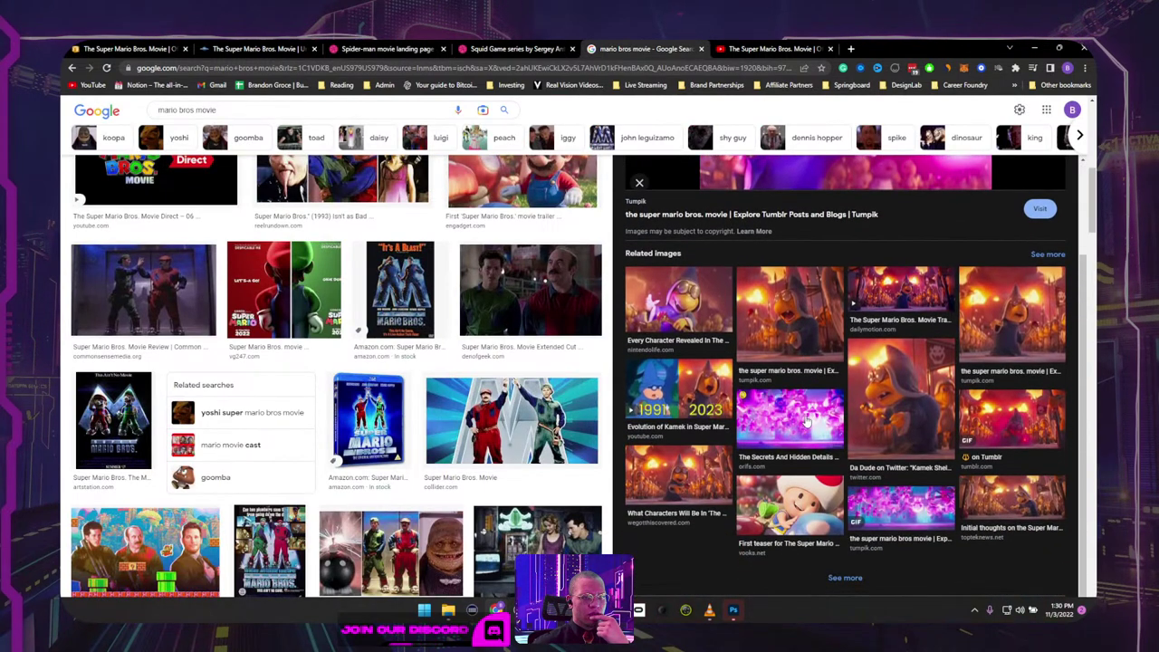
left_click(786, 503)
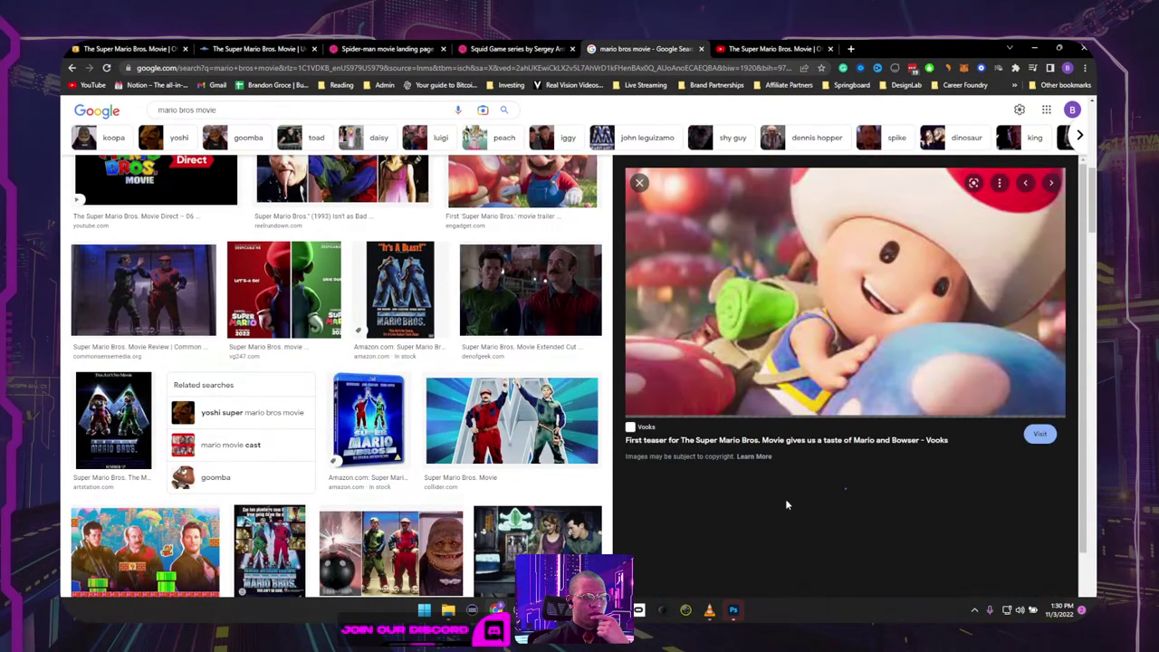
right_click(833, 274)
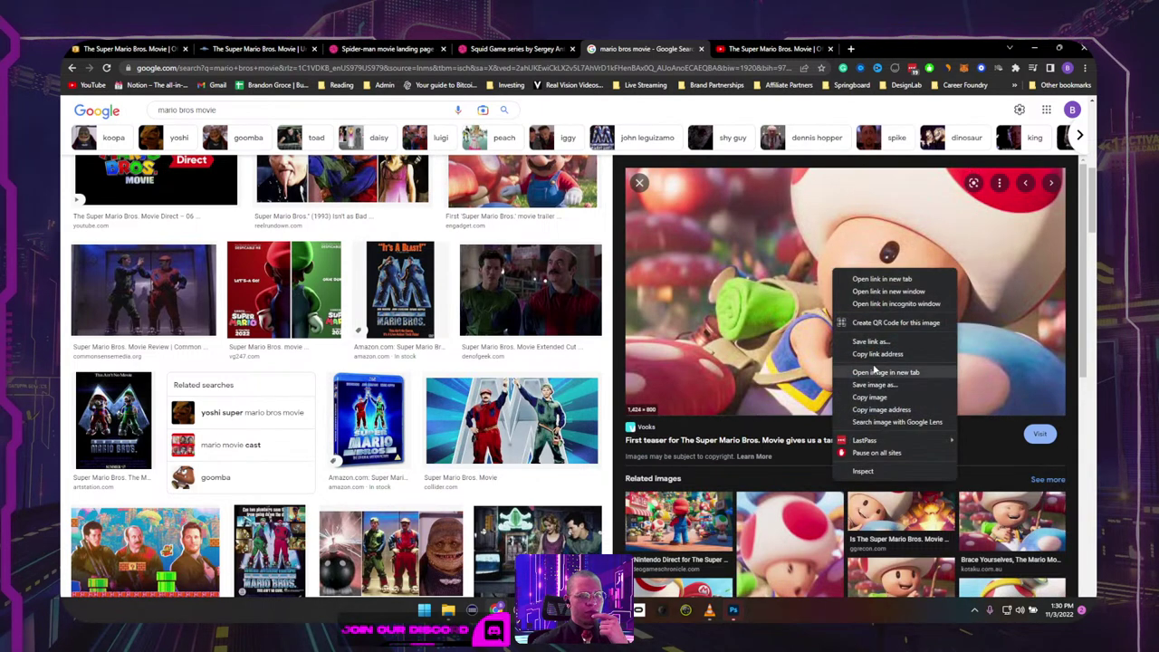
left_click(876, 403)
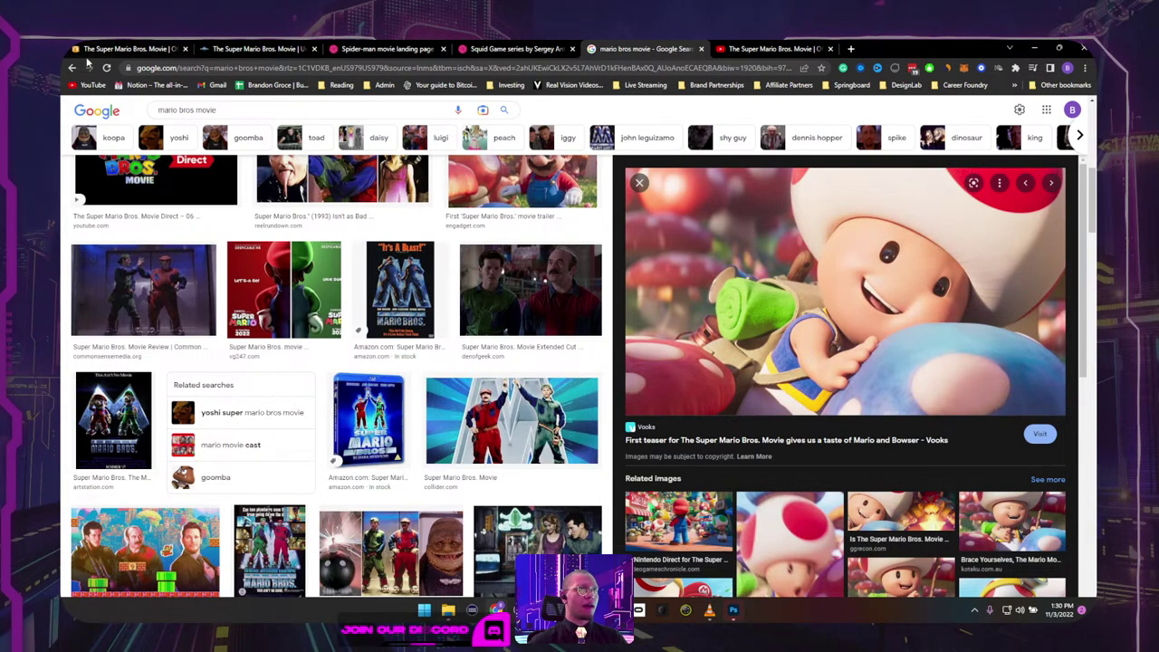
Step: Switch to Adobe XD, paste the copied Toad image onto the canvas and reposition it
key("super+Tab")
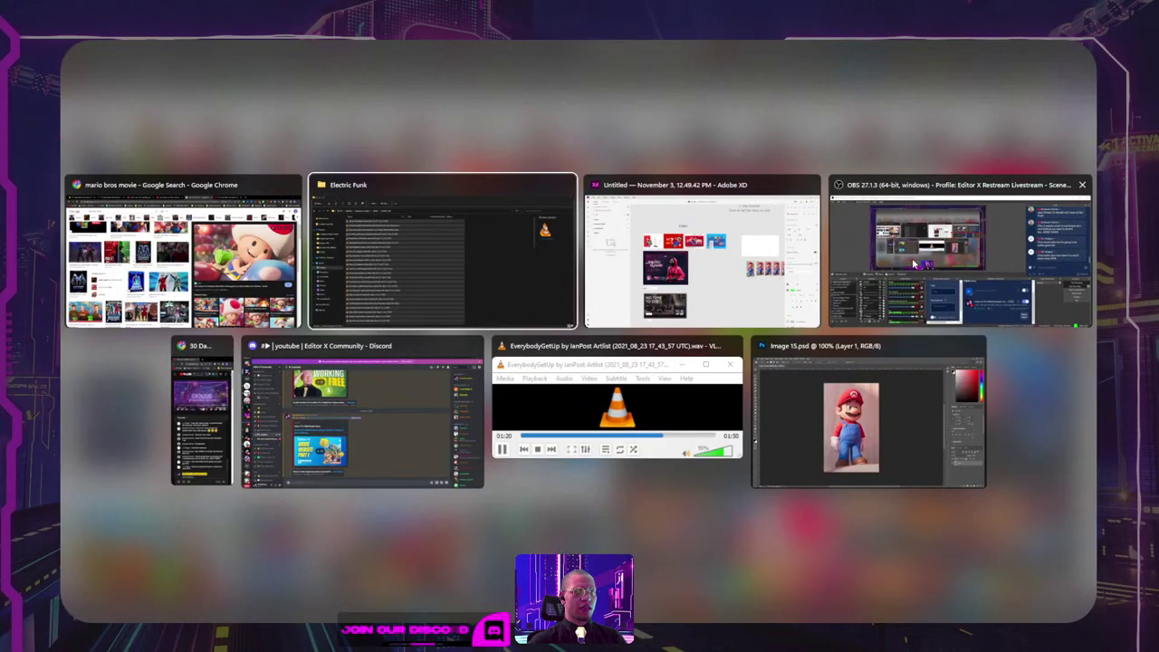
left_click(722, 288)
left_click_drag(637, 378, 544, 321)
scroll(545, 321, "up", 1)
key("ctrl+v")
left_click_drag(604, 346, 807, 250)
scroll(510, 381, "down", 3)
scroll(510, 383, "down", 2)
left_click(369, 473)
Step: Switch to Chrome and look through the "mario bros movie" image results, previewing the Video Games Chronicle still of Mario
key("alt+Tab")
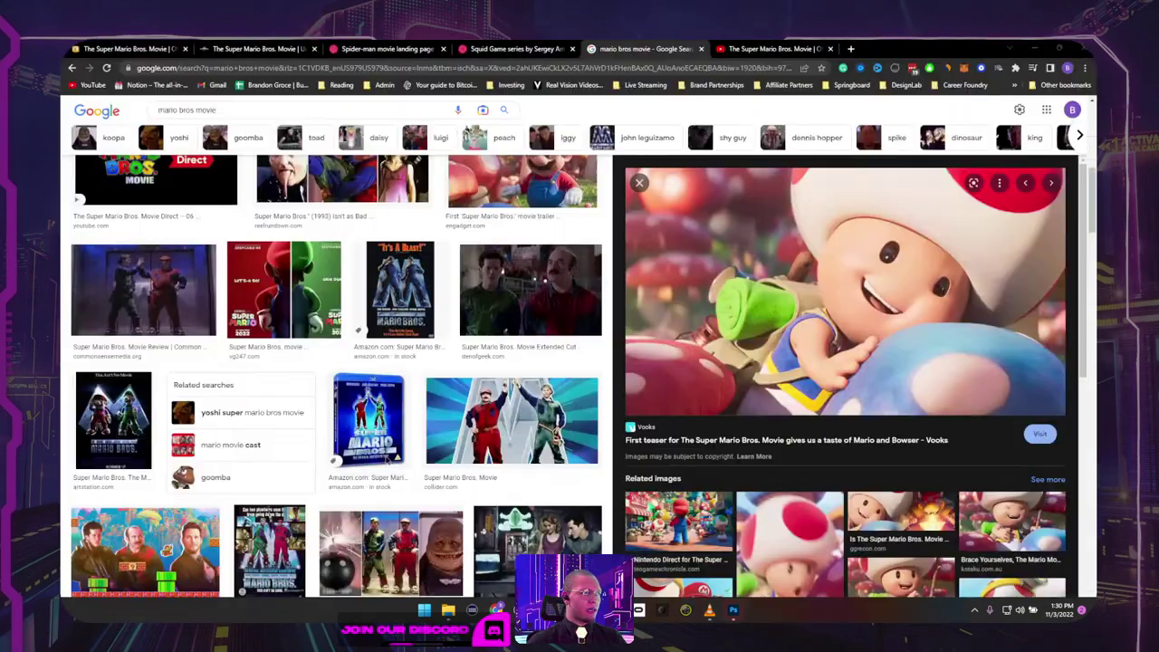
scroll(367, 321, "down", 1)
scroll(367, 322, "down", 5)
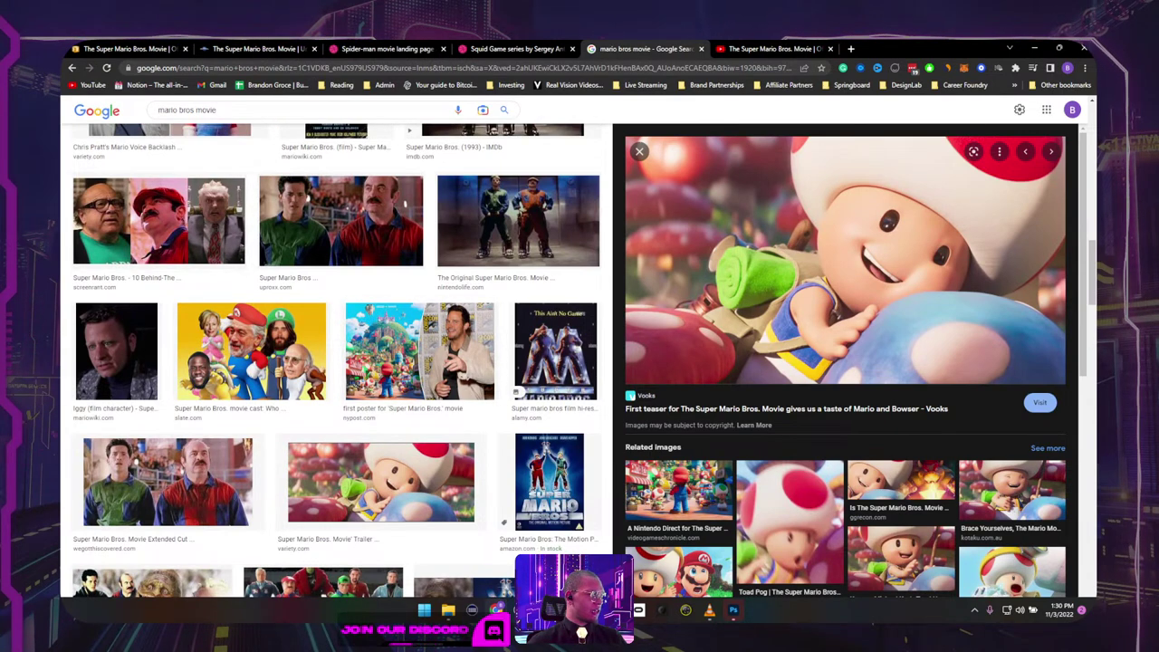
scroll(326, 272, "down", 2)
scroll(321, 273, "down", 5)
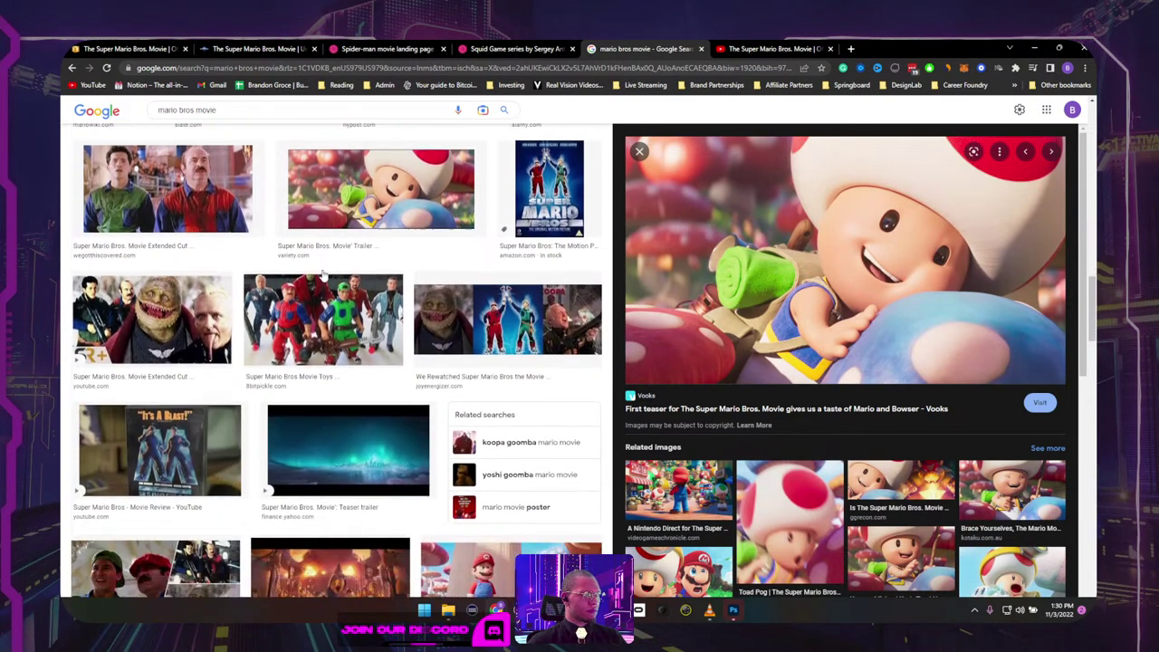
scroll(321, 276, "down", 4)
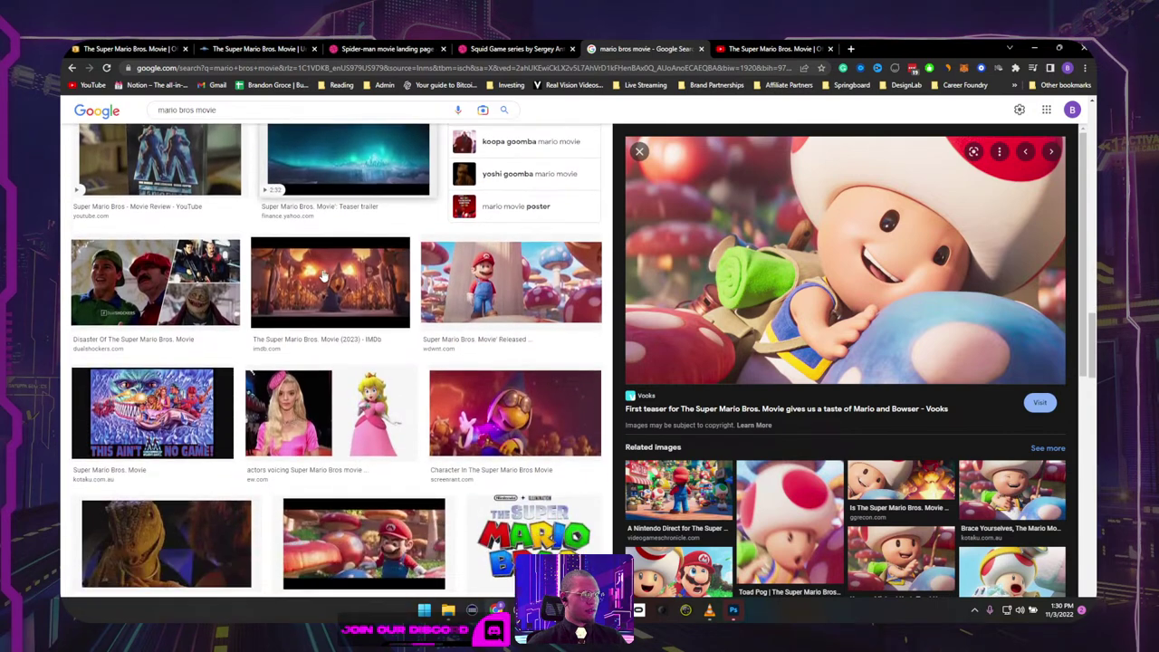
scroll(322, 277, "down", 3)
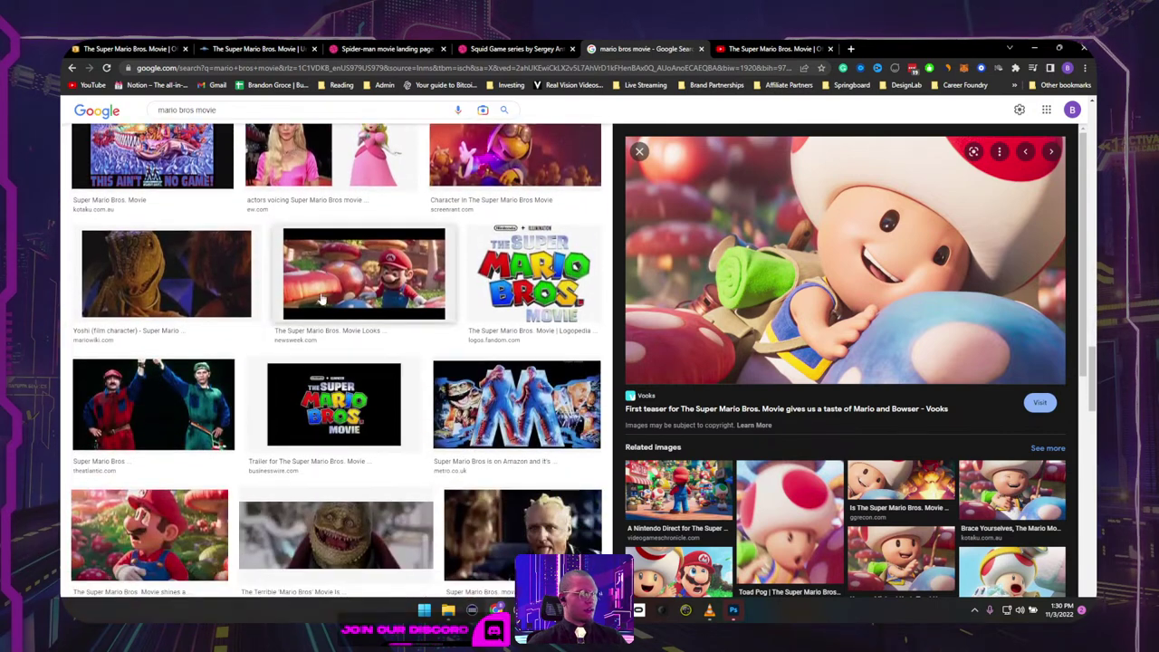
scroll(322, 302, "down", 2)
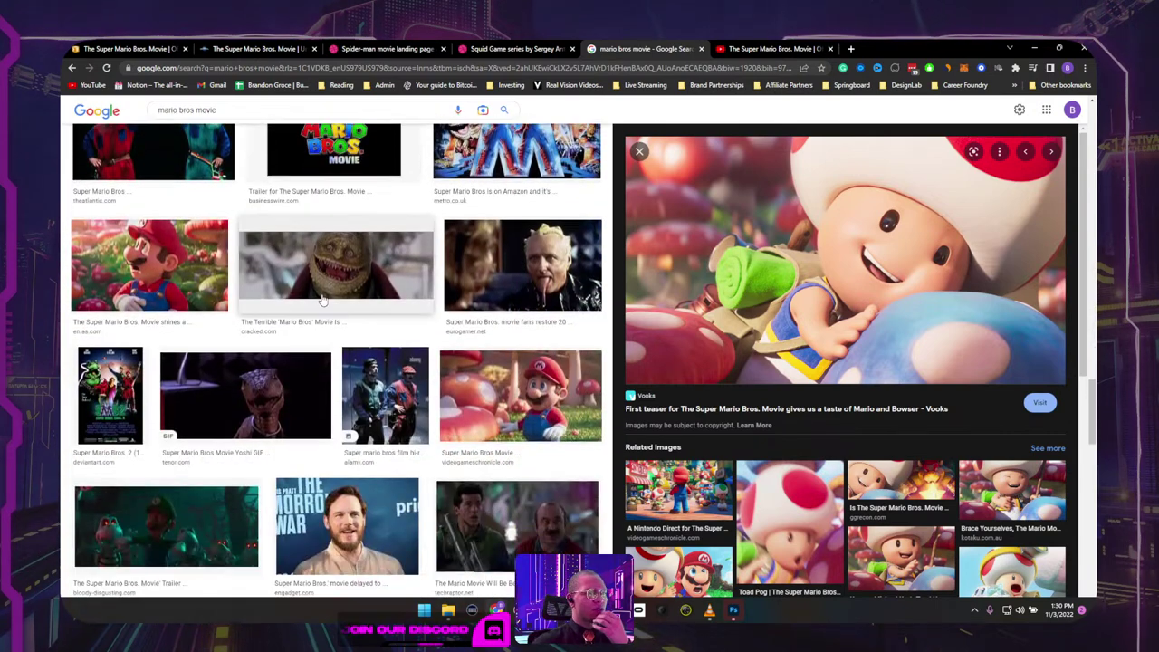
left_click(521, 396)
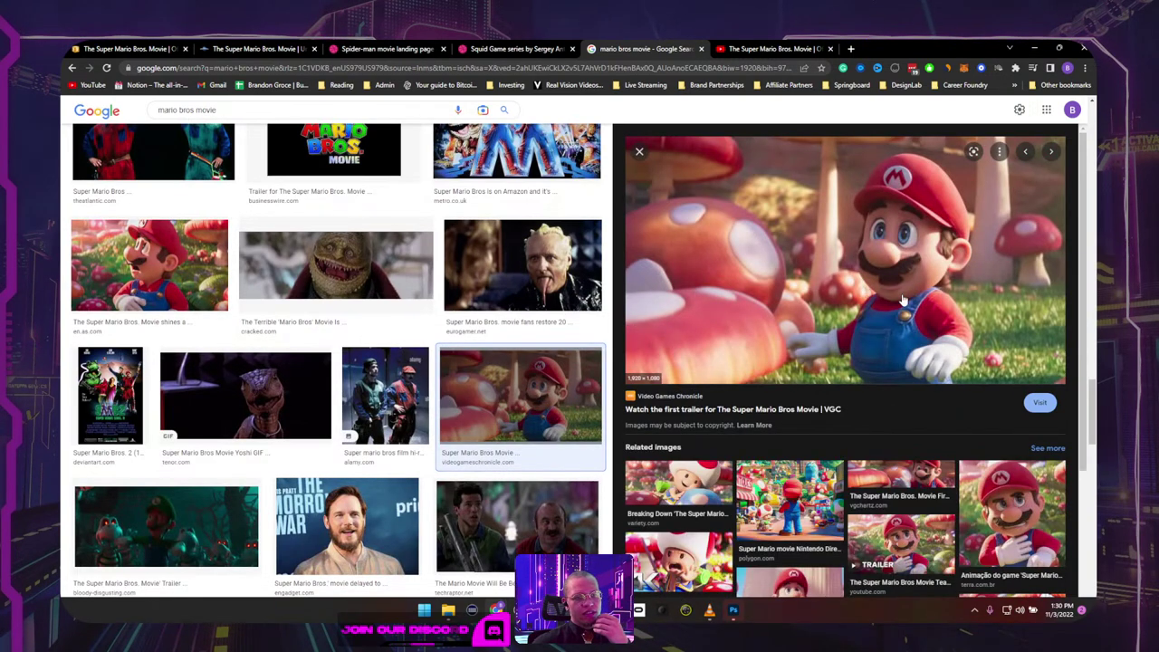
Step: Preview the We Got This Covered landscape still and the related Wikipedia poster for the movie
scroll(903, 301, "down", 3)
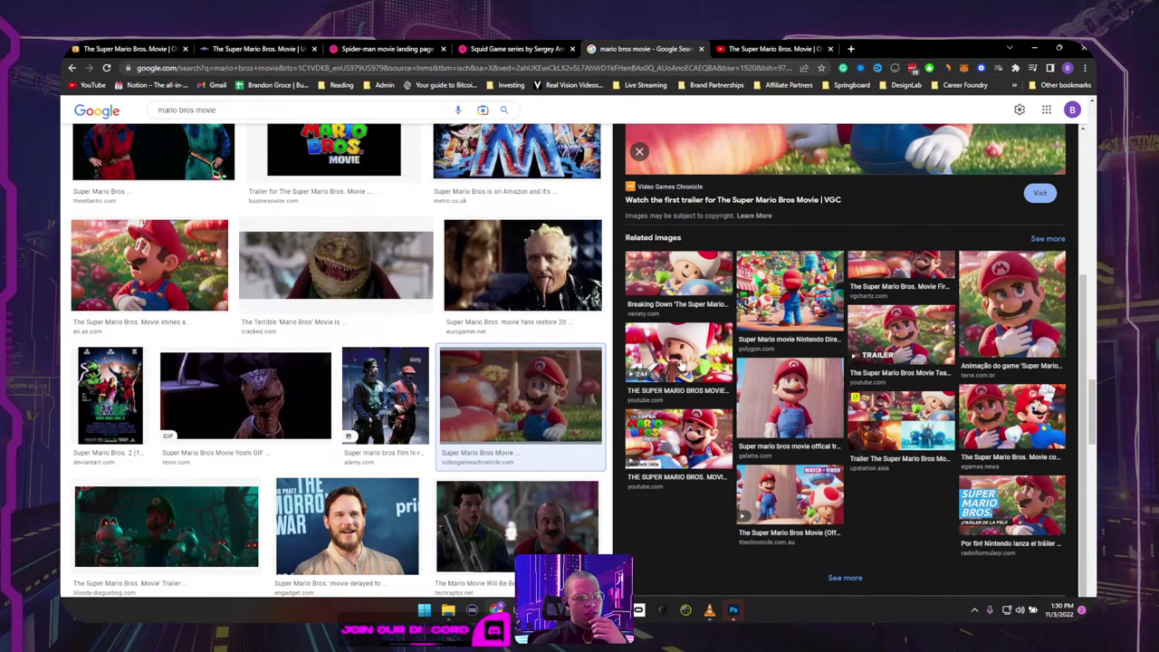
scroll(427, 391, "down", 4)
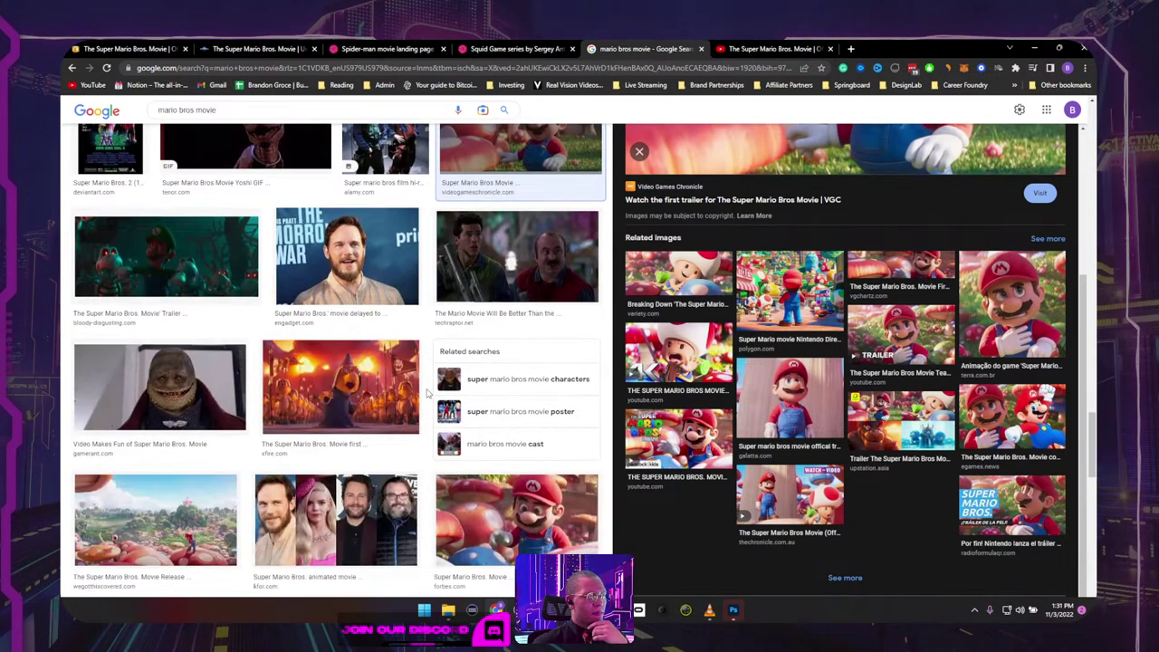
scroll(427, 391, "down", 3)
left_click(98, 291)
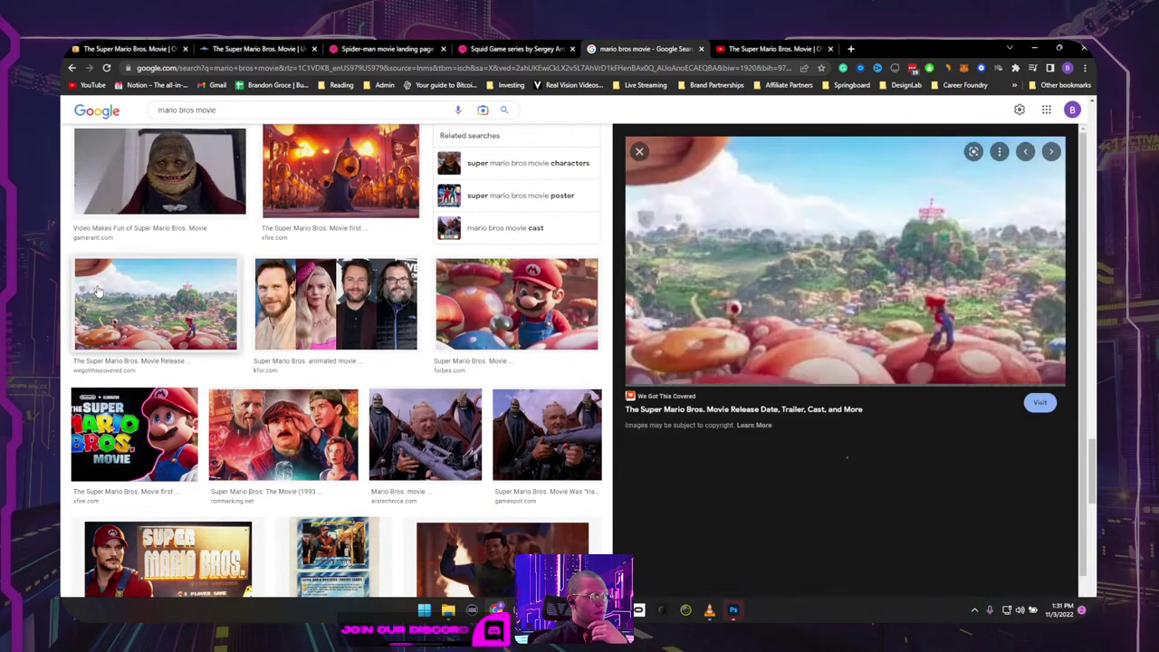
scroll(846, 362, "down", 2)
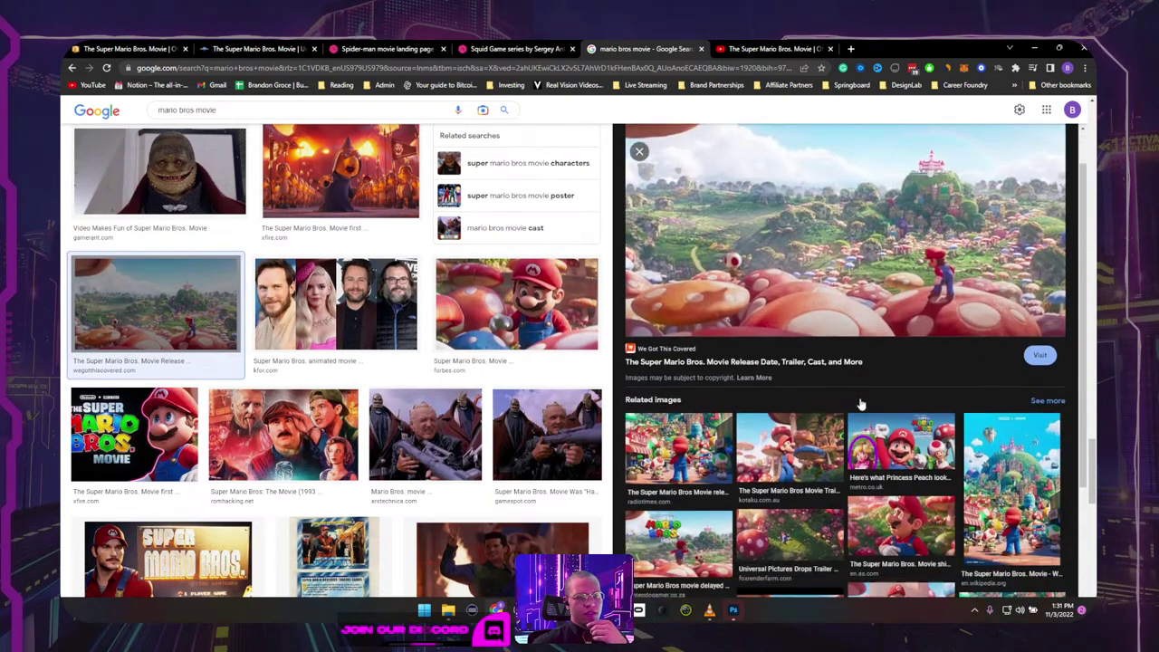
left_click(1027, 439)
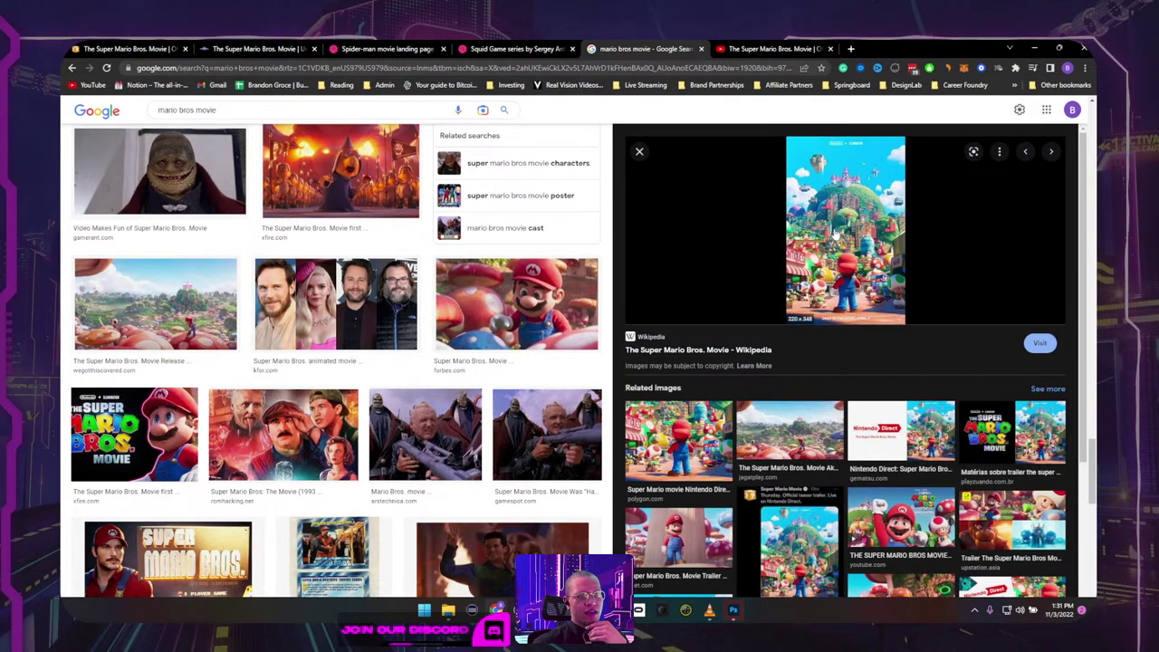
Step: Search Google Images for "mario bros movie poster" and look through the poster results
left_click(245, 113)
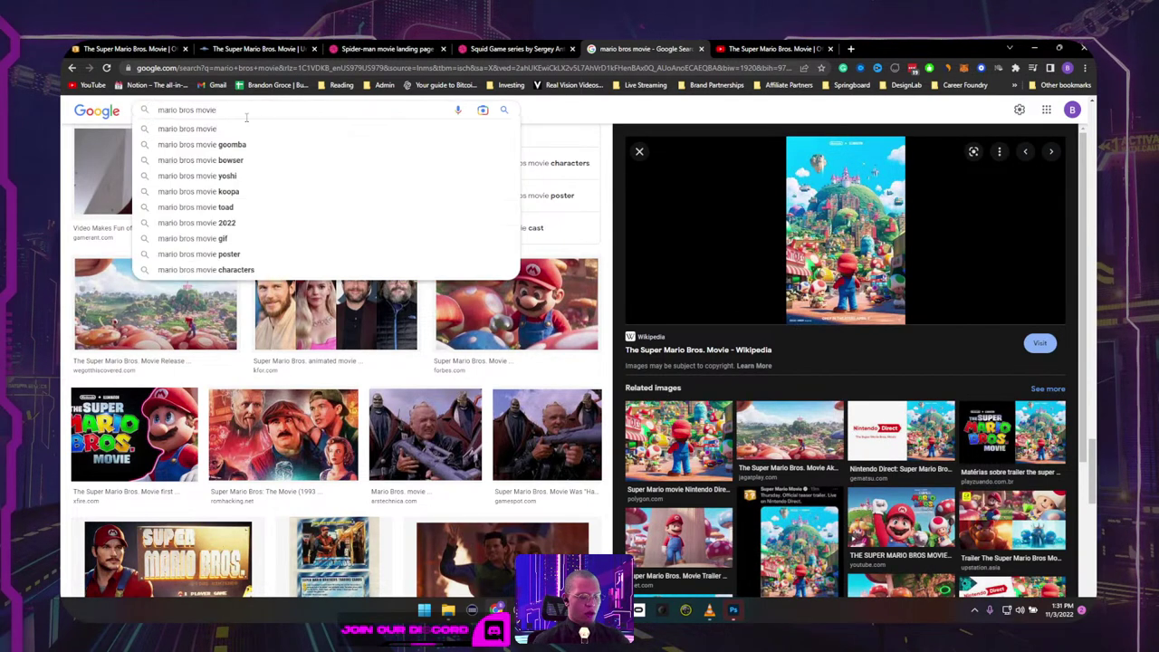
type("poster")
key("Return")
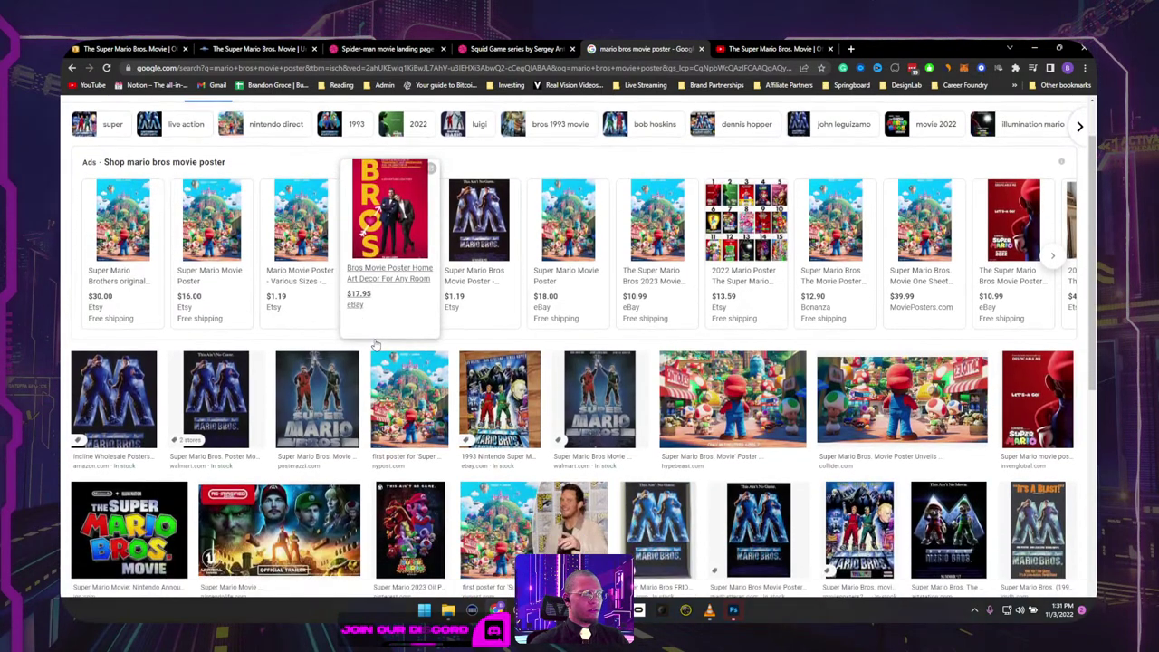
scroll(380, 343, "down", 2)
scroll(403, 336, "down", 1)
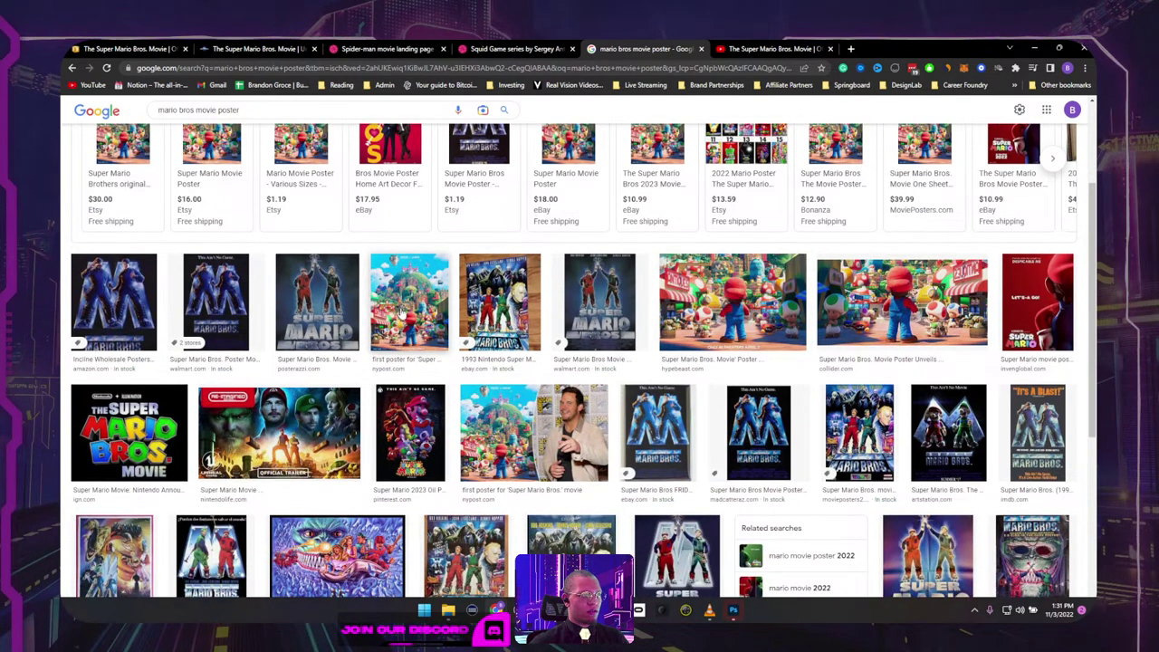
scroll(385, 299, "down", 2)
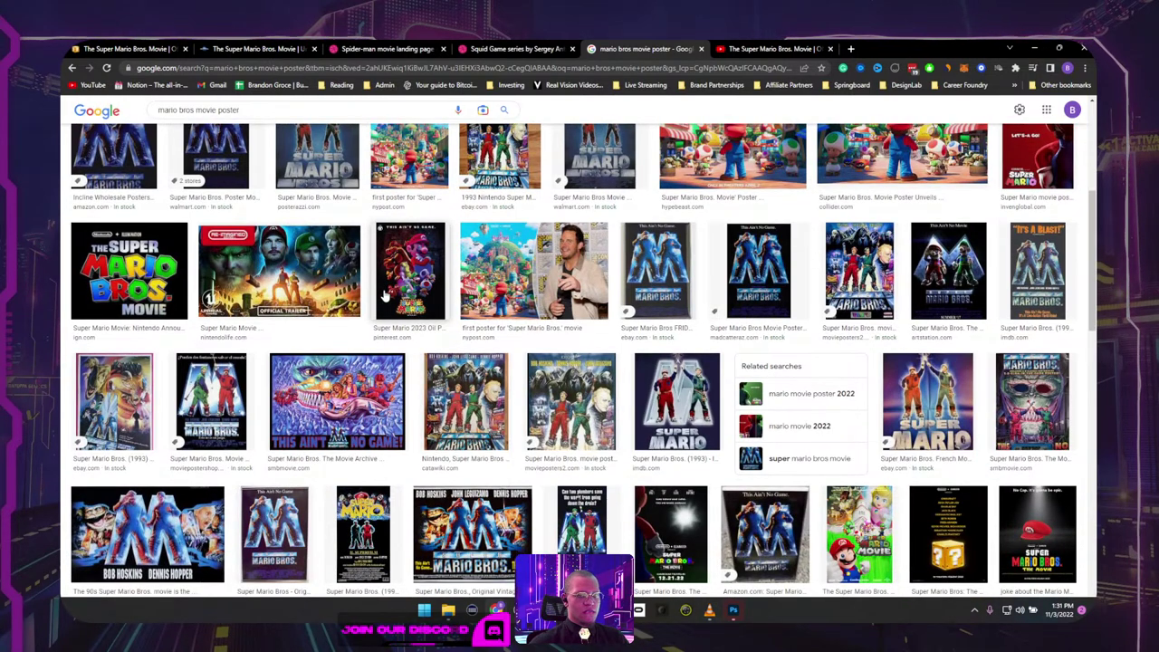
scroll(385, 296, "down", 3)
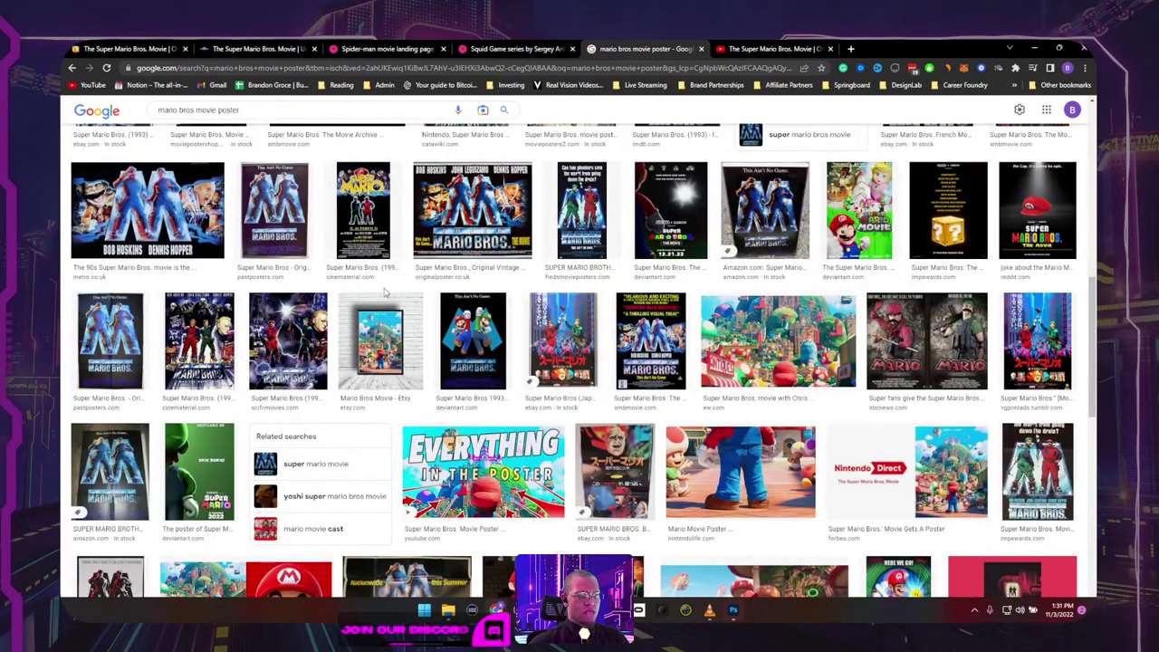
scroll(385, 291, "down", 2)
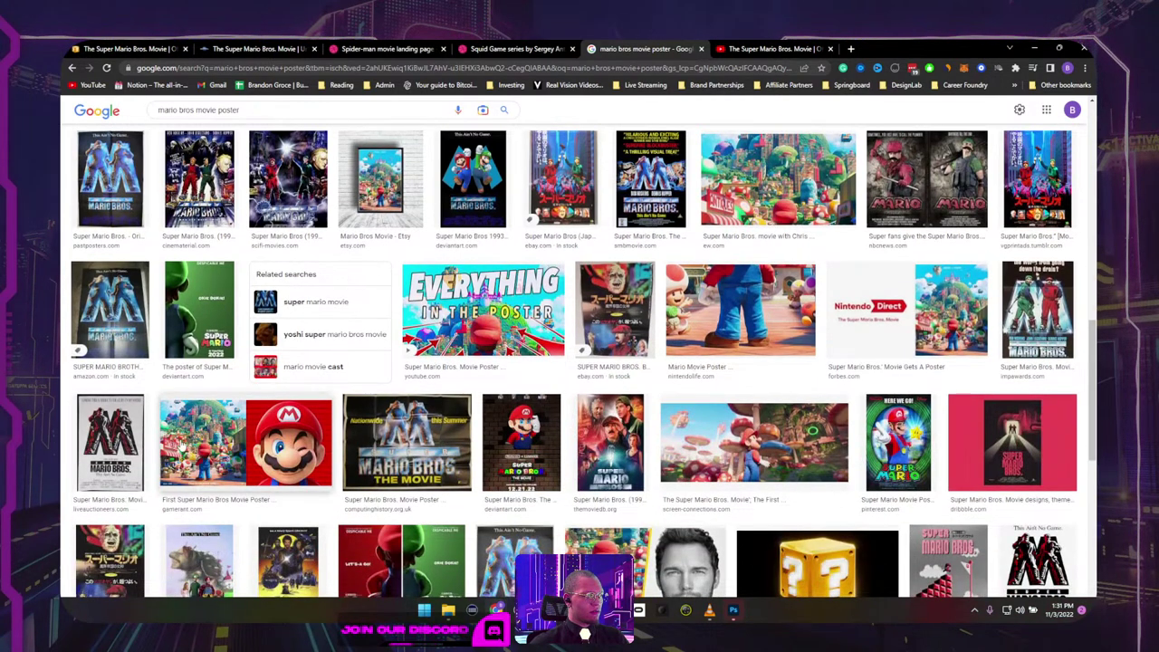
scroll(181, 444, "down", 3)
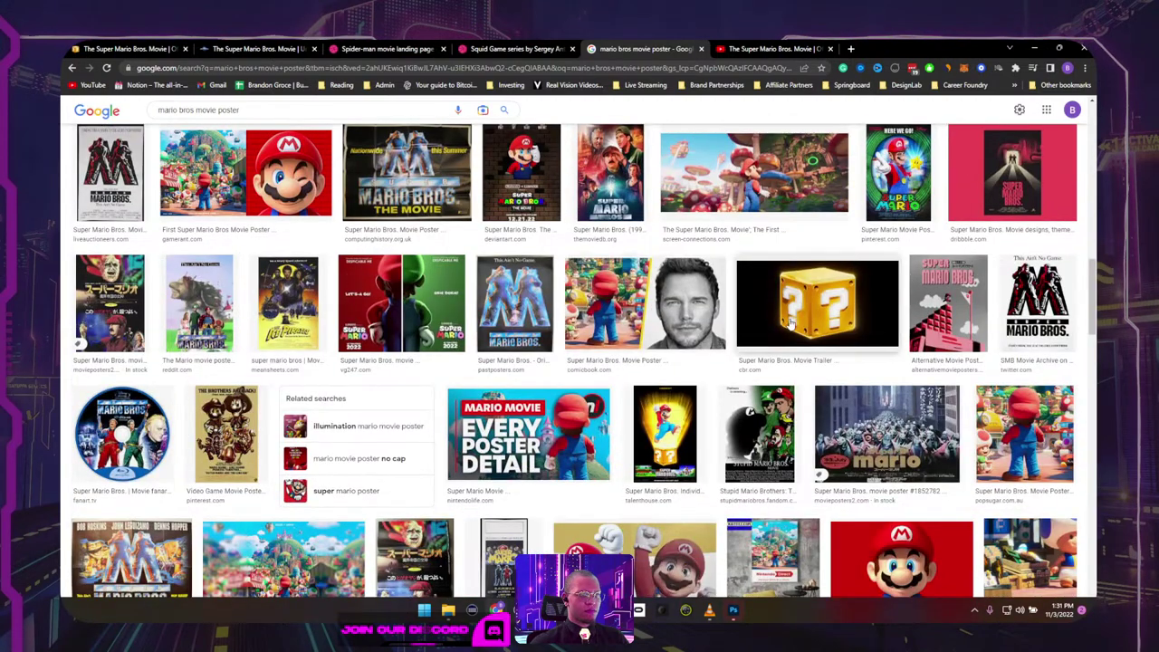
scroll(791, 323, "up", 10)
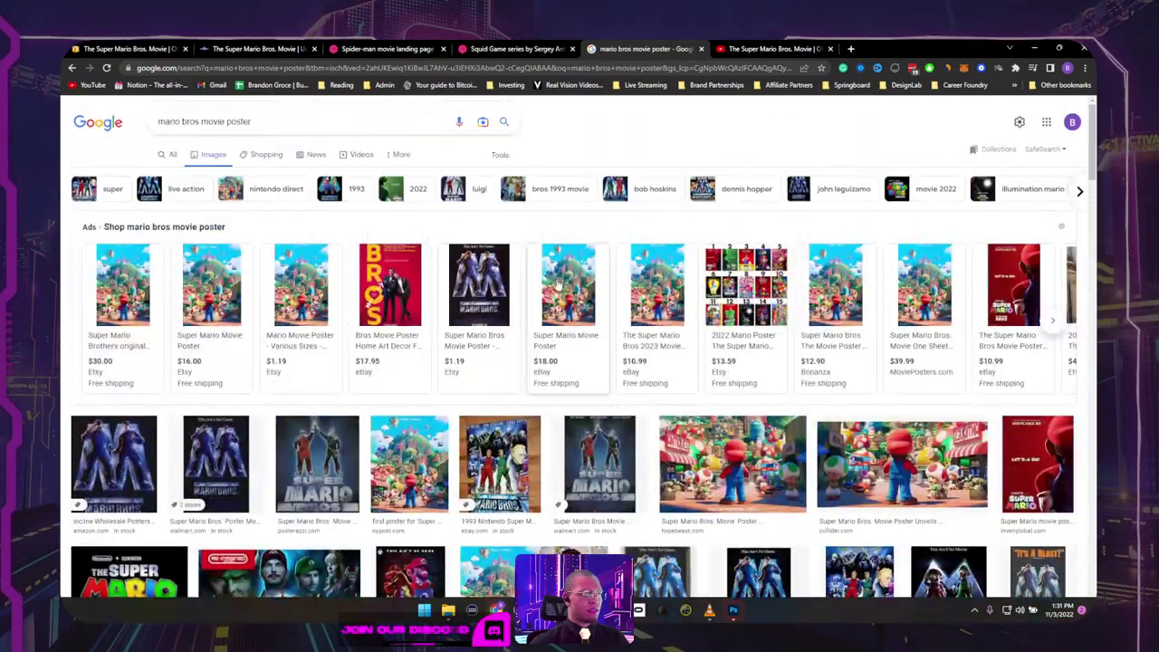
Step: Show all web results, open the IGN Nordic version of the Mushroom Kingdom poster and copy the image
left_click(170, 155)
scroll(221, 253, "down", 2)
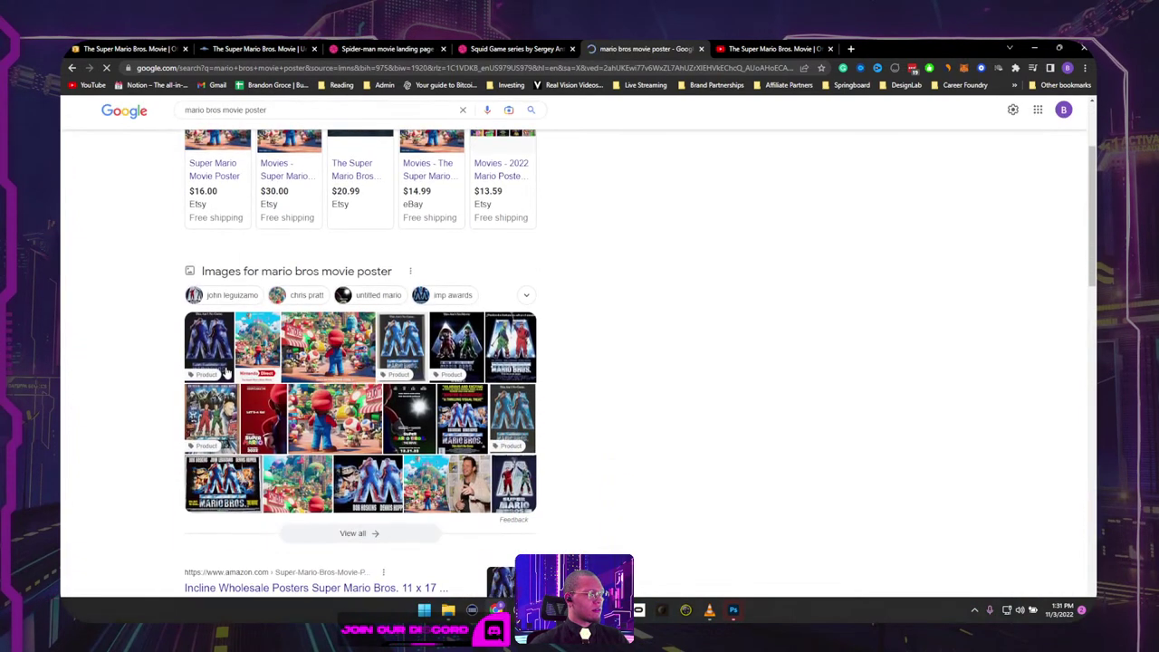
left_click(332, 407)
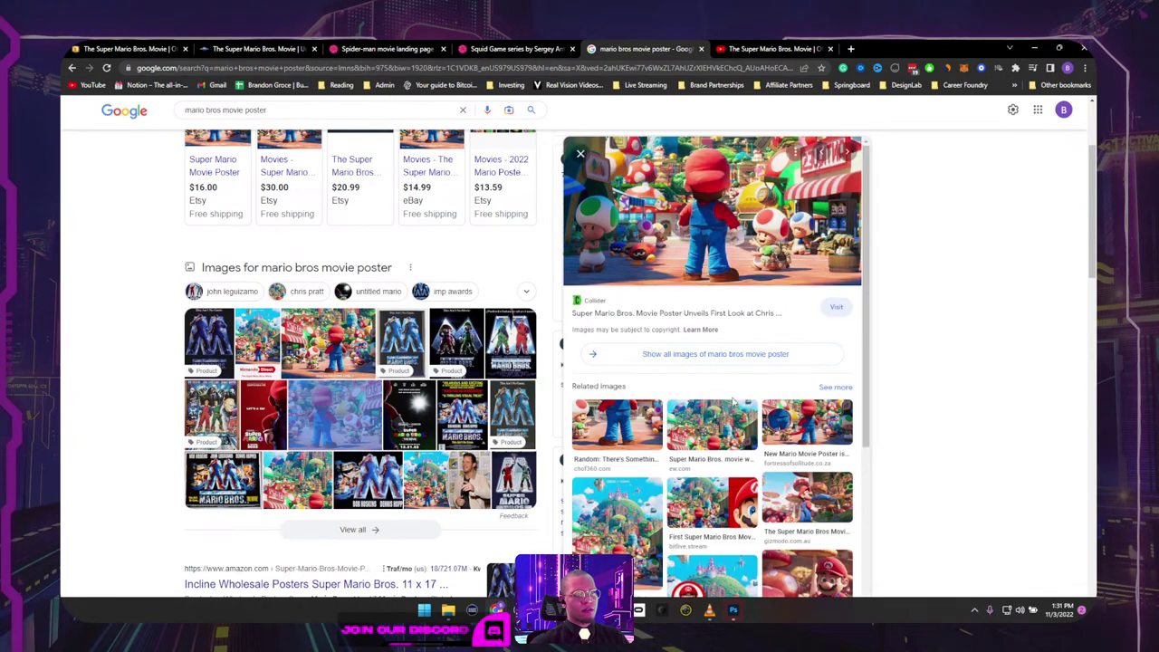
left_click(620, 427)
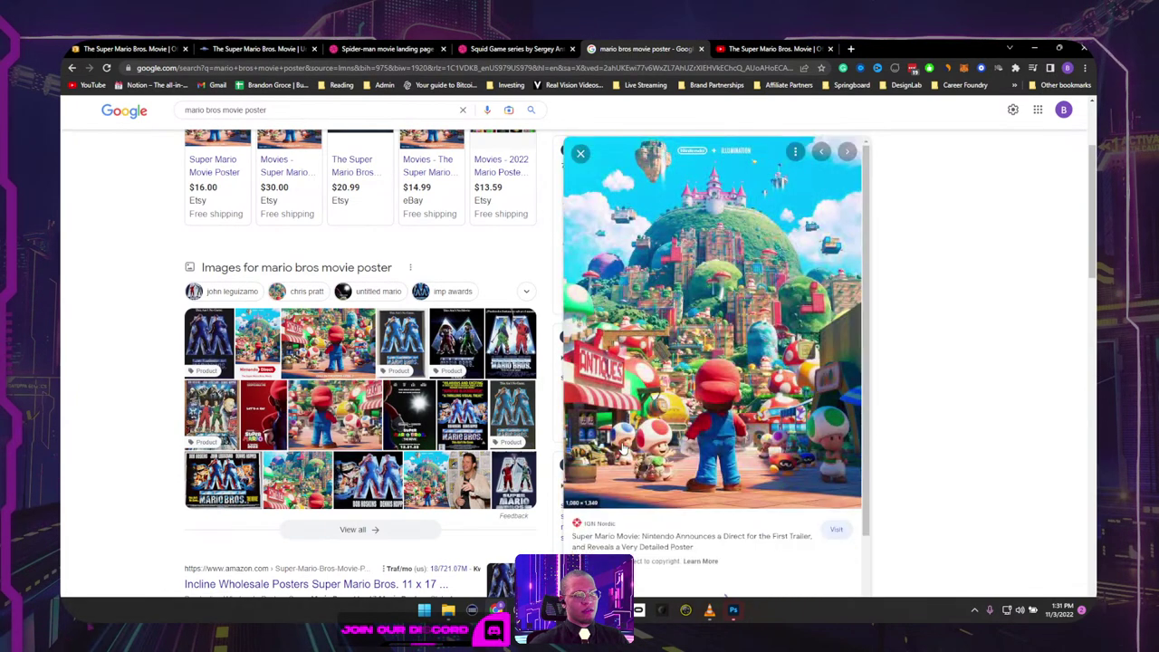
right_click(676, 384)
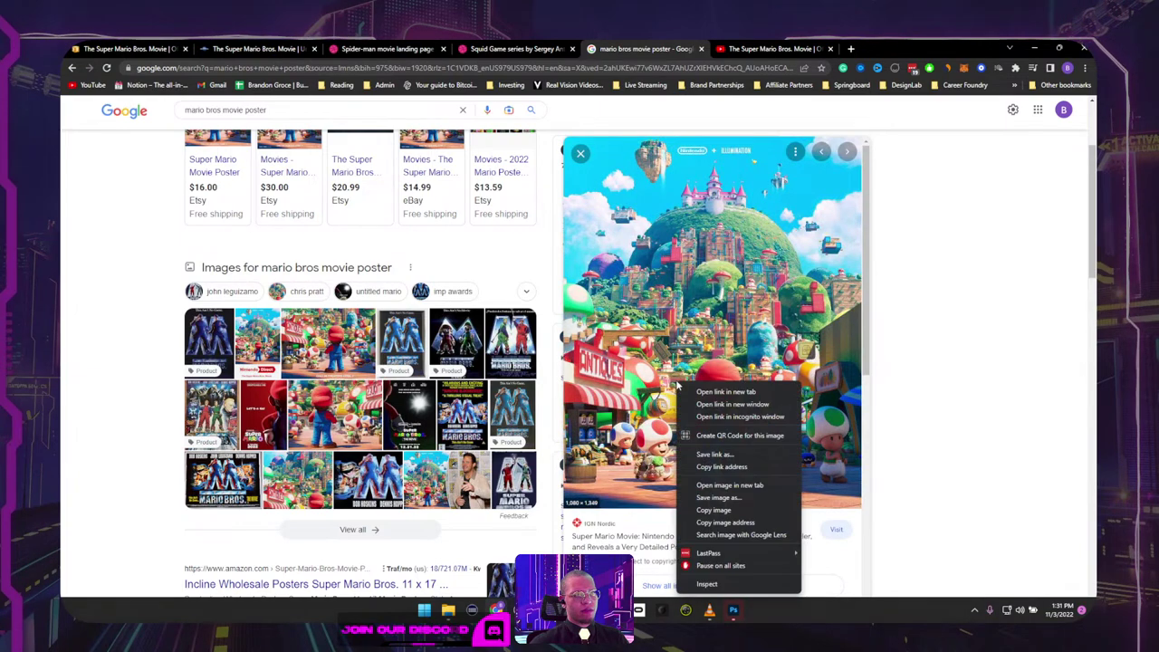
left_click(712, 510)
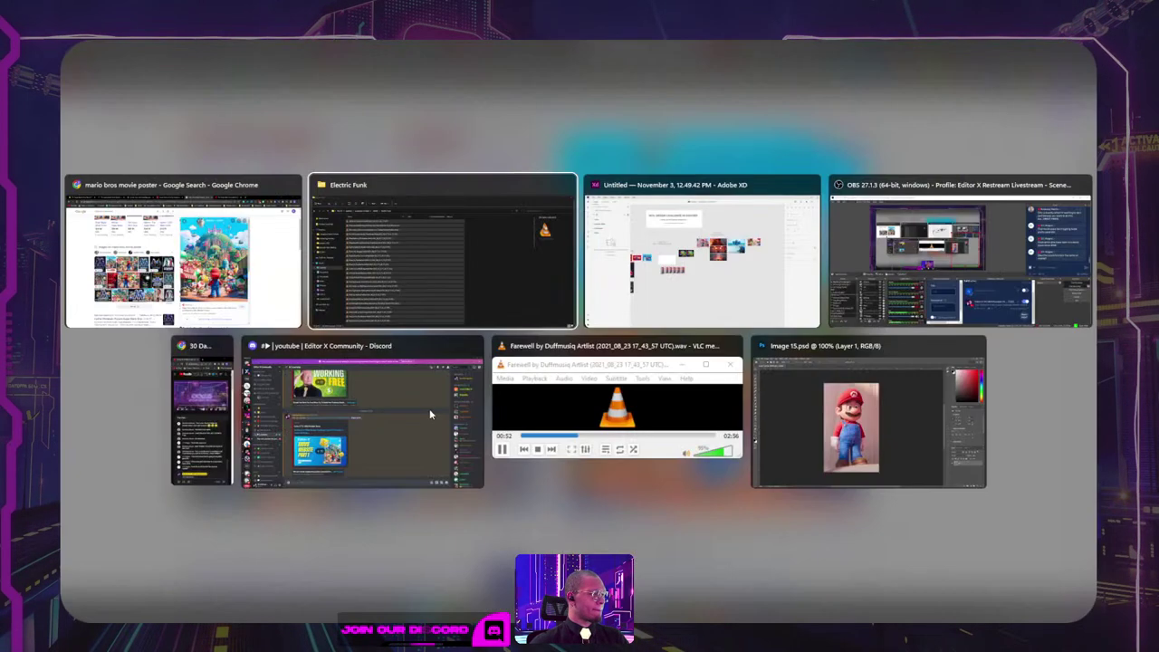
Step: Switch to Adobe XD, paste the poster below the blank artboard, and move the row of Mario snips to the right
key("alt+Tab")
key("ctrl+v")
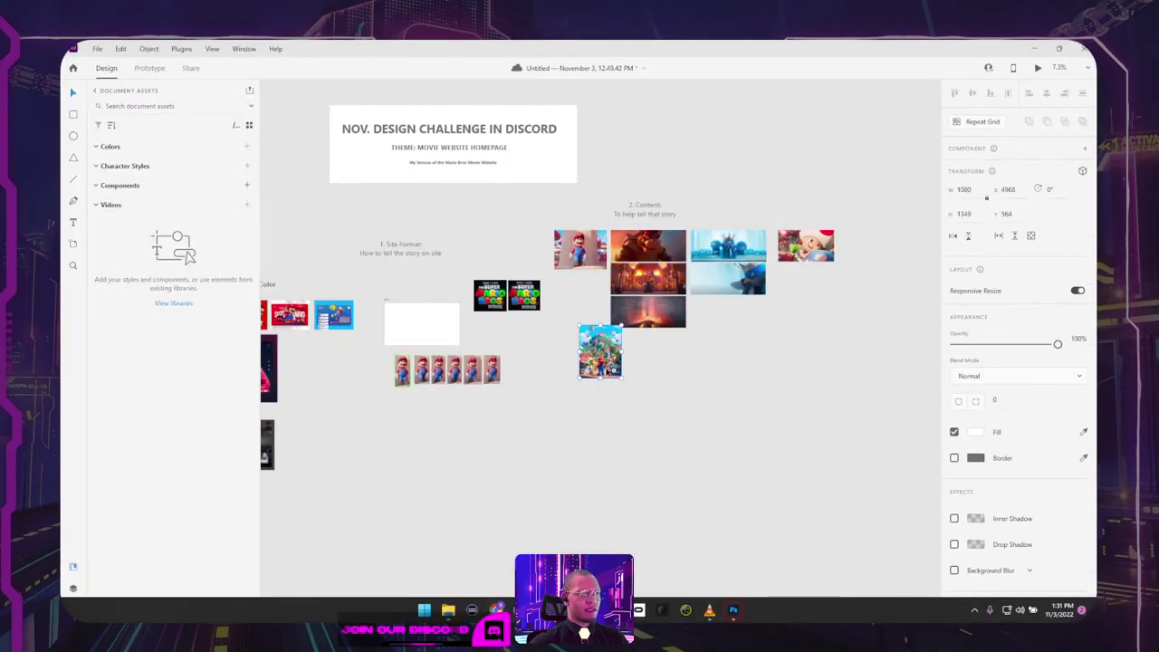
left_click_drag(601, 353, 414, 424)
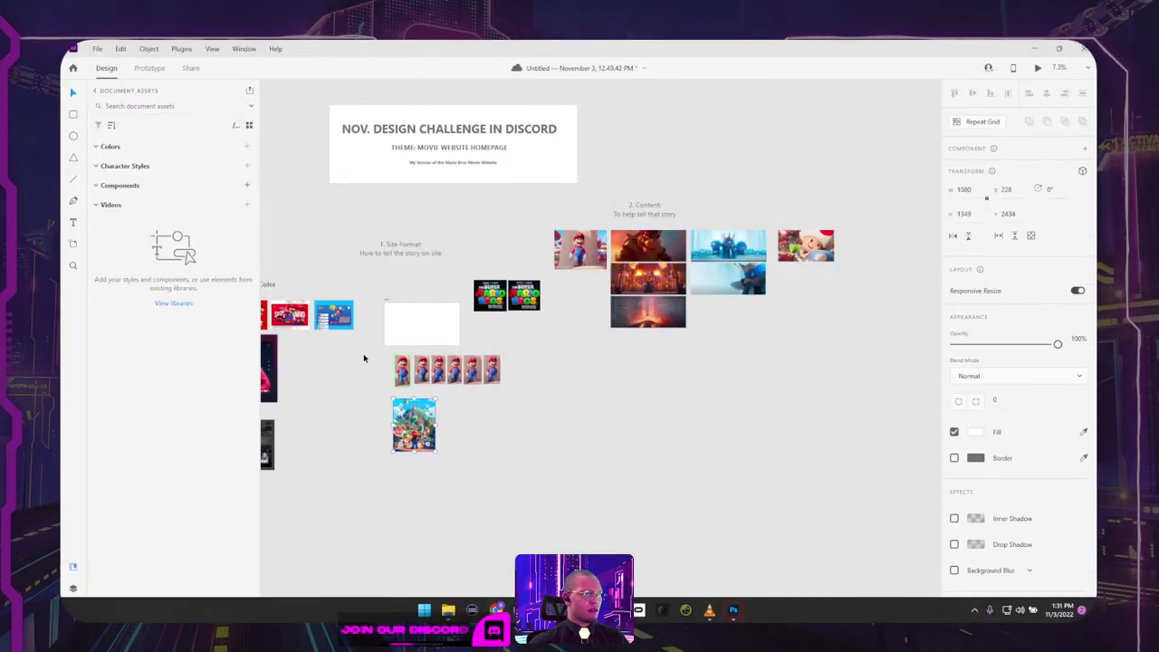
left_click_drag(364, 355, 597, 399)
left_click(454, 365)
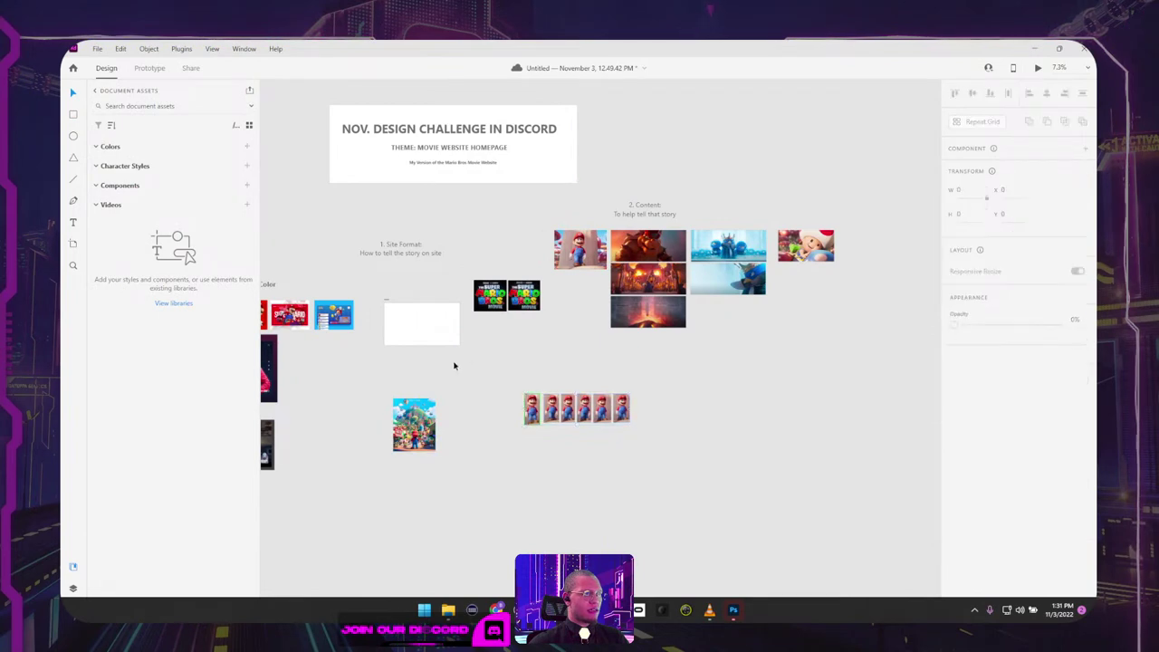
Step: Duplicate the blank 1920 by 1080 artboard and move the poster to the right of the two artboards, under the logos
scroll(586, 280, "up", 5)
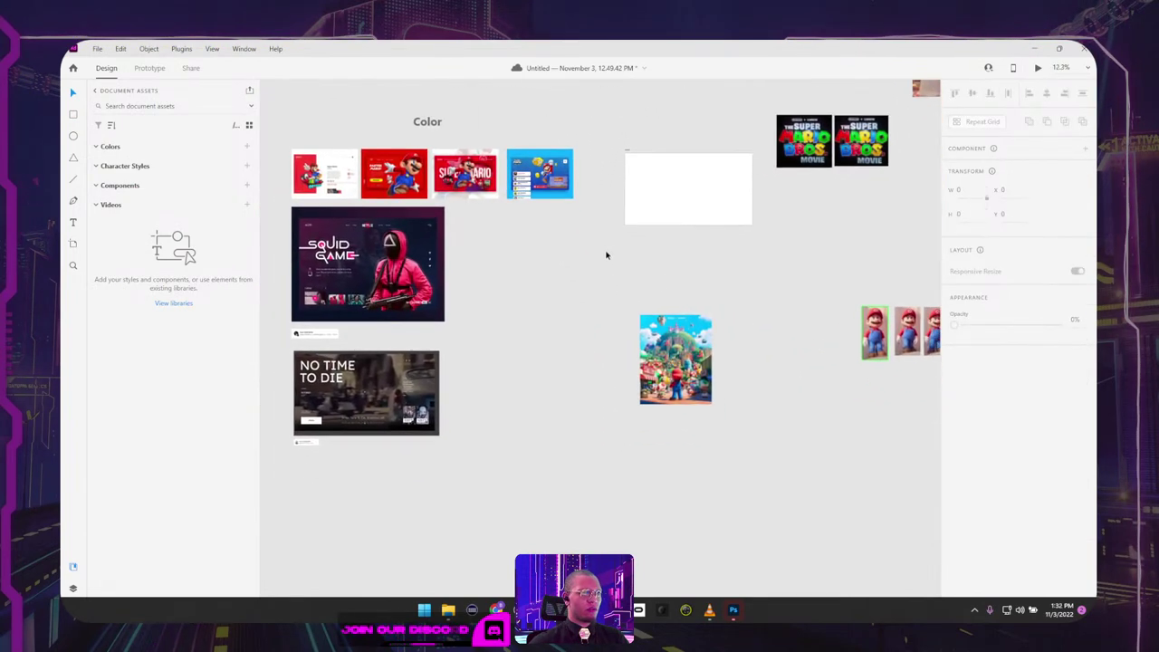
left_click_drag(626, 152, 638, 218)
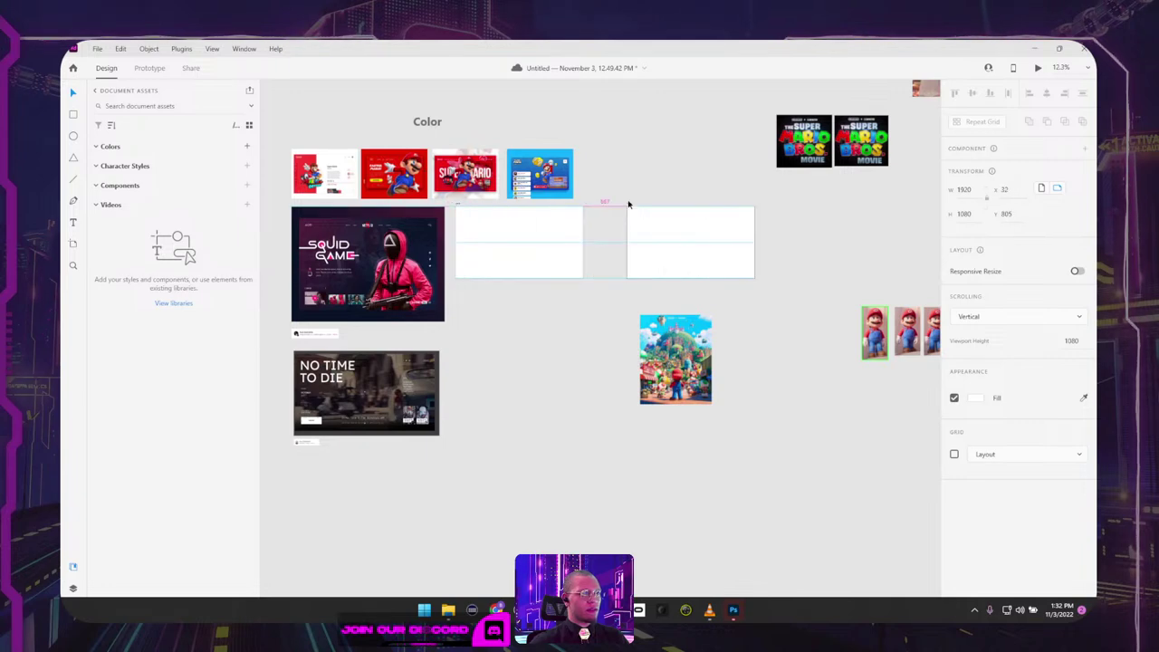
left_click_drag(690, 326, 826, 210)
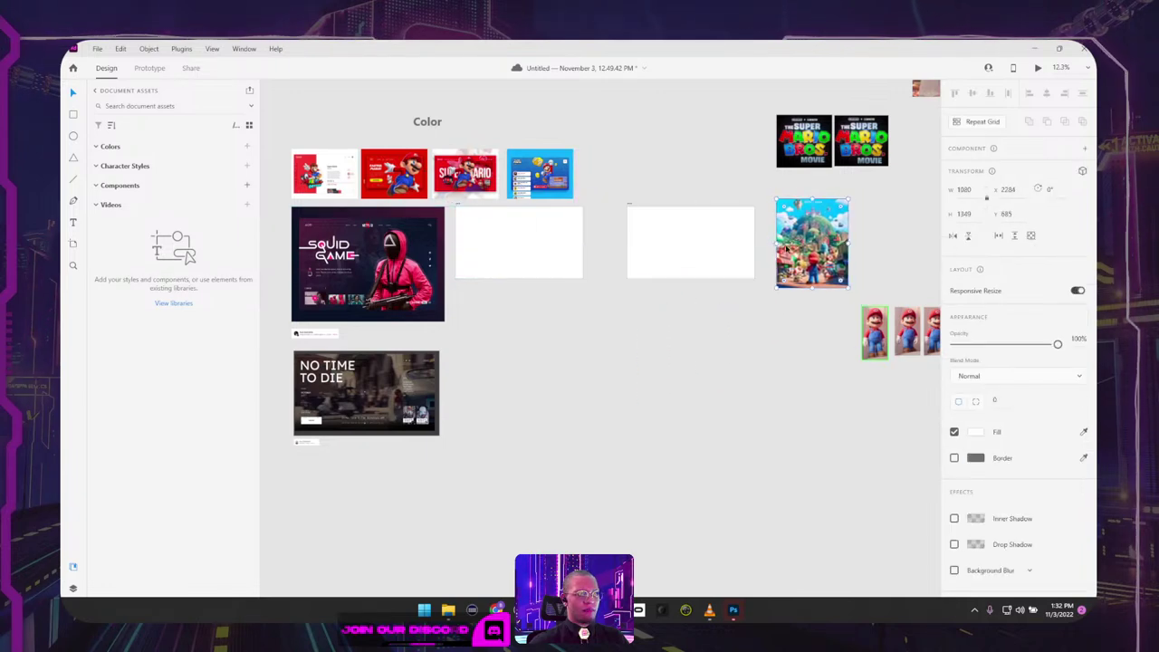
Step: Extend the right-hand blank artboard downward into a long page and place a copy of the poster on it
left_click(683, 275)
left_click_drag(690, 278, 690, 453)
left_click(813, 238)
left_click_drag(811, 244, 661, 260)
scroll(662, 259, "up", 5)
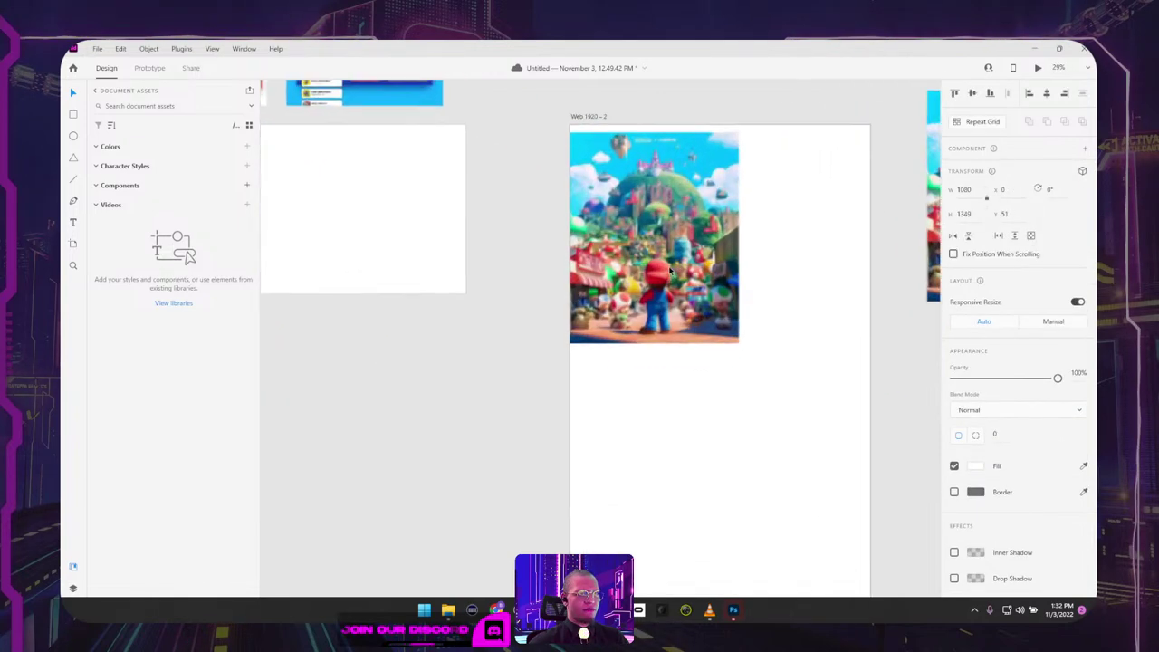
scroll(688, 287, "down", 4)
scroll(689, 288, "down", 2)
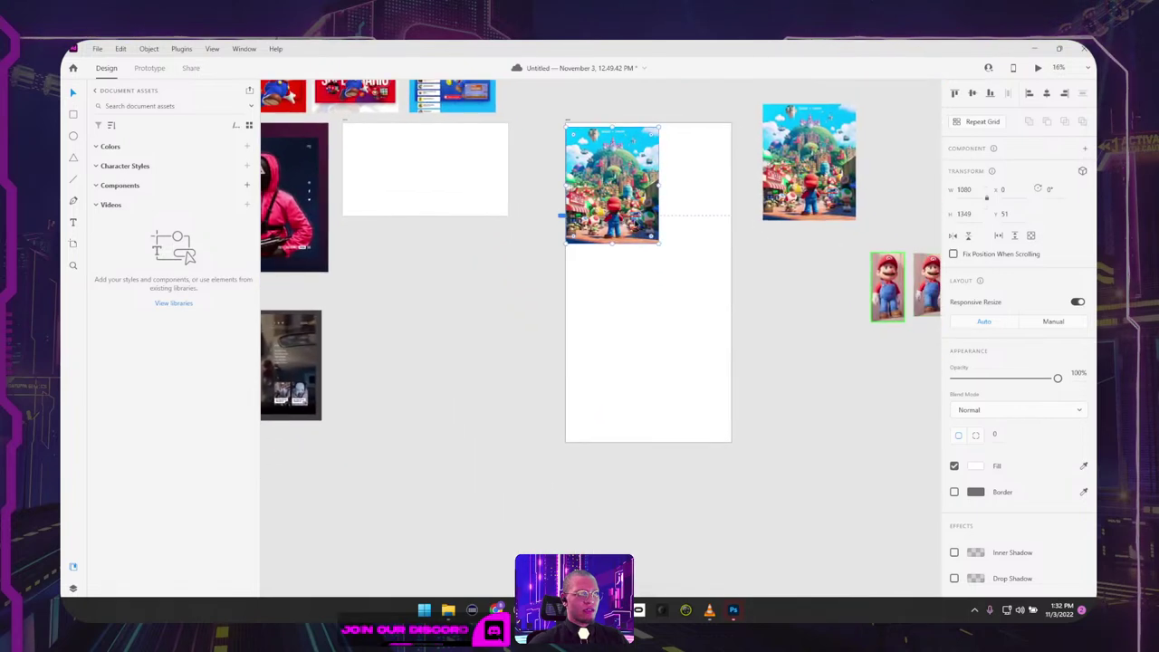
Step: Enlarge the artboard's poster to about 2924 by 3652, center it horizontally over the page and align its top at Y 0
left_click_drag(658, 243, 801, 531)
left_click_drag(684, 318, 641, 319)
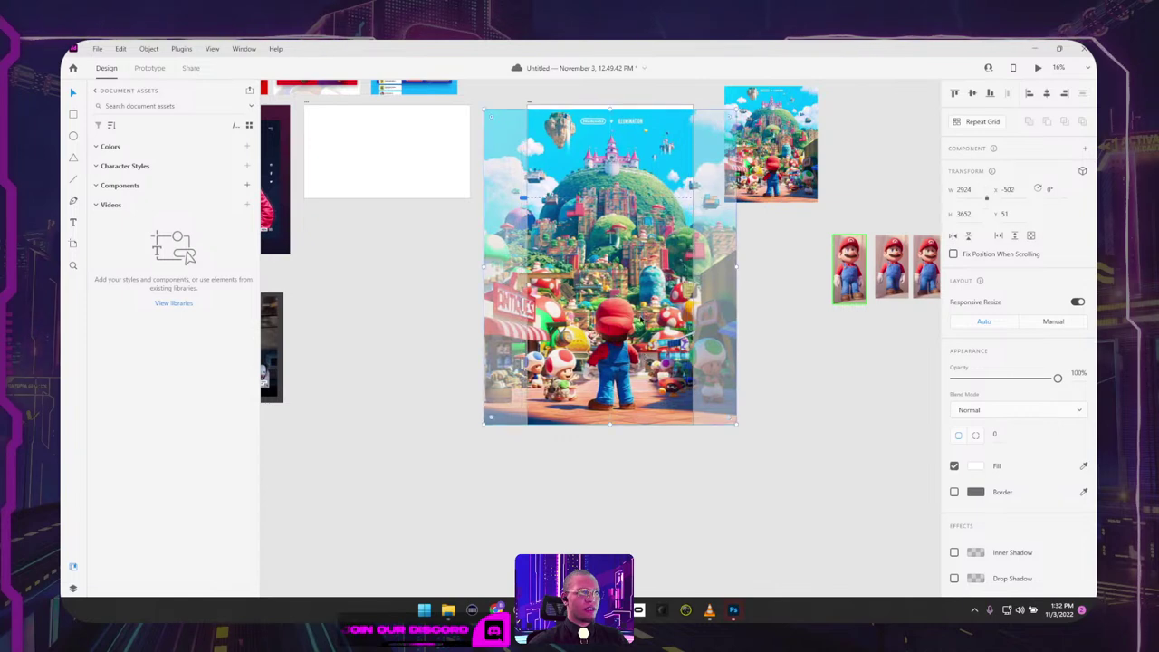
left_click(735, 432)
left_click(635, 255)
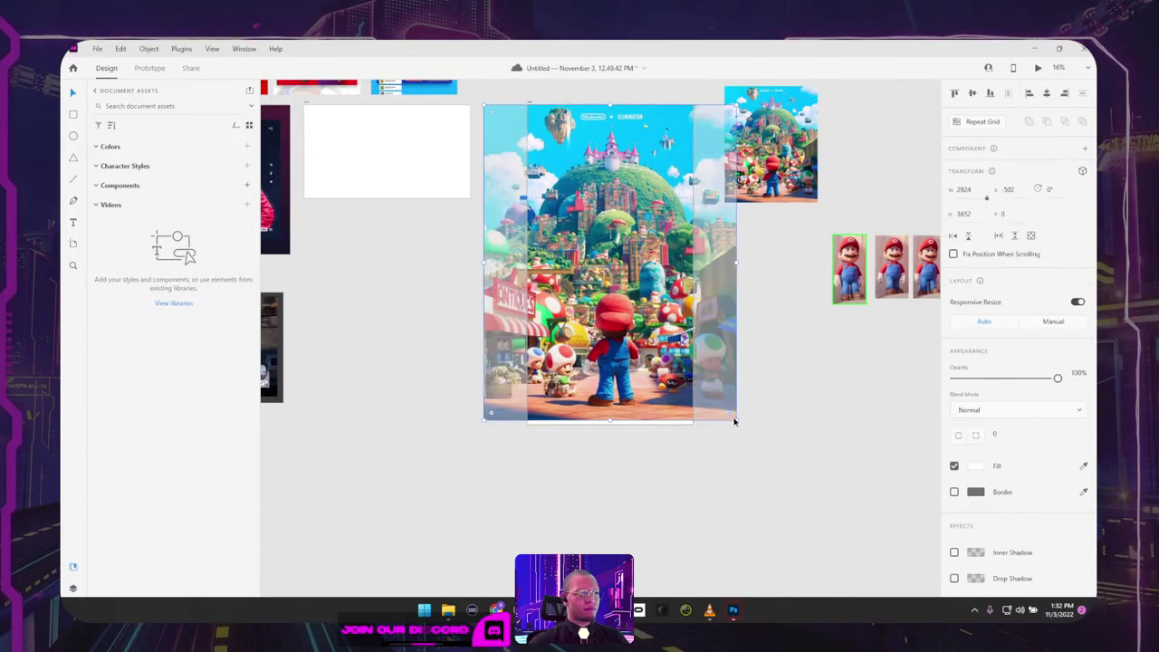
Step: Enlarge the artboard's poster to about 3919 by 4895 and center it horizontally over the long page at X -999
left_click_drag(735, 420, 810, 541)
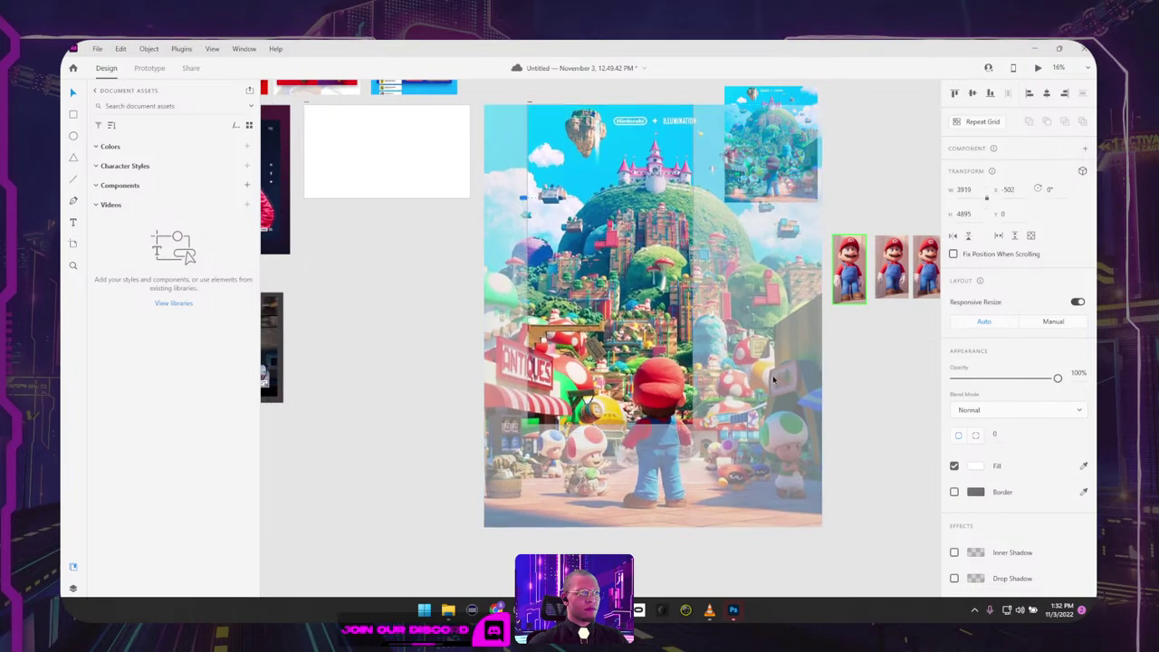
left_click_drag(775, 379, 730, 356)
left_click(848, 393)
Step: Open the artboard's poster for editing in Photoshop and try a rectangular selection around the Nintendo and Illumination logos
right_click(649, 185)
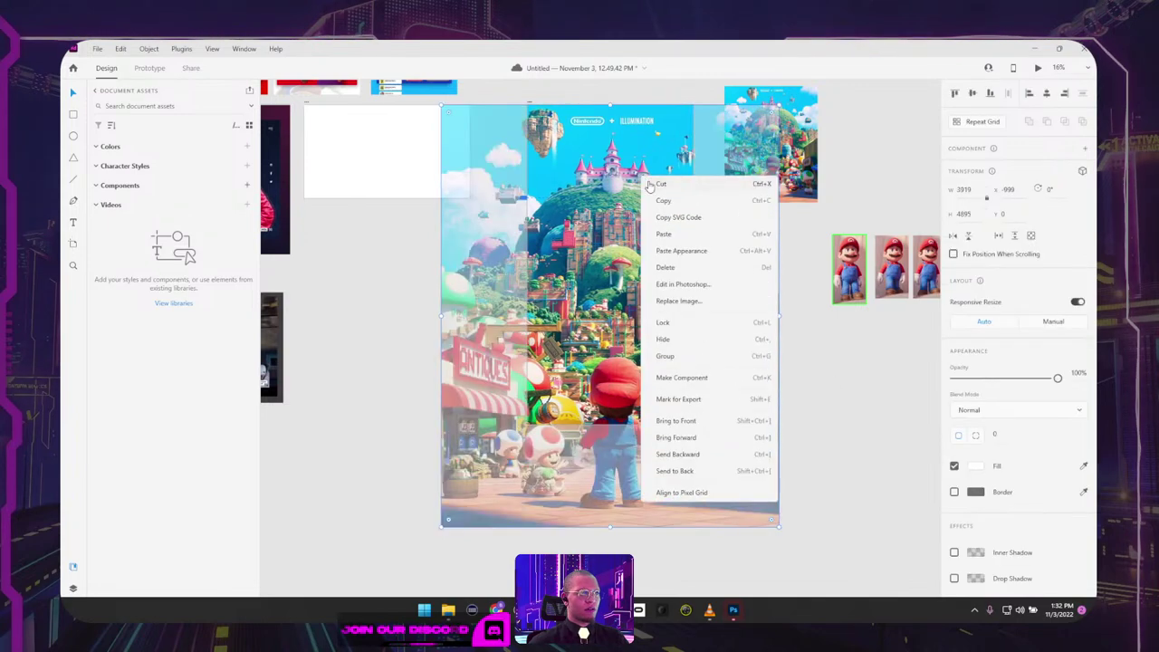
left_click(689, 286)
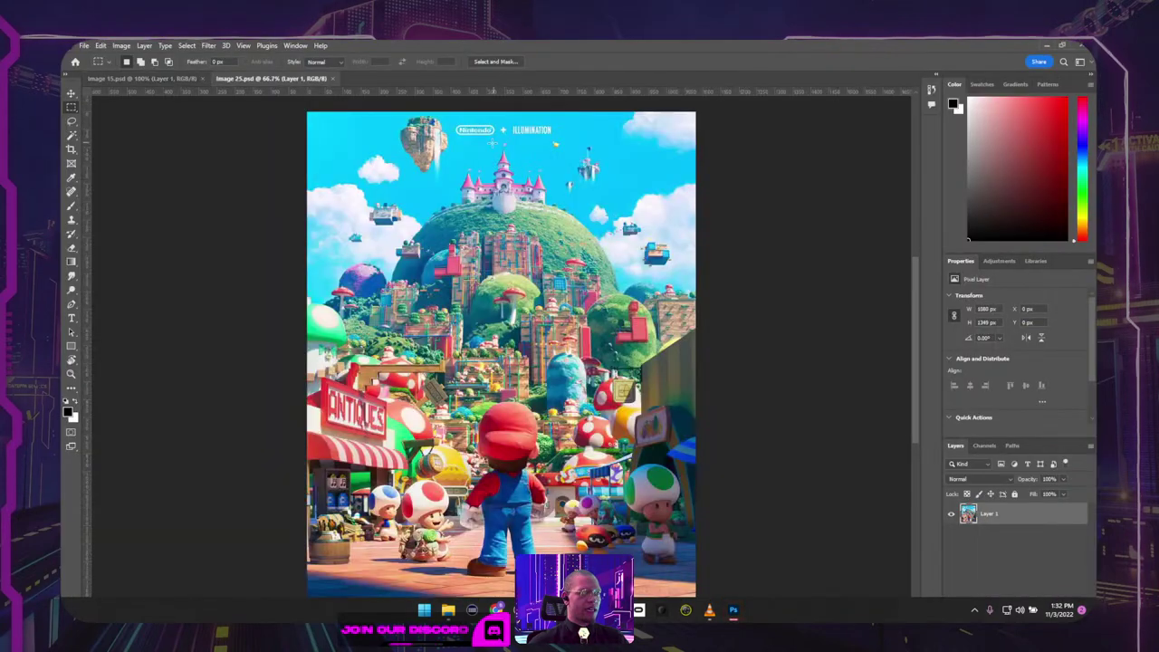
scroll(489, 145, "up", 4)
scroll(489, 148, "up", 4)
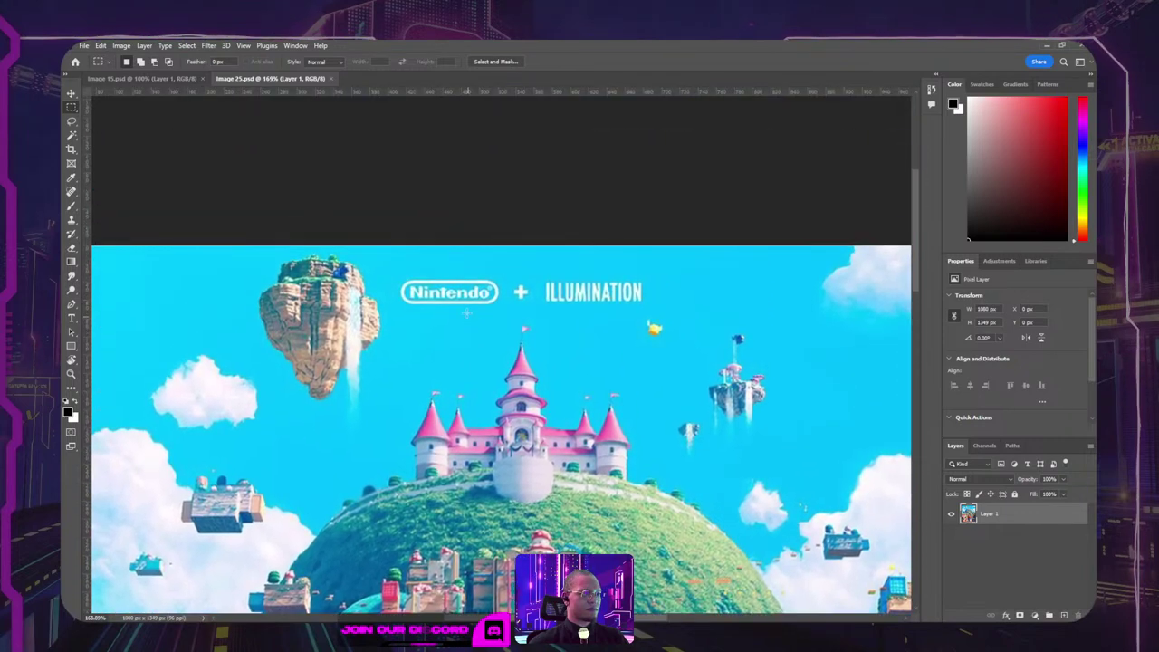
left_click_drag(396, 265, 656, 312)
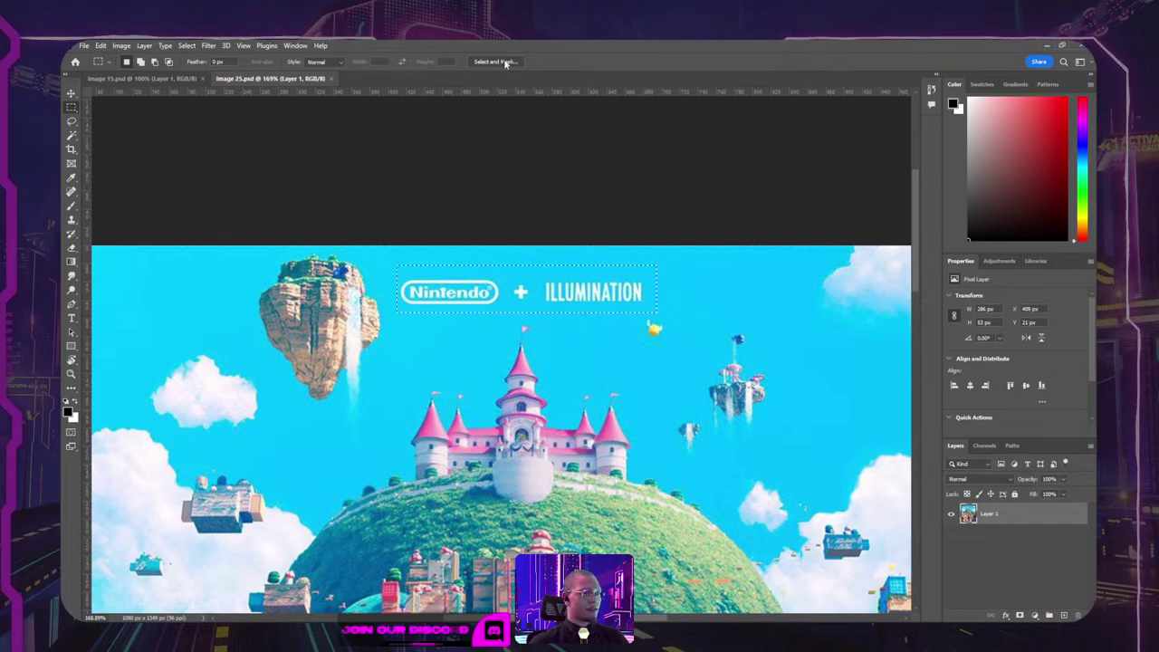
key("v")
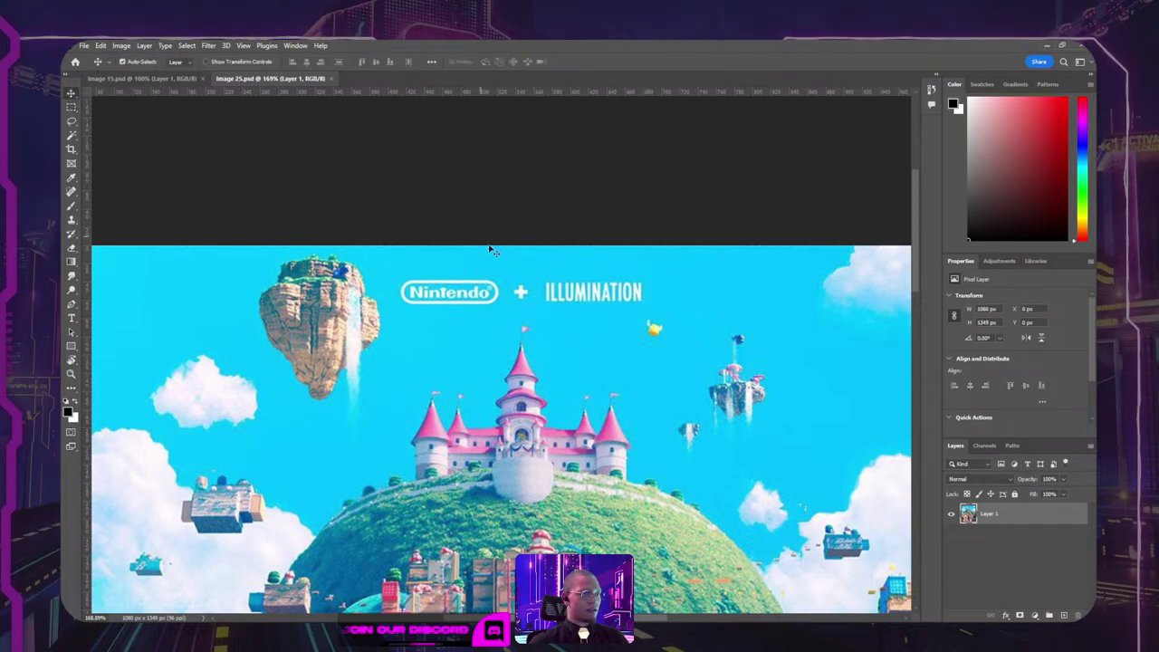
Step: Paint over the Nintendo and Illumination logos on a new layer with sampled sky blue at 90% brush opacity, and save the image
left_click(1063, 616)
key("b")
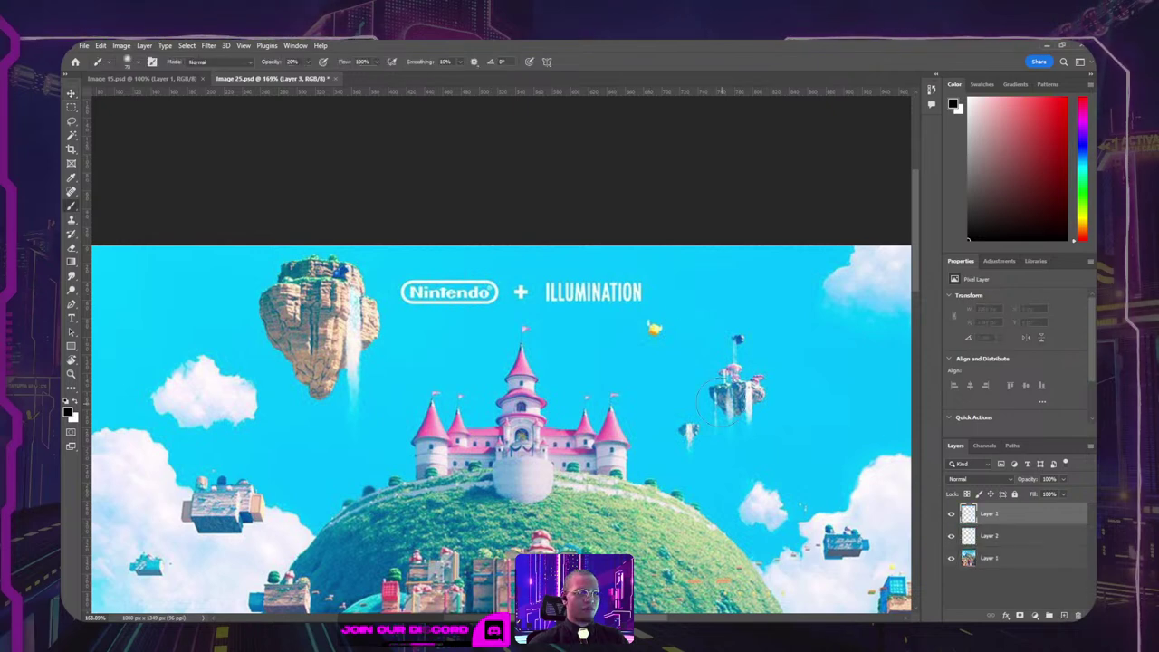
left_click(547, 260, "alt")
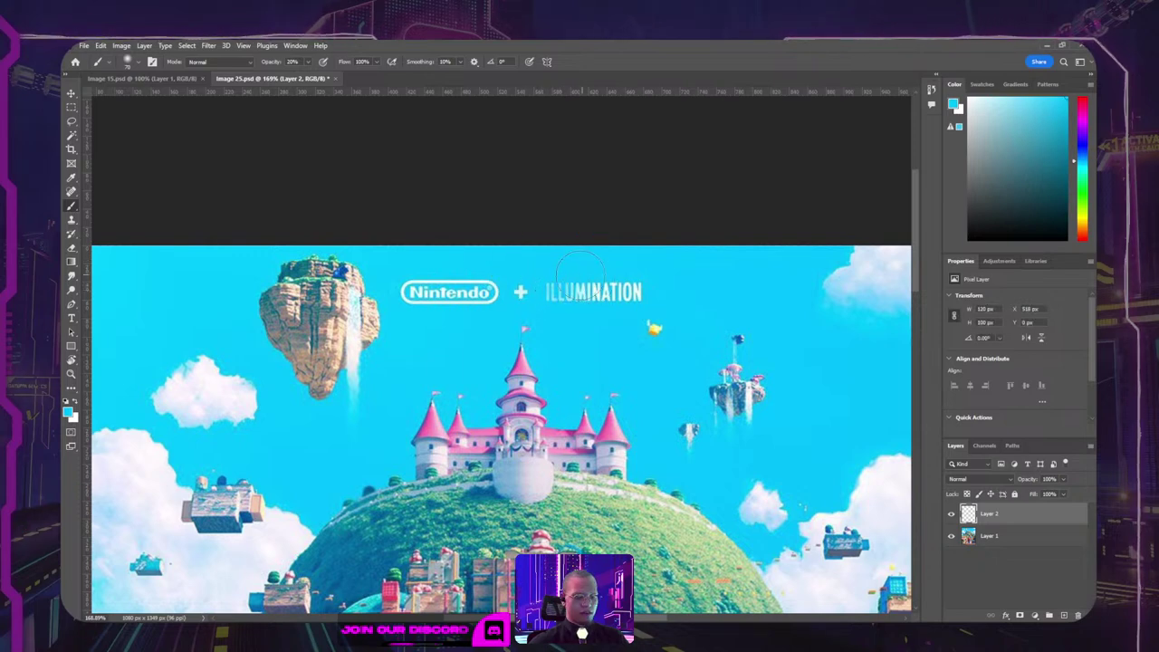
mouse_move(580, 267)
left_mouse_down()
mouse_move(566, 292)
mouse_move(507, 289)
left_mouse_up()
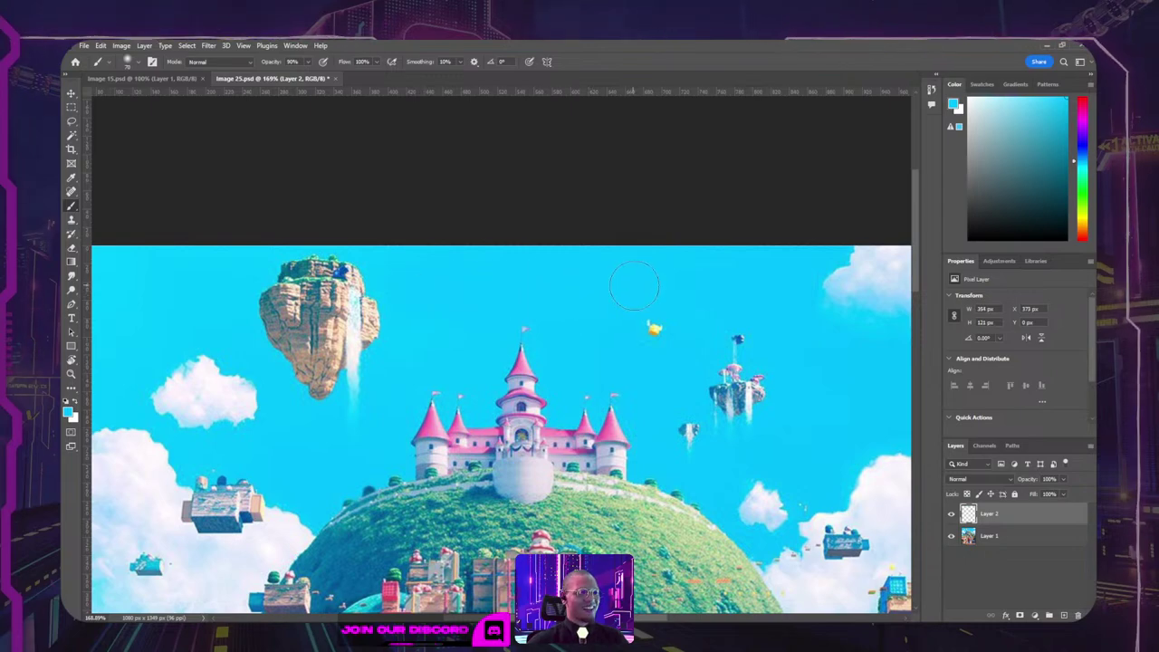
scroll(633, 287, "down", 2)
scroll(625, 283, "down", 4)
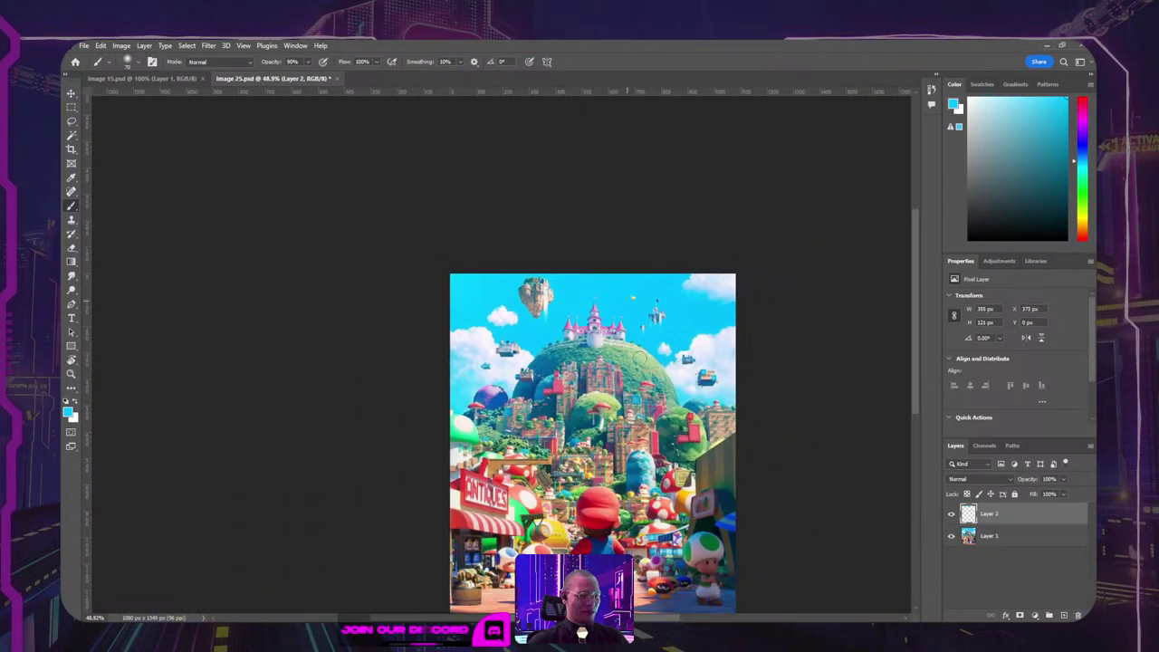
left_click_drag(652, 473, 587, 333)
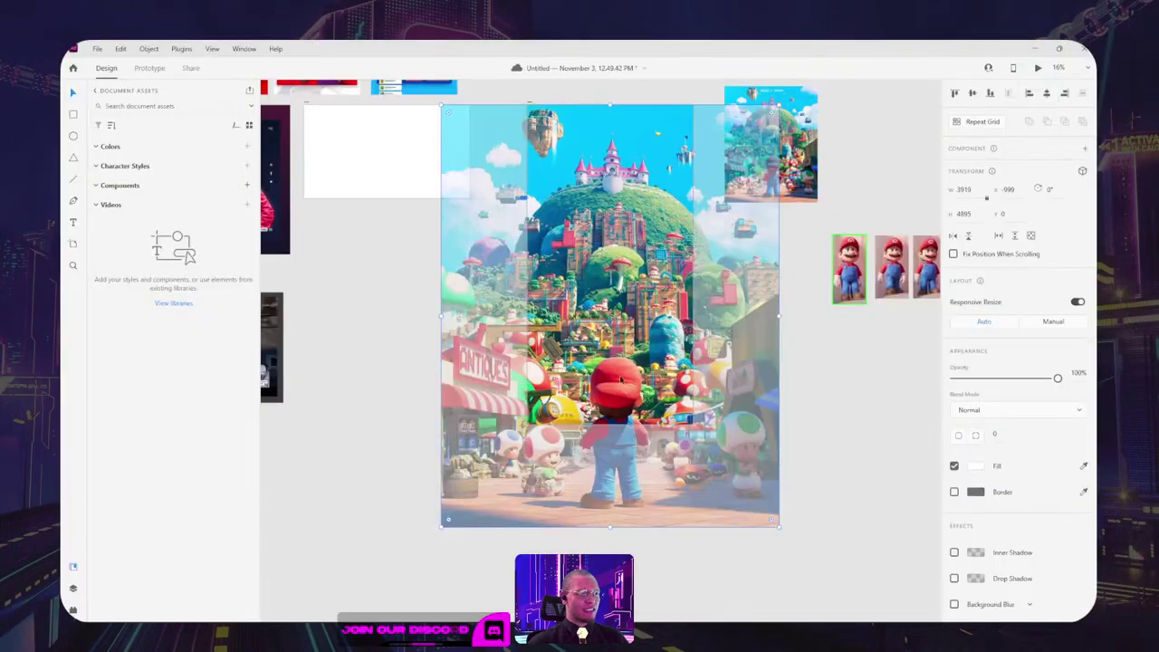
Step: Return to Adobe XD and enlarge the edited poster to about 5221 by 6521, centered horizontally over the page at X -1650
scroll(803, 419, "up", 2)
left_click(559, 449)
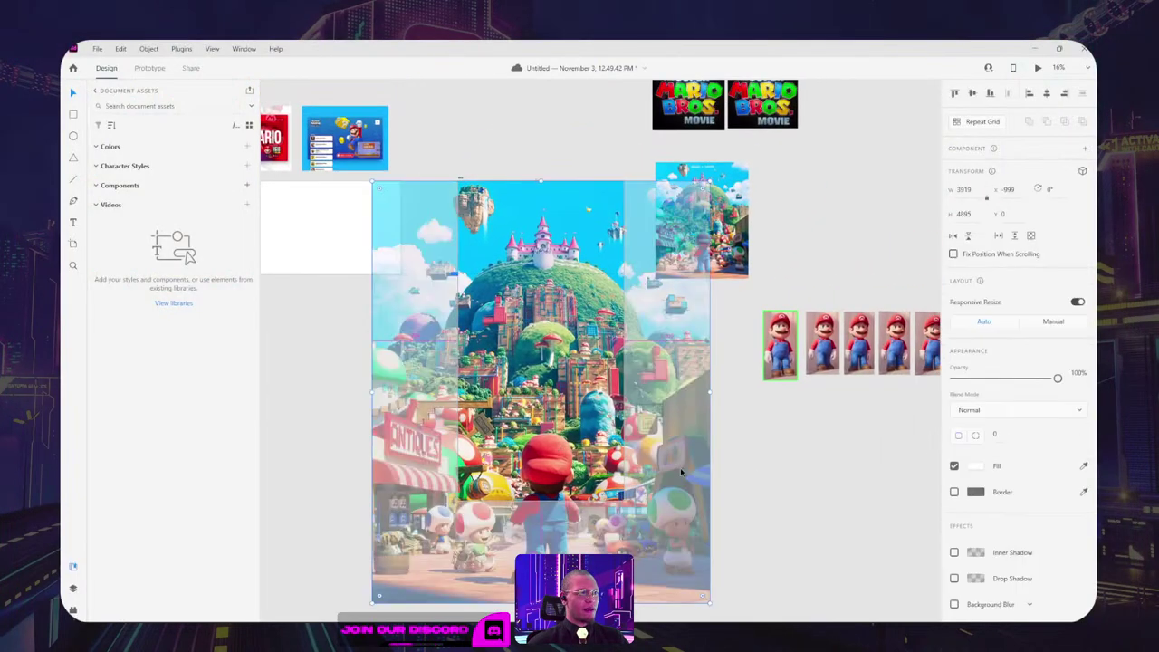
scroll(672, 464, "down", 4)
scroll(677, 493, "down", 1)
left_click_drag(664, 482, 681, 514)
left_click_drag(619, 366, 618, 399)
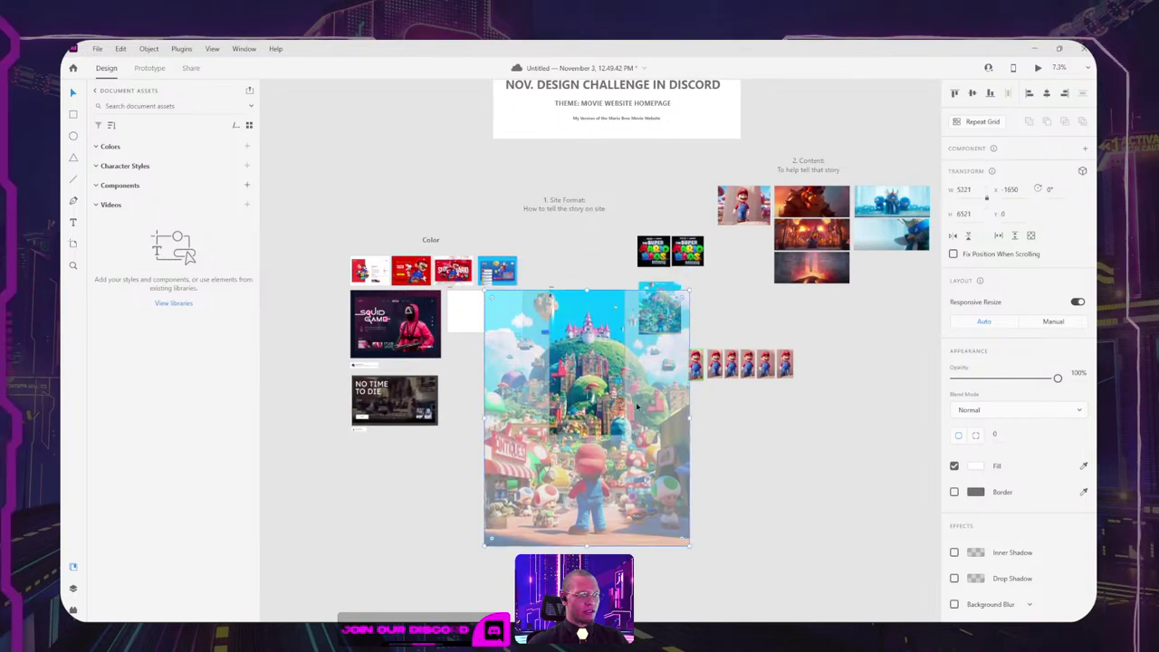
Step: Check the poster's crop on the long page and move the poster up to about Y -307
key("Escape")
scroll(620, 398, "up", 4)
scroll(609, 387, "up", 1)
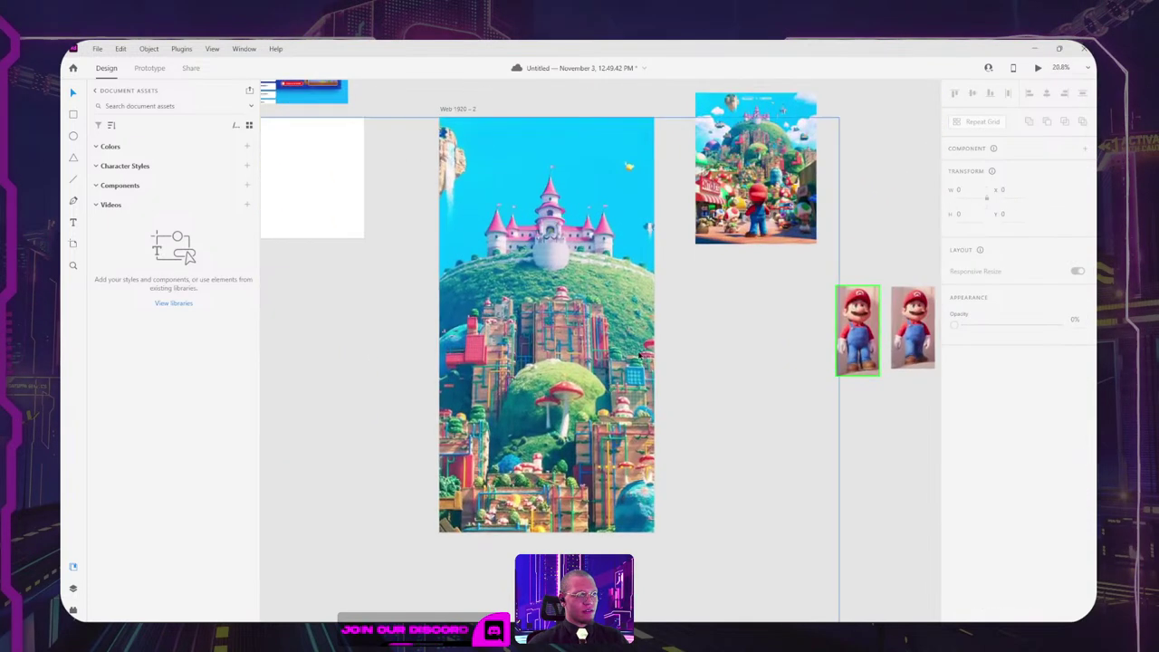
left_click_drag(691, 334, 661, 334)
left_click(577, 356)
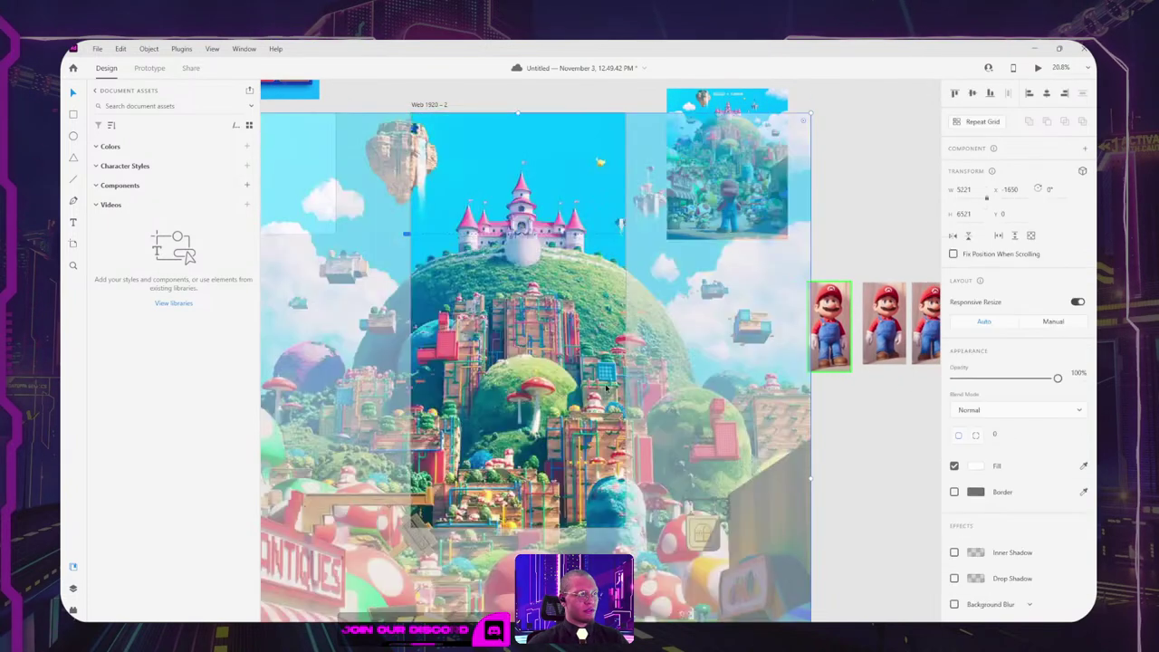
scroll(841, 468, "down", 1)
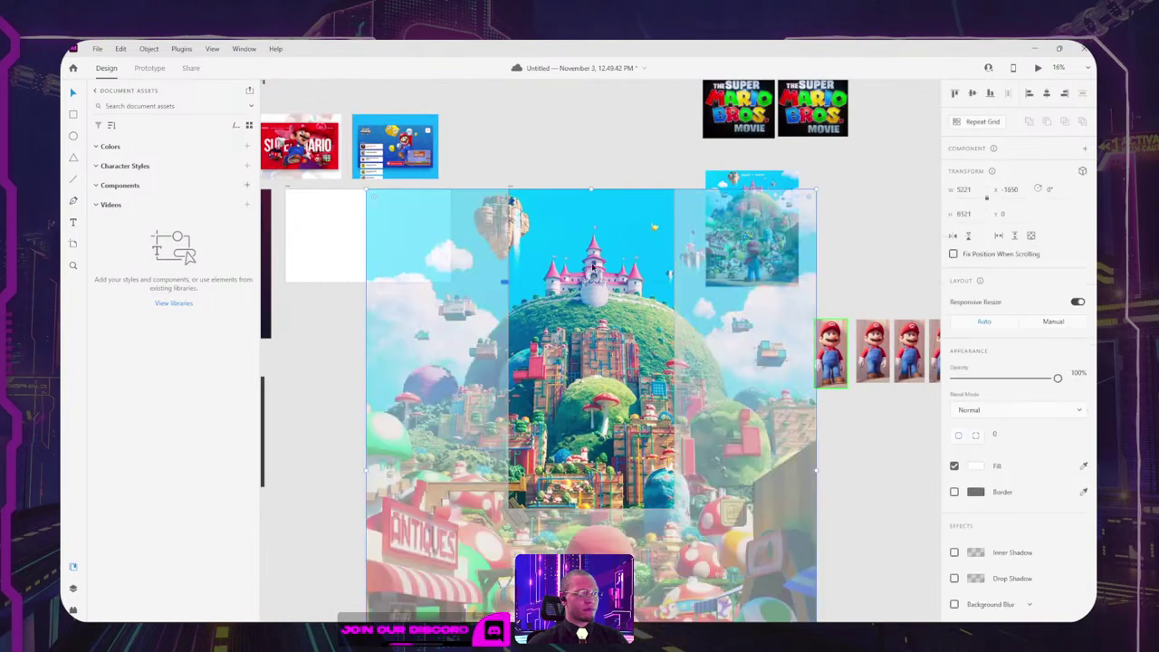
left_click_drag(626, 327, 626, 301)
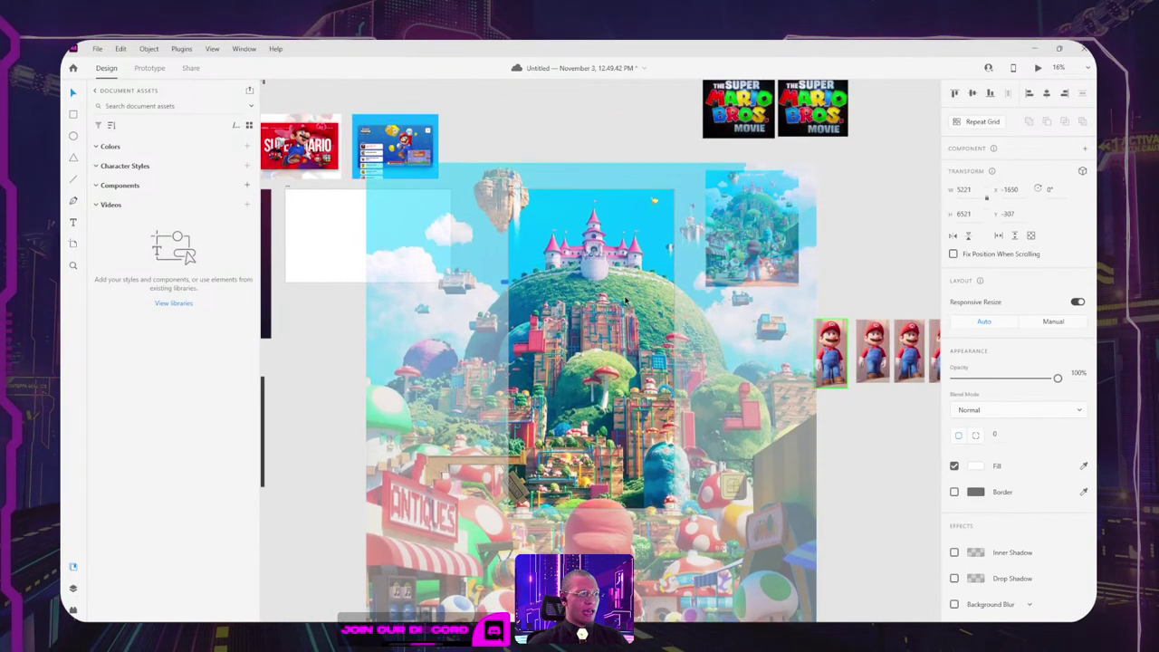
Step: Scale the poster image down to about 1921 × 2399 and fit it to the top of the Web 1920 – 2 artboard
scroll(624, 151, "up", 4)
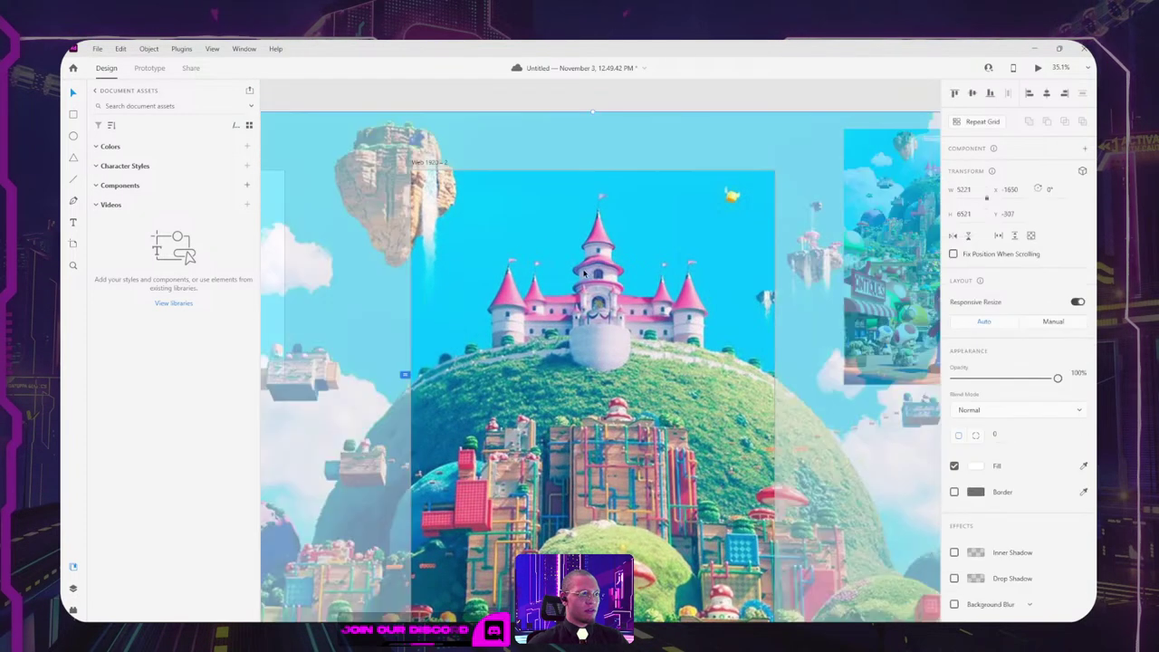
left_click(429, 163)
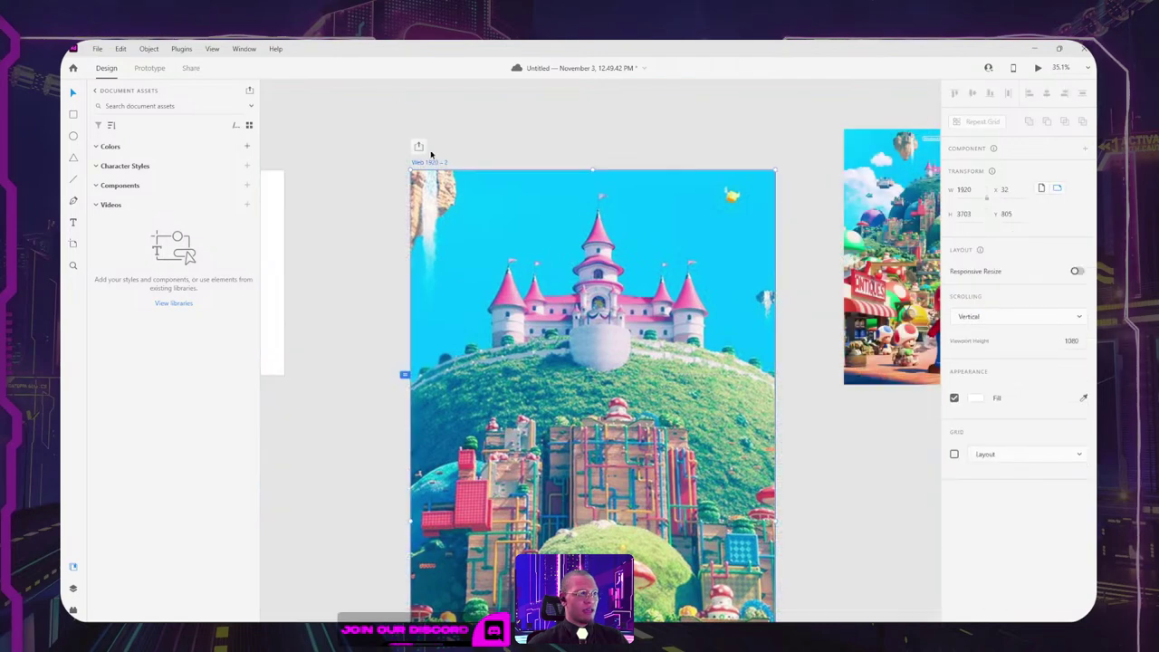
scroll(551, 285, "up", 6)
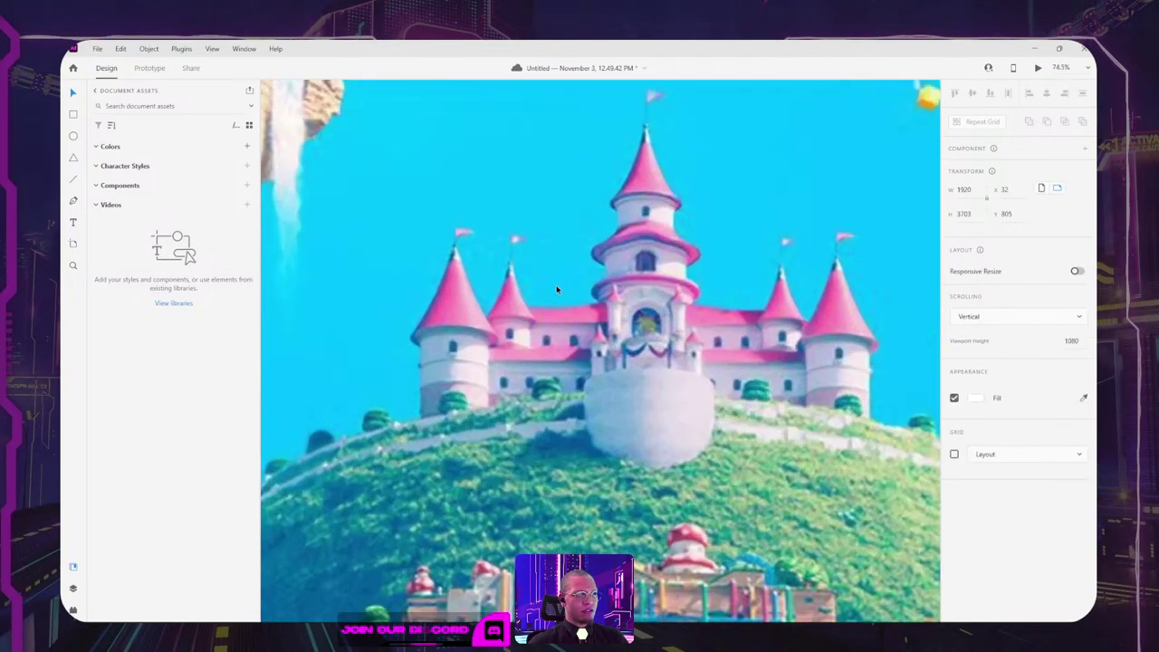
scroll(556, 290, "down", 4)
scroll(557, 290, "down", 1)
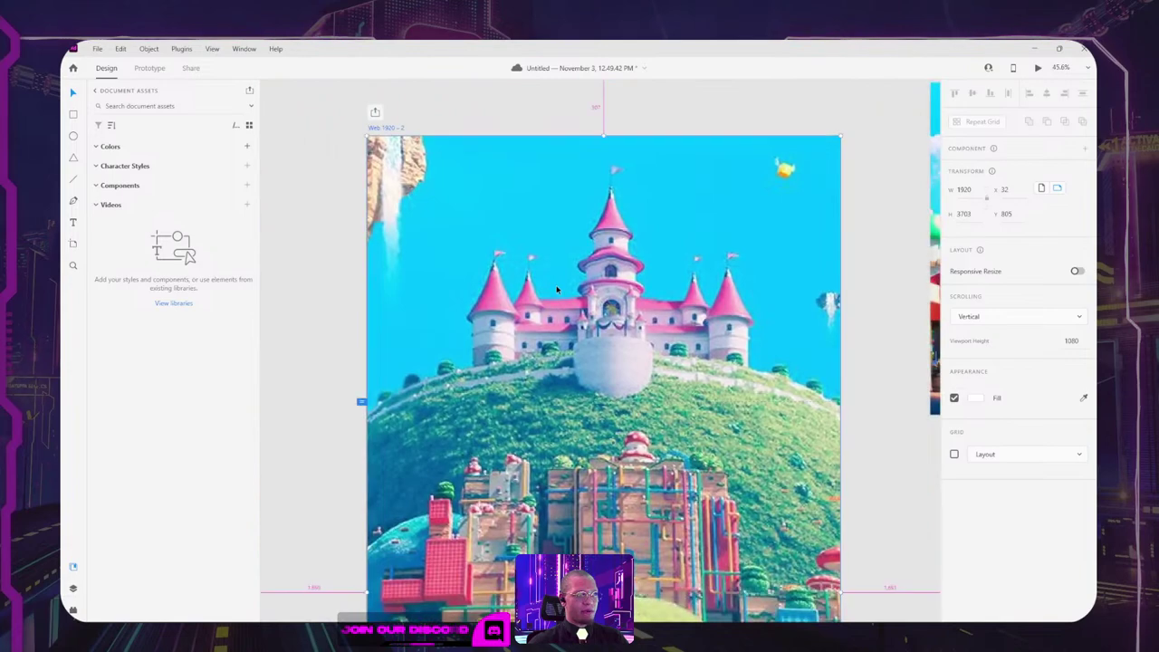
double_click(598, 267)
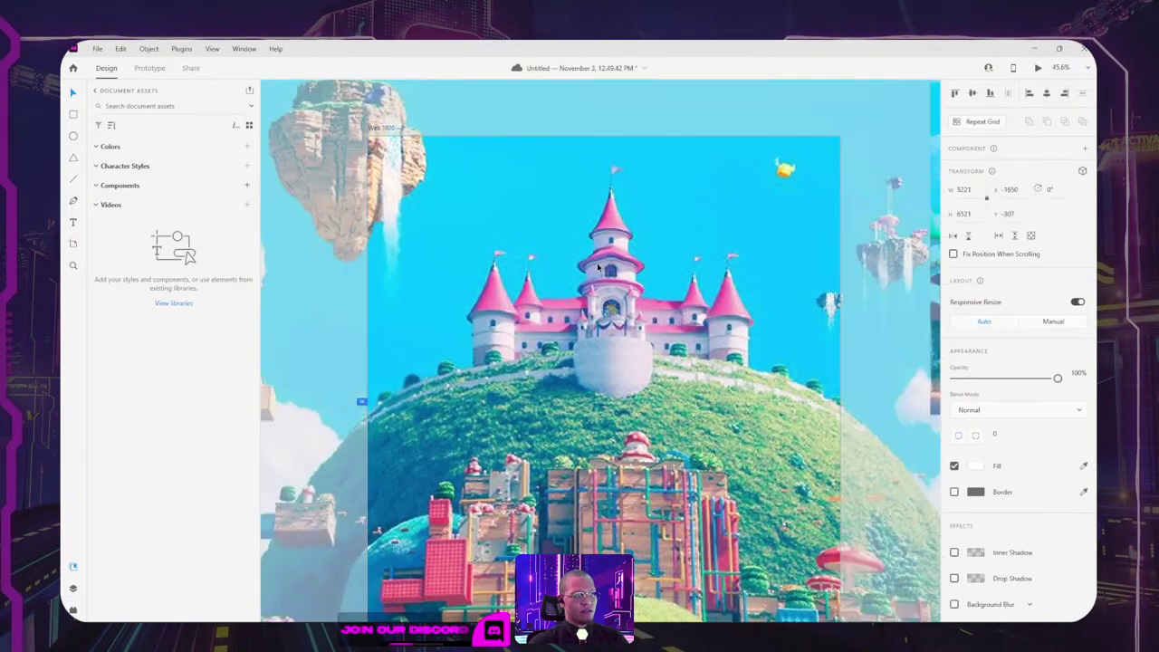
scroll(597, 267, "down", 5)
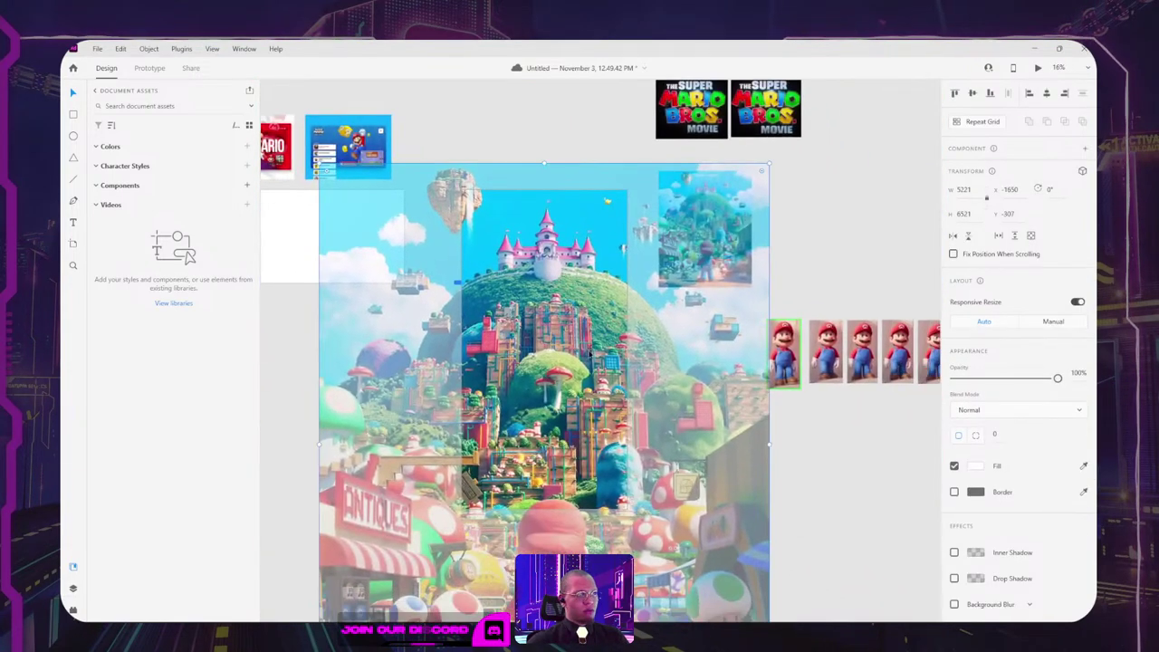
left_click_drag(770, 161, 629, 273)
left_click_drag(569, 403, 569, 250)
left_click(673, 357)
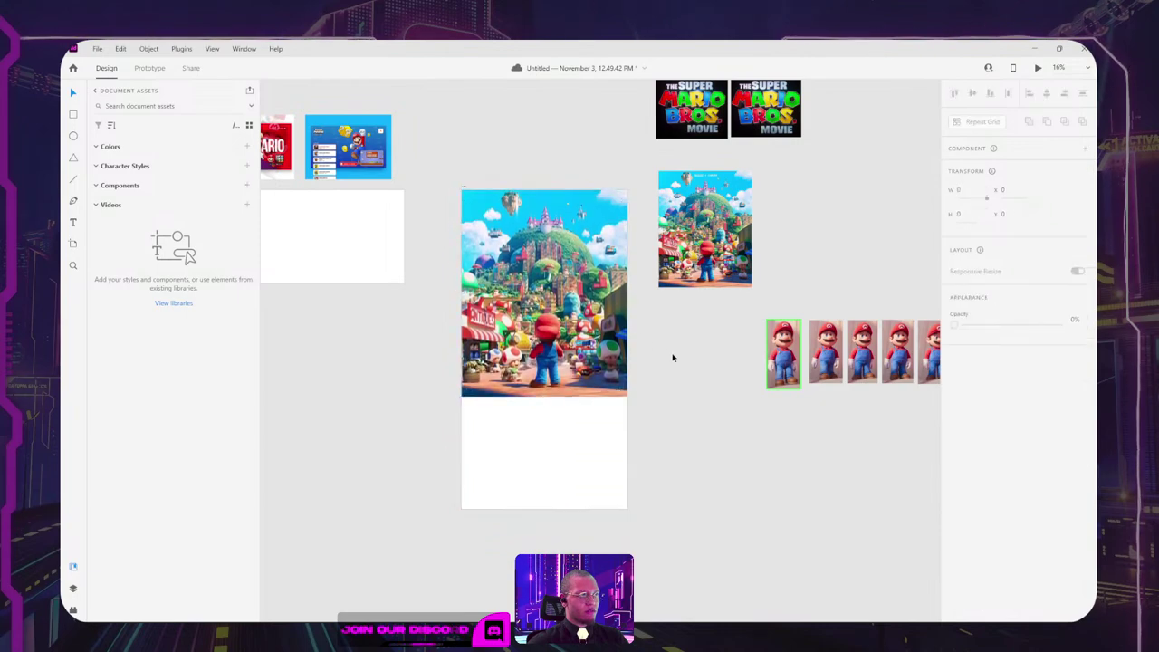
Step: Examine how the resized poster fills the Web 1920 – 2 artboard and compare it with the green-bordered Mario image
scroll(518, 293, "up", 5)
scroll(524, 364, "up", 4)
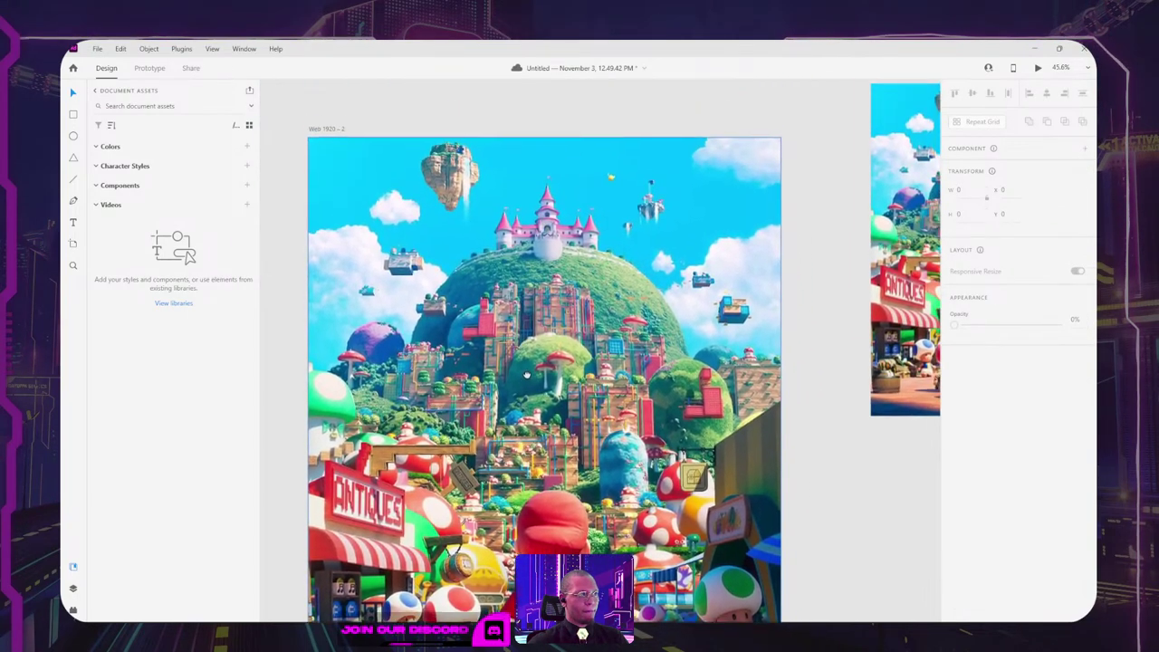
left_click(328, 132)
left_click_drag(573, 336, 550, 249)
scroll(550, 249, "down", 2)
scroll(549, 249, "down", 3)
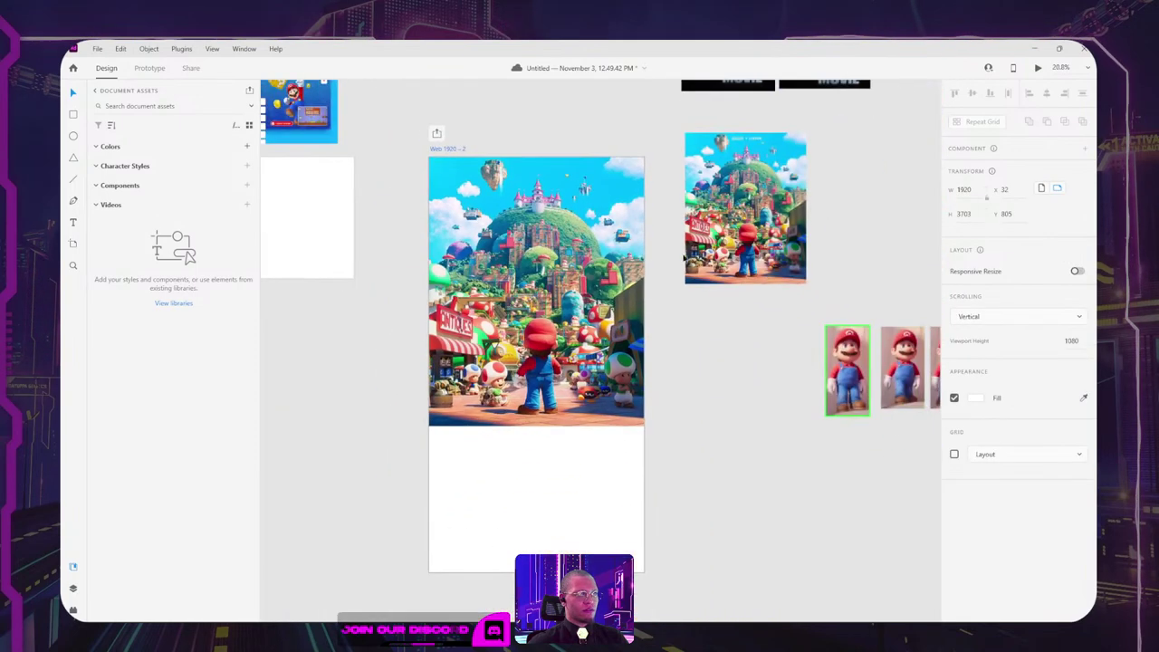
left_click(848, 376)
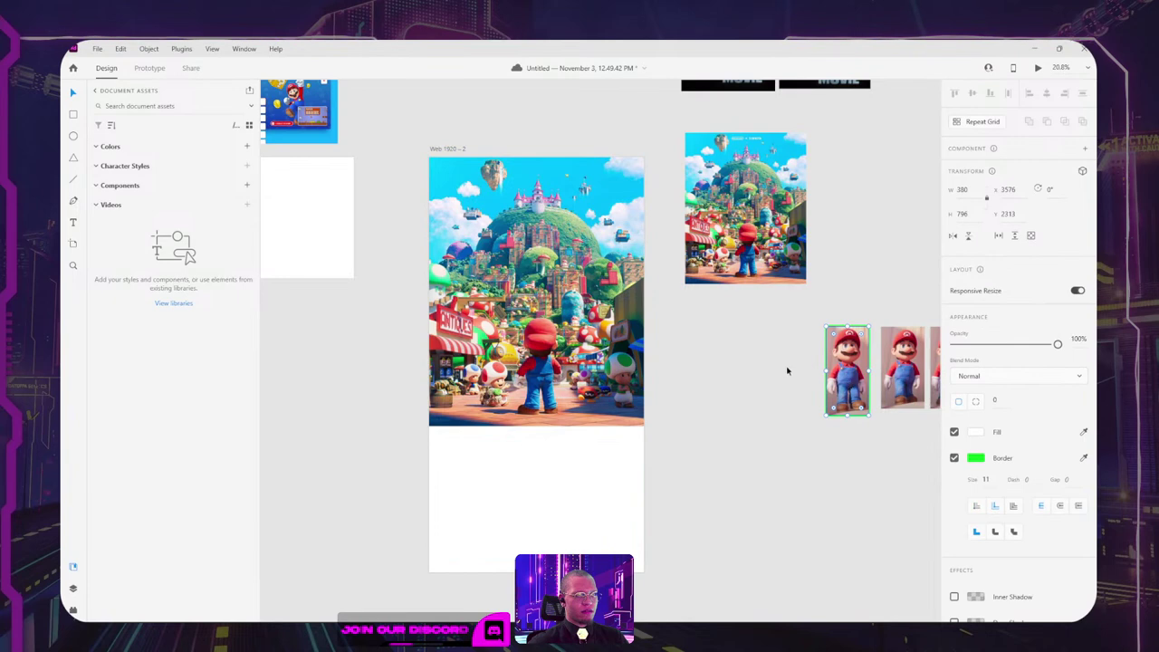
Step: Switch to the browser and study the Spider-man movie landing page concept on Dribbble as a layout reference
key("alt+Tab")
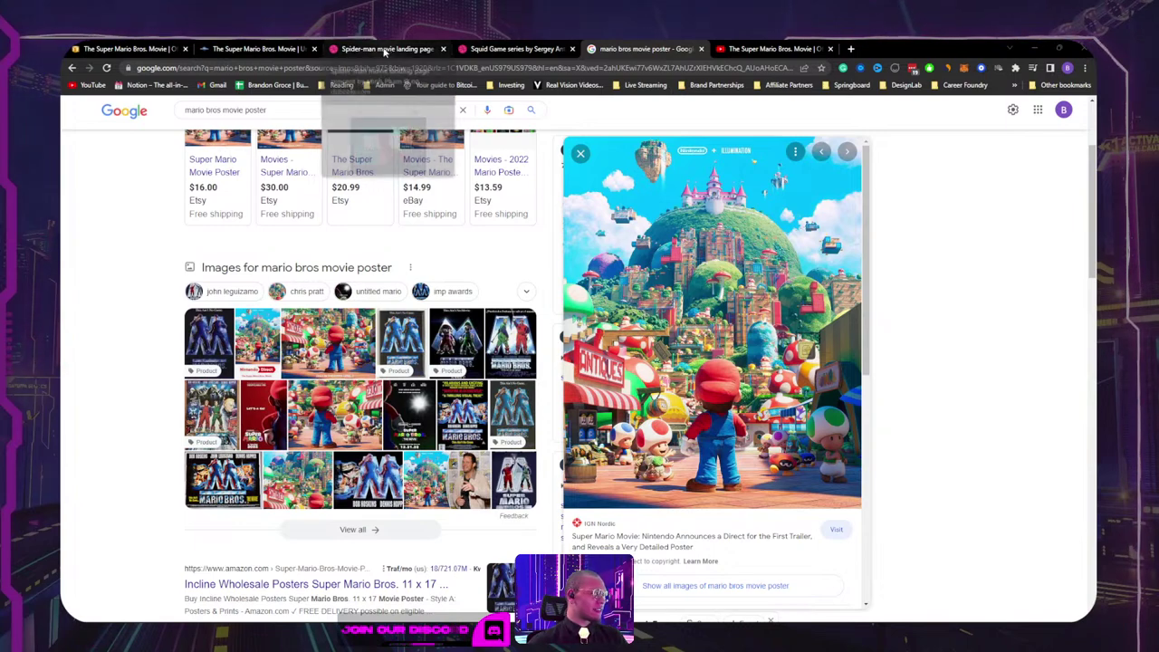
left_click(385, 49)
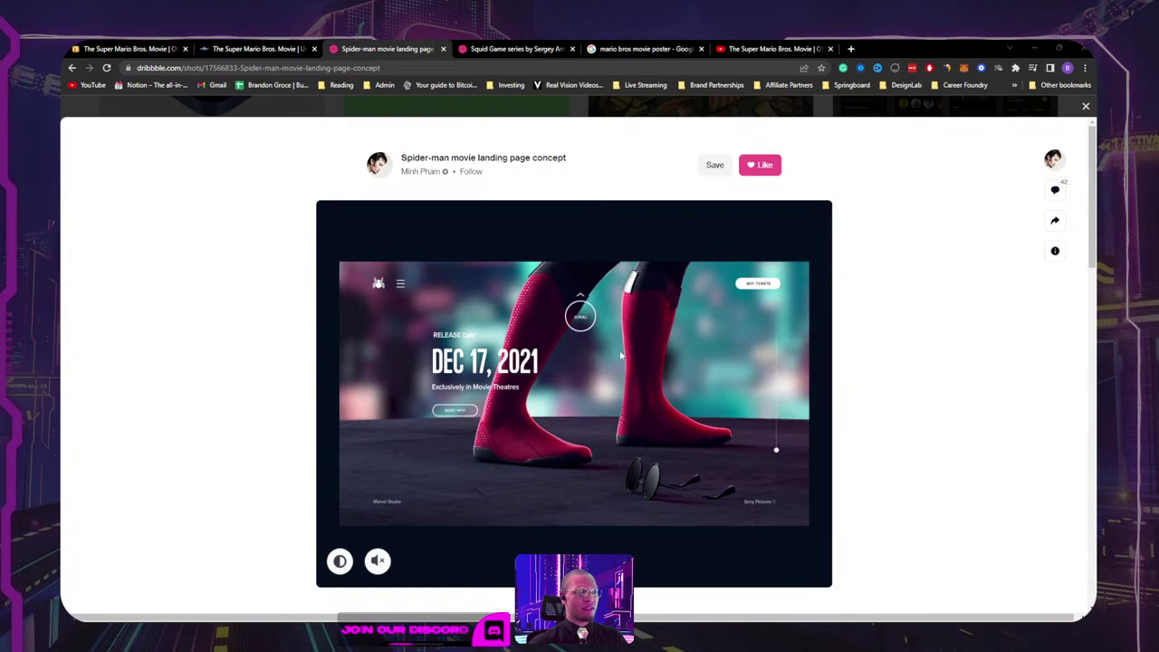
key("super+Tab")
left_click(272, 433)
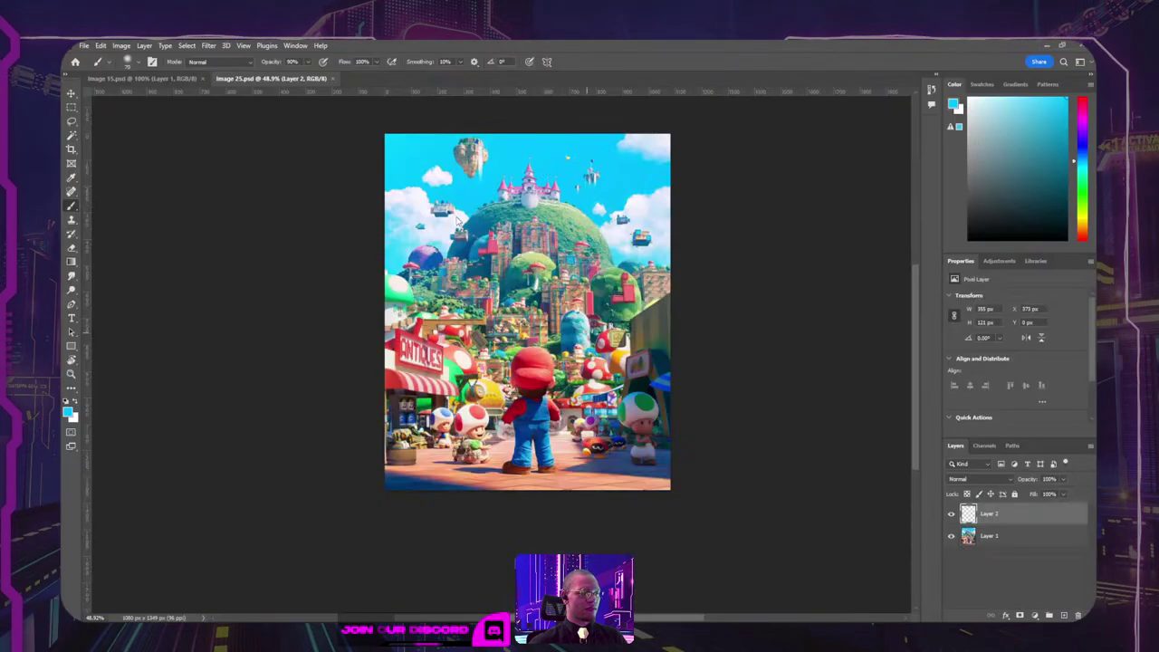
key("super+Tab")
left_click(698, 271)
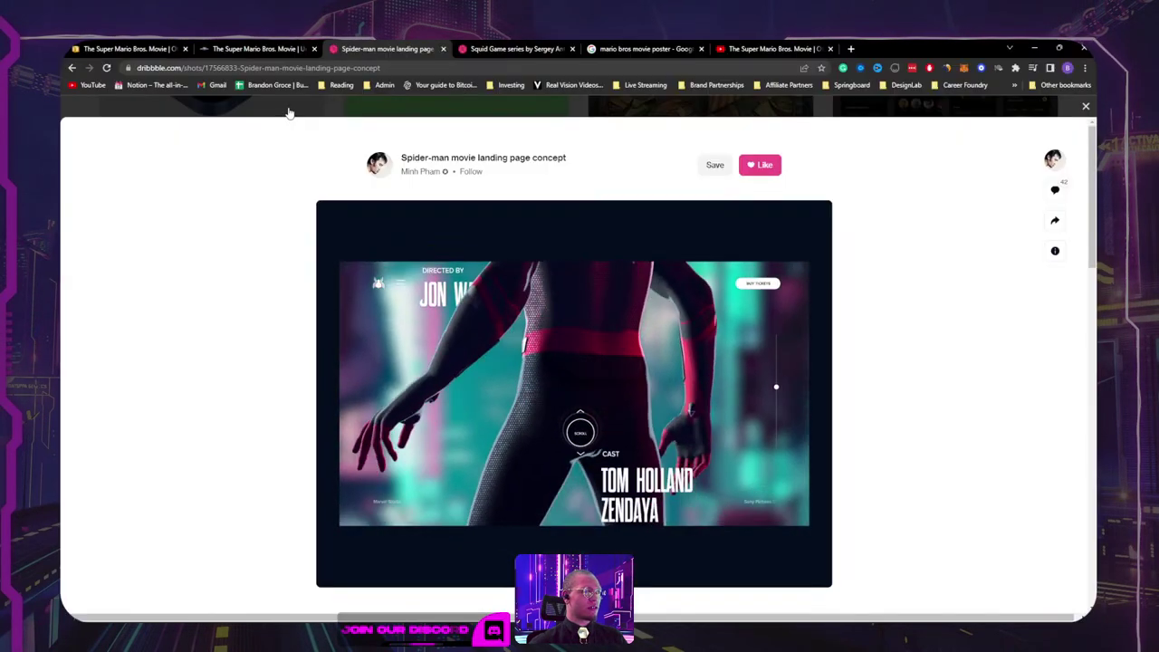
Step: Switch to Photoshop and close the Image 25.psd document
key("alt+Tab")
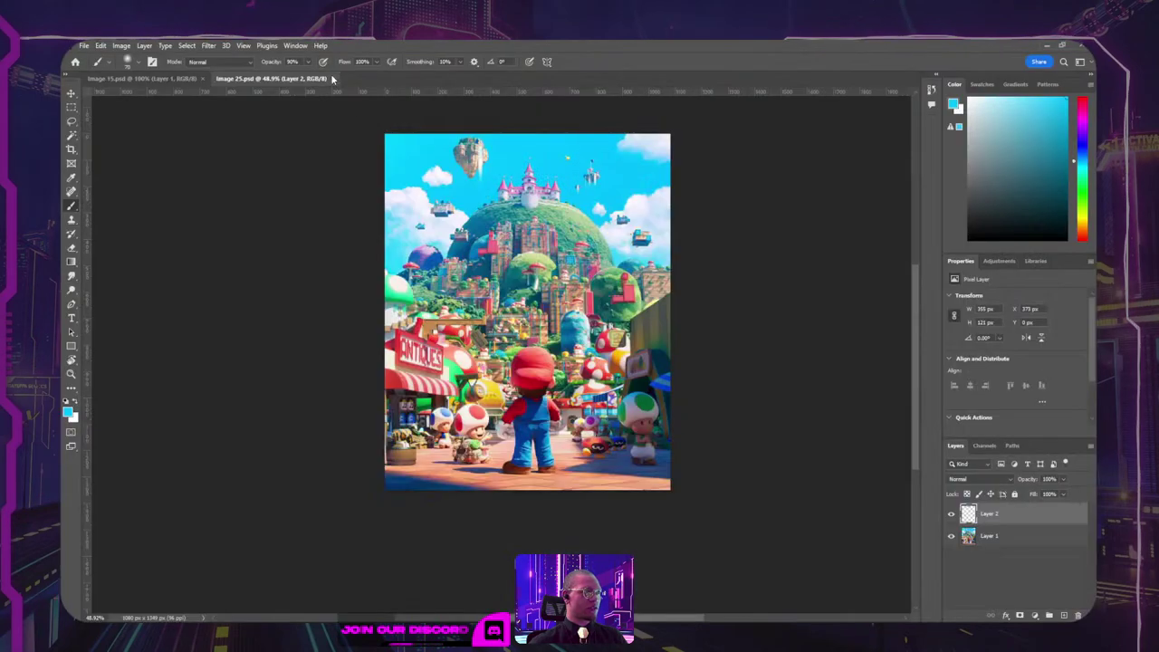
left_click(330, 78)
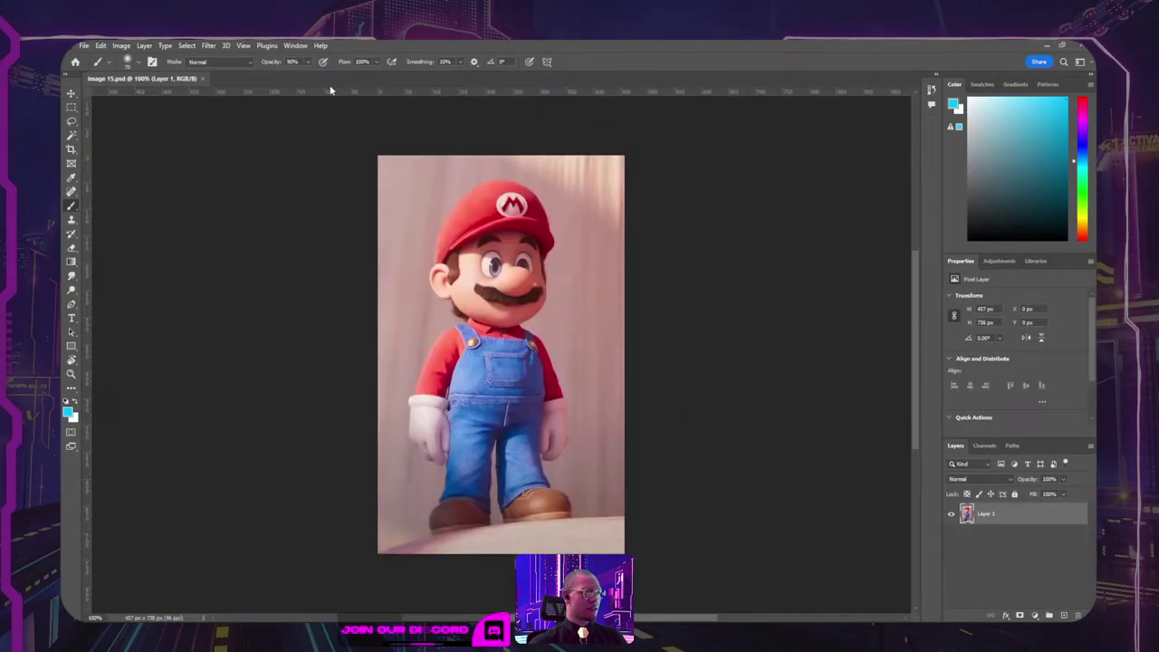
key("alt+Tab")
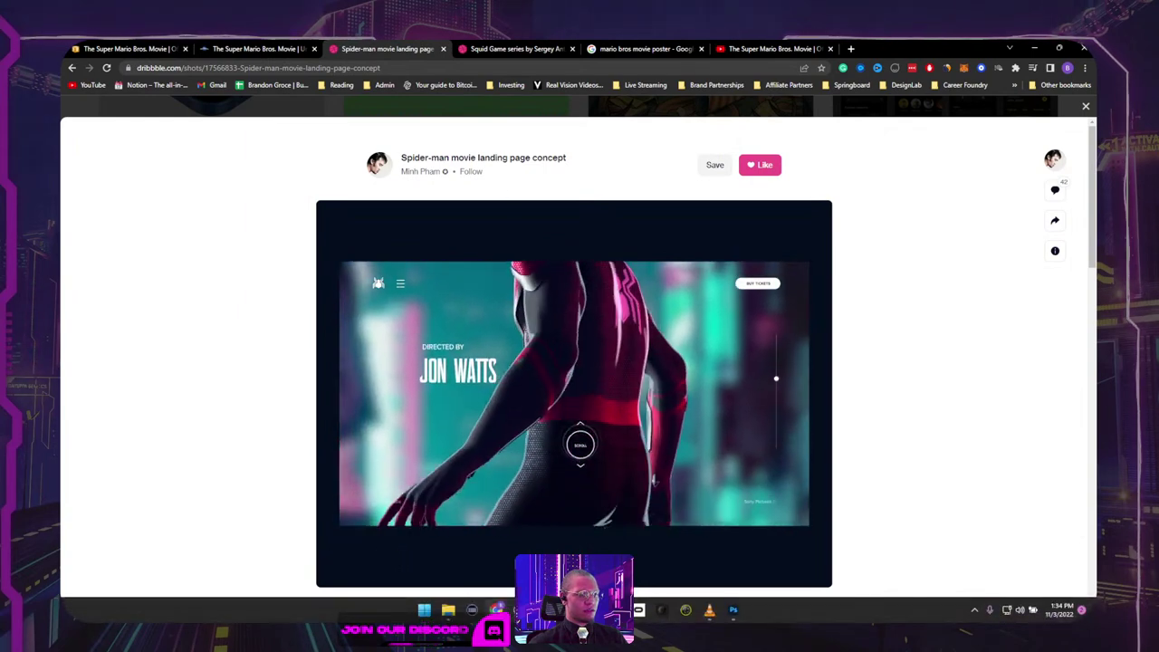
Step: Switch to Adobe XD, move the green-bordered Mario image closer to the artboard, and open it for editing in Photoshop
key("alt+Tab")
left_click(580, 344)
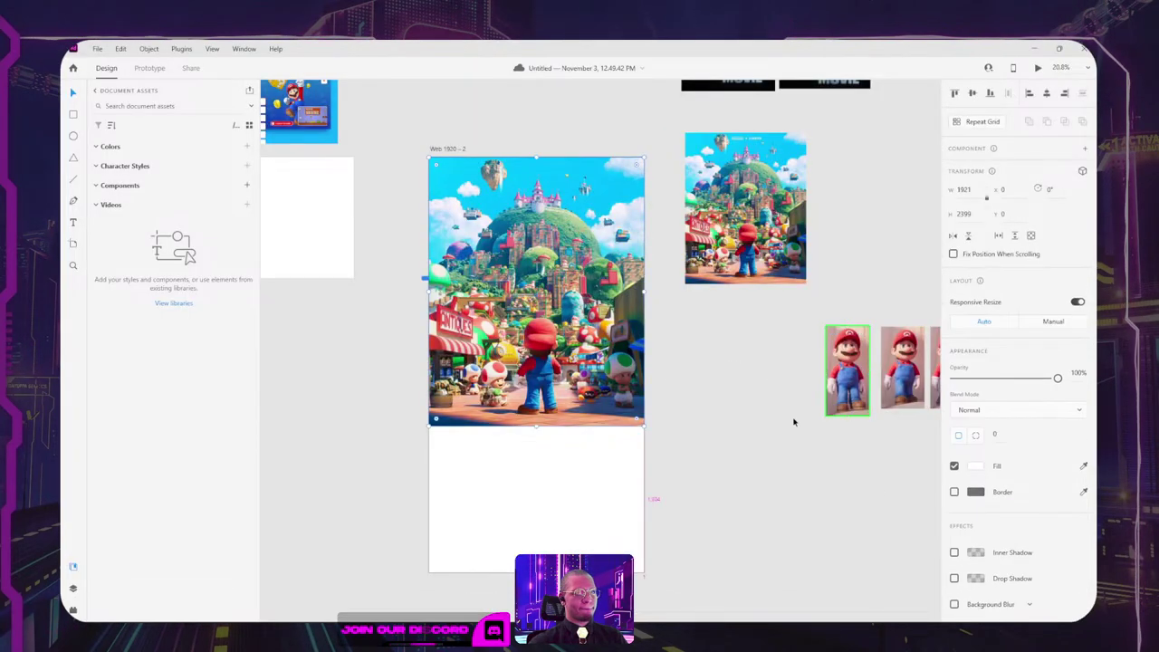
scroll(1020, 504, "down", 1)
left_click(696, 429)
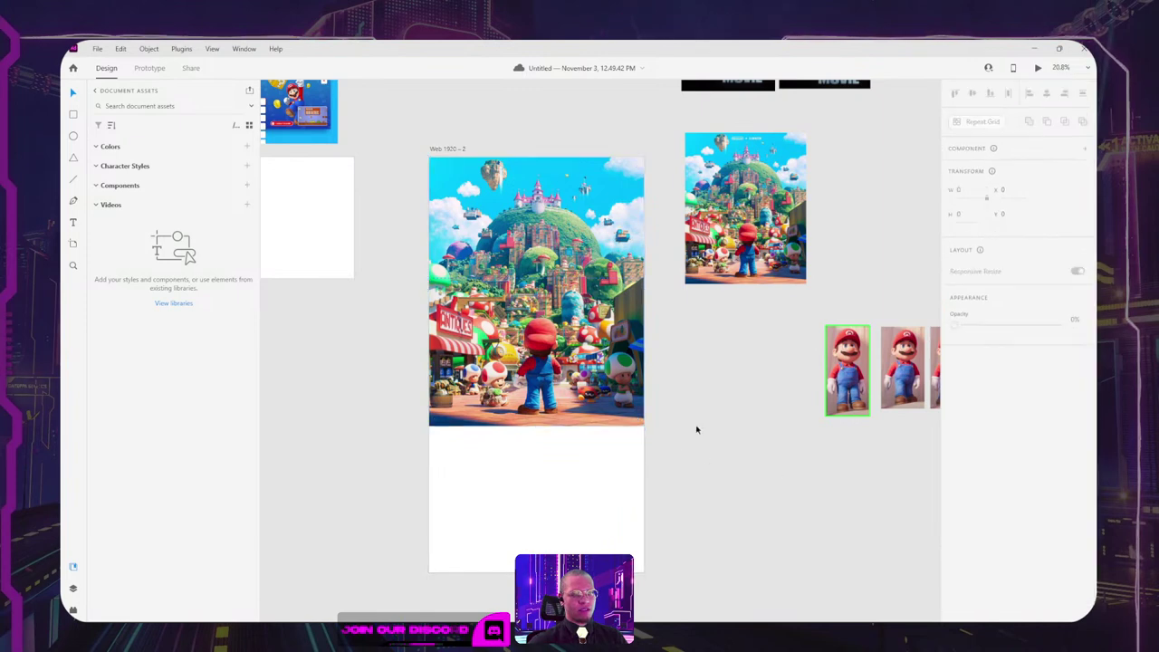
left_click(871, 361)
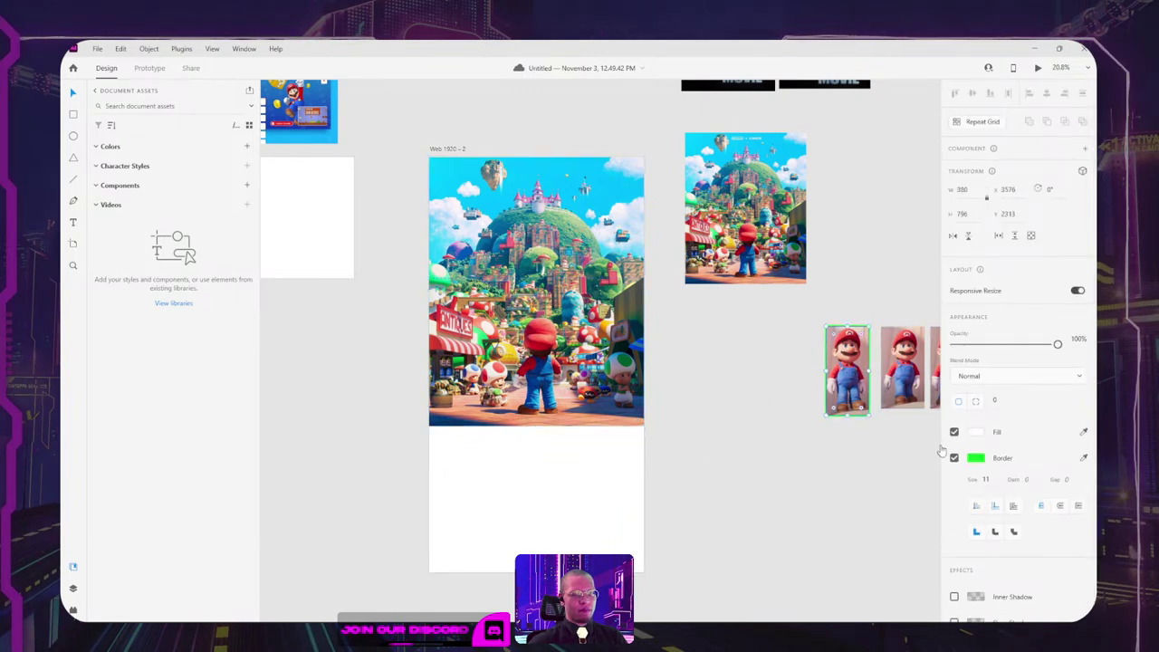
left_click_drag(854, 357, 723, 443)
right_click(723, 443)
left_click(766, 223)
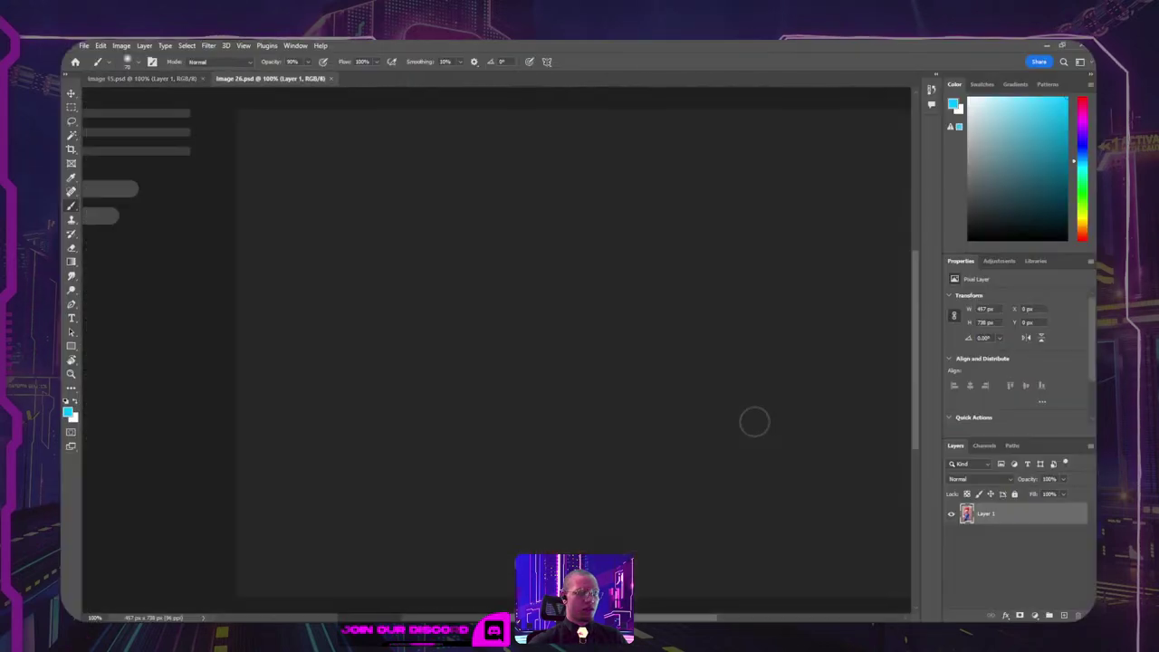
key("m")
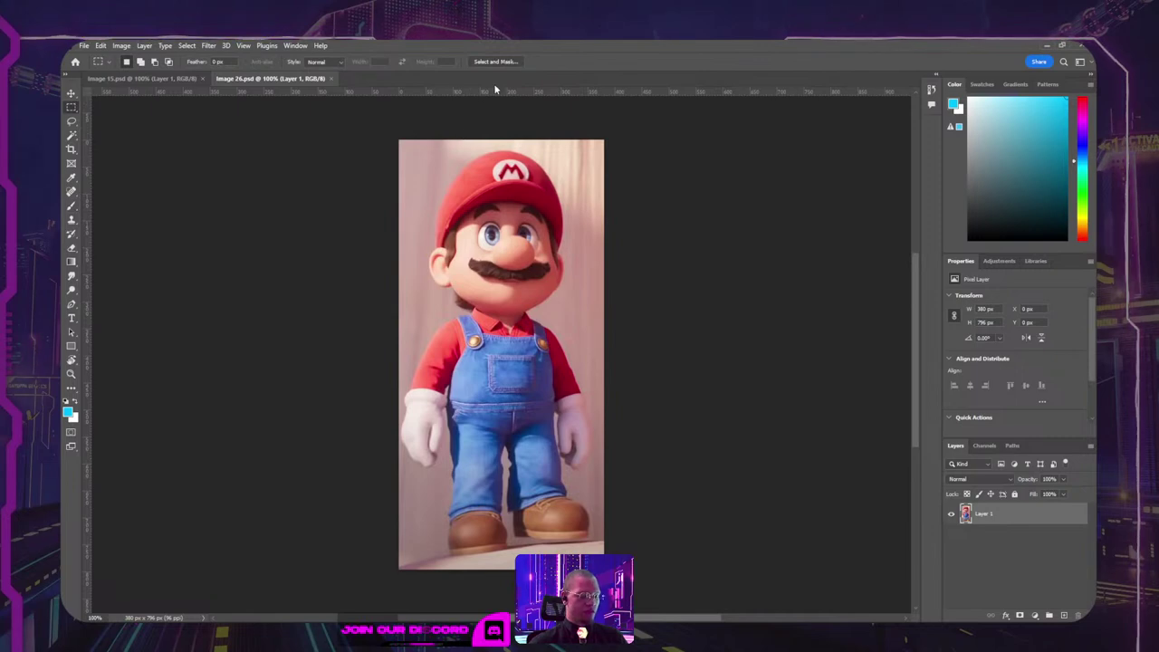
key("v")
key("m")
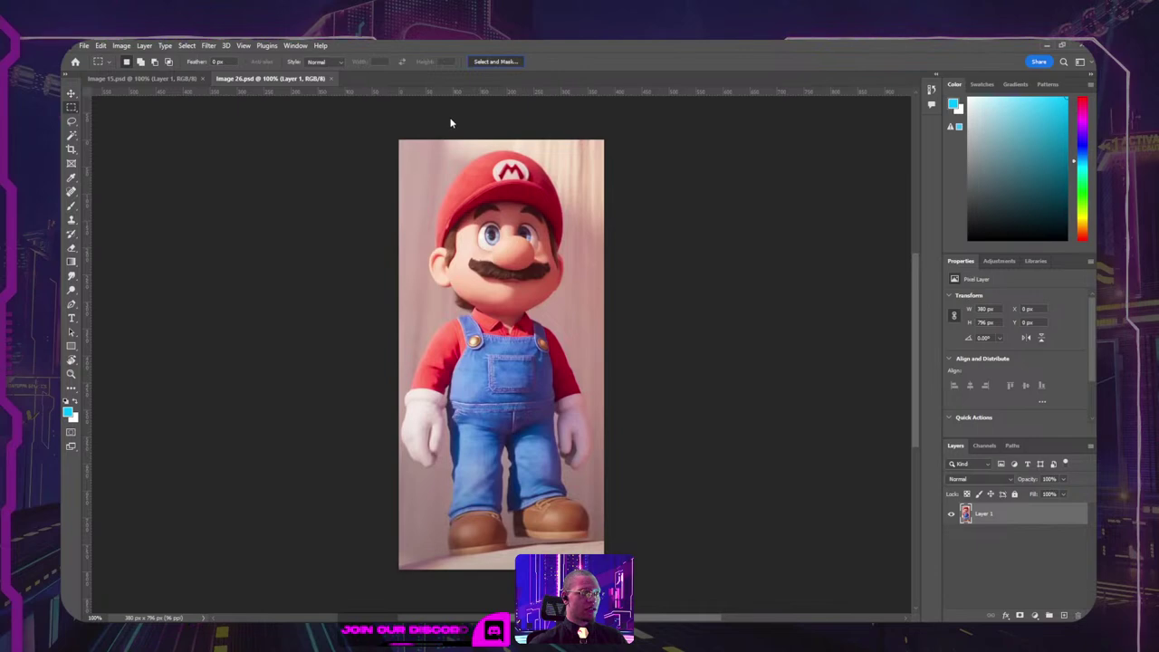
key("ctrl+alt+r")
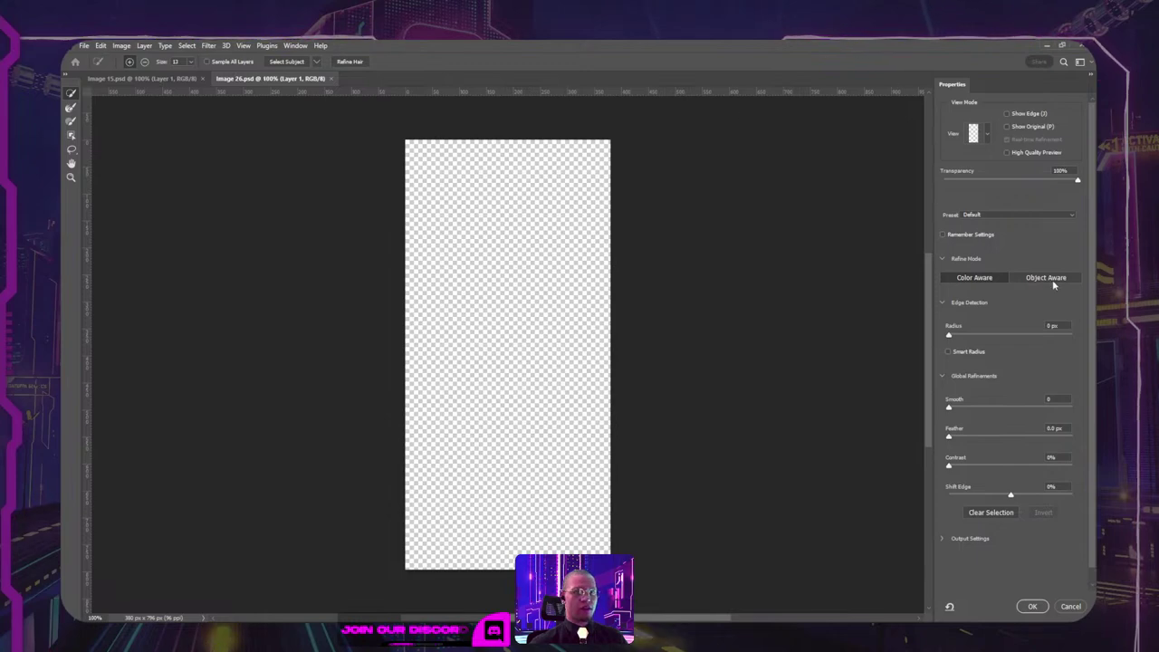
left_click(1067, 607)
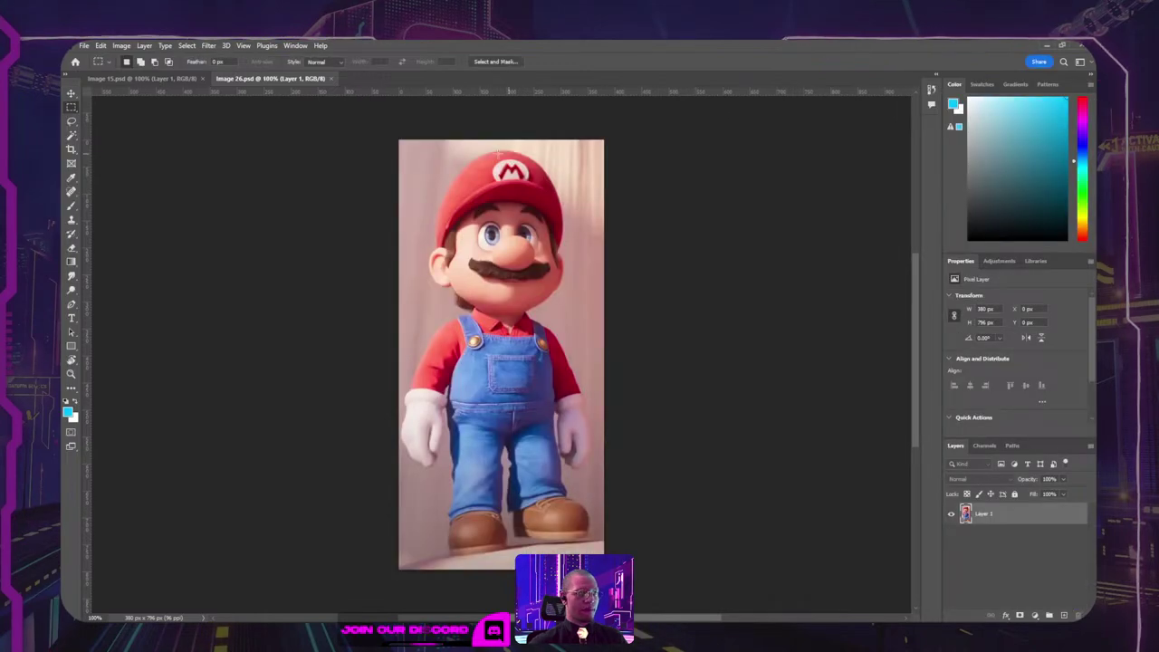
left_click_drag(404, 139, 604, 569)
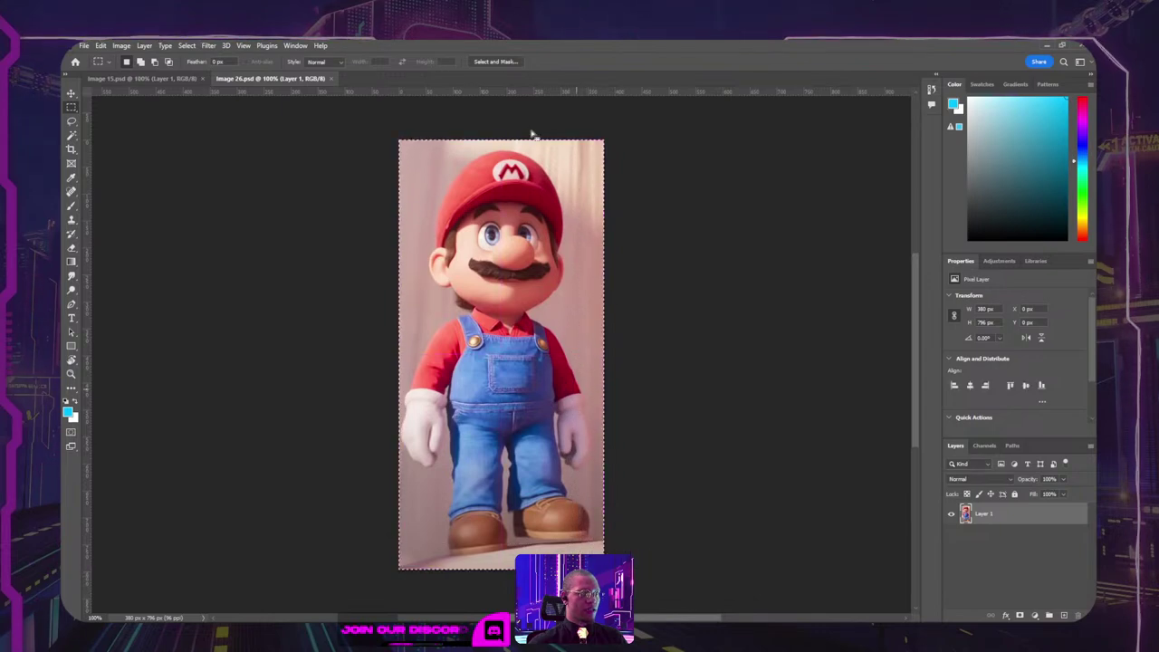
right_click(71, 107)
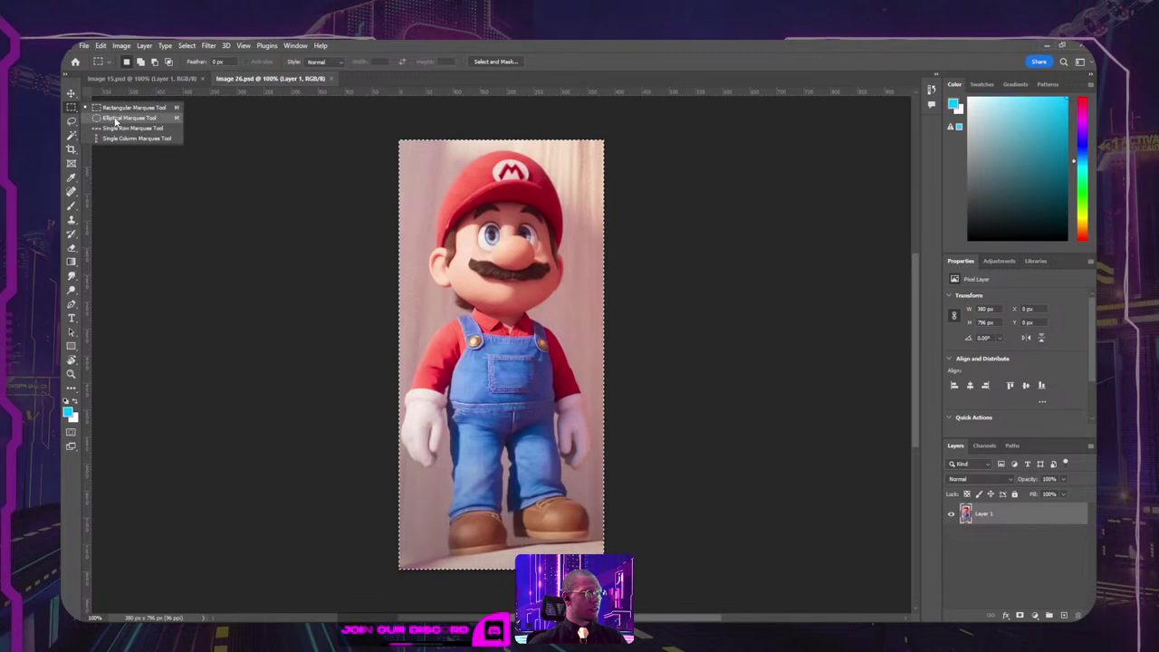
Step: Clear the current selection and select the whole Mario figure with the Object Selection tool
left_click(71, 135)
right_click(70, 140)
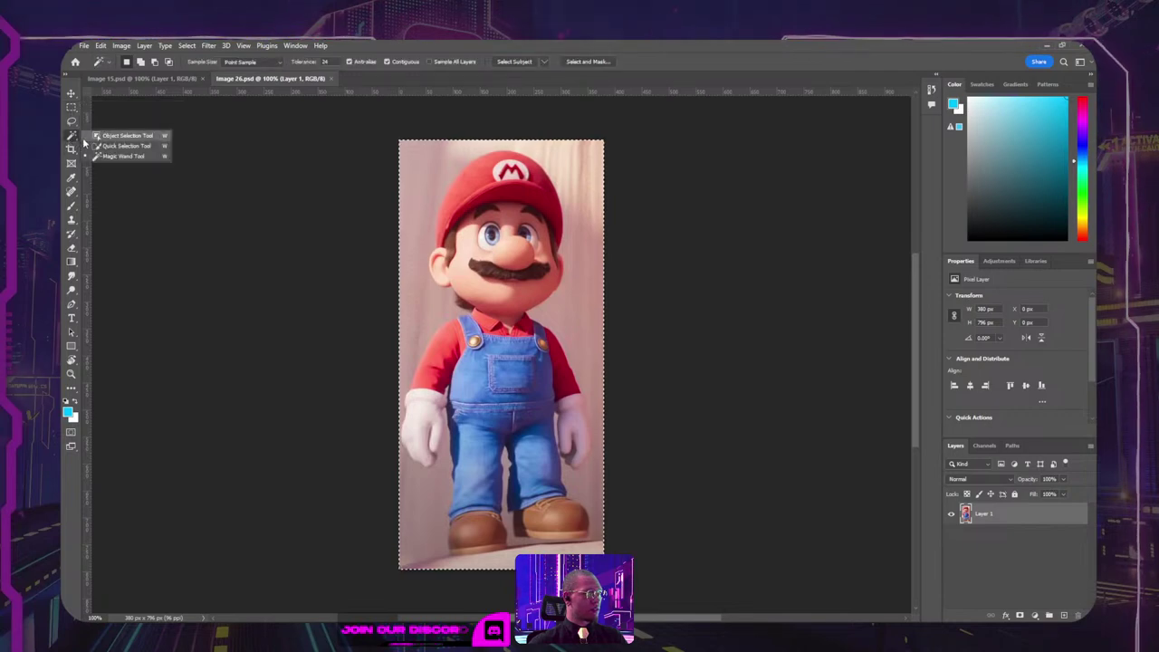
left_click(102, 136)
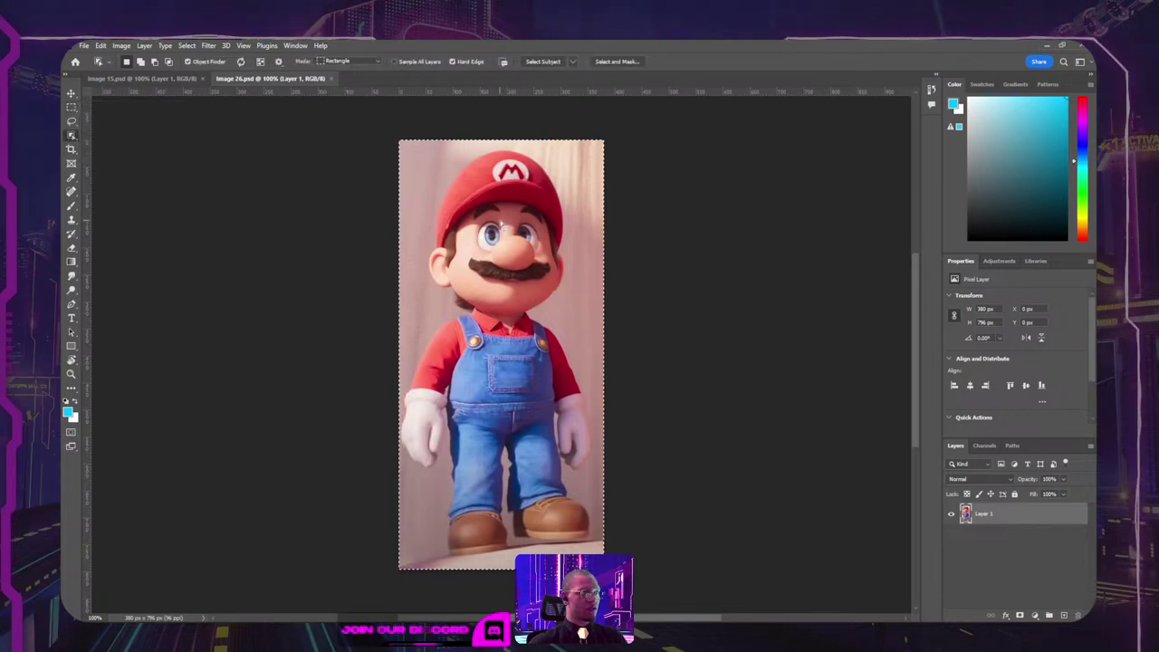
key("ctrl+d")
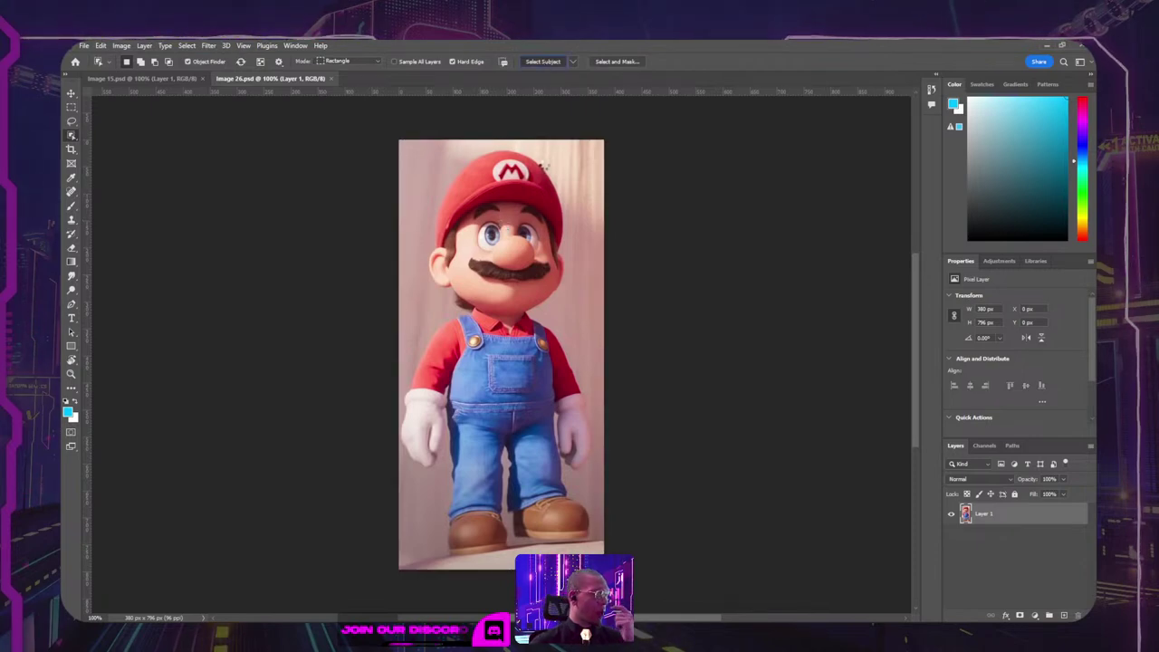
left_click(543, 163)
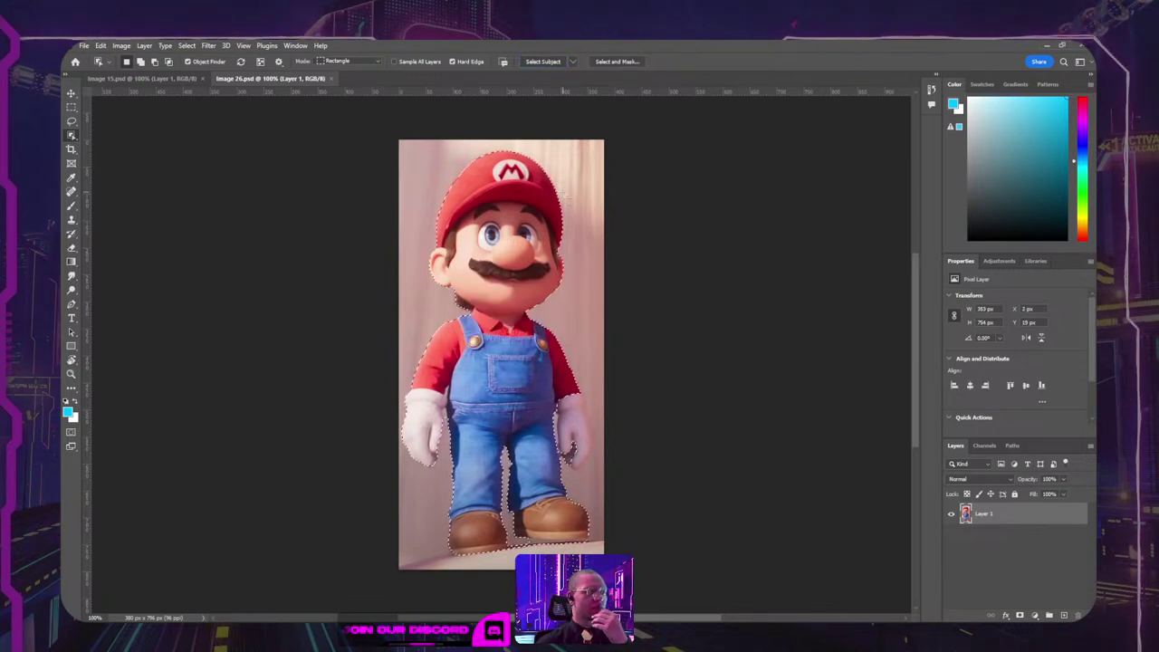
Step: Extend the Mario selection around the glove on the image's right with the Object Selection tool
key("q")
scroll(593, 445, "up", 1)
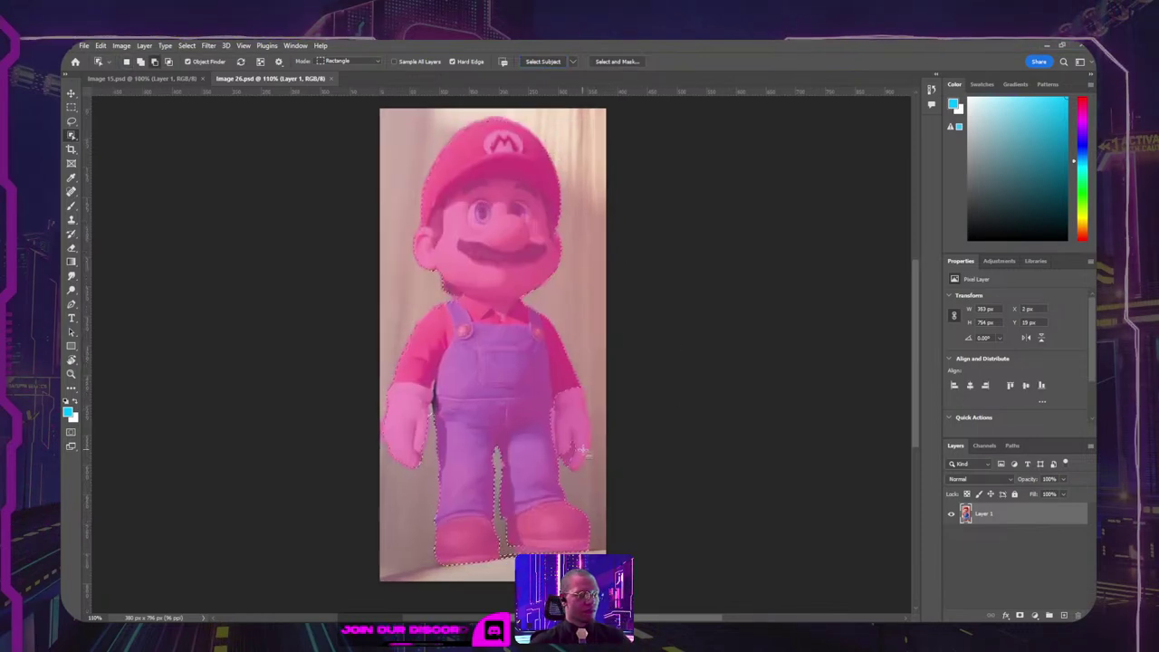
scroll(579, 439, "up", 1)
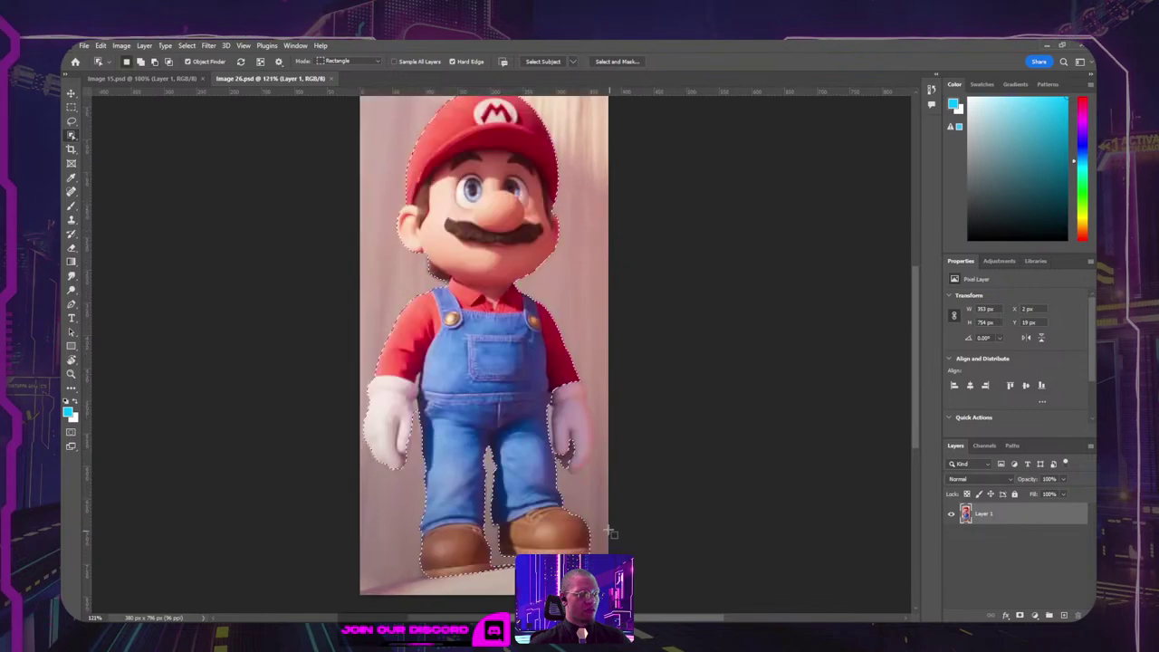
left_click(572, 419)
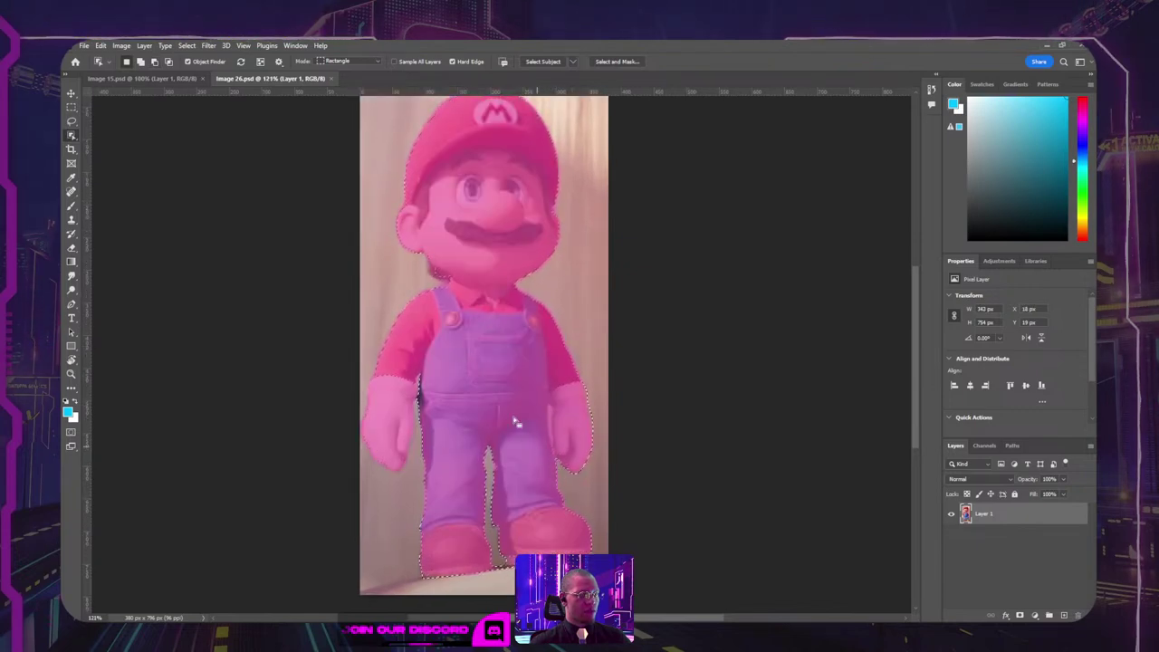
left_click(517, 452)
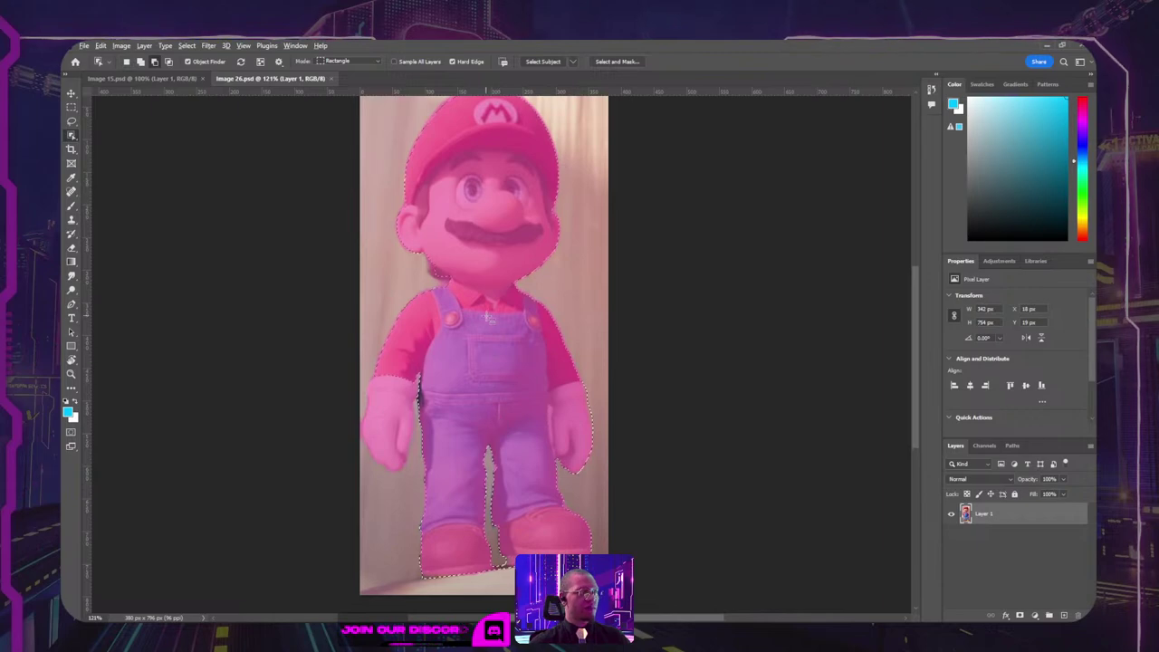
Step: Add the patch of dark hair behind Mario's neck to the selection with the Lasso tool
scroll(422, 288, "up", 4)
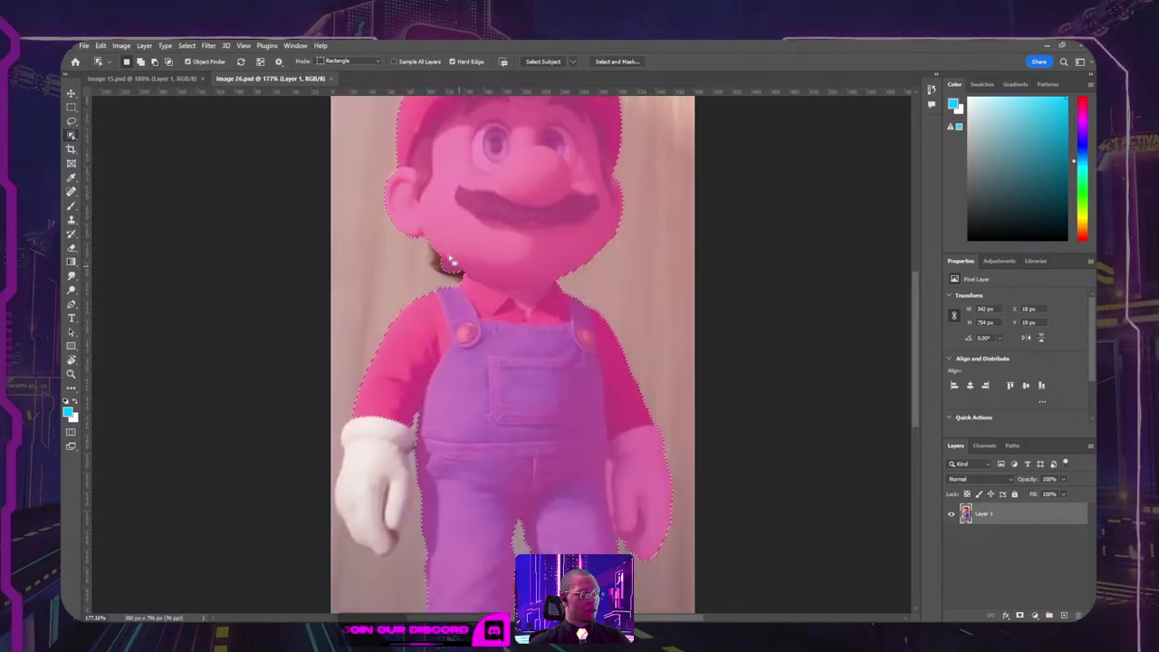
right_click(72, 135)
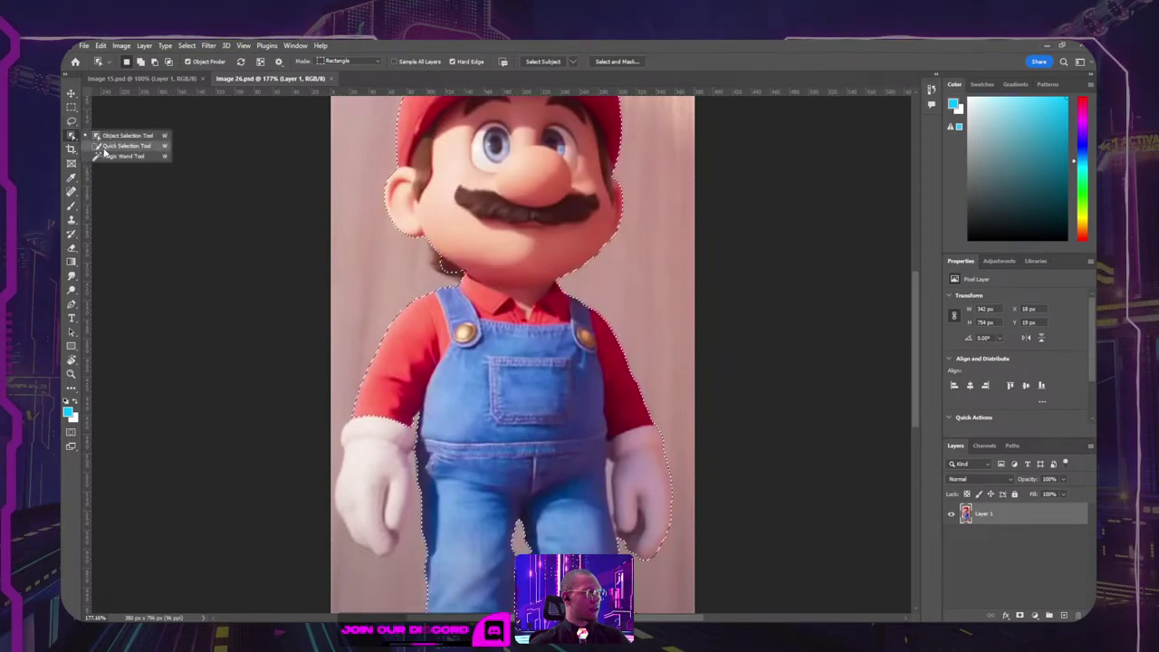
left_click(72, 121)
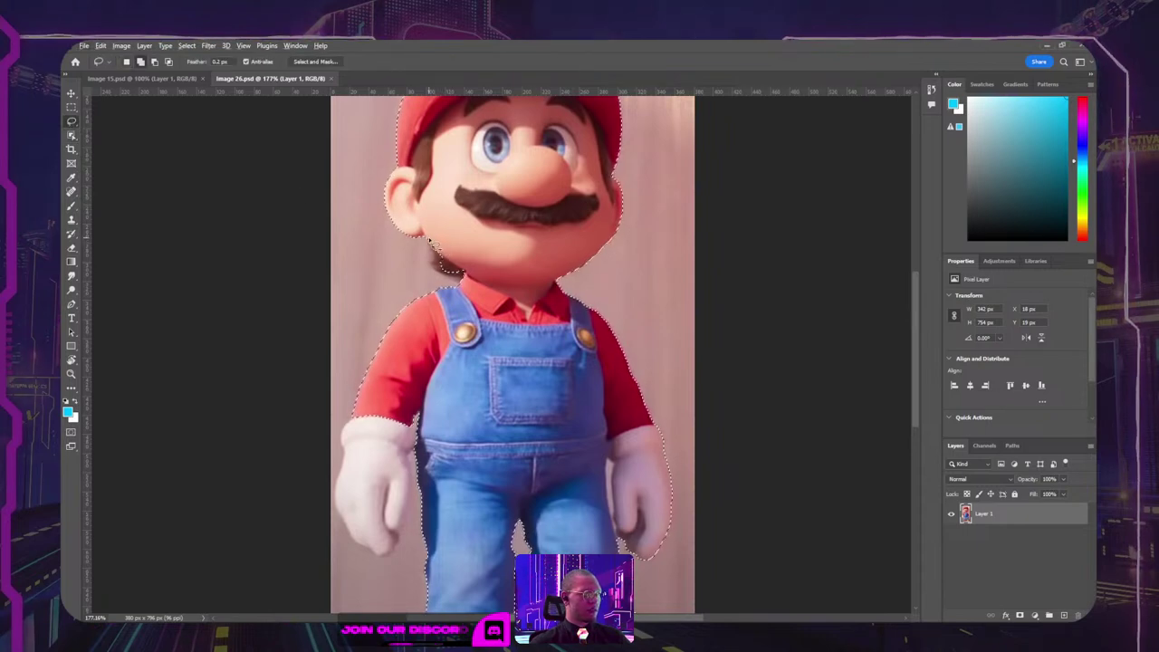
mouse_move(438, 260)
left_mouse_down()
mouse_move(449, 275)
mouse_move(488, 278)
mouse_move(509, 310)
left_mouse_up()
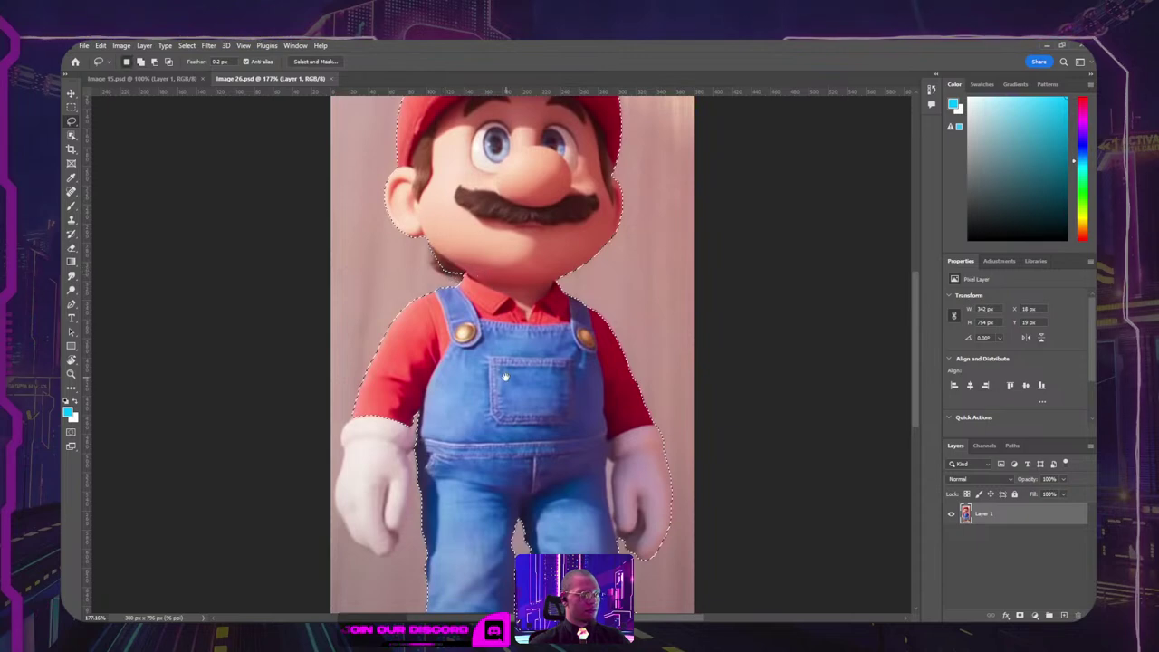
Step: Subtract the gap between the glove on the image's right and the trousers with the Quick Selection tool, and enable Enhance Edge
left_click_drag(537, 453, 528, 344)
scroll(651, 388, "up", 7)
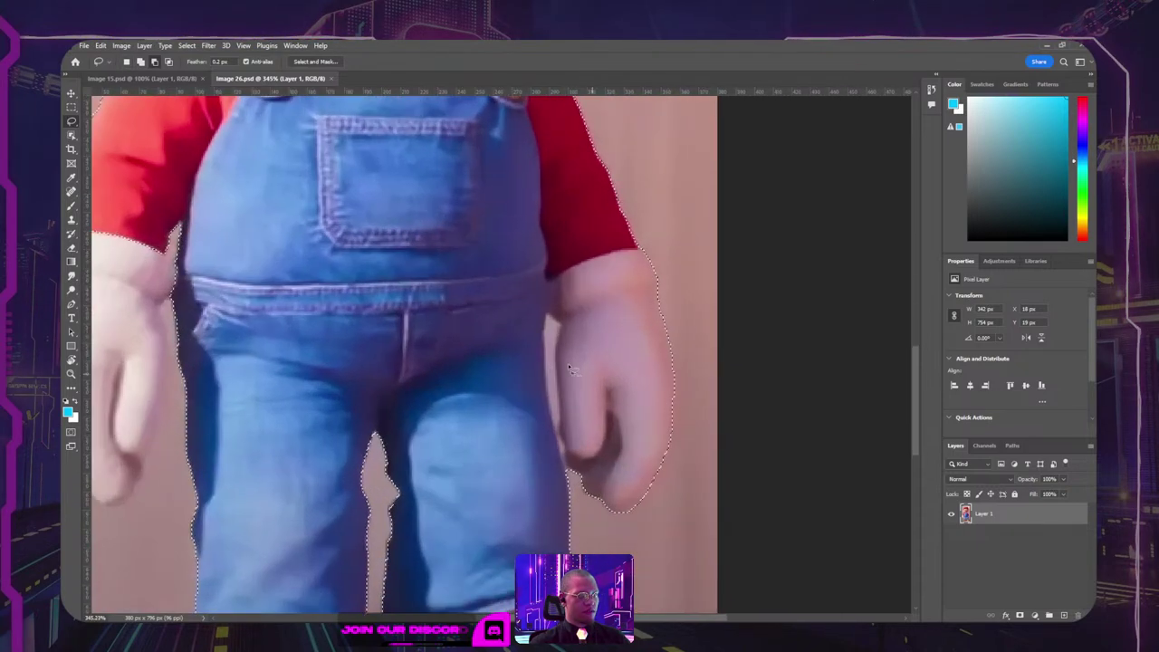
right_click(72, 134)
left_click(113, 148)
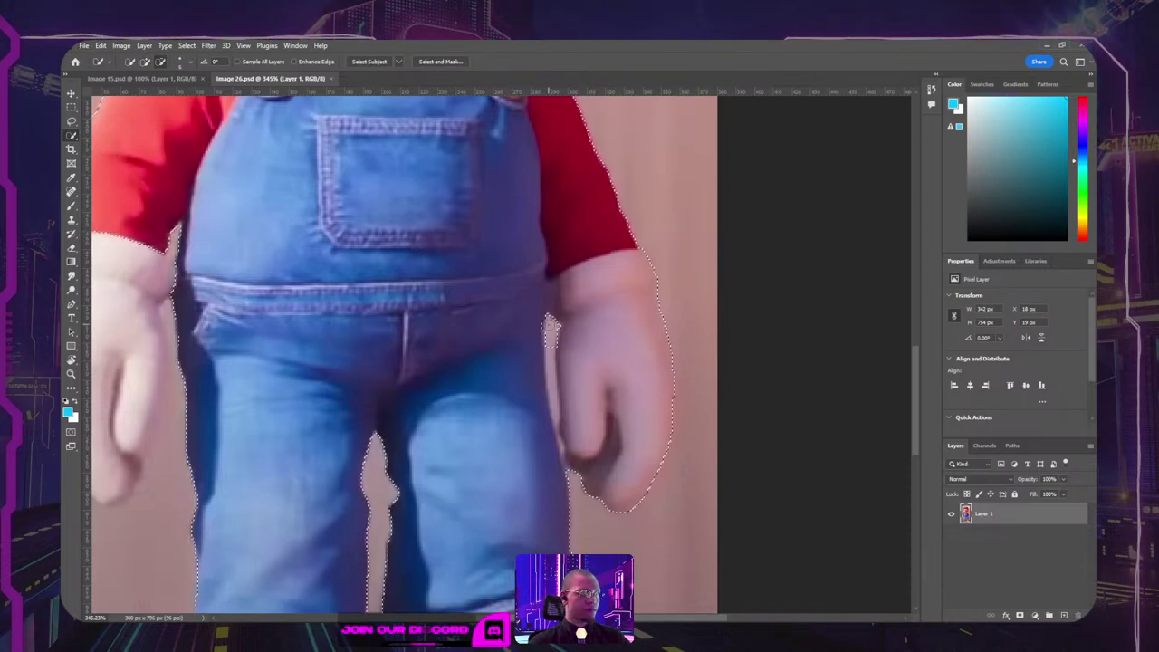
left_click(549, 324)
left_click_drag(551, 337, 550, 358)
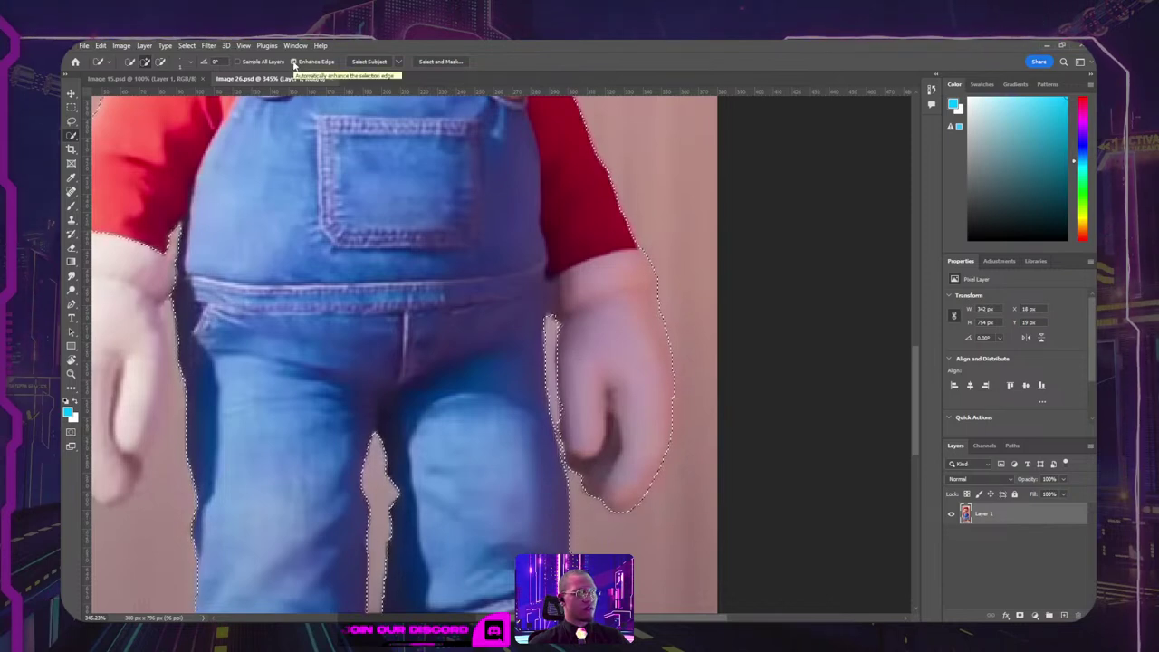
Step: Feather the figure's selection with a radius of 0.2 pixels
key("m")
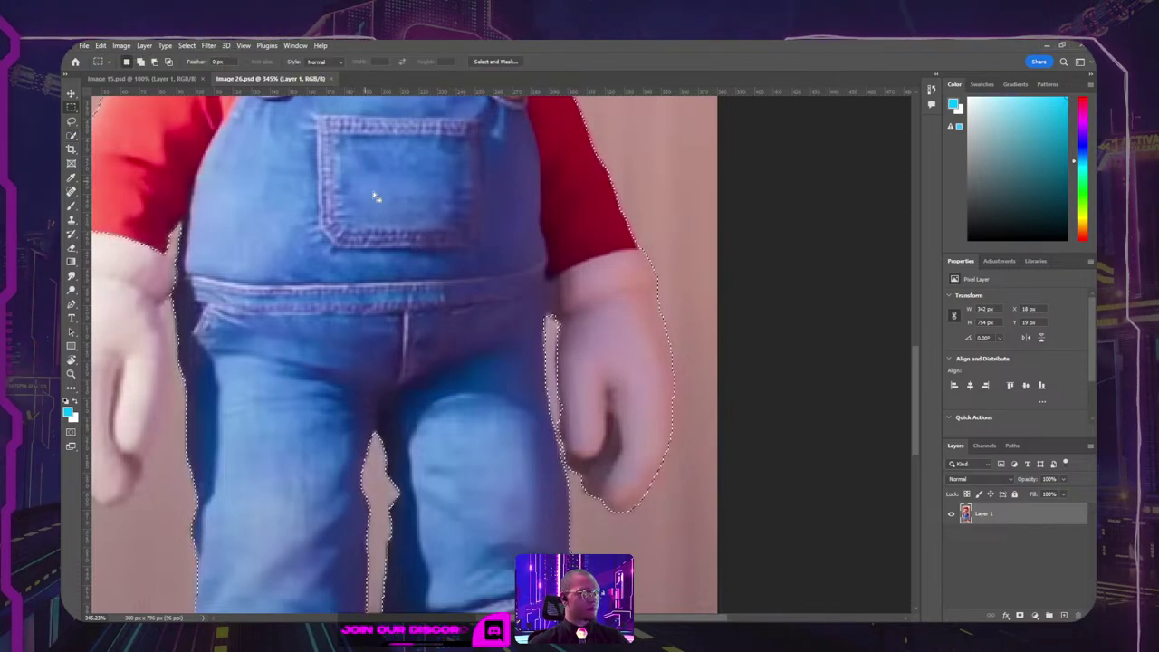
right_click(374, 193)
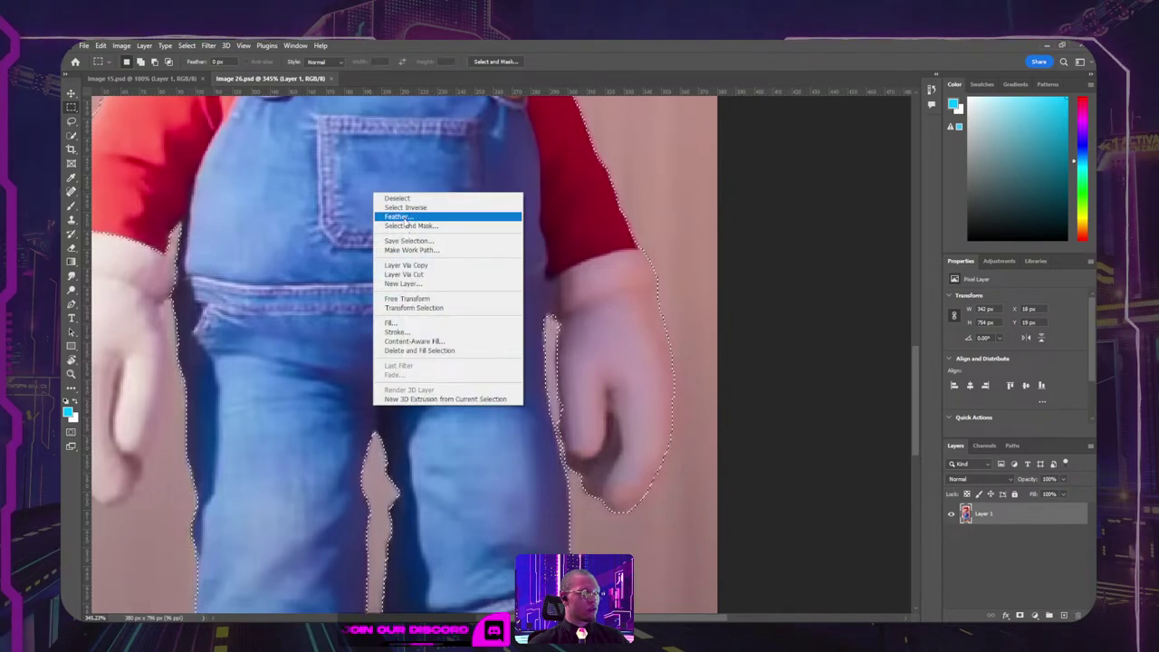
left_click(411, 216)
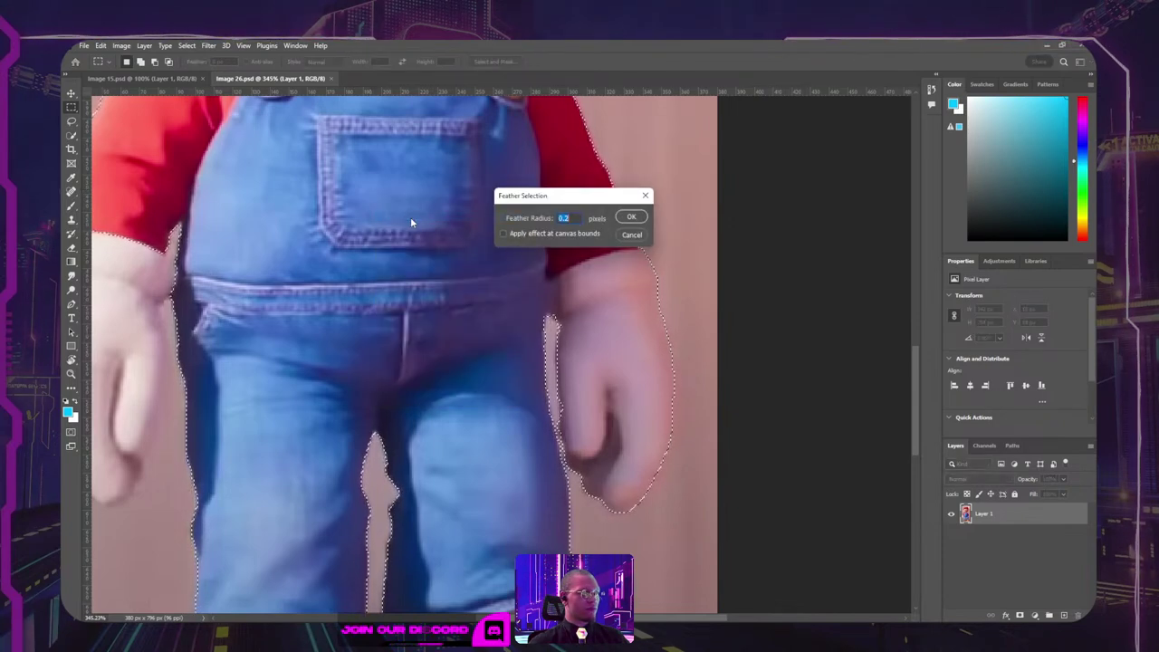
left_click(631, 218)
Step: Try copying the selected figure to a new layer with the original layer hidden, and undo both changes
scroll(494, 238, "down", 2)
scroll(494, 238, "down", 2)
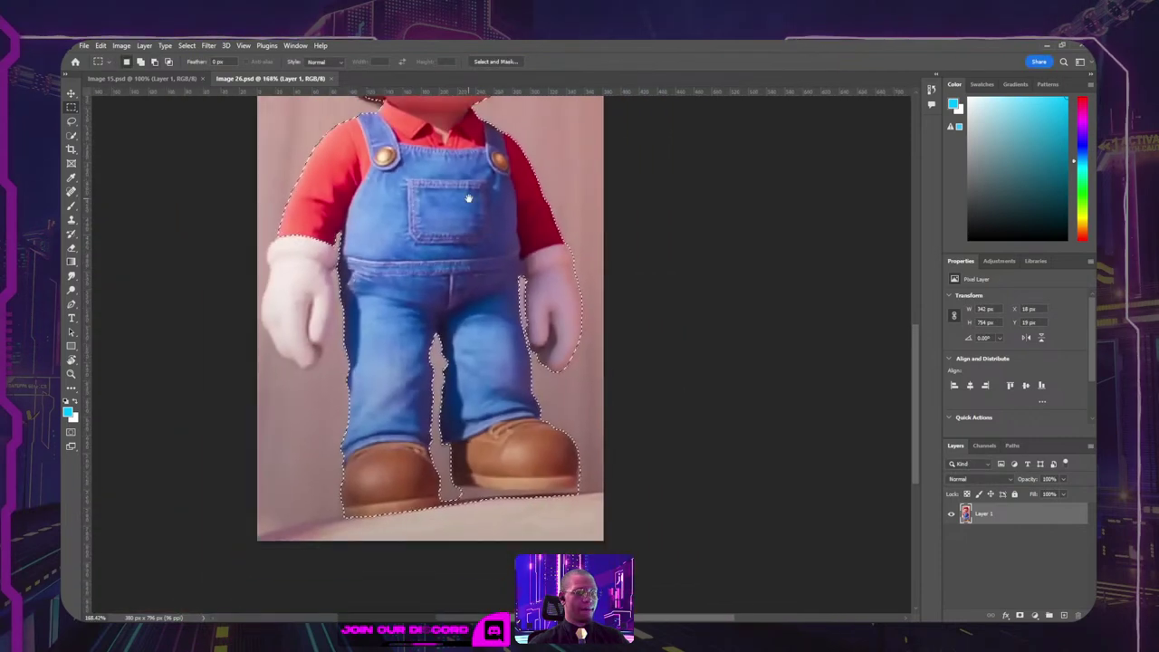
scroll(484, 313, "up", 3)
key("ctrl+j")
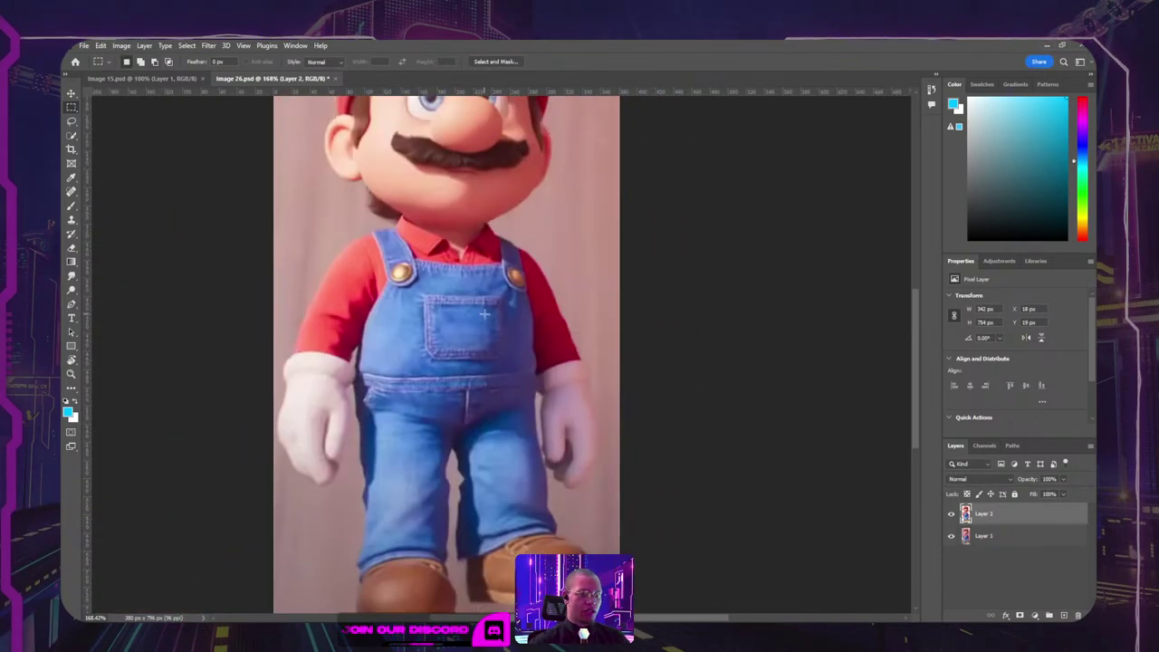
left_click(953, 535)
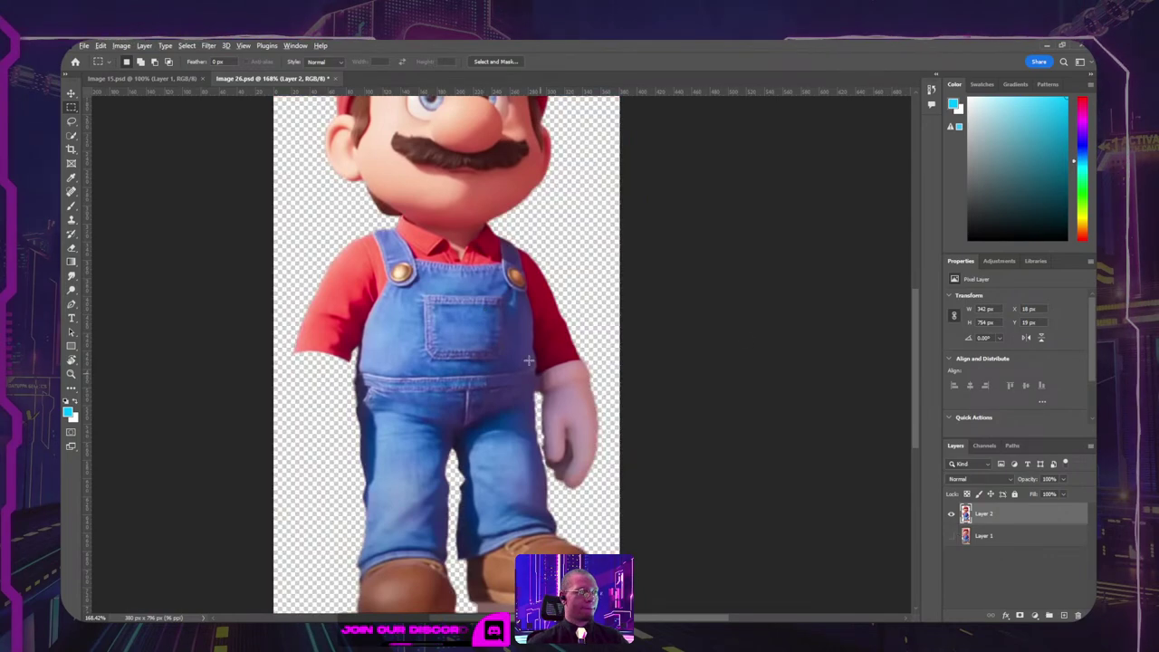
scroll(518, 347, "down", 1)
key("ctrl+z")
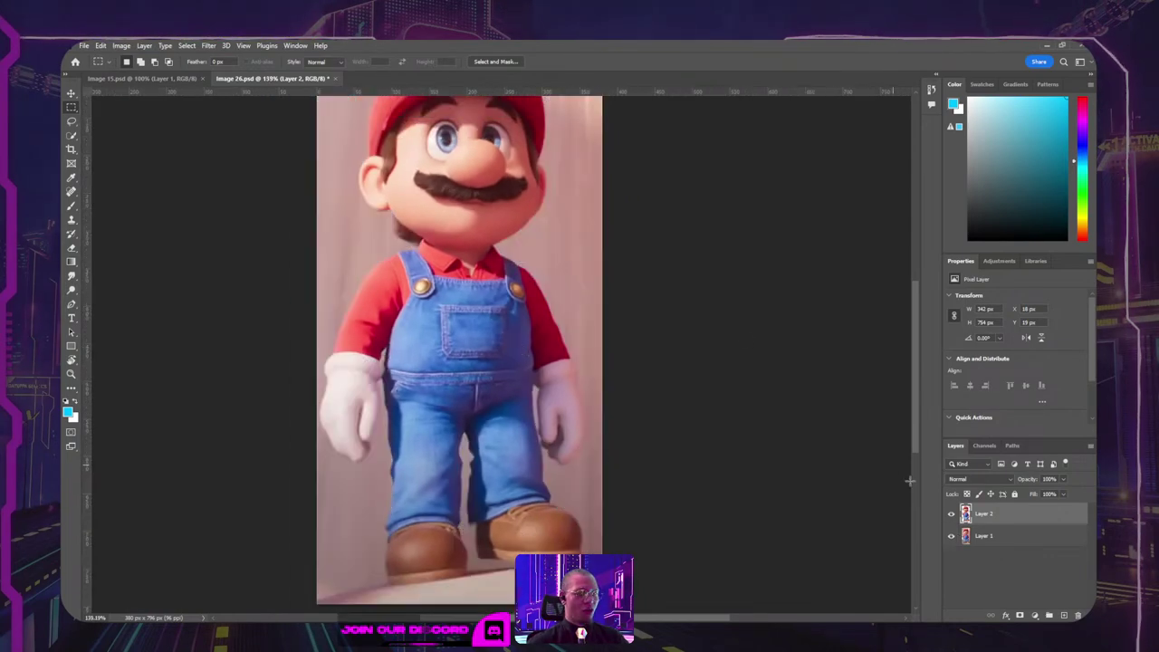
key("ctrl+z")
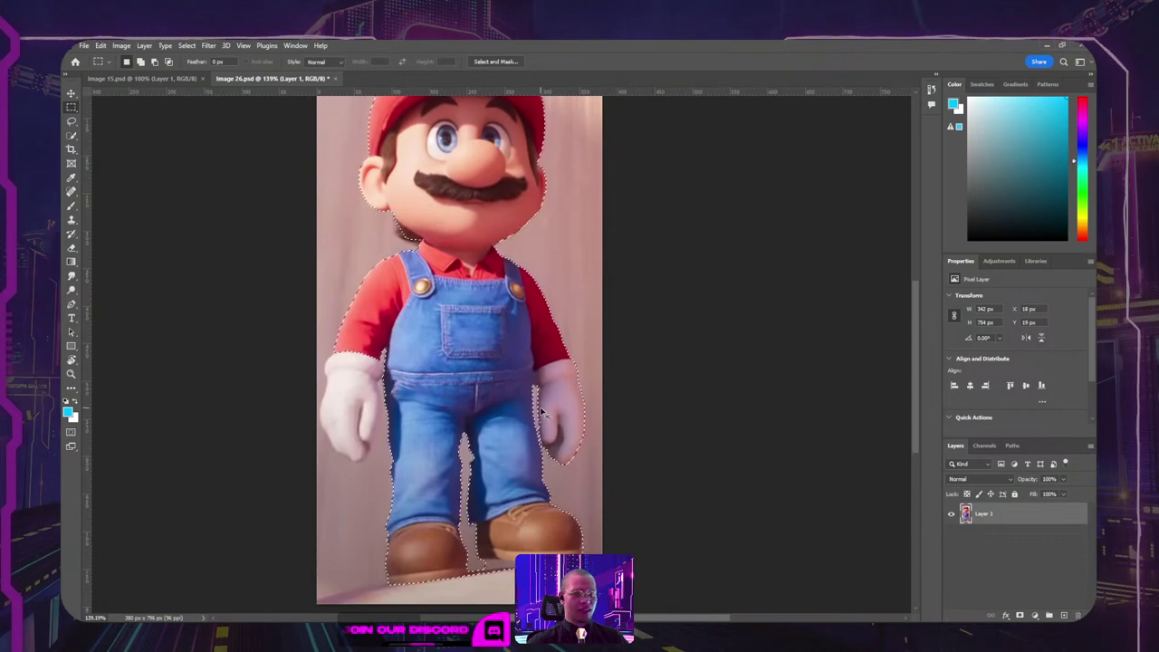
Step: Add the missing glove on the image's left to the figure's selection with the Object Selection tool
left_click(72, 136)
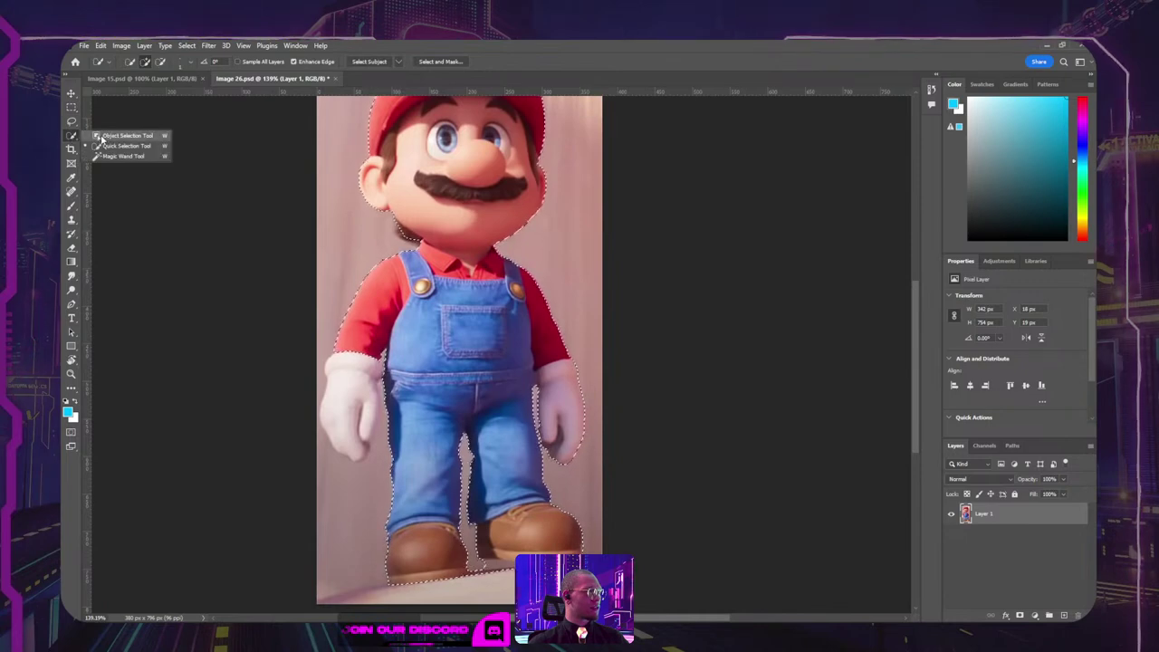
left_click(100, 136)
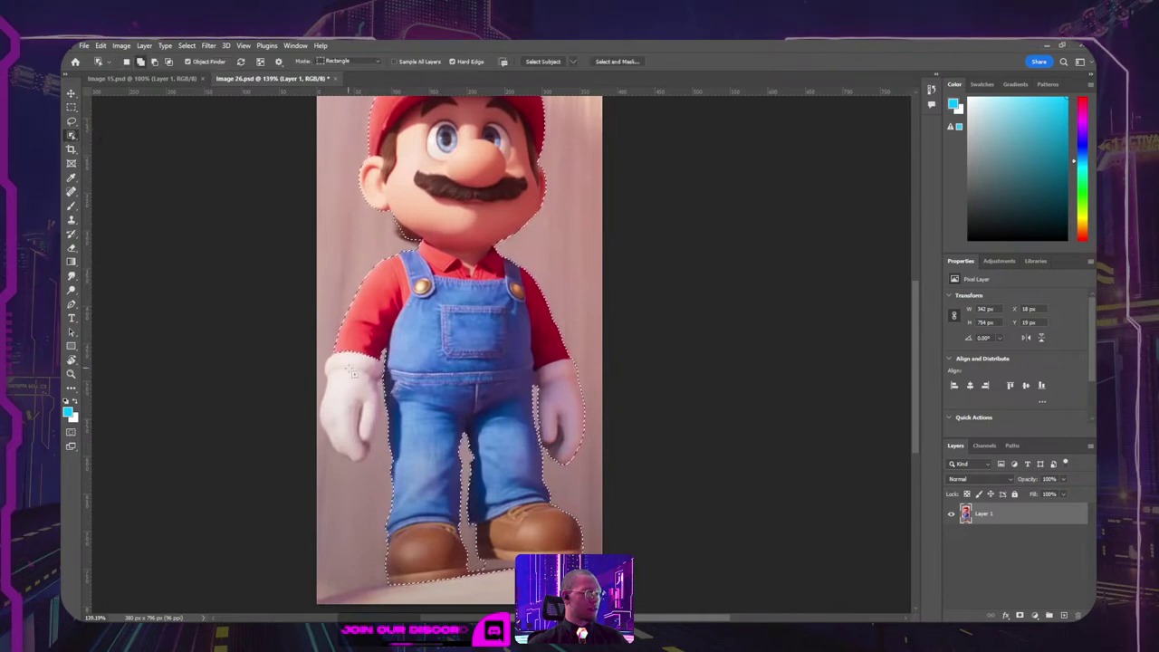
left_click_drag(325, 350, 360, 435)
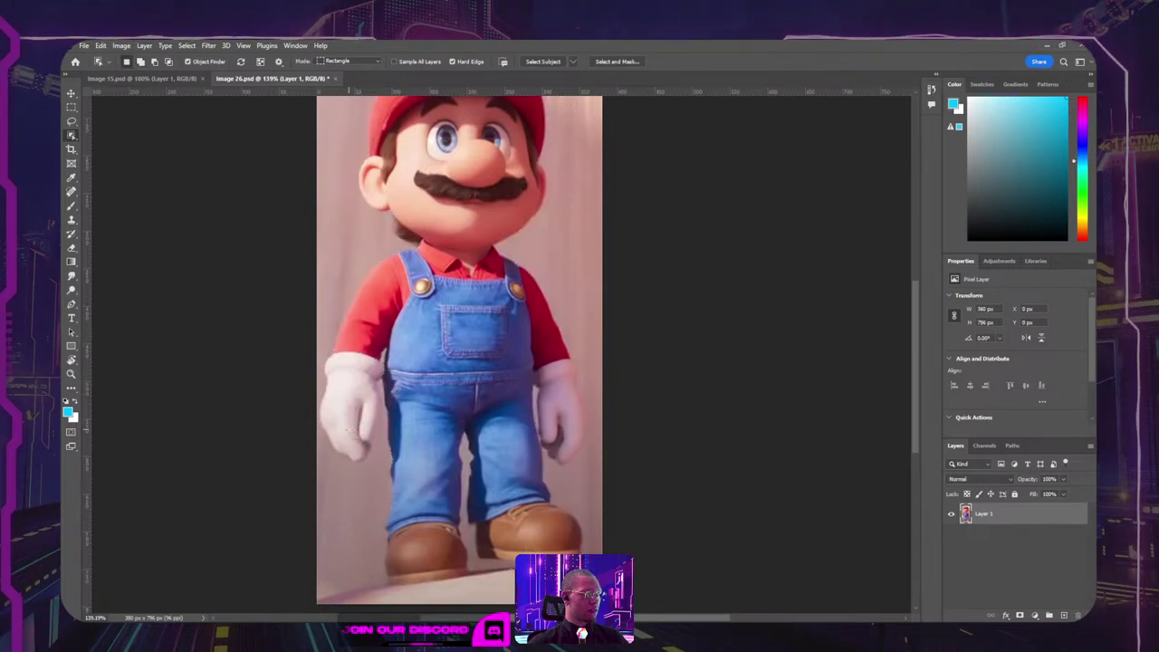
key("shift")
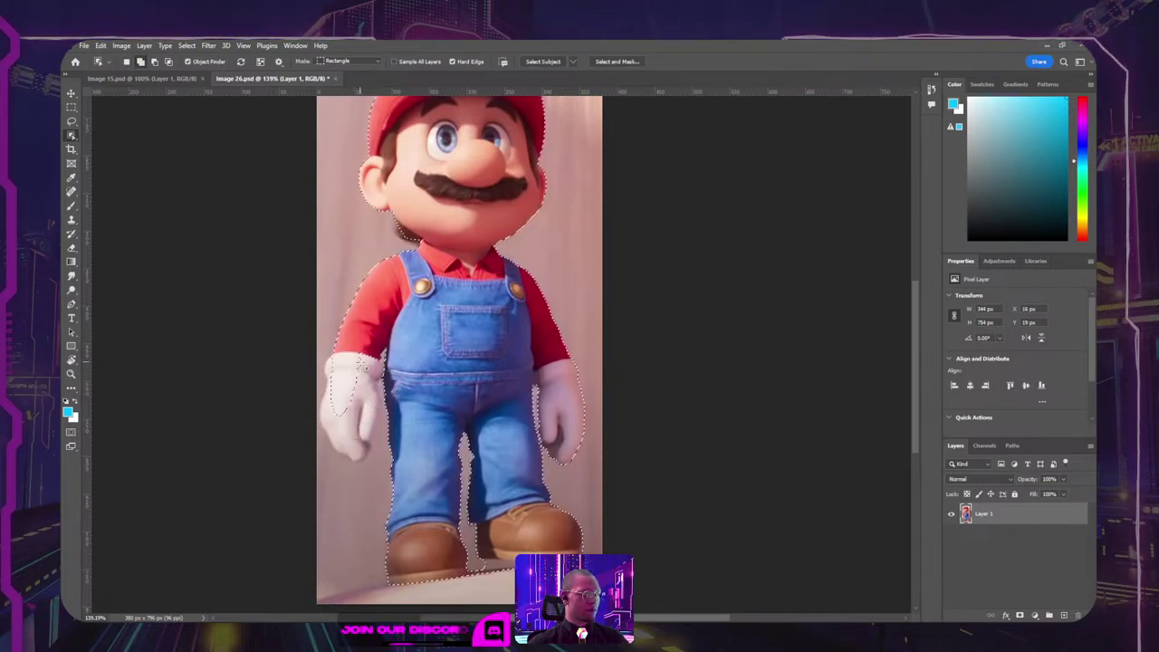
left_click_drag(367, 352, 323, 442)
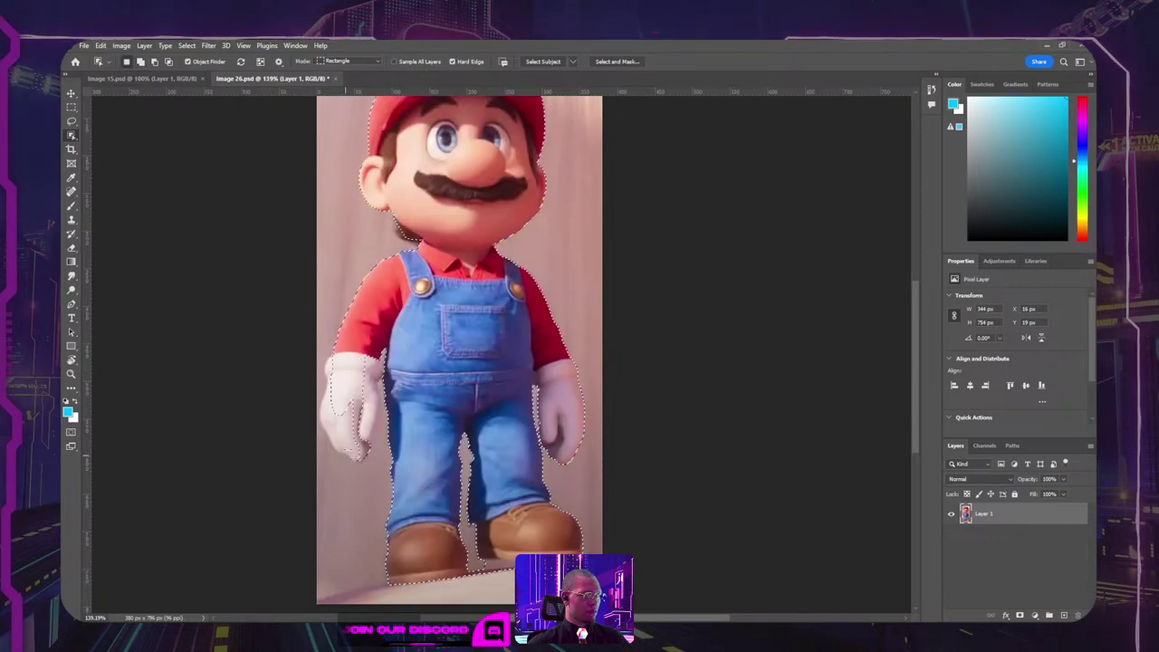
left_click_drag(385, 337, 358, 457)
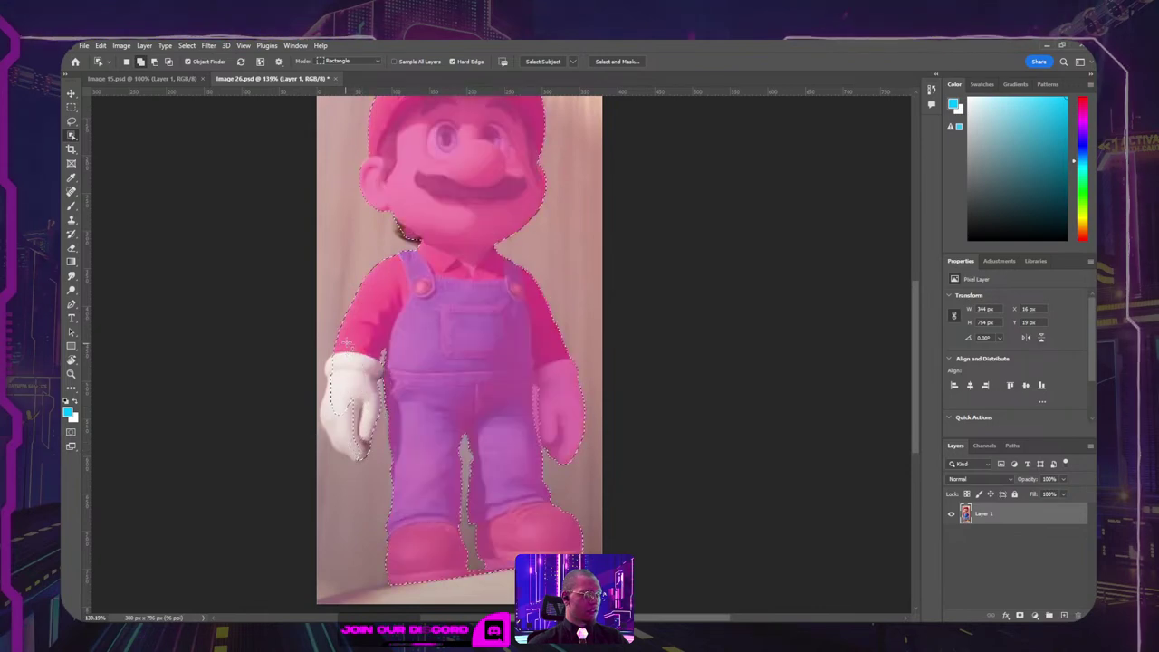
left_click_drag(347, 344, 319, 454)
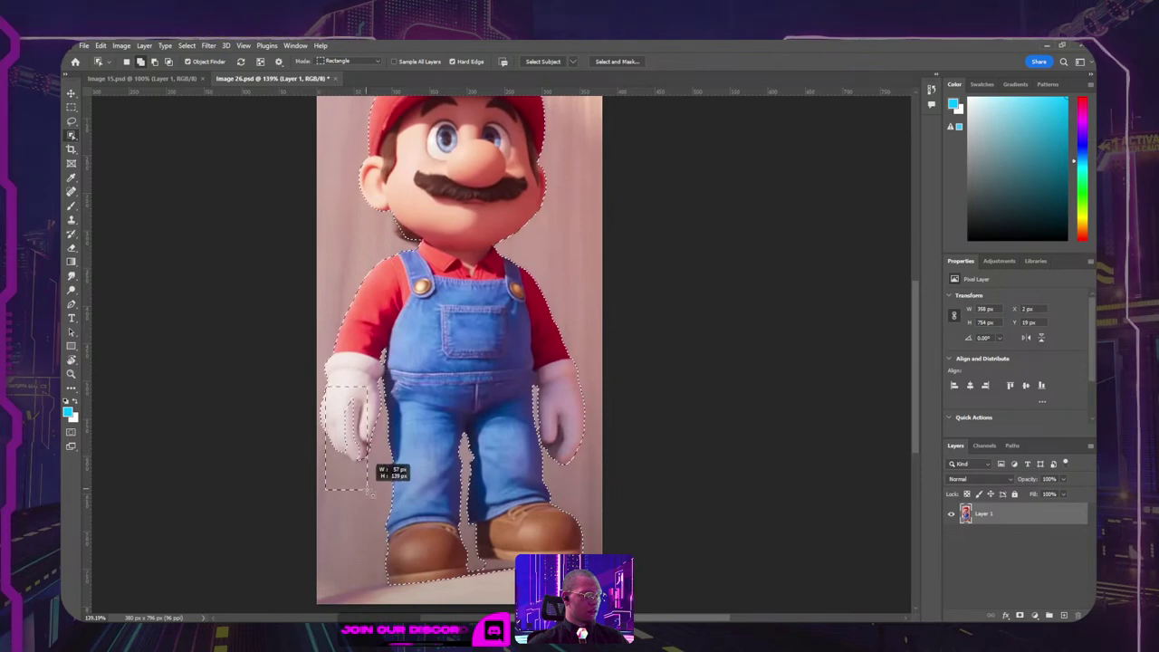
left_click_drag(370, 491, 368, 492)
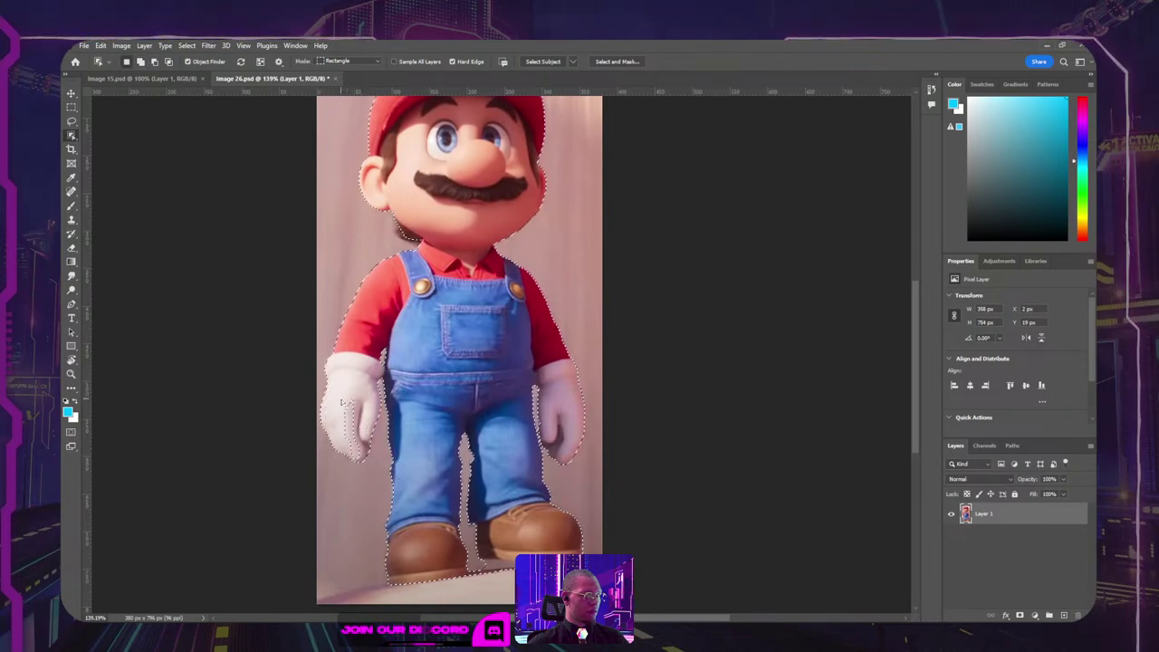
Step: Switch to the Quick Selection tool and display the figure's selection as a Quick Mask
right_click(72, 136)
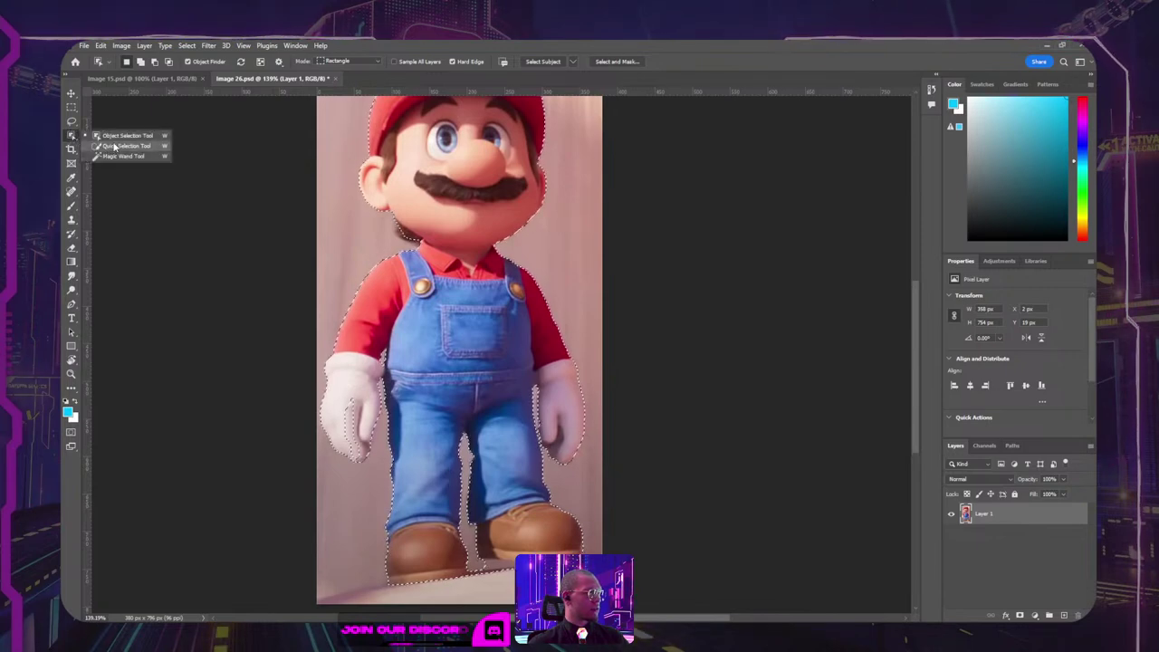
left_click(109, 147)
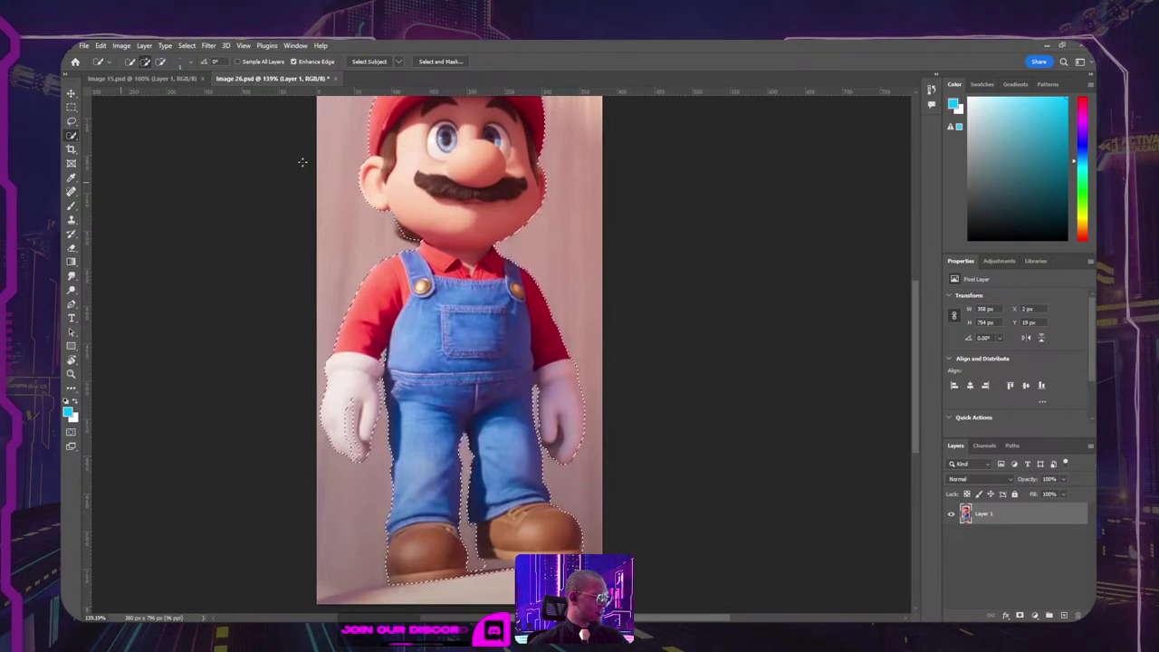
key("q")
key("q")
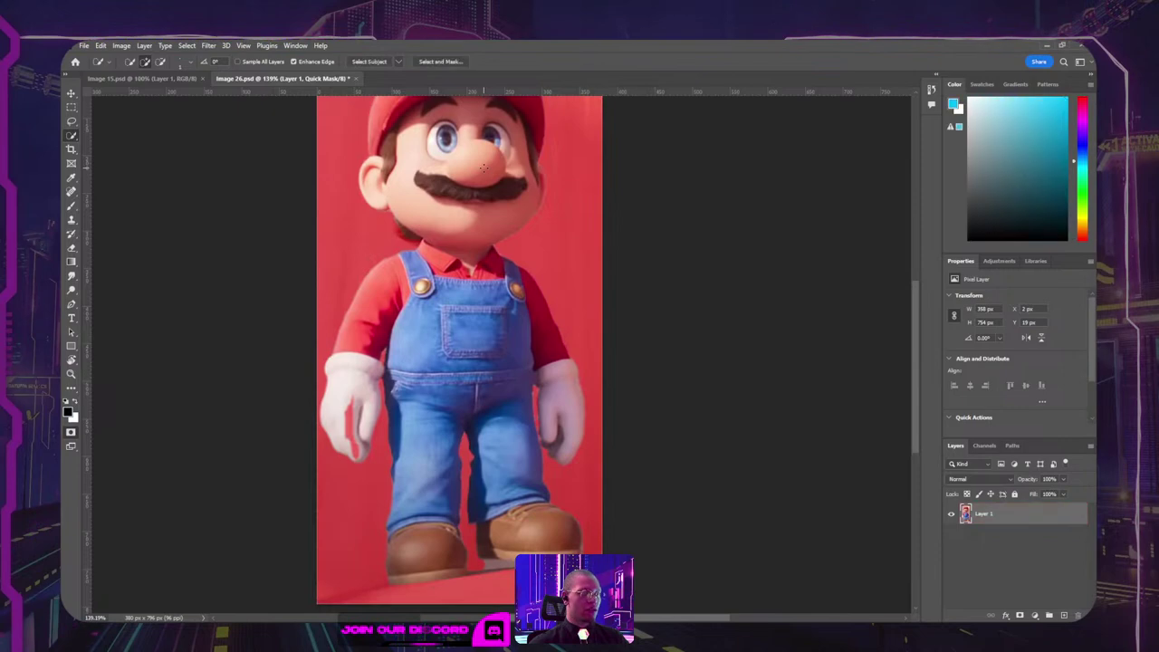
key("q")
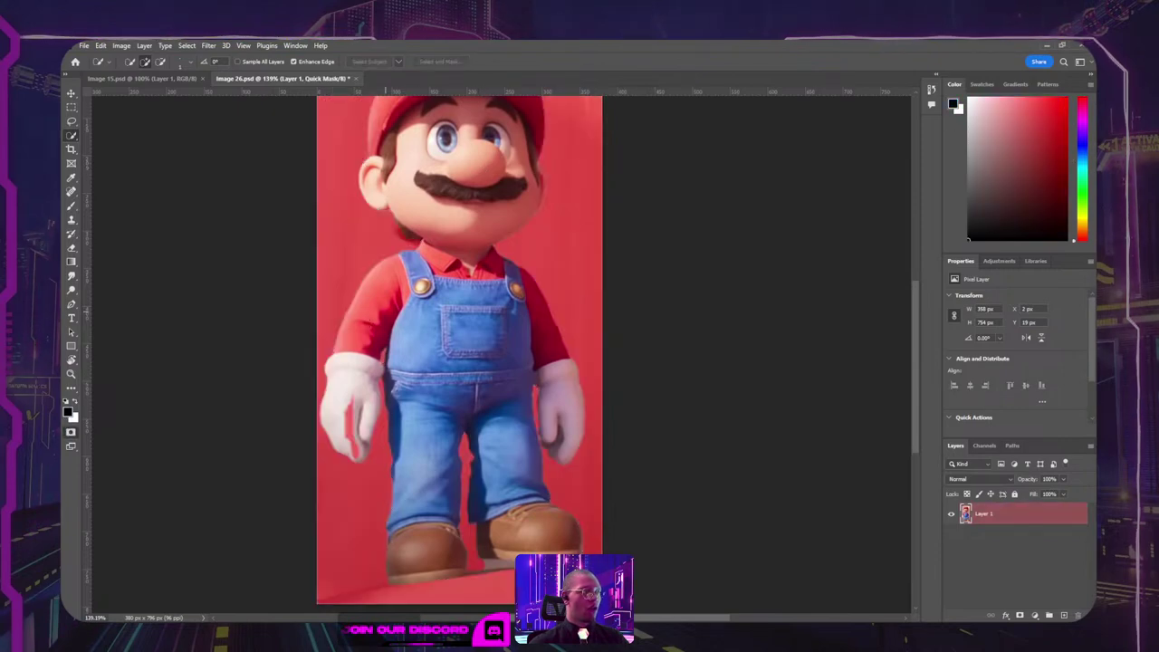
Step: Try to select the leftover masked strip between the fingers of the glove on the image's left, and undo it
scroll(349, 425, "up", 2)
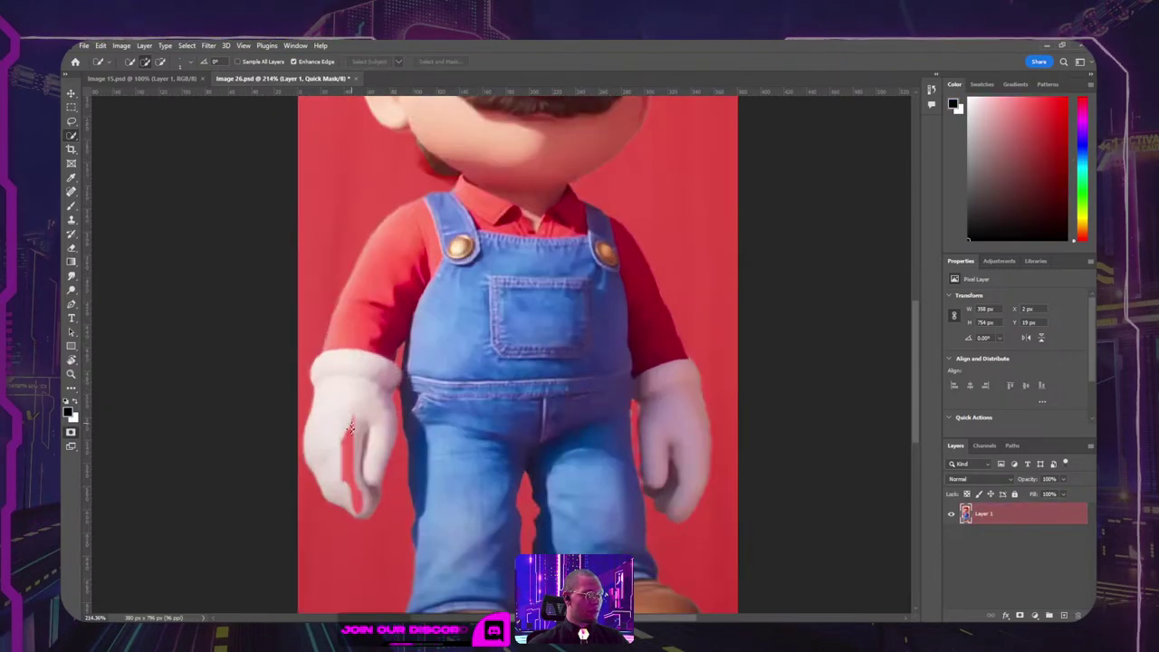
left_click_drag(349, 434, 341, 460)
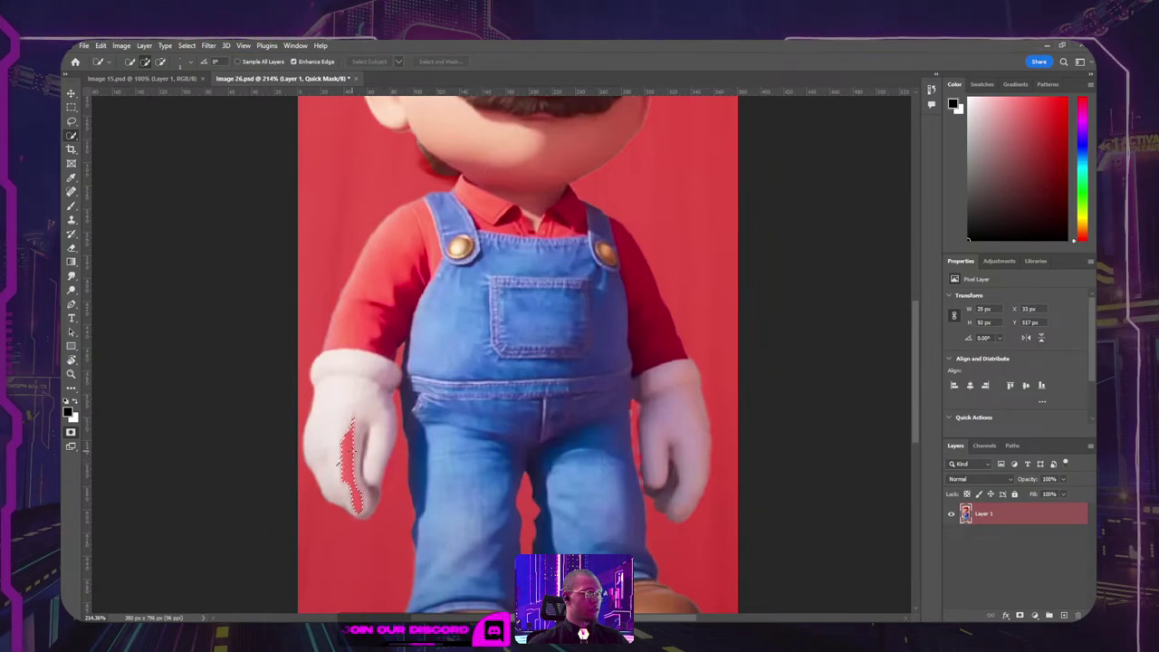
key("ctrl+d")
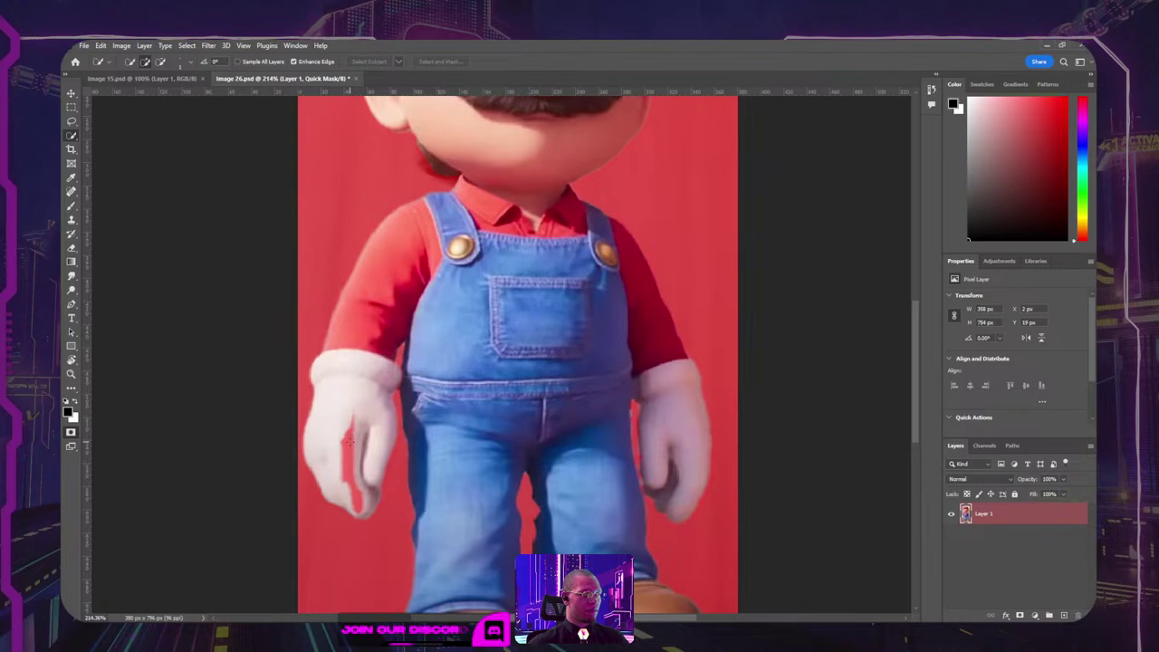
key("ctrl+z")
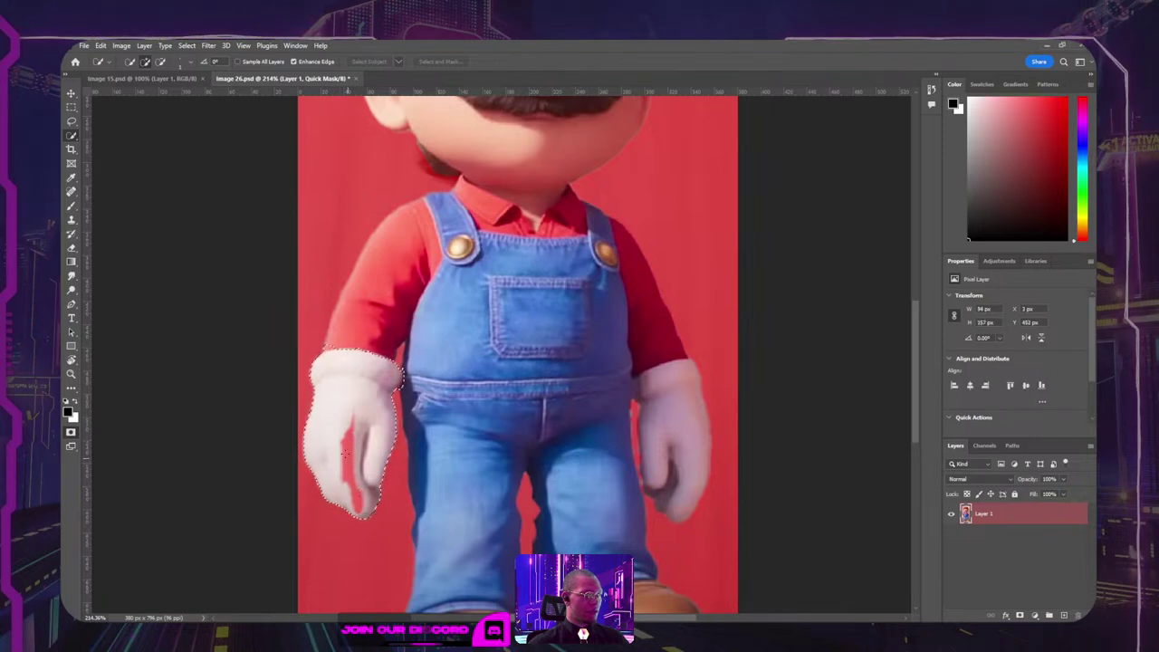
key("q")
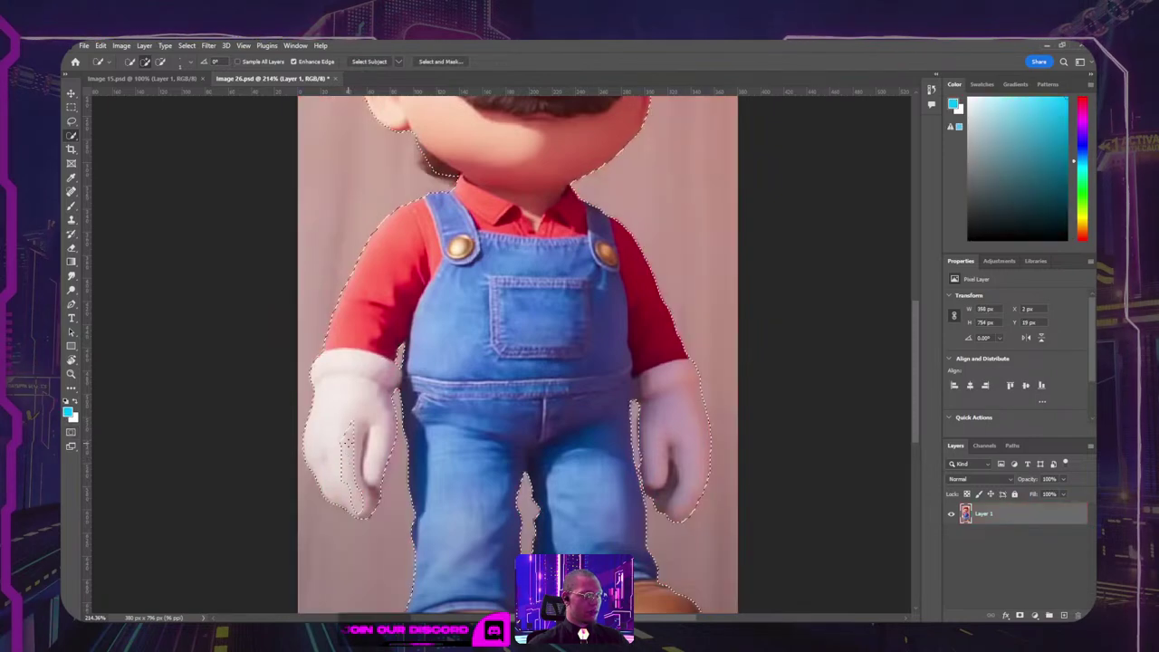
key("q")
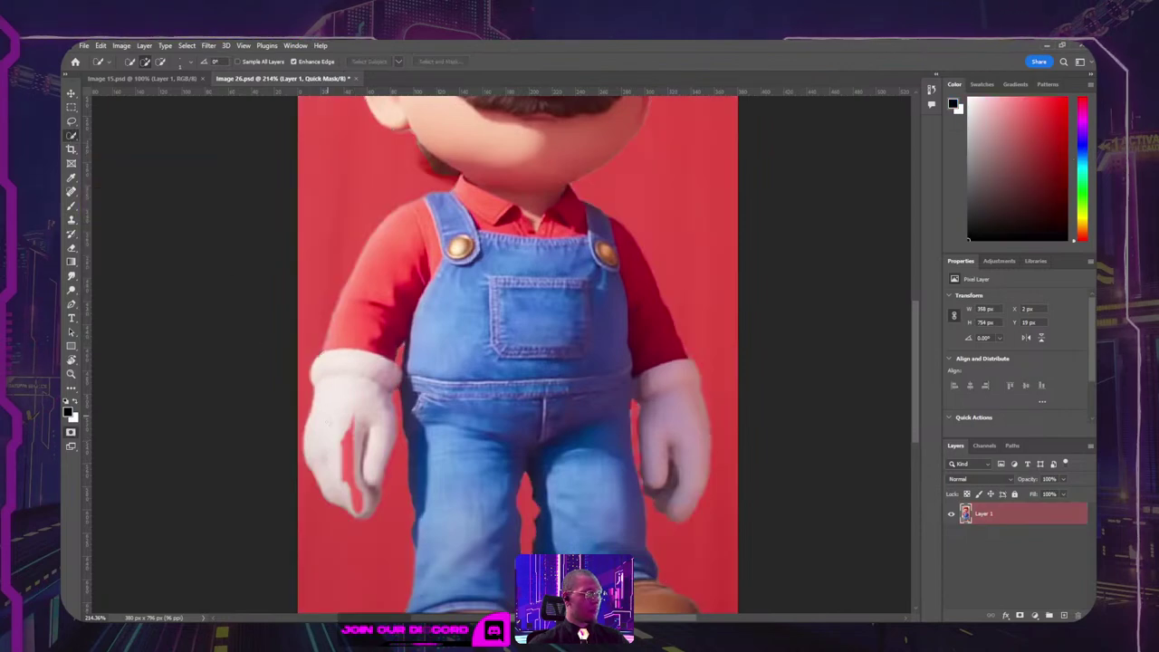
Step: Add the masked strip between the fingers of the glove on the image's left to the selection and check it in Quick Mask
left_click_drag(341, 468, 341, 463)
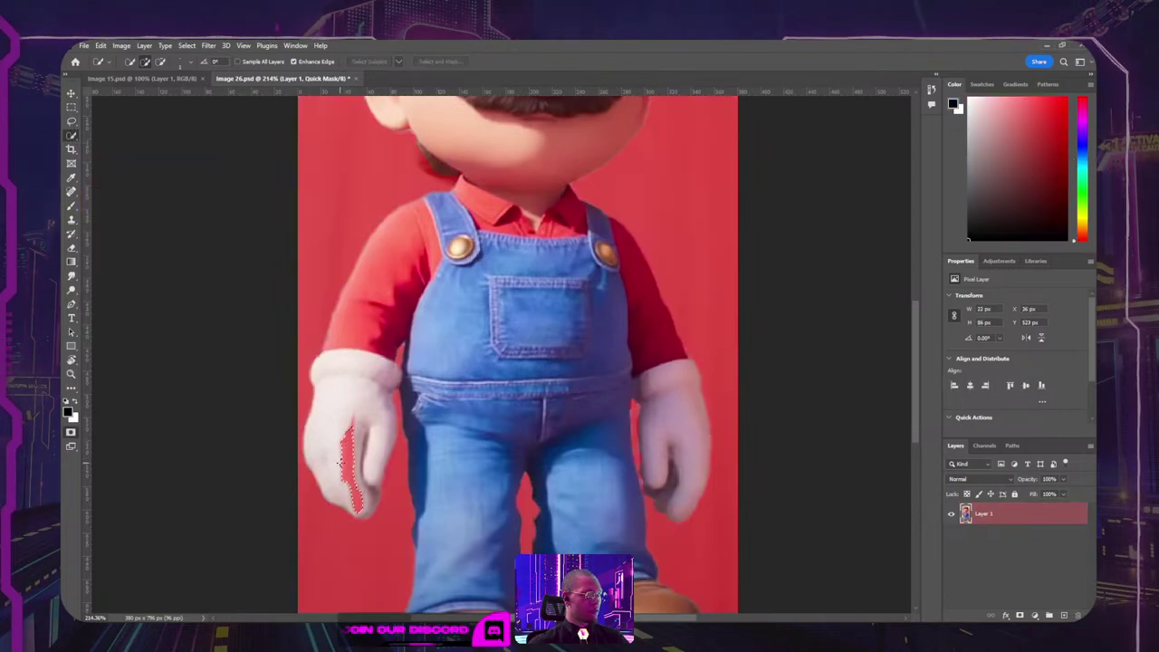
key("q")
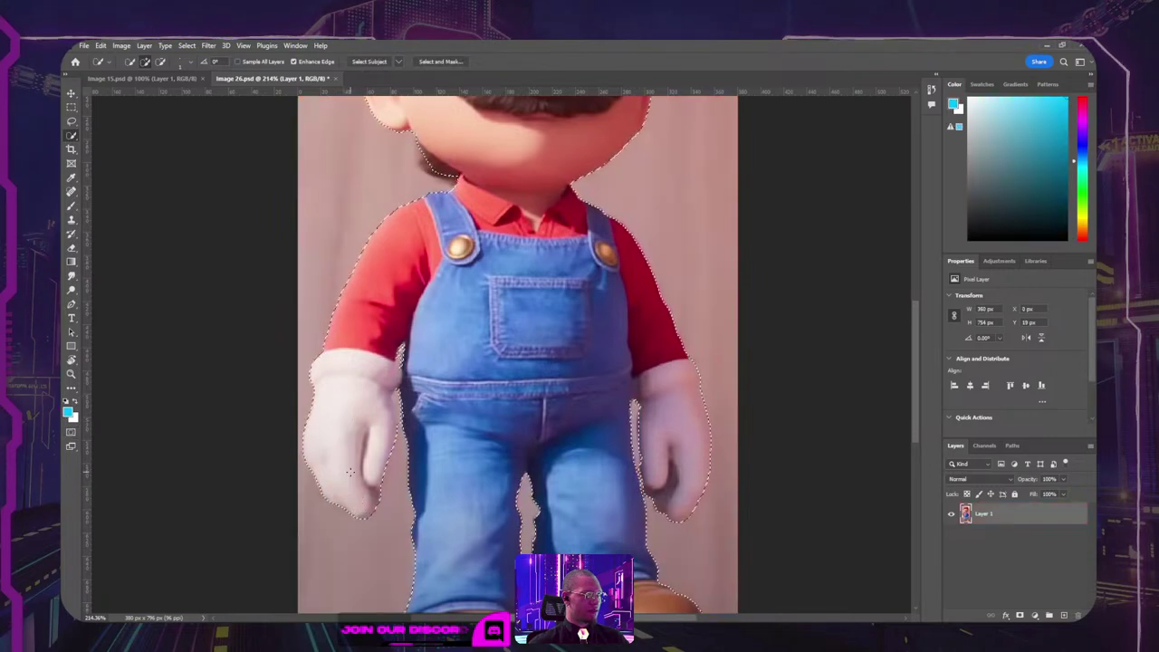
scroll(358, 407, "down", 5)
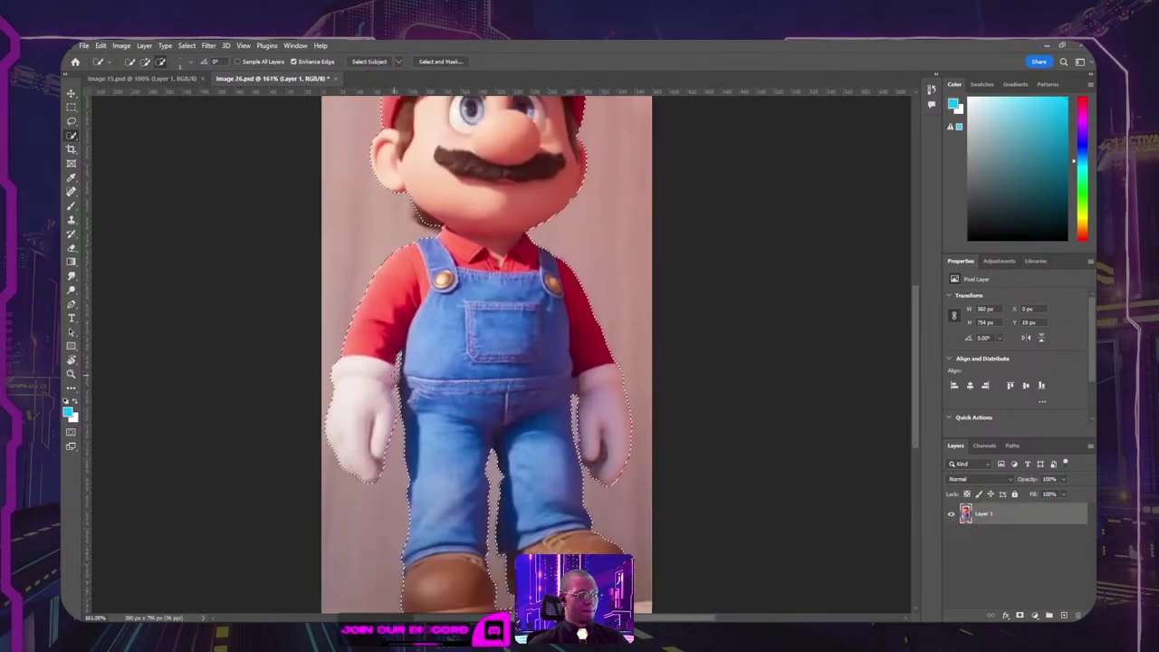
key("ctrl+1")
key("q")
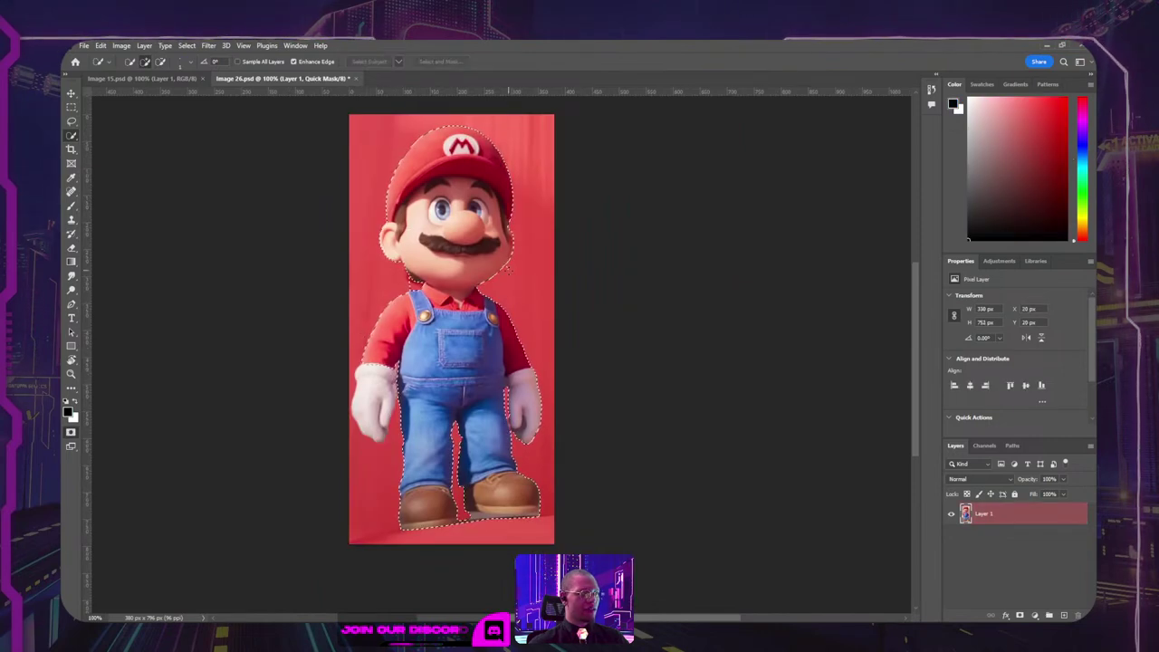
key("q")
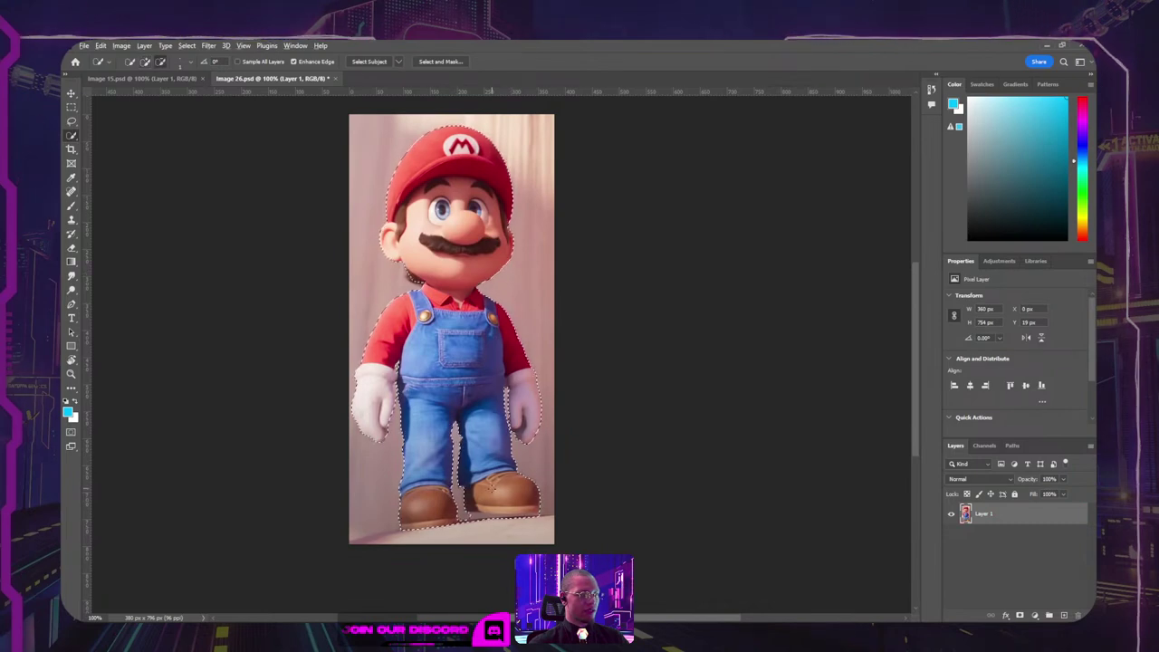
Step: Try copying the corrected figure selection to a new layer with the original layer hidden, and undo both changes
key("ctrl+j")
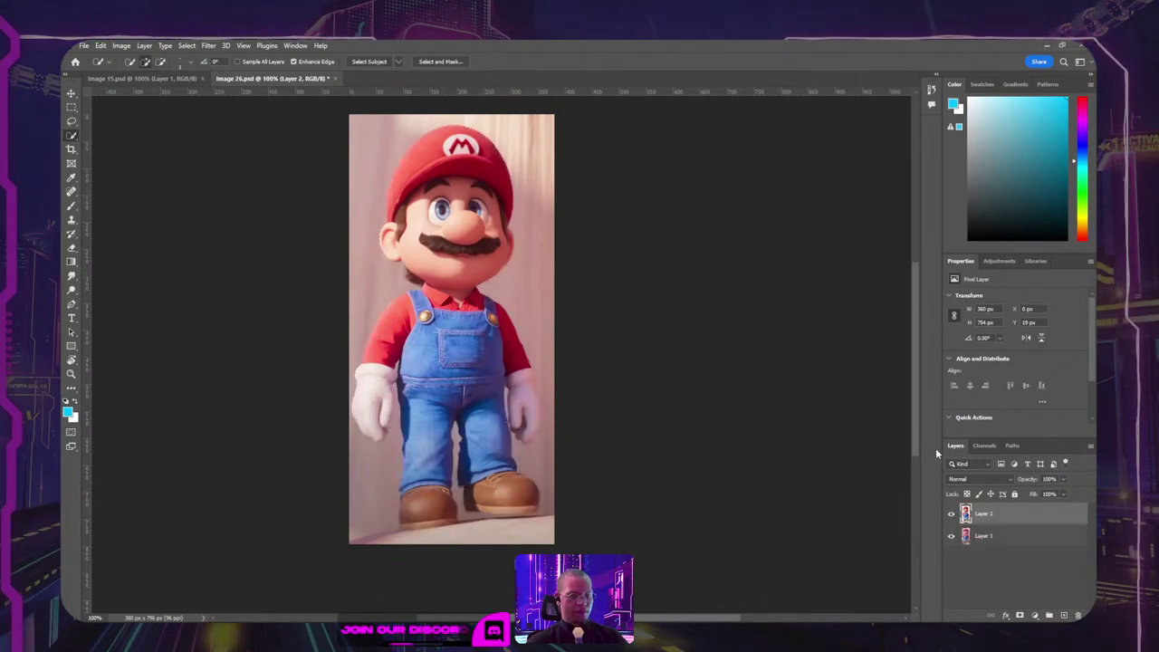
left_click(951, 536)
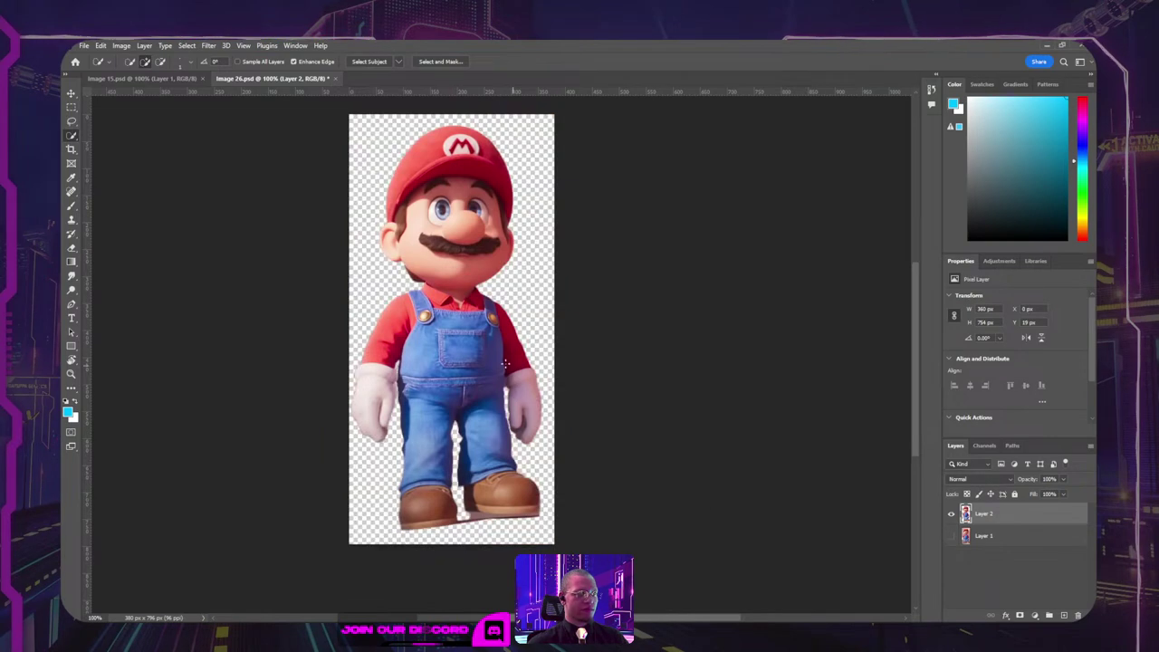
scroll(437, 371, "up", 5)
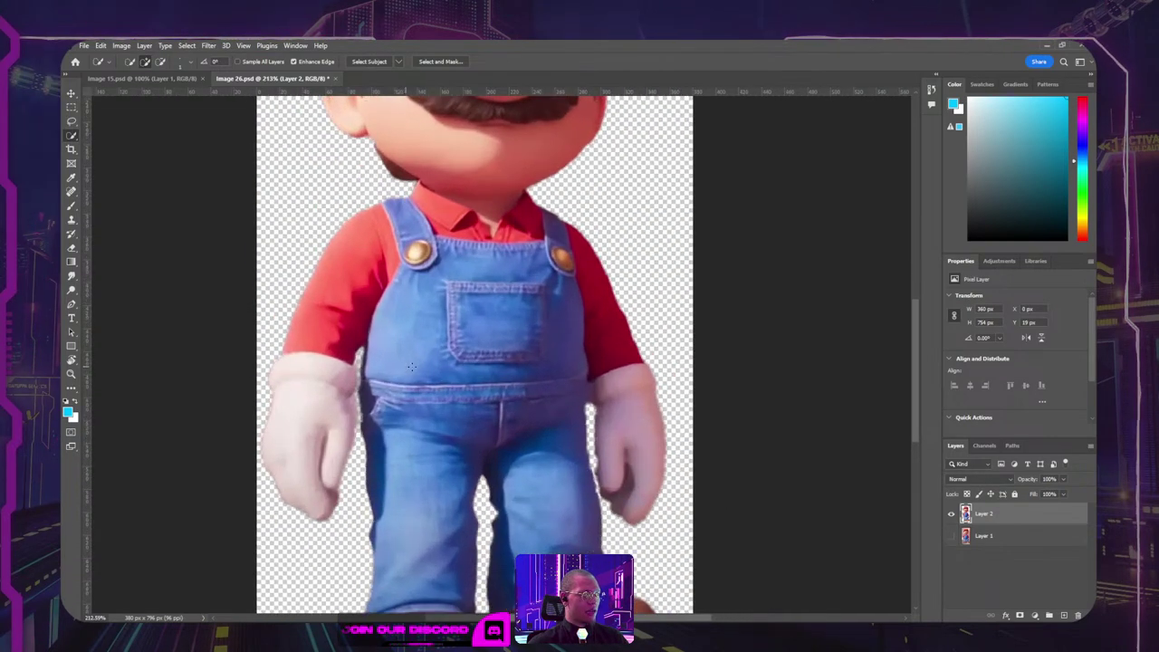
key("ctrl+z")
key("ctrl+z")
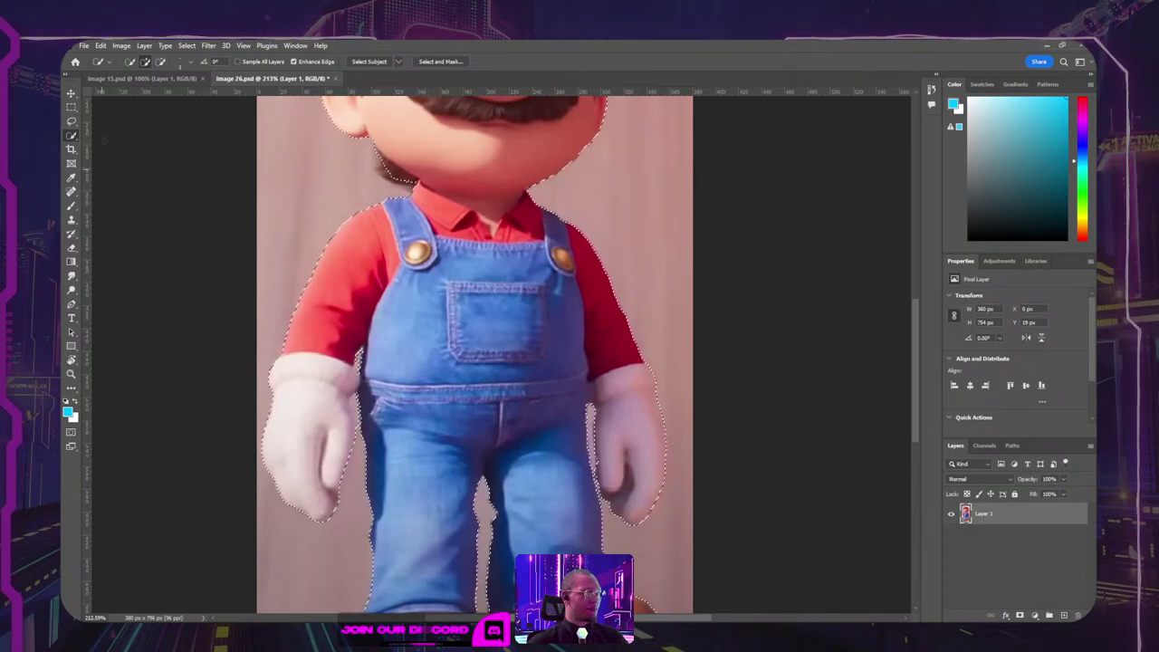
Step: Feather the corrected selection around the whole Mario figure
right_click(469, 271)
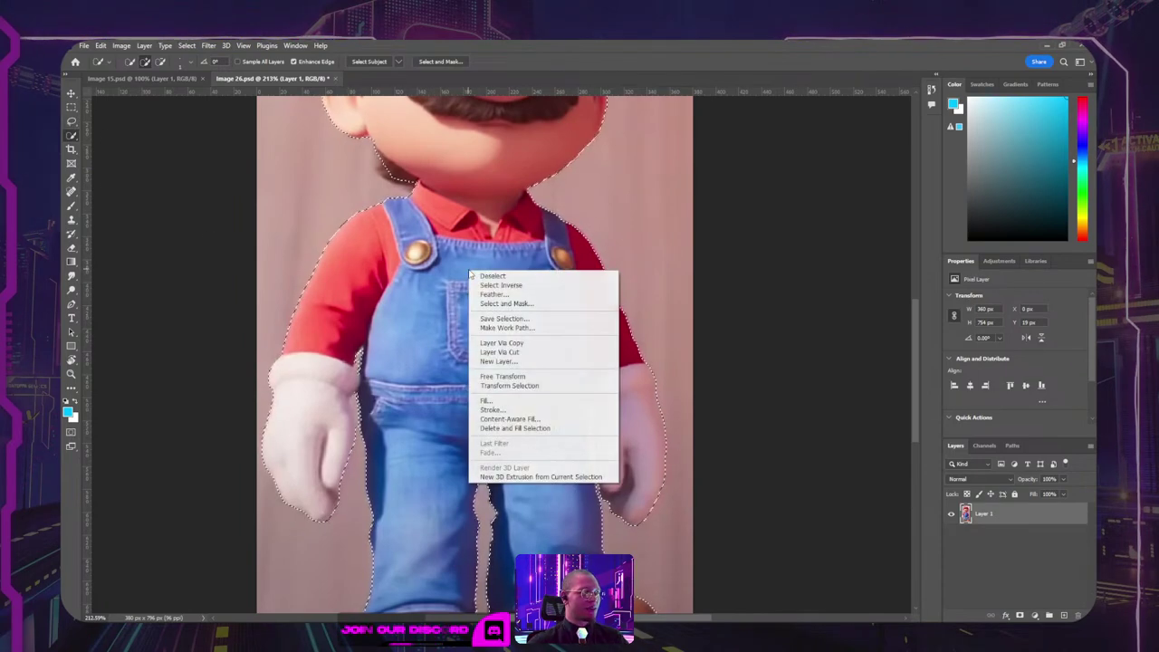
left_click(516, 296)
left_click(632, 219)
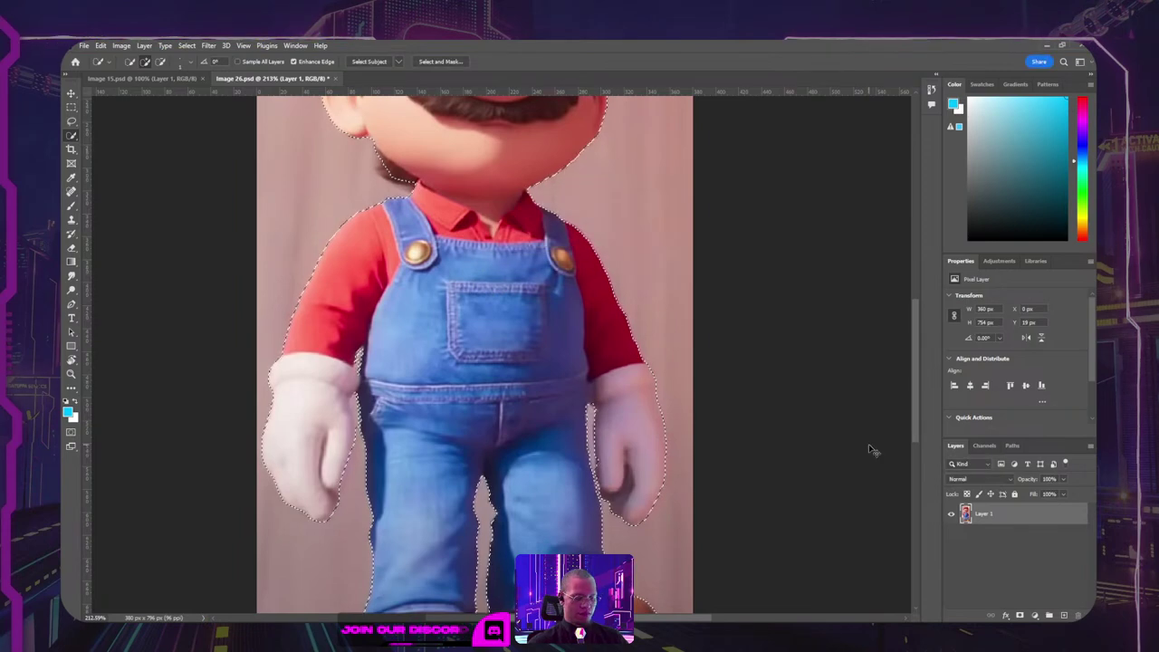
Step: Copy the feathered Mario figure to a new layer and hide the original layer
key("ctrl+j")
left_click(951, 535)
scroll(593, 398, "down", 1)
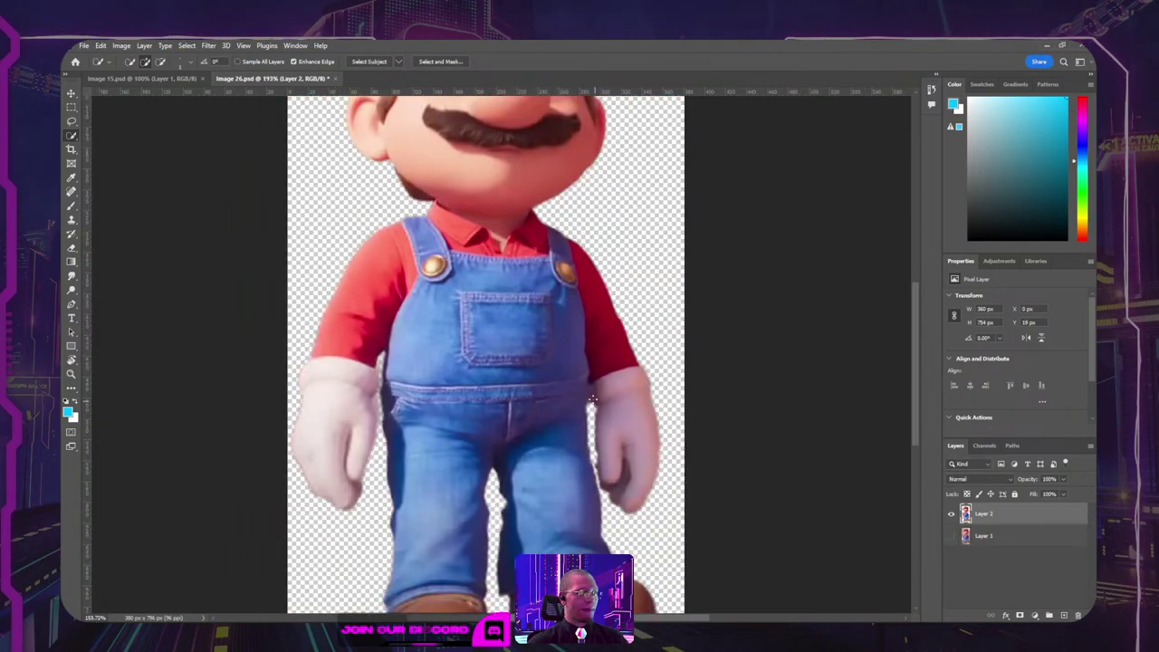
scroll(593, 399, "down", 3)
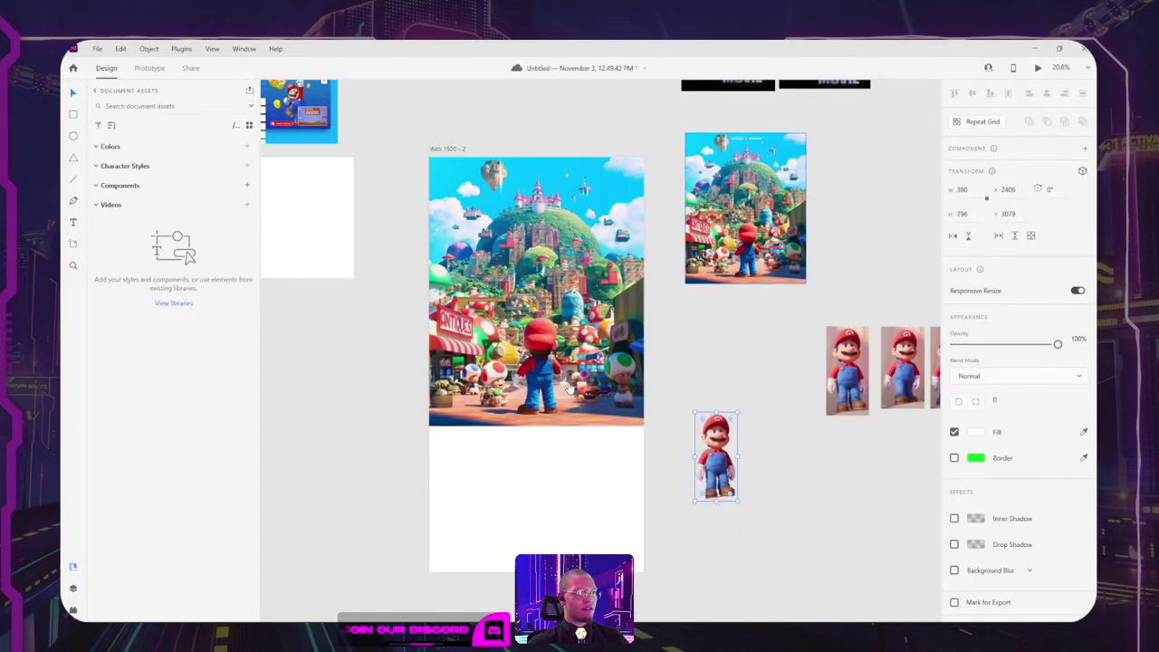
Step: In Adobe XD, enlarge the Mario cutout to about 704 × 1474 and set it beside the poster artboard
left_click_drag(716, 457, 536, 364)
left_click_drag(559, 317, 576, 279)
scroll(561, 342, "up", 6)
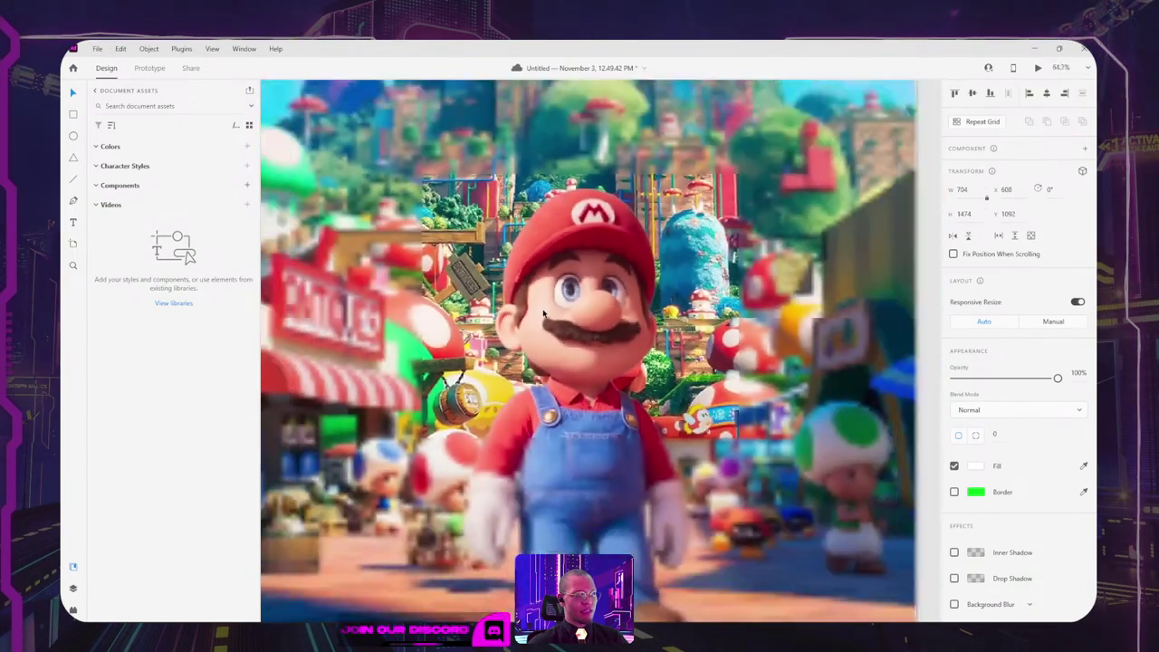
key("ctrl+0")
left_click_drag(596, 376, 751, 362)
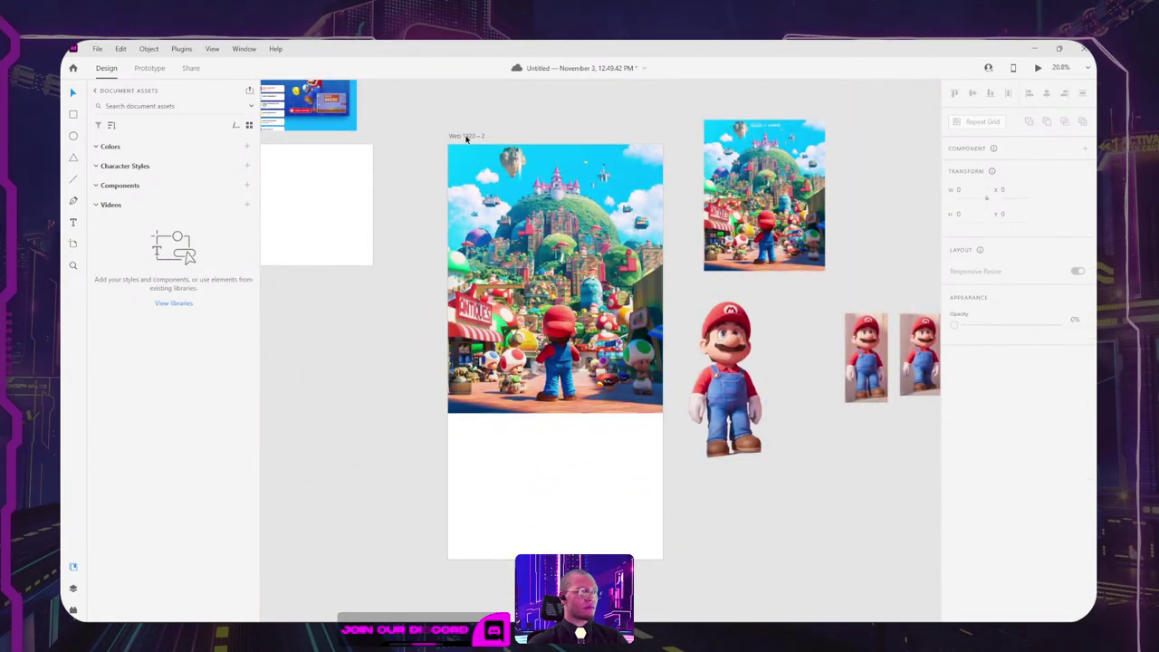
Step: Apply an Object Blur with an amount of 30 to the poster background image on the Web 1920 – 2 artboard
left_click(453, 266)
scroll(1002, 528, "down", 1)
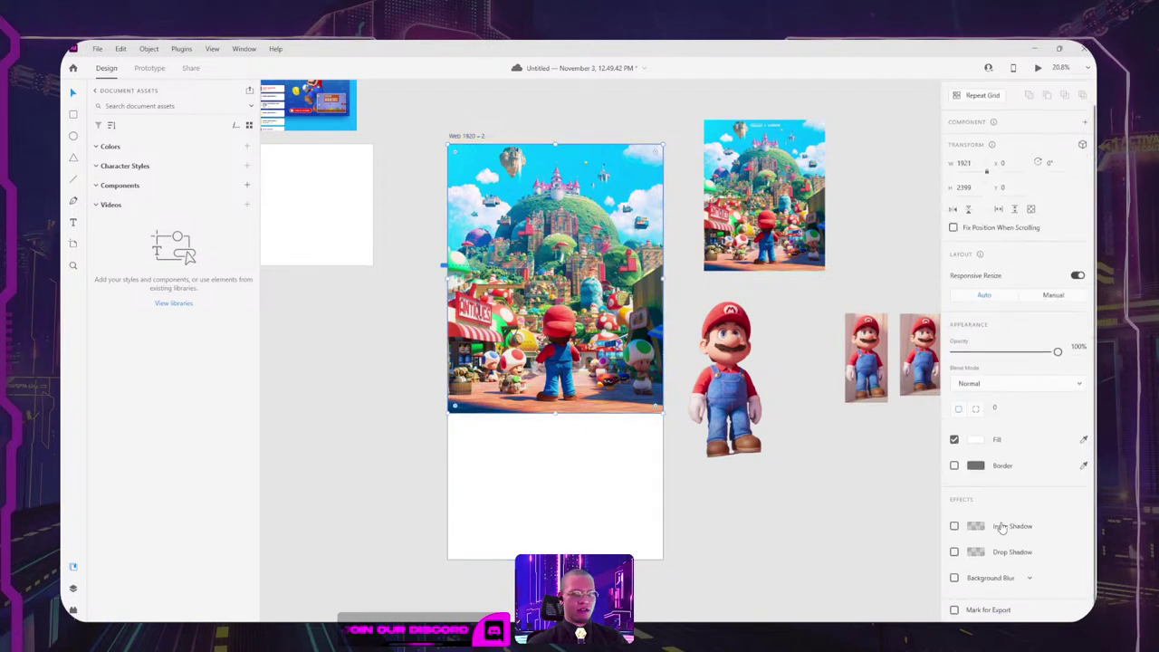
left_click(955, 578)
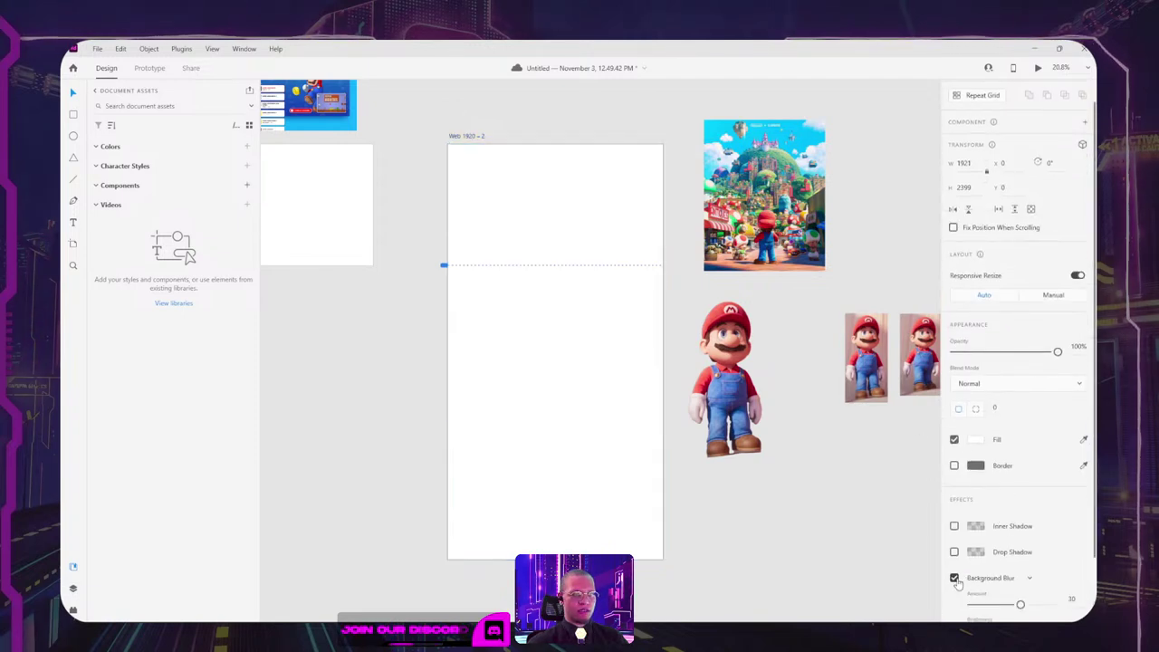
left_click(955, 578)
left_click(984, 580)
left_click(998, 601)
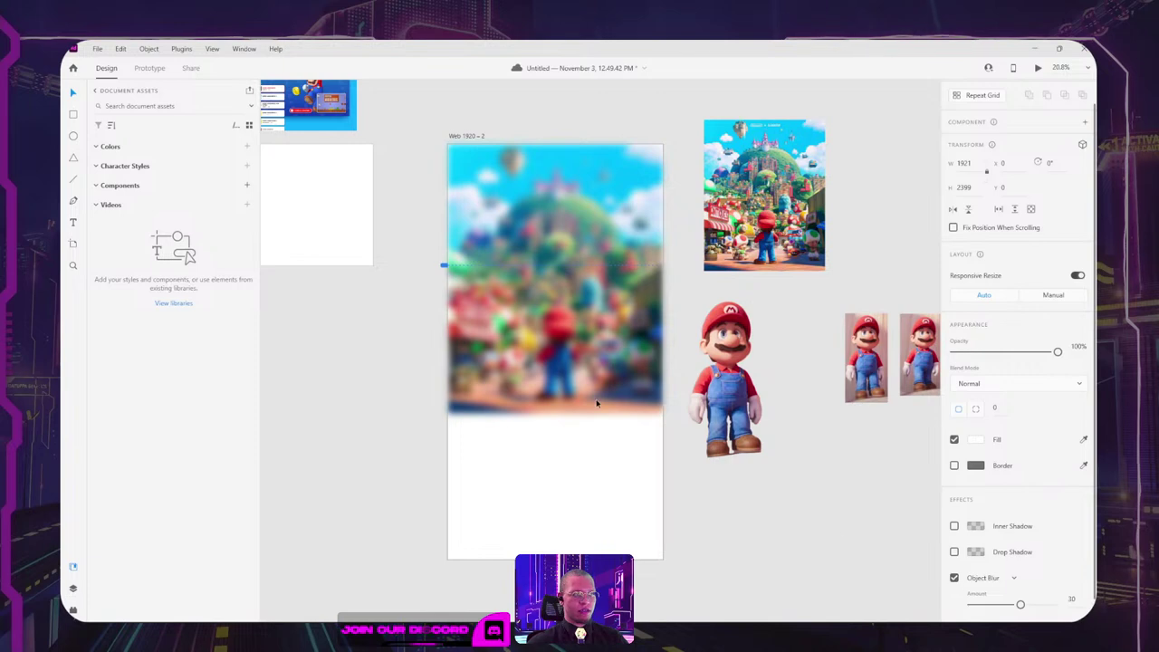
Step: Place the Mario cutout centred over the blurred poster and shorten the artboard to a height of about 2358
left_click_drag(725, 376, 554, 261)
left_click(708, 385)
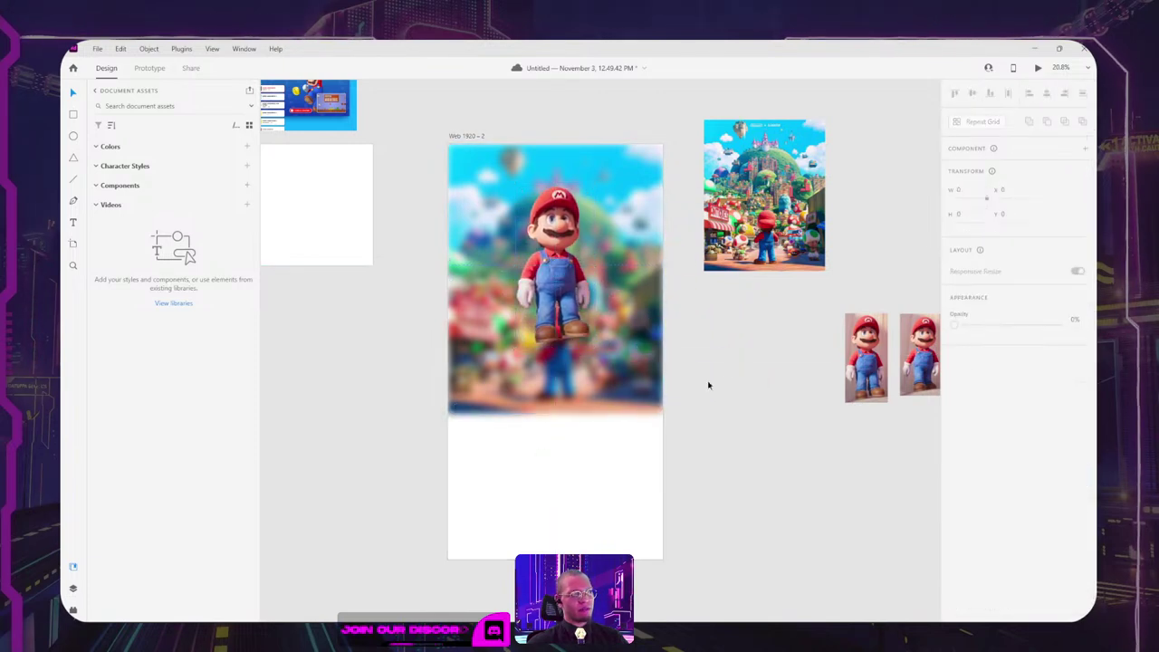
left_click(574, 403)
left_click(467, 135)
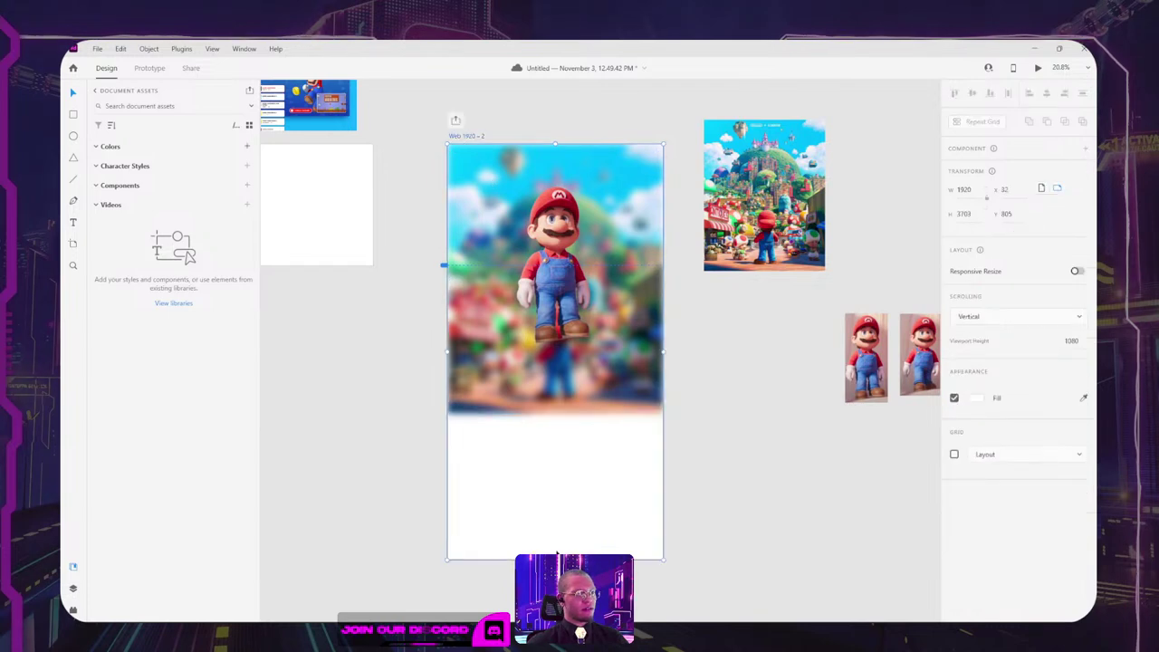
left_click_drag(556, 559, 560, 408)
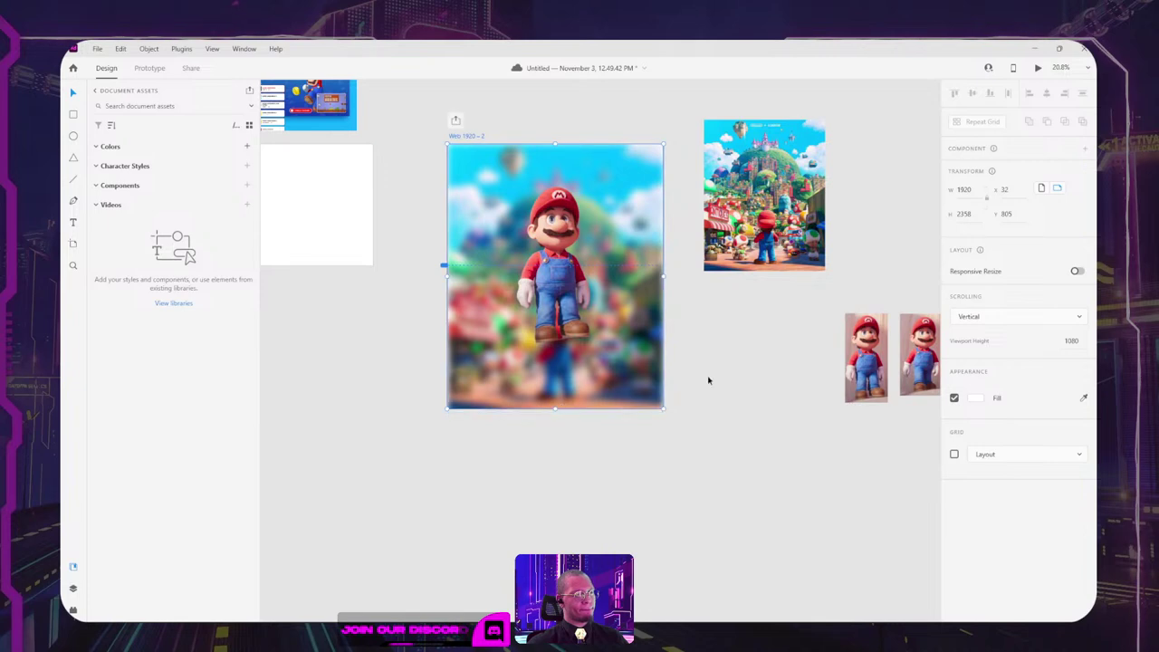
Step: Enlarge the blurred background image to about 3251 × 4061 and reposition it at about X -665, Y -29 behind Mario
left_click(631, 376)
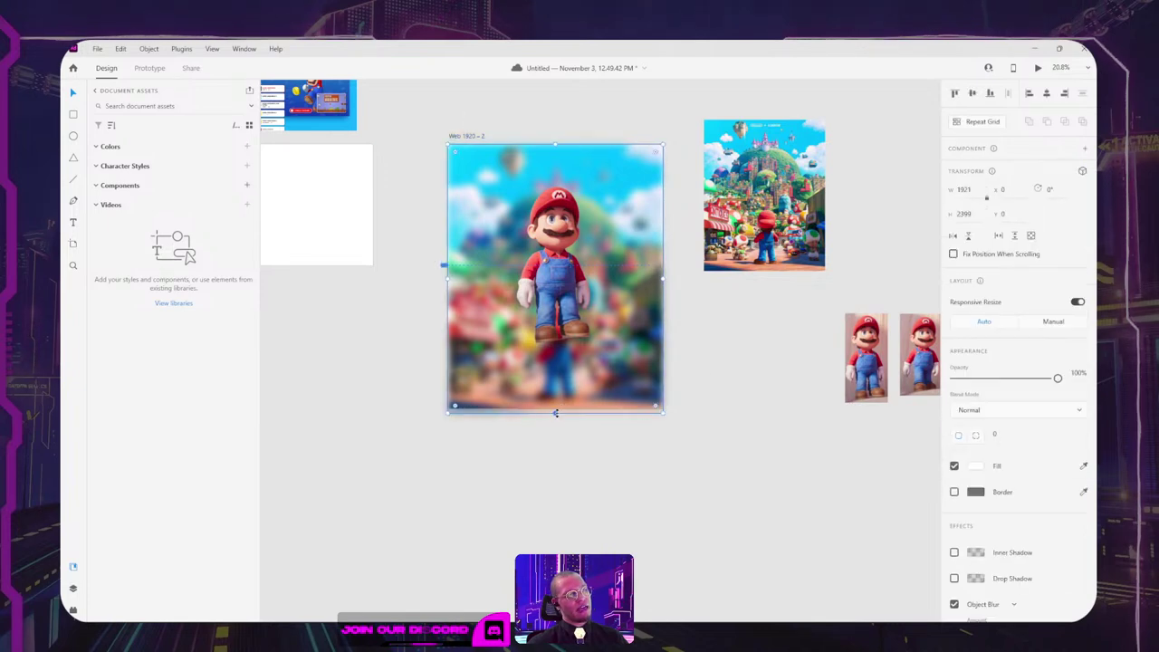
scroll(550, 201, "up", 5)
scroll(380, 213, "down", 3)
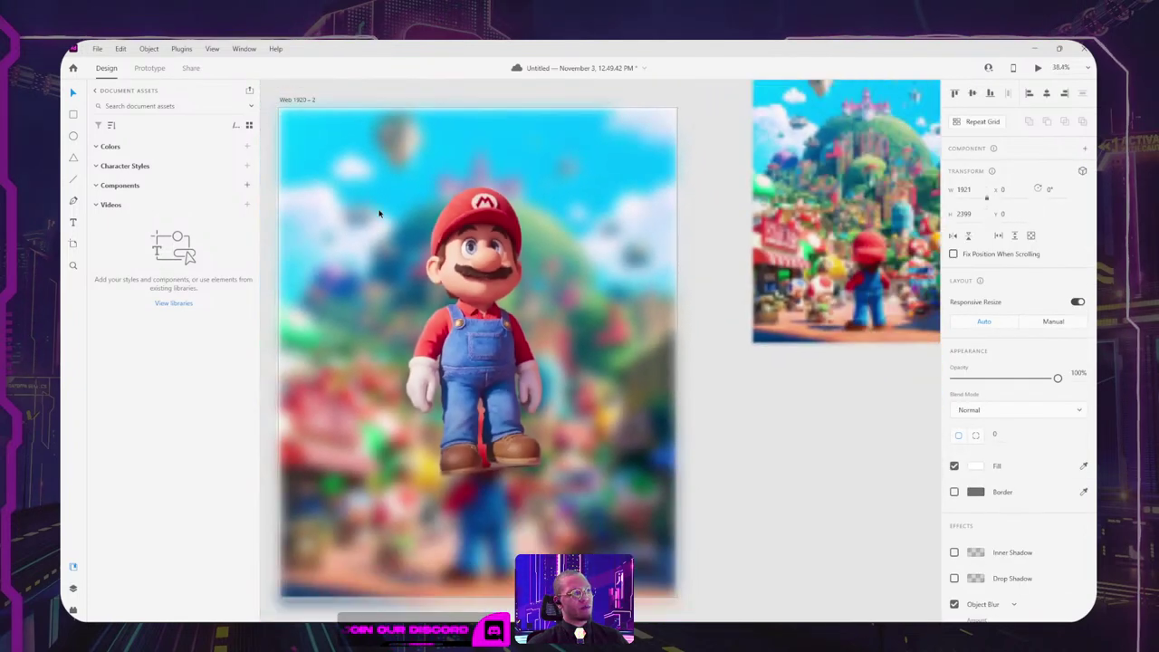
scroll(380, 214, "down", 4)
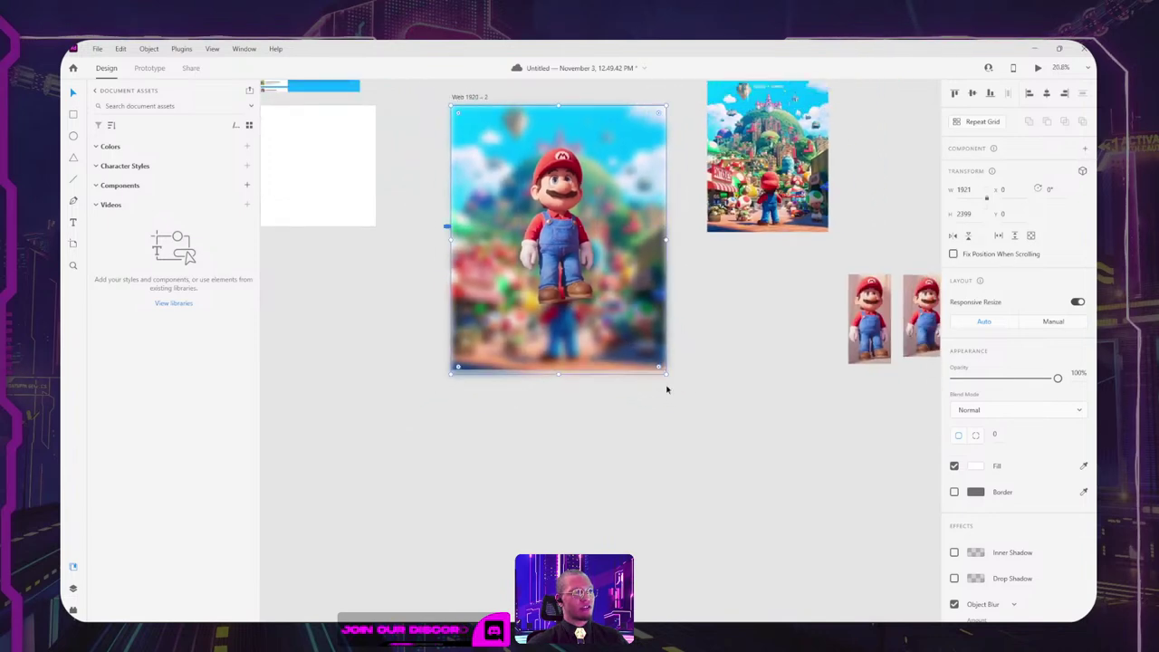
left_click_drag(665, 374, 815, 555)
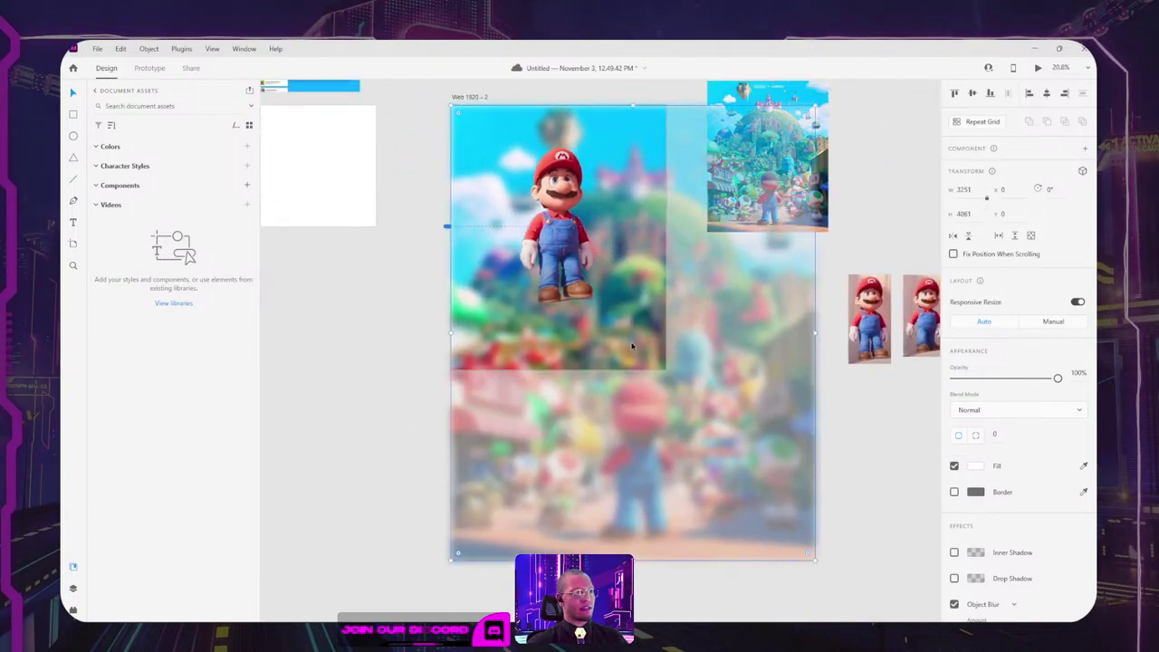
left_click_drag(612, 340, 584, 331)
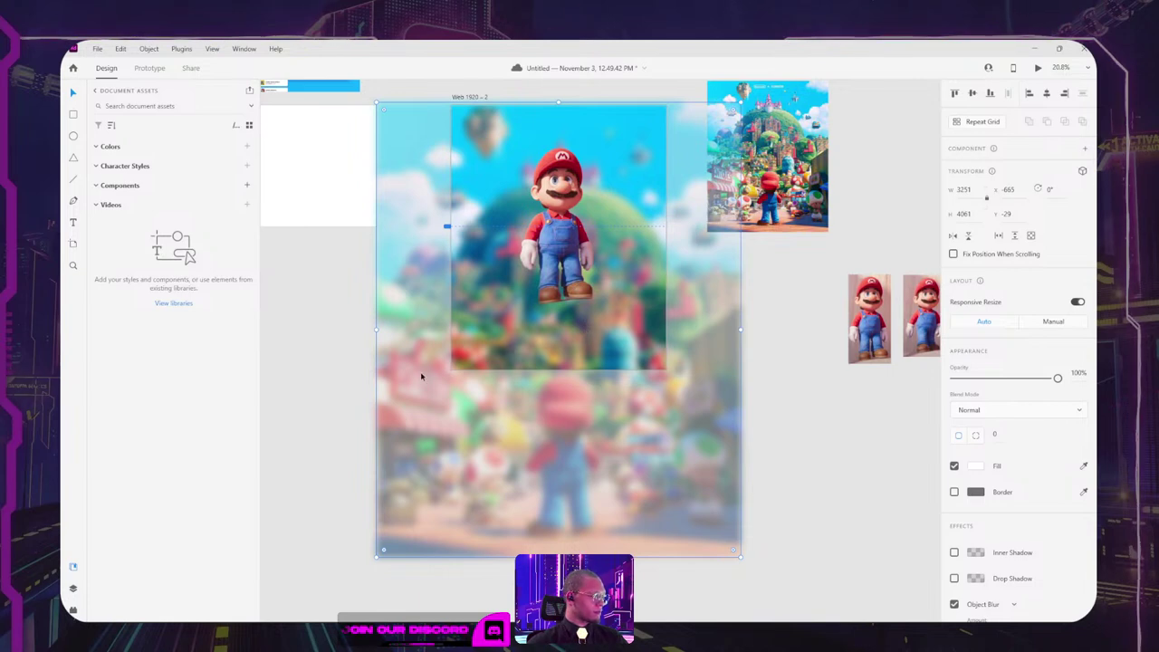
left_click(313, 394)
Step: Open the Mario cutout on the artboard for editing in Photoshop
left_click(562, 256)
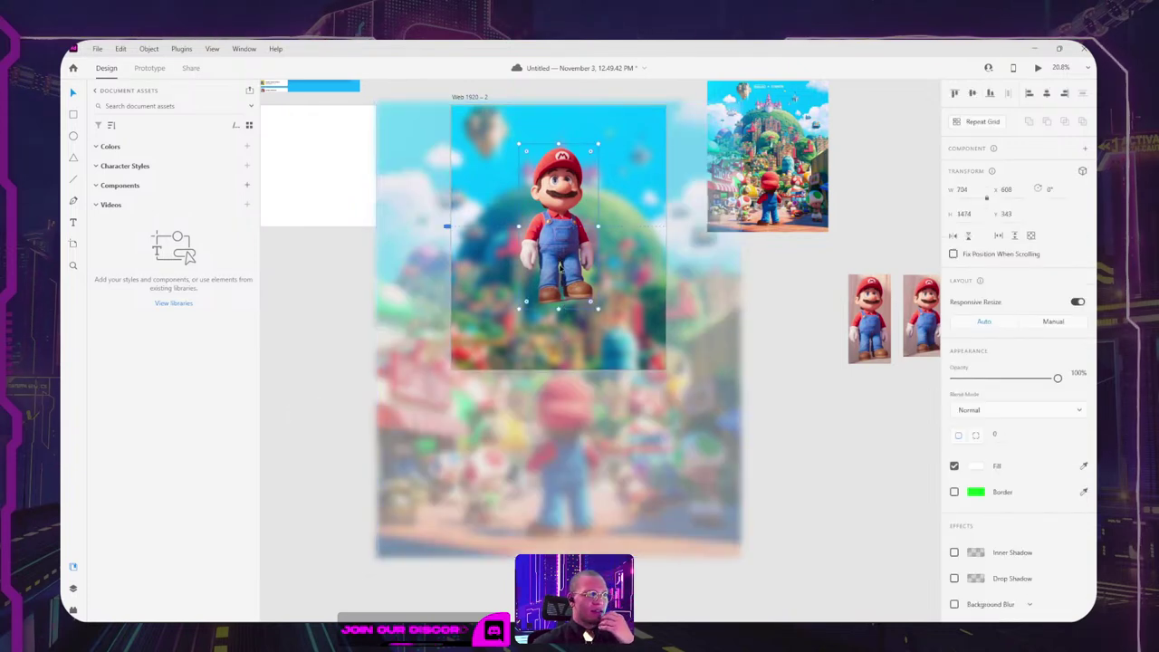
right_click(567, 279)
left_click(621, 377)
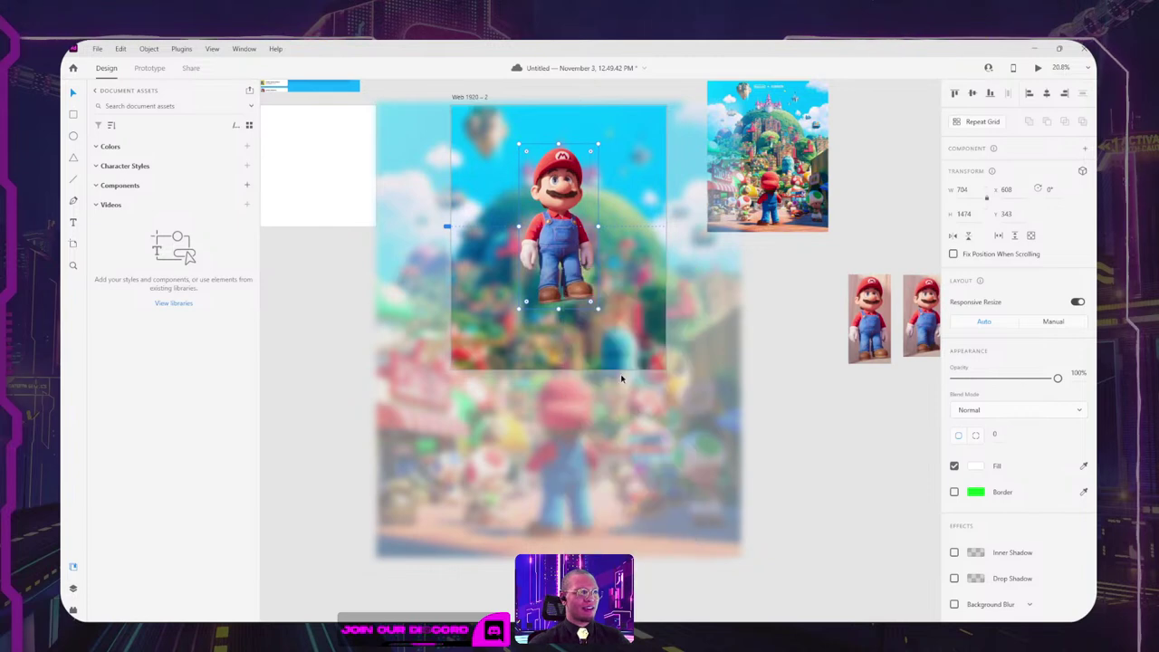
scroll(540, 533, "up", 10)
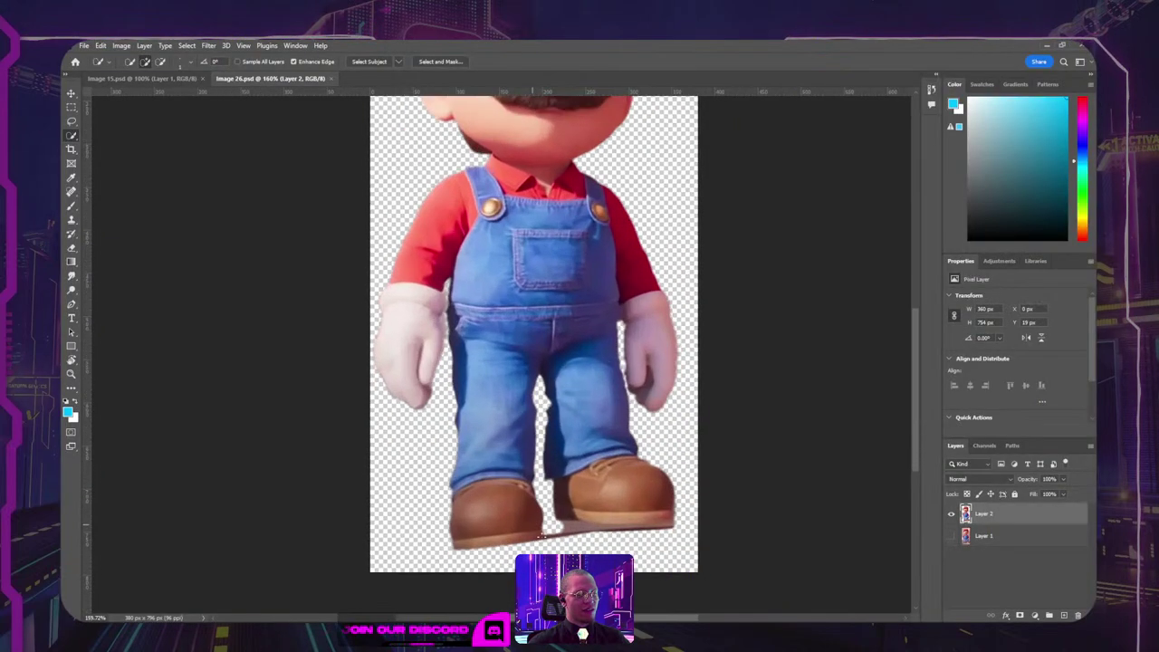
Step: Add a layer mask to Layer 2 and paint out the thin leftover line between Mario's shoes with a small black brush
key("e")
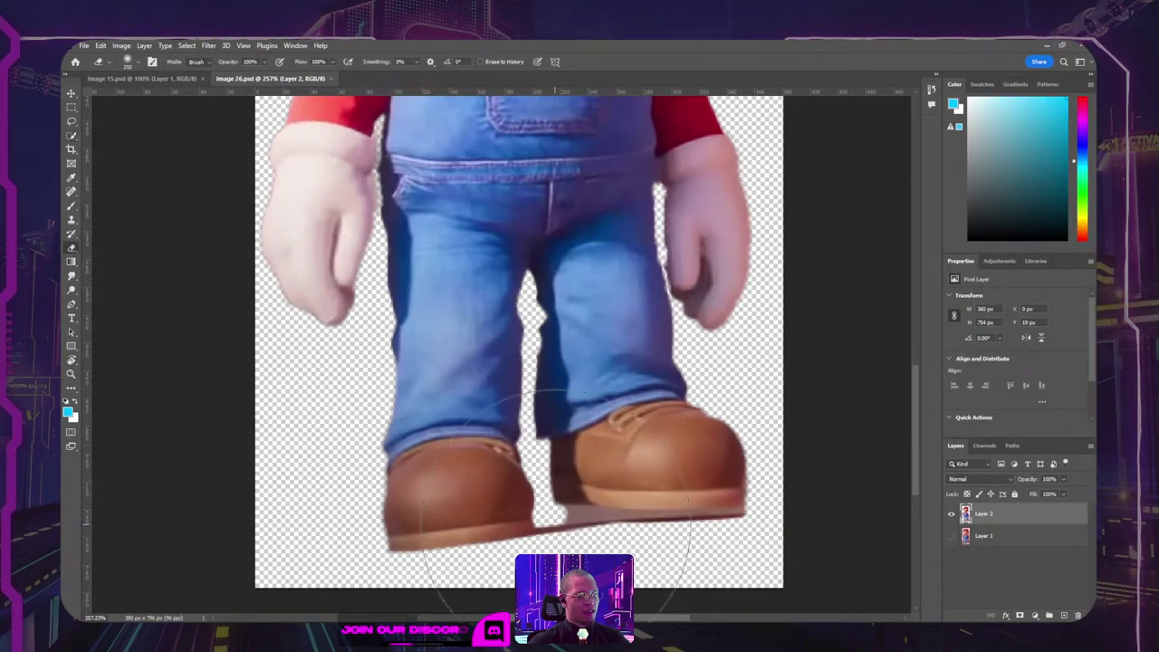
key("b")
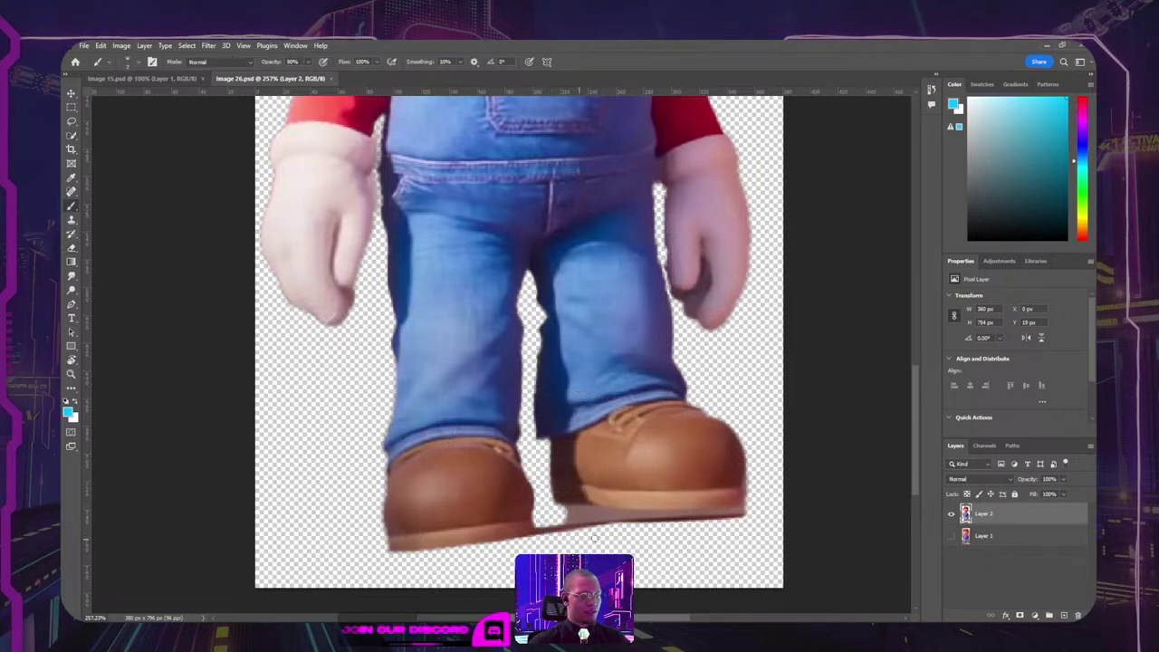
left_click(1021, 616)
key("d")
key("e")
key("bracketleft")
key("bracketleft")
key("bracketleft")
key("bracketleft")
key("bracketleft")
key("bracketleft")
key("bracketleft")
key("bracketleft")
key("bracketleft")
key("bracketleft")
key("bracketleft")
key("bracketleft")
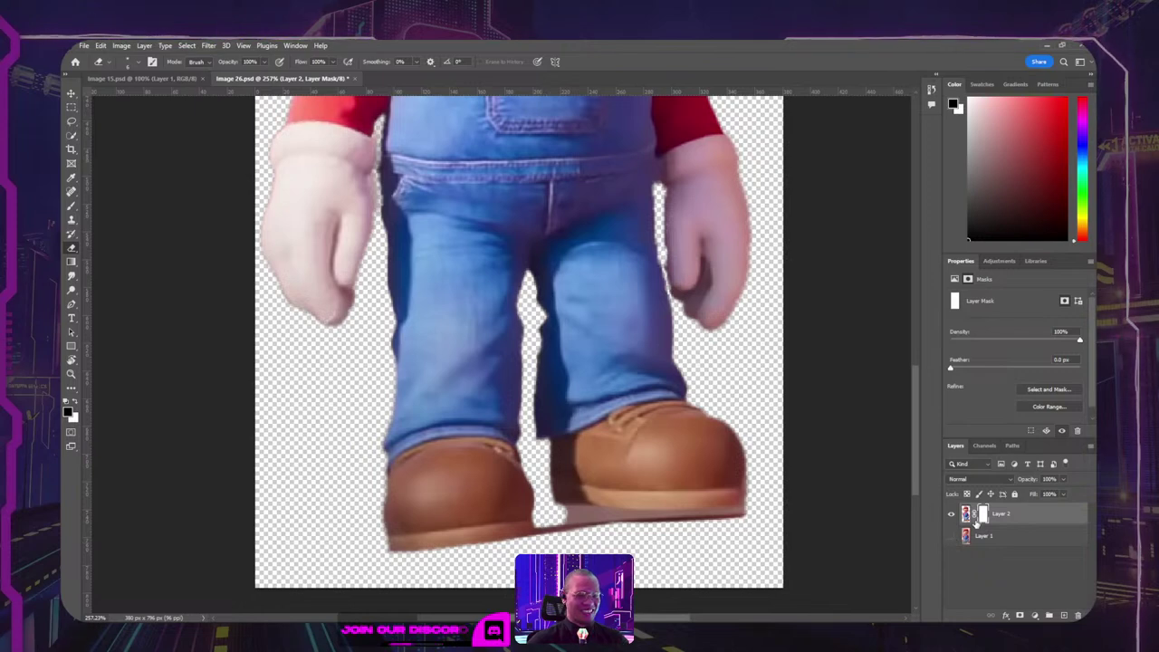
key("b")
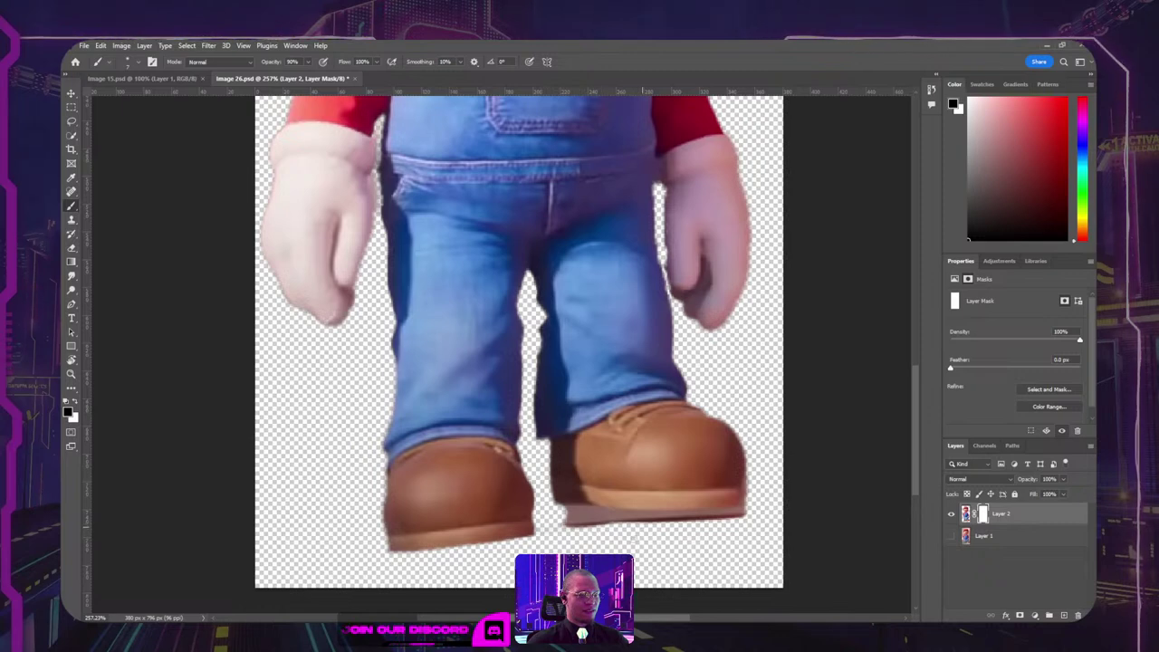
key("w")
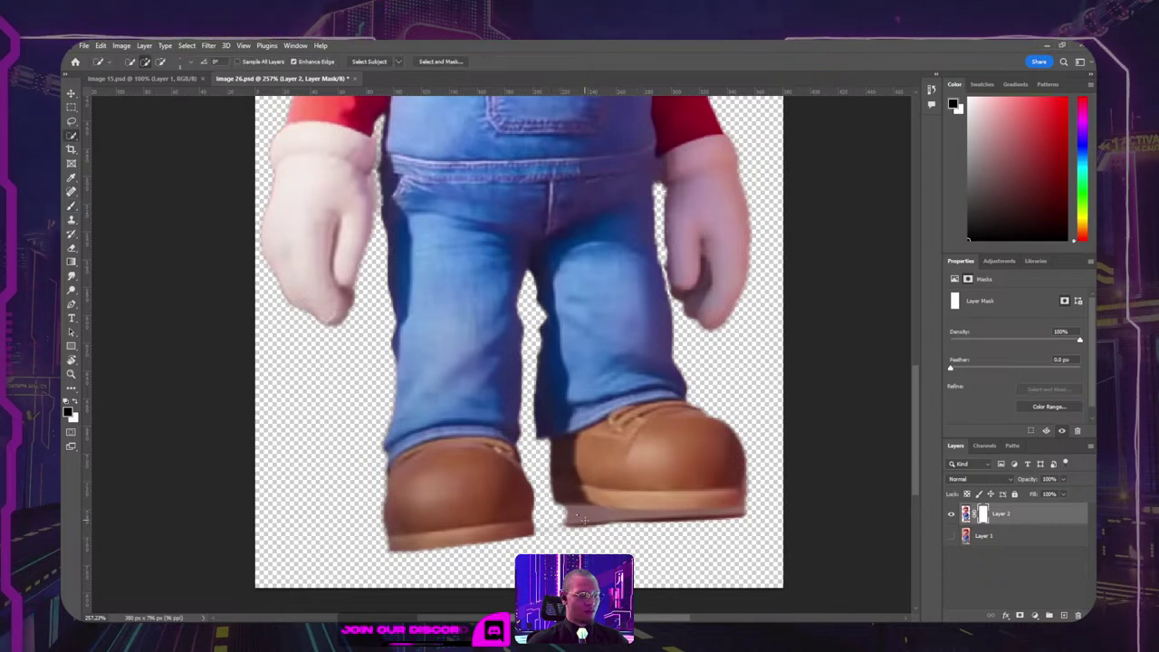
key("shift+w")
left_click(584, 521)
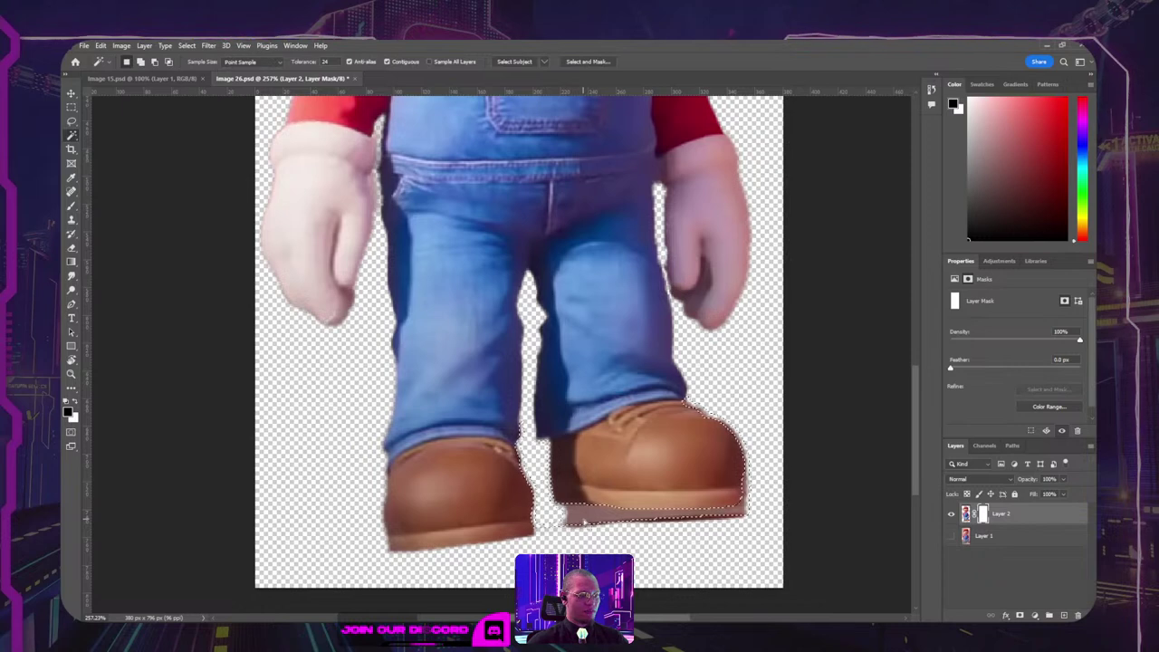
key("alt+BackSpace")
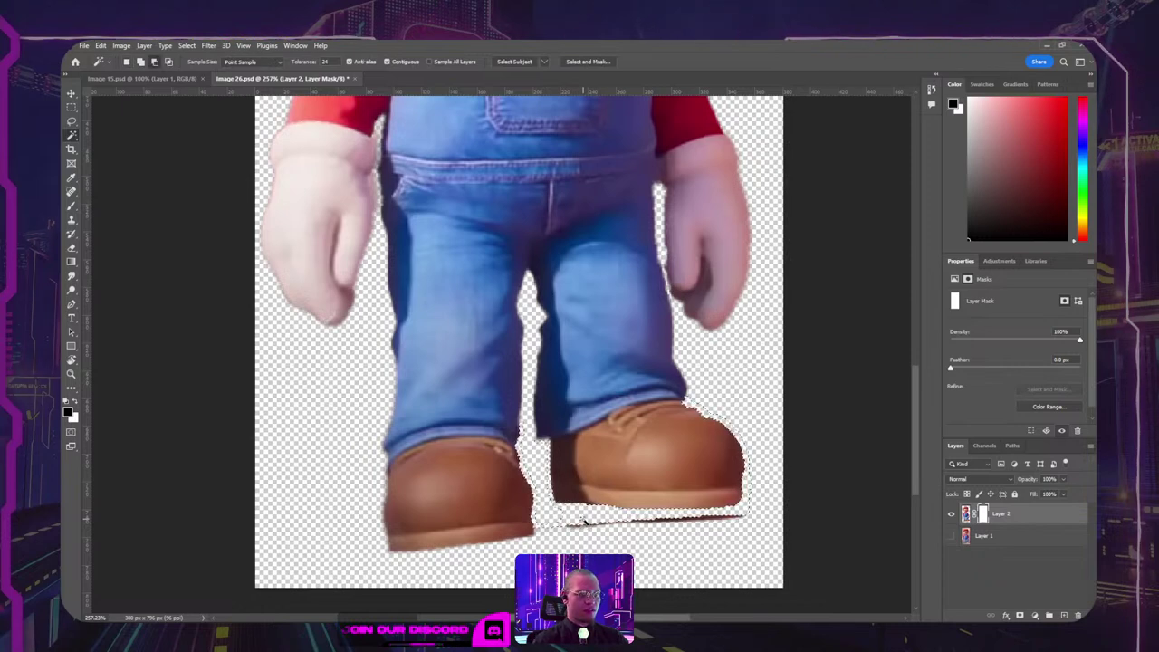
key("ctrl+d")
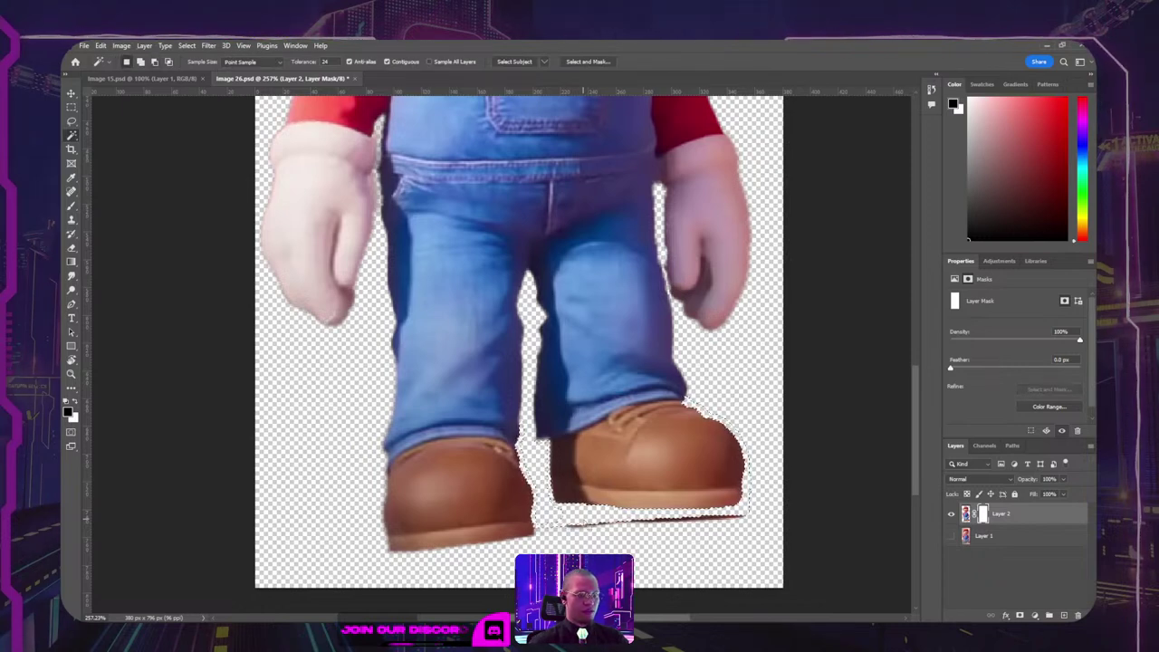
left_click(661, 446)
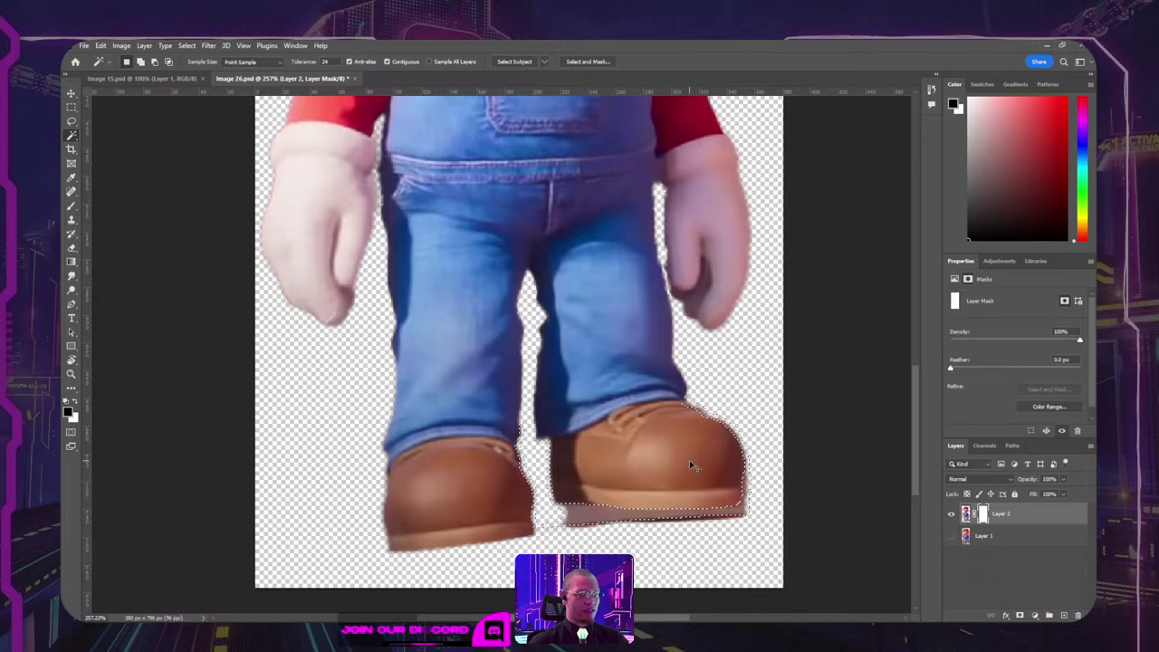
key("ctrl+d")
Step: Paint out the floor strip beneath the raised shoe on Layer 2's mask, and check the updated cutout in Adobe XD before returning to Photoshop
key("b")
key("b")
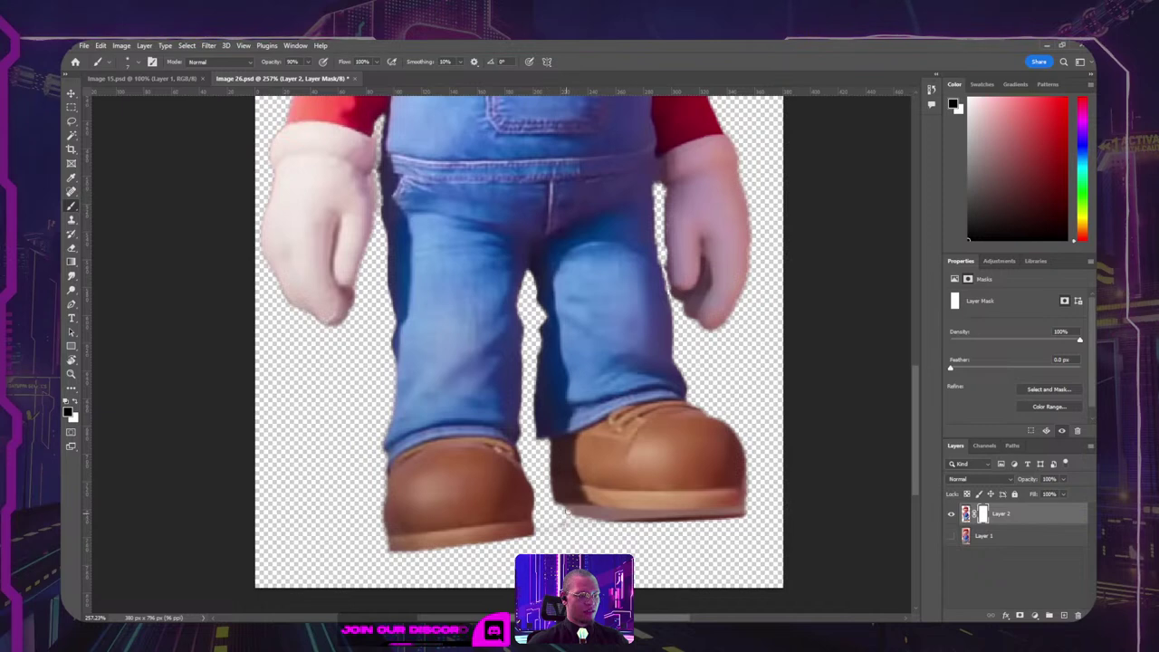
mouse_move(566, 512)
left_mouse_down()
mouse_move(751, 511)
mouse_move(566, 516)
mouse_move(753, 515)
mouse_move(571, 520)
left_mouse_up()
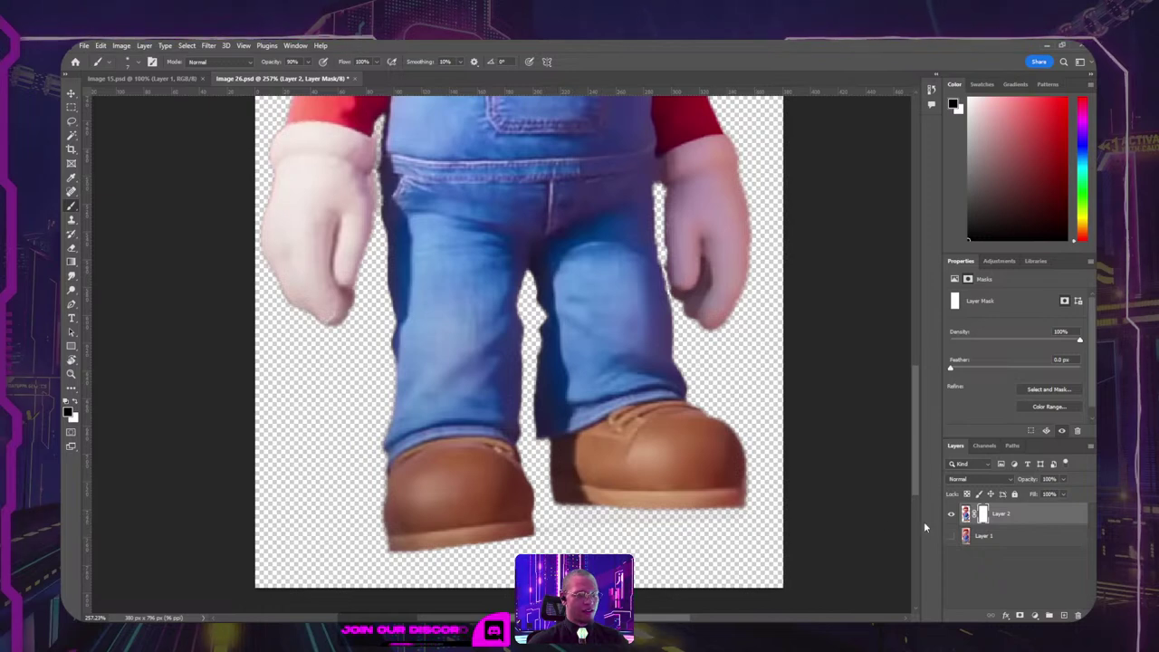
key("q")
key("q")
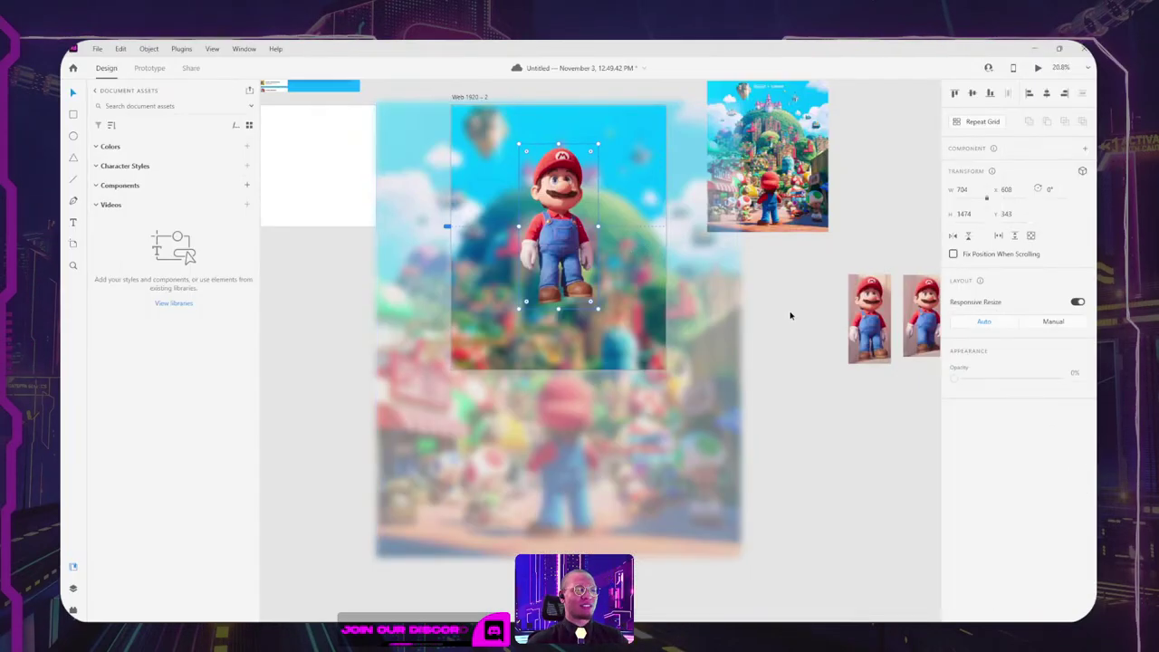
left_click(791, 316)
left_click(603, 302)
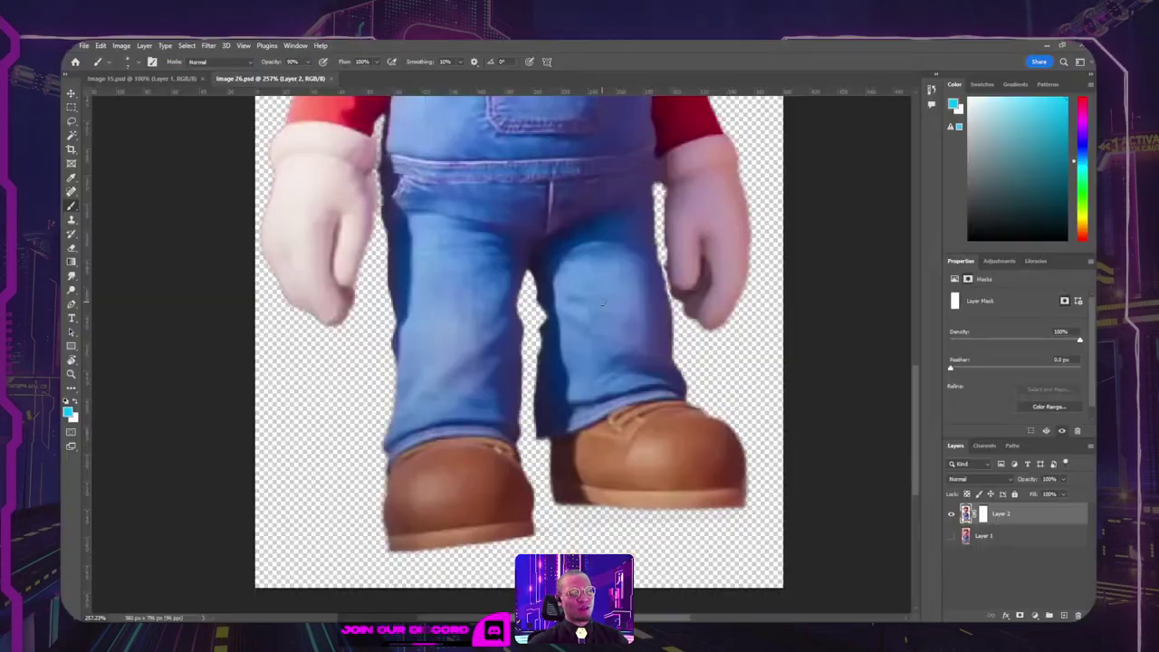
Step: Duplicate Layer 2, hide the original, and apply the Sharpen filter to the copy
scroll(704, 257, "down", 4)
left_click_drag(637, 176, 556, 408)
scroll(560, 273, "down", 1)
key("ctrl+j")
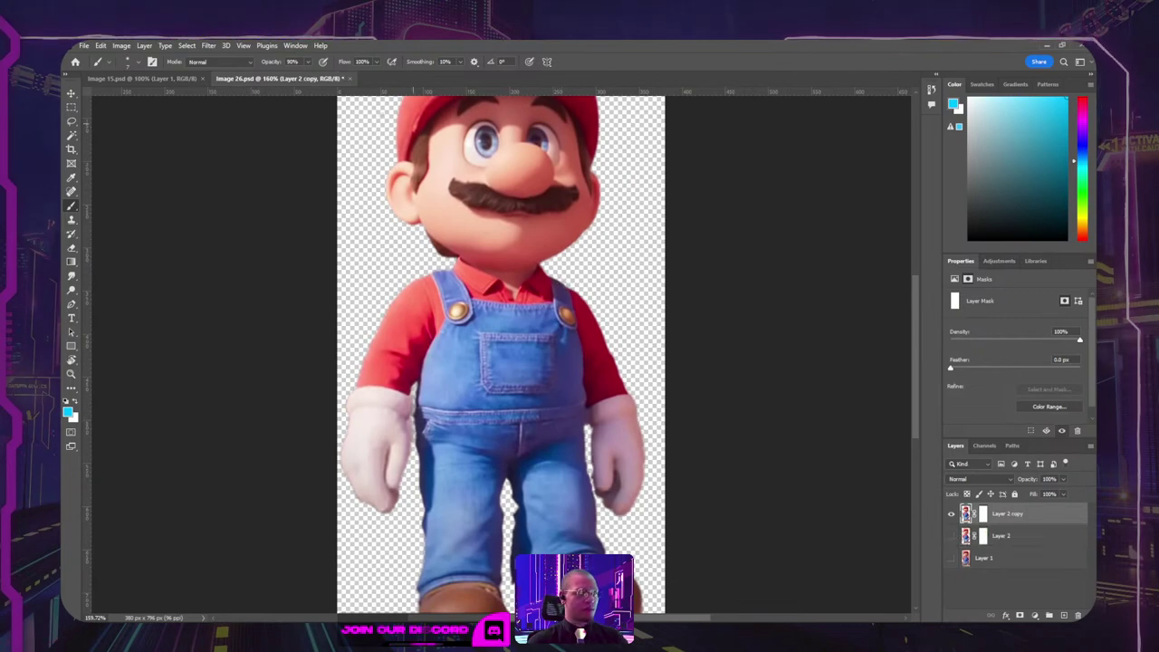
left_click(208, 45)
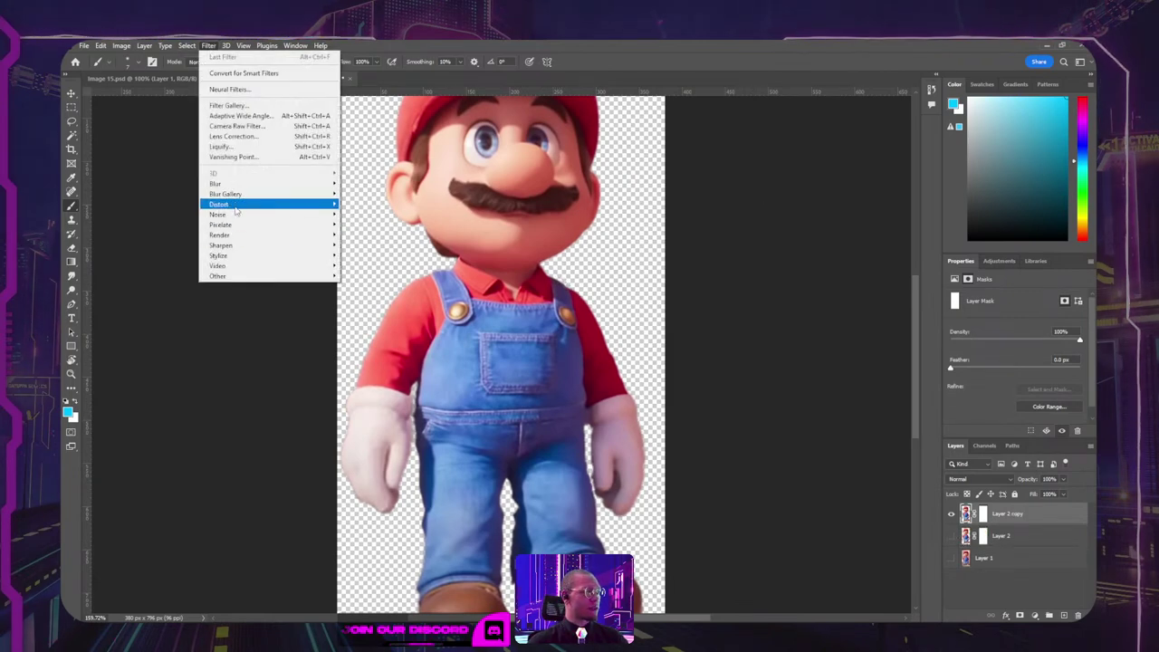
mouse_move(232, 203)
mouse_move(228, 245)
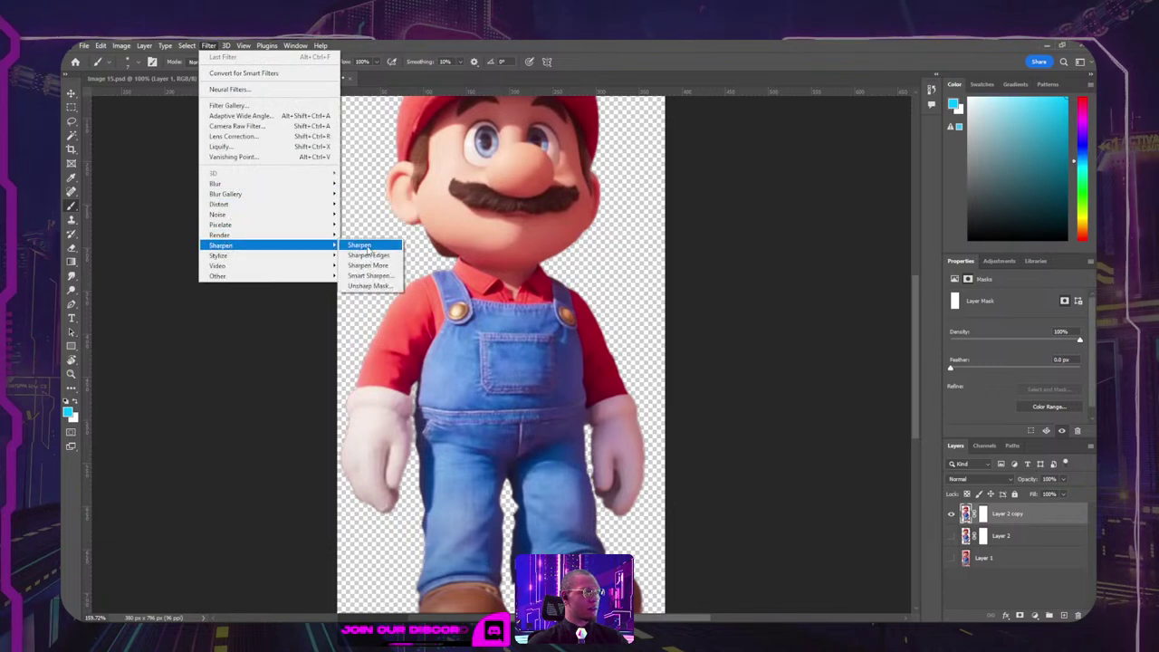
left_click(360, 246)
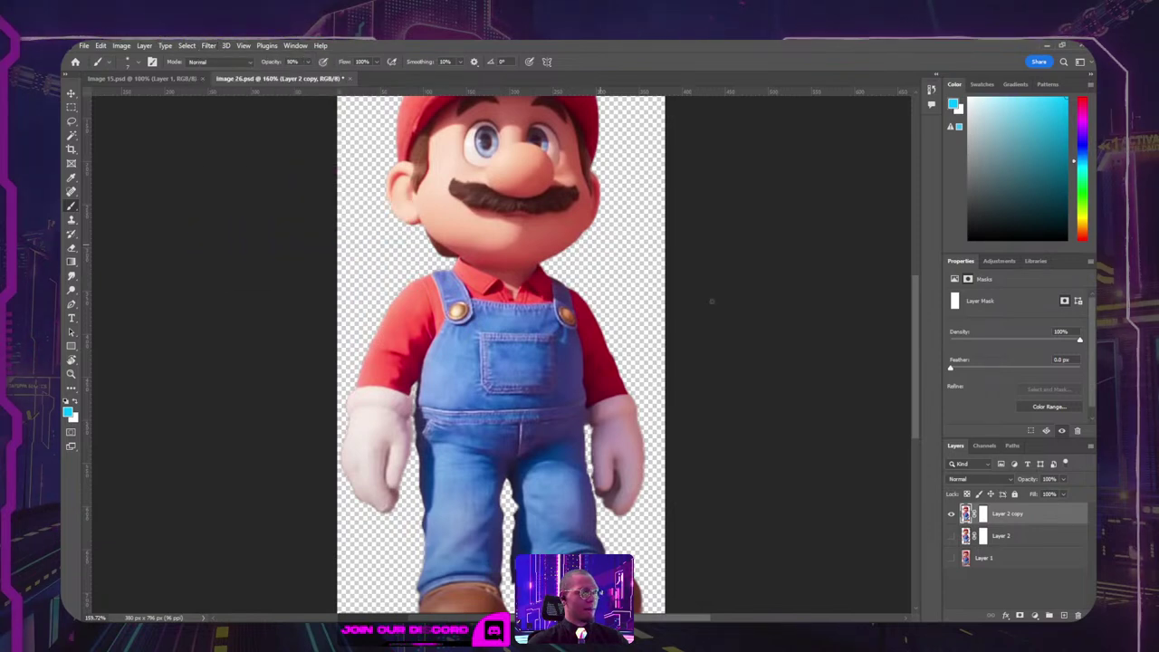
Step: Apply an Unsharp Mask to Layer 2 copy with an amount of 274%, comparing it with the preview off
left_click(210, 46)
mouse_move(325, 250)
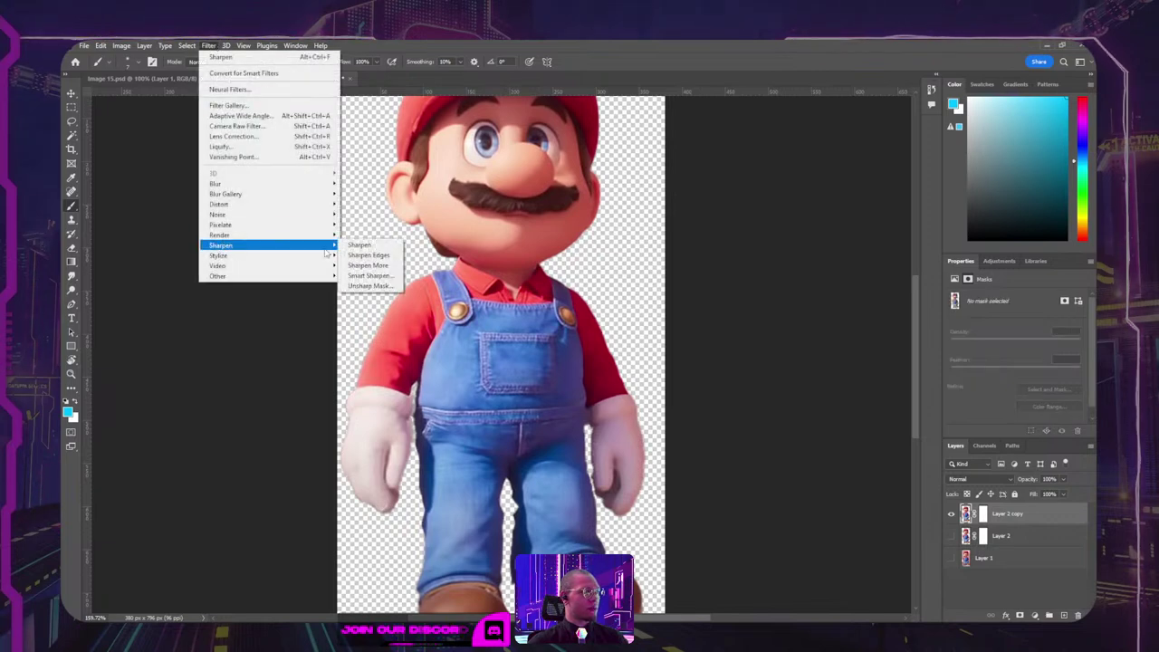
left_click(378, 286)
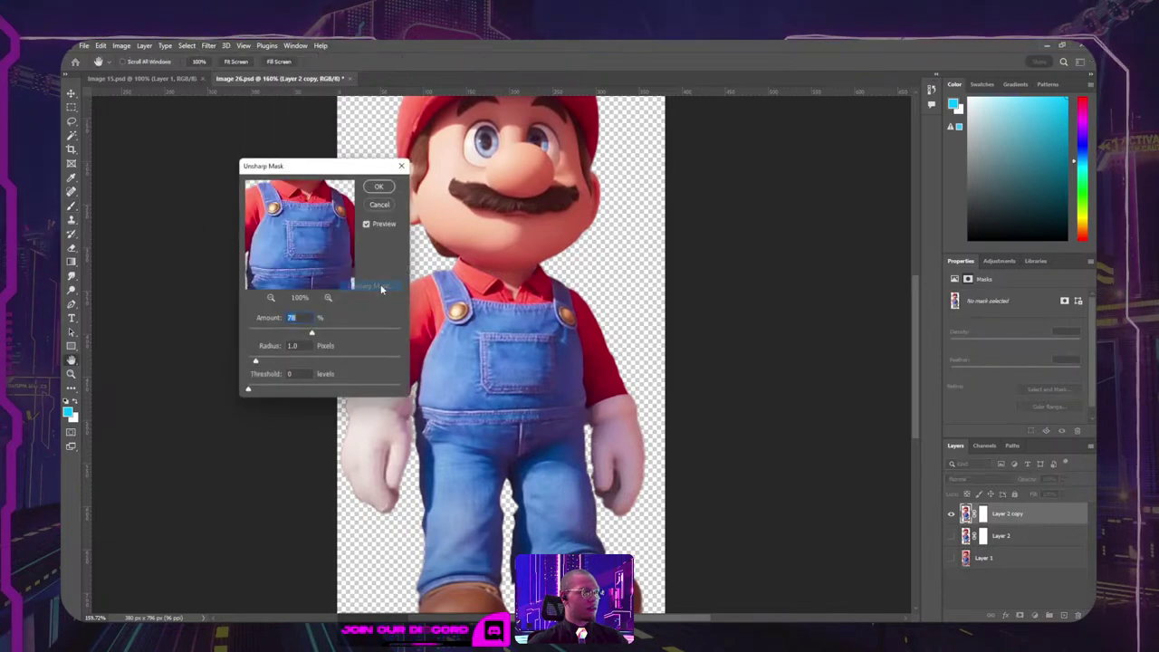
left_click_drag(308, 166, 699, 171)
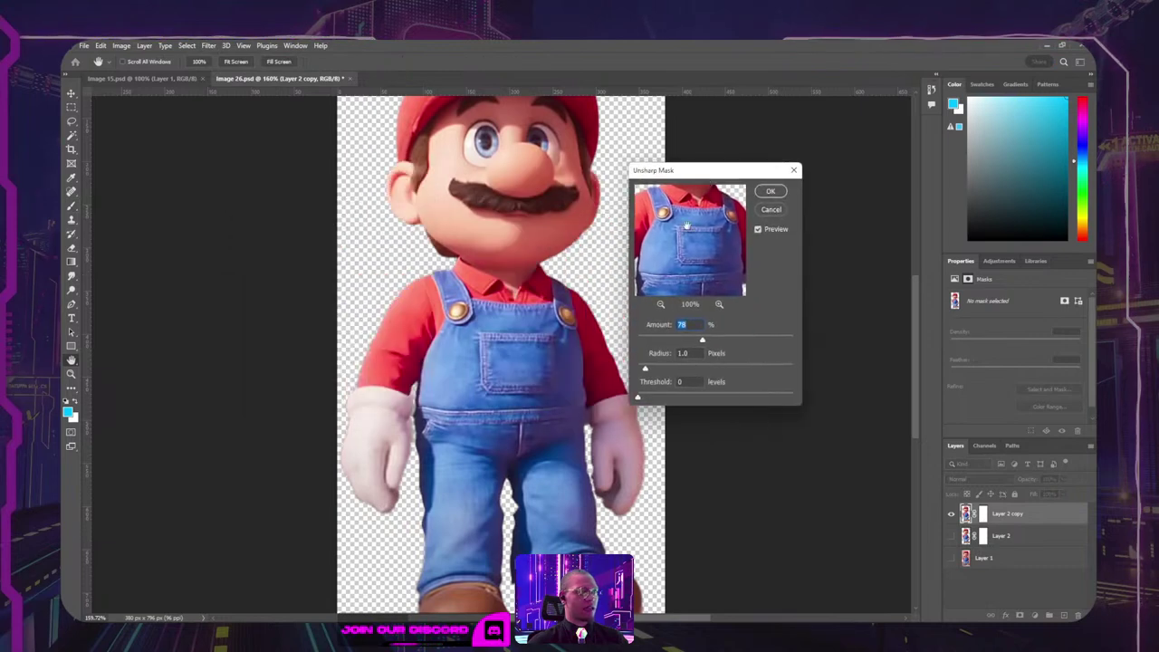
left_click(759, 229)
left_click(759, 229)
left_click_drag(704, 340, 777, 341)
left_click(759, 230)
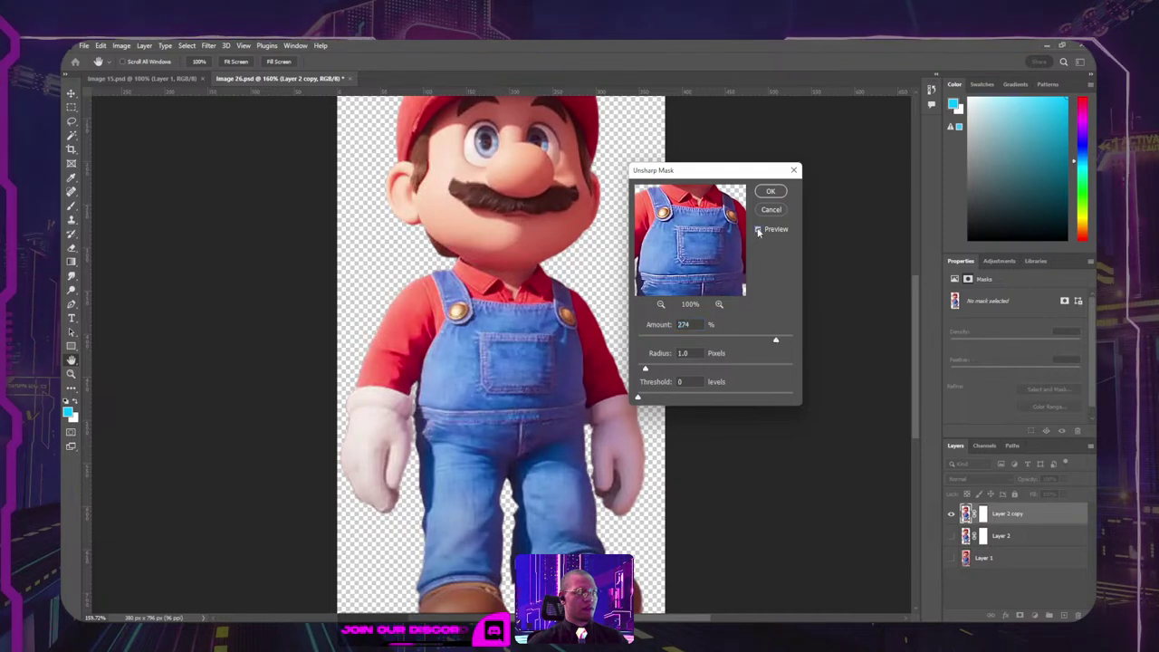
left_click(759, 230)
left_click(759, 230)
left_click(771, 191)
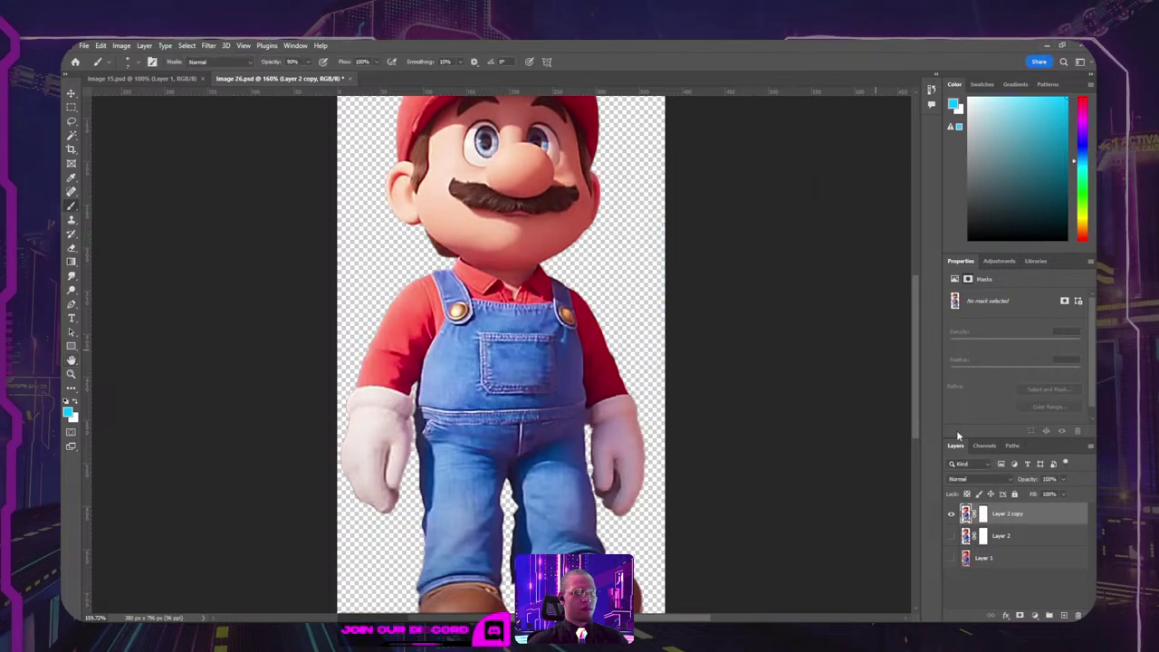
left_click(1037, 616)
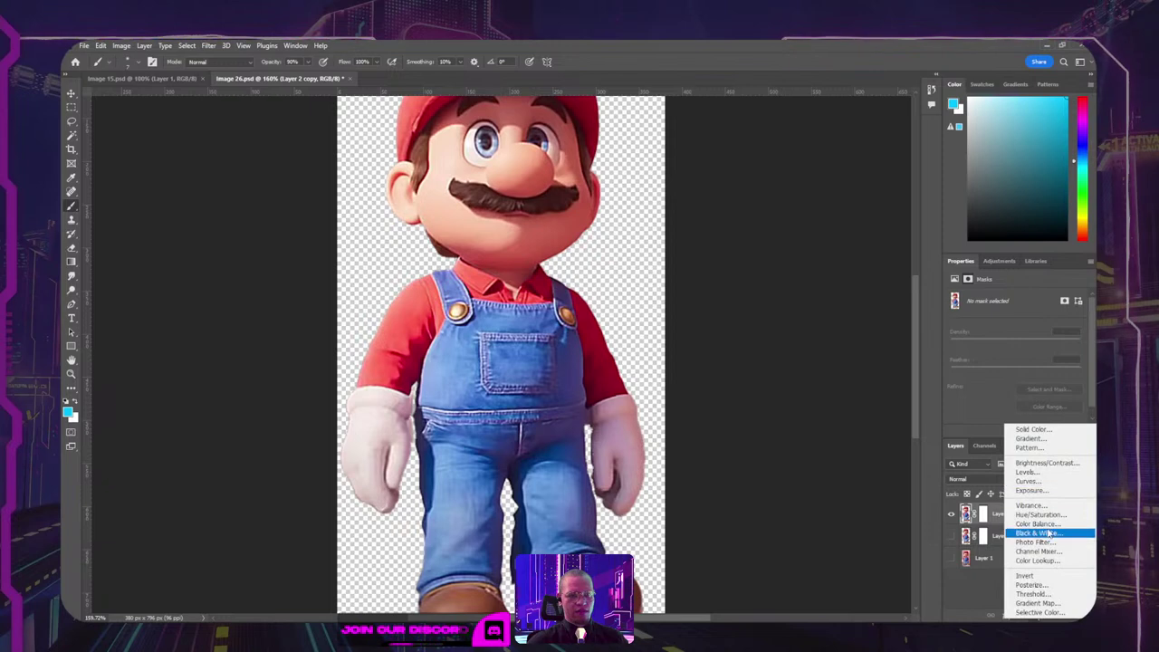
left_click(1032, 472)
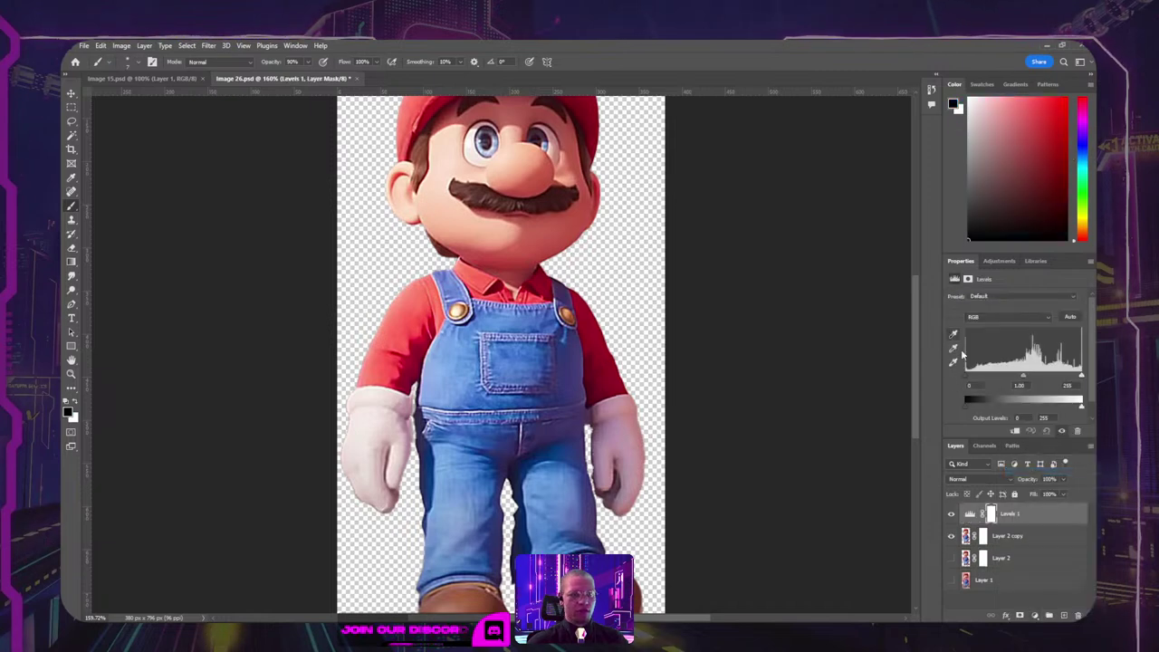
left_click(1009, 525, "alt")
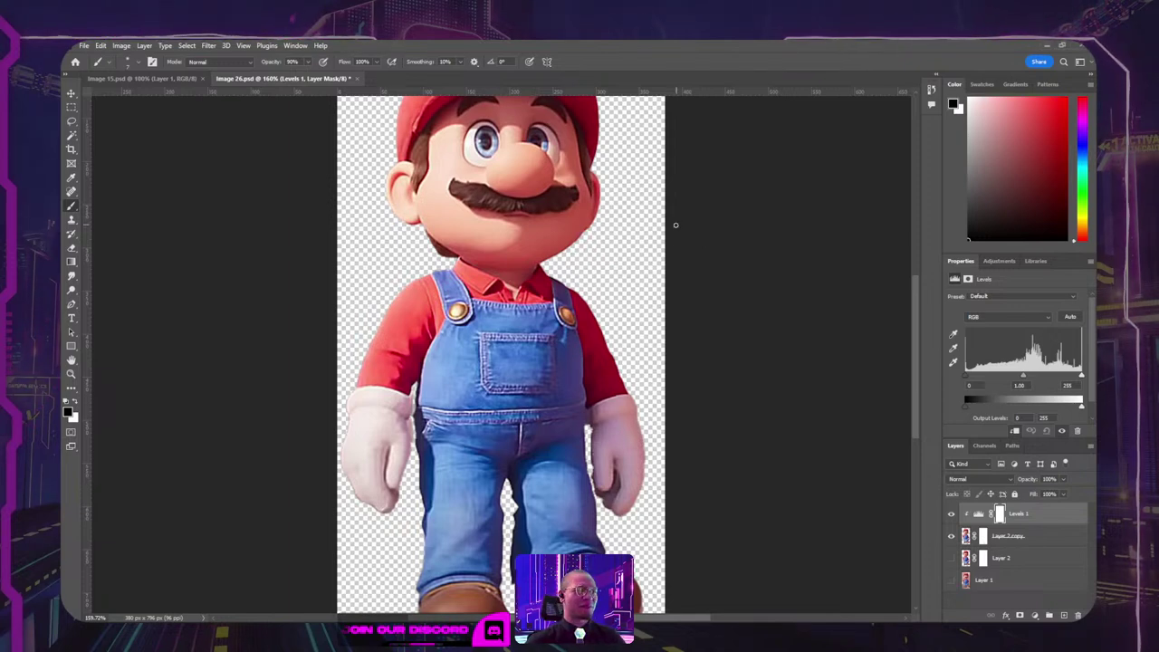
scroll(554, 222, "down", 2)
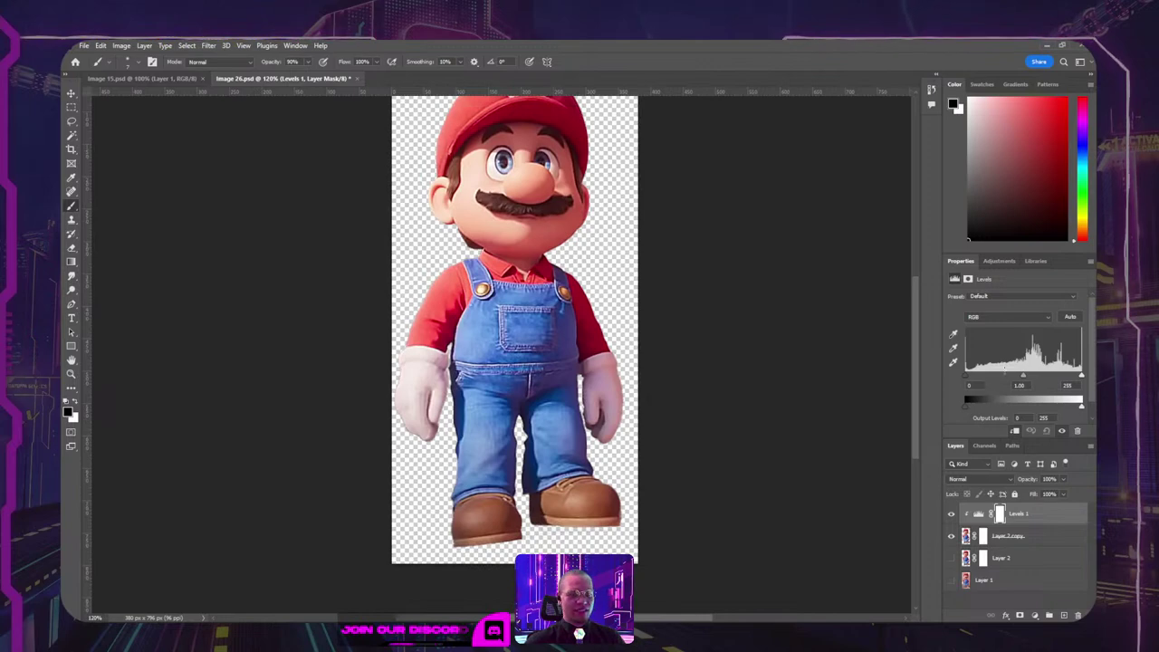
key("Delete")
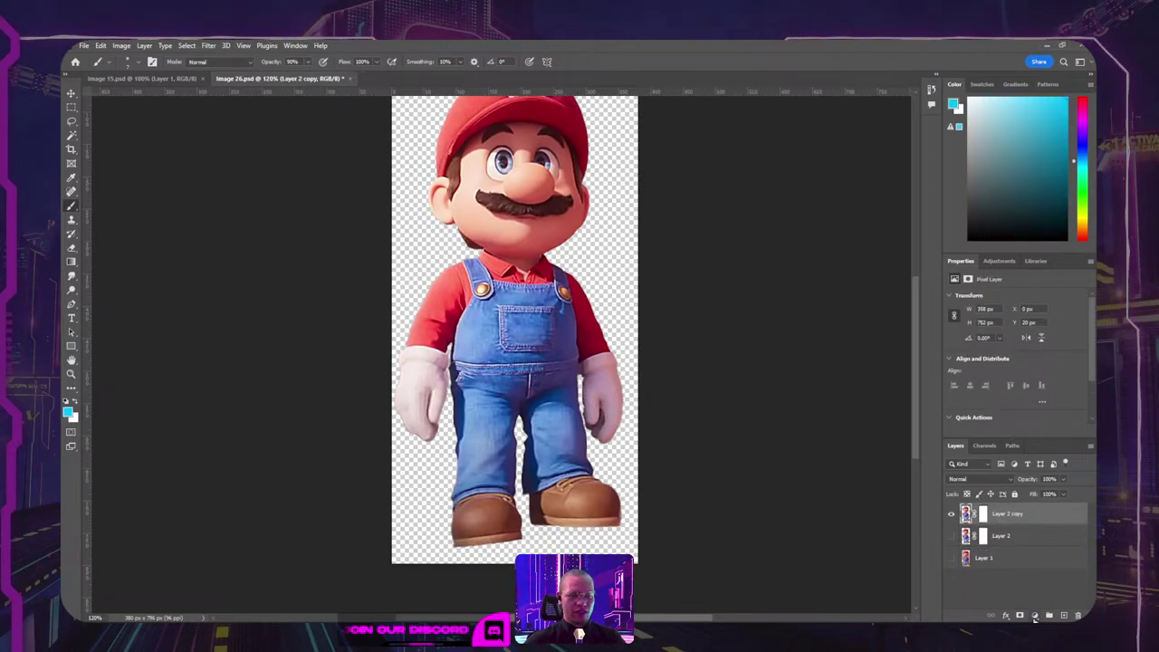
Step: Add a Curves adjustment layer above Layer 2 copy, bend it into an S-curve for more contrast, and compare before and after
left_click(1035, 617)
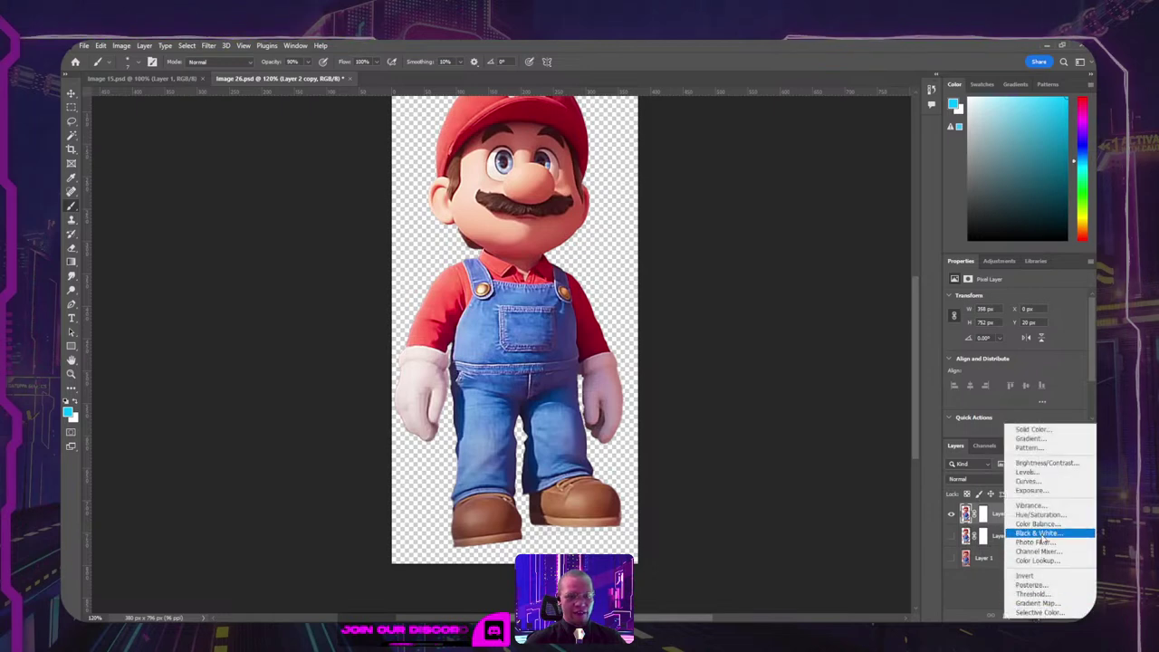
left_click(1047, 480)
left_click_drag(1008, 388, 1008, 404)
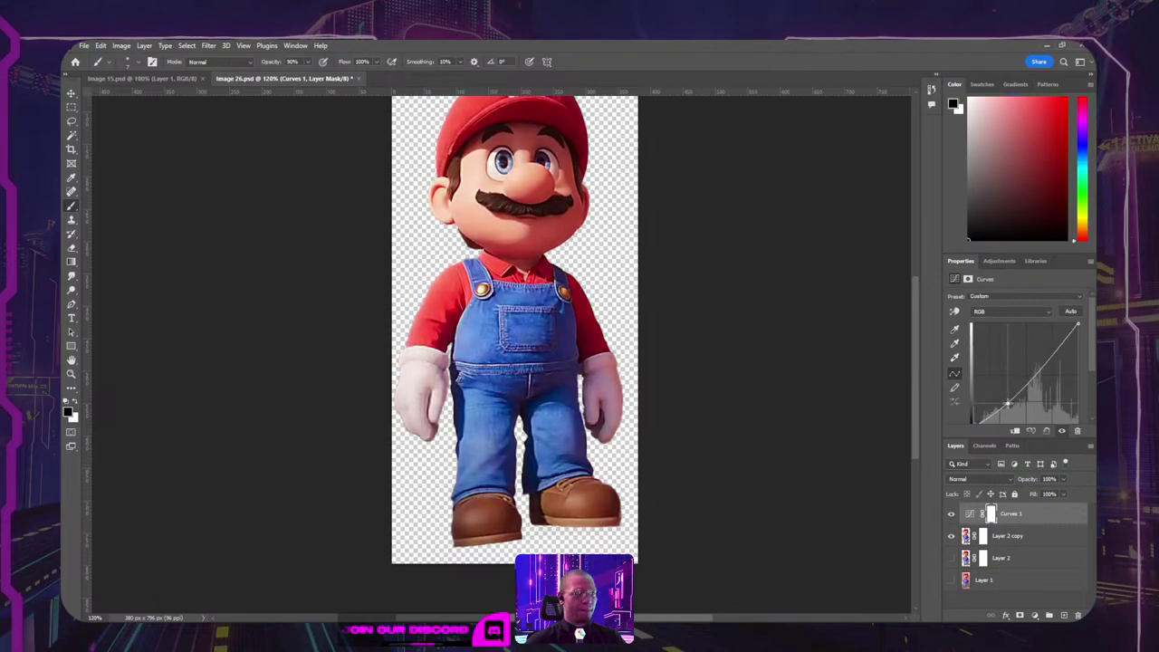
mouse_move(1046, 366)
left_mouse_down()
mouse_move(1044, 354)
mouse_move(1033, 364)
left_mouse_up()
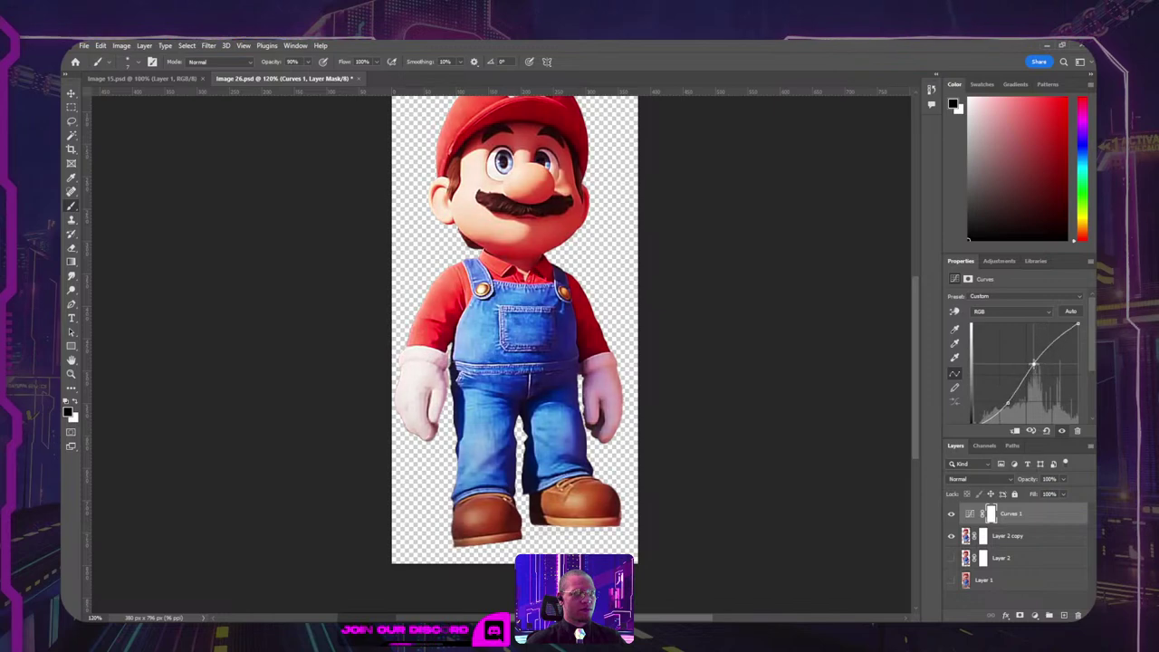
left_click(951, 514)
left_click(951, 515)
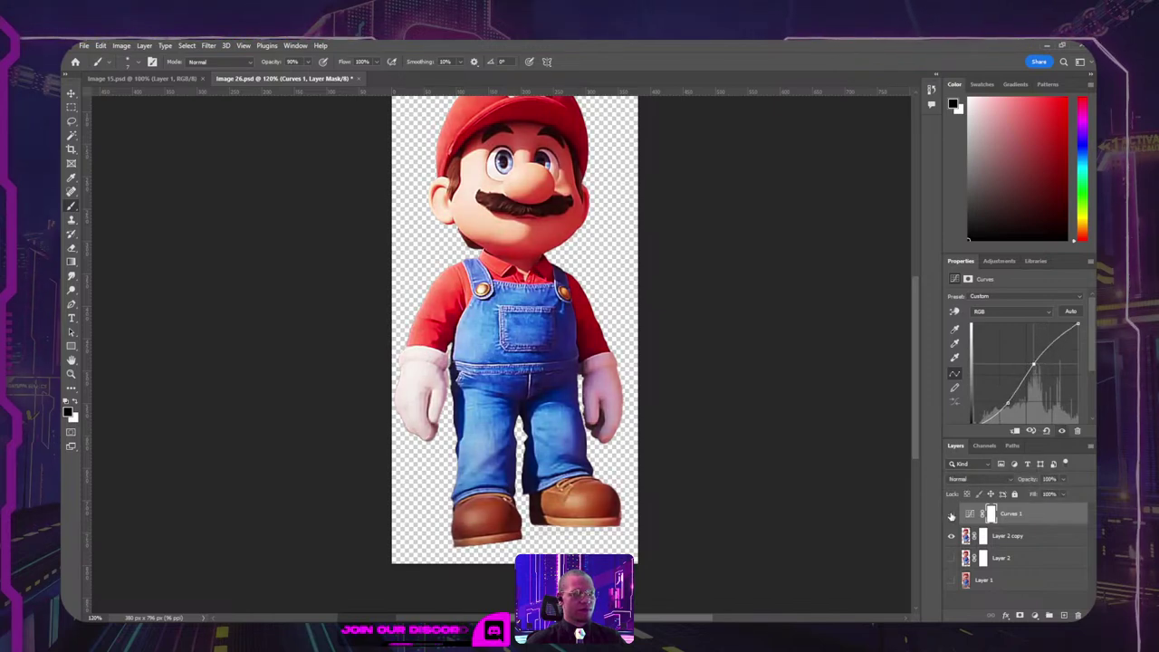
left_click(951, 515)
left_click(951, 514)
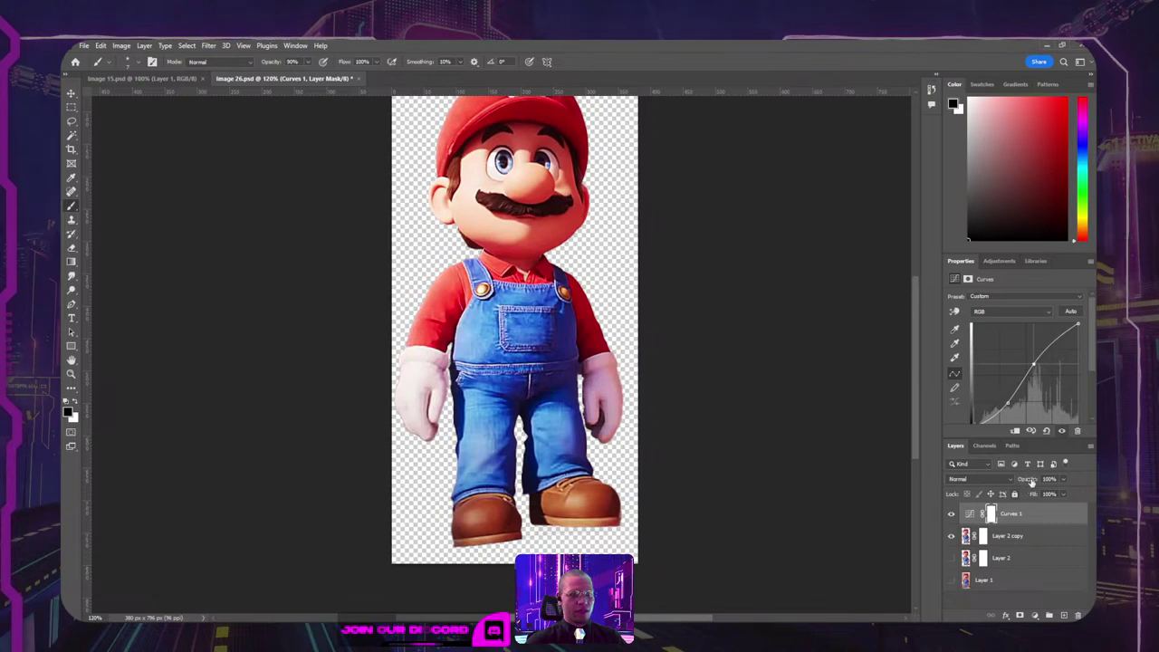
Step: Reduce the Curves adjustment layer's opacity to 40% and compare Mario with and without it
mouse_move(1031, 483)
left_mouse_down()
mouse_move(958, 486)
mouse_move(1024, 482)
left_mouse_up()
left_click(951, 516)
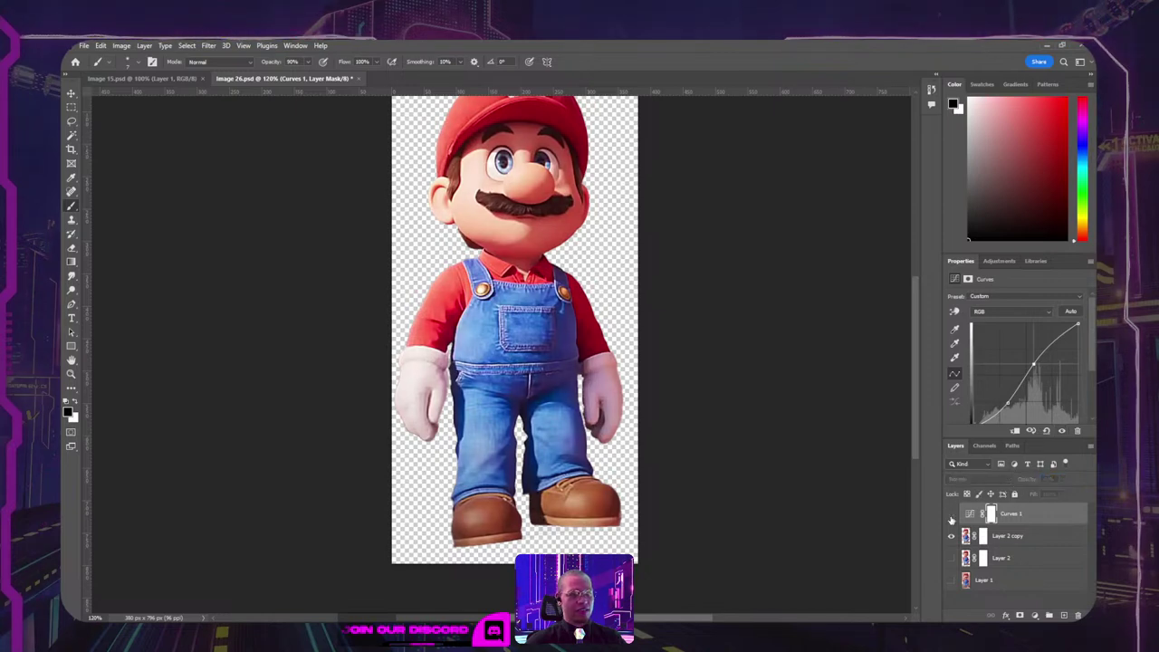
left_click(951, 516)
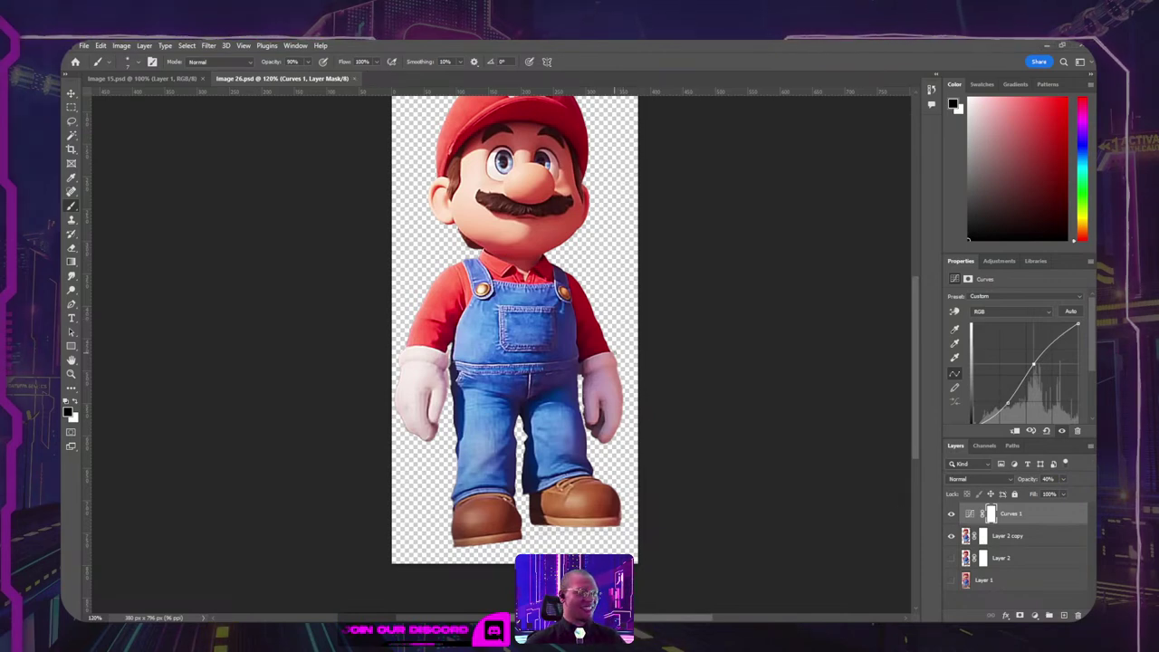
left_click(1037, 540)
key("l")
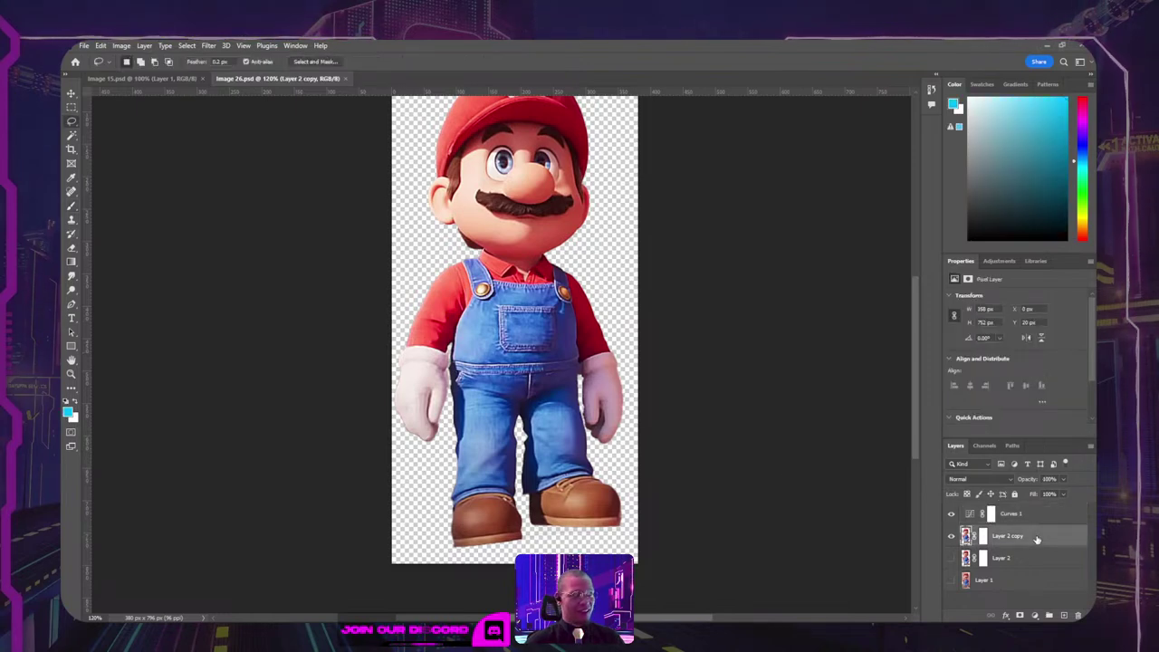
left_click(1016, 558)
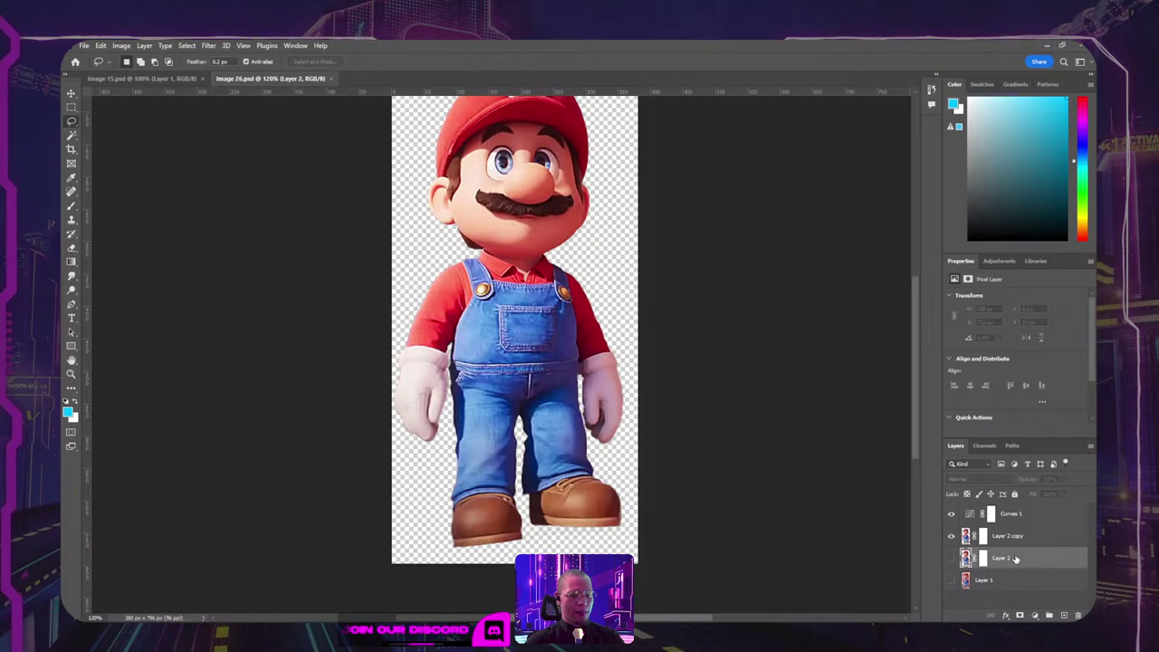
left_click(1008, 539)
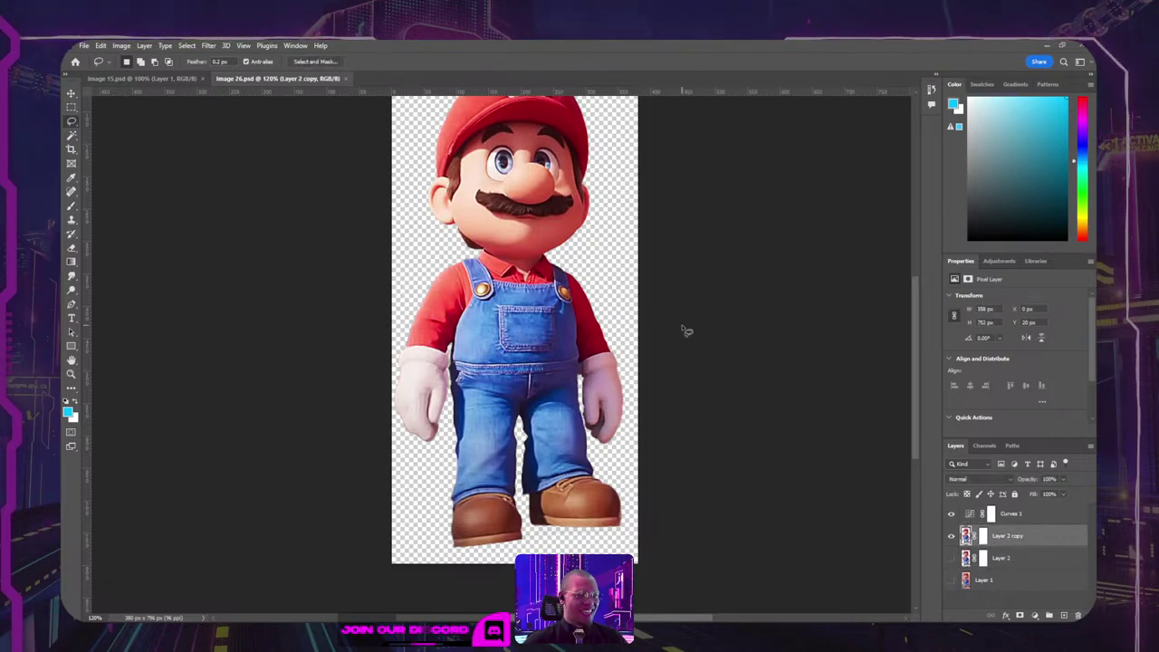
Step: Switch to Adobe XD and check the enhanced Mario cutout against the blurred poster background on the Web 1920 – 2 artboard
key("alt+Tab")
left_click(706, 277)
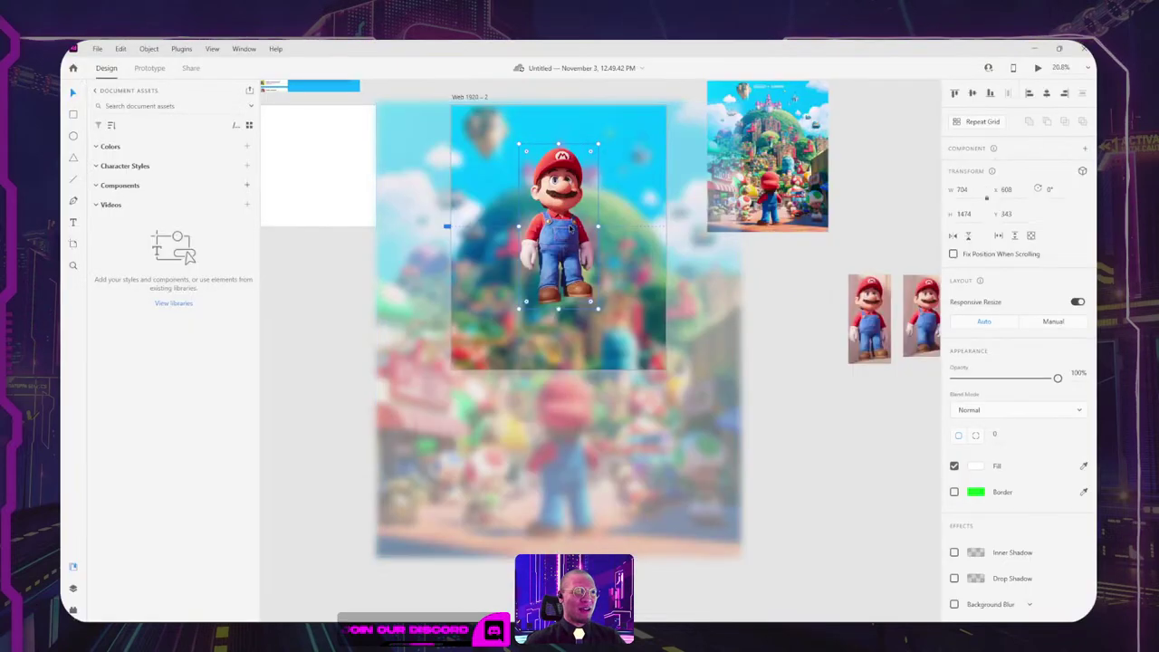
left_click(766, 320)
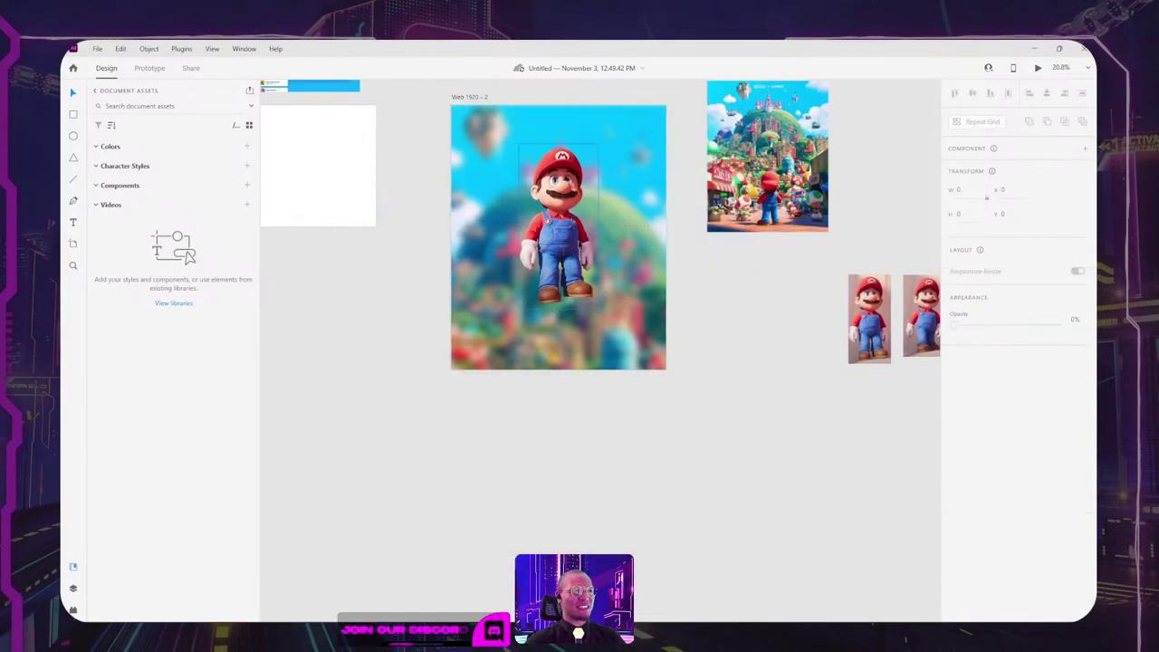
left_click(570, 240)
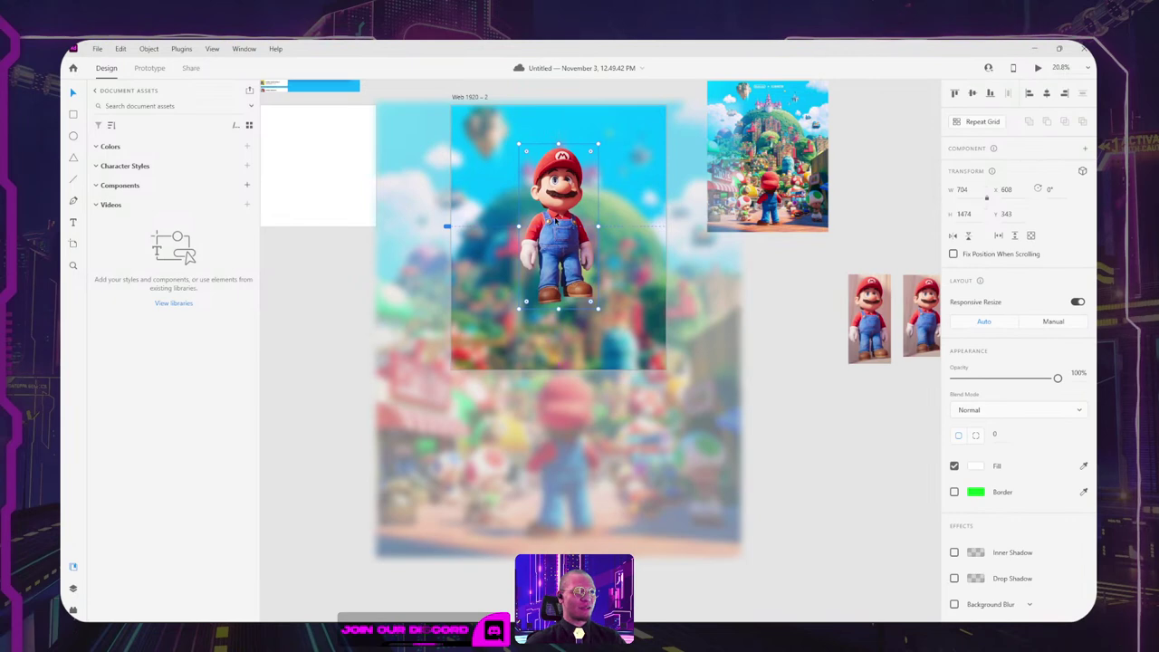
scroll(555, 220, "up", 3)
left_click(560, 236)
left_click_drag(533, 340, 536, 345)
left_click(573, 194)
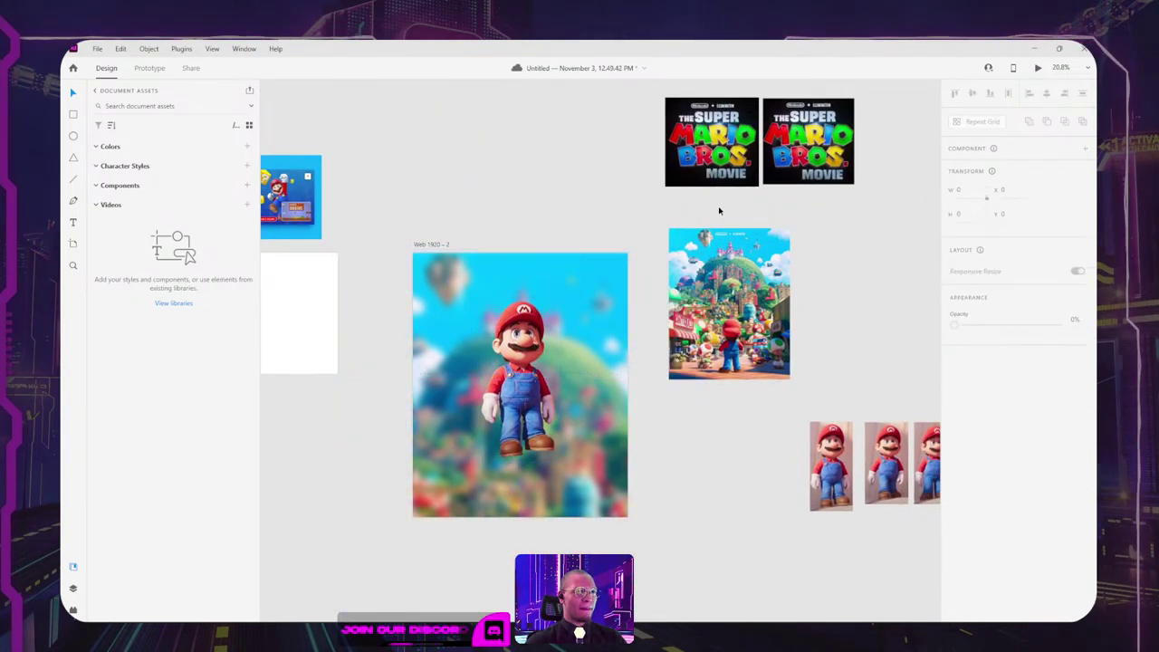
Step: Open the first of the two Super Mario Bros. Movie logo images above the poster for editing in Photoshop
left_click_drag(719, 207, 504, 293)
scroll(504, 219, "up", 5)
left_click(506, 217)
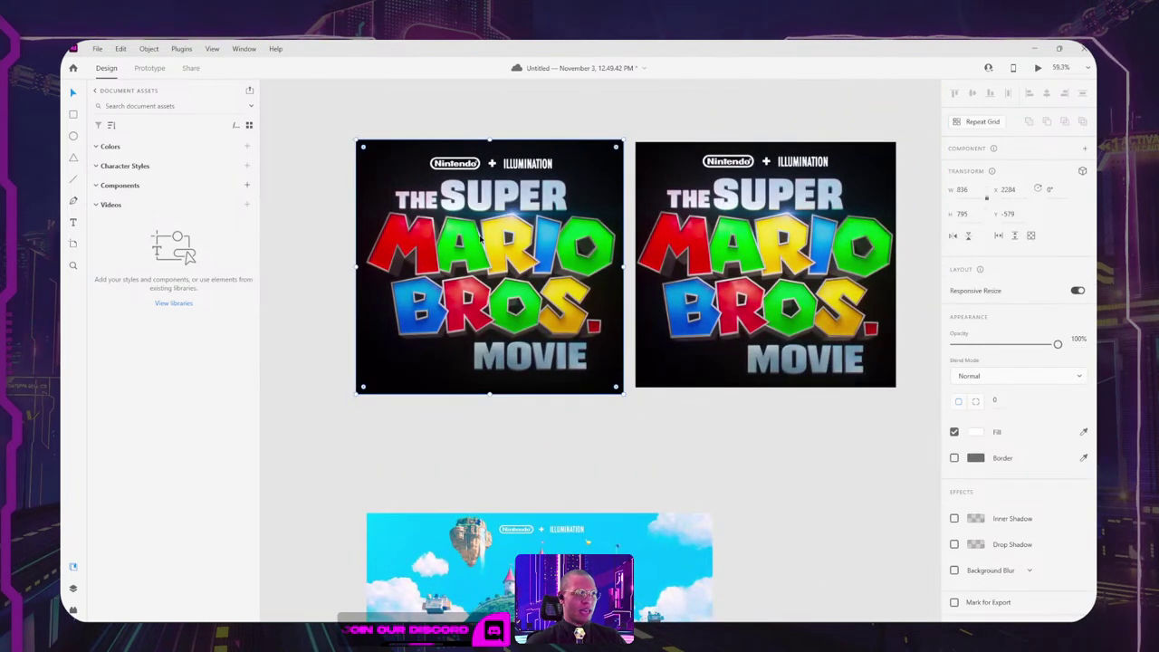
right_click(480, 240)
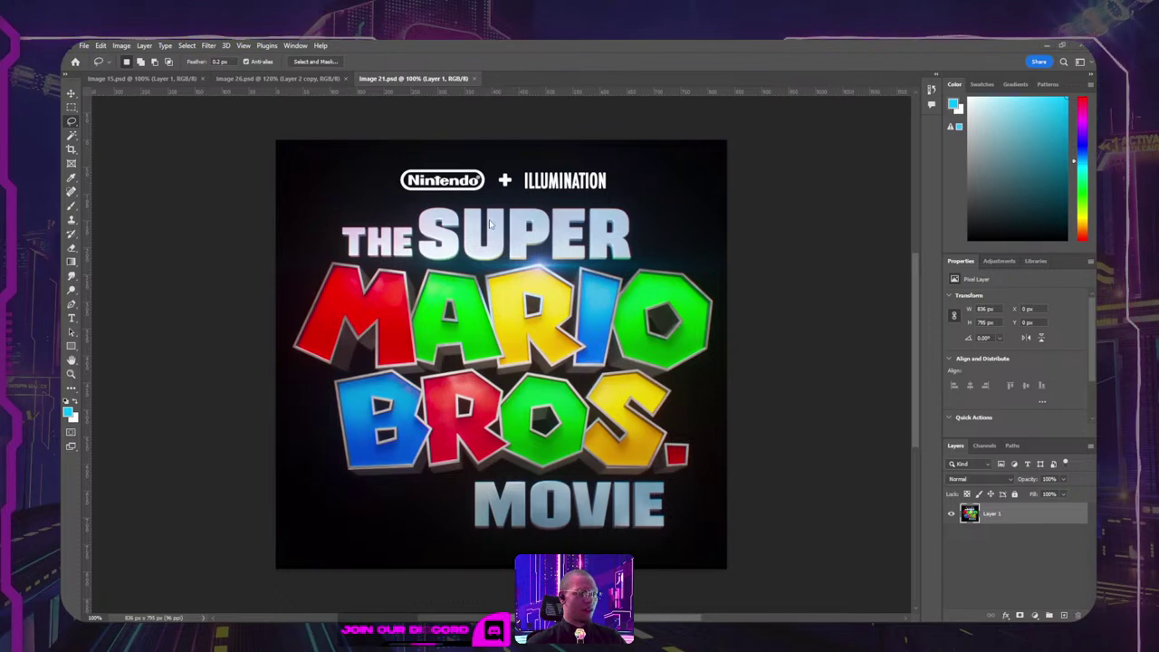
Step: Try to isolate the movie logo with Select Subject and clear the resulting selection
key("w")
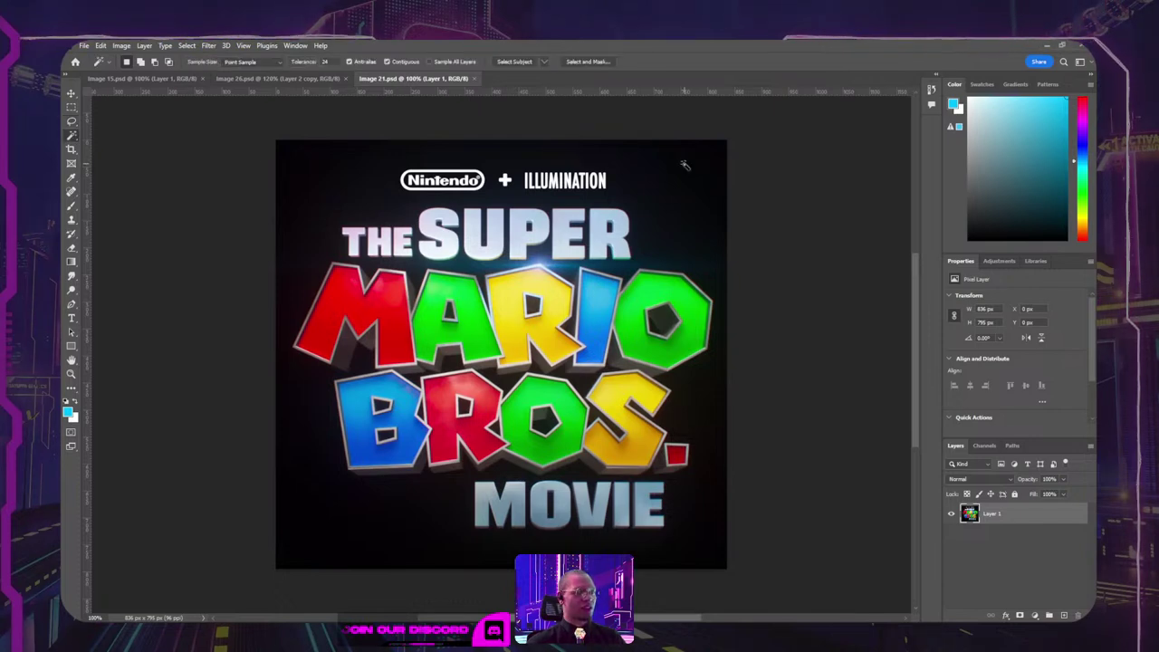
left_click(513, 61)
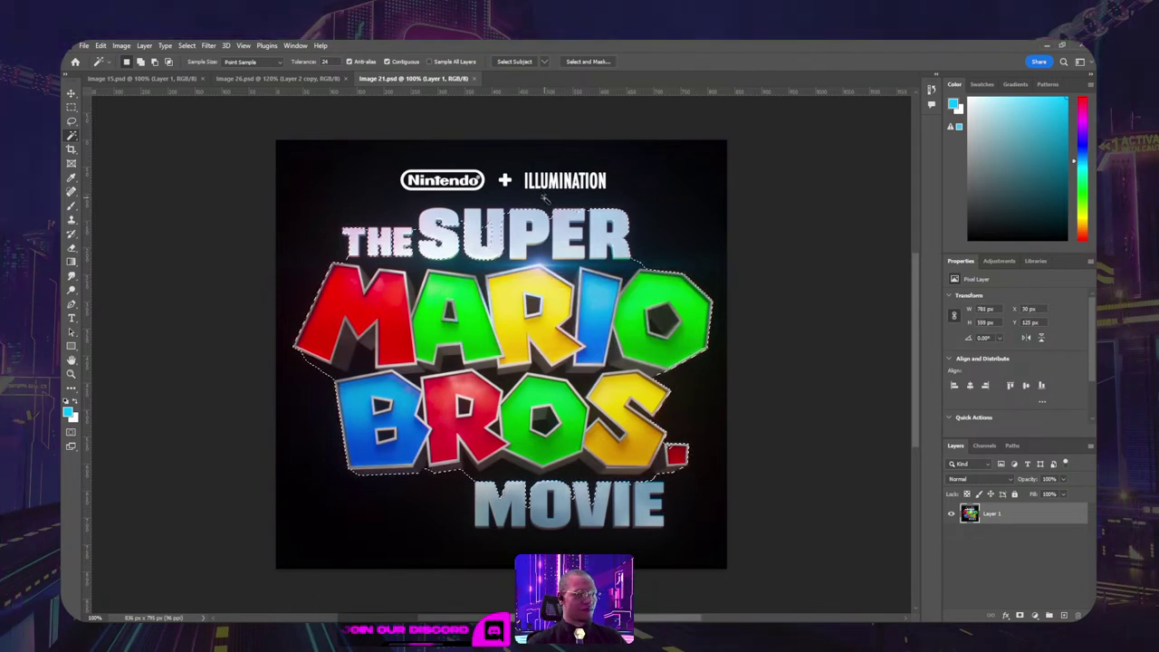
key("ctrl+d")
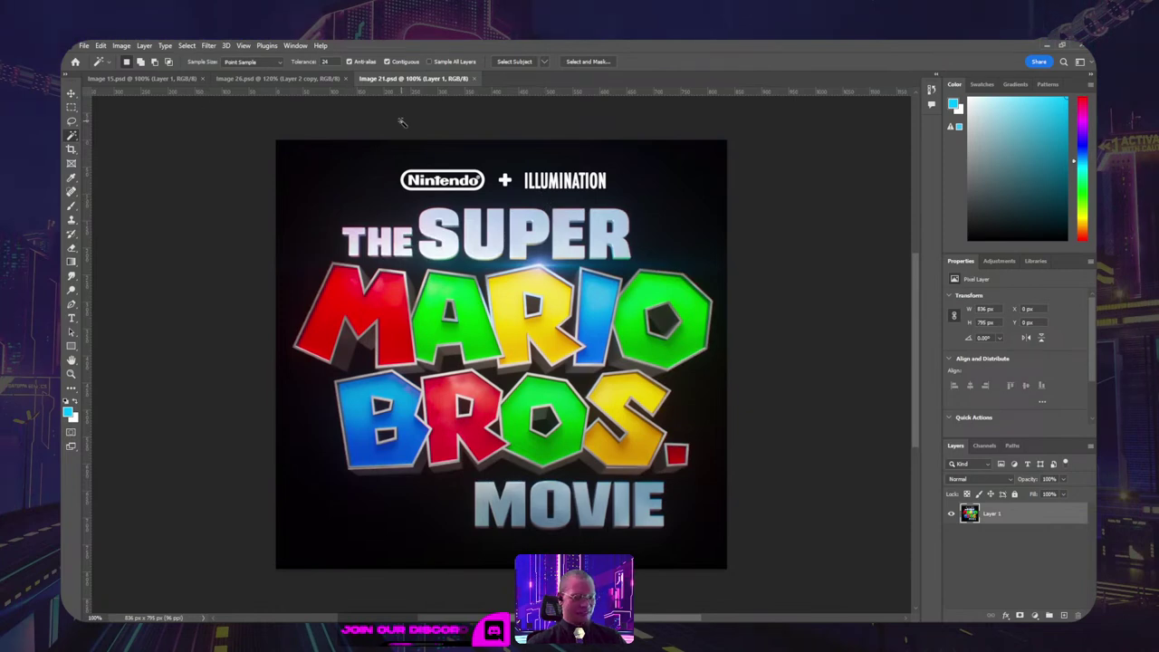
Step: Select the dark background around the logo lettering with Color Range, sampling the black areas and the blue glow below SUPER
left_click(187, 46)
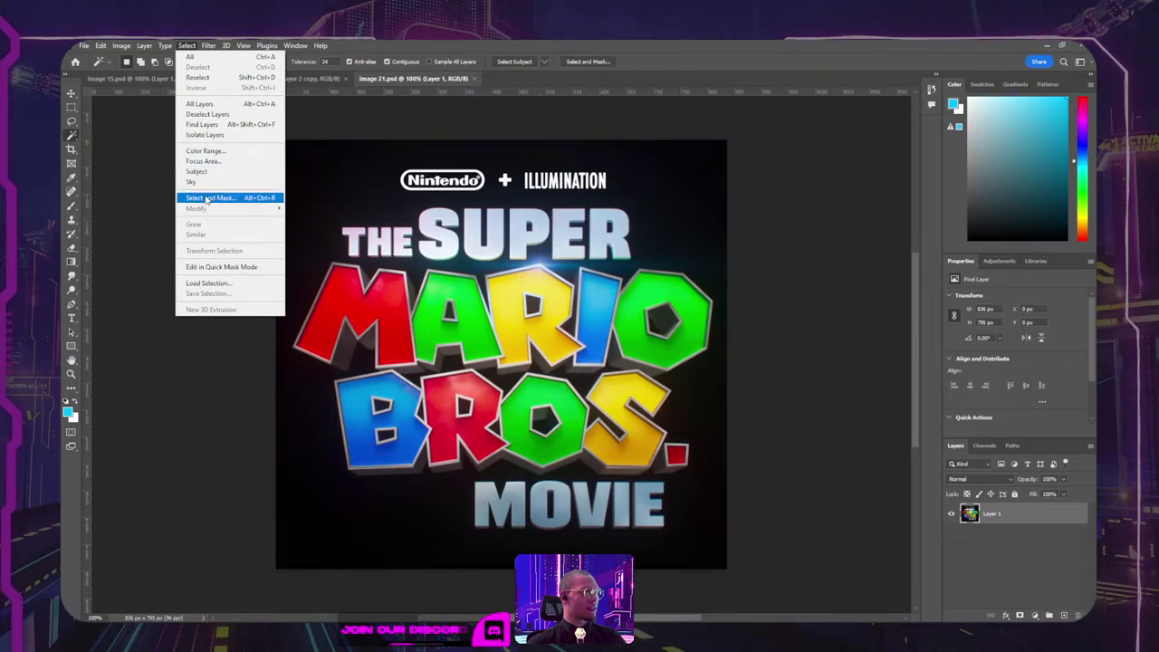
left_click(204, 151)
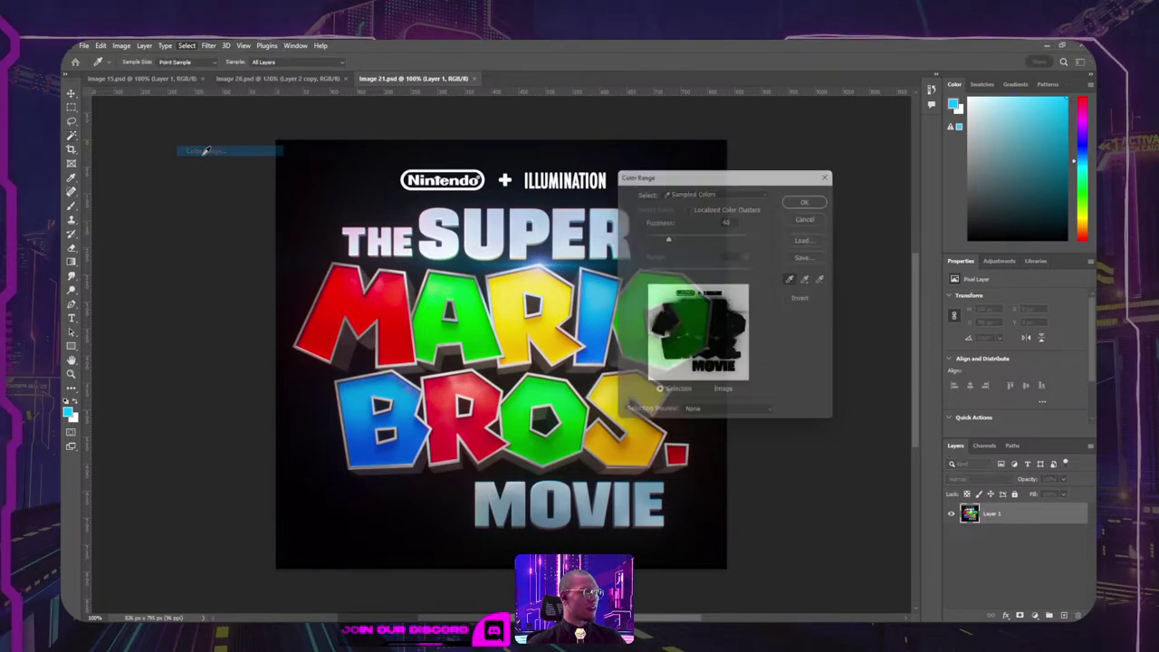
left_click(328, 187)
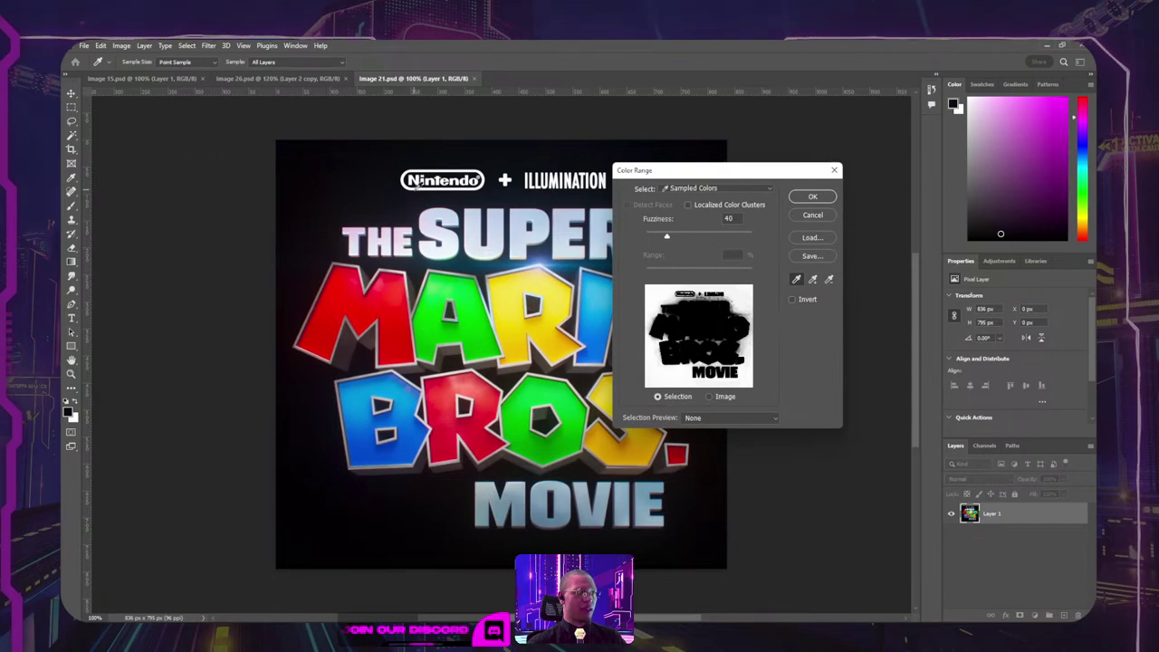
left_click(468, 478)
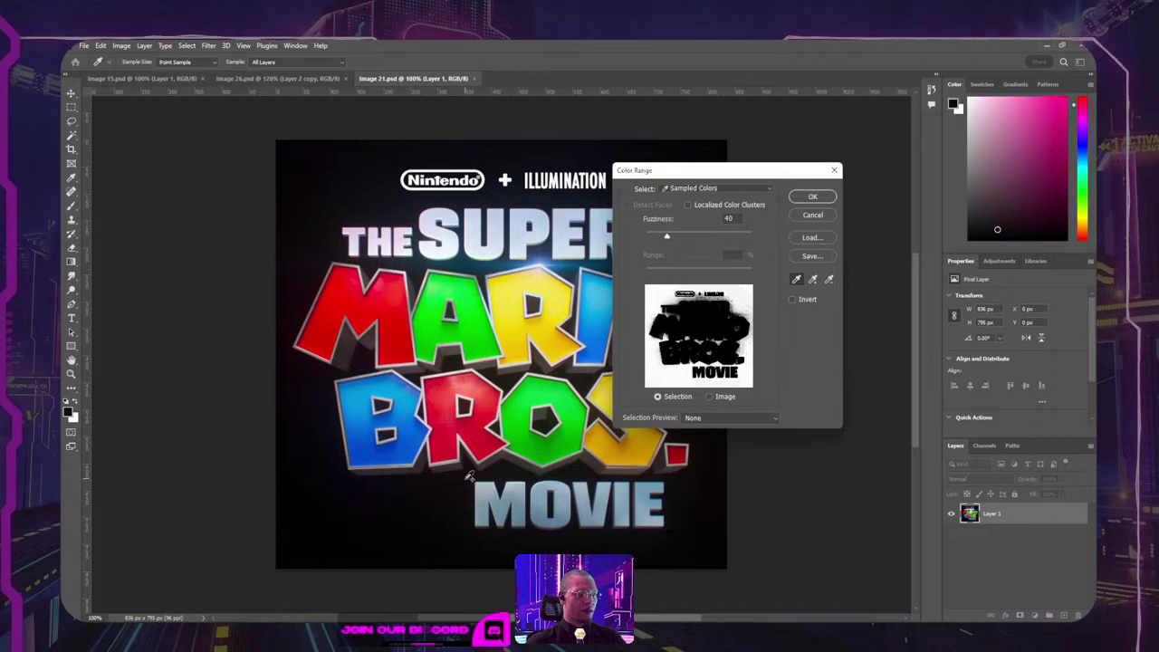
left_click(475, 465)
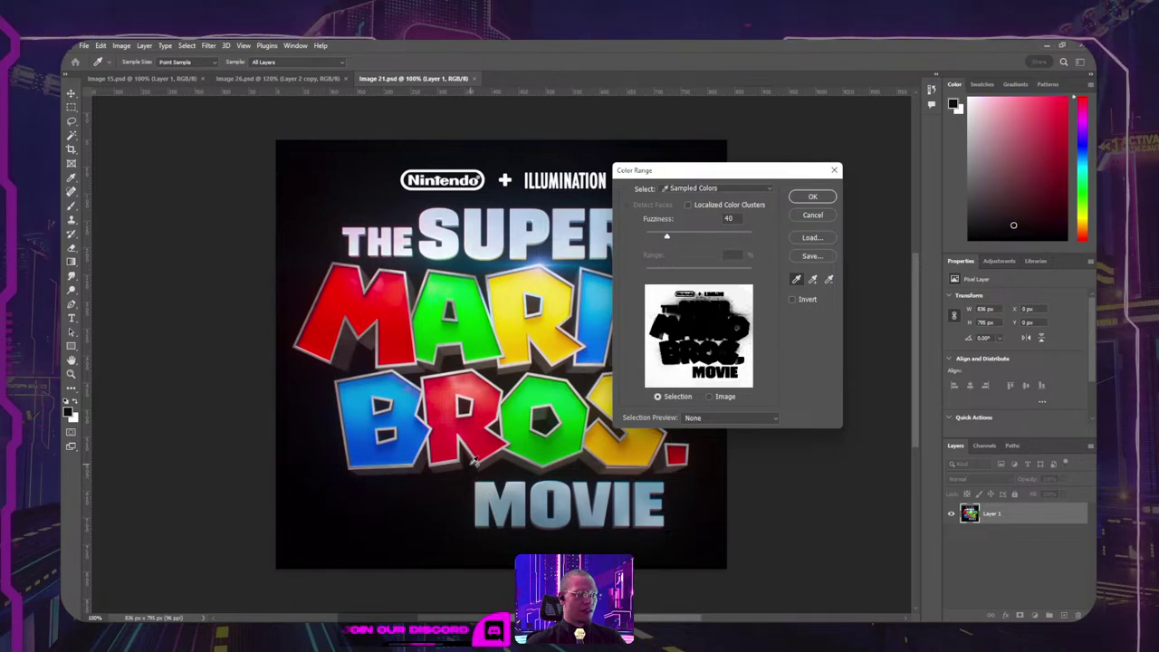
left_click(466, 259)
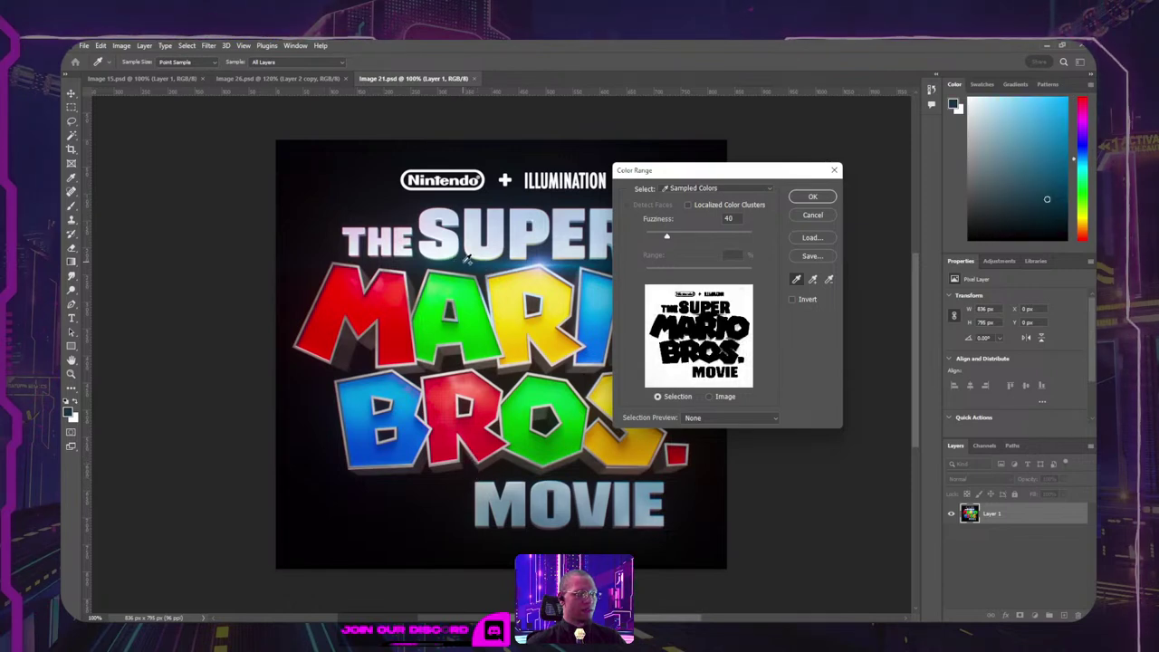
left_click(538, 257)
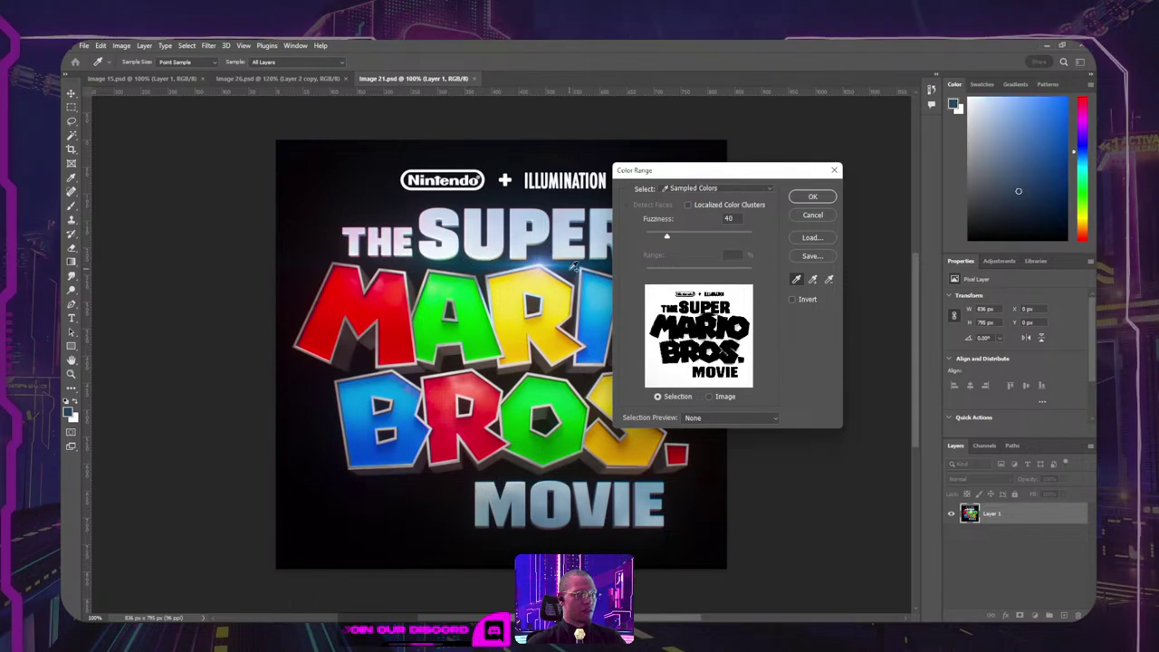
left_click(573, 264)
left_click_drag(715, 171, 444, 338)
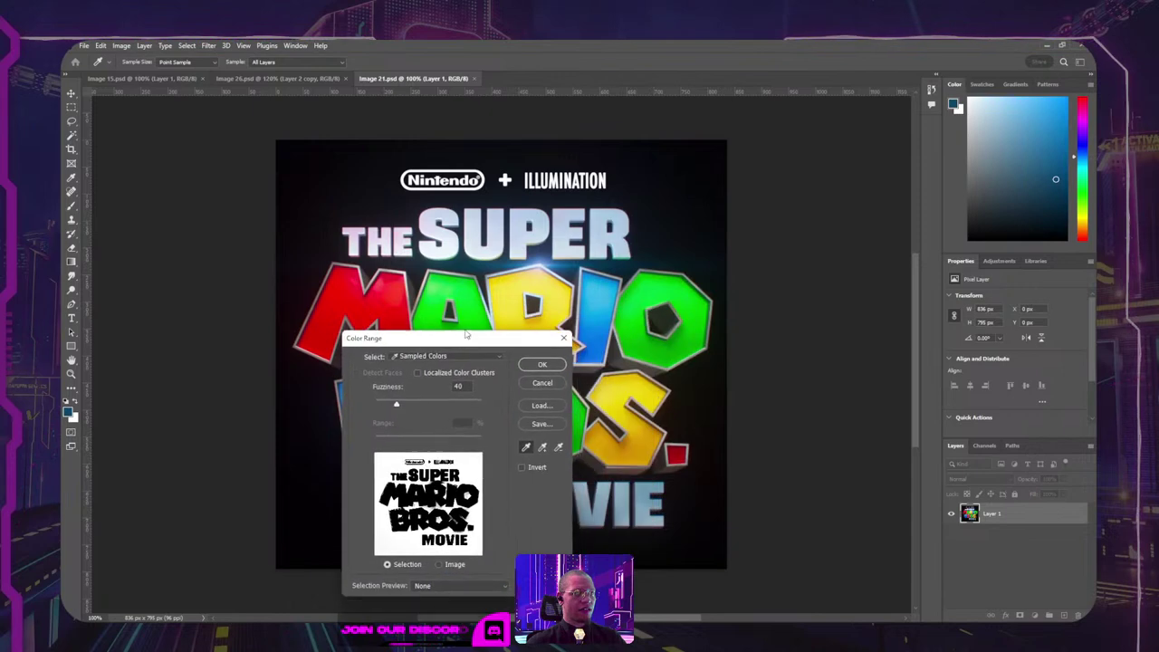
left_click(568, 262)
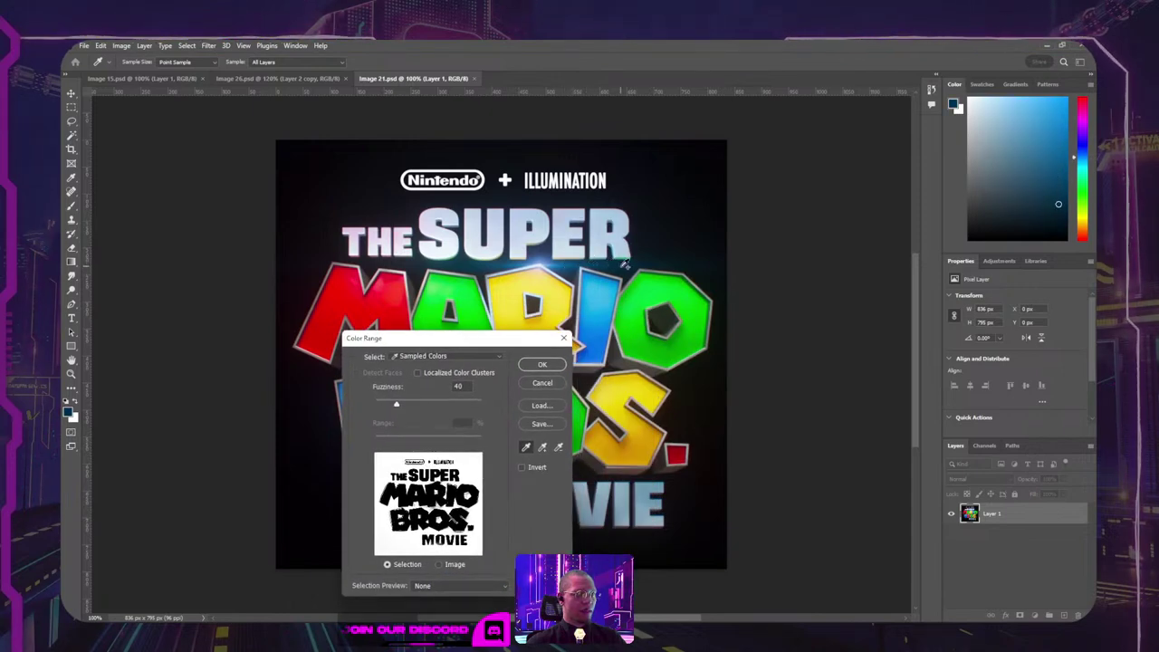
left_click(548, 251)
left_click(548, 252)
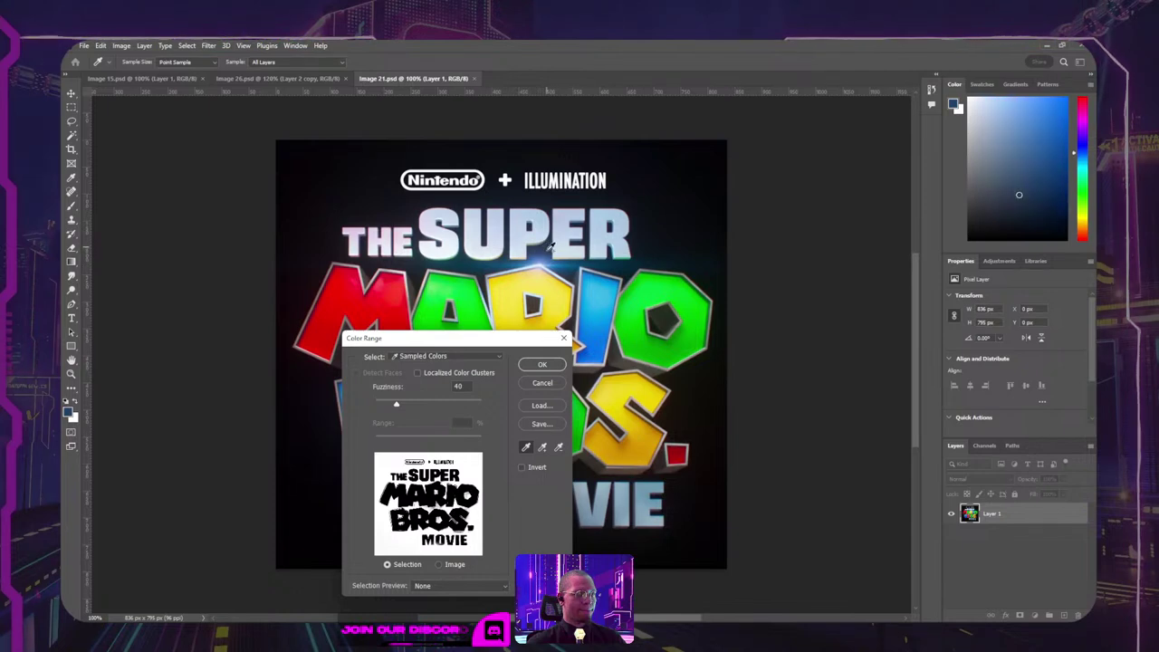
left_click(542, 365)
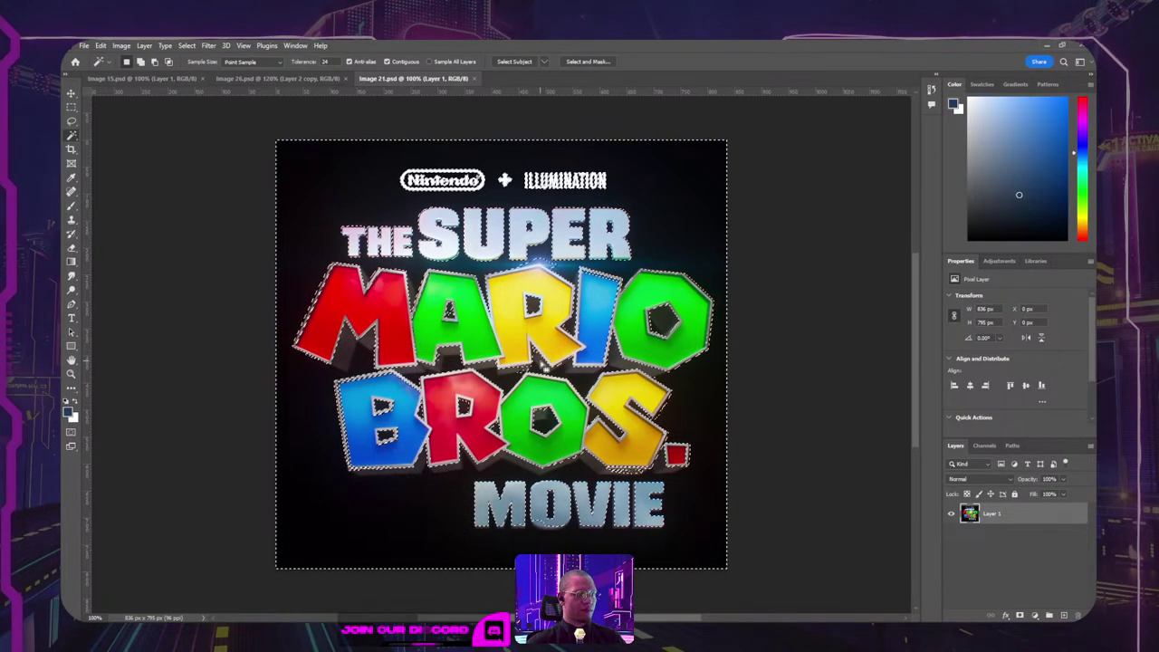
Step: Add a layer mask to Layer 1 from the background selection and invert it to keep only the logo lettering
scroll(566, 270, "up", 2)
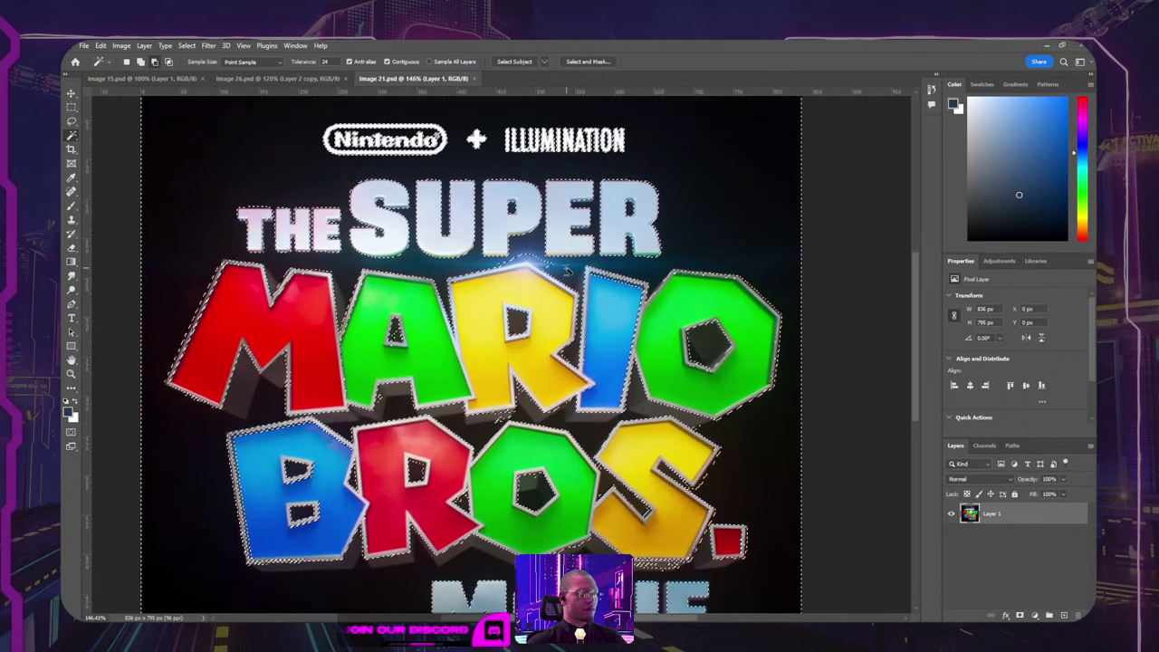
scroll(566, 270, "up", 1)
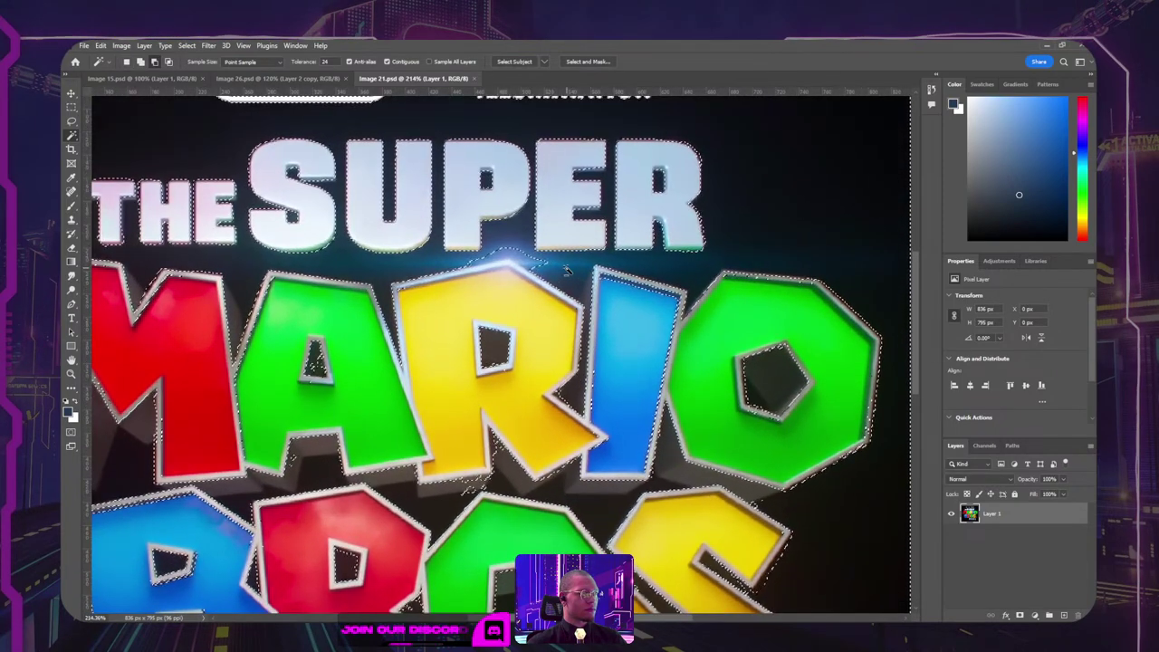
scroll(569, 272, "up", 1)
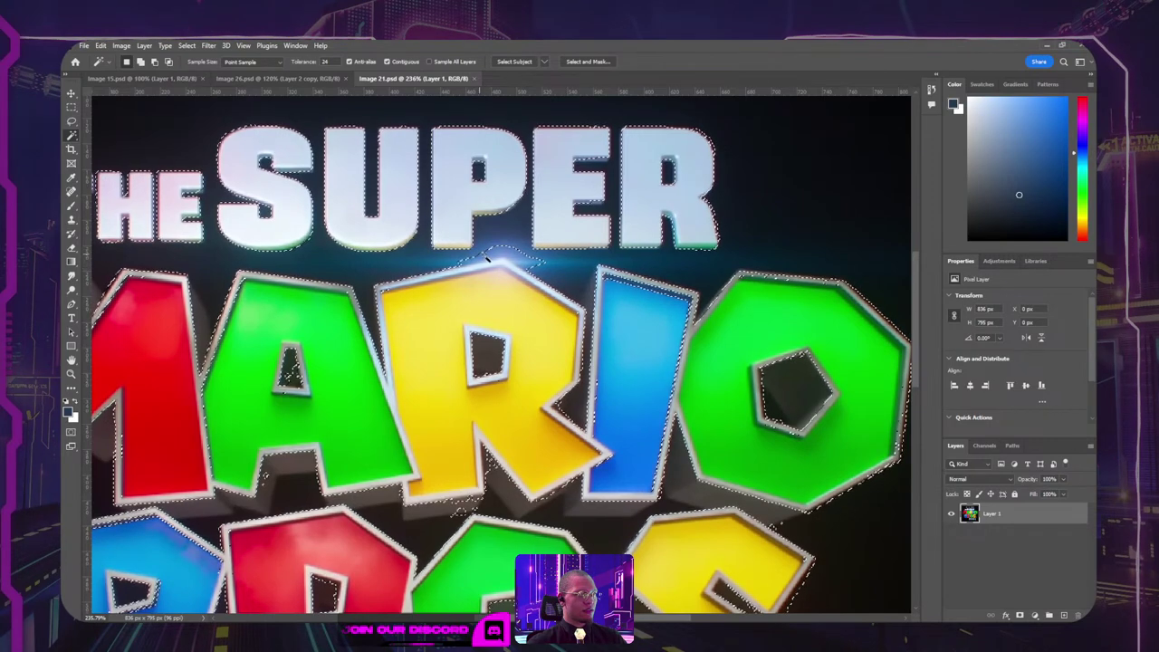
left_click(1021, 615)
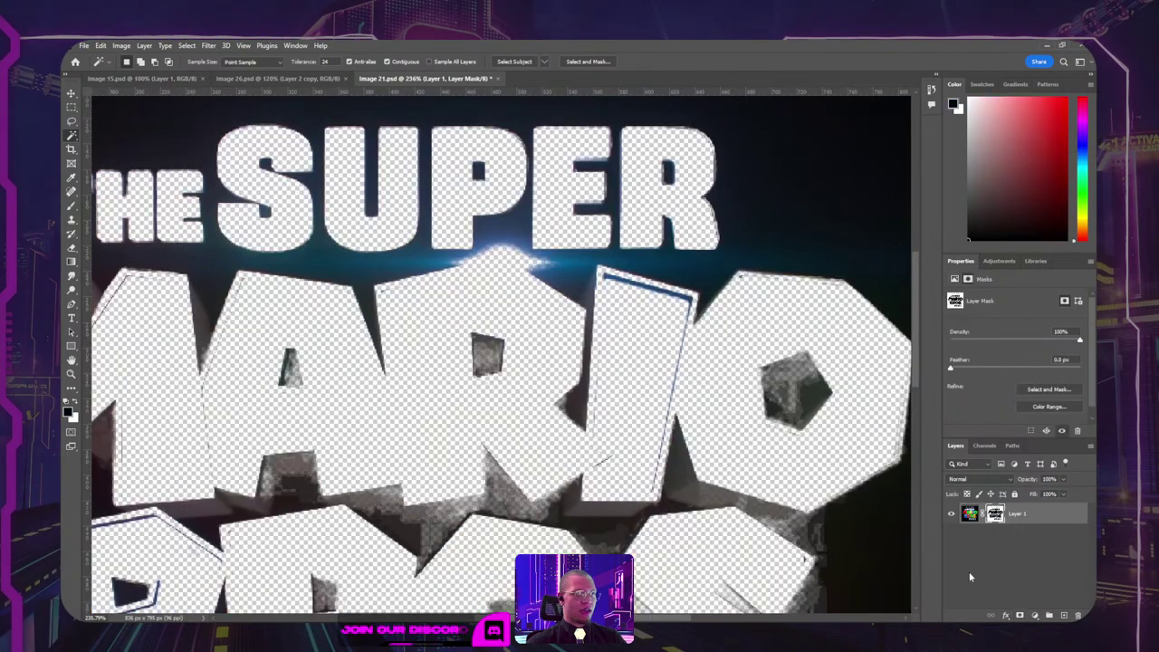
scroll(661, 375, "down", 2)
key("ctrl+i")
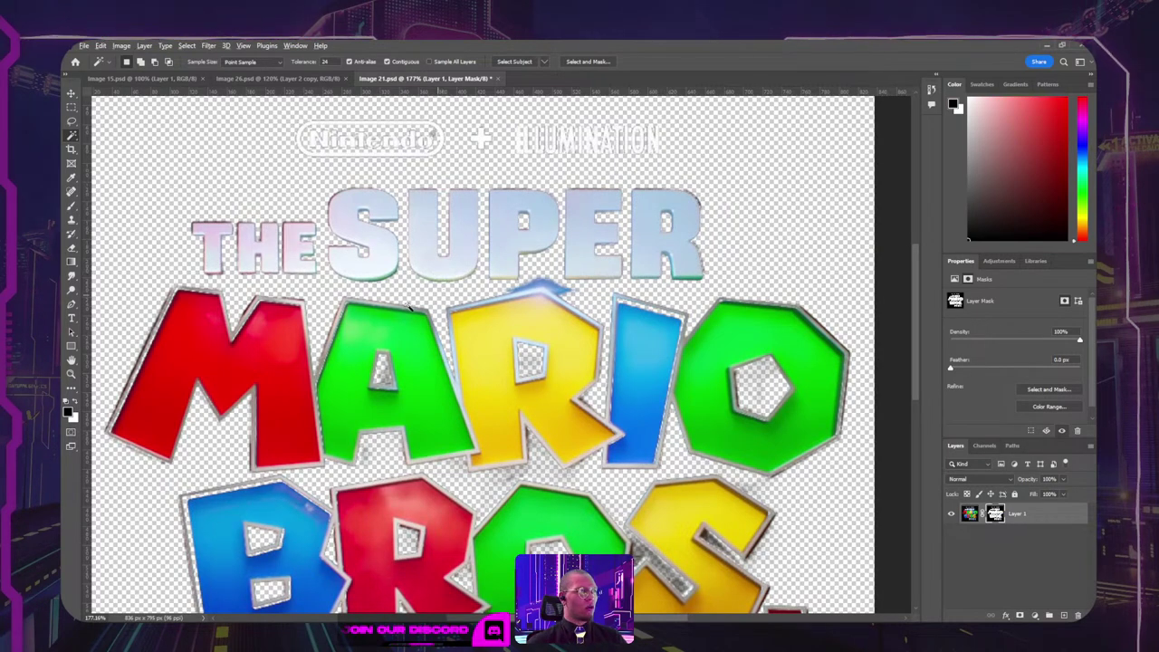
Step: Outline the blue glow above the yellow R in MARIO with the Polygonal Lasso and remove it through the layer mask
scroll(531, 303, "up", 5)
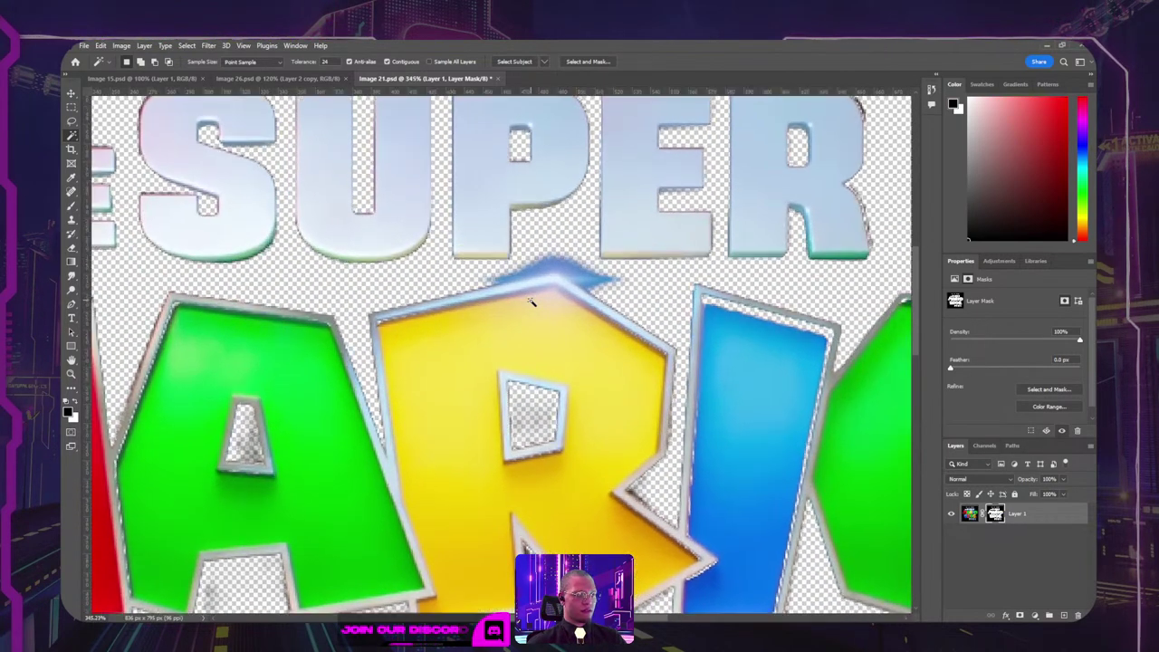
key("l")
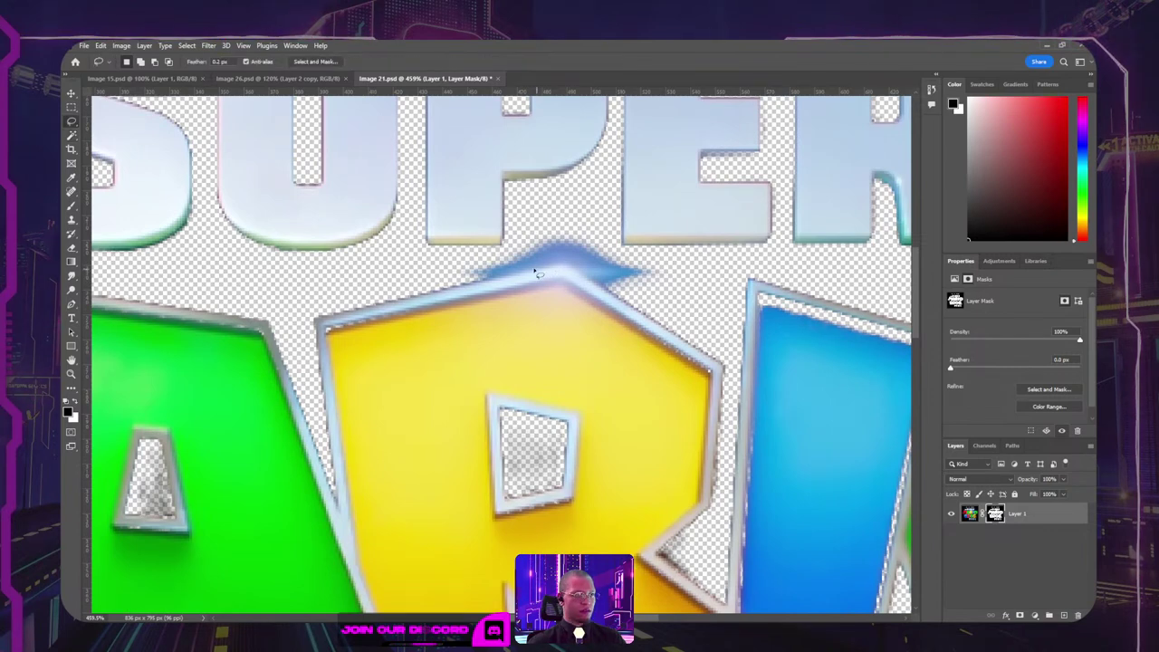
left_click(480, 279)
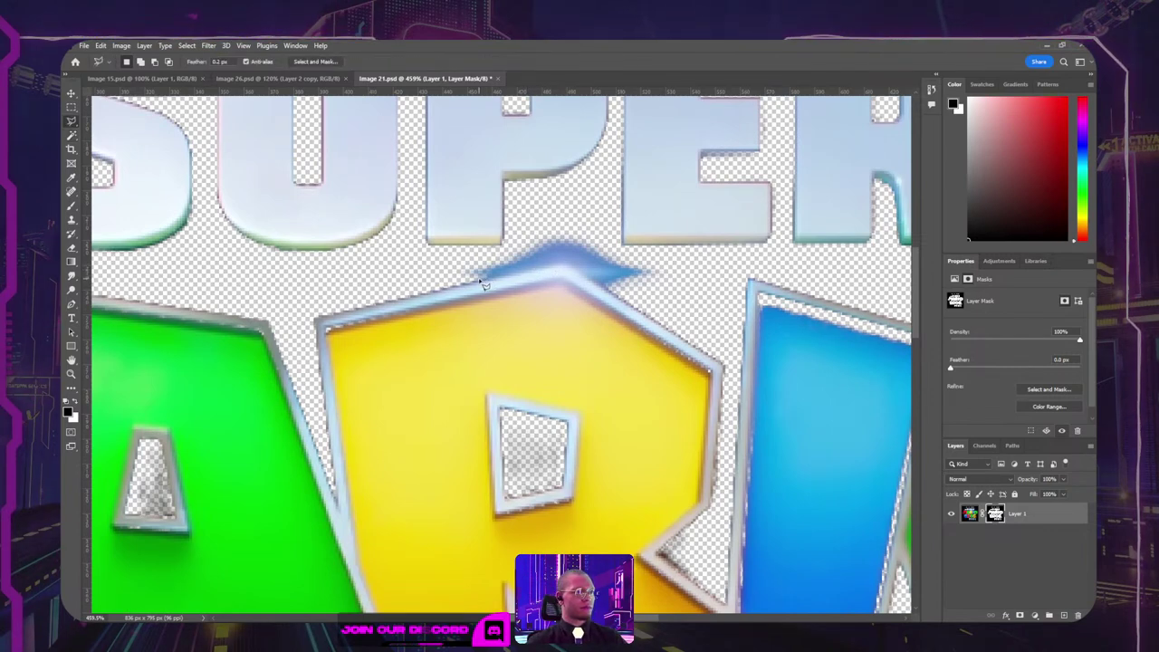
left_click(569, 267)
left_click(680, 295)
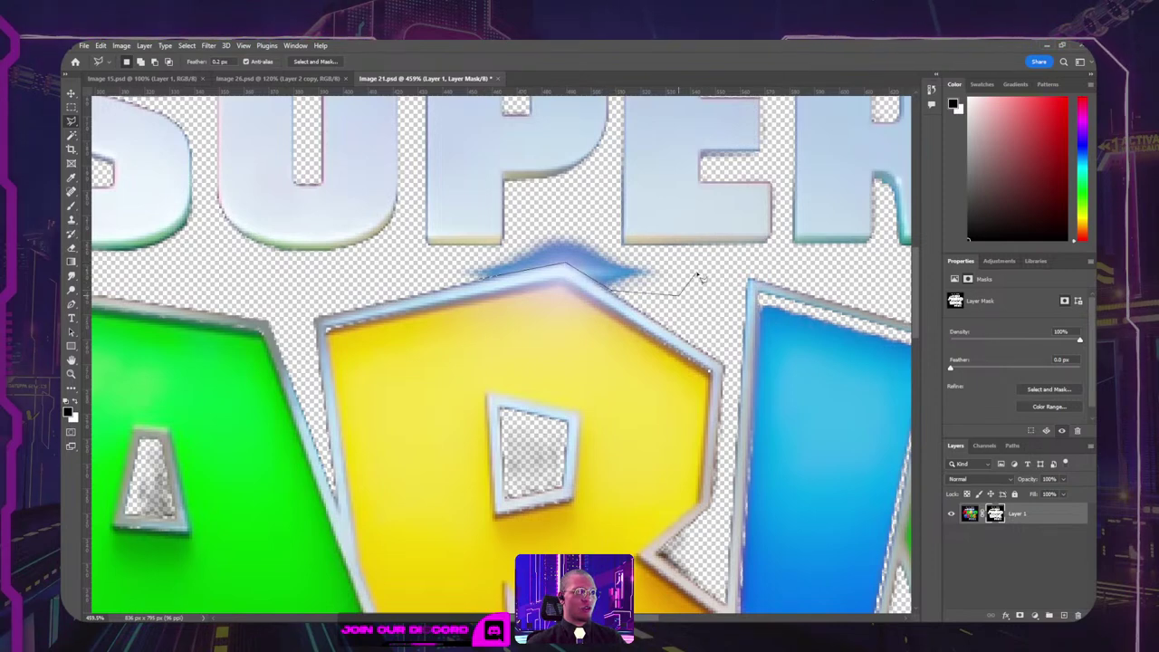
left_click(697, 271)
left_click(675, 259)
left_click(608, 256)
left_click(595, 226)
left_click(542, 218)
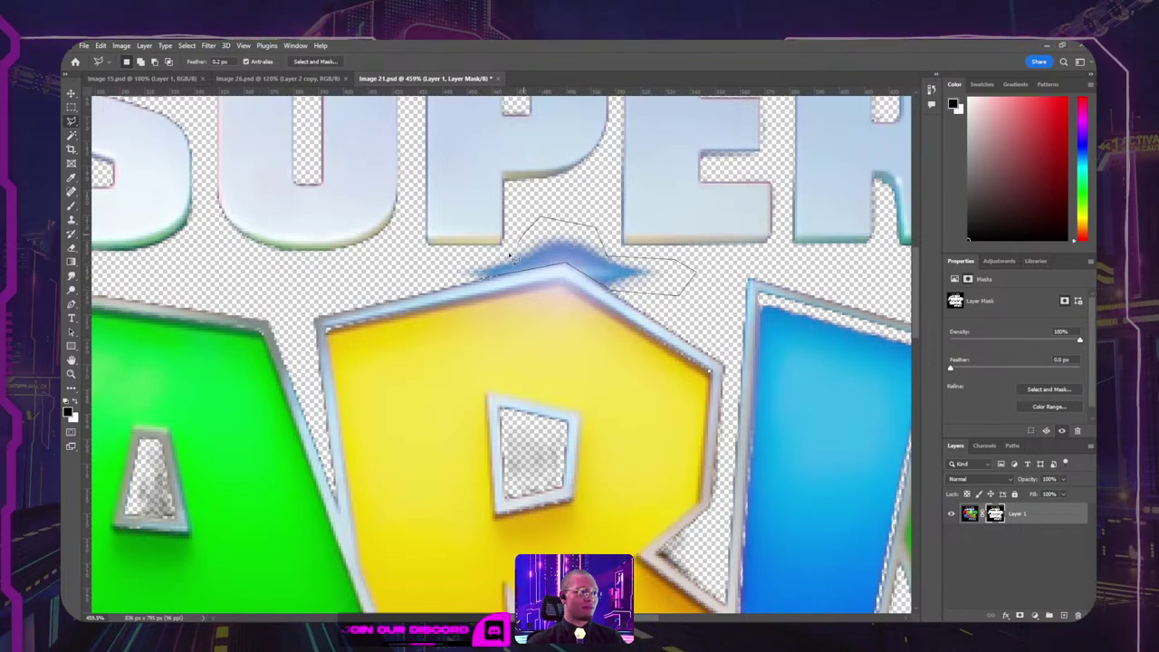
left_click(449, 268)
left_click(483, 284)
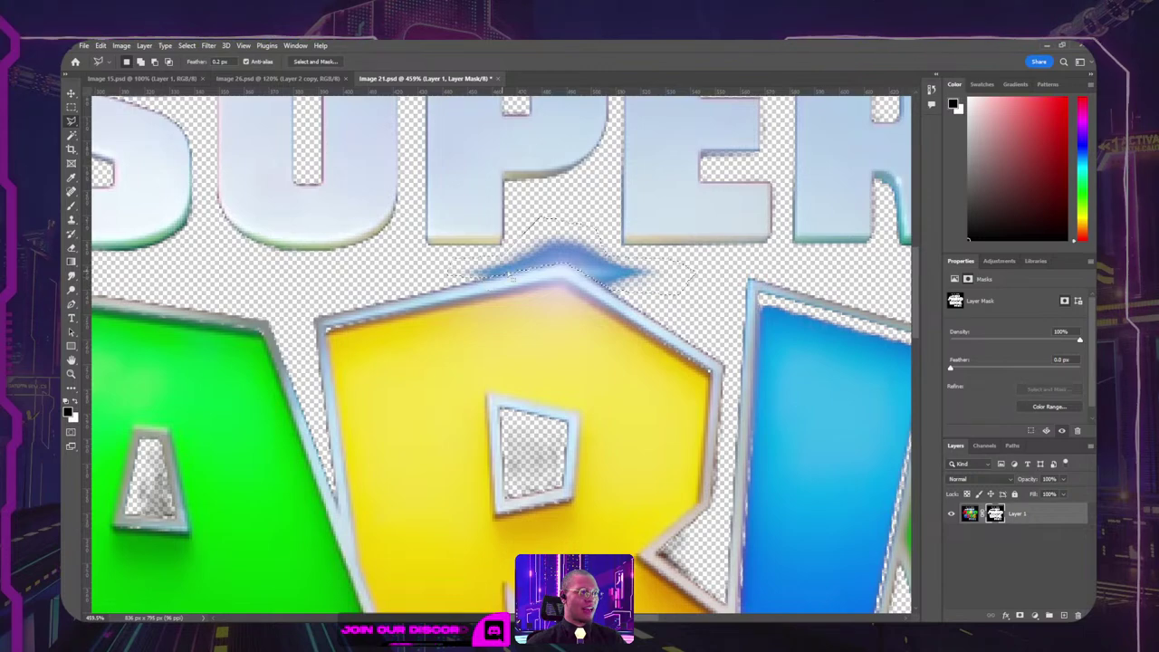
key("Delete")
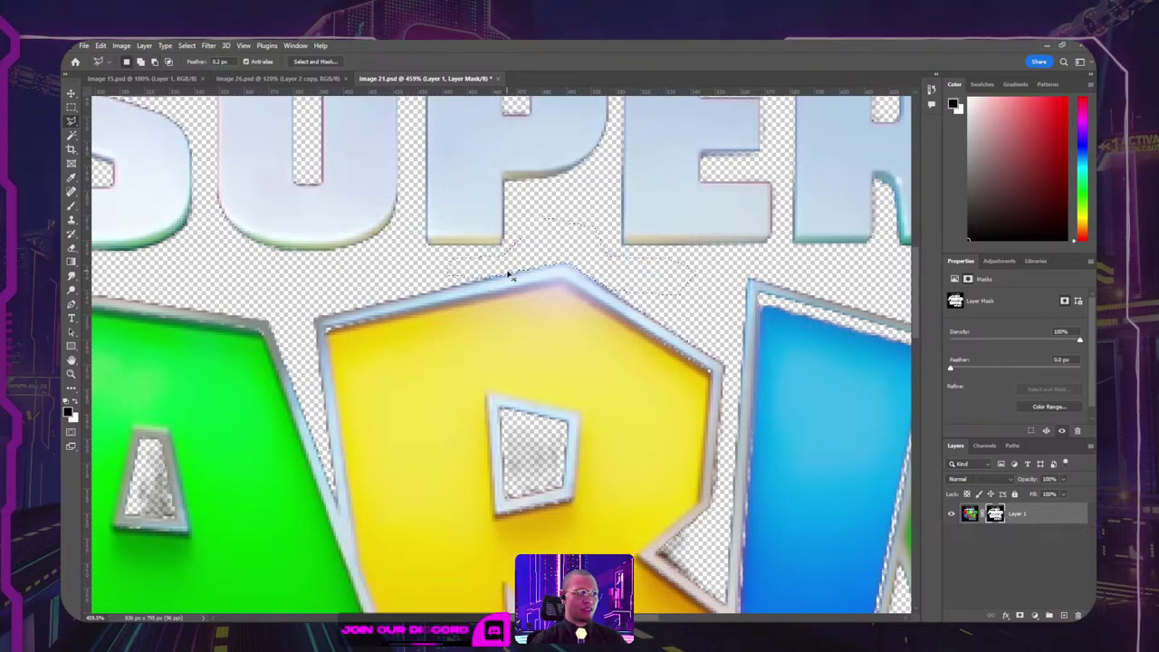
Step: Clear the current selection, then marquee the Nintendo and Illumination credits above THE SUPER and hide them in the layer mask
key("ctrl+d")
scroll(512, 276, "down", 5)
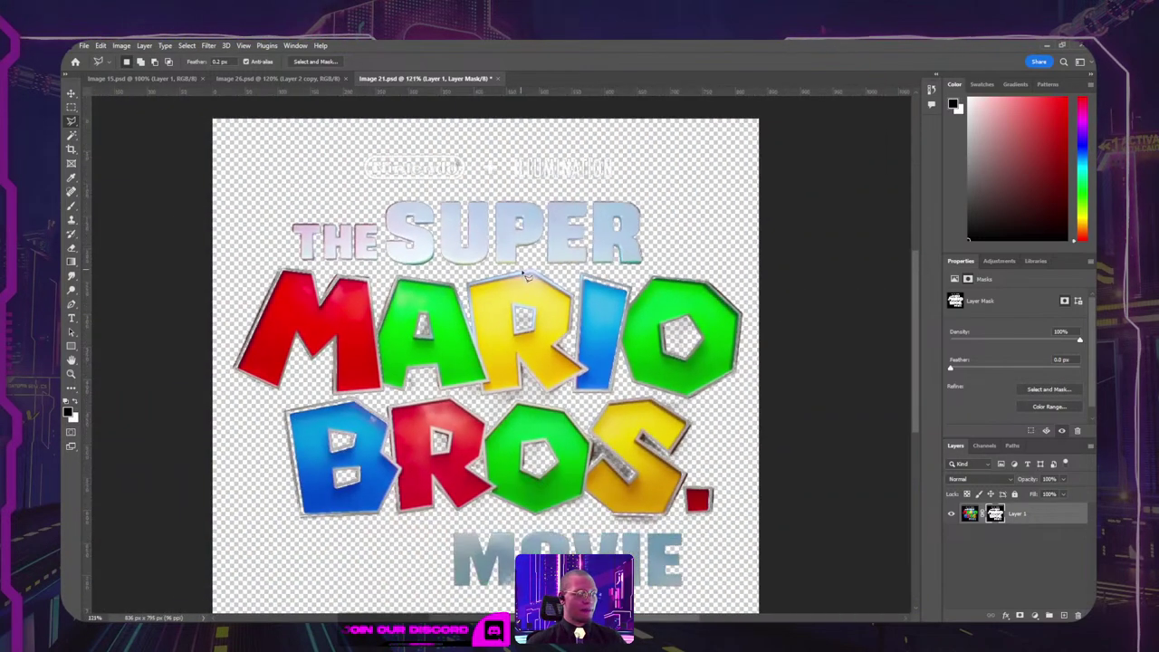
scroll(491, 482, "down", 1)
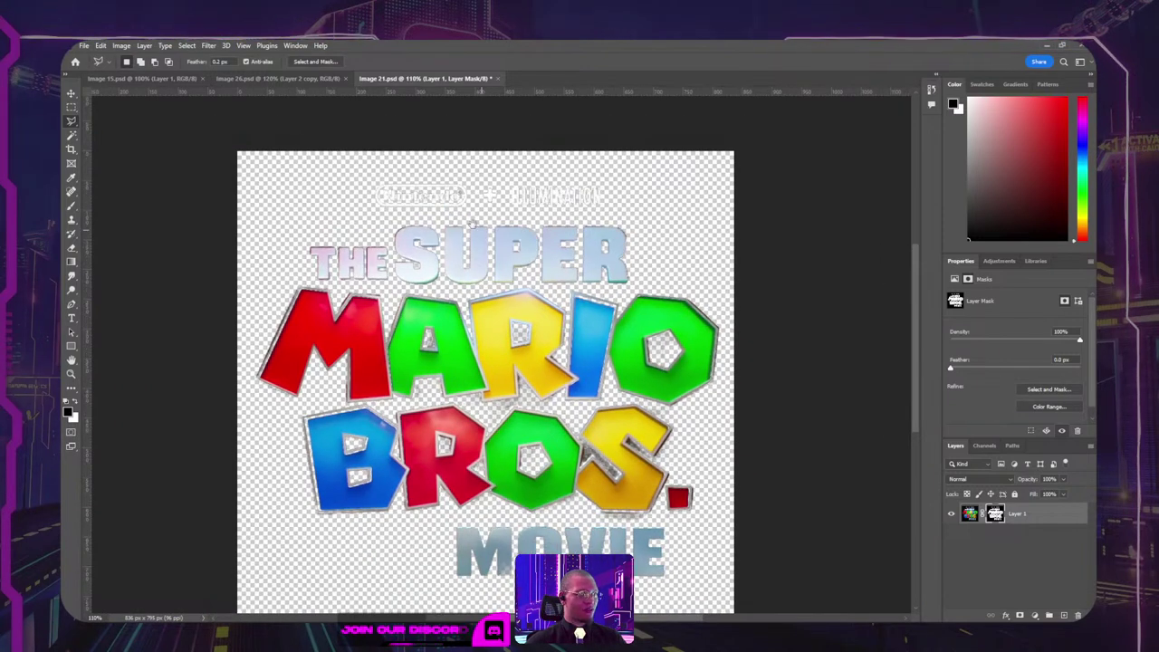
key("m")
left_click_drag(347, 175, 641, 218)
key("alt+BackSpace")
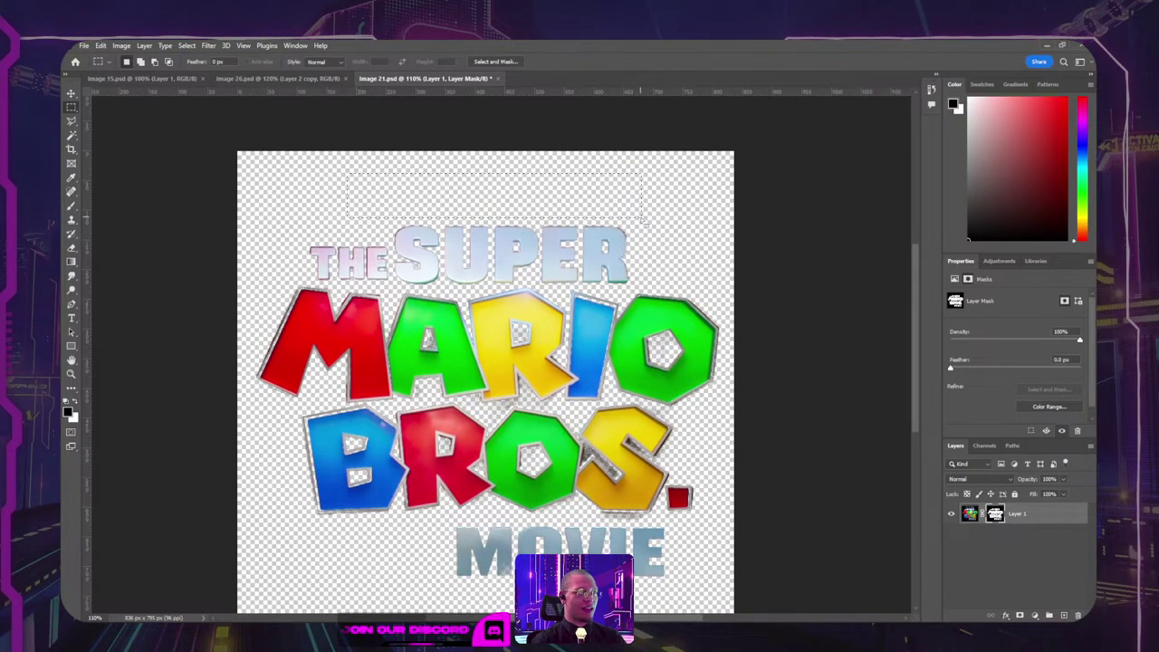
key("ctrl+d")
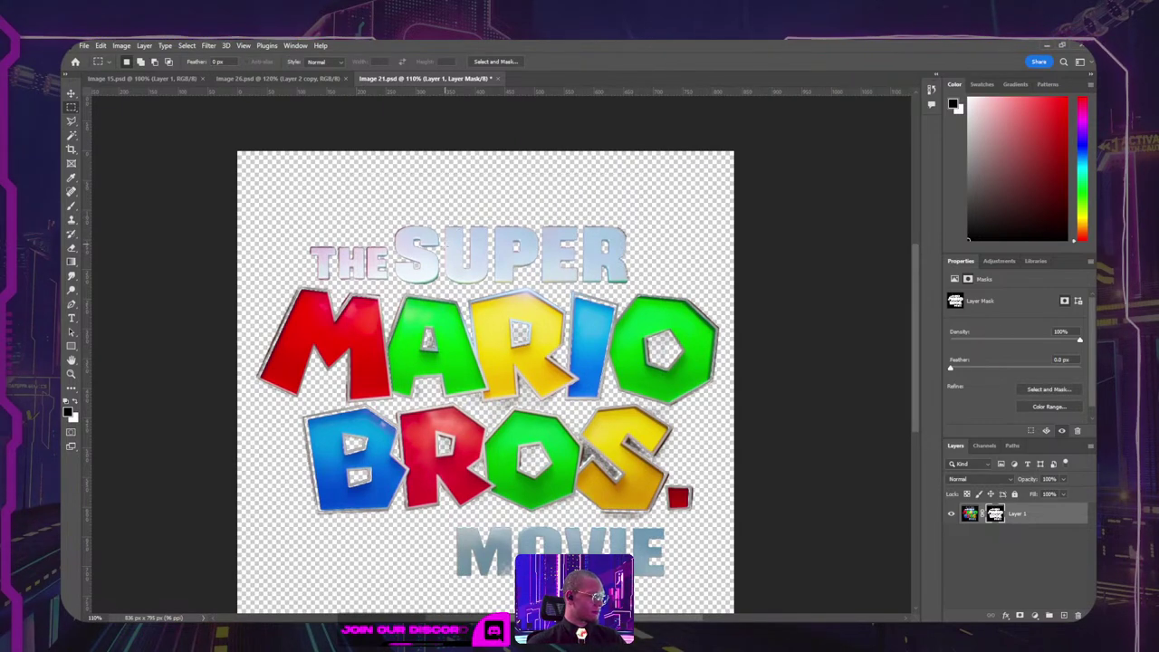
Step: Outline the dark shadow between the green O and yellow S of BROS with the Polygonal Lasso and remove it through the layer mask
scroll(596, 467, "up", 15)
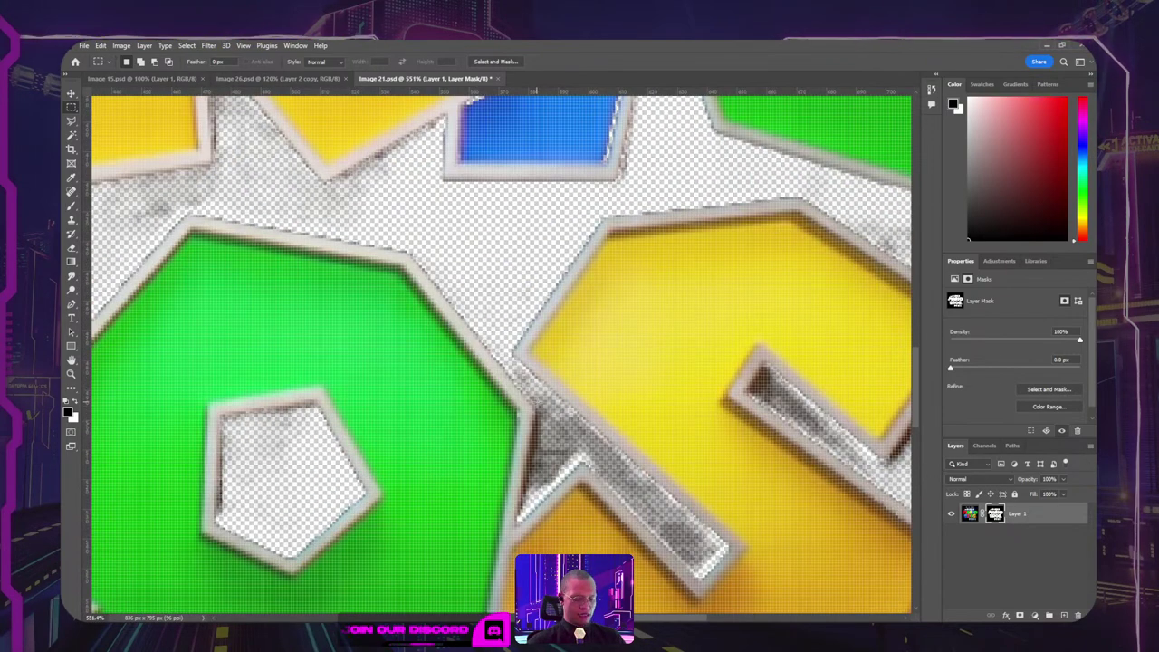
key("l")
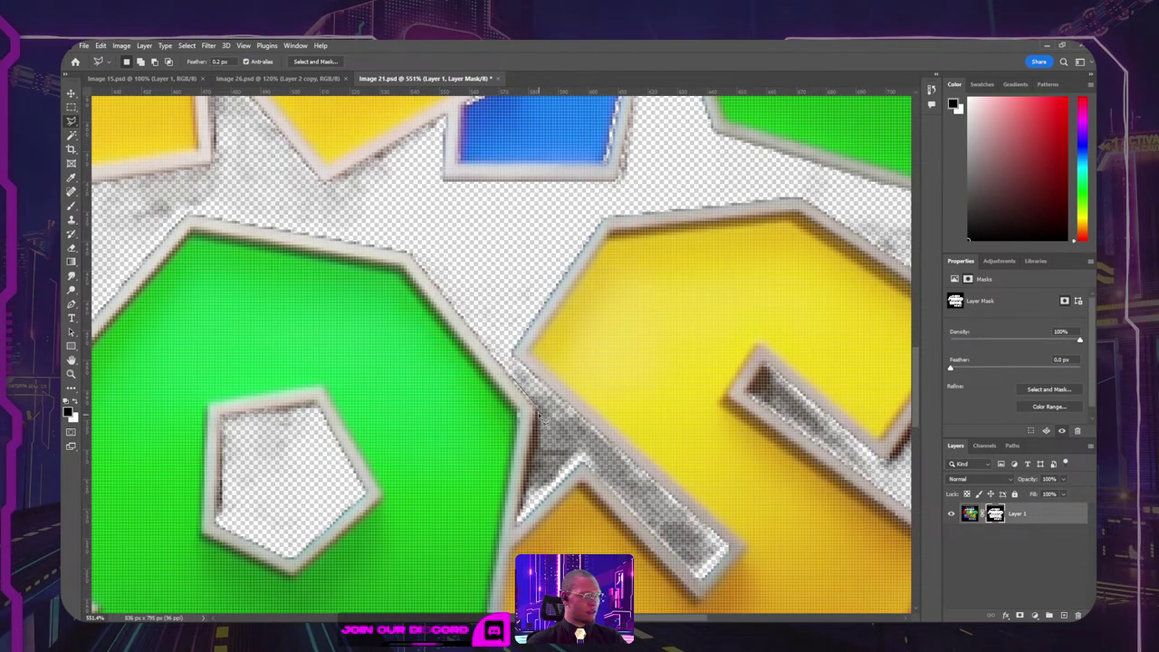
mouse_move(536, 412)
left_mouse_down()
mouse_move(523, 532)
mouse_move(519, 517)
mouse_move(583, 488)
mouse_move(594, 463)
mouse_move(582, 463)
mouse_move(702, 562)
mouse_move(700, 582)
mouse_move(729, 555)
mouse_move(704, 581)
mouse_move(735, 560)
left_mouse_up()
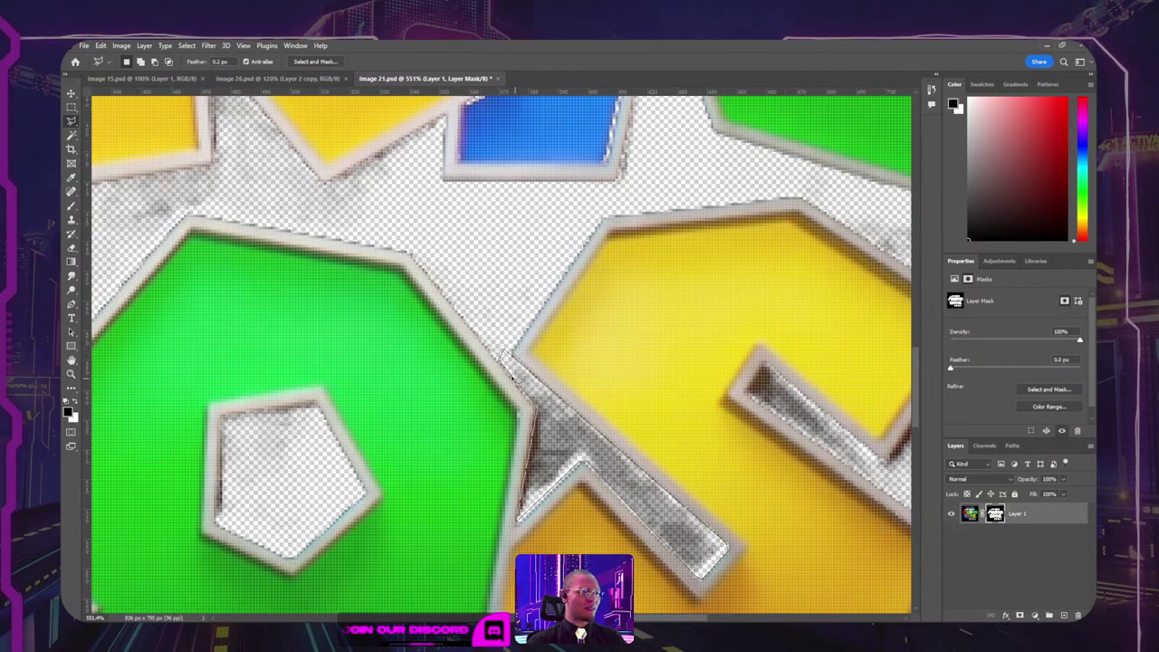
left_click_drag(512, 379, 503, 352)
key("Delete")
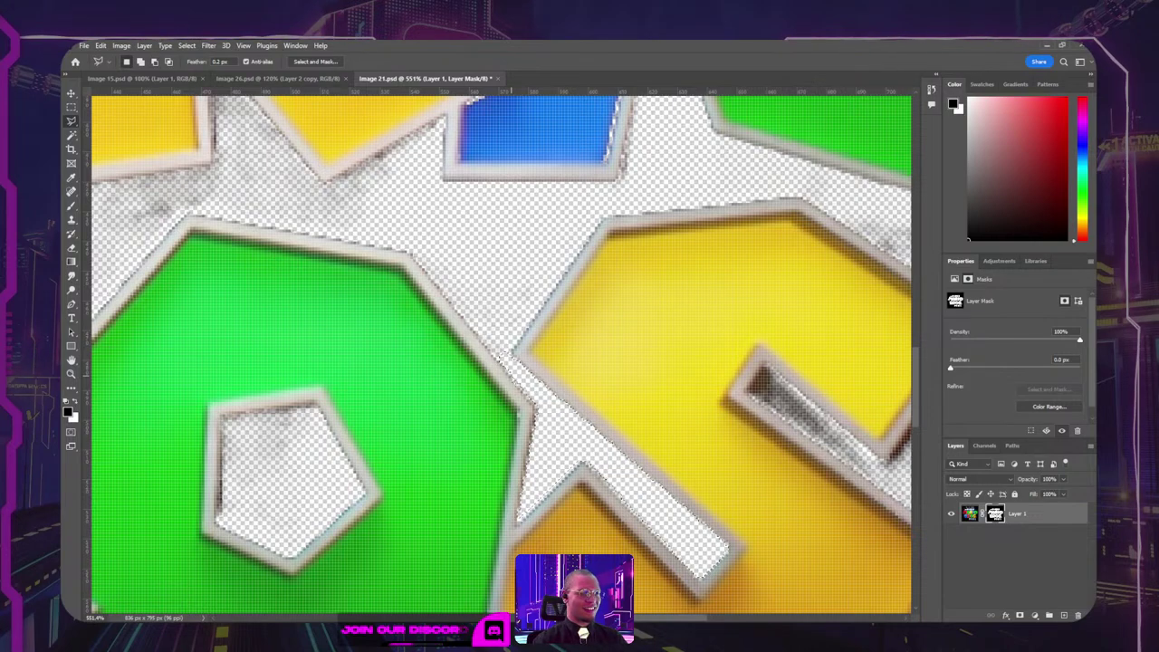
Step: Outline the shadow inside the upper slot of the S in BROS and remove it through the layer mask
scroll(516, 352, "down", 6)
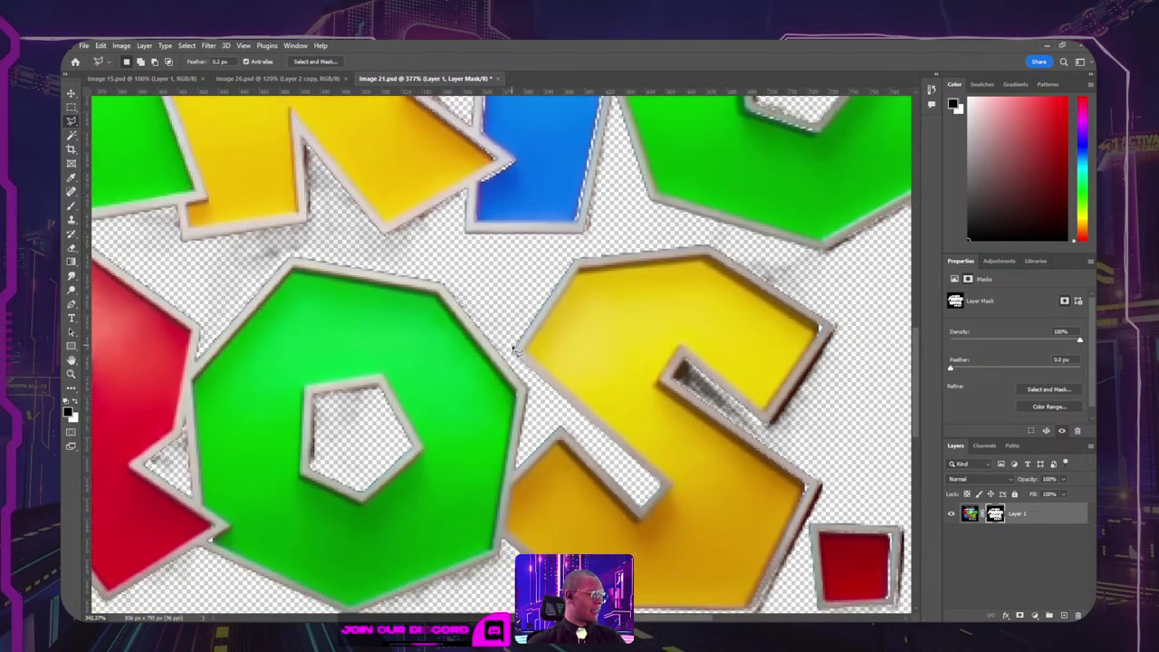
scroll(620, 362, "up", 6)
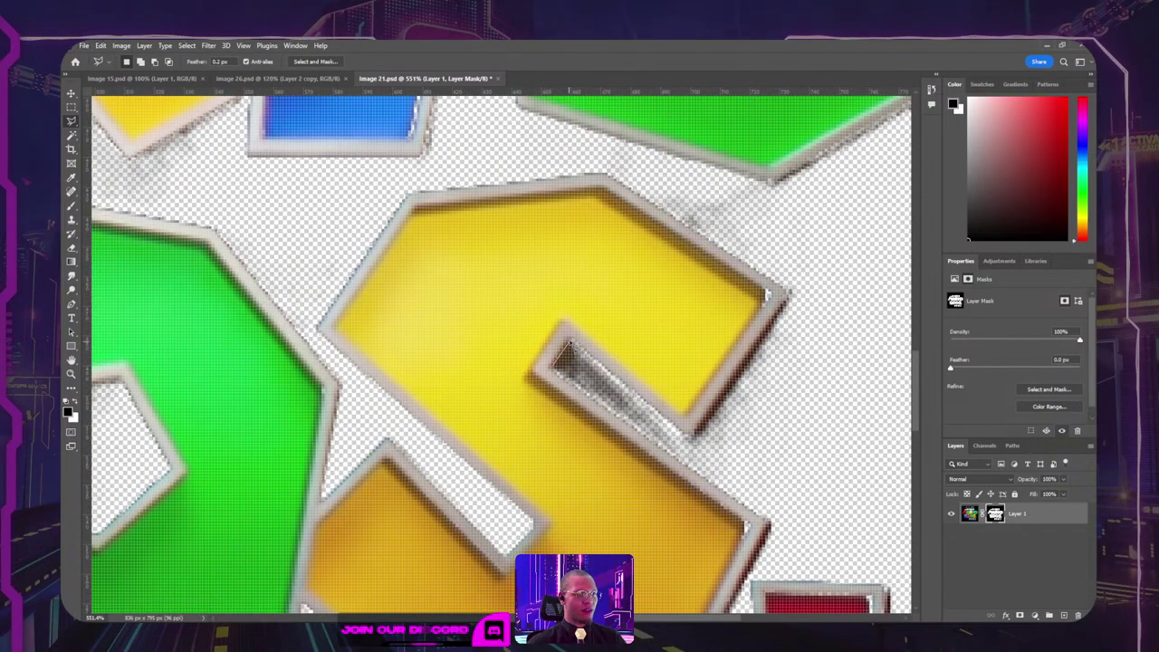
mouse_move(600, 365)
left_mouse_down()
mouse_move(702, 453)
mouse_move(693, 468)
left_mouse_up()
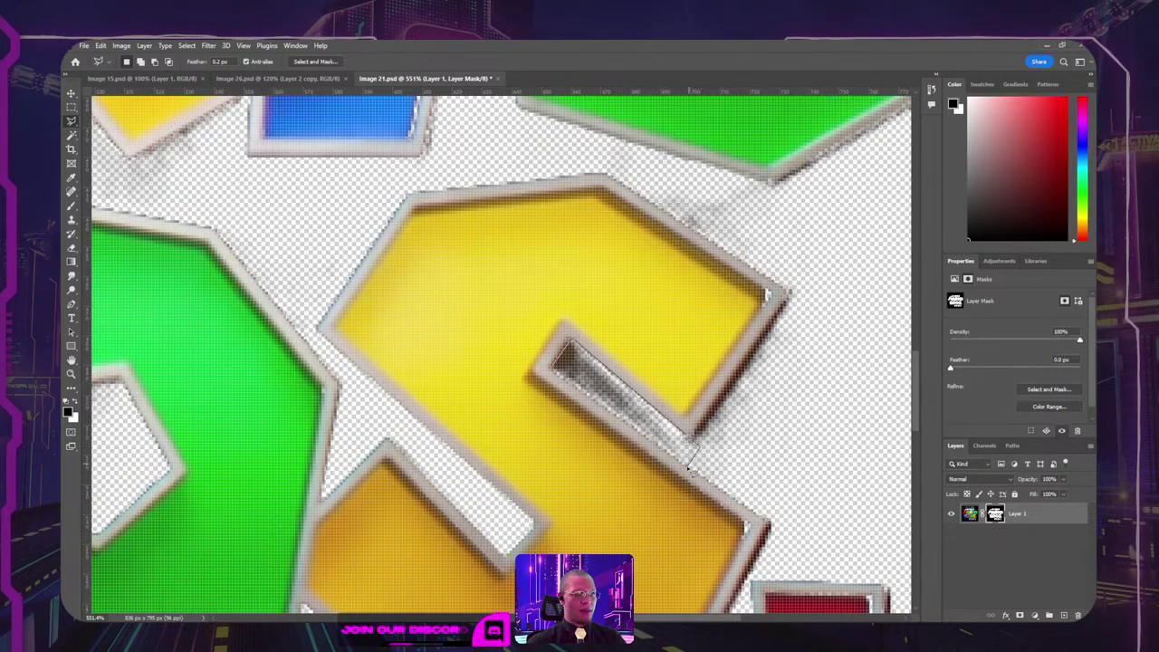
left_click(687, 467)
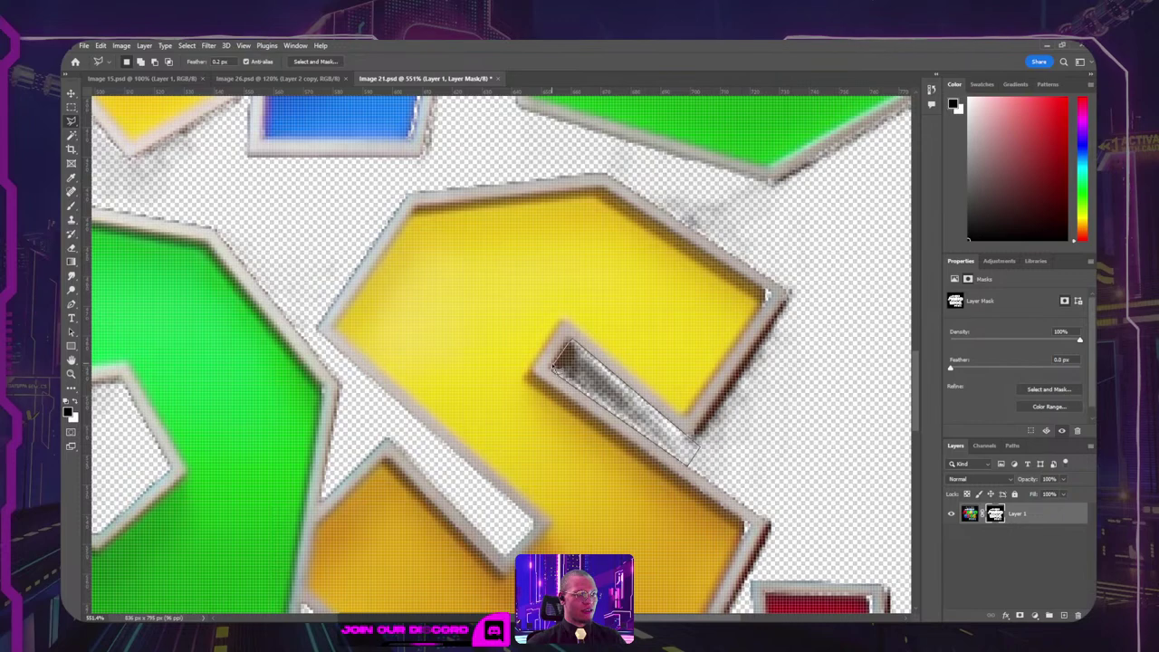
left_click(552, 366)
key("alt+BackSpace")
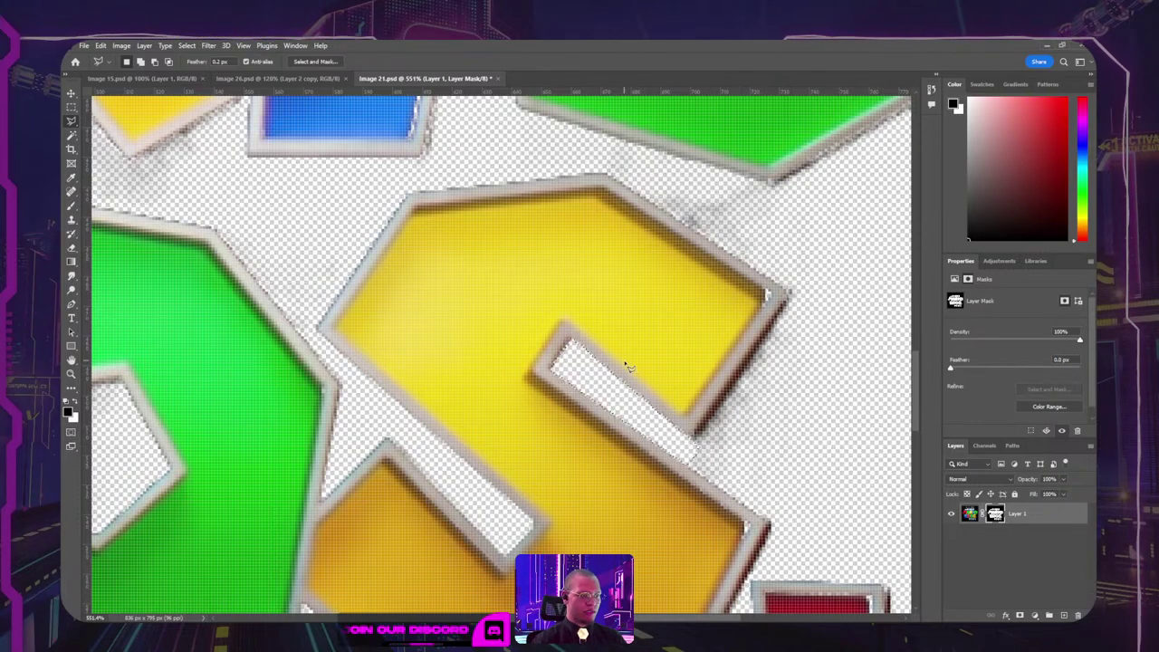
key("ctrl+d")
Step: Outline the gray shadow between the S of BROS and the green O of MARIO and mask it out
scroll(616, 340, "down", 2)
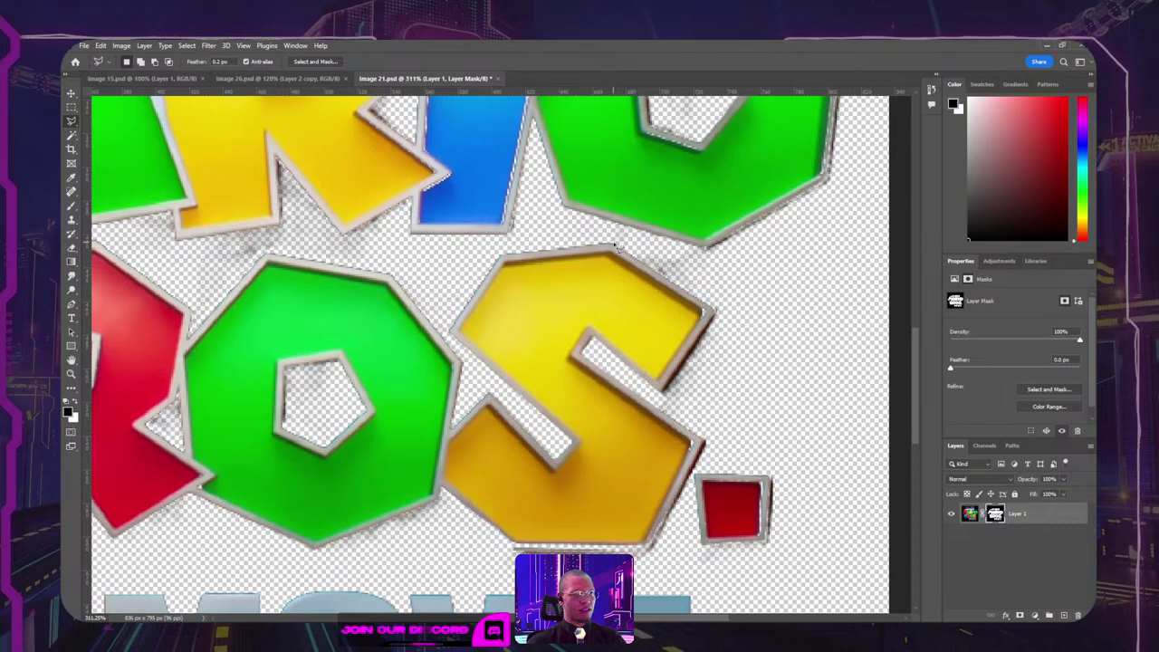
left_click(614, 244)
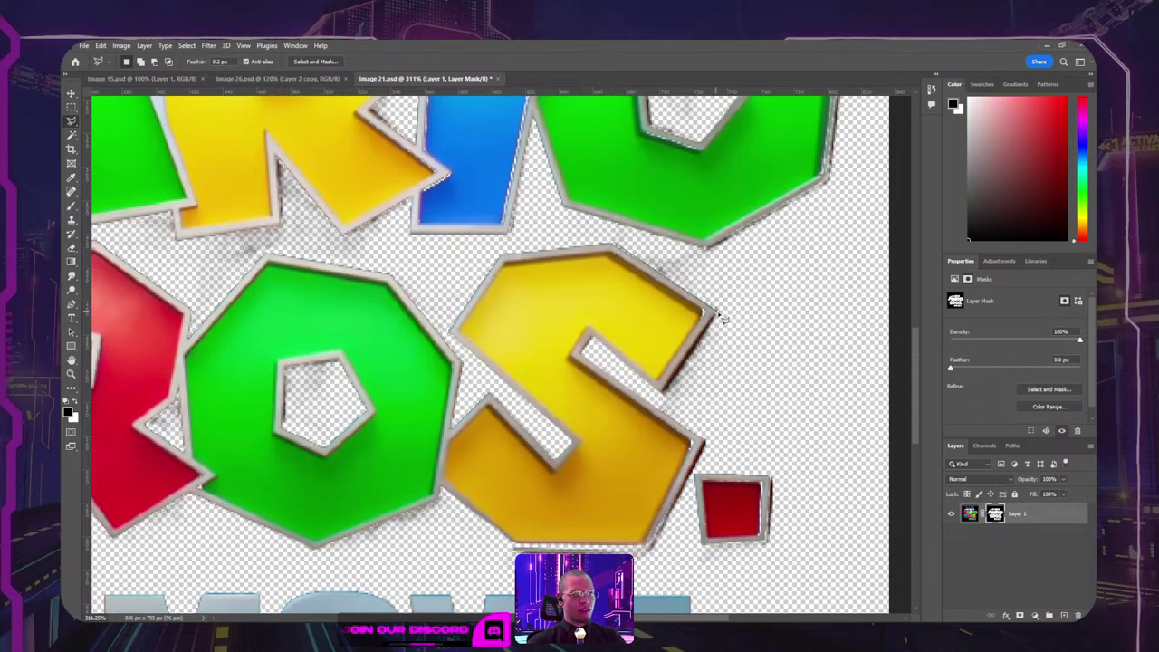
mouse_move(721, 317)
left_mouse_down()
mouse_move(777, 288)
mouse_move(832, 180)
mouse_move(755, 234)
mouse_move(711, 249)
mouse_move(564, 207)
mouse_move(565, 232)
mouse_move(619, 245)
left_mouse_up()
key("alt+BackSpace")
key("ctrl+d")
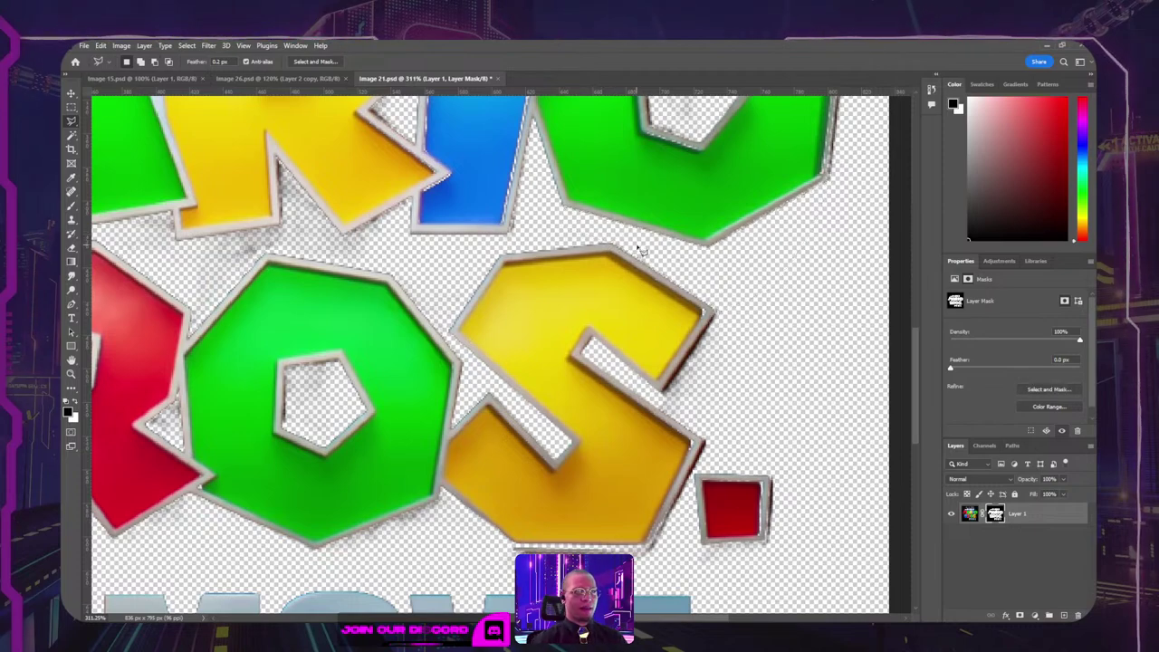
Step: Outline the dark fringe along the top and left edges of the T in THE and mask it out
scroll(638, 248, "down", 5)
scroll(639, 249, "down", 3)
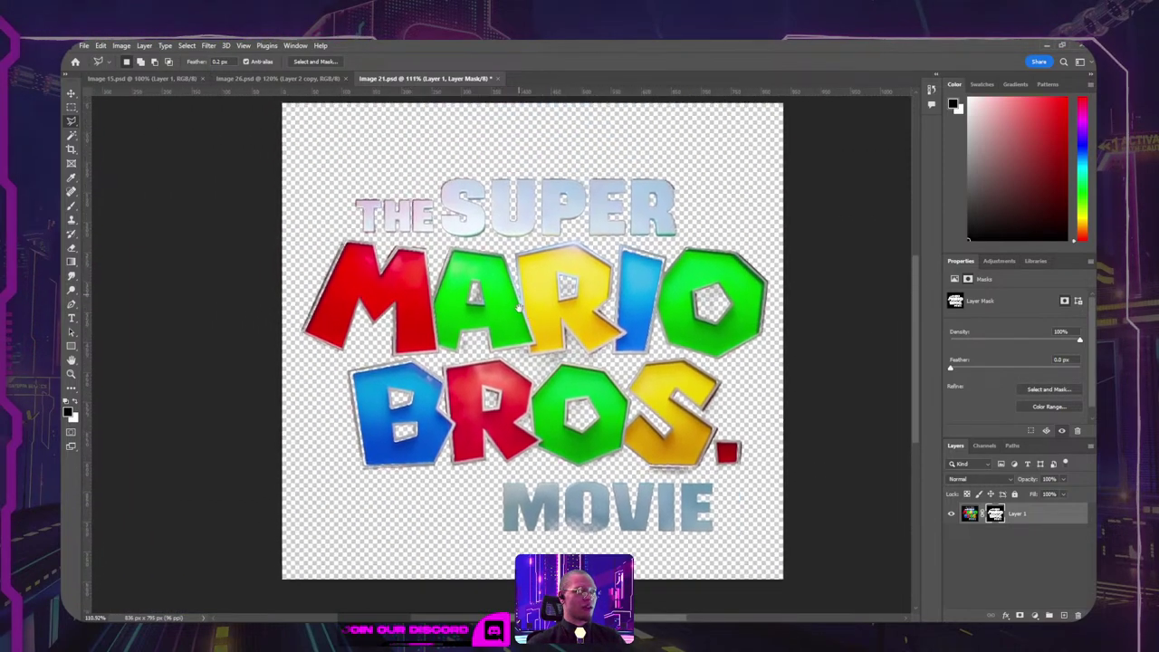
scroll(372, 260, "up", 4)
scroll(373, 259, "up", 5)
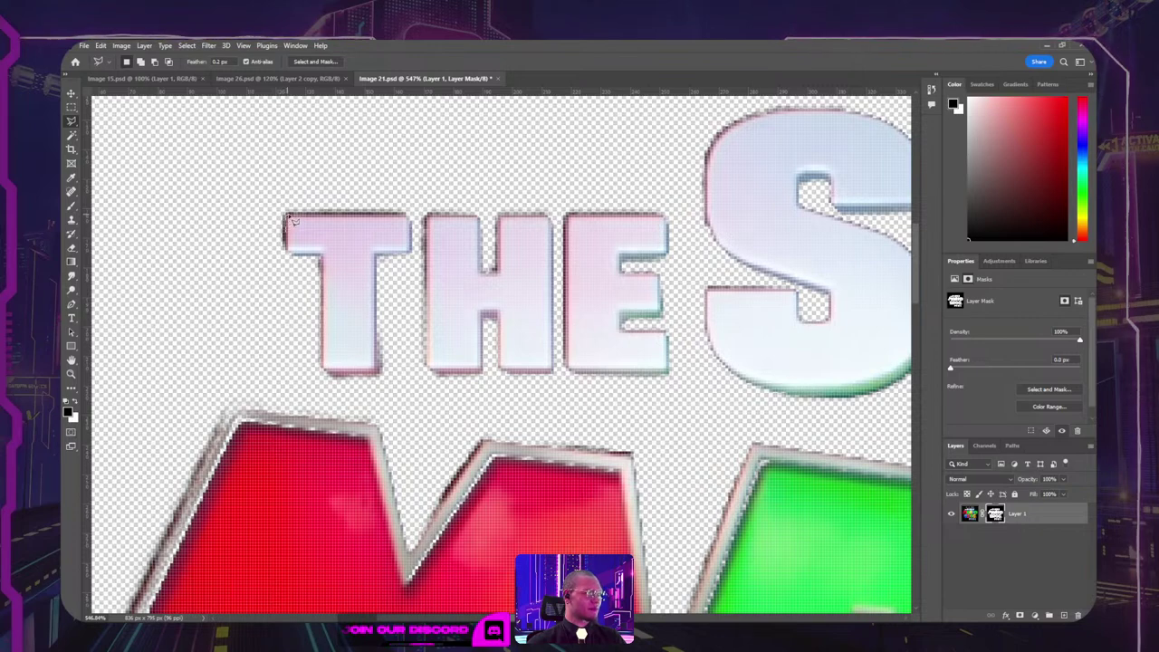
left_click(287, 215)
left_click(410, 196)
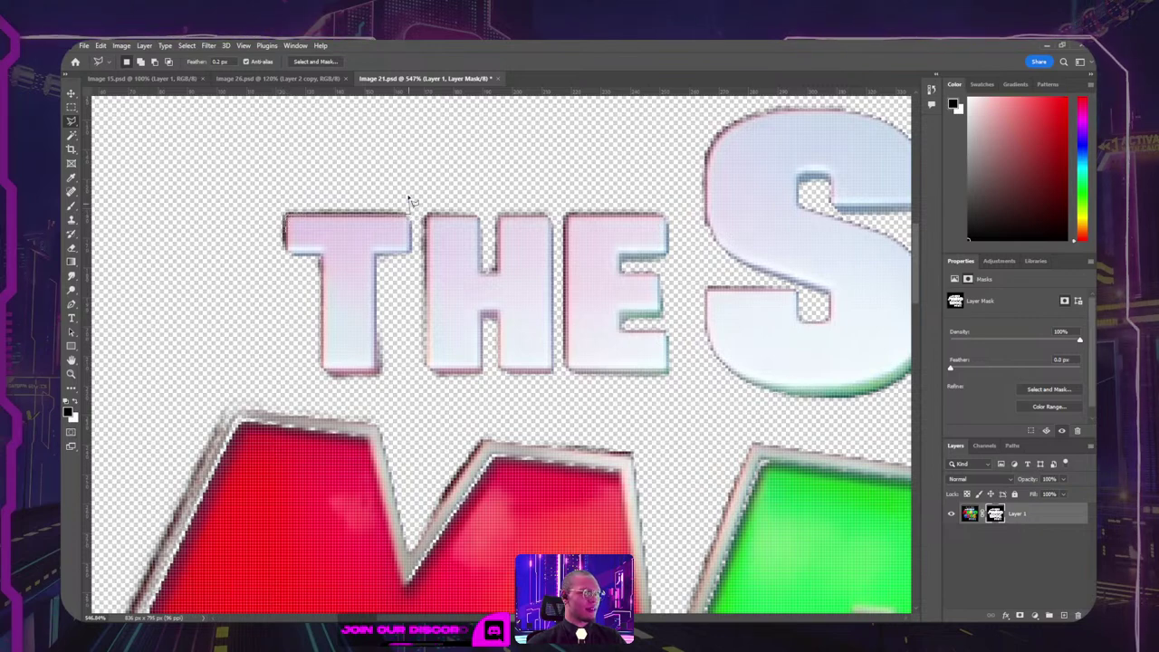
left_click(292, 183)
left_click(241, 200)
left_click(241, 231)
left_click(264, 258)
double_click(294, 258)
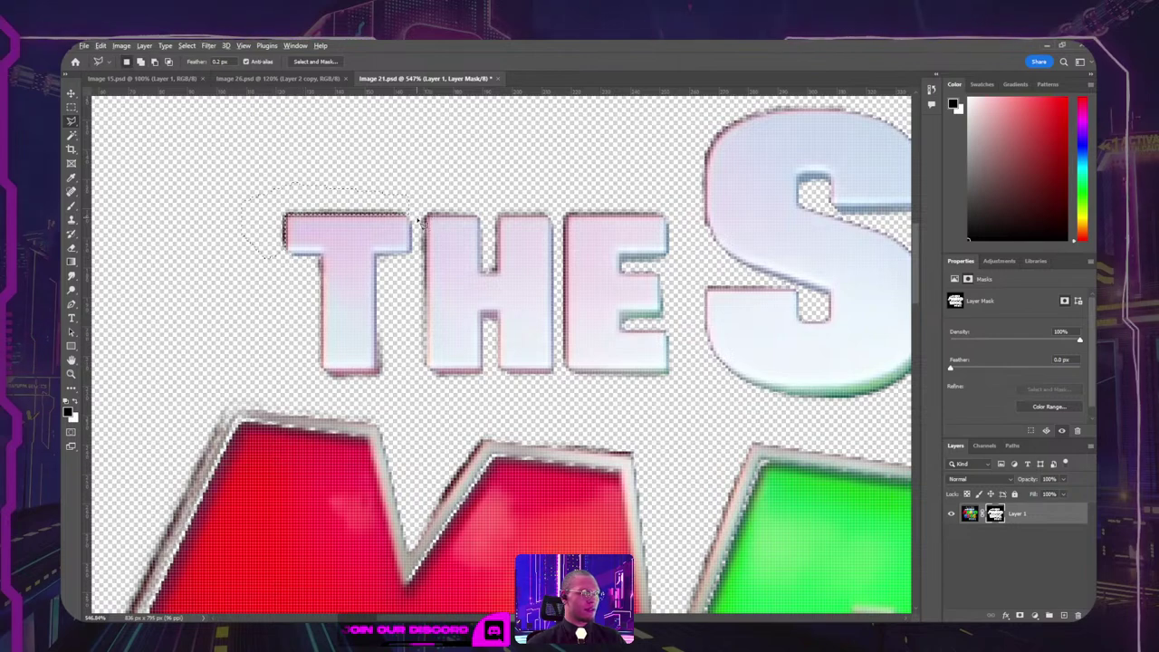
key("Delete")
key("ctrl+d")
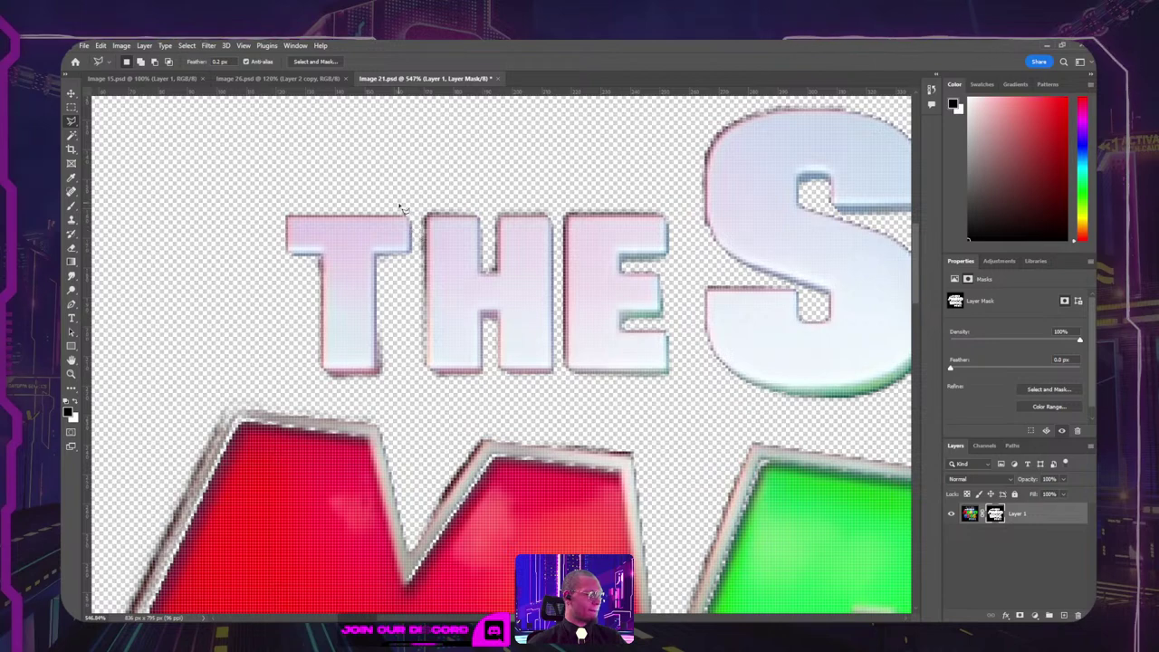
left_click(383, 356)
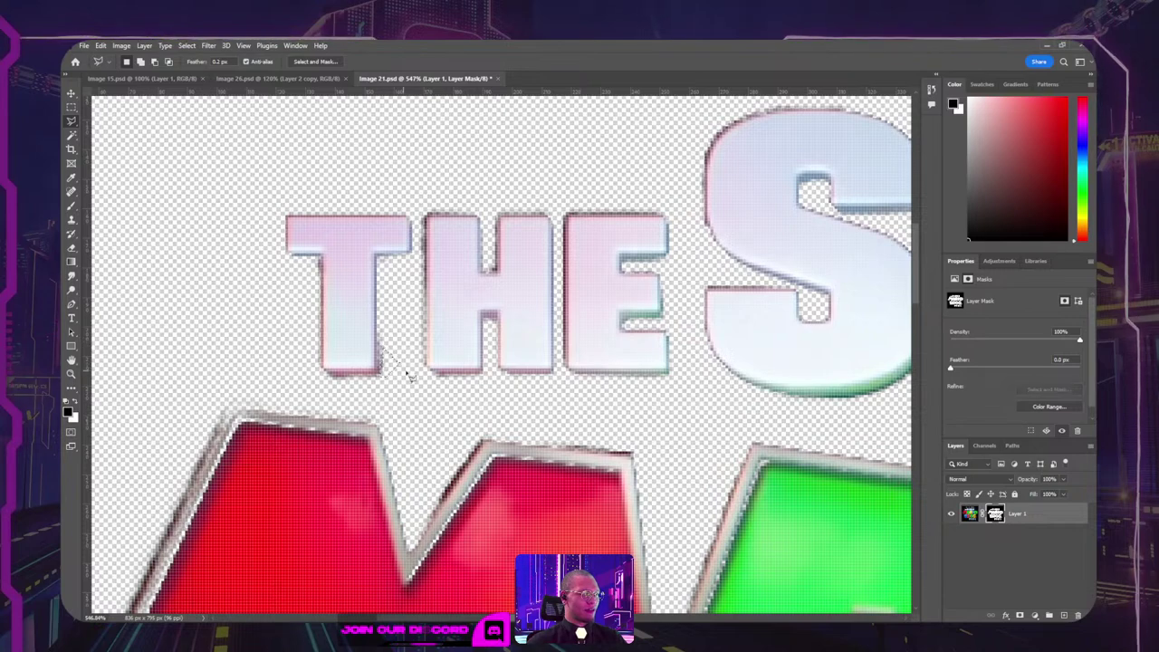
key("Delete")
key("ctrl+d")
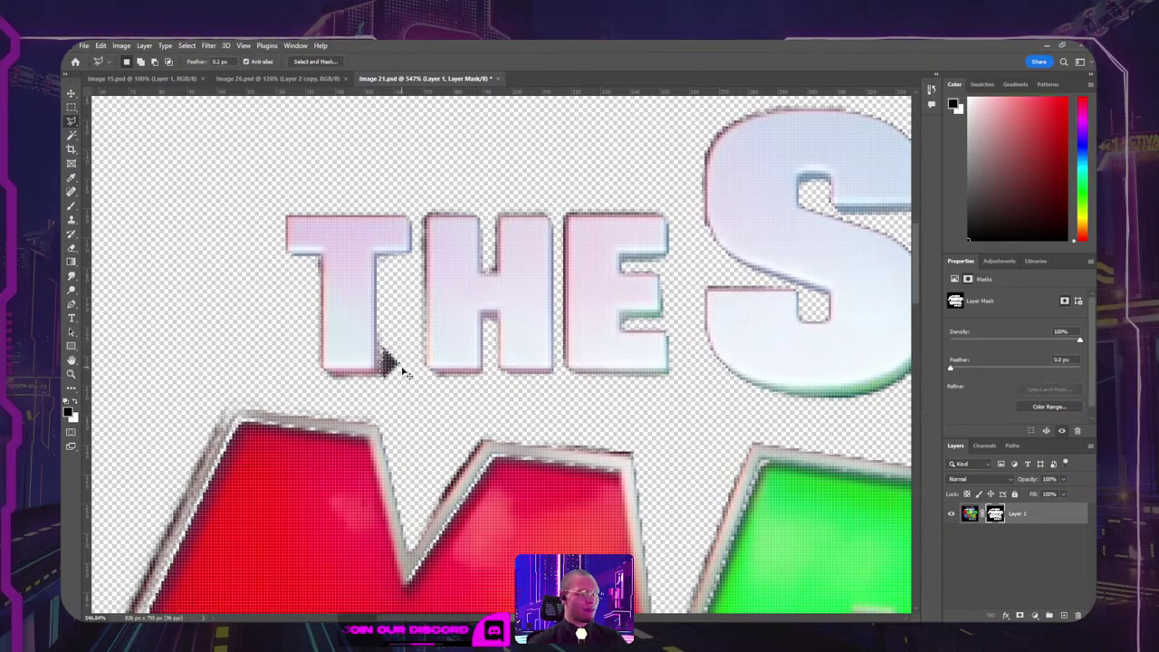
key("ctrl+z")
key("ctrl+d")
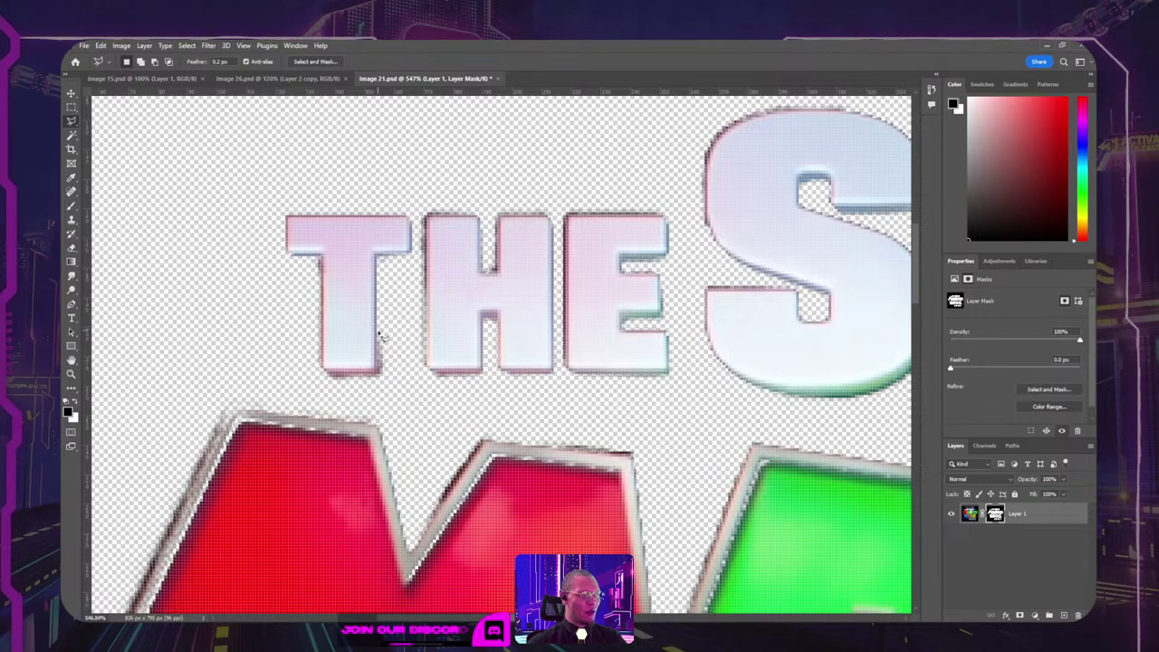
Step: Outline the shadow beside the lower right of the T's stem in THE and remove it through the layer mask
left_click(377, 390)
left_click(393, 380)
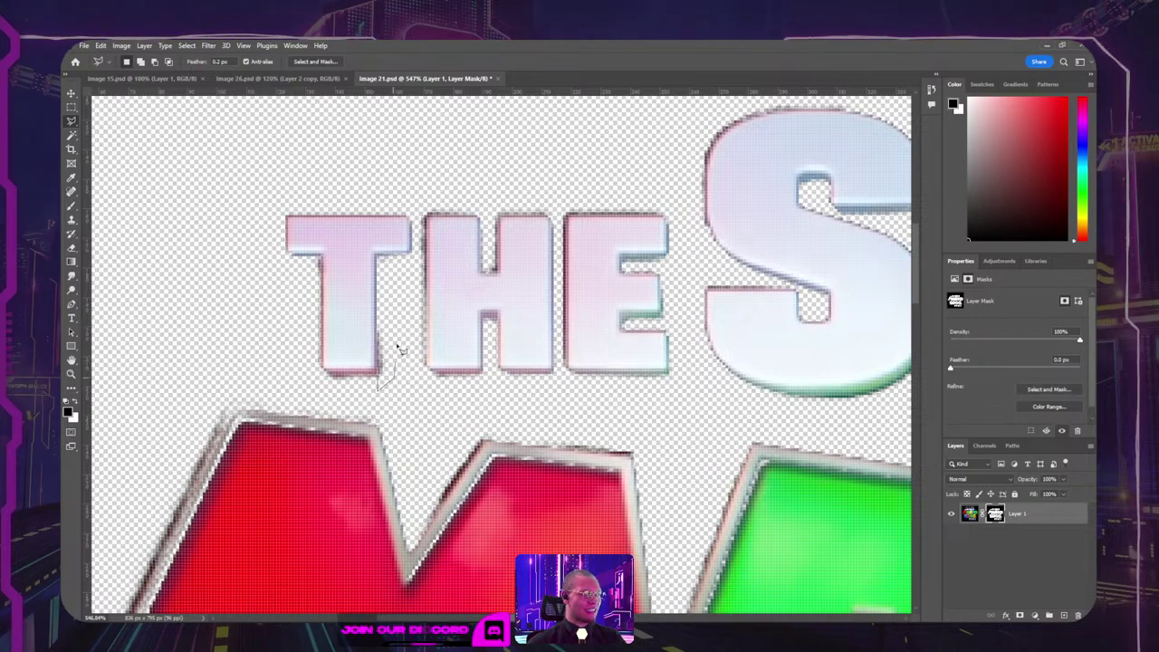
left_click(397, 342)
left_click(380, 335)
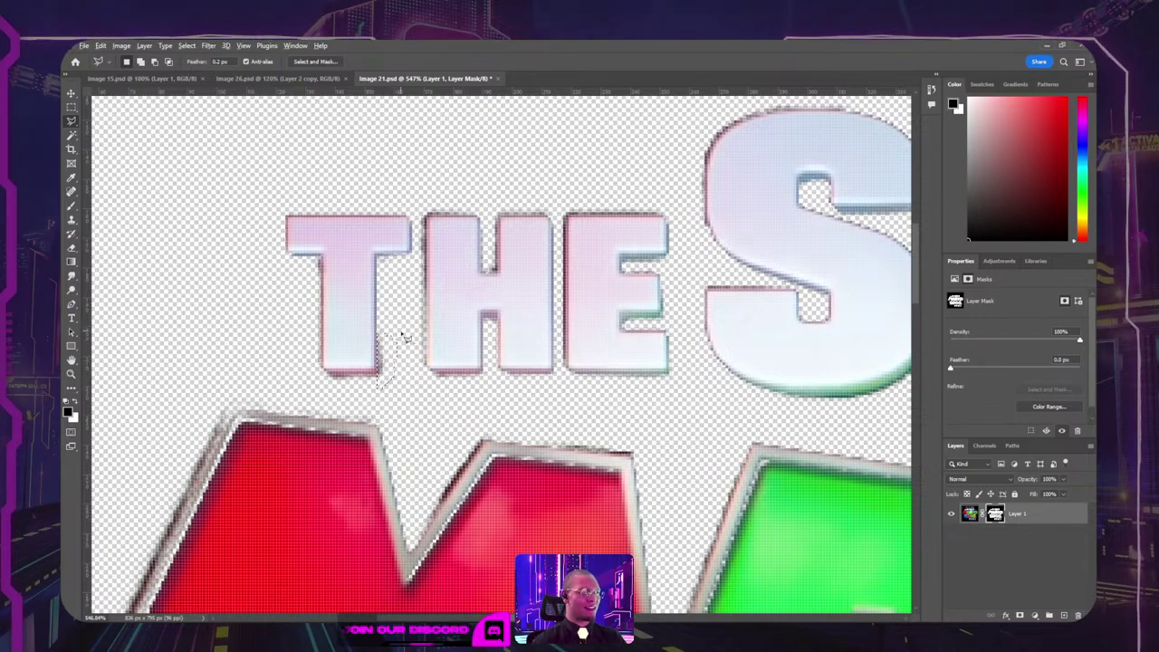
key("Escape")
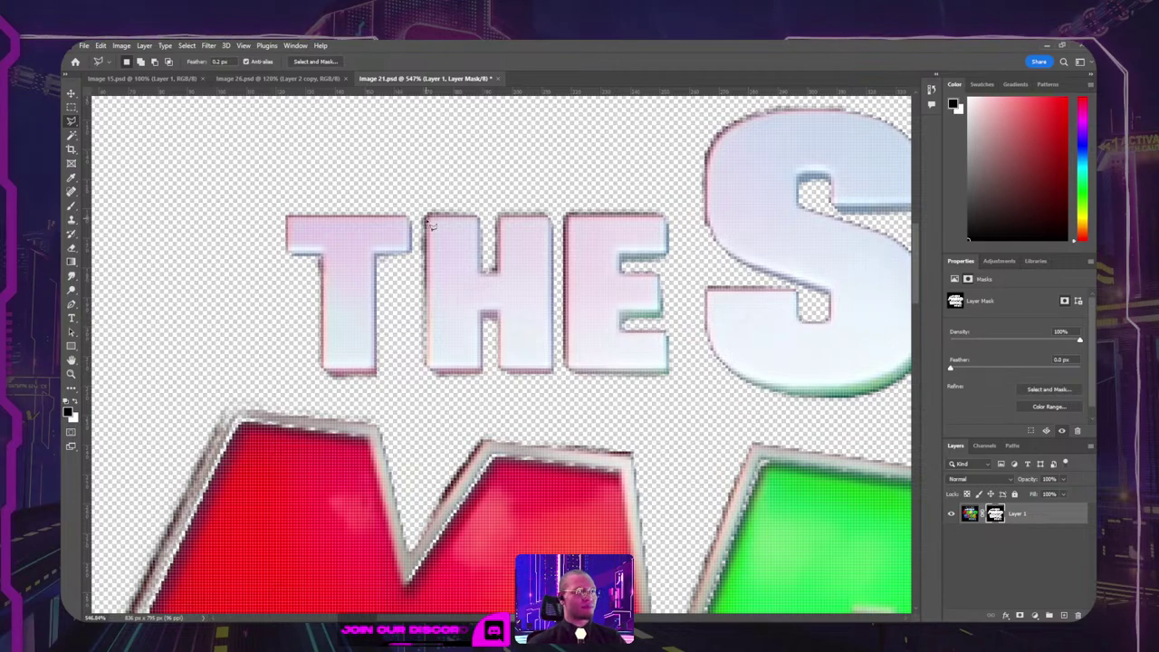
Step: Outline the dark fringe along the left edge of the H in THE and mask it out
left_click(429, 214)
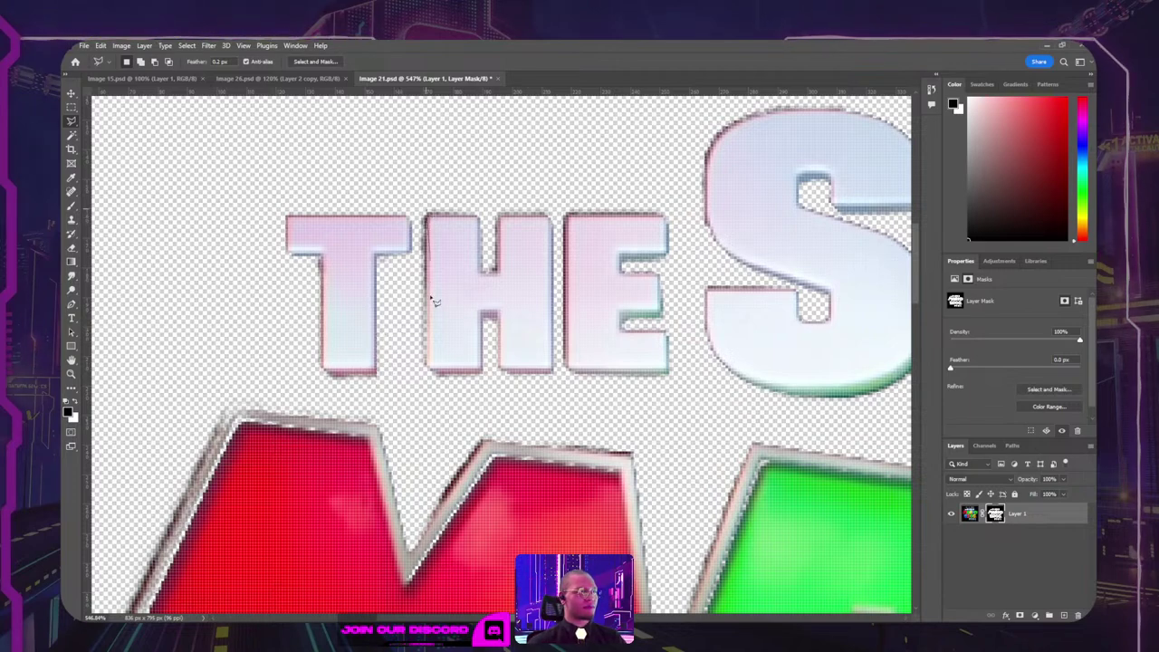
left_click(423, 373)
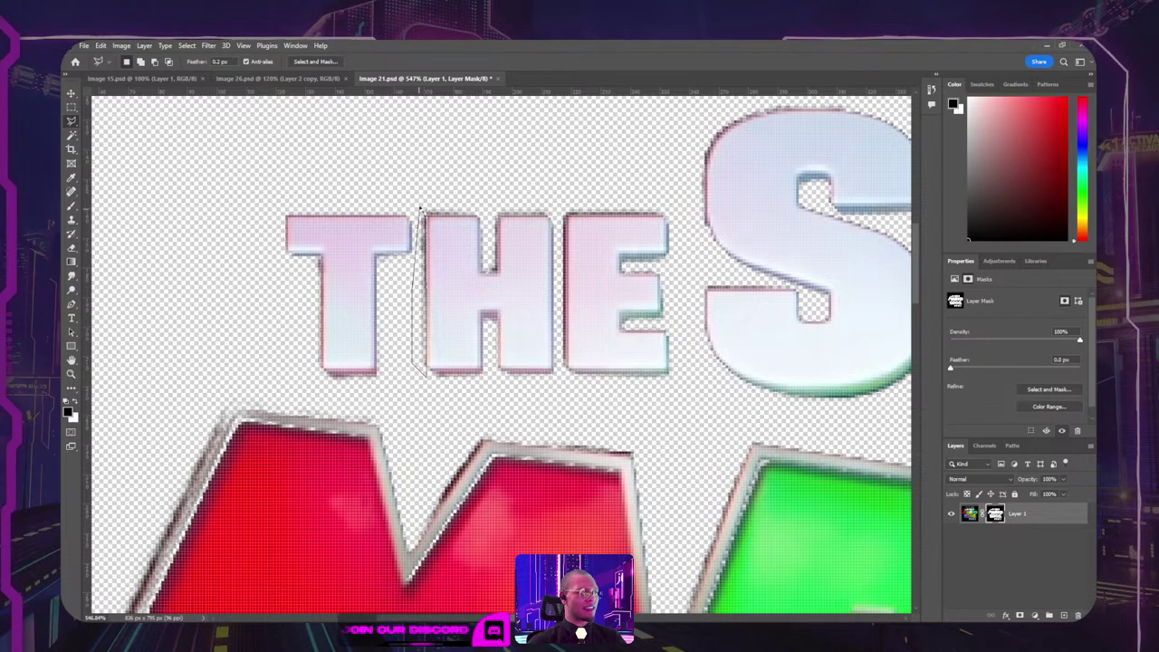
key("Escape")
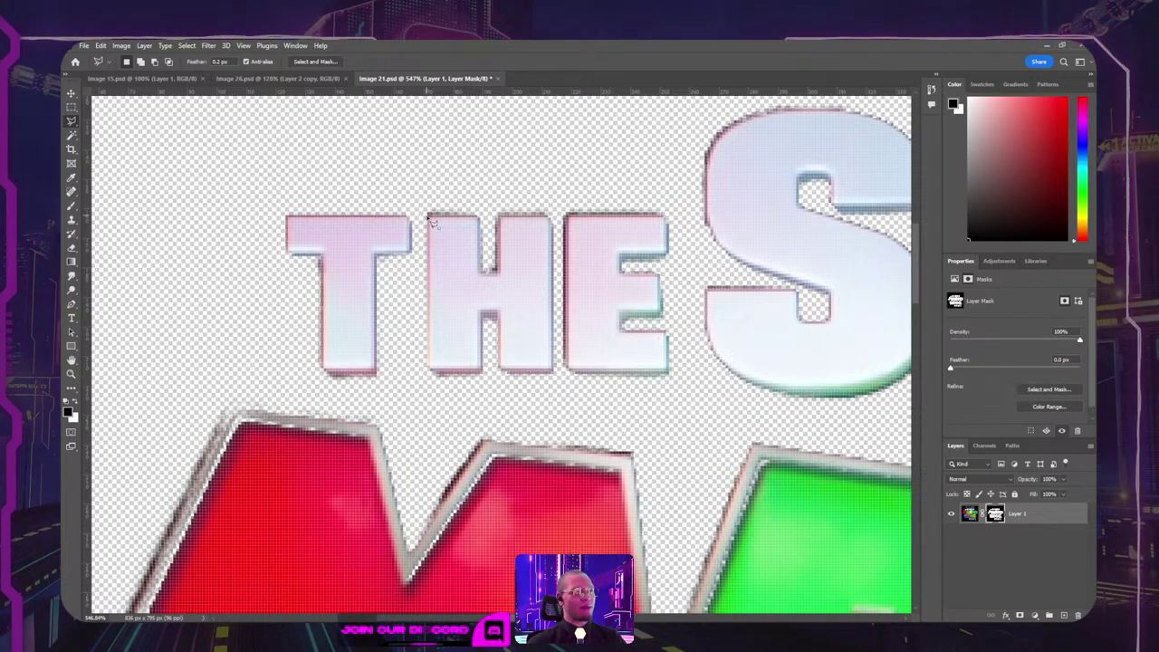
Step: Outline the dark fringe along the tops of the H and E in THE and remove it through the layer mask
left_click(430, 217)
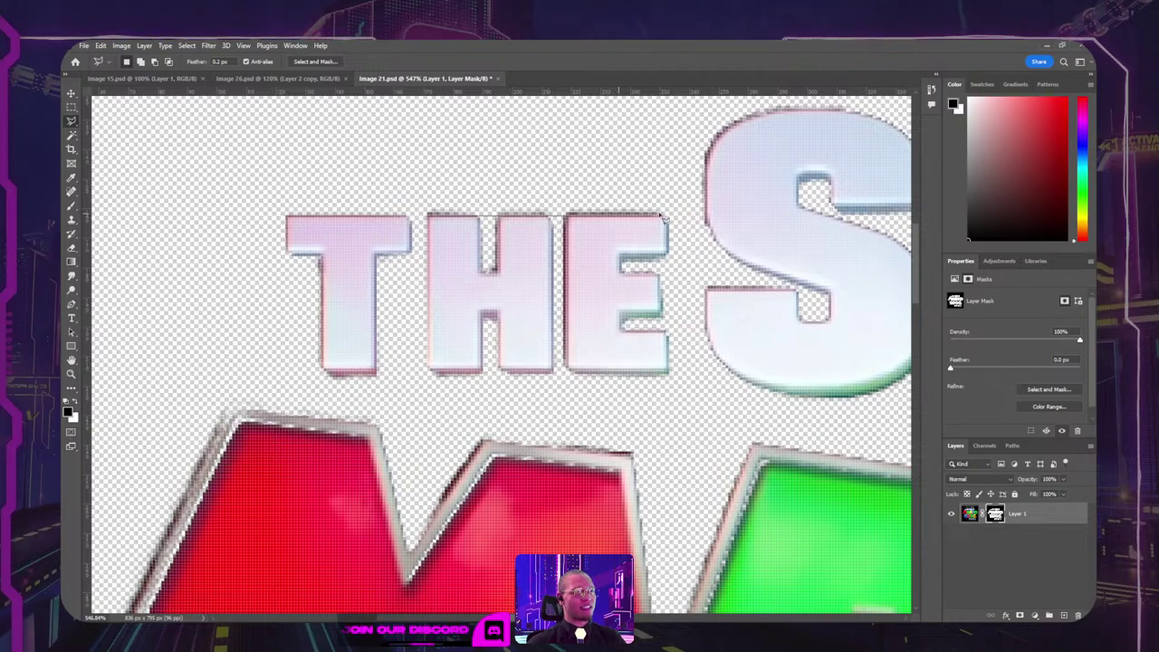
left_click(679, 216)
left_click(679, 191)
left_click(420, 190)
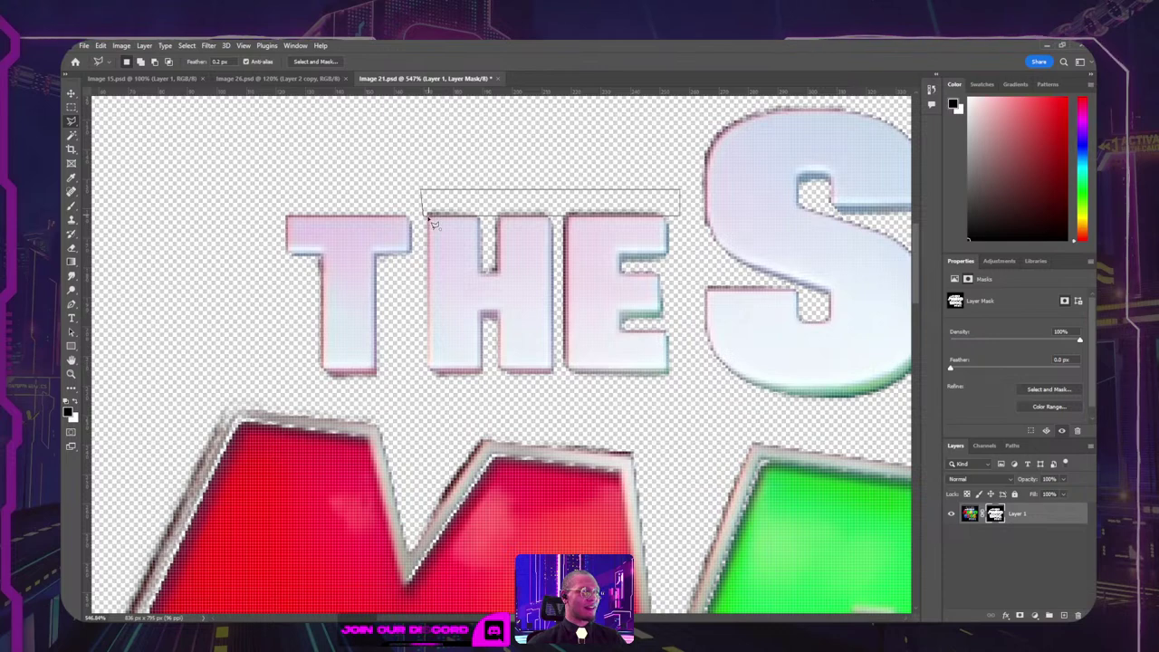
left_click(431, 221)
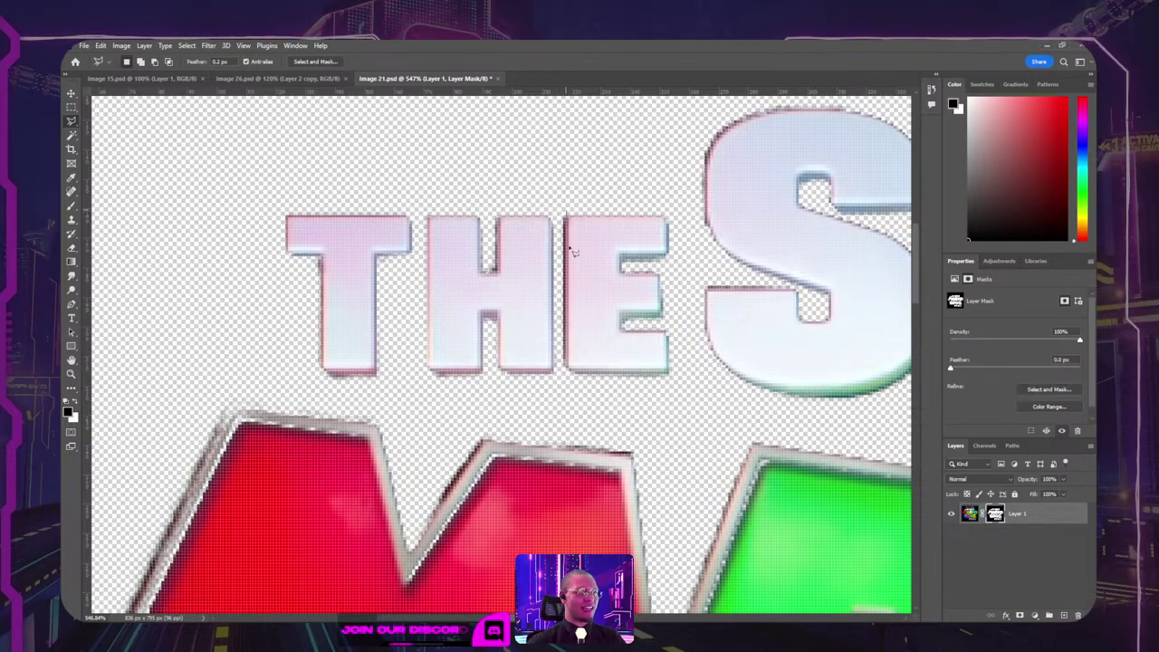
Step: Outline the dark fringe along the left edge of the E in THE and mask it out
left_click(568, 395)
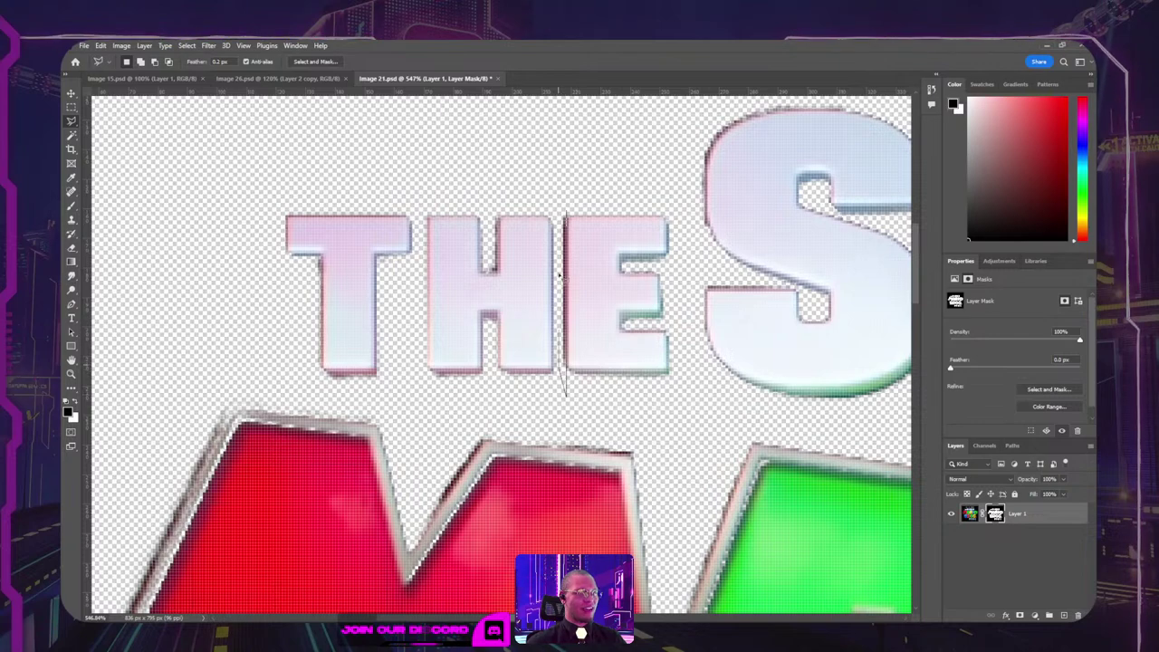
left_click(567, 212)
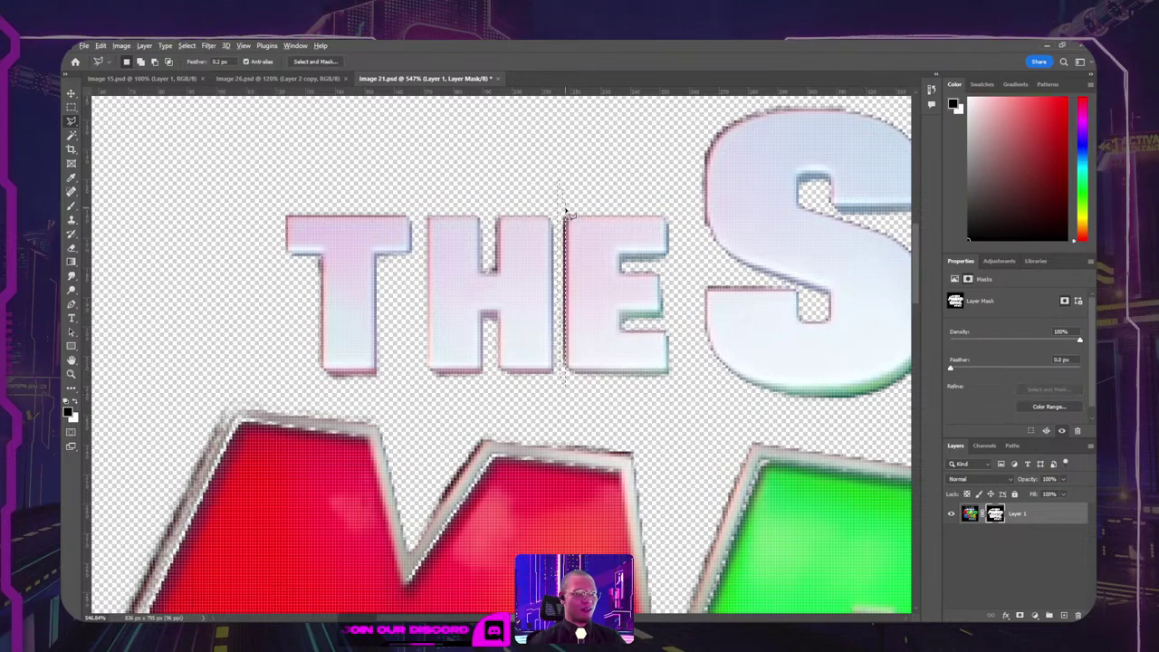
key("Delete")
key("ctrl+d")
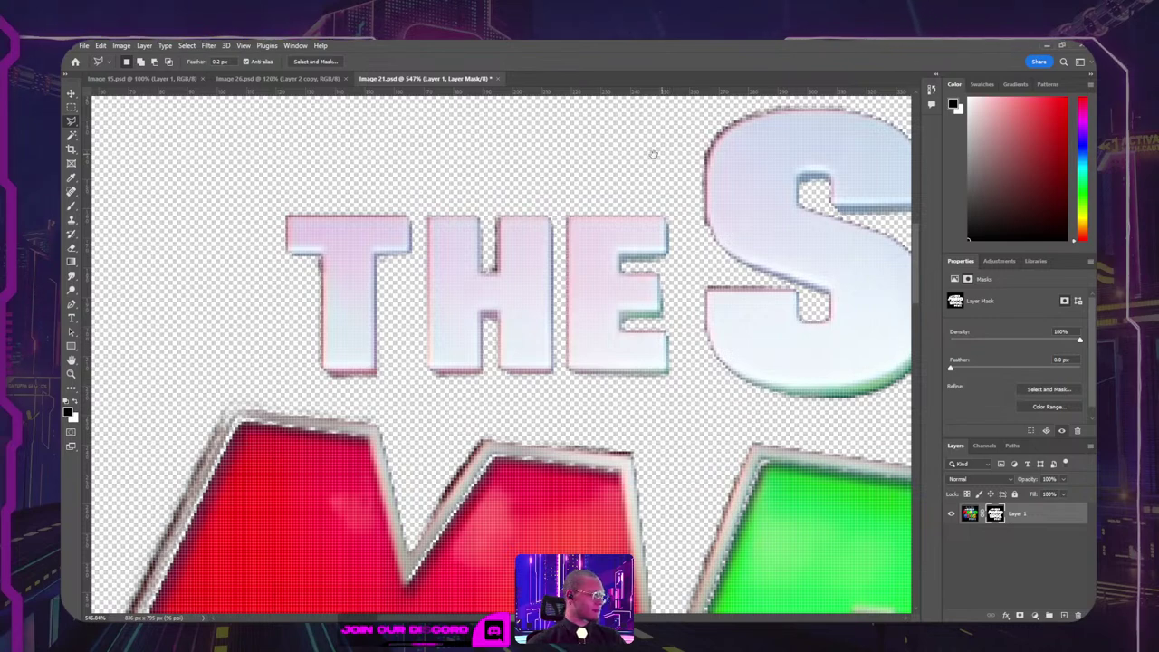
Step: Outline the dark fringe along the outer left edge of the red M in MARIO and remove it through the layer mask
left_click_drag(653, 155, 575, 144)
scroll(592, 168, "down", 5)
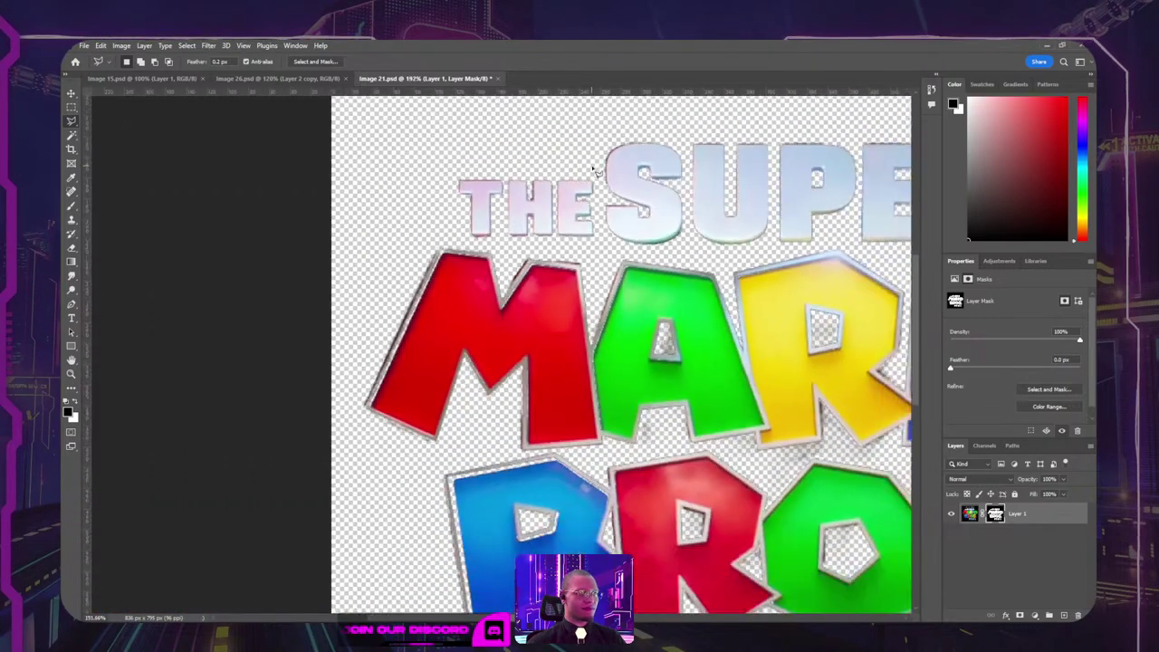
mouse_move(732, 213)
left_mouse_down()
mouse_move(471, 229)
mouse_move(475, 239)
left_mouse_up()
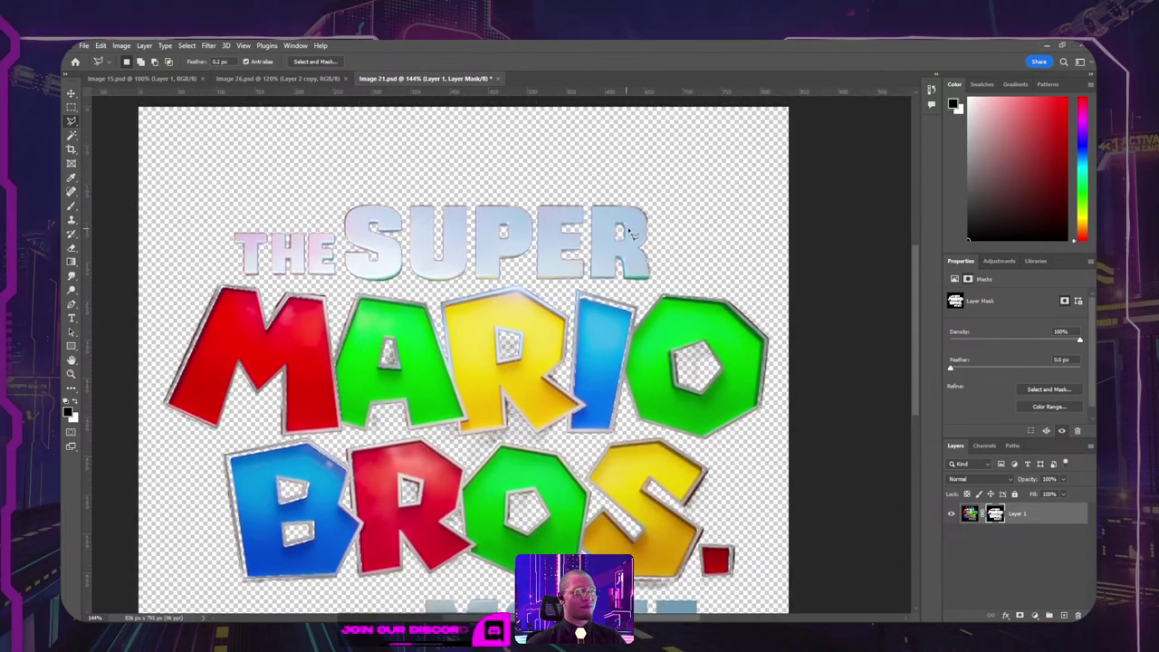
scroll(480, 390, "down", 1)
scroll(222, 372, "up", 6)
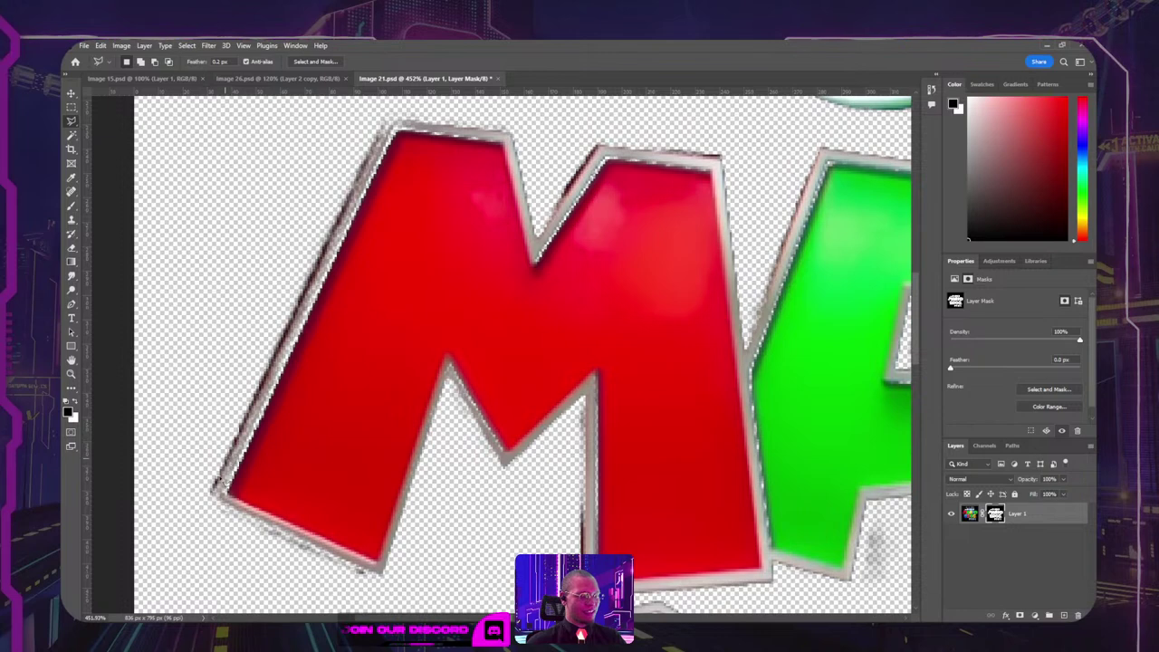
left_click(214, 494)
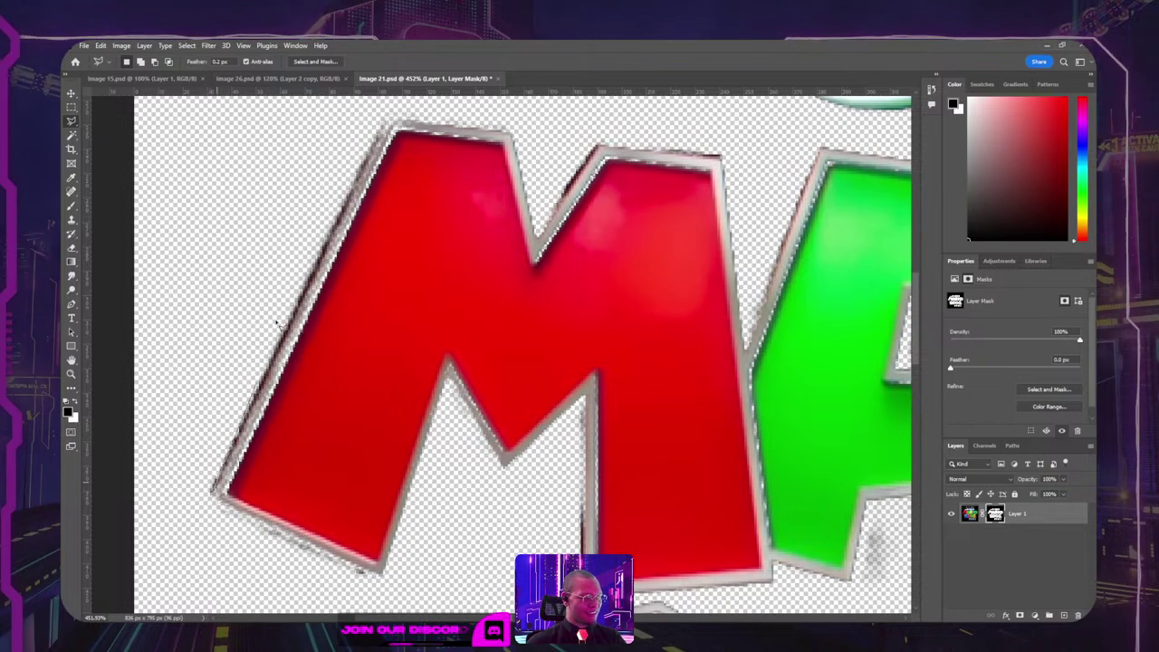
scroll(317, 235, "up", 1)
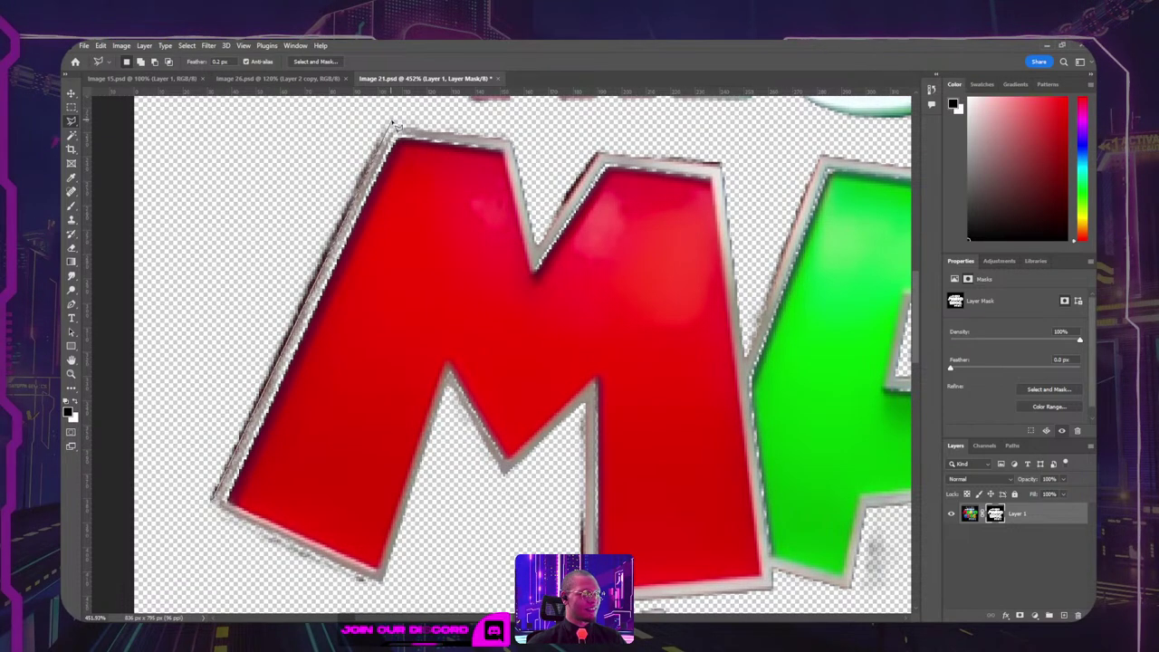
mouse_move(393, 122)
left_mouse_down()
mouse_move(211, 304)
mouse_move(202, 487)
mouse_move(213, 508)
mouse_move(218, 496)
left_mouse_up()
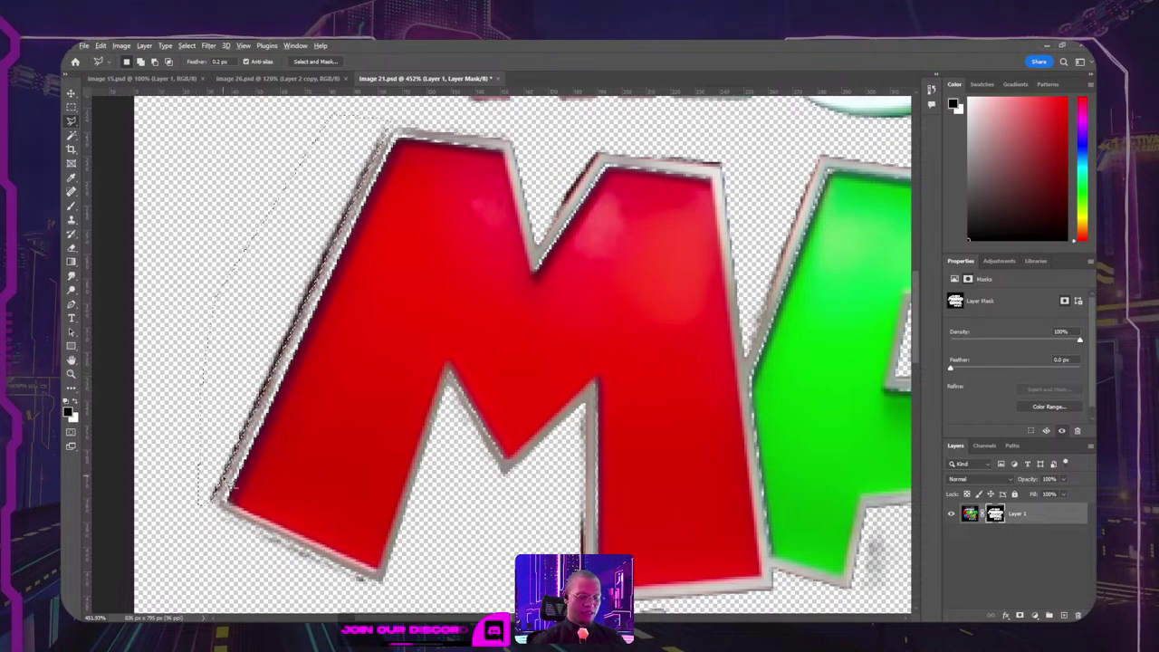
key("Delete")
key("ctrl+d")
Step: Switch to Adobe XD and examine the Squid Game reference layout, the collected movie stills and the Mario artboard
key("alt+Tab")
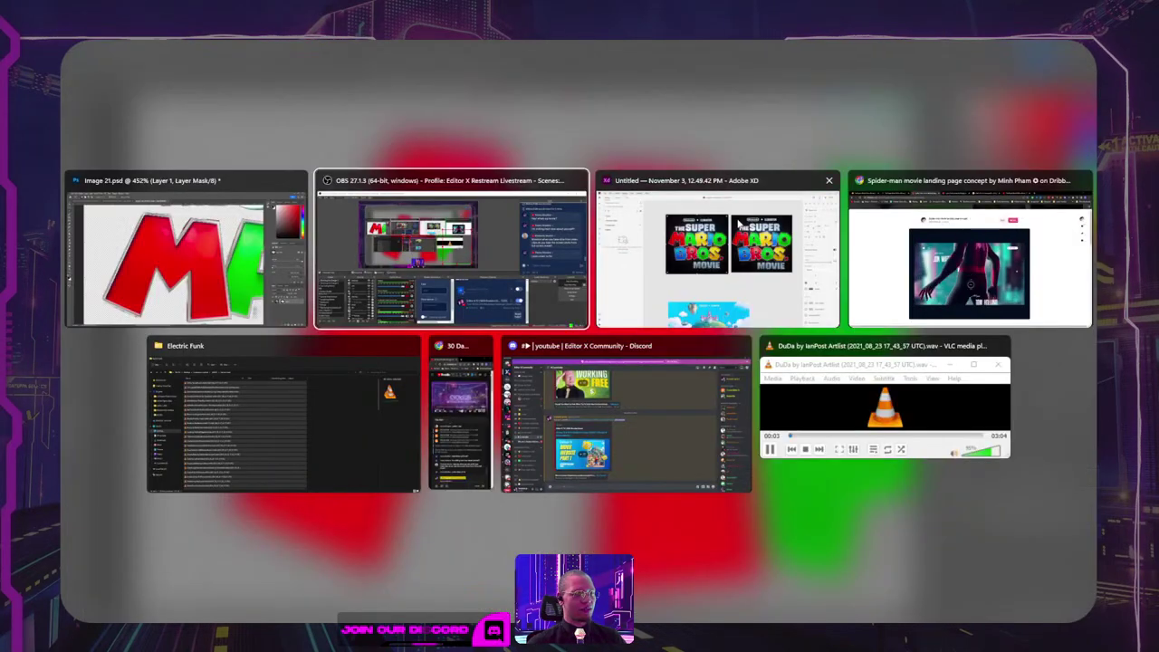
key("Tab")
scroll(518, 326, "down", 2)
left_click_drag(518, 326, 833, 241)
scroll(452, 281, "up", 1)
scroll(452, 283, "up", 6)
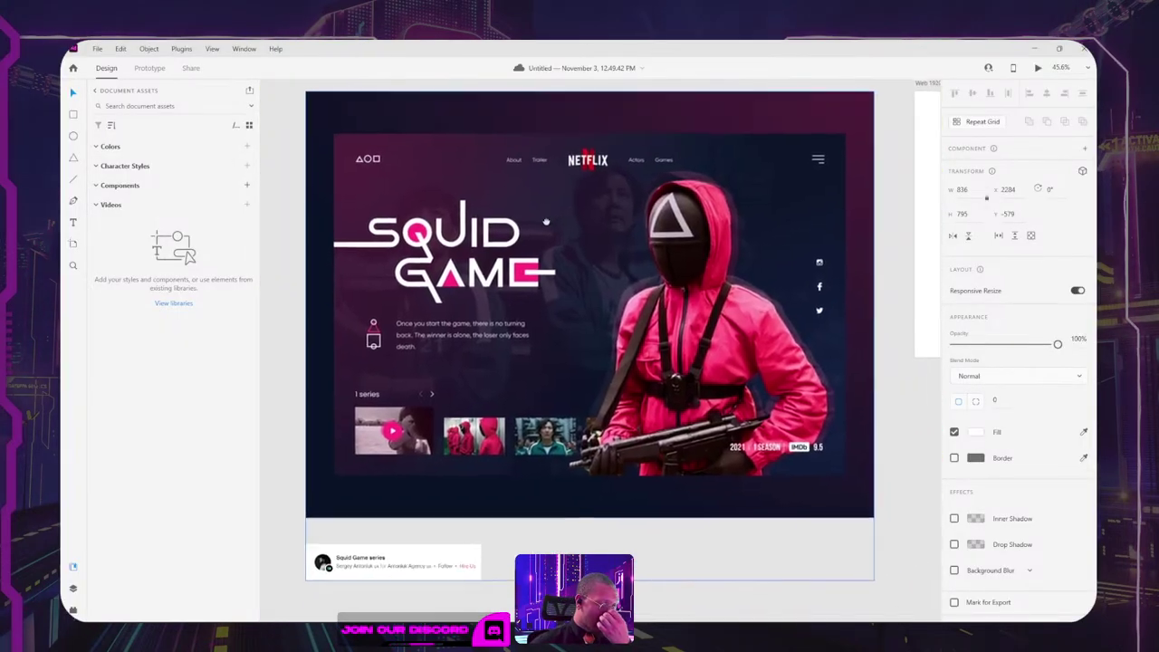
left_click_drag(546, 222, 509, 228)
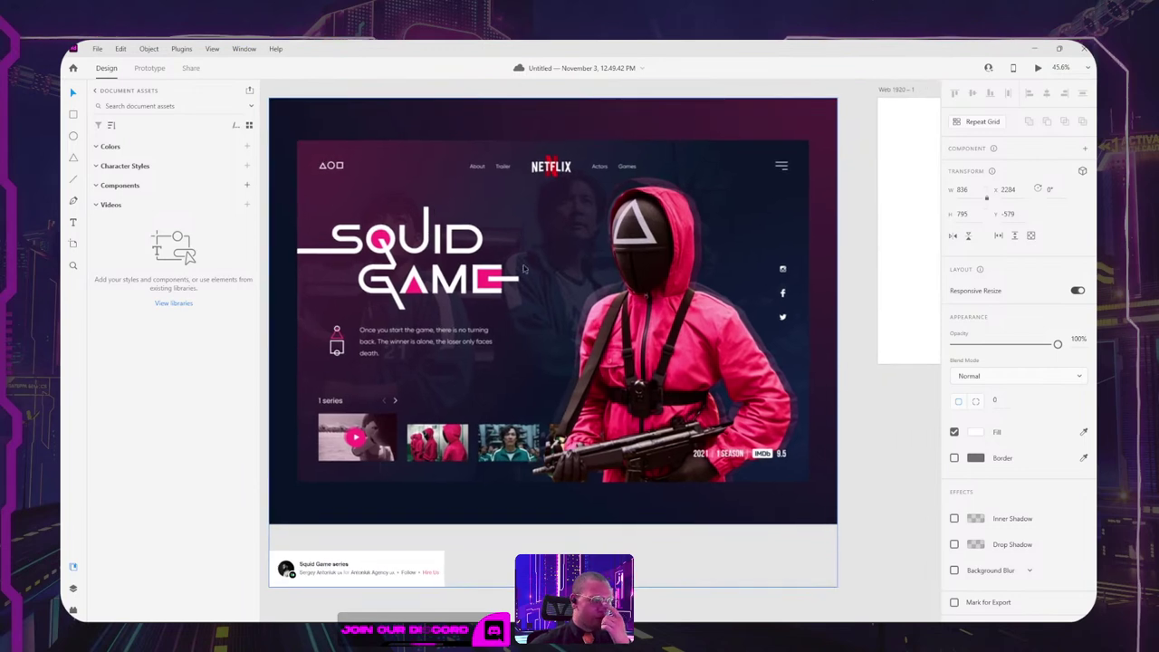
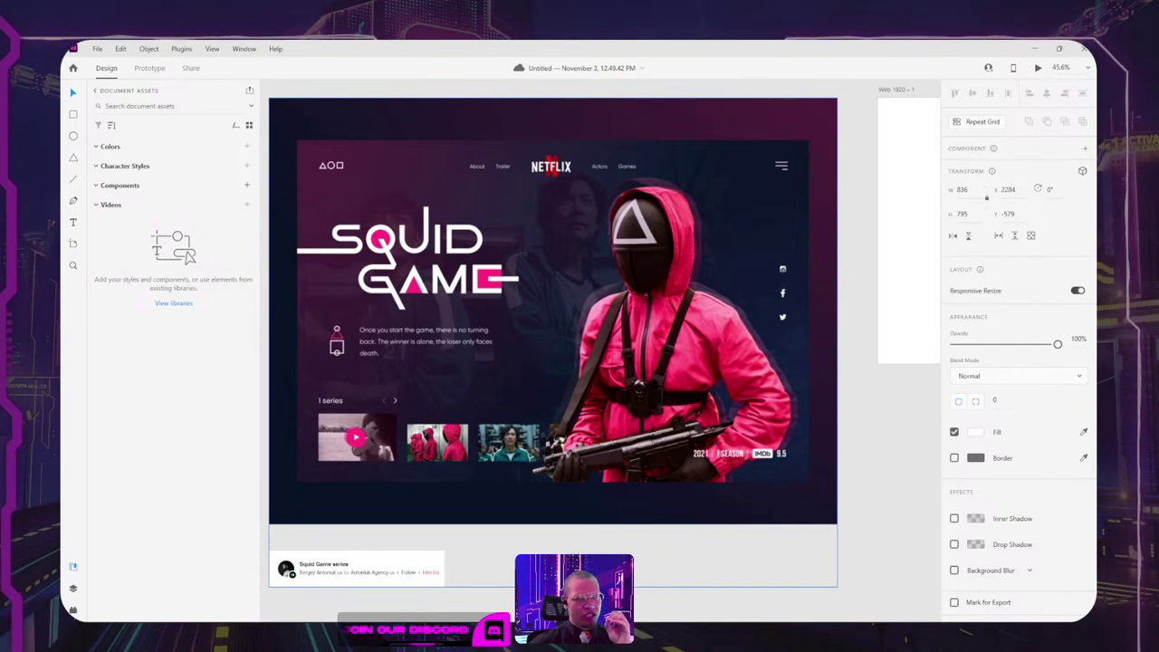
scroll(562, 386, "down", 4)
left_click_drag(659, 361, 290, 303)
left_click_drag(722, 294, 419, 390)
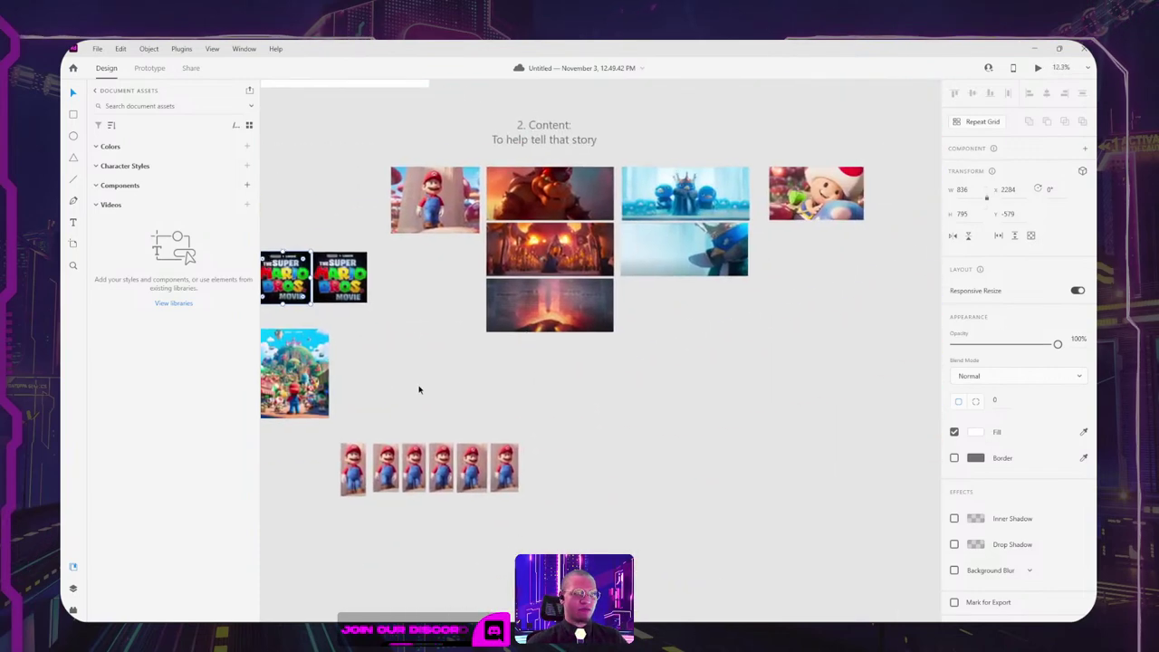
scroll(418, 389, "up", 5)
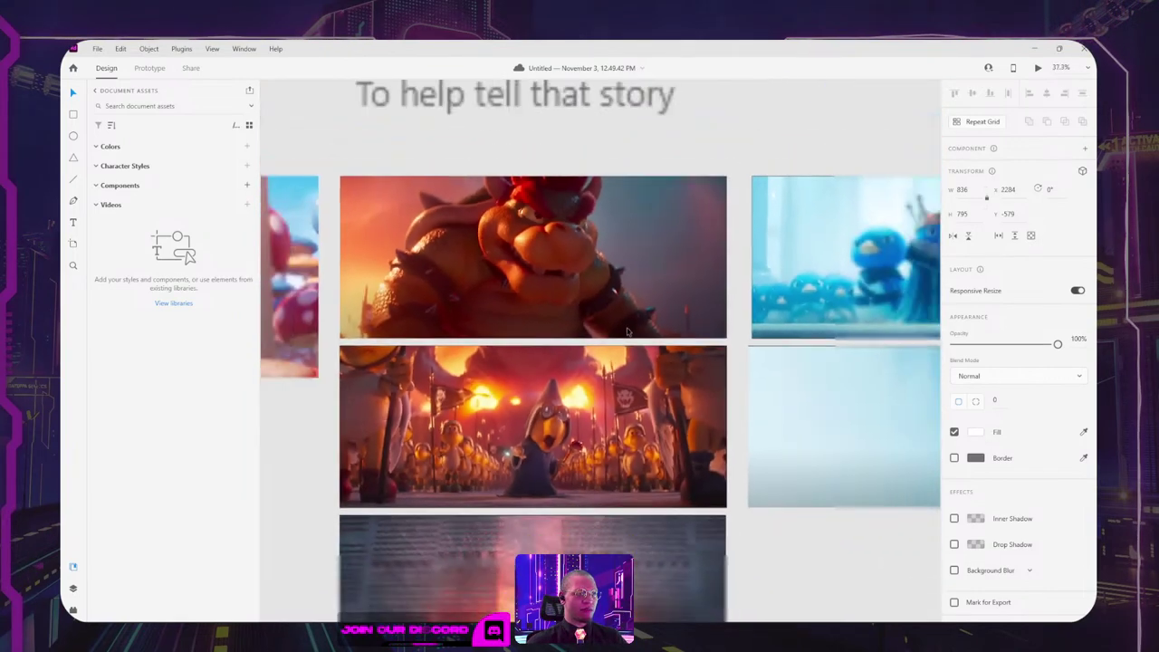
scroll(628, 332, "down", 5)
scroll(566, 356, "up", 1)
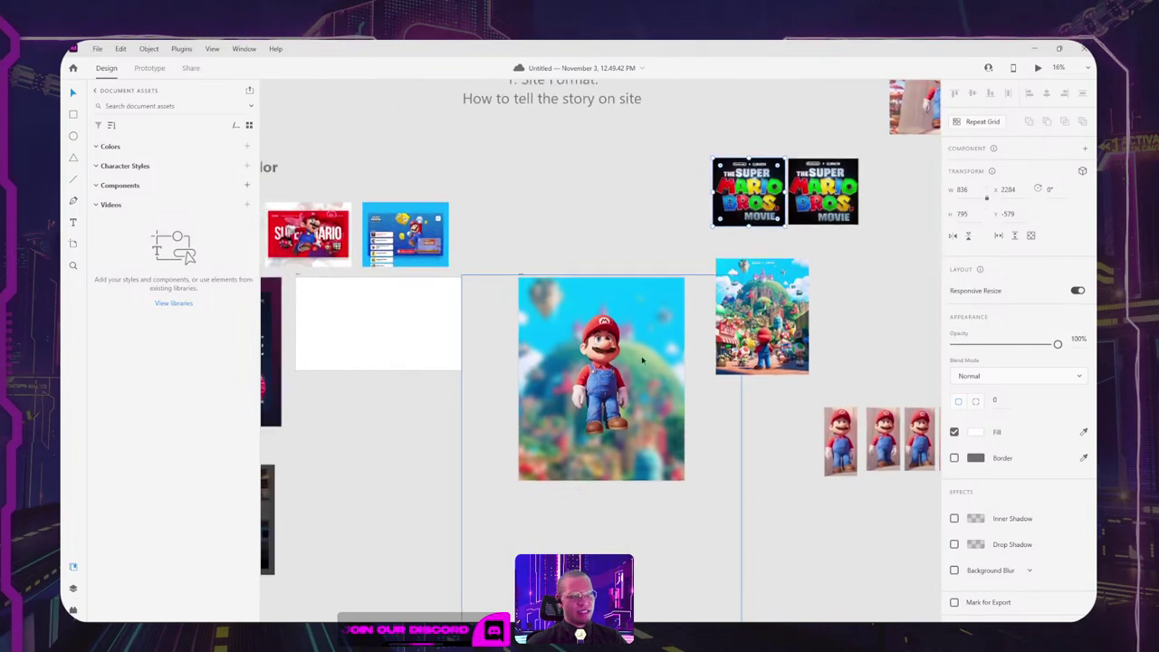
Step: Switch to the browser and capture a screenshot of the Spider-Man No Way Home landing page concept on Dribbble
key("alt+Tab")
key("alt+Tab")
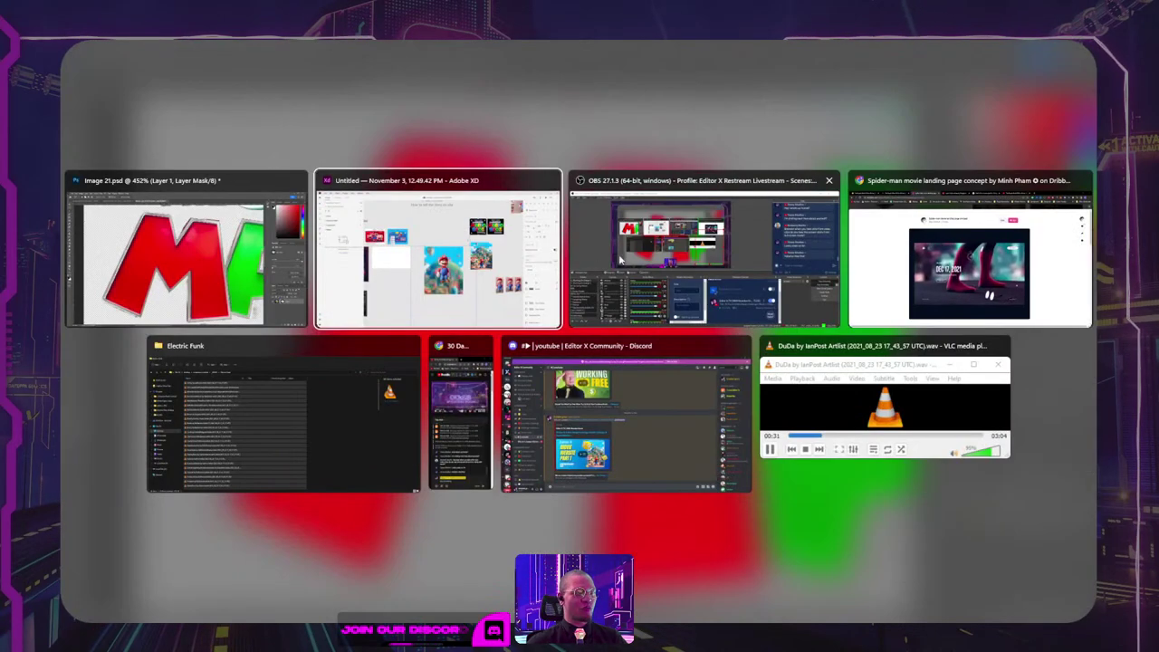
key("alt+Tab")
key("alt+Tab")
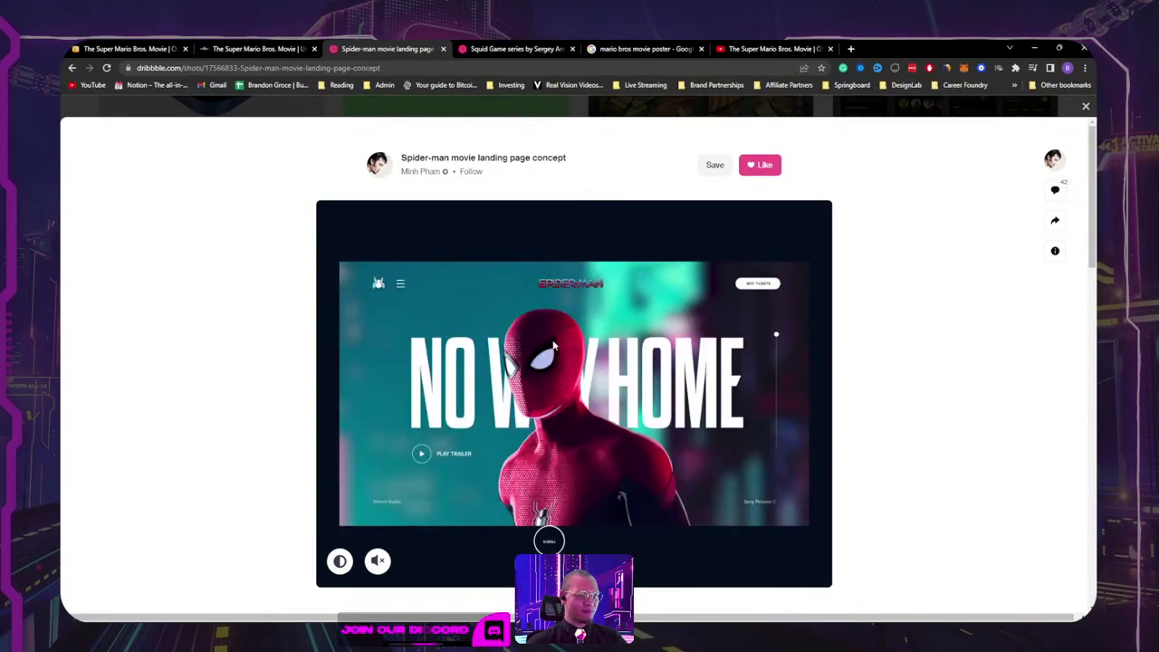
key("super+shift+s")
mouse_move(316, 199)
left_mouse_down()
mouse_move(739, 561)
mouse_move(836, 593)
left_mouse_up()
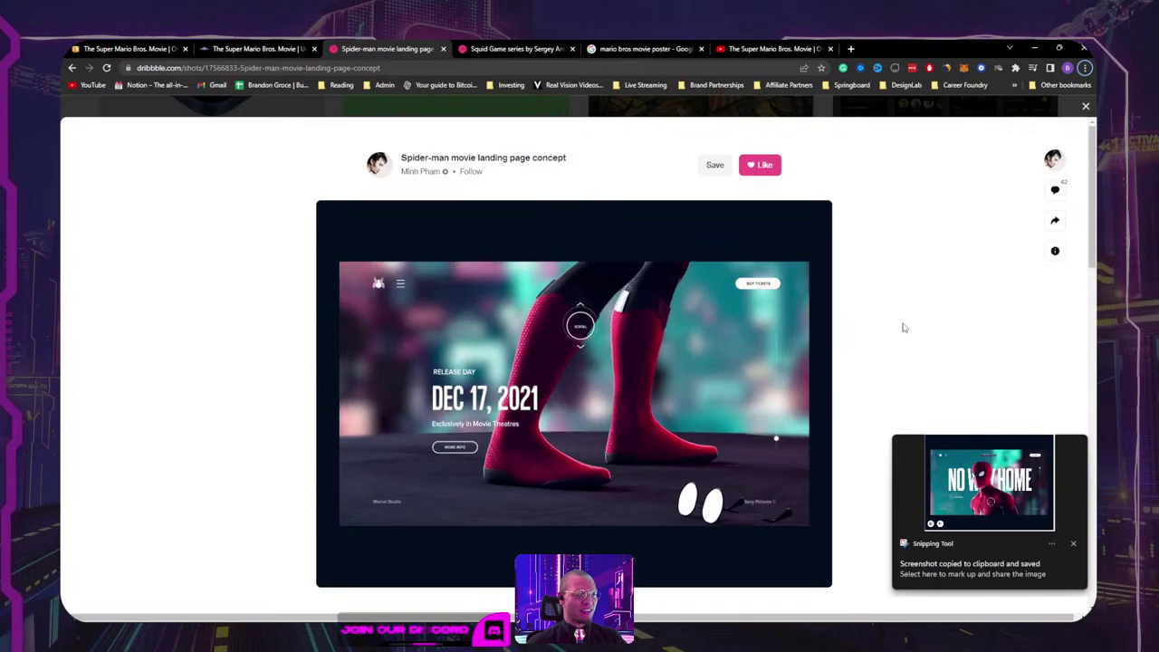
Step: Return to Adobe XD and paste the captured Spider-Man screenshot onto the canvas
key("alt+Tab")
scroll(431, 374, "down", 5)
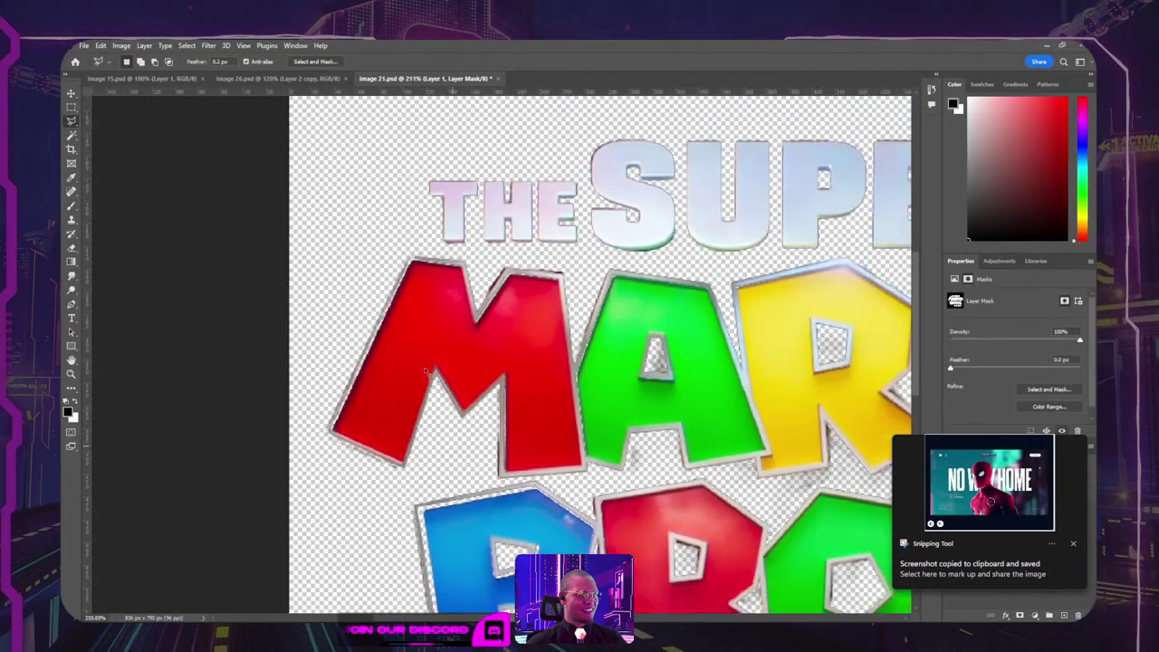
key("alt+Tab")
left_click_drag(653, 314, 931, 189)
left_click(655, 334)
key("ctrl+v")
Step: Place the Spider-Man screenshot beside the Squid Game reference and enlarge it to about 2146 by 1618
left_click_drag(591, 372, 288, 271)
scroll(290, 292, "left", 5)
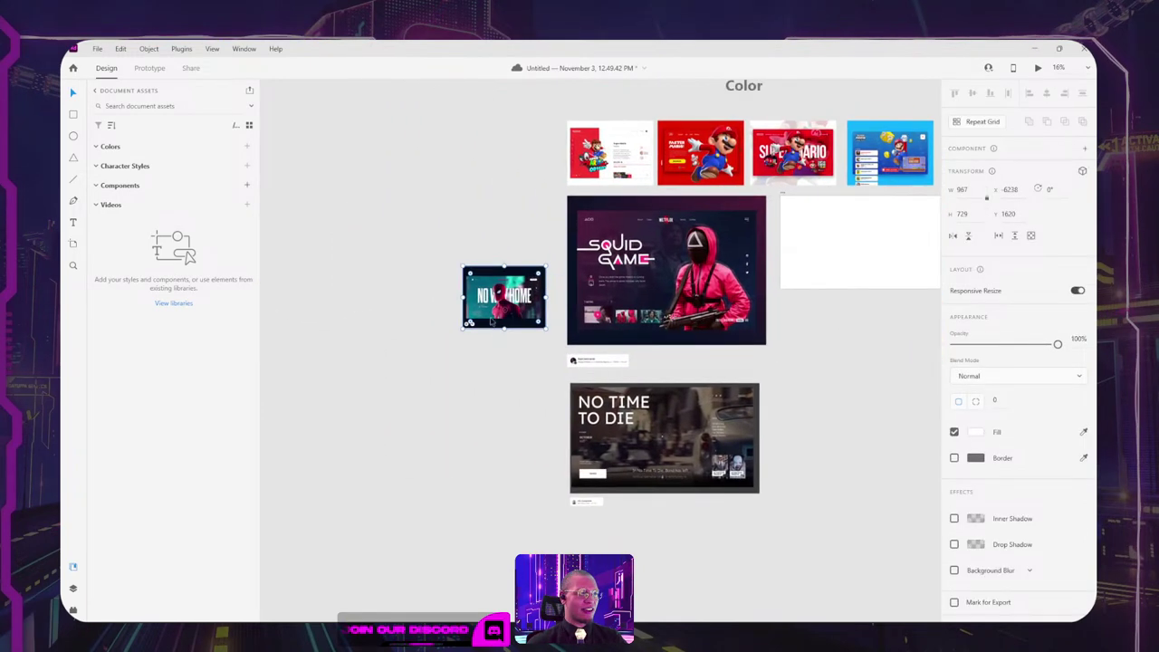
left_click_drag(465, 265, 359, 186)
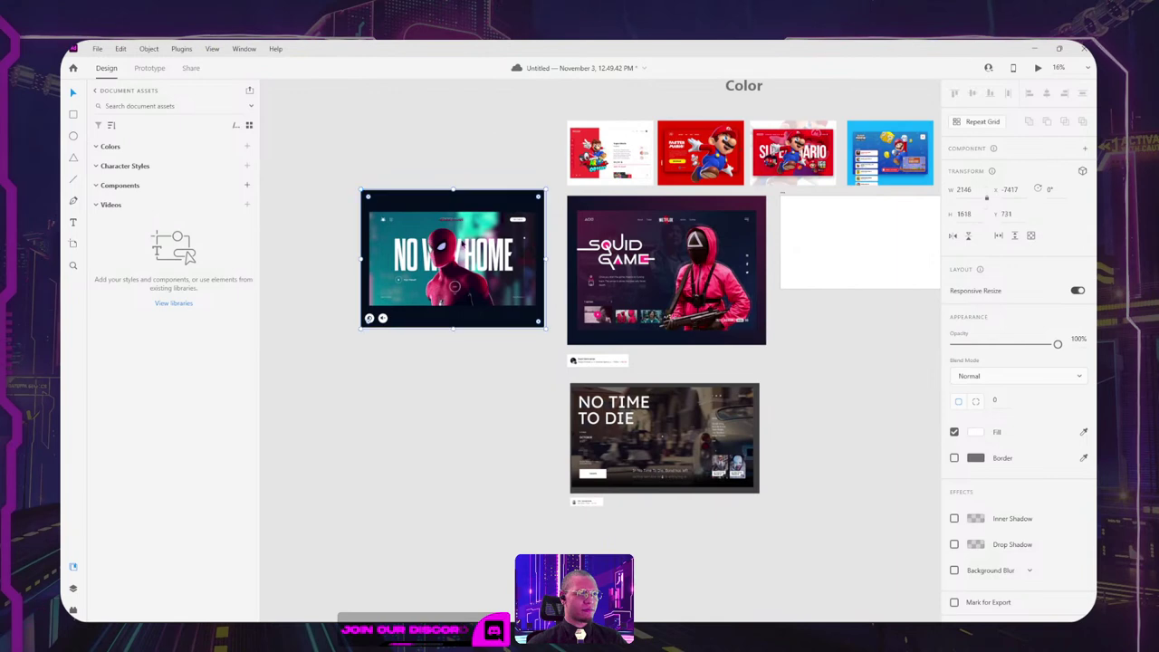
left_click_drag(407, 258, 408, 264)
left_click(840, 362)
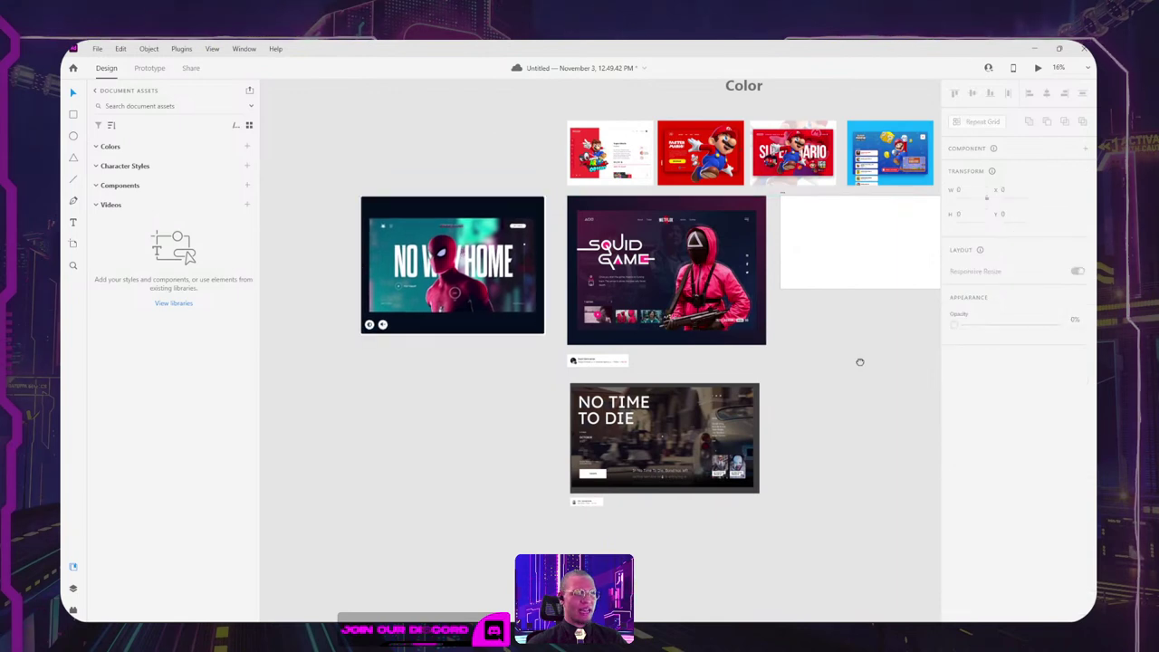
Step: Draw a borderless 1920 by 2358 rectangle over the blurred background, behind Mario, and set its opacity to 53%
scroll(859, 359, "right", 10)
scroll(636, 395, "right", 5)
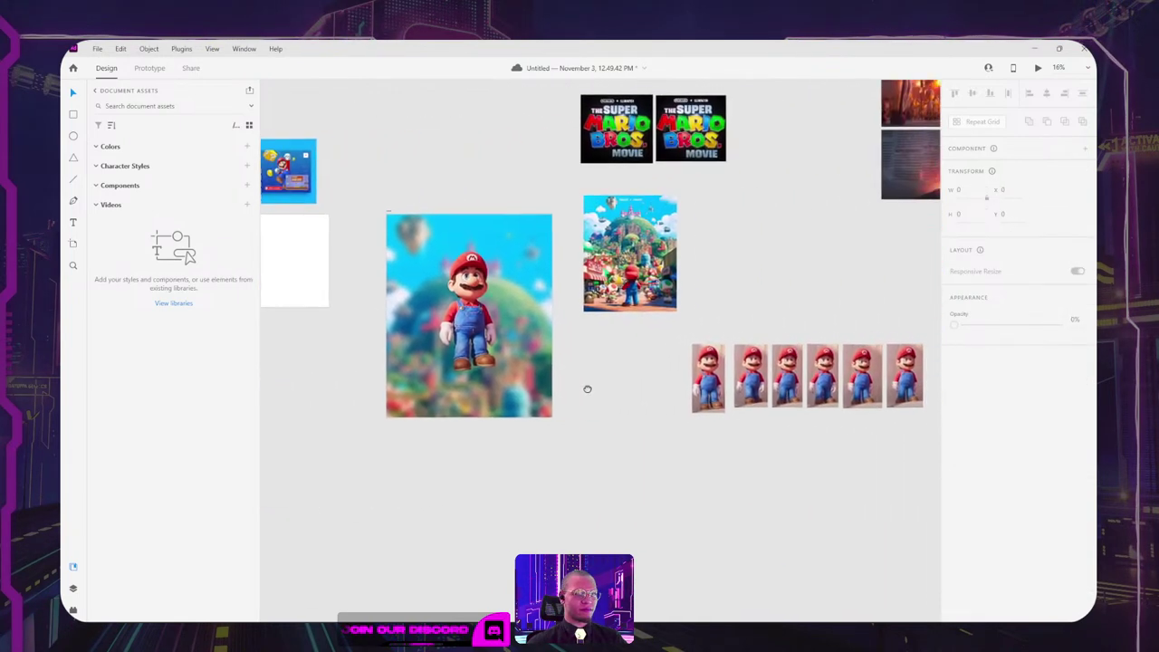
left_click(536, 339)
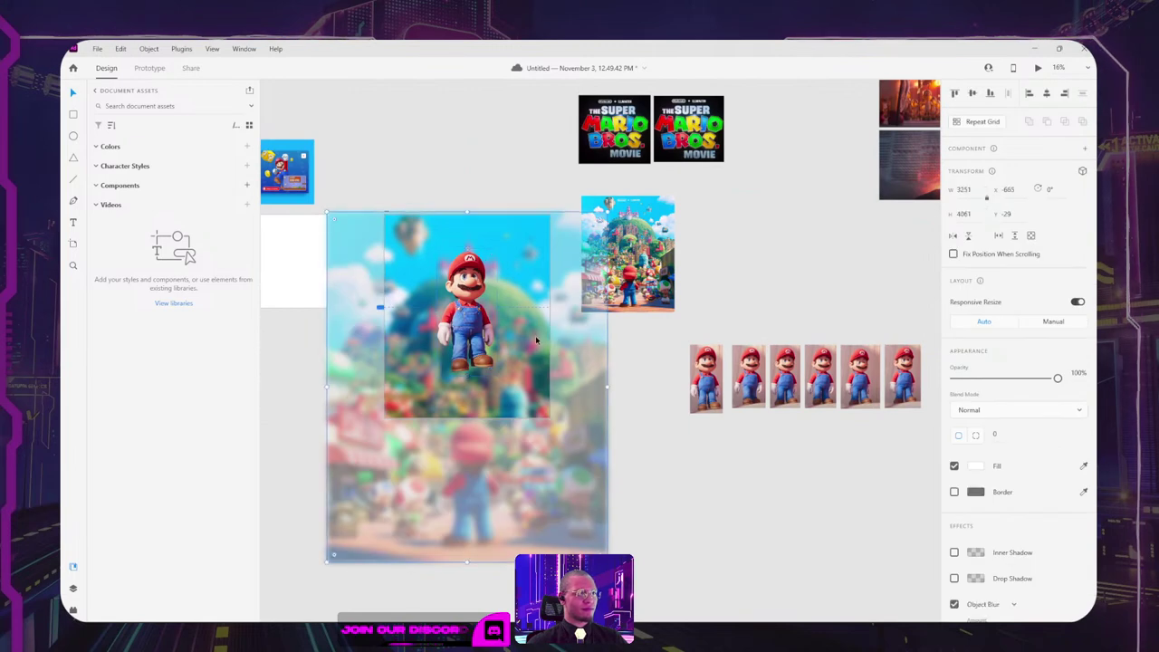
key("Delete")
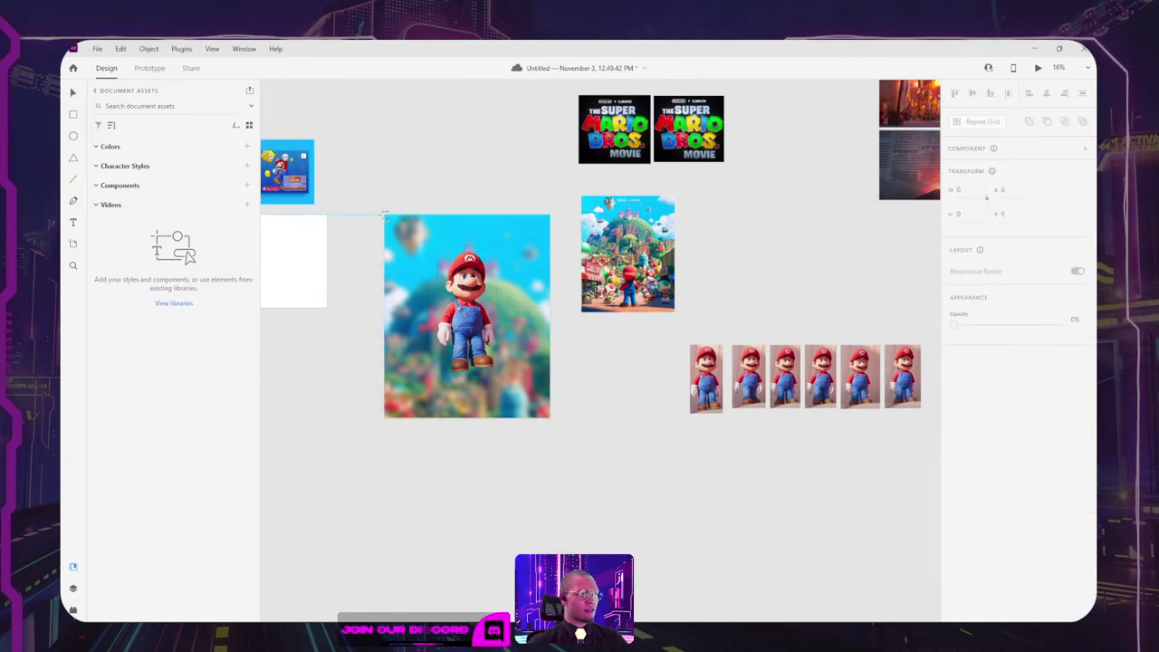
left_click_drag(384, 213, 550, 419)
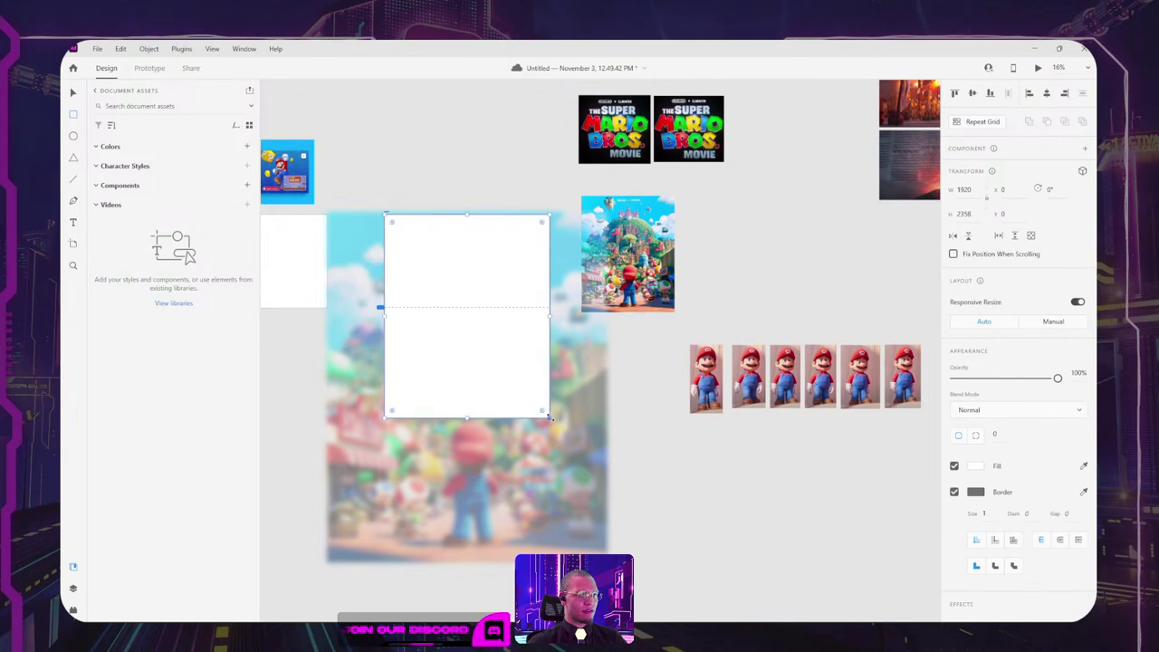
left_click(955, 492)
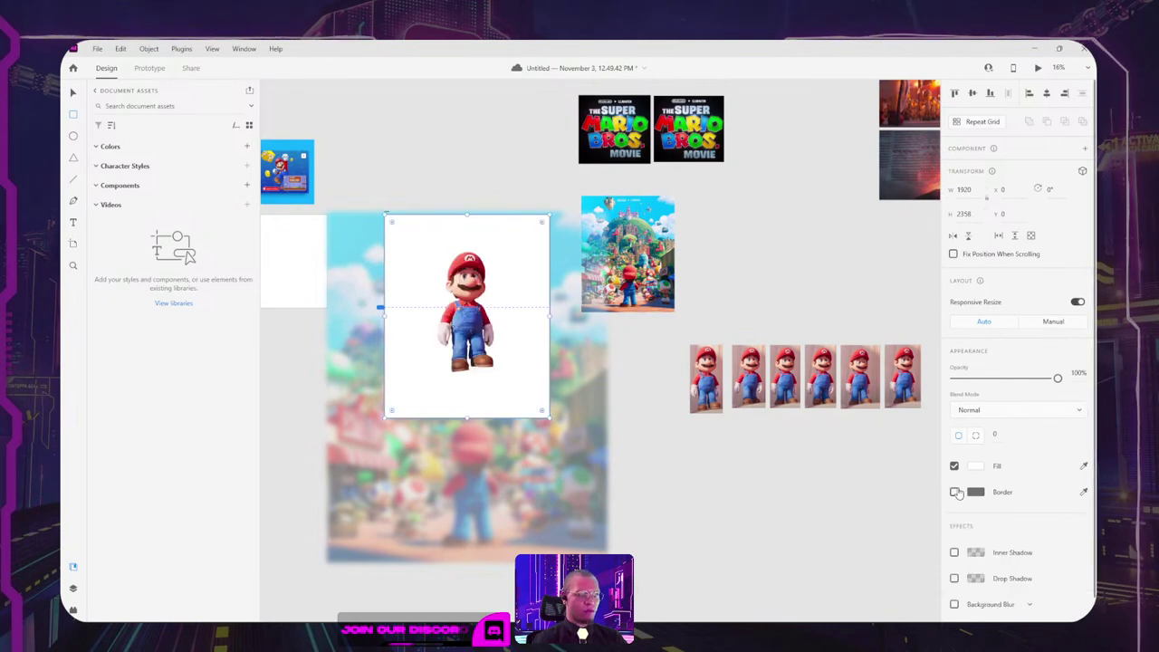
mouse_move(1007, 379)
left_mouse_down()
mouse_move(1026, 380)
mouse_move(1009, 380)
left_mouse_up()
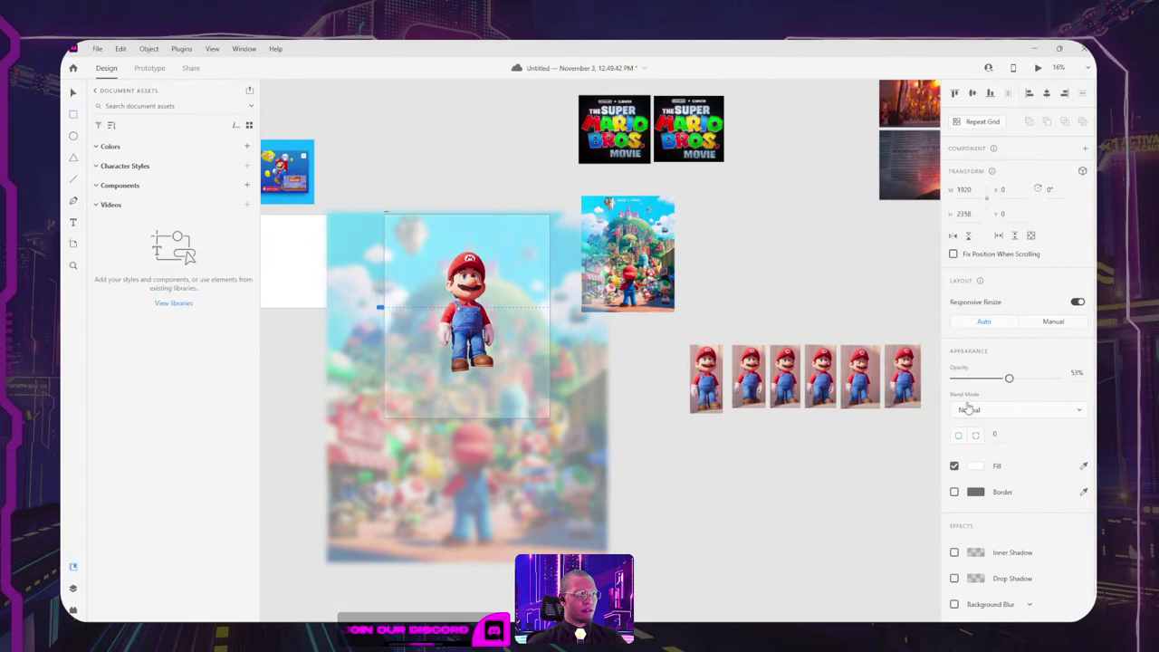
Step: Change the overlay rectangle's fill to a dark grey and lower its opacity
scroll(612, 455, "left", 10)
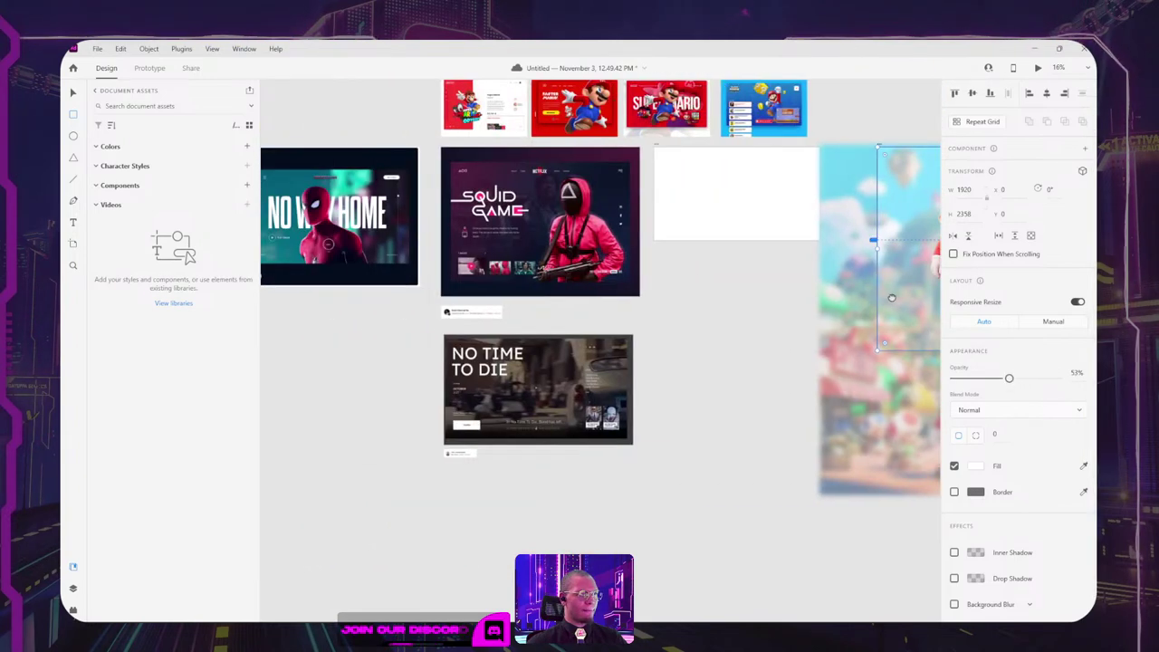
scroll(891, 297, "right", 10)
scroll(891, 297, "up", 1)
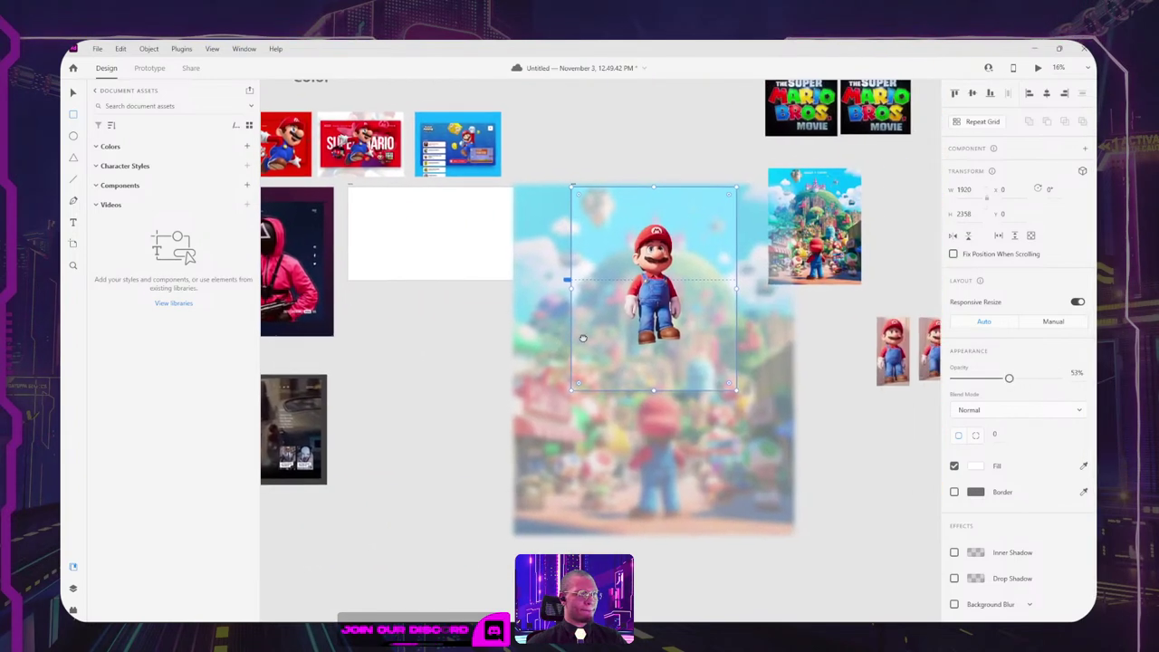
left_click(975, 466)
left_click_drag(865, 439, 757, 482)
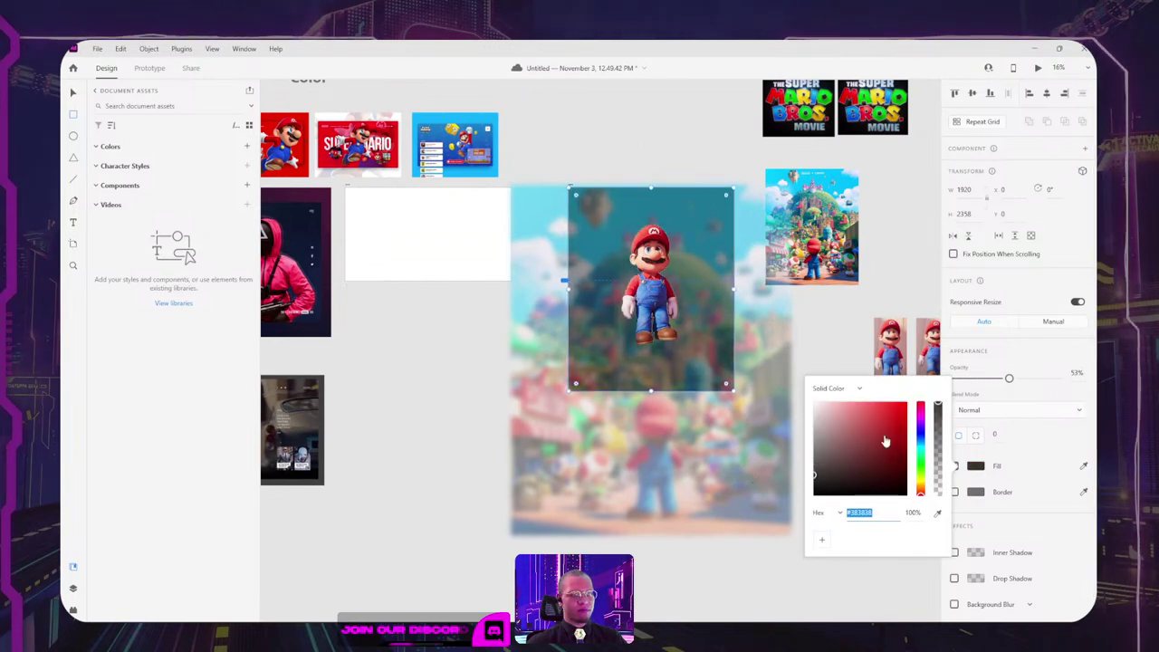
left_click(1028, 367)
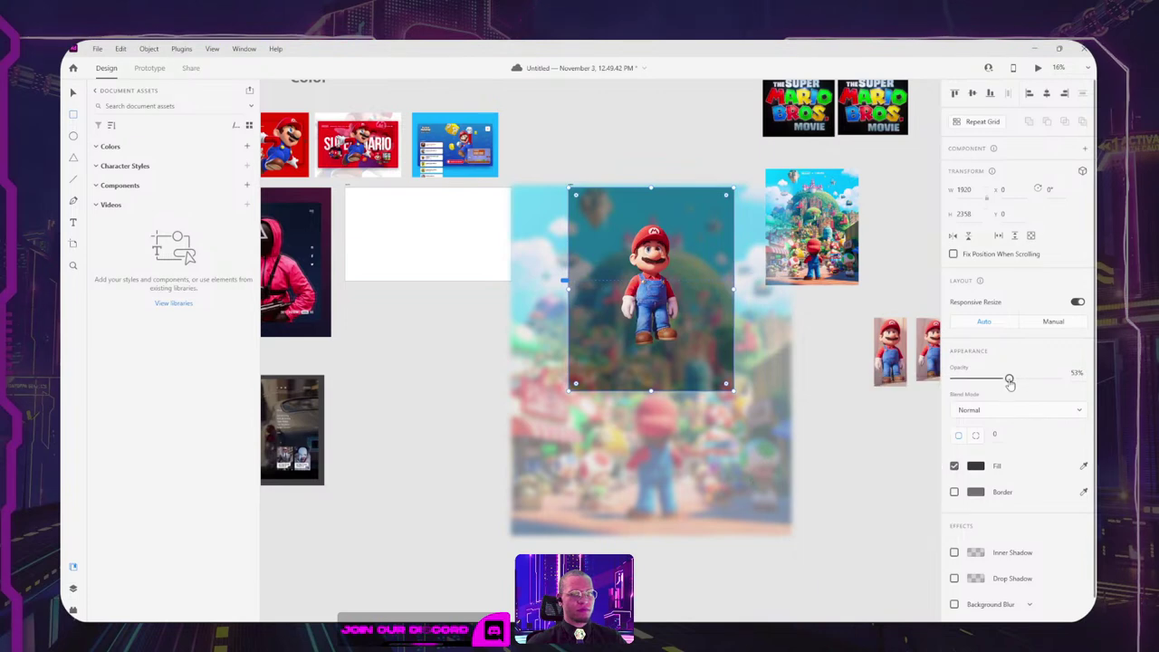
left_click_drag(1009, 378, 985, 380)
left_click(843, 444)
Step: Switch to Photoshop and examine the letter edges of the masked Super Mario Bros. Movie logo for leftover fringes
scroll(664, 223, "right", 5)
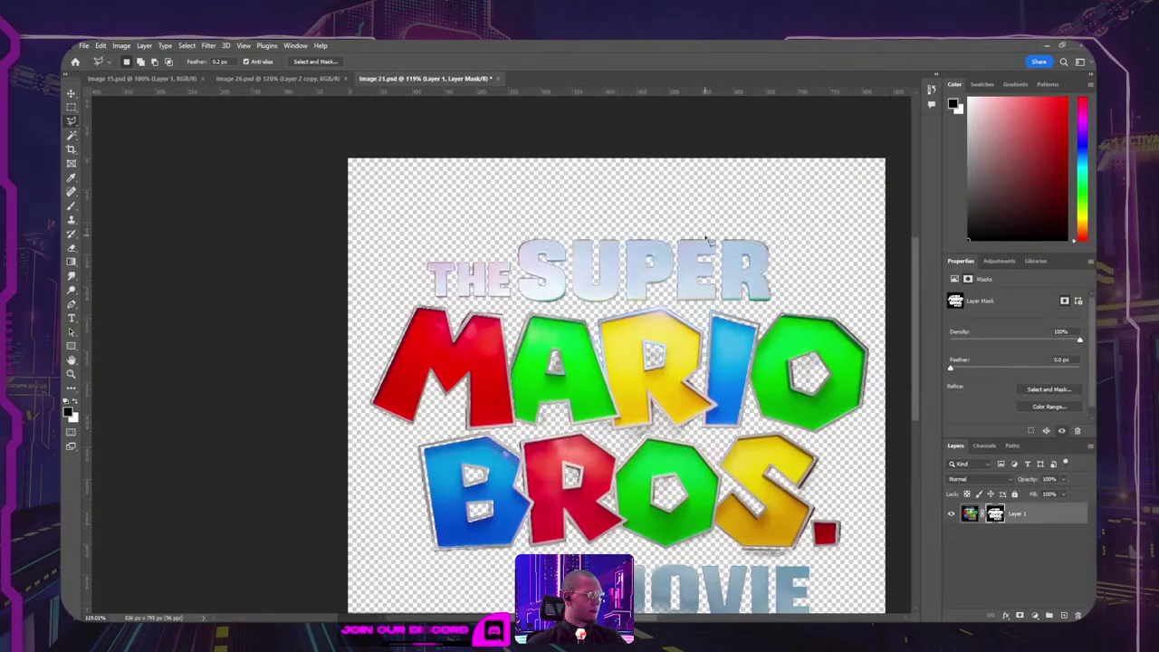
key("v")
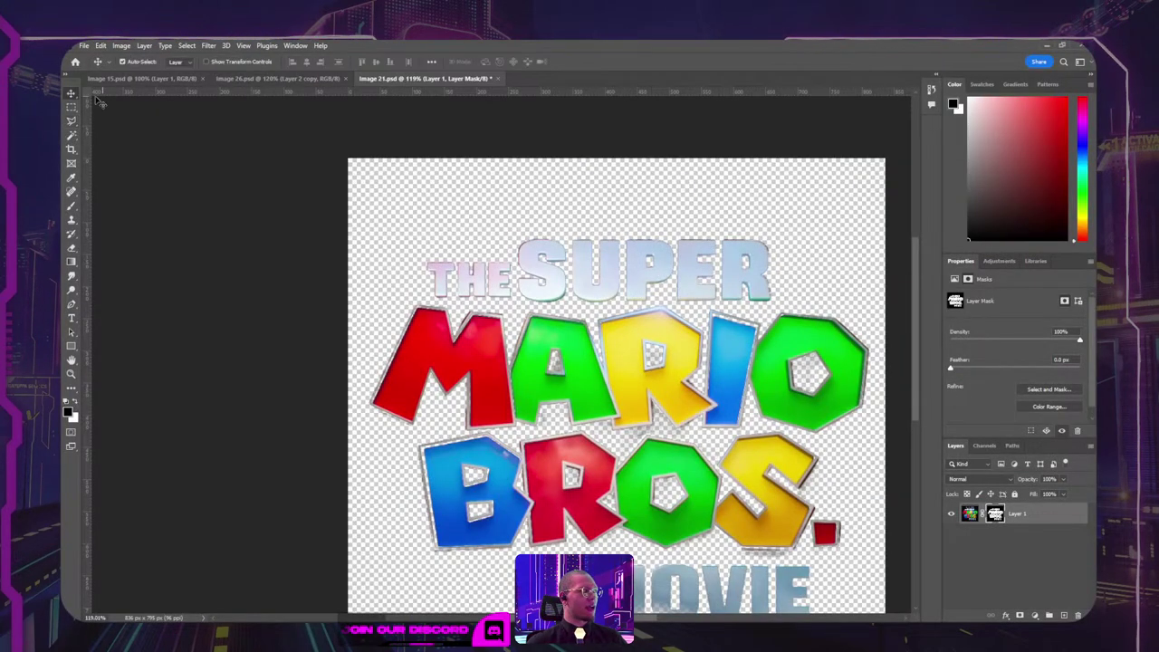
left_click_drag(512, 261, 436, 130)
left_click_drag(659, 259, 537, 322)
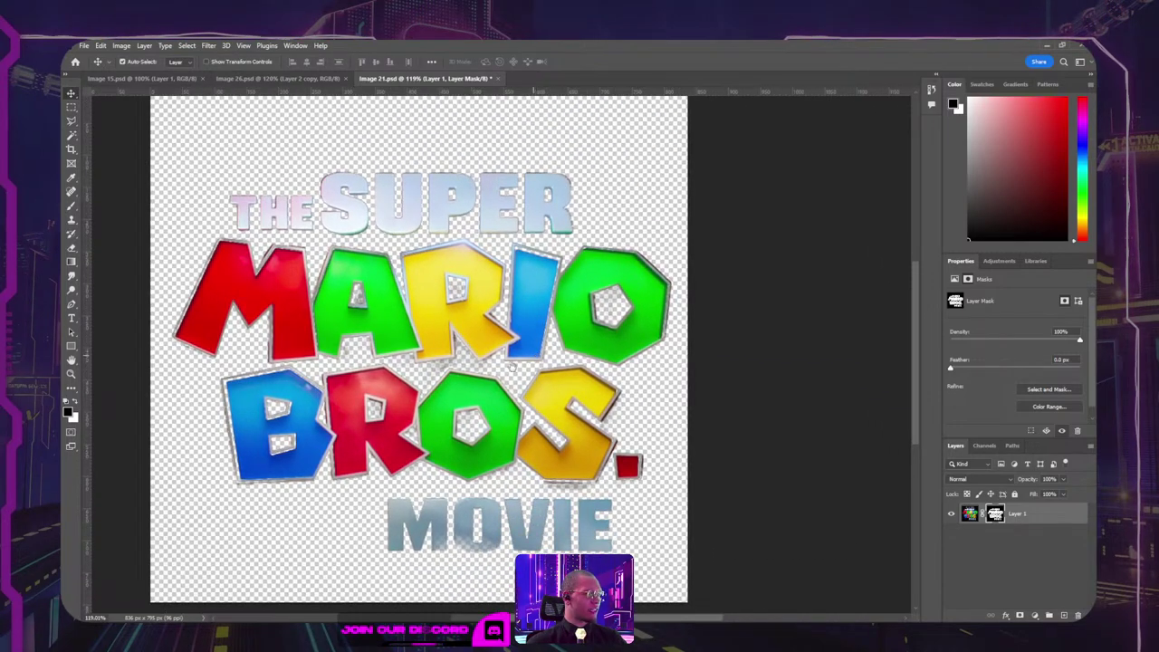
left_click_drag(483, 378, 571, 272)
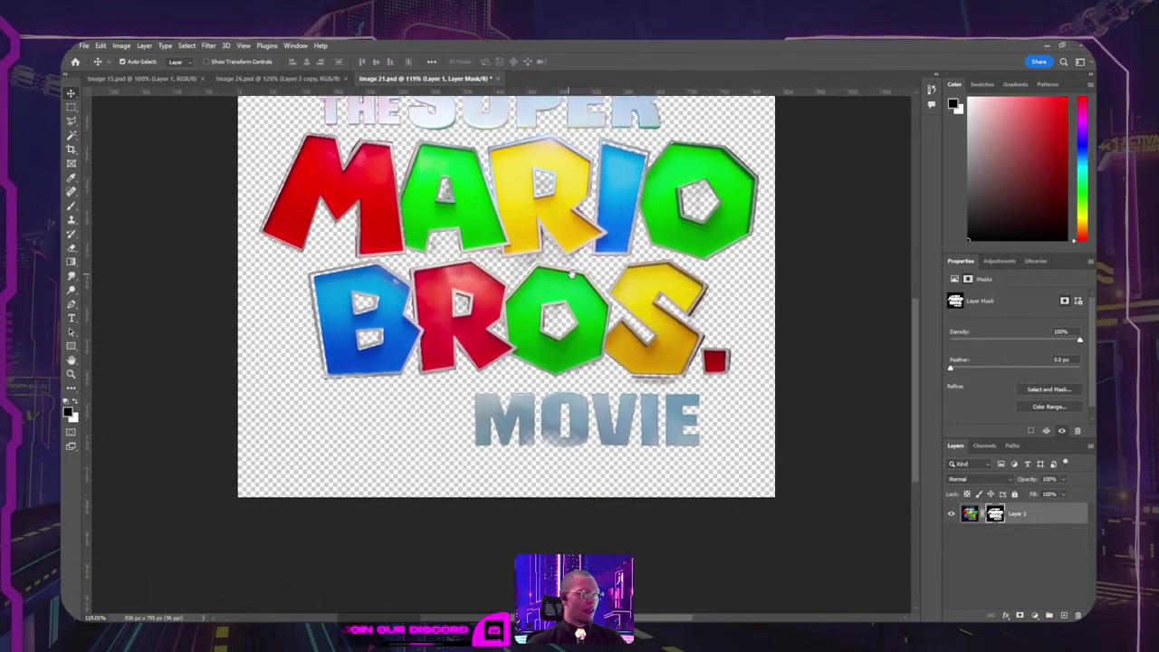
scroll(392, 281, "up", 5)
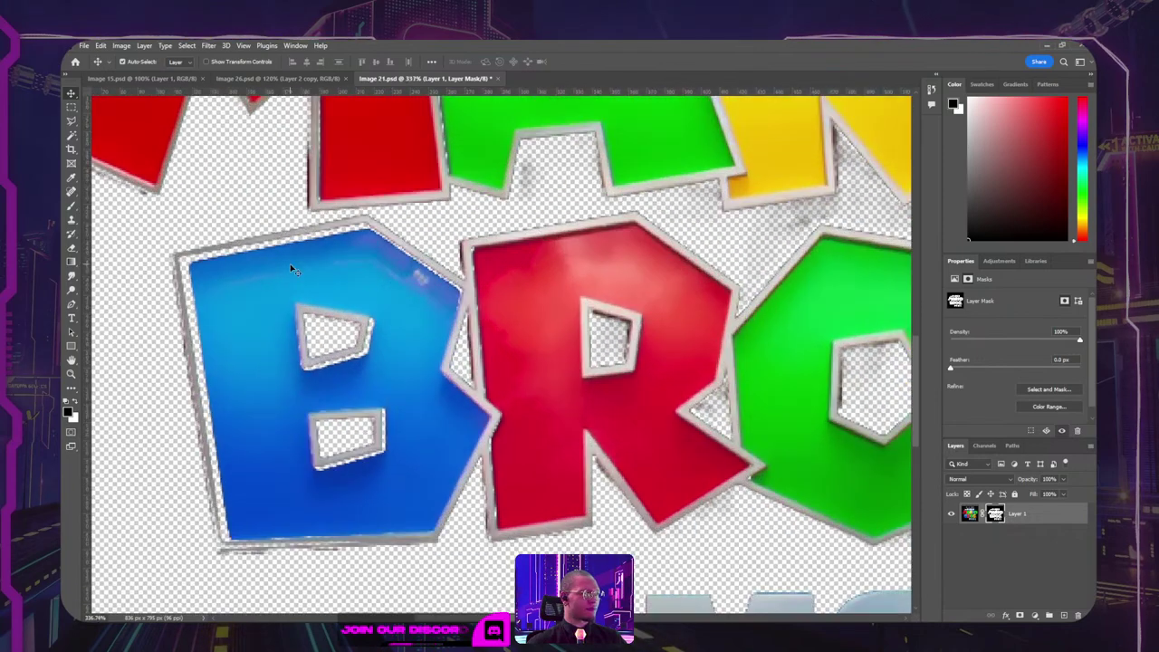
scroll(403, 255, "down", 6)
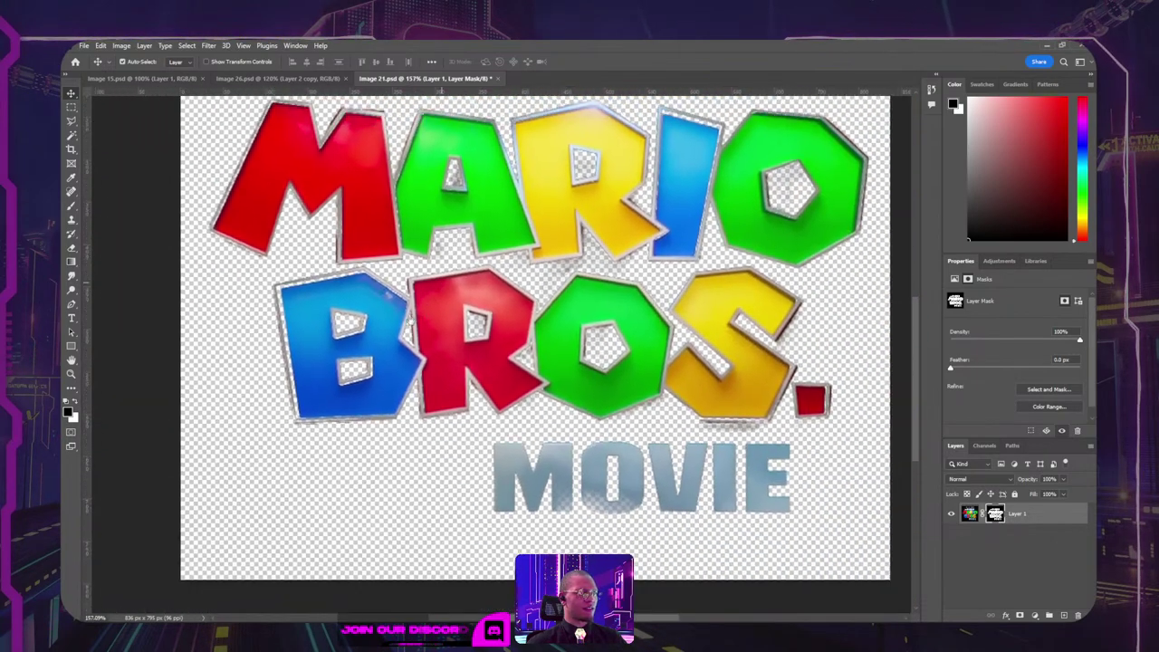
scroll(376, 300, "up", 3)
left_click_drag(378, 300, 352, 277)
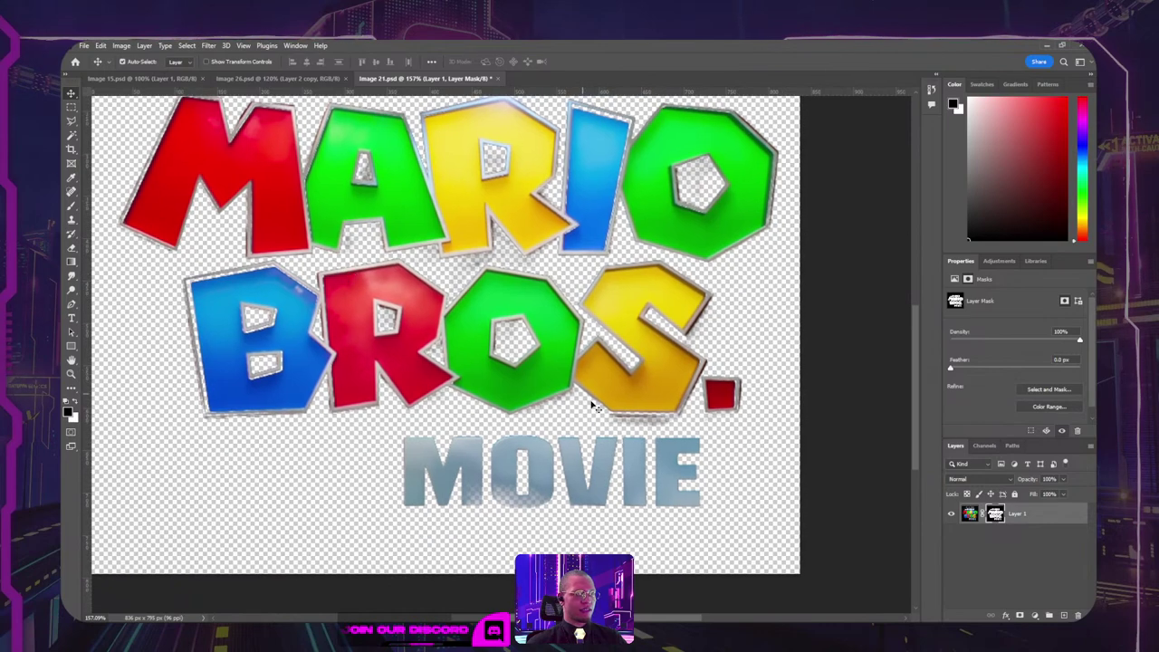
Step: Lasso the leftover shadow beneath the S of BROS. and hide it on the layer mask
key("l")
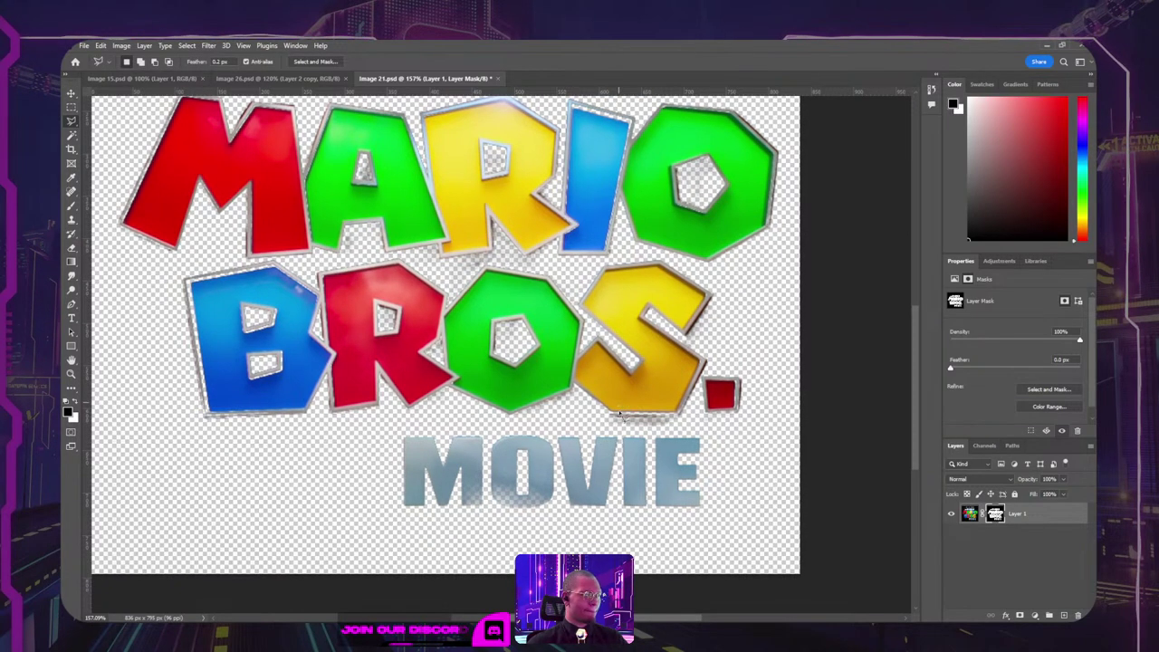
scroll(621, 427, "up", 4)
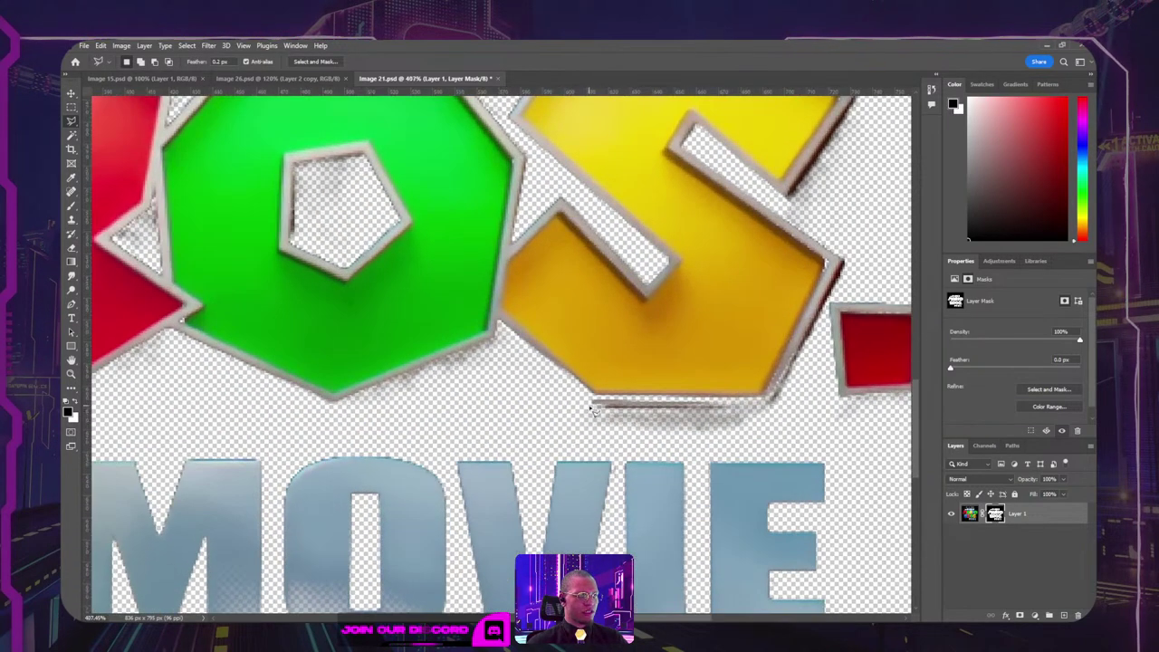
left_click(594, 409)
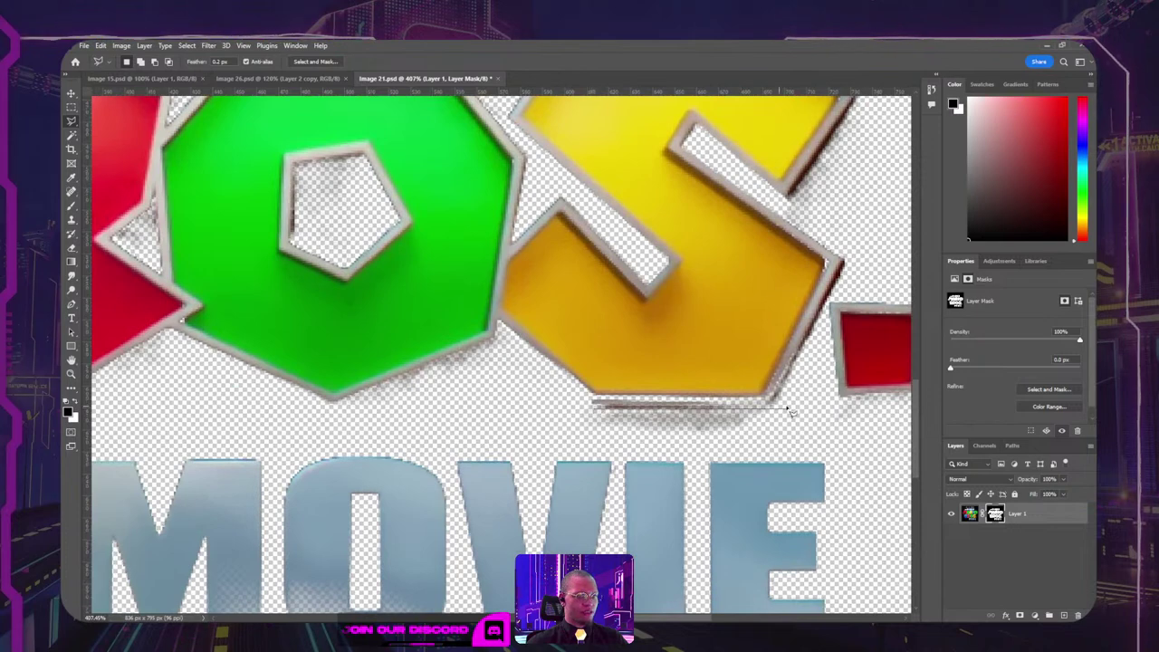
mouse_move(788, 421)
left_mouse_down()
mouse_move(632, 456)
mouse_move(590, 450)
mouse_move(600, 412)
left_mouse_up()
key("alt+BackSpace")
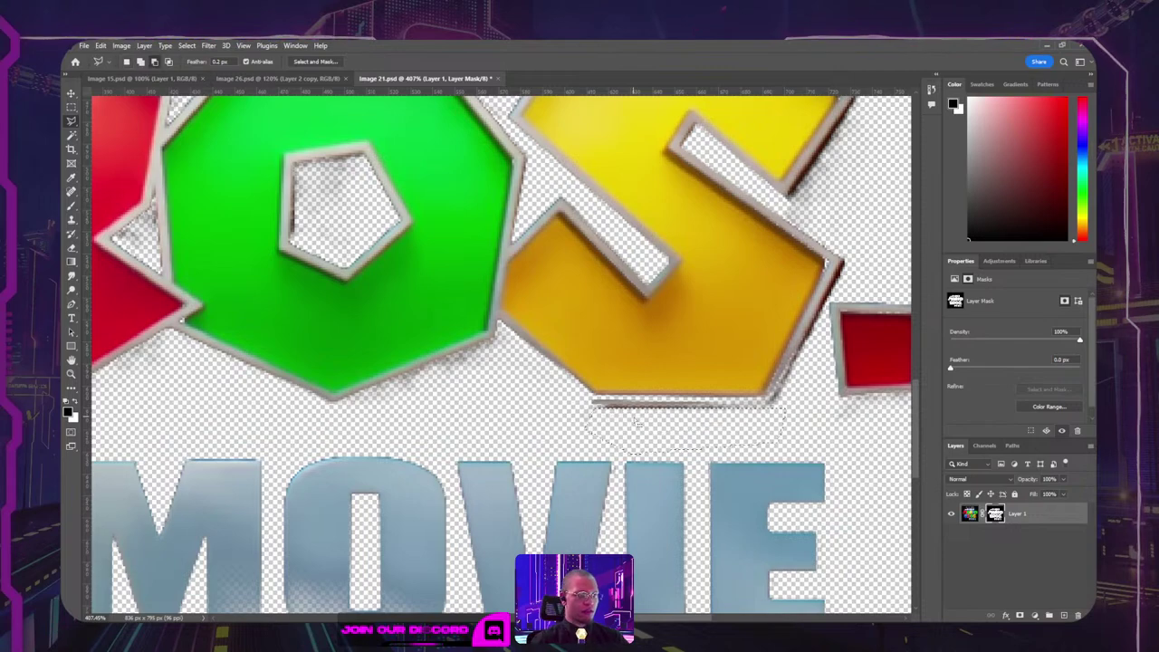
key("ctrl+d")
scroll(634, 418, "down", 3)
scroll(634, 418, "down", 2)
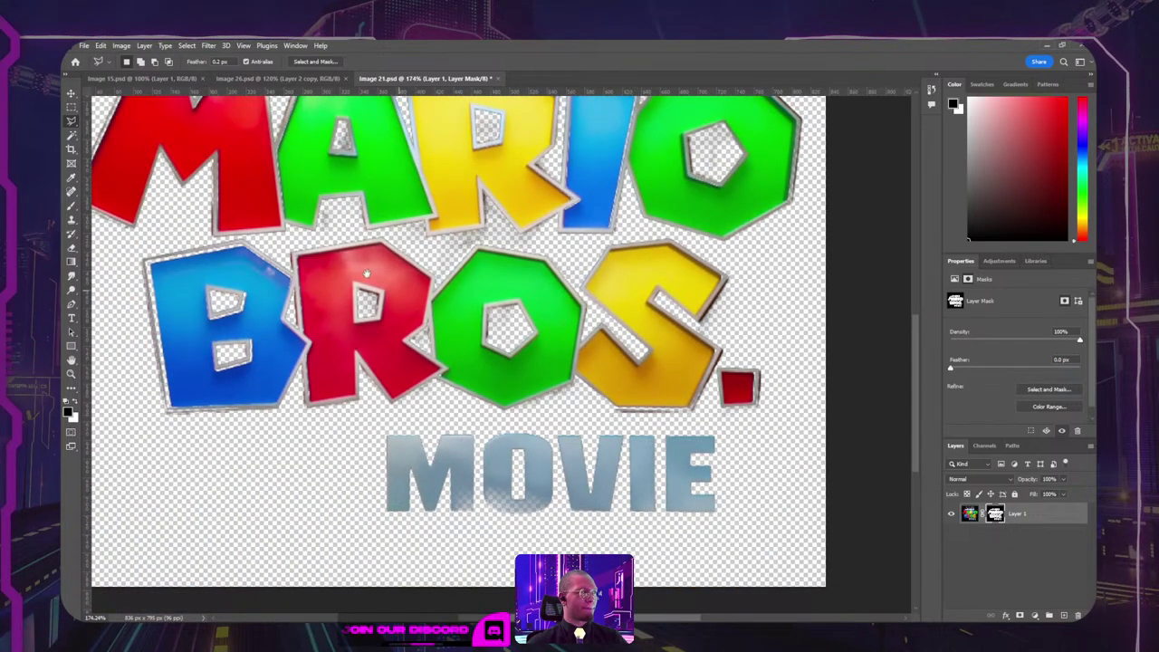
Step: Check the edges of the word SUPER, save the logo file and switch back to Adobe XD
left_click_drag(348, 264, 487, 517)
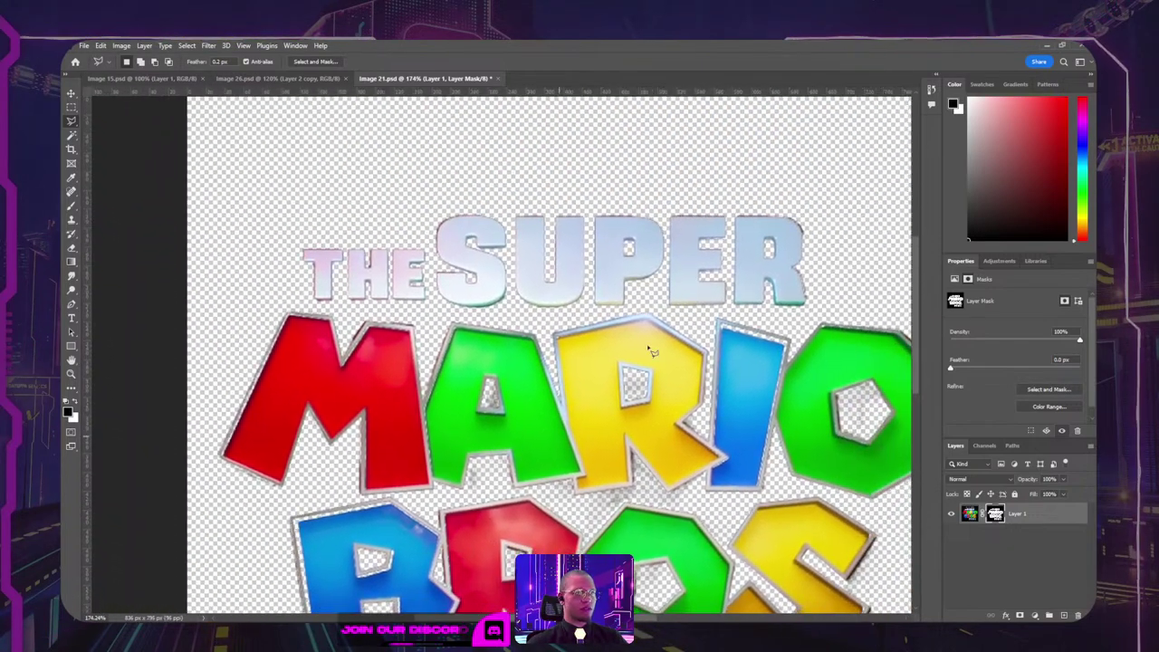
scroll(792, 218, "up", 5)
scroll(794, 225, "up", 1)
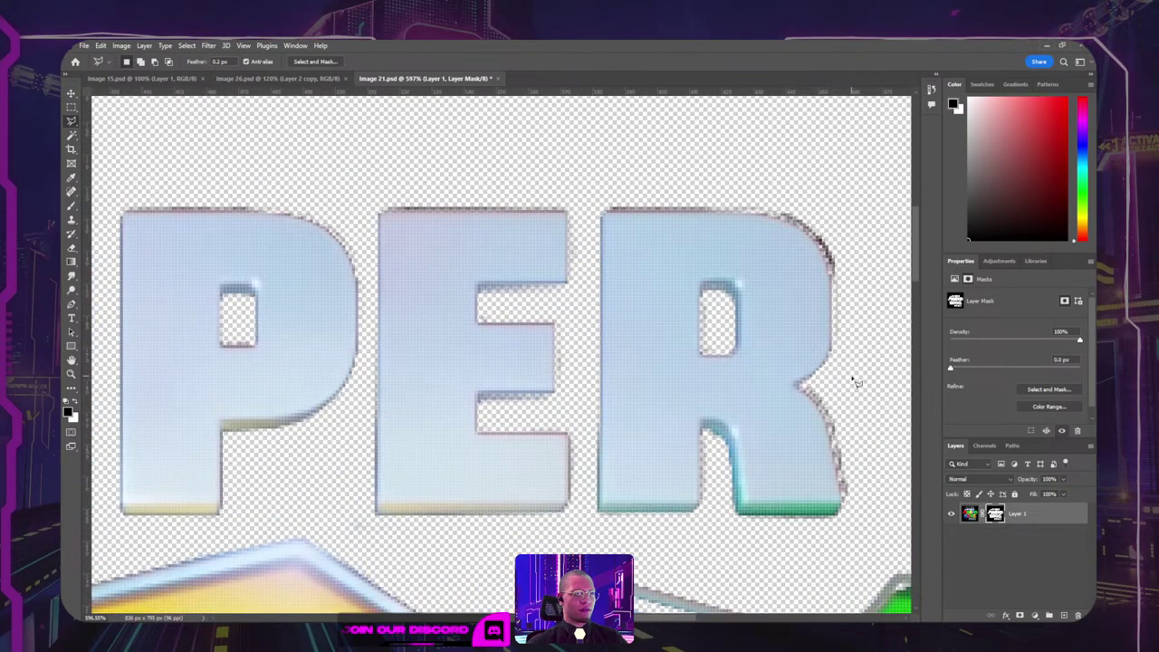
key("ctrl+s")
key("alt+Tab")
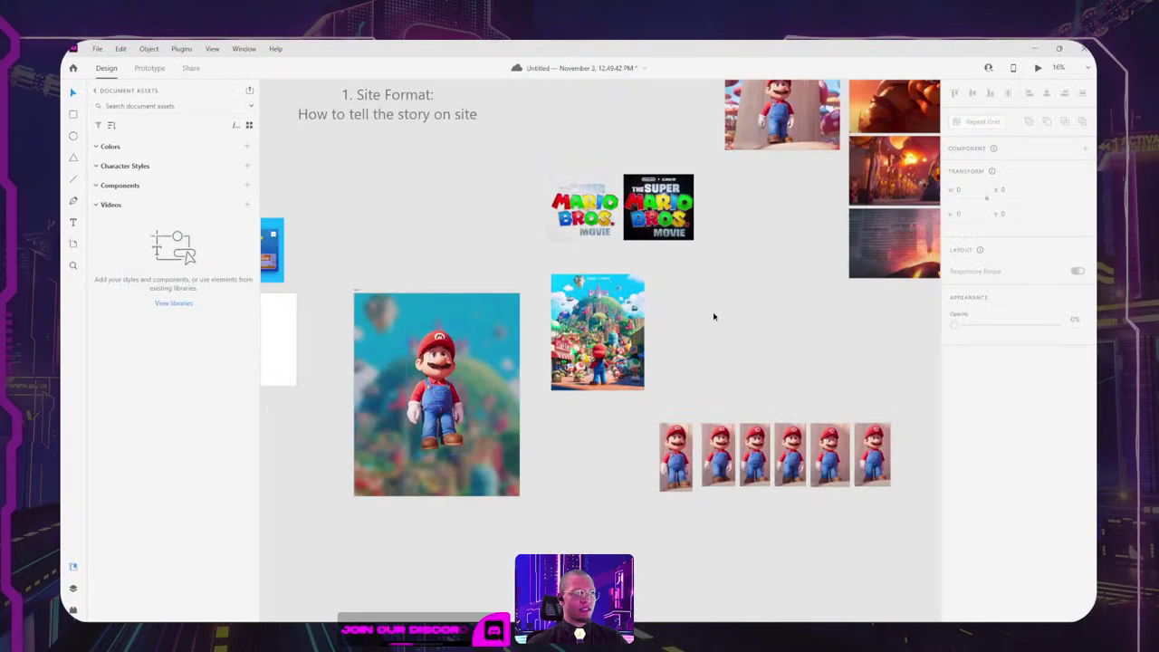
Step: Move the cleaned-up movie logo onto the artboard, over the top of Mario
left_click_drag(586, 210, 603, 295)
scroll(455, 322, "up", 6)
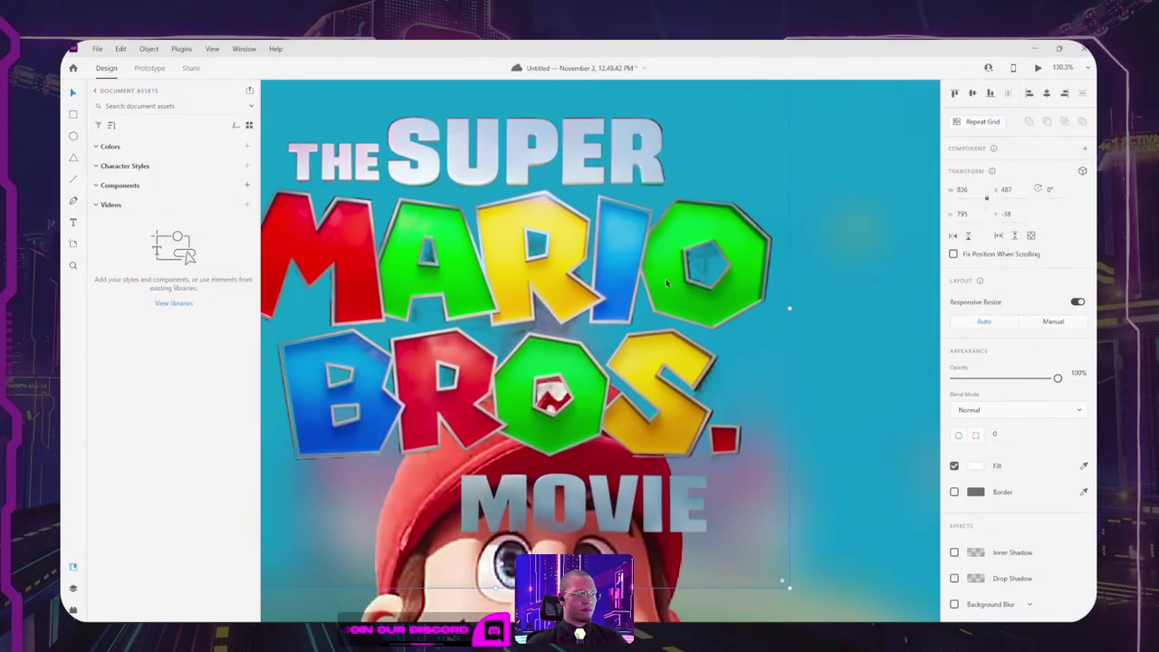
left_click_drag(671, 276, 795, 271)
scroll(795, 273, "down", 3)
left_click_drag(684, 272, 424, 327)
left_click_drag(394, 491, 534, 423)
left_click(512, 469)
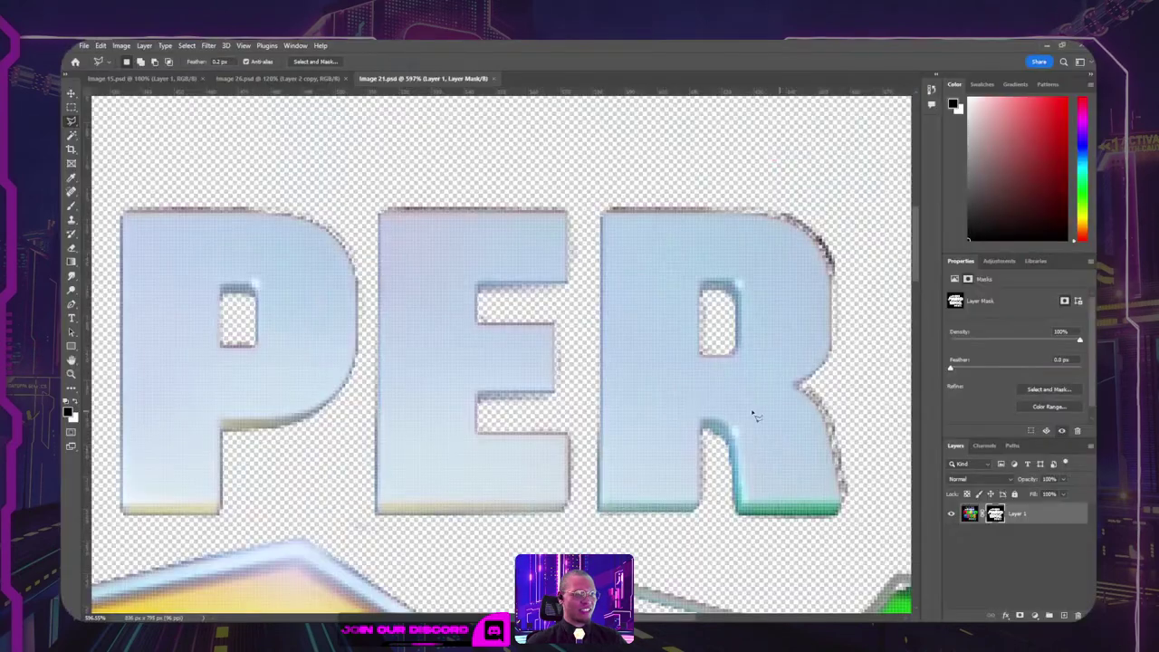
Step: Return to the logo file in Photoshop and crop its canvas close to the lettering, to about 778 by 621 px
scroll(588, 450, "down", 5)
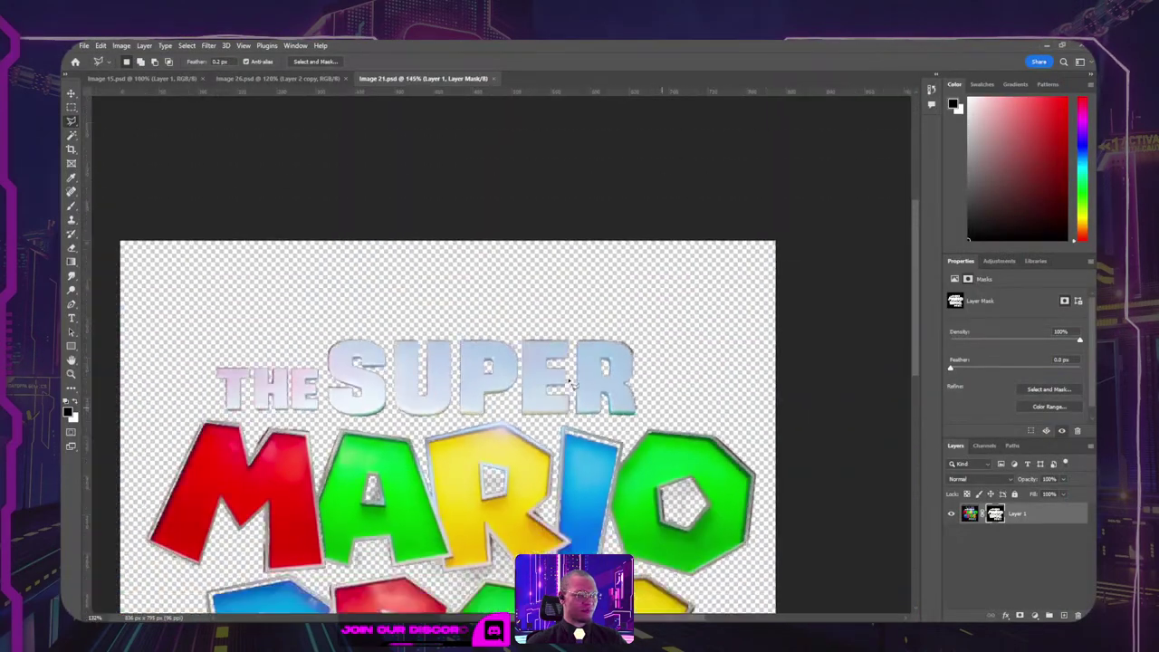
scroll(588, 450, "down", 3)
key("c")
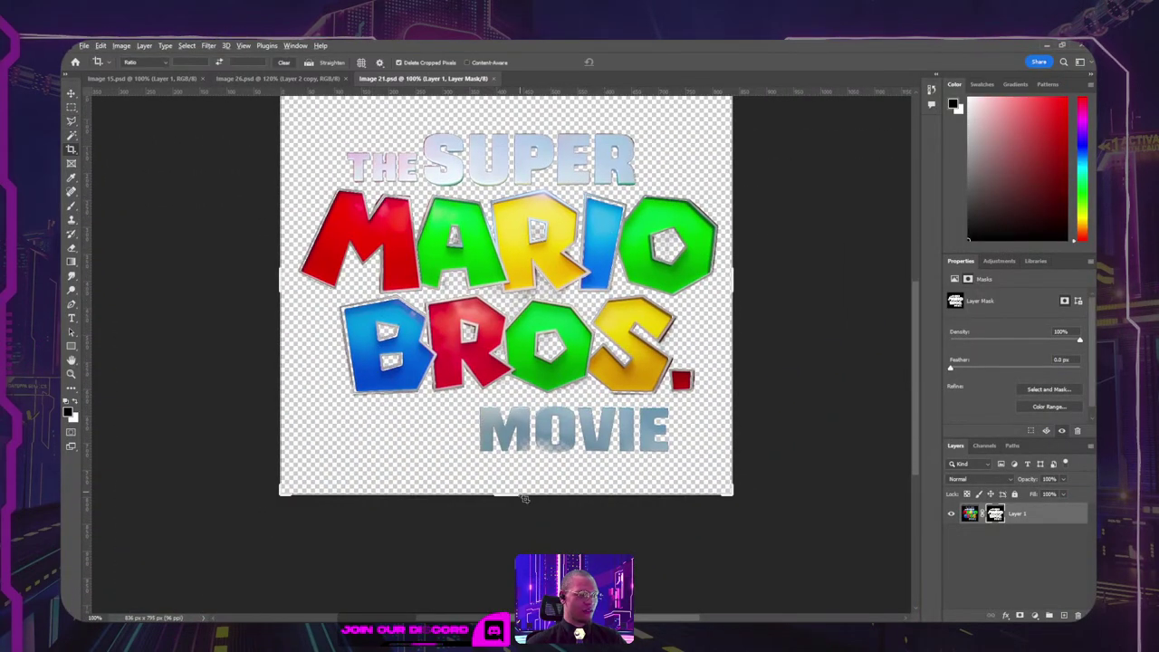
left_click_drag(510, 497, 515, 461)
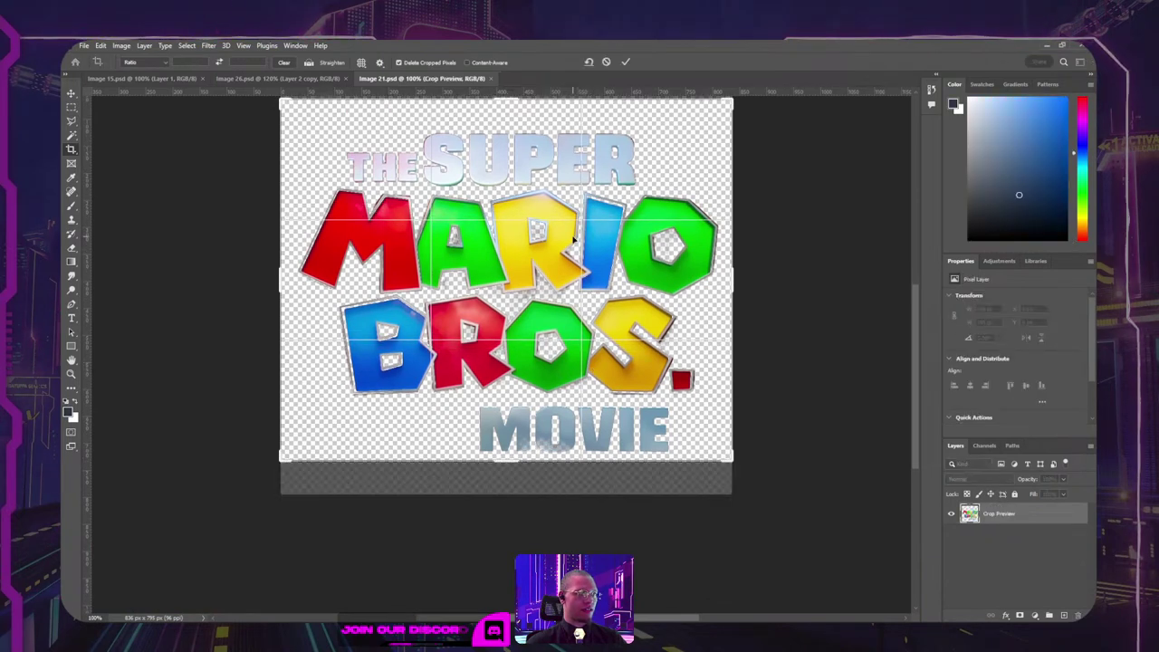
left_click_drag(535, 189, 530, 198)
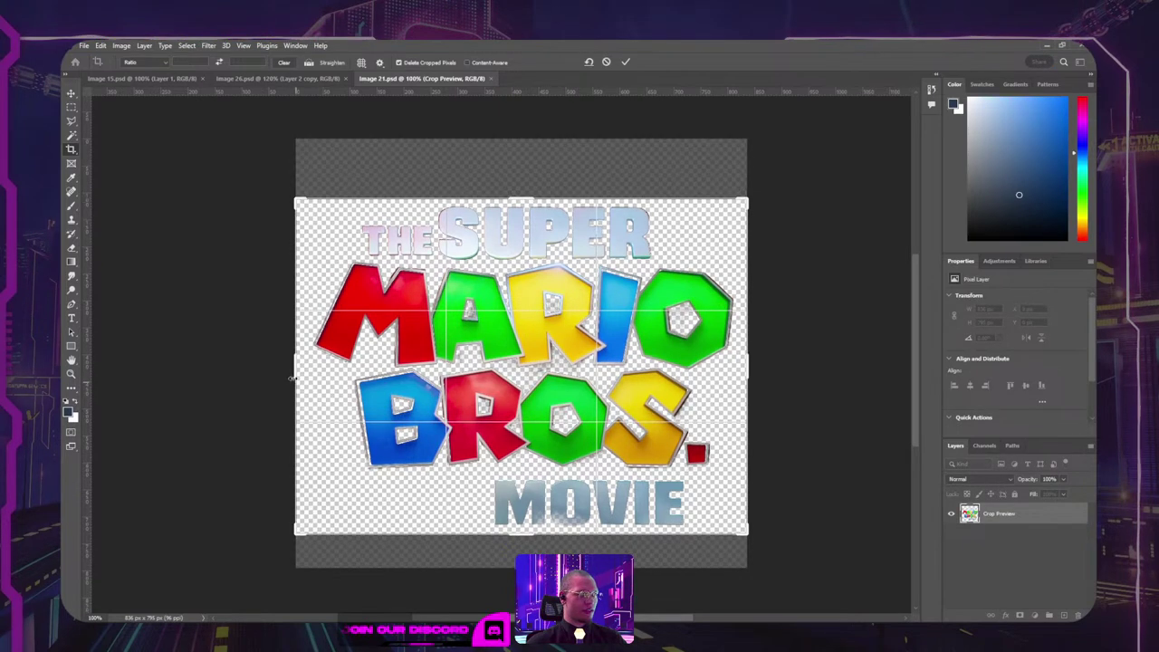
left_click_drag(292, 377, 311, 375)
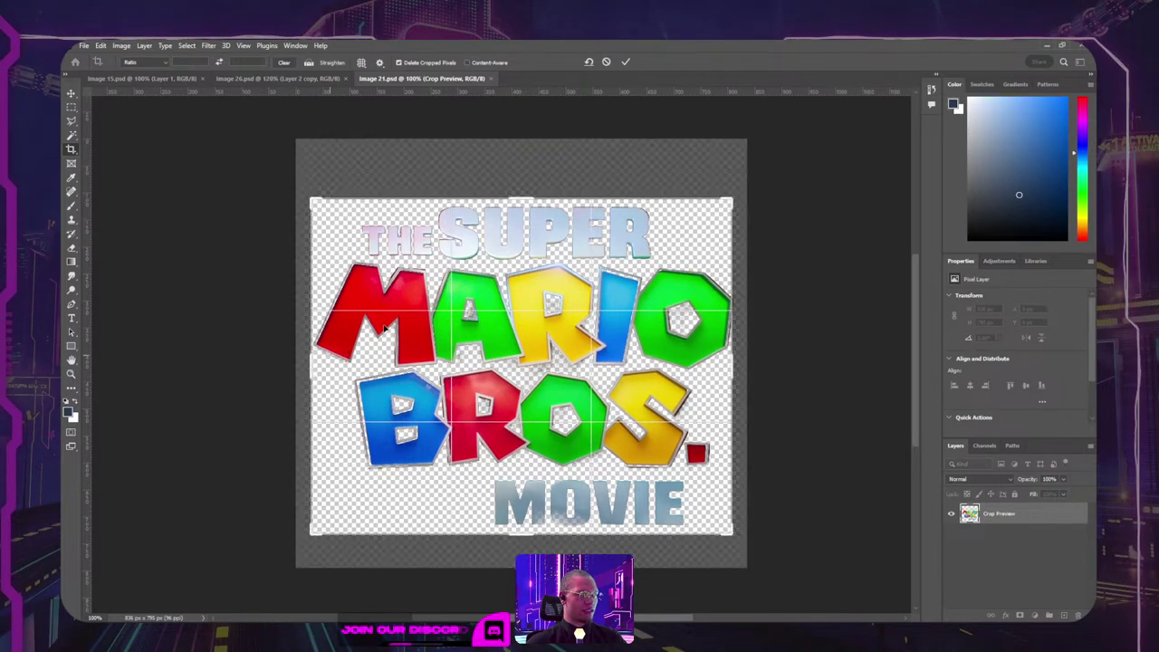
key("Return")
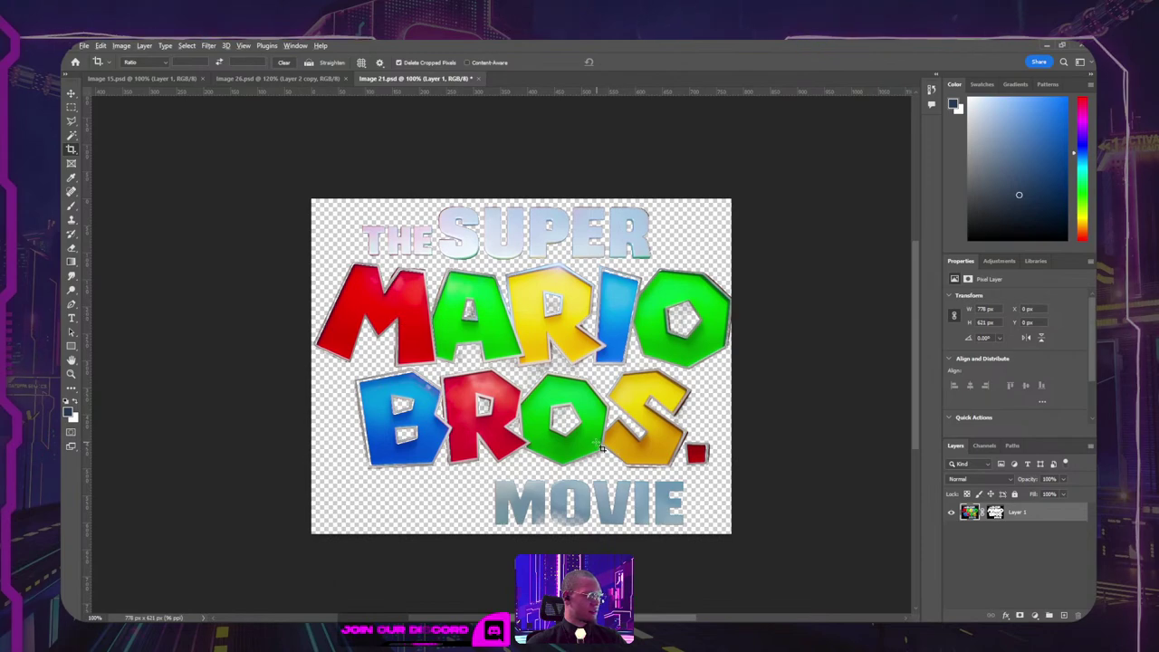
Step: Try selecting the transparent area around the logo with the Magic Wand on the layer
scroll(602, 448, "up", 5)
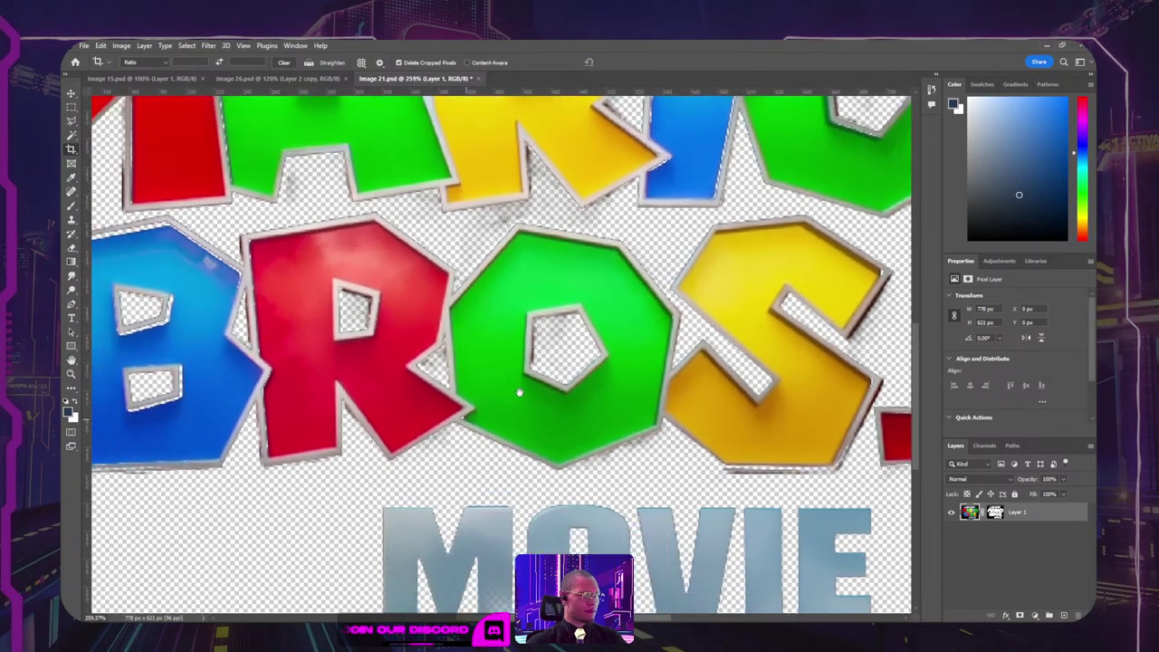
scroll(519, 391, "down", 4)
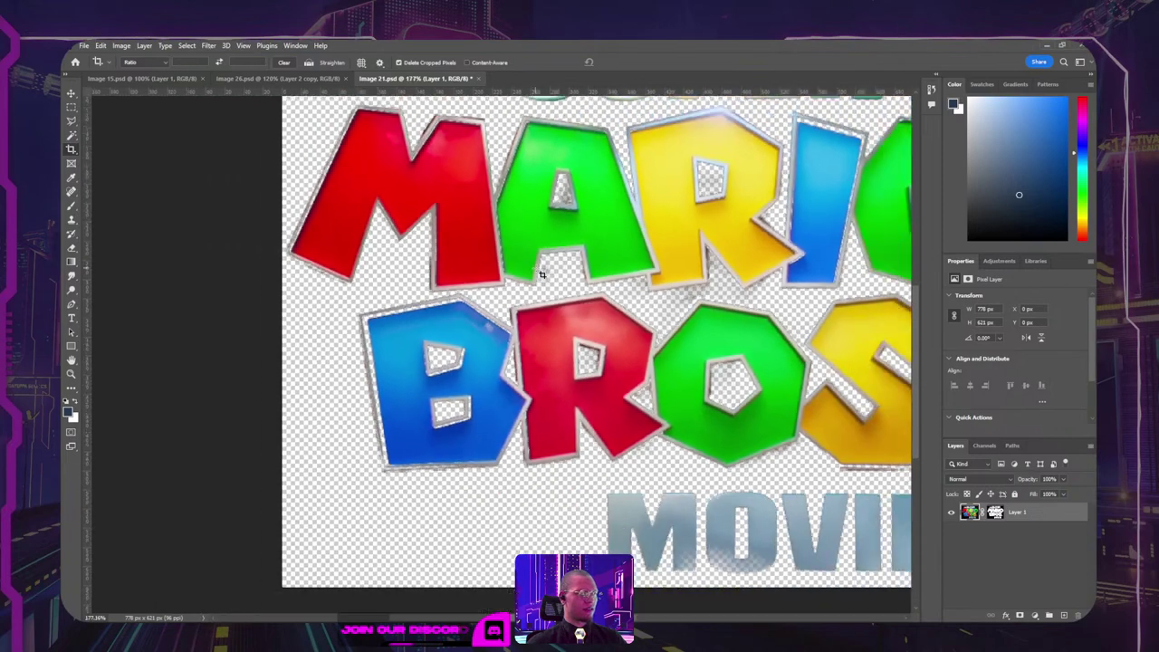
scroll(541, 274, "down", 3)
key("w")
left_click(366, 156)
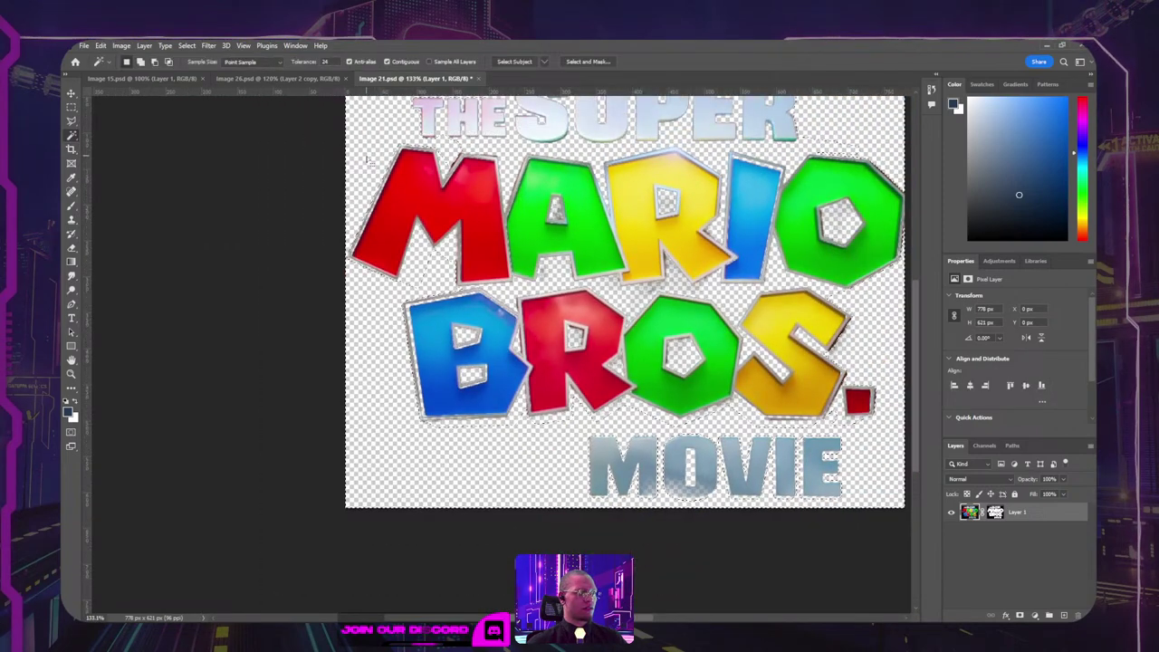
left_click_drag(580, 182, 567, 273)
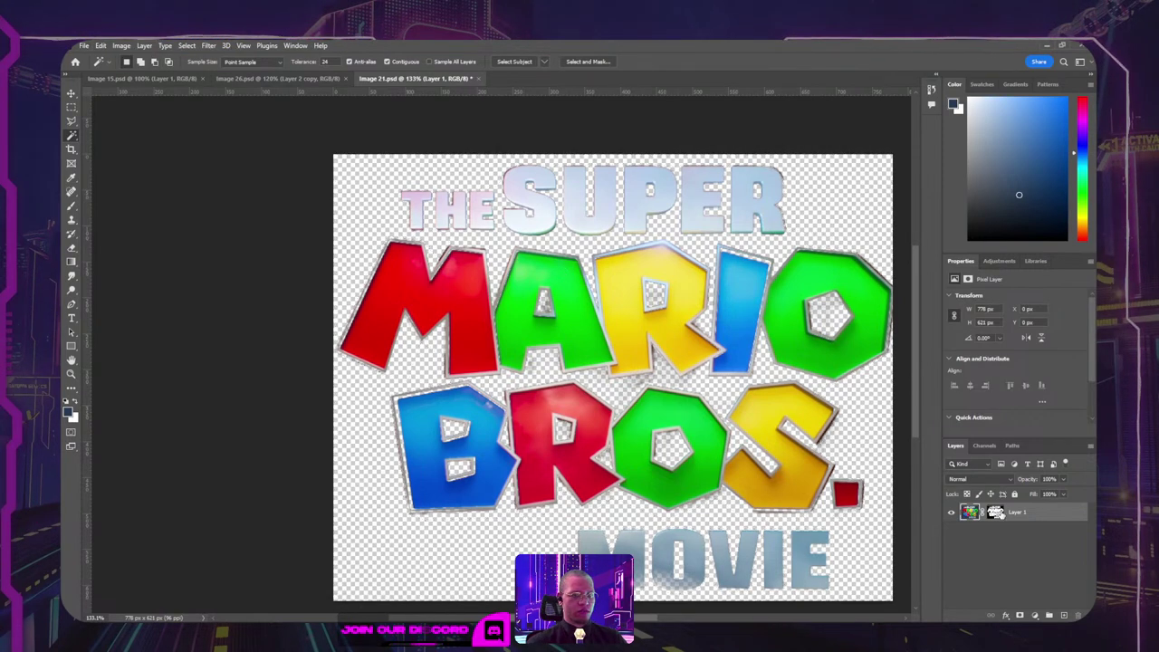
Step: Try clearing and filling the transparent area around the letters on the layer mask, undoing each attempt
left_click(995, 512)
left_click(374, 436)
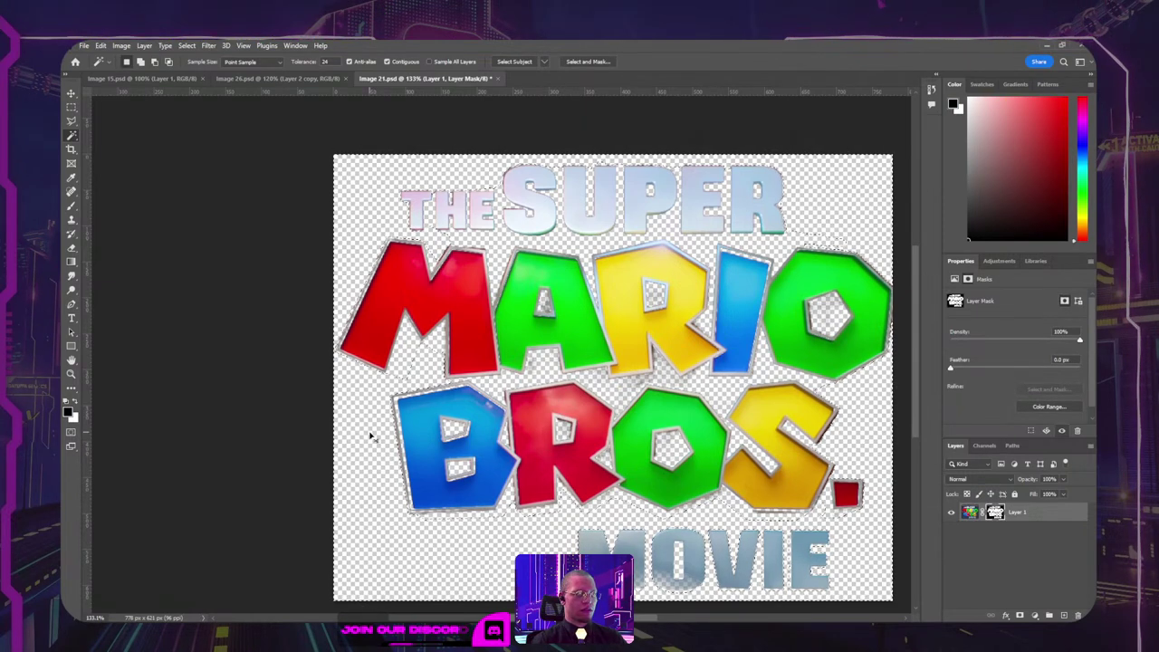
key("Delete")
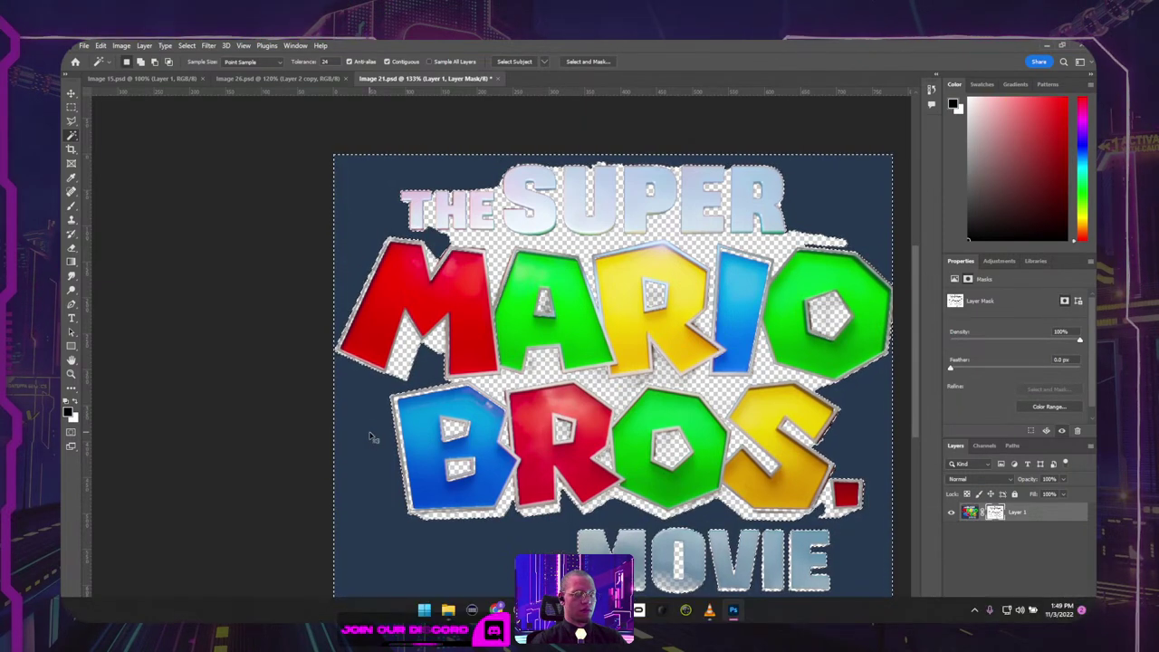
key("ctrl+z")
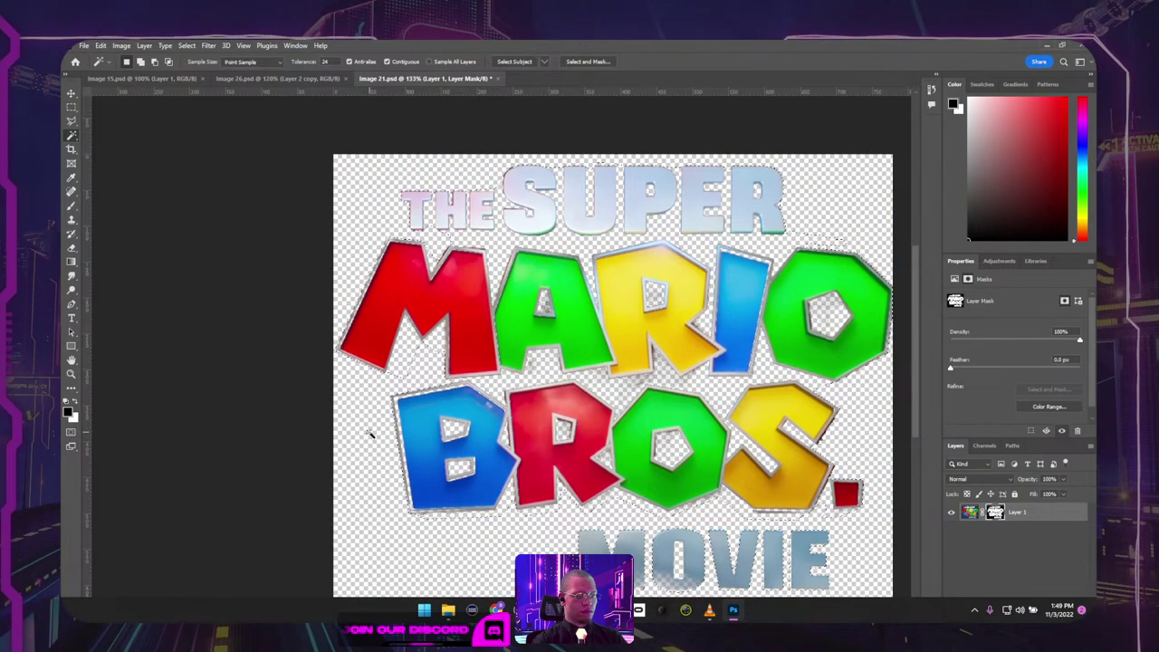
key("alt+BackSpace")
key("ctrl+BackSpace")
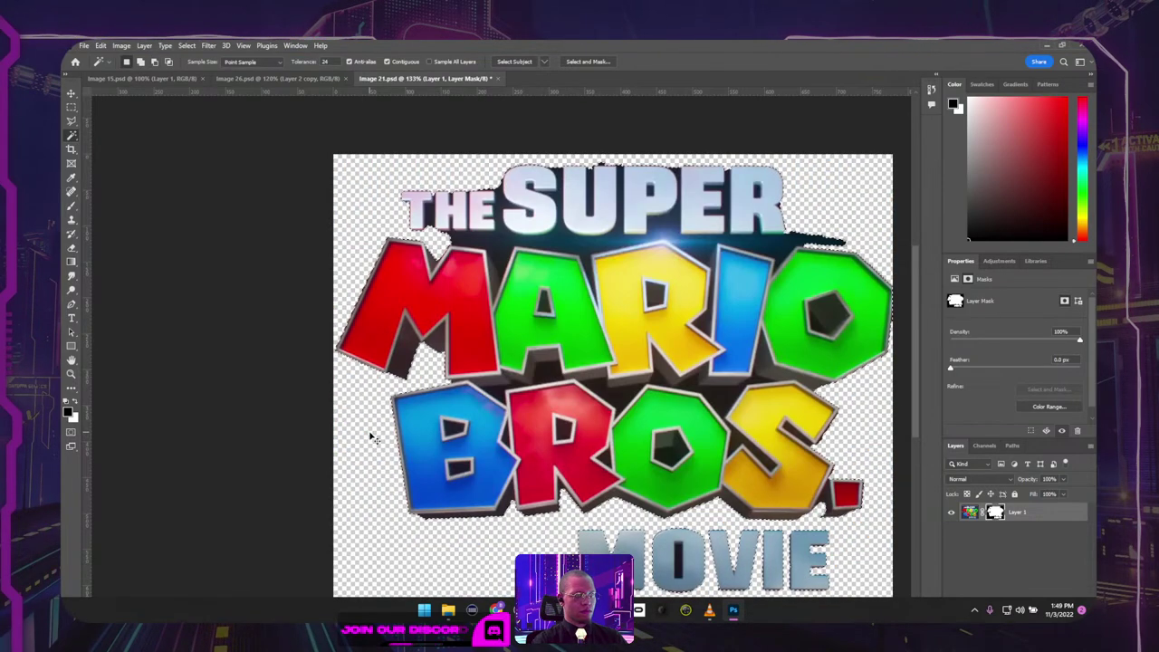
key("ctrl+z")
key("ctrl+z")
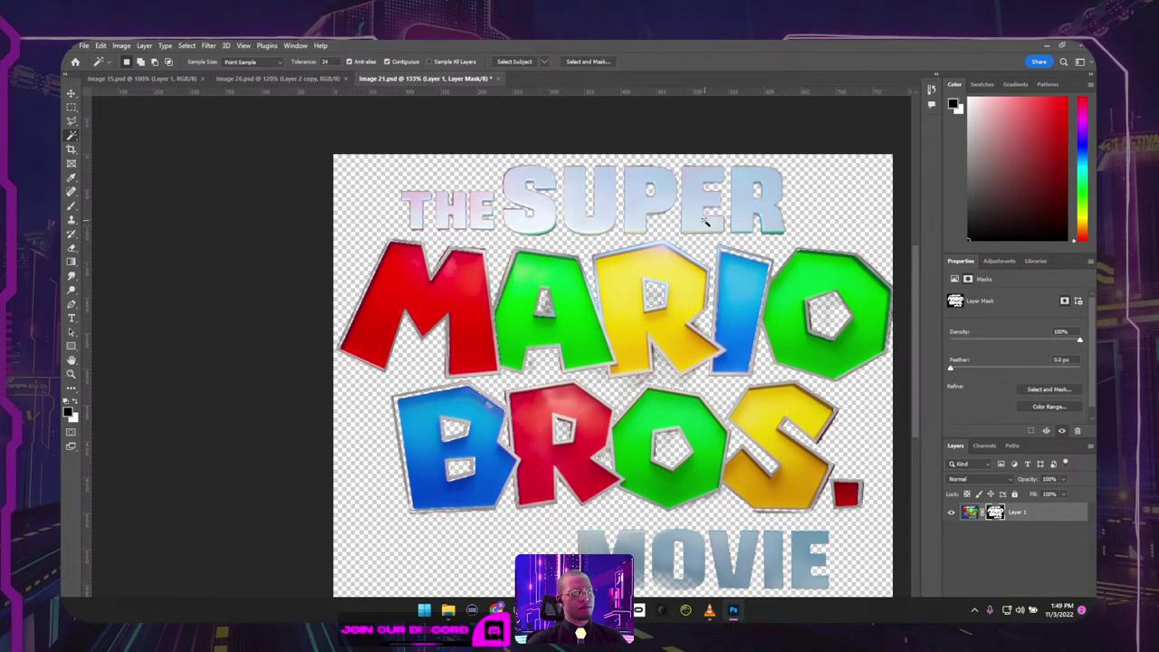
left_click_drag(780, 414, 735, 314)
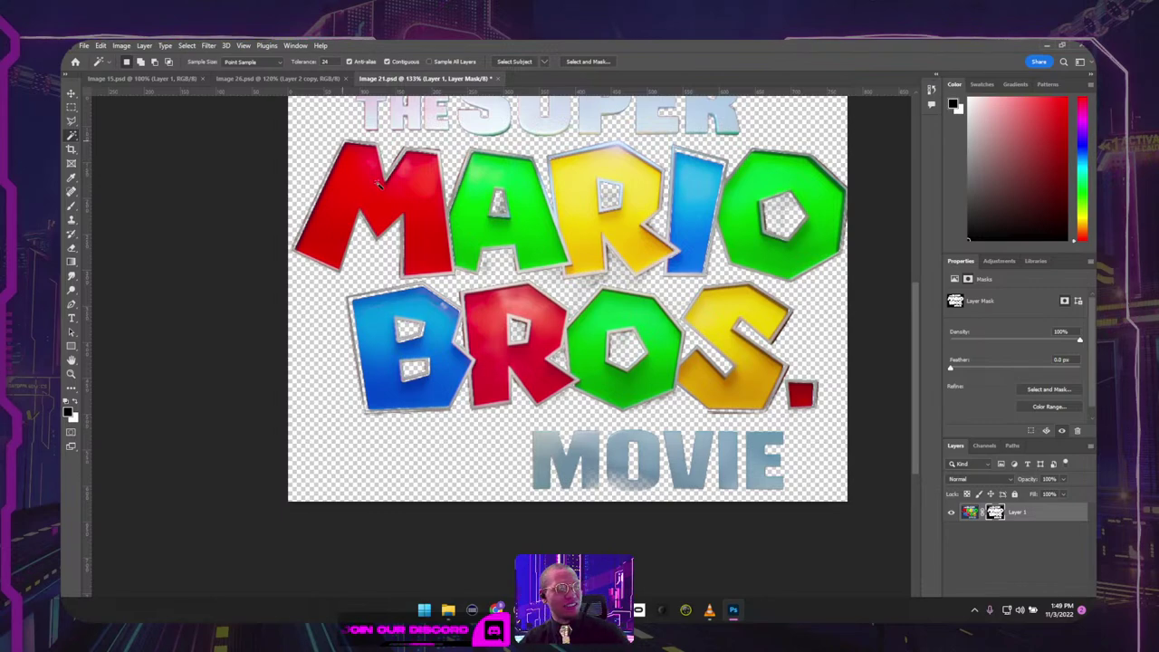
scroll(502, 360, "up", 5)
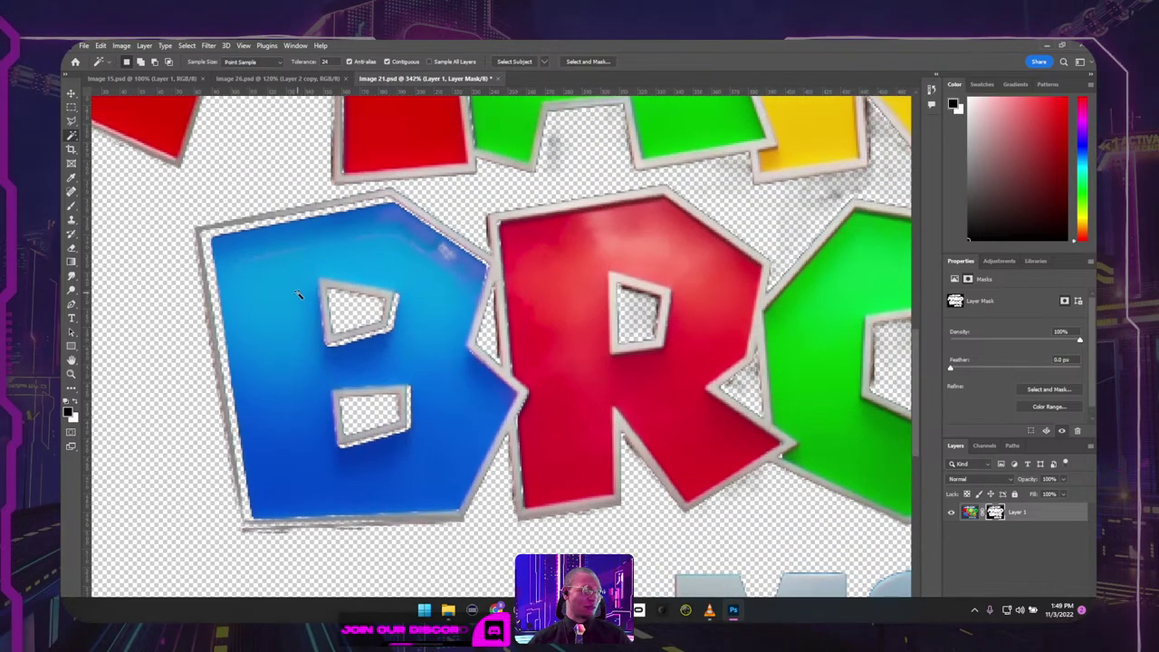
left_click_drag(271, 267, 499, 492)
scroll(476, 422, "down", 5)
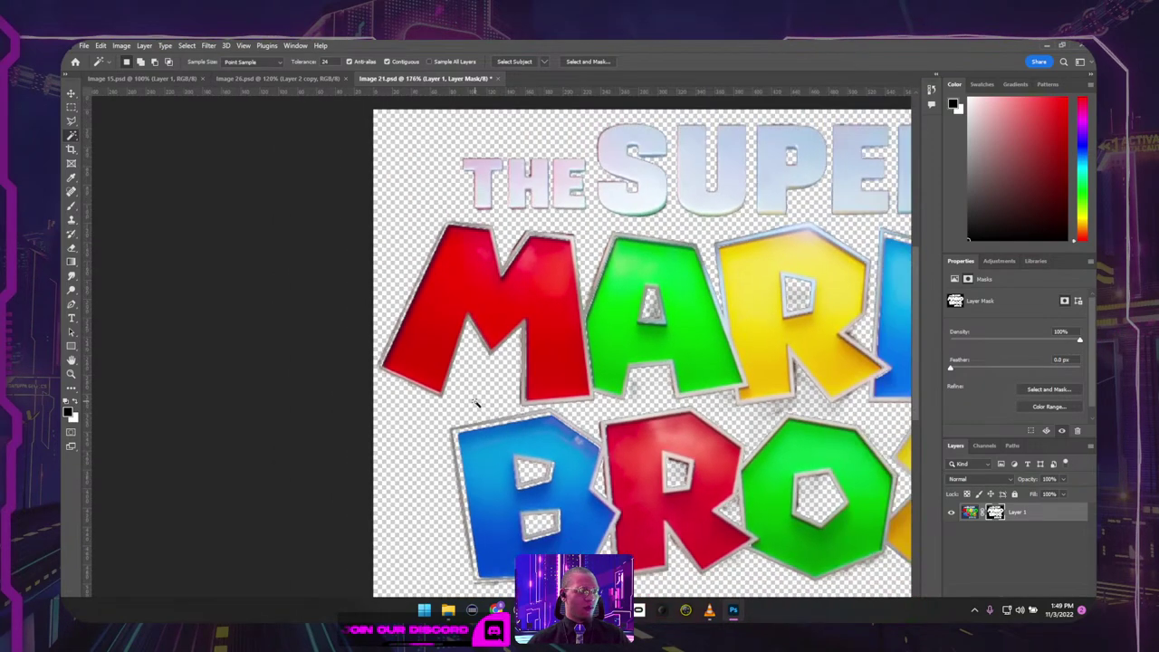
Step: Start a Polygonal Lasso outline around MARIO, tracing the outer upper edges of the M and A down to where the A meets the R
key("p")
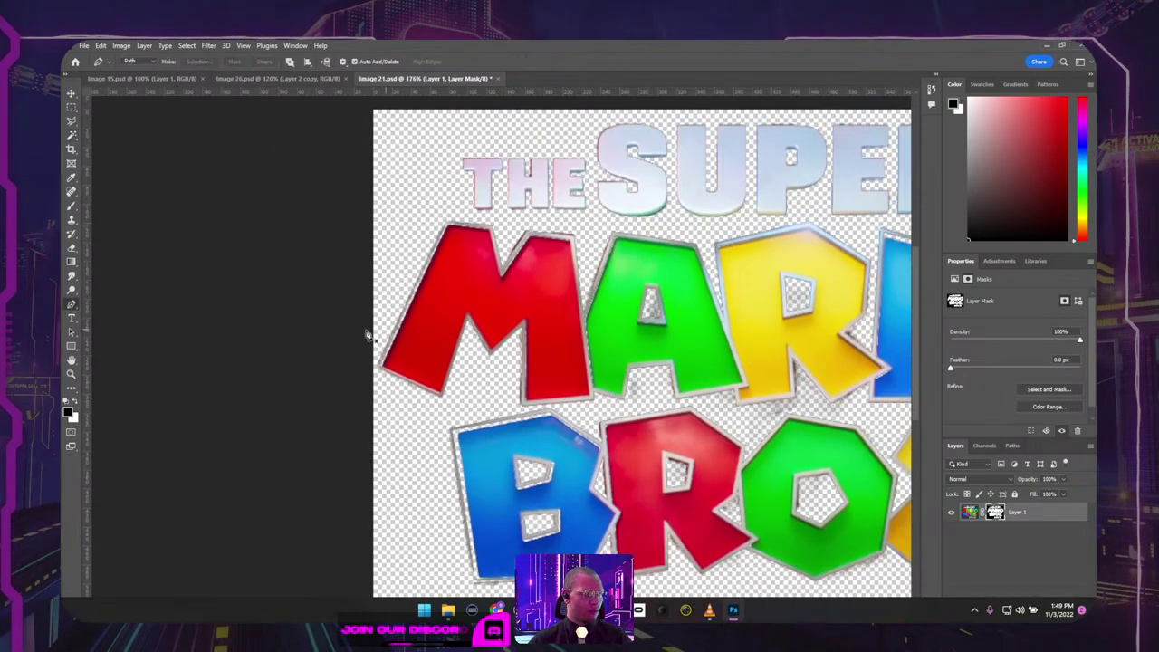
scroll(395, 357, "up", 3)
key("l")
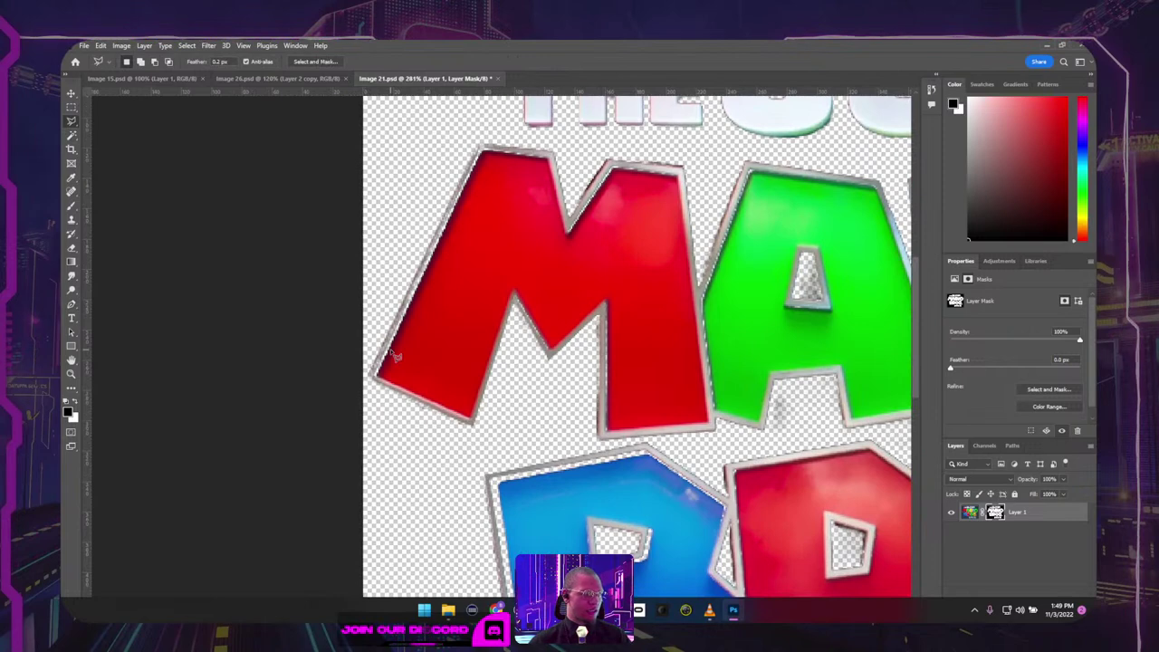
left_click(370, 377)
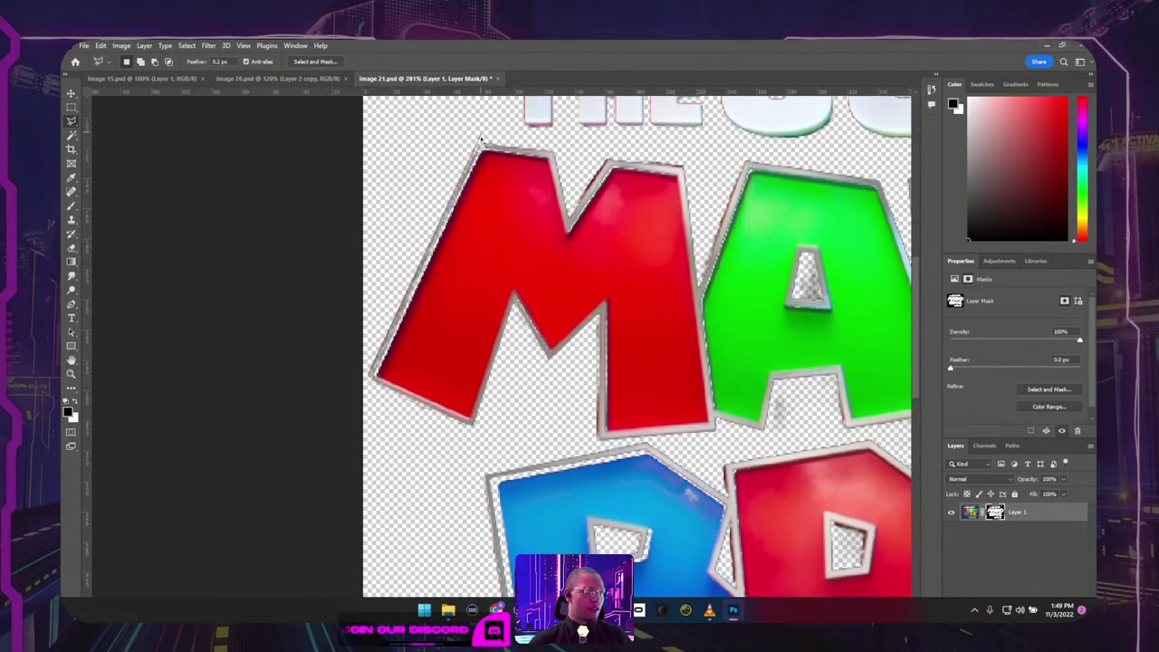
mouse_move(480, 147)
left_mouse_down()
mouse_move(562, 154)
mouse_move(572, 226)
left_mouse_up()
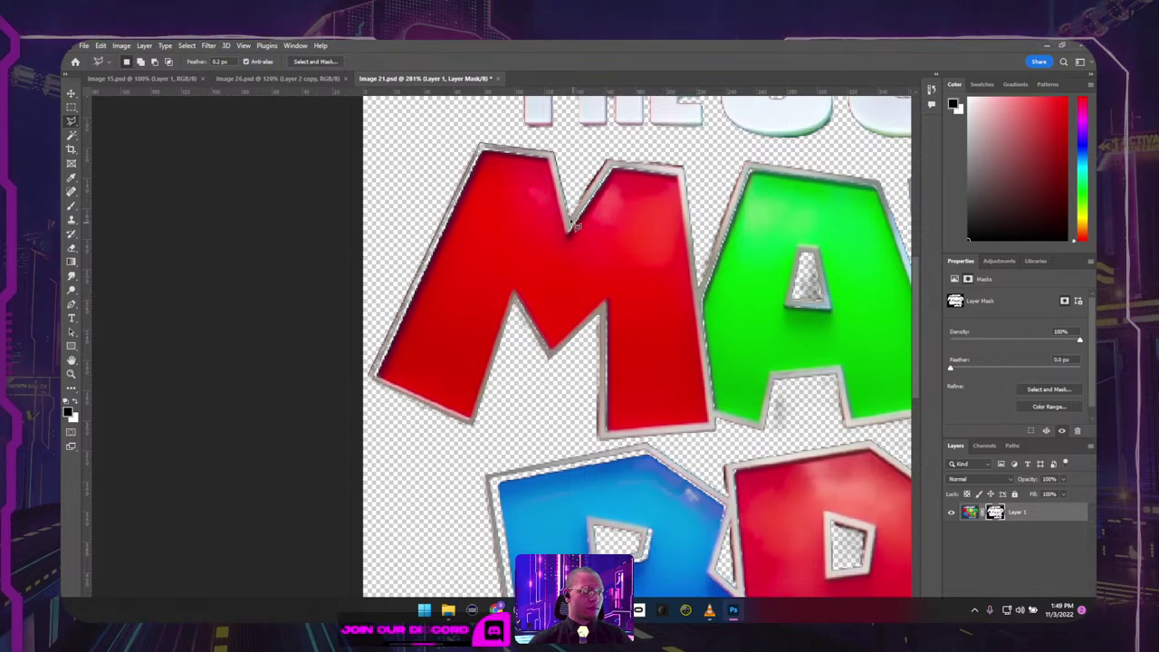
mouse_move(609, 172)
left_mouse_down()
mouse_move(712, 171)
mouse_move(689, 171)
mouse_move(715, 292)
mouse_move(573, 351)
mouse_move(533, 429)
mouse_move(552, 331)
mouse_move(576, 297)
mouse_move(744, 311)
mouse_move(712, 319)
left_mouse_up()
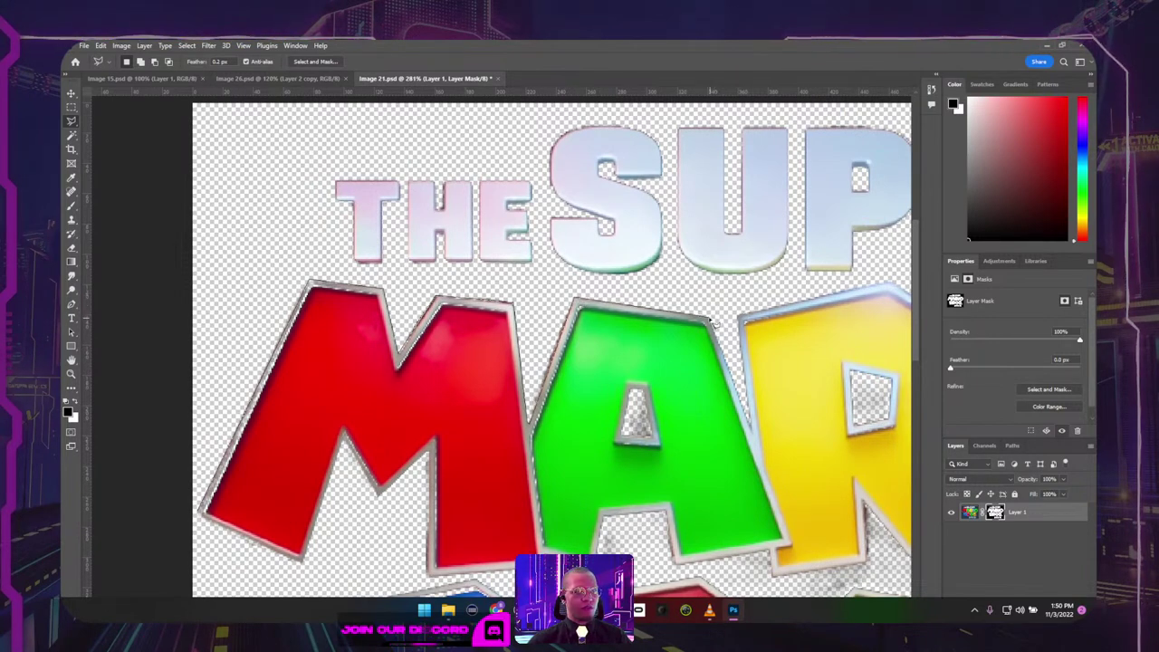
left_click_drag(732, 357, 749, 415)
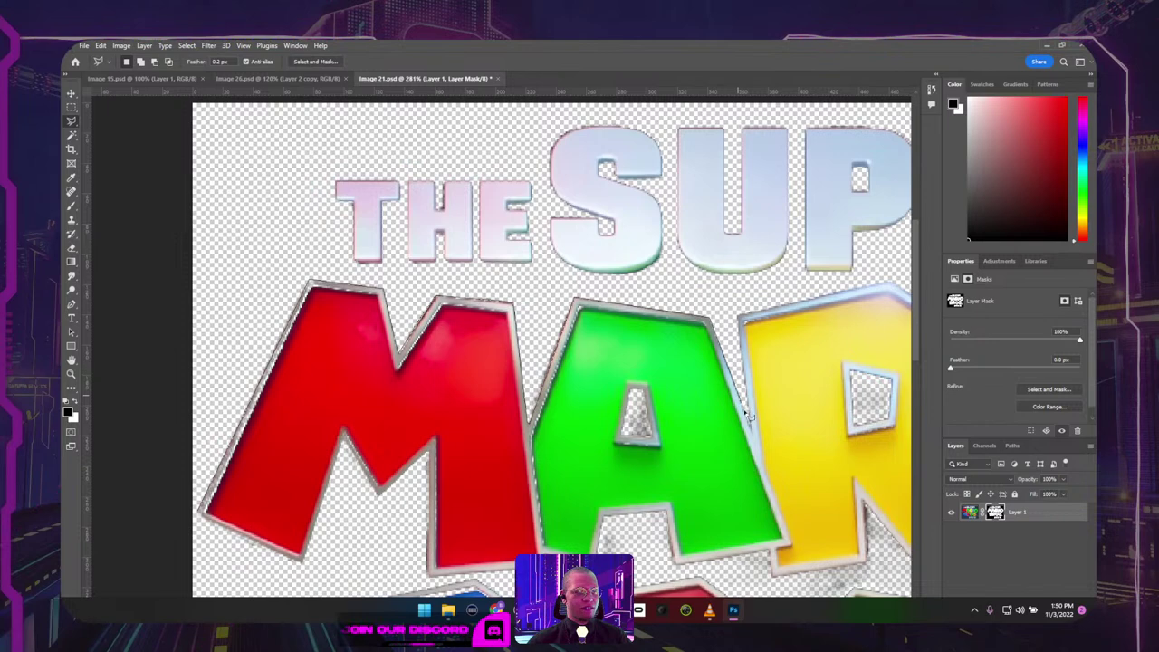
left_click(750, 428)
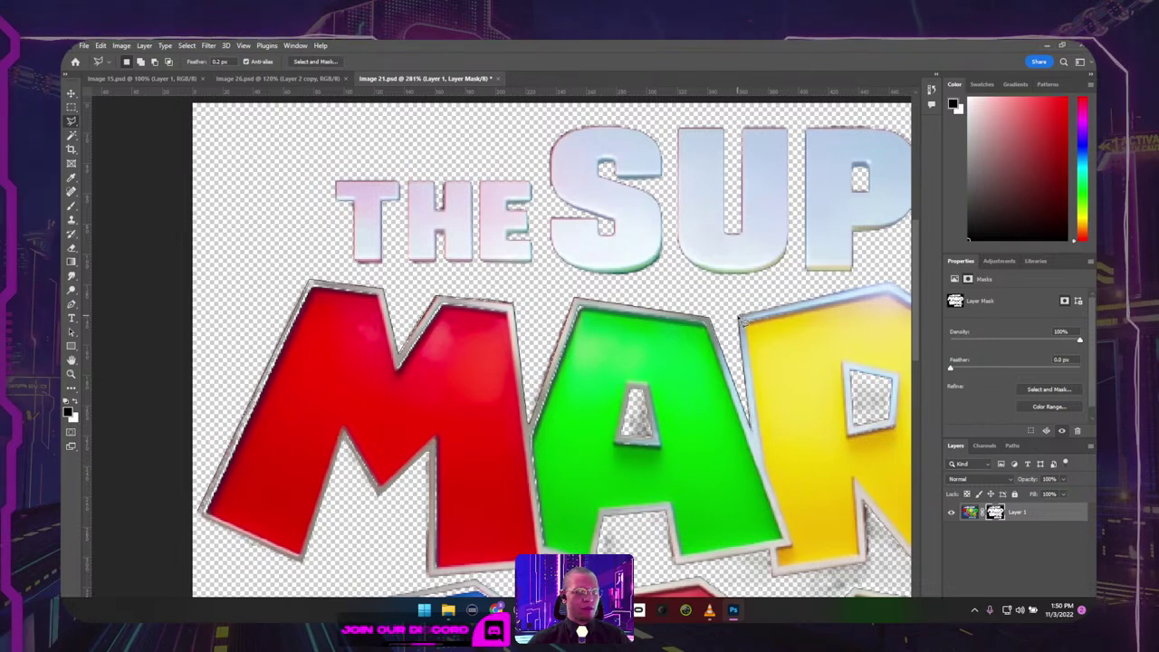
Step: Continue the lasso outline along the upper edges of the R, I and O and around the O's outer side
left_click_drag(806, 299, 544, 356)
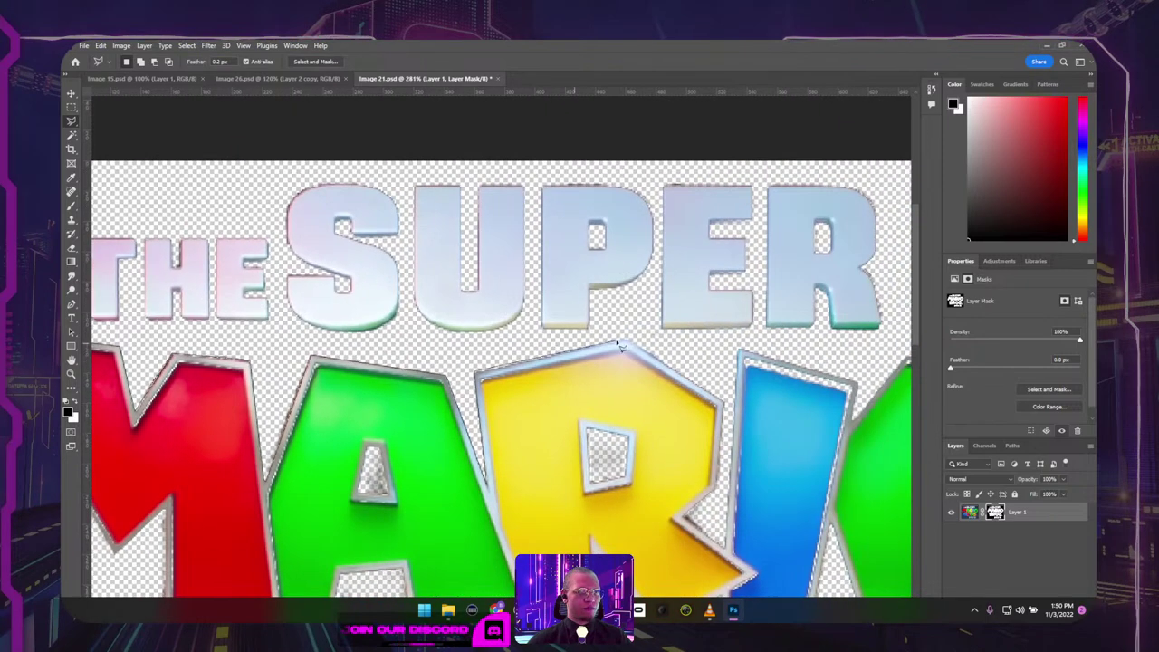
left_click_drag(628, 342, 530, 357)
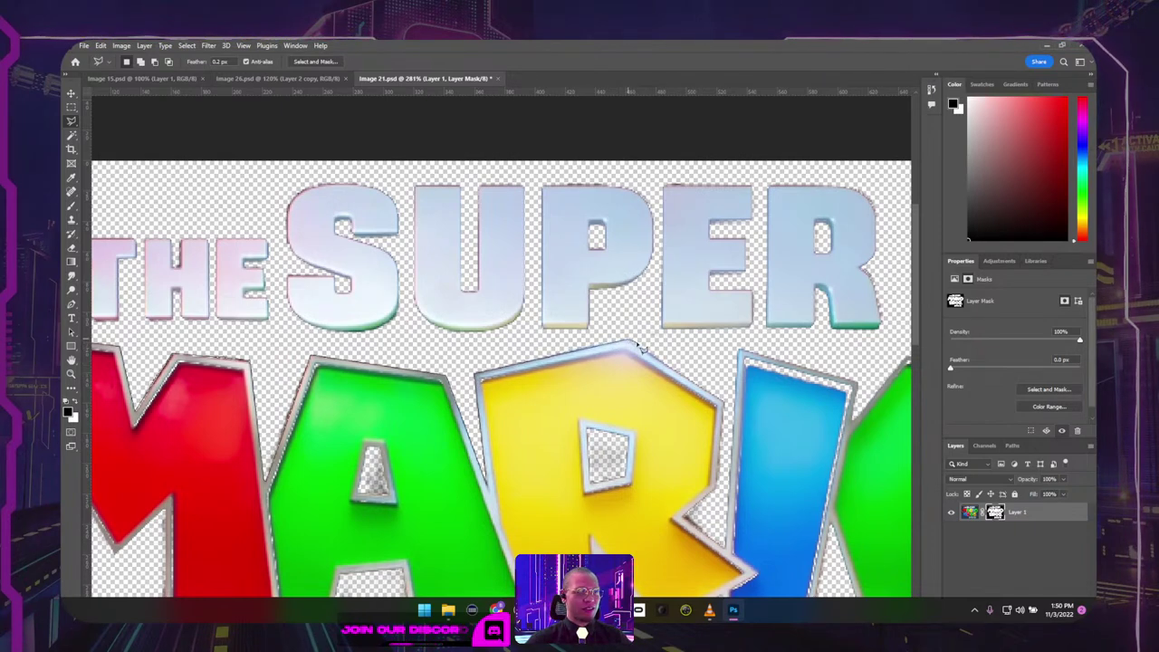
mouse_move(665, 365)
left_mouse_down()
mouse_move(726, 402)
mouse_move(731, 434)
mouse_move(625, 234)
left_mouse_up()
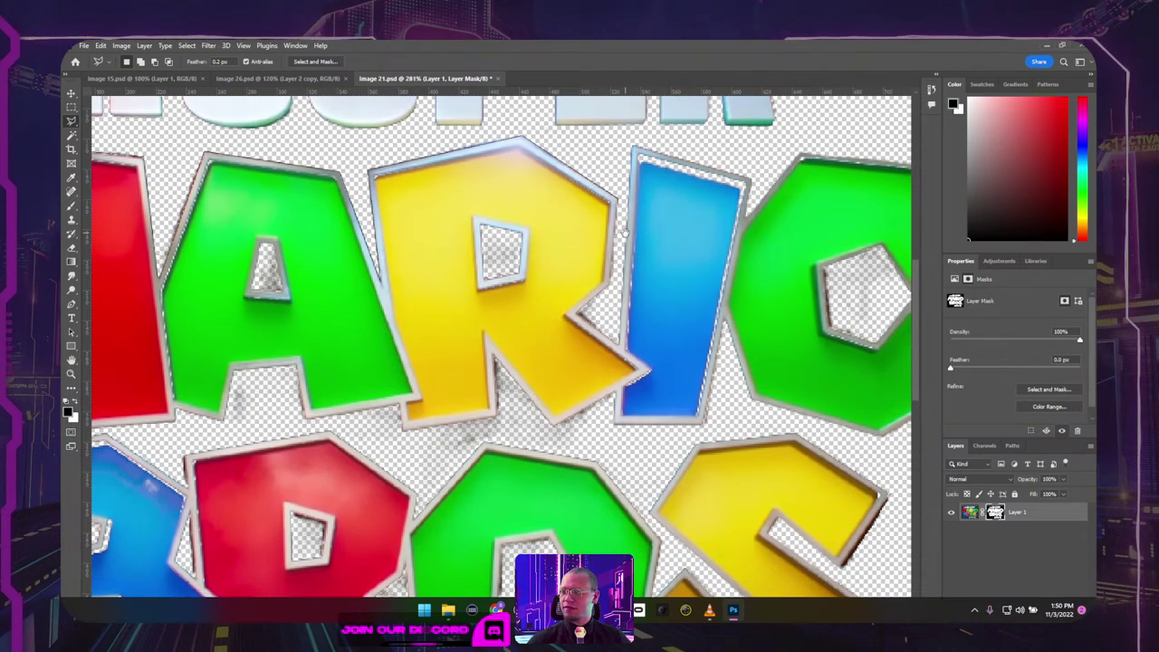
left_click_drag(627, 241, 612, 286)
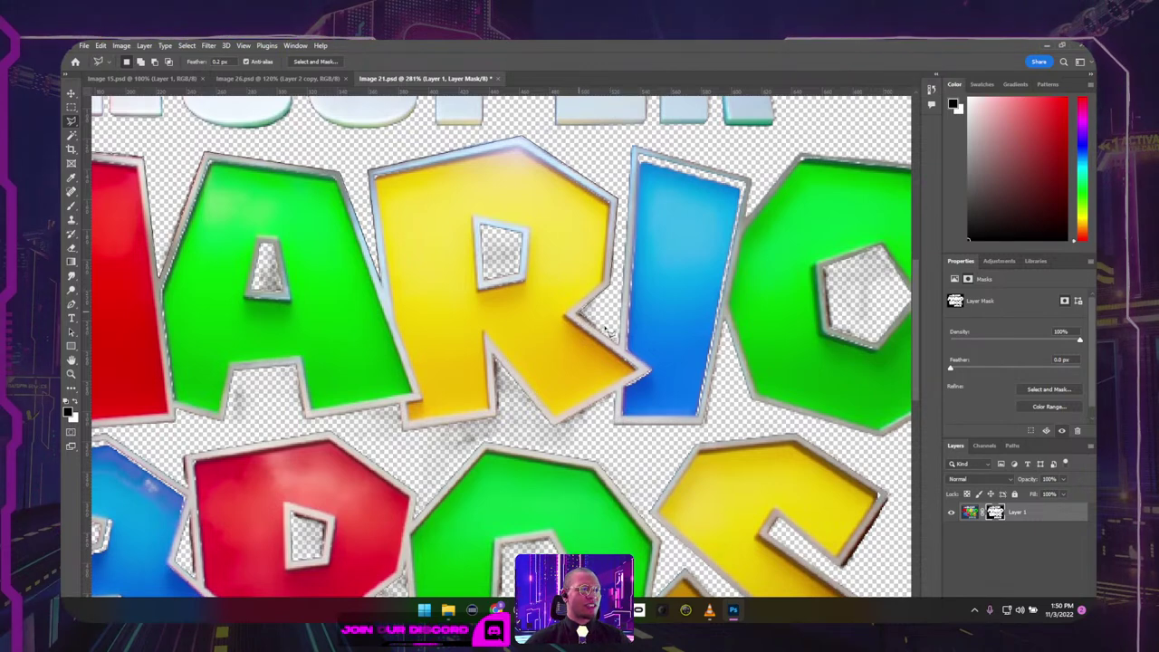
mouse_move(609, 331)
left_mouse_down()
mouse_move(621, 346)
mouse_move(612, 343)
left_mouse_up()
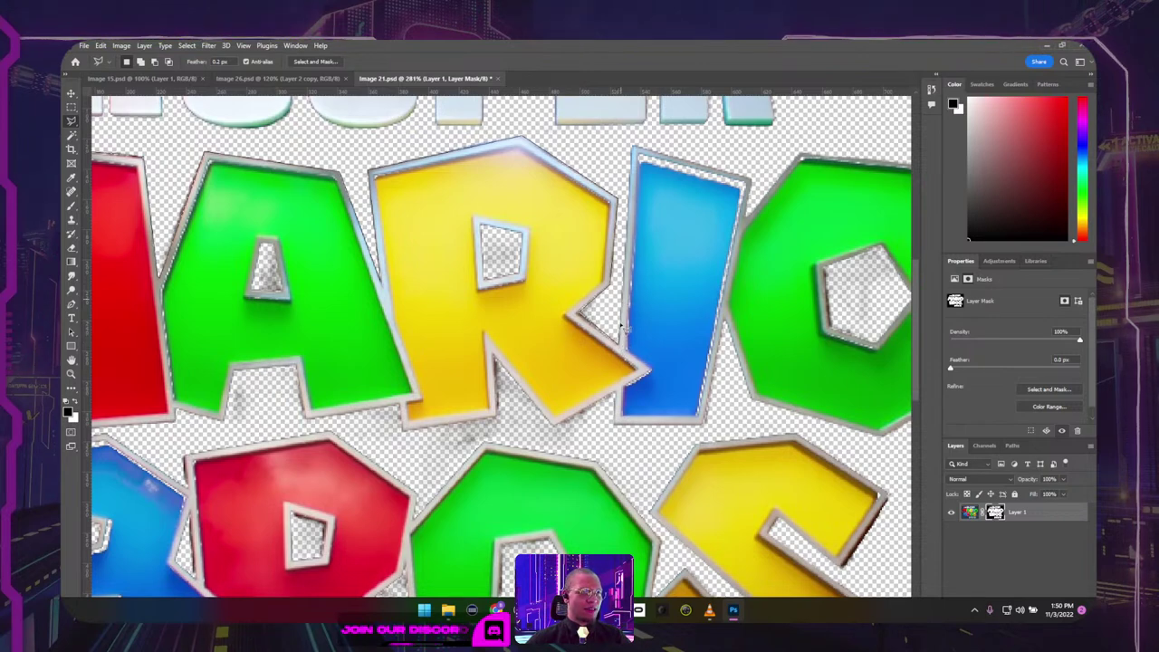
mouse_move(623, 347)
left_mouse_down()
mouse_move(634, 146)
mouse_move(757, 189)
left_mouse_up()
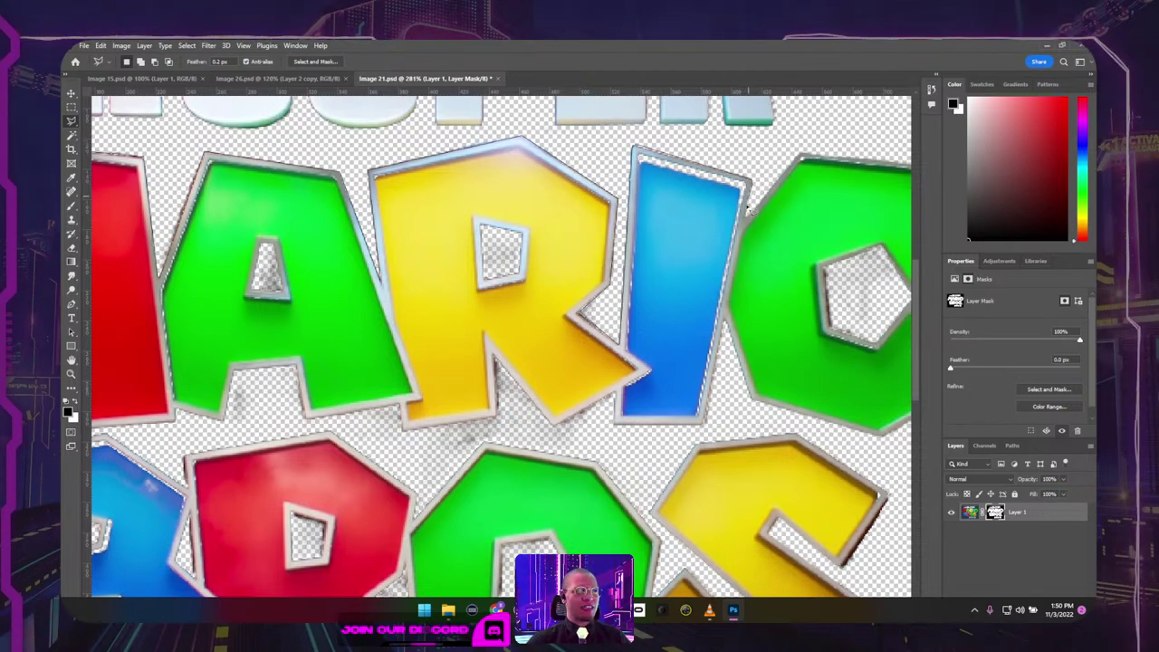
mouse_move(758, 218)
left_mouse_down()
mouse_move(803, 154)
mouse_move(825, 153)
mouse_move(670, 199)
mouse_move(486, 202)
left_mouse_up()
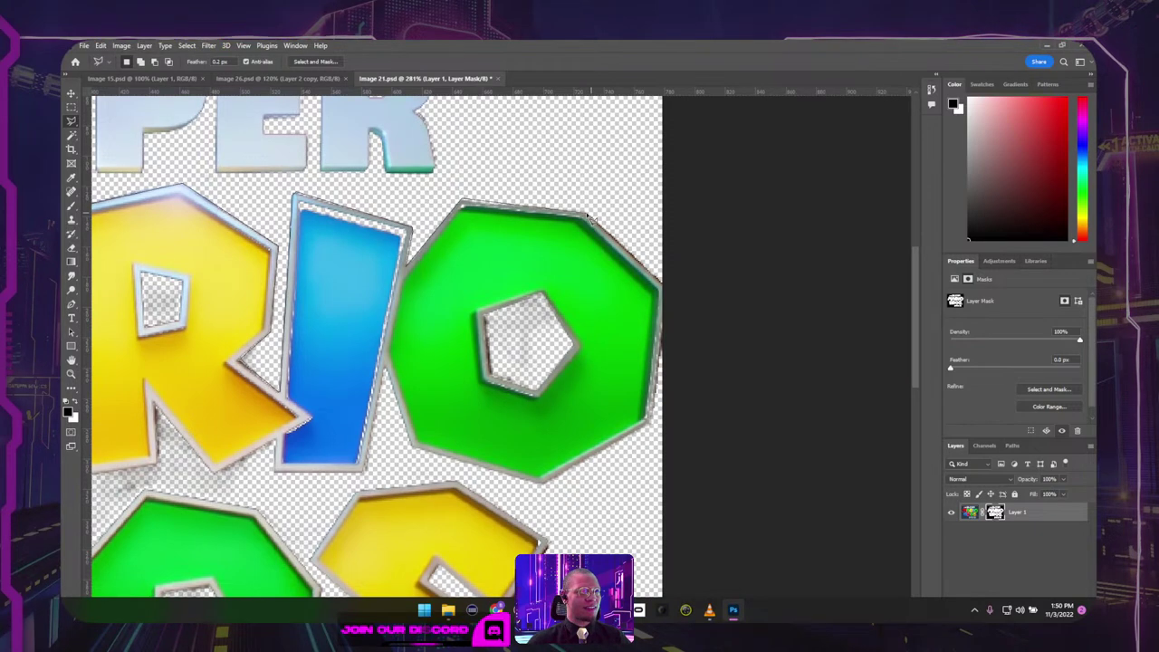
mouse_move(589, 218)
left_mouse_down()
mouse_move(648, 253)
mouse_move(666, 288)
mouse_move(658, 425)
mouse_move(562, 488)
mouse_move(469, 475)
mouse_move(412, 450)
mouse_move(386, 371)
mouse_move(377, 465)
mouse_move(598, 413)
mouse_move(699, 422)
left_mouse_up()
Step: Trace the lower edges of the MARIO letters back to the M and close the selection
left_click(367, 471)
left_click(660, 406)
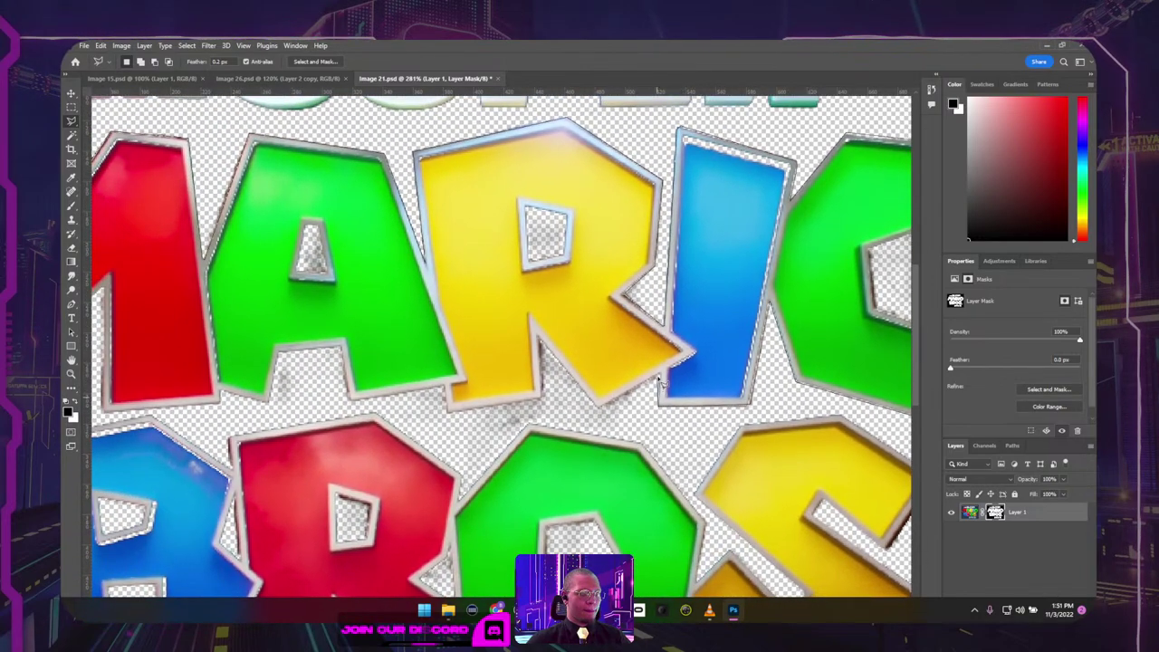
mouse_move(661, 382)
left_mouse_down()
mouse_move(605, 412)
mouse_move(539, 339)
mouse_move(545, 399)
mouse_move(453, 416)
mouse_move(447, 391)
left_mouse_up()
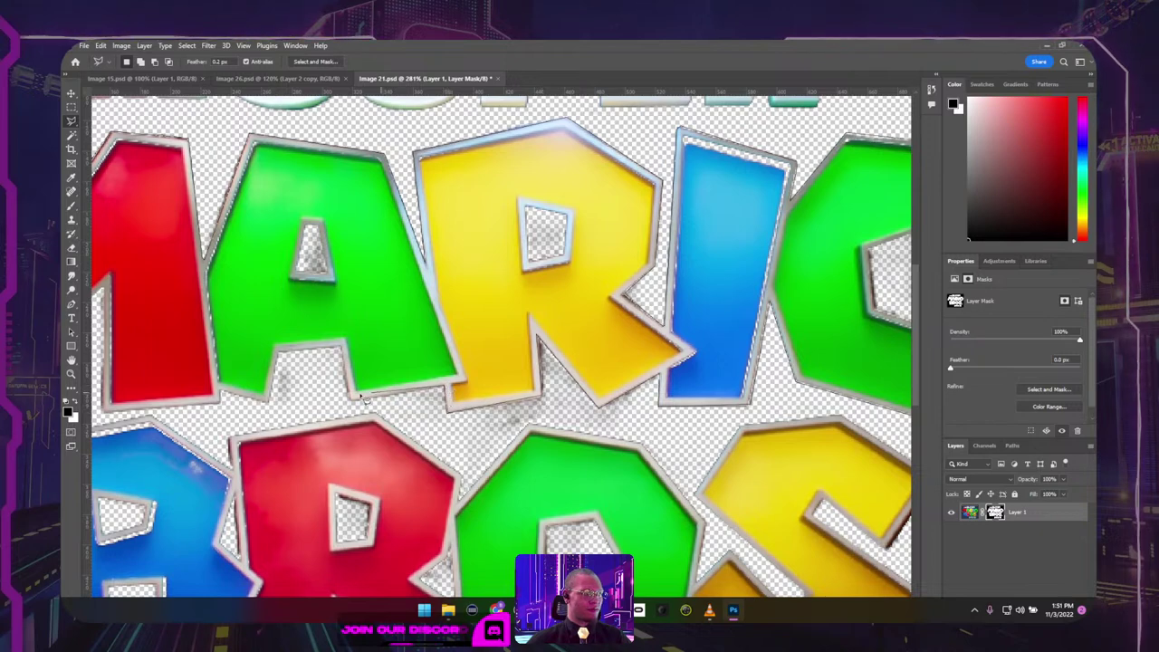
mouse_move(363, 397)
left_mouse_down()
mouse_move(352, 406)
mouse_move(342, 351)
mouse_move(294, 350)
mouse_move(279, 361)
mouse_move(273, 412)
mouse_move(221, 396)
mouse_move(219, 409)
mouse_move(508, 430)
mouse_move(409, 436)
mouse_move(415, 311)
mouse_move(366, 356)
mouse_move(328, 298)
mouse_move(294, 429)
mouse_move(186, 373)
left_mouse_up()
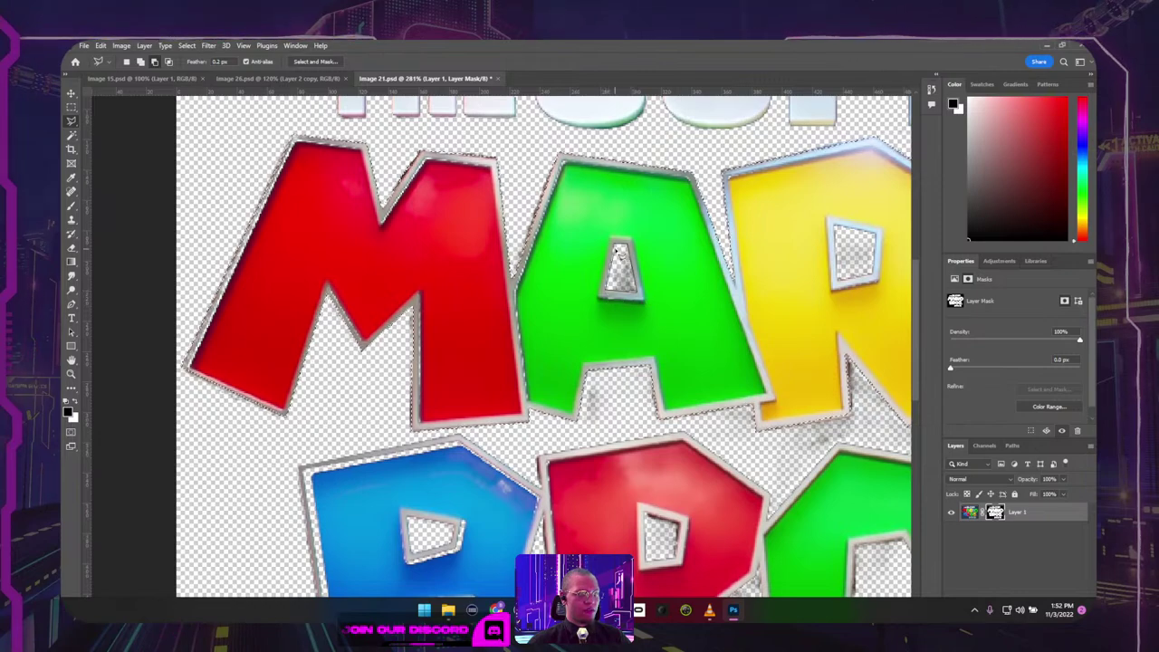
Step: Subtract the inner holes of the A and the R from the MARIO selection with the Polygonal Lasso
left_click(618, 247)
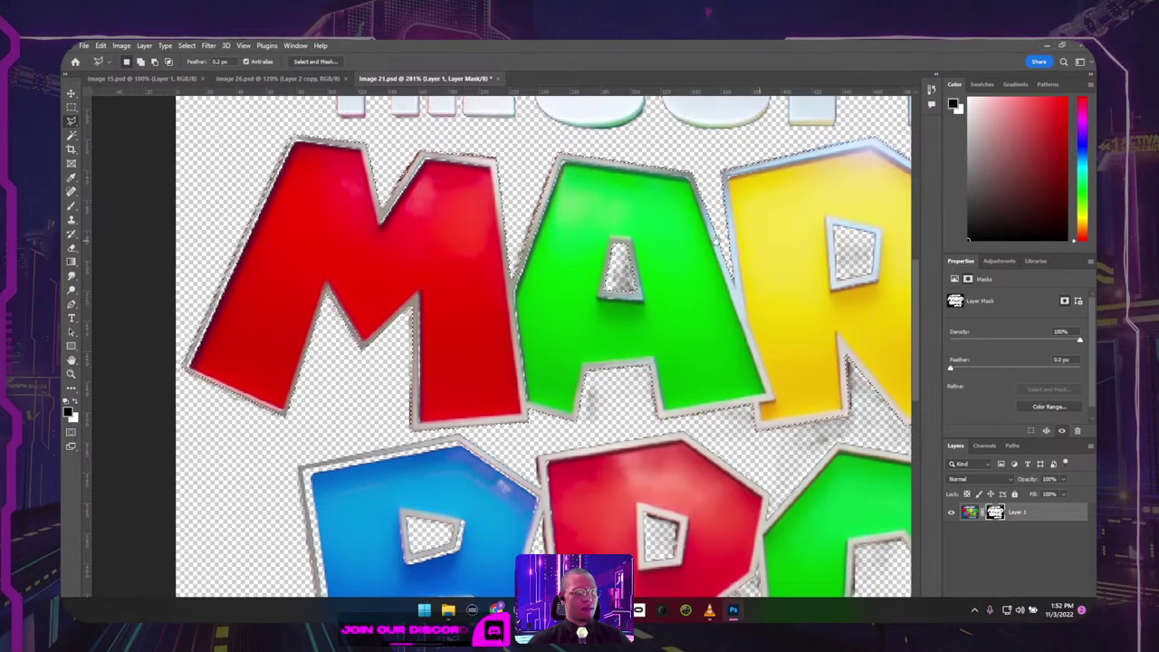
left_click_drag(740, 243, 491, 206)
scroll(490, 206, "right", 2)
scroll(640, 187, "up", 1)
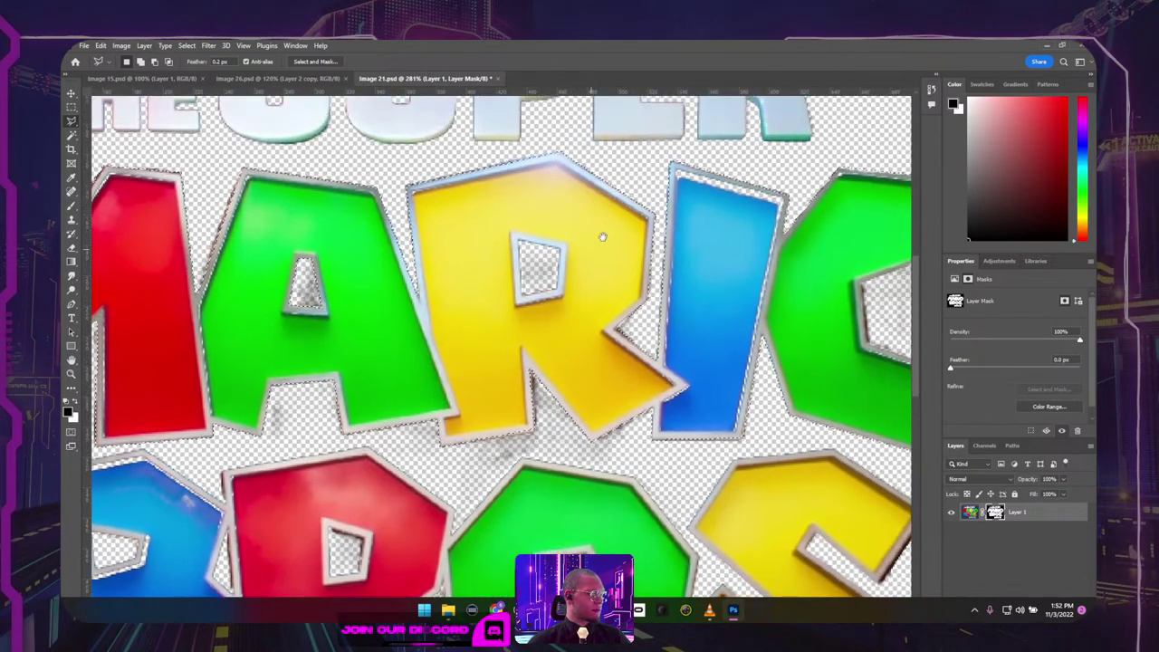
scroll(532, 255, "up", 2)
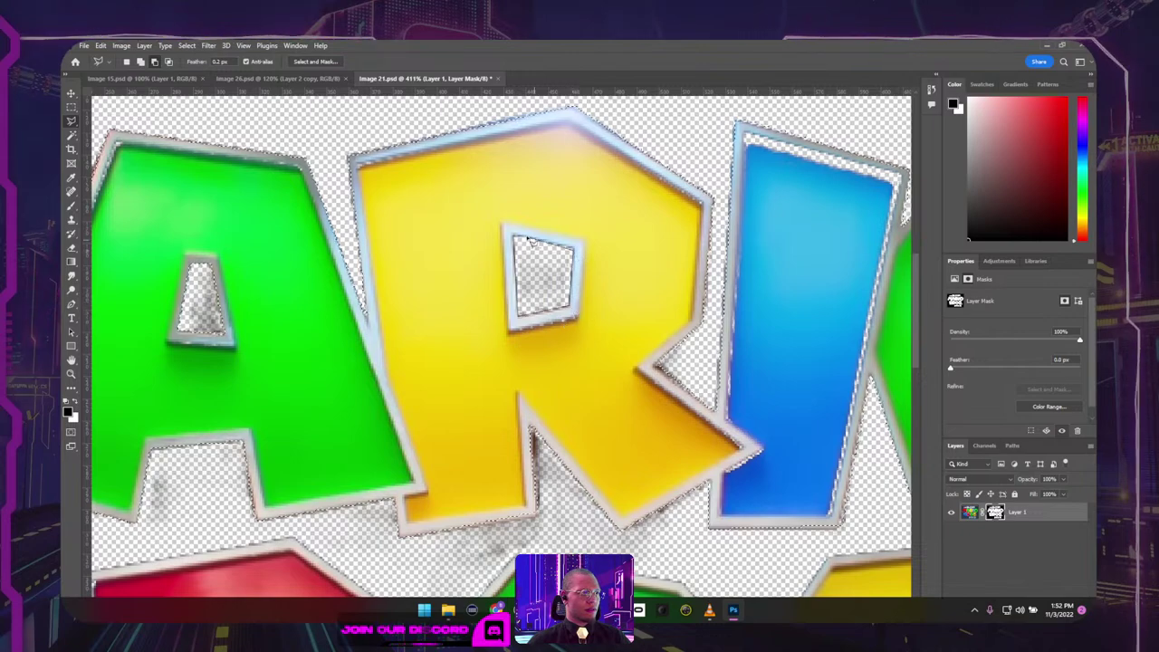
Step: Subtract the pentagonal hole of the O in MARIO from the selection
left_click_drag(758, 238, 324, 230)
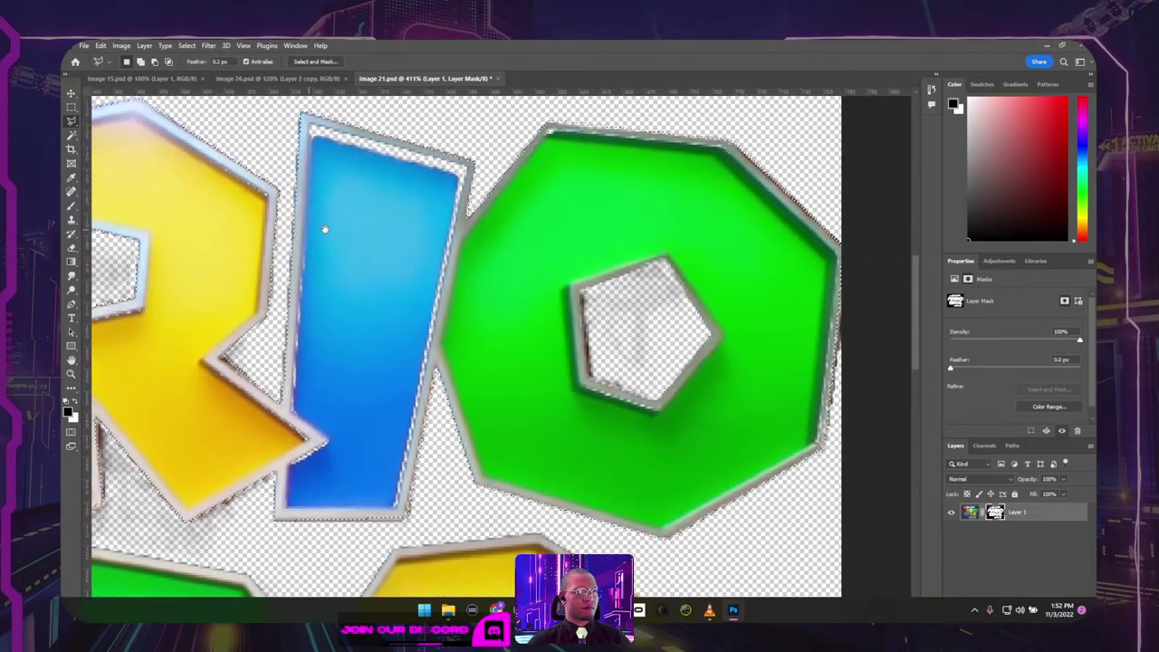
left_click(582, 292)
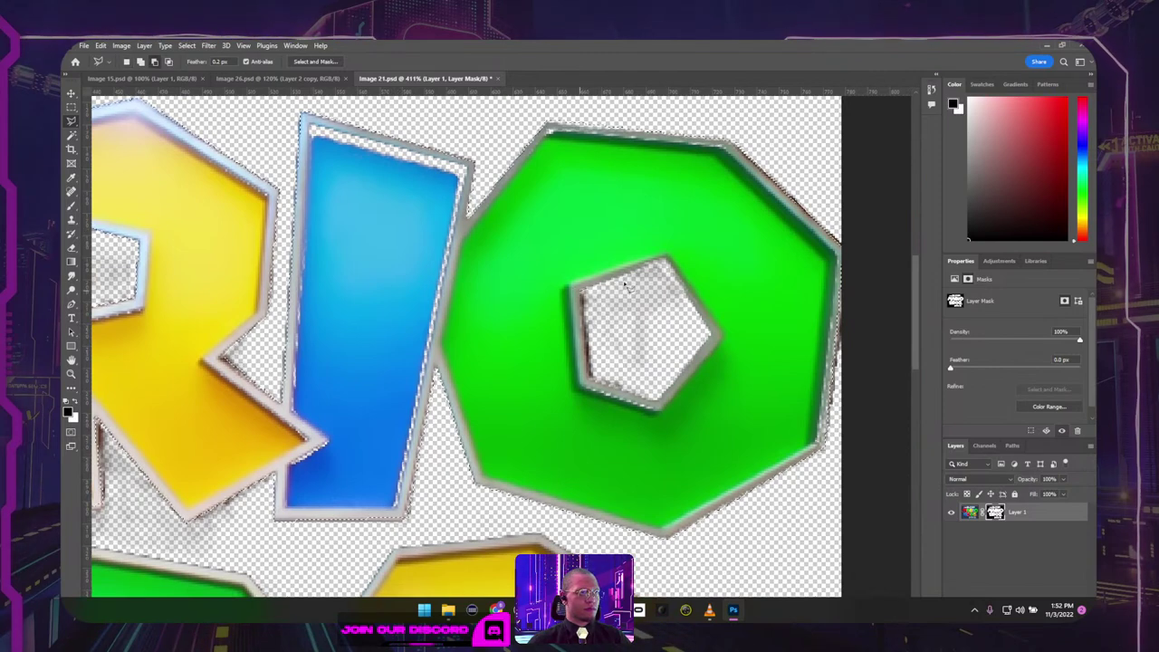
left_click(666, 260)
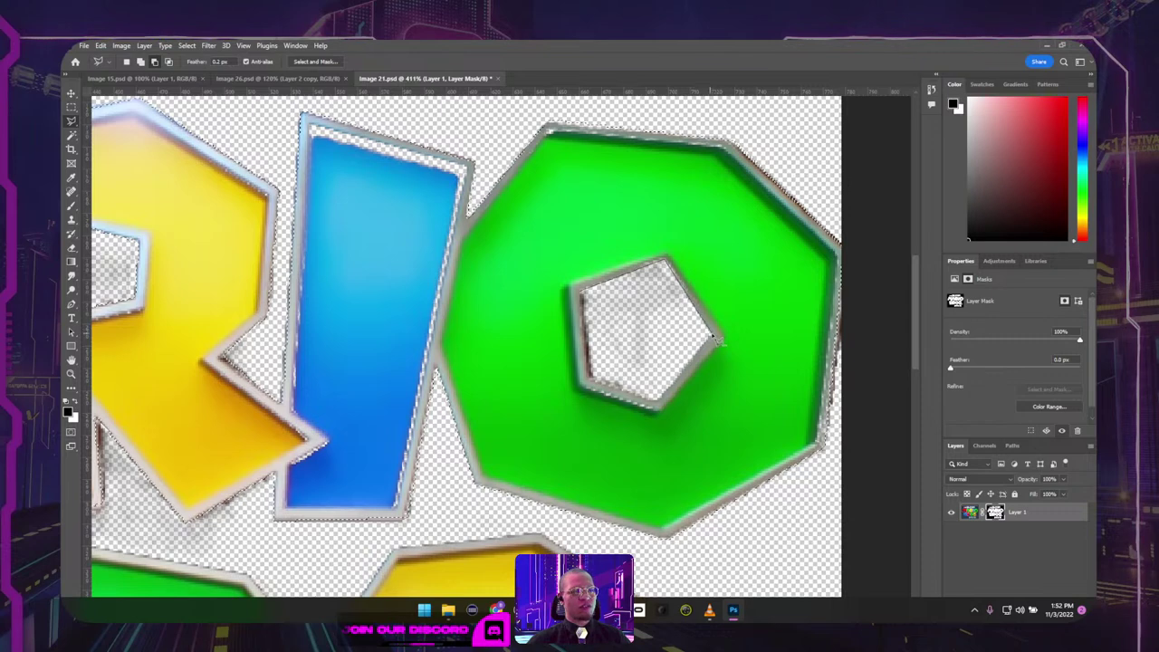
left_click(717, 338)
left_click(658, 407)
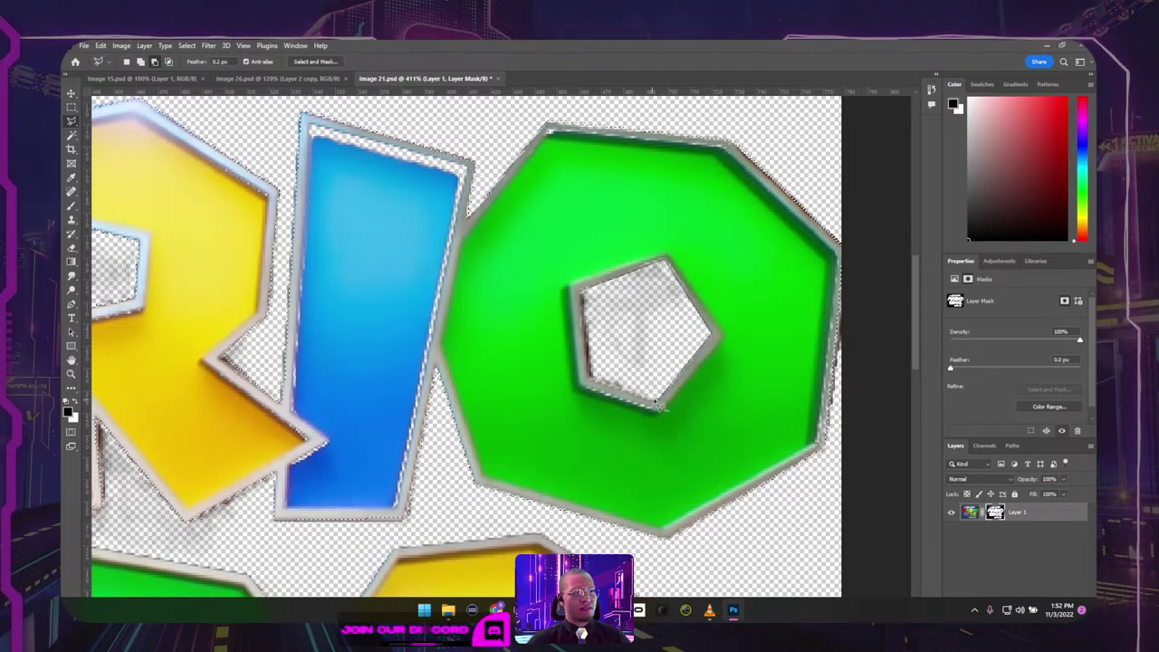
left_click(588, 383)
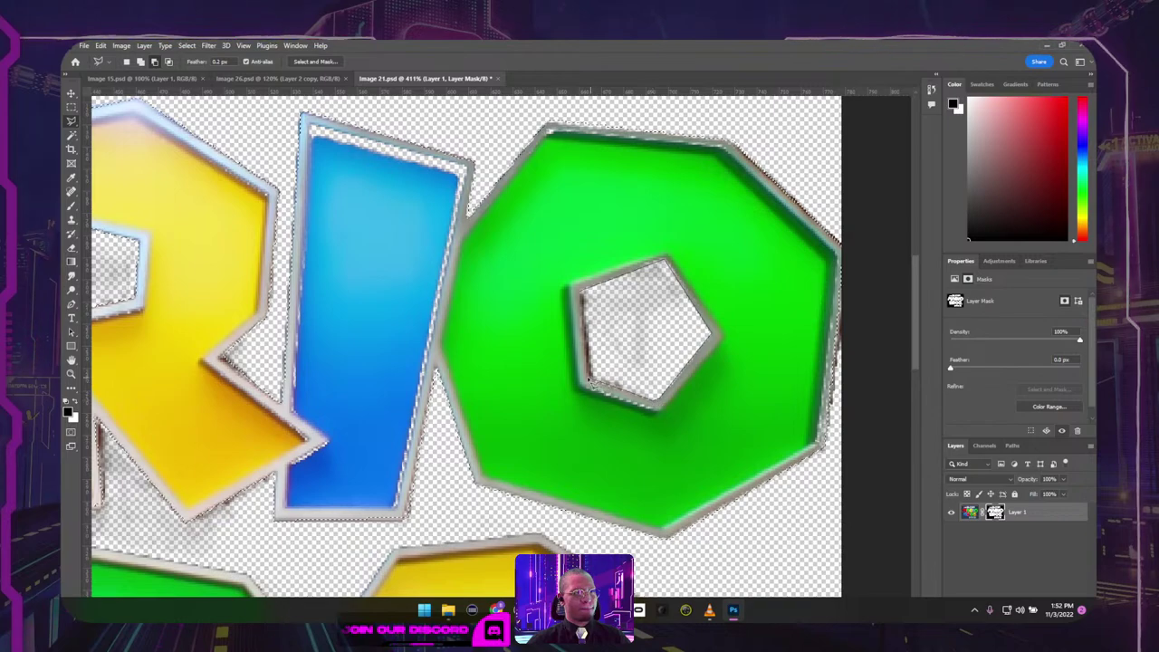
left_click(583, 292)
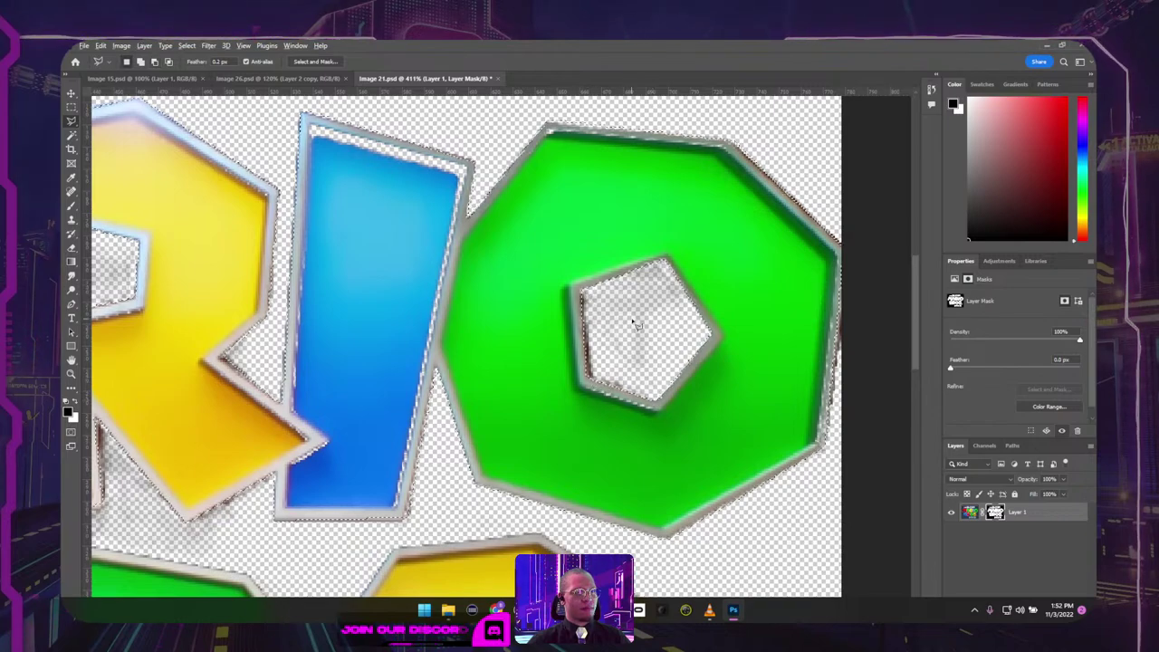
Step: Save the selection as a new channel named "Mario text"
scroll(637, 326, "down", 4)
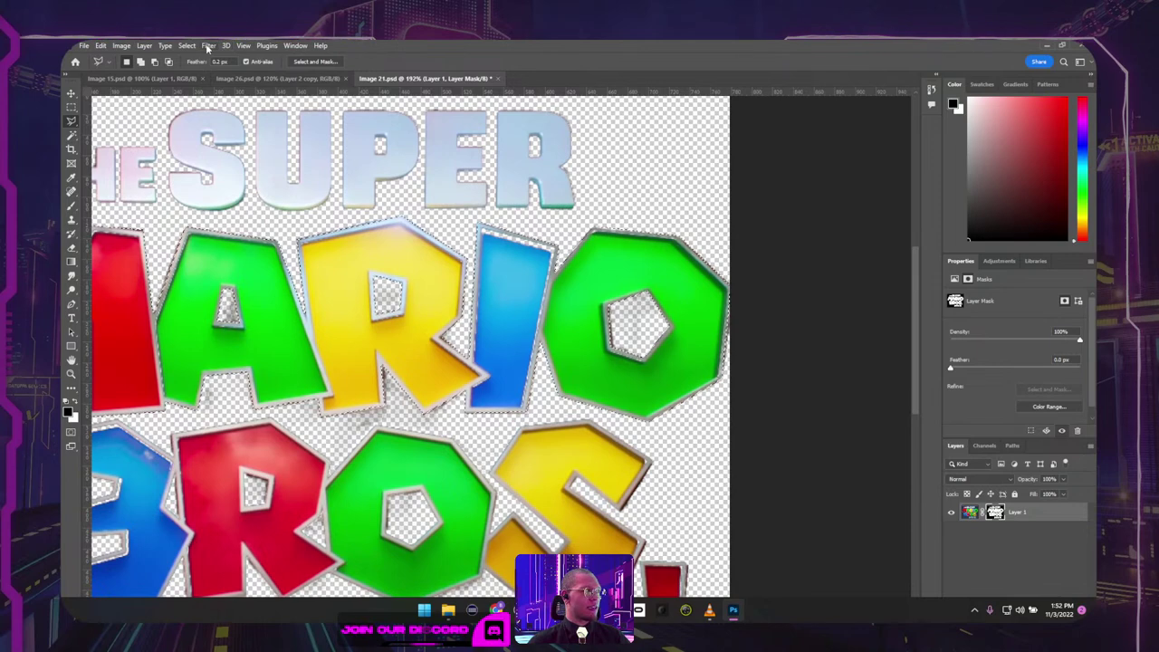
right_click(373, 278)
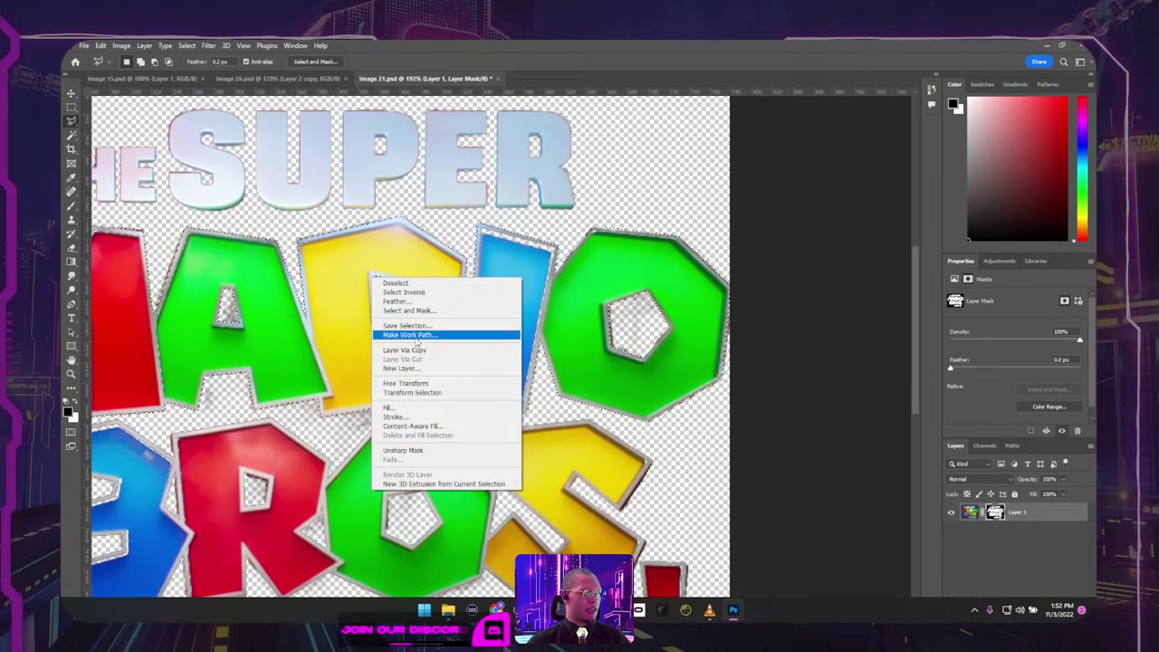
left_click(502, 325)
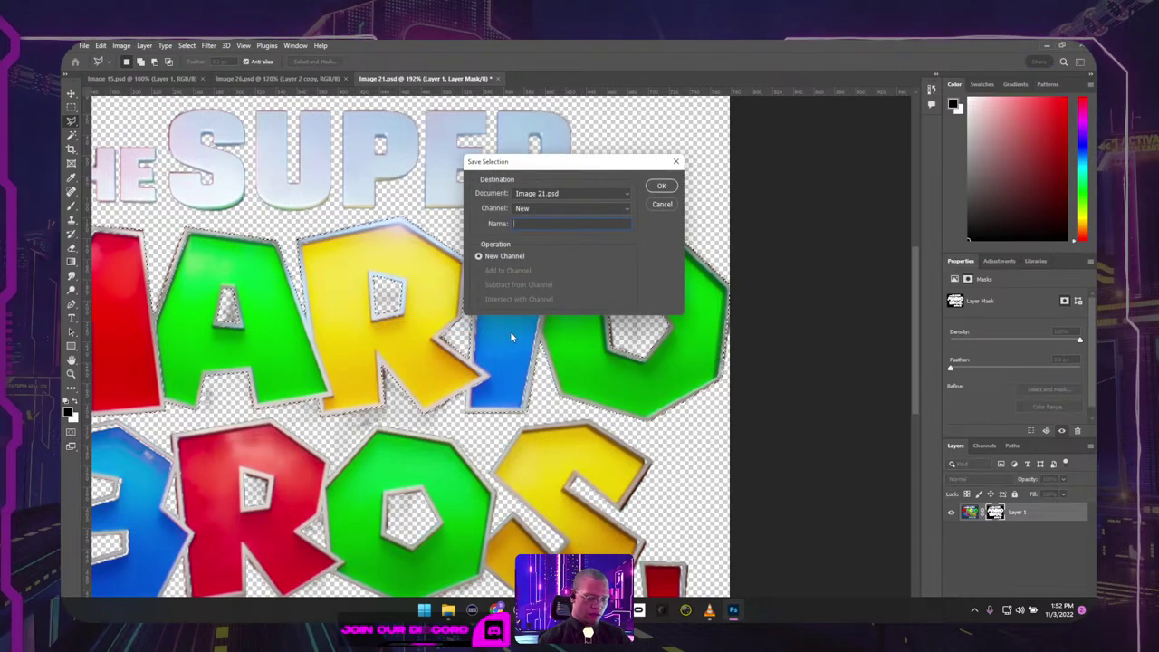
type("Mario text")
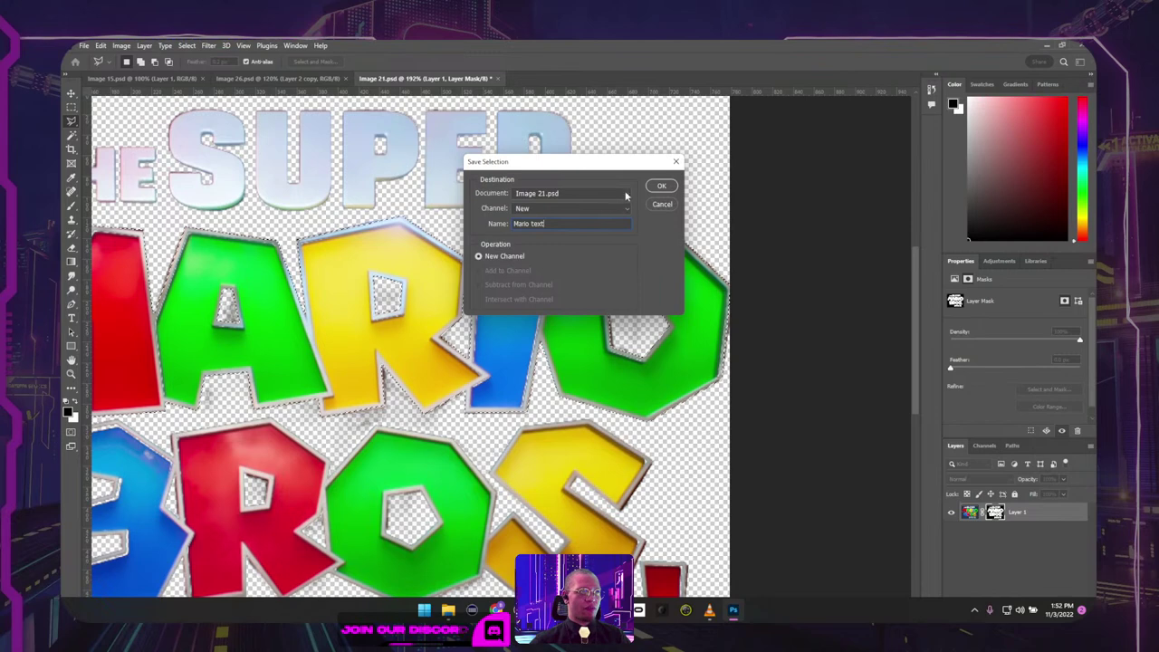
left_click(661, 186)
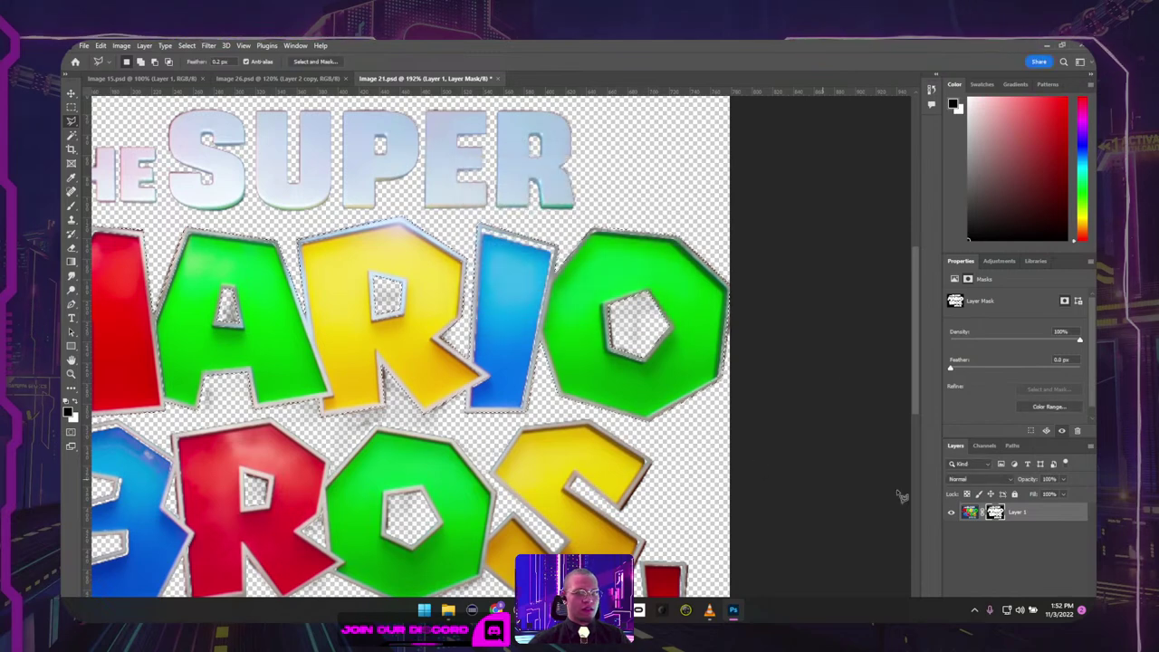
Step: Paint white on the layer mask inside the MARIO selection to restore the letters' edges, and deselect
scroll(578, 422, "down", 2)
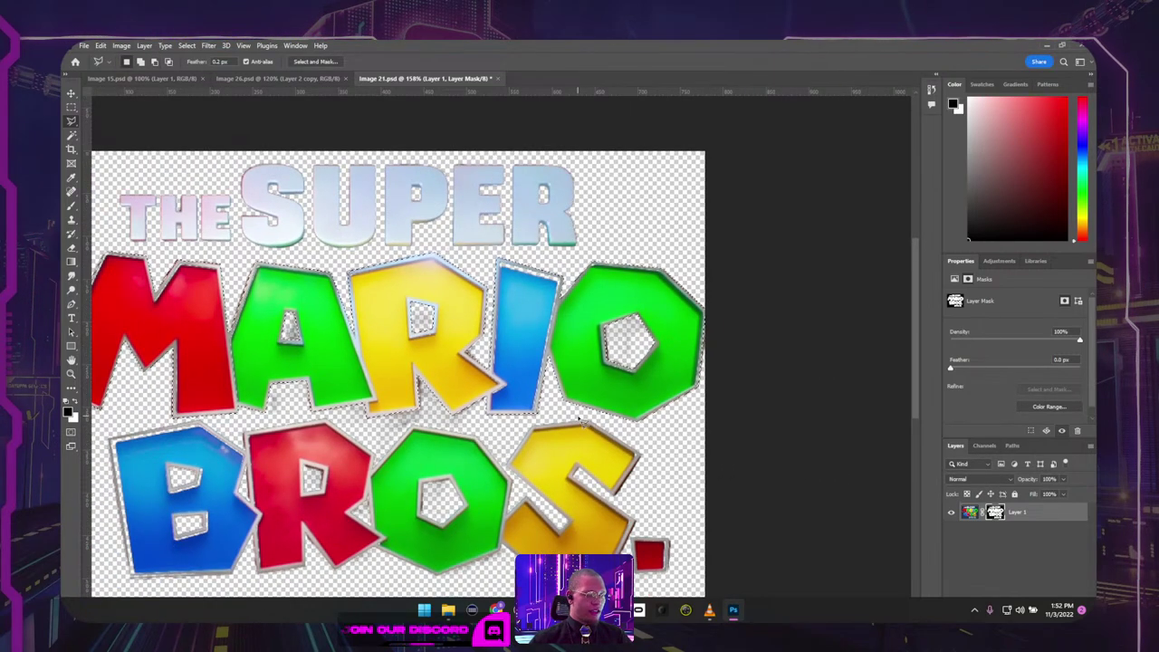
scroll(560, 263, "left", 3)
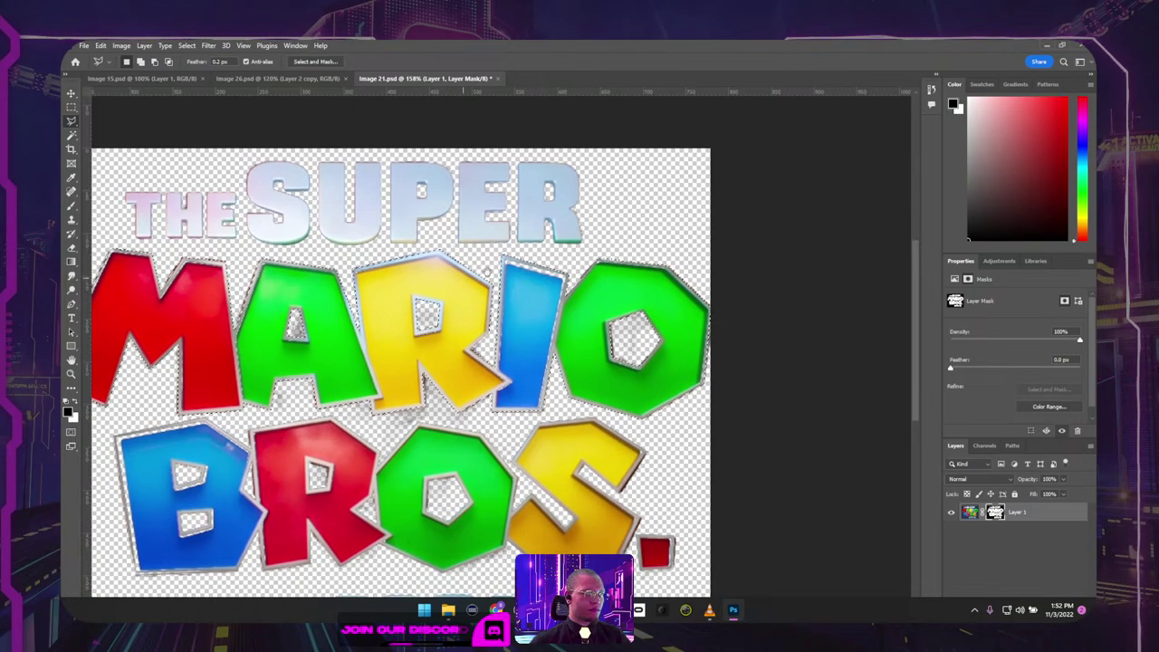
key("b")
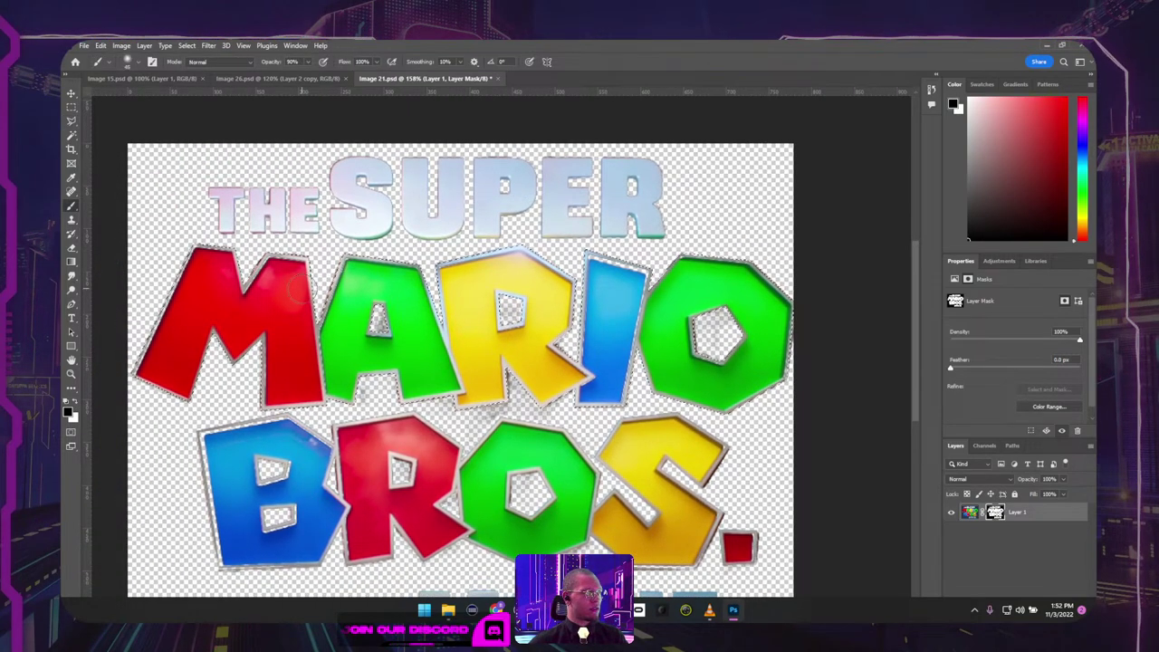
key("x")
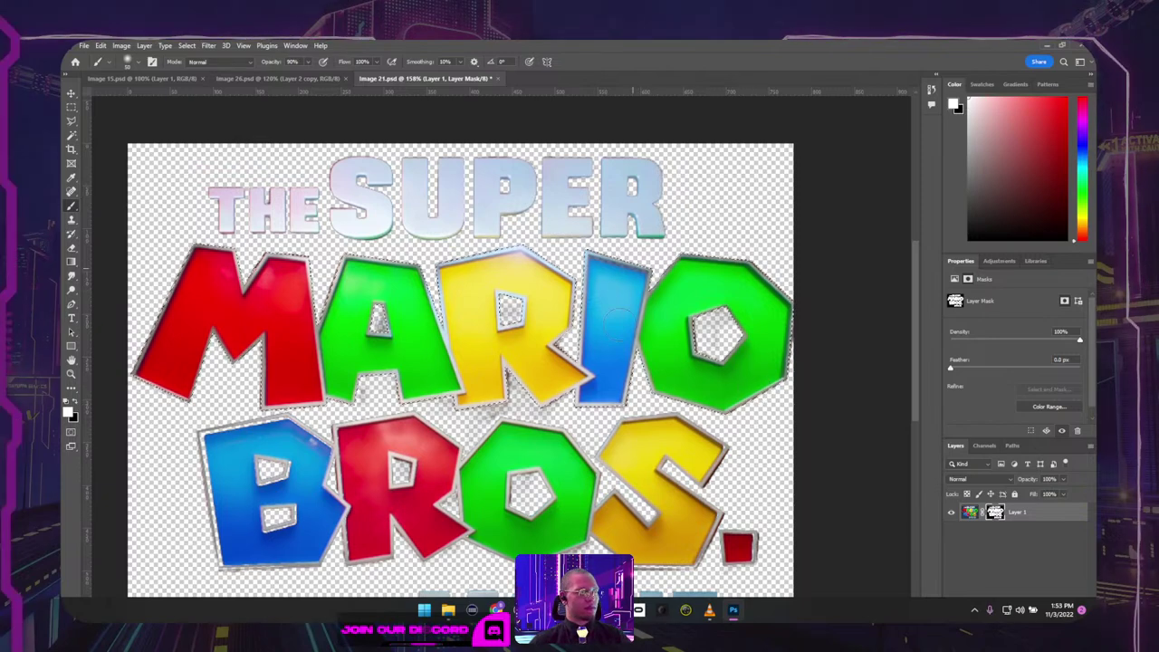
key("ctrl+d")
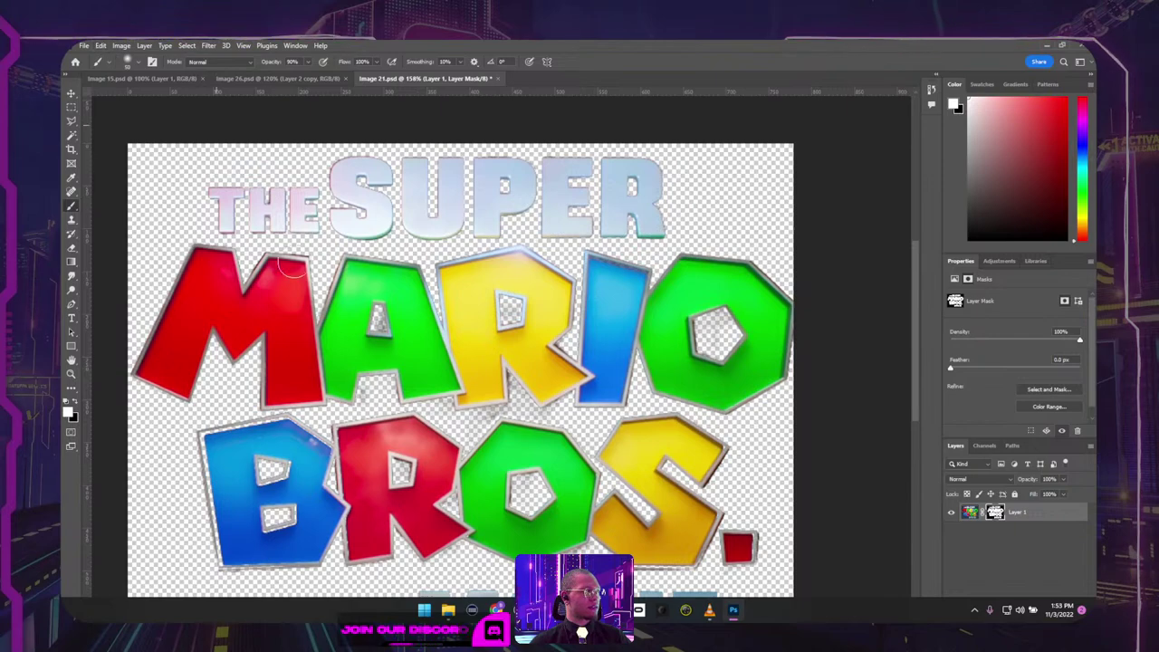
Step: Paint black on the layer mask to remove the dark fringe along the upper right peak of the M
scroll(290, 271, "up", 8)
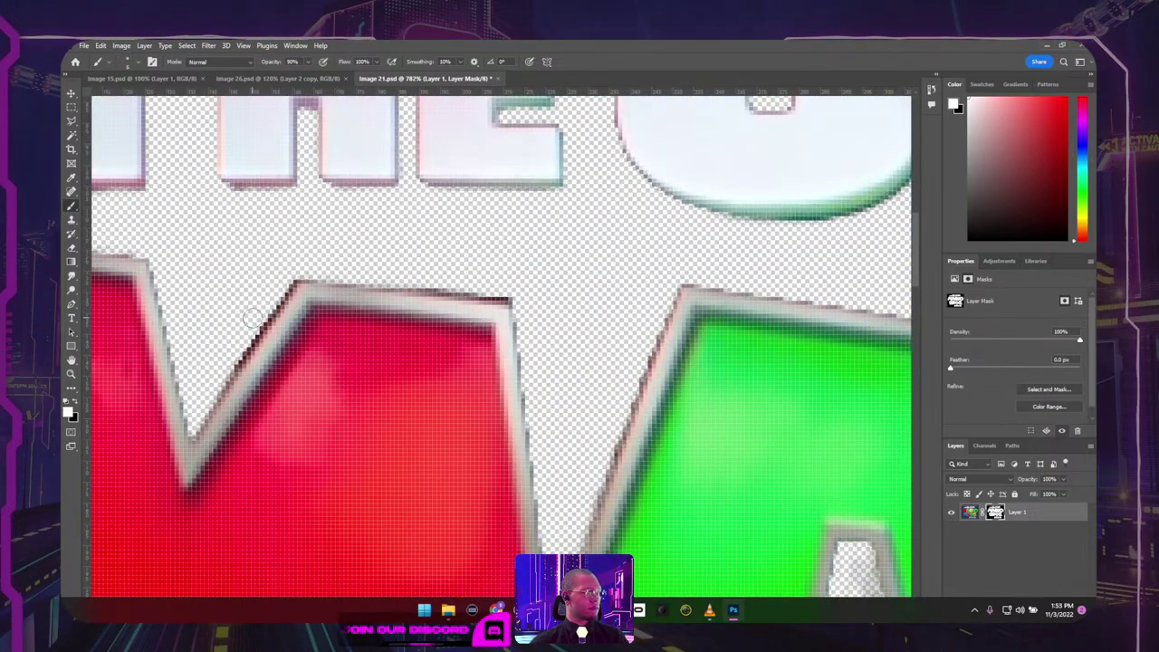
key("x")
mouse_move(221, 372)
left_mouse_down()
mouse_move(304, 258)
mouse_move(438, 258)
mouse_move(510, 283)
mouse_move(437, 275)
left_mouse_up()
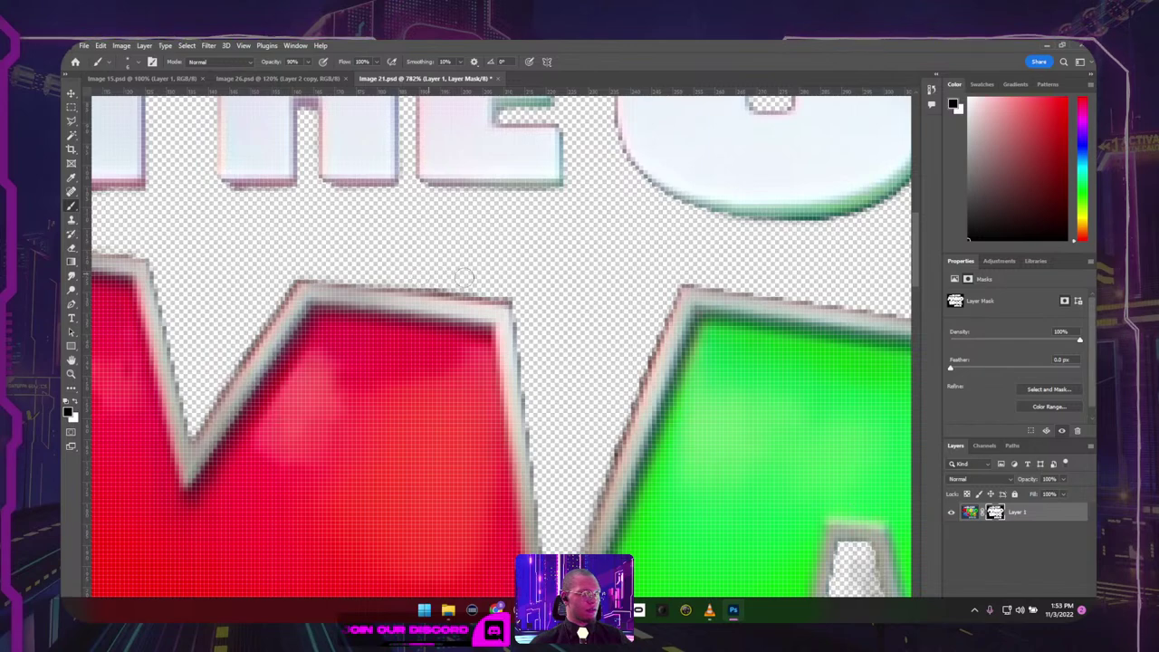
scroll(586, 242, "down", 3)
scroll(587, 242, "down", 5)
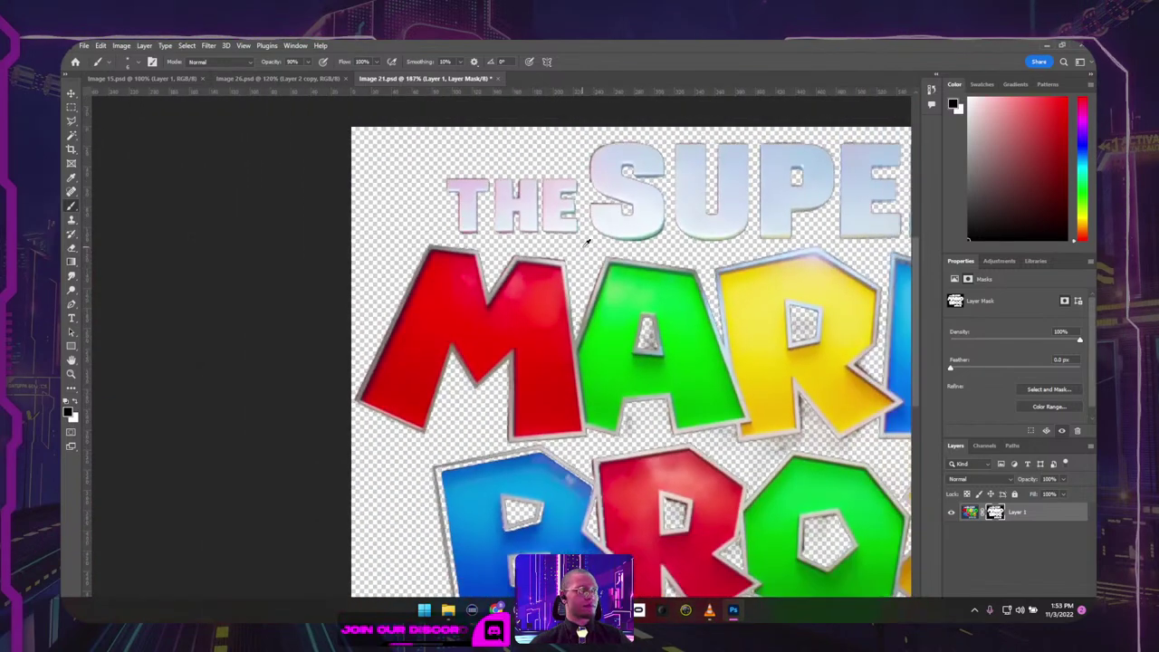
Step: Save the document on the computer in Downloads as a Photoshop file named "Mario Bros Movie Logo" with Maximize Compatibility kept on
left_click(85, 45)
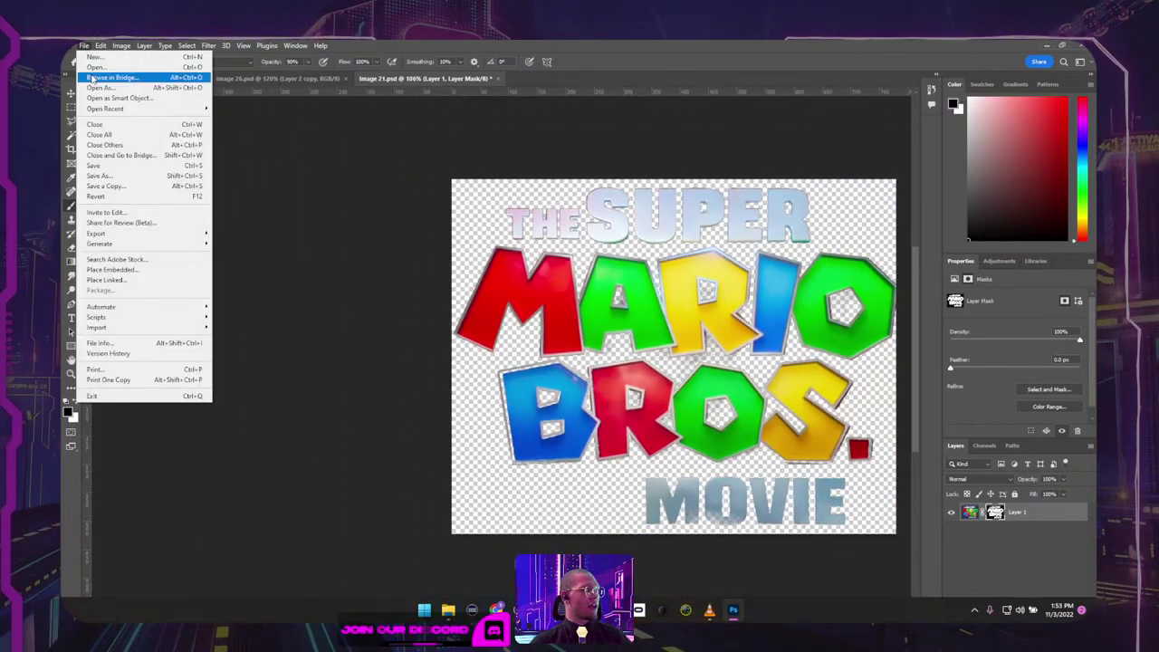
left_click(118, 174)
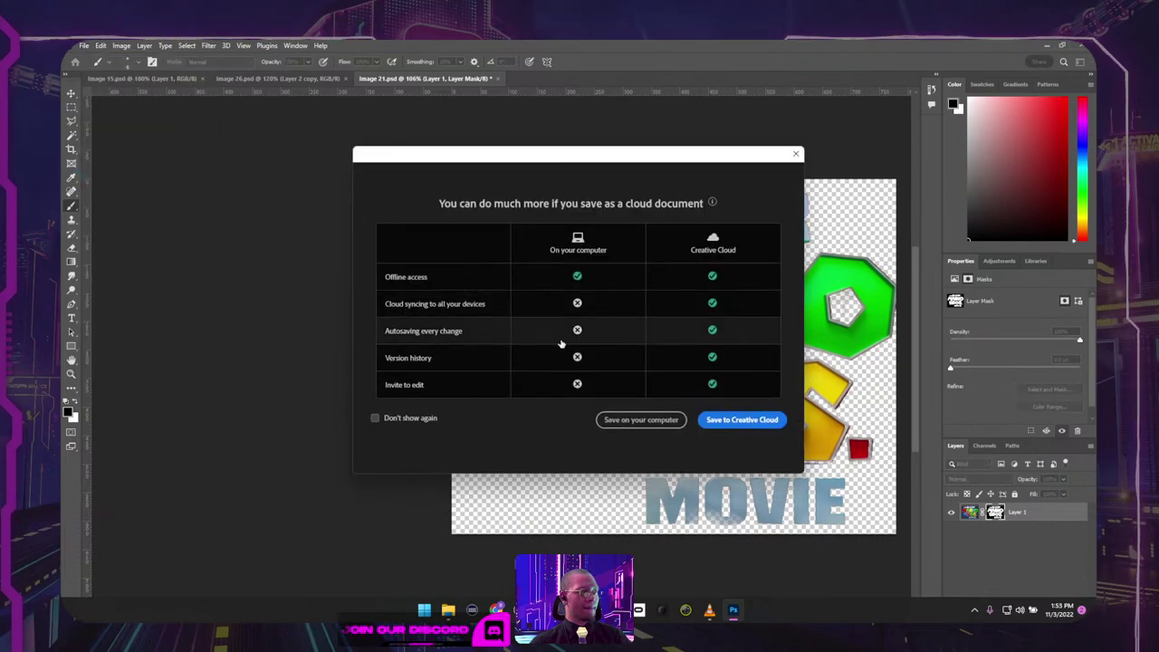
left_click(641, 419)
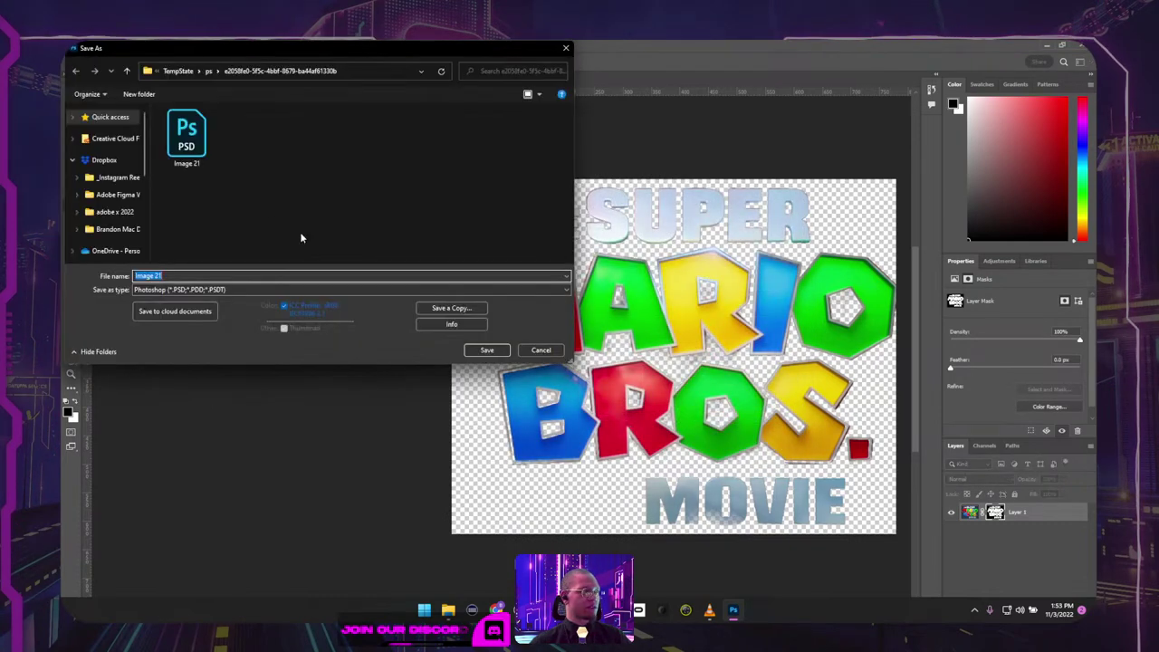
scroll(104, 199, "down", 3)
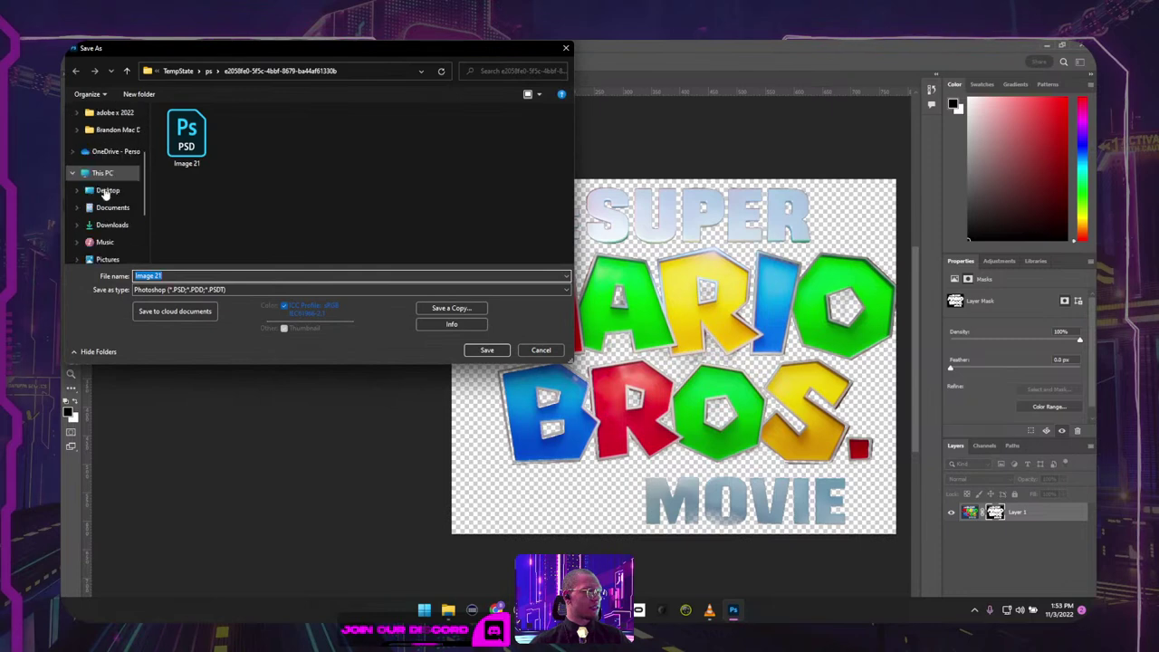
left_click(110, 207)
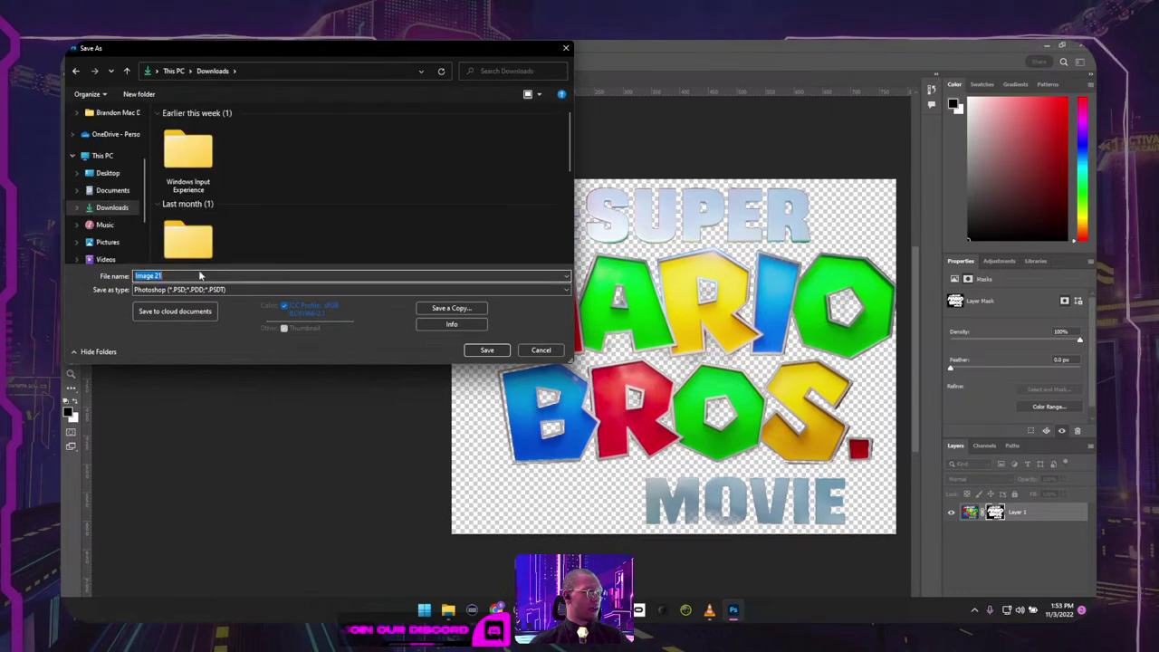
type("Mario ")
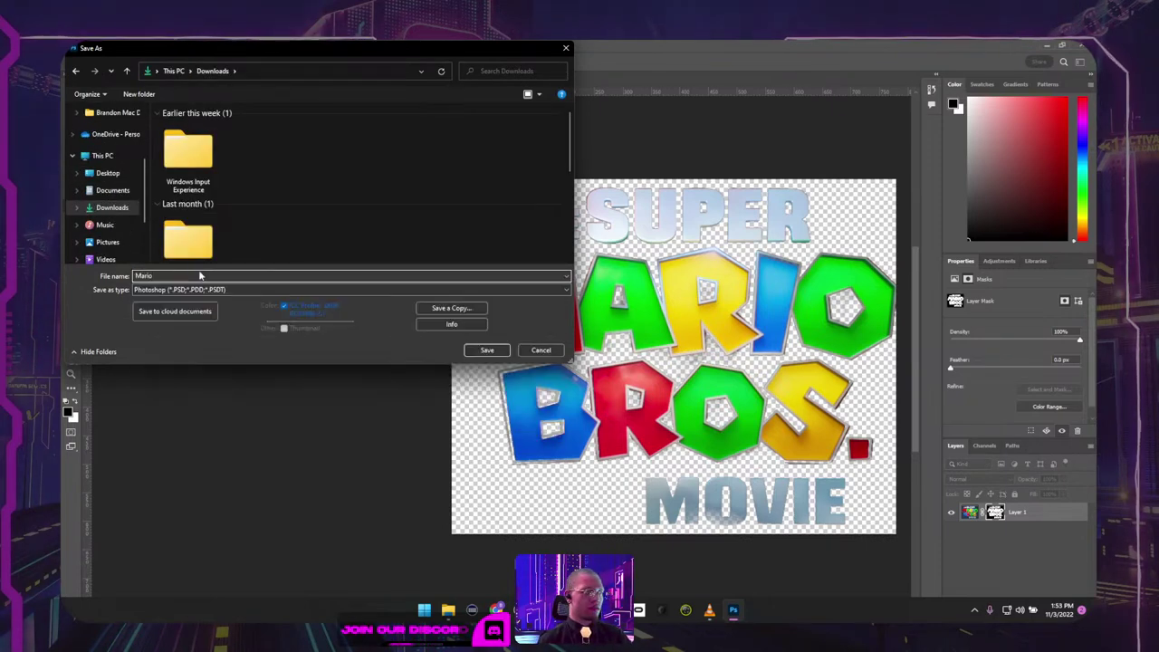
type("Bros Movie")
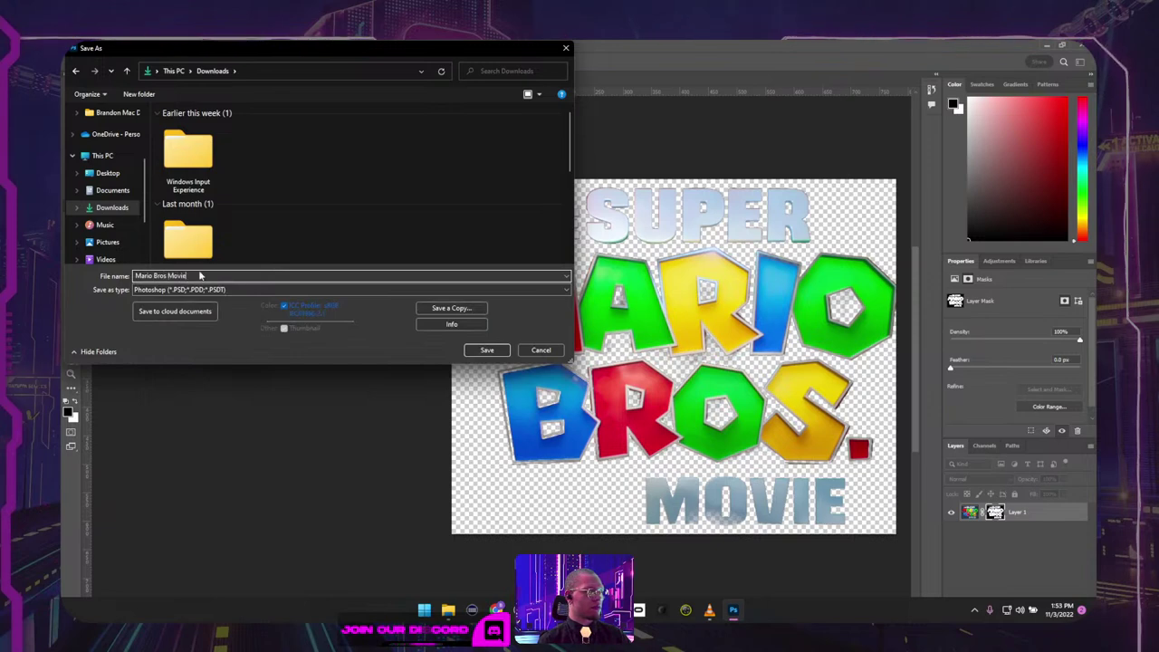
type(" Logo")
key("Return")
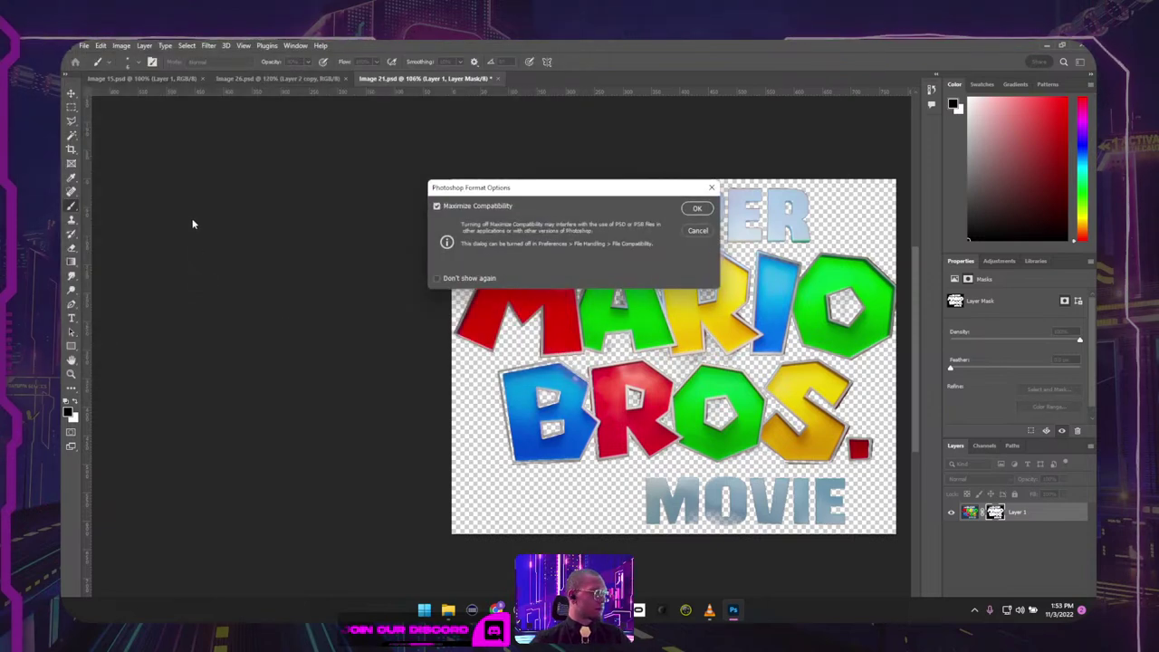
left_click(695, 209)
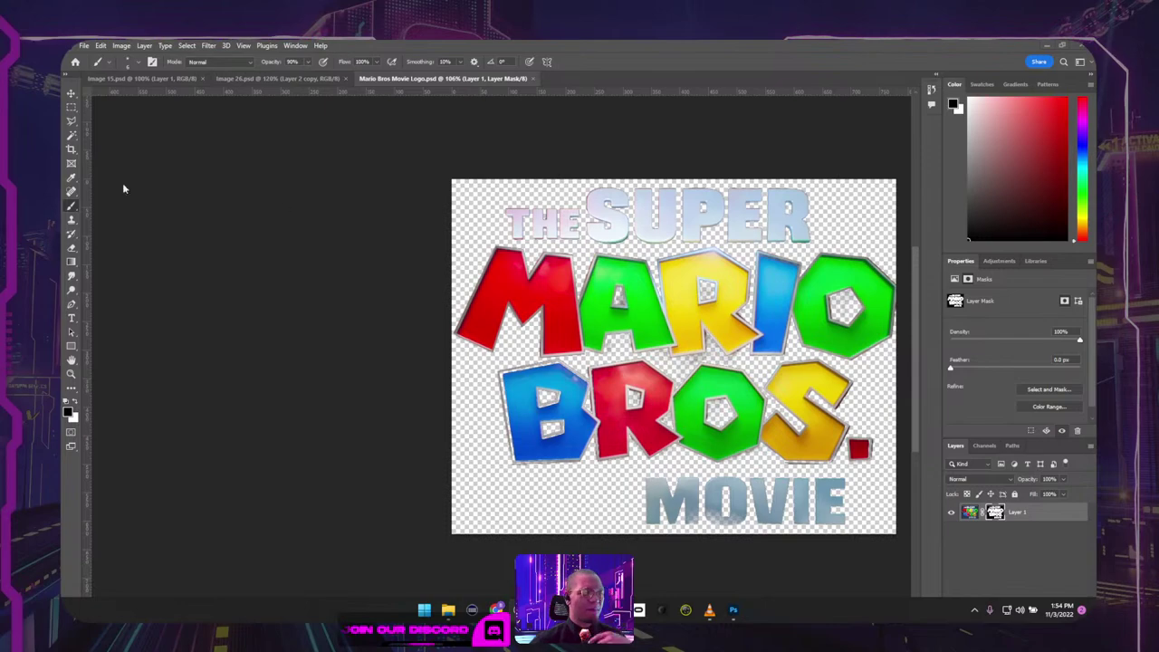
scroll(707, 228, "up", 5)
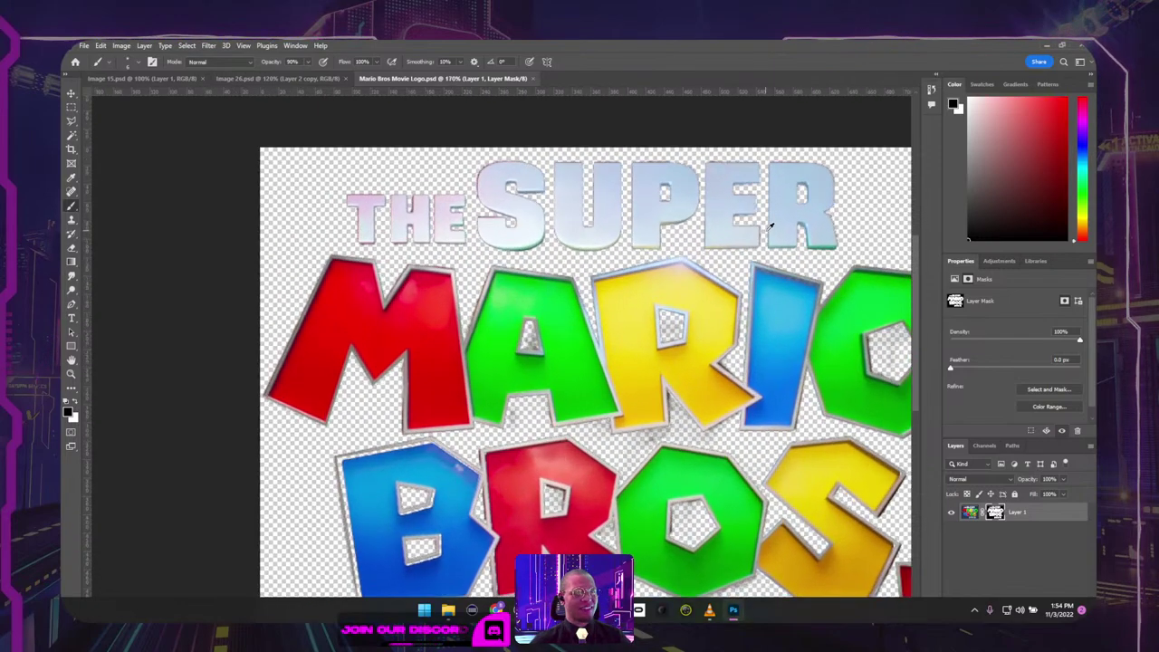
scroll(473, 326, "down", 5)
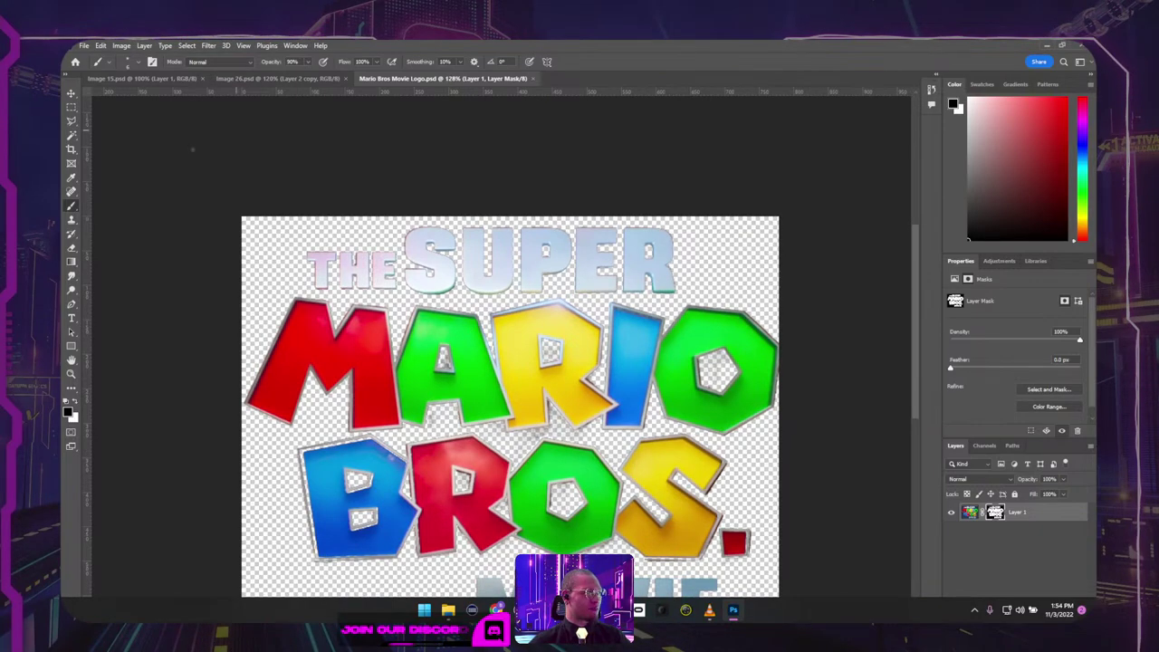
left_click(70, 92)
scroll(321, 466, "up", 4)
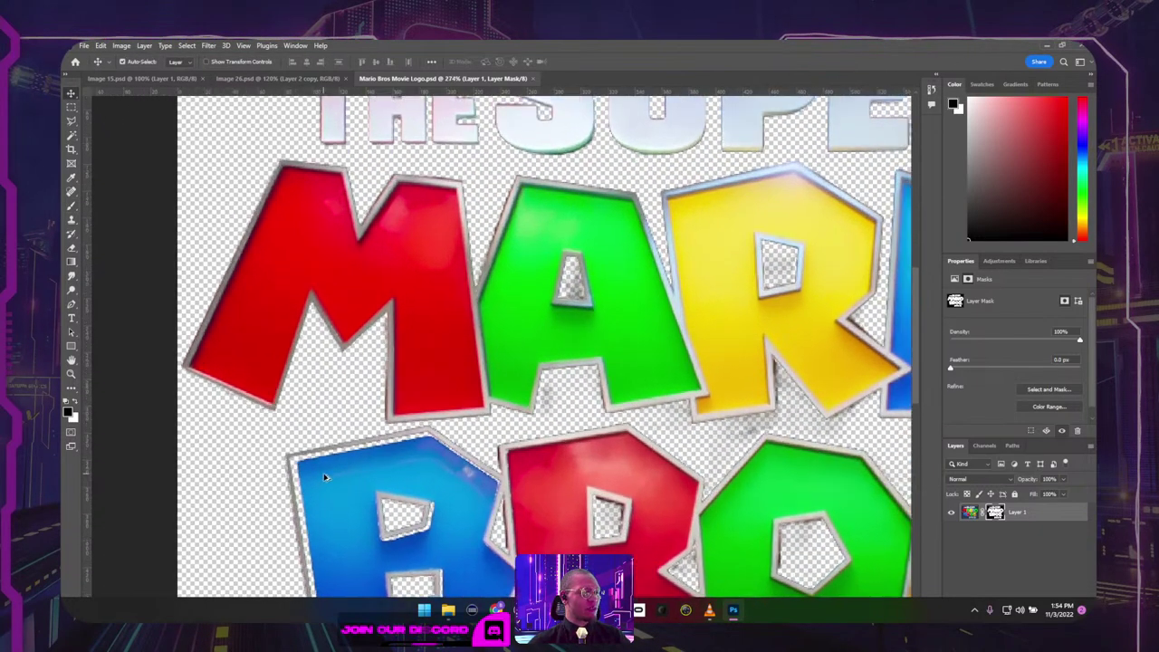
left_click_drag(668, 284, 569, 388)
scroll(543, 408, "down", 2)
scroll(519, 423, "down", 2)
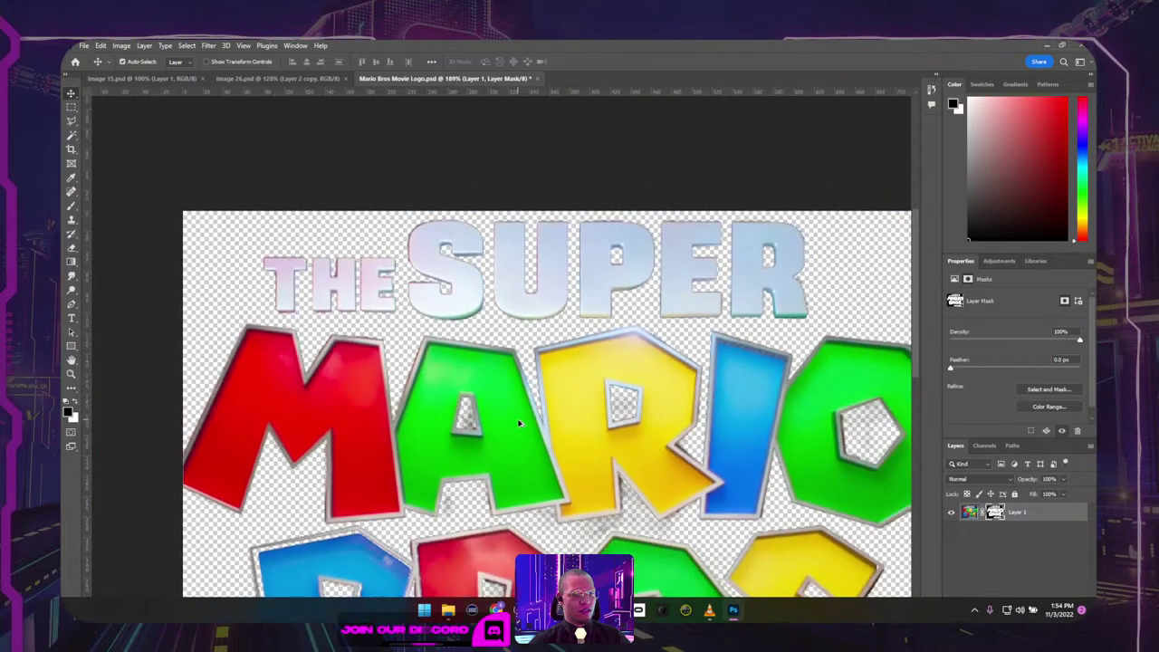
left_click_drag(512, 432, 521, 403)
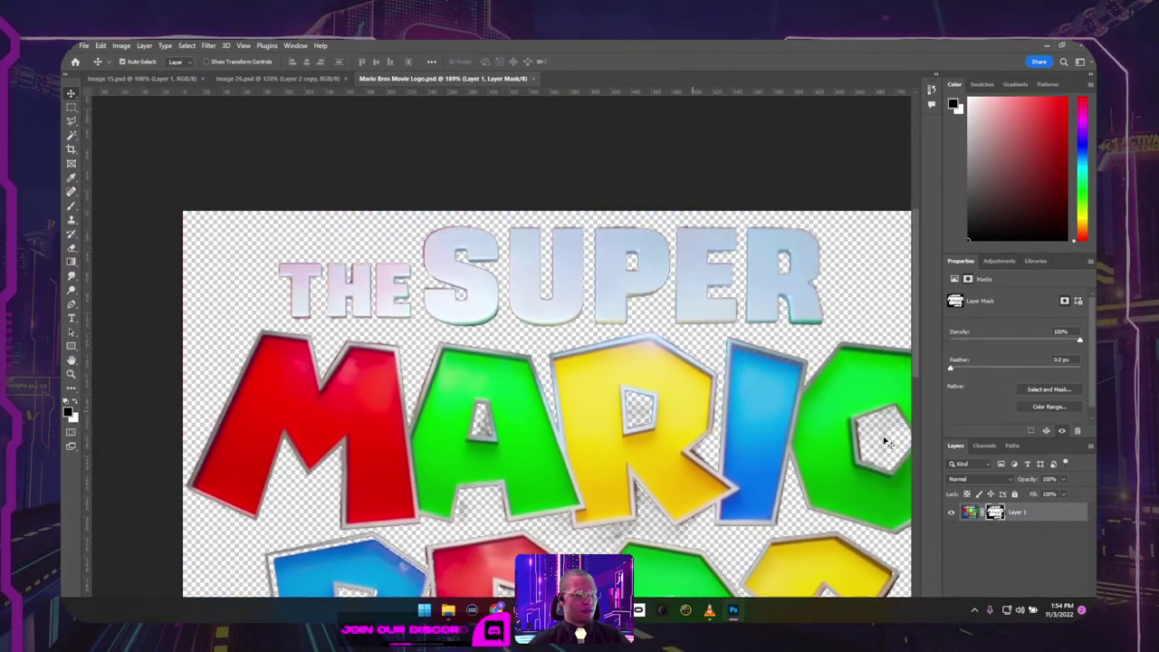
Step: Load the saved "Mario text" channel as a new selection
left_click(187, 46)
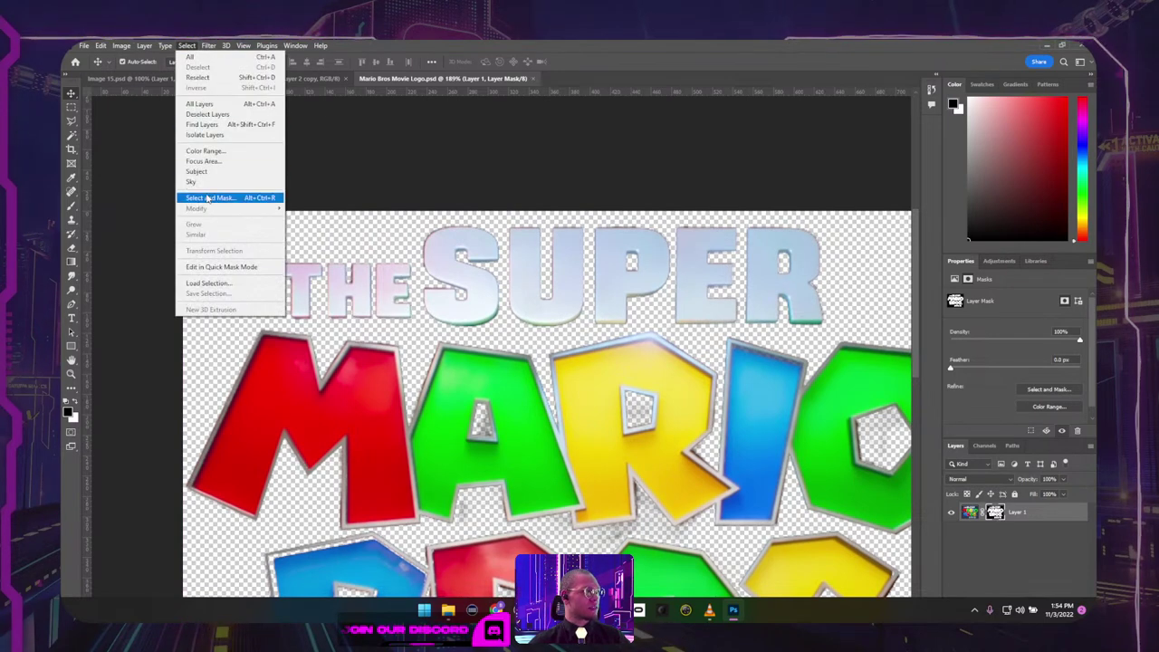
left_click(210, 284)
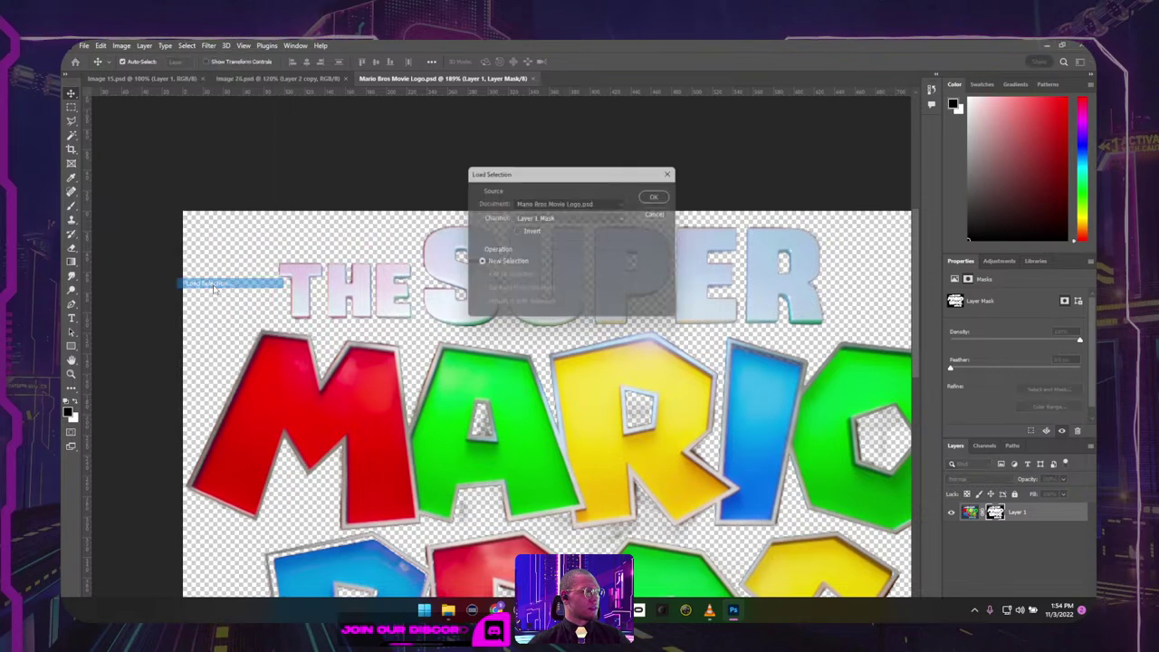
left_click(568, 219)
left_click(555, 256)
left_click(661, 194)
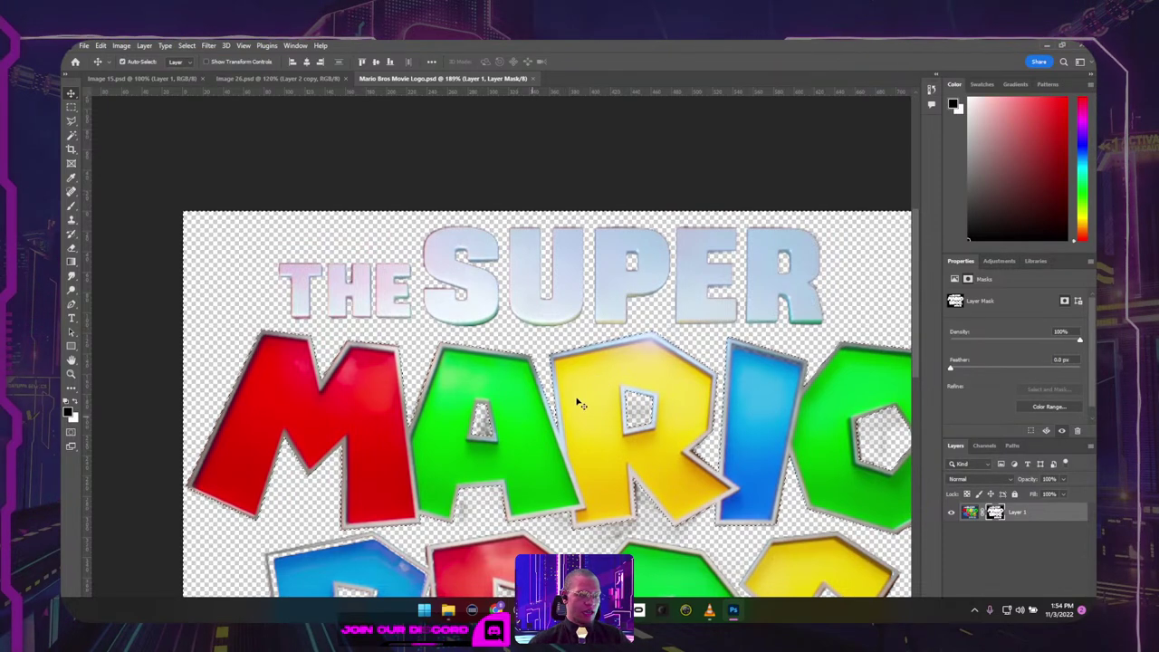
Step: Invert the selection and brush black on the mask around the lower part of the R to clear leftover shadow
scroll(585, 394, "down", 2)
key("b")
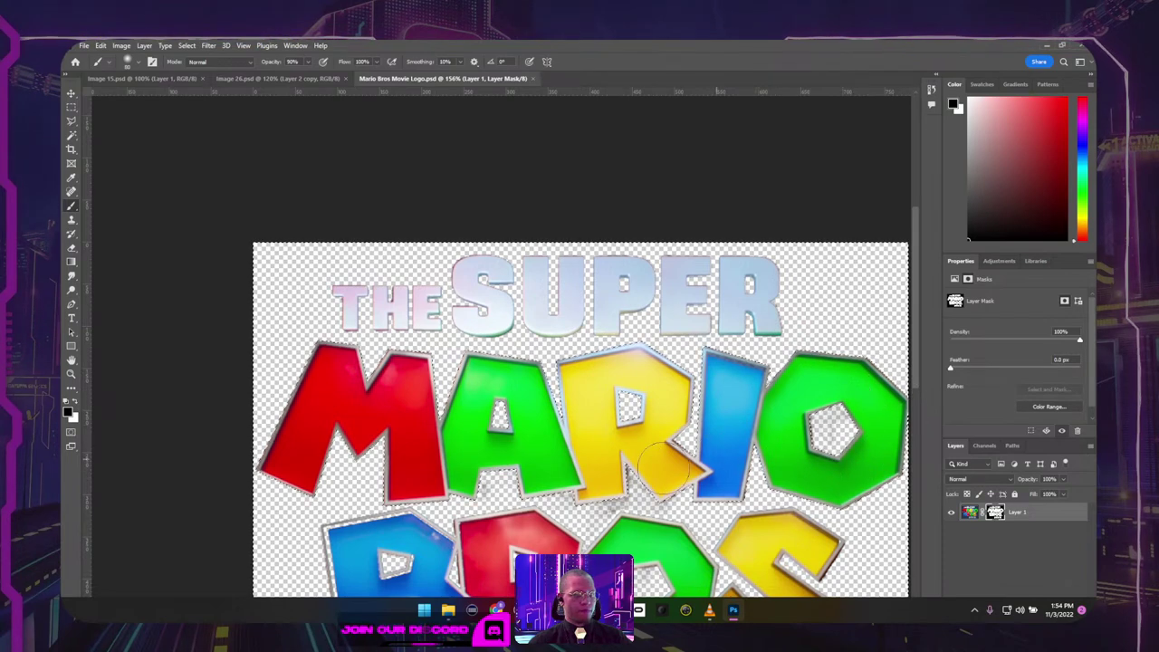
mouse_move(666, 467)
left_mouse_down()
mouse_move(580, 464)
mouse_move(633, 468)
mouse_move(613, 442)
mouse_move(593, 499)
mouse_move(626, 487)
mouse_move(609, 485)
mouse_move(622, 458)
left_mouse_up()
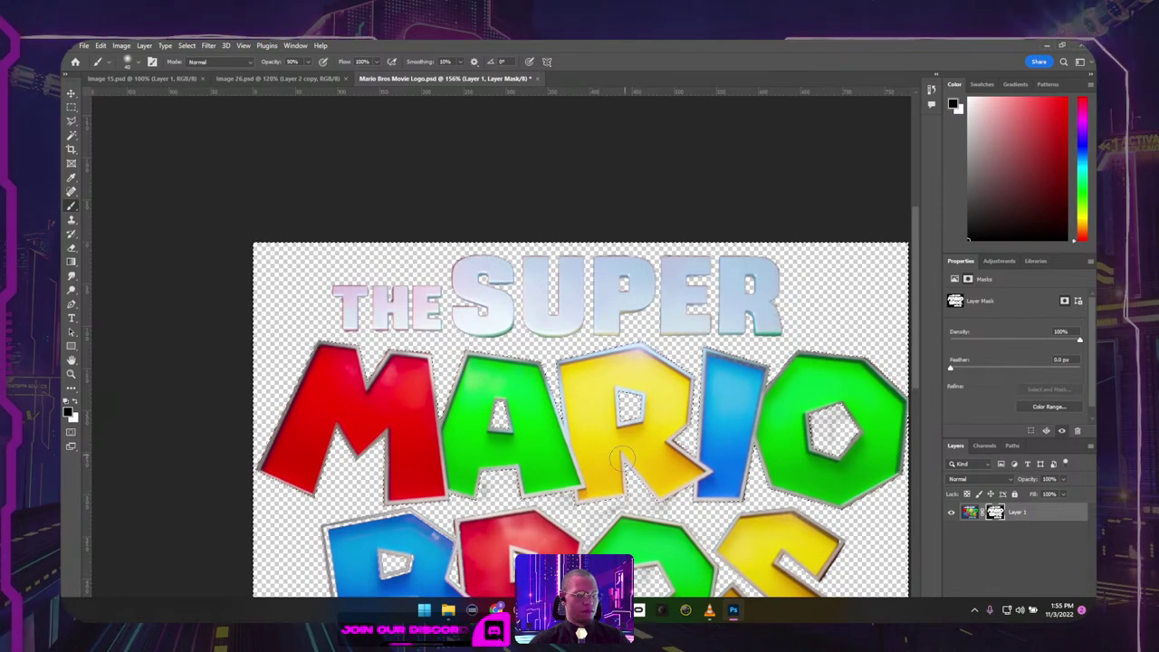
scroll(622, 460, "down", 2)
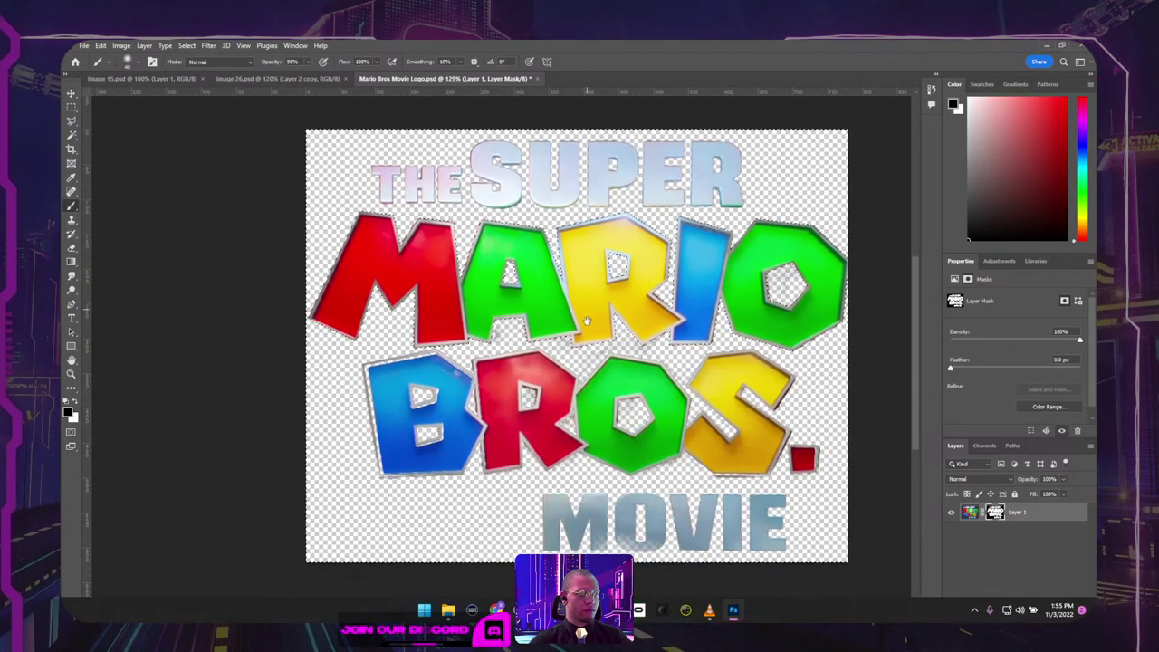
Step: Deselect and trace the lower edges of the B and R in BROS with the Polygonal Lasso, starting at the B's bottom corner
scroll(399, 403, "up", 2)
key("m")
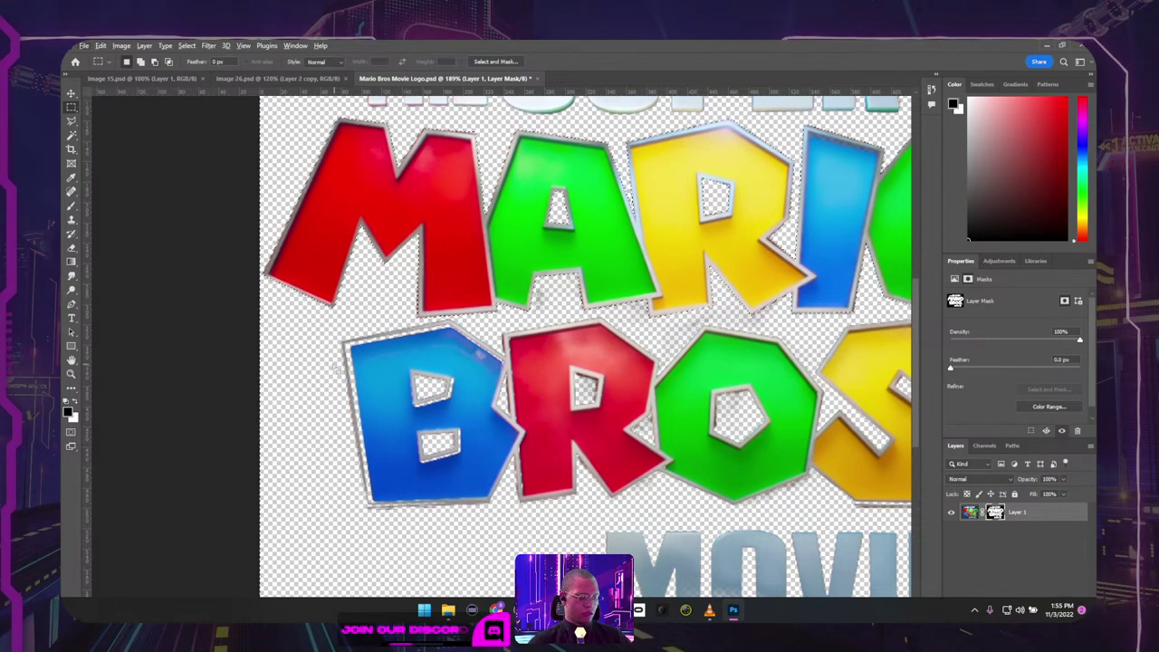
key("alt+l")
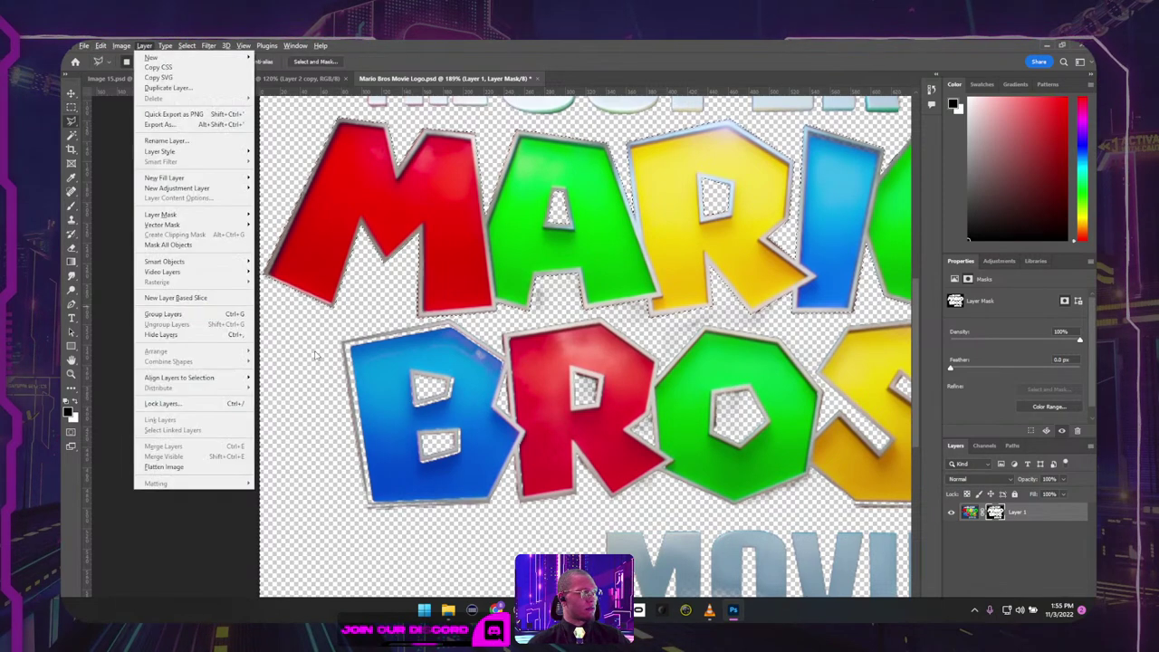
key("Escape")
scroll(344, 344, "up", 2)
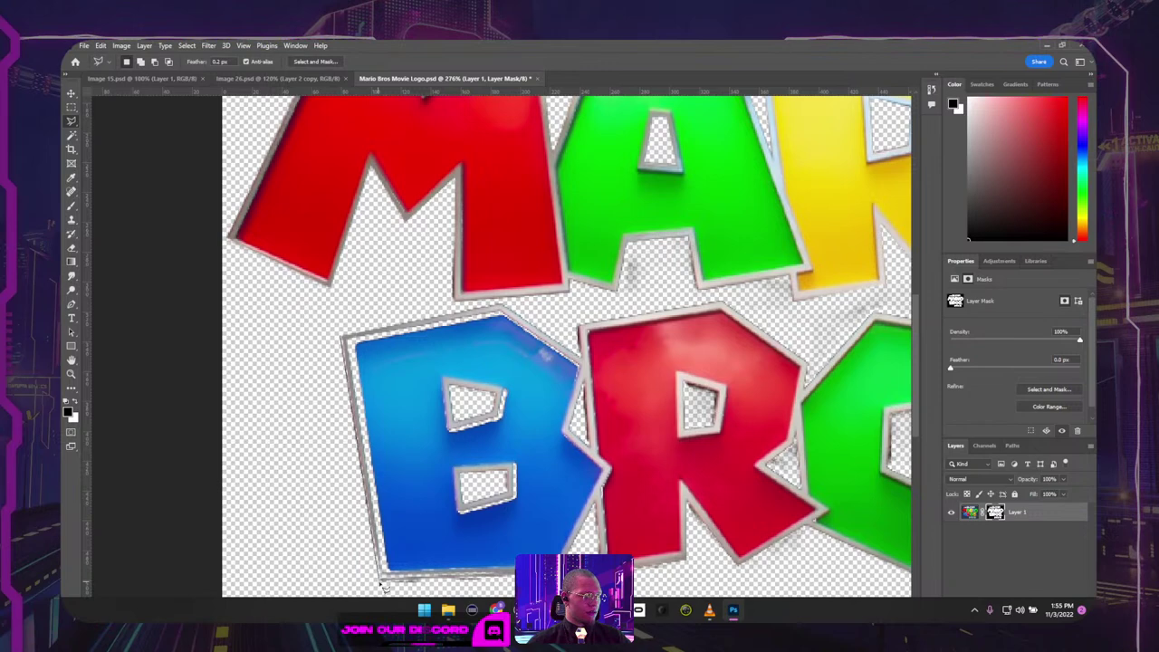
mouse_move(382, 586)
left_mouse_down()
mouse_move(566, 569)
mouse_move(598, 507)
left_mouse_up()
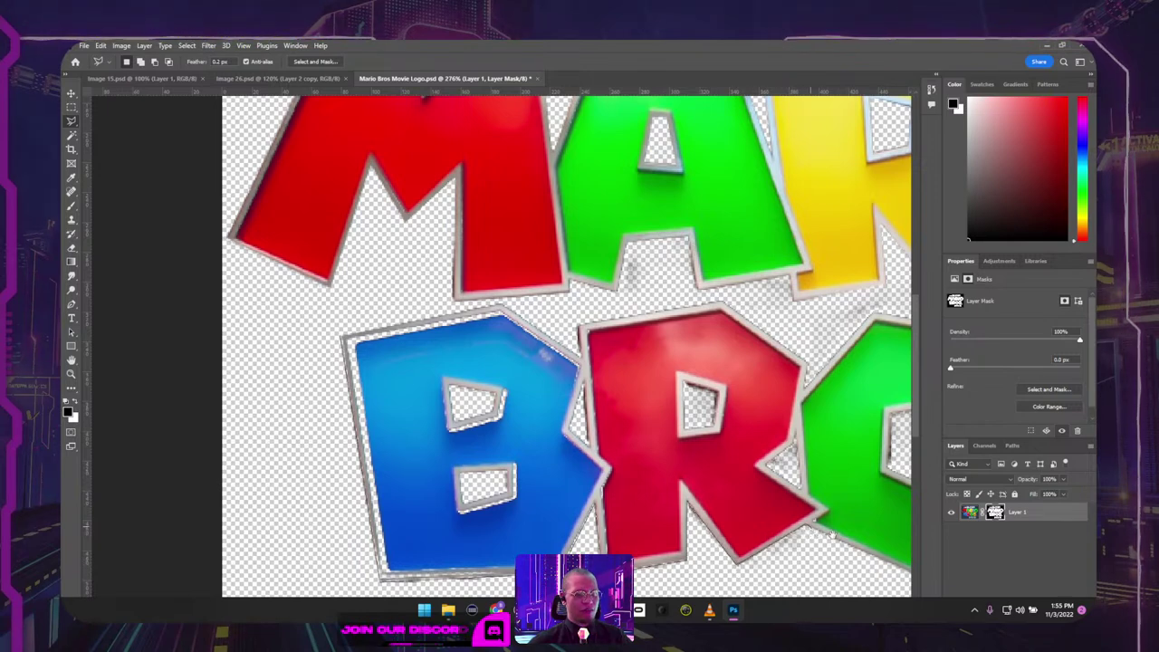
Step: Continue the Polygonal Lasso outline along the lower edges of the O and S in BROS, around the S and into its slots
left_click_drag(832, 534, 510, 436)
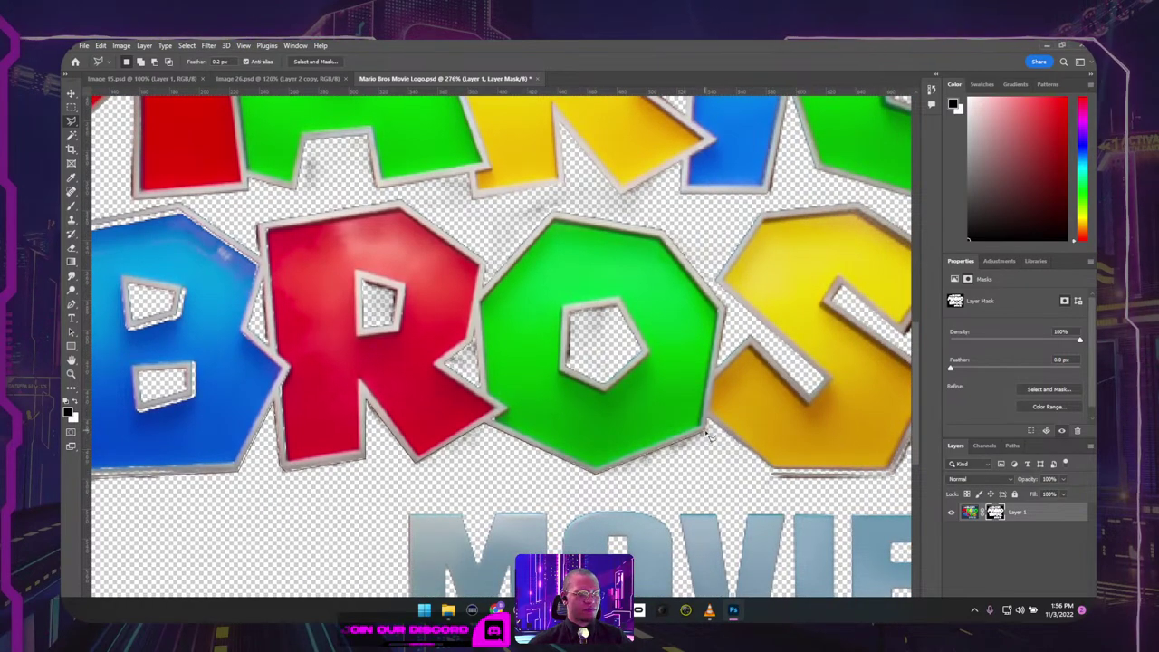
left_click(778, 481)
left_click_drag(827, 475, 573, 485)
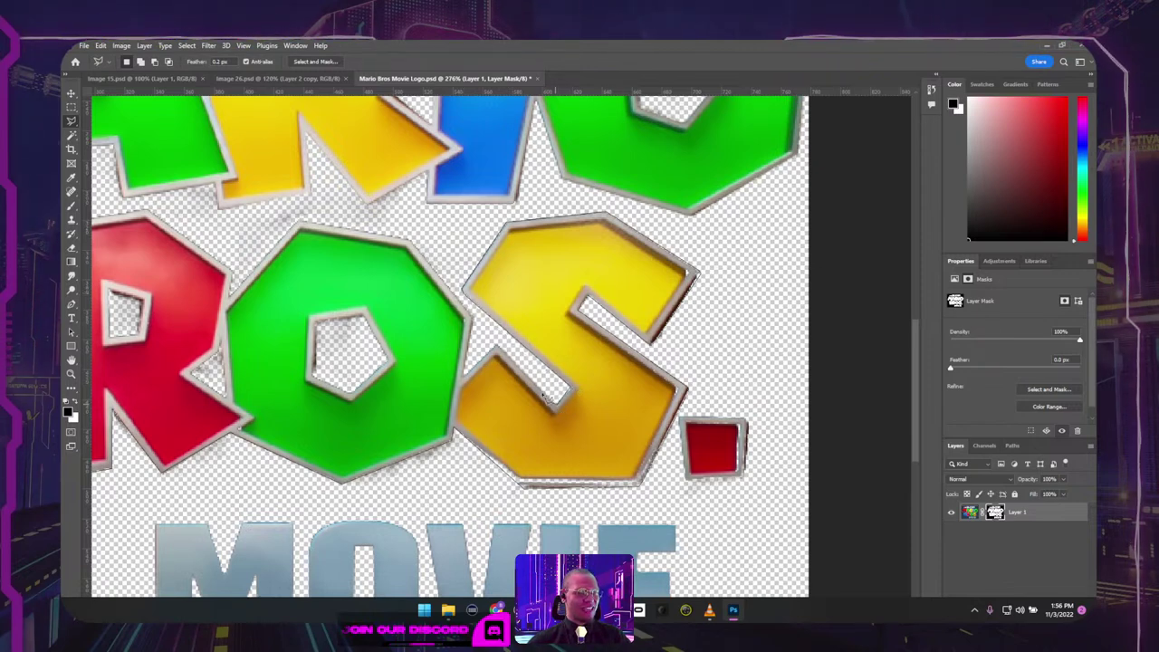
mouse_move(545, 396)
left_mouse_down()
mouse_move(501, 348)
mouse_move(469, 384)
mouse_move(478, 320)
mouse_move(414, 237)
mouse_move(371, 222)
mouse_move(581, 295)
left_mouse_up()
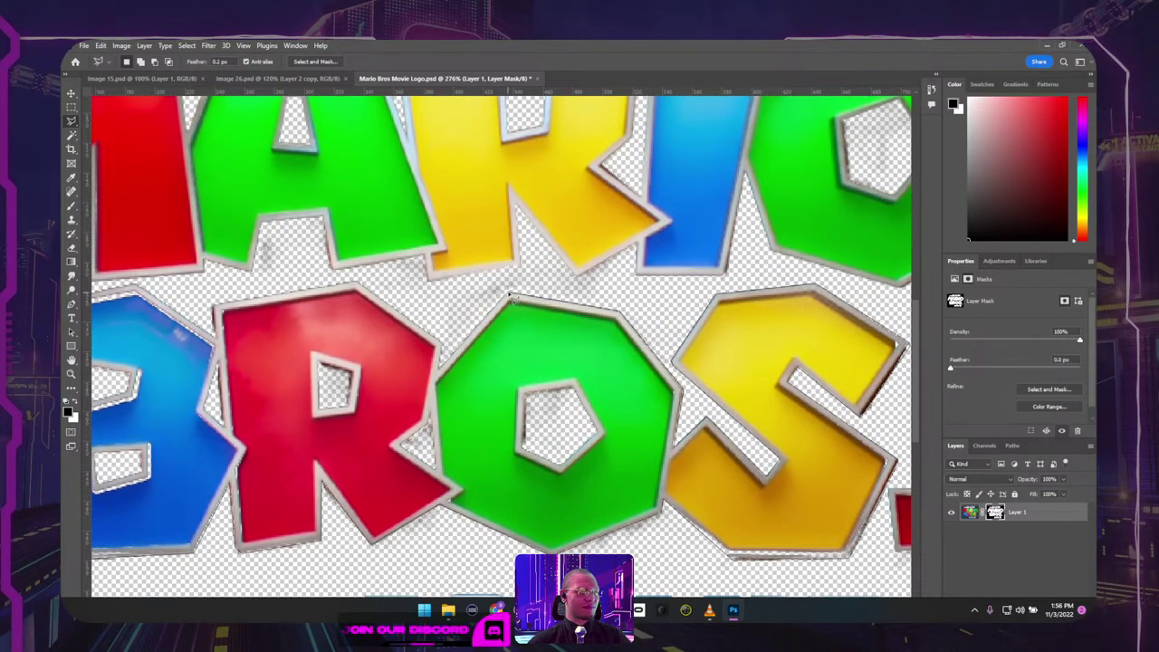
Step: Trace the upper edges of the O, R and B in BROS with the Polygonal Lasso, back to the B's outer upper corner
mouse_move(512, 297)
left_mouse_down()
mouse_move(494, 304)
mouse_move(442, 376)
mouse_move(445, 349)
mouse_move(360, 286)
mouse_move(424, 291)
left_mouse_up()
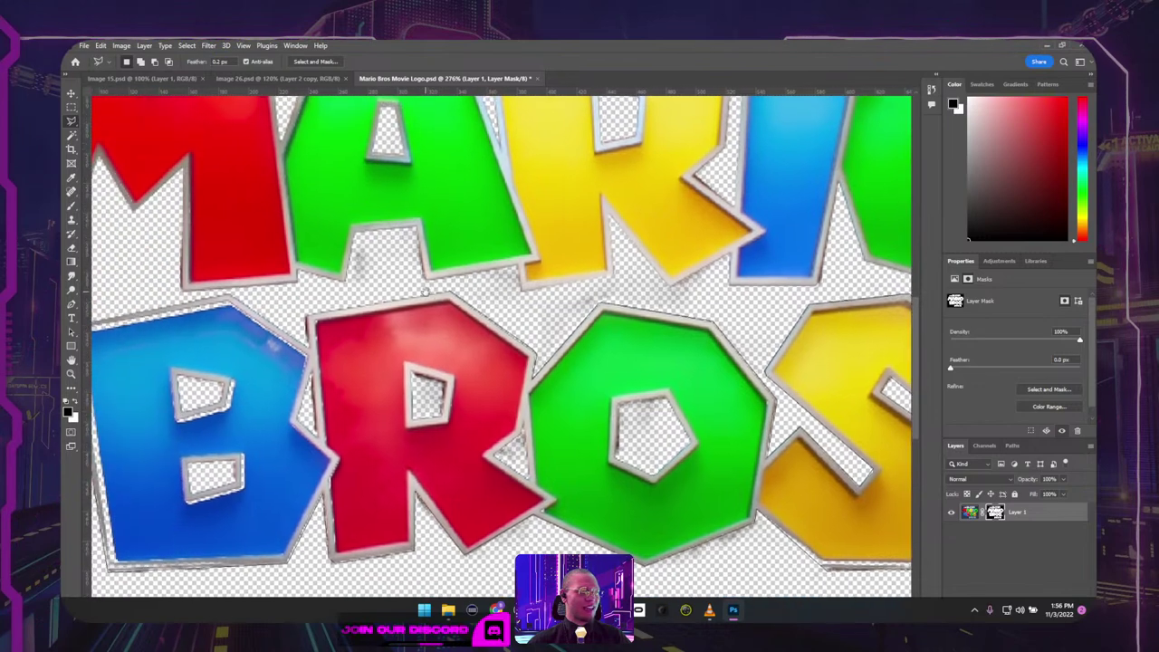
left_click(447, 292)
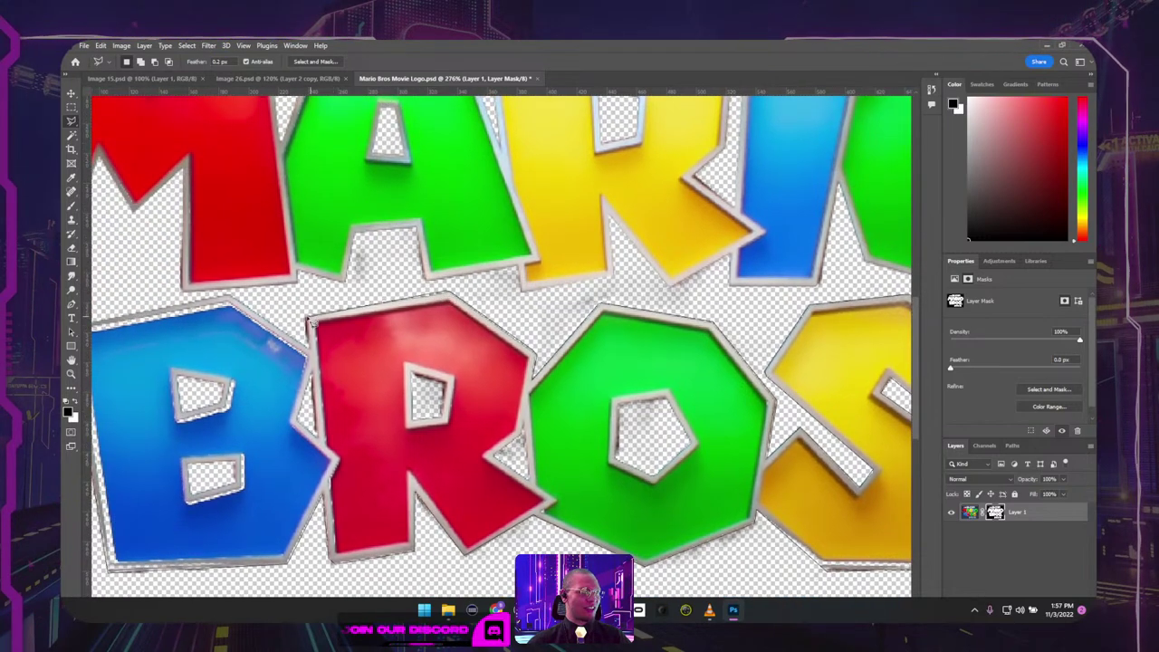
mouse_move(308, 322)
left_mouse_down()
mouse_move(312, 354)
mouse_move(523, 395)
left_mouse_up()
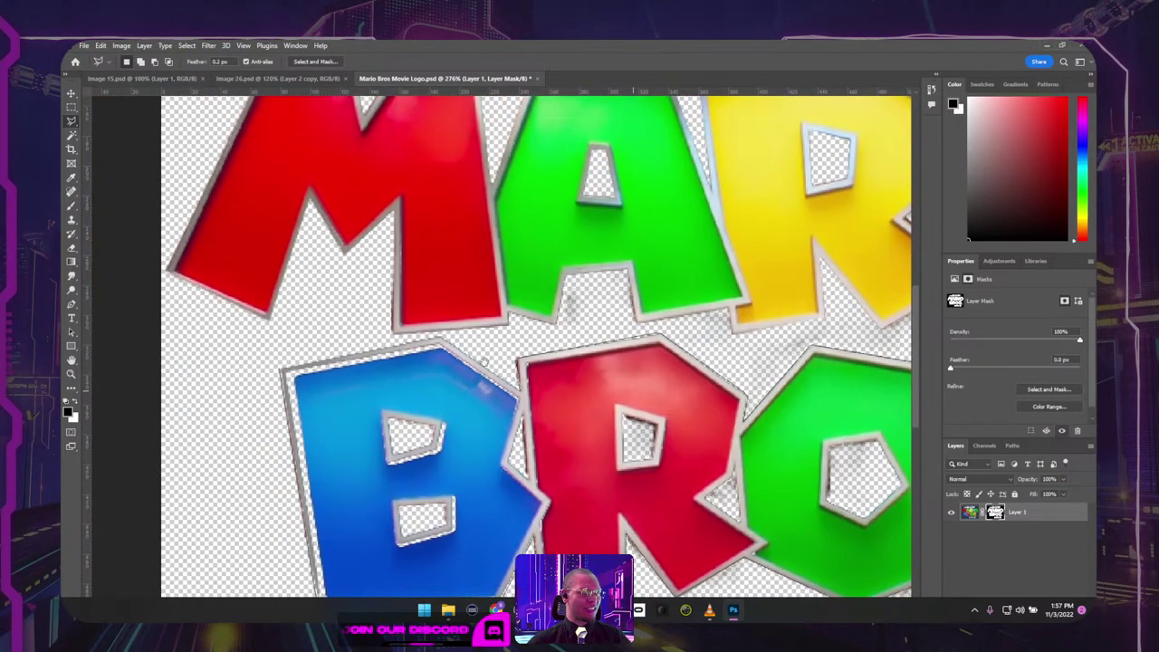
left_click_drag(441, 343, 445, 343)
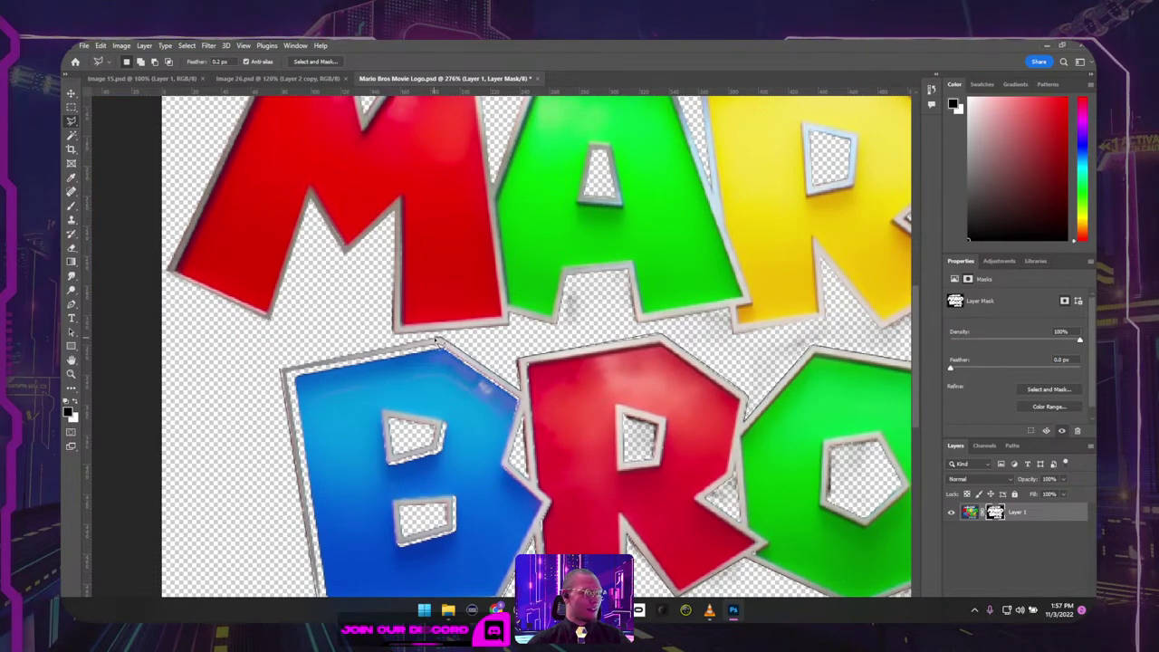
left_click_drag(436, 341, 284, 372)
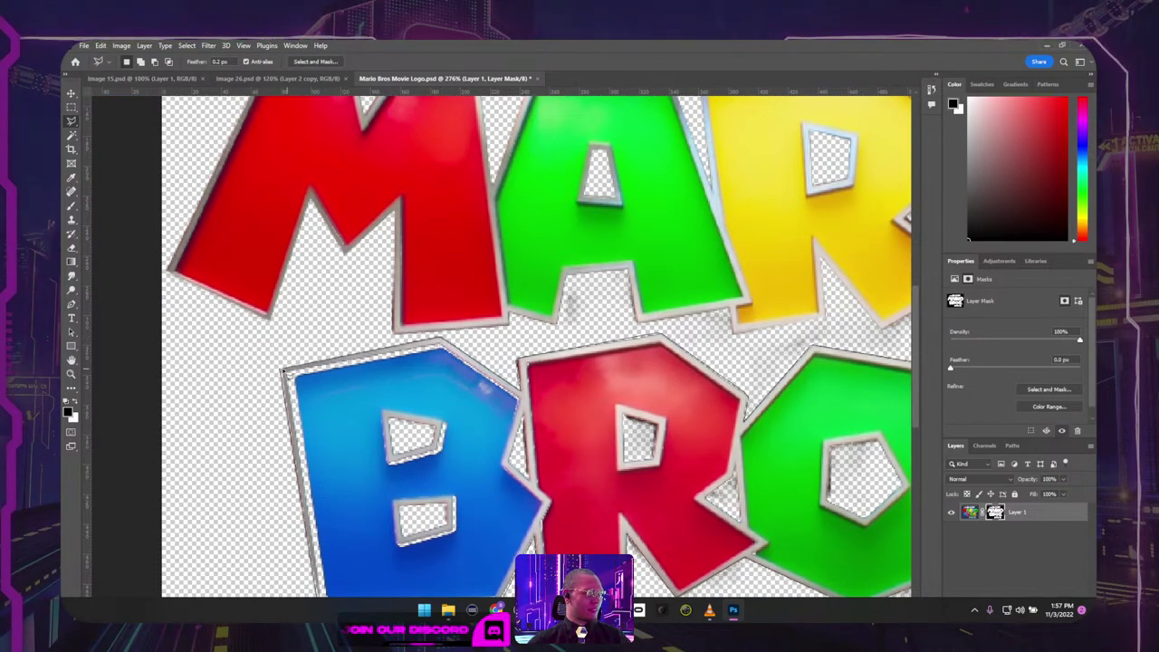
left_click(283, 371)
Step: Close the BROS outline and subtract the holes inside the B, R and O from the selection
mouse_move(246, 445)
left_mouse_down()
mouse_move(251, 329)
mouse_move(226, 323)
left_mouse_up()
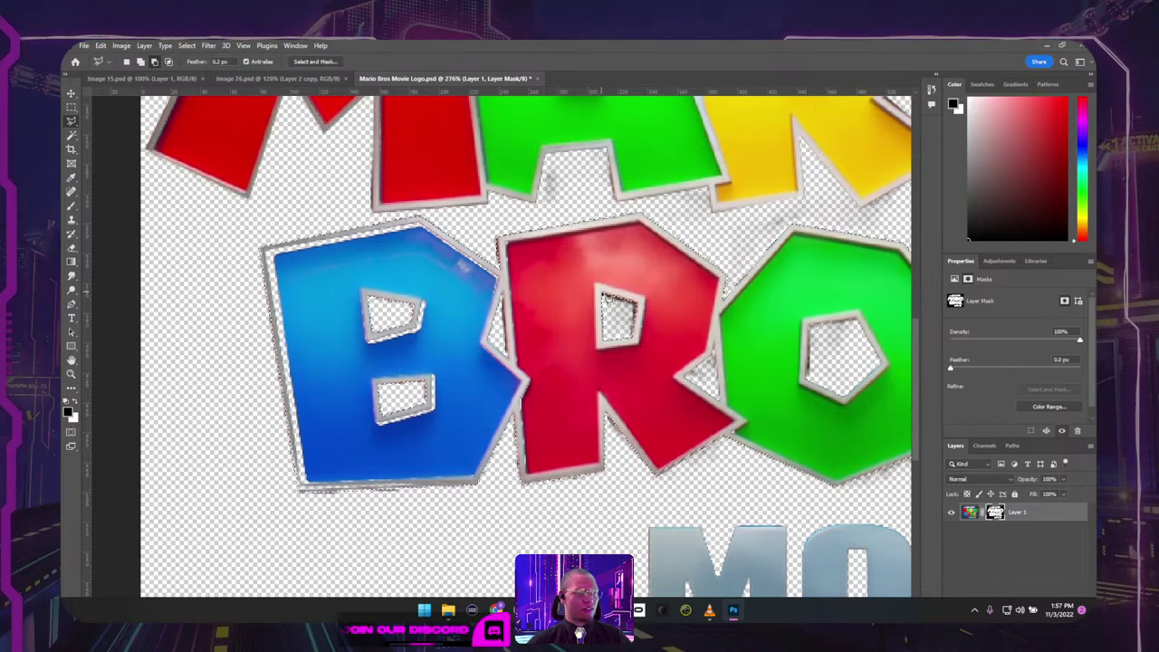
key("h")
left_click_drag(693, 274, 409, 239)
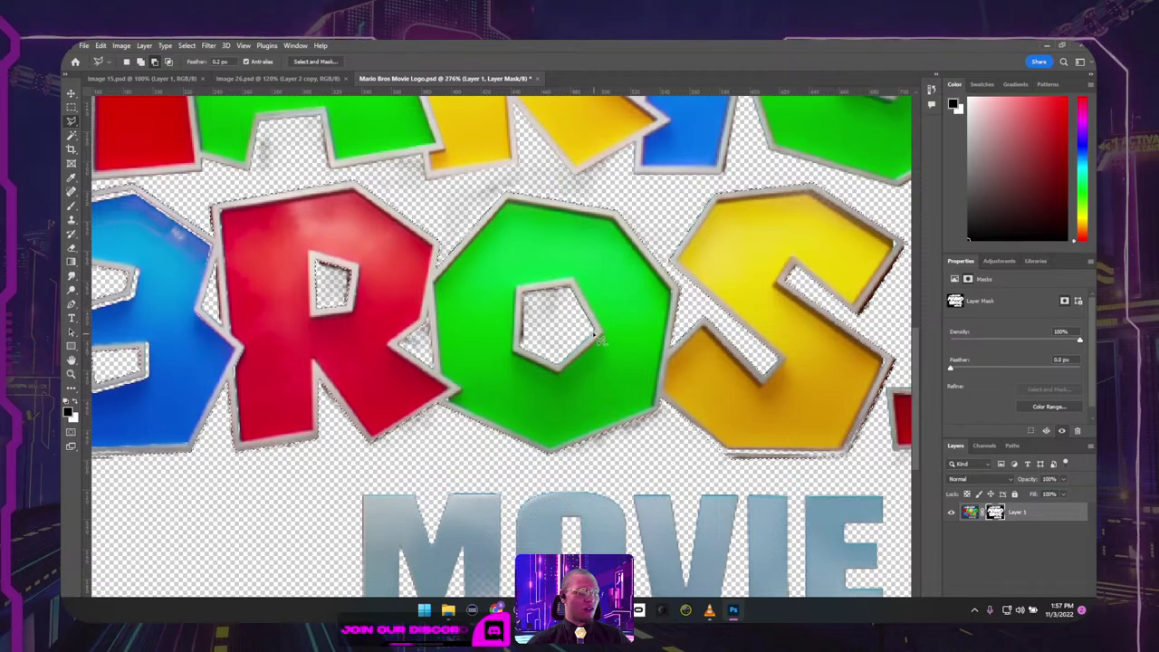
left_click(519, 346)
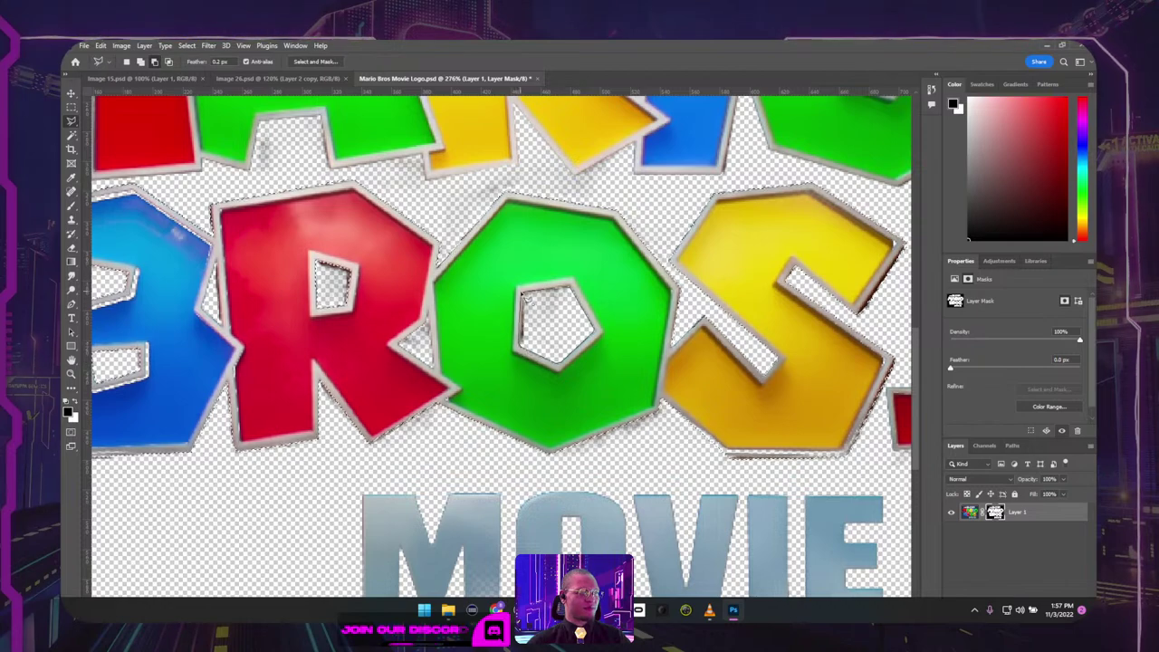
left_click(522, 294)
Step: Add the red period after BROS to the selection by tracing its four corners
left_click_drag(728, 299, 472, 244)
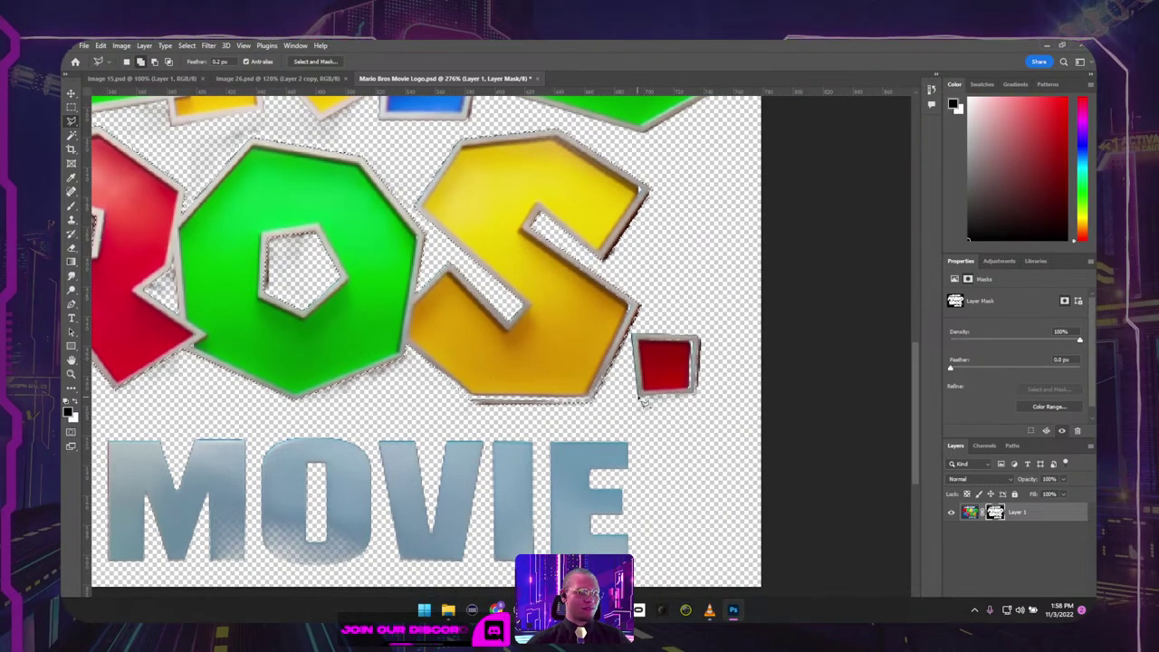
left_click(695, 395)
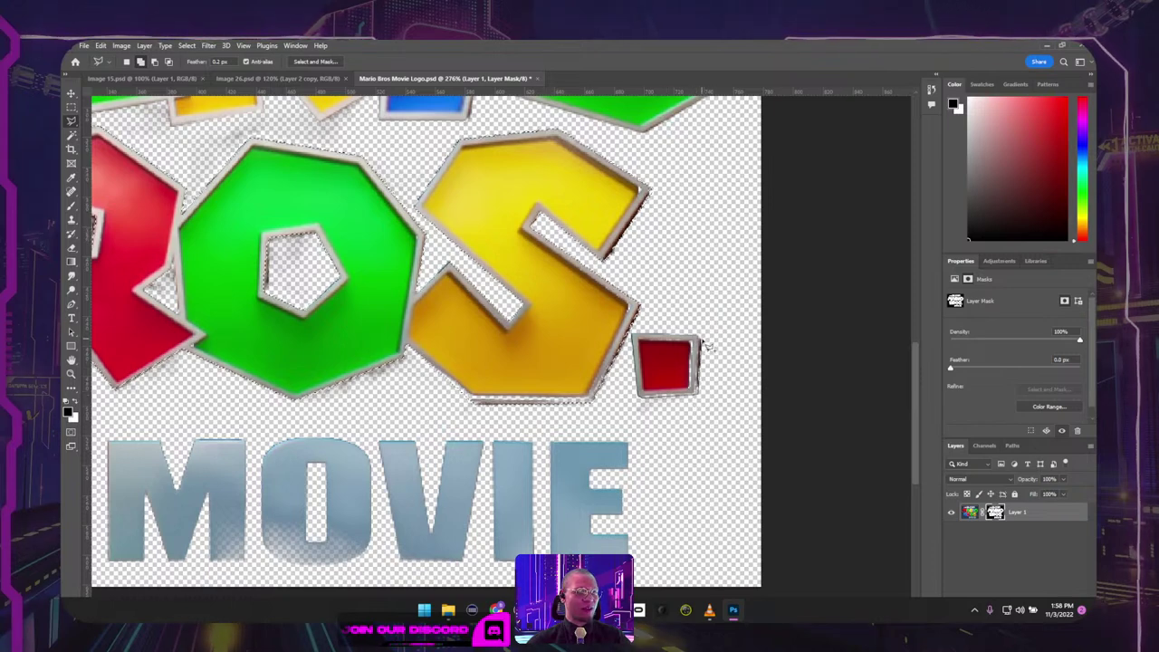
scroll(634, 342, "down", 2)
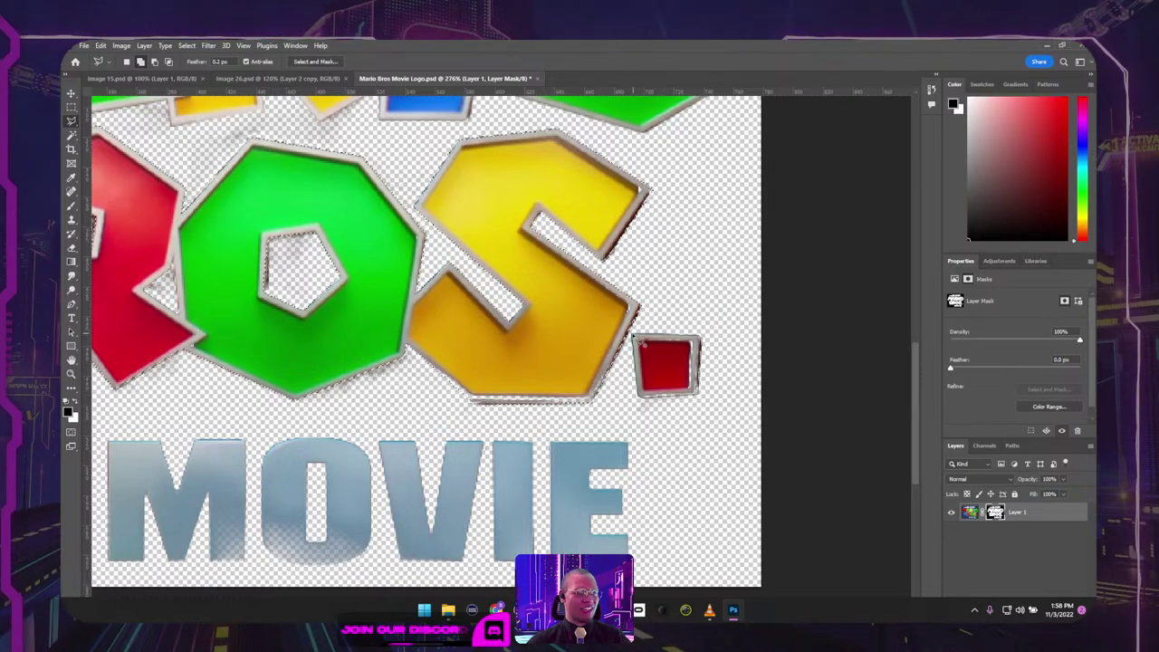
scroll(625, 335, "down", 2)
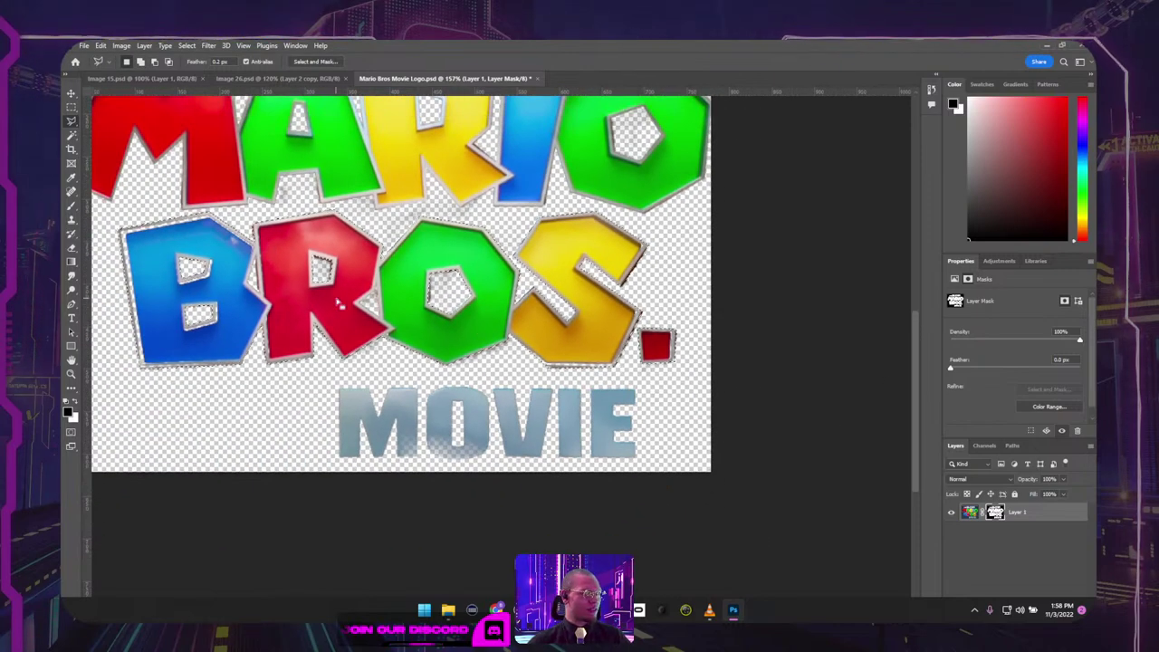
left_click(209, 45)
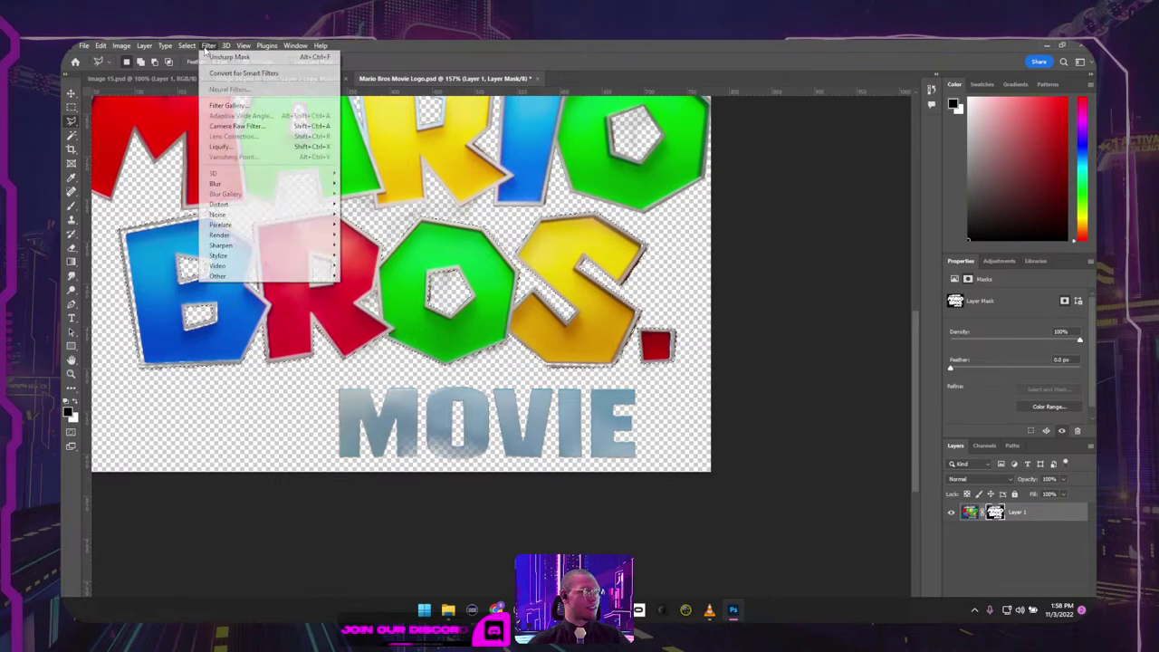
left_click(186, 45)
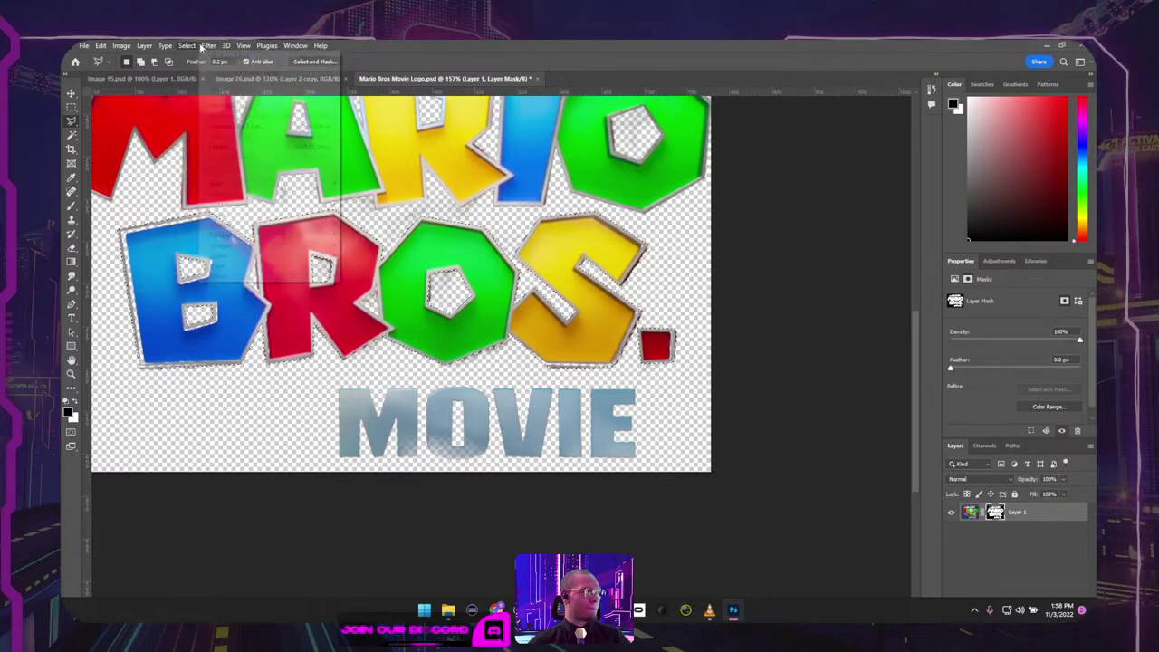
left_click(208, 46)
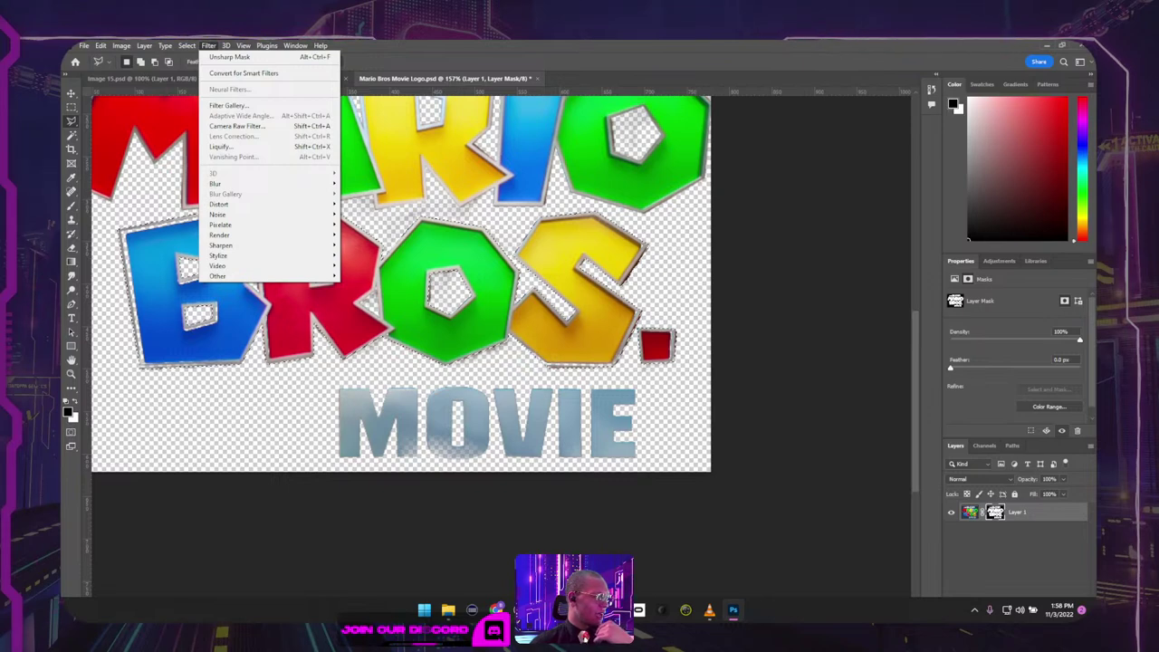
mouse_move(320, 46)
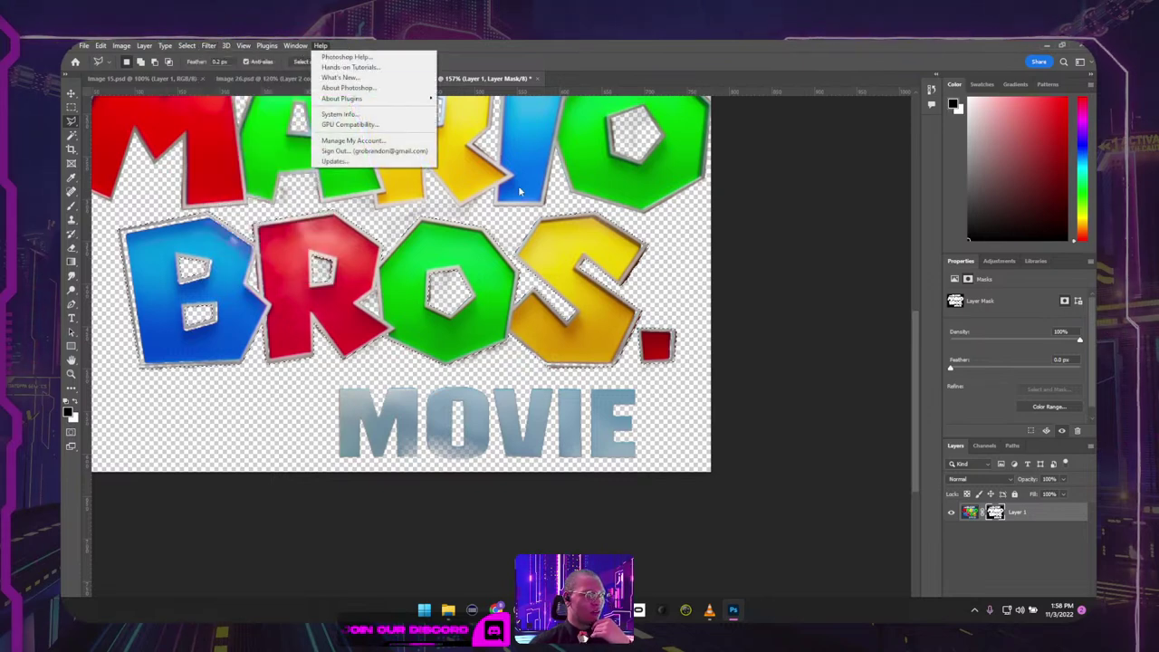
left_click(527, 63)
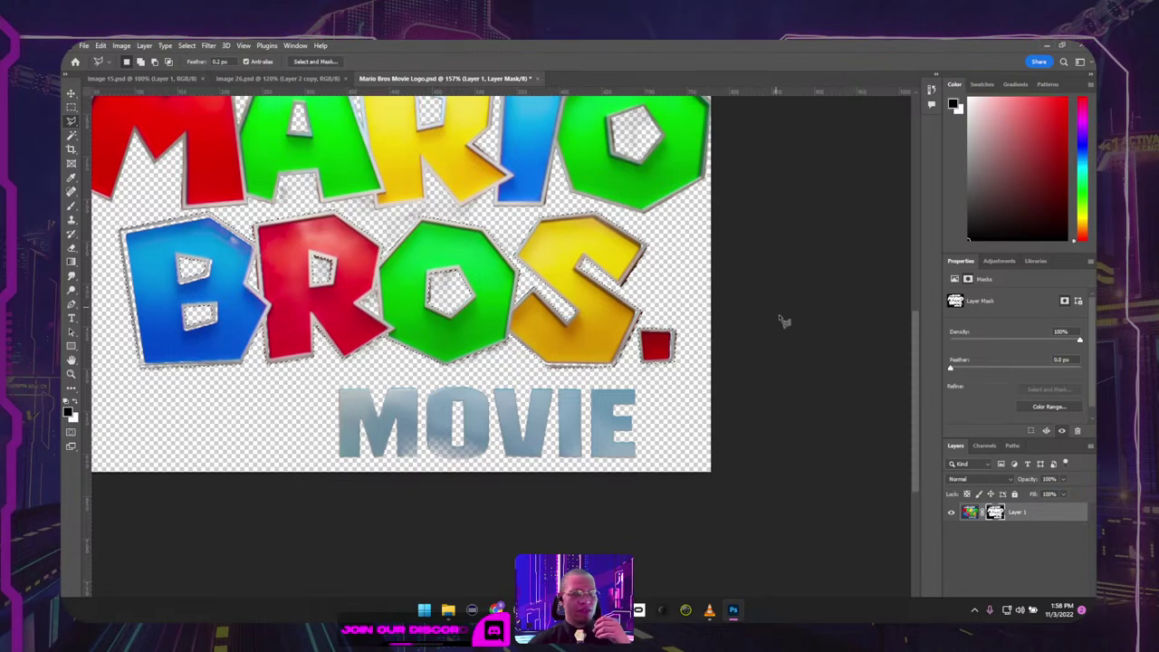
Step: Save the BROS selection into the existing "Mario text" channel of the logo document
scroll(426, 272, "down", 2)
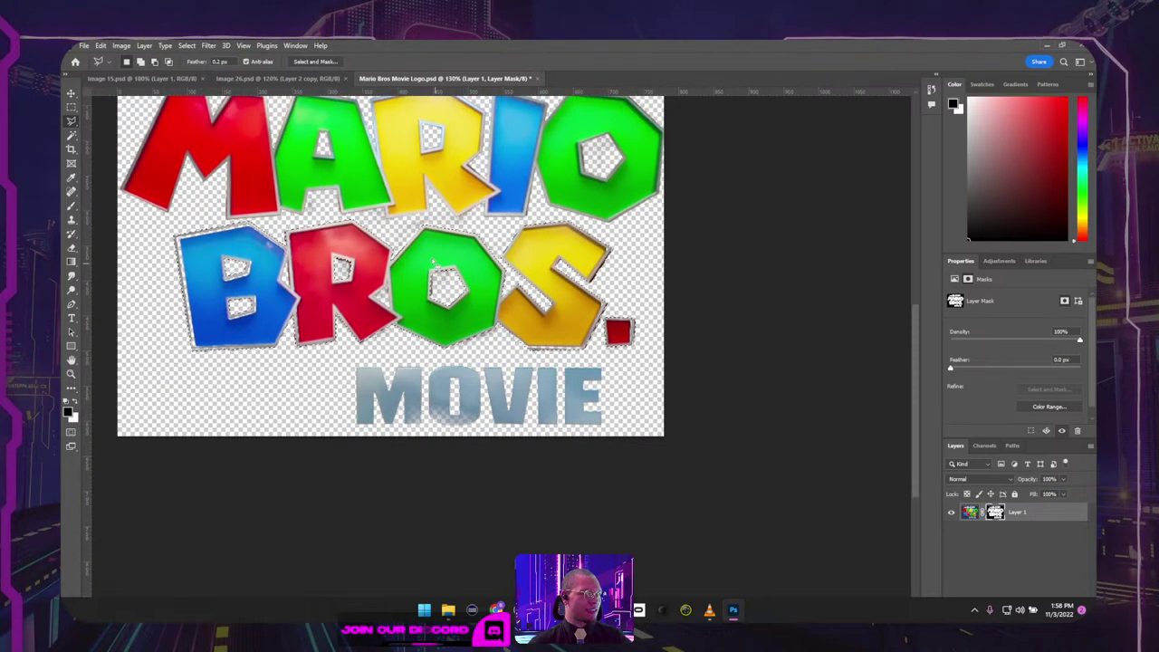
mouse_move(418, 213)
left_mouse_down()
mouse_move(466, 231)
mouse_move(530, 307)
mouse_move(520, 318)
left_mouse_up()
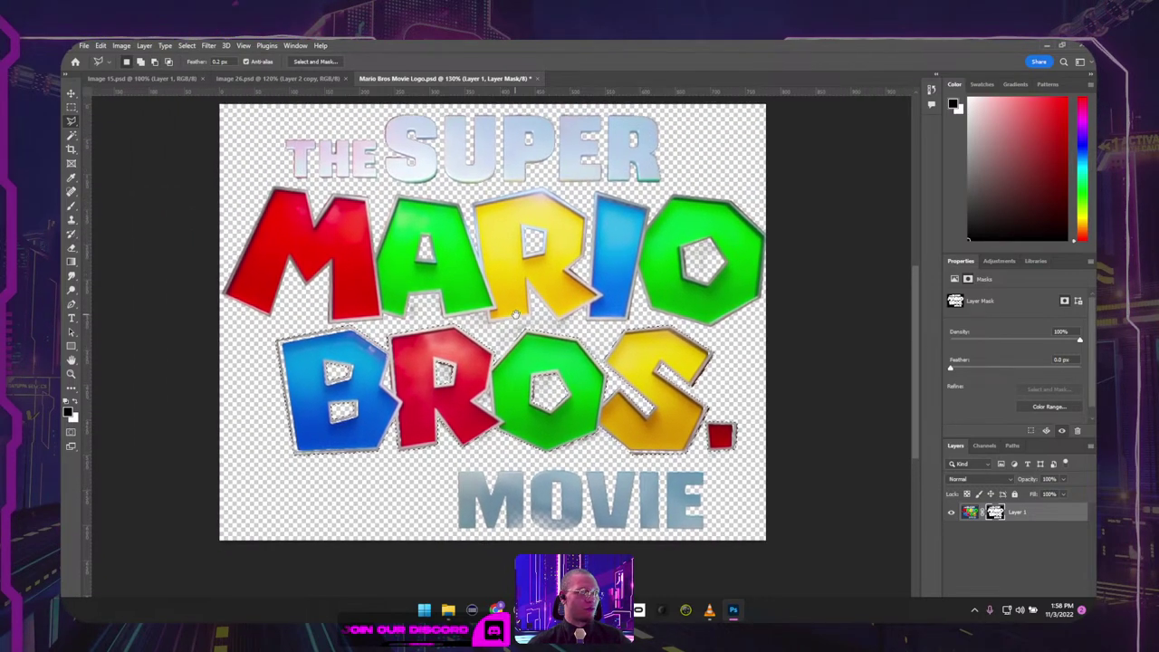
scroll(472, 449, "up", 2)
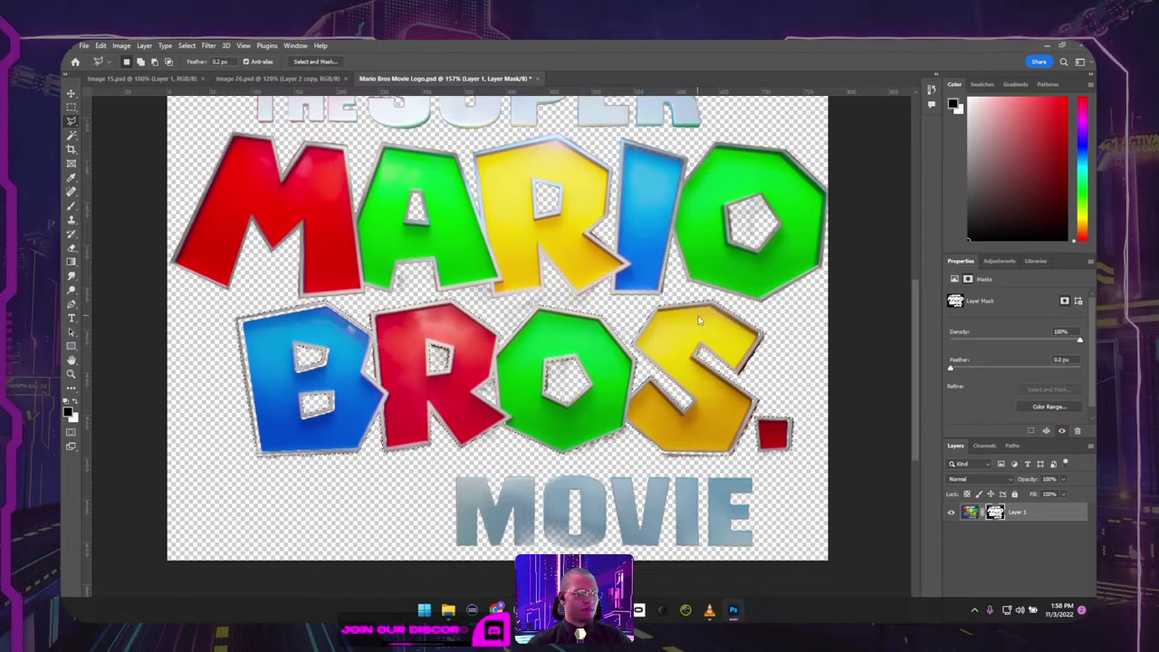
left_click(186, 45)
left_click(213, 293)
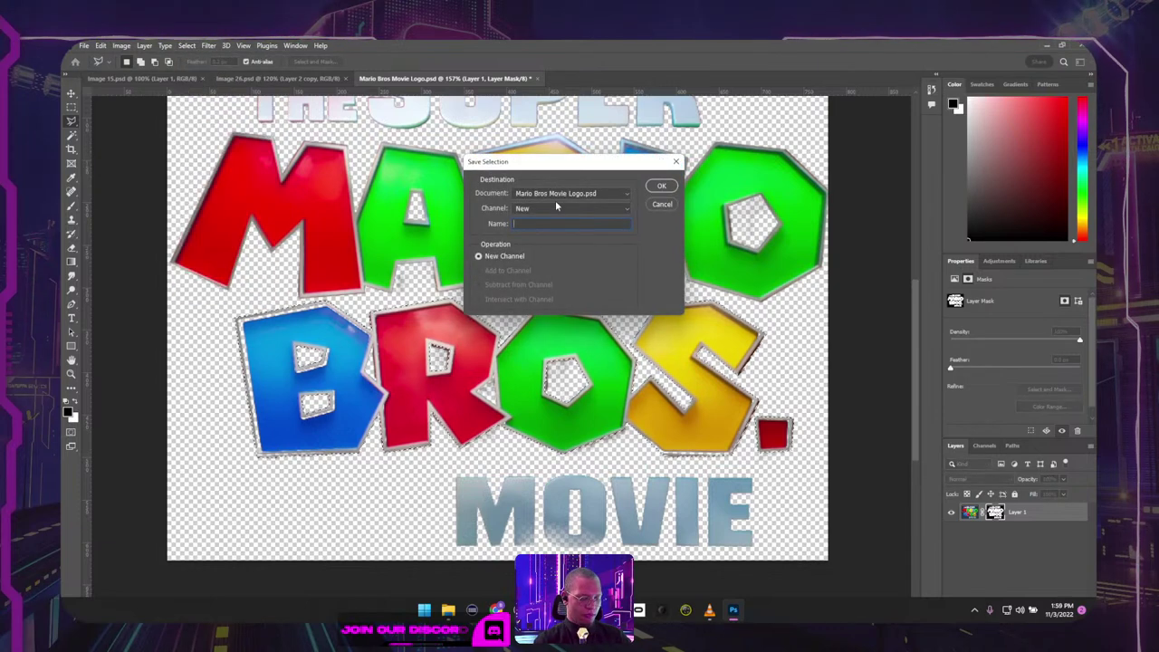
type("Bros Tex")
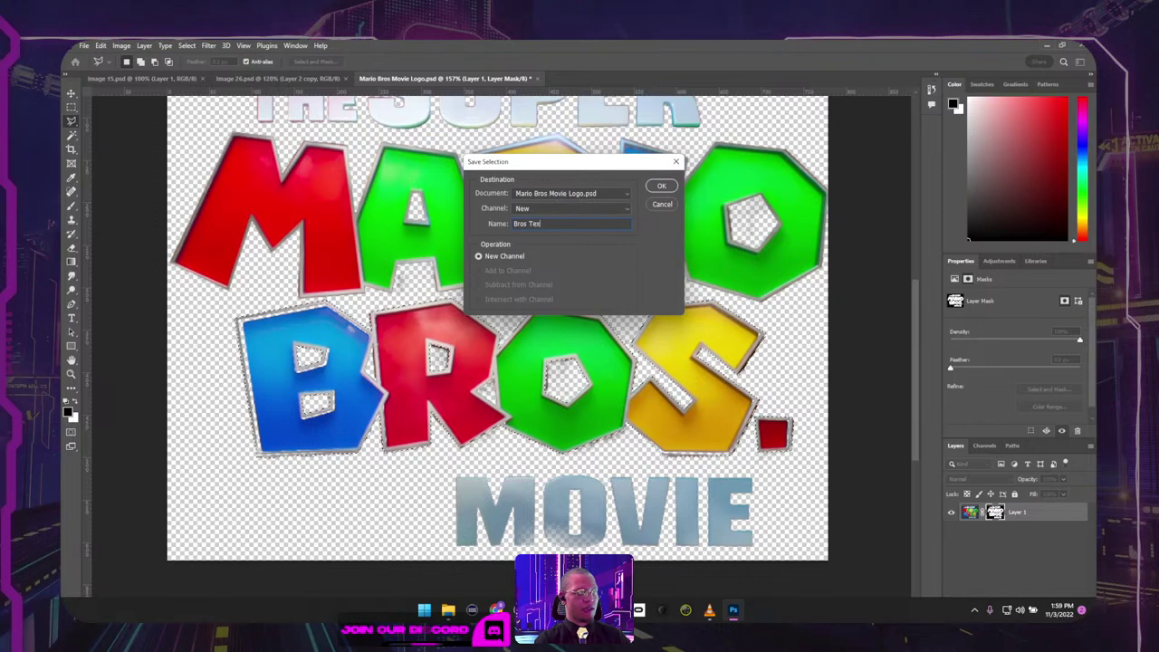
type("t select")
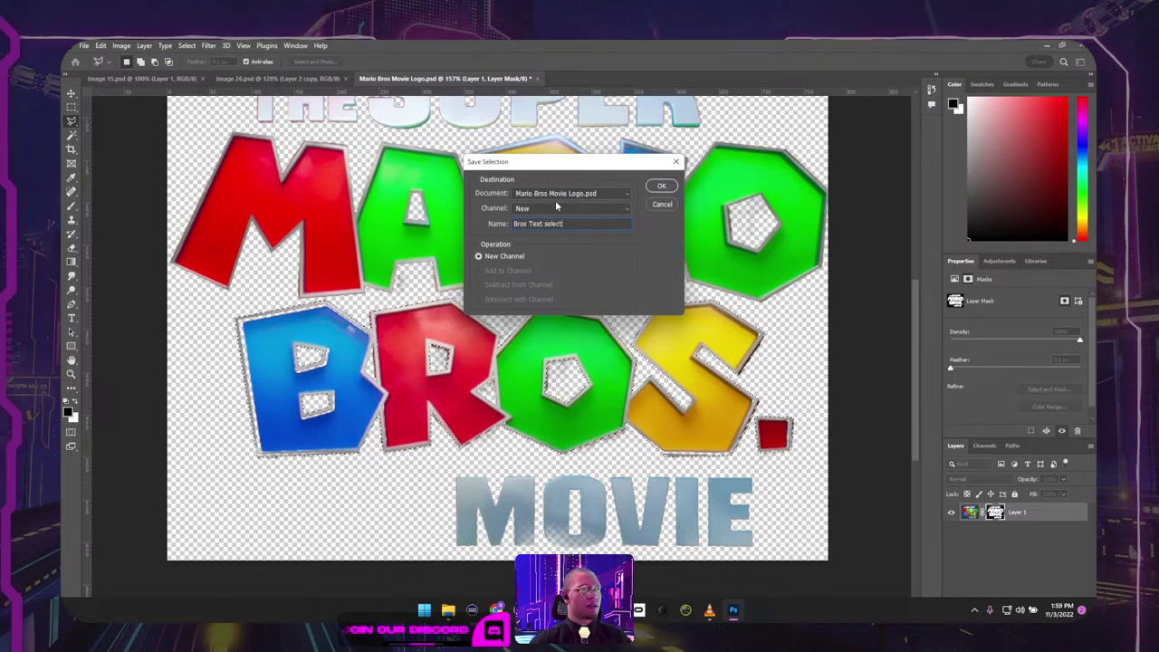
left_click(626, 209)
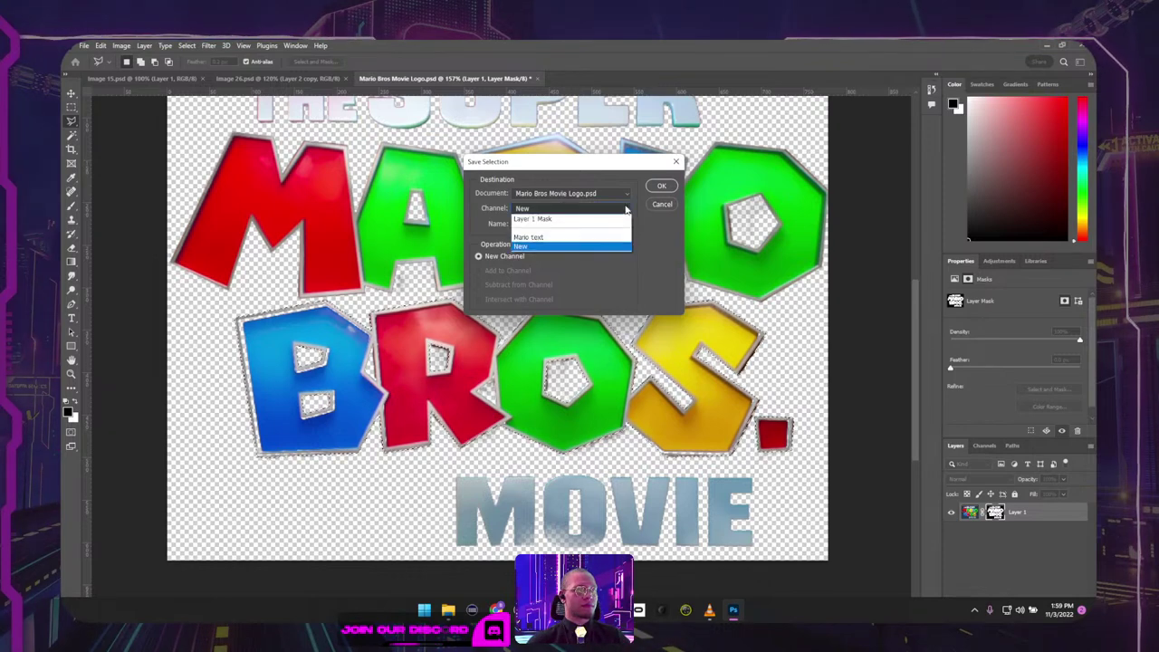
left_click(579, 237)
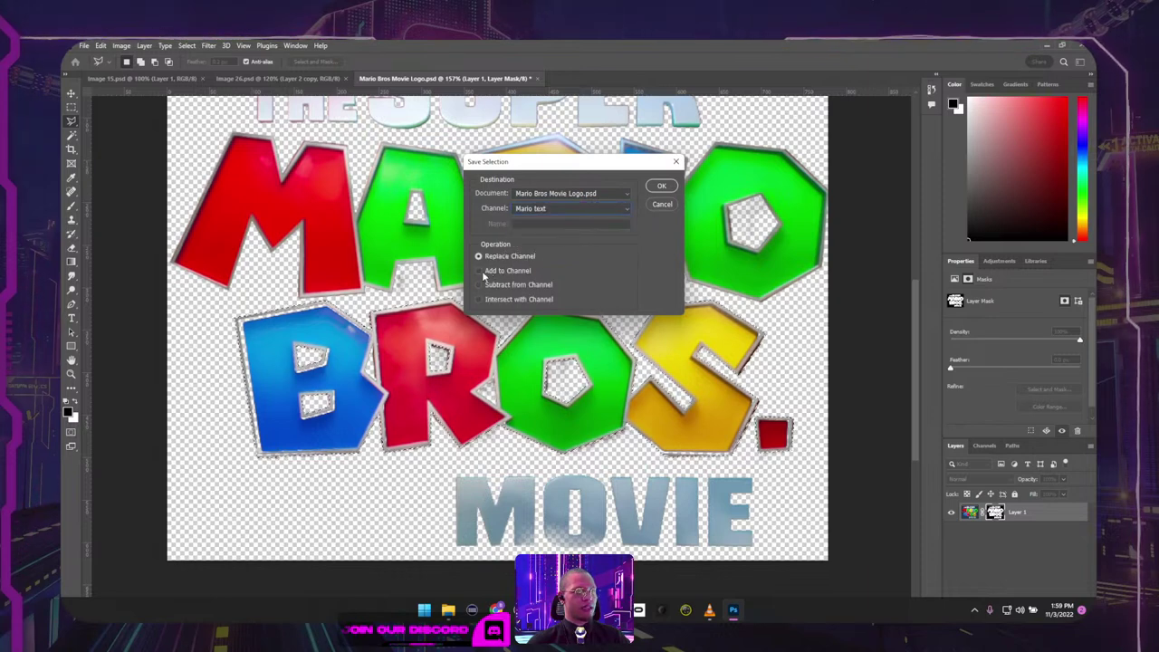
left_click(662, 188)
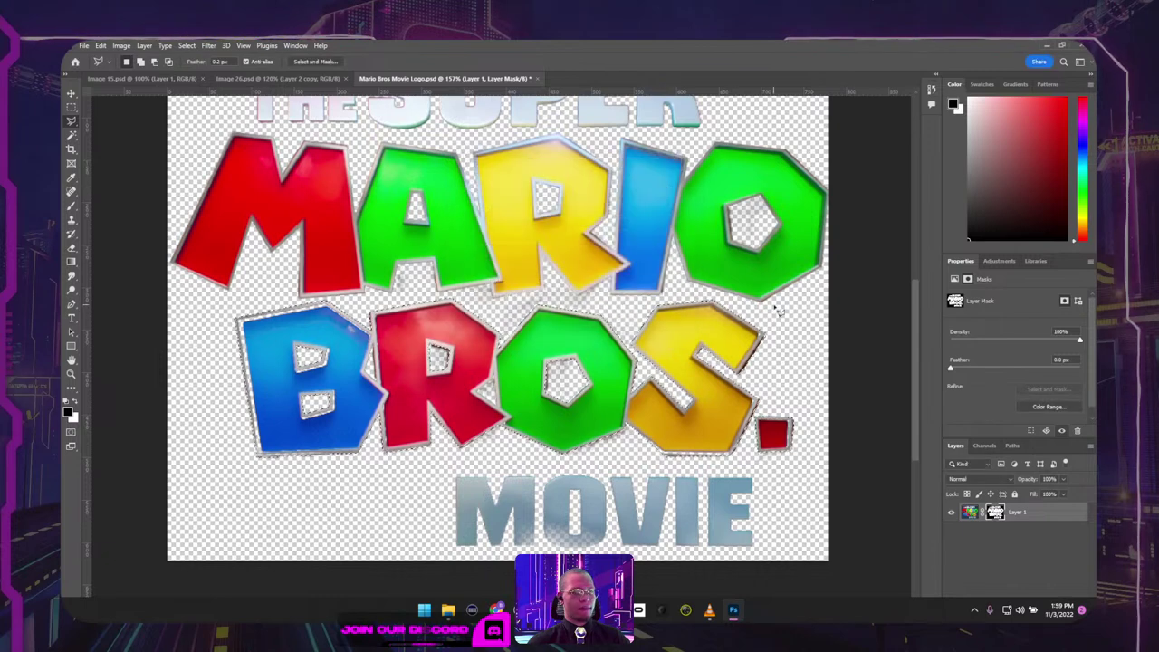
Step: Brush white at 100% opacity on the layer mask inside the BROS selection to restore the letters' borders
key("b")
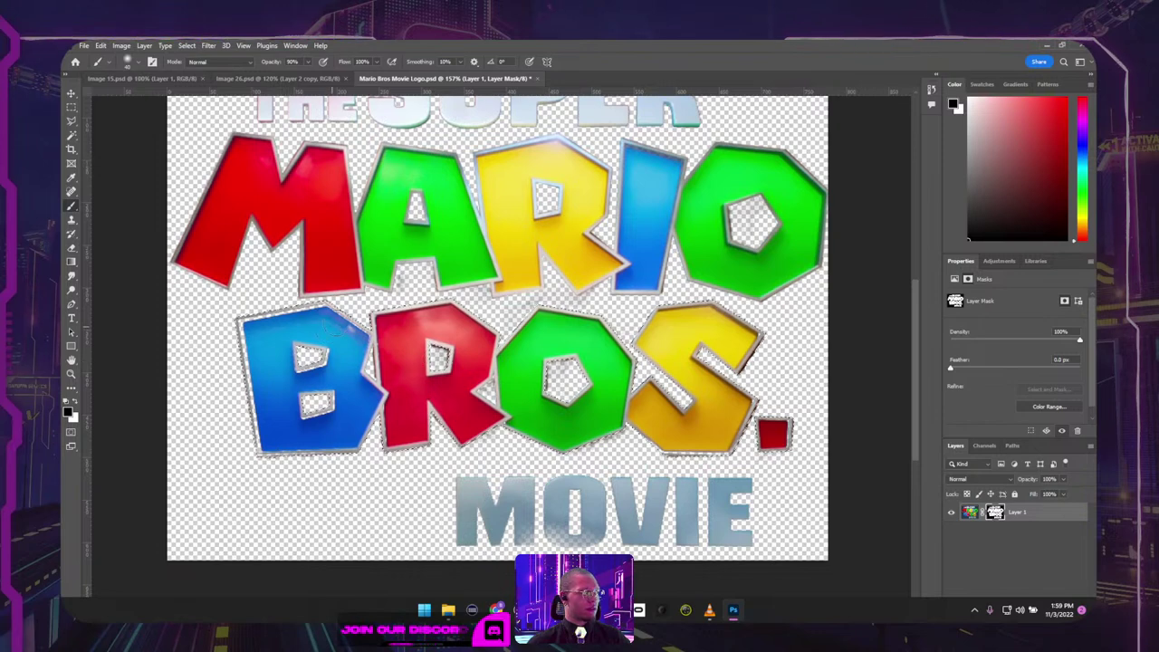
key("x")
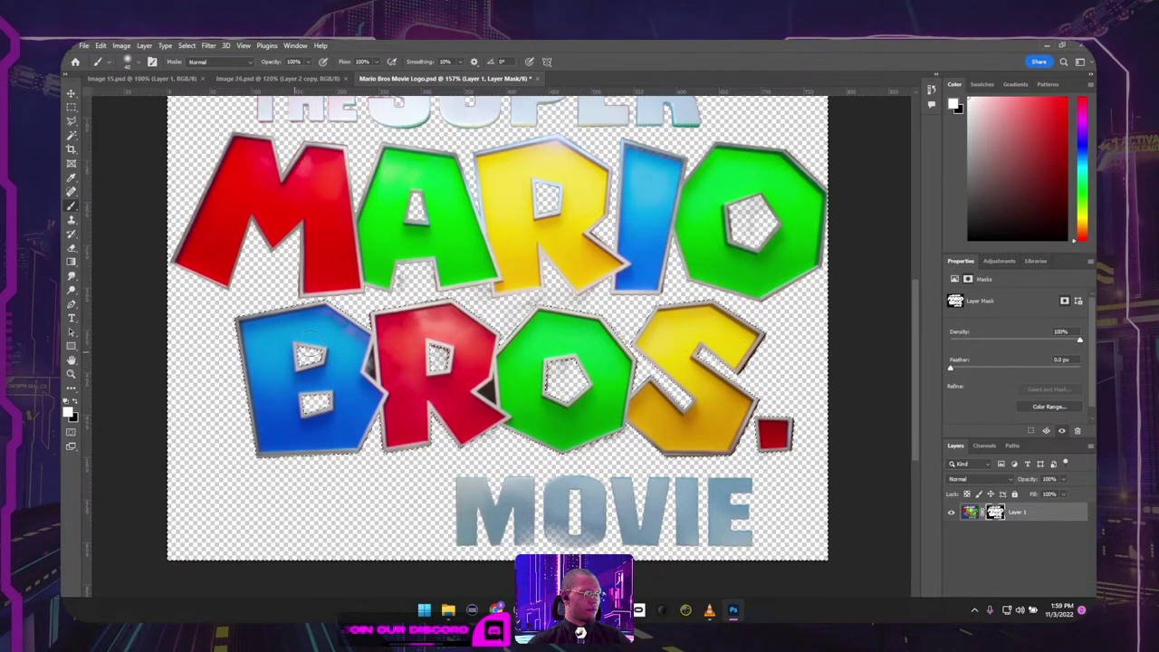
Step: With the selection inverted, brush black on the mask over the holes in the B and R, and deselect
left_click_drag(305, 352, 310, 366)
key("ctrl+z")
key("x")
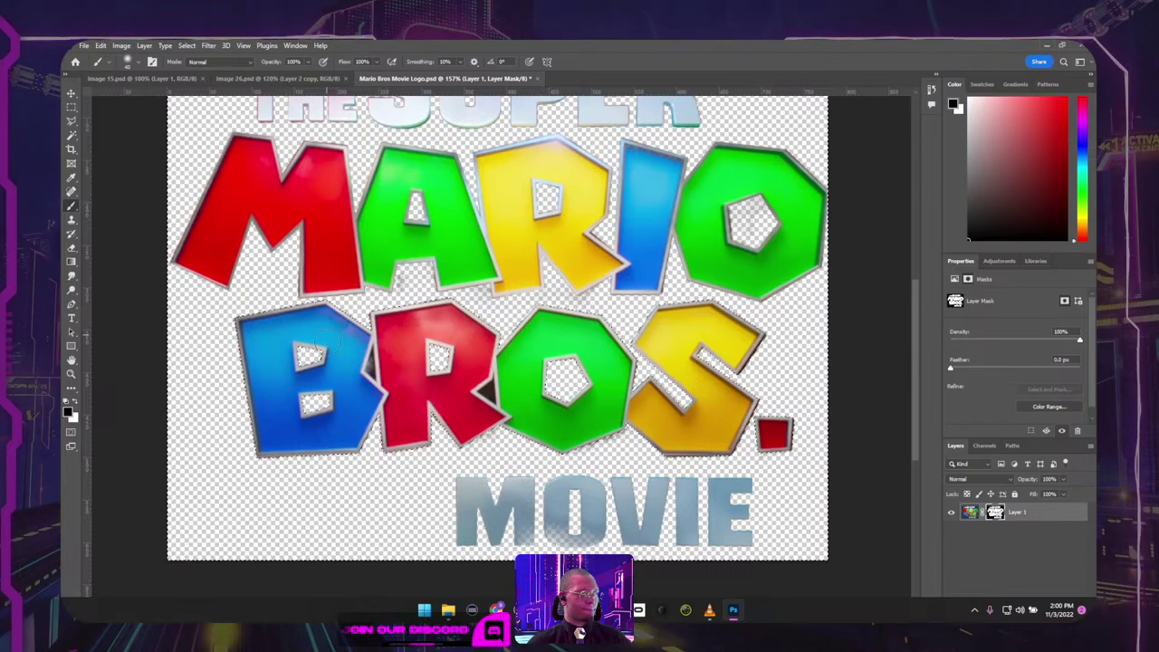
scroll(323, 343, "up", 2)
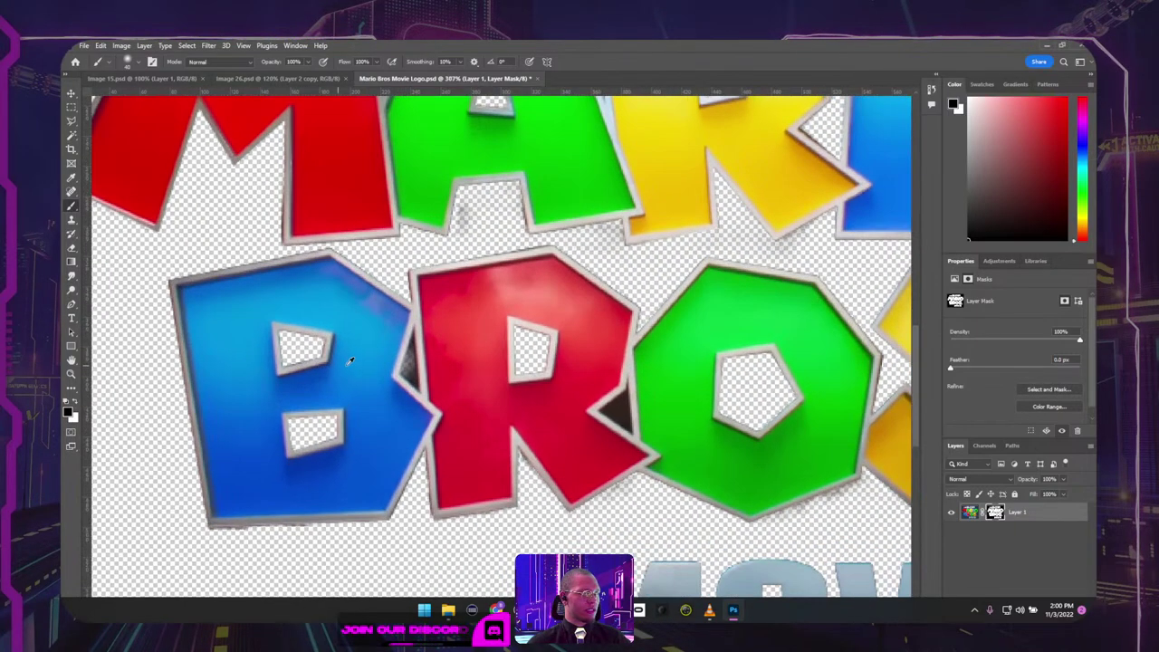
Step: Trace the dark gap between the B and R of BROS with the Polygonal Lasso and clear it on the layer mask
scroll(351, 361, "up", 2)
key("p")
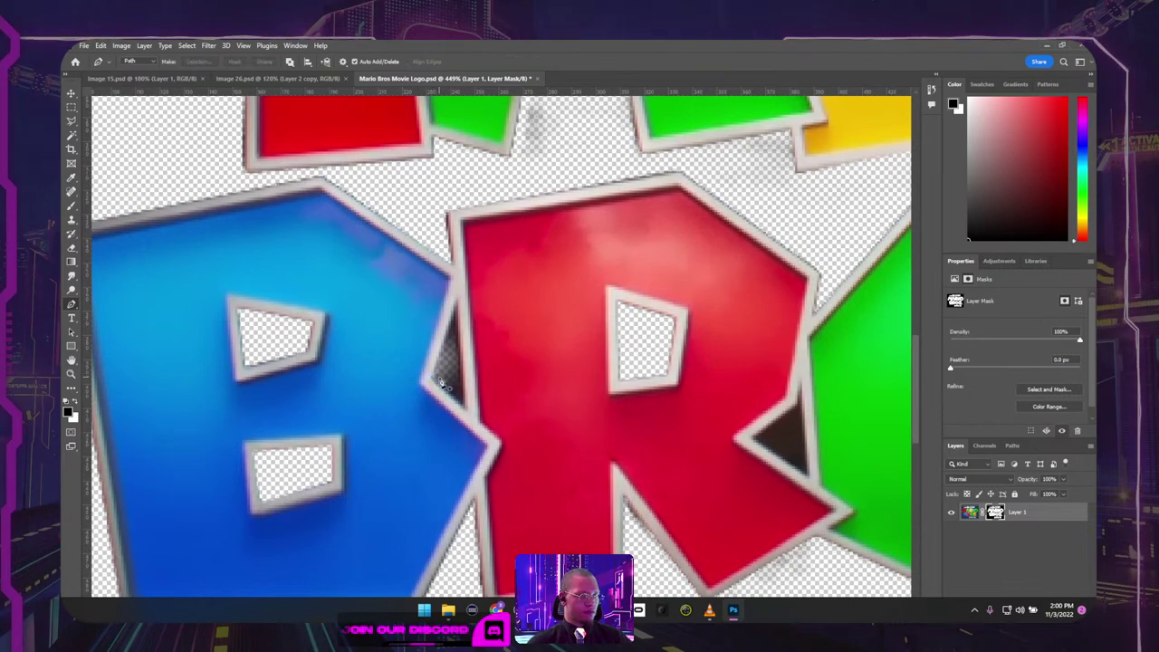
key("l")
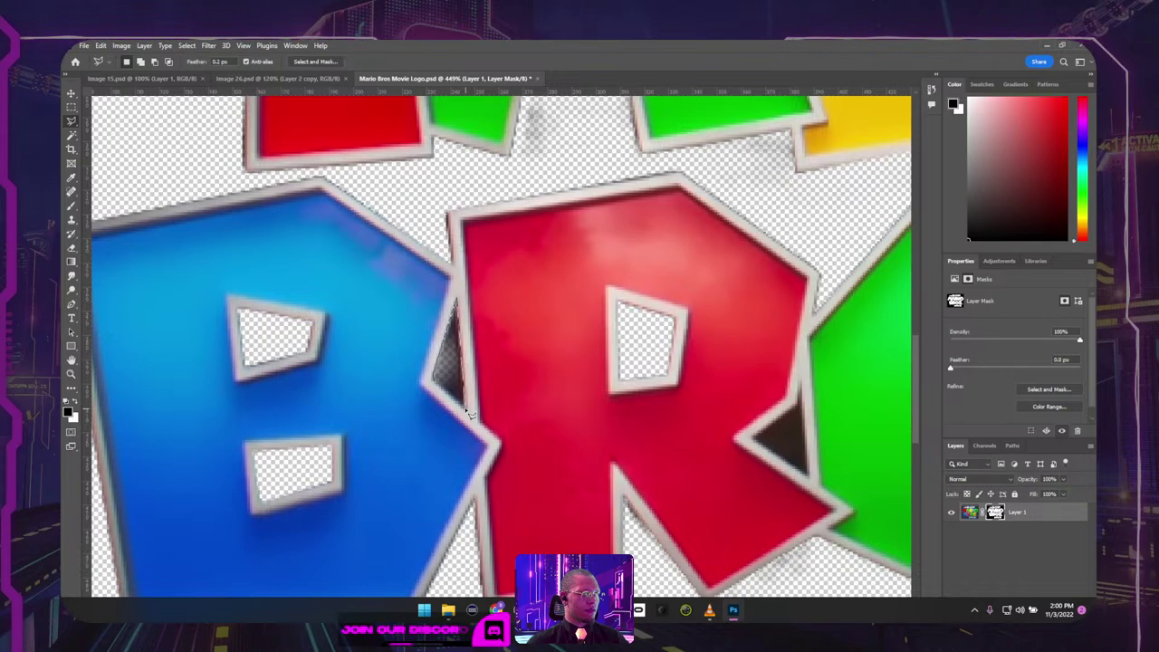
left_click(439, 385)
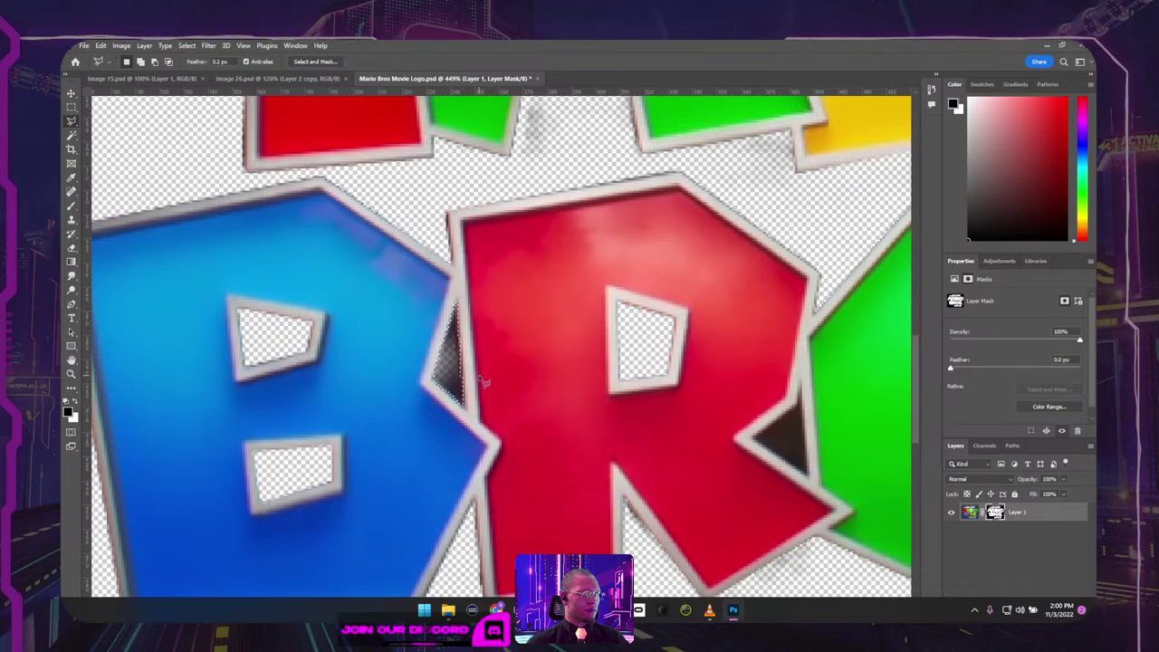
key("Delete")
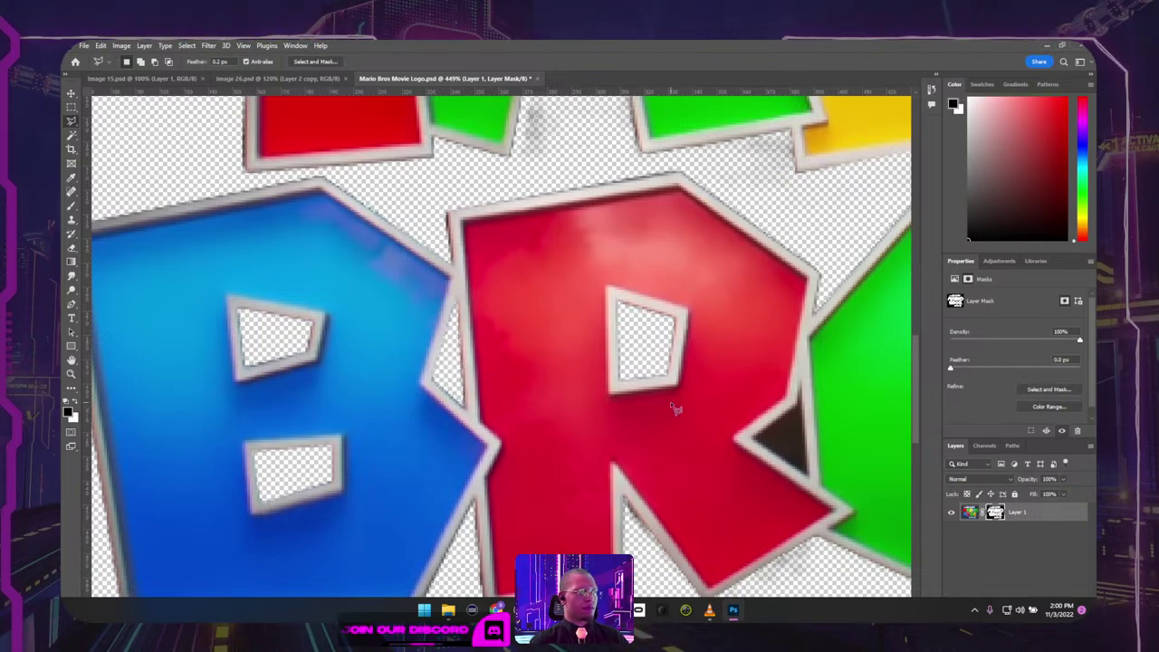
Step: Trace the dark gap between the R and O of BROS into the selection and save it with Add to Channel into "Mario text"
left_click(756, 441)
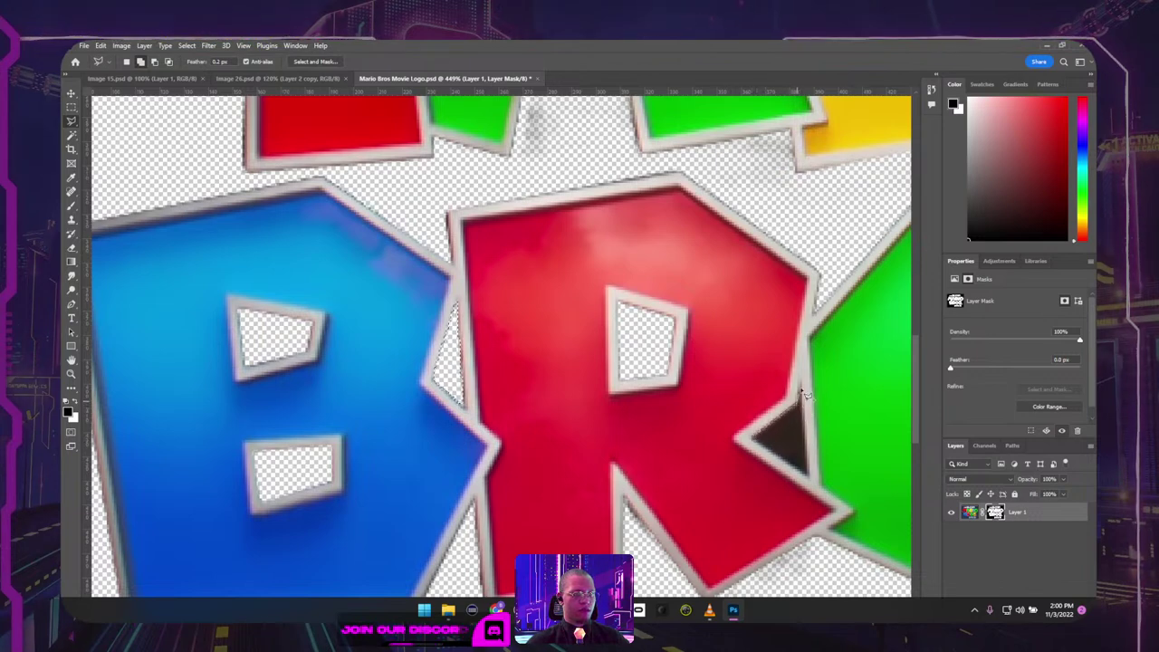
right_click(771, 448)
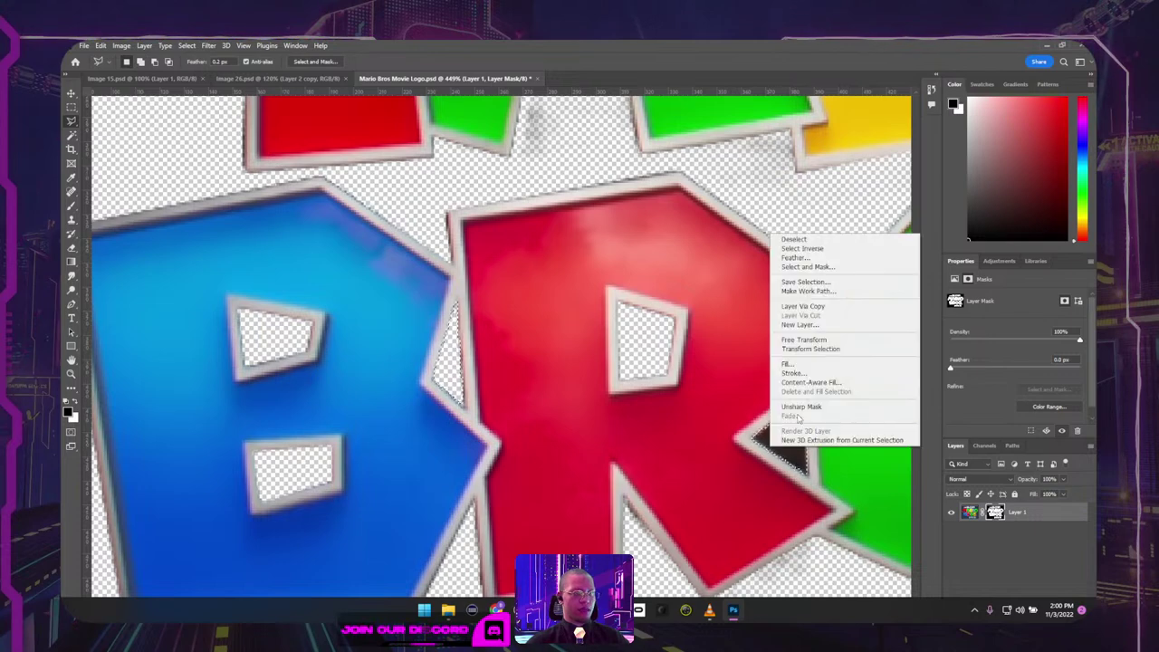
left_click(805, 281)
left_click(530, 209)
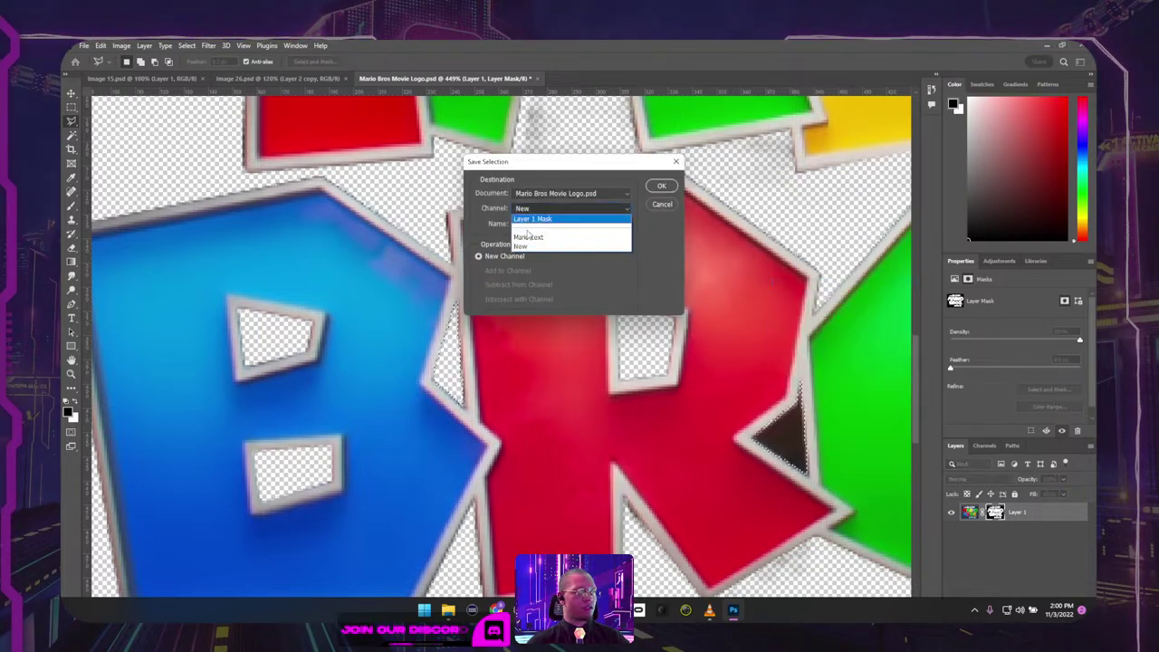
left_click(529, 220)
left_click(496, 271)
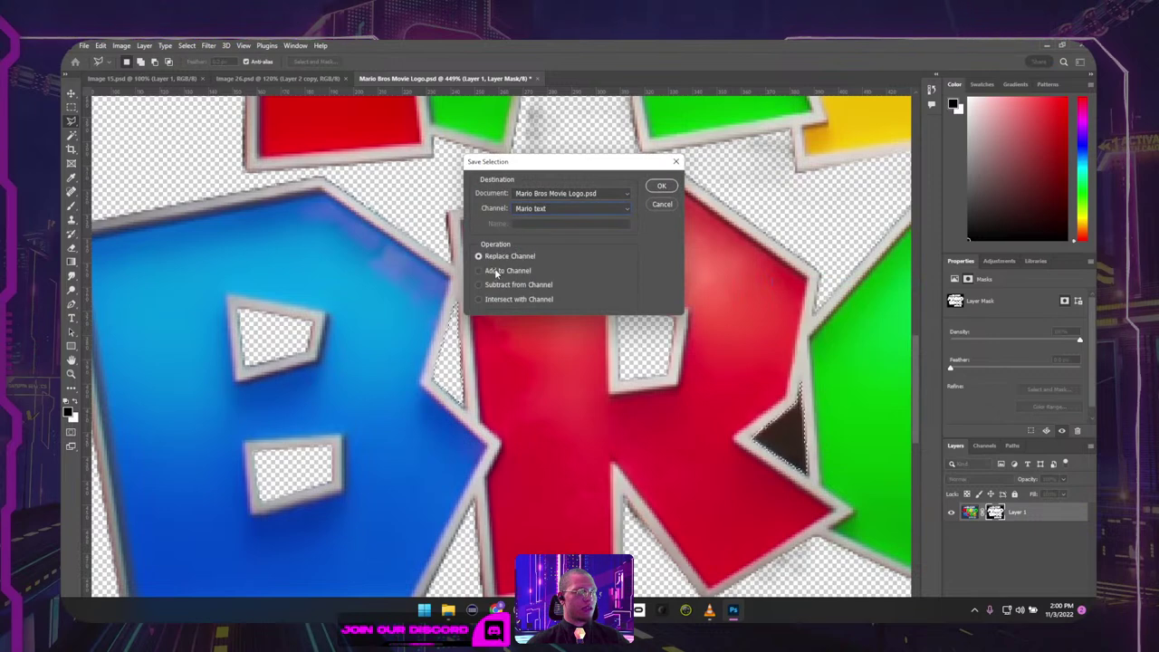
left_click(660, 186)
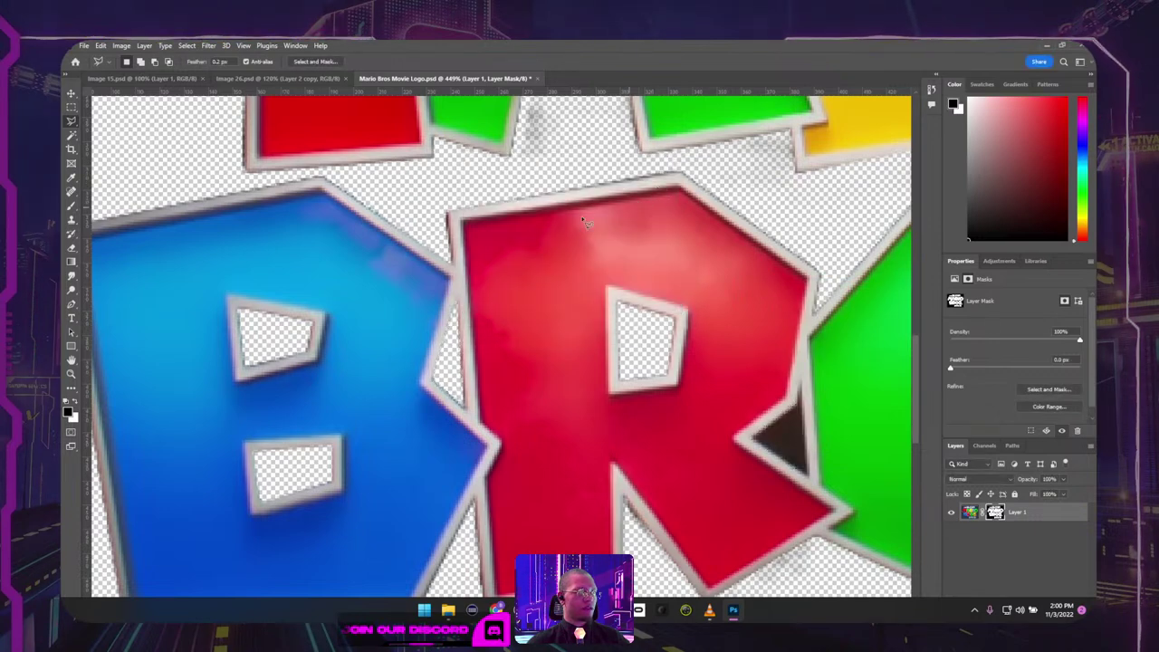
Step: Load the "Mario text" channel of the logo document as a new selection
right_click(379, 227)
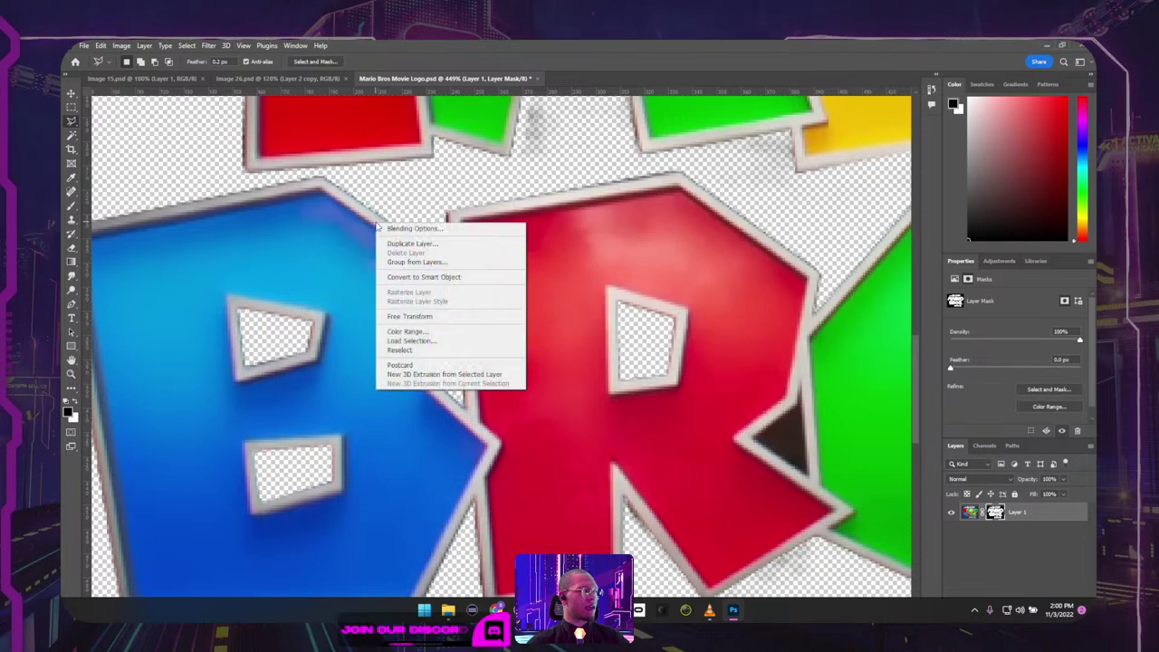
left_click(412, 340)
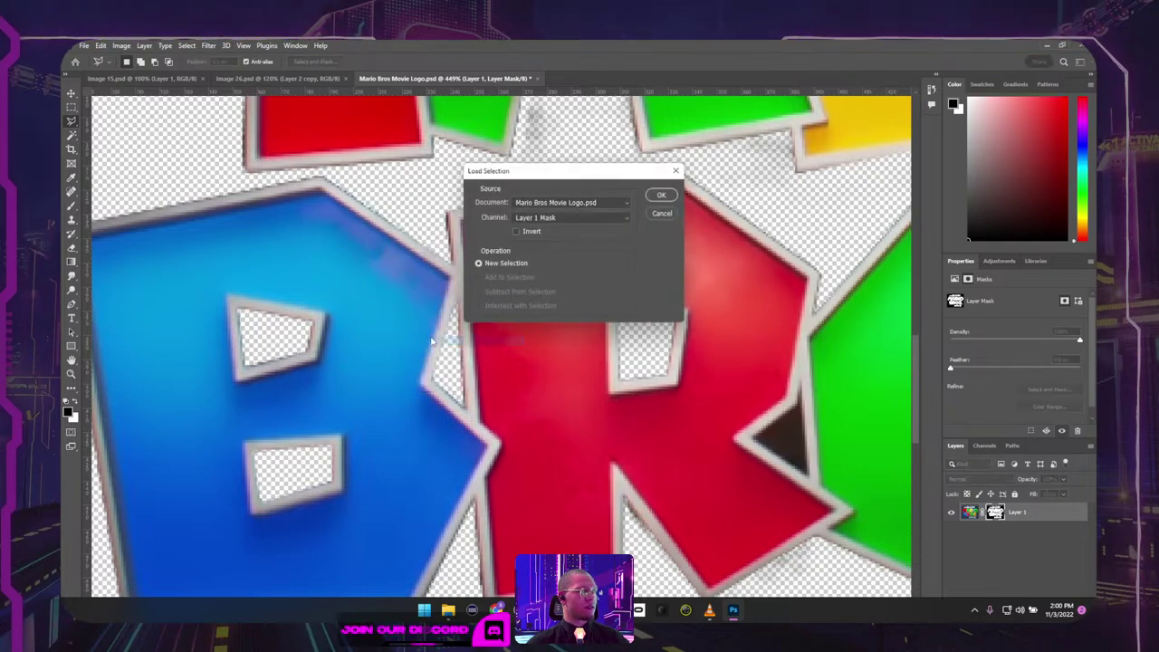
left_click(552, 218)
left_click(547, 255)
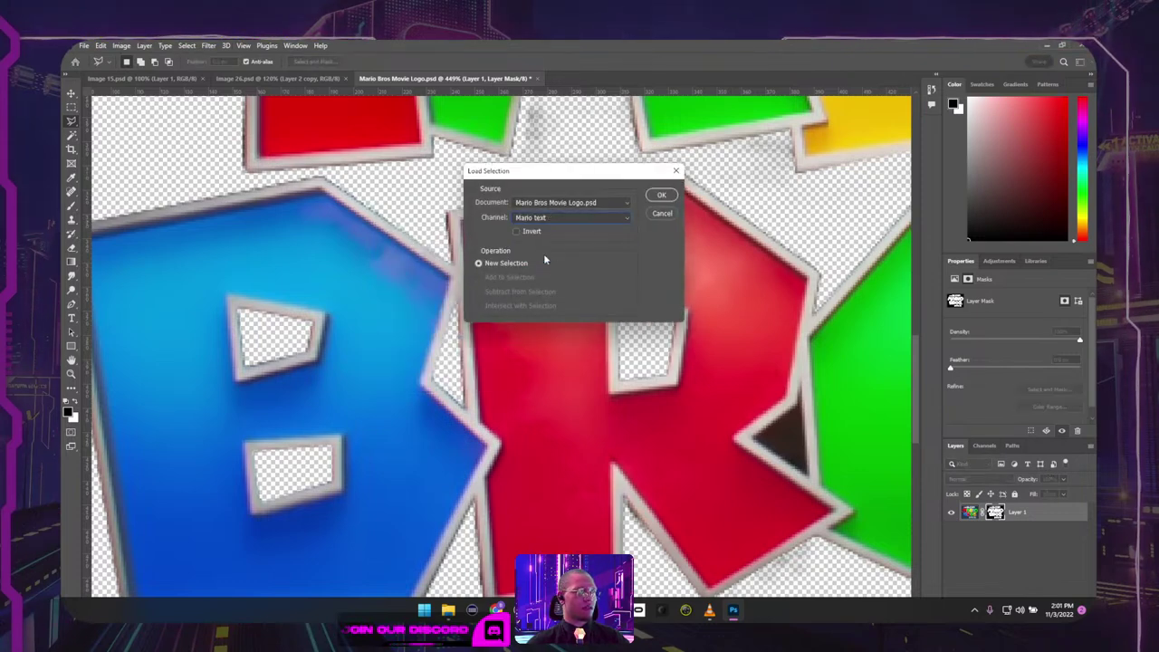
left_click(658, 199)
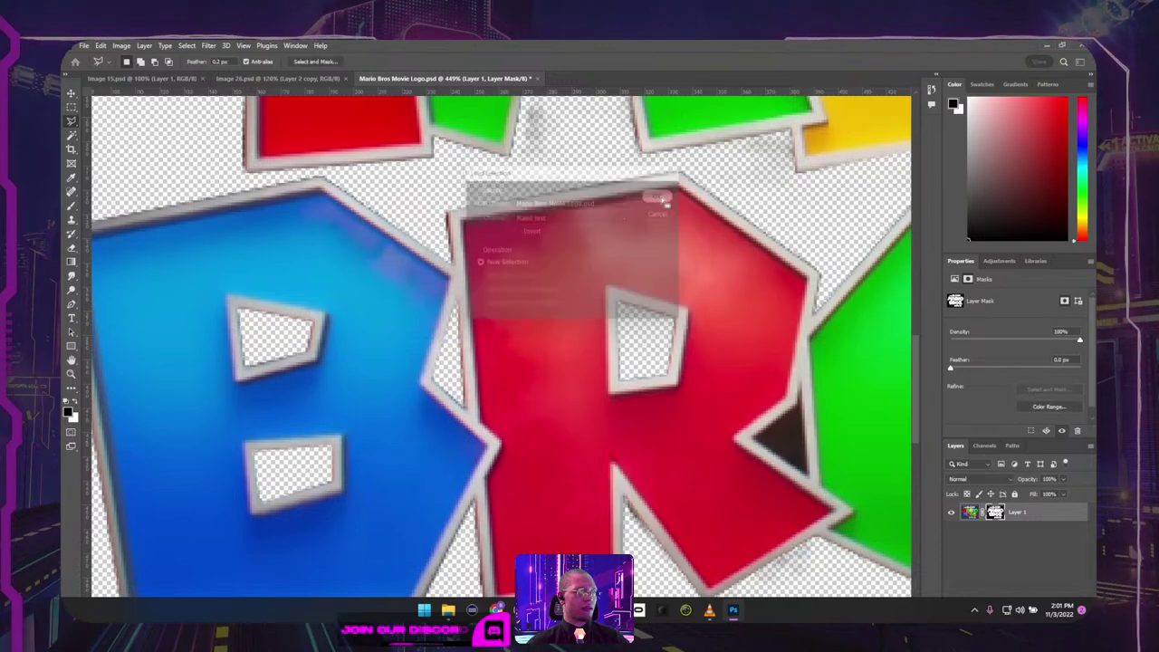
Step: Subtract the B–R and R–O gaps from the selection and save it into the "Mario text" channel with Add to Channel
scroll(661, 217, "down", 5)
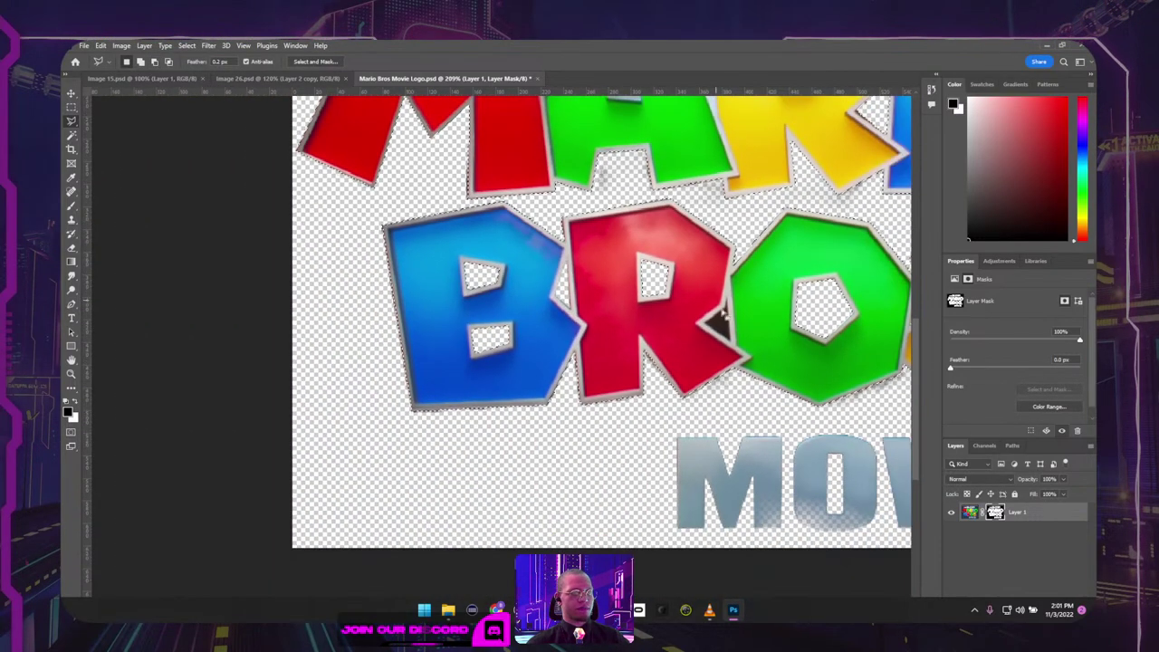
scroll(738, 326, "down", 2)
scroll(631, 314, "up", 5)
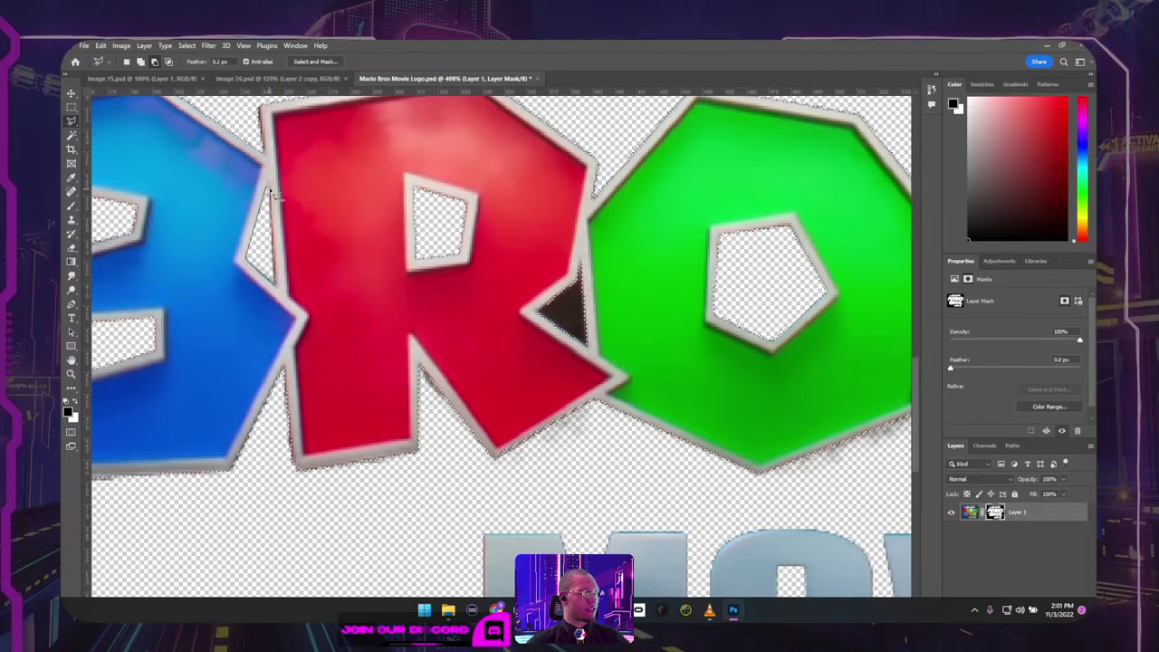
right_click(509, 294)
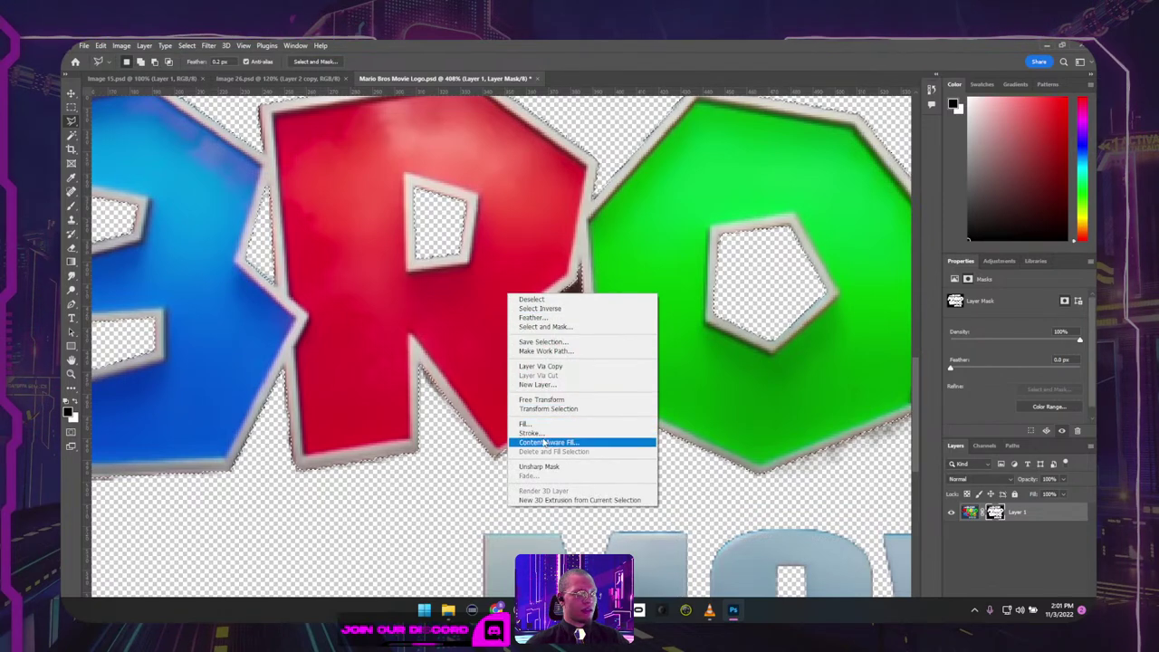
left_click(544, 343)
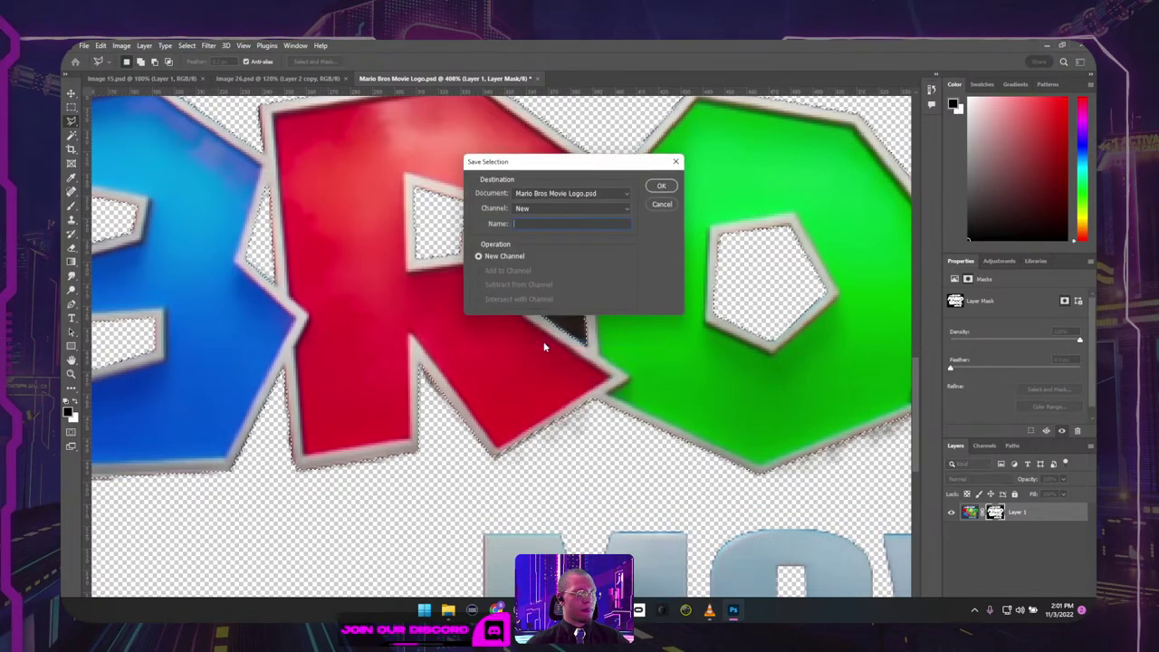
left_click(543, 210)
left_click(540, 238)
left_click(492, 270)
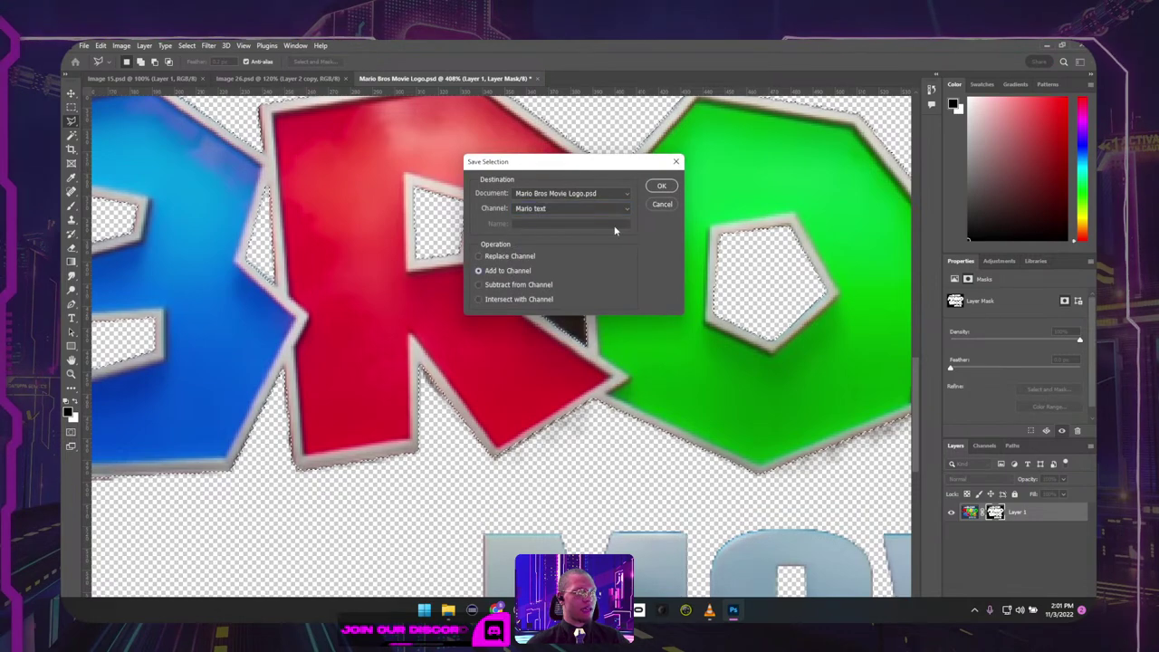
left_click(661, 186)
Step: With the selection inverted, brush black on the layer mask over the dark gap between the R and O of BROS
scroll(641, 260, "down", 3)
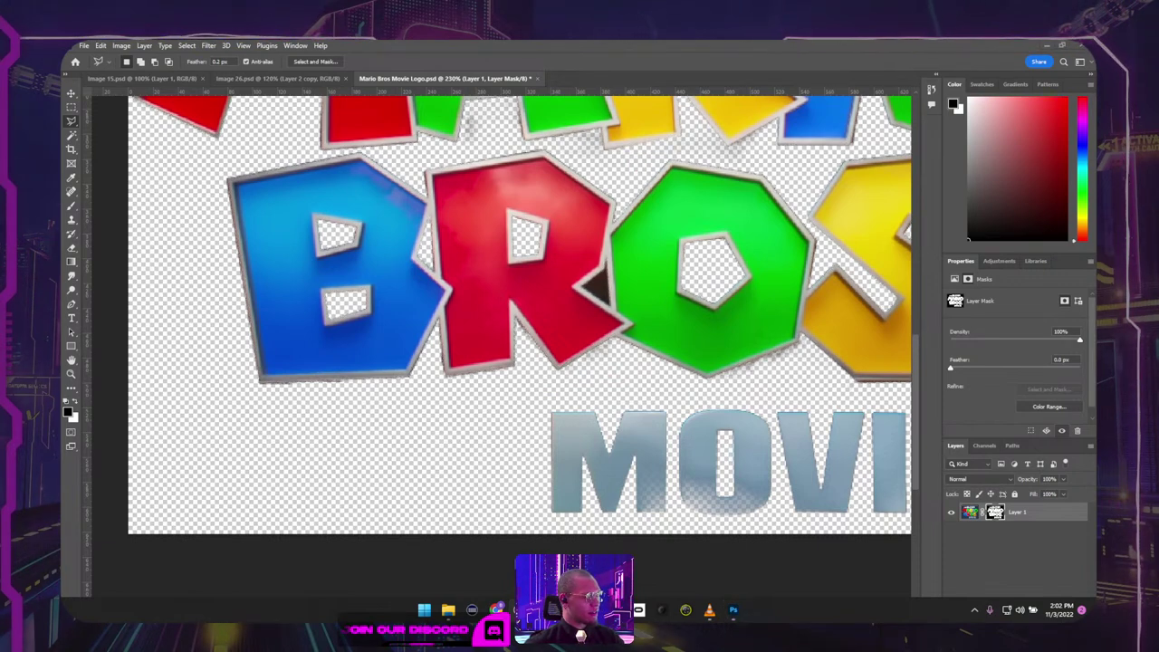
scroll(672, 230, "down", 1)
scroll(653, 234, "down", 3)
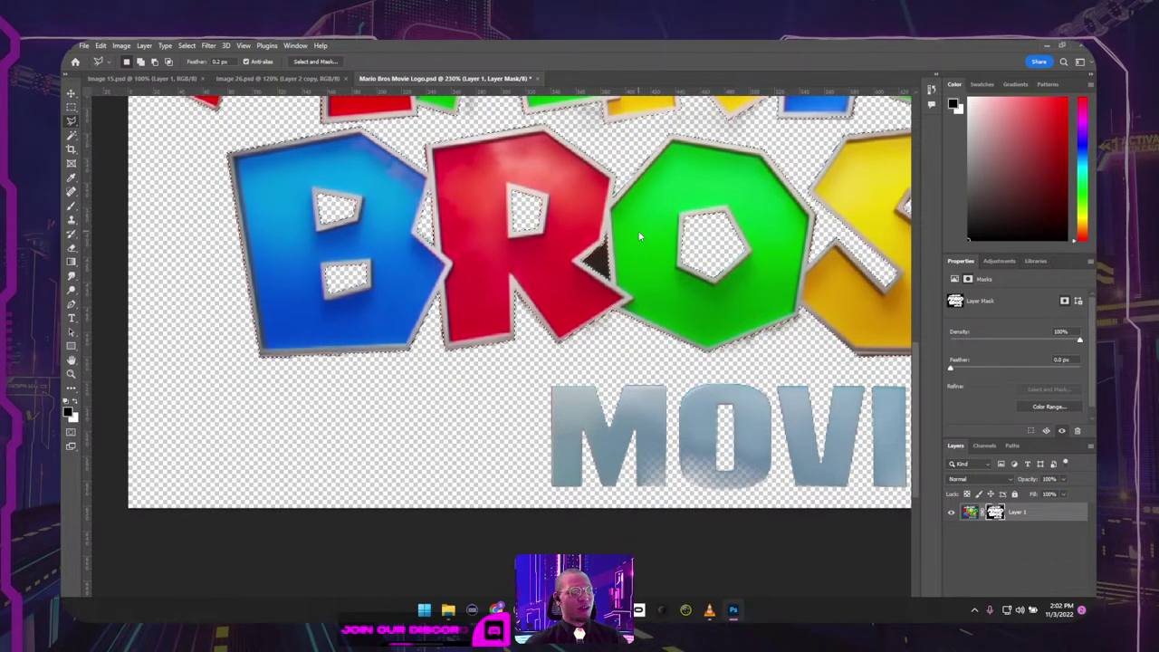
scroll(624, 245, "up", 5)
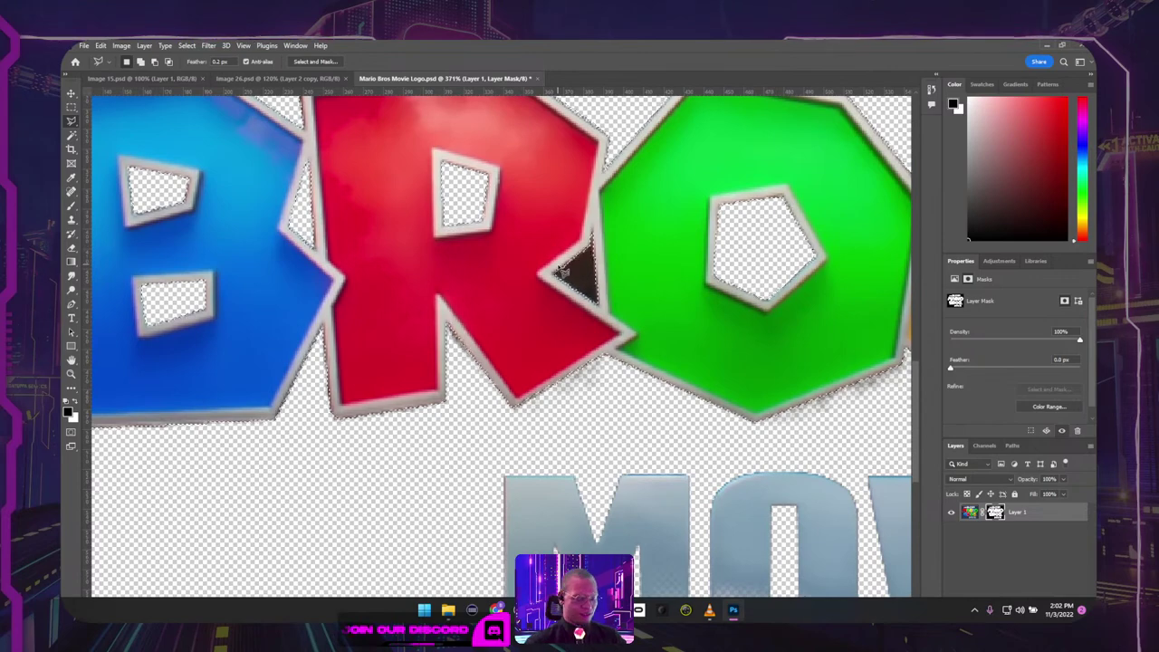
key("b")
left_click_drag(563, 269, 592, 292)
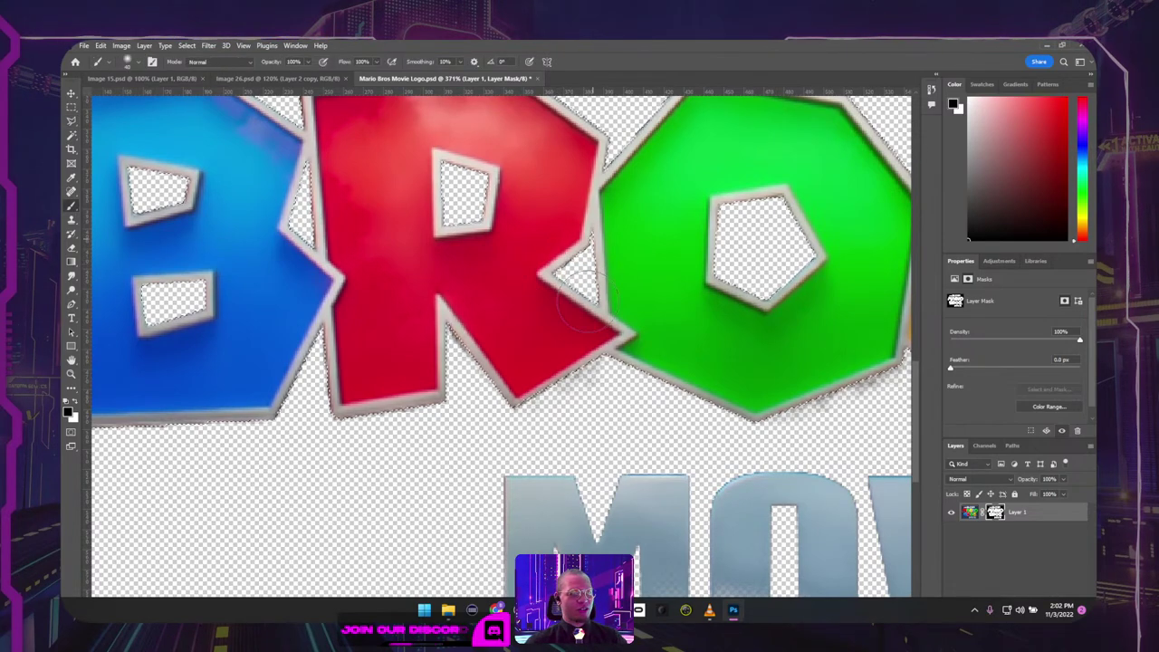
scroll(593, 291, "down", 4)
left_click_drag(689, 236, 643, 371)
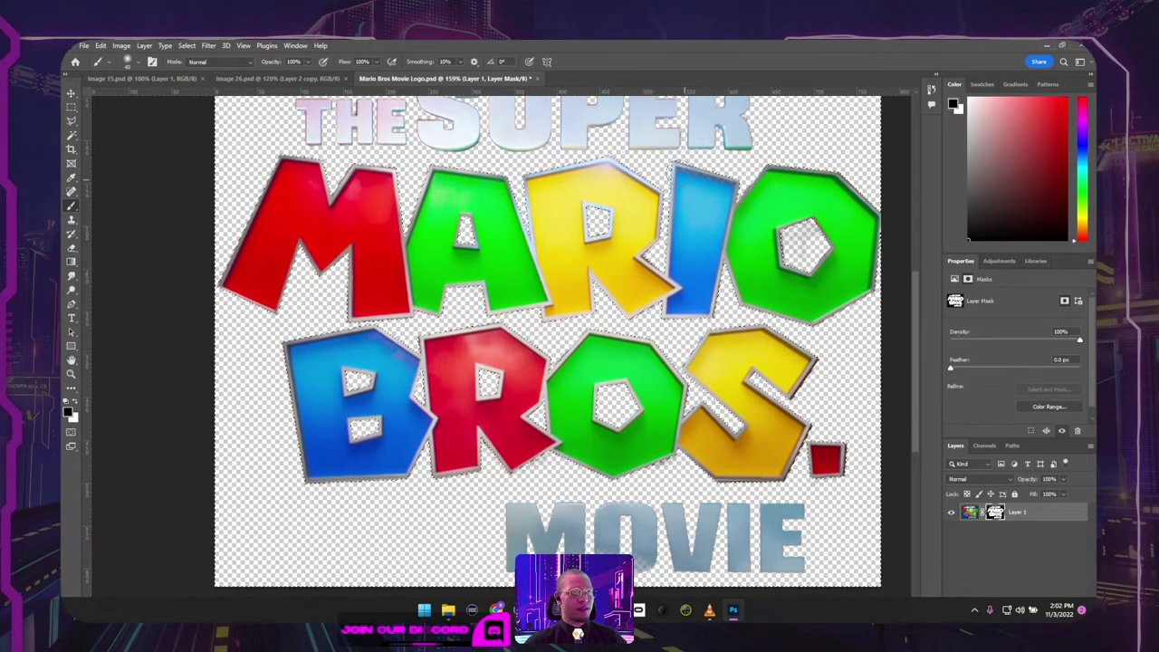
scroll(715, 337, "down", 5)
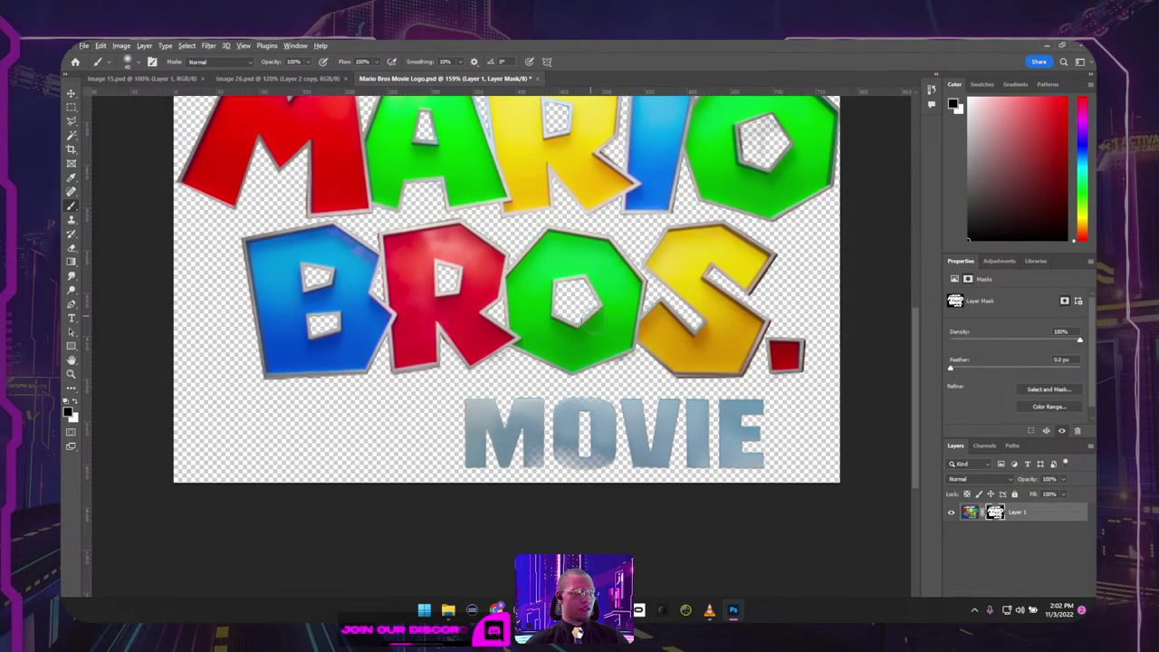
key("ctrl+z")
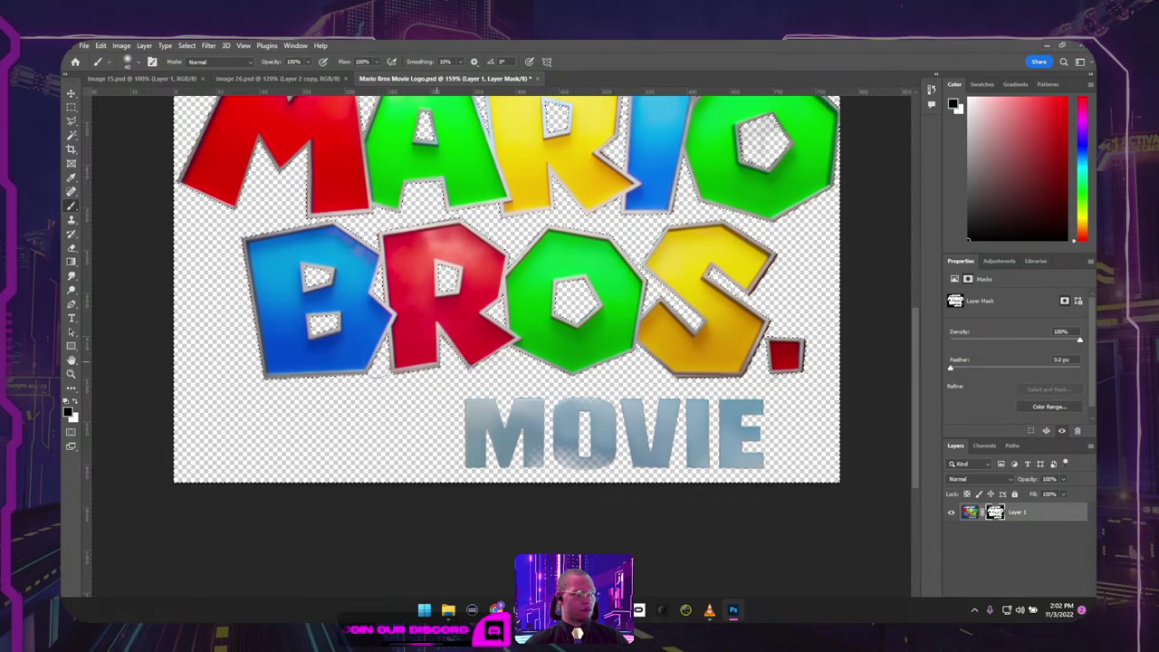
Step: Examine the mask edges of the THE SUPER and MARIO lettering, up close around the S
scroll(623, 264, "up", 10)
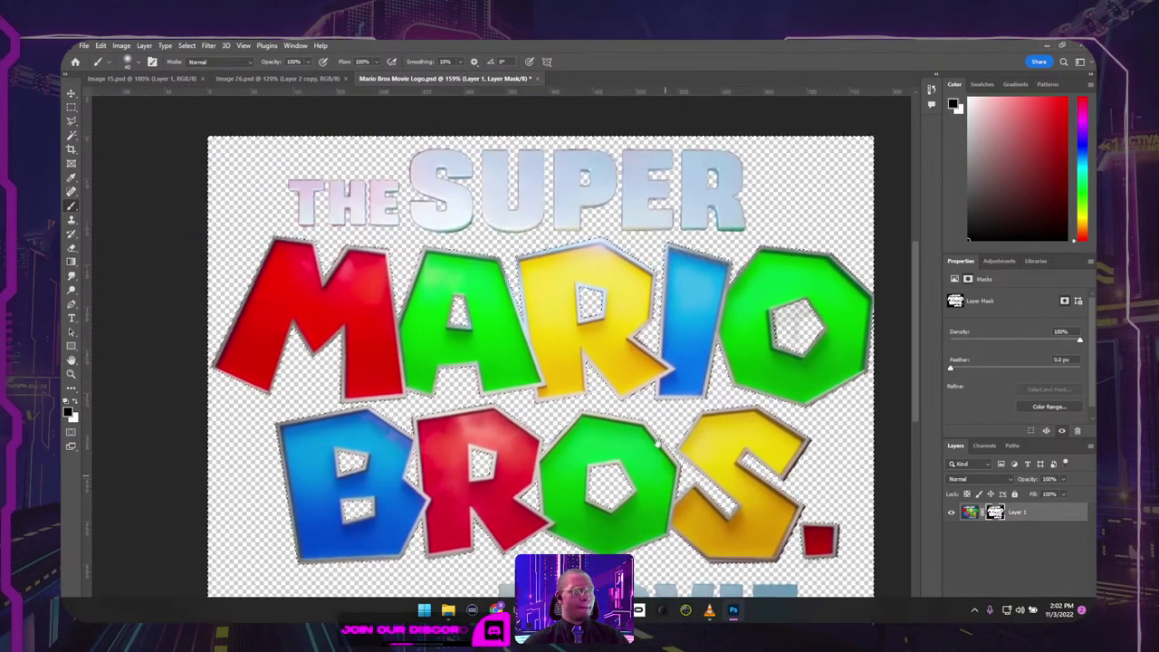
scroll(650, 354, "down", 1)
scroll(650, 353, "right", 5)
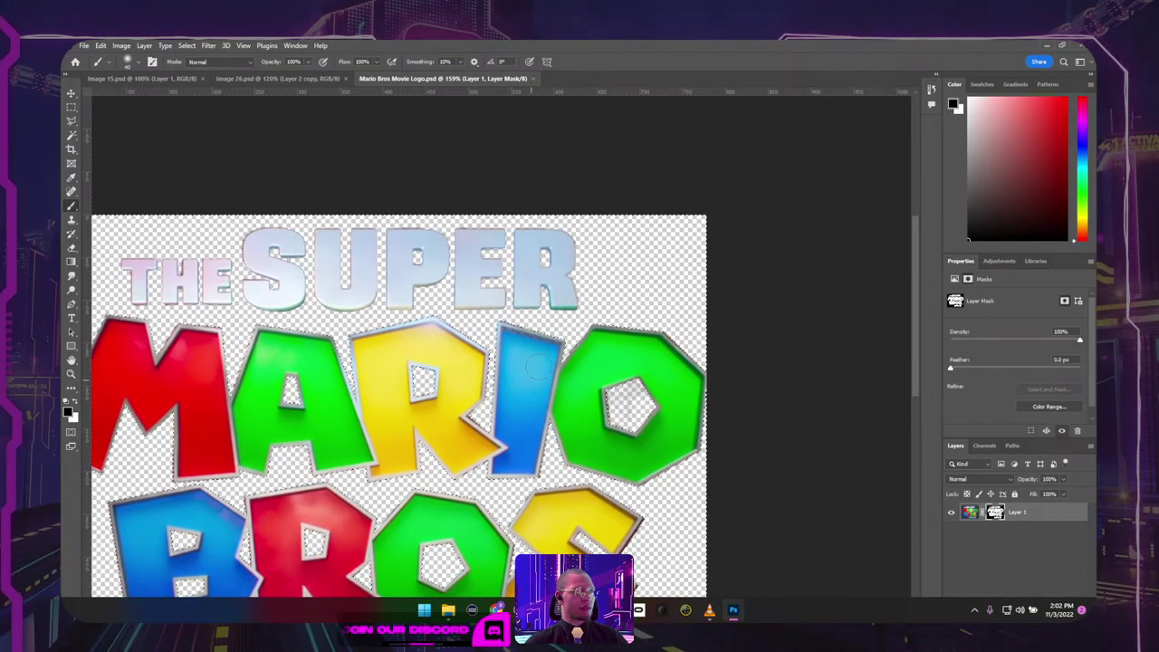
scroll(578, 281, "up", 5)
scroll(578, 279, "down", 6)
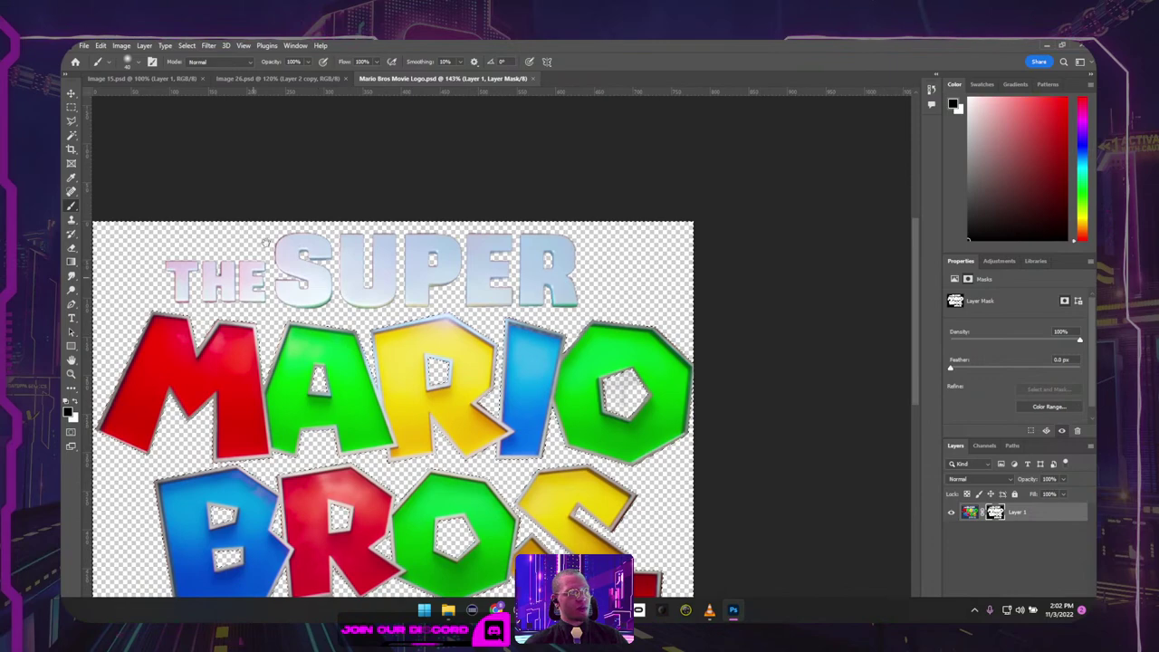
scroll(265, 243, "up", 9)
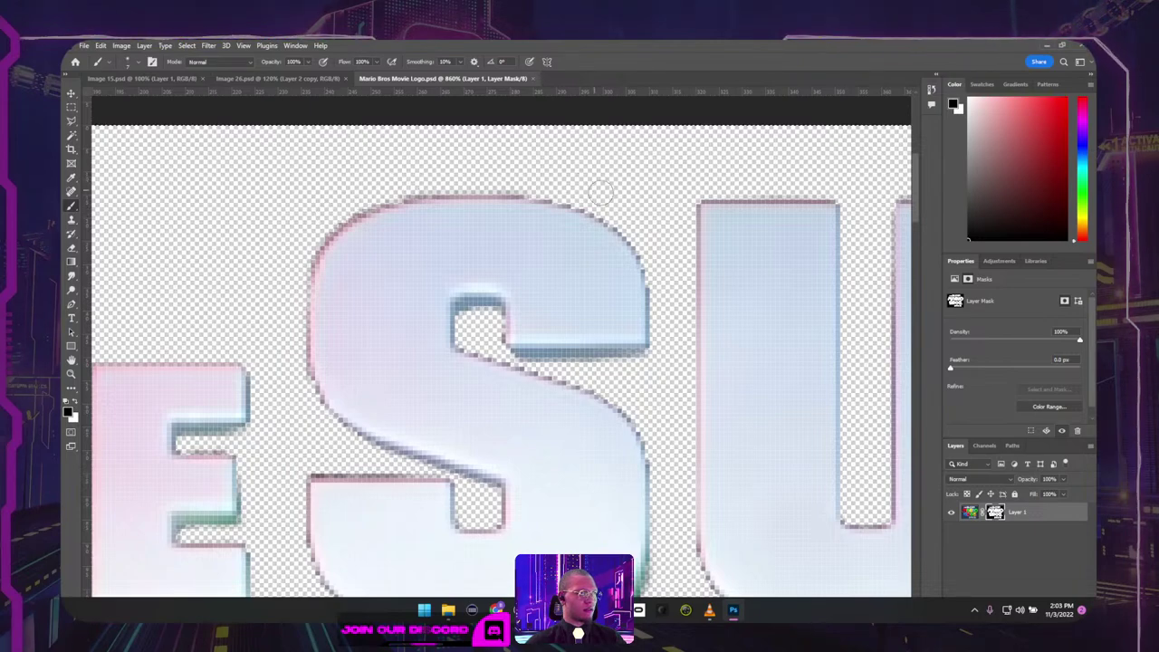
scroll(664, 333, "down", 6)
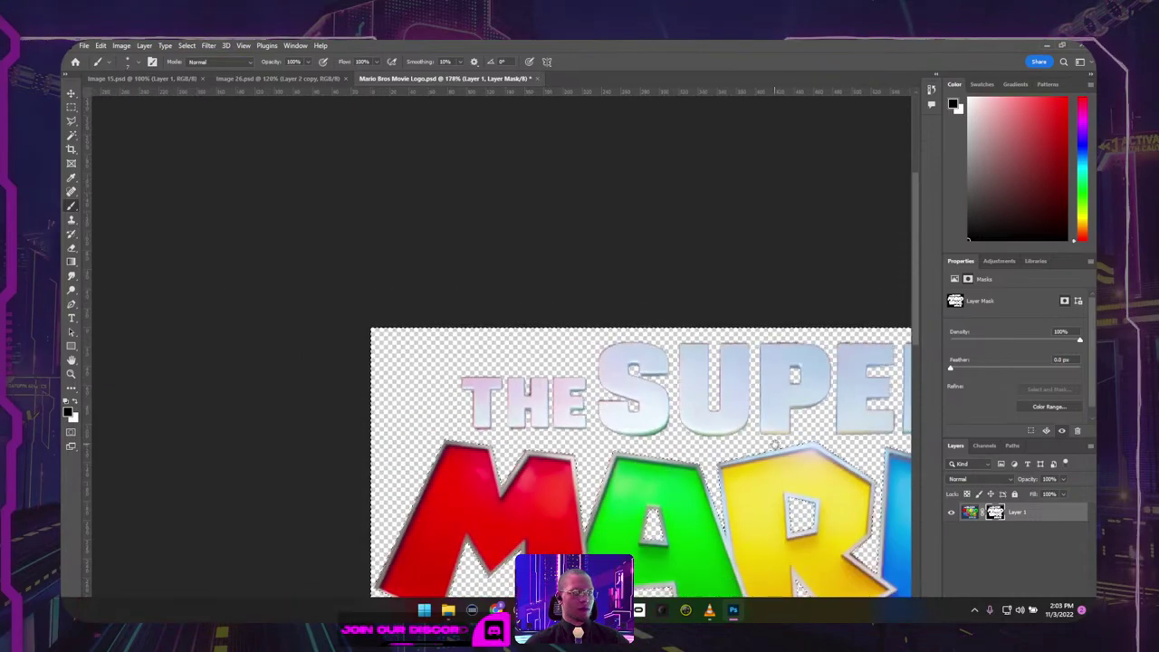
Step: Deselect everything and trace a Polygonal Lasso selection around the faded right leg of the M in MOVIE
left_click_drag(775, 445, 430, 145)
left_click_drag(574, 383, 574, 235)
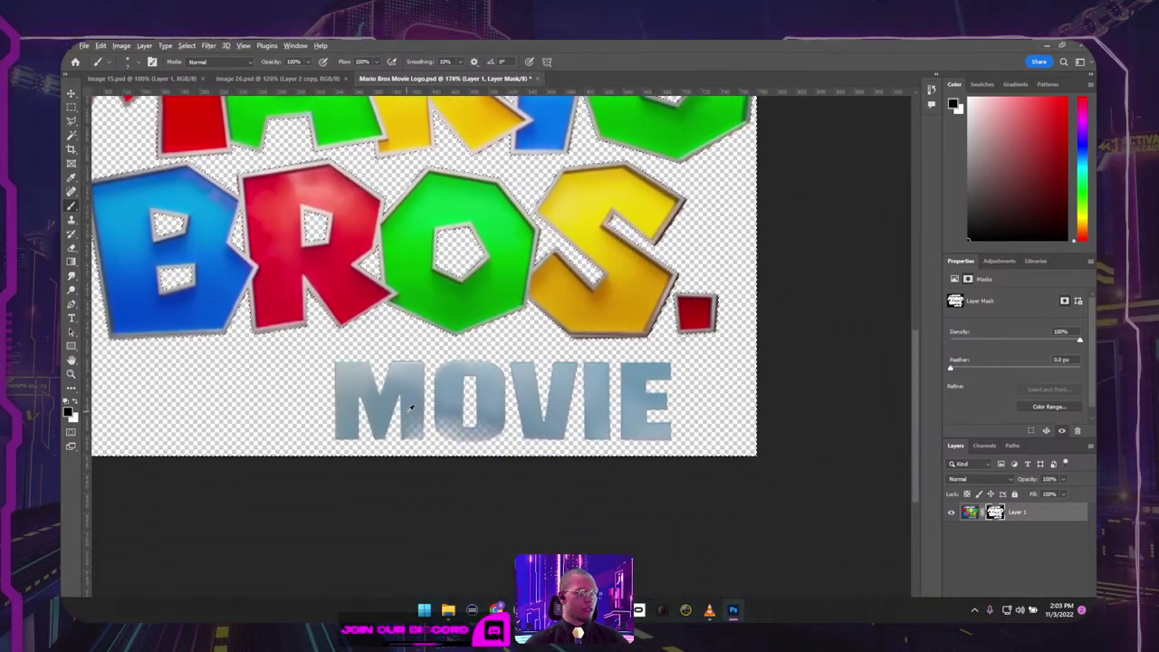
scroll(411, 407, "up", 4)
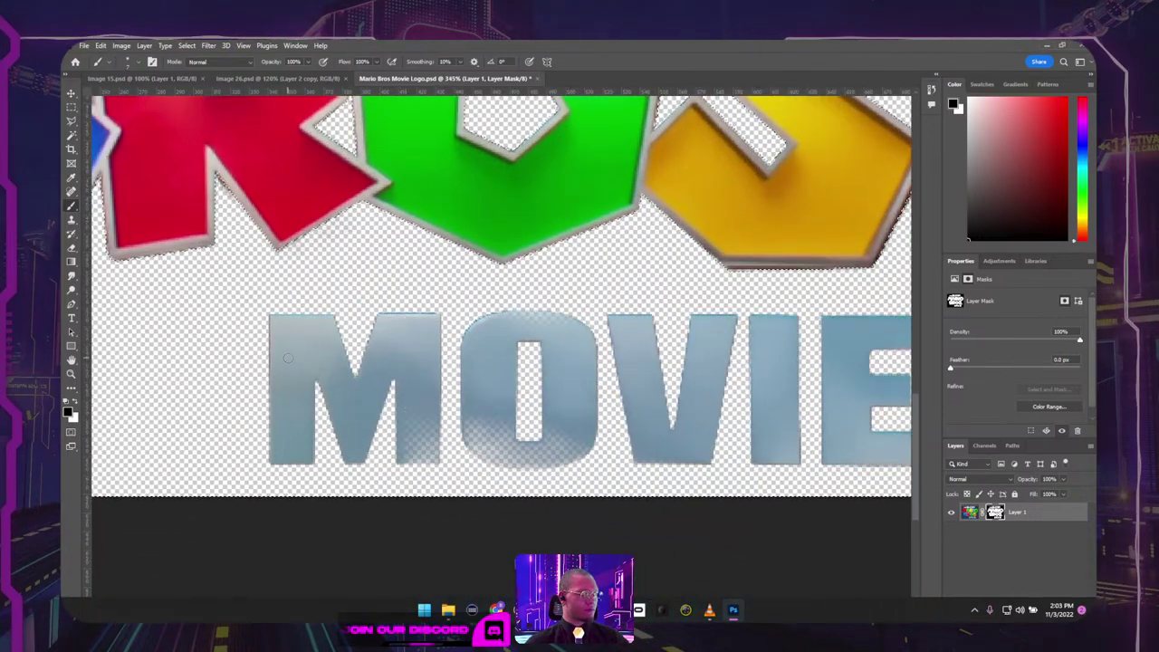
key("l")
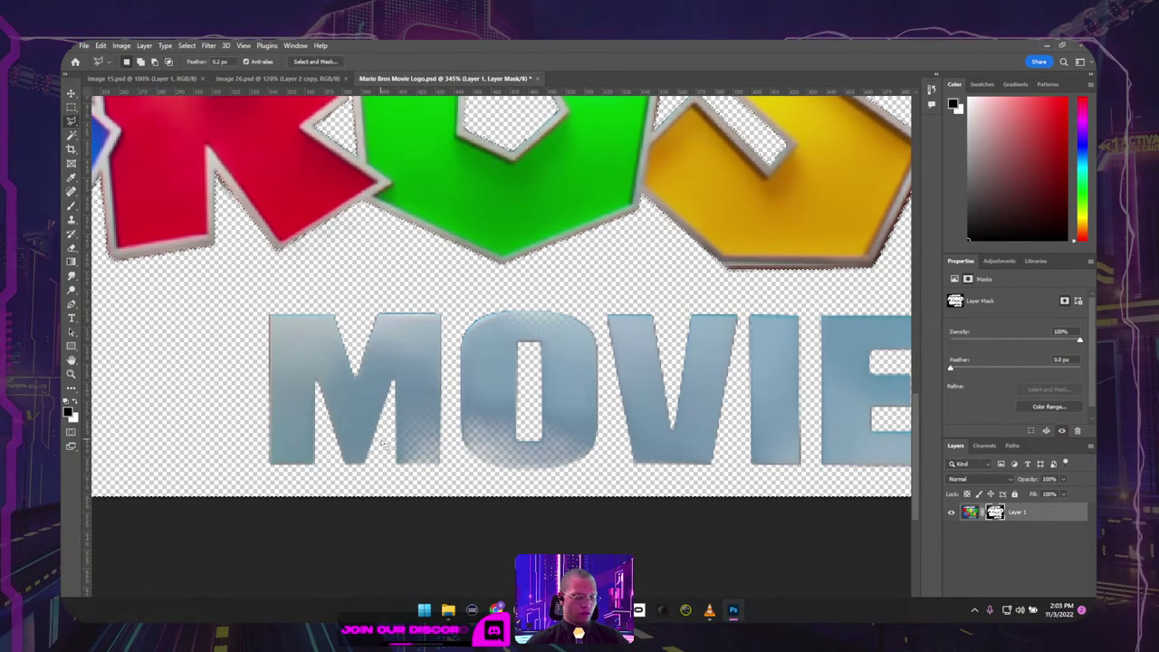
key("ctrl+d")
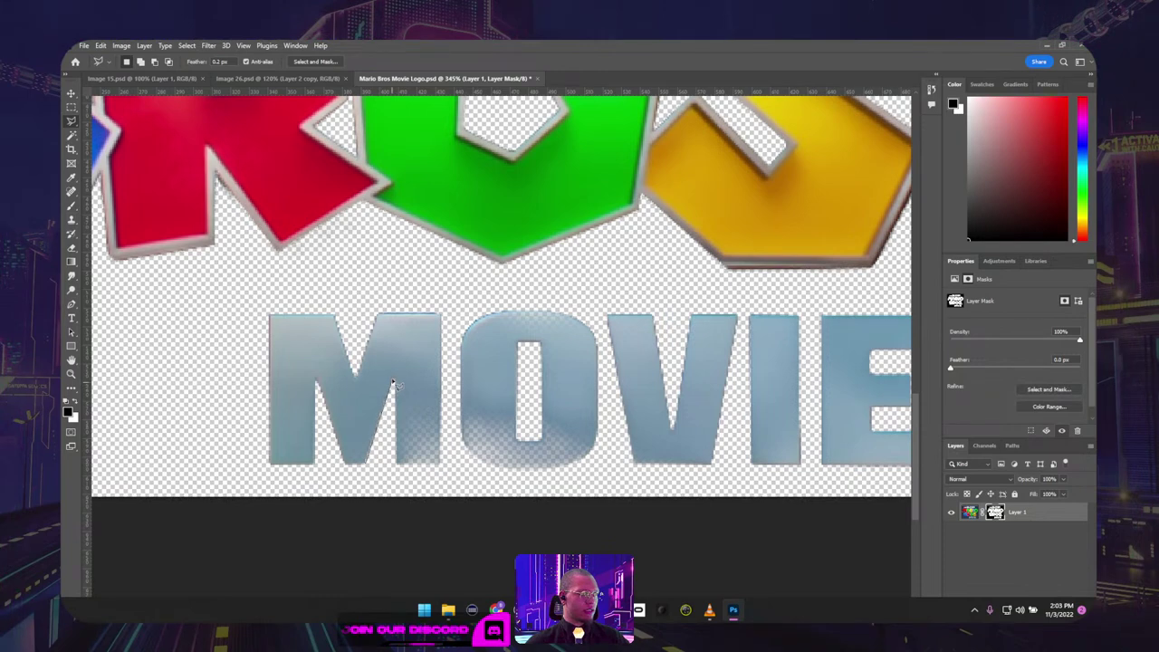
mouse_move(396, 387)
left_mouse_down()
mouse_move(402, 469)
mouse_move(439, 468)
mouse_move(448, 331)
mouse_move(405, 343)
mouse_move(386, 365)
mouse_move(357, 444)
mouse_move(371, 469)
mouse_move(389, 445)
left_mouse_up()
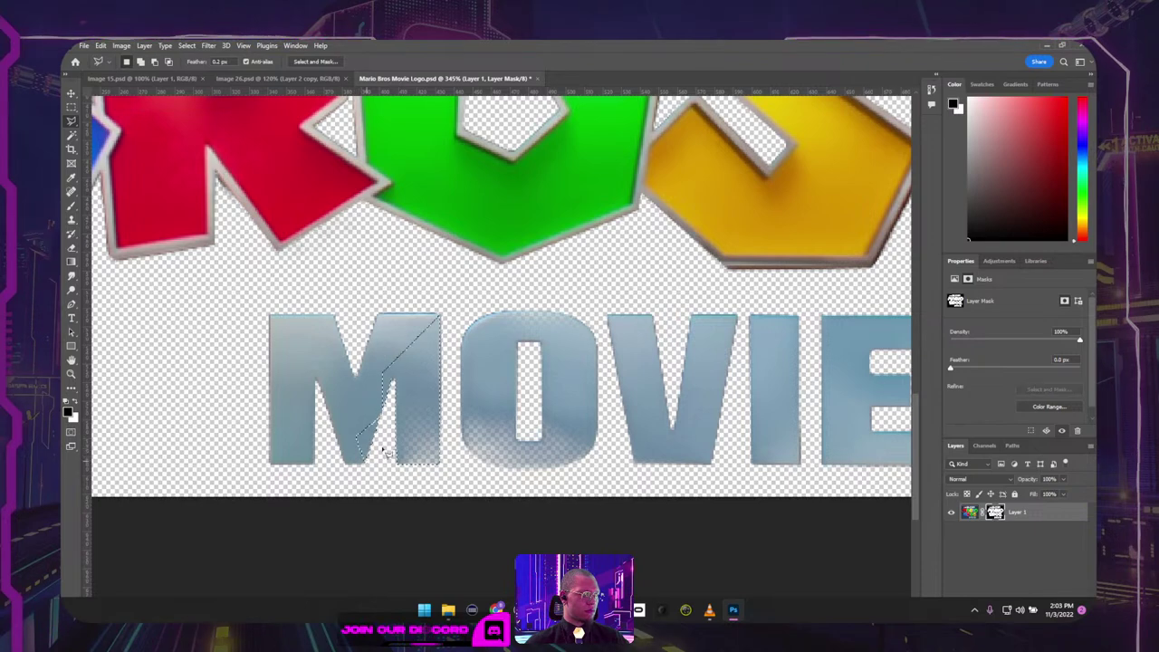
Step: Restore the selected right leg of the M in MOVIE on the layer mask and clear the selection
key("Delete")
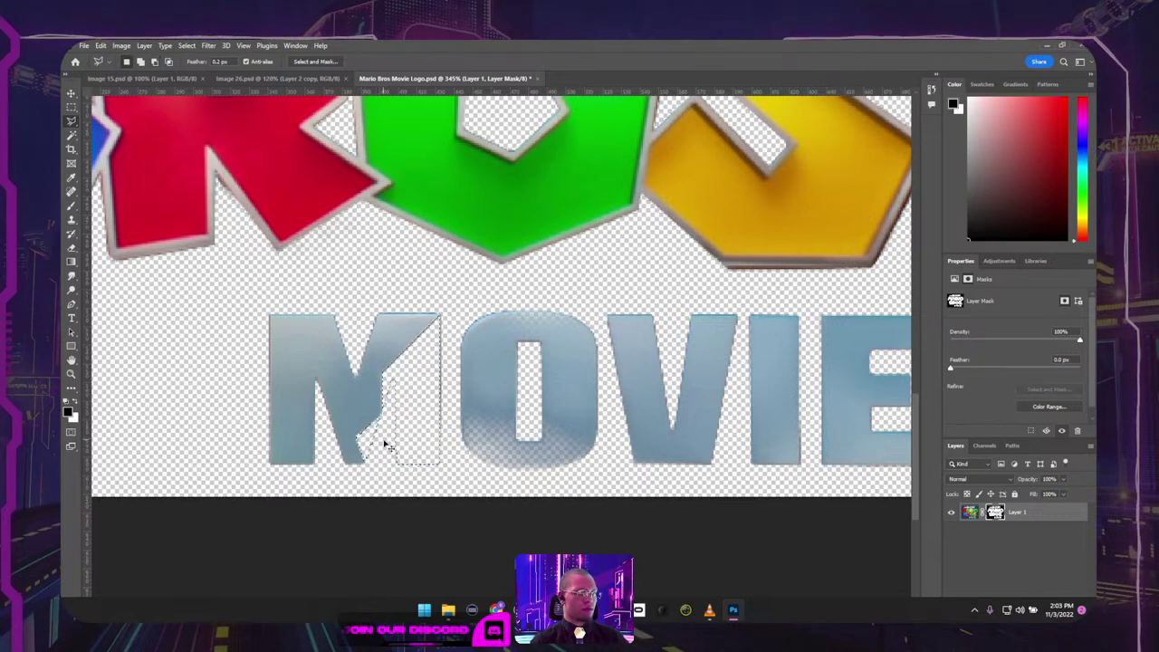
key("ctrl+z")
key("ctrl+d")
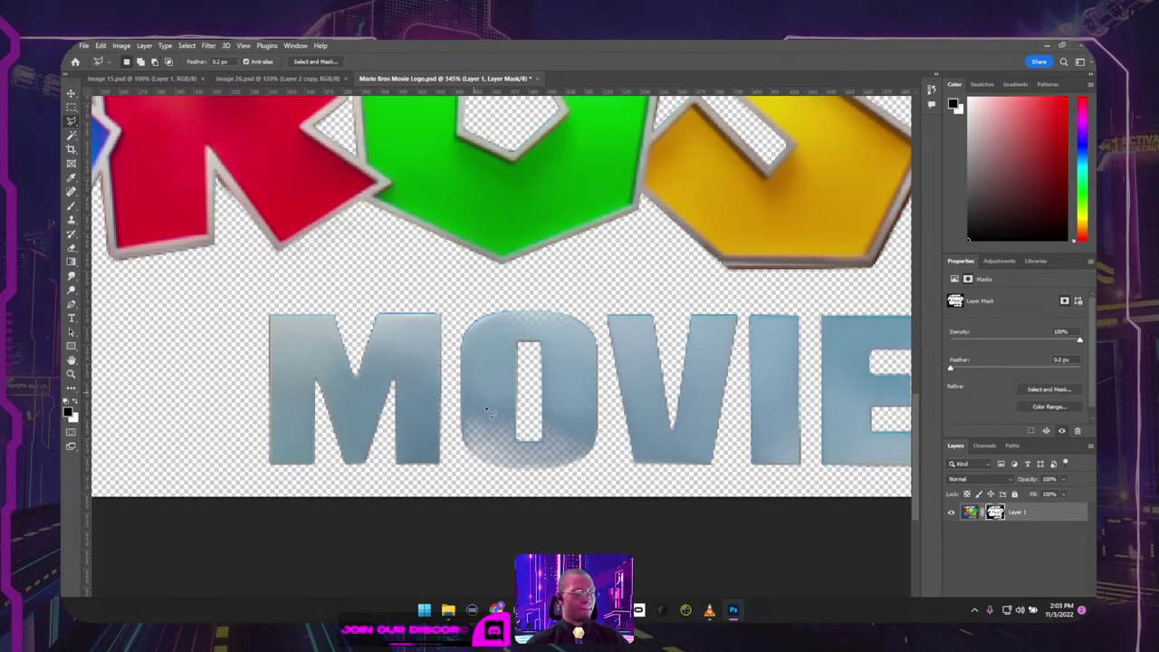
Step: Paint white on the layer mask with the Brush to restore the faded lower half and bottom edge of the O in MOVIE
key("b")
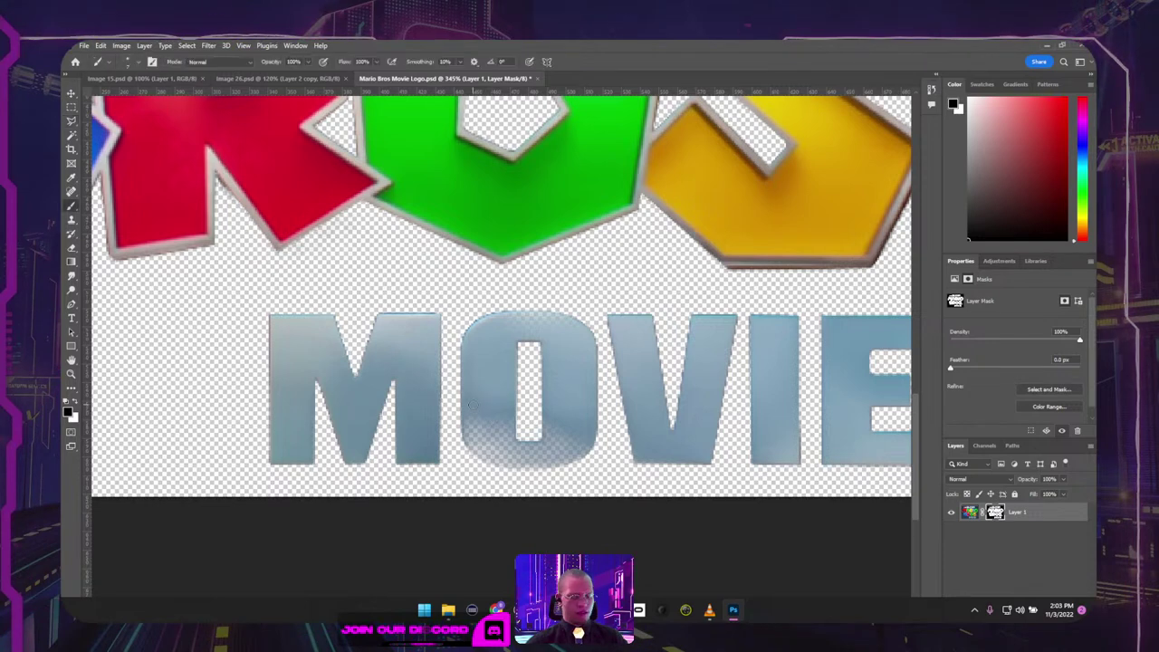
key("p")
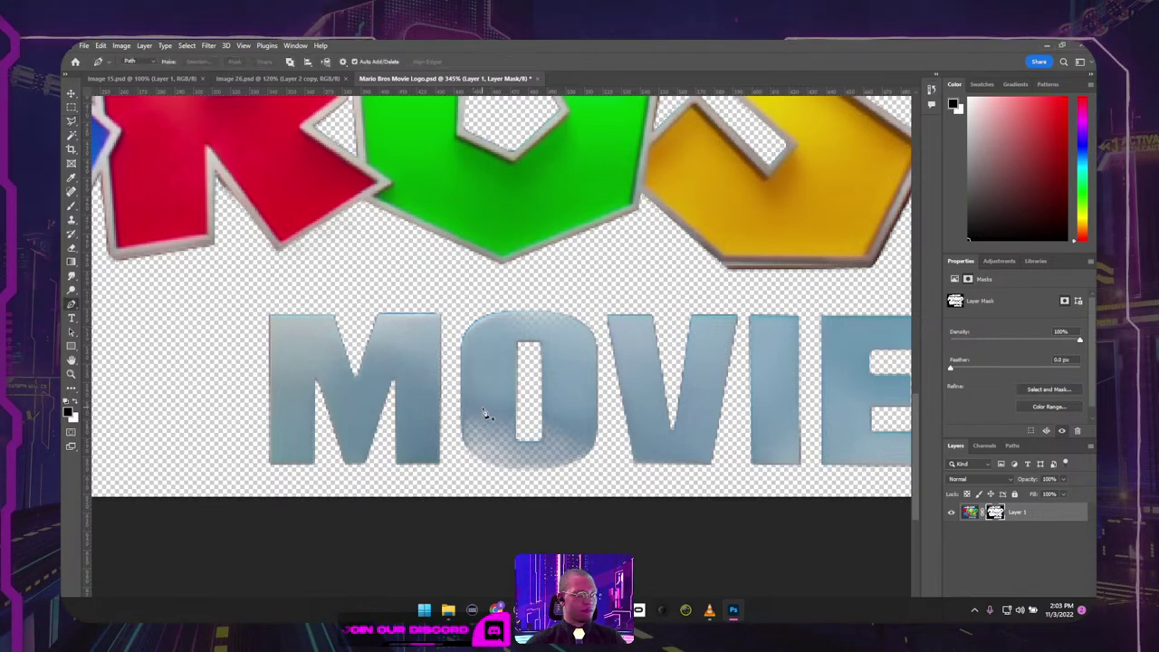
key("b")
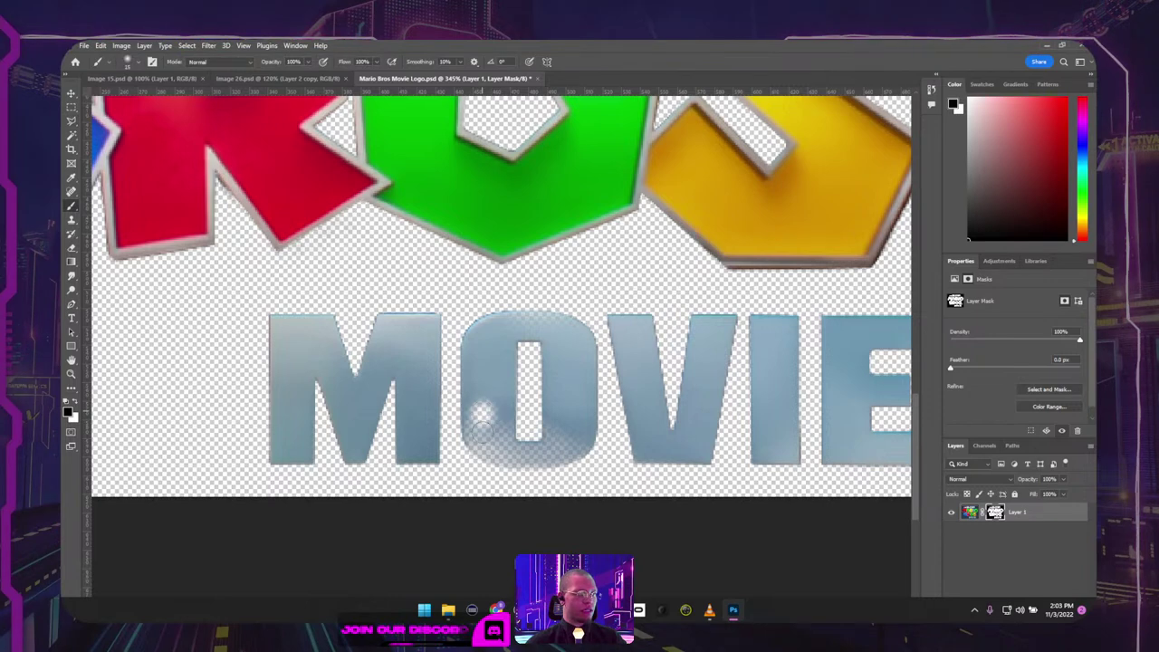
key("x")
mouse_move(482, 415)
left_mouse_down()
mouse_move(478, 437)
mouse_move(507, 454)
mouse_move(579, 442)
left_mouse_up()
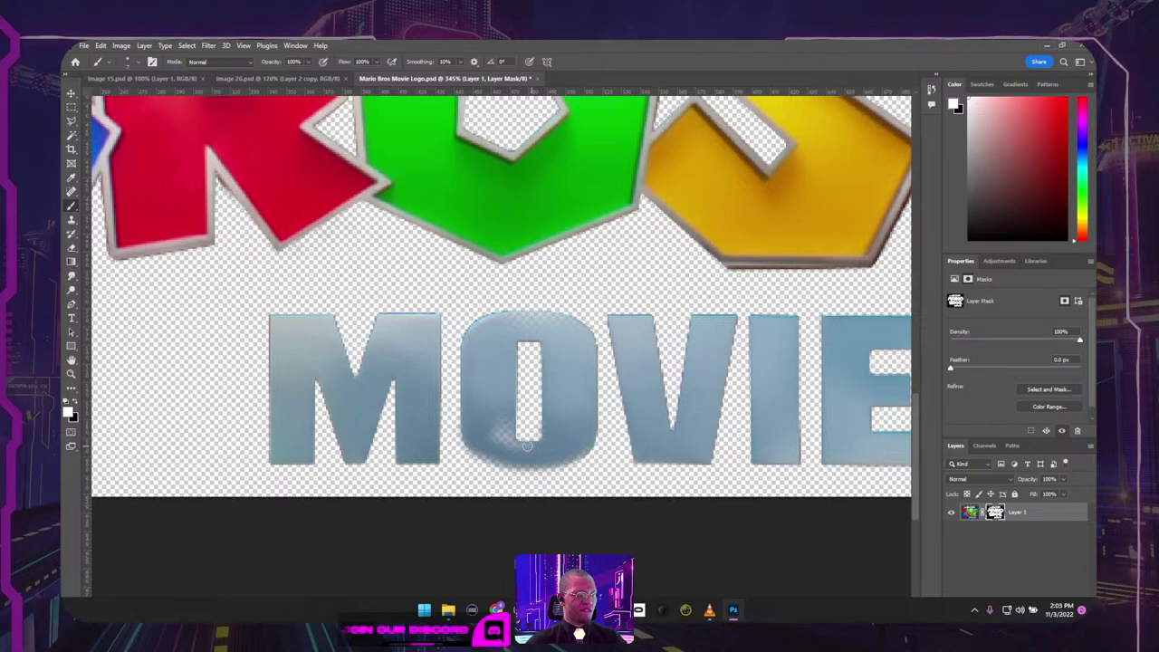
mouse_move(527, 446)
left_mouse_down()
mouse_move(509, 438)
mouse_move(503, 411)
mouse_move(504, 445)
left_mouse_up()
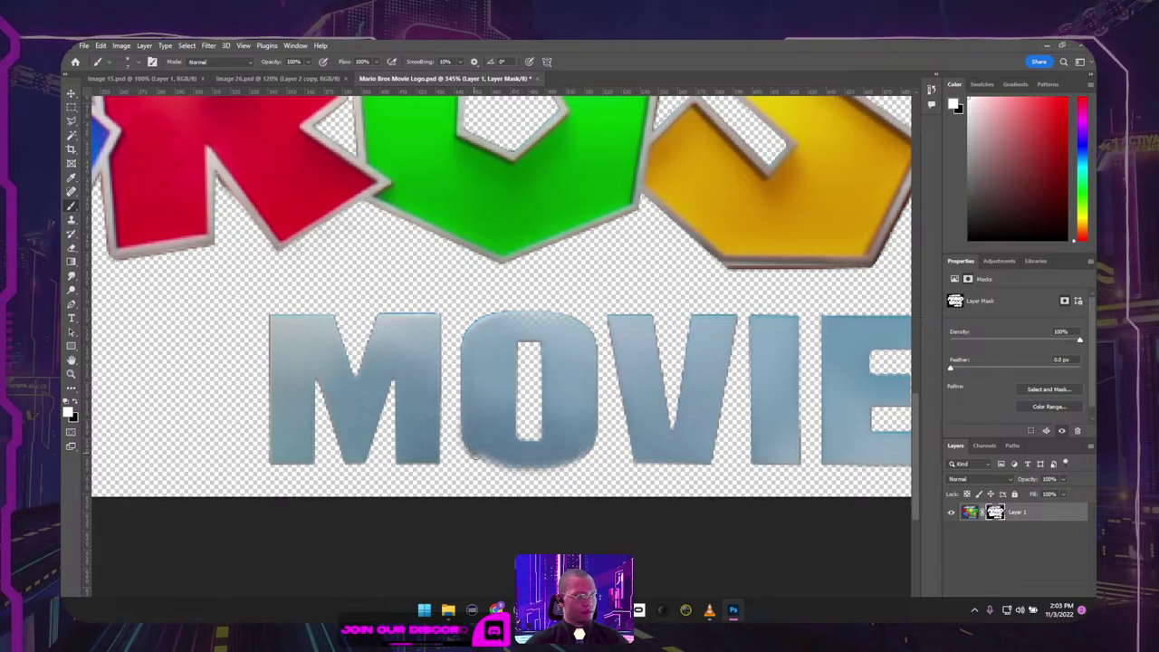
left_click_drag(473, 456, 579, 459)
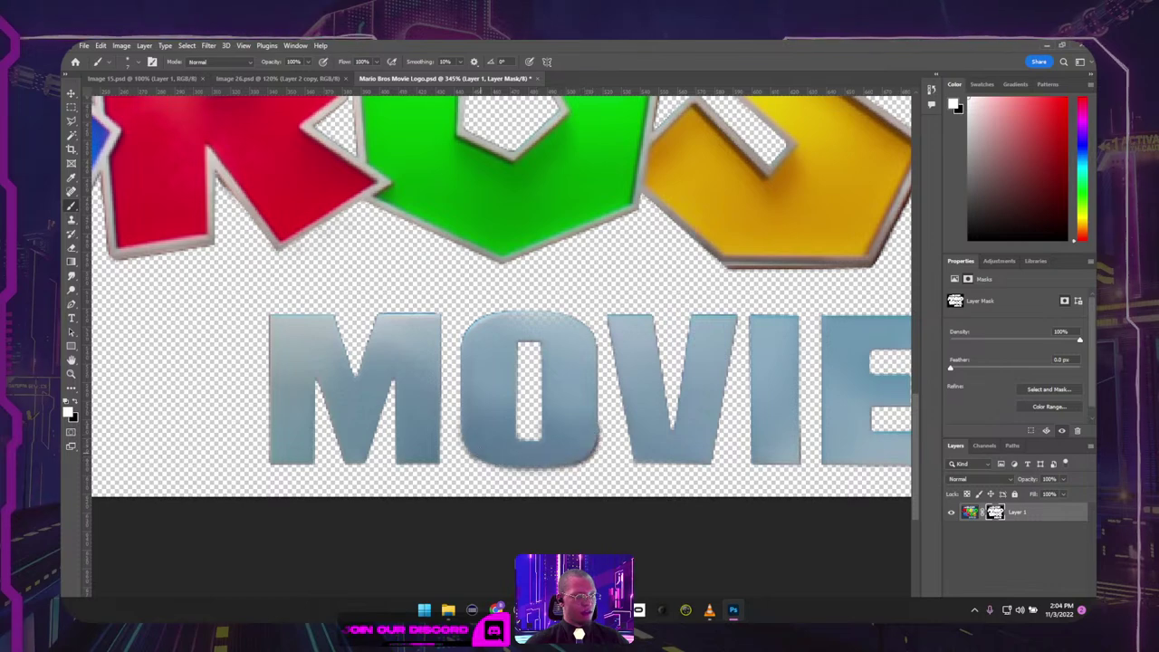
mouse_move(480, 453)
left_mouse_down()
mouse_move(458, 426)
mouse_move(468, 449)
mouse_move(507, 466)
mouse_move(582, 466)
left_mouse_up()
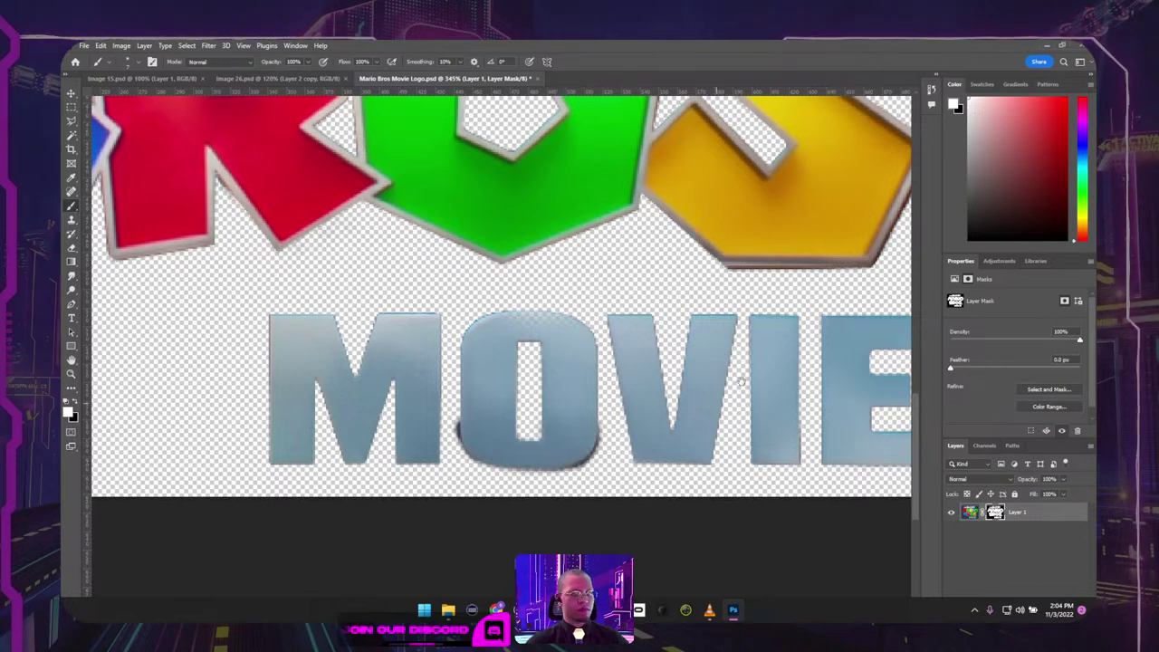
Step: Mask out the fringe along the lower right edge of the I in MOVIE using a rectangular selection, and deselect
left_click_drag(742, 381, 516, 353)
key("x")
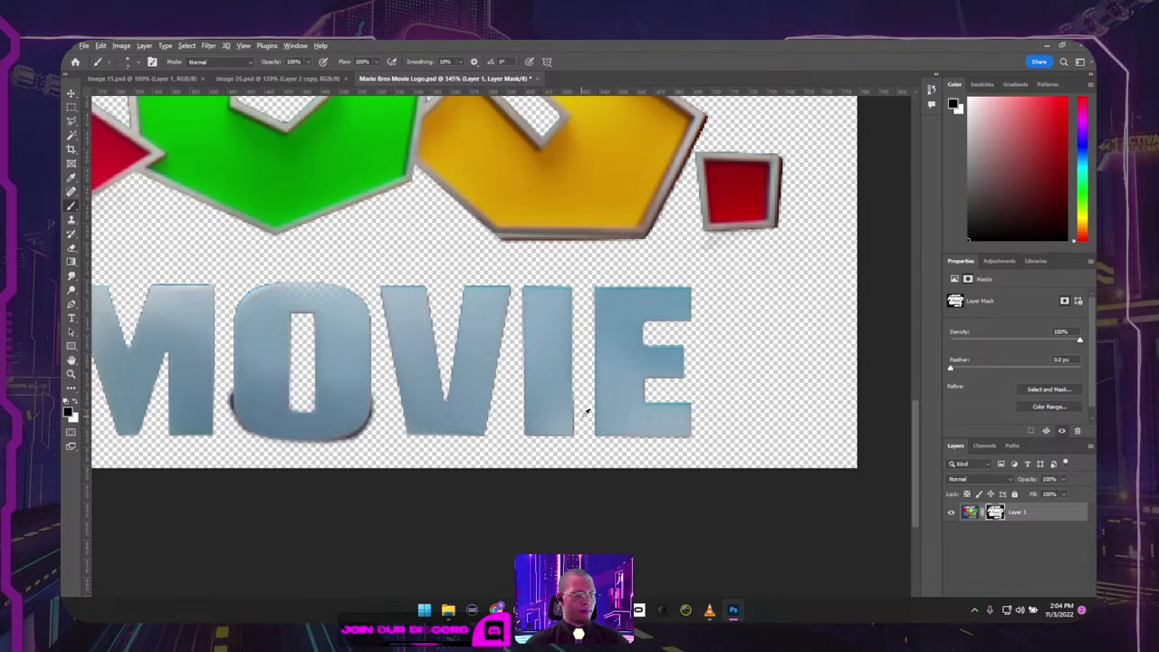
scroll(587, 412, "up", 3)
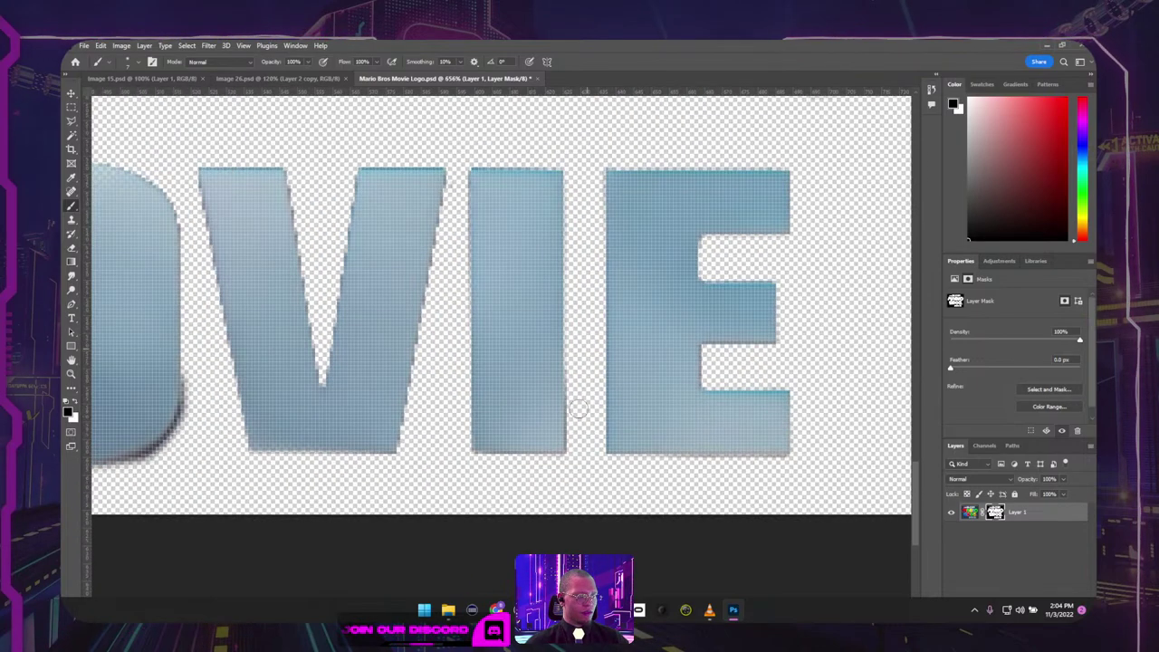
key("m")
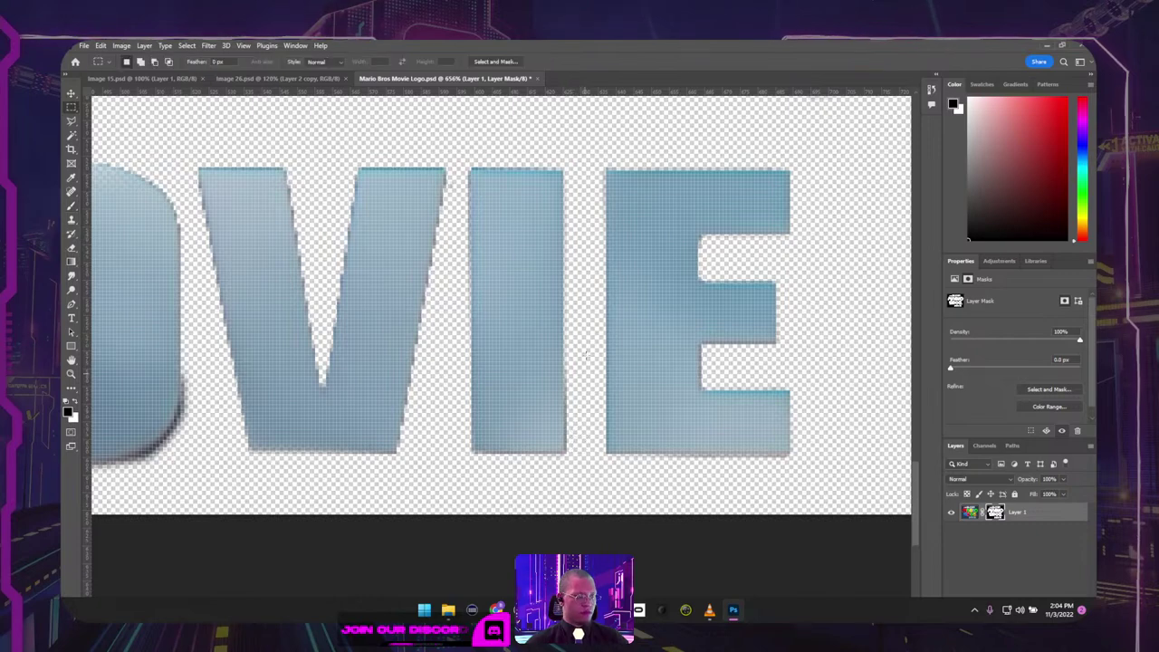
left_click_drag(593, 341, 562, 464)
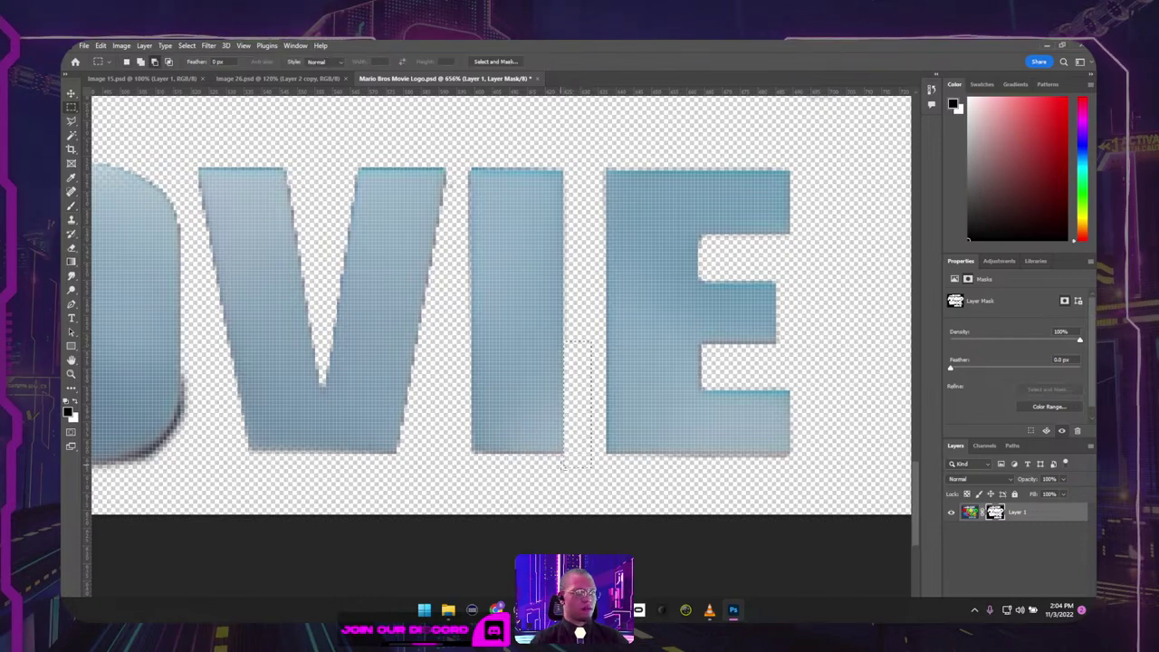
key("ctrl+d")
Step: Paint black on the layer mask to hide the dark halo around the lower corners of the O
left_click_drag(379, 362, 753, 386)
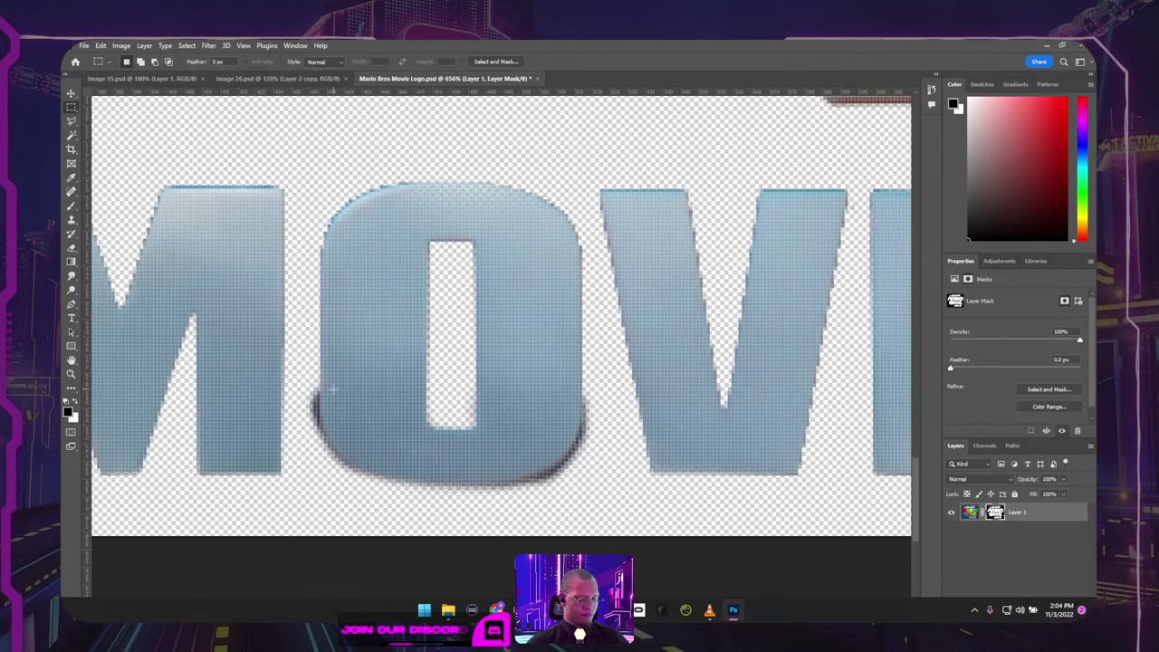
key("b")
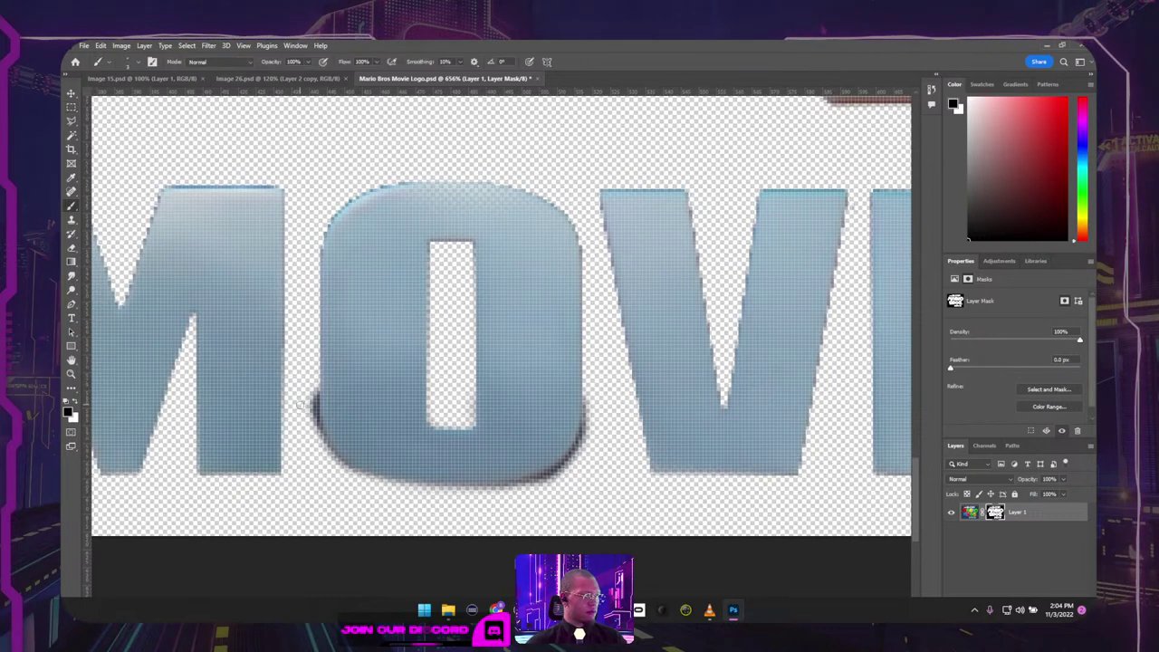
left_click_drag(306, 402, 315, 427)
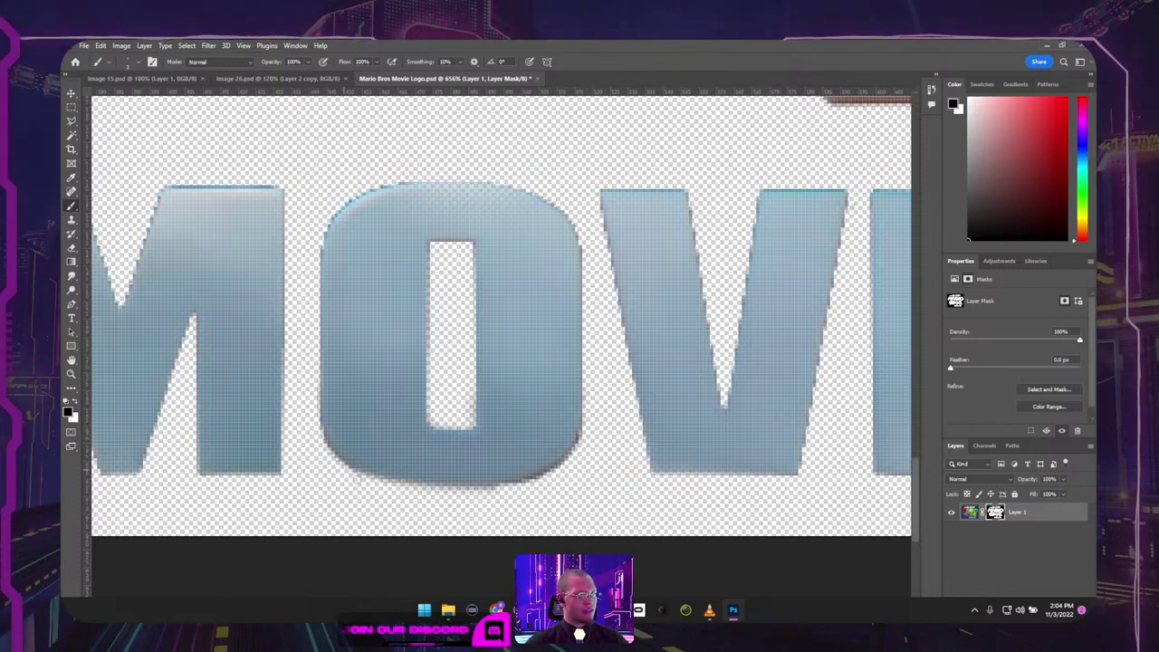
Step: Refine the O's bottom edge on the mask by painting white inside and black outside the curve, and save the document
key("x")
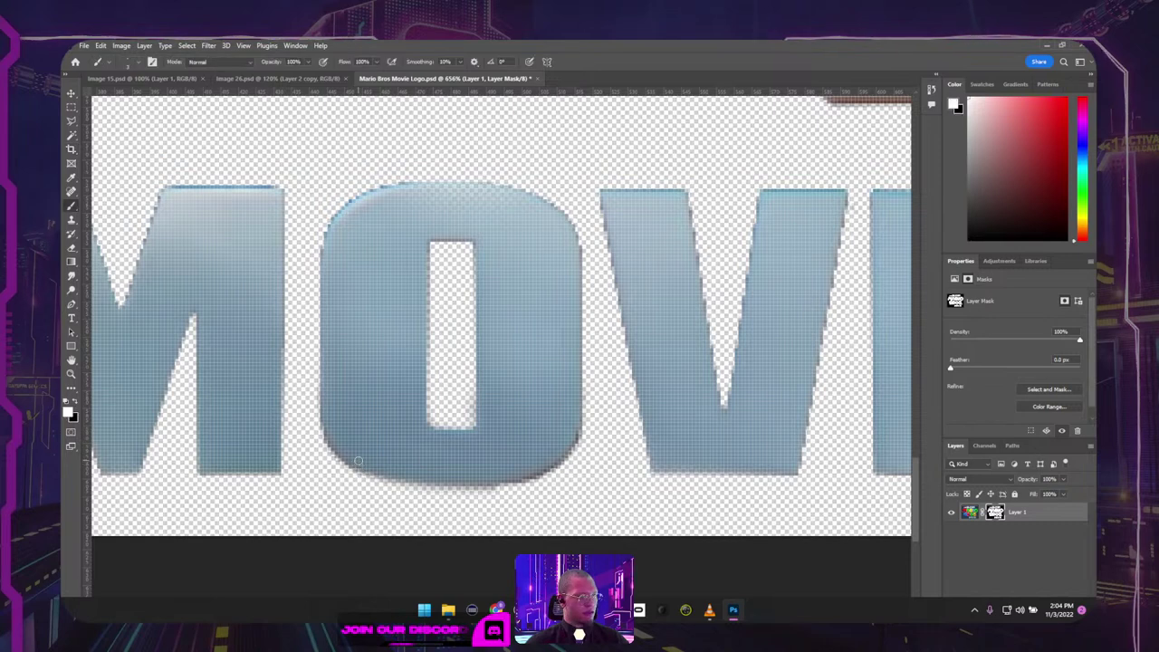
mouse_move(355, 464)
left_mouse_down()
mouse_move(390, 480)
mouse_move(525, 480)
left_mouse_up()
key("x")
left_click_drag(376, 482, 521, 489)
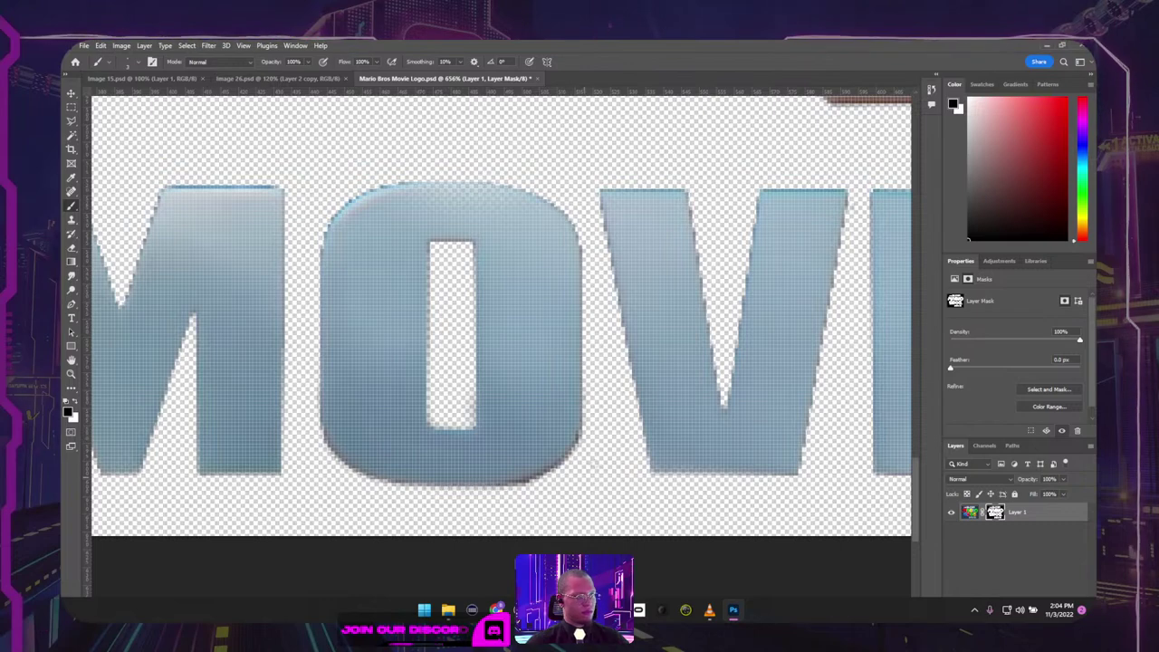
scroll(609, 401, "down", 3)
scroll(610, 401, "down", 6)
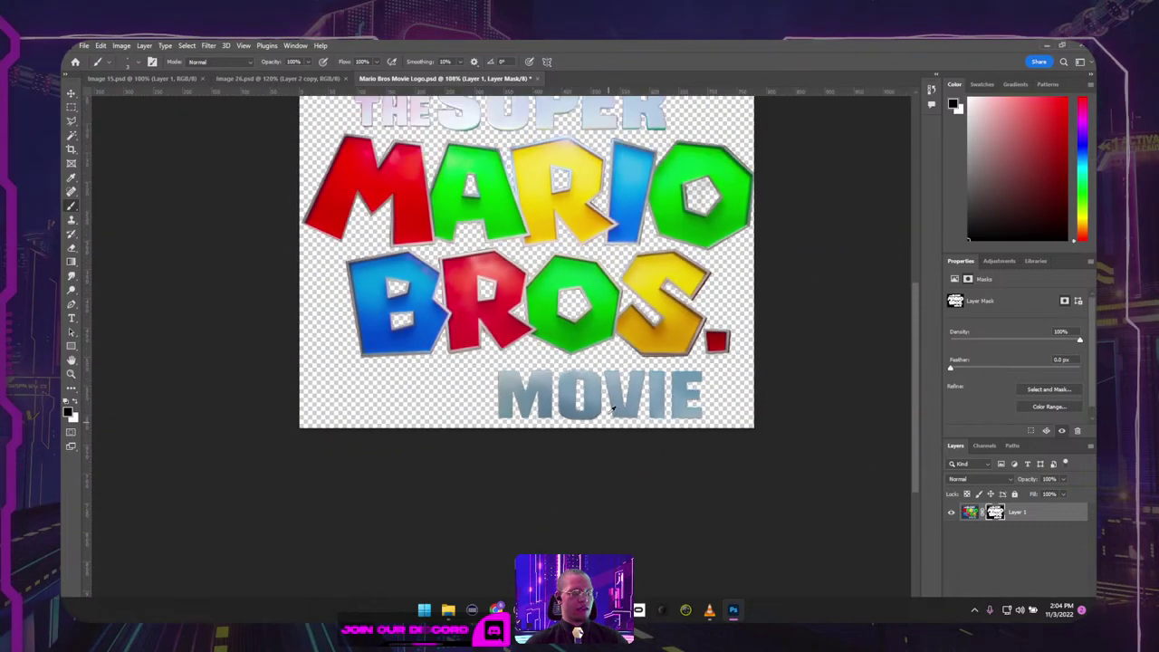
scroll(610, 362, "down", 3)
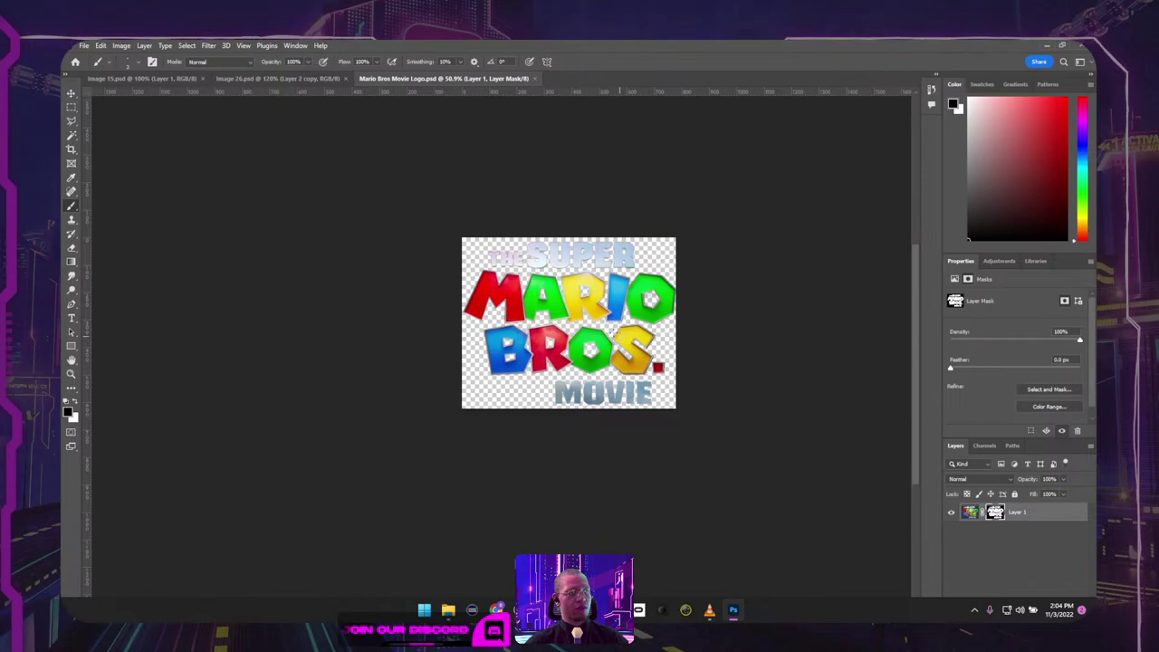
Step: Quick-export Layer 1 as a PNG named "Mario bros logo" in the Downloads folder
key("super+Tab")
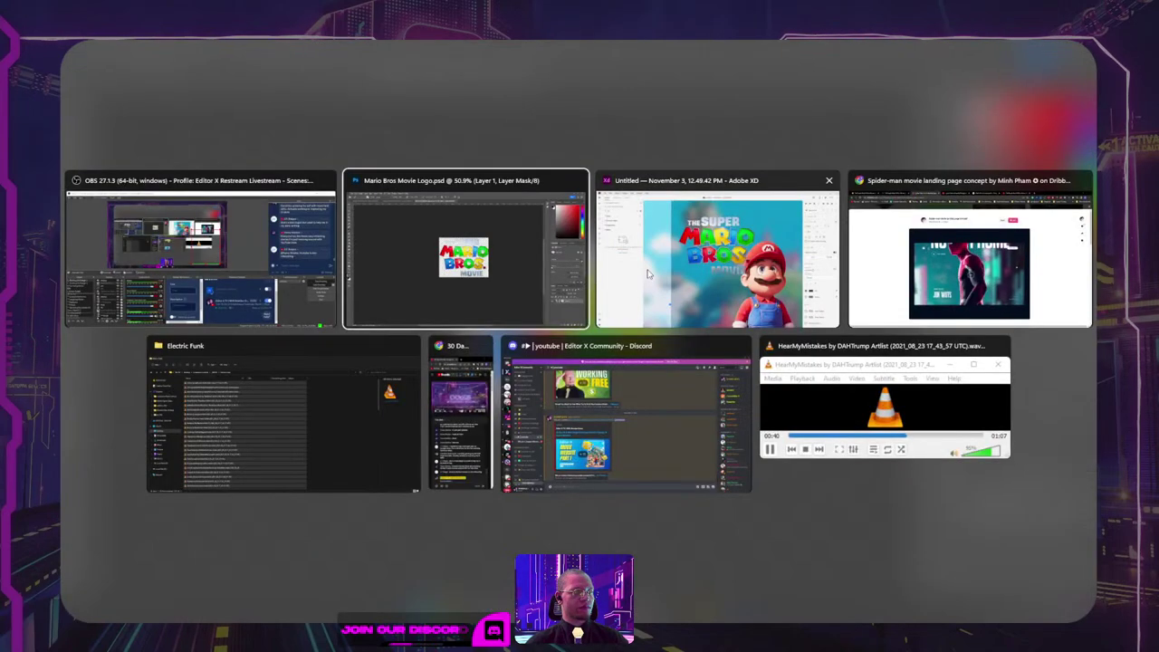
left_click(495, 267)
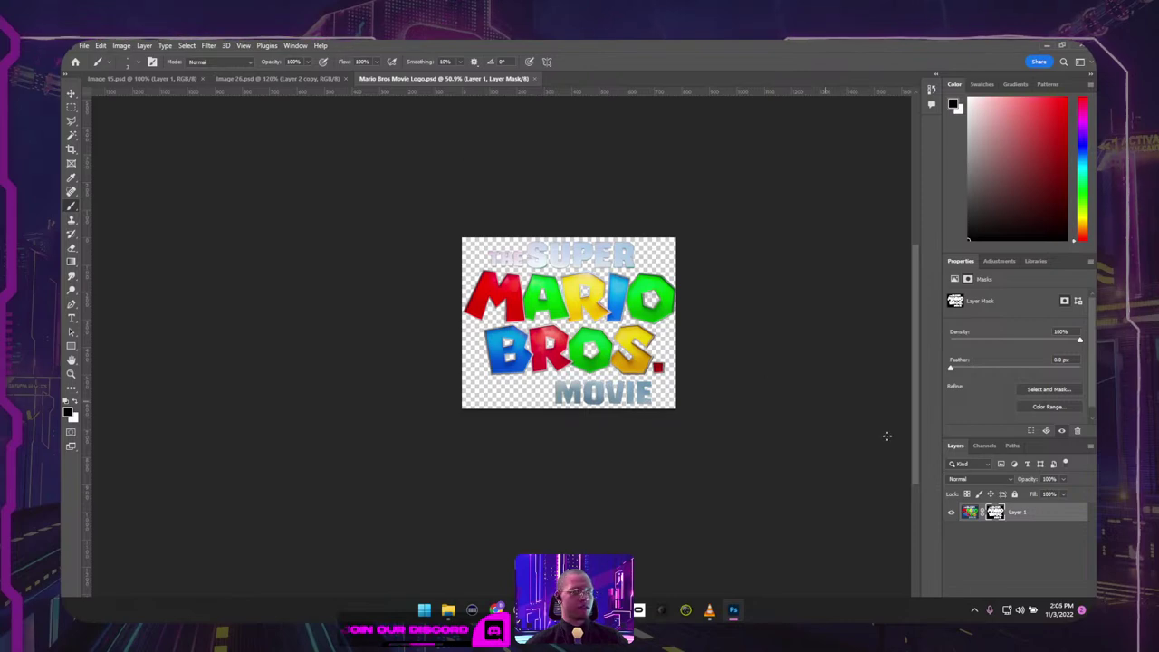
right_click(1069, 524)
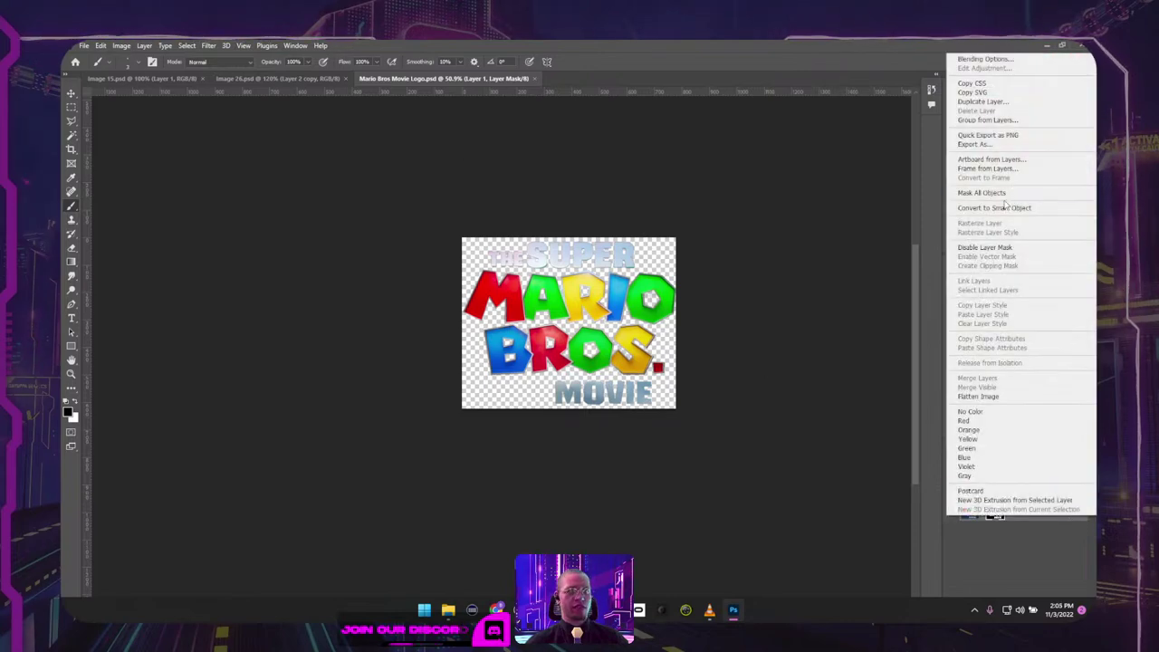
left_click(1013, 134)
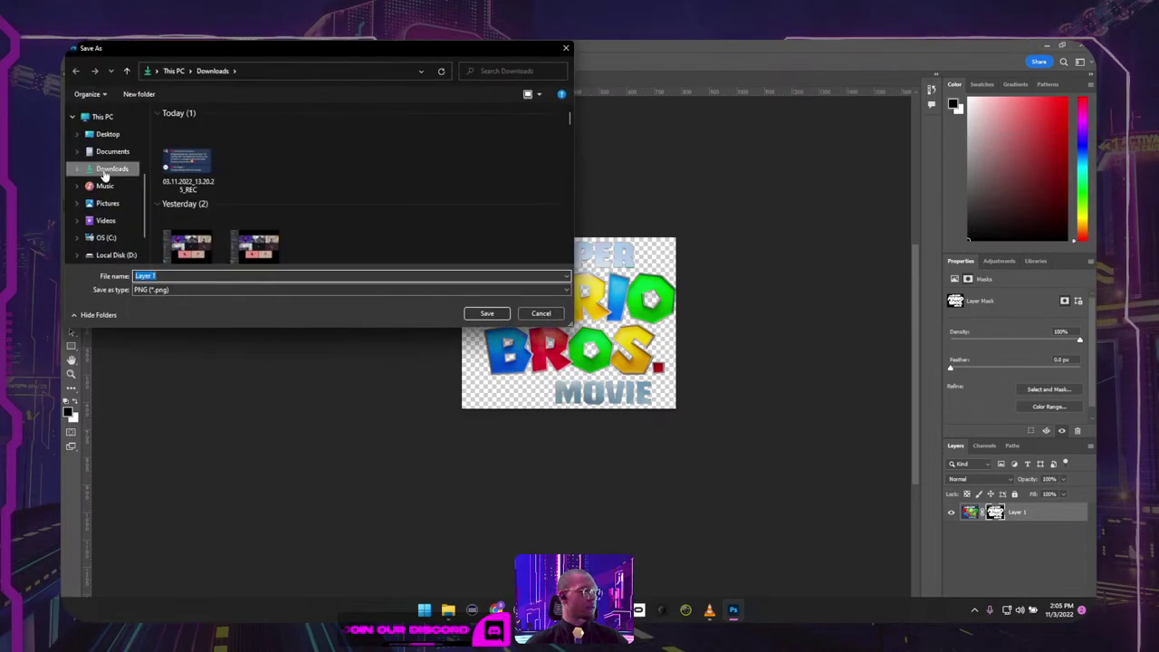
type("M")
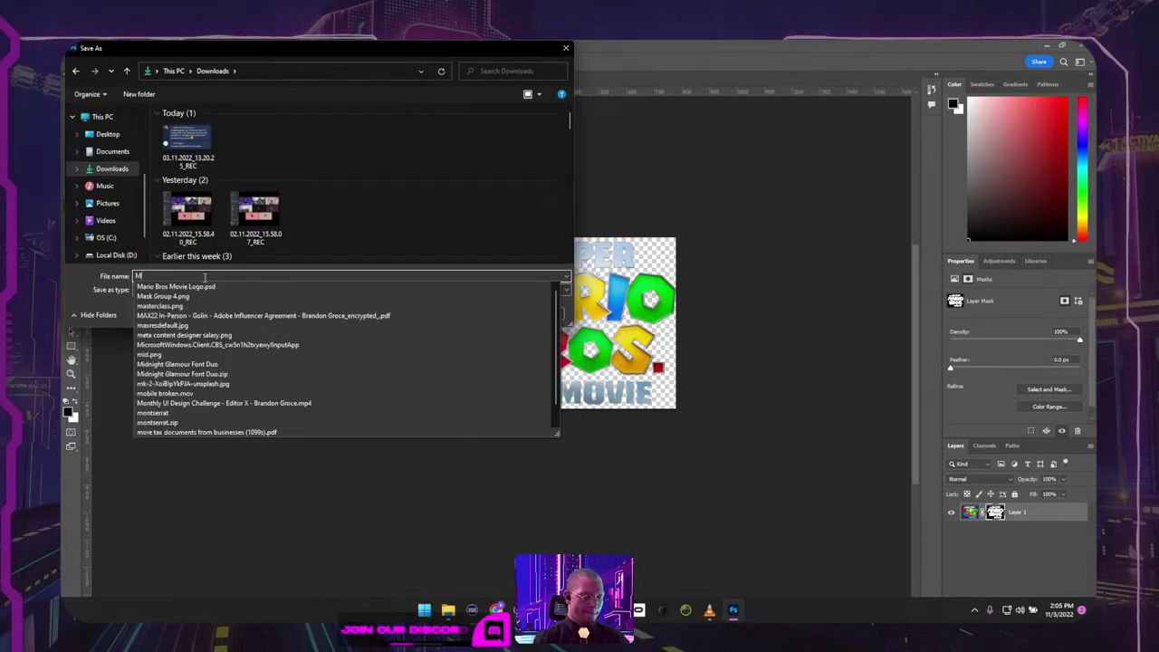
type("ario b")
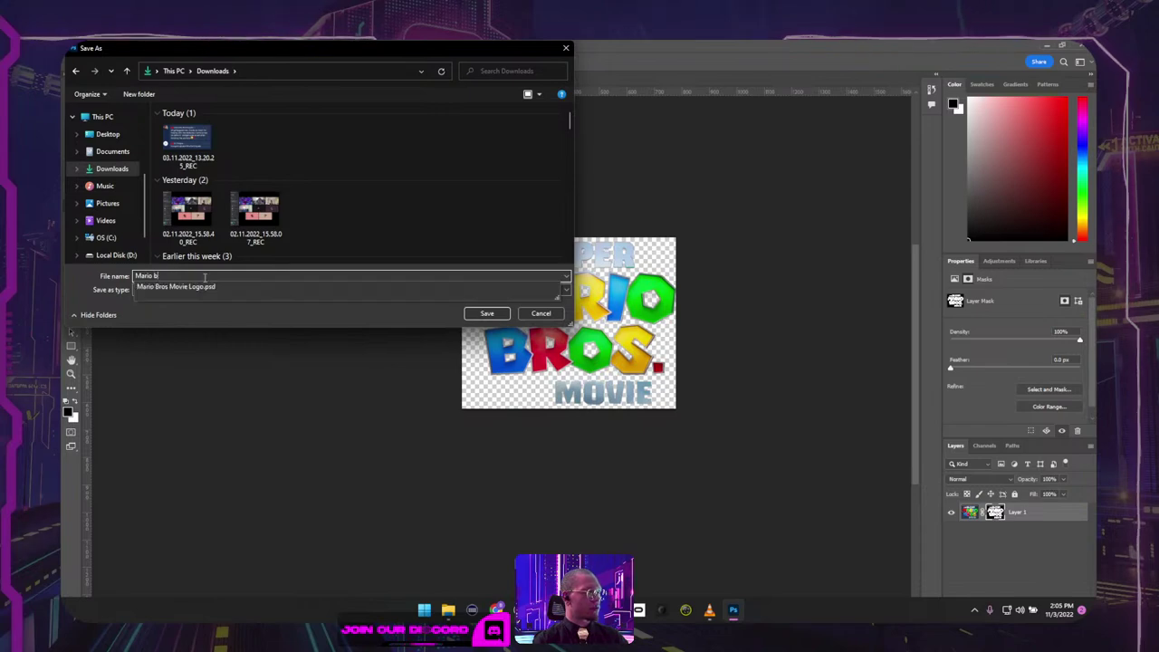
type("ros logo")
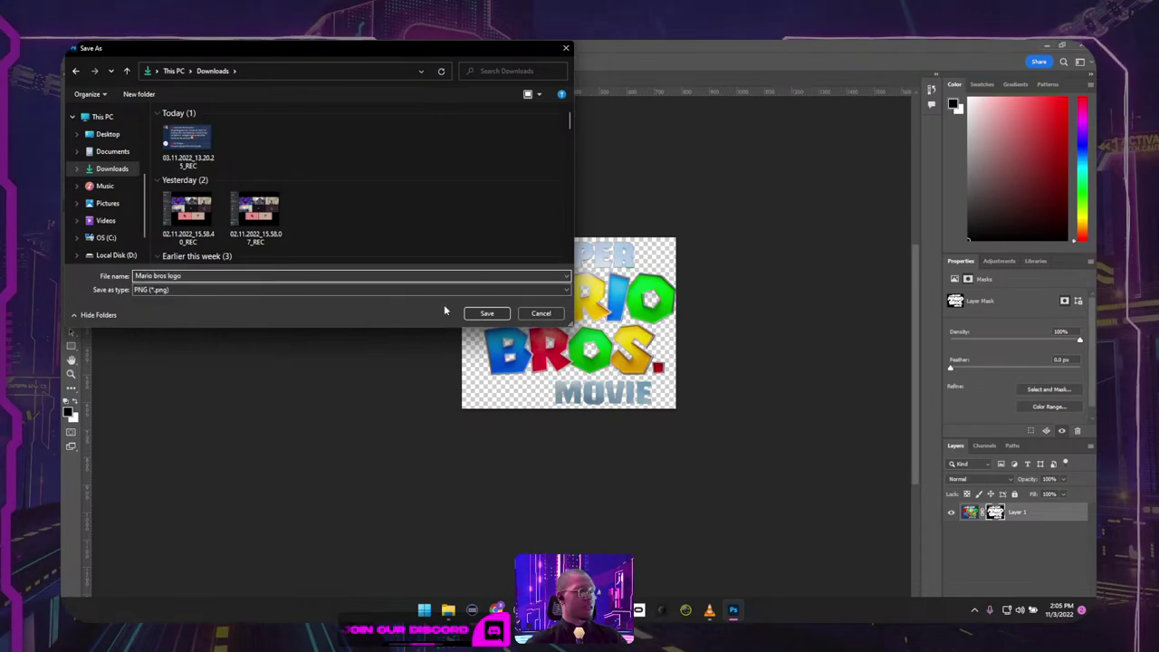
left_click(486, 313)
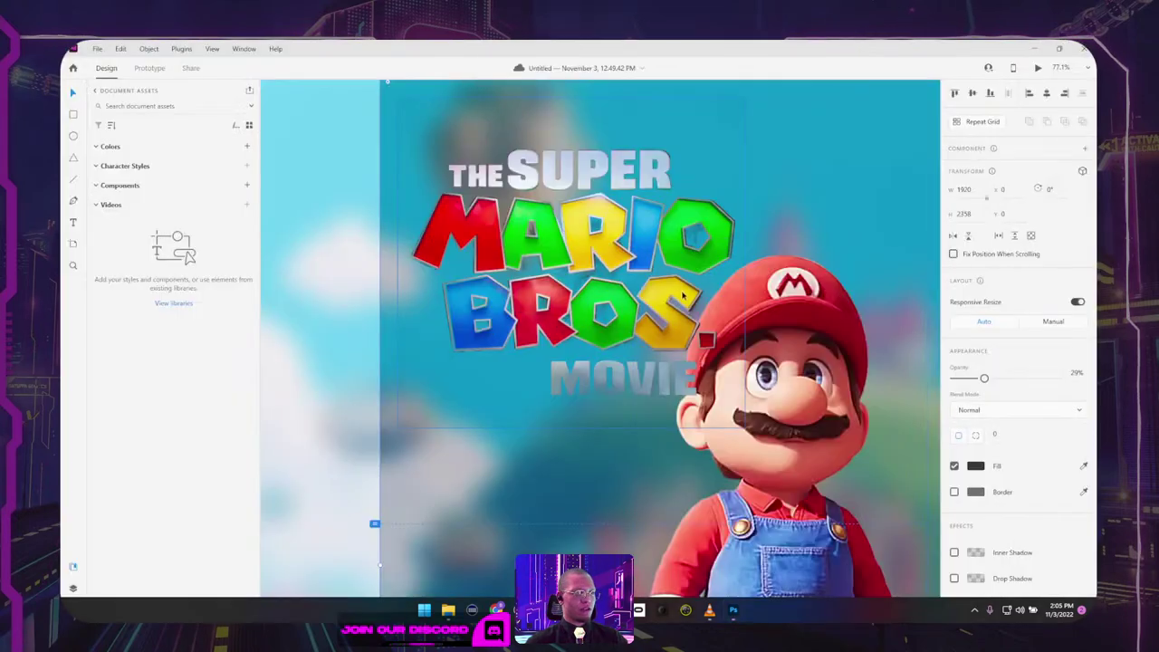
Step: Switch to Adobe XD and move the old logo image out of the Web 1920 – 2 artboard, placing it above
scroll(657, 263, "down", 3)
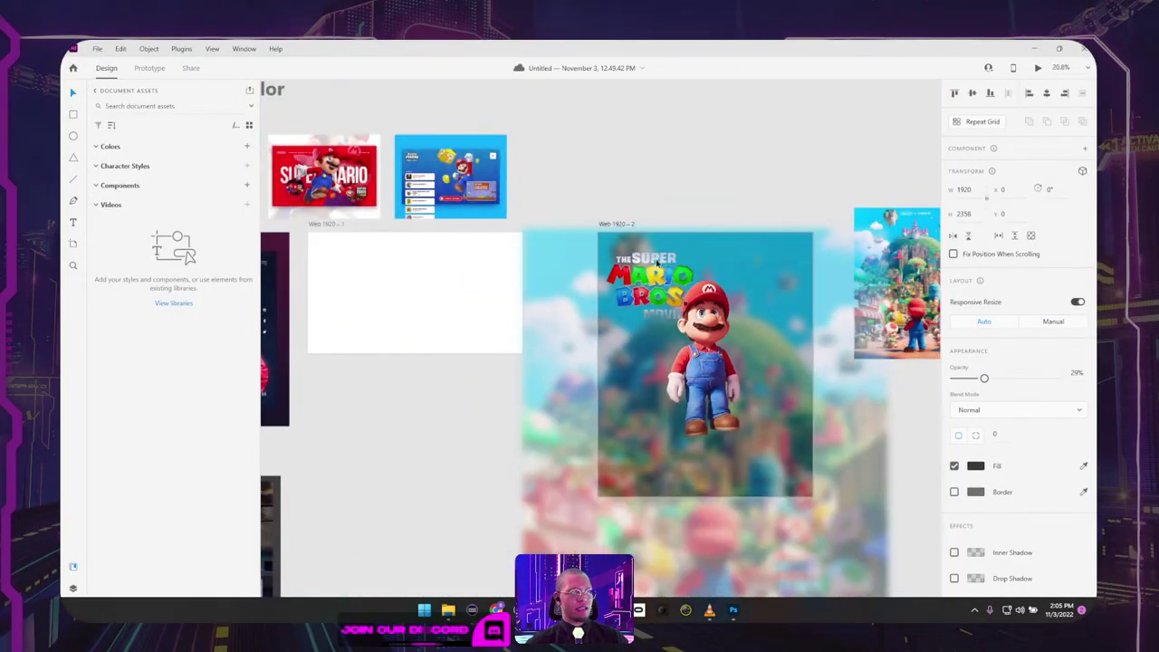
left_click_drag(655, 260, 648, 120)
key("Delete")
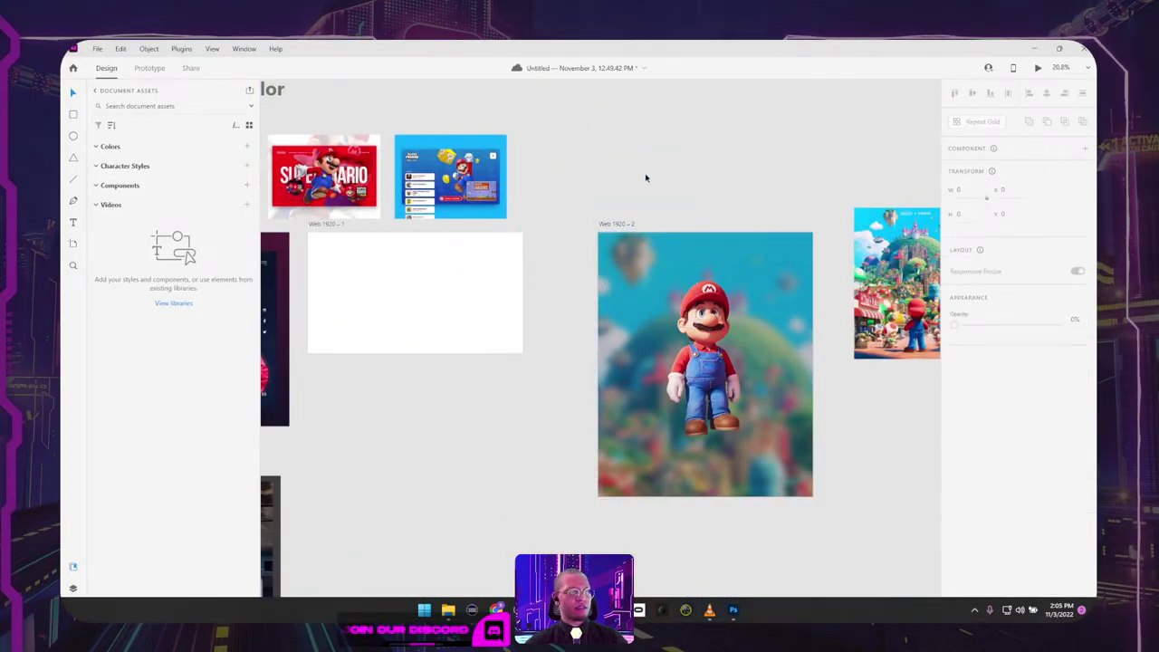
key("ctrl+z")
scroll(657, 178, "up", 10)
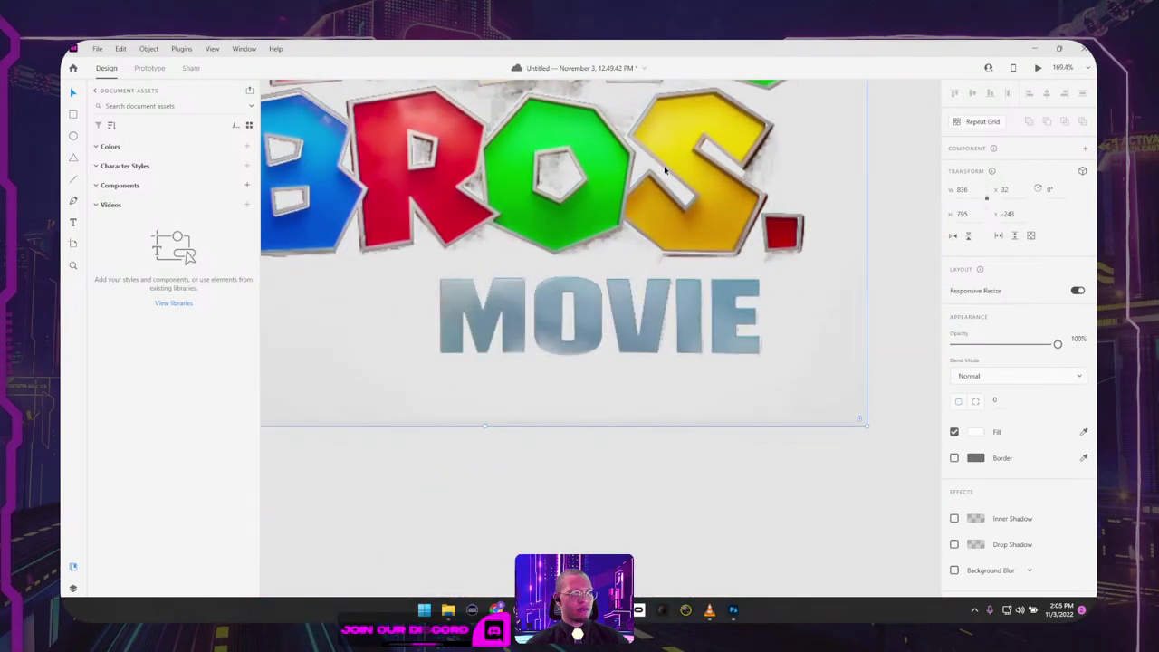
Step: Bring the exported Mario bros logo PNG into the design and place it on the Web 1920 – 2 artboard
scroll(665, 169, "down", 6)
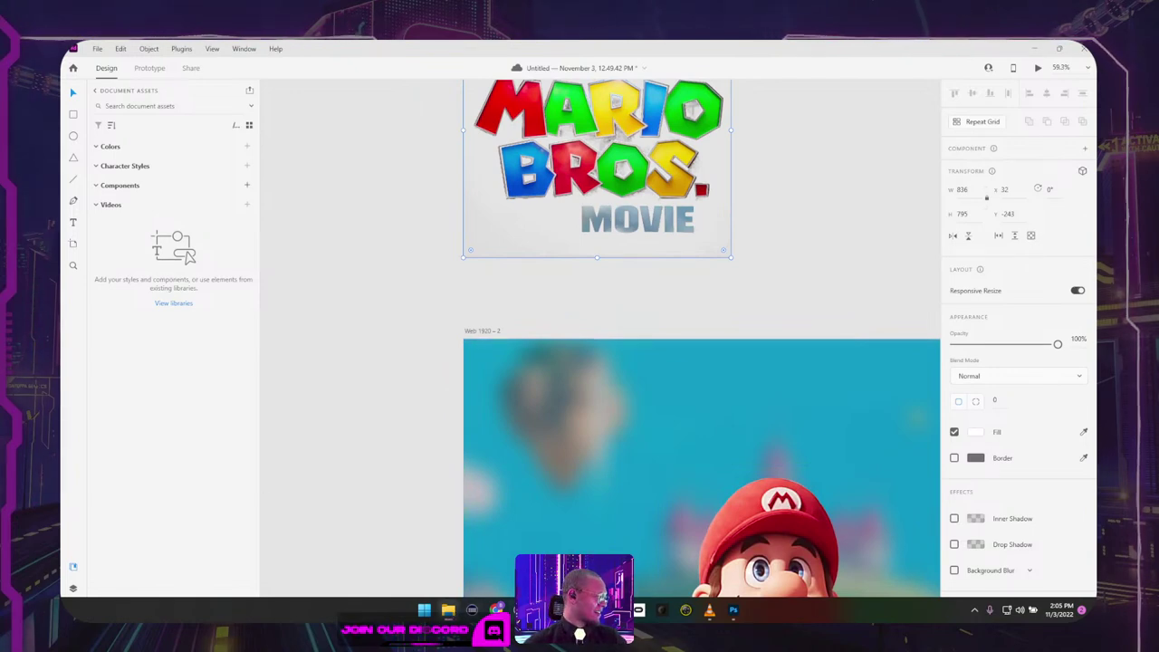
left_click_drag(495, 44, 826, 154)
left_click(815, 266)
left_click_drag(815, 266, 409, 143)
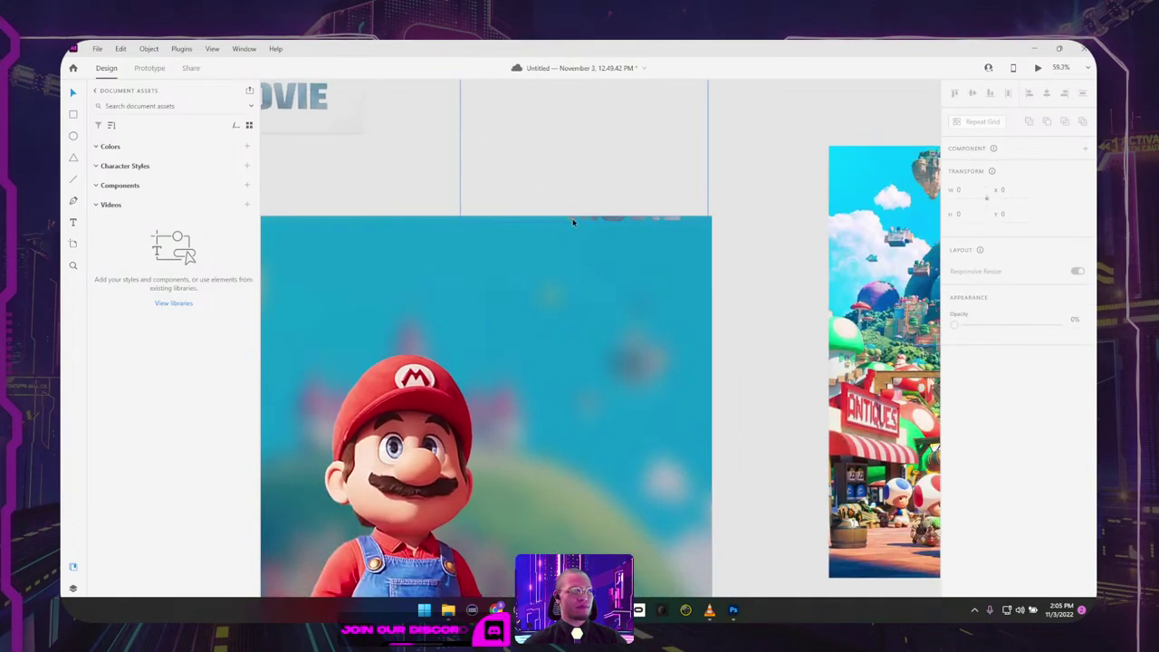
left_click_drag(574, 220, 409, 332)
Step: Size the new logo to about 454 × 350 and position it near the artboard's upper left corner at about X 102, Y 46
scroll(532, 328, "down", 5)
scroll(381, 310, "up", 8)
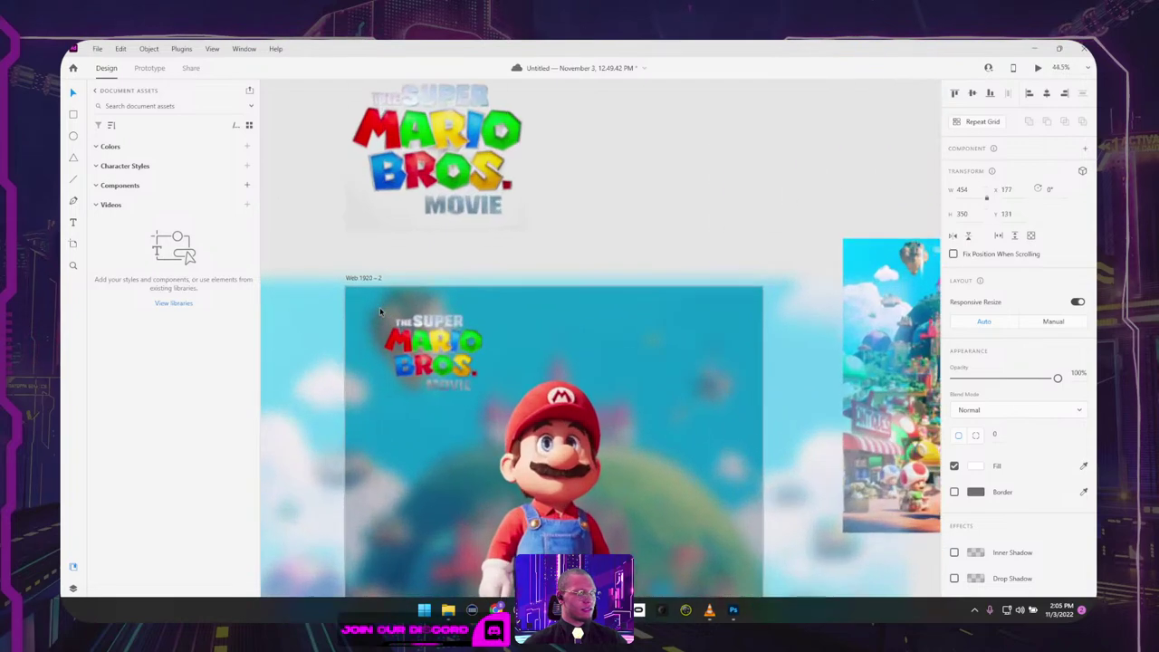
left_click_drag(564, 401, 520, 351)
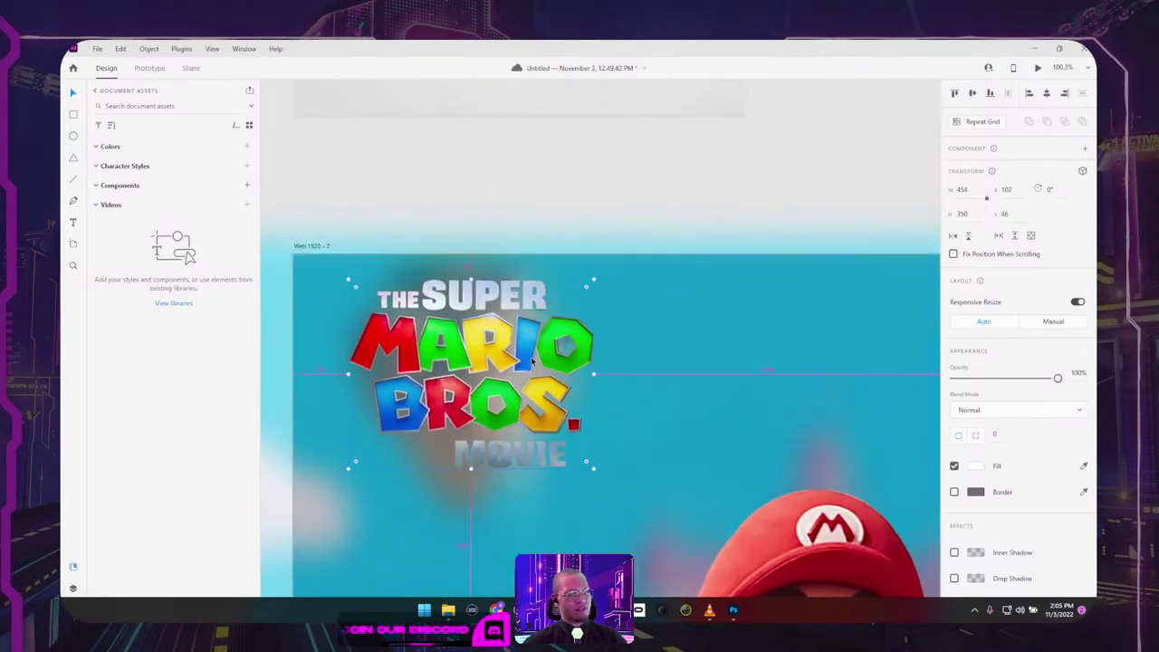
Step: Raise the opacity of the dark overlay rectangle on the Web 1920 – 2 artboard to about 57%
scroll(521, 351, "down", 3)
scroll(532, 351, "down", 2)
scroll(564, 356, "down", 2)
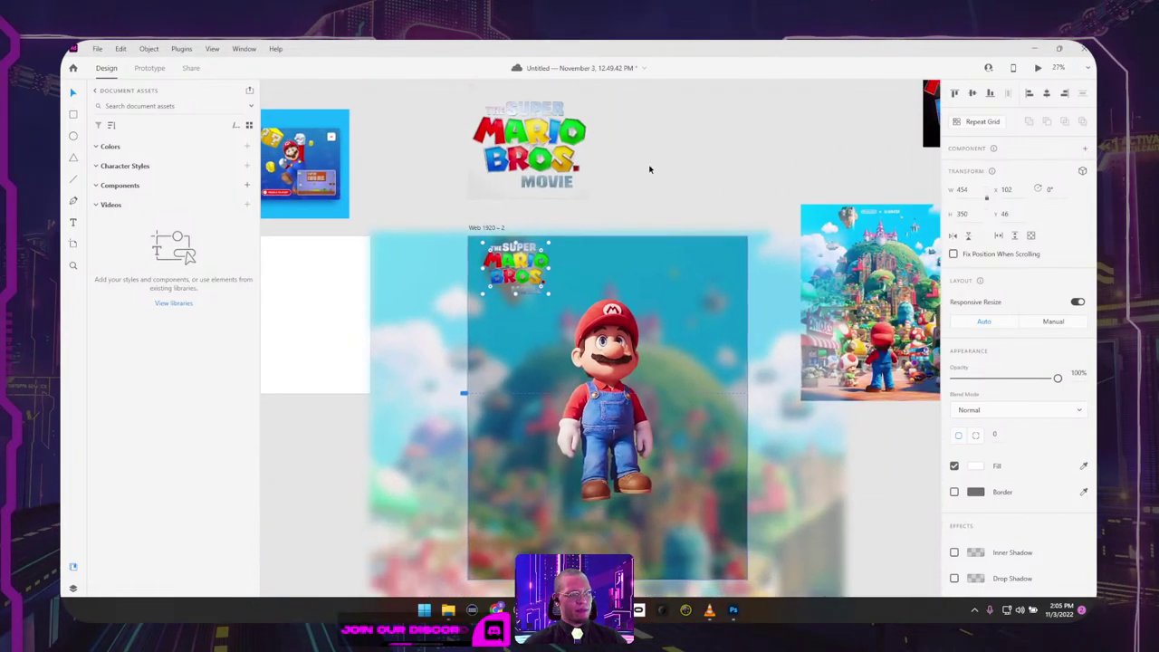
left_click(650, 169)
left_click(608, 257)
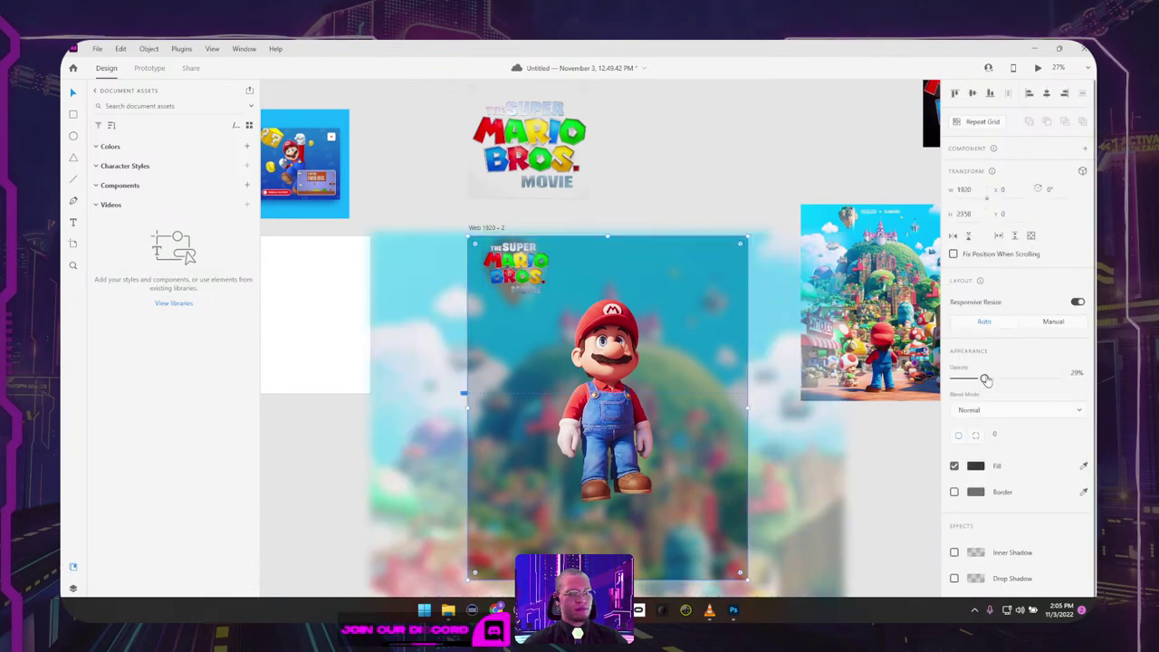
left_click_drag(984, 379, 1016, 381)
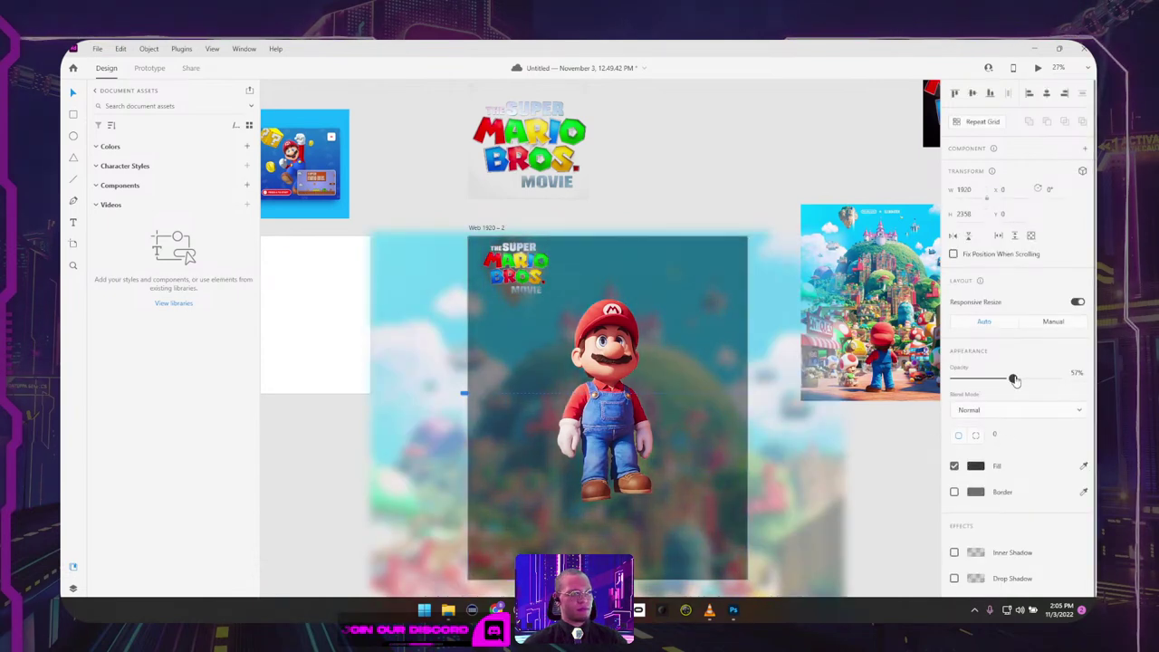
left_click(658, 200)
Step: Move the logo to about X 105, Y 100 on the artboard and open it for editing in Photoshop
scroll(588, 237, "up", 4)
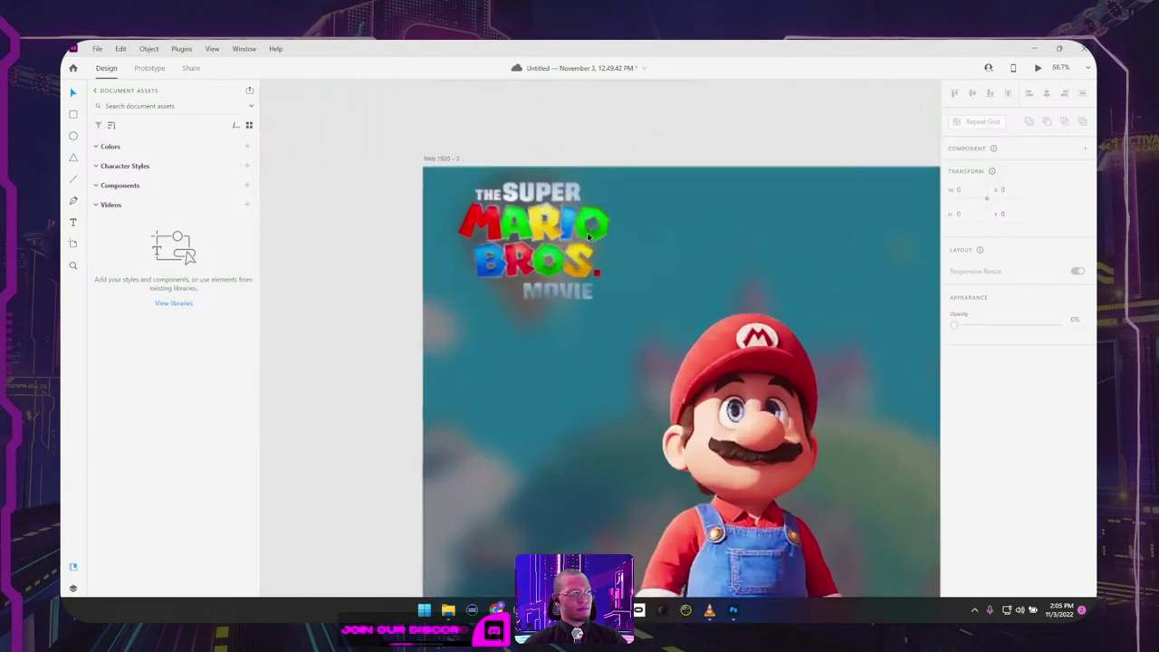
scroll(588, 237, "up", 2)
left_click(553, 256)
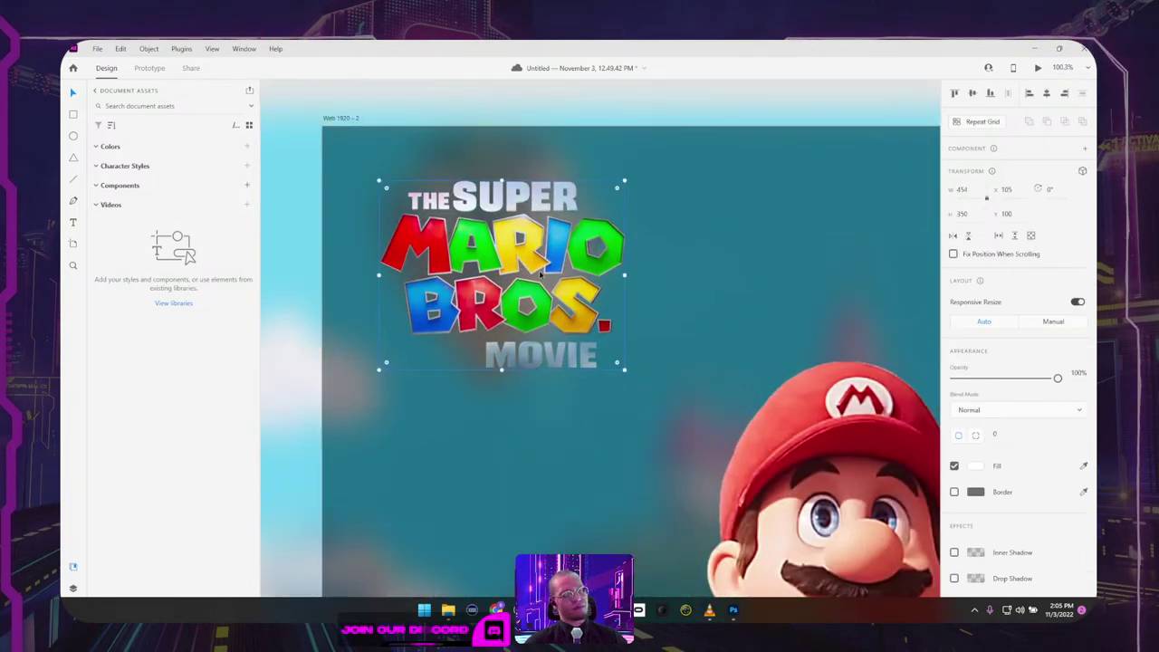
right_click(540, 274)
left_click(586, 362)
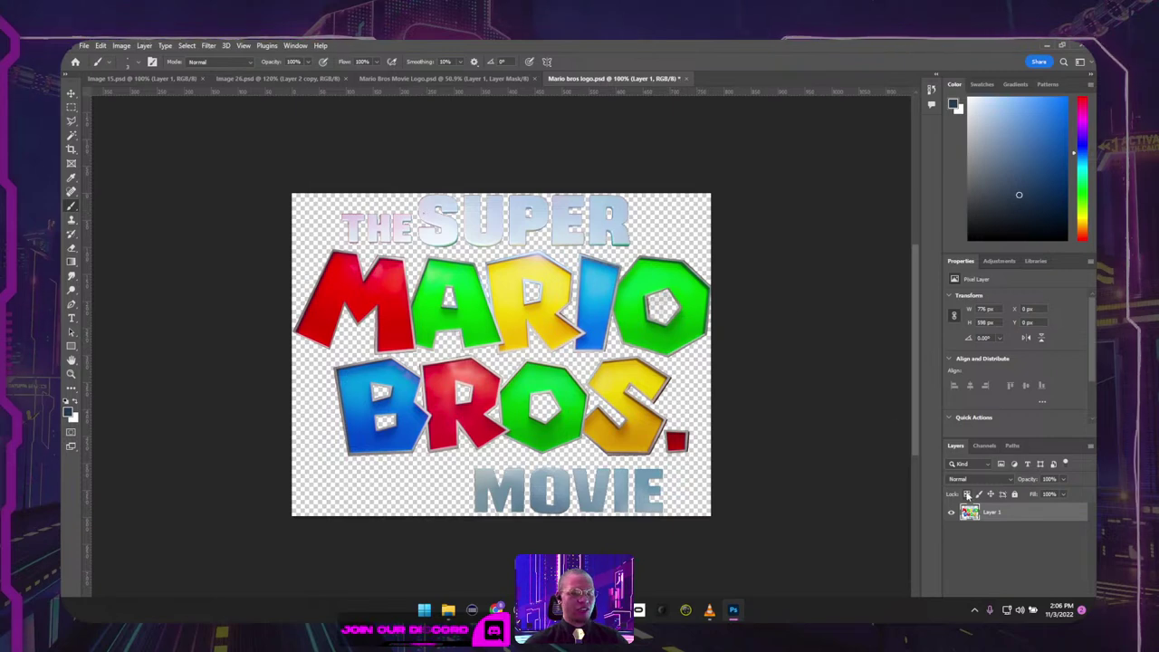
Step: Duplicate Layer 1 with its transparent pixels locked and enlarge the brush to 200 px
key("ctrl+j")
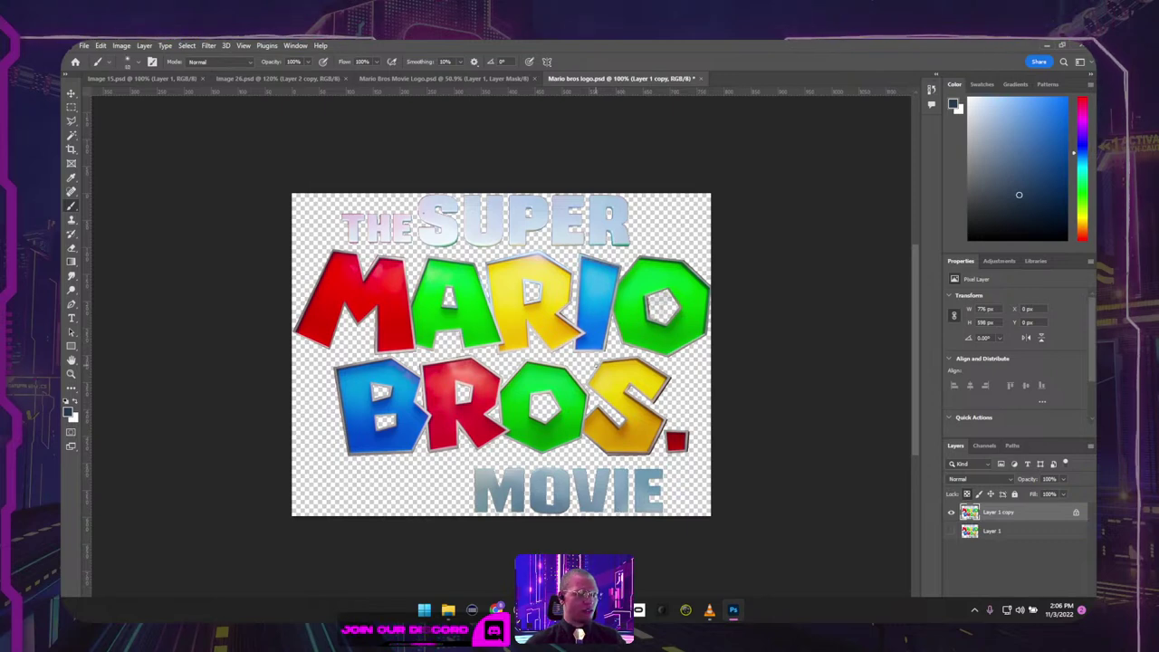
key("]")
key("]")
key("]")
key("]")
key("]")
key("]")
key("]")
key("]")
key("]")
key("]")
key("]")
key("]")
key("]")
key("]")
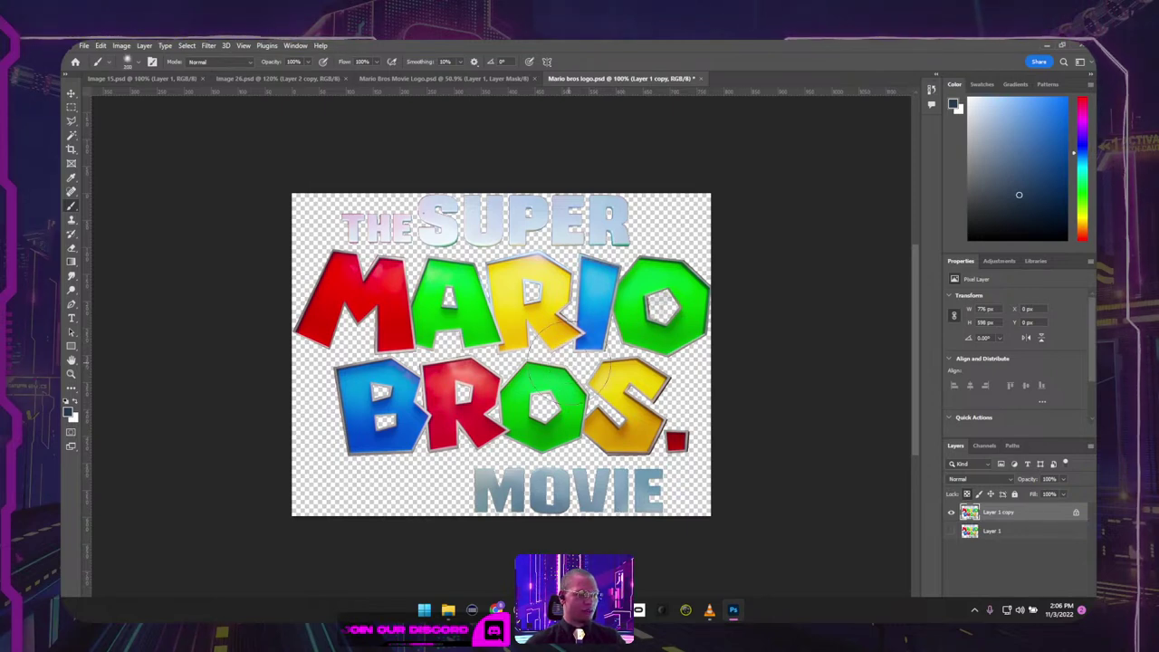
Step: Sample the light tone of the word SUPER and paint it over the word MOVIE at 10% brush opacity, ending with a 100 px brush
left_click(522, 232, "alt")
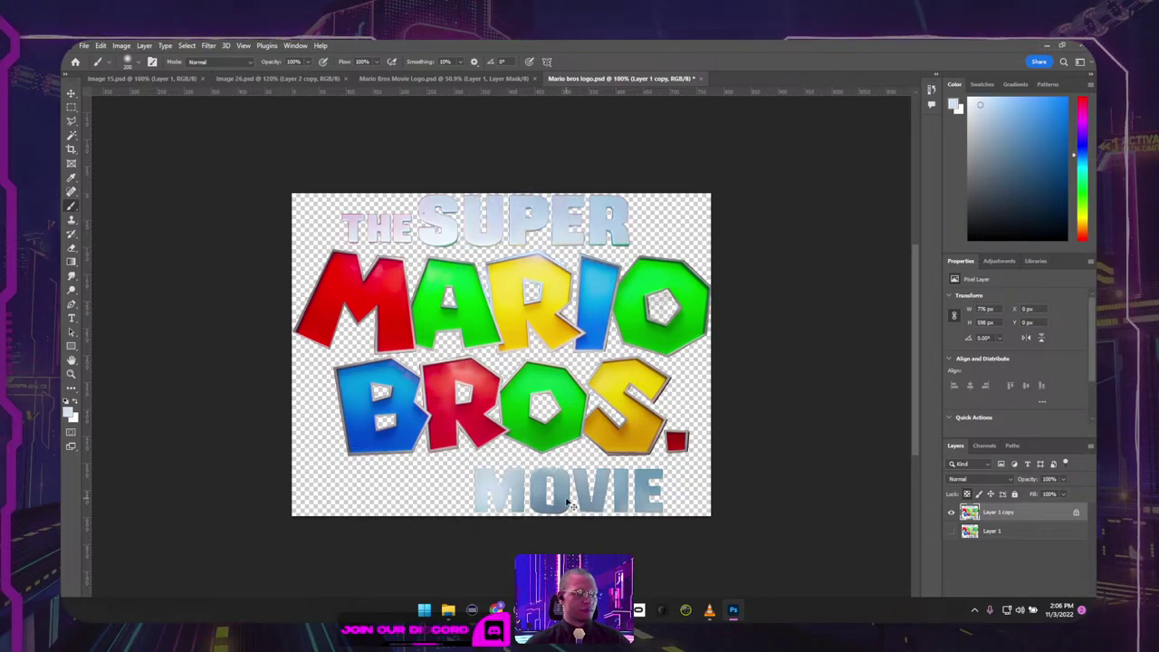
left_click(362, 62)
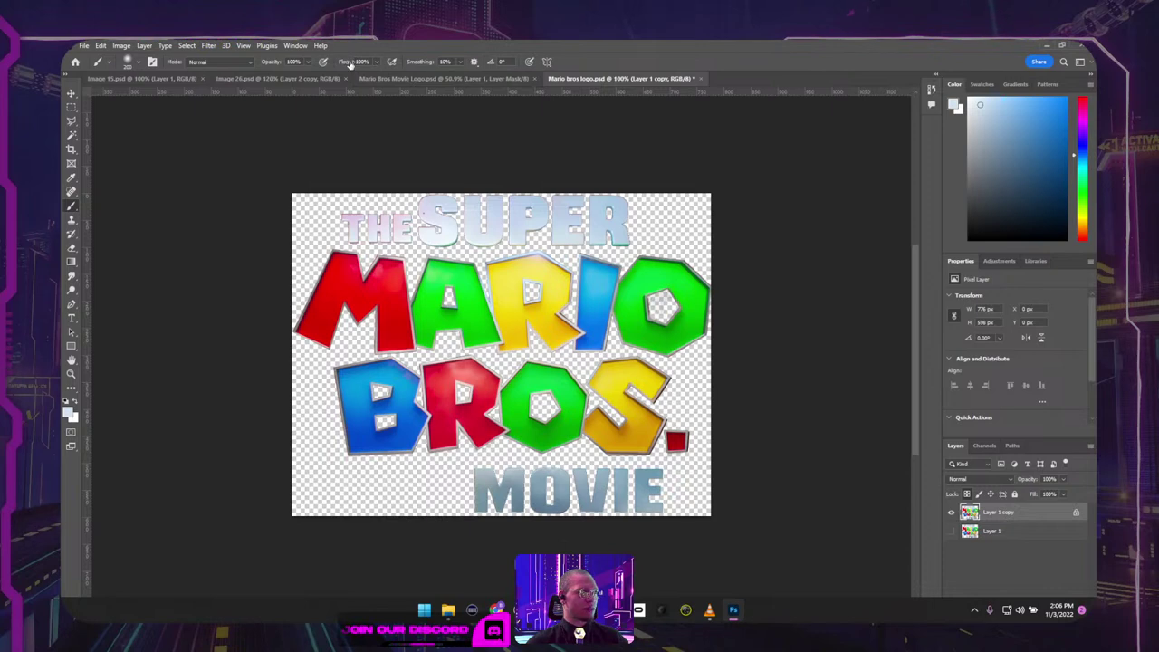
key("1")
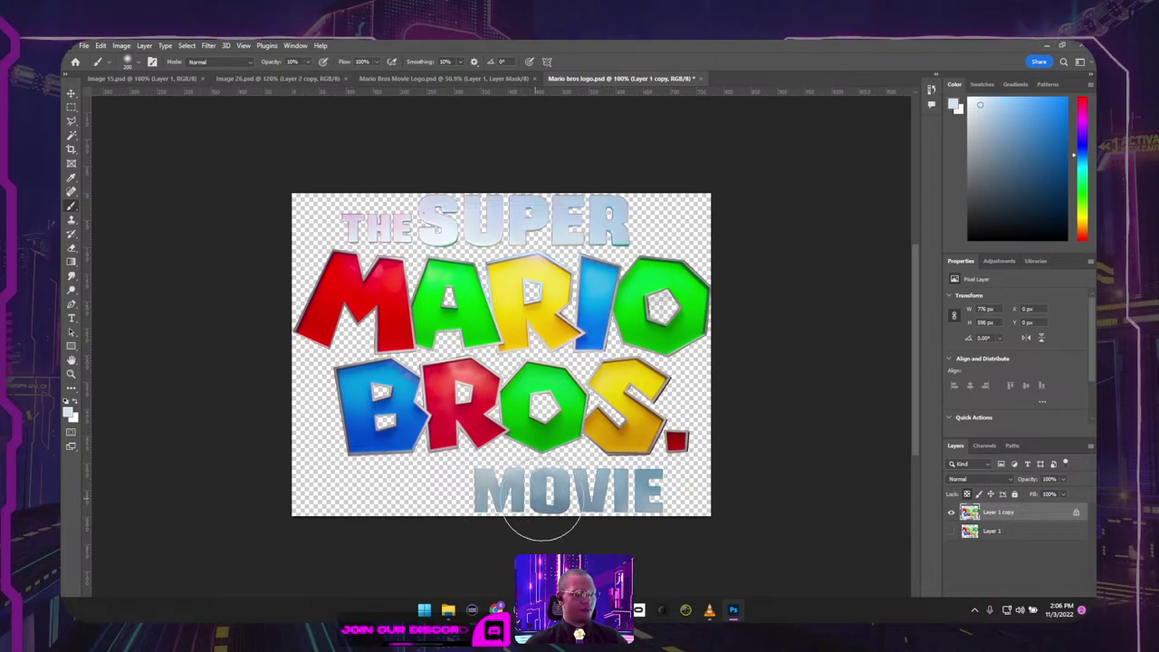
mouse_move(541, 523)
left_mouse_down()
mouse_move(634, 500)
mouse_move(647, 486)
mouse_move(657, 500)
mouse_move(648, 479)
mouse_move(658, 477)
mouse_move(627, 500)
mouse_move(476, 480)
mouse_move(672, 474)
mouse_move(548, 485)
mouse_move(471, 480)
mouse_move(657, 477)
mouse_move(460, 482)
mouse_move(664, 473)
mouse_move(442, 475)
mouse_move(681, 468)
mouse_move(462, 471)
left_mouse_up()
key("bracketleft")
key("bracketleft")
key("bracketleft")
key("bracketleft")
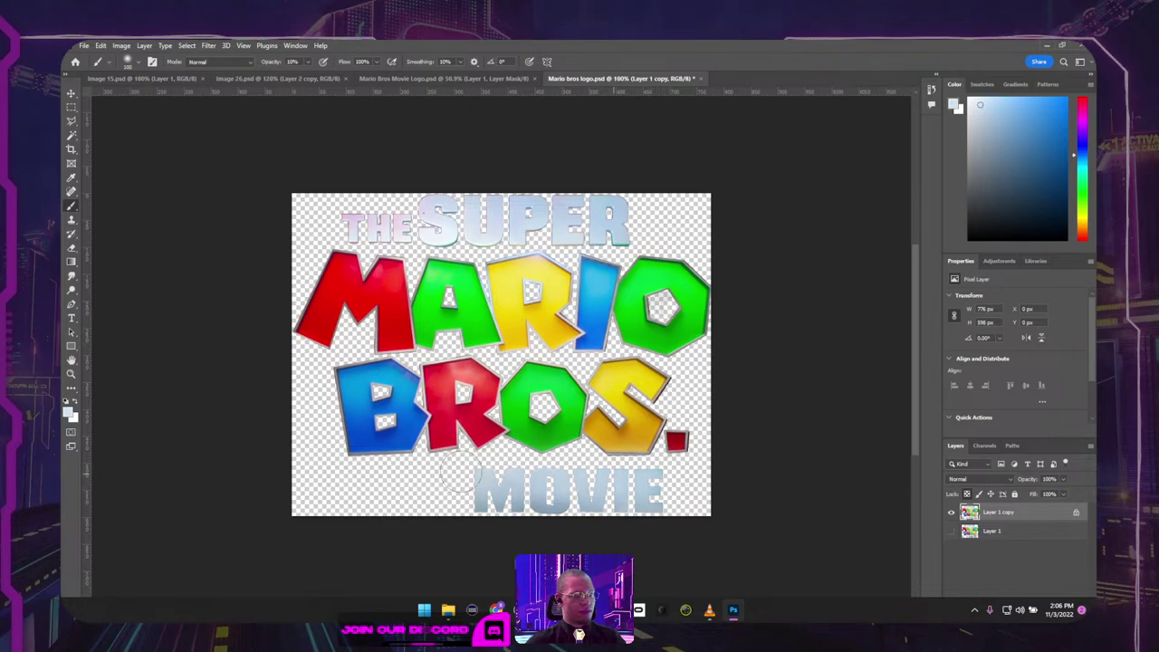
Step: Save the edited logo file and switch back to Adobe XD to view the updated logo on the artboard
key("ctrl+s")
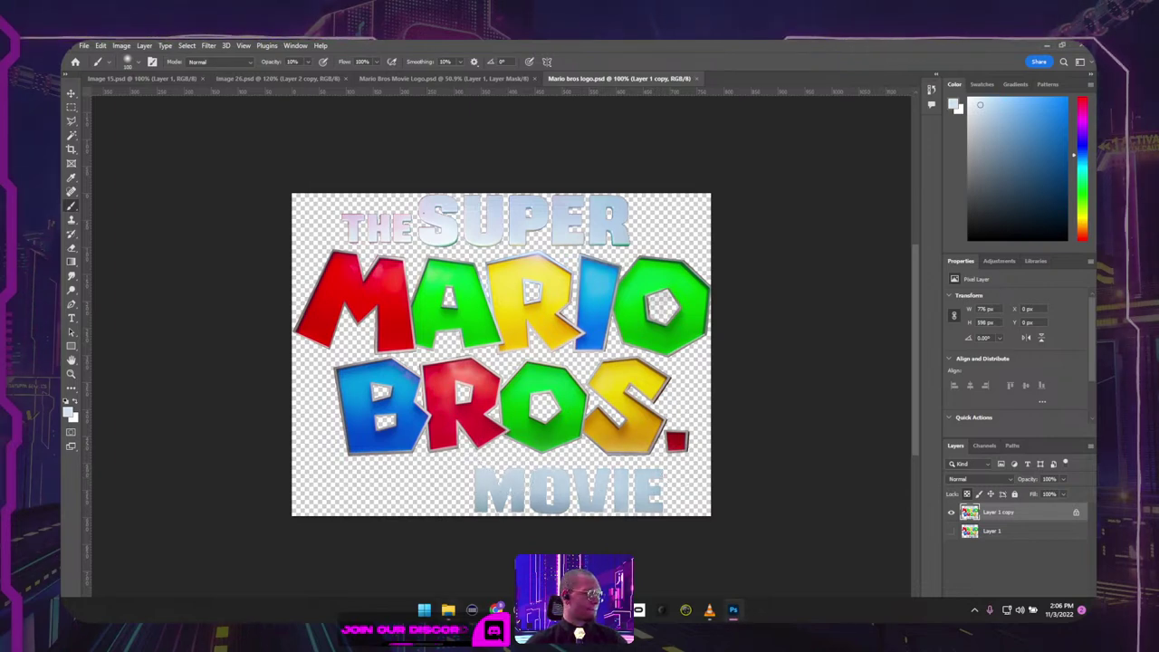
key("alt+Tab")
key("alt+Tab")
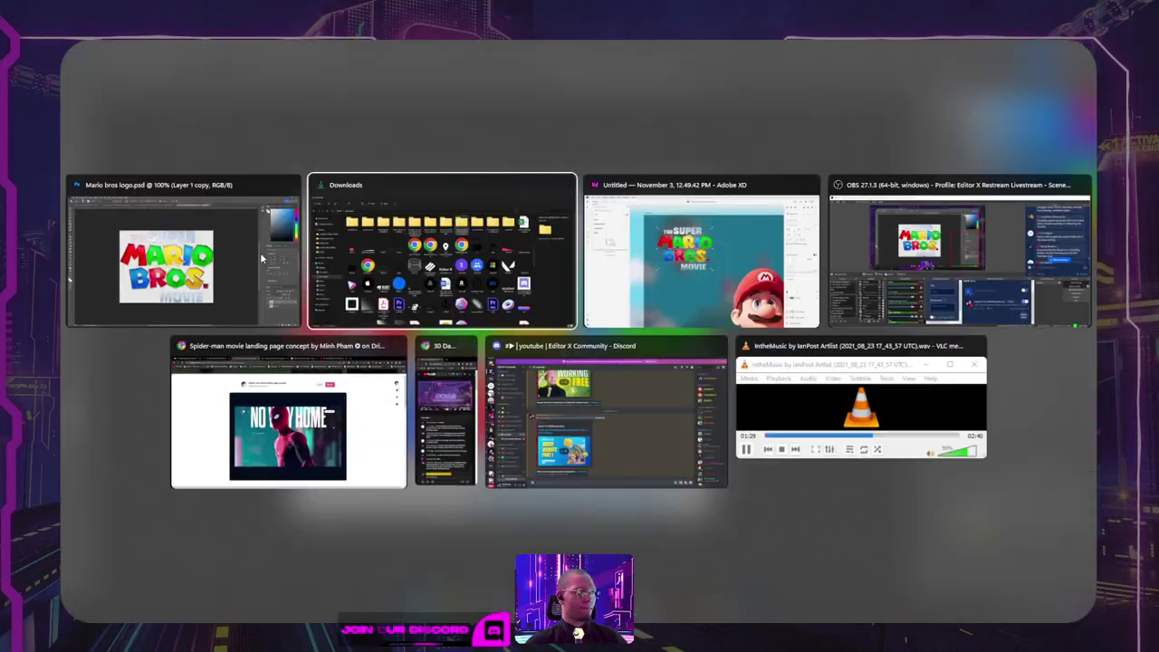
scroll(675, 234, "down", 5)
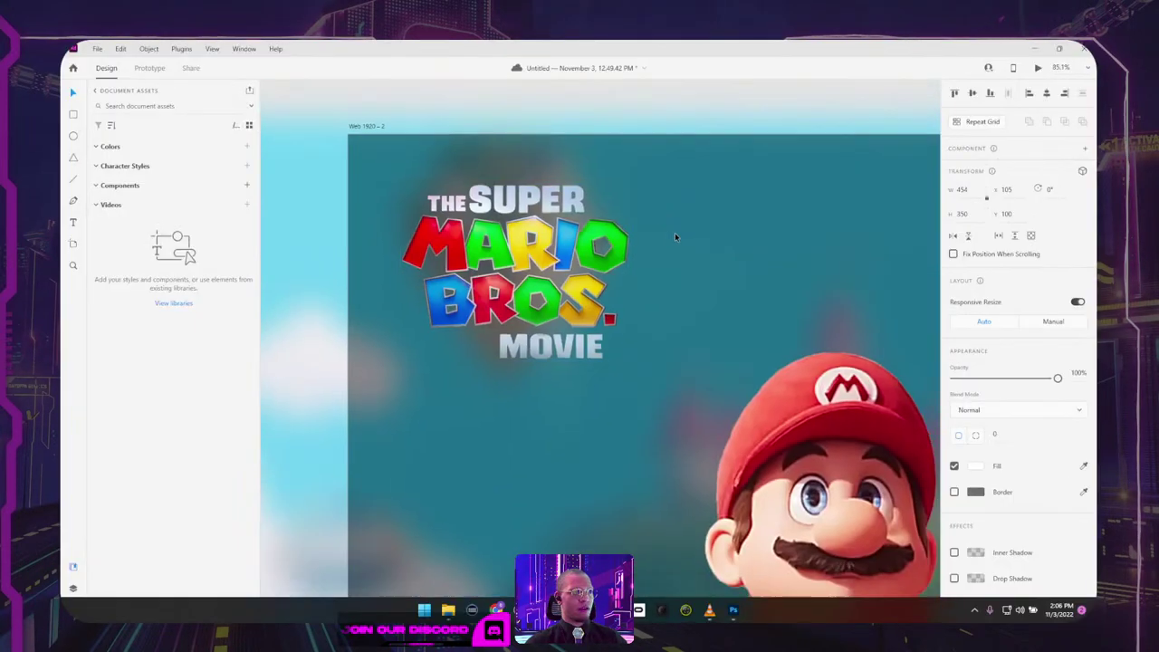
left_click(828, 153)
left_click_drag(828, 161, 815, 355)
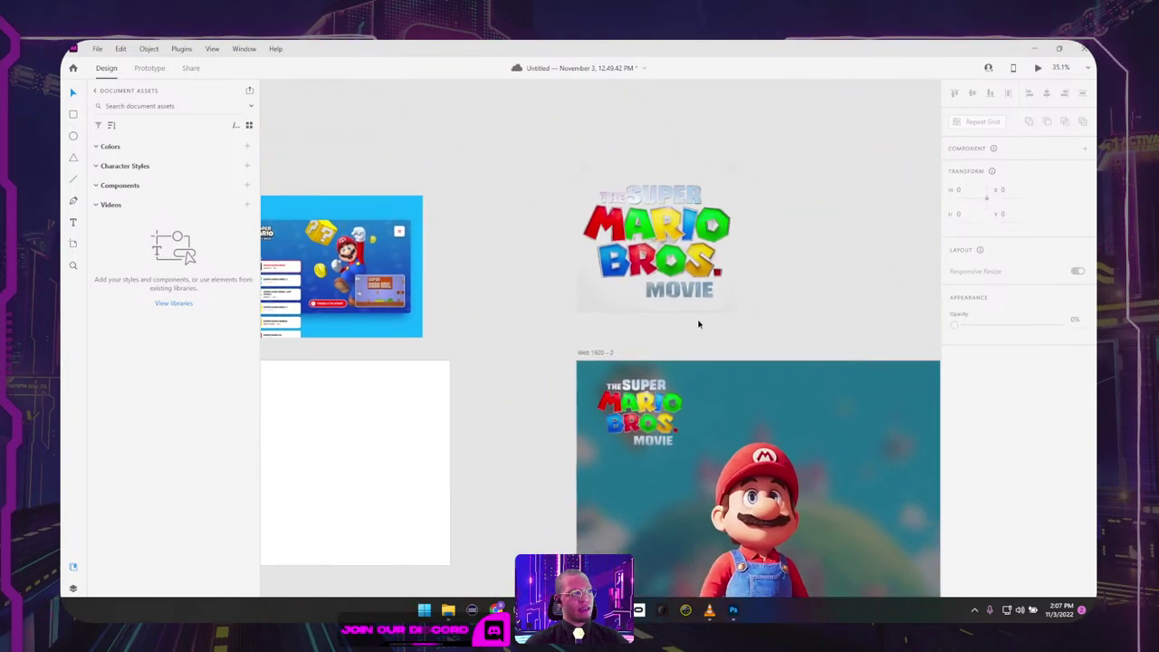
left_click_drag(864, 262, 678, 159)
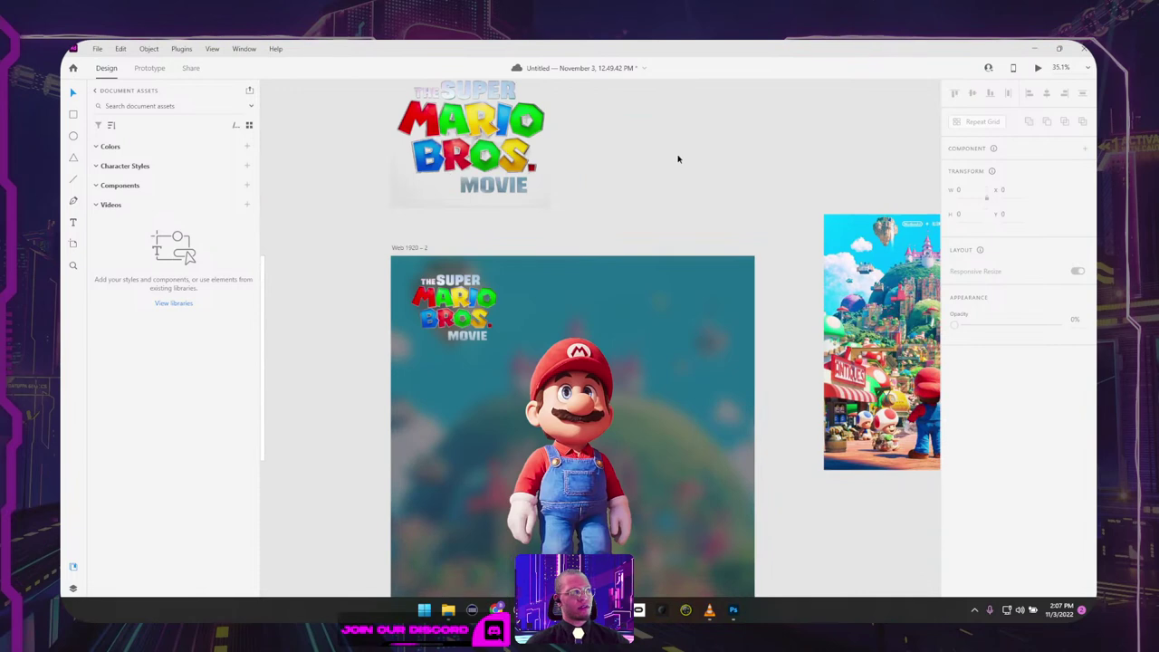
Step: Save the design as a local XD file named "Mario Bros Website" in the Downloads folder instead of Creative Cloud
left_click(574, 72)
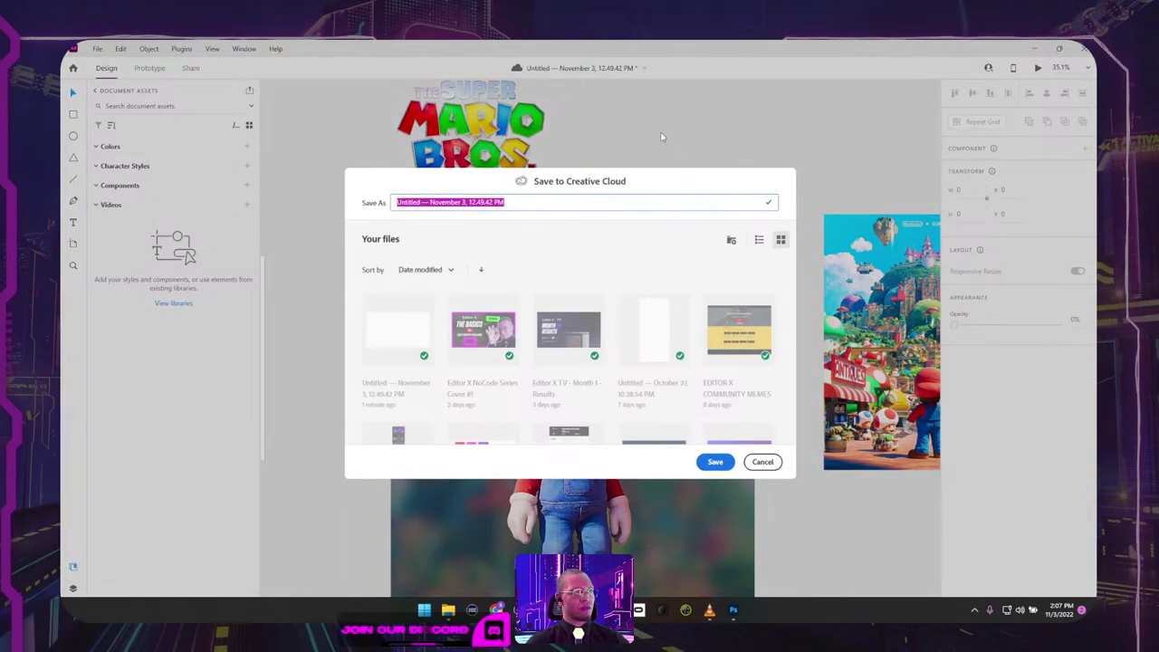
left_click(762, 463)
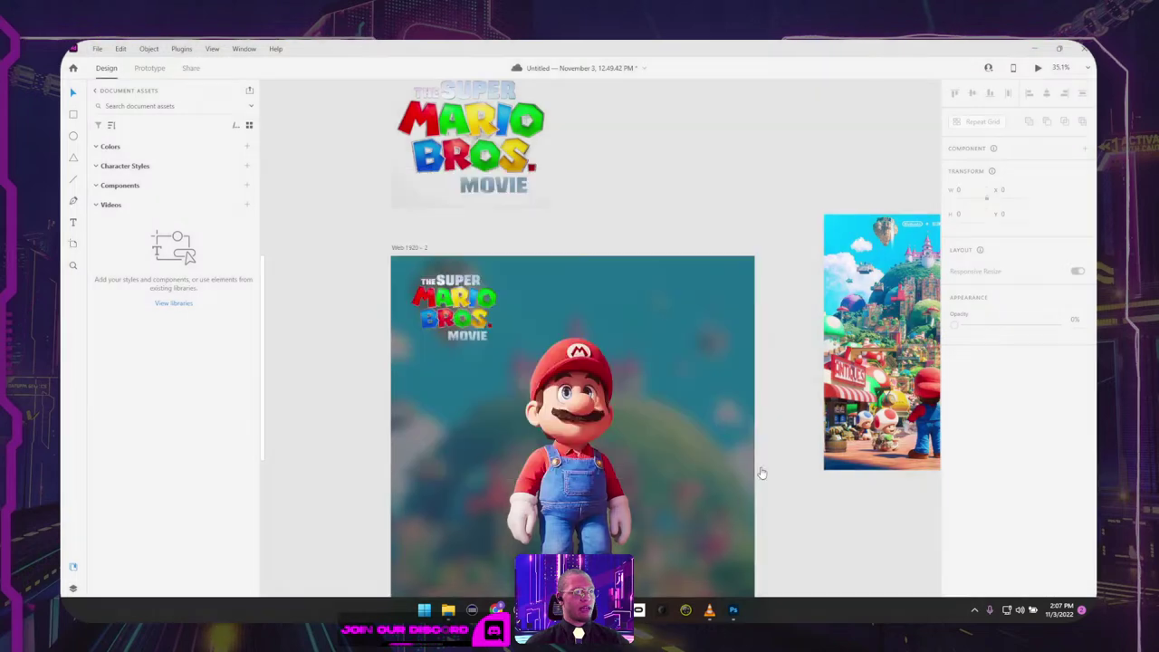
left_click(98, 50)
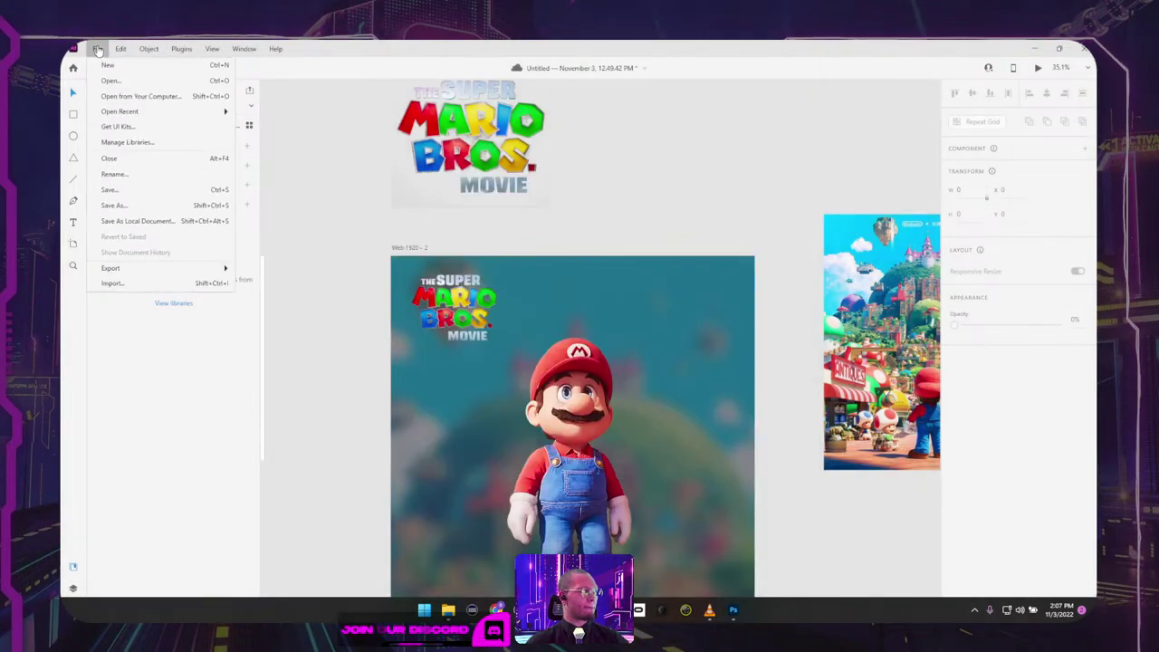
left_click(127, 207)
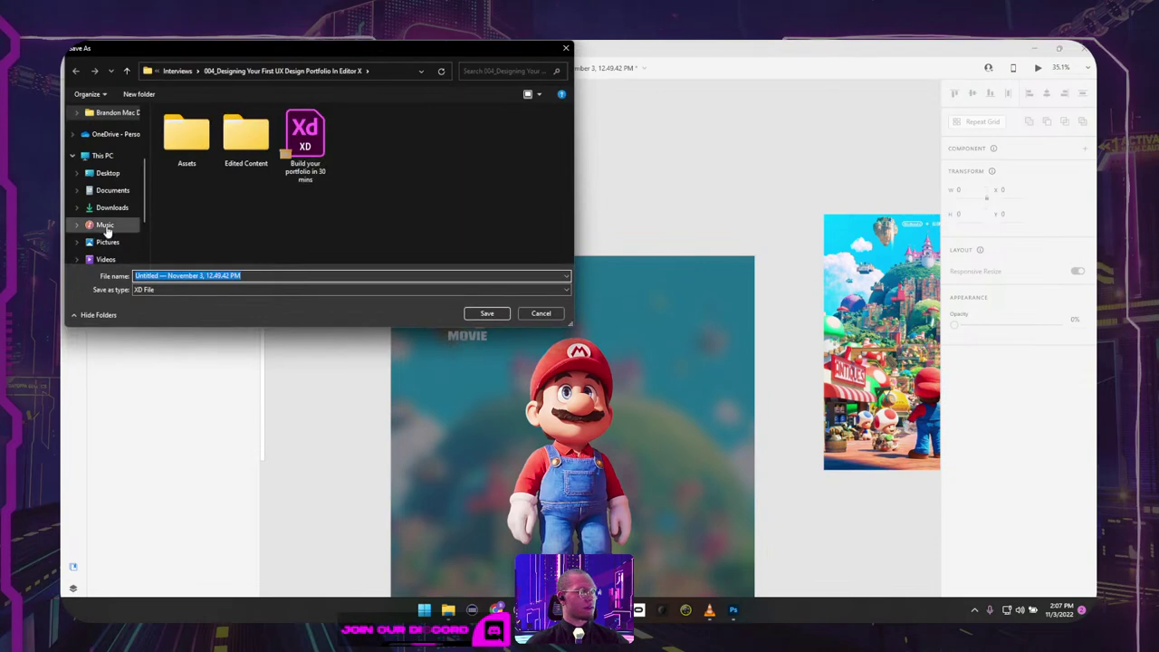
left_click(107, 207)
left_click(207, 277)
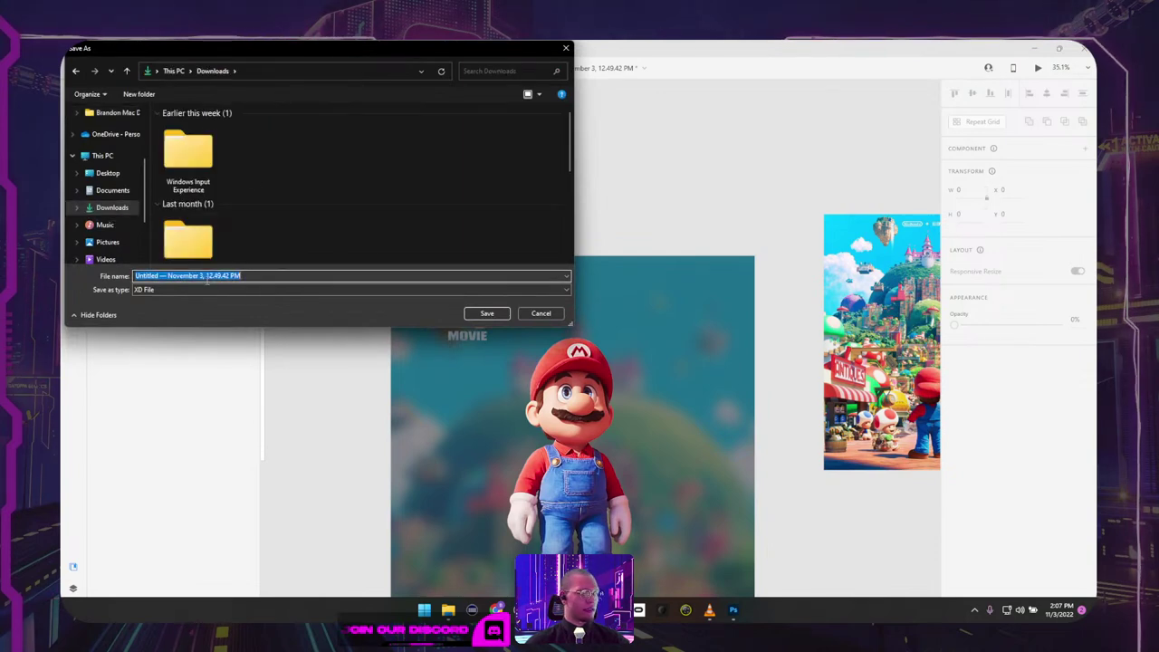
type("Mari")
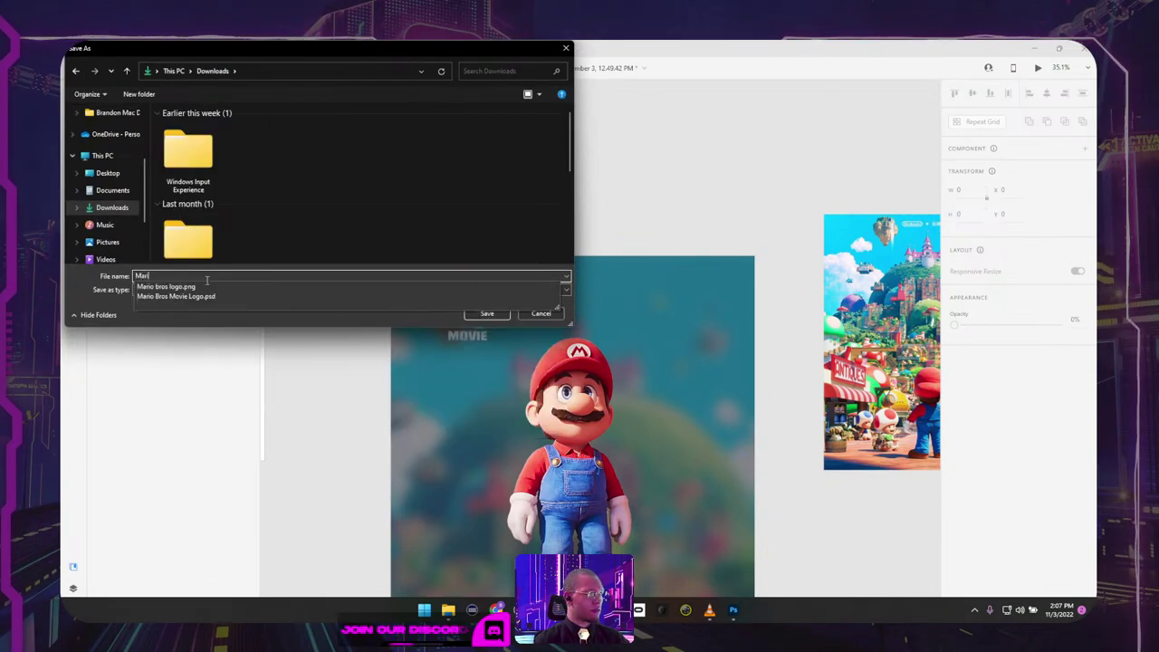
type("o Bros")
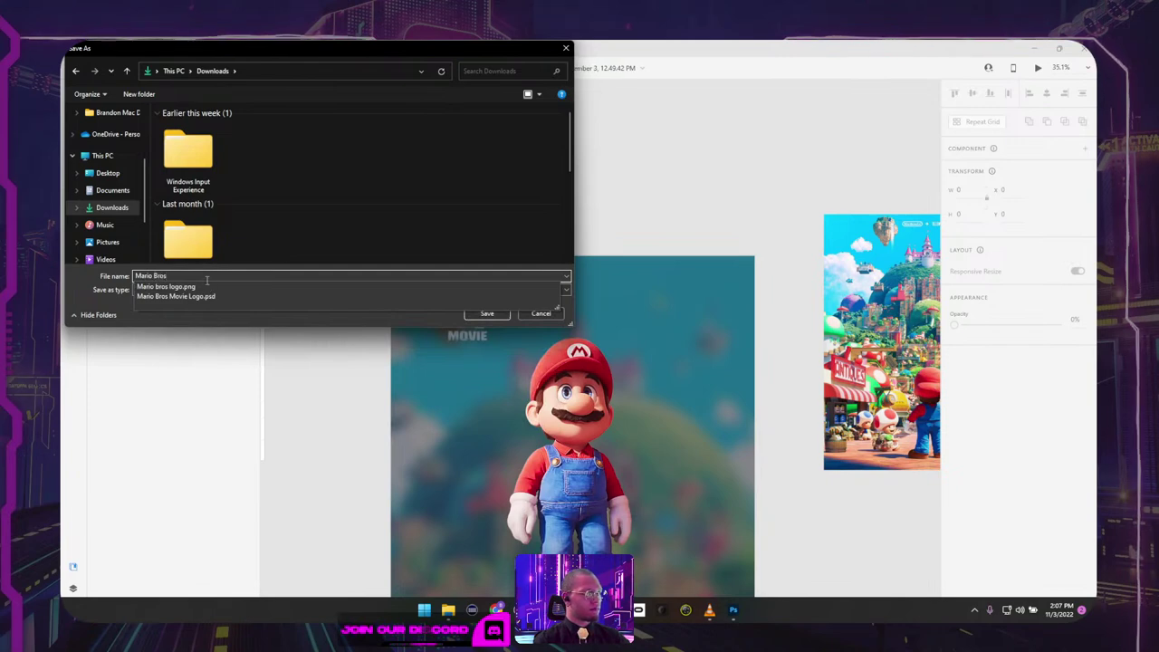
type("Website")
key("Return")
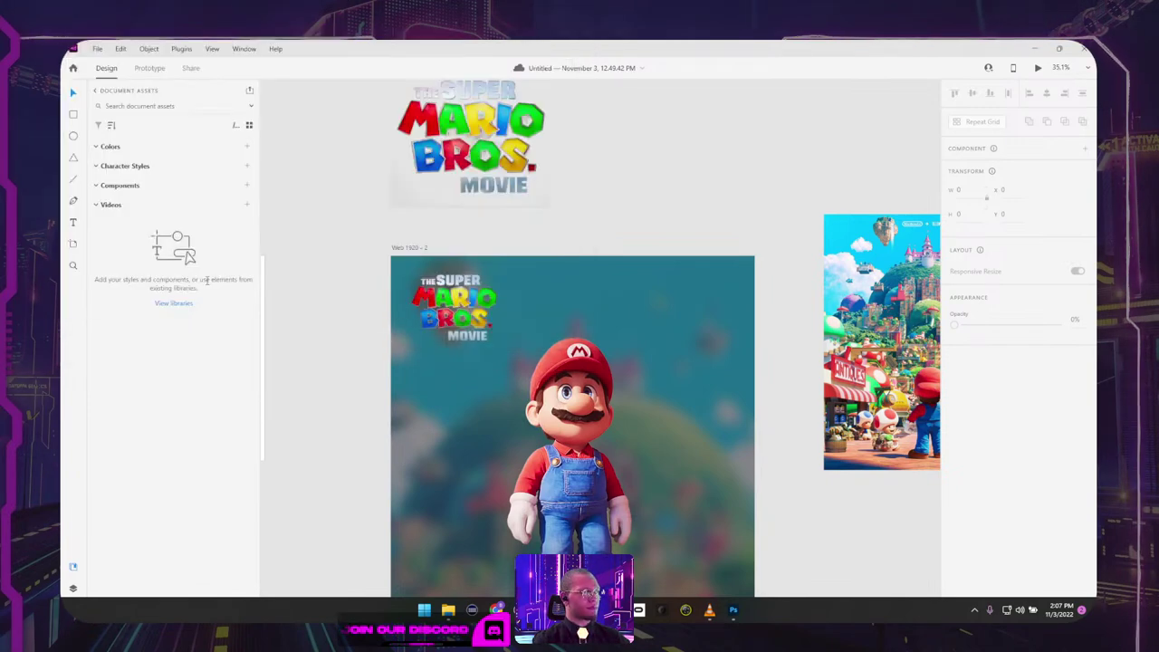
Step: Examine the header layout of the Spider-Man reference page, including its logo, menu and ticket button placement, and compare it with the Mario artboard
left_click_drag(720, 242, 632, 157)
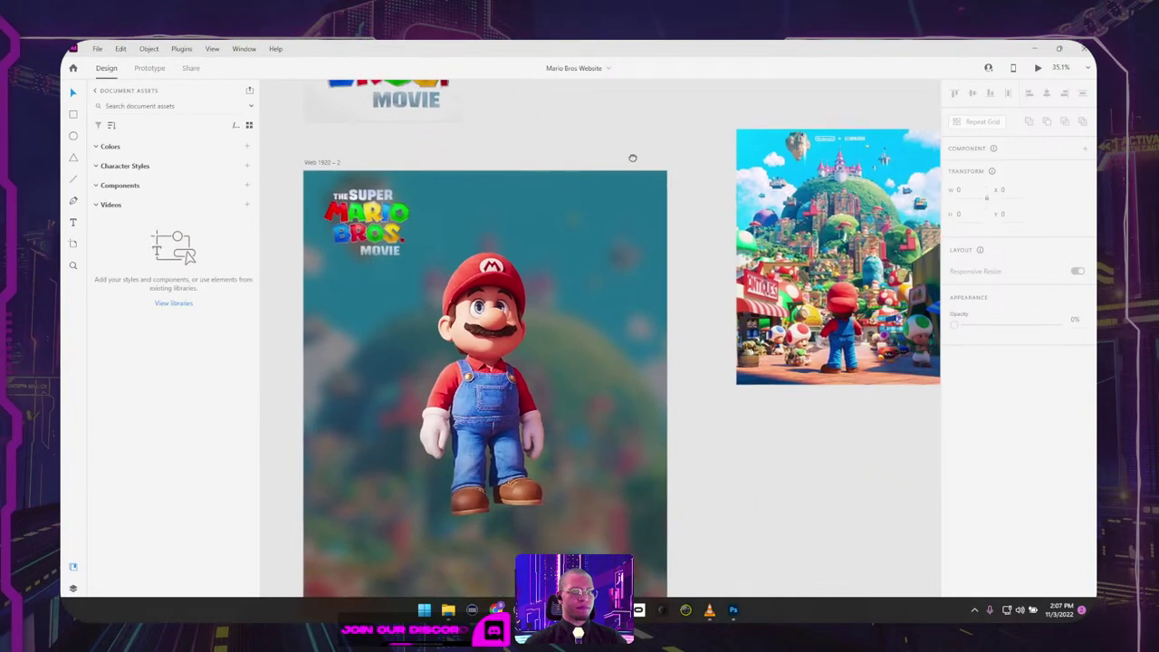
scroll(631, 156, "down", 3)
left_click_drag(410, 198, 868, 192)
scroll(424, 192, "up", 6)
left_click_drag(354, 204, 745, 246)
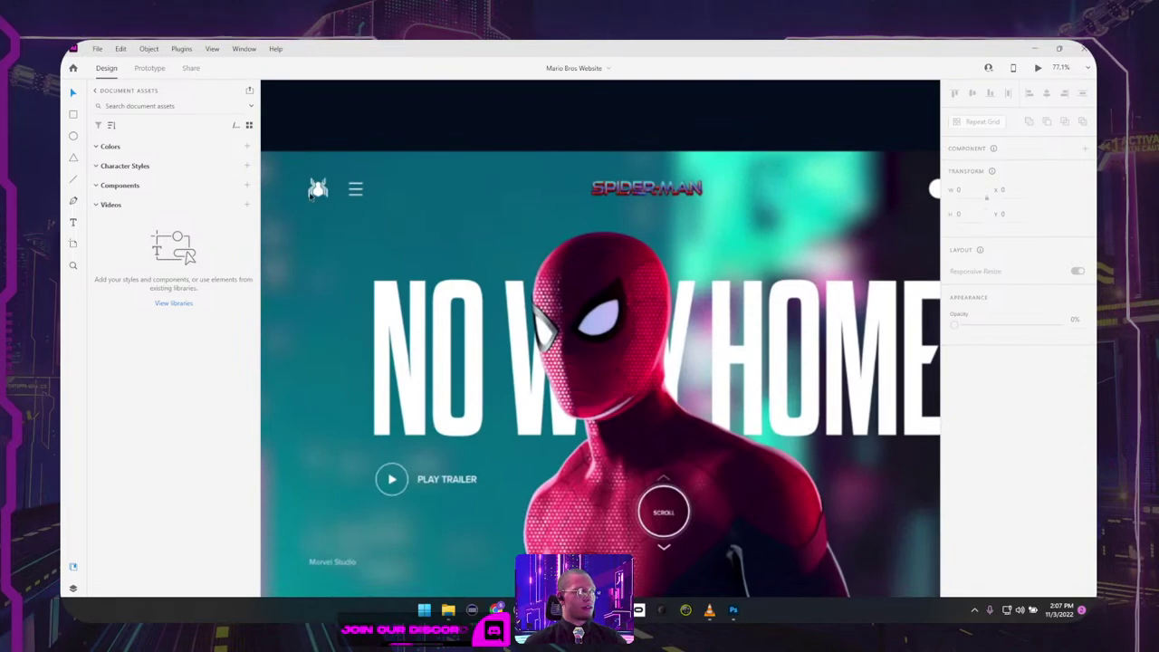
scroll(688, 170, "right", 5)
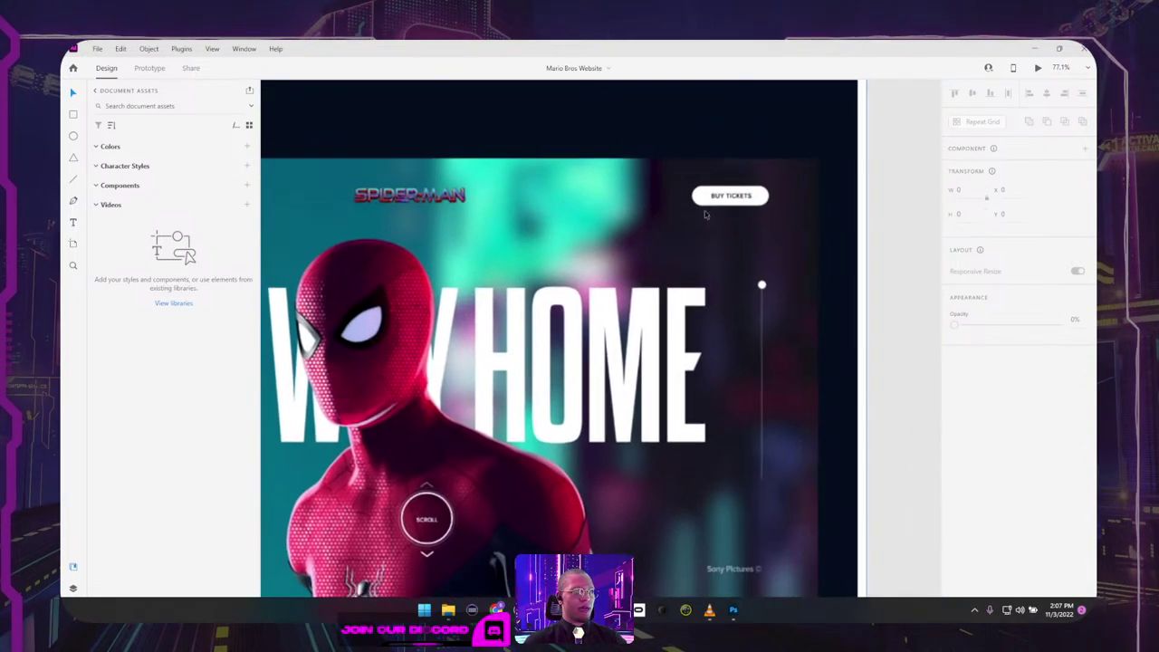
scroll(535, 215, "down", 5)
scroll(535, 214, "right", 10)
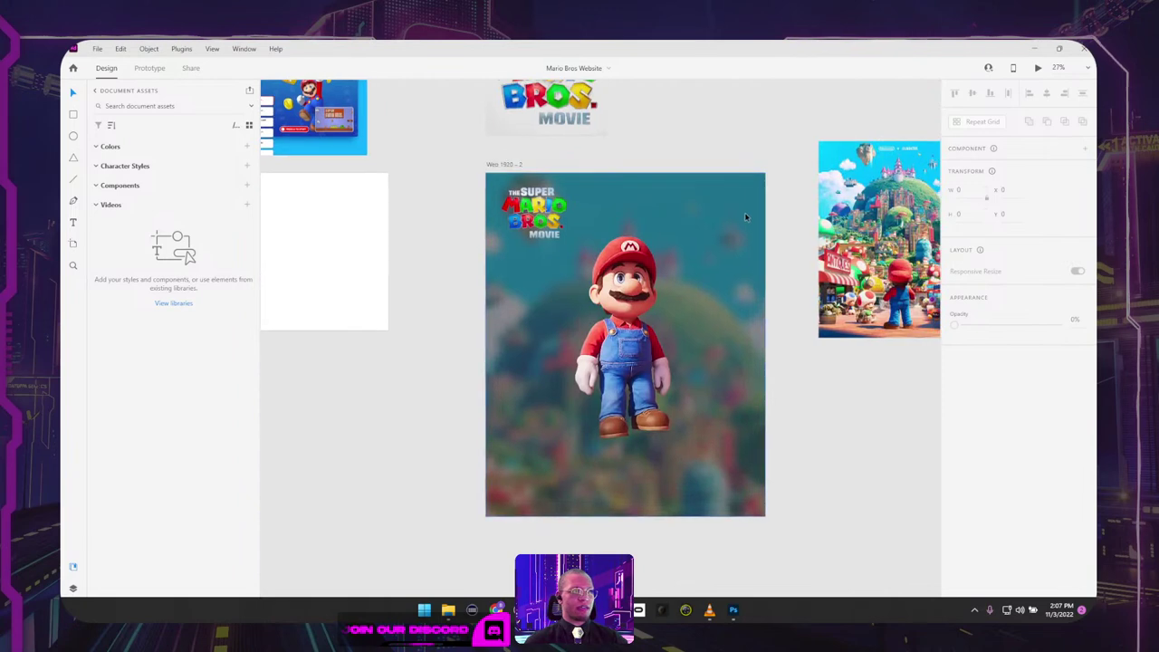
Step: Centre the logo horizontally near the artboard's upper edge at X 733, Y 78, with the Mario figure below it at X 608, Y 528
left_click_drag(560, 199, 639, 212)
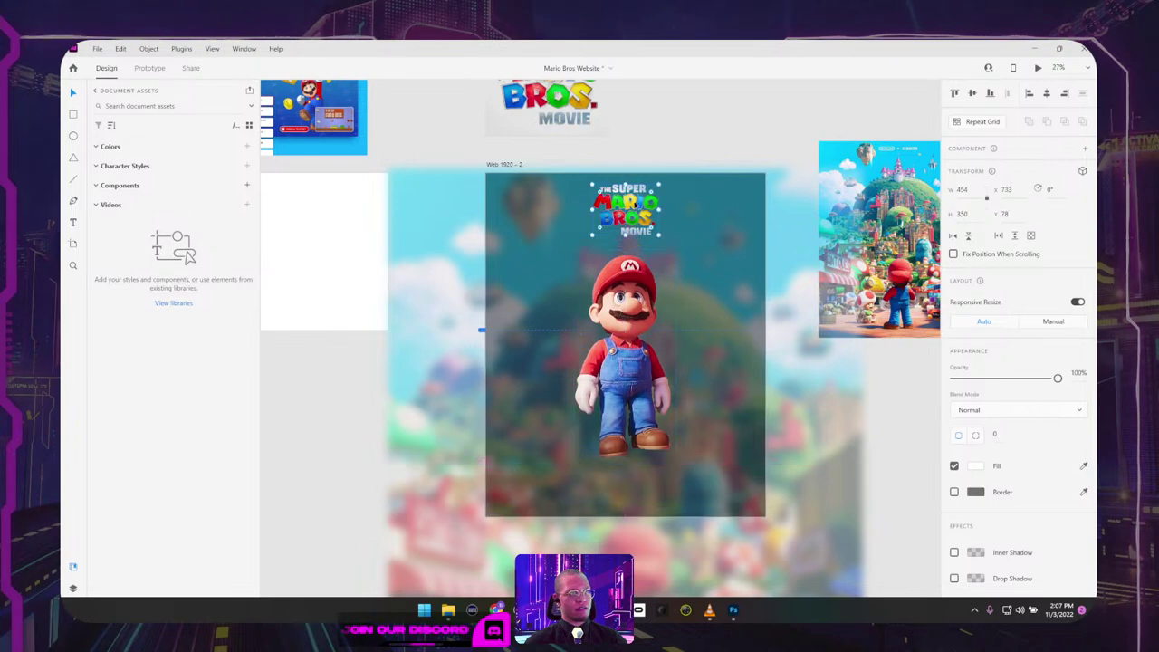
right_click(636, 207)
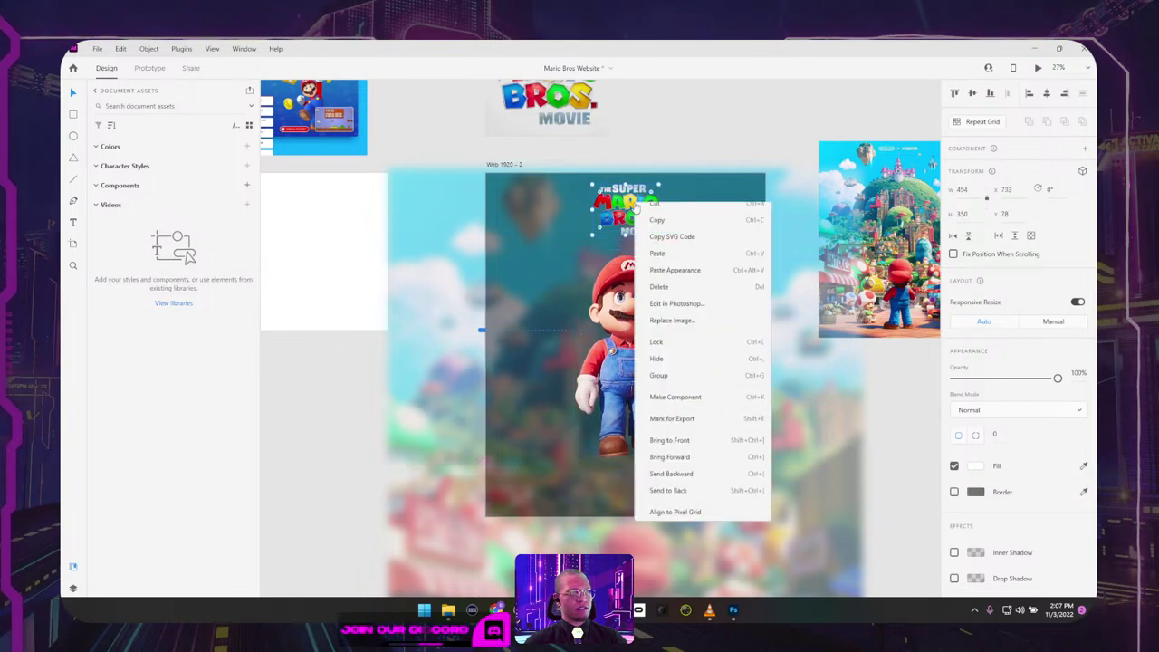
left_click(696, 173)
left_click(624, 301)
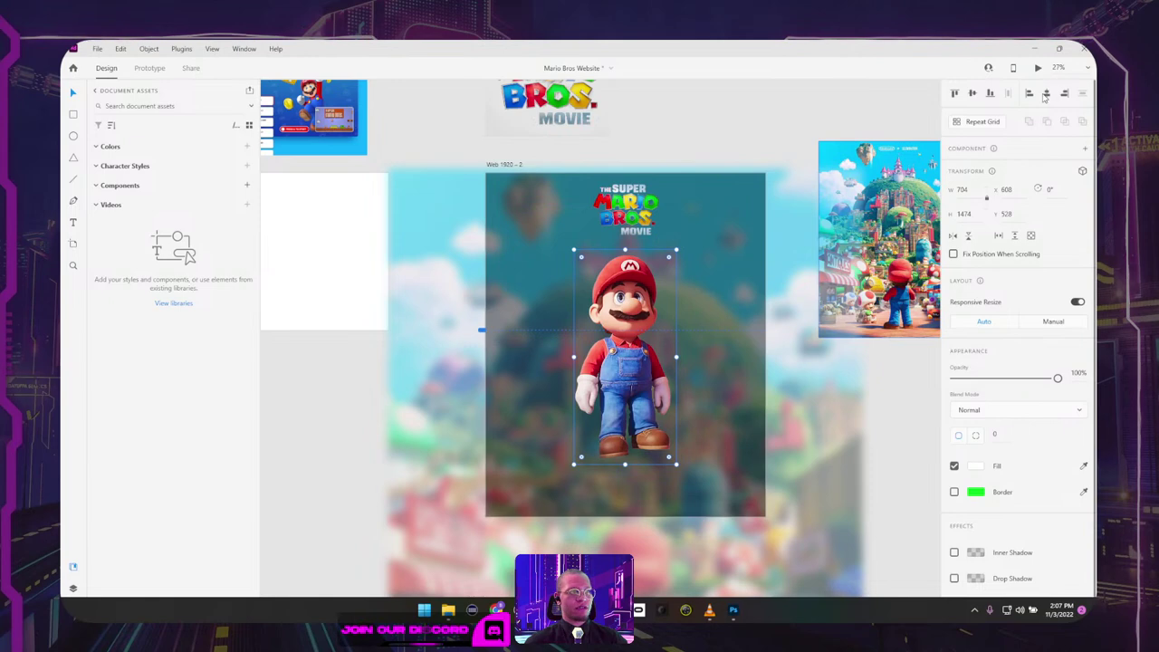
left_click(638, 208)
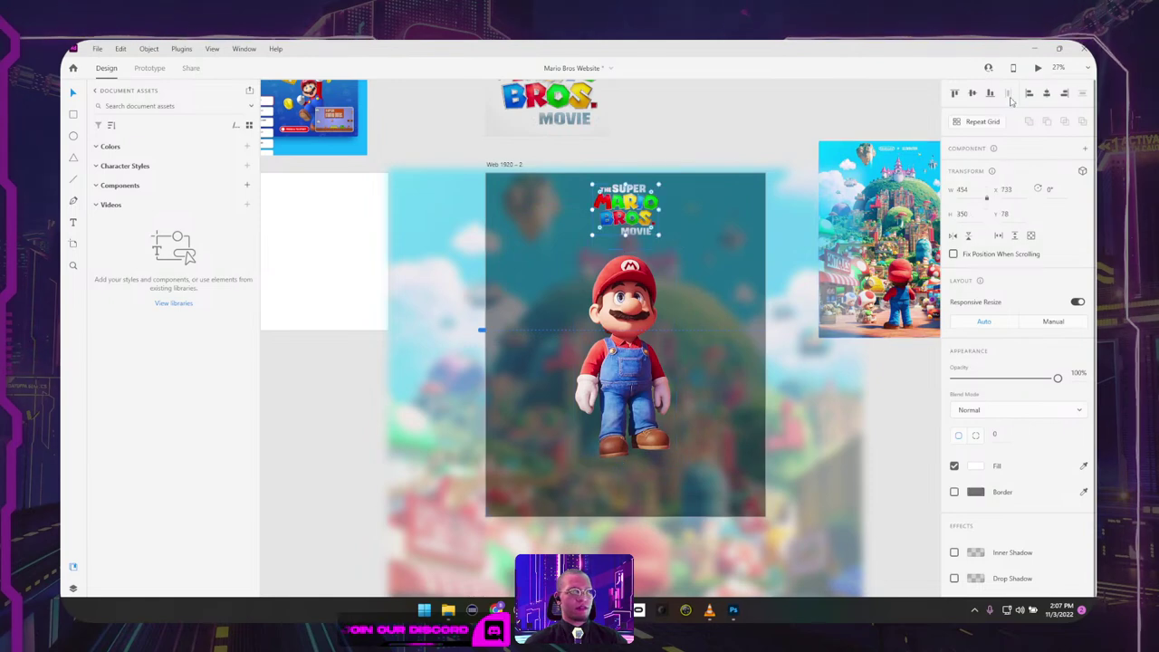
scroll(634, 217, "up", 5)
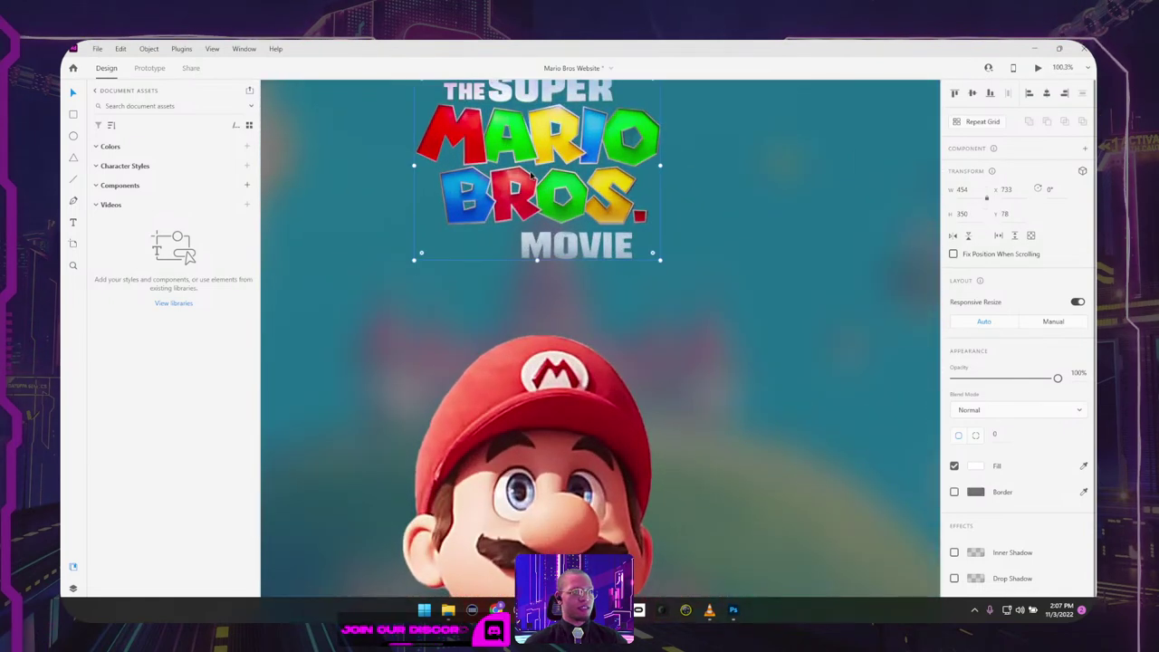
scroll(503, 159, "up", 2)
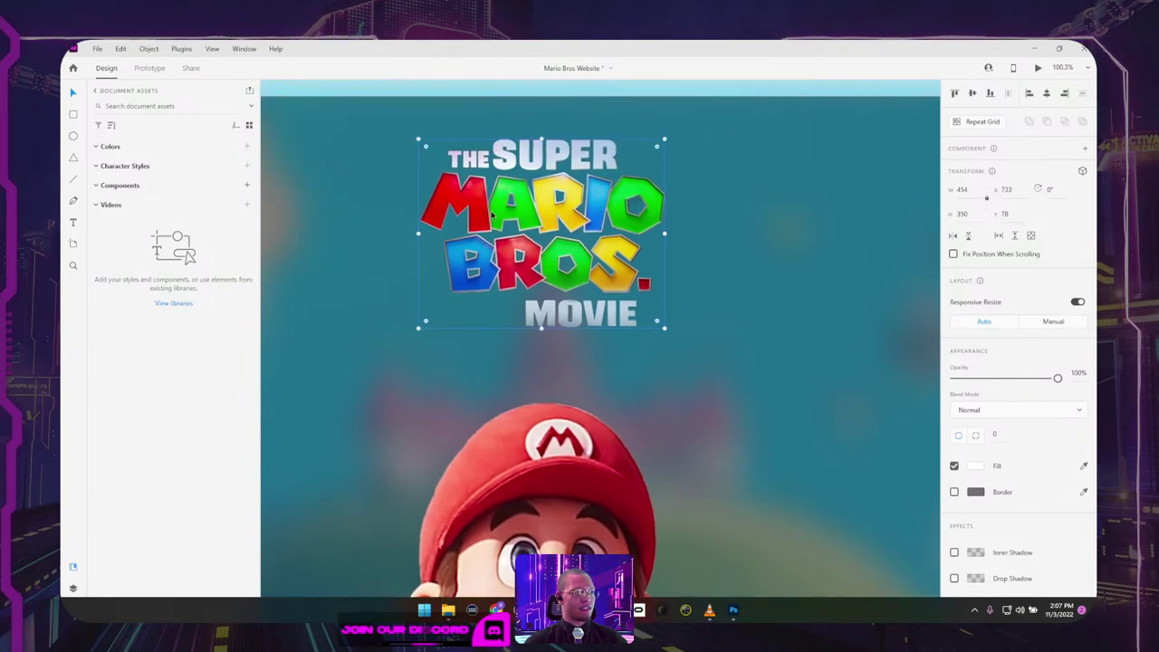
Step: Move the logo to the artboard's upper-left corner at X 71, Y 78, and raise the Mario figure to Y 253
scroll(528, 247, "down", 5)
left_click_drag(539, 242, 531, 238)
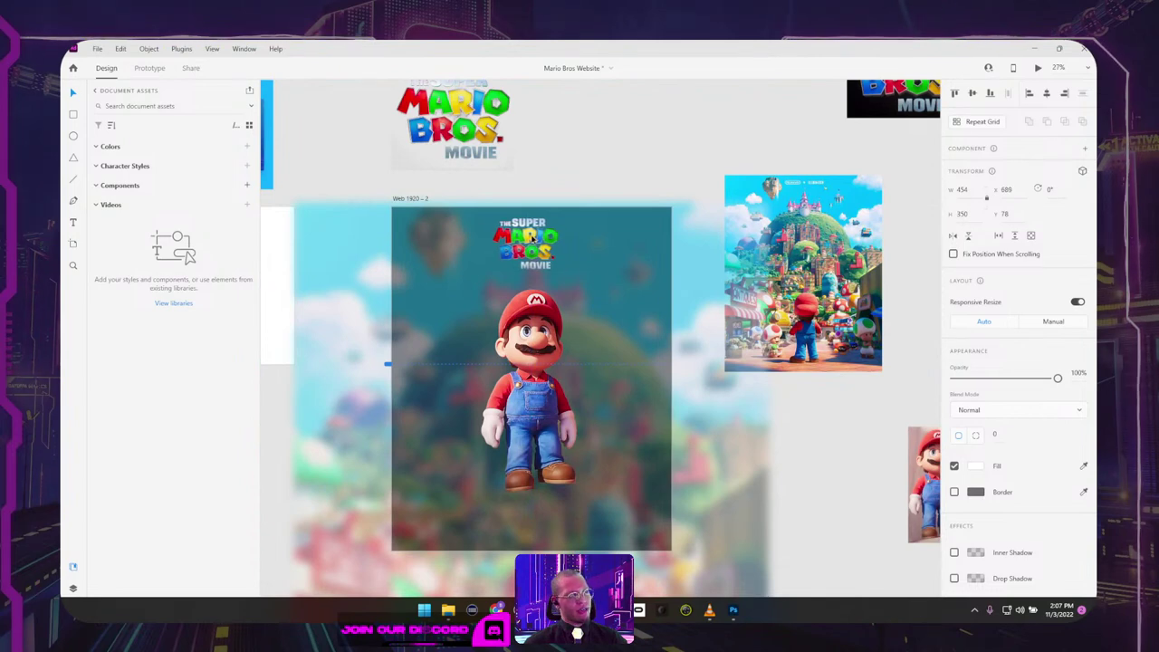
left_click(588, 156)
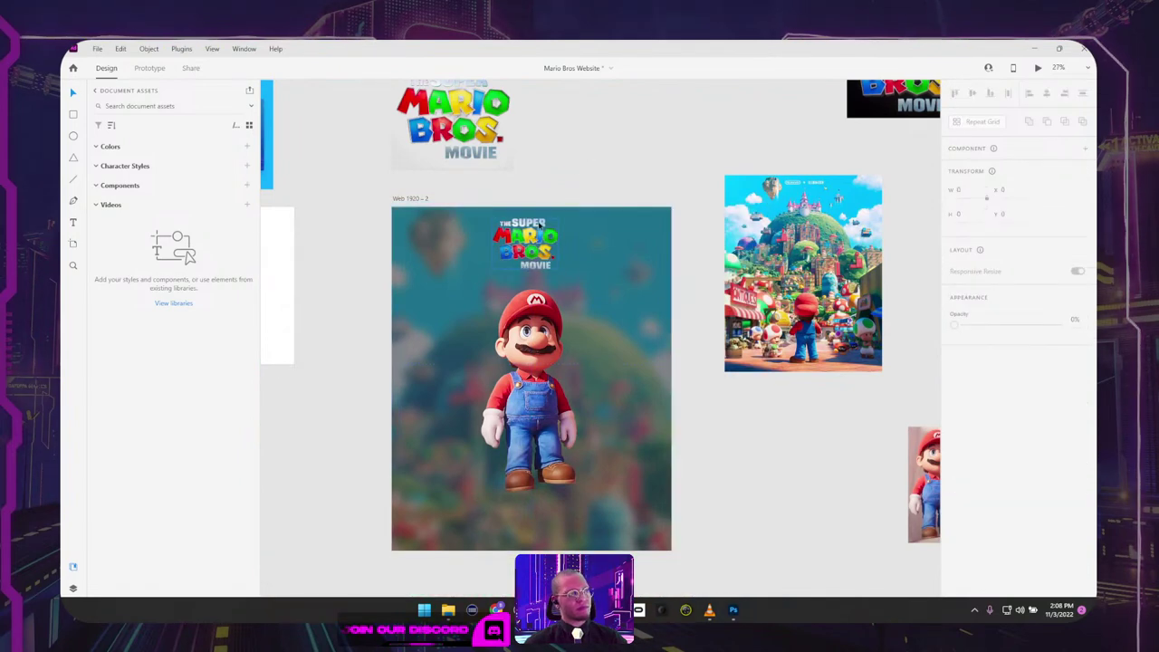
left_click_drag(539, 223, 449, 224)
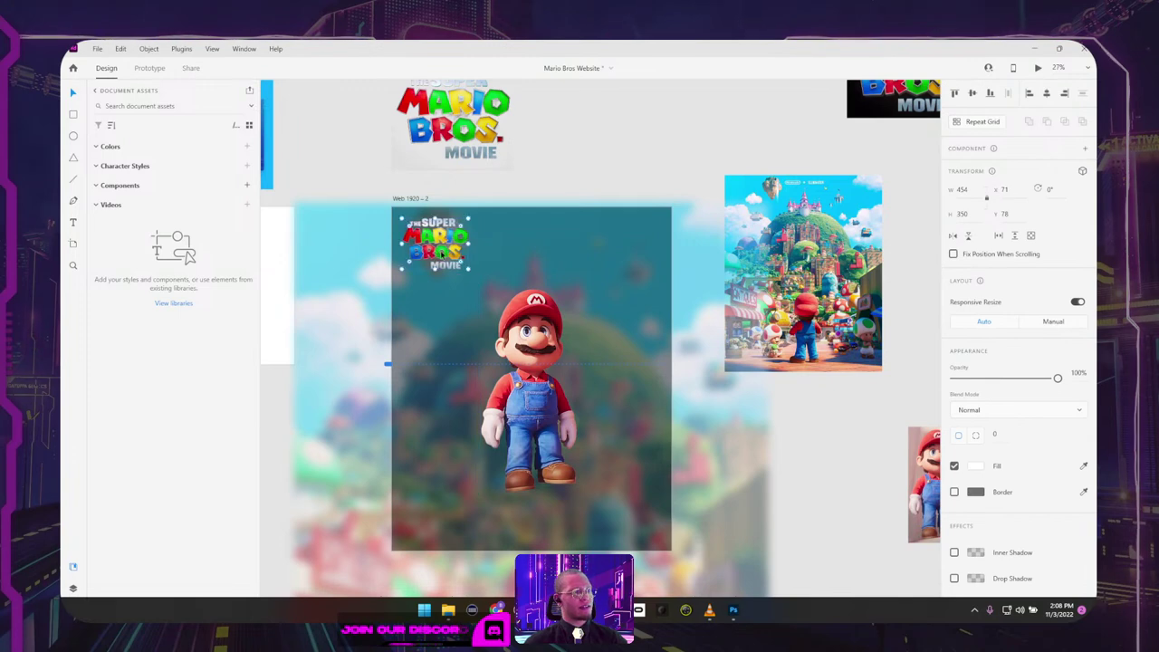
key("ctrl+z")
key("ctrl+shift+z")
key("Escape")
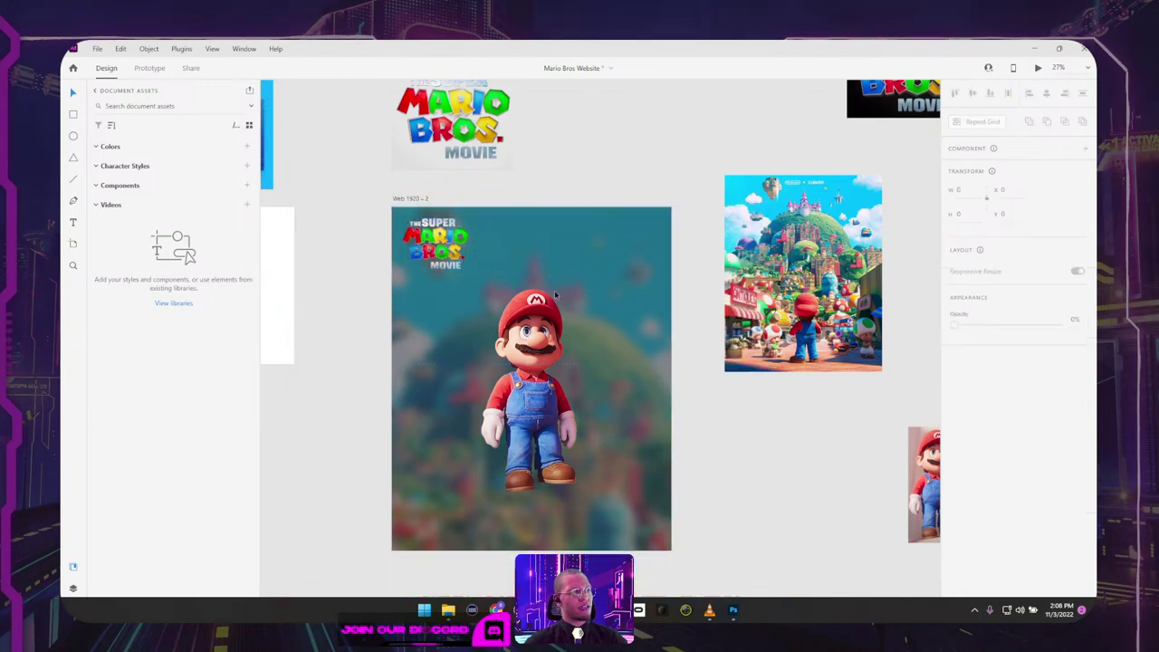
left_click_drag(552, 336, 551, 296)
left_click(598, 246)
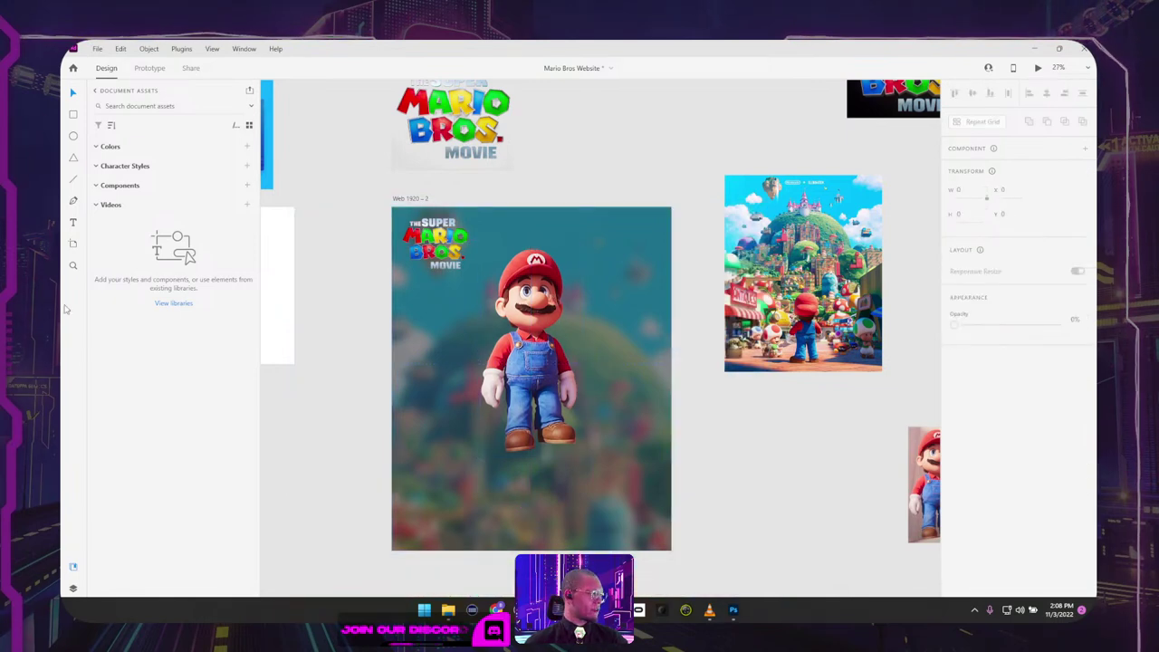
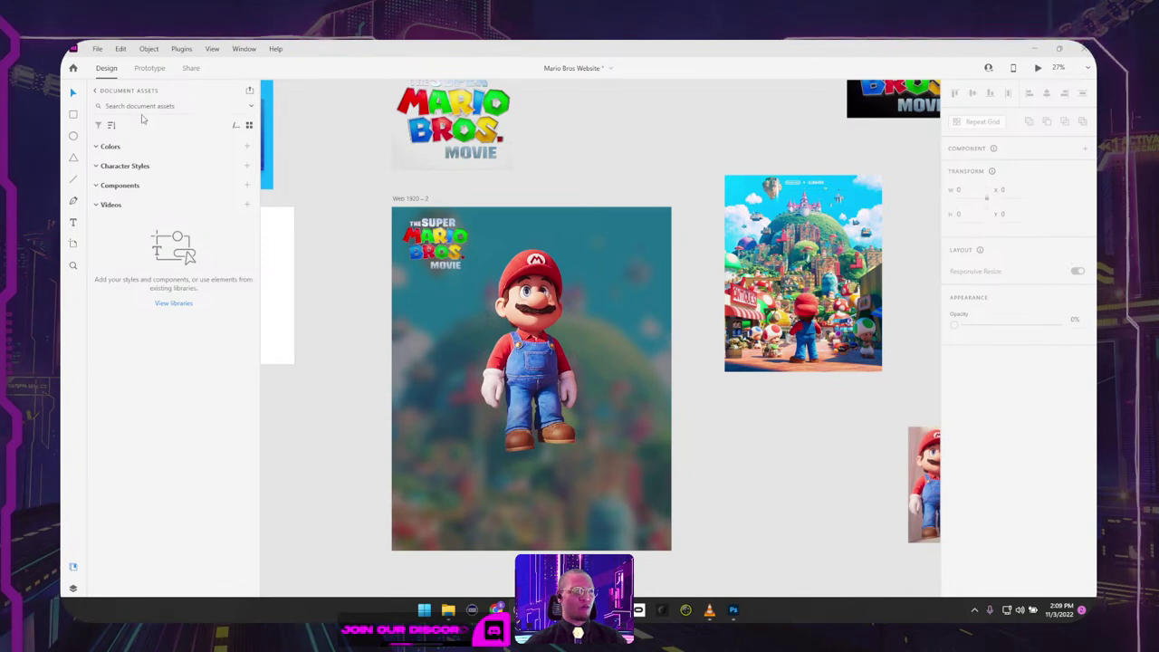
Step: Change the fill of the semi-transparent overlay rectangle covering the artboard to a dark navy blue
left_click(635, 336)
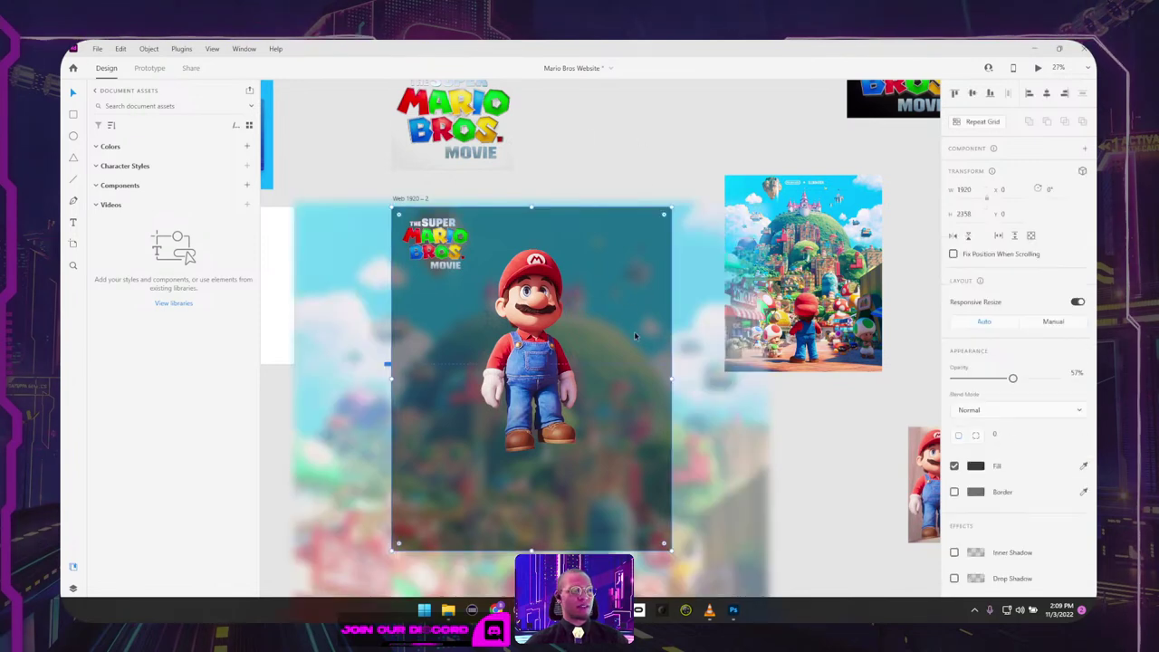
left_click(976, 465)
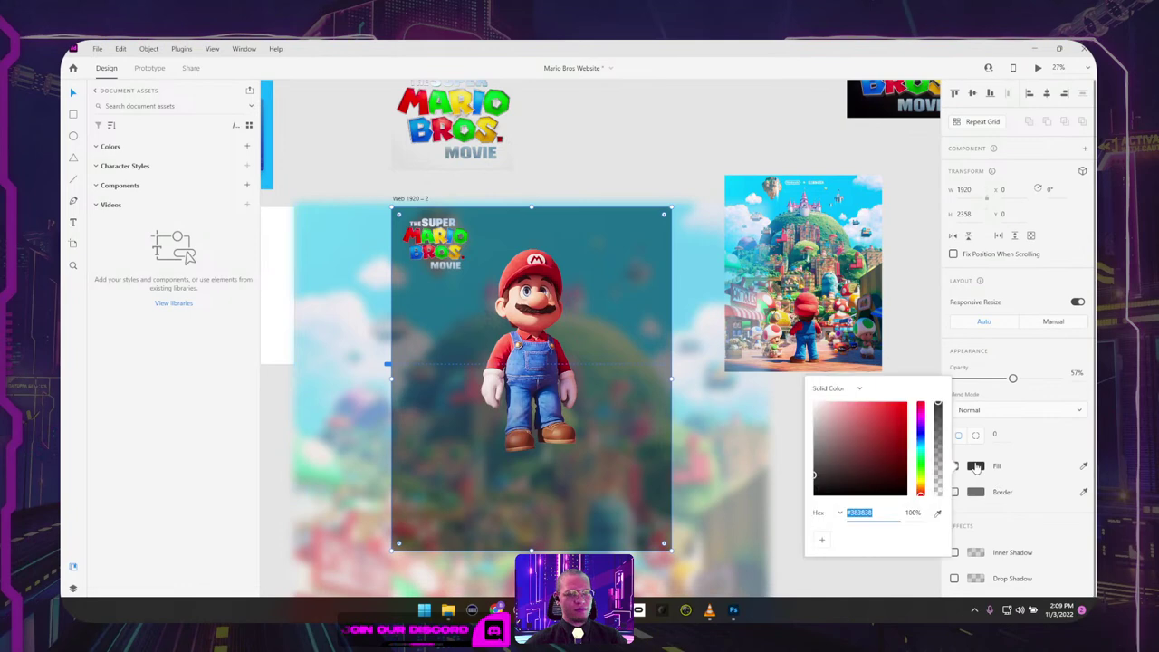
left_click_drag(921, 460, 922, 435)
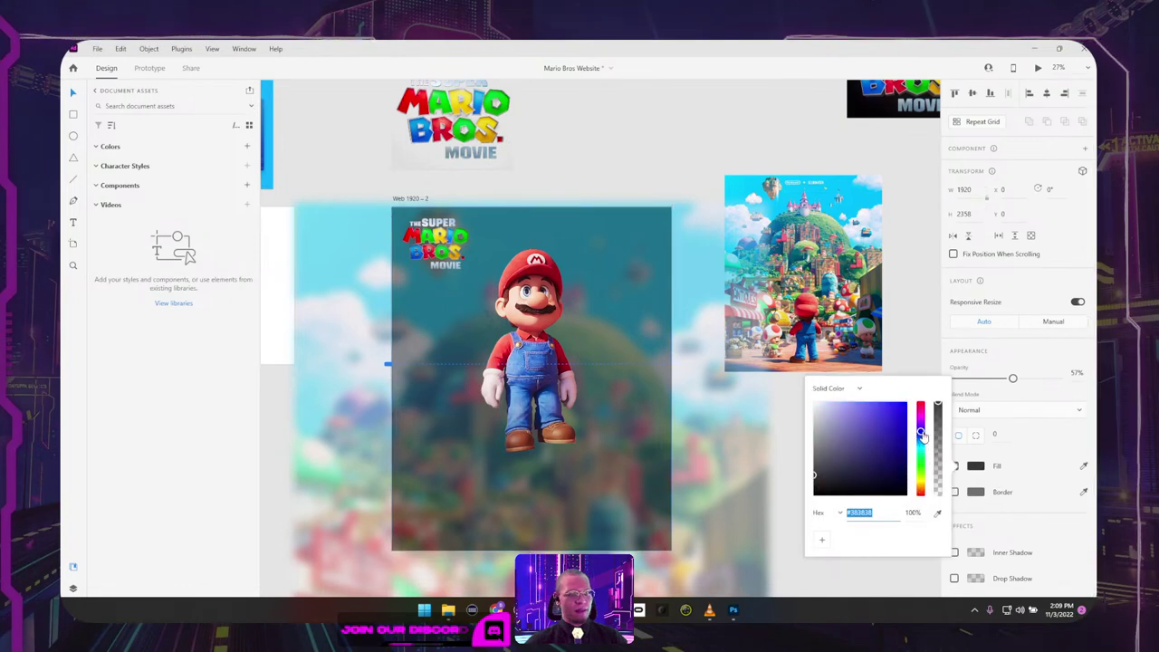
left_click(883, 471)
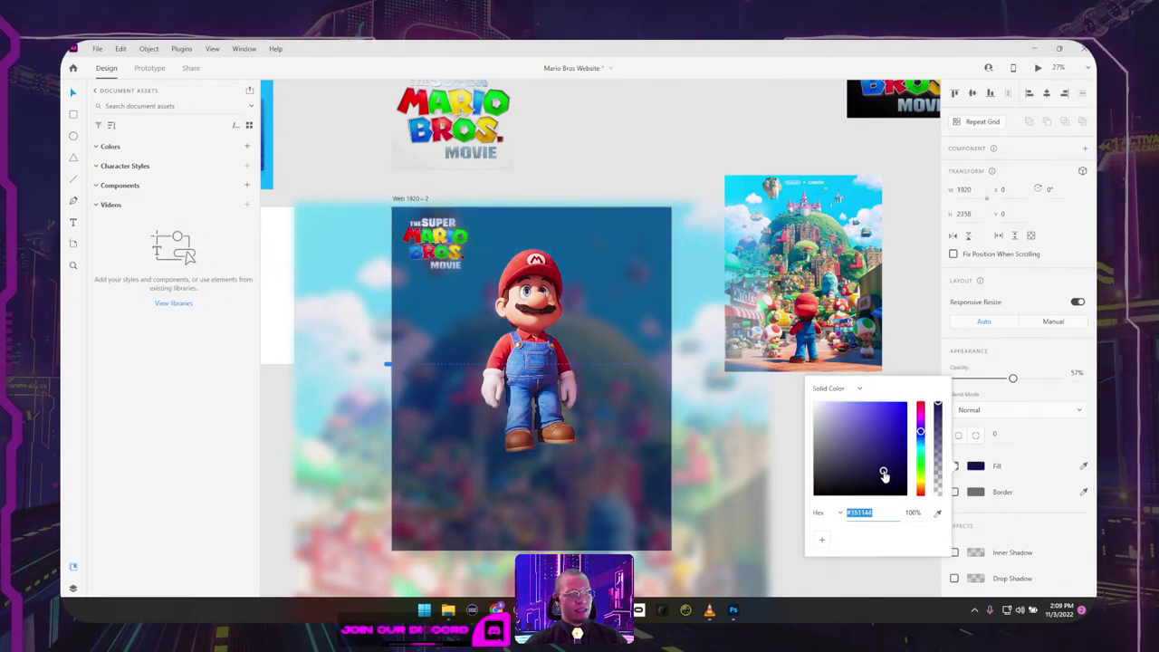
left_click(637, 140)
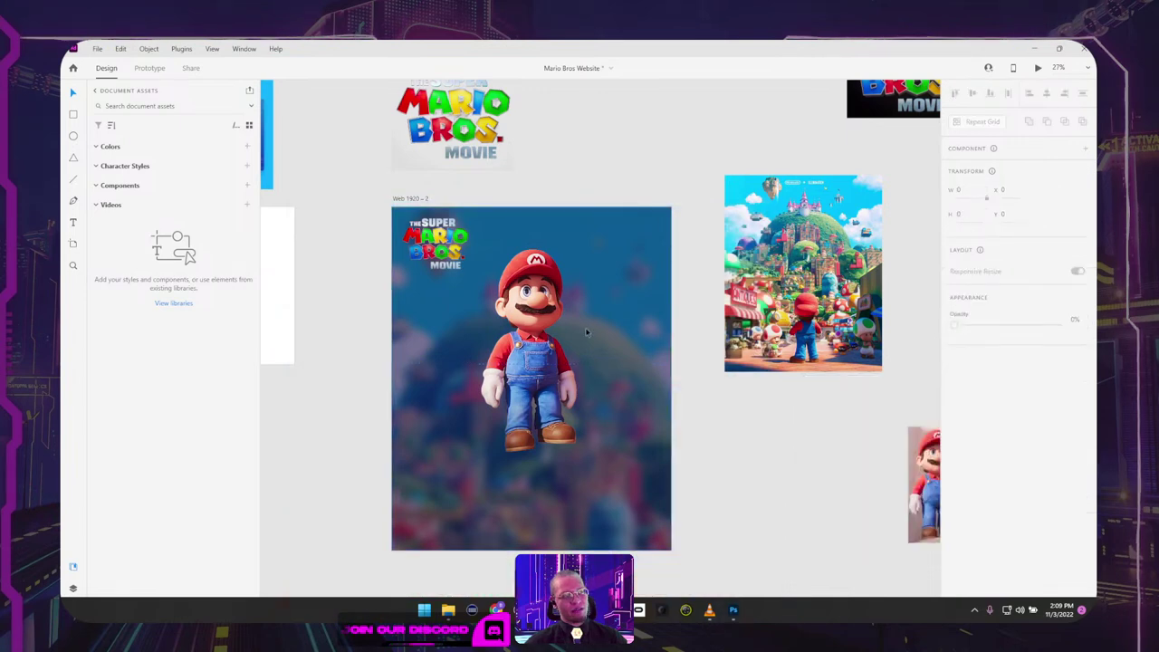
left_click(518, 317)
left_click(642, 143)
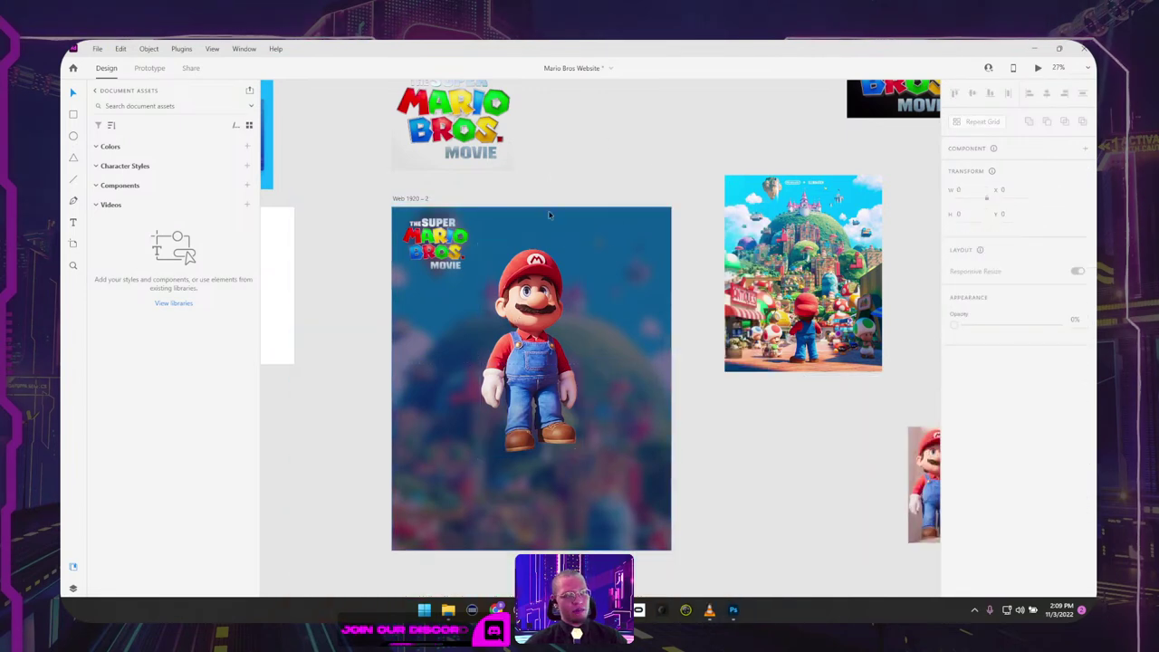
Step: Nudge the logo down 30 px to Y 108, keeping it at X 71
left_click(437, 241)
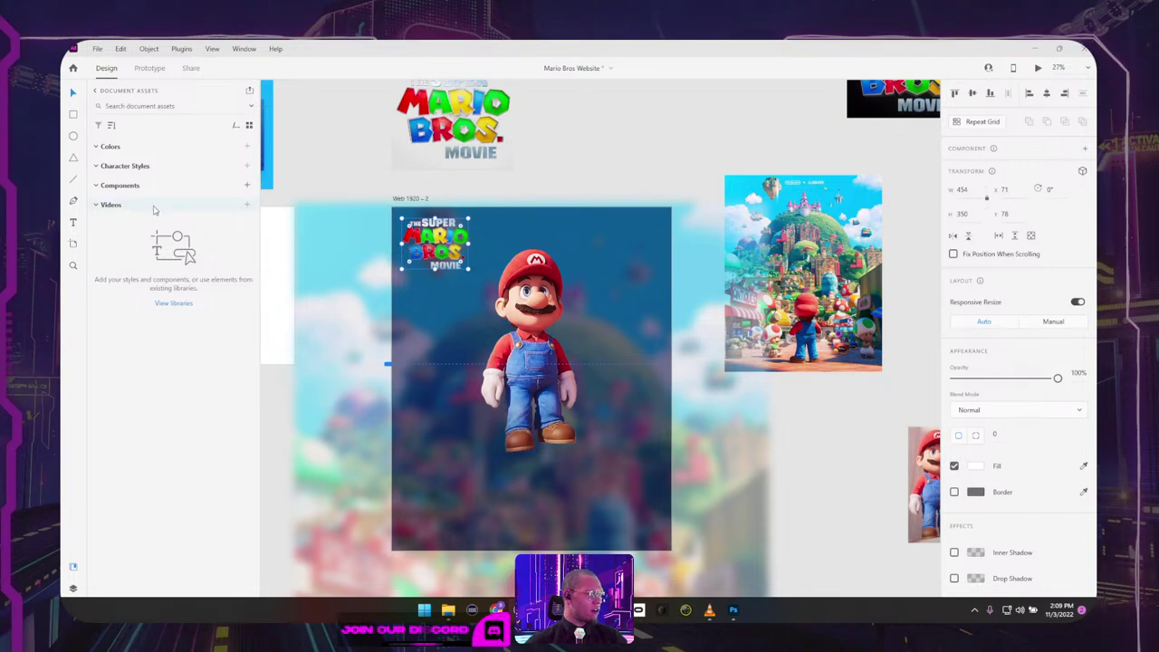
left_click(356, 200)
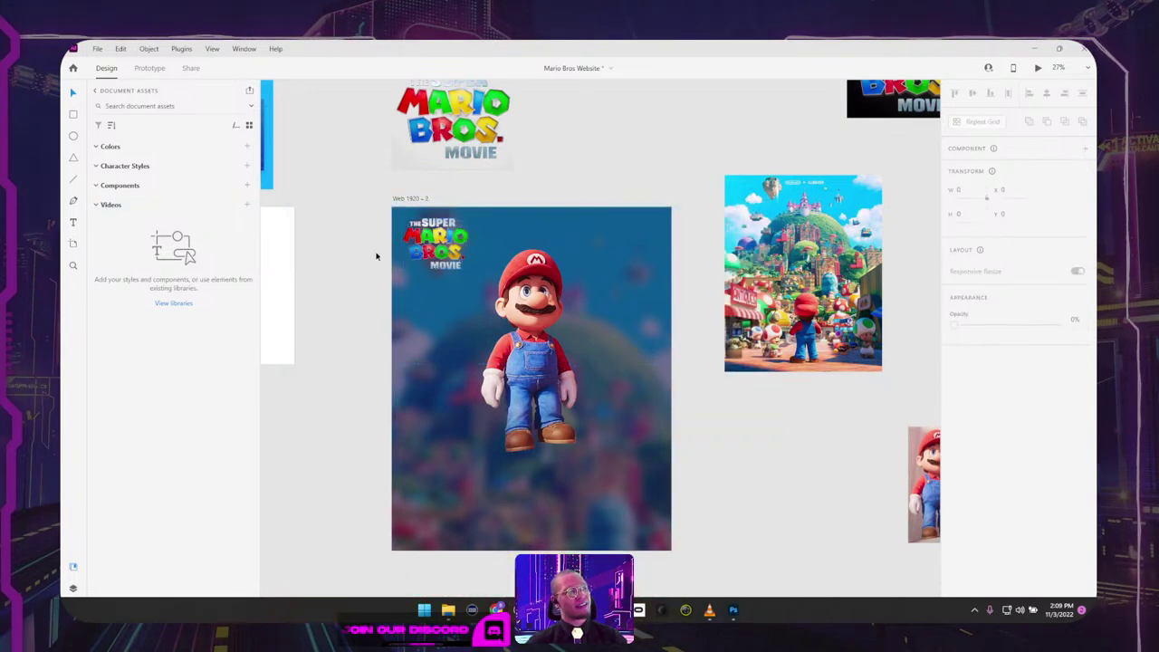
left_click(404, 296)
left_click(435, 250)
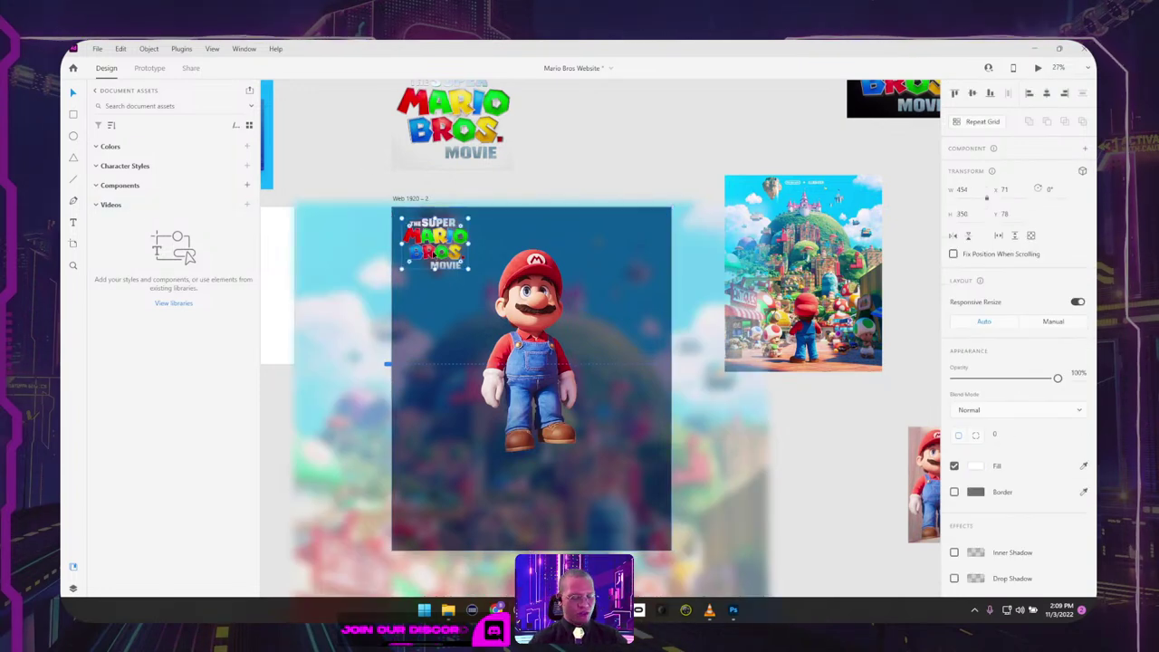
key("shift+Down")
key("shift+Down")
key("shift+Down")
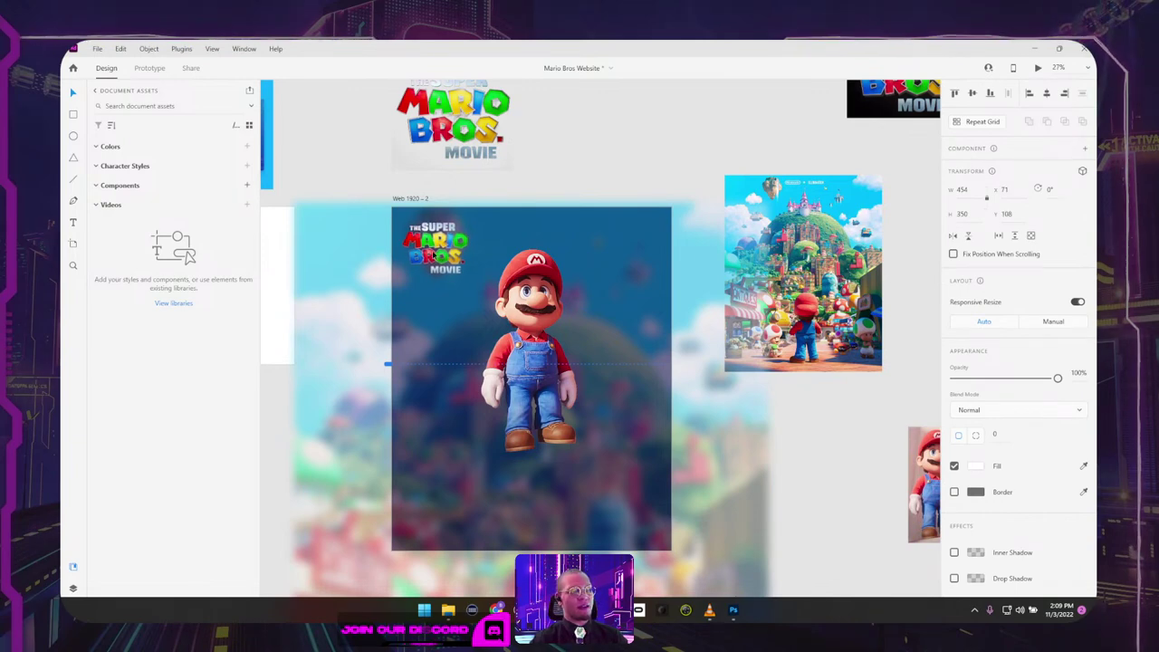
left_click(688, 145)
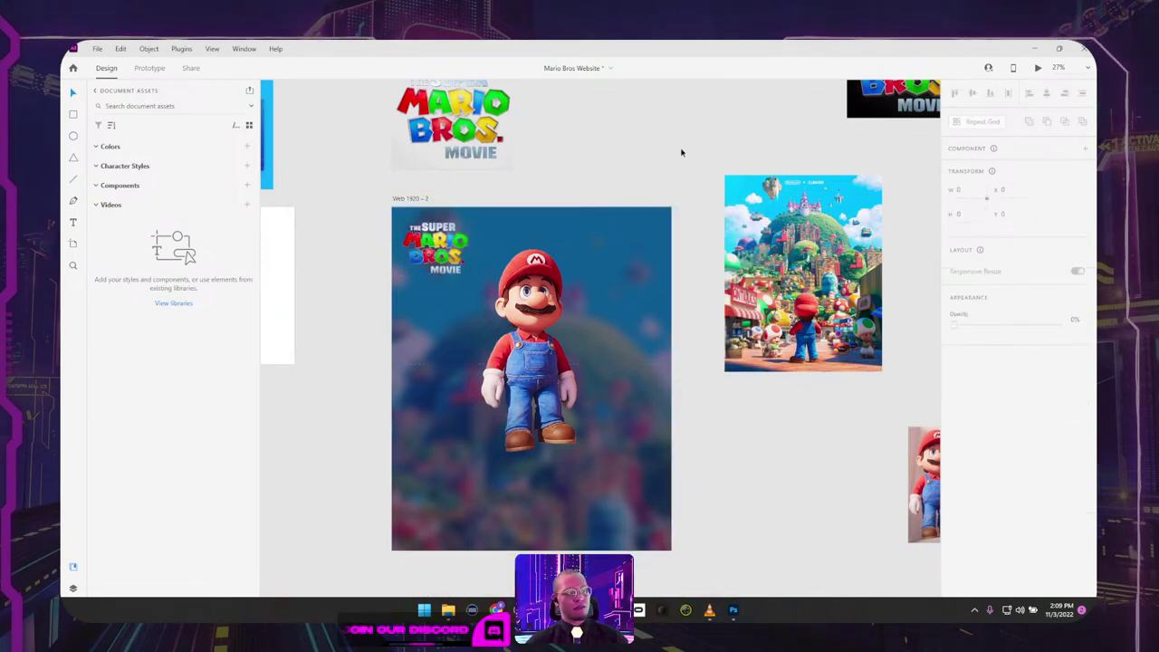
Step: Draw a borderless white pill button about 372 by 112 px near the artboard's upper-right area at X 1246, Y 124, with corner radius 73
left_click_drag(583, 310, 710, 255)
scroll(716, 250, "down", 3)
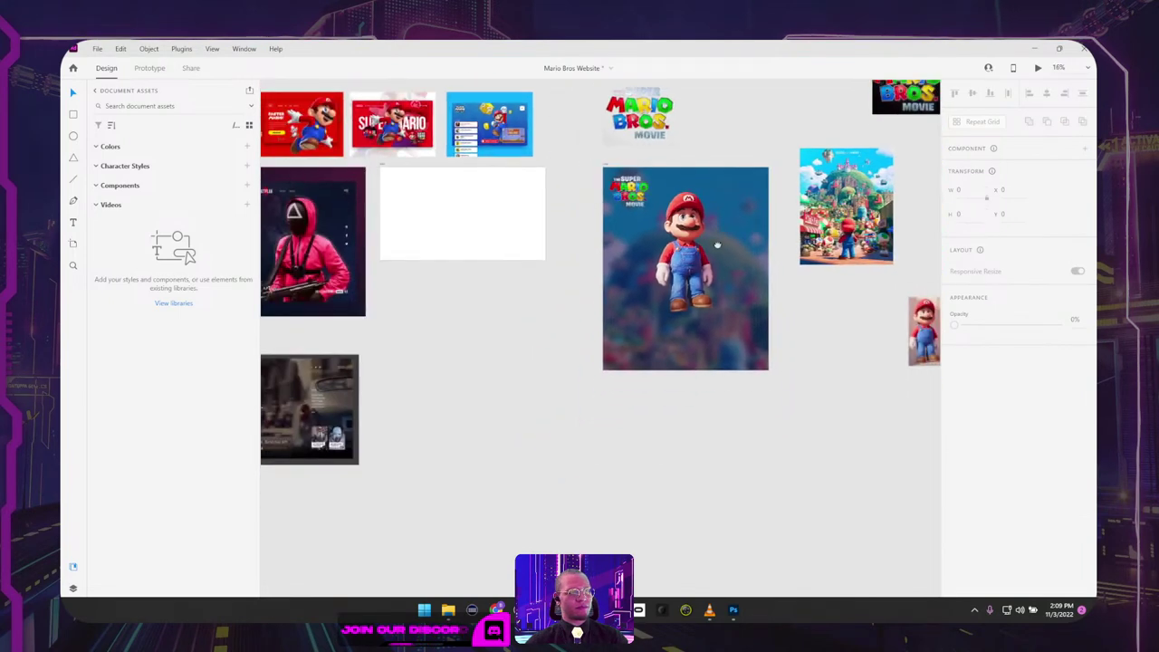
scroll(642, 252, "up", 5)
key("r")
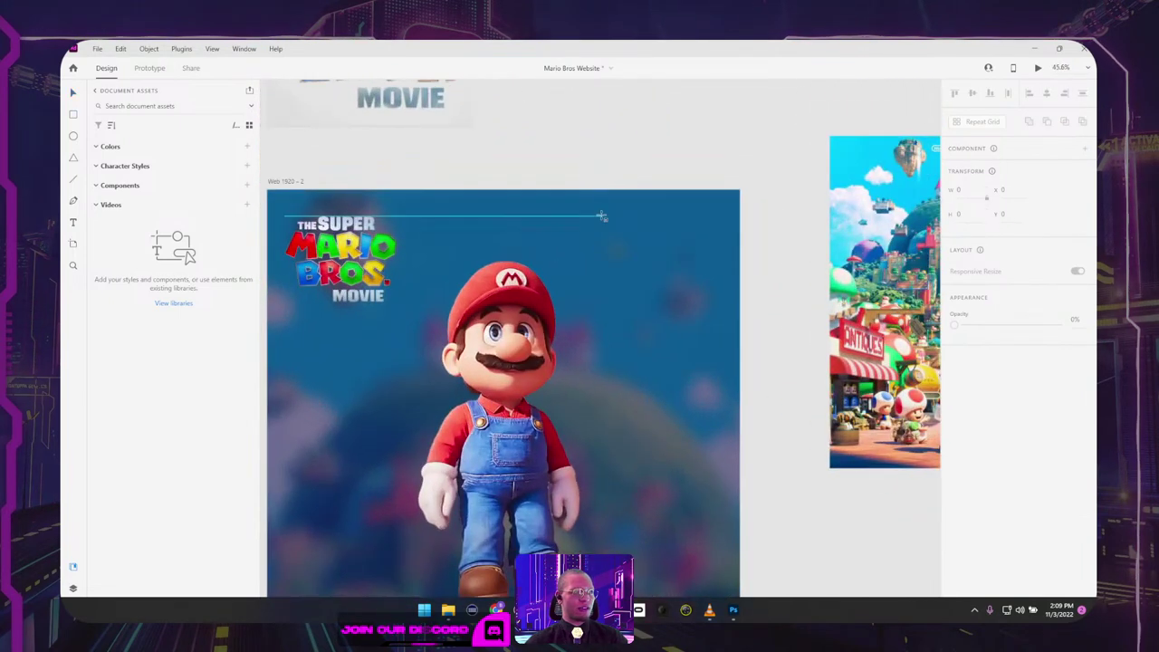
left_click_drag(596, 211, 672, 243)
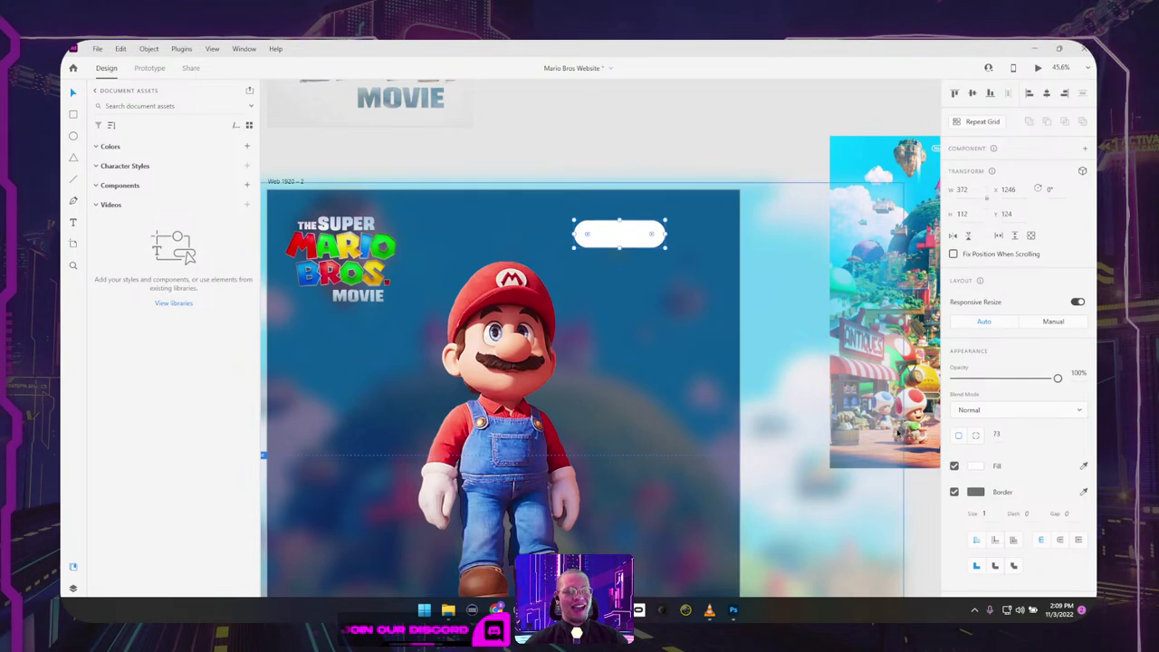
left_click(954, 492)
left_click(693, 182)
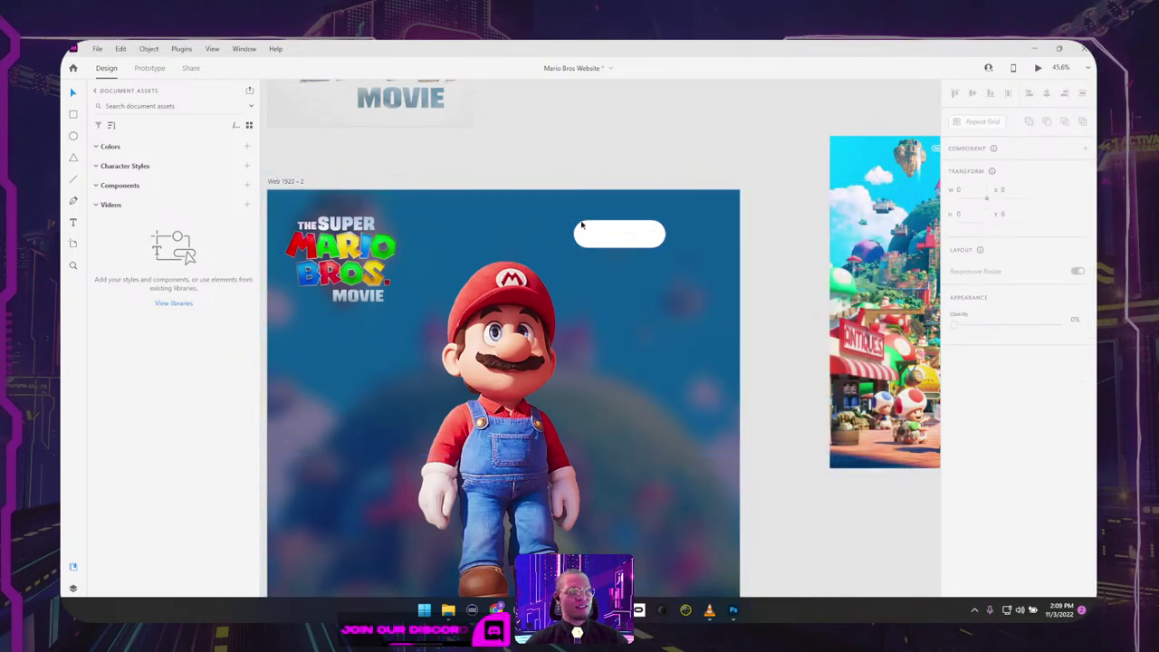
Step: Examine the white button's spacing from the artboard edges and its placement relative to the logo and Mario figure
left_click_drag(547, 225, 672, 159)
scroll(671, 159, "right", 1)
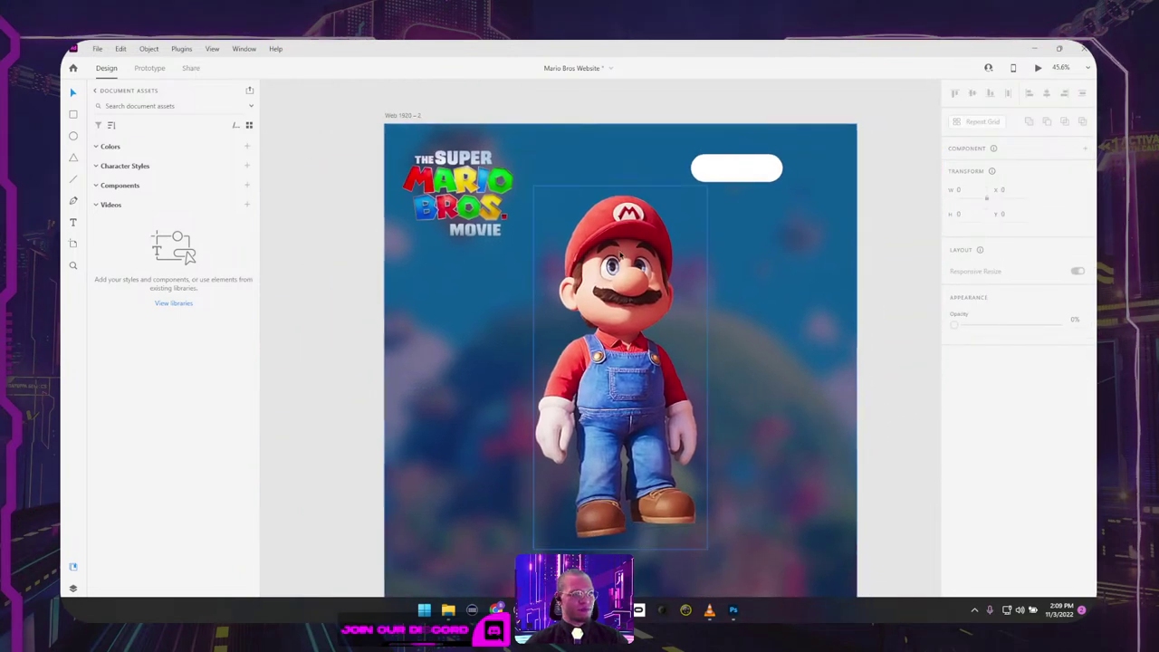
left_click(452, 185)
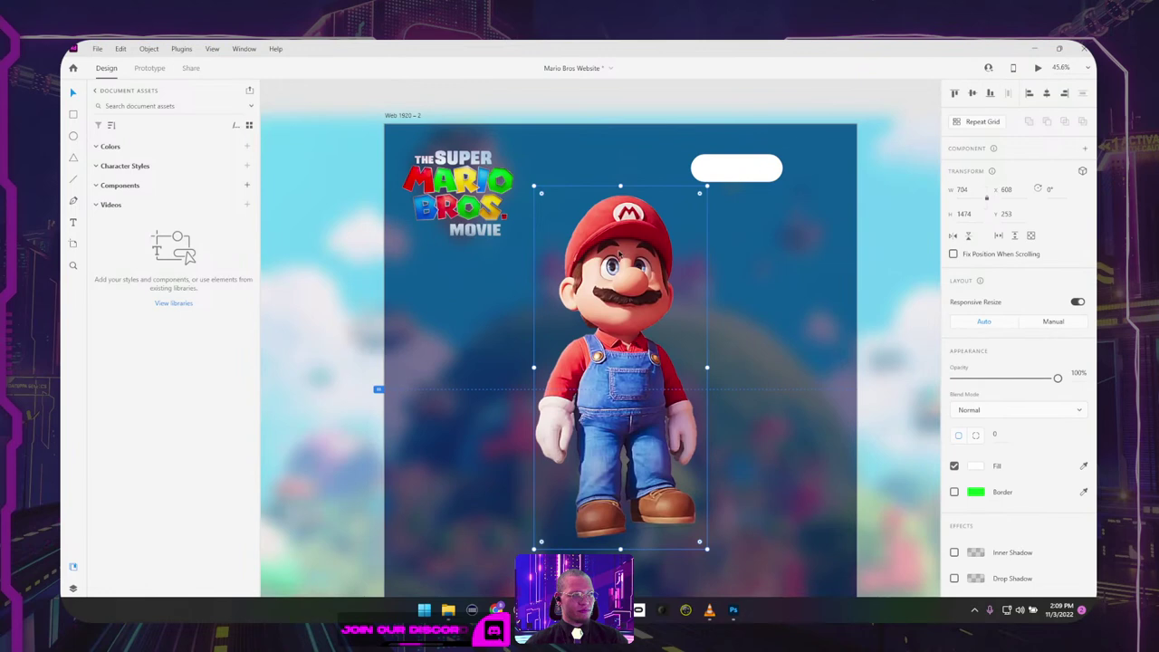
left_click(735, 181)
scroll(631, 185, "down", 2)
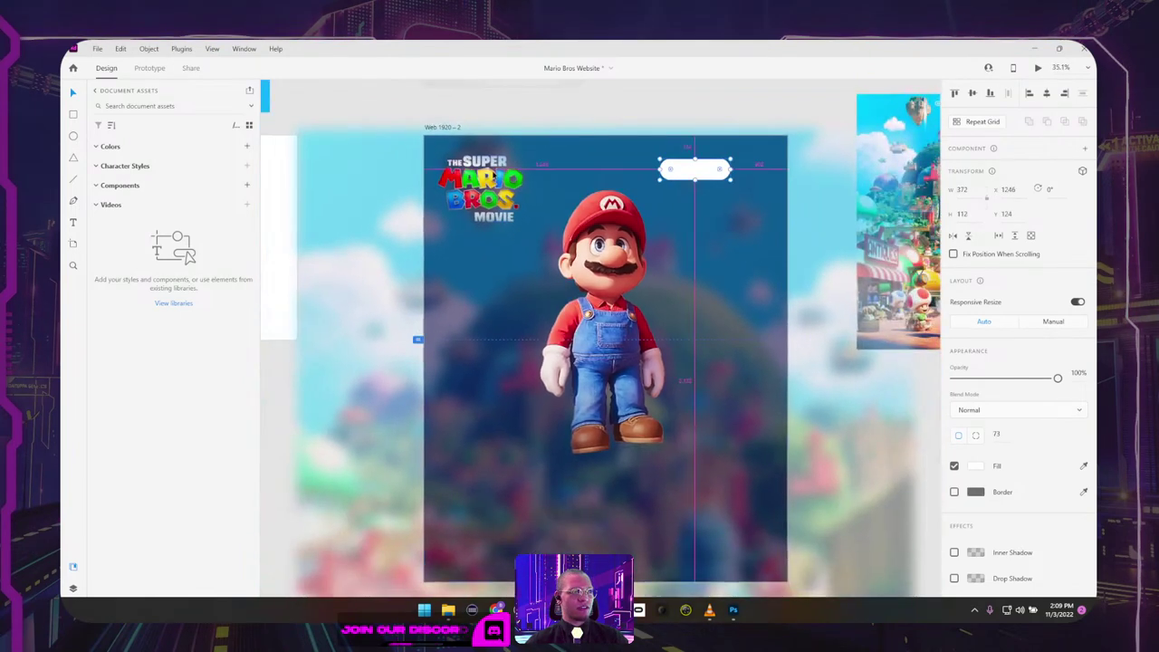
scroll(465, 203, "left", 5)
left_click_drag(465, 203, 331, 165)
left_click_drag(730, 177, 404, 241)
scroll(659, 192, "up", 3)
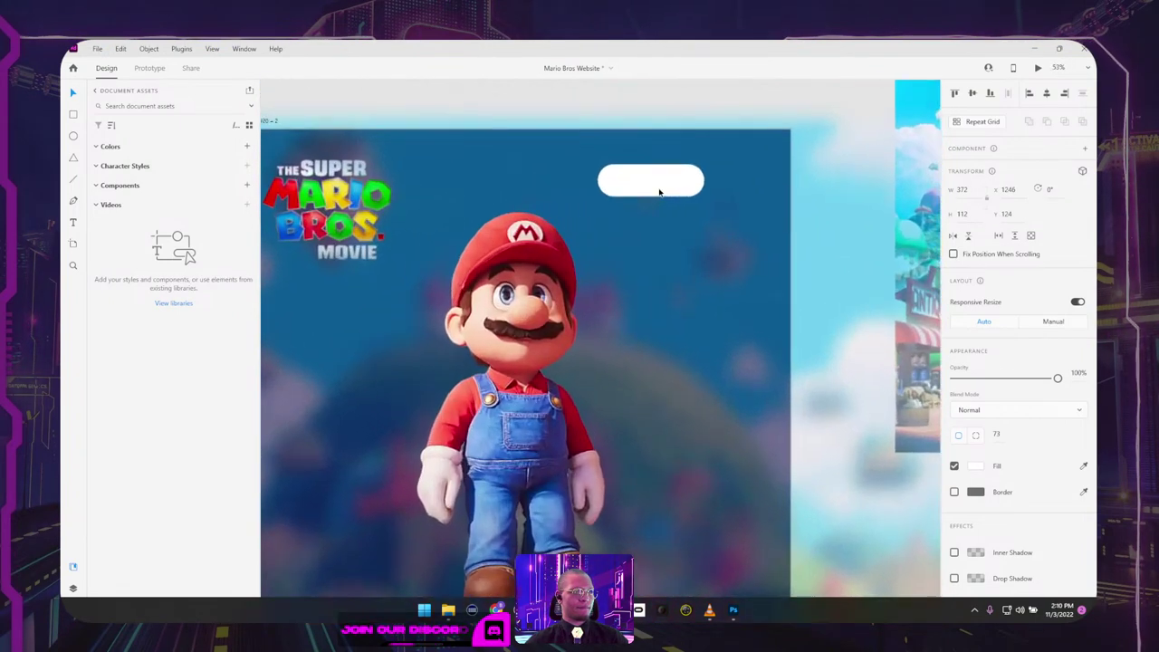
Step: Add the text "Get Tickets" over the white button and set its font to Product Sans Bold
scroll(659, 192, "up", 2)
key("t")
left_click(602, 181)
type("Get")
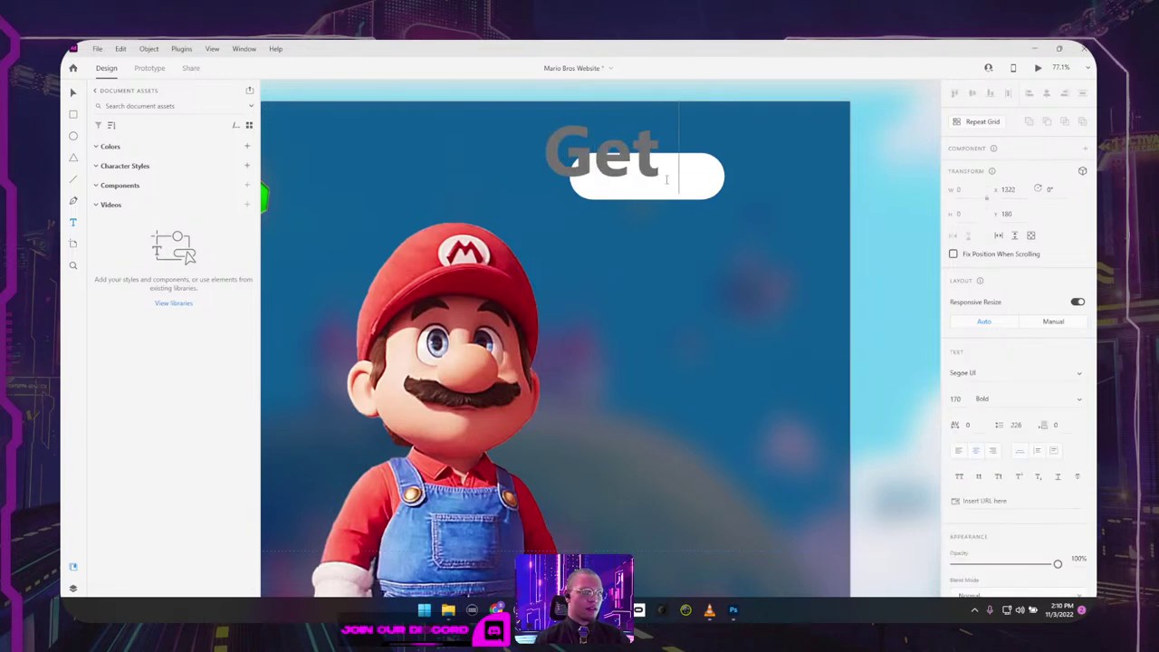
type(" Tickets")
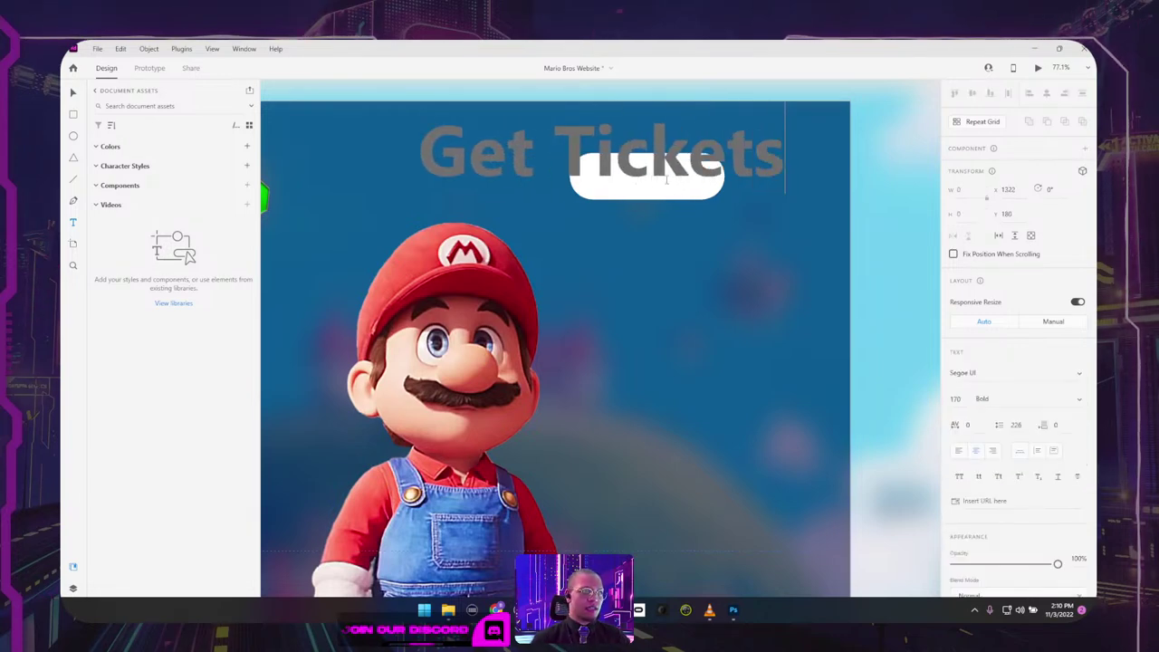
key("ctrl+a")
left_click(1013, 372)
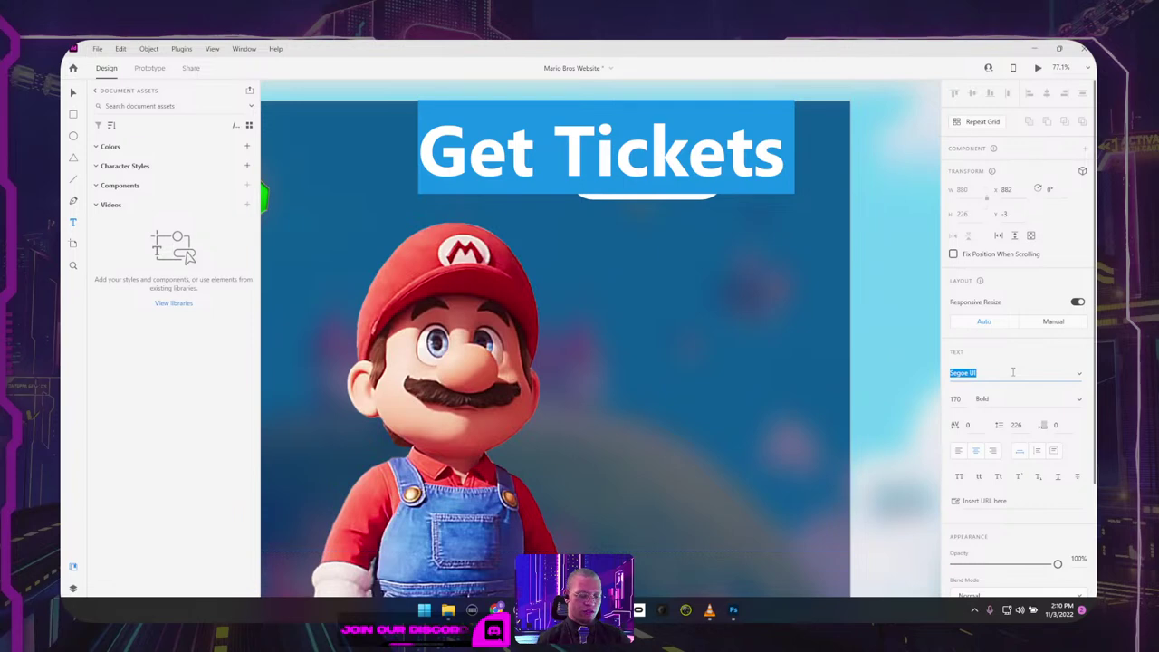
key("Return")
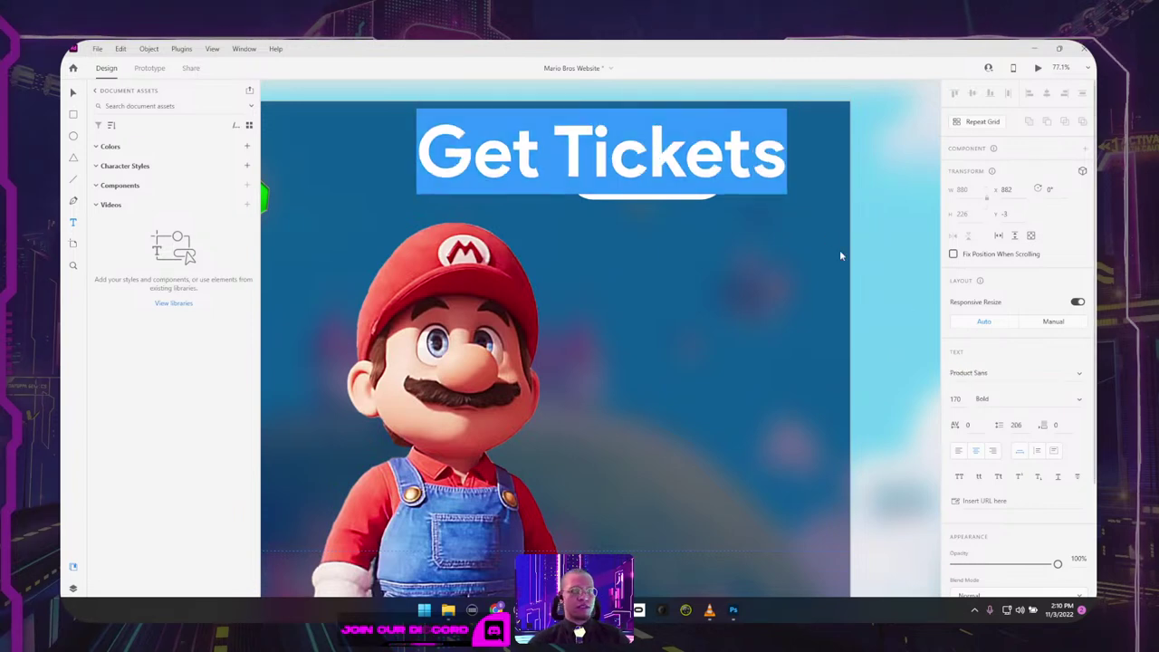
Step: Scale the "Get Tickets" text down to size 45 and centre it on the white button at X 1312, Y 153
key("Escape")
left_click_drag(601, 193, 682, 178)
scroll(951, 440, "down", 2)
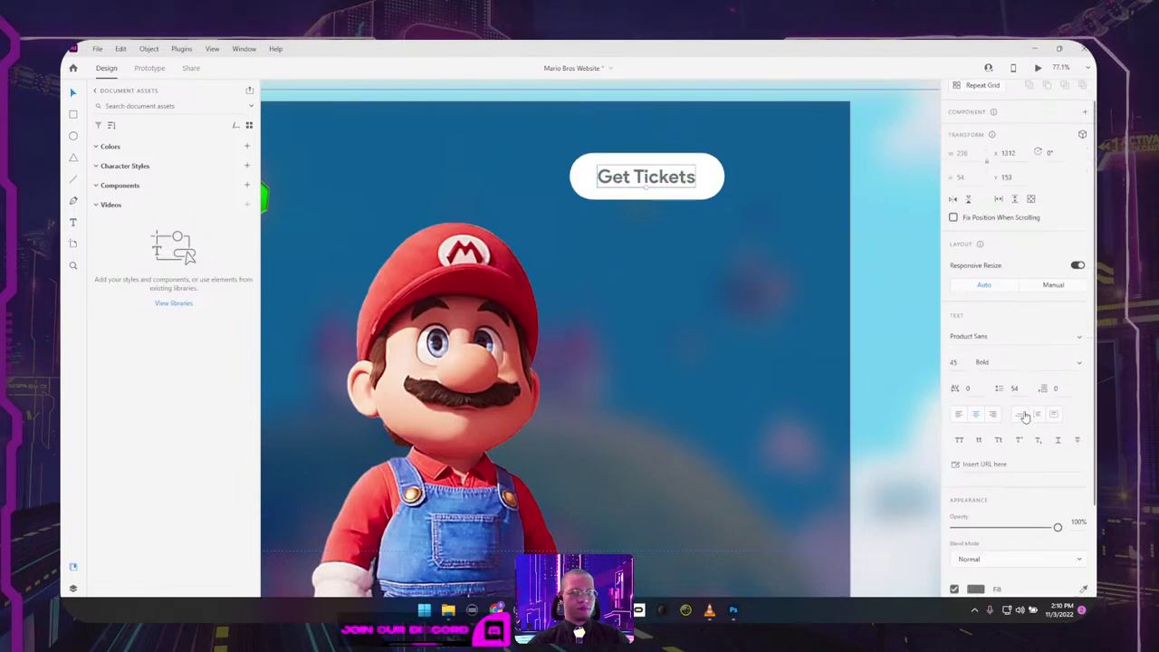
Step: Recolour the "Get Tickets" text with the blue sampled from the artboard background
left_click(975, 544)
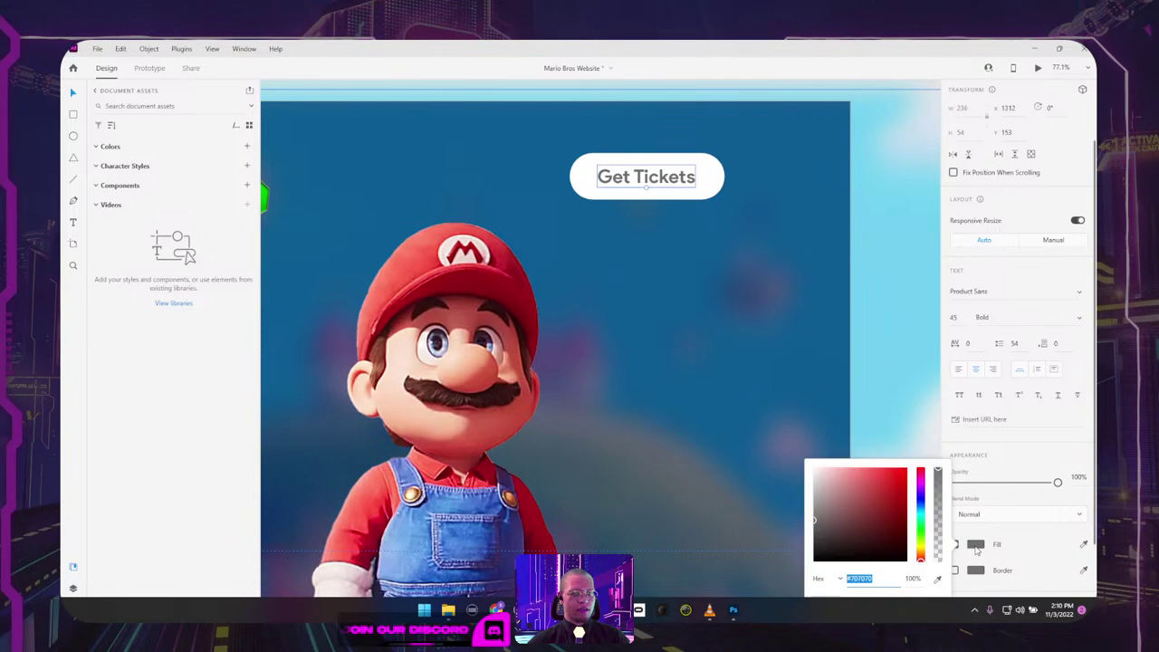
left_click(939, 580)
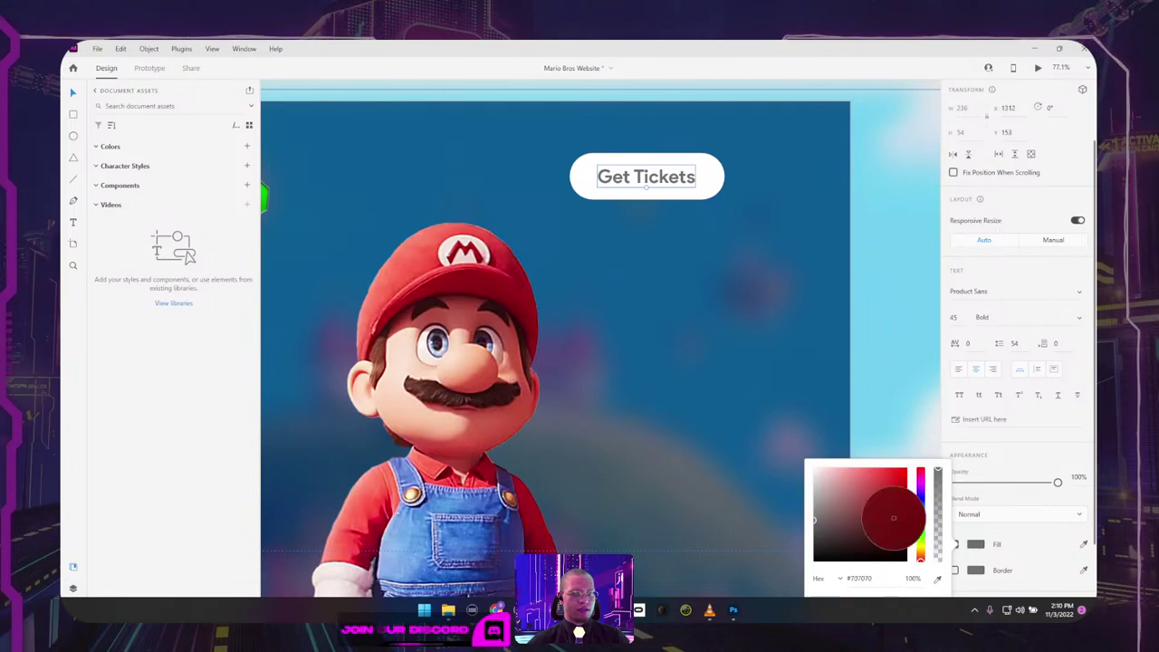
left_click(825, 349)
Step: Reduce the "Get Tickets" text to size 35 and recentre it inside the white button at X 1338, Y 159
scroll(864, 300, "down", 5)
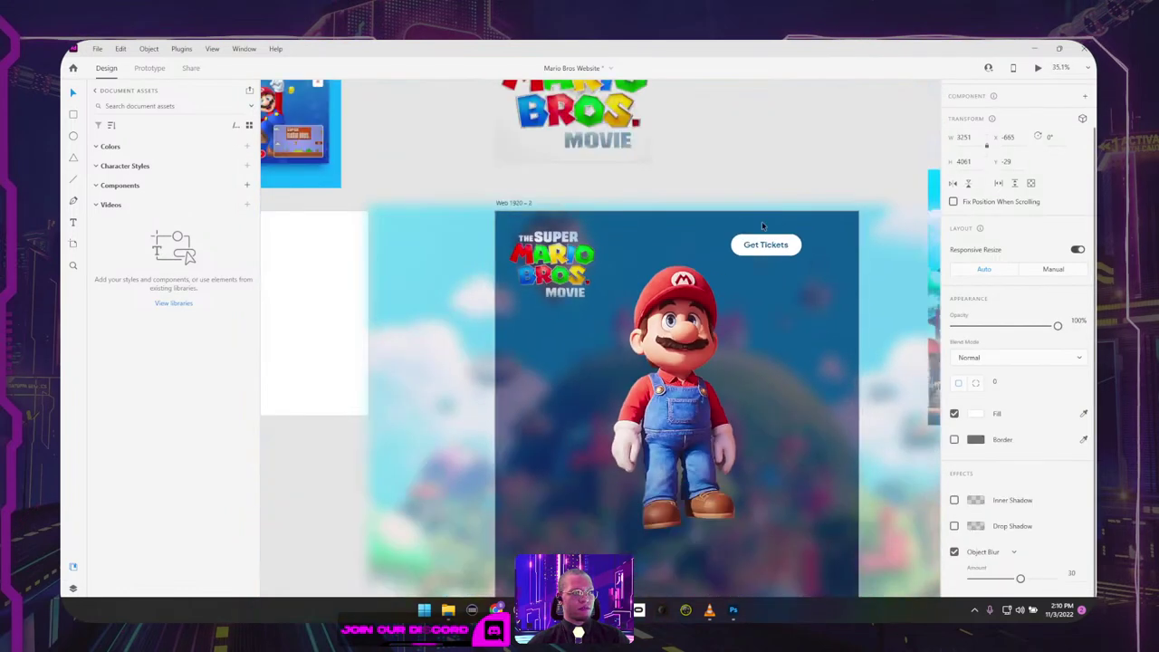
scroll(769, 247, "up", 5)
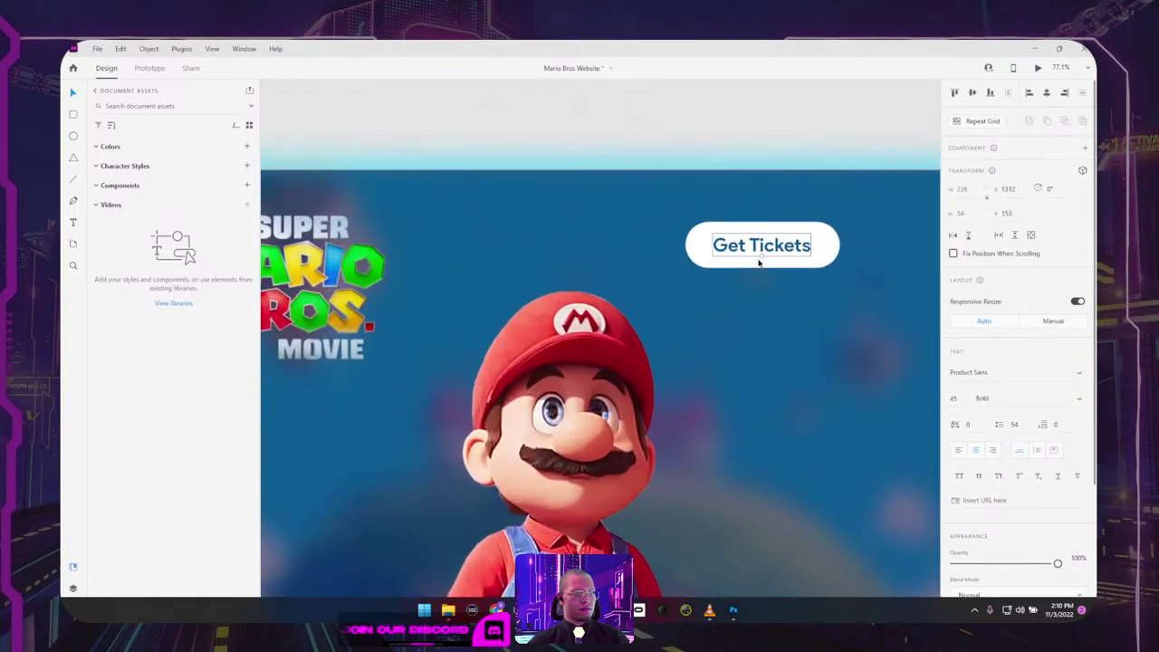
left_click_drag(769, 248, 773, 250)
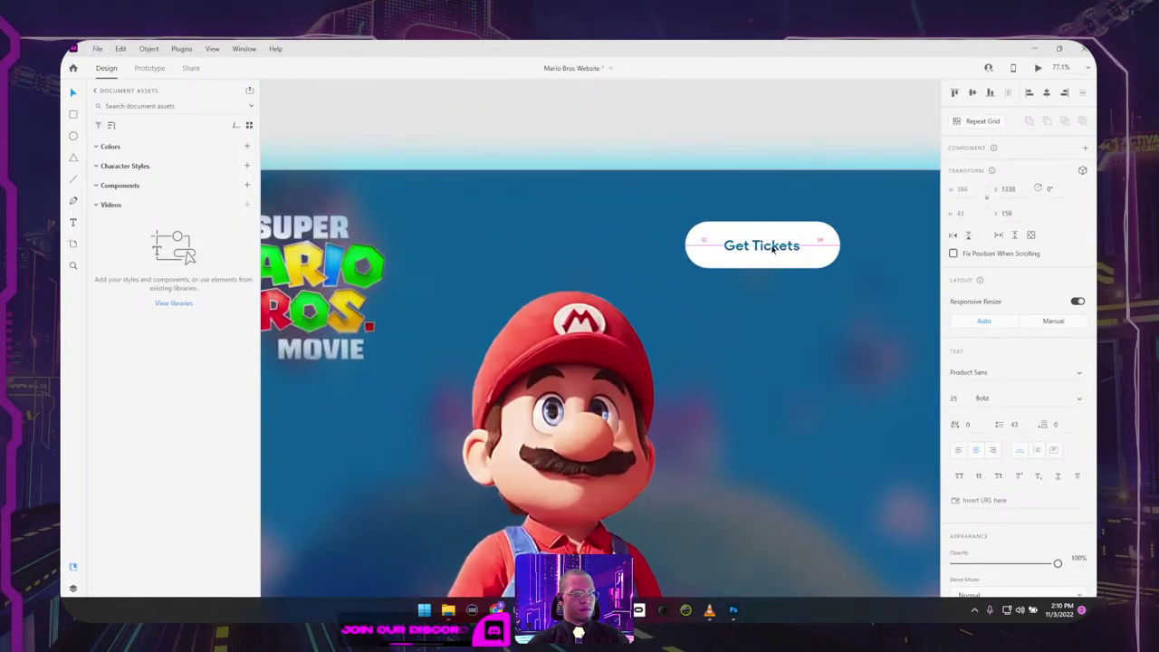
Step: Centre the "Get Tickets" text horizontally on its white button
left_click(824, 249)
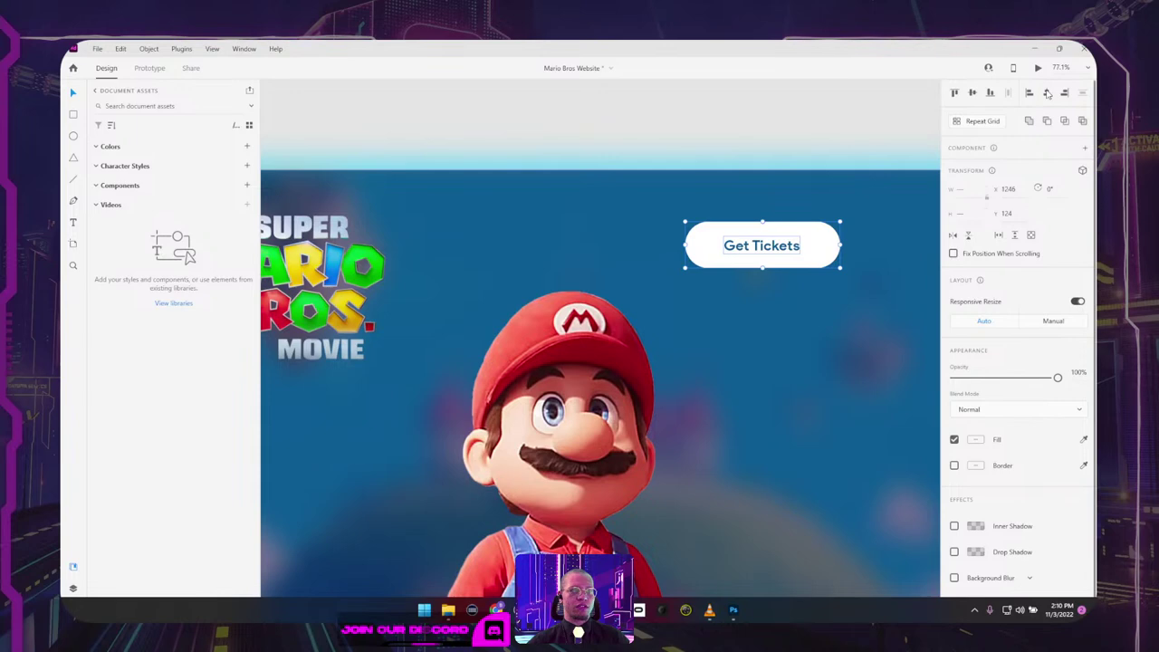
left_click(746, 148)
scroll(777, 206, "down", 3)
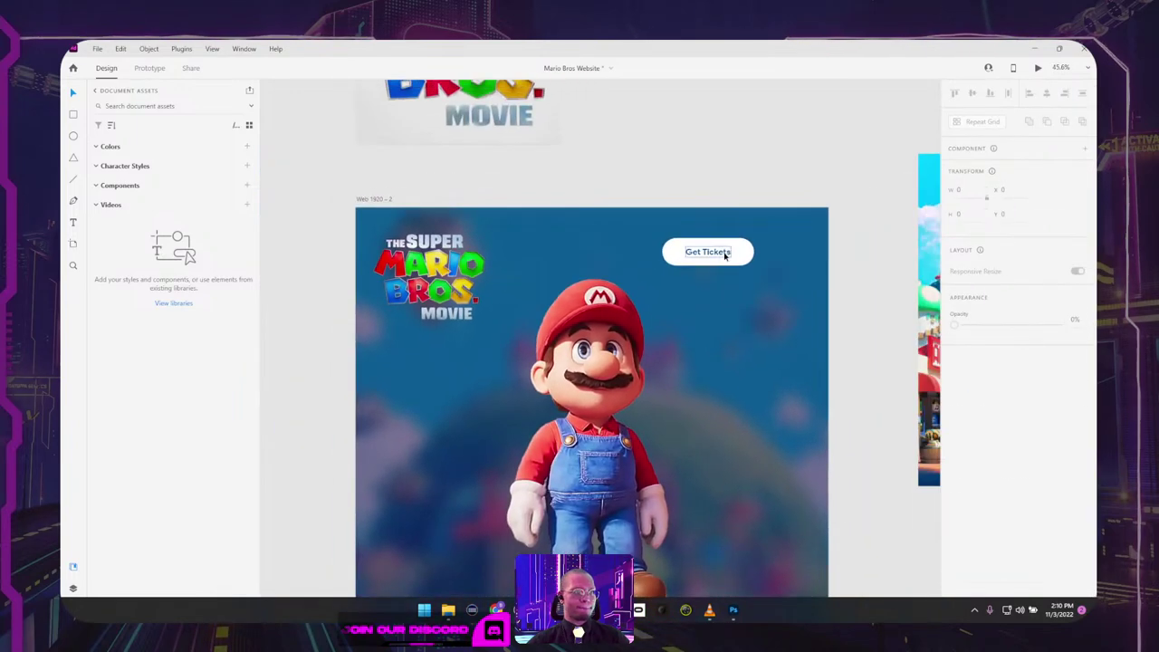
Step: Move the "Get Tickets" button above the artboard and place a duplicate of it alongside
left_click(725, 256)
left_click_drag(741, 260, 837, 143)
left_click(829, 145)
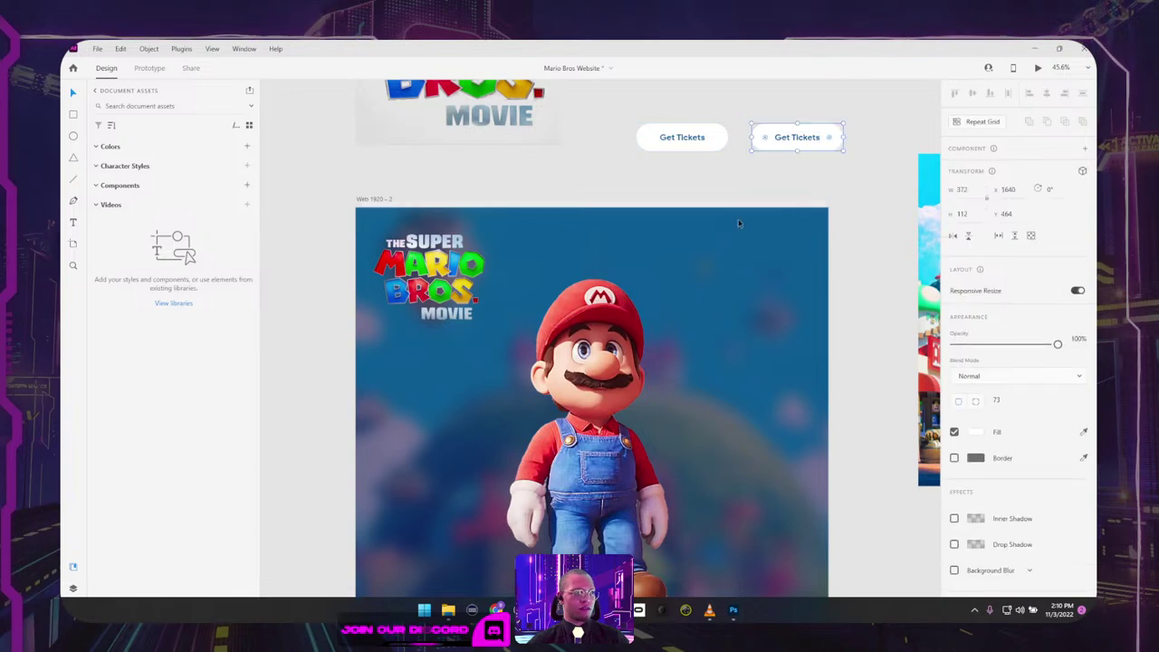
Step: Fill the duplicate button with the red sampled from the Mario logo and recolour its text white
key("i")
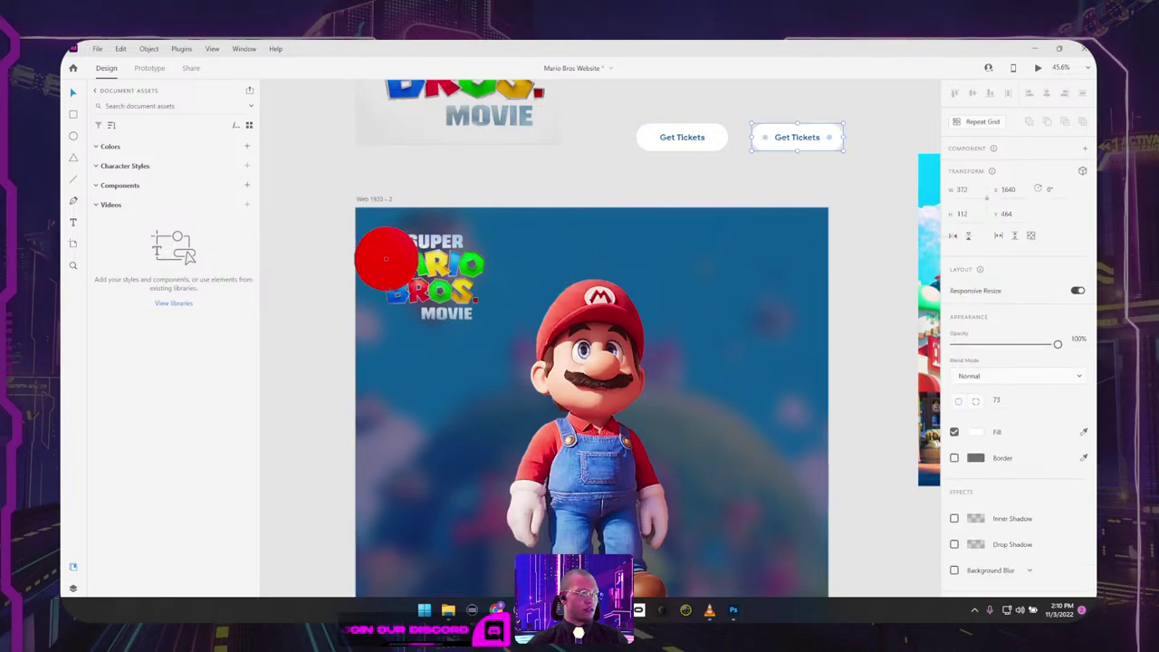
left_click(385, 259)
left_click(818, 155)
left_click(808, 139)
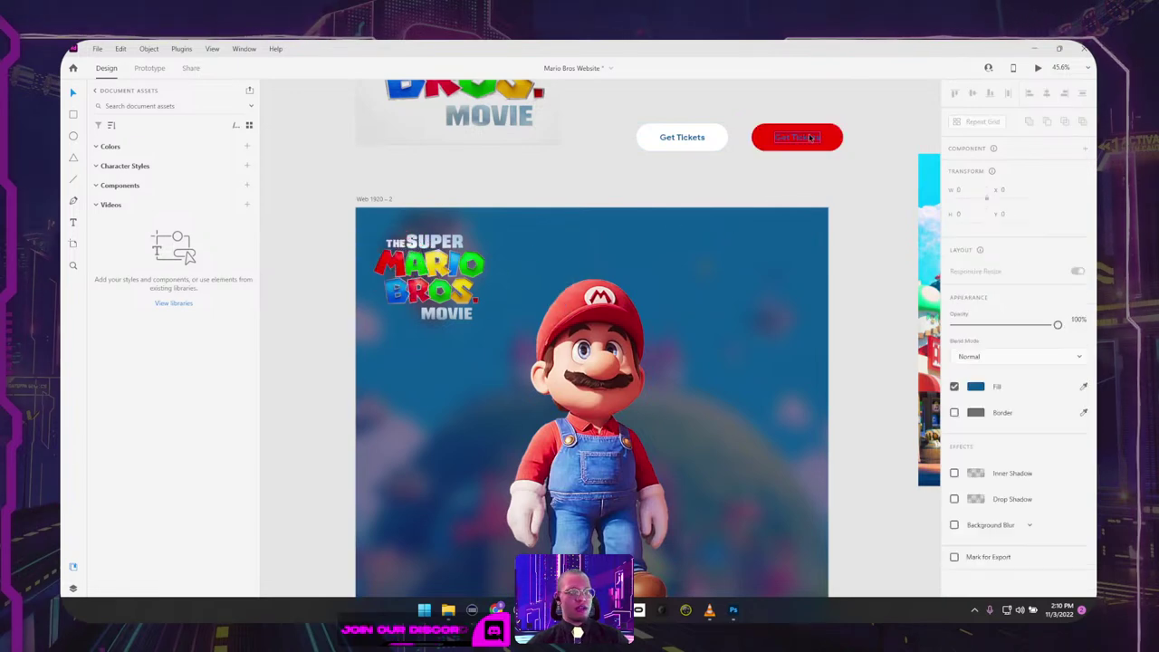
left_click(976, 590)
left_click_drag(883, 544, 785, 395)
left_click(851, 248)
Step: Place the red button in the artboard's upper-right area and set its text to all caps
left_click_drag(797, 138, 757, 244)
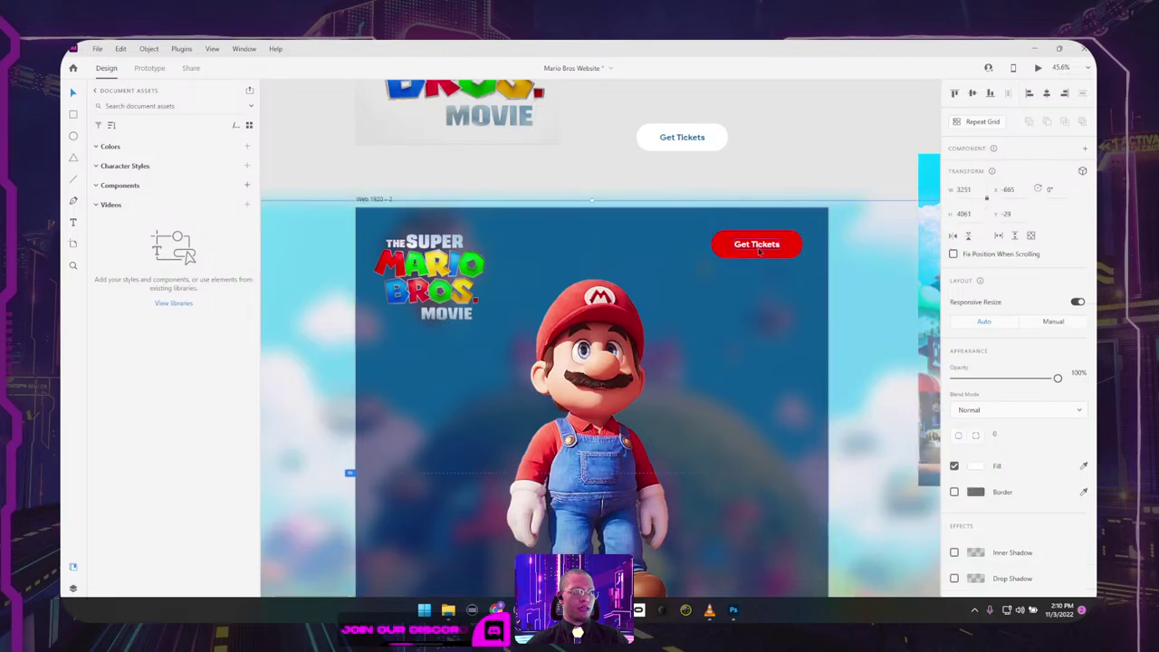
left_click(961, 475)
left_click(865, 290)
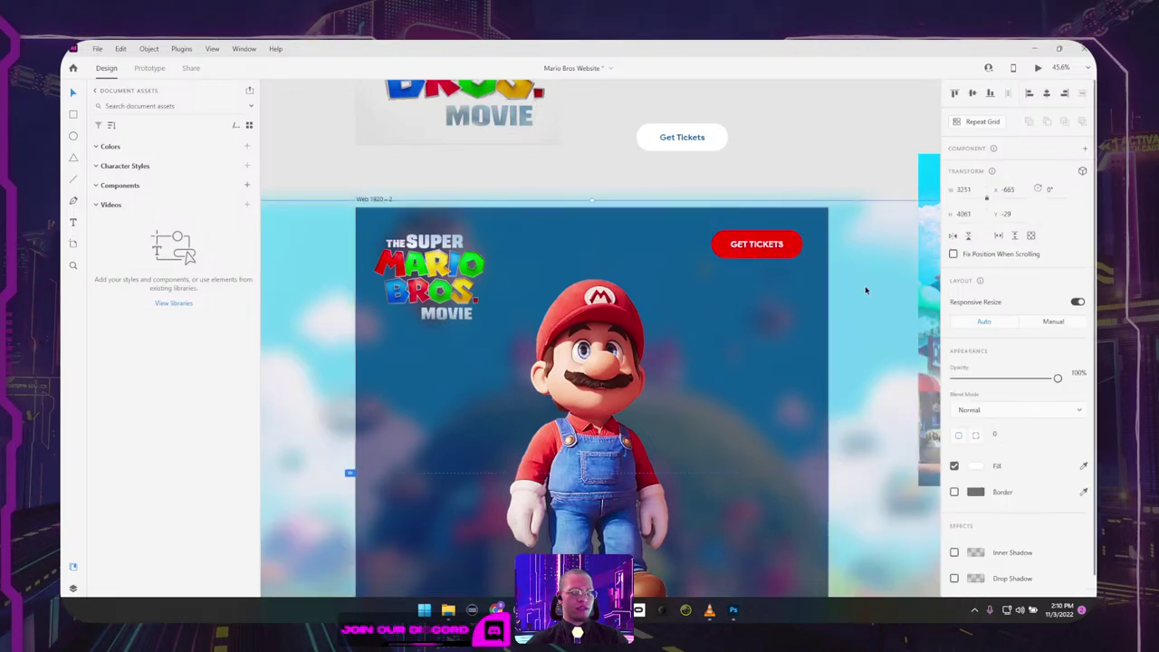
Step: Examine the ticket button's wording and style in the Spider-Man reference
left_click_drag(344, 259, 815, 391)
scroll(815, 391, "left", 5)
scroll(765, 376, "up", 1)
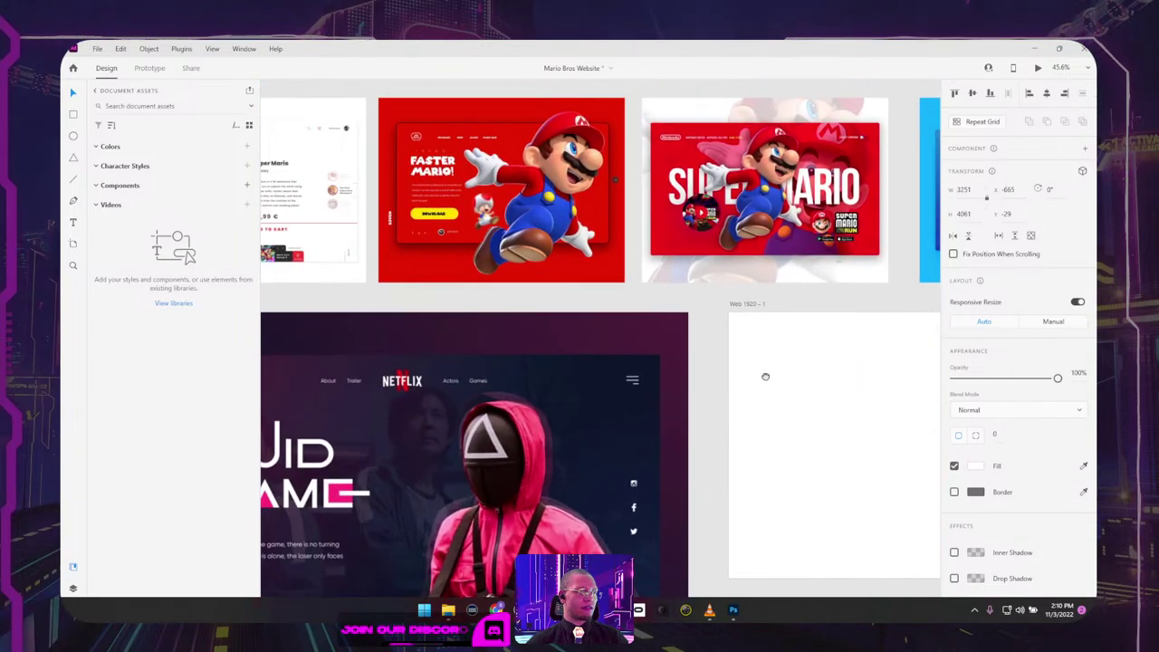
scroll(765, 376, "left", 3)
left_click_drag(503, 337, 832, 184)
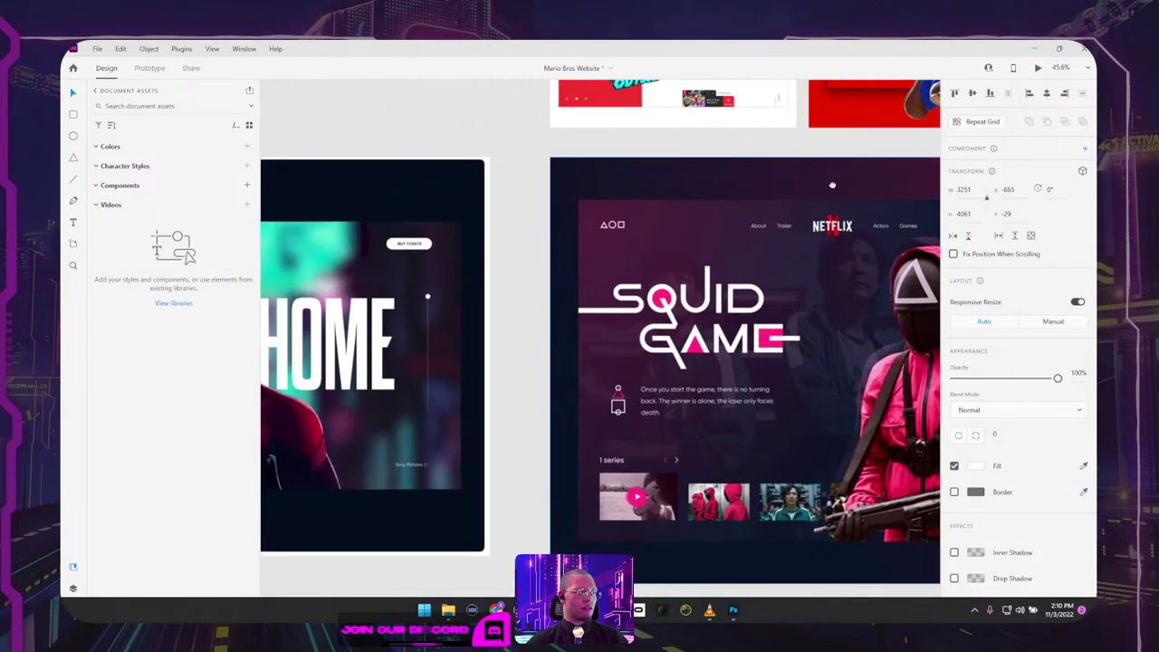
scroll(407, 247, "up", 8)
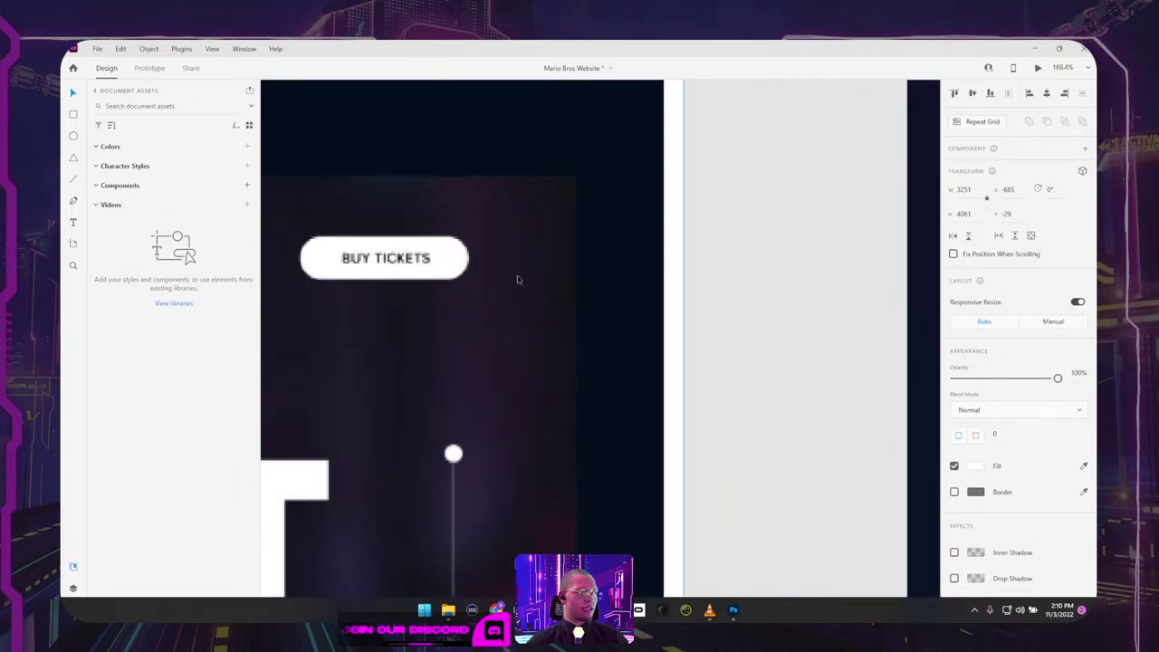
scroll(517, 279, "down", 8)
scroll(519, 279, "right", 10)
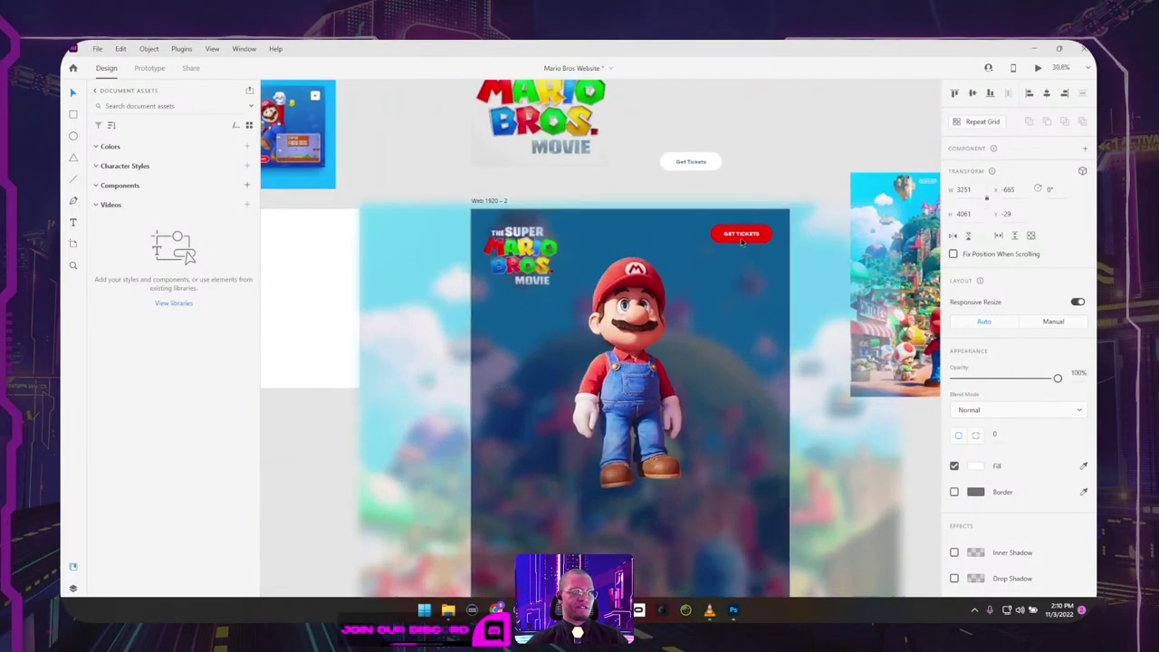
Step: Change the red button's text to "BUY TICKETS"
scroll(742, 237, "up", 5)
double_click(742, 221)
double_click(704, 221)
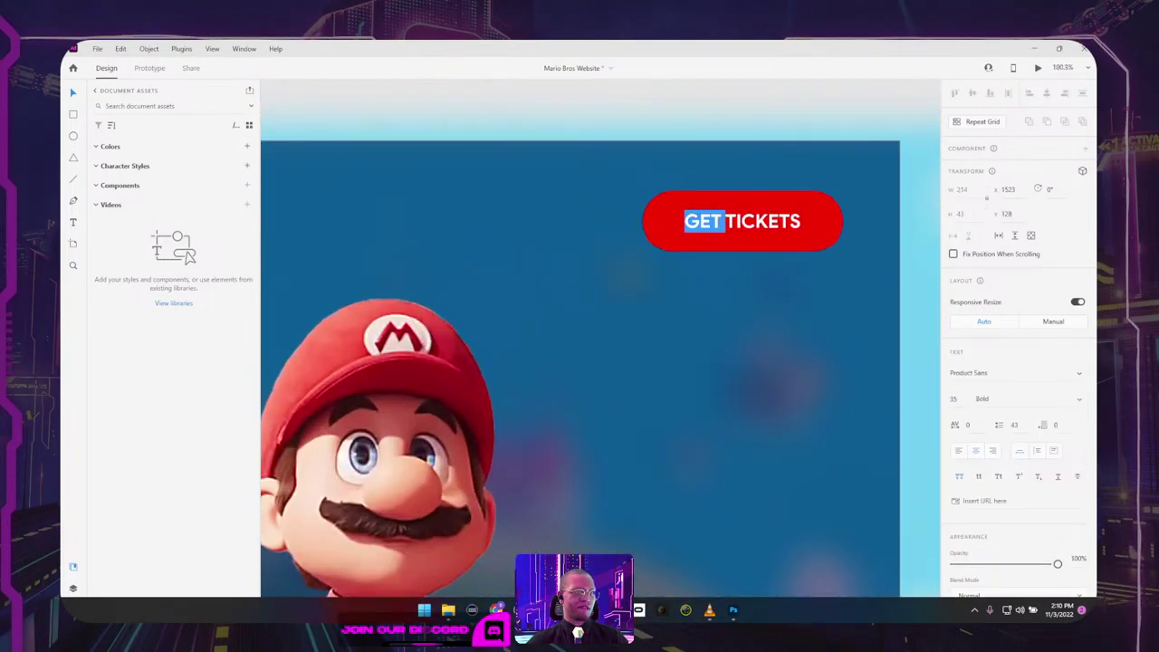
type("BUY")
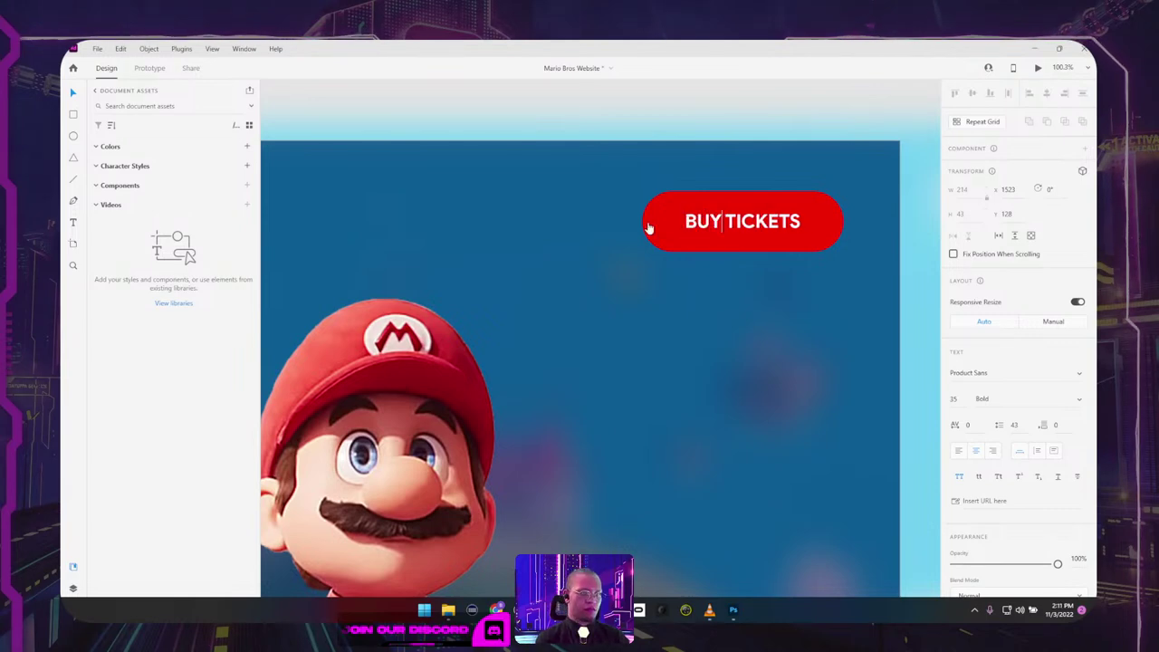
key("Escape")
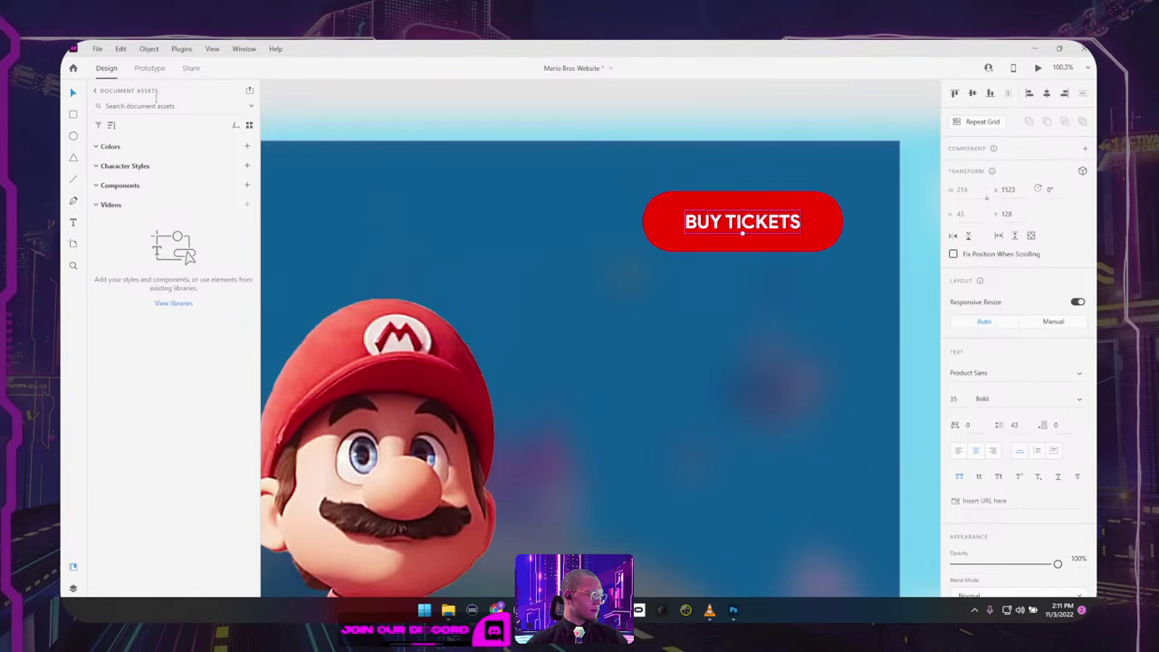
Step: Move the movie poster and the row of Mario pictures farther right to clear space beside the landing page artboard
scroll(557, 167, "down", 6)
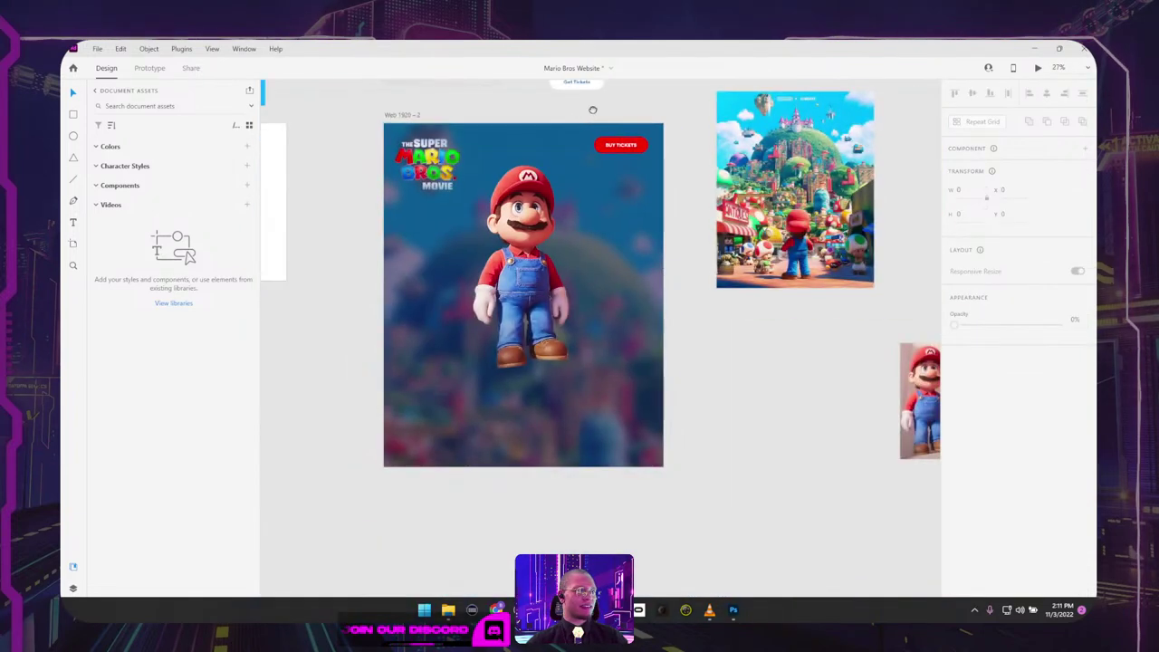
left_click_drag(562, 182, 552, 191)
left_click_drag(729, 255, 867, 254)
scroll(789, 253, "down", 3)
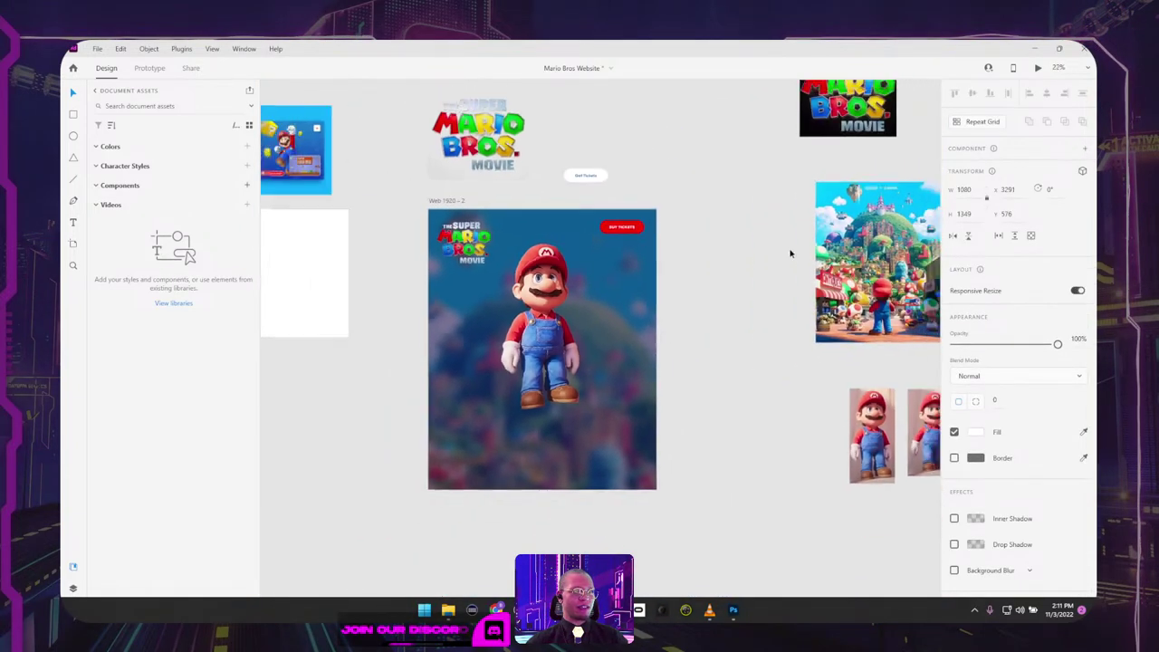
left_click_drag(789, 254, 608, 158)
left_click_drag(613, 251, 929, 365)
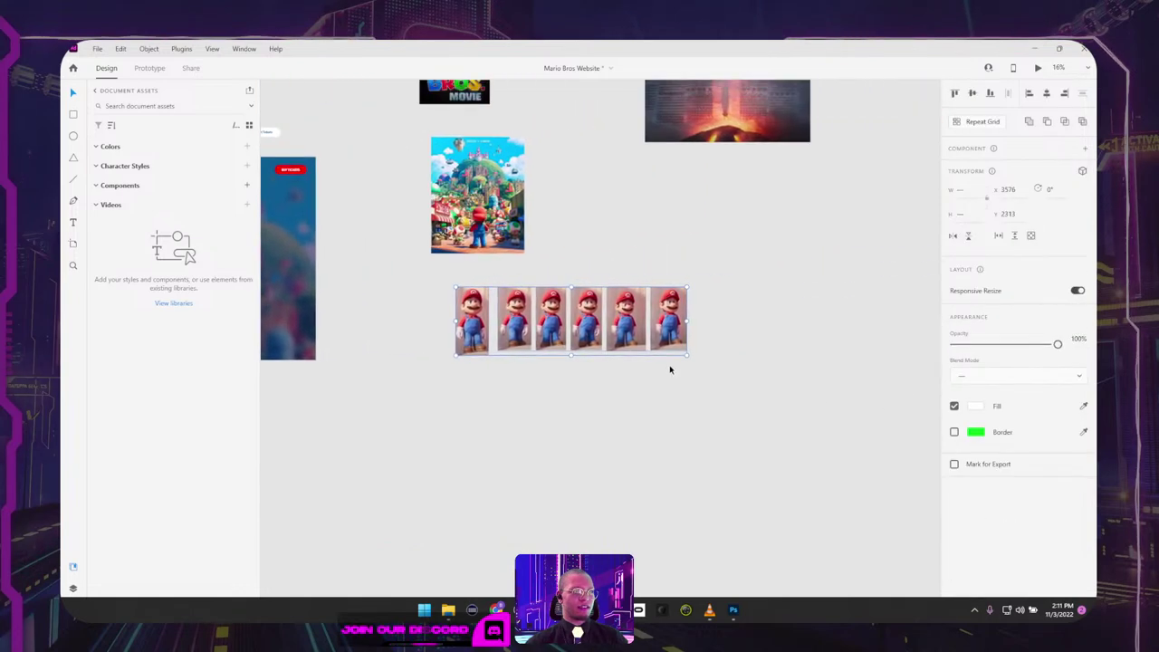
left_click_drag(670, 323, 897, 320)
left_click_drag(489, 206, 591, 226)
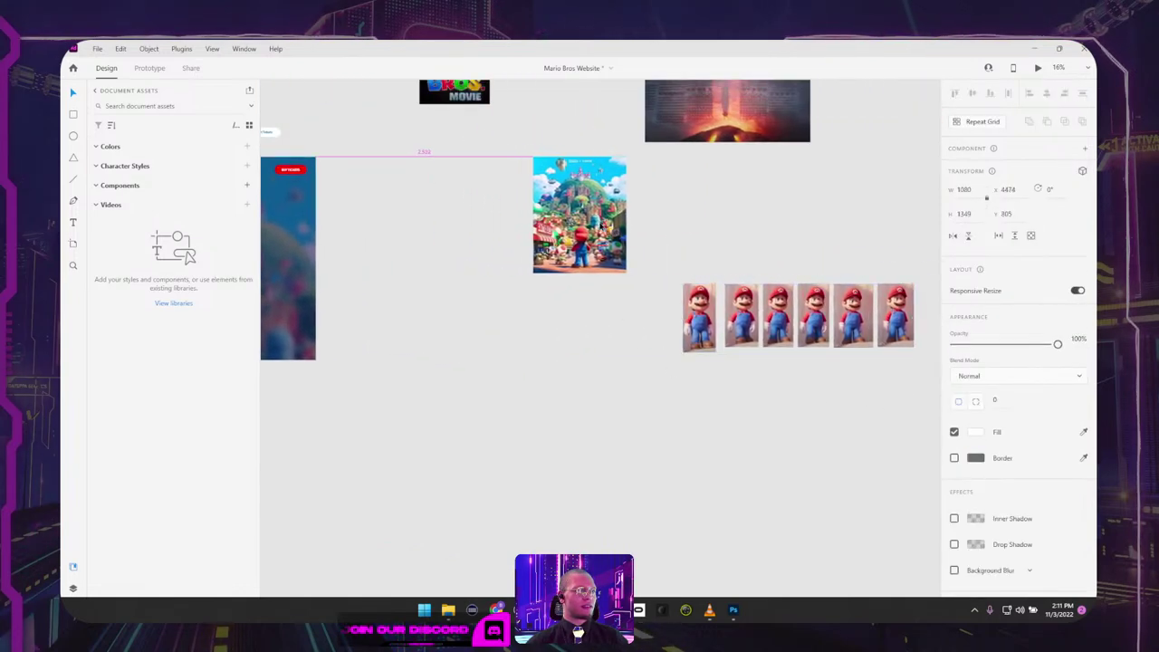
Step: Duplicate the Mario landing page artboard into the free space on its right
left_click(379, 260)
left_click_drag(379, 260, 670, 273)
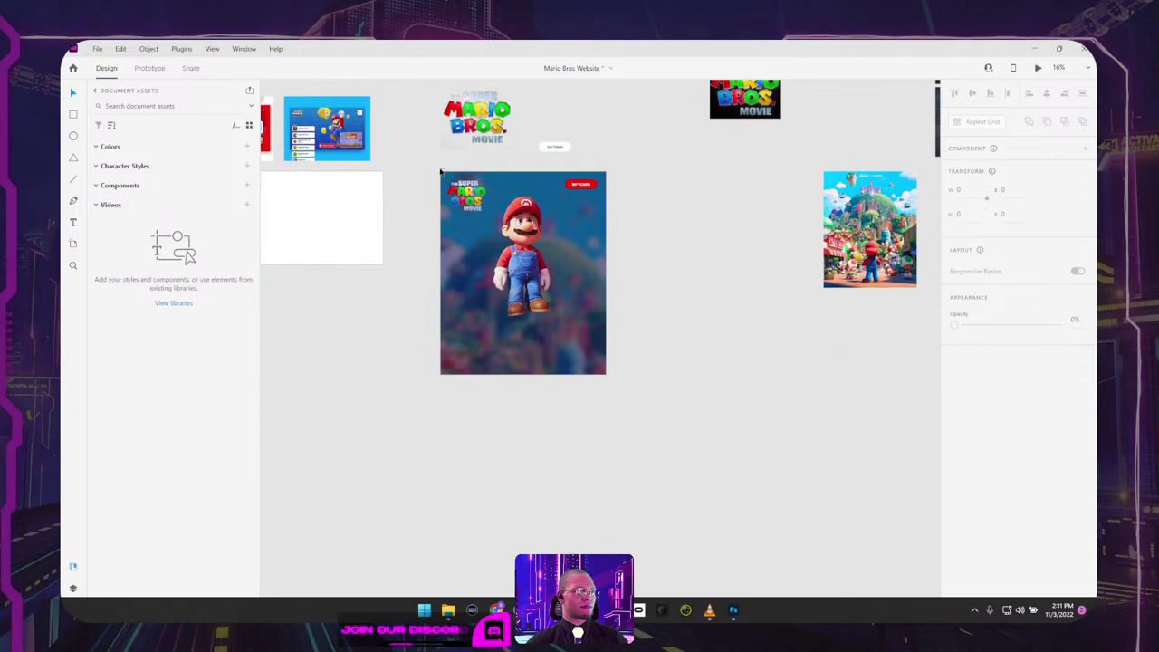
double_click(566, 181)
key("Escape")
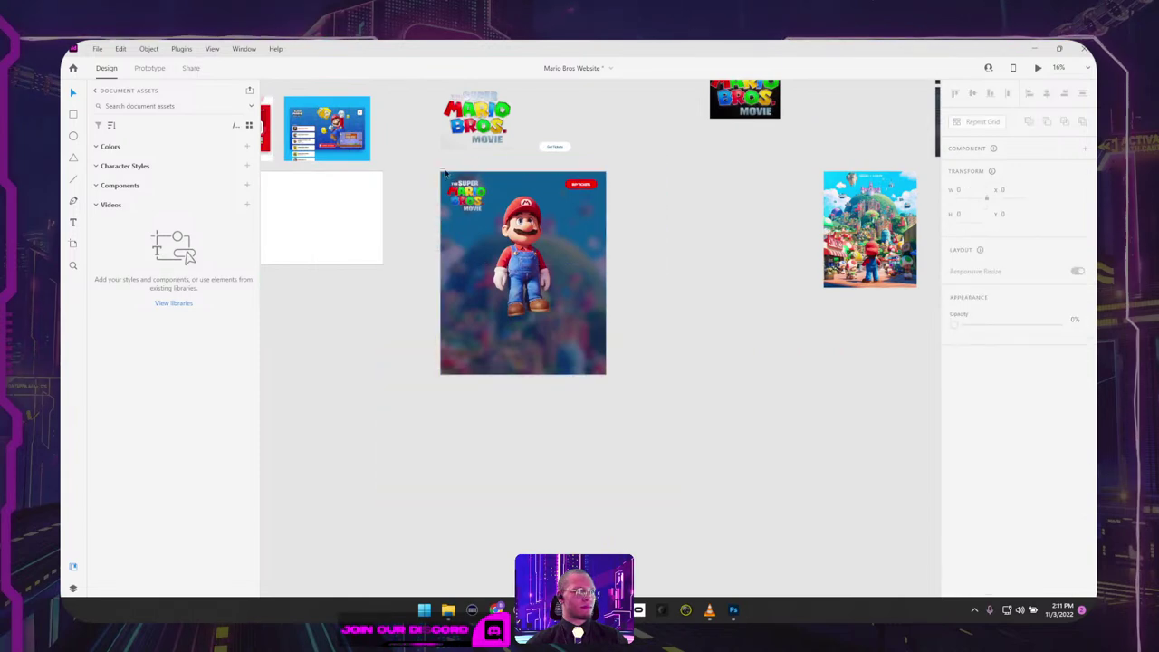
left_click_drag(445, 174, 635, 174)
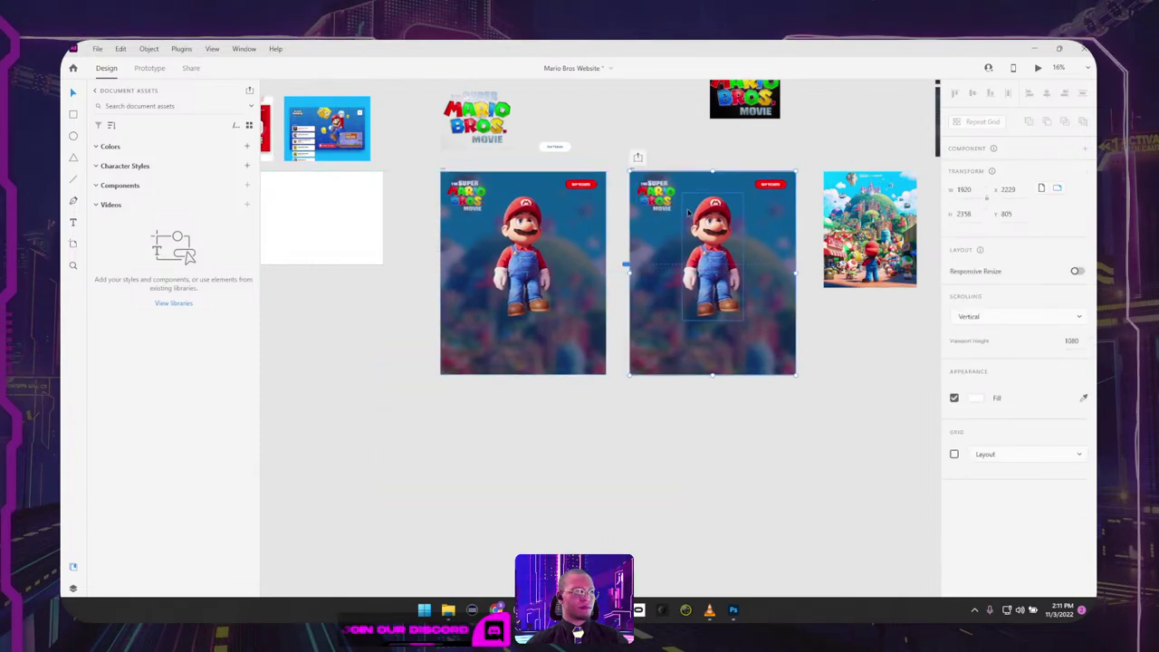
Step: Lower the Mario figure on the duplicated artboard and centre the movie logo above his head
left_click_drag(688, 212, 690, 239)
left_click_drag(669, 193, 714, 192)
scroll(721, 191, "up", 6)
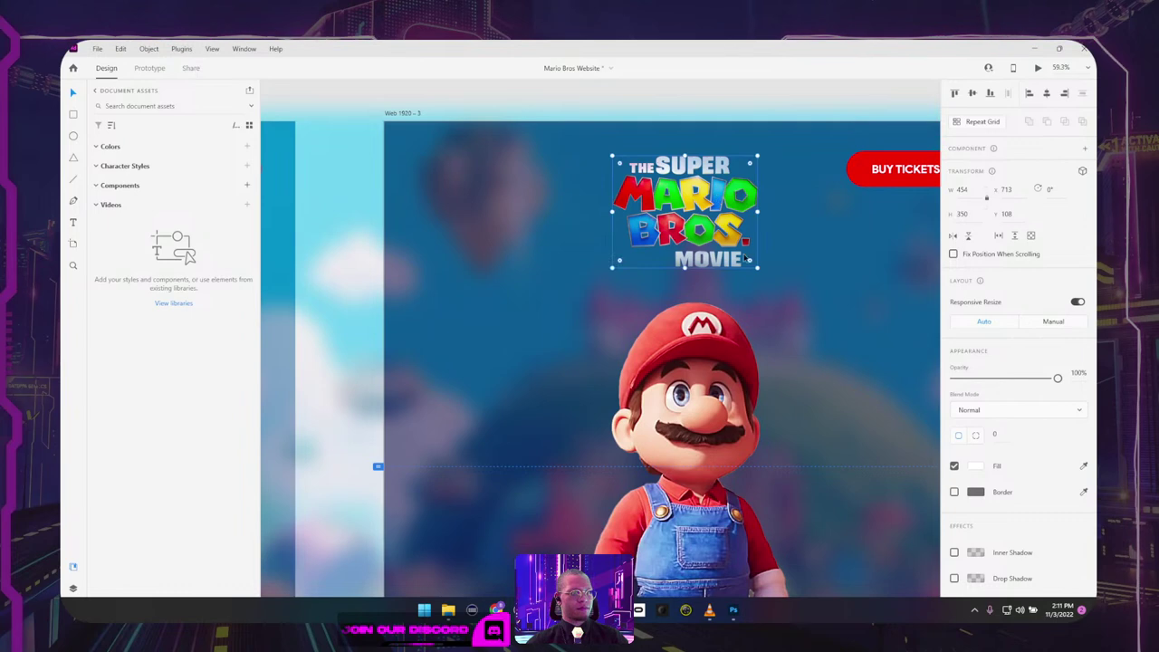
left_click(755, 96)
scroll(756, 96, "down", 4)
left_click_drag(756, 100, 705, 172)
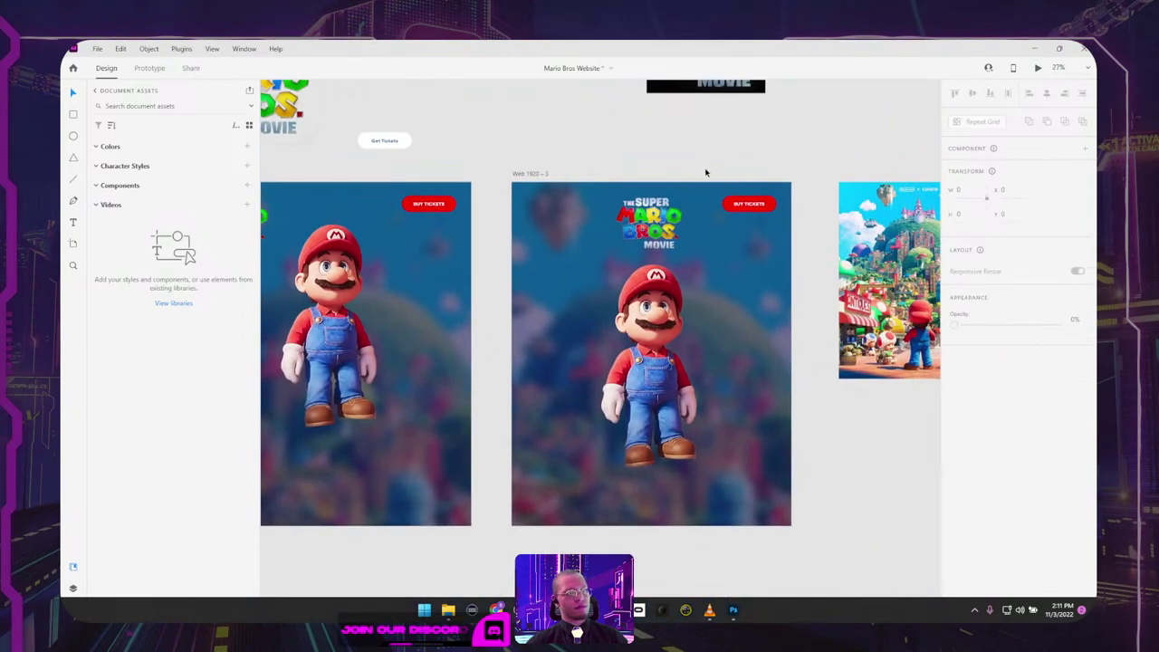
Step: Draw a white borderless bar about 85 by 8 near the duplicated artboard's upper-left corner, at X 81, Y 108
scroll(713, 166, "left", 5)
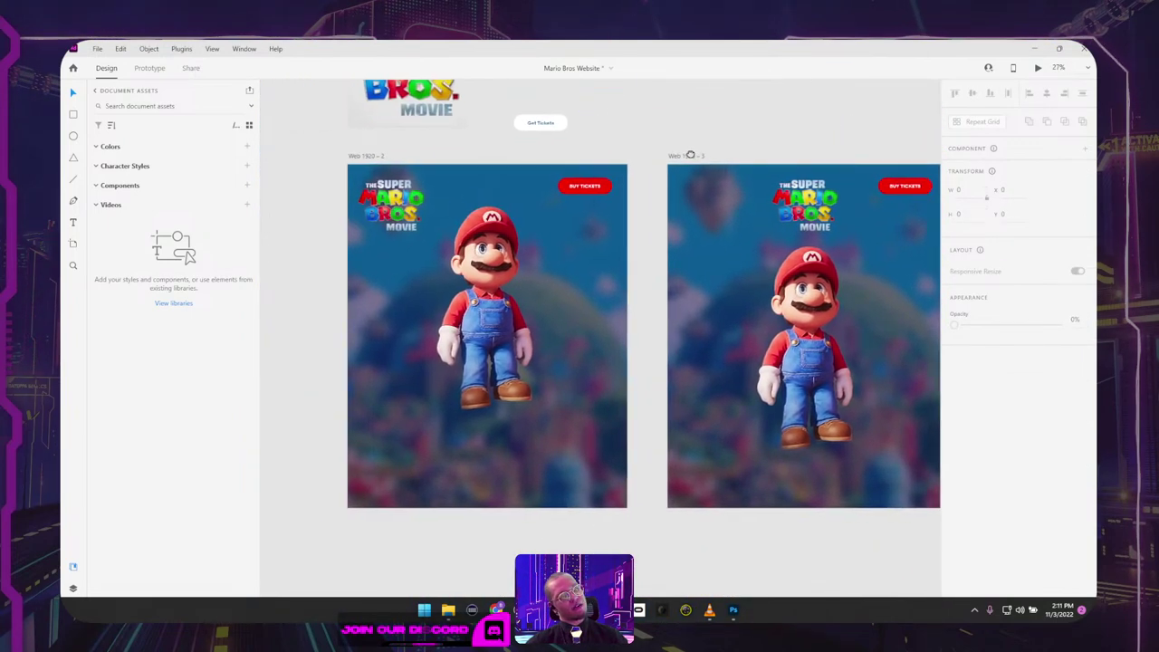
scroll(690, 155, "right", 1)
scroll(556, 204, "right", 4)
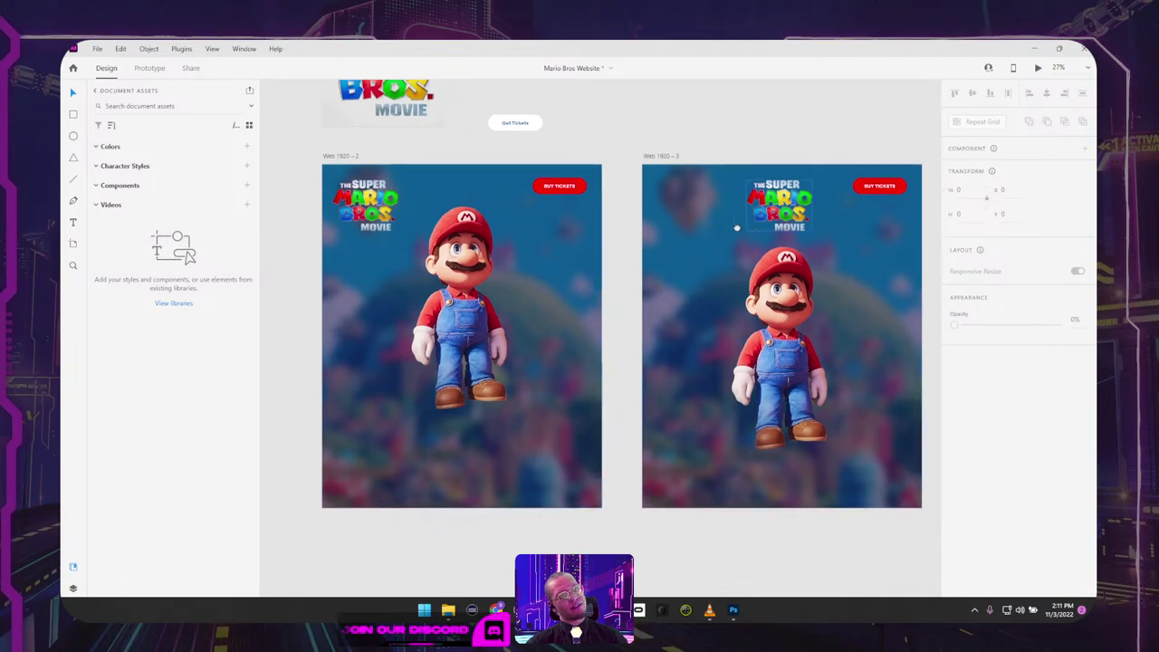
left_click(654, 216)
scroll(538, 200, "up", 3, "ctrl")
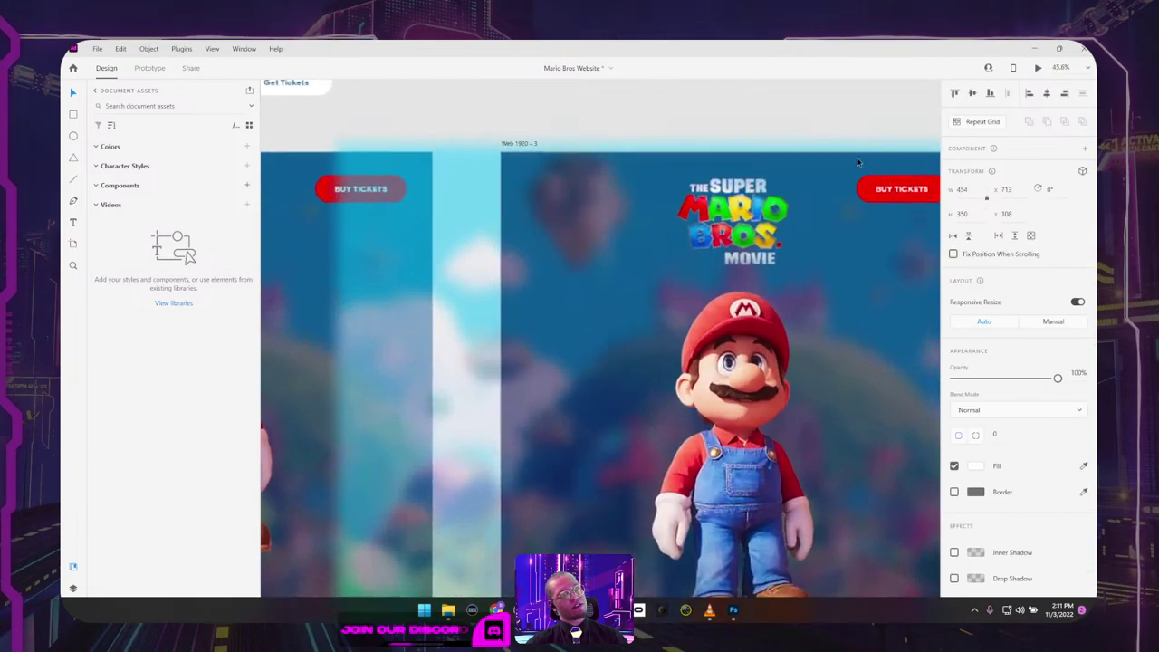
mouse_move(524, 180)
left_mouse_down()
mouse_move(545, 182)
mouse_move(526, 169)
left_mouse_up()
scroll(531, 182, "up", 6, "ctrl")
left_click(954, 492)
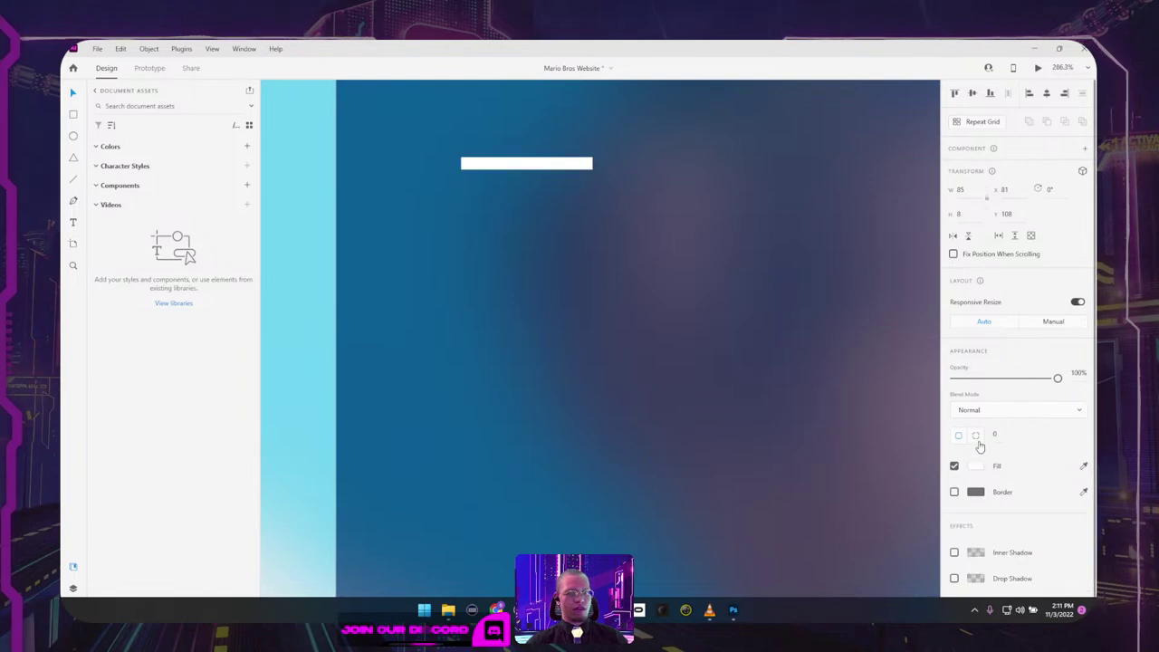
Step: Stack two evenly spaced copies of the white bar, with corners rounded to 18, below it and group all three
left_click_drag(561, 169, 565, 206, "alt")
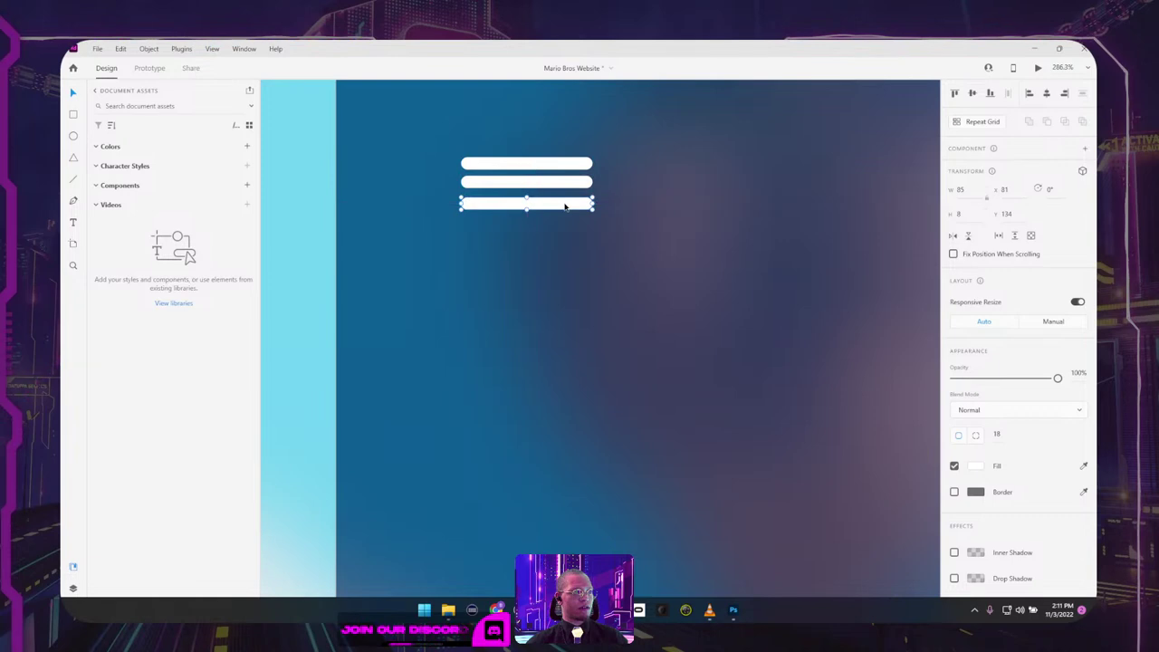
left_click(570, 163, "shift")
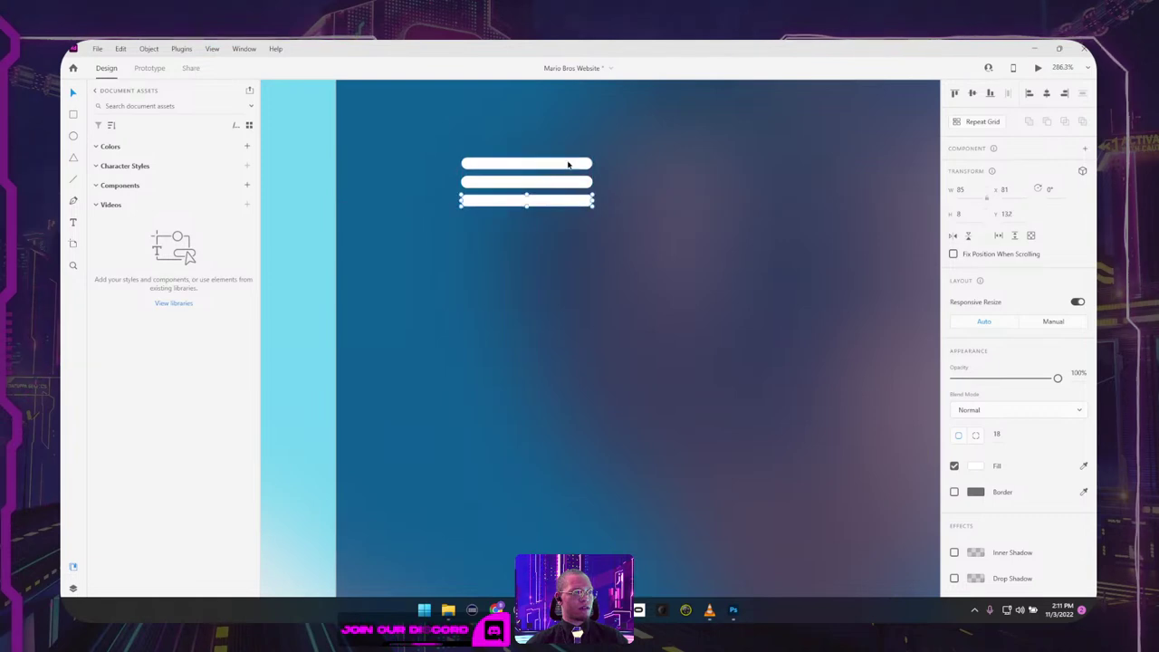
left_click(563, 184, "shift")
key("ctrl+g")
scroll(688, 197, "down", 7, "alt")
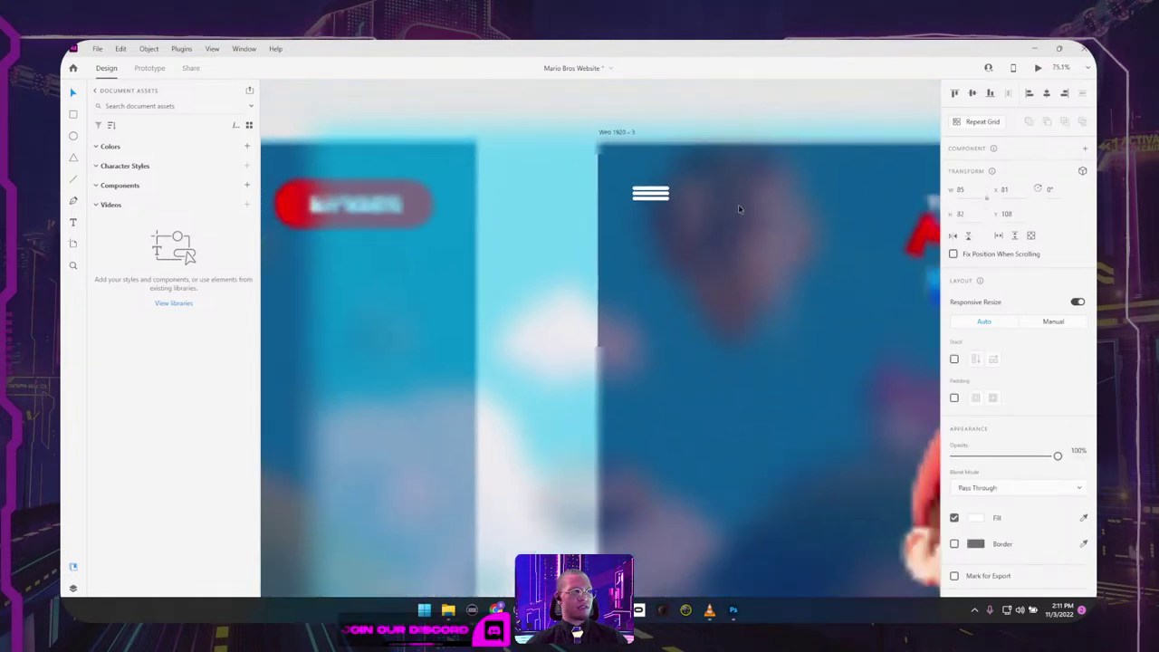
Step: Stretch the three-bar menu icon to a height of 48 and move it up to Y 93
left_click_drag(742, 214, 505, 192)
scroll(504, 192, "down", 3)
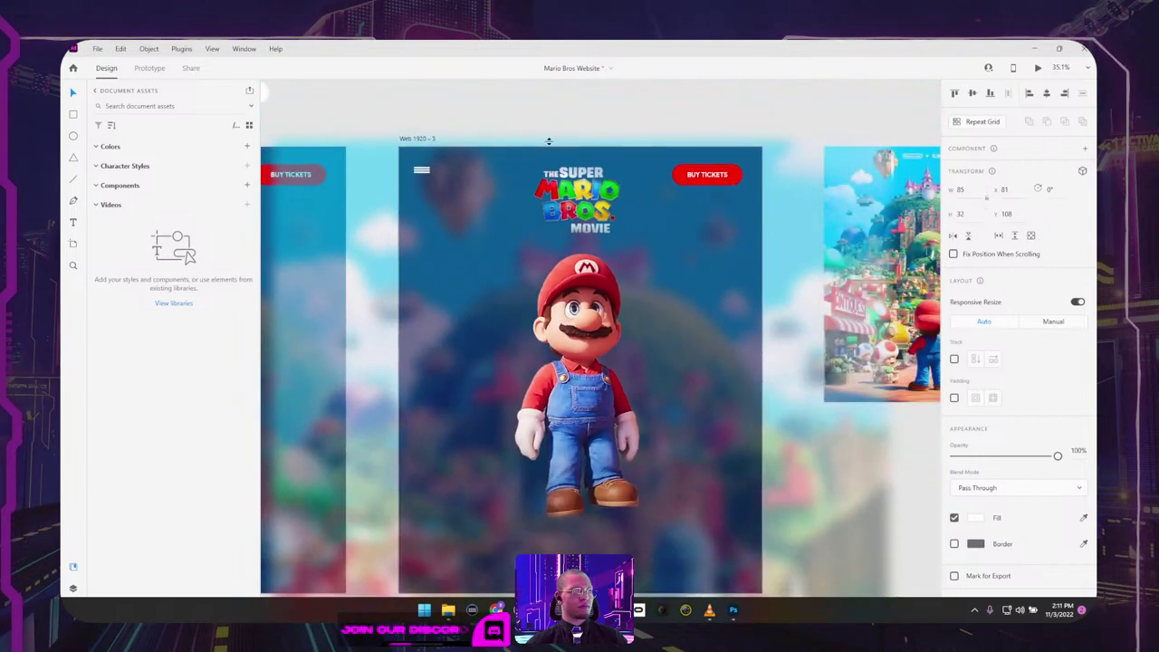
scroll(423, 172, "up", 6)
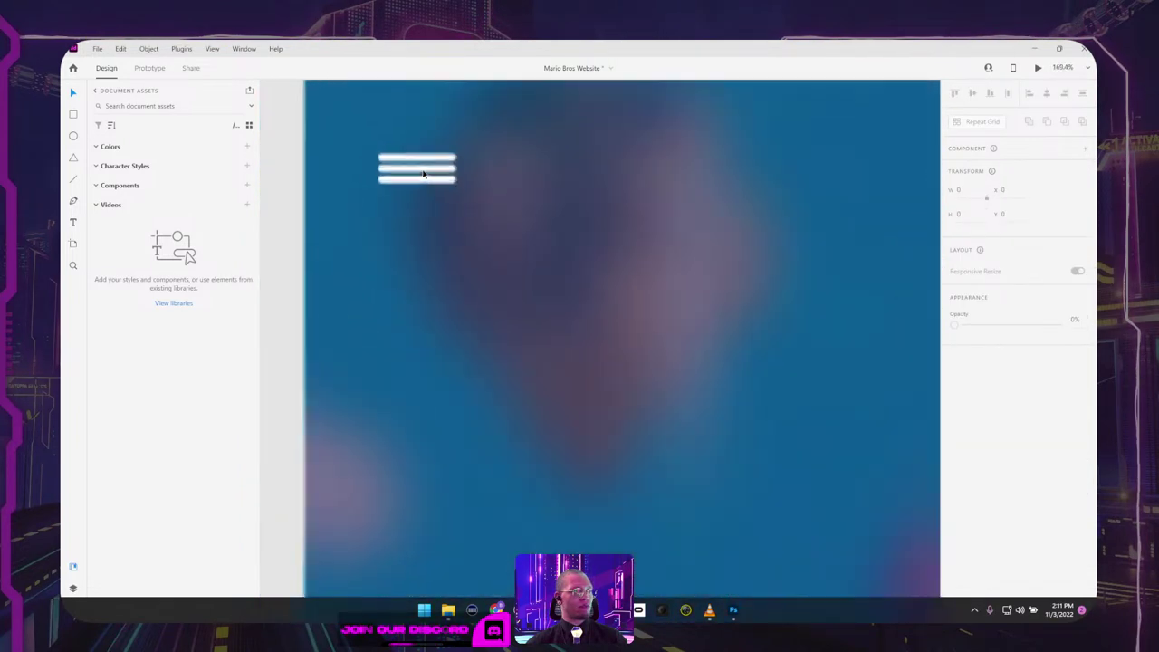
left_click(423, 181)
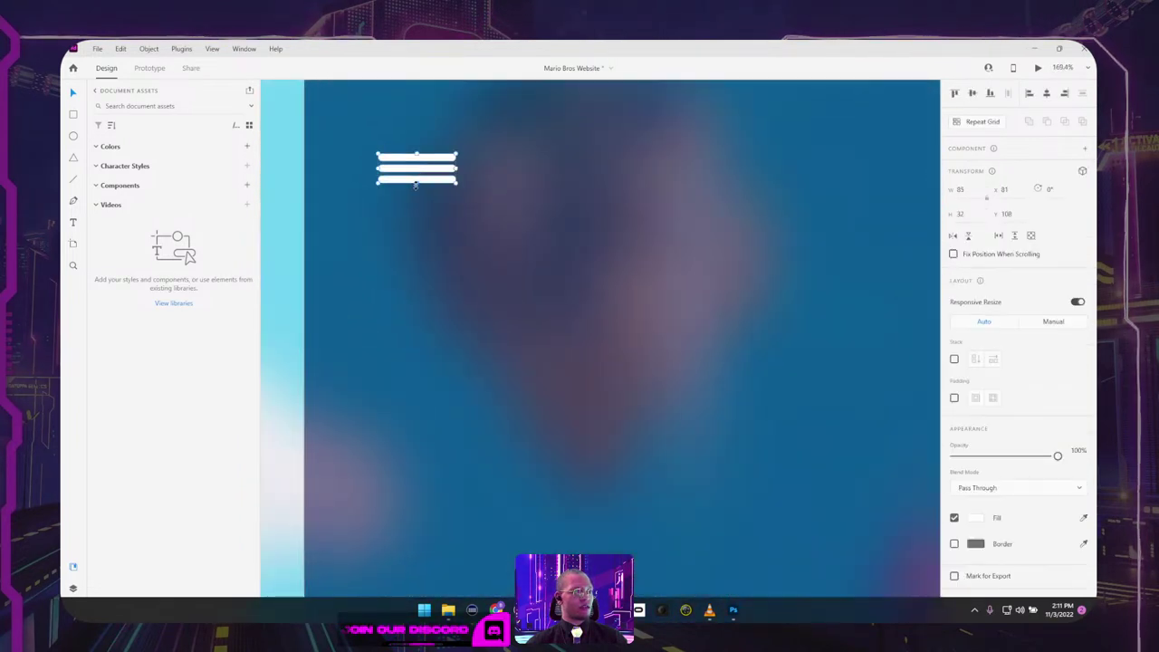
left_click_drag(416, 185, 416, 198)
scroll(417, 195, "down", 5)
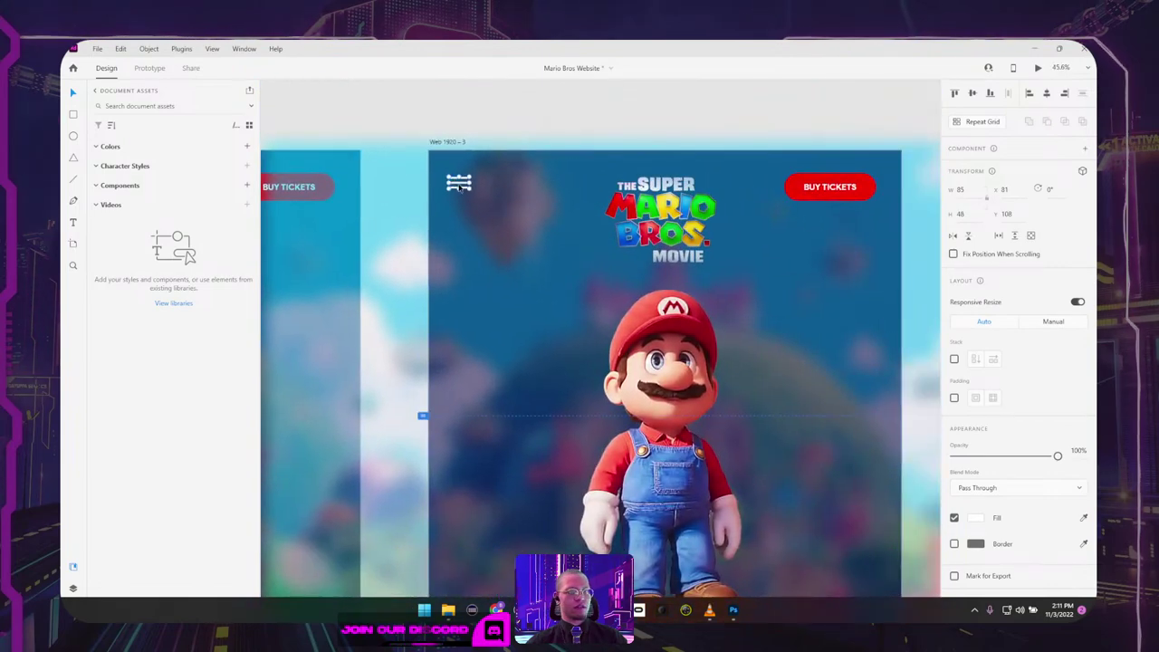
left_click_drag(461, 181, 463, 183)
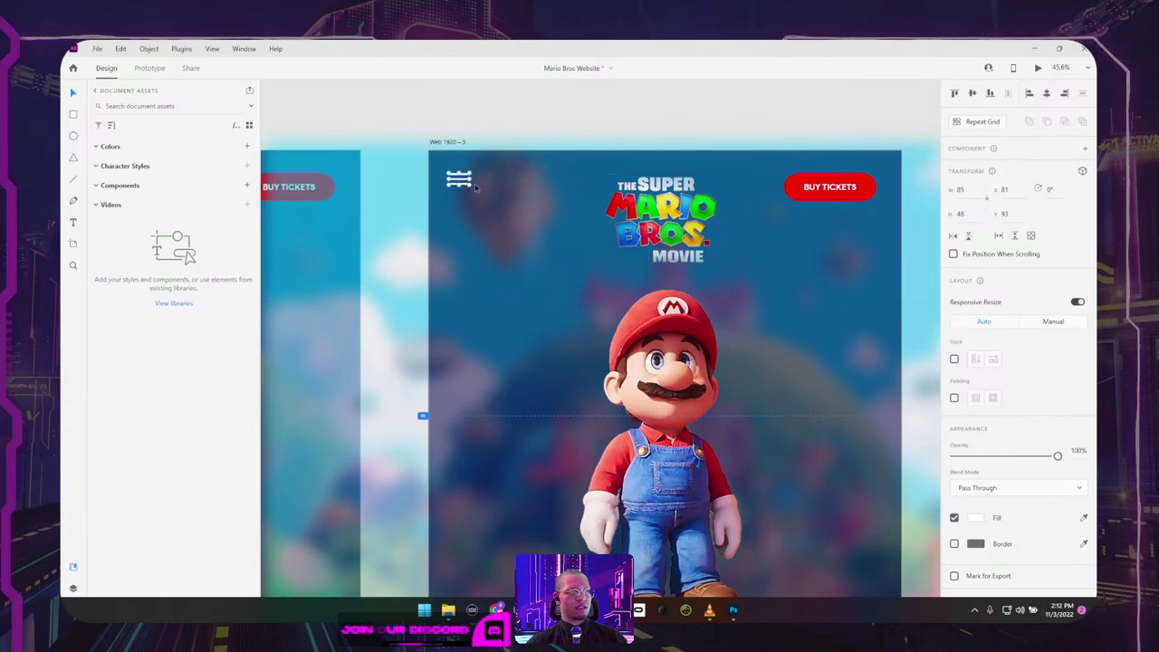
Step: Add a vertical guide near the left edge of the Web 1920 – 3 artboard and align the menu icon to it at X 80
left_click(847, 195)
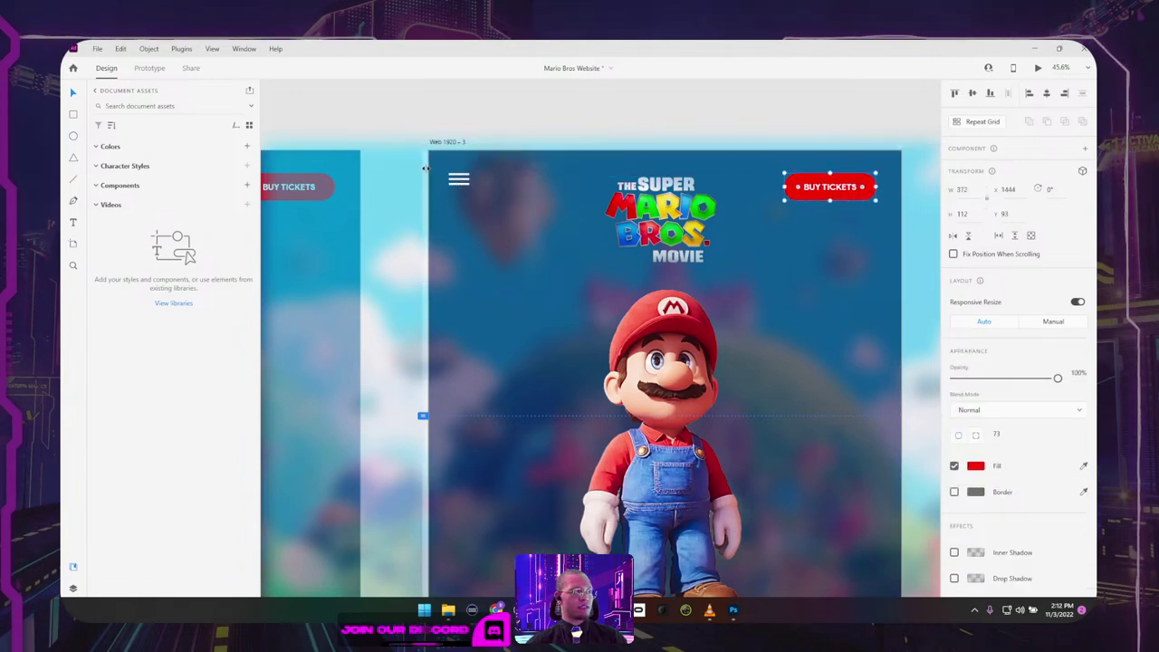
left_click_drag(426, 182, 447, 170)
left_click(459, 181)
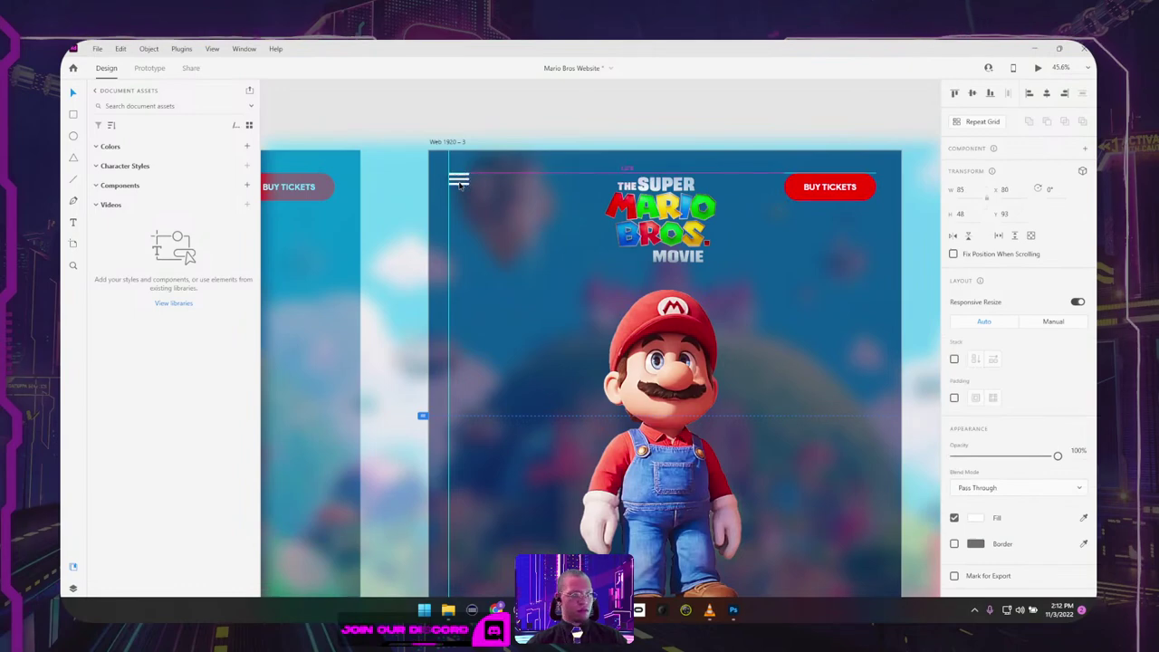
Step: Place a second vertical guide on Web 1920 – 3 along the outer edge of the BUY TICKETS button
scroll(437, 172, "up", 8)
left_click_drag(540, 161, 701, 213)
scroll(537, 163, "down", 10)
scroll(701, 213, "up", 8)
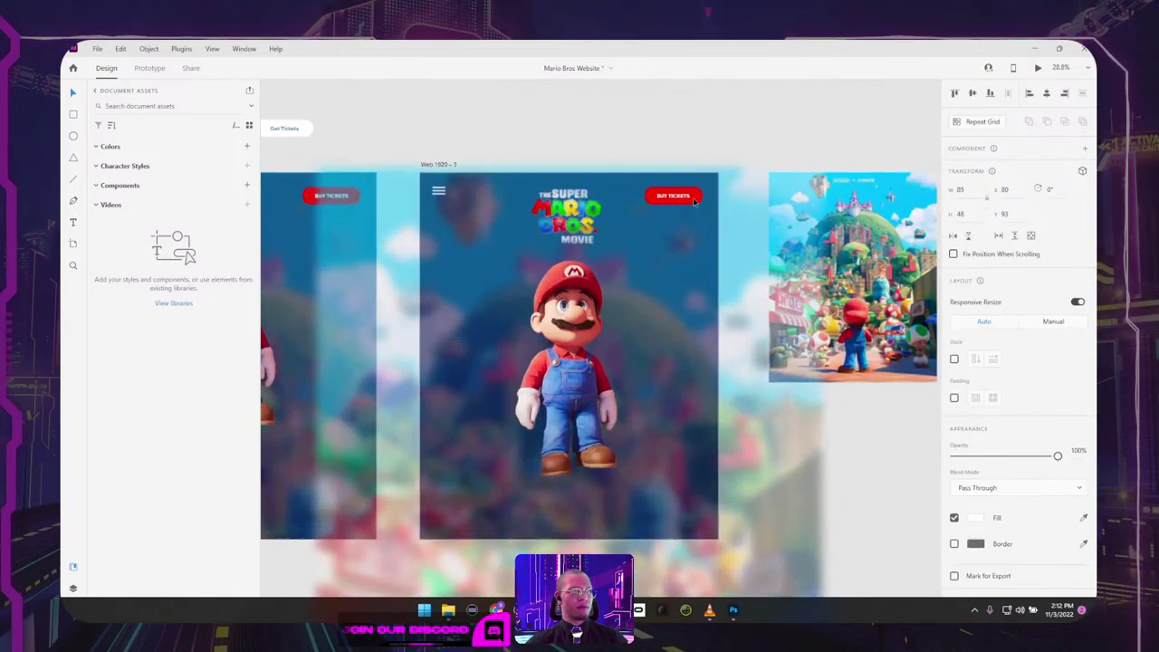
left_click(699, 184)
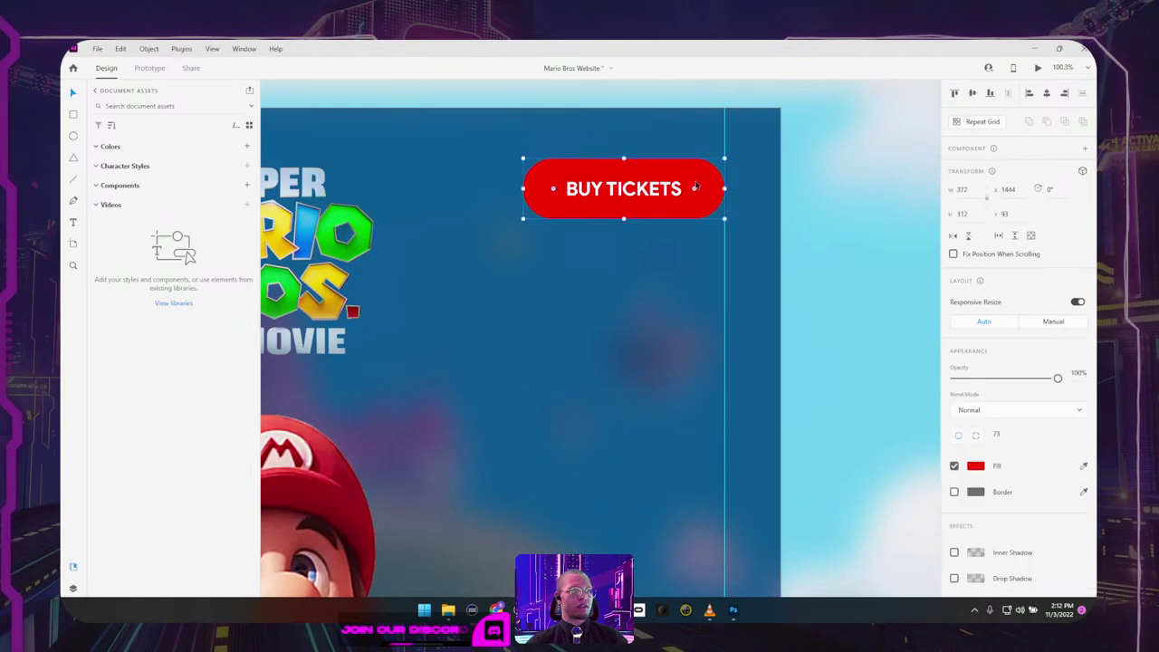
Step: Group the BUY TICKETS button shape with its label on Web 1920 – 3 and shift the group to X 1448
left_click_drag(699, 183, 765, 182)
key("ctrl+z")
left_click(650, 192, "shift")
key("ctrl+g")
left_click(821, 167)
scroll(812, 172, "down", 5)
left_click(726, 185)
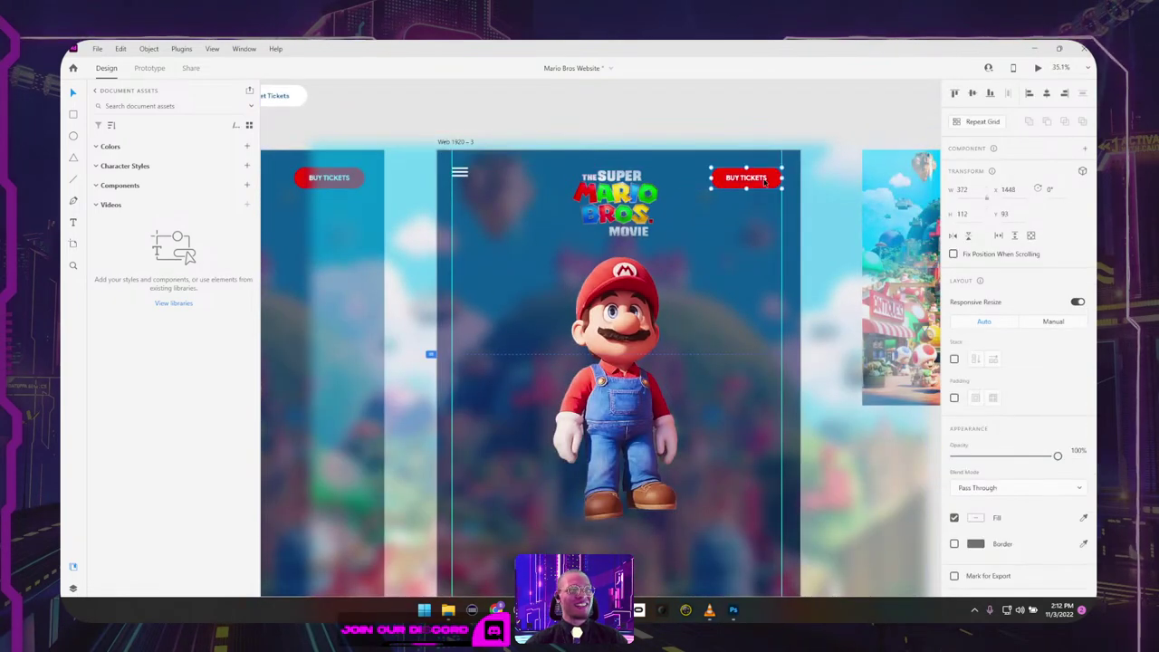
scroll(666, 188, "down", 3)
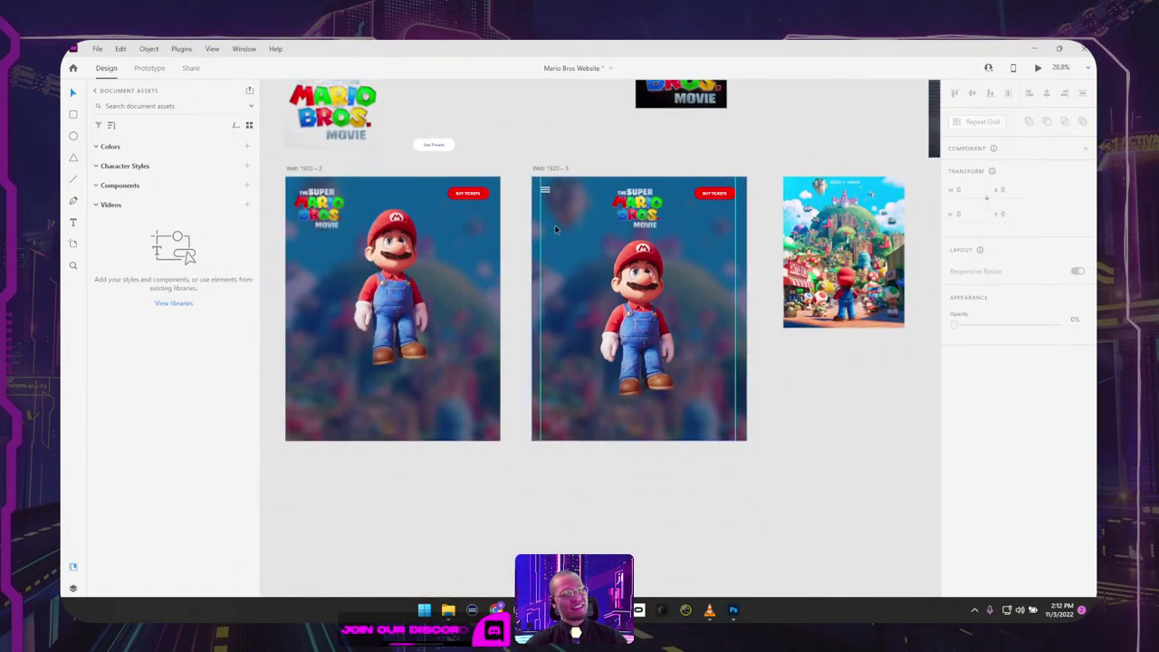
Step: Group the BUY TICKETS button with its label on Web 1920 – 2 and move it left to X 1213
left_click_drag(556, 229, 585, 188)
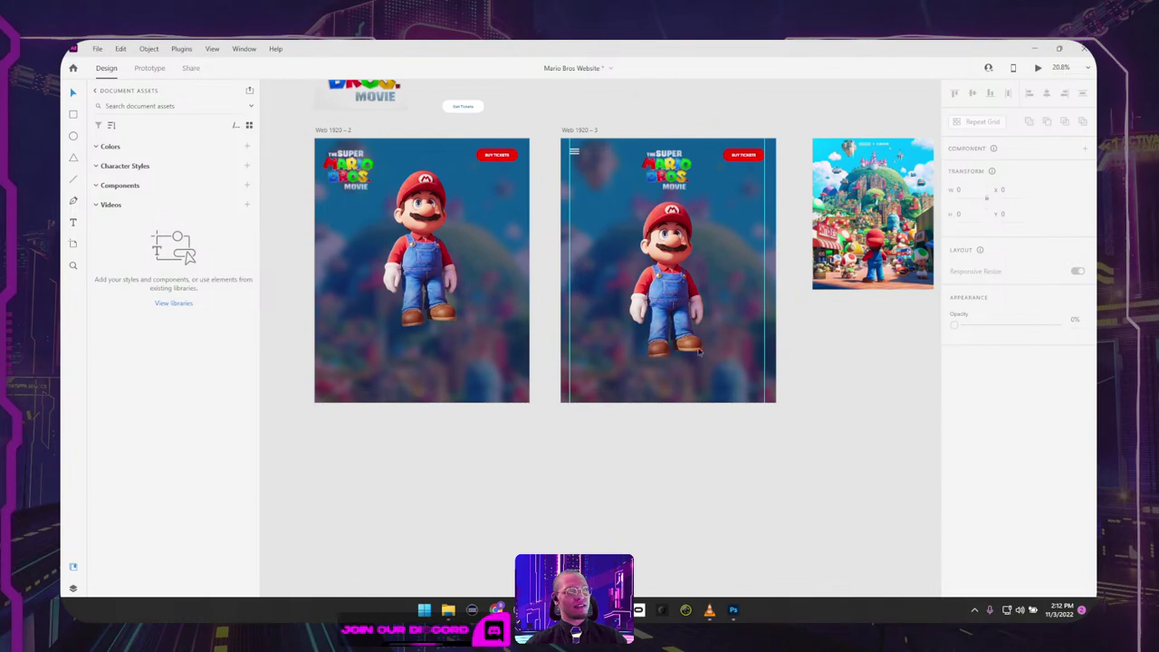
left_click(489, 156)
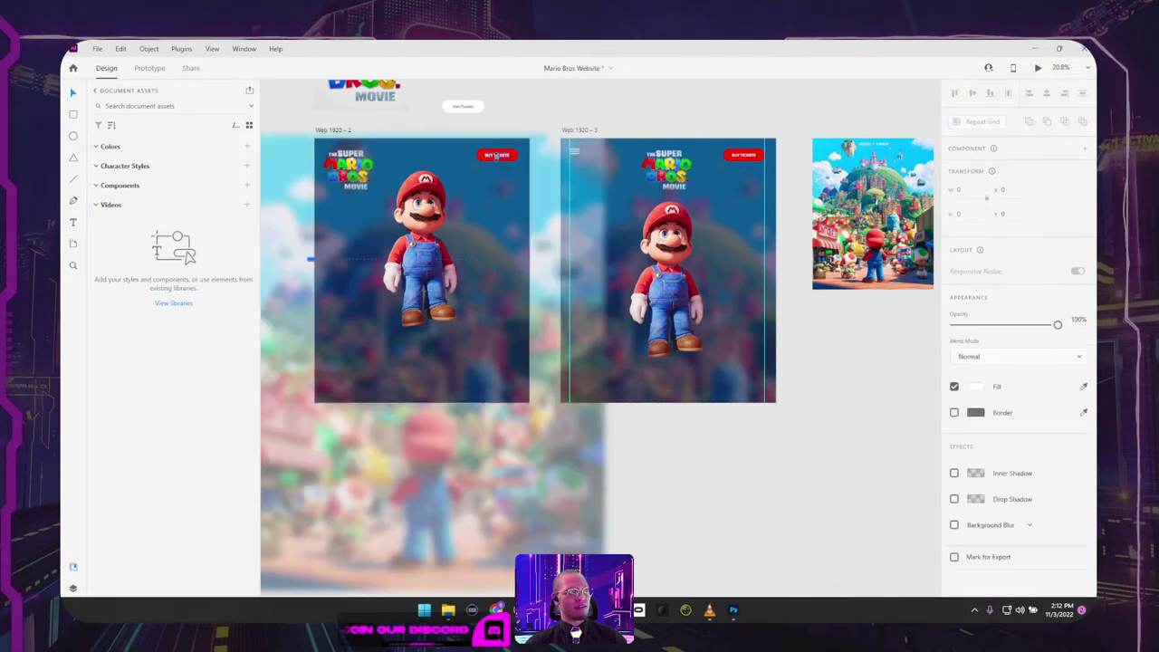
left_click(517, 158)
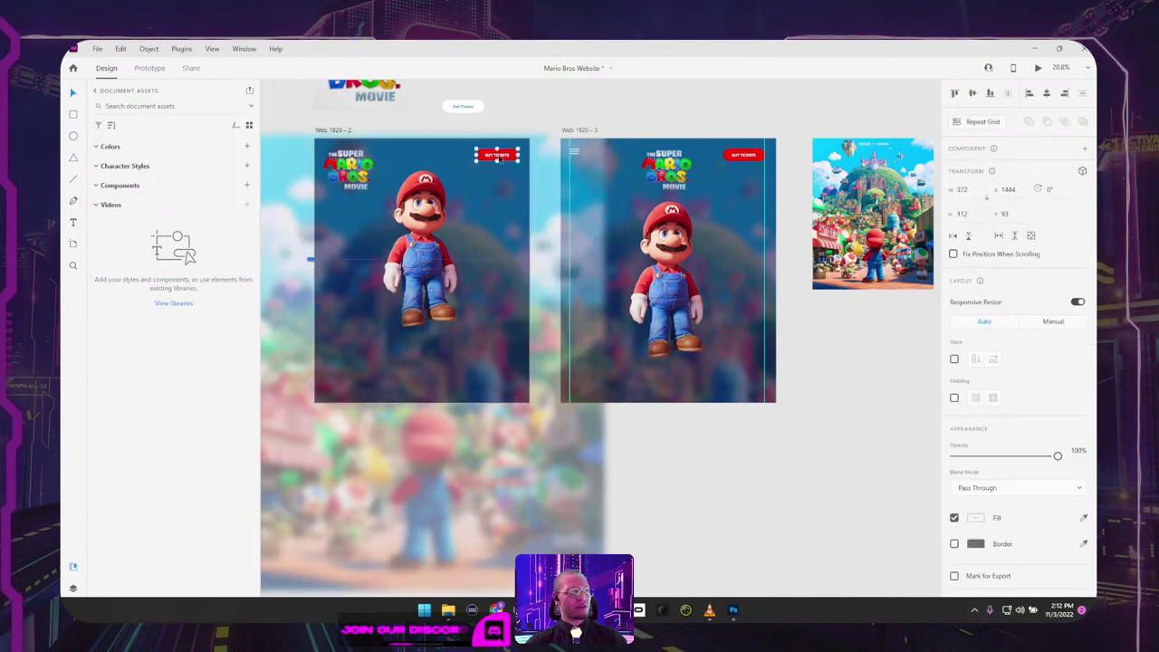
left_click(574, 154)
left_click(632, 124)
Step: Copy the three-bar menu icon from Web 1920 – 3 into the Web 1920 – 2 artboard
left_click(575, 152)
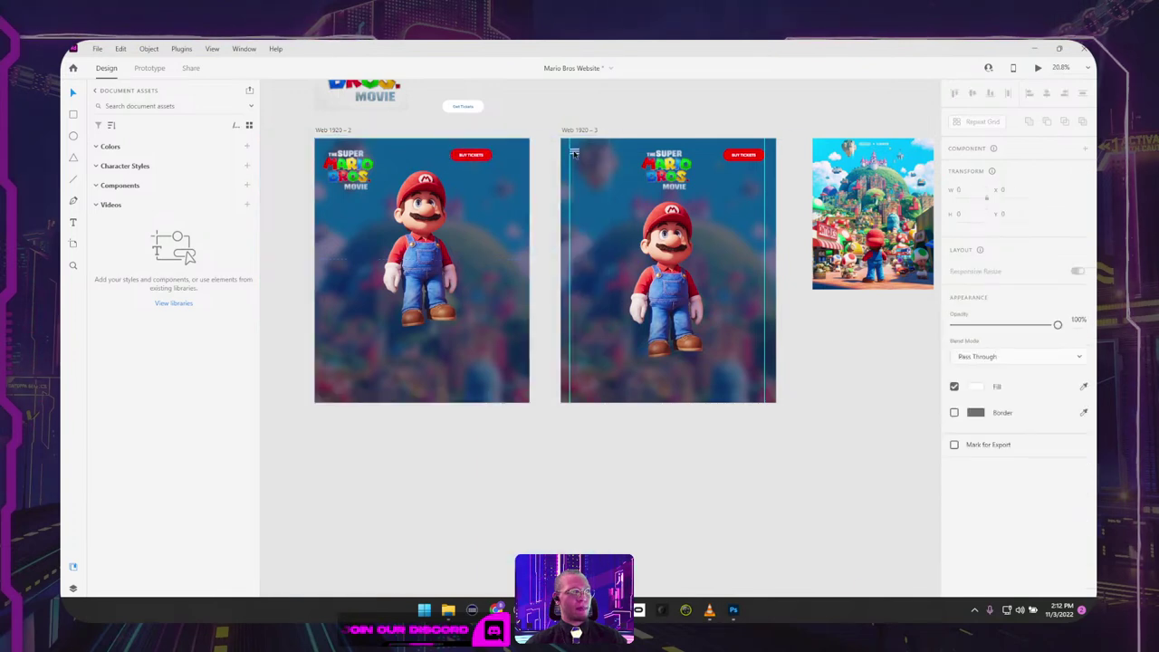
left_click(473, 156)
key("ctrl+v")
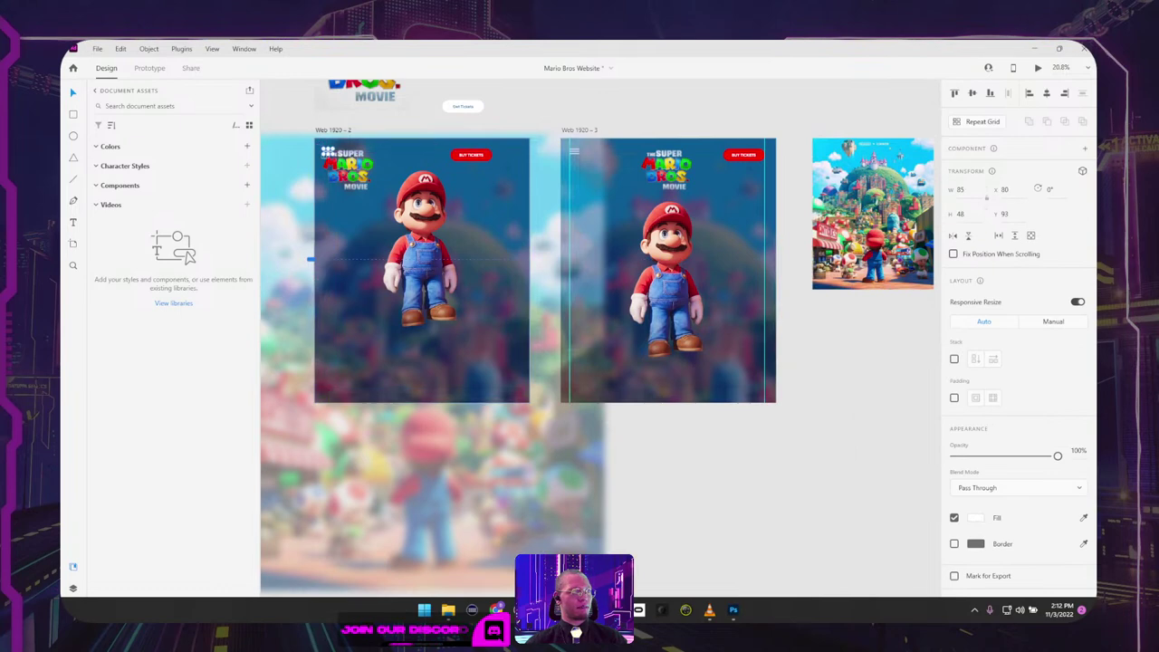
Step: Move the copied menu icon to the right of the BUY TICKETS button at X 1729 and stretch it evenly to a height of 63
scroll(328, 152, "up", 5)
left_click_drag(328, 152, 879, 172)
scroll(535, 196, "right", 4)
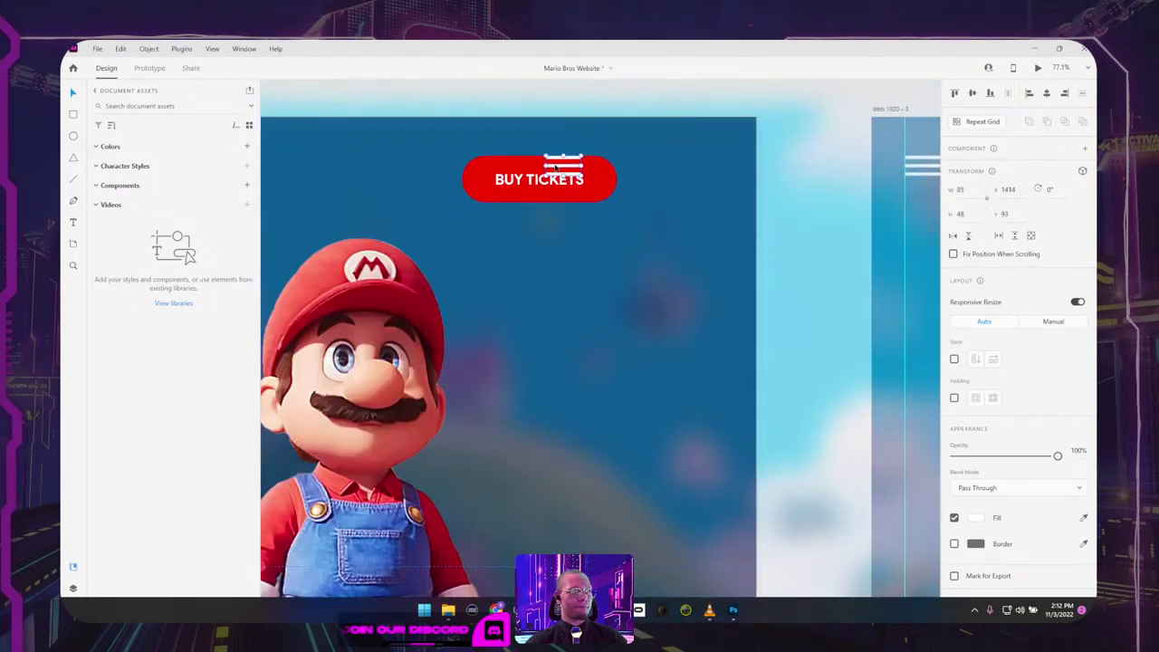
left_click_drag(607, 162, 687, 181)
left_click(687, 183)
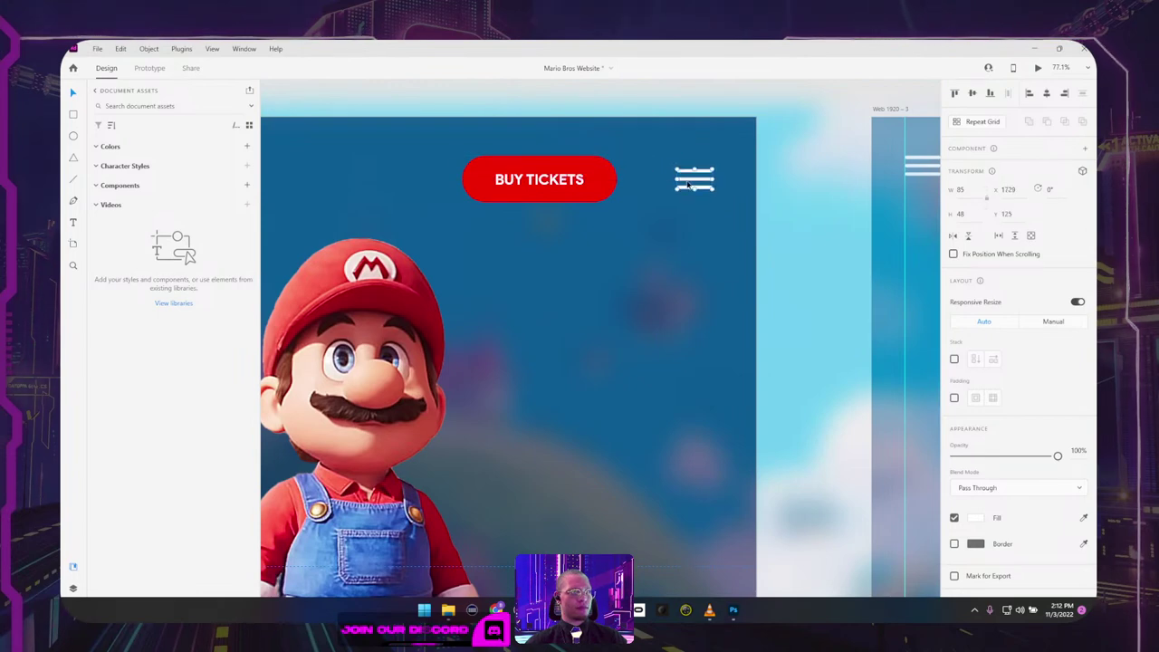
left_click_drag(696, 190, 712, 168)
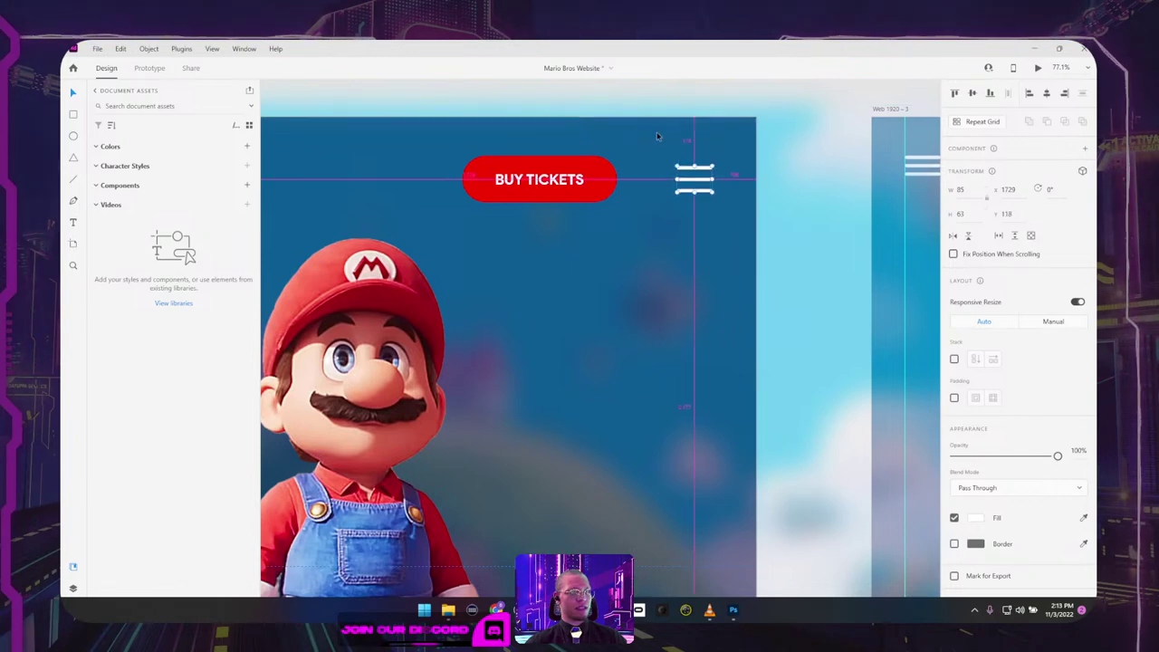
Step: Add a vertical guide near the left edge of Web 1920 – 2 and move the movie logo inward to X 197, Y 108
scroll(657, 136, "down", 5)
left_click(480, 108)
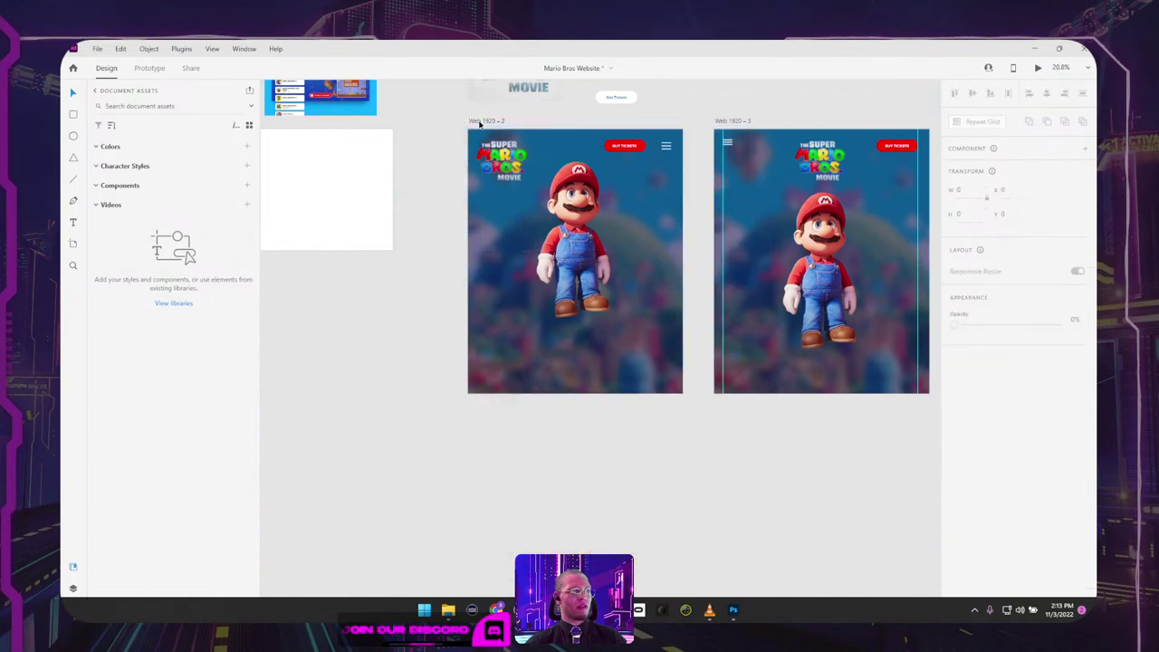
left_click(485, 121)
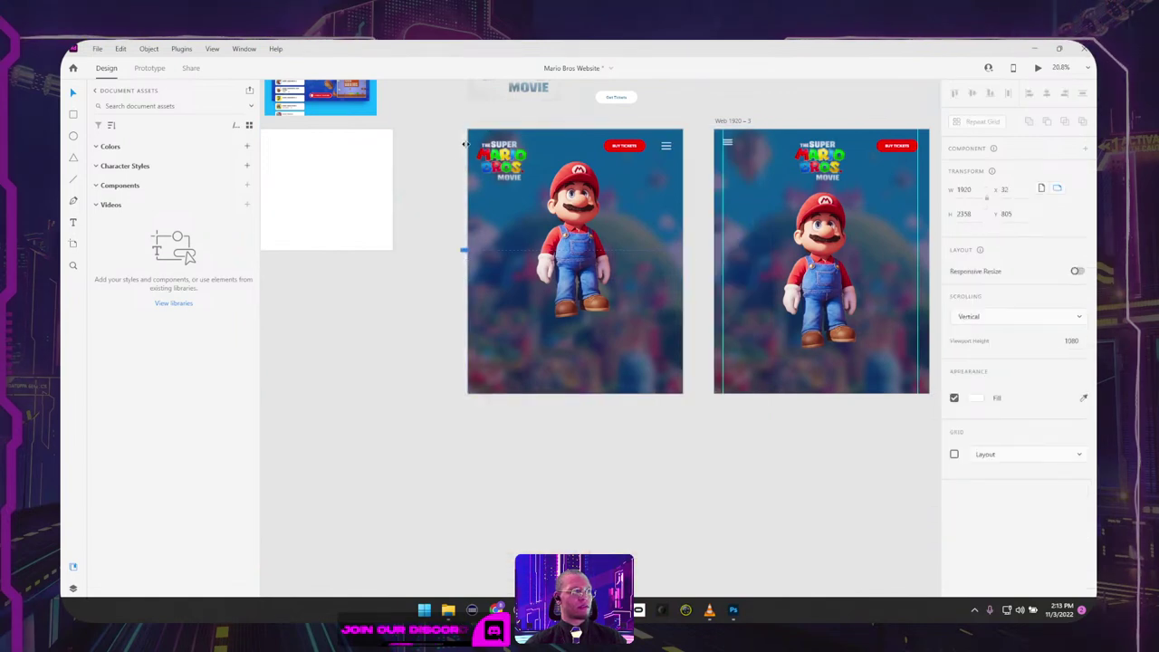
left_click_drag(468, 145, 548, 157)
scroll(483, 155, "up", 5)
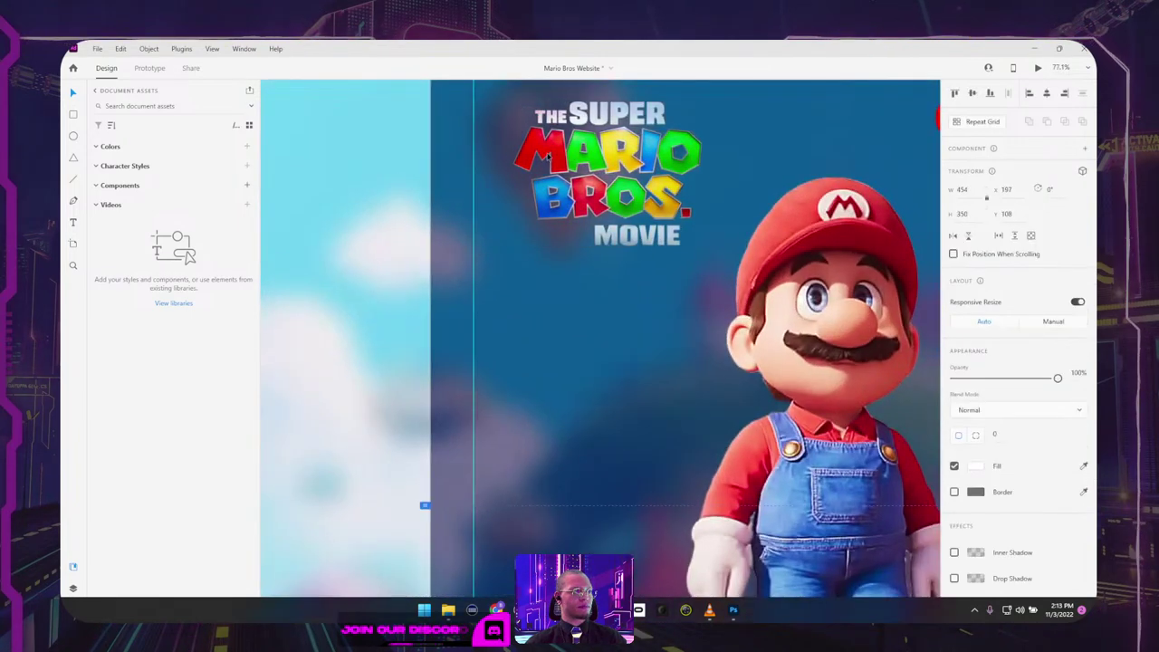
scroll(485, 252, "up", 3)
left_click_drag(483, 226, 482, 226)
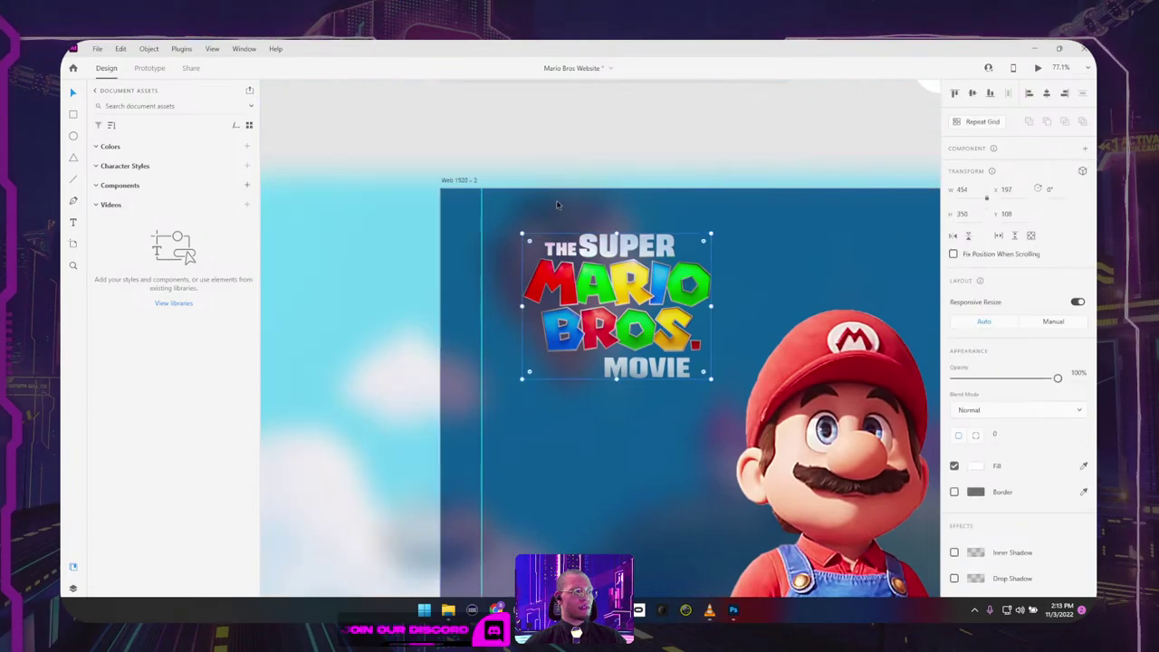
Step: Add a vertical guide near the right edge of Web 1920 – 2 and move the menu icon against it at X 1735
scroll(562, 201, "down", 2)
left_click_drag(610, 204, 480, 197)
left_click_drag(363, 217, 807, 192)
scroll(816, 210, "up", 5)
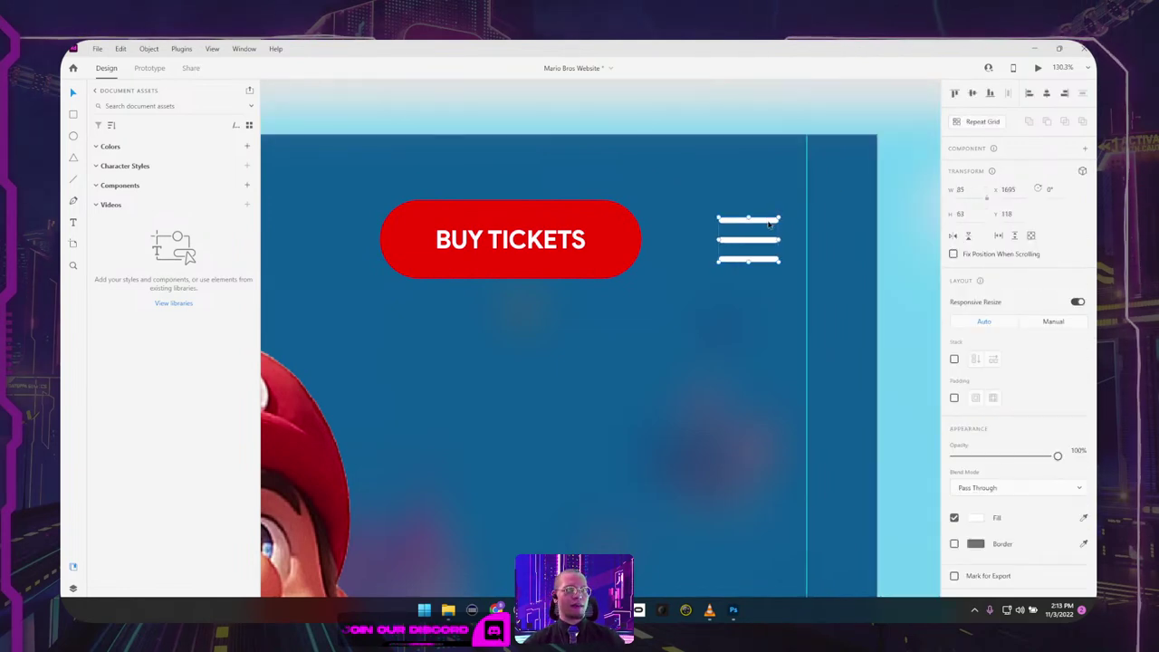
key("shift+Right")
key("shift+Right")
key("shift+Right")
key("shift+Right")
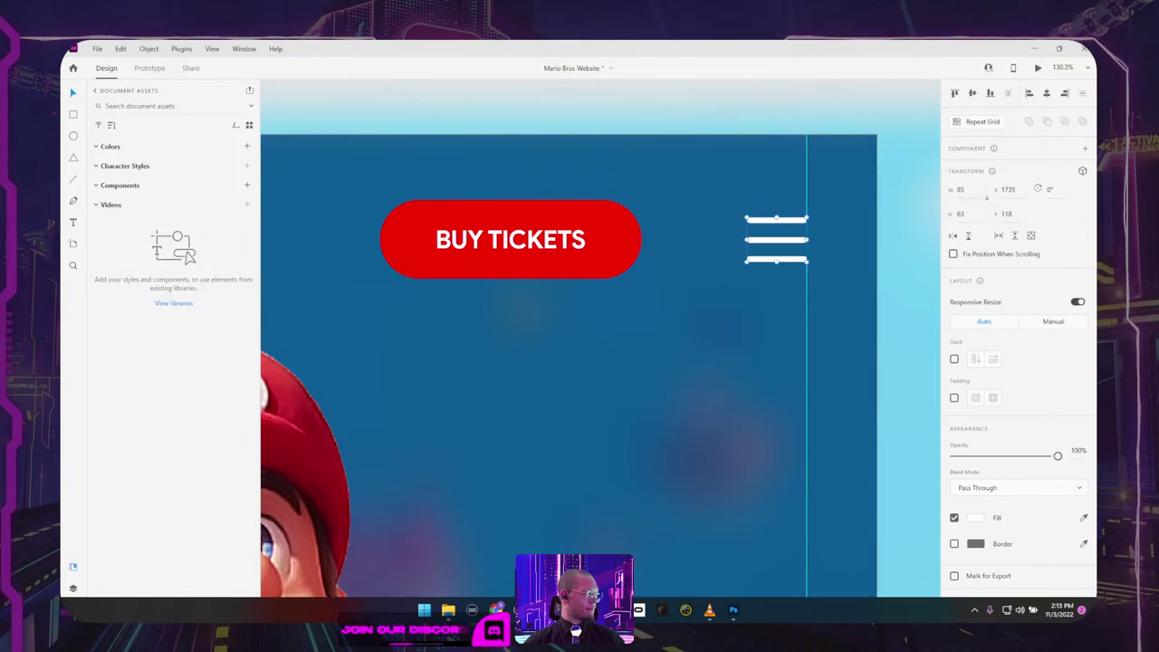
Step: Move the BUY TICKETS button on Web 1920 – 2 closer to the menu icon, to X 1288
key("alt")
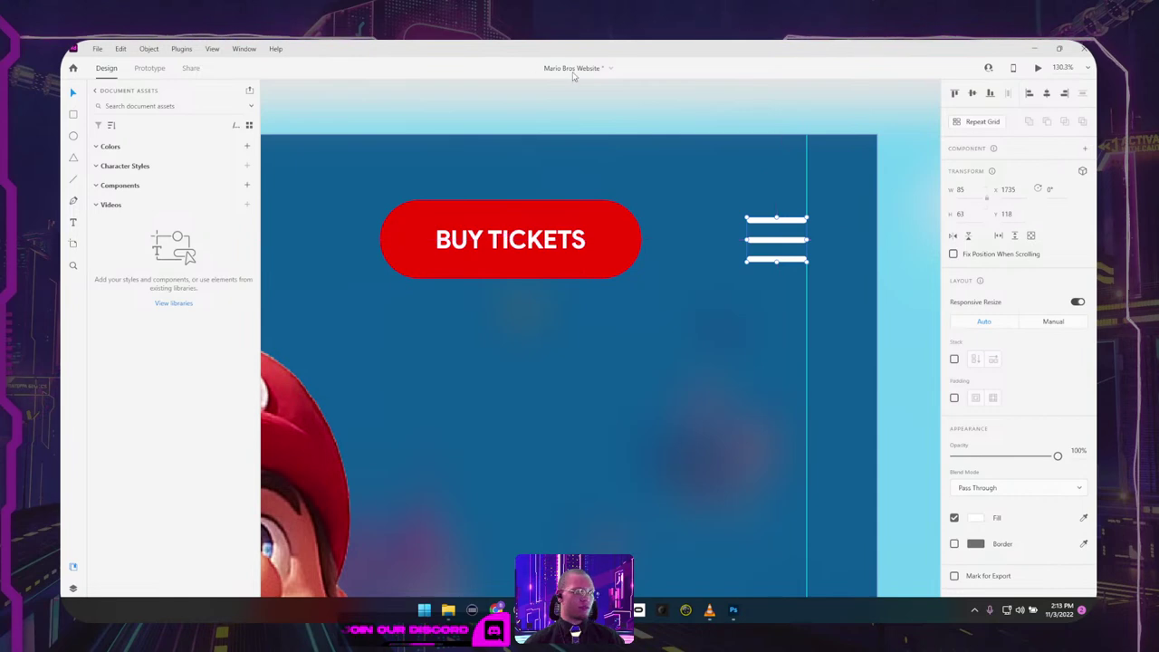
left_click(571, 202)
scroll(576, 178, "down", 5, "ctrl")
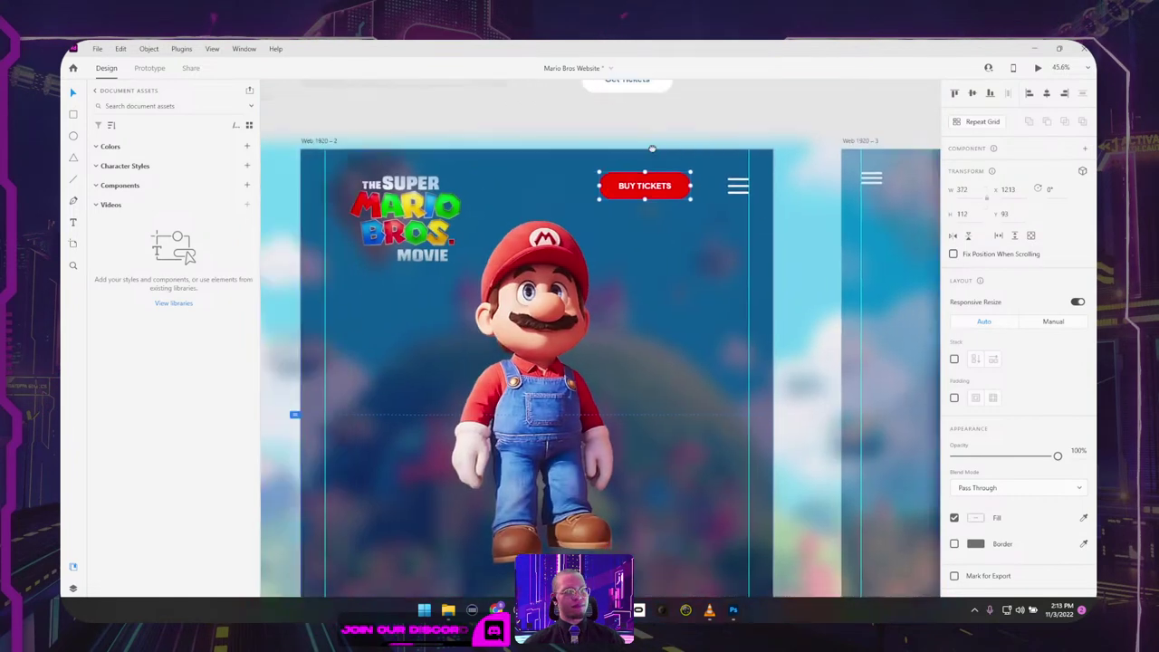
left_click_drag(679, 184, 696, 184)
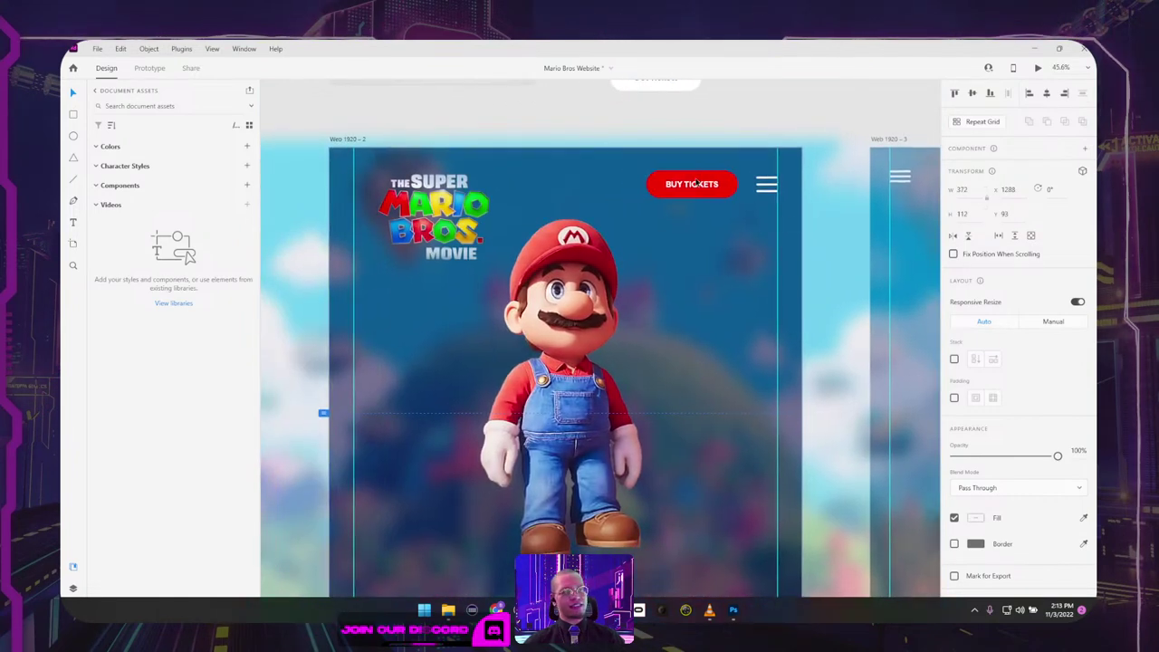
Step: Show the 12-column layout grid on the Web 1920 – 2 artboard
scroll(761, 111, "down", 4, "ctrl")
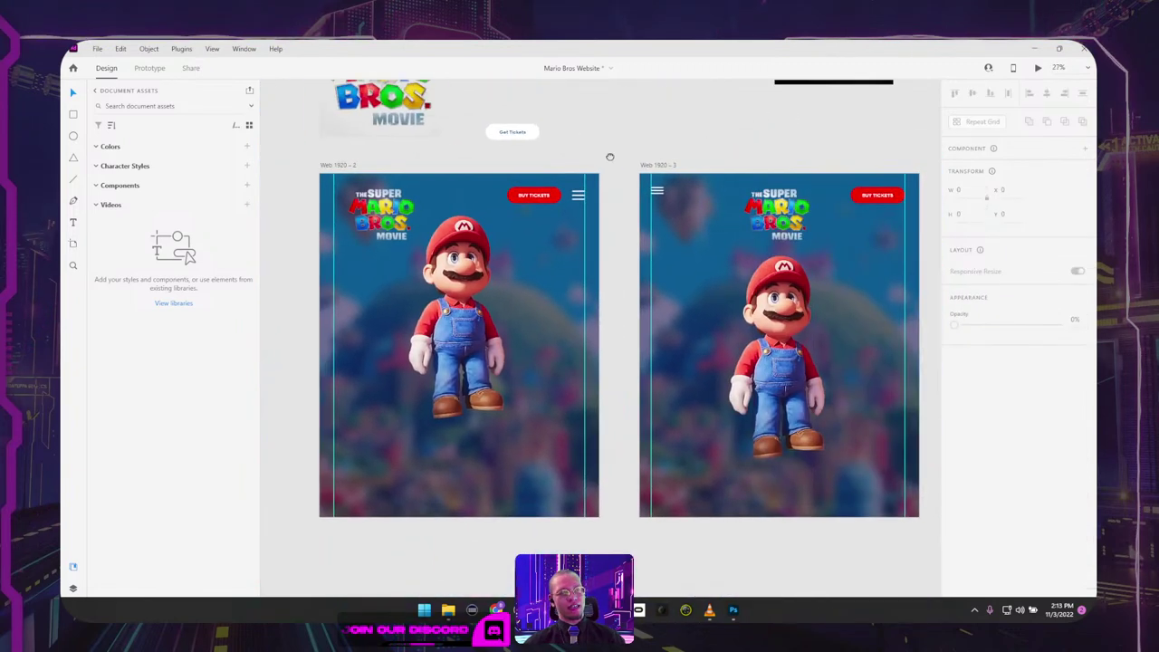
left_click(339, 165)
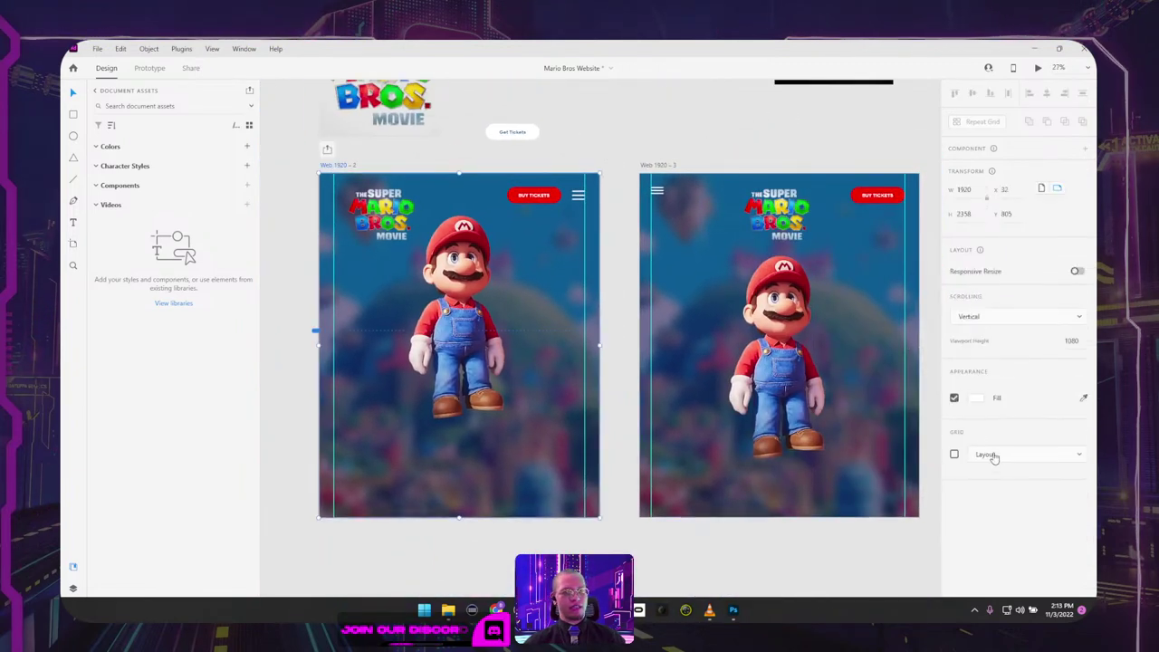
left_click(954, 455)
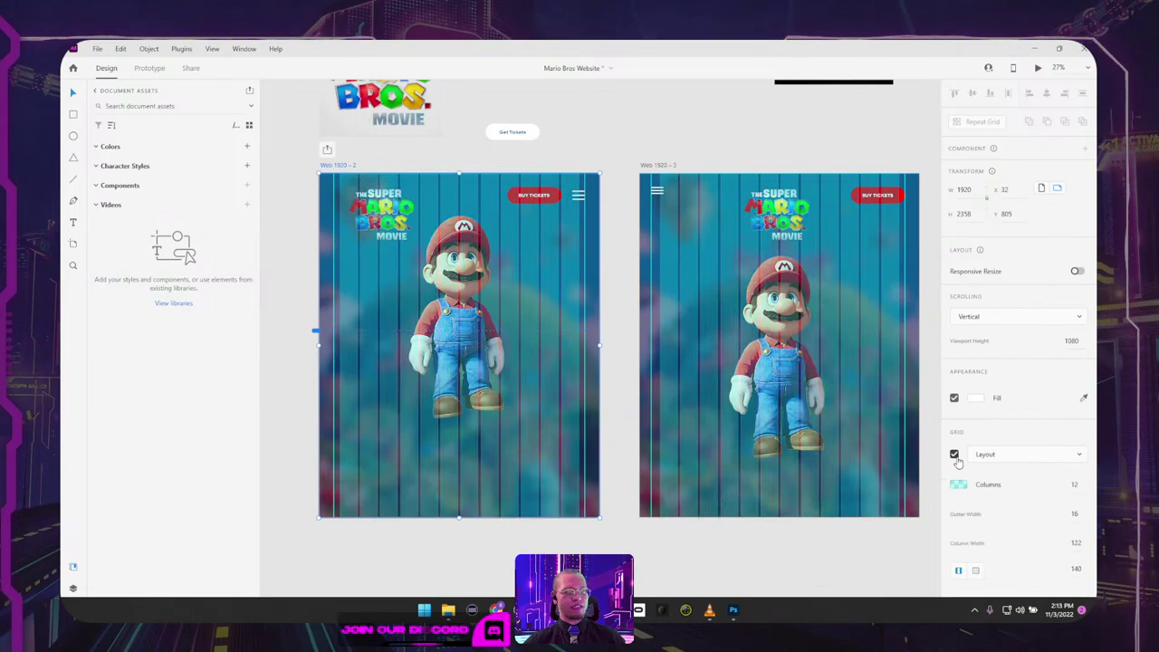
scroll(335, 185, "up", 6, "ctrl")
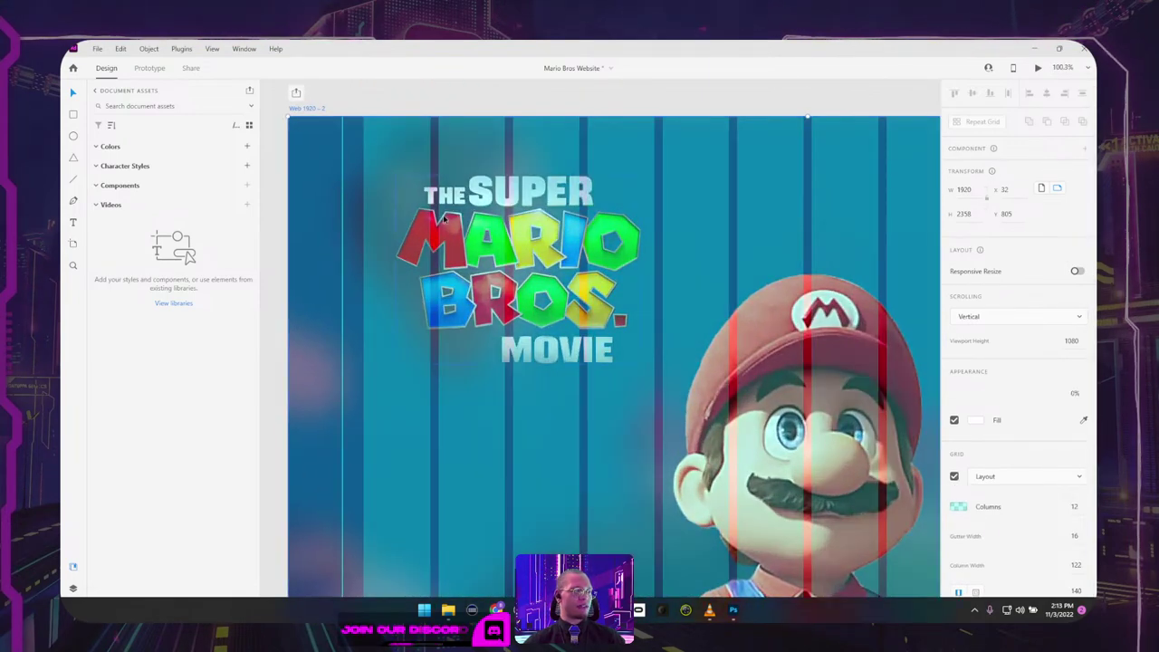
Step: Move the movie logo on Web 1920 – 2 left to line up with the start of the first grid column
left_click(548, 190)
scroll(553, 164, "down", 5)
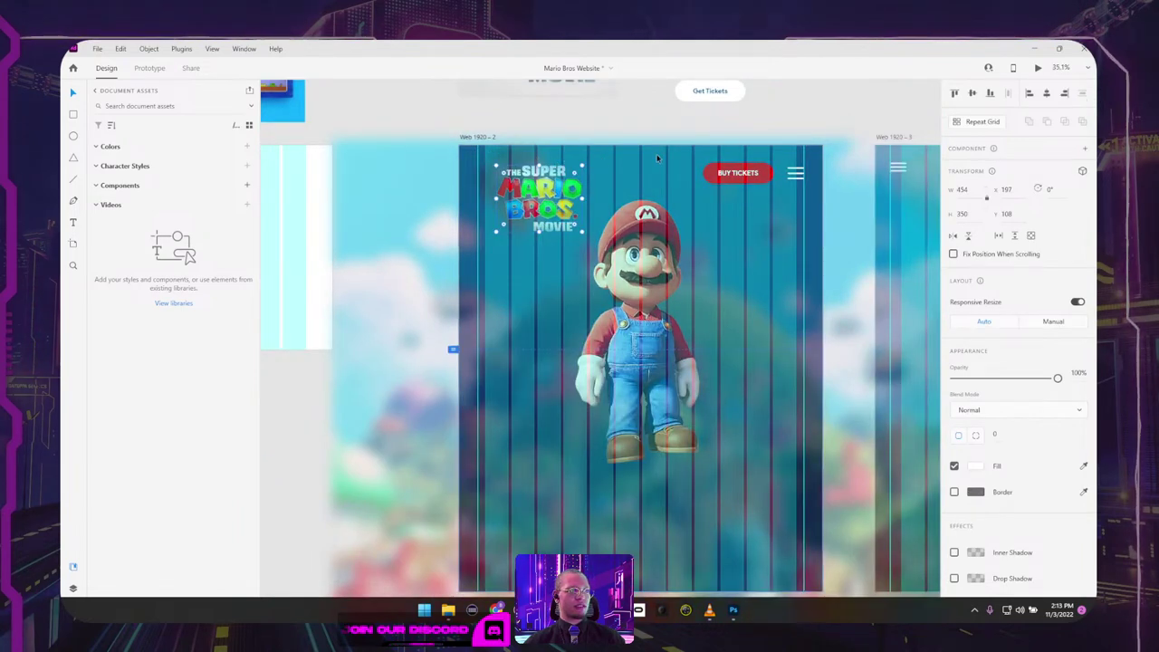
left_click(504, 116)
left_click_drag(779, 218, 679, 216)
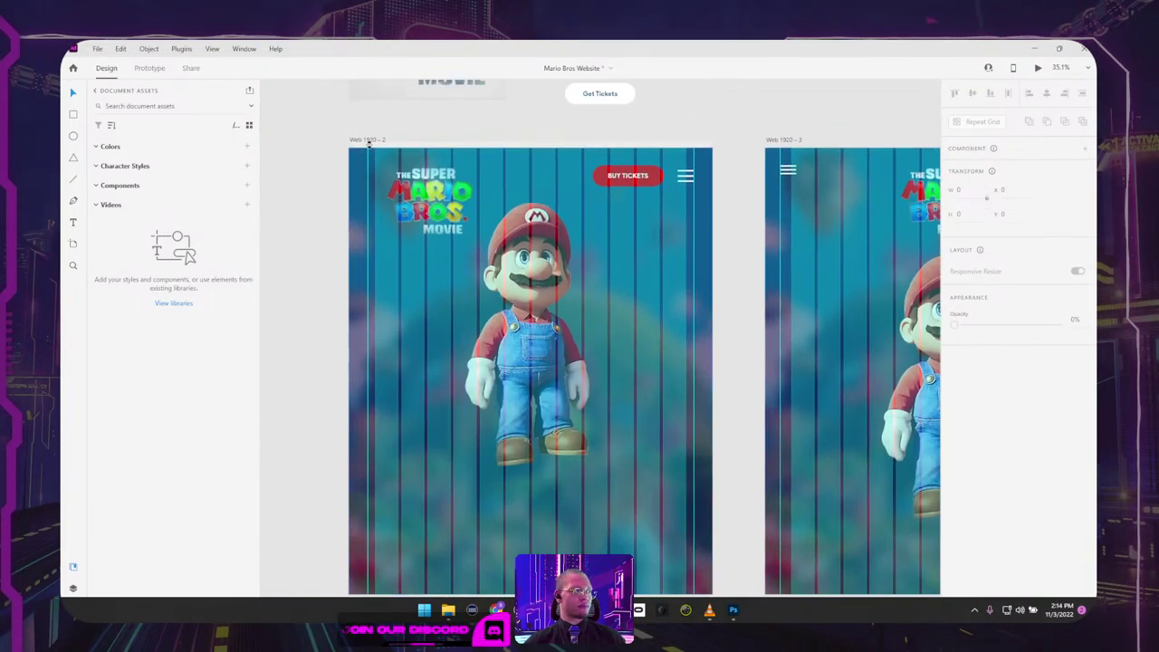
left_click(407, 186)
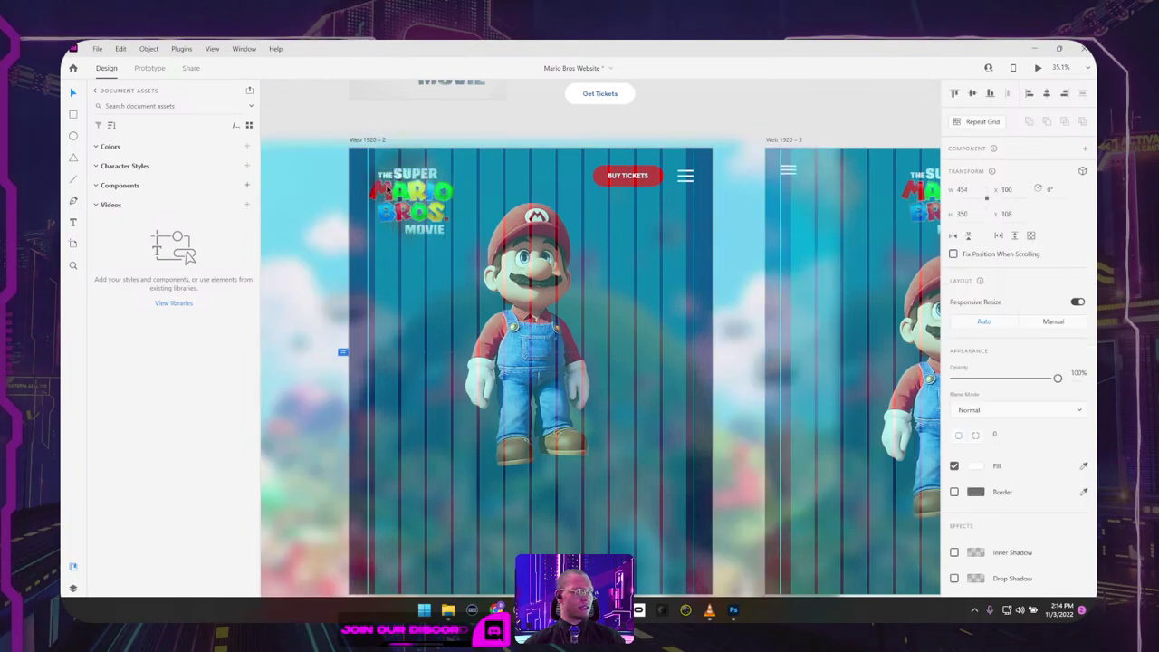
Step: Move the BUY TICKETS button and menu icon left together, with the button at X 1248, and hide the layout grids on both artboards
left_click(689, 177)
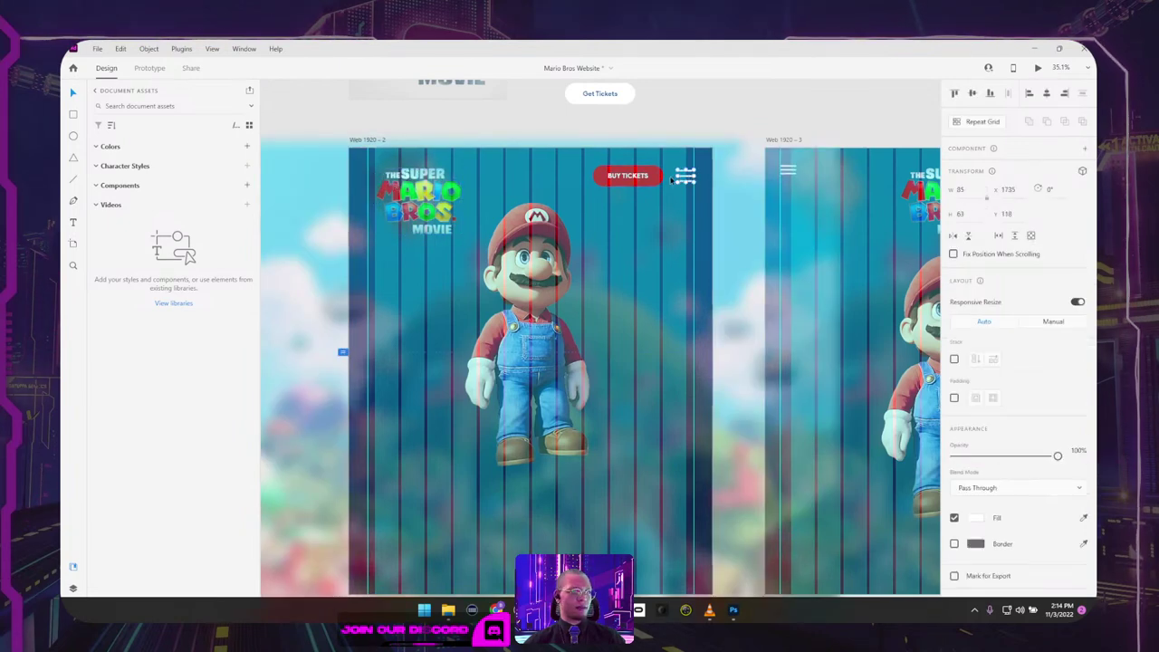
left_click_drag(656, 179, 646, 179)
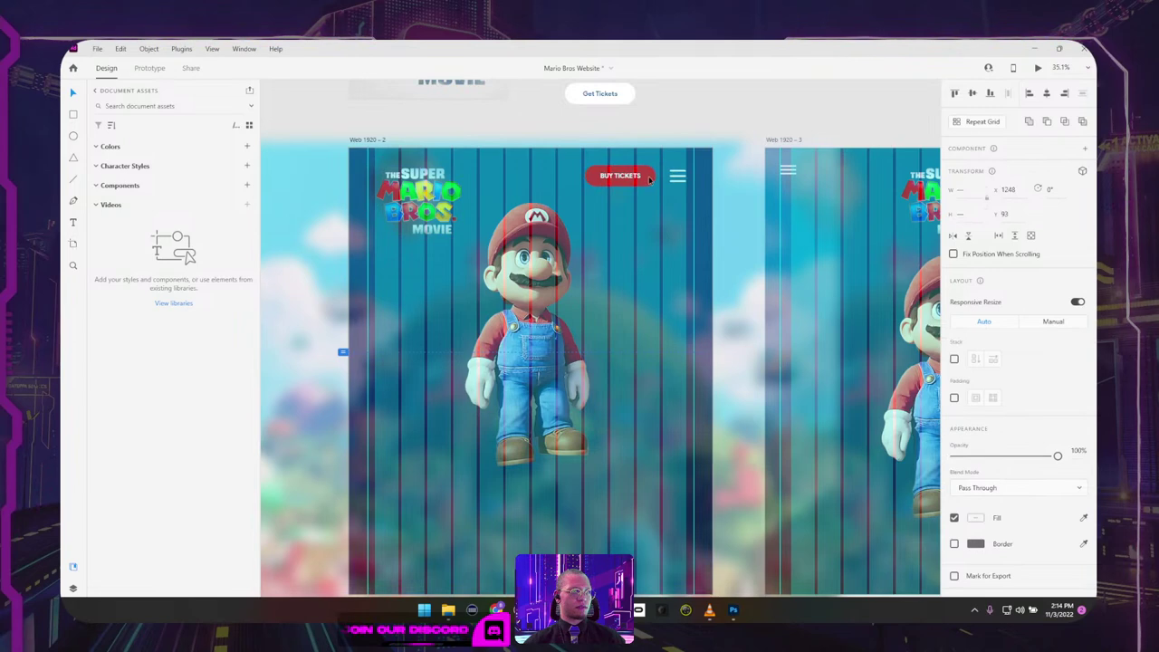
left_click(471, 120)
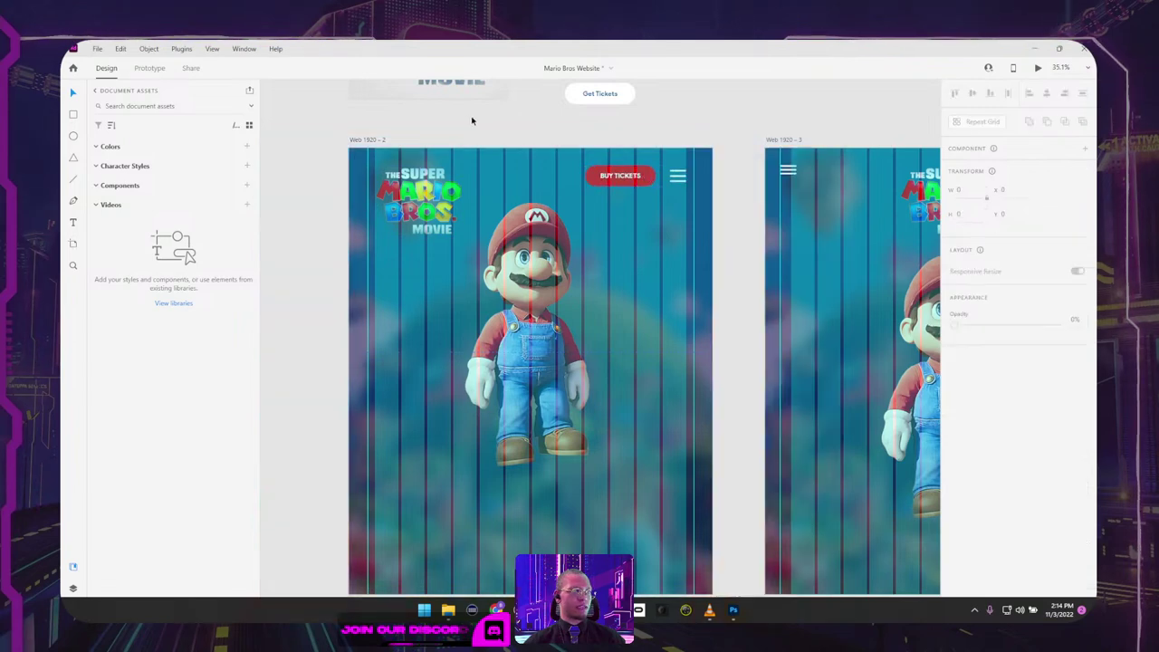
left_click(783, 140)
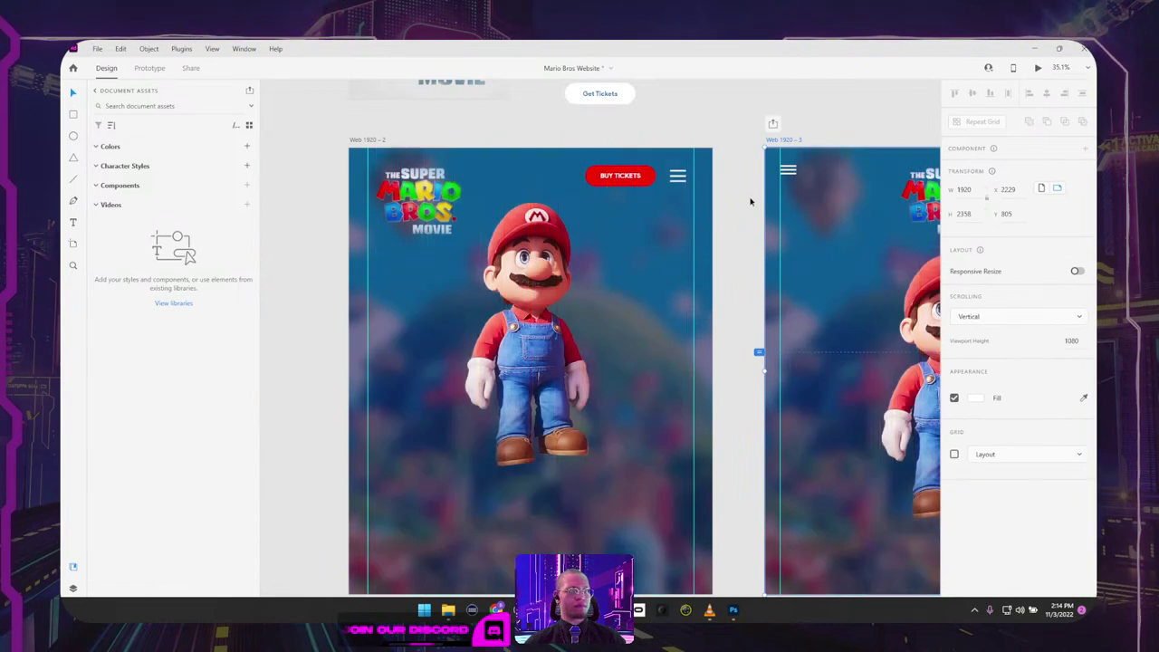
left_click(747, 201)
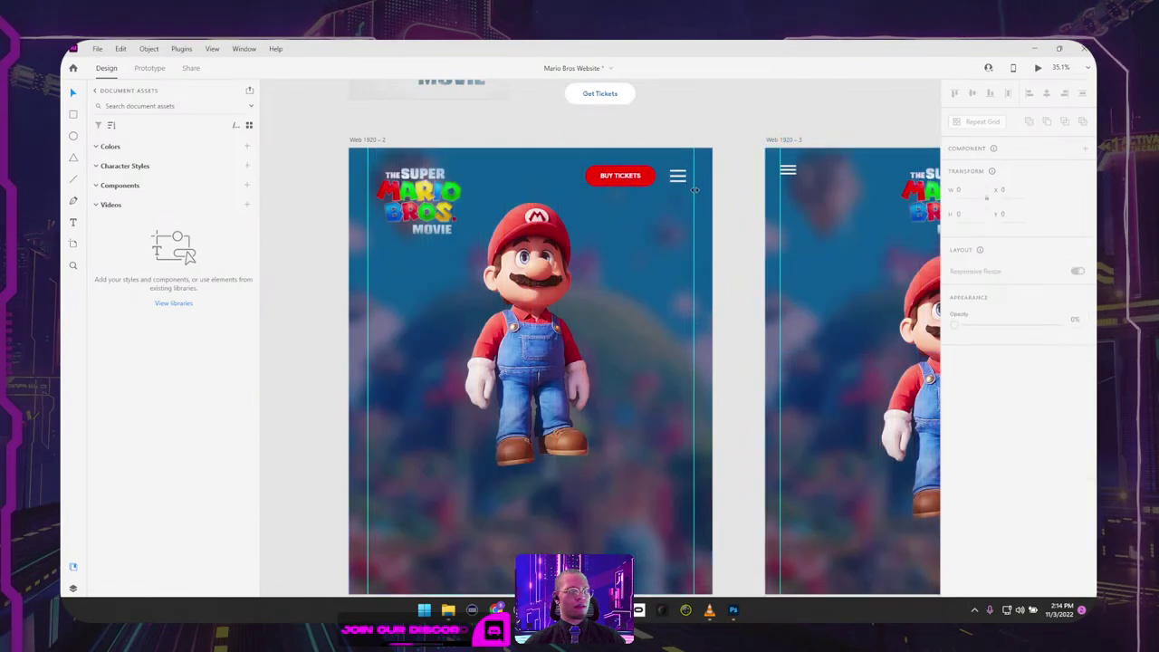
Step: Remove the vertical guides from the Web 1920 – 2 and Web 1920 – 3 artboards
left_click_drag(696, 188, 355, 227)
left_click_drag(858, 229, 547, 192)
left_click_drag(893, 187, 528, 196)
scroll(528, 188, "down", 2)
scroll(528, 188, "down", 2)
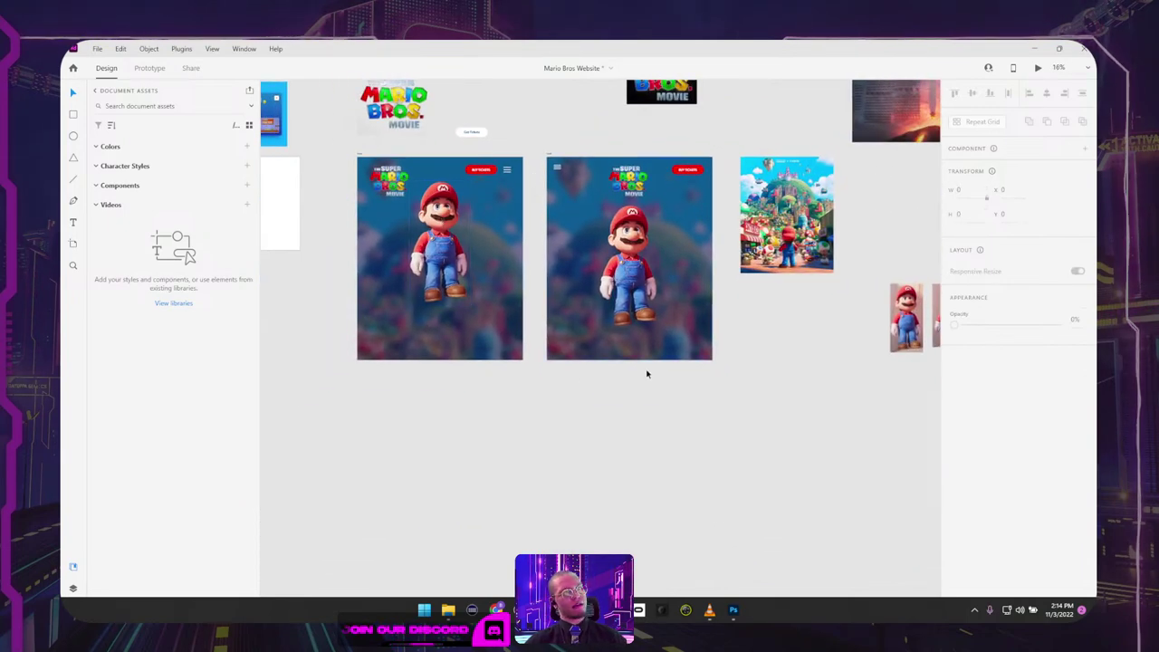
Step: Add a drop shadow to the movie logo on Web 1920 – 3
scroll(636, 172, "up", 5)
left_click(677, 265)
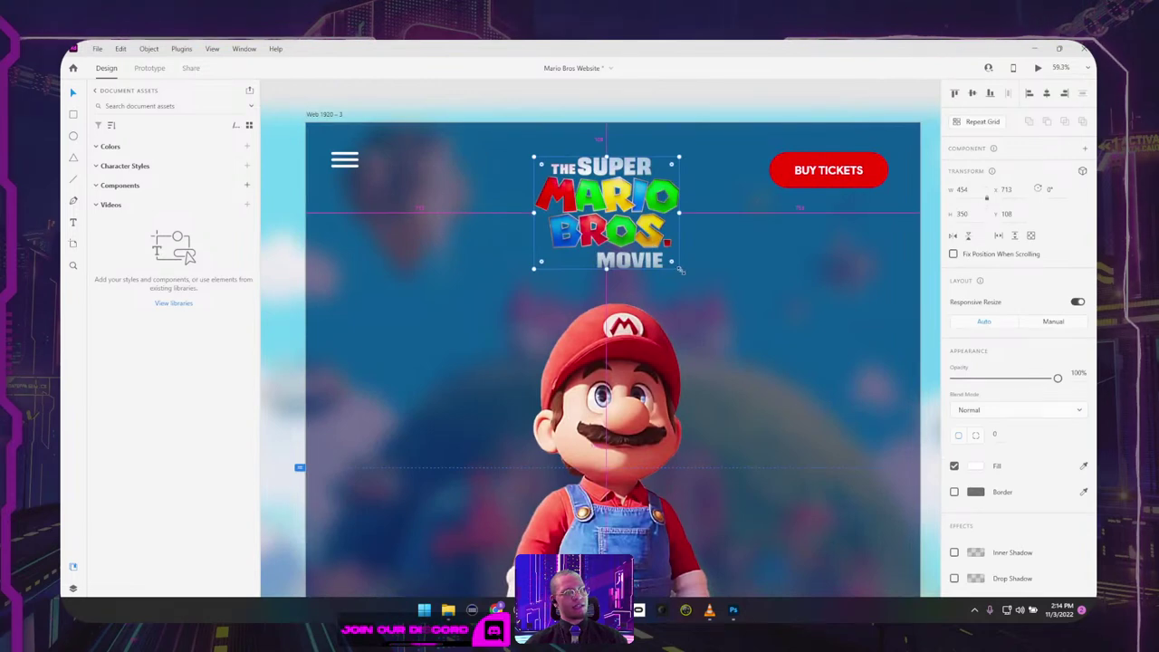
scroll(680, 269, "down", 4)
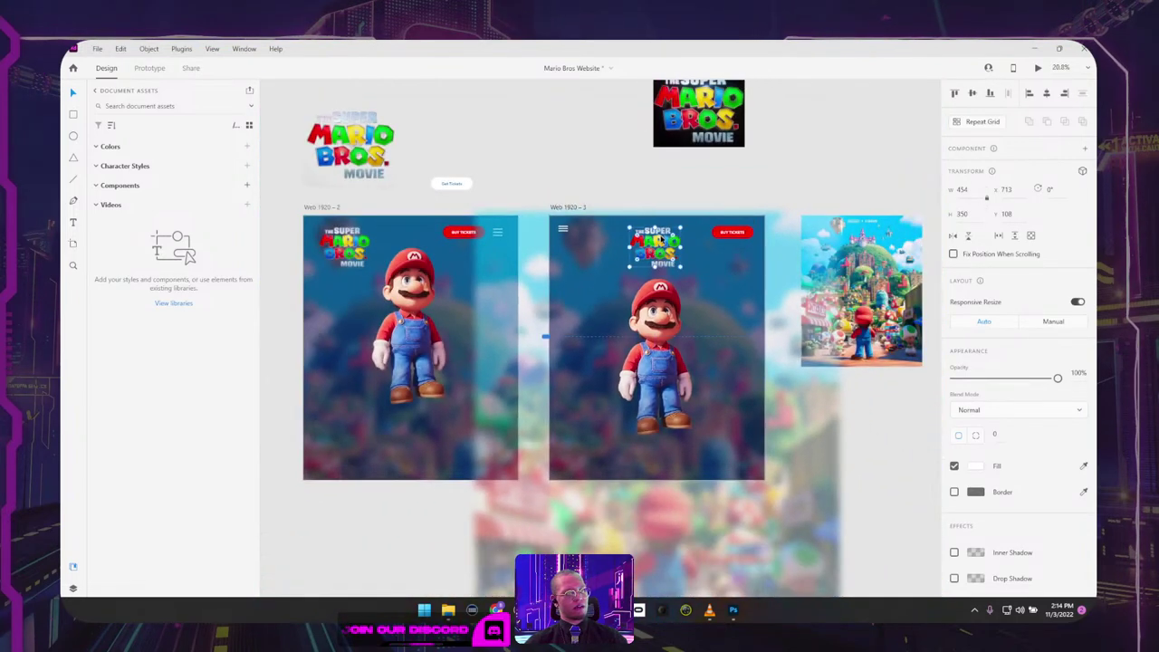
scroll(995, 505, "down", 1)
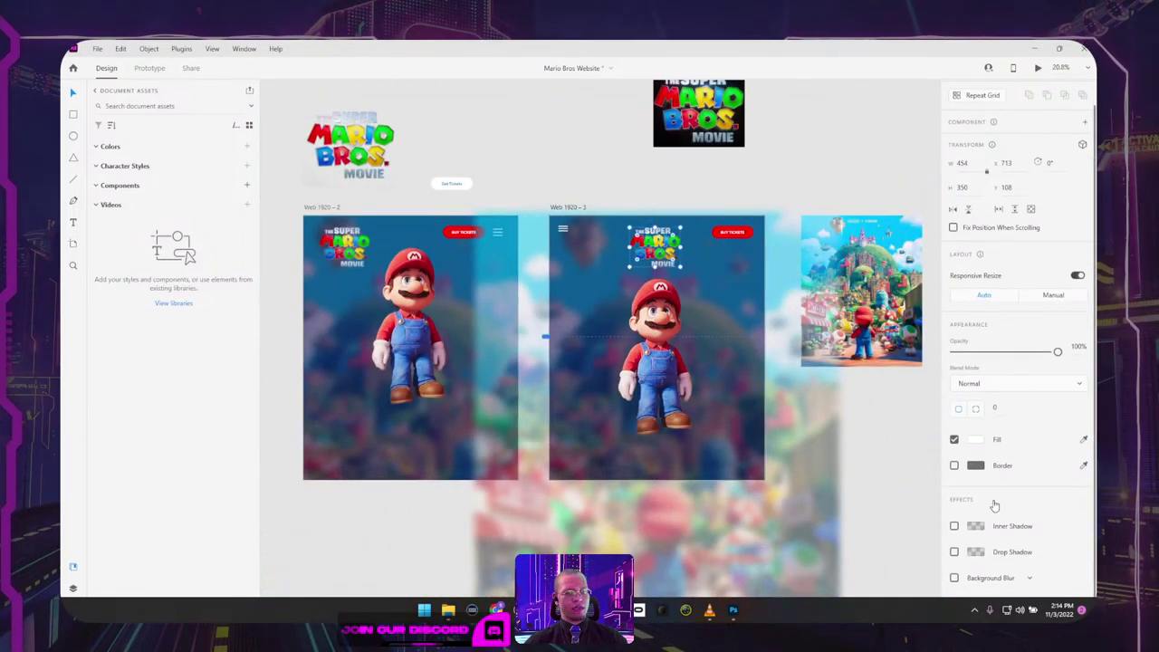
left_click(953, 553)
left_click(974, 552)
left_click(804, 390)
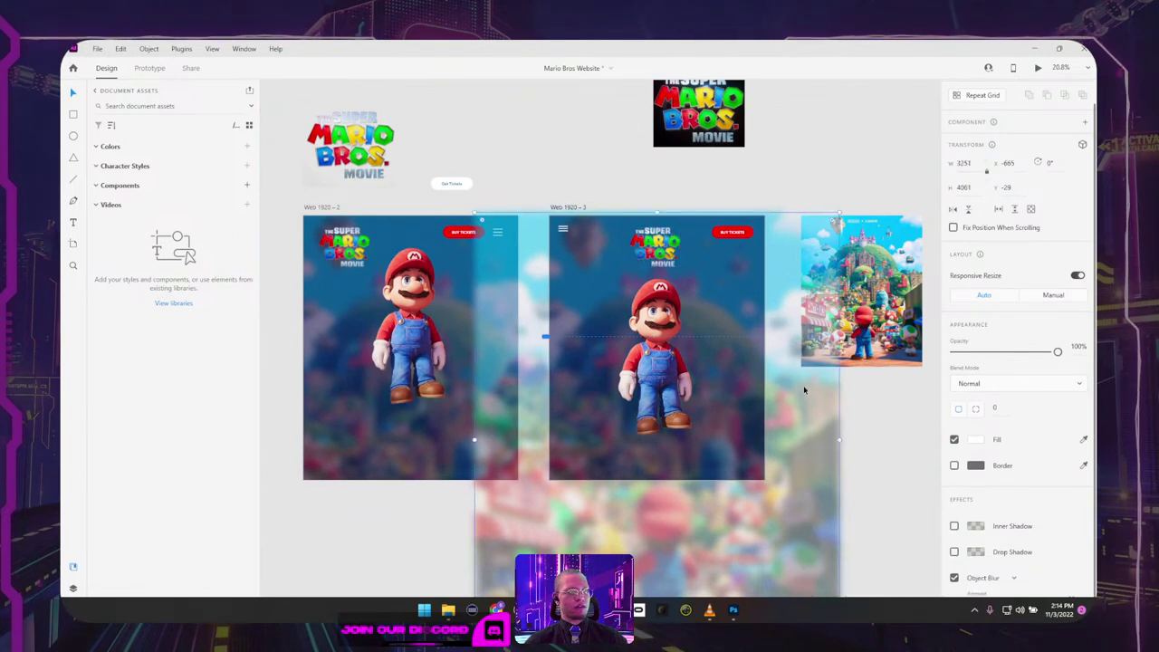
left_click(847, 391)
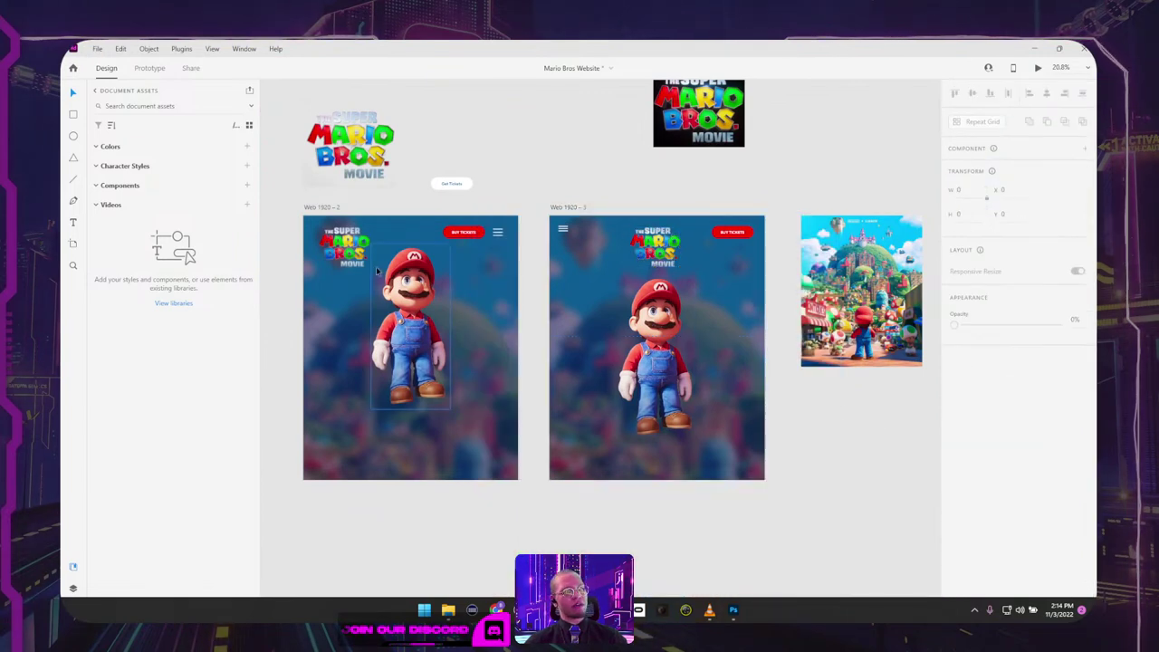
Step: Try moving the BUY TICKETS button and menu icon on Web 1920 – 2 down together to the logo's vertical centre, at Y 212
scroll(589, 244, "up", 4)
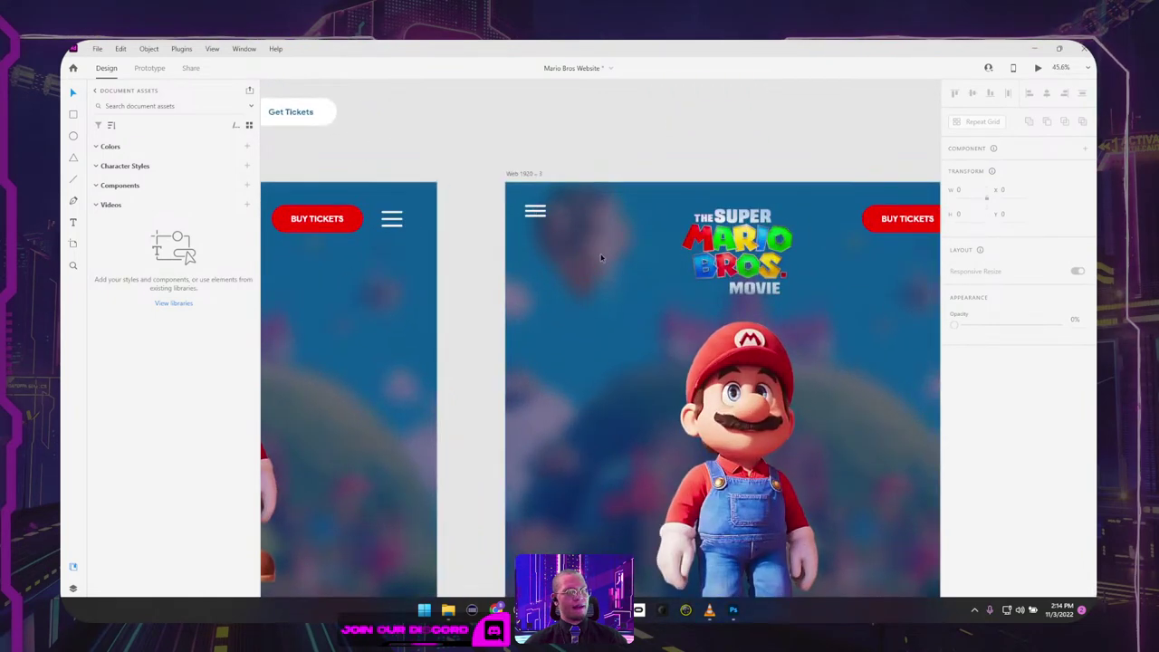
left_click_drag(601, 258, 852, 200)
left_click_drag(520, 260, 709, 273)
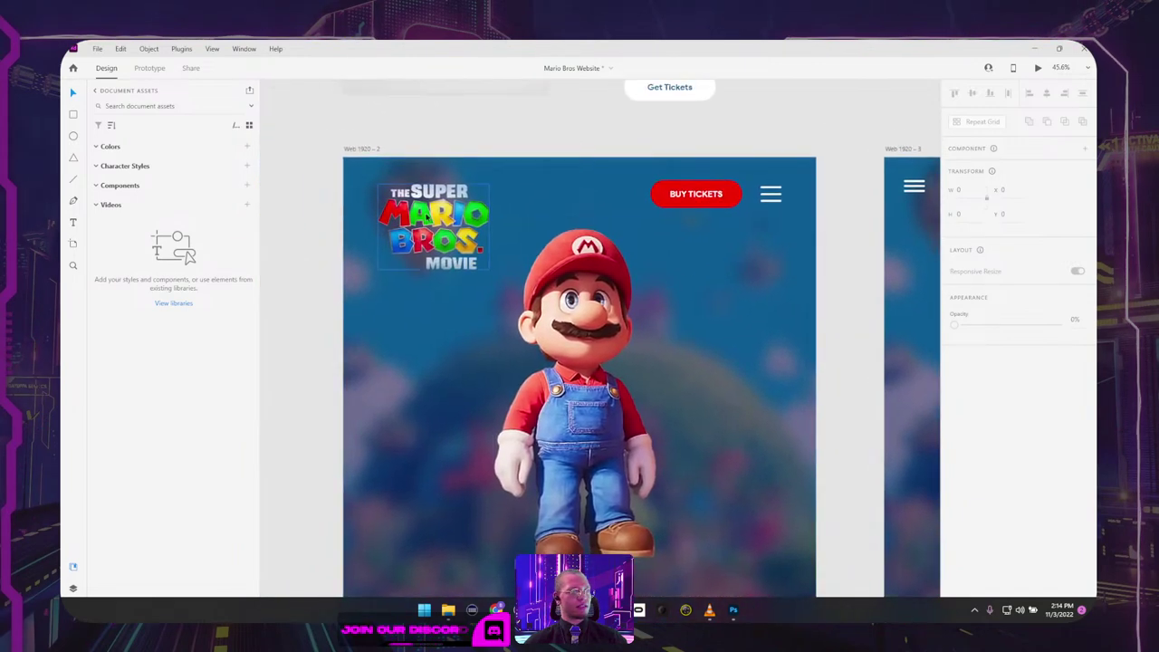
left_click(412, 222)
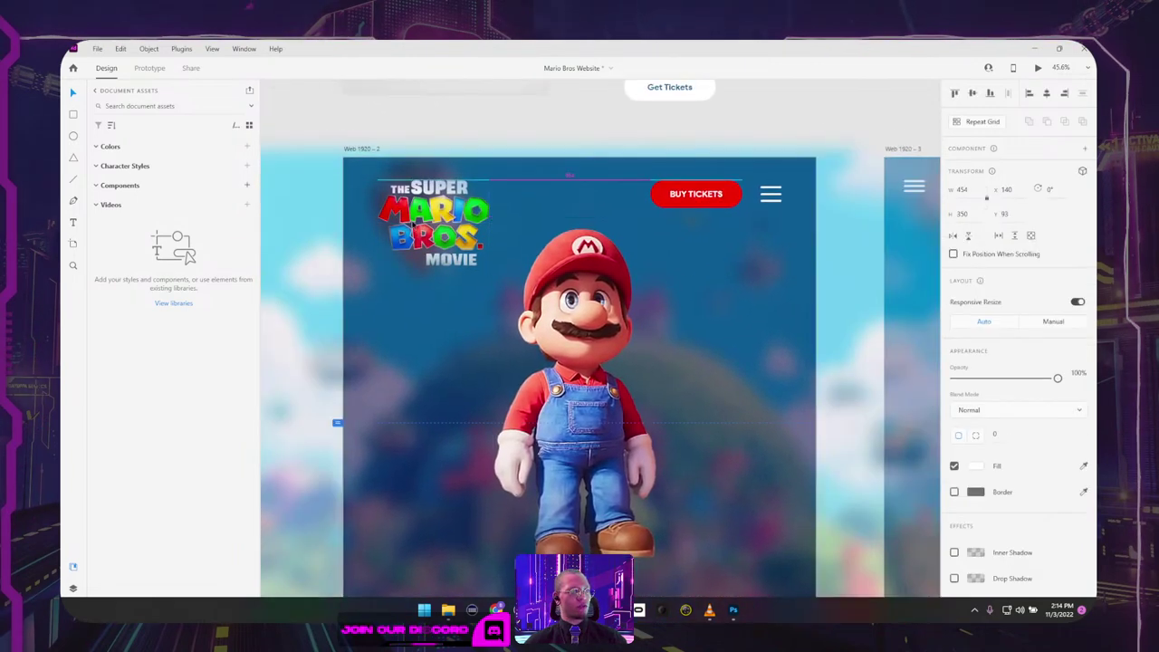
left_click(700, 200)
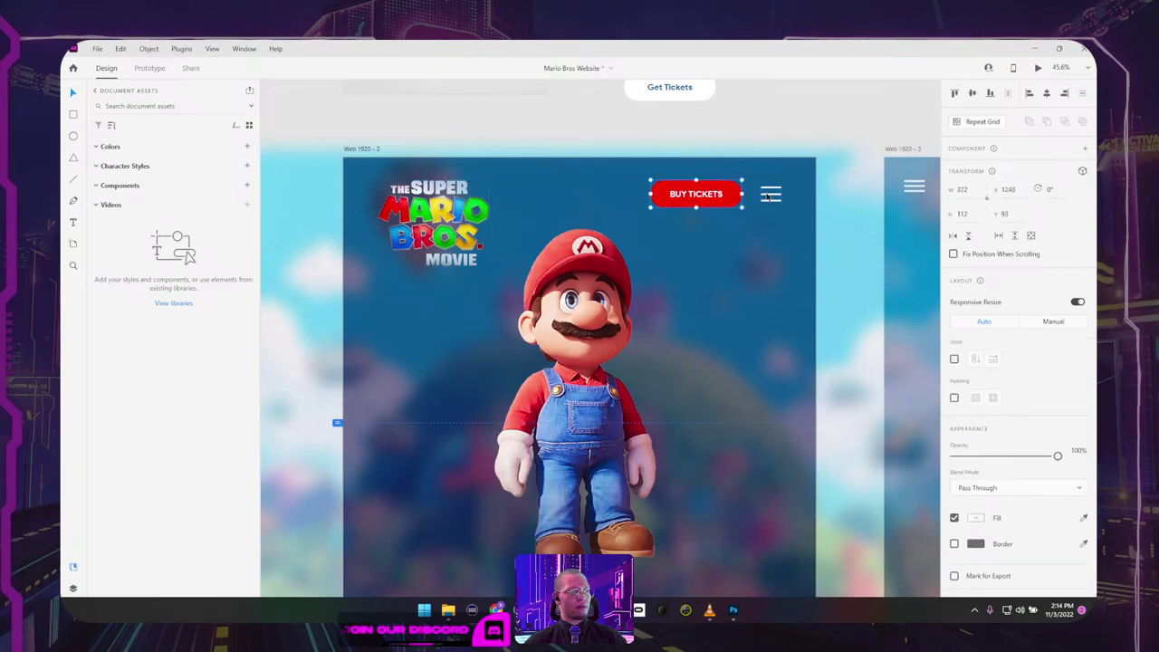
left_click_drag(771, 198, 777, 228)
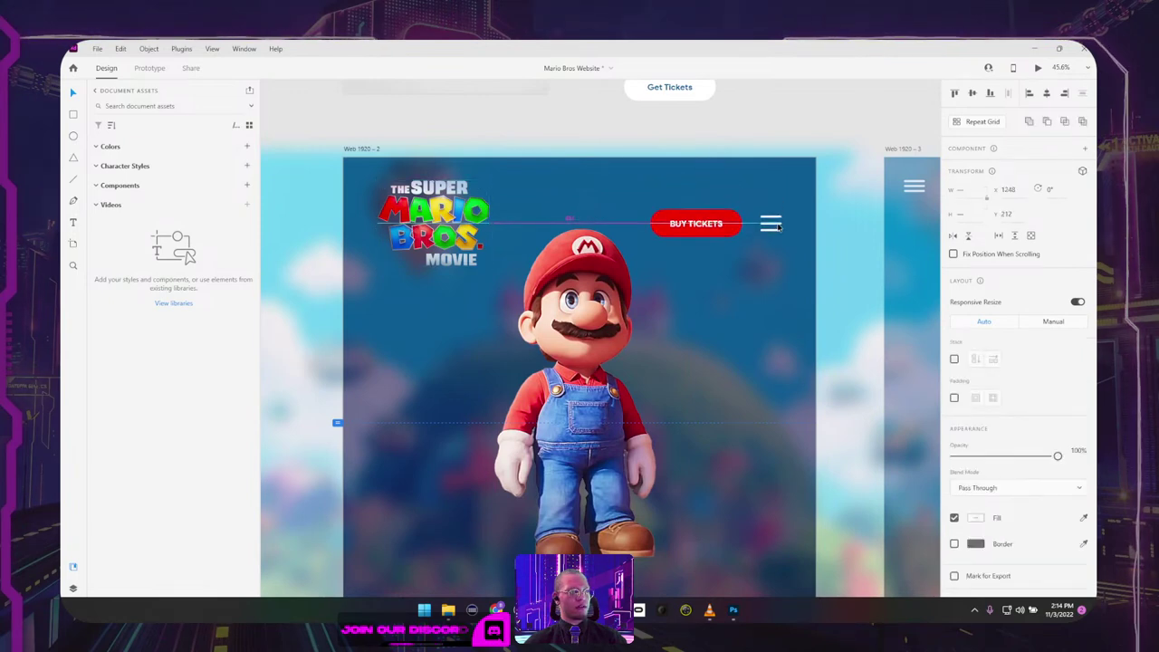
scroll(824, 213, "down", 5)
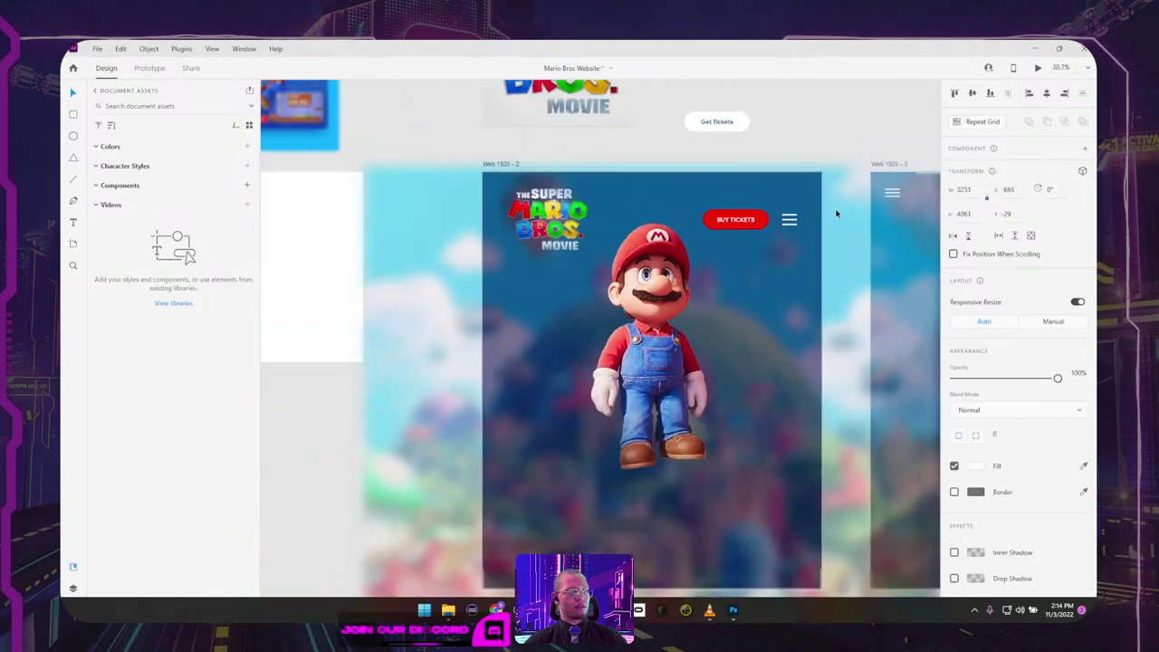
Step: Scale the movie logo on Web 1920 – 2 down proportionally to 440 × 339, keeping its upper-left corner in place
left_click(584, 222)
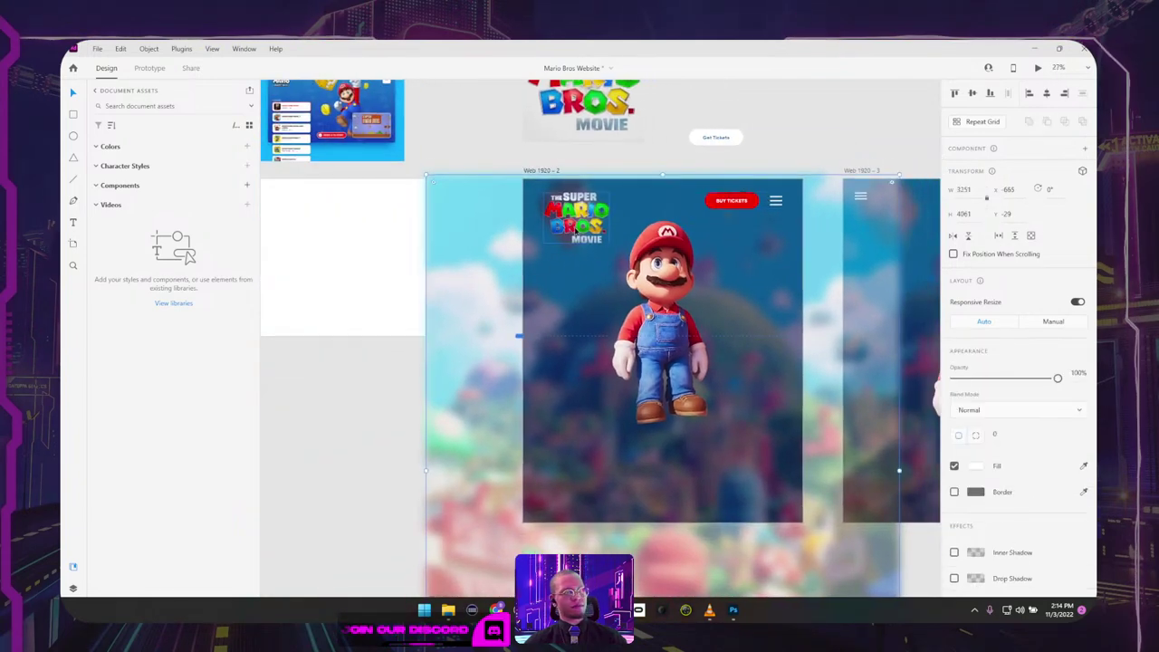
mouse_move(612, 244)
left_mouse_down()
mouse_move(597, 233)
mouse_move(610, 241)
left_mouse_up()
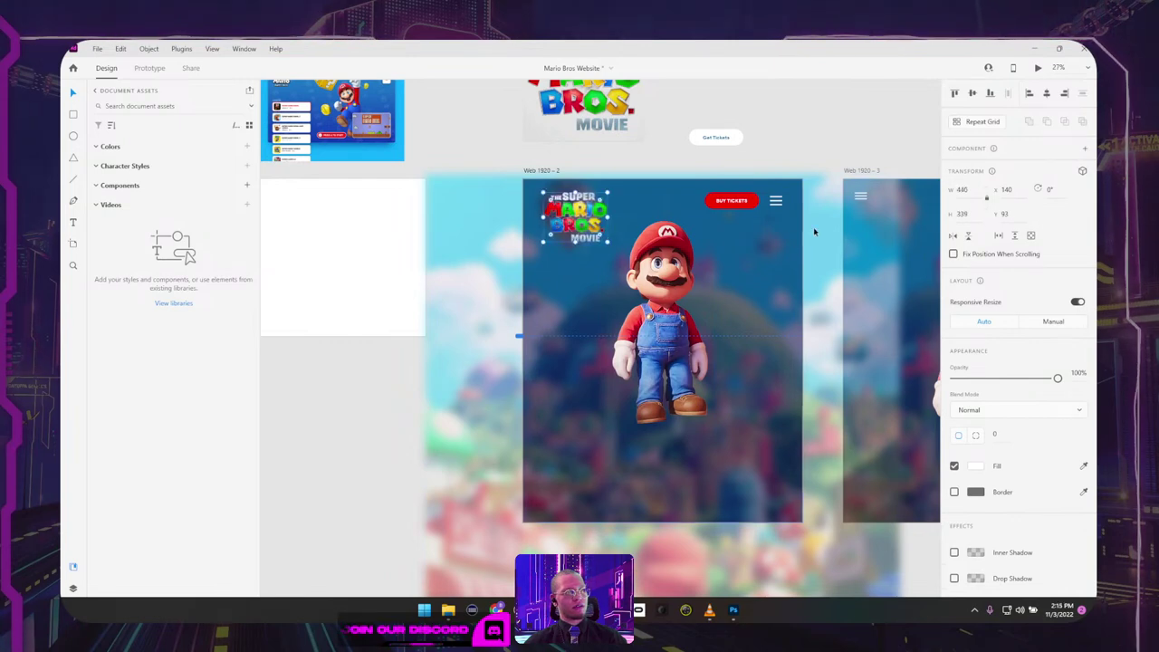
left_click(761, 132)
Step: Compare the two landing page variants with the Spider-Man and Squid Game reference designs, checking logo, menu and ticket button placement
left_click_drag(882, 98, 588, 122)
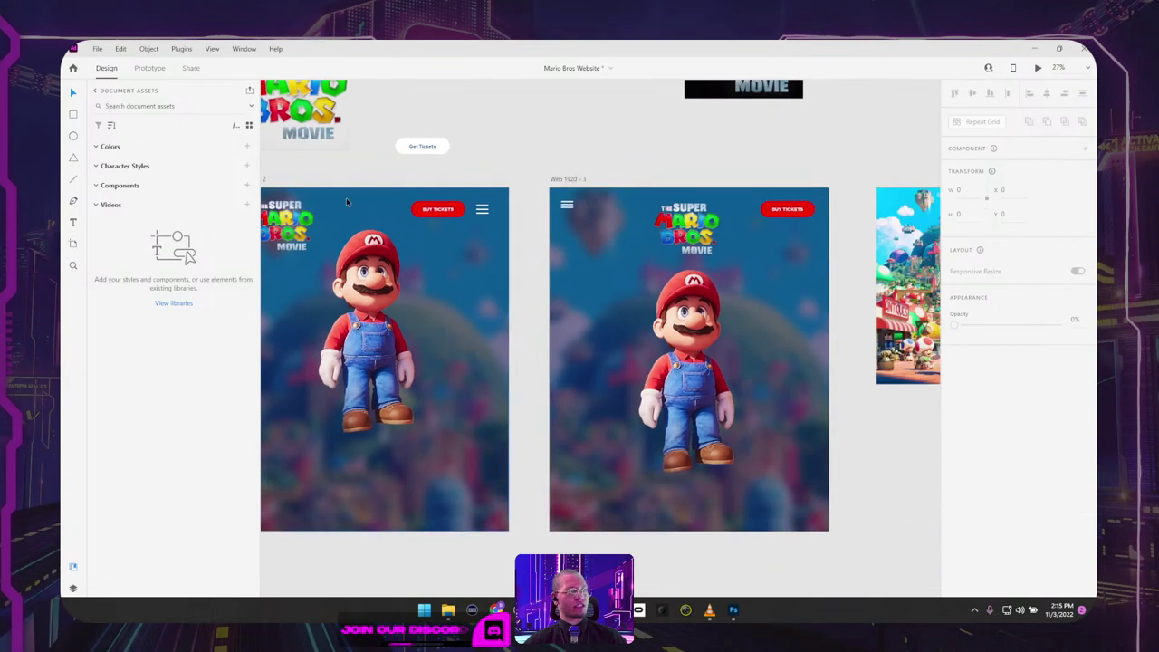
left_click_drag(346, 201, 484, 196)
left_click_drag(723, 263, 569, 256)
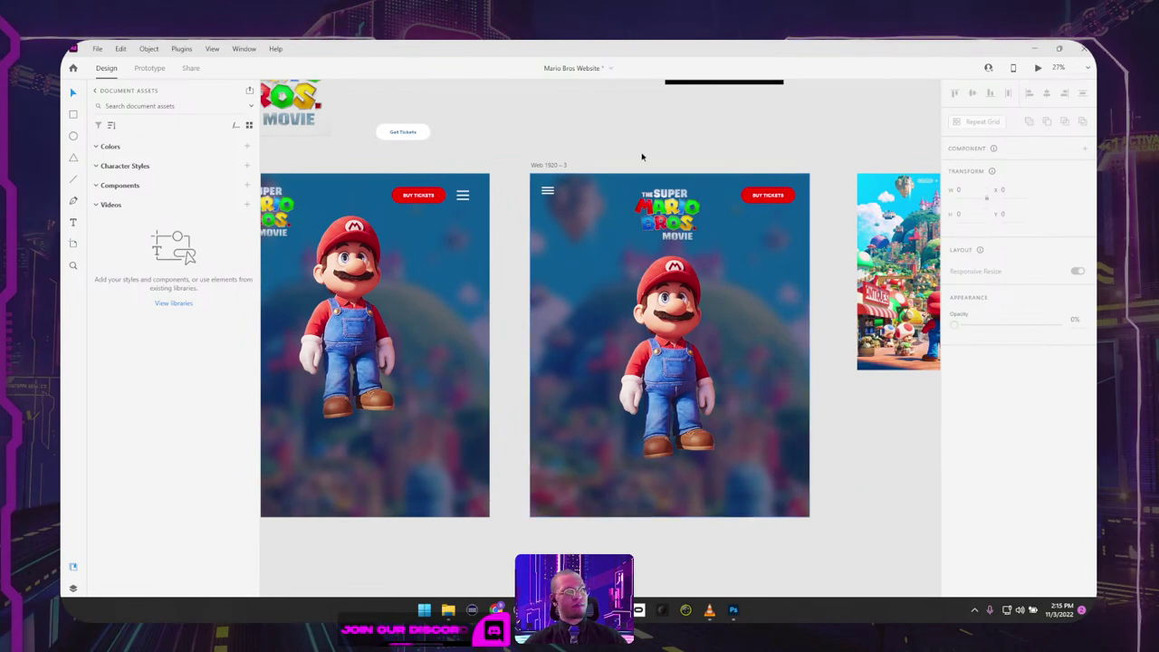
left_click_drag(635, 155, 753, 105)
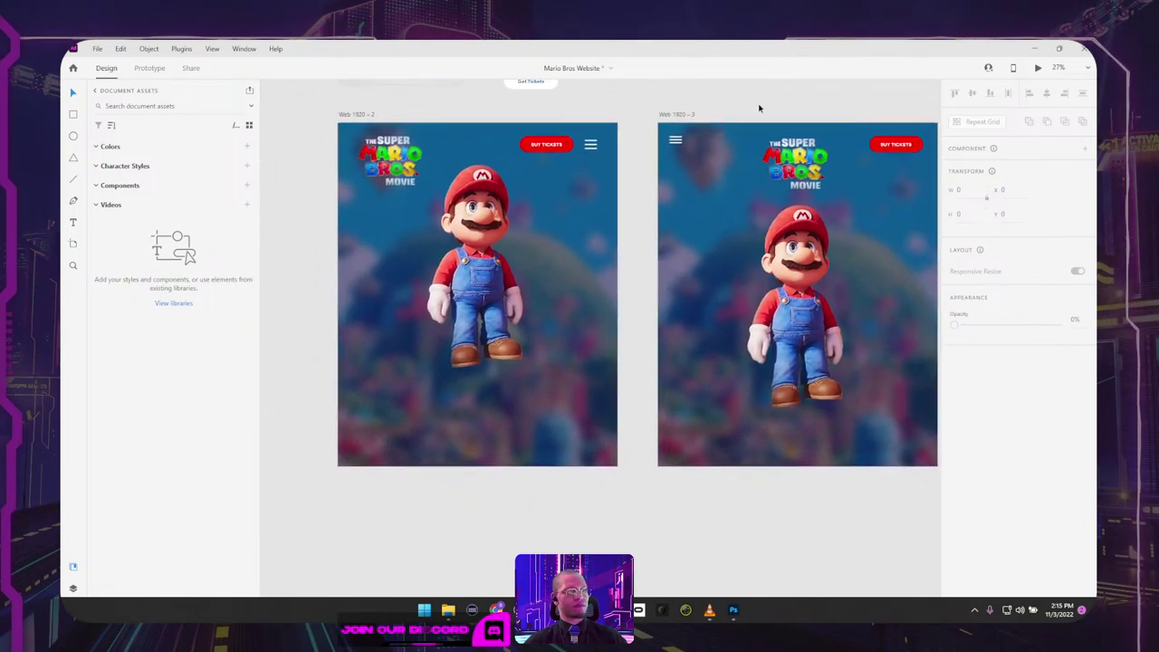
left_click_drag(797, 297, 577, 336)
scroll(689, 290, "down", 3)
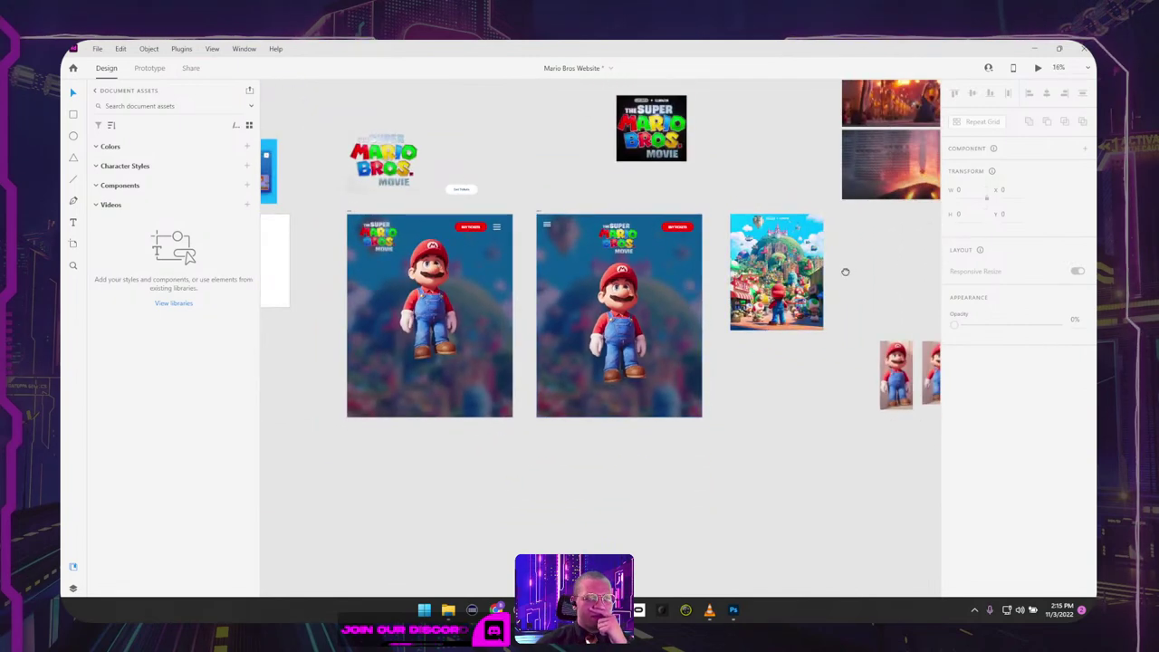
scroll(724, 326, "left", 5)
scroll(724, 326, "up", 2)
scroll(657, 323, "left", 3)
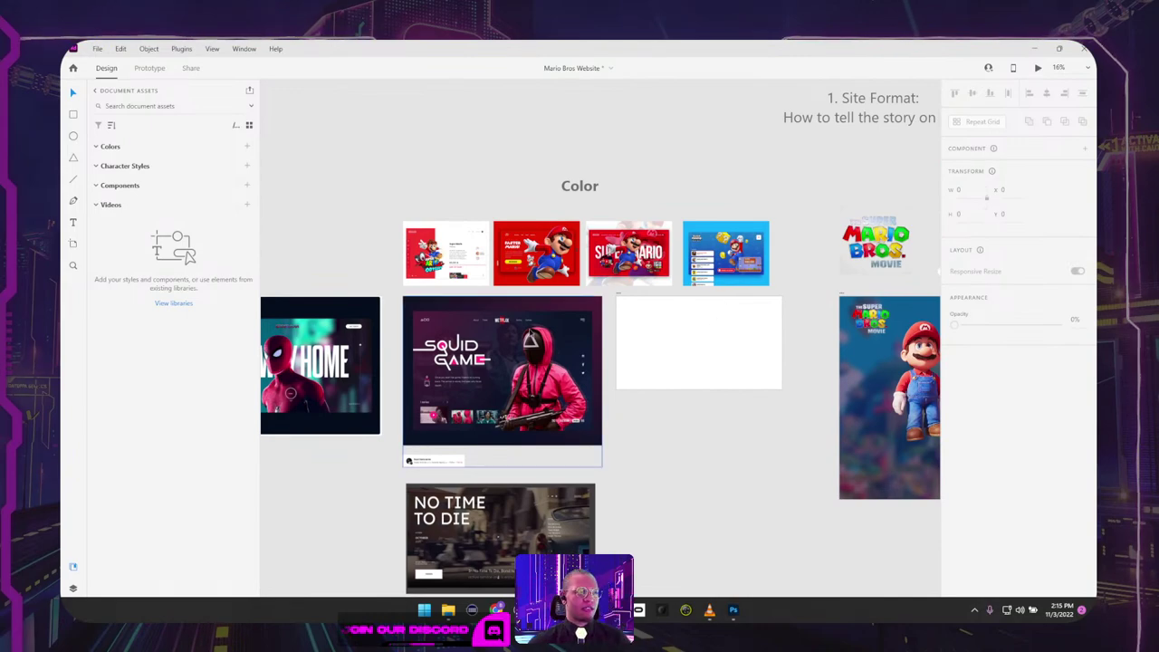
scroll(577, 299, "up", 6)
scroll(577, 298, "left", 10)
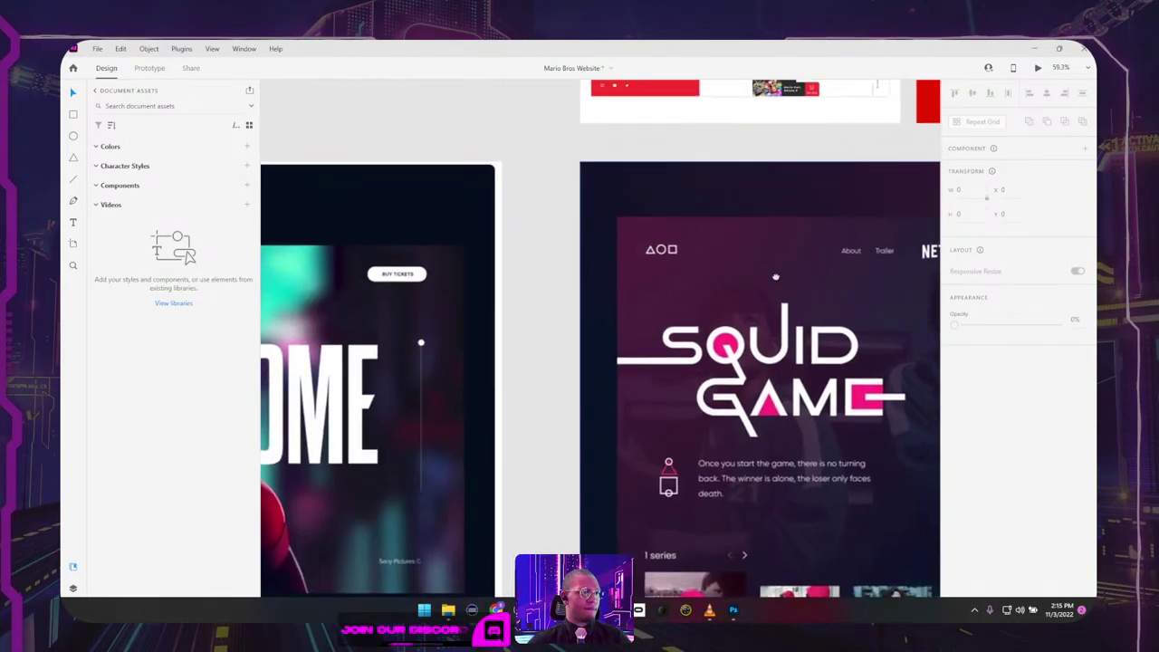
scroll(732, 262, "left", 4)
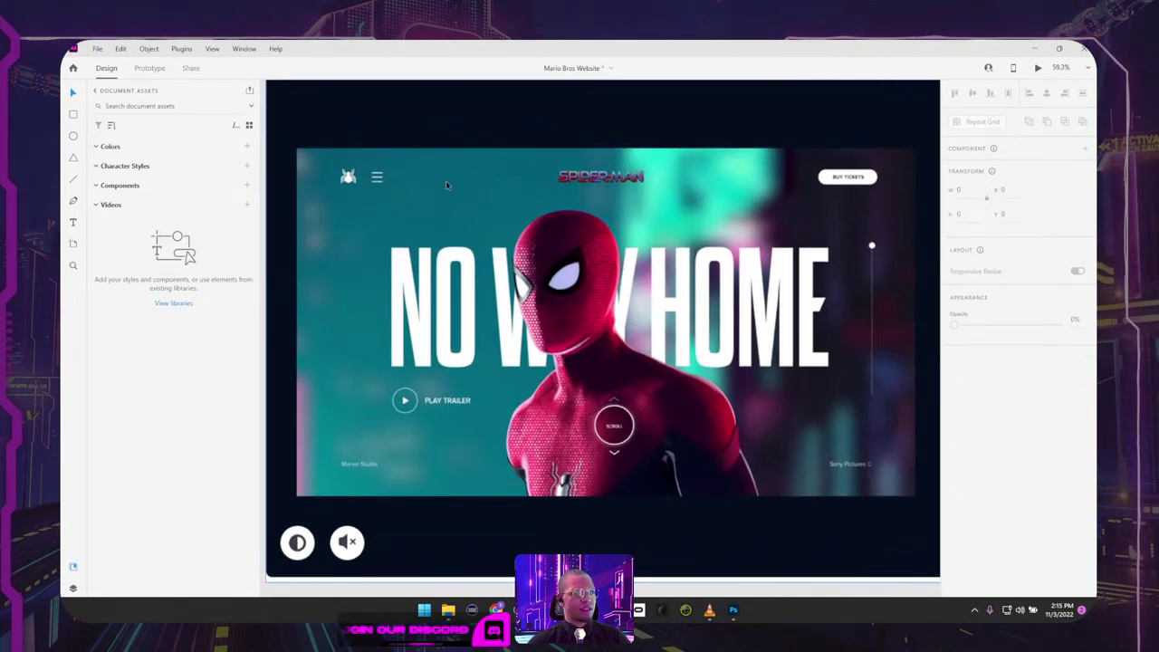
scroll(687, 285, "down", 4)
scroll(687, 284, "right", 8)
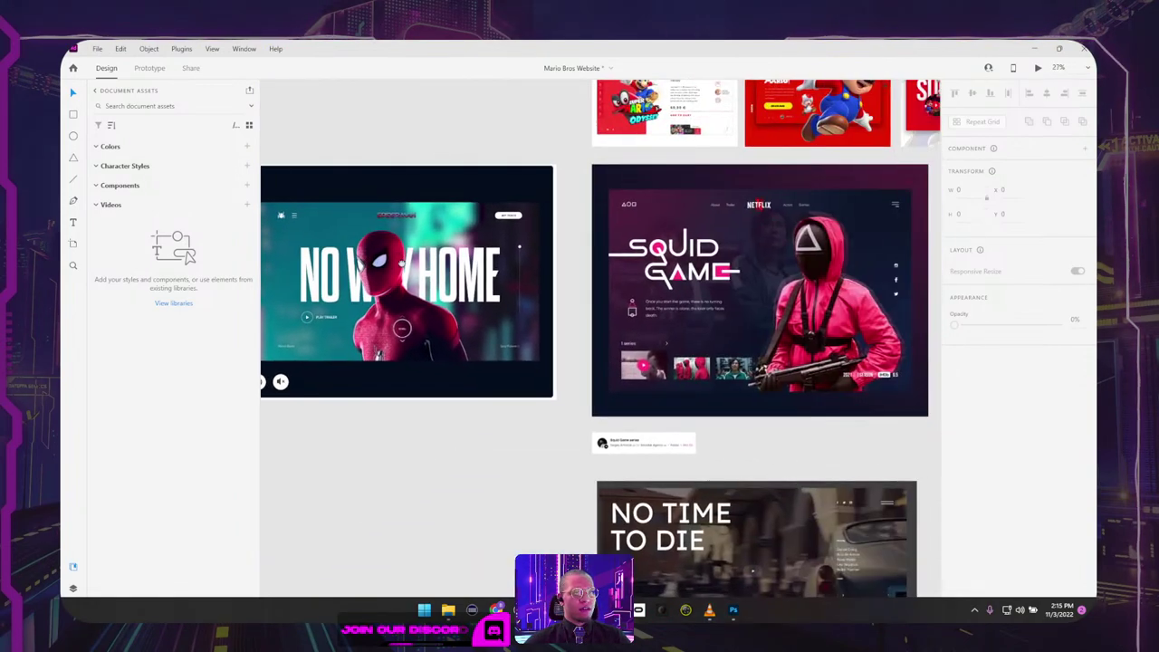
left_click_drag(804, 237, 701, 309)
scroll(700, 309, "up", 2)
scroll(440, 269, "right", 12)
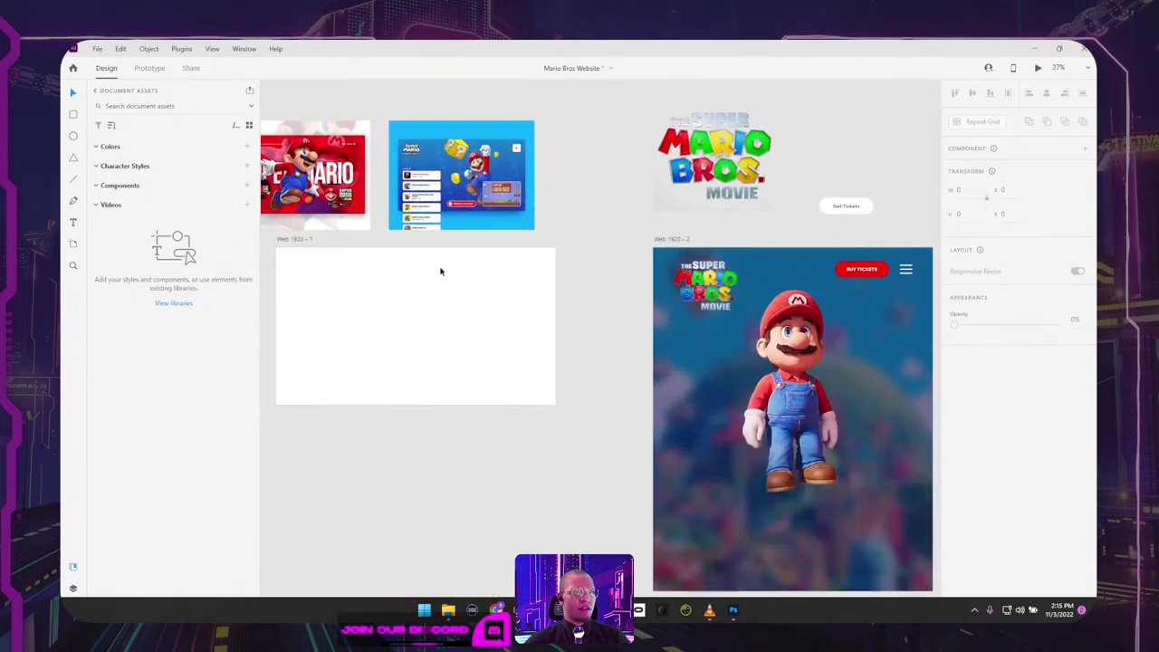
Step: Try enlarging the movie logo on Web 1920 – 3 to 1016 × 782 and placing it behind the Mario figure
scroll(544, 244, "down", 3)
left_click(639, 194)
left_click_drag(595, 225, 596, 286)
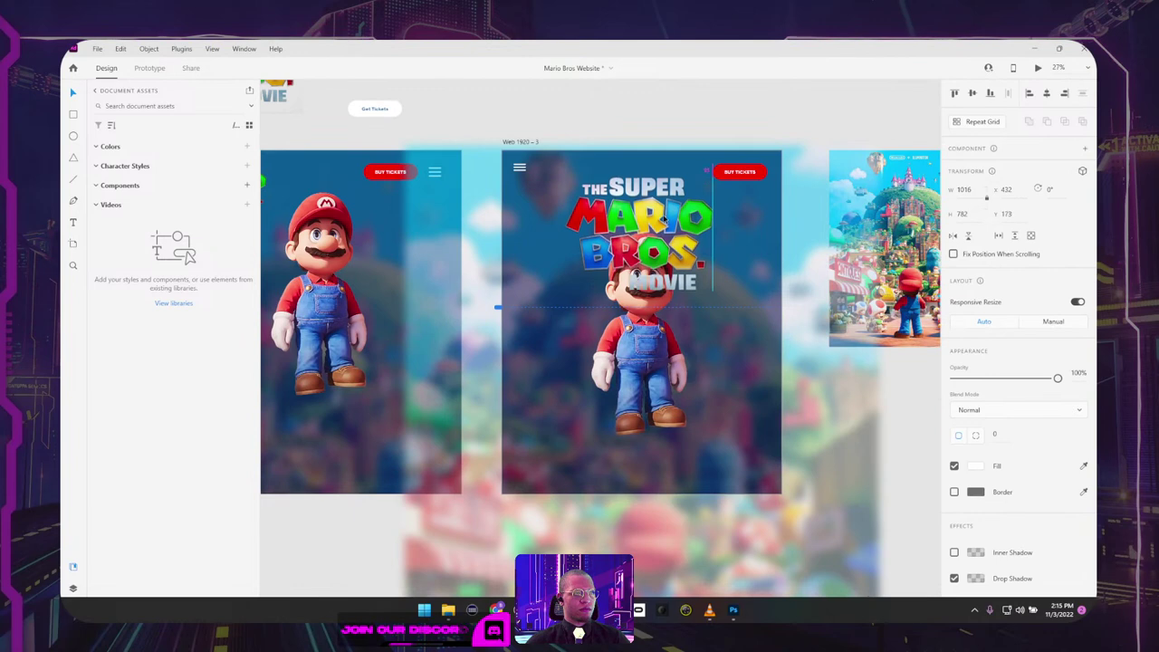
key("ctrl+[")
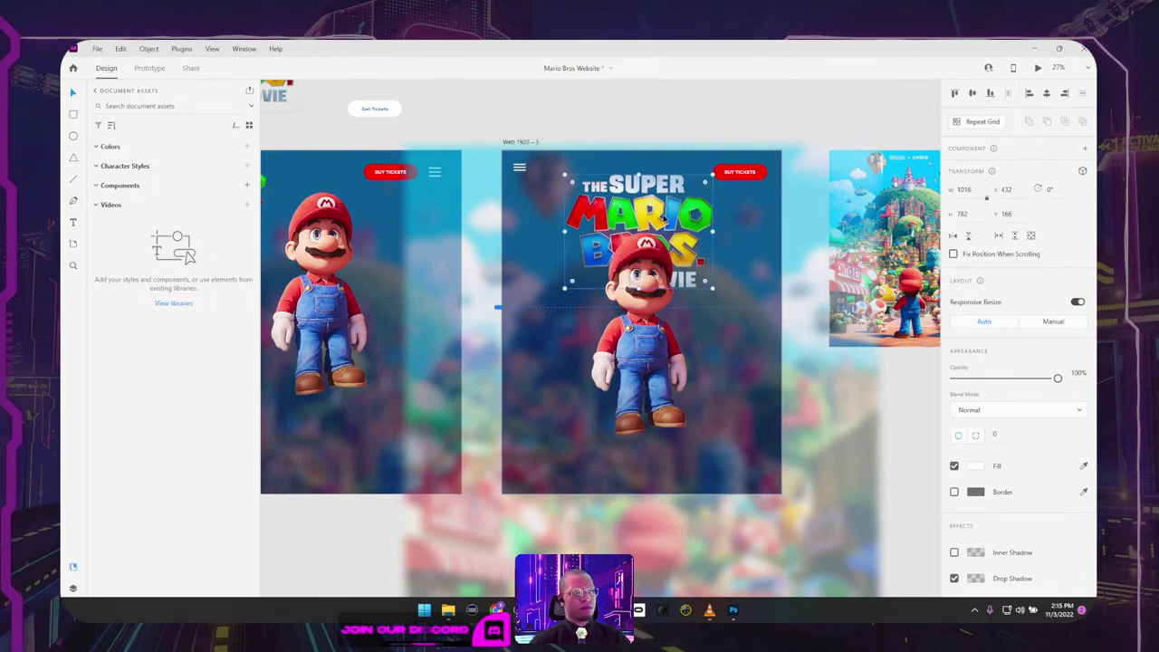
left_click(706, 119)
Step: Undo the logo's stacking change, move and enlargement on Web 1920 – 3
key("ctrl+z")
key("ctrl+z")
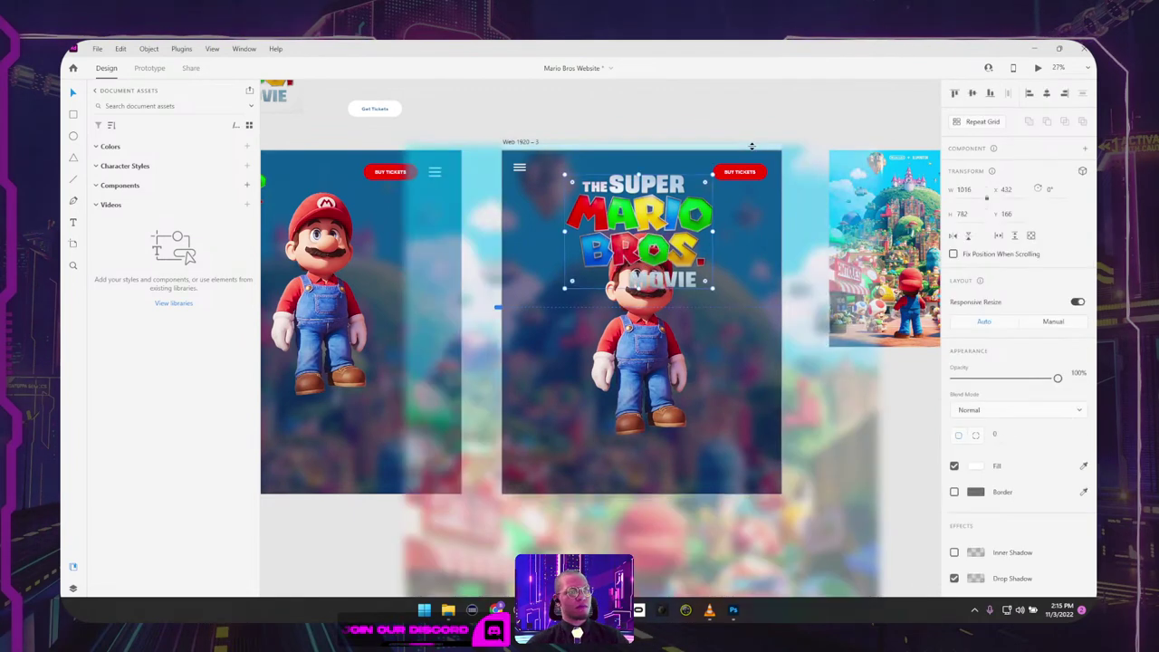
key("ctrl+z")
left_click(785, 107)
Step: Move the movie poster image away from the artboards to the space above the row of Mario reference pictures
scroll(789, 112, "down", 3)
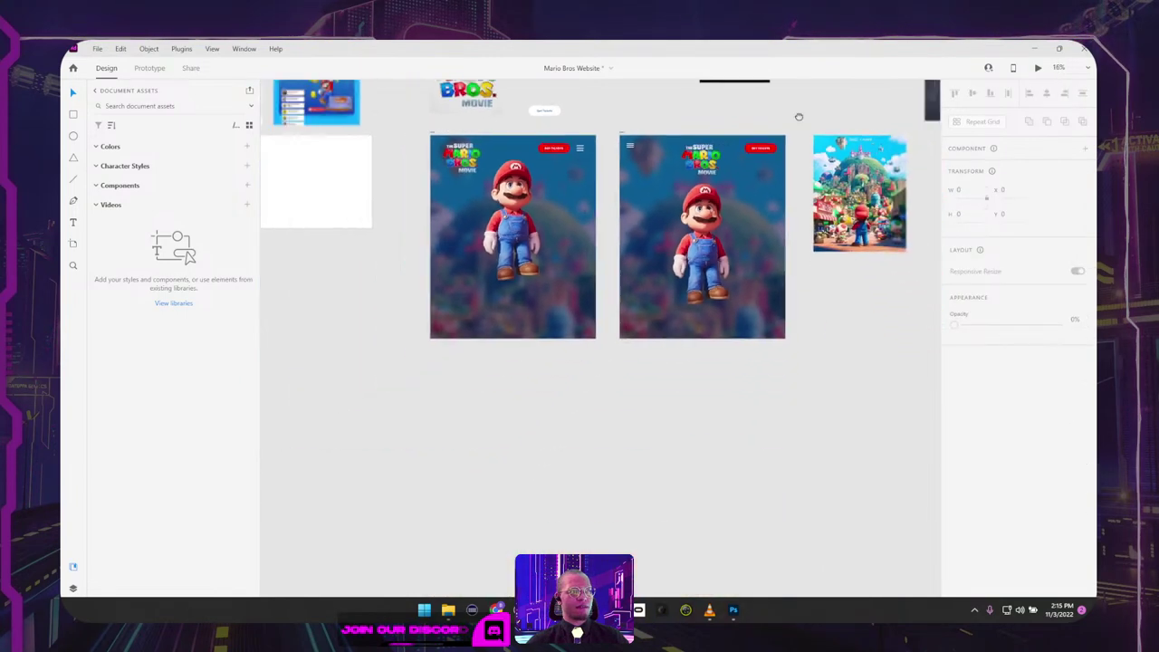
left_click_drag(800, 116, 595, 145)
left_click_drag(639, 210, 805, 226)
left_click(601, 251)
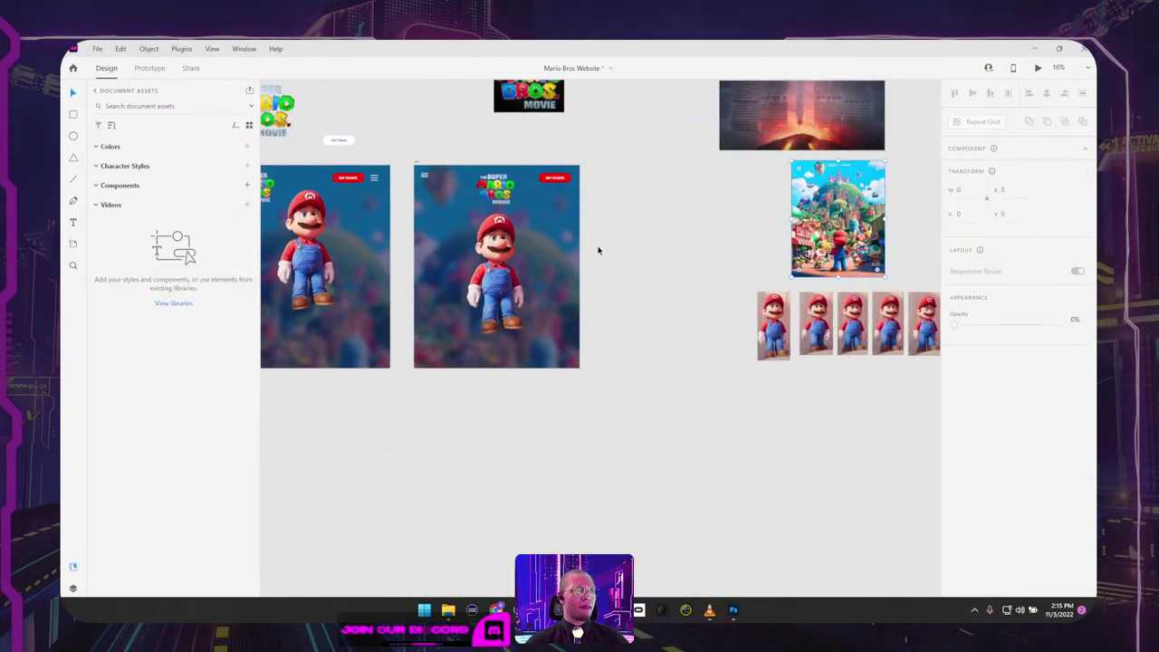
Step: Duplicate the Web 1920 – 3 artboard and move the original closer to Web 1920 – 2, to X 2091
scroll(764, 233, "left", 5)
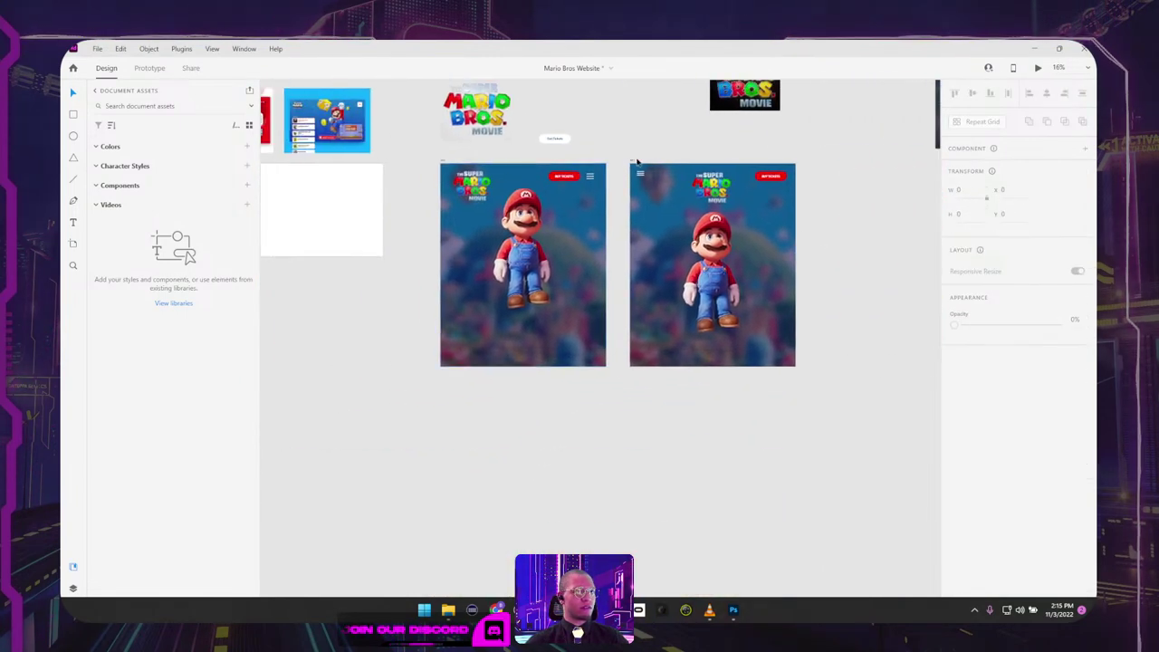
left_click(637, 162)
key("ctrl+d")
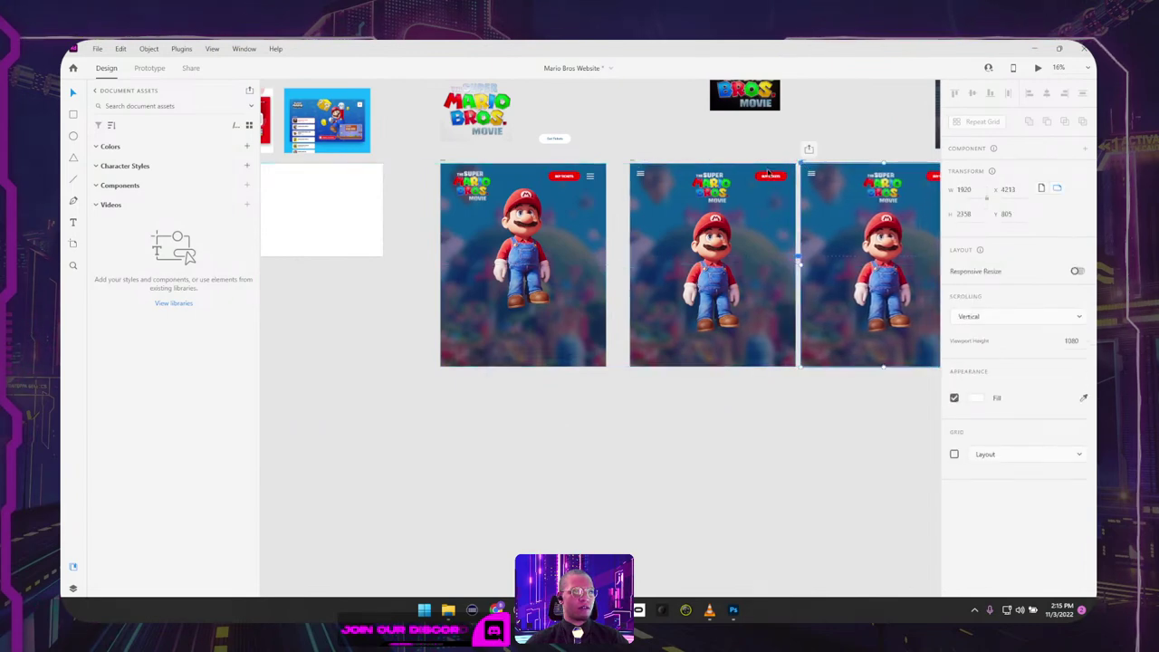
left_click_drag(632, 163, 619, 162)
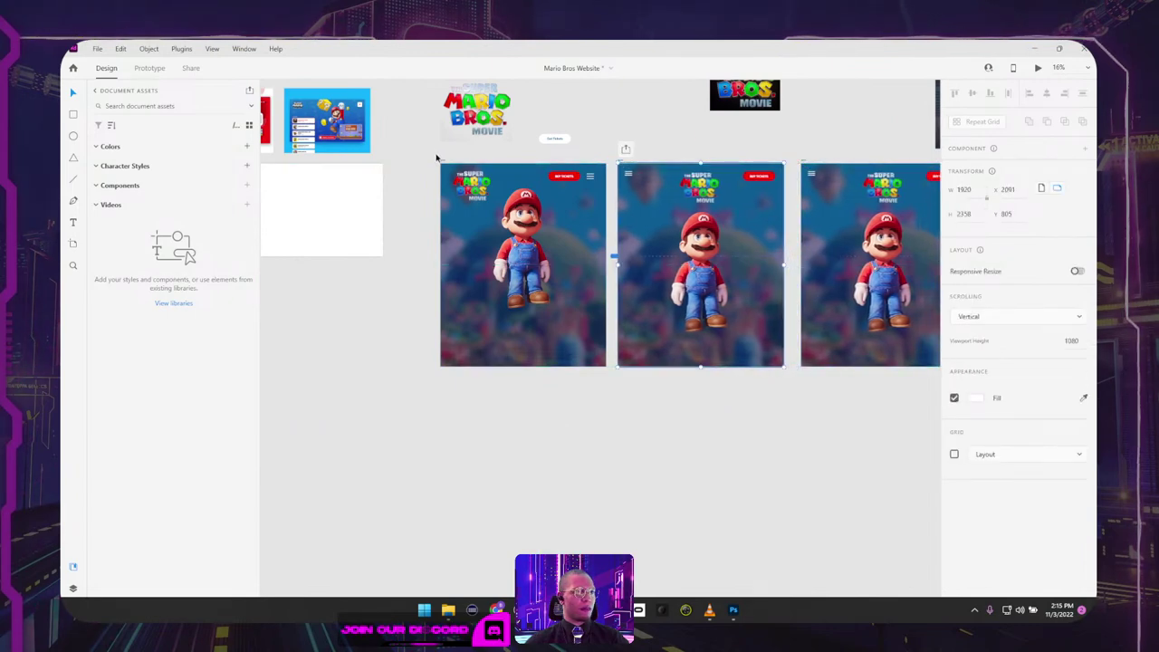
Step: Move all three landing page artboards together down into the empty canvas area, with the first at X -1239, Y 2777
left_click(445, 163, "shift")
left_click(804, 163, "shift")
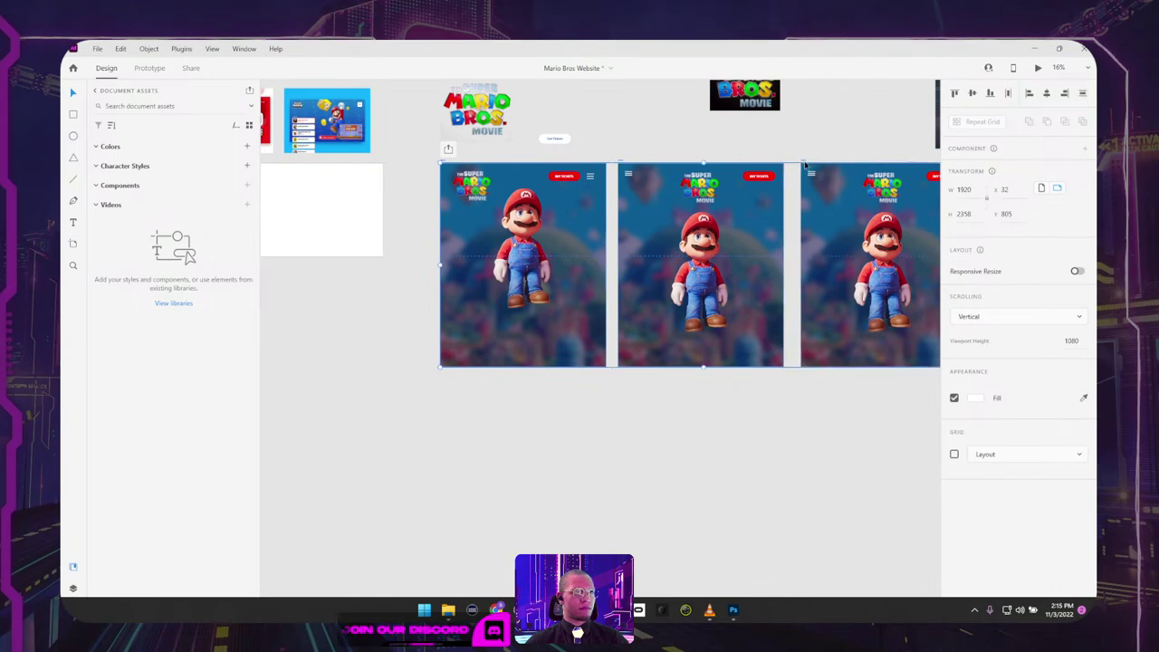
left_click_drag(804, 164, 695, 334)
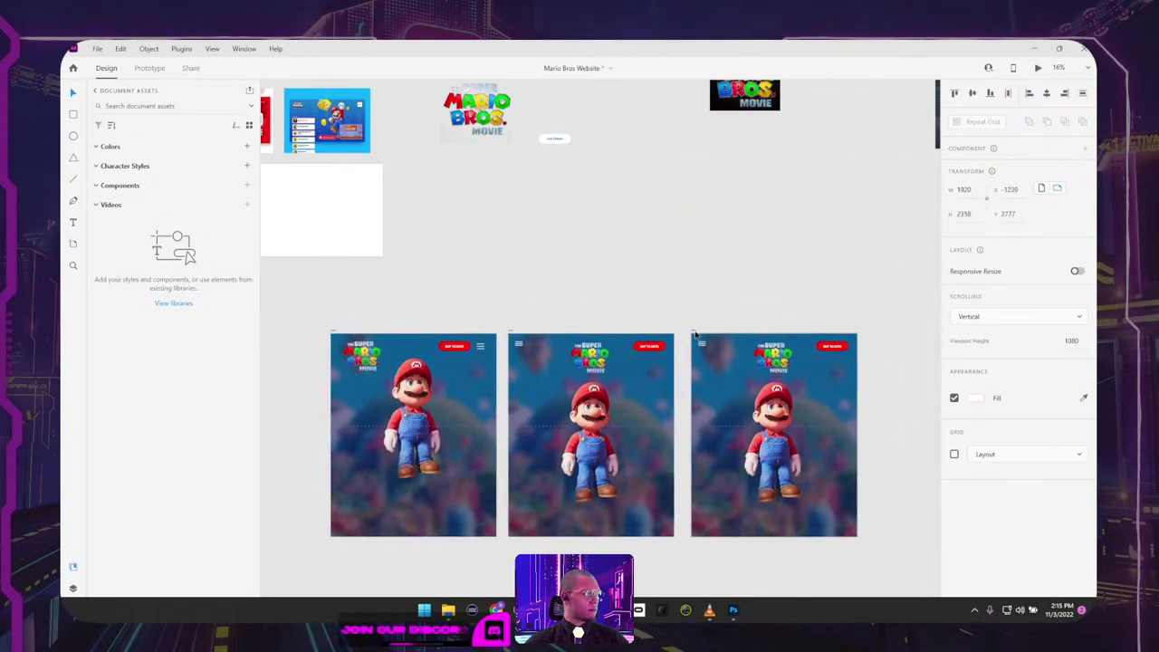
left_click(643, 224)
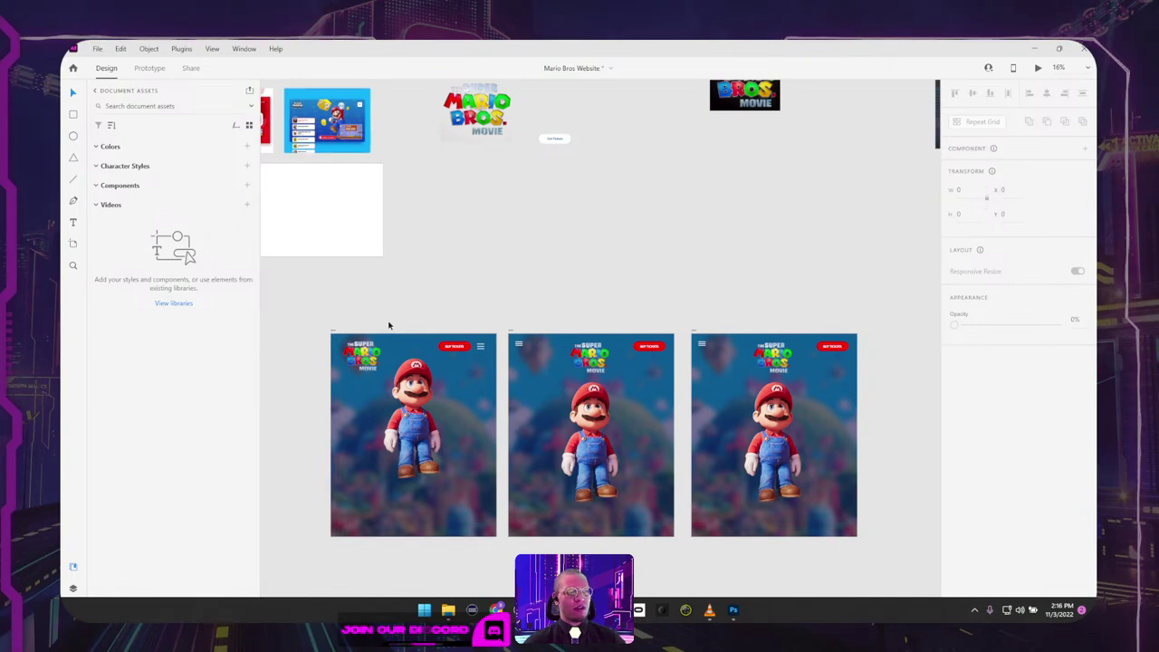
Step: Enlarge the logo on Web 1920 – 4 to about 744 × 574 at X 568, Y 117 and place it behind Mario
left_click(772, 349)
scroll(811, 344, "up", 5)
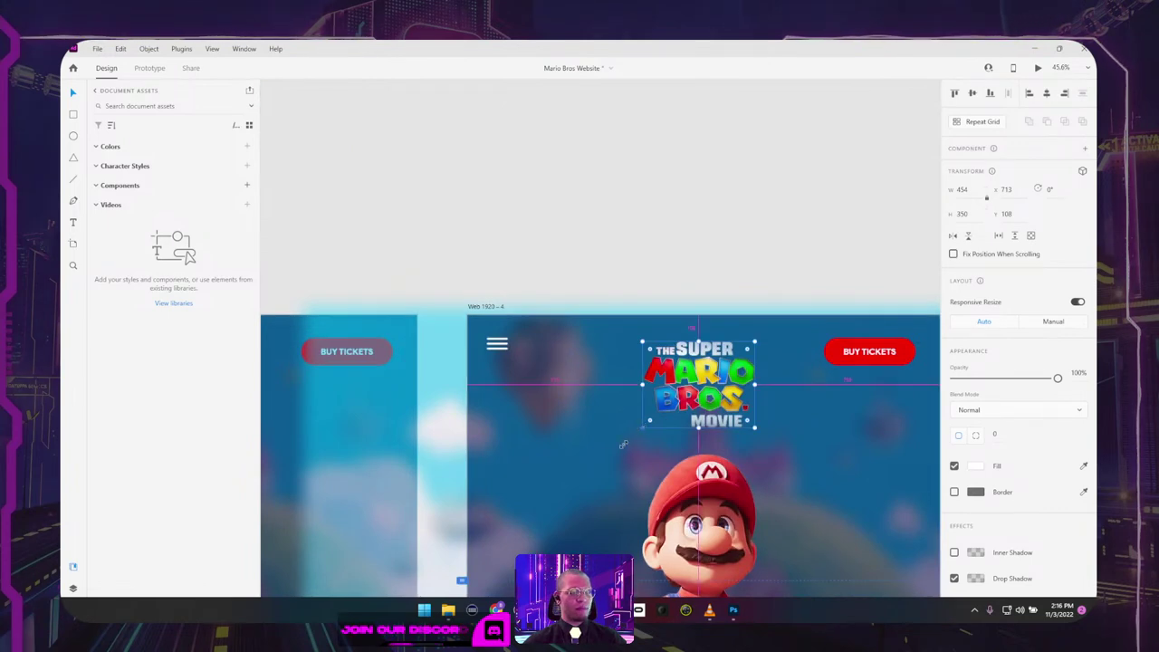
left_click_drag(623, 445, 605, 467)
left_click_drag(709, 377, 709, 408)
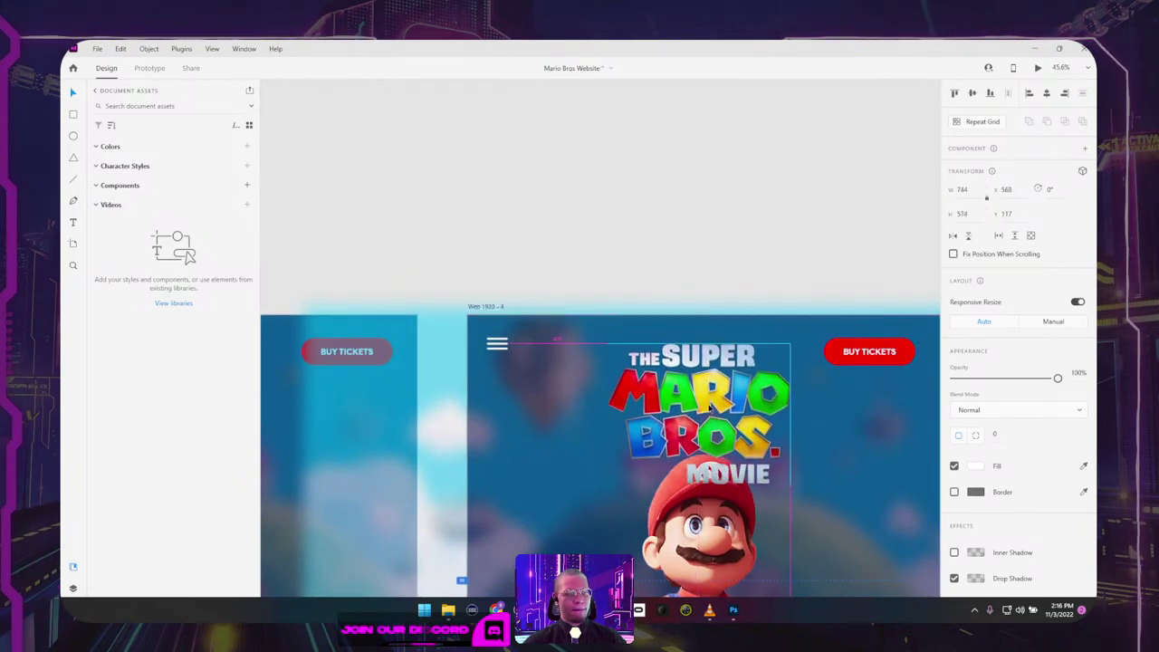
left_click(693, 470)
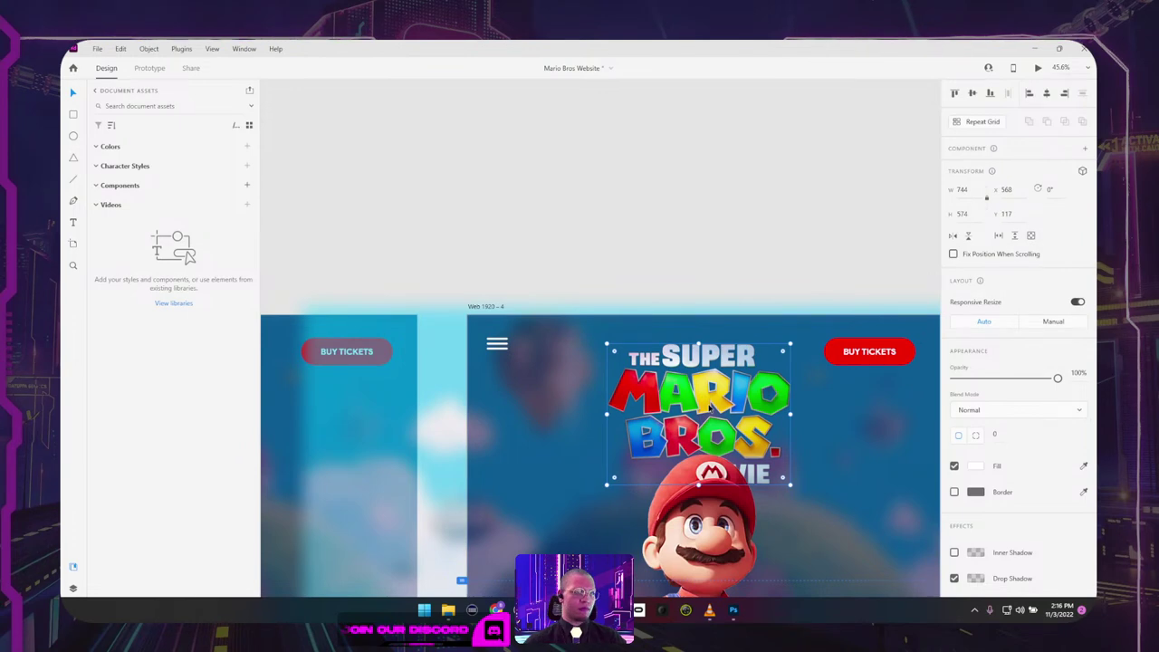
Step: Shift the enlarged logo on Web 1920 – 4 slightly sideways to X 538 so it sits visually centred behind Mario
left_click(738, 251)
scroll(738, 250, "down", 4)
left_click_drag(755, 265, 704, 241)
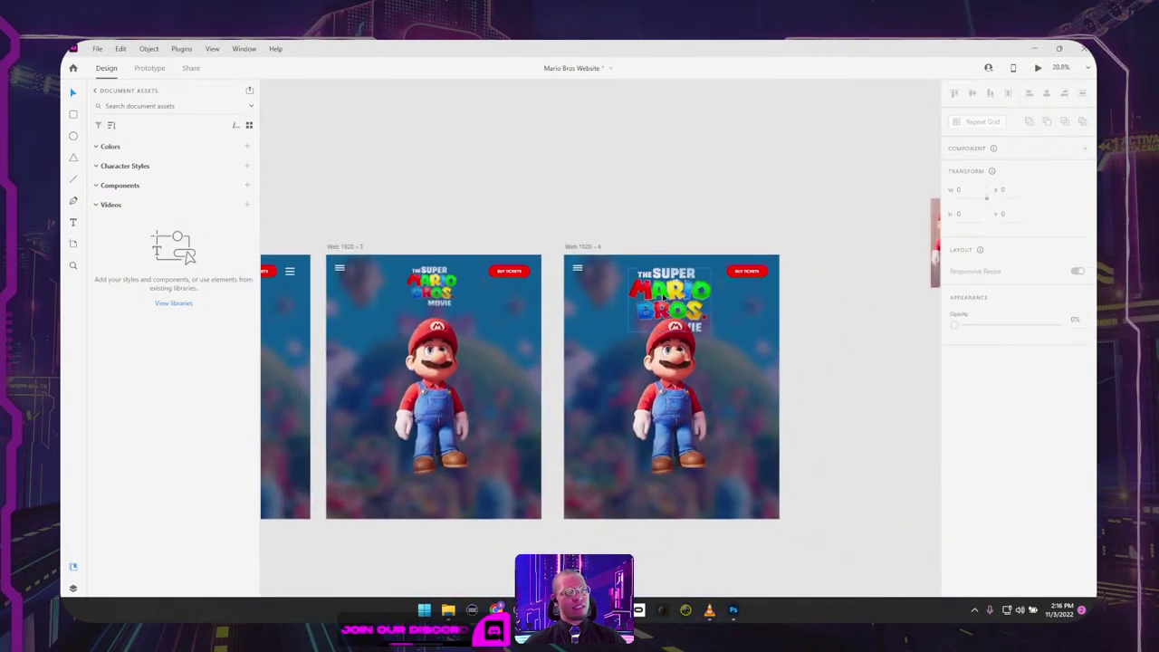
left_click(663, 295)
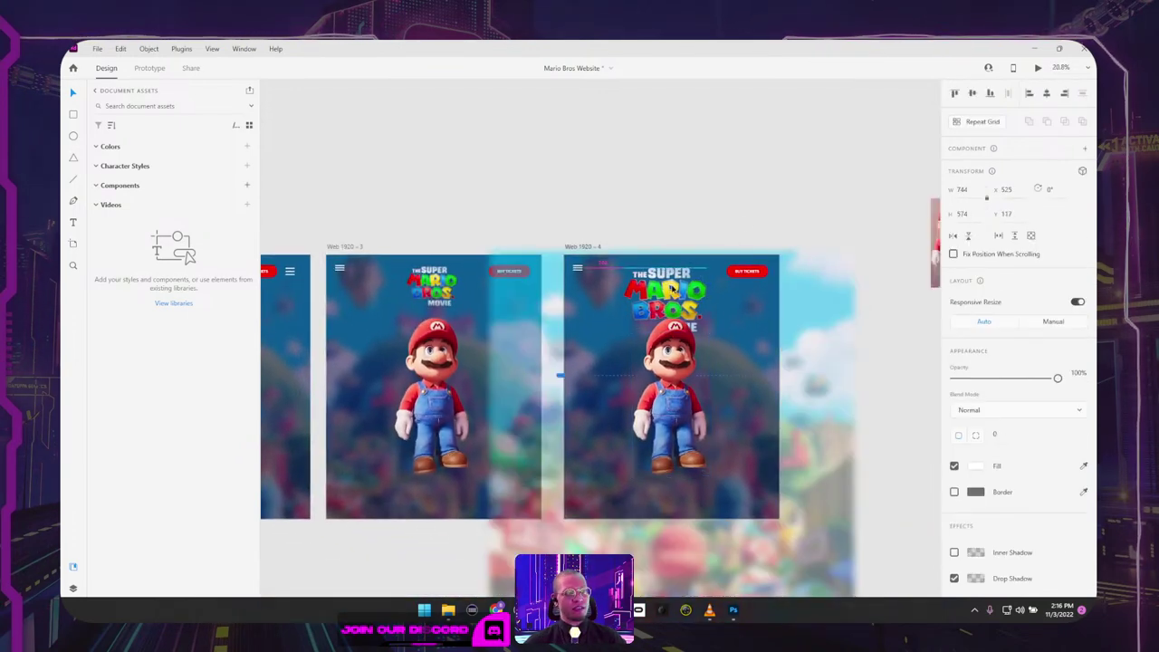
left_click(673, 225)
left_click(678, 293)
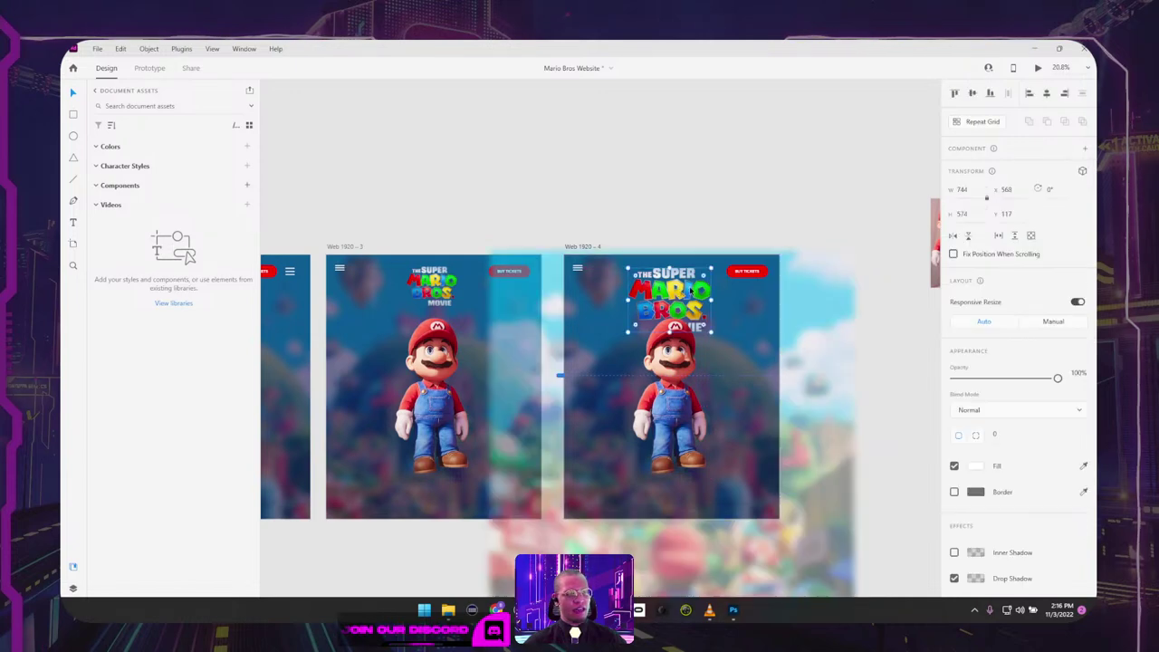
left_click_drag(690, 293, 691, 290)
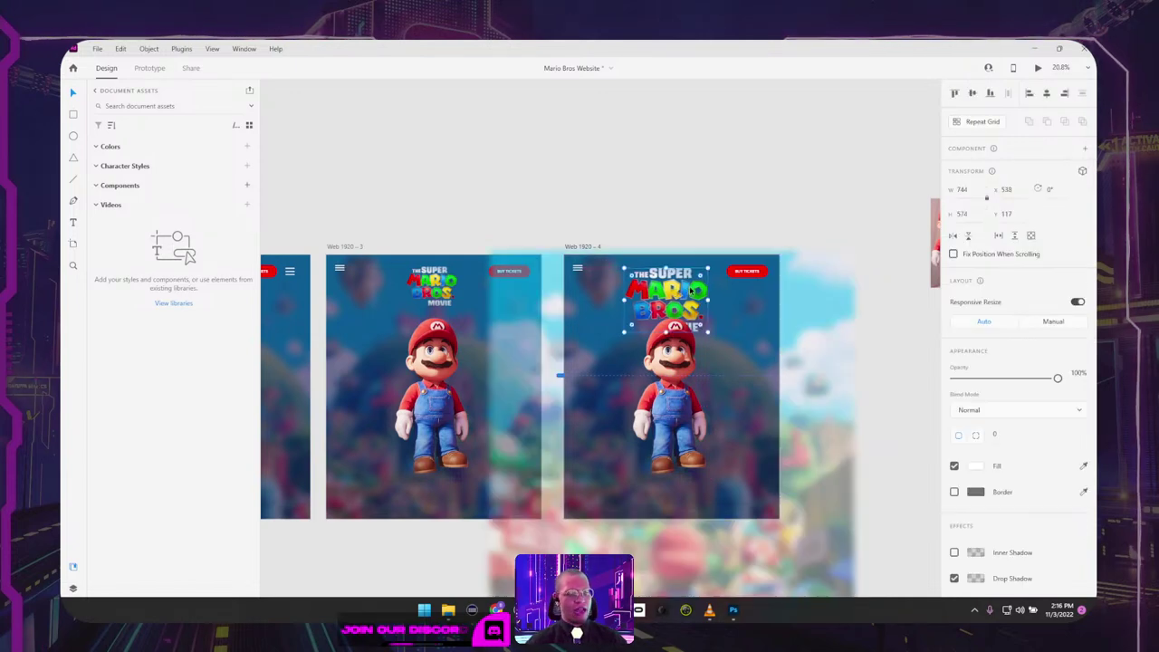
left_click(700, 187)
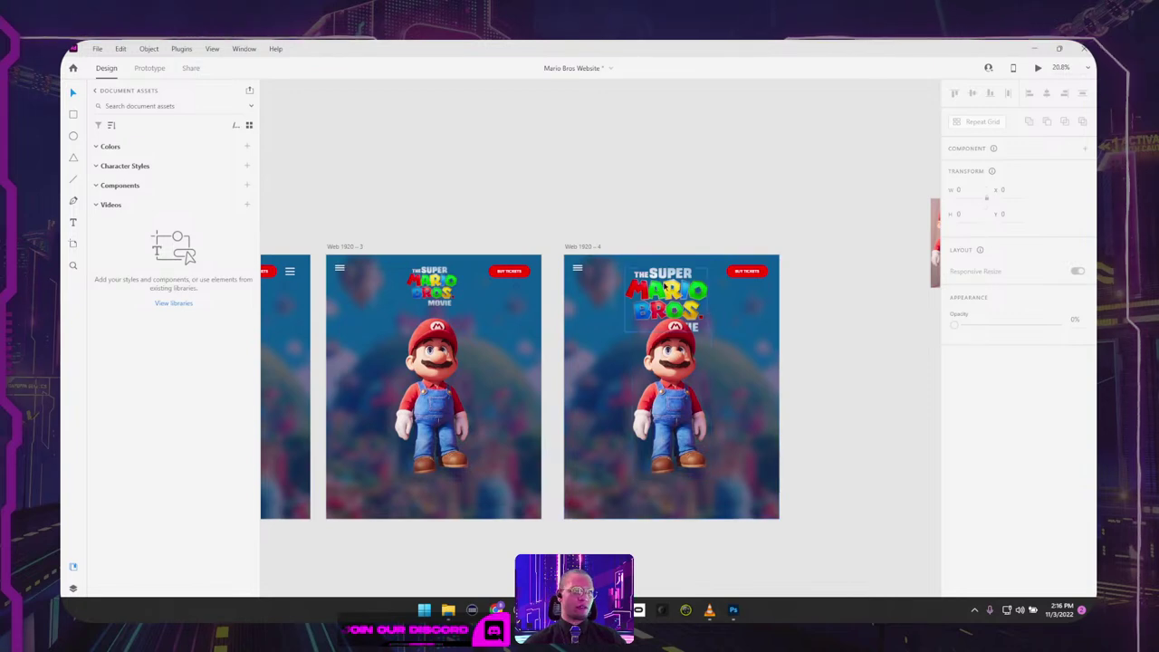
mouse_move(675, 355)
left_mouse_down()
mouse_move(678, 337)
mouse_move(675, 367)
mouse_move(674, 277)
mouse_move(675, 353)
left_mouse_up()
left_click(722, 163)
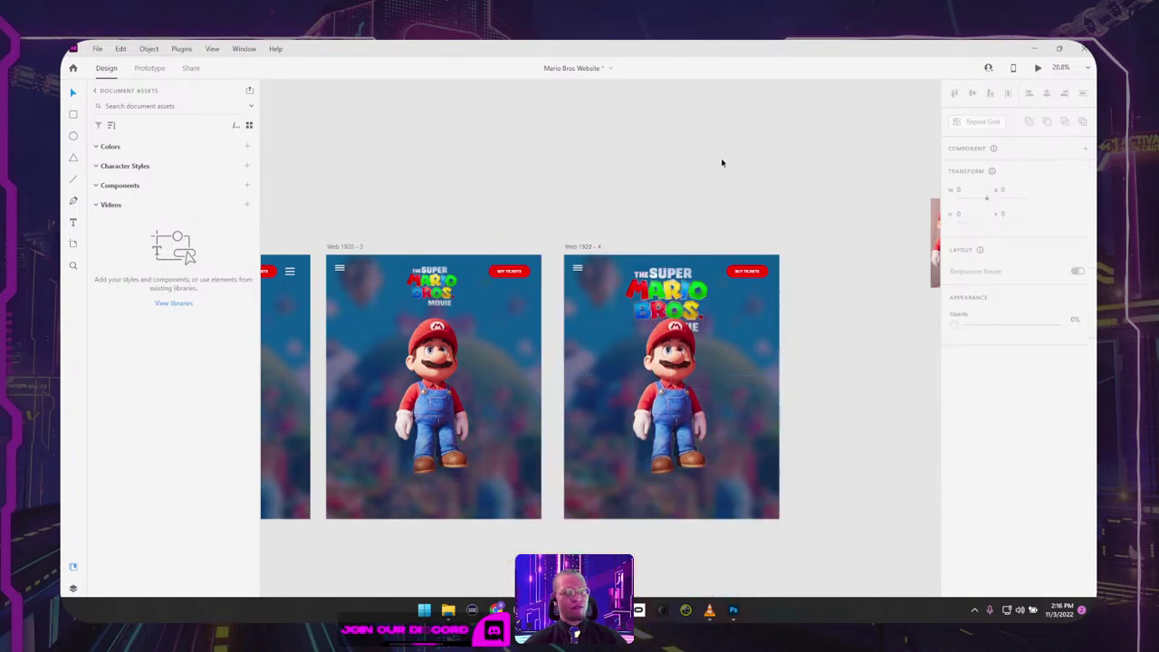
Step: Compare the logo sizes and header arrangements across the Web 1920 – 2, Web 1920 – 3 and Web 1920 – 4 artboards
left_click_drag(567, 225, 760, 162)
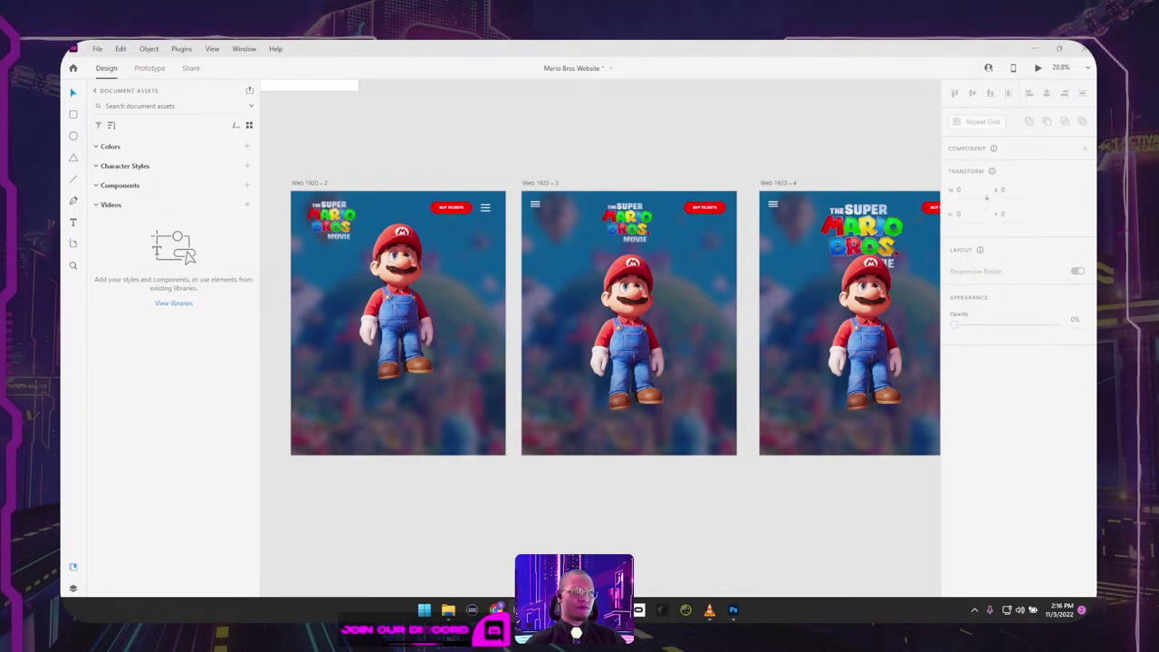
scroll(795, 301, "right", 3)
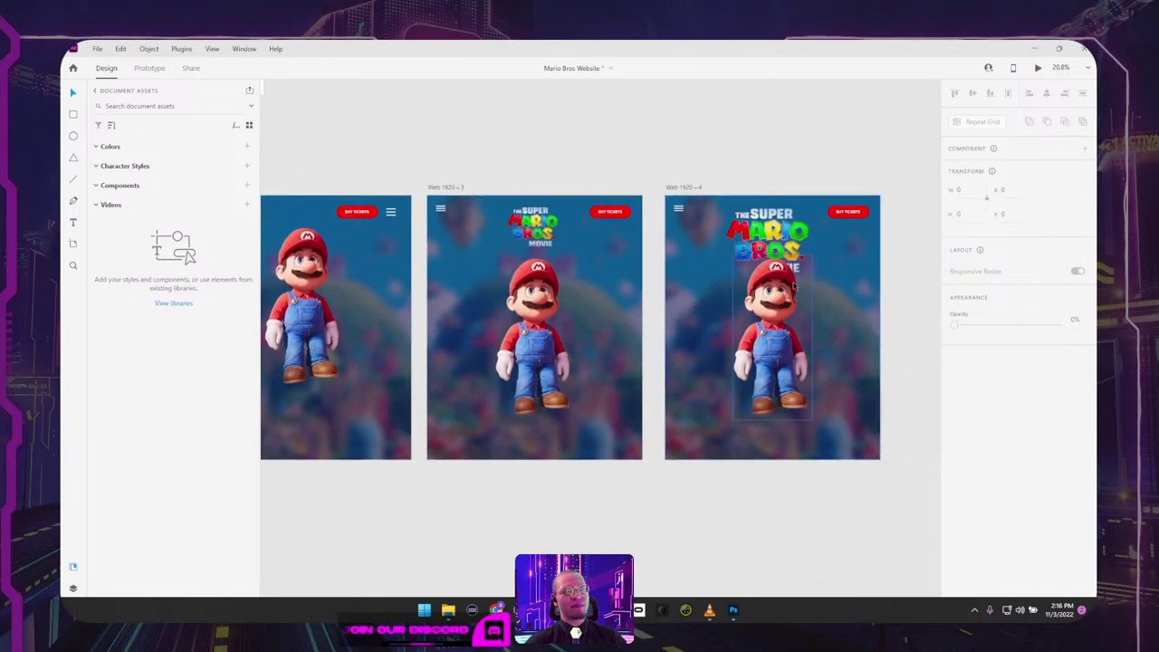
left_click(777, 305)
left_click(642, 114)
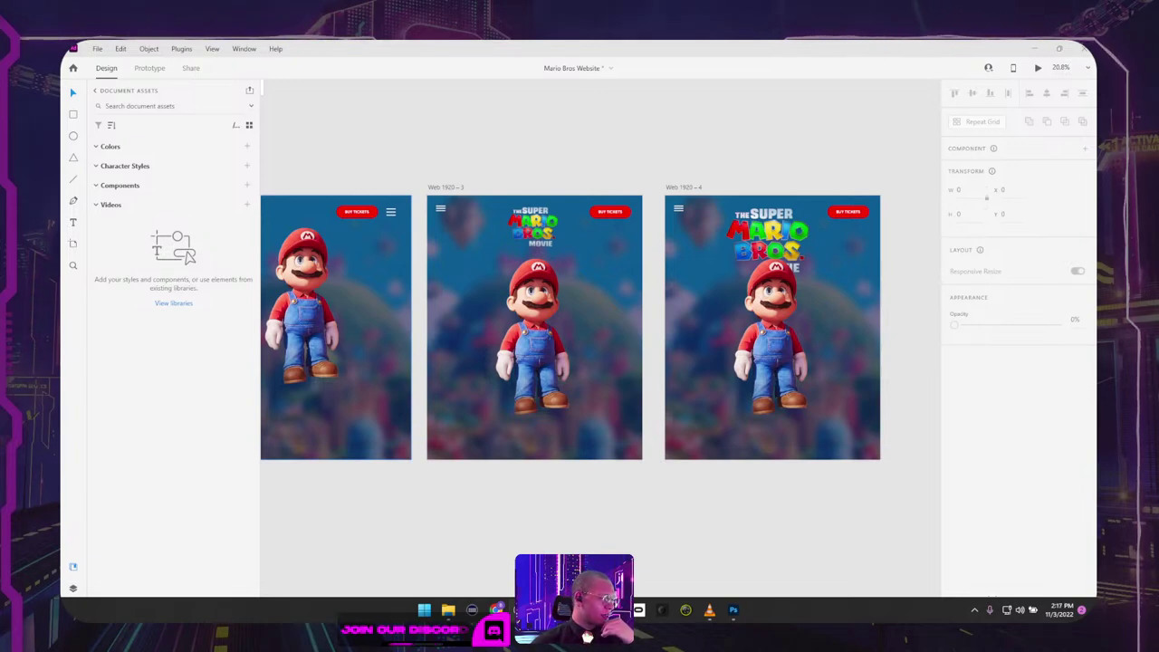
left_click(771, 237)
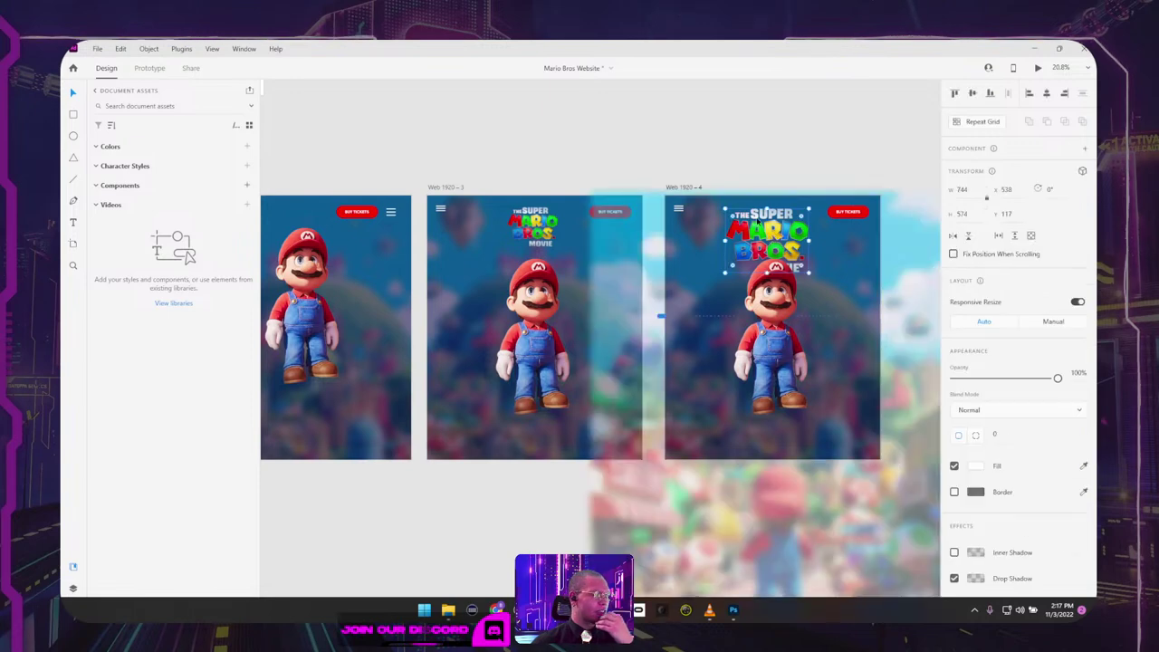
left_click(544, 139)
scroll(586, 136, "left", 3)
left_click(388, 221)
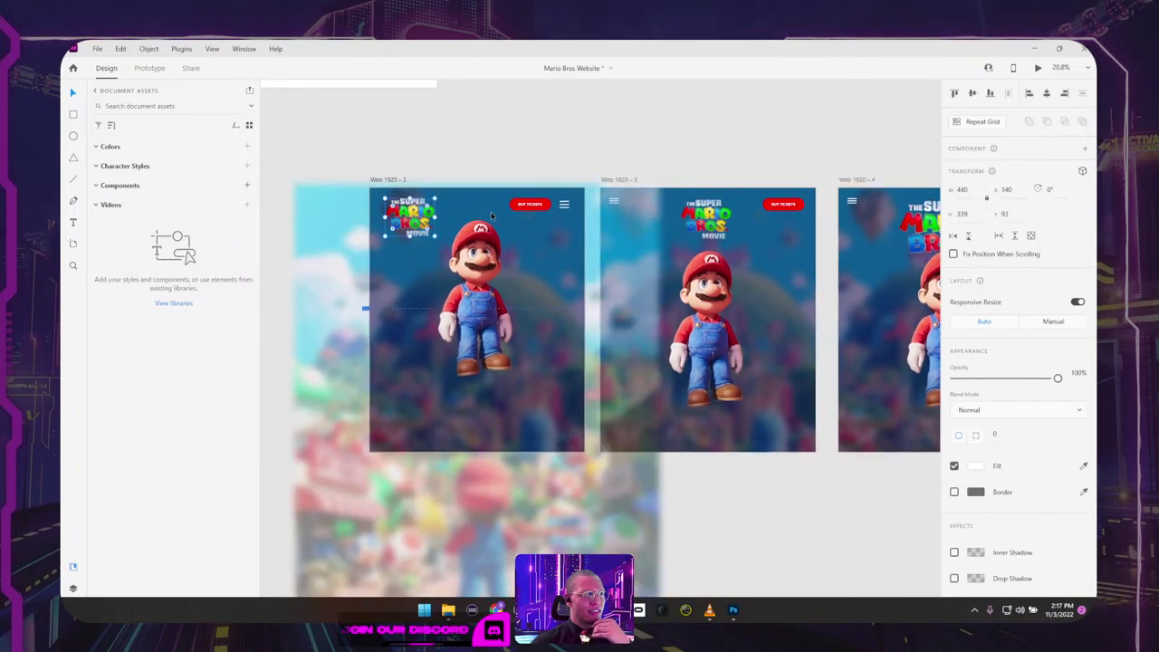
left_click(786, 129)
scroll(761, 132, "right", 1)
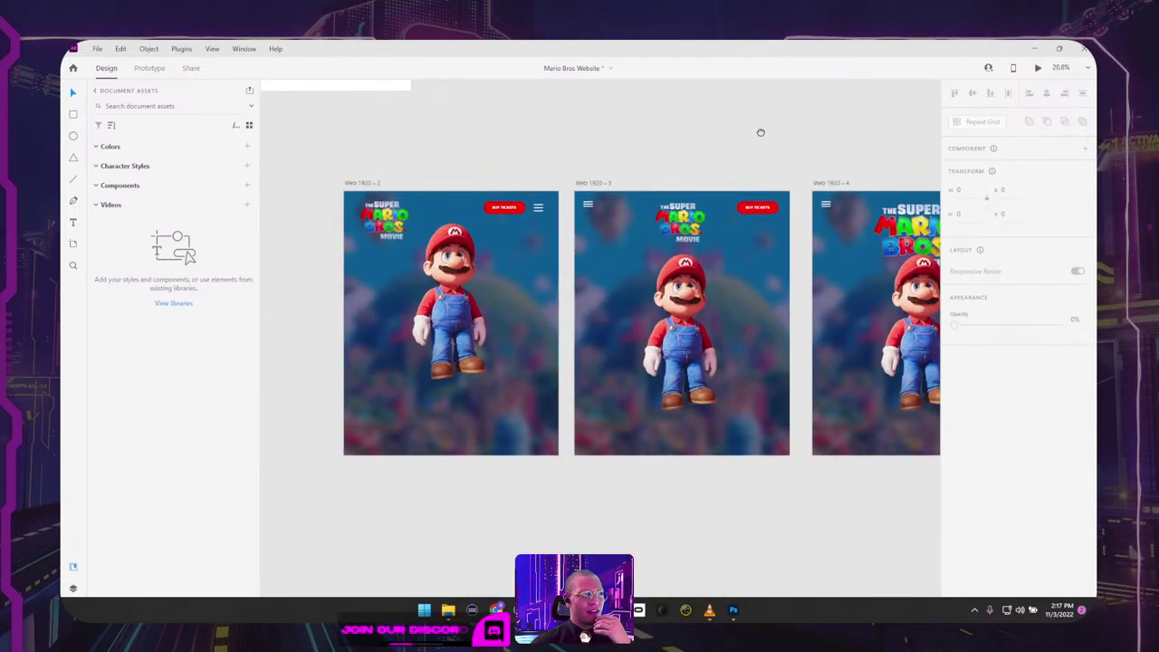
scroll(759, 132, "right", 5)
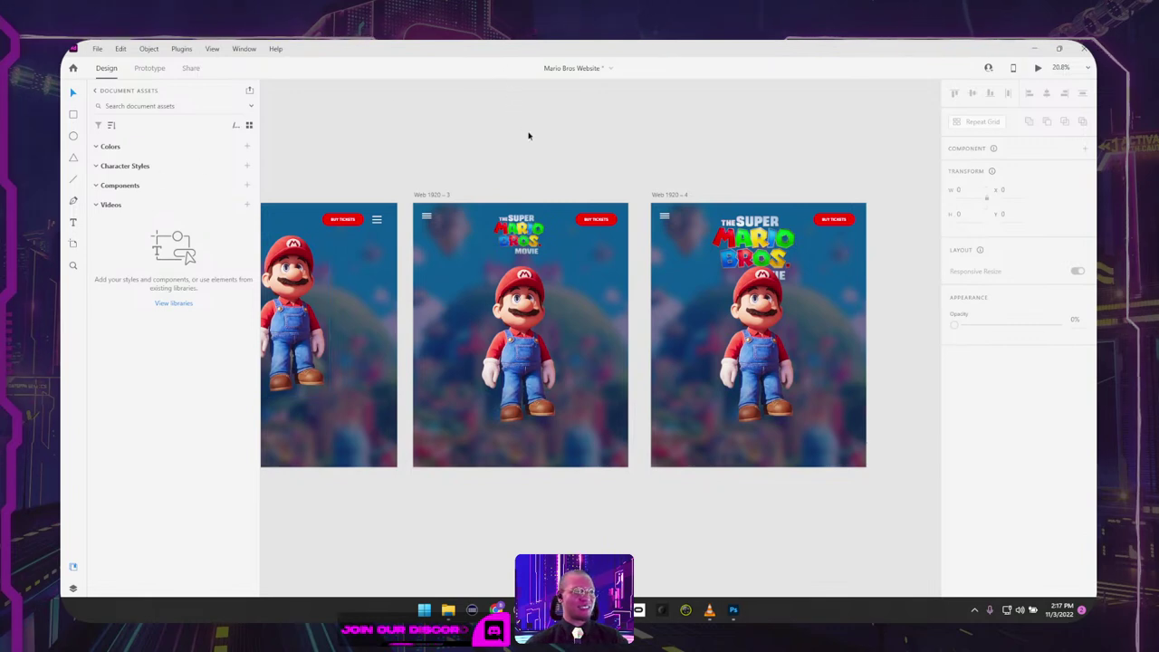
Step: Draw a circle about 138 px wide above the Web 1920 – 4 artboard and fill it bright green as a marker
scroll(529, 135, "down", 3)
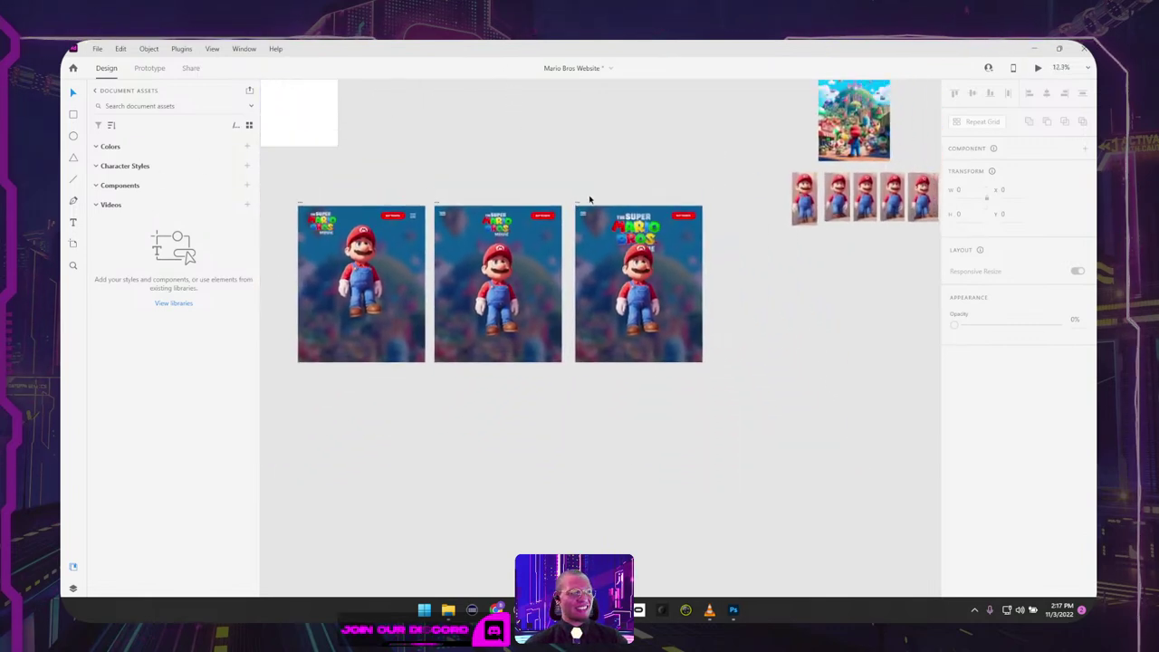
left_click_drag(611, 176, 625, 188)
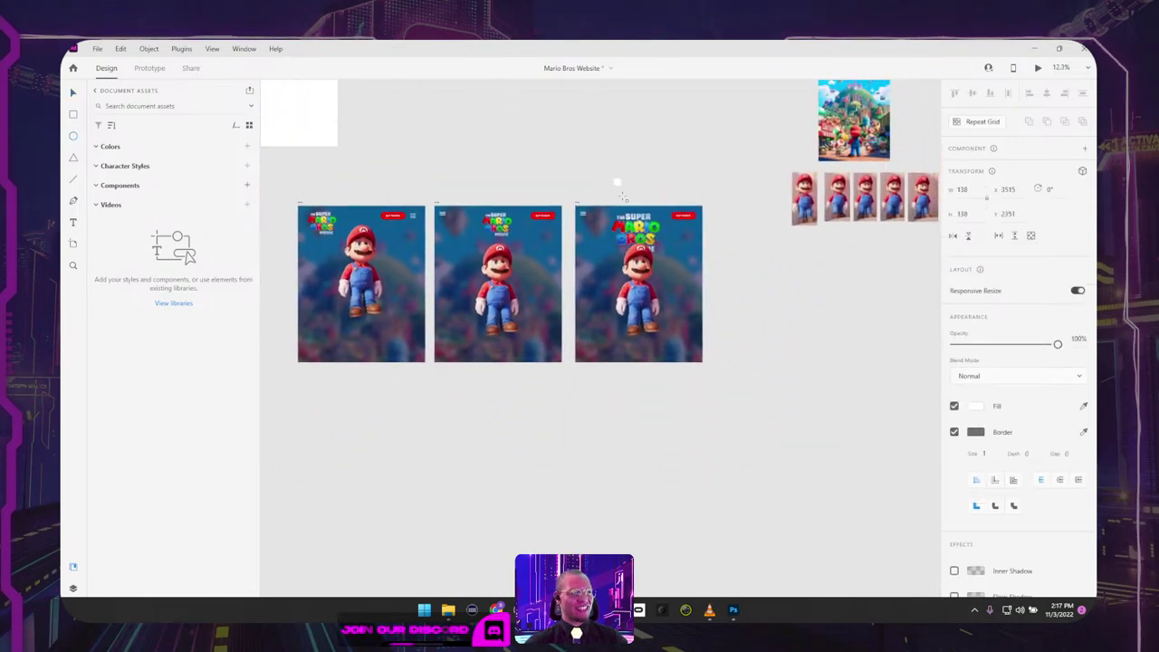
left_click(976, 406)
left_click_drag(876, 384, 902, 341)
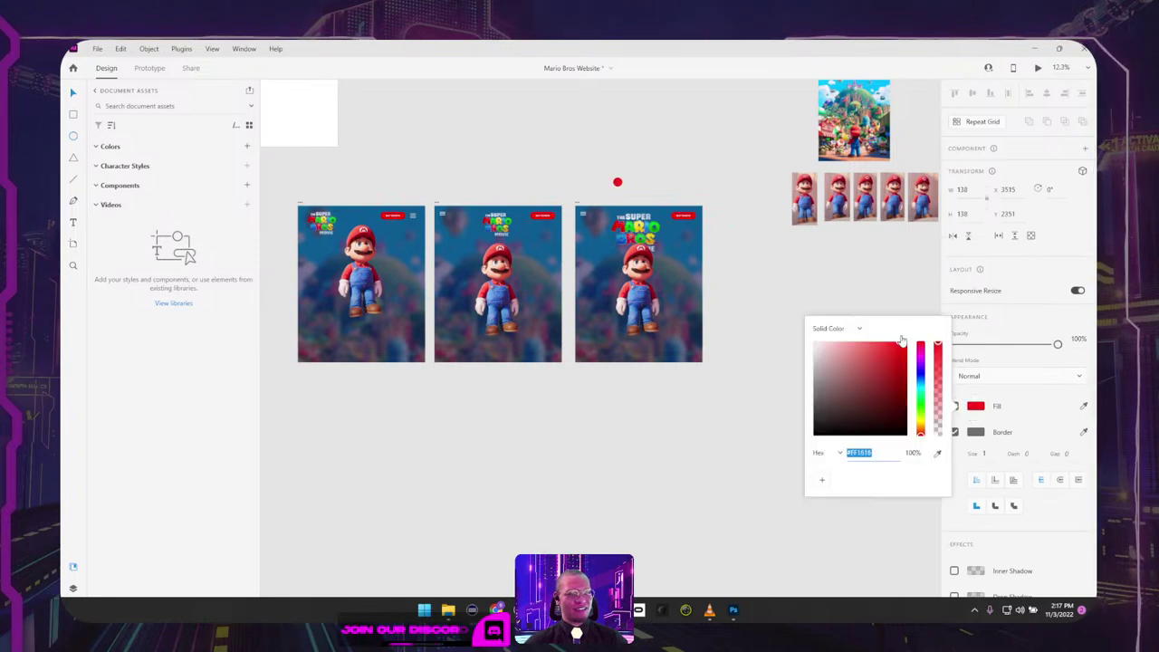
left_click_drag(920, 387, 923, 405)
left_click(723, 257)
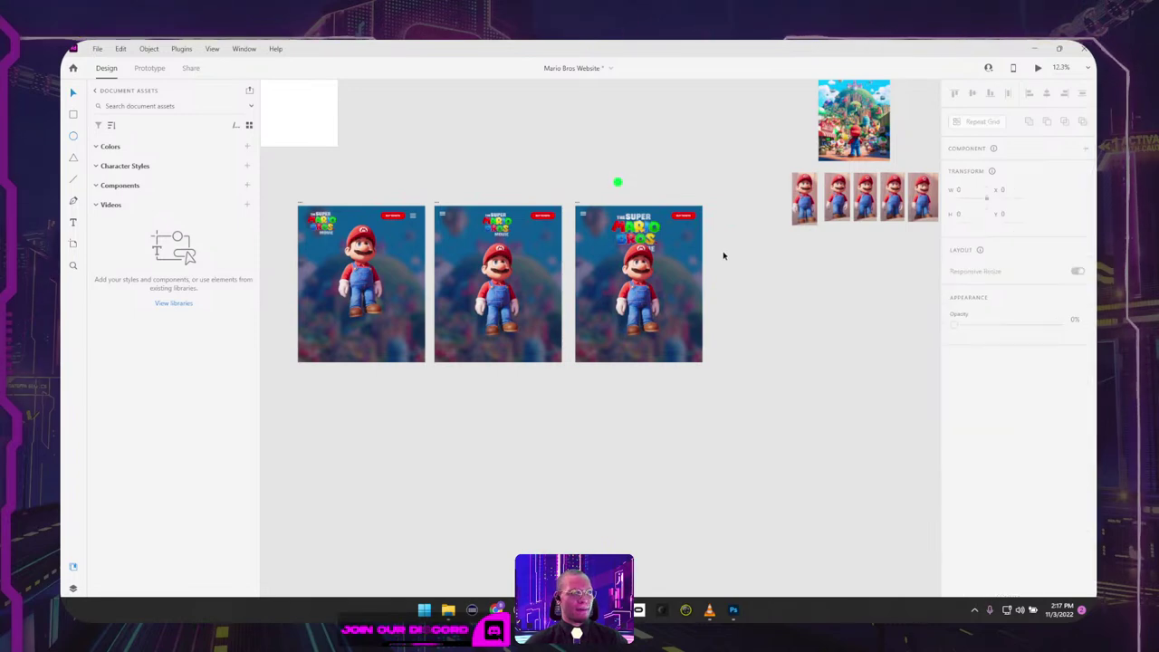
Step: Examine the Squid Game reference's title and header, and compare them with the logo and header layouts on Web 1920 – 3 and Web 1920 – 4
scroll(457, 172, "left", 10)
scroll(458, 172, "up", 2)
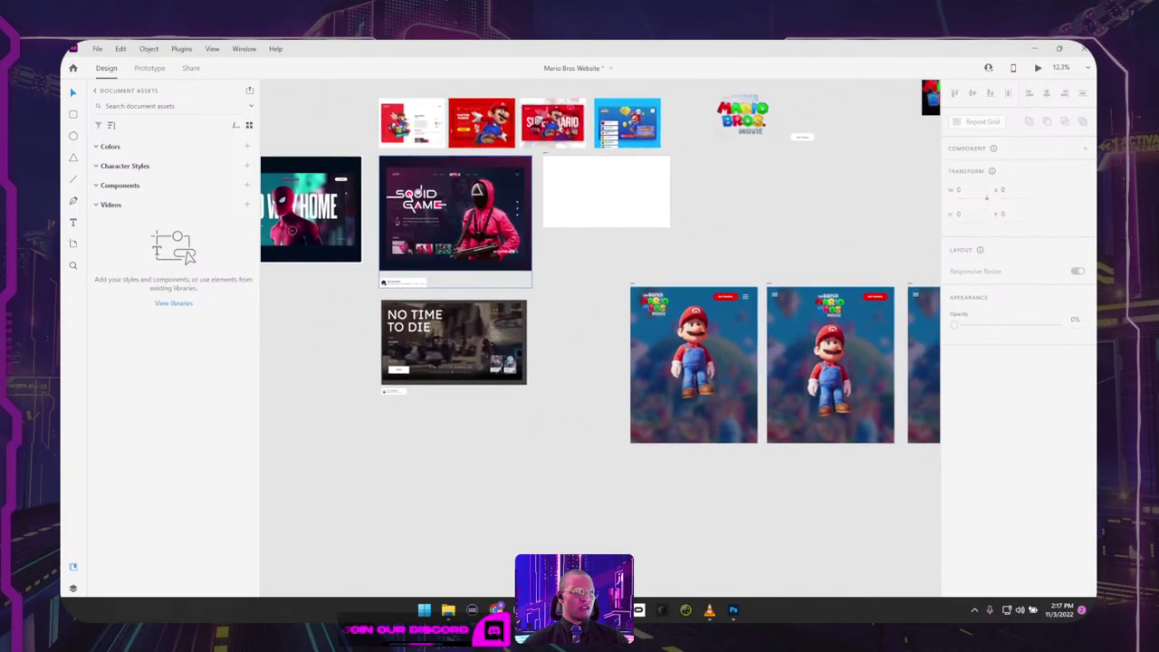
scroll(481, 213, "up", 6)
scroll(481, 212, "down", 3)
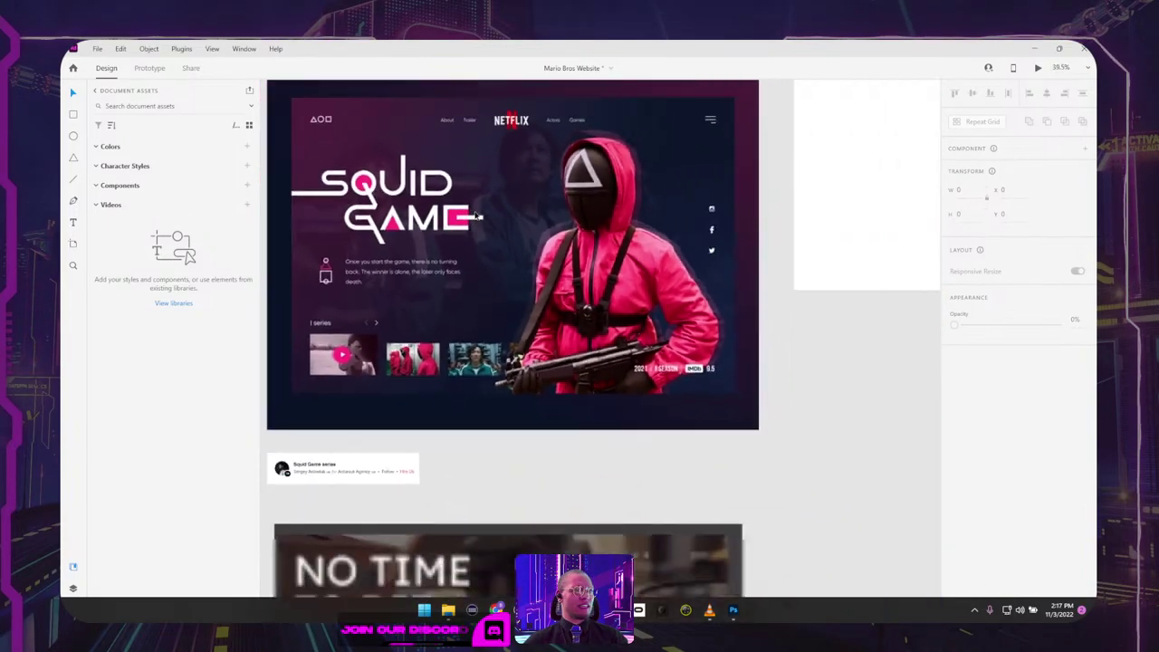
scroll(477, 215, "right", 15)
scroll(478, 215, "down", 5)
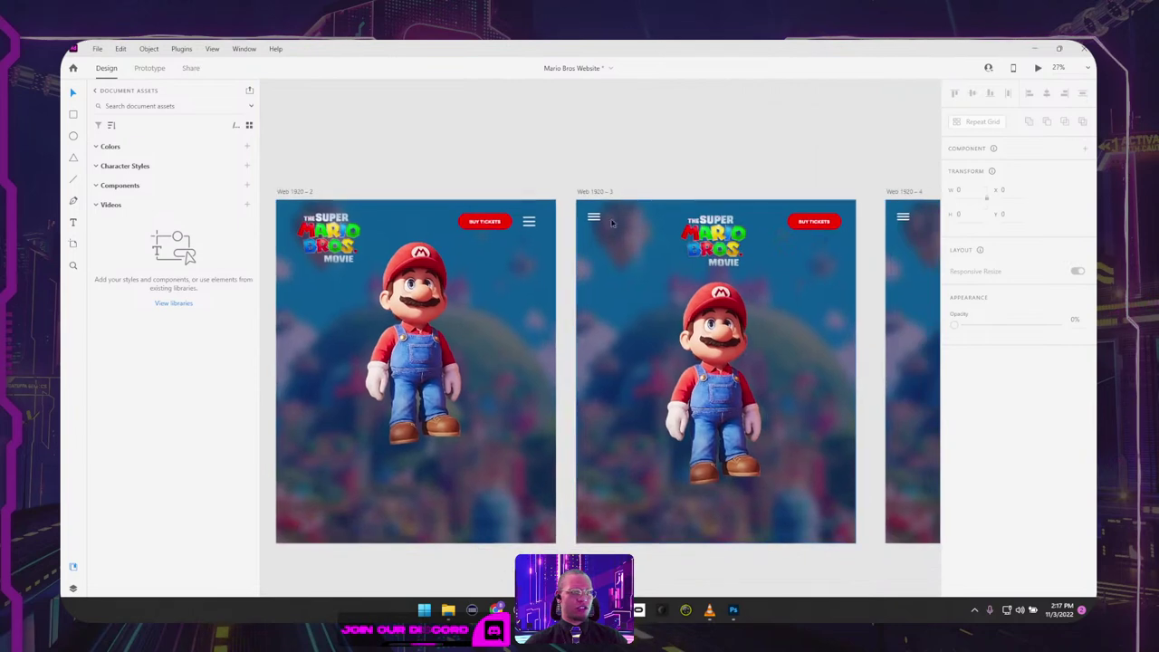
left_click(595, 190)
scroll(591, 181, "right", 6)
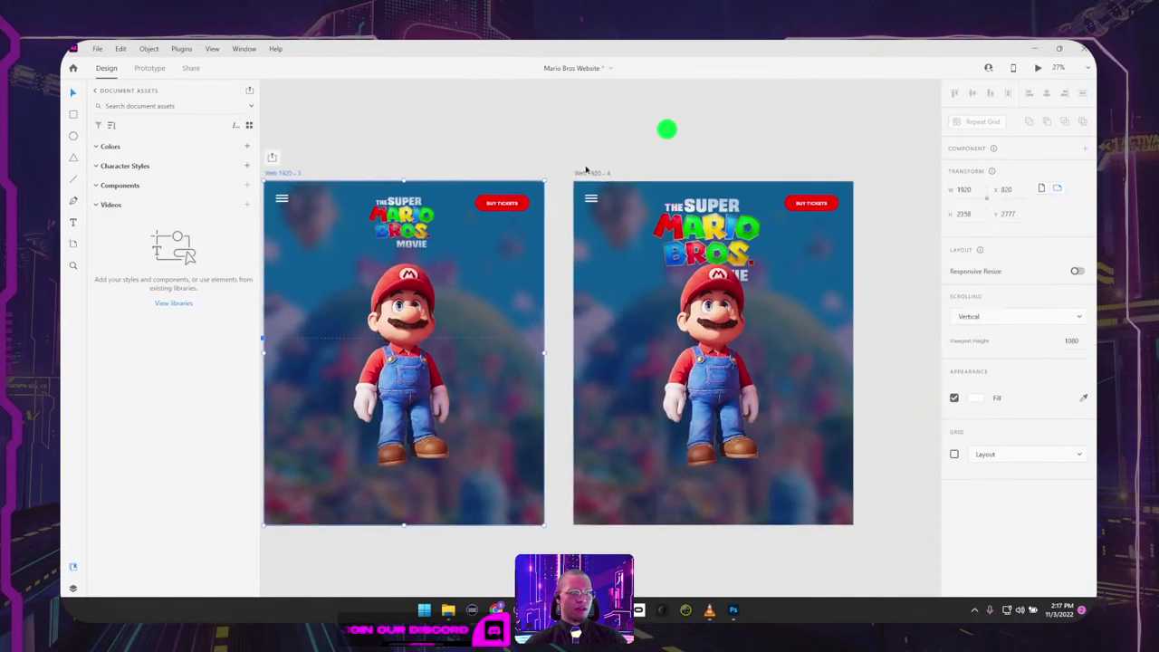
left_click(583, 174)
left_click_drag(918, 271, 883, 257)
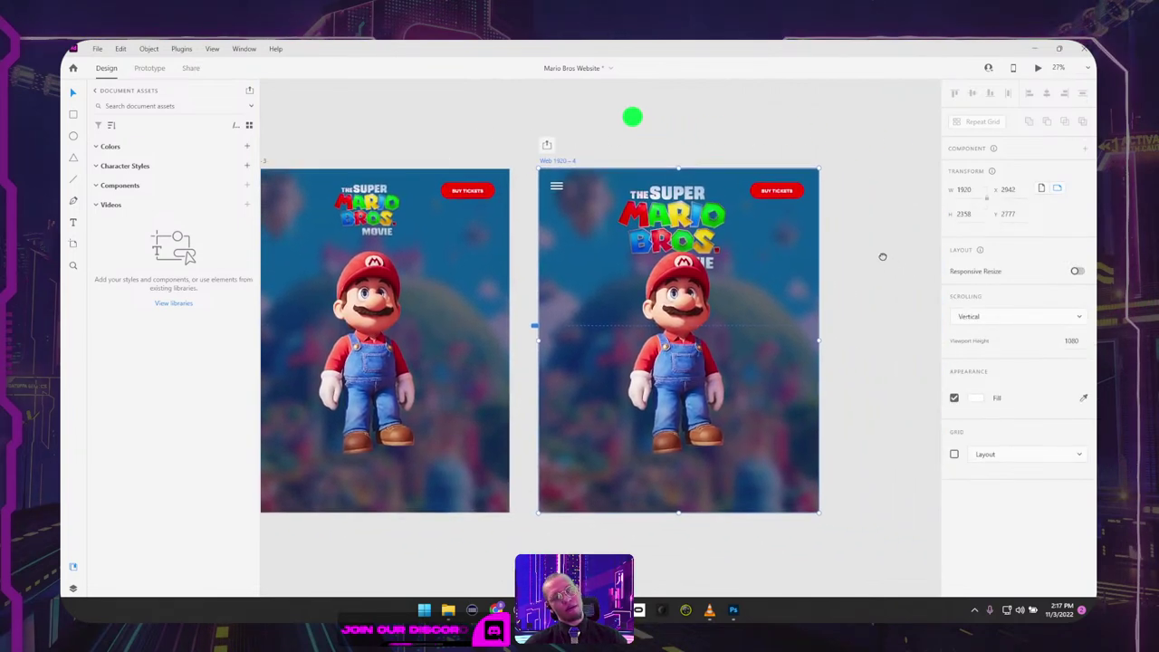
scroll(680, 301, "up", 3)
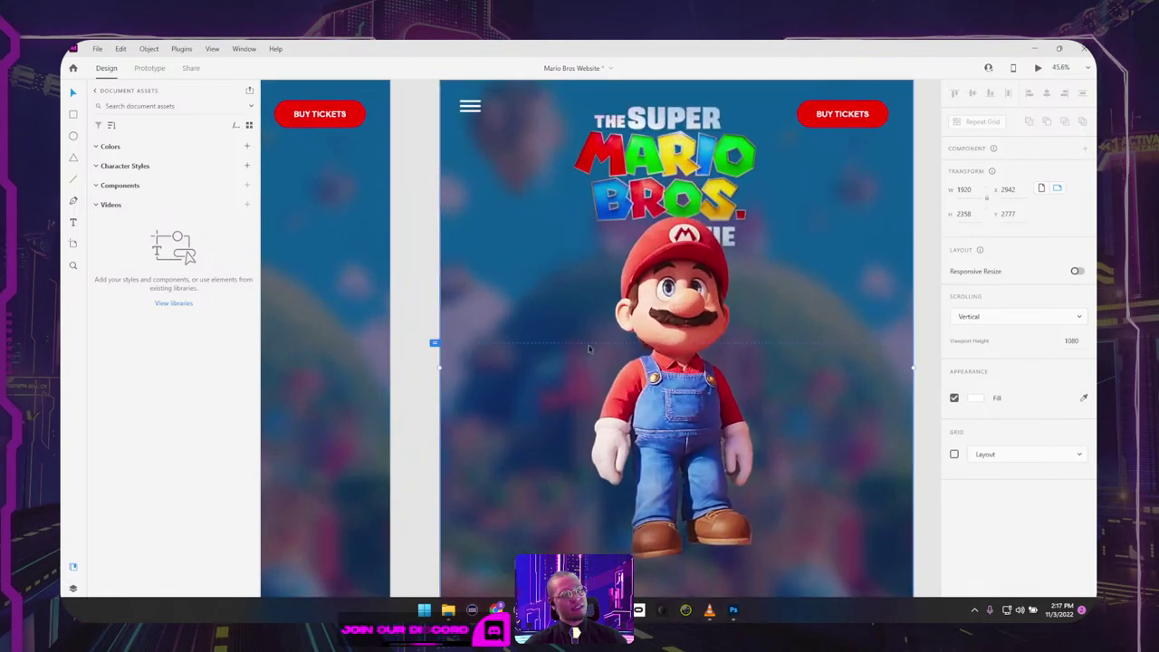
left_click_drag(848, 189, 774, 227)
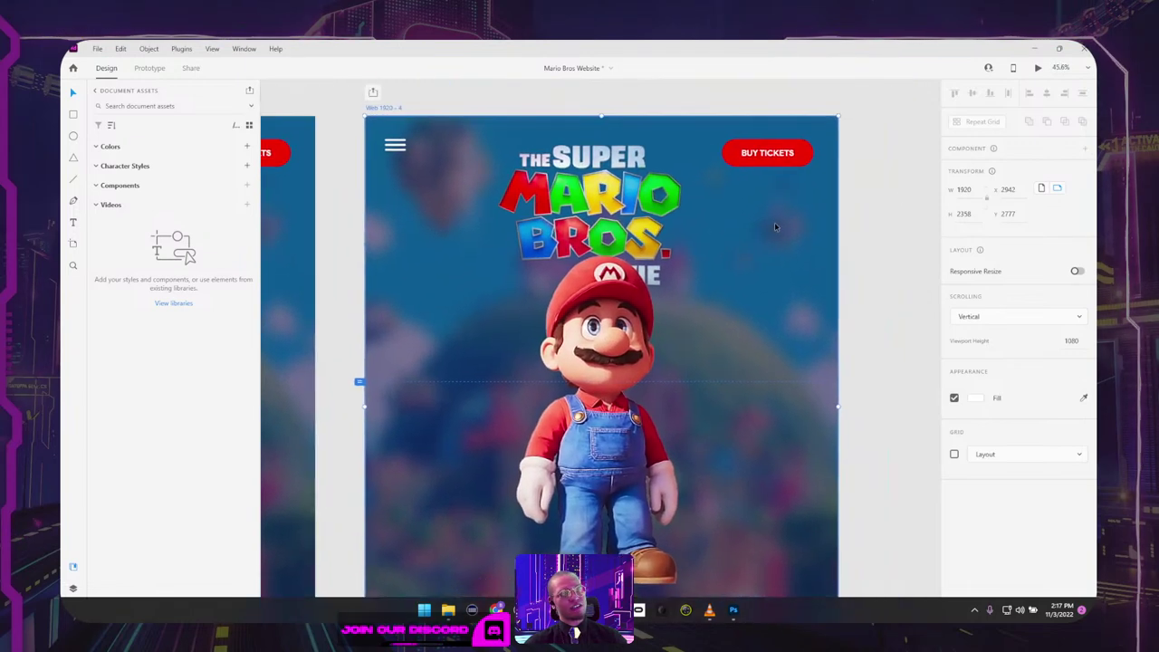
left_click(902, 197)
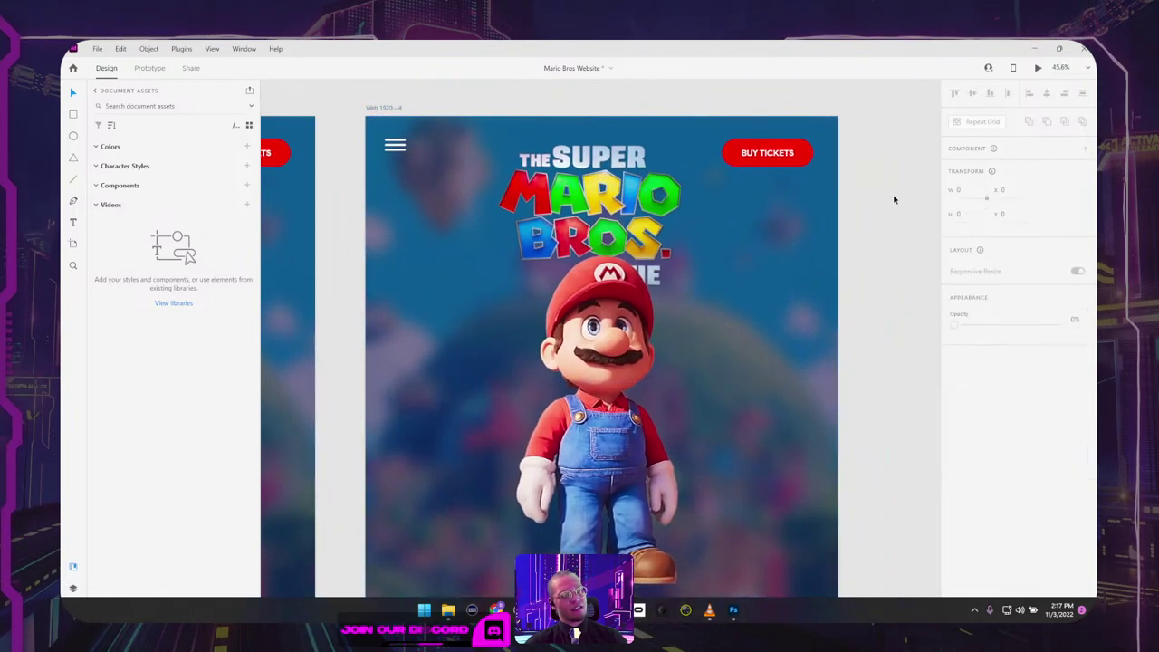
left_click(387, 107)
left_click(594, 207)
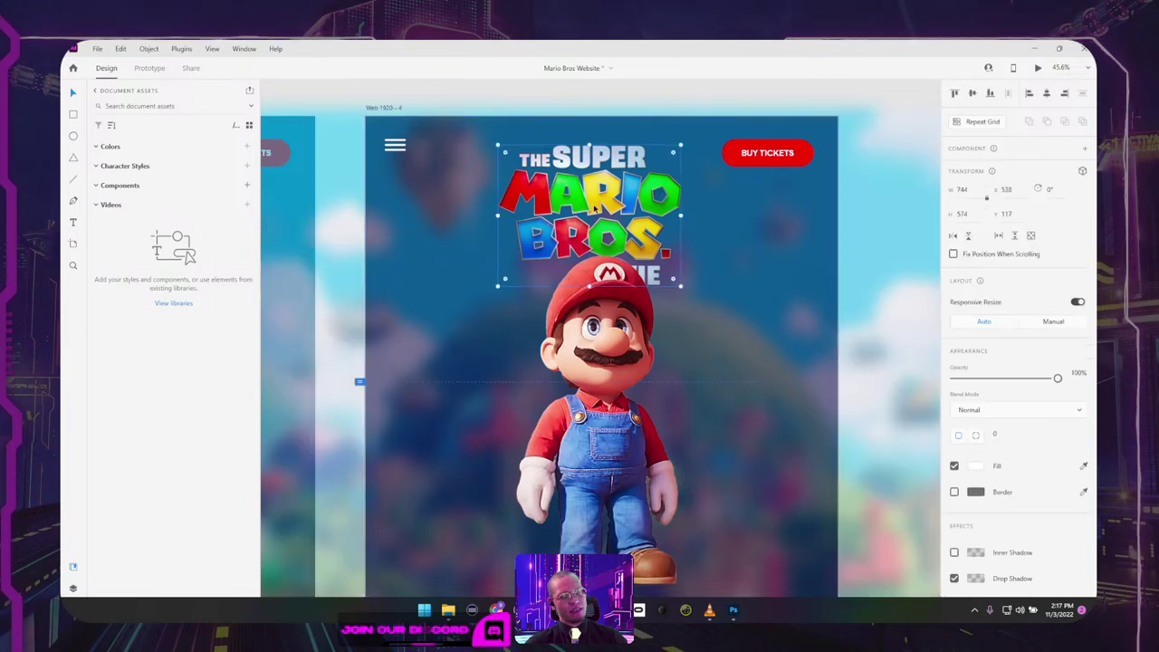
Step: Examine how the Spider-Man No Way Home reference overlaps its title and character, and compare it with the logo and Mario on Web 1920 – 4
left_click_drag(343, 226, 821, 189)
scroll(408, 205, "down", 3)
left_click_drag(281, 233, 793, 414)
left_click_drag(494, 221, 490, 266)
scroll(490, 264, "up", 4)
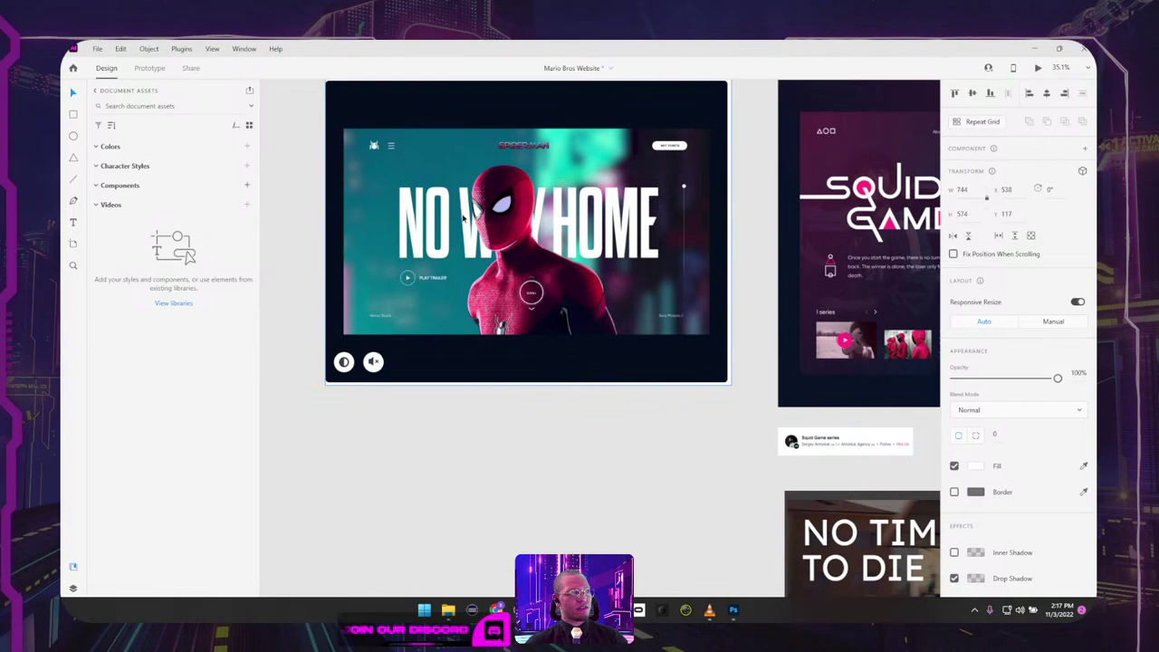
scroll(524, 184, "down", 4)
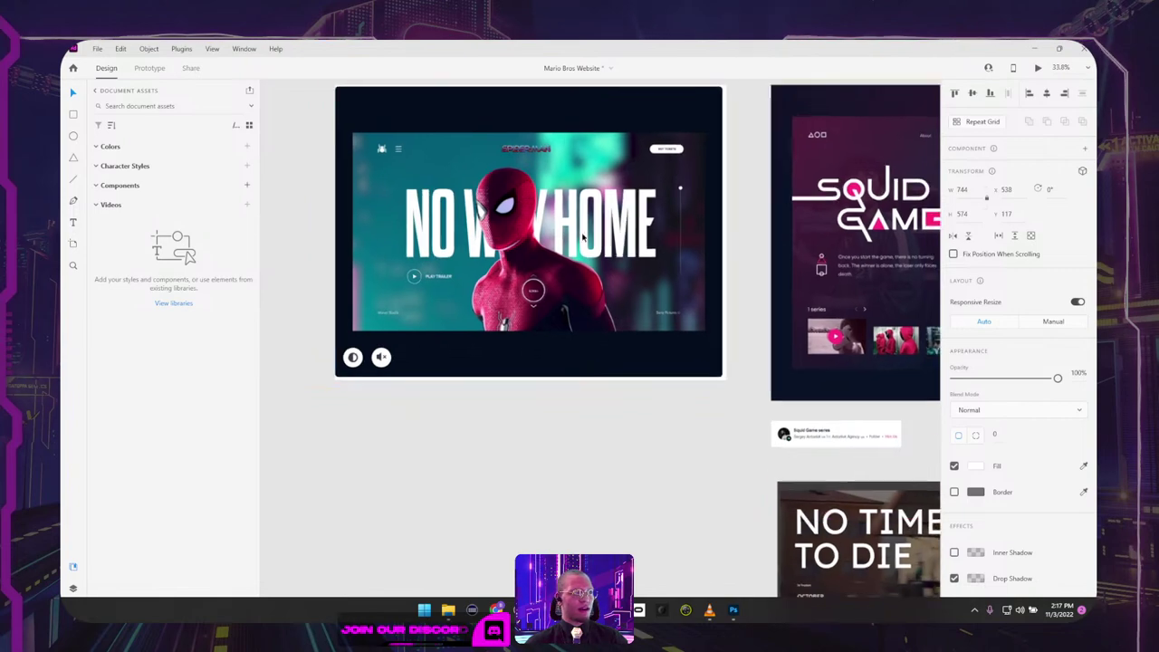
scroll(524, 185, "right", 5)
scroll(824, 142, "right", 10)
scroll(823, 142, "down", 3)
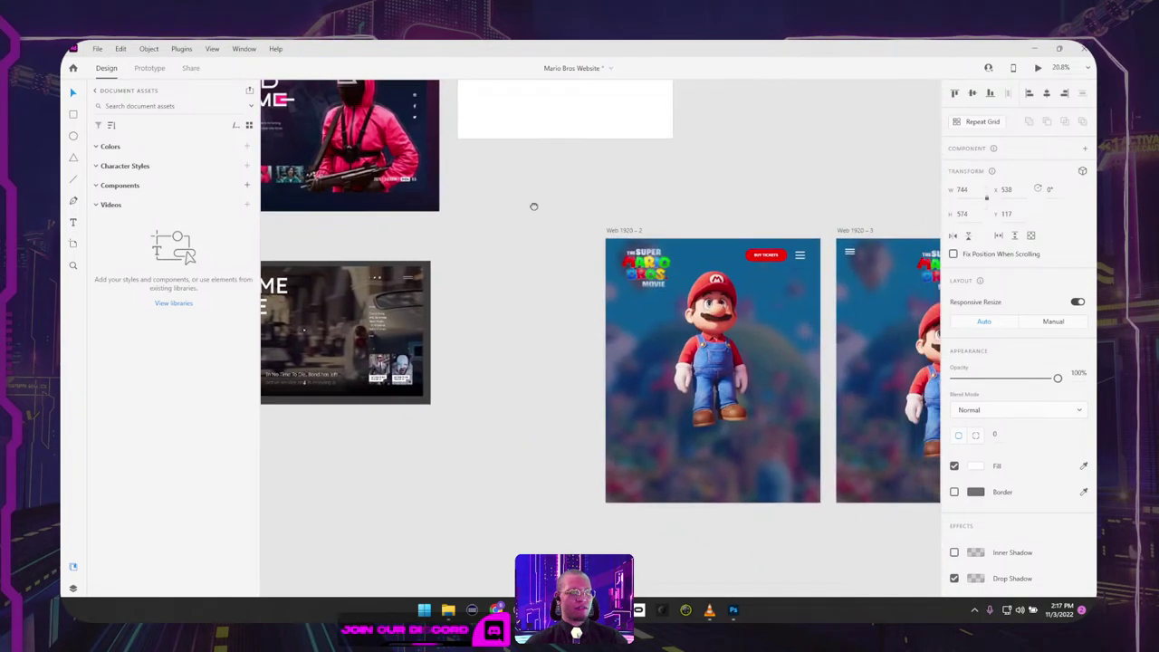
scroll(731, 236, "up", 3)
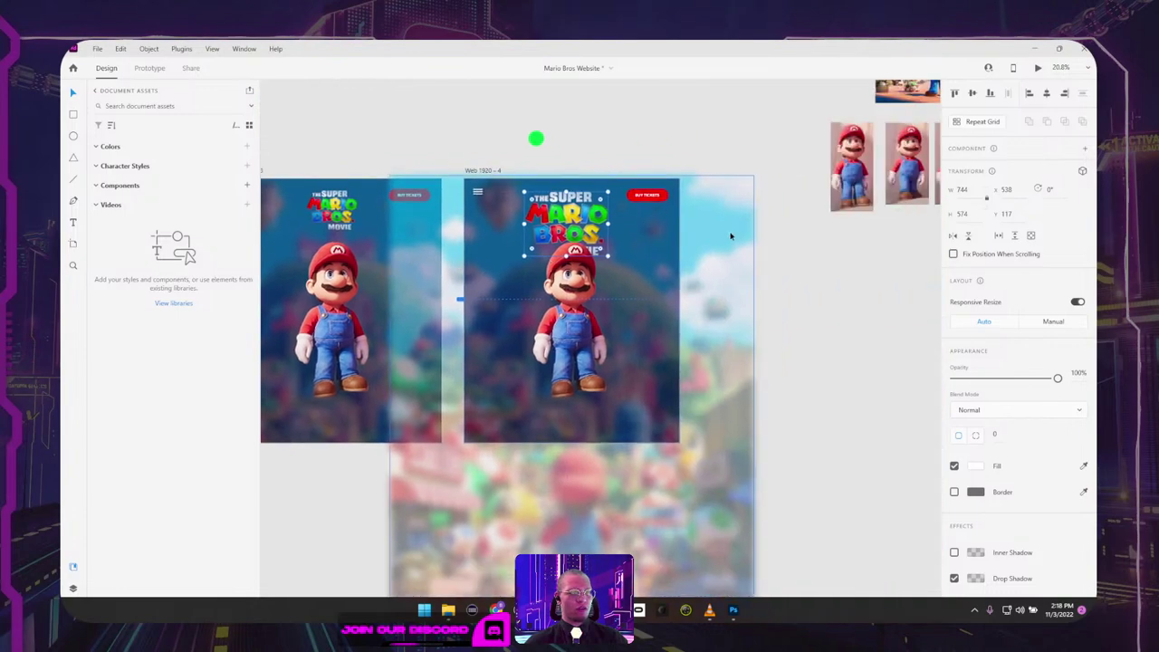
left_click(776, 200)
left_click(579, 284)
scroll(579, 284, "up", 6)
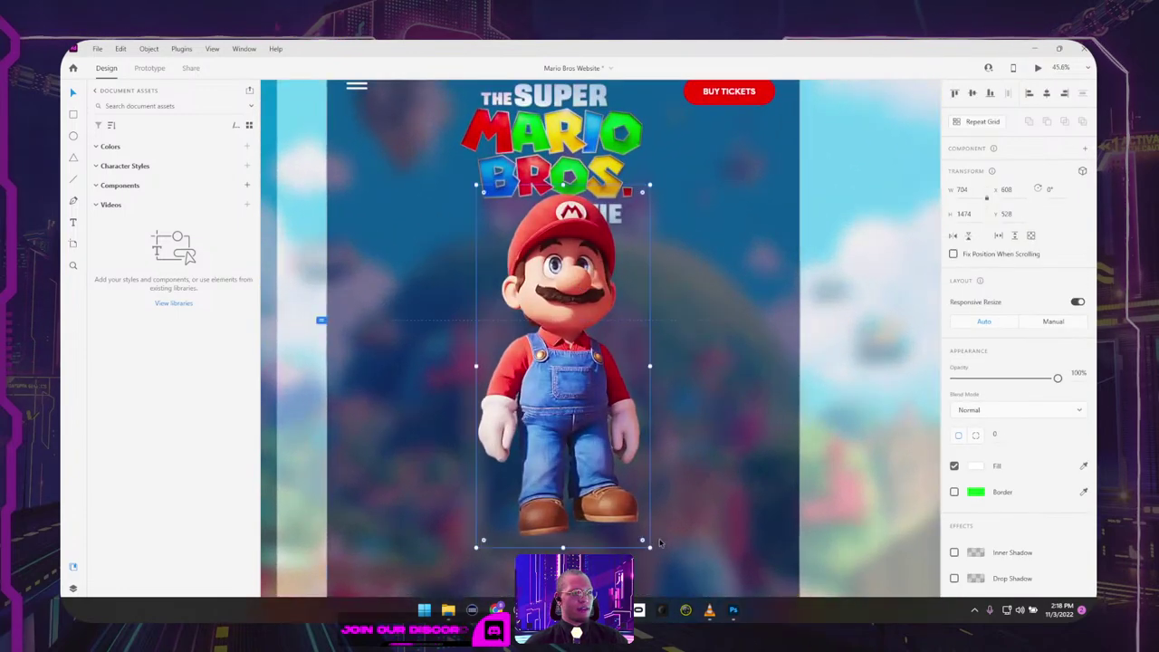
scroll(634, 376, "down", 8)
left_click(819, 404)
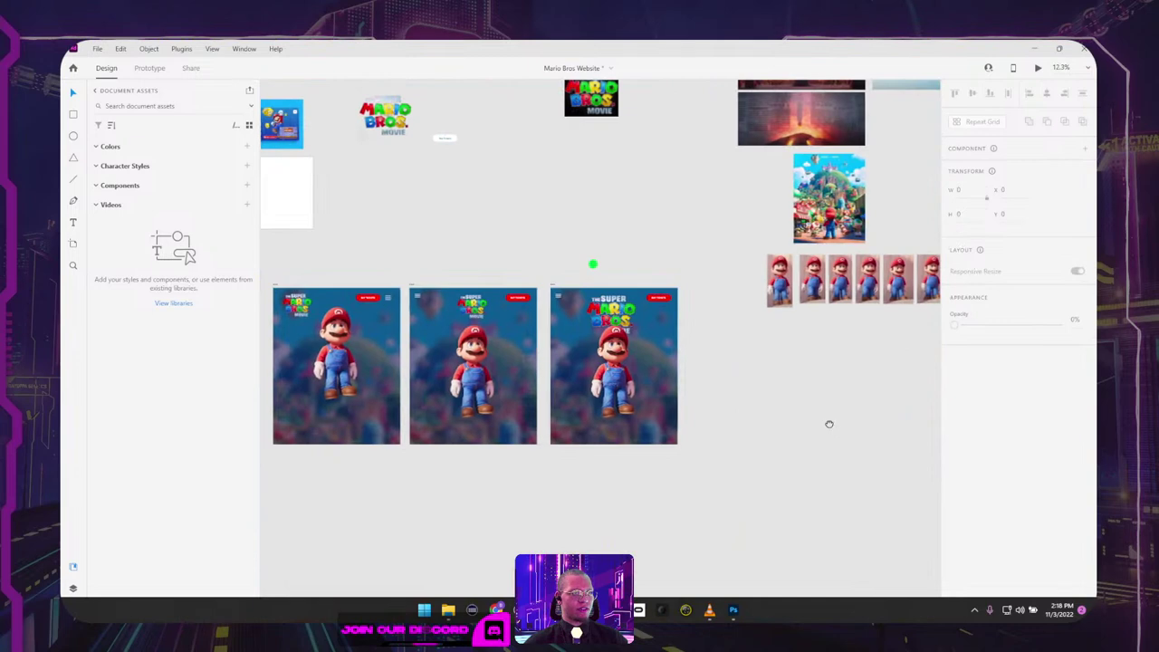
Step: Move the row of Mario images aside and duplicate the Web 1920 – 4 artboard to its right
left_click_drag(827, 424, 723, 347)
left_click_drag(647, 191, 927, 158)
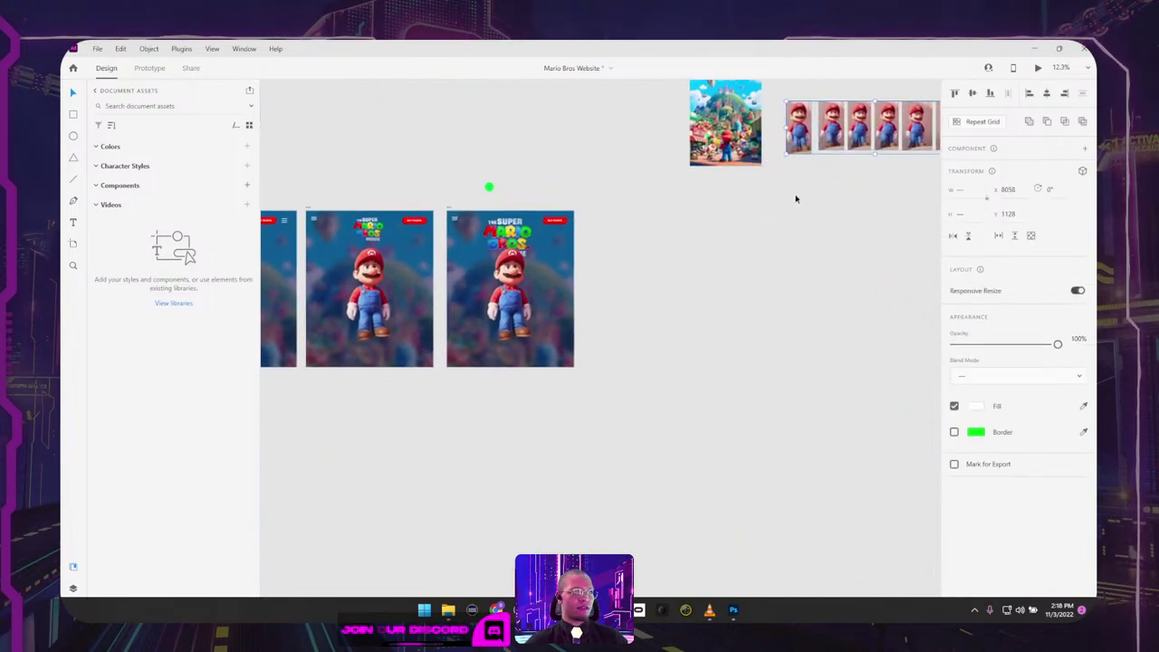
left_click(450, 206)
key("ctrl+d")
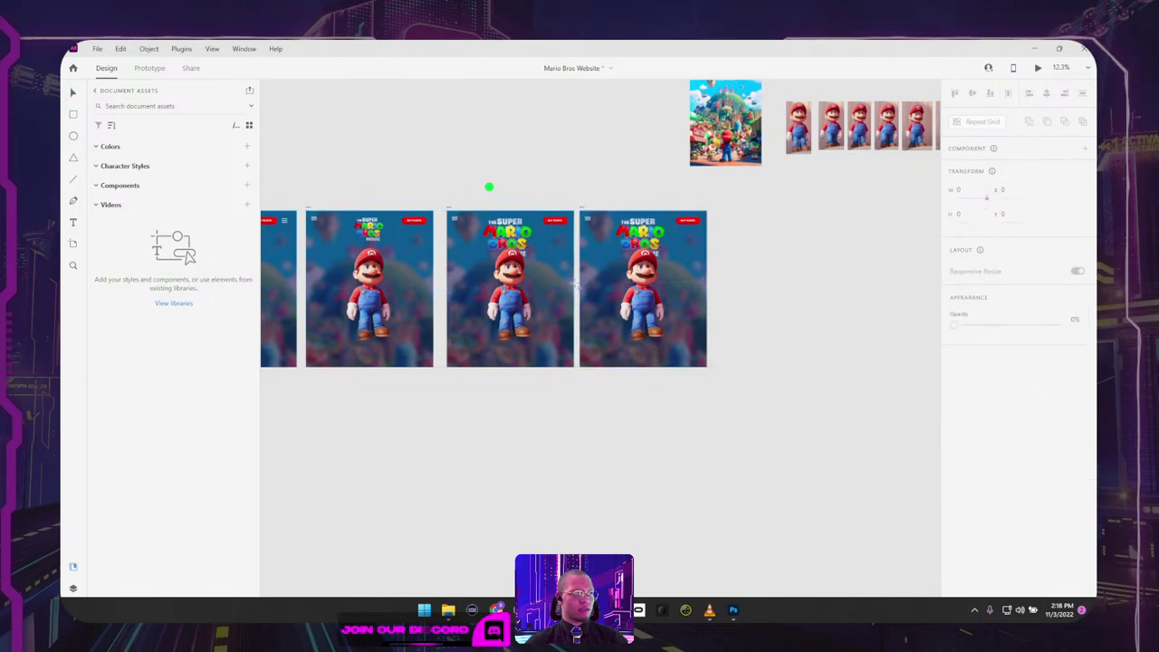
Step: Draw a full-width rectangle about 1571 px high covering Web 1920 – 5 from y 1078 downward and fill it dark grey
left_click_drag(578, 273, 707, 376)
key("v")
scroll(647, 300, "up", 3)
left_click_drag(647, 300, 670, 329)
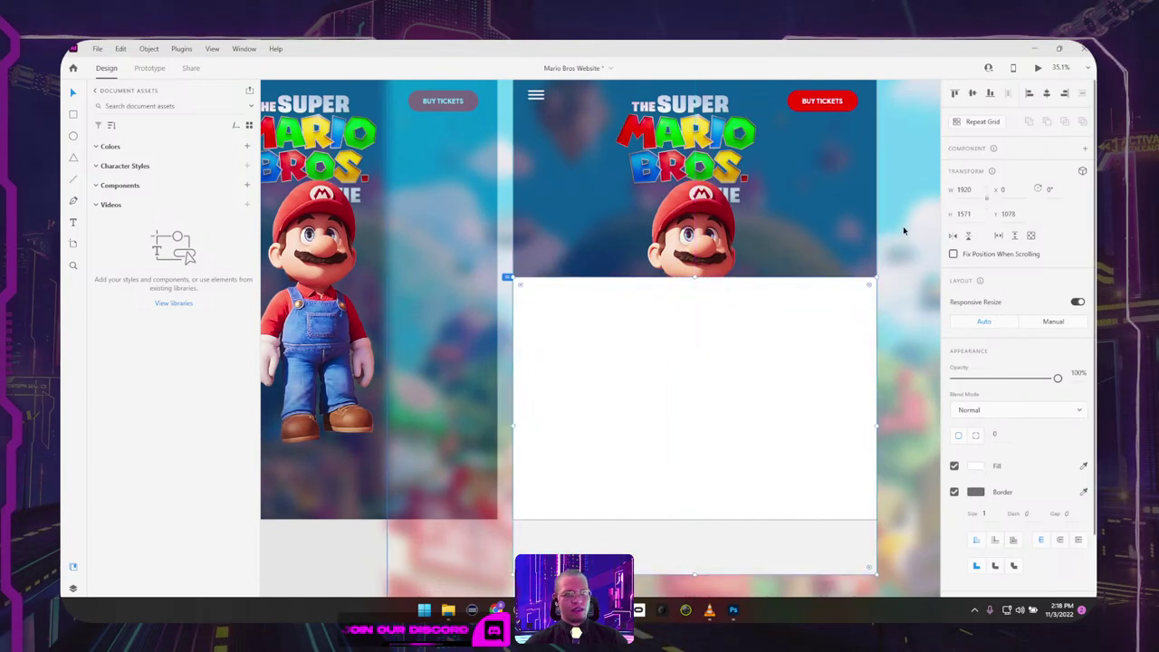
left_click(977, 470)
left_click_drag(893, 427, 794, 474)
left_click(306, 559)
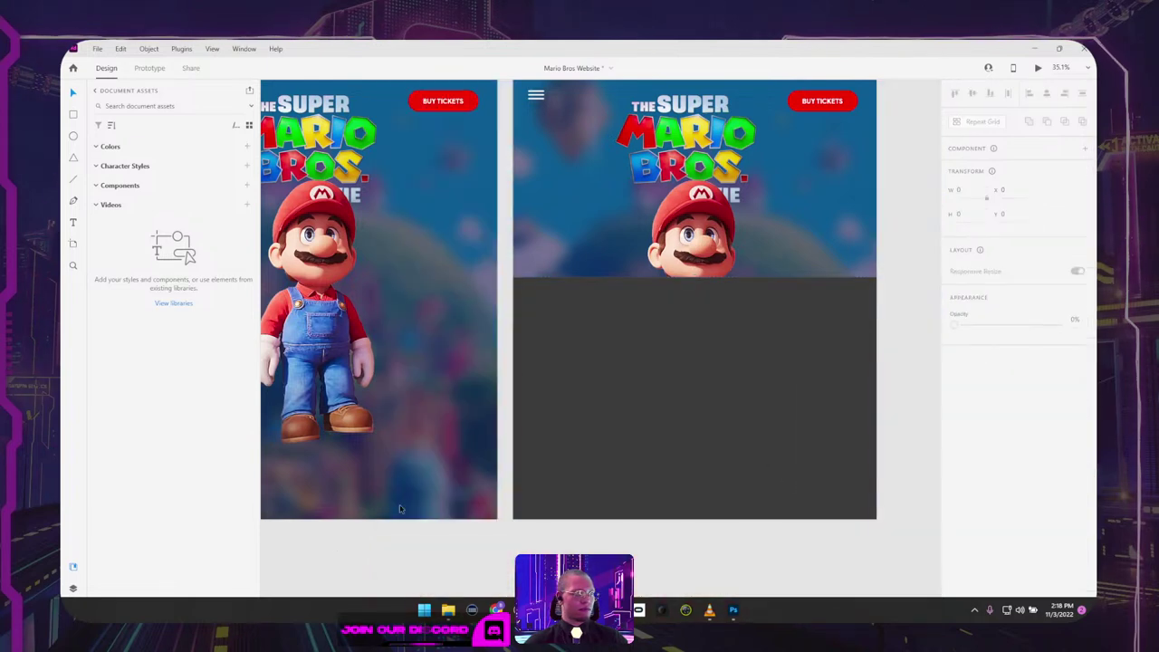
Step: Scale down the Super Mario Bros. Movie logo on Web 1920 – 5 and move it higher in the header
scroll(561, 361, "up", 5)
scroll(561, 360, "down", 5)
left_click(567, 406)
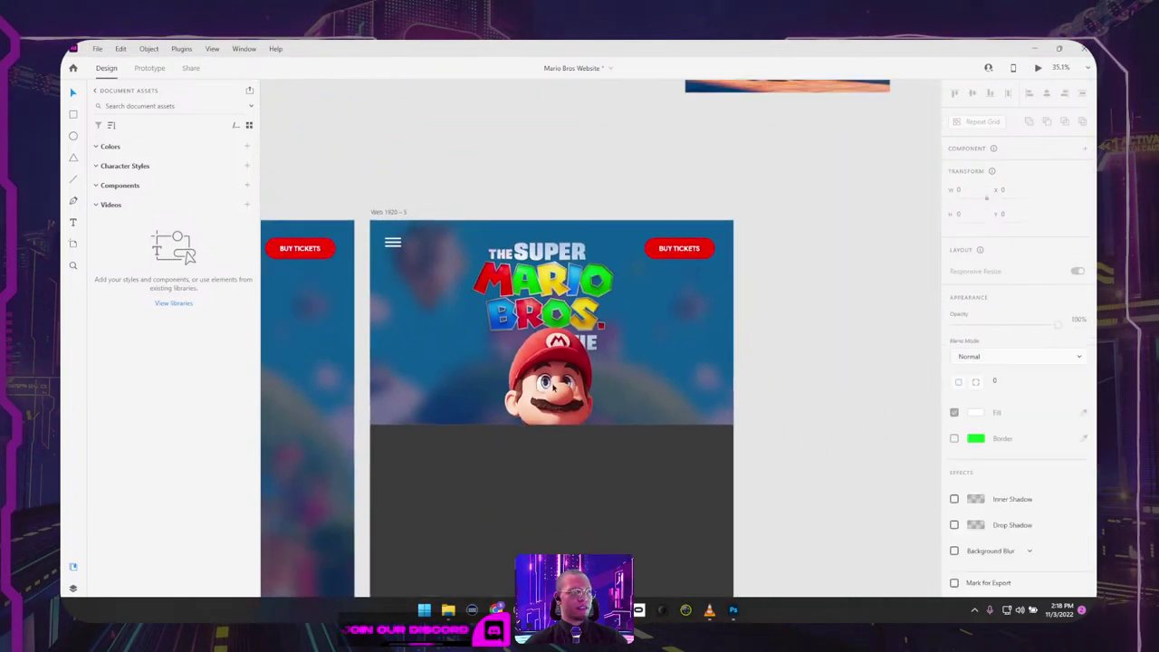
left_click(532, 252)
scroll(549, 324, "up", 8)
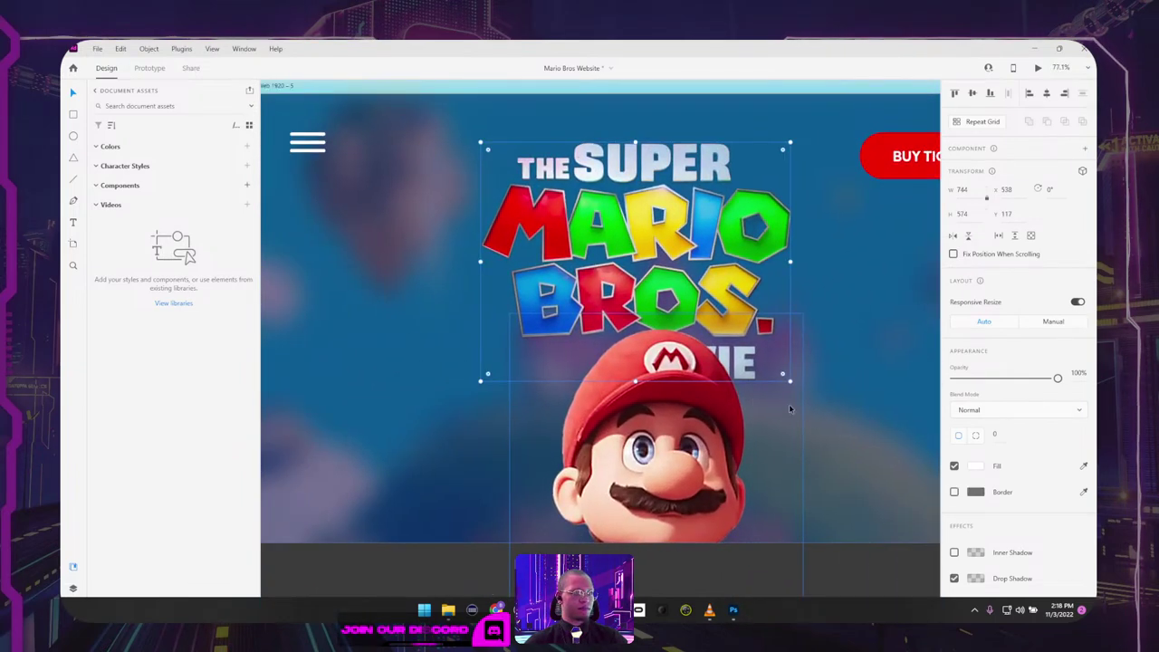
left_click_drag(790, 380, 759, 342)
left_click_drag(662, 272, 661, 231)
Step: Scale Mario on Web 1920 – 5 down to about 466 × 978 px and position him centred beneath the logo
left_click_drag(788, 310, 704, 297)
left_click_drag(603, 390, 603, 292)
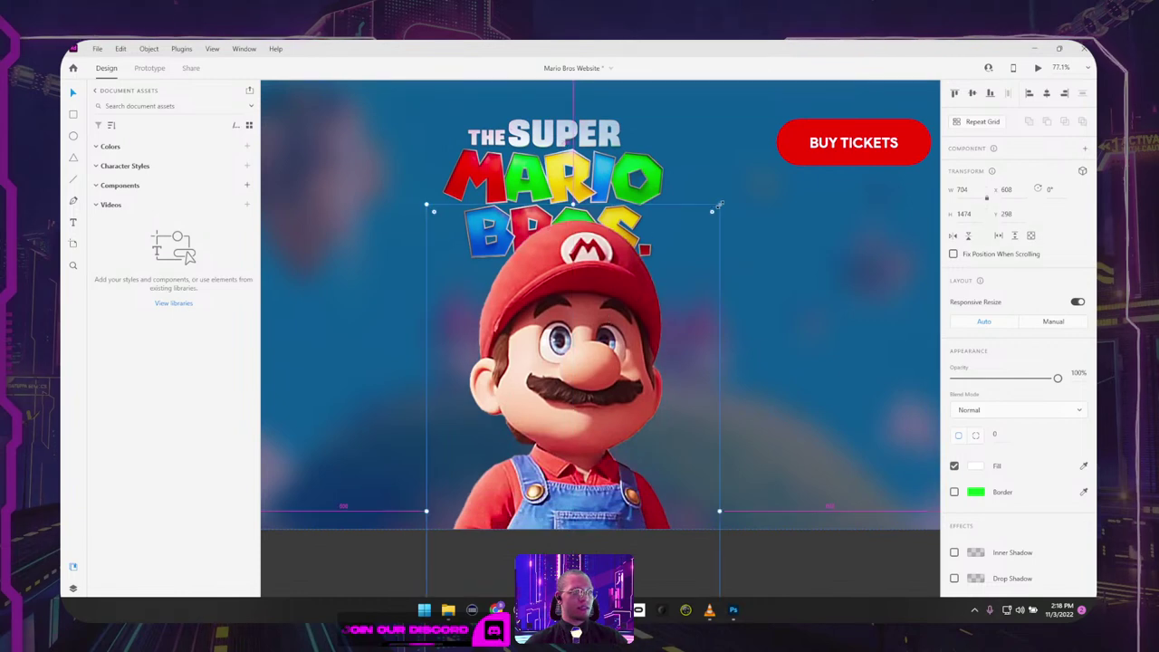
left_click_drag(720, 203, 673, 267)
scroll(709, 260, "down", 3)
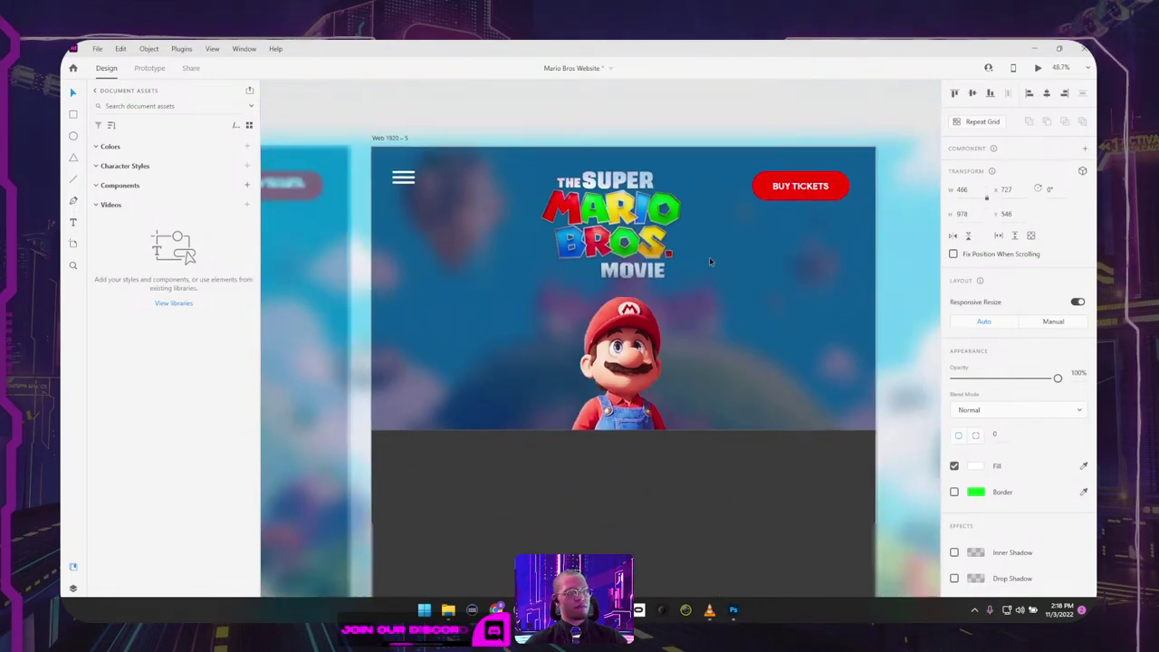
scroll(710, 262, "down", 1)
left_click(804, 145)
scroll(654, 370, "up", 1)
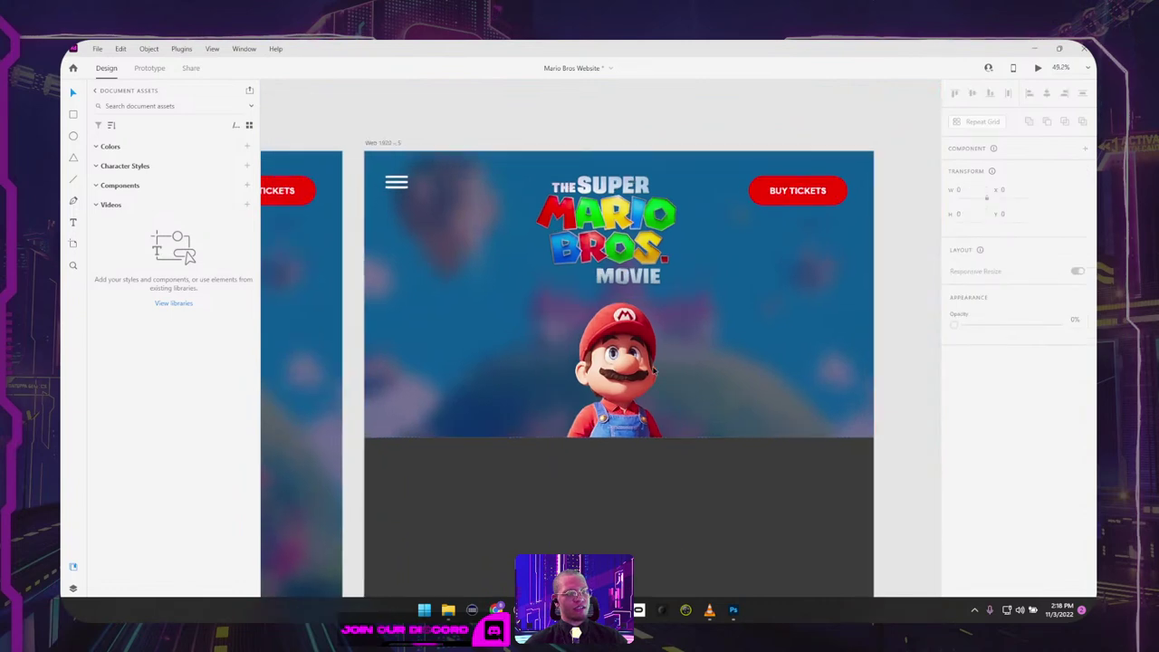
Step: Nudge Mario slightly upward on Web 1920 – 5 to narrow the gap below the logo
scroll(652, 369, "up", 3)
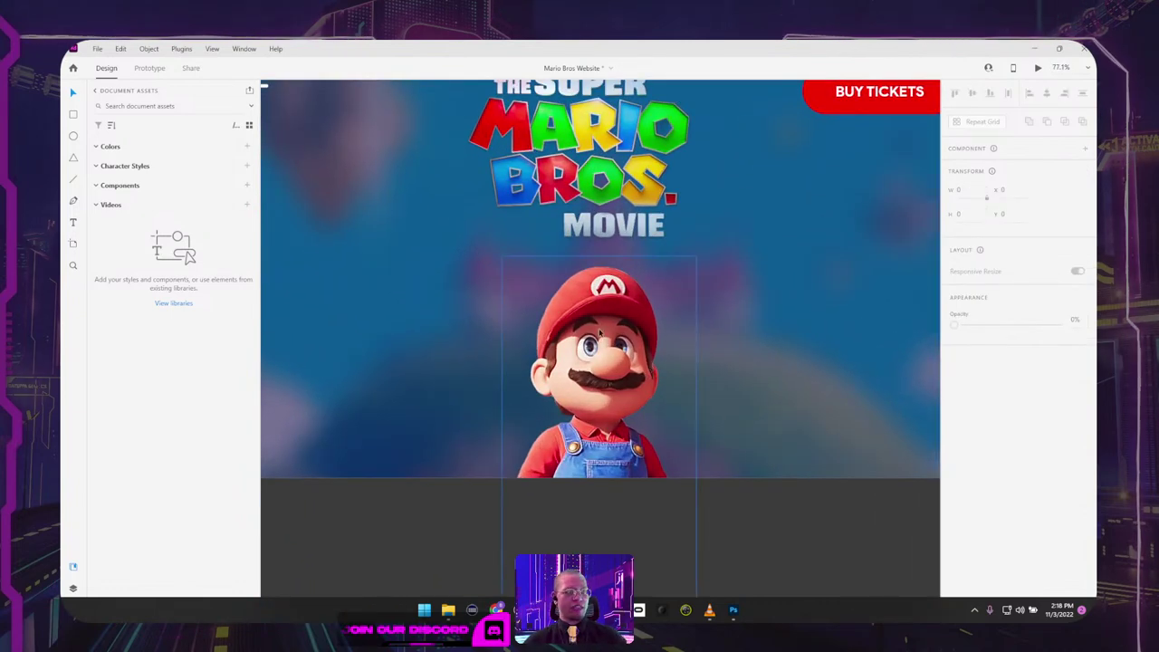
scroll(600, 334, "down", 1)
scroll(799, 281, "down", 3)
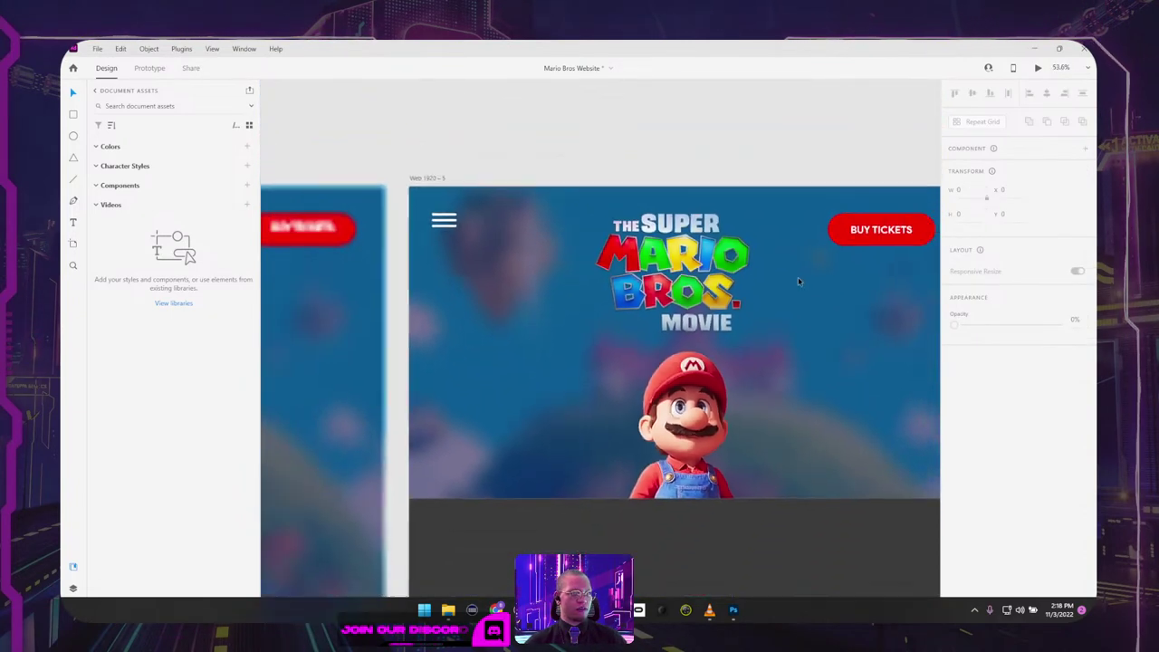
scroll(798, 281, "down", 1)
left_click_drag(785, 286, 730, 302)
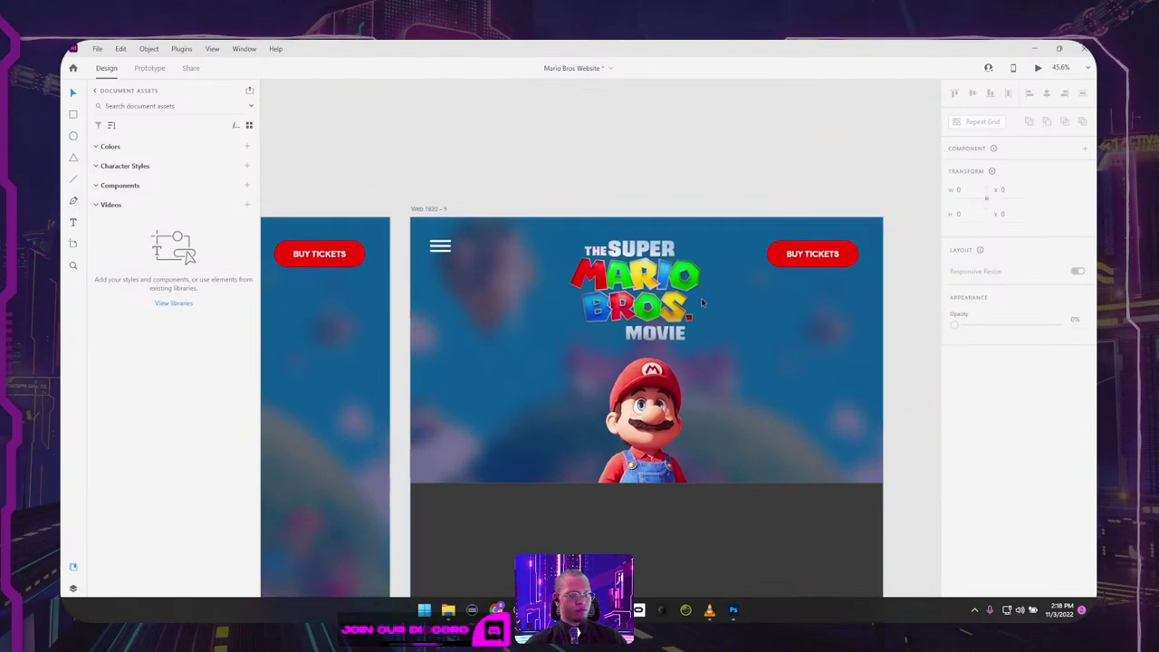
mouse_move(645, 413)
left_mouse_down()
mouse_move(645, 365)
mouse_move(645, 412)
left_mouse_up()
left_click(540, 153)
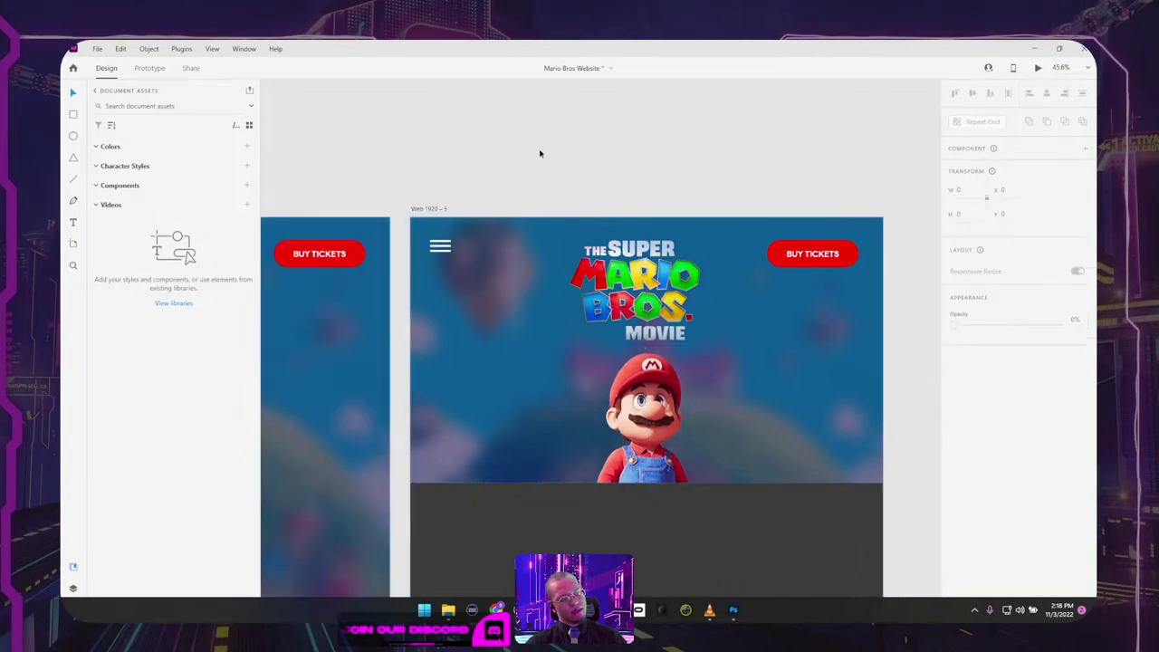
Step: Scale the BUY TICKETS button on Web 1920 – 5 down to about 254 × 77 px, keeping it near the right edge
scroll(540, 153, "down", 5)
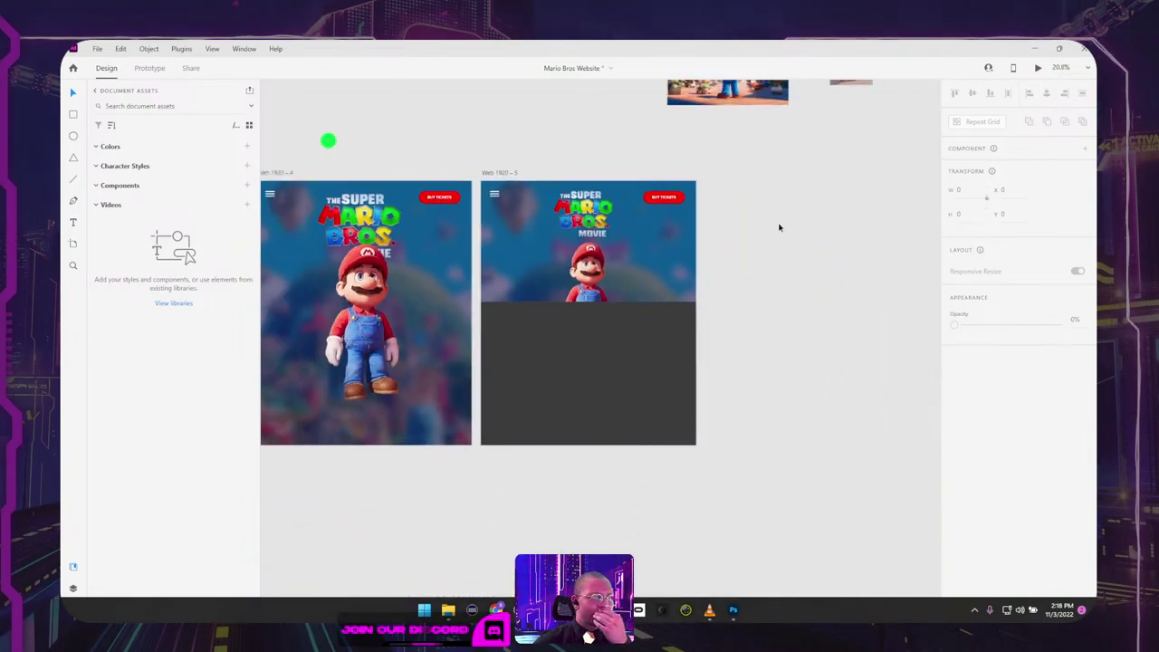
mouse_move(473, 165)
left_mouse_down()
mouse_move(741, 171)
mouse_move(473, 172)
left_mouse_up()
scroll(683, 219, "up", 8)
left_click(619, 173)
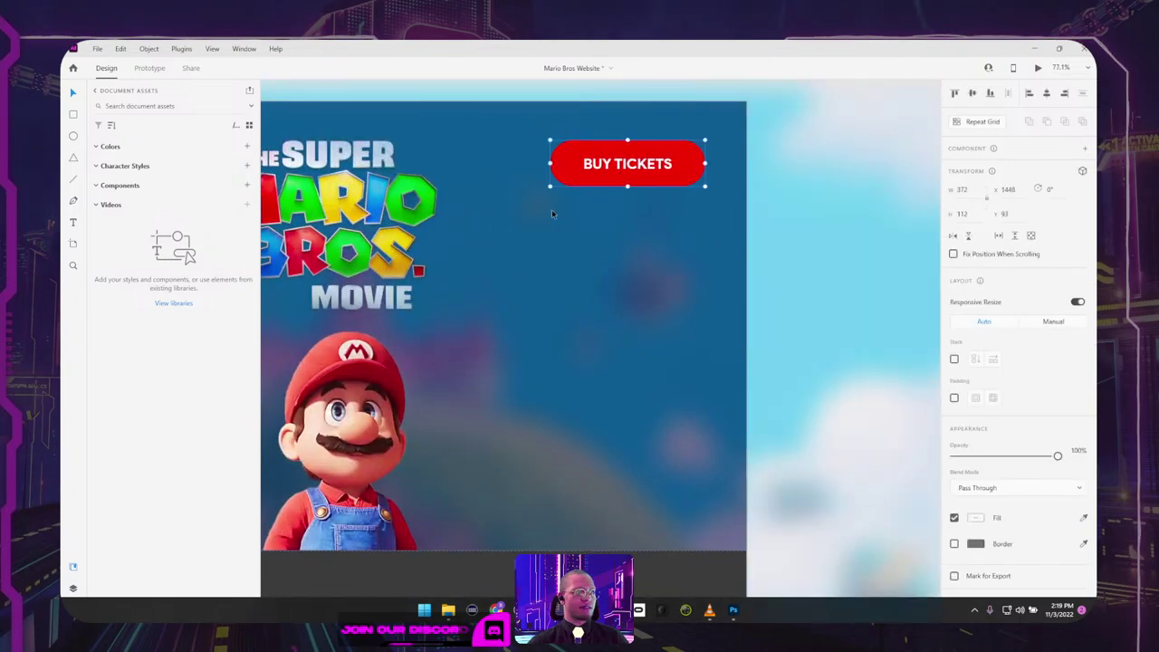
left_click_drag(552, 209, 822, 197)
scroll(777, 234, "down", 2)
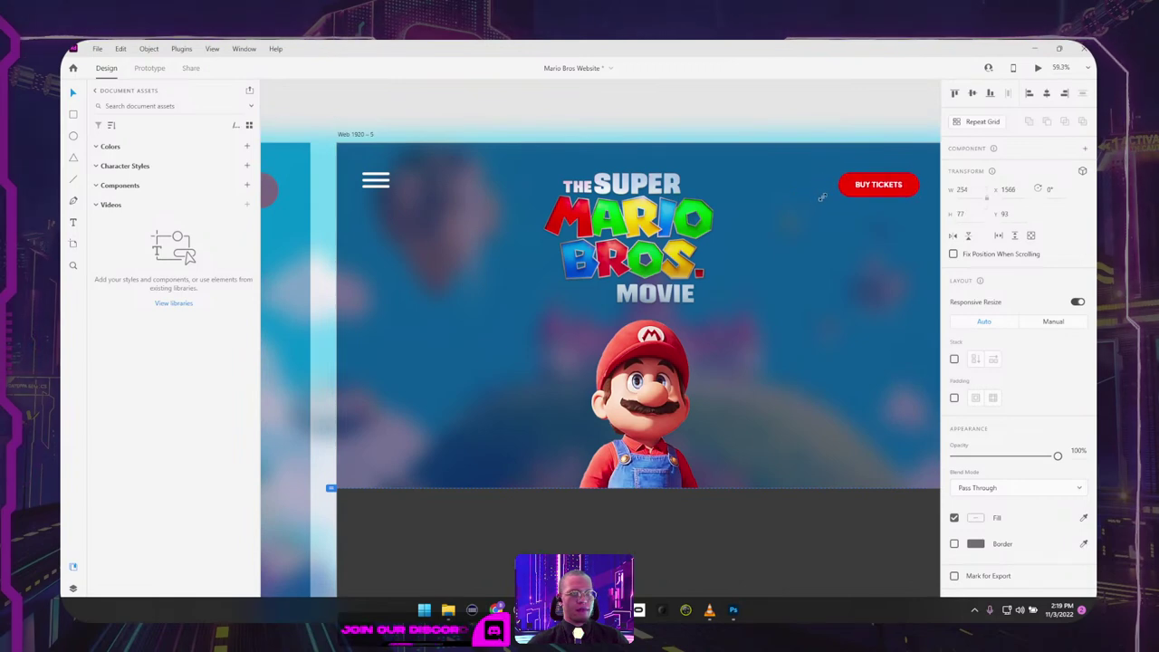
Step: Add a Web 1920 artboard near the Spider-Man No Way Home reference and move the reference image clear of it
scroll(673, 221, "down", 10)
left_click_drag(673, 221, 940, 180)
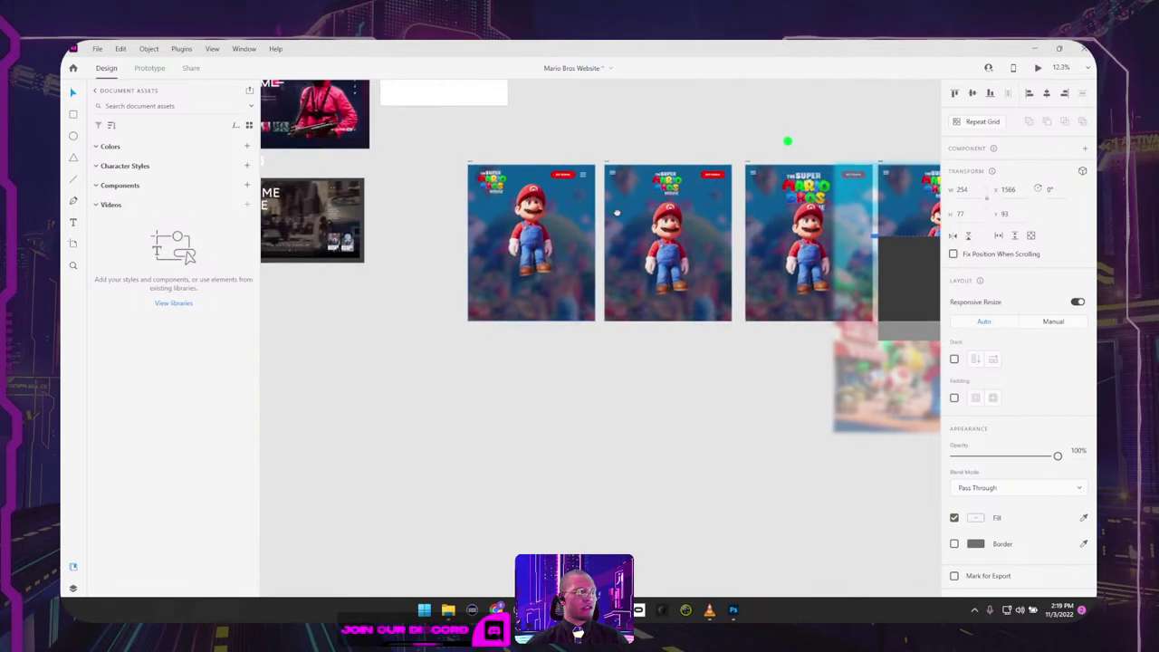
left_click_drag(264, 280, 705, 456)
scroll(506, 281, "up", 6)
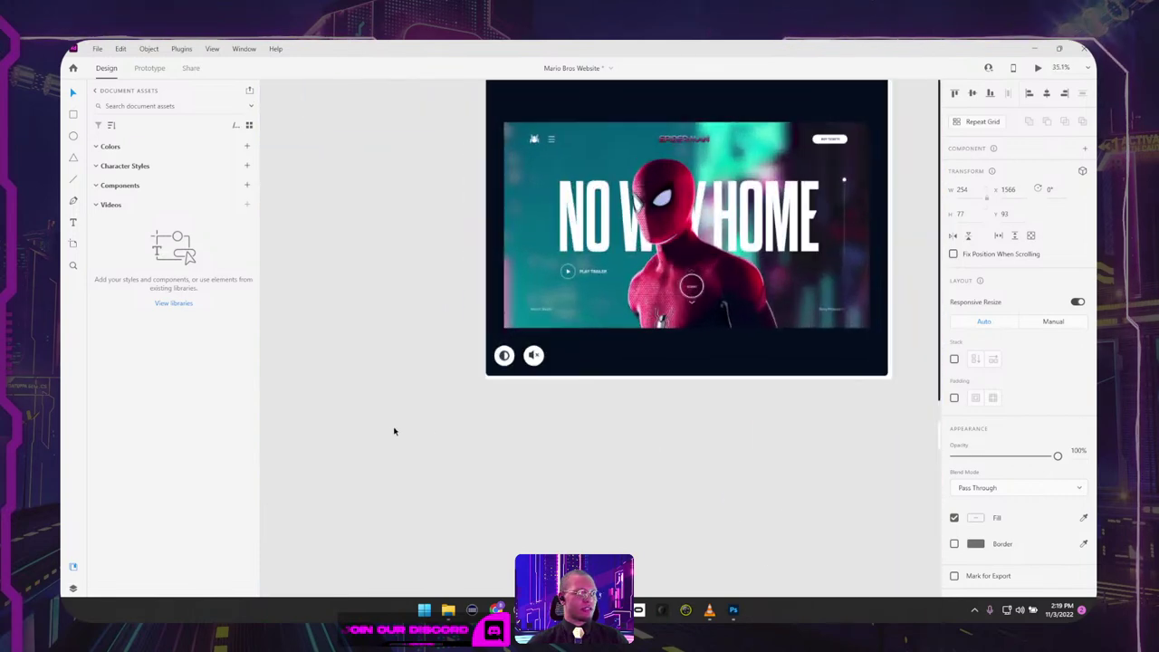
key("a")
scroll(983, 453, "down", 3)
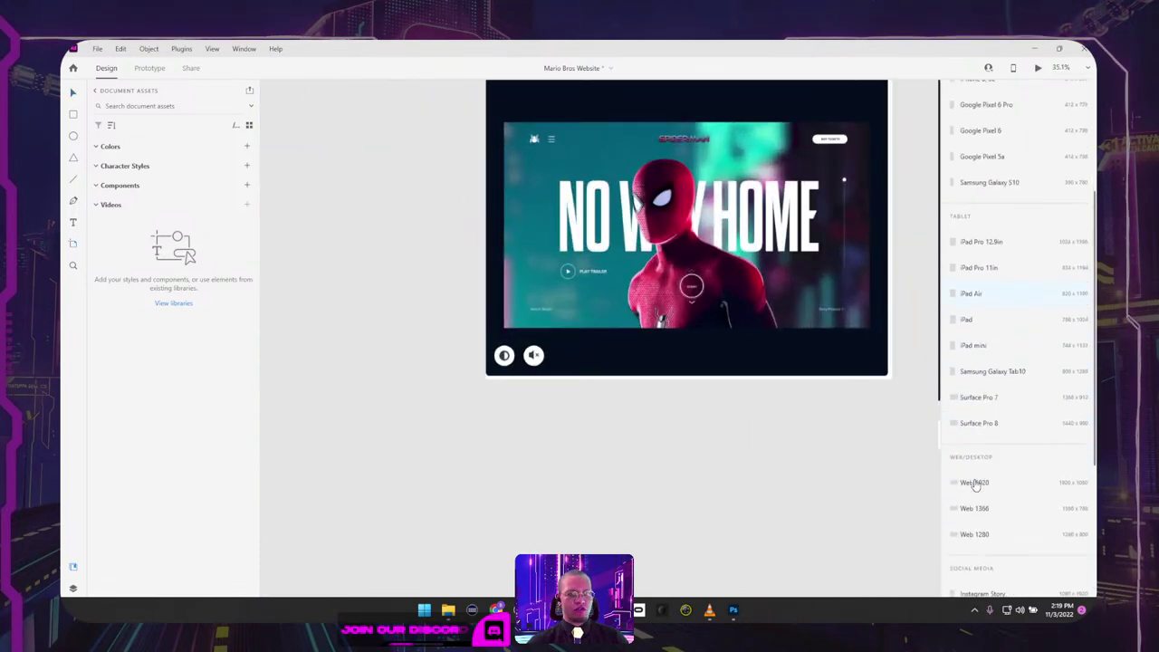
left_click(982, 462)
scroll(607, 451, "down", 4)
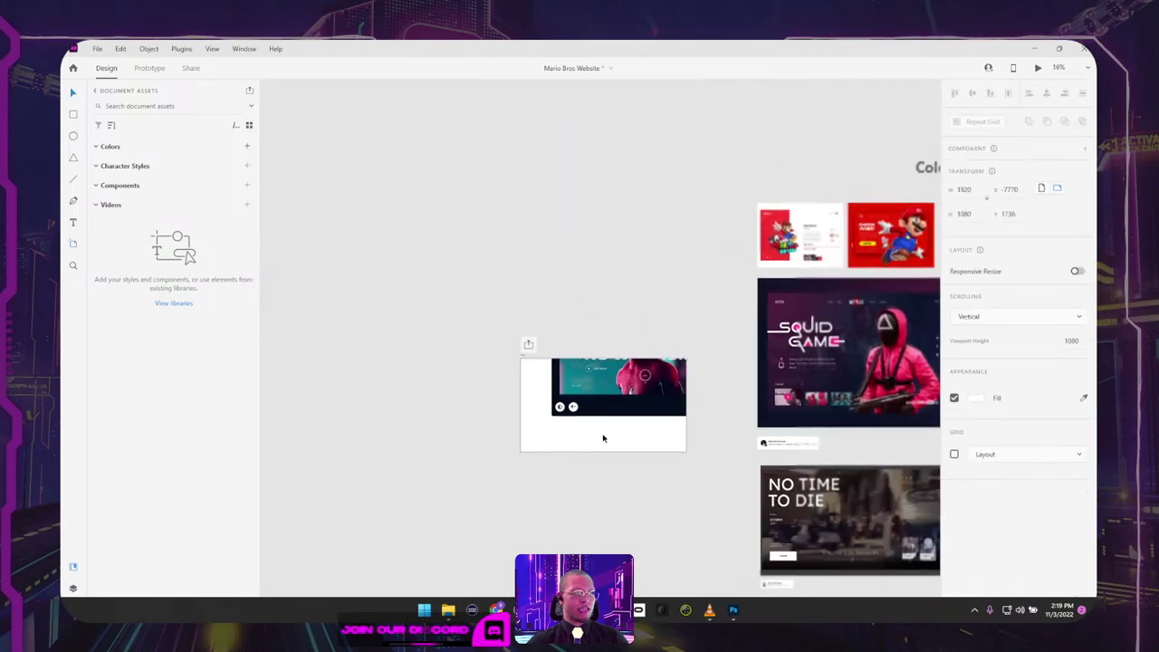
left_click_drag(613, 393, 521, 268)
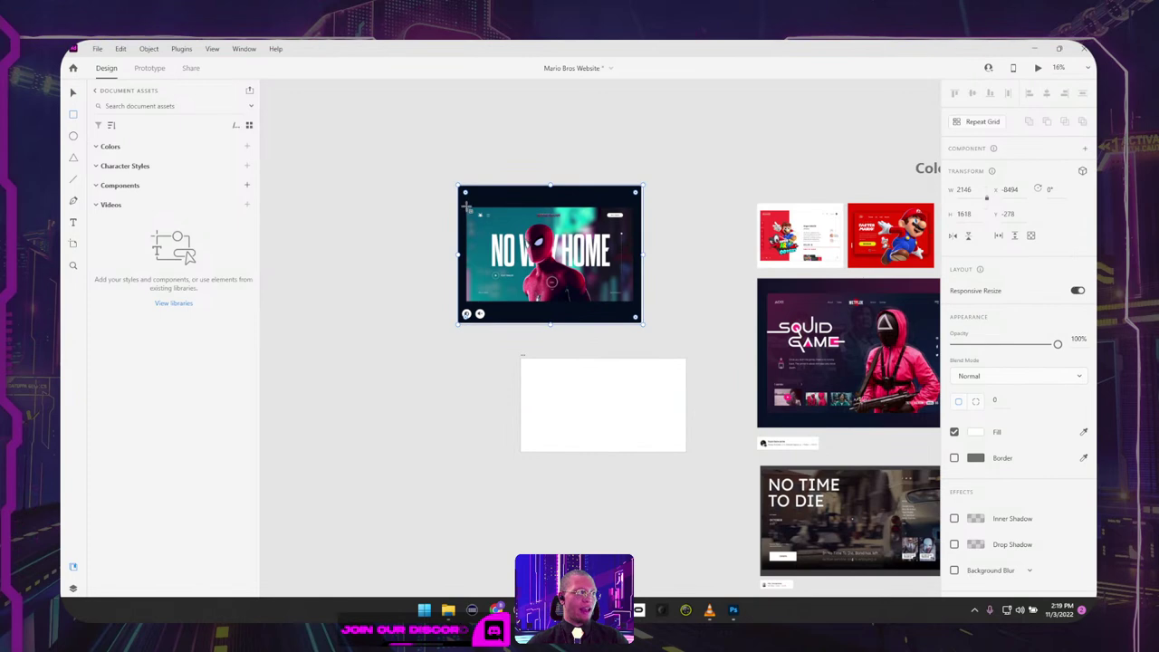
Step: Draw a rectangle about 1940 × 1100 px over the Spider-Man page area and mask the reference image with it
scroll(467, 206, "up", 4)
left_click_drag(466, 208, 1042, 502)
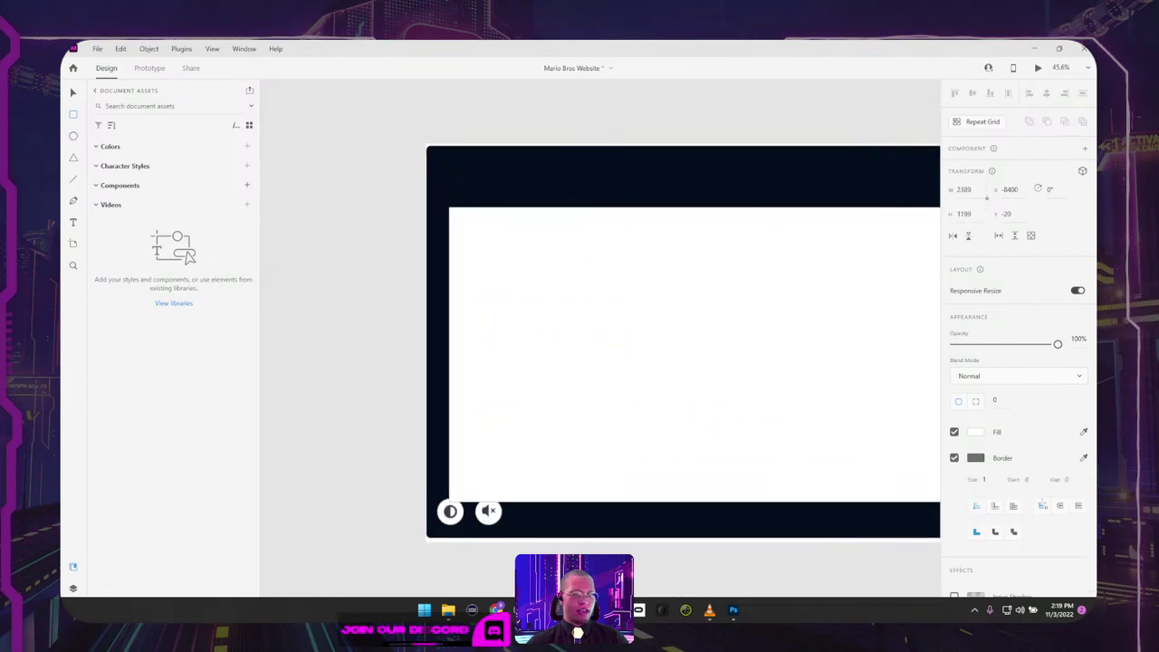
left_click_drag(942, 502, 852, 484)
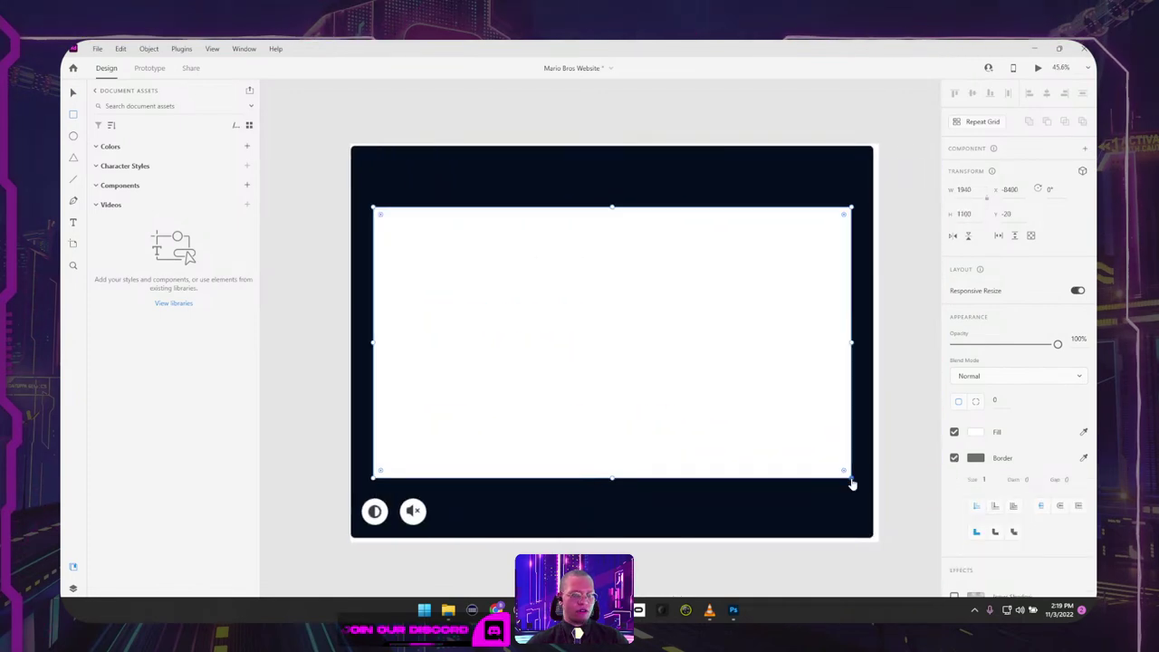
key("v")
left_click(844, 502, "shift")
right_click(749, 387)
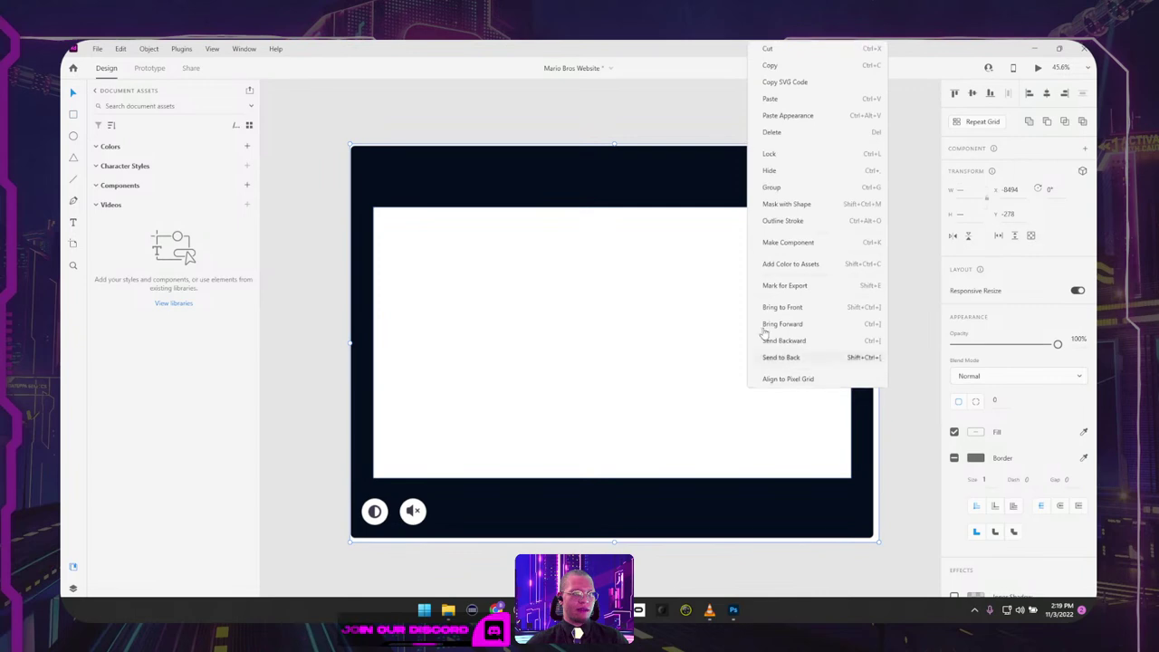
left_click(789, 207)
Step: Move the masked Spider-Man reference onto the Web 1920 – 6 artboard at position 0, 0 and resize it slightly to fit
scroll(772, 362, "down", 2)
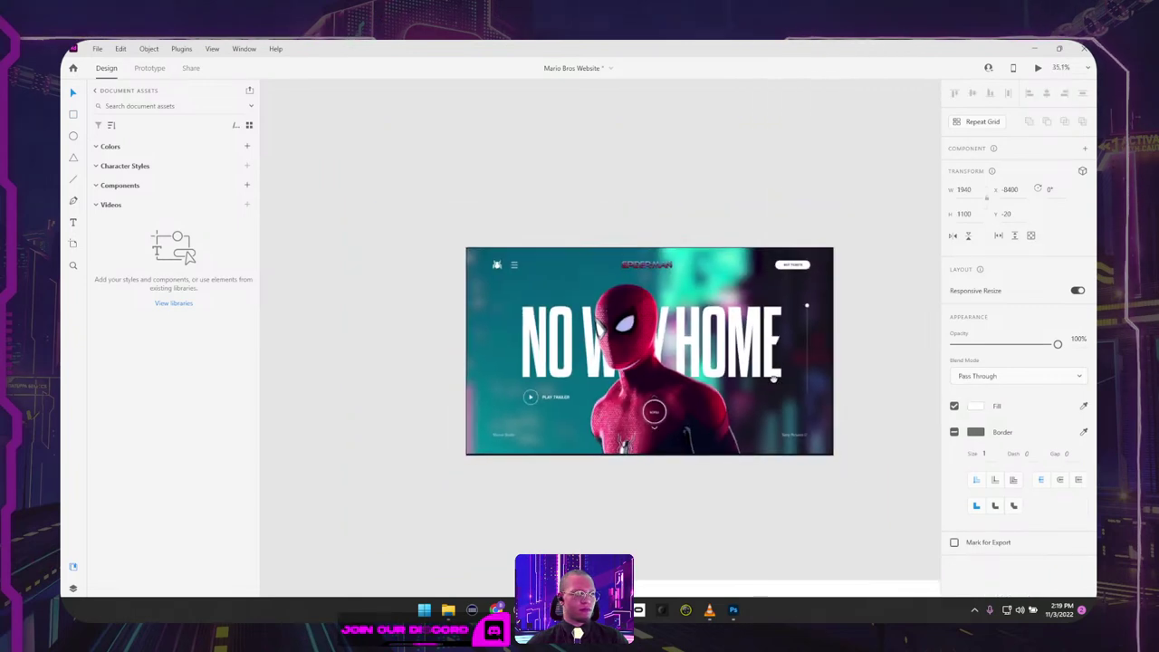
scroll(760, 426, "down", 3)
left_click_drag(761, 434, 725, 534)
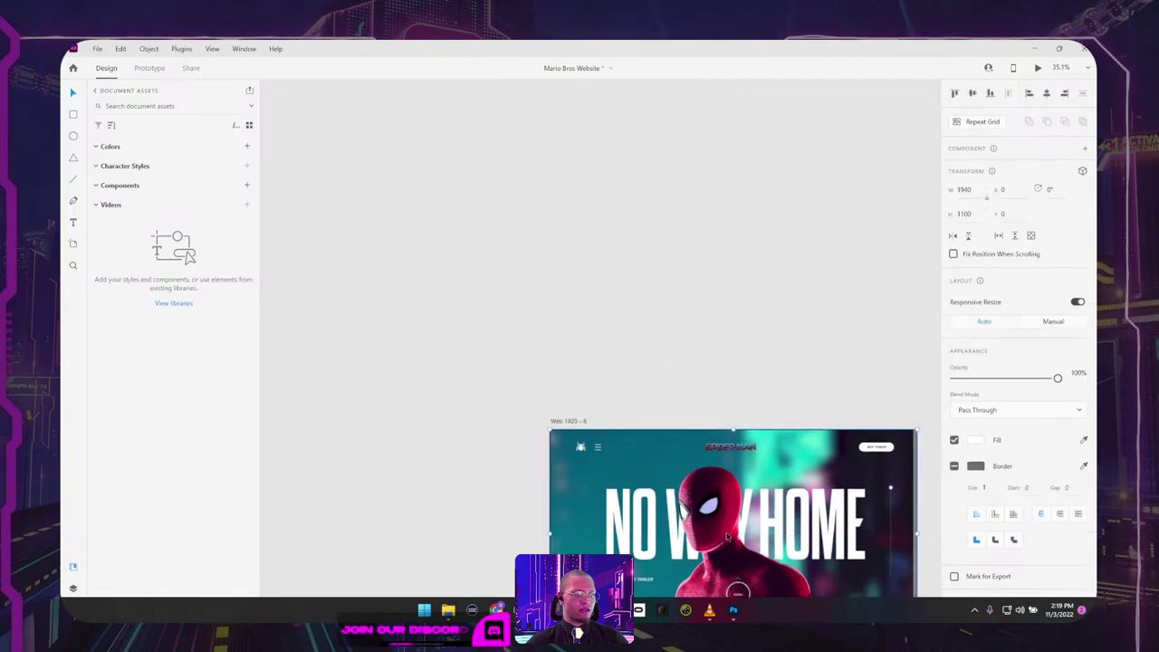
left_click_drag(624, 290, 439, 56)
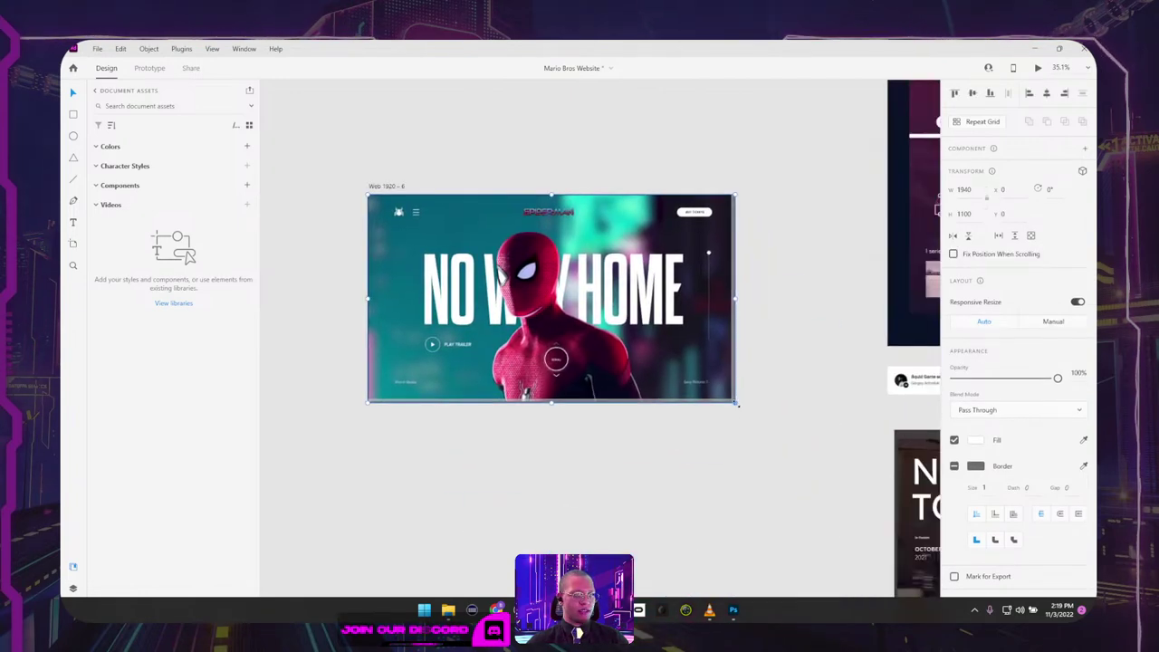
left_click_drag(738, 402, 733, 401)
left_click(776, 365)
Step: Draw a rectangle about 186 × 51 px over the Spider-Man reference's BUY TICKETS button as a size guide
scroll(643, 196, "up", 6, "ctrl")
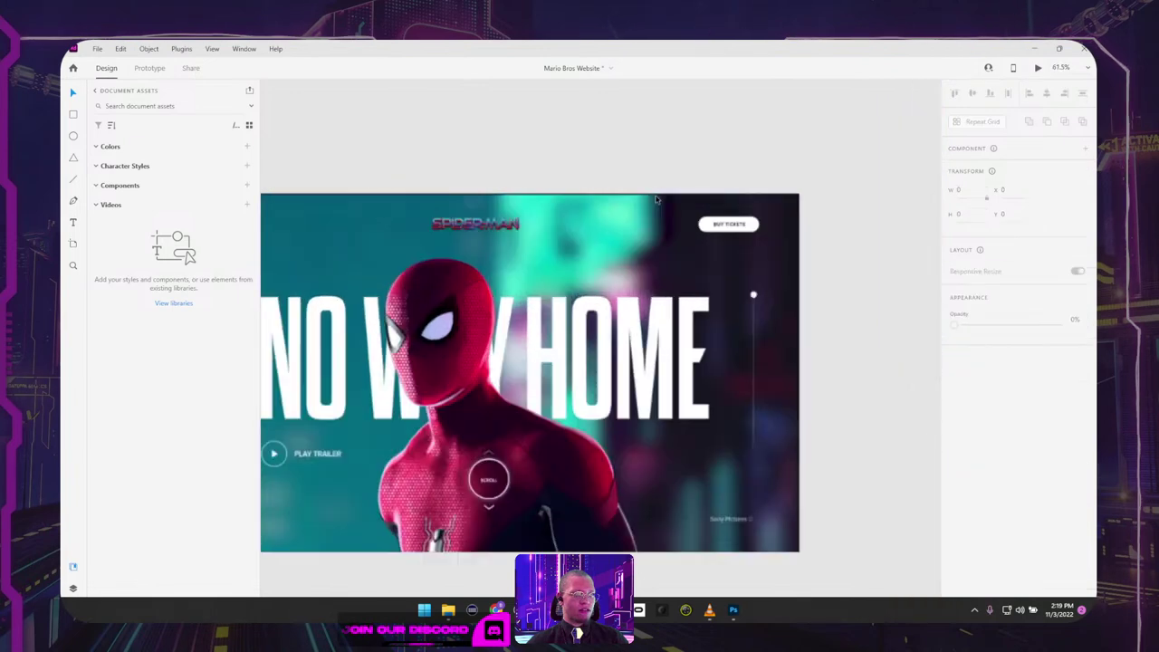
left_click_drag(779, 255, 615, 257)
key("r")
left_click_drag(612, 254, 782, 296)
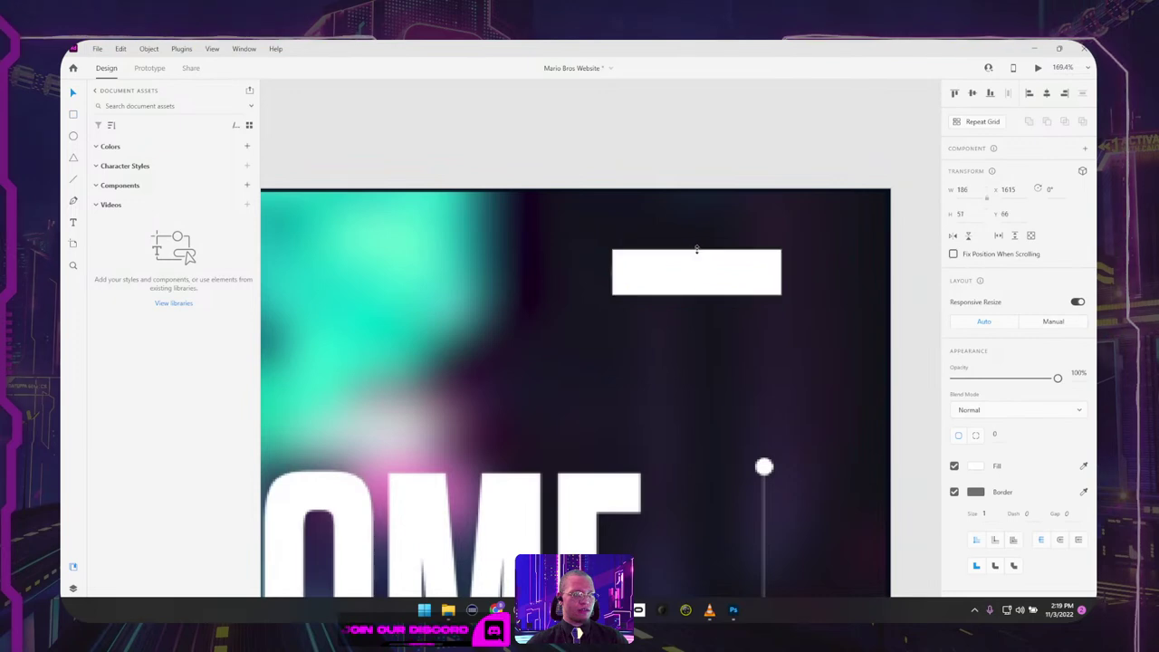
Step: Cut the white guide rectangle from Web 1920 – 6 and paste it onto the Web 1920 – 5 artboard
key("Delete")
key("ctrl+0")
scroll(753, 308, "down", 2)
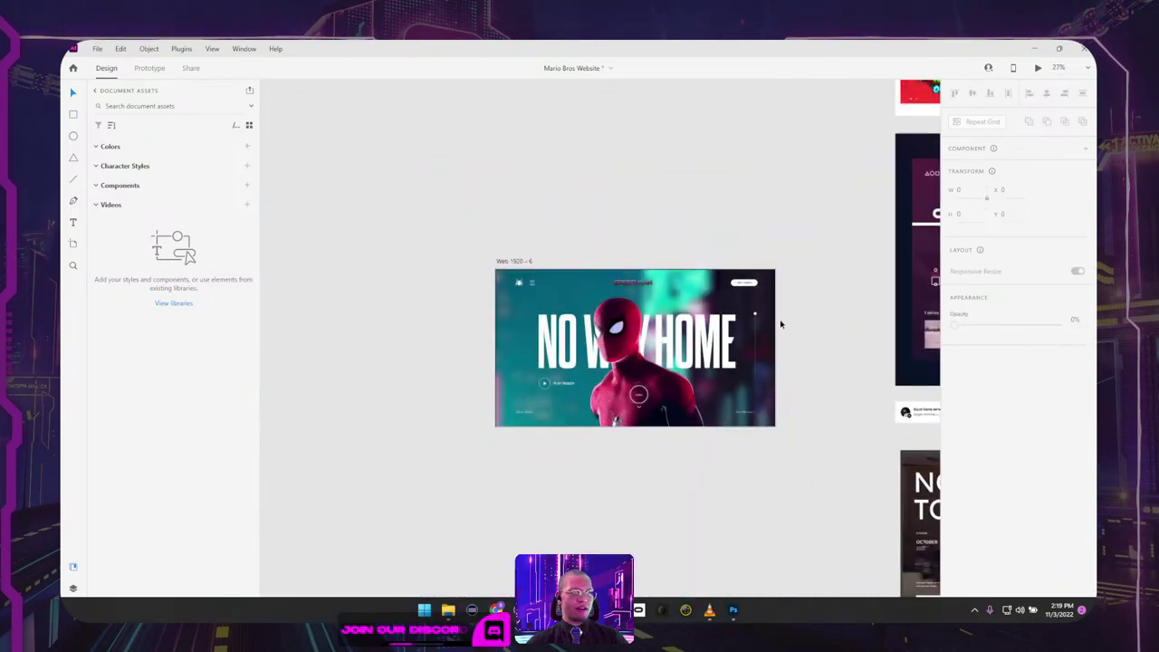
scroll(782, 324, "right", 10)
scroll(702, 259, "down", 4)
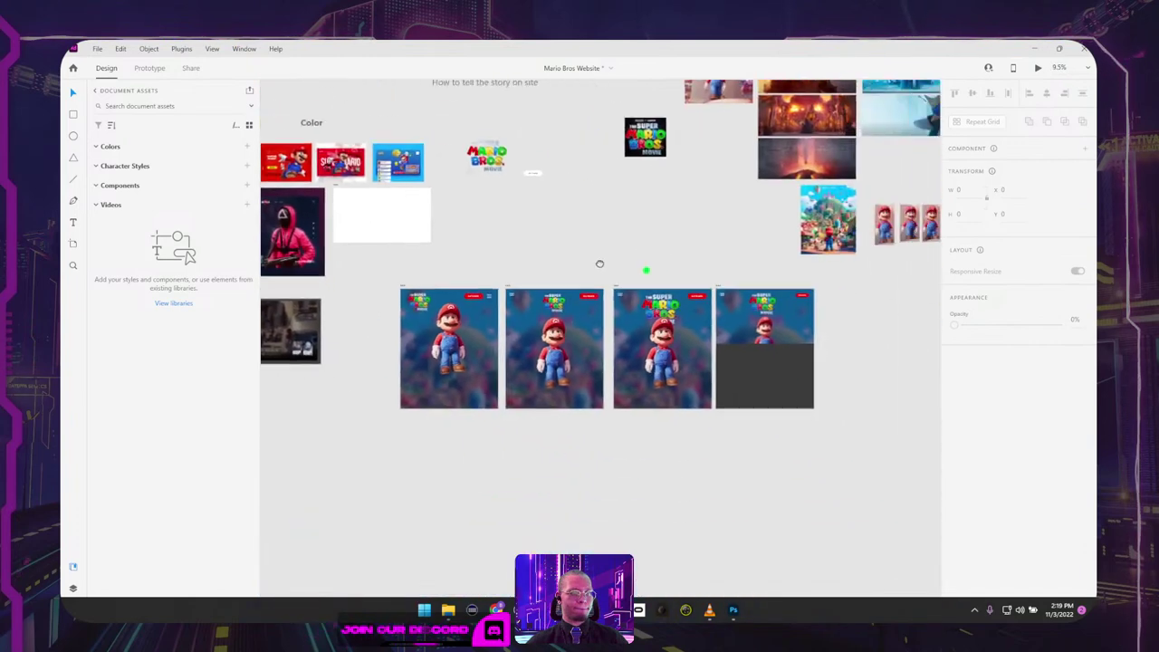
scroll(681, 313, "right", 2)
scroll(680, 313, "up", 5)
left_click(771, 290)
key("ctrl+v")
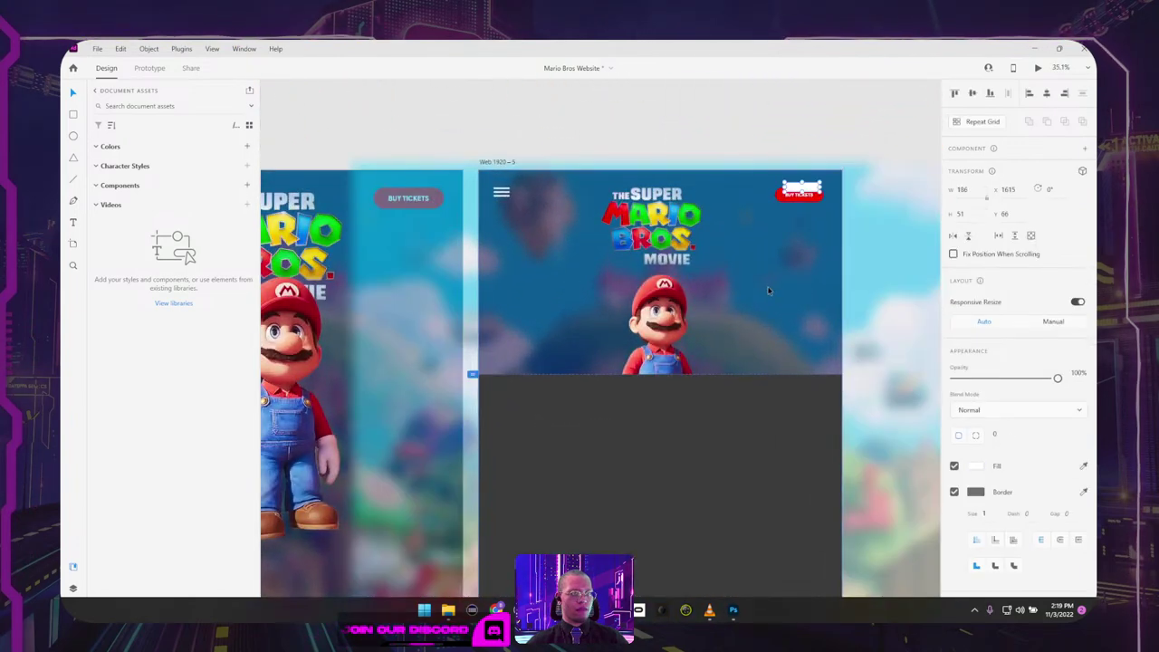
Step: Scale the BUY TICKETS button on Web 1920 – 5 down to about 216 × 66 px, using the white rectangle as reference
scroll(805, 209, "up", 8)
left_click_drag(813, 204, 687, 358)
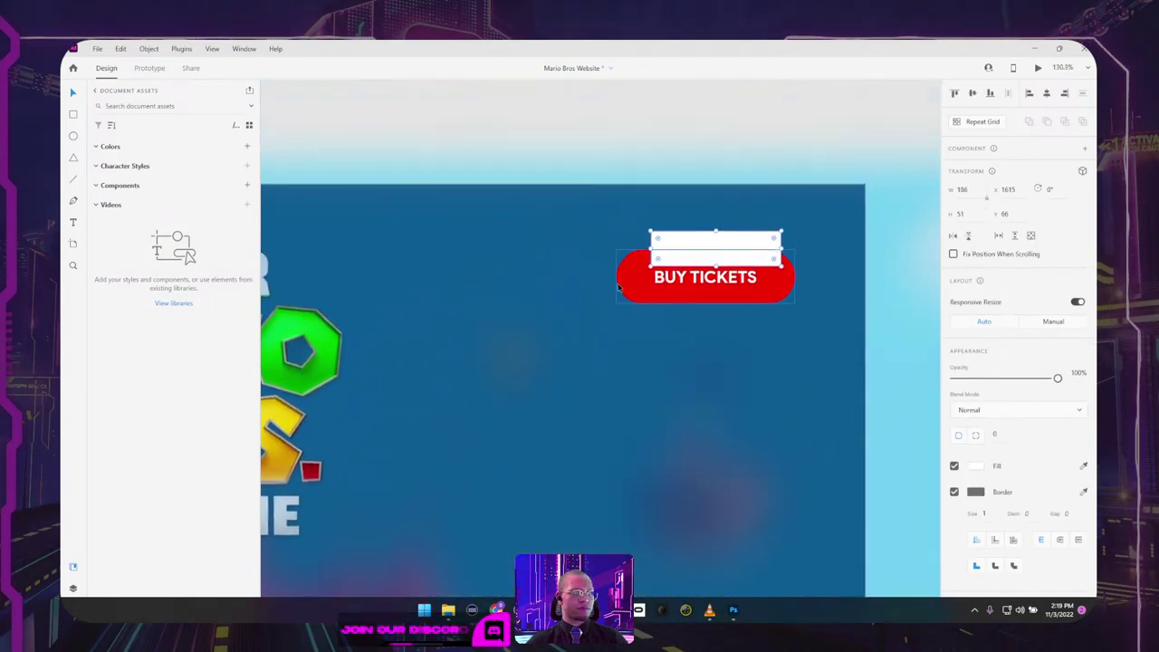
left_click(621, 287)
left_click_drag(617, 302, 667, 266)
key("ctrl+z")
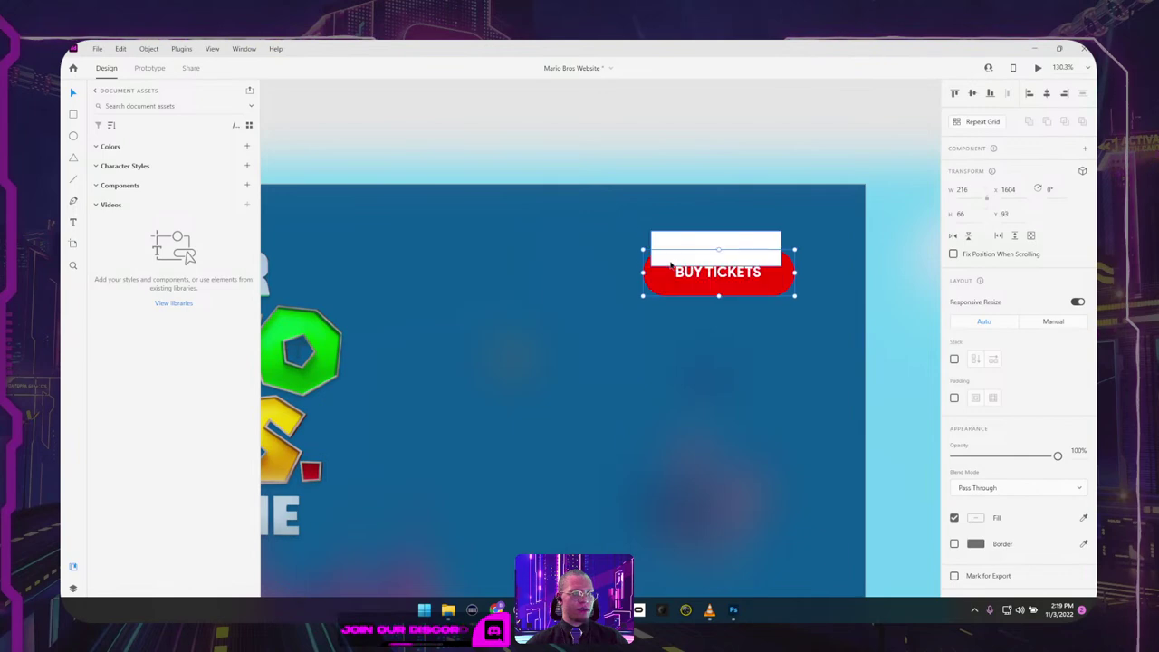
Step: Delete the white guide rectangle overlapping the BUY TICKETS button and select the button
left_click(679, 244)
key("Delete")
left_click(678, 261)
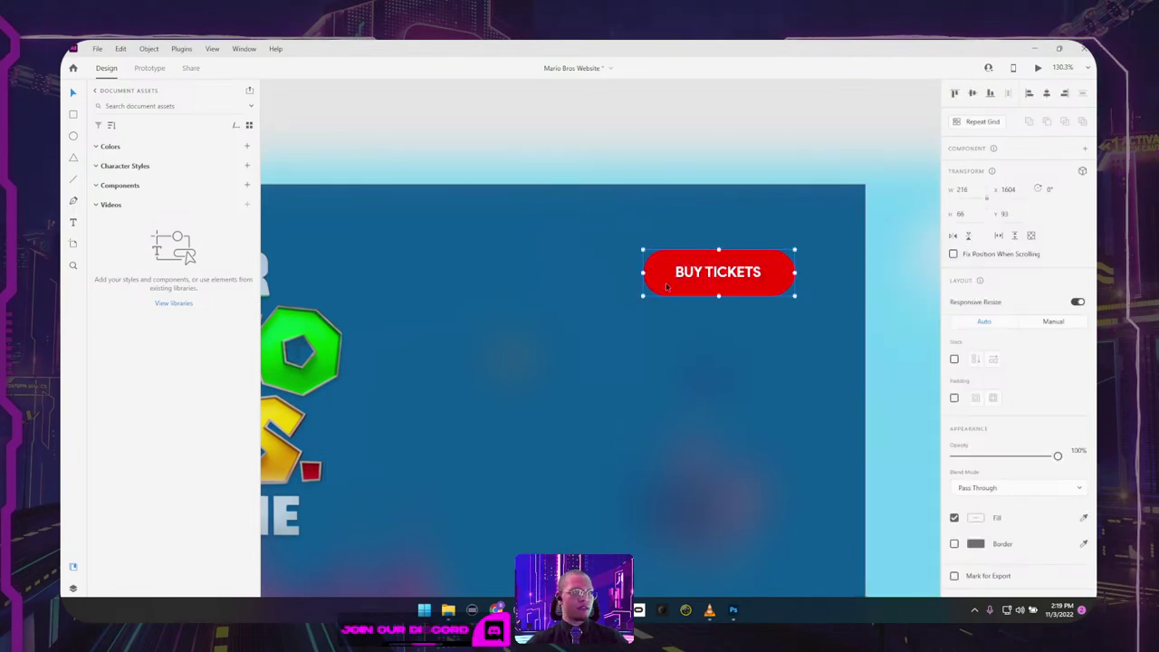
Step: Review the logo, Mario and button sizes on Web 1920 – 5 beside Web 1920 – 4 and check the dark rectangle covering the lower area
left_click_drag(675, 268, 664, 295)
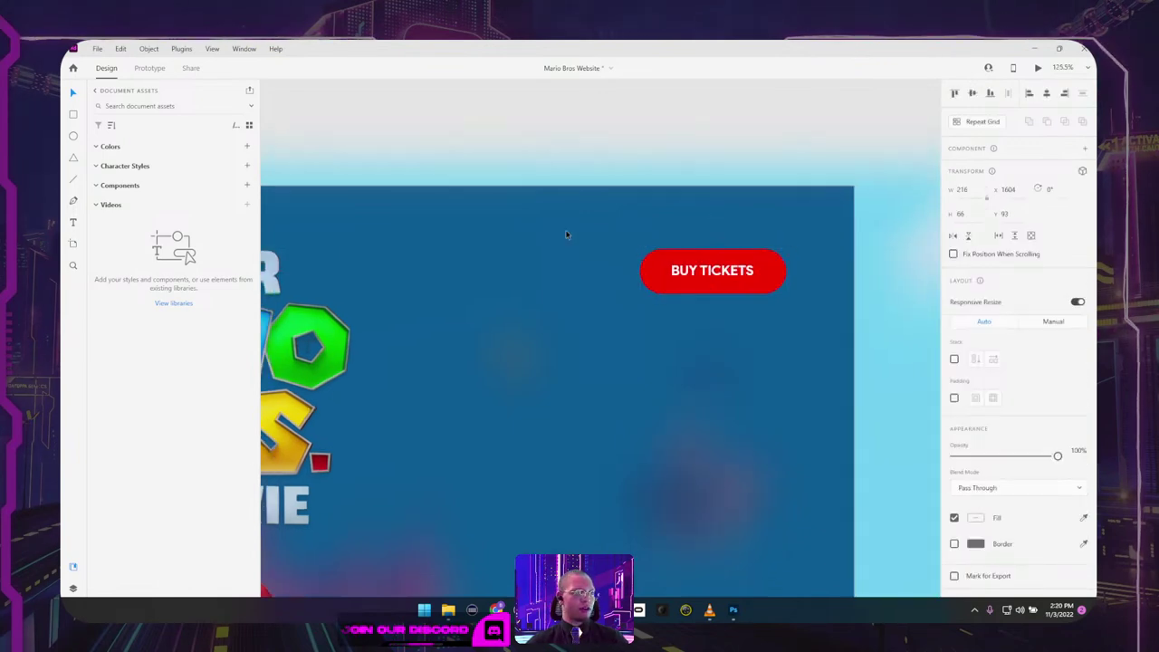
scroll(569, 238, "down", 3)
left_click(500, 159)
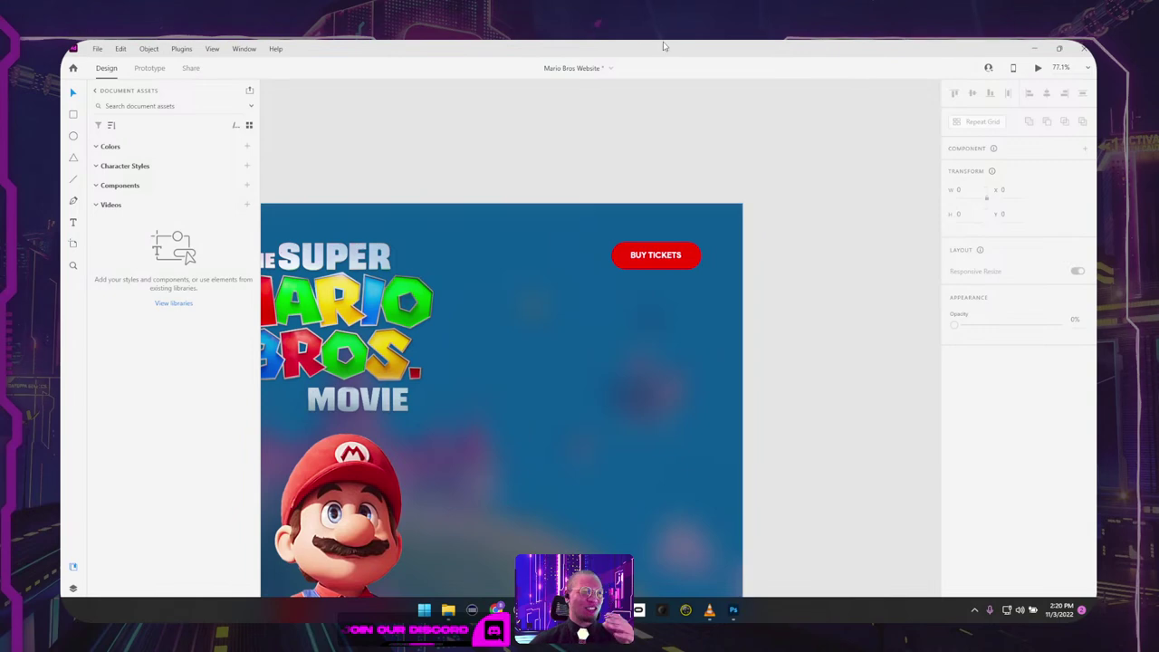
mouse_move(655, 145)
left_mouse_down()
mouse_move(745, 132)
mouse_move(640, 133)
left_mouse_up()
scroll(746, 132, "down", 4)
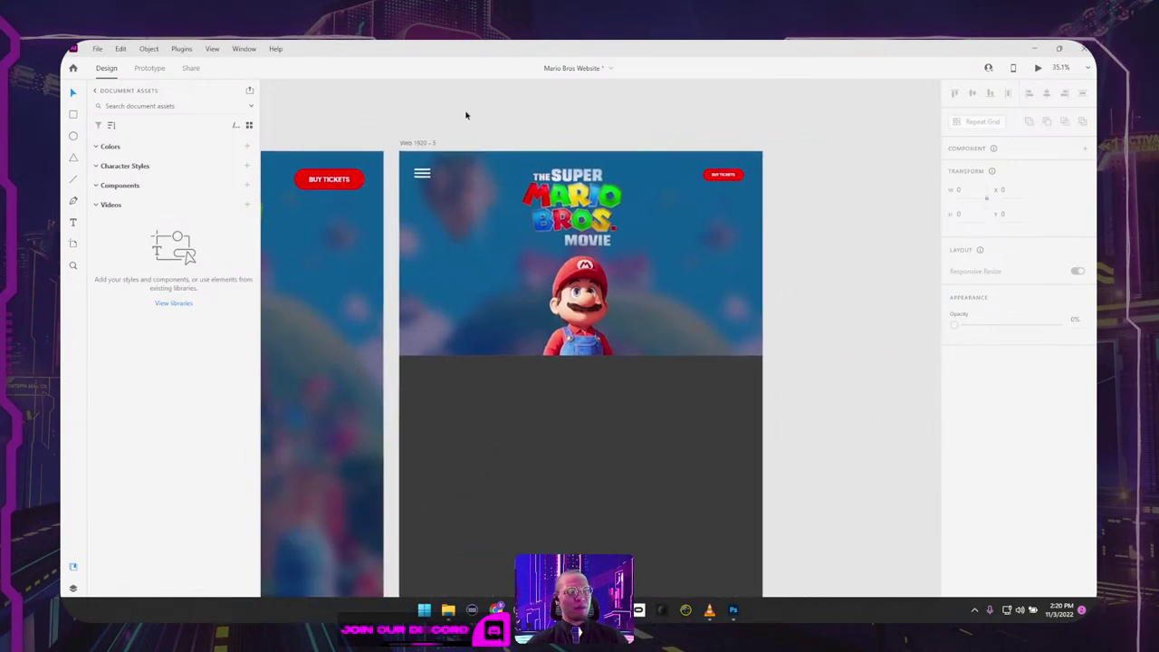
left_click_drag(460, 111, 589, 121)
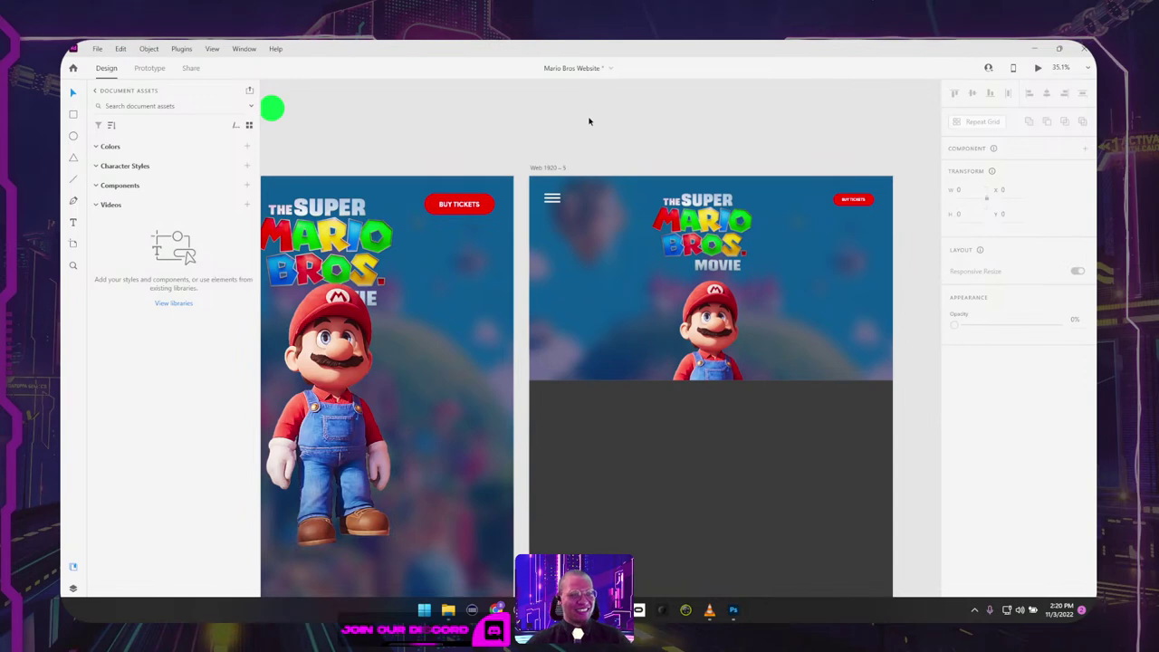
scroll(605, 117, "up", 2)
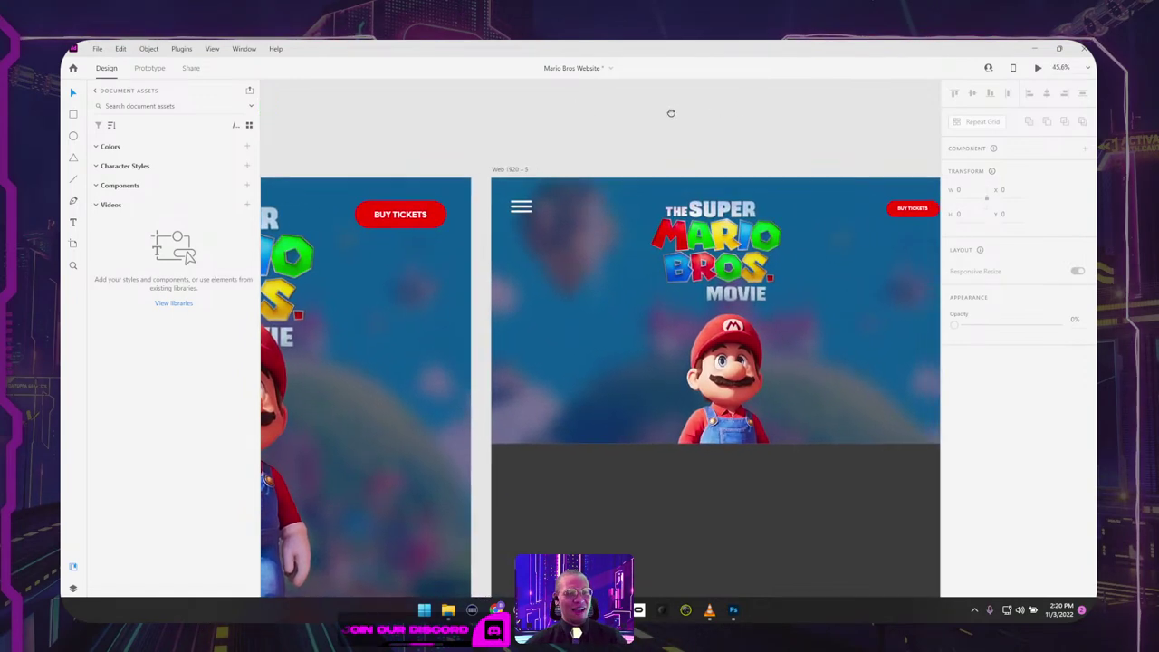
scroll(588, 127, "down", 3)
scroll(638, 137, "left", 2)
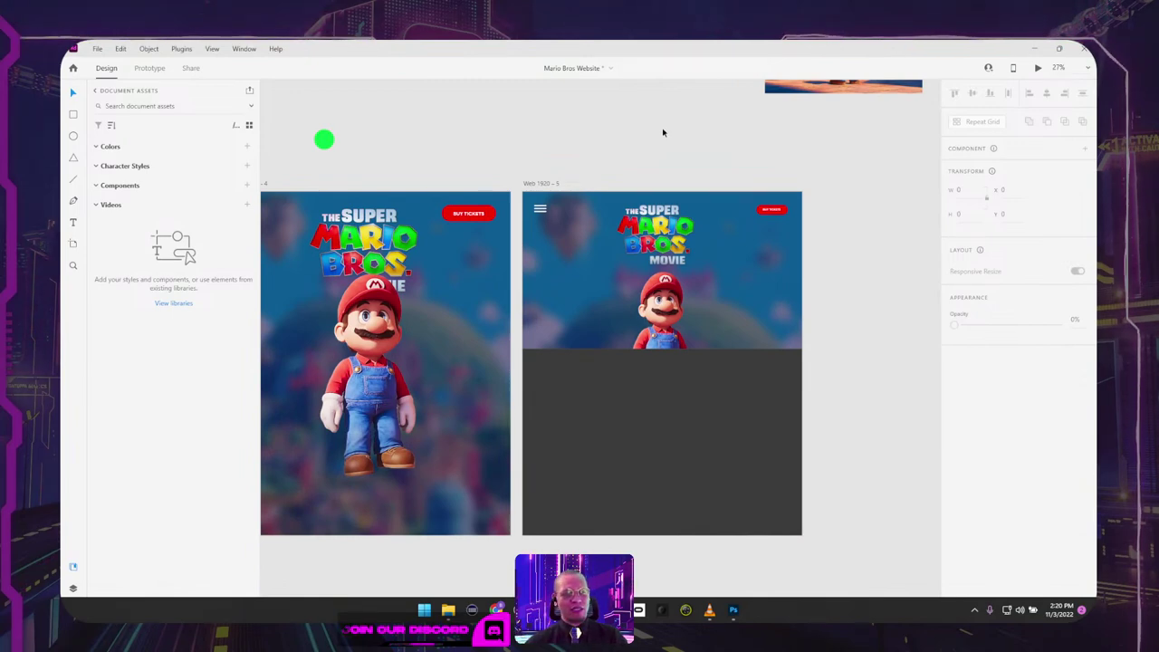
left_click(738, 298)
left_click(706, 136)
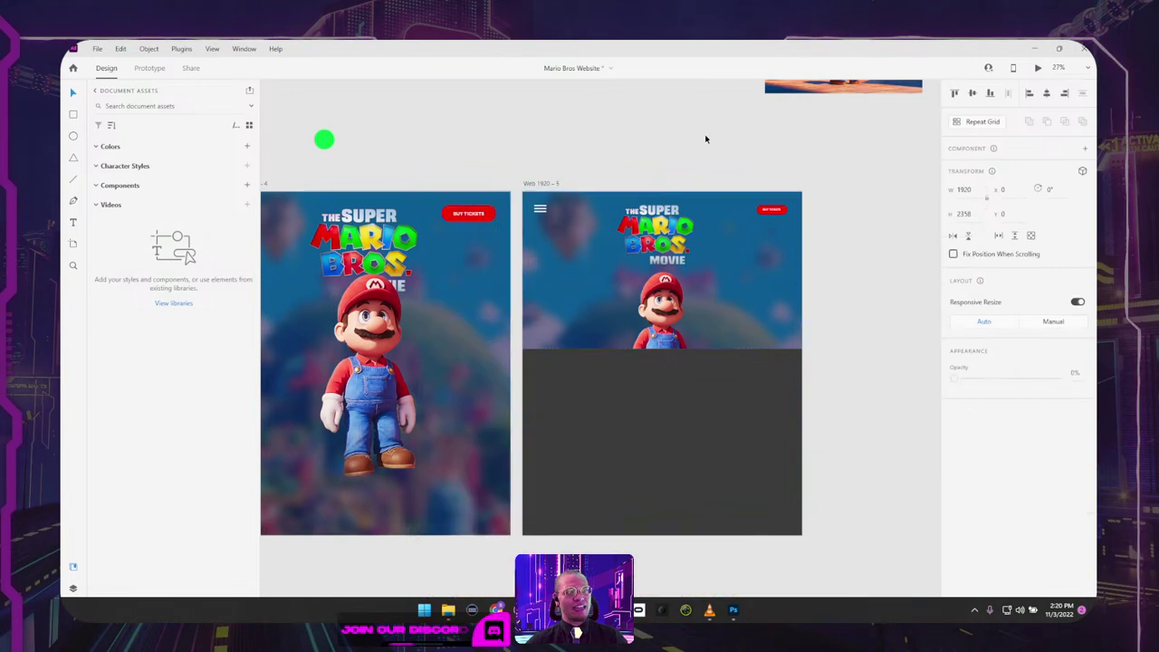
left_click(701, 407)
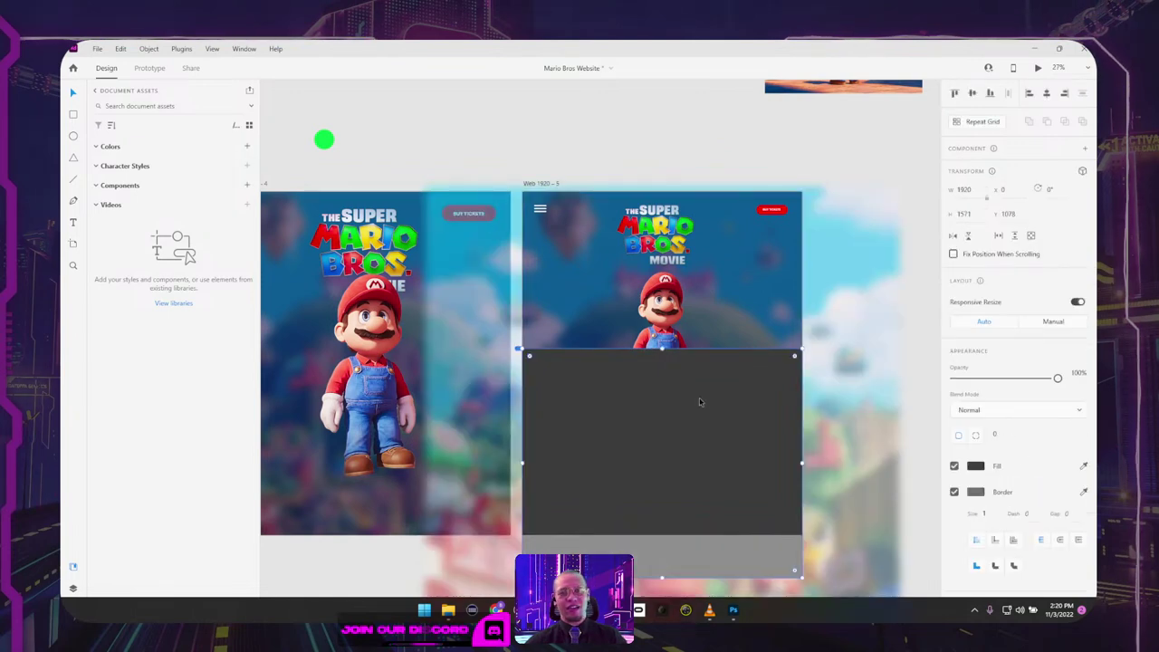
left_click(606, 136)
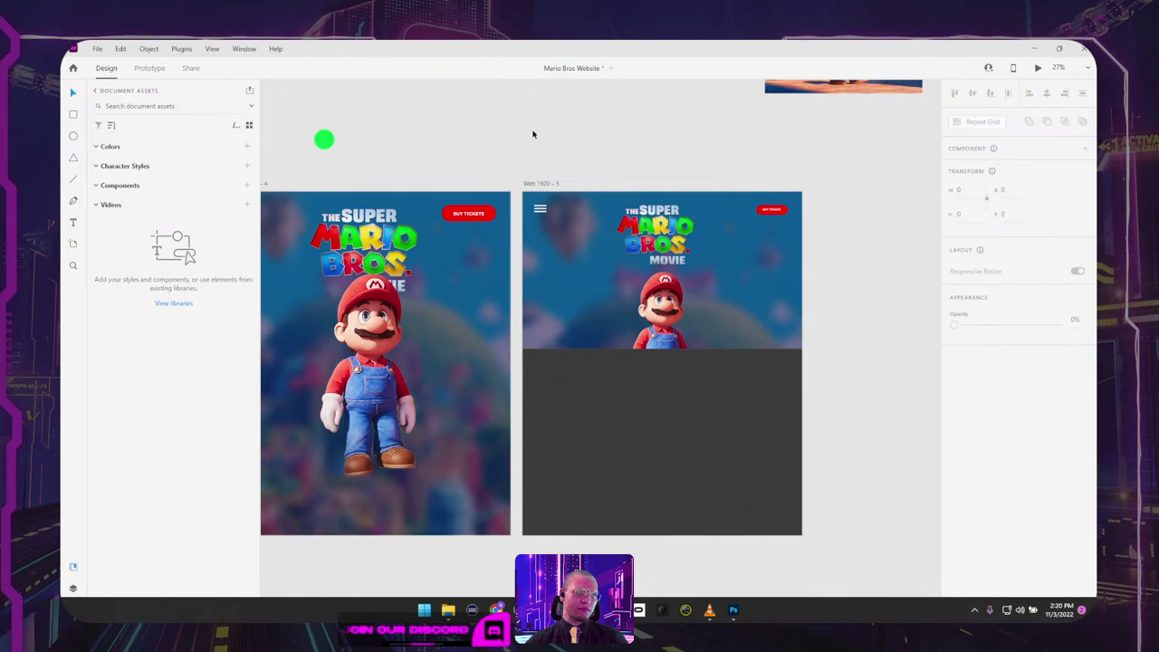
left_click_drag(426, 133, 461, 117)
left_click(766, 463)
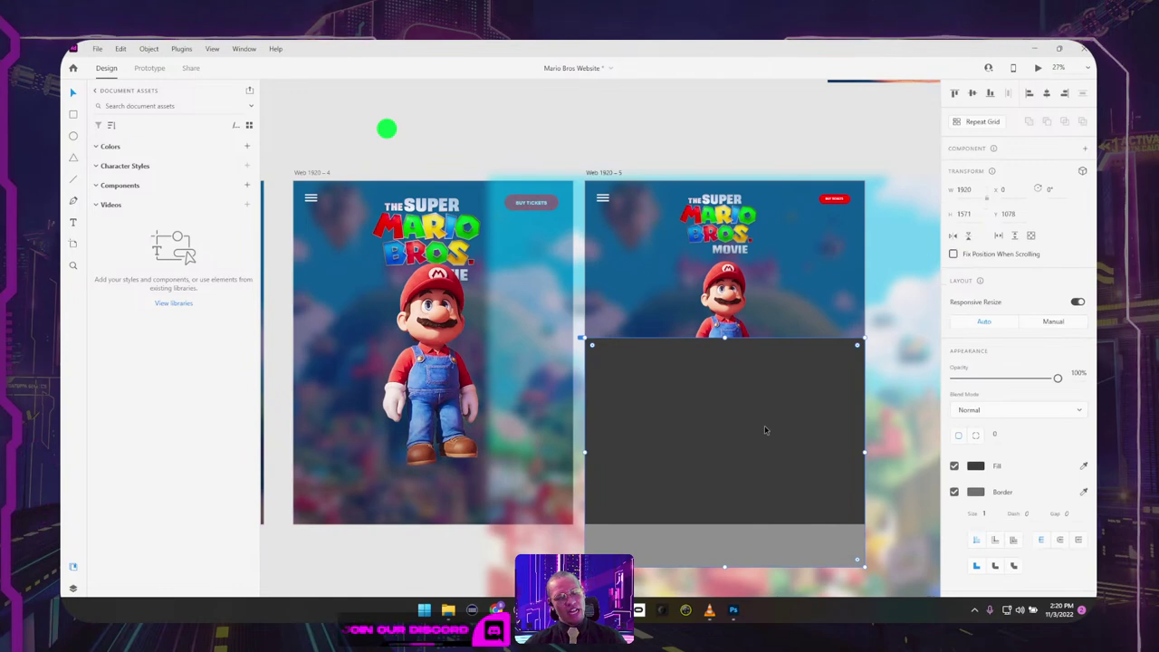
left_click(840, 142)
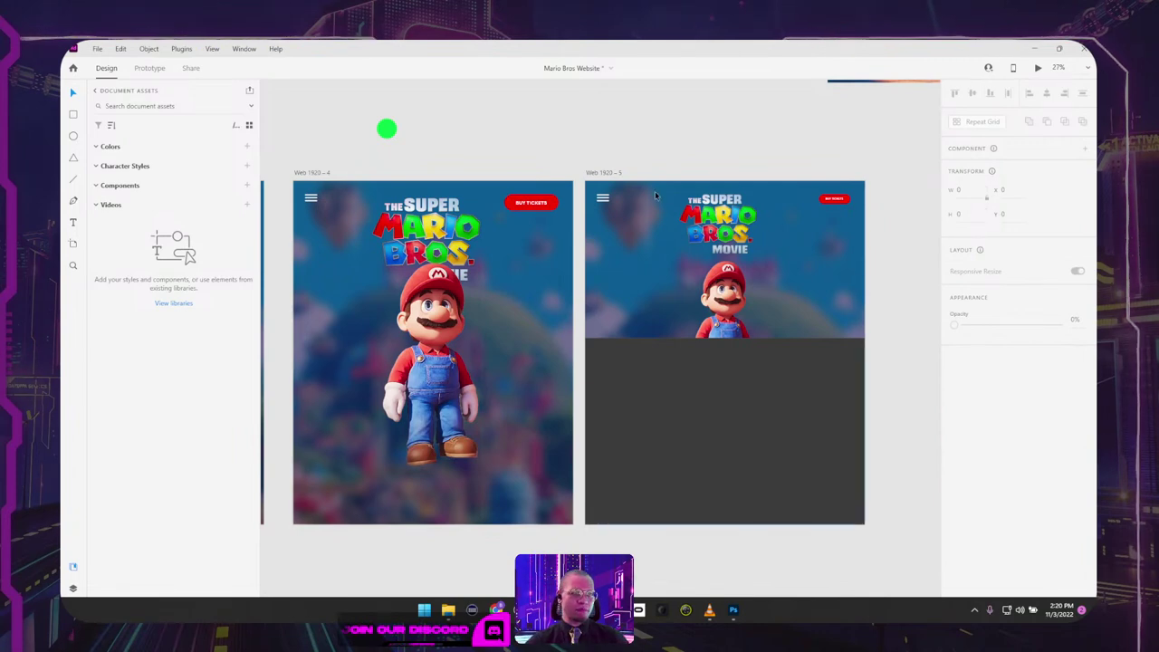
Step: Compare the Mario variants side by side and examine the vertical slider beneath the BUY TICKETS button on the Spider-Man reference
left_click_drag(464, 143, 752, 148)
left_click_drag(465, 176, 770, 157)
left_click_drag(383, 147, 561, 183)
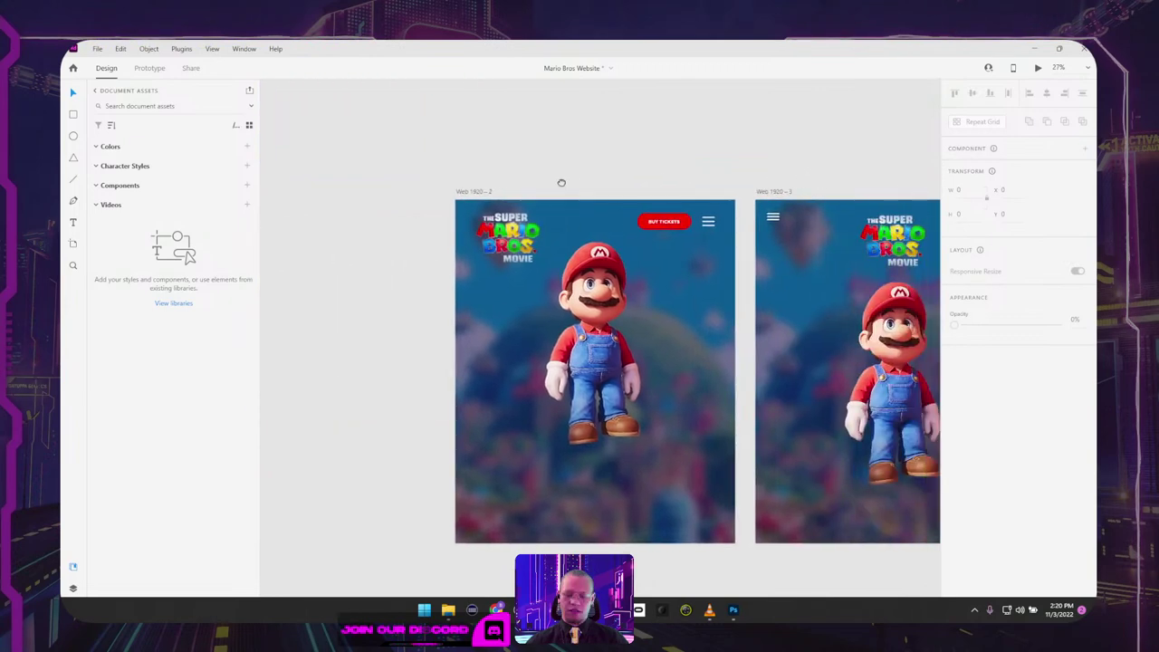
scroll(561, 182, "right", 6)
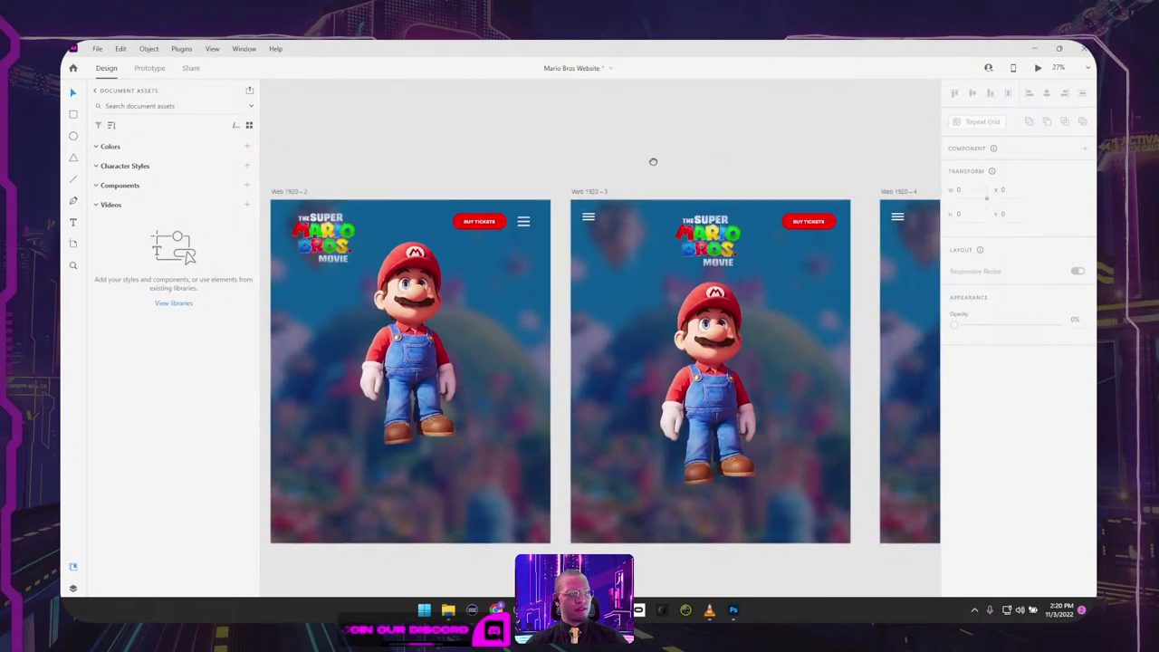
left_click_drag(710, 161, 359, 139)
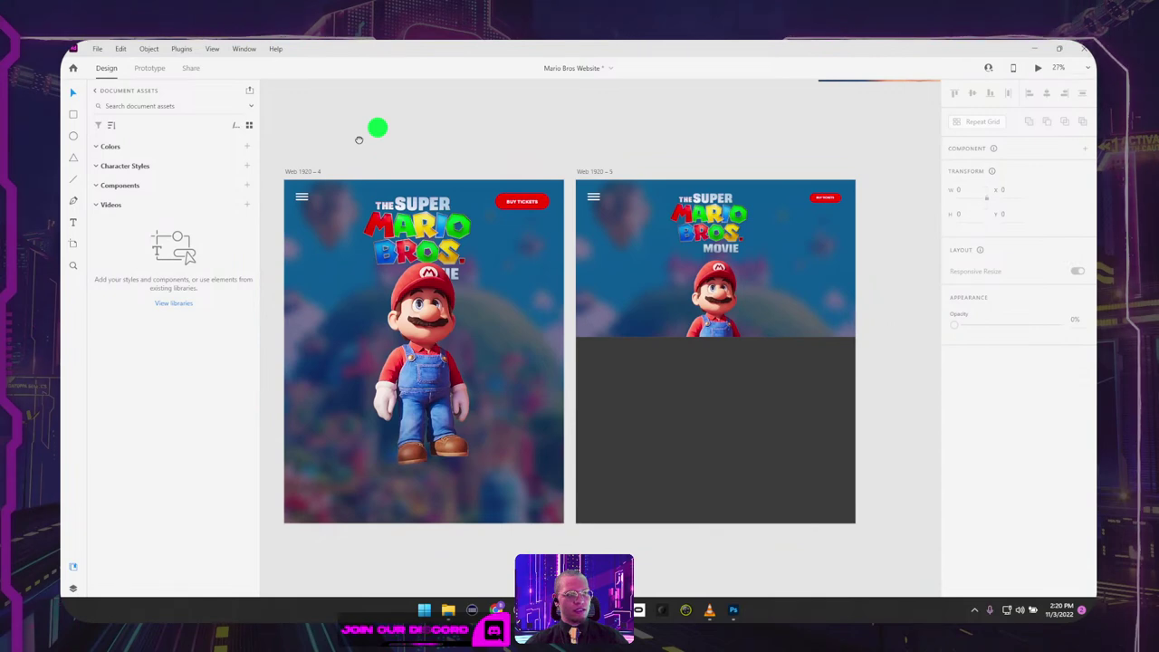
left_click_drag(358, 140, 765, 170)
scroll(445, 176, "down", 3)
left_click_drag(438, 181, 795, 173)
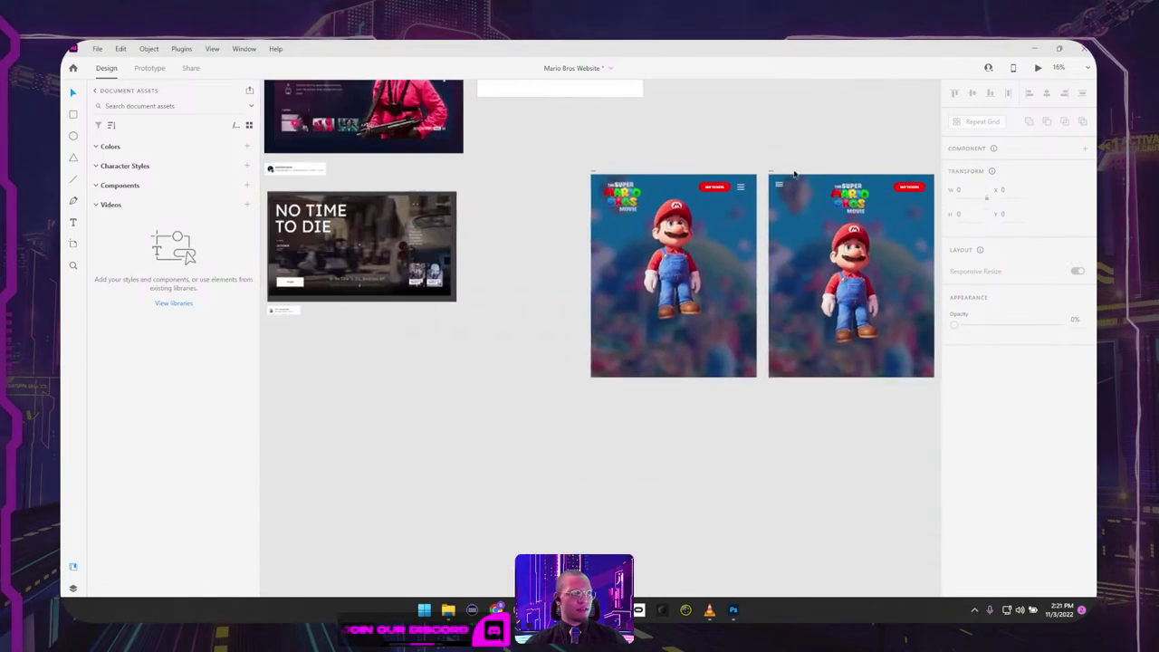
left_click_drag(483, 168, 885, 334)
scroll(562, 296, "up", 3)
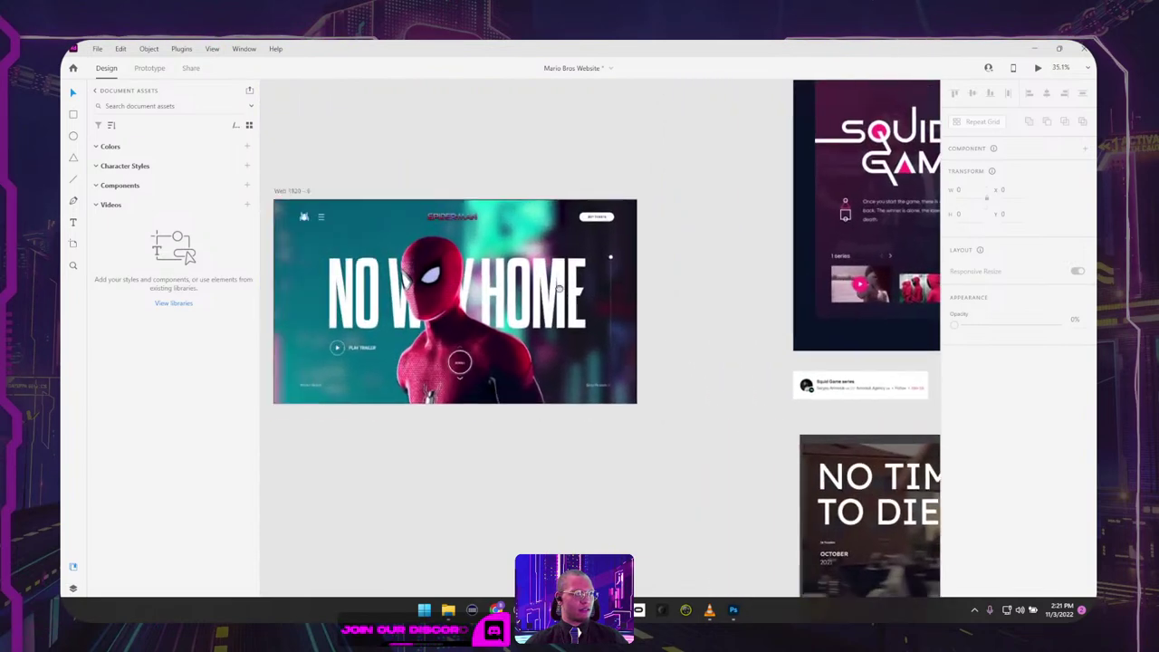
left_click_drag(523, 293, 661, 285)
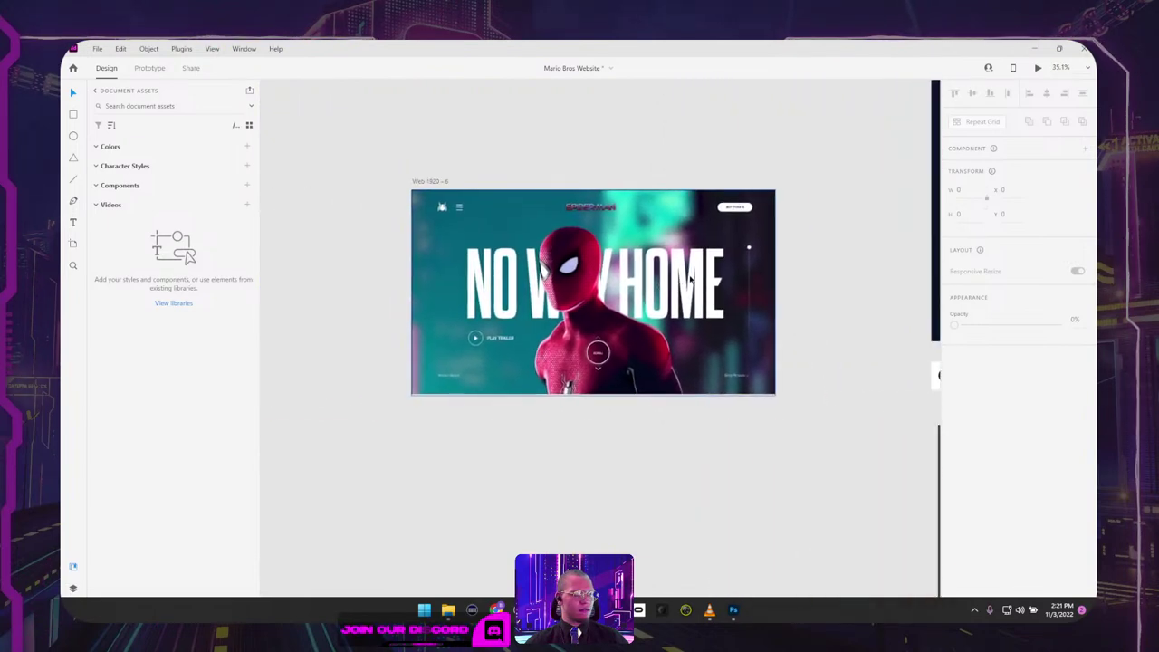
scroll(690, 280, "up", 5)
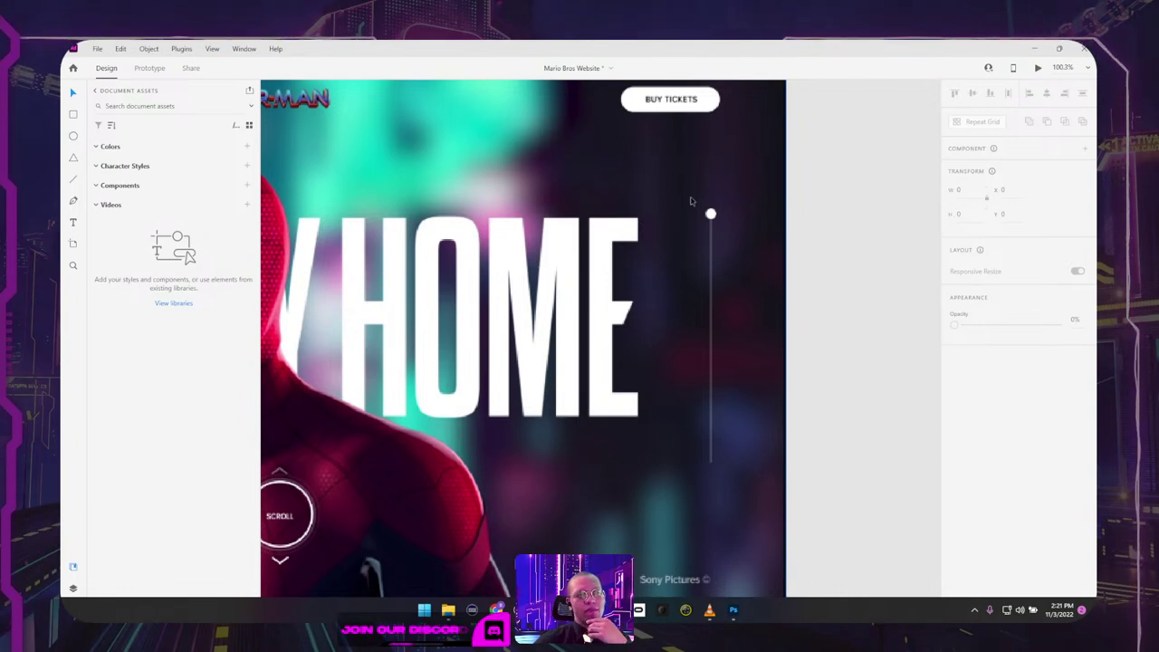
scroll(752, 263, "down", 8)
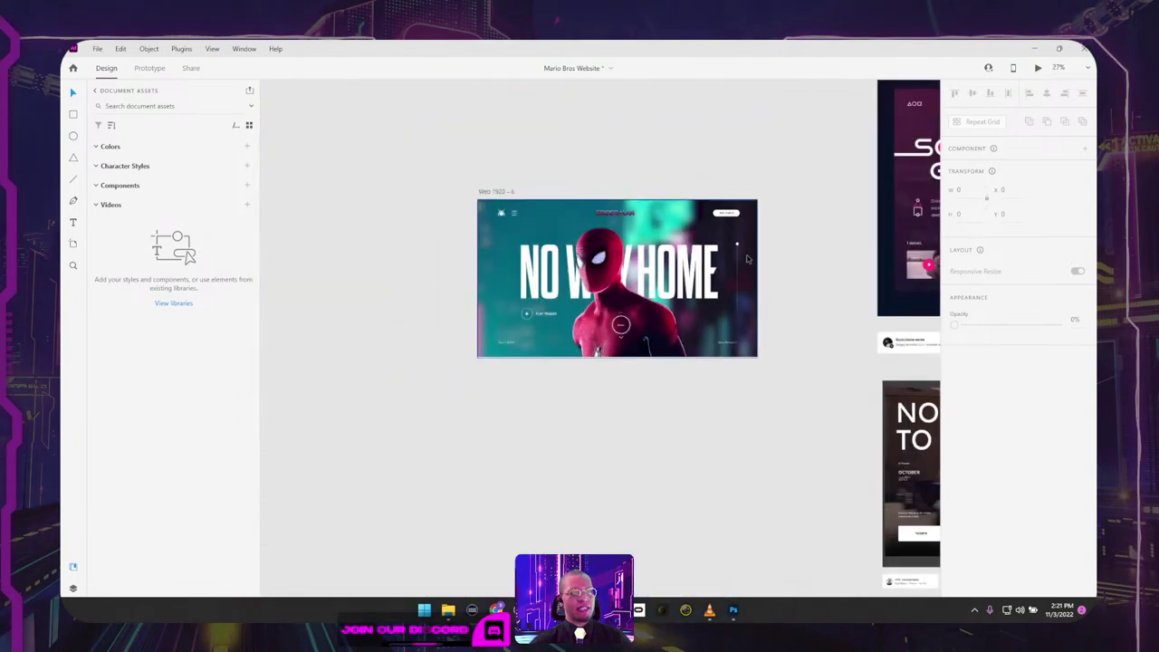
Step: Draw a vertical line about 634 px tall beneath the BUY TICKETS button on Web 1920 – 5 and make it white
left_click_drag(772, 273, 281, 246)
left_click_drag(906, 302, 362, 194)
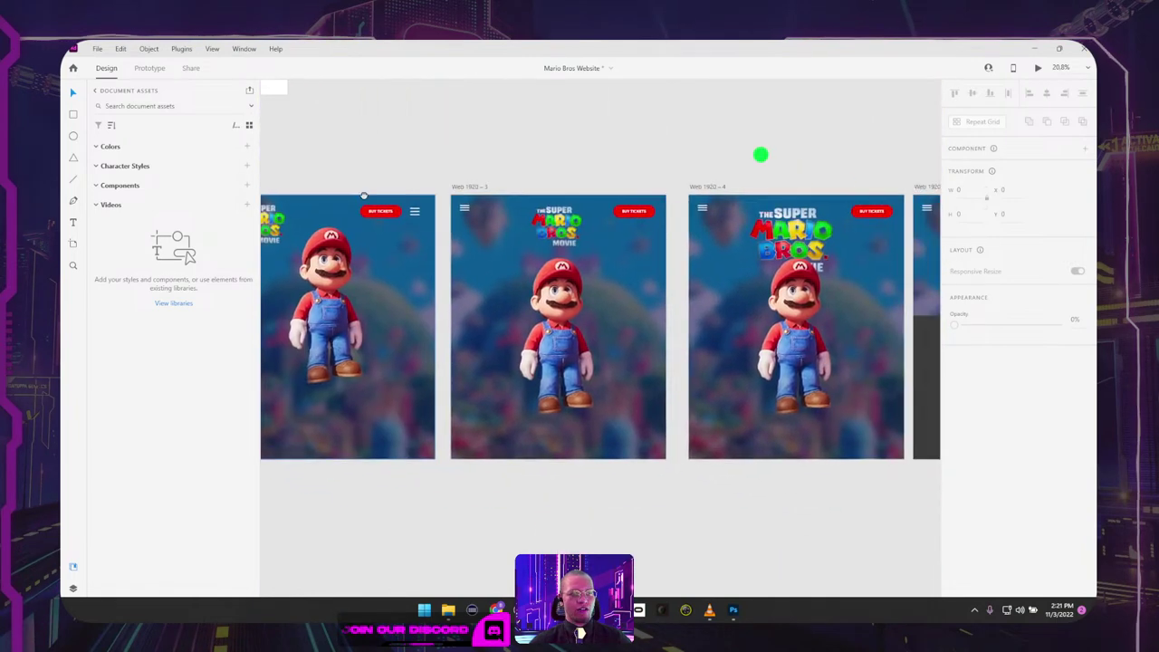
left_click_drag(707, 256, 437, 215)
scroll(710, 228, "right", 5)
scroll(710, 227, "up", 5)
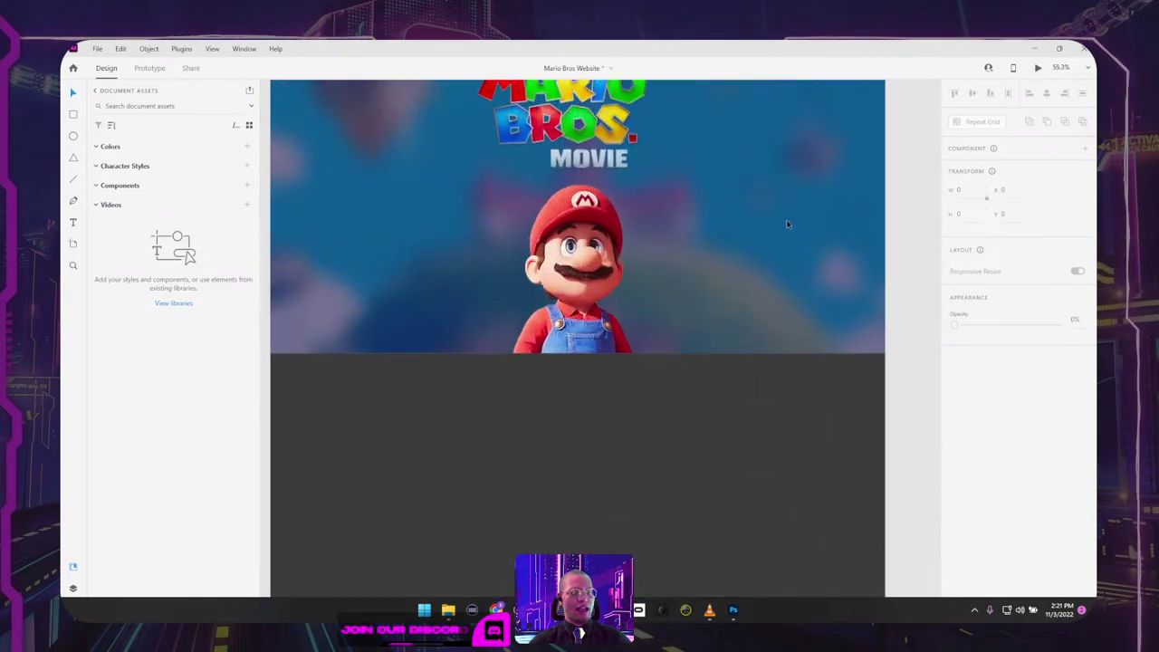
key("l")
left_click_drag(793, 191, 750, 287)
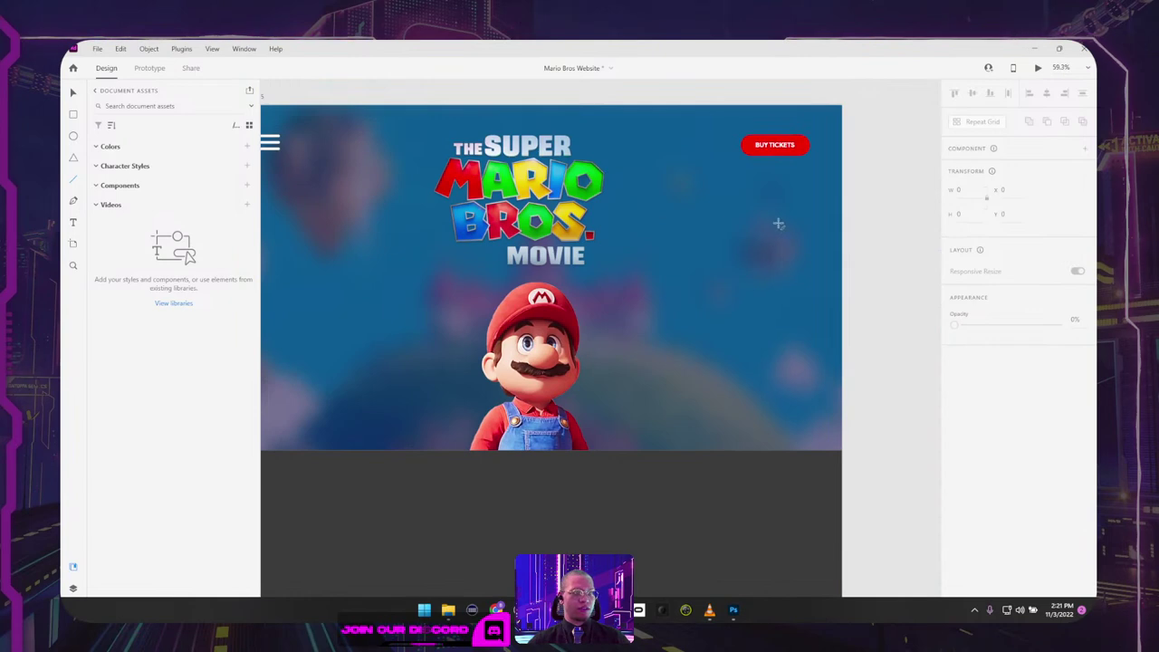
left_click_drag(777, 224, 776, 381)
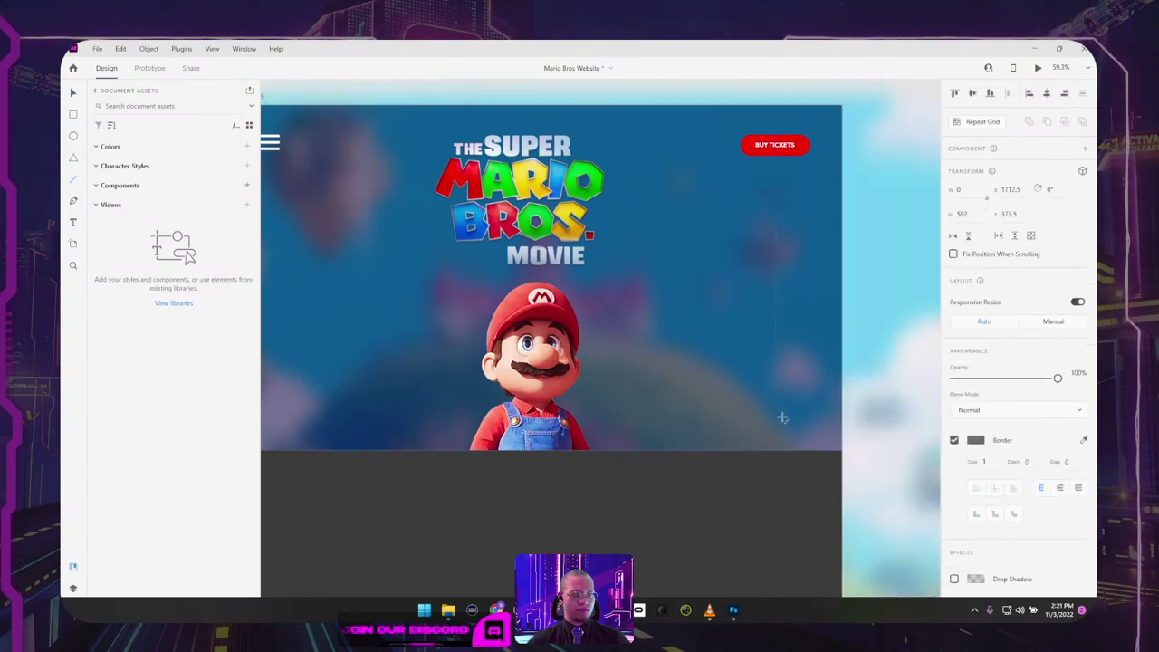
left_click(975, 440)
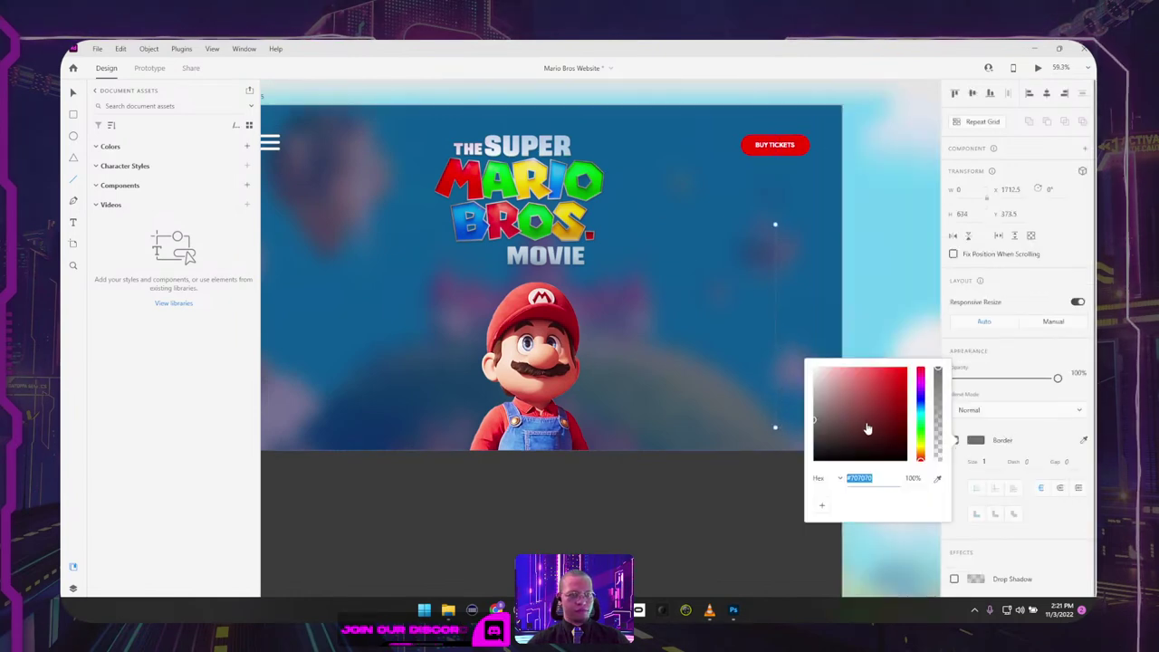
left_click(811, 307)
key("v")
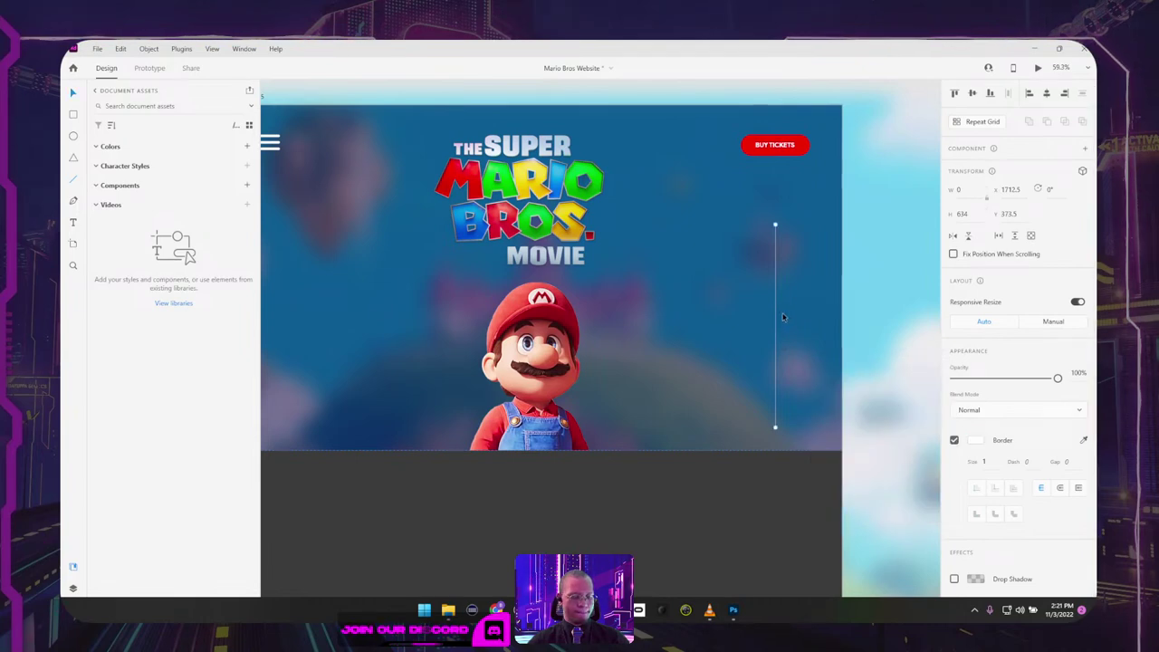
Step: Draw a circle about 32 px in diameter centred on the vertical line and remove its border
key("e")
mouse_move(767, 305)
left_mouse_down()
mouse_move(778, 316)
mouse_move(748, 295)
left_mouse_up()
scroll(782, 315, "up", 3)
scroll(782, 315, "up", 2)
key("v")
left_click(954, 465)
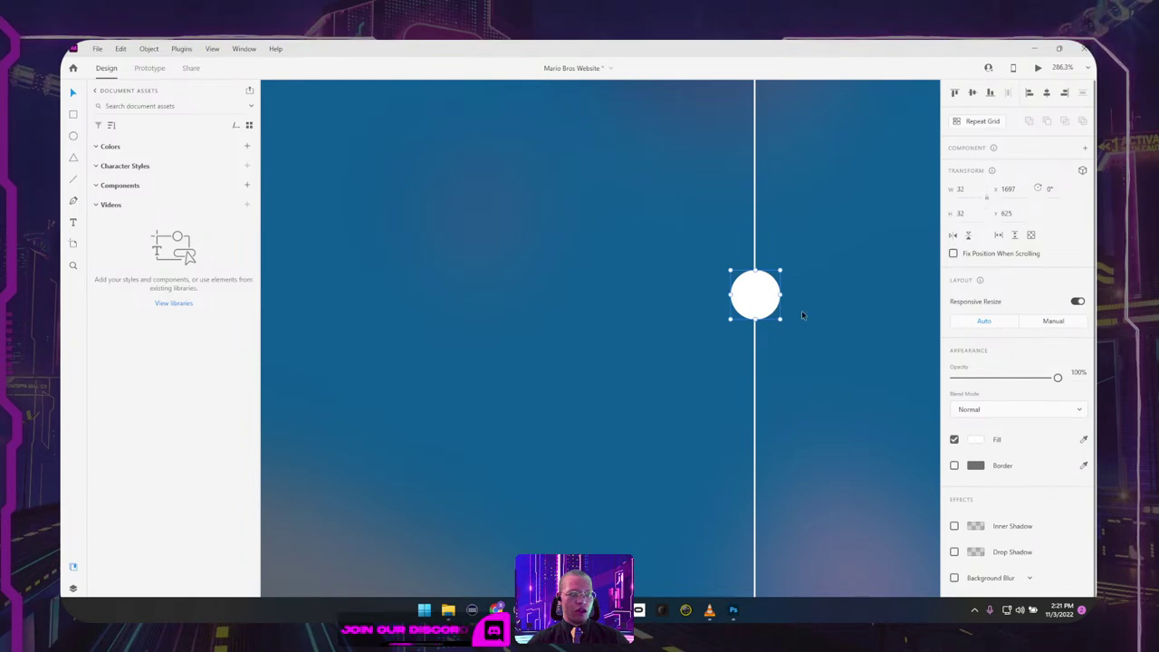
Step: Apply a background blur to the circle and give it a white border
left_click(954, 578)
scroll(965, 496, "down", 2)
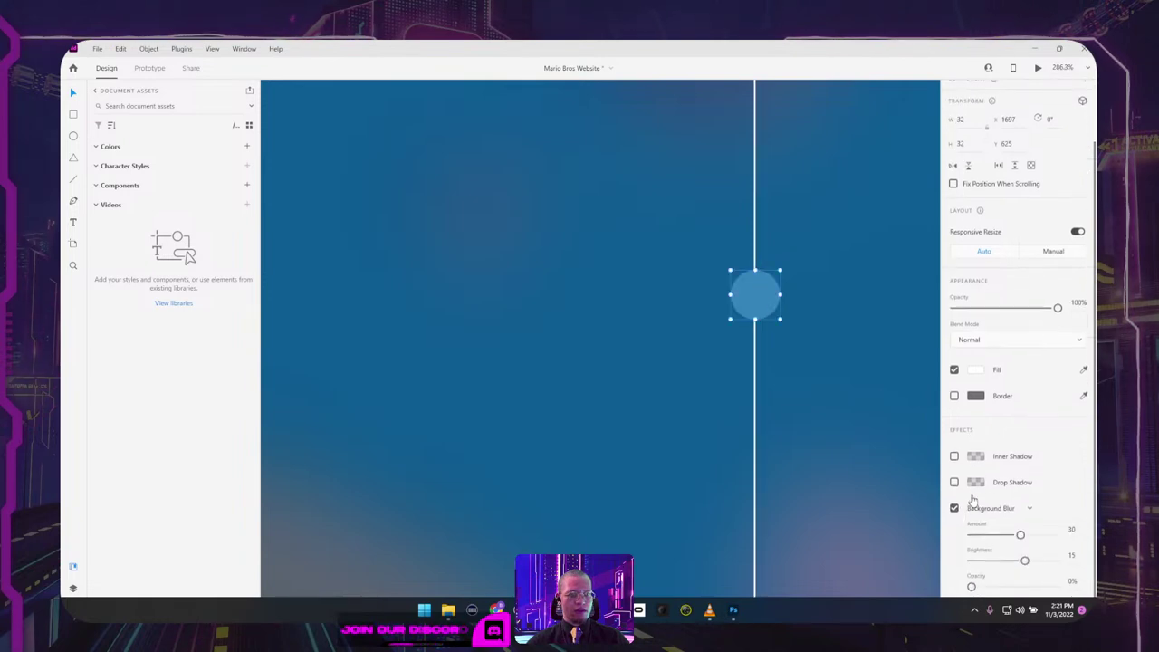
left_click(960, 389)
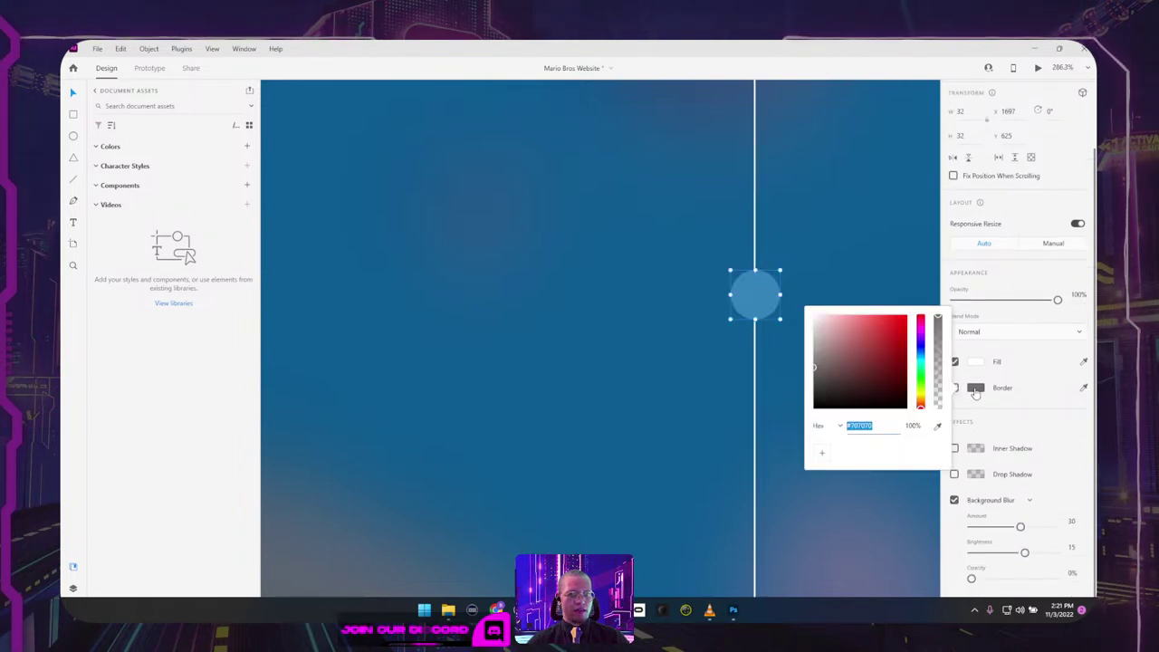
left_click_drag(825, 367, 810, 313)
left_click(1041, 368)
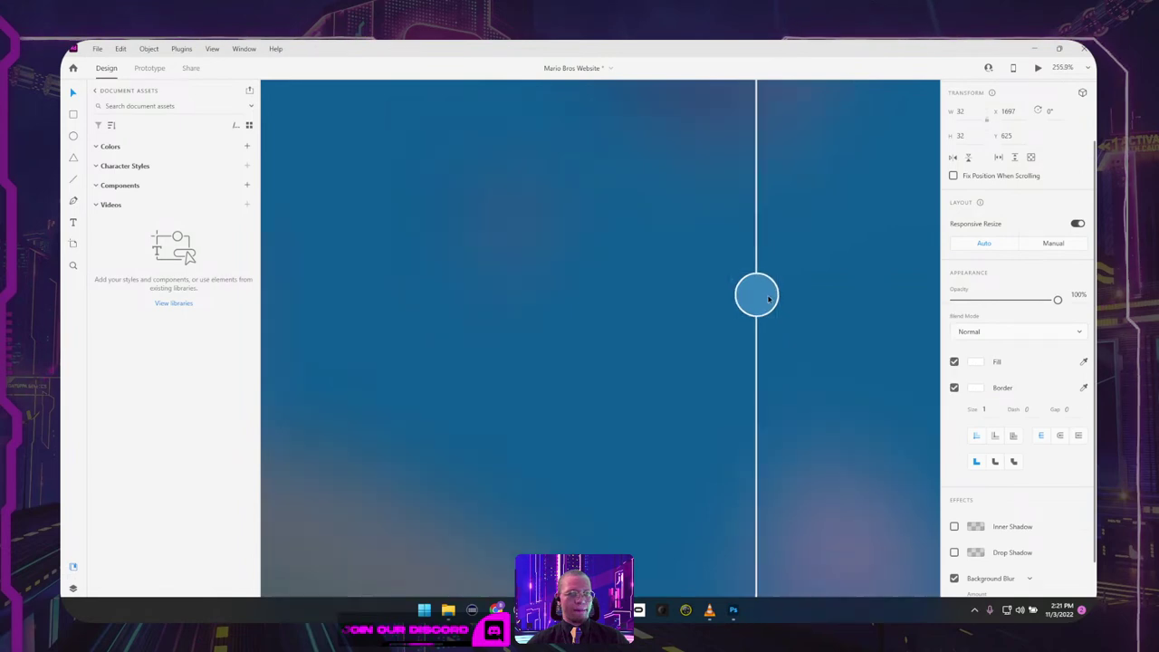
Step: Set the vertical line's border size to 2
scroll(768, 294, "down", 5)
left_click(844, 255)
scroll(769, 280, "down", 2)
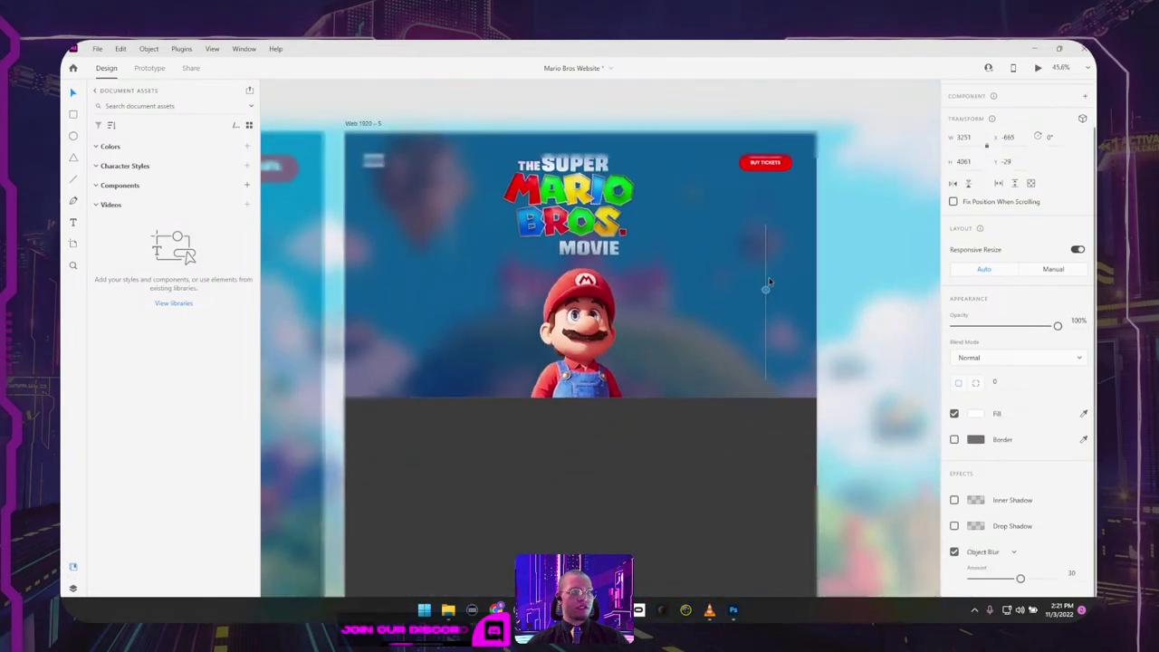
left_click(766, 270)
left_click(985, 435)
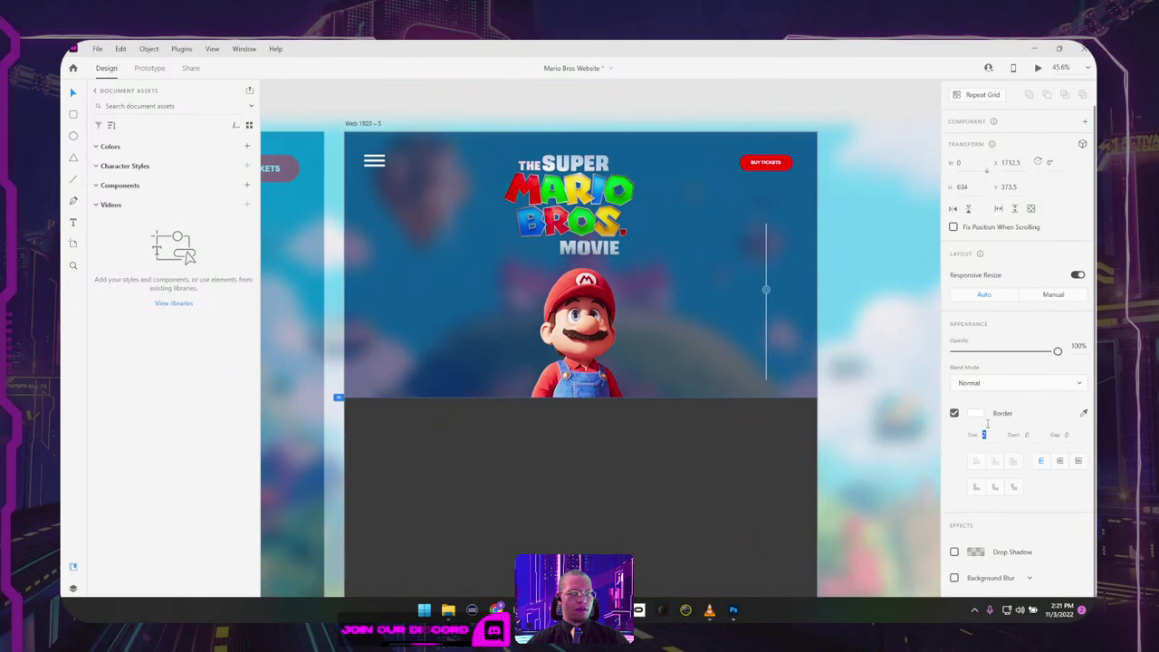
left_click(722, 90)
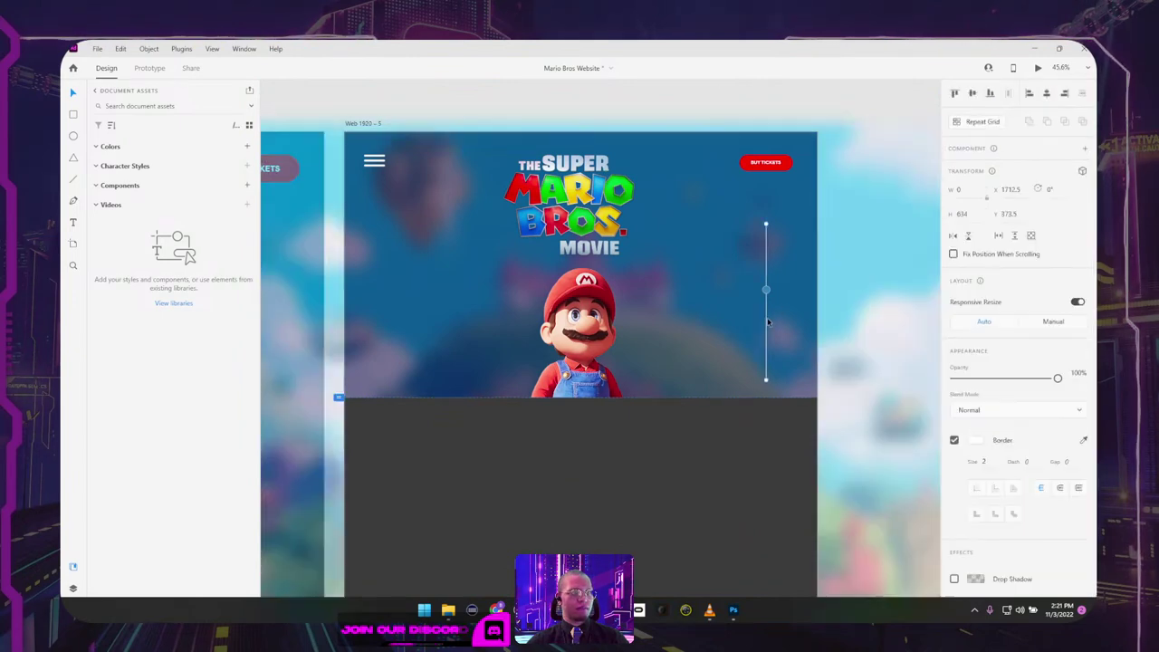
Step: Move the vertical line slightly higher beneath the BUY TICKETS button and align it with the circle at their vertical middles
left_click(768, 308)
left_click_drag(769, 307, 773, 304)
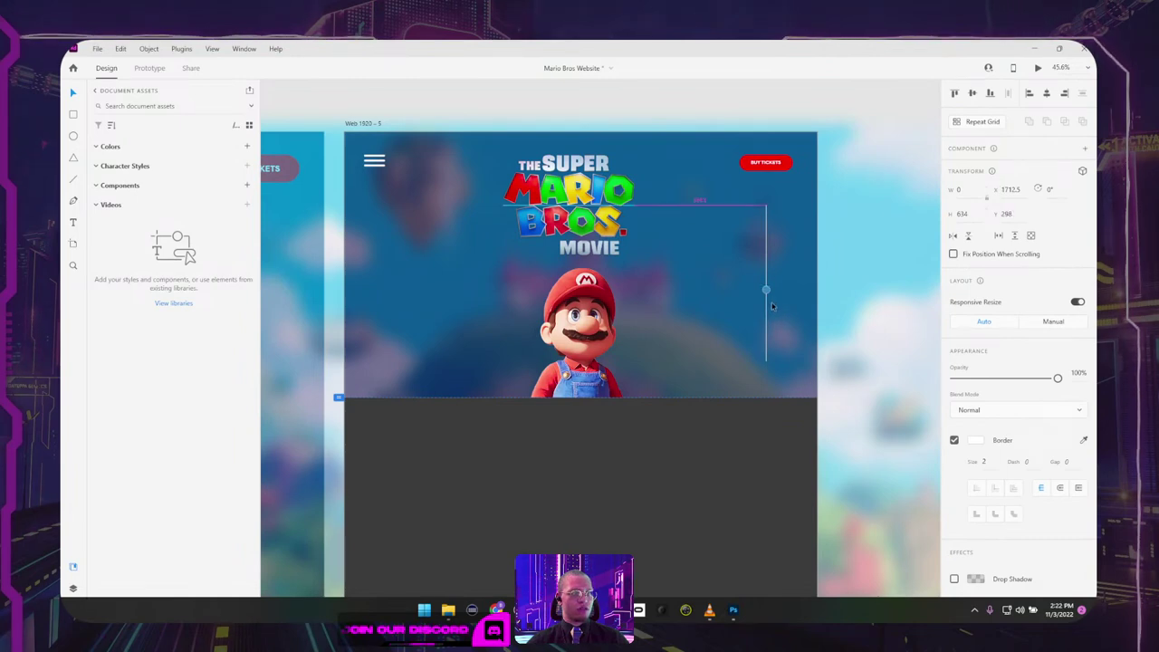
left_click(766, 289)
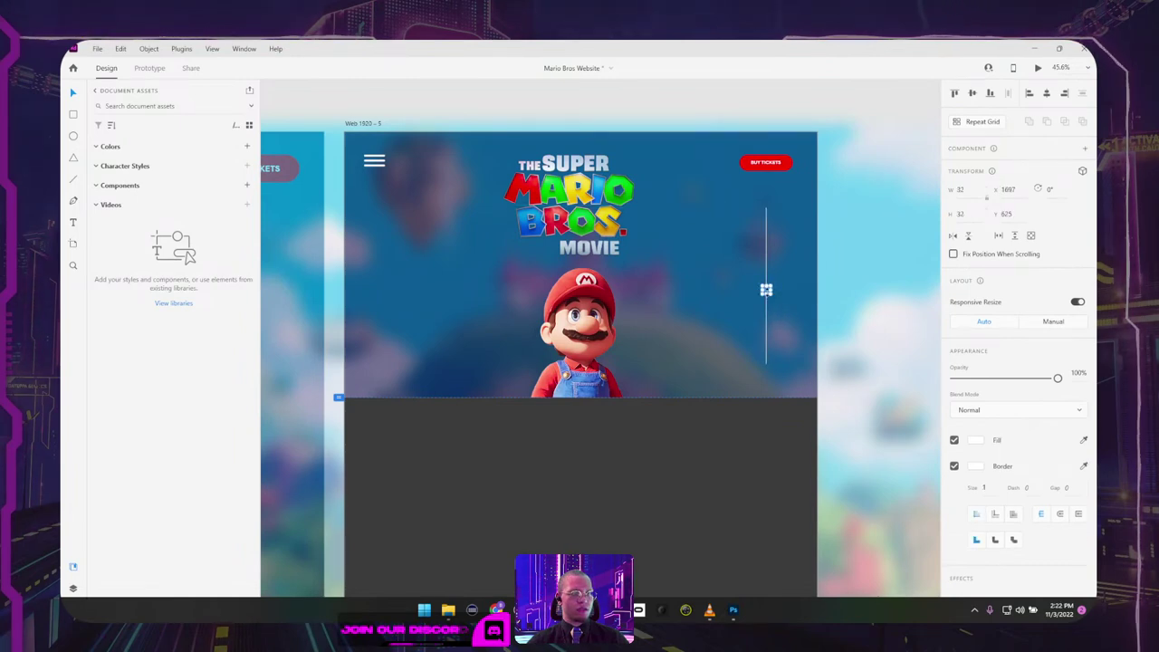
left_click(767, 254, "shift")
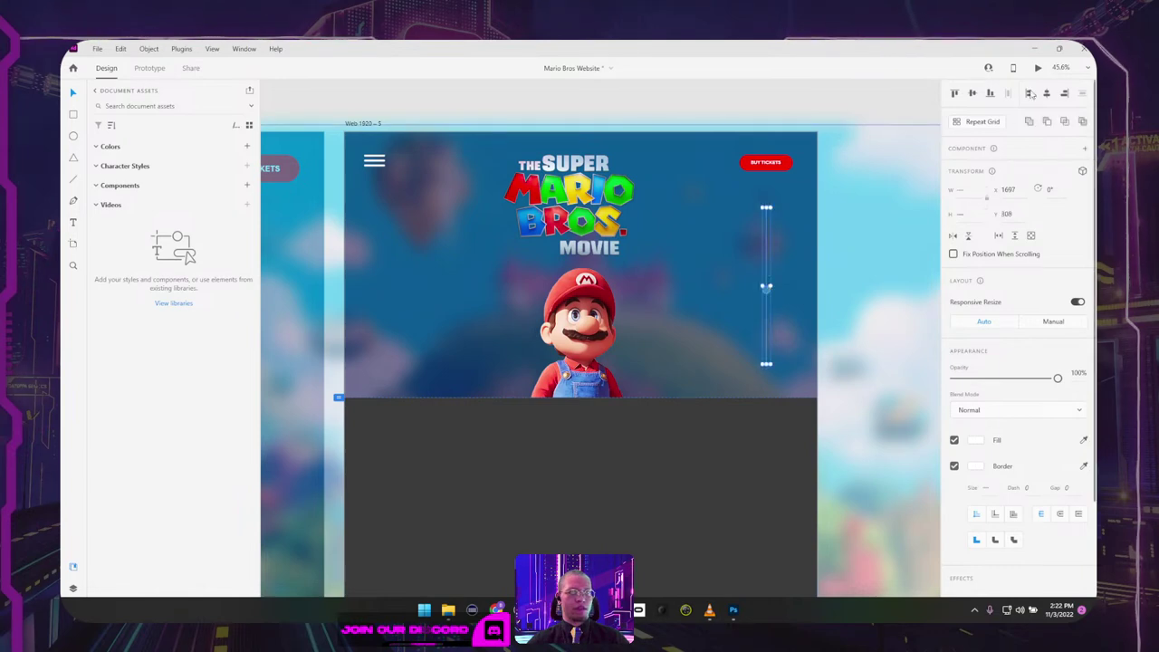
left_click(973, 94)
left_click(885, 179)
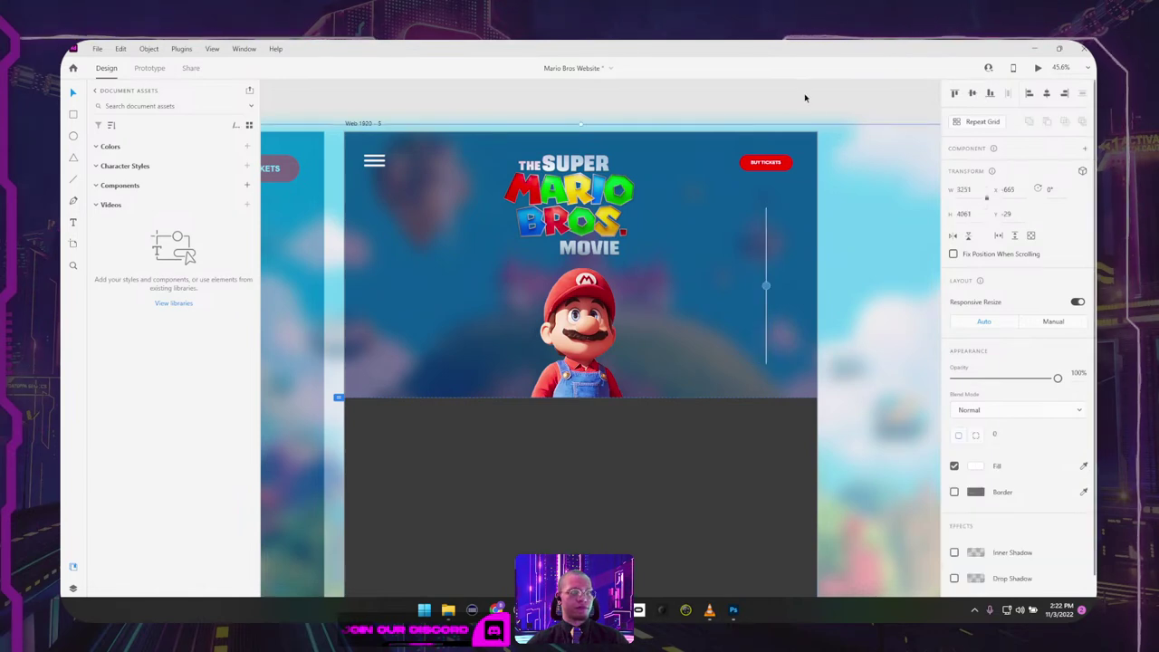
left_click(805, 98)
Step: Raise the brightness of the slider circle's background blur to 38
scroll(806, 256, "up", 4)
left_click(719, 326)
scroll(995, 461, "down", 2)
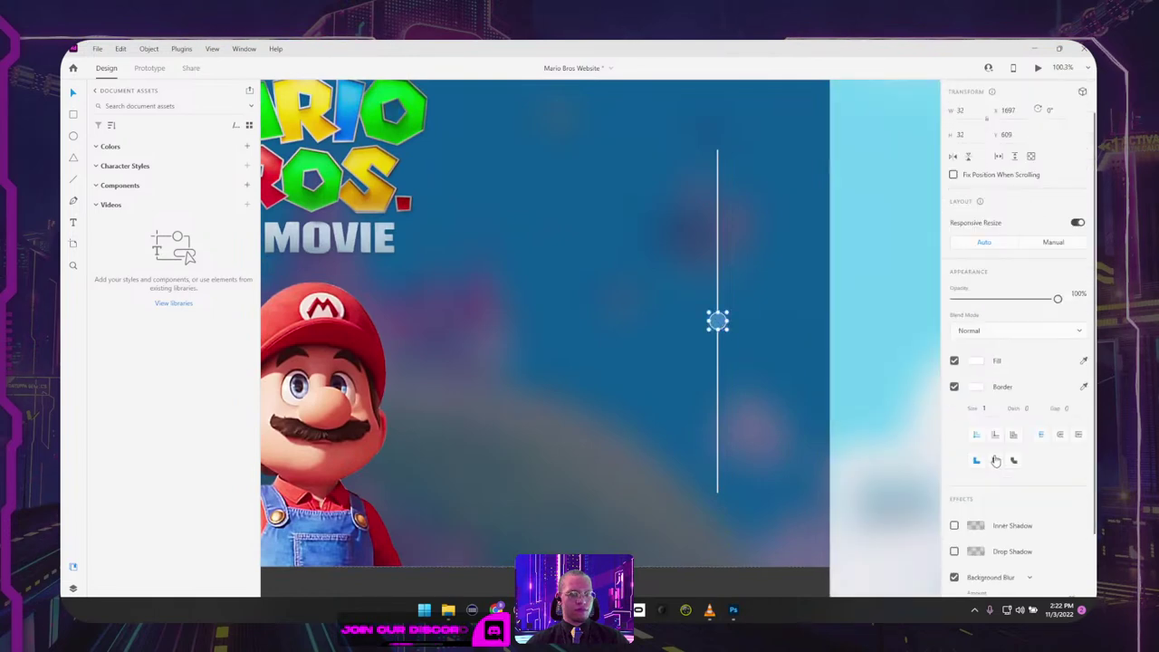
scroll(996, 462, "down", 2)
left_click_drag(1019, 554, 1046, 559)
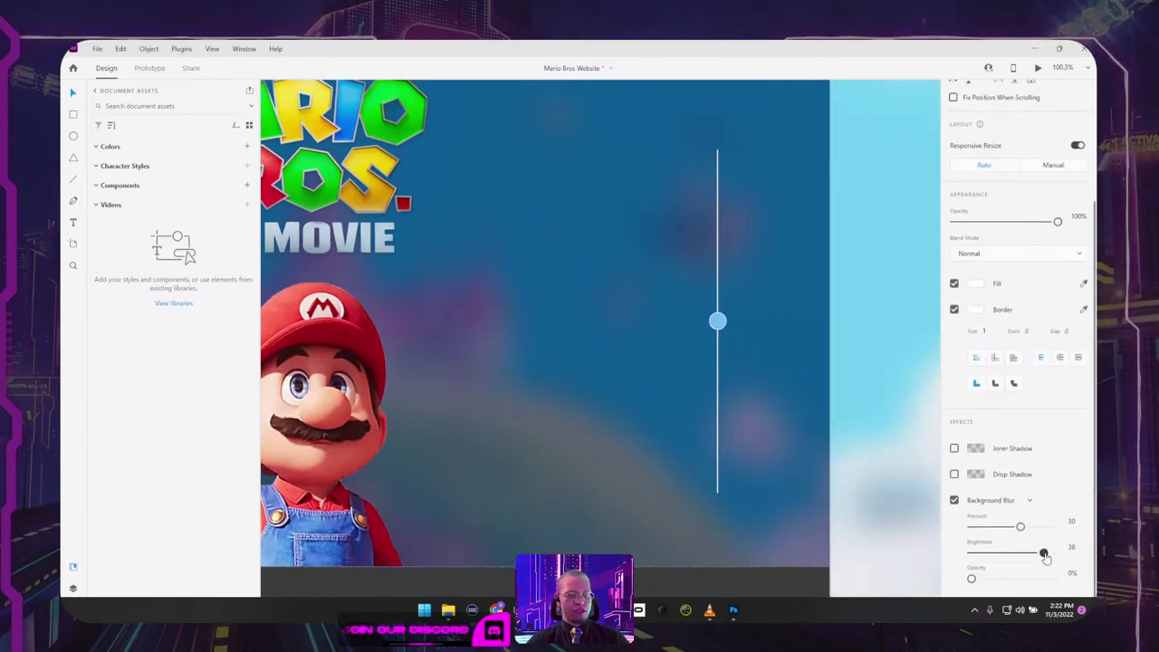
left_click(864, 163)
scroll(864, 163, "down", 5)
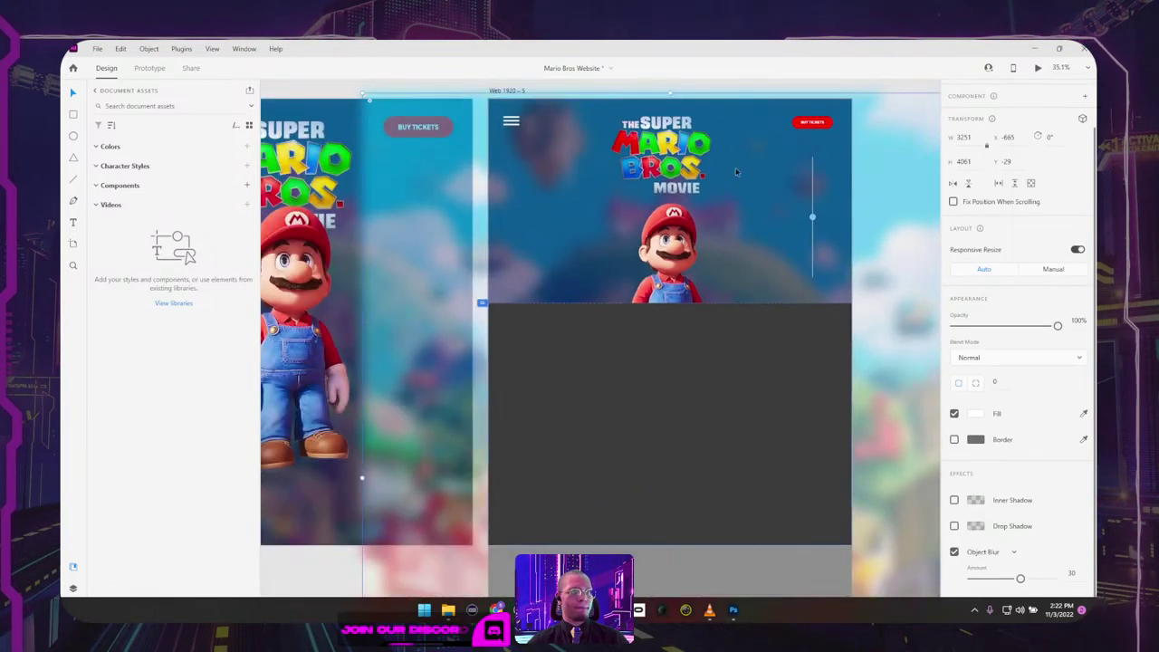
Step: Examine the Web 1920 – 5 layout up close and beside Web 1920 – 4, checking the logo, Mario and vertical slider
scroll(736, 172, "up", 3)
left_click(631, 196)
scroll(694, 155, "down", 2)
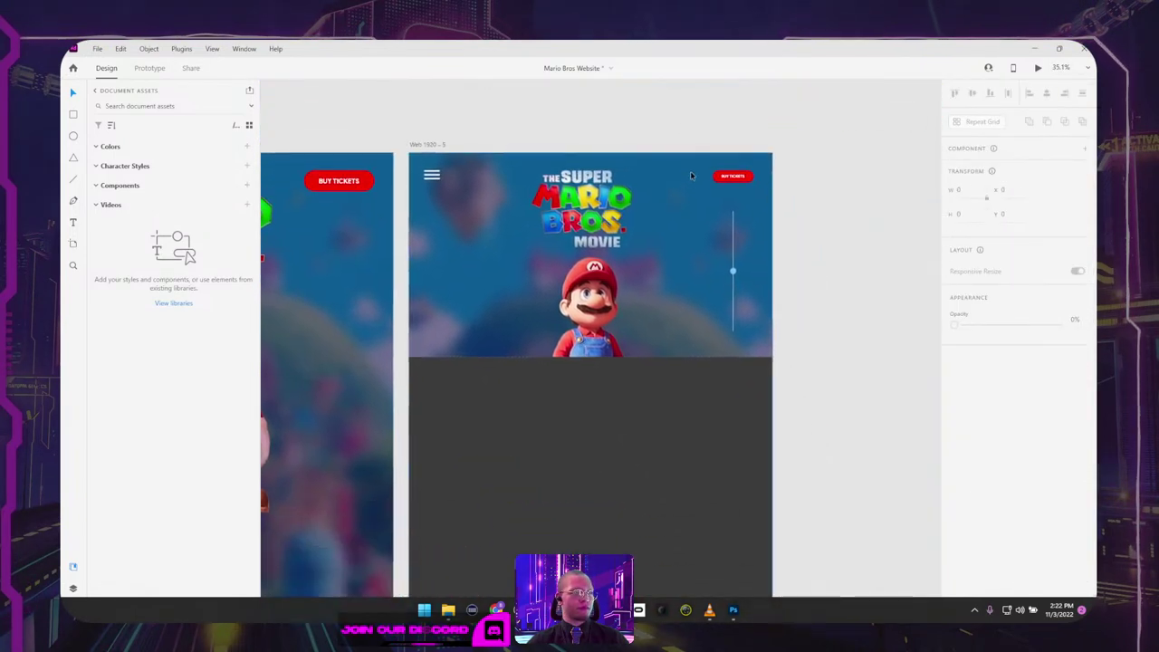
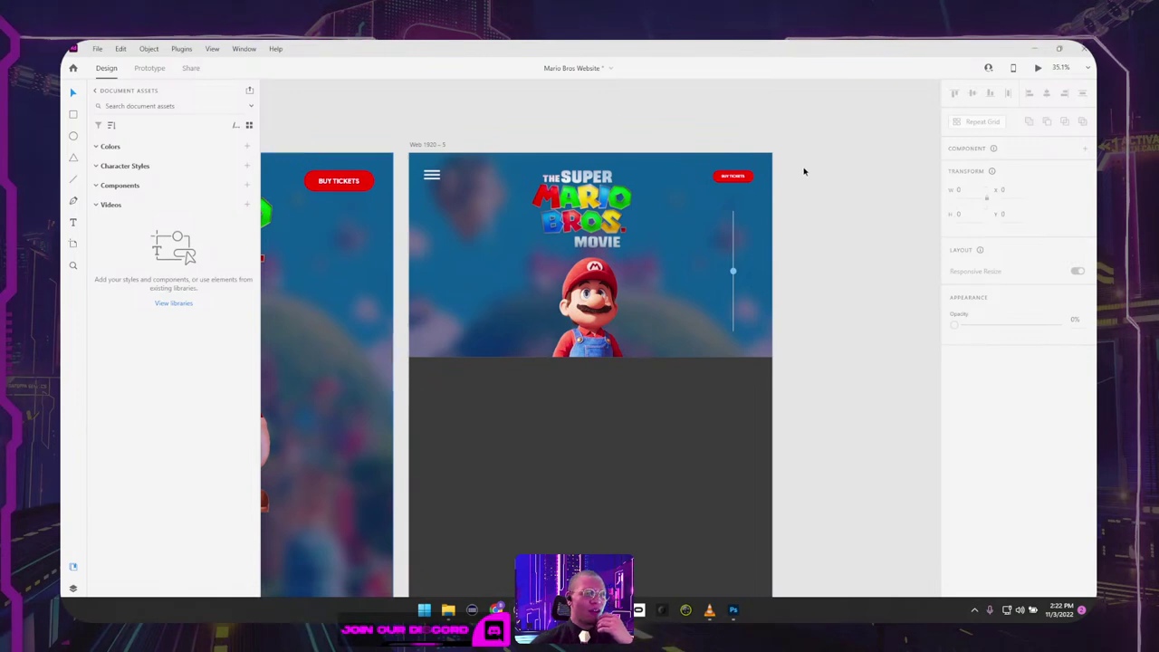
scroll(532, 252, "up", 5)
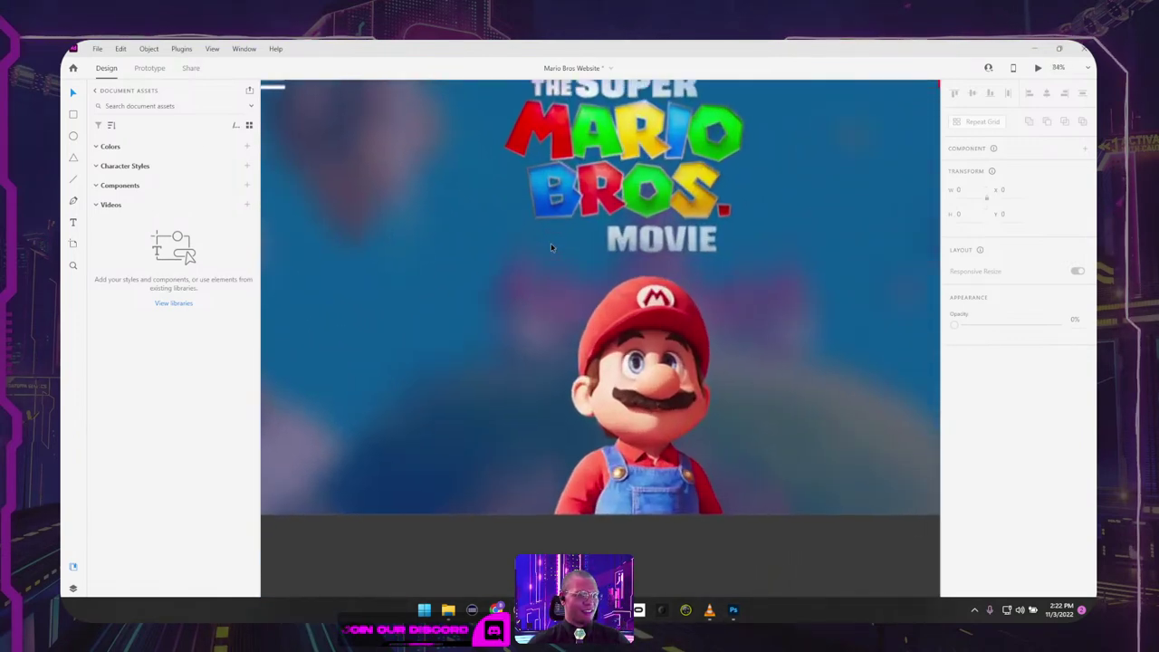
scroll(549, 245, "down", 3)
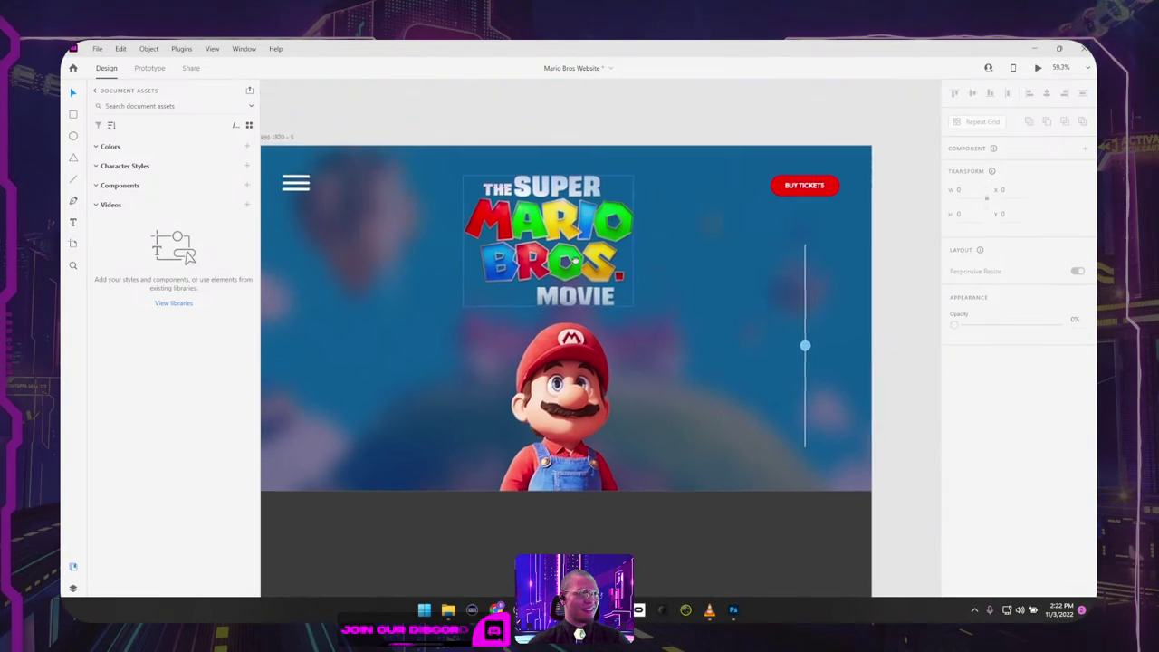
scroll(599, 222, "down", 1)
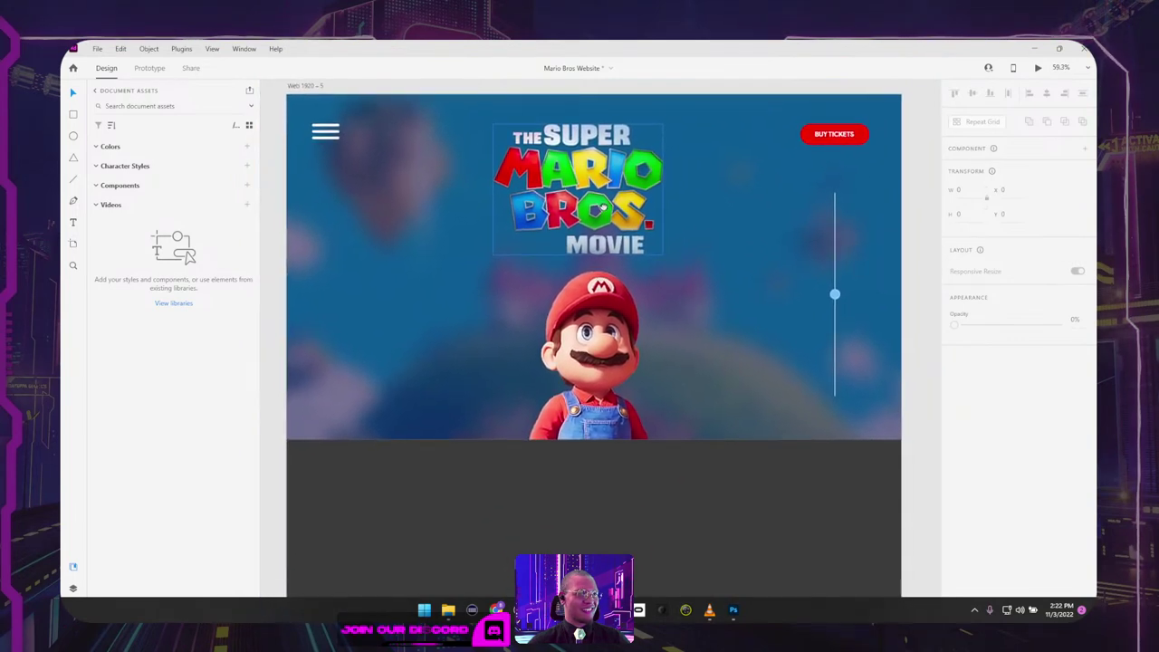
scroll(605, 205, "up", 3)
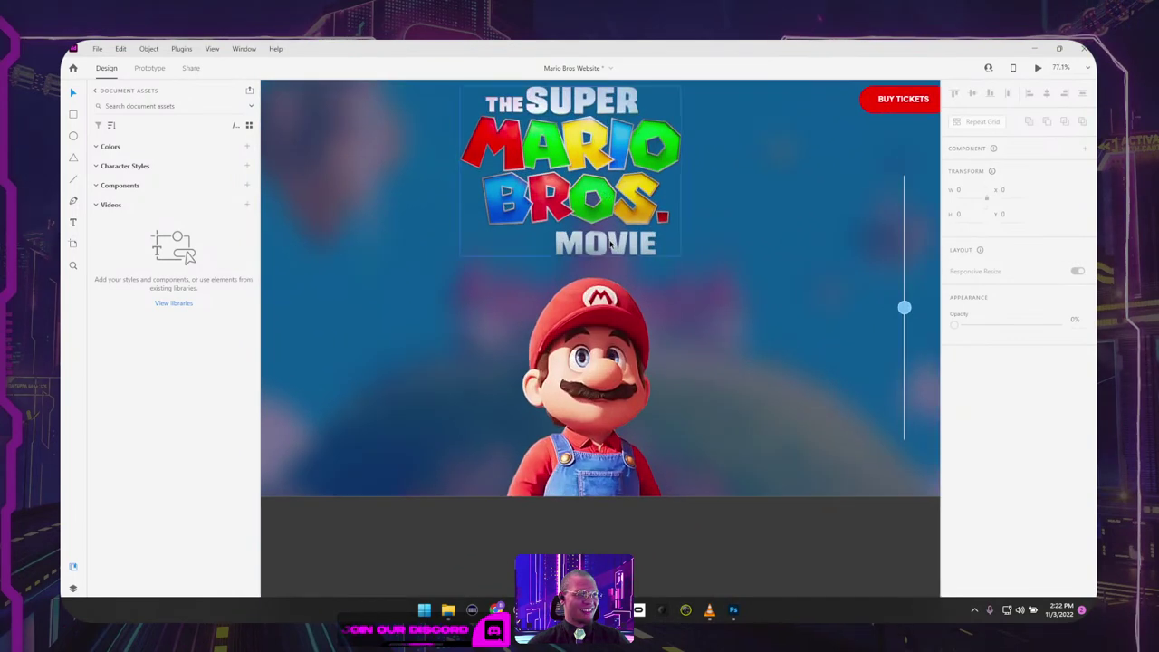
scroll(605, 206, "down", 3)
scroll(610, 208, "up", 1)
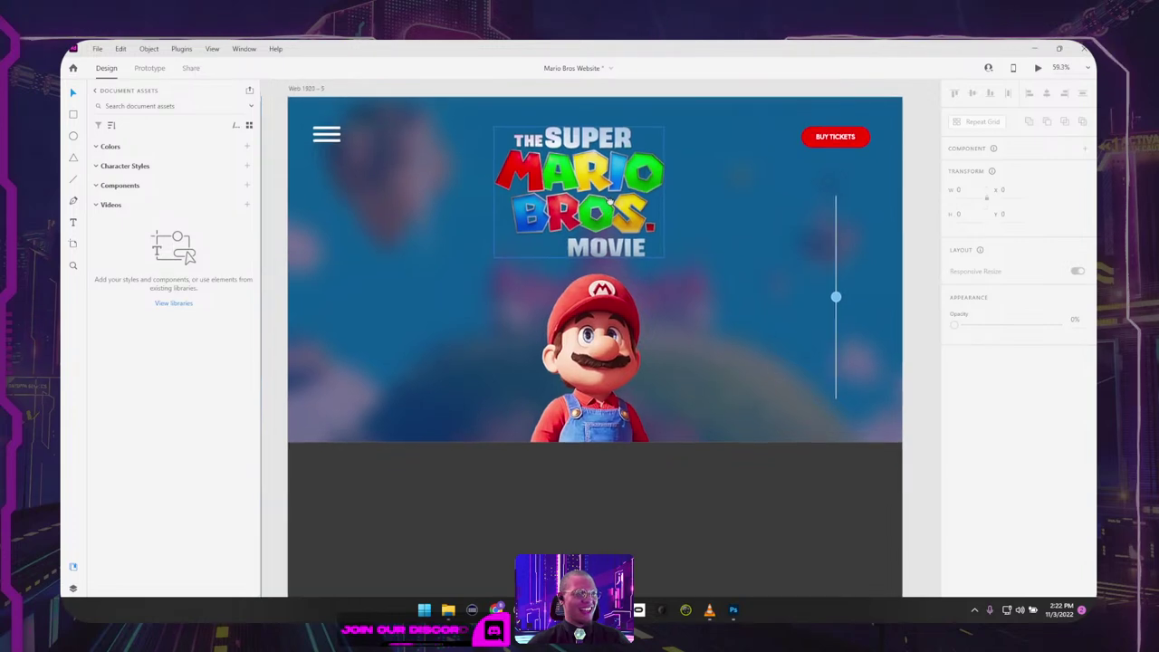
scroll(700, 257, "down", 1)
scroll(700, 257, "down", 2)
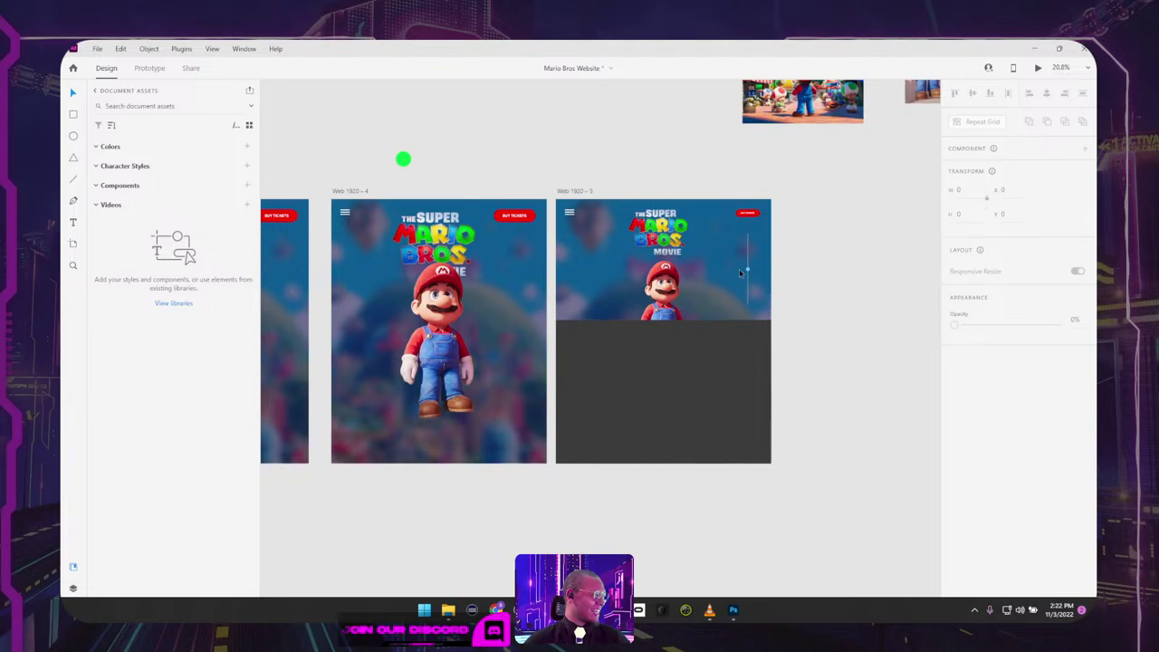
scroll(685, 246, "up", 3)
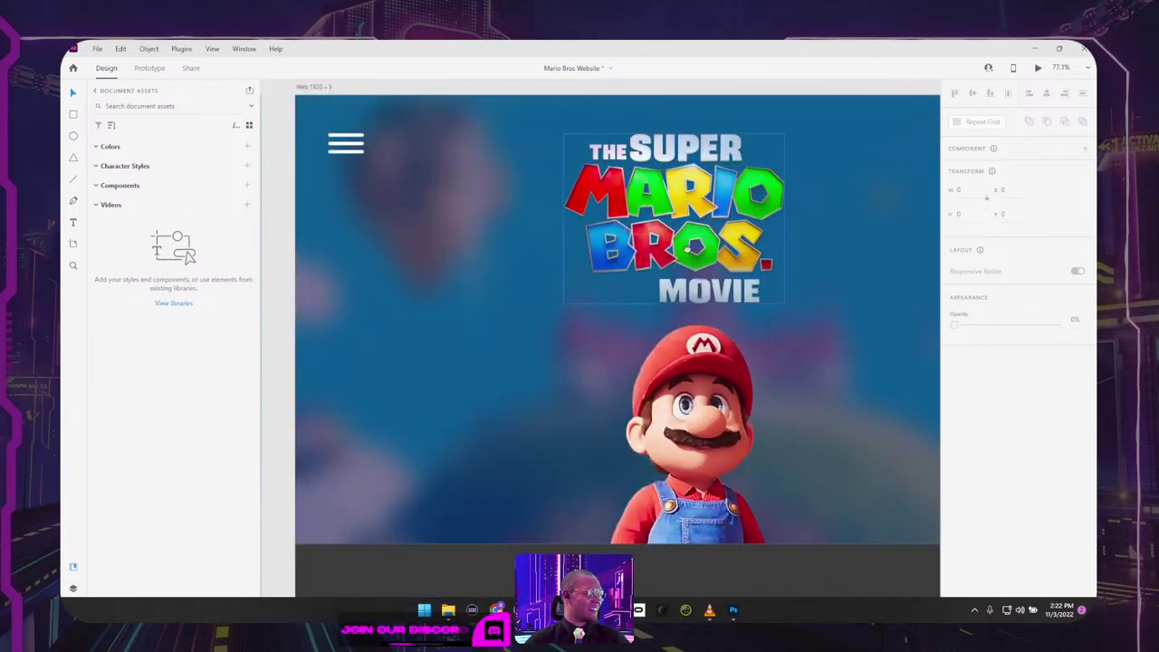
left_click_drag(687, 249, 513, 266)
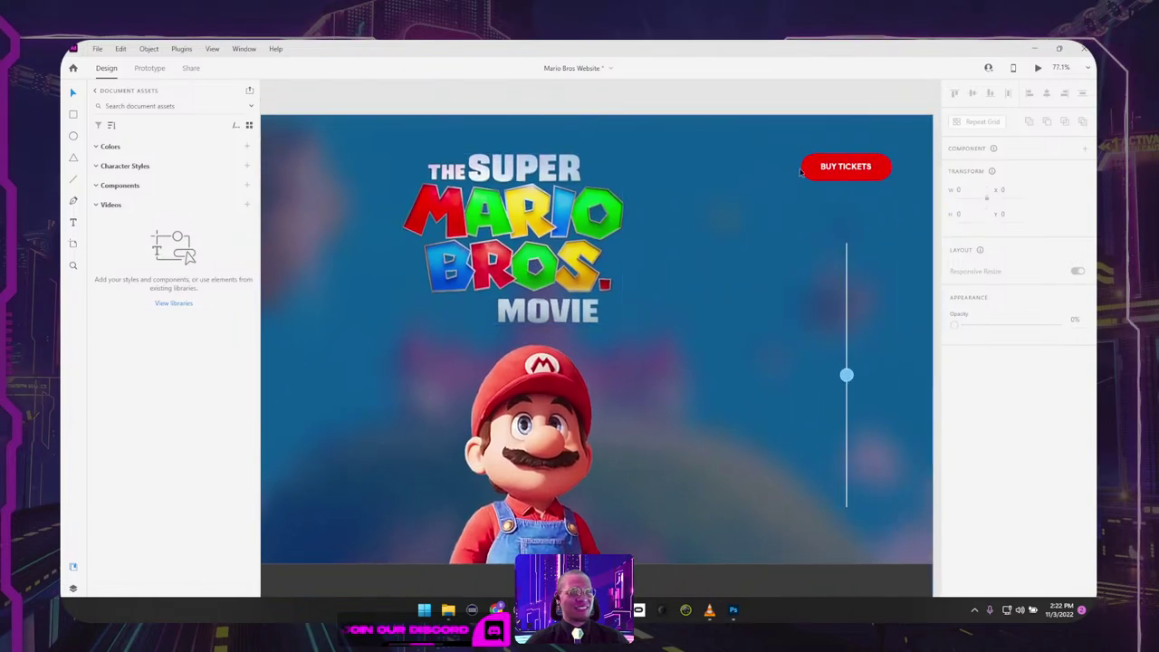
scroll(579, 272, "down", 3)
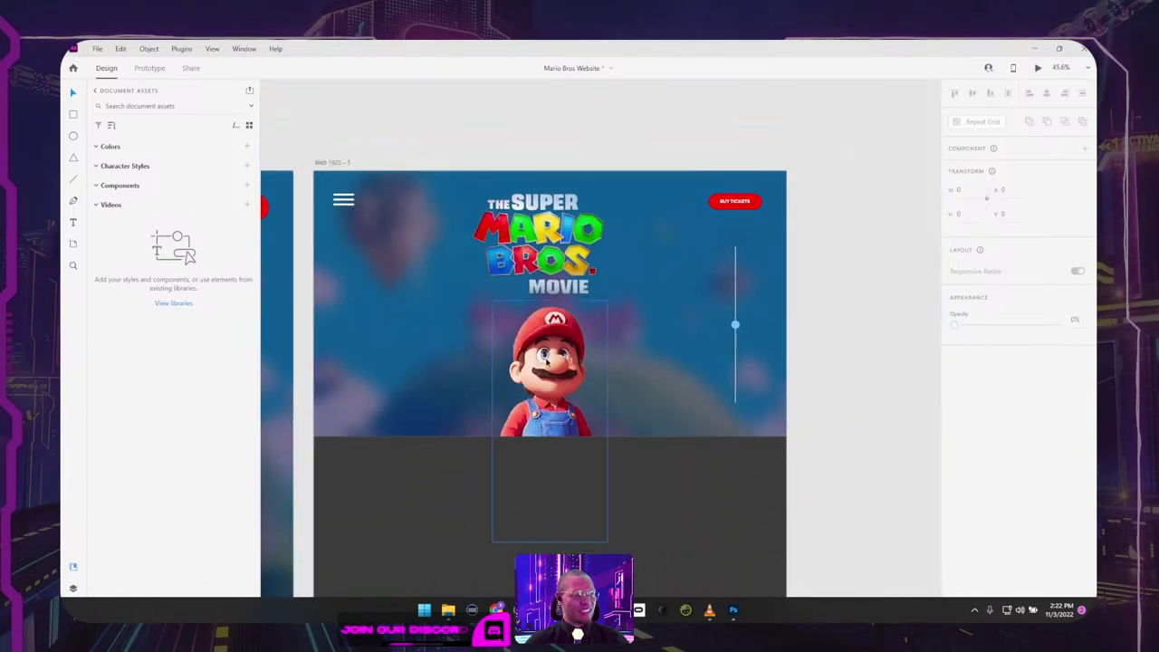
left_click(546, 361)
left_click_drag(525, 154, 764, 103)
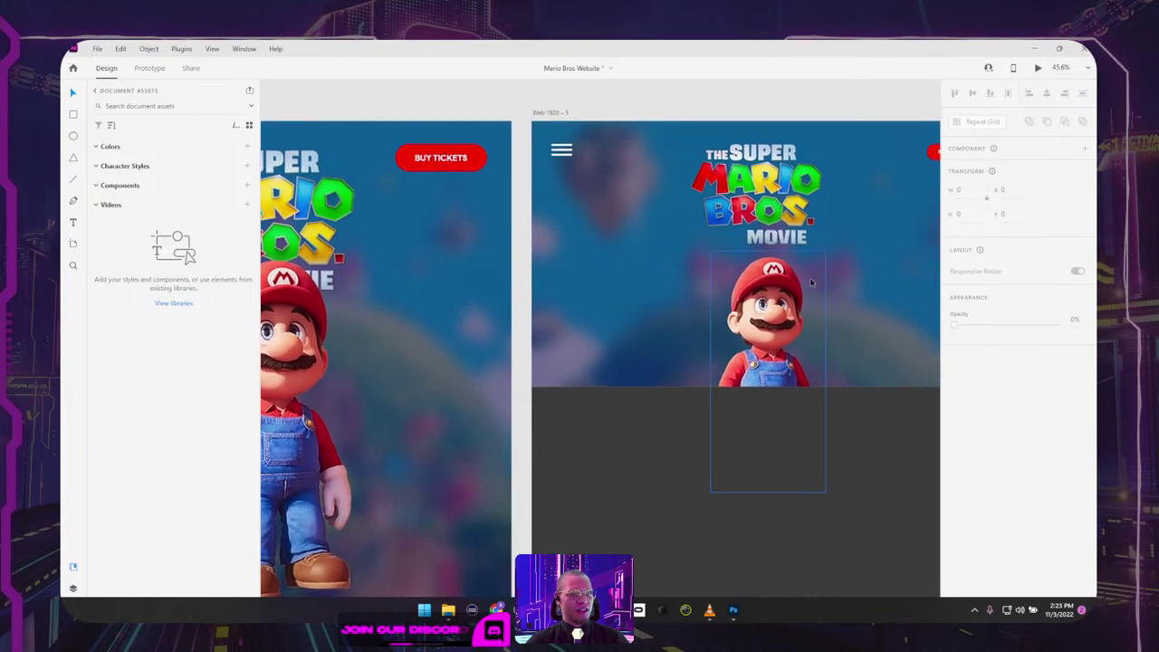
Step: Add a drop shadow to the Mario image on Web 1920 – 5 and increase the opacity of its black colour
left_click(811, 287)
scroll(1006, 452, "down", 1)
left_click(954, 551)
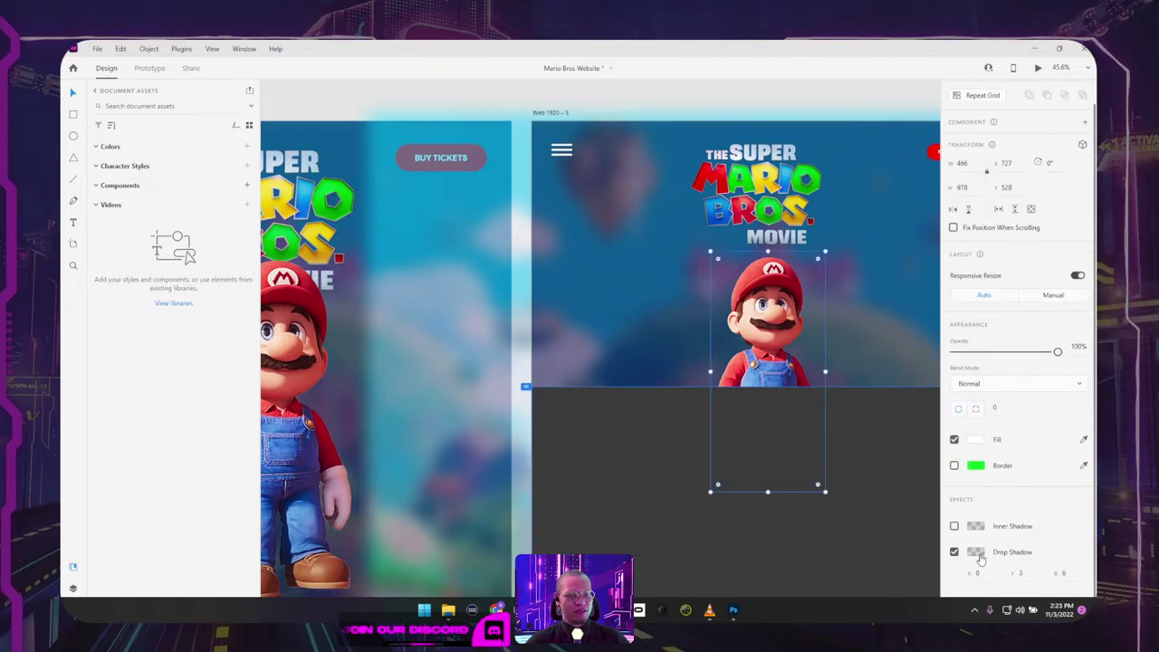
left_click(976, 553)
left_click_drag(939, 544, 939, 542)
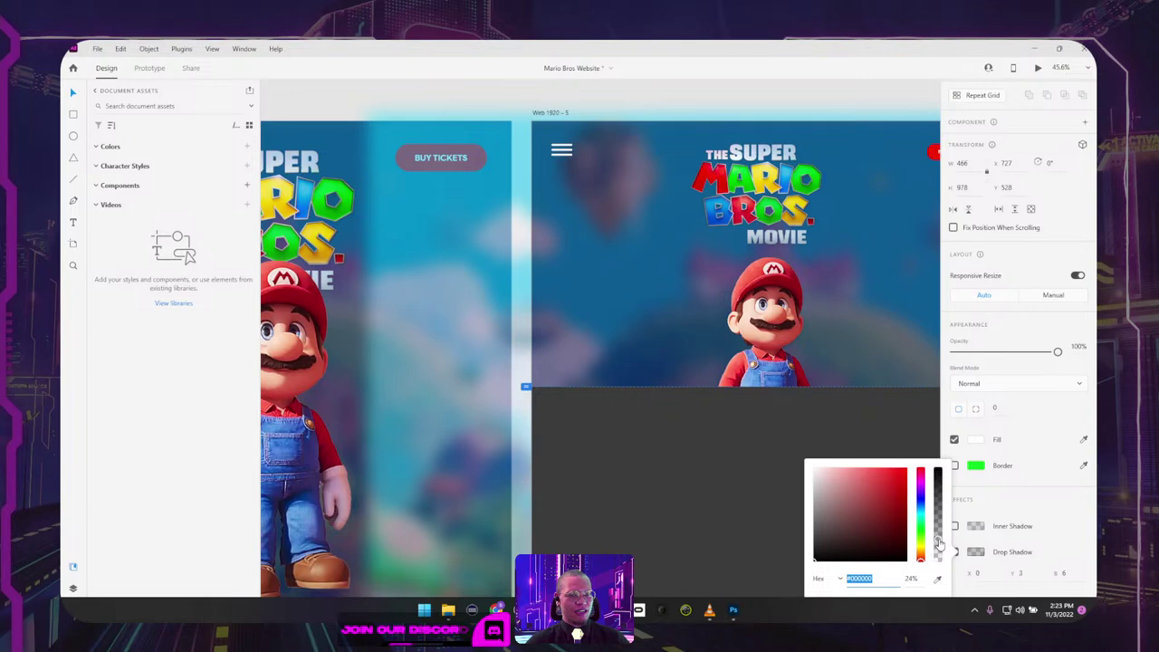
left_click(1065, 558)
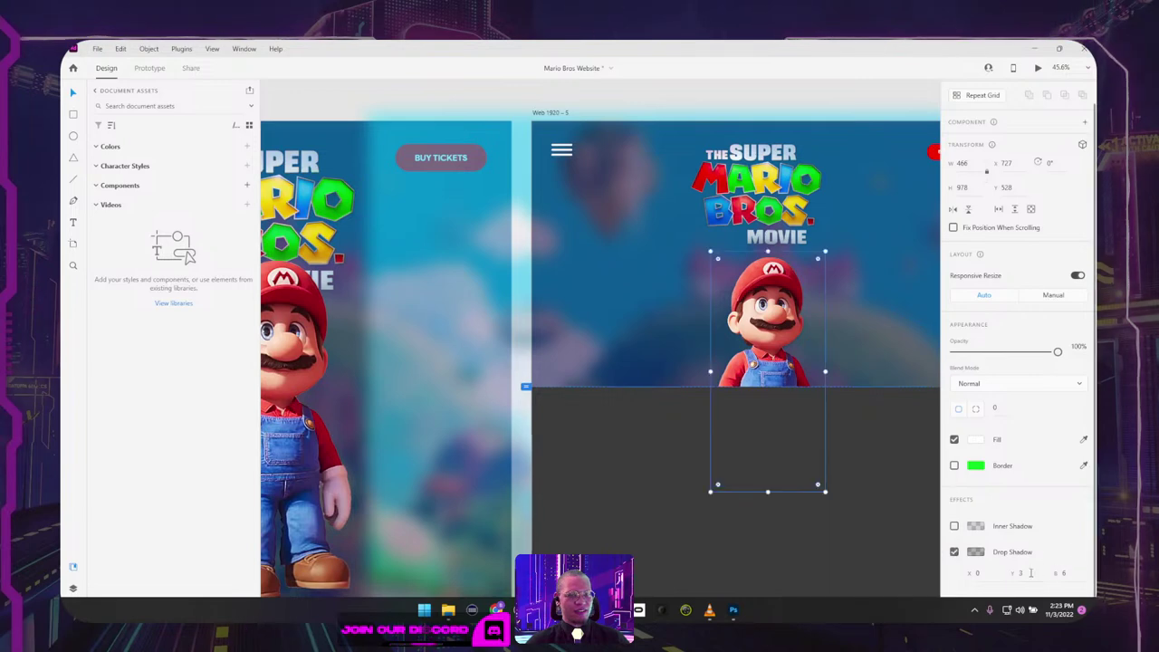
Step: Set the Mario image's drop shadow X offset to -17 and its blur to 49
left_click(980, 573)
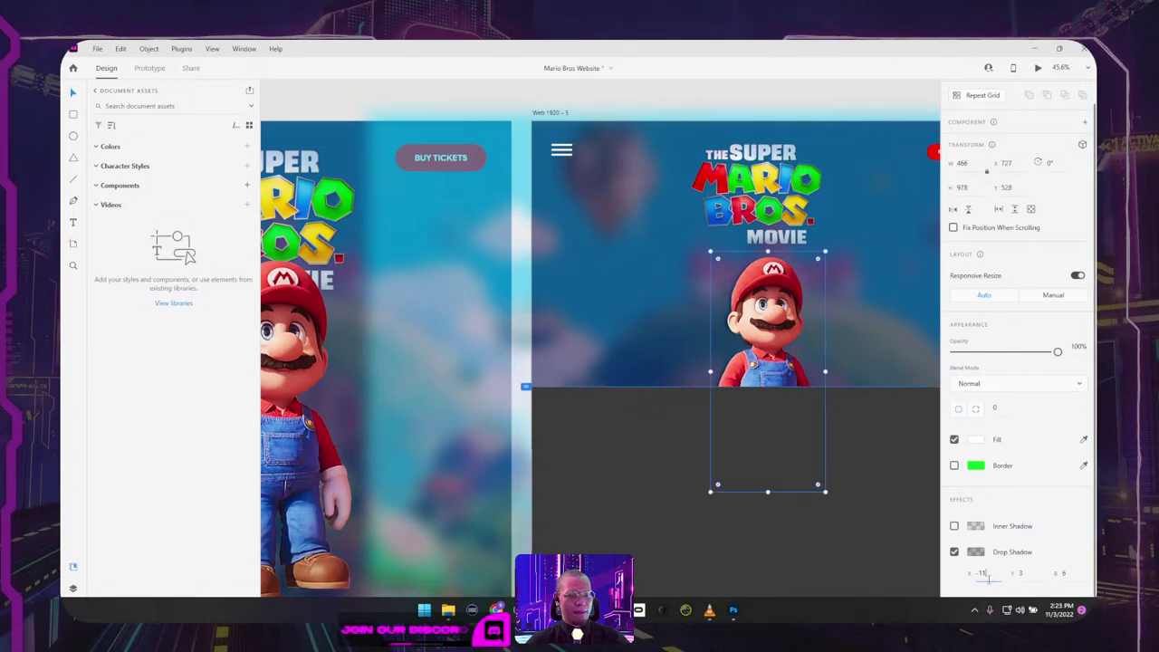
left_click_drag(982, 573, 991, 602)
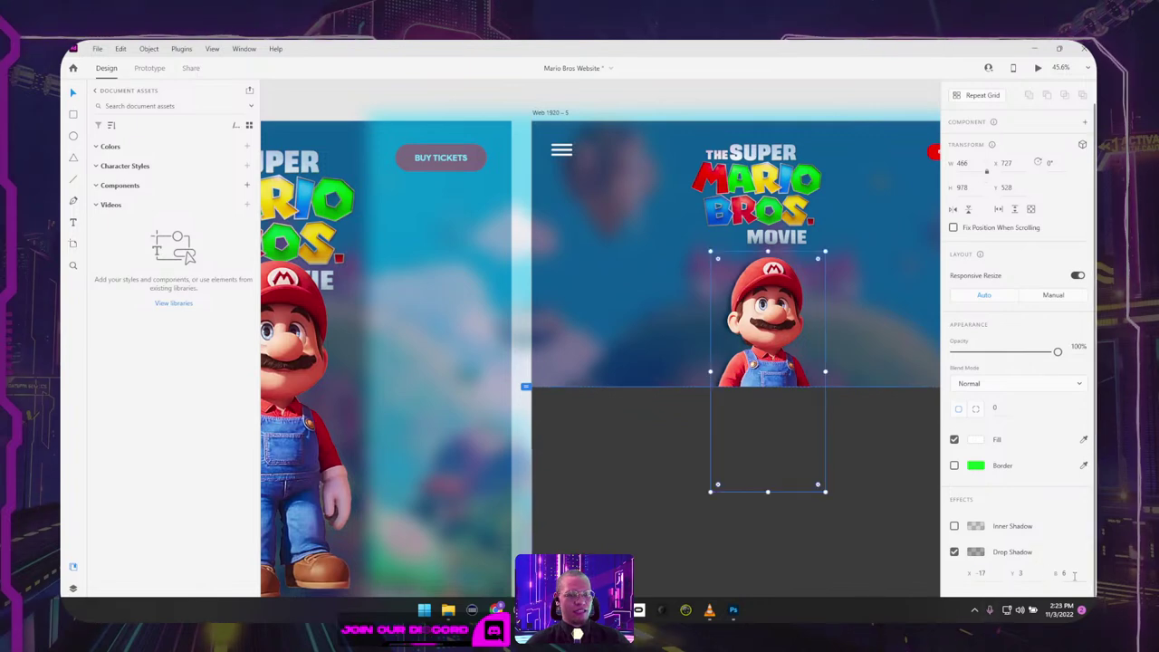
left_click_drag(1064, 574, 1063, 473)
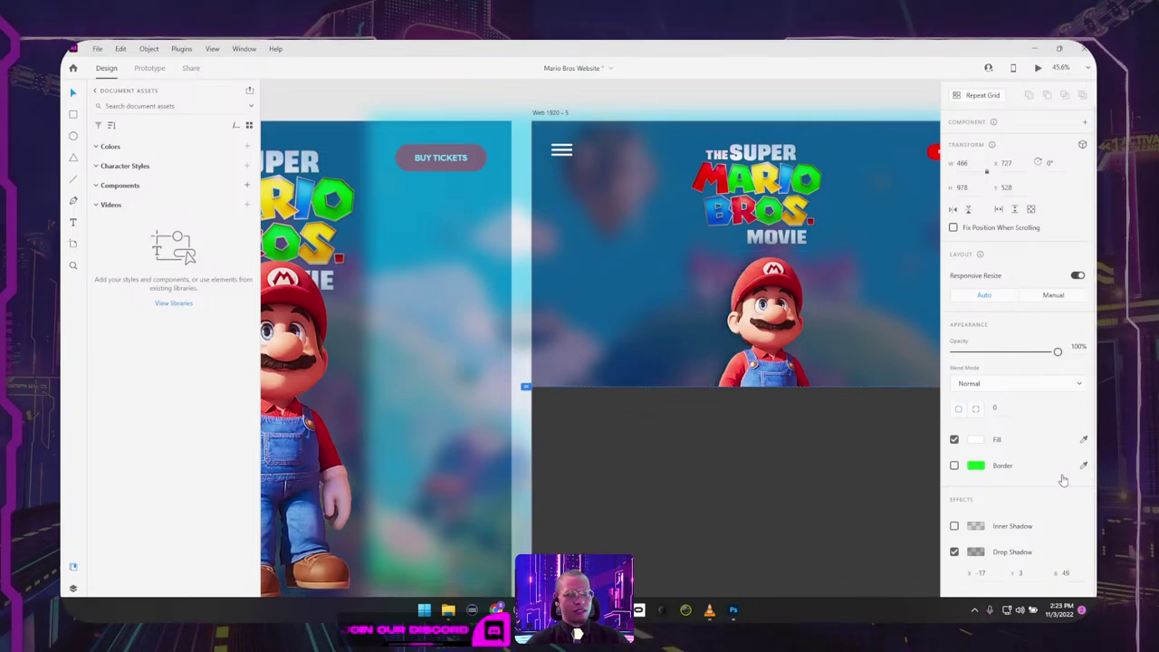
scroll(679, 208, "down", 3)
left_click(685, 123)
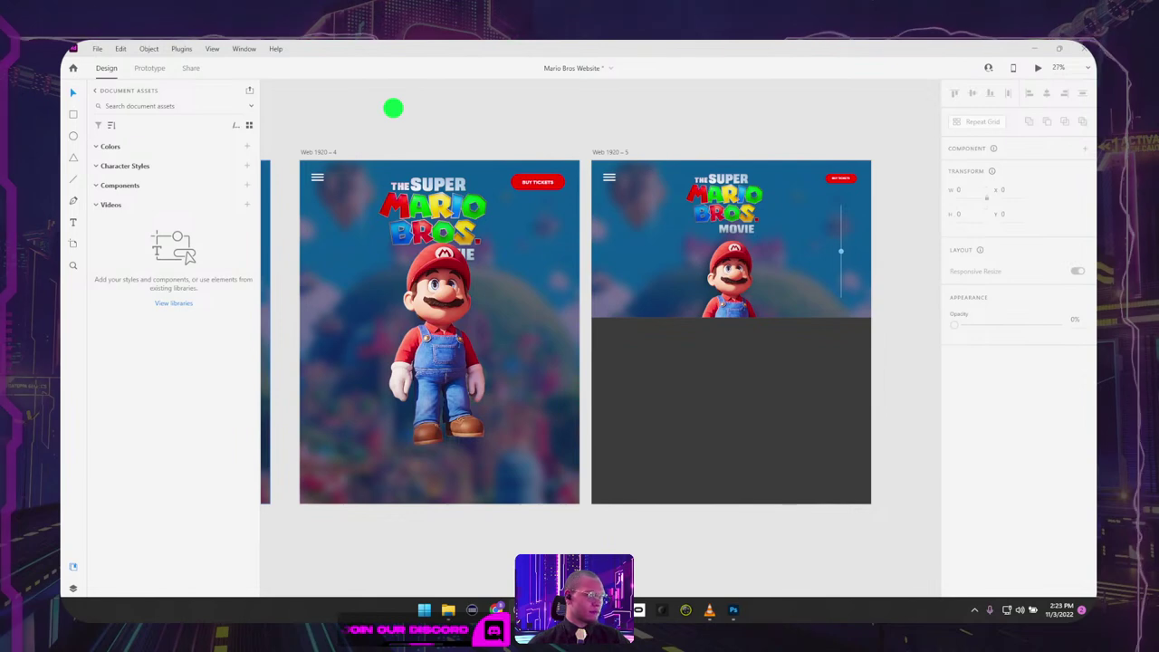
Step: Inspect Mario's drop shadow and the vertical slider line on Web 1920 – 5 at different zoom levels
scroll(724, 218, "up", 3)
scroll(724, 218, "up", 4)
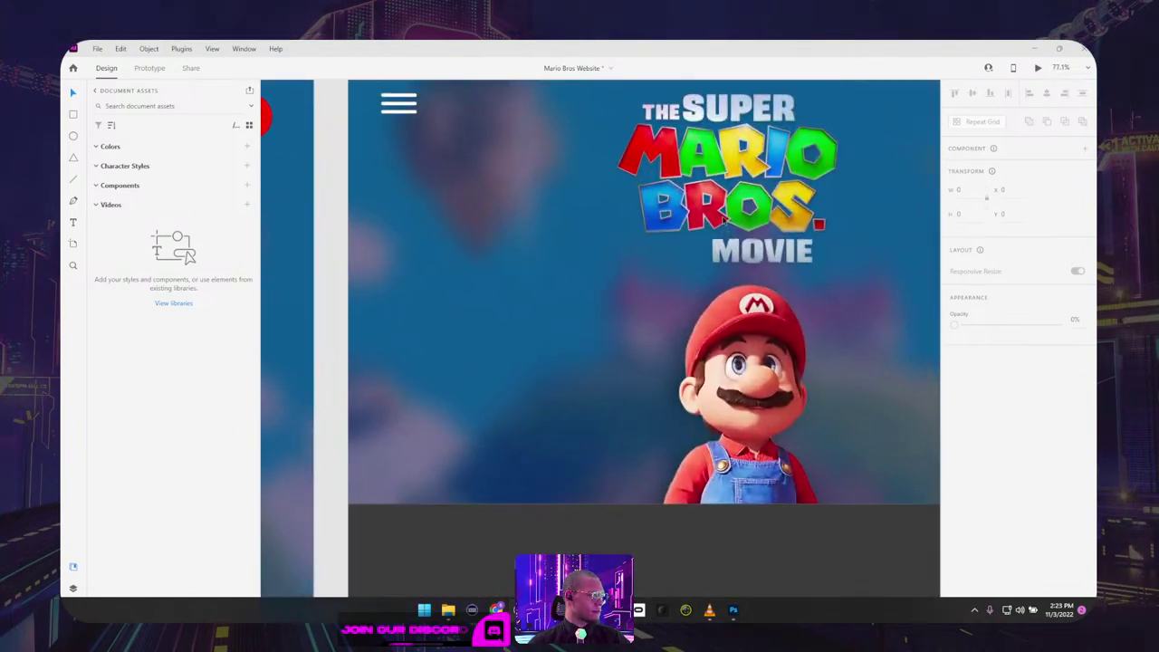
left_click_drag(528, 255, 542, 256)
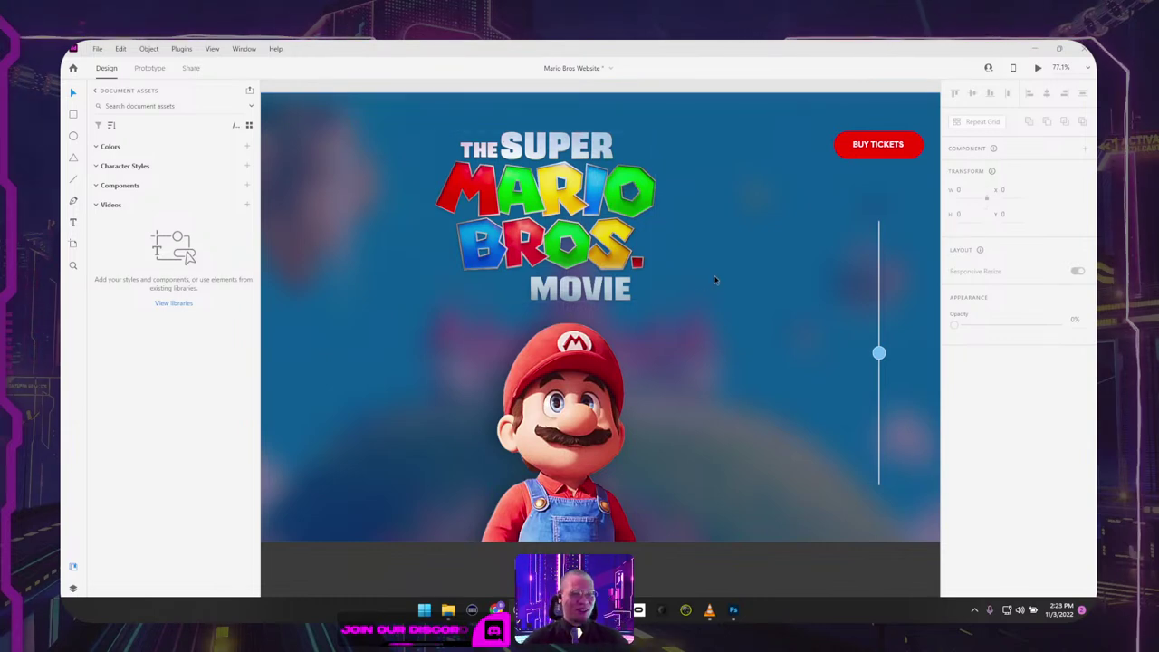
scroll(777, 258, "down", 2)
scroll(777, 262, "up", 4)
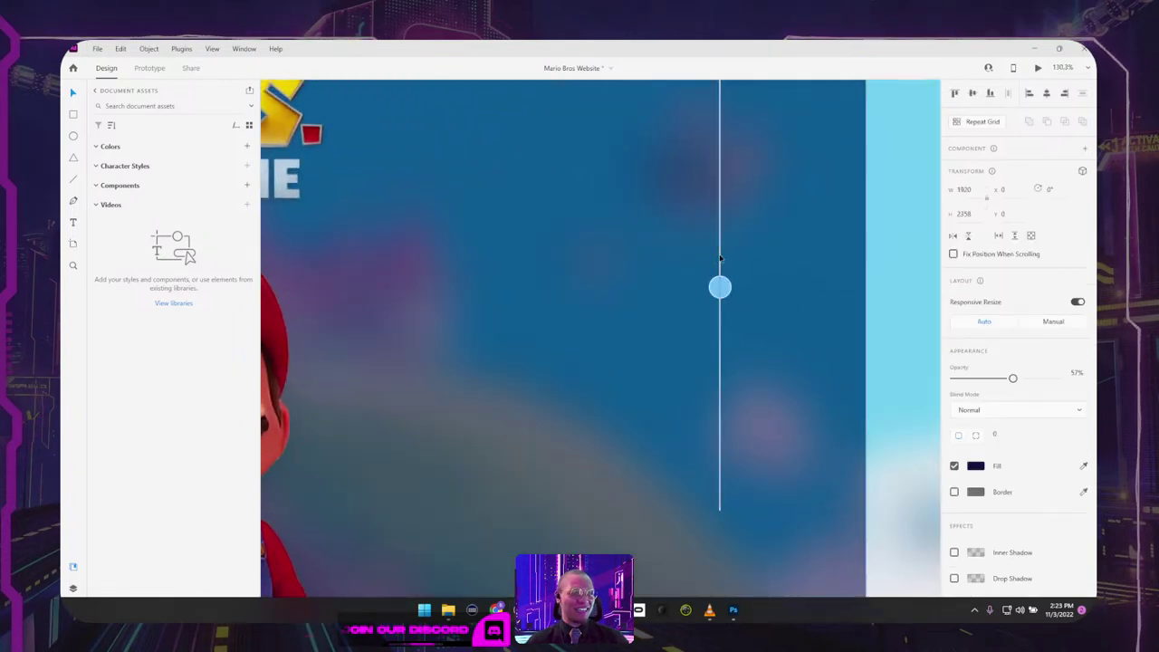
scroll(1027, 461, "down", 1)
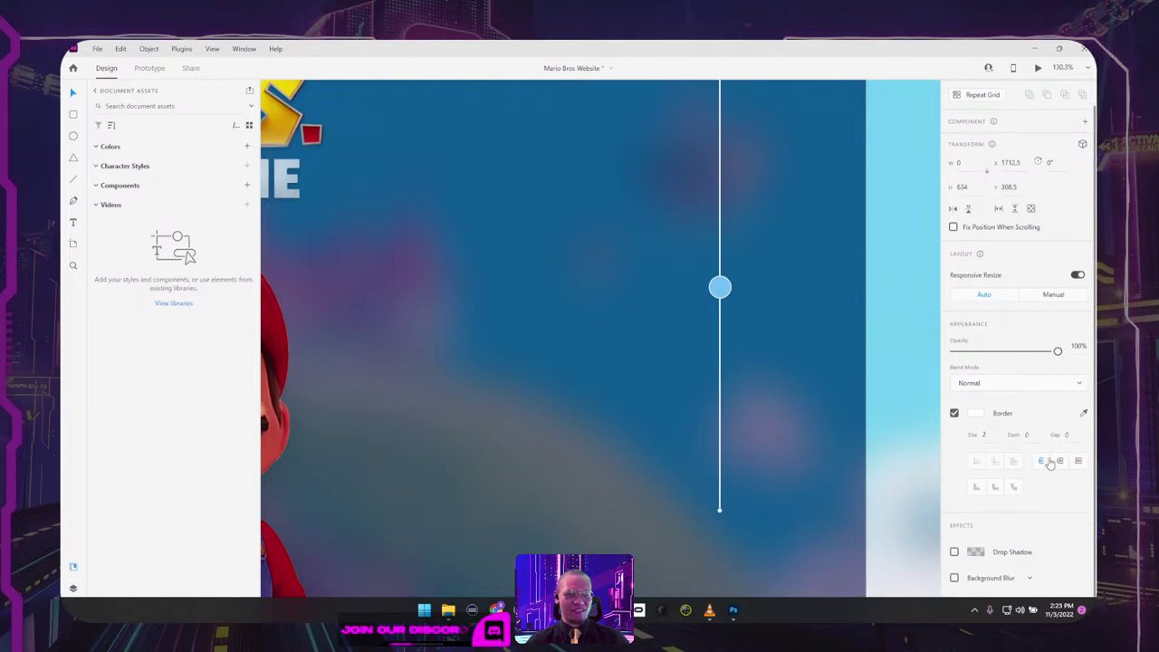
scroll(878, 430, "down", 2)
left_click(701, 375)
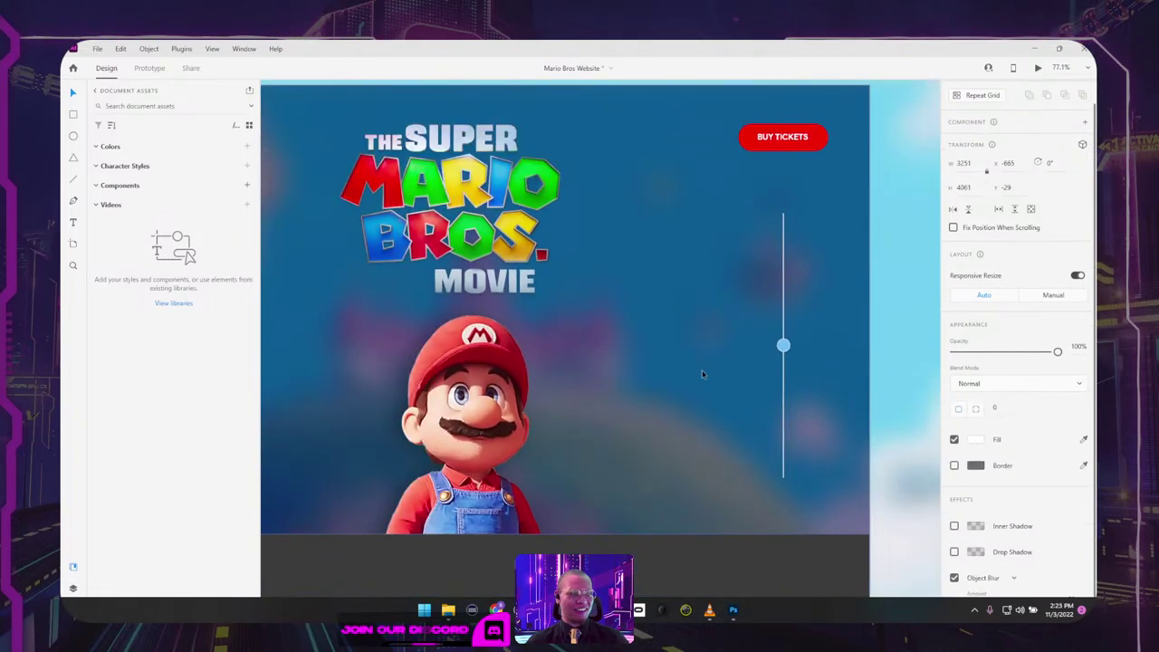
scroll(627, 353, "down", 1)
left_click_drag(559, 358, 713, 317)
left_click(680, 362)
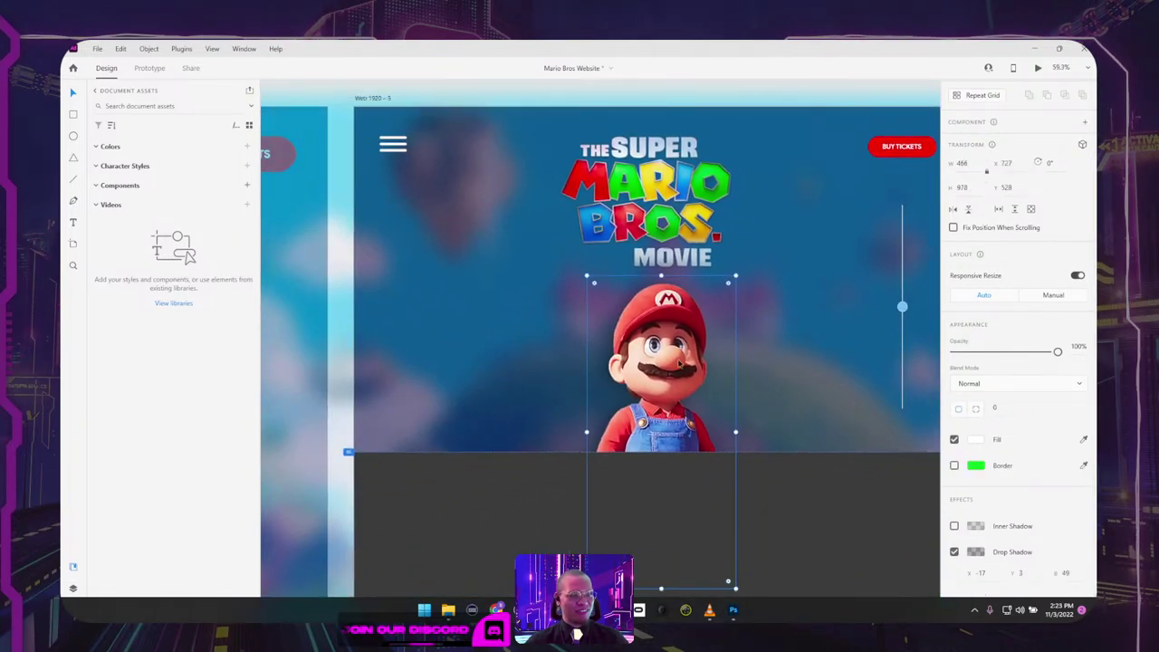
scroll(587, 336, "down", 5)
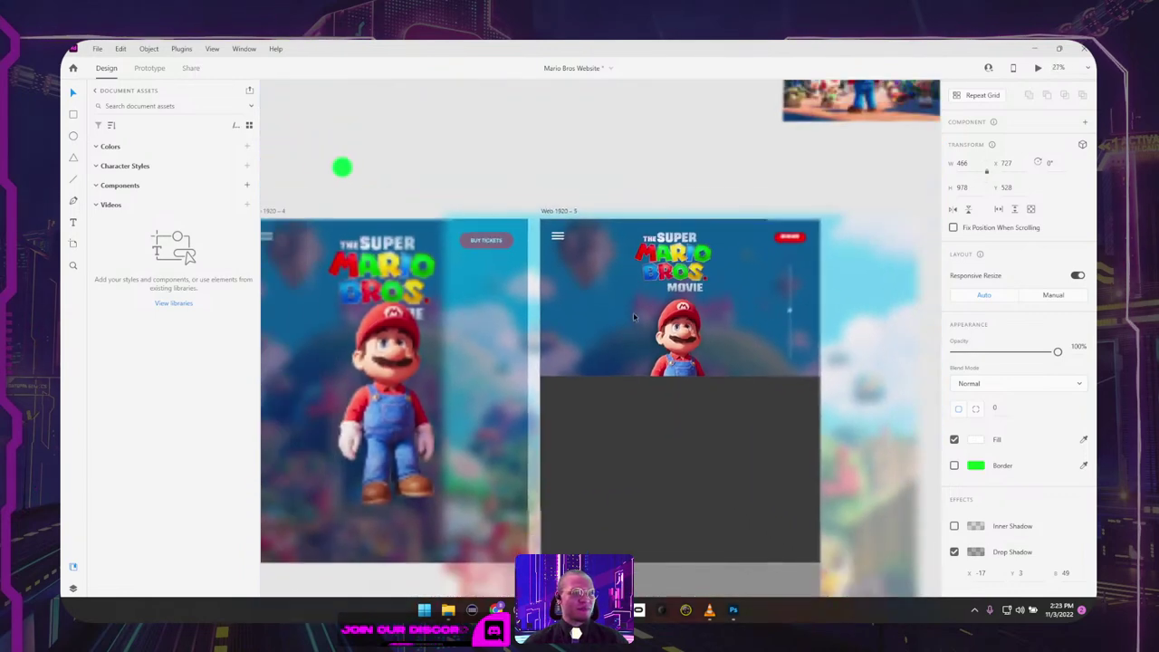
Step: Look over the reference designs on the canvas, then switch to Chrome to study the Spider-Man movie landing page concept
left_click(636, 140)
left_click_drag(502, 184, 933, 199)
left_click_drag(615, 194, 854, 155)
left_click_drag(407, 235, 950, 163)
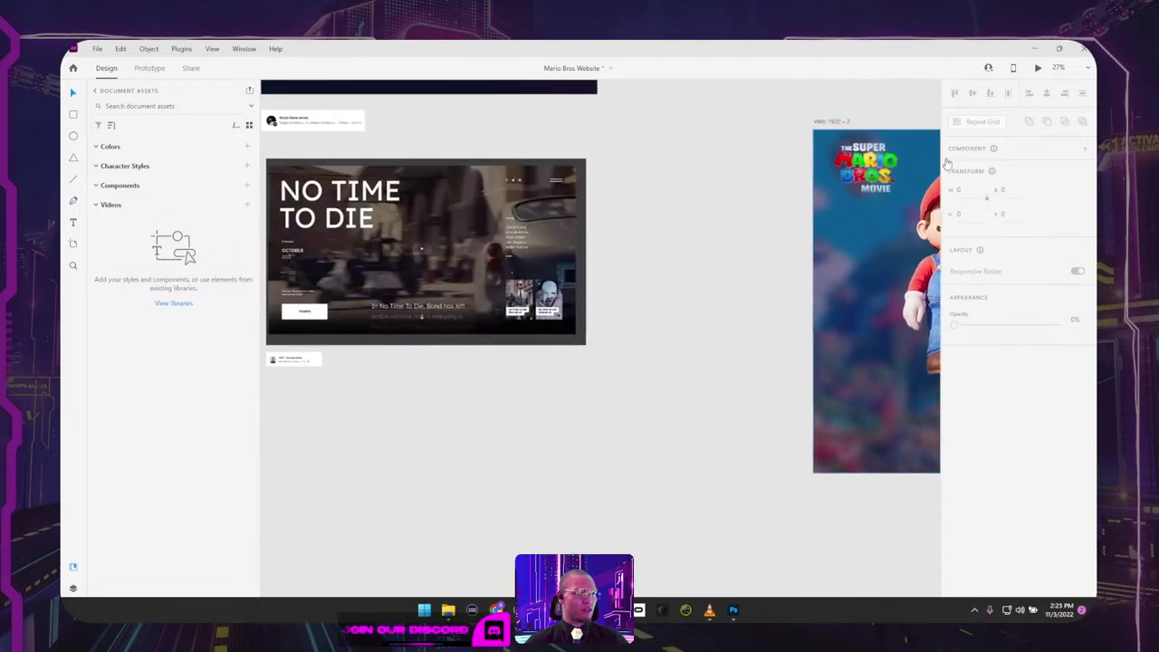
left_click_drag(519, 210, 808, 202)
key("alt+Tab")
left_click(288, 416)
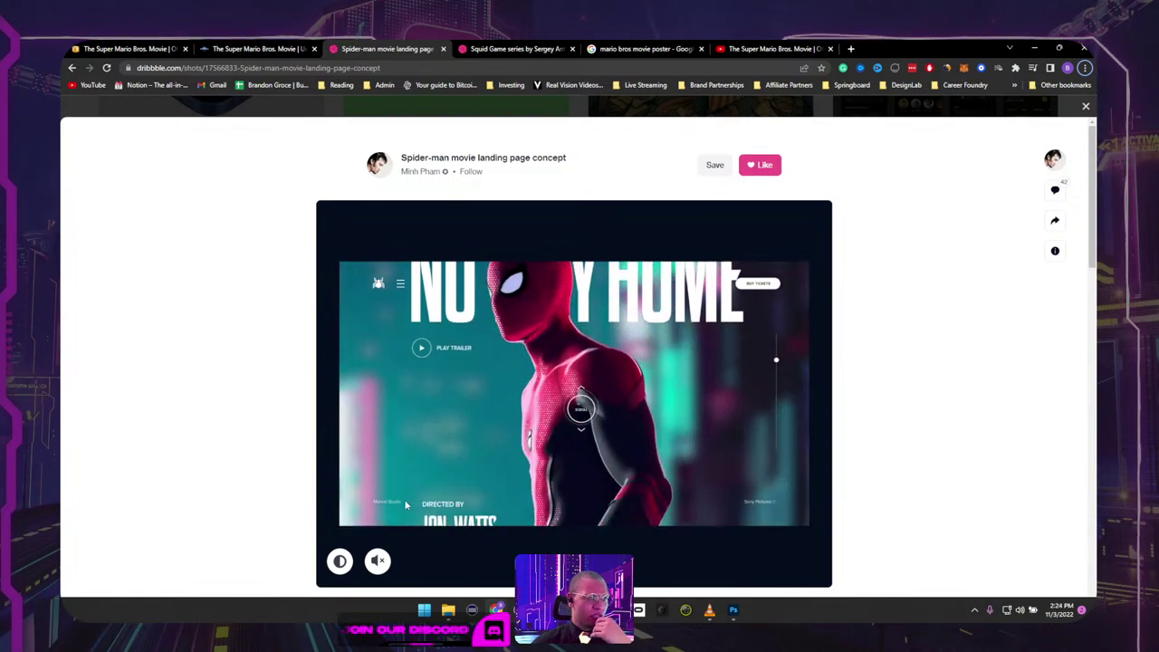
Step: Switch to Adobe XD and examine the page variants and the studio logos at the head of the Mario movie poster
key("alt+Tab")
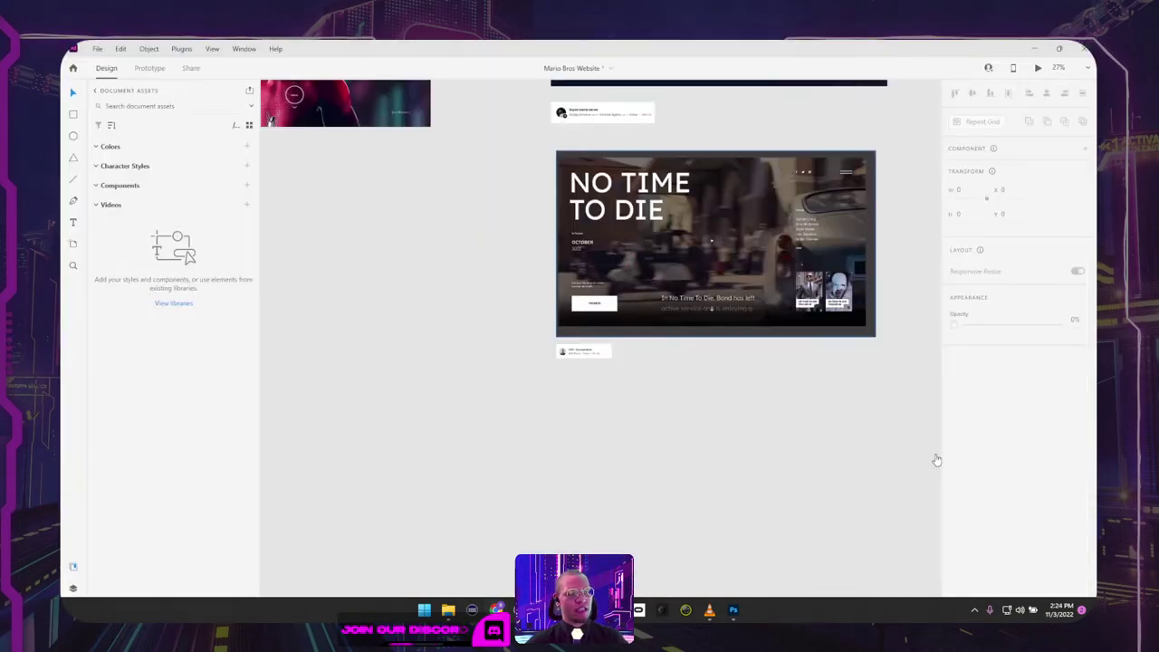
left_click_drag(831, 354, 470, 375)
scroll(469, 375, "right", 15)
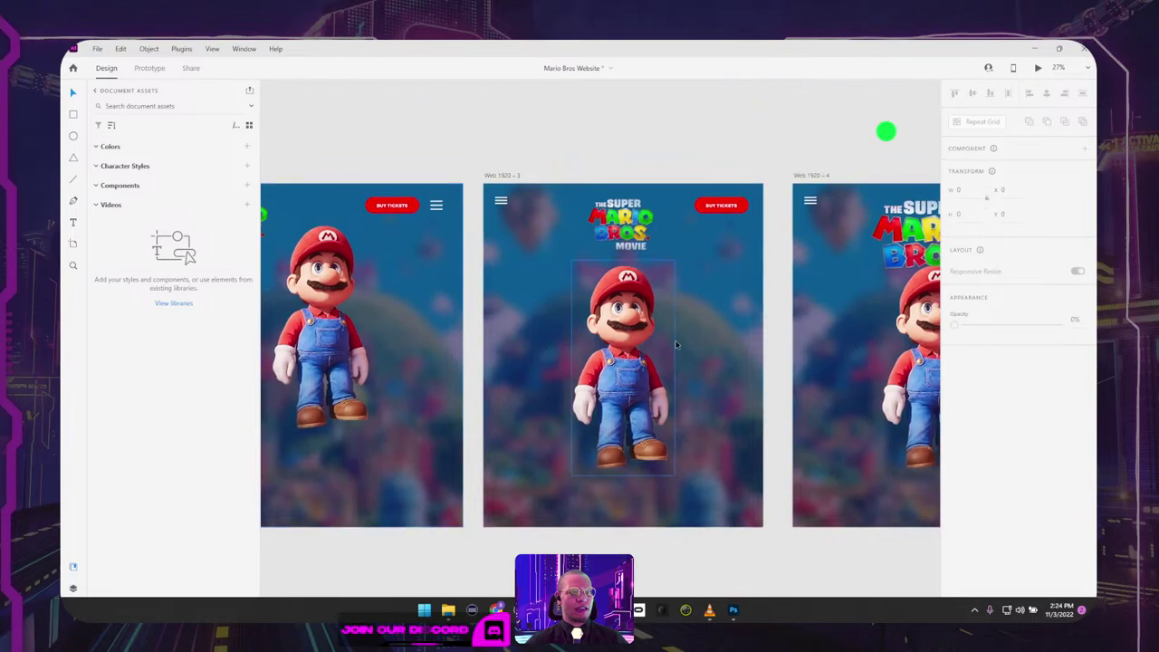
scroll(592, 333, "up", 6)
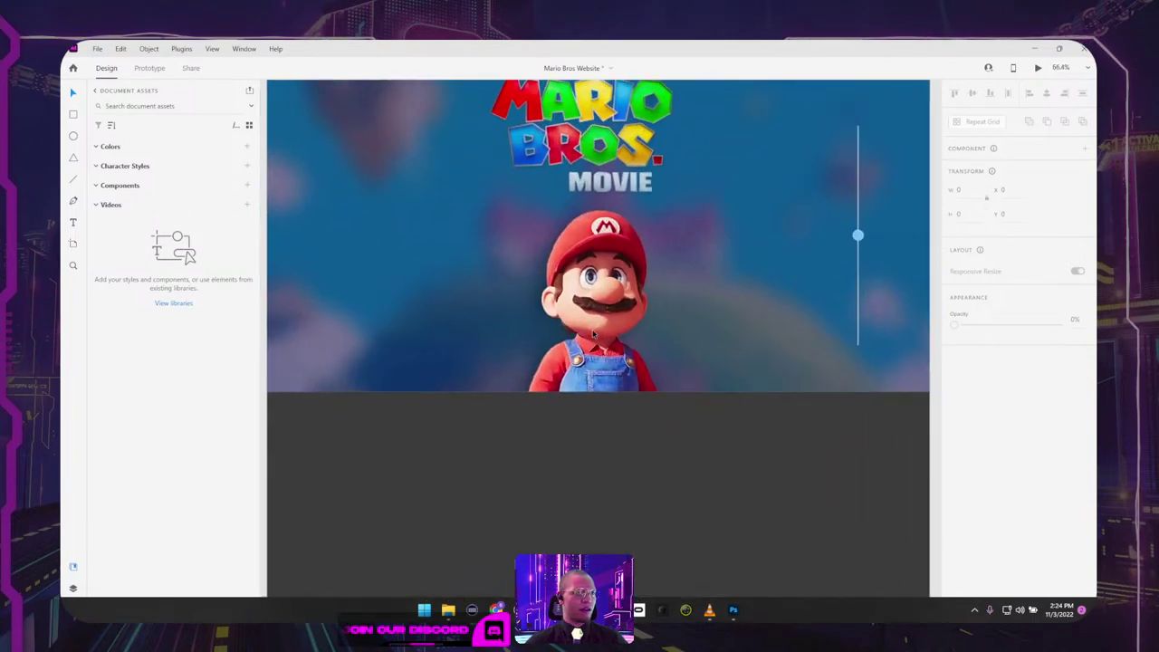
scroll(535, 321, "down", 4)
scroll(543, 280, "down", 3)
scroll(541, 302, "up", 10)
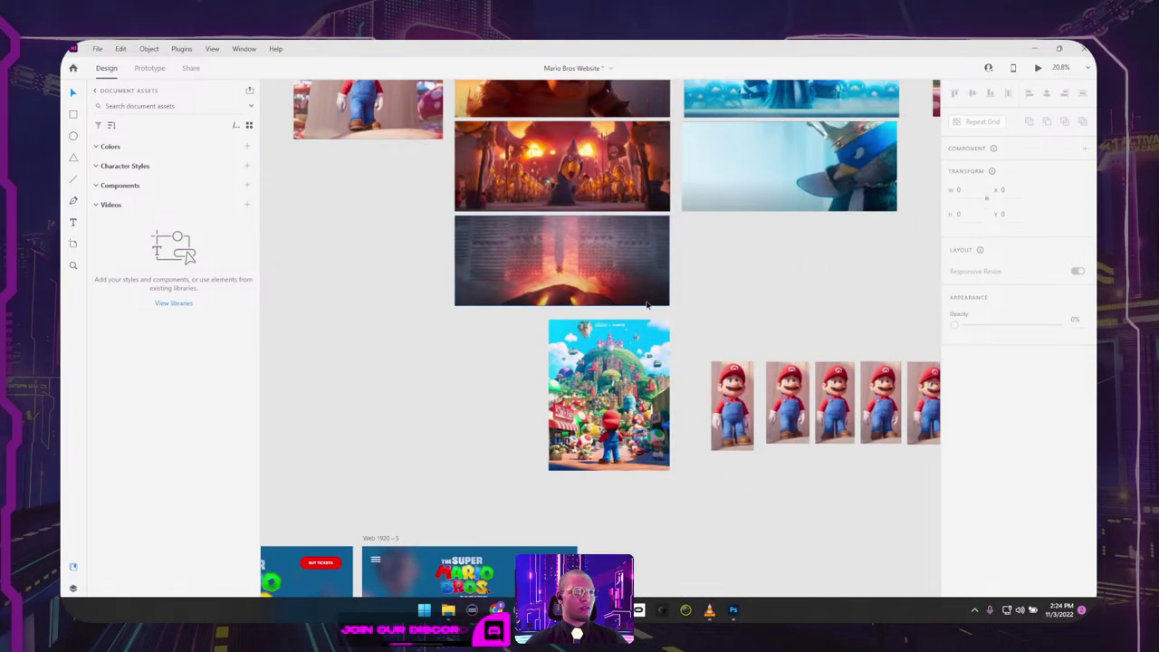
scroll(541, 302, "up", 4)
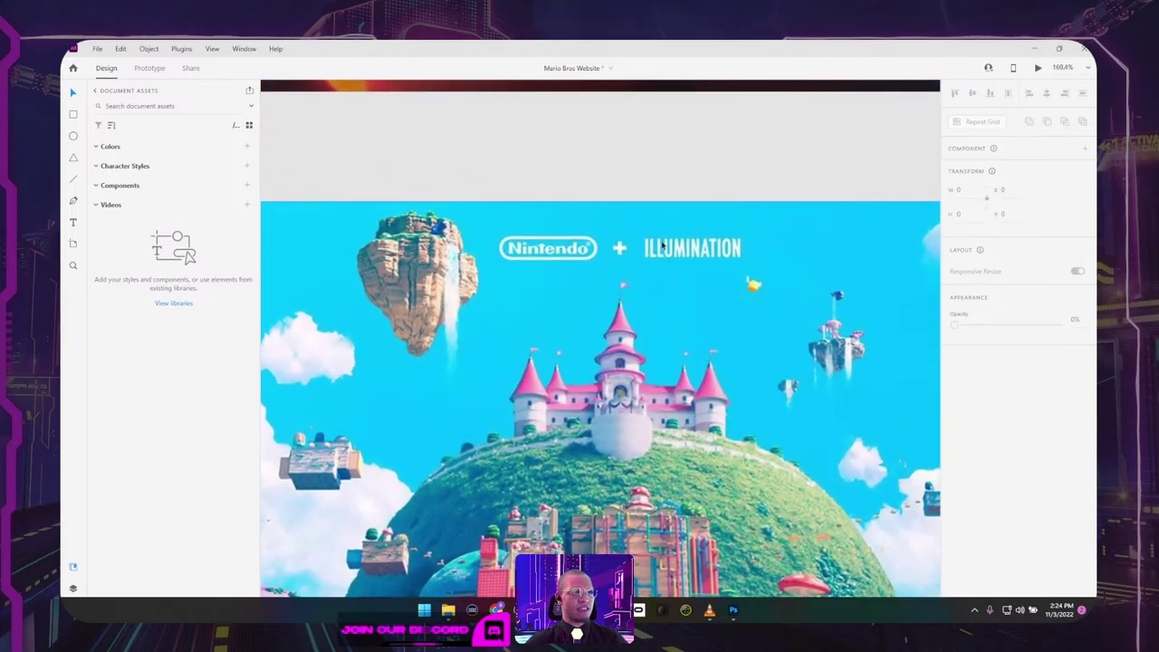
Step: Switch to Chrome and search Google for "nintendo logo" in a new tab
key("alt+Tab")
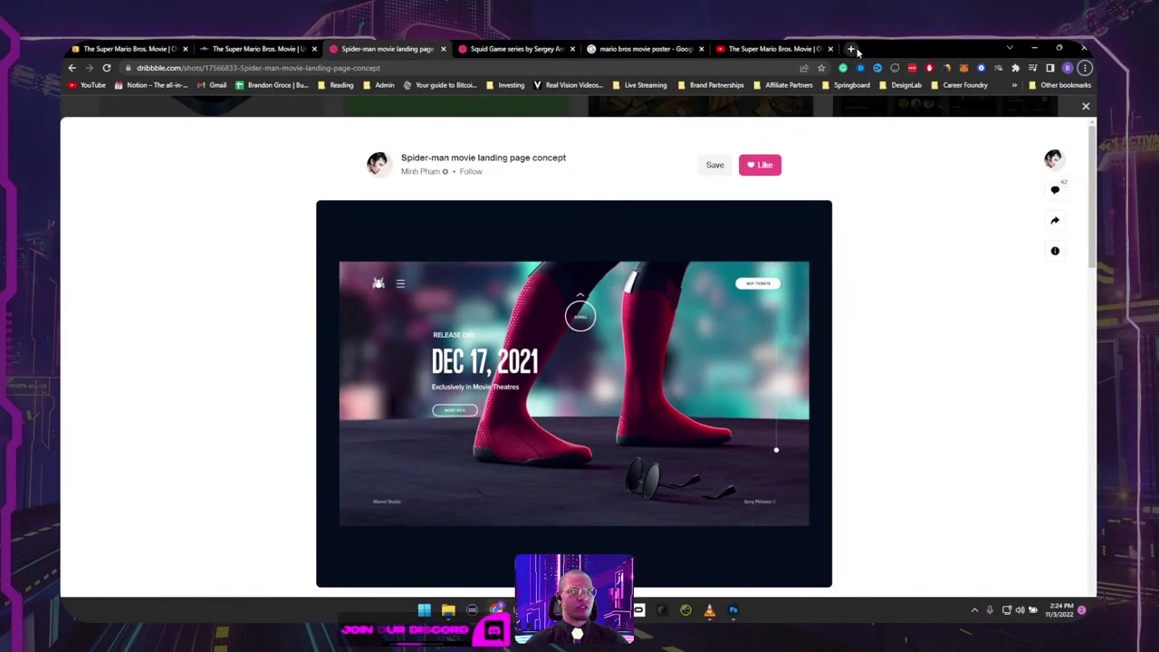
left_click(851, 49)
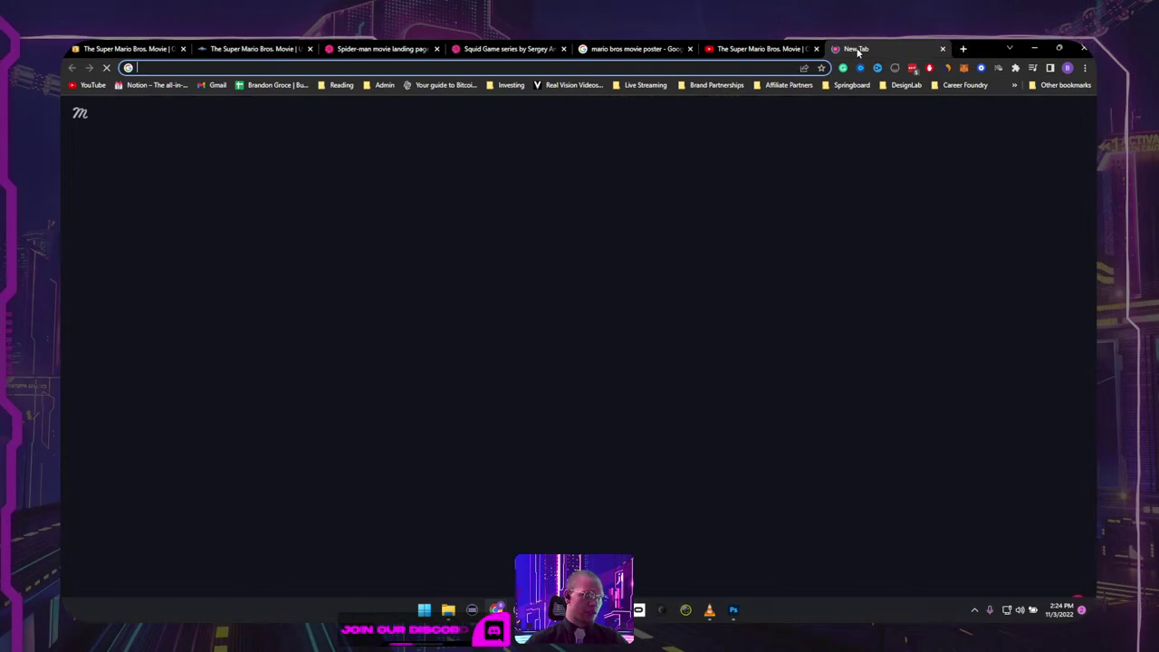
type("nit")
key("BackSpace")
type("ntendo logo")
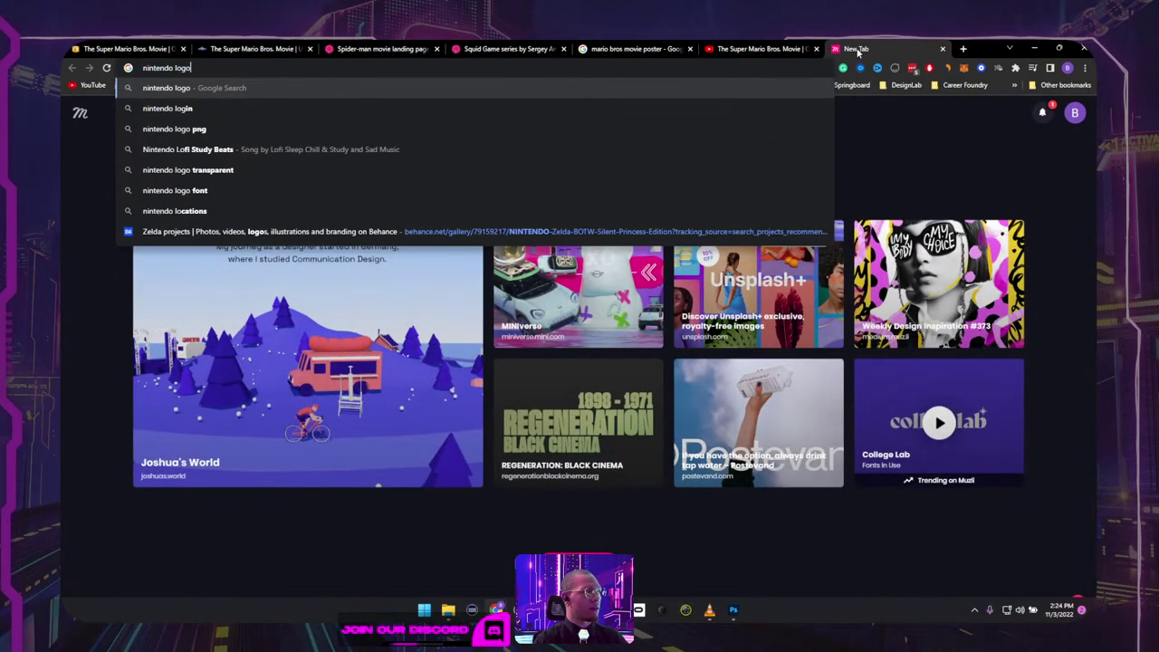
key("Return")
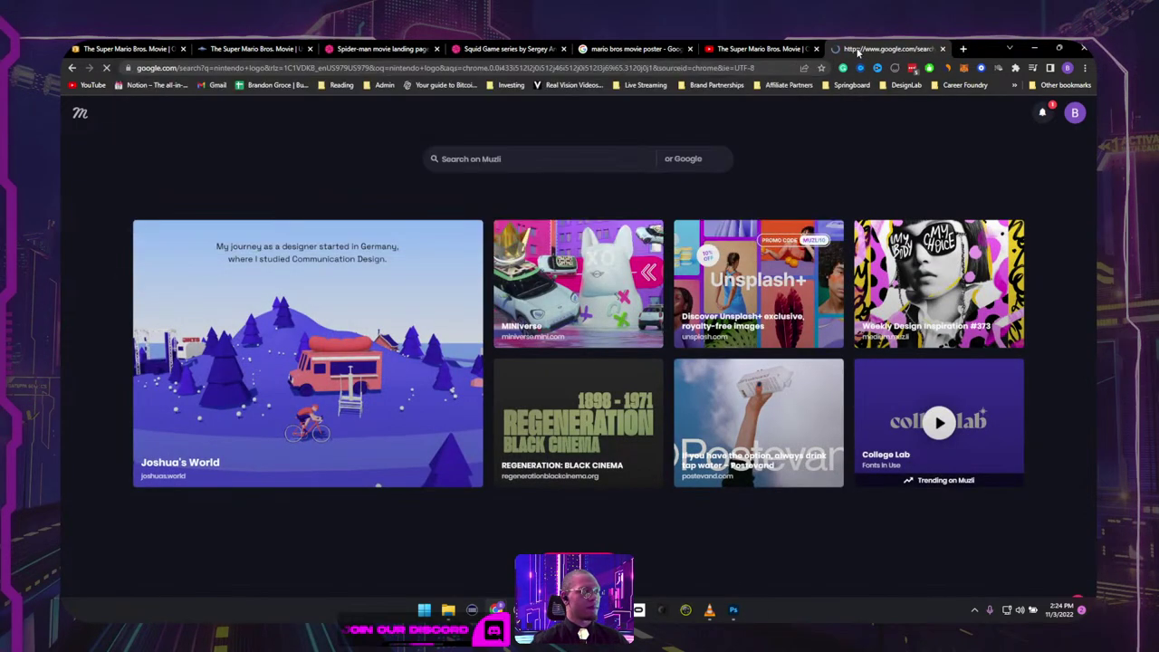
Step: Copy the transparent red Nintendo logo, paste it into the Adobe XD document and move it beside the content images
left_click(297, 287)
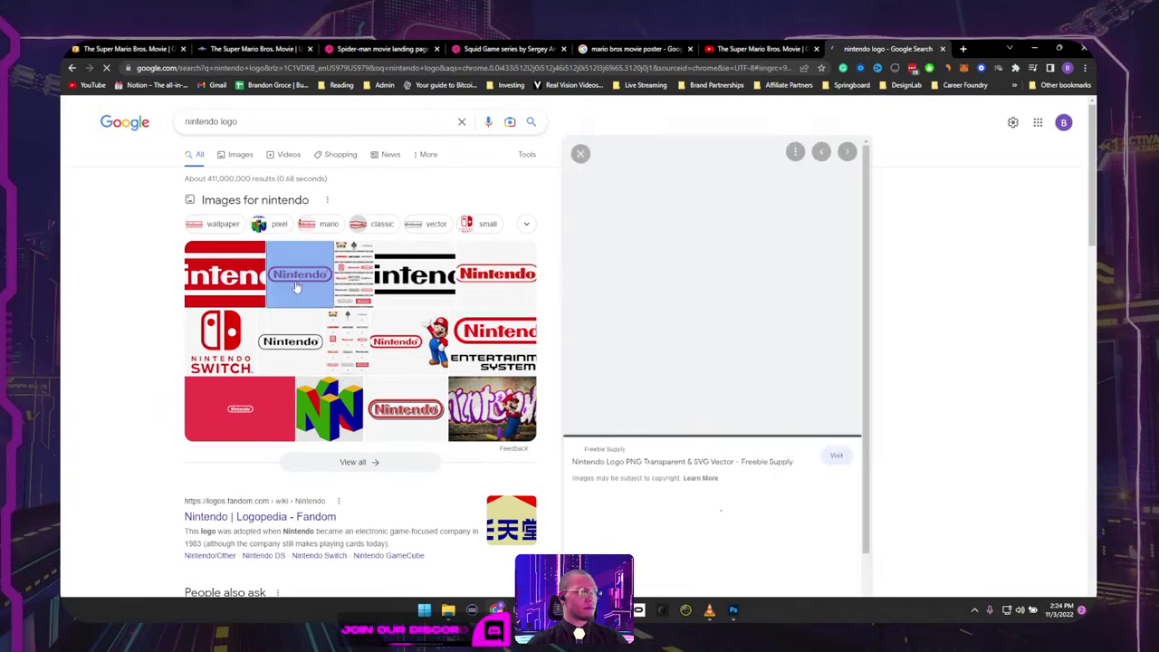
right_click(681, 290)
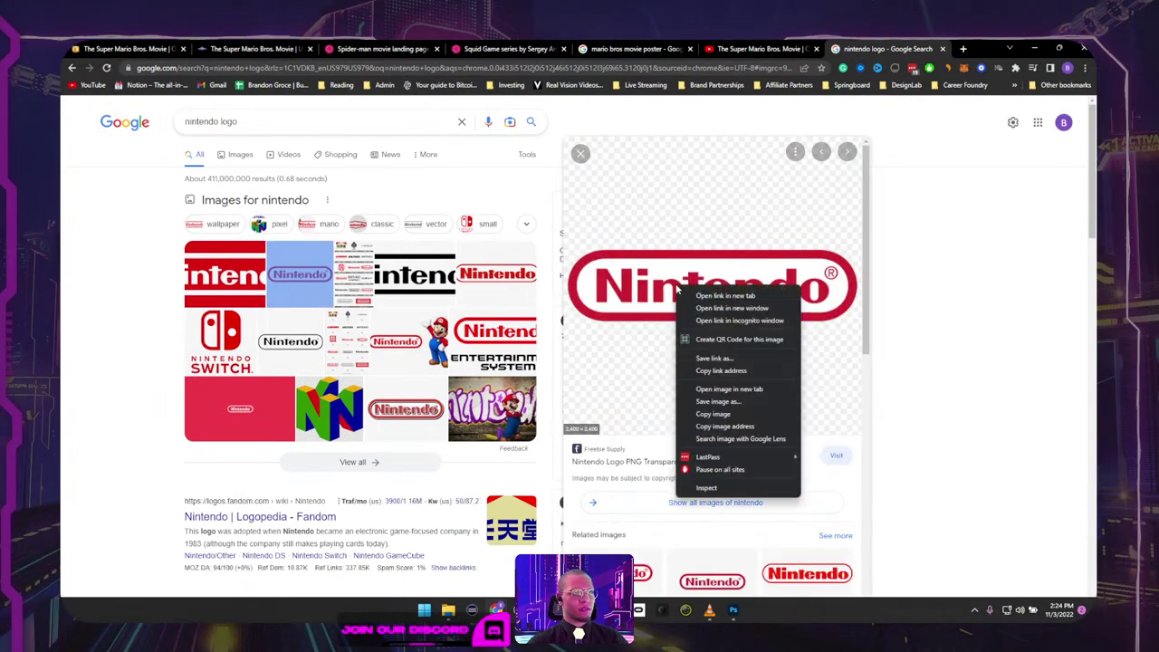
left_click(724, 414)
key("alt+Tab")
key("ctrl+v")
scroll(634, 340, "down", 10)
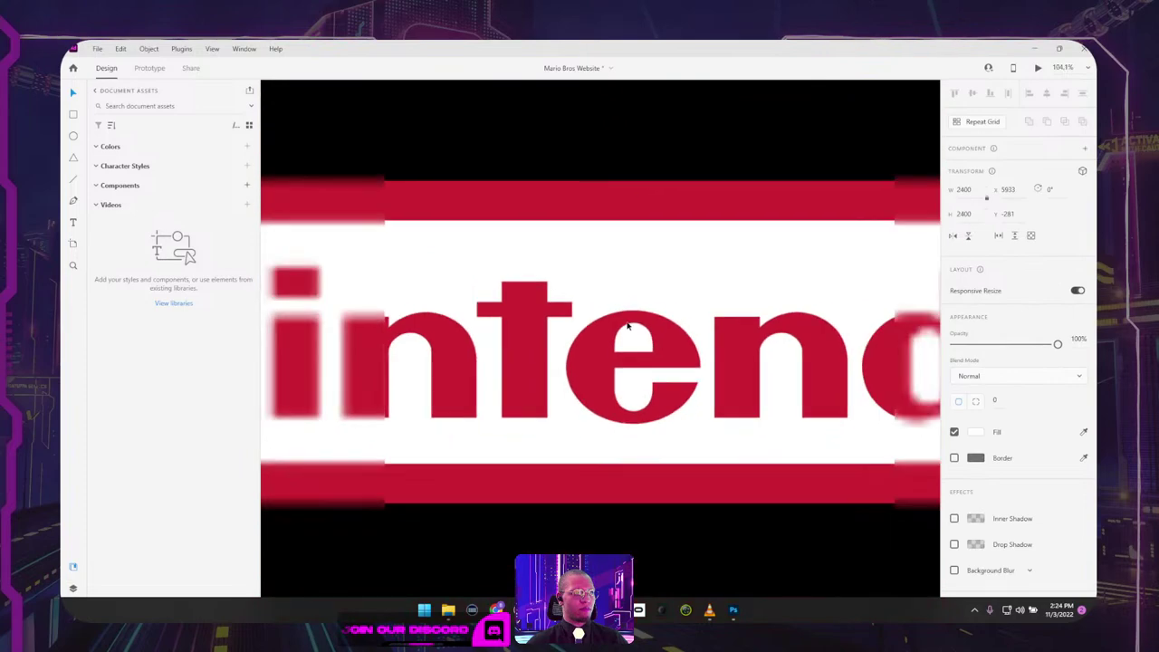
left_click_drag(624, 337, 418, 338)
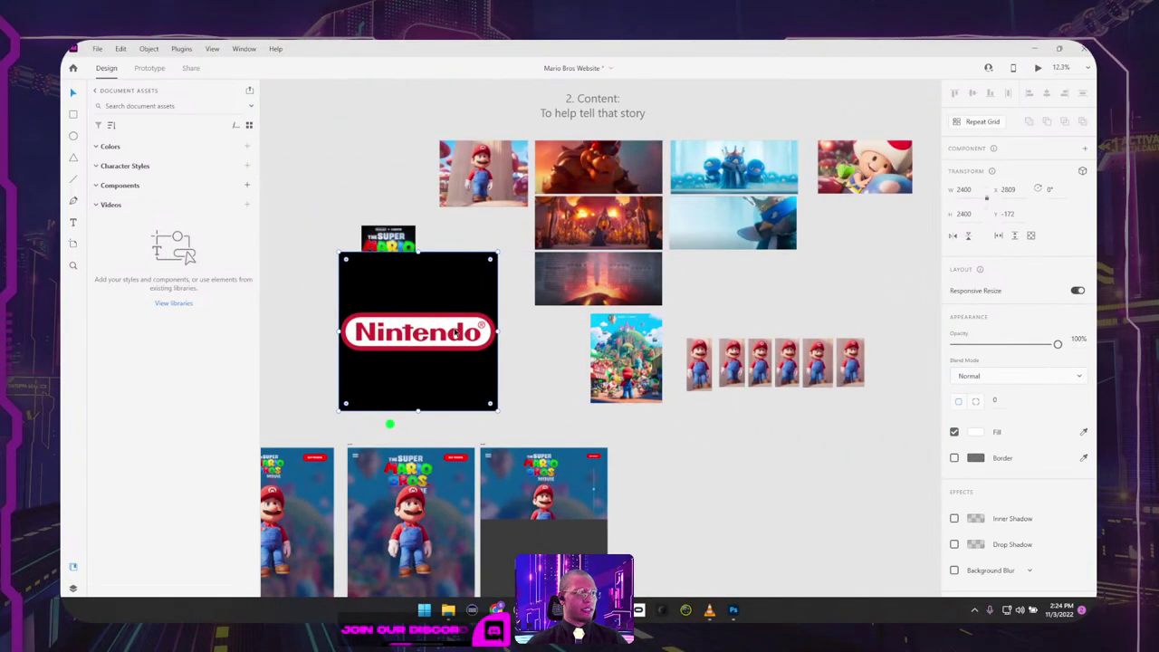
Step: Open the pasted Nintendo logo in Photoshop and remove its black background and the white areas inside the outline and letters
right_click(455, 332)
left_click(521, 158)
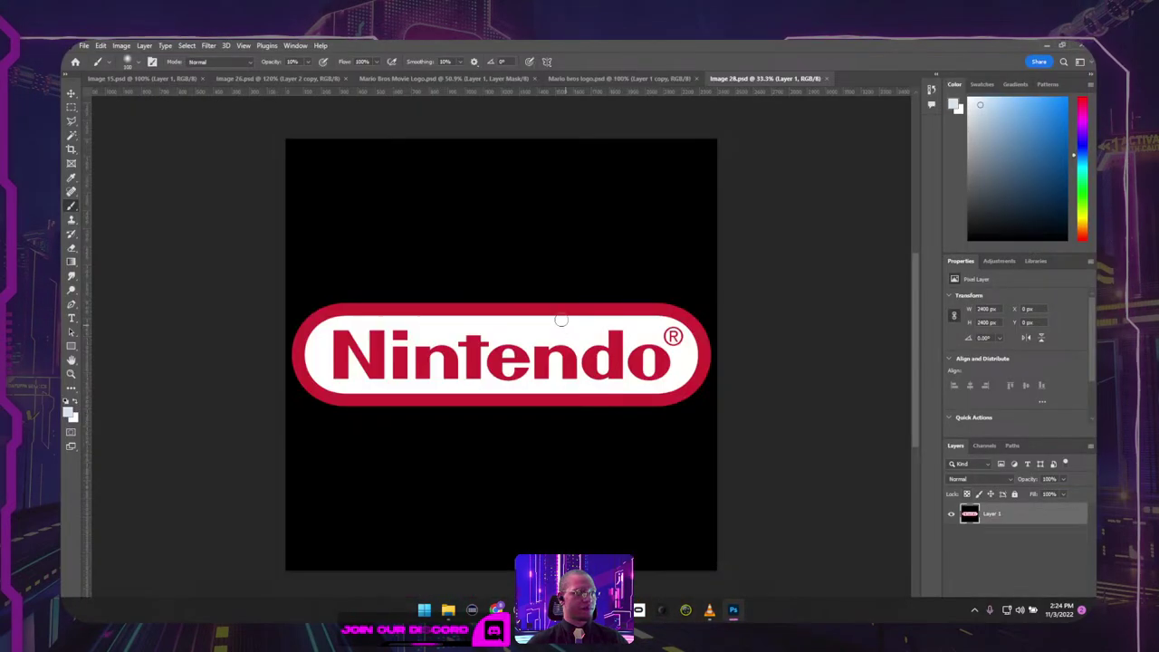
left_click(549, 296)
key("Delete")
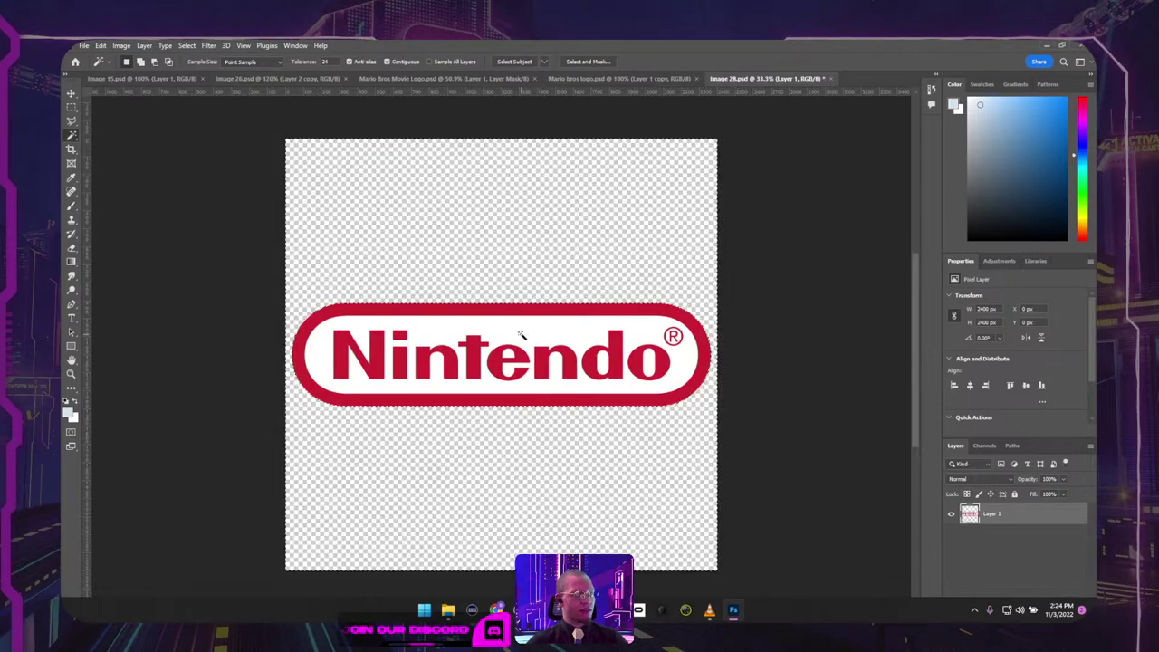
left_click(522, 339)
left_click(654, 366)
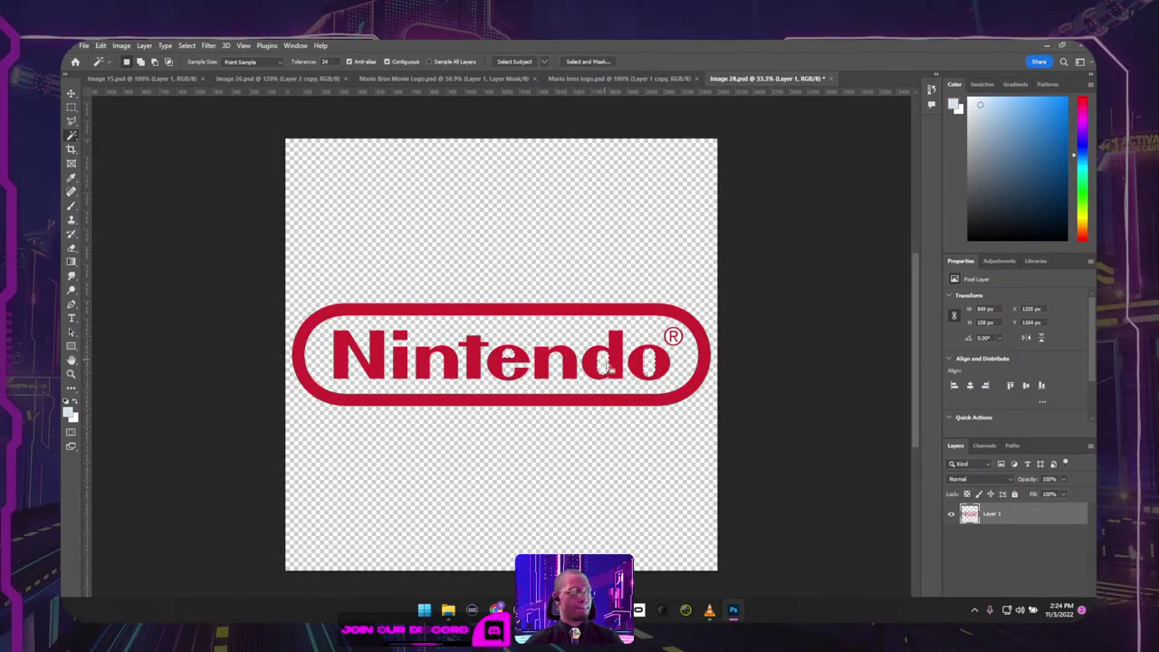
key("ctrl+d")
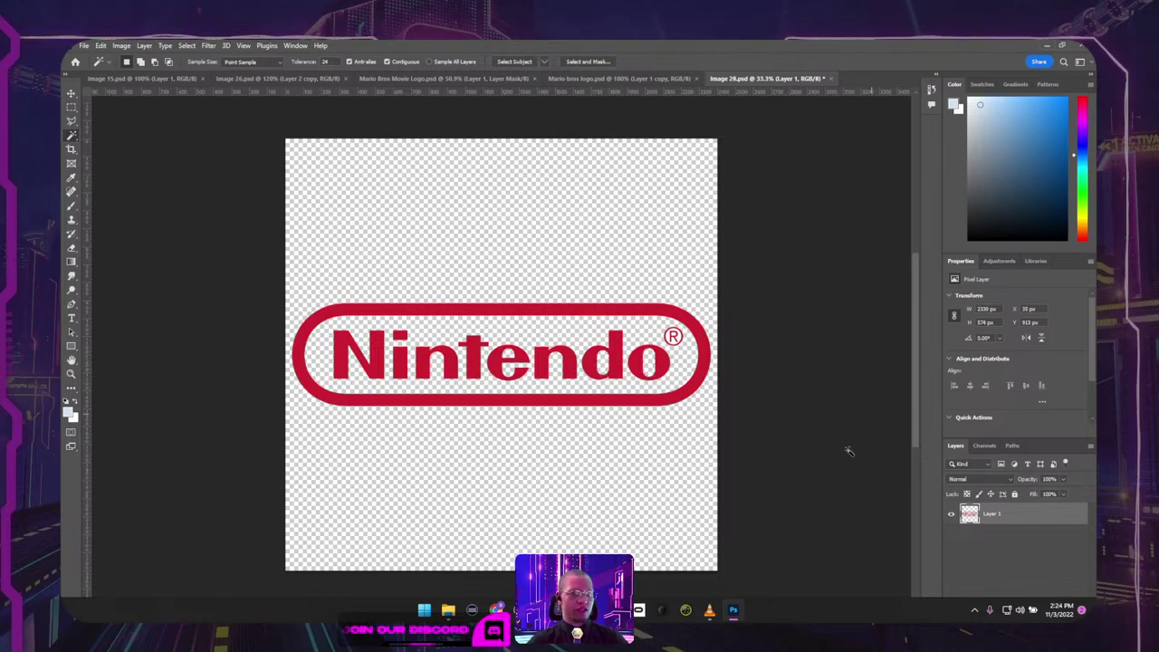
Step: Crop the canvas tightly around the Nintendo logo
key("c")
left_click_drag(497, 568, 498, 405)
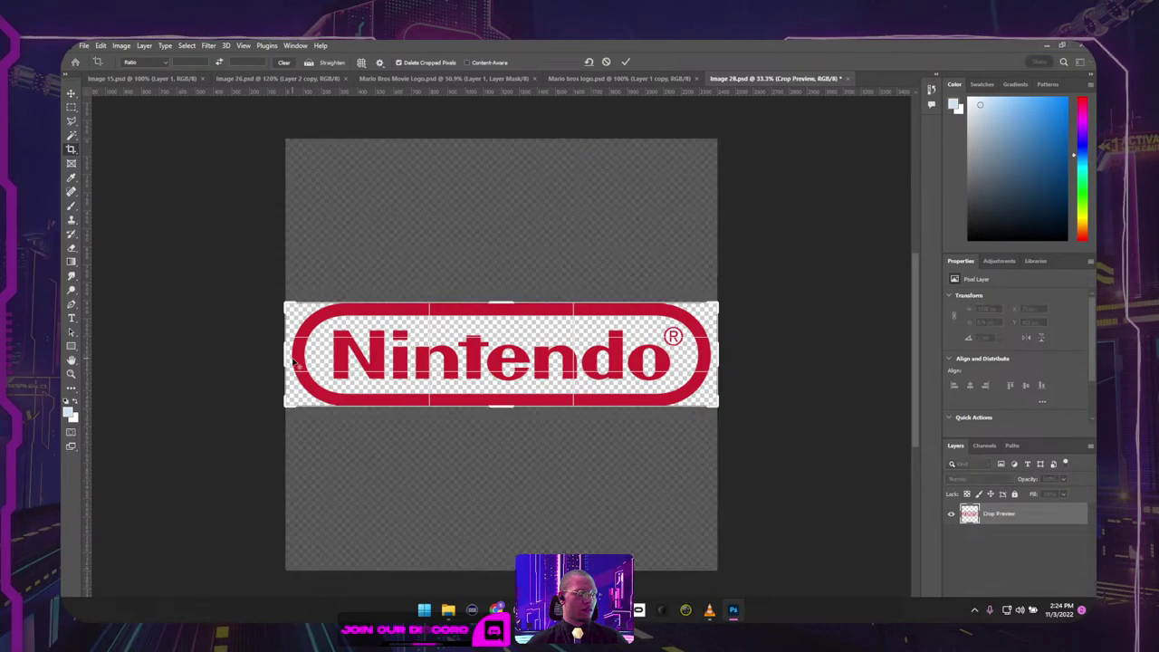
left_click_drag(292, 362, 285, 360)
key("Return")
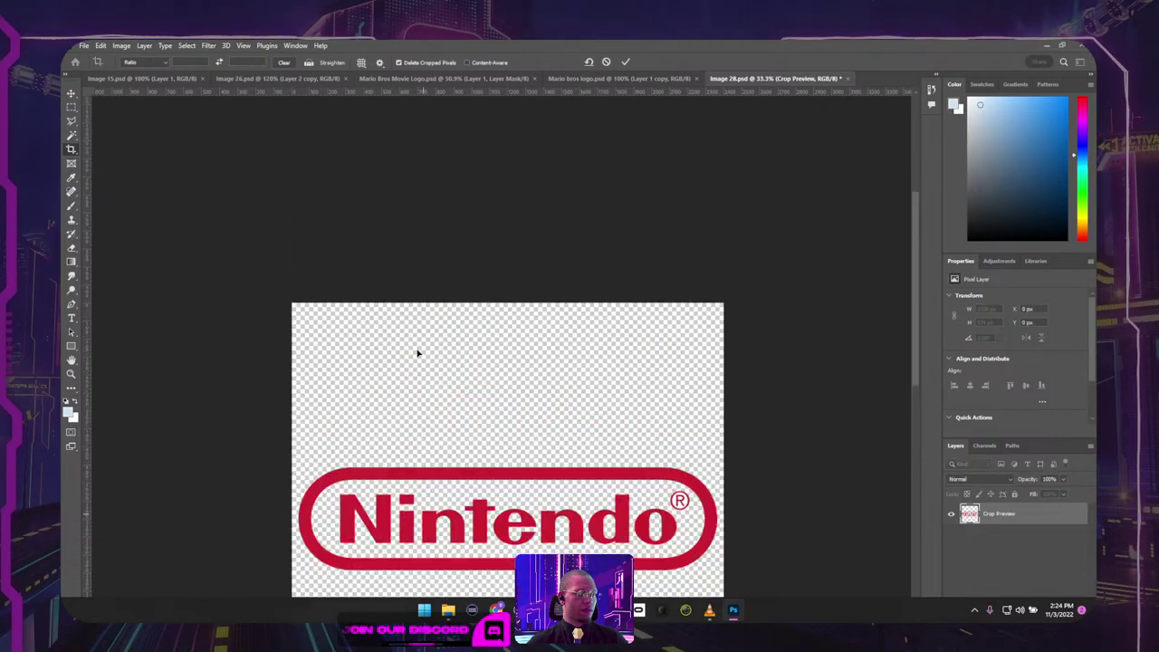
Step: Recolour the Nintendo logo solid white with its transparent pixels preserved, and save it back to the XD document
key("d")
key("alt+BackSpace")
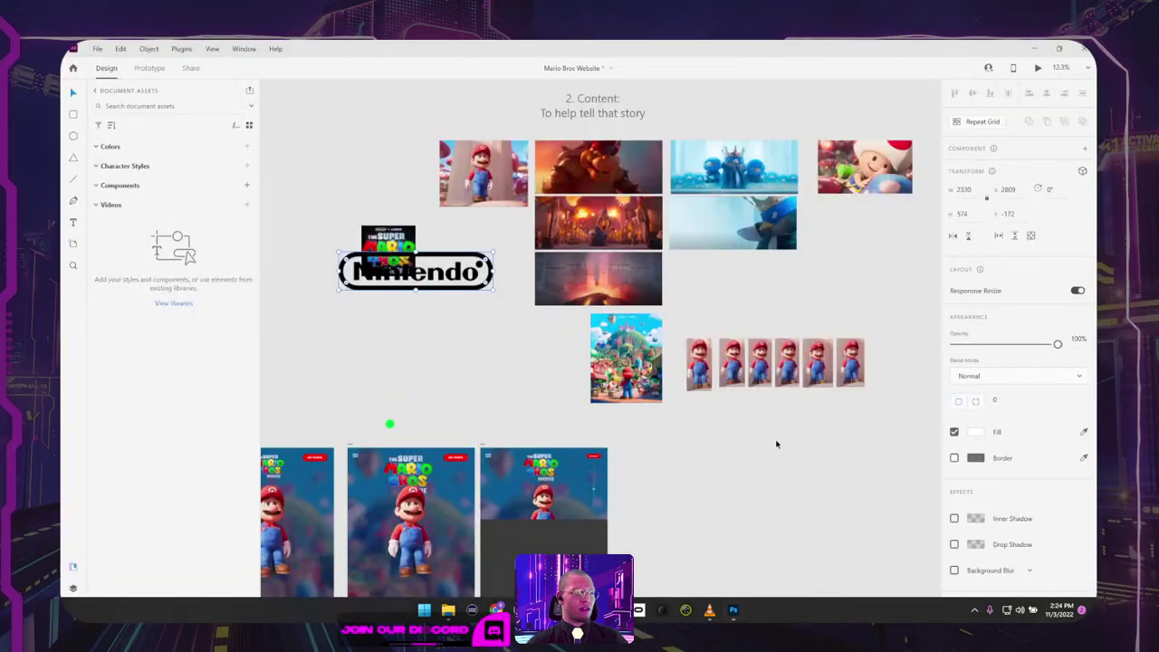
key("alt+Tab")
key("ctrl+BackSpace")
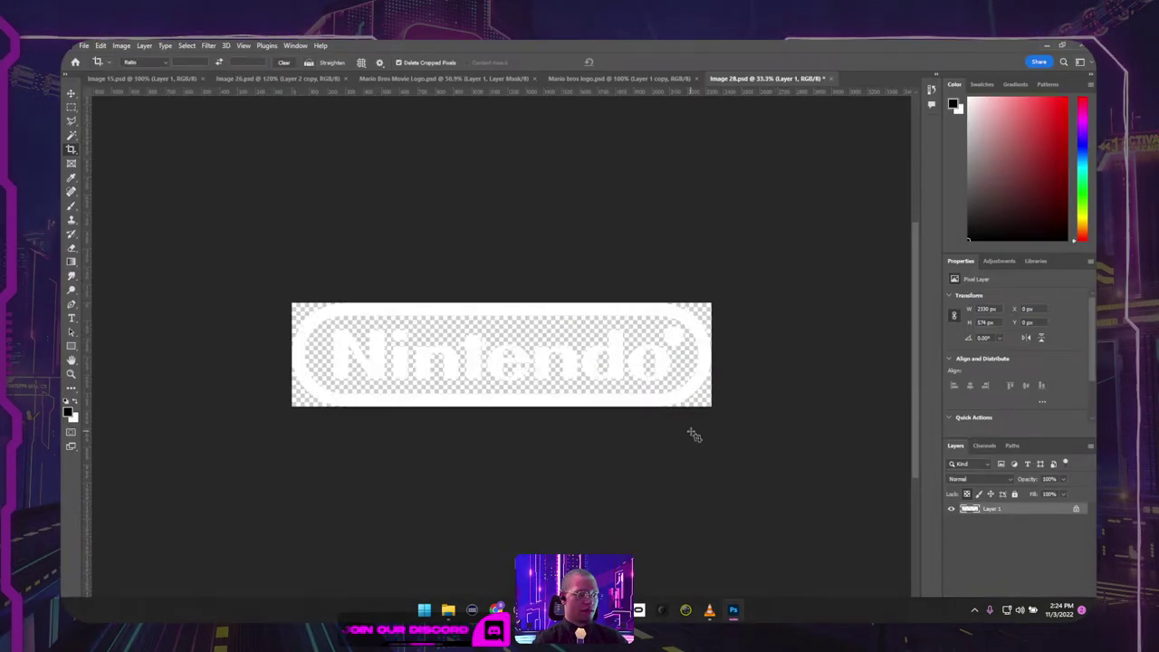
Step: In Adobe XD, move the white Nintendo logo to the empty area above the Web 1920 artboards
key("alt+Tab")
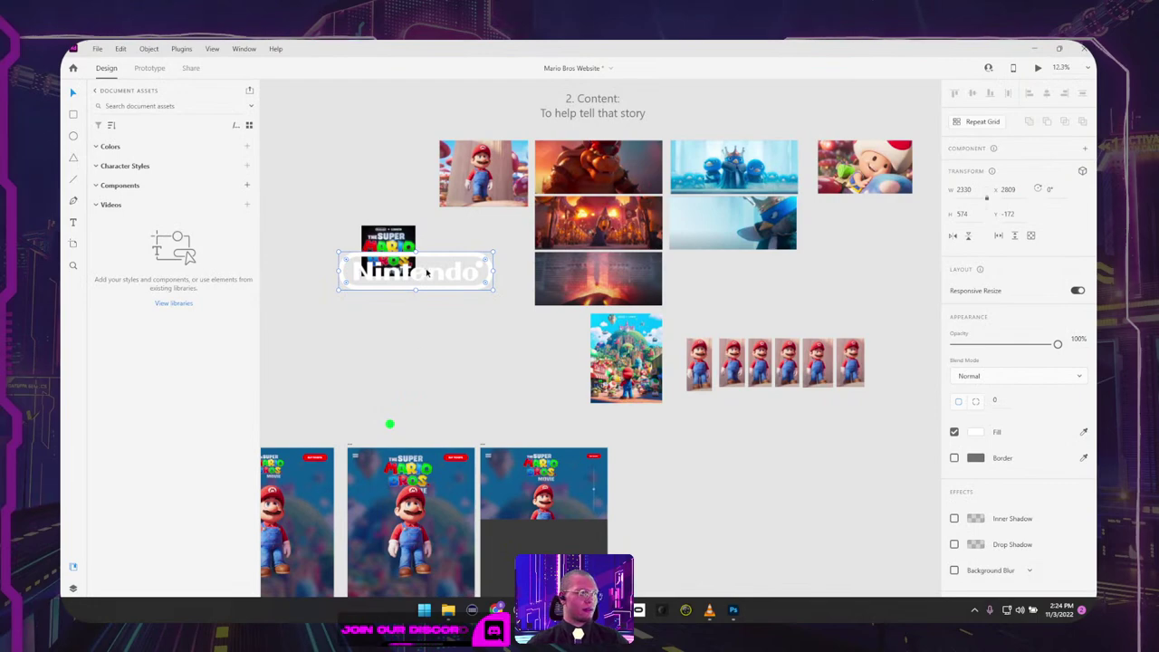
left_click_drag(427, 273, 431, 380)
left_click(530, 357)
Step: Switch to Chrome, search Google for "illumination logo" and open the transparent black Illumination result
key("alt+Tab")
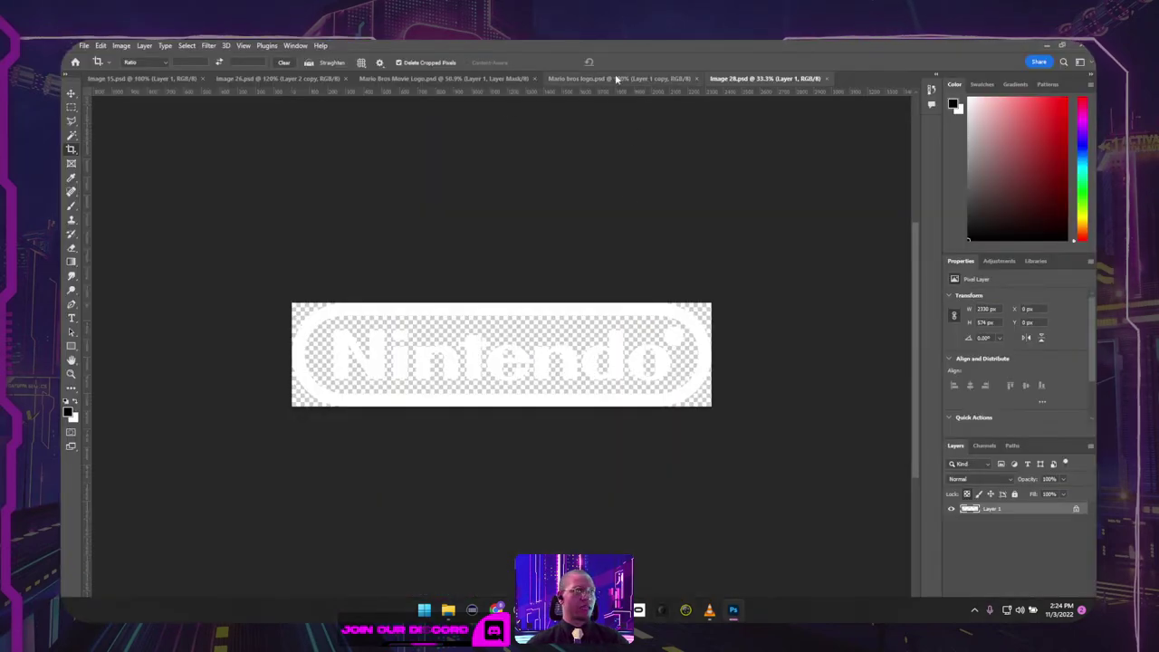
key("alt+Tab")
key("Tab")
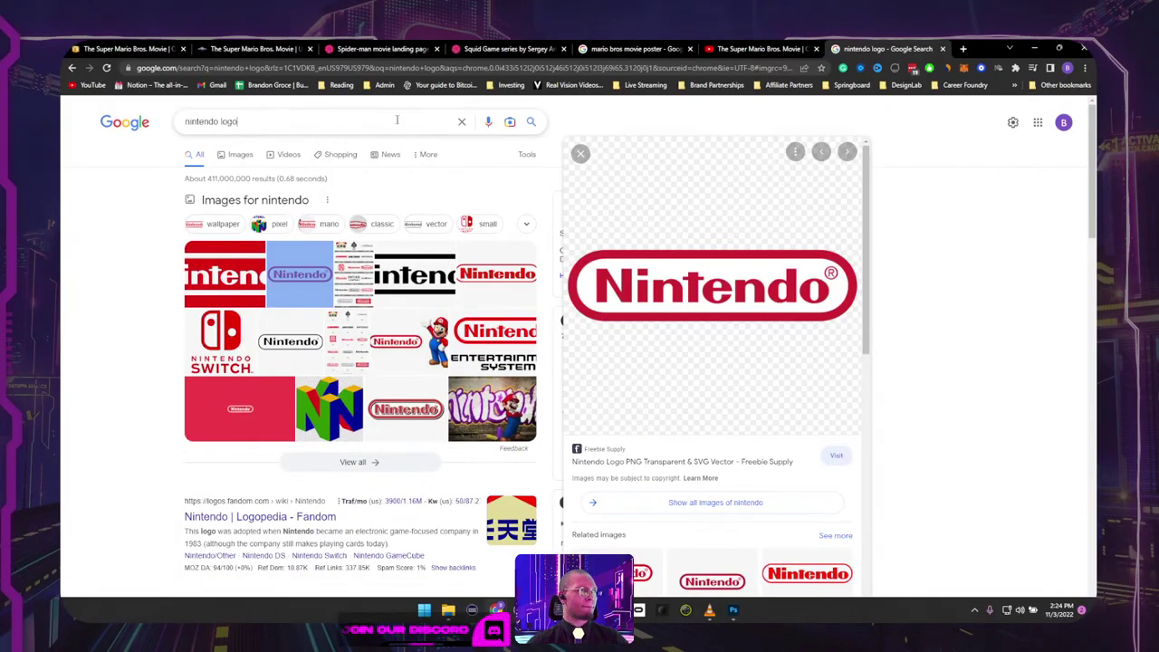
left_click(397, 120)
key("ctrl+a")
type("illumin")
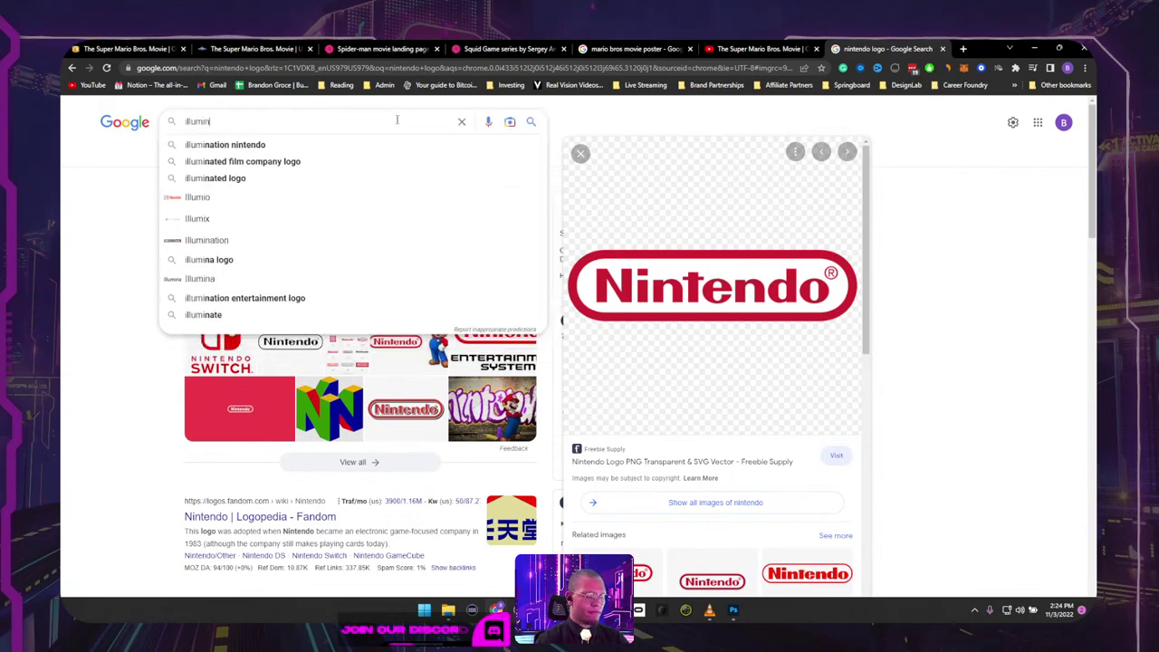
type("ation logo")
key("Return")
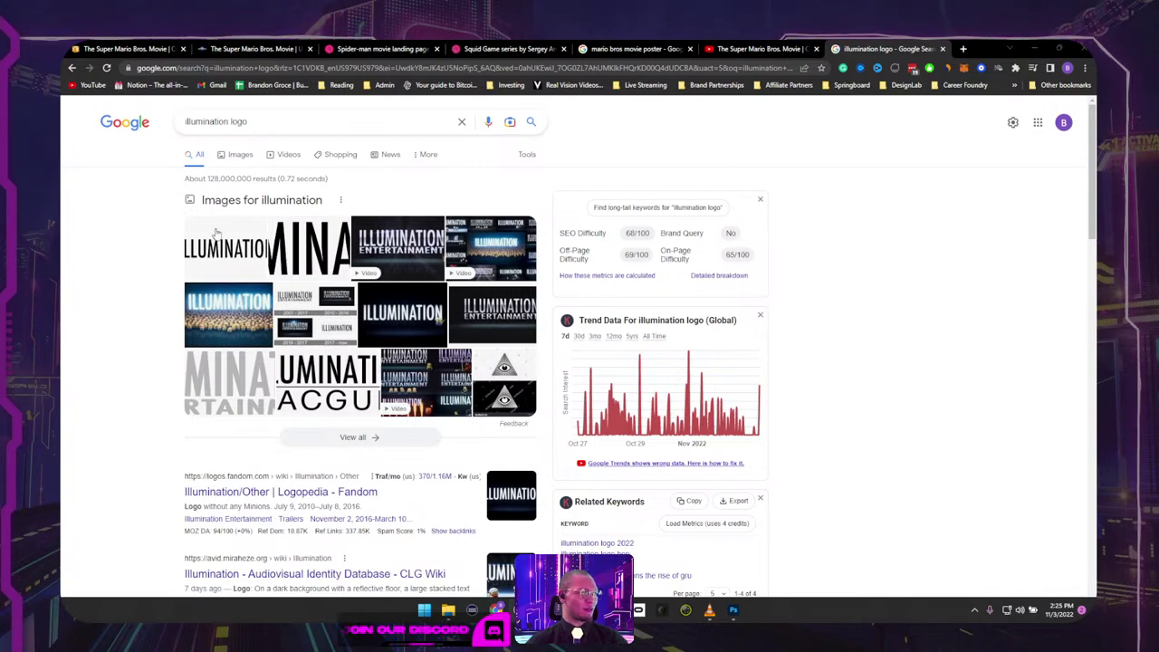
left_click(228, 255)
Step: Try copying the Illumination logo image and pasting it into the XD document near the Nintendo logo, and delete the pasted copy
right_click(717, 228)
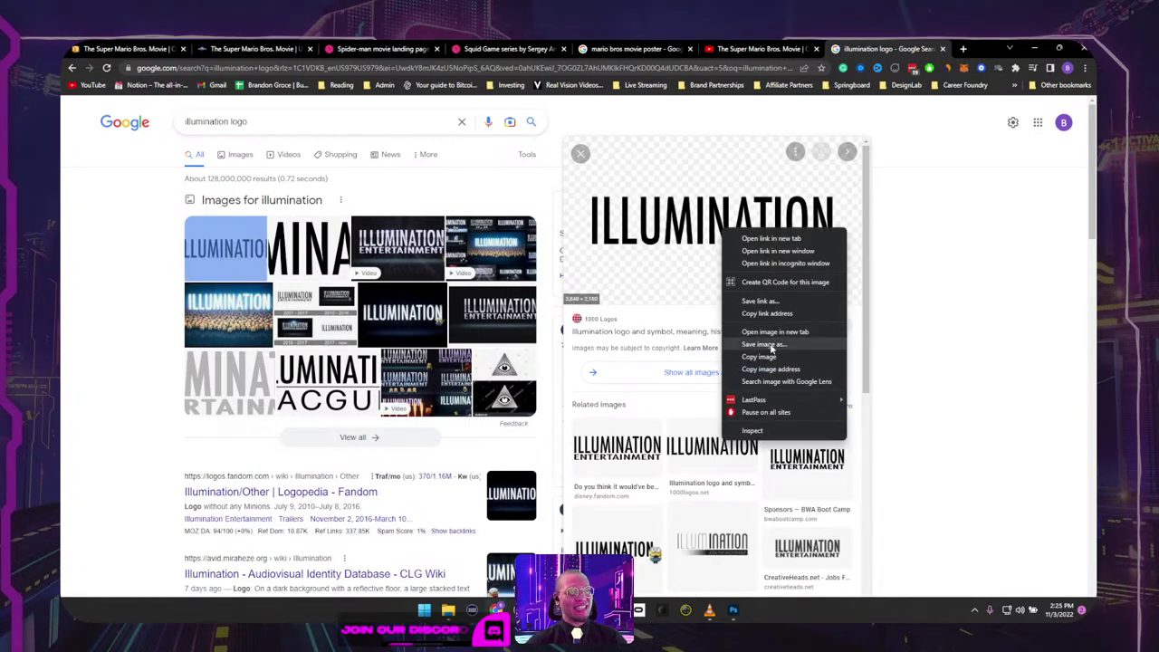
left_click(768, 364)
key("alt+Tab")
key("alt+Tab")
key("alt+Tab")
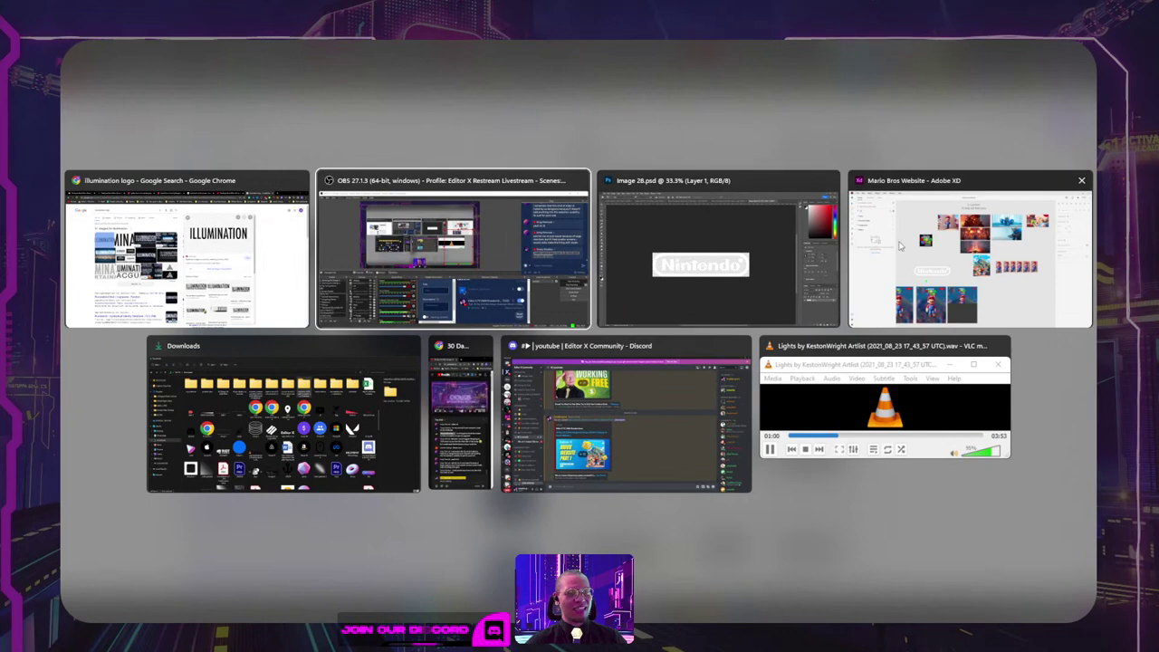
scroll(764, 302, "left", 5)
scroll(763, 302, "down", 1)
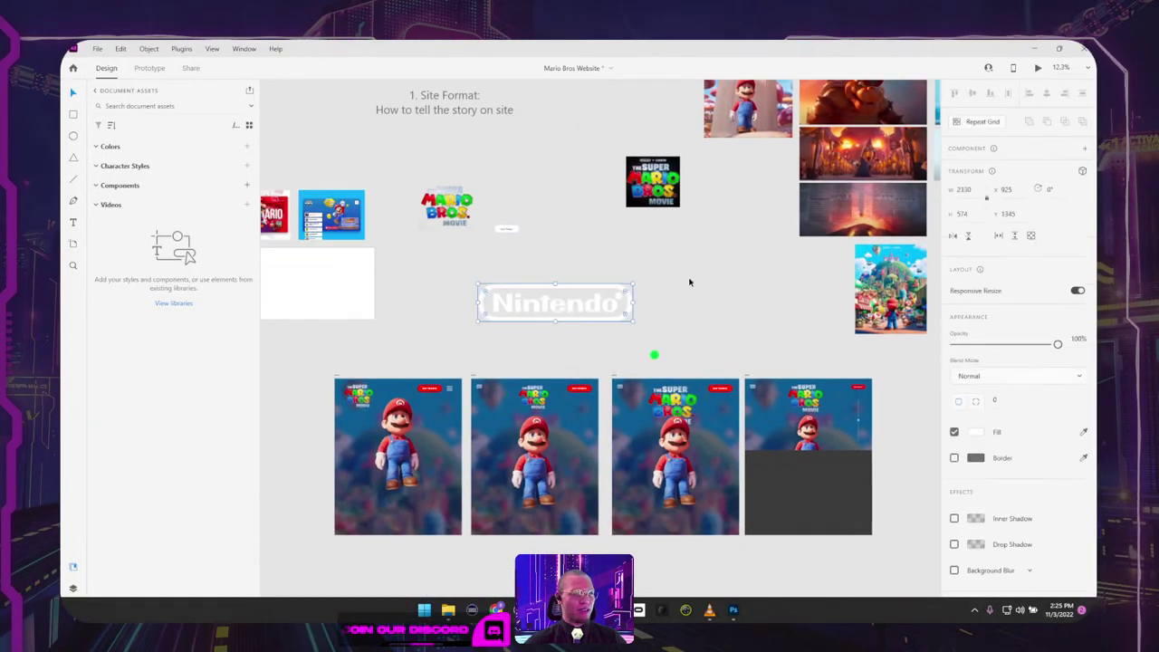
key("ctrl+v")
left_click_drag(618, 341, 722, 260)
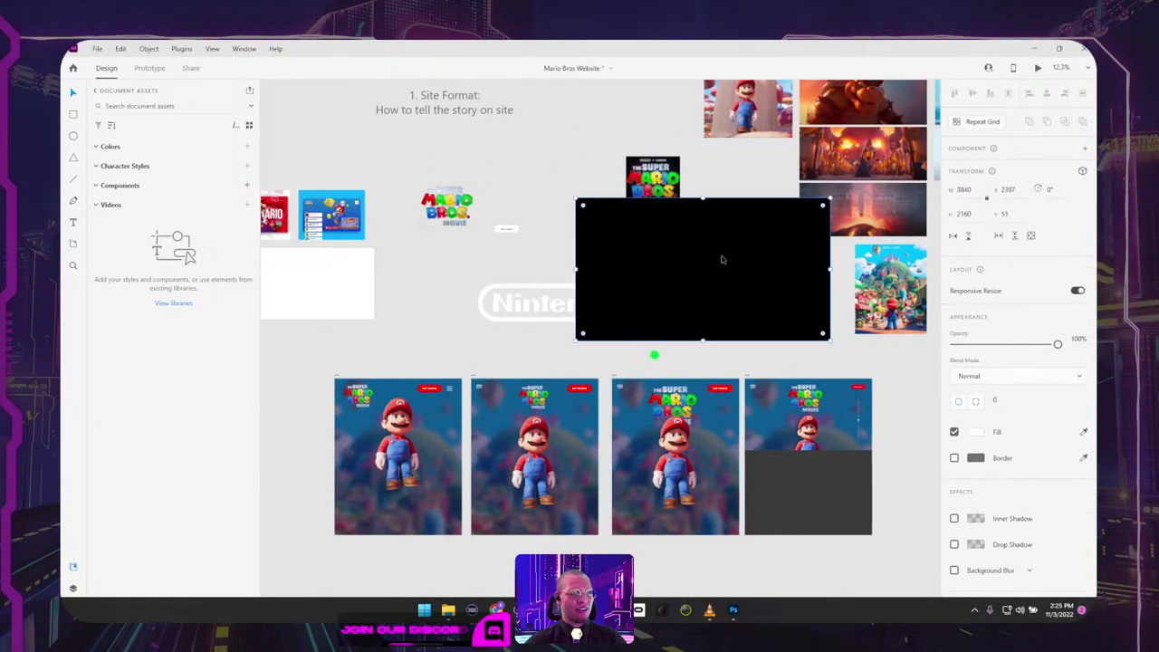
key("Delete")
Step: Return to Chrome and save the Illumination logo to Downloads as the PNG image "Illumination-logo"
key("alt+Tab")
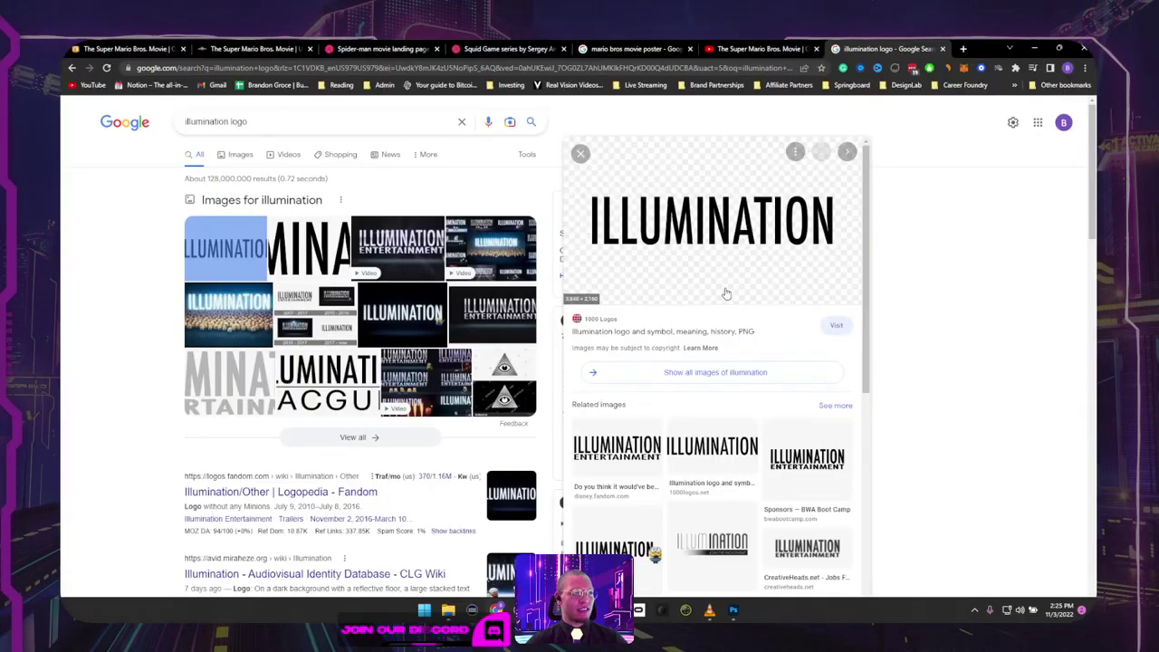
right_click(684, 226)
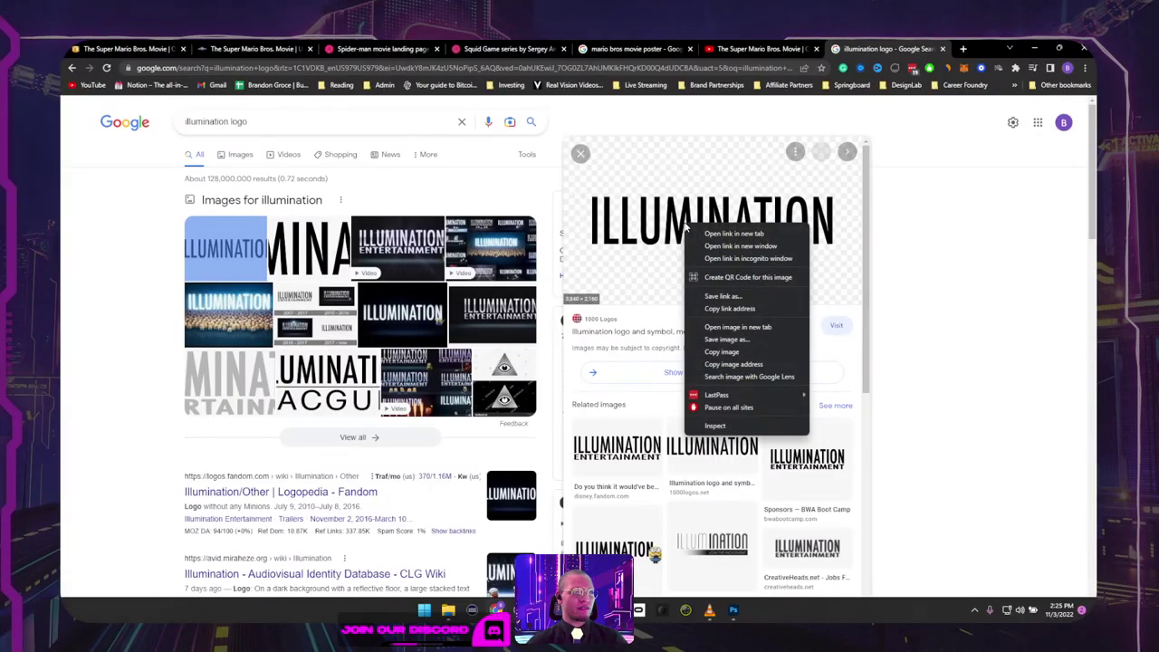
left_click(727, 339)
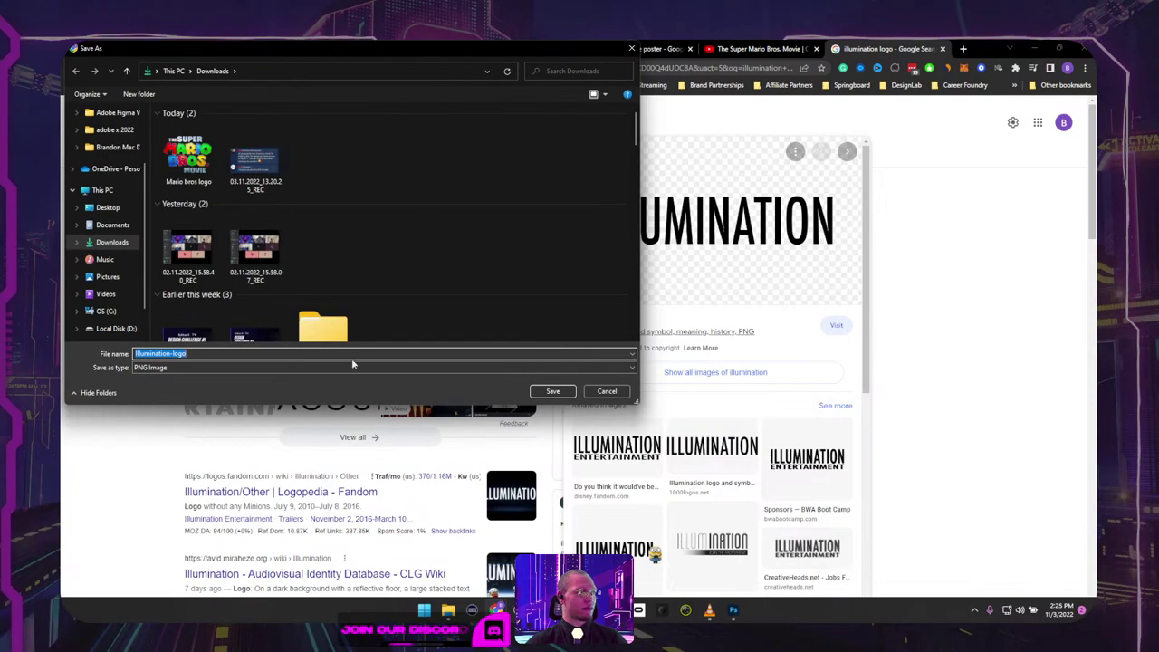
left_click(553, 391)
Step: Place the downloaded Illumination logo file in the XD document, next to the white Nintendo logo above the artboards
key("alt+Tab")
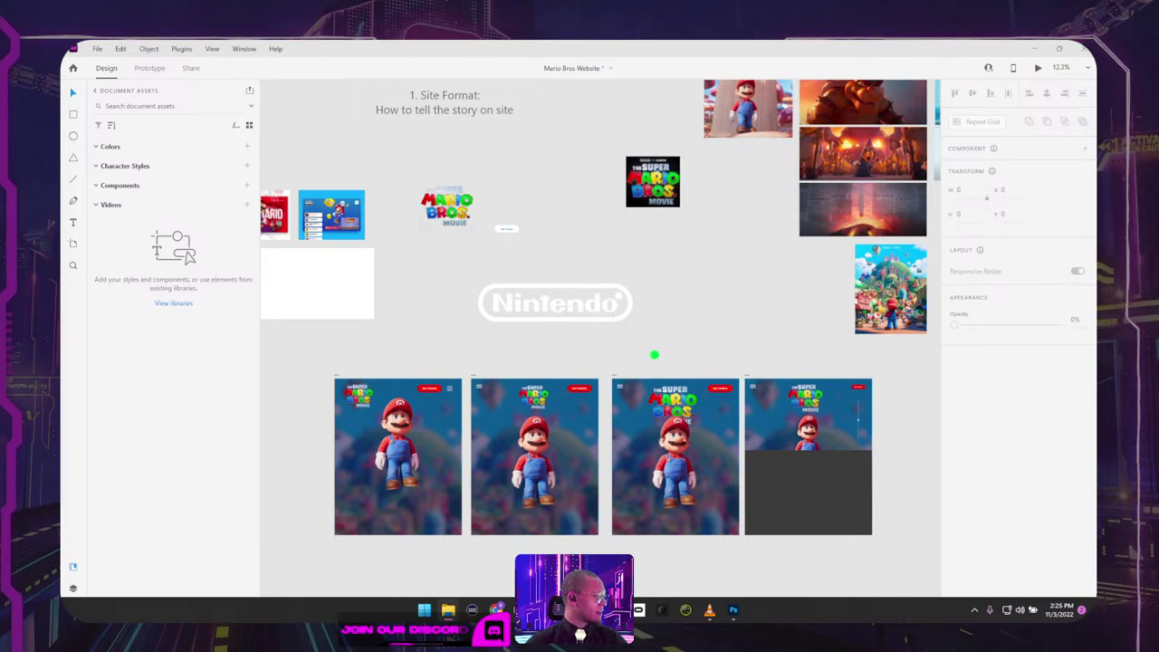
left_click_drag(195, 151, 692, 285)
left_click_drag(780, 365, 727, 335)
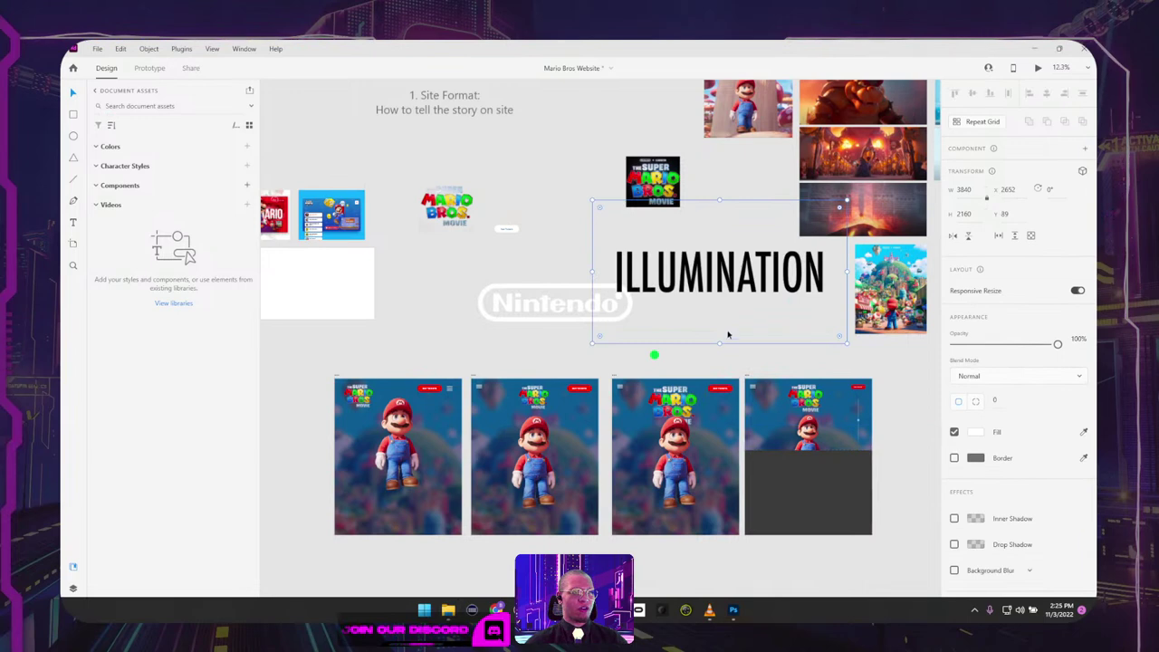
Step: Shrink the Illumination logo to about 1630 by 916, move it beside the Nintendo logo and open it for editing in Photoshop
left_click_drag(845, 347, 702, 262)
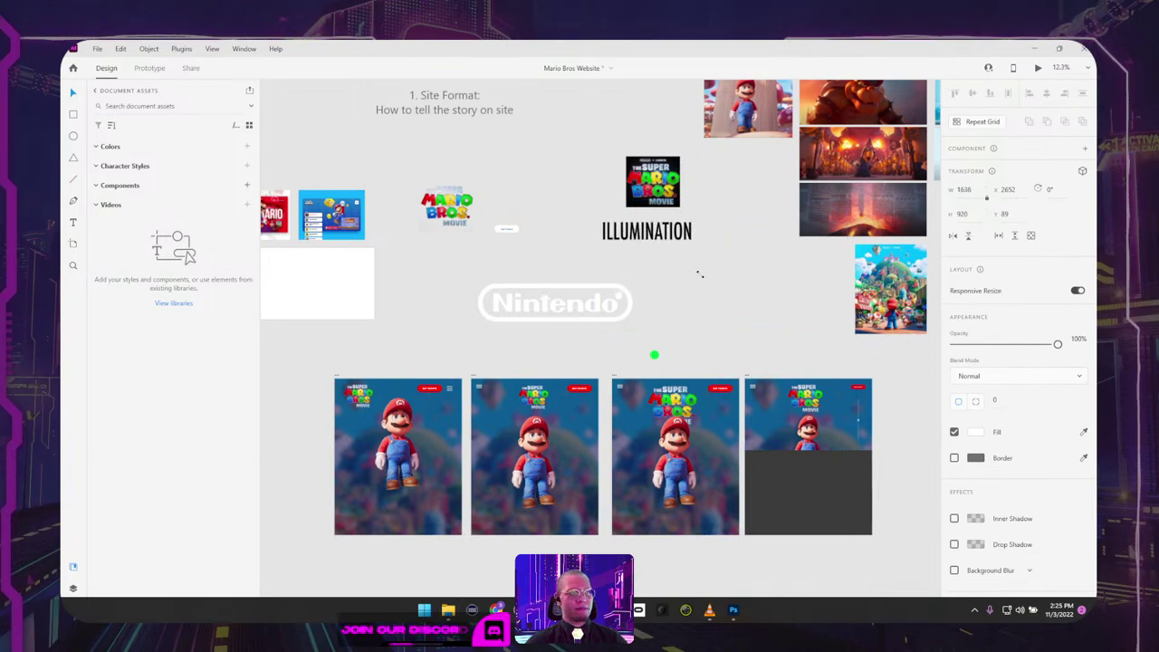
left_click_drag(655, 233, 709, 303)
right_click(712, 303)
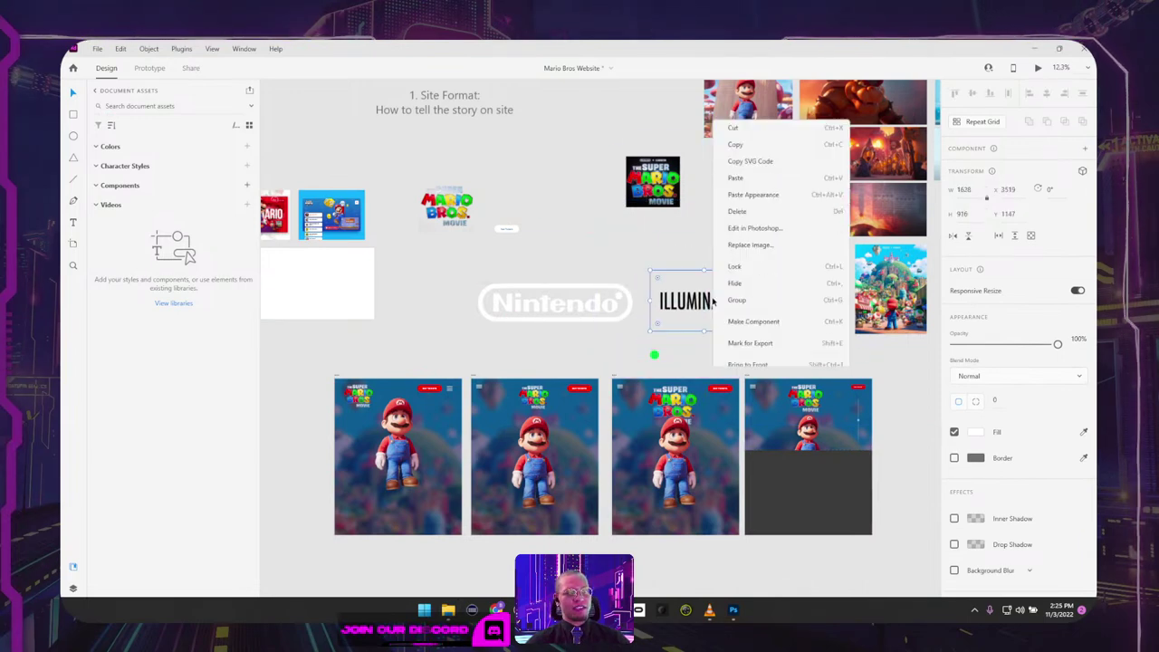
left_click(759, 155)
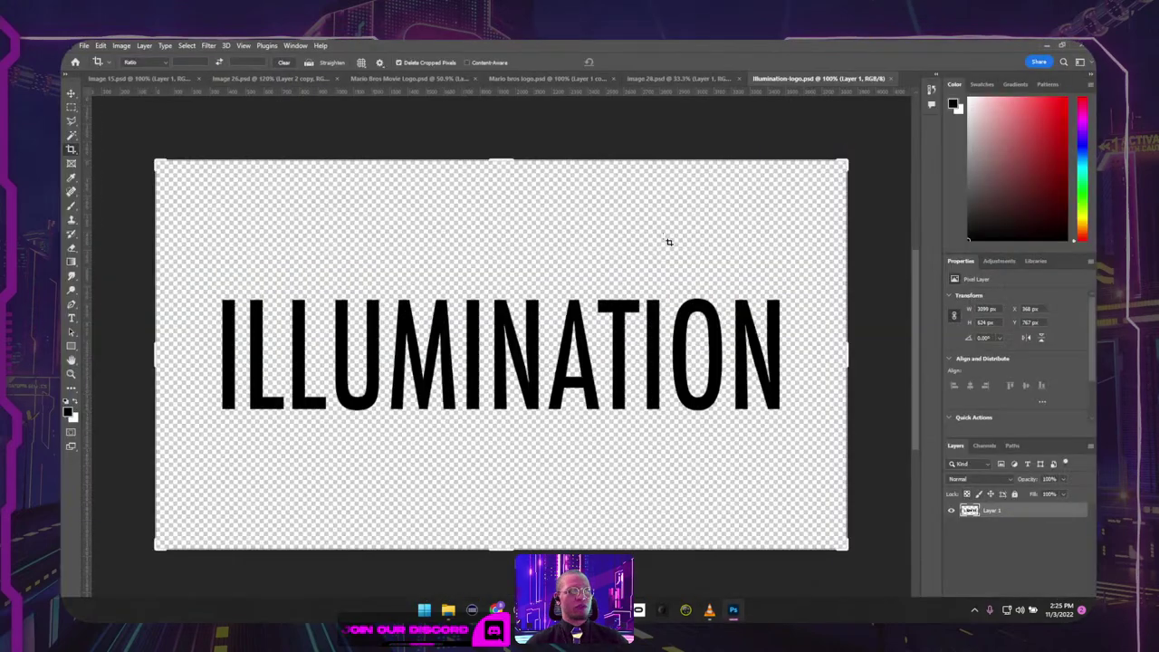
Step: Crop the Illumination image tightly to its lettering, invert the black letters to white and save the file
left_click_drag(504, 545, 501, 410)
left_click_drag(166, 356, 232, 350)
key("Return")
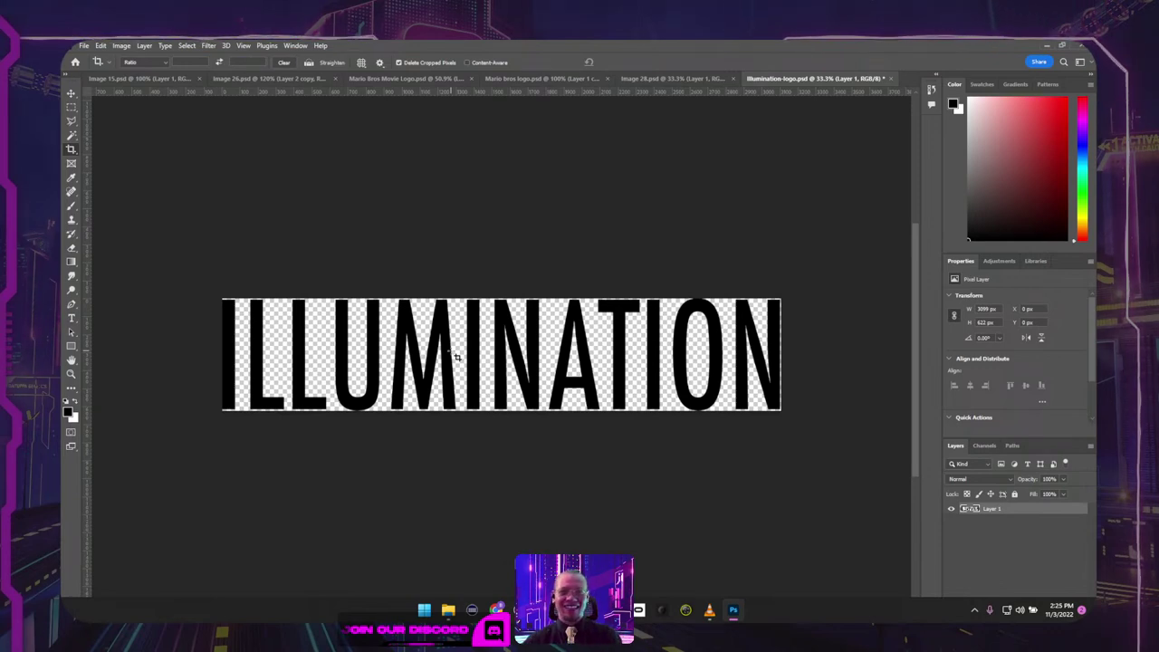
key("ctrl+i")
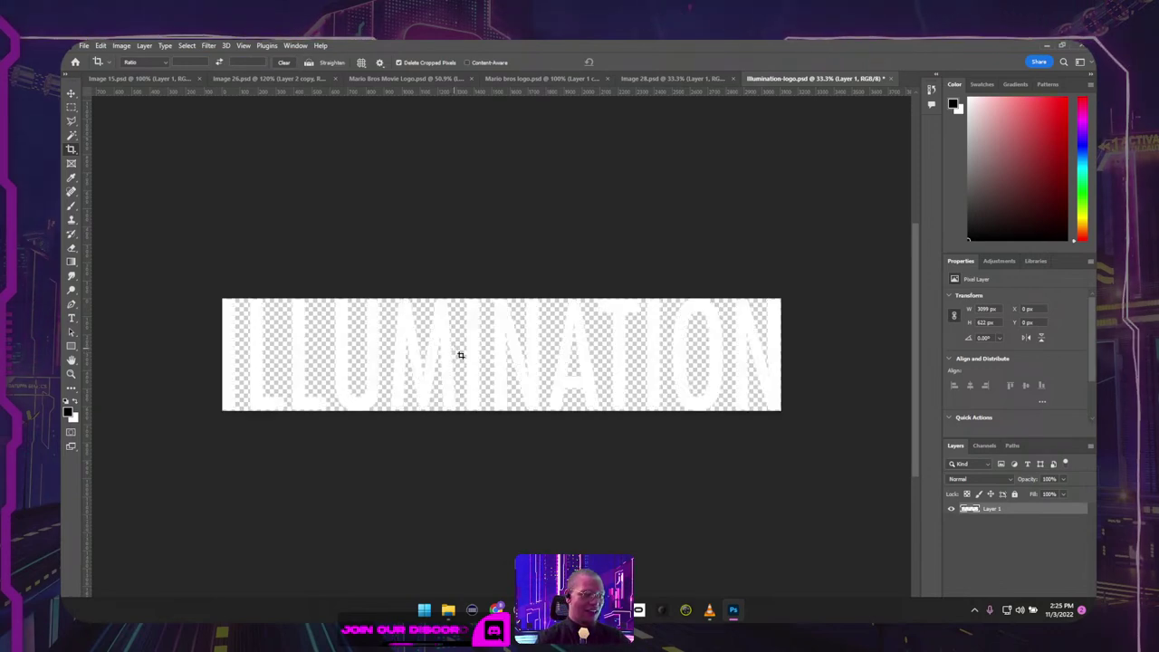
key("ctrl+s")
Step: Return to XD, scale the Nintendo logo to 184 by 45 and place it in the lower-left corner of Web 1920 – 5's hero
key("alt+Tab")
left_click_drag(708, 276, 699, 317)
scroll(692, 316, "up", 3)
left_click_drag(570, 303, 561, 223)
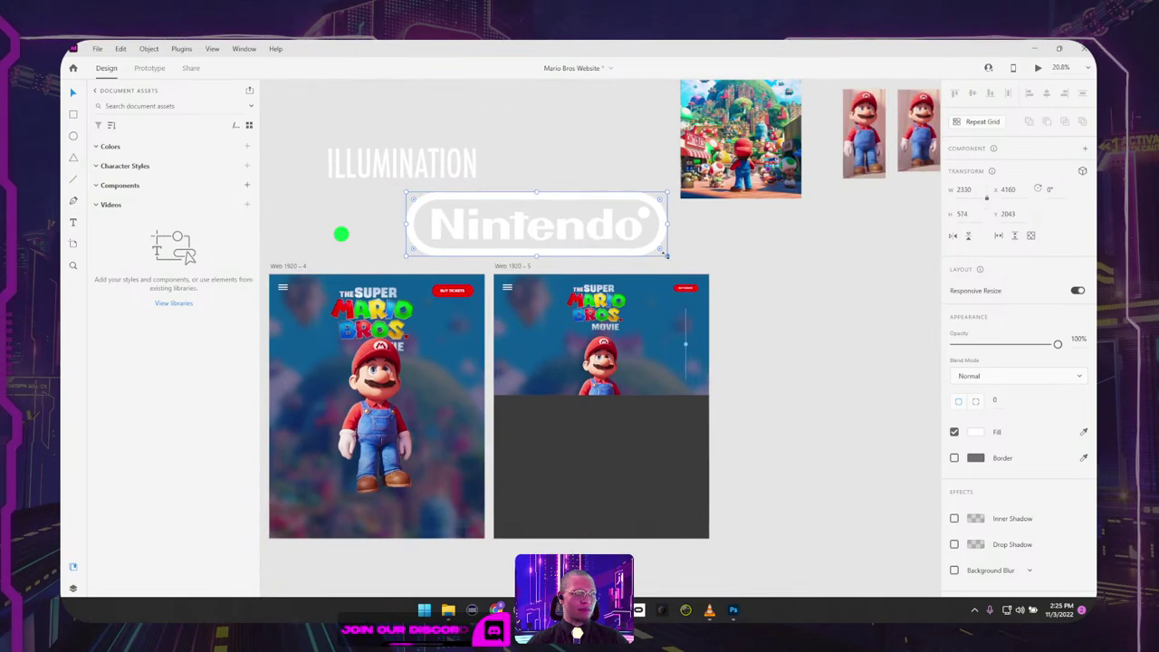
left_click_drag(666, 256, 492, 412)
scroll(564, 364, "up", 5)
left_click_drag(601, 384, 402, 428)
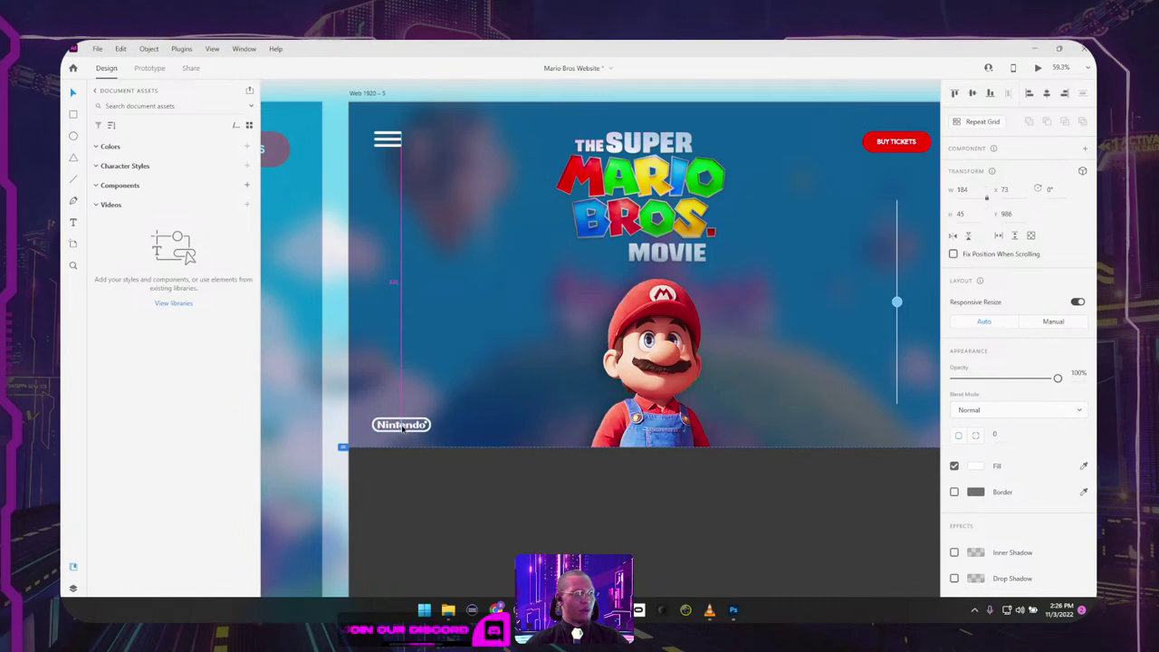
Step: Duplicate the white Illumination logo, scale the copy to about 227 by 45 and place it in the hero's lower-right corner
scroll(538, 336, "down", 3)
left_click_drag(525, 339, 611, 412)
left_click_drag(411, 115, 829, 450)
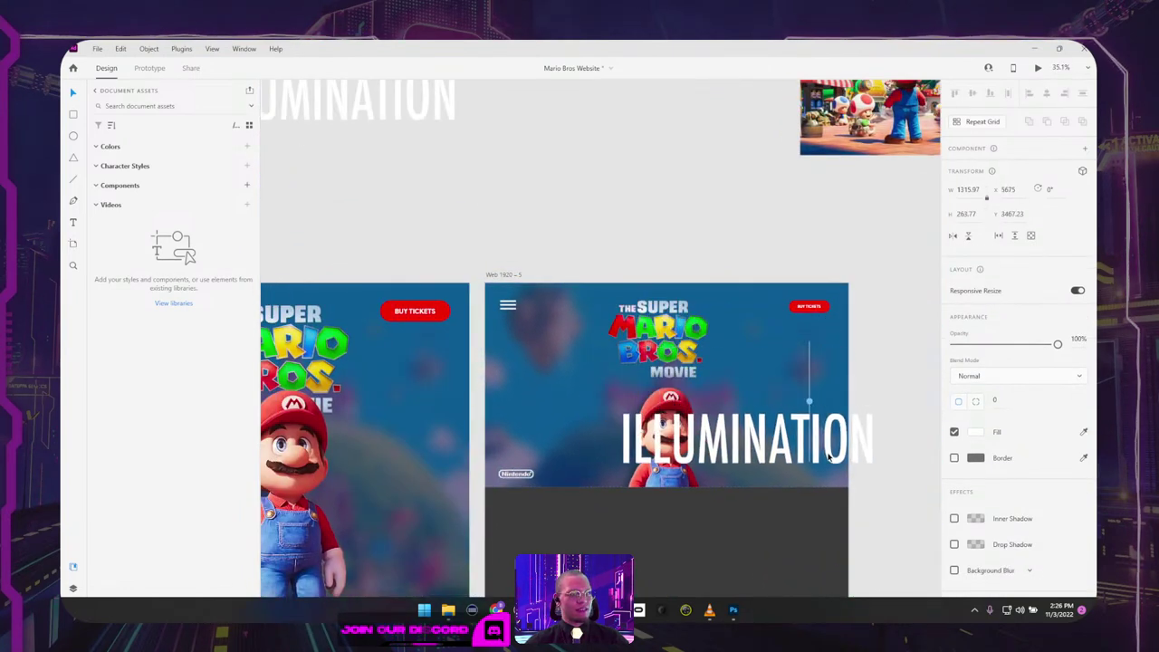
left_click_drag(621, 465, 796, 474)
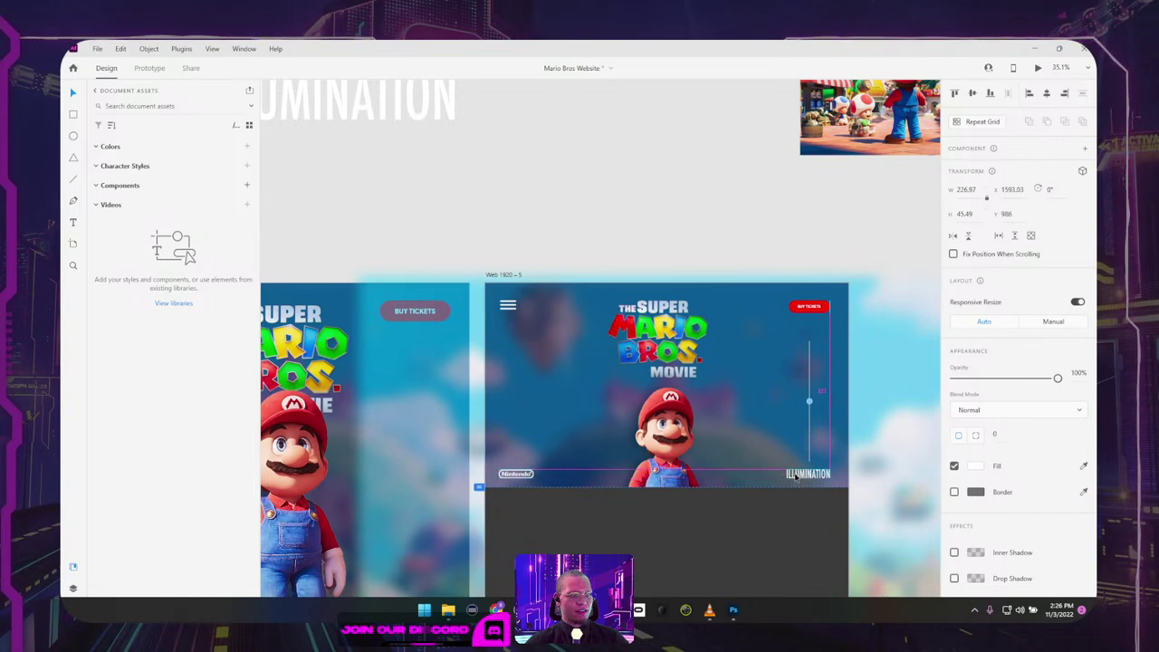
Step: Overlay the Illumination logo on the Nintendo logo, match its width at 184, and move it back to the hero's lower right at X 1636
scroll(793, 485, "up", 3)
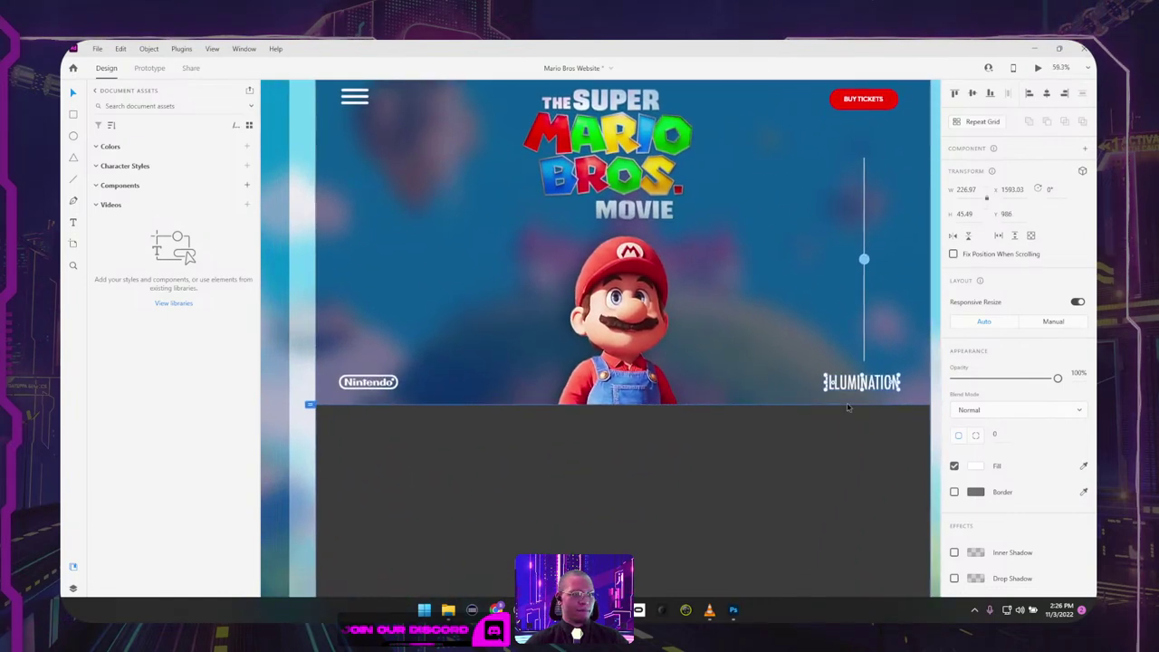
left_click_drag(848, 382, 366, 383)
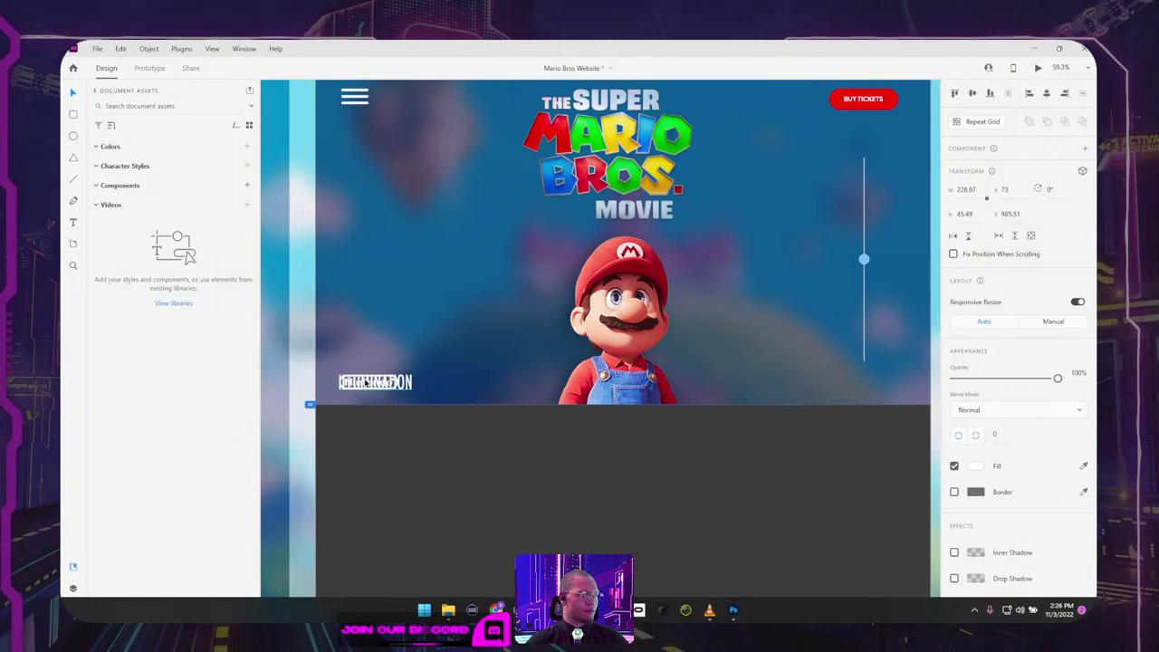
scroll(394, 388, "up", 5)
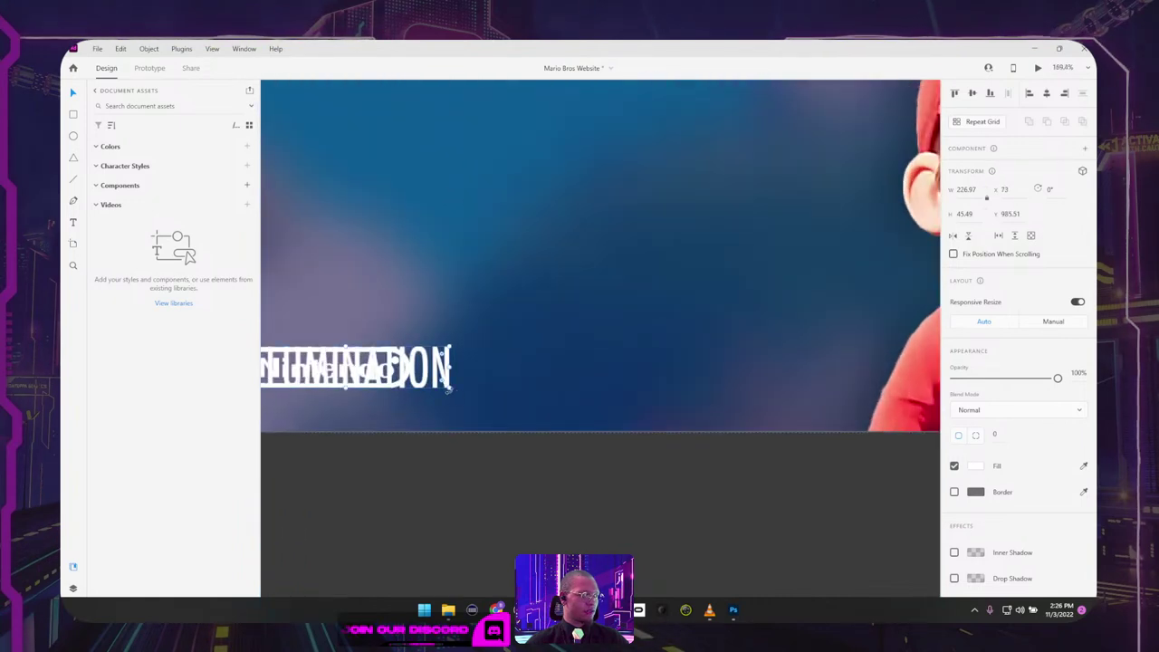
left_click_drag(445, 391, 502, 374)
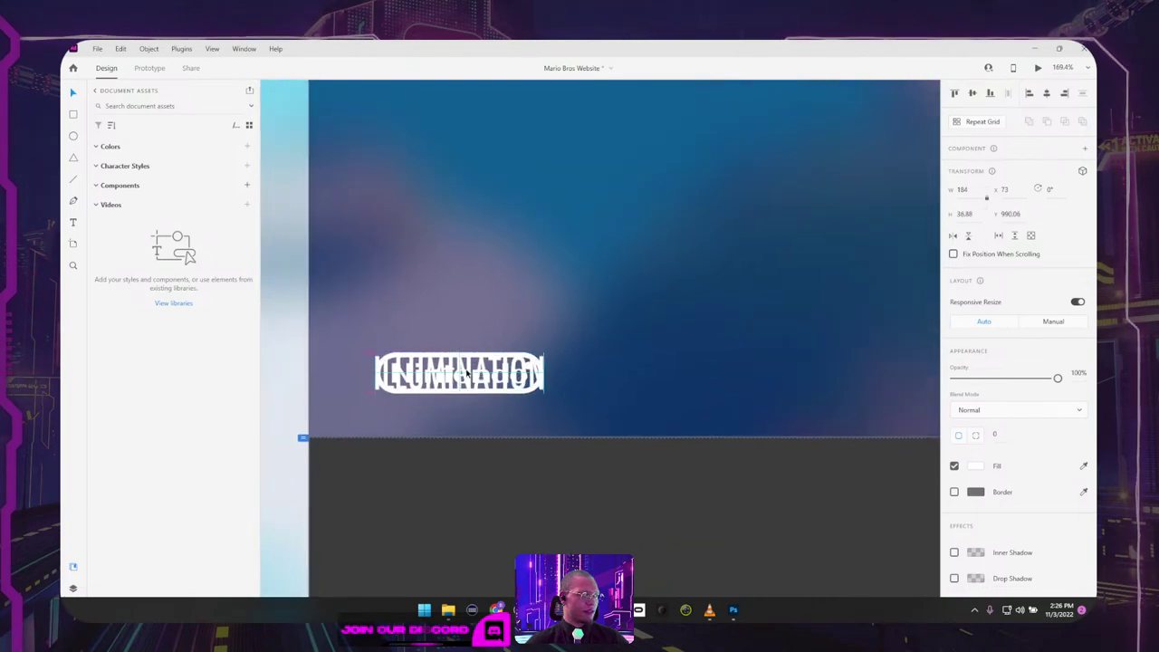
scroll(490, 373, "down", 4)
scroll(546, 362, "up", 5)
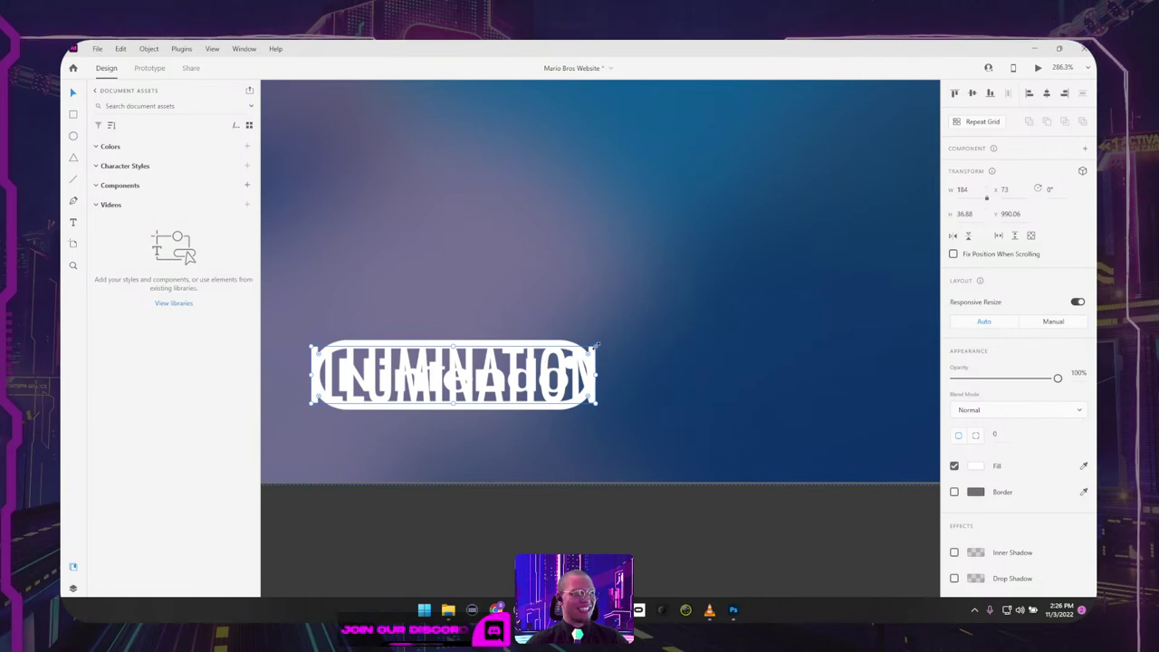
scroll(588, 349, "down", 6)
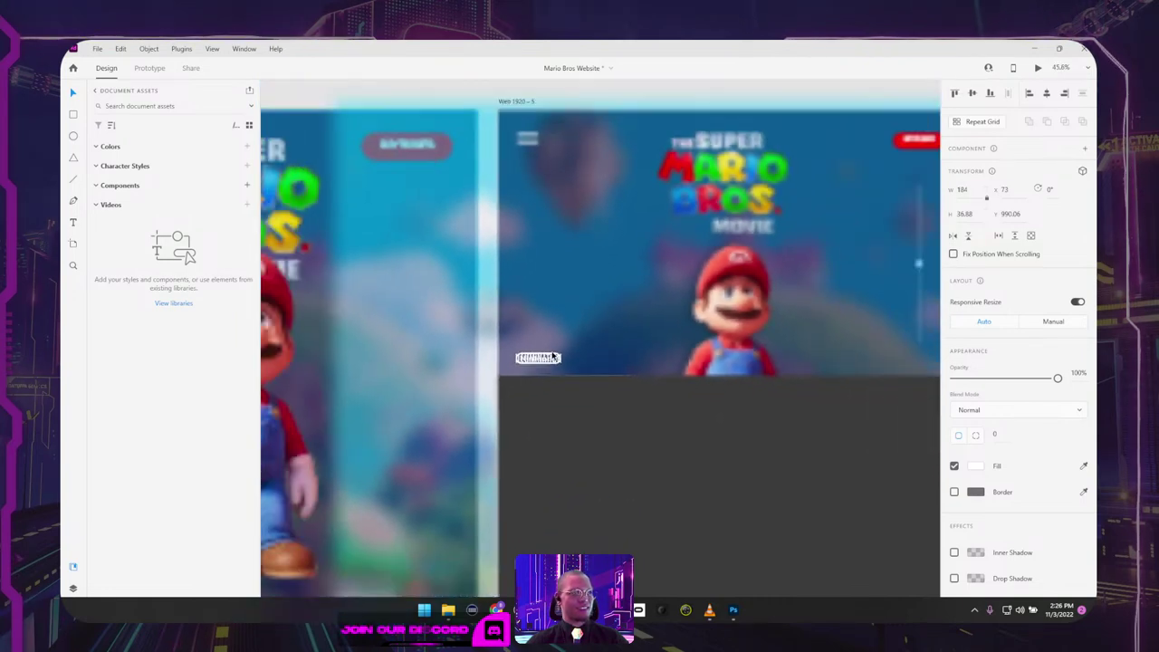
left_click_drag(553, 357, 745, 369)
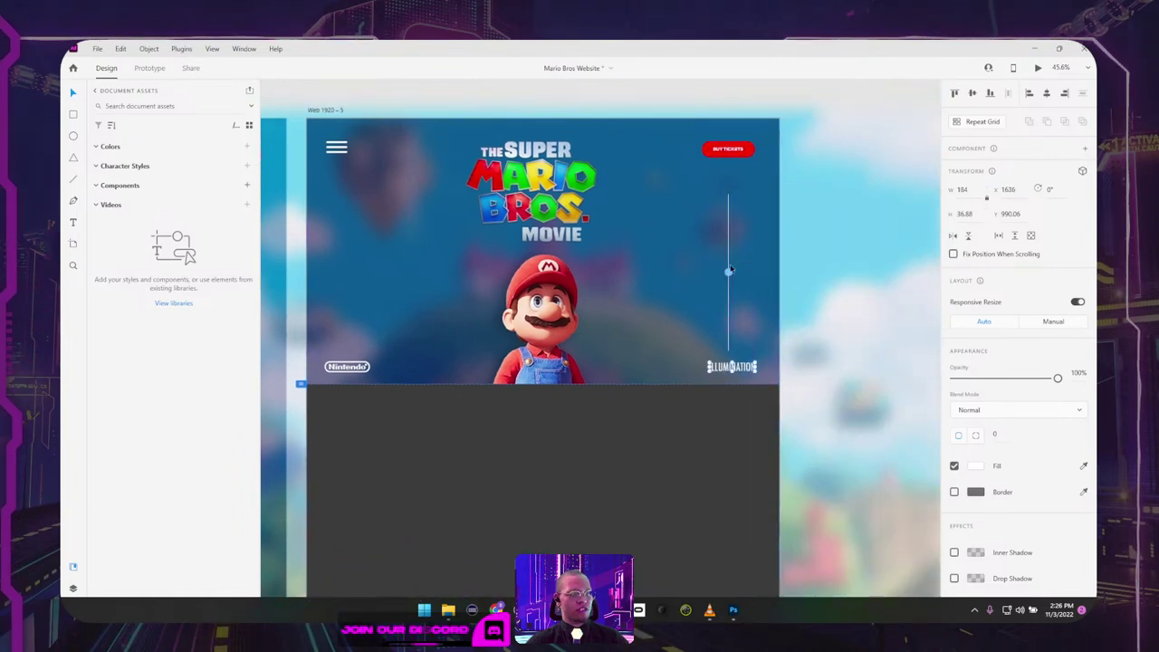
Step: Select the vertical slider line with its dot between the Buy Tickets button and the Illumination logo
left_click(729, 264)
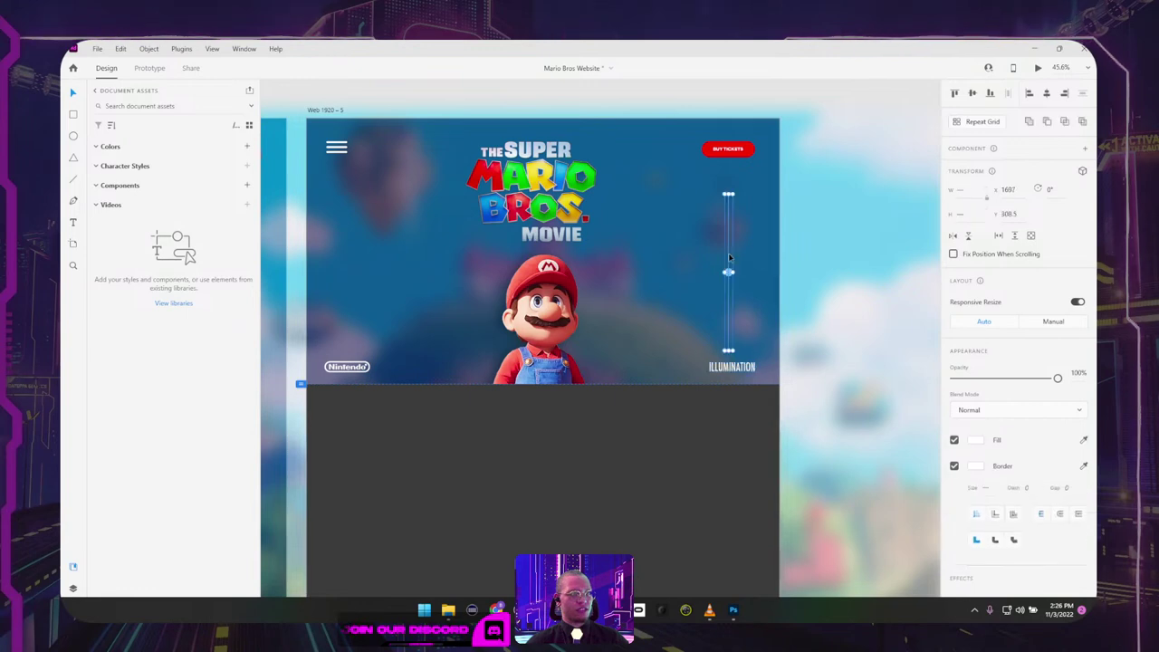
Step: Move the vertical slider line and its dot outward to align with the right edge of the BUY TICKETS button, then raise them slightly
left_click_drag(730, 258, 754, 254)
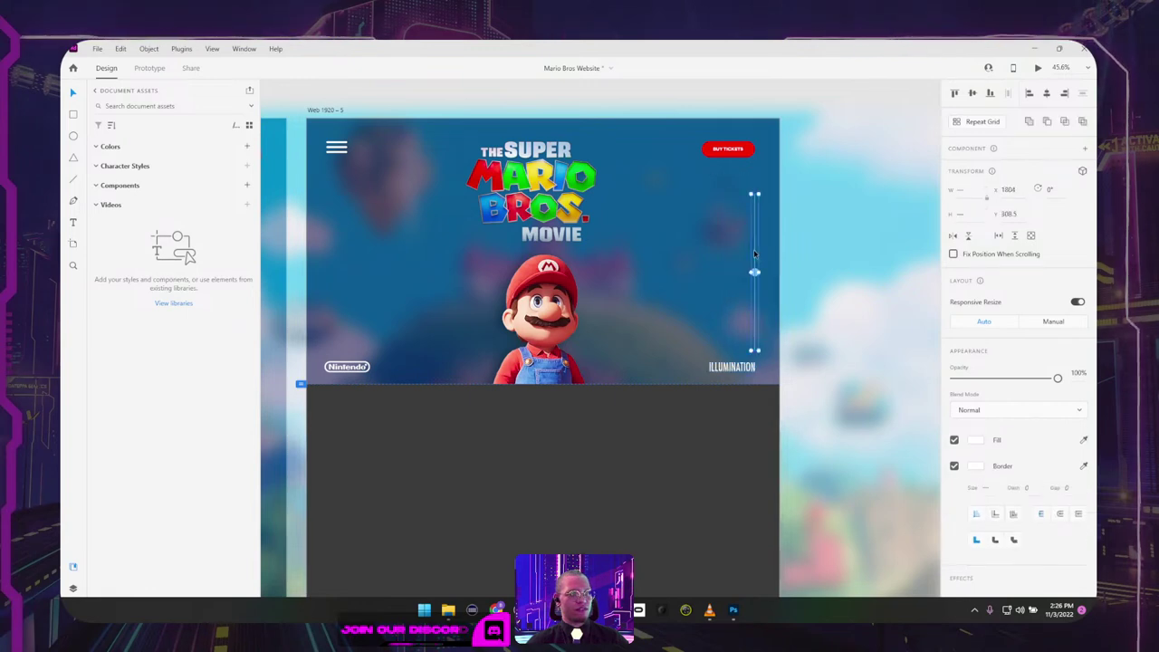
left_click(808, 260)
left_click(755, 272)
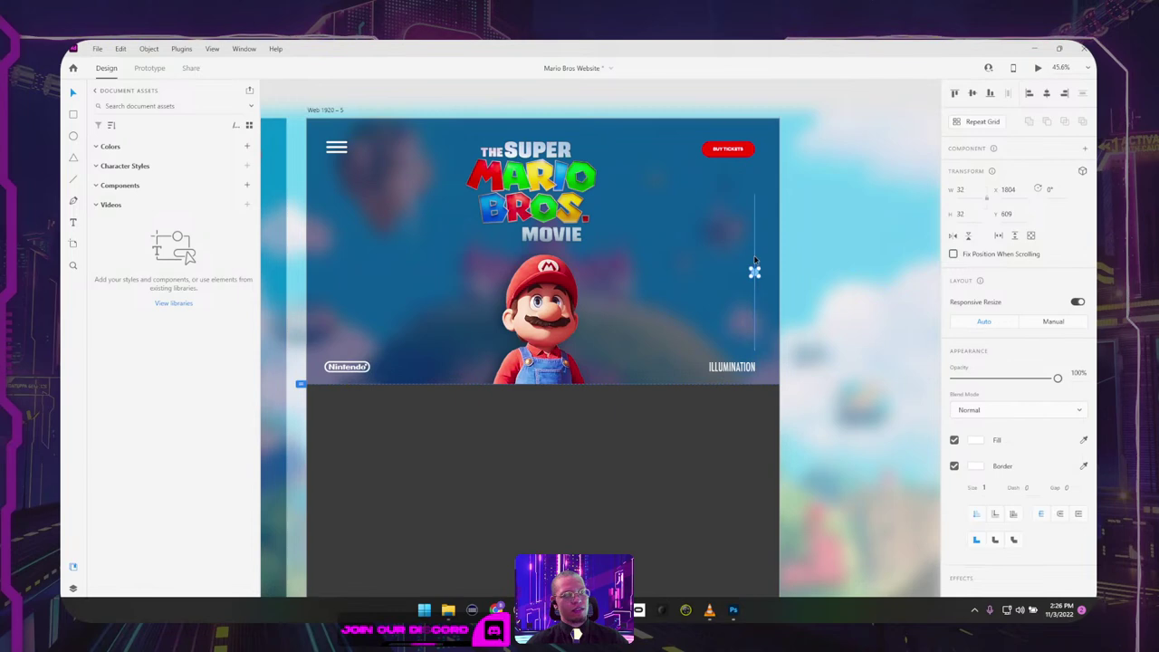
left_click_drag(756, 272, 756, 258)
left_click(799, 259)
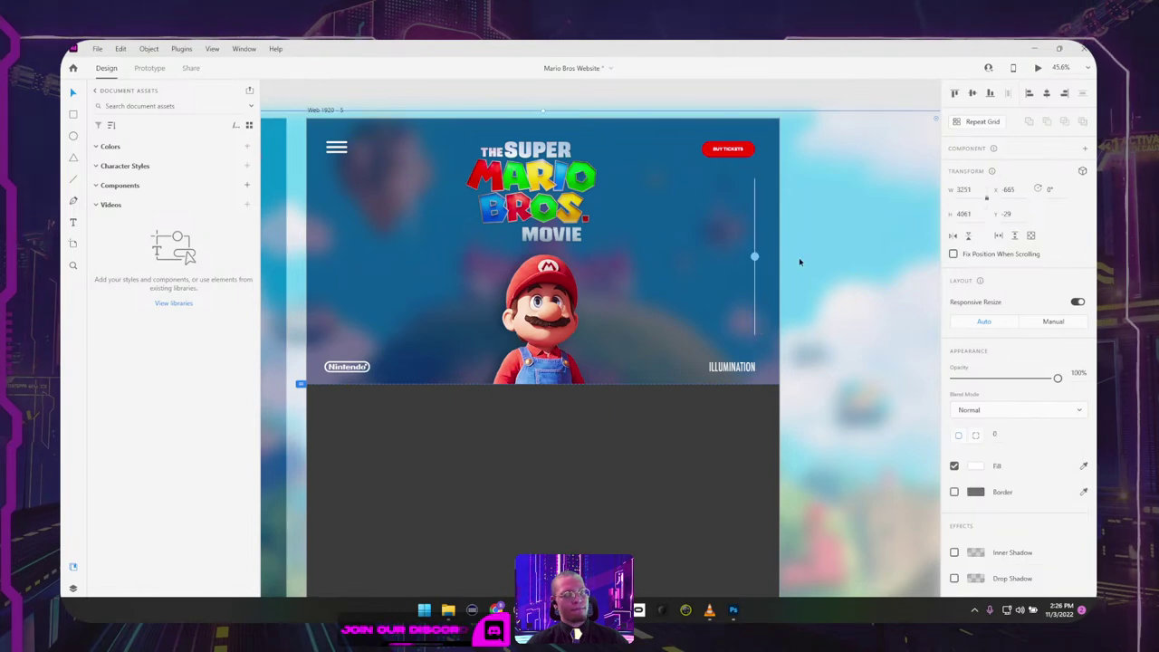
Step: Reduce the opacity of the vertical slider line to 28%
left_click(755, 294)
left_click_drag(1057, 379, 984, 383)
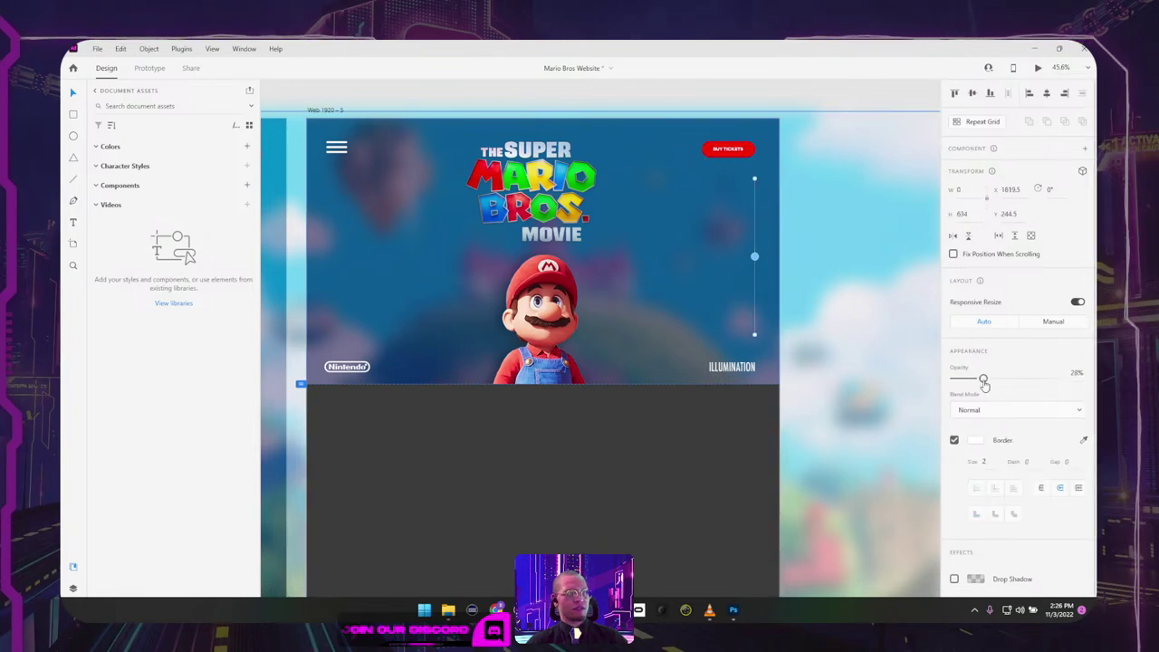
left_click(489, 113)
scroll(476, 148, "down", 3)
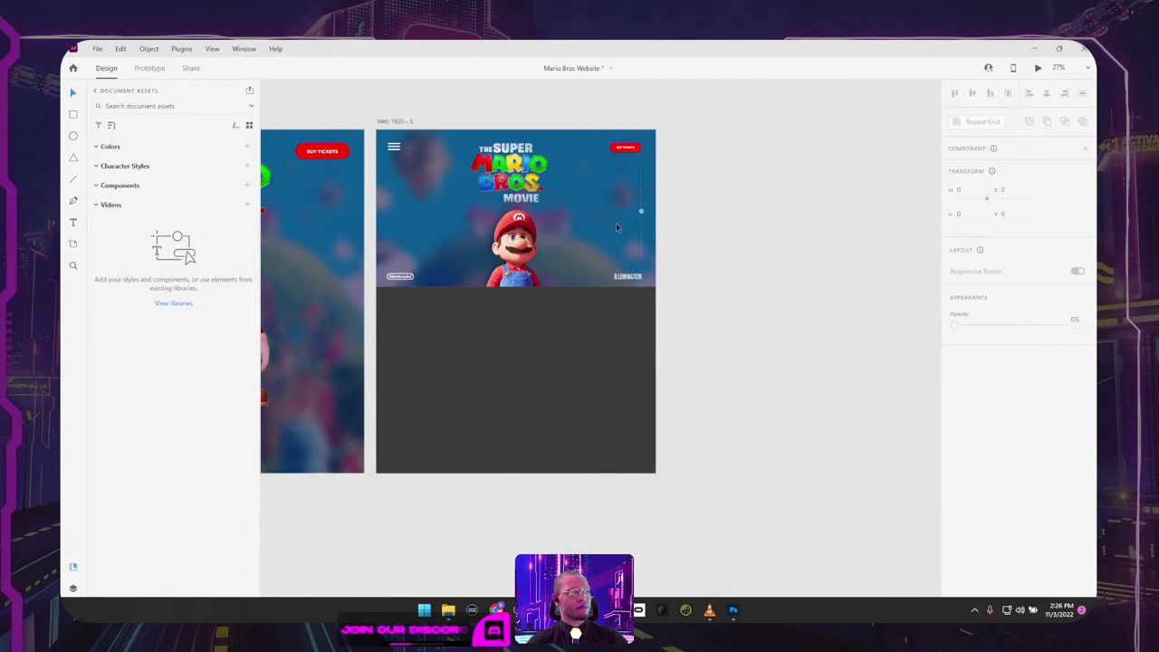
left_click_drag(470, 204, 704, 247)
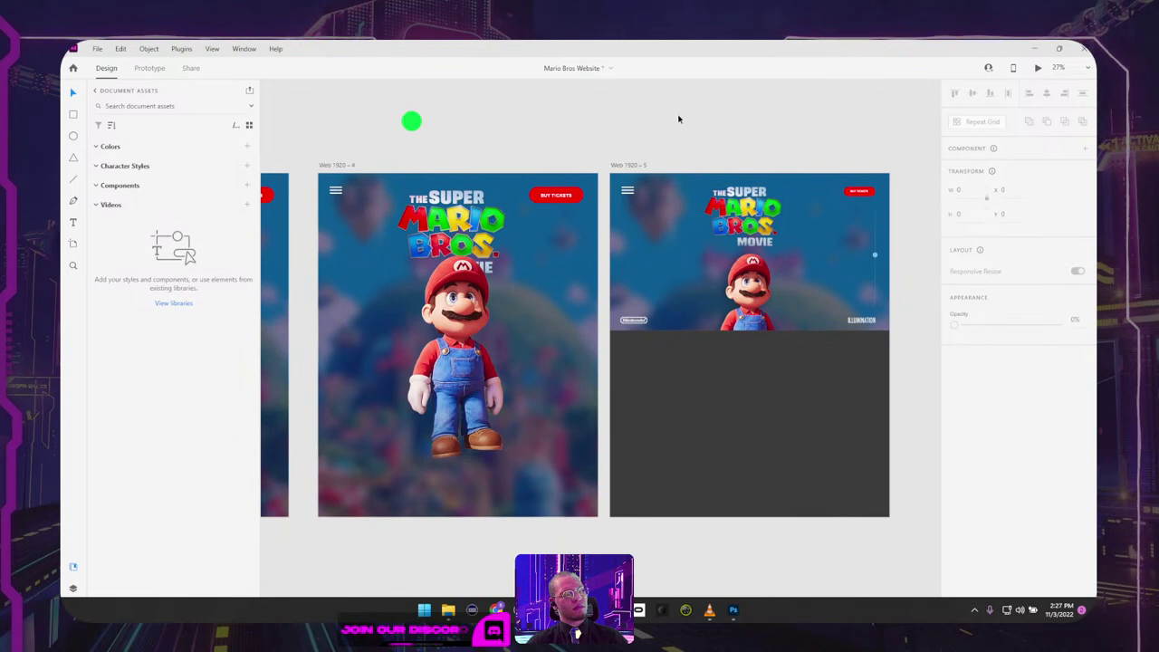
left_click_drag(752, 255, 663, 218)
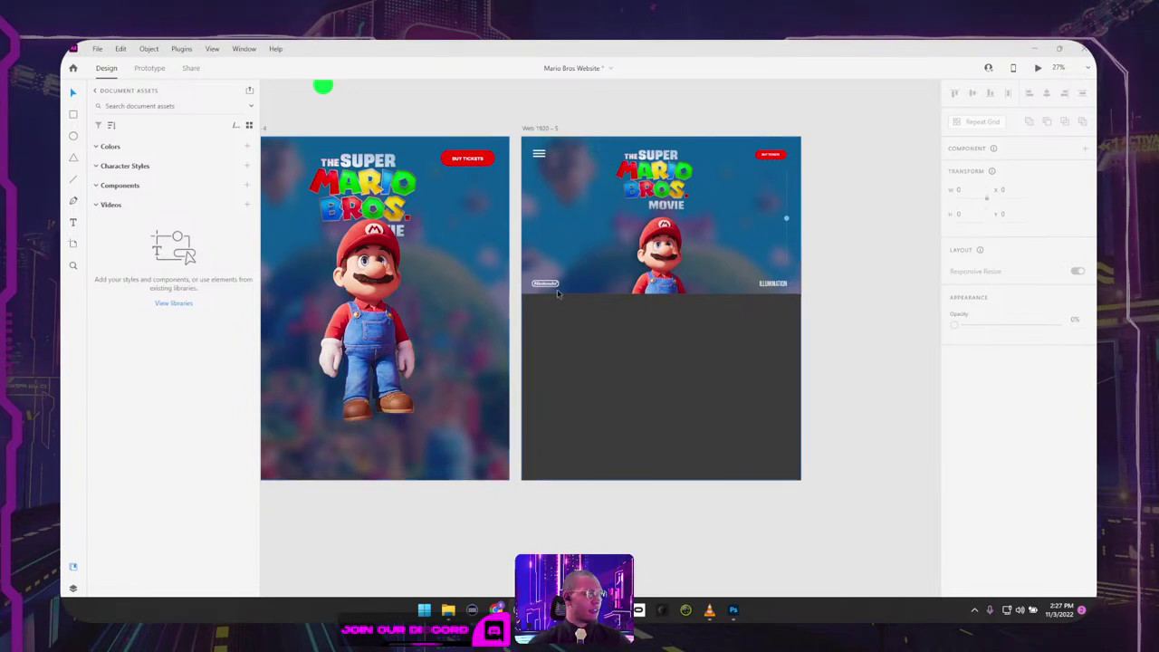
Step: Select the Nintendo logo in the hero section and examine its registered-trademark symbol up close
scroll(559, 293, "up", 10)
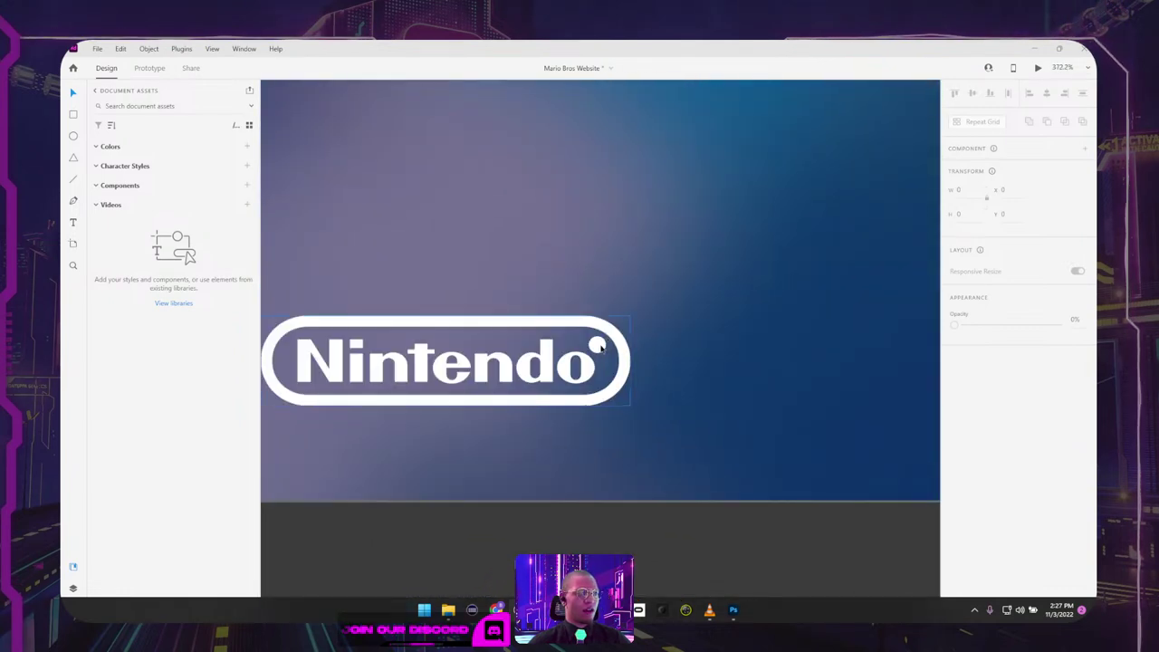
right_click(600, 348)
left_click(589, 328)
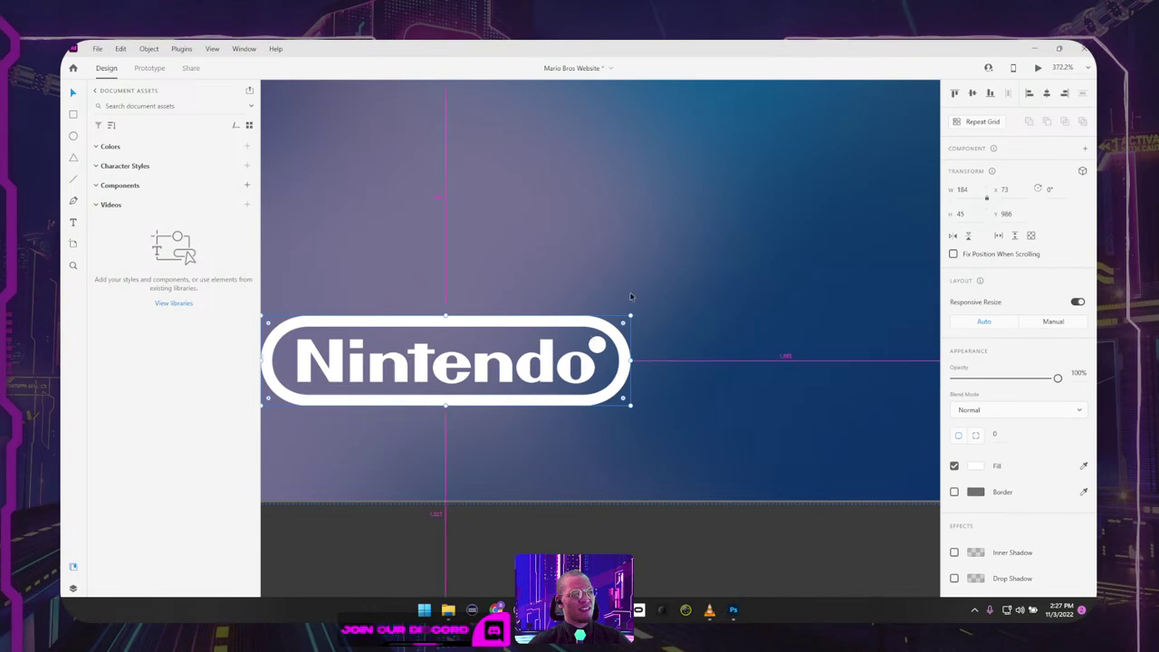
scroll(689, 272, "down", 6)
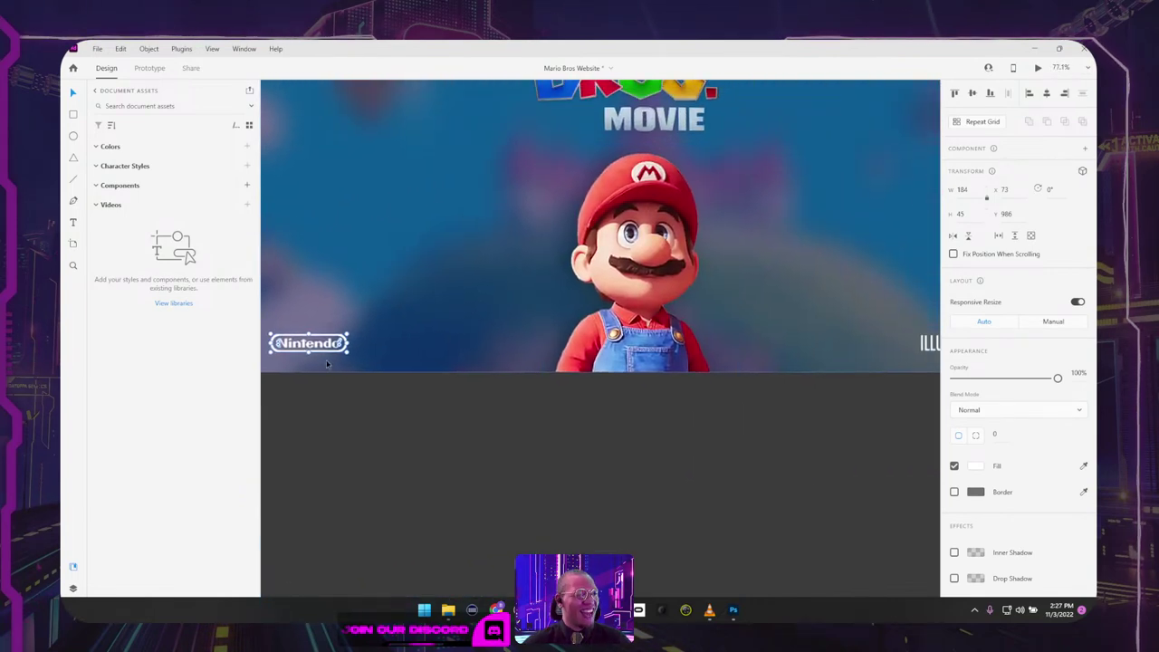
right_click(328, 346)
left_click(376, 149)
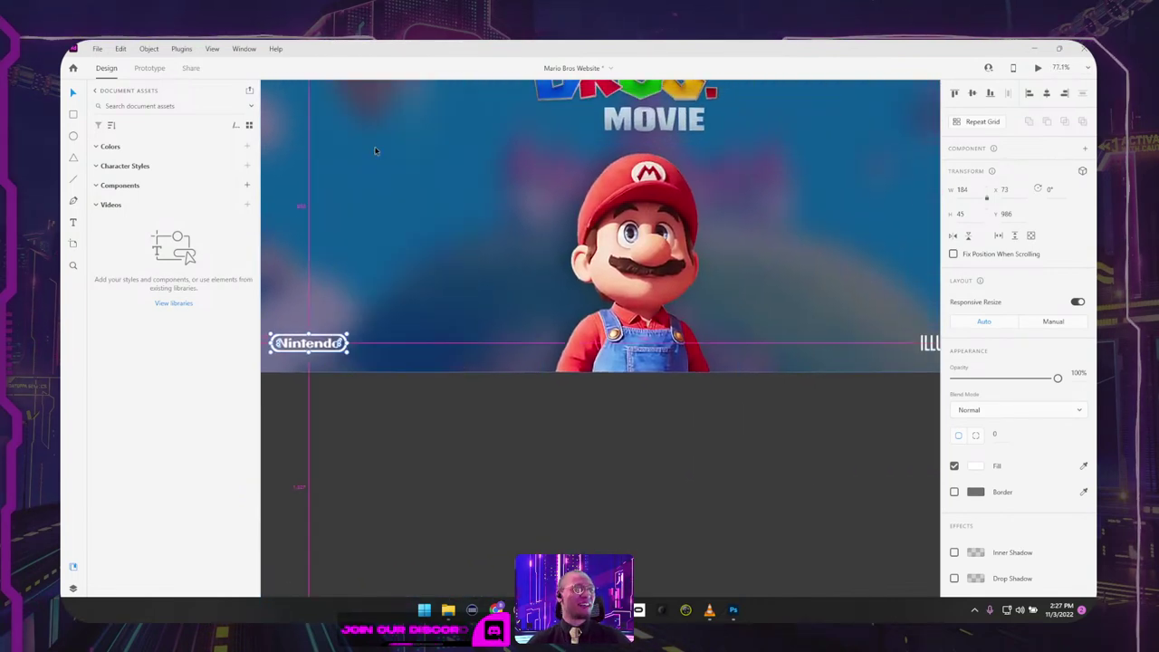
Step: Switch to Photoshop and undo the earlier recolouring of the Nintendo logo in Image 28.psd back to its original red
key("alt+Tab")
left_click(980, 265)
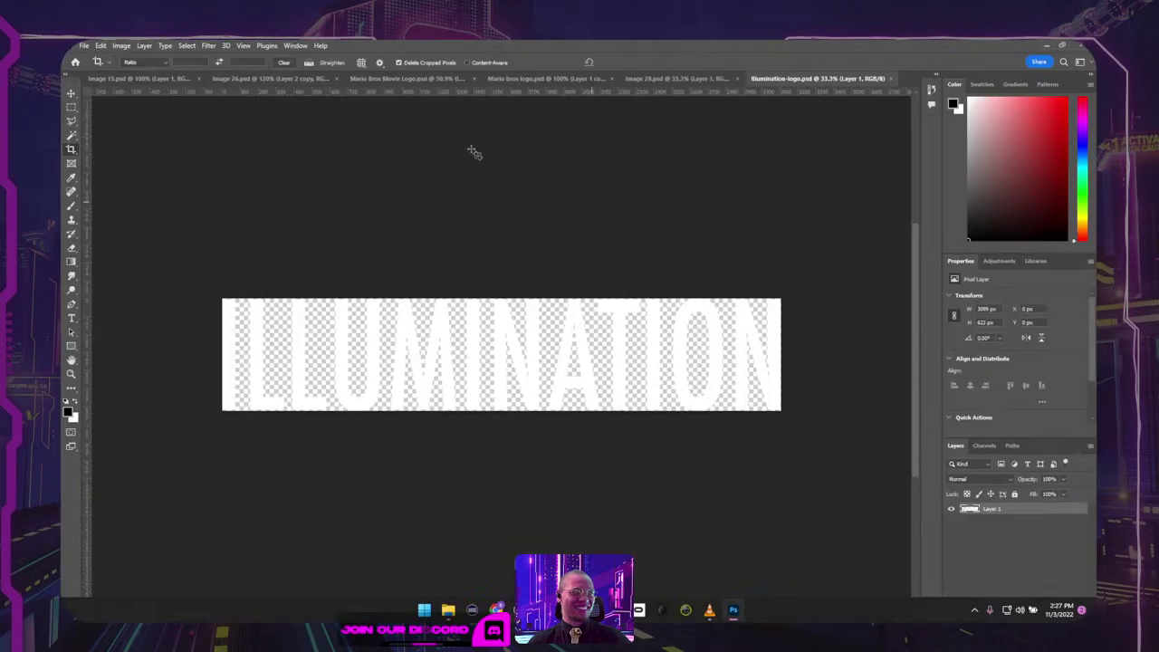
left_click(664, 78)
key("ctrl+i")
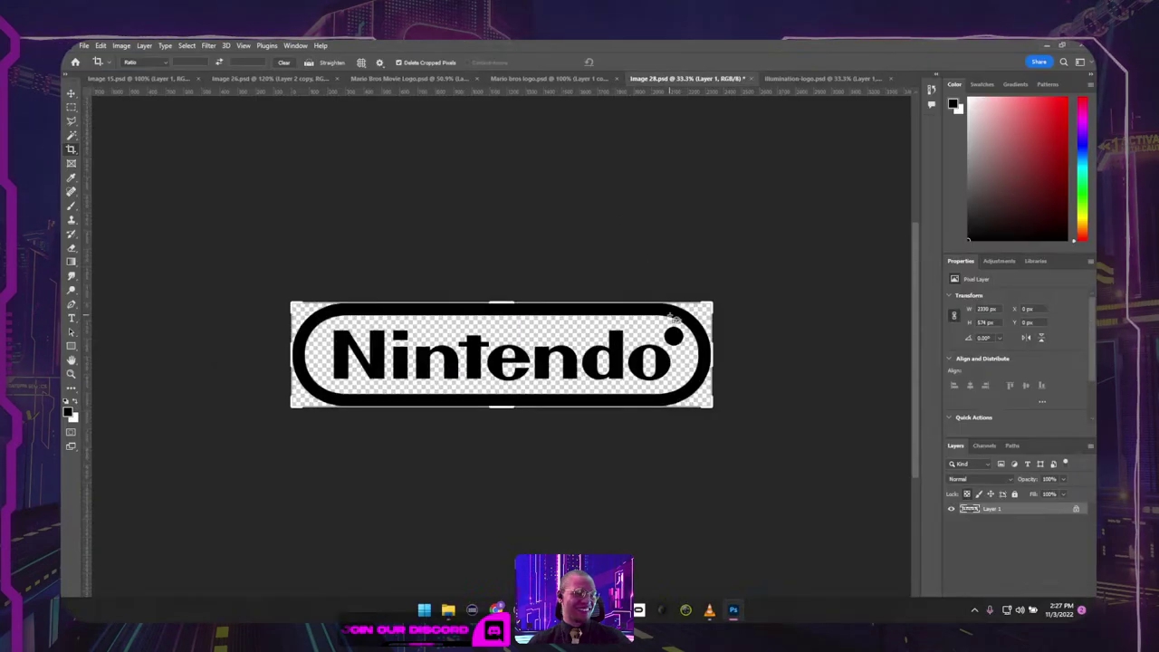
key("ctrl+z")
scroll(697, 345, "up", 2)
Step: Try selecting the registered-trademark symbol with the Magic Wand tool, then clear the selection
key("w")
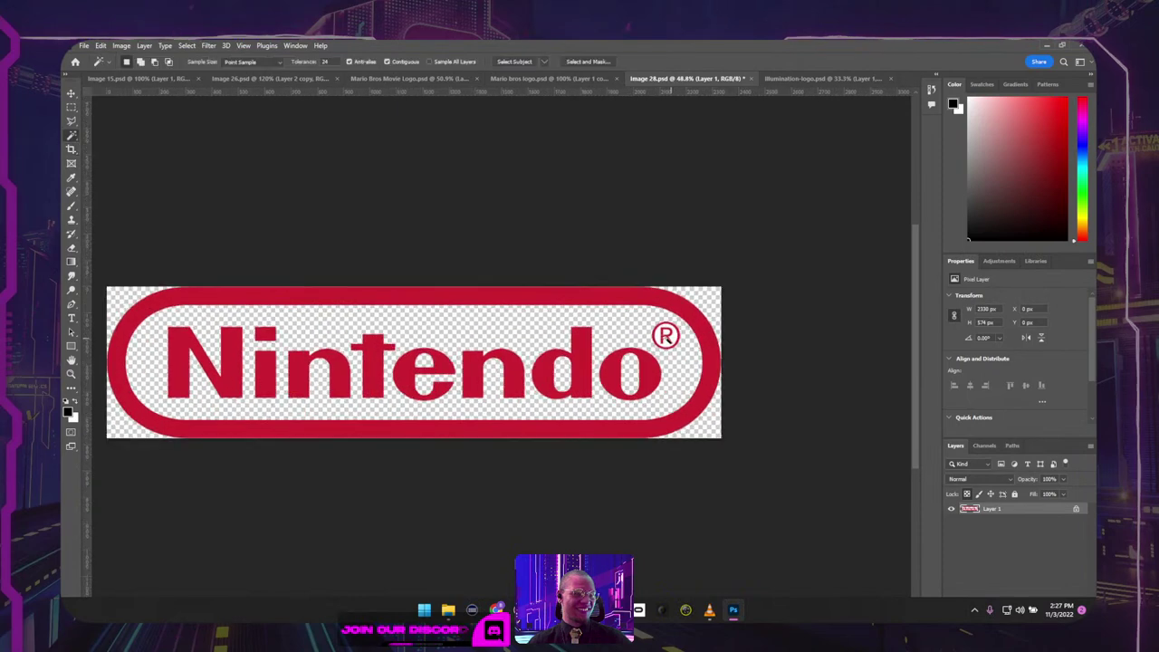
left_click(666, 336)
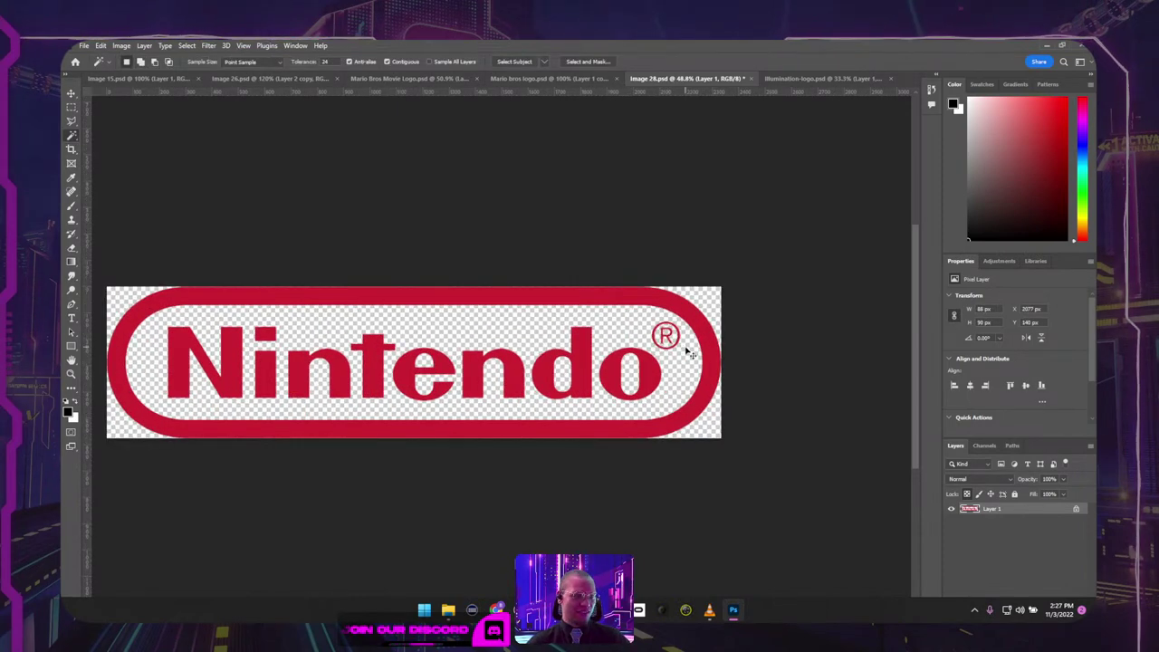
key("ctrl+d")
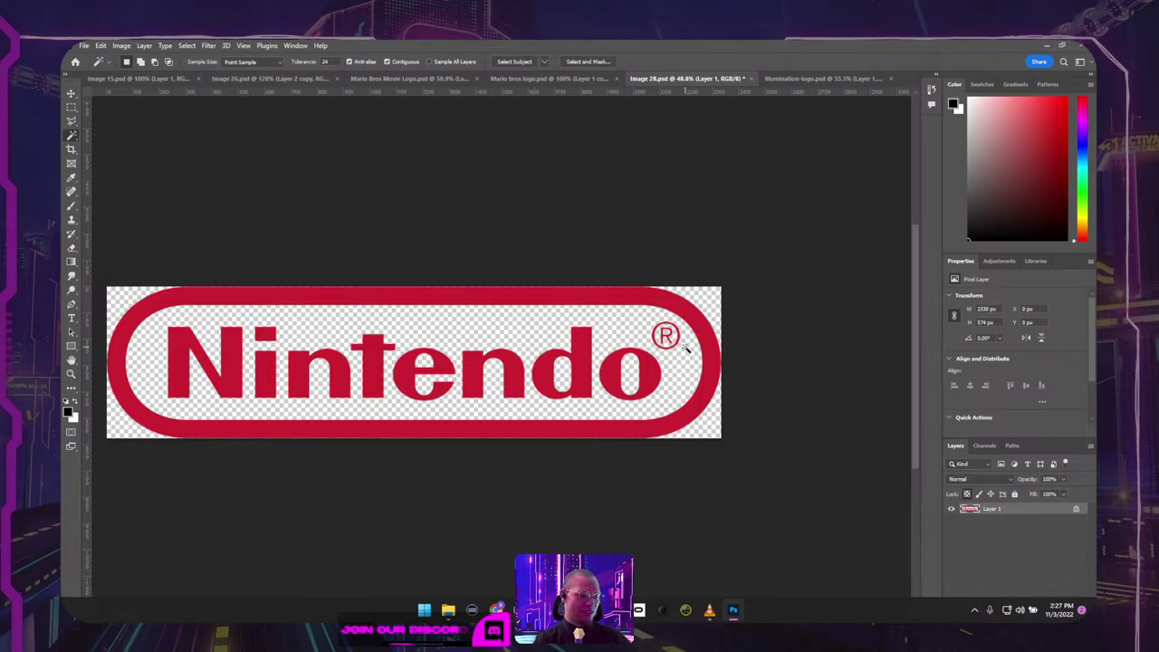
Step: Fill the Nintendo logo's pixels with white, keeping the transparent areas, and save Image 28.psd
key("alt+i")
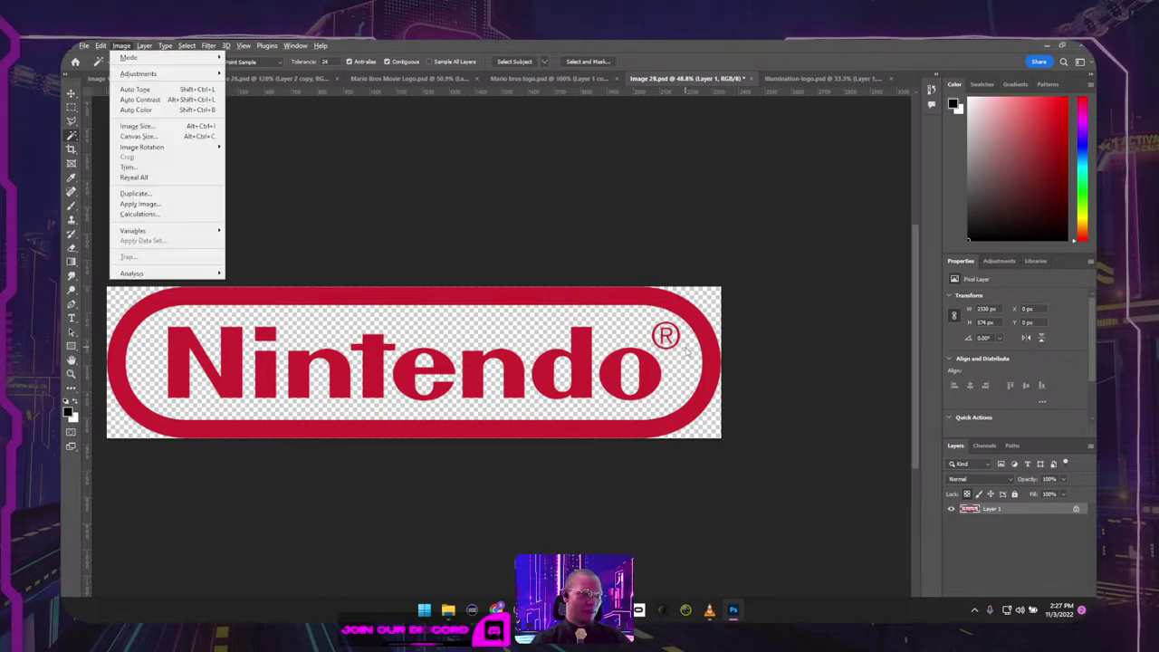
key("Escape")
key("ctrl+i")
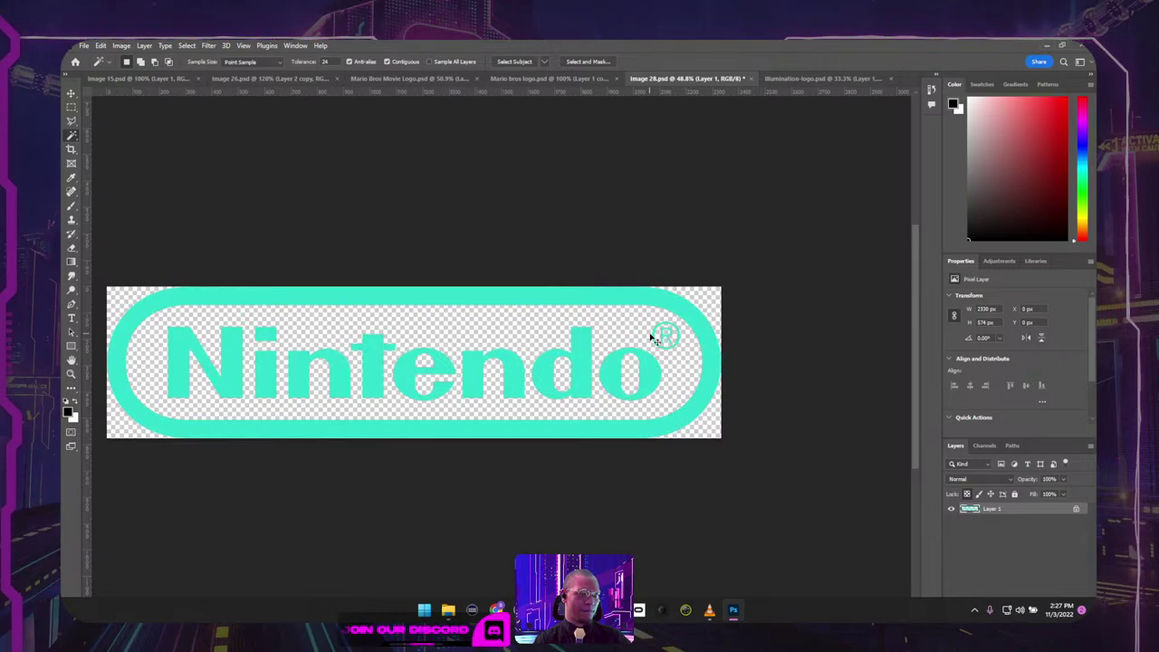
key("alt+BackSpace")
key("ctrl+BackSpace")
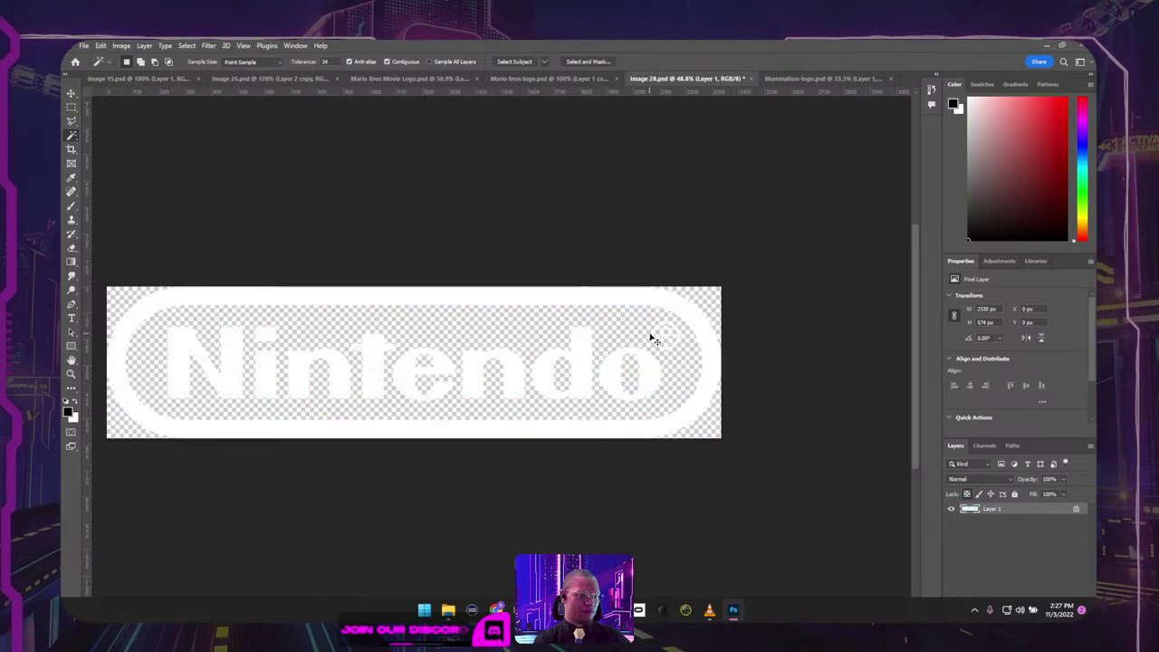
key("ctrl+s")
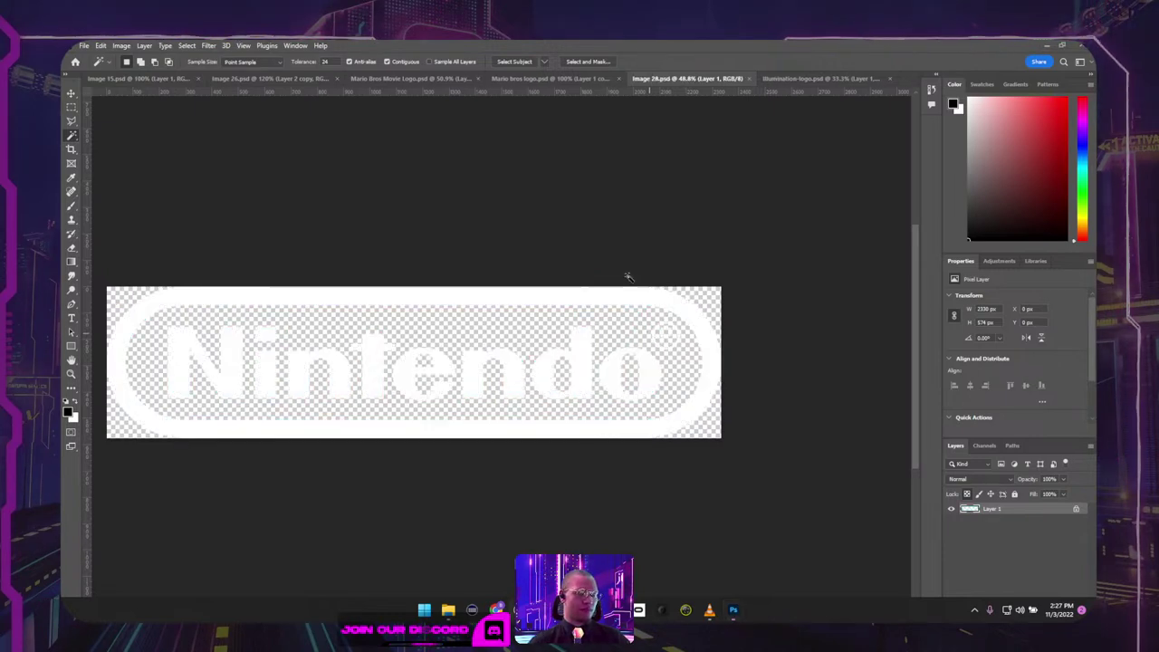
Step: Switch to Adobe XD and inspect the updated Nintendo logo in the hero section
key("alt+Tab")
left_click(682, 271)
scroll(355, 326, "up", 5)
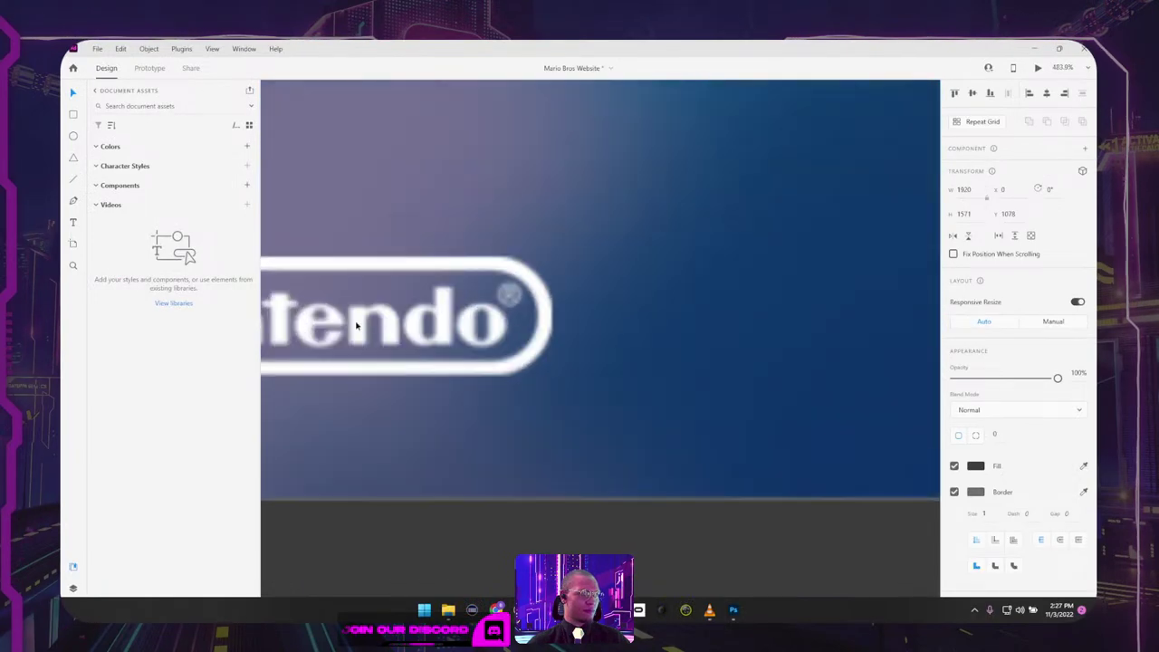
scroll(356, 326, "down", 10)
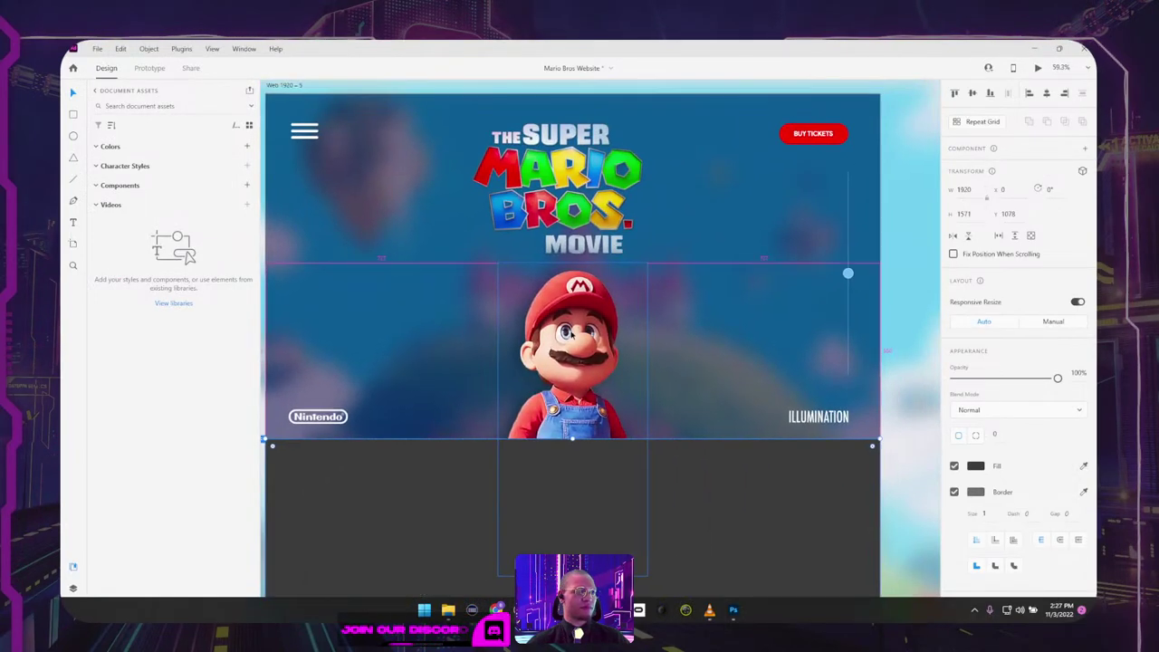
scroll(573, 333, "down", 2)
left_click(763, 114)
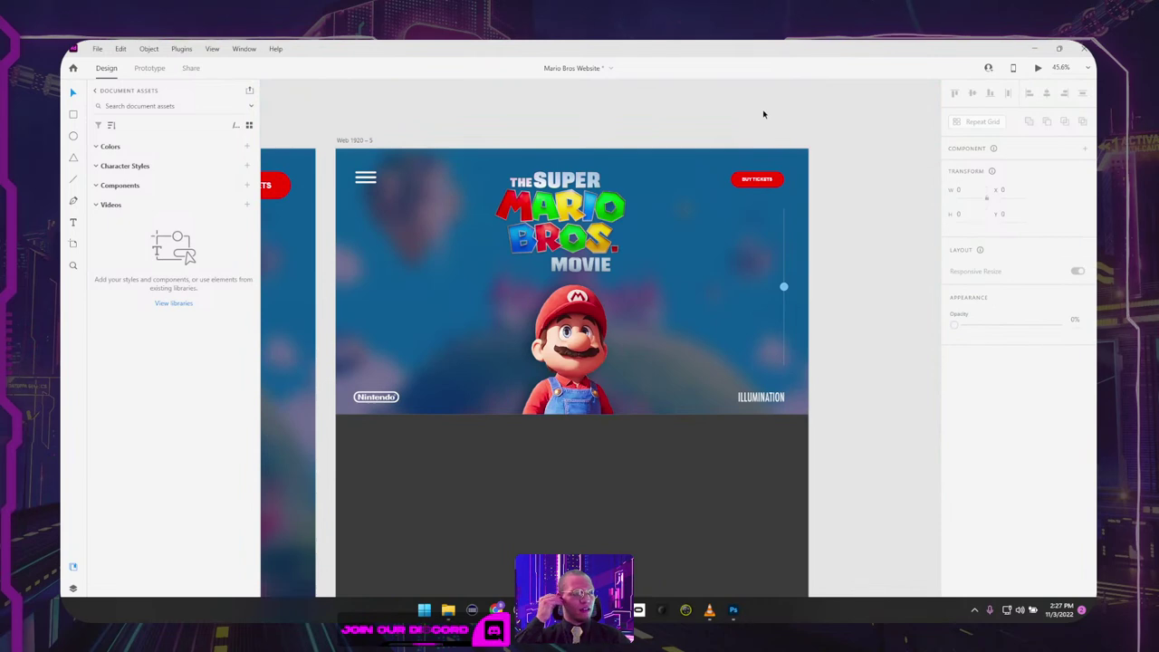
left_click(699, 485)
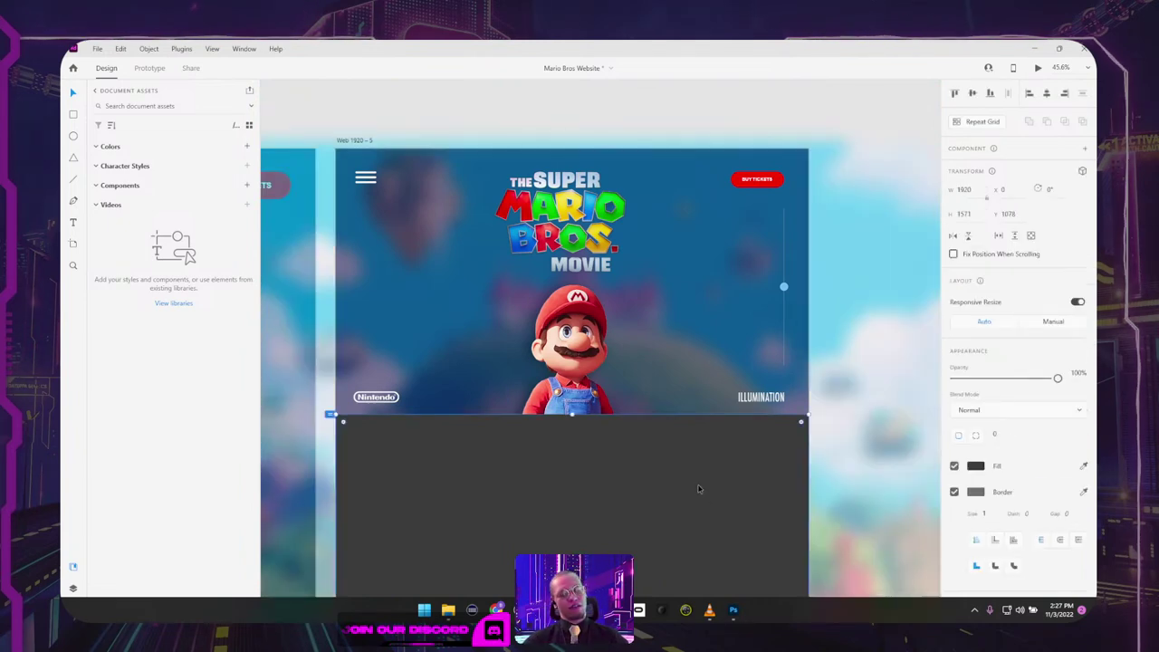
scroll(698, 485, "down", 2)
scroll(695, 380, "down", 1)
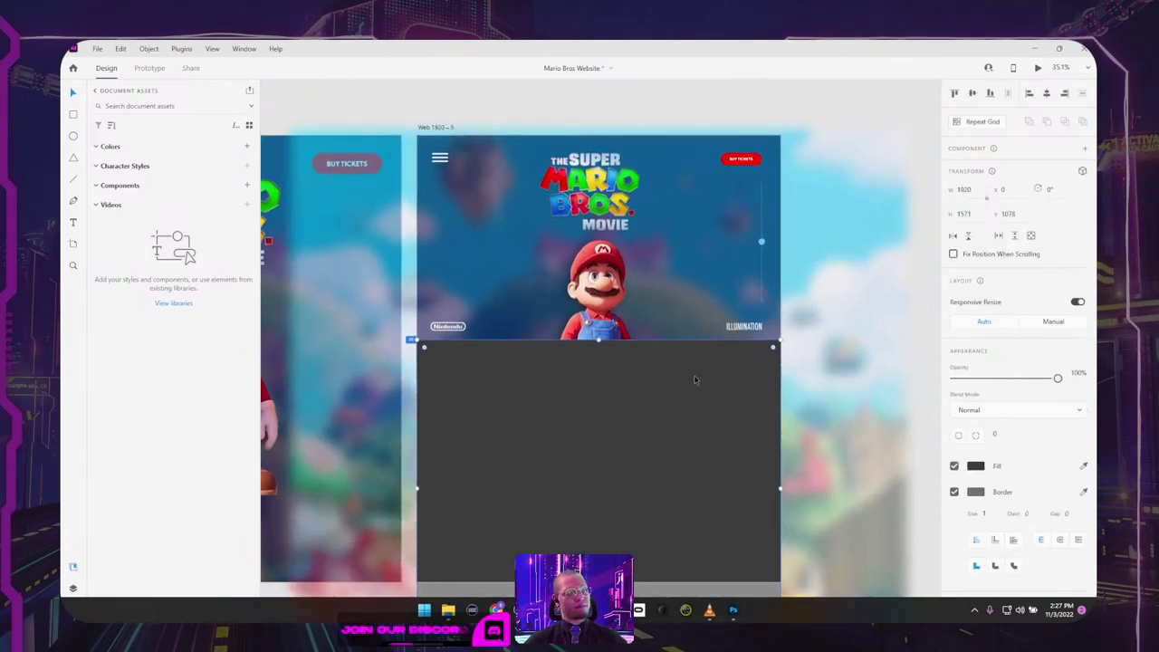
left_click_drag(535, 368, 752, 300)
Step: Switch to Chrome and view the Spider-man movie landing page concept on Dribbble as a layout reference
key("super+Tab")
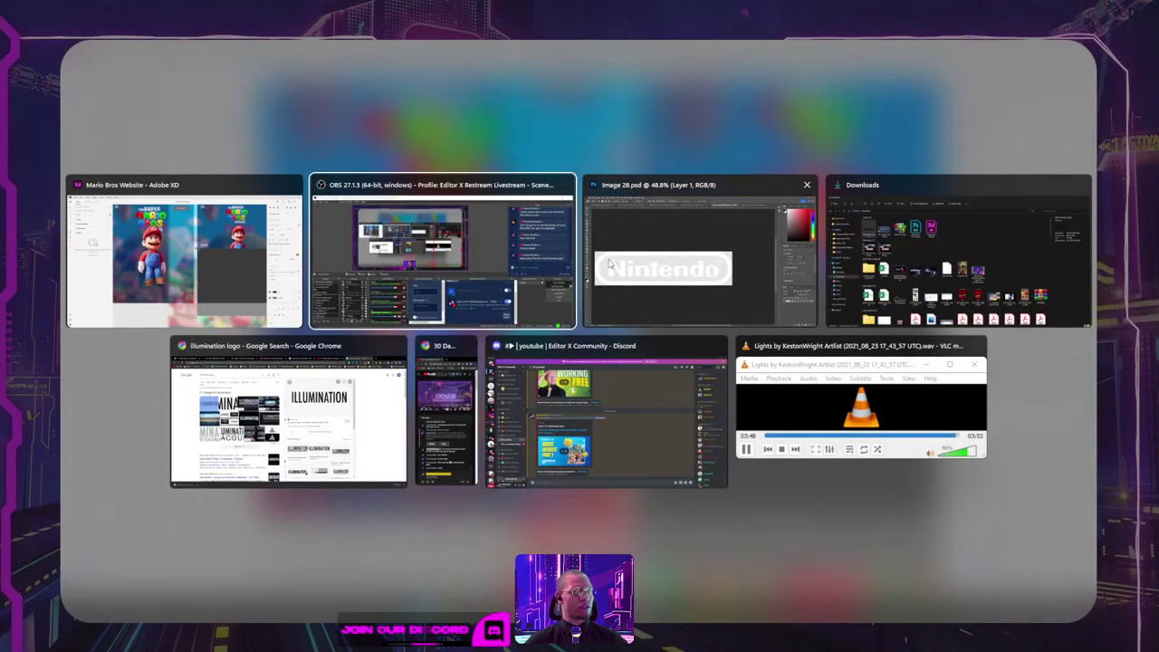
left_click(700, 253)
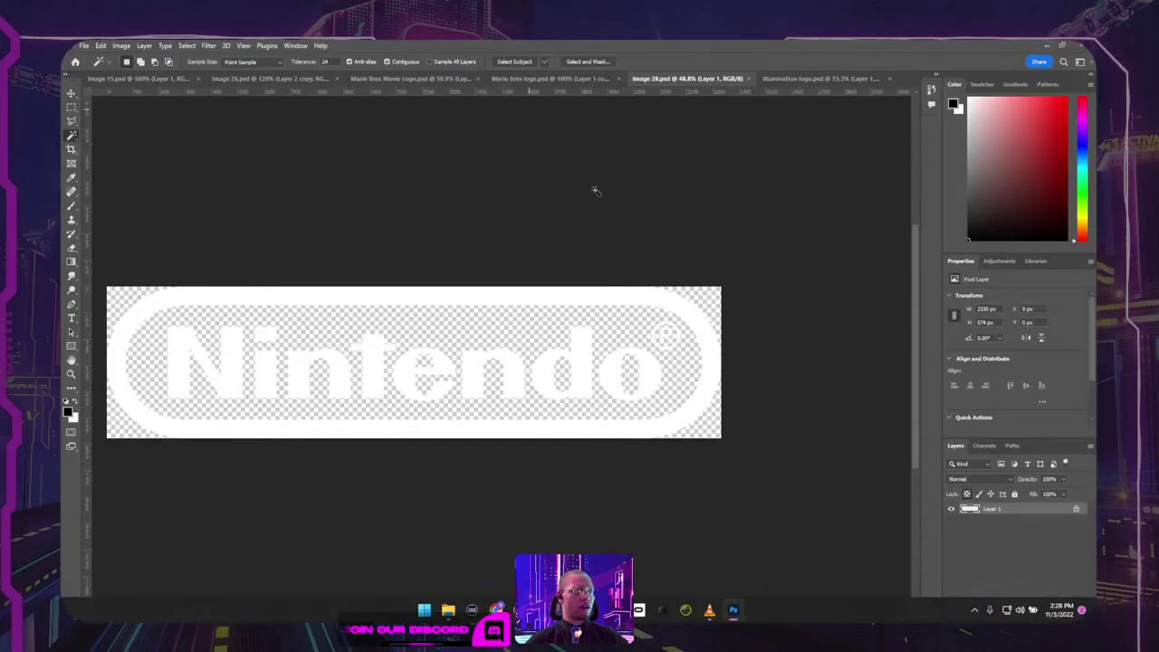
key("super+Tab")
left_click(290, 407)
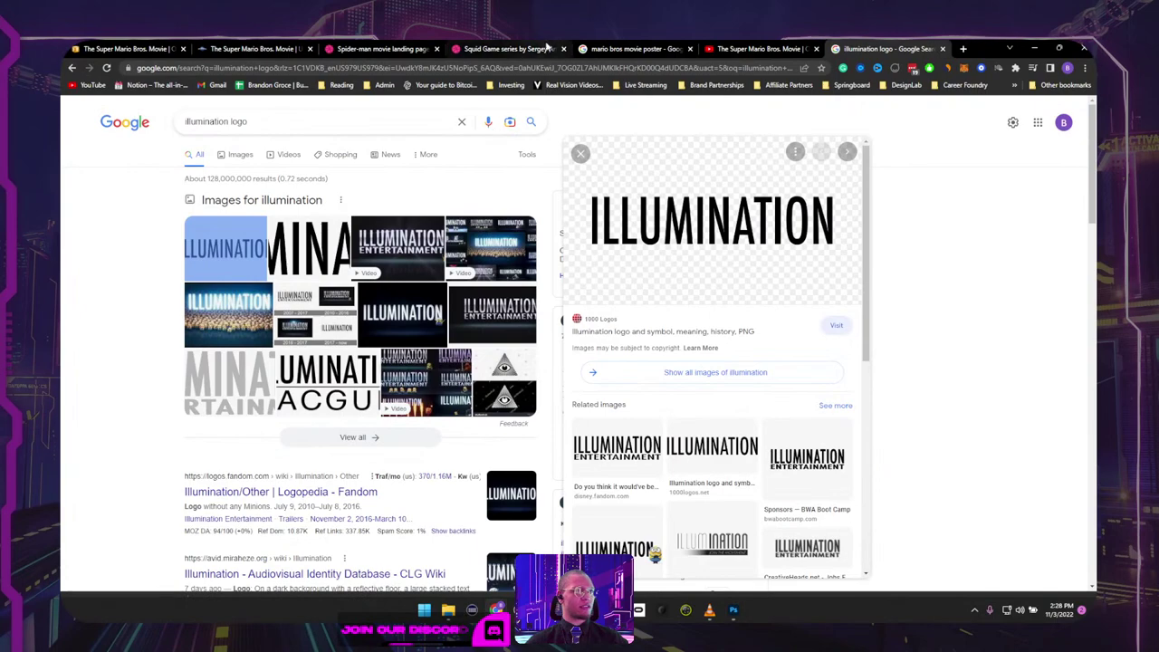
left_click(734, 48)
left_click(654, 50)
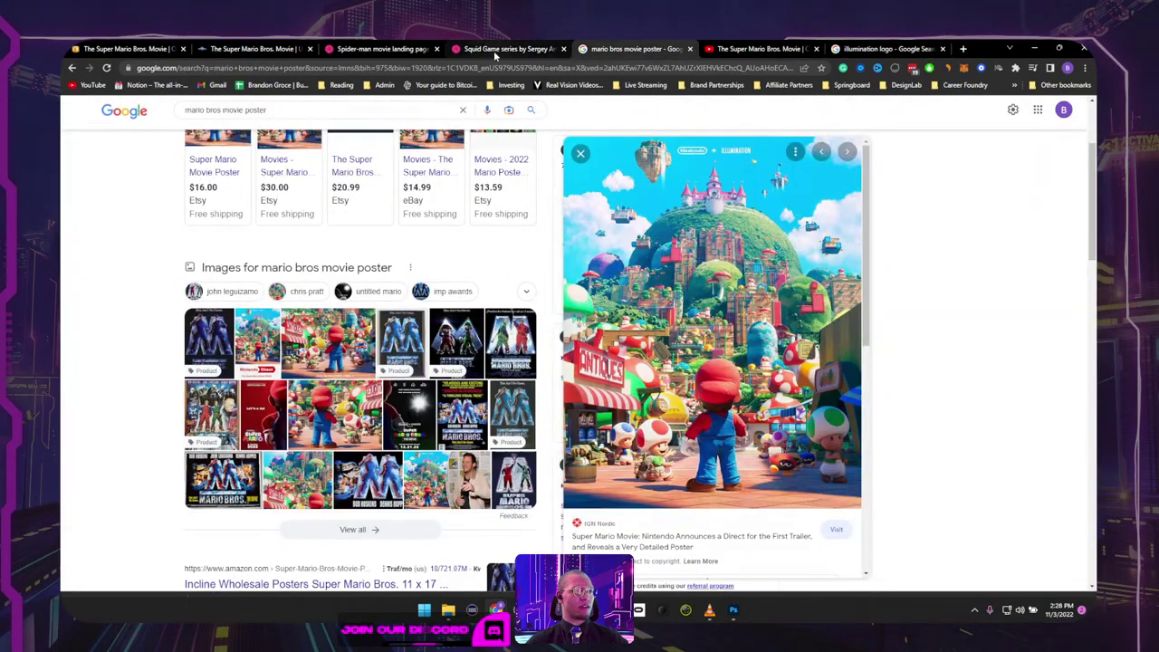
left_click(494, 51)
left_click(378, 51)
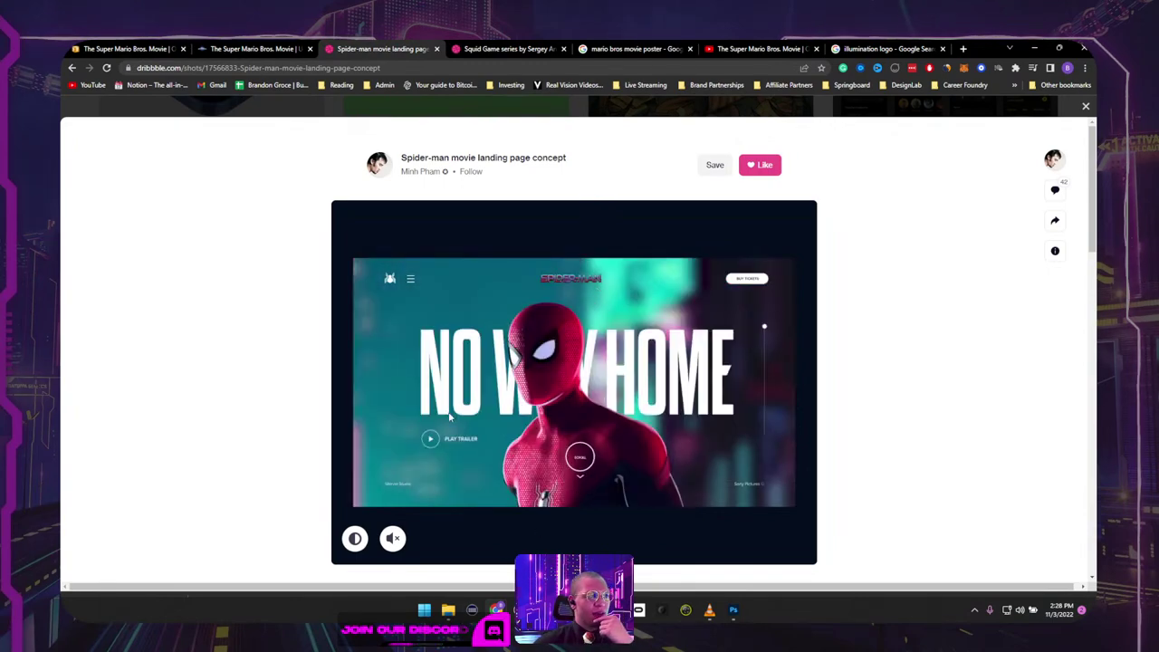
Step: Switch to Adobe XD, draw a circle about 75 × 75 beside and above Mario's cap, and turn off its fill
key("alt+Tab")
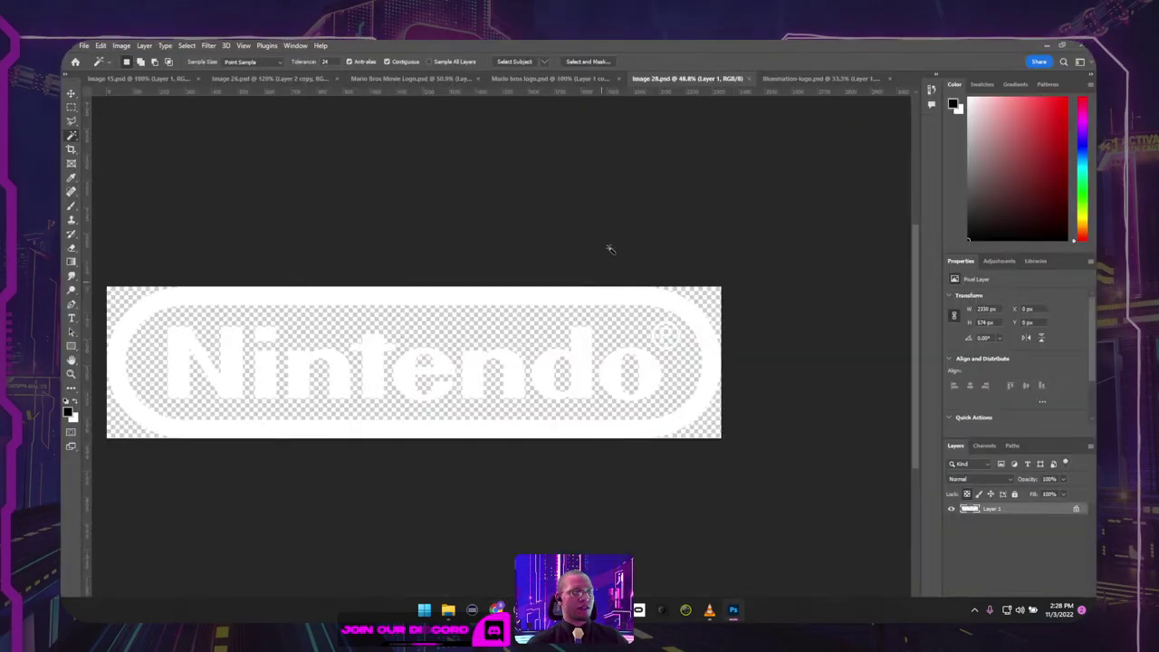
key("alt+Tab")
key("Tab")
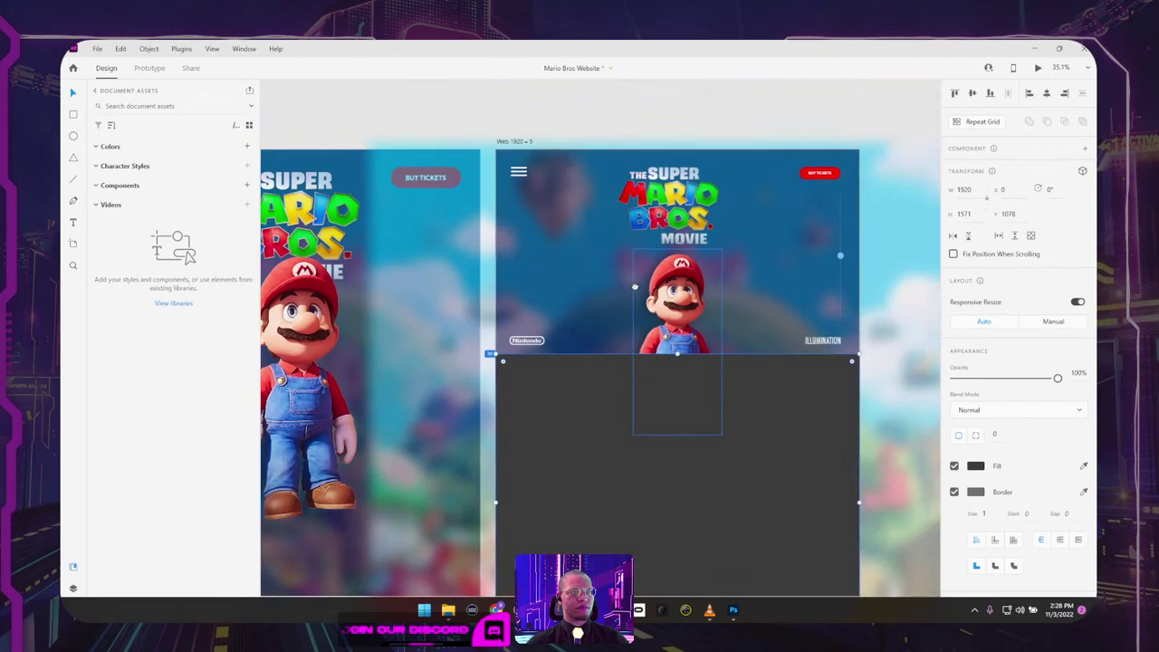
scroll(642, 257, "up", 5)
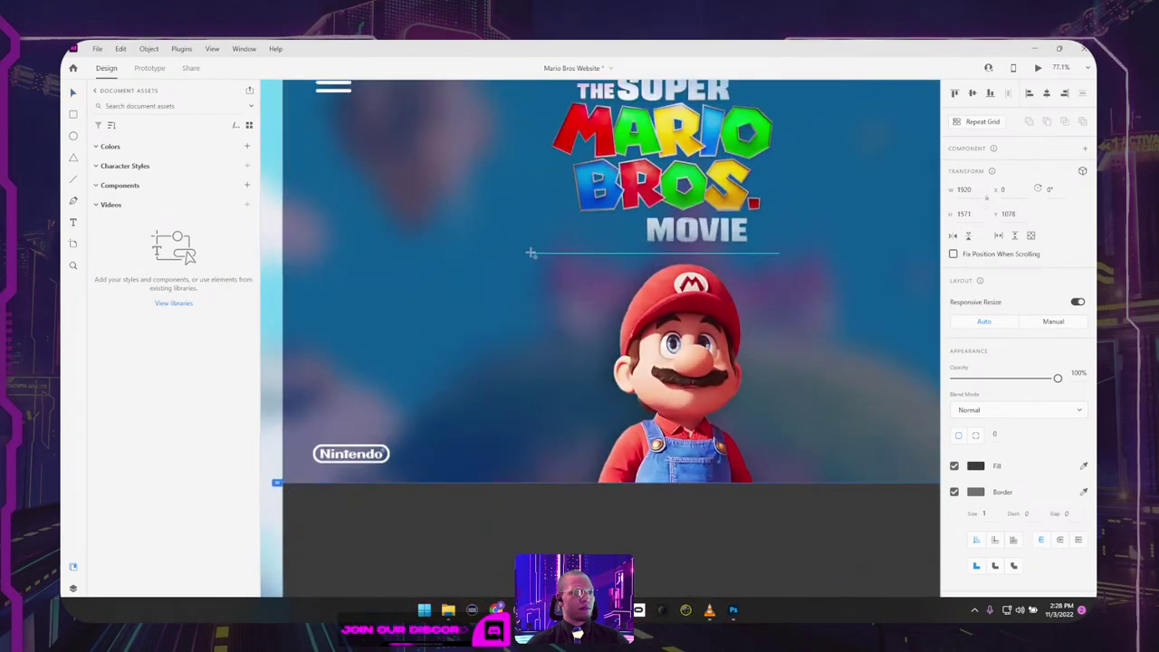
left_click_drag(530, 252, 562, 284)
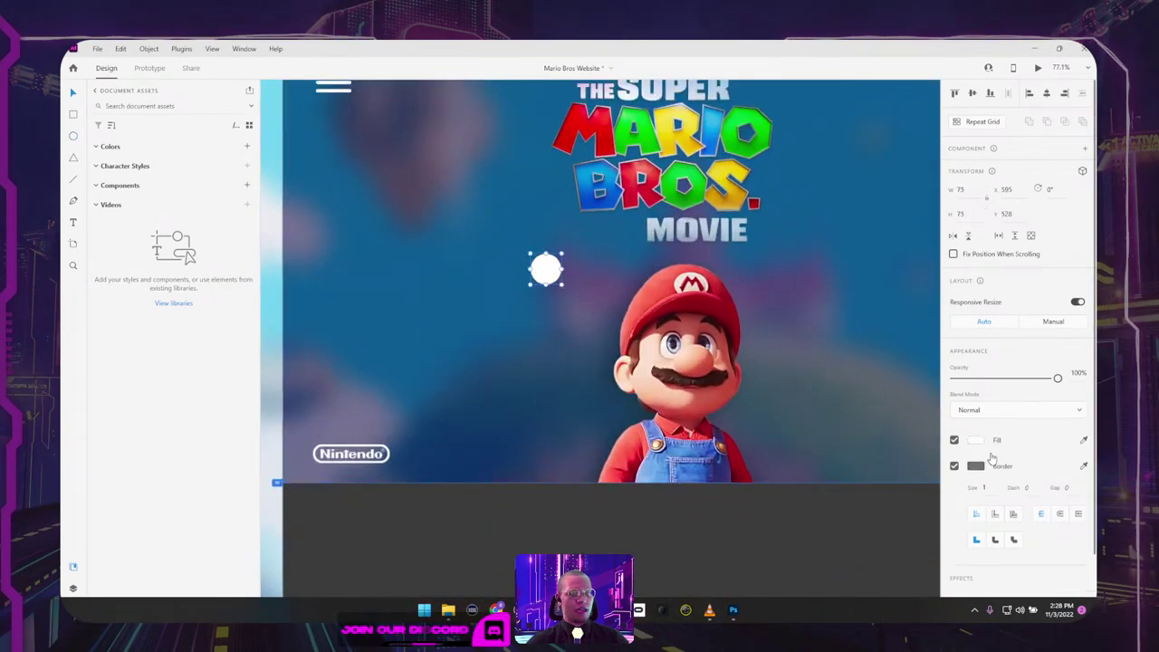
left_click(953, 440)
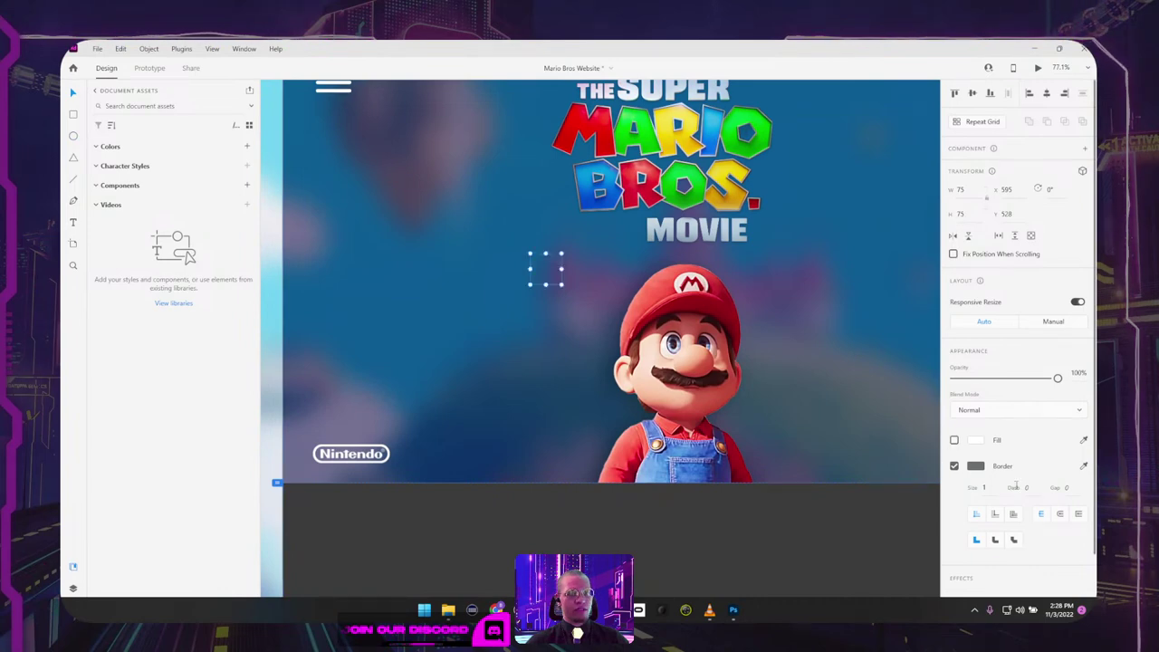
Step: Set the circle's border size to 5, try a sampled red fill on the dark hero overlay, and undo that fill
type("5")
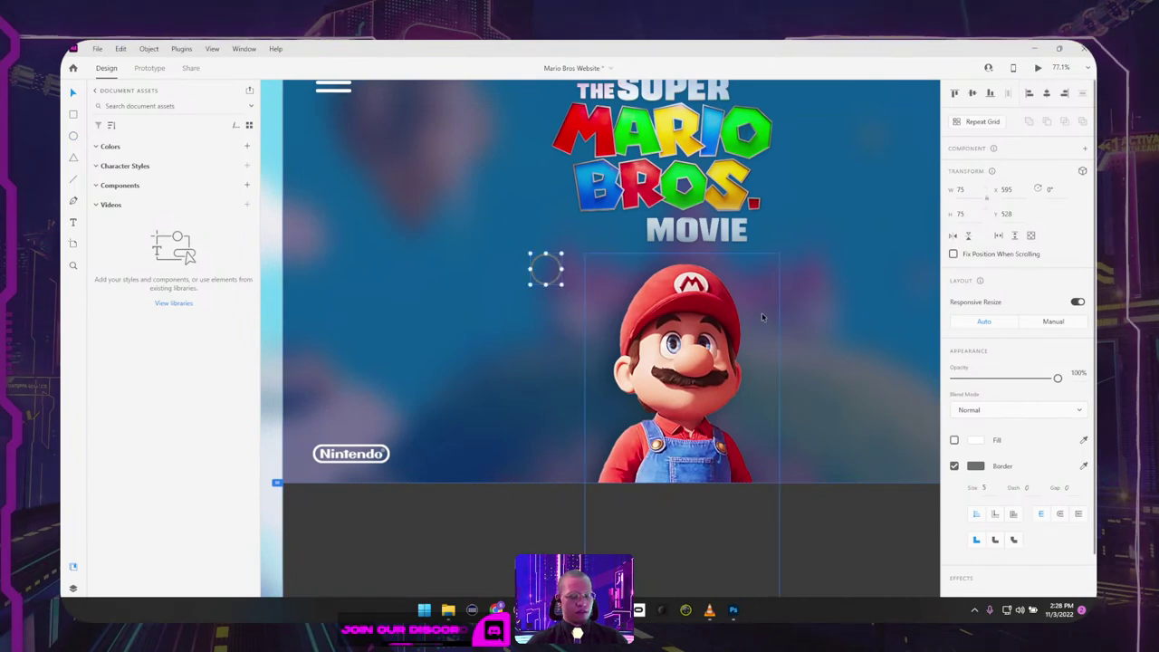
left_click(578, 111)
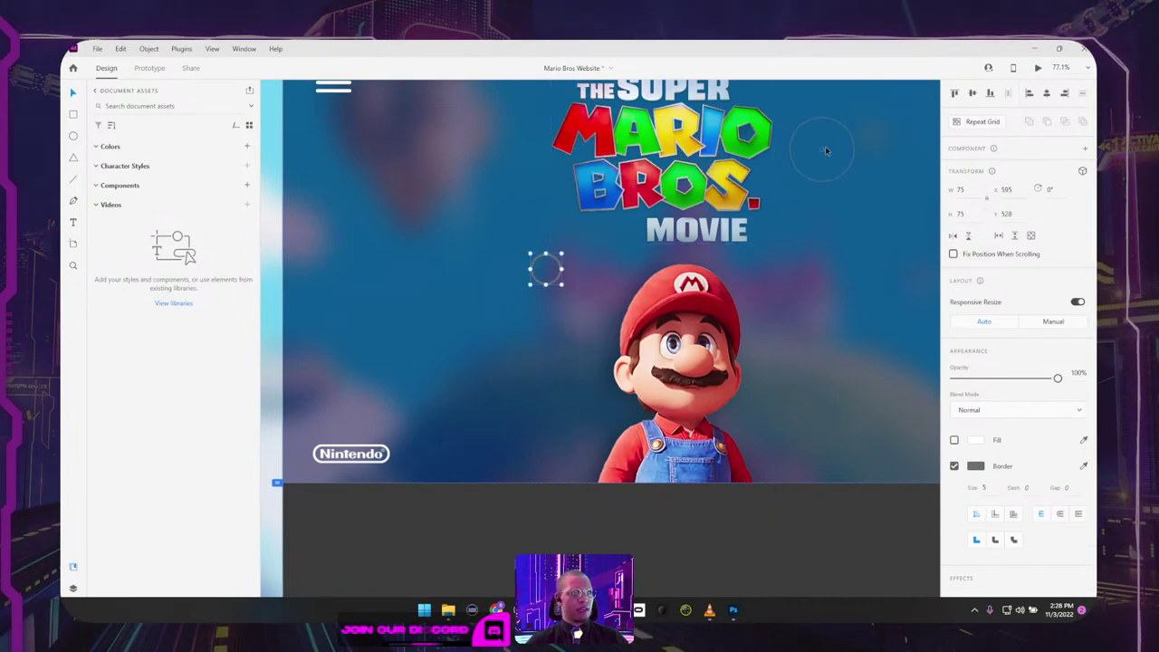
left_click_drag(823, 149, 720, 214)
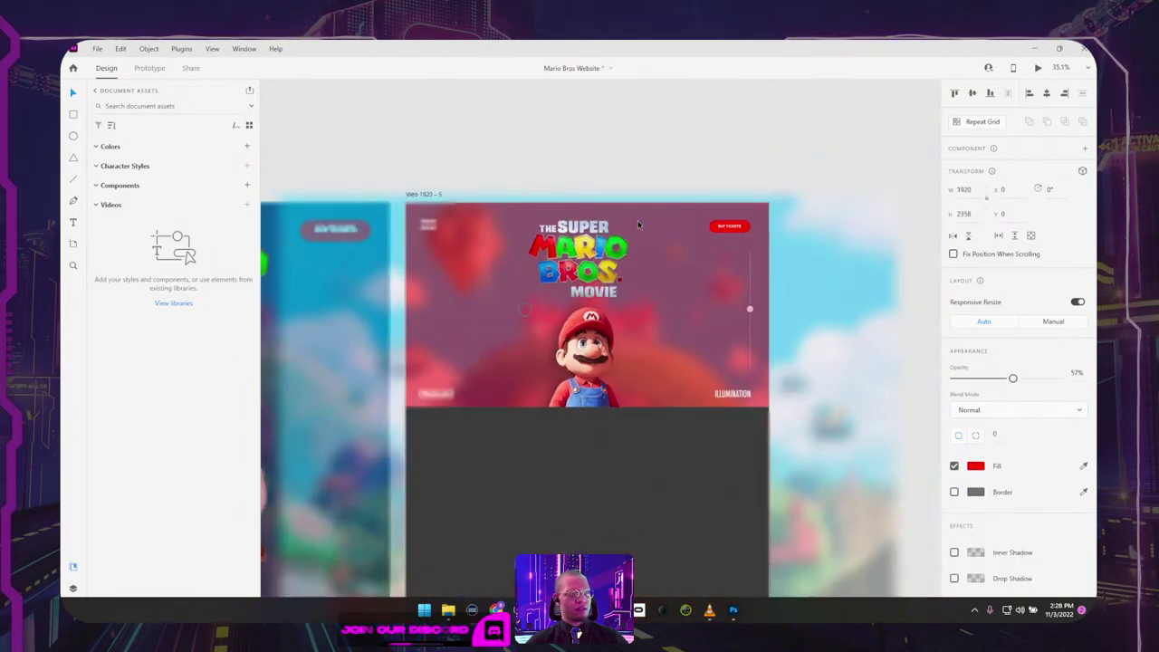
left_click(768, 149)
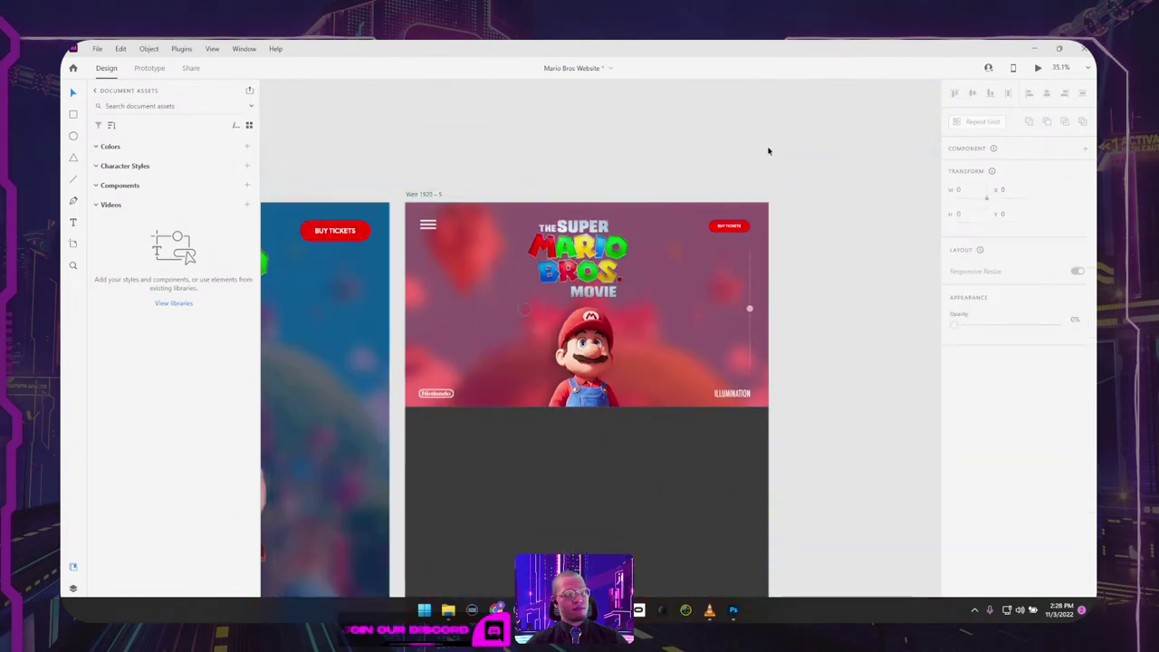
key("ctrl+z")
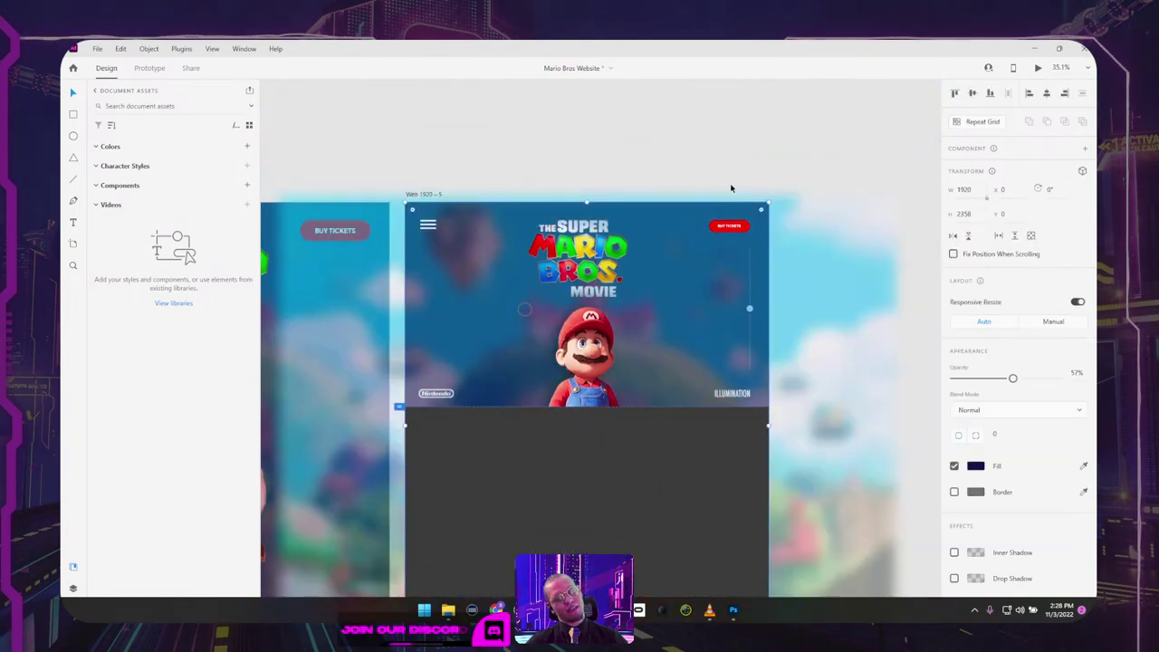
Step: Fill the small circle beside Mario's cap with the red sampled from the BUY TICKETS button
left_click(532, 309)
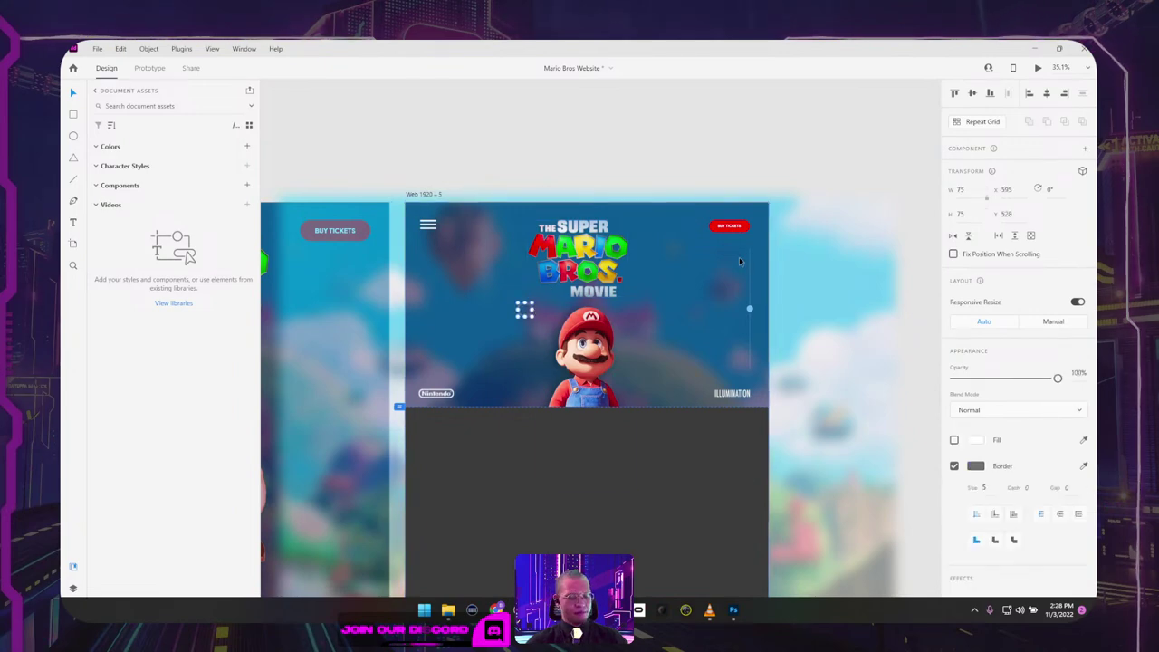
key("i")
left_click(954, 440)
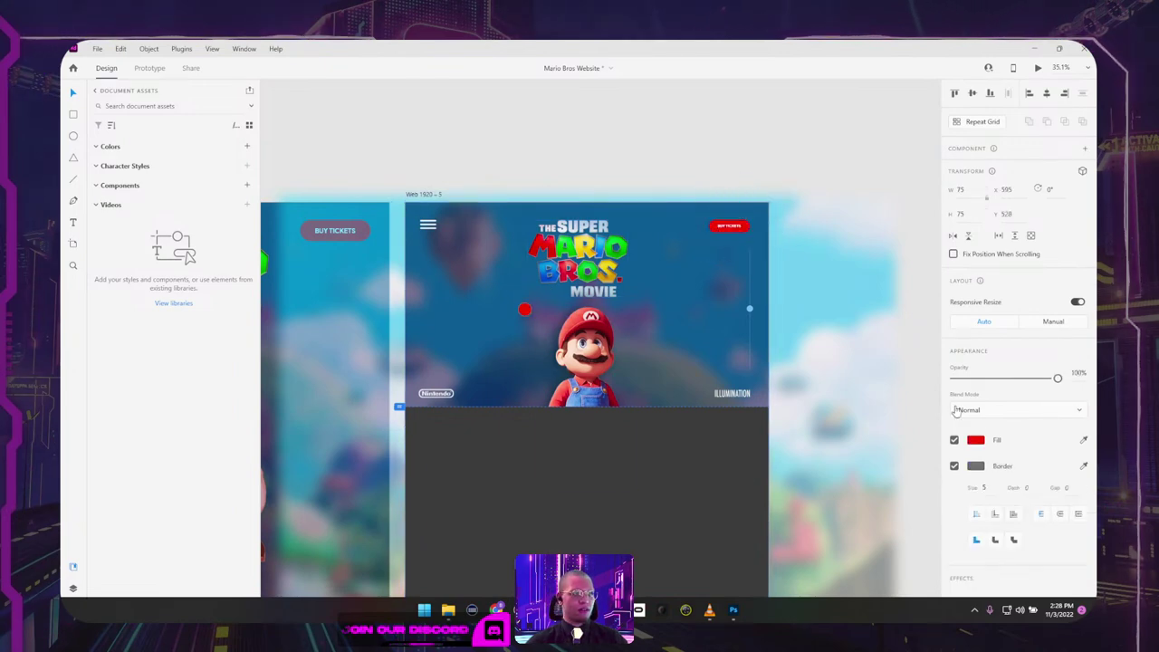
left_click(976, 441)
left_click(824, 516)
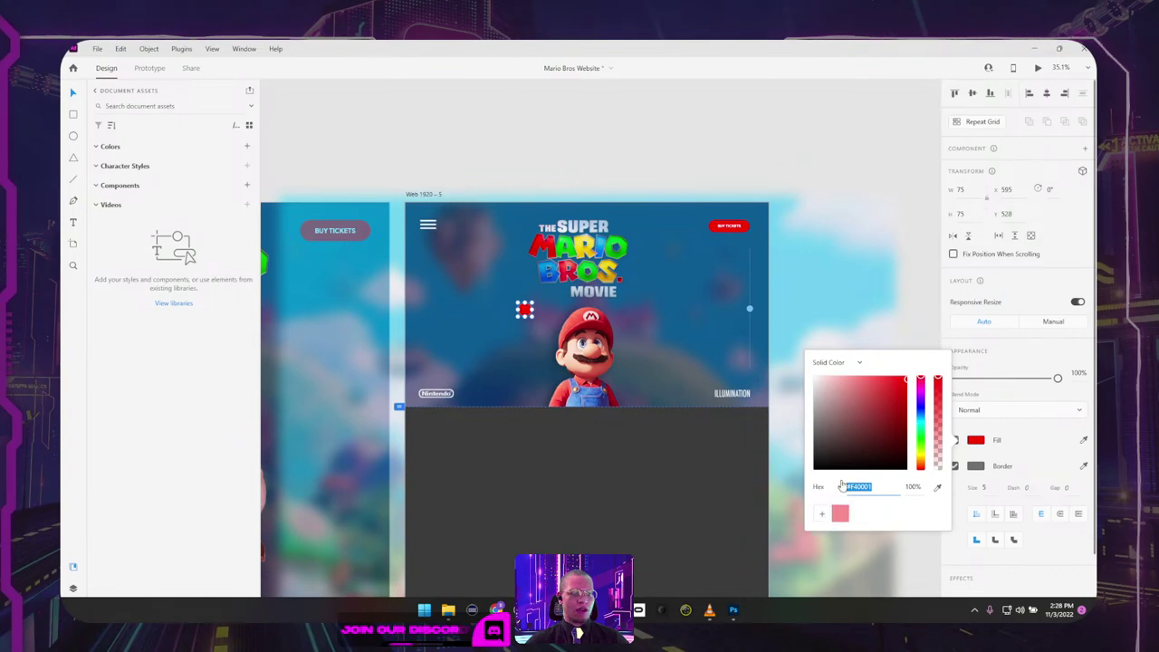
left_click(871, 285)
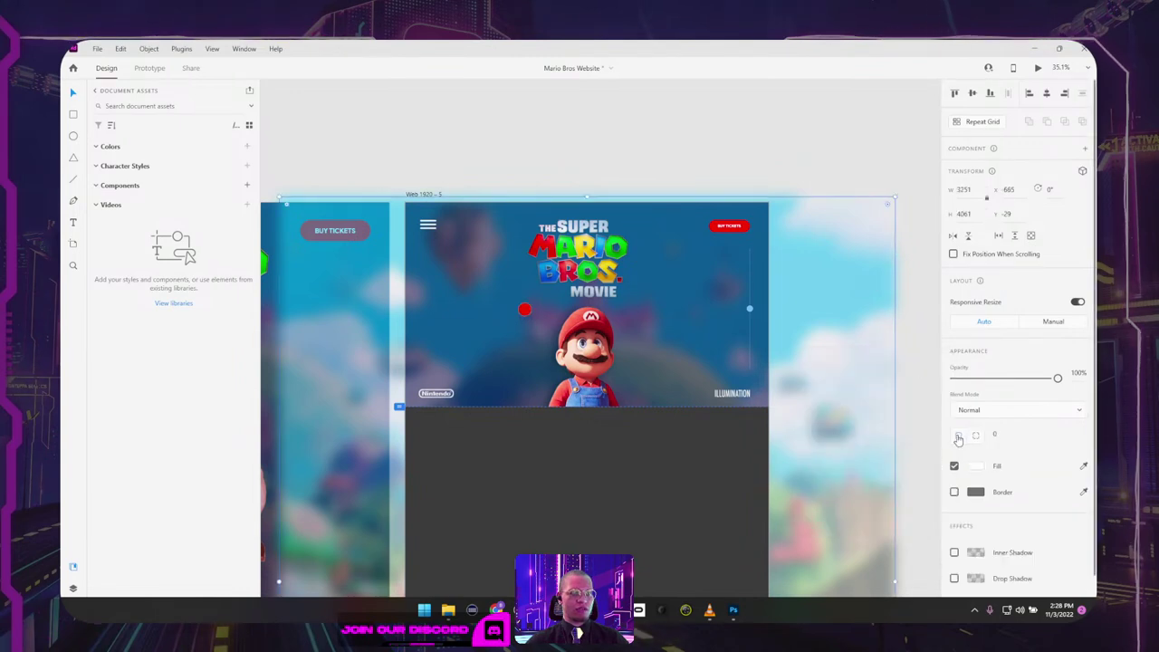
Step: Turn off the red circle's border and move the circle slightly right to X 607
left_click(525, 308)
scroll(530, 308, "up", 5)
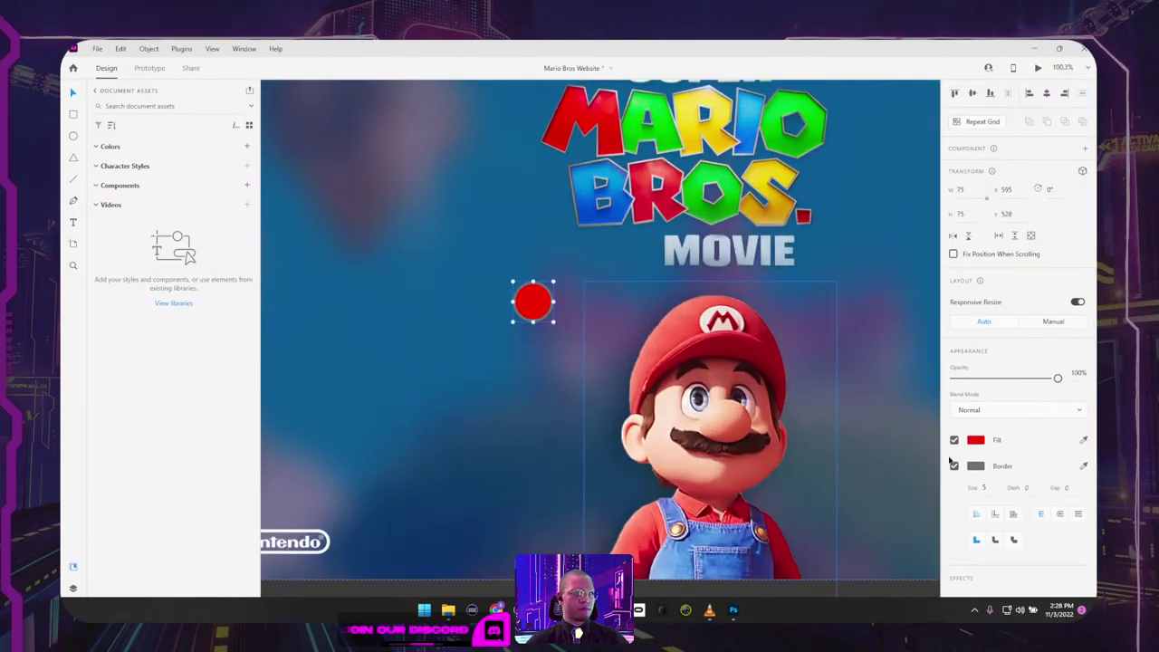
left_click(954, 466)
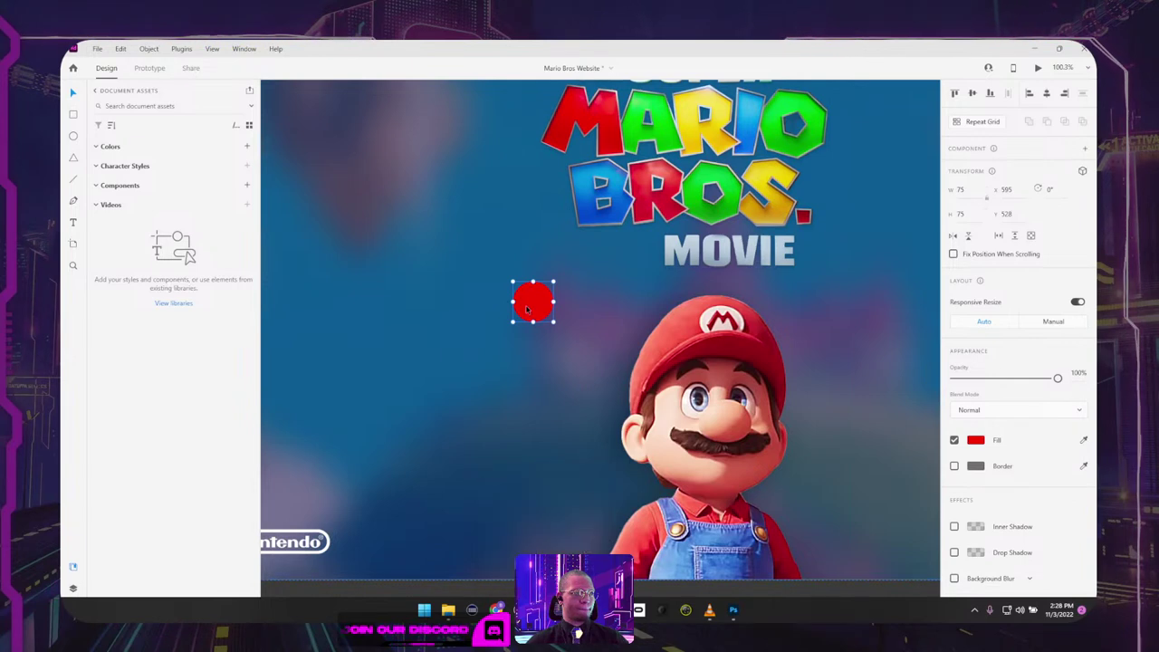
left_click_drag(527, 309, 534, 308)
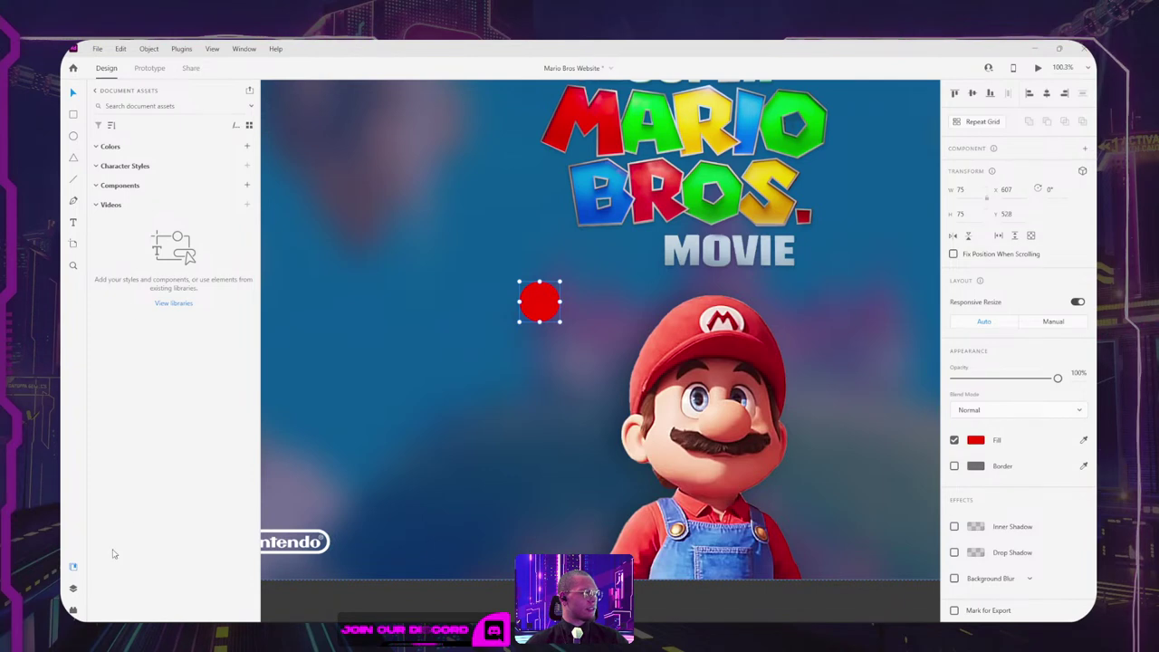
Step: Open the plugin marketplace in Creative Cloud Desktop and search all plugins for "icons"
left_click(73, 611)
left_click(179, 225)
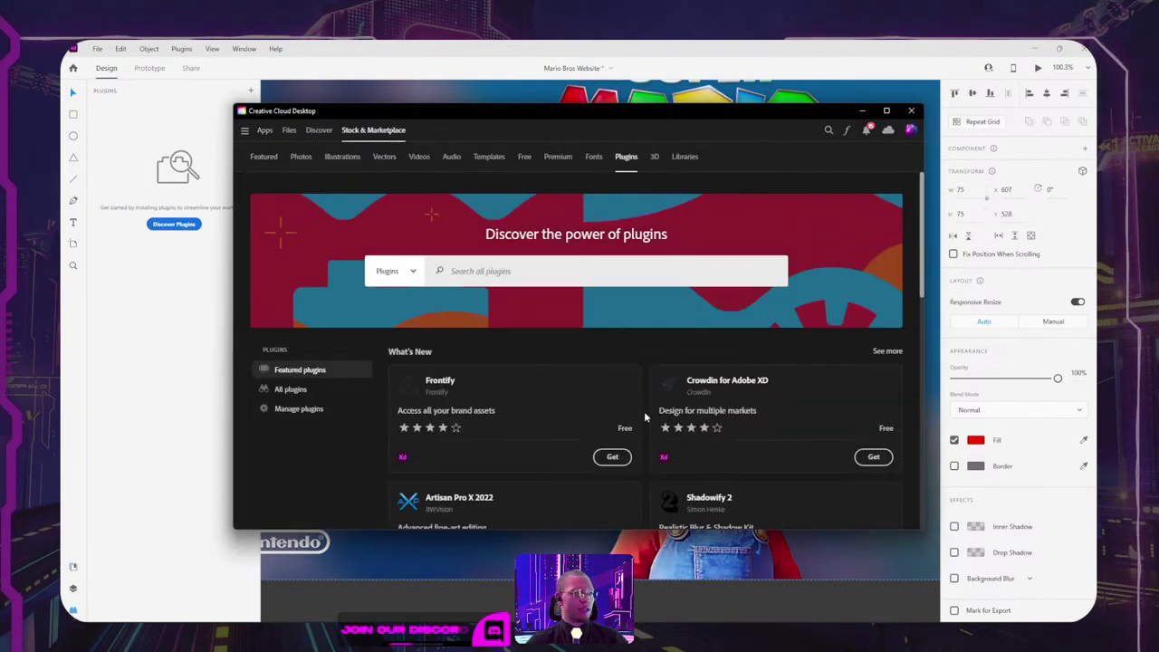
scroll(645, 417, "down", 8)
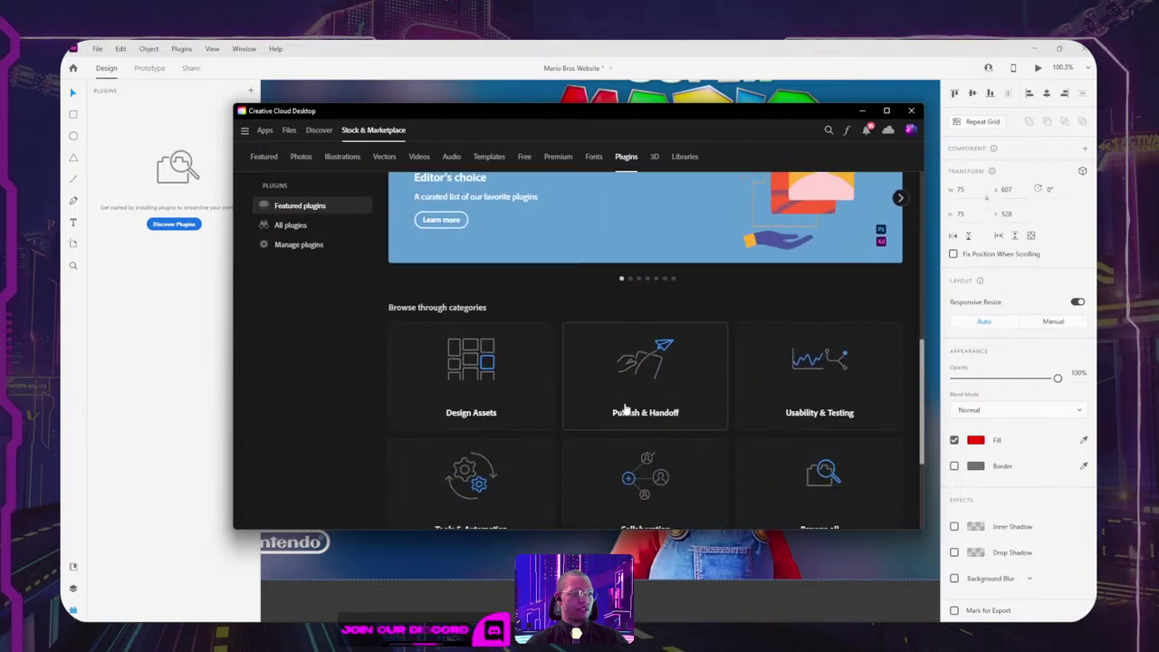
scroll(625, 409, "up", 8)
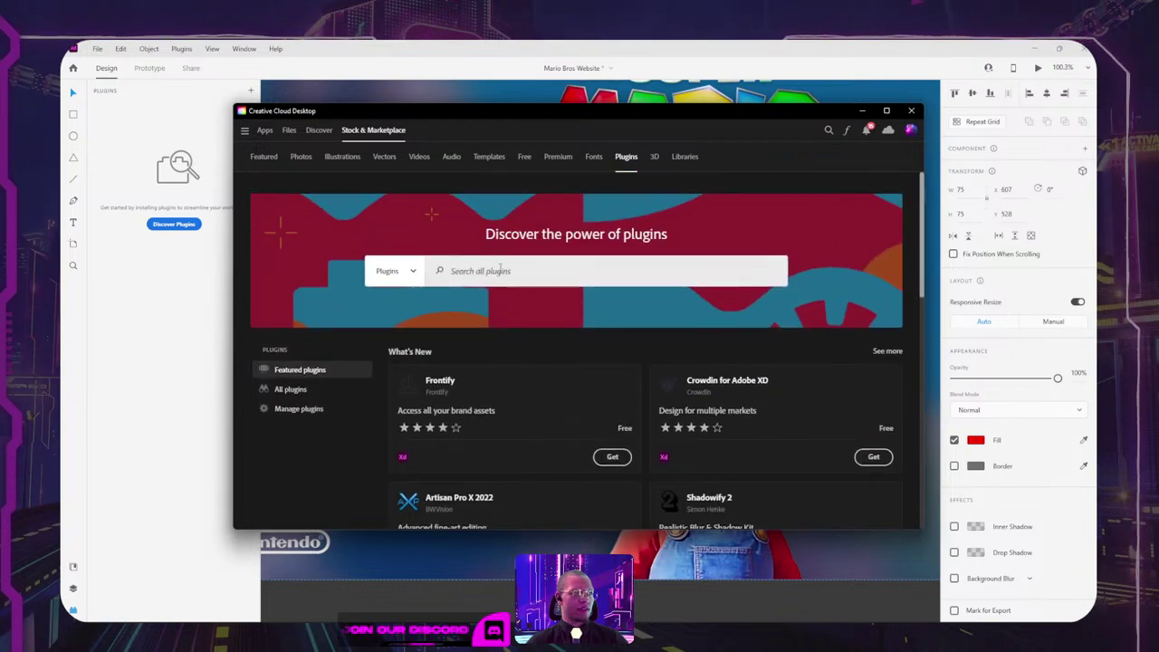
left_click(500, 270)
type("icons")
key("Return")
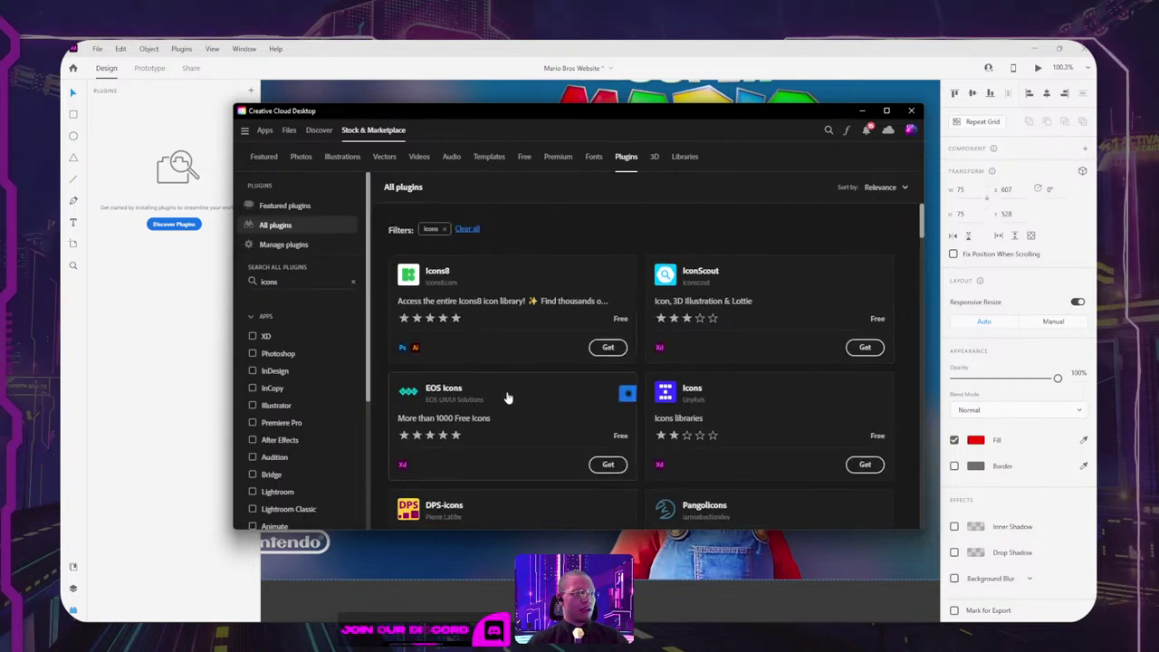
Step: Look through the icon plugin results and try to get Icons8
scroll(507, 397, "down", 5)
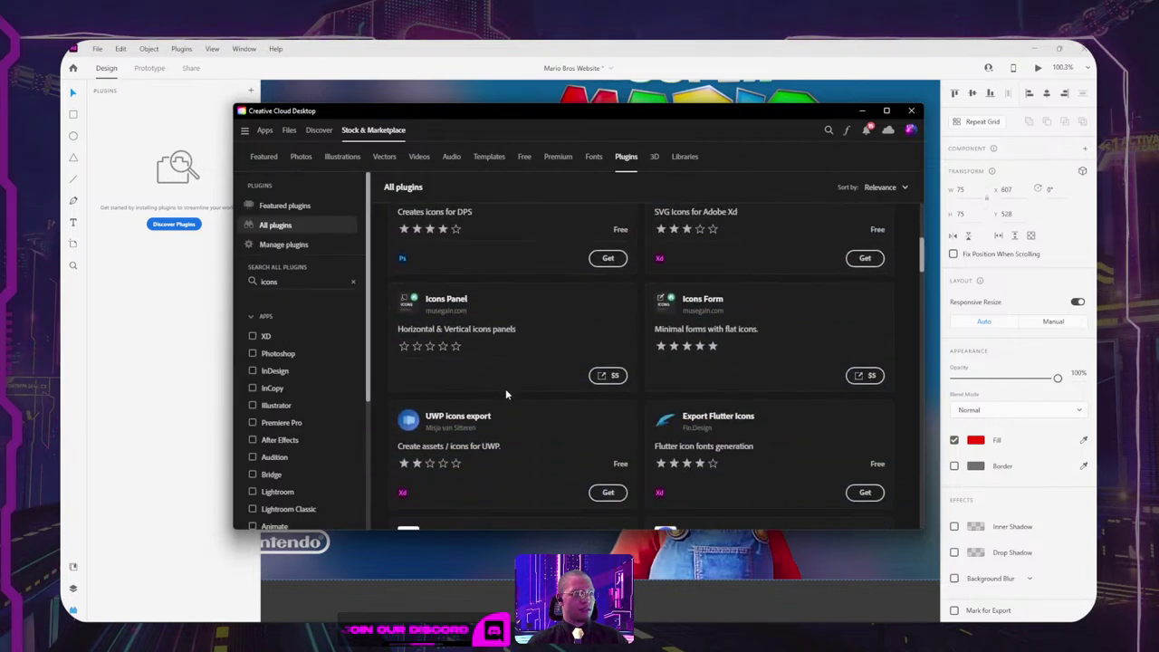
scroll(505, 394, "up", 6)
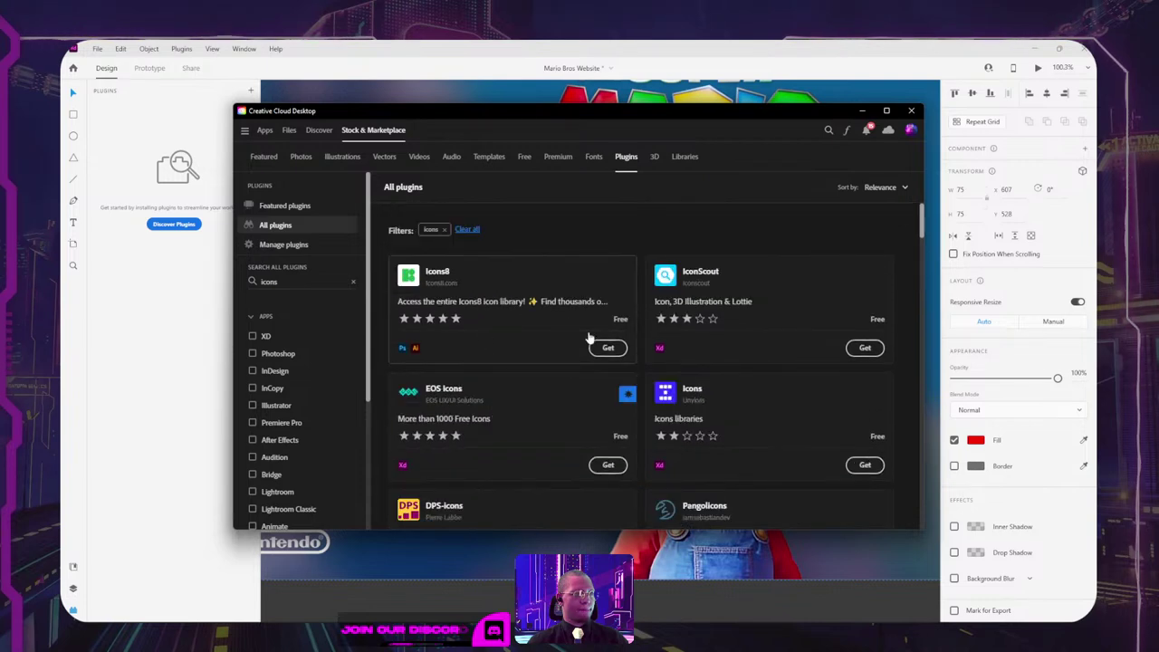
left_click(605, 349)
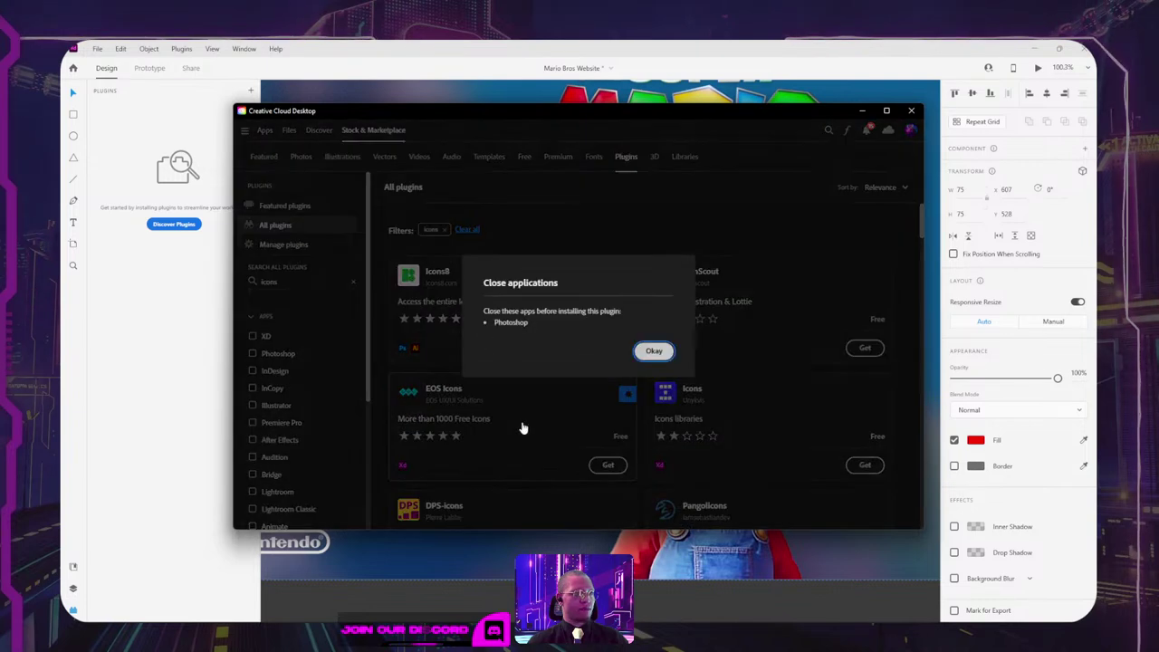
left_click(642, 355)
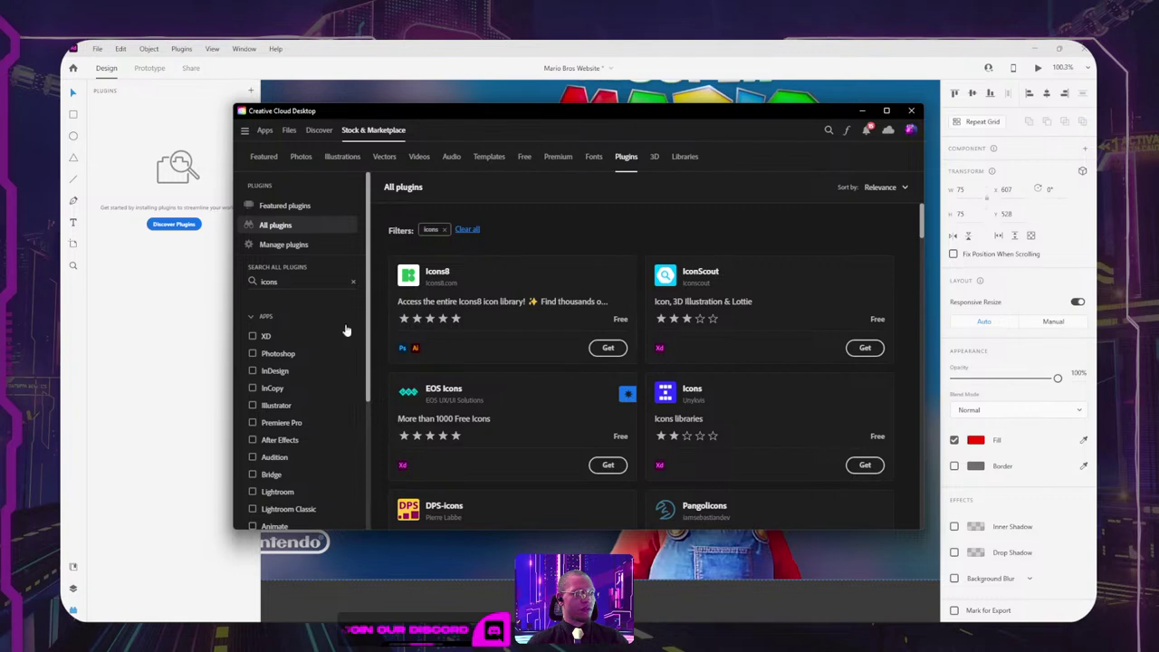
Step: Filter the icon plugins to XD and acquire the IconScout plugin
left_click(253, 336)
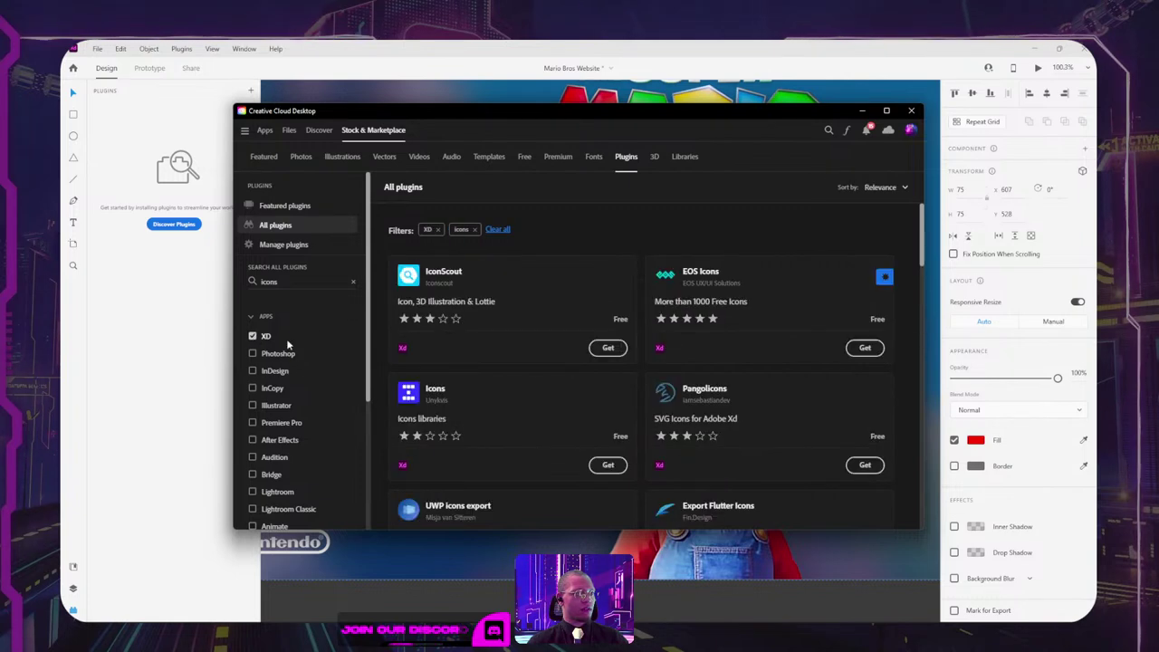
left_click(608, 350)
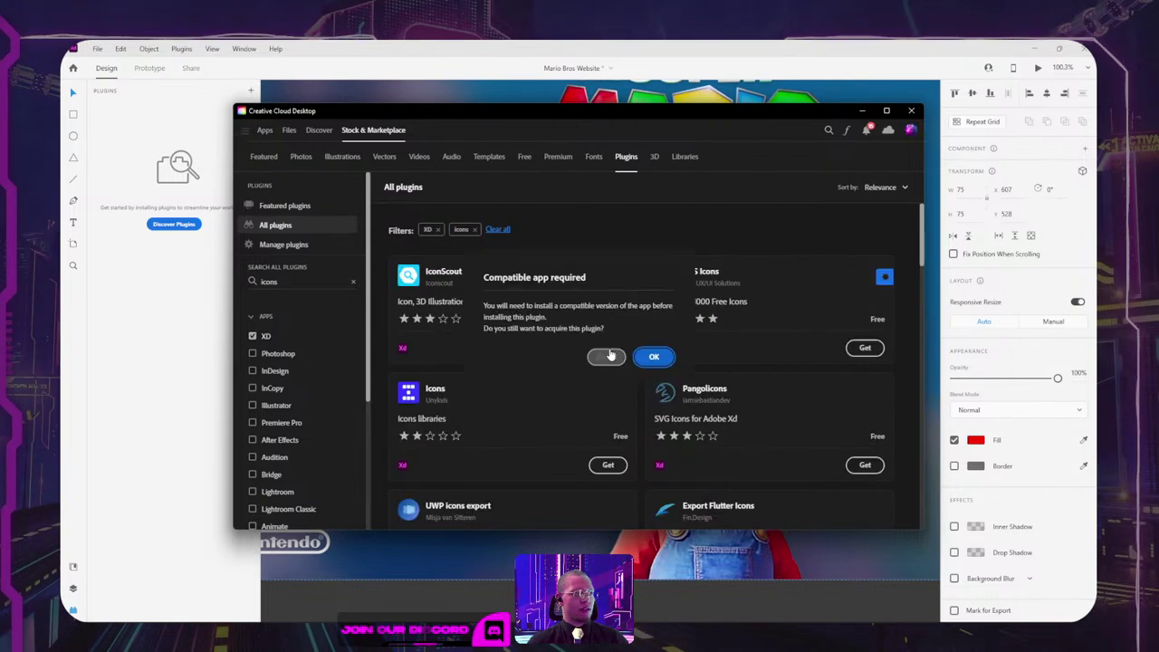
left_click(649, 355)
Step: Acquire the Flat-Icons plugin from the XD-filtered results
scroll(649, 354, "down", 1)
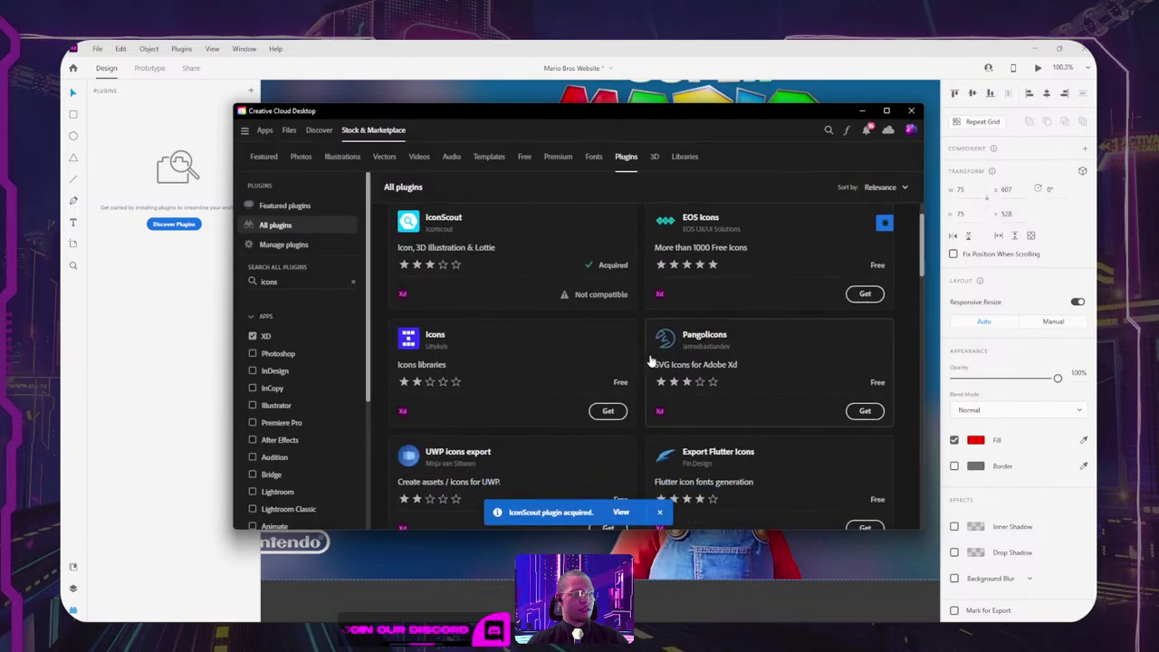
scroll(649, 360, "down", 3)
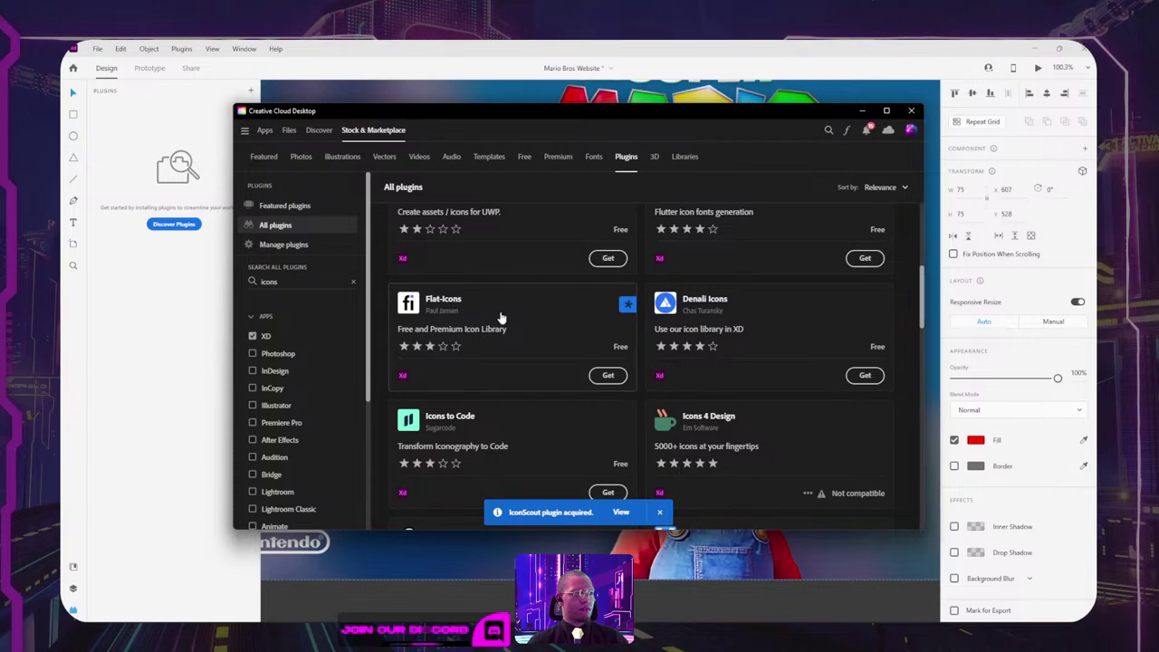
left_click(608, 376)
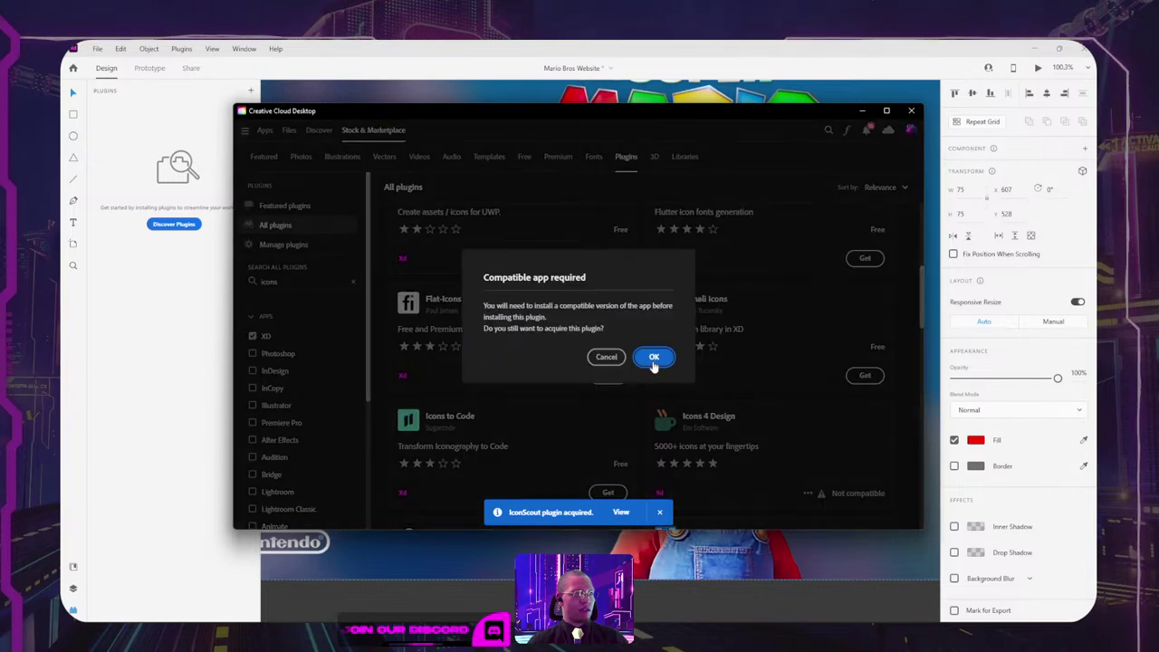
left_click(654, 356)
Step: Check the options and details page of the Icons 4 Design plugin, and close Creative Cloud Desktop
scroll(688, 380, "down", 1)
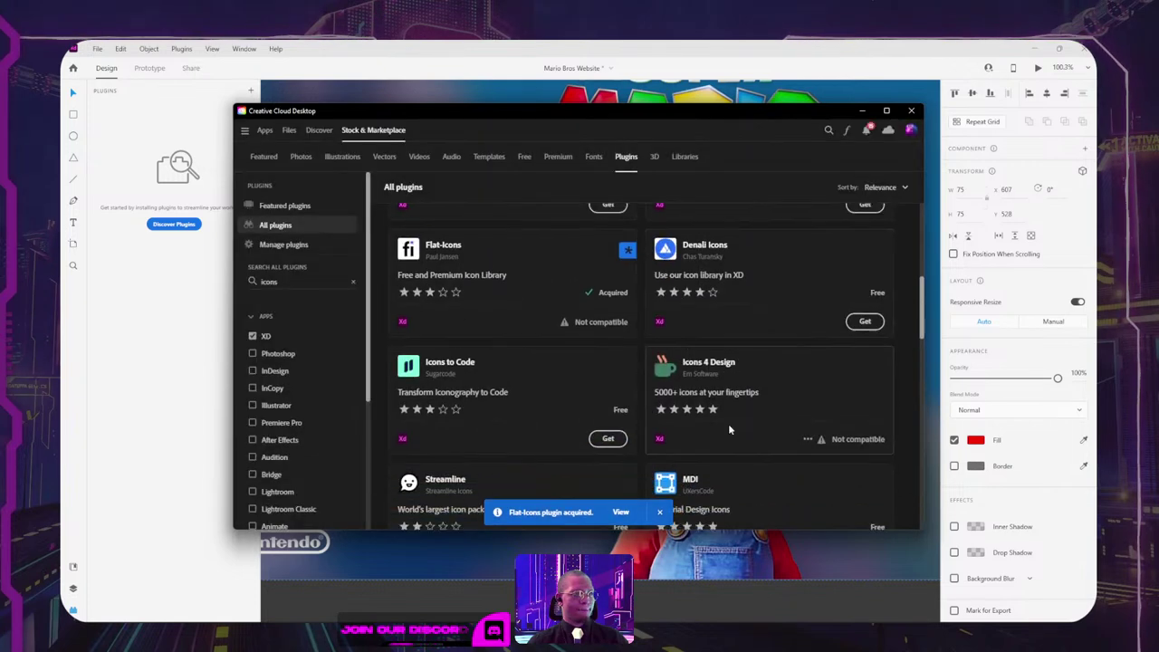
left_click(807, 441)
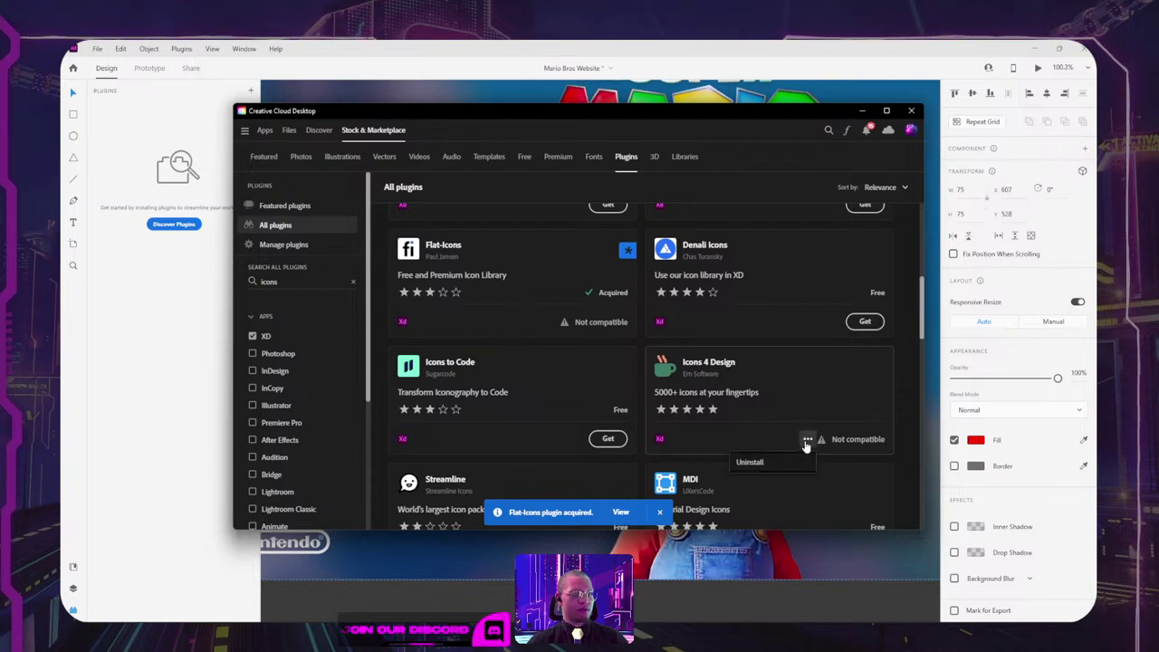
left_click(801, 396)
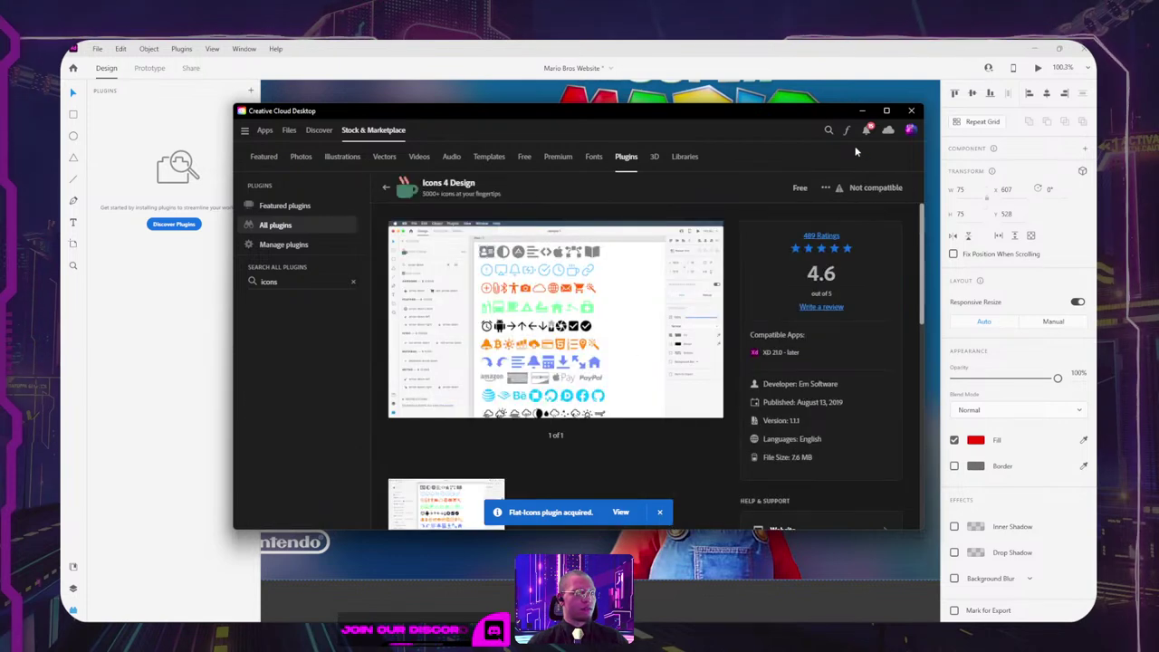
left_click(912, 112)
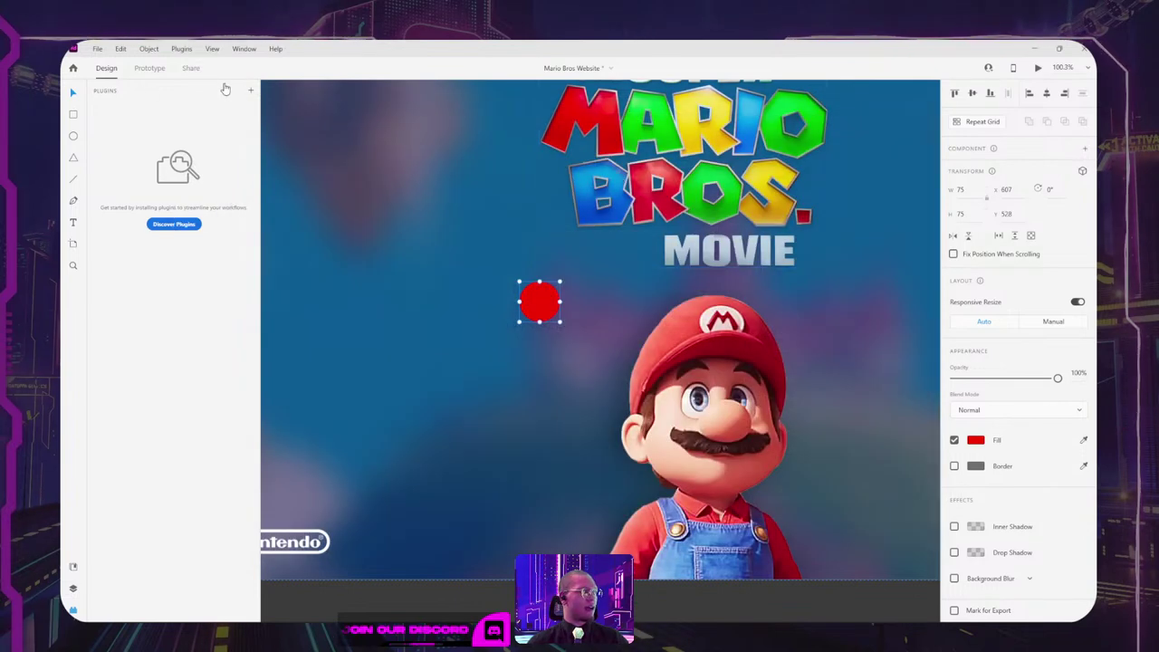
Step: Reduce the Object Blur amount of the large background image behind the Web 1920 – 5 hero section to 14
scroll(506, 215, "down", 5)
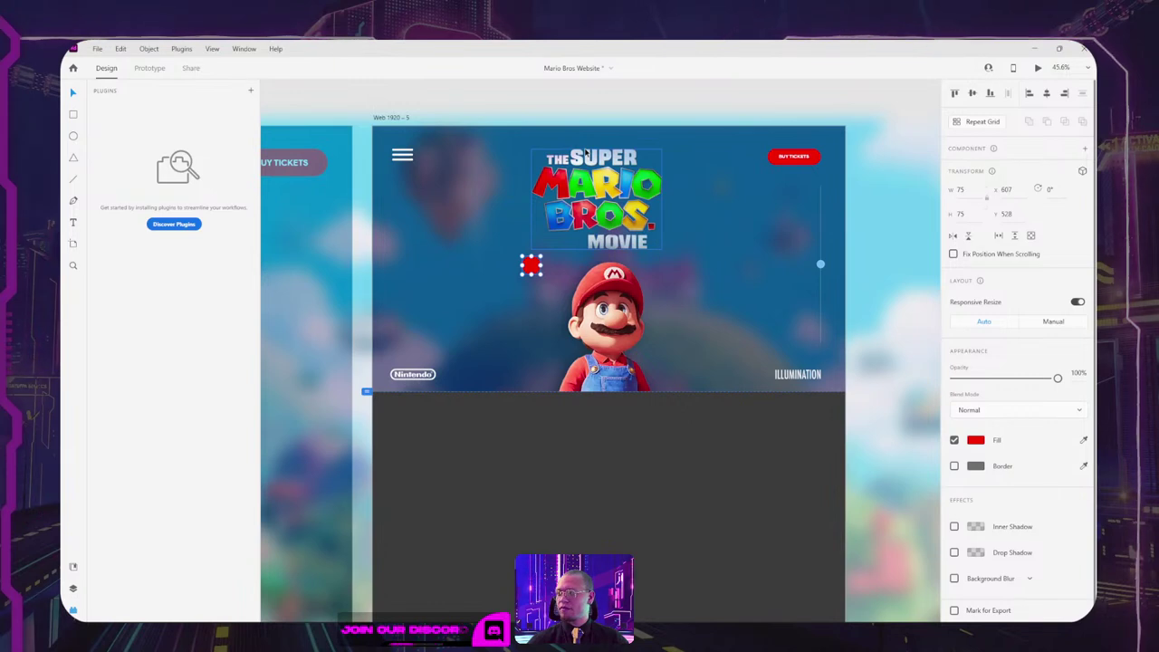
left_click(773, 308)
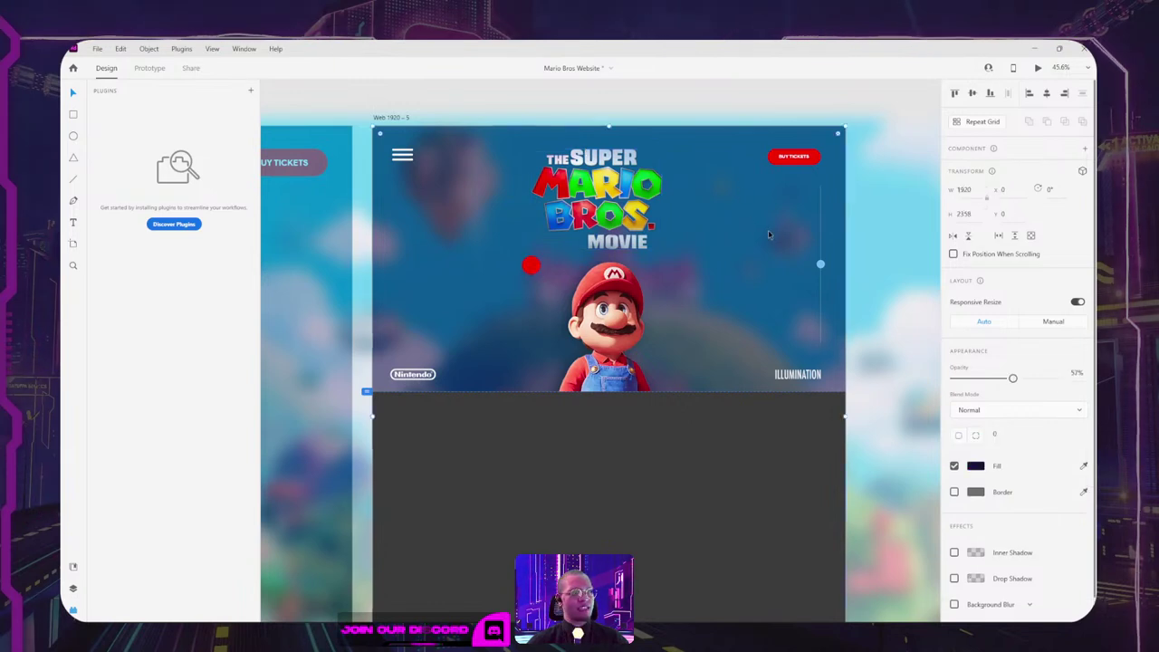
scroll(407, 289, "down", 2)
scroll(407, 289, "down", 3)
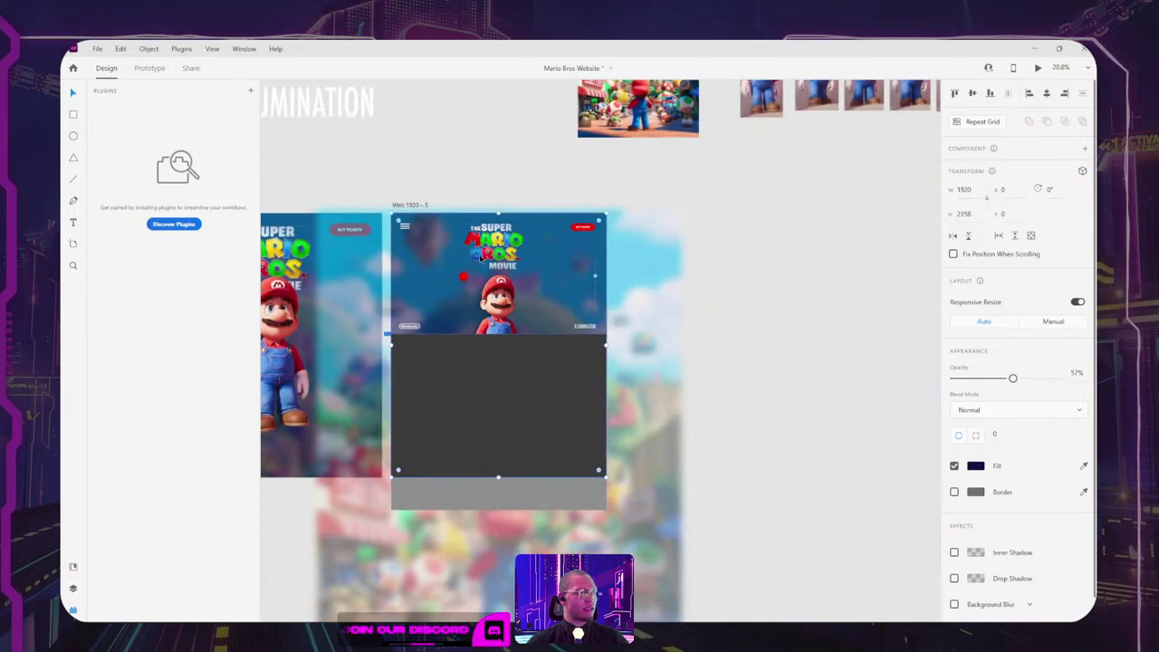
left_click(615, 491)
scroll(1007, 402, "down", 2)
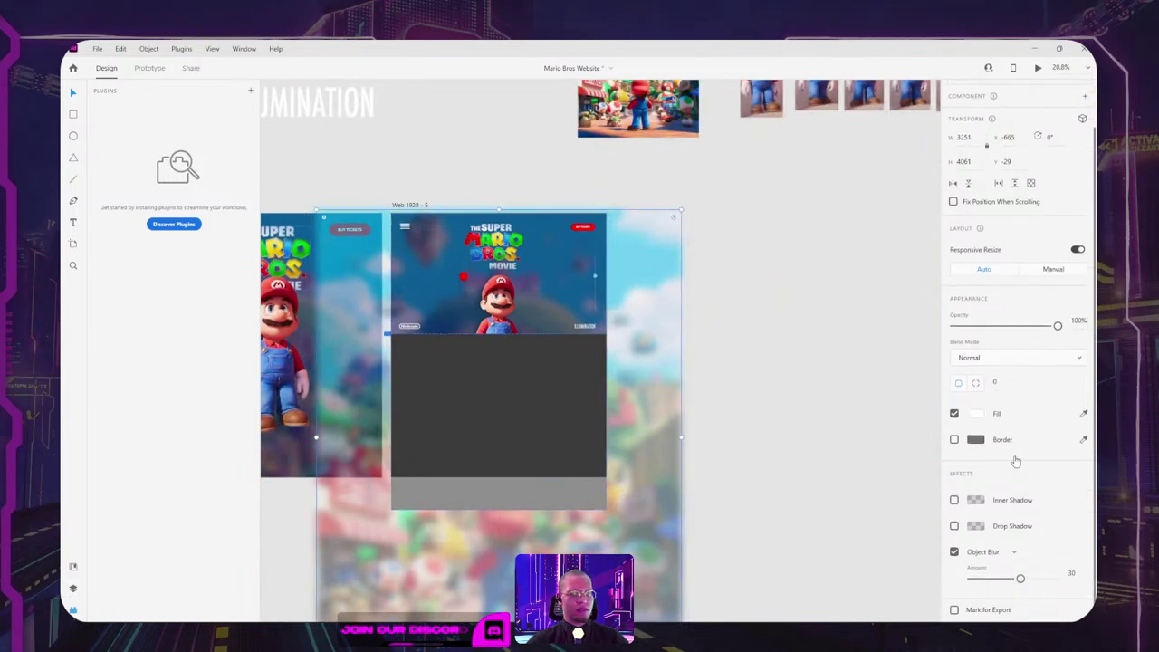
left_click_drag(1020, 582, 998, 585)
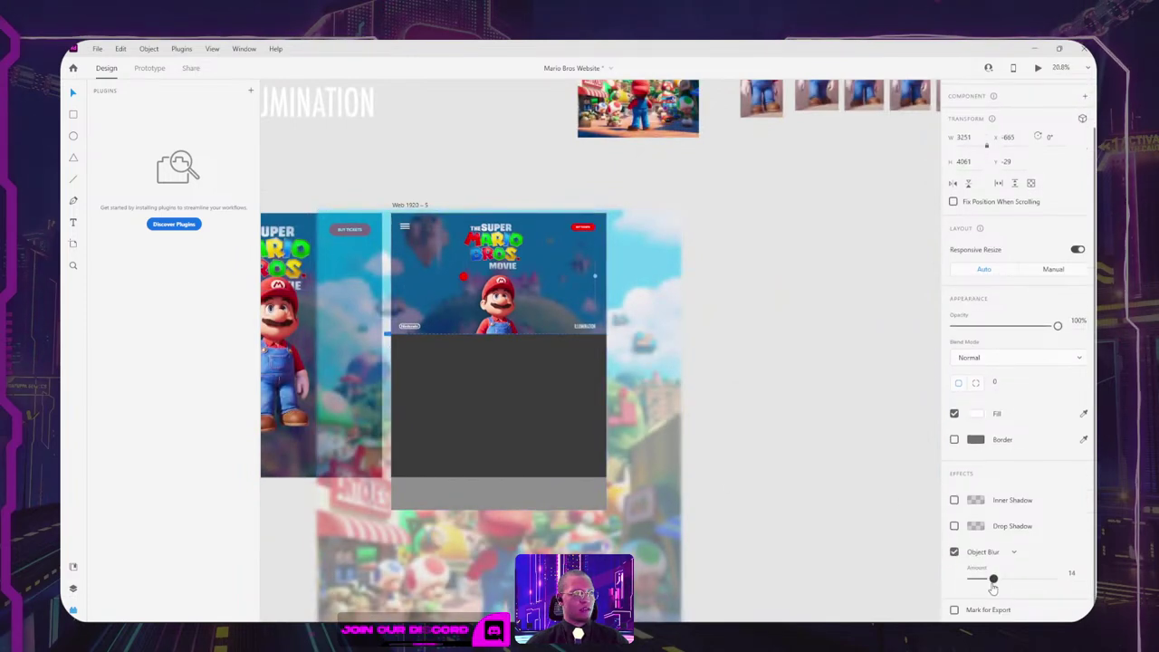
scroll(543, 281, "up", 3)
scroll(638, 275, "up", 2)
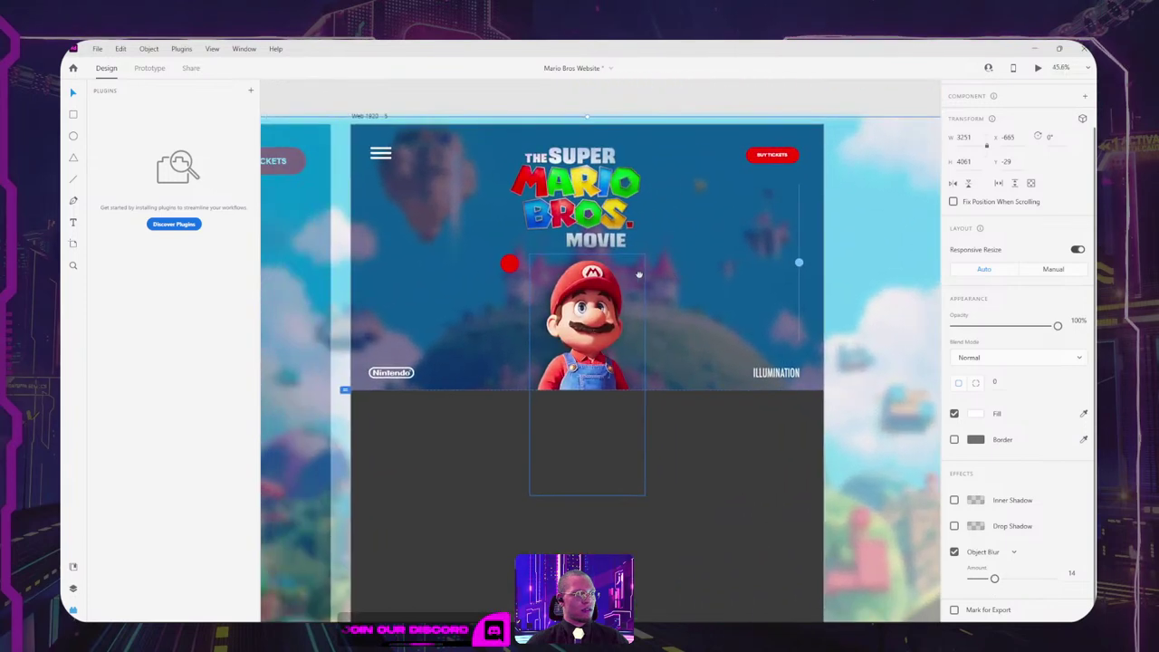
Step: Try an Object Blur amount of 0 on the large background image of the Web 1920 – 5 artboard
left_click_drag(993, 580, 970, 582)
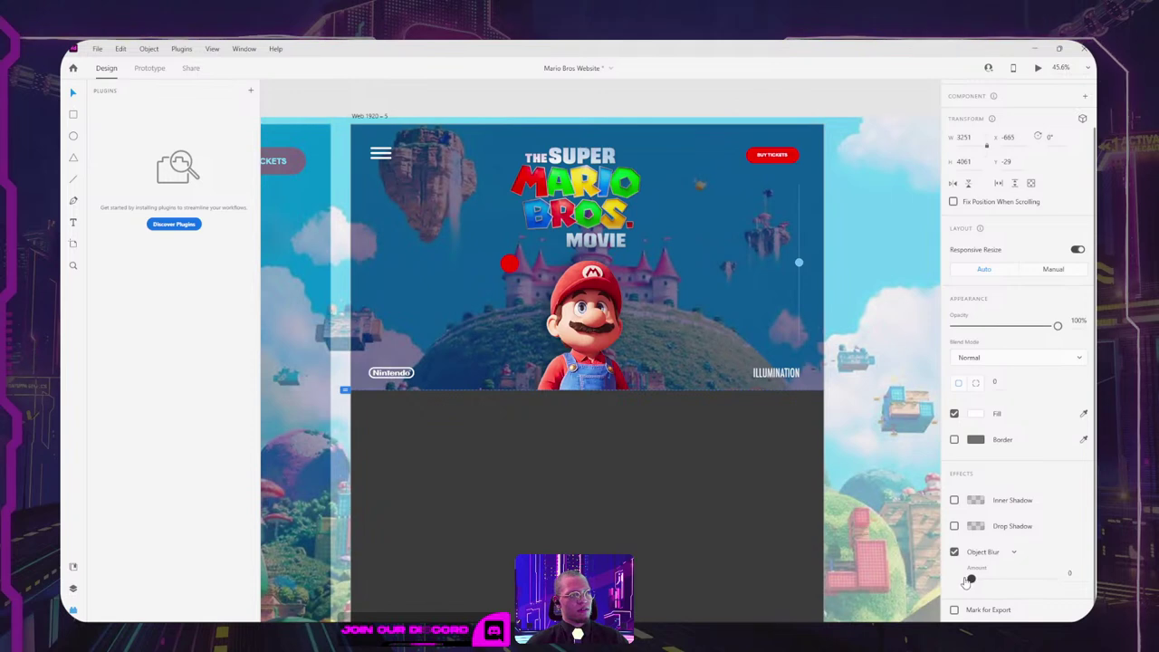
left_click(610, 98)
scroll(610, 101, "down", 2)
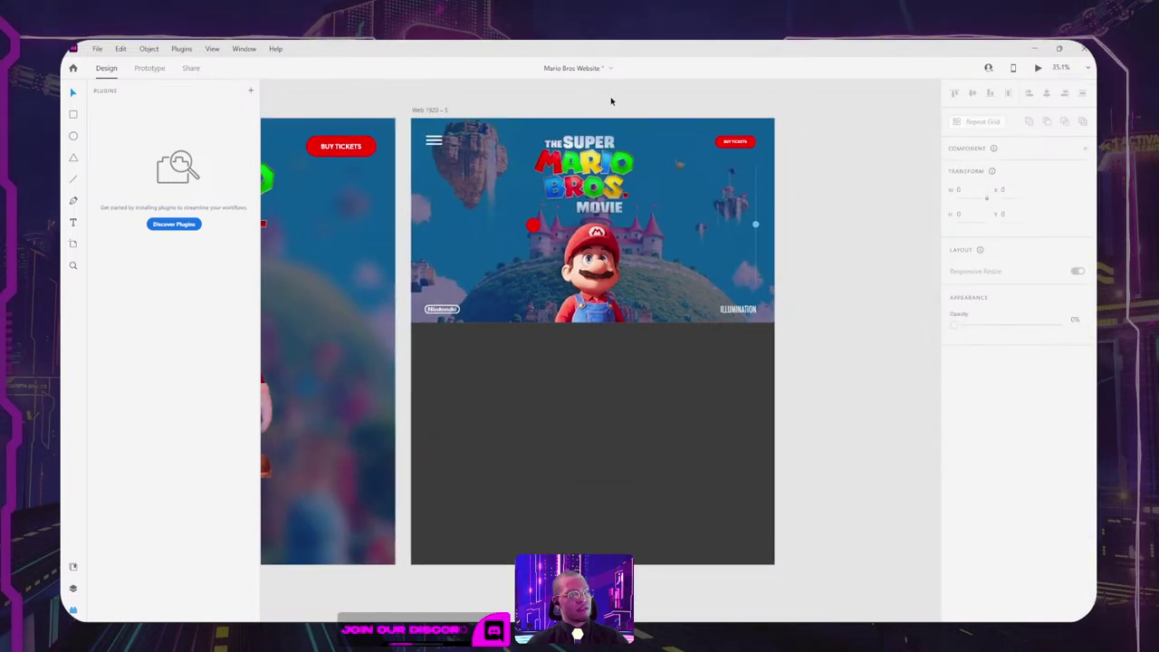
Step: Try moving the dark grey cover rectangle off the Web 1920 – 5 artboard, and undo this move and the blur change
left_click_drag(677, 464, 937, 257)
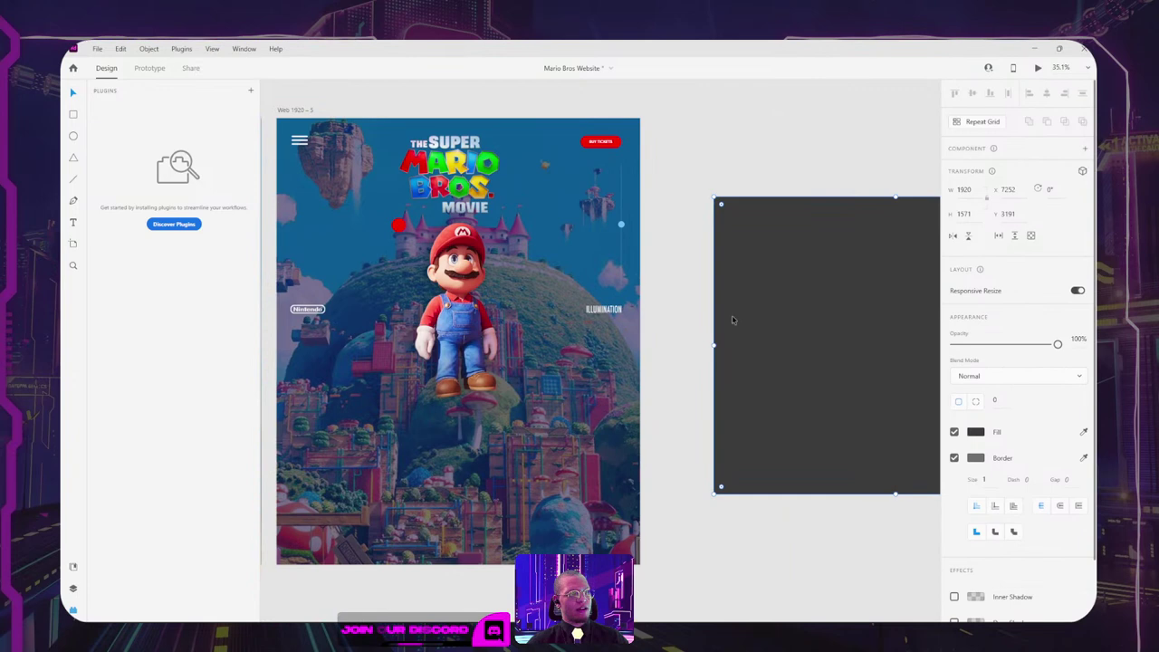
left_click(697, 480)
scroll(724, 398, "left", 5)
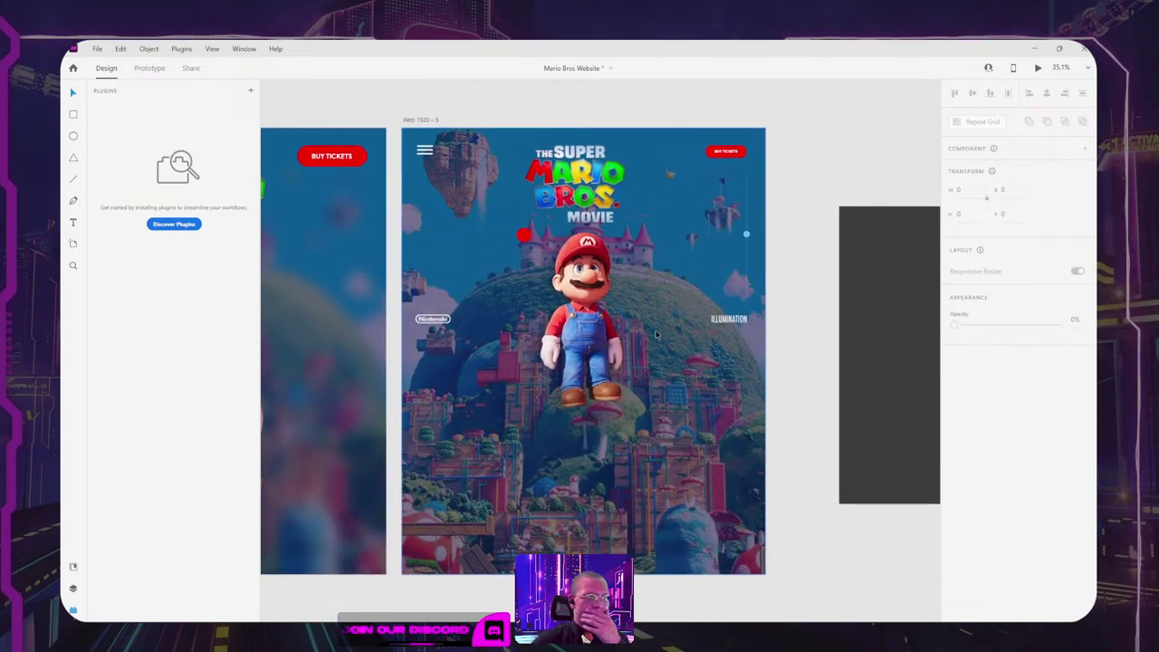
key("ctrl+z")
key("ctrl+z")
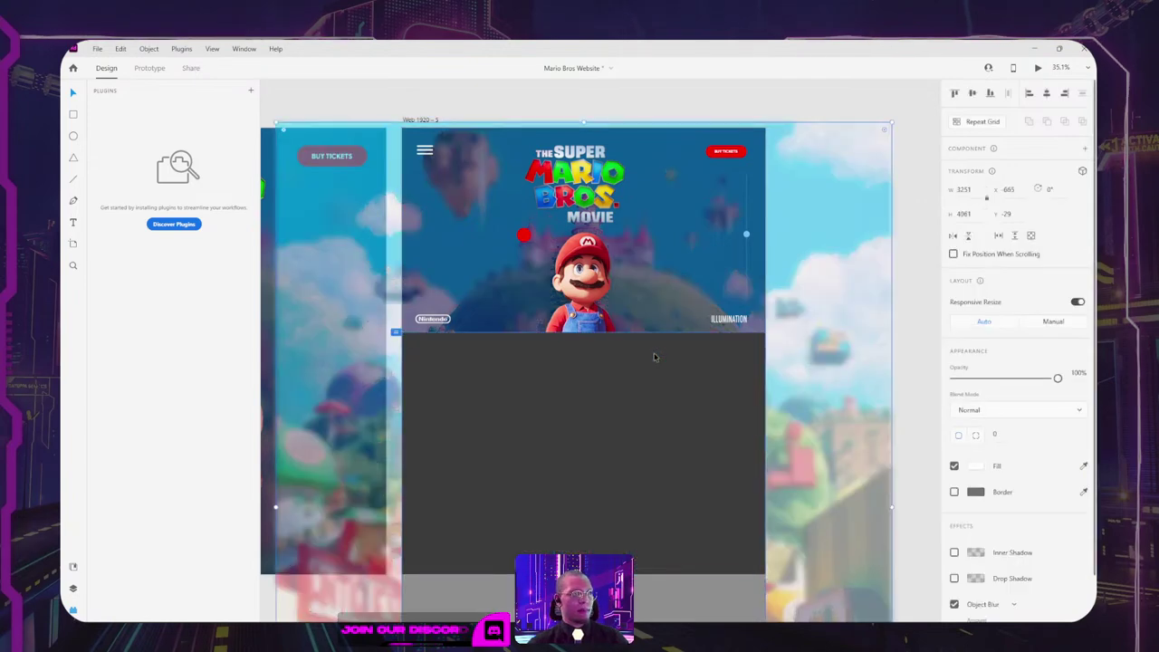
Step: Duplicate the Web 1920 – 5 artboard and place the copy directly beside it in the same row
scroll(698, 215, "down", 4)
scroll(699, 215, "down", 1)
left_click(817, 242)
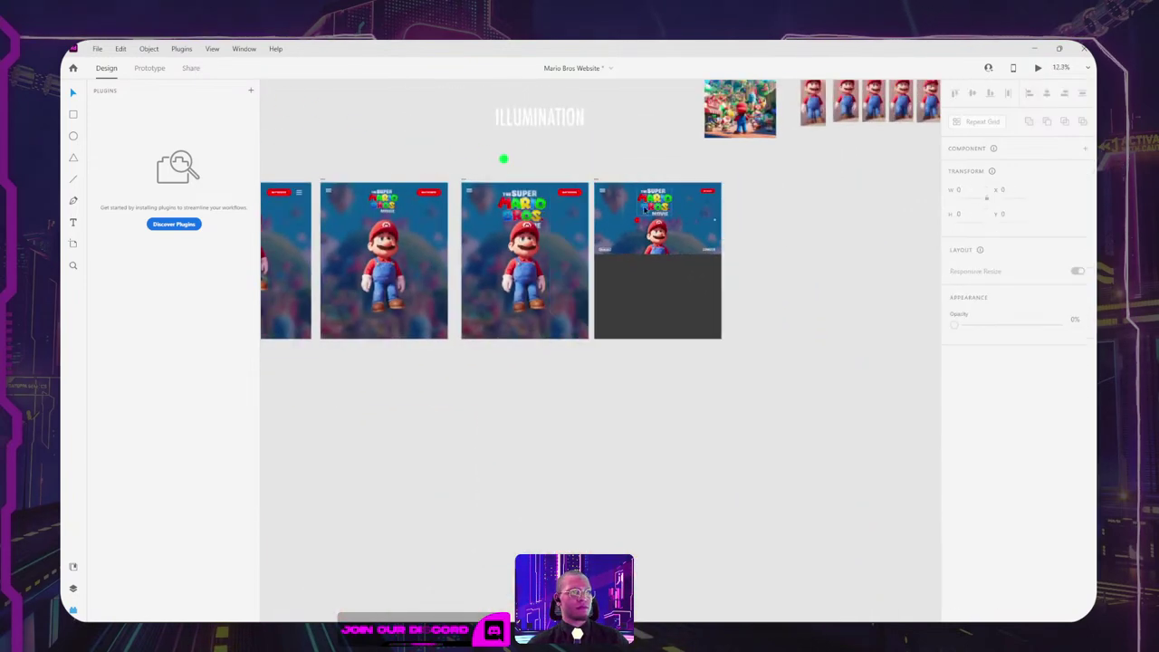
left_click_drag(596, 182, 743, 181)
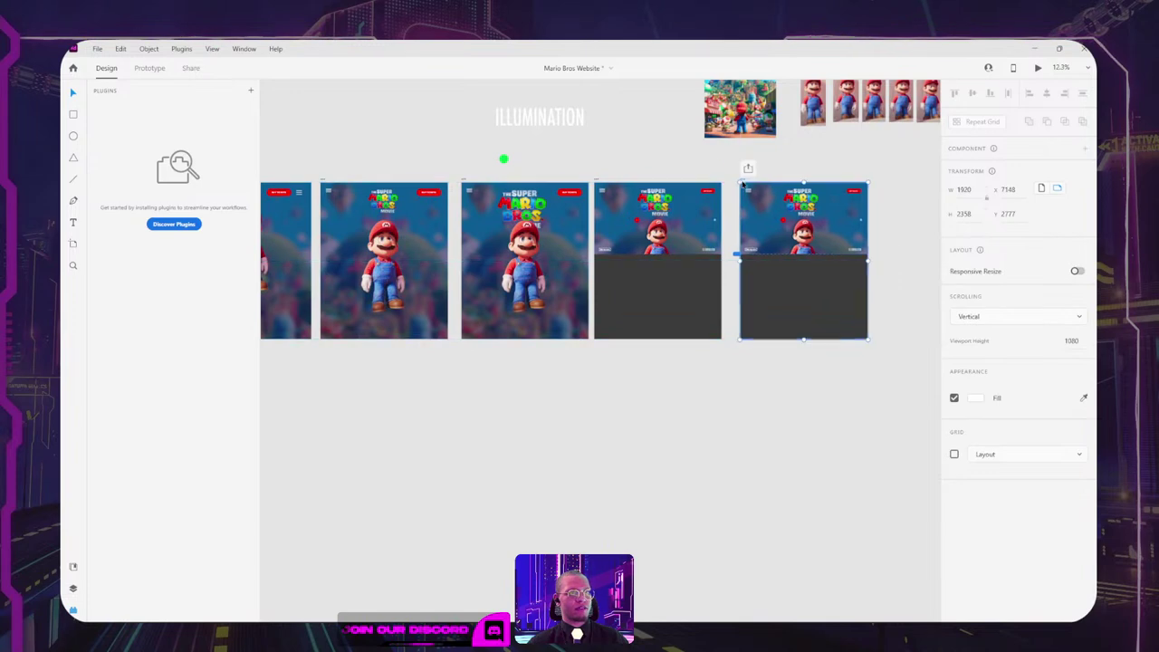
Step: Remove the object blur from the background image in the duplicated artboard by lowering its amount to the minimum
left_click(761, 222)
left_click(748, 447)
scroll(1009, 487, "down", 2)
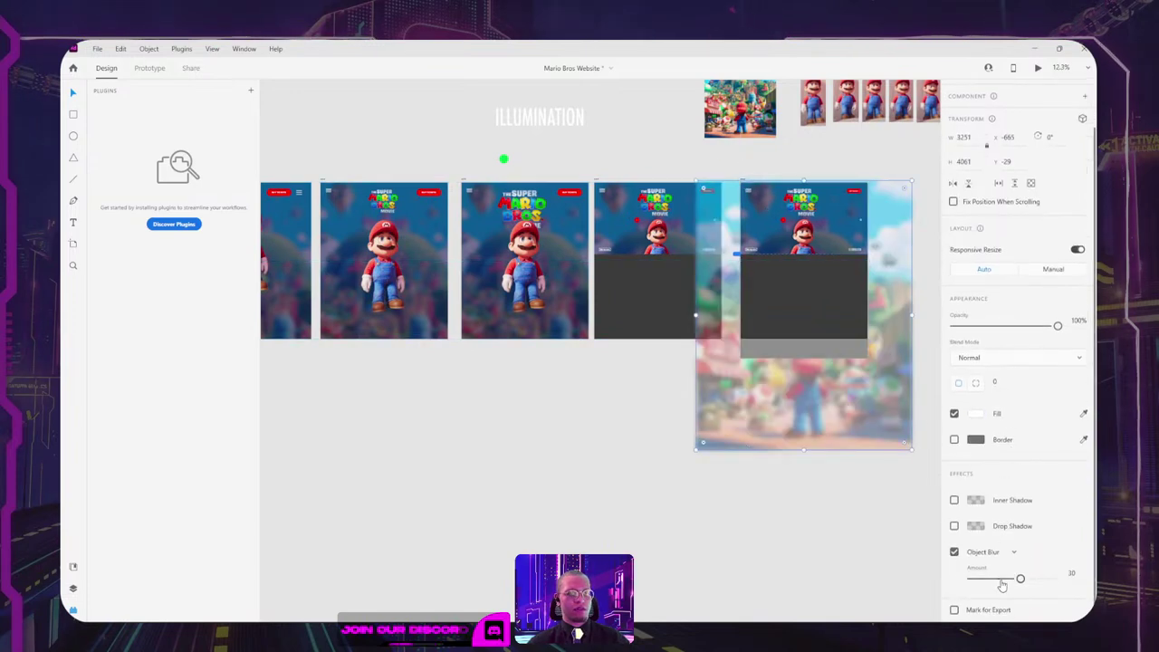
left_click_drag(1014, 579, 952, 585)
left_click(732, 516)
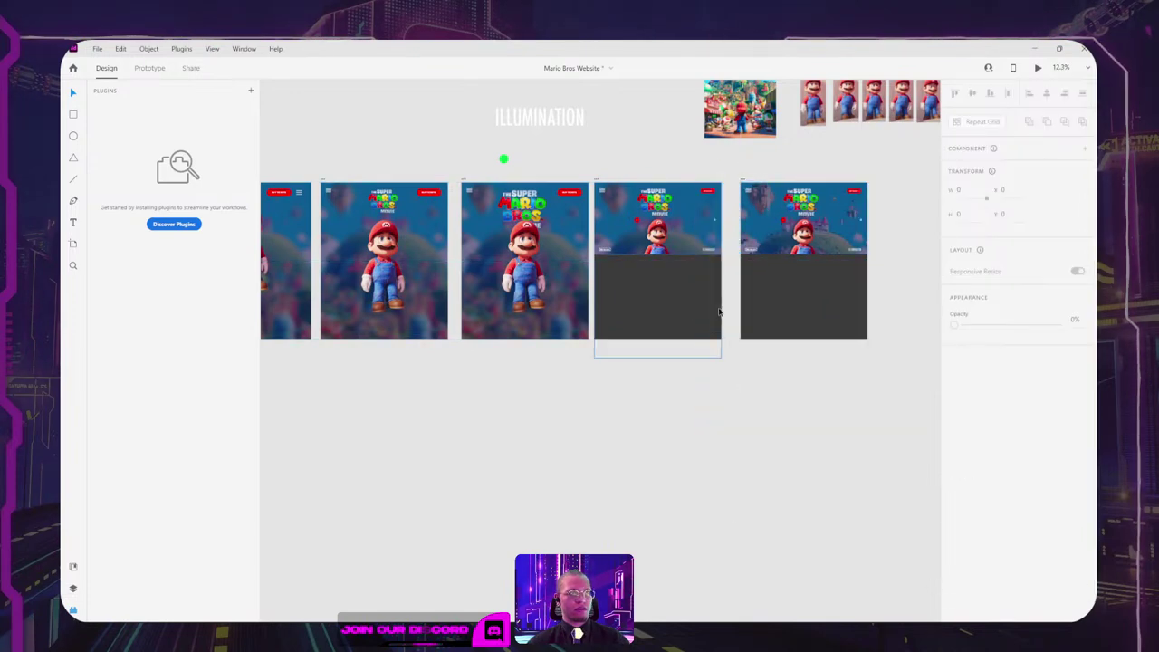
Step: Examine the unblurred Web 1920 – 7 hero section, and compare it with the Spider-man movie landing page reference in Chrome
scroll(721, 312, "up", 10)
left_click_drag(799, 233, 494, 412)
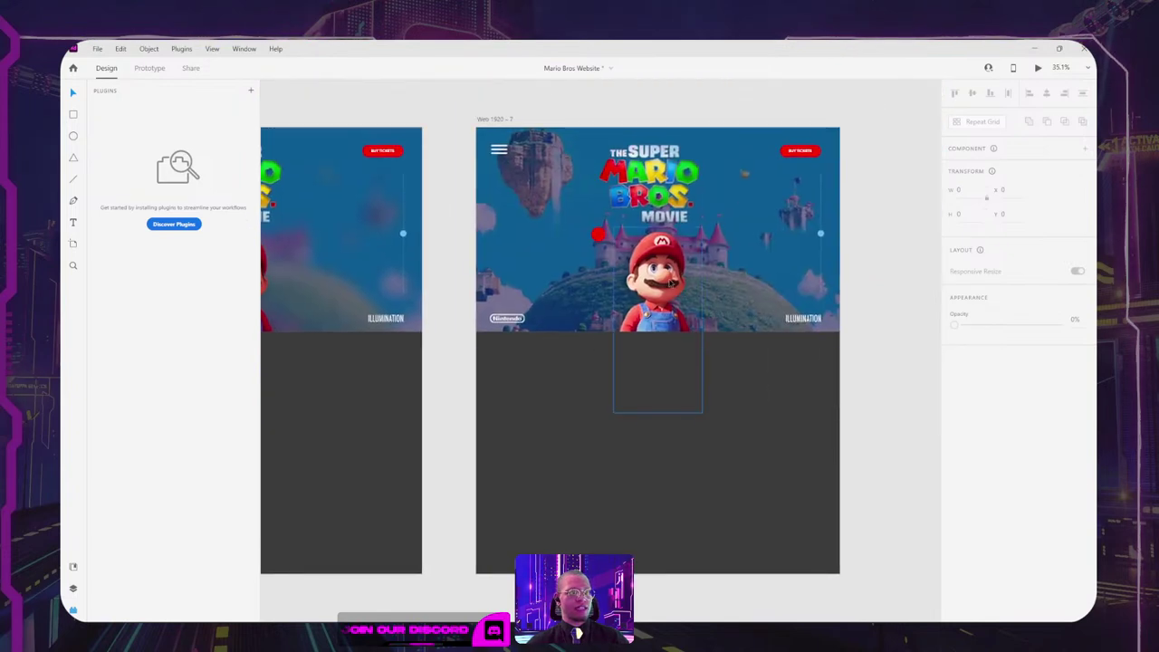
left_click(731, 379)
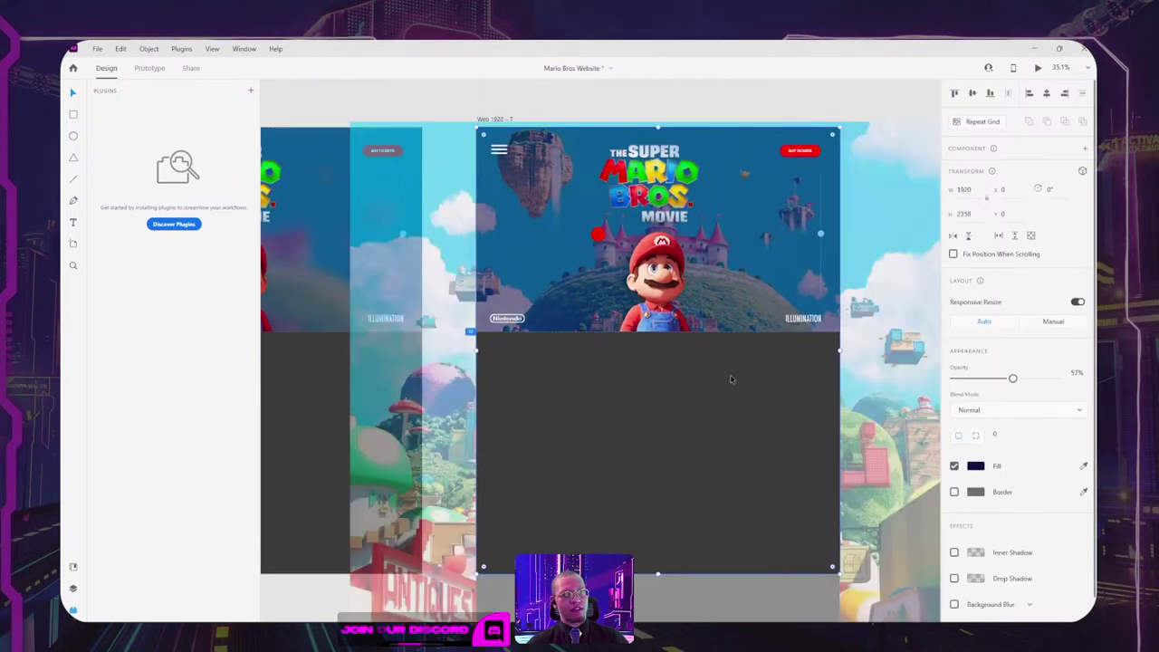
left_click(759, 112)
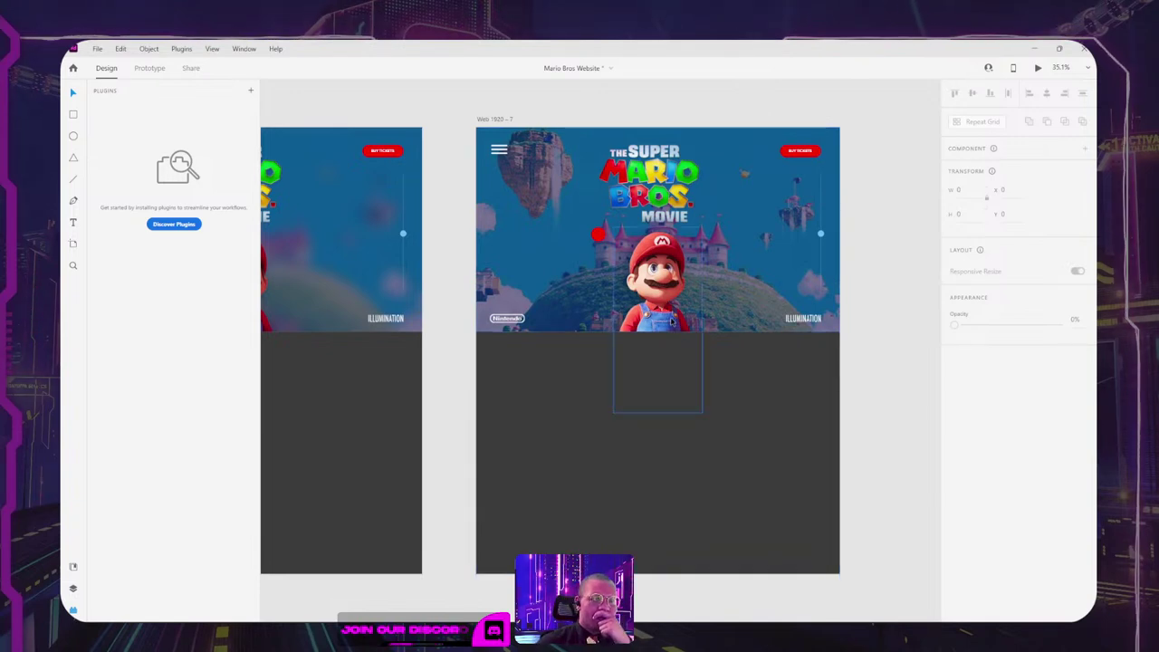
left_click(732, 407)
left_click(299, 608)
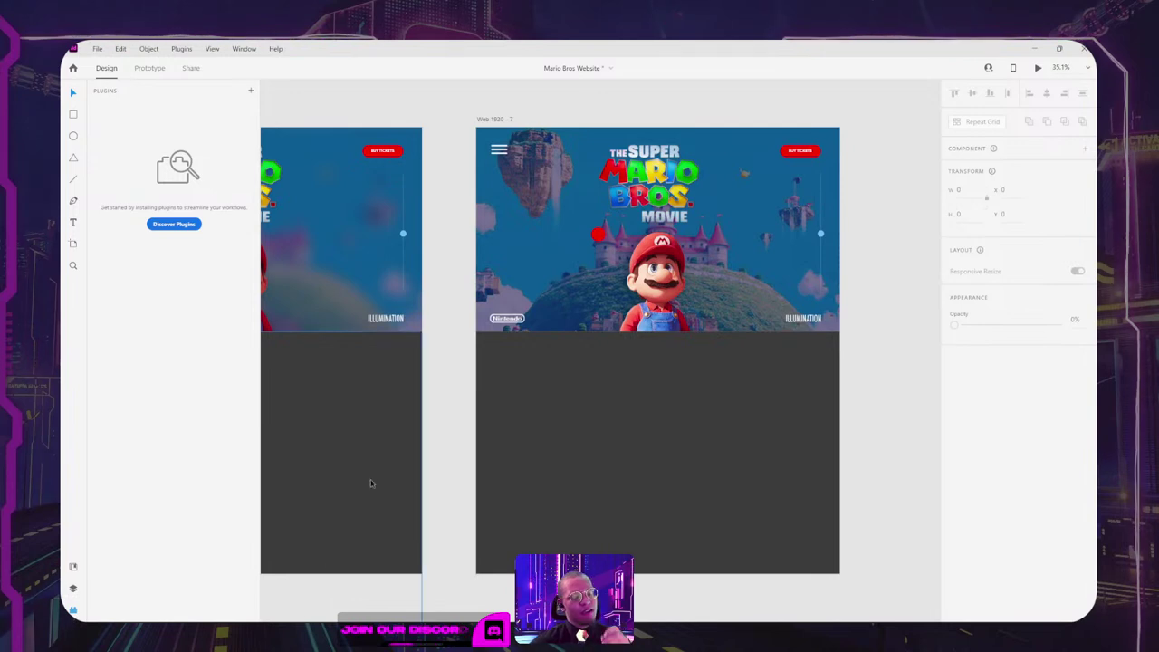
key("alt+Tab")
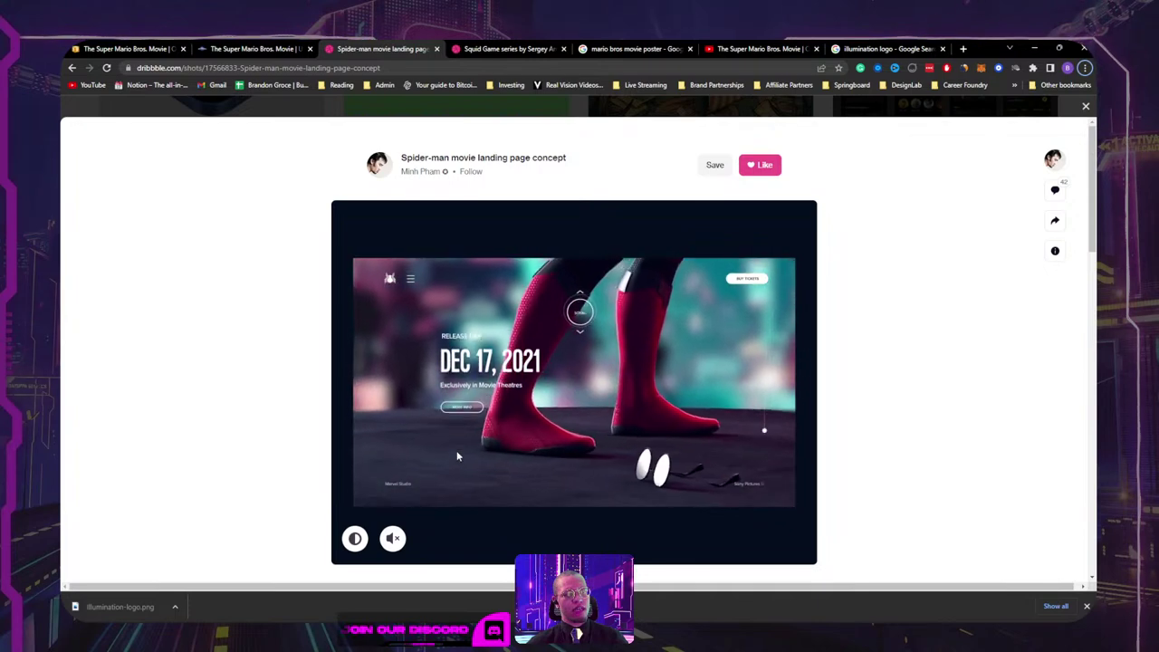
key("alt+Tab")
Step: Select the small red circle beside Mario's cap in the Web 1920 – 5 hero section
scroll(497, 308, "left", 5)
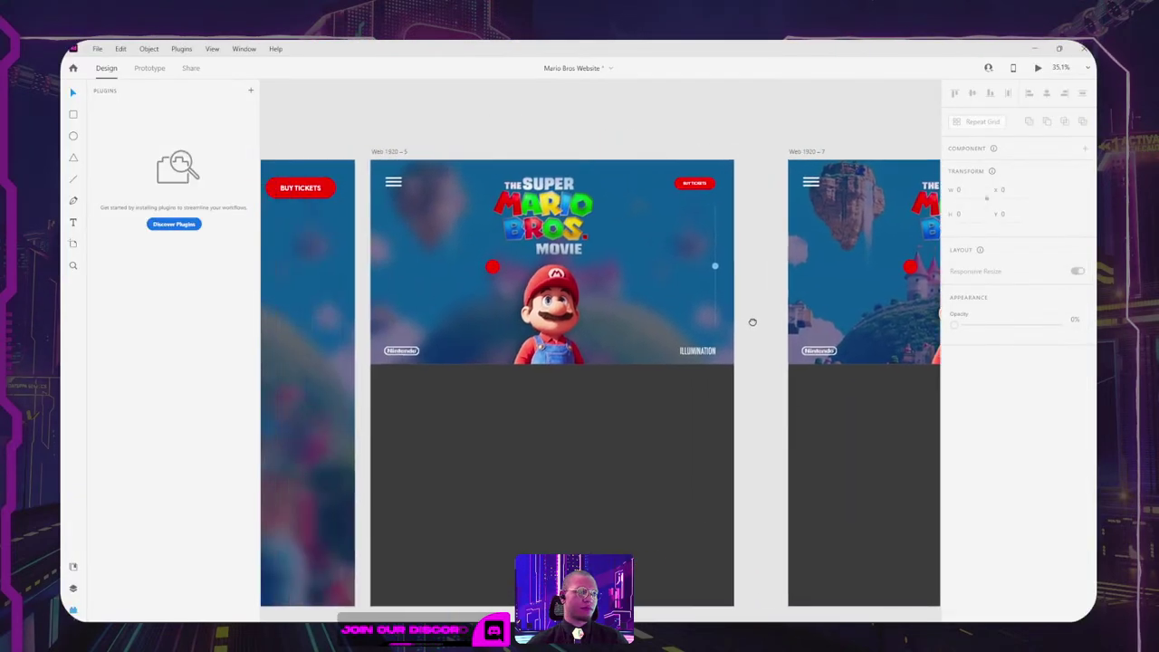
left_click(568, 265)
scroll(568, 265, "up", 10)
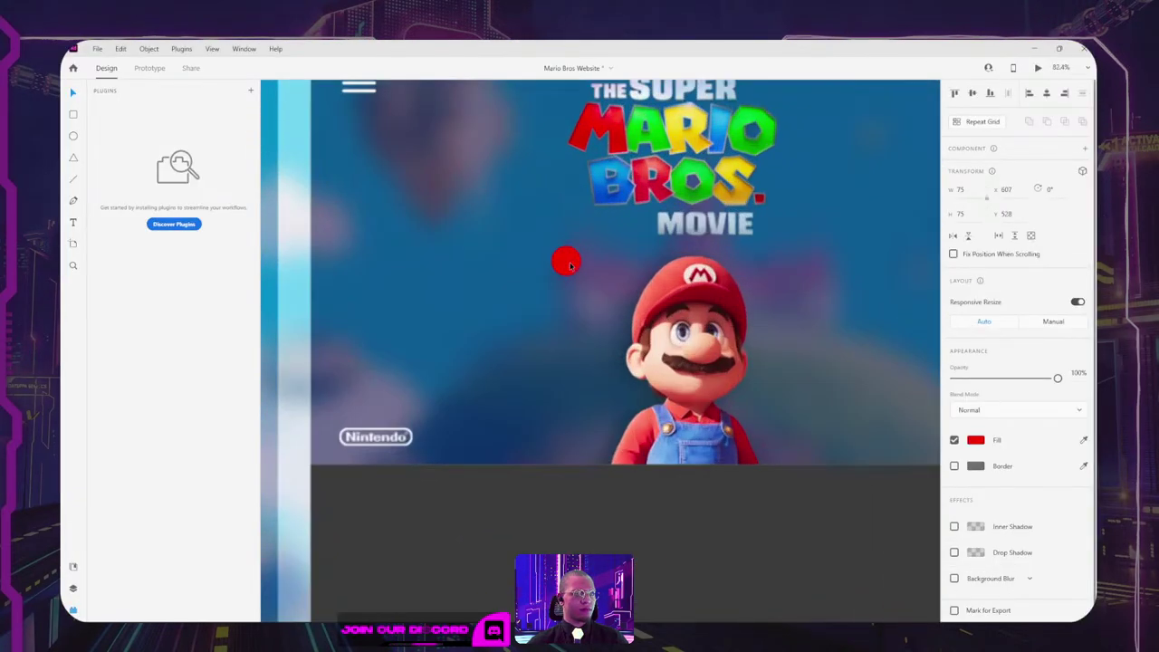
Step: Switch to Chrome, search Google for "flat icon" in a new tab and open the Flaticon website
key("alt+Tab")
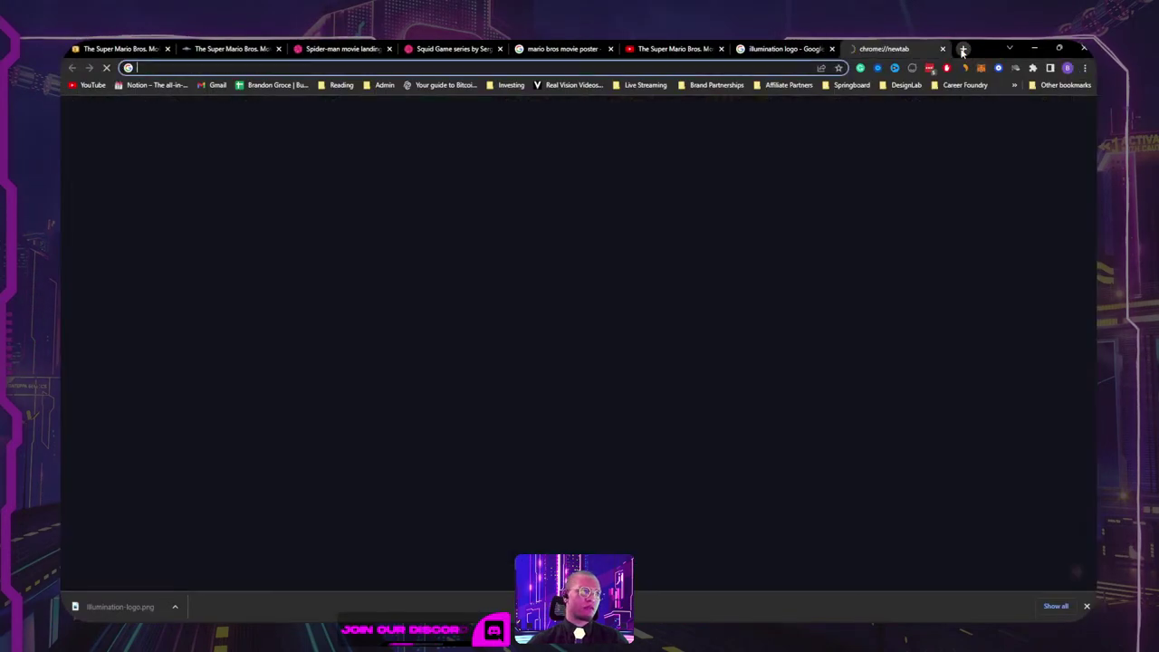
left_click(963, 49)
type("flat icon")
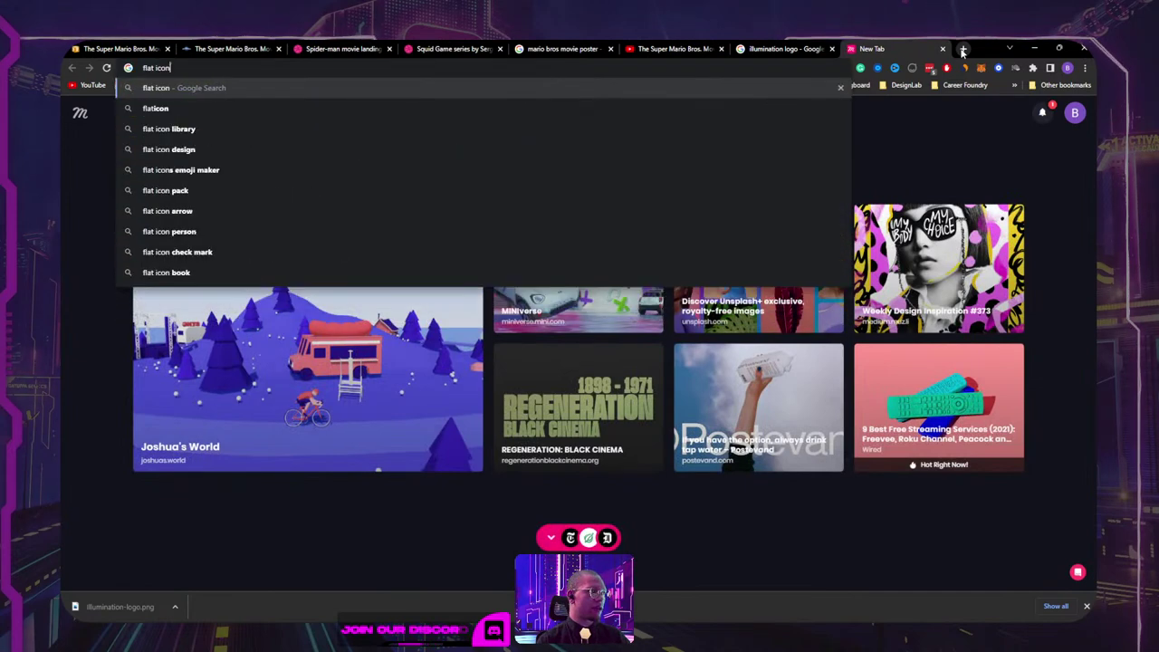
key("Return")
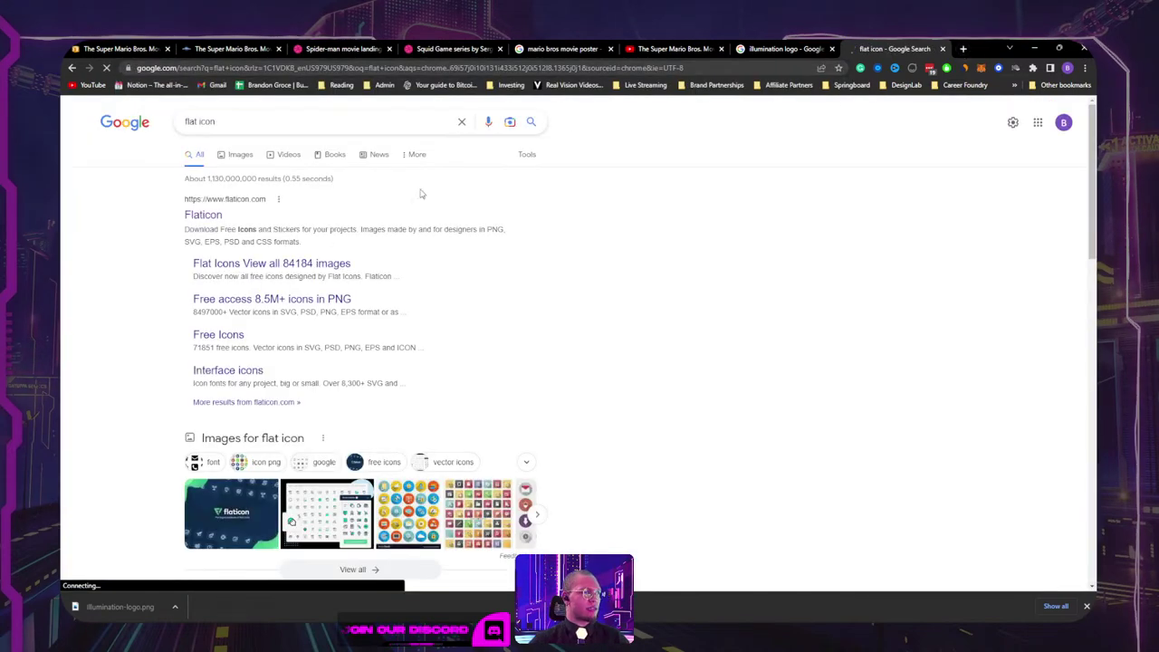
left_click(214, 215)
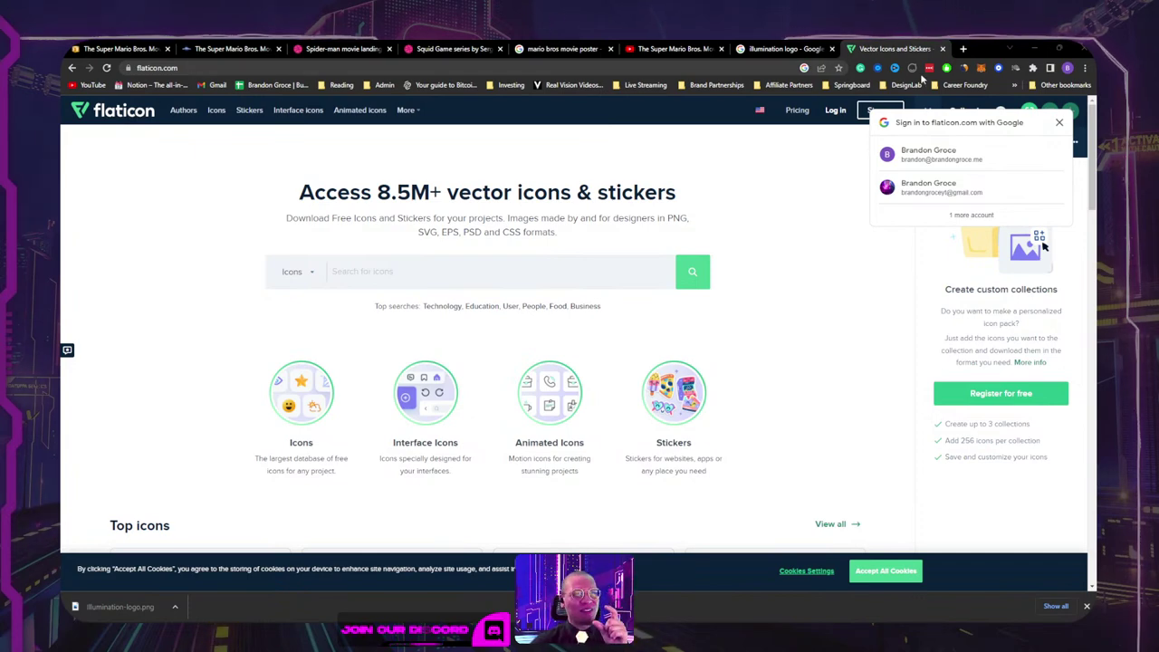
Step: Dismiss the Google sign-in prompt on Flaticon and search its icons for "play"
left_click(1056, 123)
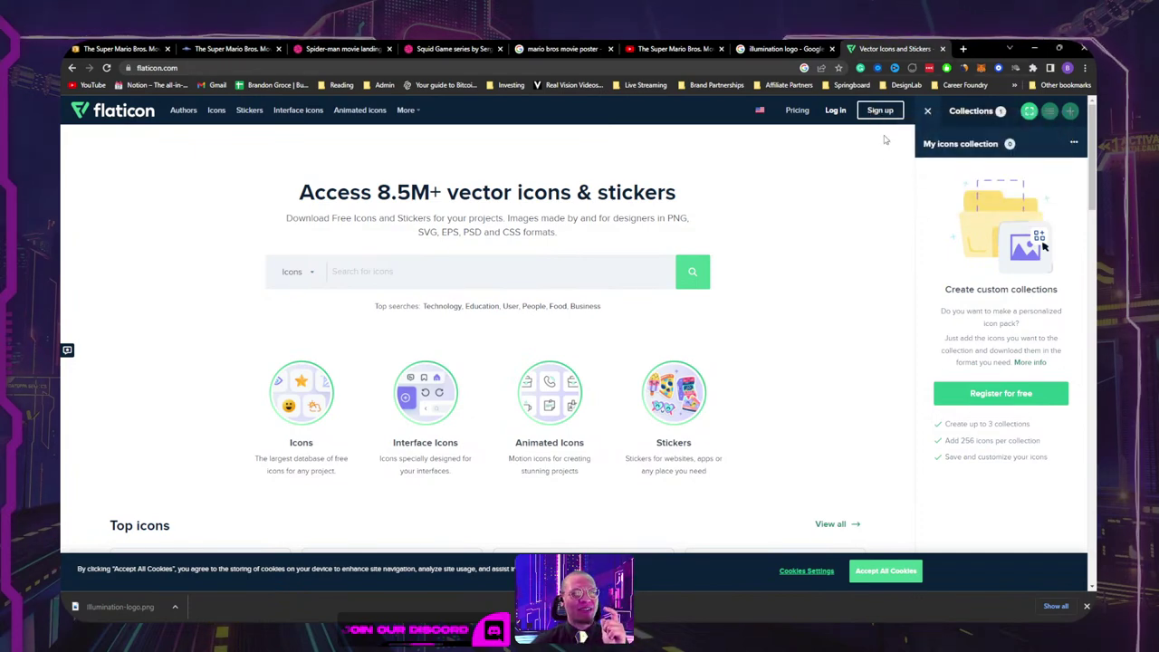
left_click(375, 282)
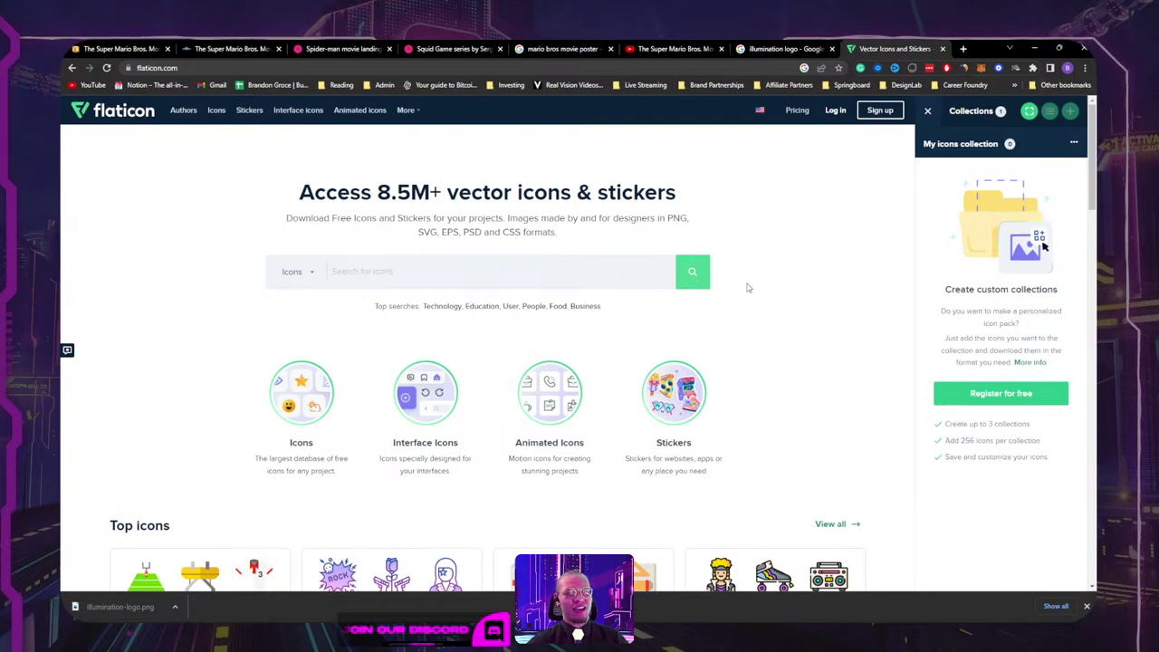
scroll(739, 277, "down", 2)
scroll(634, 276, "up", 2)
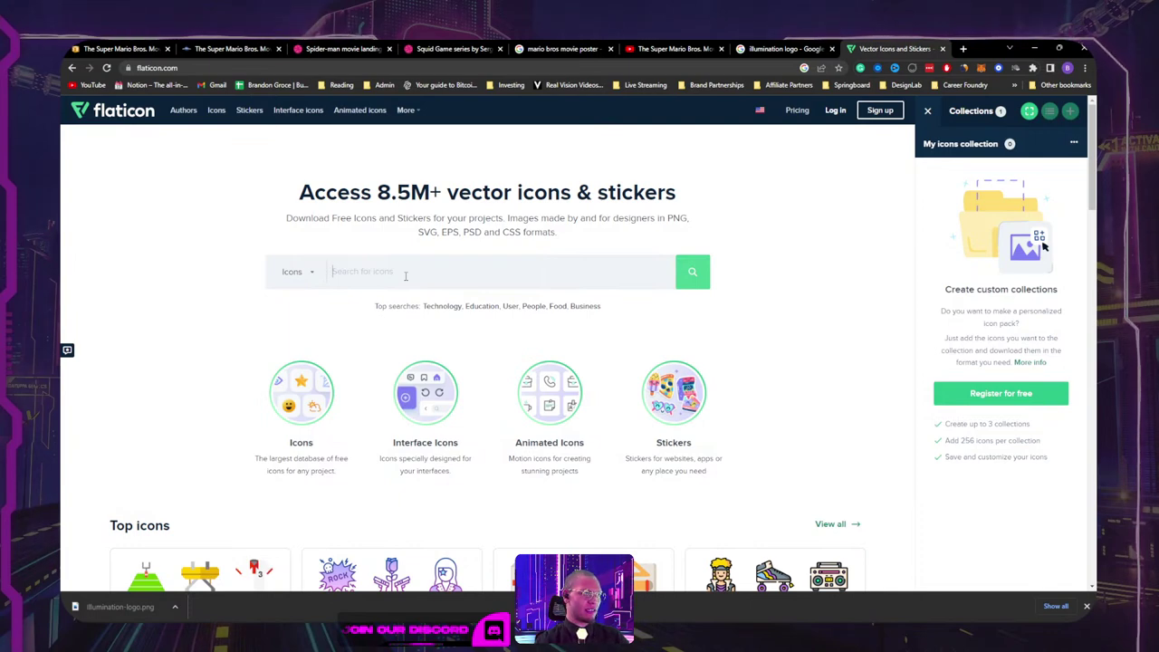
type("play")
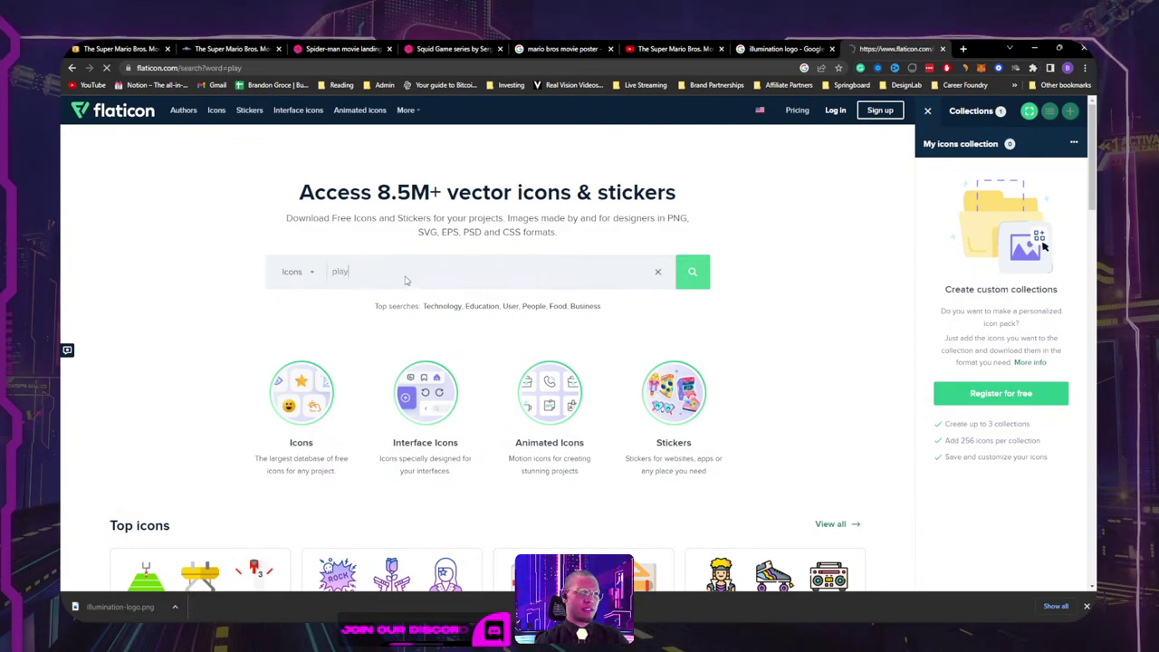
key("Return")
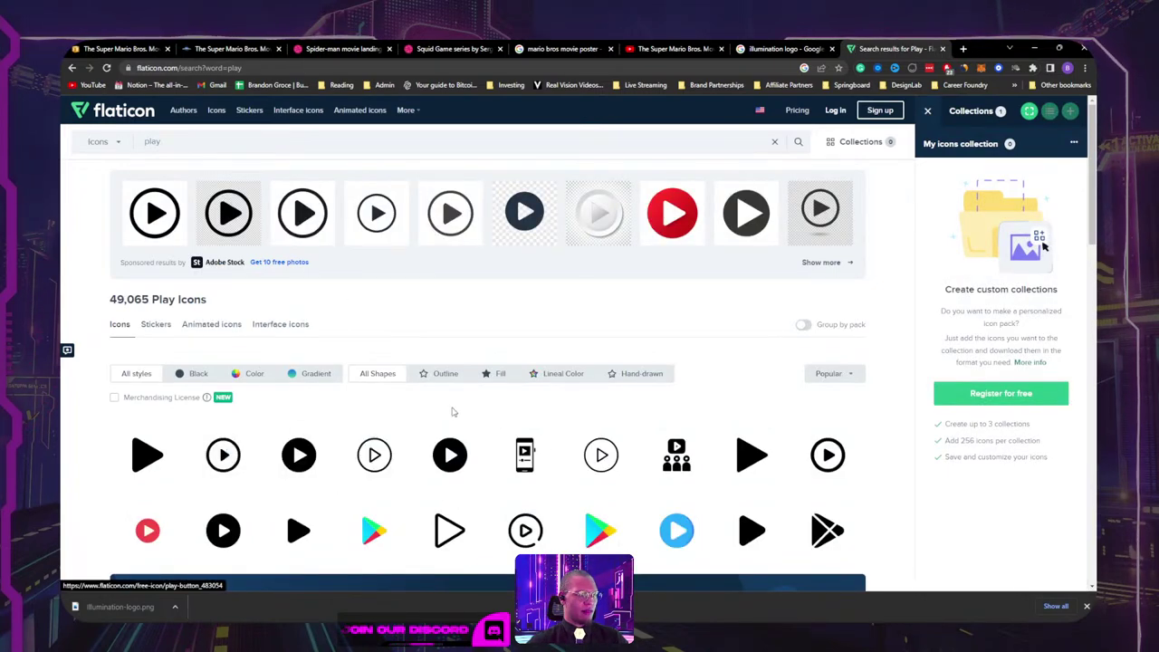
Step: Add four circular outlined play icons, including the one with a broken ring, to the icons collection
left_click(249, 429)
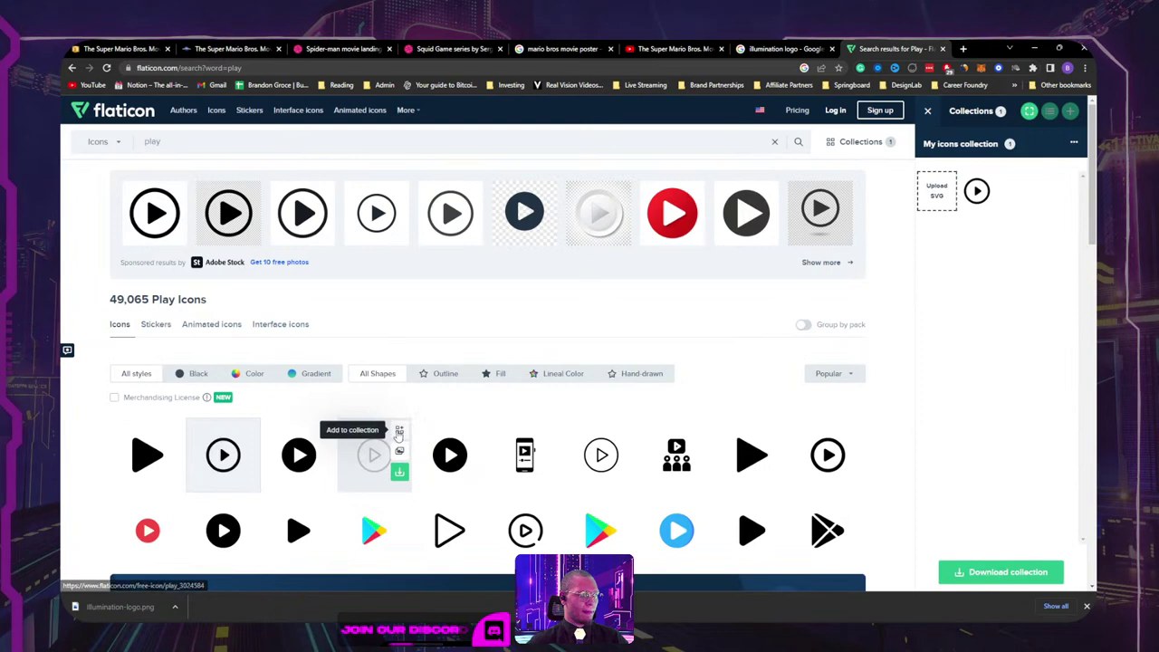
left_click(400, 430)
left_click(626, 430)
scroll(681, 402, "down", 2)
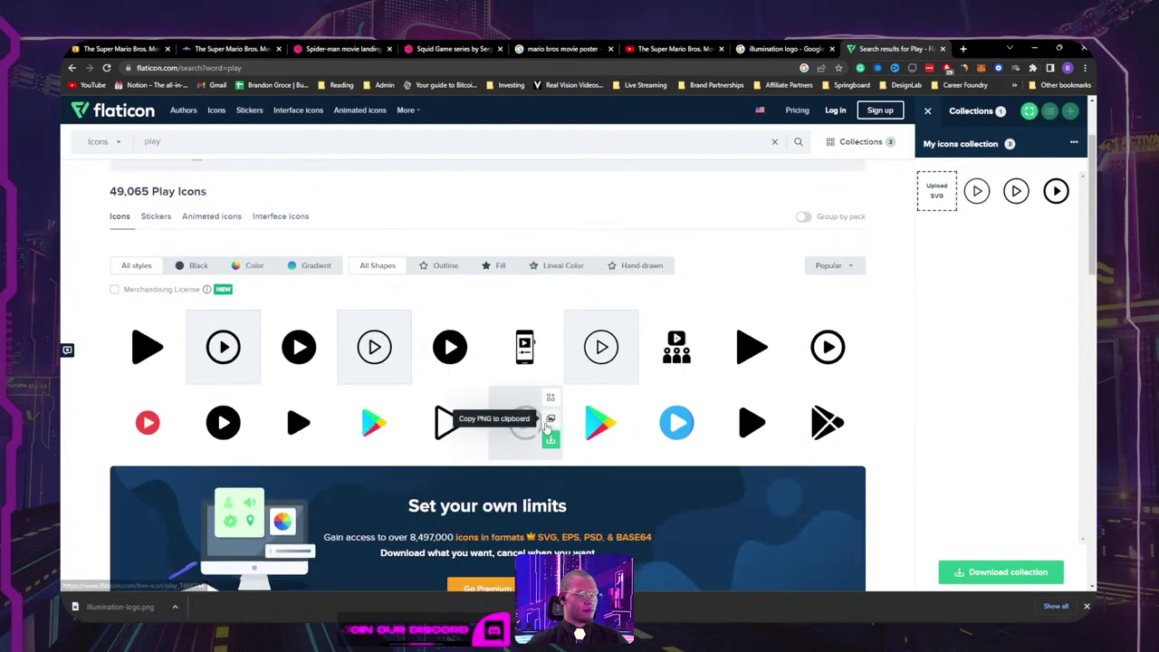
left_click(551, 419)
Step: Download the icons collection as 512-pixel PNG files with the free, attributed option
left_click(1023, 570)
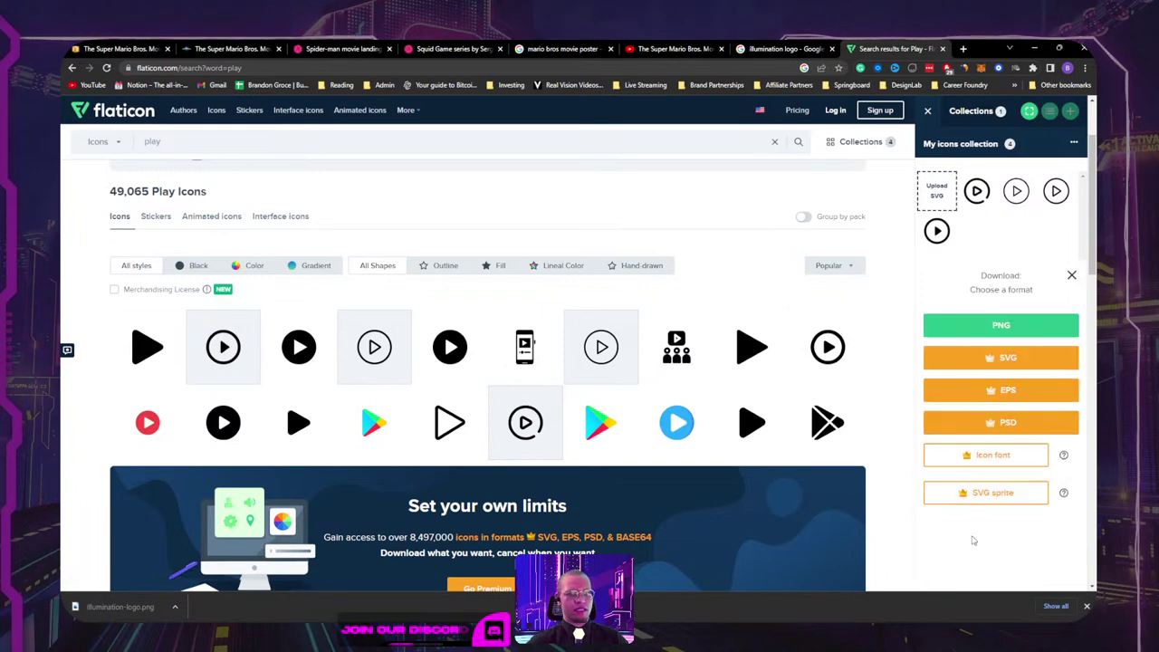
mouse_move(994, 231)
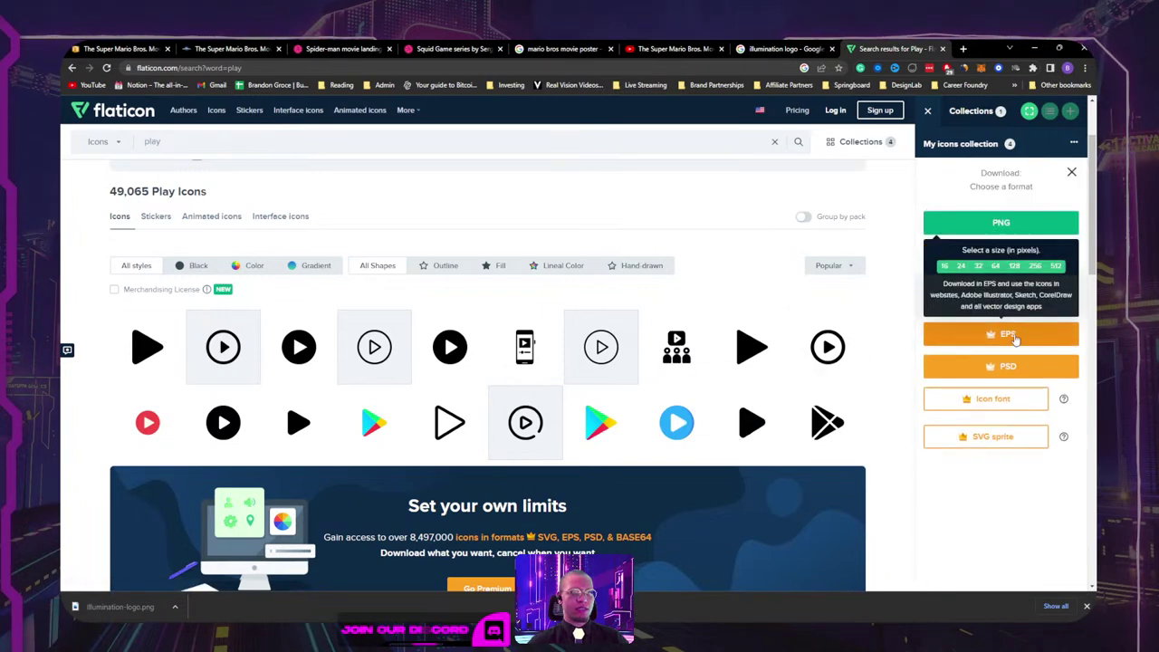
left_click(1056, 266)
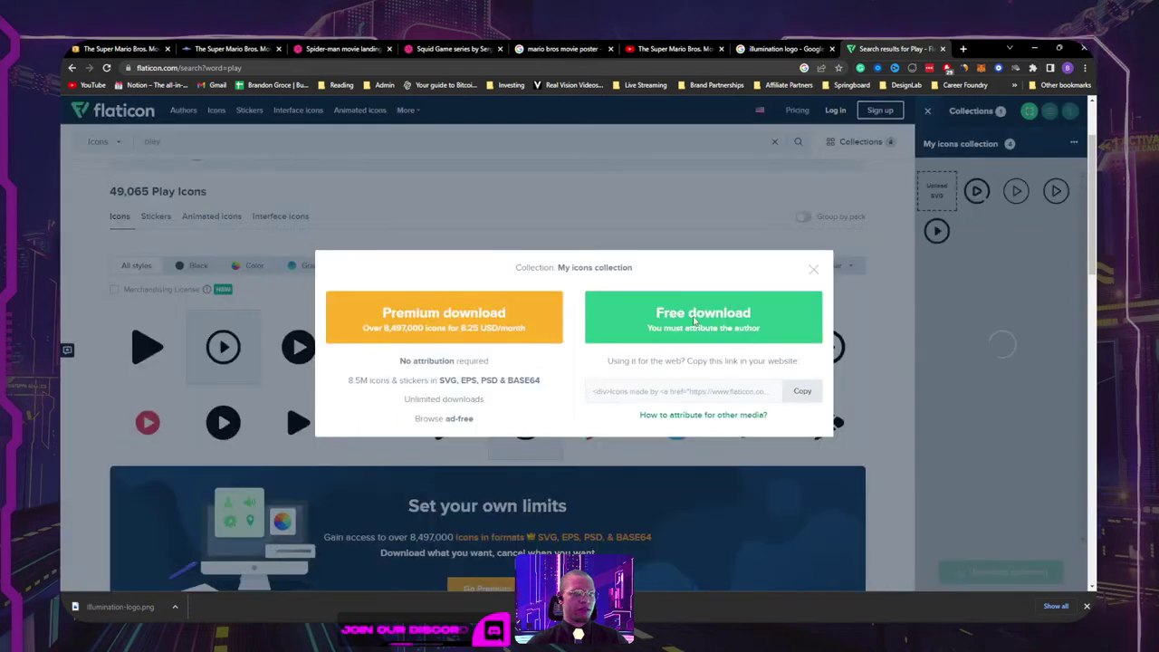
left_click(695, 317)
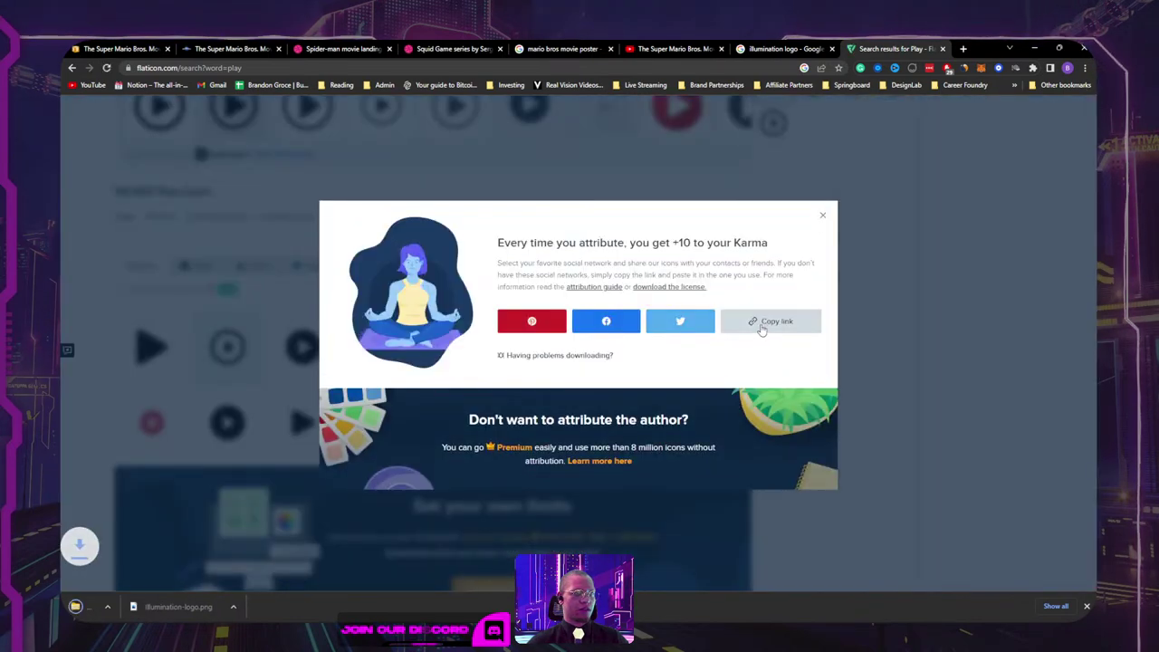
Step: Show the downloaded icons collection in its folder and bring its play icon PNGs into the Mario Bros Website design in Adobe XD
left_click(176, 608)
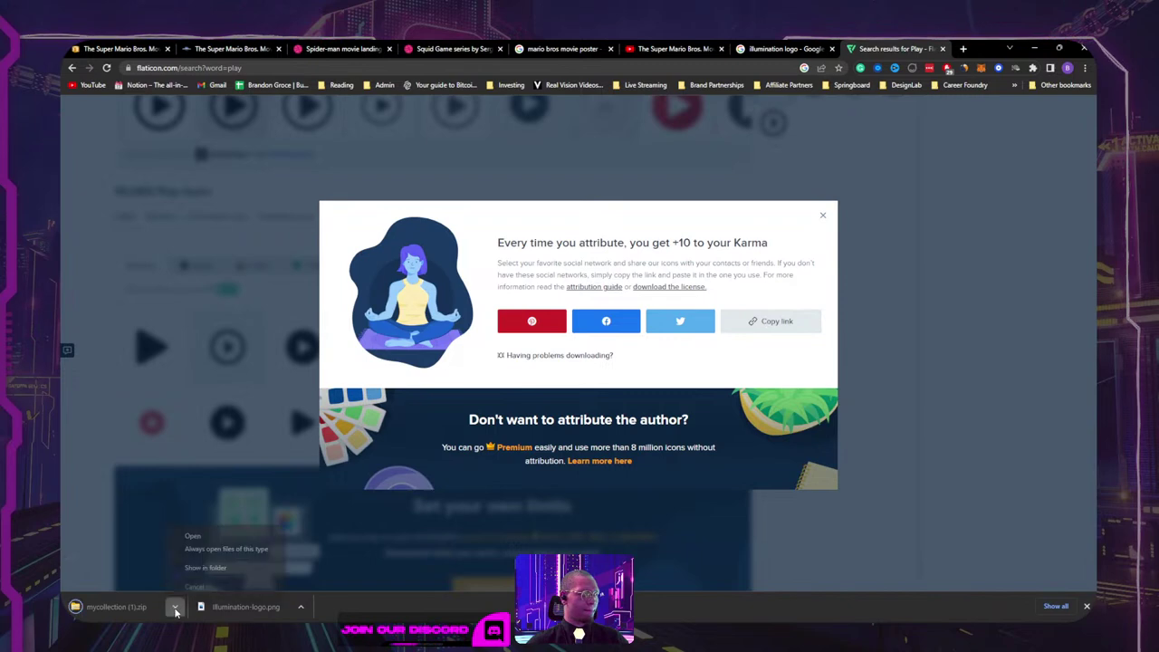
left_click(195, 568)
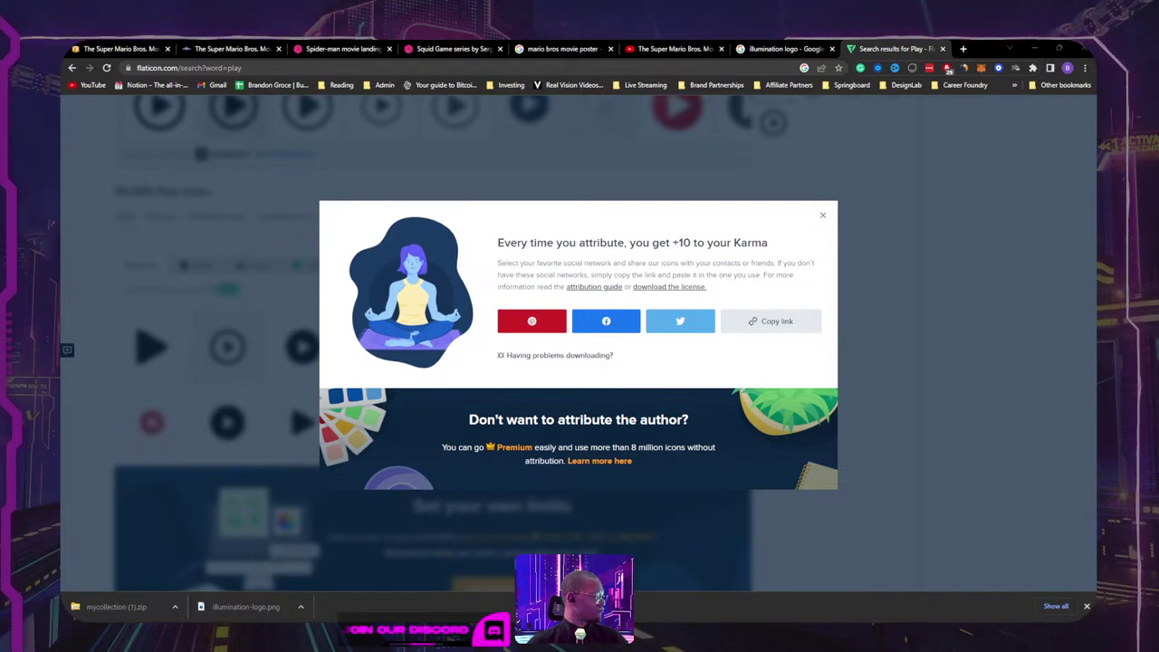
key("alt+Tab")
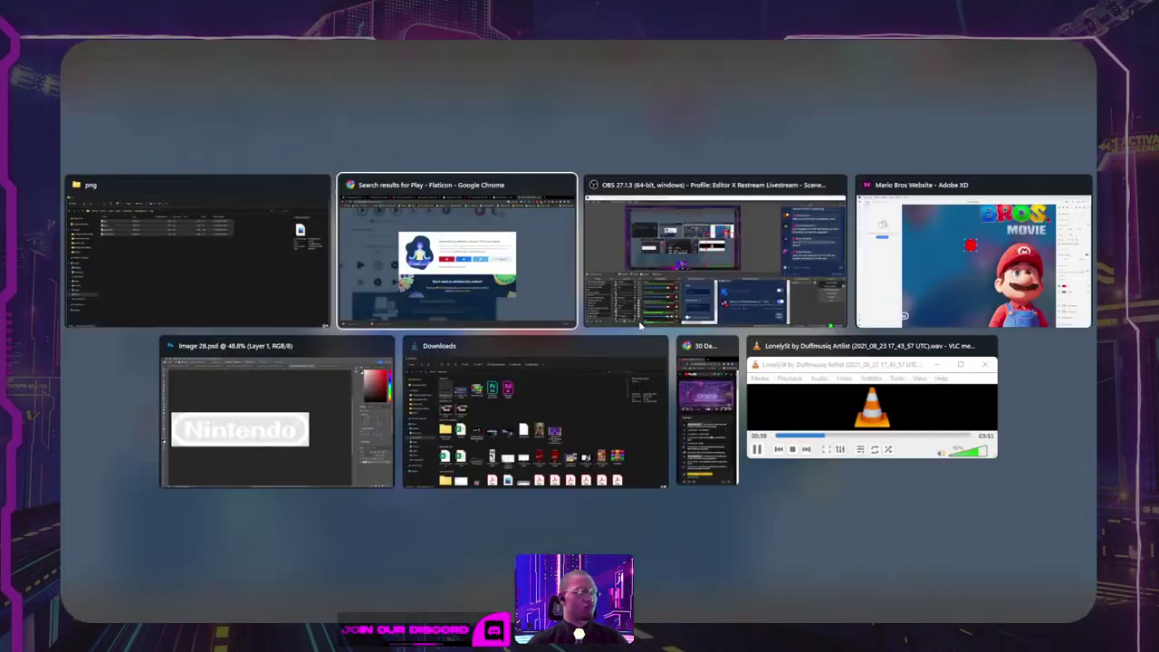
left_click(965, 262)
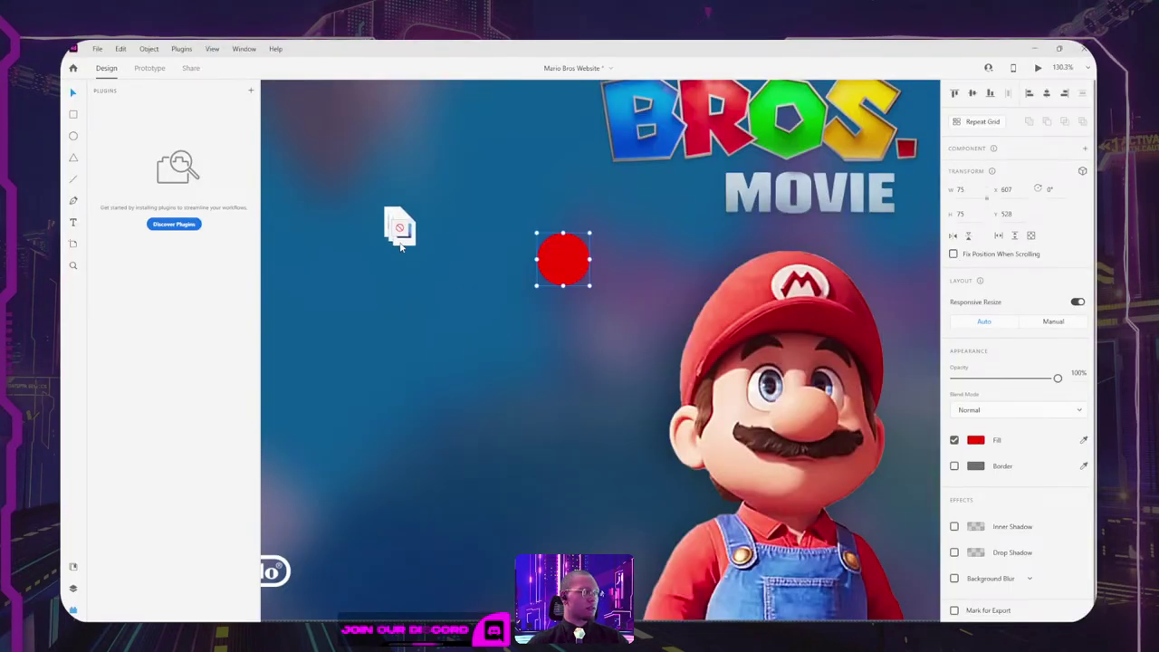
scroll(398, 236, "down", 5)
scroll(400, 211, "down", 1)
key("Escape")
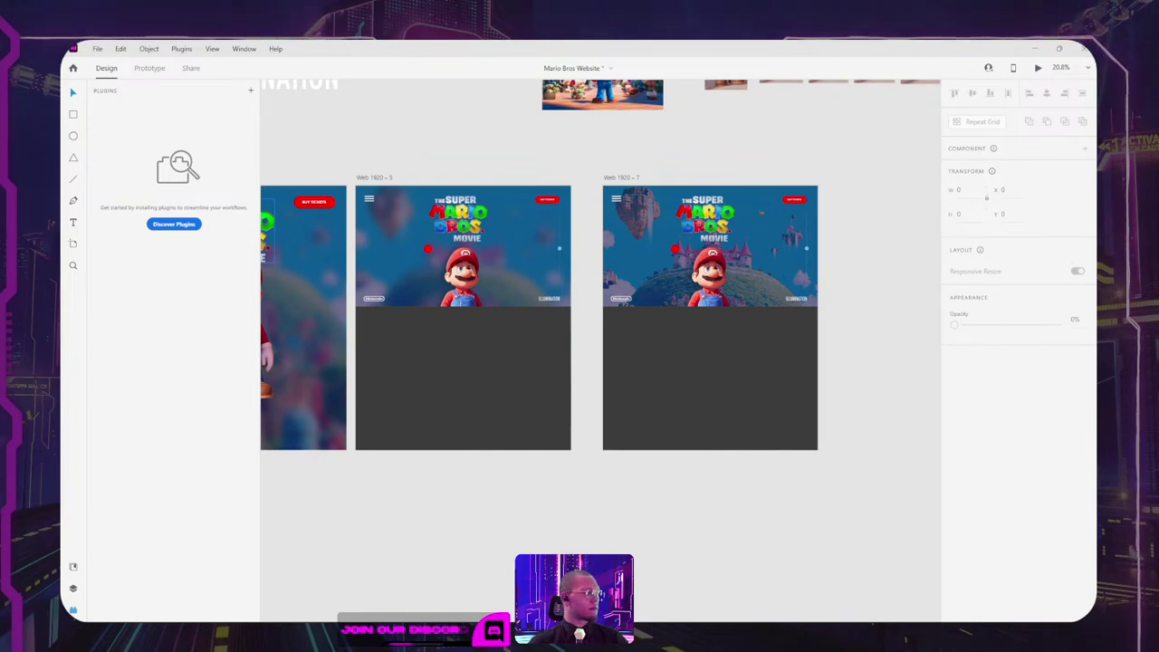
Step: Move the thin-ring and broken-ring play icons onto the hero section of the Web 1920 – 5 artboard, near the red circle
left_click_drag(260, 320, 388, 157)
scroll(482, 551, "up", 3)
left_click_drag(422, 162, 456, 344)
scroll(512, 133, "down", 5)
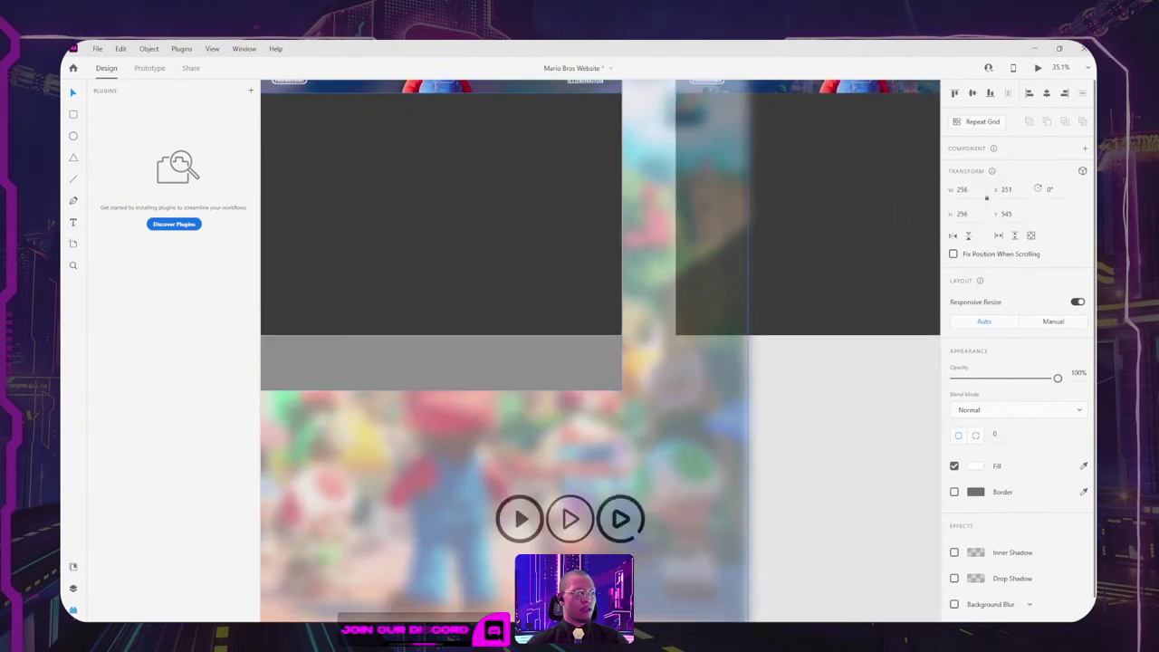
left_click(848, 489)
left_click_drag(625, 523, 393, 174)
left_click_drag(393, 173, 511, 263)
scroll(511, 254, "up", 4)
Step: Open the broken-ring play icon in Photoshop and set the foreground colour to the BUY TICKETS button's red, #F40001
right_click(537, 245)
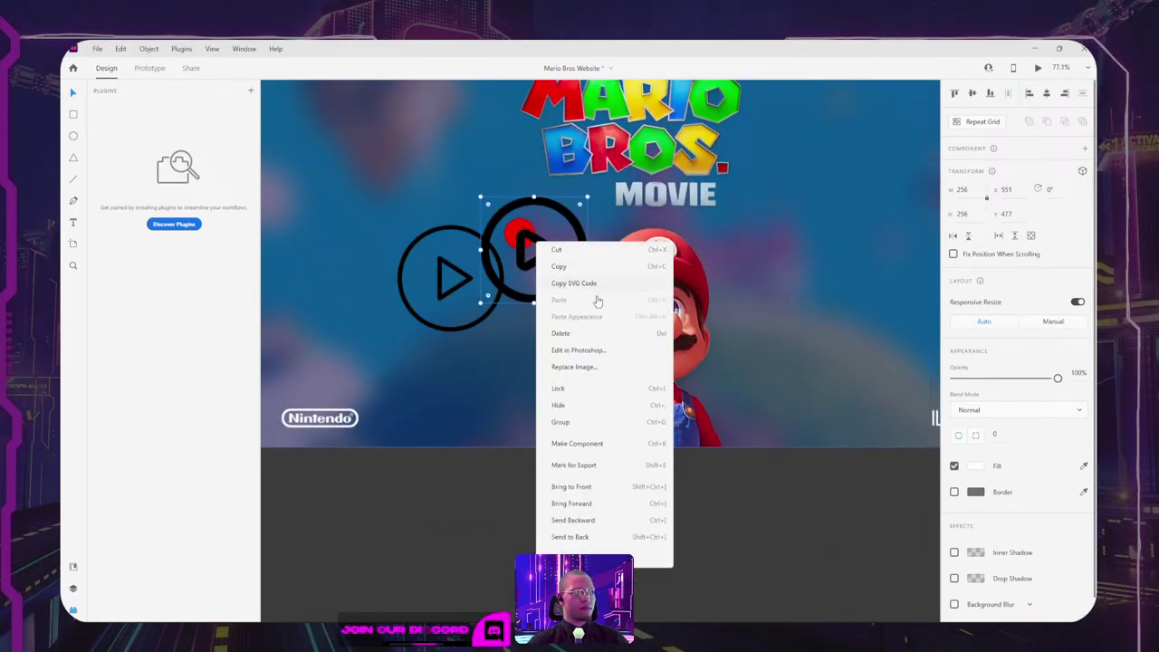
left_click(577, 350)
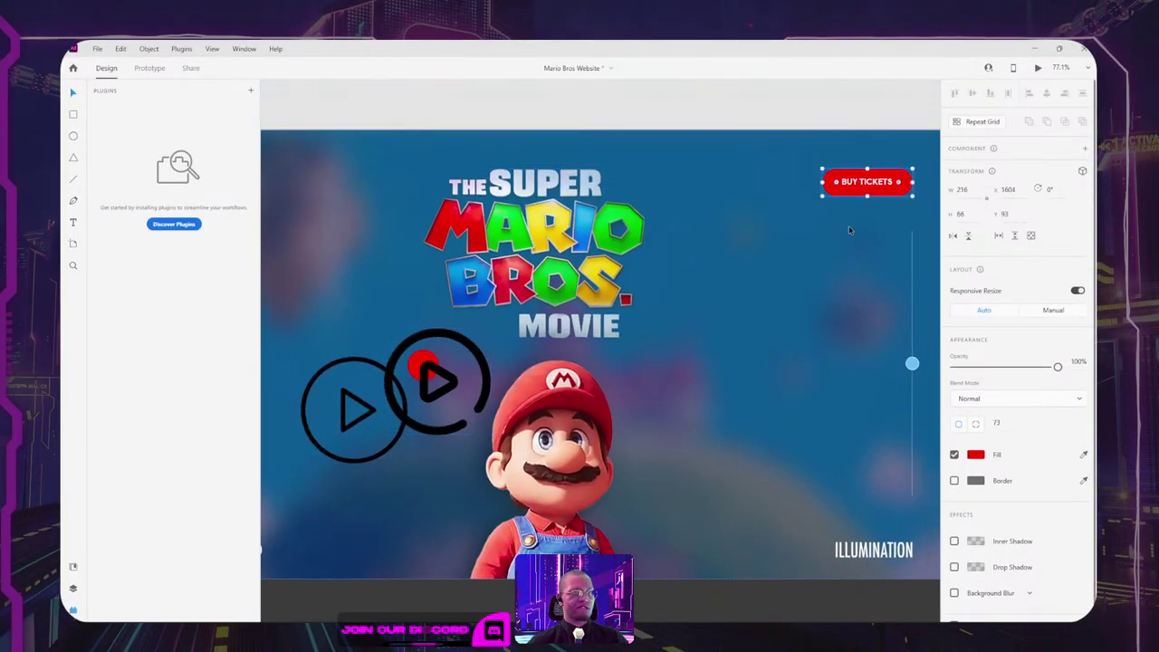
left_click(977, 456)
key("ctrl+c")
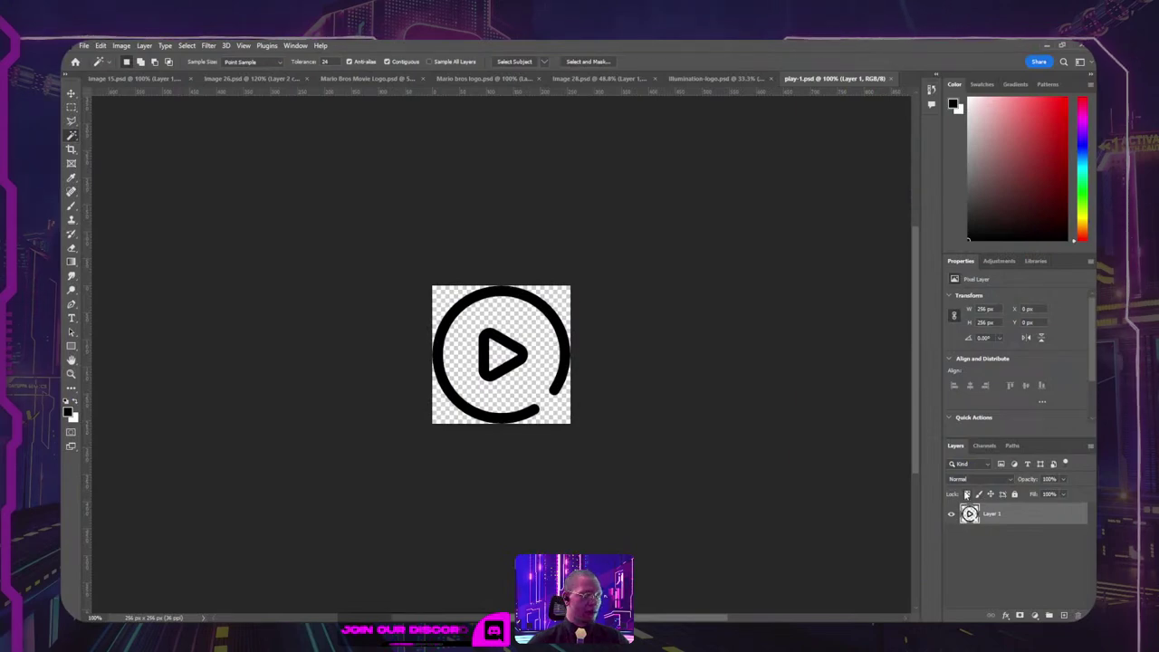
left_click(69, 412)
key("ctrl+v")
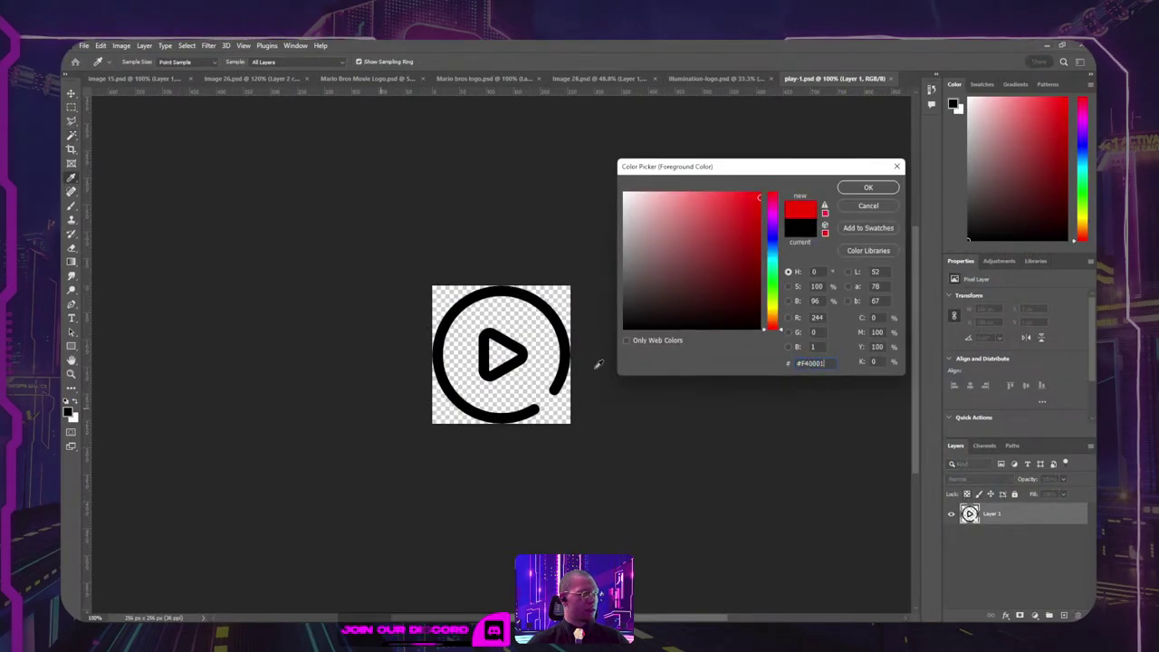
left_click(867, 187)
Step: Lock the broken-ring icon layer's transparent pixels and fill its artwork with the red foreground colour
key("w")
key("alt+BackSpace")
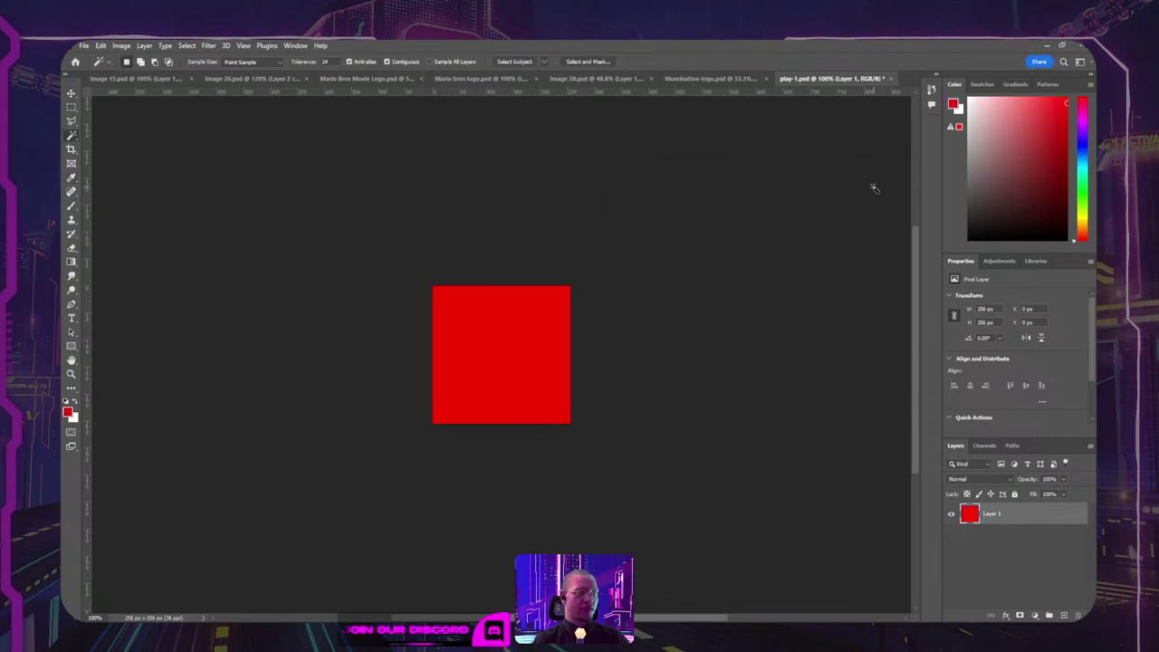
key("ctrl+z")
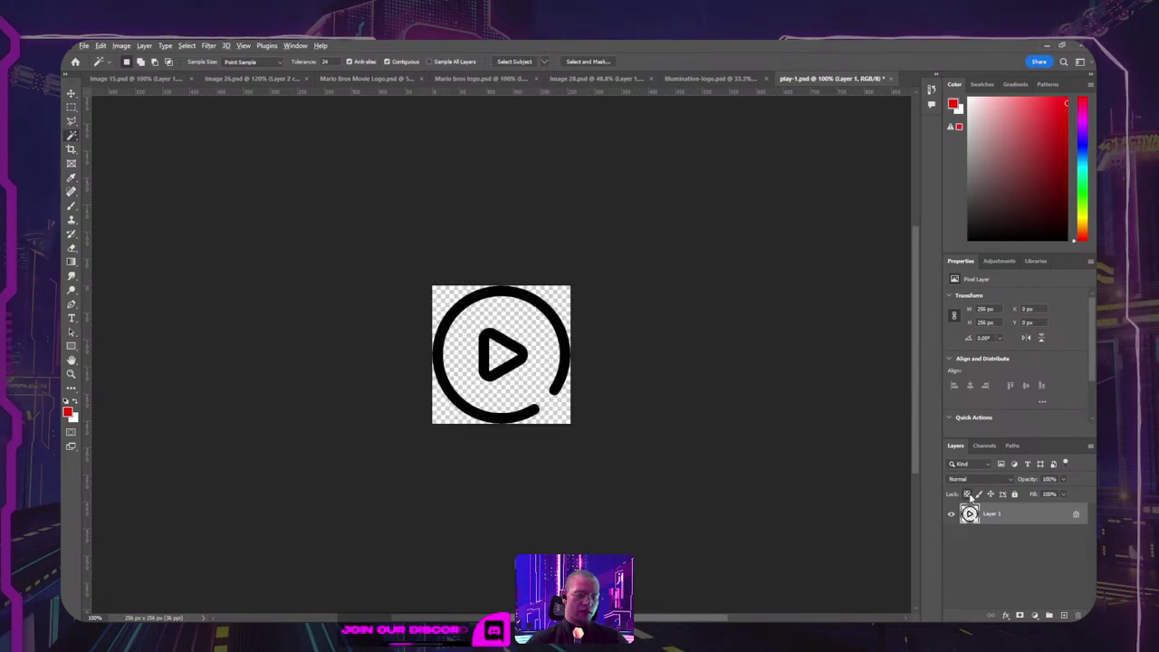
key("shift+alt+BackSpace")
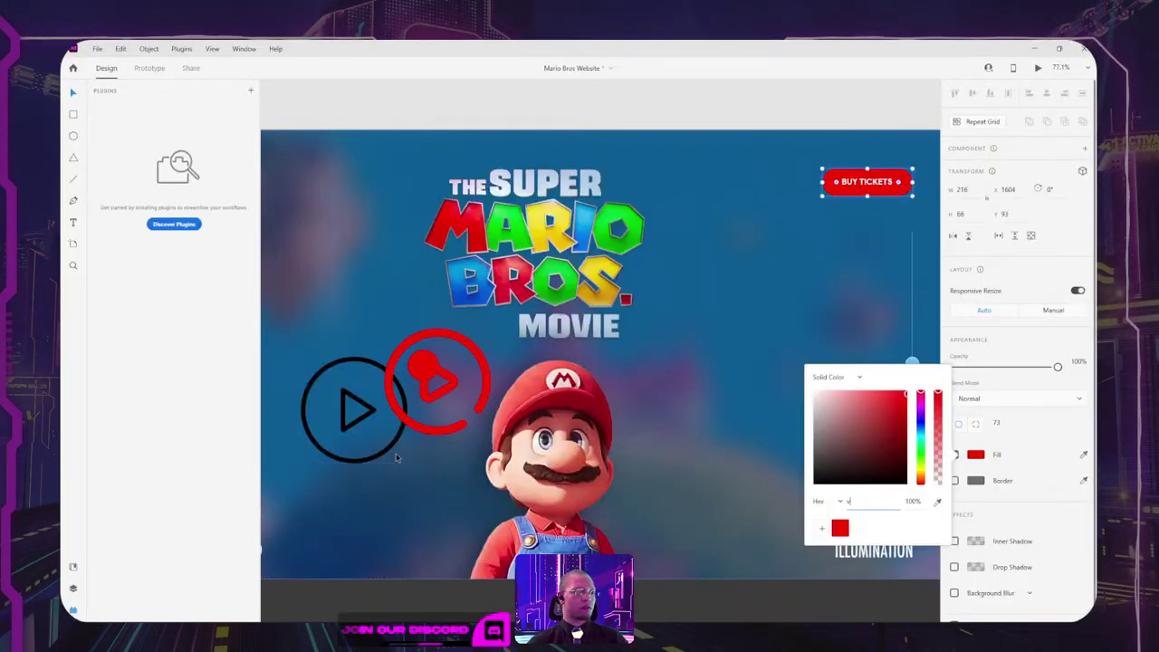
Step: Back in Adobe XD, shrink the broken-ring icon to about 70 px and move the solid red circle off it to X 532, Y 428
left_click(481, 379)
left_click(489, 436)
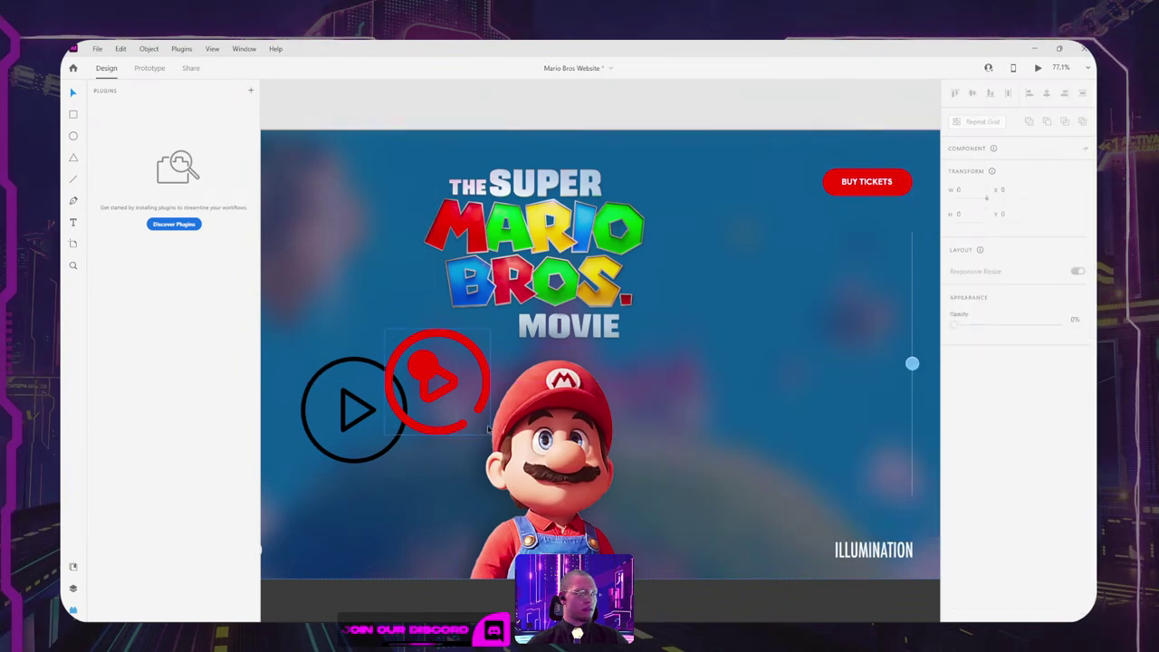
left_click(489, 429)
left_click_drag(489, 430, 392, 323)
left_click(423, 367)
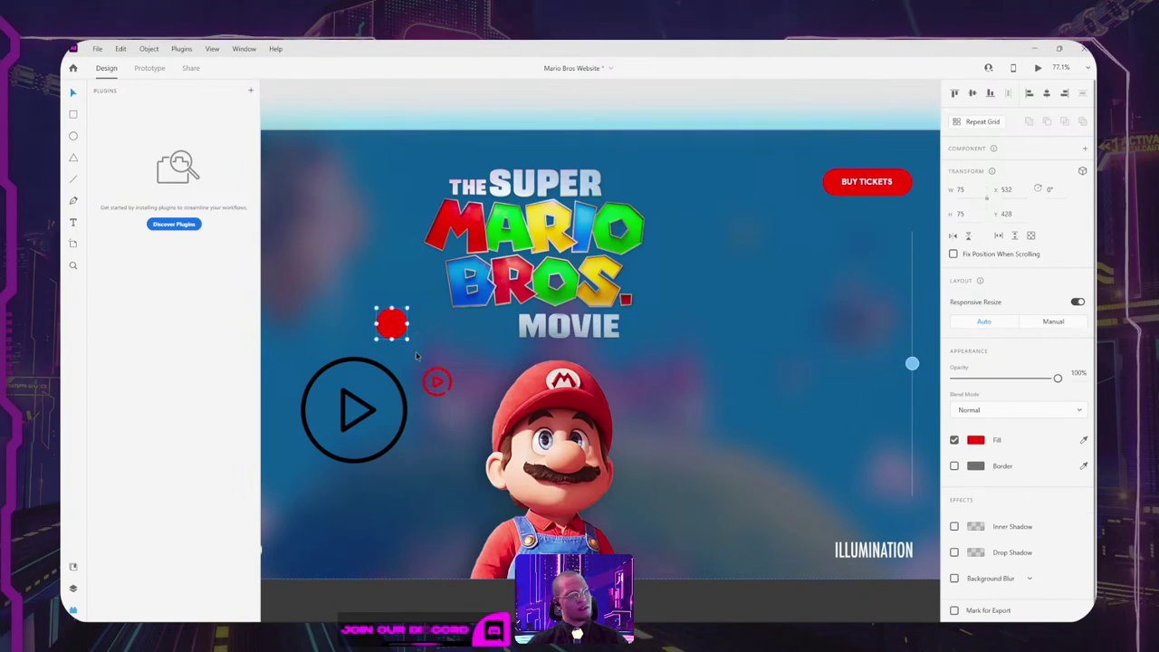
Step: Recolour the thin-ring play icon red in Photoshop with its transparent pixels locked, and shrink it in the XD design to roughly the red circle's size
left_click(403, 387)
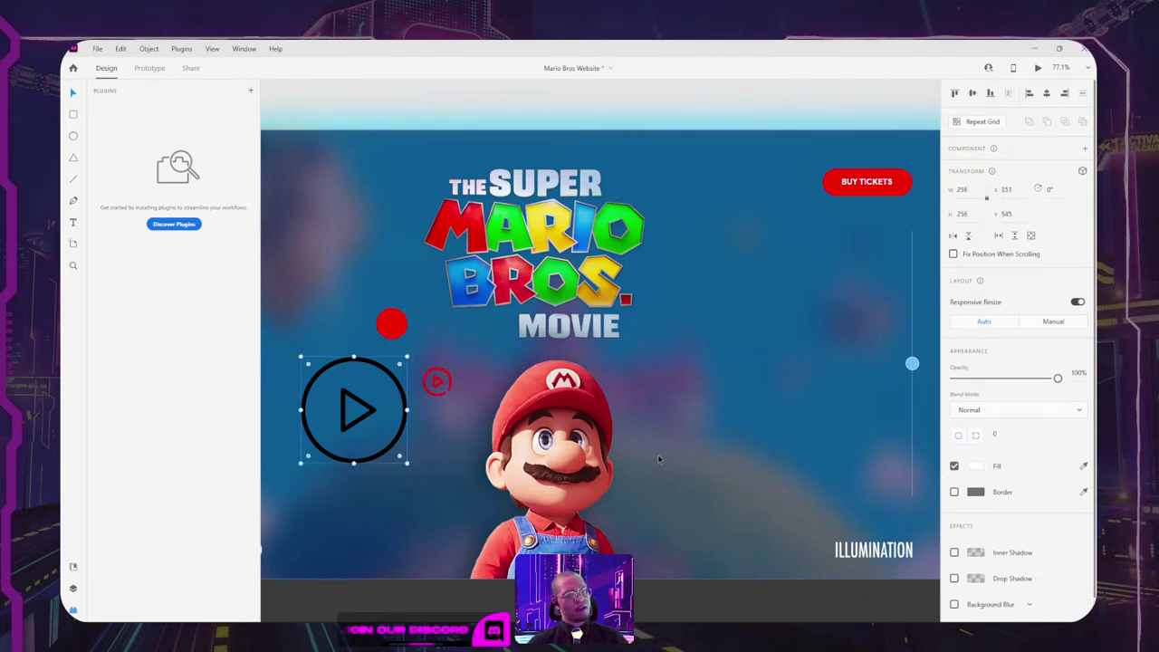
right_click(368, 365)
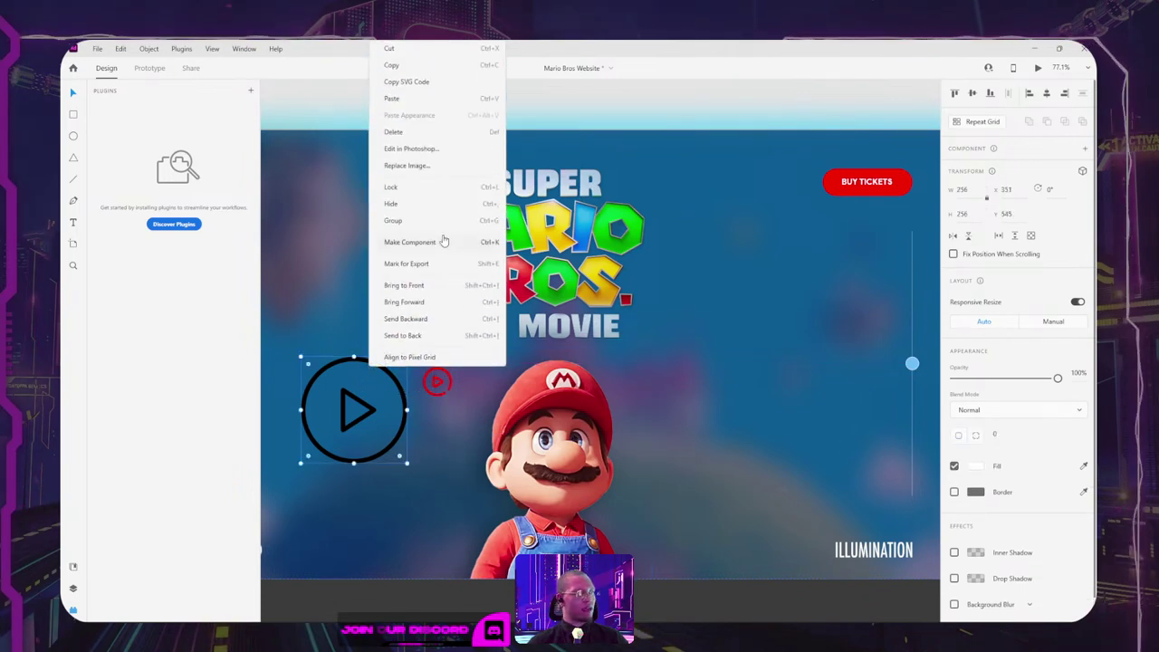
left_click(426, 150)
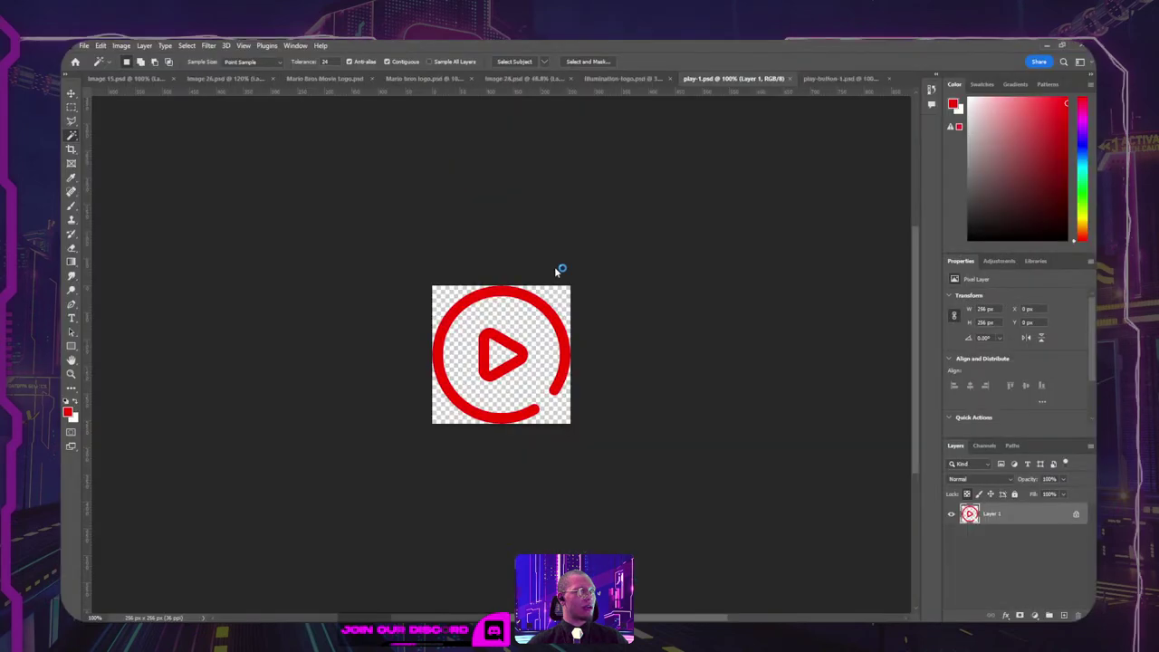
left_click(967, 495)
key("alt+BackSpace")
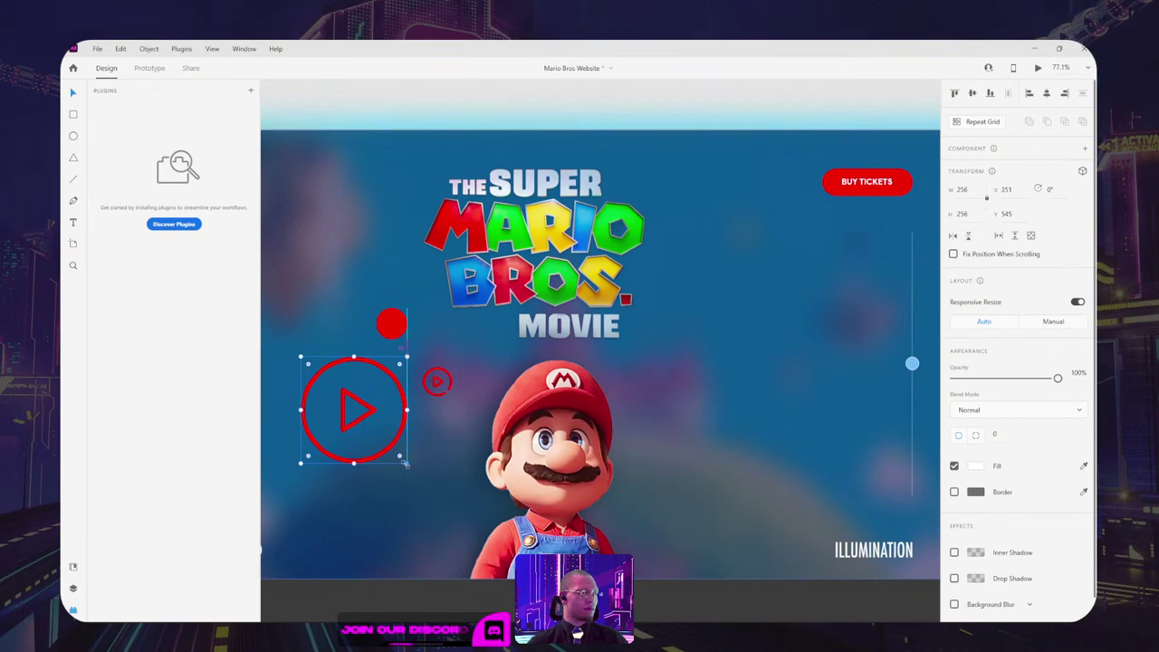
left_click_drag(405, 464, 525, 425)
left_click(536, 340)
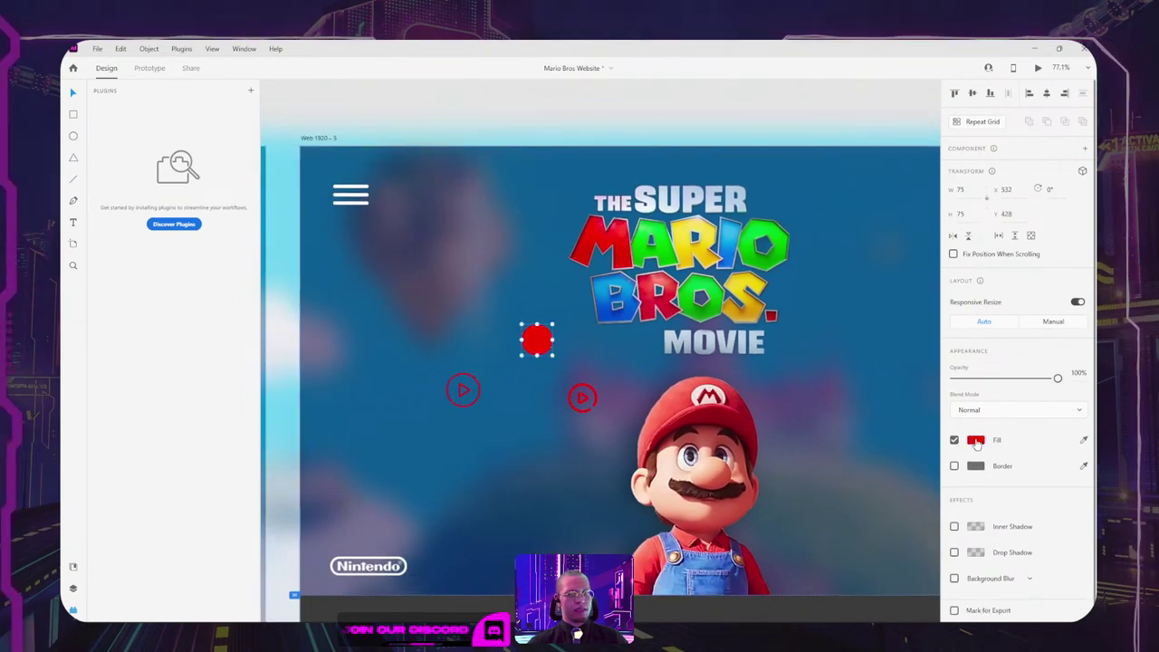
Step: Bring the solid-triangle play icon onto the hero section and draw a white circle about 150 px wide beside it
scroll(551, 328, "down", 8)
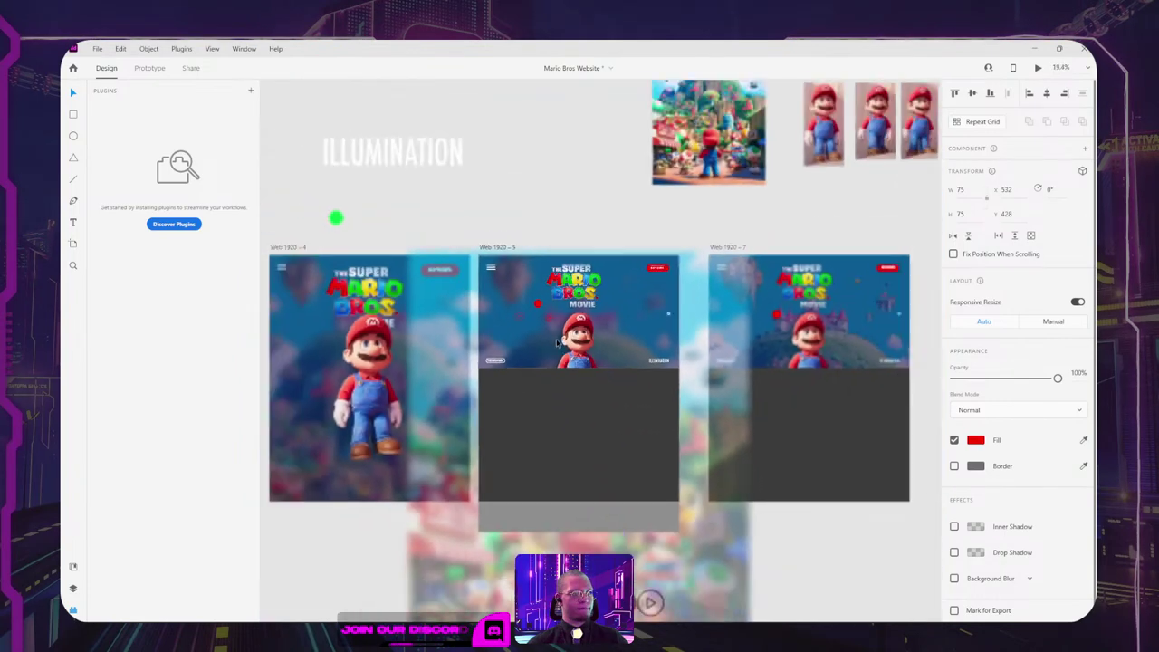
left_click(580, 491)
left_click_drag(585, 493, 500, 303)
scroll(500, 302, "up", 5)
scroll(509, 284, "up", 2)
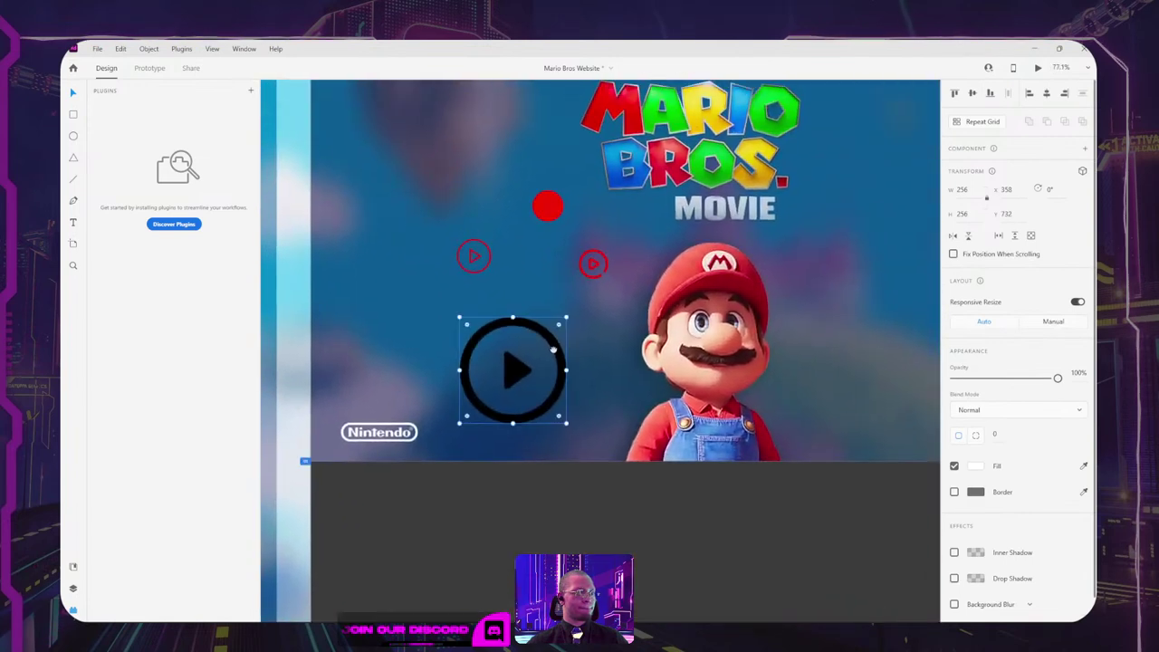
left_click_drag(501, 364, 556, 393)
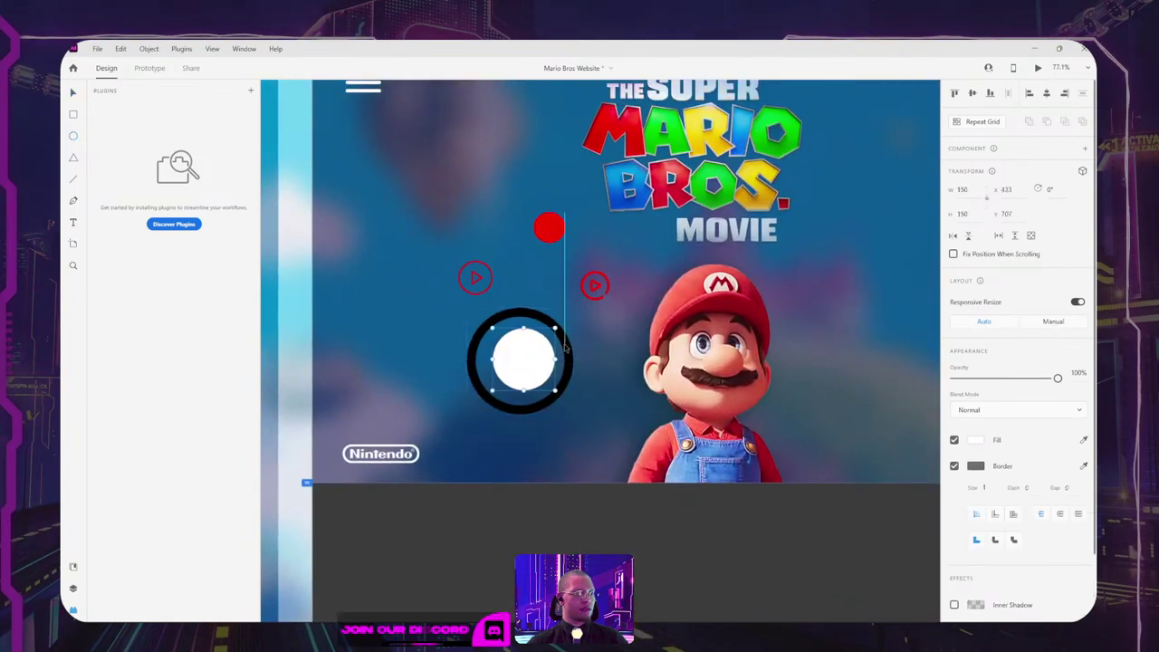
left_click_drag(569, 339, 408, 348)
Step: Recolour the solid-triangle play icon white in Photoshop with its transparent pixels locked, save it and return to Adobe XD
right_click(409, 349)
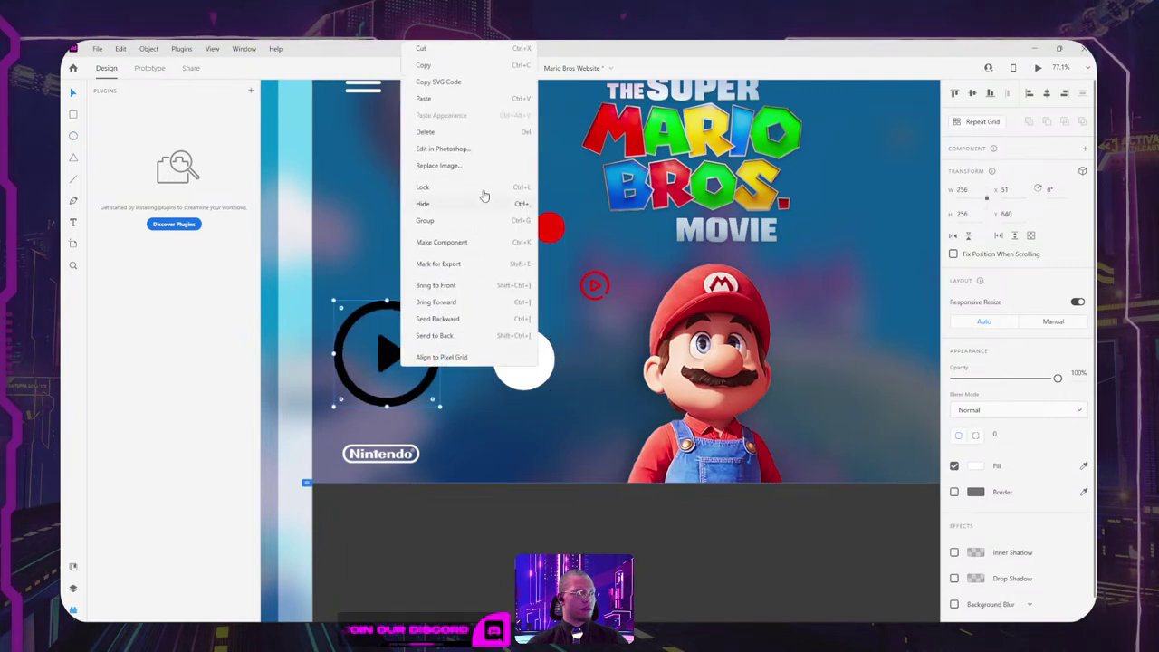
left_click(479, 149)
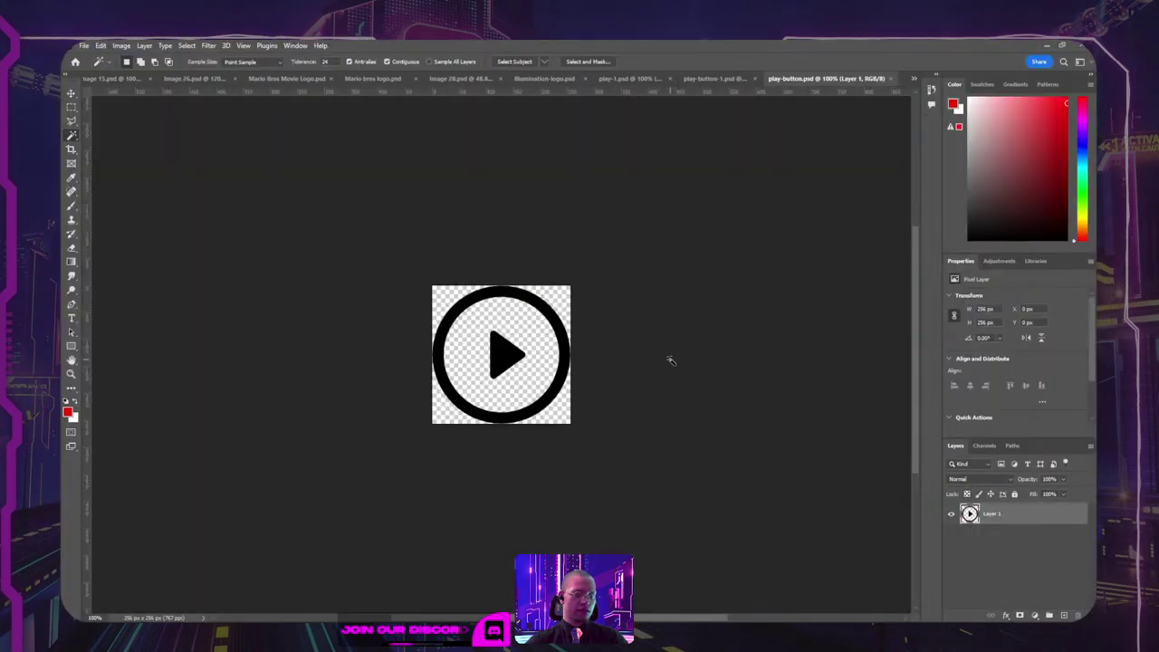
left_click(967, 494)
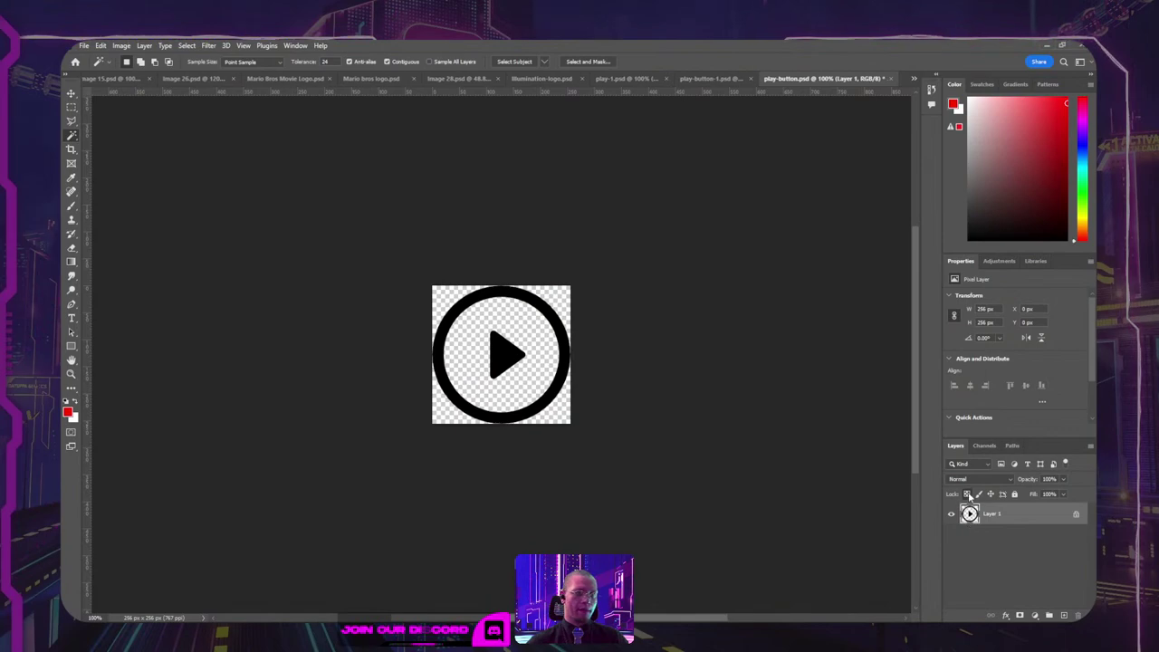
key("alt+BackSpace")
key("ctrl+BackSpace")
key("ctrl+s")
key("alt+Tab")
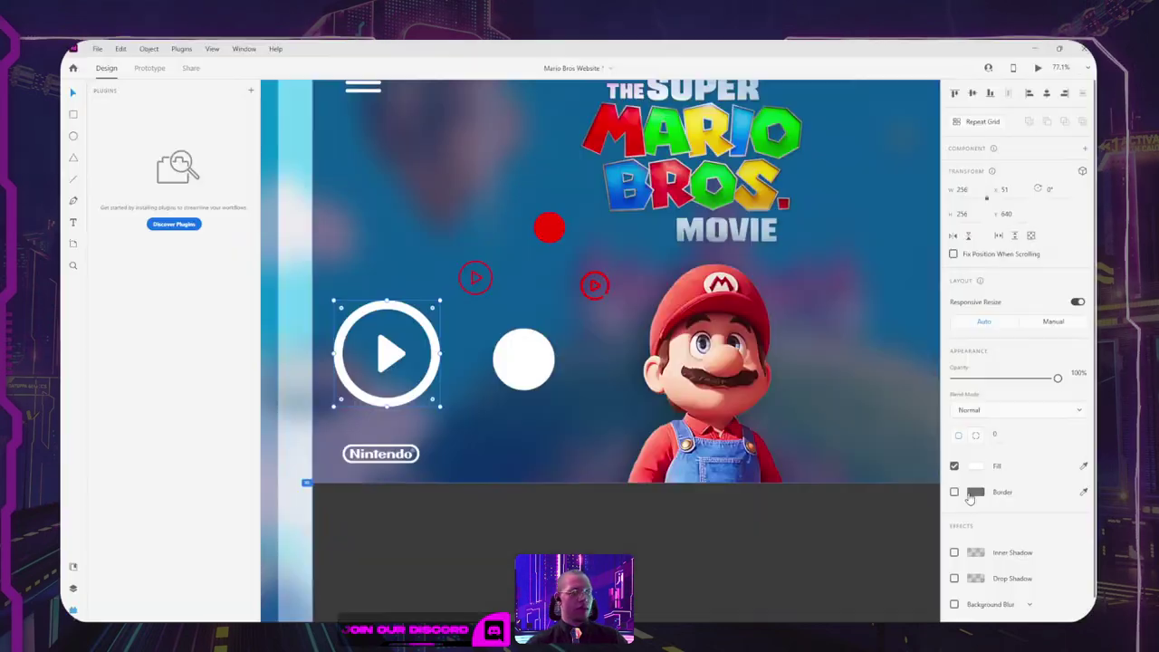
Step: Shrink the white play icon to about 92 px and place it between the two red play icons
left_click_drag(385, 312, 581, 250)
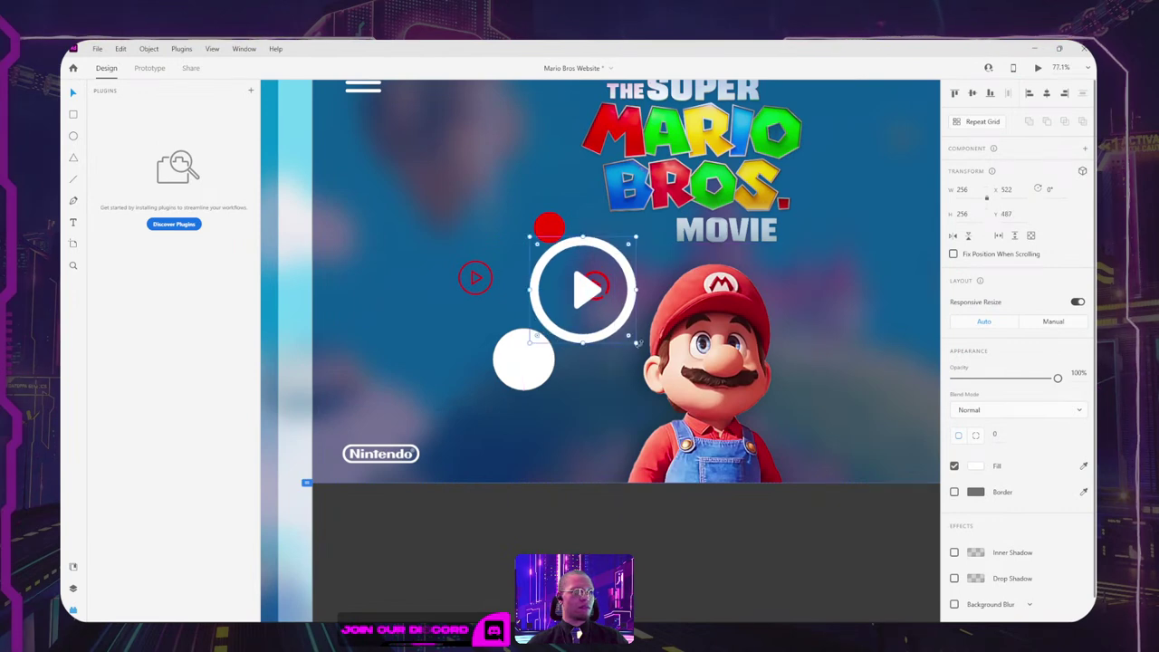
left_click_drag(636, 343, 544, 300)
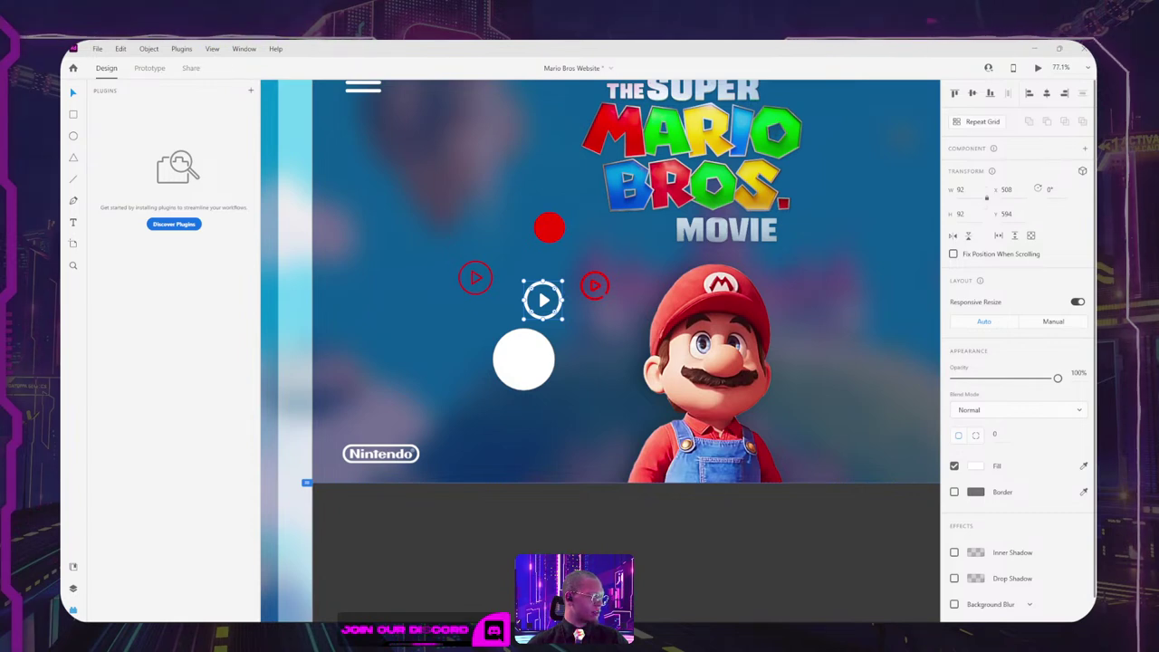
left_click(336, 179)
Step: Shift the red broken-ring play icon slightly right, to X 666, beside Mario's cap
scroll(377, 188, "down", 4)
left_click_drag(498, 209, 258, 246)
scroll(258, 245, "right", 2)
scroll(243, 248, "left", 5)
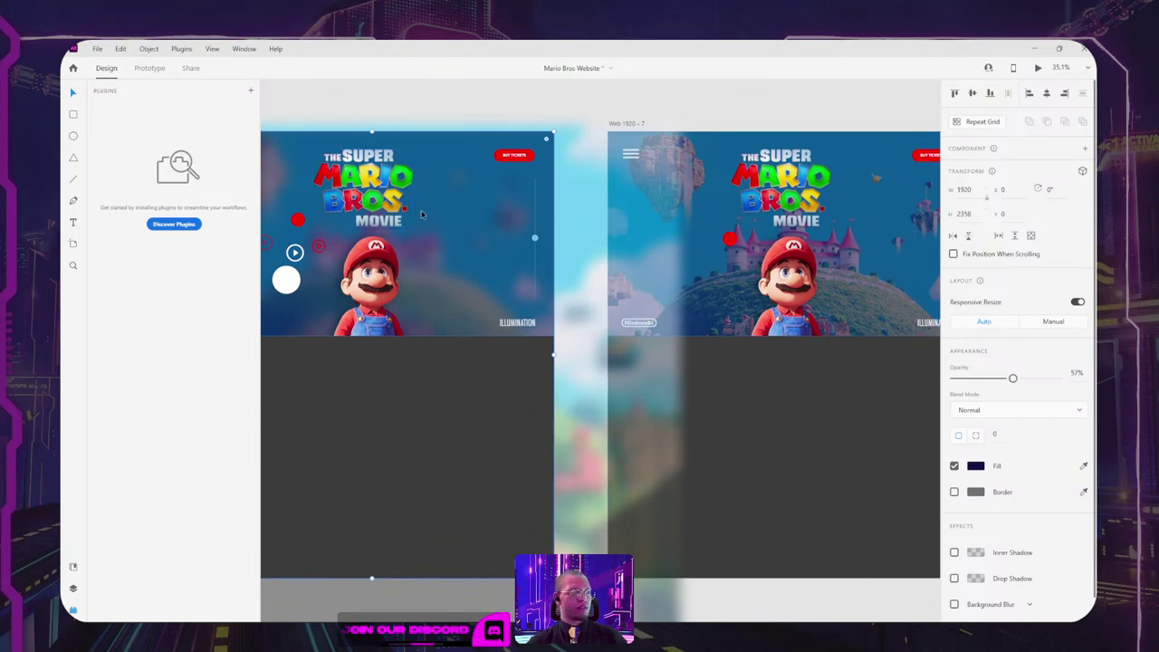
scroll(584, 215, "left", 8)
left_click(453, 283)
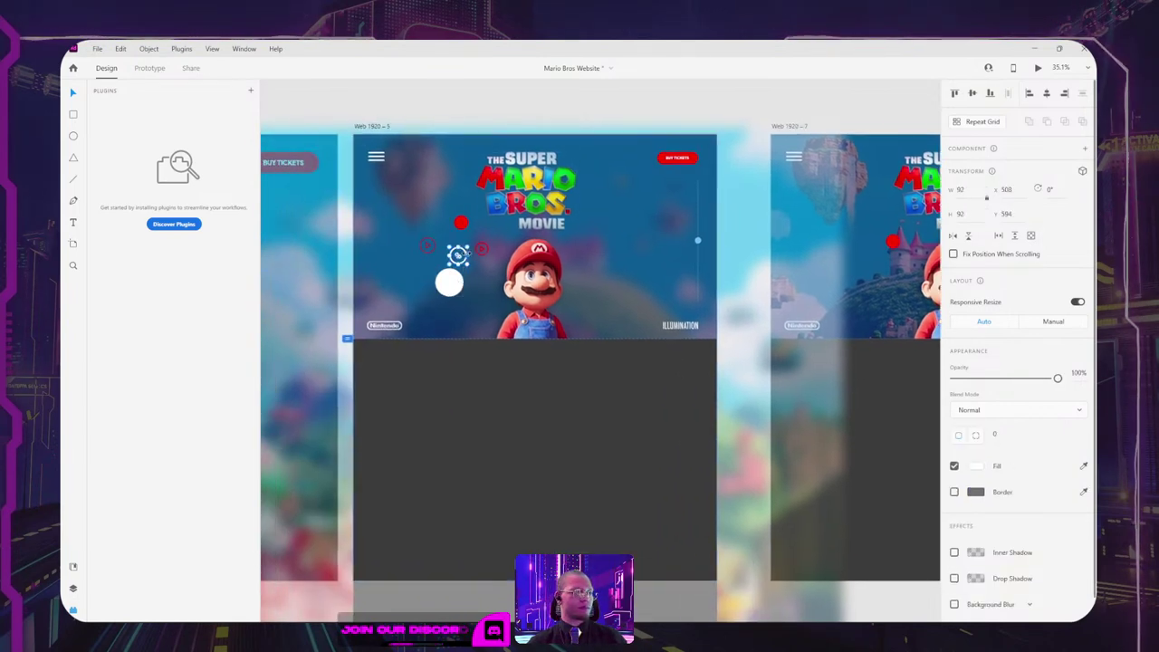
scroll(465, 255, "up", 3)
mouse_move(476, 247)
left_mouse_down()
mouse_move(548, 352)
mouse_move(483, 261)
mouse_move(485, 245)
left_mouse_up()
scroll(488, 244, "down", 3)
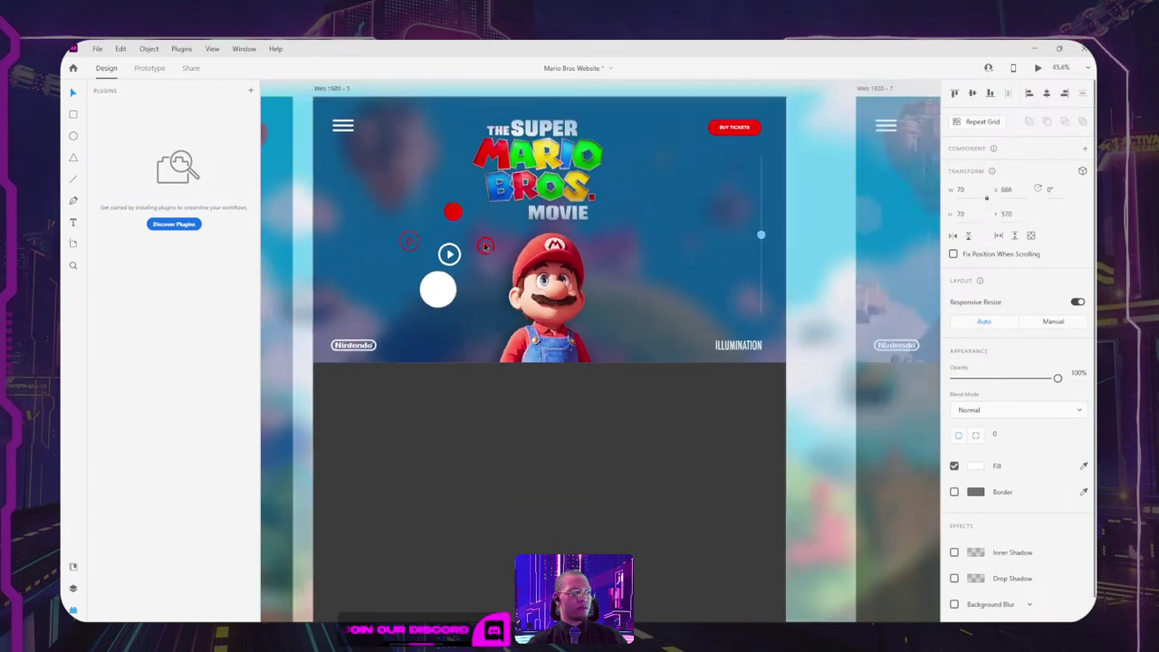
Step: Lower the Mario figure on the Web 1920 – 7 artboard so mainly his head shows above the hero section's lower edge
scroll(680, 261, "right", 5)
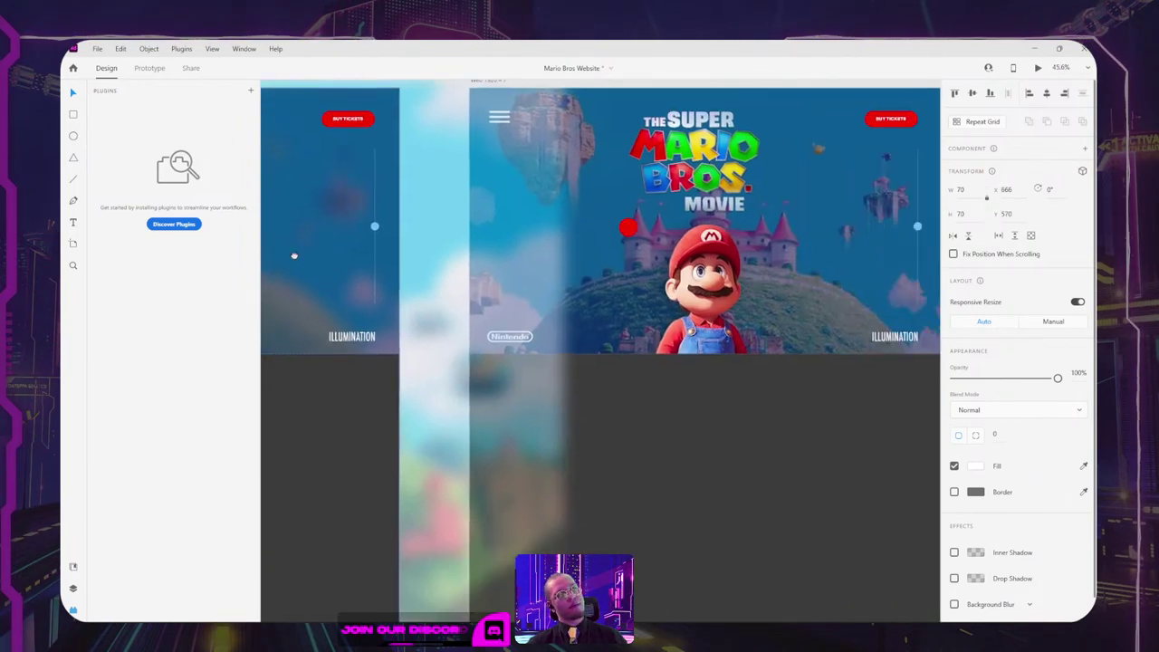
left_click(702, 306)
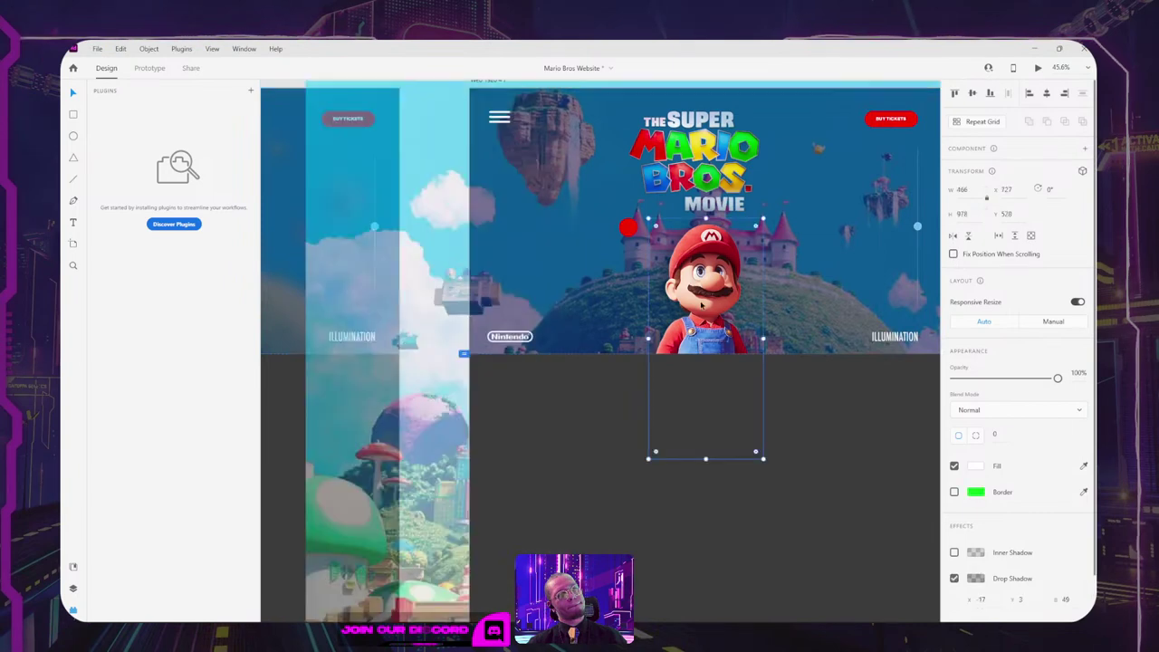
left_click_drag(705, 262, 708, 299)
left_click(796, 249)
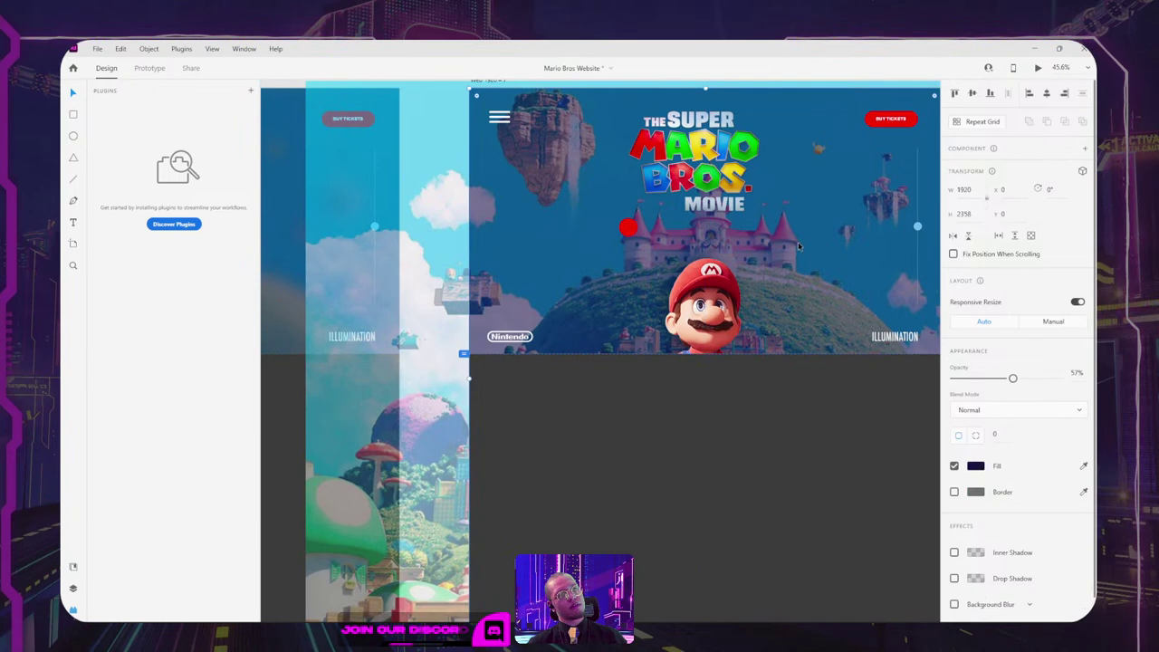
Step: Raise the Mario figure so his head and shoulders show above the hero section's lower edge
left_click_drag(795, 249, 713, 323)
scroll(713, 323, "up", 2)
scroll(713, 323, "right", 1)
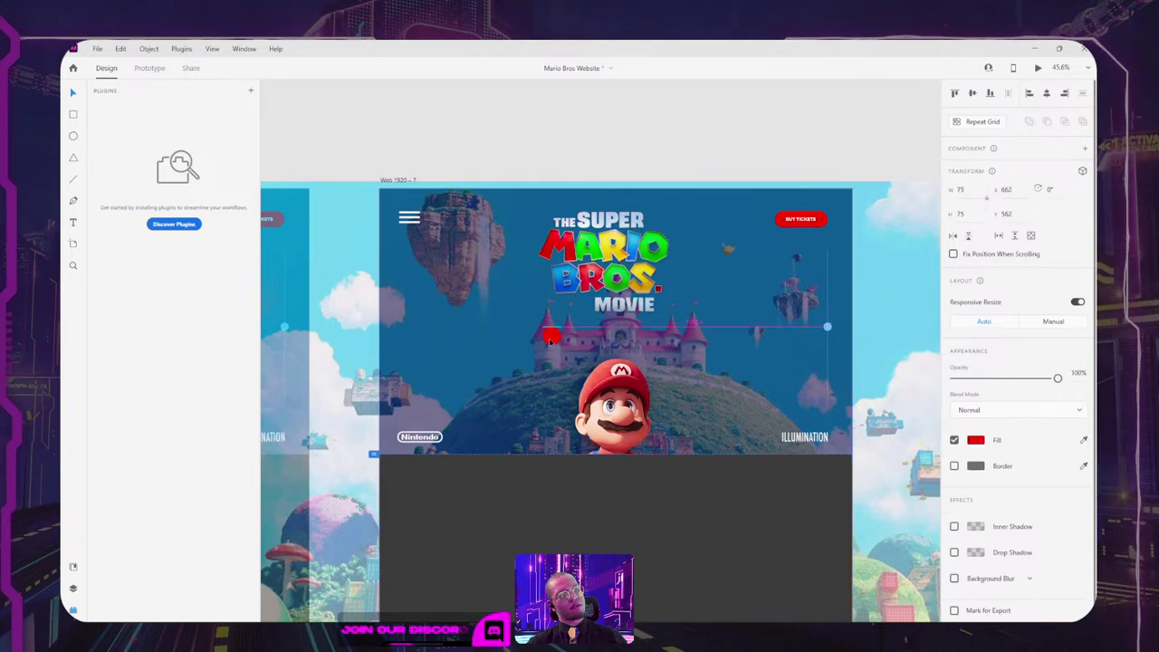
left_click(631, 404)
left_click_drag(630, 404, 620, 373)
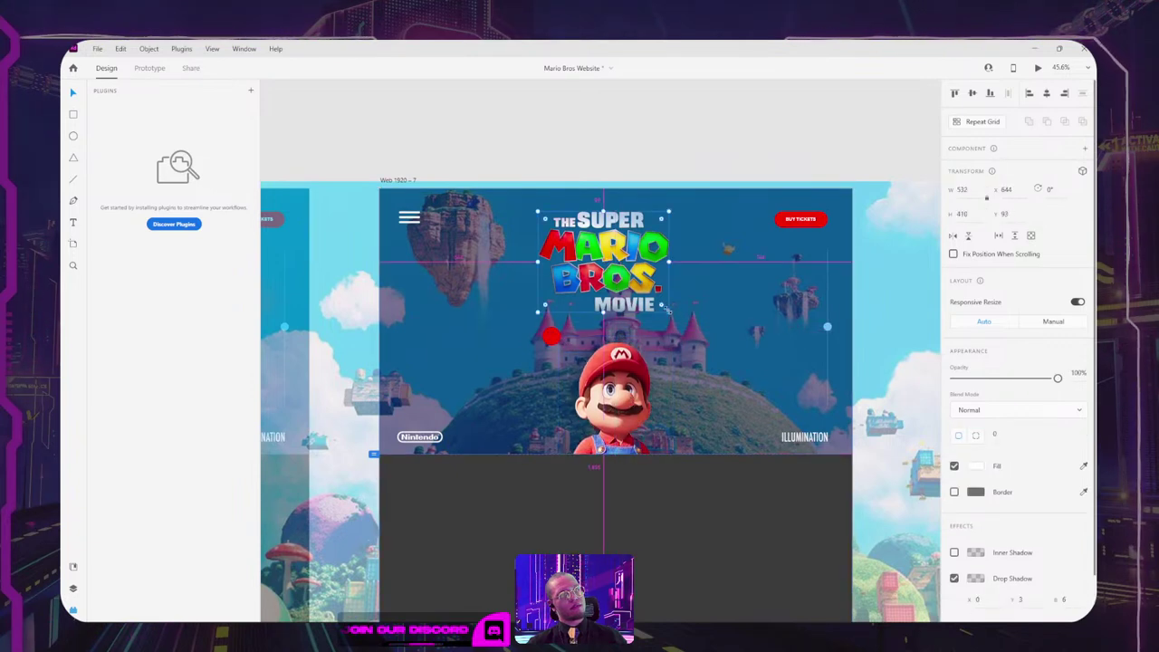
Step: Shrink the Super Mario Bros. Movie logo slightly and delete the red circle beneath it
left_click(589, 270)
left_click_drag(589, 270, 590, 264)
left_click_drag(557, 333, 565, 322)
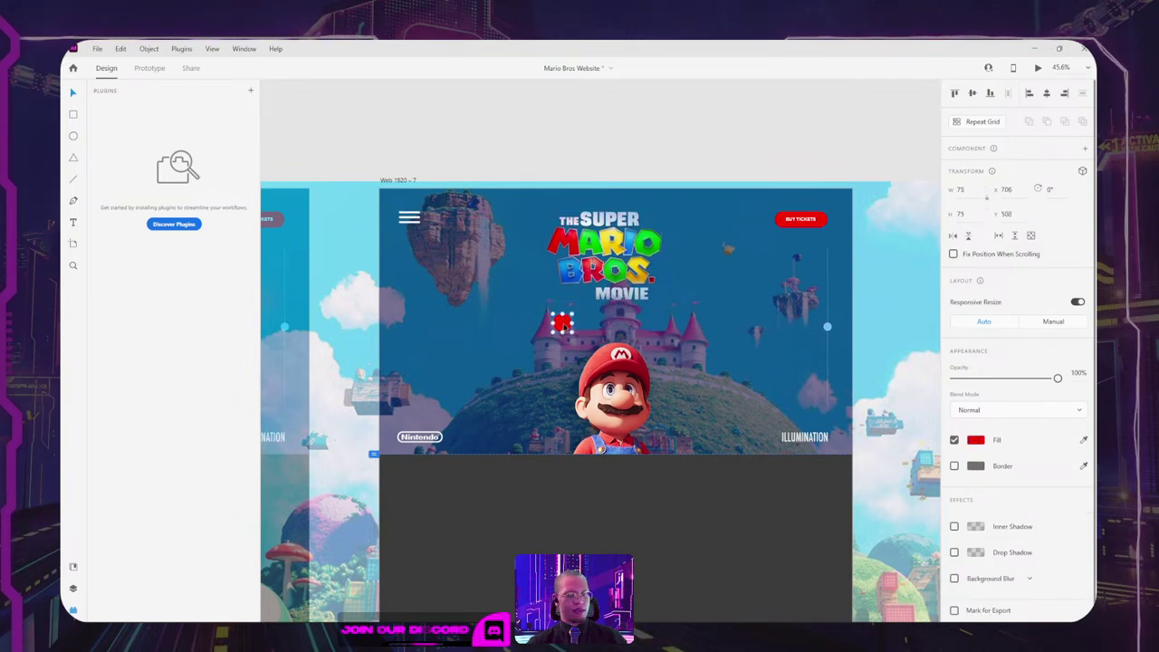
key("Delete")
Step: Place a white bold Product Sans label under the logo and make it read "Play Trailer"
left_click(556, 326)
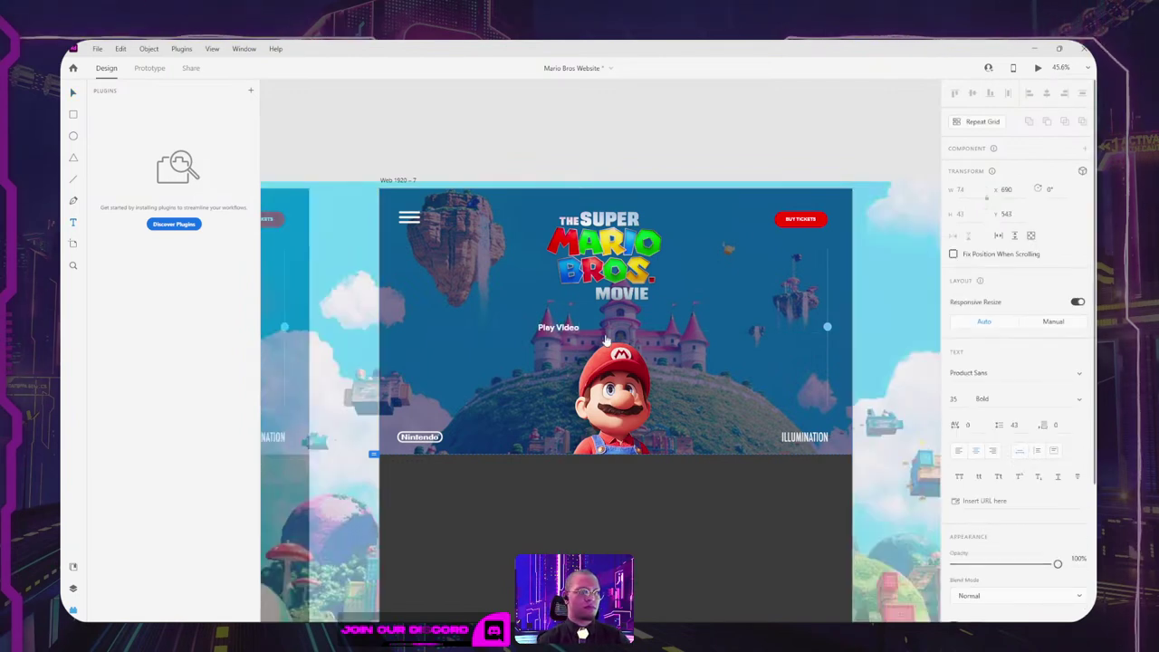
key("BackSpace")
key("BackSpace")
key("BackSpace")
key("BackSpace")
key("BackSpace")
type("Trailer")
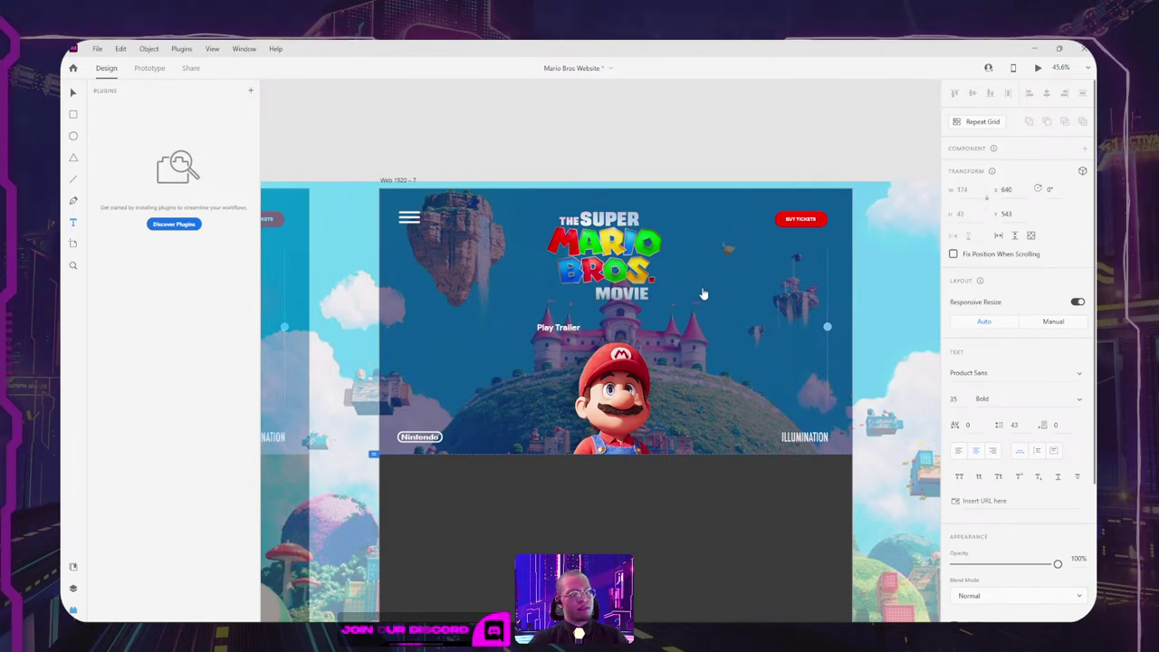
key("Escape")
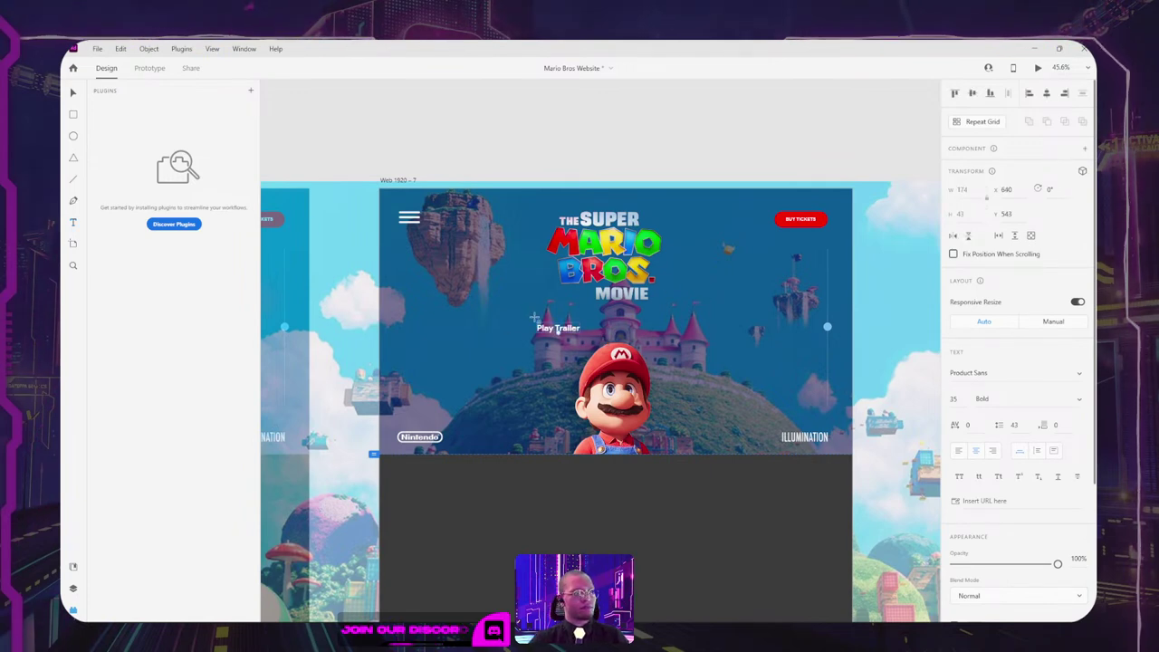
Step: Draw a pill shape about 322 × 114 px around the Play Trailer label, with no fill and a white border
mouse_move(523, 314)
left_mouse_down()
mouse_move(605, 342)
mouse_move(580, 327)
left_mouse_up()
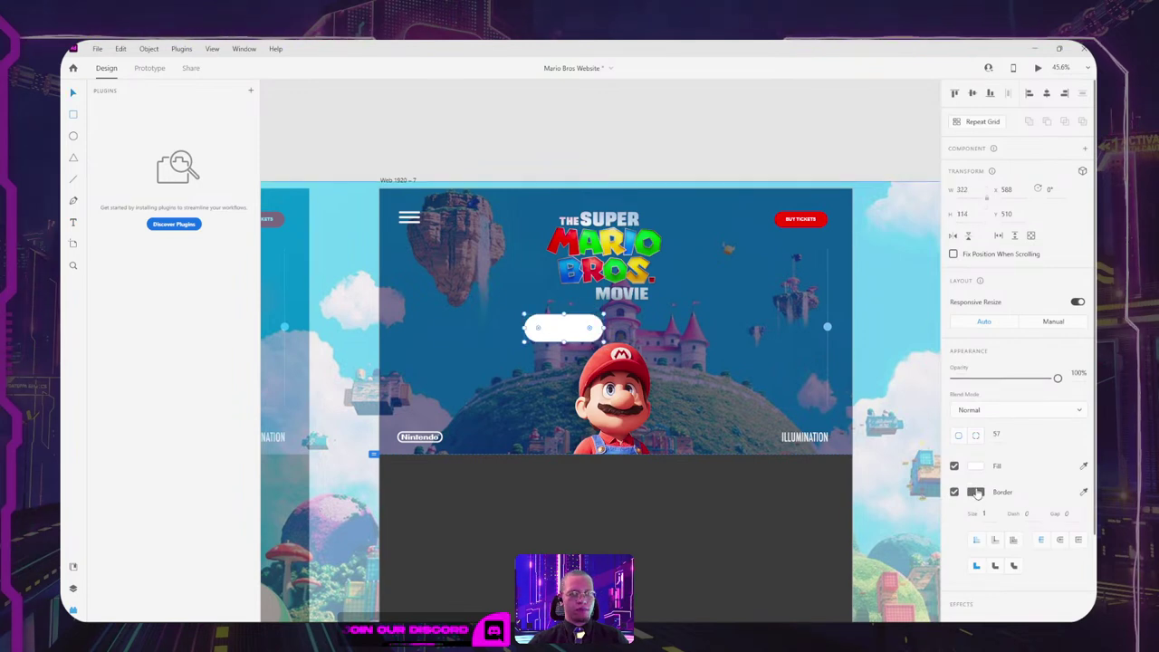
left_click(953, 465)
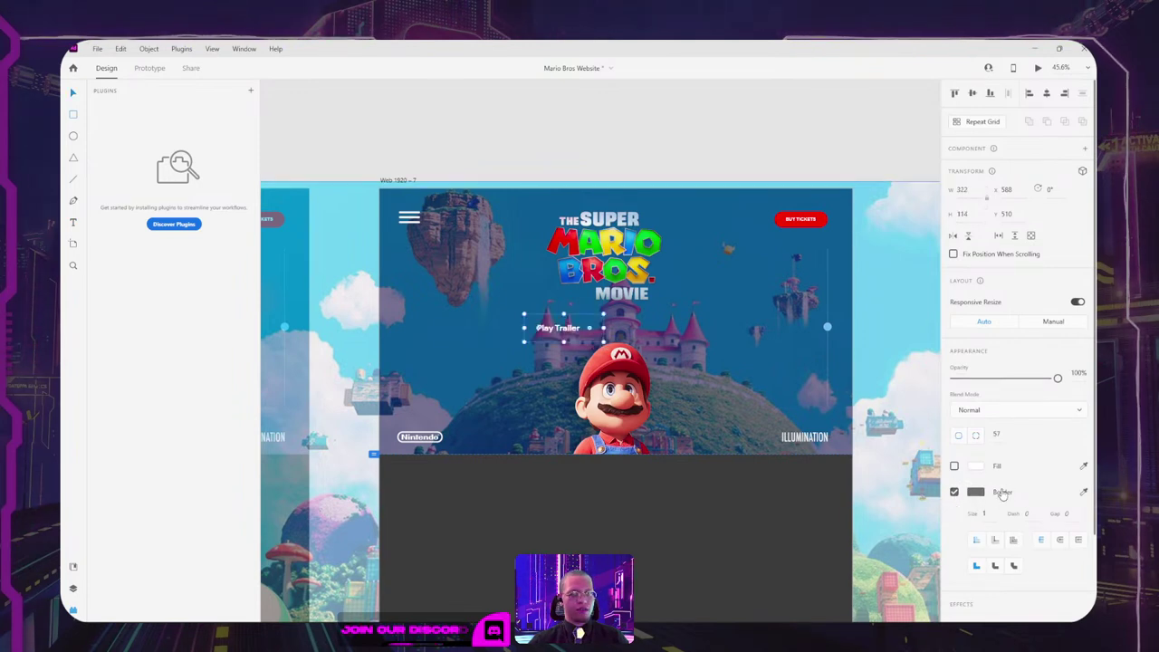
left_click(976, 492)
left_click_drag(906, 490, 758, 400)
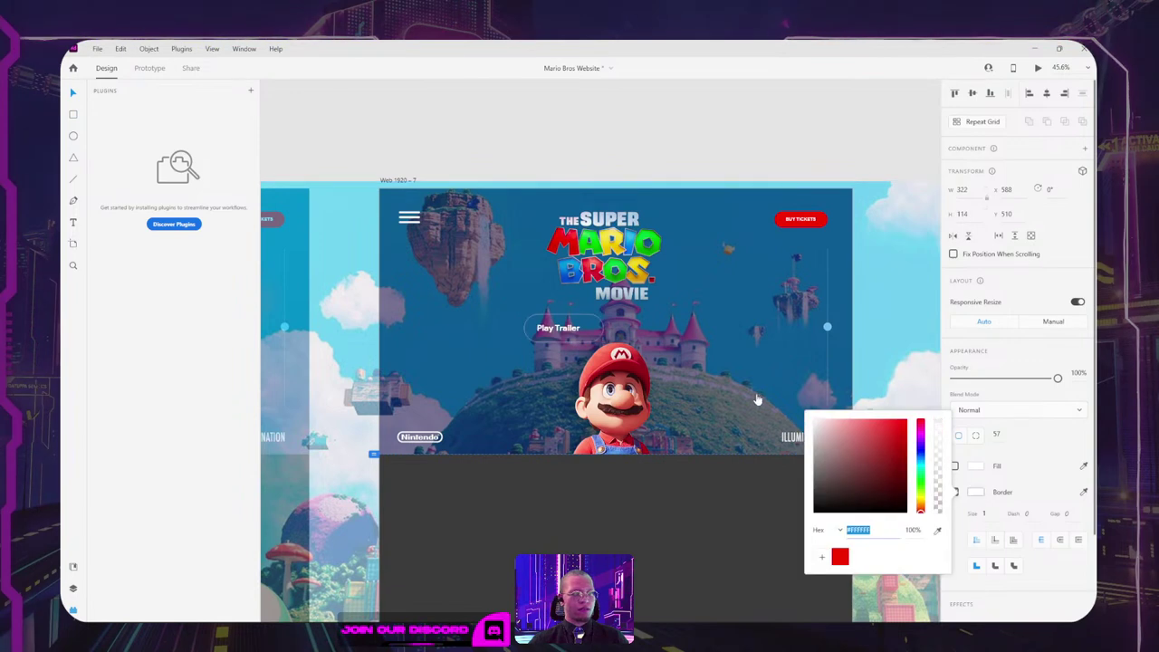
left_click(1025, 442)
scroll(572, 322, "up", 4)
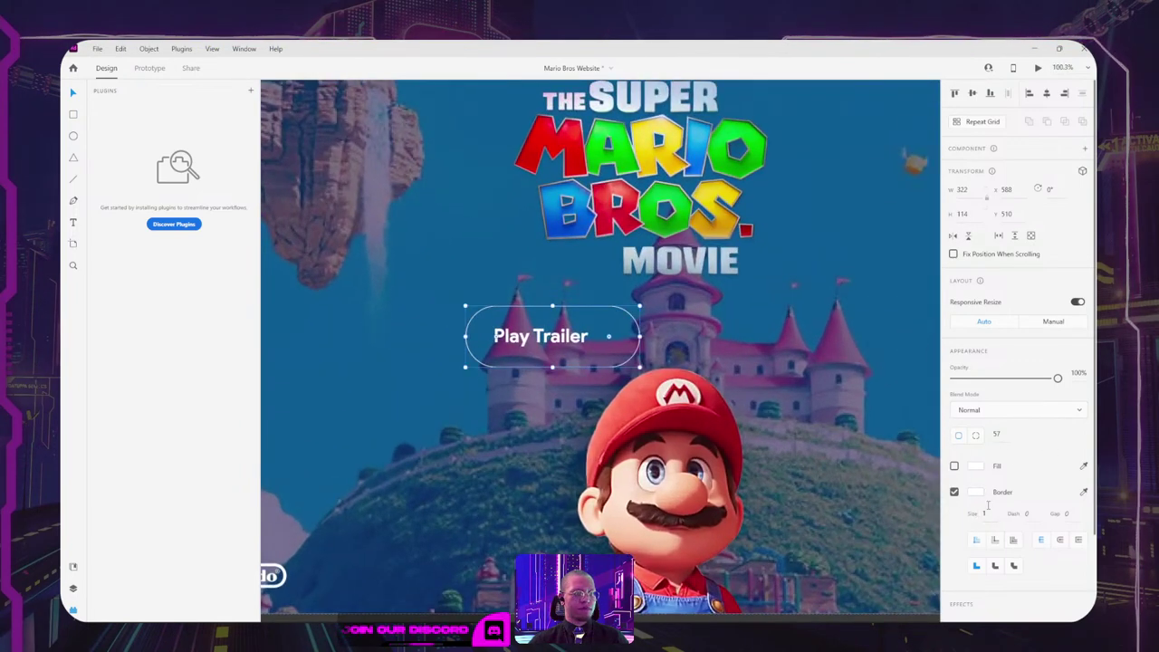
Step: Set the white pill outline's border size to 5
left_click(986, 510)
key("Up")
key("Up")
key("Up")
key("Up")
scroll(702, 323, "down", 4)
left_click_drag(767, 288, 639, 324)
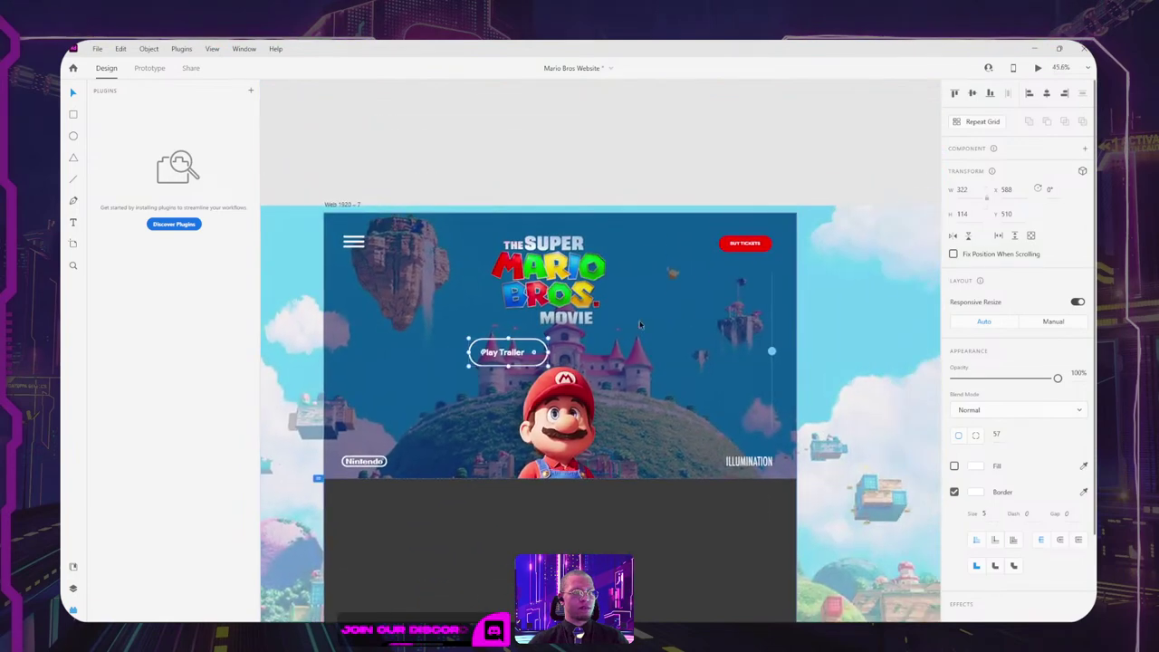
Step: Duplicate the BUY TICKETS button beside the outlined pill at X 1006, Y 520 and change the copy's label to "PLAY TRAILER"
left_click_drag(741, 246, 594, 349)
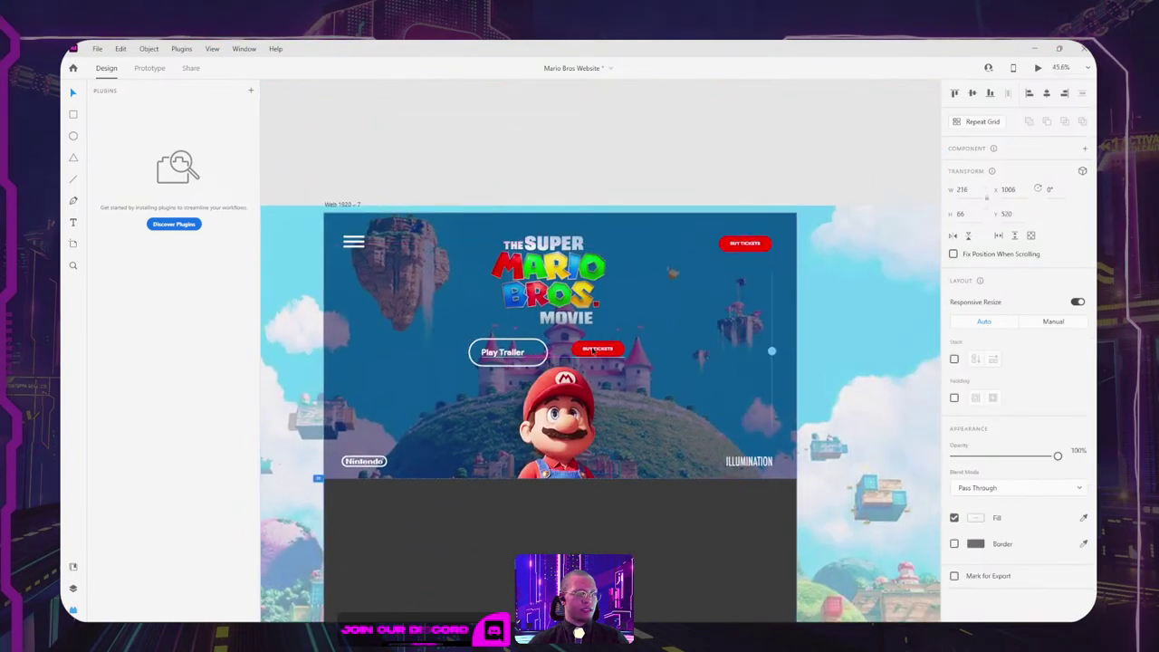
scroll(605, 357, "up", 2)
scroll(605, 357, "up", 6)
double_click(605, 357)
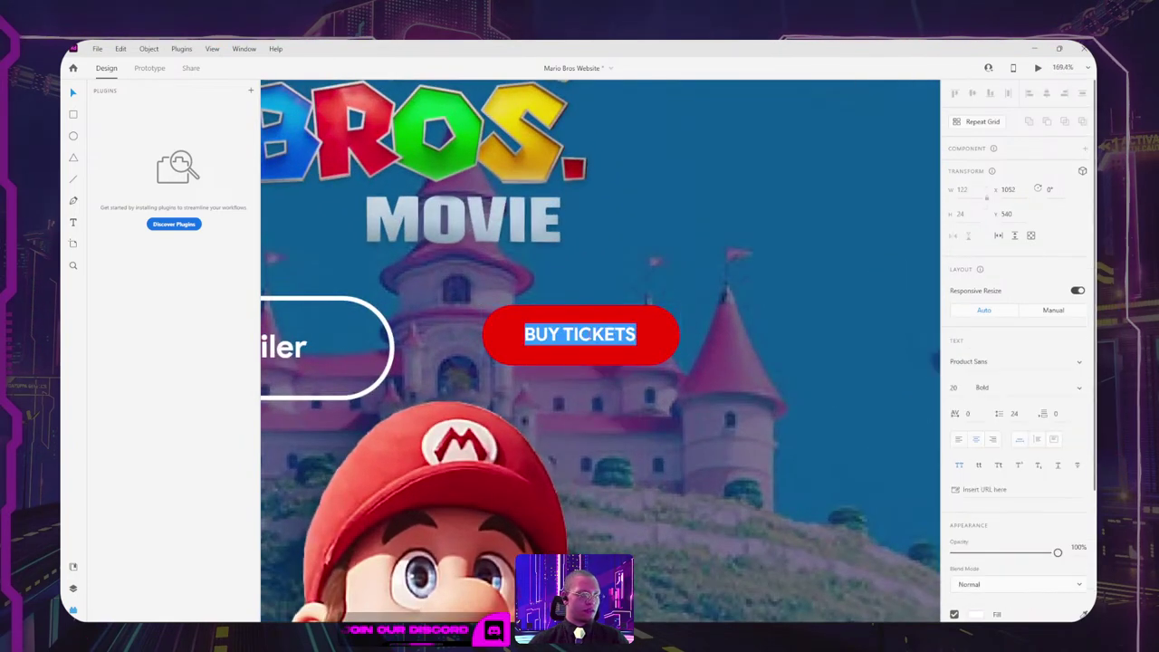
type("PL")
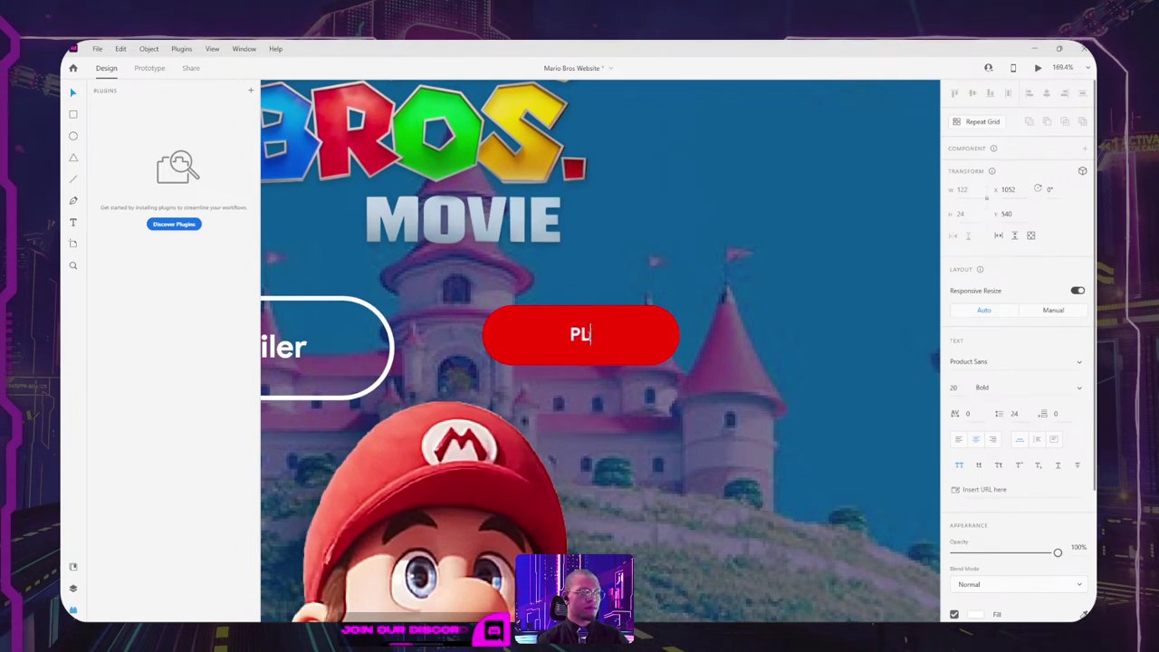
type("AY TRAILER")
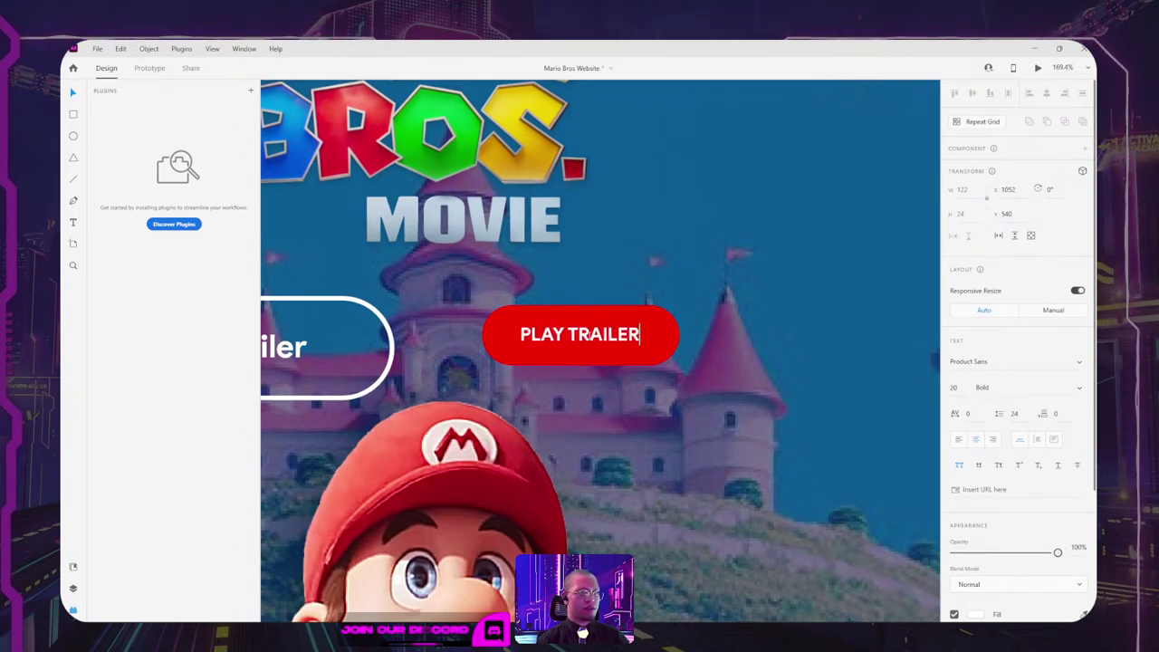
key("Escape")
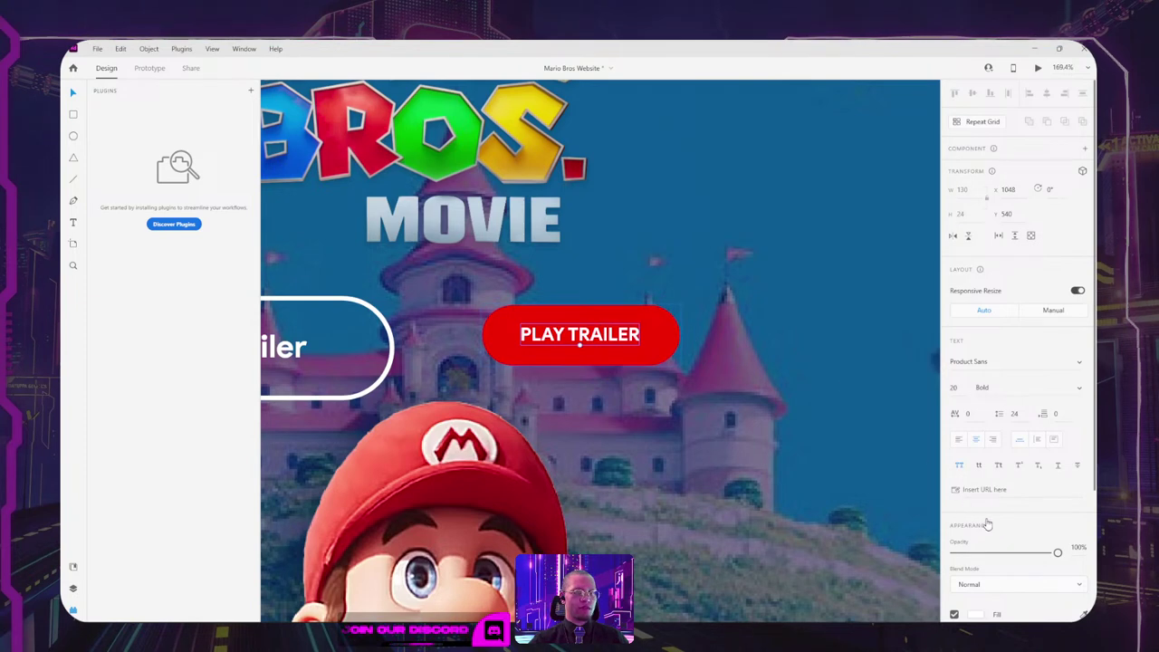
Step: Remove the red fill from the PLAY TRAILER button and give it a white border of size 4
left_click(669, 332)
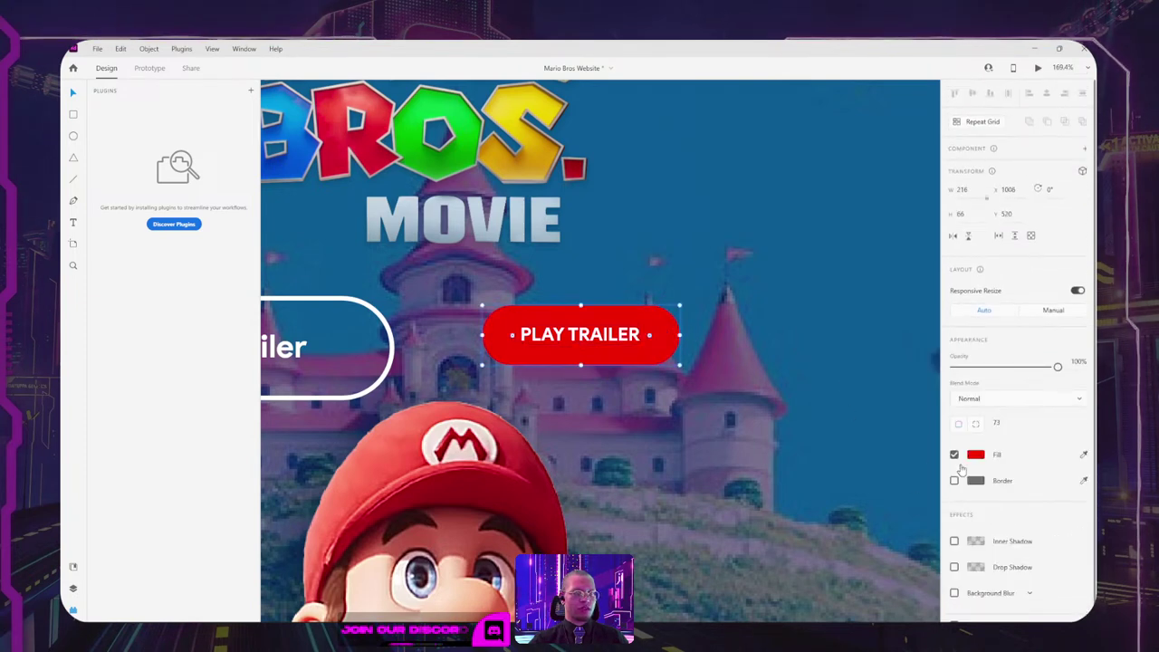
left_click(955, 481)
left_click(955, 454)
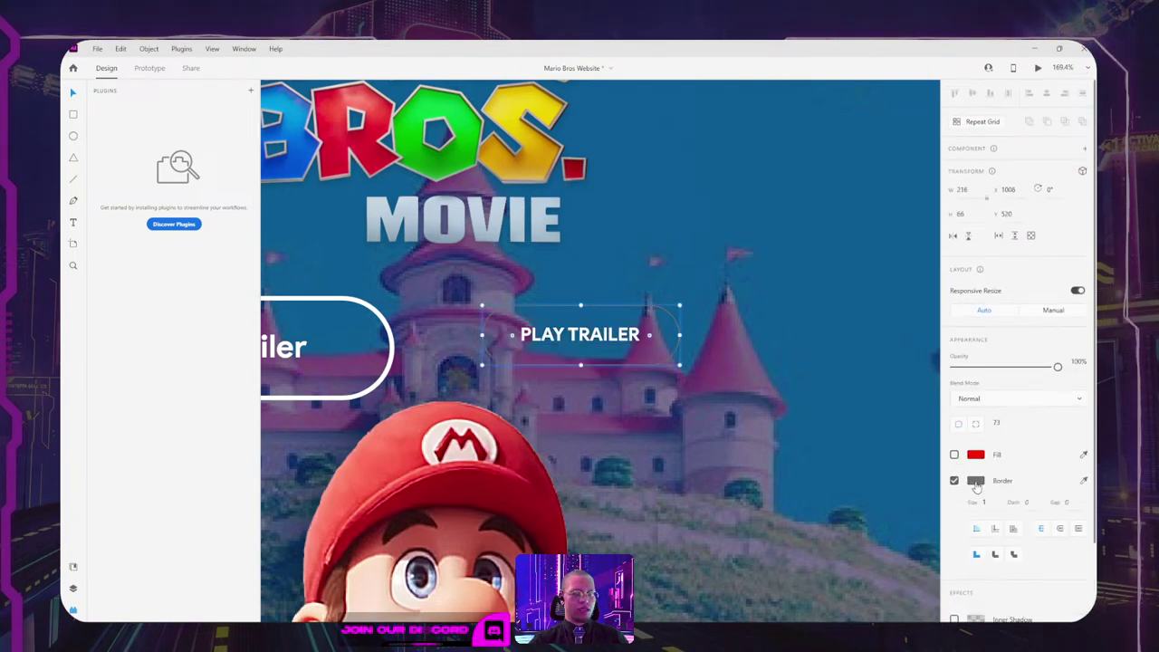
left_click(976, 482)
left_click(984, 501)
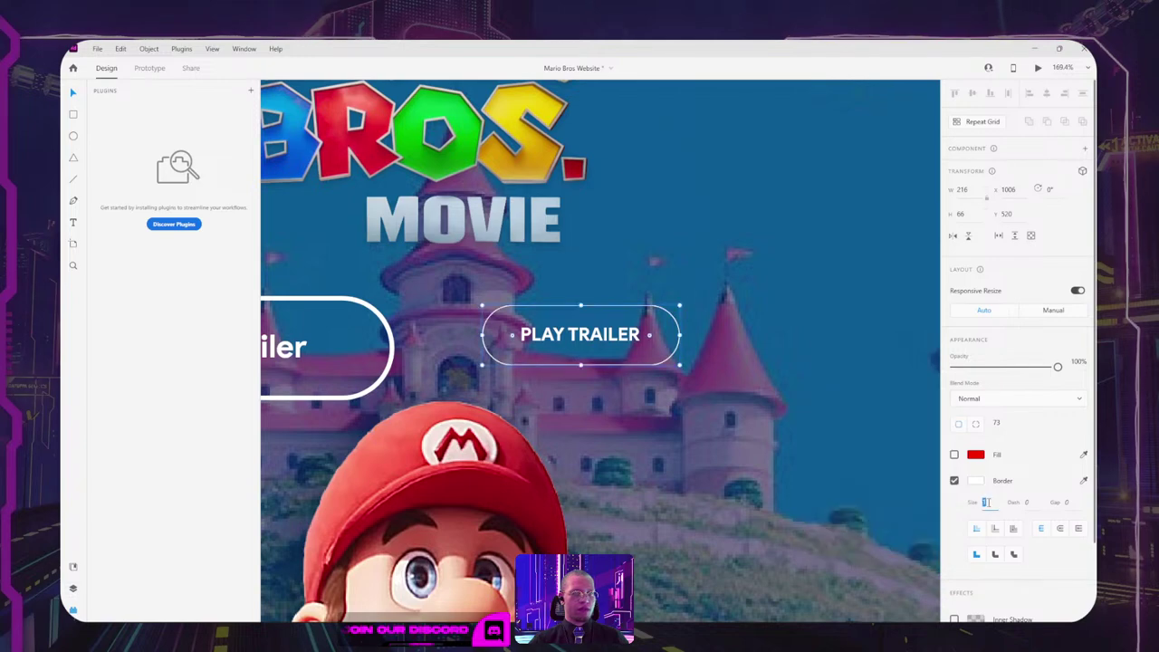
left_click(707, 354)
scroll(661, 258, "down", 4)
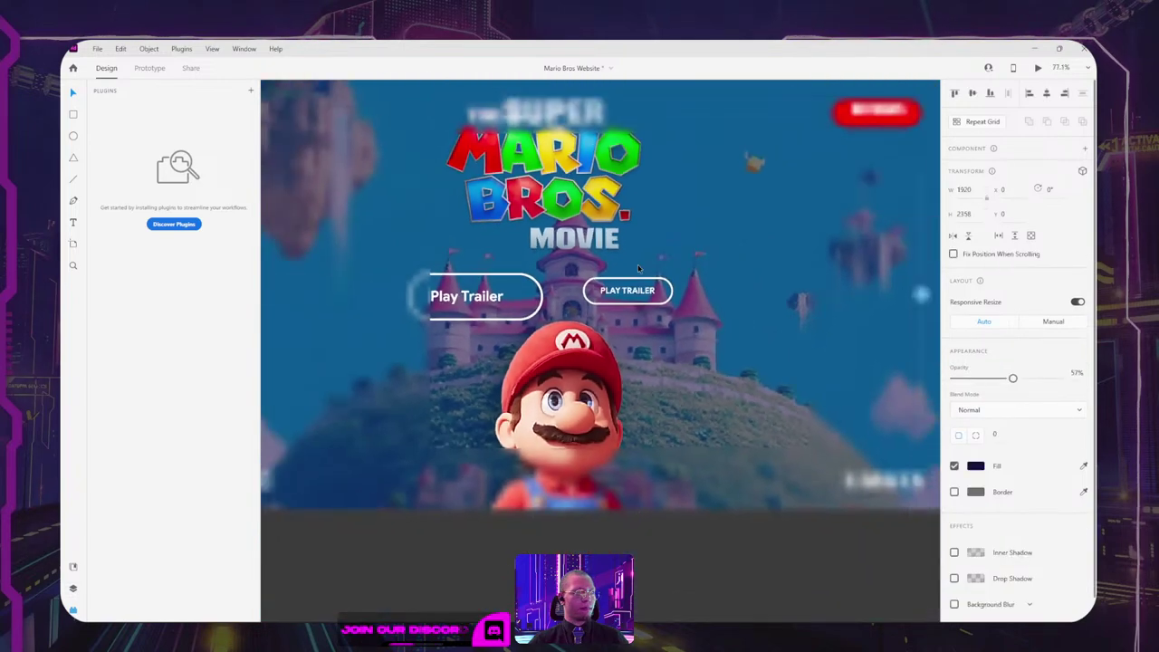
Step: Delete the larger Play Trailer label and the empty pill outline around it
scroll(637, 264, "left", 1)
left_click(532, 298)
double_click(541, 299)
key("Delete")
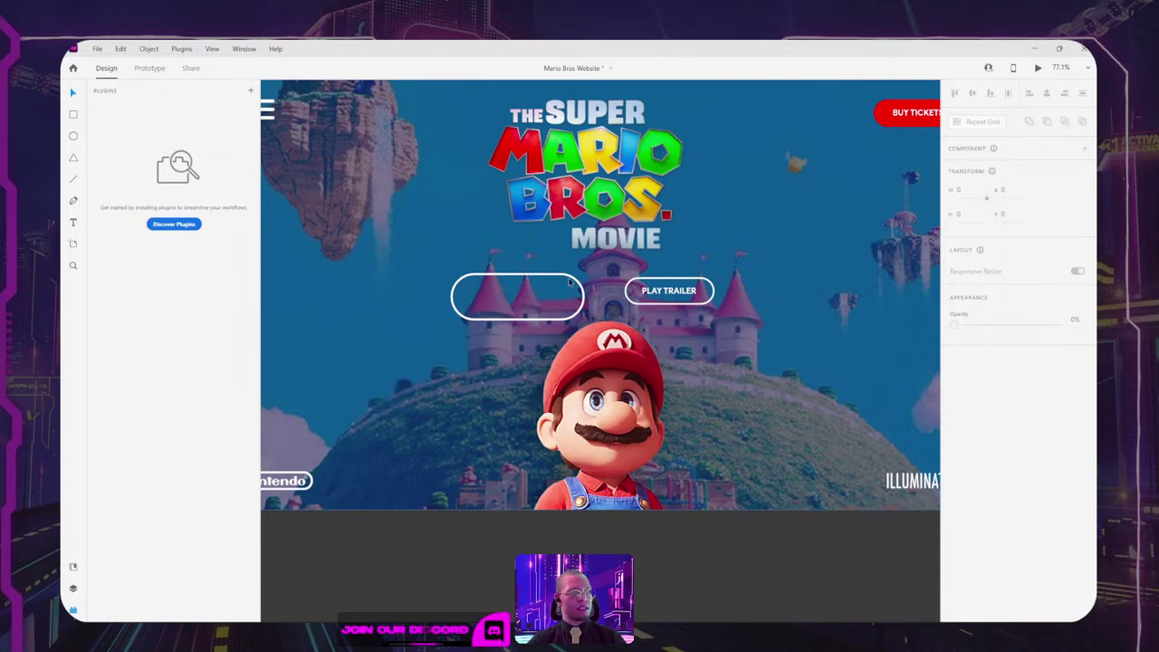
left_click(571, 281)
key("Delete")
Step: Move the PLAY TRAILER button to X 852, Y 520, centred between the movie logo and Mario's cap
left_click_drag(674, 292, 610, 290)
scroll(658, 281, "down", 4)
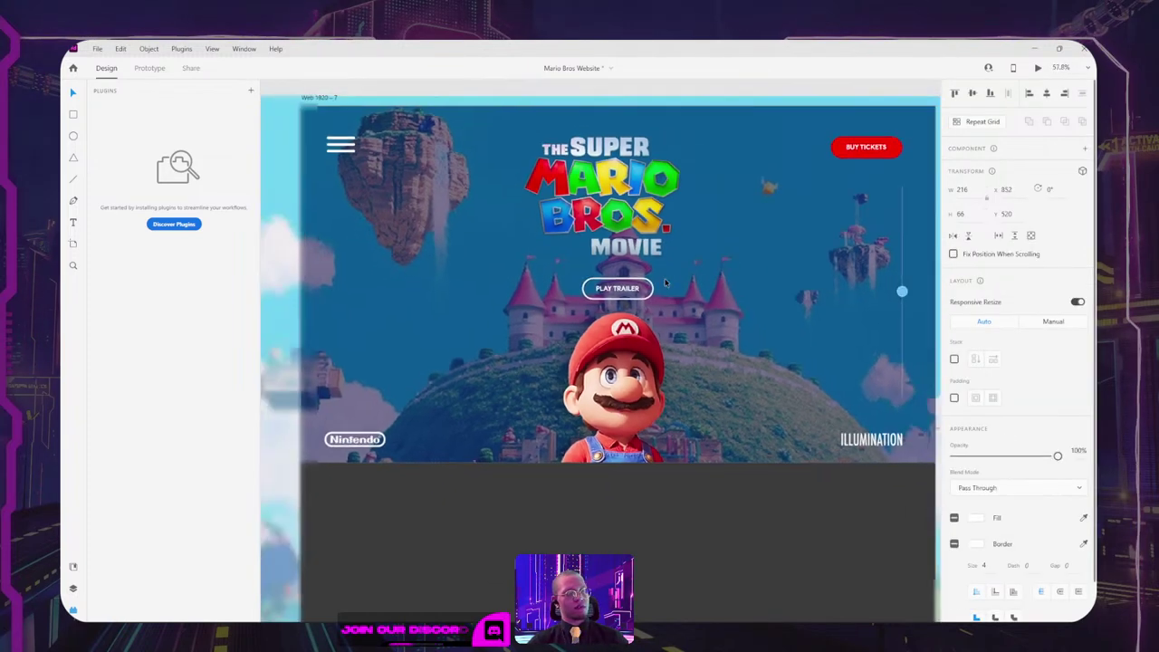
scroll(652, 279, "up", 5)
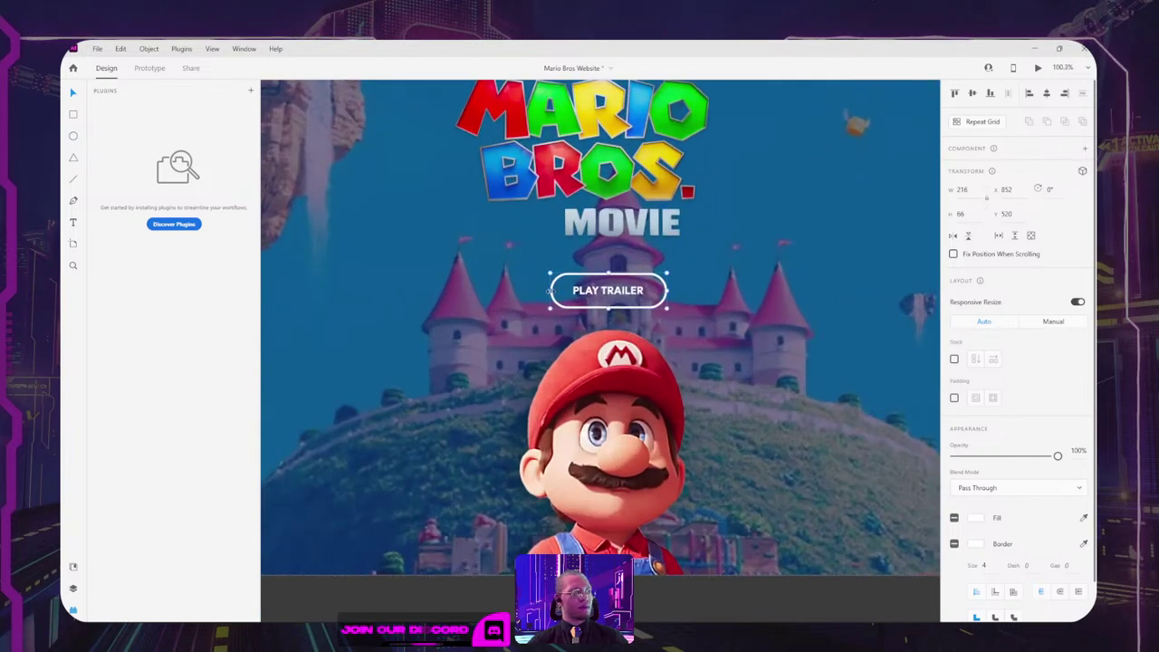
Step: Extend the PLAY TRAILER button leftward to about 314 px wide and shift its label toward the right end
left_click_drag(550, 290, 497, 290)
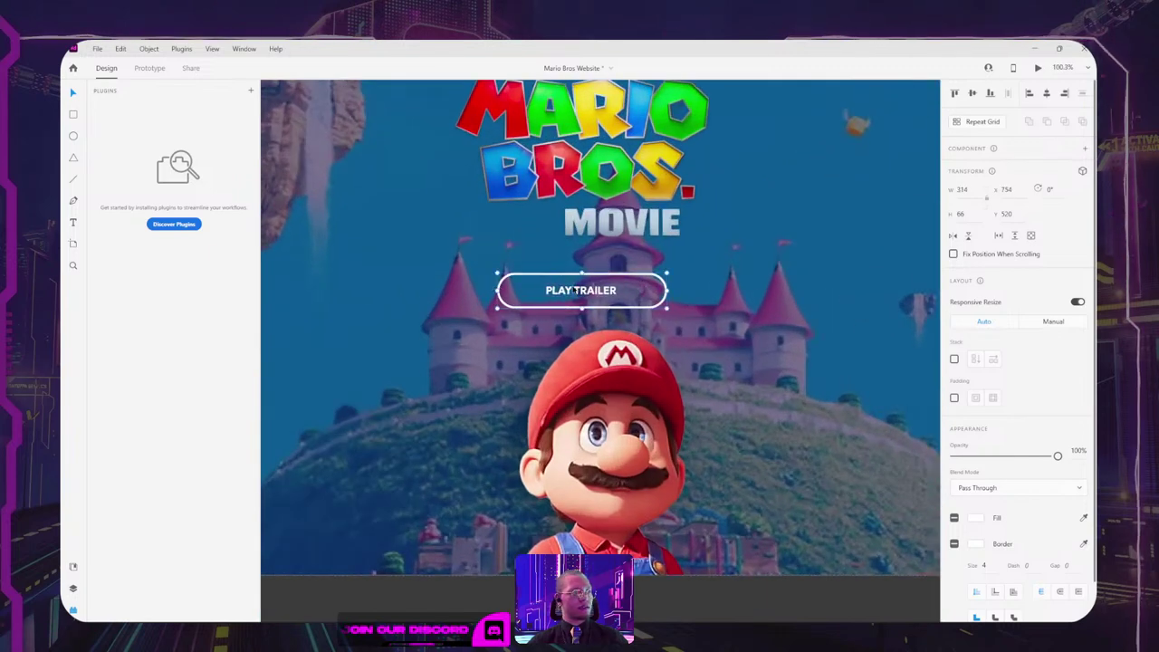
double_click(571, 291)
left_click_drag(571, 292, 600, 291)
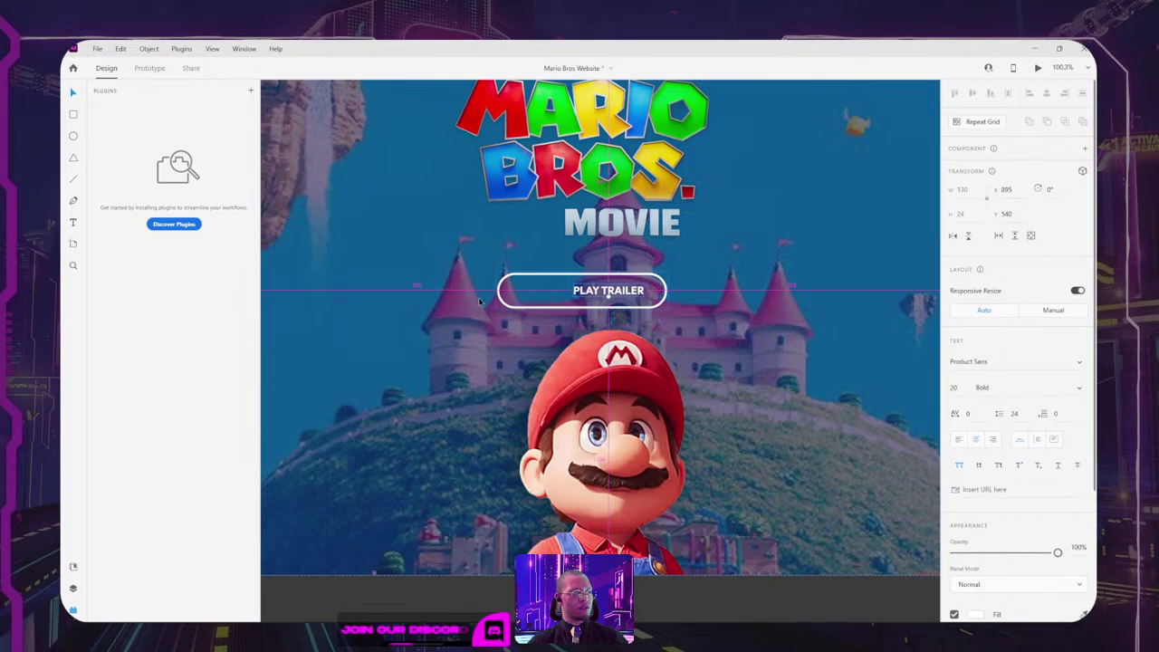
Step: Bring a copy of the white play icon into the button, shrunk to 42 px beside the PLAY TRAILER label at X 837, Y 532
scroll(558, 283, "down", 3)
left_click_drag(479, 293, 550, 303)
scroll(561, 445, "down", 1)
scroll(562, 445, "down", 3)
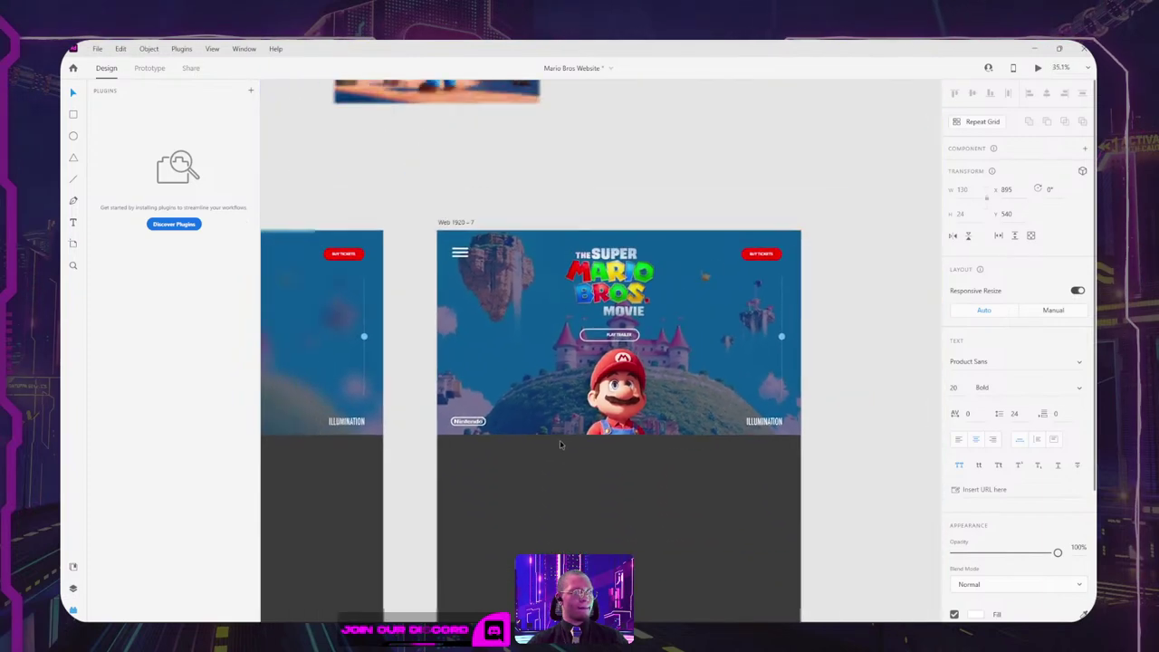
scroll(562, 445, "down", 1)
left_click_drag(561, 445, 813, 383)
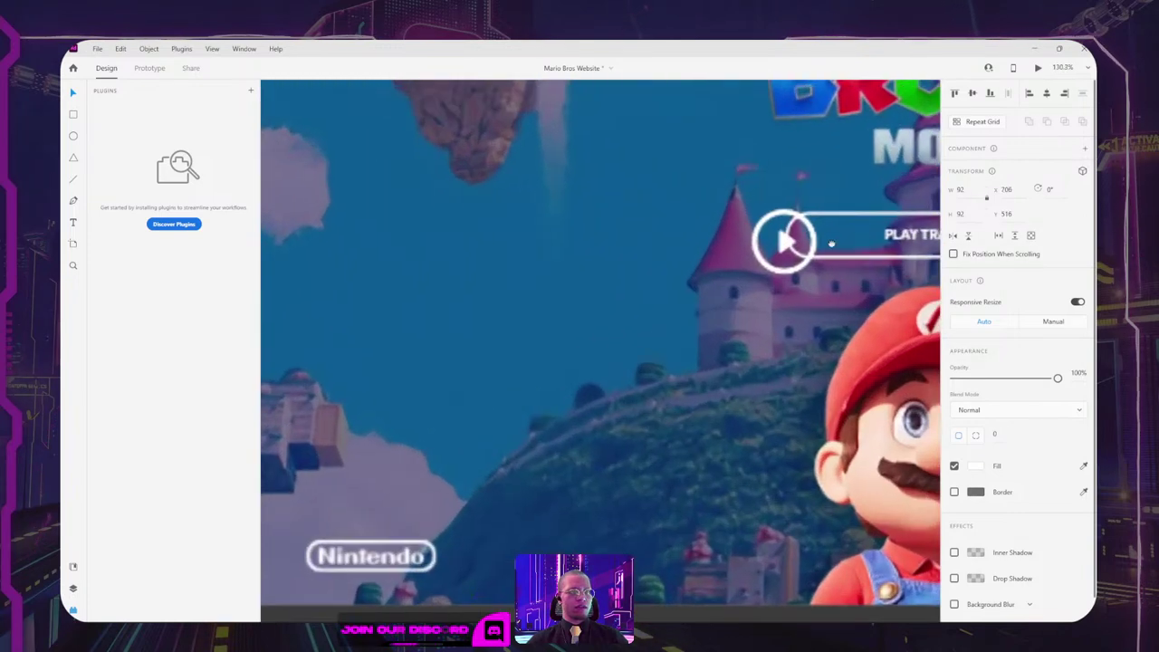
left_click_drag(832, 243, 565, 288)
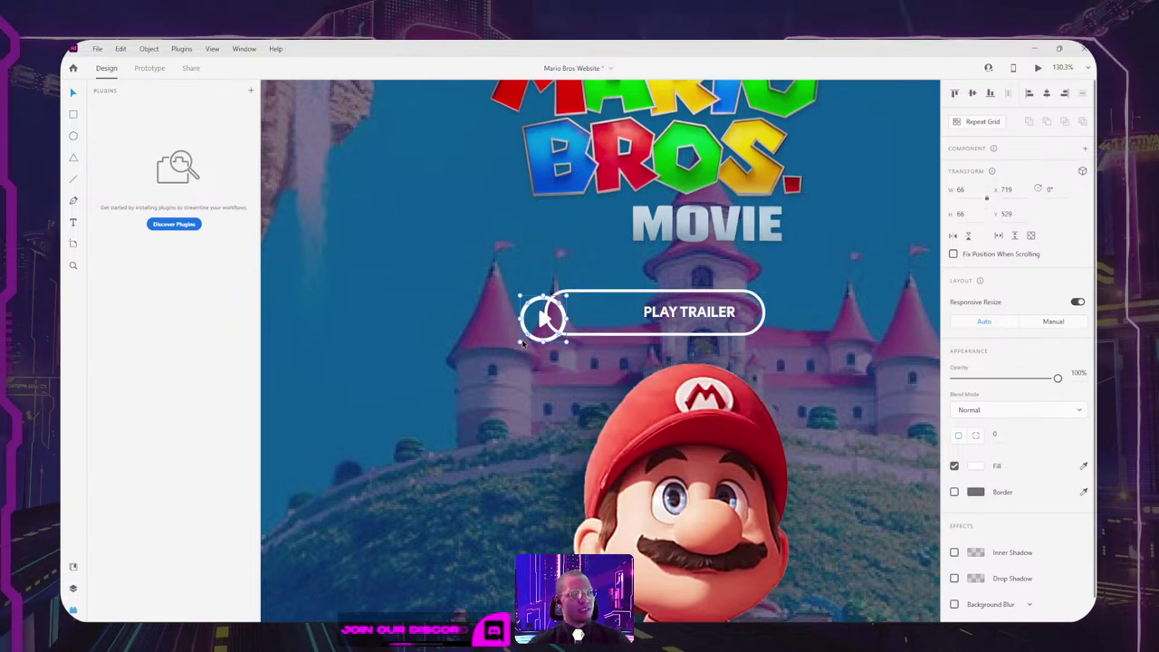
left_click_drag(521, 342, 619, 313)
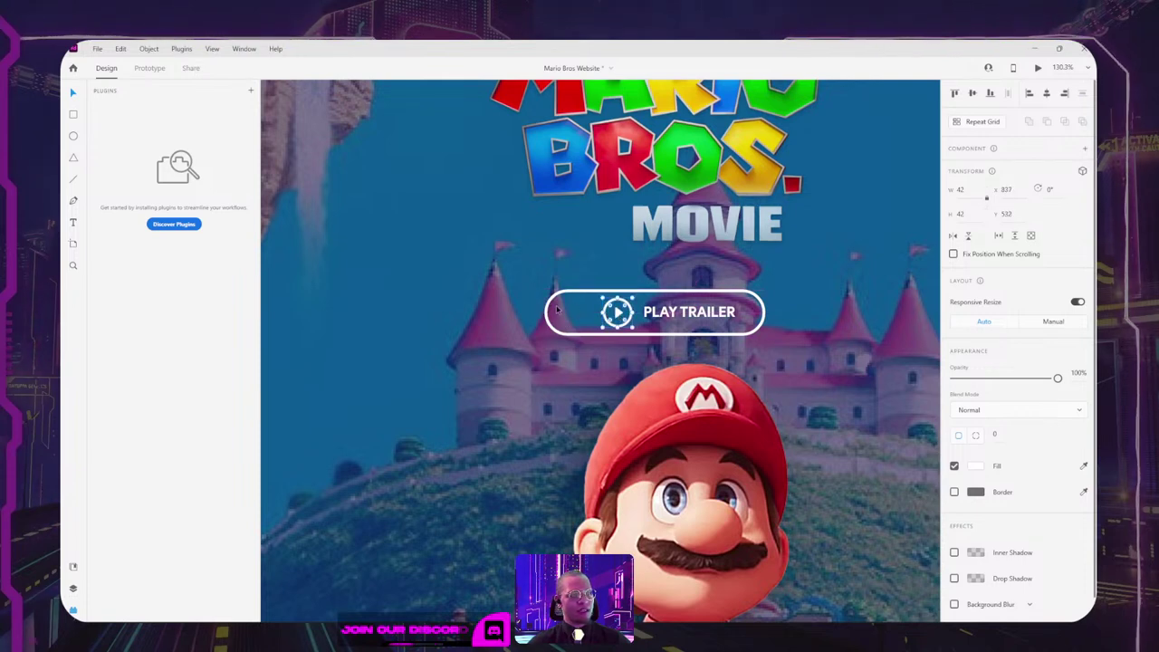
Step: Narrow the PLAY TRAILER button from its left edge to 255 px wide
left_click(548, 313)
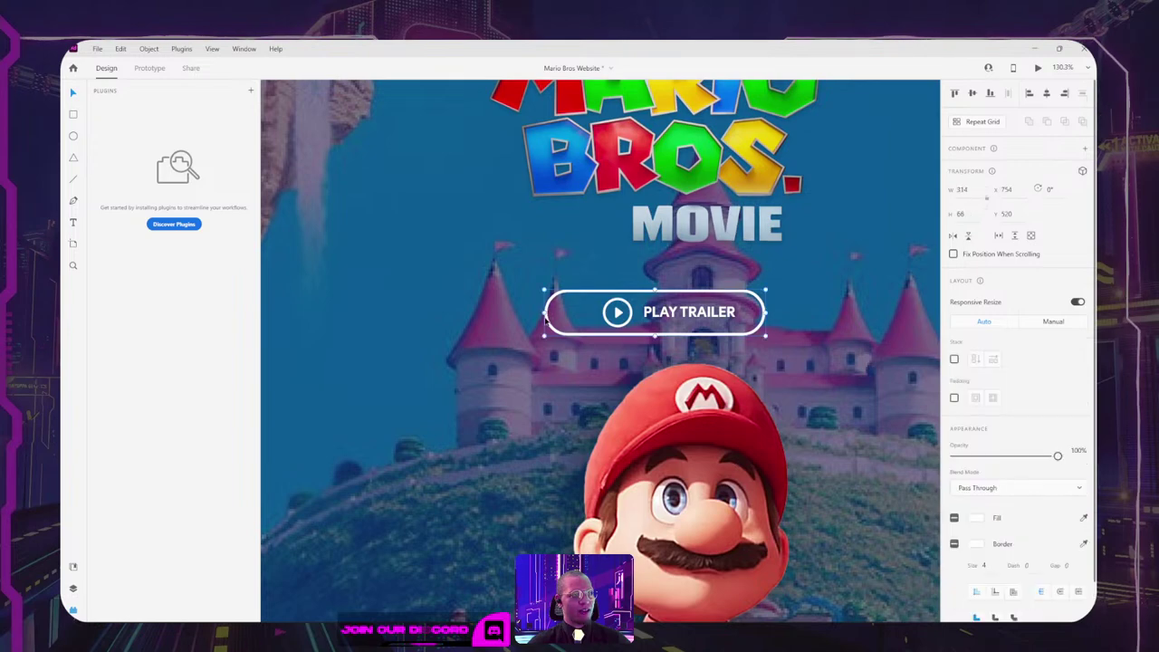
left_click_drag(546, 313, 587, 311)
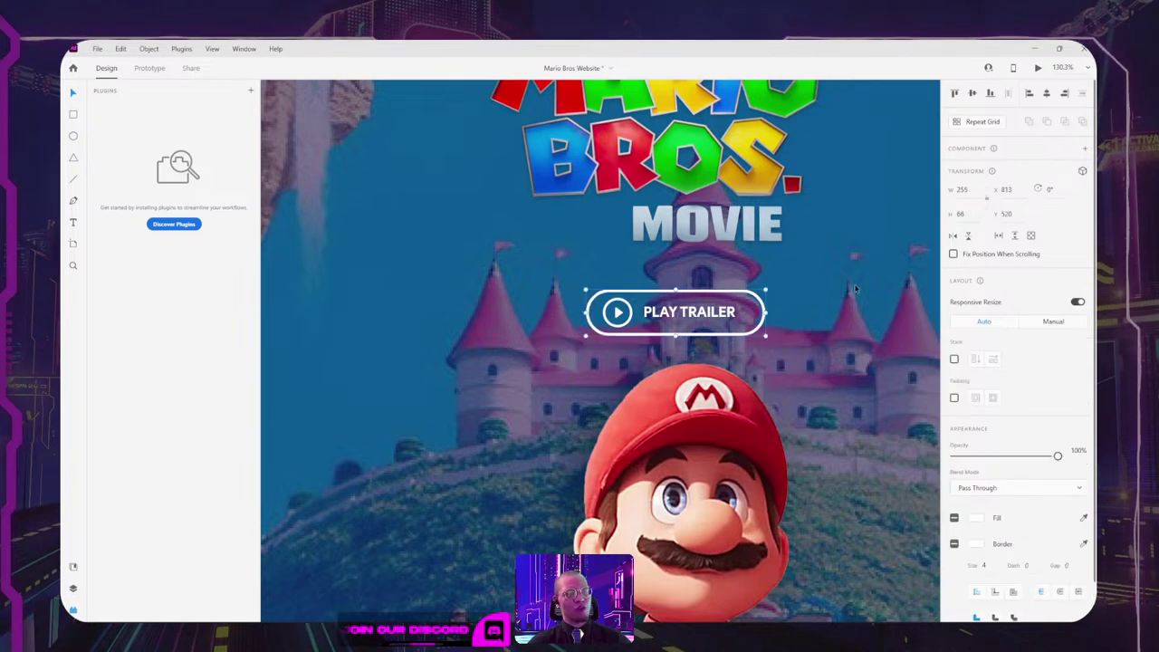
left_click_drag(851, 286, 674, 305)
scroll(674, 308, "down", 5)
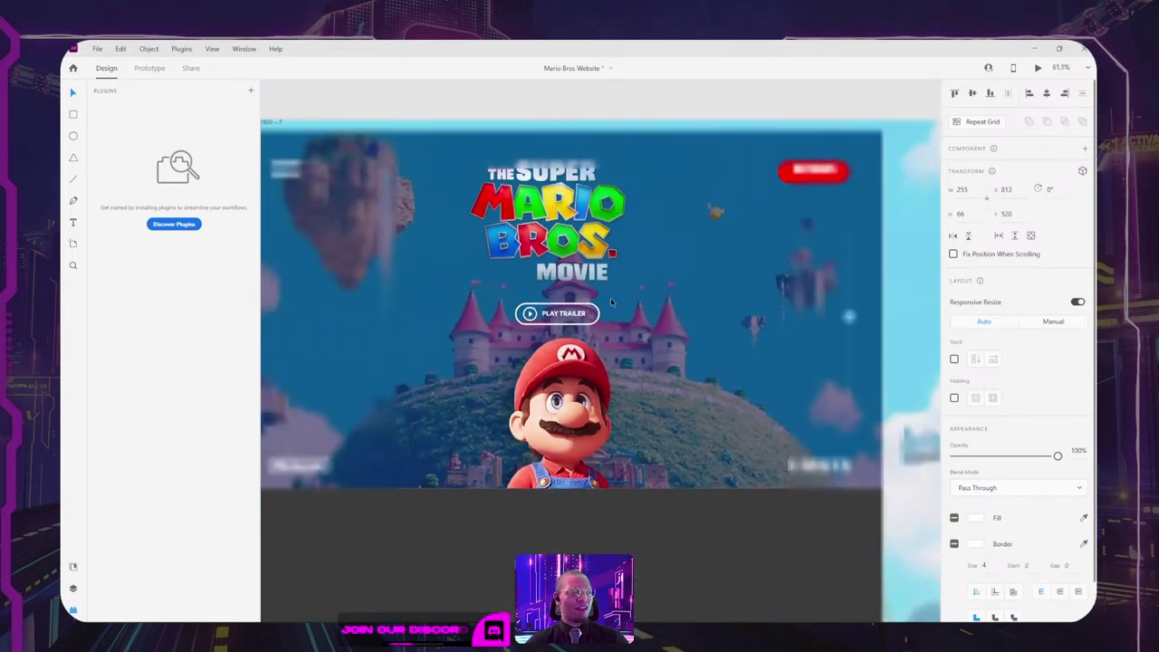
Step: Shift the play icon left inside the button to X 828 and ungroup the button's elements
scroll(527, 345, "up", 6)
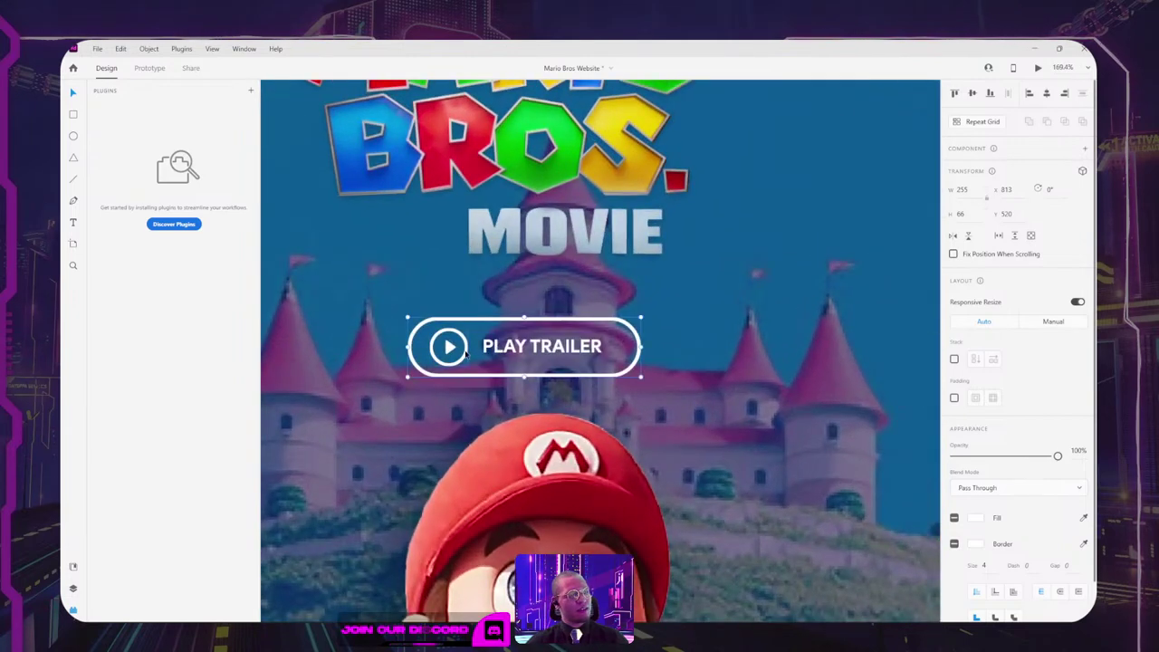
double_click(444, 348)
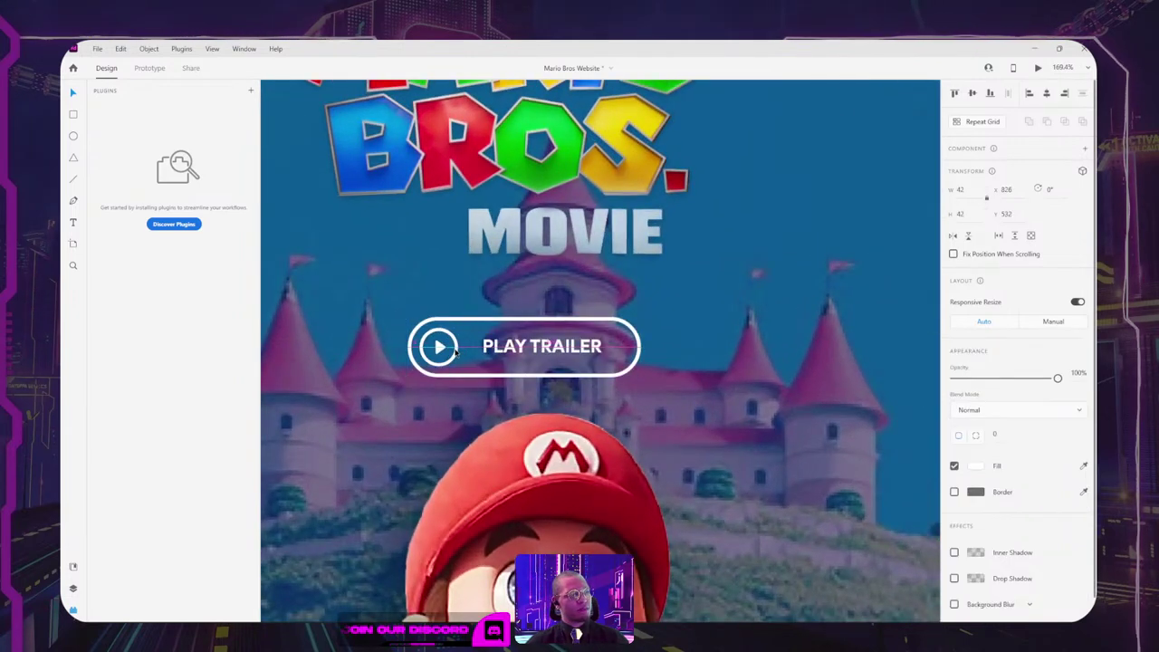
key("Escape")
key("ctrl+shift+g")
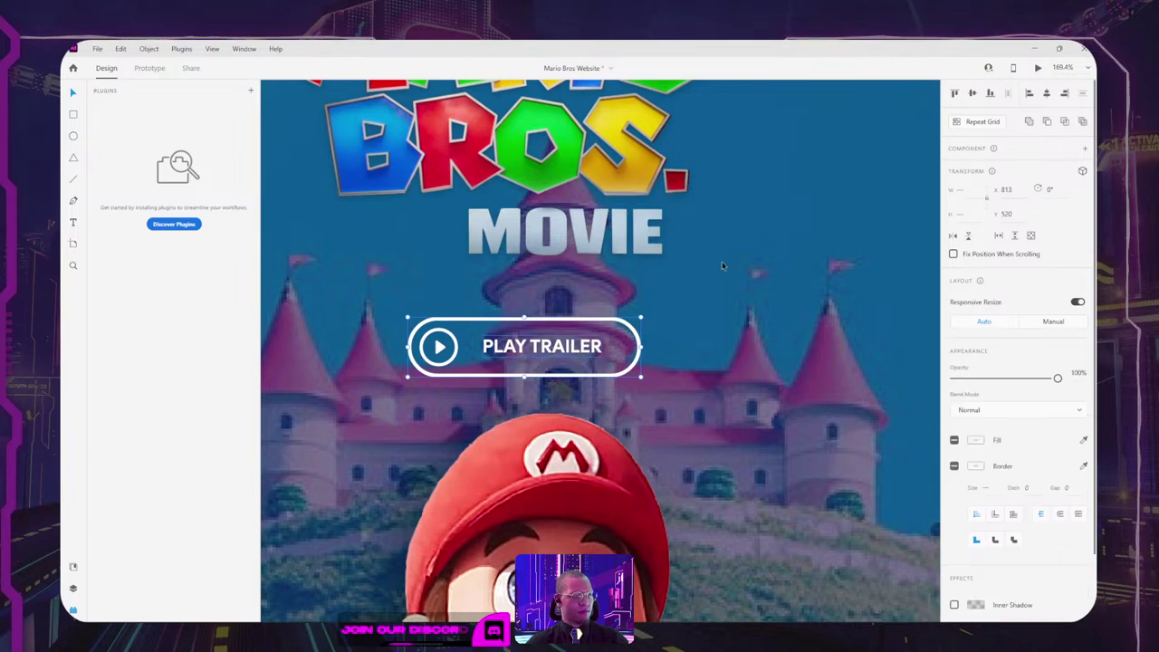
Step: Move the PLAY TRAILER label closer to the play icon at X 882 and narrow the button outline to 222 px wide
left_click(550, 362)
left_click_drag(543, 346, 531, 347)
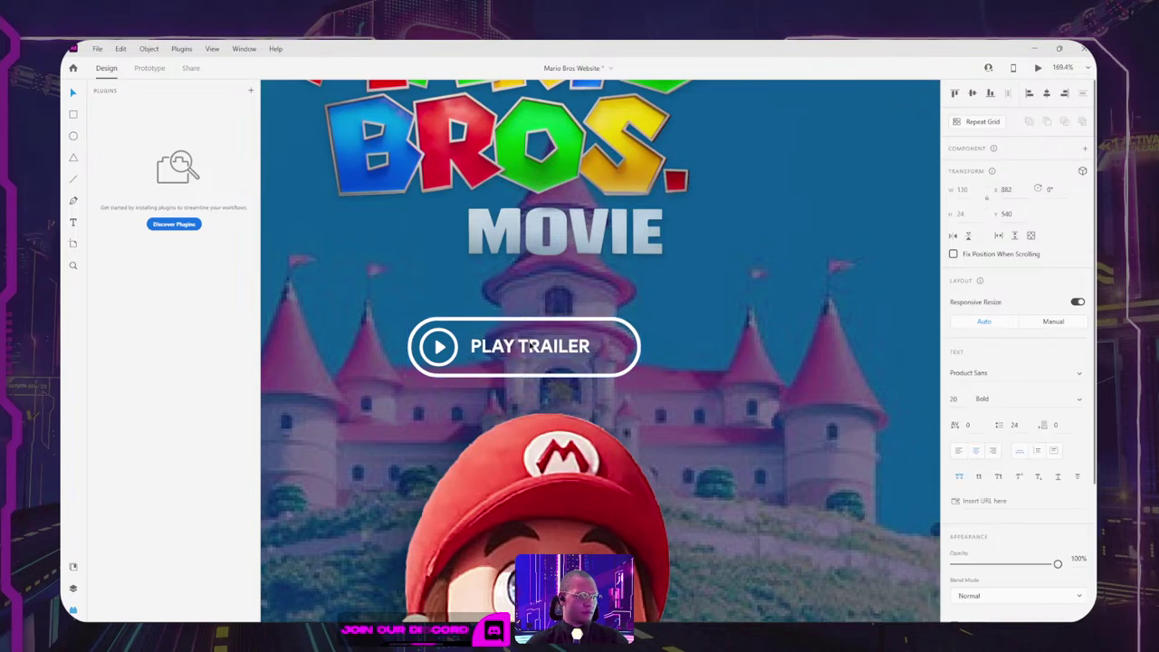
left_click_drag(639, 347, 613, 347)
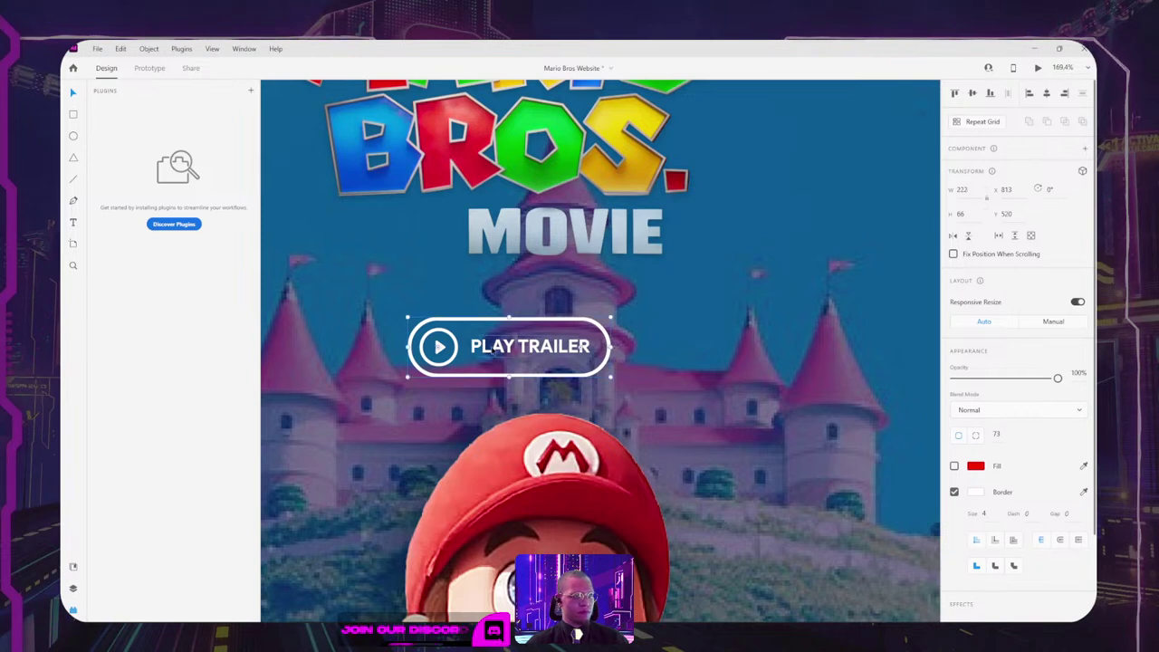
left_click(453, 343)
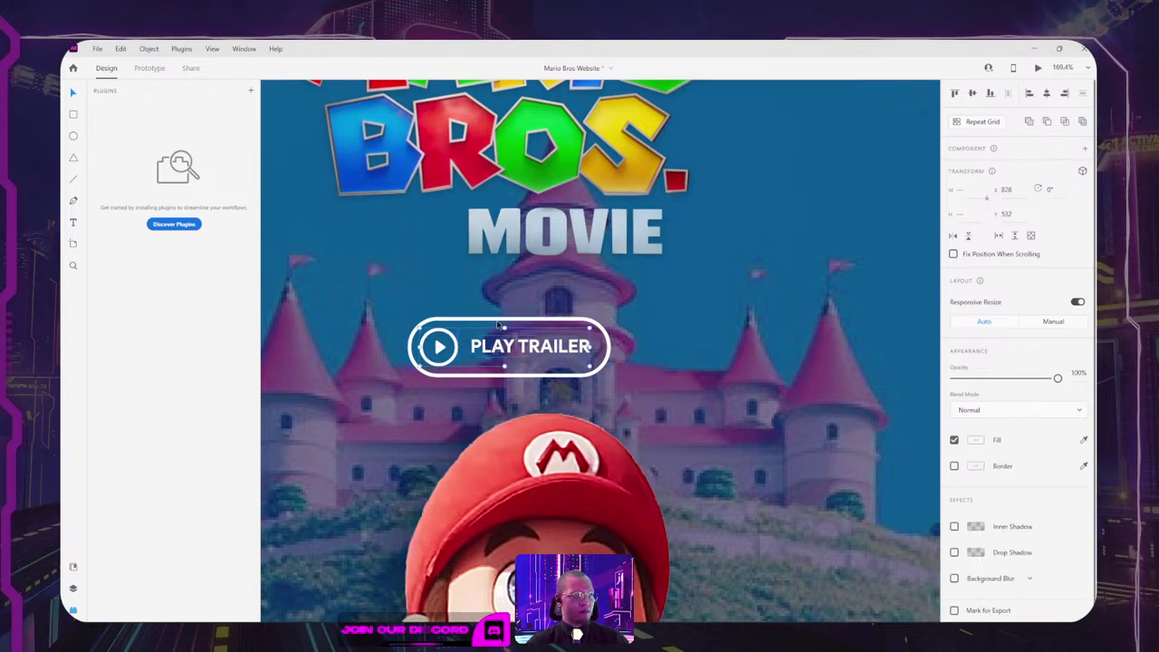
left_click(695, 319)
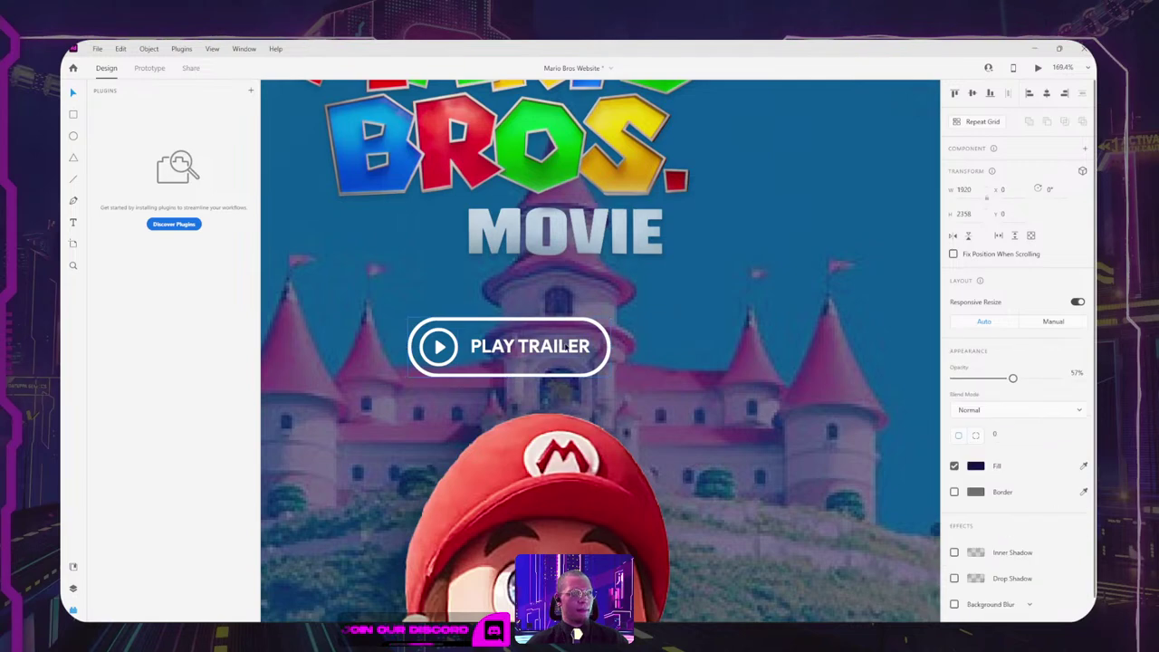
Step: Group the PLAY TRAILER button's elements and centre the group horizontally on the artboard at X 849
left_click(591, 345)
scroll(753, 239, "down", 10)
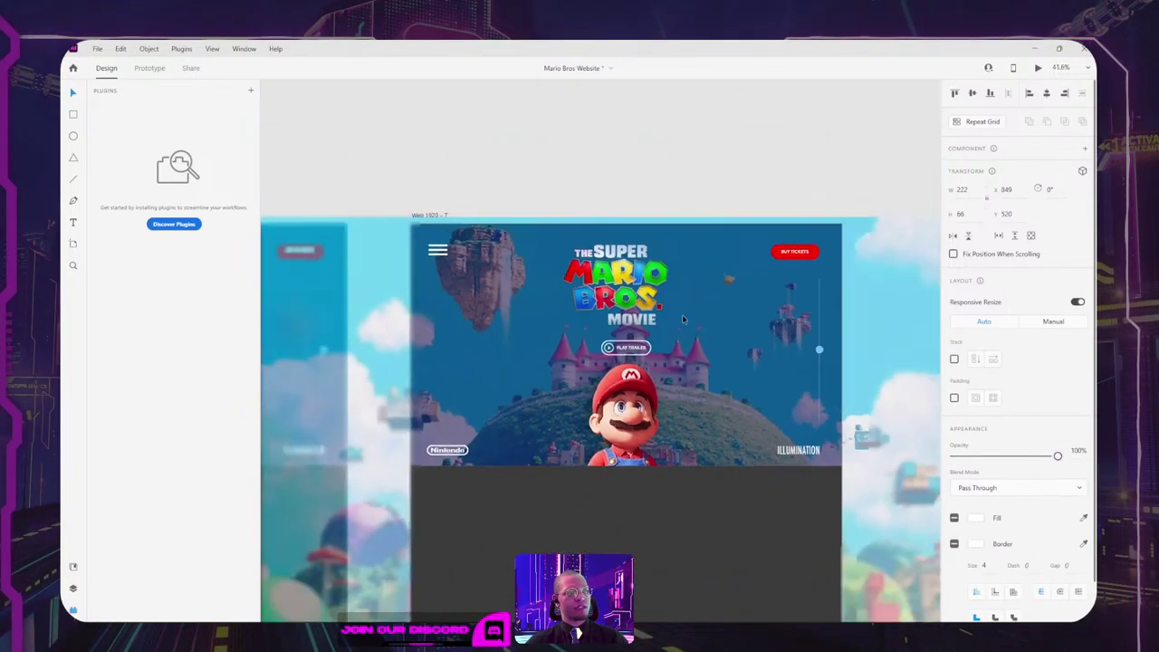
scroll(683, 319, "down", 1)
left_click(714, 150)
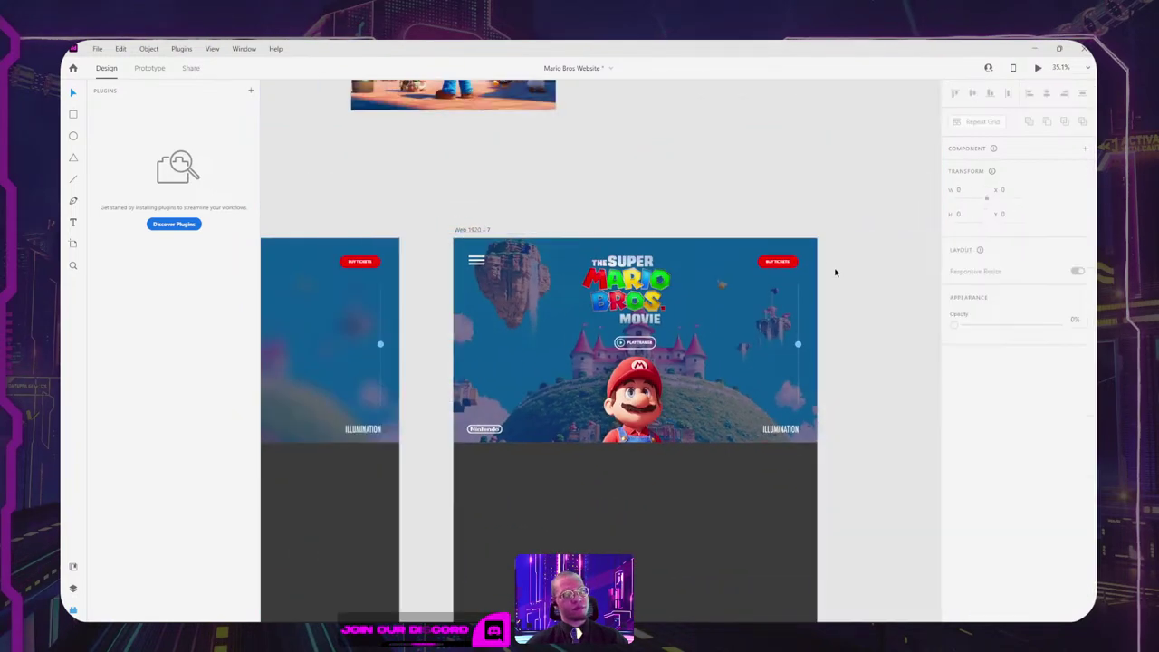
Step: Shift the Super Mario Bros. Movie logo right so it is centred above the PLAY TRAILER button
left_click_drag(843, 281, 810, 239)
scroll(641, 315, "up", 3)
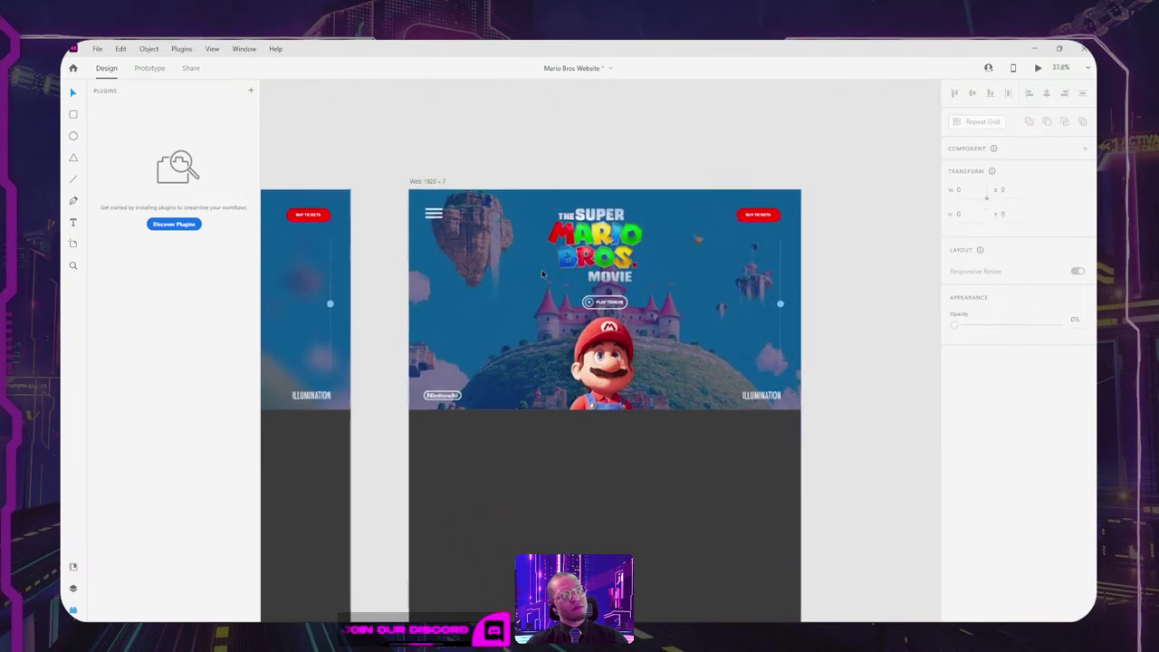
left_click(648, 324)
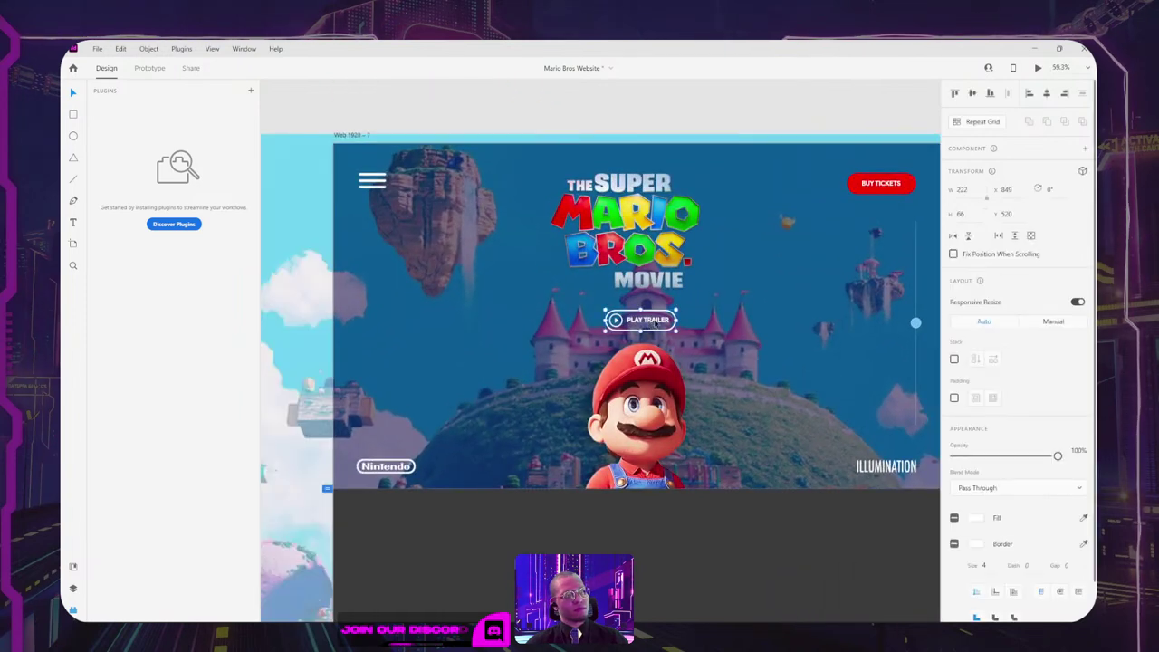
mouse_move(655, 323)
left_mouse_down()
mouse_move(643, 323)
mouse_move(655, 323)
left_mouse_up()
left_click(645, 239)
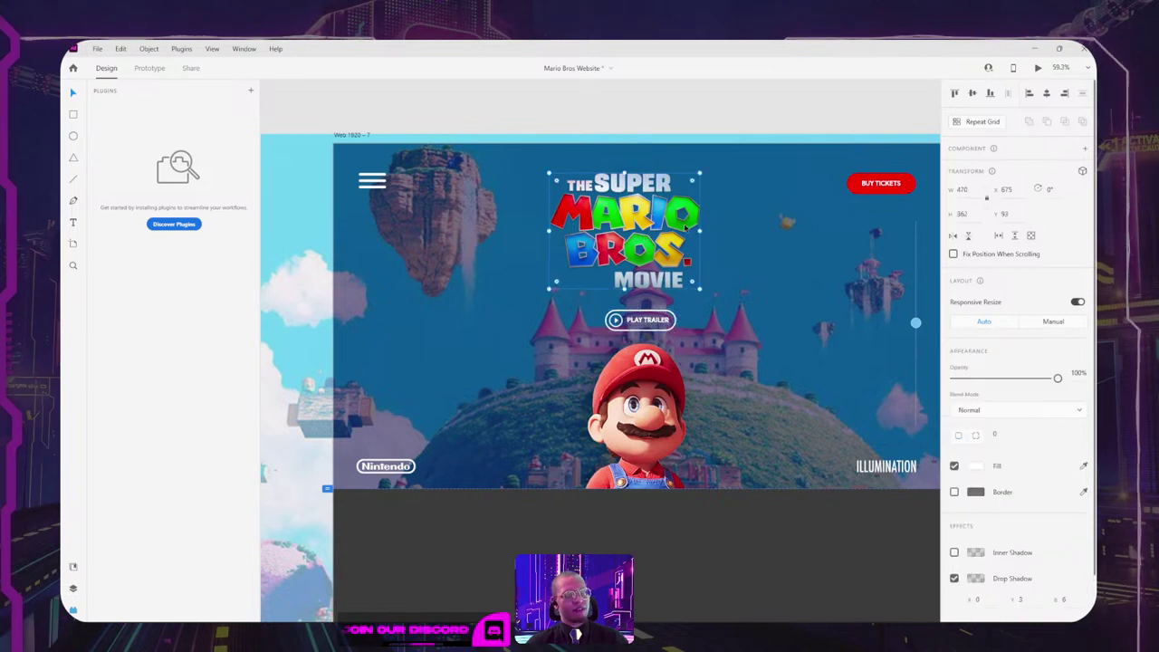
left_click_drag(630, 230, 646, 234)
left_click(685, 136)
left_click_drag(729, 172, 620, 200)
scroll(621, 199, "down", 2)
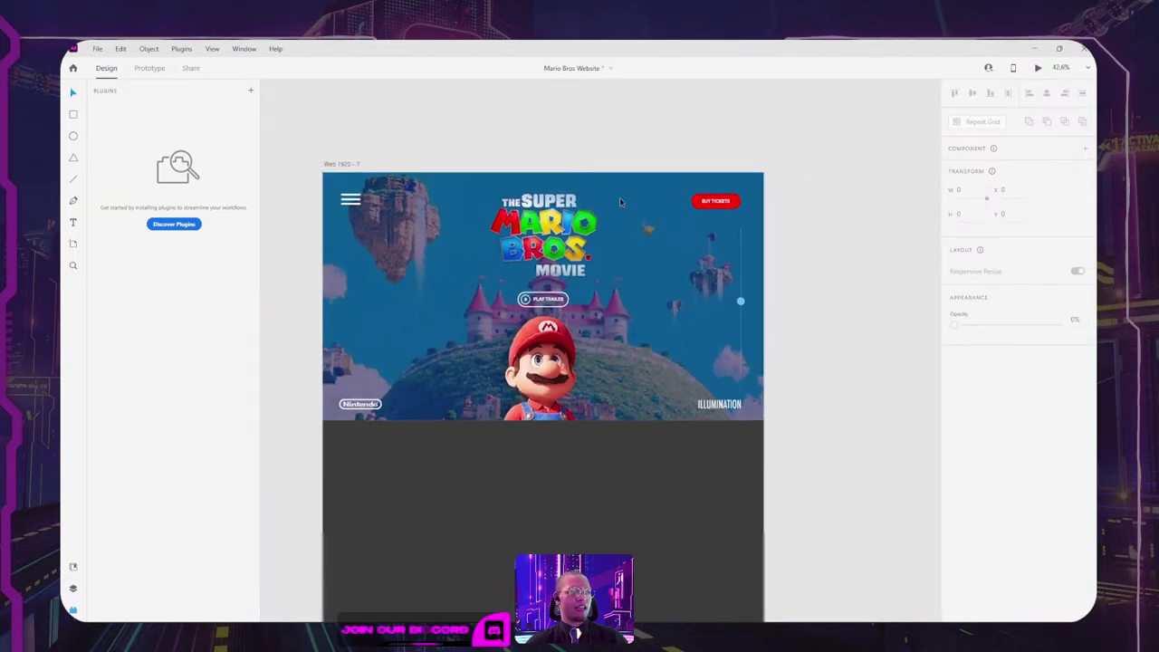
scroll(620, 201, "down", 2)
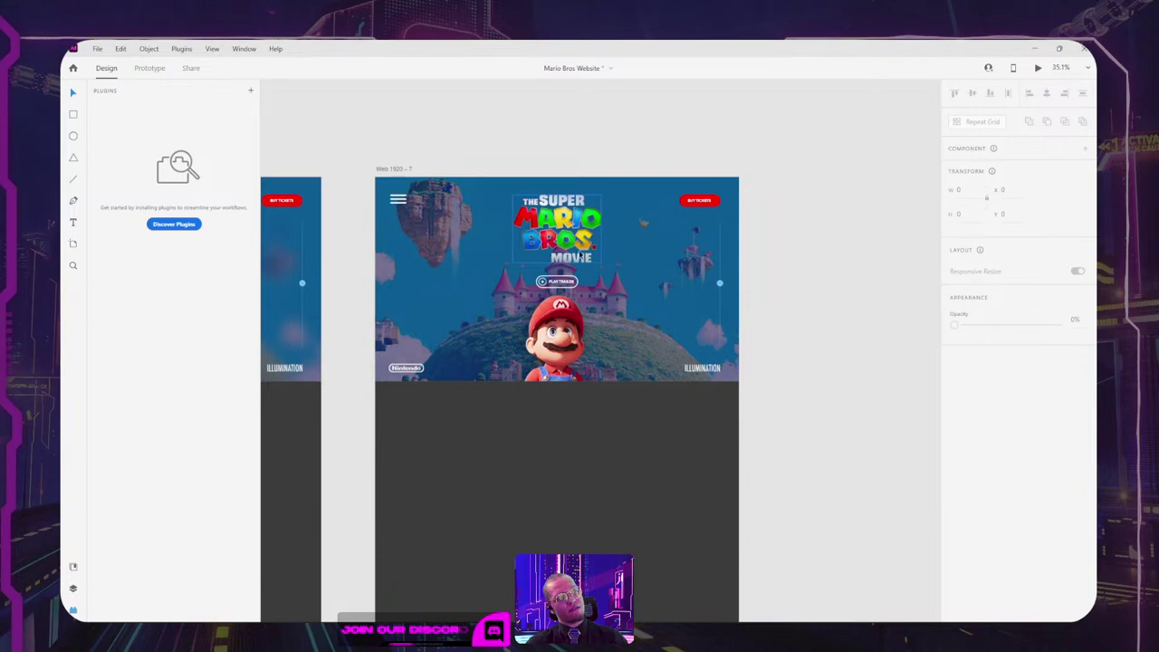
Step: Try the Super Mario Bros. Movie logo further left at X 679 and undo the move
left_click(565, 285)
left_click_drag(567, 222, 559, 224)
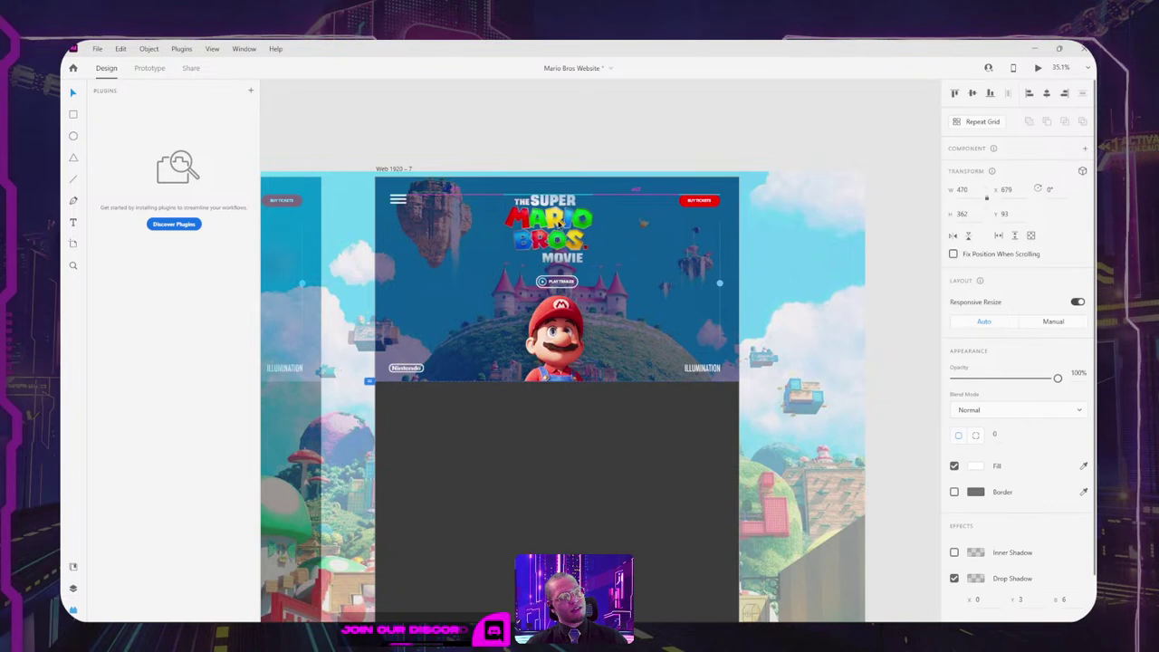
left_click(587, 152)
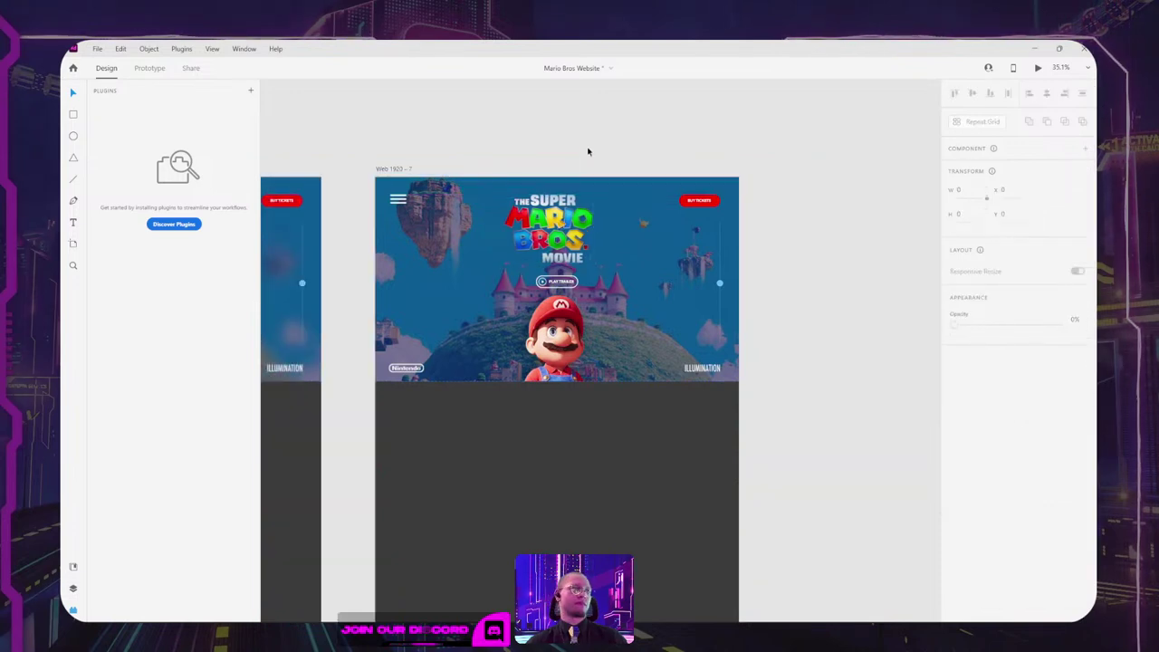
key("ctrl+z")
left_click_drag(571, 232, 571, 234)
left_click(645, 171)
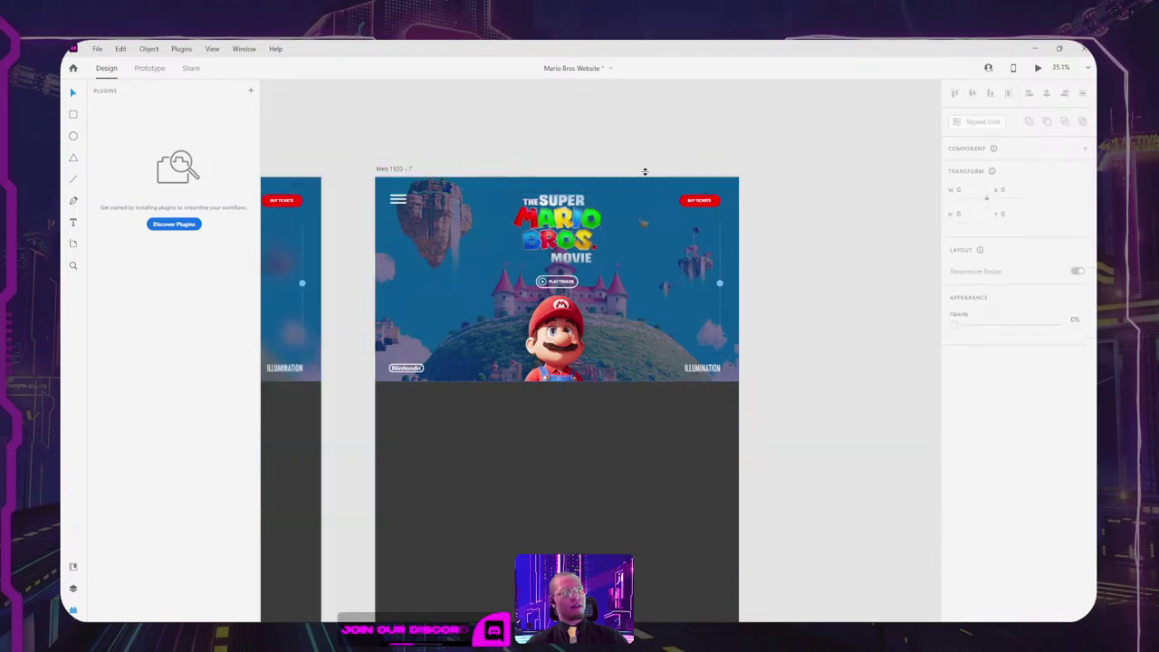
Step: Move the dark gray rectangle off the lower part of the Web 1920 – 7 artboard onto the empty canvas beside it
scroll(645, 171, "down", 1)
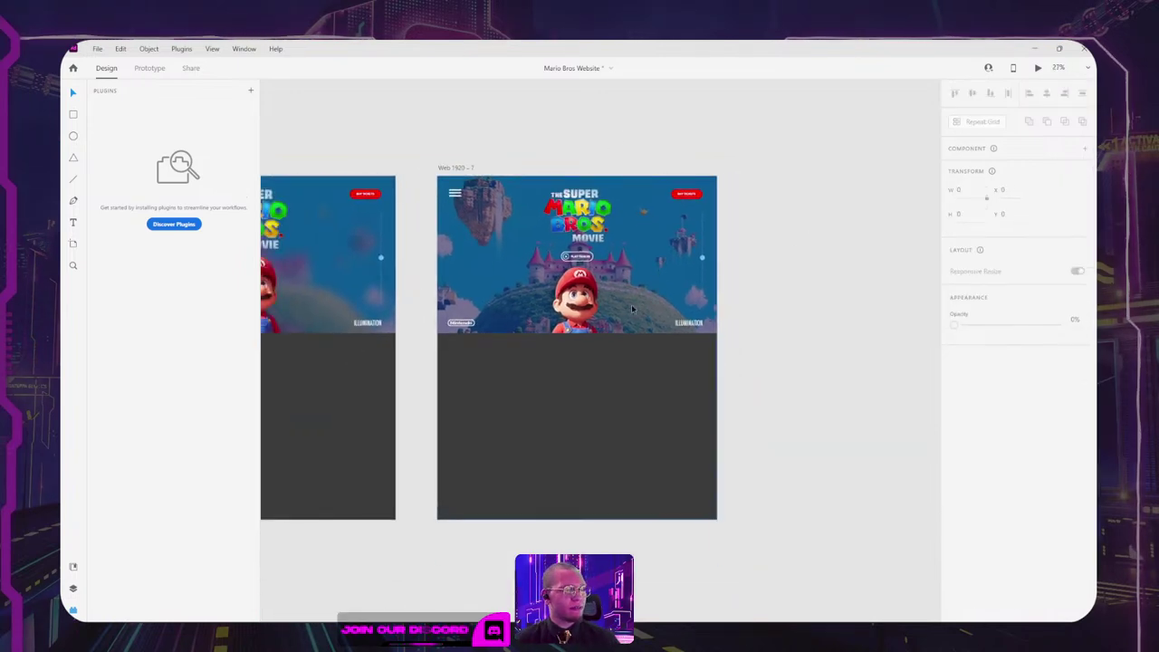
left_click(634, 453)
left_click_drag(641, 494, 870, 463)
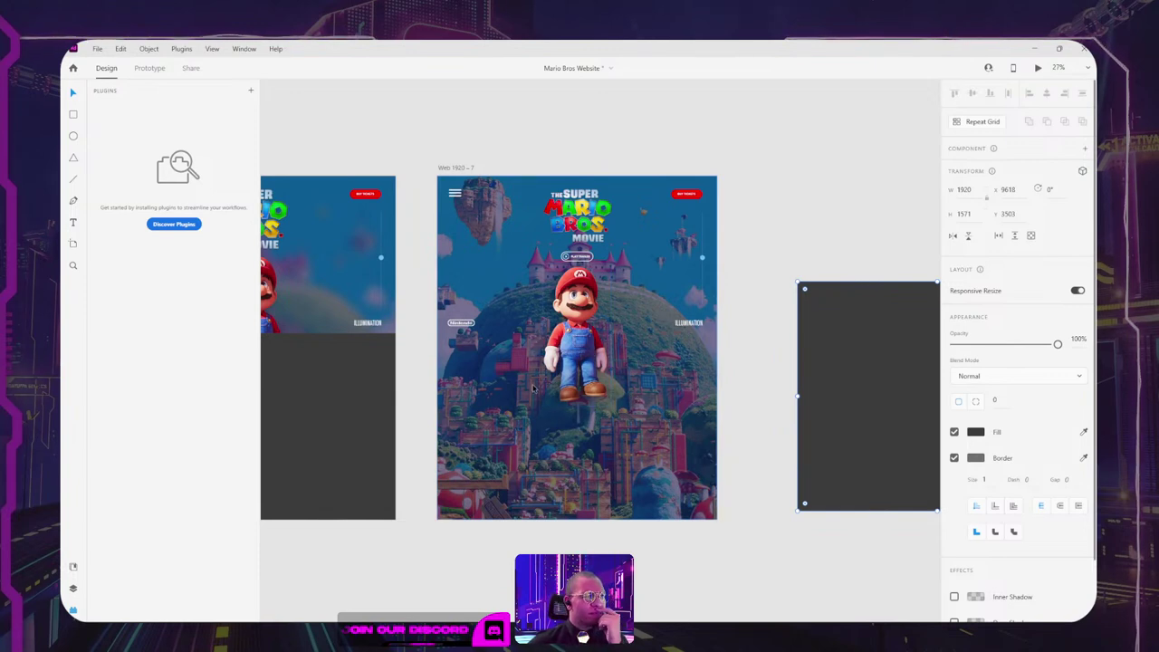
left_click_drag(502, 401, 685, 384)
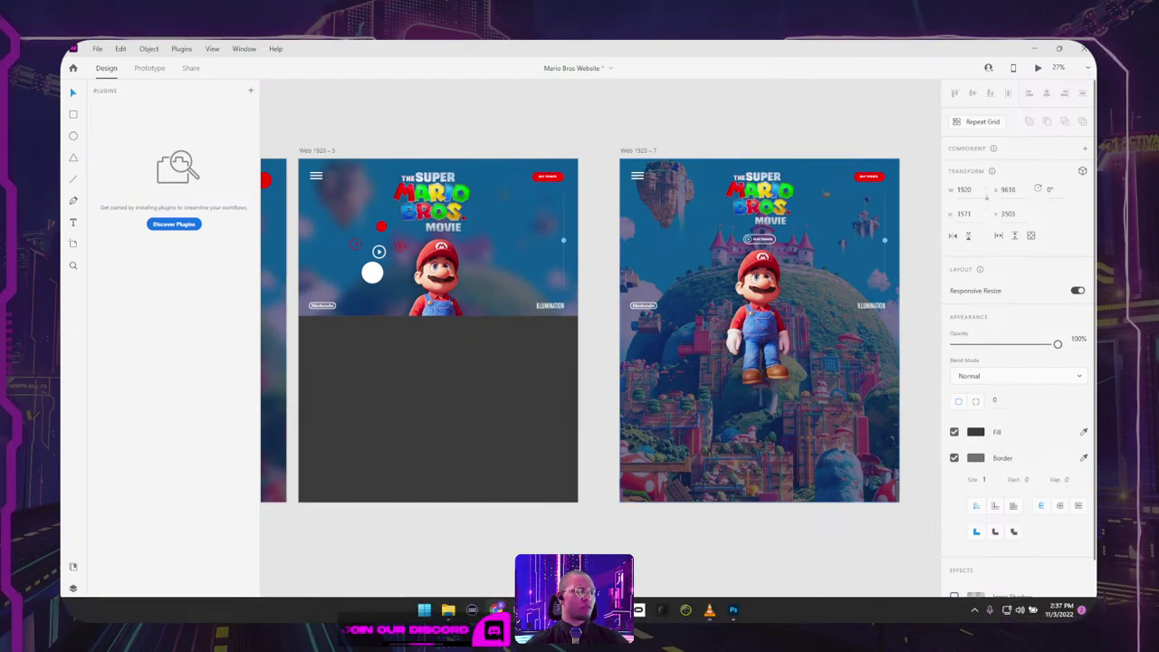
Step: Switch to Chrome, search Google Images for "mario star" and browse the results for a usable star picture
mouse_move(496, 610)
left_click(499, 566)
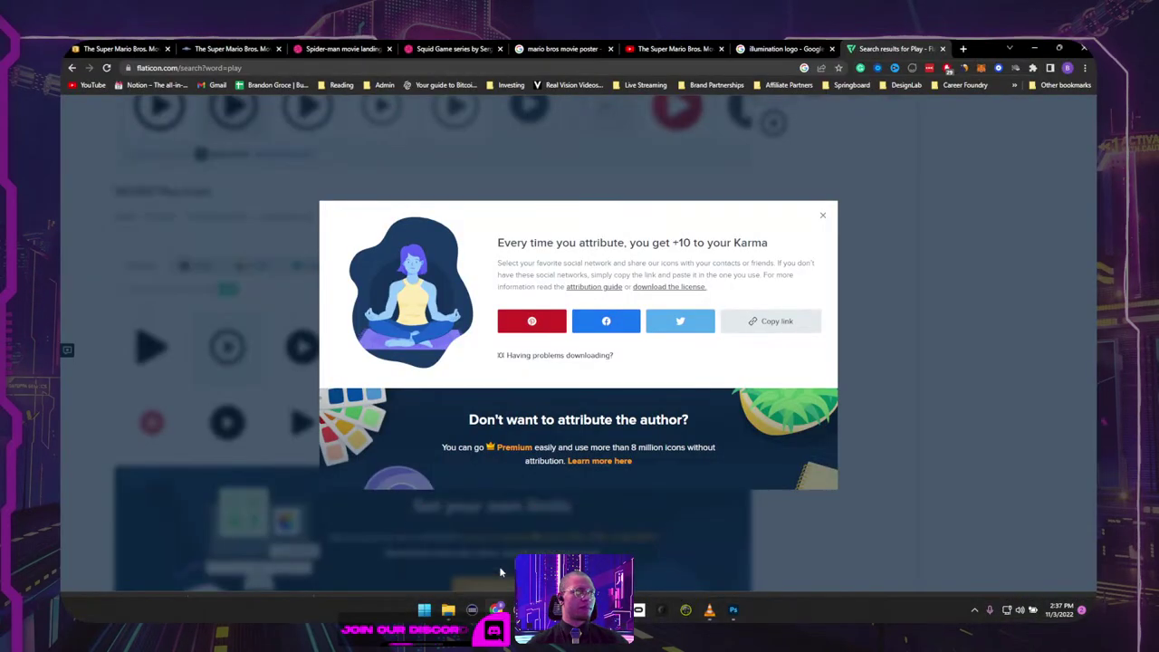
left_click(815, 50)
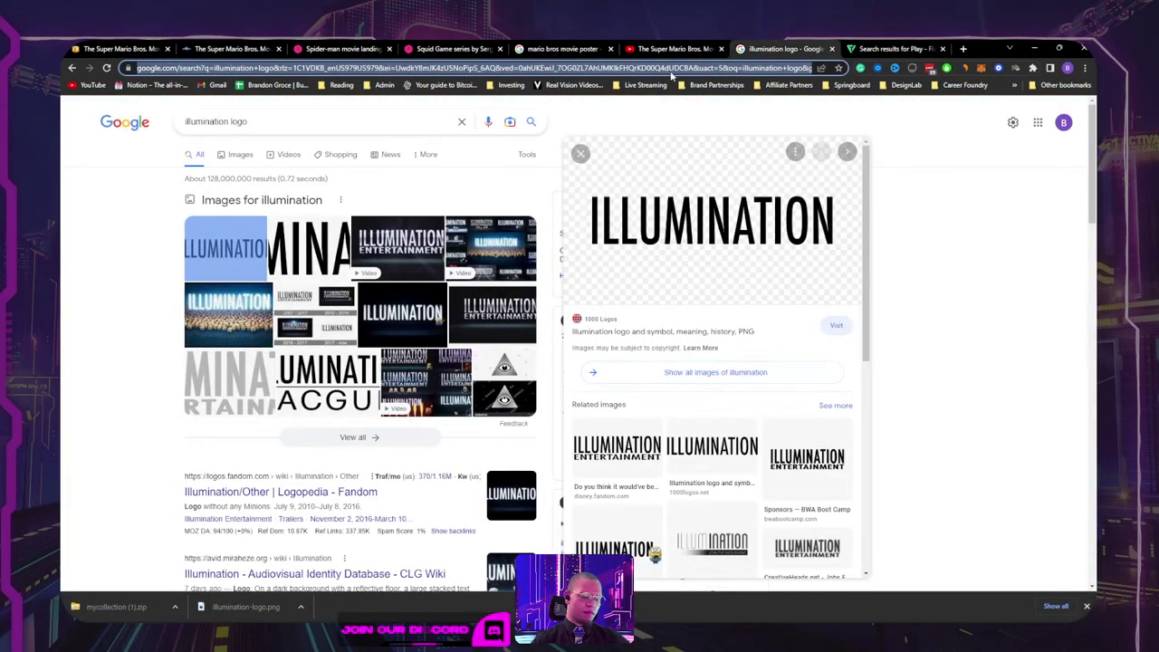
left_click(670, 73)
type("mario star")
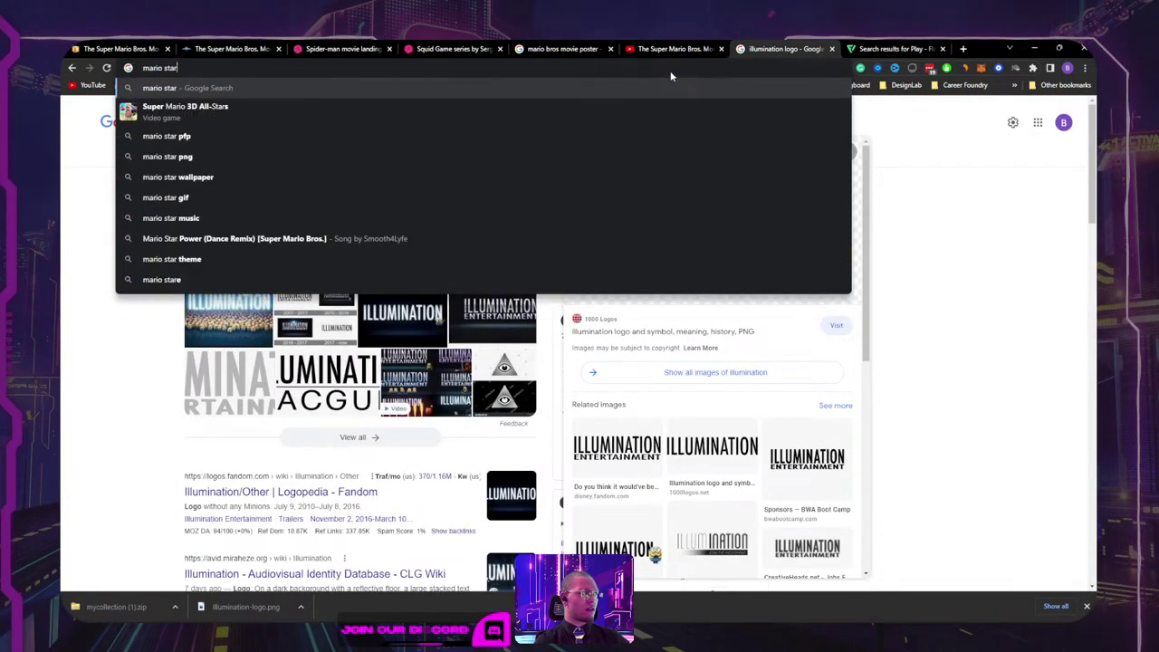
key("Return")
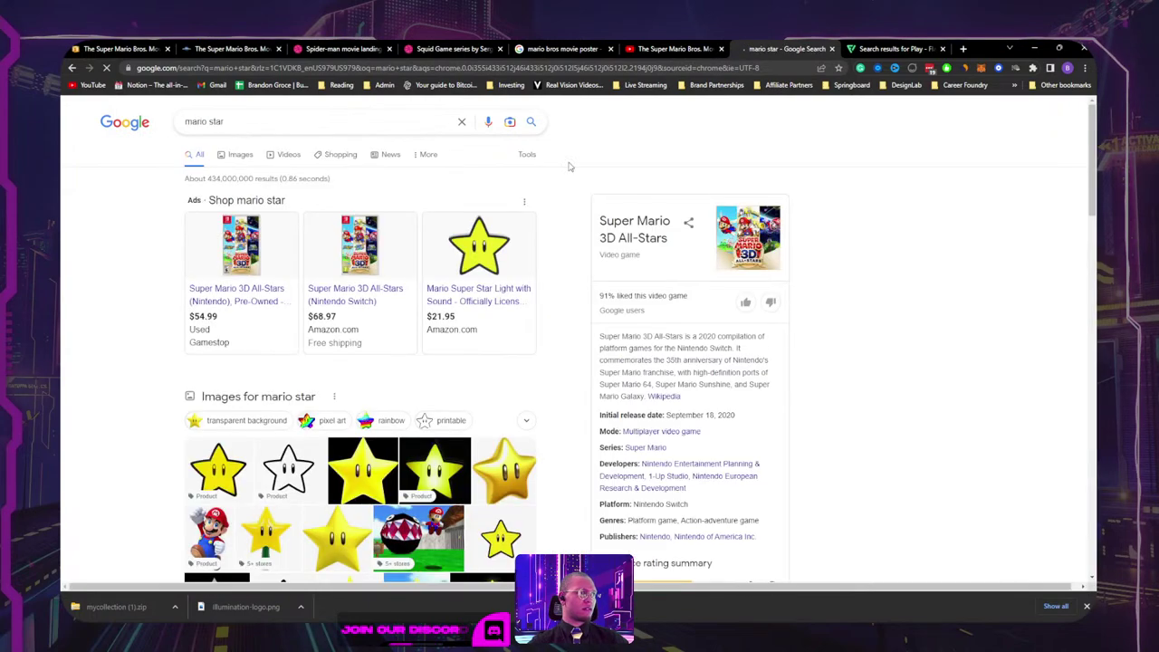
left_click(240, 154)
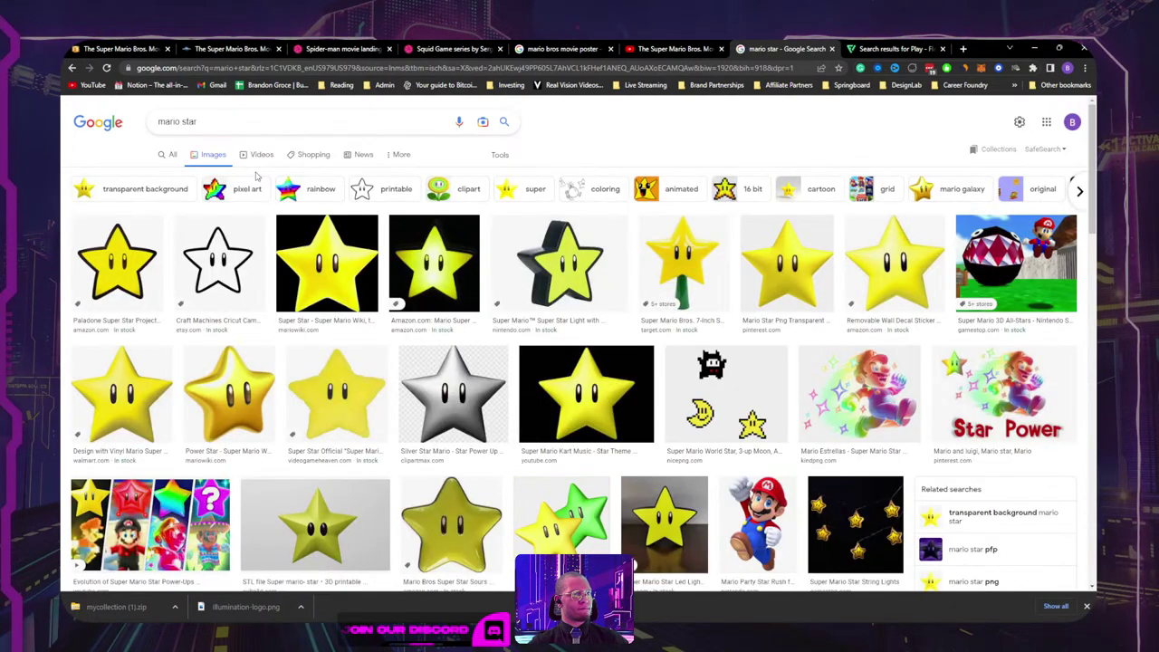
scroll(258, 198, "down", 3)
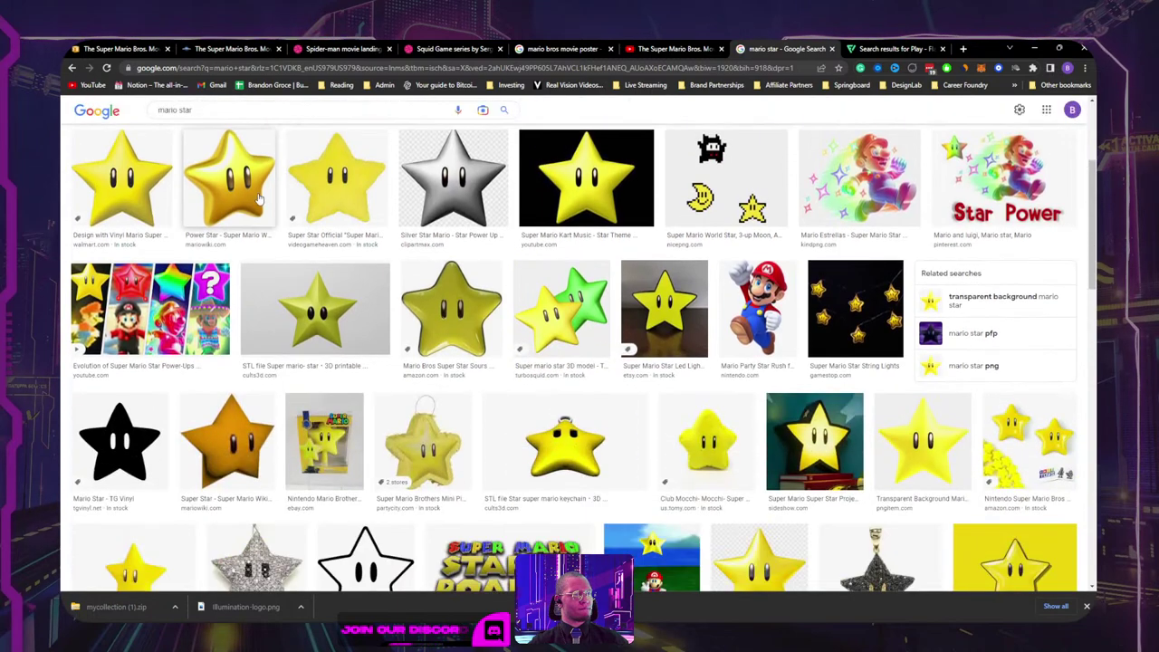
scroll(258, 199, "down", 2)
scroll(258, 197, "down", 1)
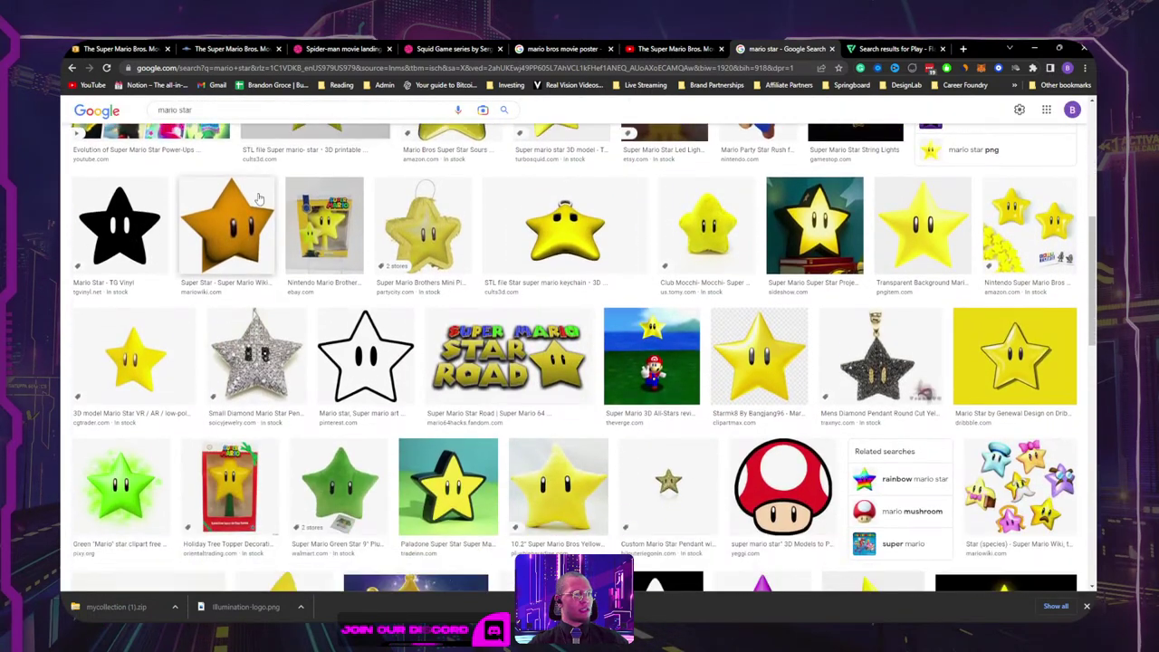
scroll(259, 199, "down", 3)
scroll(258, 197, "up", 10)
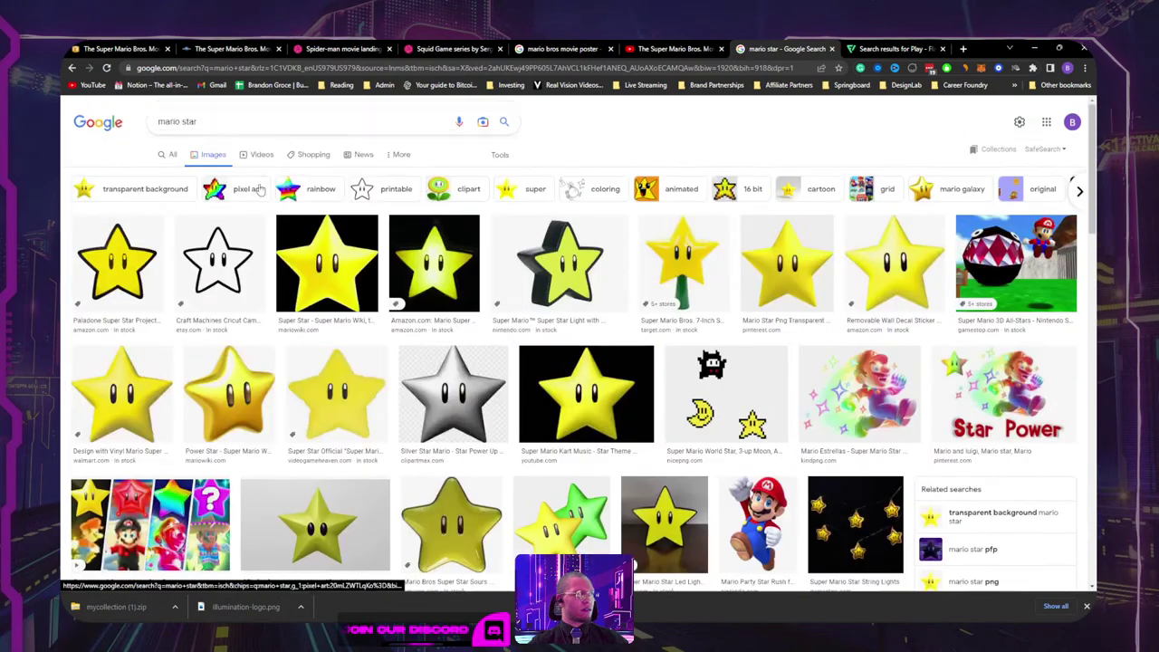
Step: Refine the image search to "mario 3d star" and look through the results for a suitable 3D star
left_click(185, 120)
type("3d")
key("Return")
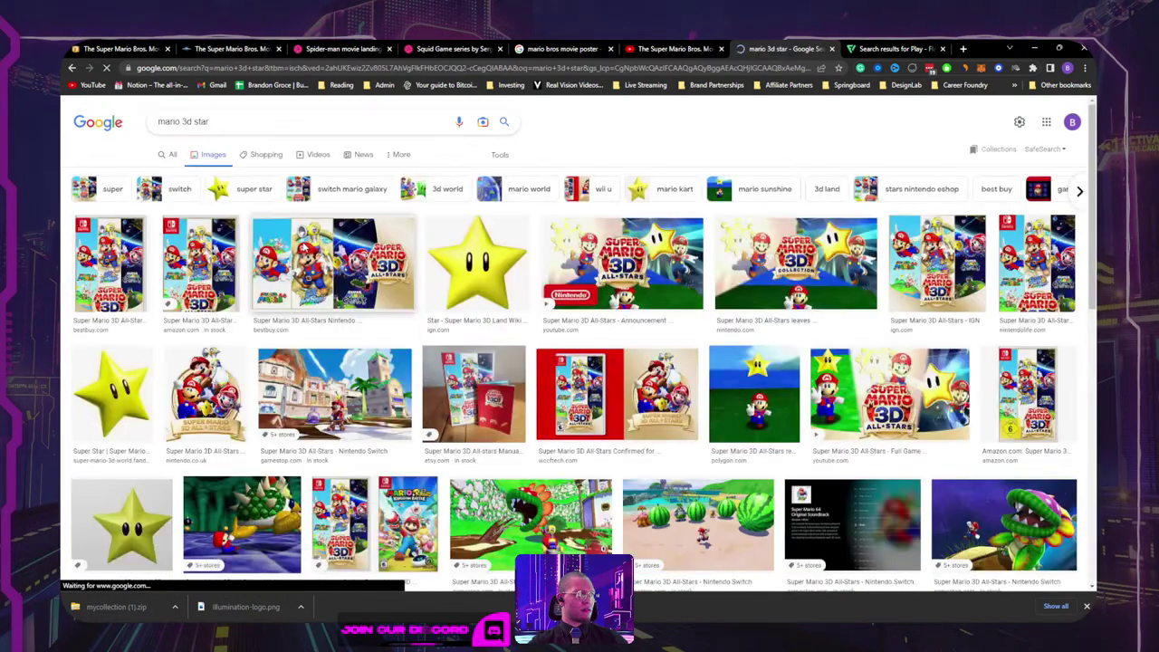
scroll(306, 246, "down", 5)
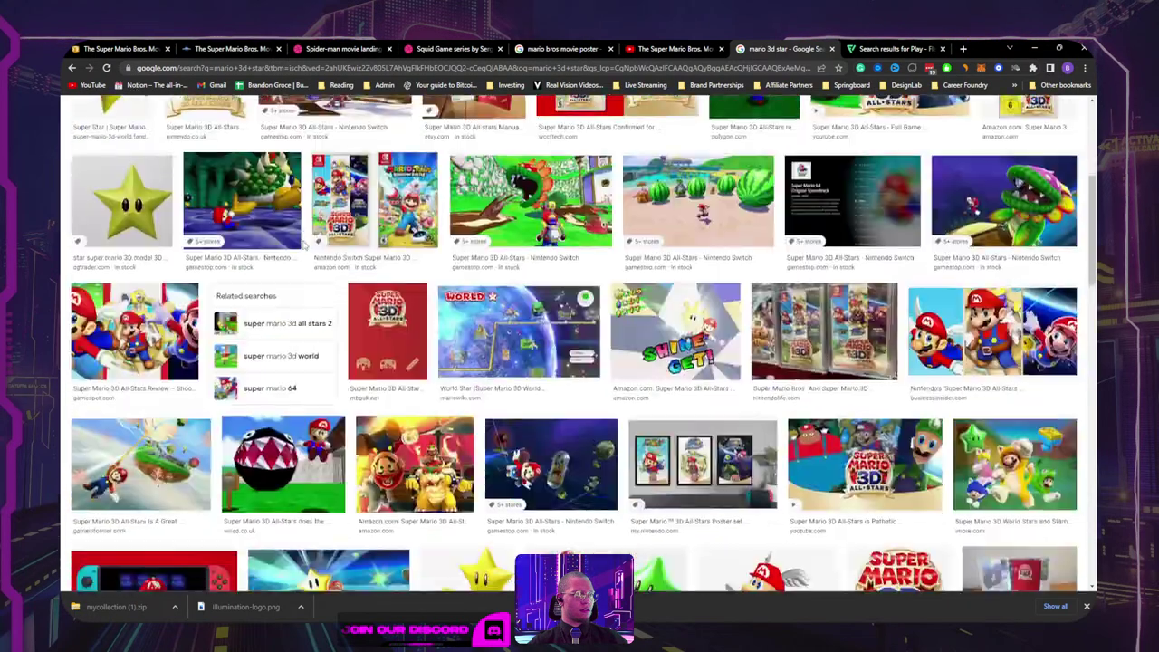
scroll(304, 243, "down", 3)
scroll(305, 243, "down", 10)
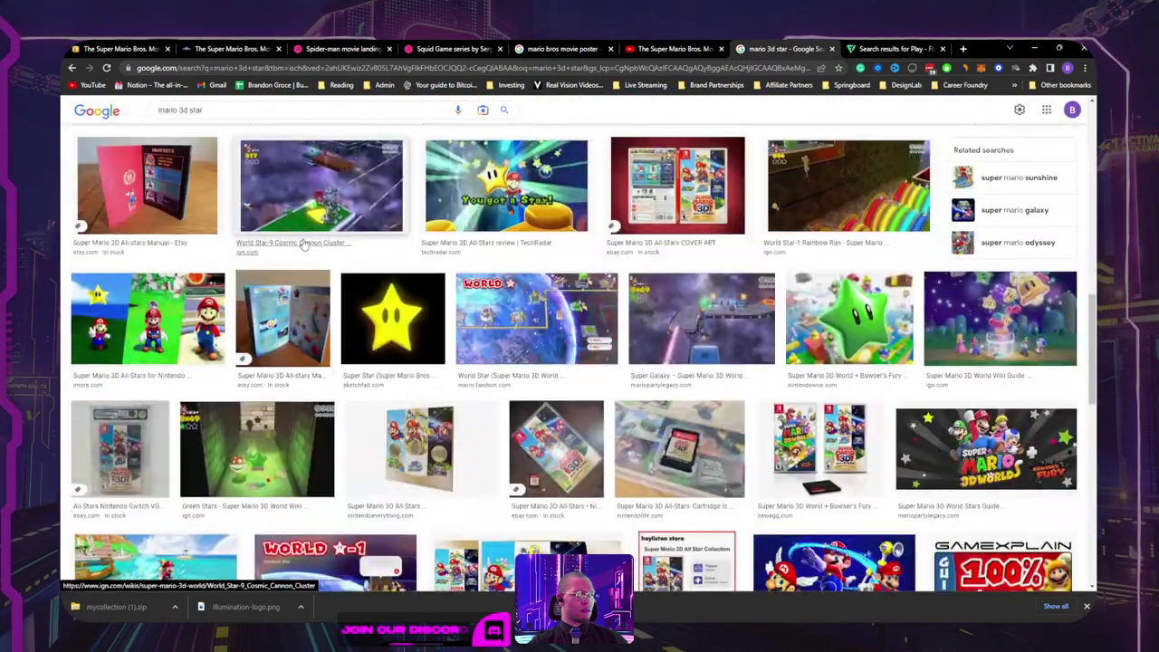
scroll(305, 243, "up", 6)
scroll(304, 243, "up", 8)
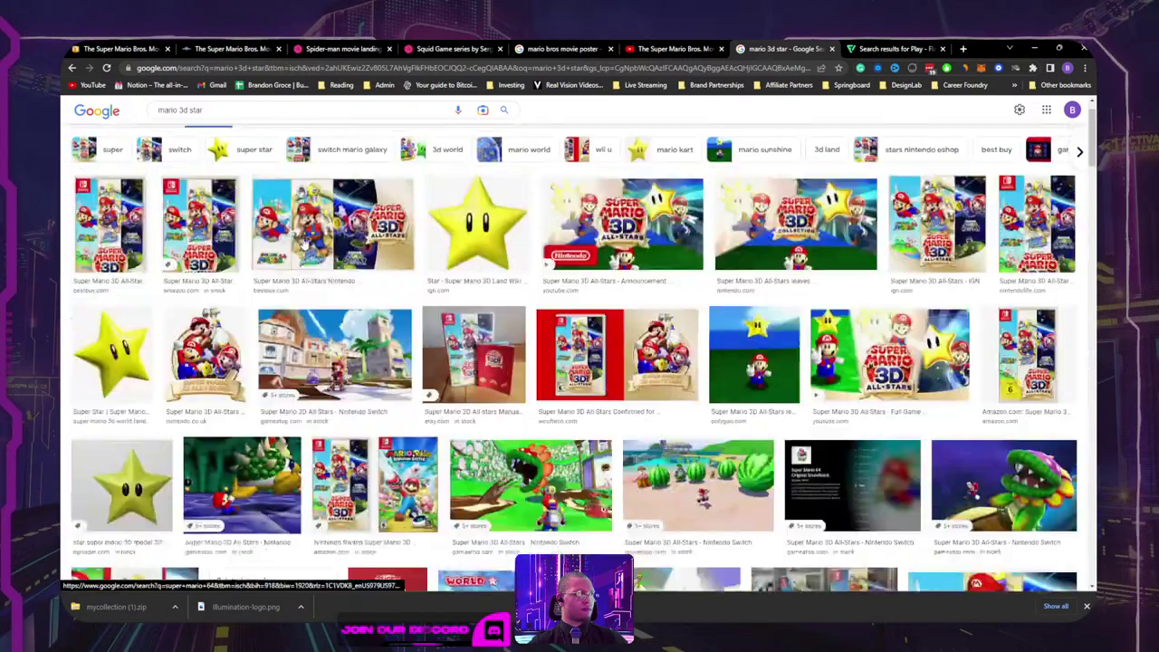
Step: Return to Adobe XD and draw a 537 px white circle over the Web 1920 – 7 background below Mario at X 440, Y 1349
left_click(674, 49)
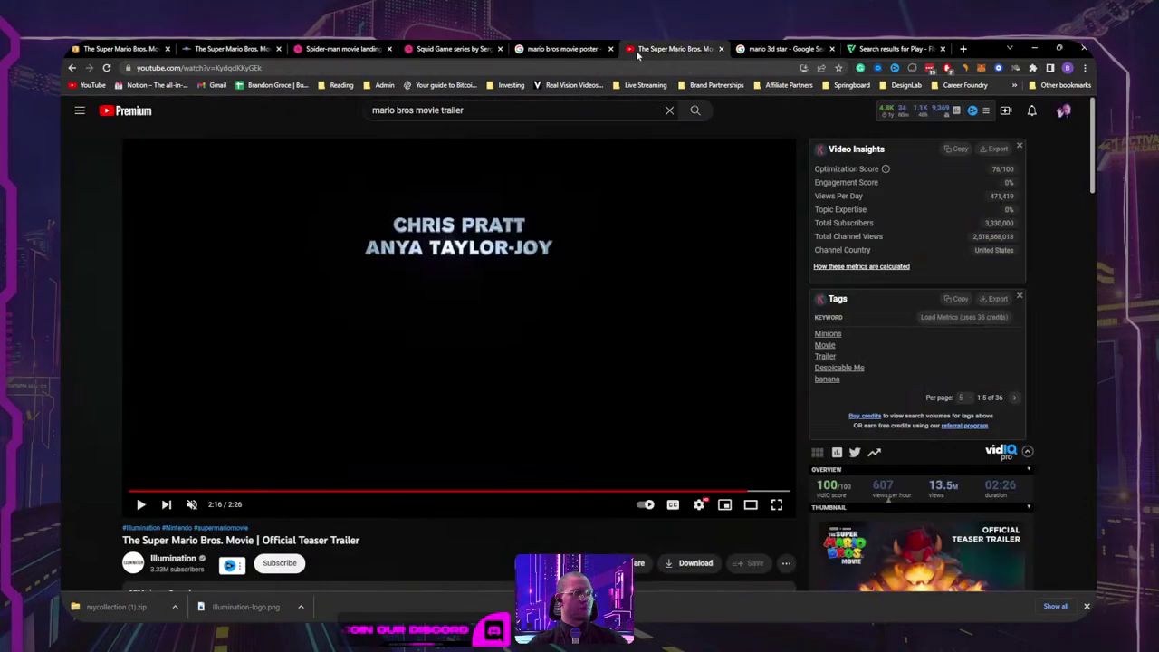
key("alt+Tab")
mouse_move(724, 559)
left_mouse_down()
mouse_move(821, 548)
mouse_move(670, 543)
left_mouse_up()
key("e")
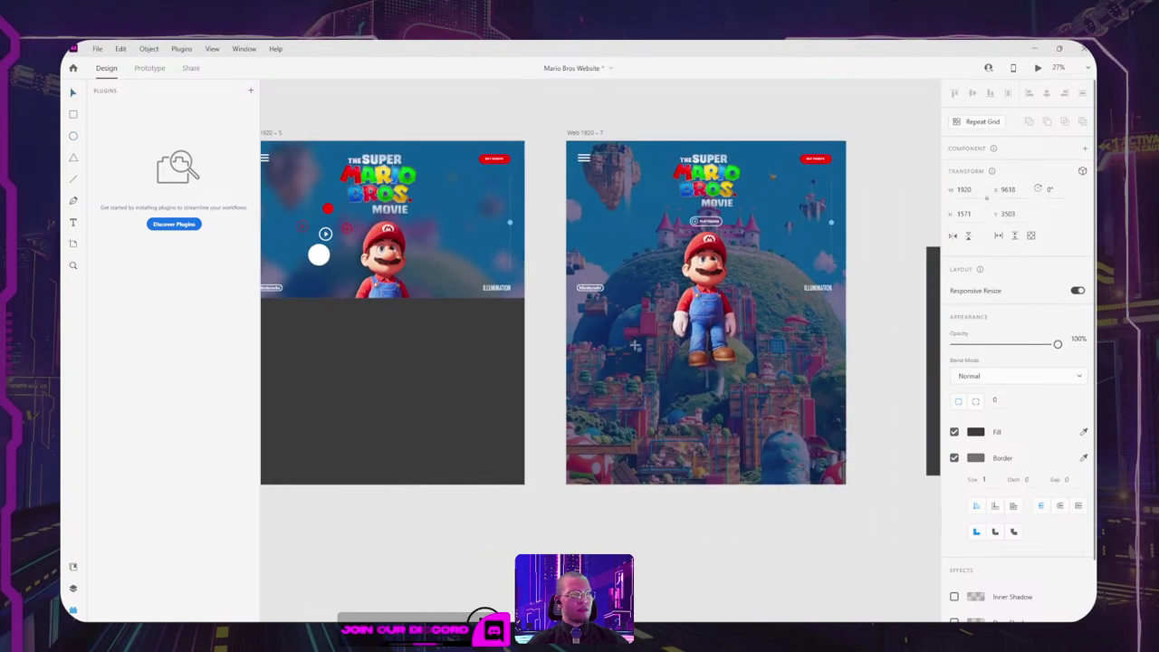
mouse_move(630, 338)
left_mouse_down()
mouse_move(704, 429)
mouse_move(699, 399)
left_mouse_up()
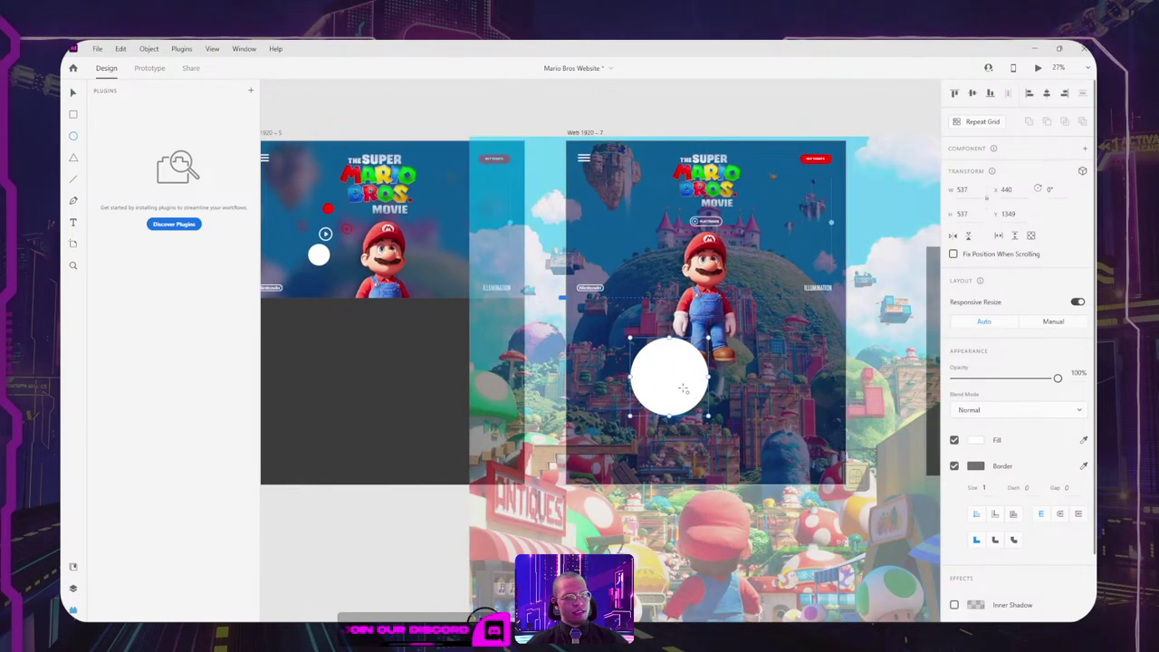
Step: Switch to Chrome and view the Spider-man movie landing page concept on Dribbble as a layout reference
key("alt+Tab")
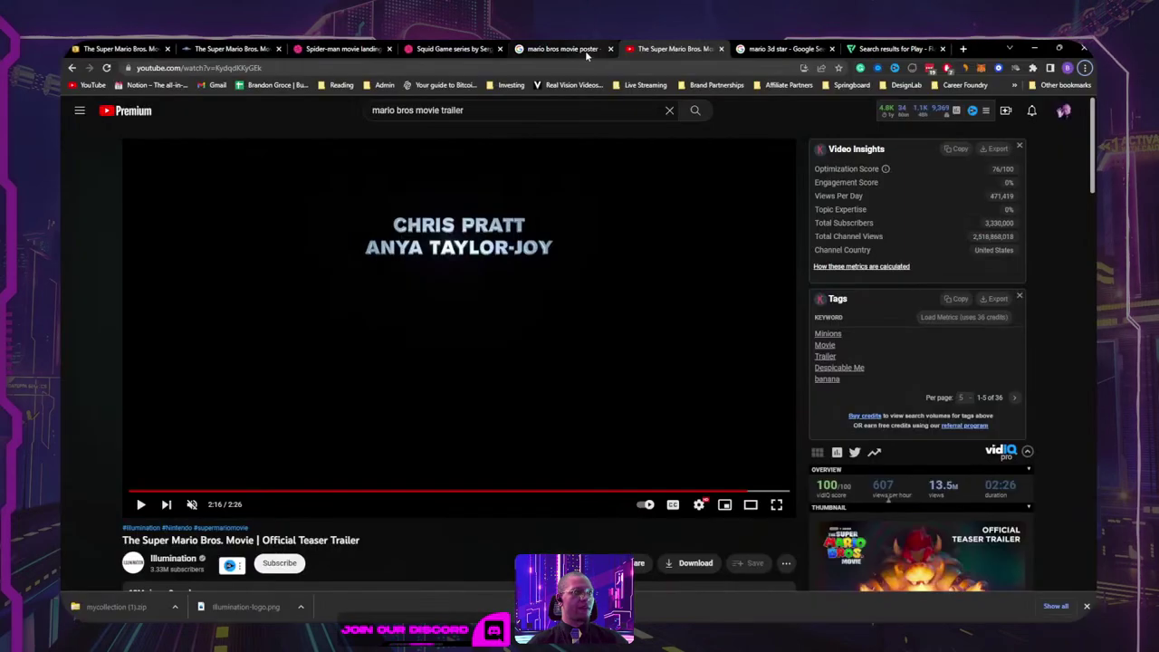
left_click(580, 53)
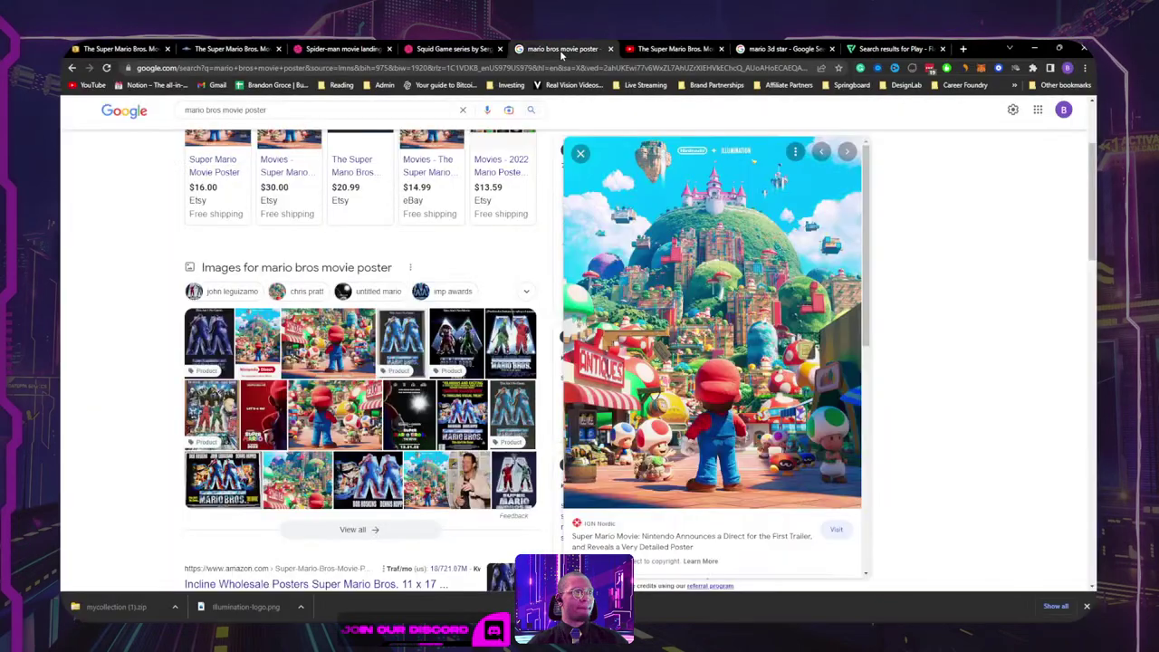
left_click(439, 50)
left_click(343, 50)
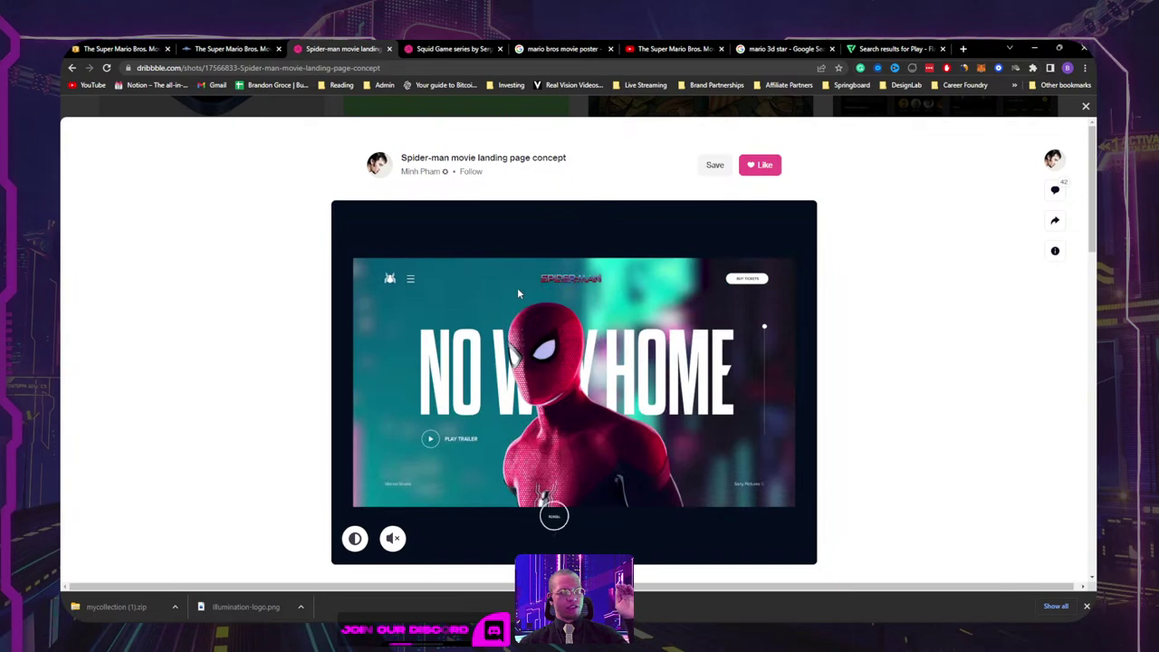
Step: Open the Spider-man landing page video in its own tab, close the Dribbble page, and study the scroll sequence
right_click(560, 401)
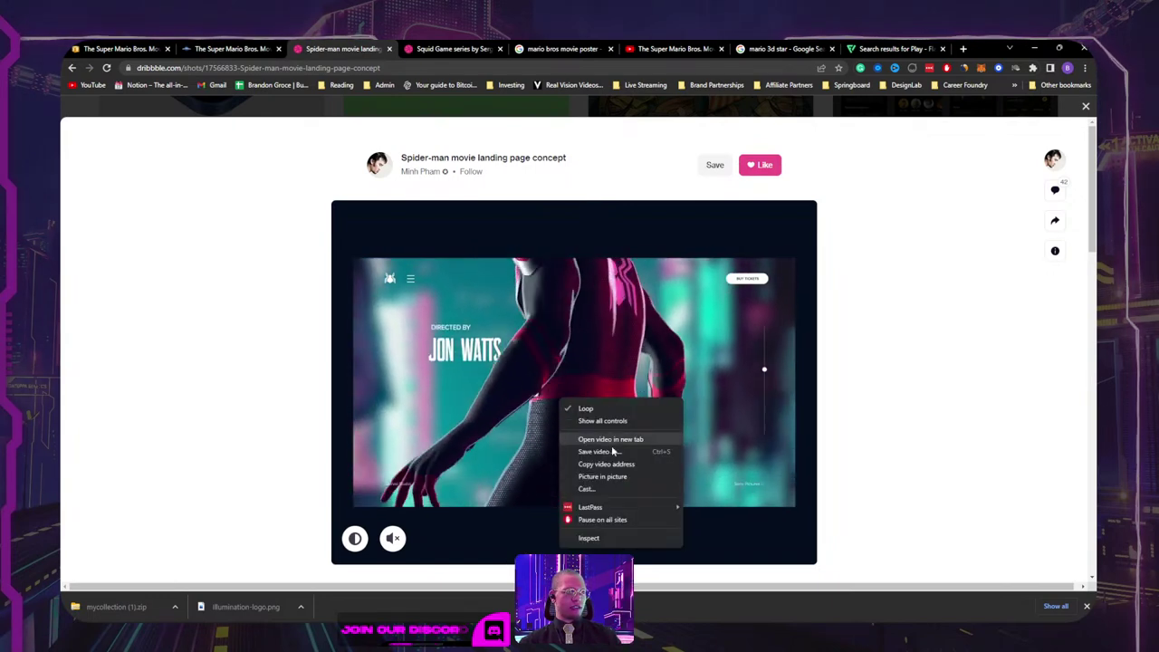
left_click(598, 439)
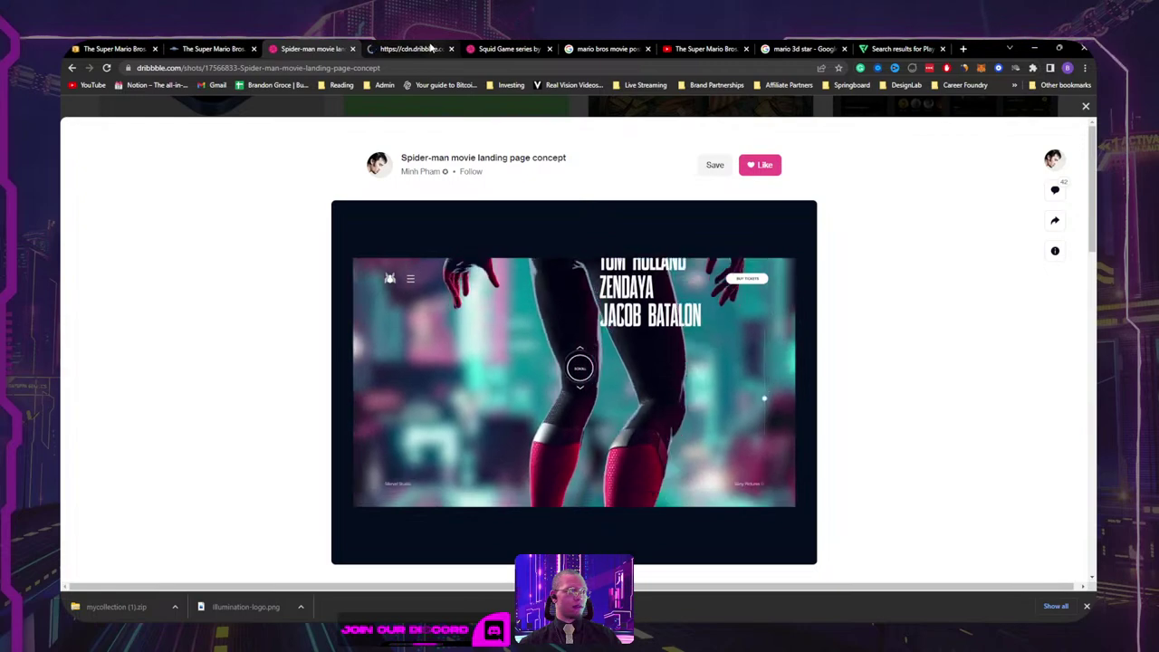
left_click(353, 49)
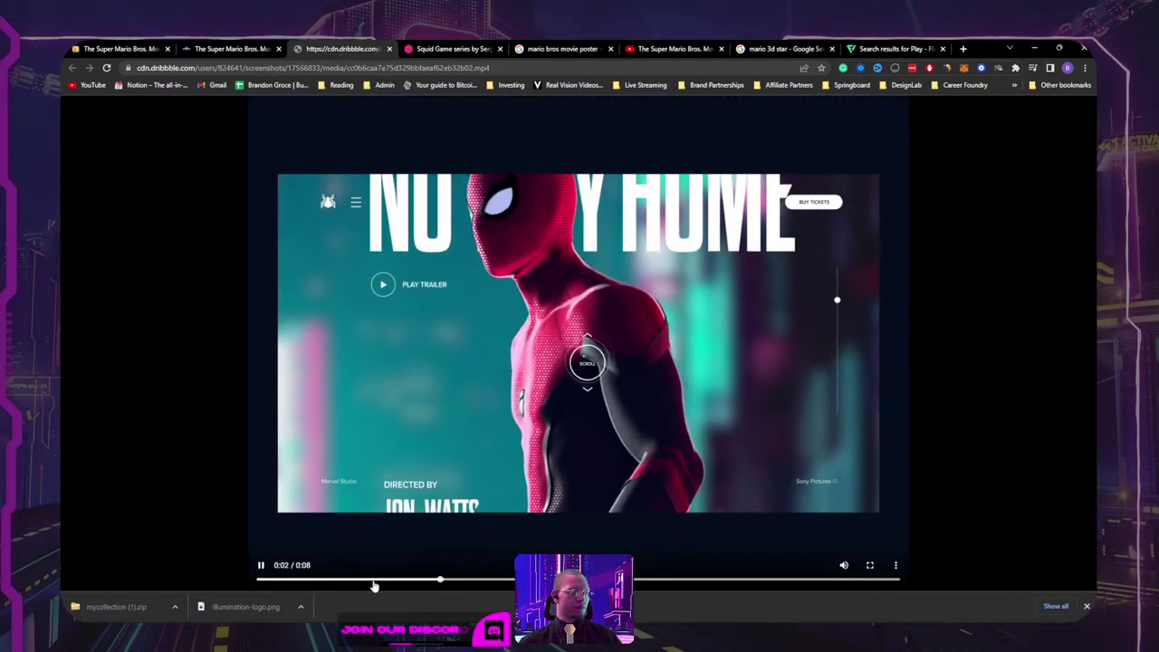
left_click(426, 577)
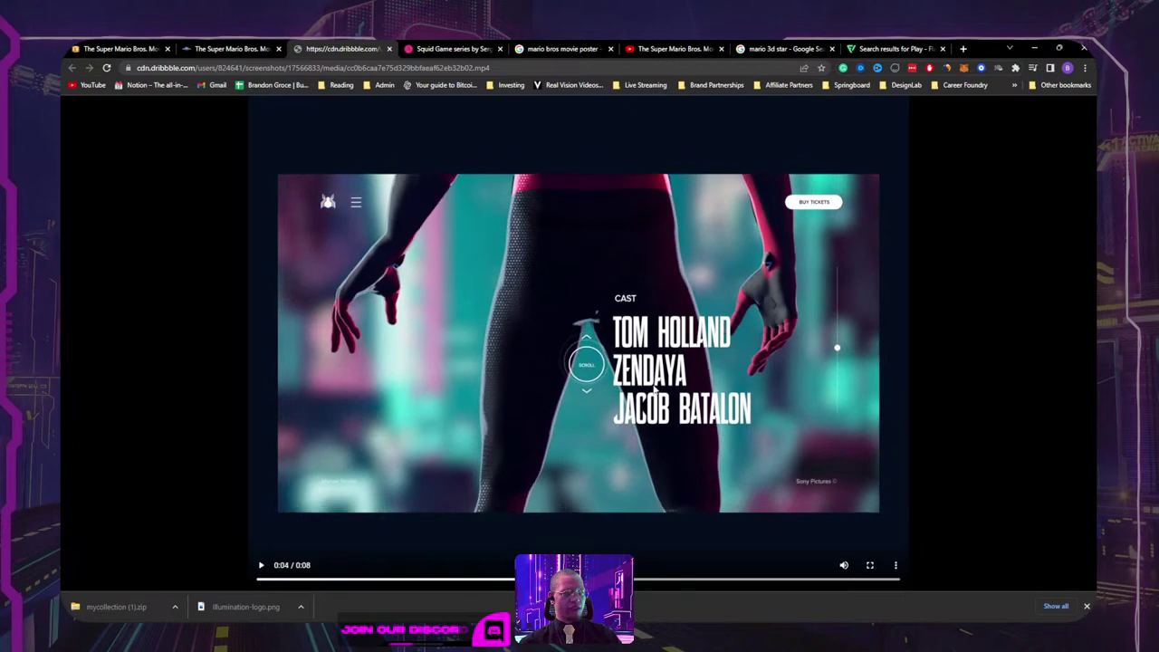
left_click(605, 380)
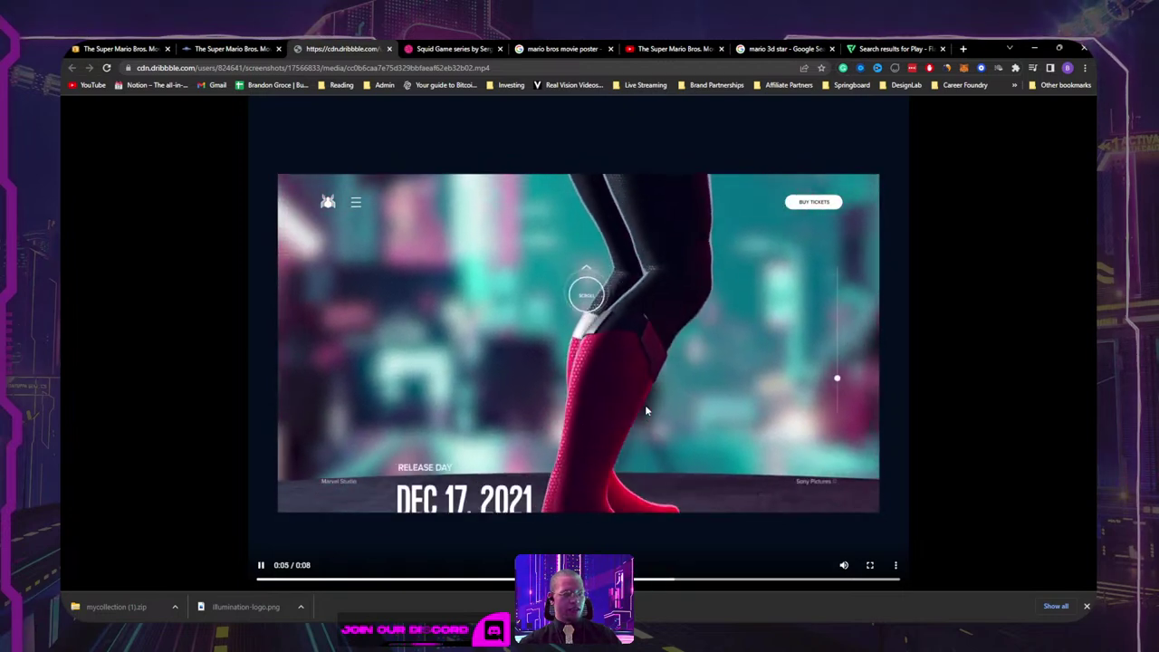
Step: Switch to Adobe XD and extend the Web 1920 – 7 artboard downward until the lower part of the poster image shows
left_click(403, 299)
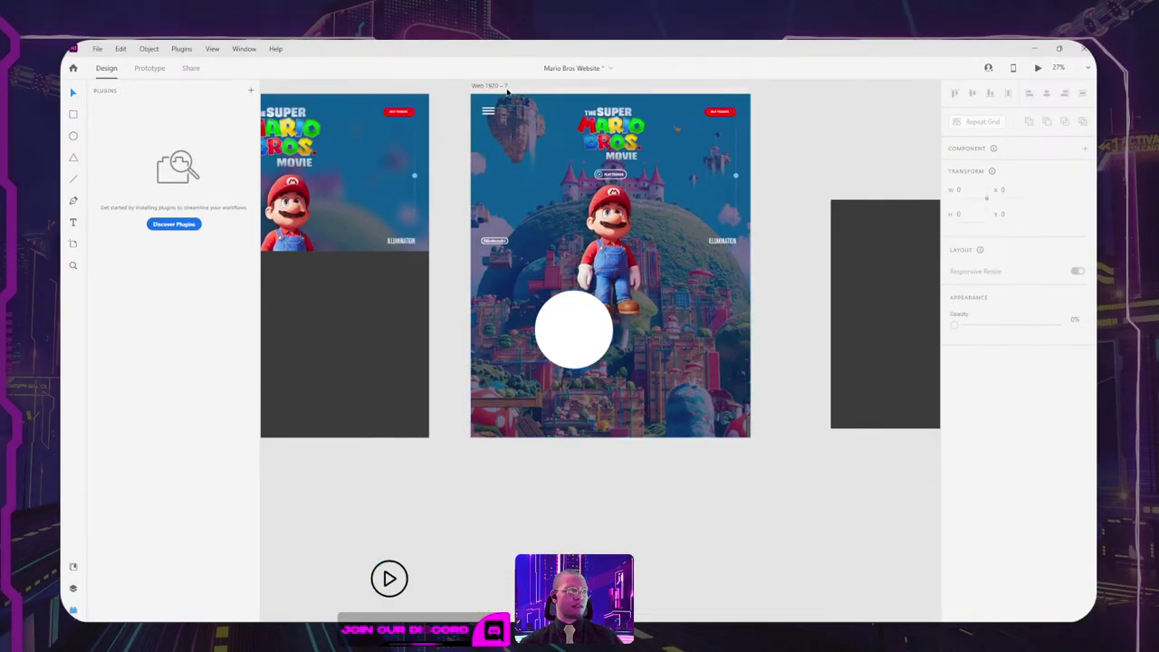
left_click(504, 87)
left_click_drag(609, 437, 609, 556)
left_click(790, 338)
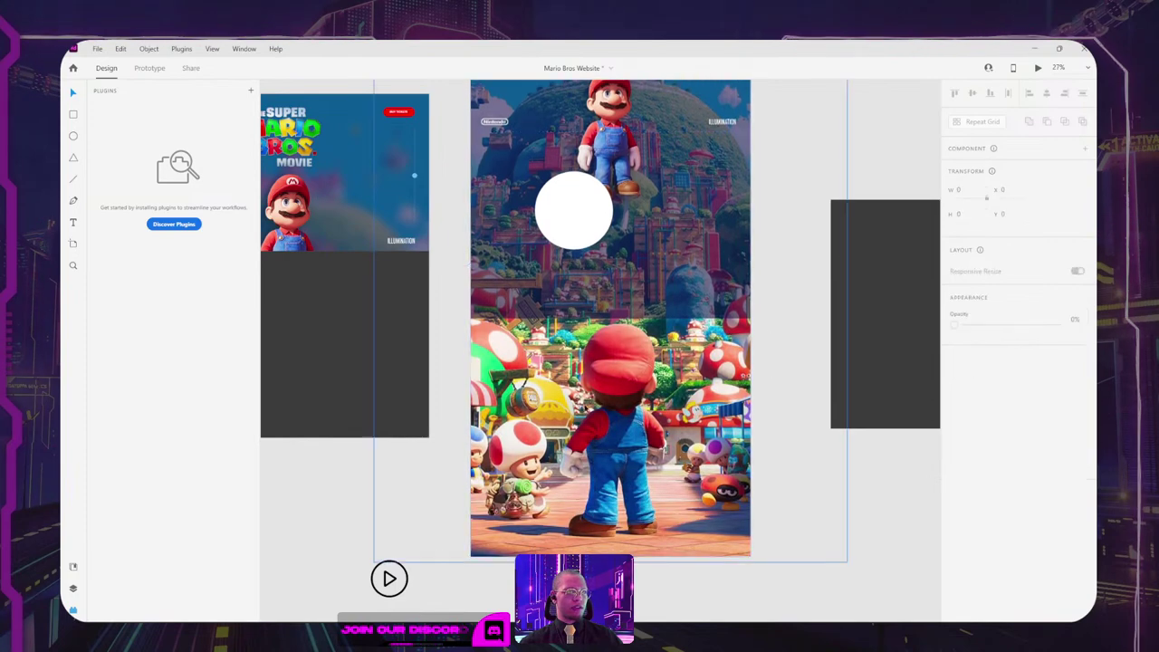
Step: Place a copy of the large poster background beside the artboards and open the original in Photoshop for editing
left_click(615, 357)
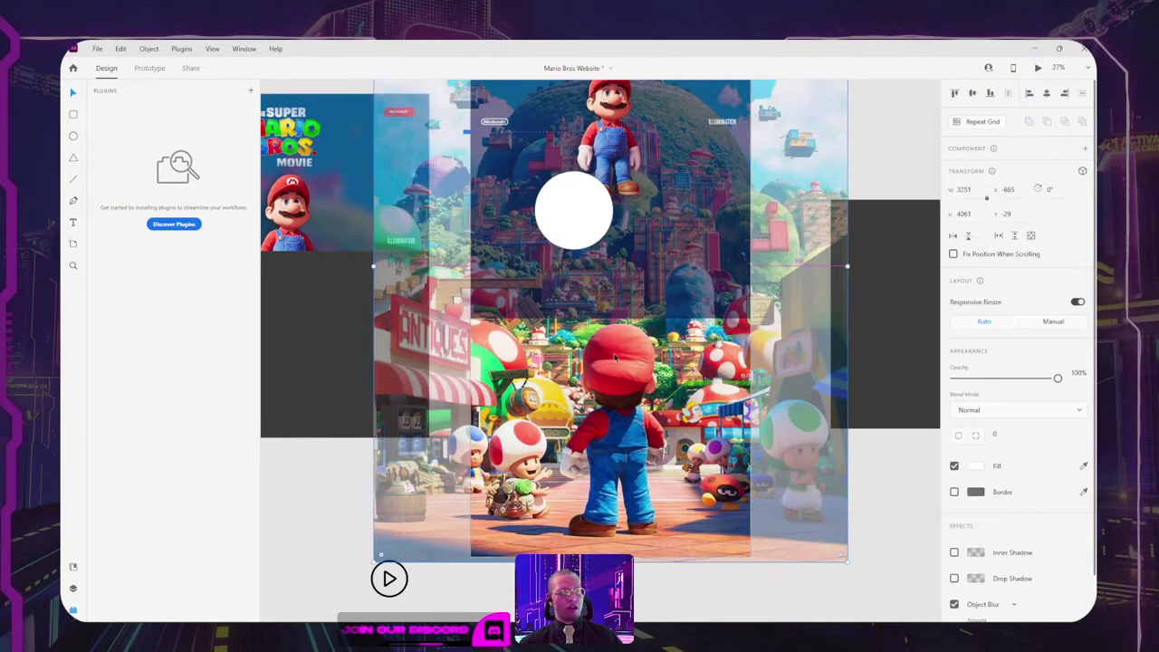
scroll(631, 398, "down", 5)
right_click(634, 401)
left_click(679, 499)
left_click_drag(622, 392, 858, 464)
left_click(736, 439)
right_click(649, 413)
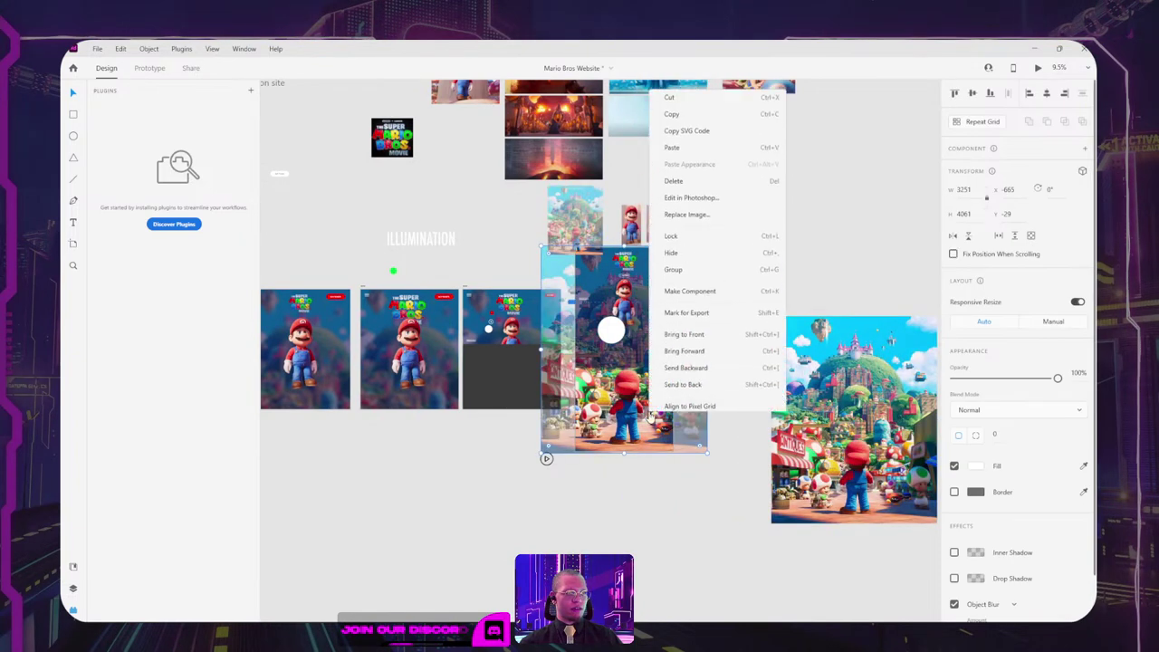
left_click(691, 197)
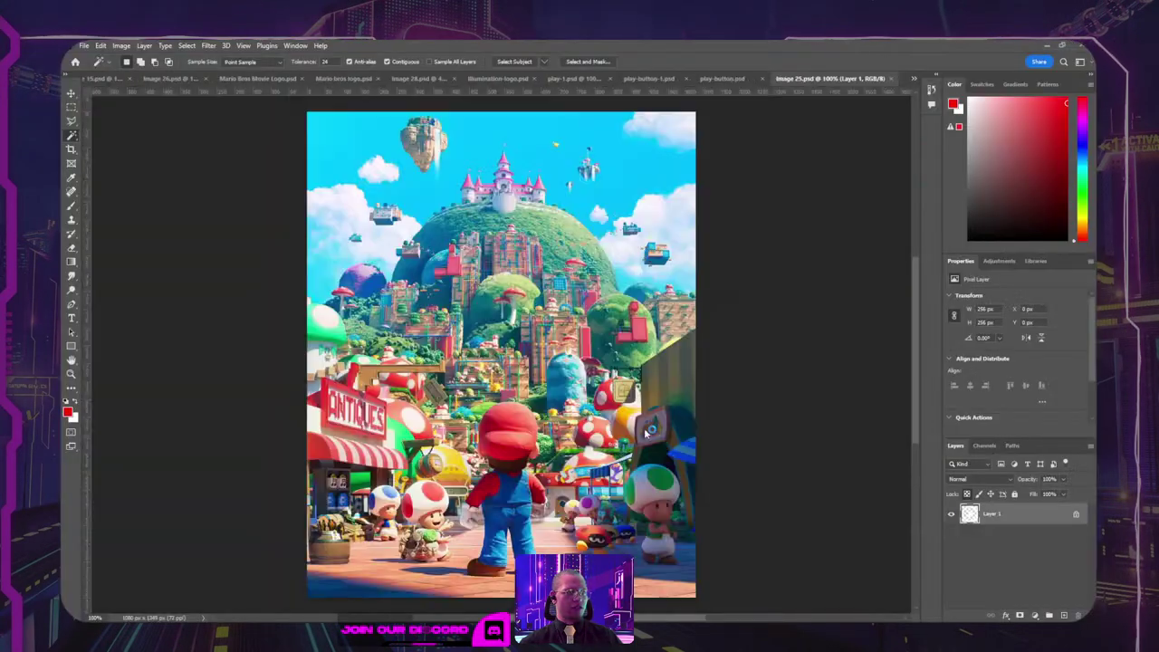
Step: Select Mario in Image 25.psd with a 282 × 559 px rectangular marquee and start Content-Aware Fill on the selection
key("m")
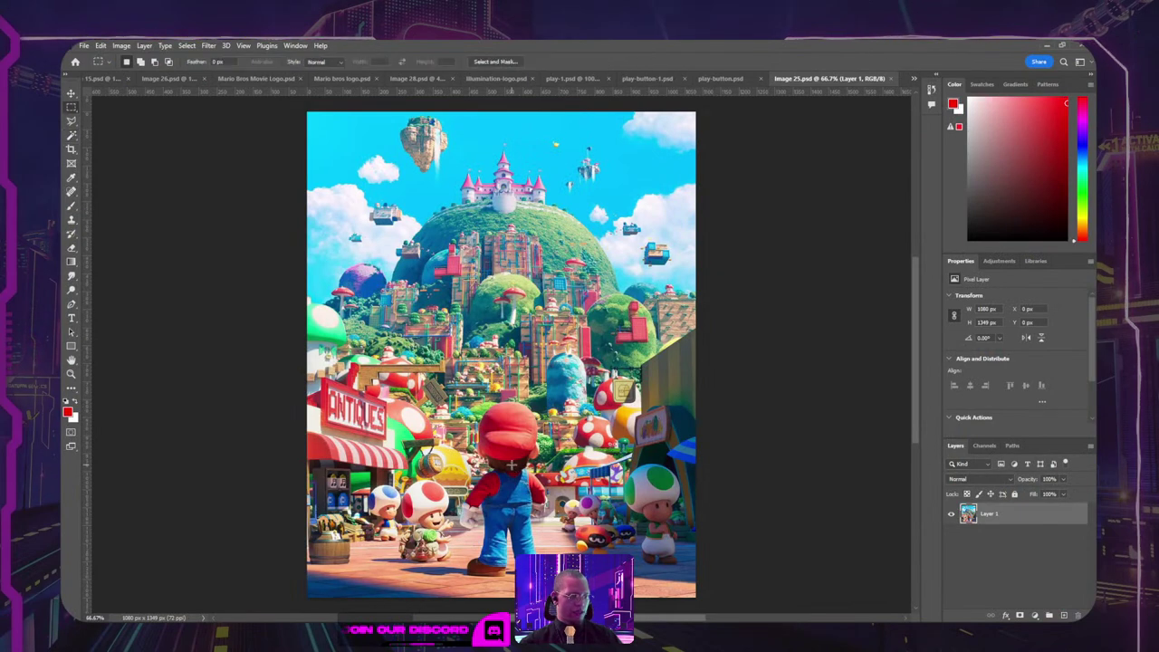
left_click_drag(456, 388, 558, 589)
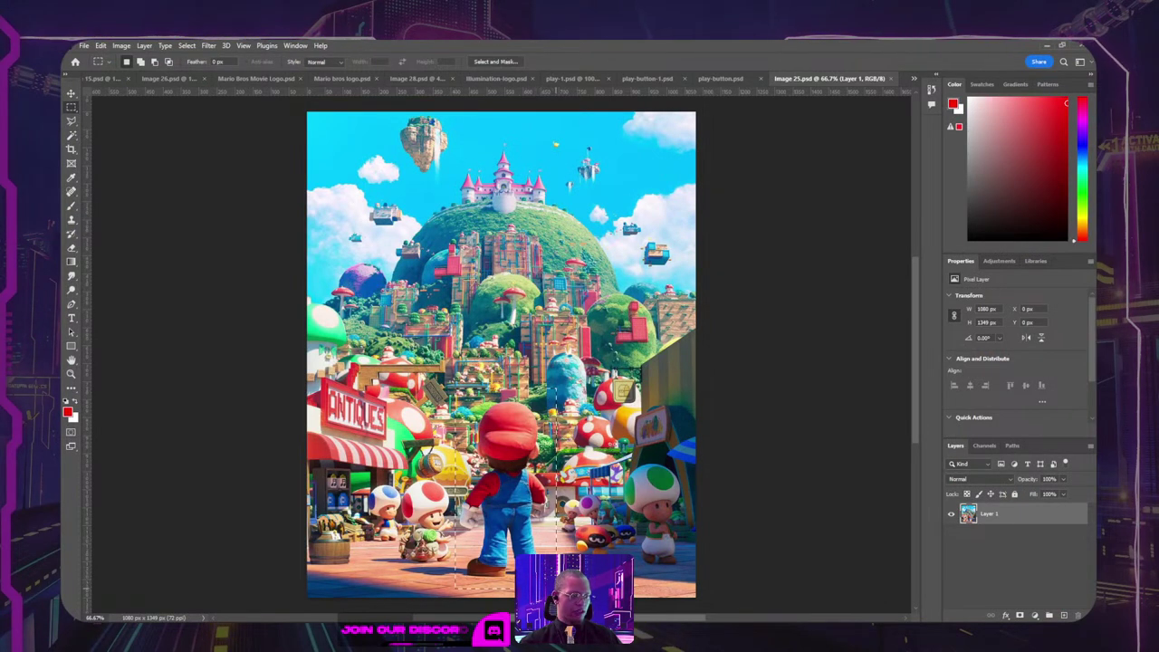
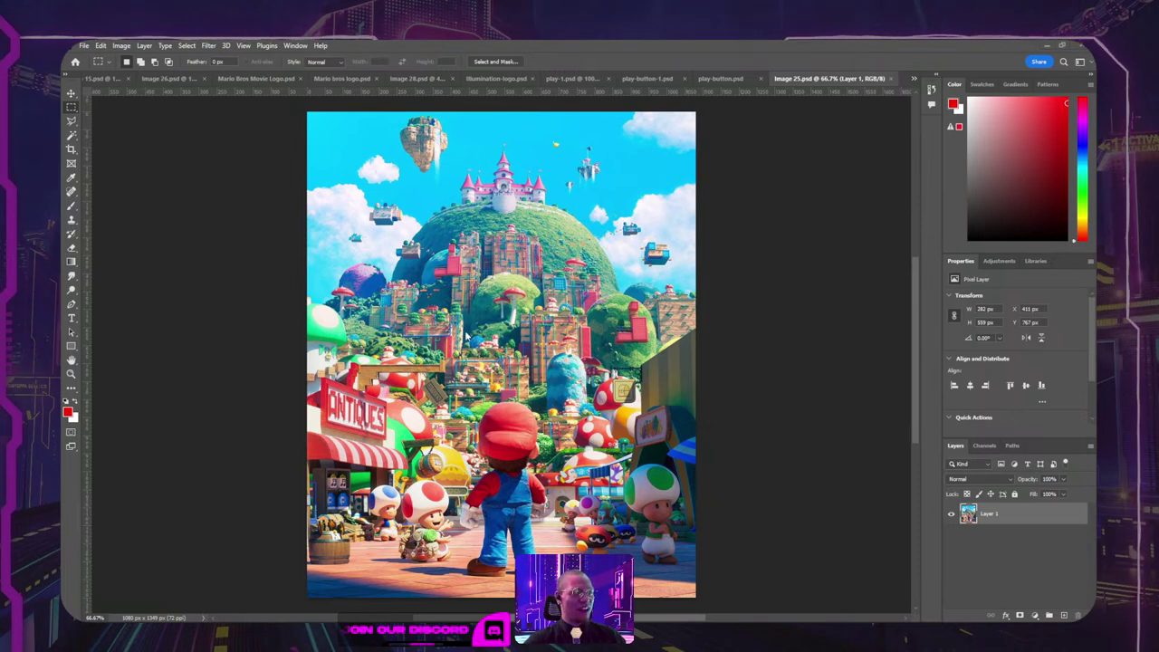
left_click_drag(455, 388, 556, 587)
right_click(522, 426)
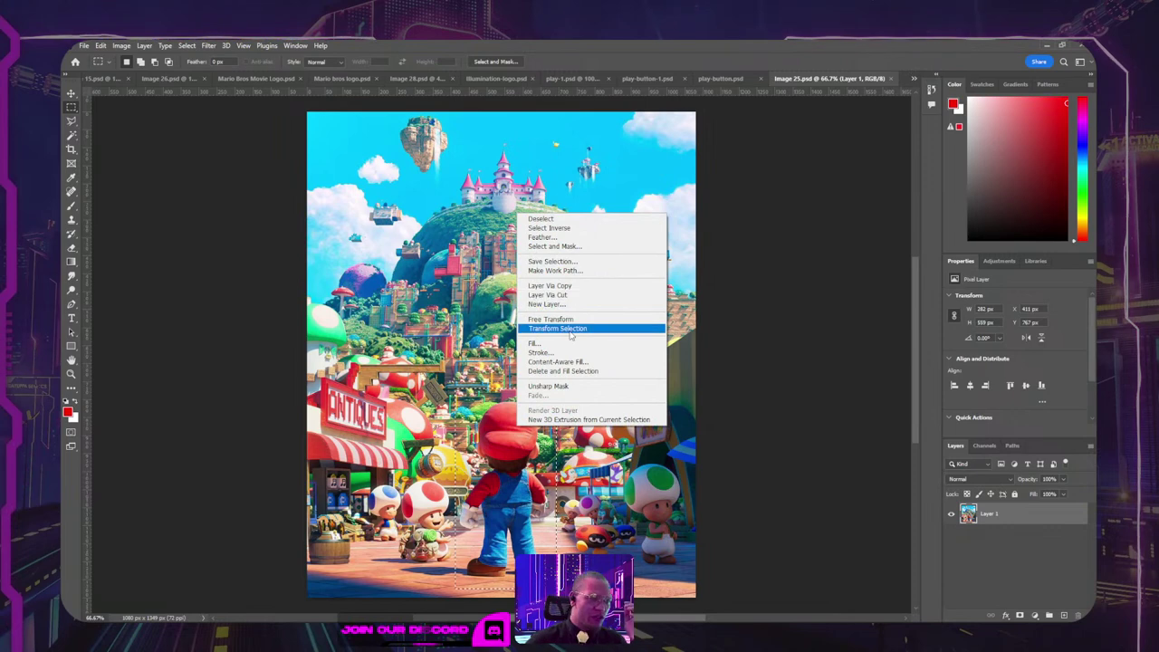
left_click(563, 370)
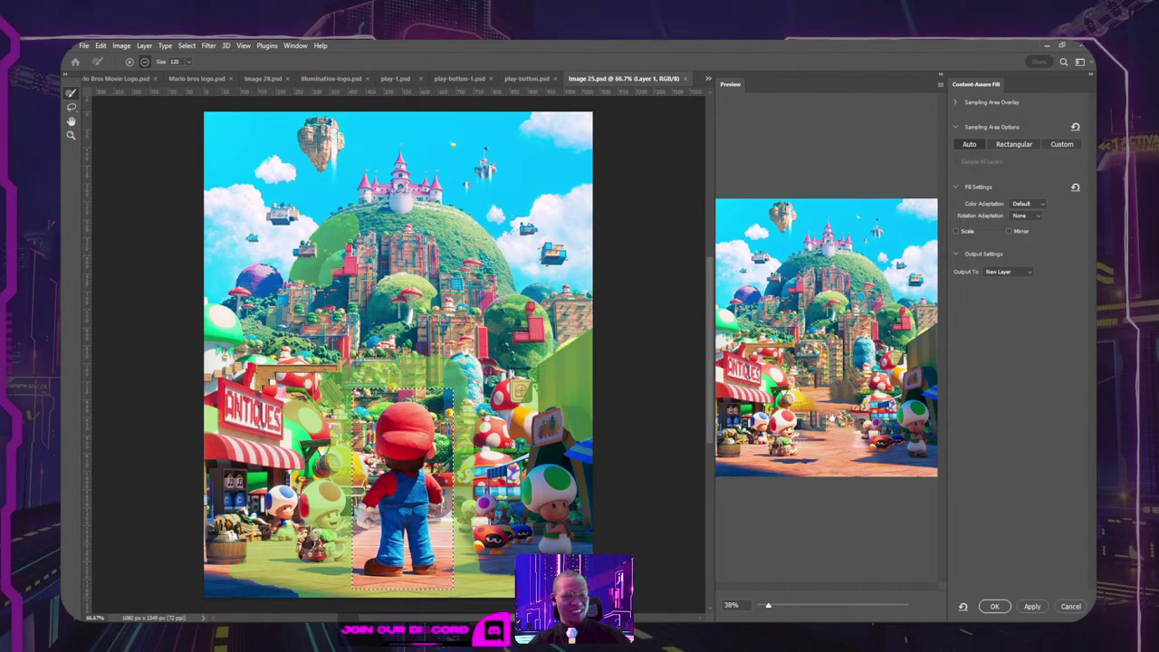
Step: Inspect the fill preview at up to 160% zoom and commit the Content-Aware Fill of Mario to a new layer
left_click_drag(771, 606, 786, 608)
left_click_drag(853, 505, 796, 401)
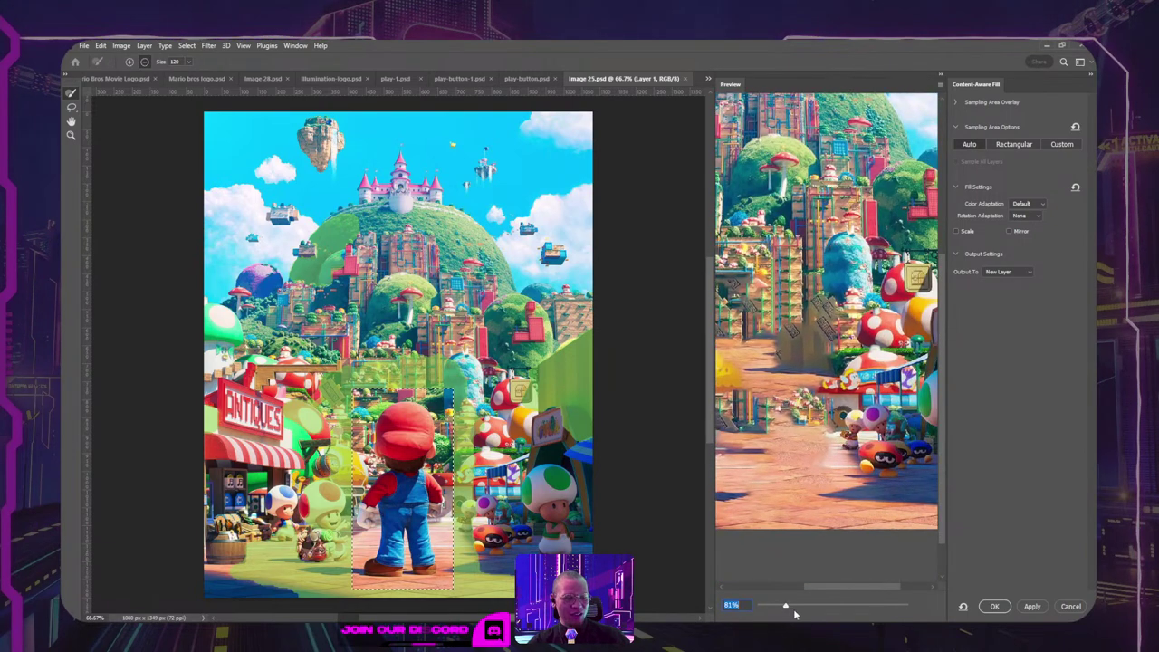
left_click_drag(785, 606, 817, 605)
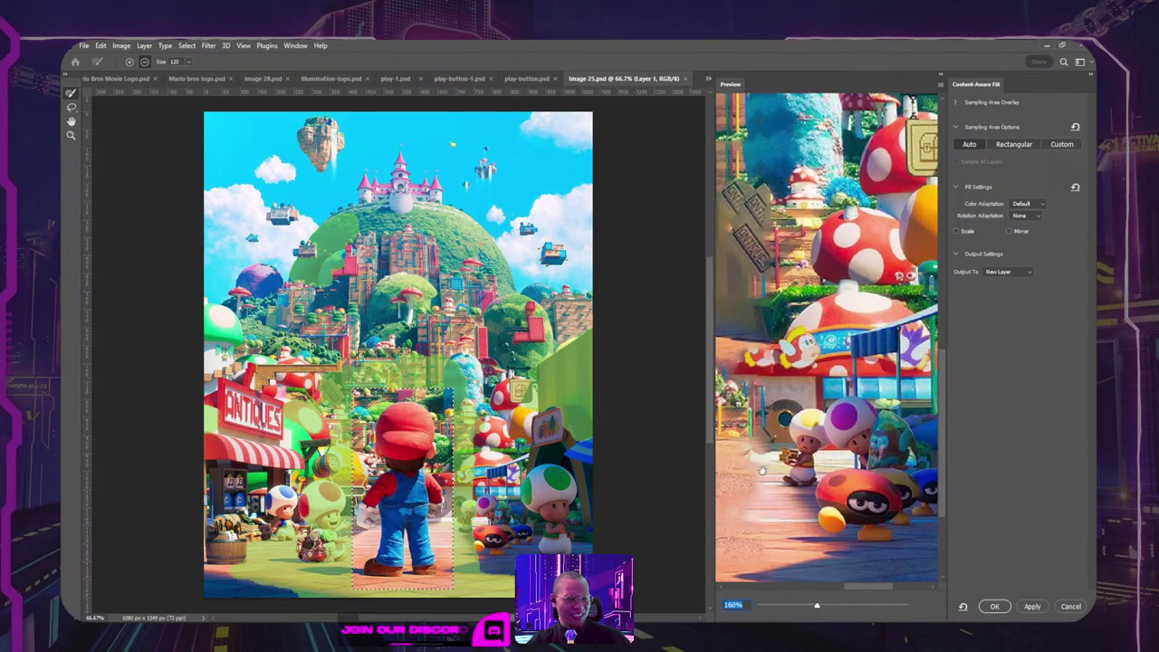
left_click_drag(763, 470, 874, 420)
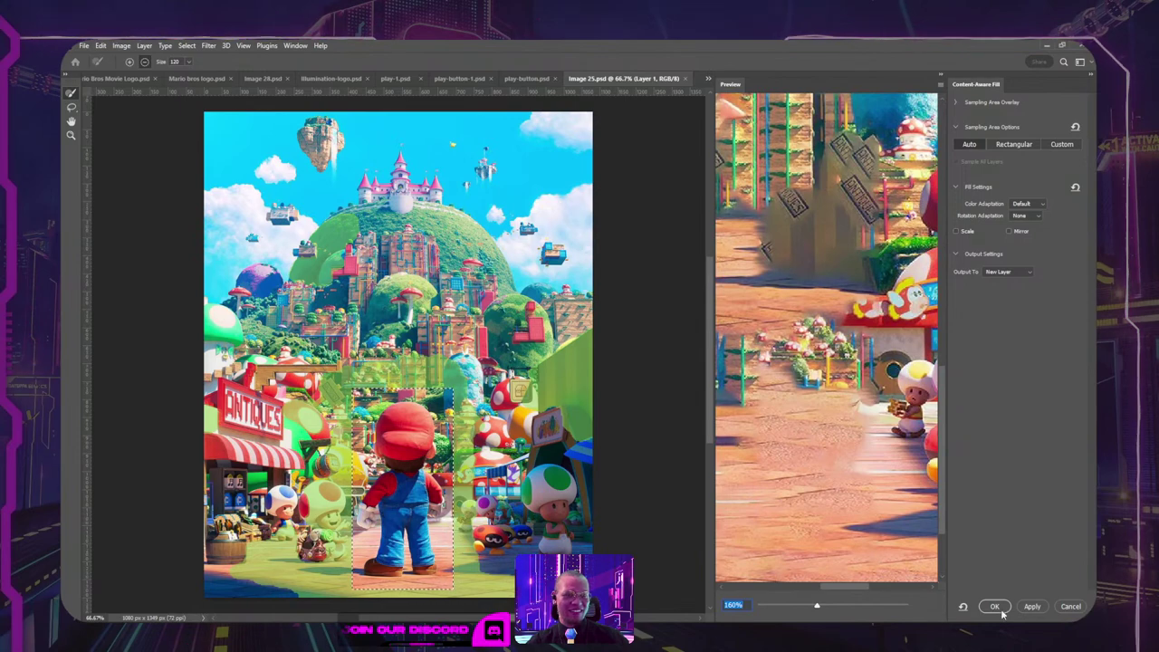
left_click(996, 607)
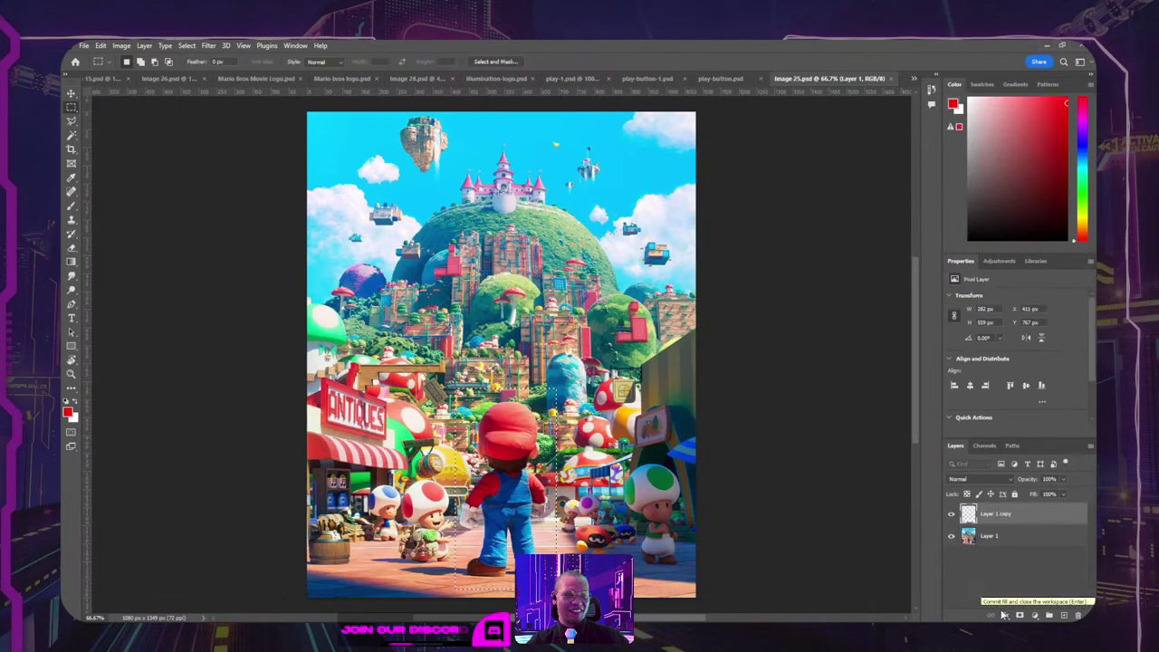
scroll(555, 537, "up", 5)
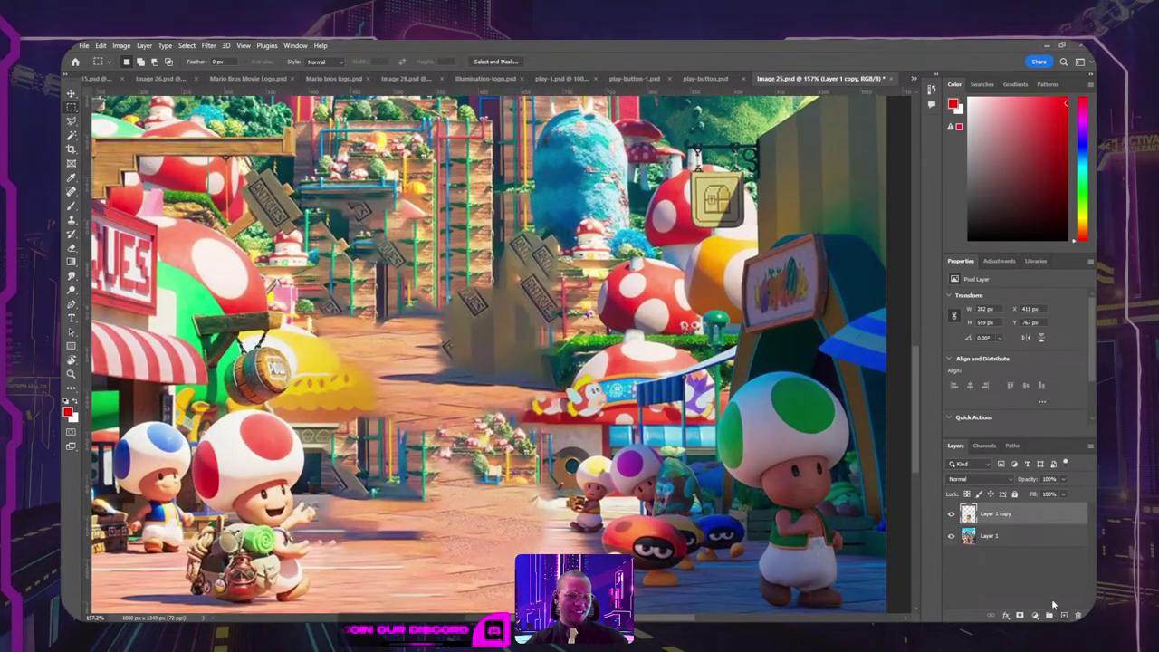
Step: On a new layer, brush a sampled pink pavement colour over the blurry fill patch at 10% opacity and save Image 25.psd
left_click(1060, 614)
key("b")
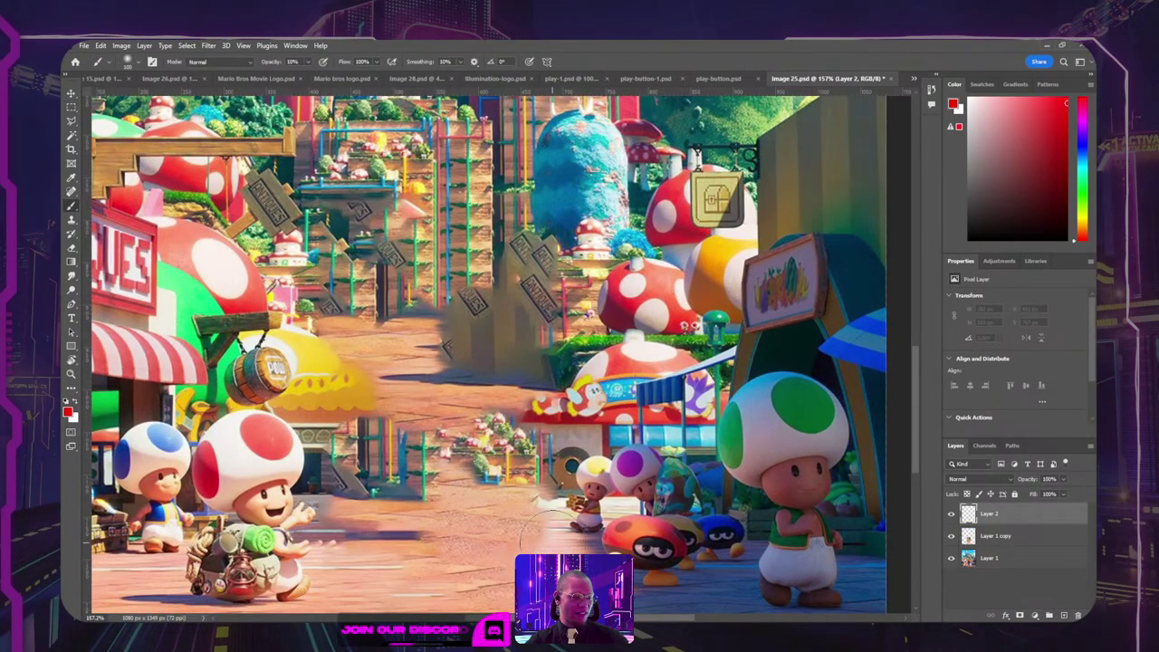
left_click(511, 532, "alt")
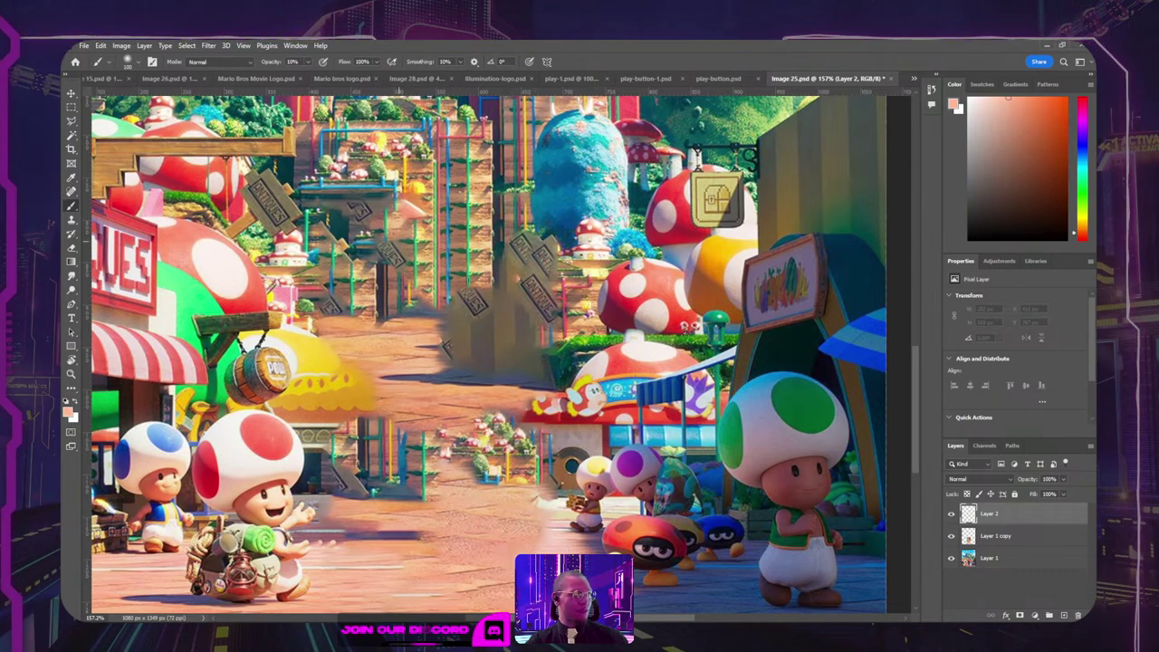
left_click(535, 530)
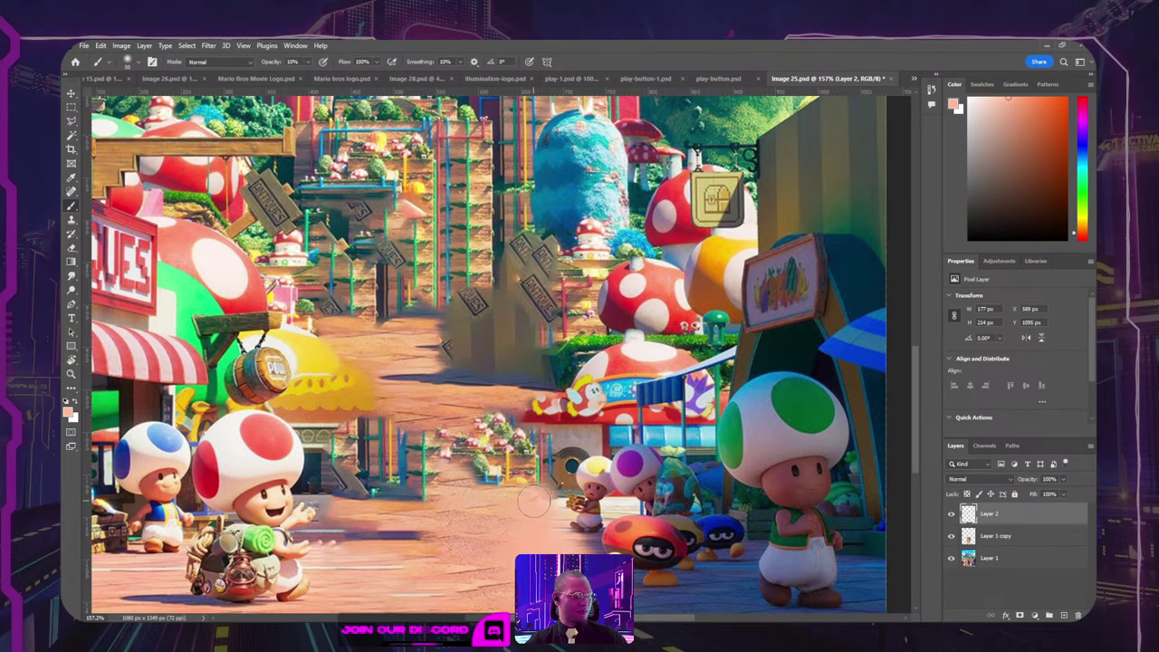
key("ctrl+0")
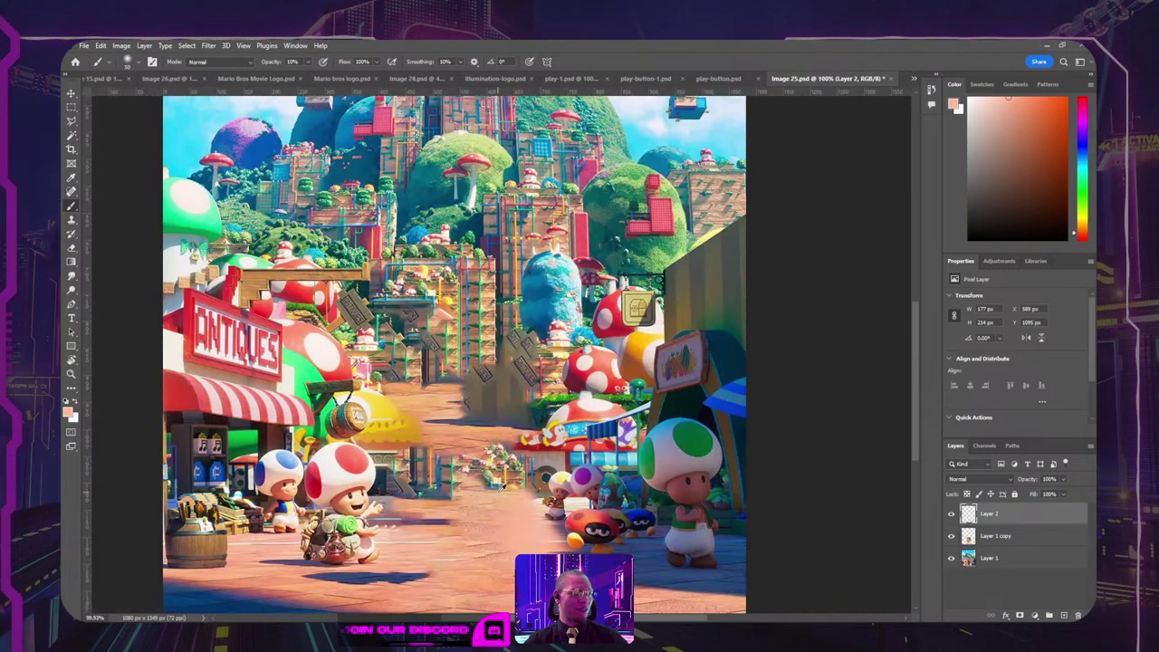
key("ctrl+s")
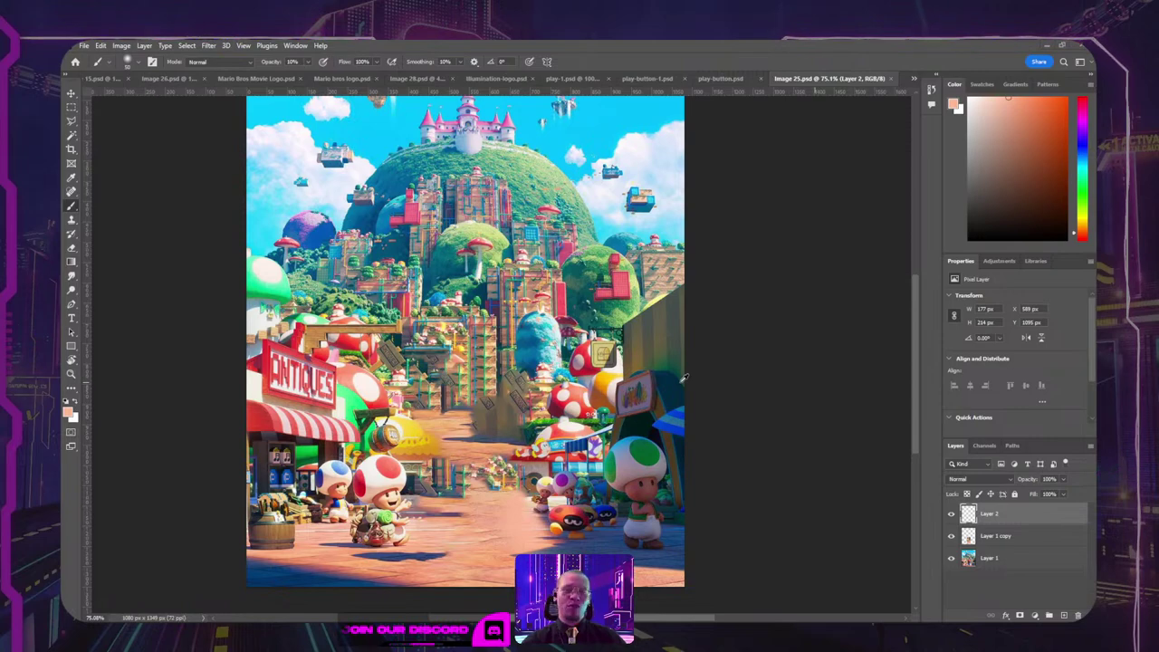
Step: Close the leftover play icon documents play-button.psd, play-button-1.psd and play-1.psd in Photoshop
key("alt+Tab")
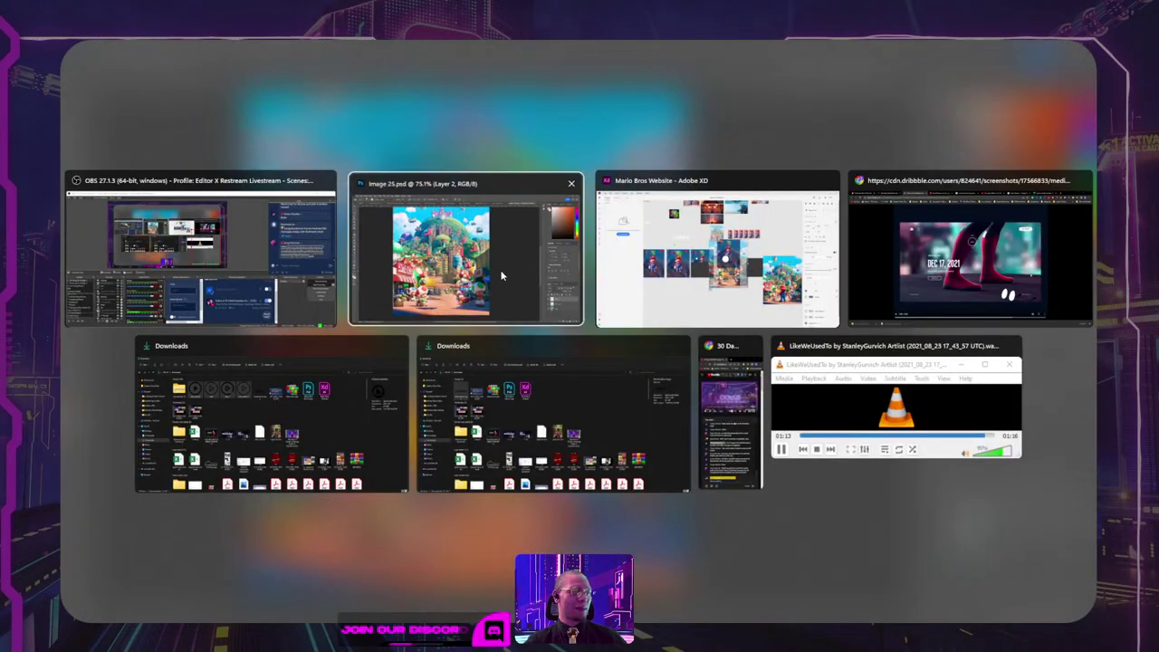
left_click(533, 313)
left_click(736, 80)
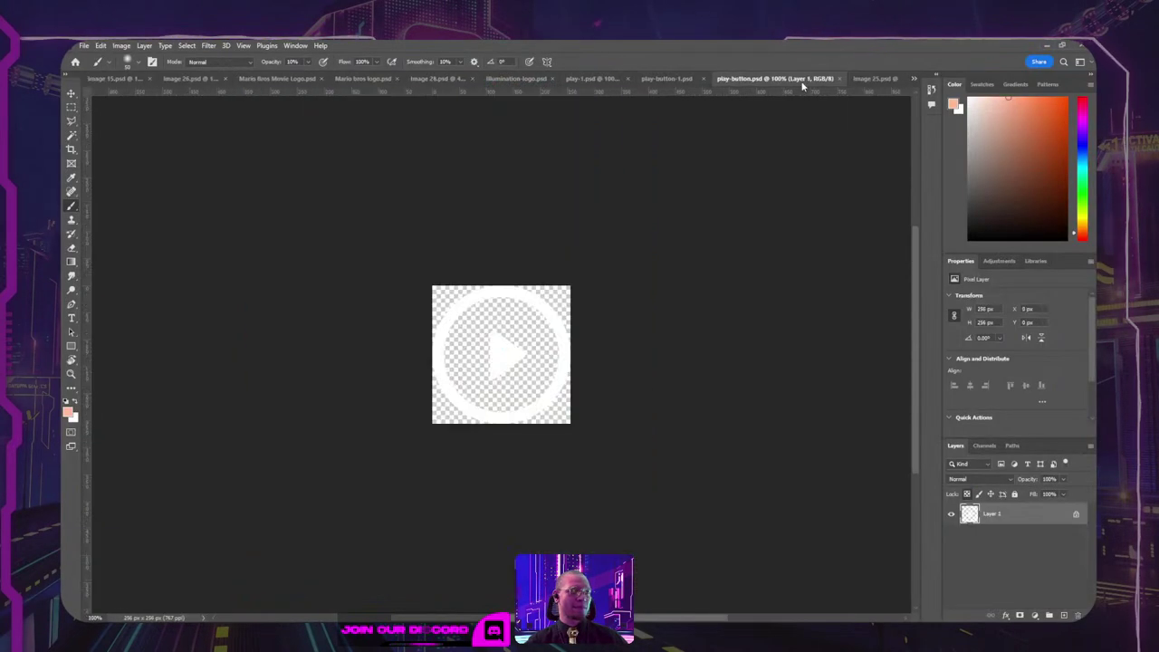
left_click(841, 79)
left_click(765, 80)
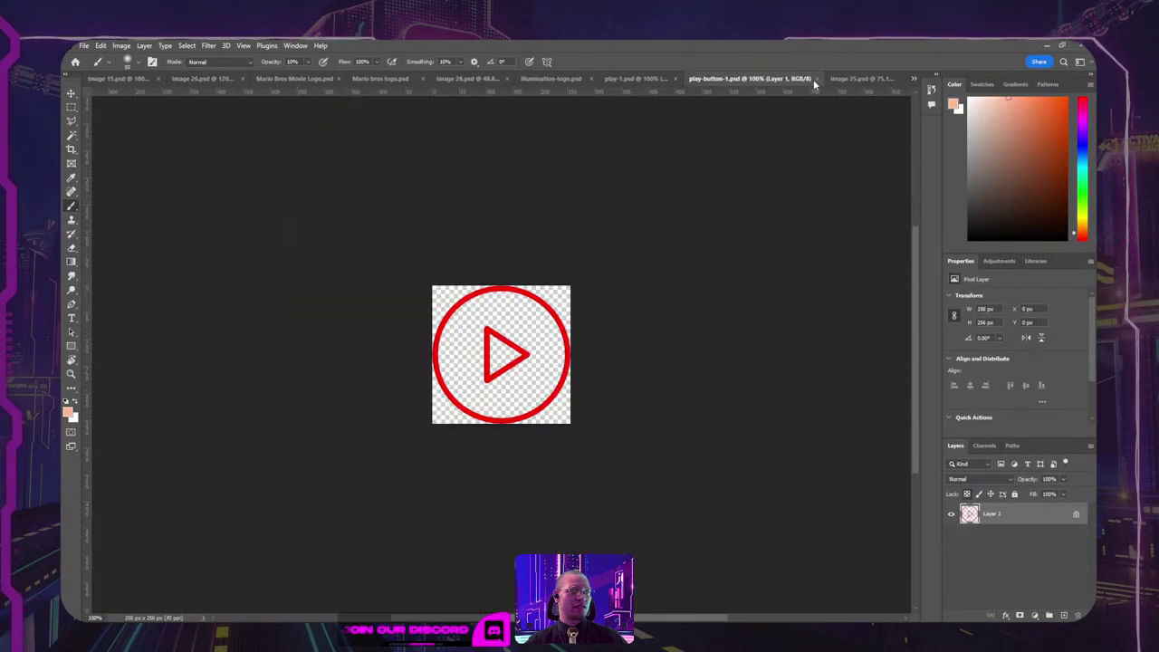
left_click(816, 80)
left_click(729, 82)
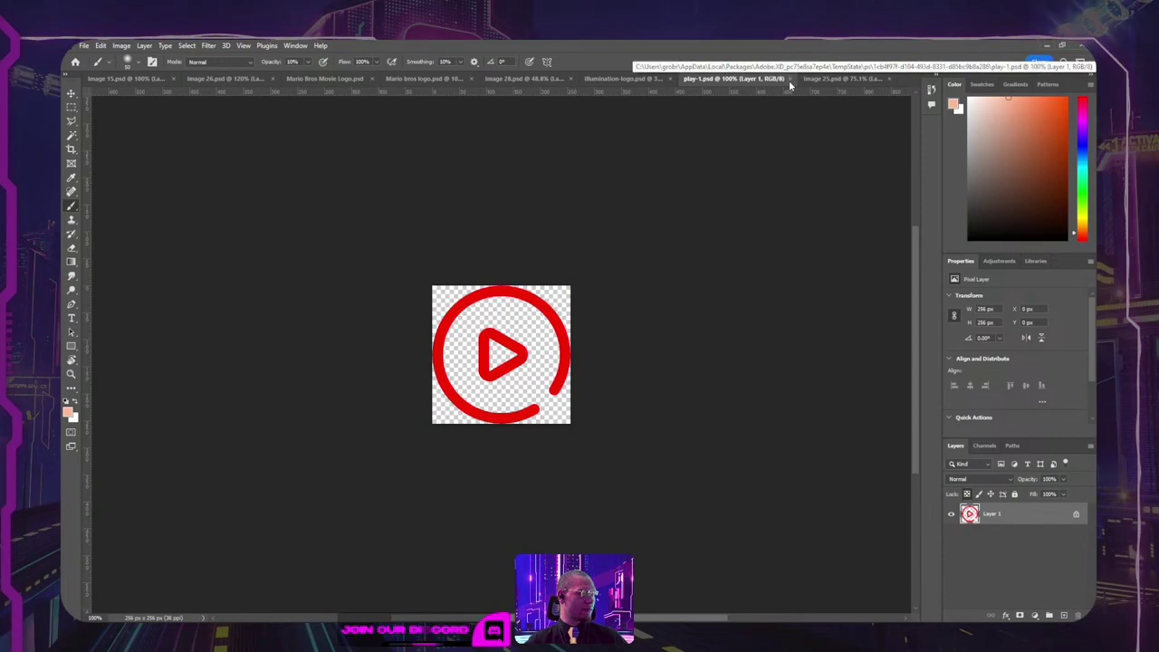
left_click(789, 79)
Step: Close the illumination-logo.psd, Image 28.psd and Mario bros logo.psd documents
left_click(741, 81)
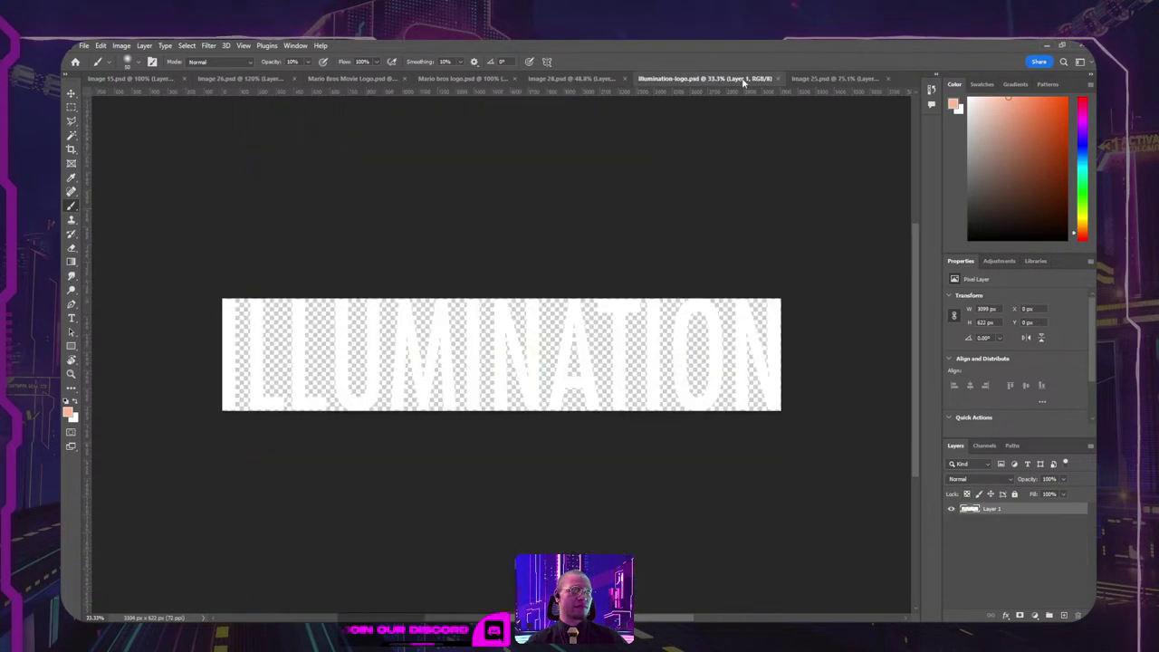
left_click(779, 79)
left_click(673, 82)
left_click(767, 80)
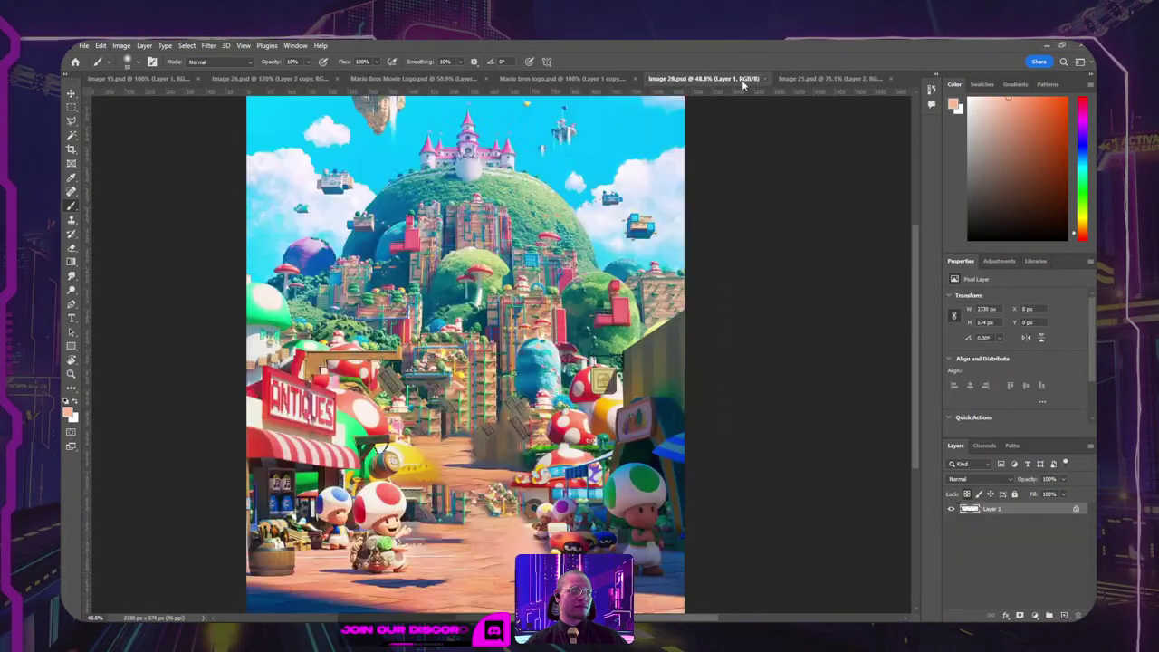
left_click(640, 82)
left_click(696, 79)
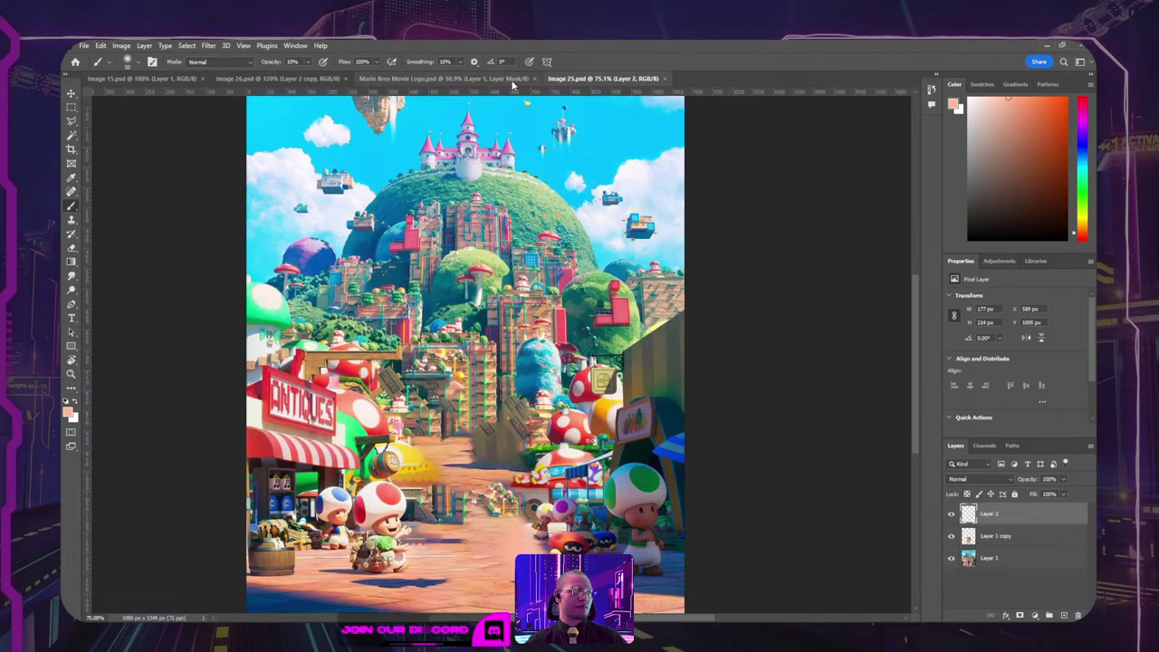
Step: Check the remaining open documents and close Image 15.psd, the uncut Mario picture
left_click(512, 80)
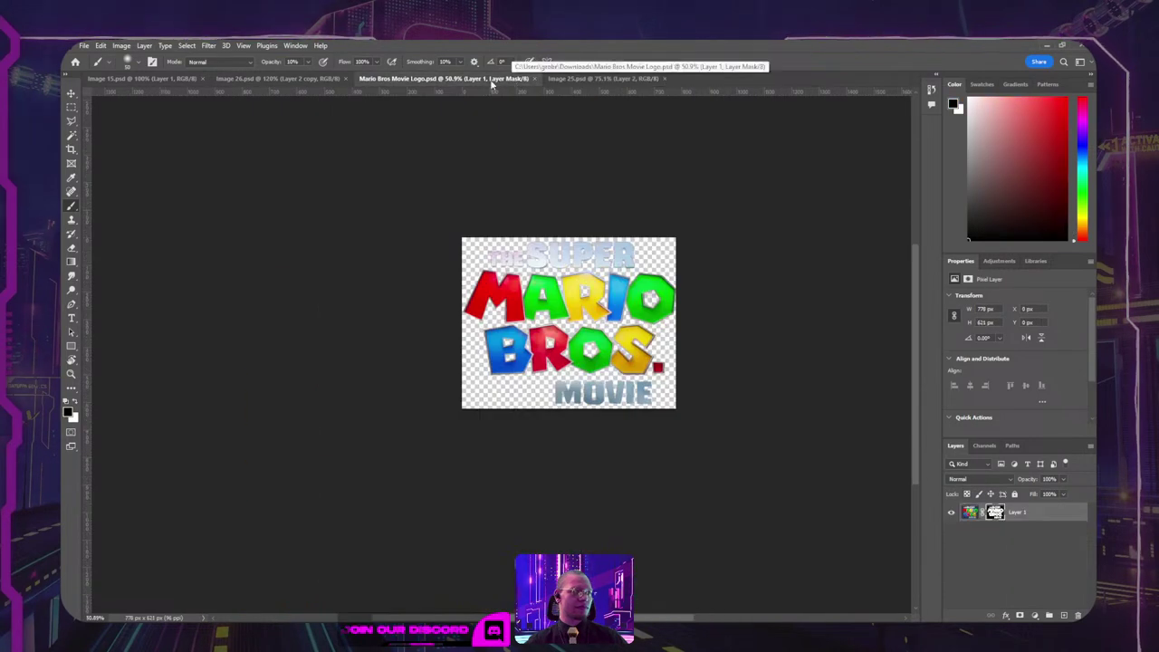
left_click(259, 80)
left_click(165, 80)
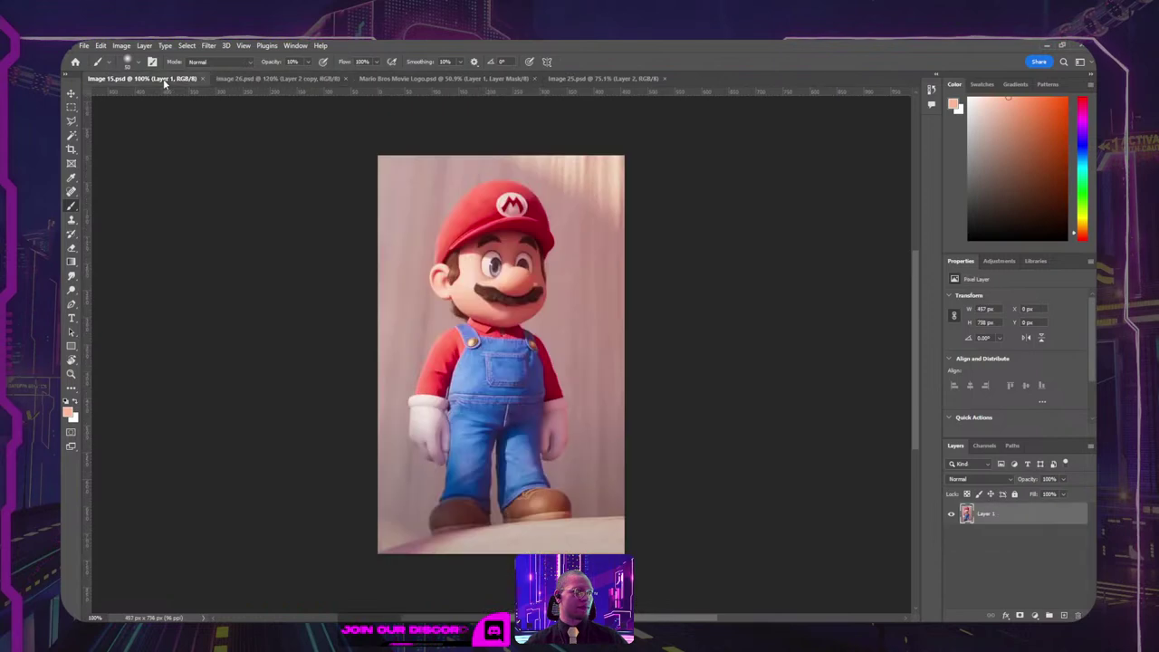
left_click(203, 80)
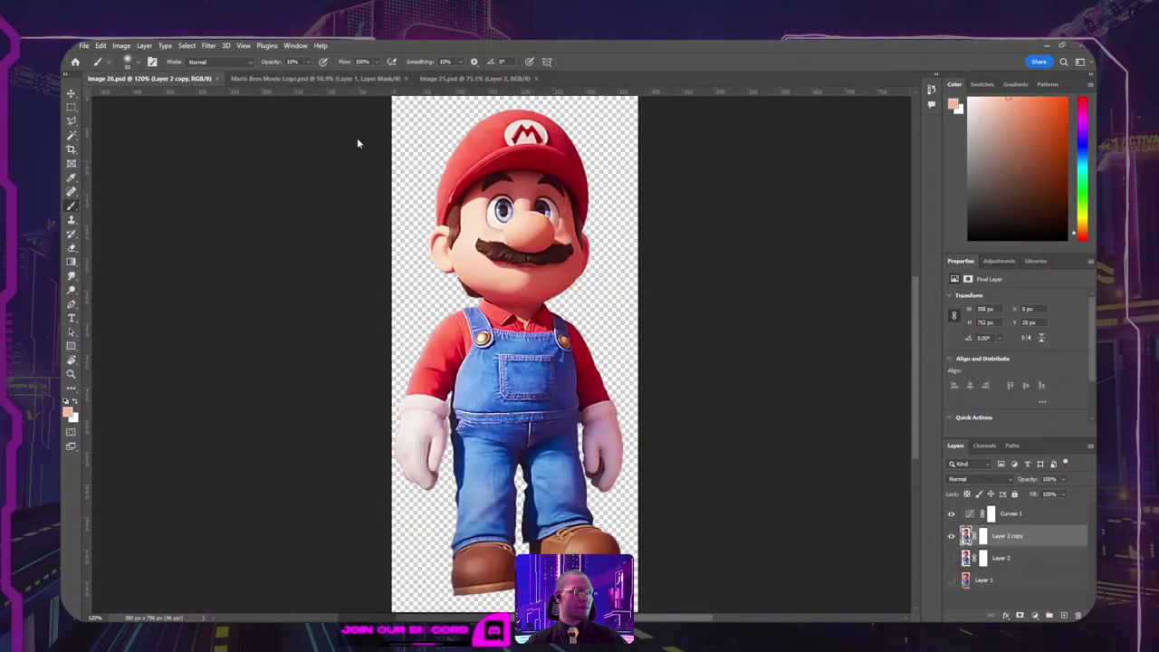
Step: Switch to the Mario Bros Website file in Adobe XD and extend the navy overlay down to the bottom of the artboard
key("super+Tab")
left_click(740, 251)
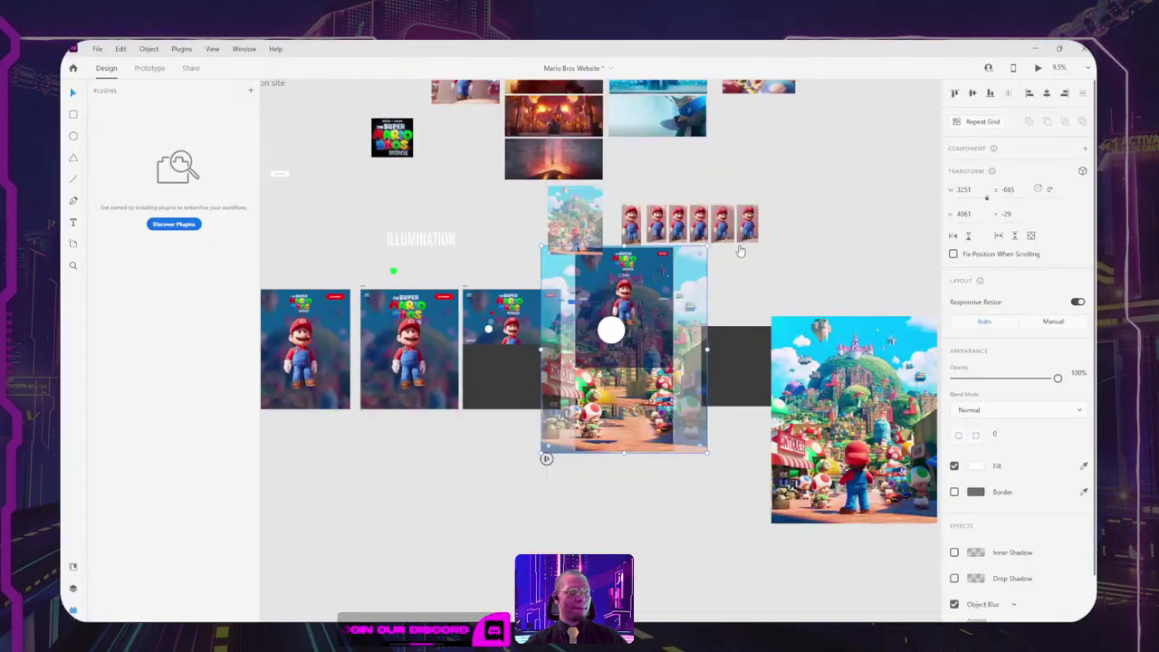
left_click(811, 288)
left_click(619, 360)
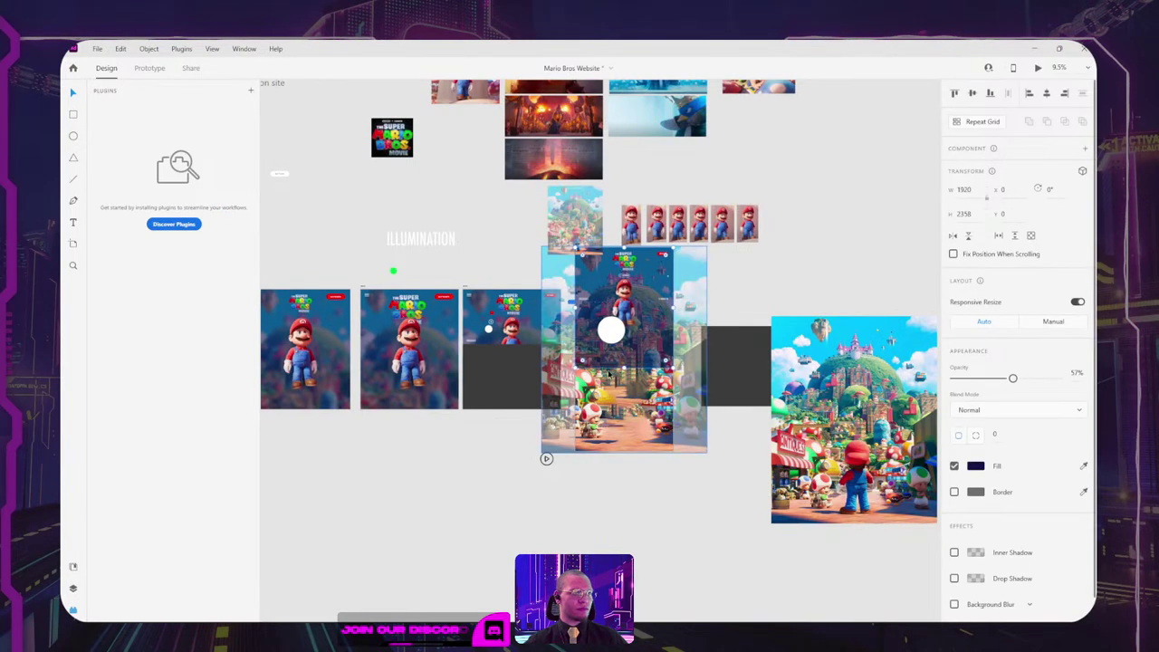
left_click_drag(624, 360, 624, 445)
Step: Move the white circle to about X 257, Y 1349 beside Mario's feet and place a copy at about X 1140, Y 1996
scroll(636, 408, "up", 5)
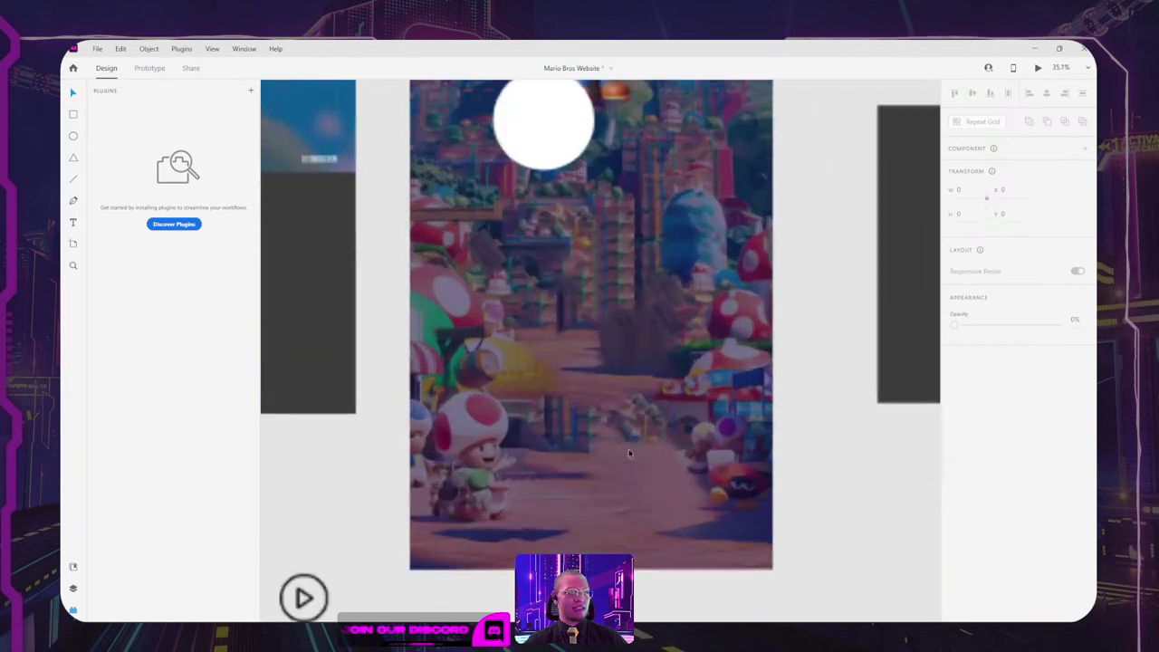
left_click_drag(534, 139, 537, 452)
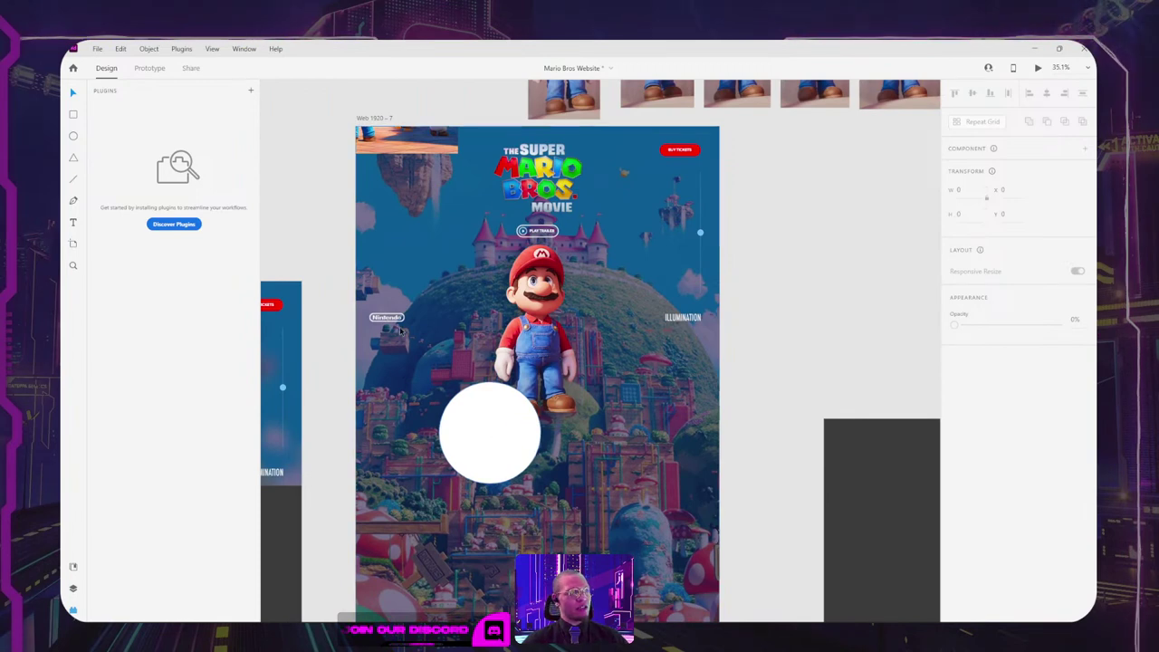
left_click(494, 442)
left_click(864, 261)
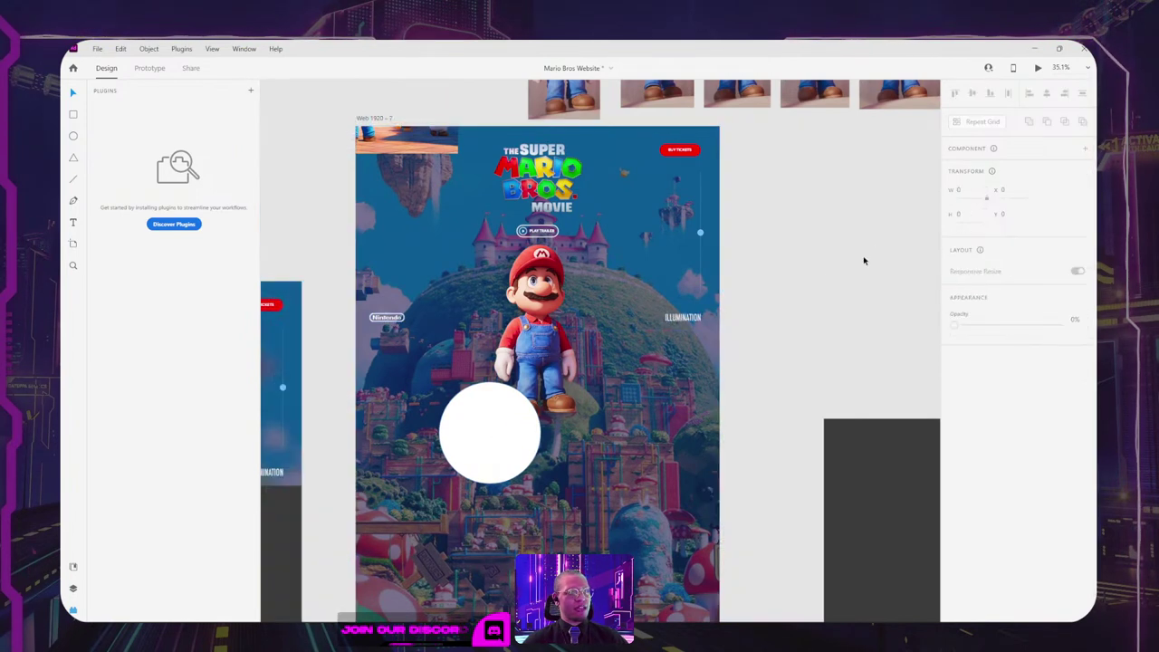
left_click_drag(497, 440, 463, 448)
scroll(462, 443, "down", 5)
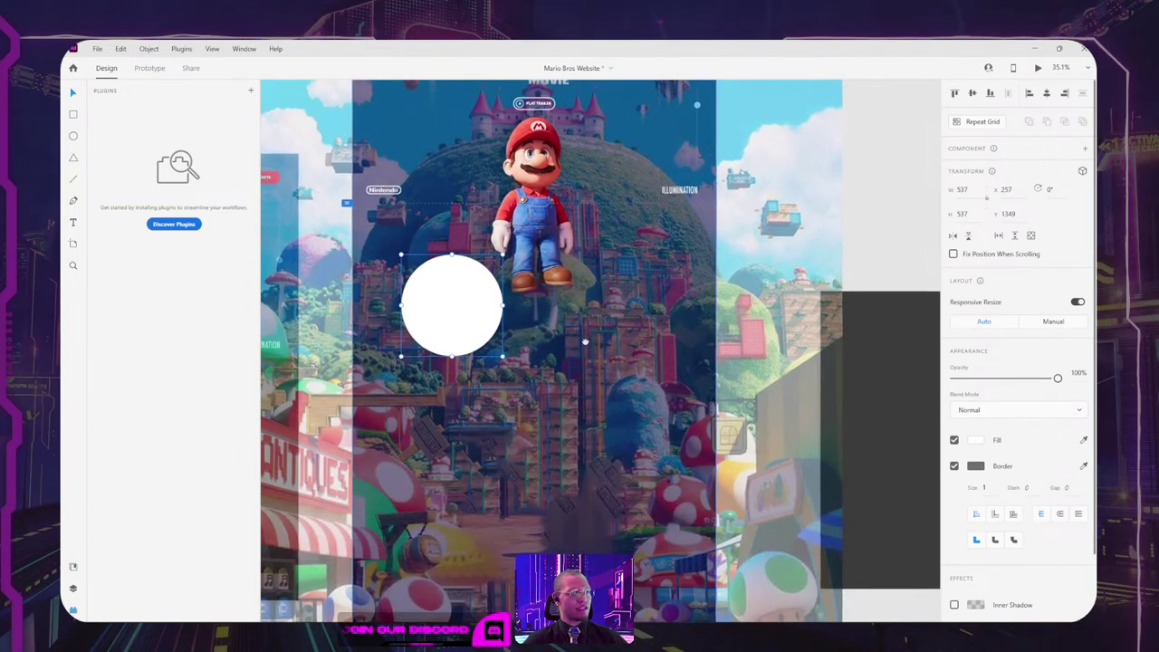
left_click_drag(480, 312, 670, 295)
left_click(903, 127)
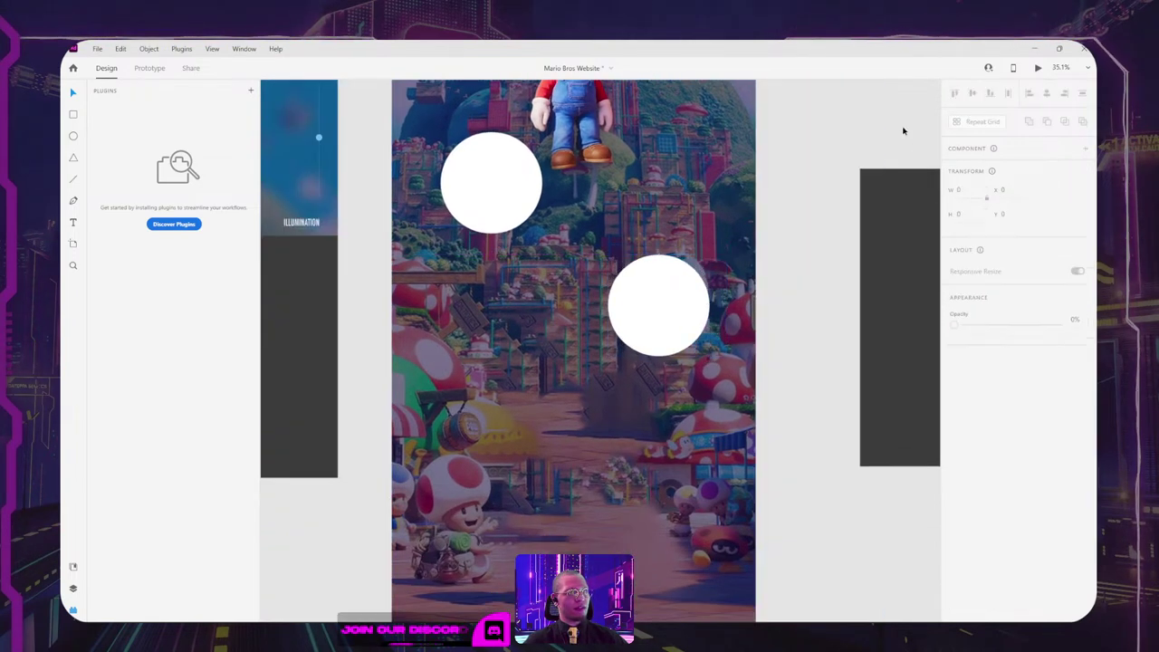
Step: Place a third copy of the white circle near the artboard's lower left at about X 274, Y 3064
left_click_drag(903, 134, 925, 308)
left_click_drag(712, 489, 571, 435)
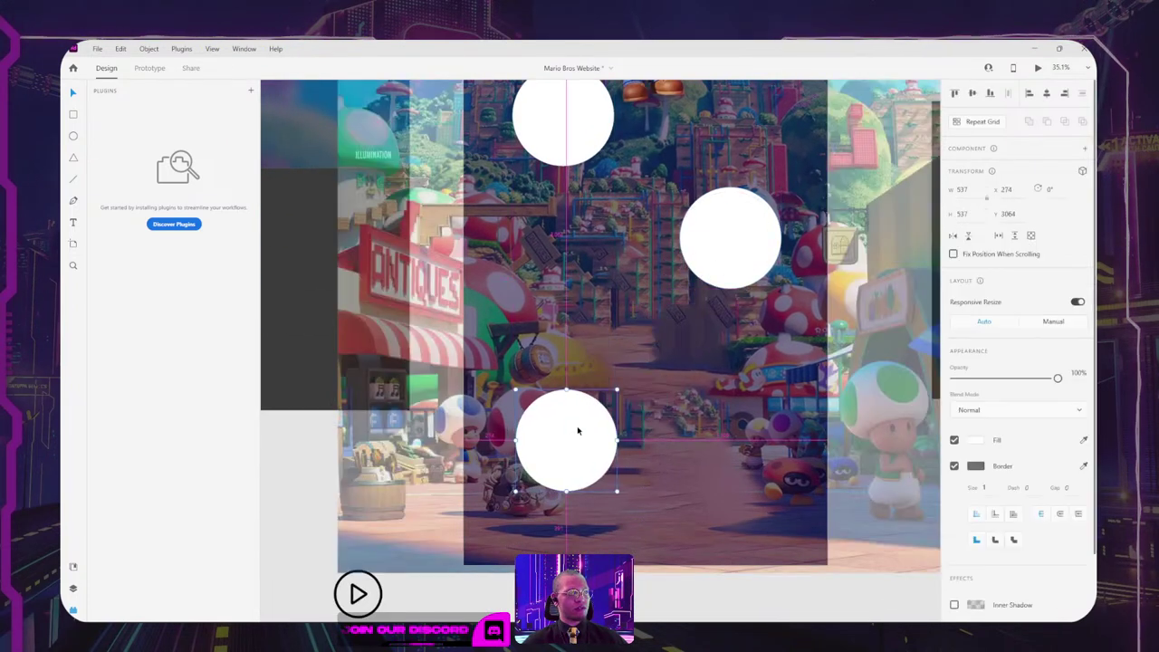
scroll(634, 326, "up", 4)
scroll(530, 232, "down", 5)
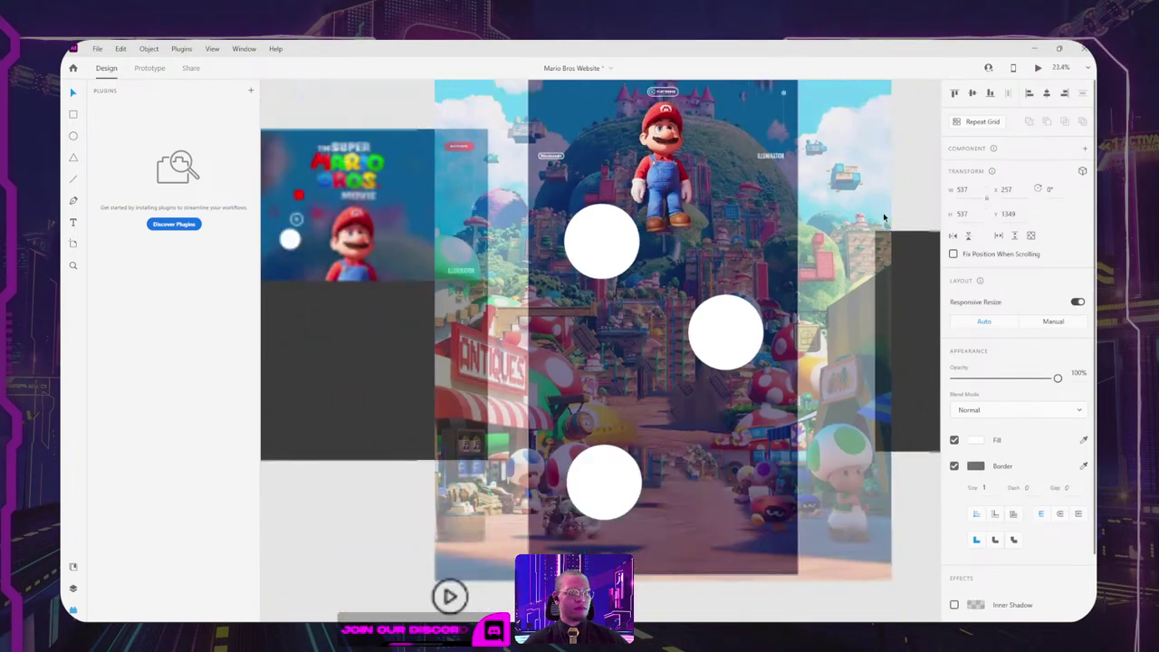
Step: Copy the Toad still from the content images and fill the white circle beside Mario with it
left_click_drag(590, 204, 859, 467)
left_click(392, 206)
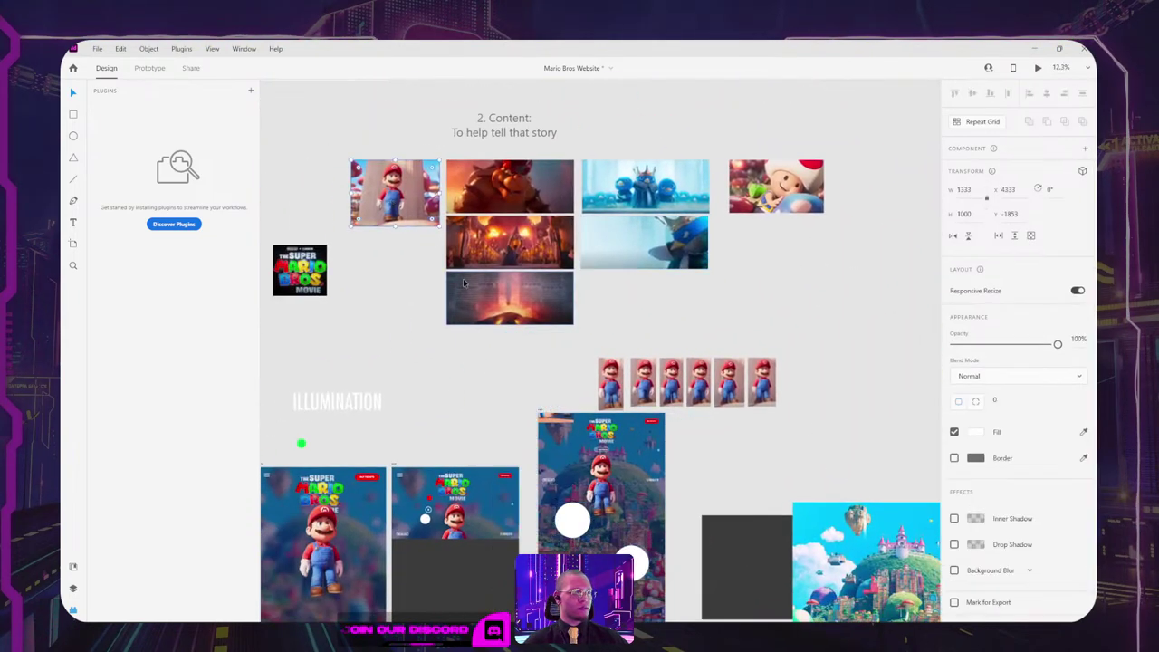
left_click(806, 249)
scroll(800, 245, "down", 2)
scroll(800, 246, "left", 1)
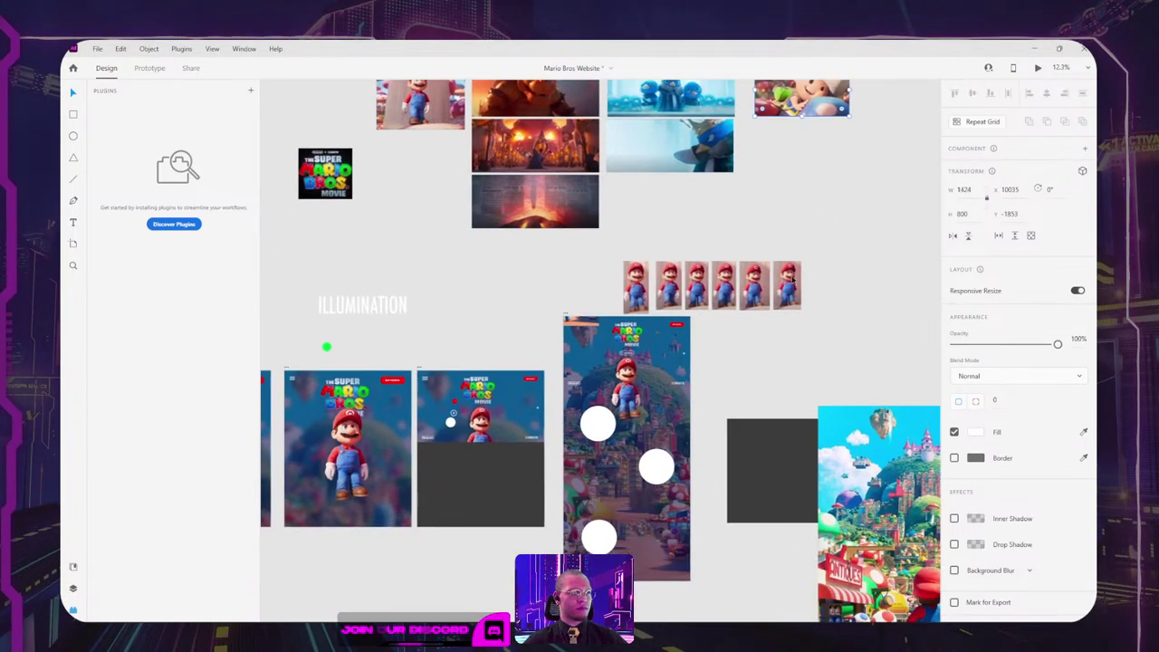
double_click(591, 424)
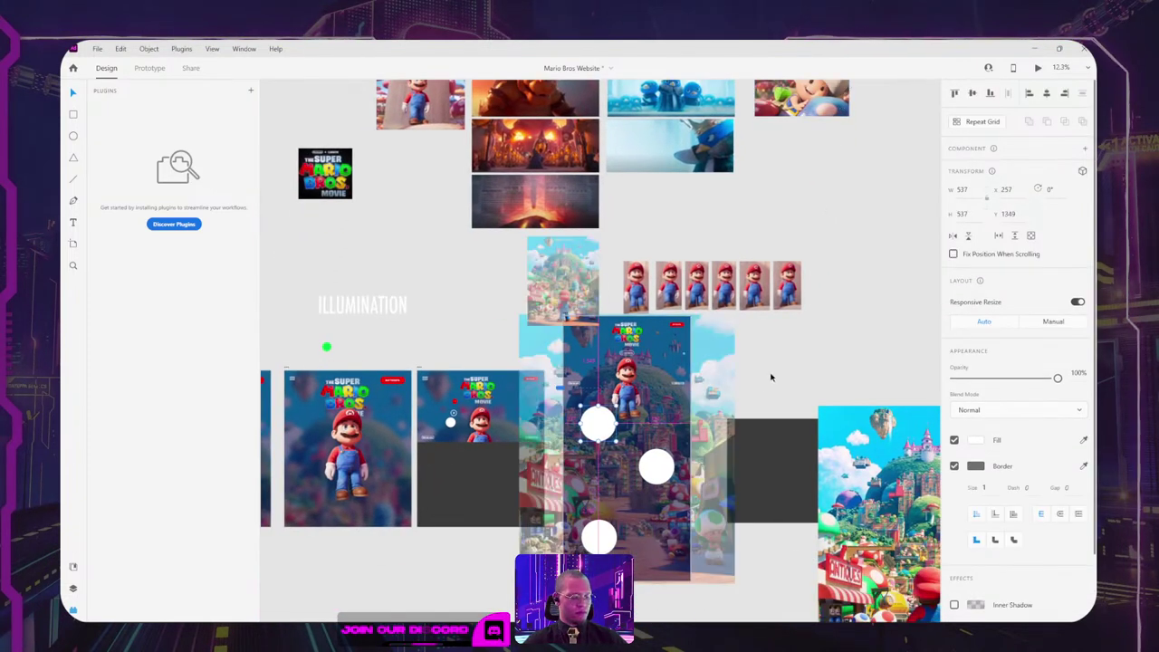
left_click(807, 368)
Step: Fill the middle circle on the right of the artboard with the still of the robed figure in the fiery crowd
scroll(758, 419, "up", 1)
scroll(758, 420, "right", 1)
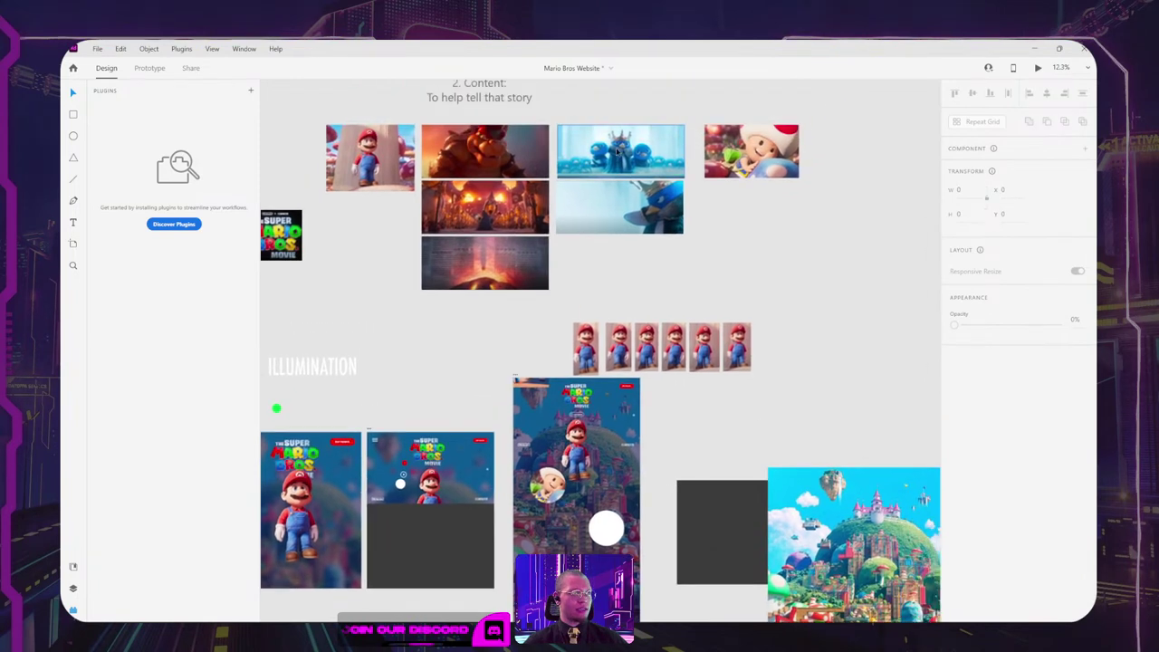
left_click(616, 152)
scroll(616, 438, "down", 1)
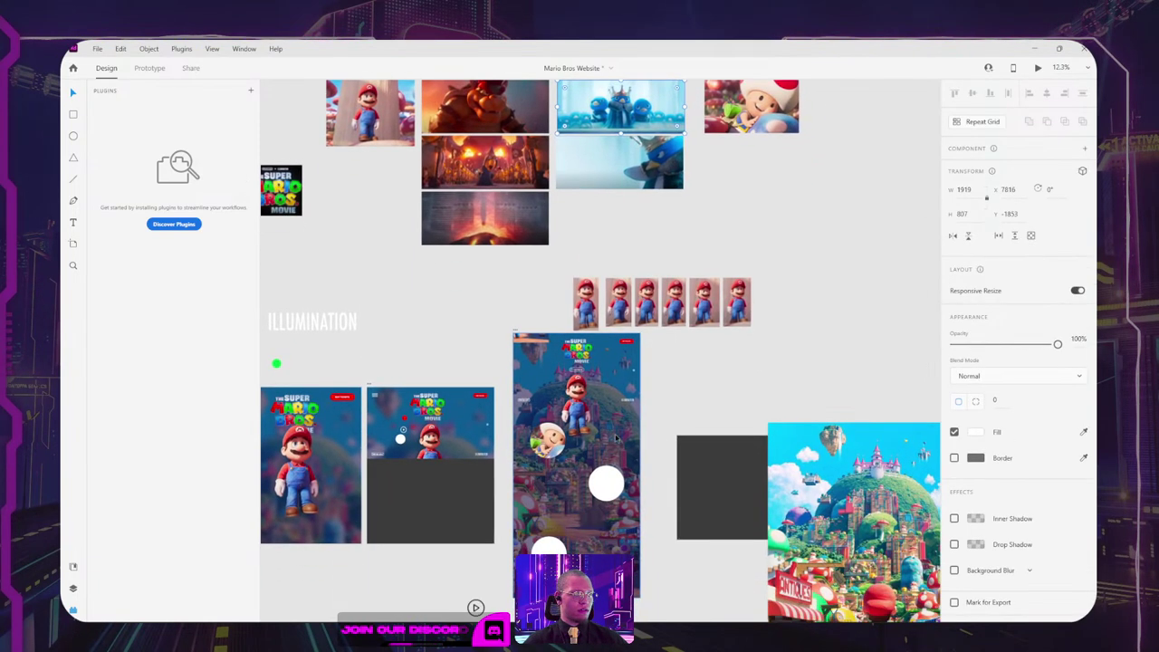
left_click(519, 107)
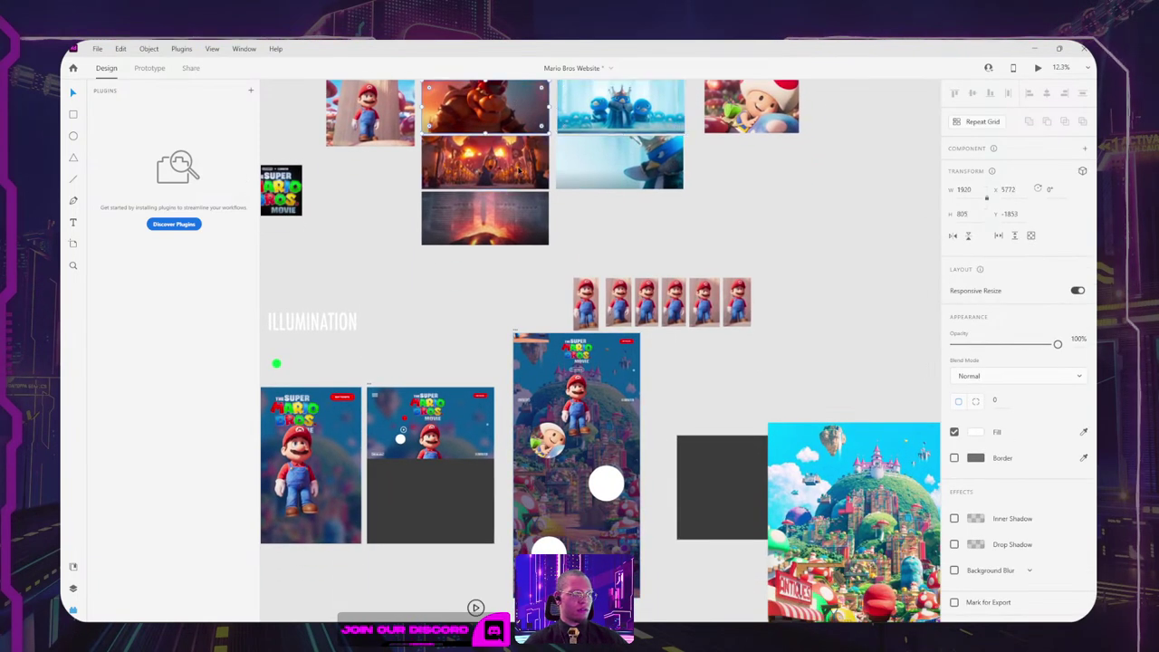
left_click(614, 491)
left_click(703, 383)
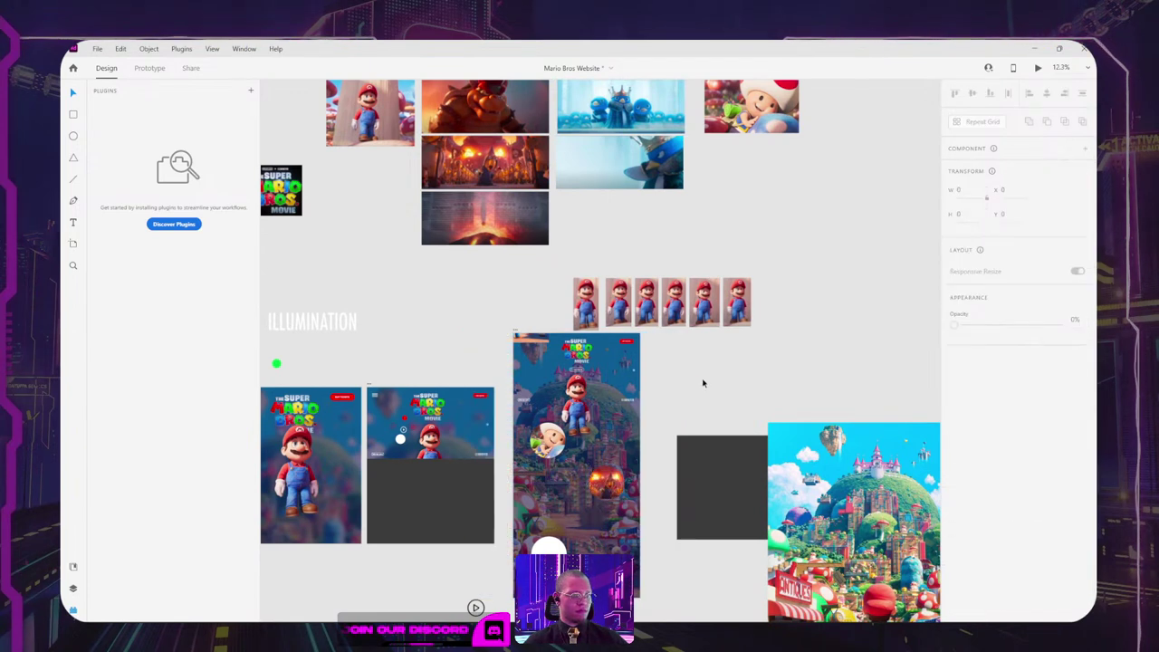
Step: Fill the lowest circle with the still of the penguin king among his blue penguins
left_click(547, 442)
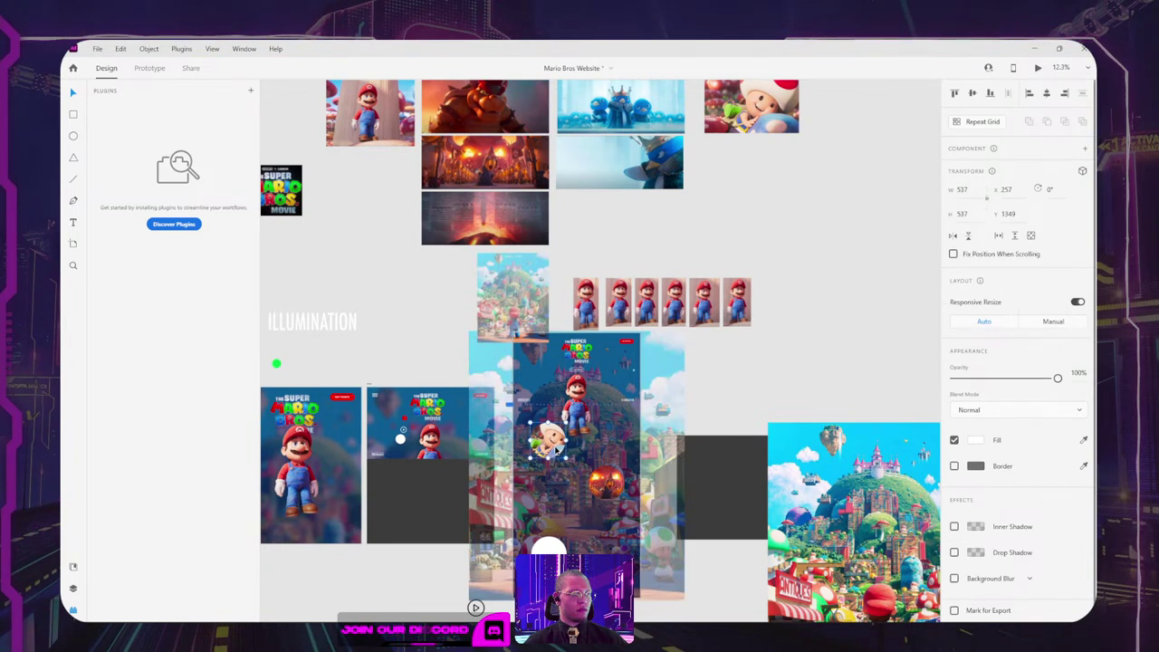
left_click(621, 107)
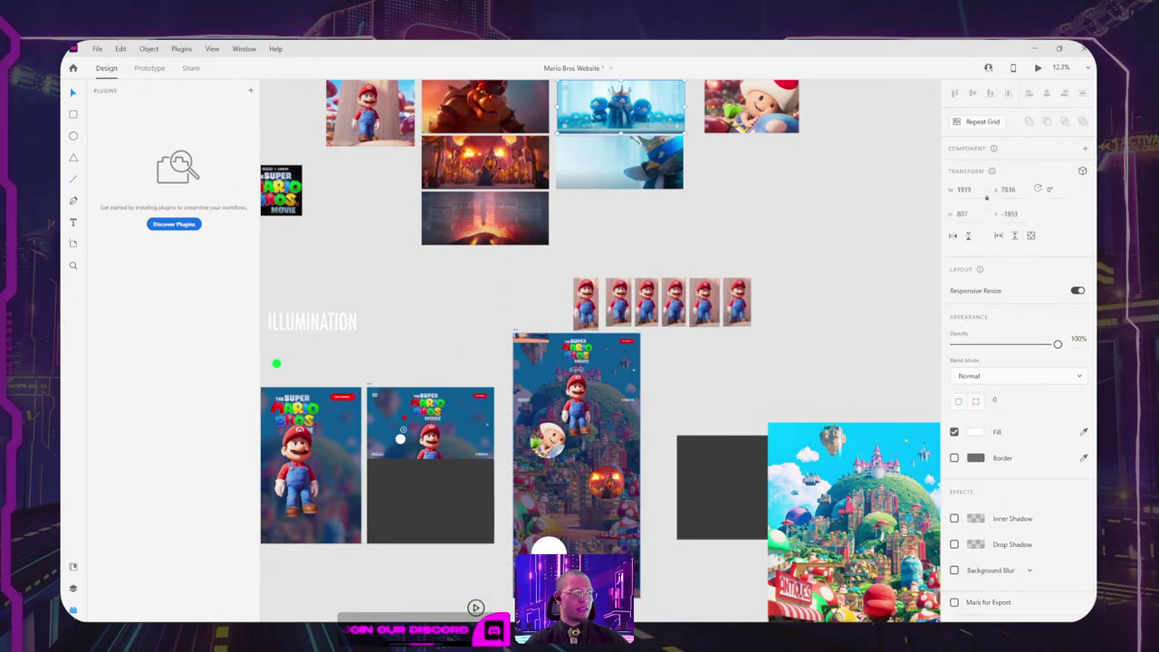
left_click(549, 548)
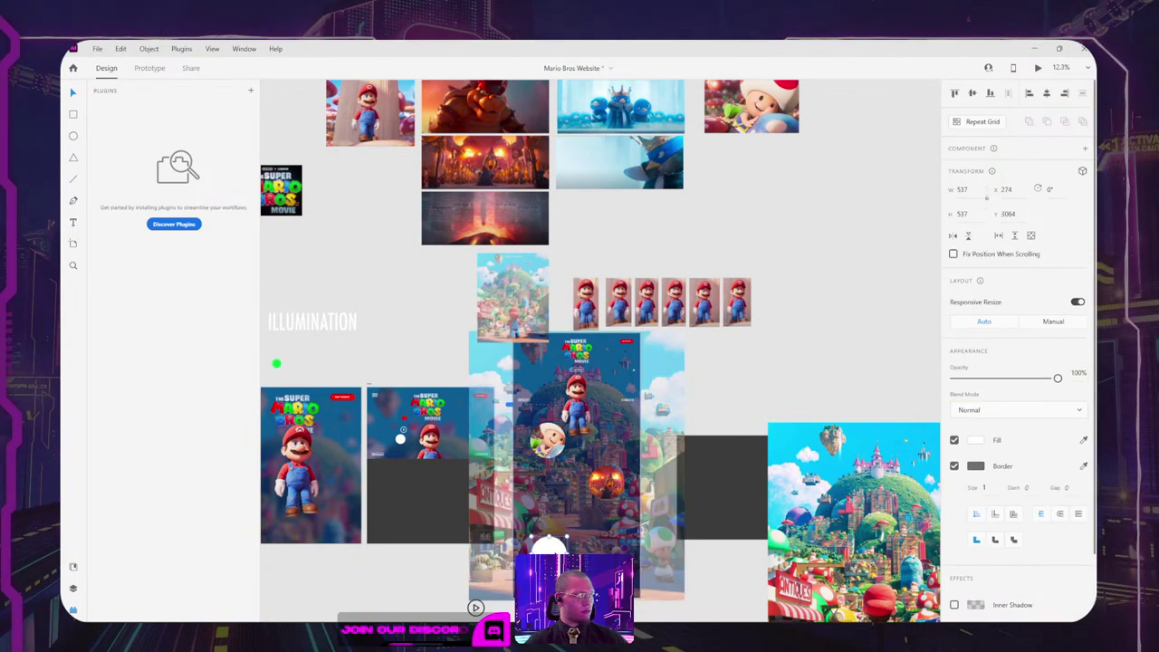
key("ctrl+z")
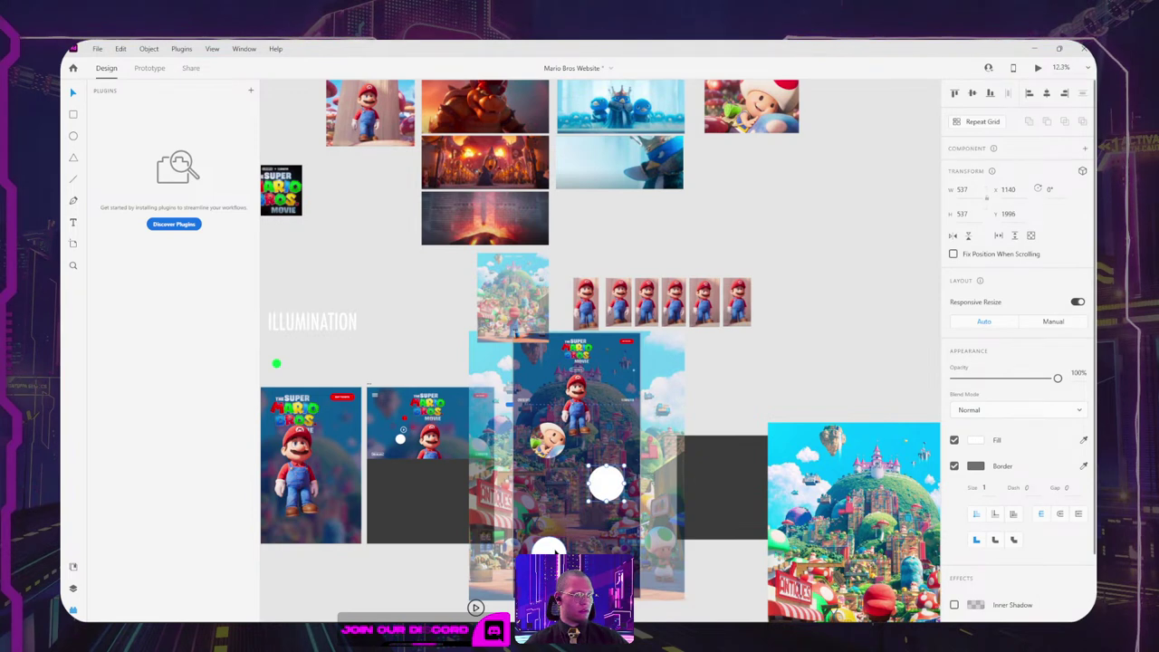
left_click(547, 442)
key("ctrl+shift+z")
key("ctrl+shift+z")
left_click(556, 550)
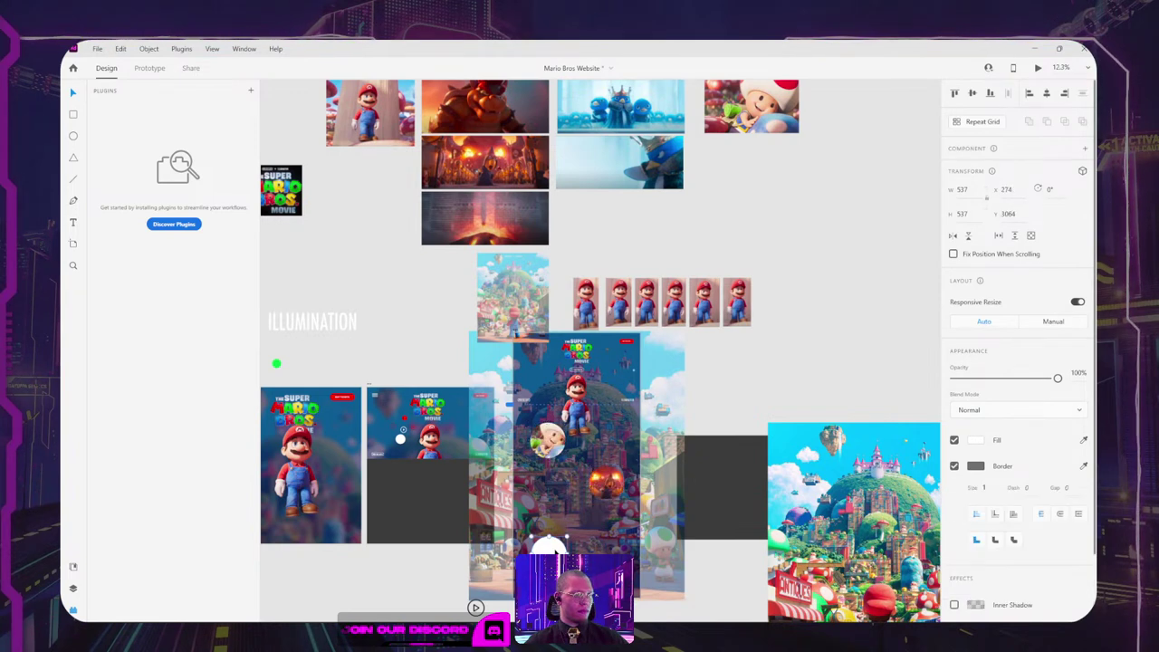
key("Escape")
Step: Try replacing the Toad picture in the upper circle with the glowing volcano still
scroll(584, 518, "up", 2)
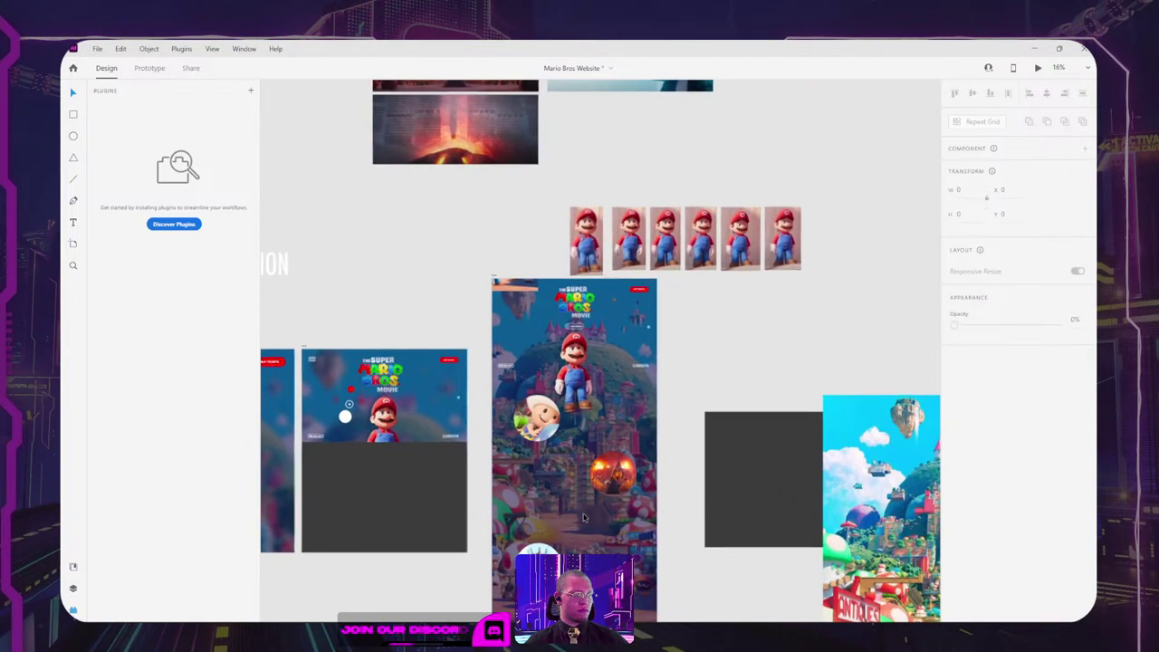
scroll(584, 518, "up", 3)
left_click(512, 338)
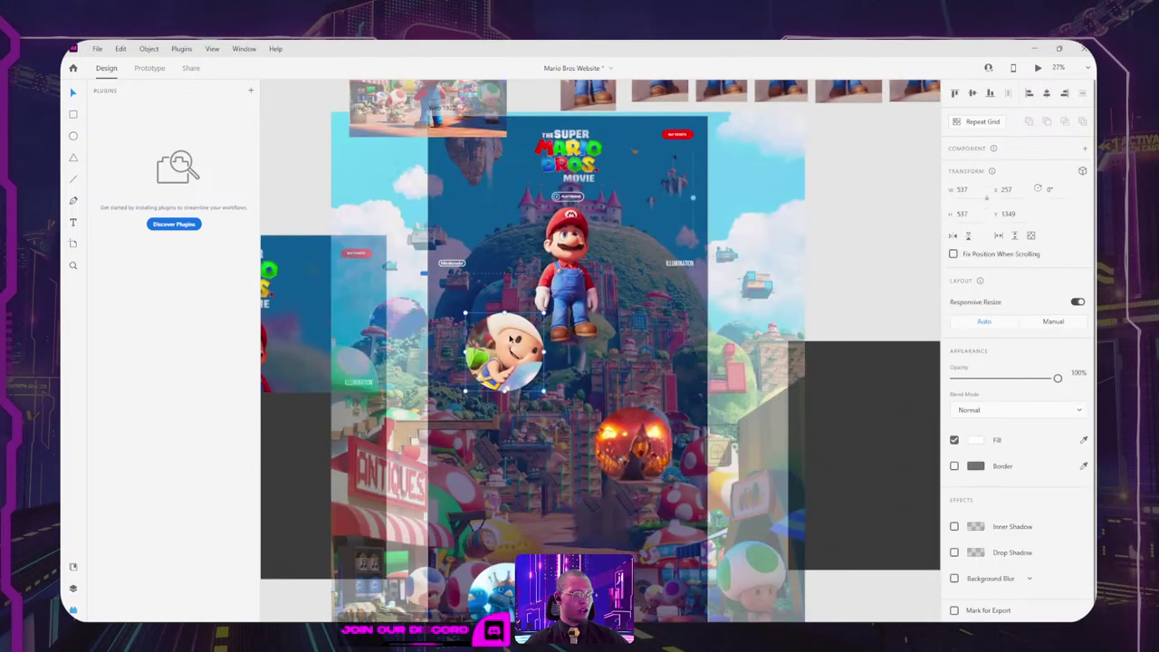
left_click_drag(575, 404, 663, 618)
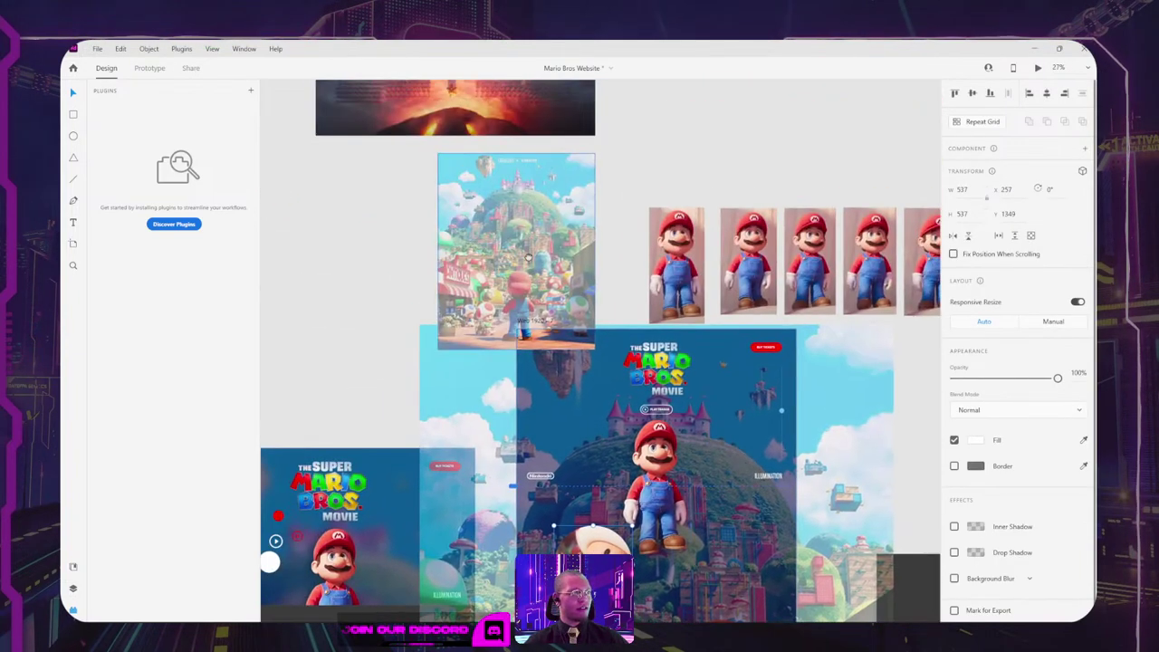
left_click_drag(458, 144, 515, 398)
scroll(514, 270, "down", 1)
left_click(522, 312)
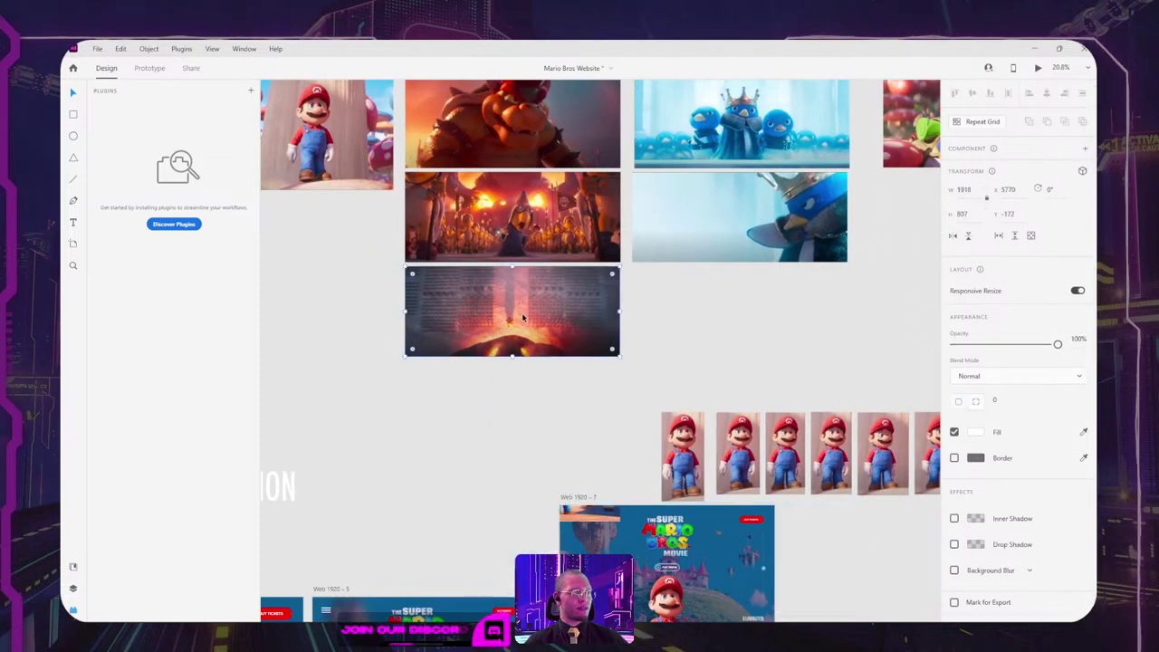
scroll(688, 391, "down", 4)
left_click(603, 524)
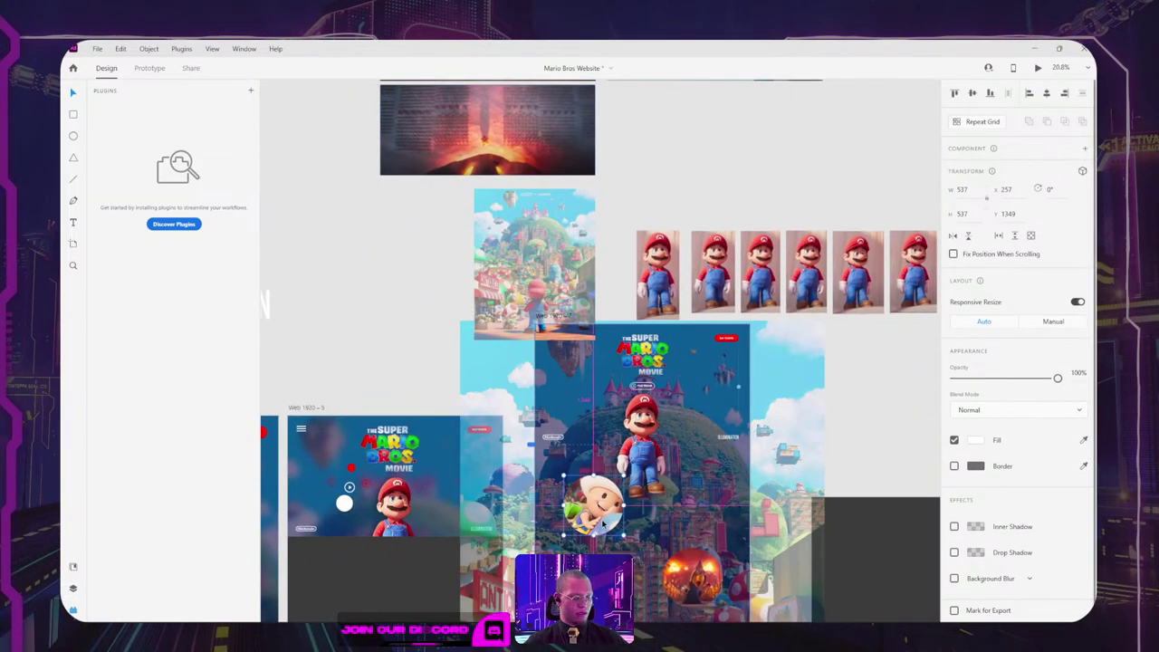
key("ctrl+alt+v")
left_click(836, 415)
Step: Try the Bowser close-up as the fill of the upper circle, and undo it back to the volcano still
scroll(641, 517, "up", 3)
left_click_drag(642, 517, 604, 268)
scroll(541, 184, "down", 3)
scroll(582, 445, "up", 5)
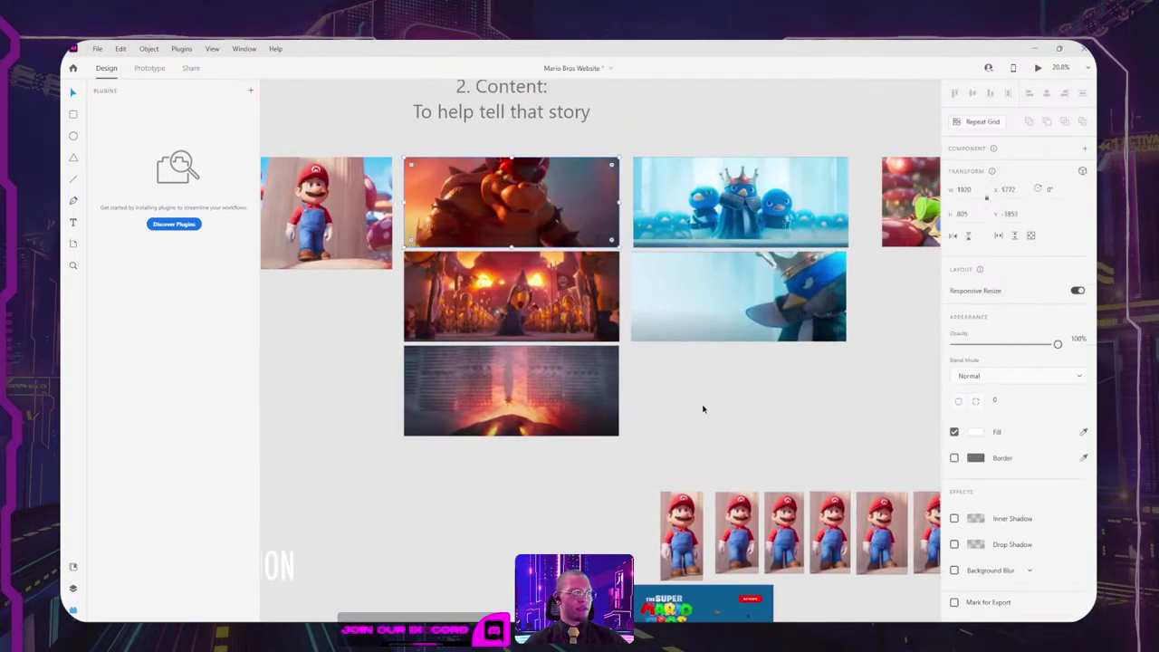
scroll(581, 446, "down", 3)
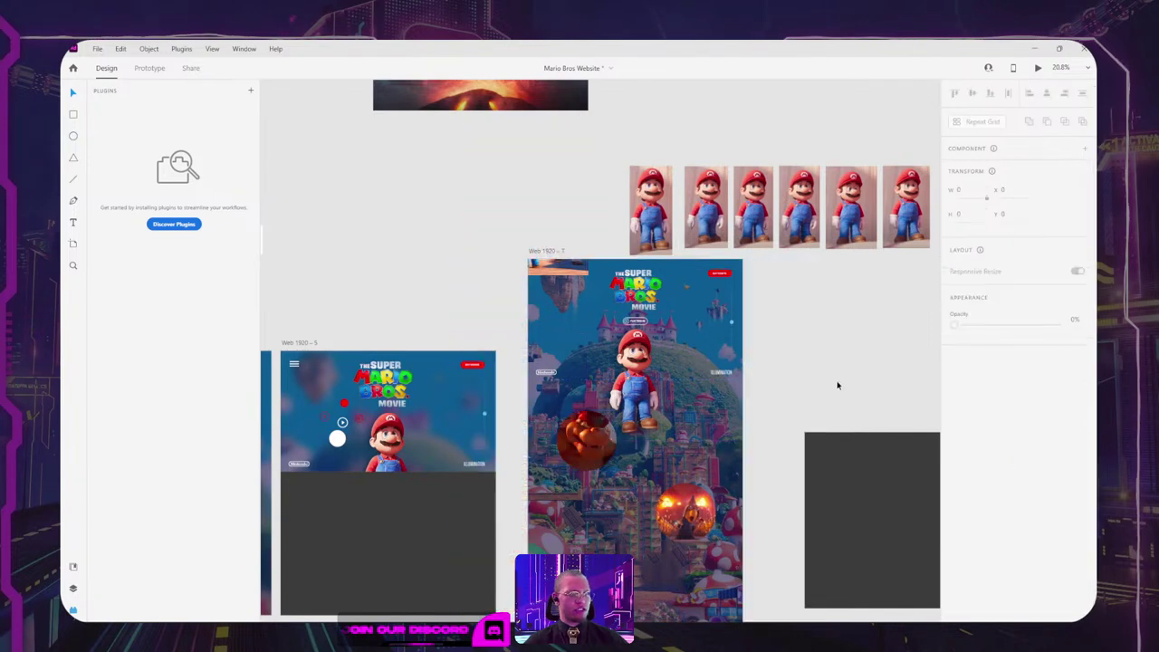
scroll(815, 290, "down", 3)
scroll(586, 278, "up", 2)
left_click(534, 237)
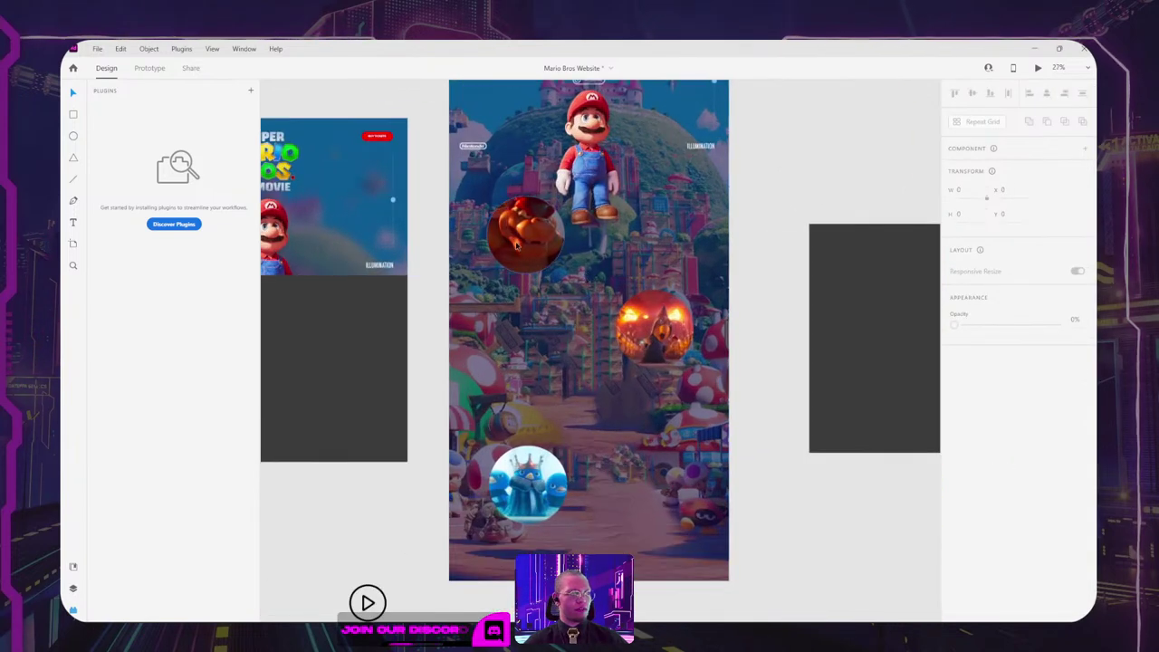
double_click(534, 237)
Step: Compare the picture circles across the whole artboard and undo the upper circle's fill back to the Toad picture
left_click(637, 337)
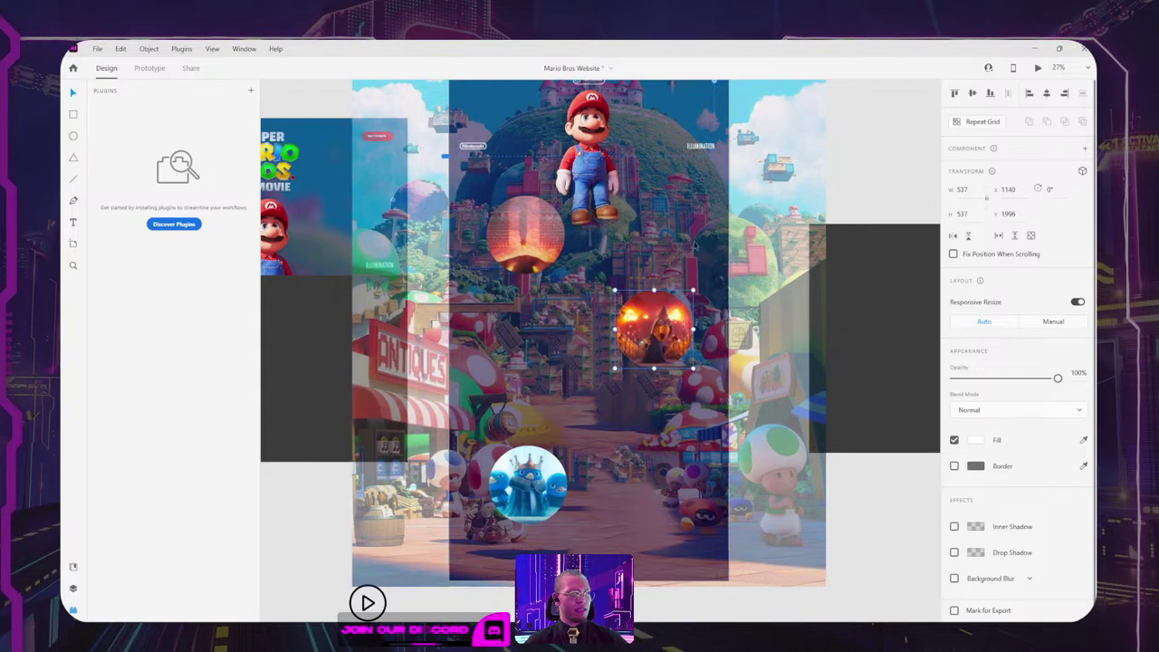
scroll(598, 308, "down", 4)
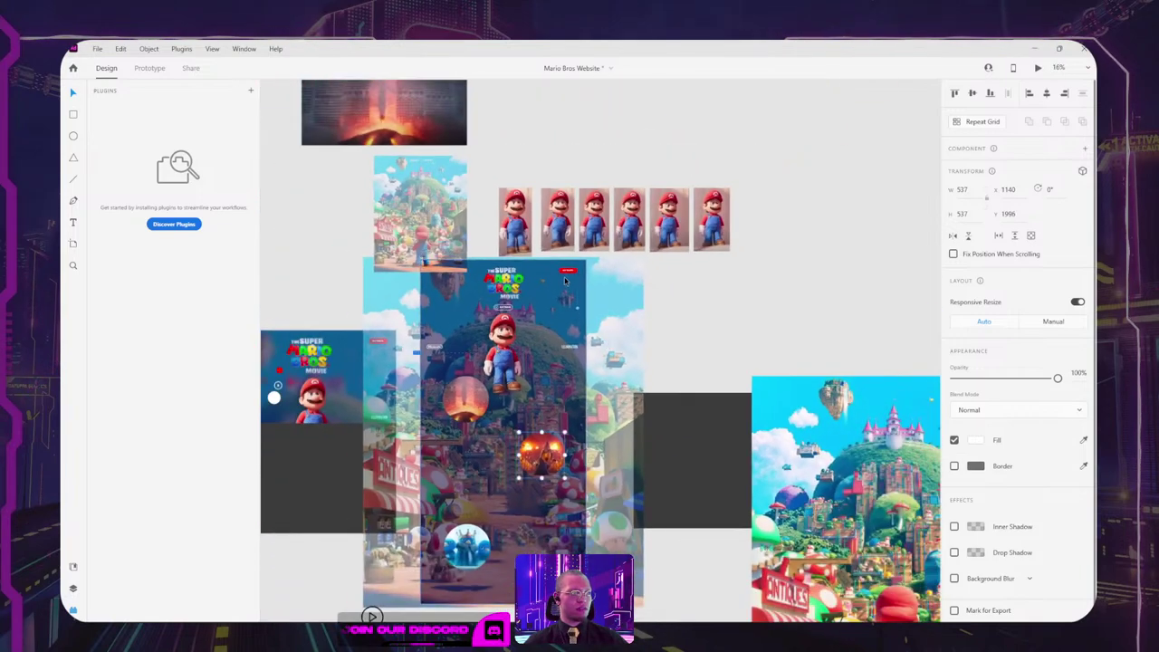
scroll(487, 415, "up", 4)
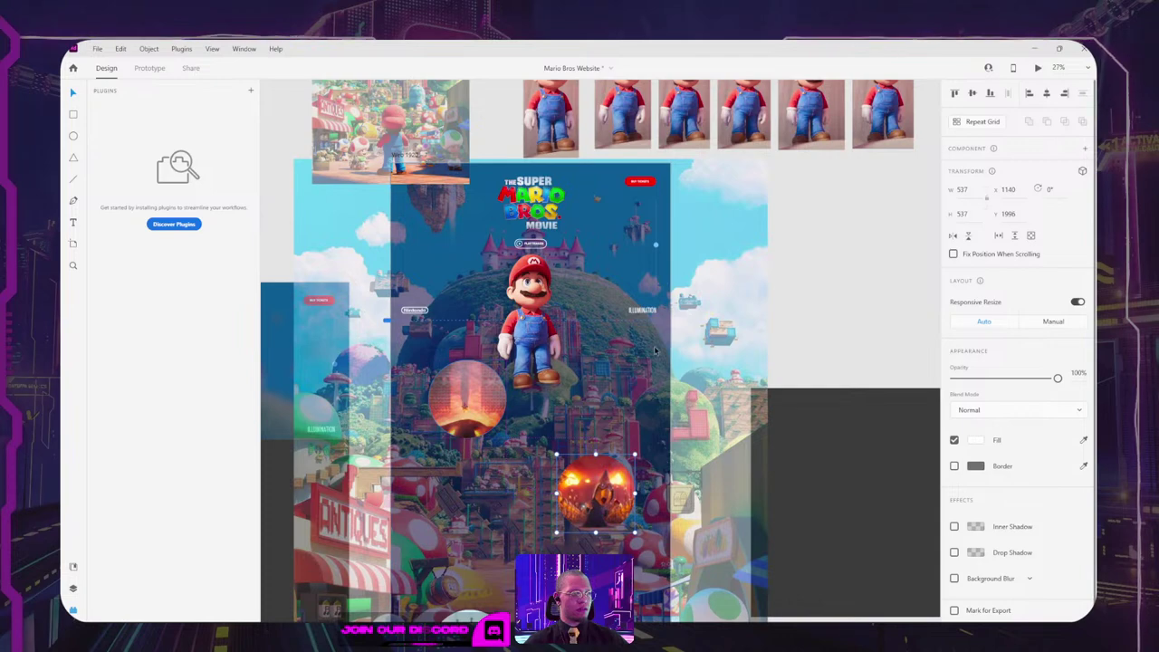
key("ctrl+z")
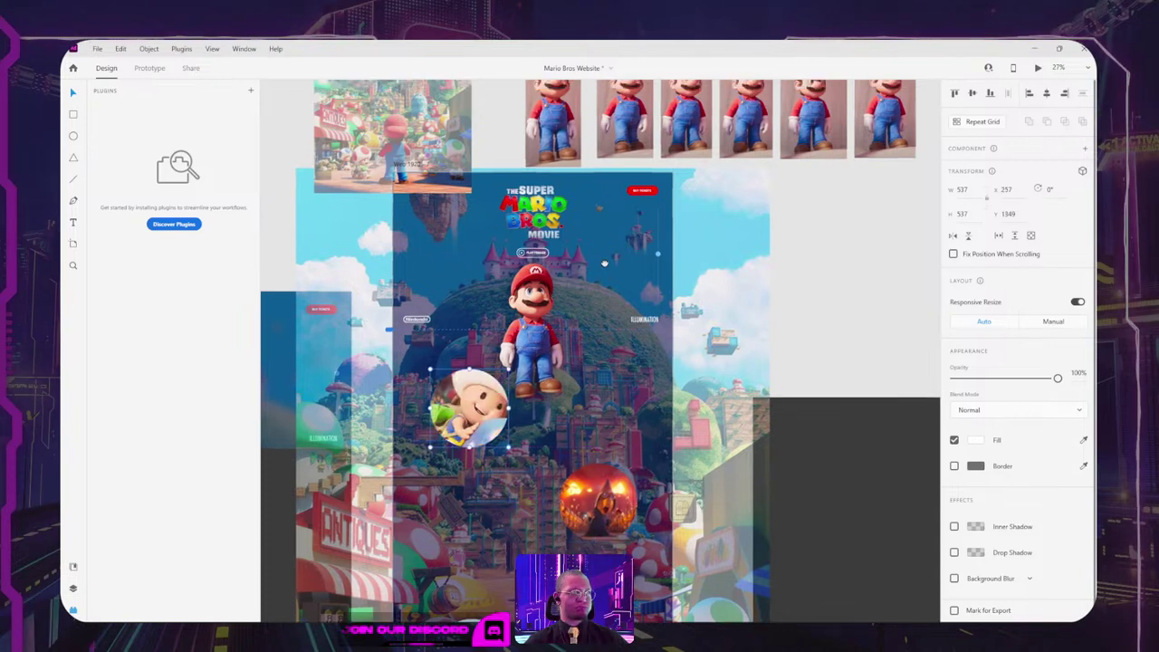
scroll(806, 409, "down", 4)
left_click_drag(805, 409, 700, 289)
left_click(799, 290)
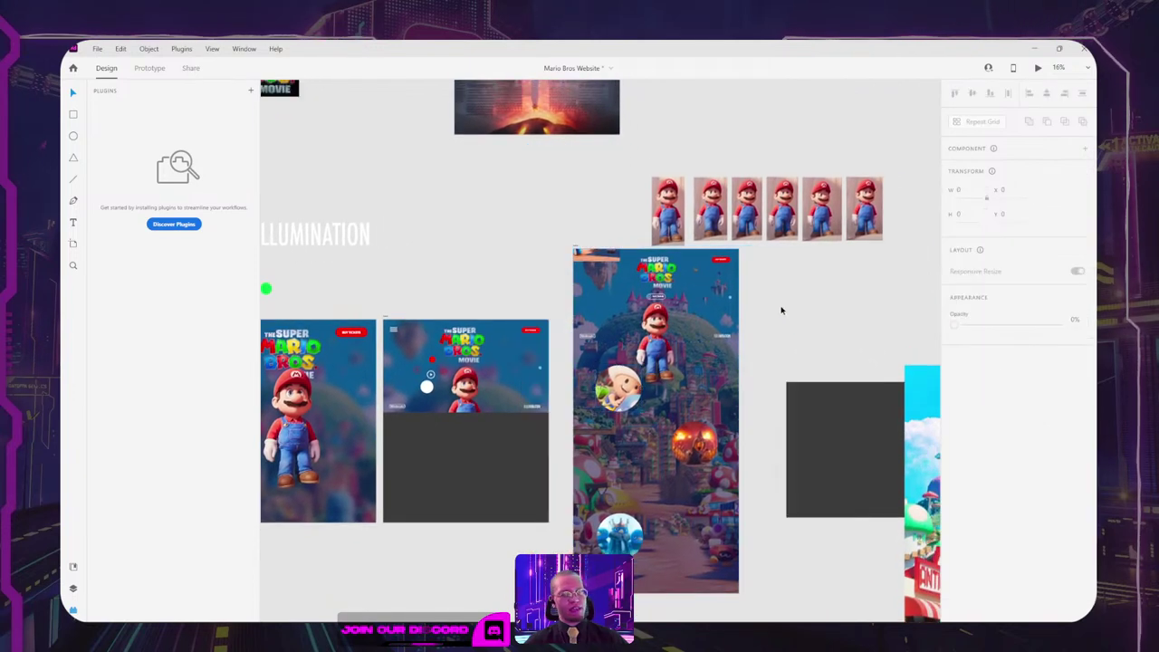
left_click(699, 448)
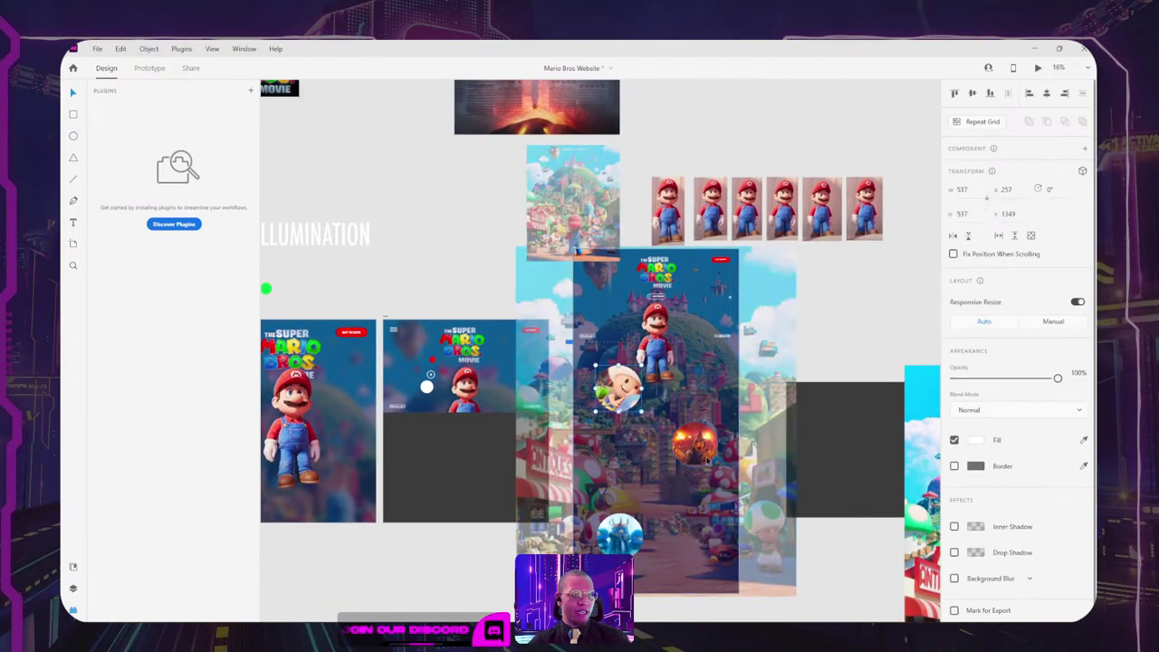
Step: Fill the upper circle with the still of the hooded figure in front of the fiery army
left_click_drag(915, 109, 766, 326)
left_click_drag(454, 341, 425, 151)
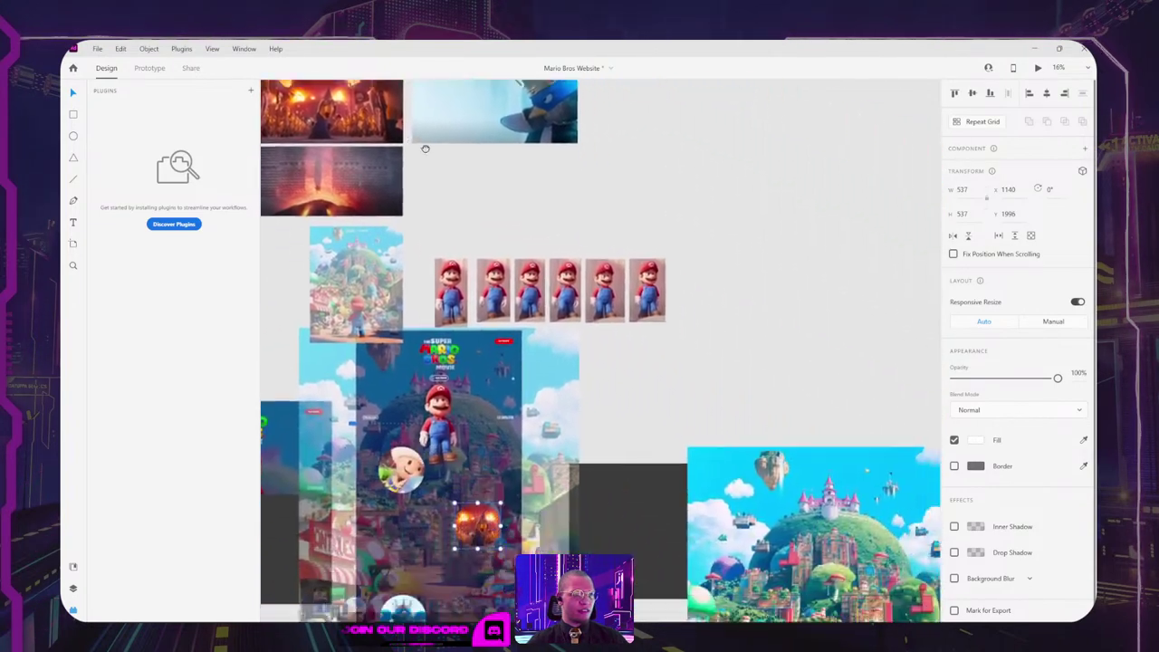
left_click_drag(751, 265, 532, 269)
scroll(602, 246, "down", 3)
scroll(601, 247, "down", 1)
left_click_drag(602, 247, 745, 287)
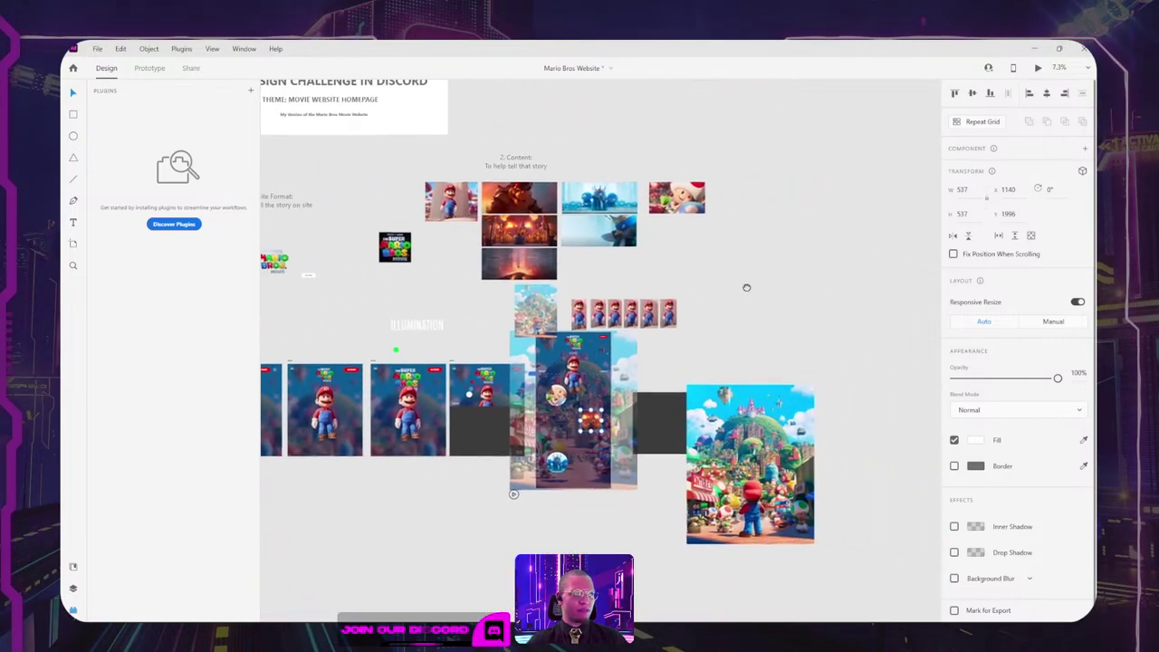
scroll(562, 283, "up", 1)
scroll(563, 283, "up", 4)
left_click(474, 177)
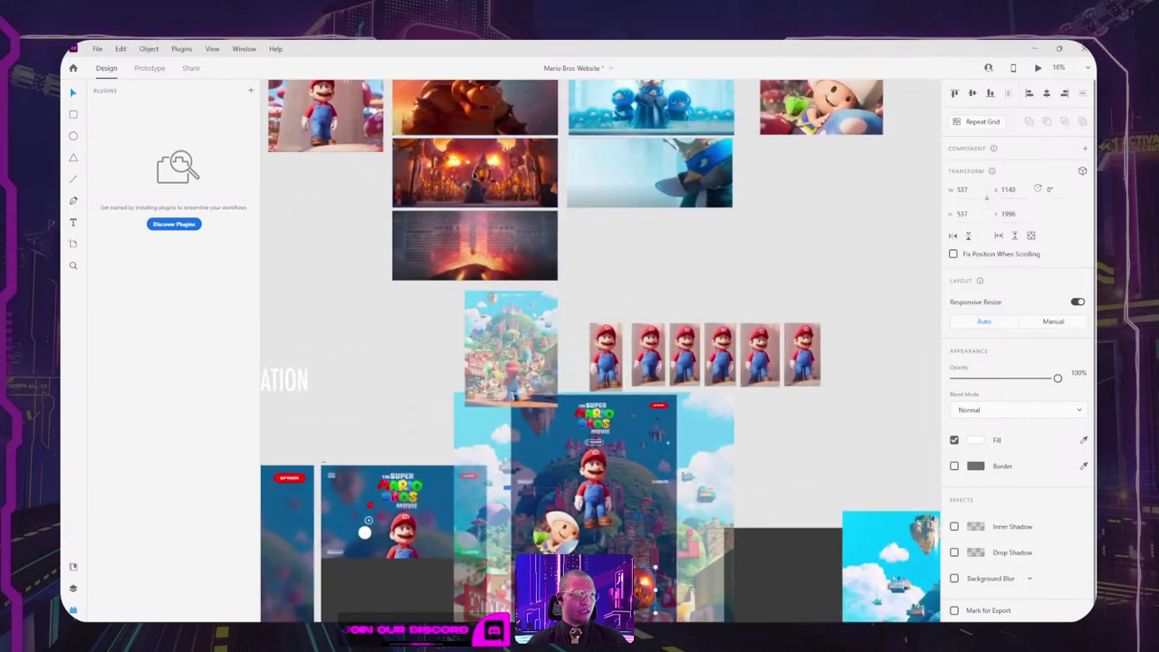
left_click(464, 101)
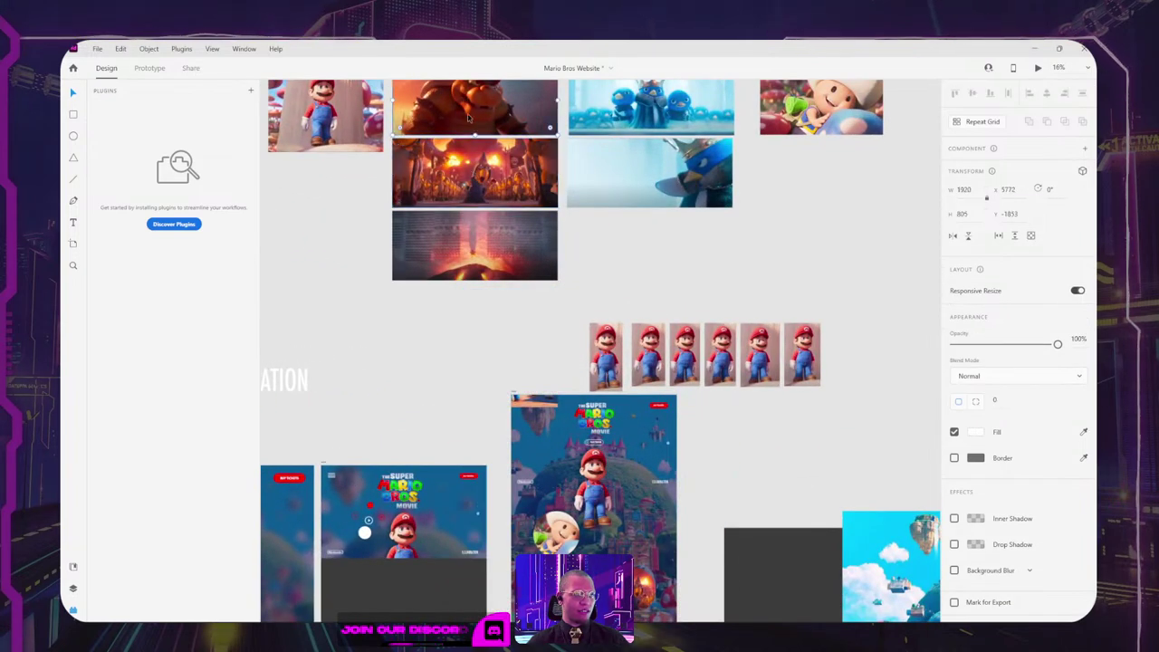
left_click(566, 547)
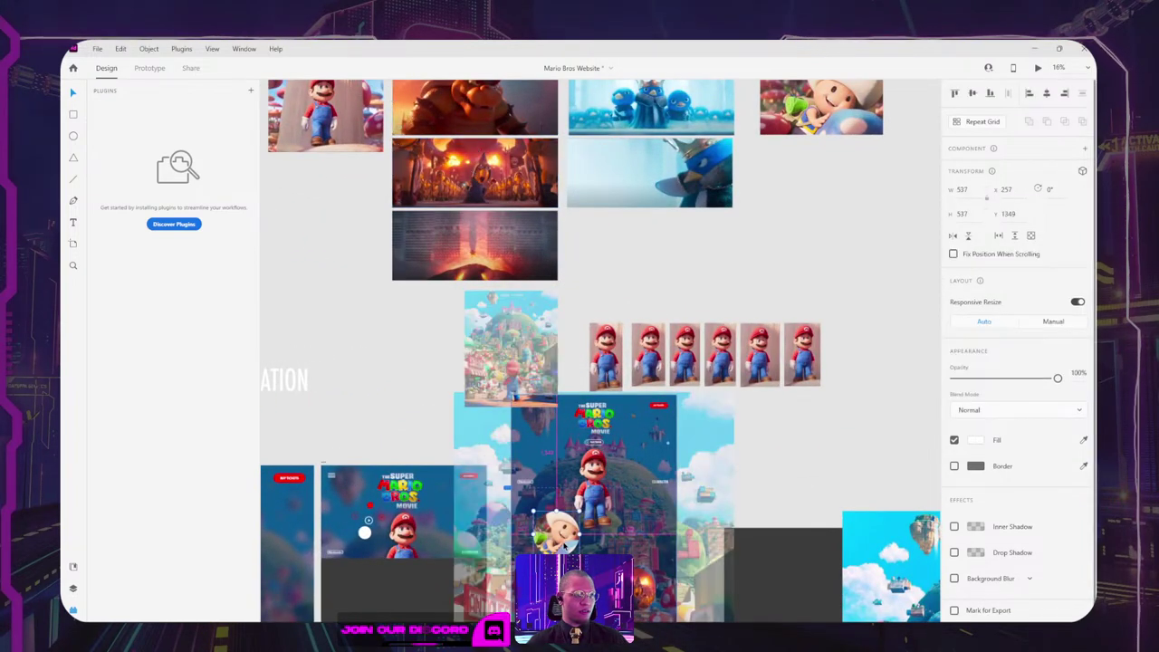
key("ctrl+z")
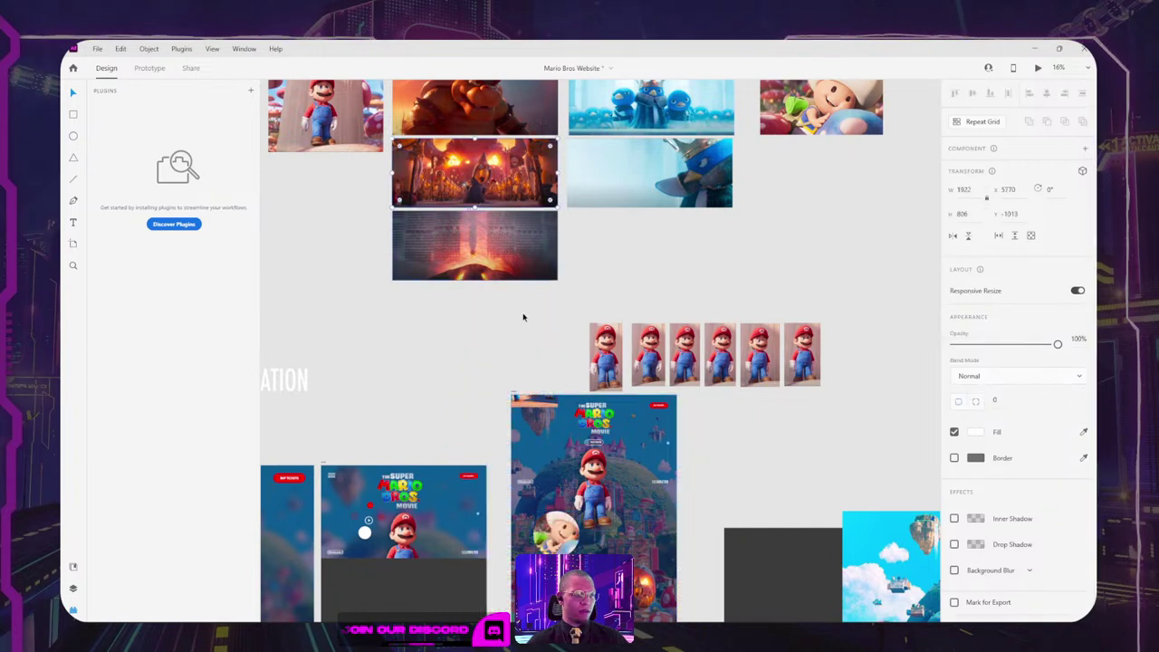
key("ctrl+v")
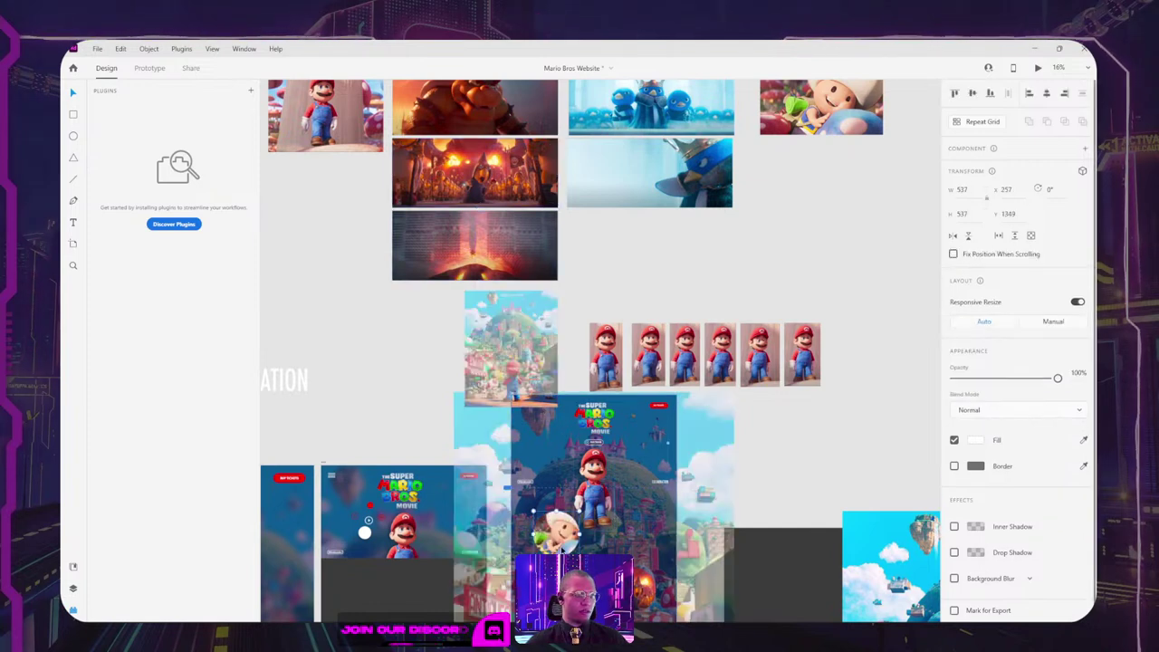
key("ctrl+z")
Step: Duplicate the upper circle, fill the copy with the glowing volcano still and shrink it to 223 px at its lower edge
left_click(512, 242)
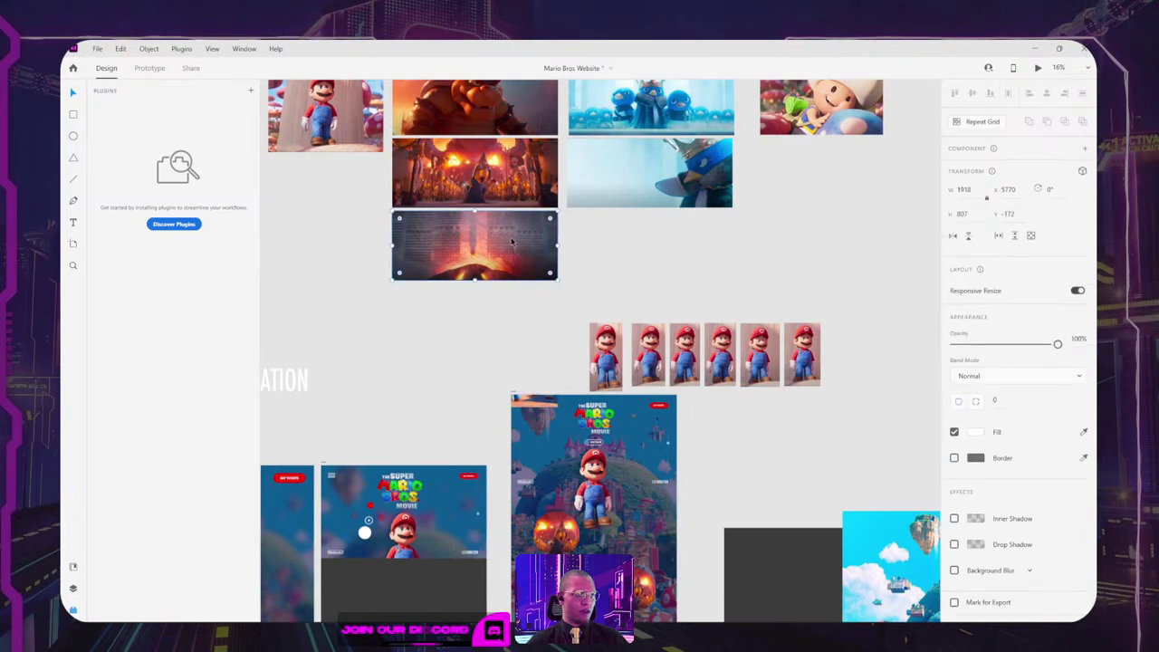
left_click_drag(552, 566, 594, 471)
scroll(593, 471, "up", 6)
left_click_drag(636, 361, 703, 450)
key("ctrl+alt+v")
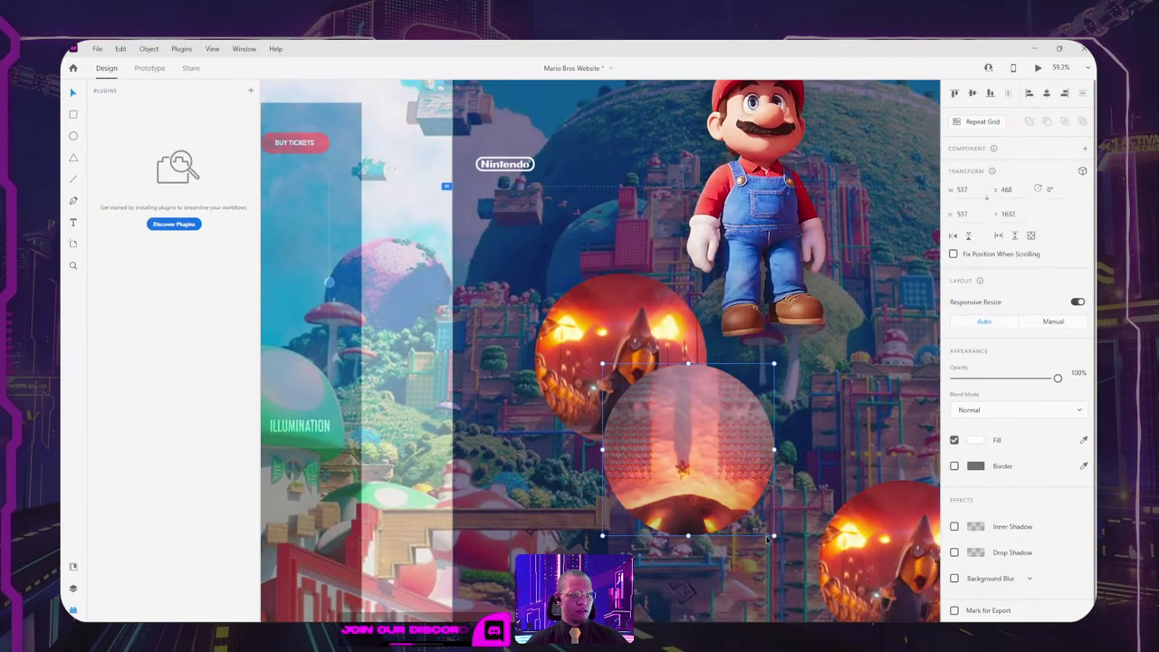
left_click_drag(764, 526, 550, 430)
scroll(542, 331, "down", 4)
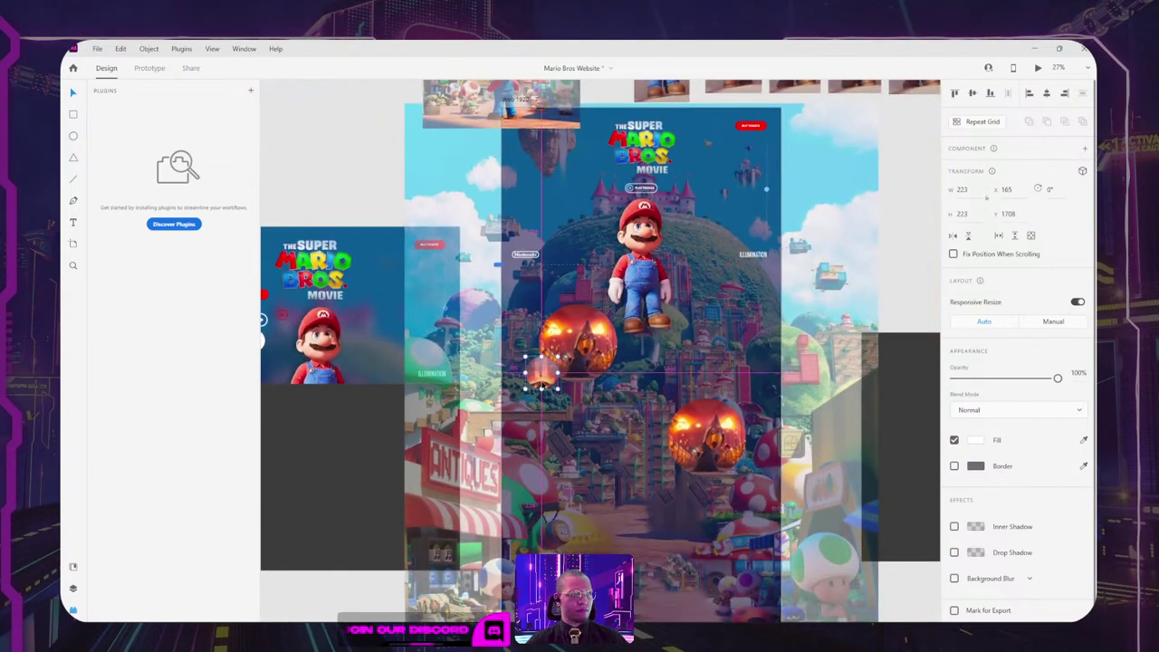
Step: Add another circle copy beside the small volcano circle, fill it with the Bowser close-up and resize it to 357 px
left_click_drag(543, 382, 600, 415)
scroll(599, 415, "up", 3)
left_click_drag(520, 195, 612, 322)
scroll(567, 246, "down", 4)
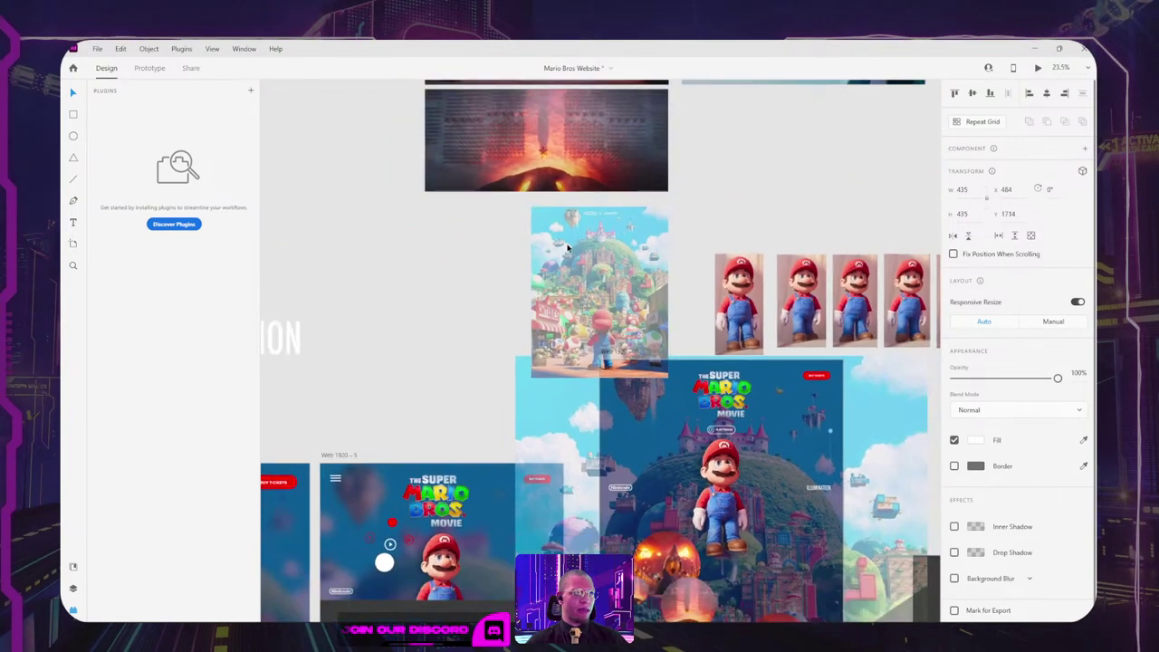
left_click(543, 186)
scroll(725, 360, "down", 3)
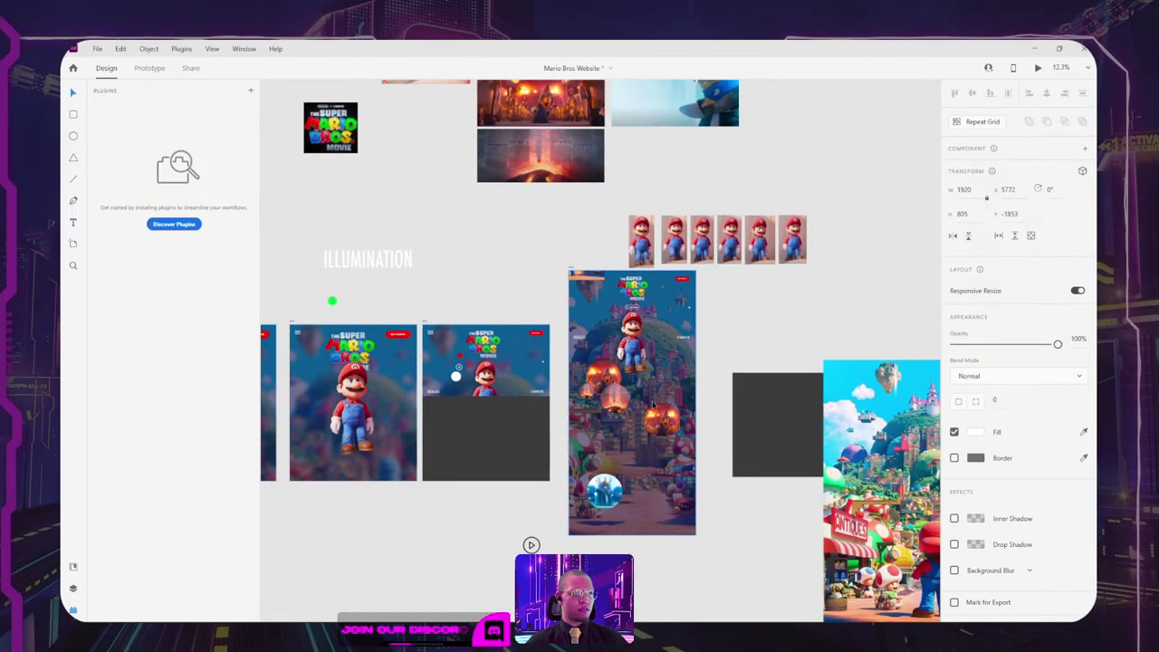
left_click(610, 401)
scroll(622, 405, "up", 6)
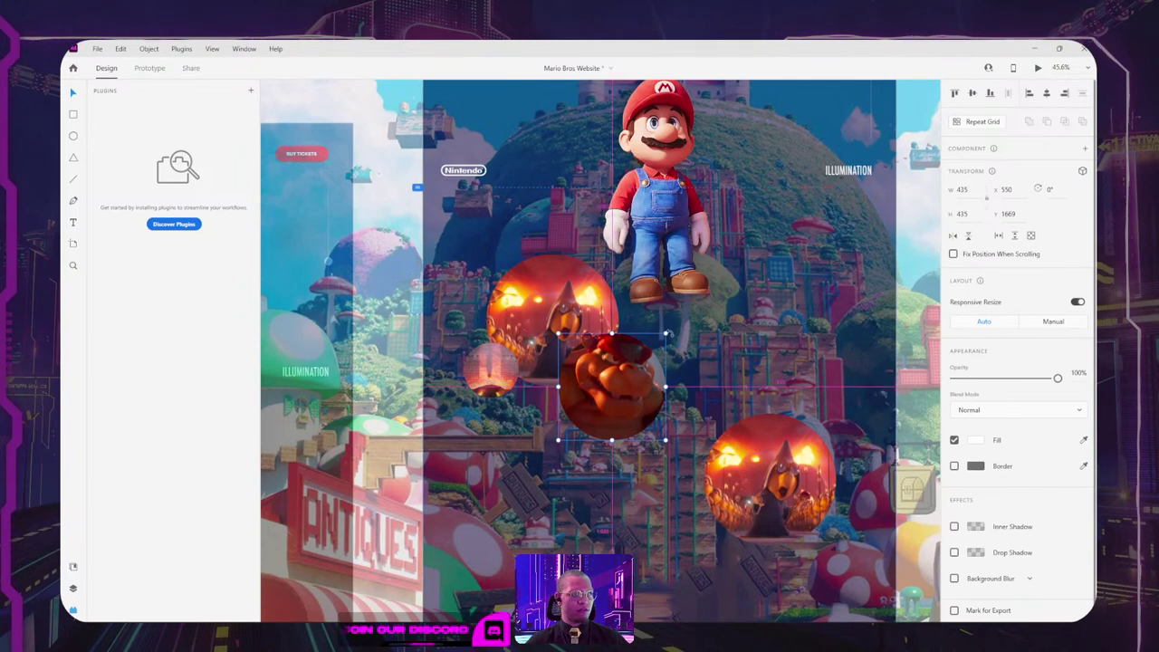
left_click_drag(661, 335, 657, 343)
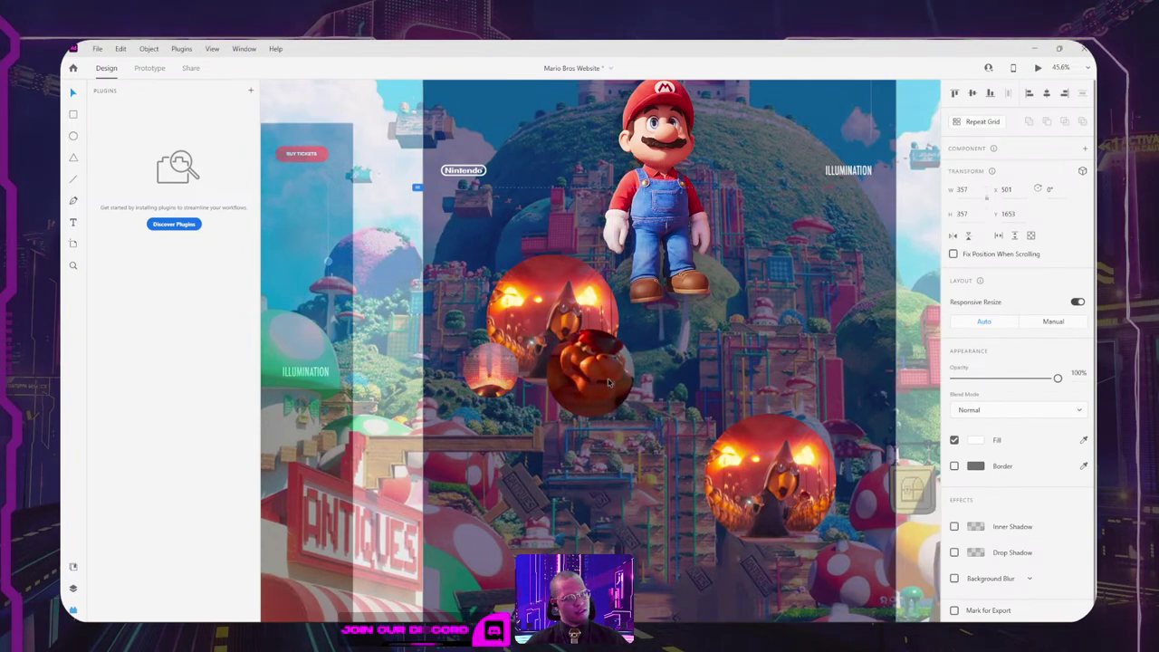
Step: Delete the small volcano circle and move the Bowser circle just above the middle picture circle on the artboard's other side
left_click_drag(494, 380, 492, 444)
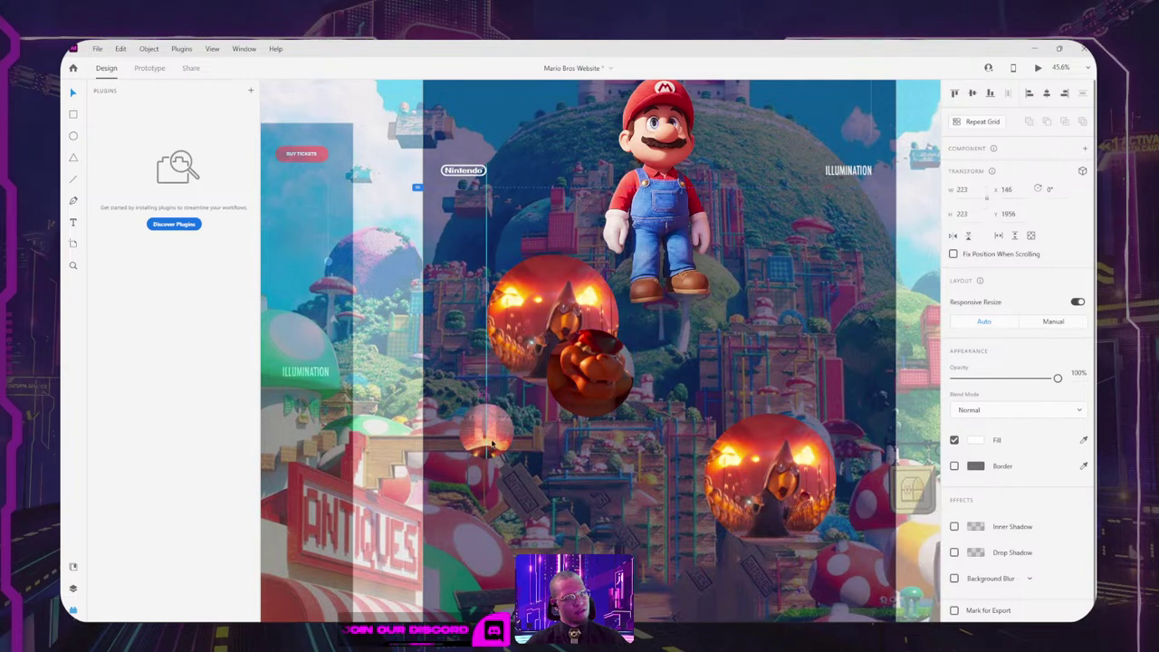
key("ctrl+z")
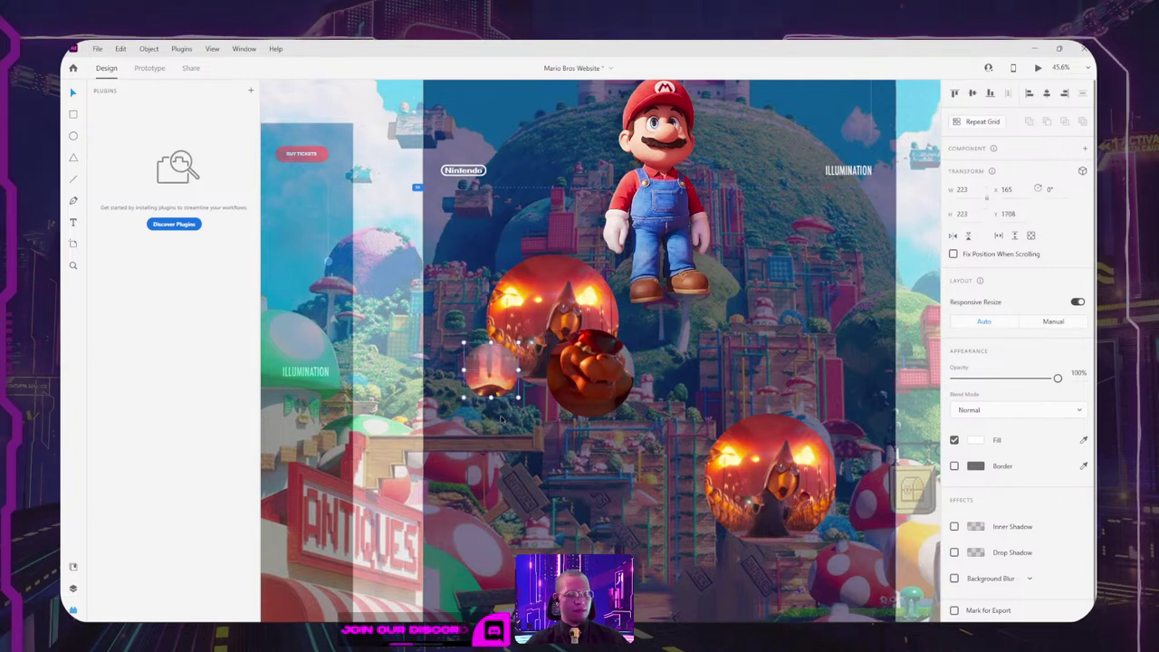
key("Delete")
left_click_drag(581, 382, 801, 326)
scroll(722, 323, "down", 3)
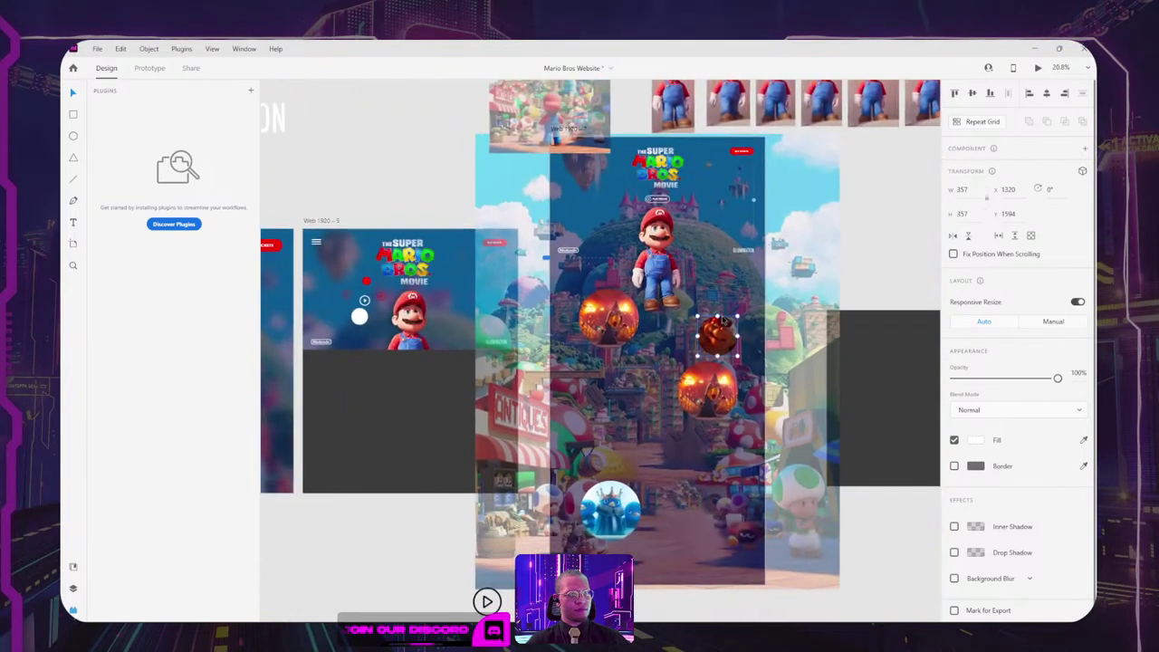
Step: Undo the recent edits back through the creation of the extra Bowser circle
key("ctrl+z")
key("ctrl+z")
key("ctrl+z")
key("ctrl+z")
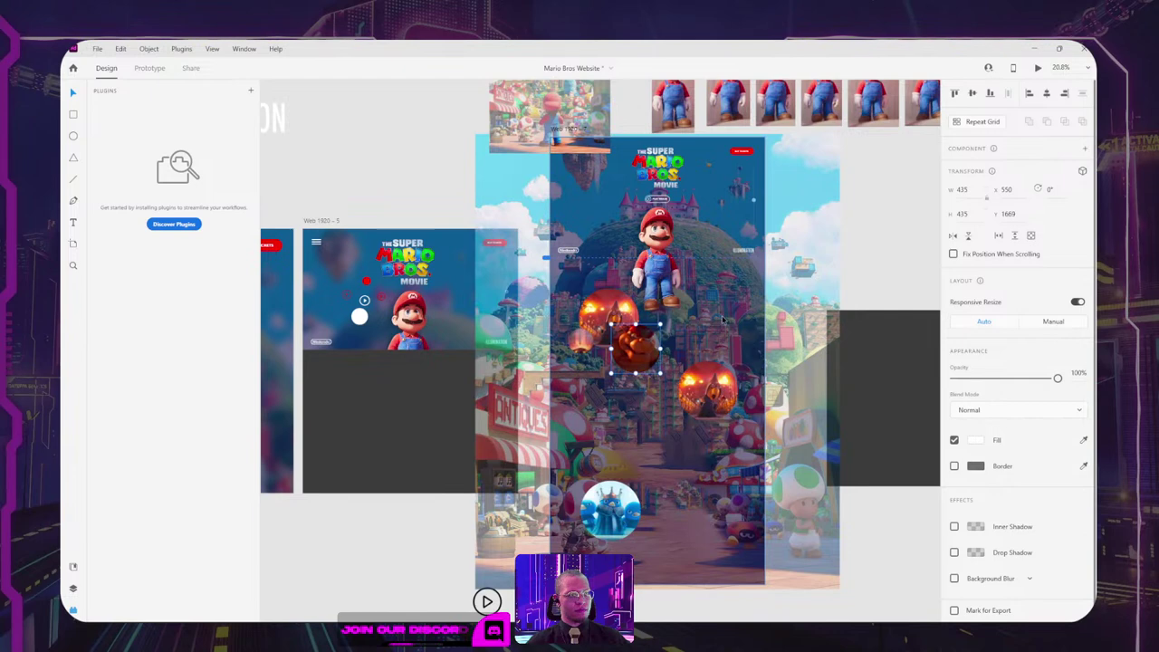
key("ctrl+z")
key("ctrl+z")
key("ctrl+z")
key("ctrl+z")
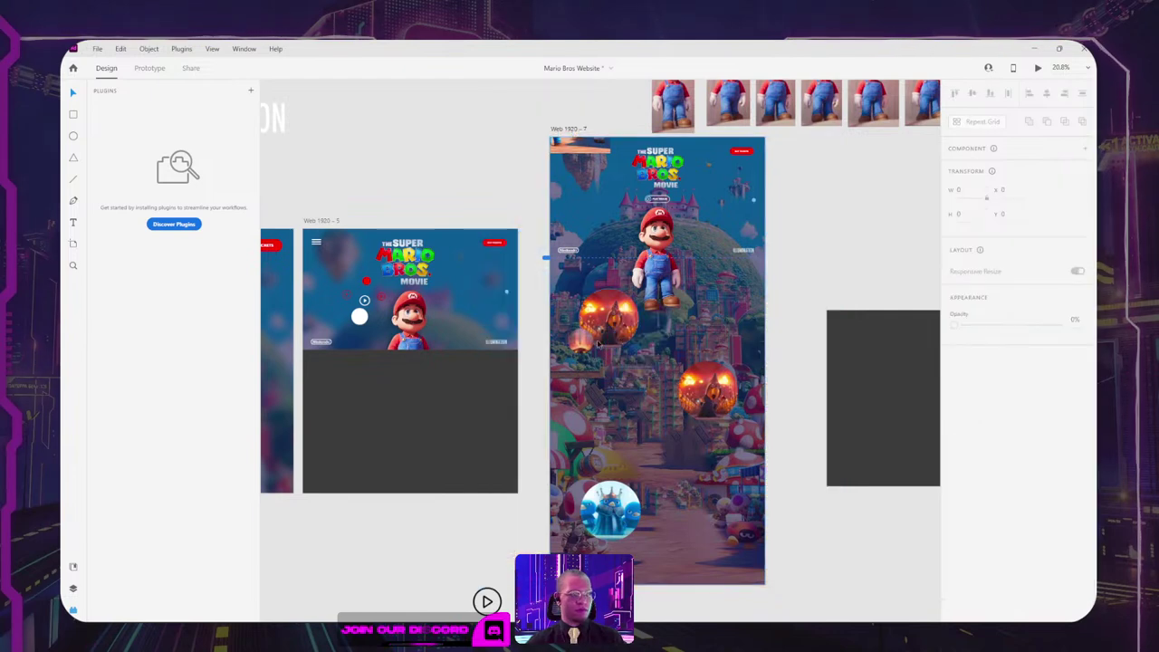
Step: Remove the small volcano circle and move the movie poster image off the artboard's upper corner onto the empty canvas
left_click(569, 355)
key("ctrl+z")
left_click_drag(672, 211, 665, 356)
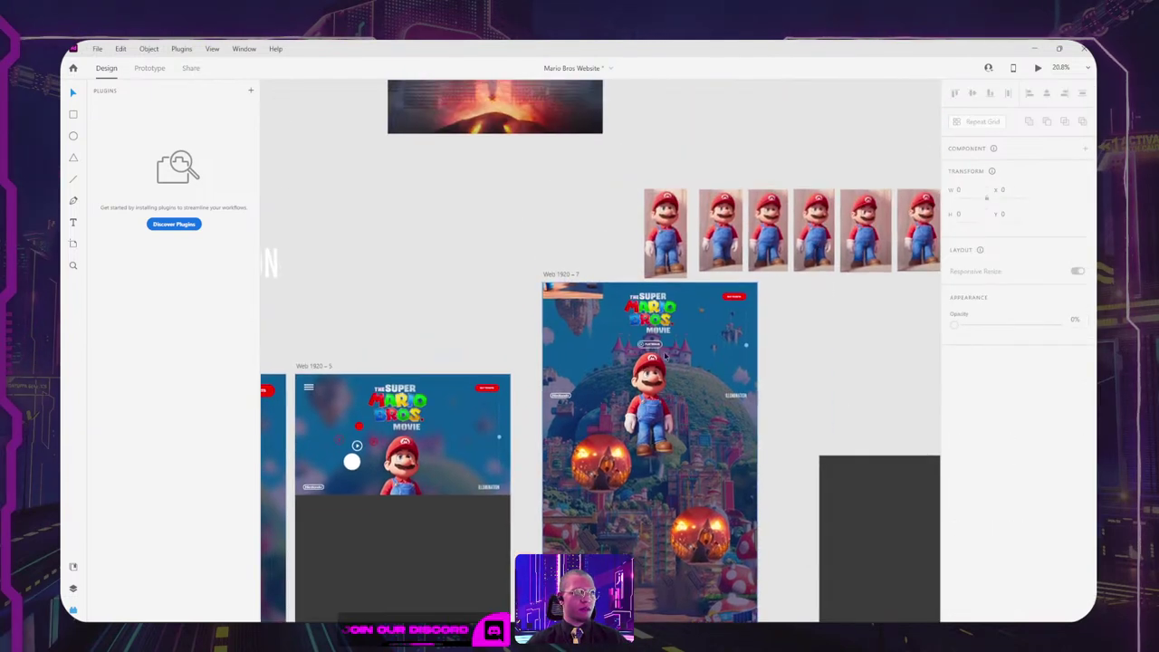
left_click_drag(593, 295, 425, 290)
Step: Fill the middle circle with the Bowser close-up still in place of the hooded figure
left_click(564, 123)
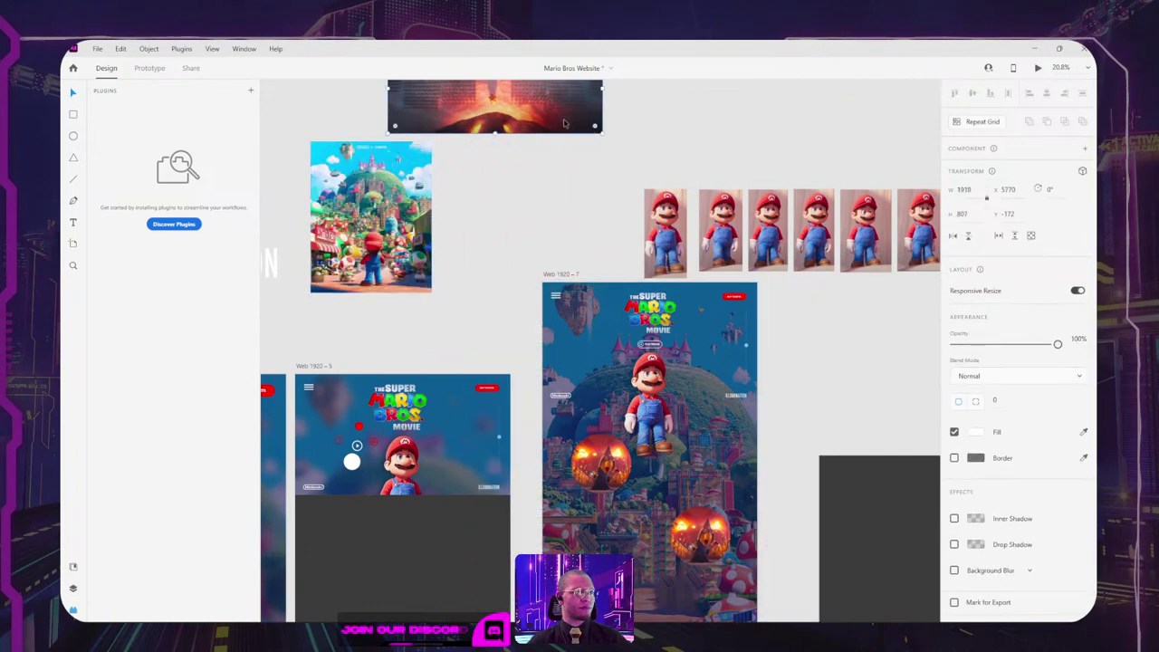
left_click_drag(564, 123, 571, 351)
left_click(531, 152)
left_click_drag(702, 341, 601, 54)
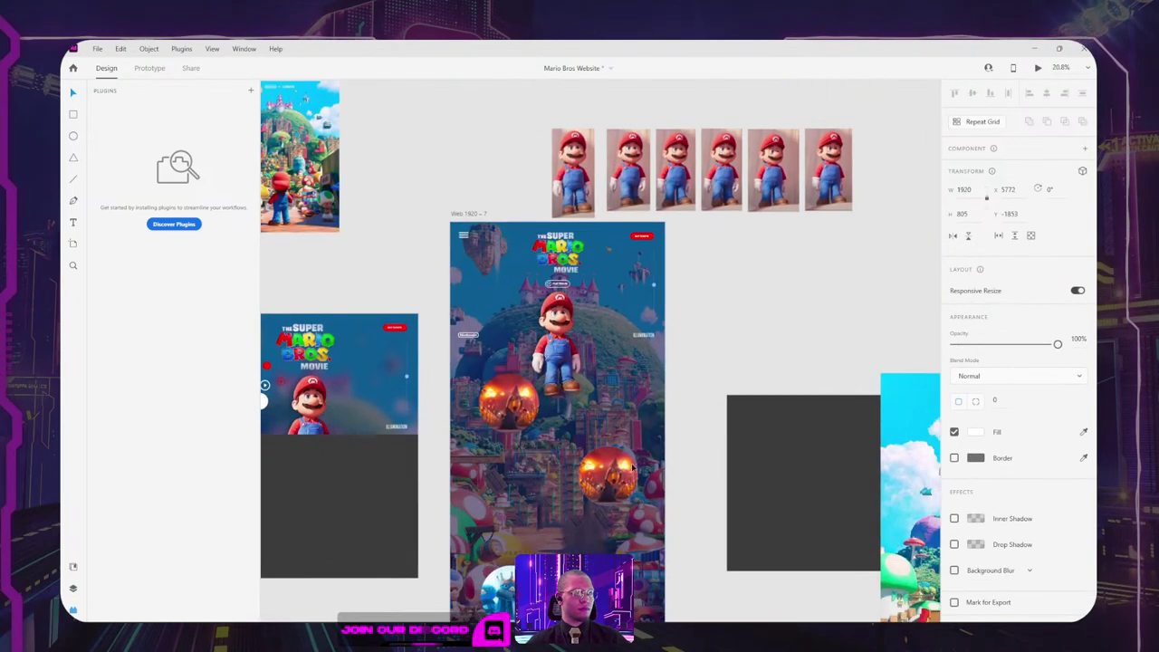
left_click(609, 475)
key("ctrl+alt+v")
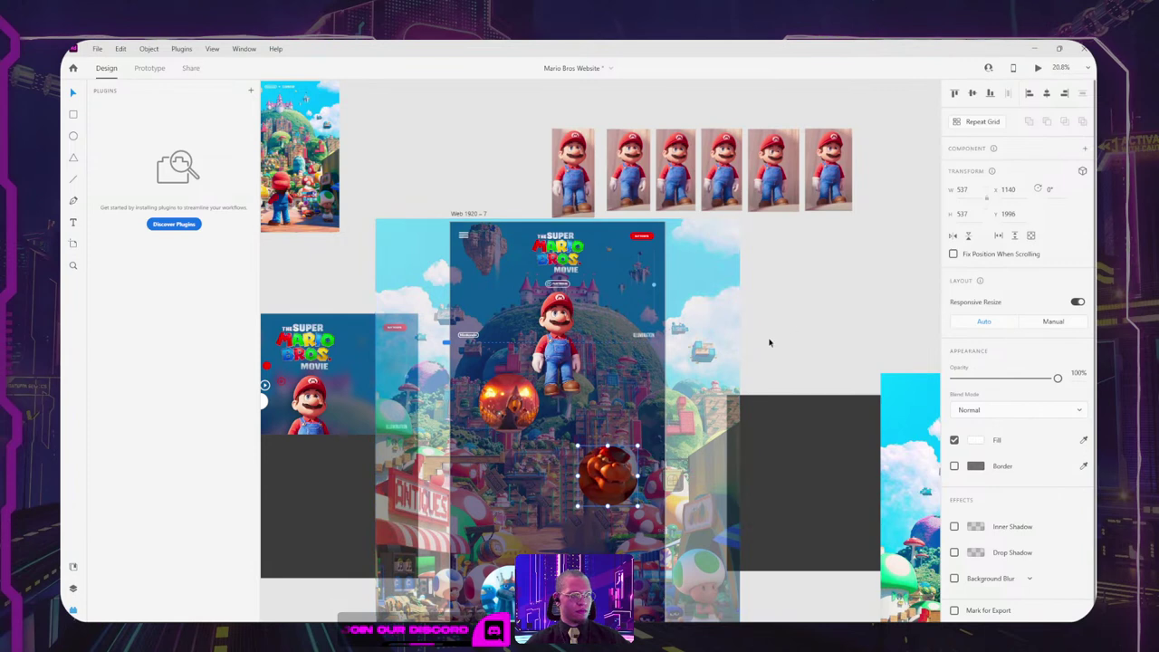
left_click(769, 341)
Step: Move the penguin king circle slightly up, closer to the Bowser circle
left_click_drag(676, 390, 642, 278)
scroll(642, 278, "up", 2)
scroll(642, 278, "left", 1)
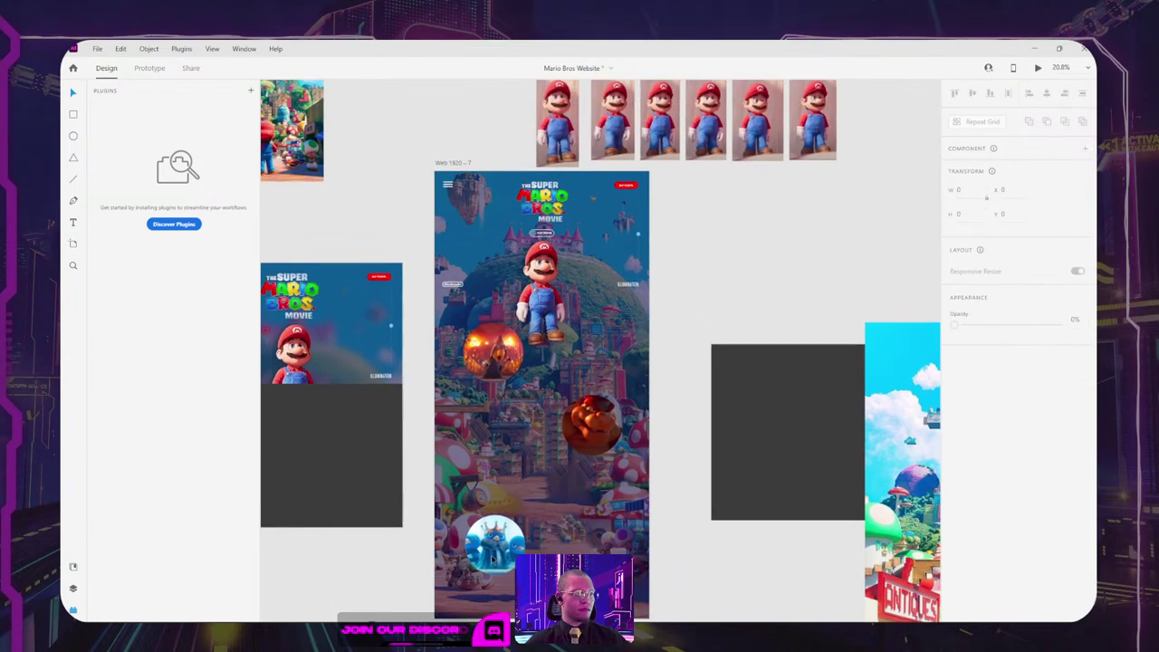
left_click(472, 487)
left_click(771, 269)
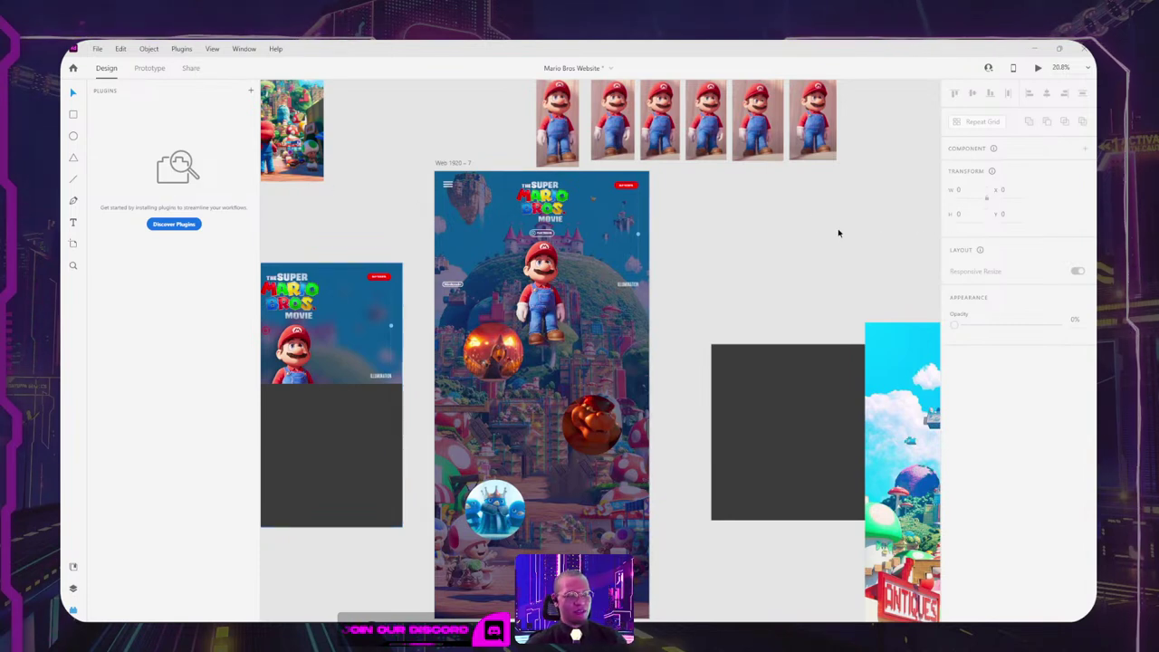
Step: Examine the blended background beside the penguin king circle up close and the picture circles below the hero
left_click_drag(673, 340, 695, 175)
scroll(582, 371, "up", 6)
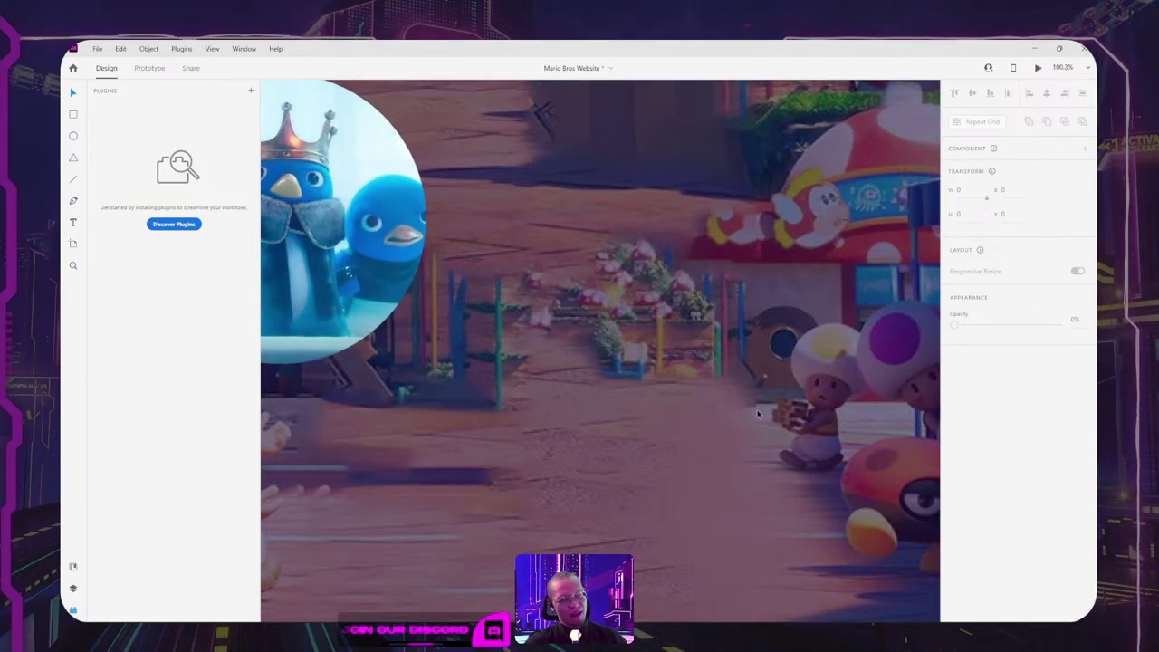
scroll(758, 413, "up", 10)
scroll(748, 320, "down", 15)
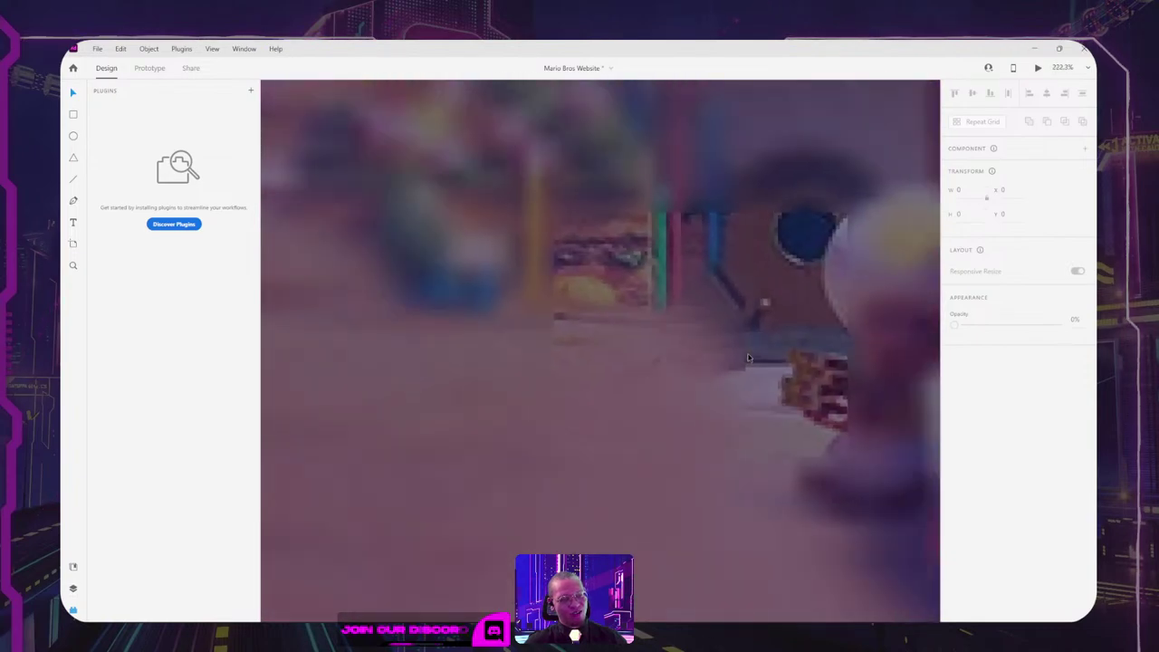
scroll(604, 352, "down", 5)
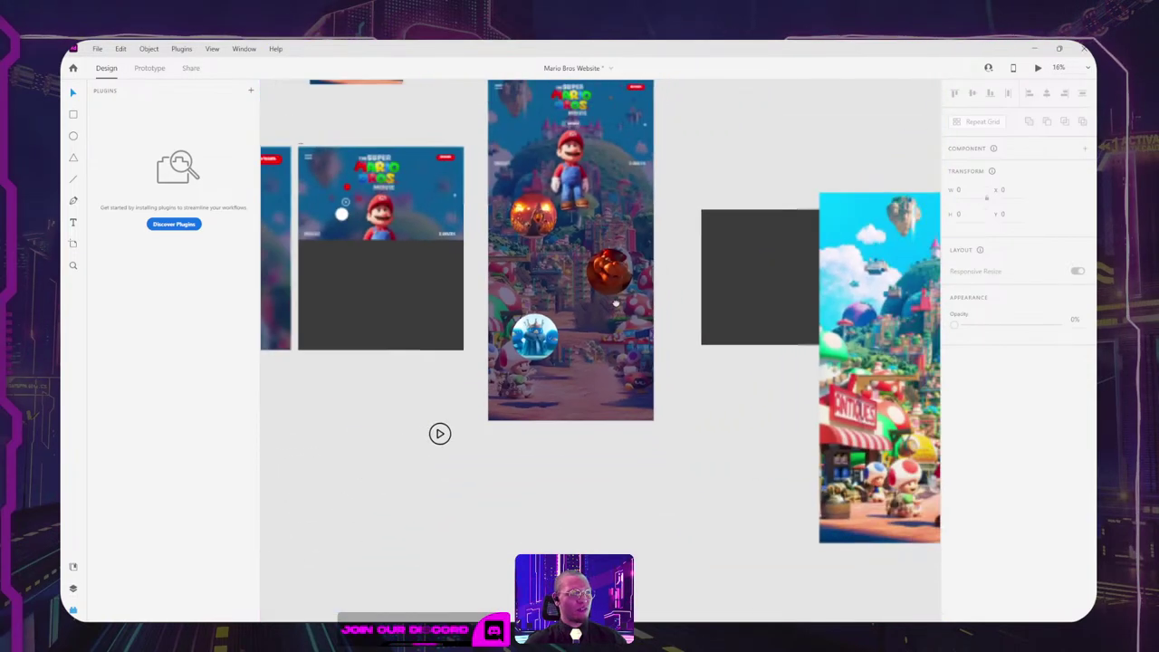
scroll(609, 303, "up", 3)
scroll(608, 297, "up", 5)
scroll(609, 299, "up", 2)
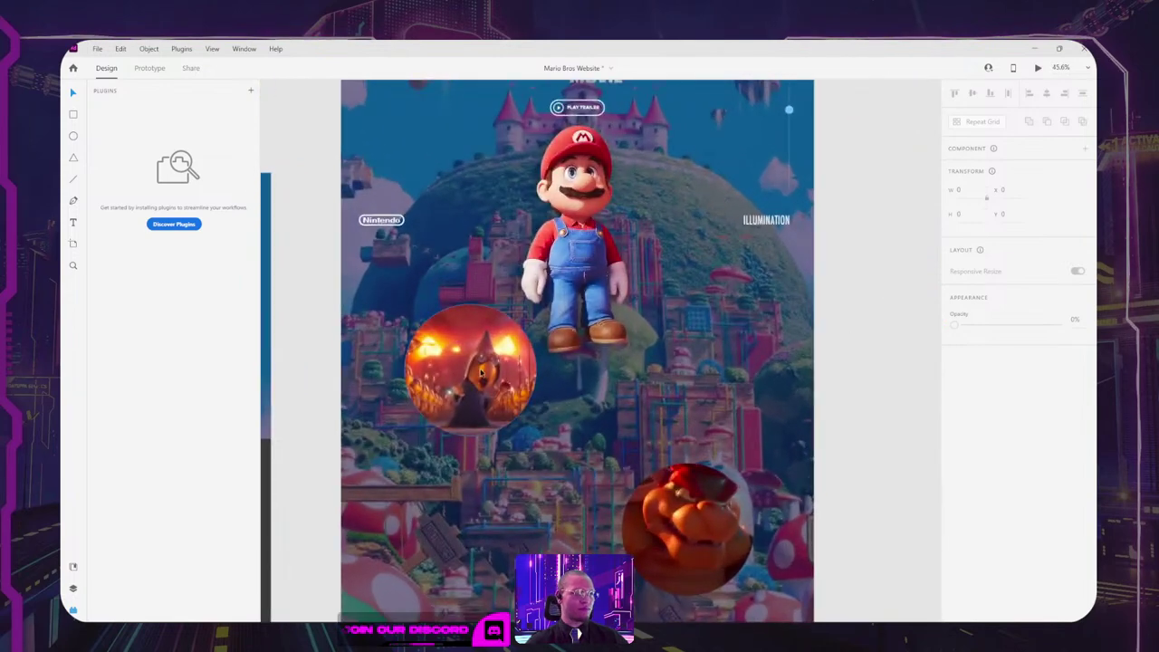
left_click(483, 372)
scroll(471, 381, "down", 1)
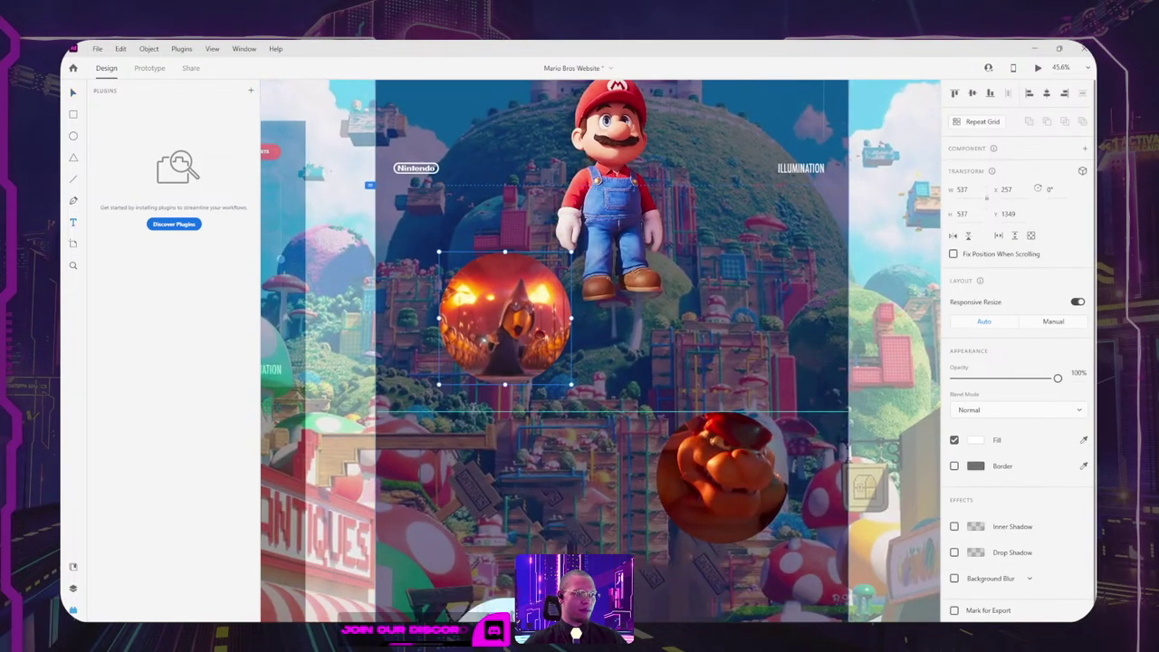
left_click_drag(439, 405, 590, 468)
double_click(481, 429)
key("ctrl+z")
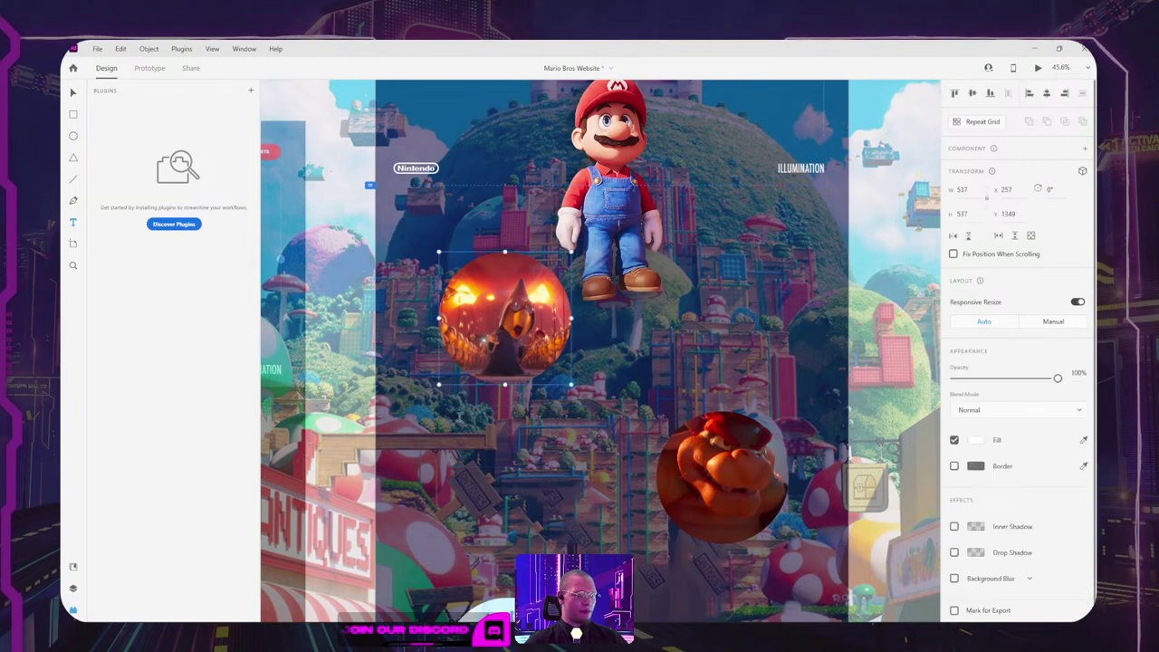
Step: Add the text "Headline goes here" below the hooded penguin circle on the Mario landing page
left_click(451, 431)
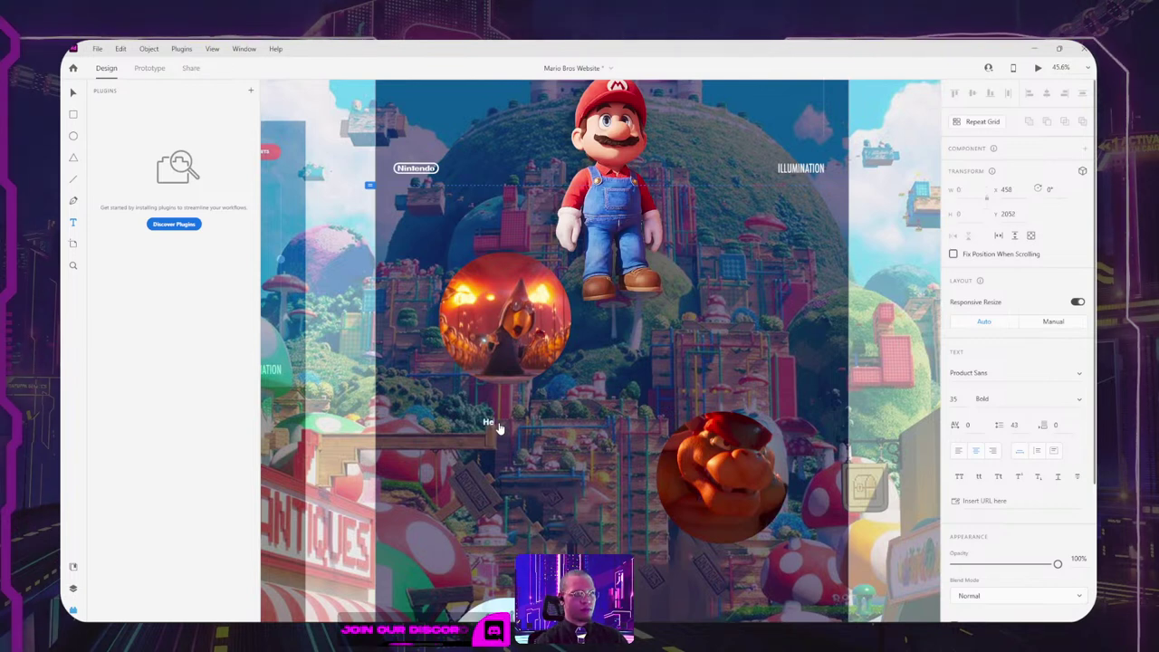
type("Headline her")
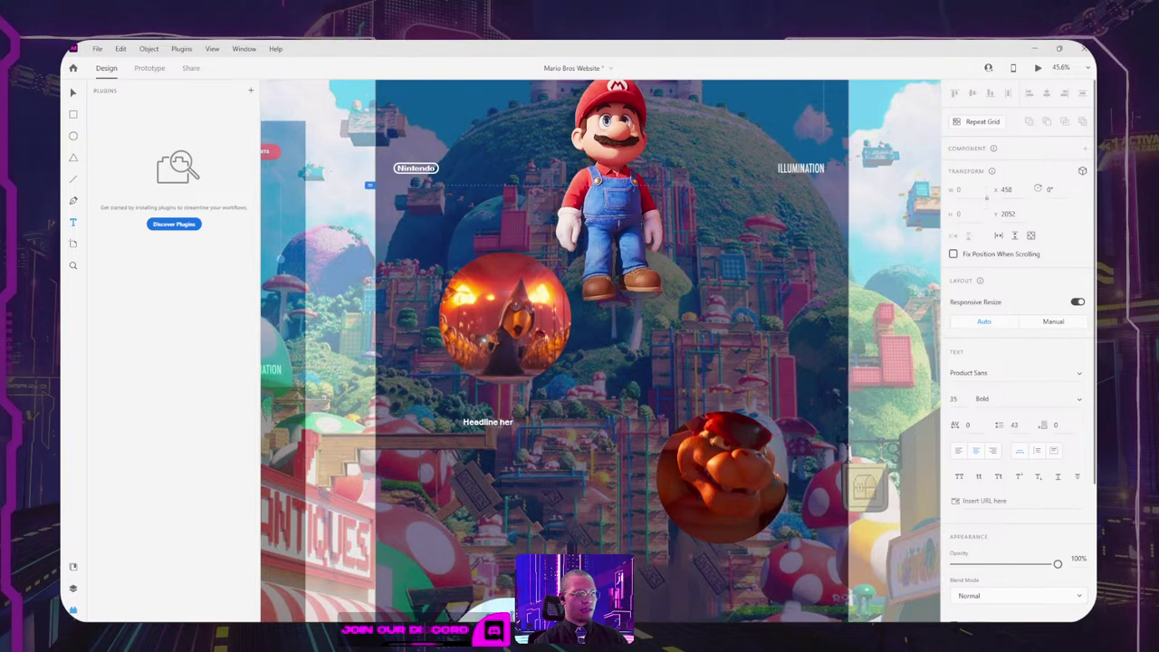
key("BackSpace")
type("re")
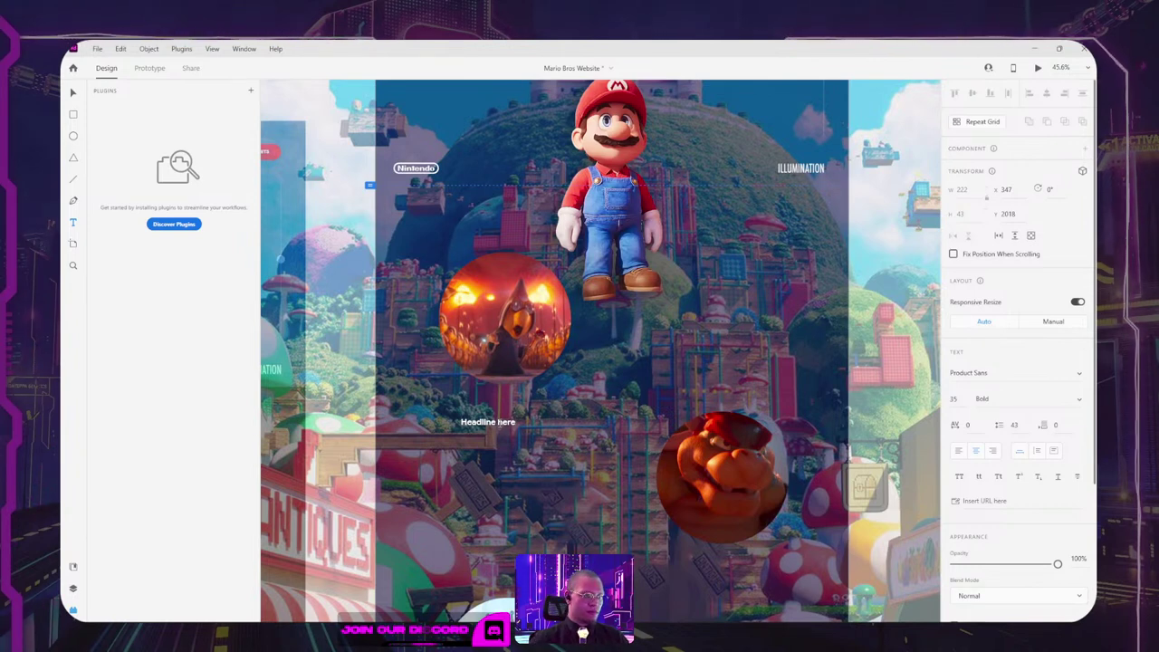
key("Left")
key("Left")
key("Left")
key("Left")
type("goes")
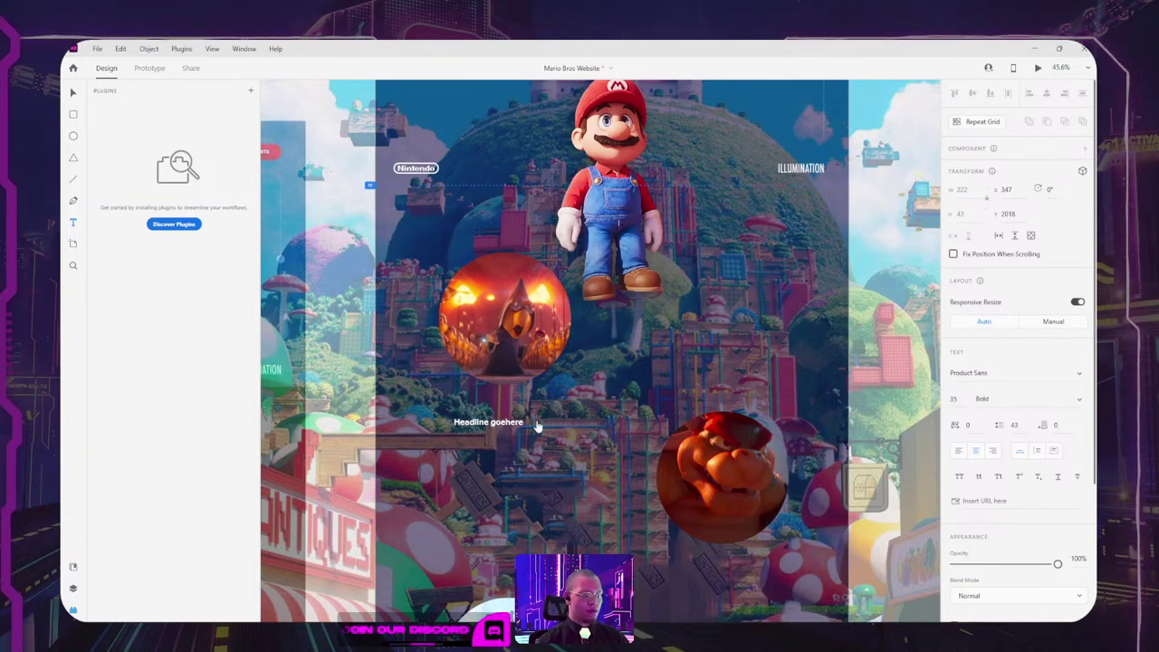
Step: Set the headline in all caps and enlarge it to about font size 61, positioned beneath the hooded penguin circle
key("ctrl+a")
left_click(960, 480)
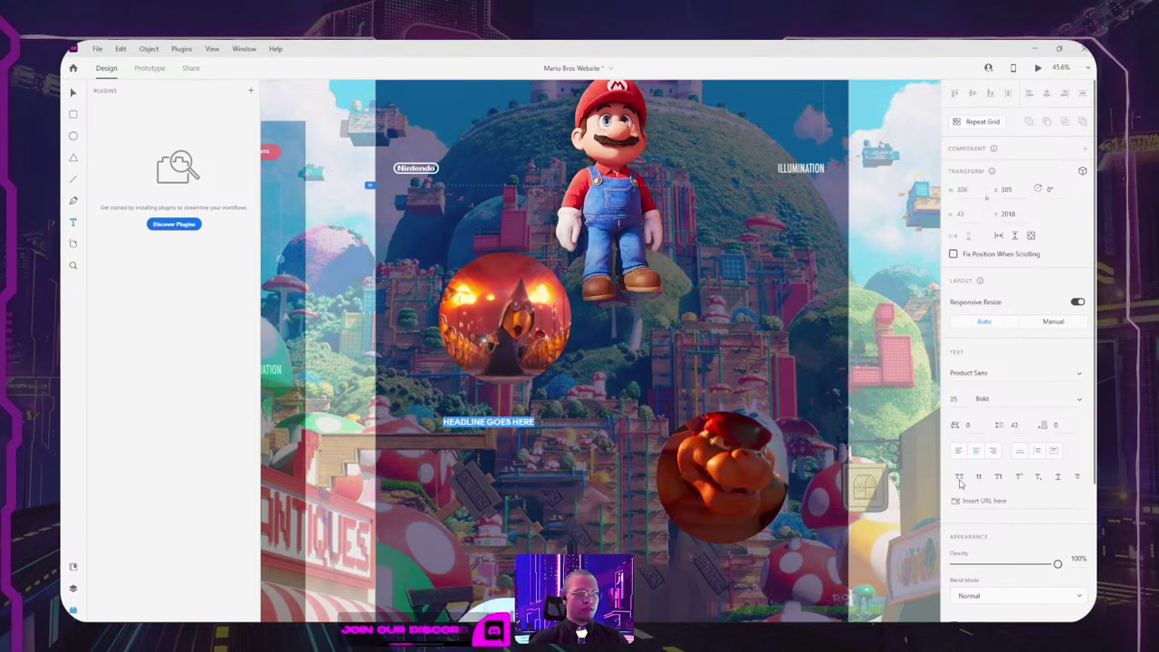
key("Escape")
mouse_move(488, 422)
left_mouse_down()
mouse_move(504, 403)
mouse_move(508, 418)
left_mouse_up()
Step: Switch to the browser and capture a screenshot of the Spider-man video frame showing the DEC 17, 2021 release day
scroll(534, 385, "down", 4)
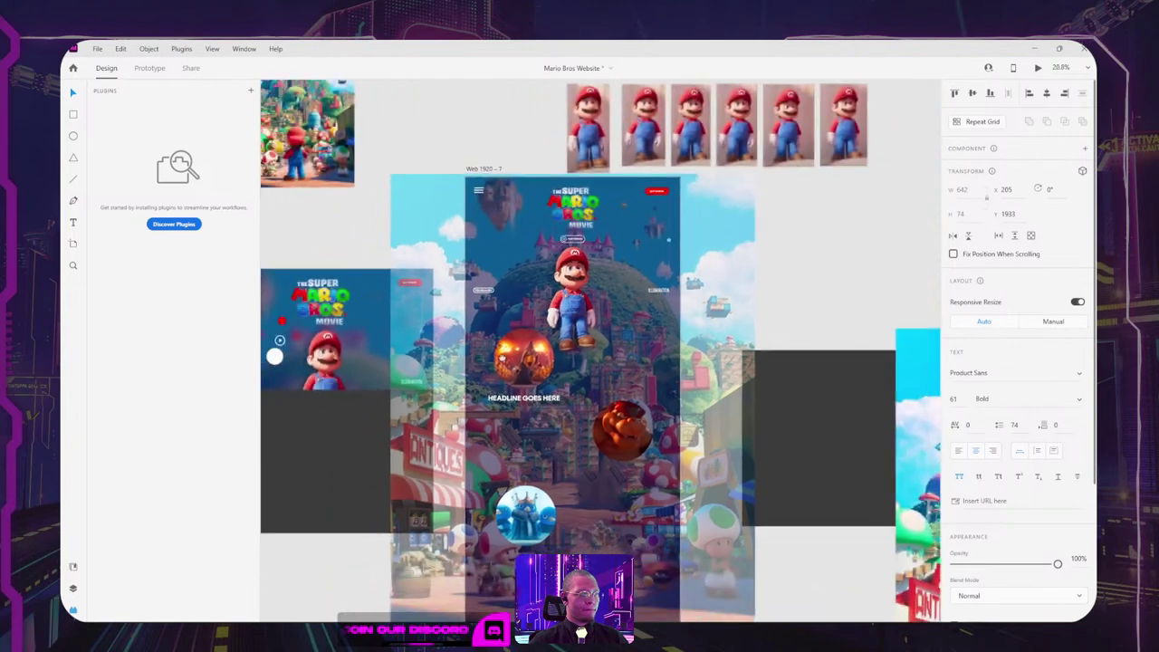
left_click_drag(299, 381, 1006, 297)
left_click_drag(283, 285, 869, 359)
left_click_drag(493, 330, 671, 350)
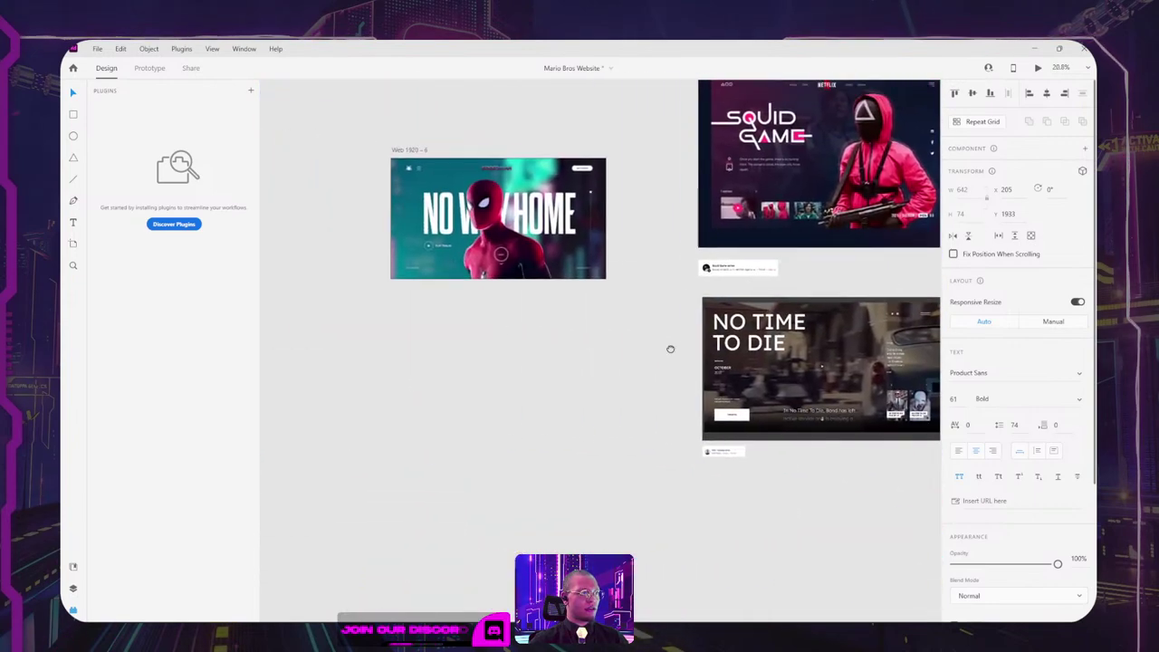
key("alt+Tab")
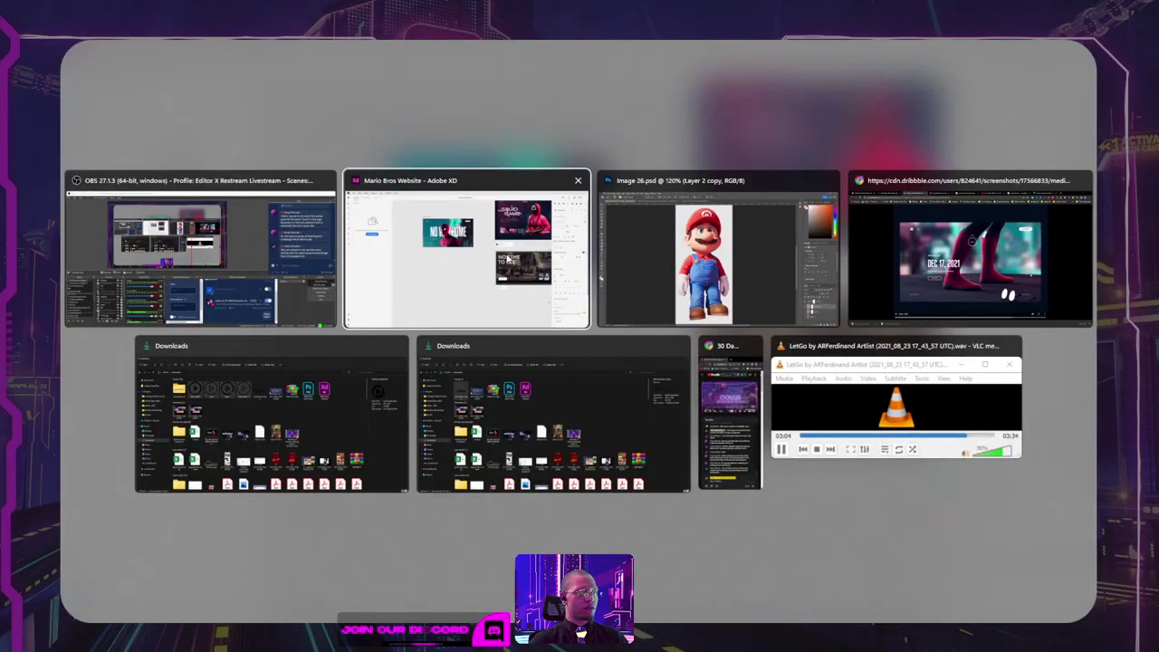
left_click(863, 275)
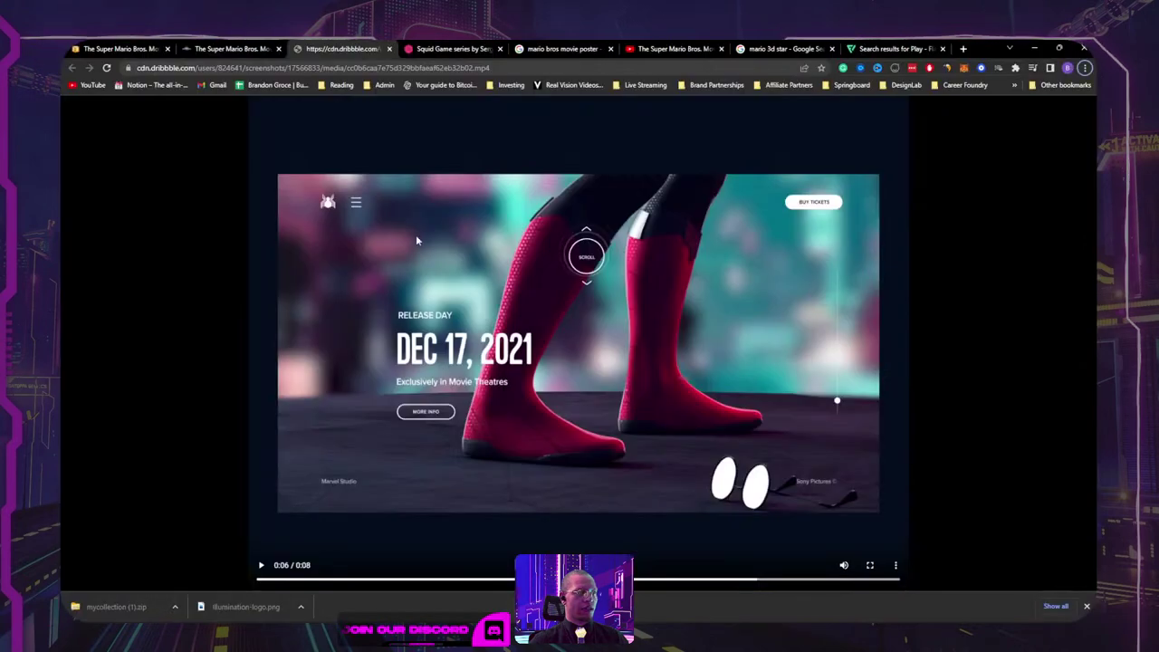
key("super+shift+s")
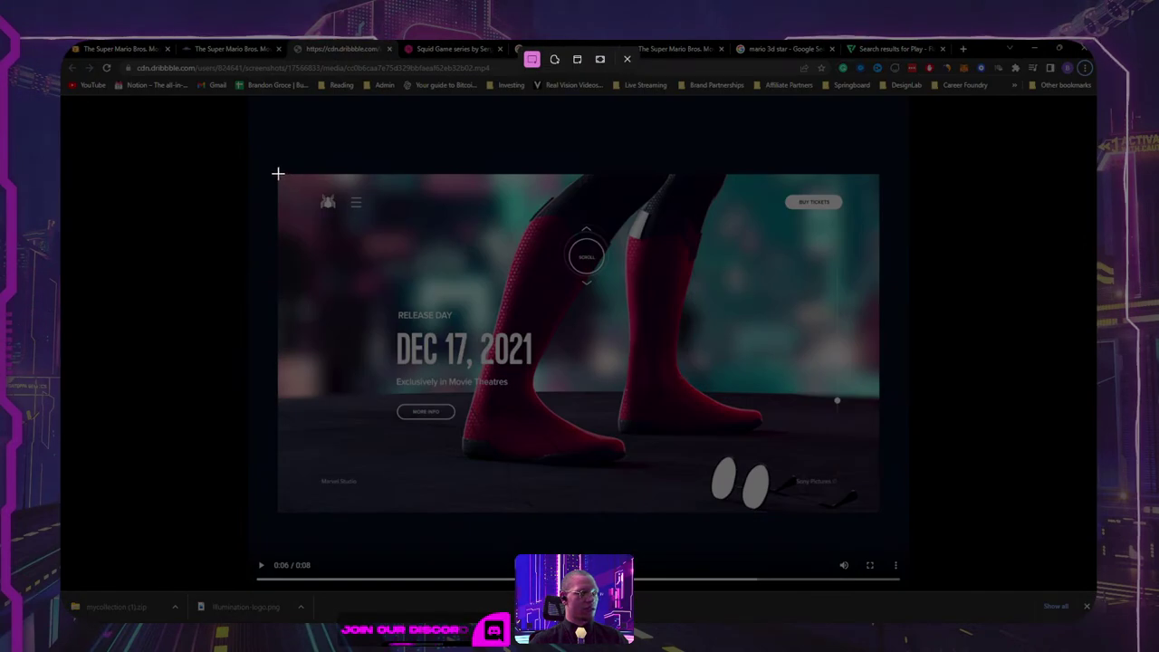
left_click_drag(277, 172, 882, 514)
Step: Switch back to Adobe XD, duplicate the NO WAY HOME artboard directly below itself and replace its image with the captured screenshot
key("alt+Tab")
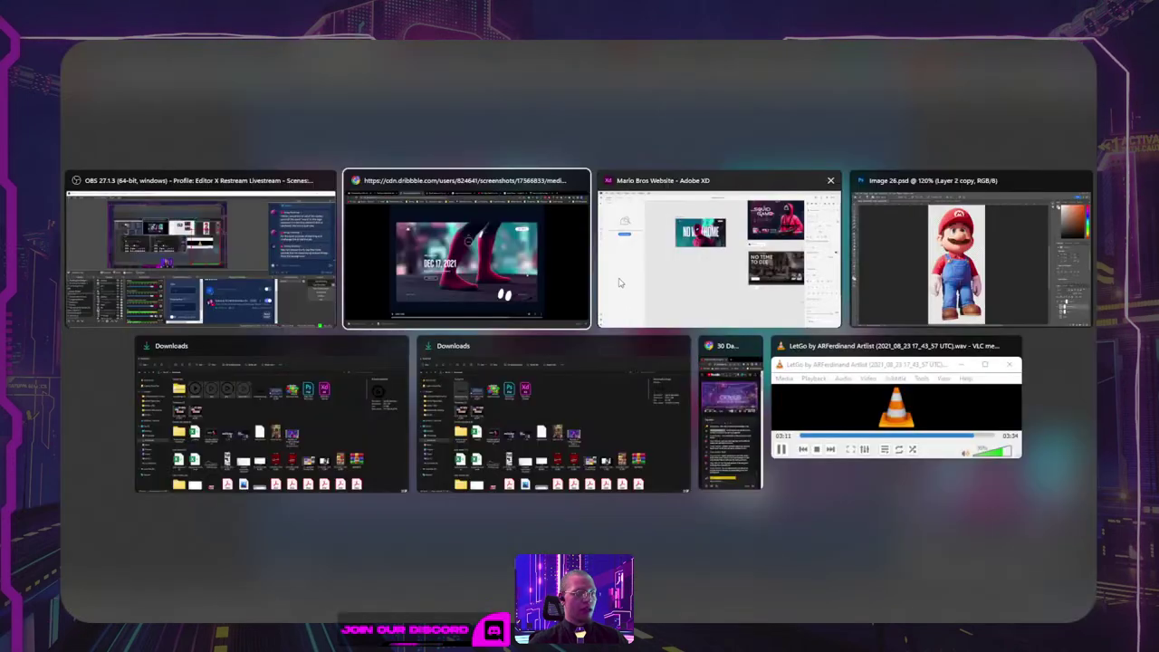
left_click(673, 264)
left_click_drag(444, 143, 443, 281, "alt")
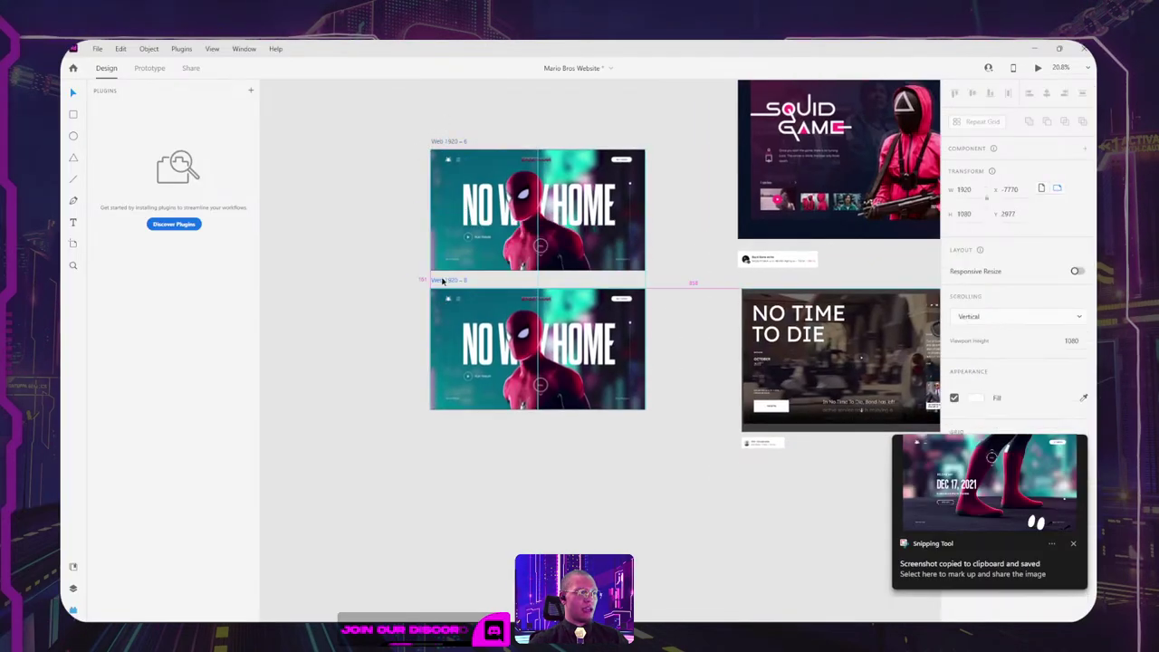
left_click(532, 333)
key("Delete")
key("ctrl+v")
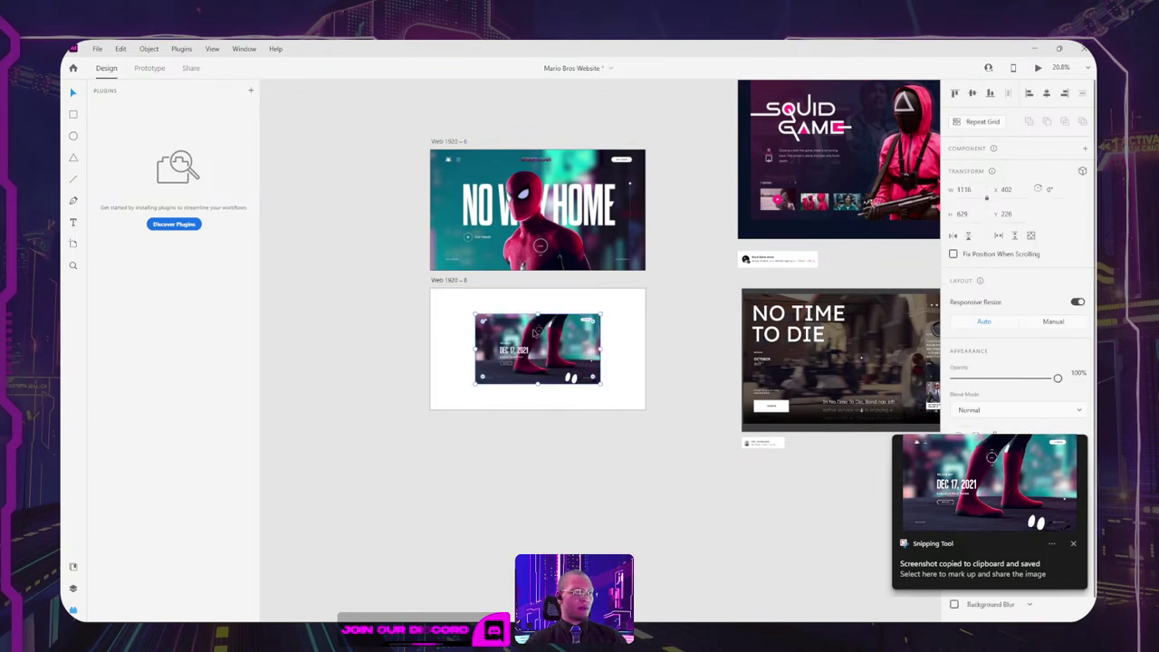
Step: Align the pasted screenshot with the new artboard's upper-left corner and scale it up to fill the artboard
left_click_drag(535, 337, 494, 310)
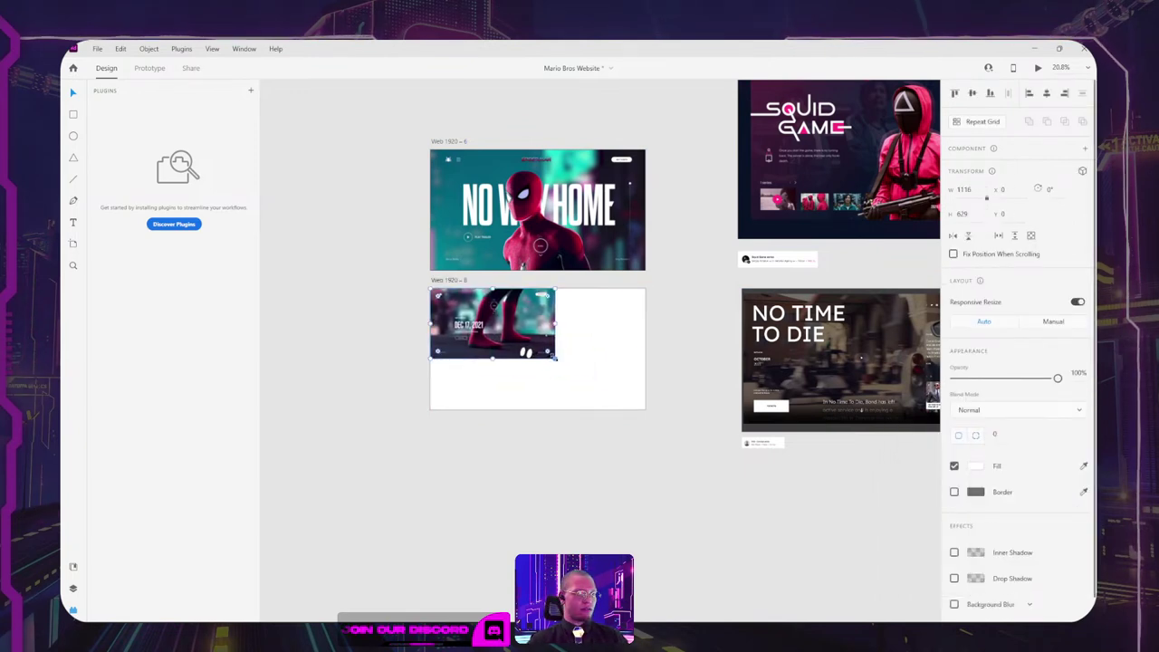
left_click_drag(554, 358, 643, 410)
left_click(689, 391)
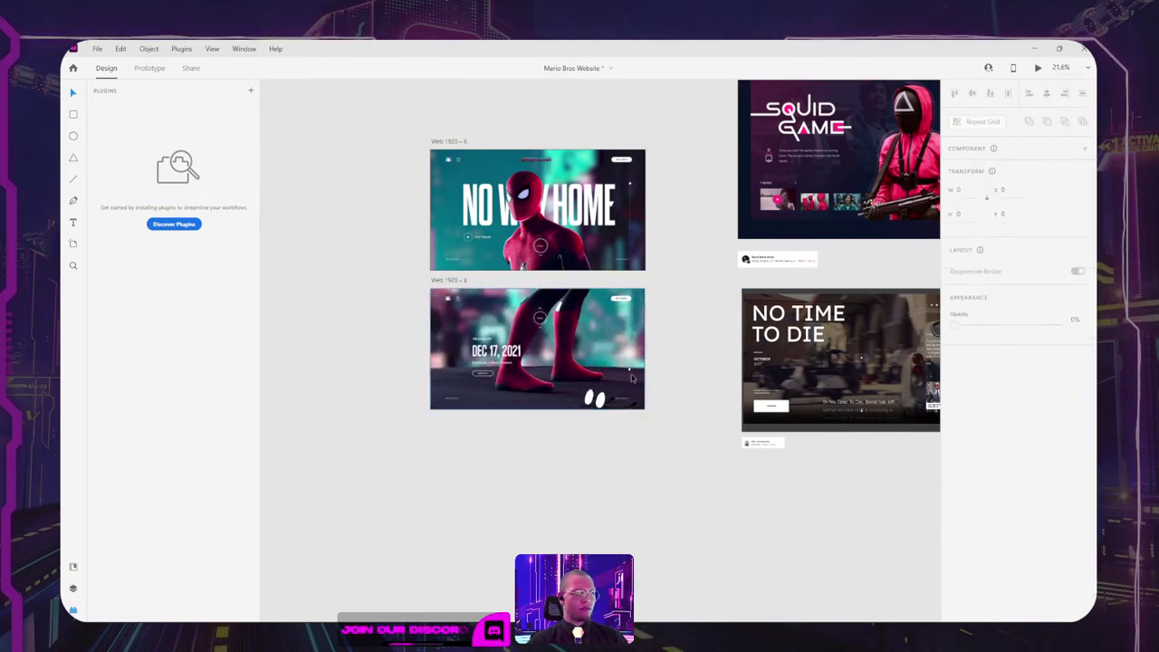
Step: Add the text "subhead head" over the RELEASE DAY label on the new reference artboard
scroll(688, 392, "up", 5)
scroll(548, 508, "up", 8)
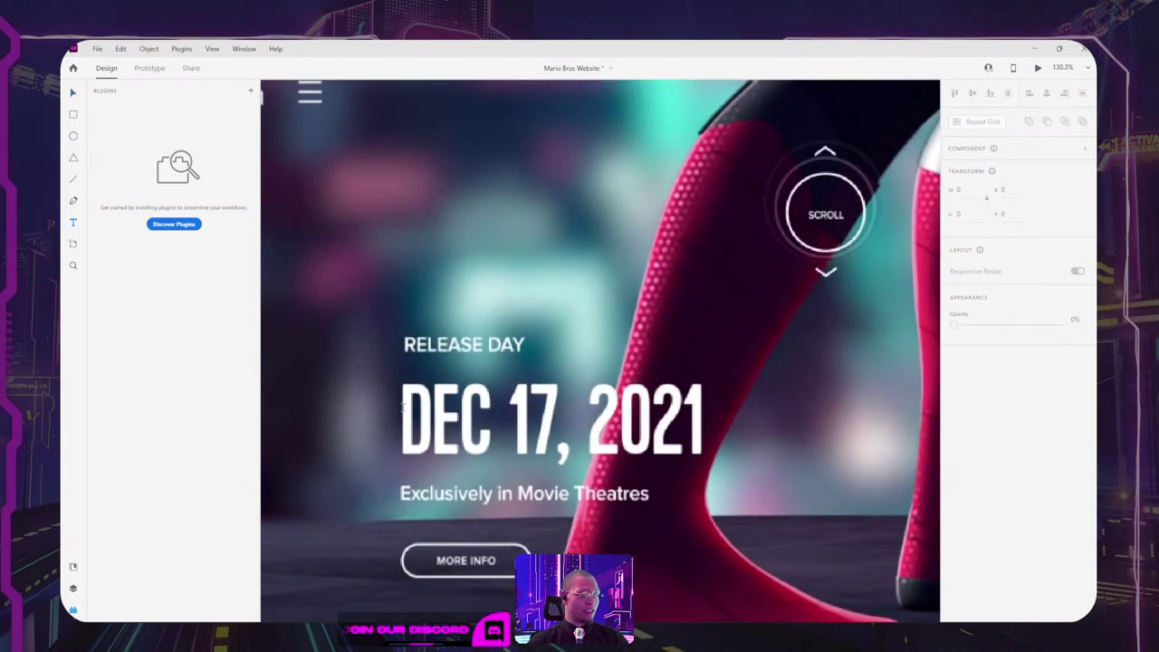
left_click(459, 360)
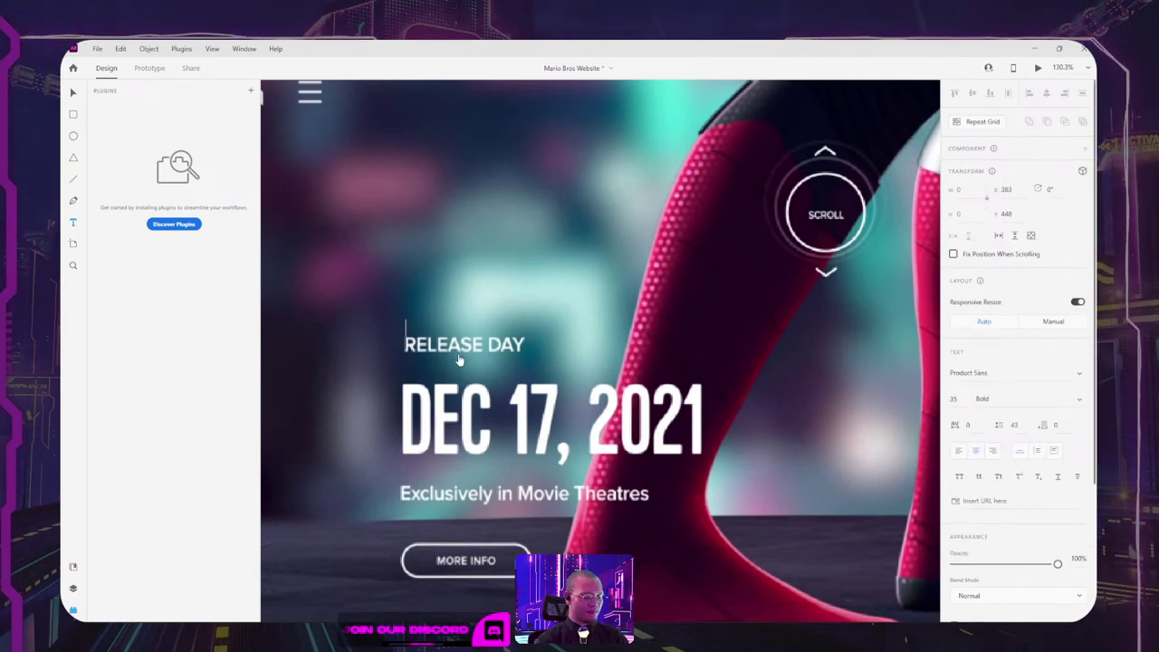
type("sub")
key("BackSpace")
key("BackSpace")
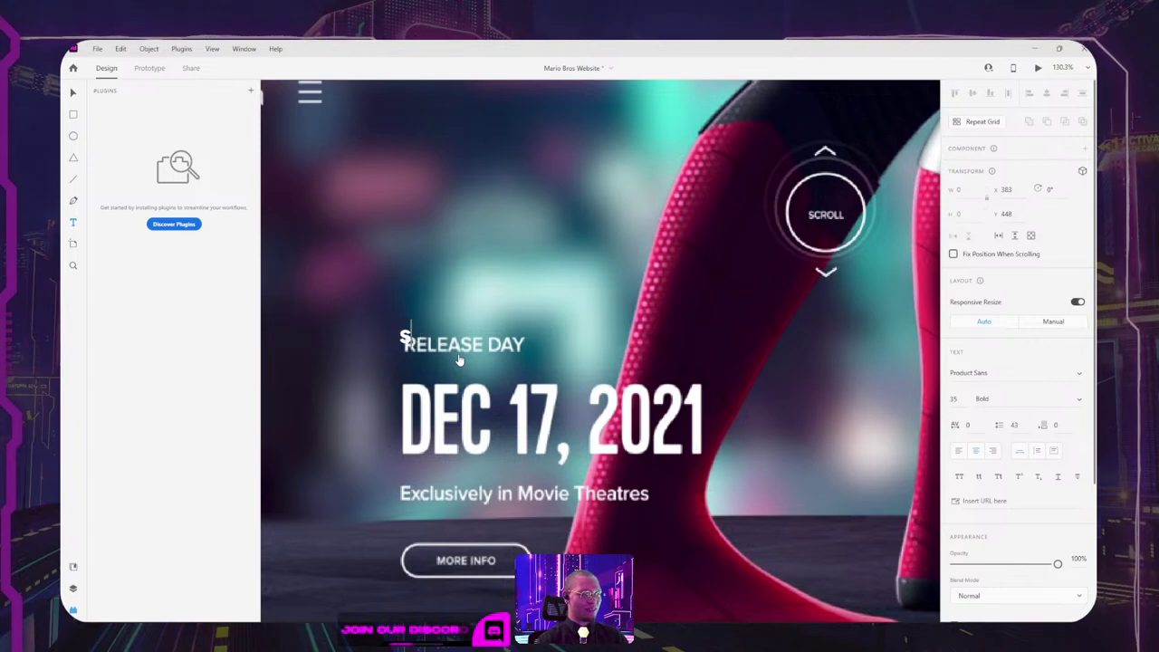
type("ub")
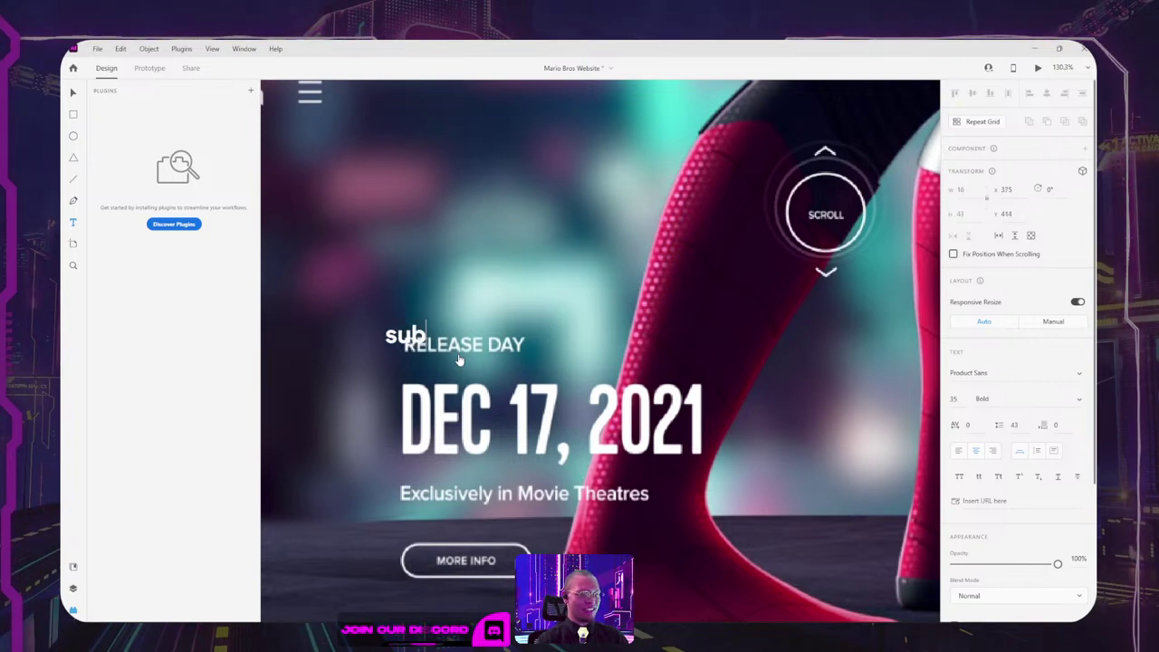
type("head head")
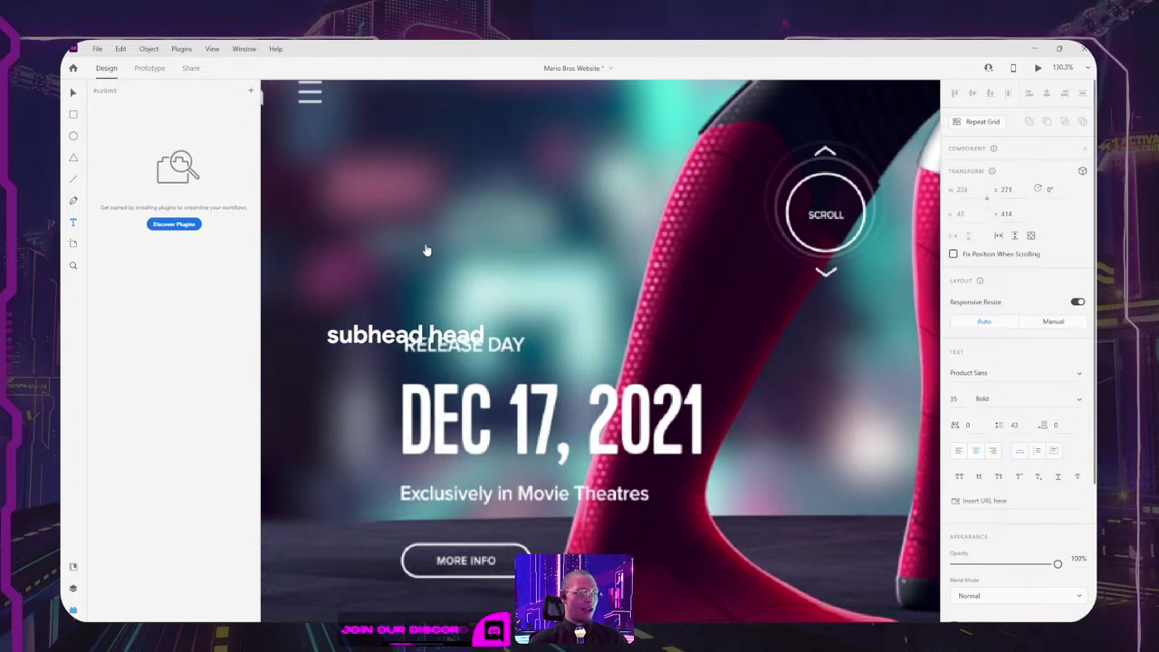
key("Escape")
Step: Match the subhead to the RELEASE DAY label: align it there at font size 29, in all caps and Regular weight
left_click_drag(418, 334, 482, 348)
left_click(959, 475)
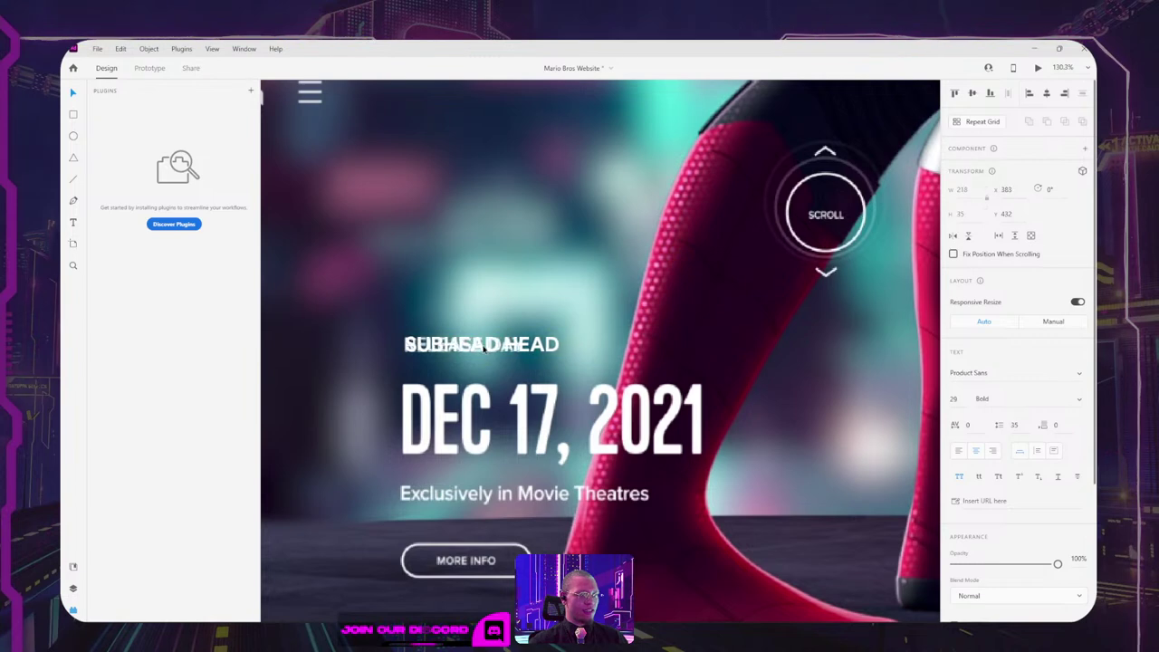
left_click(1079, 399)
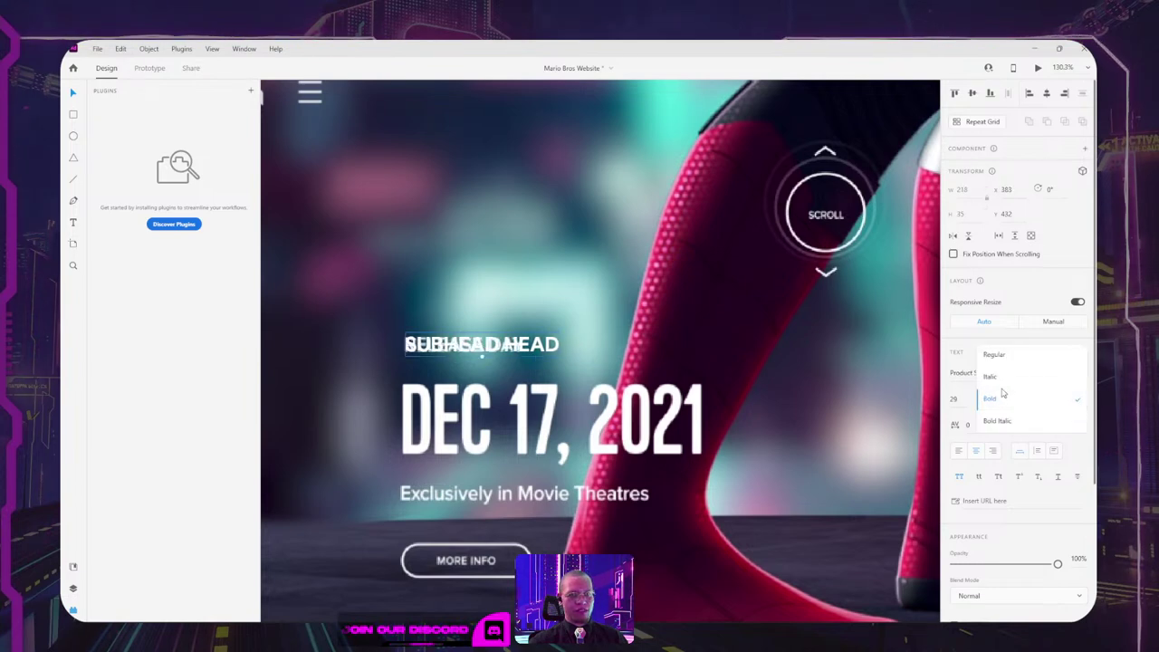
left_click(996, 354)
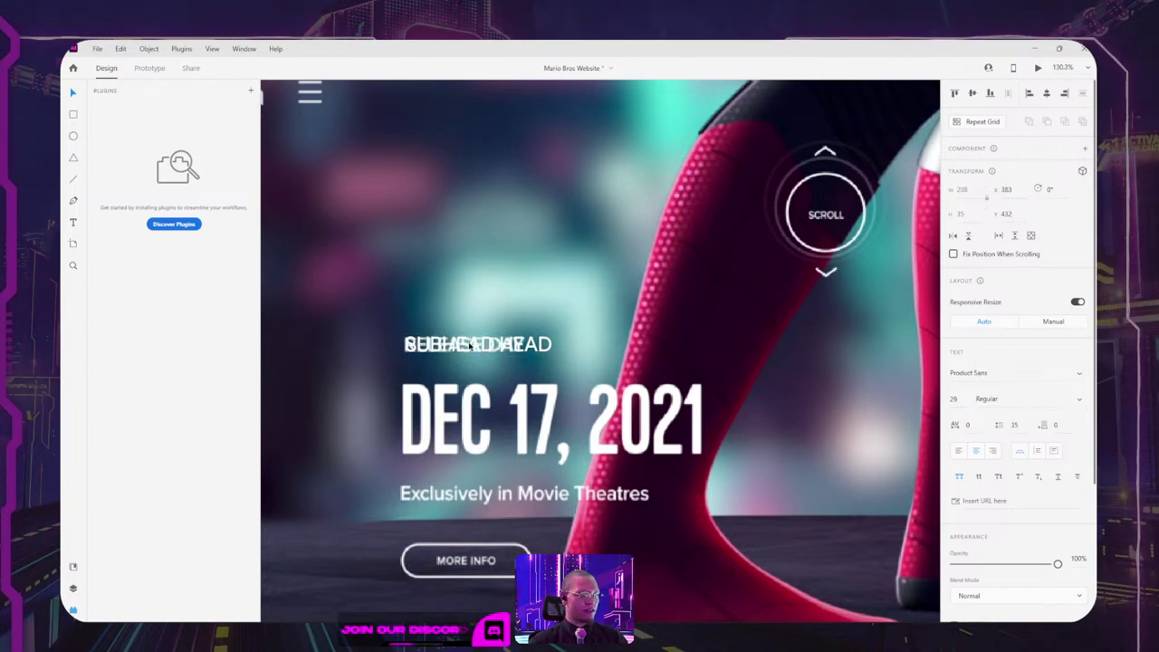
Step: Duplicate the subhead down onto the DEC 17, 2021 date and change the copy's text to "HEADING HERE"
left_click_drag(473, 346, 468, 409)
double_click(449, 410)
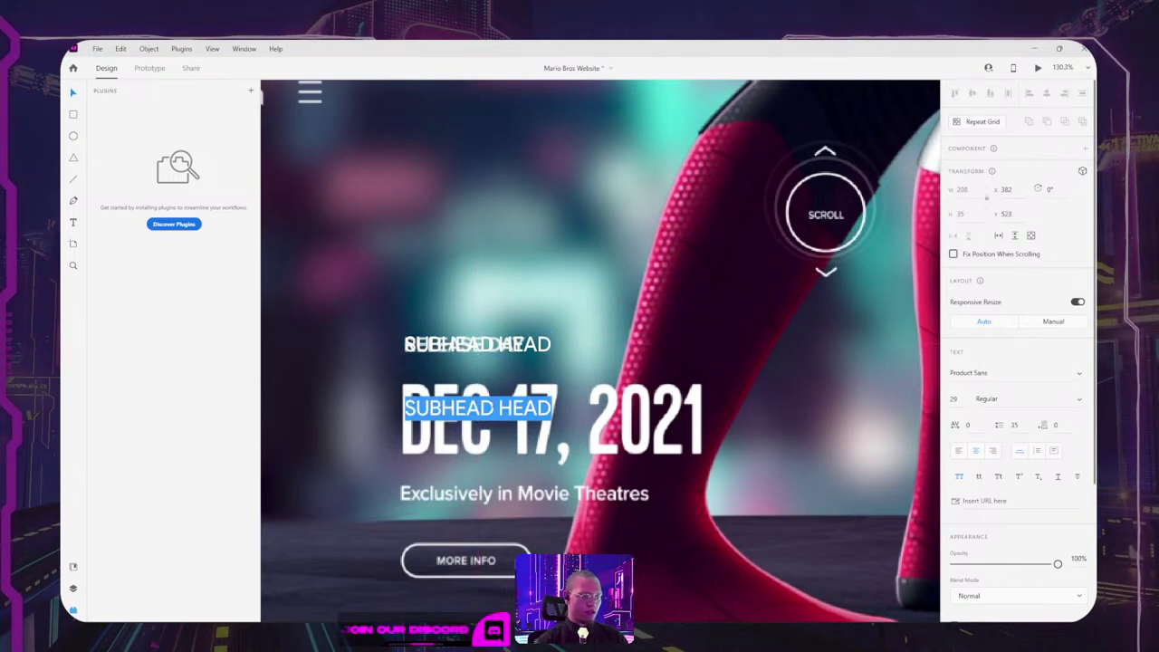
type("HEADIN")
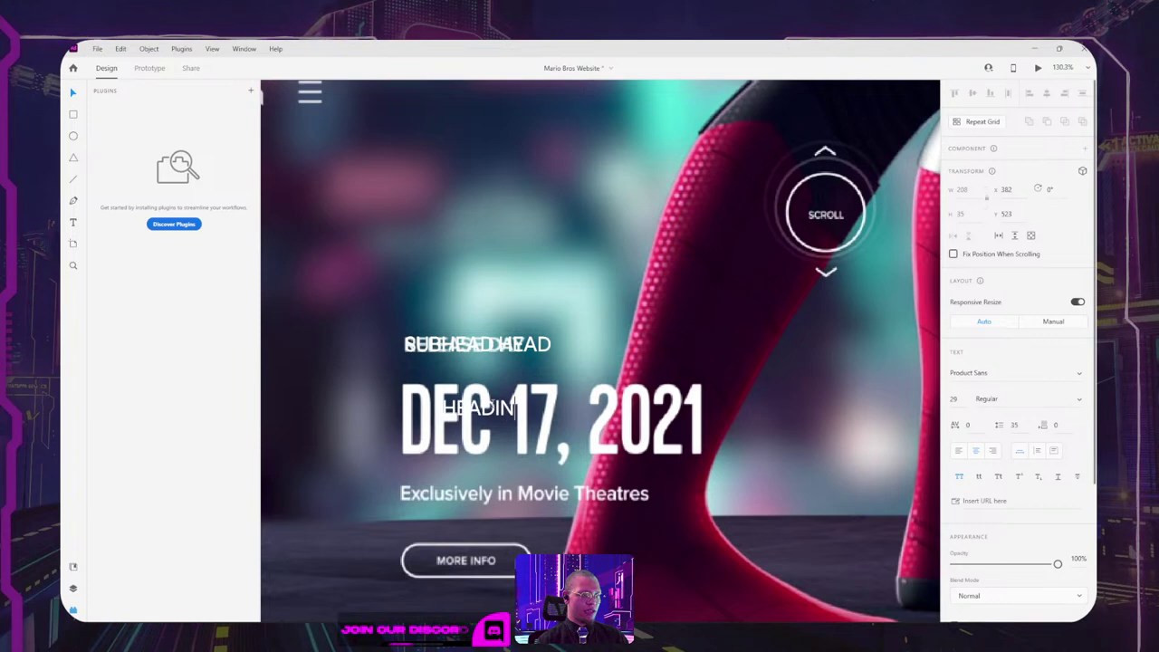
type("G GOES HERE")
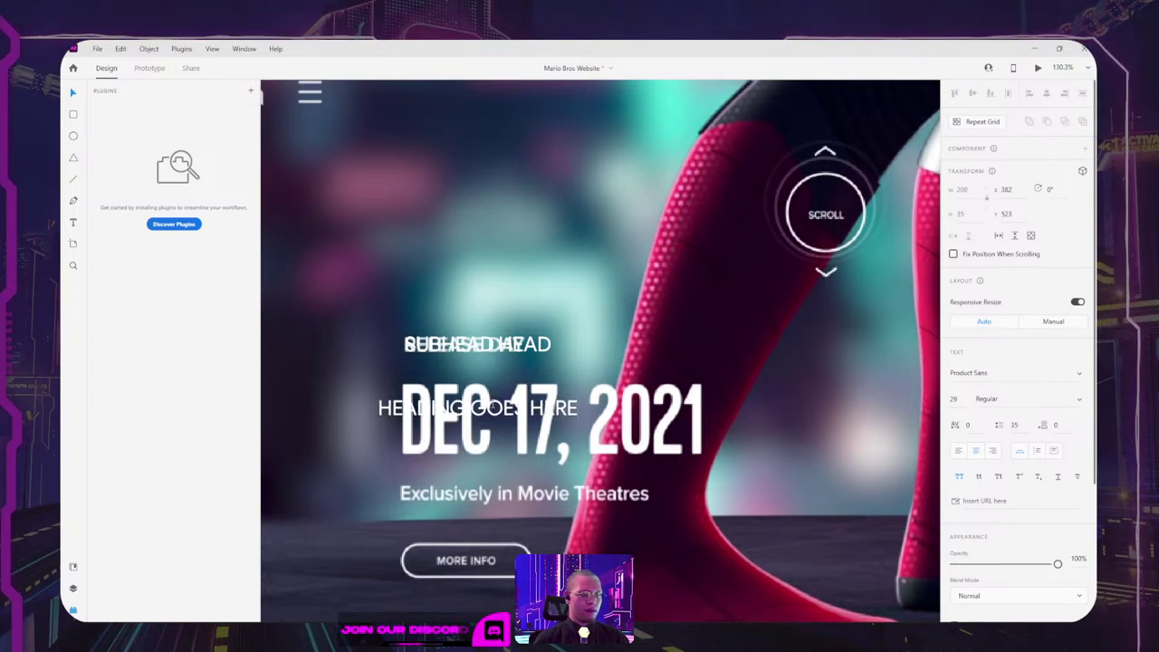
key("ctrl+a")
left_click_drag(526, 406, 487, 407)
key("BackSpace")
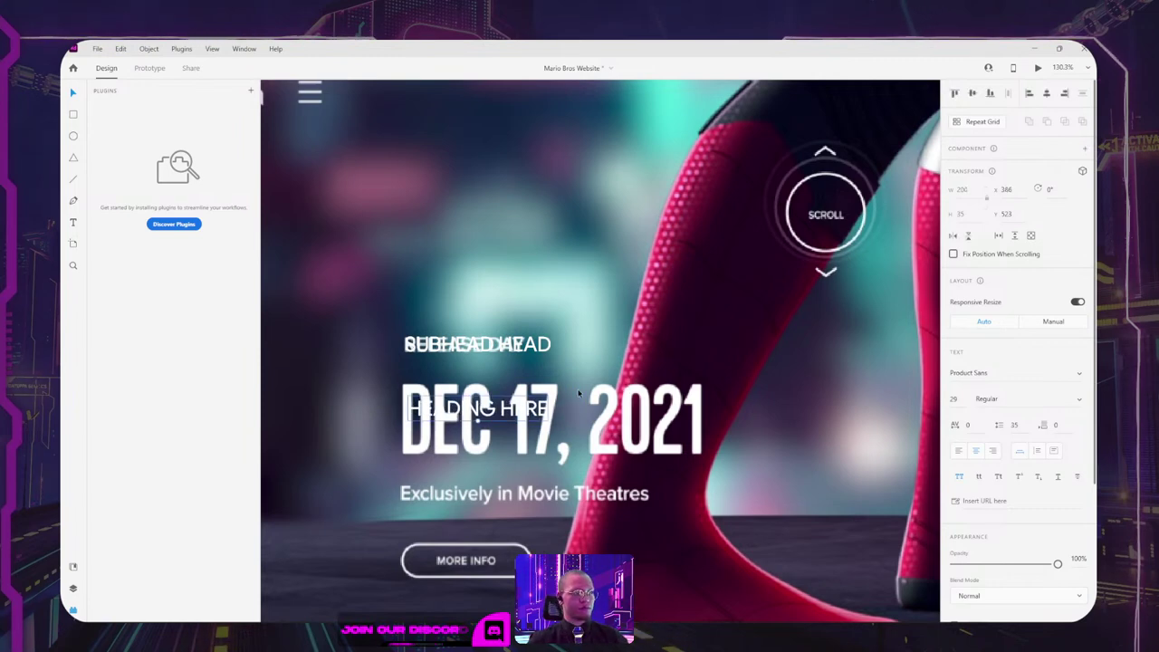
Step: Set the HEADING HERE font to Zuume and enlarge it to about size 130, aligned over the DEC 17, 2021 date
left_click(981, 372)
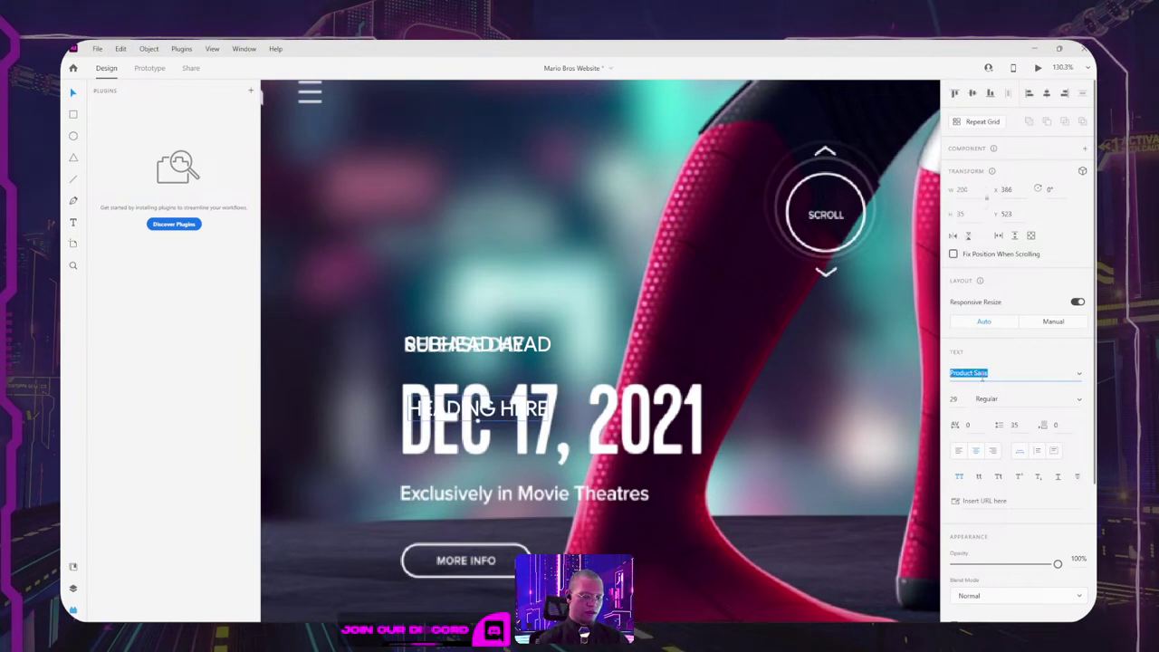
type("Zum")
key("Return")
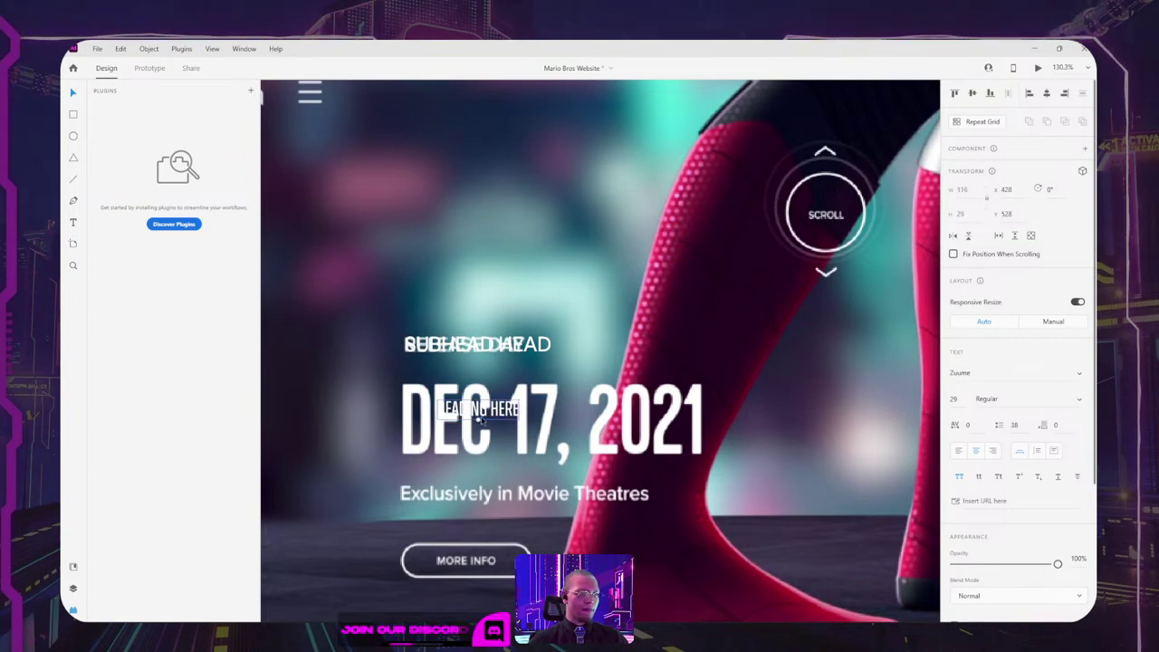
left_click_drag(479, 419, 520, 402)
left_click_drag(544, 448, 543, 467)
left_click_drag(469, 415, 508, 417)
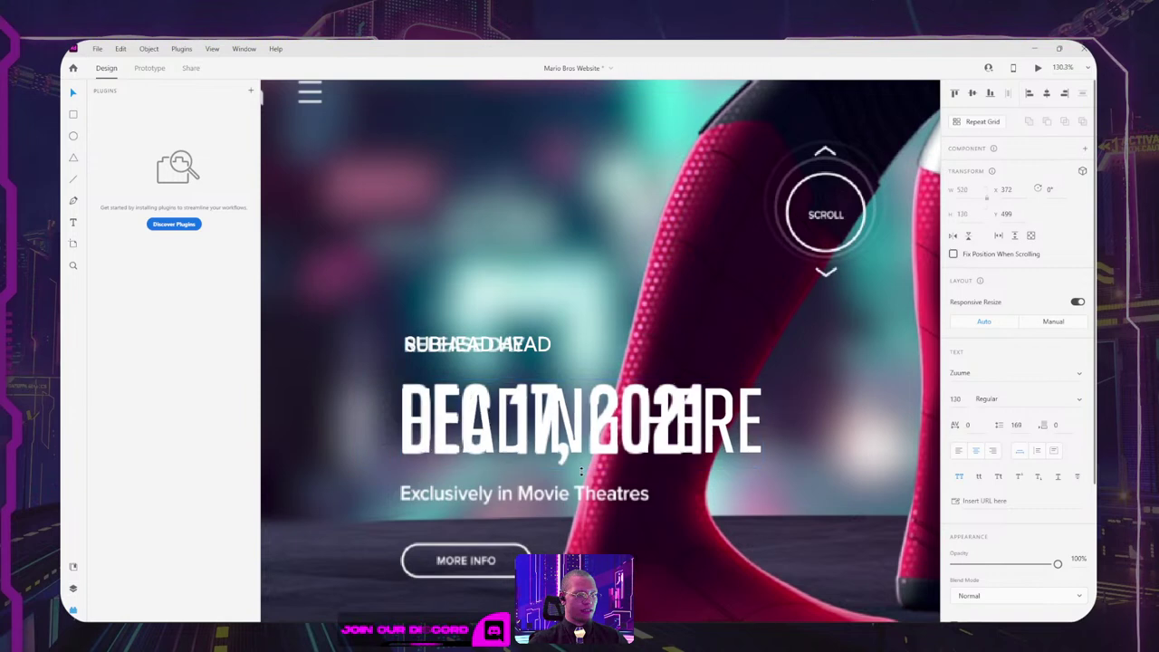
Step: Fine-tune the heading to font size 134 and set its weight to Bold
key("Up")
key("Up")
key("Up")
key("Up")
key("Up")
key("Up")
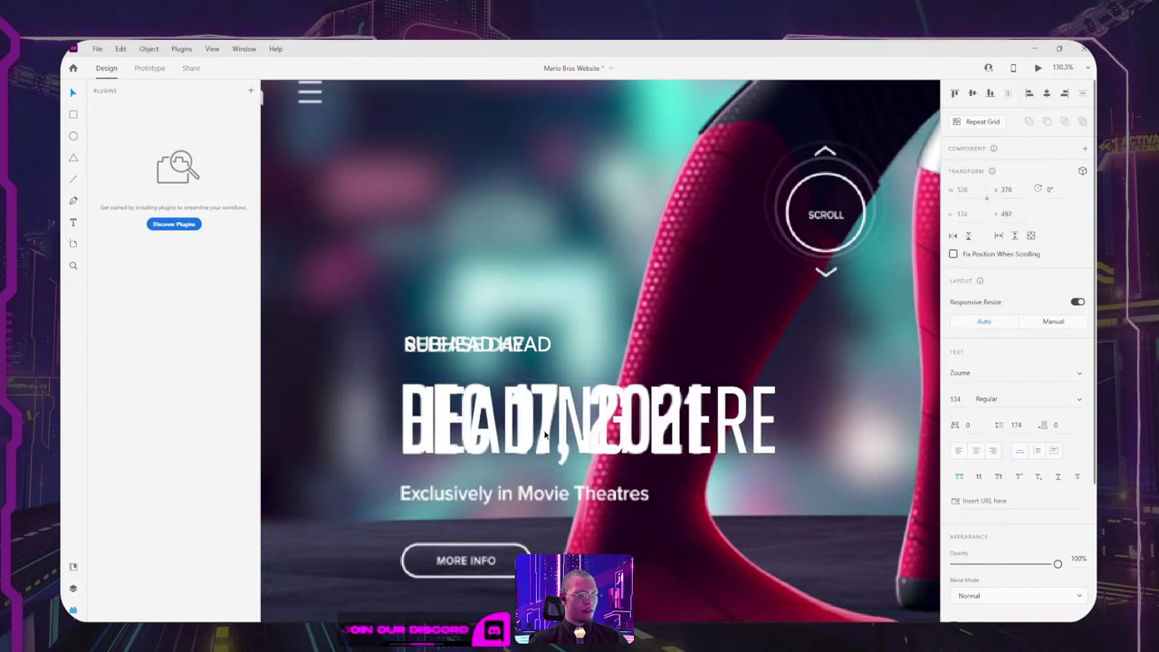
left_click(1077, 400)
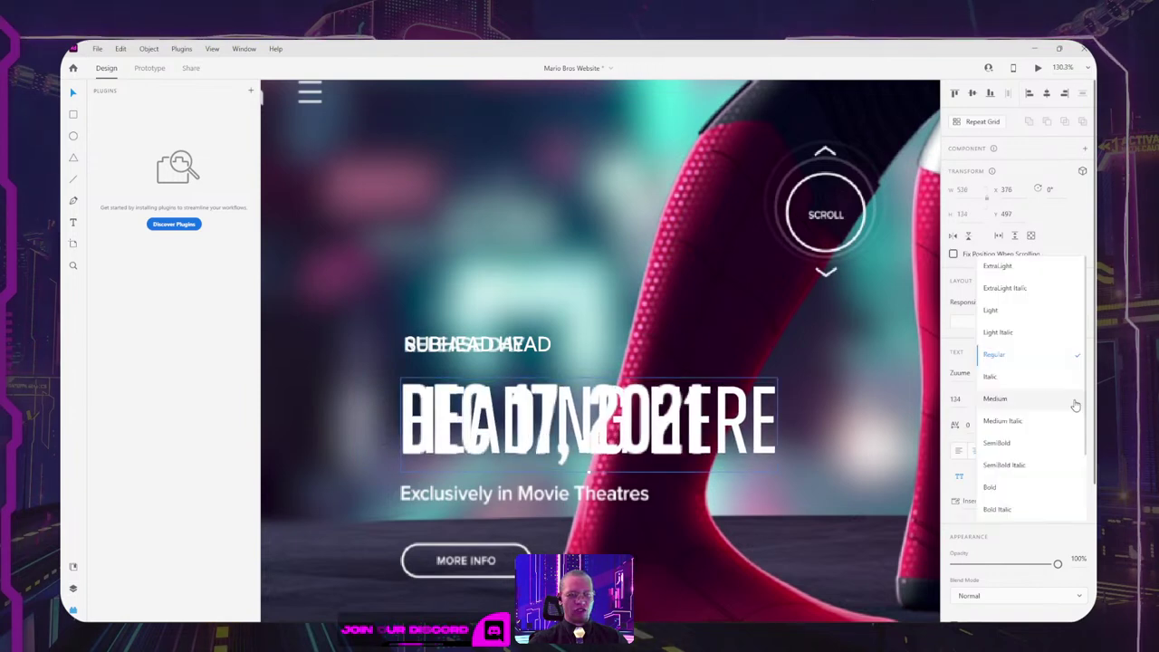
left_click(997, 488)
Step: Move the subhead and heading together straight up into the area above the RELEASE DAY label and select the subhead
left_click(518, 347, "shift")
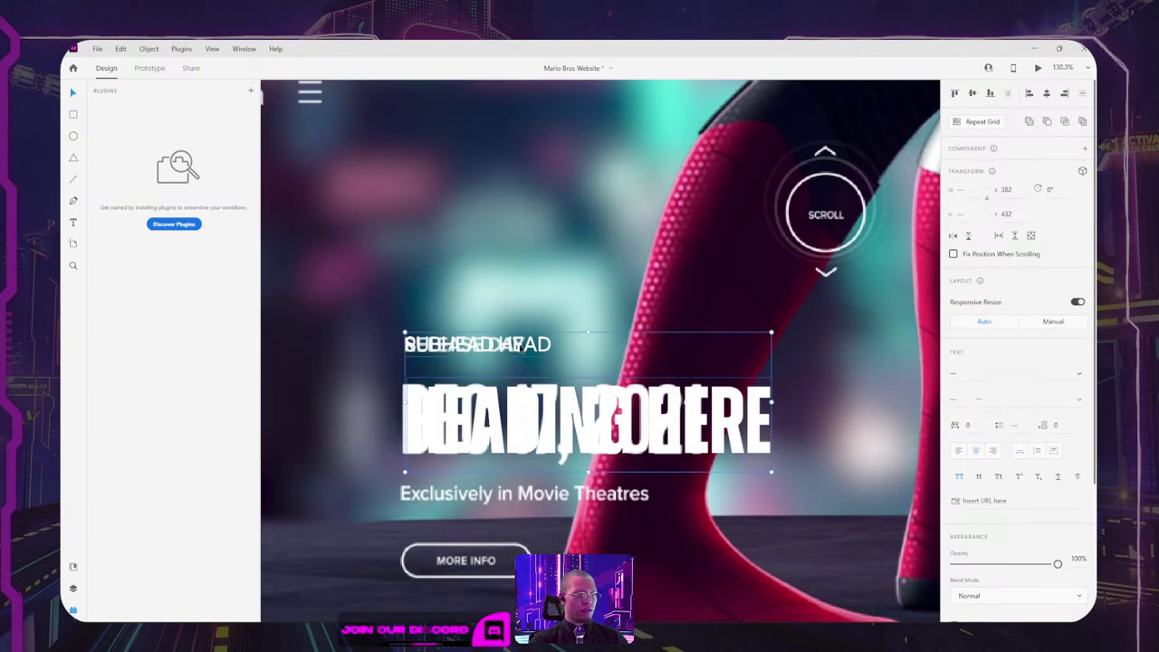
left_click_drag(511, 377, 510, 185)
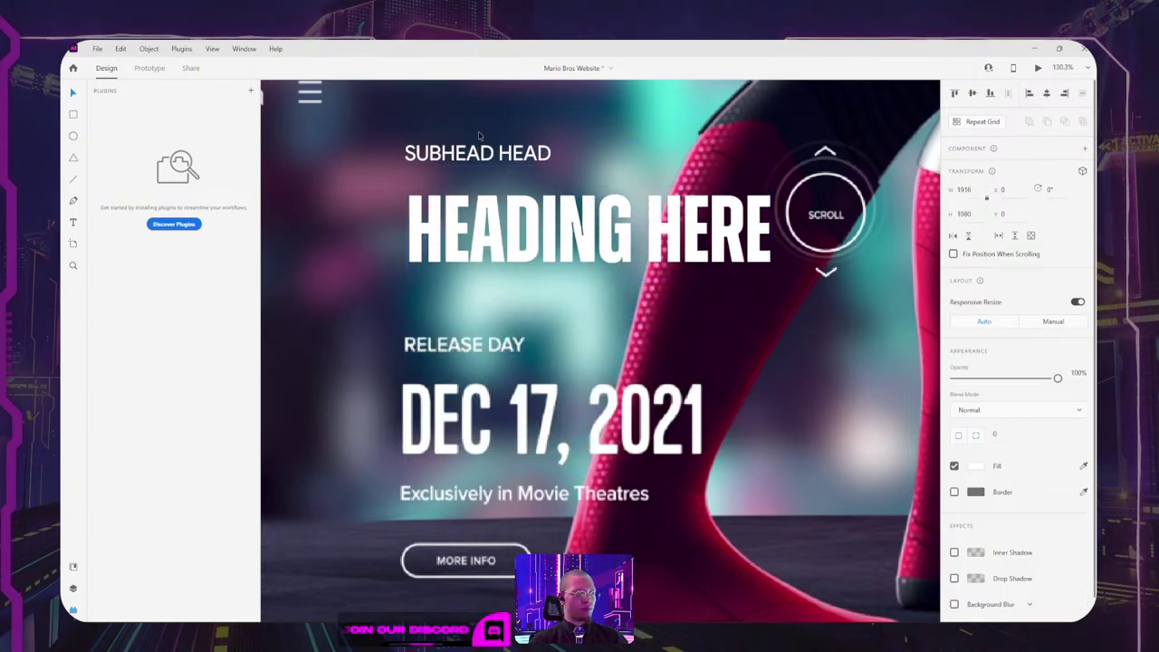
double_click(447, 154)
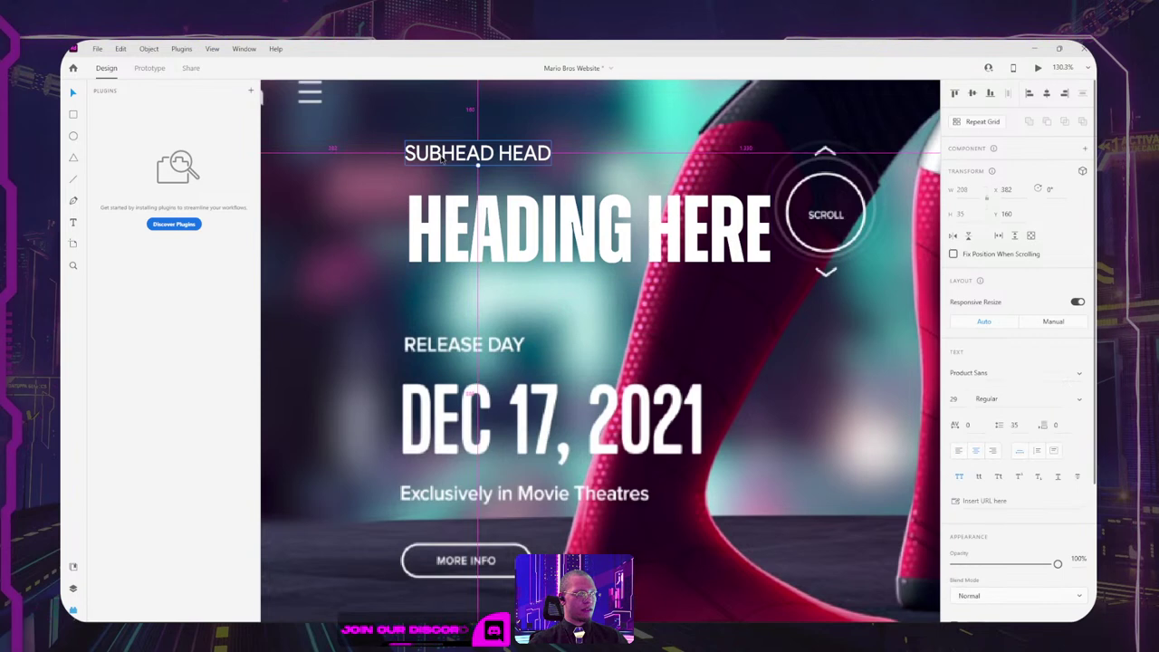
Step: Duplicate the subhead onto the Exclusively in Movie Theatres line and change the copy's text to "PARAGRAPH TEXT GOES HERE"
left_click_drag(442, 159, 438, 512)
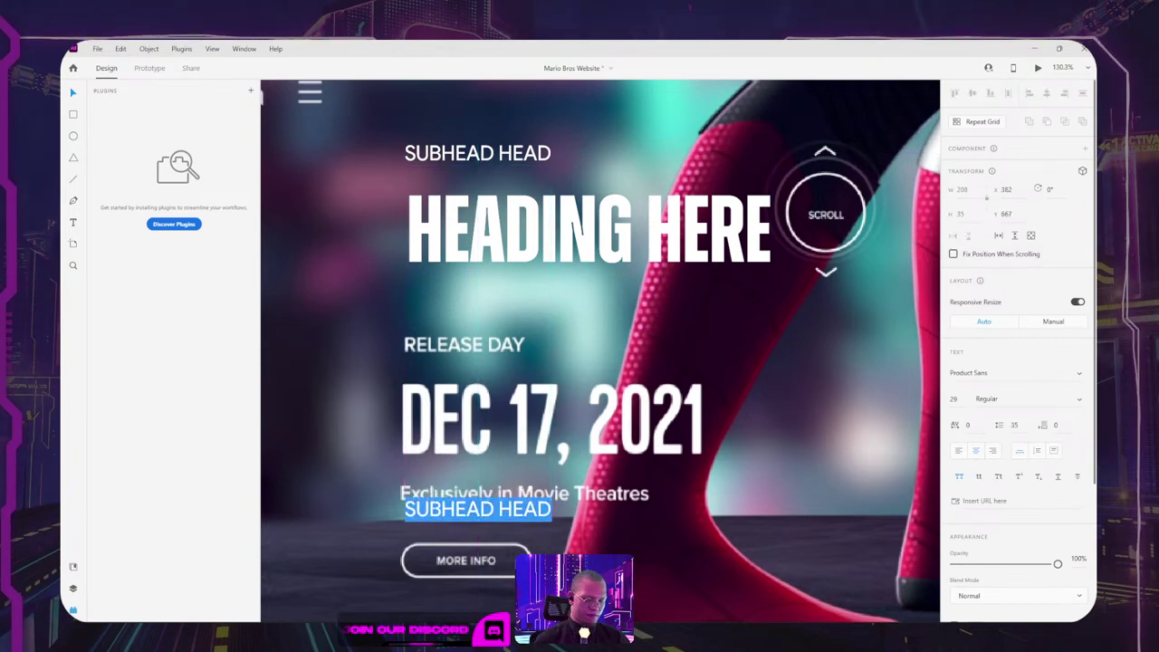
type("PARAGR")
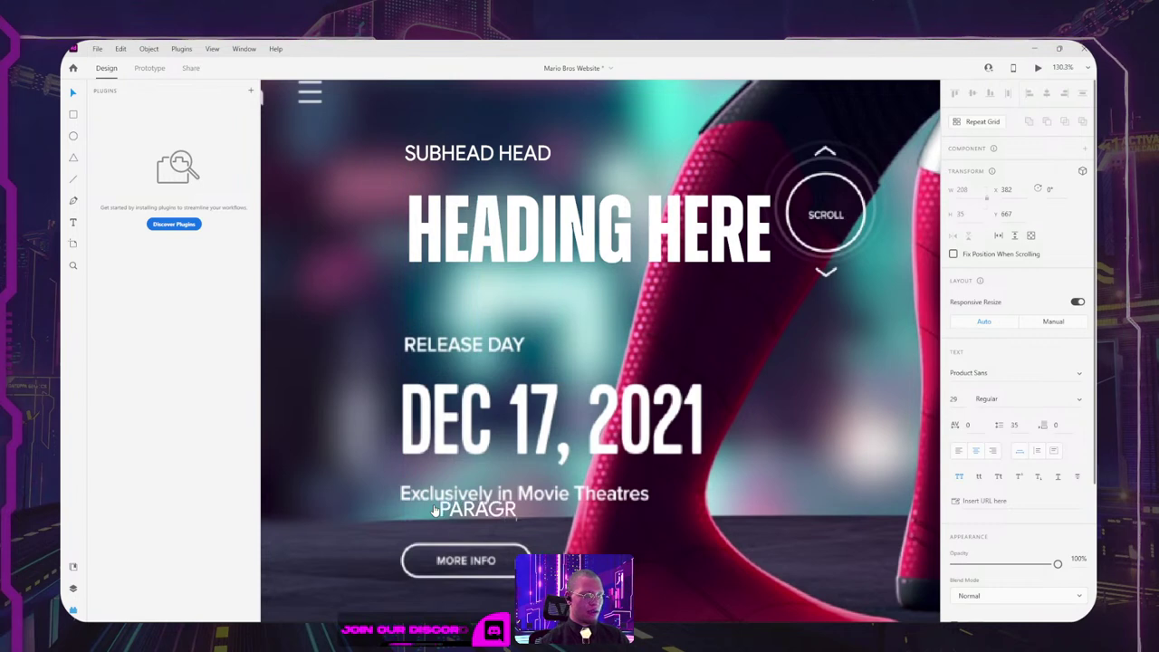
type("APH TEXT H")
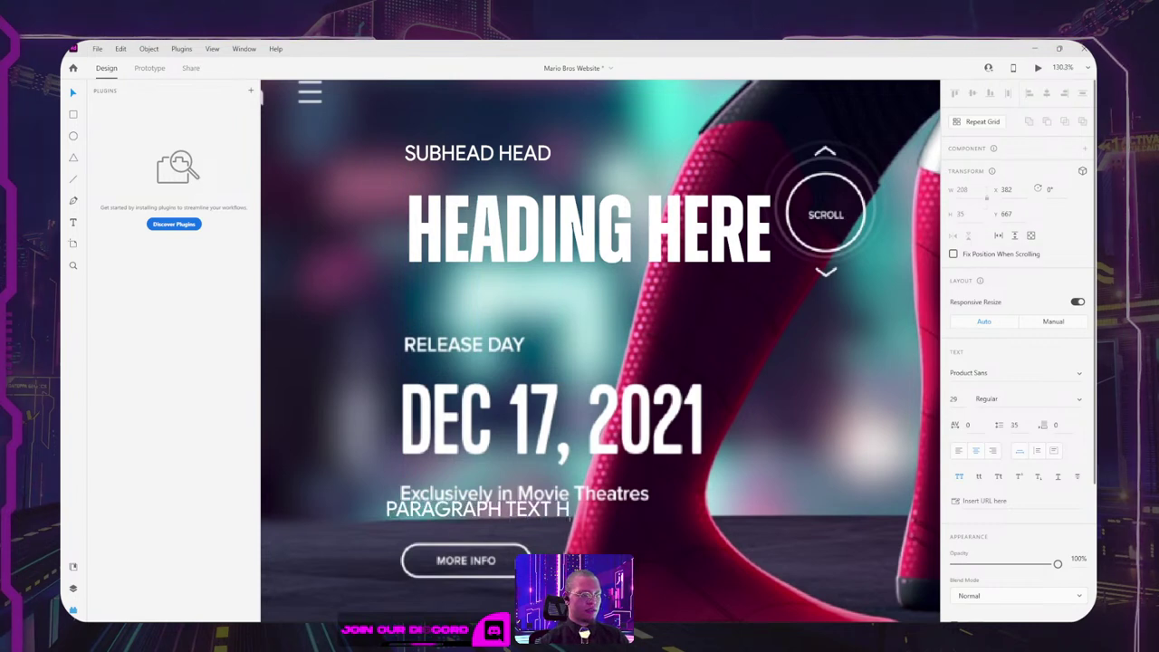
key("BackSpace")
type("GOES HERE")
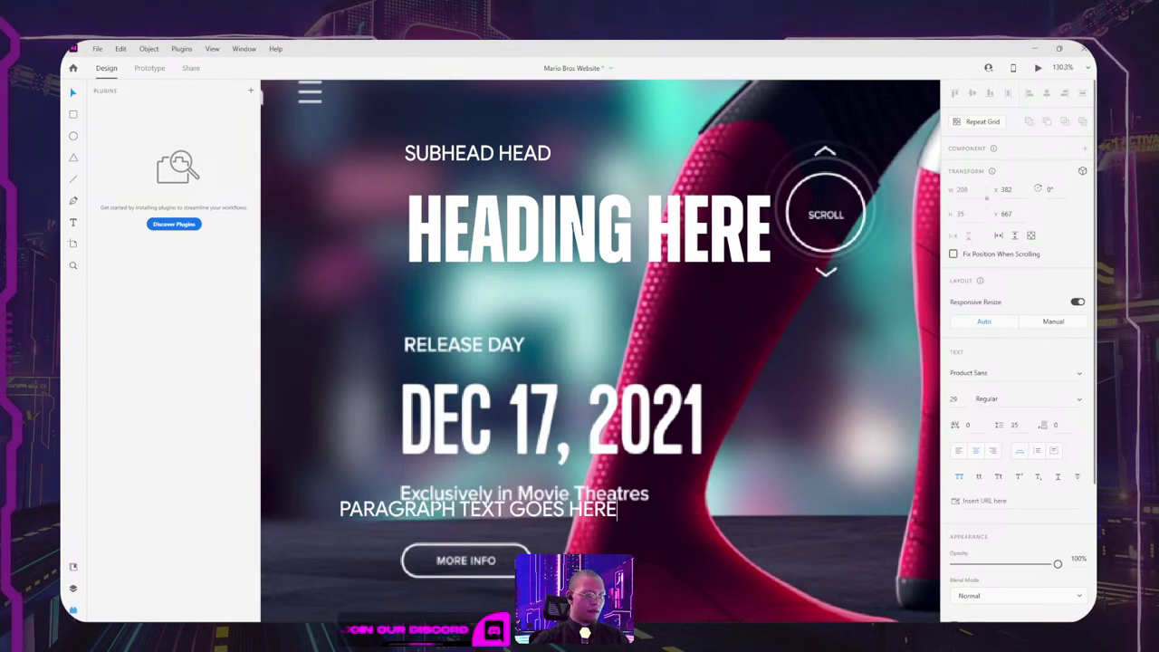
key("Escape")
Step: Resize the paragraph text to size 24 over the Exclusively in Movie Theatres line and switch it from all caps to sentence case
left_click_drag(556, 511, 571, 508)
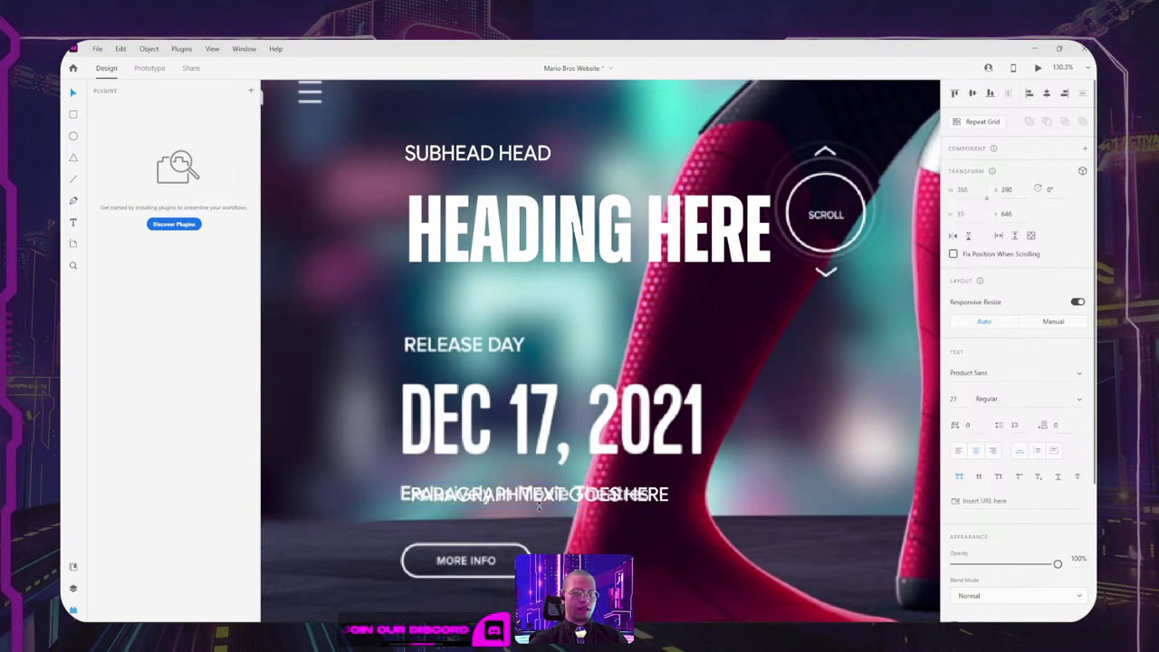
left_click_drag(539, 501, 521, 495)
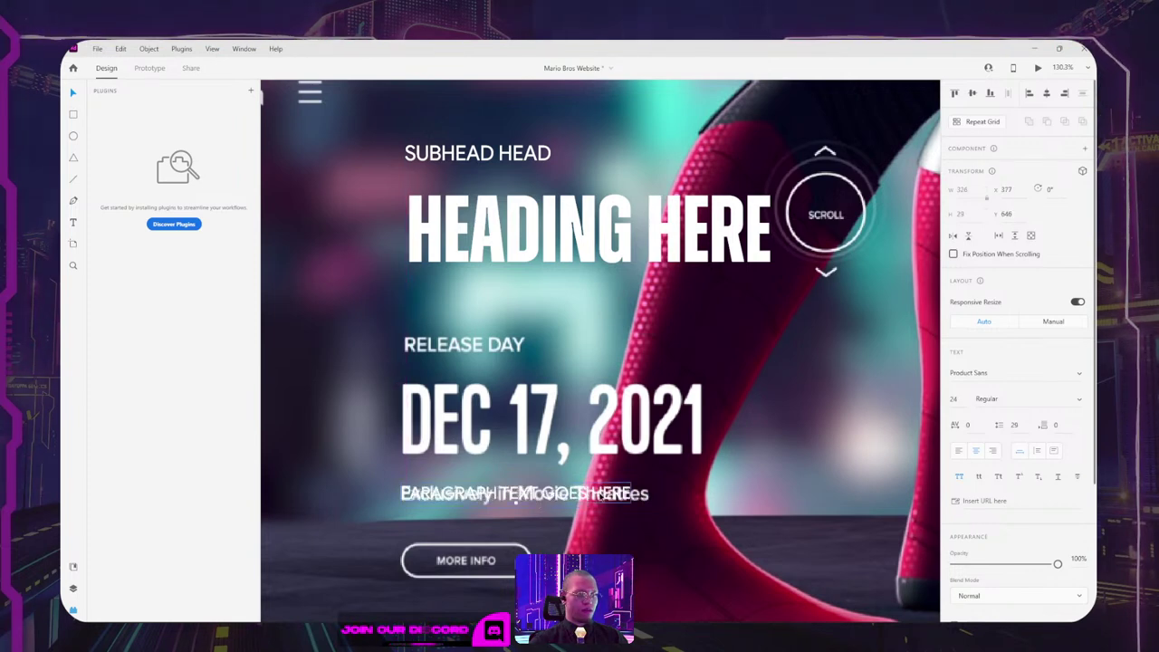
key("Down")
key("Down")
key("Down")
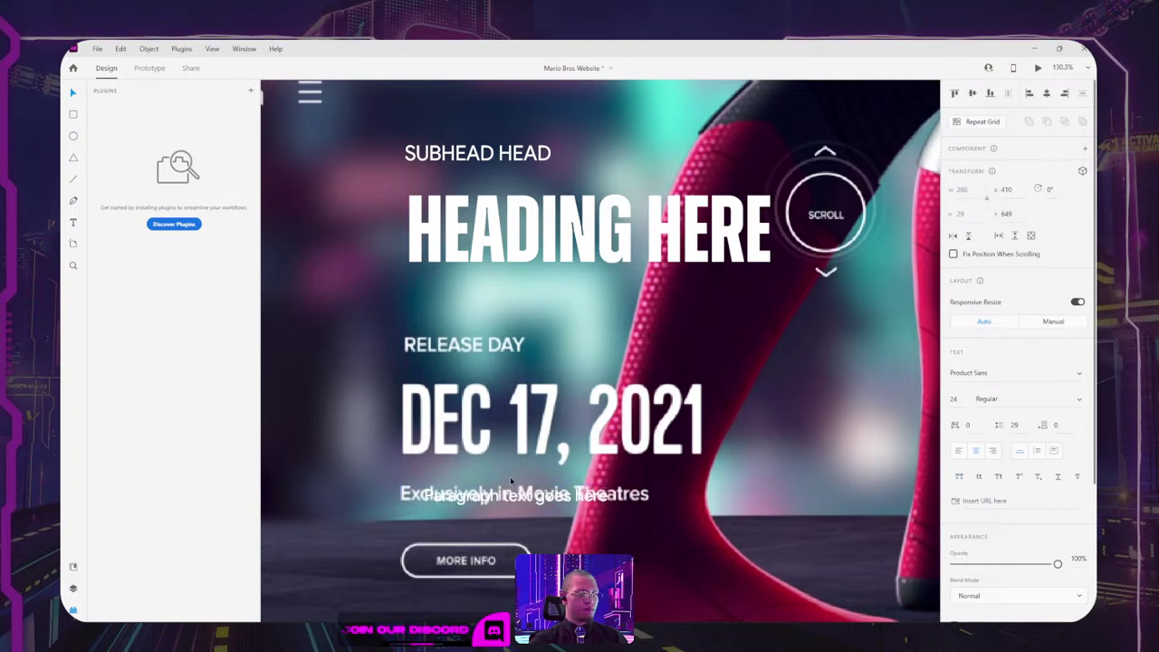
Step: Move the heading back over the DEC 17, 2021 date and the subhead over the RELEASE DAY label
left_click_drag(459, 224, 442, 396)
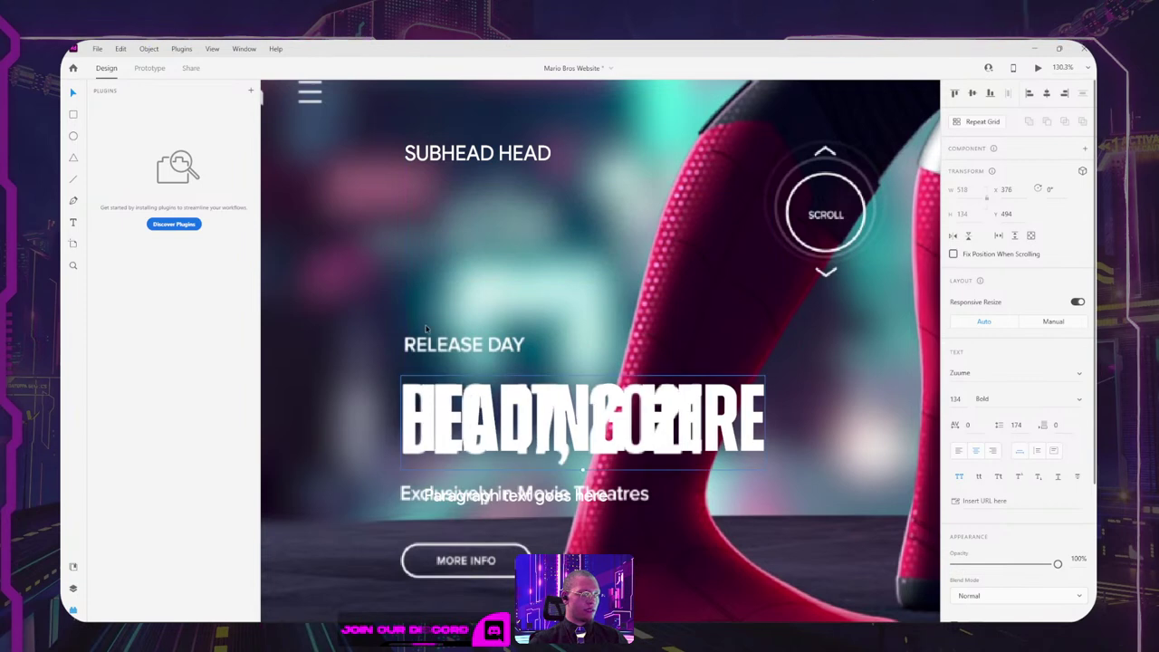
left_click_drag(461, 135, 458, 364)
left_click(472, 497, "shift")
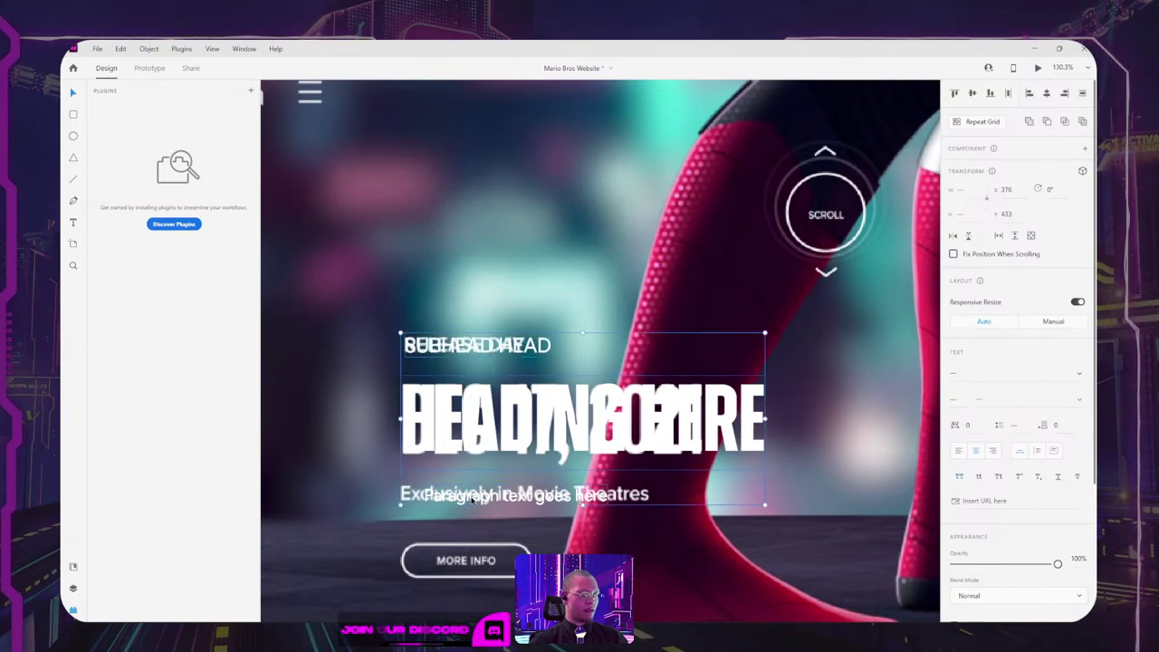
left_click(539, 537)
Step: Line the paragraph text up with the Exclusively in Movie Theatres line and left-align it with the heading and subhead
left_click_drag(467, 497, 443, 496)
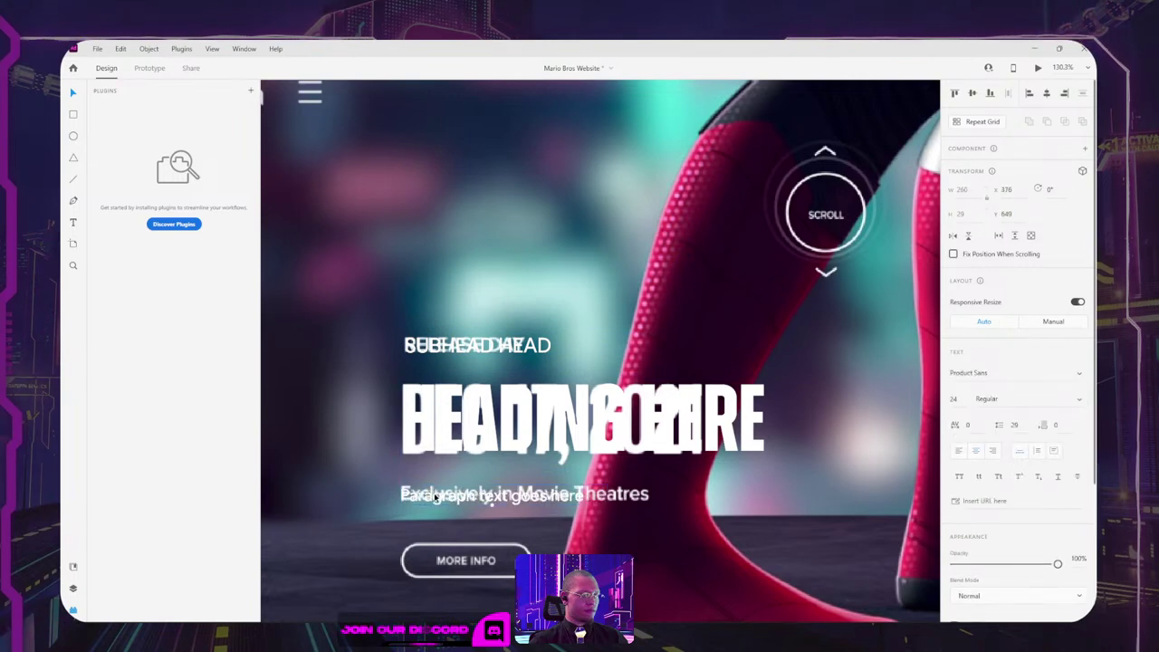
key("Up")
key("Up")
key("Up")
left_click(467, 425, "shift")
left_click(491, 353, "shift")
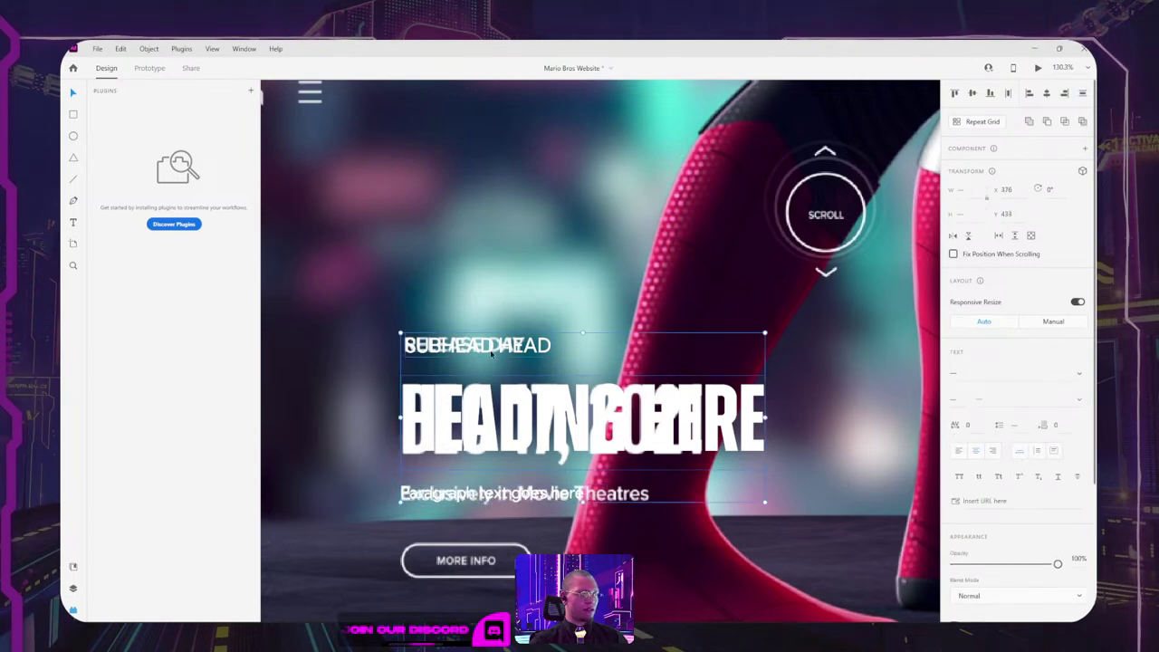
left_click(1029, 93)
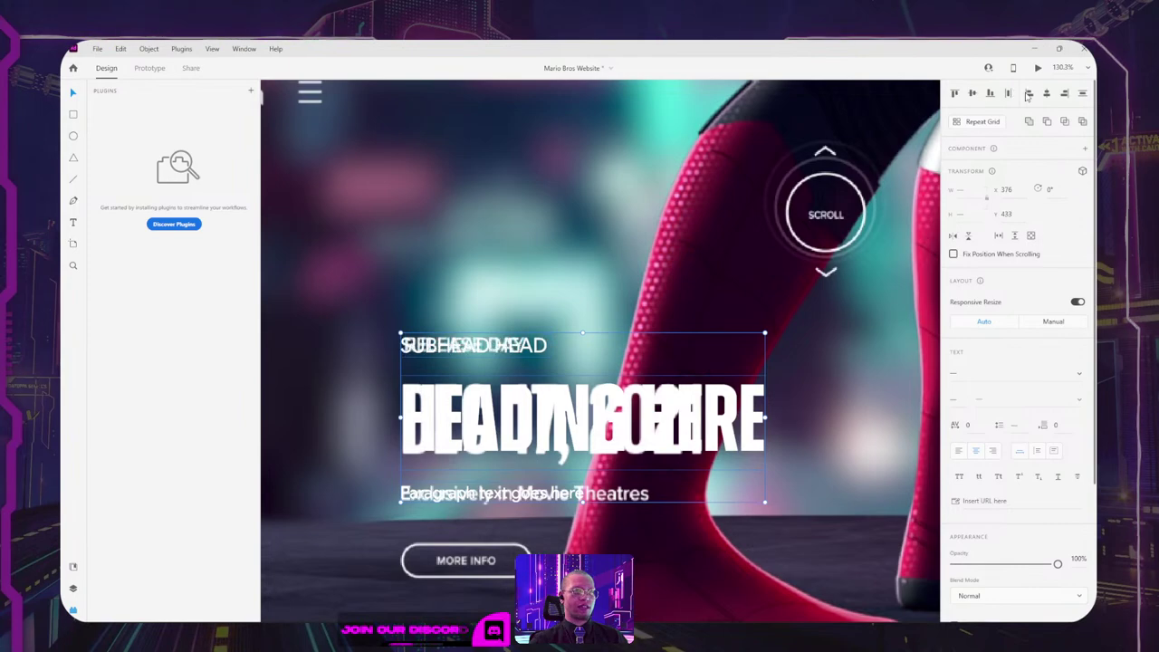
Step: Group the subhead, heading and paragraph text and move the group off the Spider-man reference onto the empty canvas
key("ctrl+g")
scroll(557, 288, "down", 5)
left_click_drag(580, 299, 367, 310)
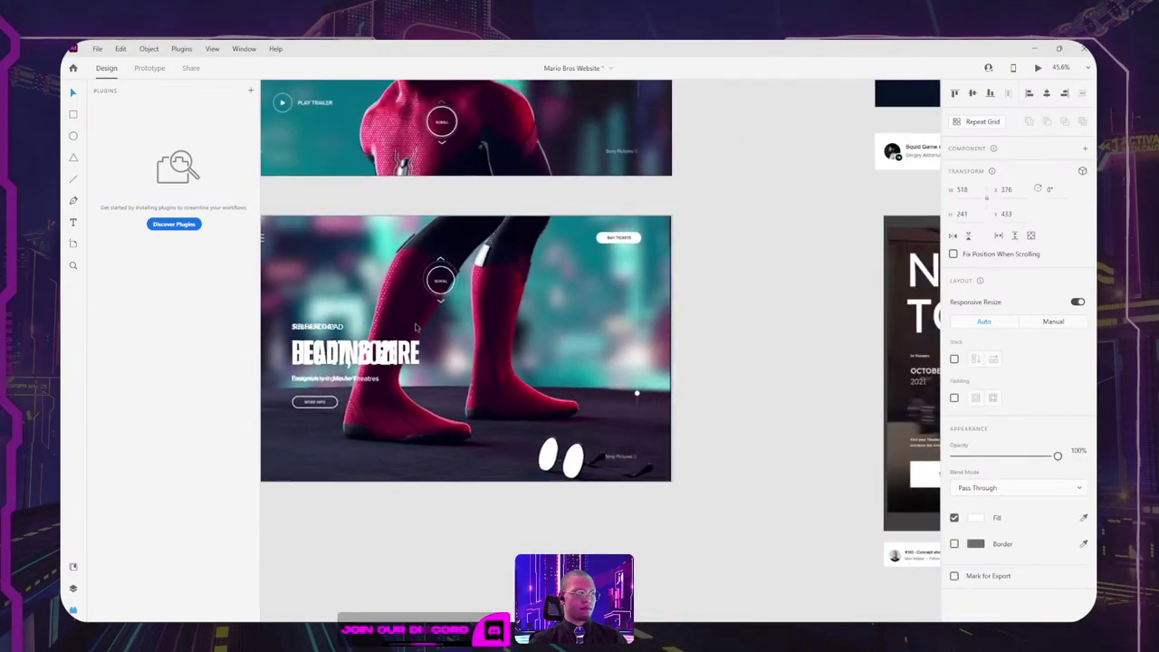
left_click_drag(399, 348, 804, 339)
left_click_drag(793, 378, 336, 559)
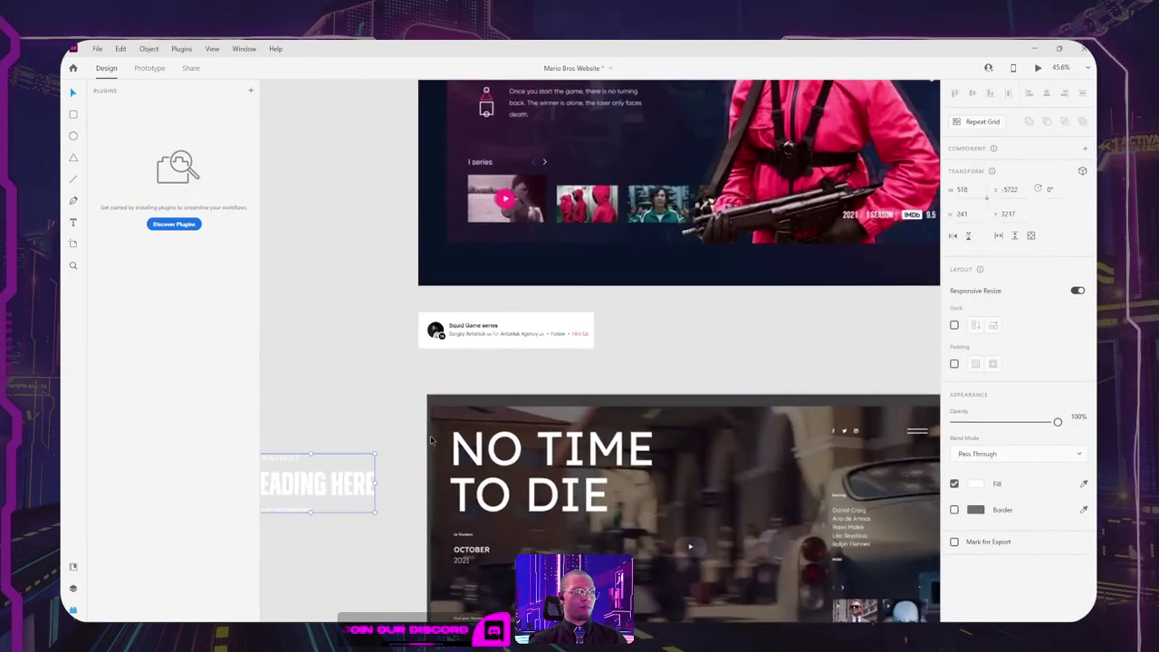
Step: Move the heading text group across the canvas onto the Mario page with the circular images, below the HEADLINE GOES HERE text
scroll(348, 461, "down", 4)
left_click_drag(407, 416, 780, 427)
scroll(556, 384, "right", 5)
scroll(556, 383, "down", 3)
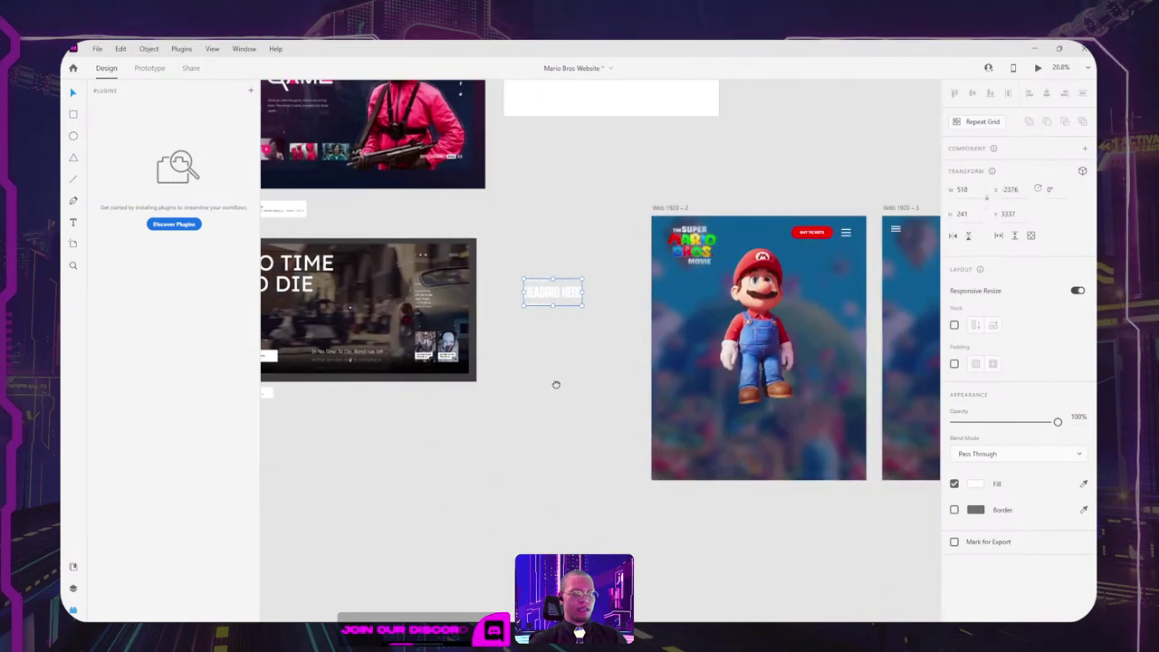
scroll(492, 220, "right", 5)
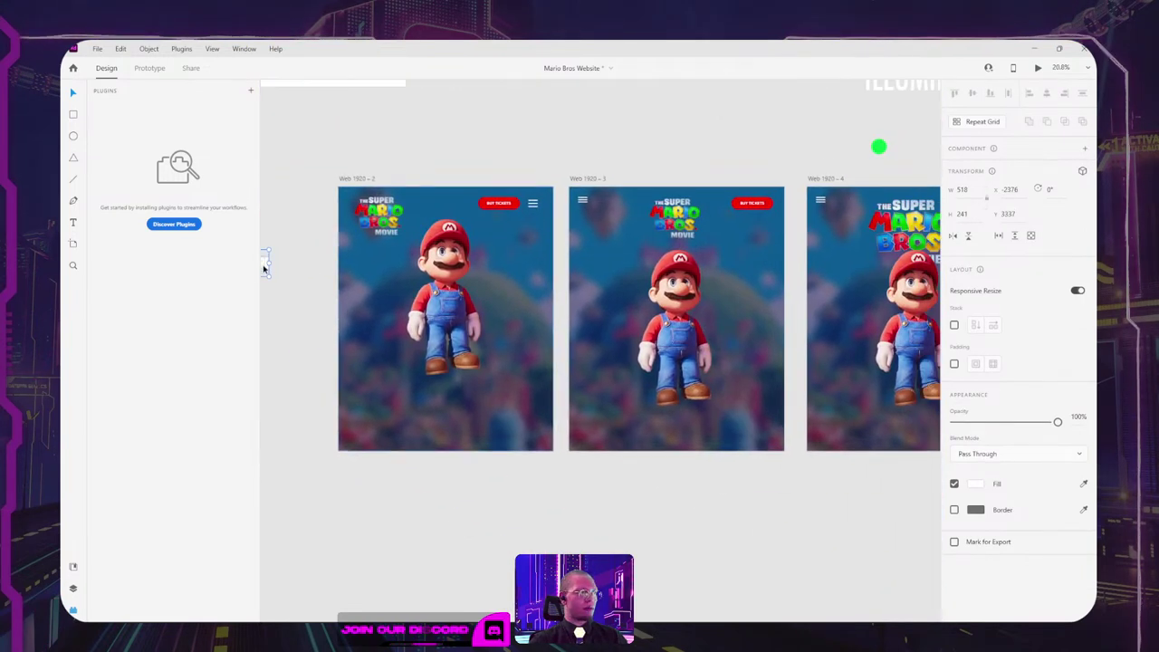
left_click_drag(264, 268, 875, 531)
scroll(538, 412, "right", 6)
scroll(538, 412, "down", 2)
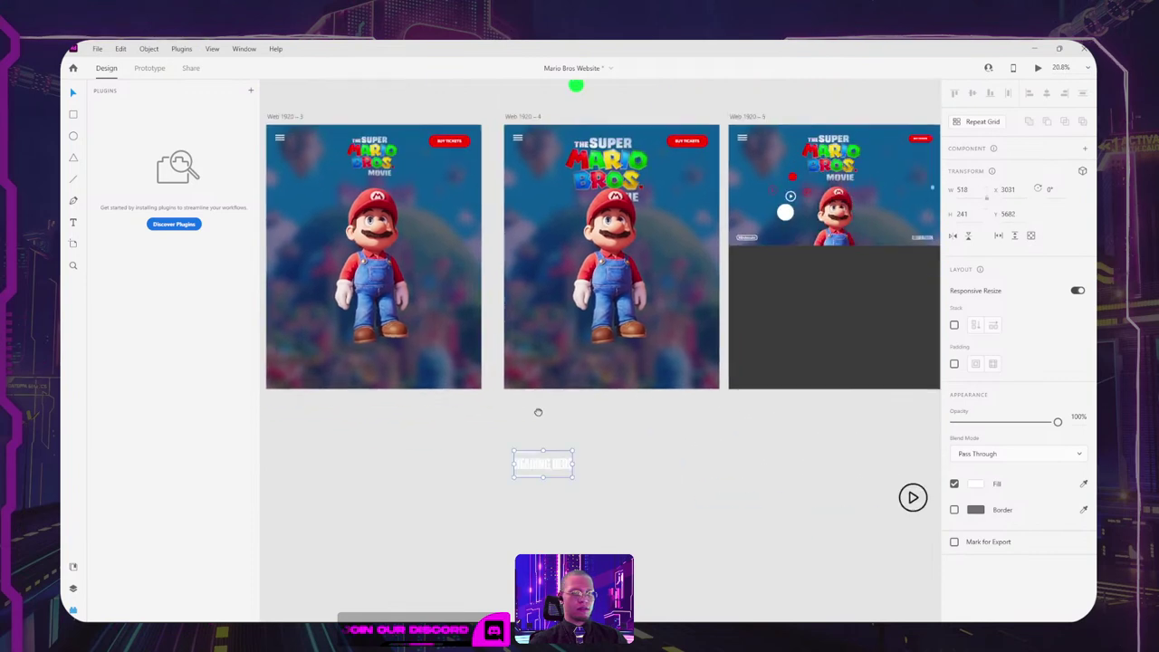
scroll(538, 412, "right", 4)
scroll(538, 412, "down", 1)
left_click_drag(379, 413, 864, 235)
left_click_drag(927, 233, 629, 277)
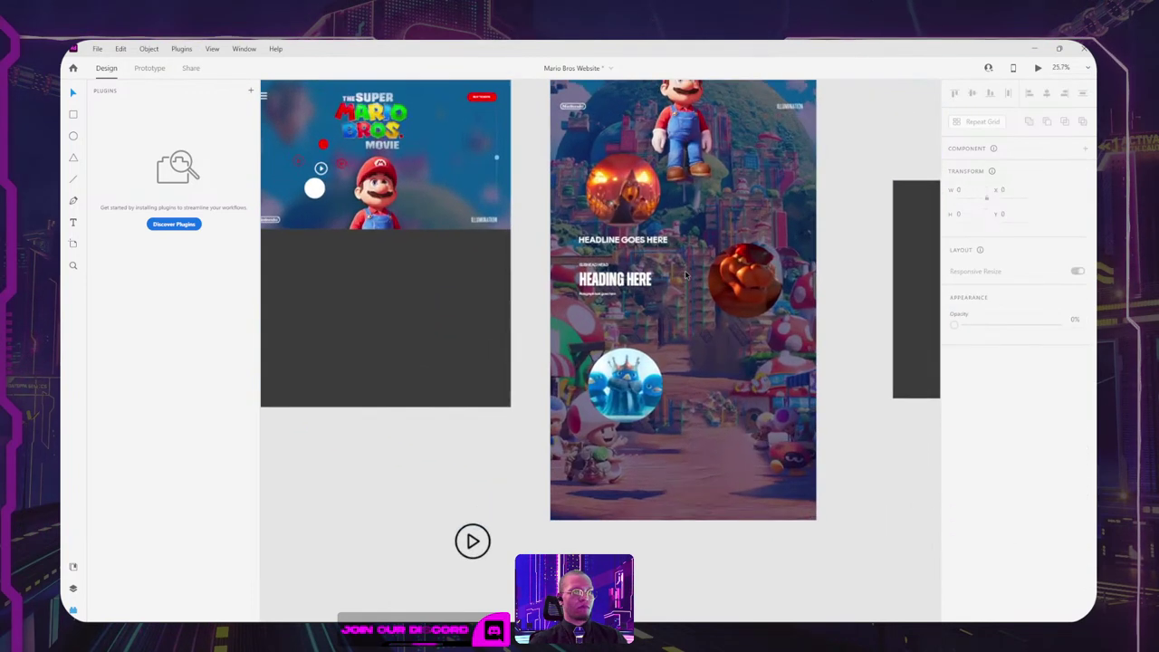
Step: Delete the old HEADLINE GOES HERE text and place the heading group directly beneath the fiery circular image
scroll(597, 288, "up", 4)
left_click(596, 300)
key("Delete")
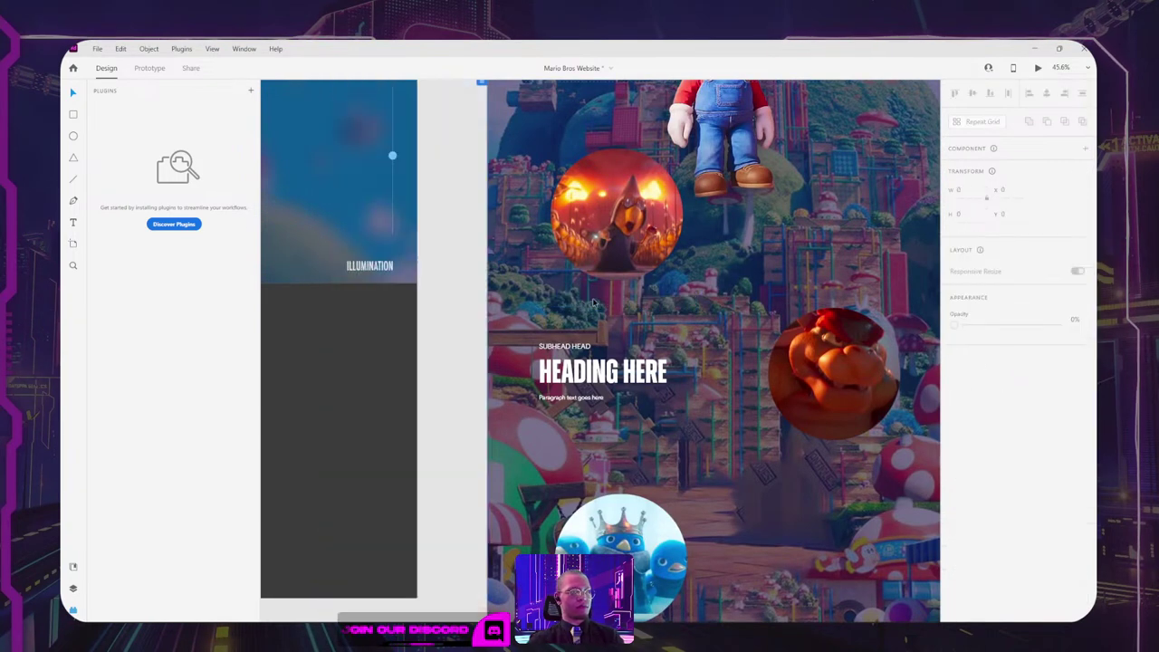
left_click_drag(575, 369, 584, 310)
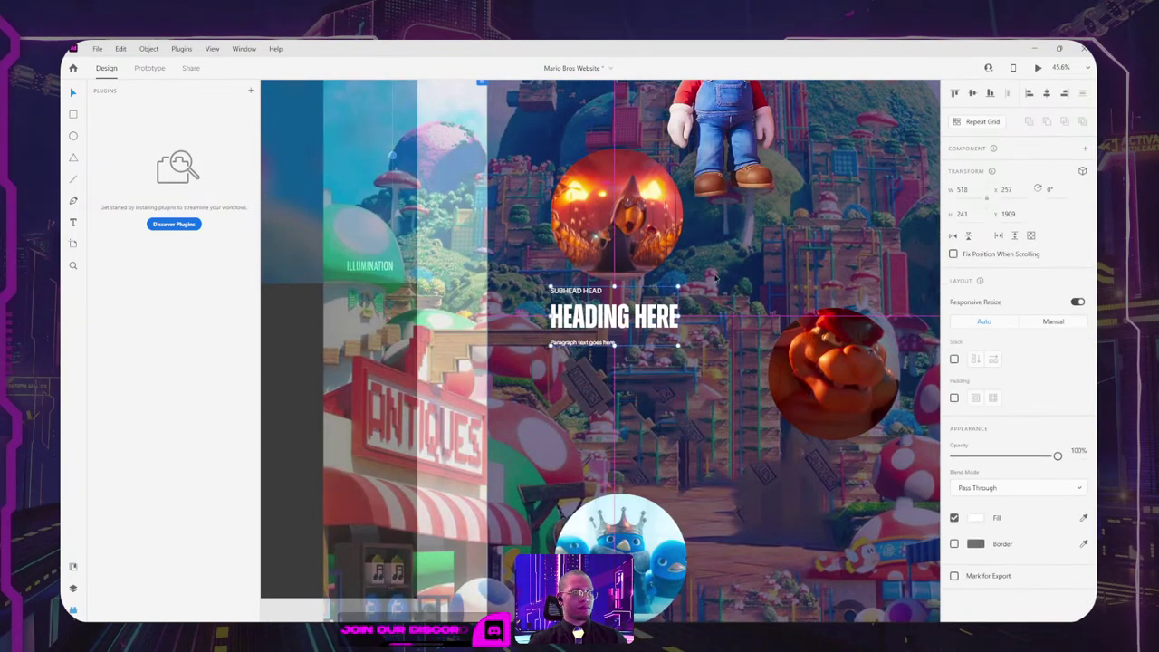
left_click_drag(728, 252, 650, 469)
scroll(650, 469, "down", 1)
scroll(650, 468, "down", 5)
scroll(608, 502, "up", 6)
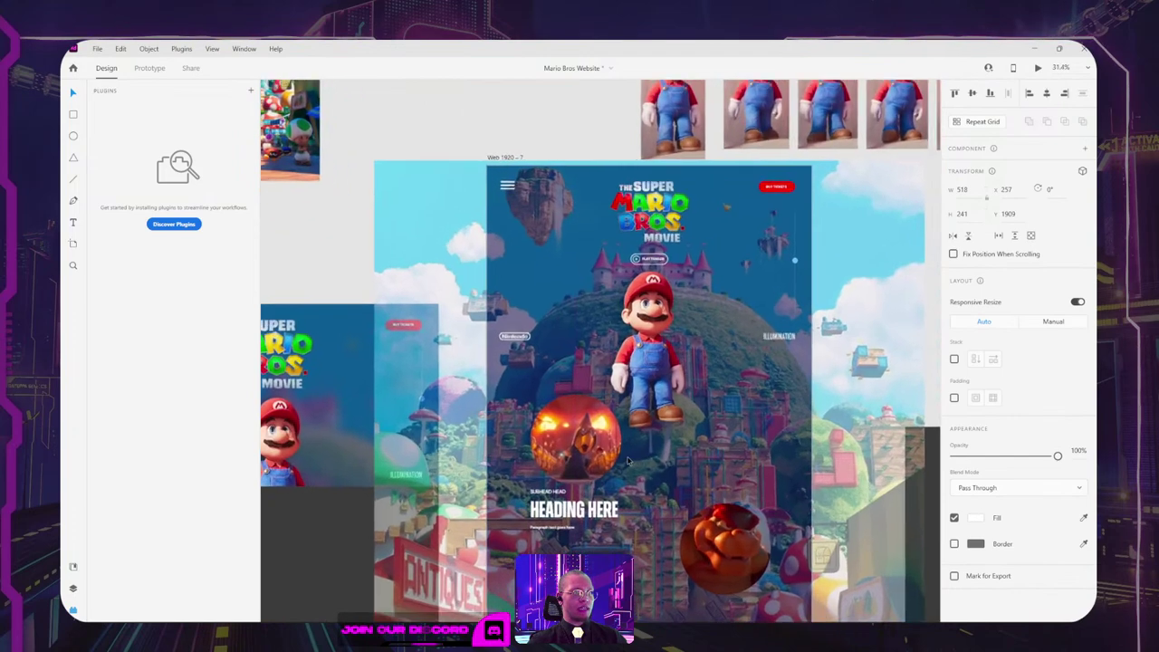
scroll(608, 503, "down", 4)
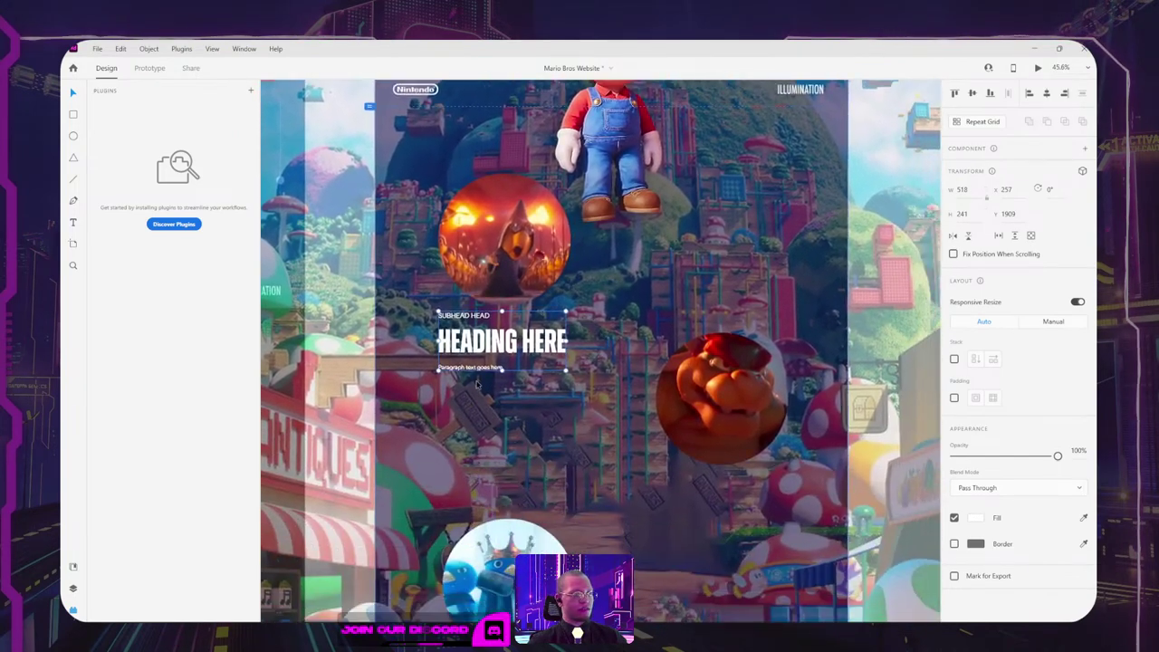
Step: Search the Creative Cloud plugin marketplace for "lorem", look through the available plugins and close the marketplace window
left_click(482, 379)
left_click(465, 369)
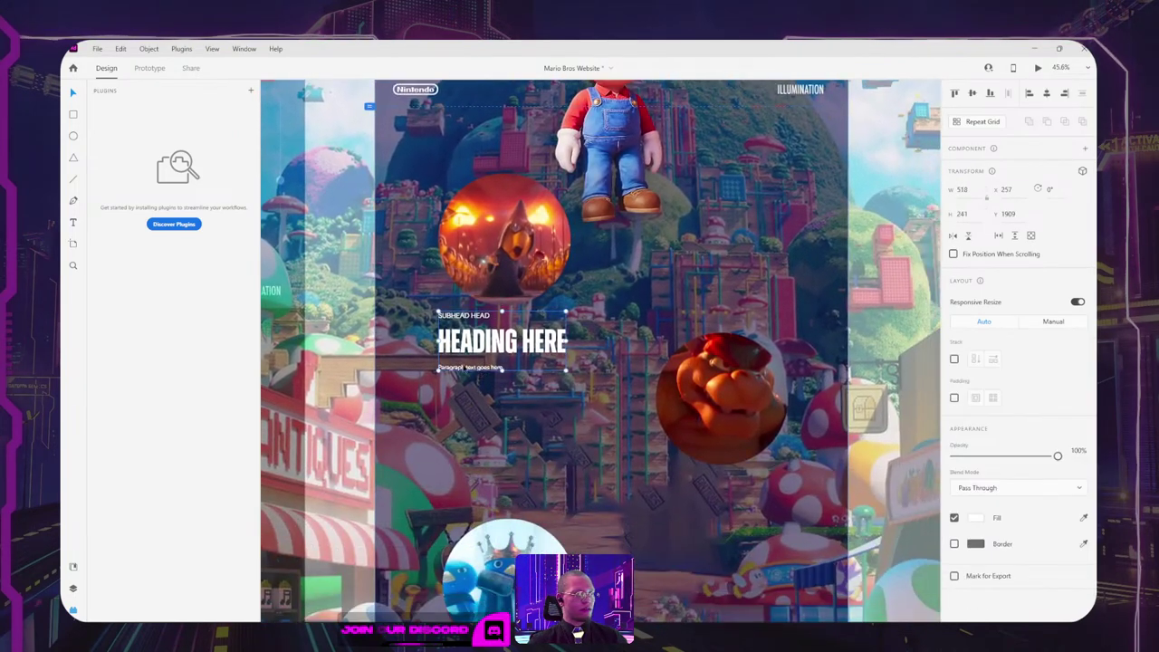
left_click(183, 220)
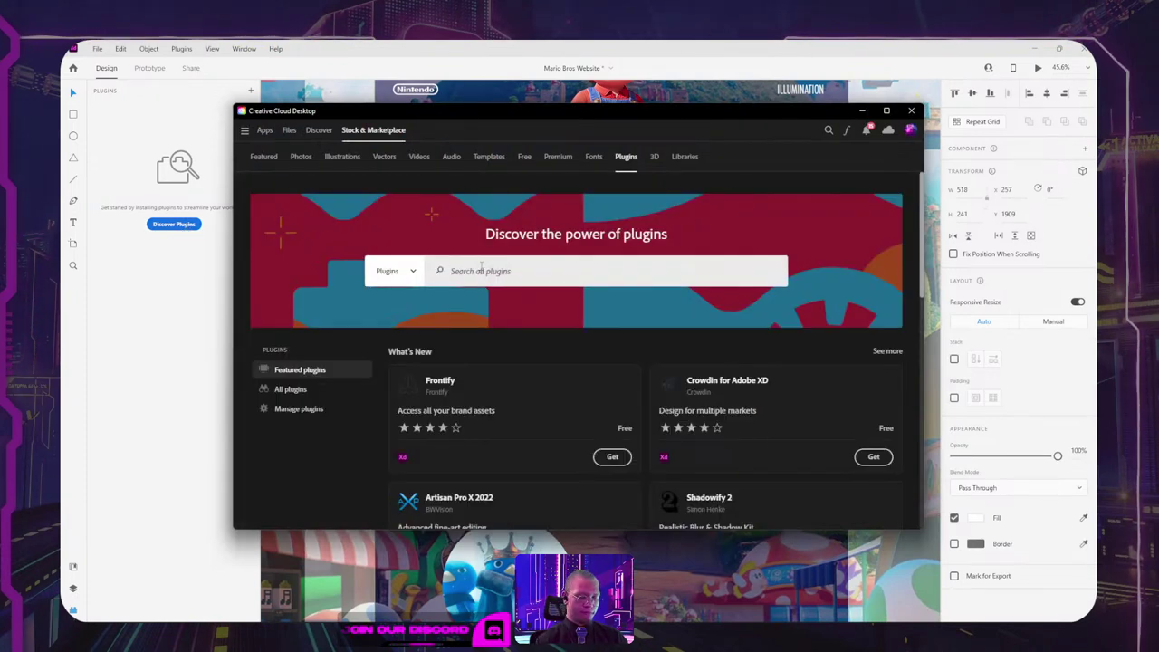
left_click(481, 264)
type("lorem")
key("Return")
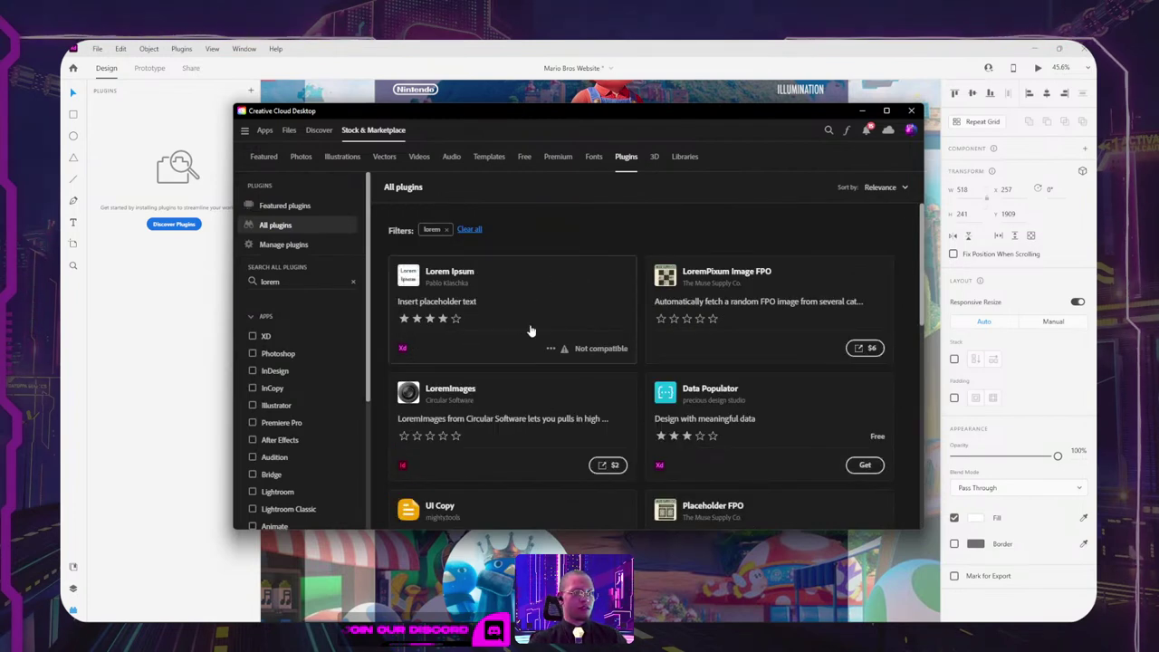
scroll(532, 331, "down", 3)
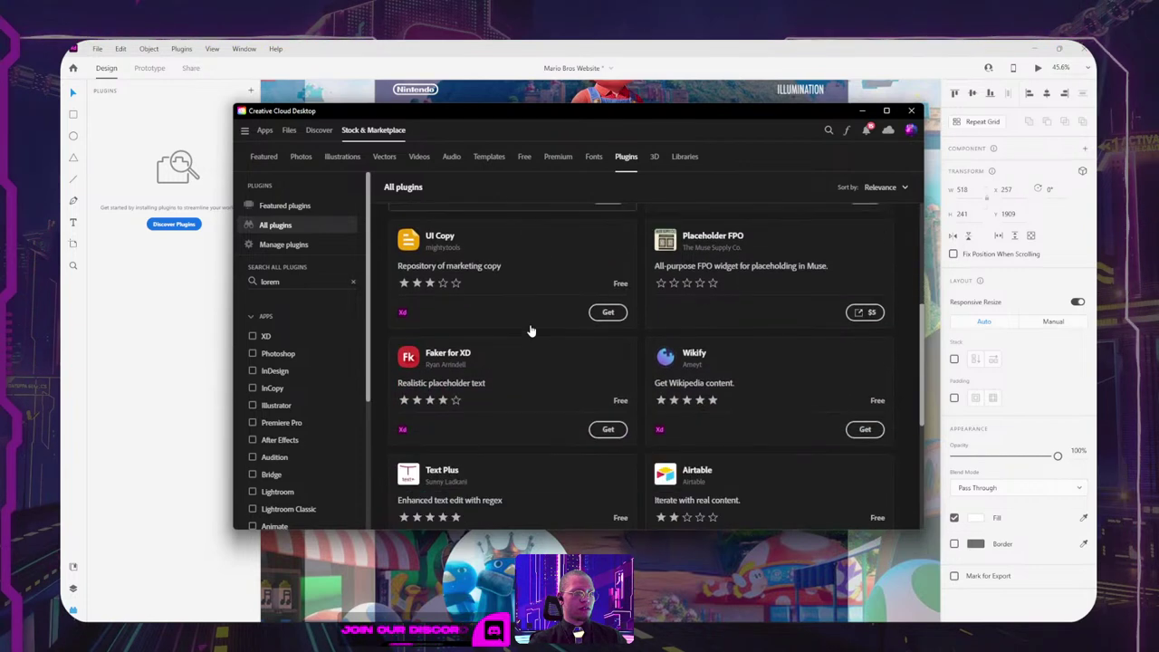
scroll(532, 332, "up", 3)
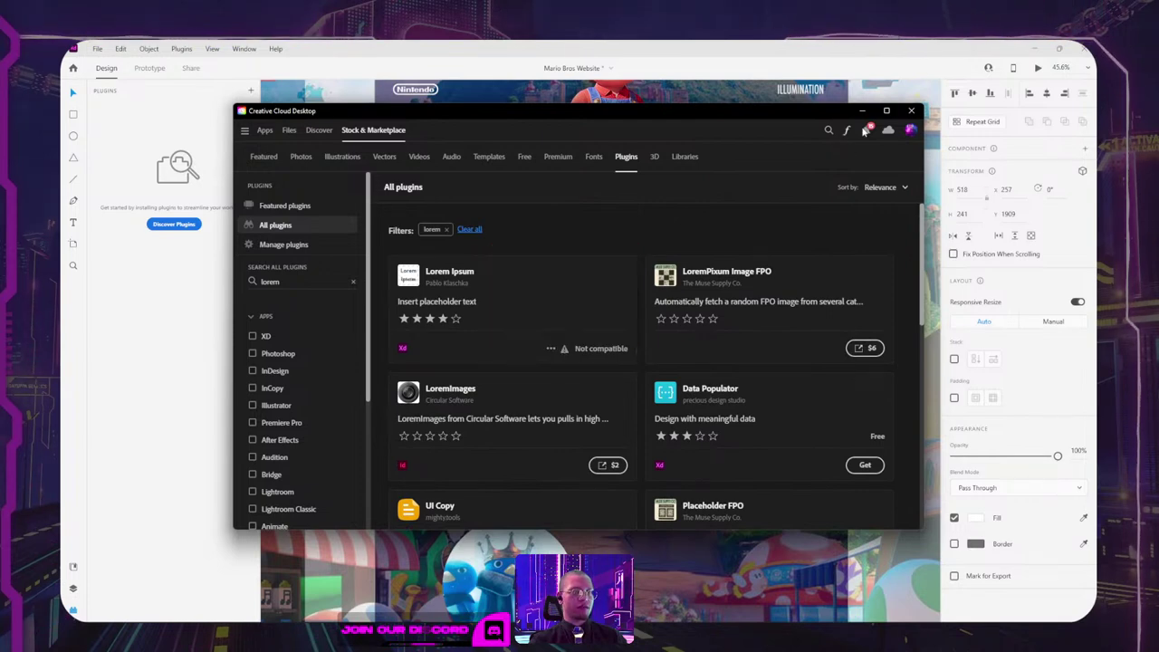
left_click(912, 111)
Step: Duplicate the heading text group beneath the Bowser circle and the blue penguin circle
scroll(560, 236, "down", 3)
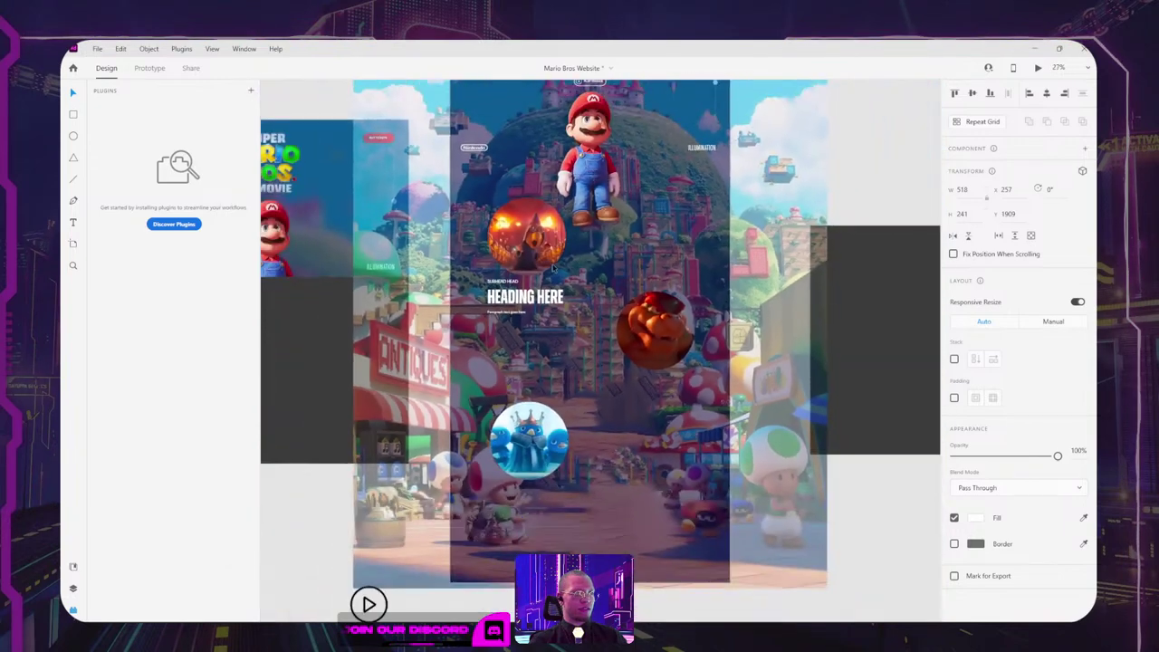
left_click_drag(527, 296, 524, 510, "alt")
left_click(852, 528)
left_click_drag(833, 461, 772, 559)
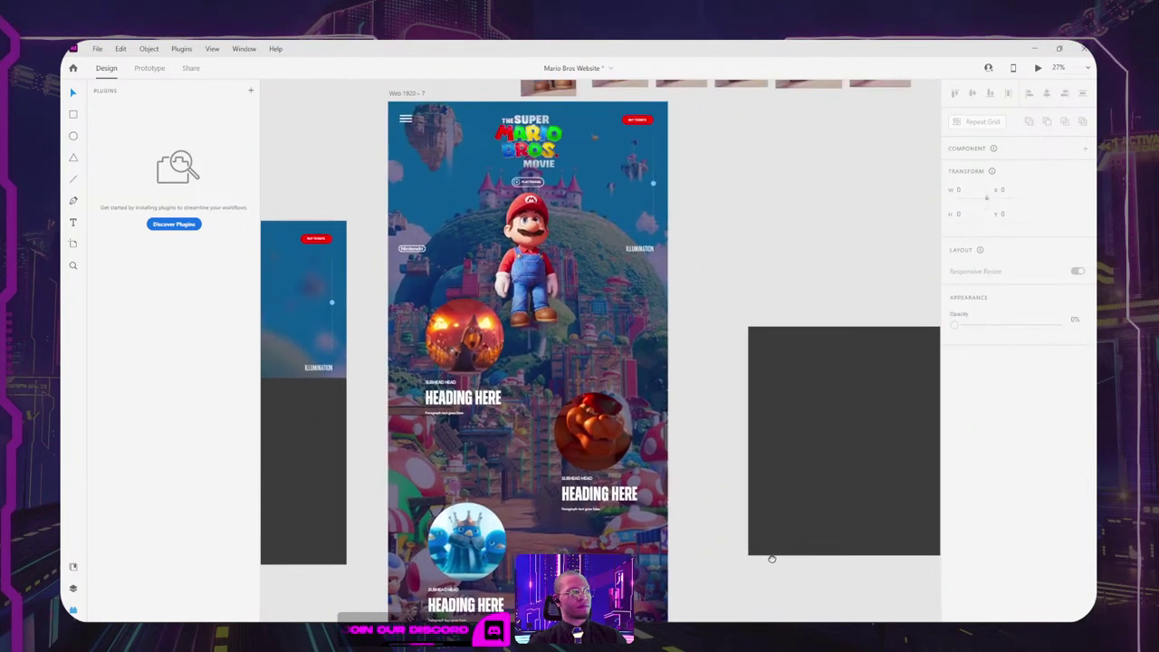
Step: Capture a screenshot of only the word SUPER in the movie logo with the screen capture tool
scroll(542, 190, "up", 5)
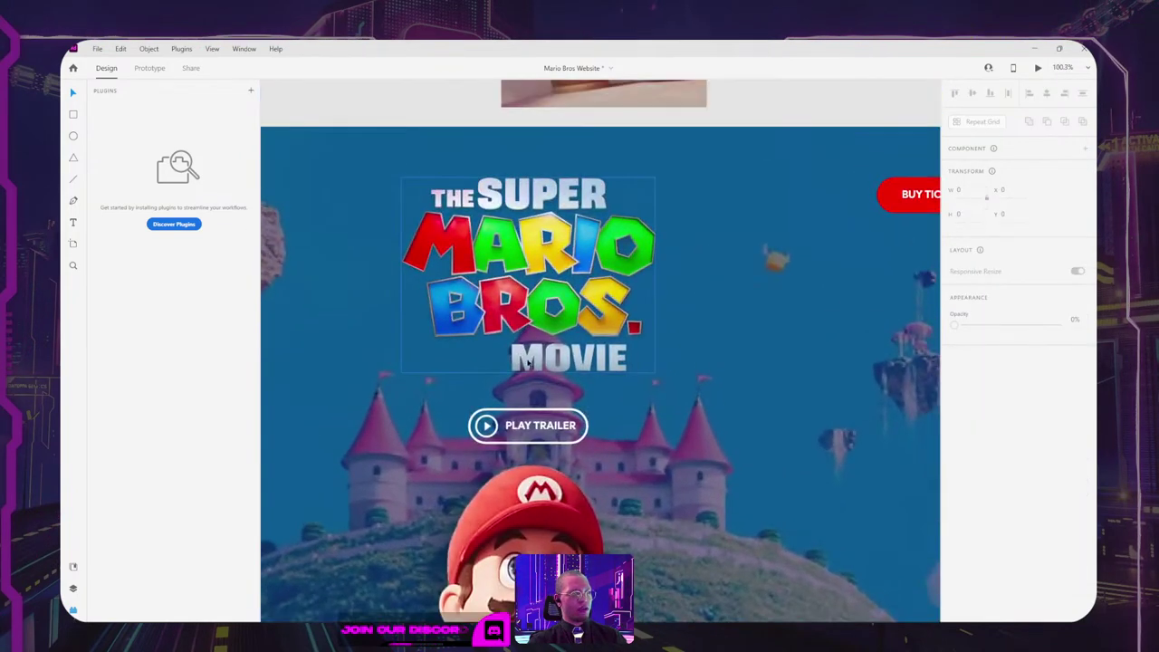
scroll(533, 365, "up", 3)
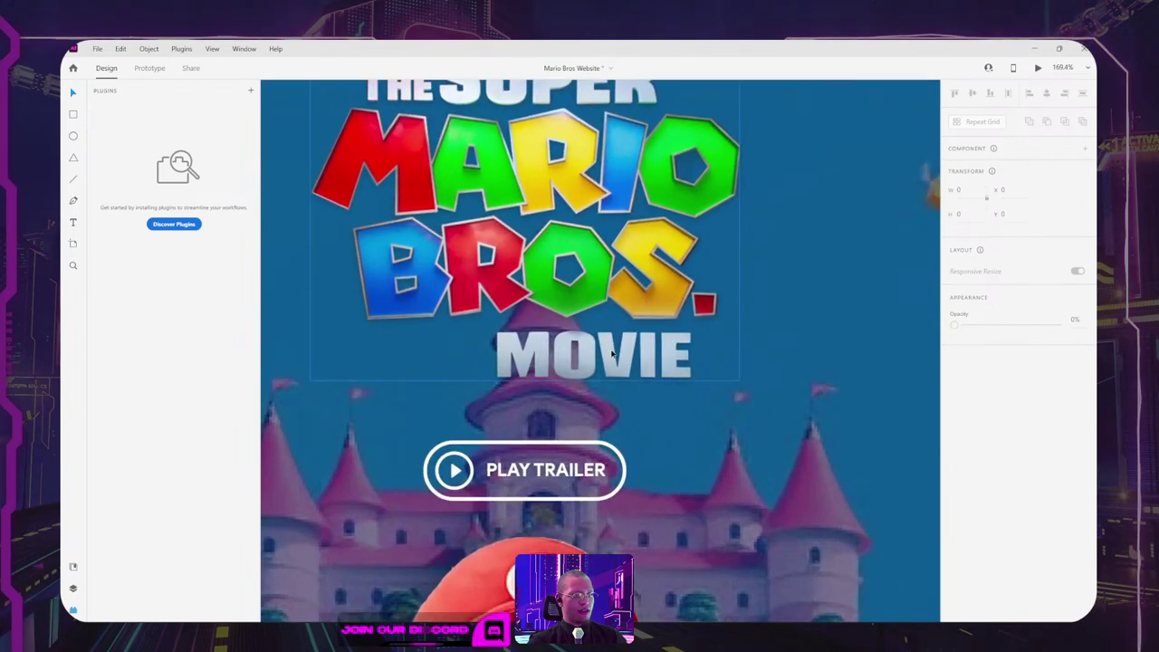
scroll(593, 356, "down", 1)
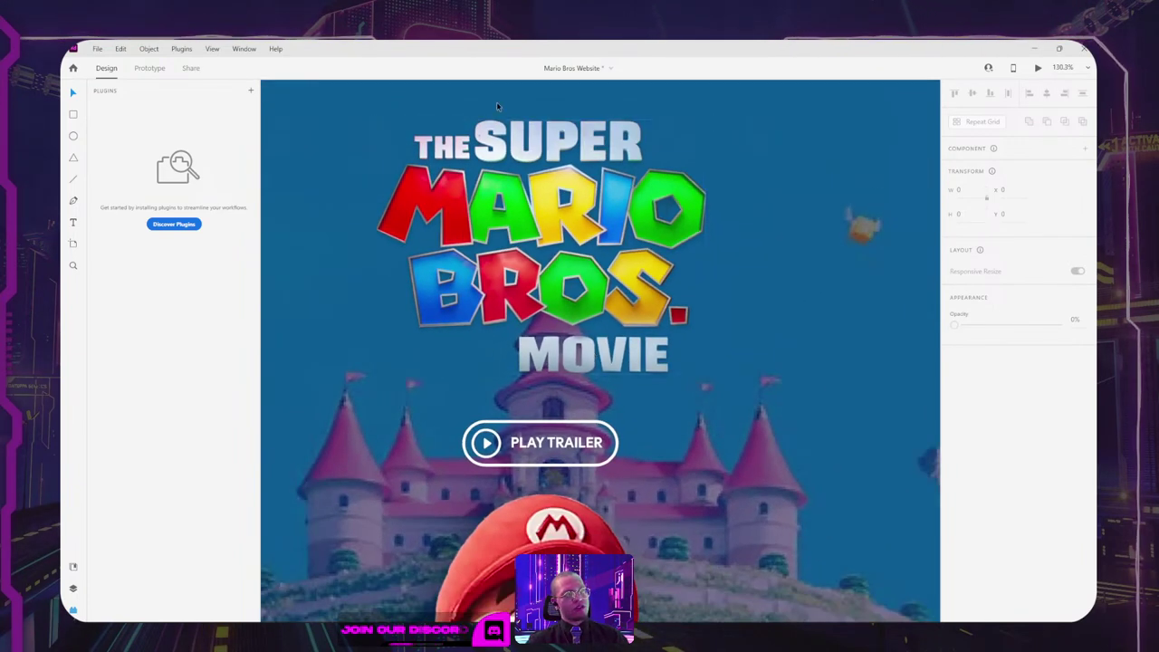
key("super+shift+s")
key("Escape")
key("Print")
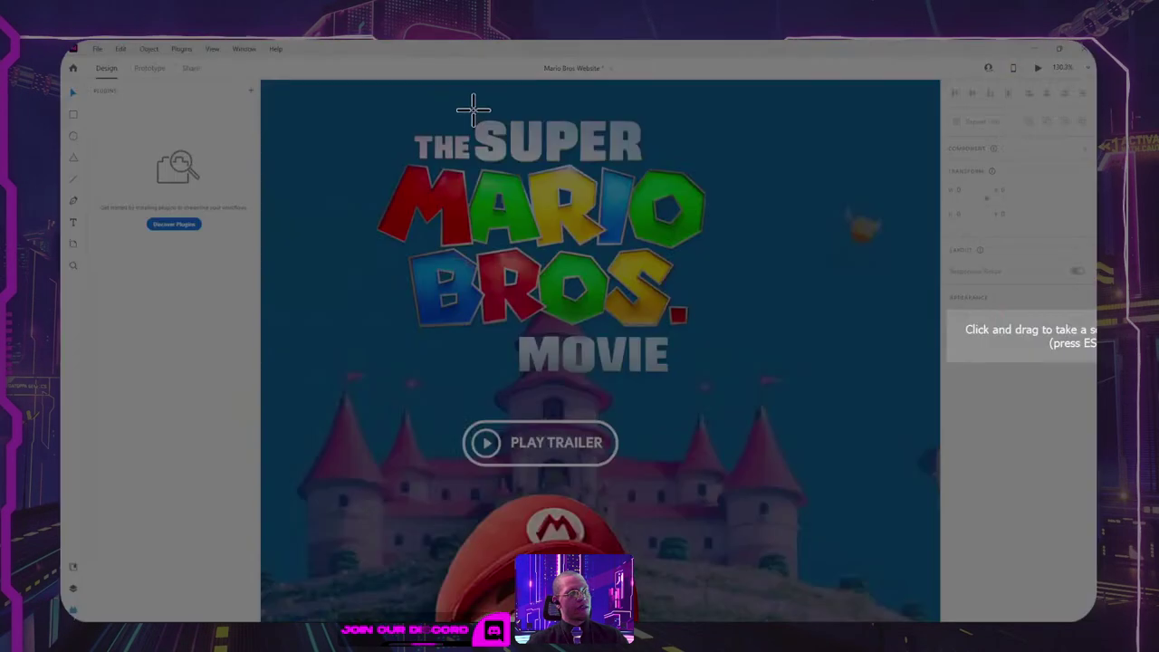
left_click_drag(473, 110, 650, 168)
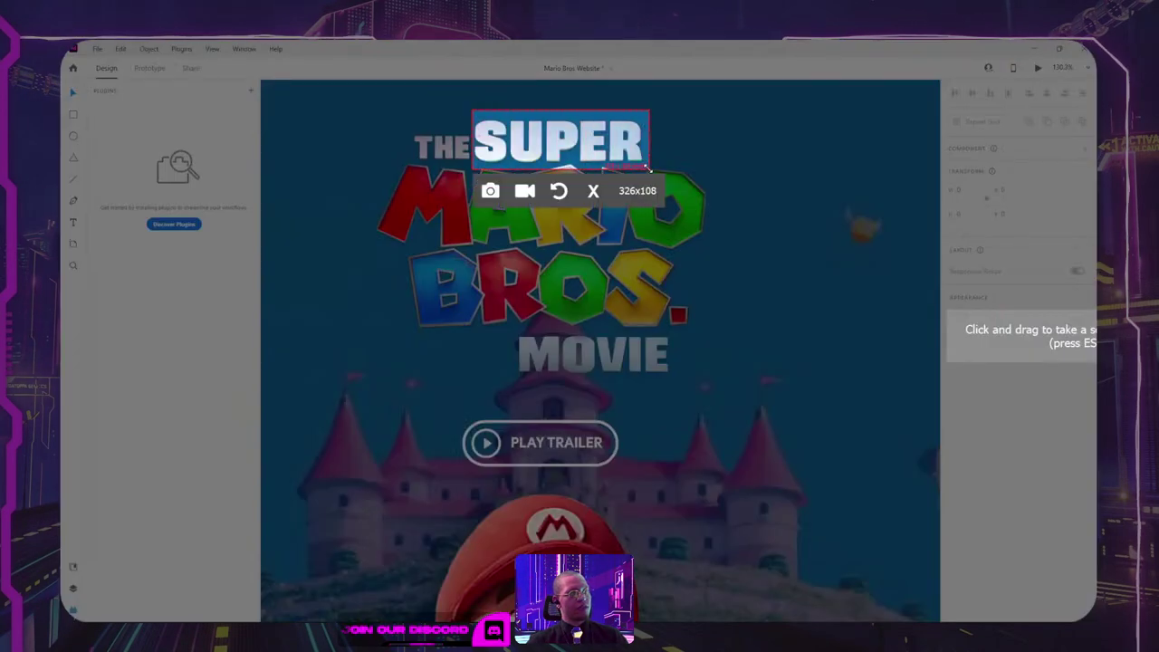
left_click(492, 190)
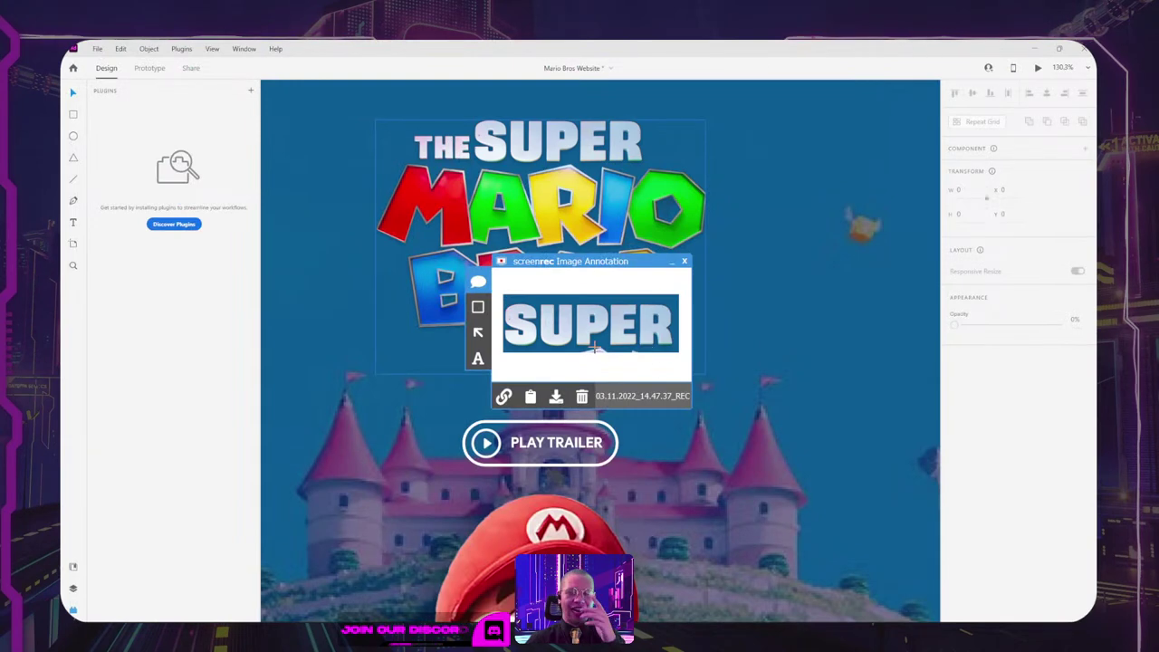
Step: Save the captured SUPER screenshot as a PNG file in the Downloads folder
left_click(556, 396)
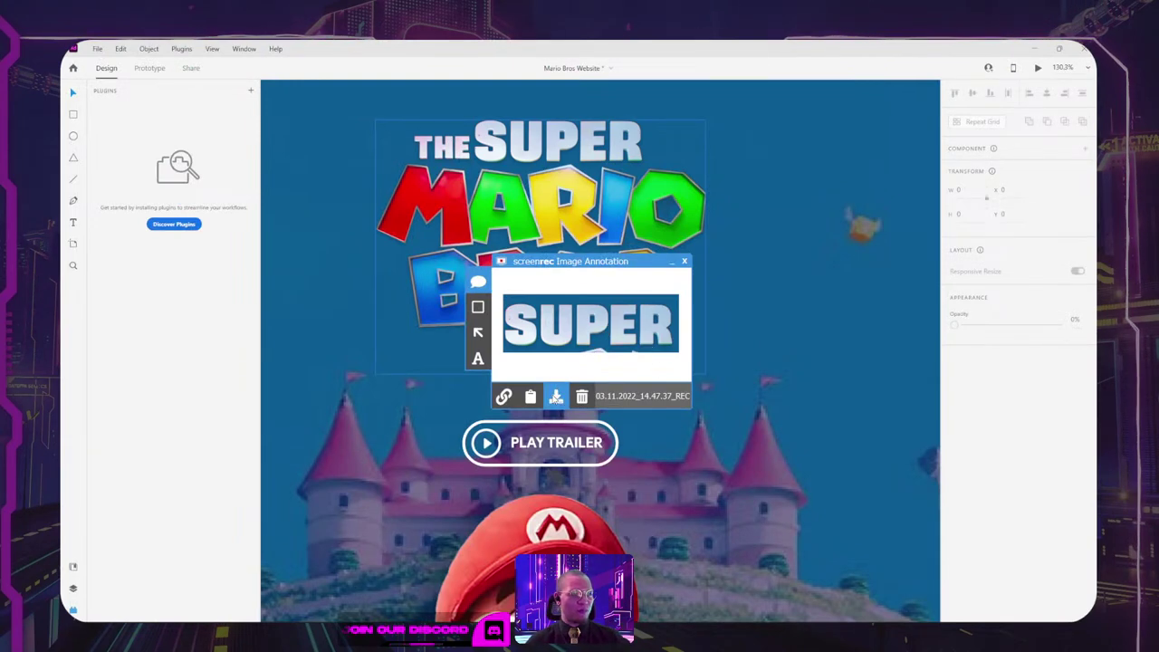
left_click(516, 382)
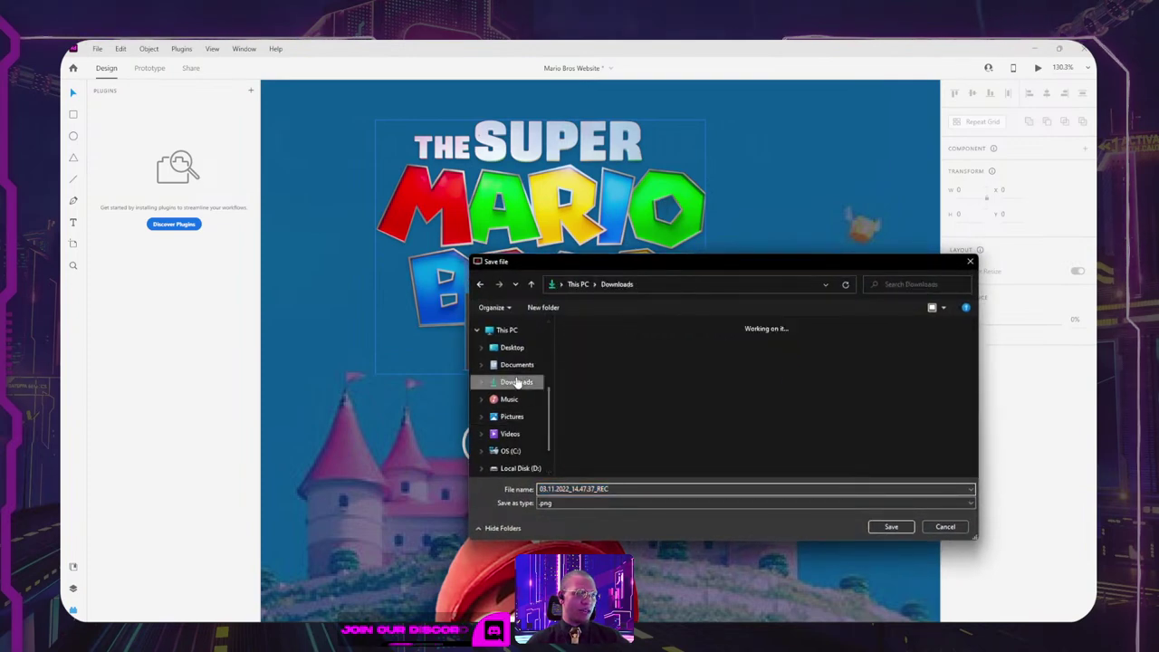
left_click(891, 527)
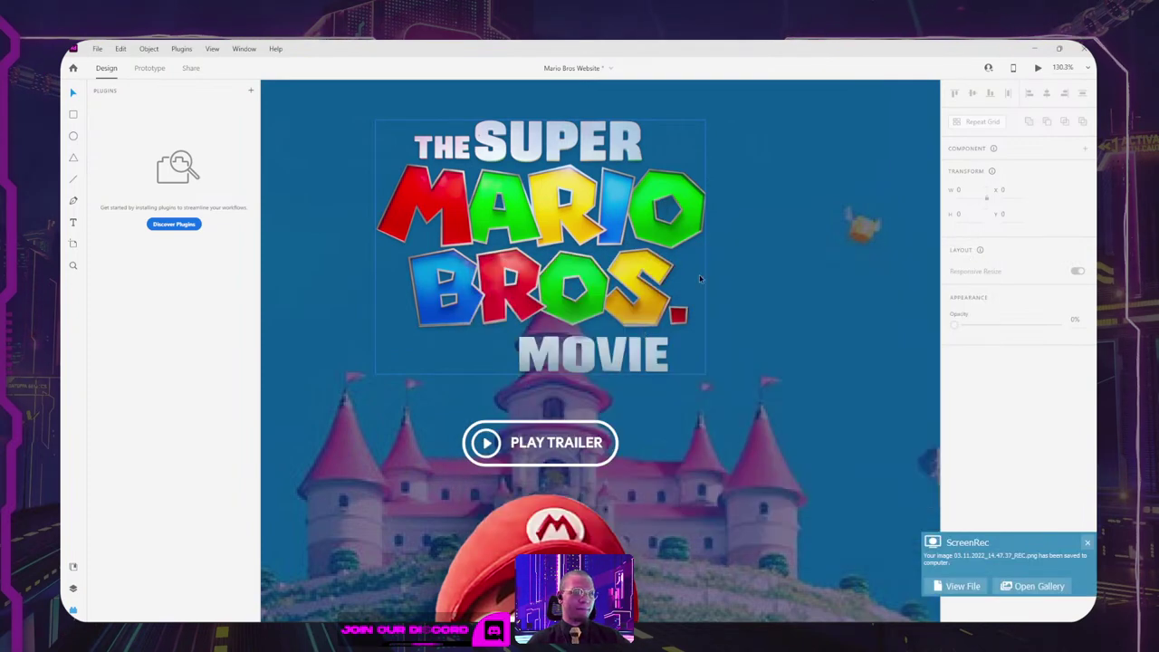
Step: Switch to the Chrome browser, search Google for "what the font" and open the MyFonts WhatTheFont page
key("alt+Tab")
key("Tab")
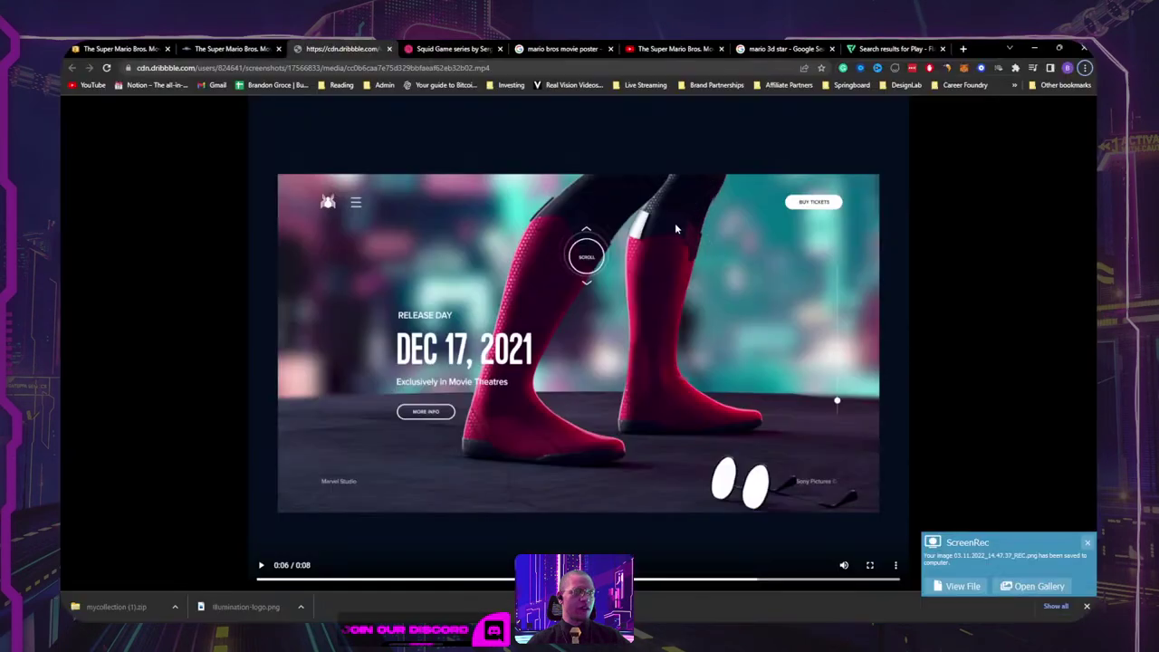
left_click(910, 49)
left_click(658, 68)
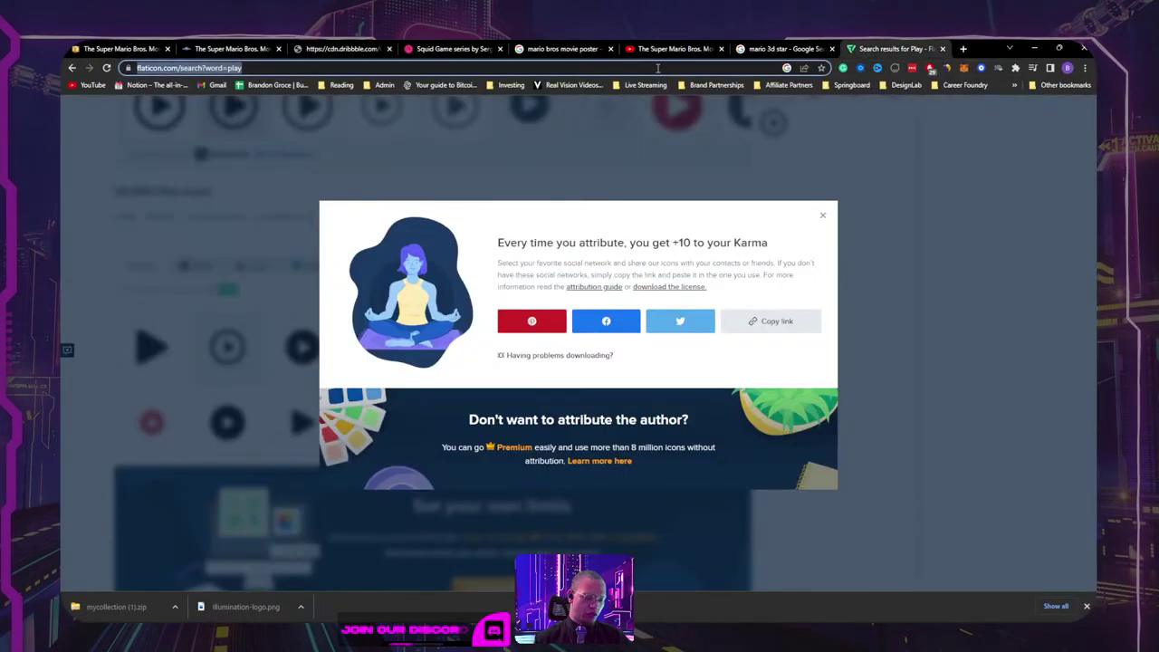
type("wh")
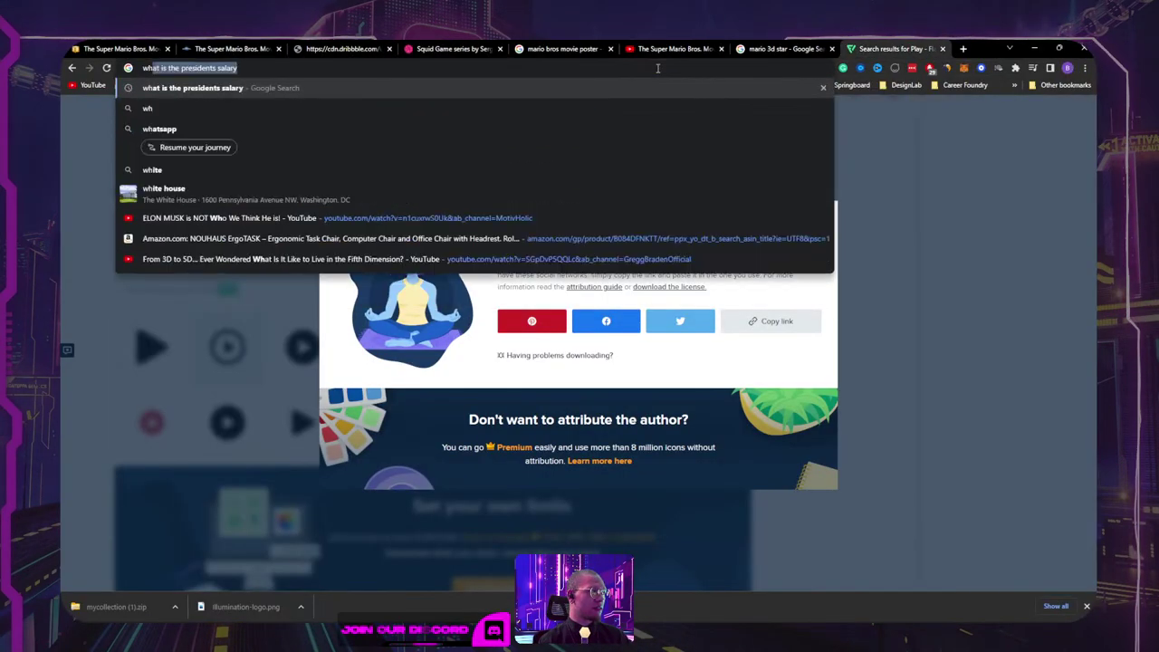
type("at the font")
key("Return")
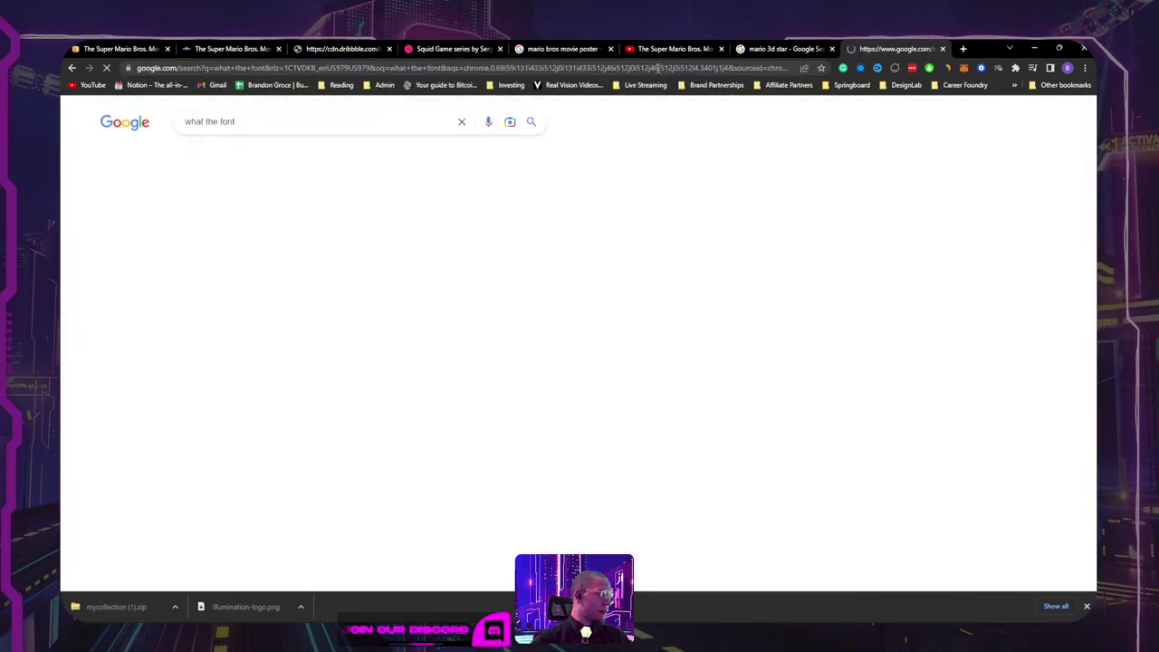
left_click(232, 217)
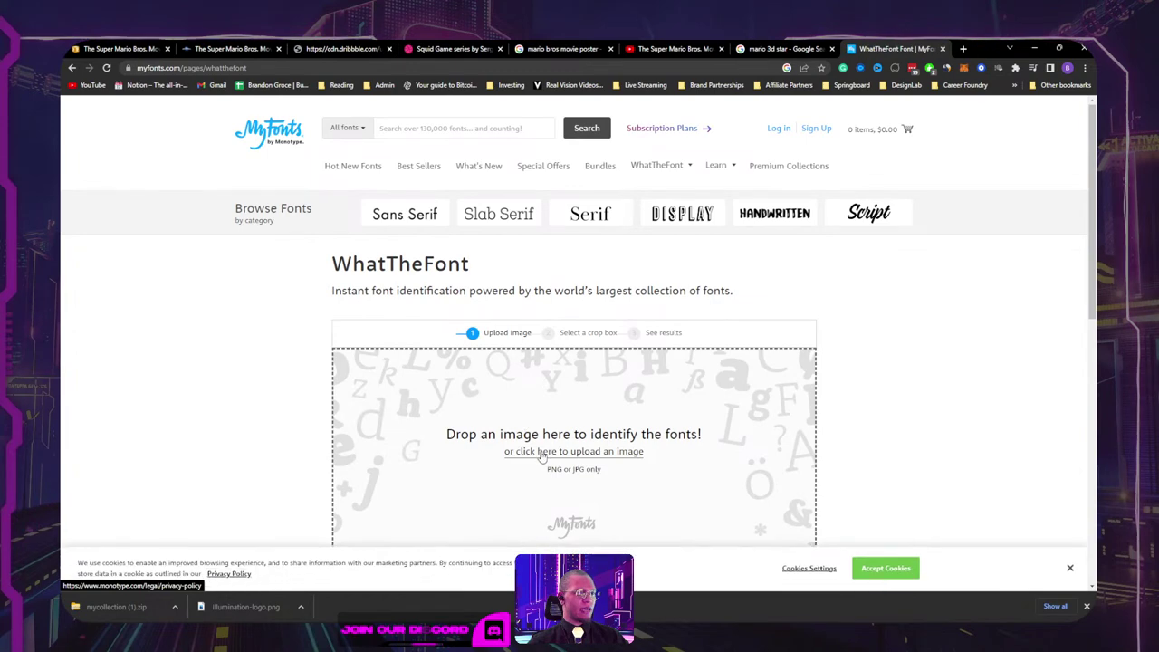
Step: Upload the saved SUPER screenshot from the Downloads folder to WhatTheFont
left_click(543, 454)
left_click(116, 324)
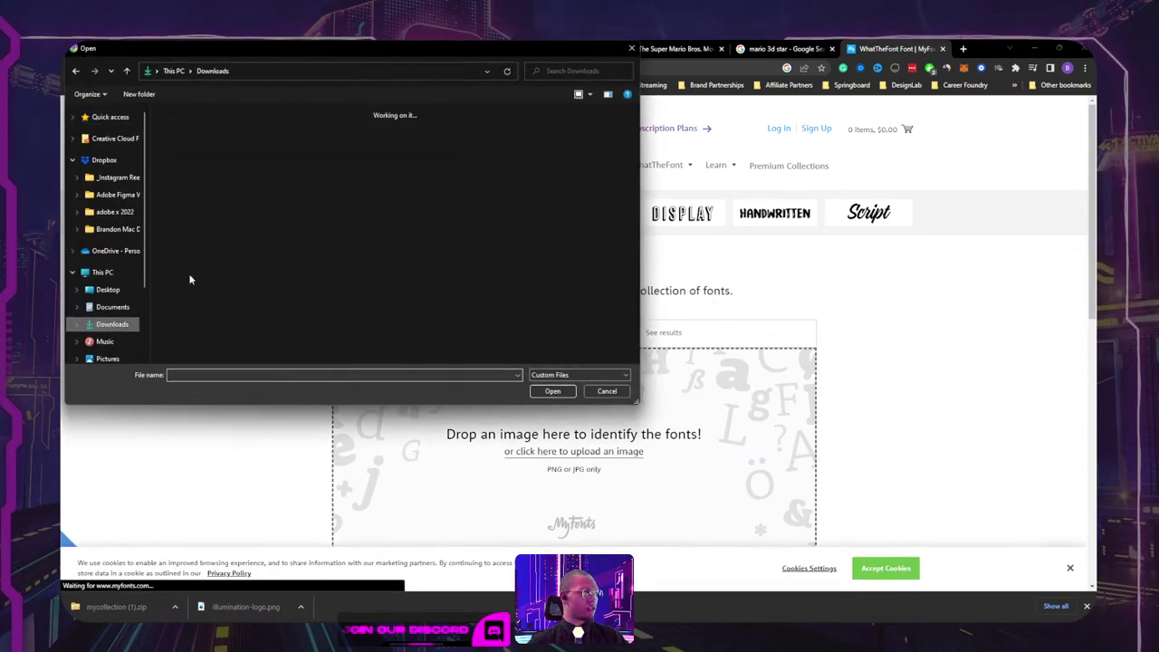
left_click(189, 168)
left_click(553, 391)
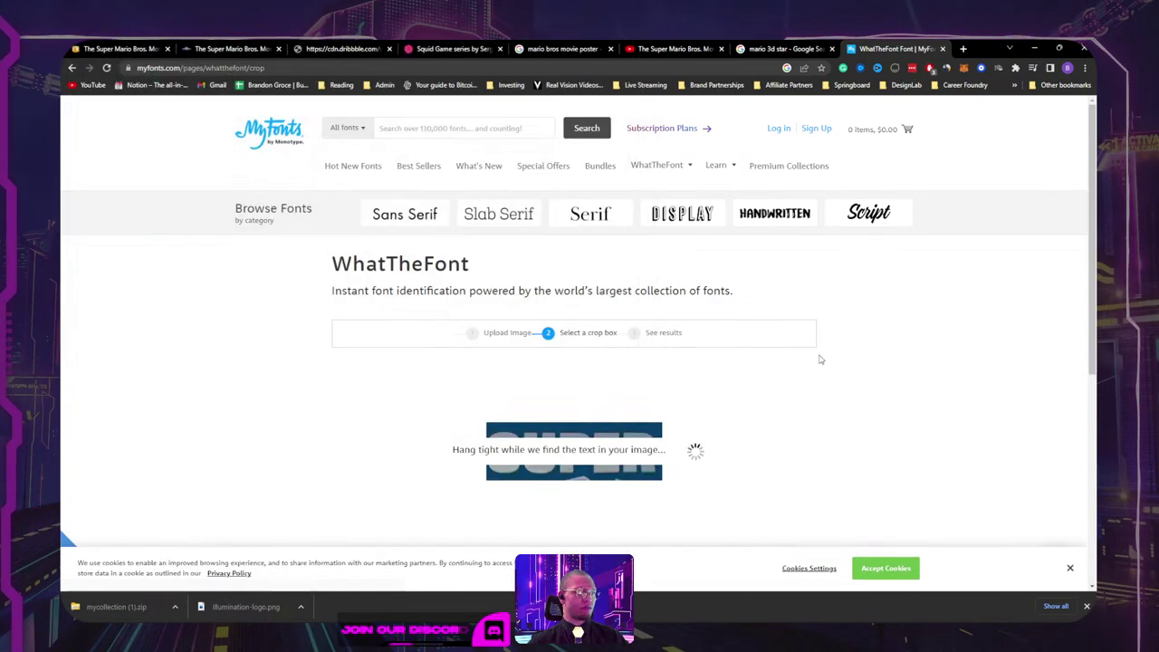
Step: Dismiss the newsletter sign-up pop-up and run the font identification on the uploaded SUPER image
scroll(776, 429, "down", 2)
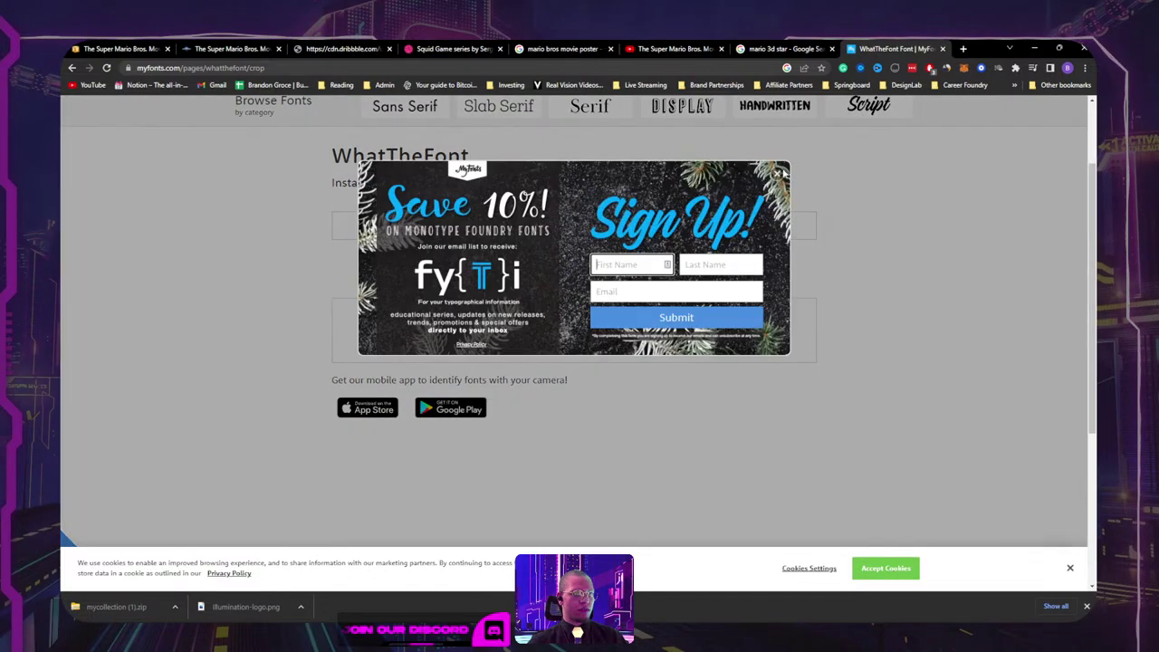
left_click(777, 173)
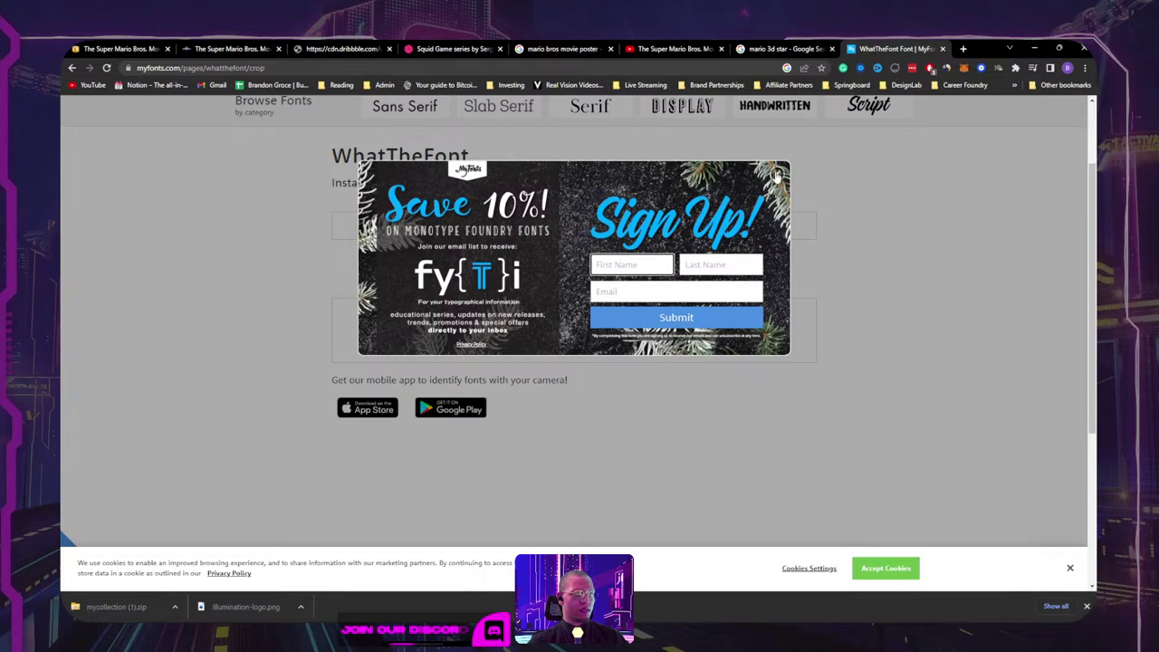
left_click(778, 173)
left_click(572, 331)
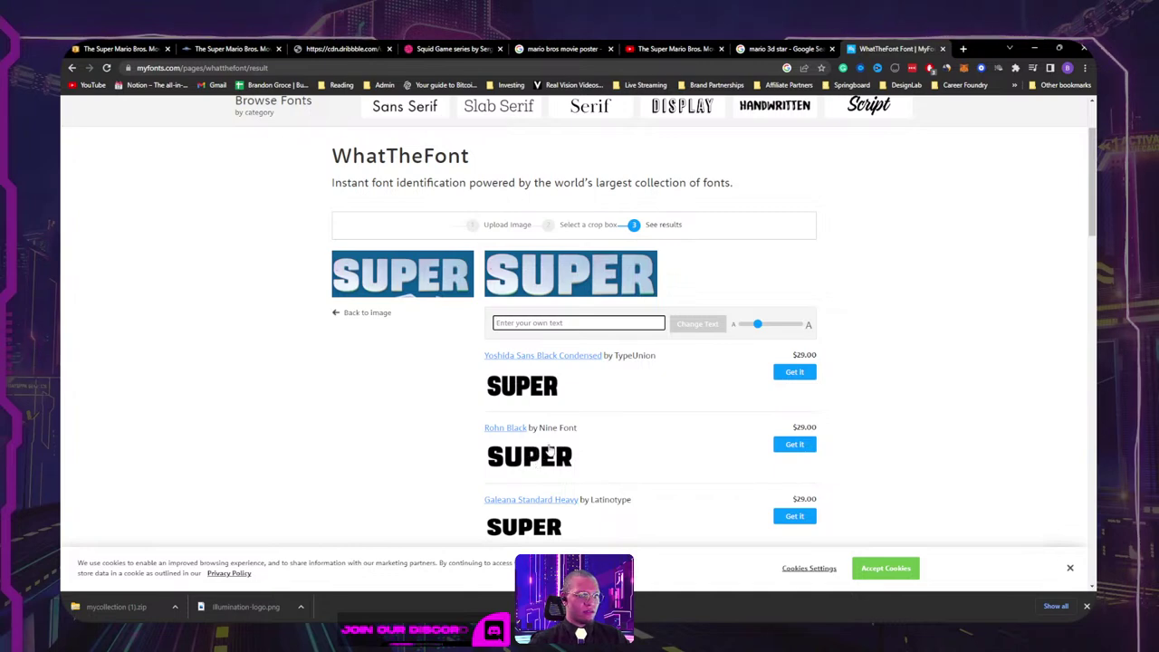
Step: Compare the matching fonts, then copy the name Rohn Black and search for "Rohn Black font free" in a new browser tab
scroll(549, 451, "down", 3)
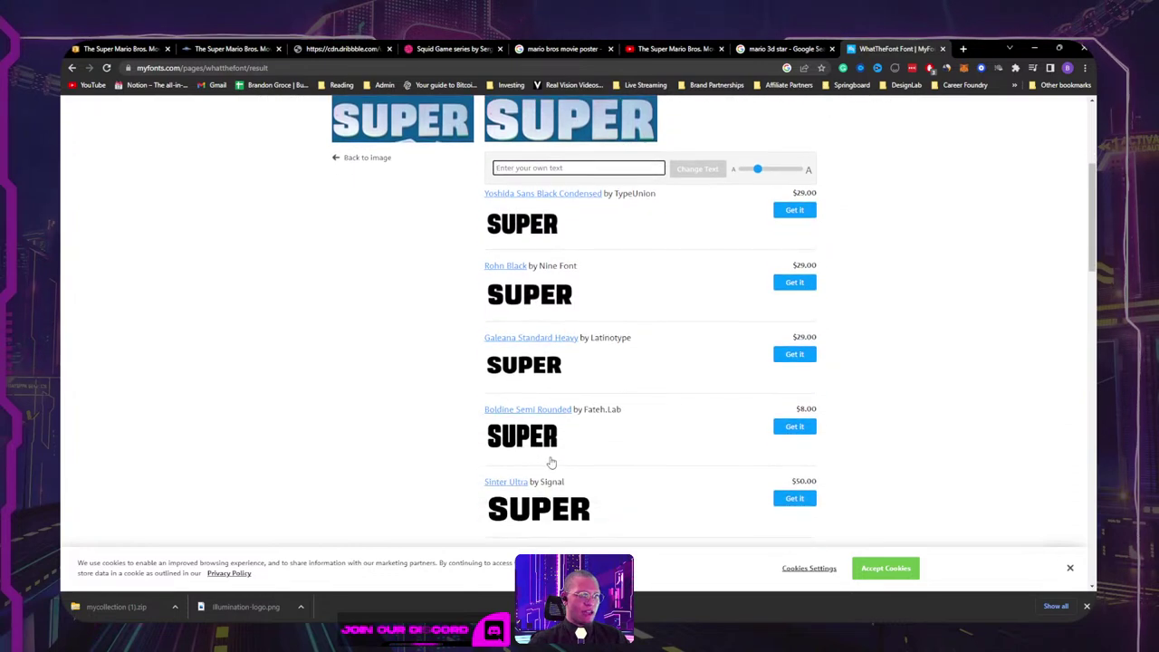
scroll(550, 463, "down", 2)
scroll(552, 462, "up", 5)
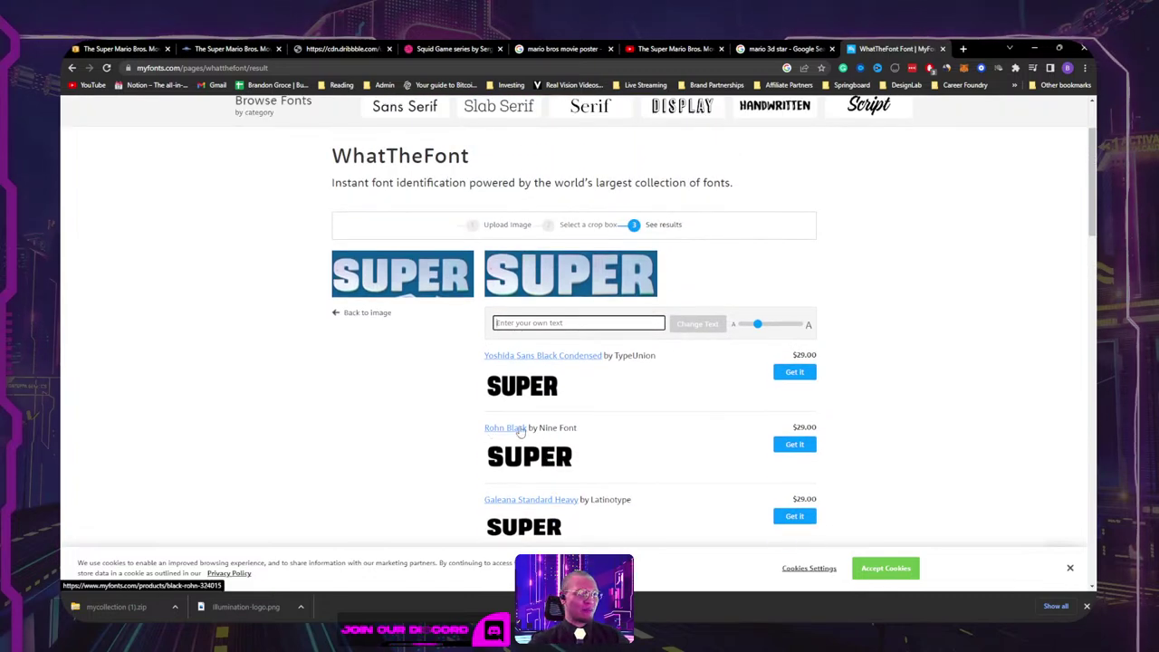
mouse_move(482, 430)
left_mouse_down()
mouse_move(534, 430)
mouse_move(496, 428)
left_mouse_up()
left_click(560, 430)
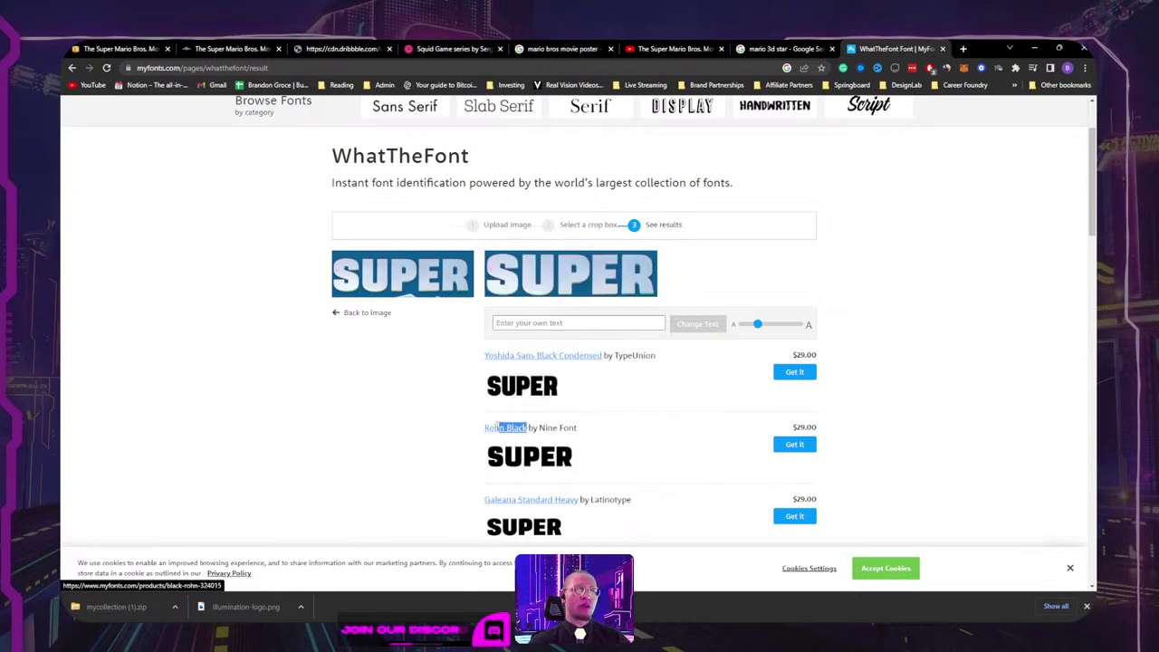
left_click(964, 49)
type("Rohn Black")
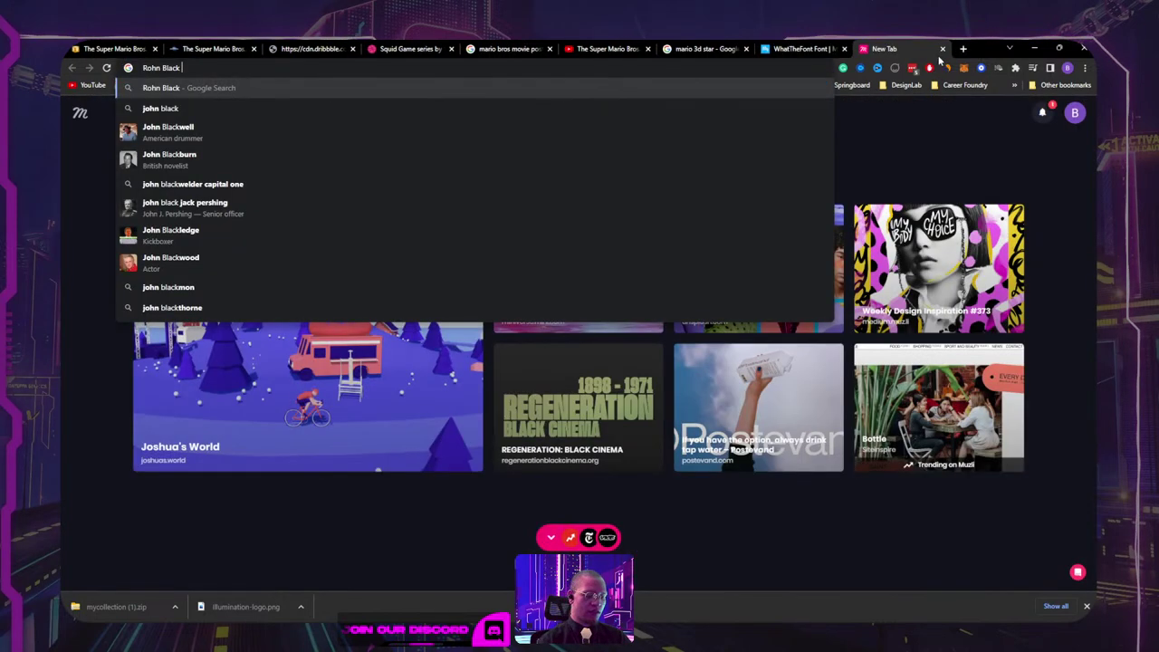
type("font free")
key("Return")
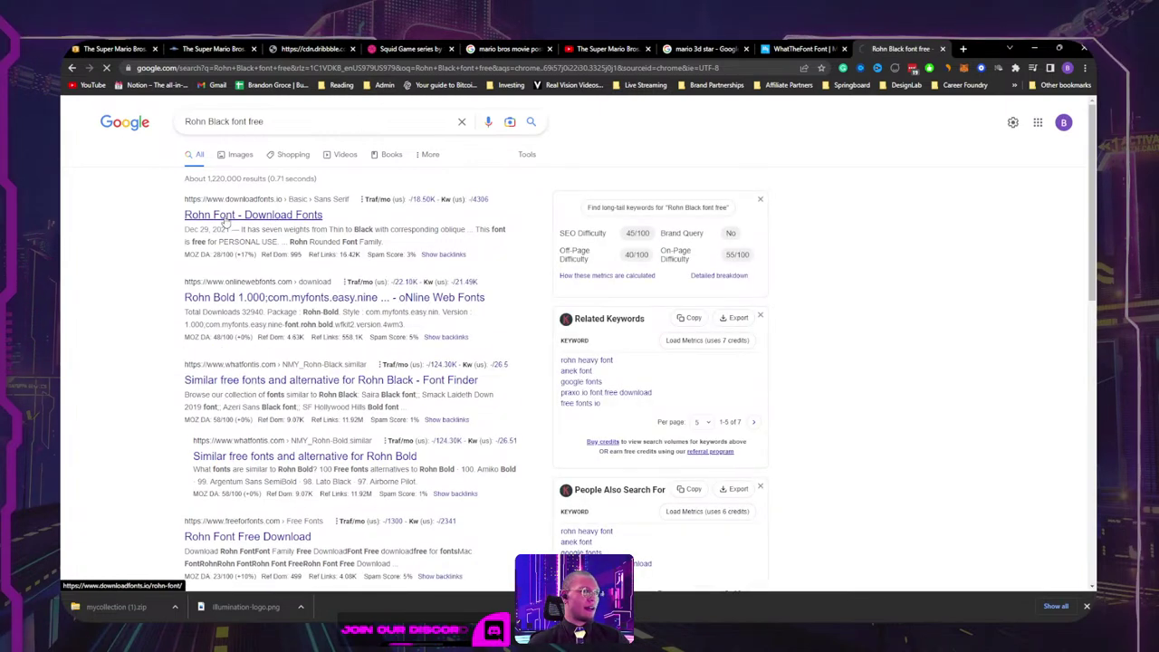
Step: Open the Rohn Font result on downloadfonts.io and go through to the font's download page
left_click(226, 217)
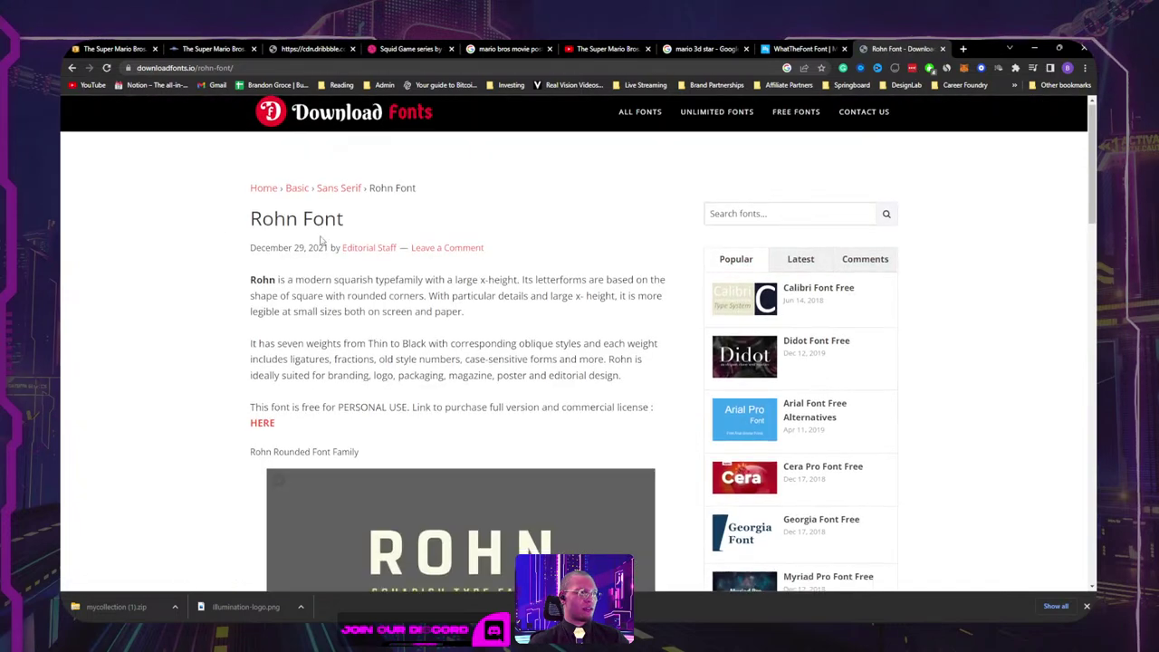
scroll(326, 233, "down", 5)
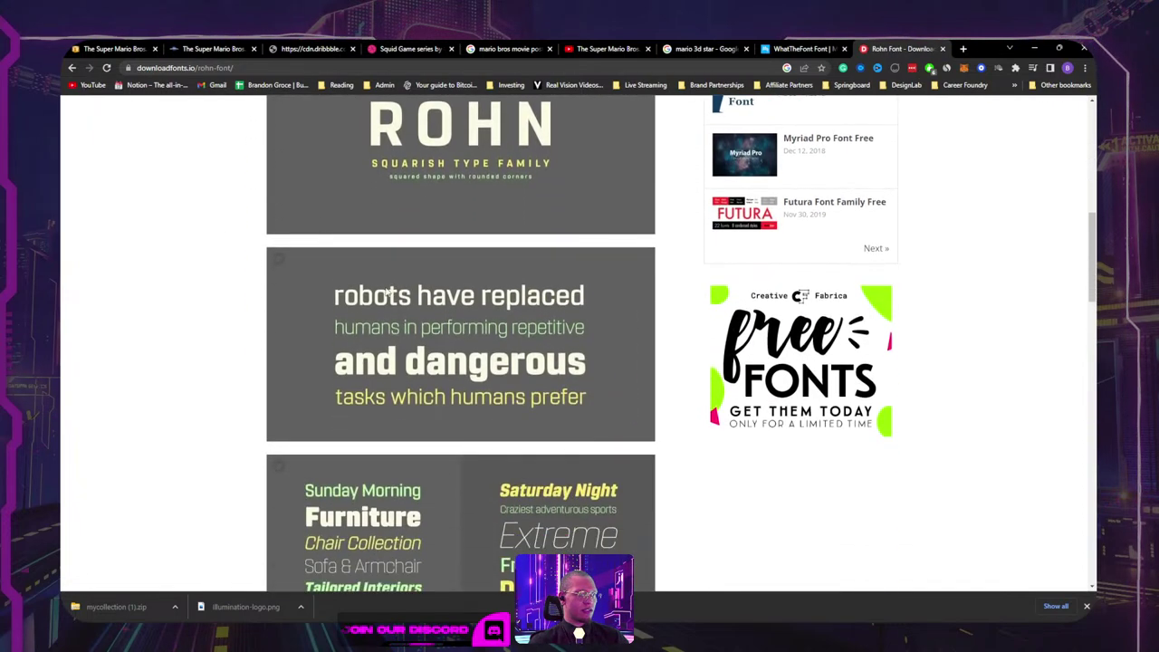
scroll(430, 370, "down", 2)
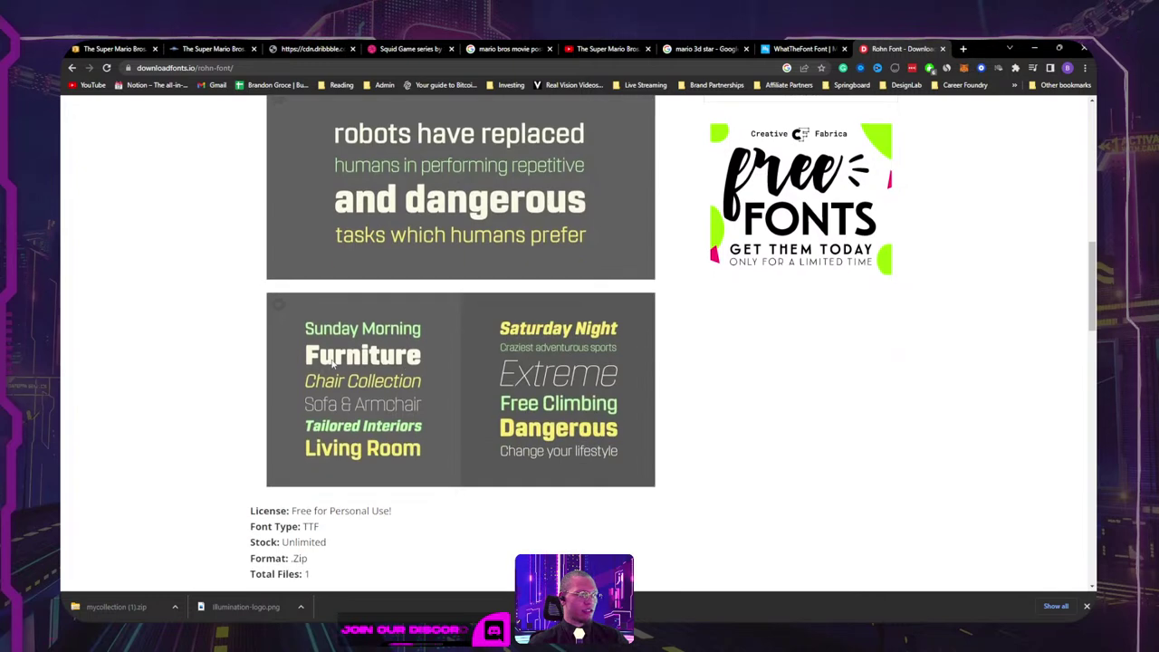
scroll(335, 360, "down", 3)
left_click(403, 403)
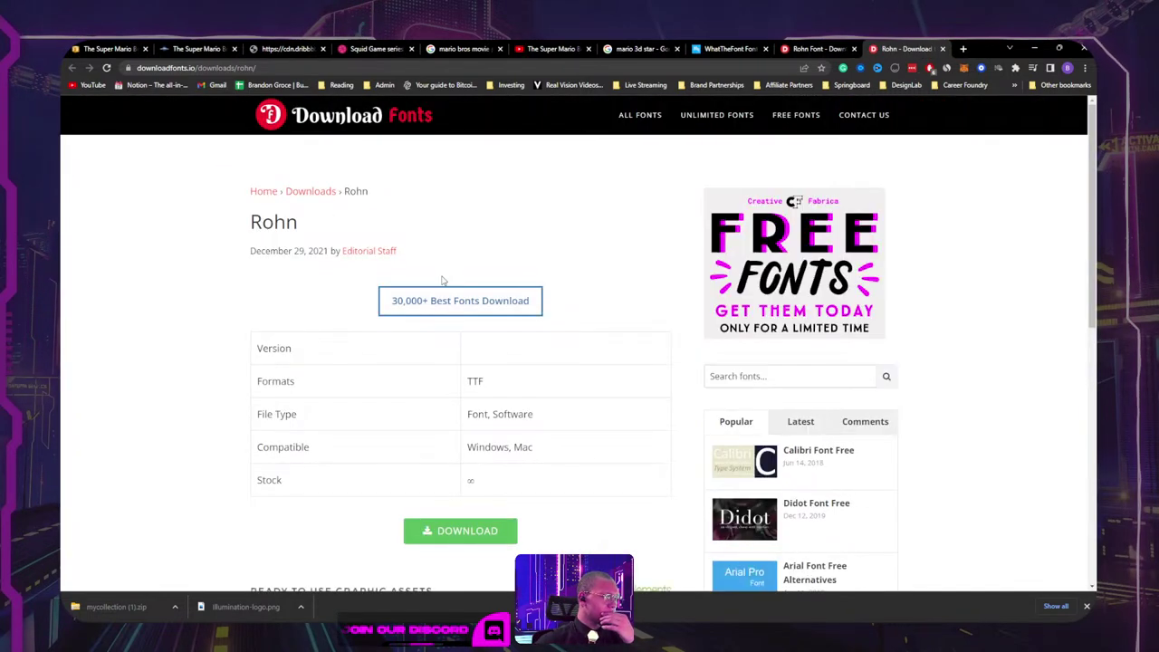
Step: Download the Rohn font and extract Rohn.Rounded.zip into the Rohn.Rounded folder in Downloads
left_click(453, 533)
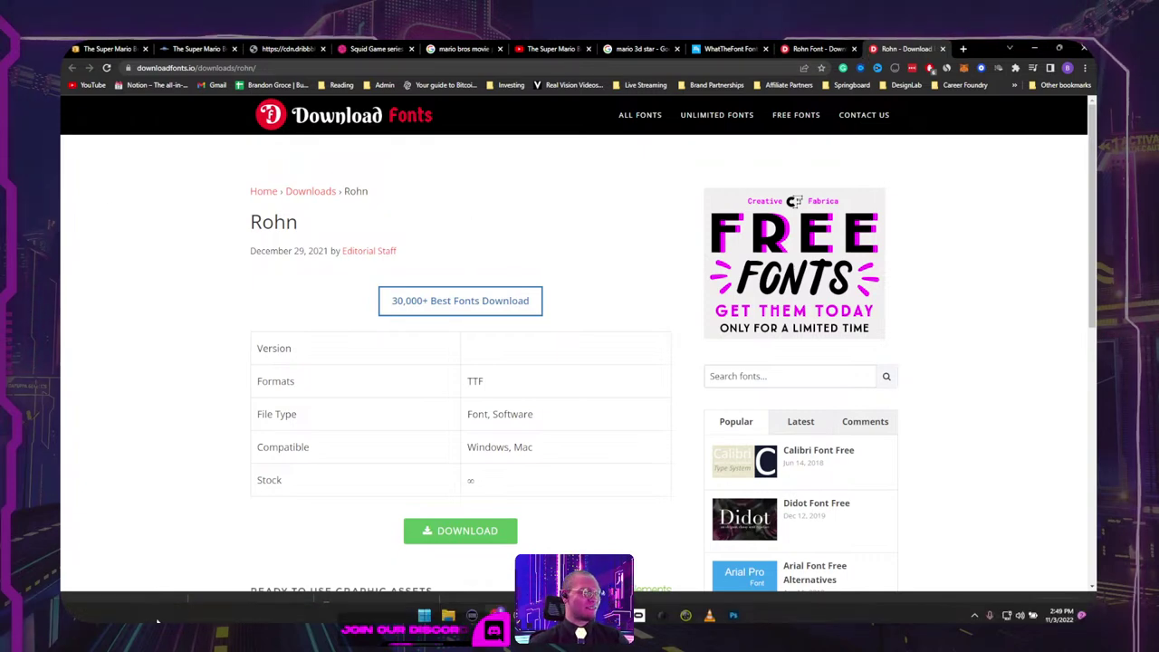
left_click(175, 608)
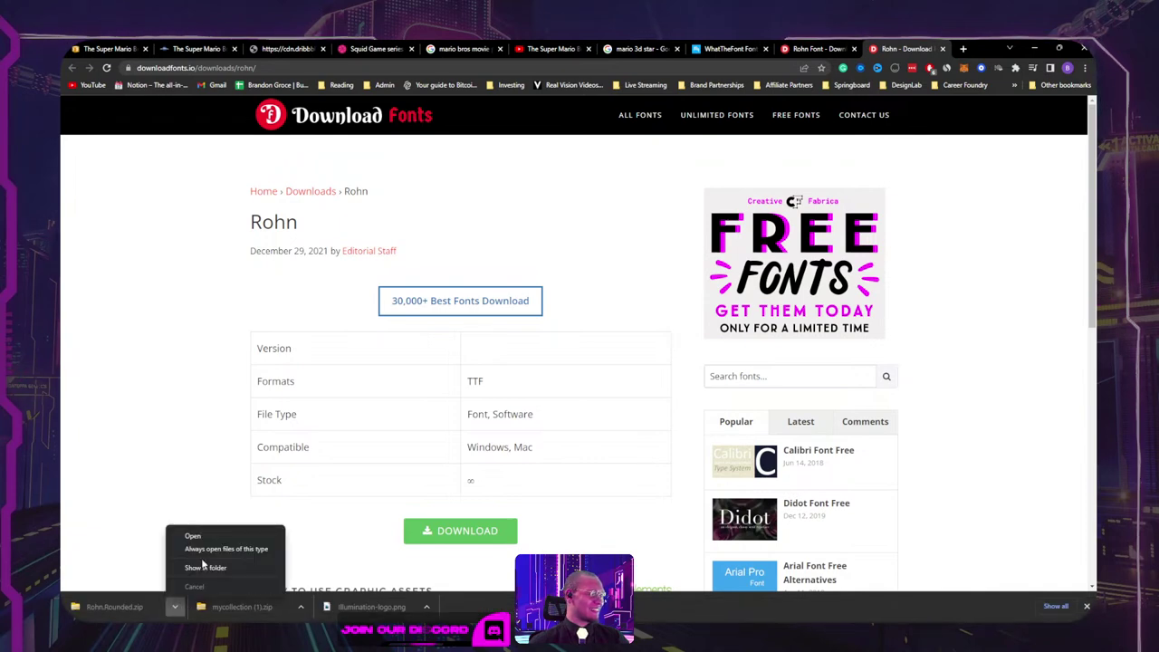
left_click(205, 567)
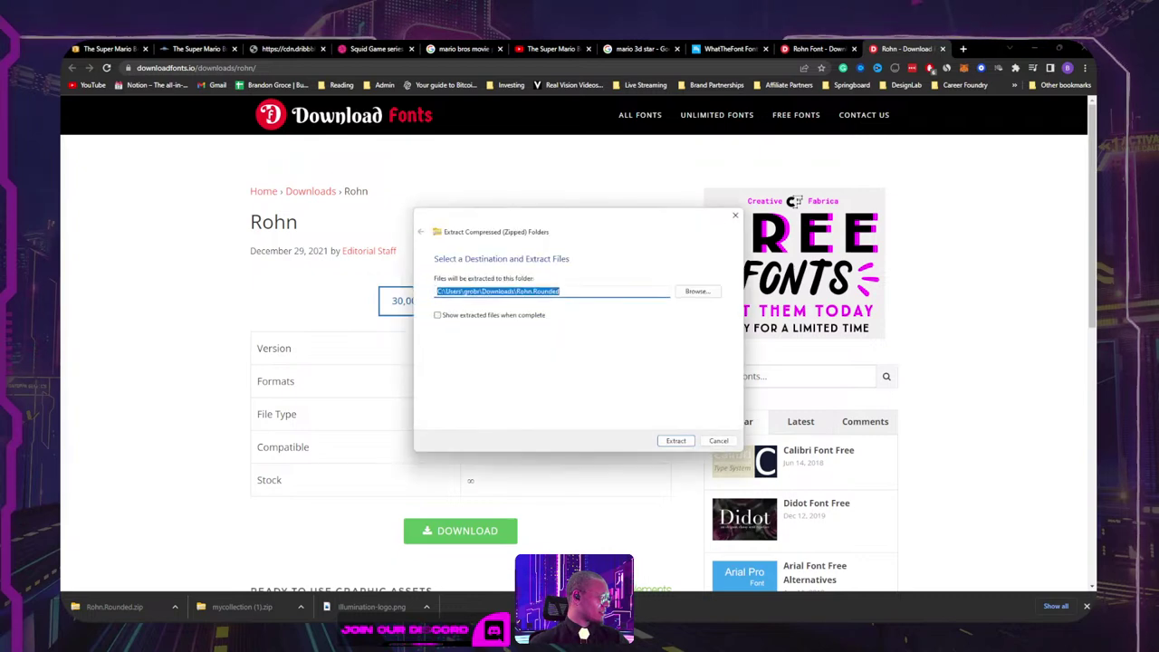
left_click(666, 440)
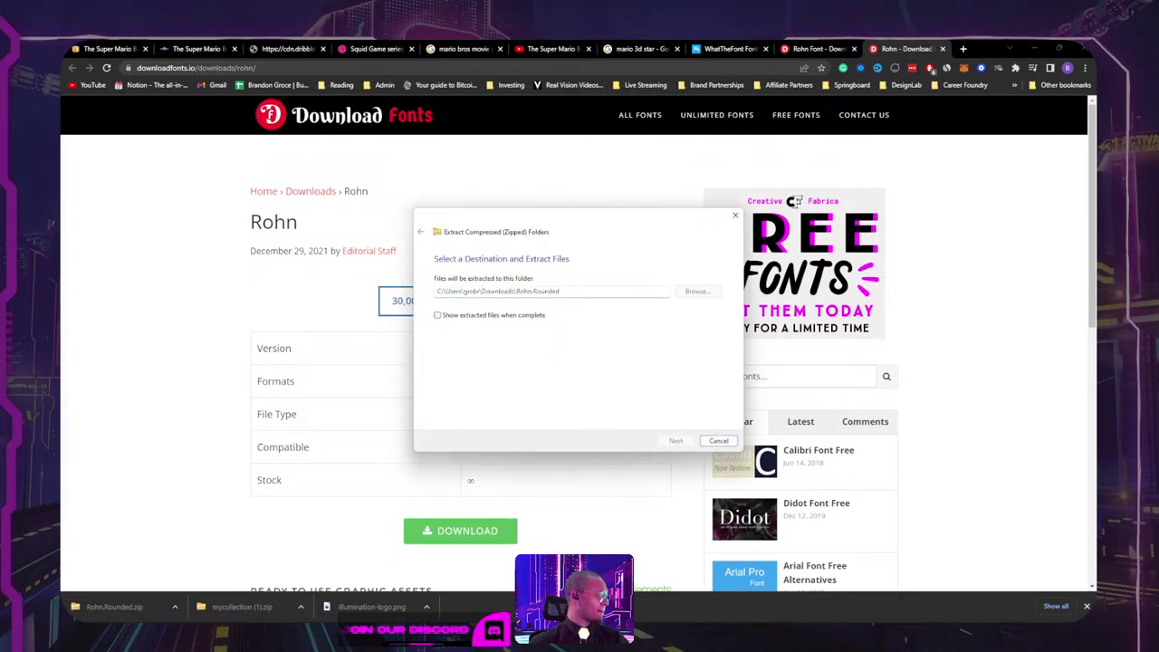
left_click(124, 413)
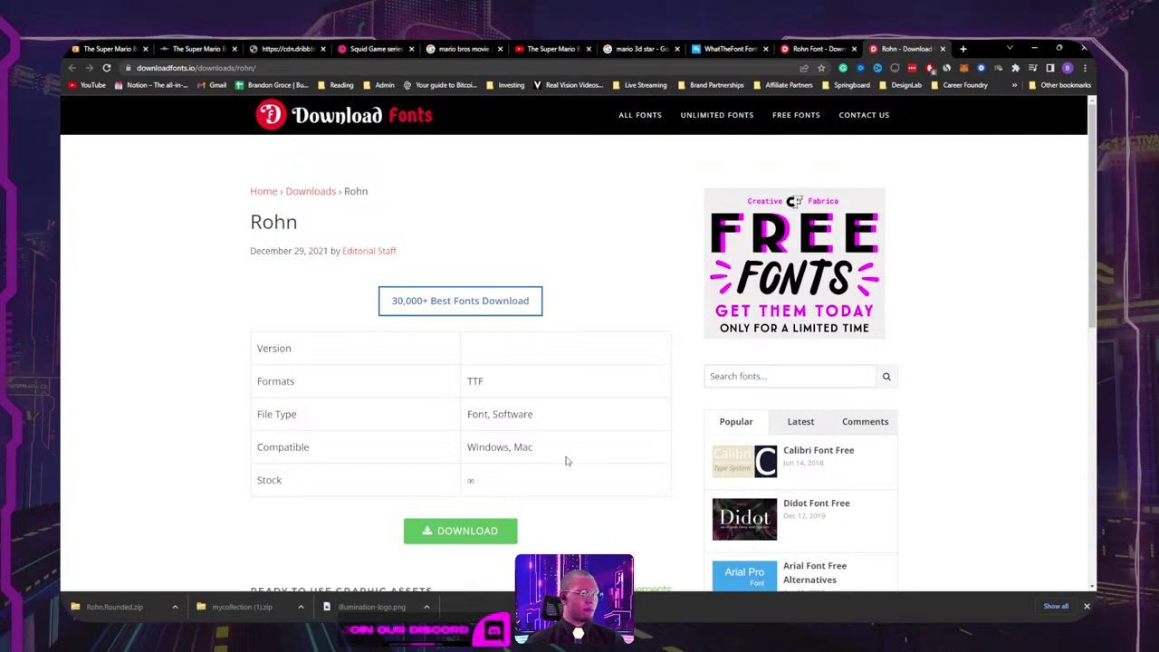
Step: Switch to Photoshop
mouse_move(576, 622)
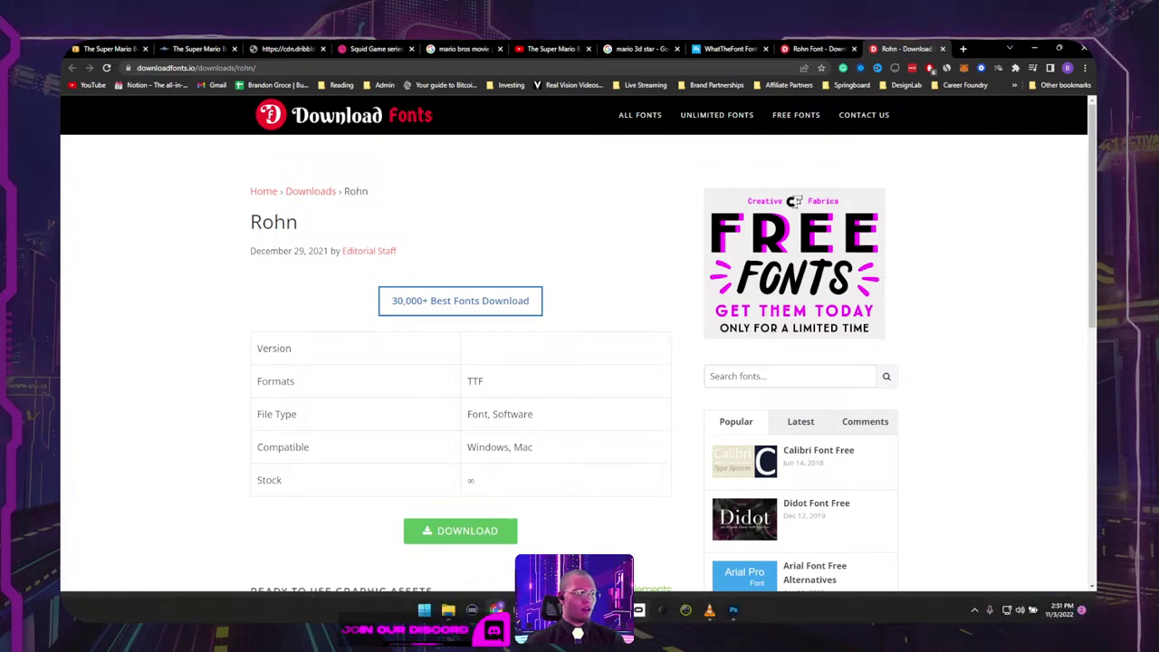
left_click(733, 609)
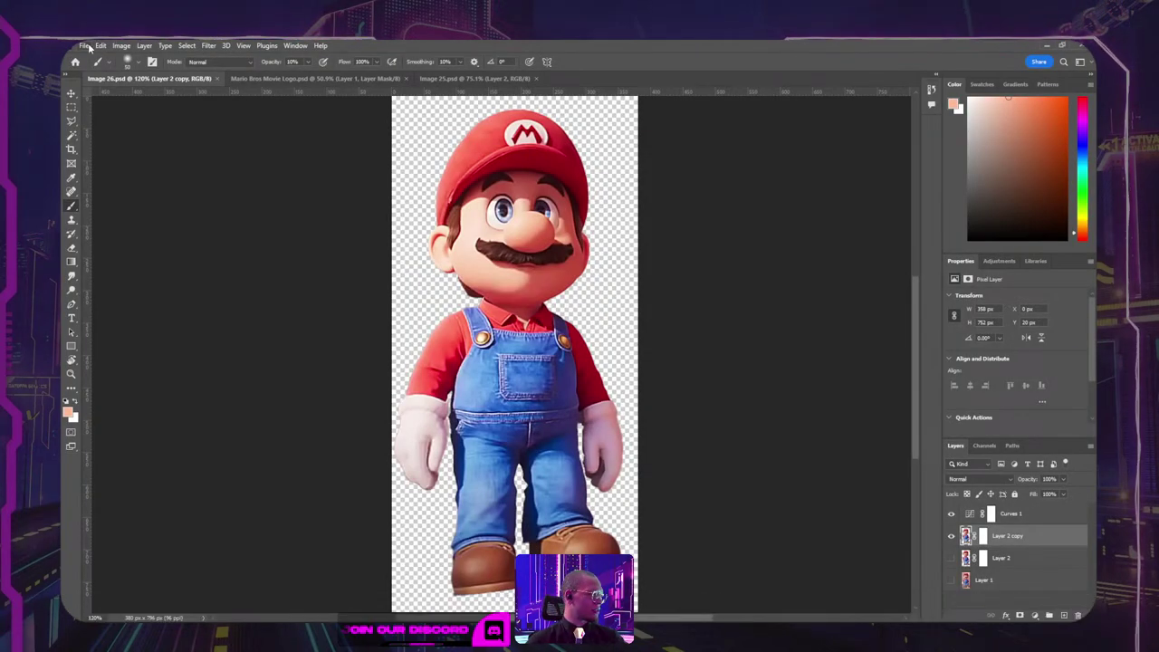
left_click(164, 46)
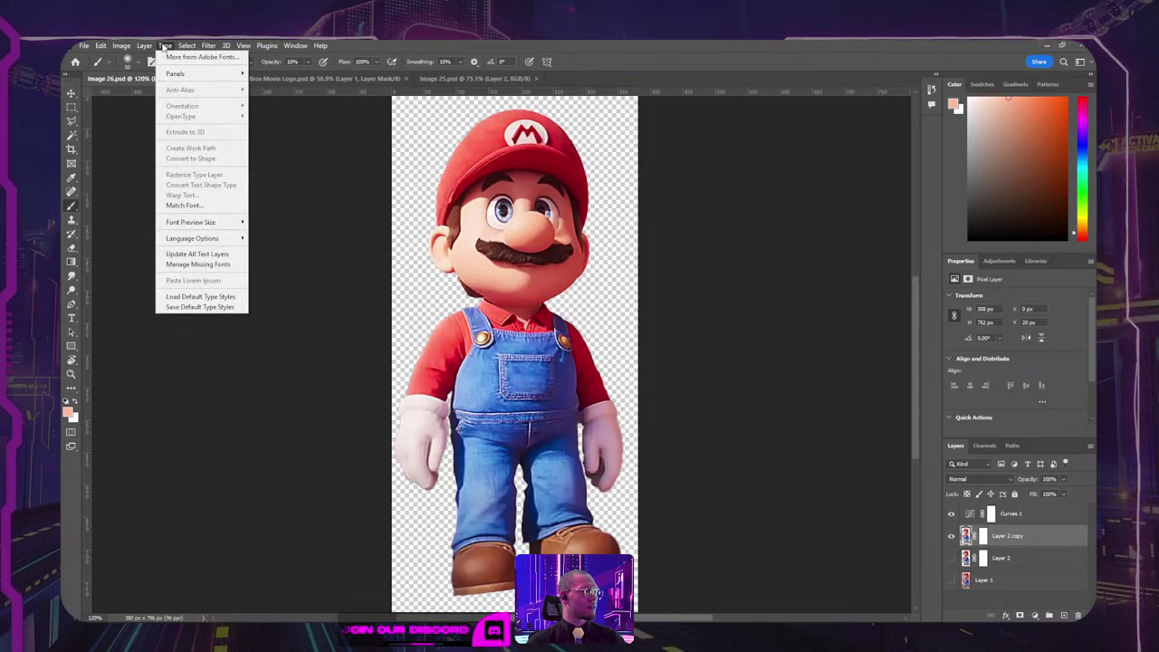
left_click(190, 207)
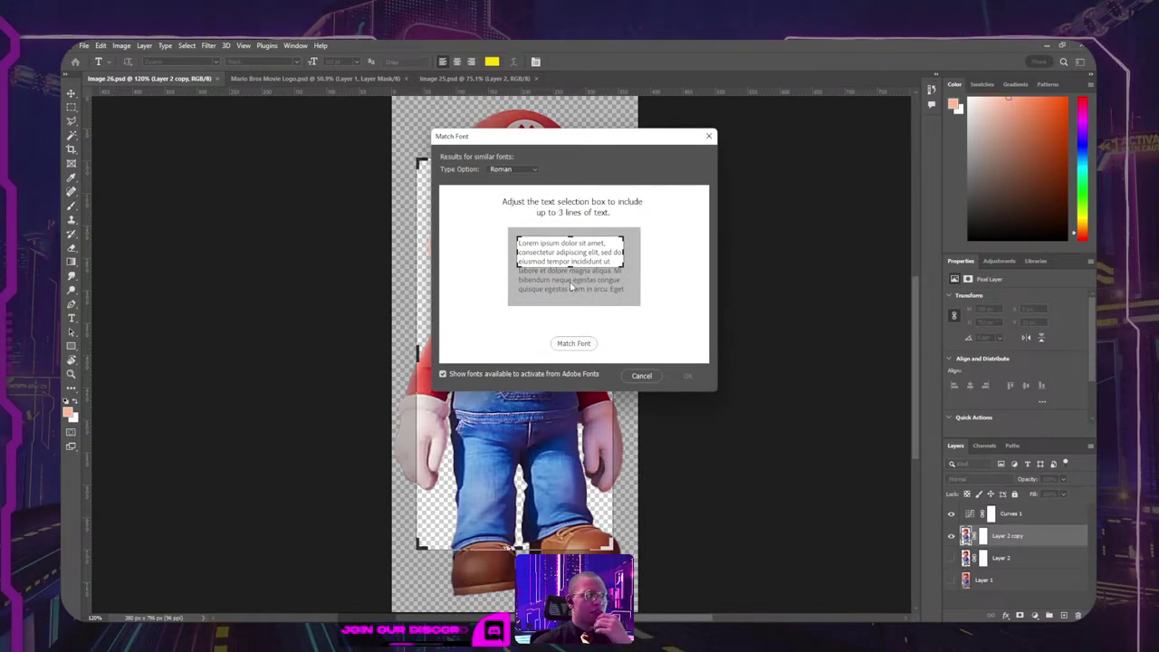
left_click(648, 377)
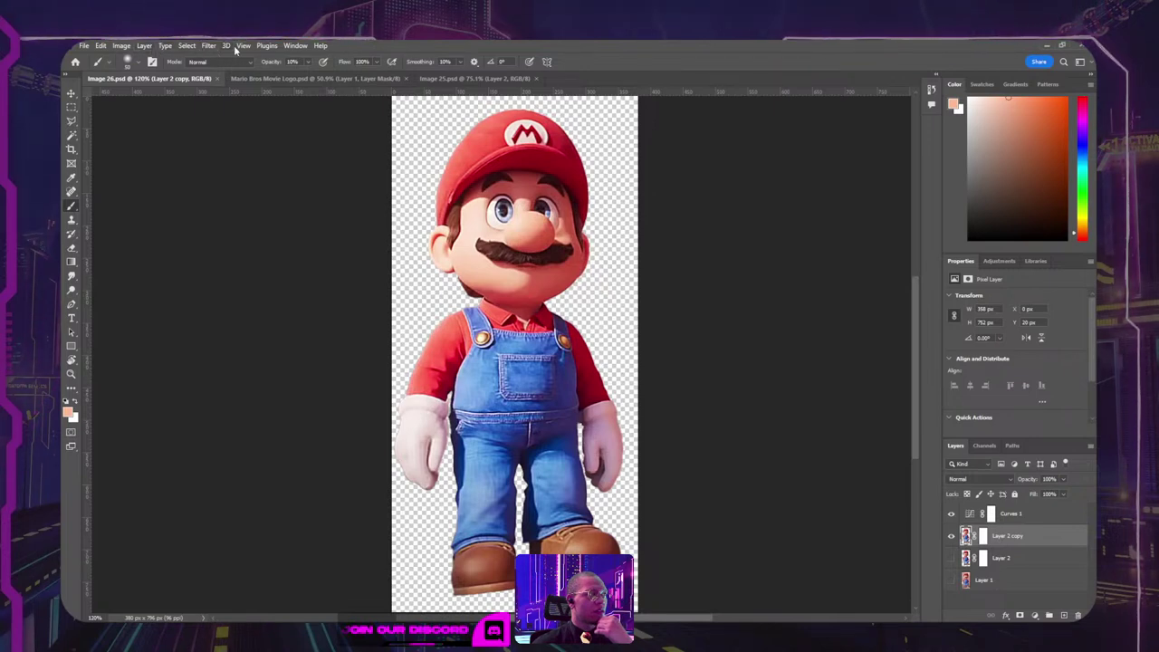
left_click(165, 45)
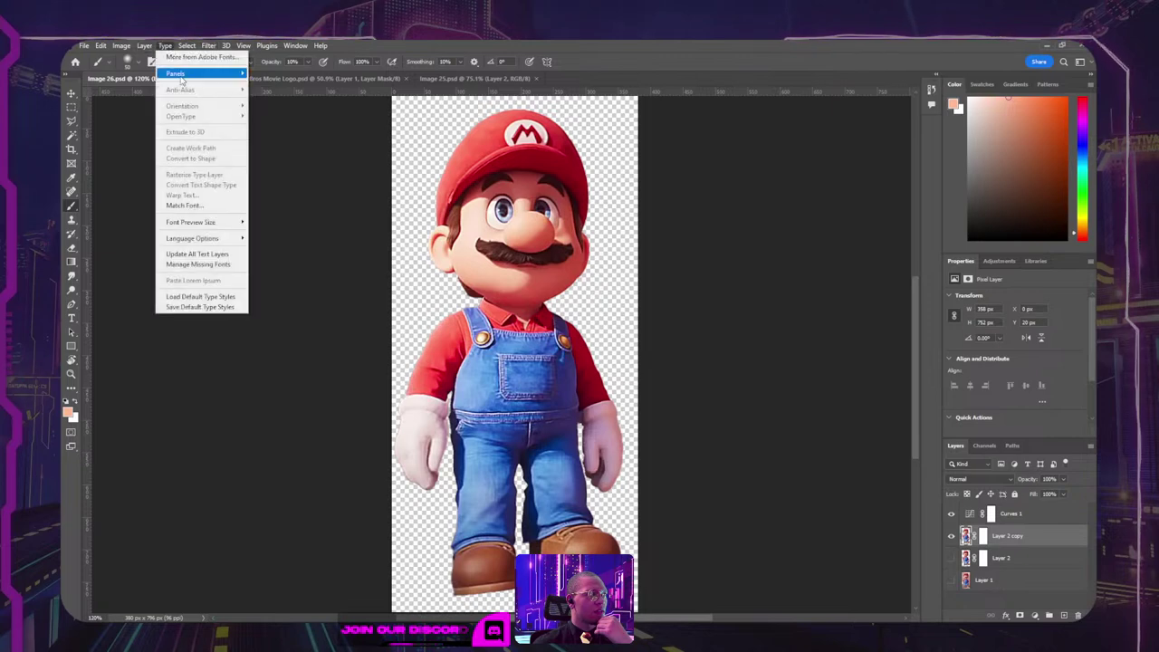
left_click(185, 205)
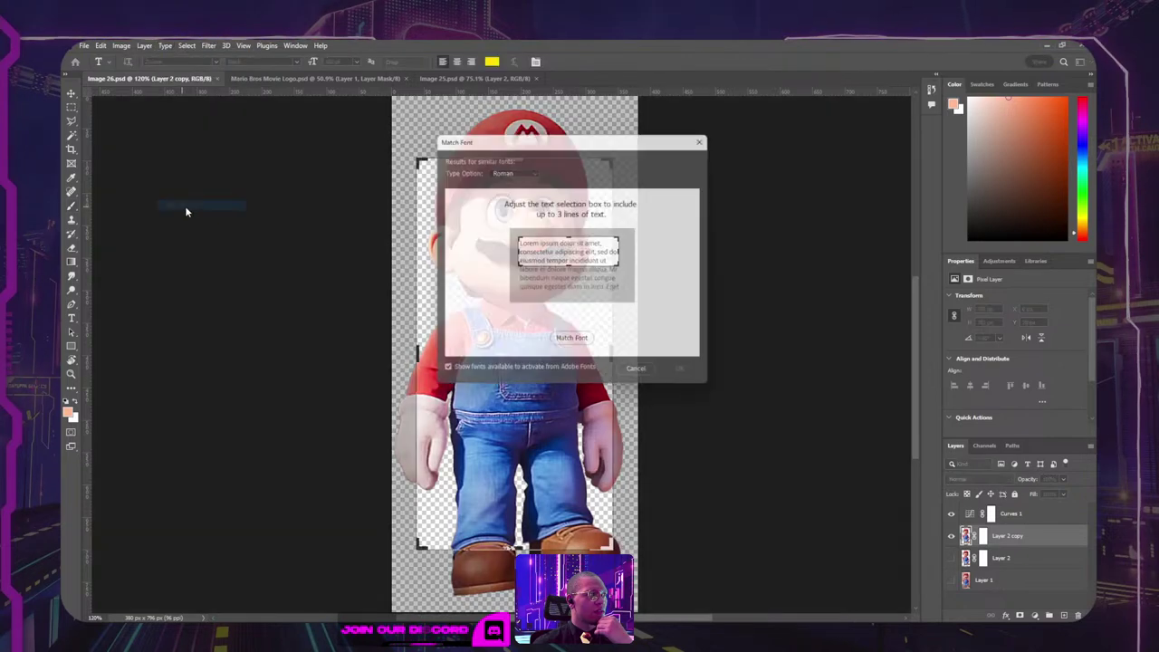
left_click_drag(561, 136, 855, 107)
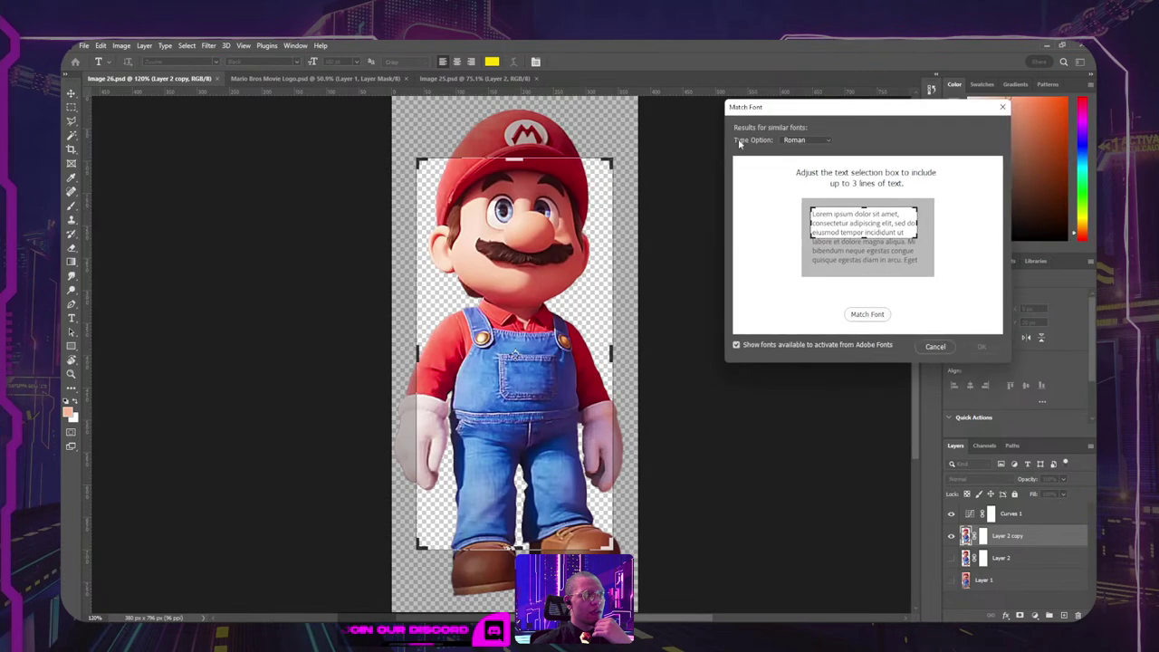
left_click_drag(612, 162, 562, 347)
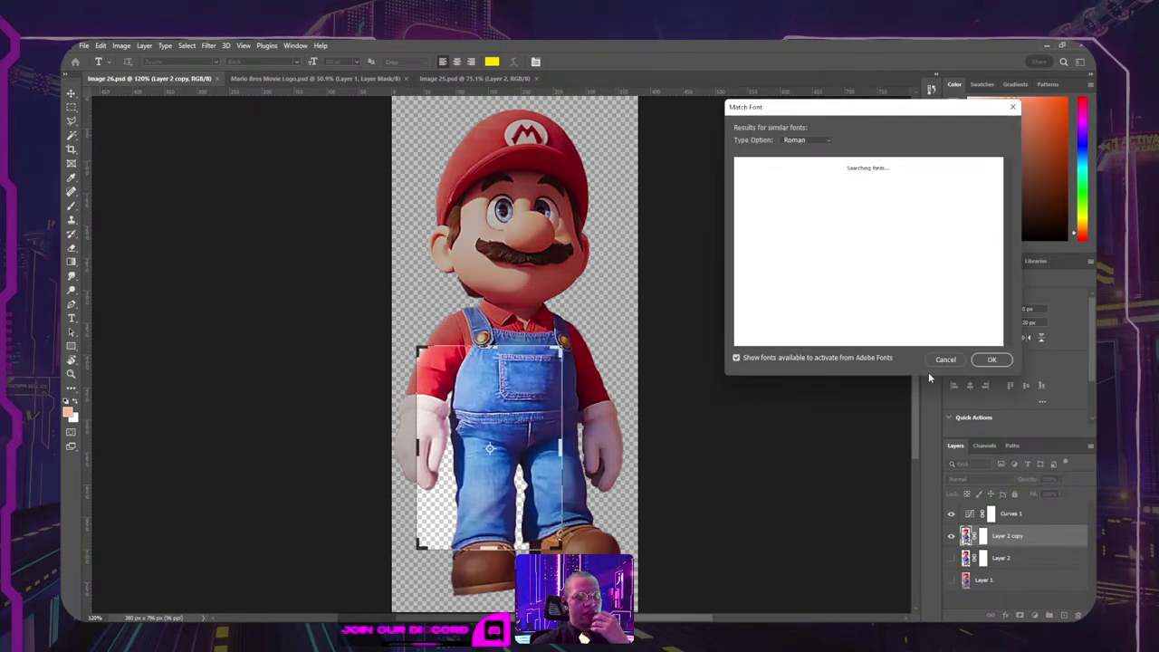
left_click(942, 361)
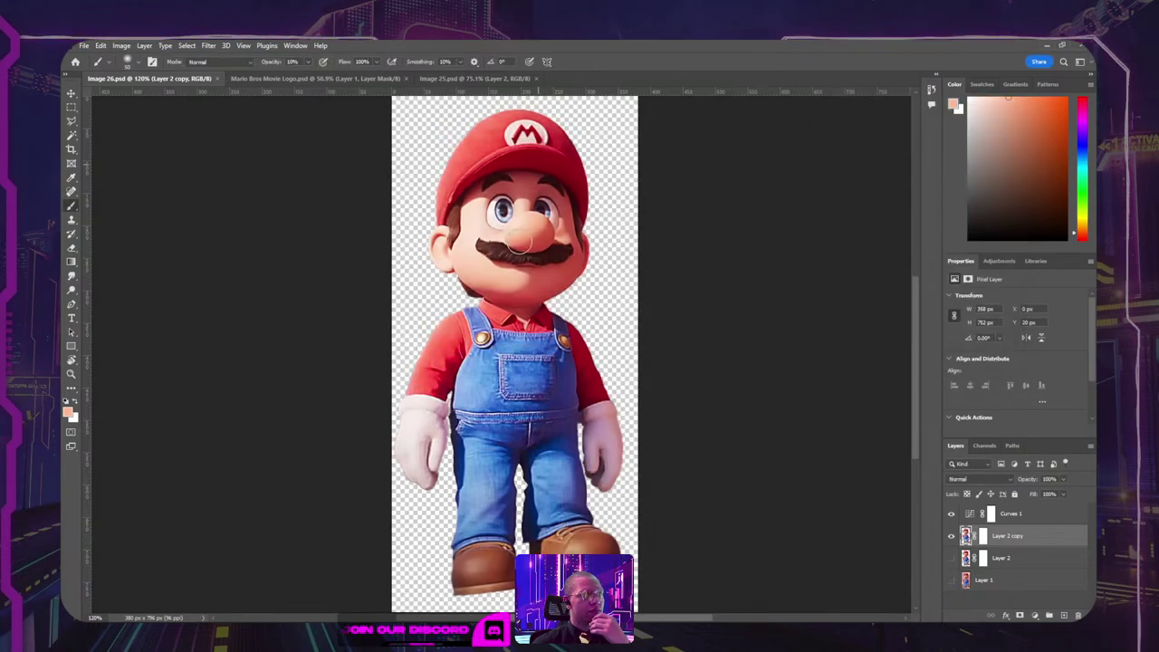
Step: Bring up the Image 25.psd document and place the SUPER lettering screenshot 03.11.2022_14.47.37_REC.png into it
left_click(395, 78)
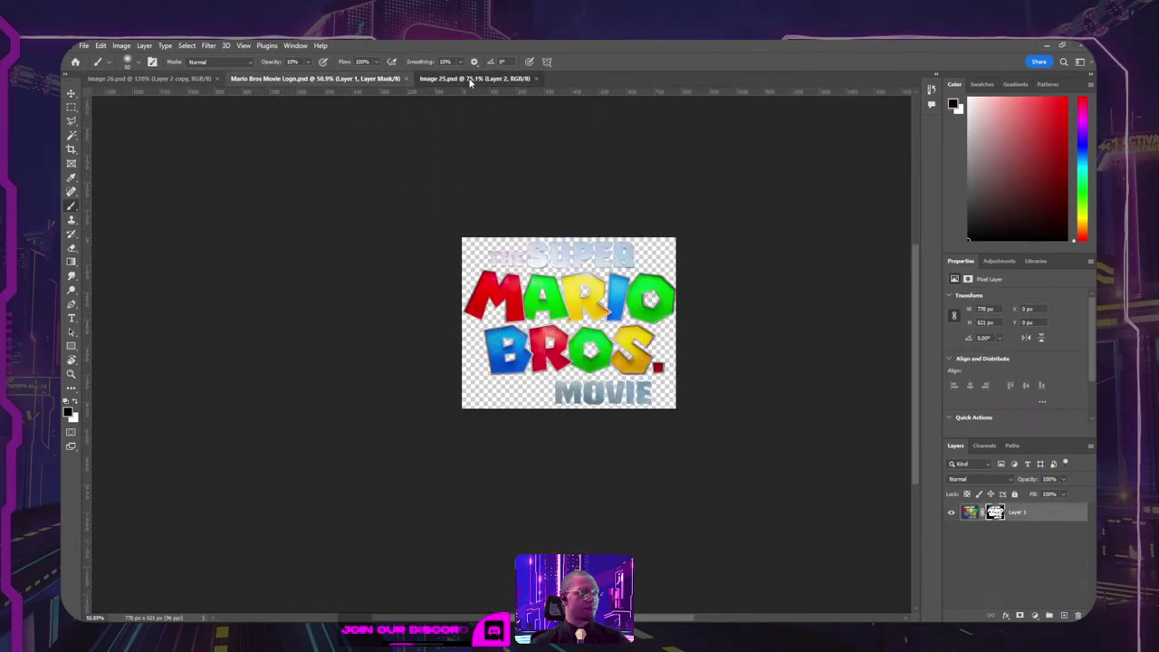
left_click(471, 79)
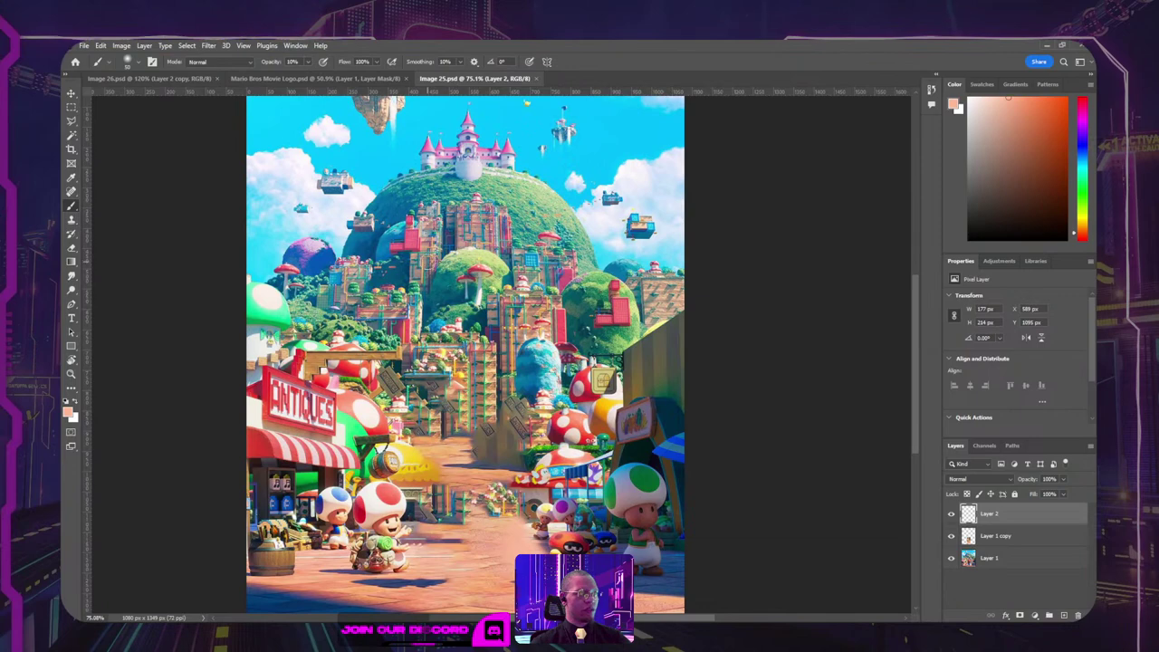
key("v")
mouse_move(450, 613)
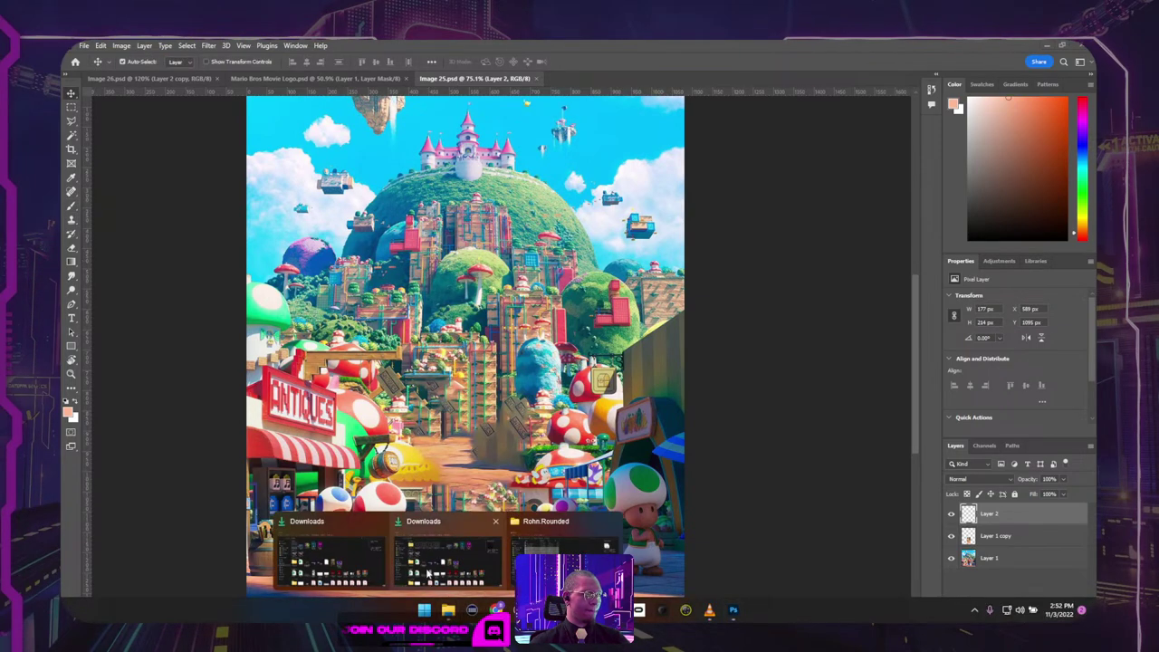
mouse_move(444, 569)
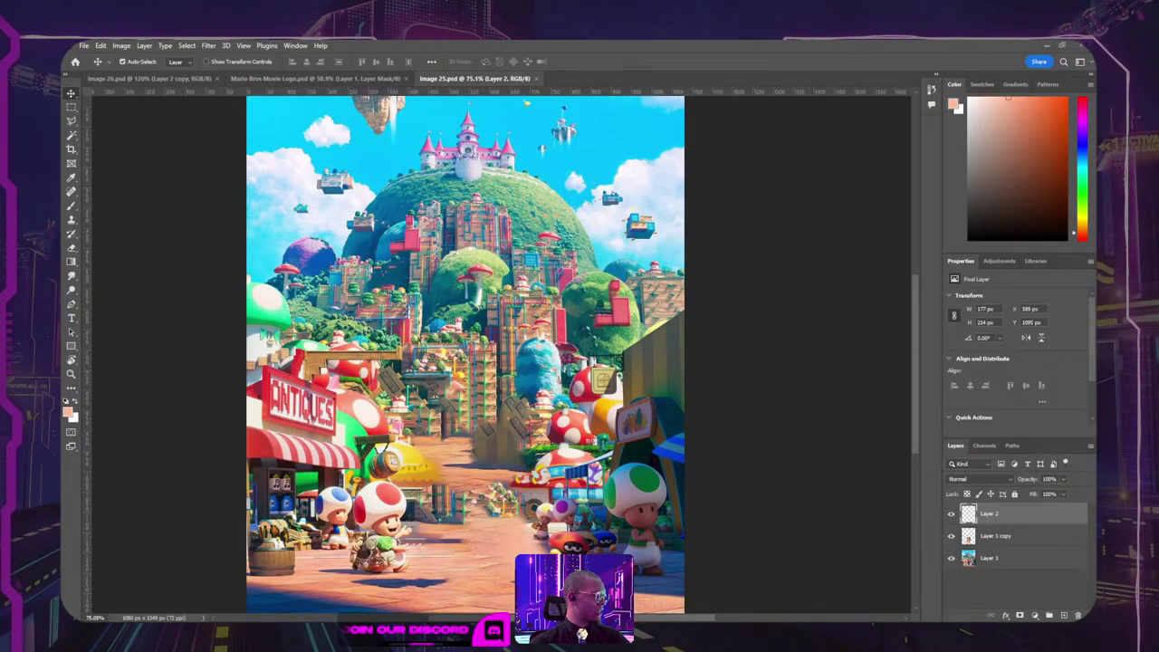
left_click_drag(451, 100, 455, 269)
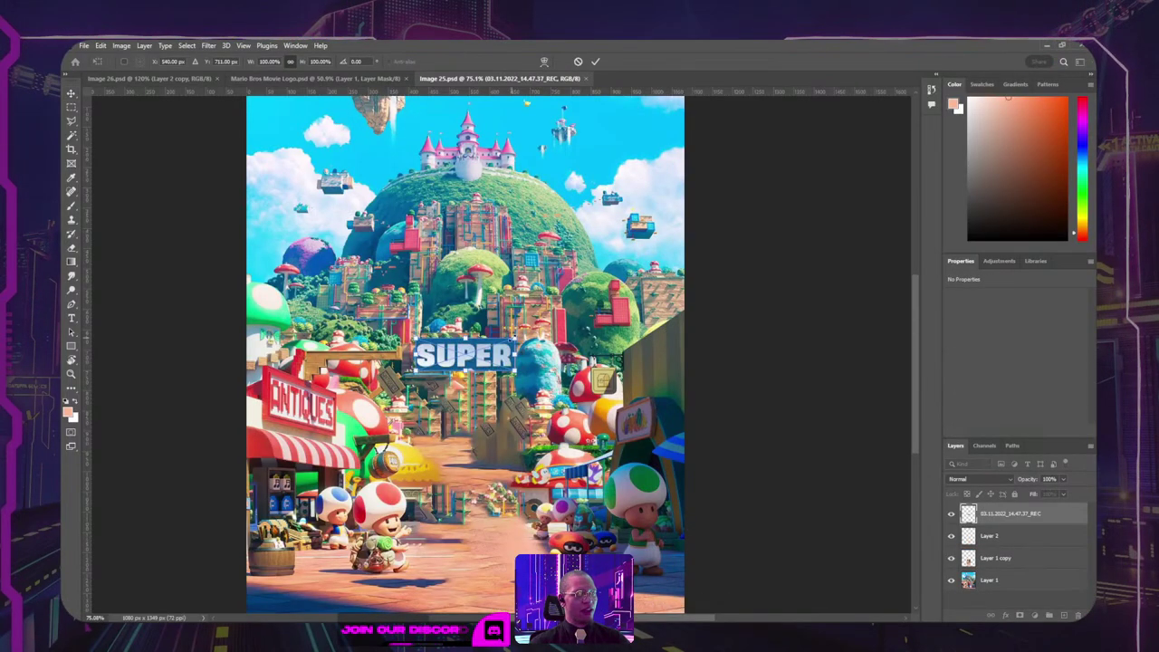
Step: Enlarge the placed SUPER image to about 535 × 178 px and move it near the middle of the poster
left_click_drag(512, 340, 614, 251)
key("Return")
left_click_drag(529, 331, 427, 314)
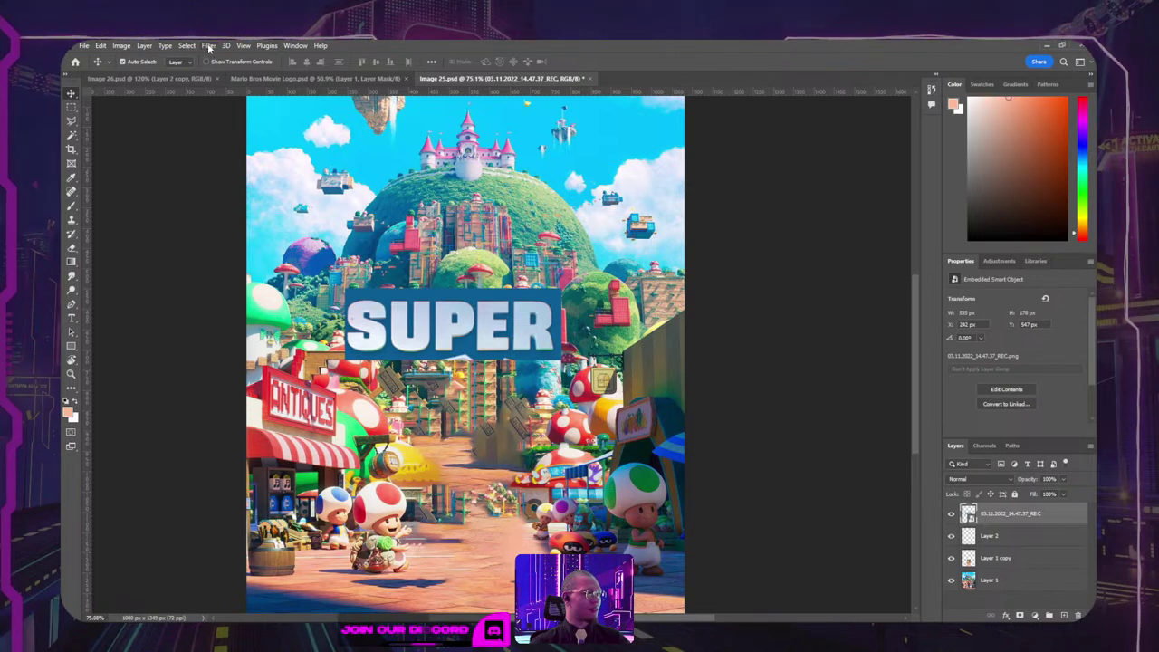
Step: Try to match the font of the SUPER lettering by narrowing the Match Font selection box to the word and accepting
left_click(165, 45)
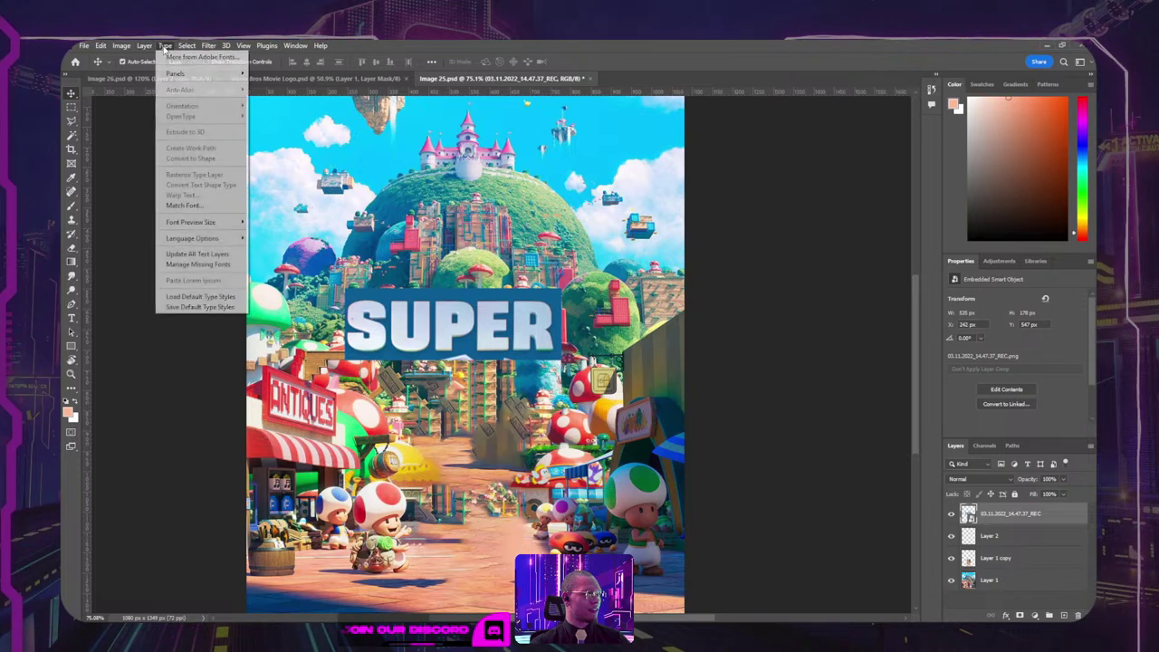
left_click(198, 207)
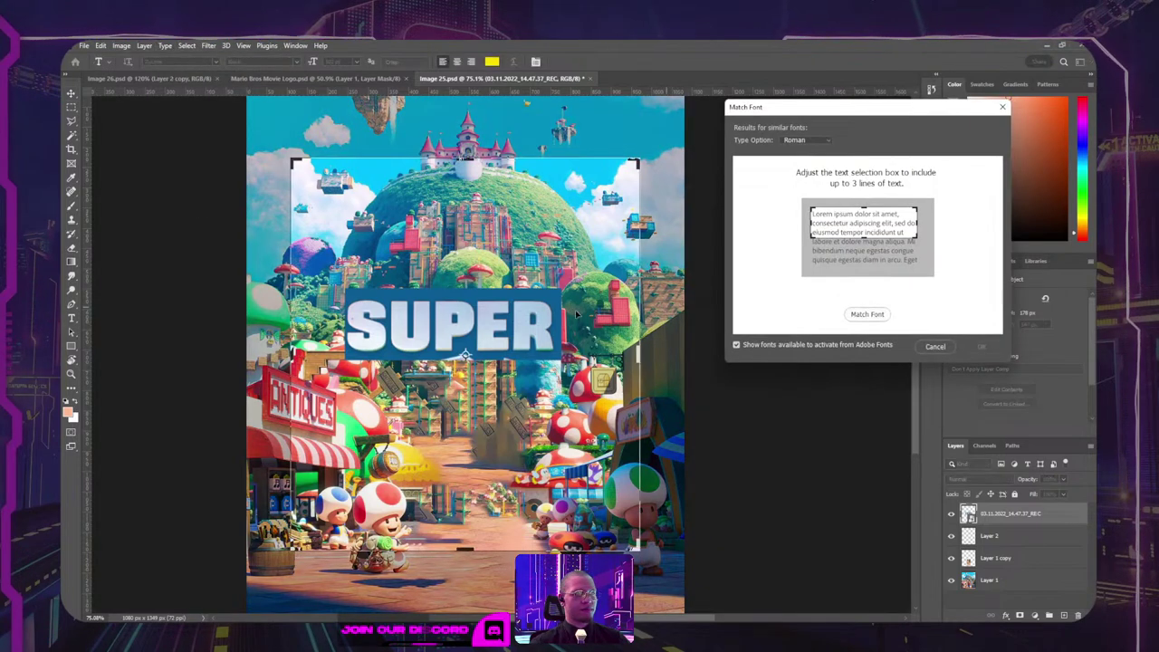
left_click_drag(461, 550, 463, 358)
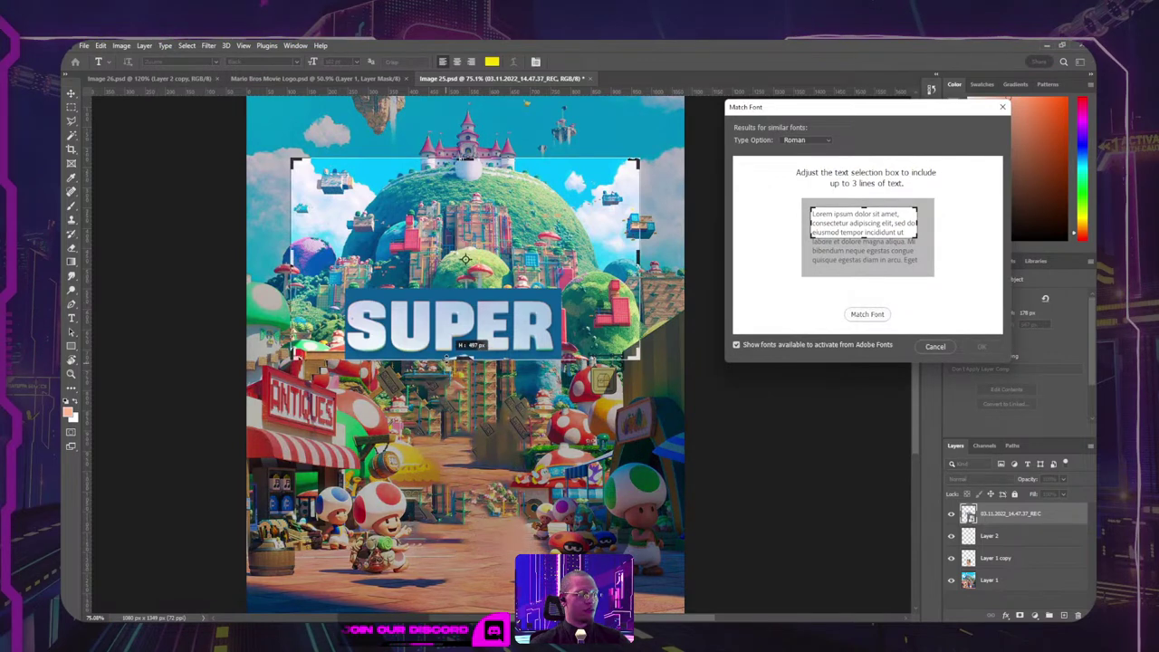
left_click_drag(466, 259, 464, 326)
left_click_drag(290, 326, 348, 325)
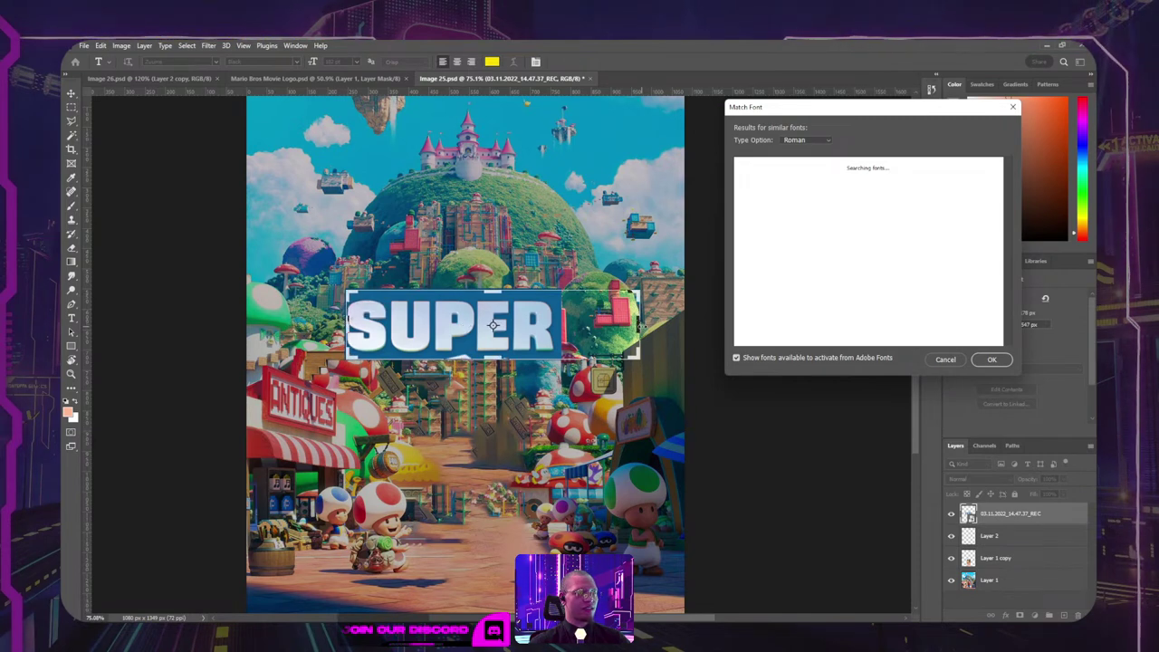
left_click_drag(640, 324, 561, 326)
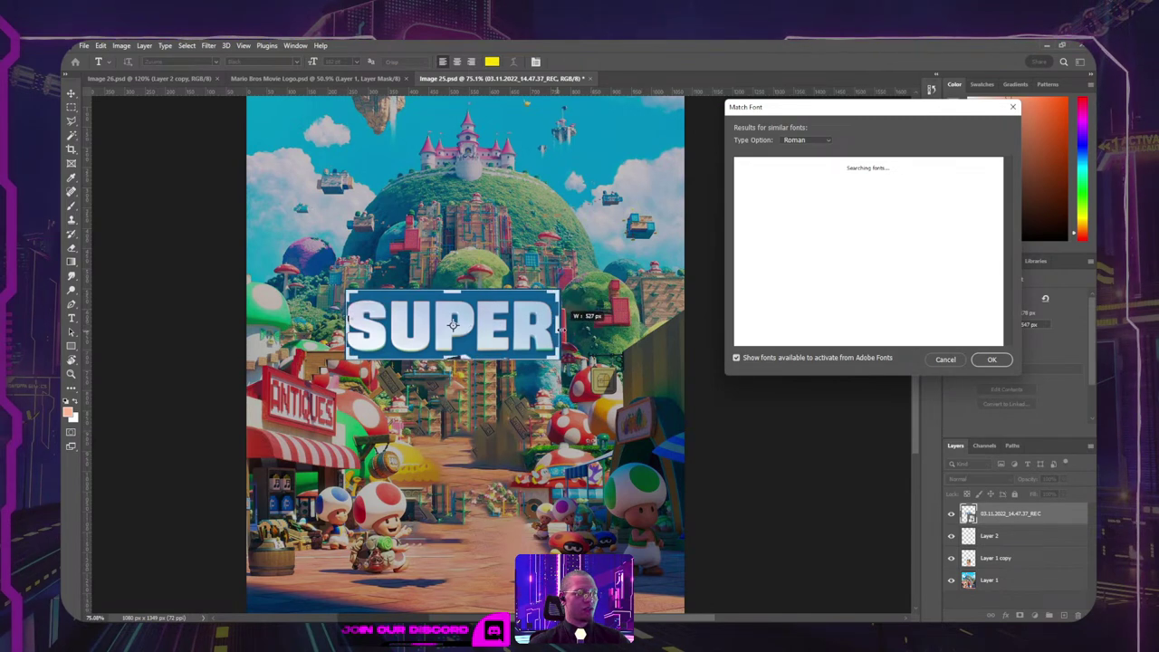
left_click(992, 359)
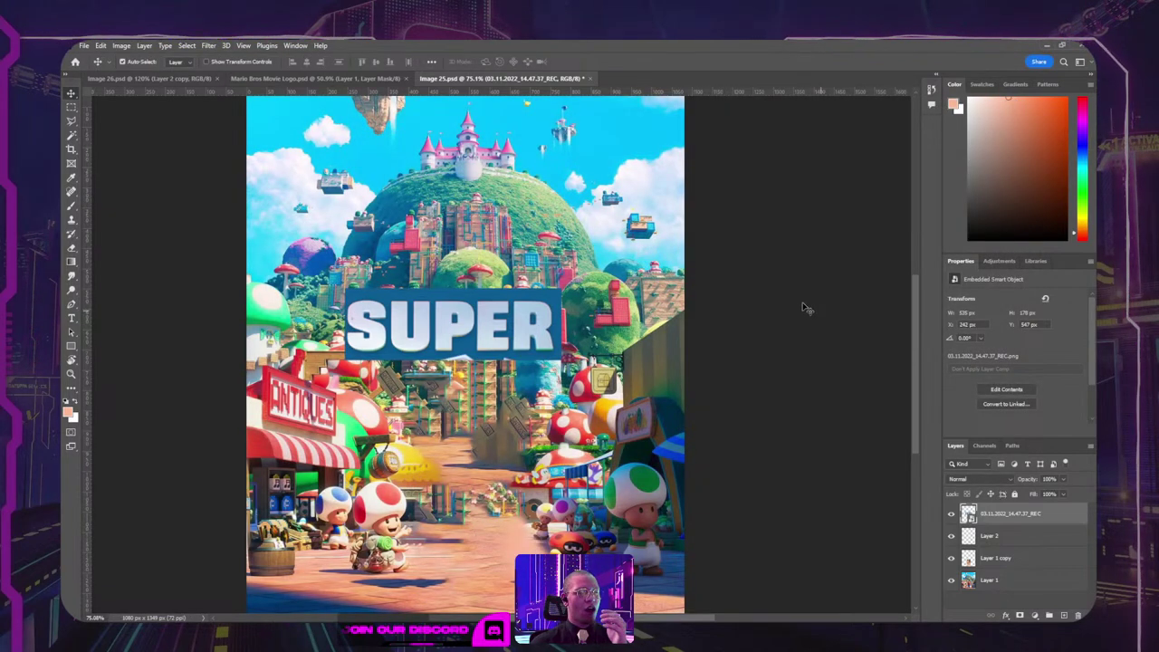
Step: Run Match Font again with its selection box fitted tightly around the SUPER image to find similar fonts
left_click(164, 45)
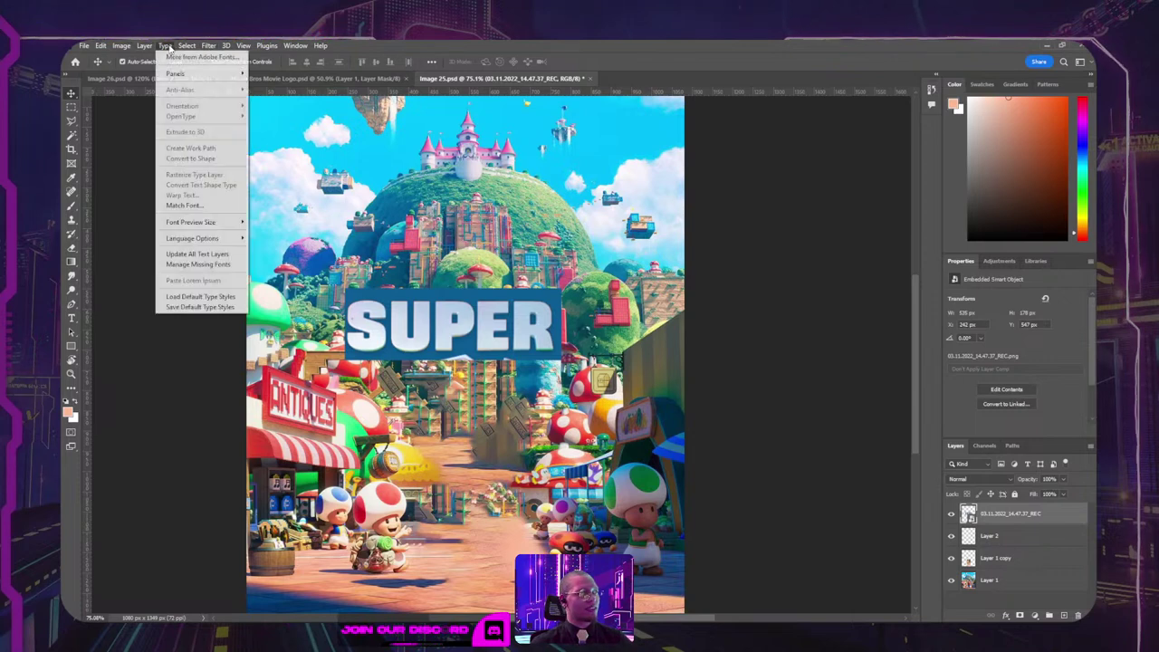
left_click(185, 206)
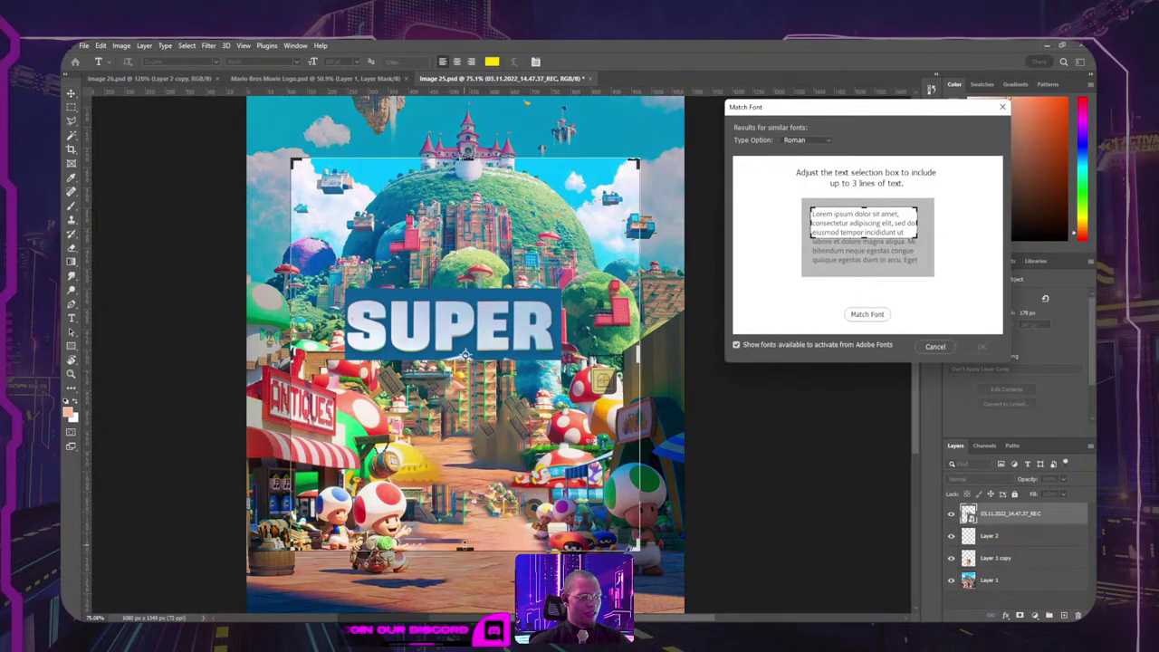
left_click_drag(464, 547, 463, 358)
left_click_drag(464, 161, 464, 291)
left_click_drag(290, 323, 346, 324)
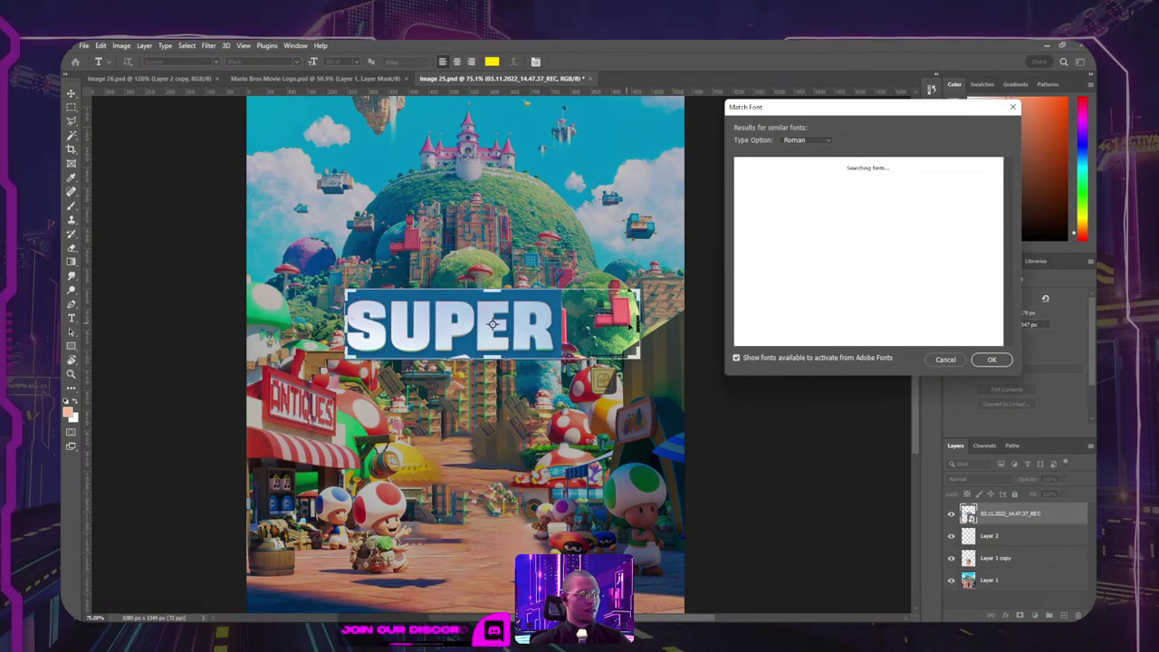
left_click_drag(639, 324, 562, 323)
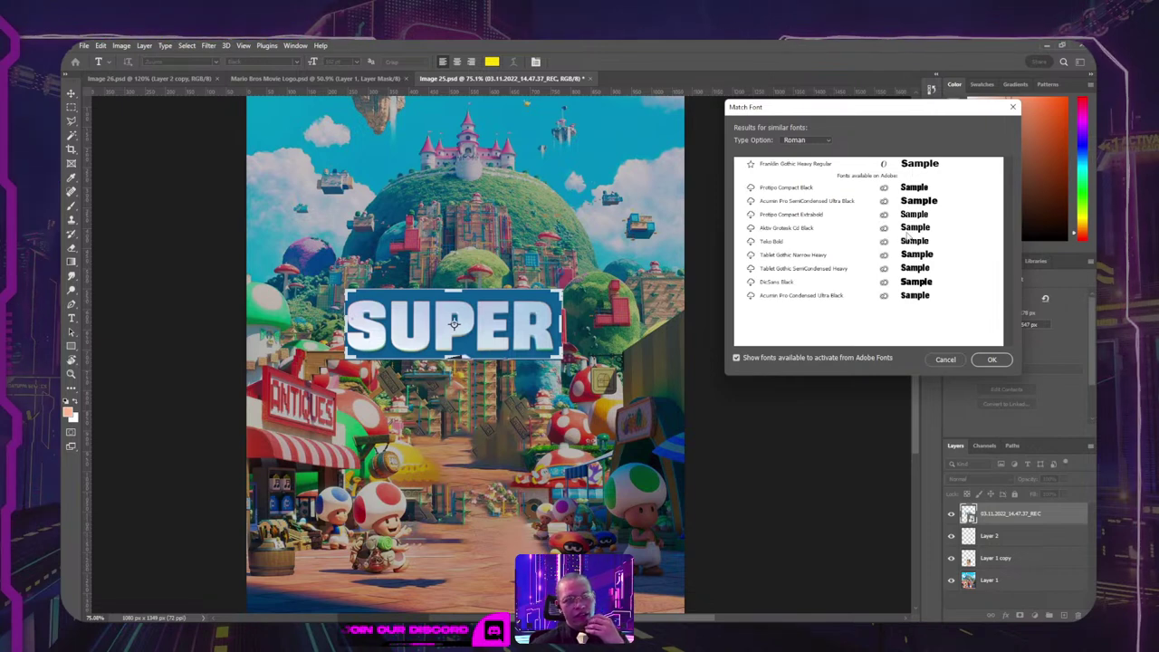
Step: Activate the Adobe font Tablet Gothic Narrow Heavy from the matched fonts and accept the choice
scroll(908, 234, "up", 1)
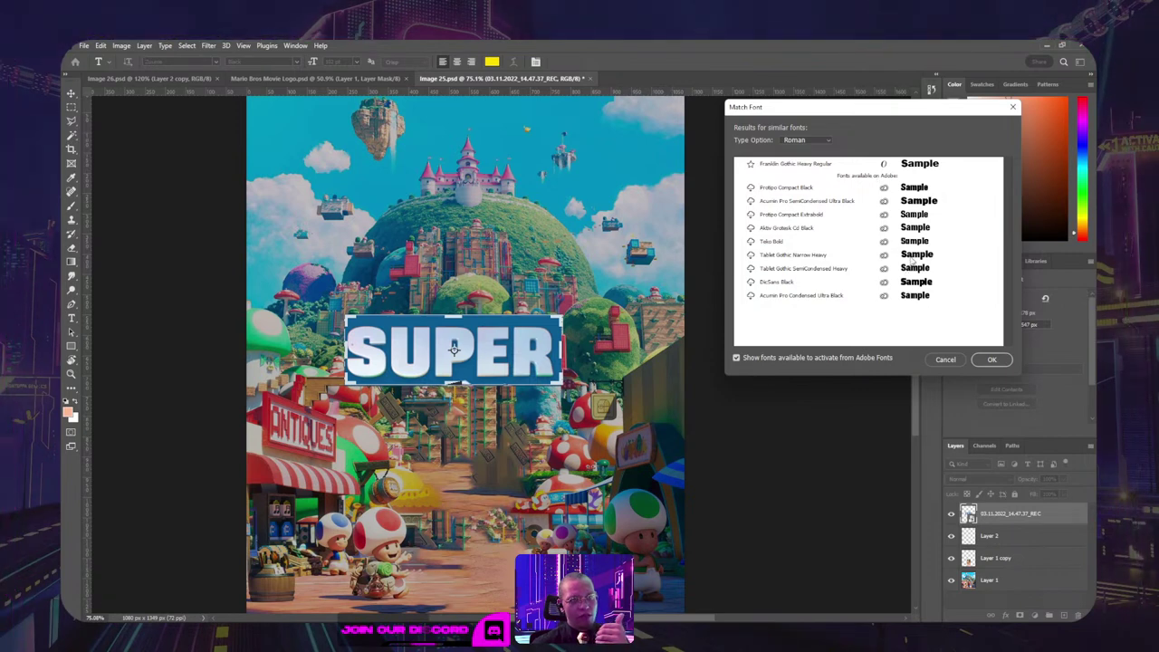
left_click(751, 255)
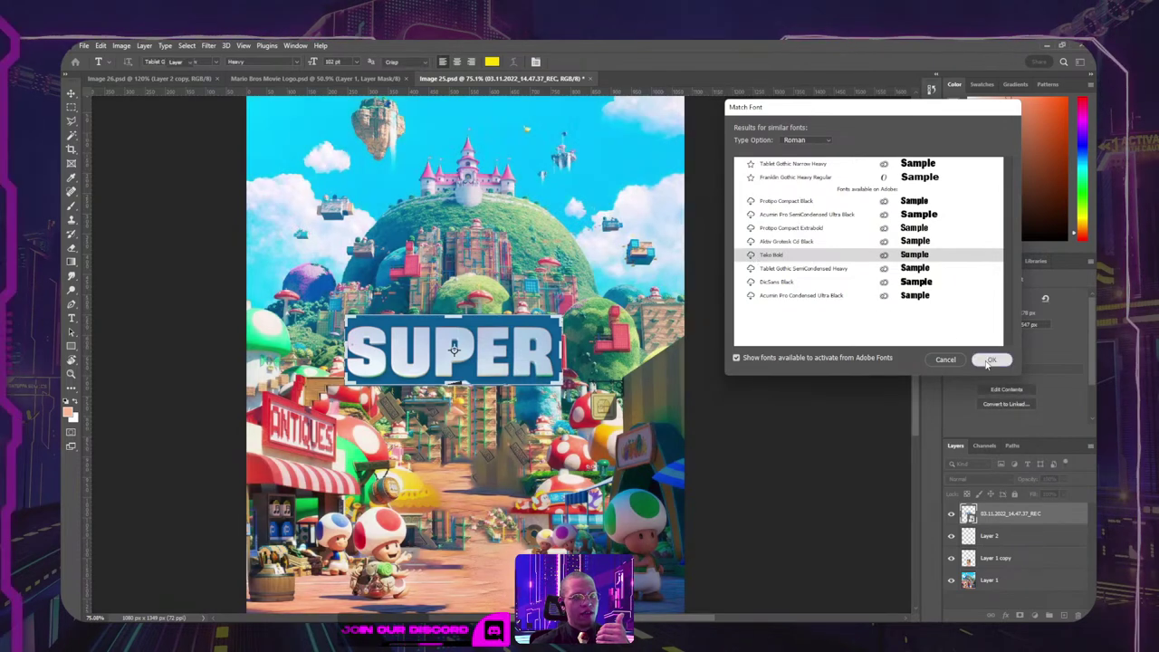
left_click(990, 360)
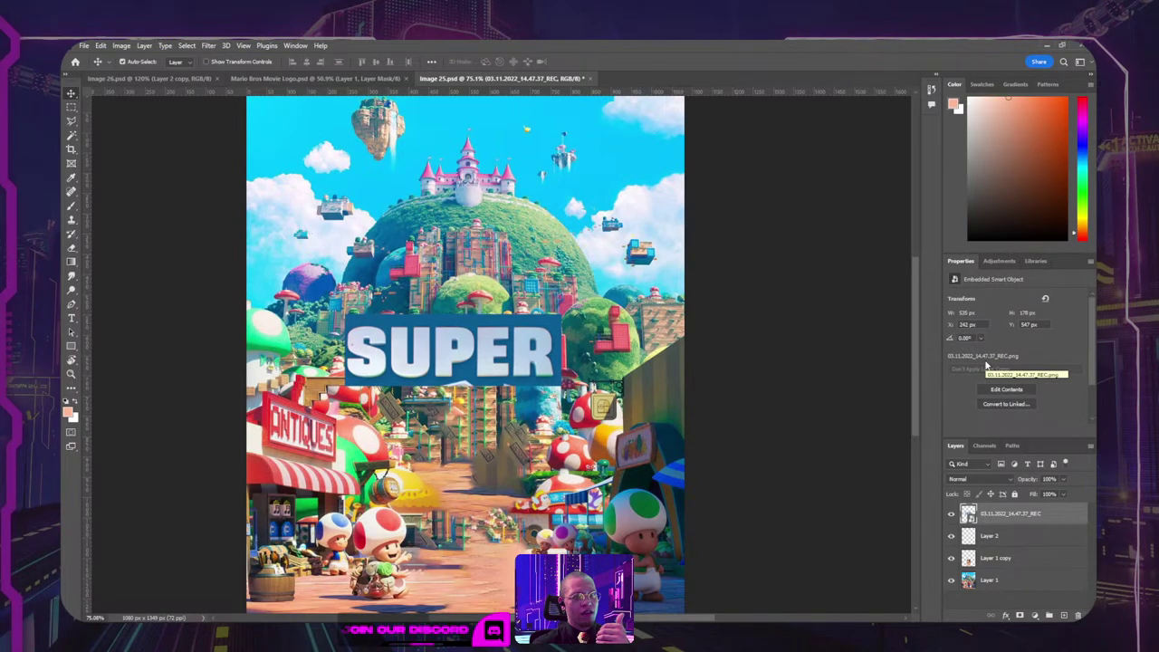
Step: Add a text layer in Tablet Gothic Narrow Heavy and move its placeholder text below the SUPER image
key("t")
left_click(390, 263)
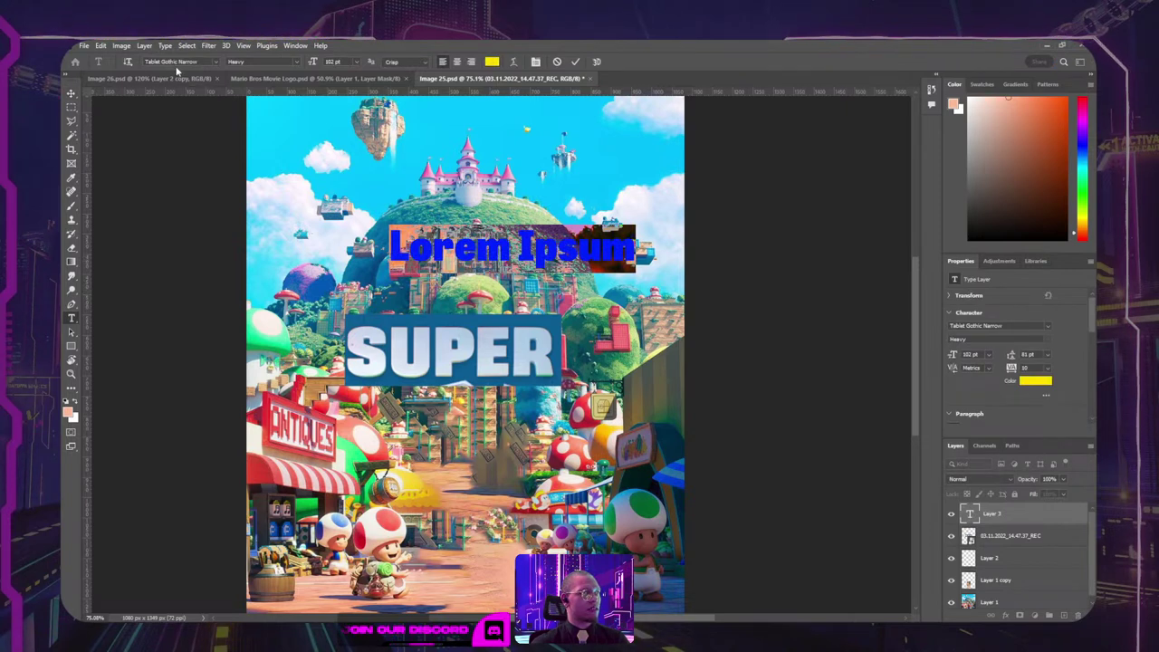
left_click(72, 94)
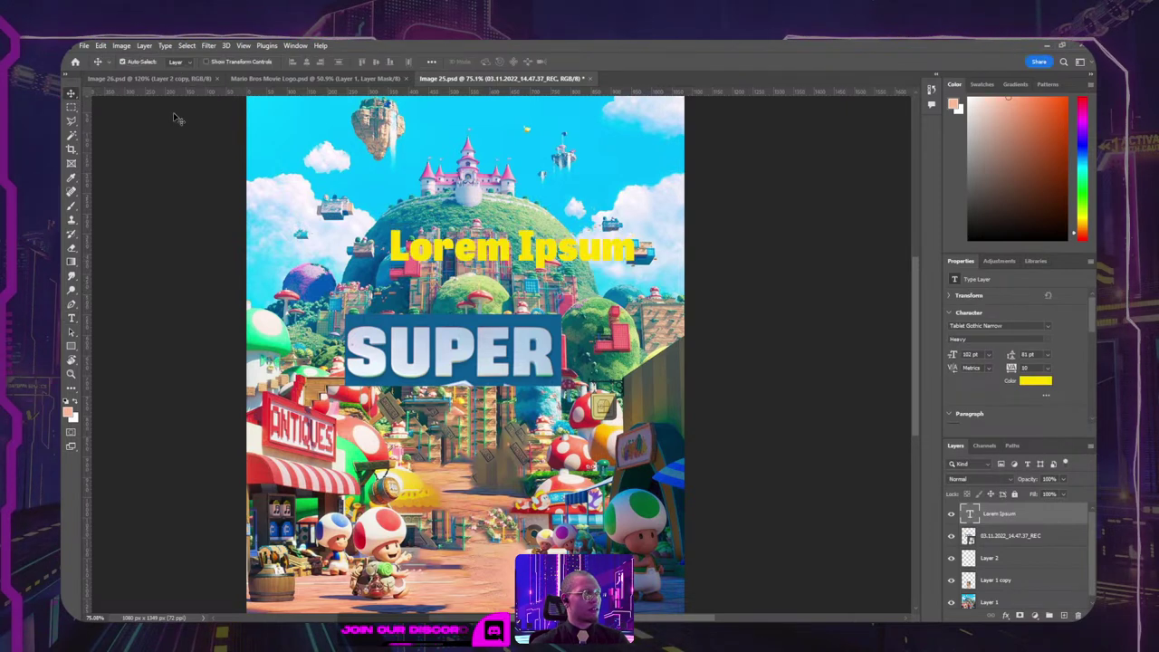
left_click_drag(470, 247, 438, 416)
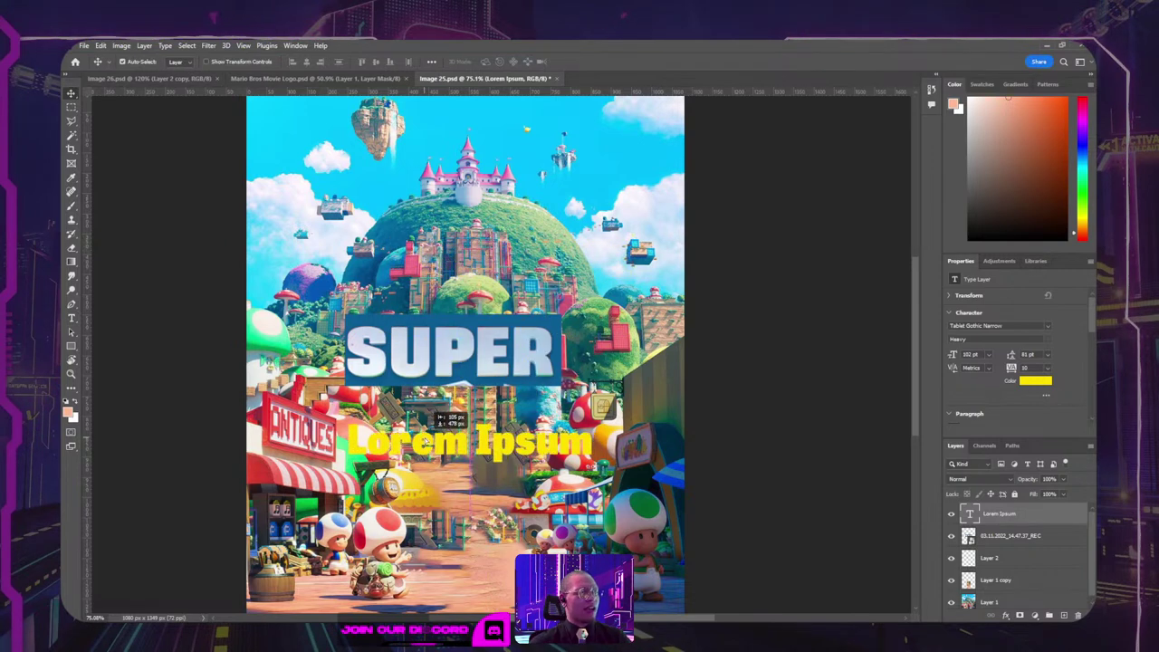
Step: Replace the placeholder text with SUPER in capital letters
double_click(440, 427)
key("BackSpace")
type("S")
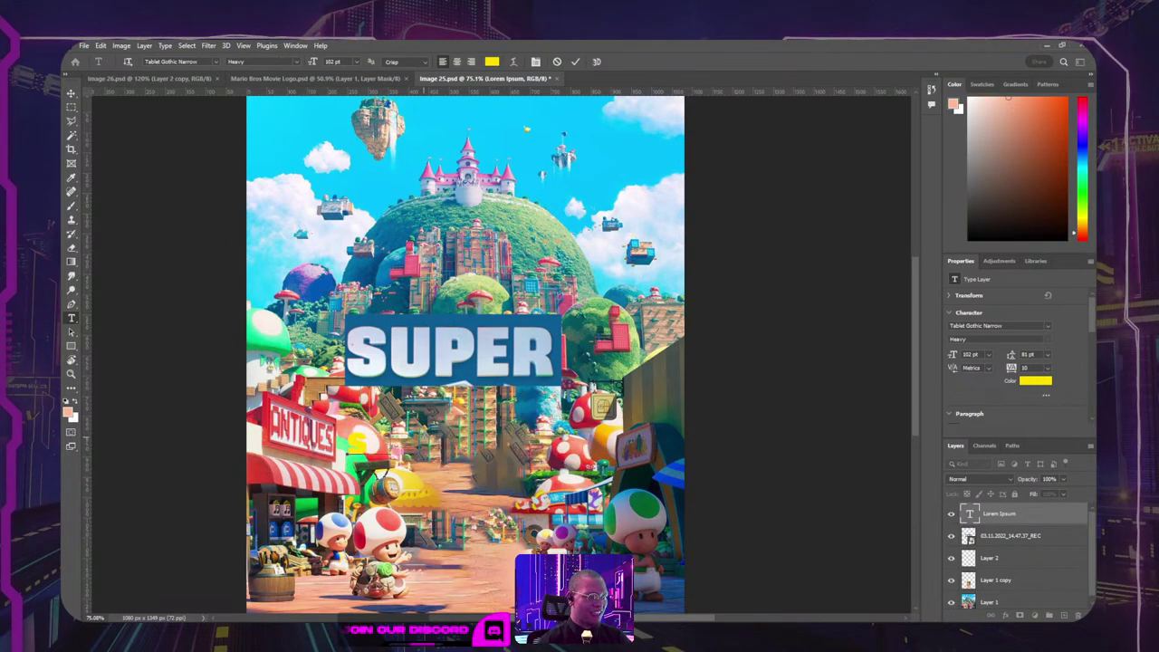
type("UPer")
key("ctrl+a")
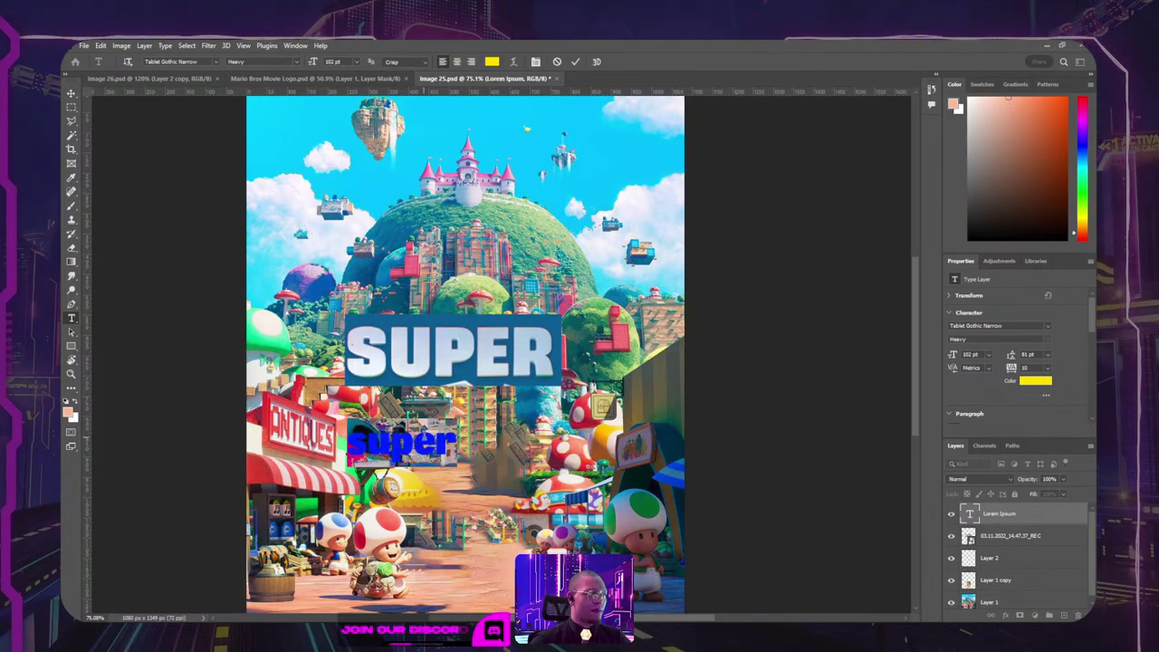
type("SUPER")
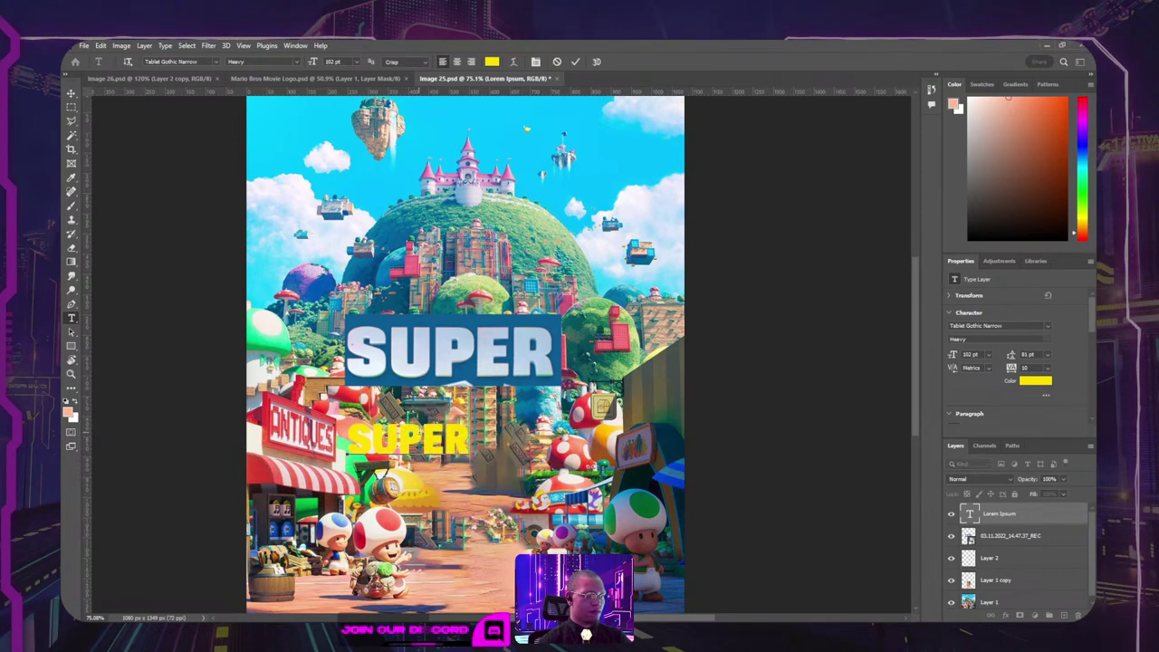
left_click(72, 94)
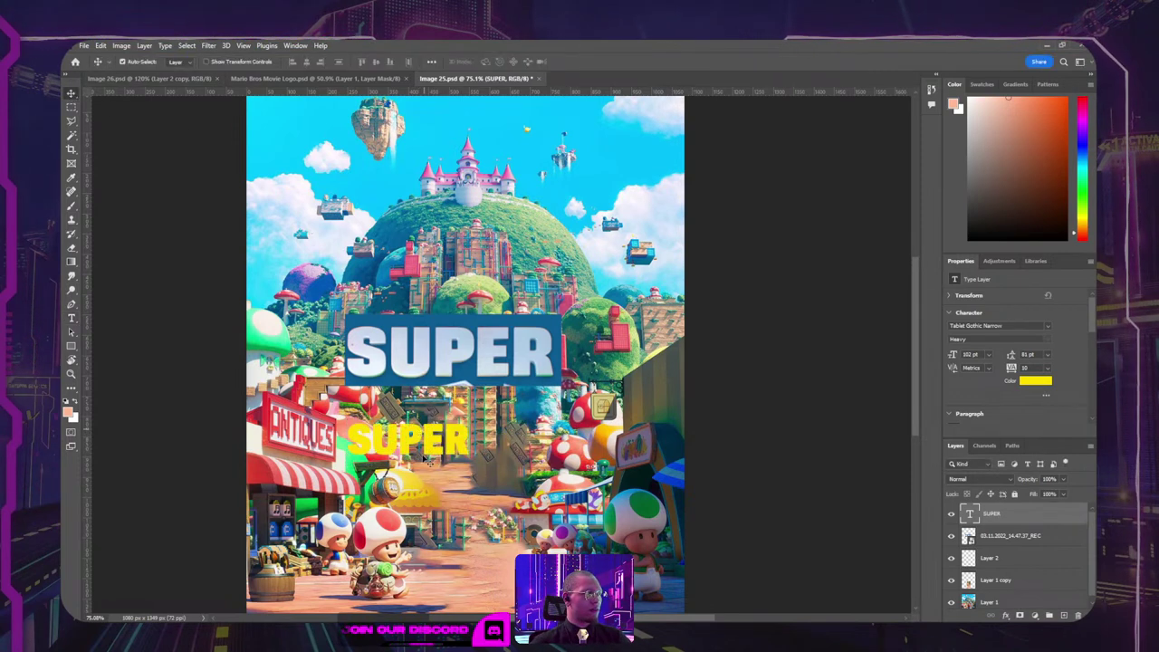
Step: Scale the yellow SUPER text up to about 236 pt and position it above the SUPER image for comparison
left_click_drag(405, 445, 409, 423)
key("ctrl+t")
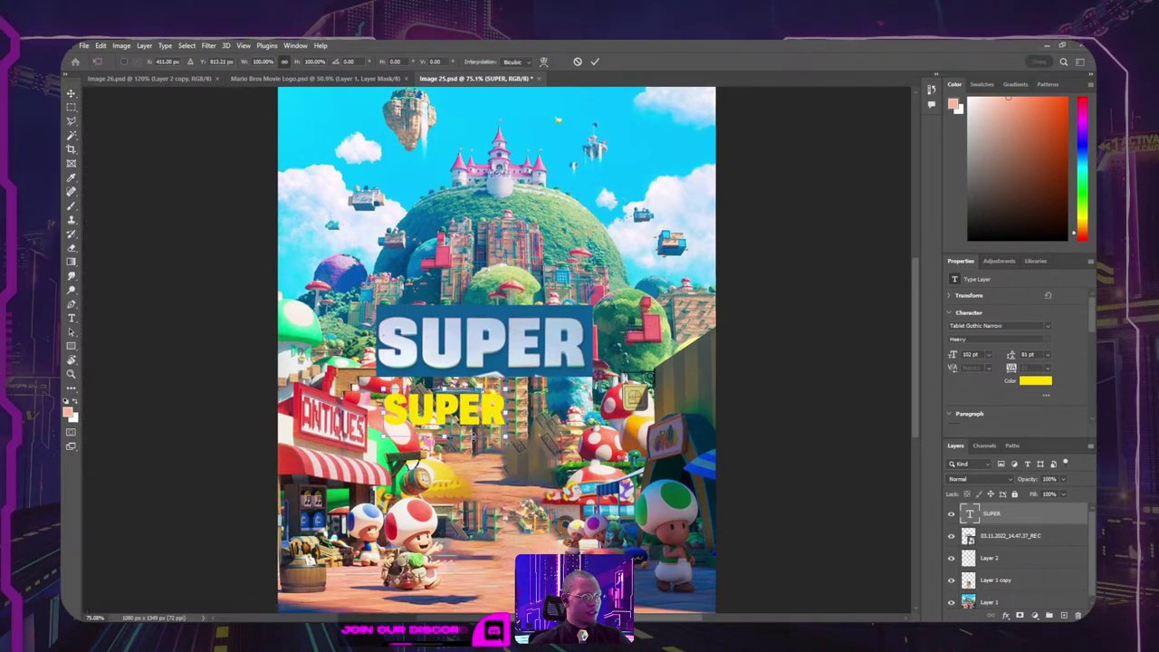
left_click_drag(506, 435, 648, 476)
key("Return")
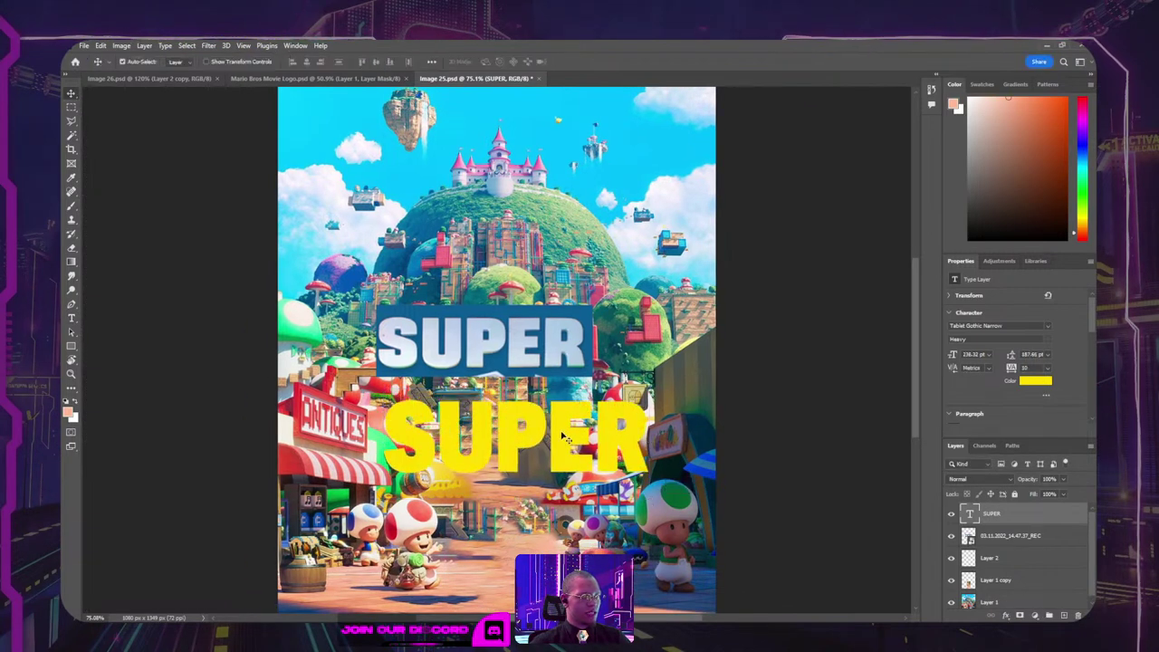
left_click_drag(563, 436, 533, 208)
left_click(209, 46)
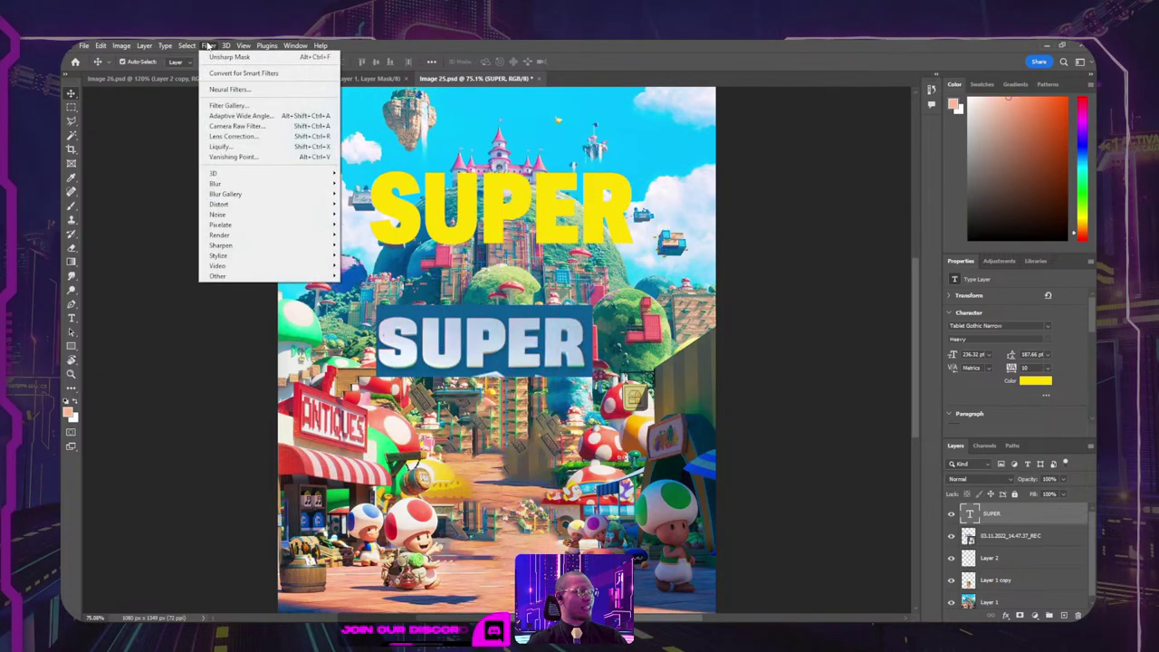
left_click(170, 51)
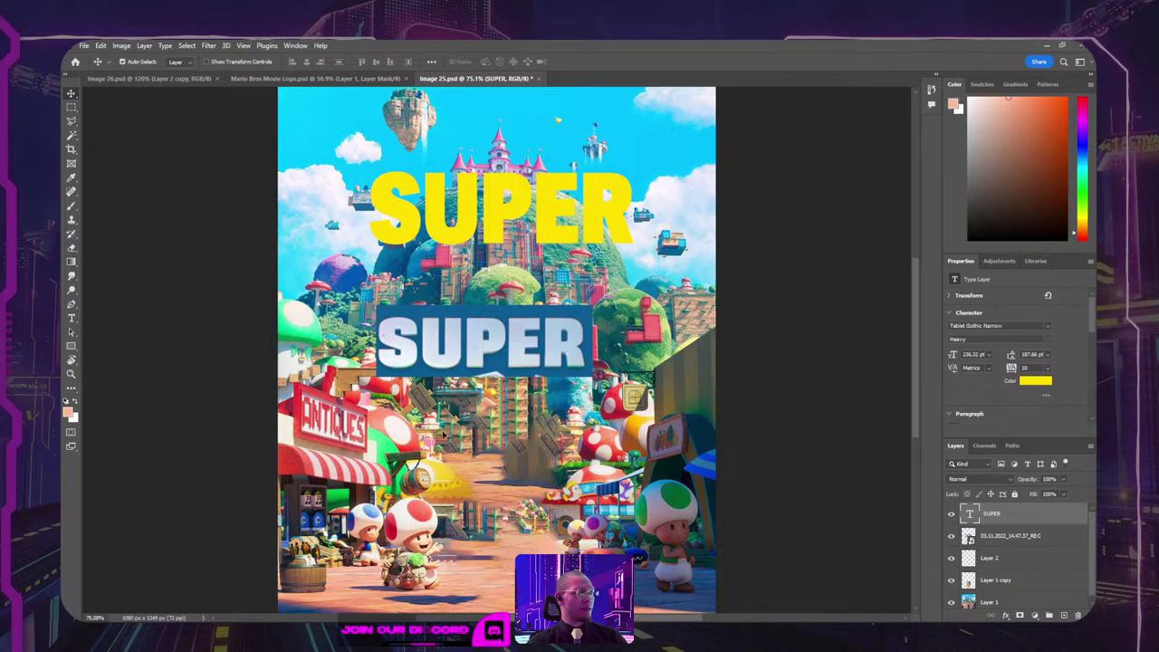
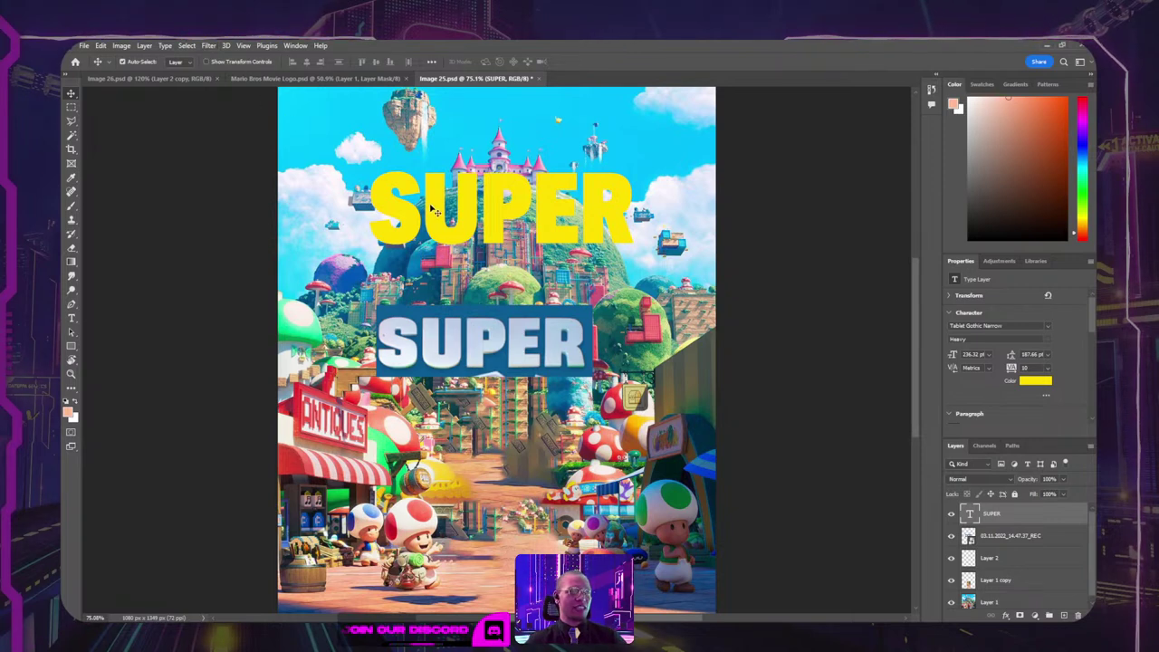
Step: Delete the yellow SUPER text layer
left_click_drag(427, 211, 472, 367)
key("Delete")
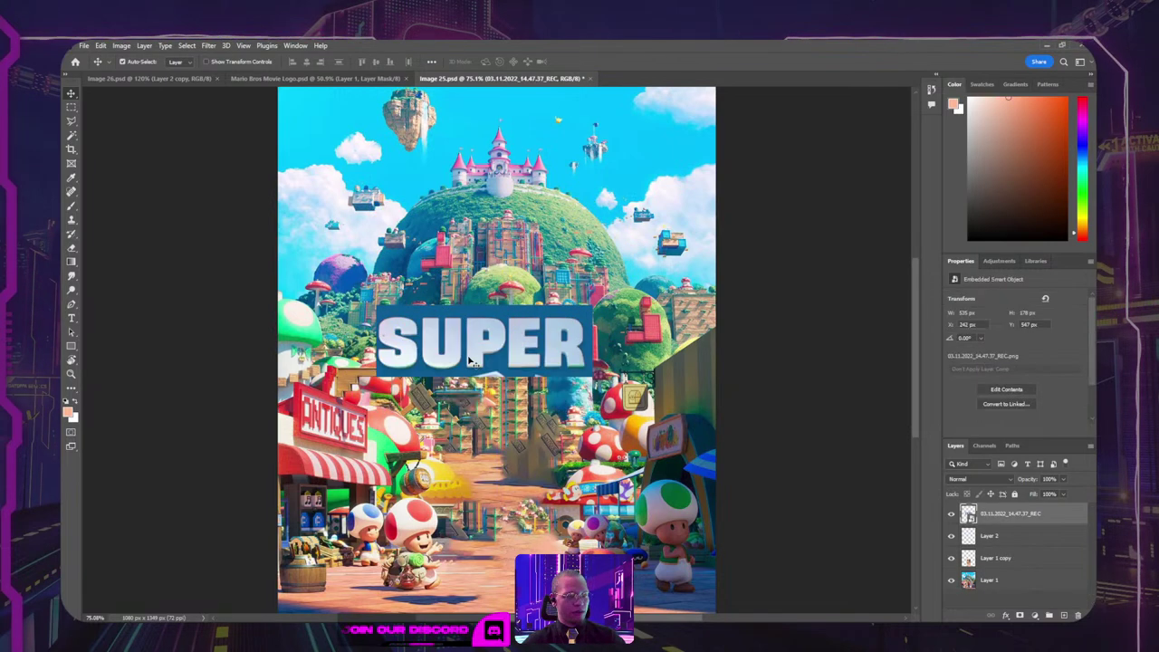
Step: Switch to Adobe XD, check the font of the first HEADING HERE text on the long website artboard, and close the document
key("super+Tab")
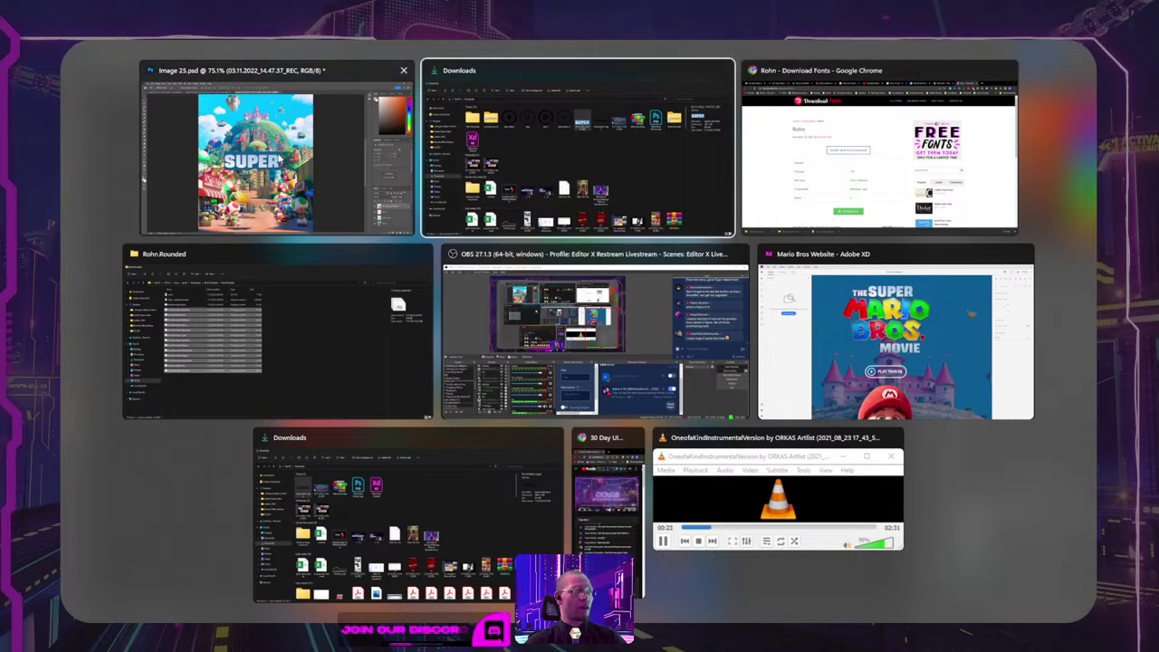
left_click(885, 263)
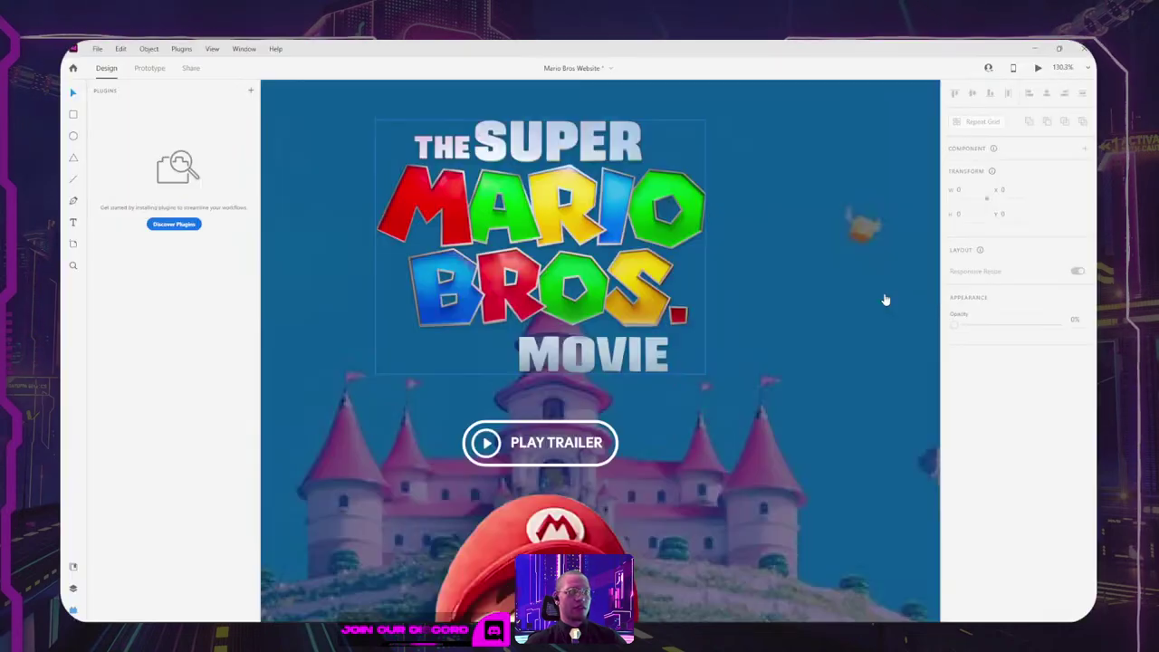
scroll(683, 252, "down", 10)
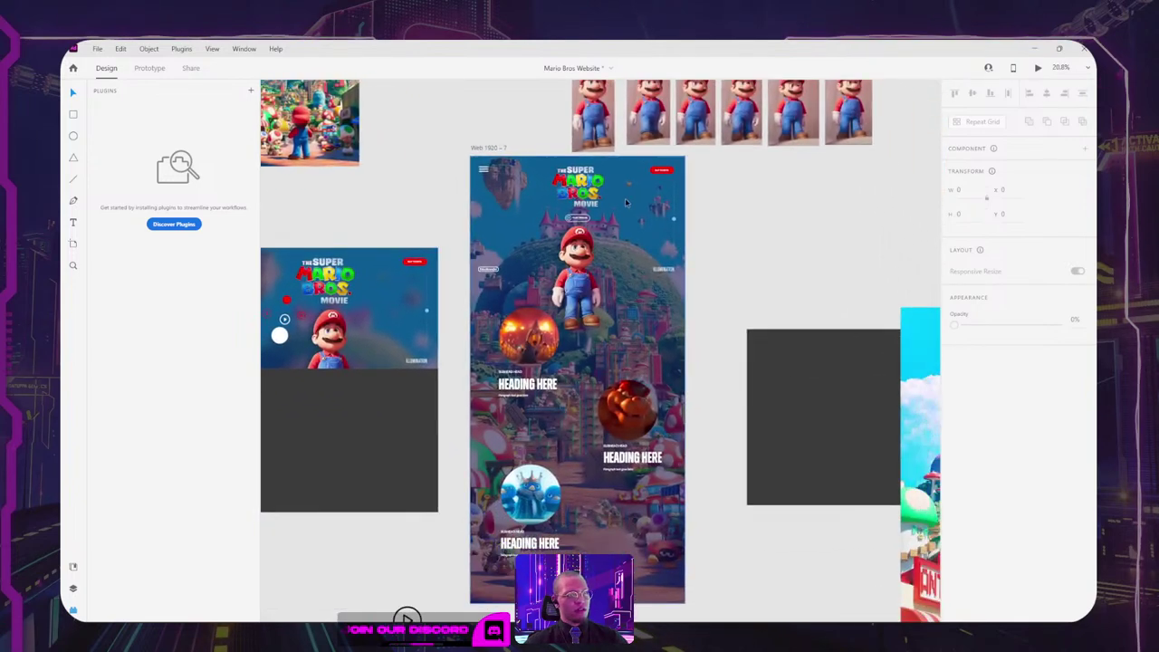
scroll(559, 363, "up", 5)
left_click(497, 404)
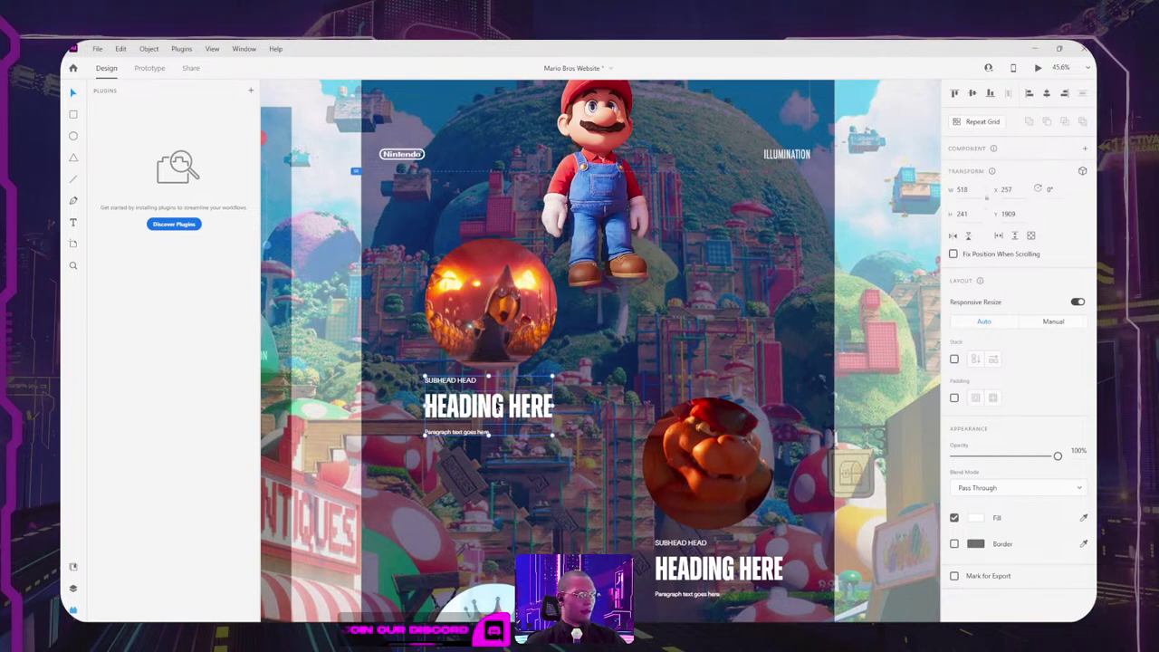
double_click(489, 406)
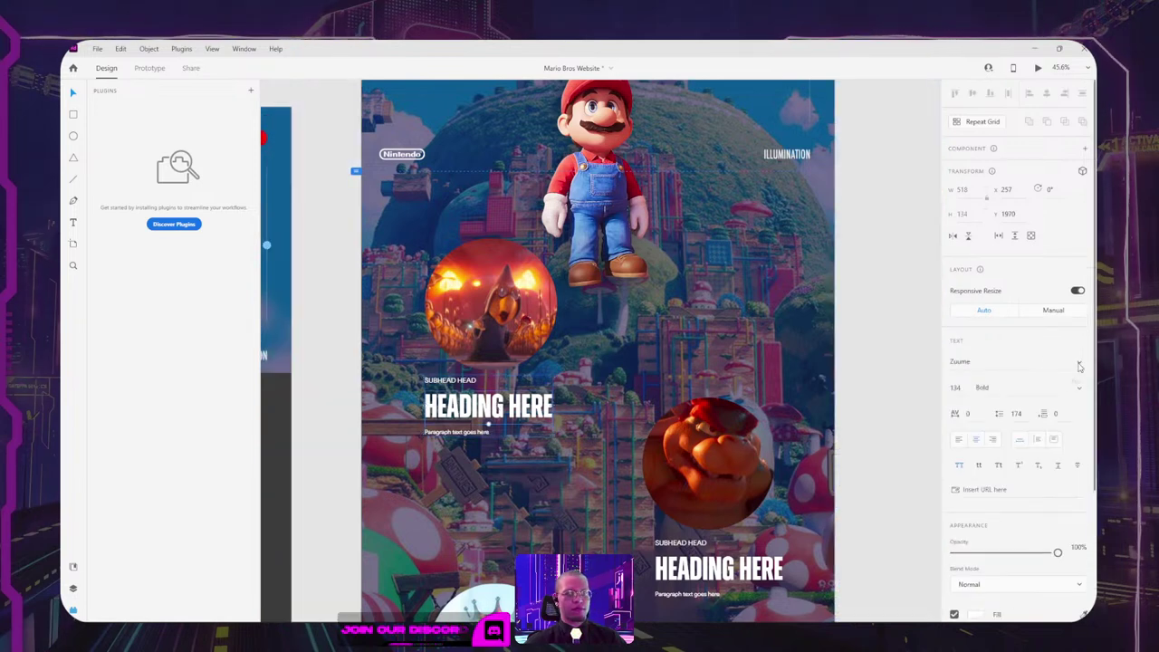
left_click(854, 249)
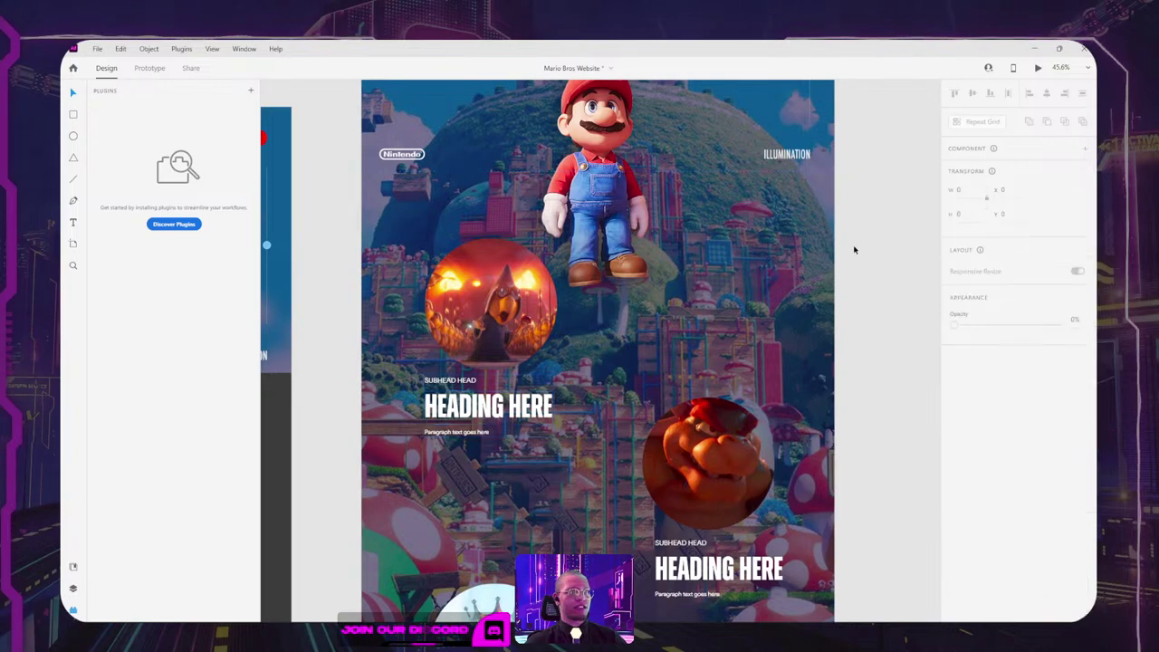
scroll(865, 230, "down", 5)
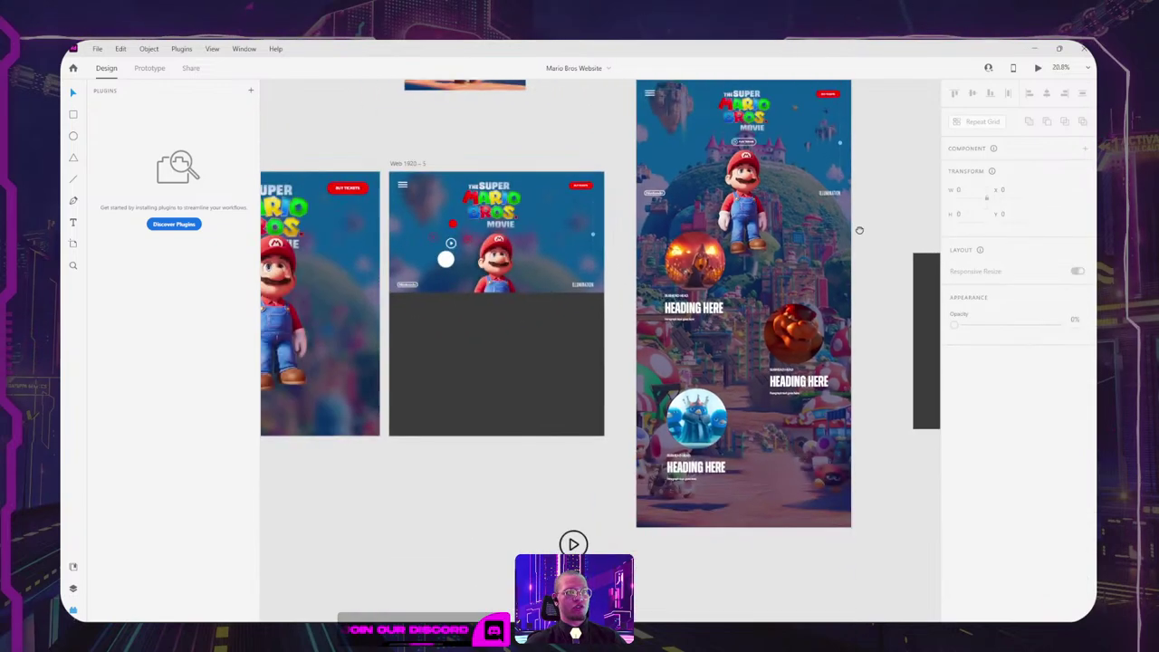
scroll(823, 220, "right", 3)
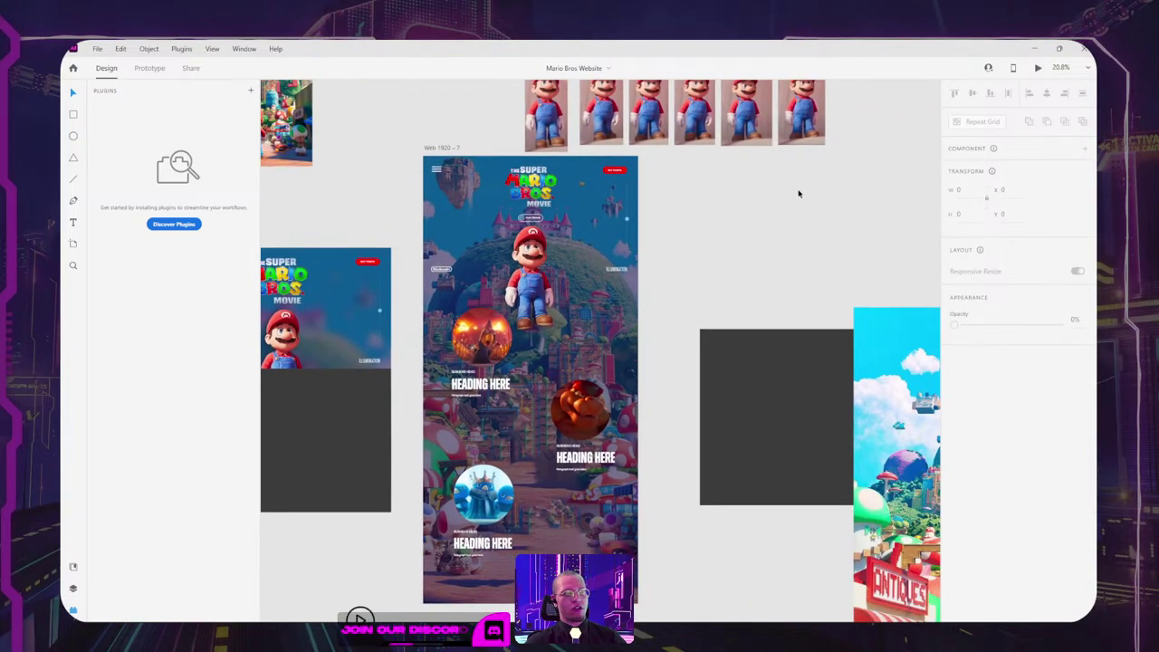
left_click(1083, 52)
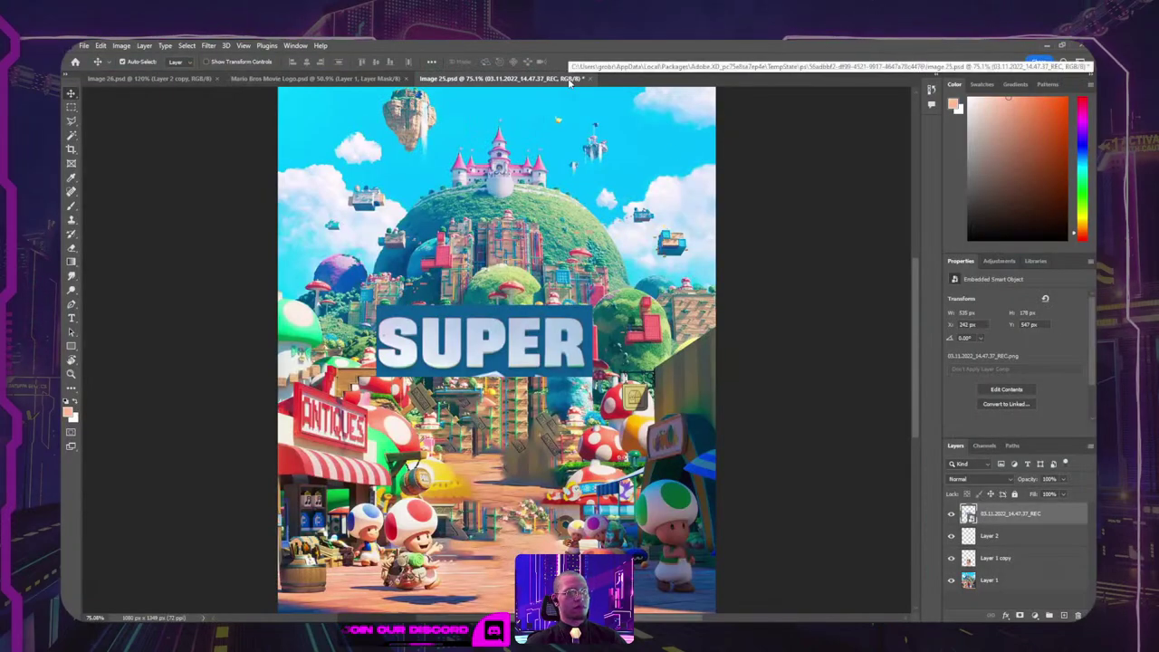
Step: Delete the placed SUPER image layer from the poster and deselect all layers
key("Delete")
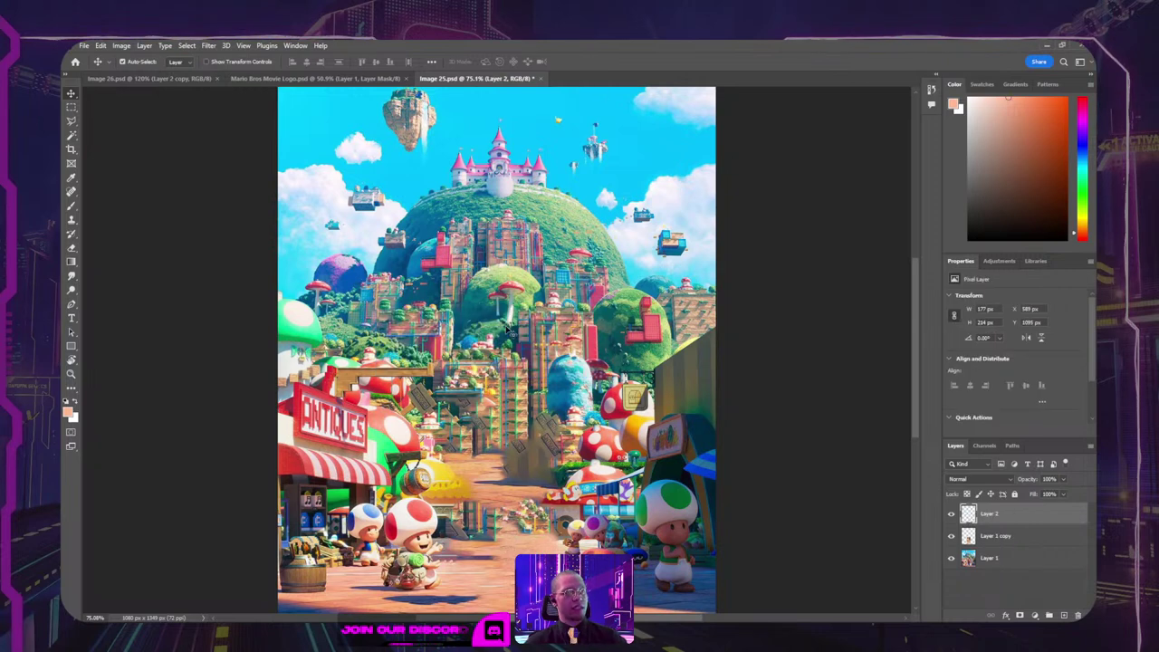
key("ctrl+s")
left_click(562, 261)
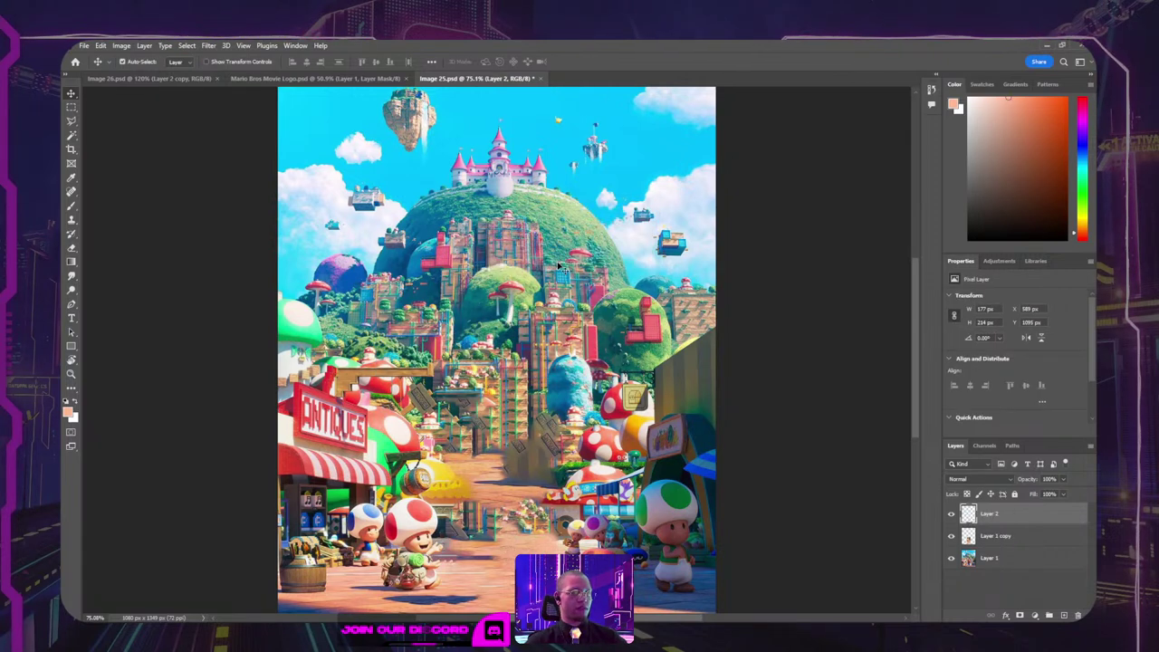
left_click(823, 277)
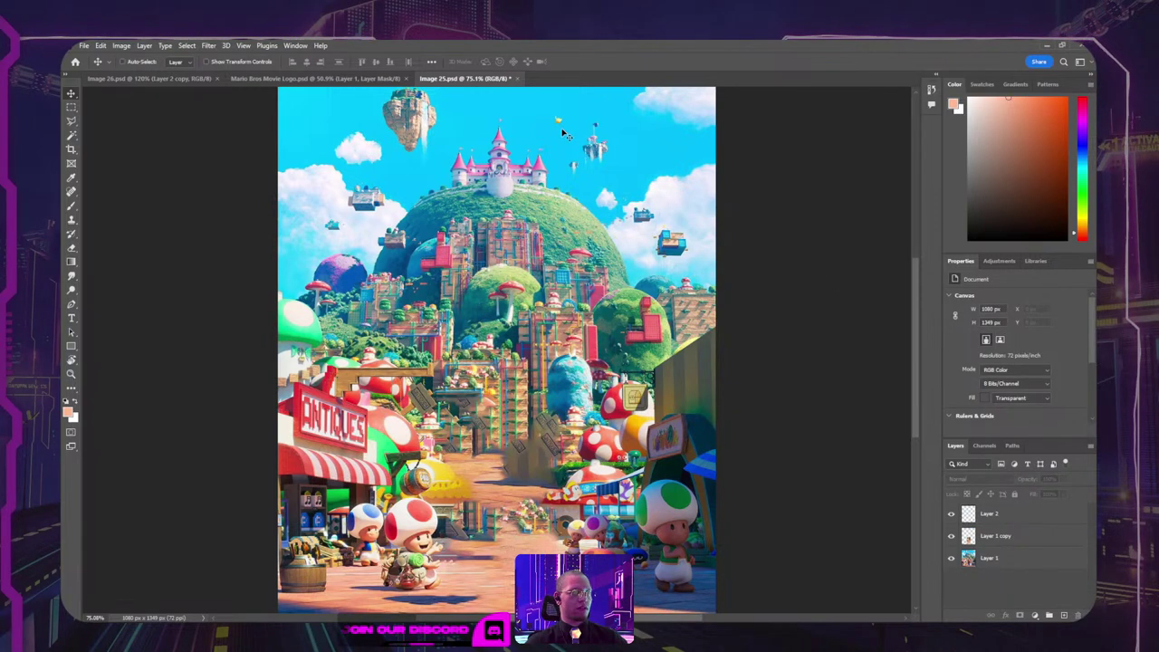
key("ctrl+shift+s")
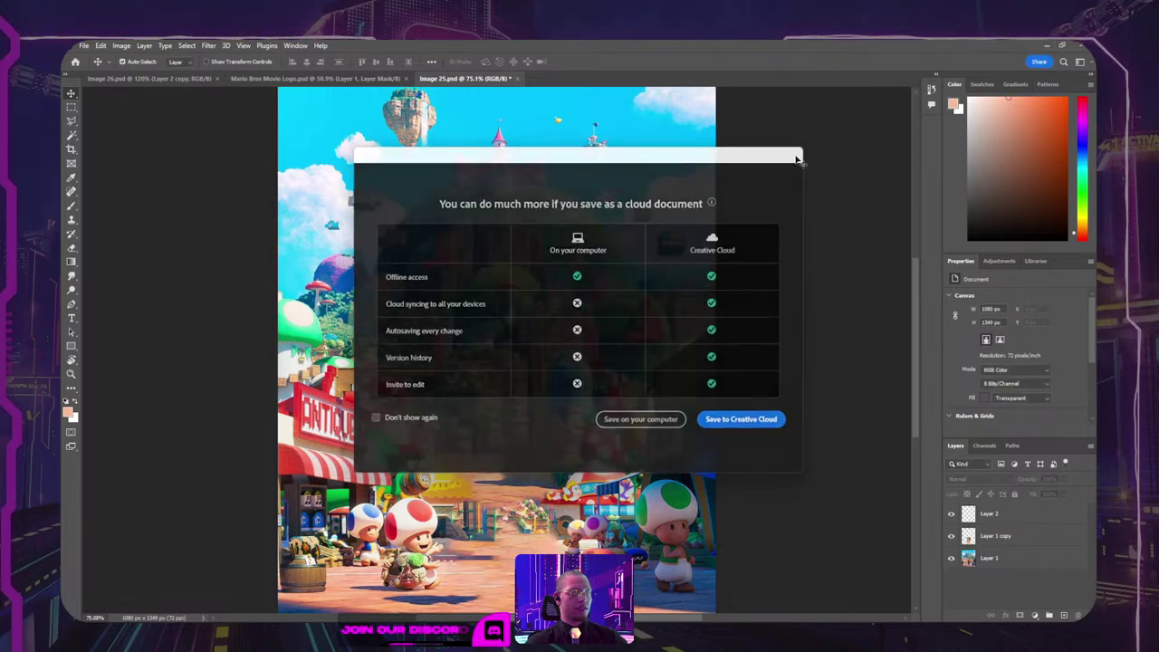
left_click(797, 159)
key("ctrl+0")
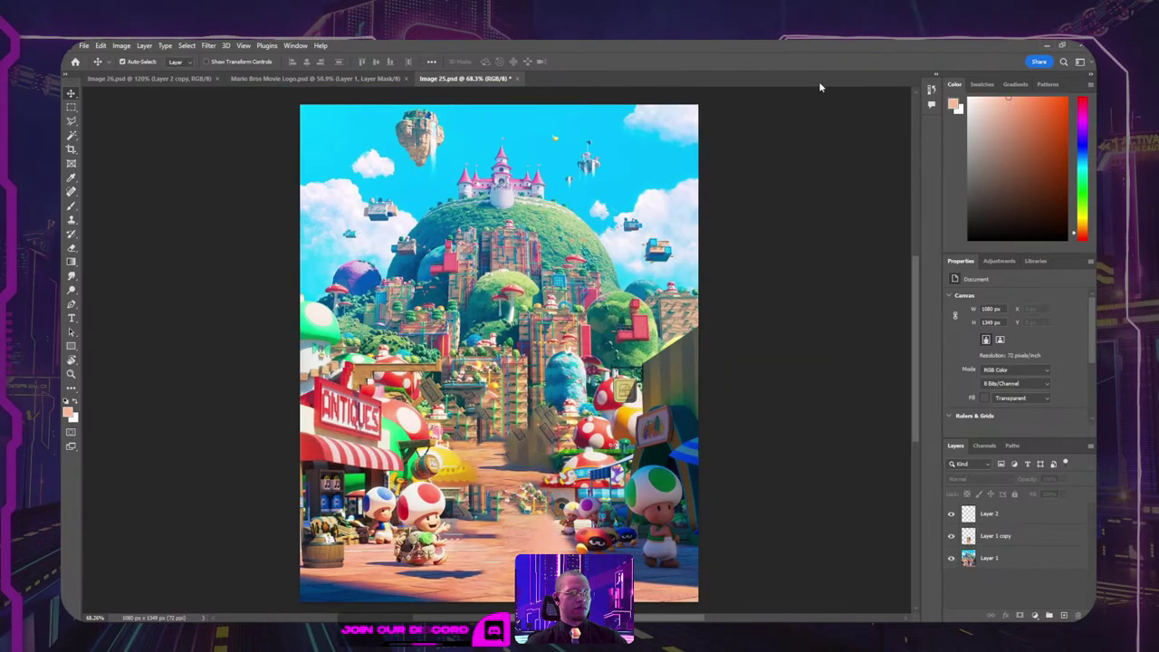
Step: Close Image 25.psd without saving its changes and bring Image 26.psd to the front
left_click(517, 78)
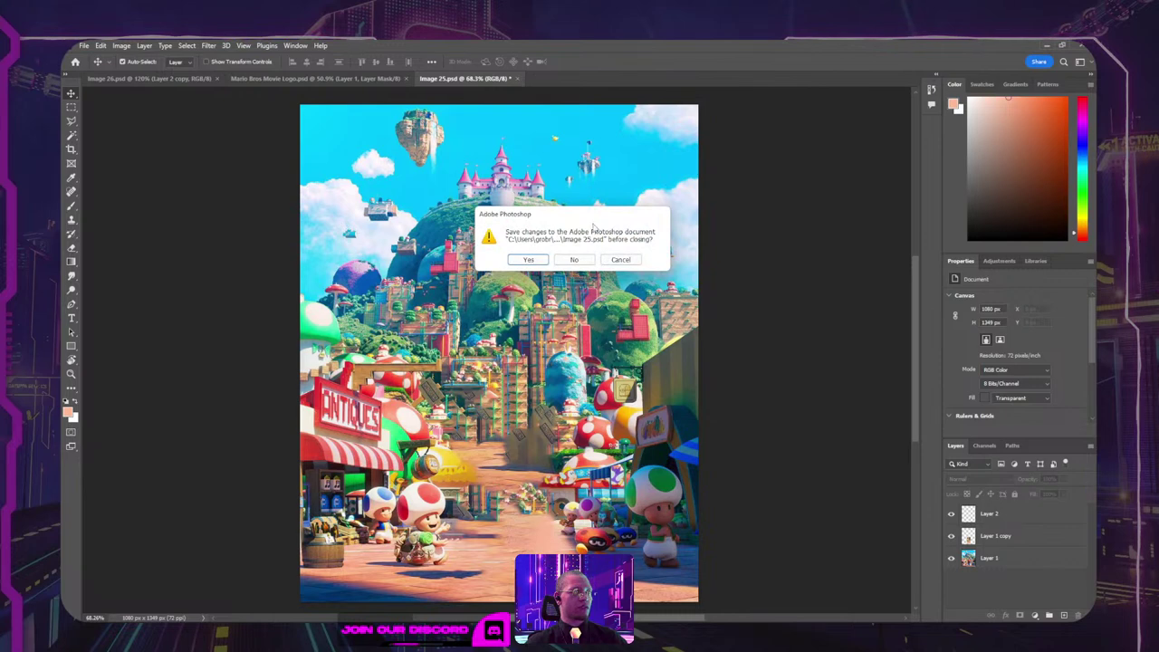
left_click(589, 262)
left_click(181, 80)
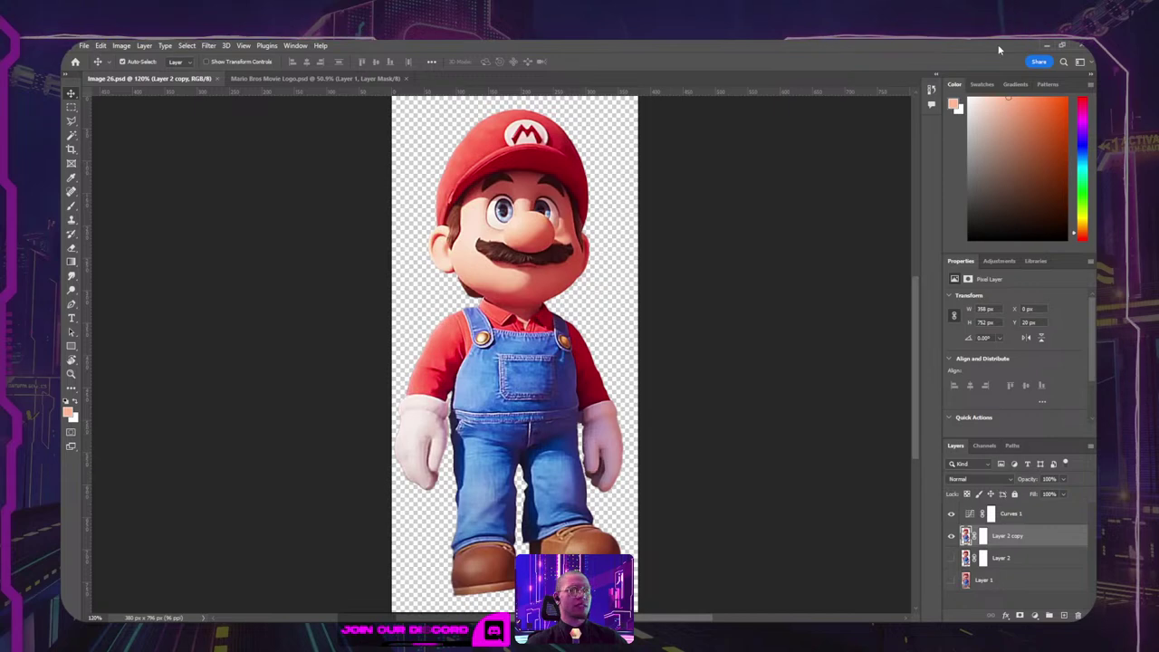
Step: Launch Adobe XD and open the recent file Mario Bros Website
key("alt+Tab")
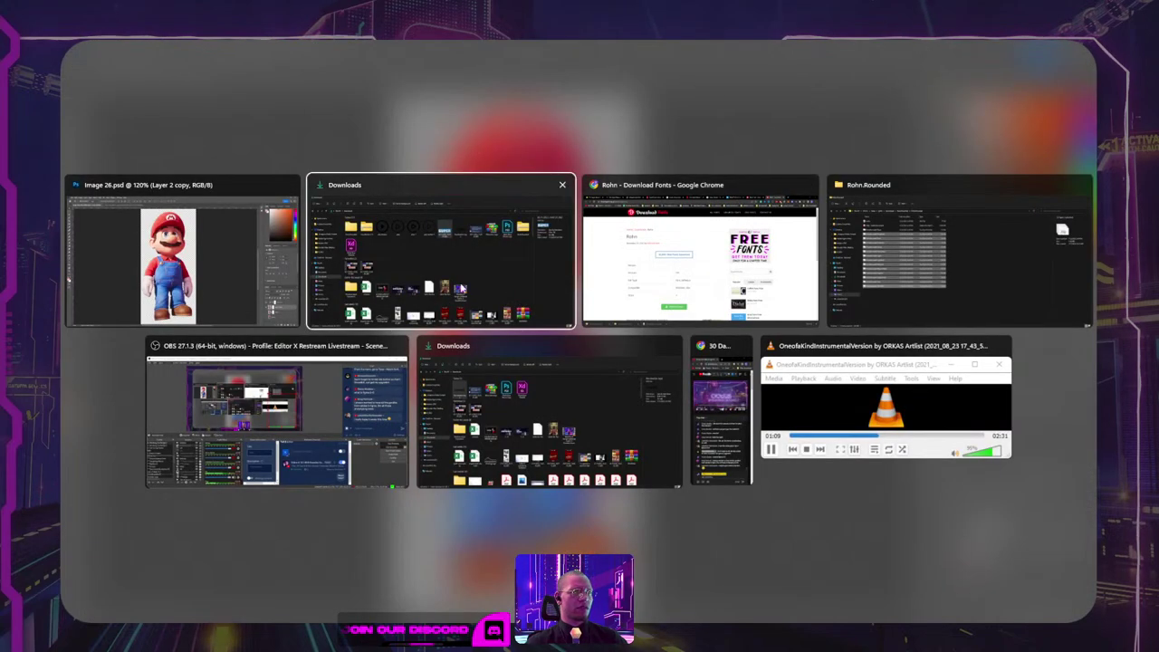
key("Escape")
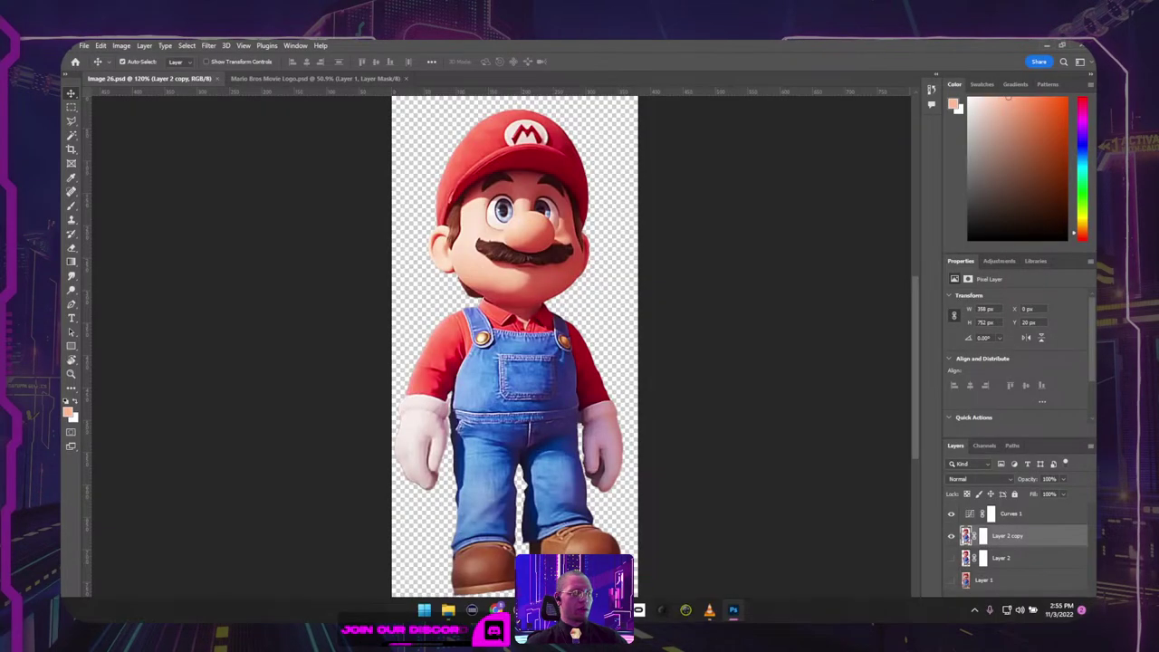
left_click(616, 610)
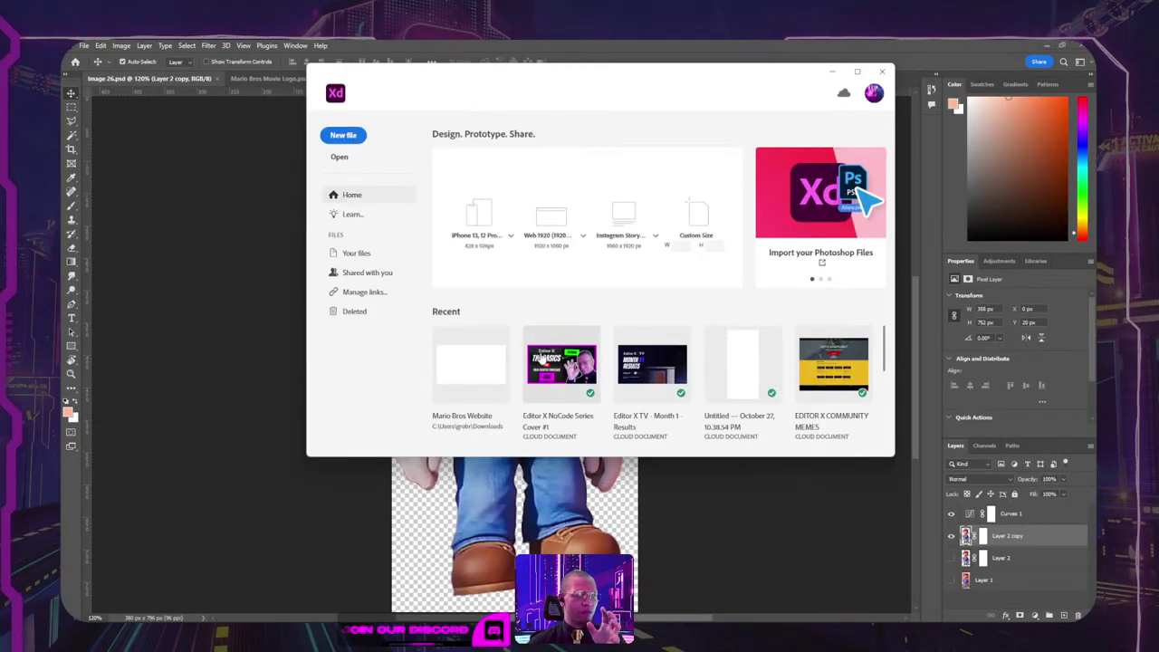
left_click(478, 375)
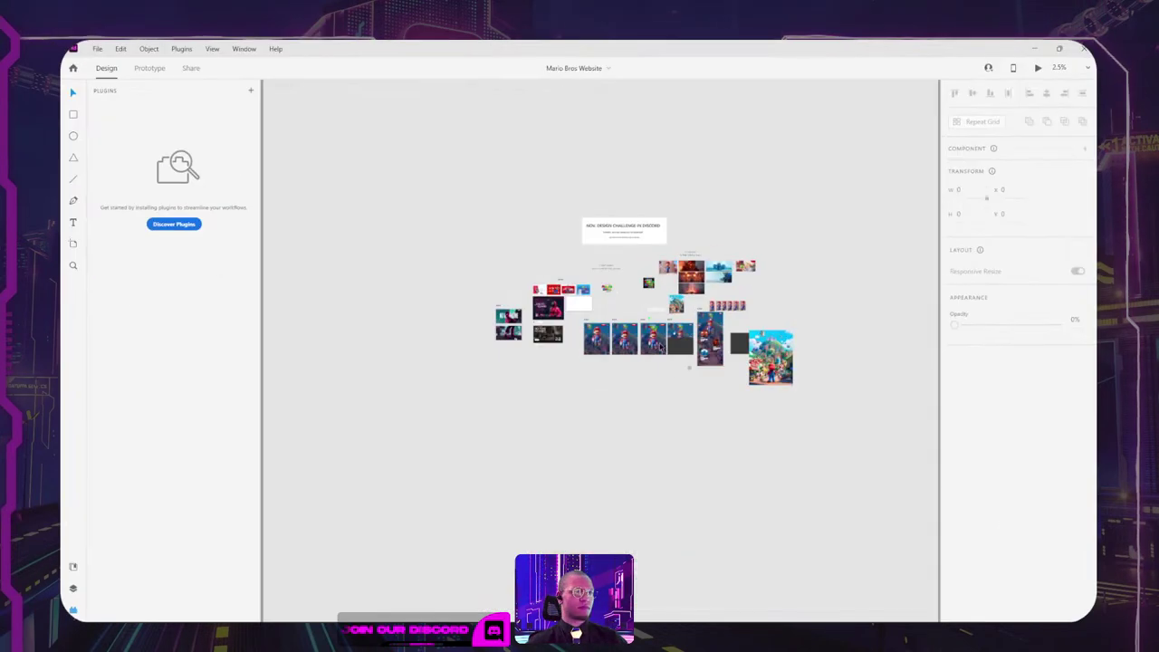
Step: Add a white border of size 14 to the topmost circular image on the long artboard
scroll(673, 366, "up", 6)
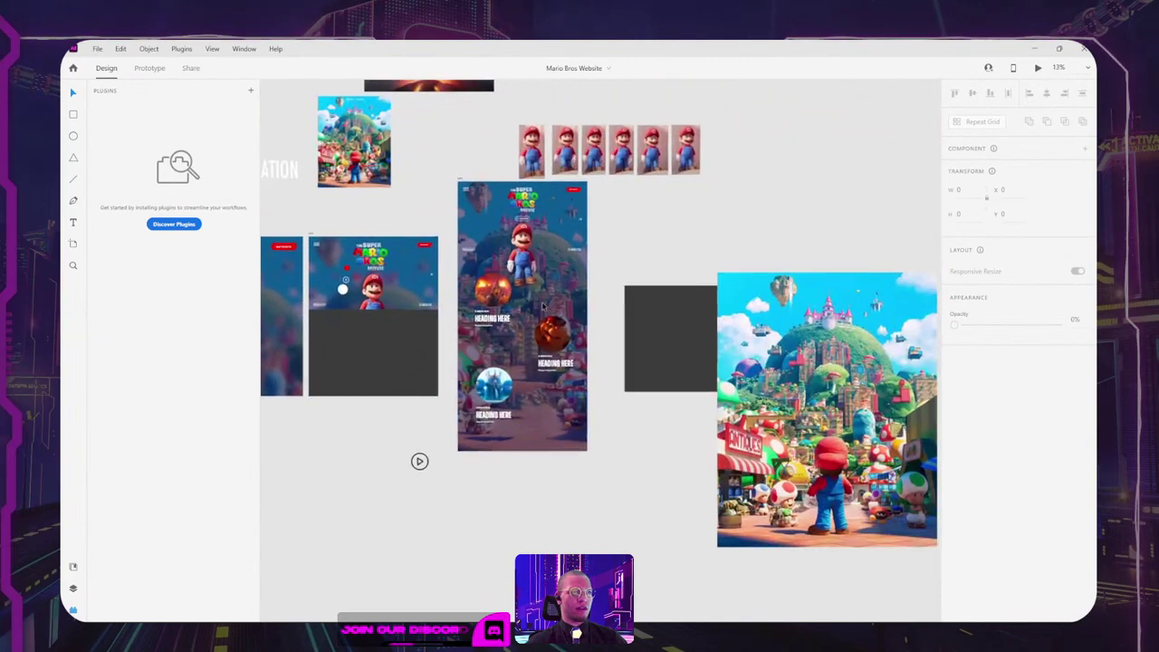
left_click_drag(512, 286, 599, 327)
left_click(543, 329)
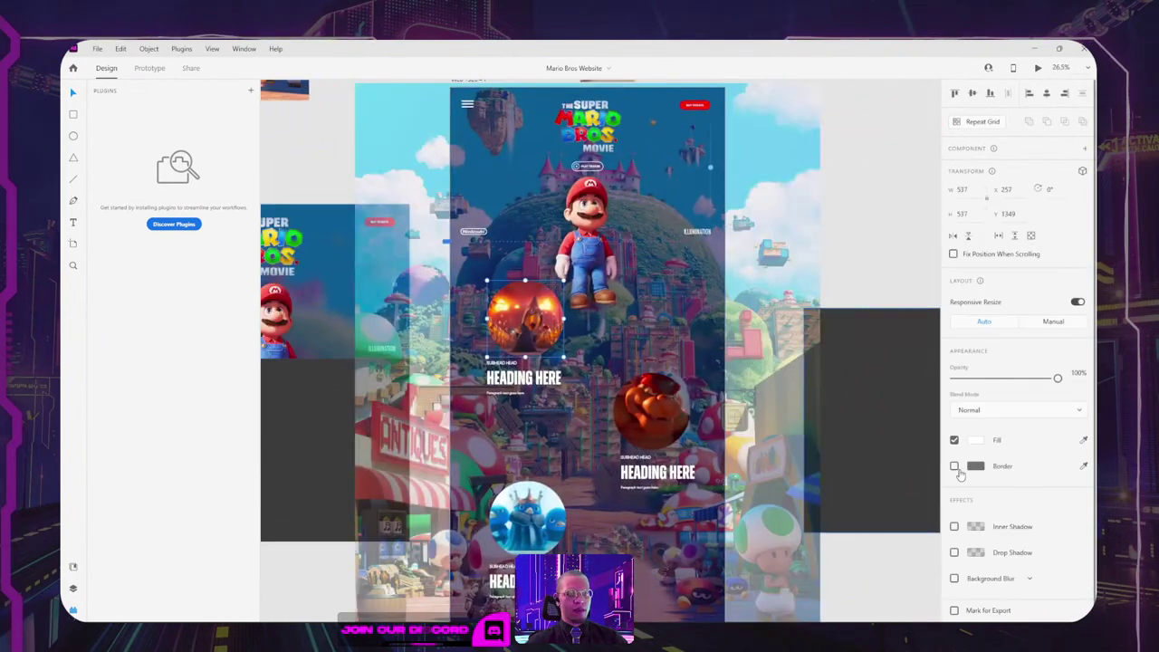
left_click(954, 466)
left_click(975, 467)
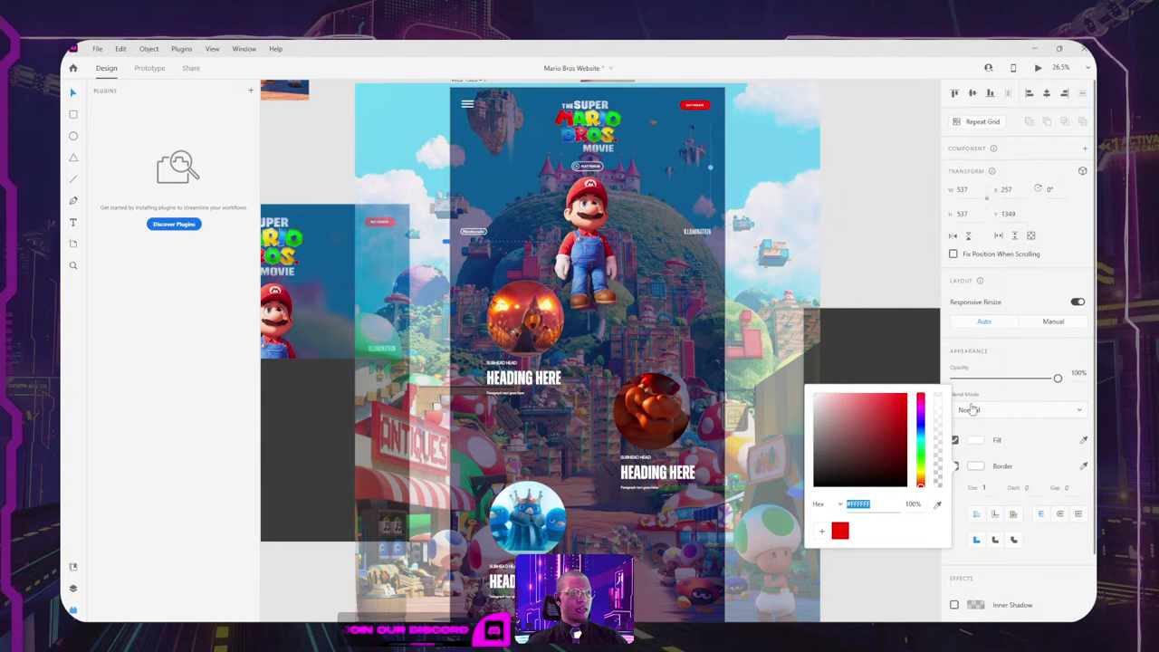
left_click(1026, 450)
left_click_drag(985, 488, 984, 418)
Step: Add a white border of size 14 to the circular Bowser image
left_click_drag(775, 281, 745, 265)
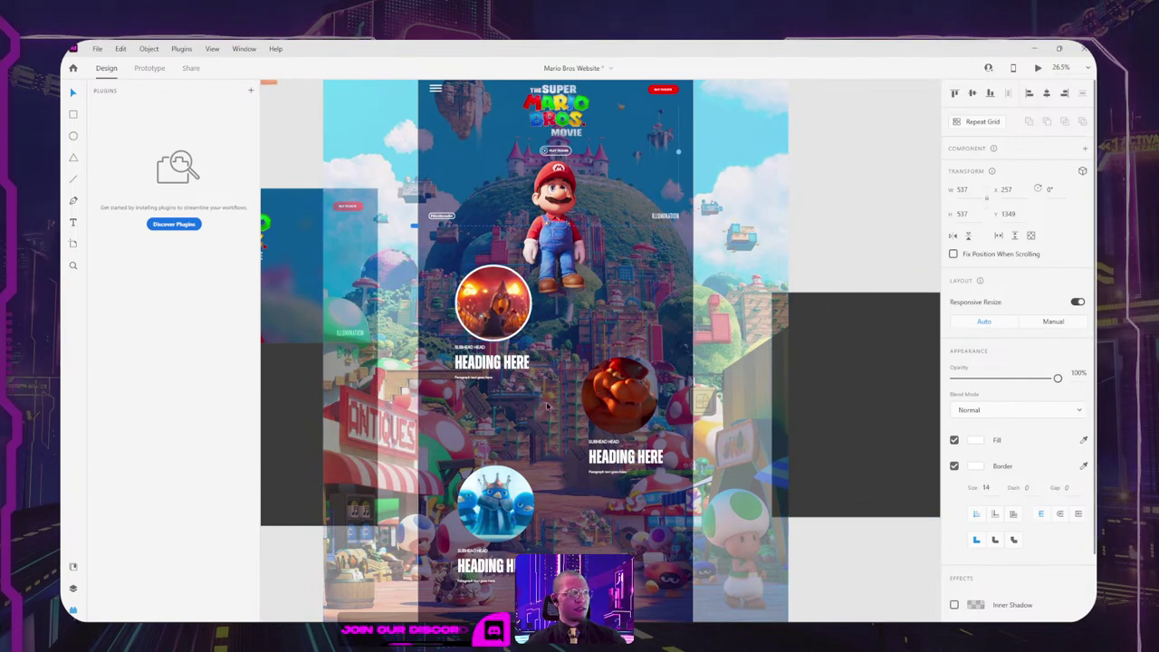
left_click(609, 394)
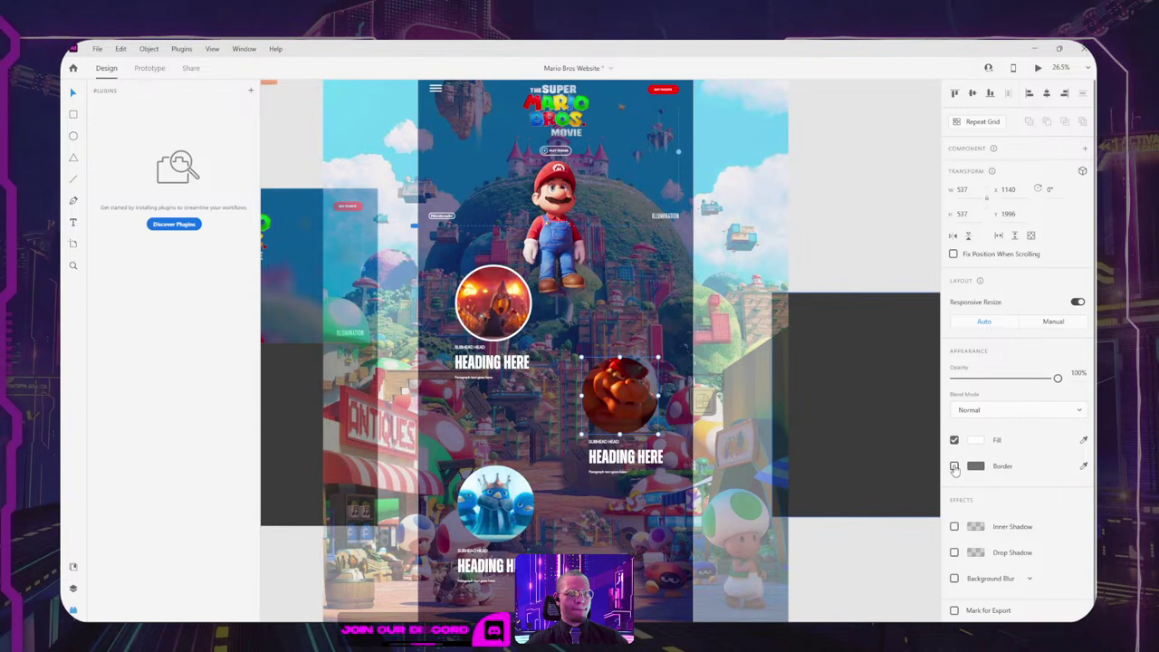
left_click(955, 466)
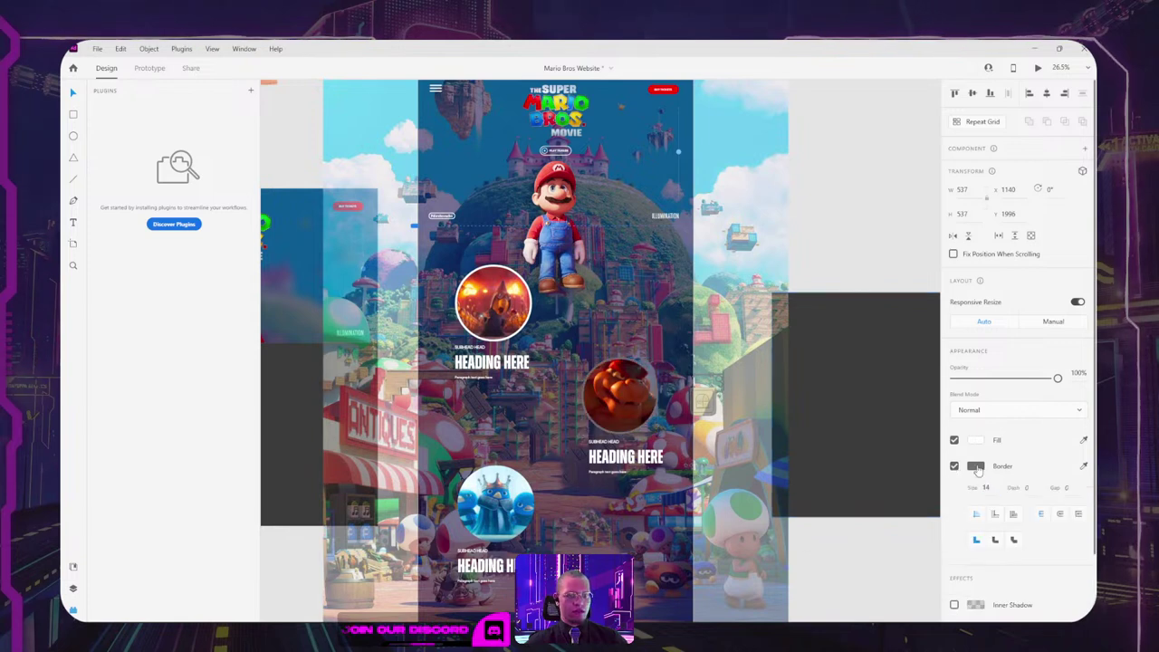
left_click(976, 465)
Step: Add a white border of size 14 to the circular blue penguin image and deselect it
left_click(500, 497)
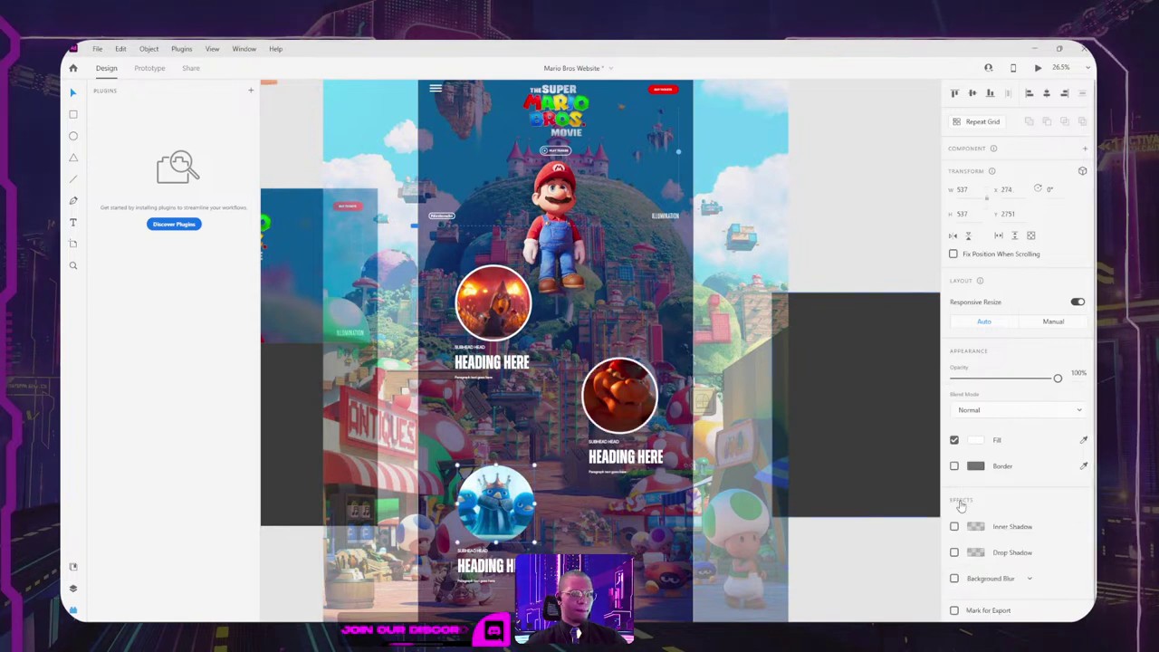
left_click(955, 466)
left_click(977, 467)
left_click_drag(859, 462, 813, 394)
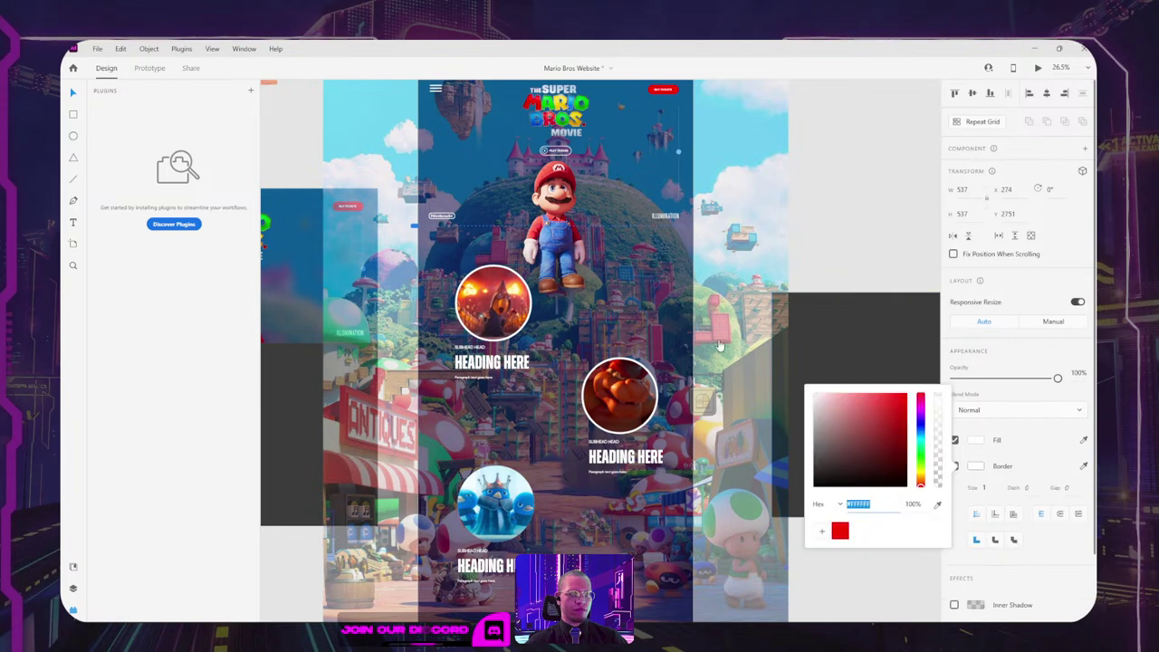
left_click(1024, 463)
left_click(987, 488)
key("Return")
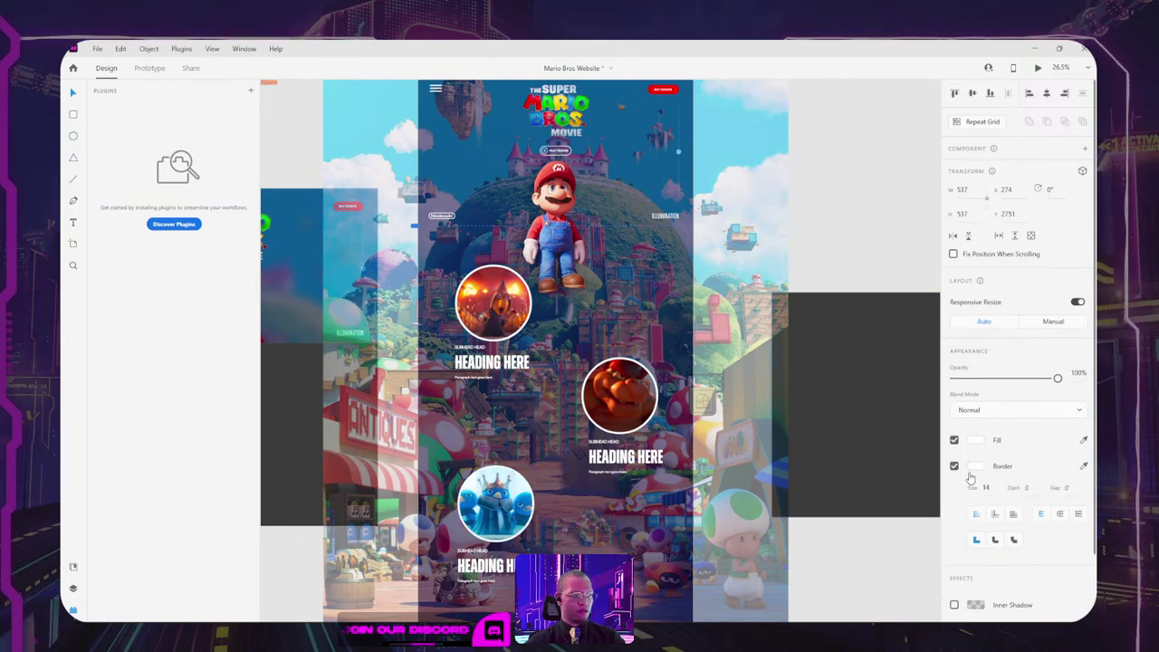
left_click(868, 204)
Step: Try a blue sampled from the artboard background as the top circle's border colour, lightening it to #D2EDFF
scroll(849, 235, "left", 1)
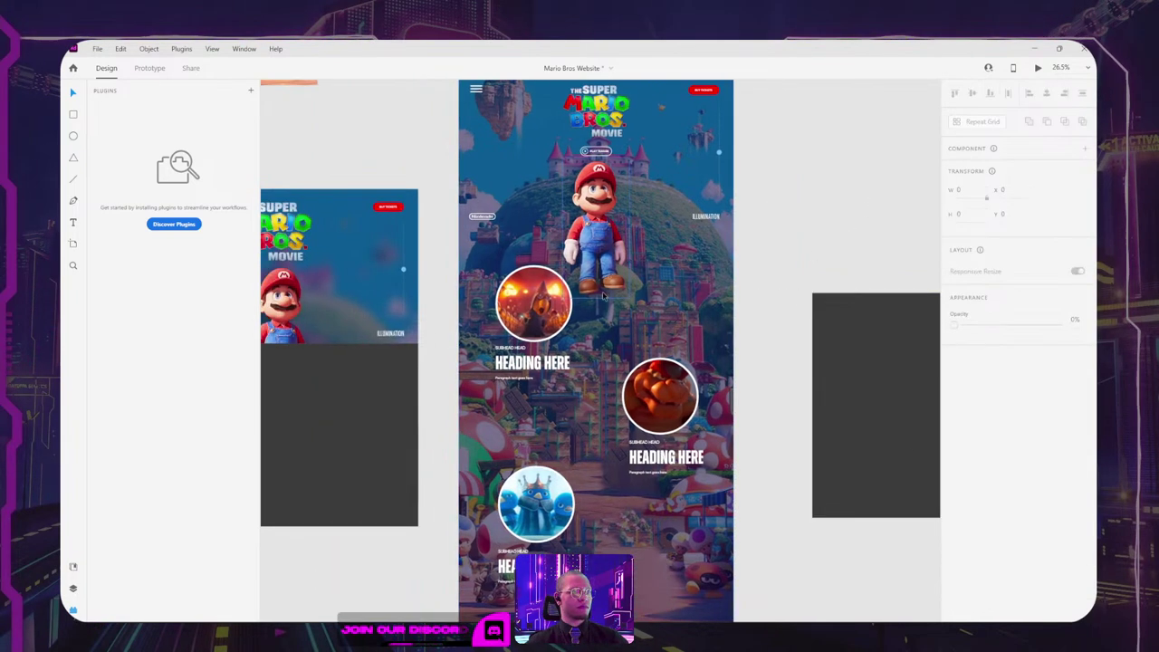
left_click(543, 308)
left_click(975, 466)
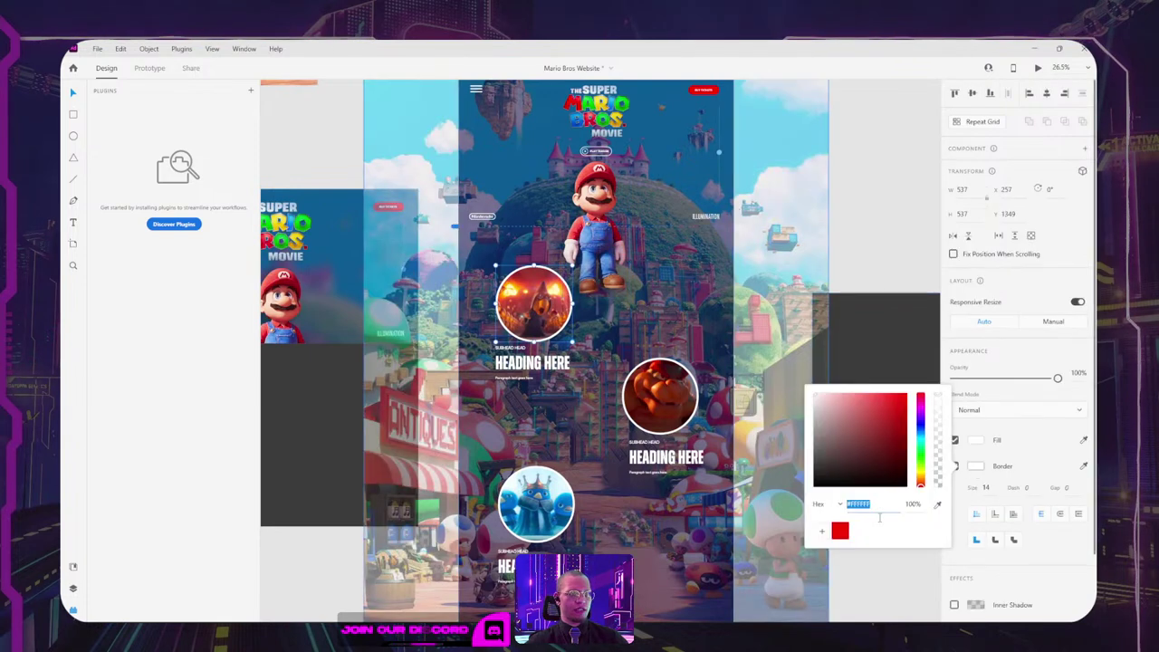
left_click(938, 505)
left_click(546, 128)
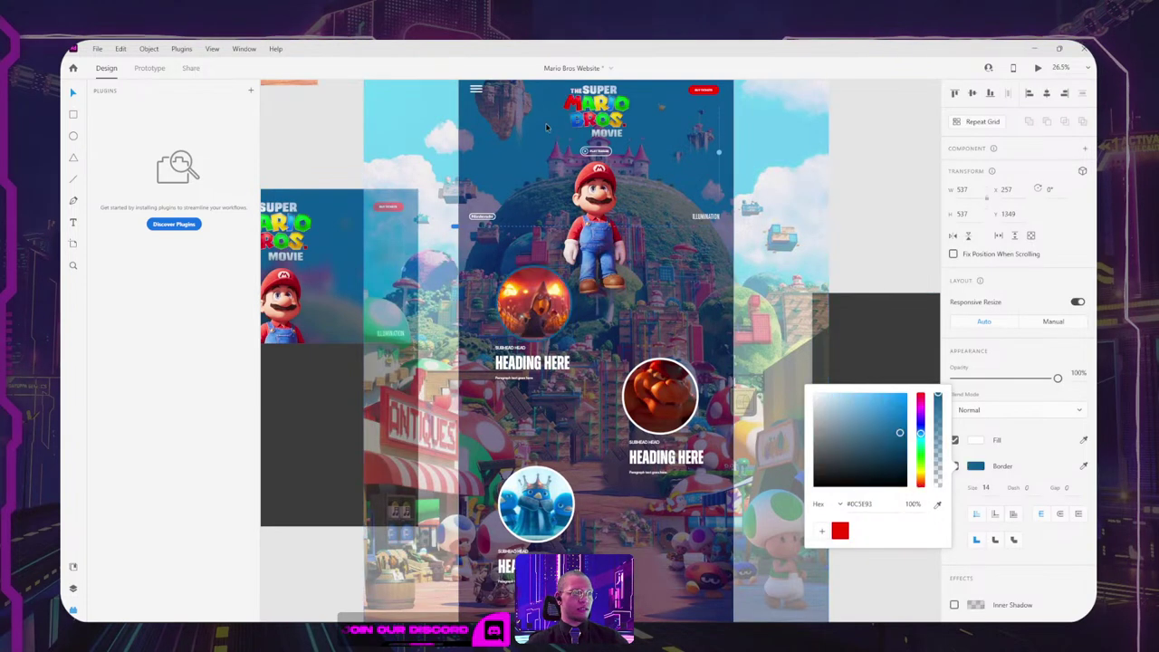
left_click_drag(898, 431, 834, 391)
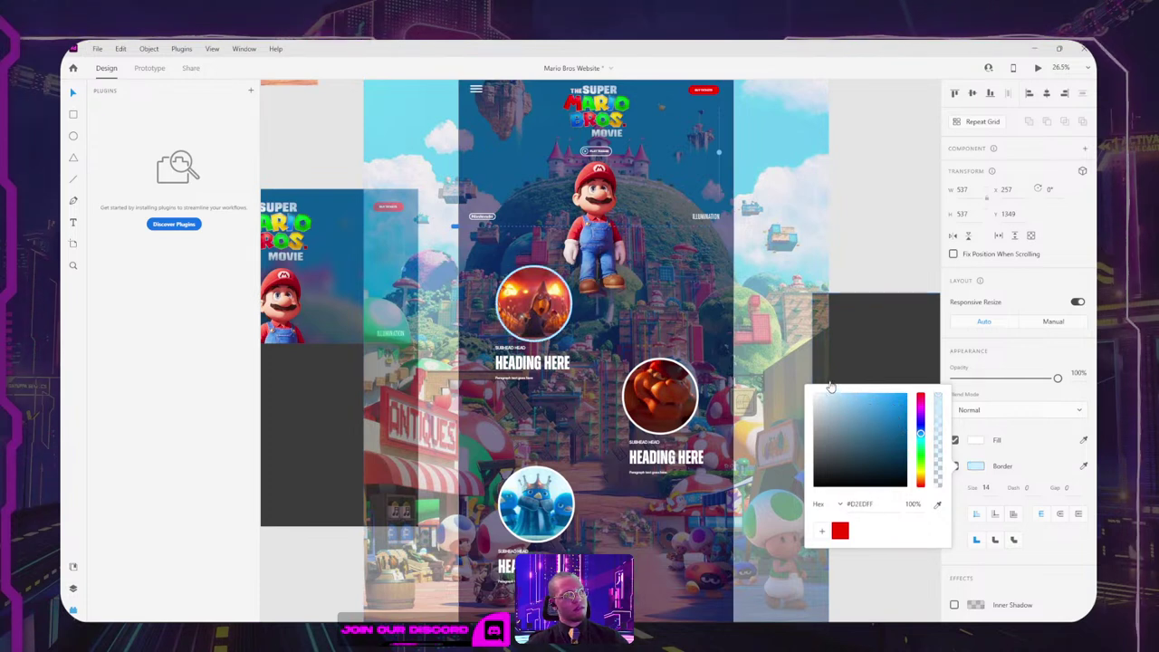
Step: Try a light blue sampled from the poster's sky on the top circle's border, and undo the border recolouring
left_click(937, 505)
left_click(784, 139)
left_click(878, 233)
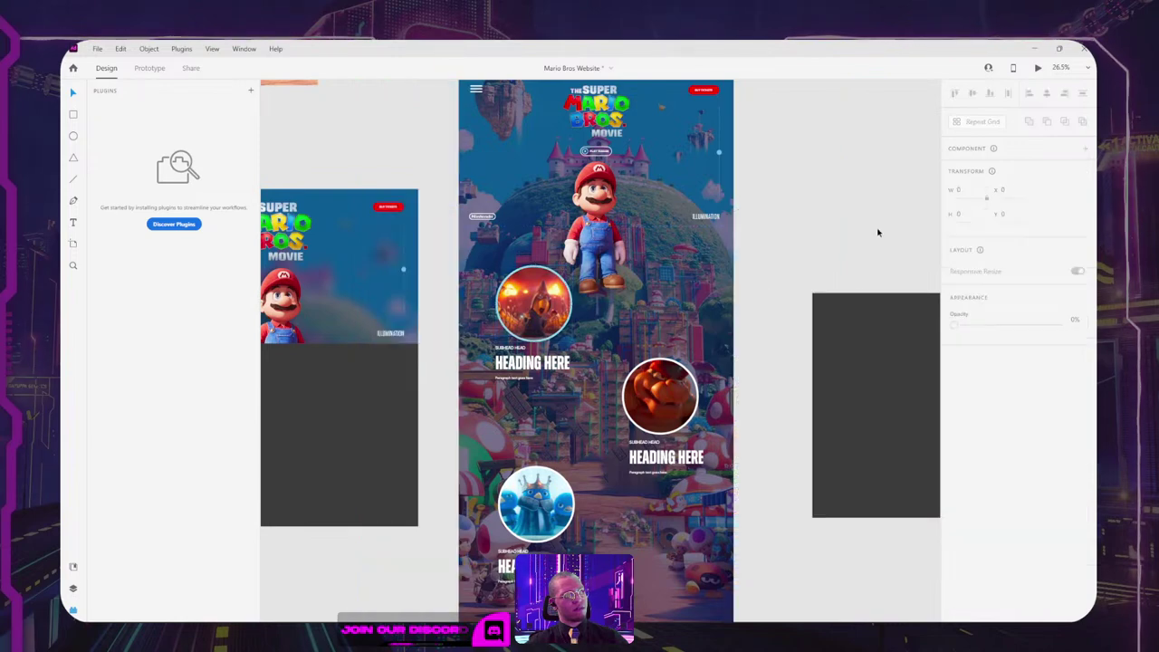
scroll(883, 241, "up", 2)
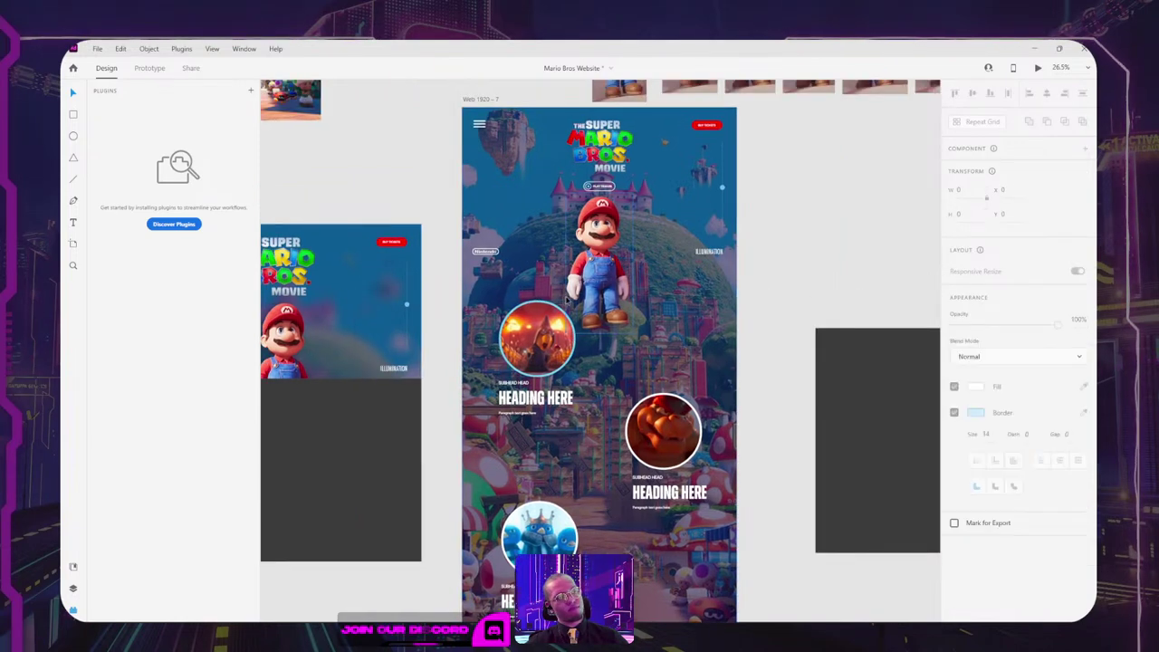
key("ctrl+z")
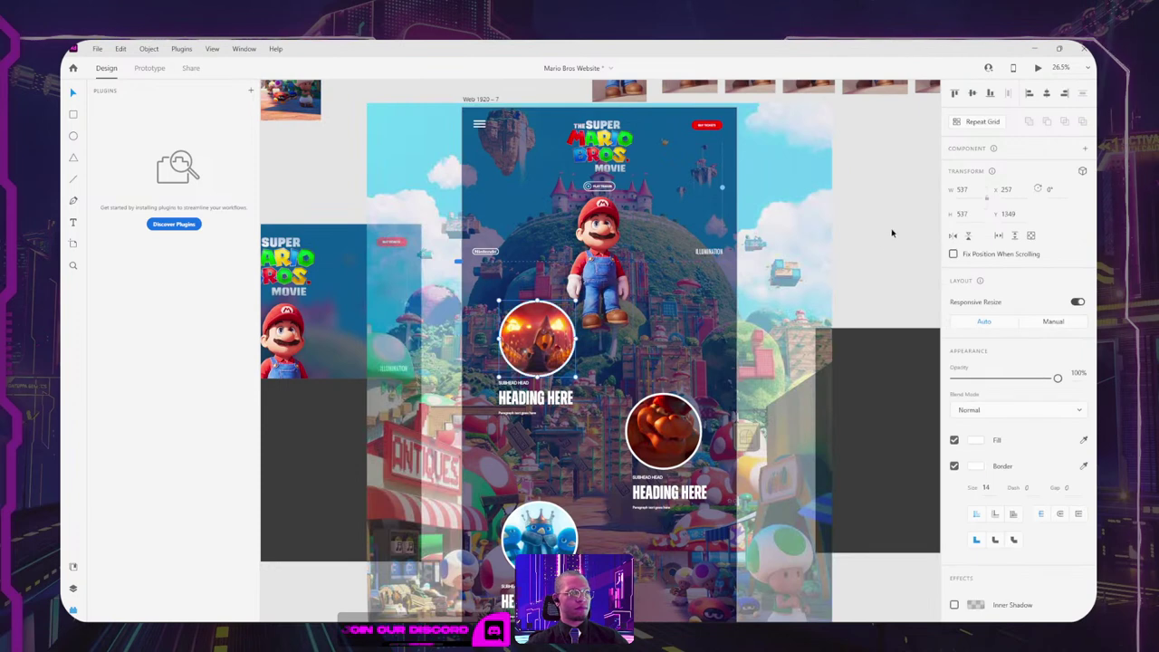
left_click(892, 233)
Step: Enable a drop shadow on the circular Bowser image with a Y offset of 39
left_click_drag(834, 274, 816, 163)
left_click(661, 308)
scroll(1020, 533, "down", 1)
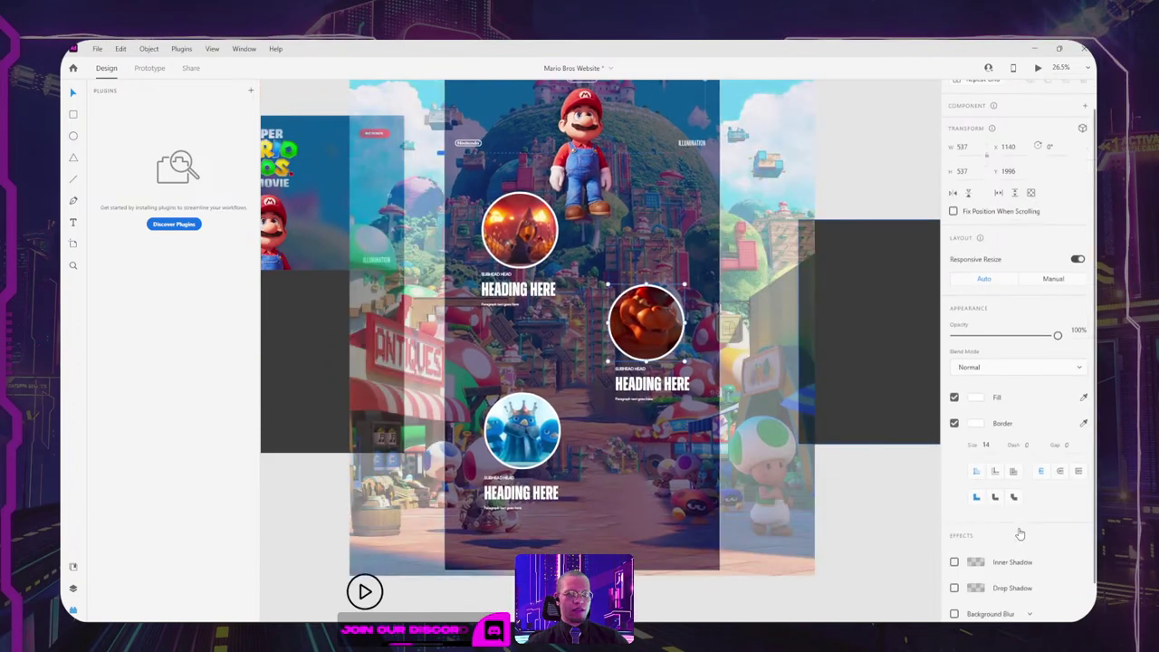
scroll(1021, 535, "down", 1)
left_click(953, 552)
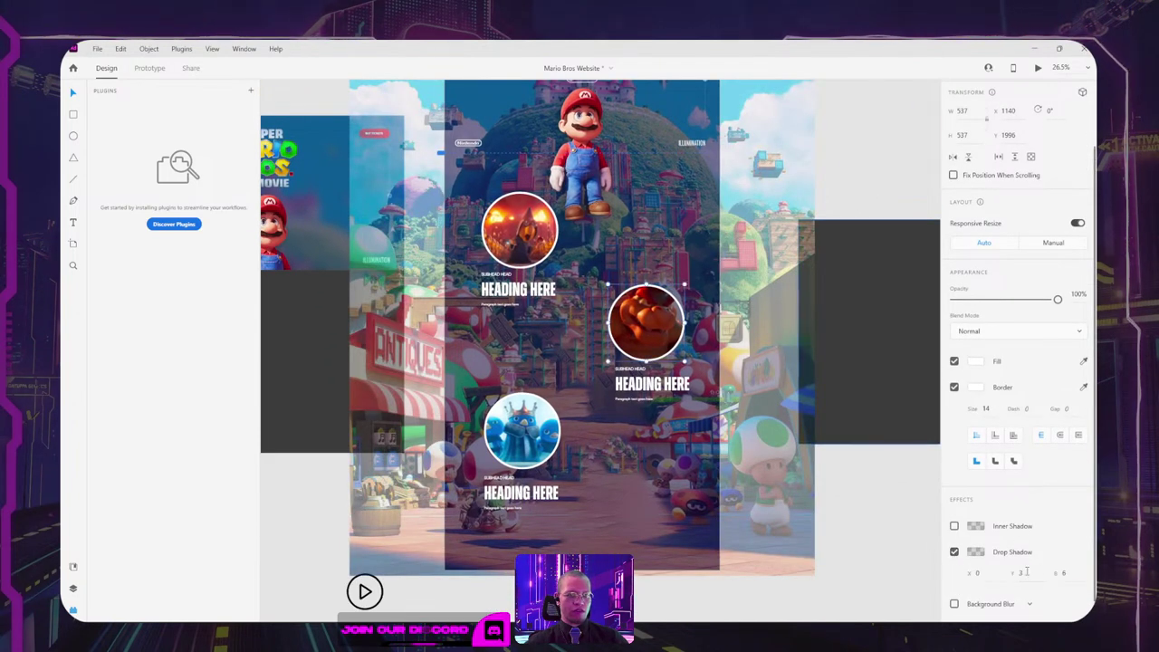
left_click(1027, 571)
key("shift+Up")
left_click_drag(1027, 484, 1027, 496)
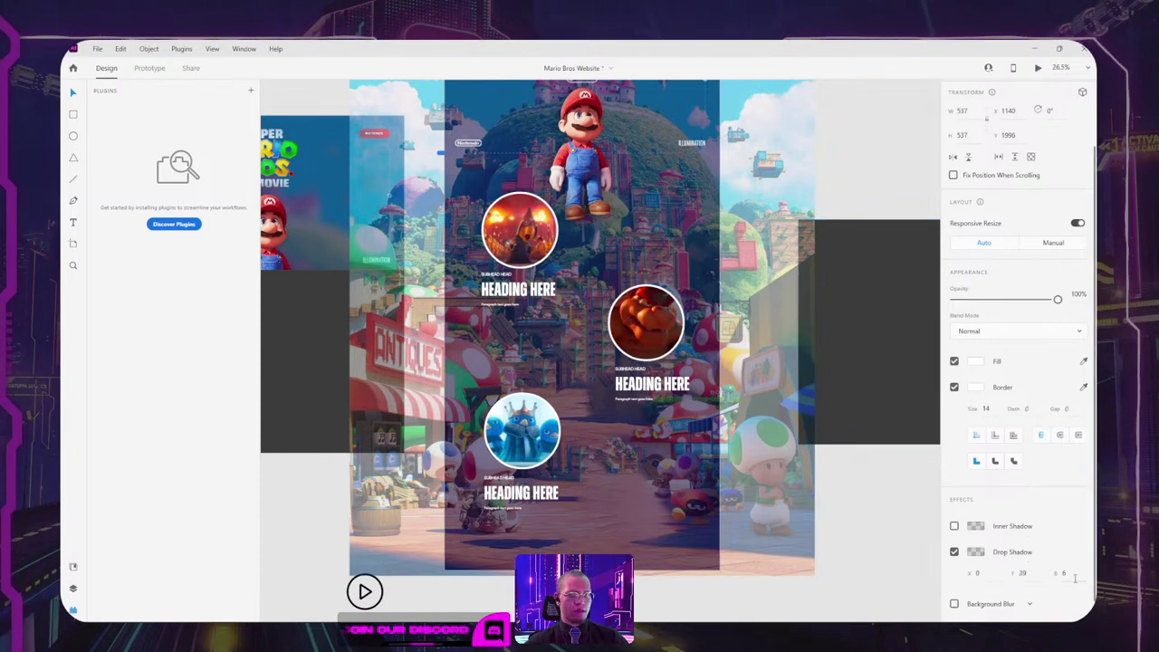
Step: Recolour the Bowser circle's drop shadow to a deep blue at 43% opacity
left_click_drag(1073, 577, 1074, 532)
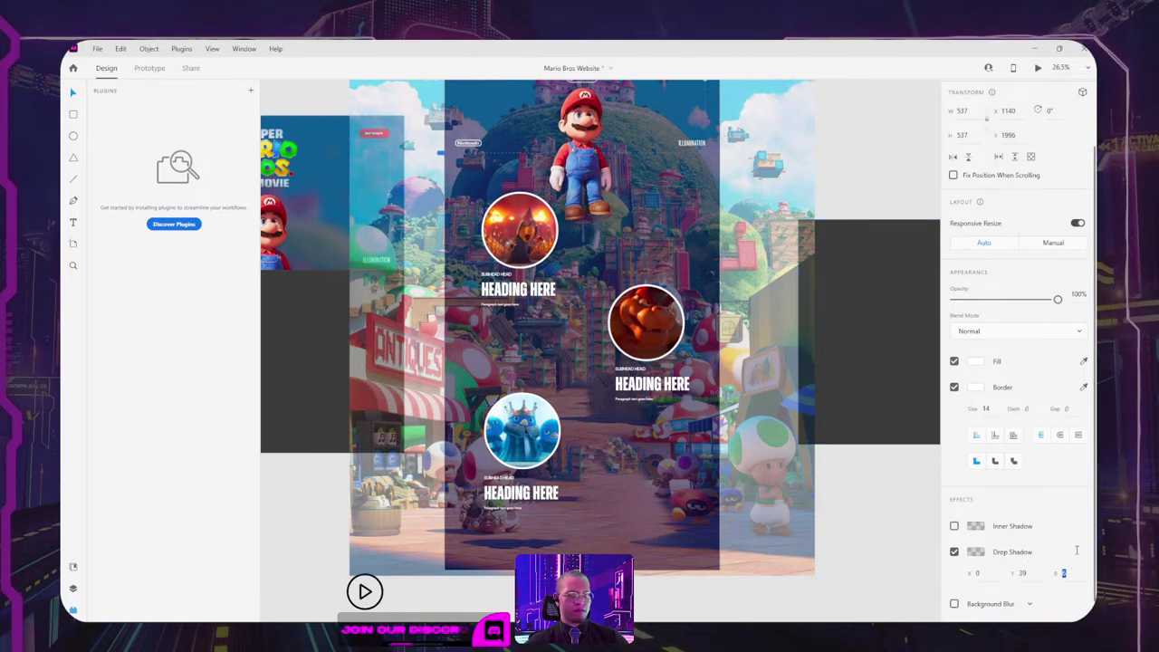
left_click(971, 552)
left_click_drag(940, 550, 921, 507)
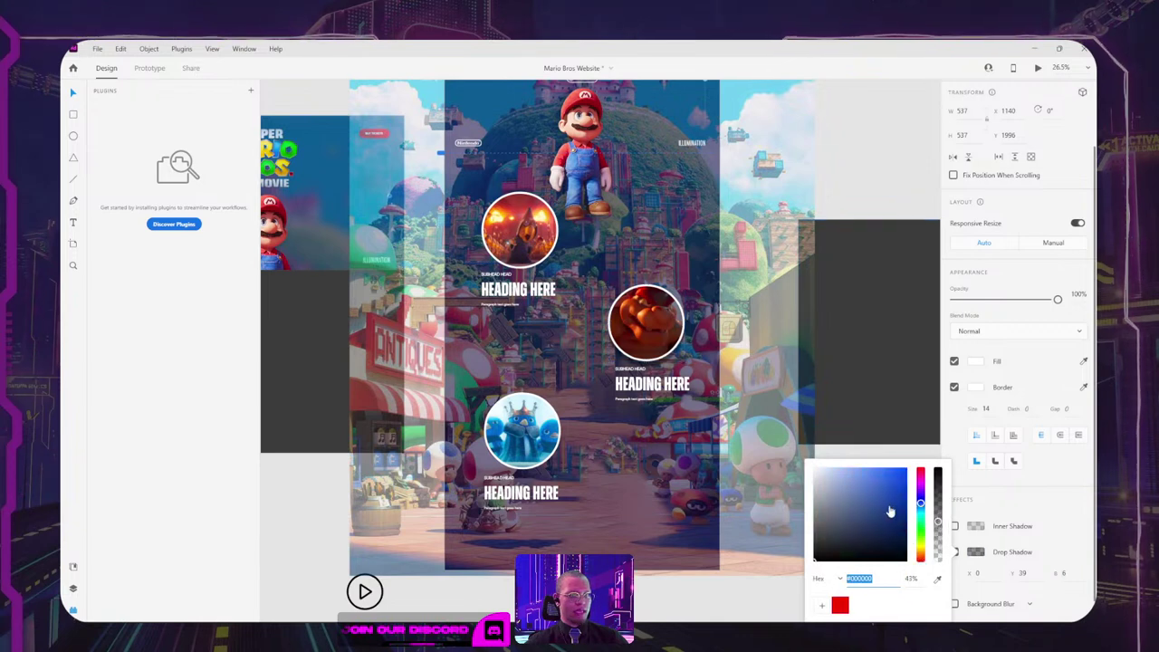
left_click(901, 511)
Step: Save the dark navy fill of the artboard's overlay rectangle as a colour swatch
left_click(627, 486)
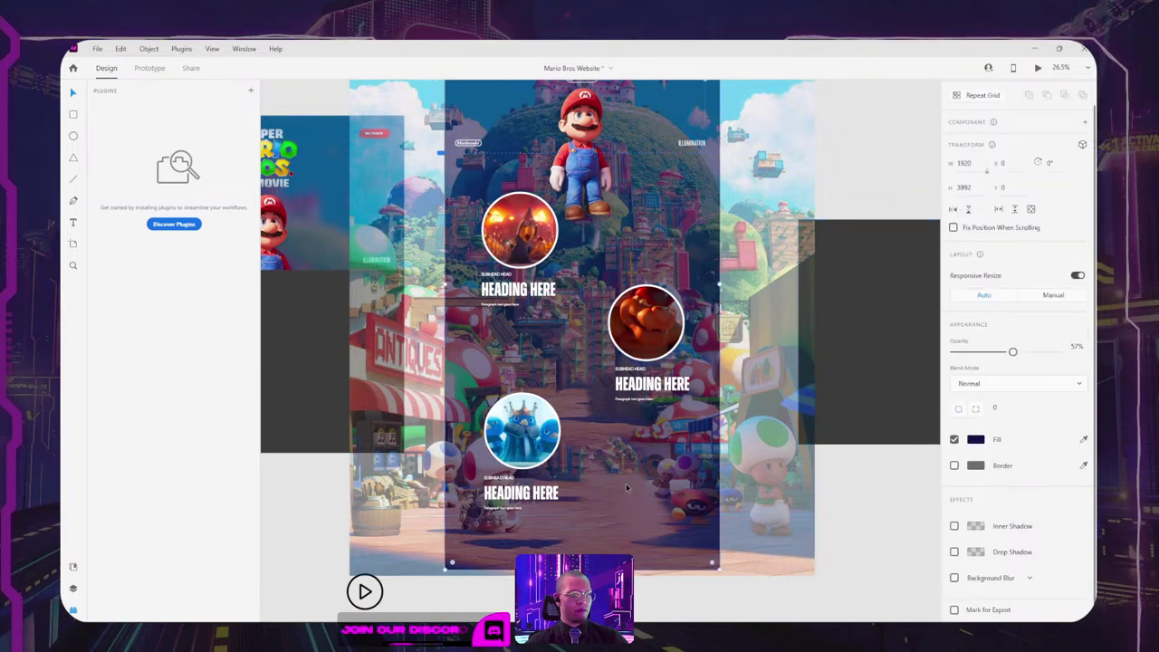
left_click(973, 440)
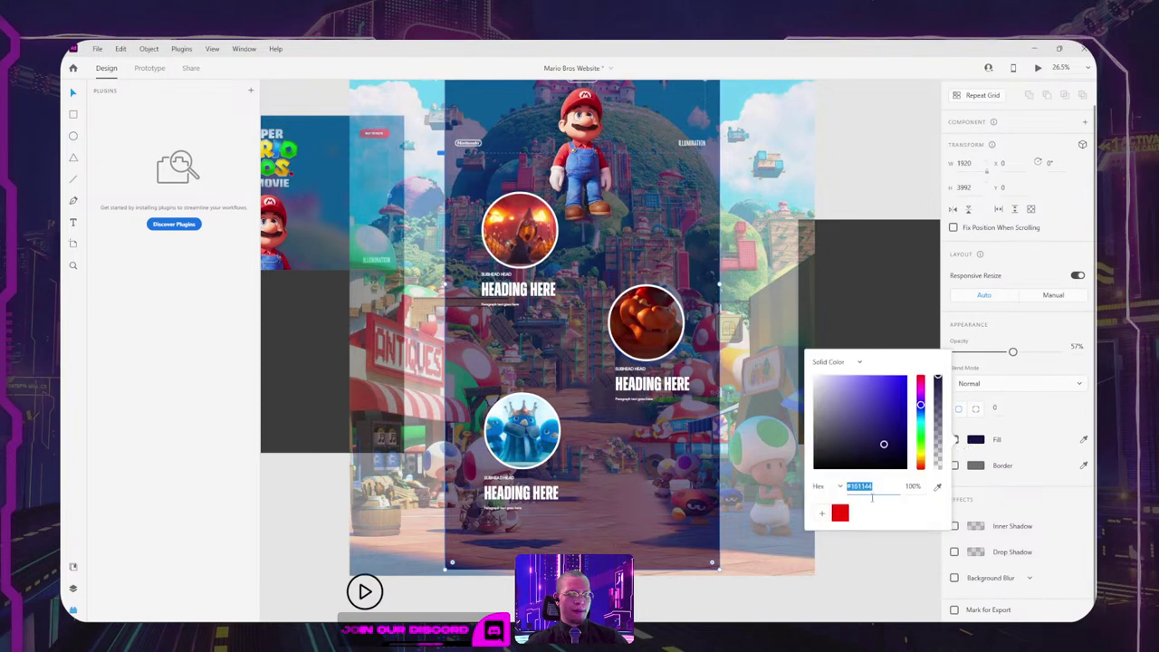
left_click(822, 514)
left_click(875, 587)
Step: Apply the saved navy swatch to the Bowser circle's drop shadow
left_click(654, 345)
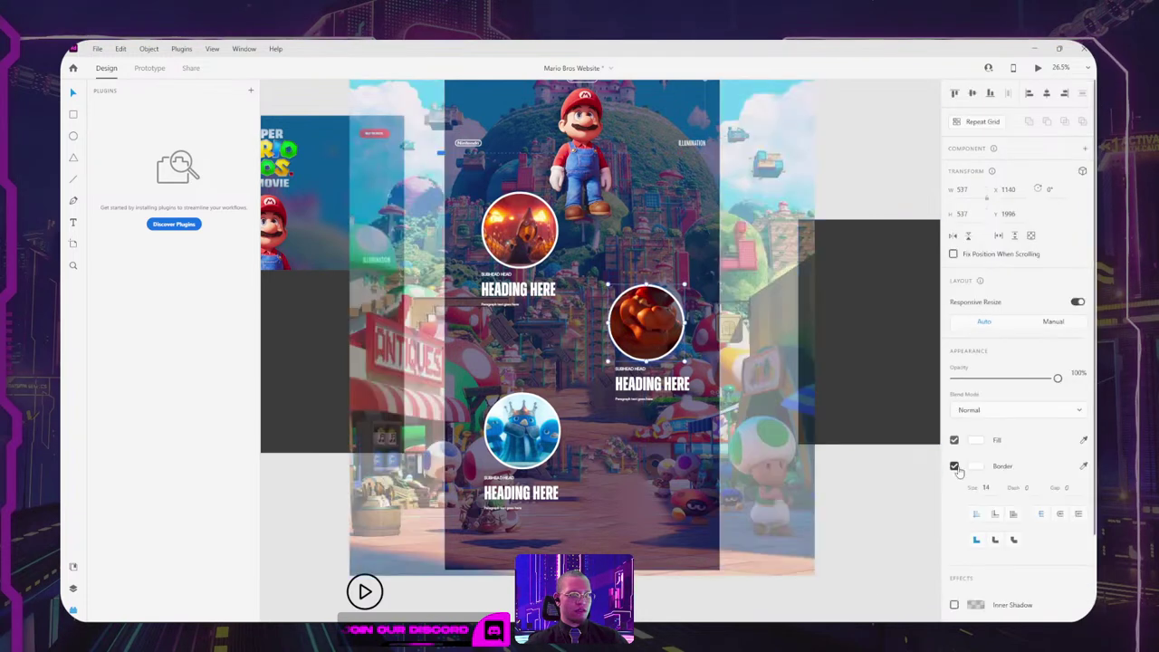
scroll(979, 481, "down", 2)
left_click(976, 525)
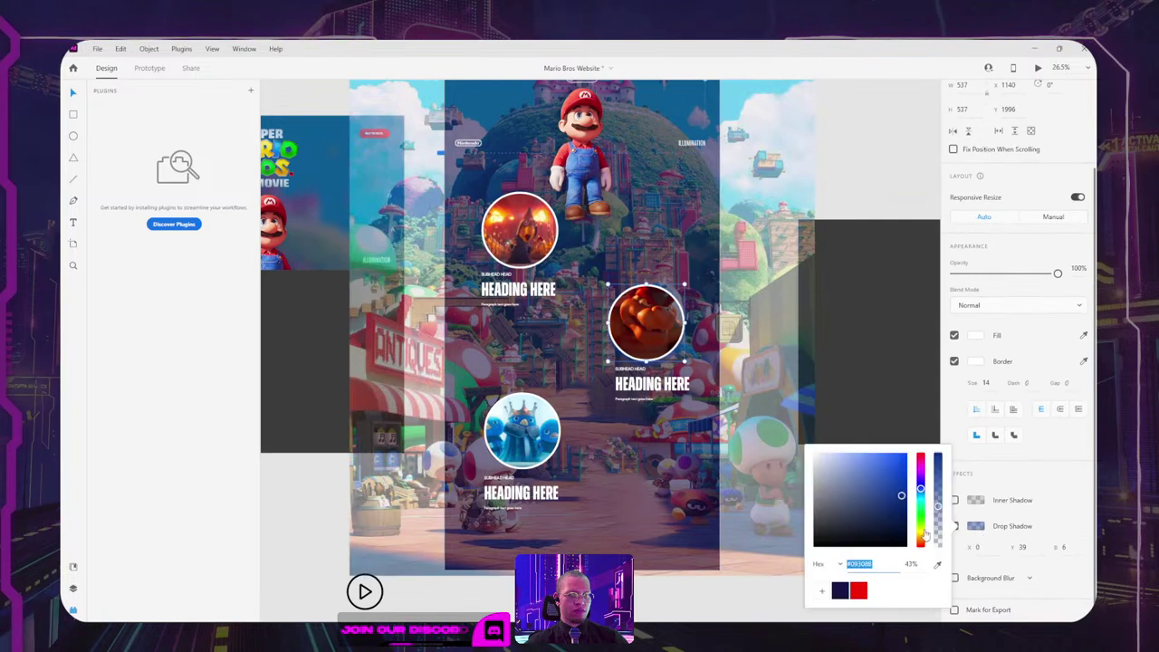
left_click(840, 592)
Step: Set the Bowser circle's drop shadow to blur 51, X offset -24 and Y offset 28
left_click(1062, 546)
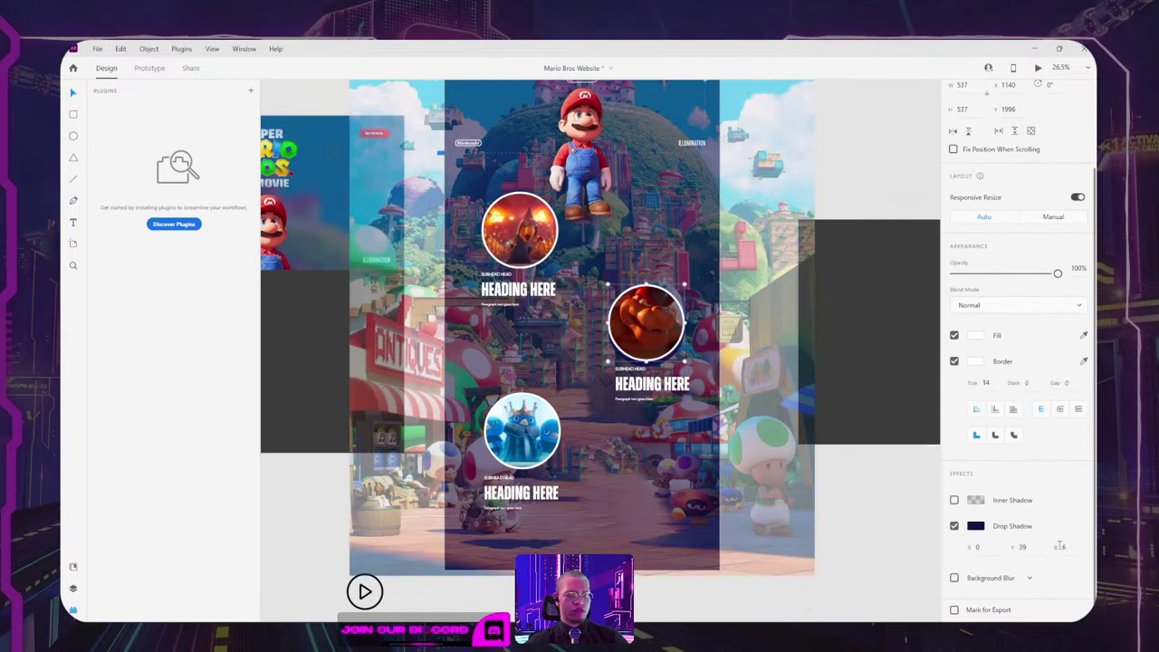
type("12")
key("Return")
left_click_drag(1071, 522, 1069, 468)
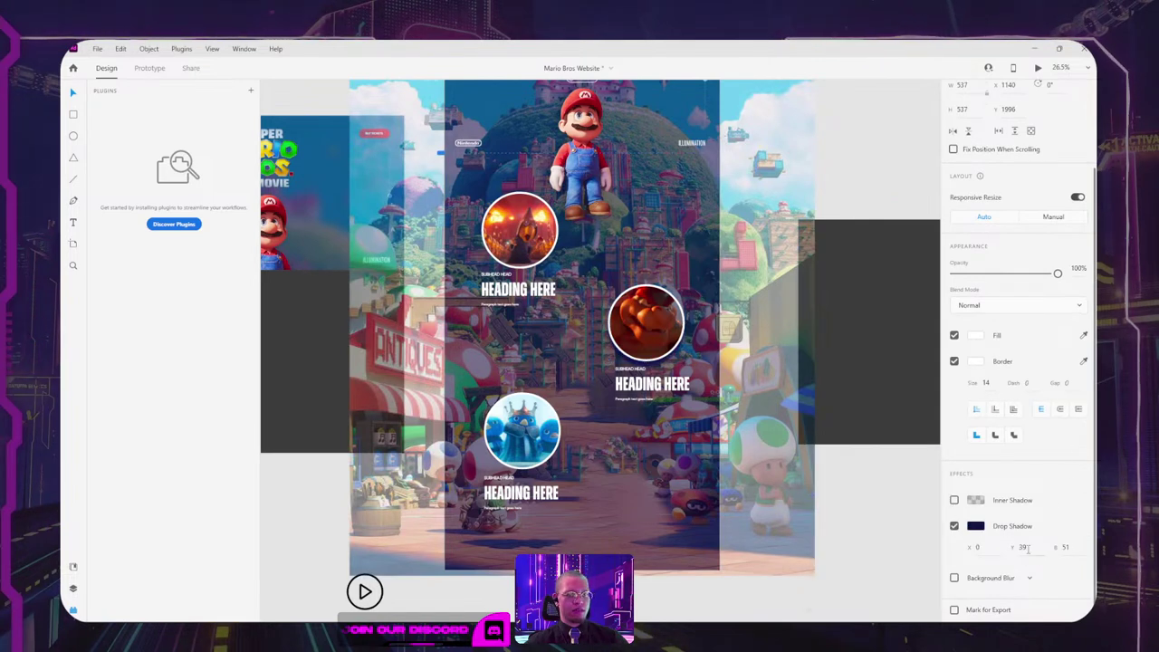
left_click_drag(1024, 546, 996, 565)
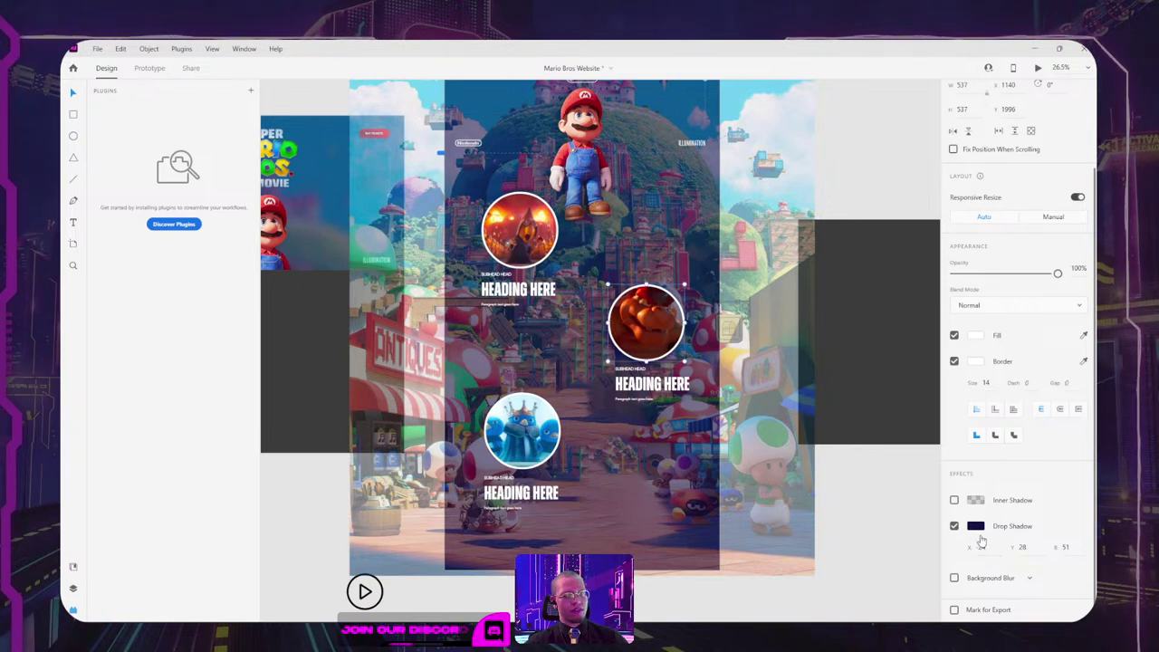
Step: Darken the Bowser circle's drop shadow colour to #060131 and lower the shadow's opacity
left_click(975, 526)
left_click_drag(899, 532, 909, 537)
left_click(646, 326)
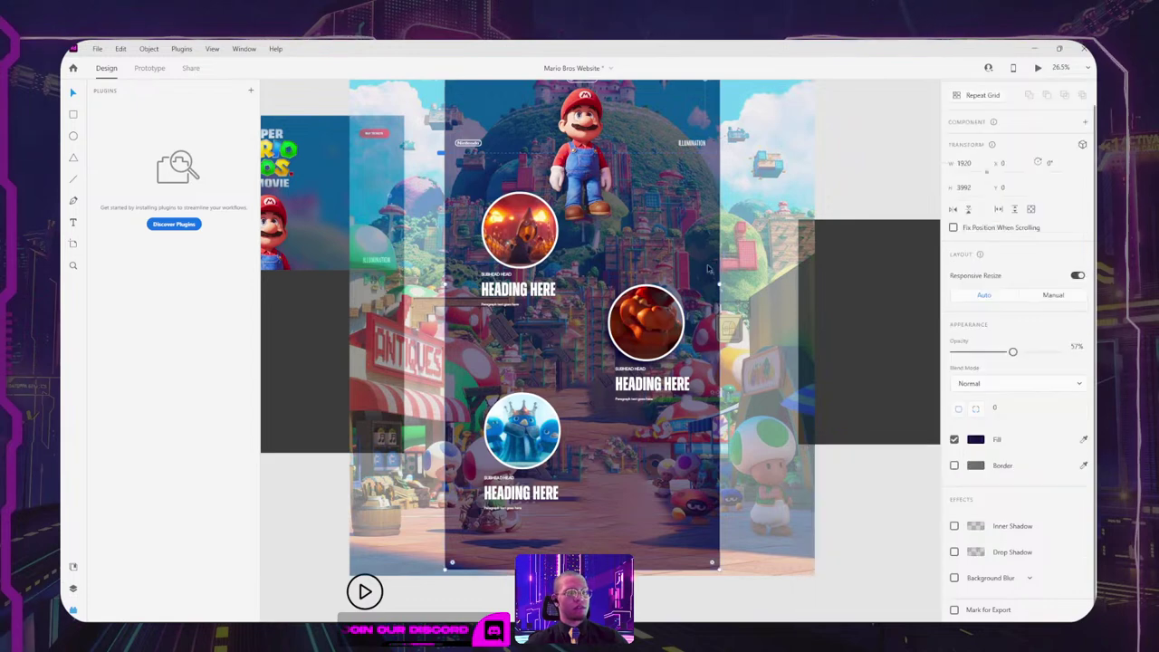
scroll(646, 326, "up", 5)
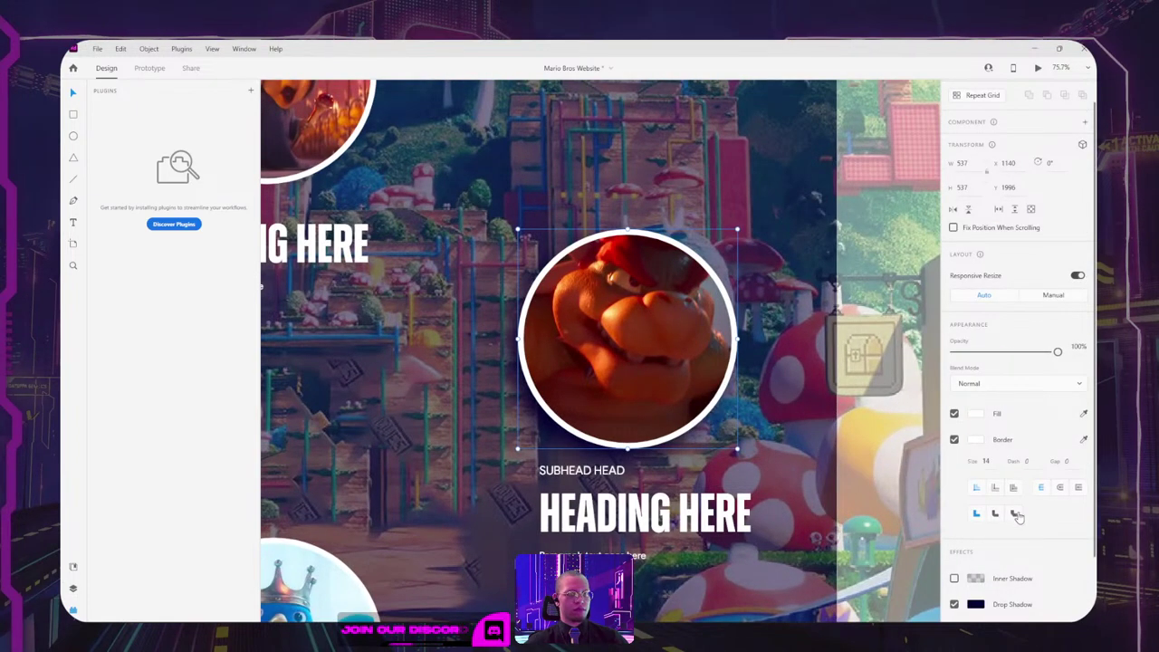
scroll(980, 588, "down", 2)
left_click(975, 527)
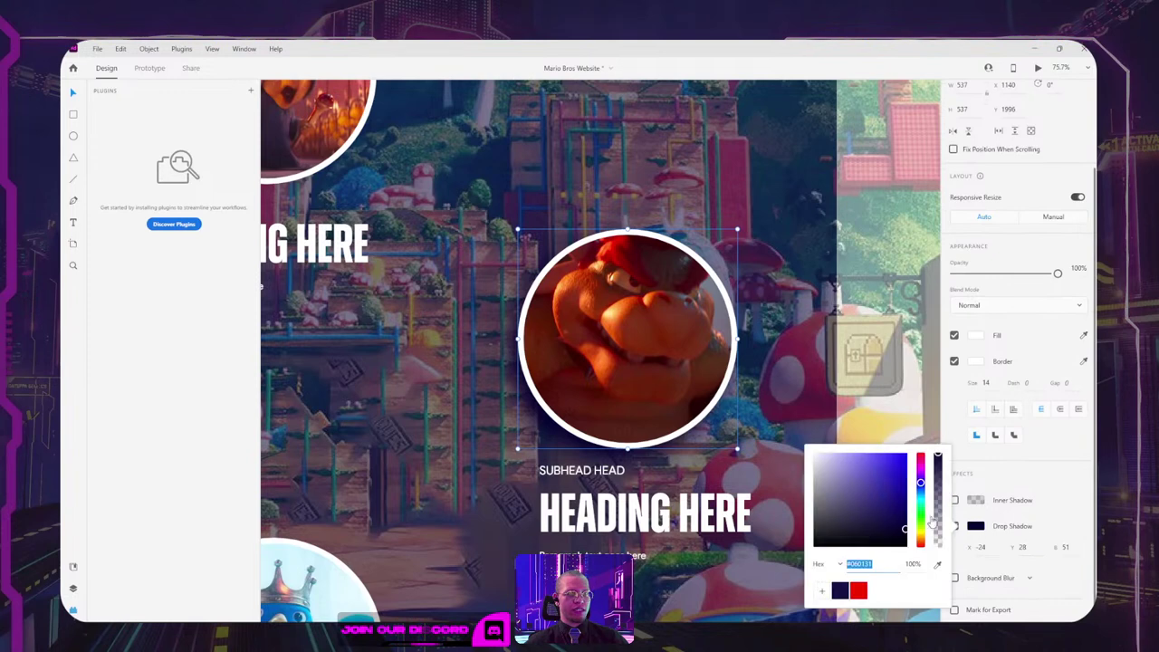
mouse_move(939, 484)
left_mouse_down()
mouse_move(939, 512)
mouse_move(938, 475)
left_mouse_up()
left_click(1065, 485)
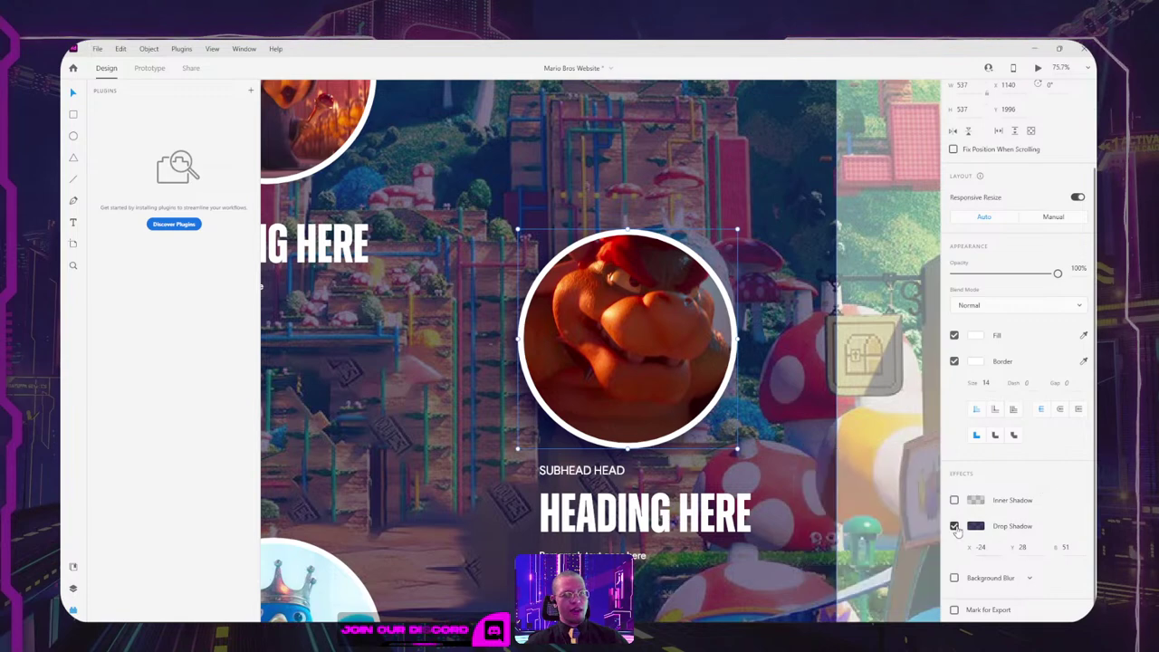
Step: Turn off the drop shadow on the circular Bowser image
left_click(955, 527)
scroll(711, 423, "down", 5)
scroll(711, 423, "up", 5)
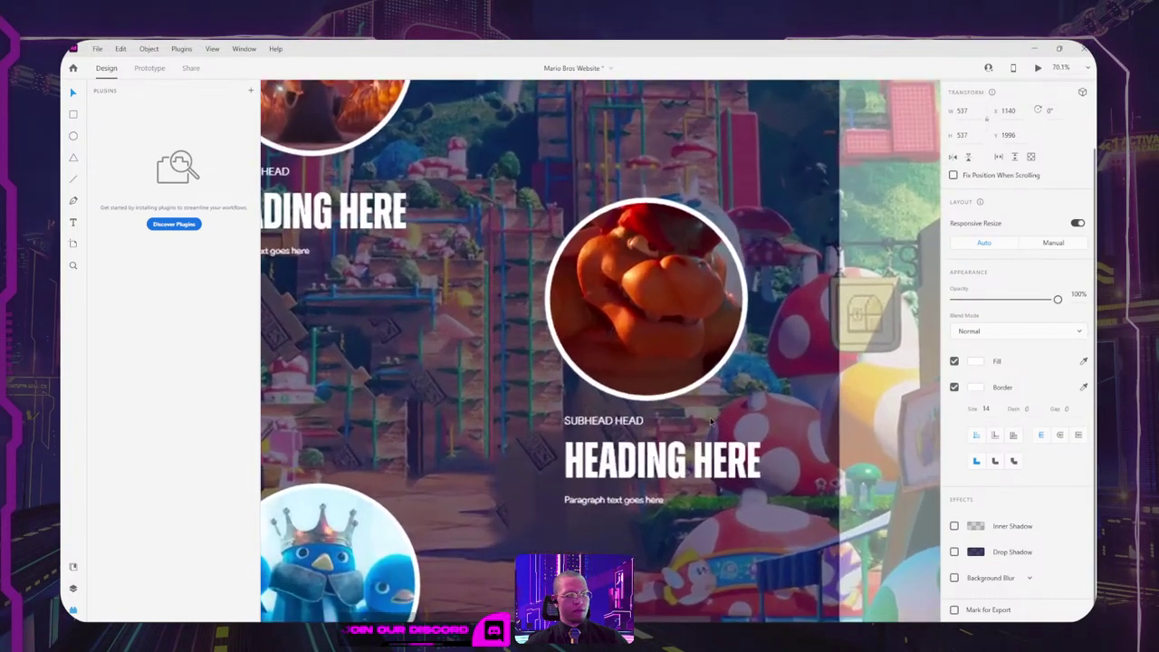
Step: Draw a flat borderless ellipse about 386 by 38 just beneath the circular Bowser image
scroll(711, 423, "up", 3)
key("e")
mouse_move(513, 398)
left_mouse_down()
mouse_move(721, 421)
mouse_move(673, 411)
left_mouse_up()
left_click(954, 387)
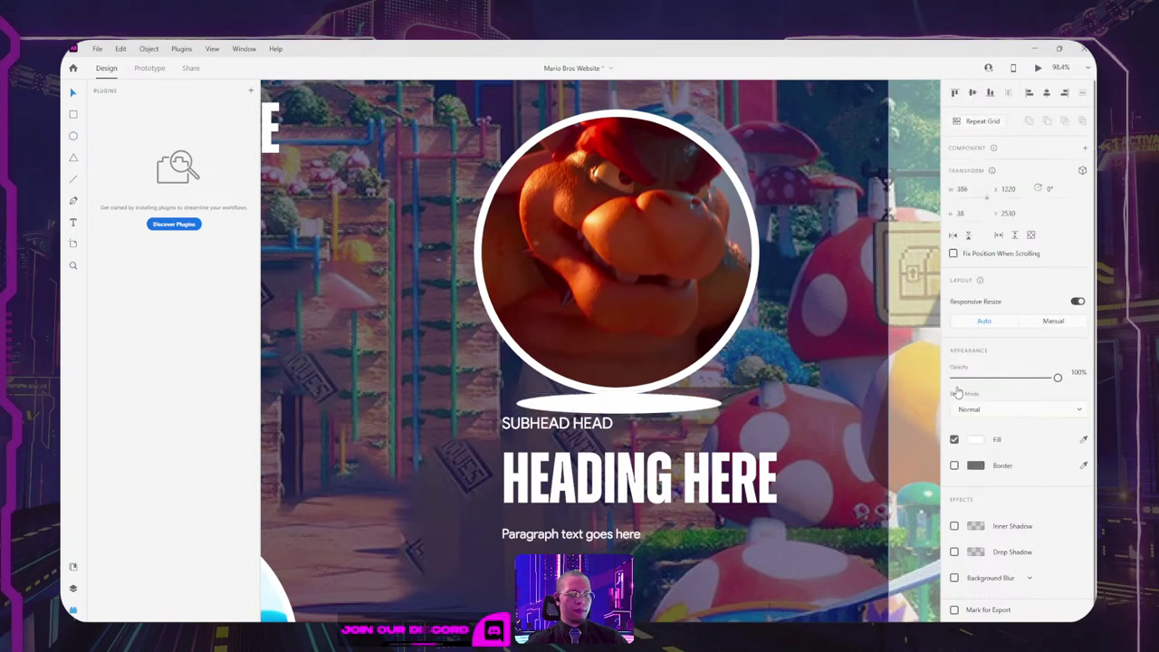
Step: Fill the flat ellipse with the saved navy swatch darkened to #050129
left_click(976, 439)
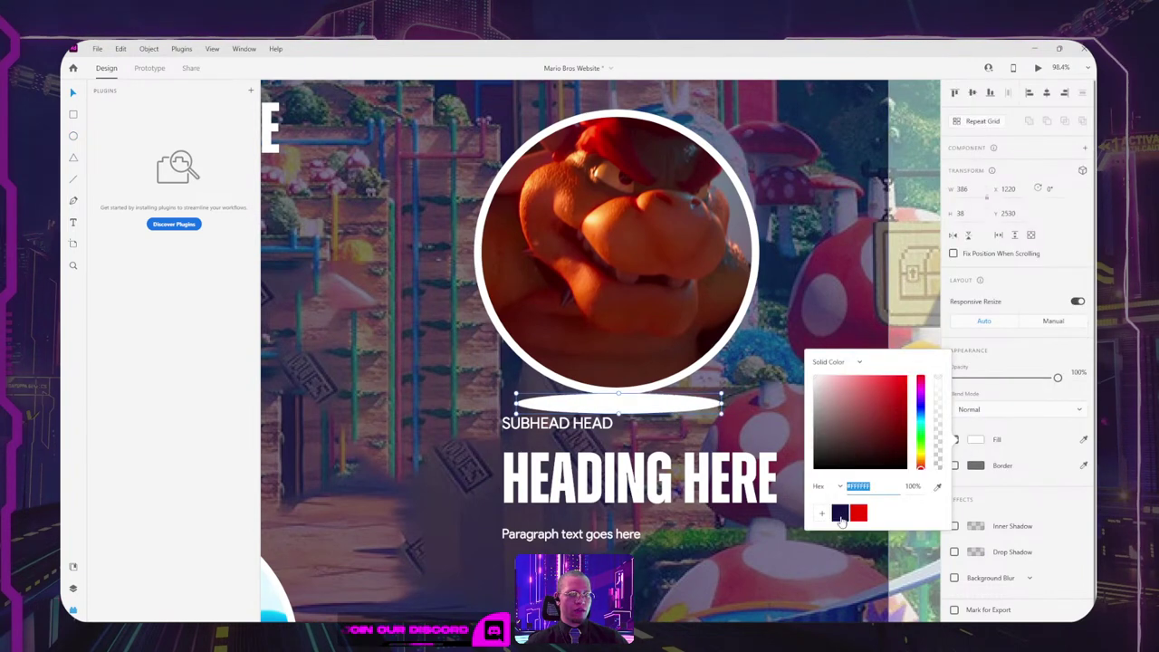
left_click(840, 514)
left_click_drag(897, 413, 906, 458)
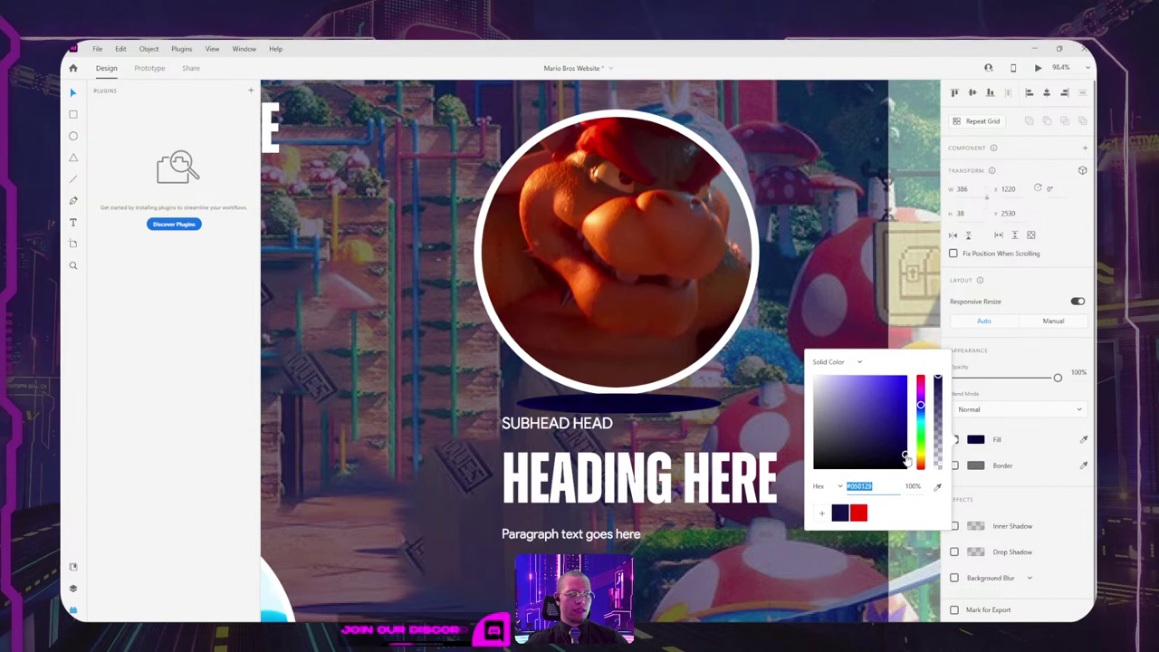
left_click(1031, 359)
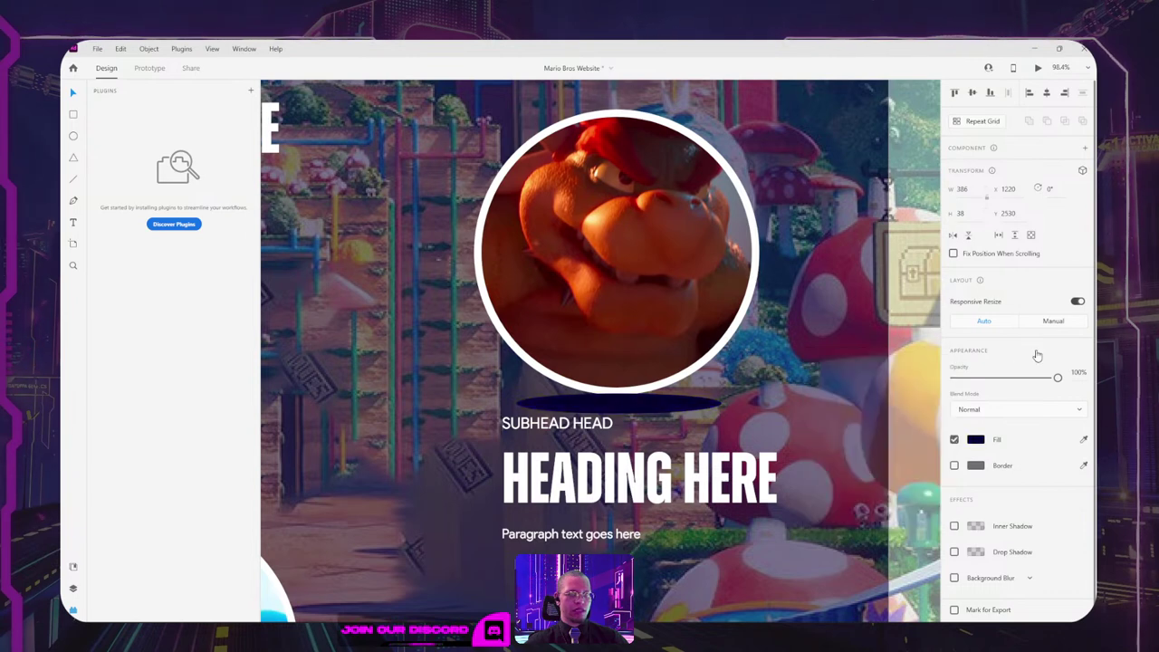
Step: Apply an Object Blur of 15 to the navy ellipse under the Bowser image
left_click(996, 581)
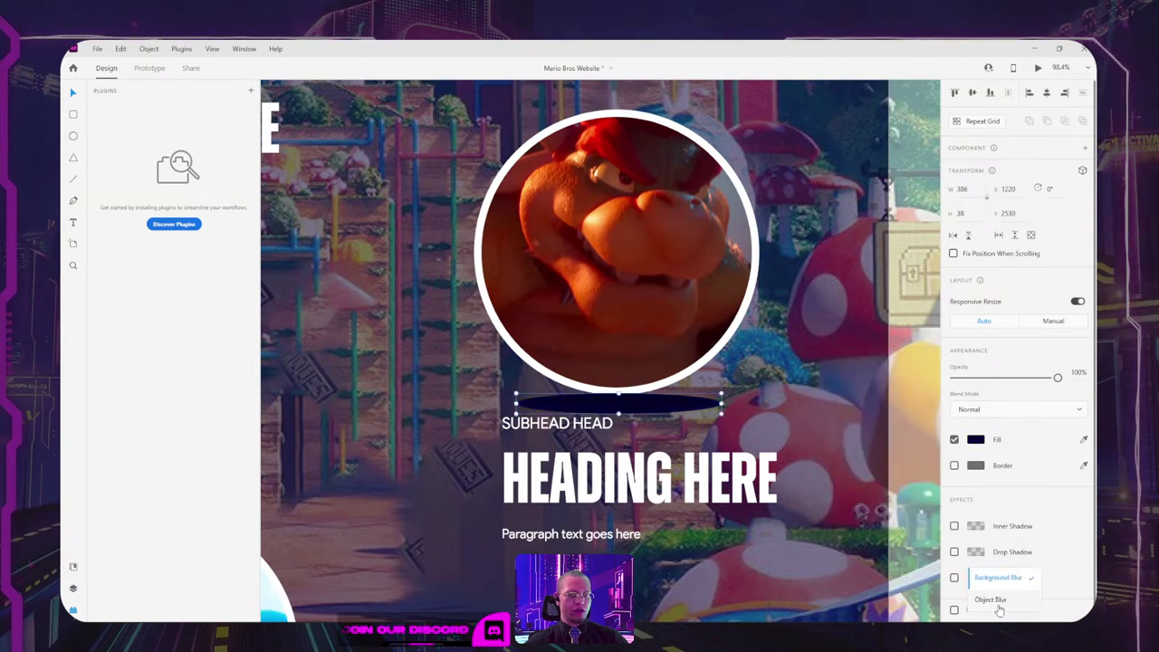
left_click(996, 603)
mouse_move(977, 605)
left_mouse_down()
mouse_move(1084, 609)
mouse_move(996, 606)
left_mouse_up()
left_click(634, 476)
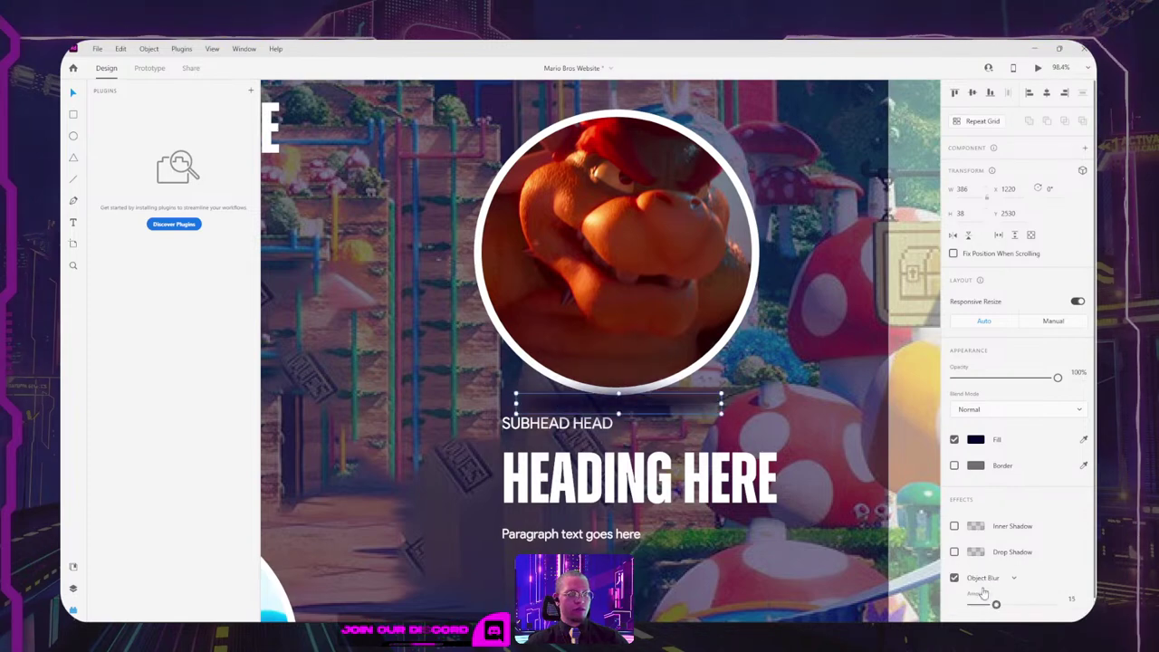
Step: Move the blurred shadow ellipse down to Y 2547 below the Bowser circle and lower its opacity
scroll(709, 322, "down", 4)
scroll(654, 385, "down", 1)
left_click_drag(649, 387, 649, 408)
left_click(671, 345)
left_click(677, 311)
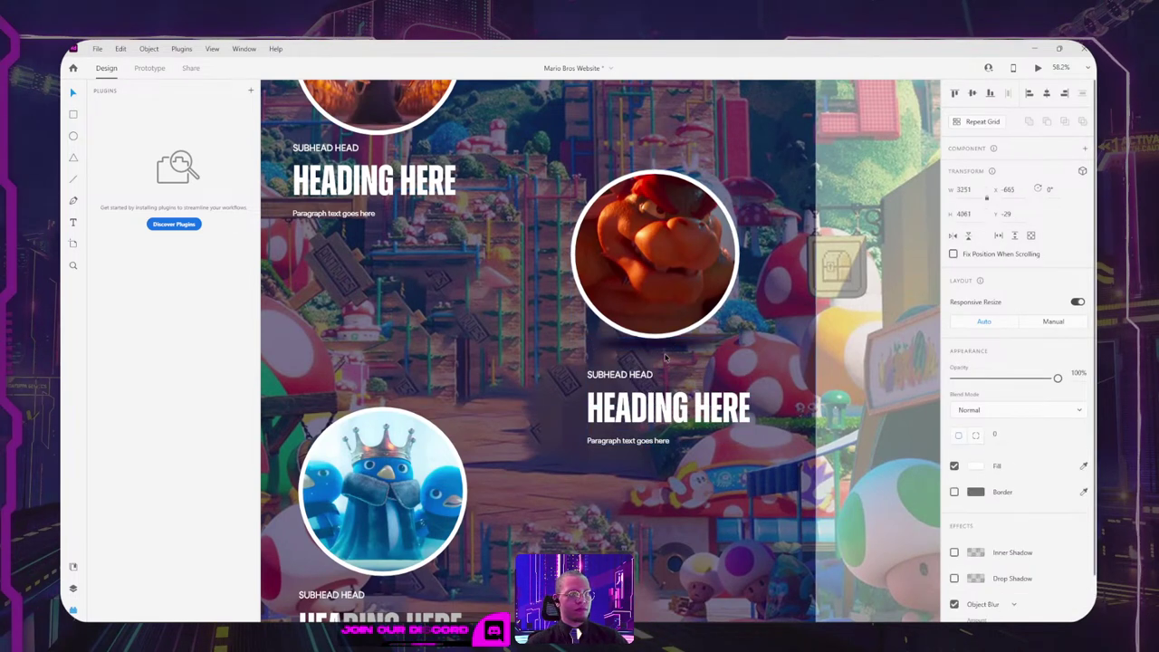
left_click(674, 351)
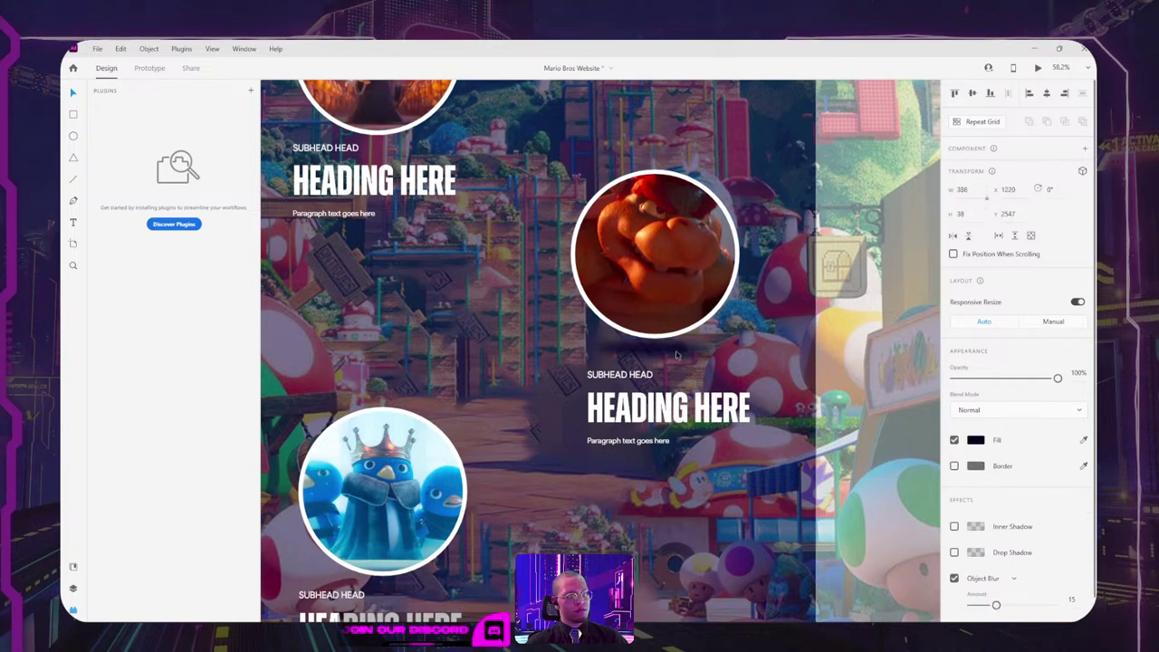
mouse_move(1019, 388)
left_mouse_down()
mouse_move(998, 388)
mouse_move(1015, 381)
left_mouse_up()
left_click(806, 350)
scroll(809, 349, "down", 4)
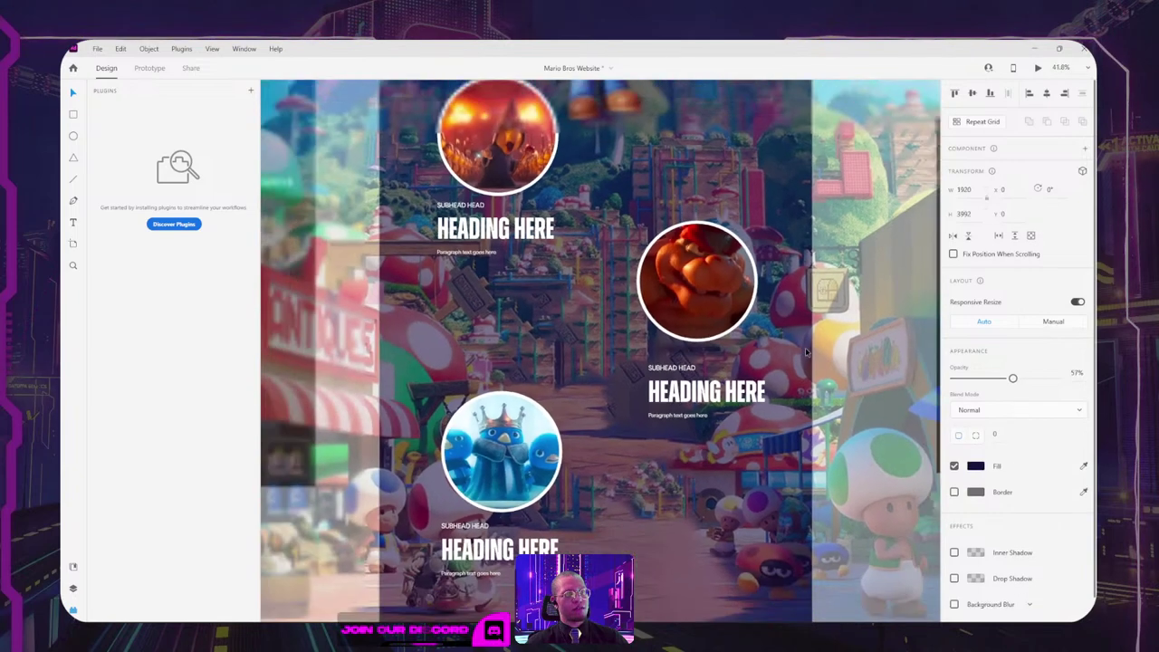
left_click_drag(809, 350, 672, 441)
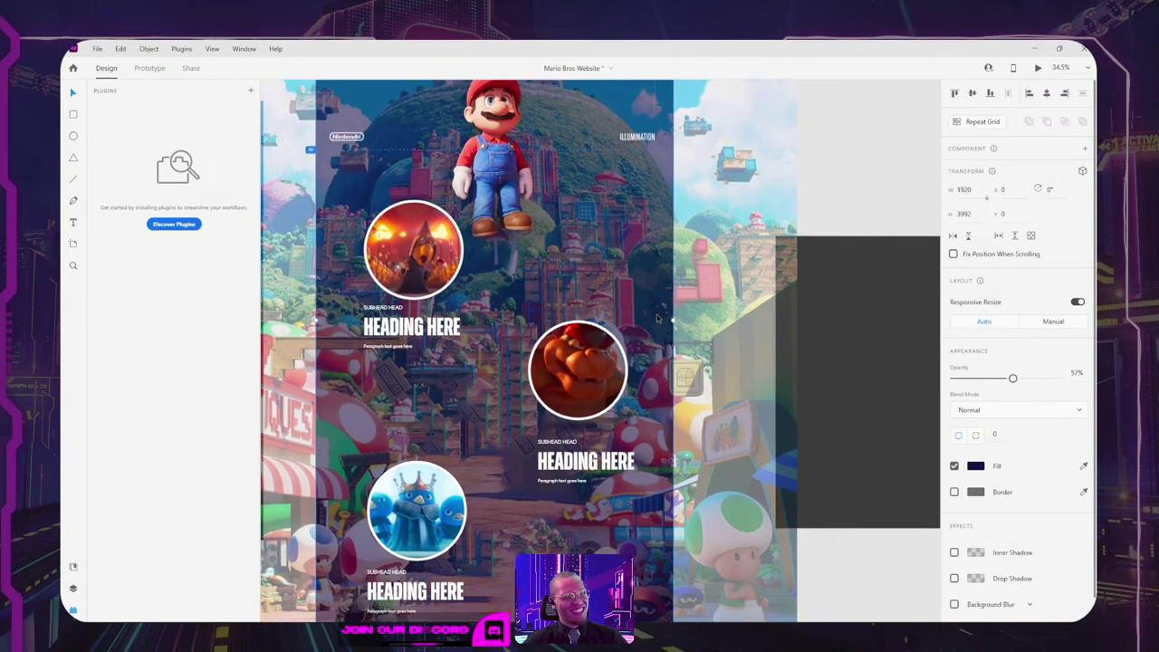
scroll(625, 342, "up", 5)
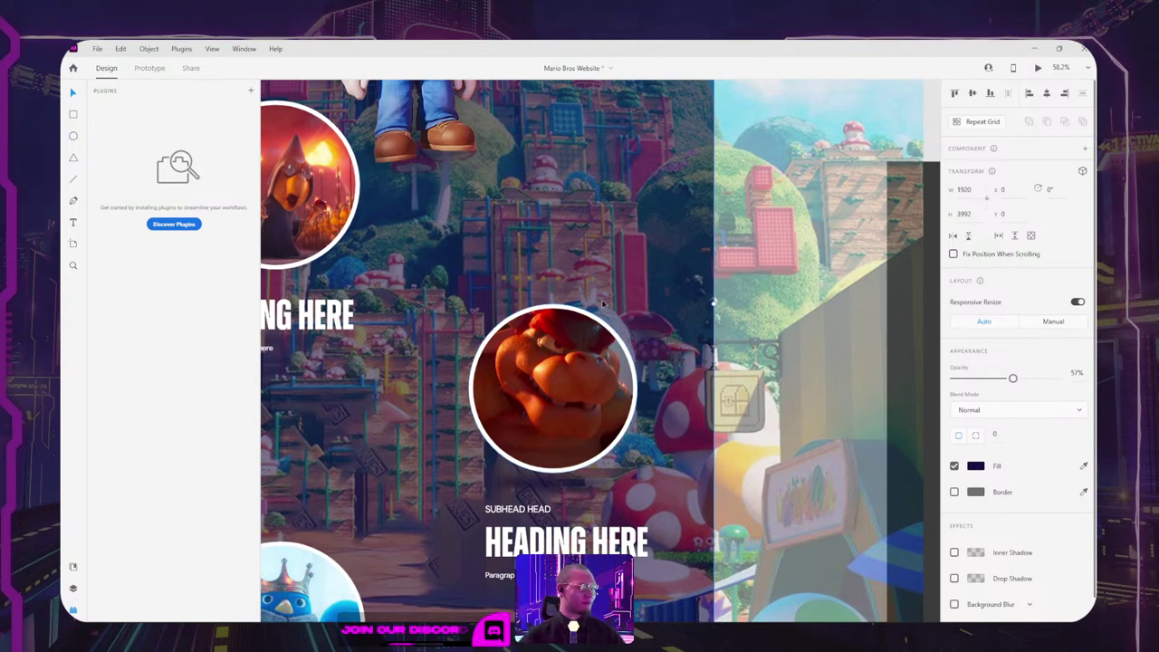
scroll(550, 224, "down", 5)
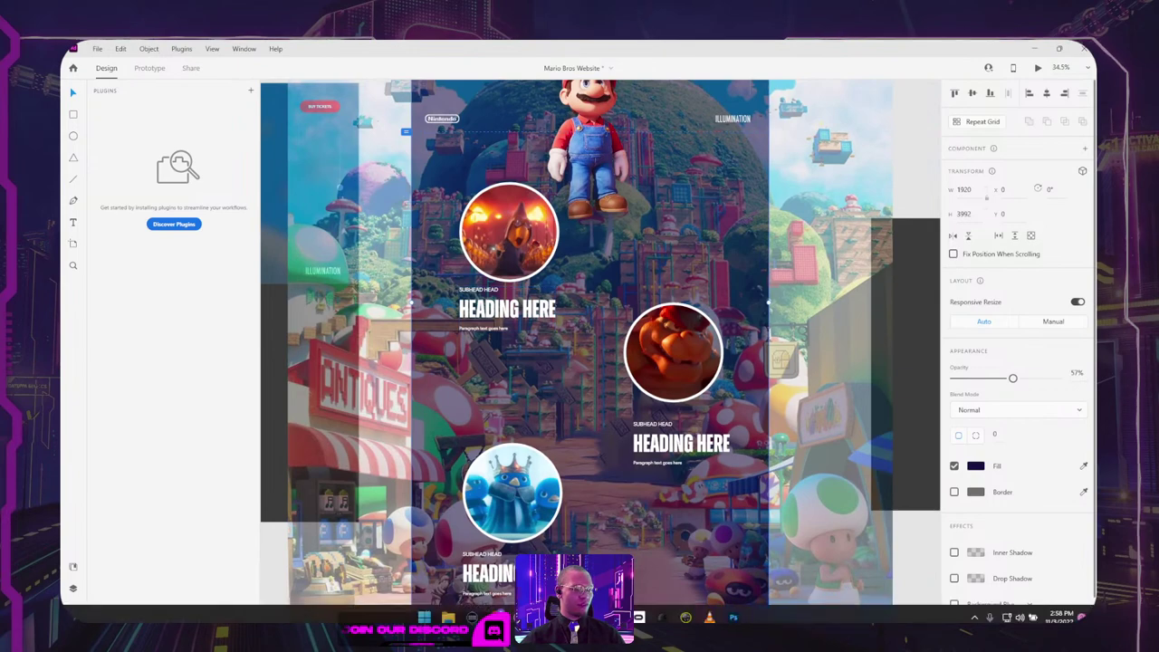
mouse_move(457, 615)
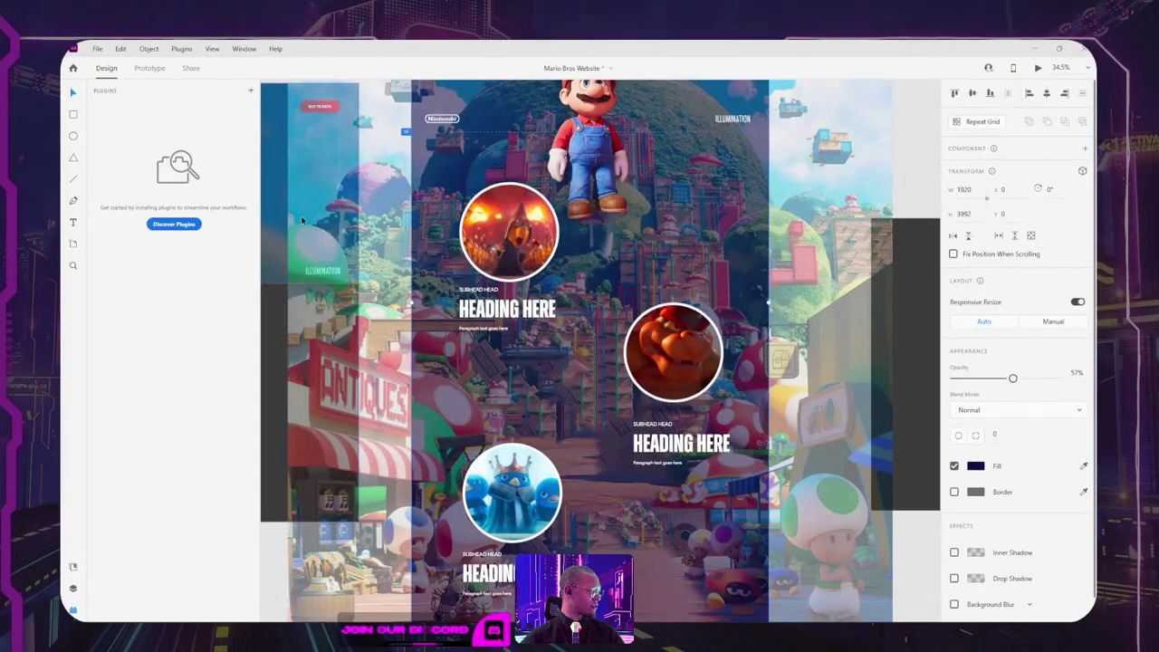
Step: Change the font of the heading under the first character circle to RohnRounded
left_click(482, 314)
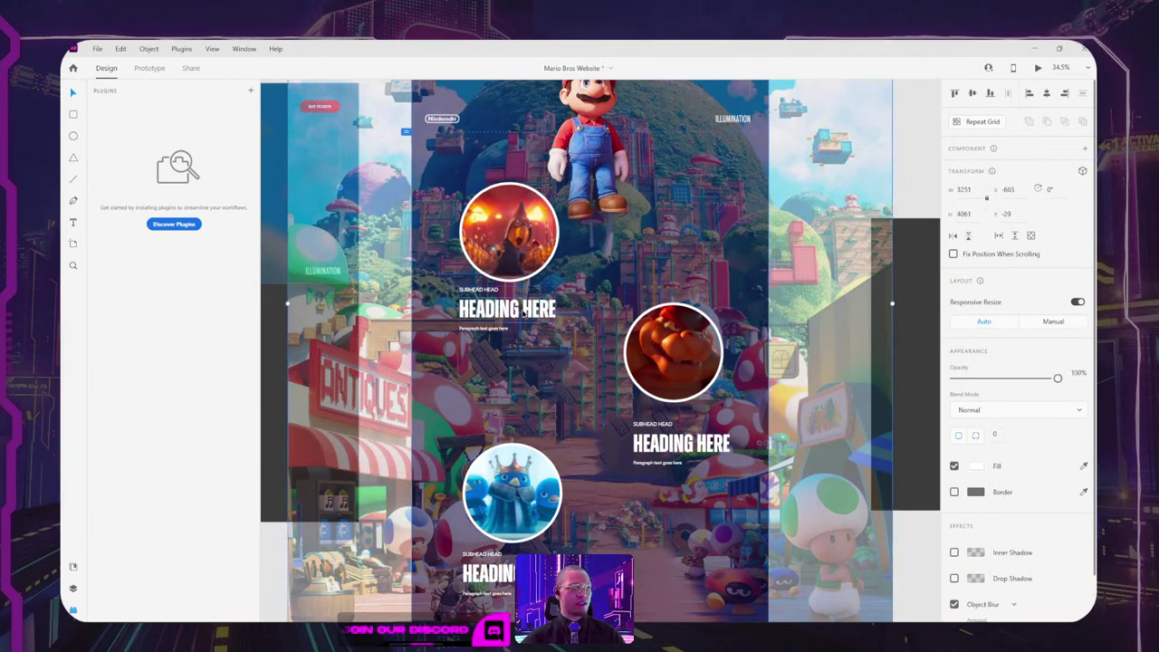
left_click(523, 312)
left_click(990, 362)
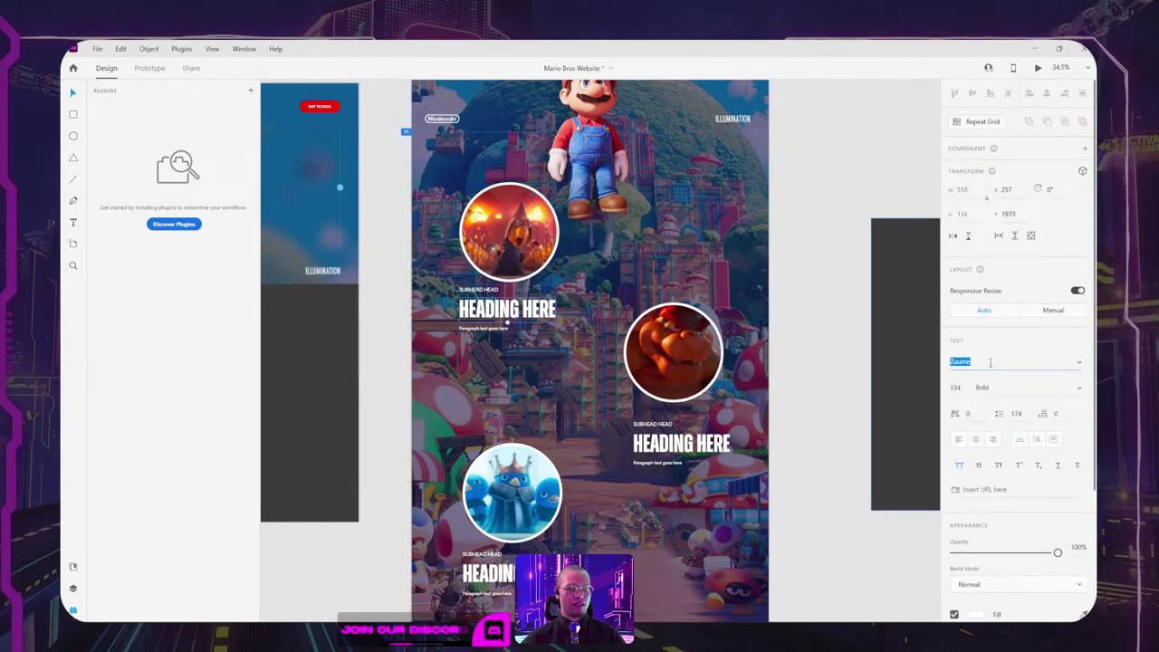
key("Return")
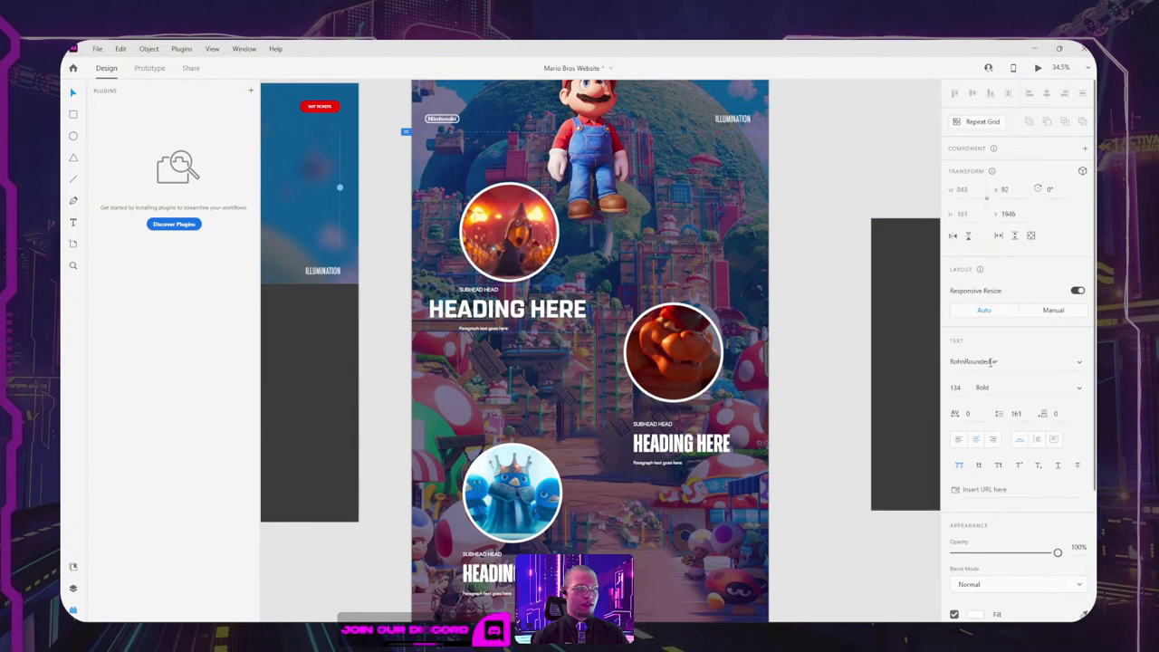
Step: Narrow the first heading's text box to a width of 547, fit its height to two lines, and left-align the text
scroll(490, 299, "up", 5)
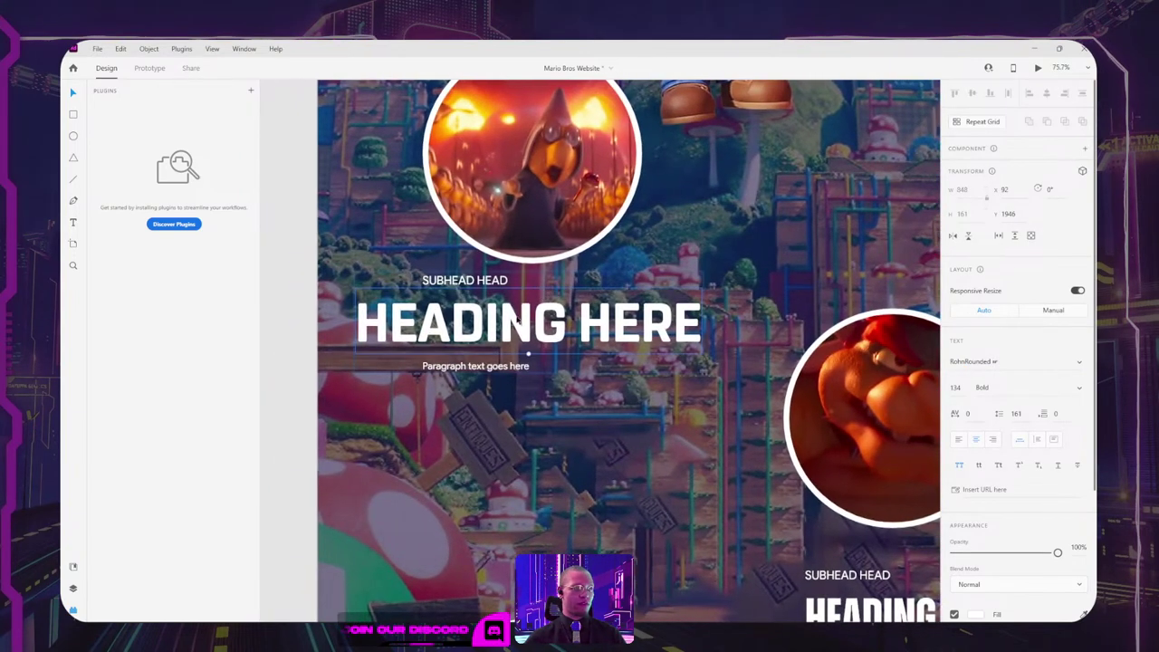
double_click(645, 331)
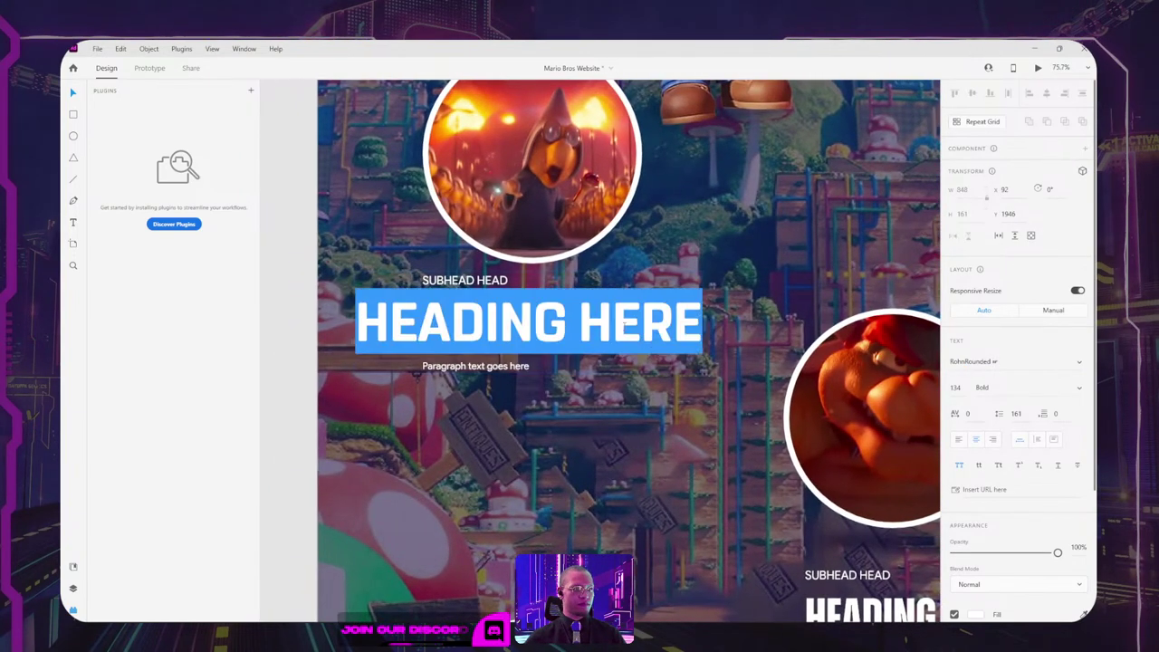
key("Escape")
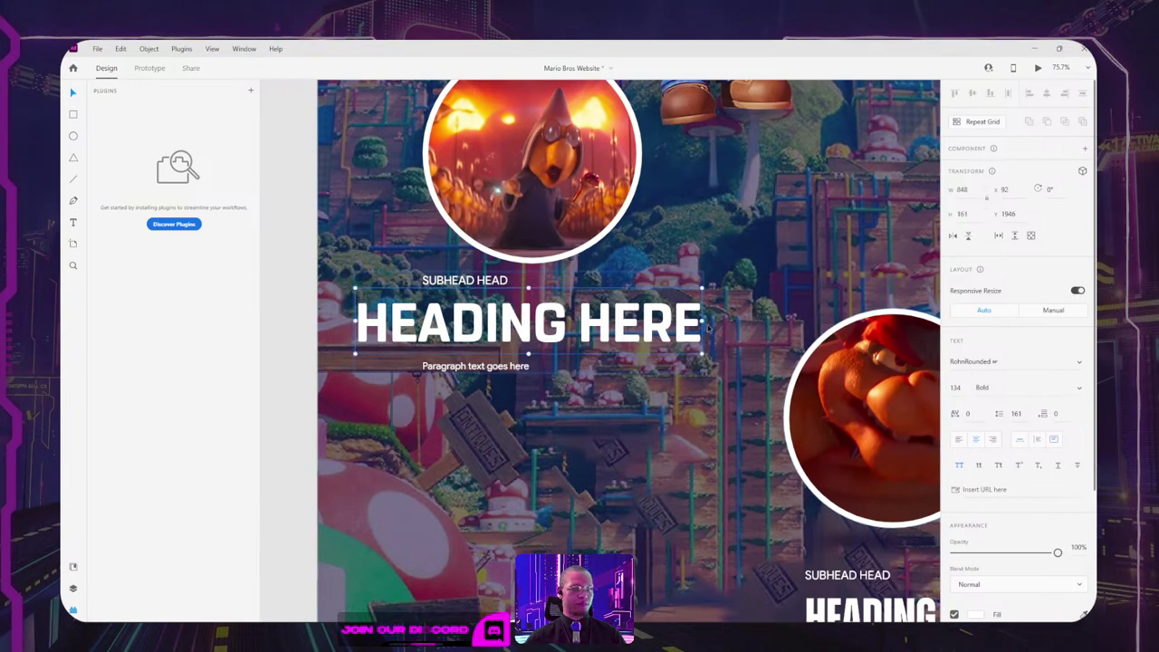
left_click_drag(707, 319, 578, 319)
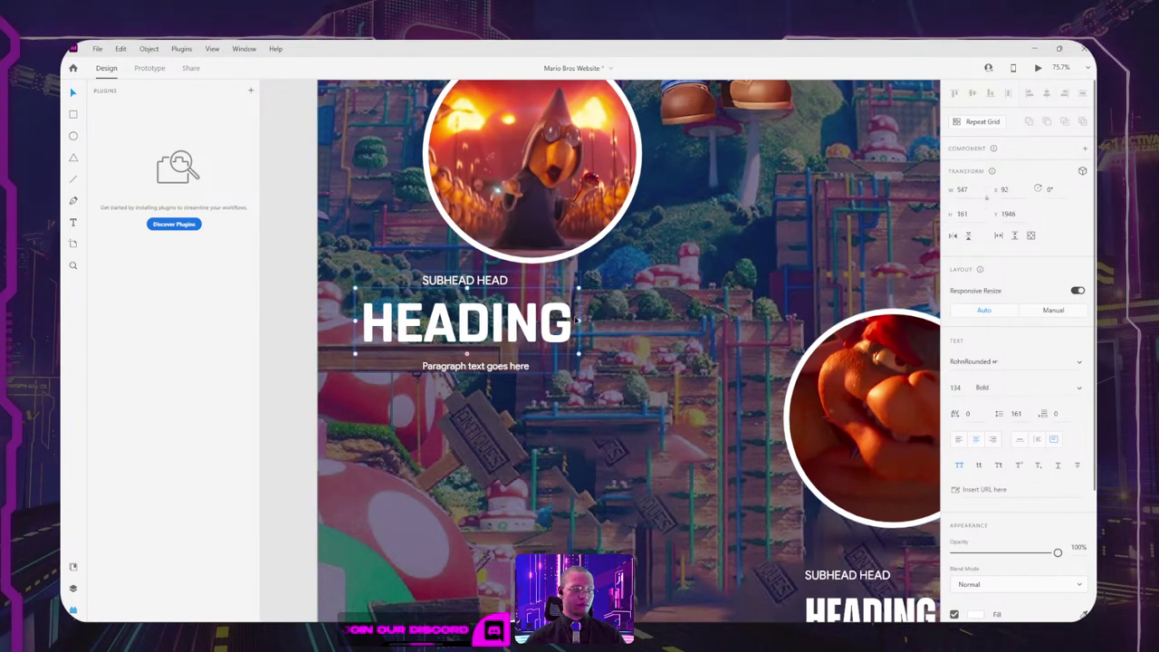
double_click(467, 354)
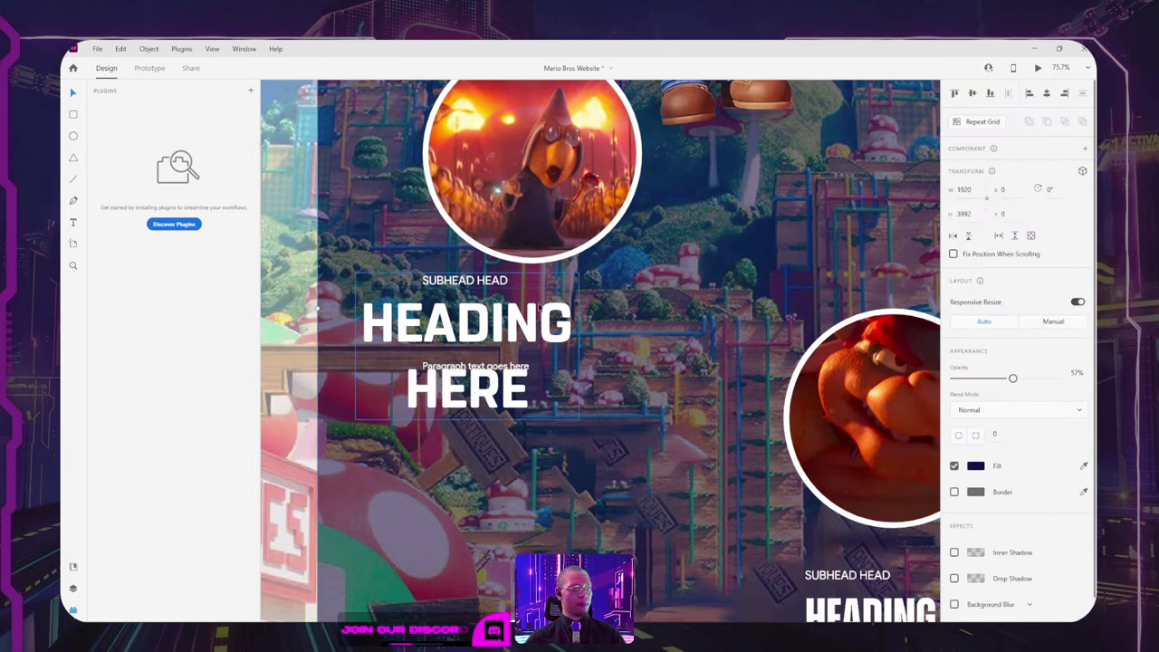
left_click(634, 399)
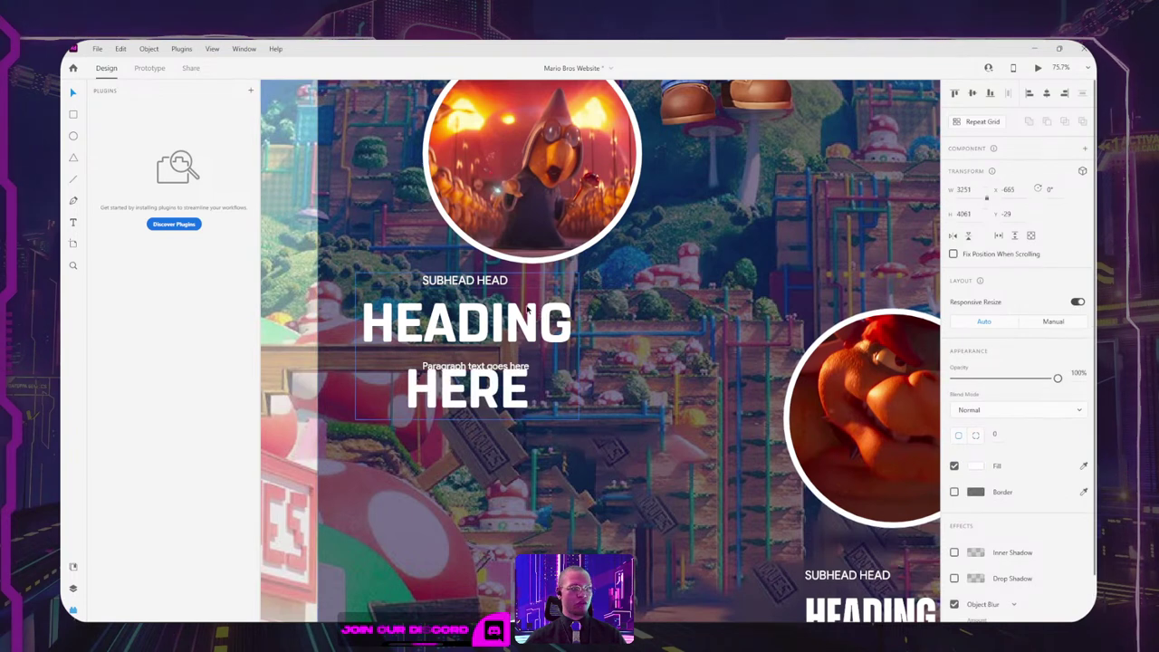
double_click(504, 326)
left_click(956, 438)
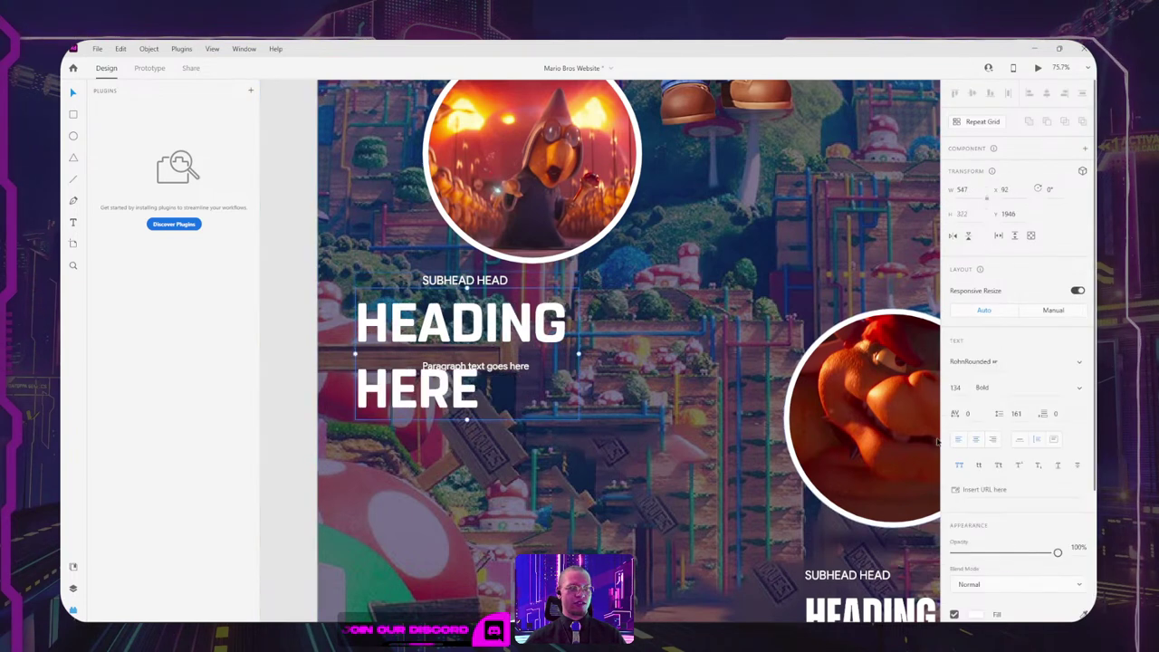
Step: Reduce the first heading's line spacing to 121
left_click(443, 335)
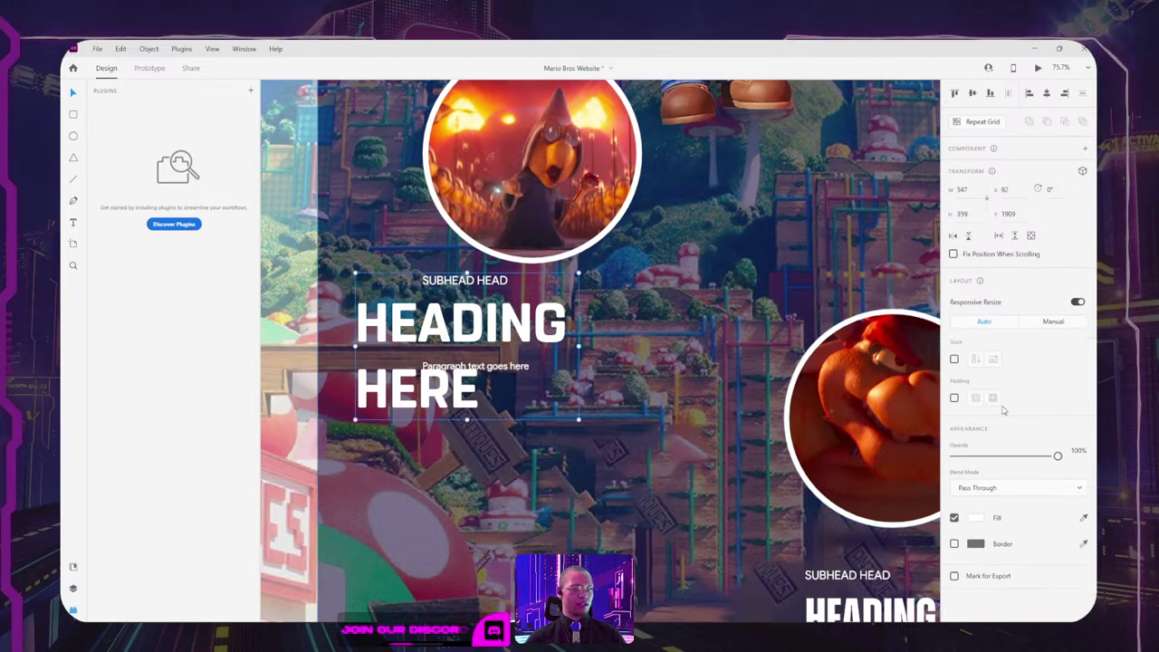
double_click(443, 336)
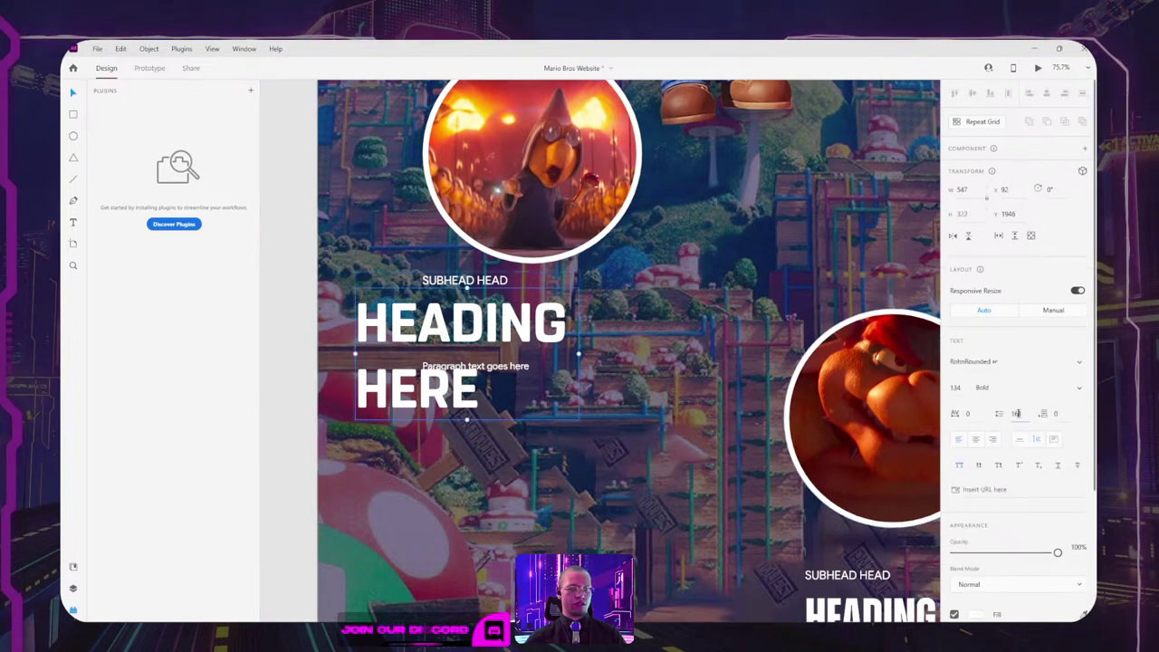
left_click(1019, 413)
key("shift+Down")
key("shift+Down")
key("shift+Down")
key("shift+Down")
left_click(634, 380)
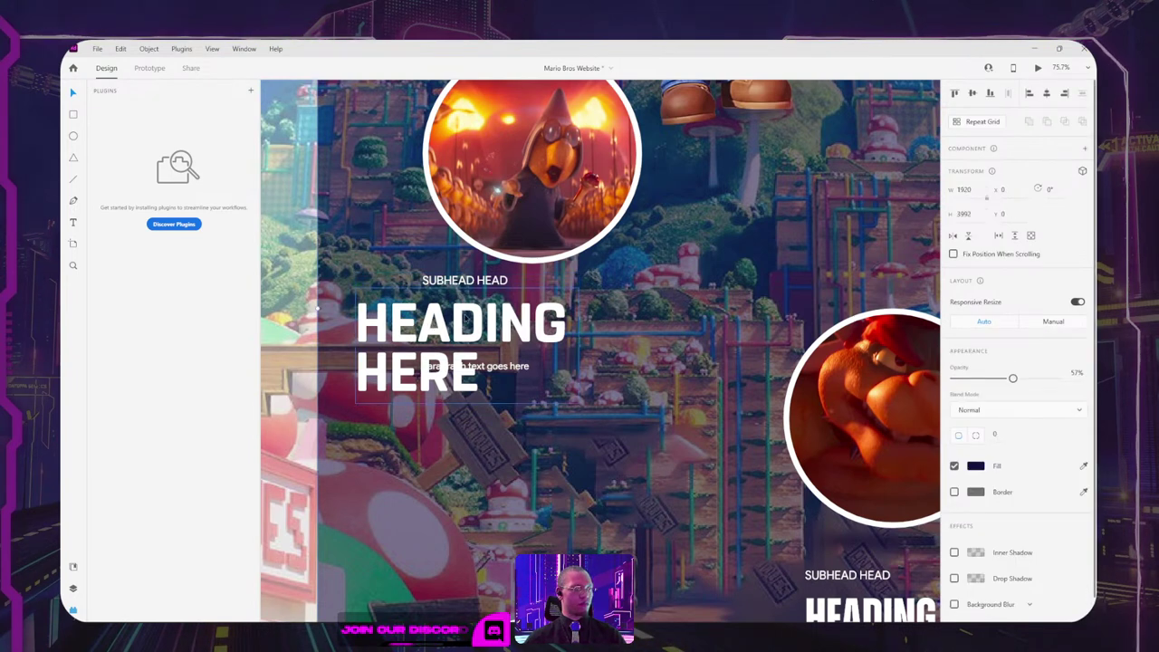
Step: Align the two-line heading with the subhead at about X 257, Y 1927, and place the paragraph text directly below it
left_click_drag(463, 321, 530, 314)
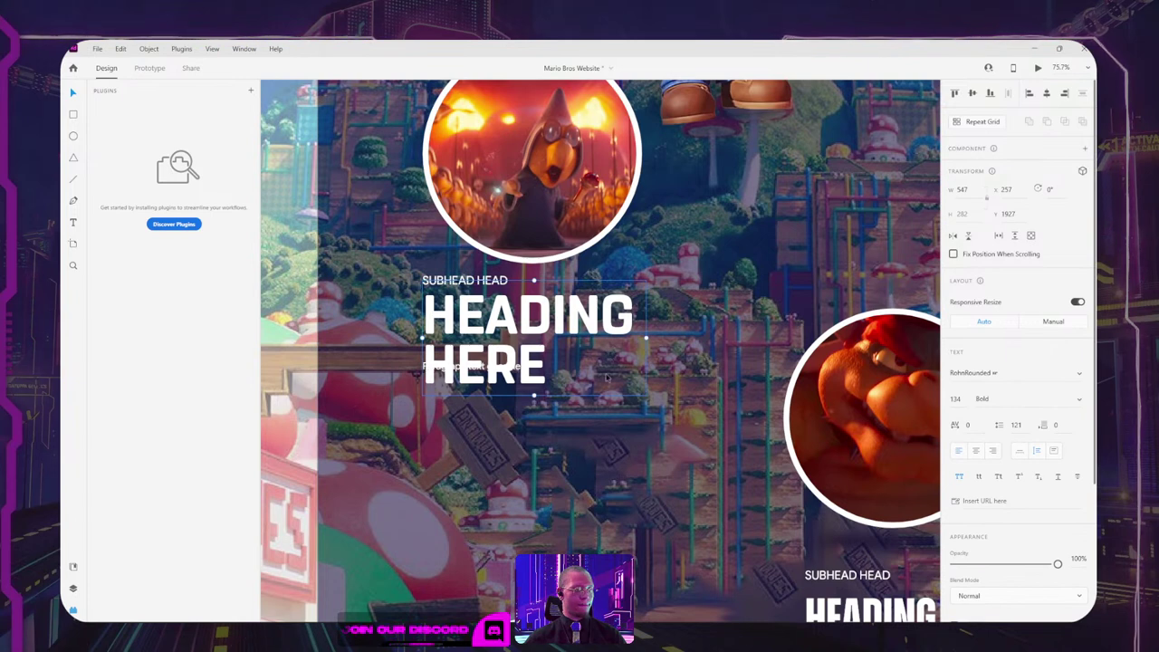
left_click_drag(487, 341, 559, 340)
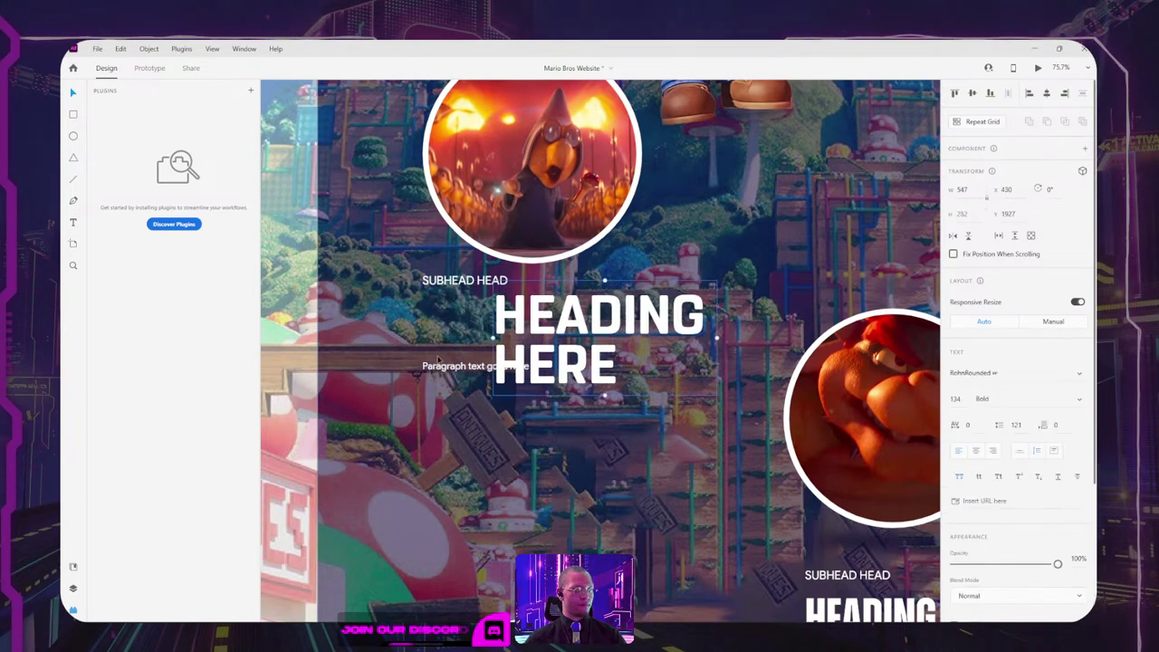
left_click_drag(437, 368, 436, 414)
left_click_drag(558, 340, 488, 341)
left_click_drag(483, 418, 483, 408)
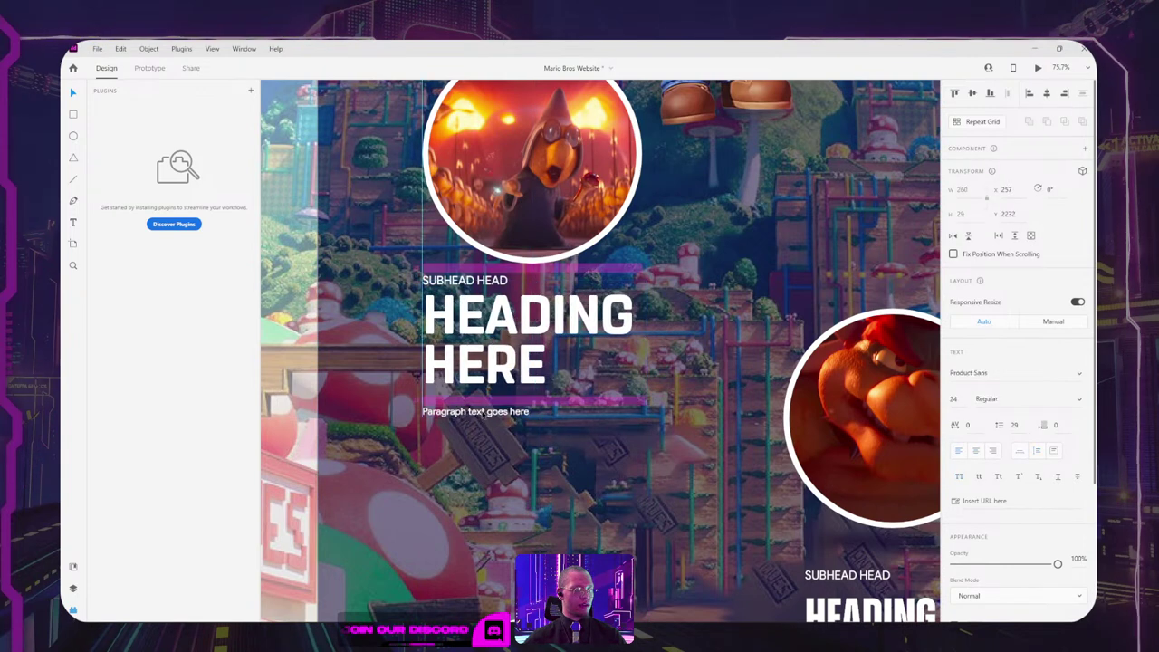
left_click(508, 326)
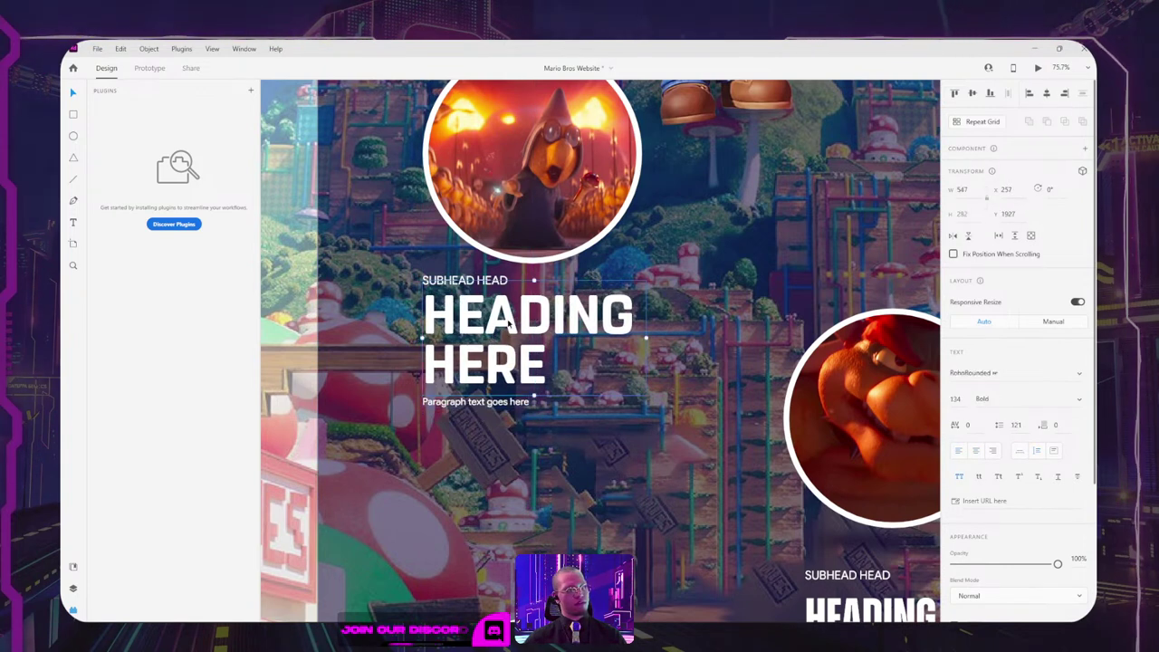
left_click_drag(507, 326, 507, 323)
left_click(541, 406)
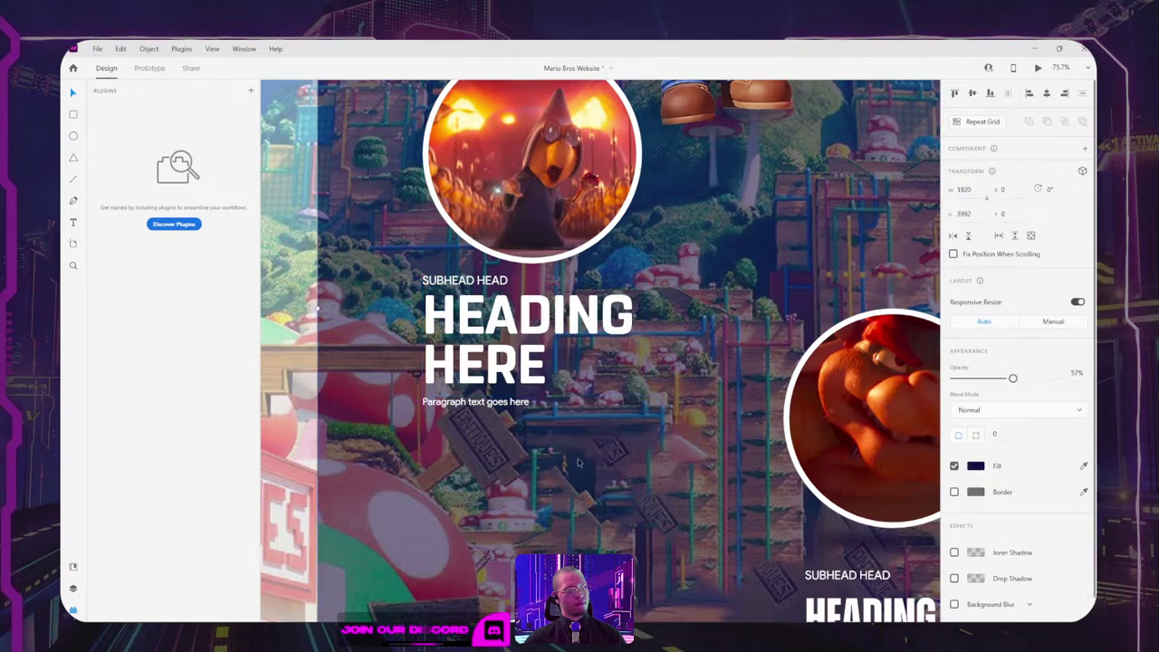
scroll(598, 442, "down", 3)
left_click_drag(605, 448, 485, 365)
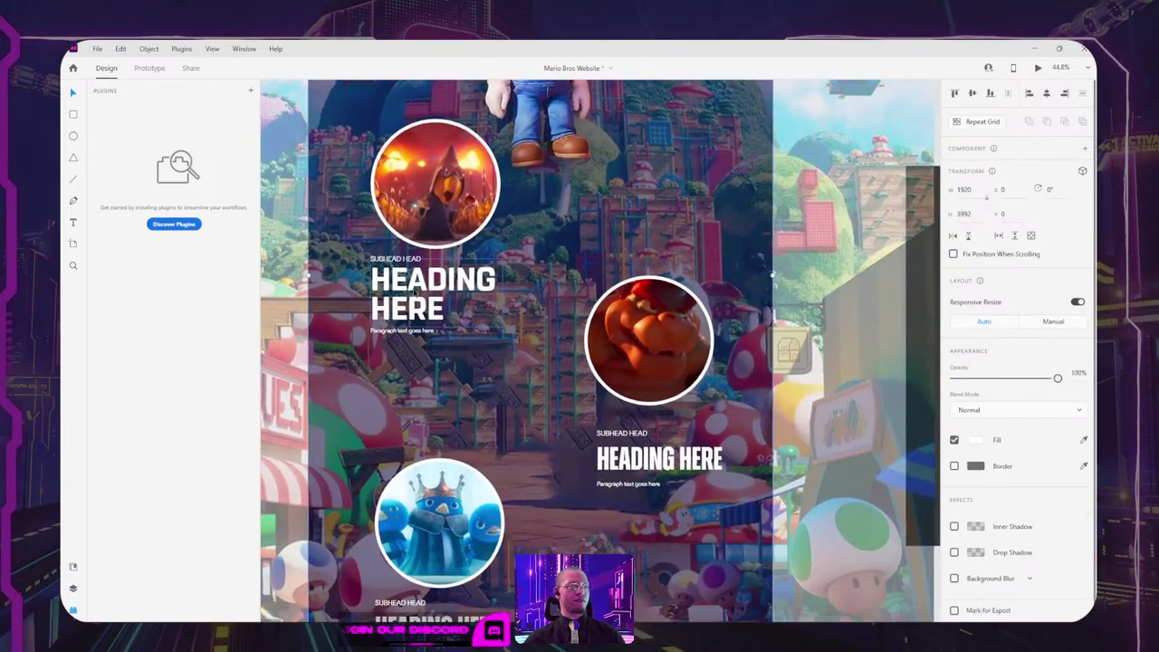
left_click(396, 330)
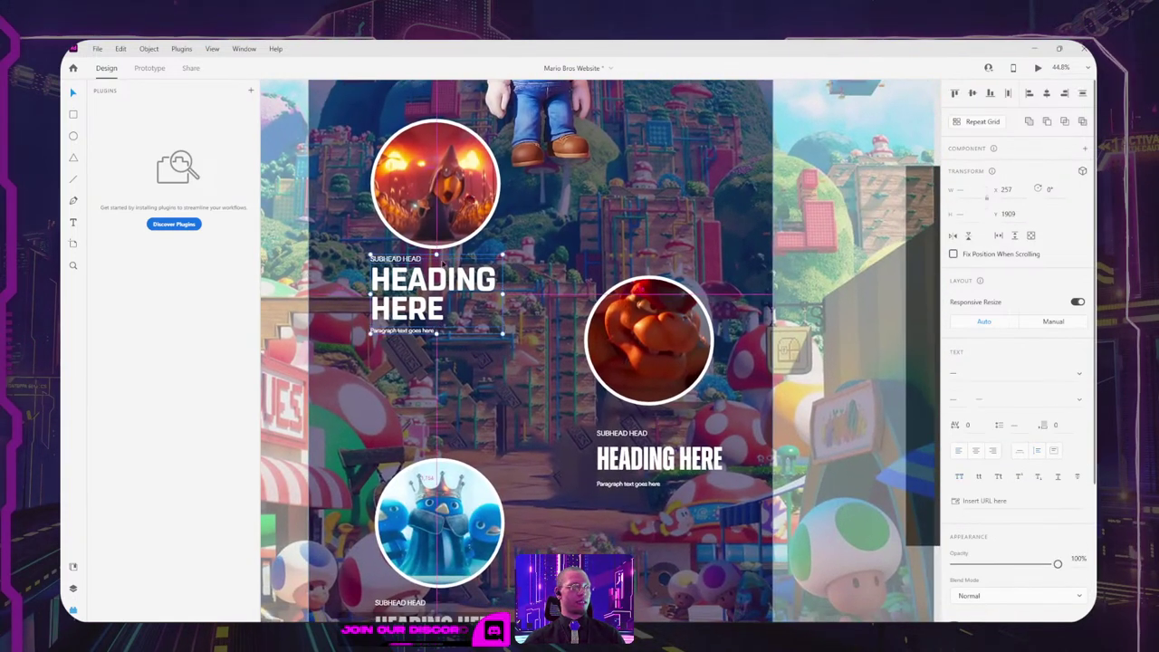
left_click_drag(397, 268, 564, 301)
scroll(564, 301, "up", 3)
left_click(485, 245)
Step: Change the font of the subhead under the first character circle to RohnRounded
scroll(518, 288, "up", 7)
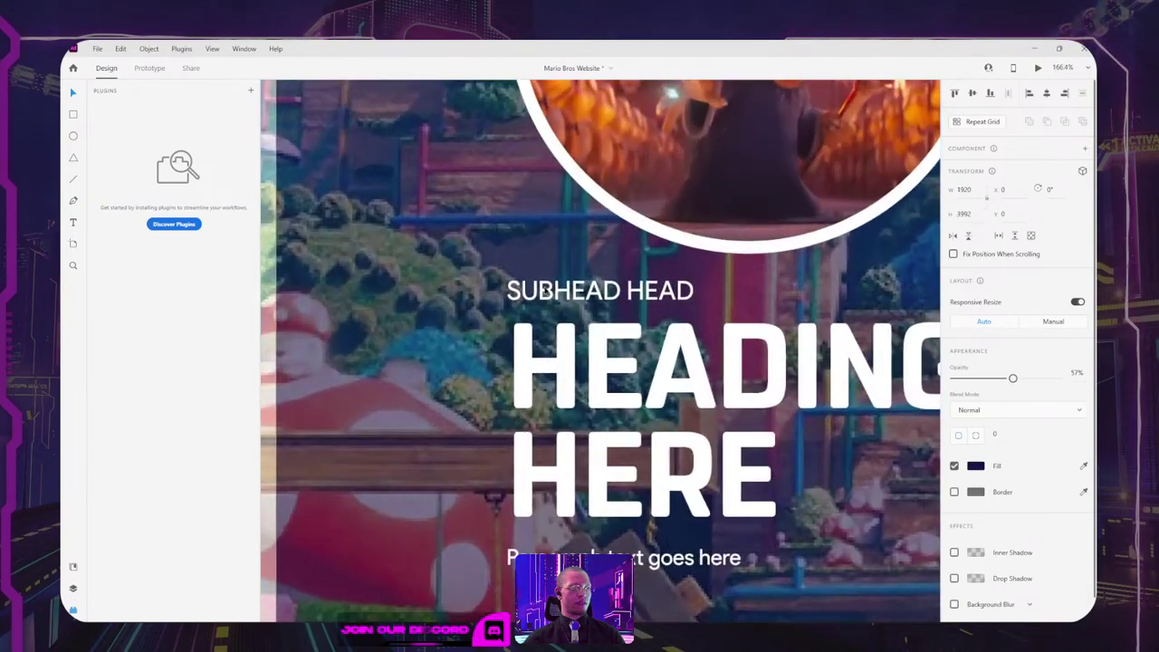
left_click(534, 292)
left_click(998, 375)
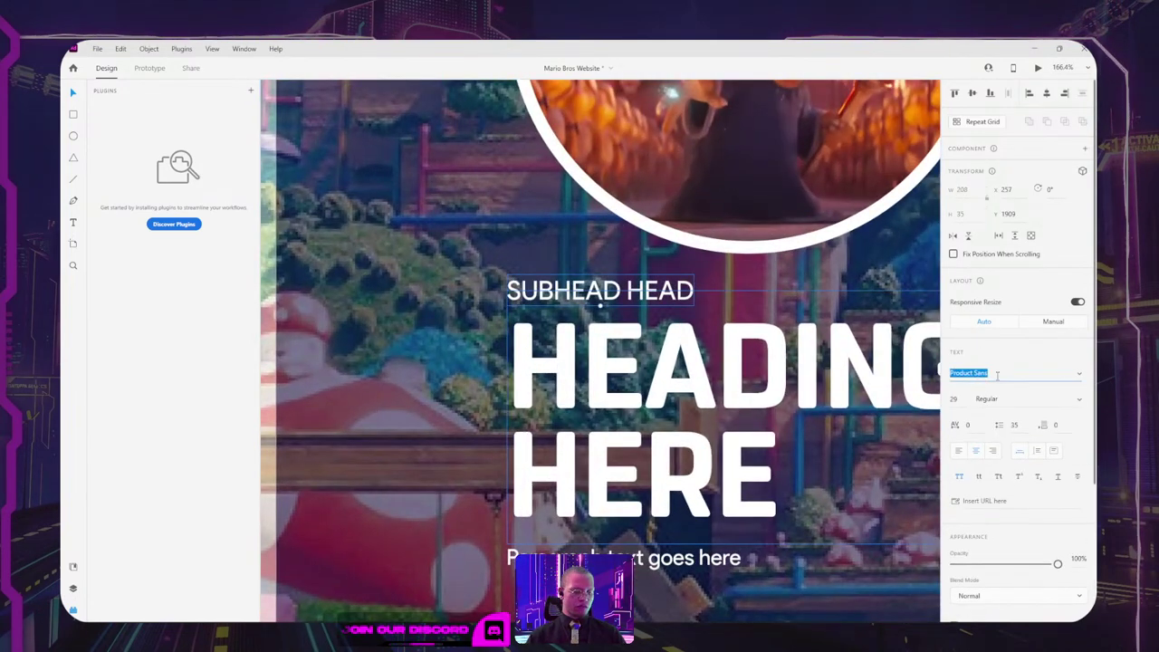
type("Ro")
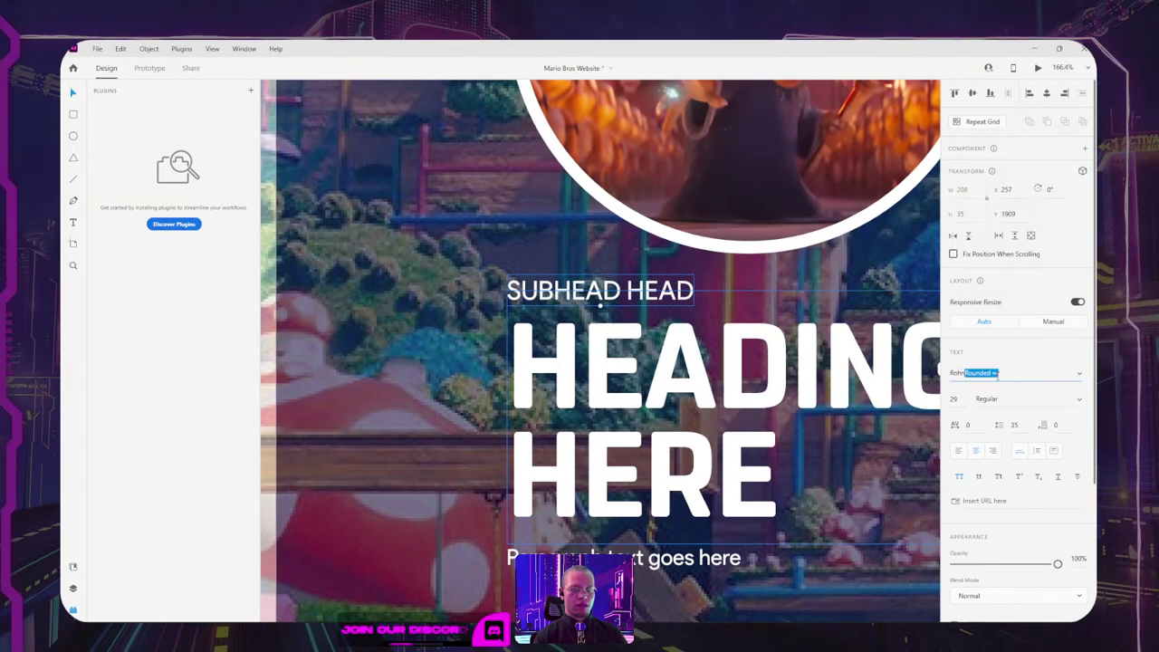
type("hn")
key("Return")
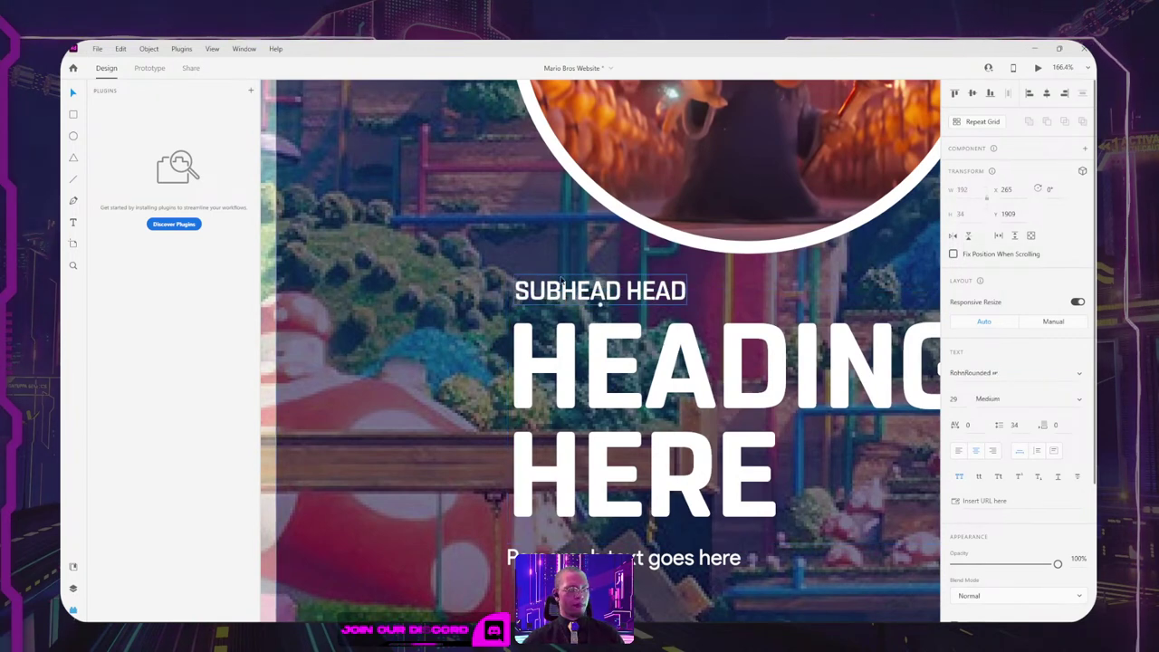
Step: Change the first section's paragraph text to the RohnRounded font as well
left_click(634, 558)
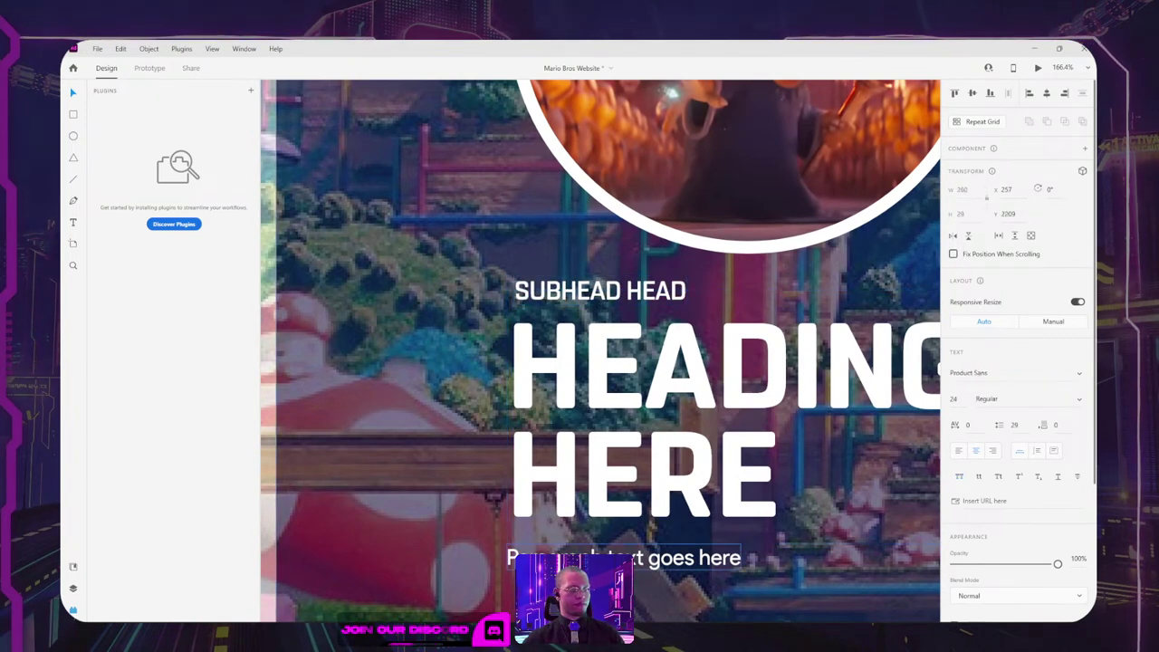
left_click(1001, 374)
key("Return")
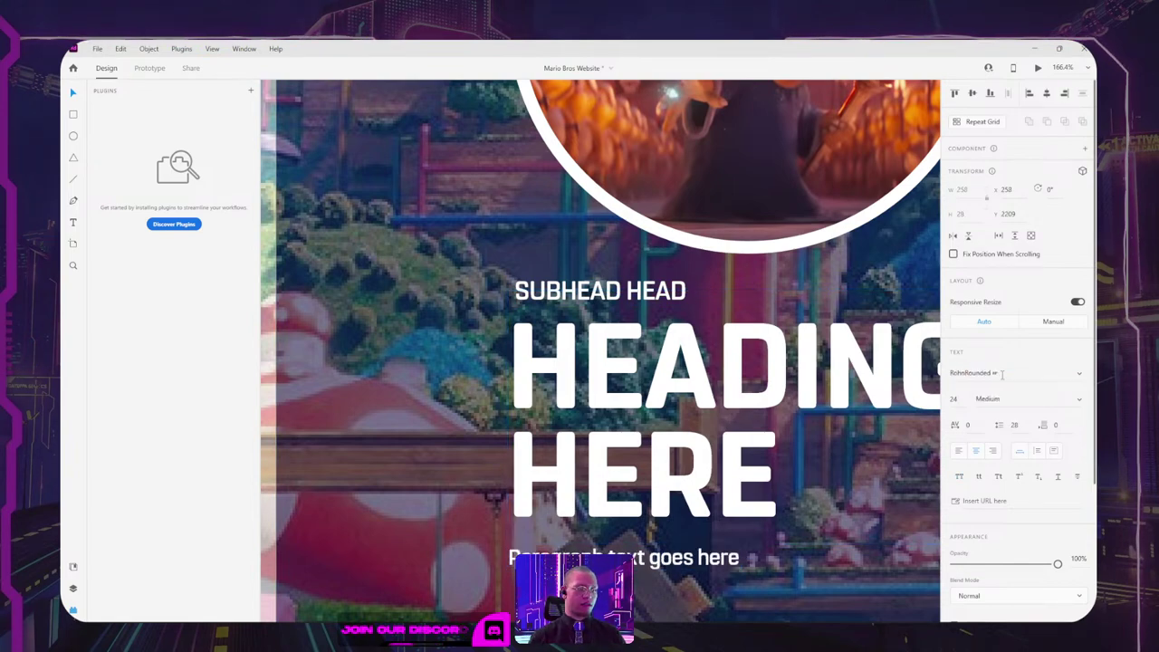
Step: Reduce the opacity of the first section's subhead to 80%
scroll(614, 380, "down", 3)
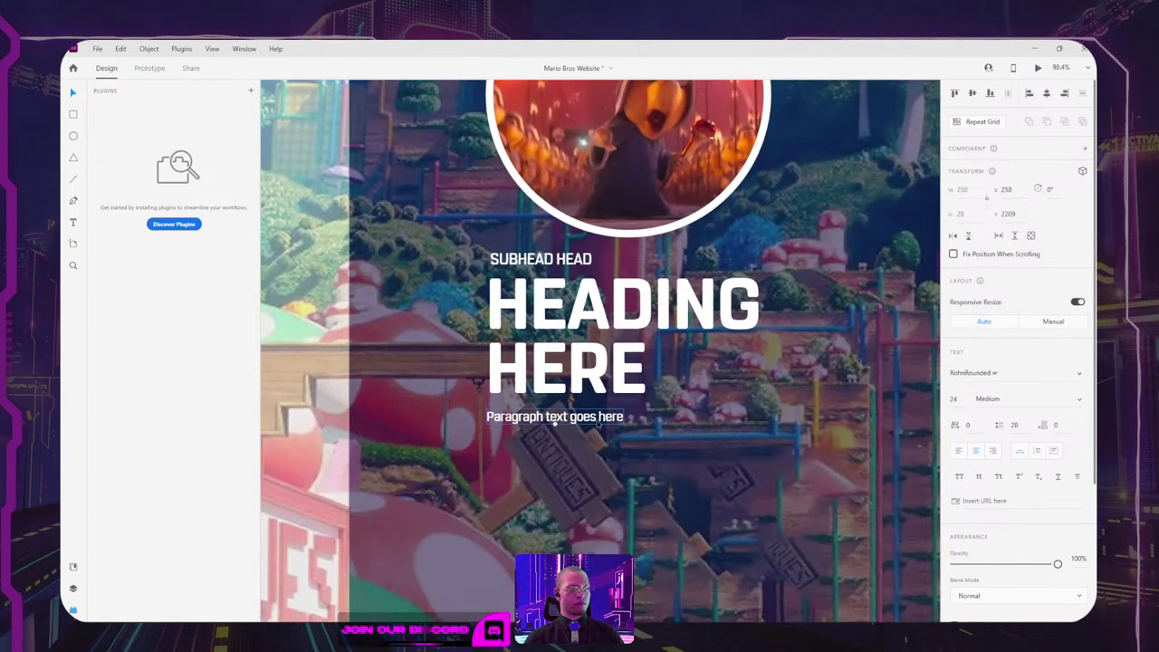
left_click(560, 261)
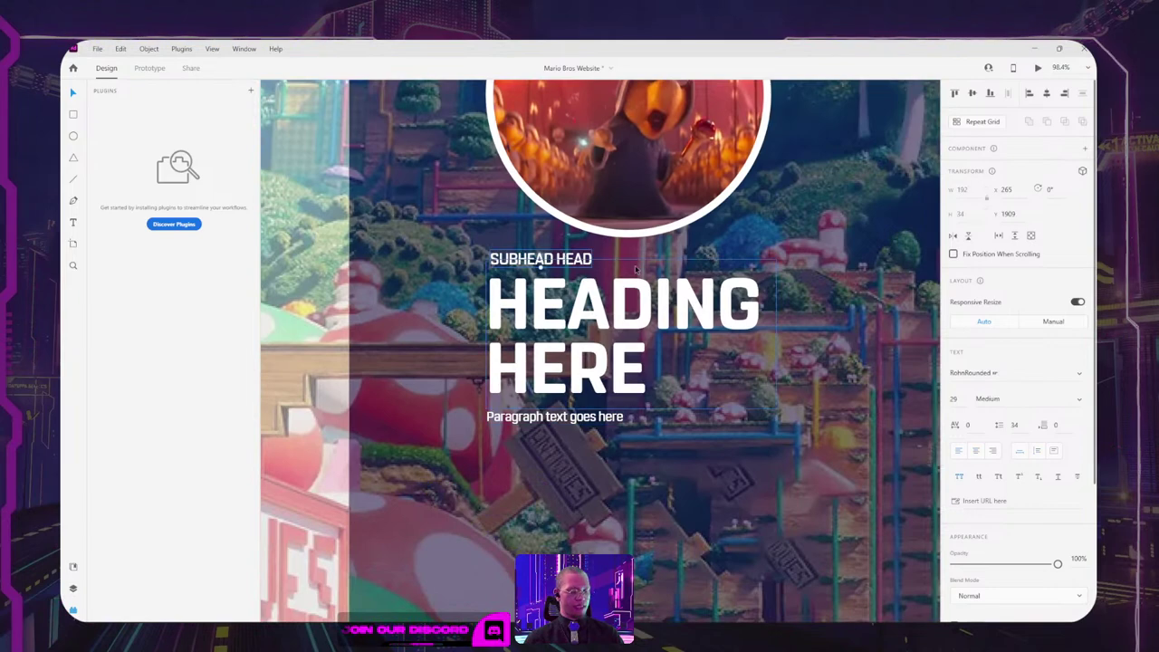
key("5")
key("8")
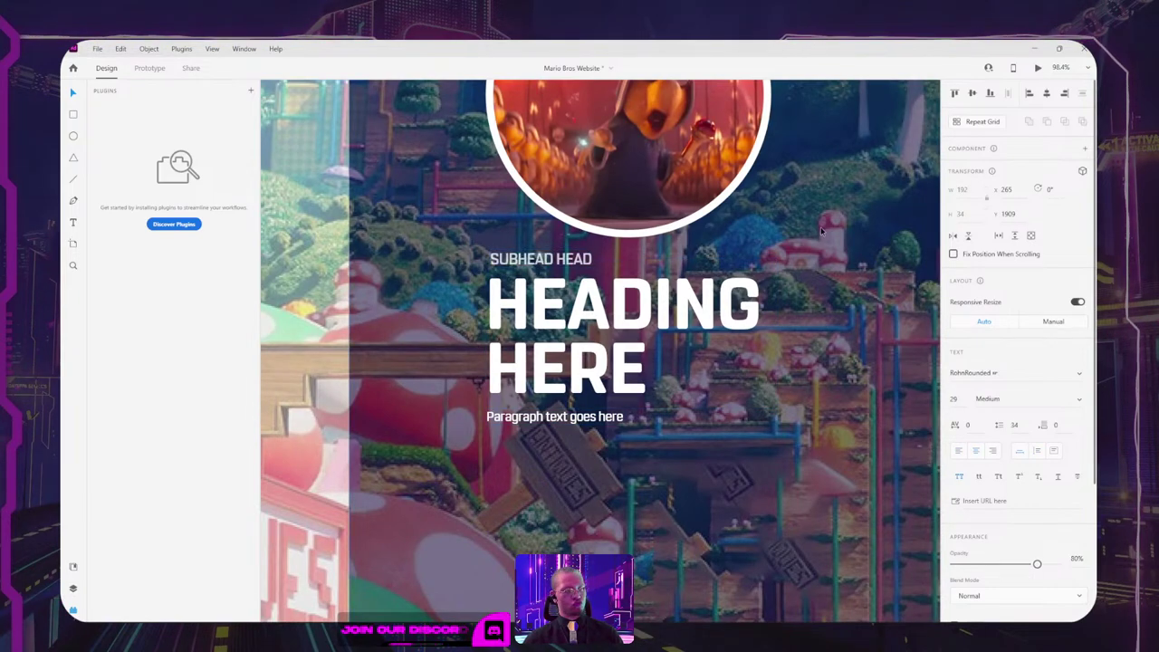
Step: Delete the old subhead, heading and paragraph text below the Bowser circle
scroll(453, 251, "down", 5)
left_click_drag(610, 250, 557, 310)
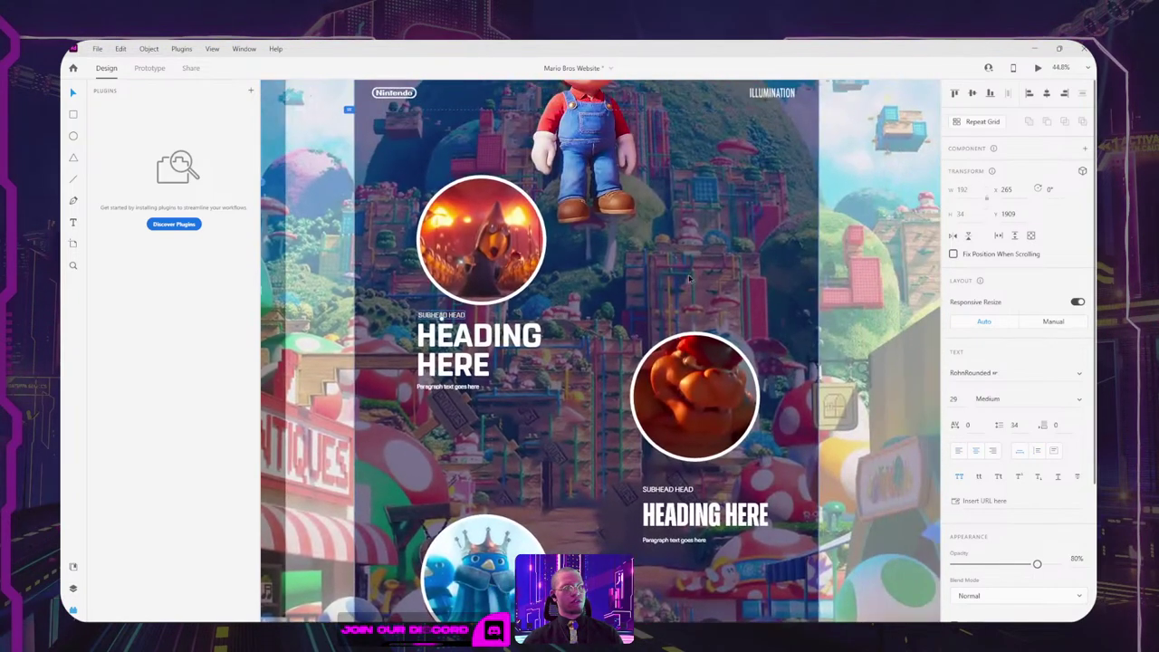
left_click(745, 266)
scroll(634, 289, "up", 2)
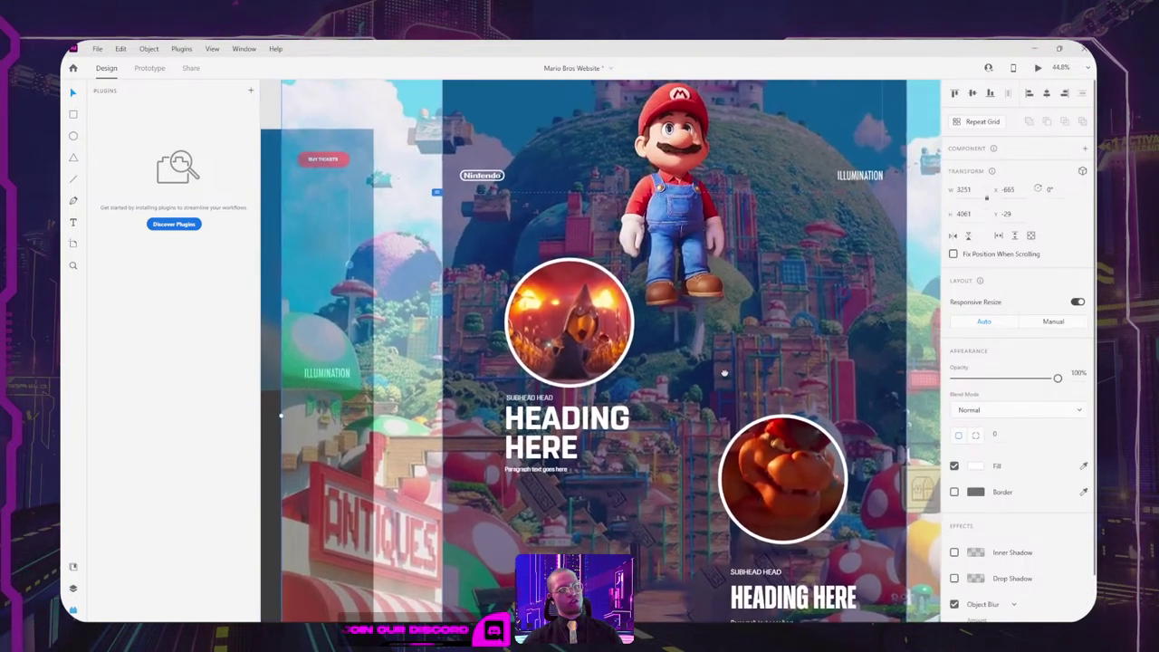
scroll(670, 380, "down", 3)
left_click(703, 478)
key("Delete")
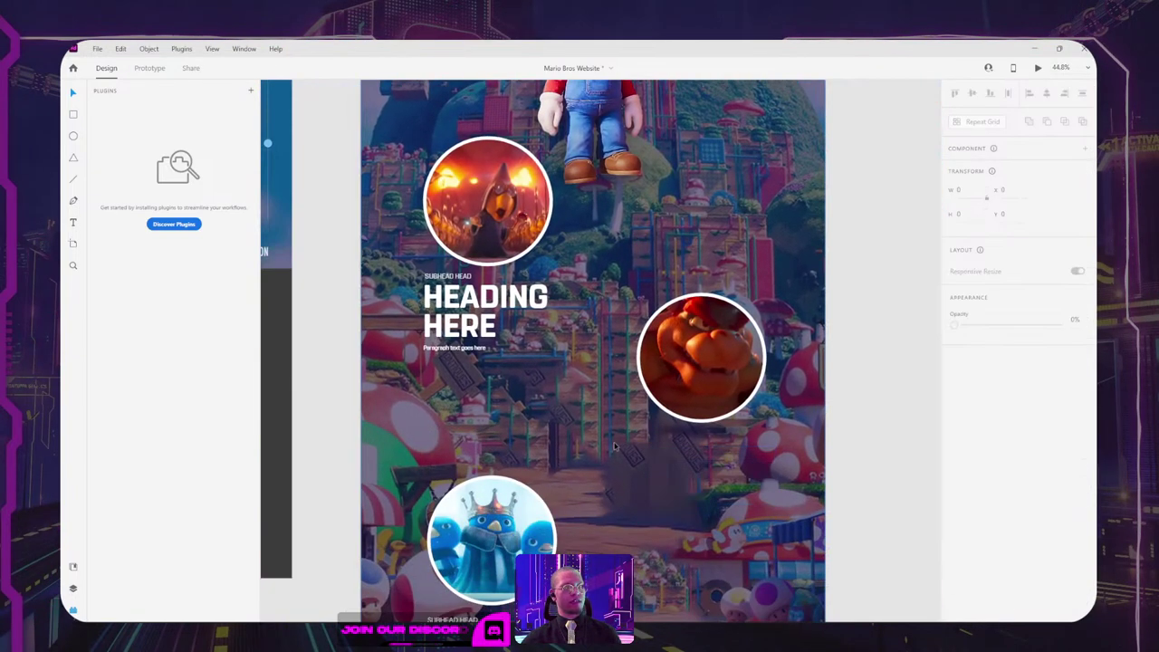
Step: Group the first section's subhead, heading and paragraph, and place copies of the group beneath the Bowser and penguin circles
scroll(623, 343, "down", 2)
left_click_drag(623, 342, 532, 431)
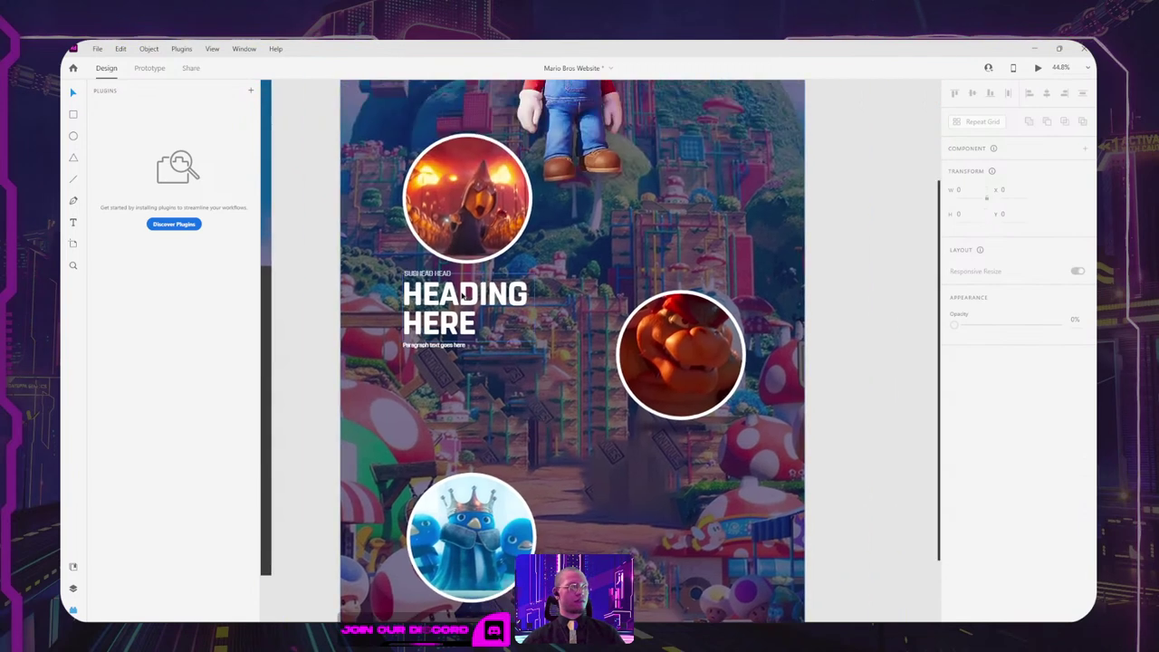
left_click(424, 294)
left_click(429, 273, "shift")
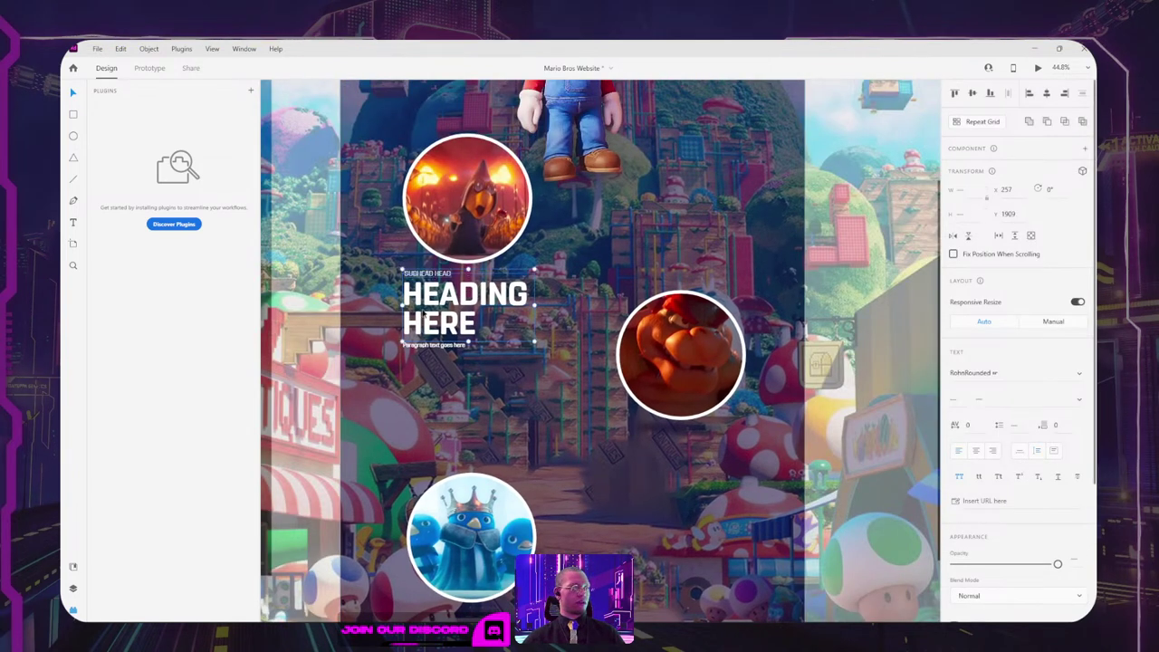
key("ctrl+g")
left_click(420, 357)
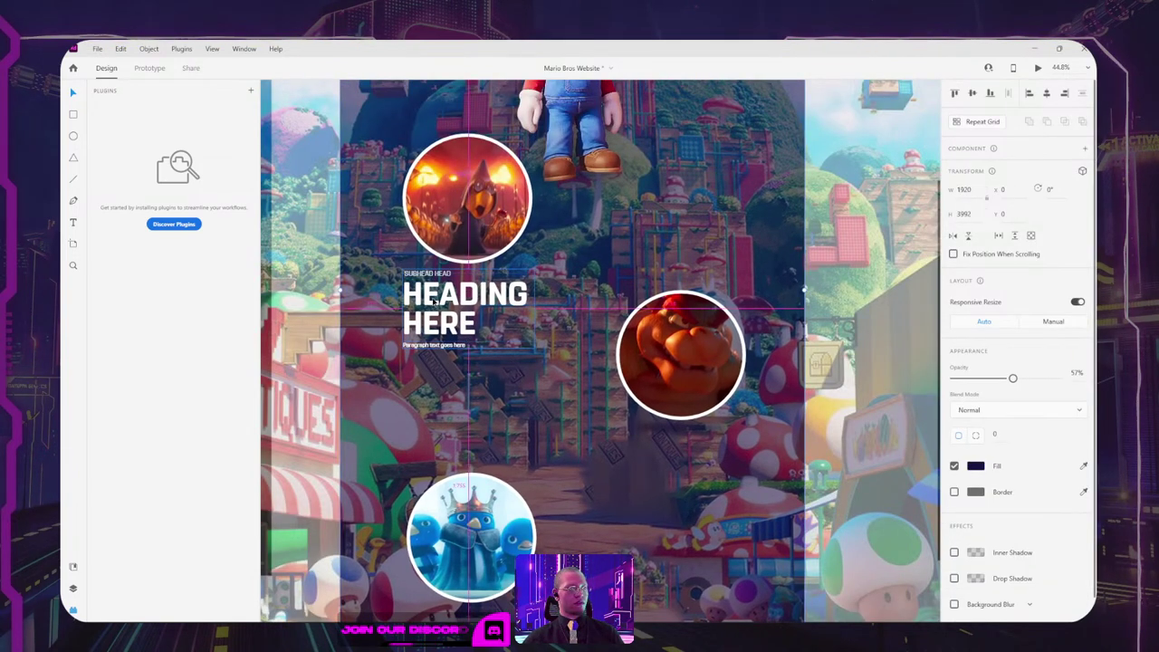
left_click_drag(437, 305, 519, 510, "alt")
scroll(507, 568, "down", 5)
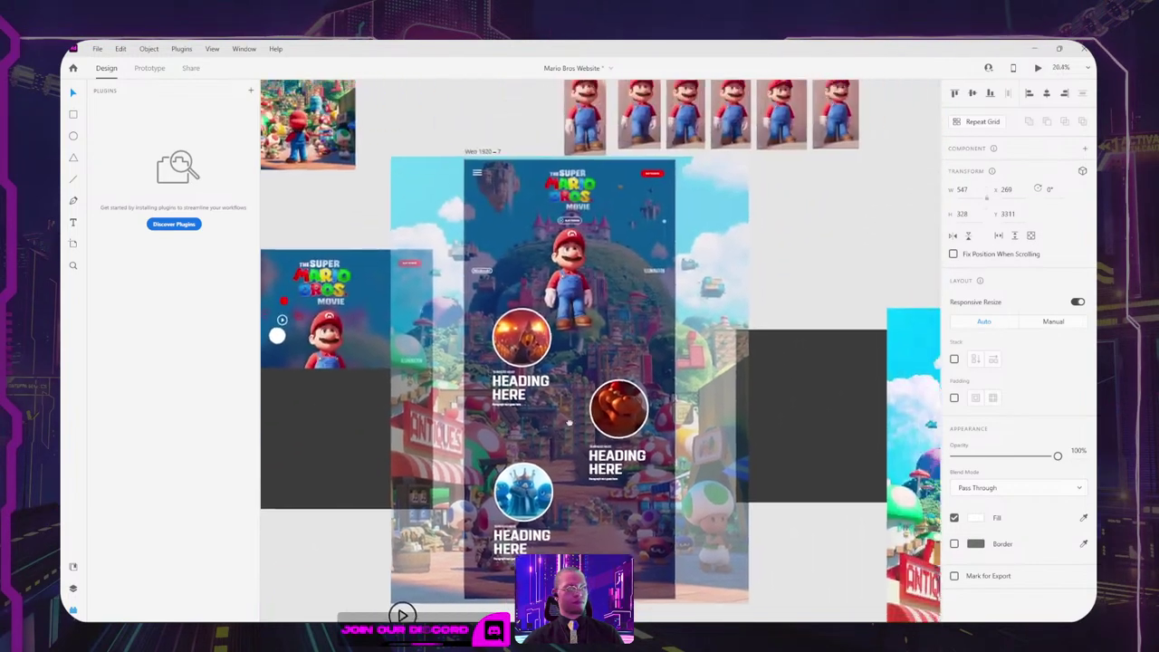
mouse_move(780, 274)
left_mouse_down()
mouse_move(806, 205)
mouse_move(787, 266)
left_mouse_up()
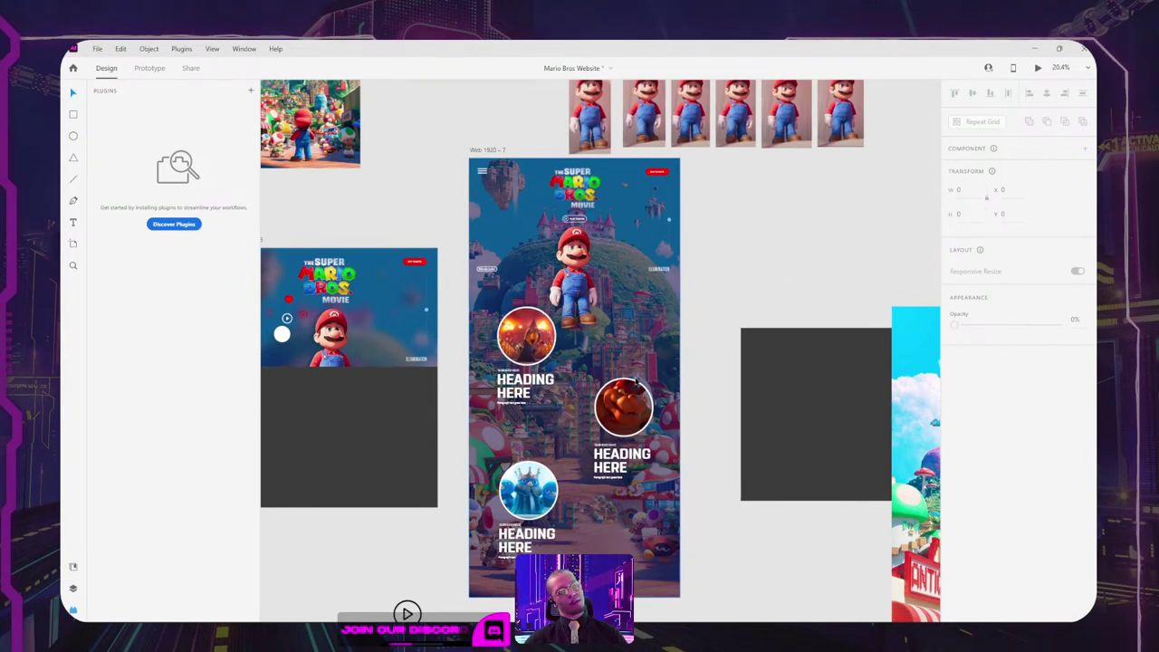
Step: Duplicate the Bowser circle into two smaller circles, one behind its upper-right edge and one about 131 wide at its left edge
scroll(637, 382, "up", 5)
left_click_drag(657, 449, 656, 372, "alt")
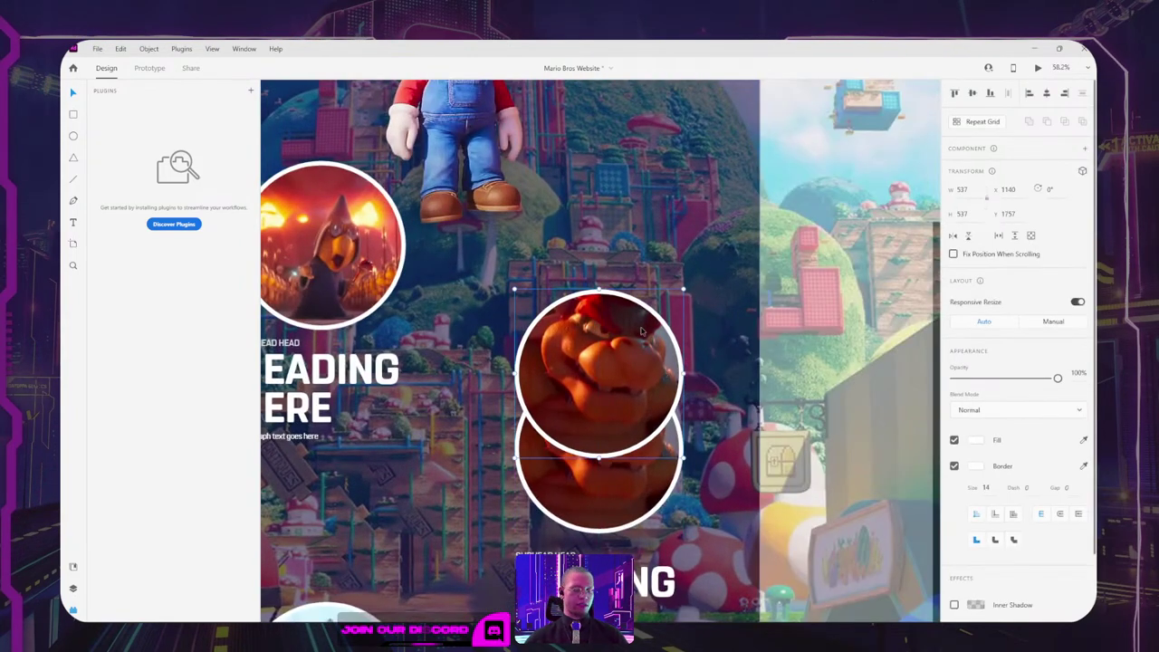
key("ctrl+[")
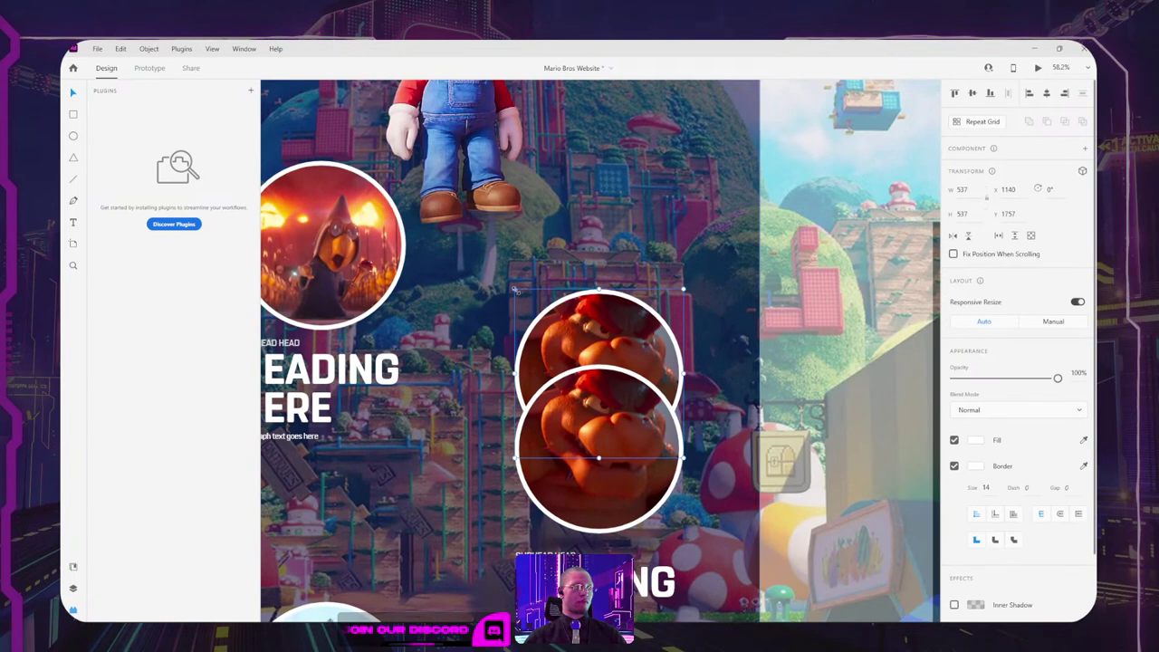
left_click_drag(515, 290, 633, 344)
left_click_drag(671, 399, 549, 364)
left_click_drag(610, 241, 677, 274)
scroll(676, 274, "down", 5)
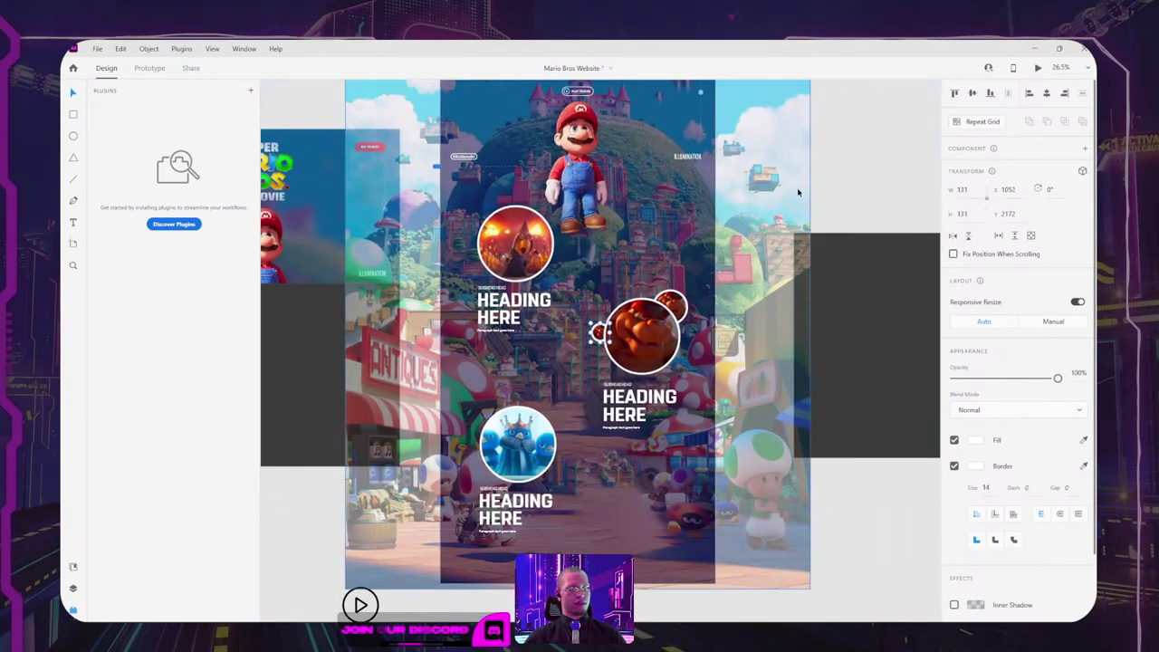
left_click(847, 216)
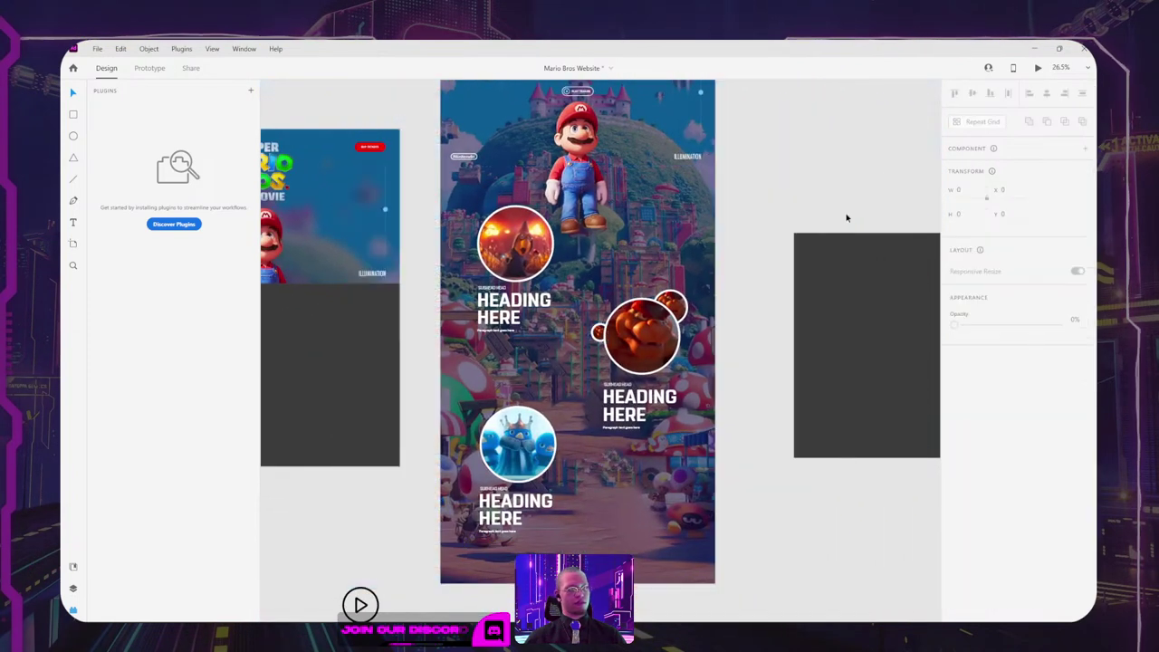
Step: Move the small circle at Bowser's left edge down to Y 2253 and enlarge it to about 168 by 168
scroll(834, 175, "up", 4)
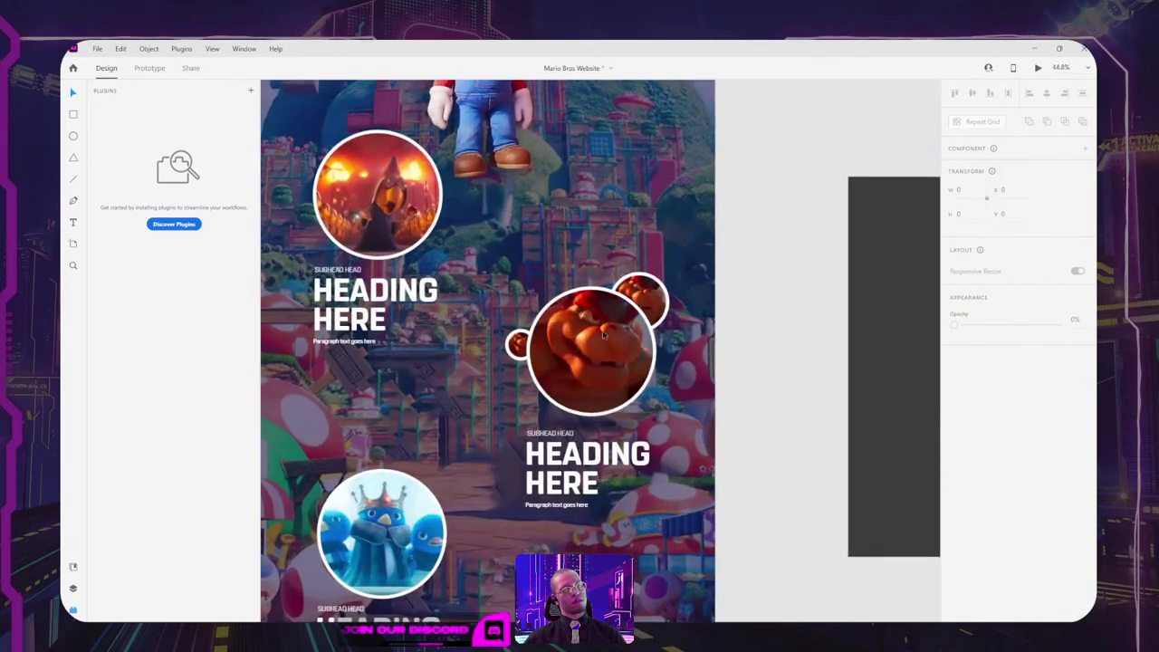
left_click(517, 347)
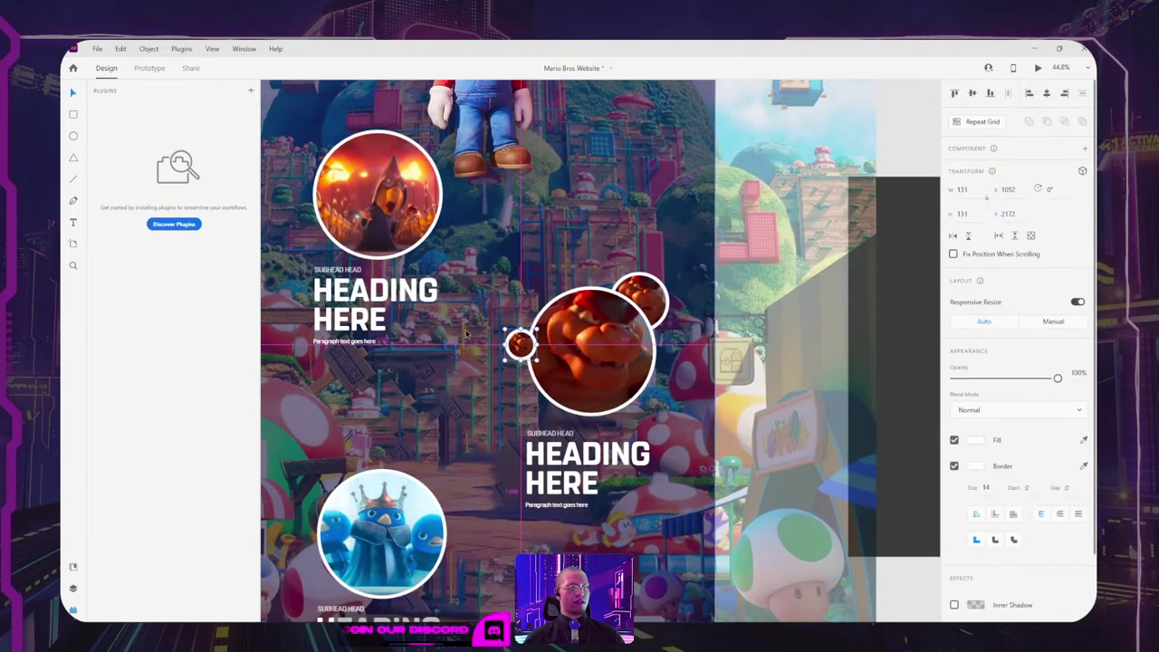
scroll(517, 347, "up", 4)
left_click_drag(575, 355, 593, 409)
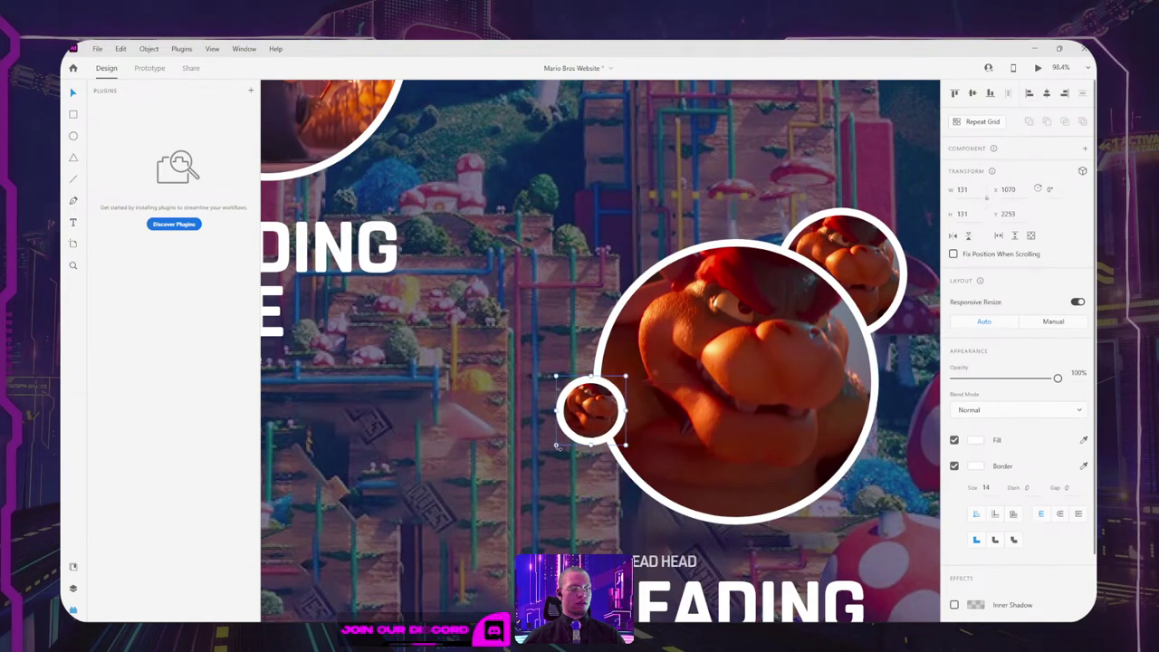
left_click_drag(556, 445, 536, 465)
scroll(658, 380, "down", 3)
scroll(663, 257, "down", 2)
Step: Nudge the small circle at Bowser's upper right upward to Y 1909
left_click_drag(704, 221, 703, 210)
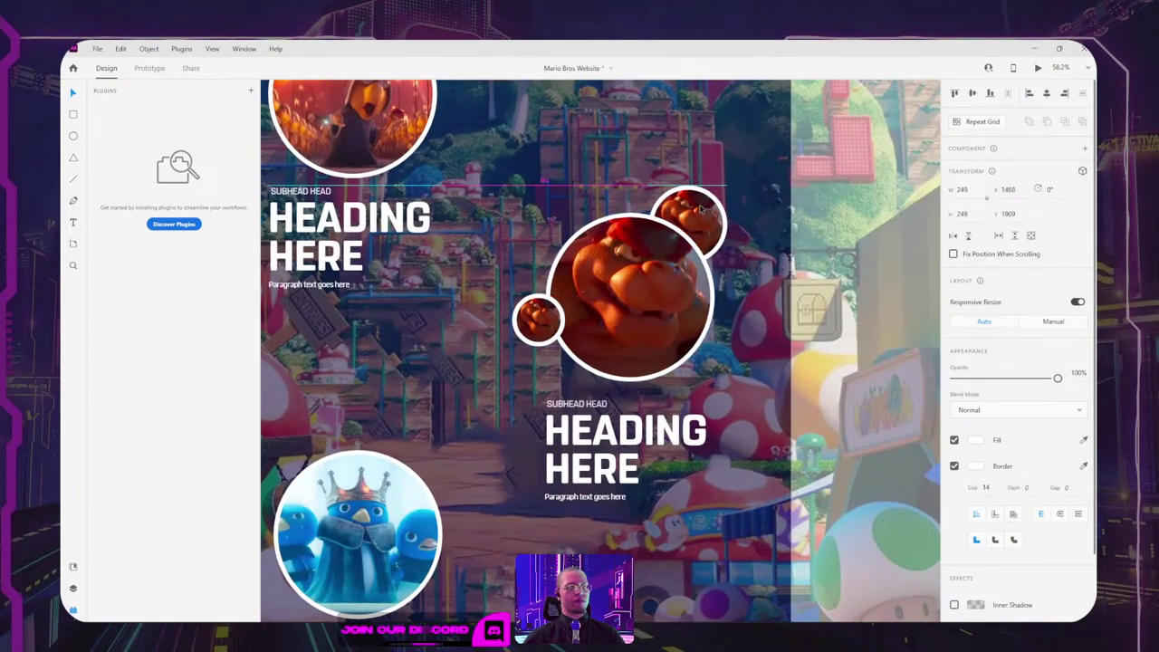
scroll(607, 371, "up", 5)
scroll(609, 337, "down", 3)
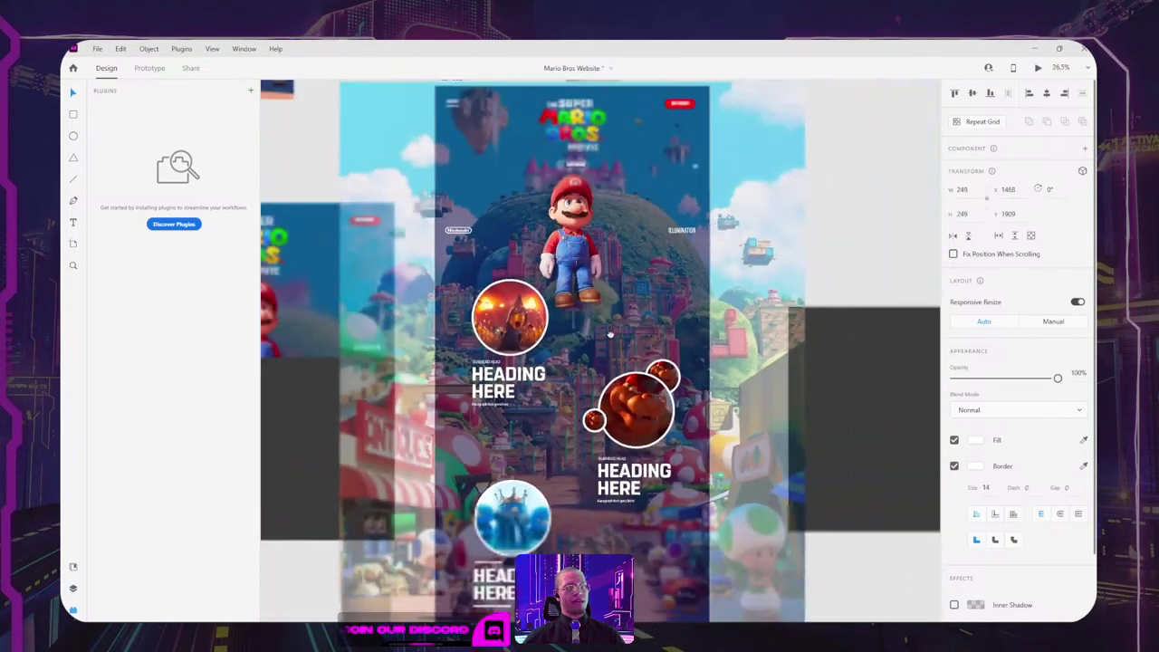
scroll(610, 336, "down", 1)
left_click(854, 173)
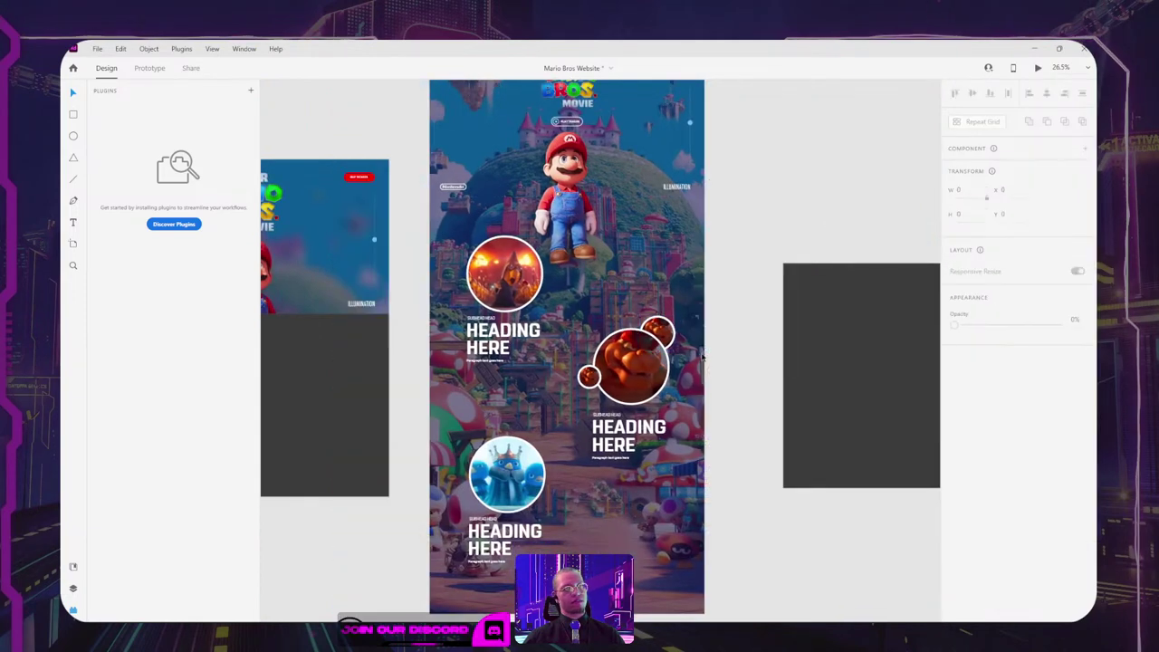
Step: Fill the small circle left of Bowser with the lowest fiery movie still from the reference images above the artboards
left_click(664, 331)
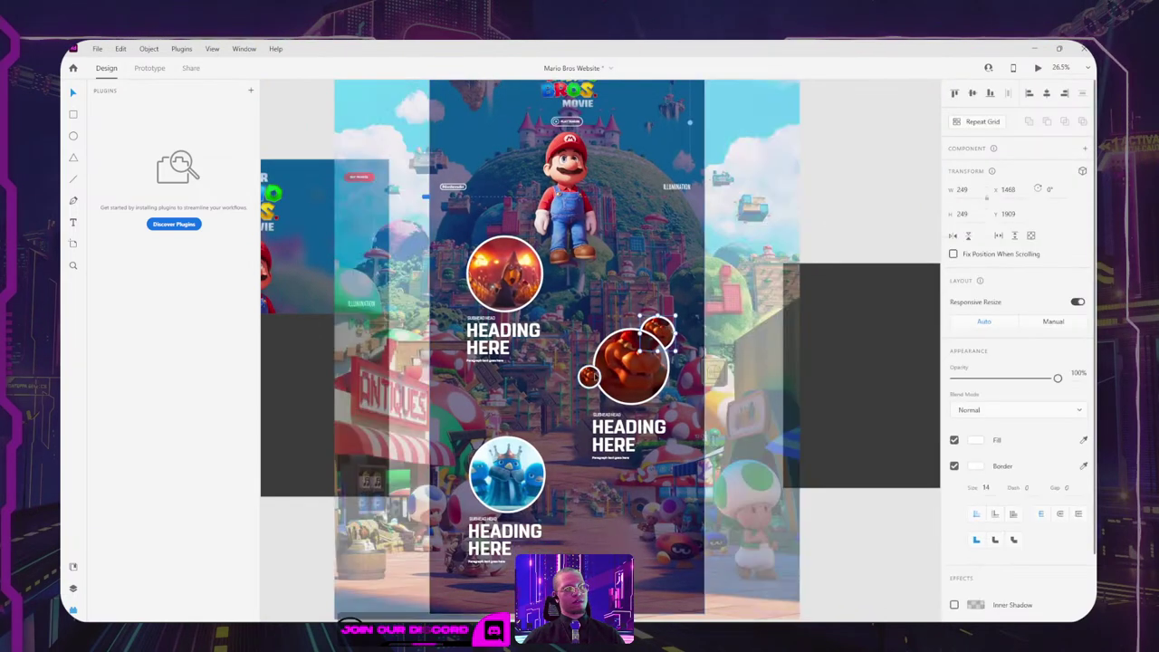
left_click(590, 377)
left_click(867, 186)
left_click_drag(866, 218, 639, 238)
scroll(660, 231, "down", 4)
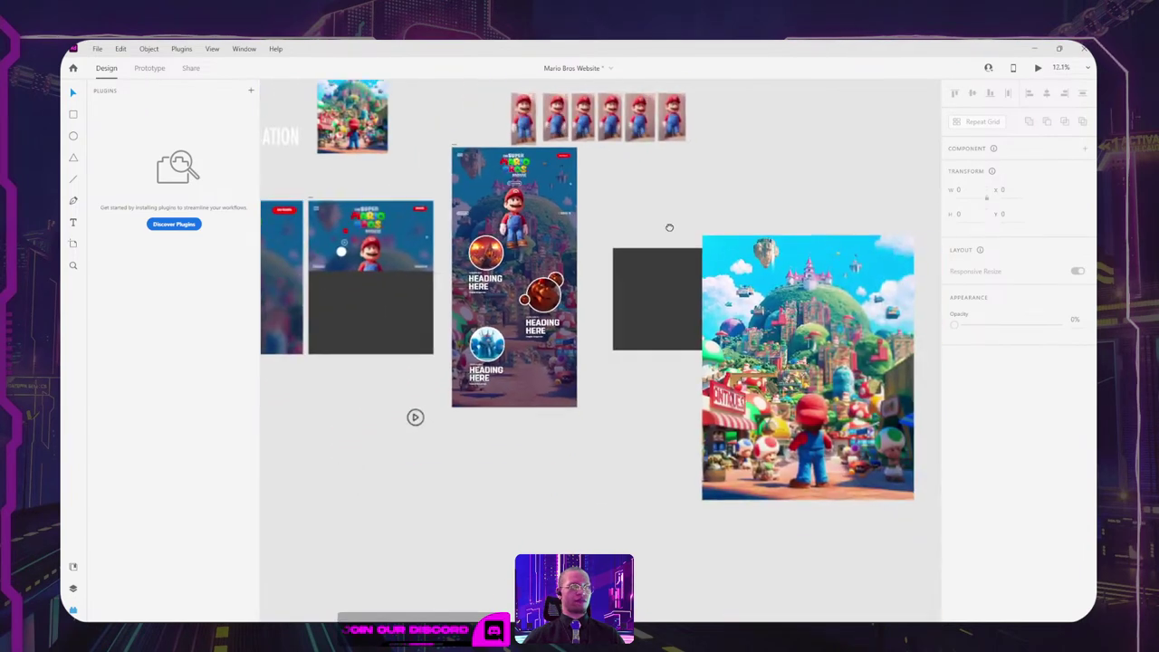
scroll(663, 268, "up", 2)
left_click(597, 165)
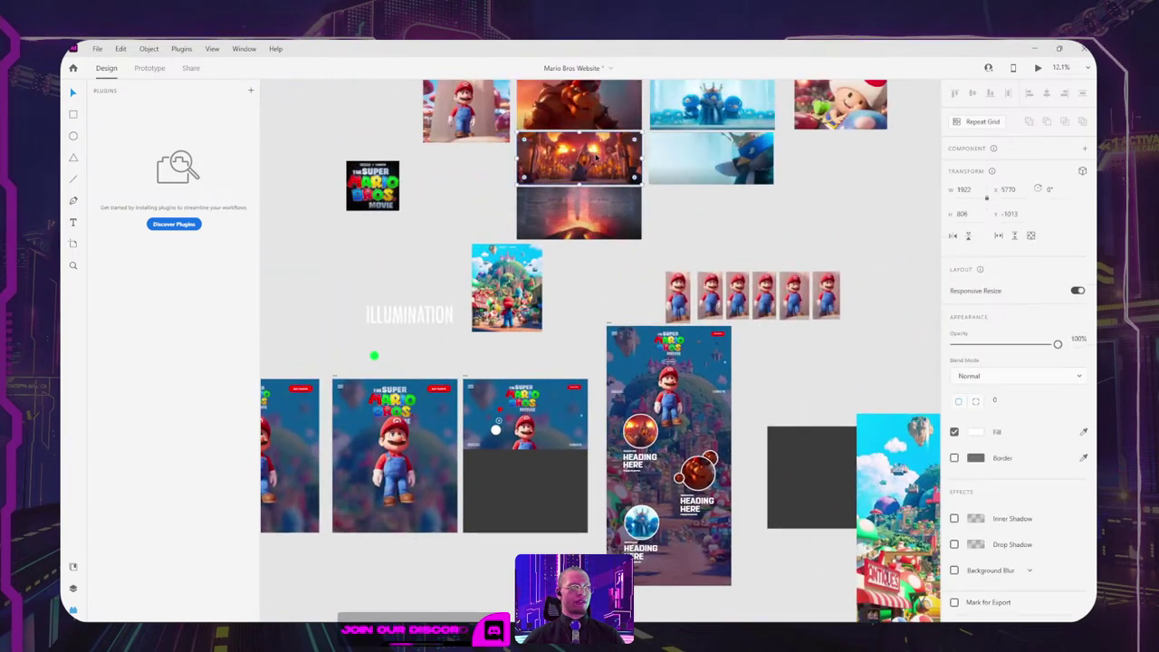
left_click(590, 223)
scroll(536, 469, "up", 6)
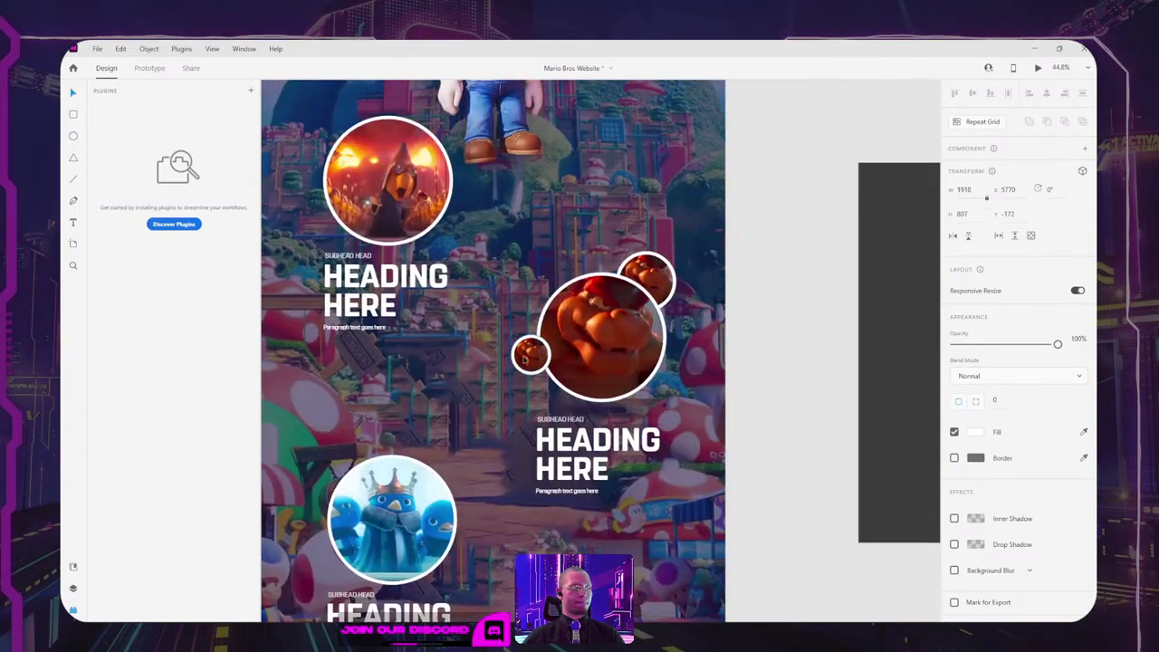
left_click(524, 359)
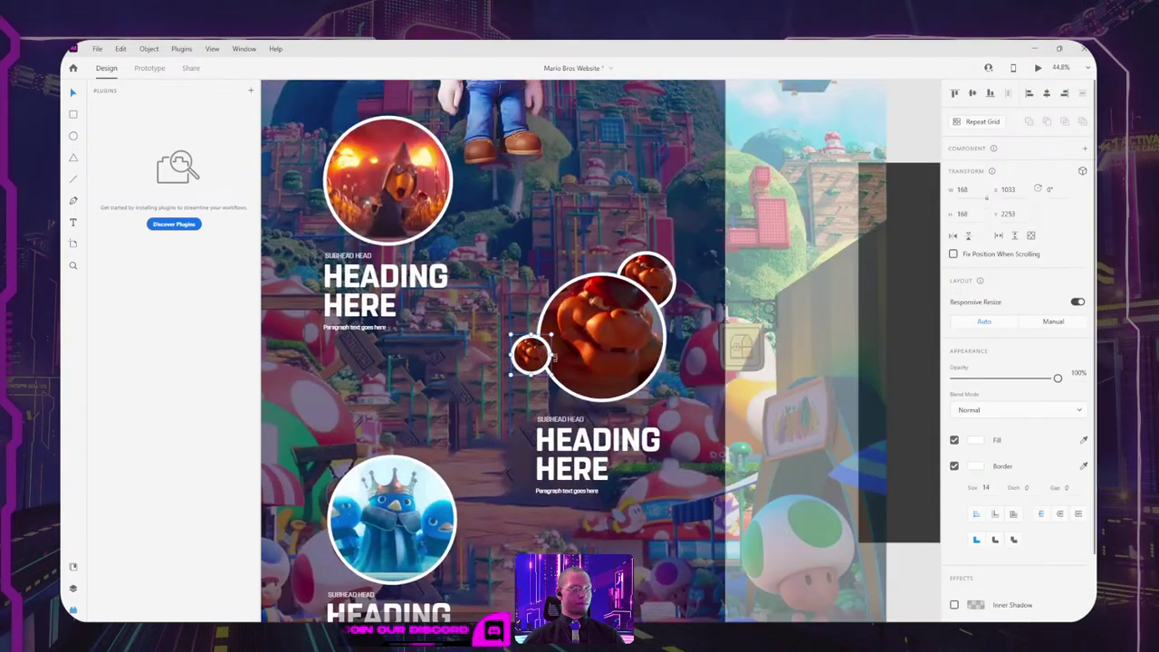
scroll(454, 349, "up", 5)
Step: Shift the fiery image down inside the small left circle and enlarge it within the circular crop
double_click(455, 349)
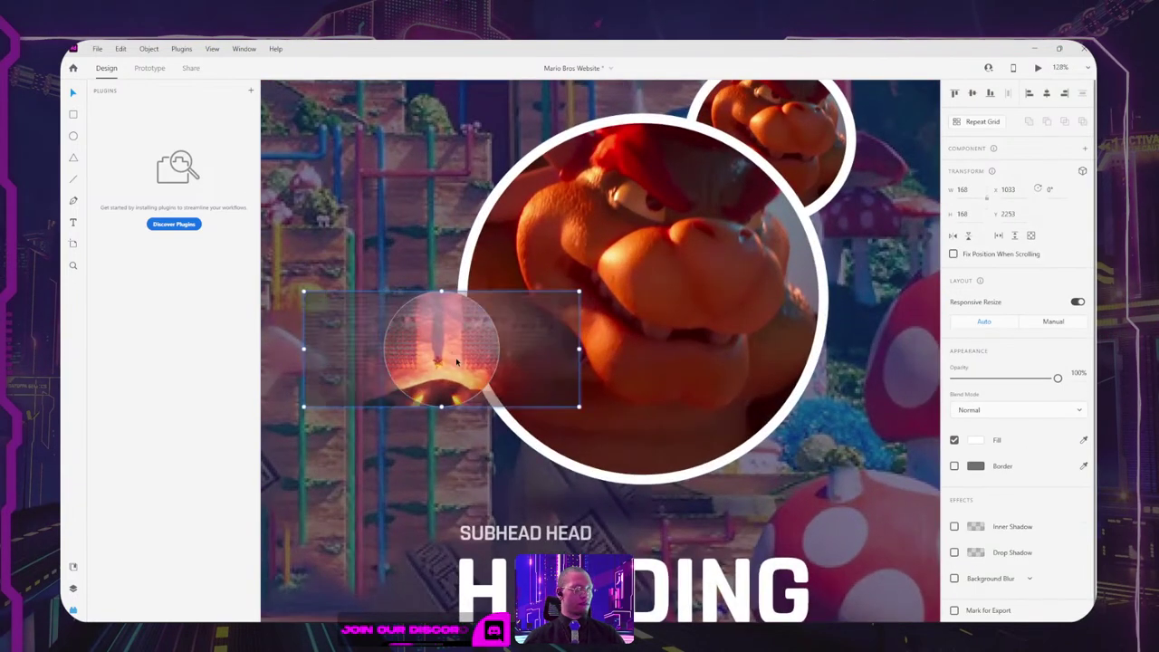
left_click_drag(455, 349, 459, 375)
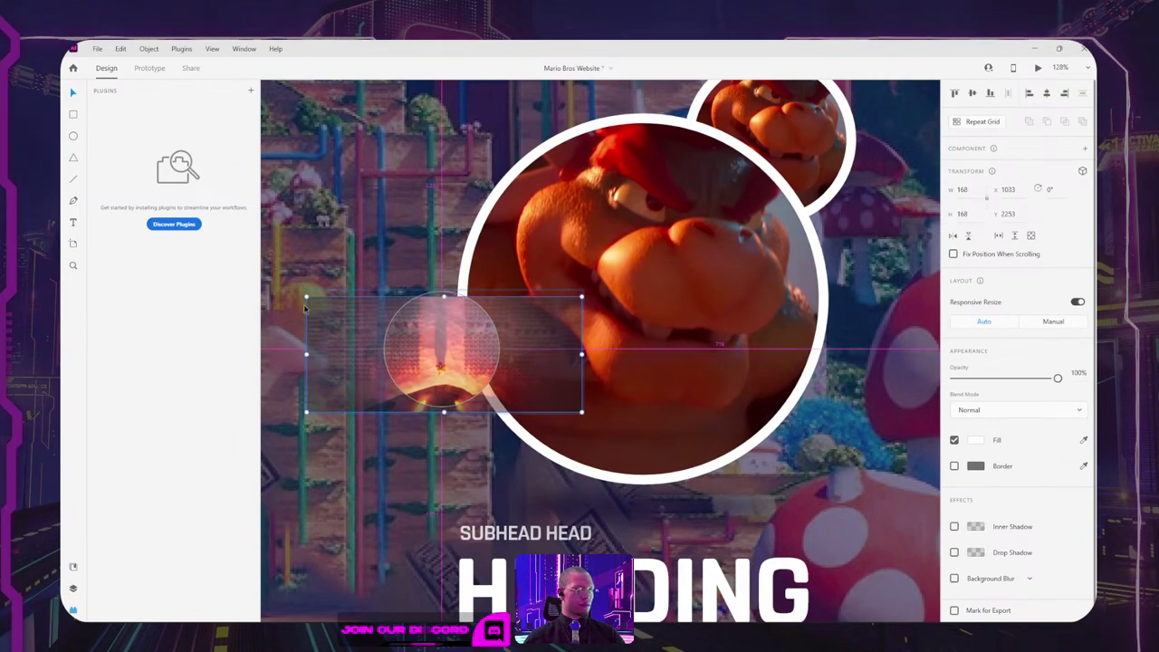
left_click_drag(306, 297, 290, 261)
left_click(736, 231)
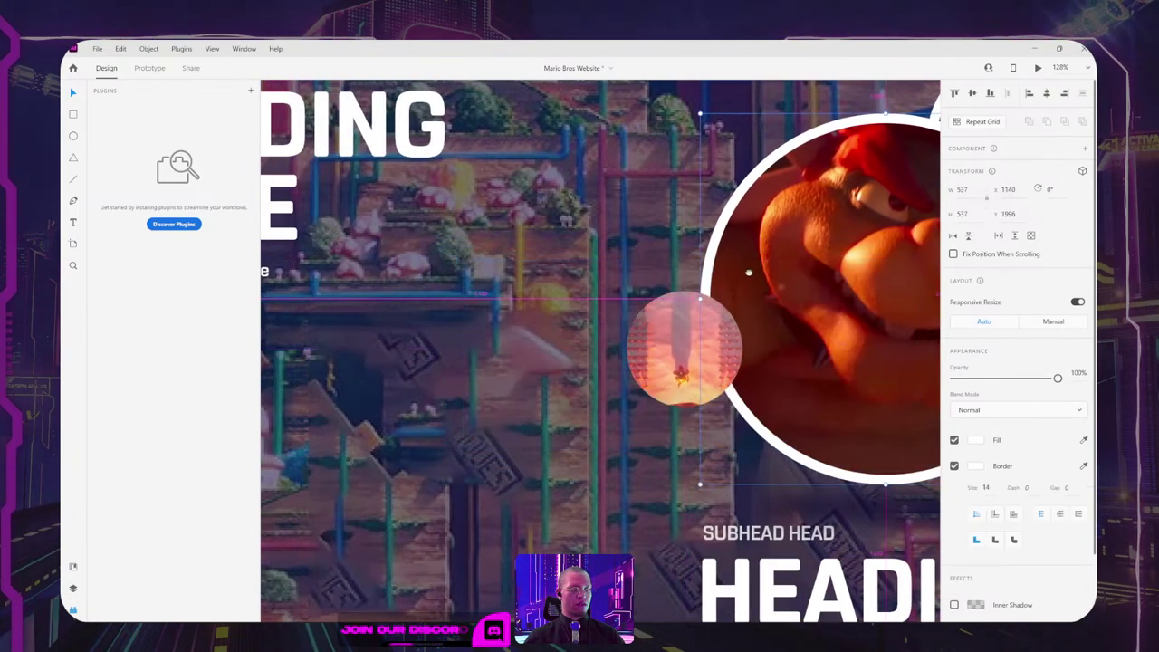
Step: Give the small image circle left of Bowser a white border of size 14
left_click_drag(748, 272, 638, 259)
left_click(567, 331)
left_click(968, 467)
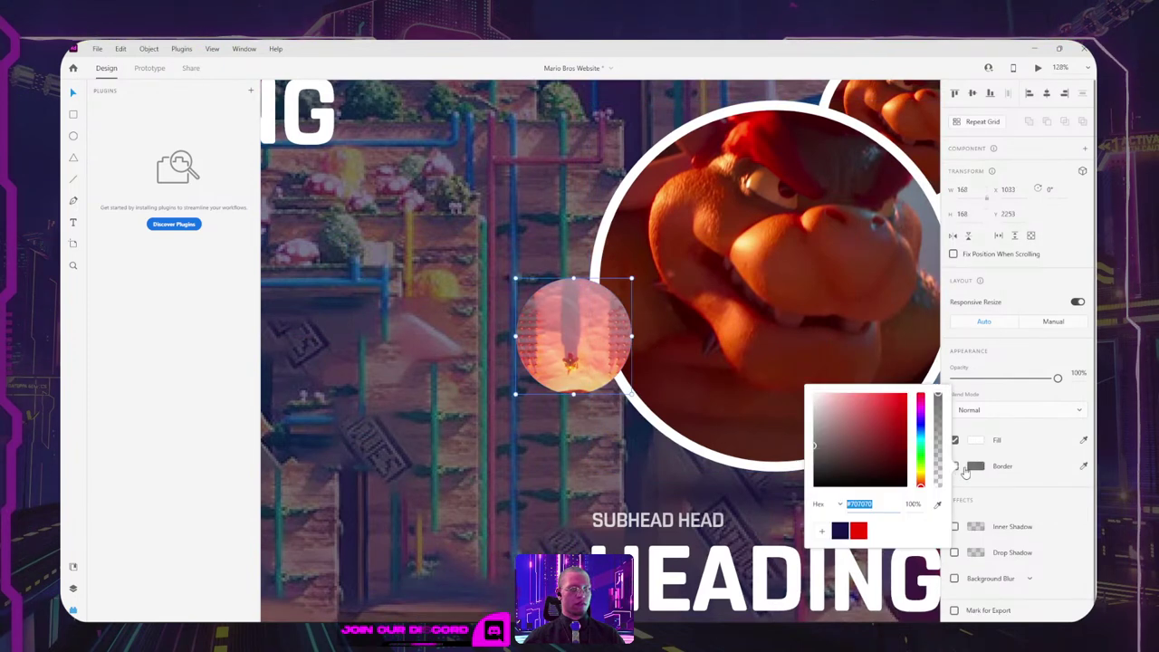
left_click(992, 486)
left_click(956, 468)
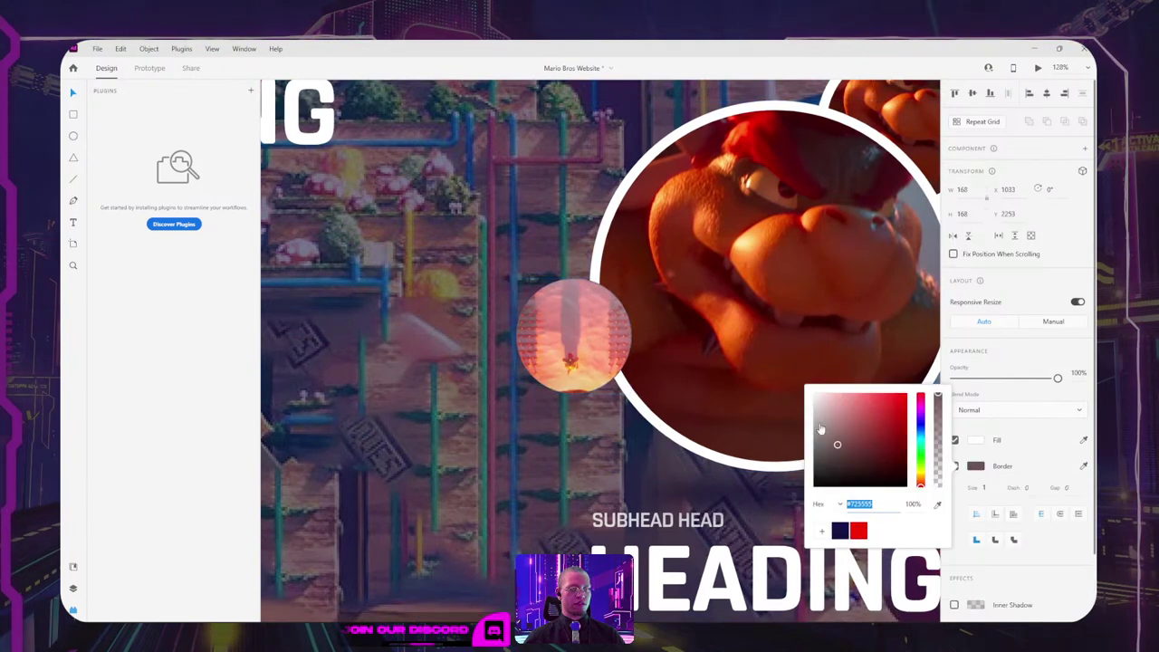
left_click(988, 488)
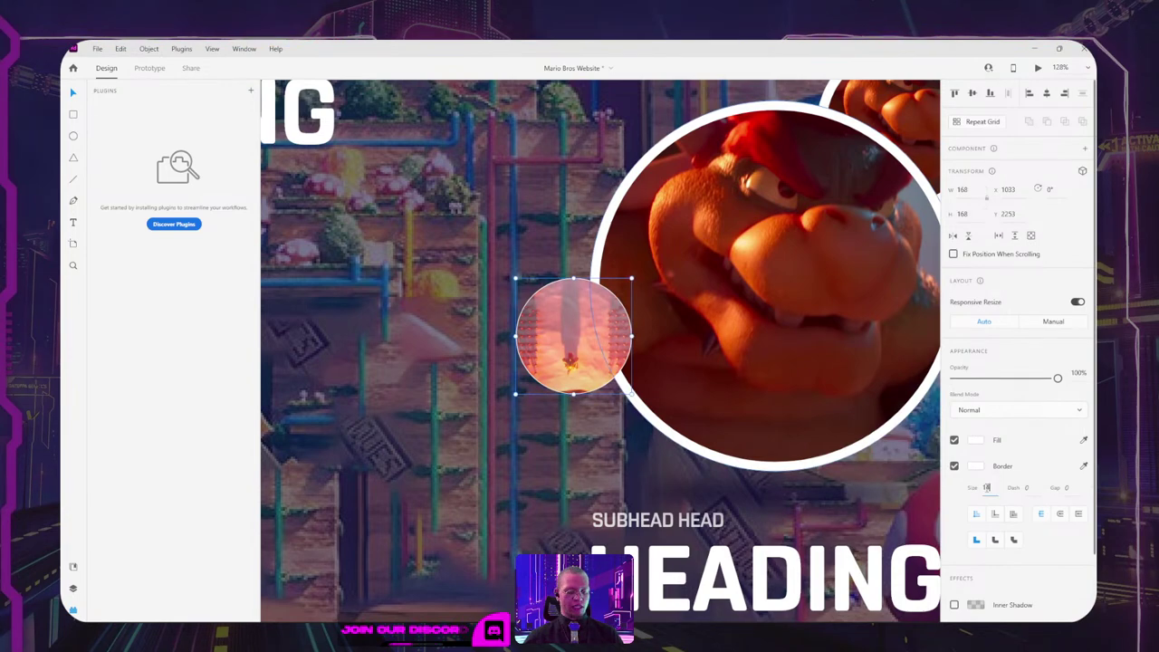
left_click(642, 324)
scroll(670, 295, "down", 5)
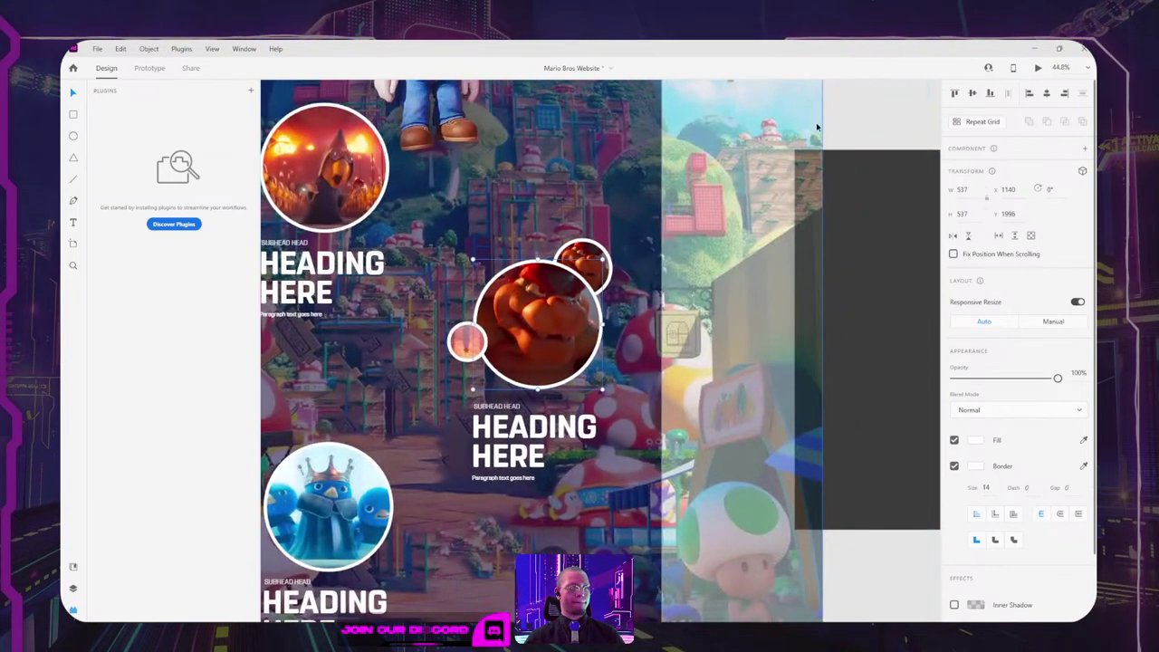
Step: Replace the image in the small circle at Bowser's upper right with the fiery image from the first character circle
left_click(745, 210)
left_click(581, 261)
left_click(360, 172)
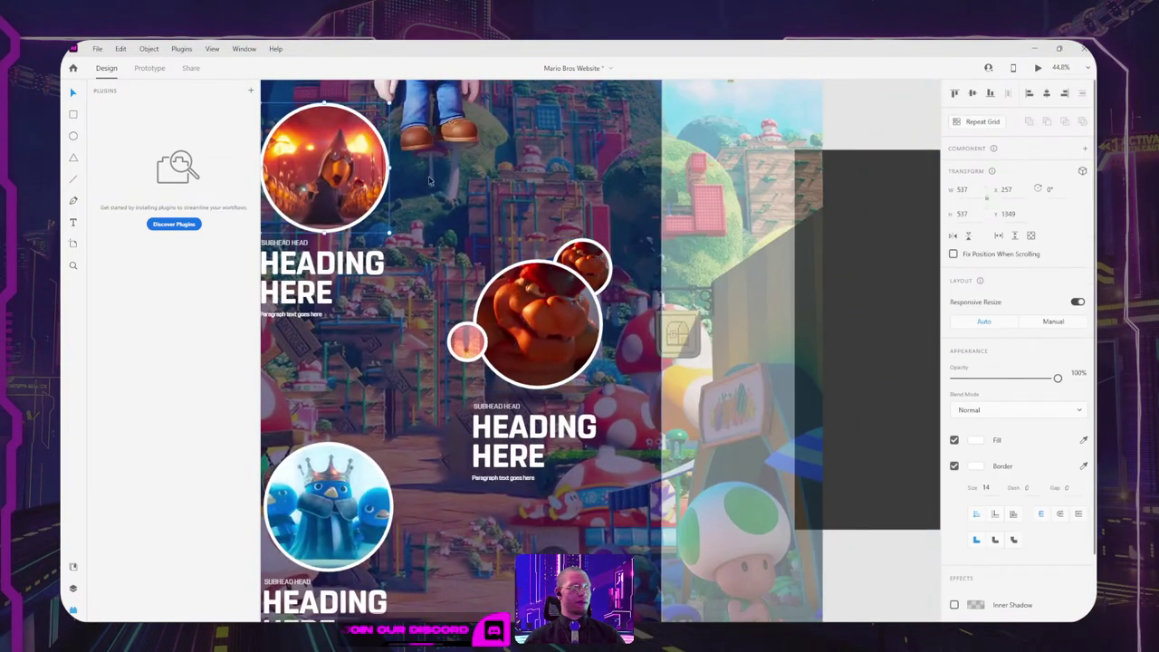
left_click(779, 129)
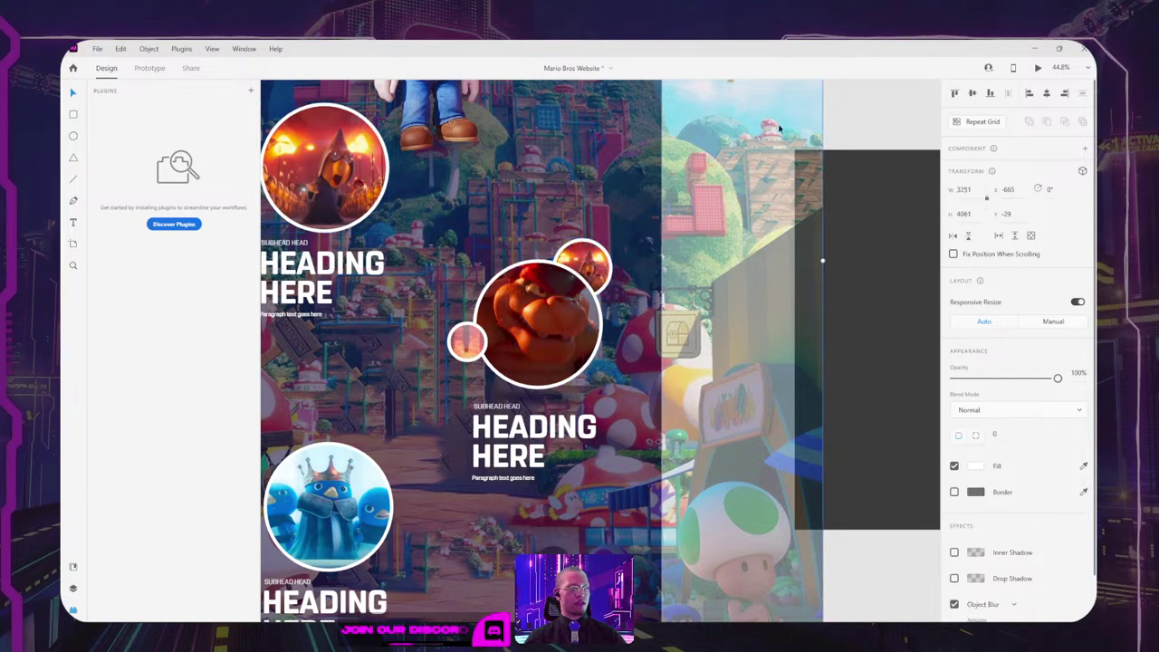
scroll(620, 261, "left", 4)
Step: Move the small upper-right circle to X 1515, Y 1938 and the small left circle to X 1037, Y 2103 around Bowser
left_click(783, 262)
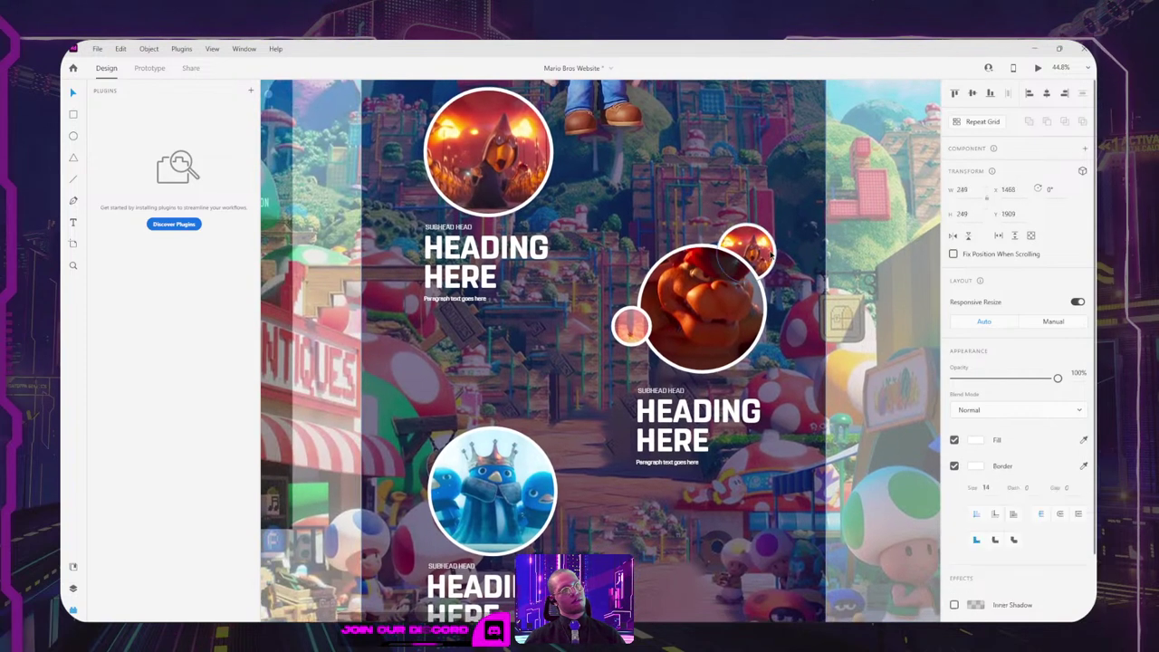
left_click_drag(784, 264, 783, 261)
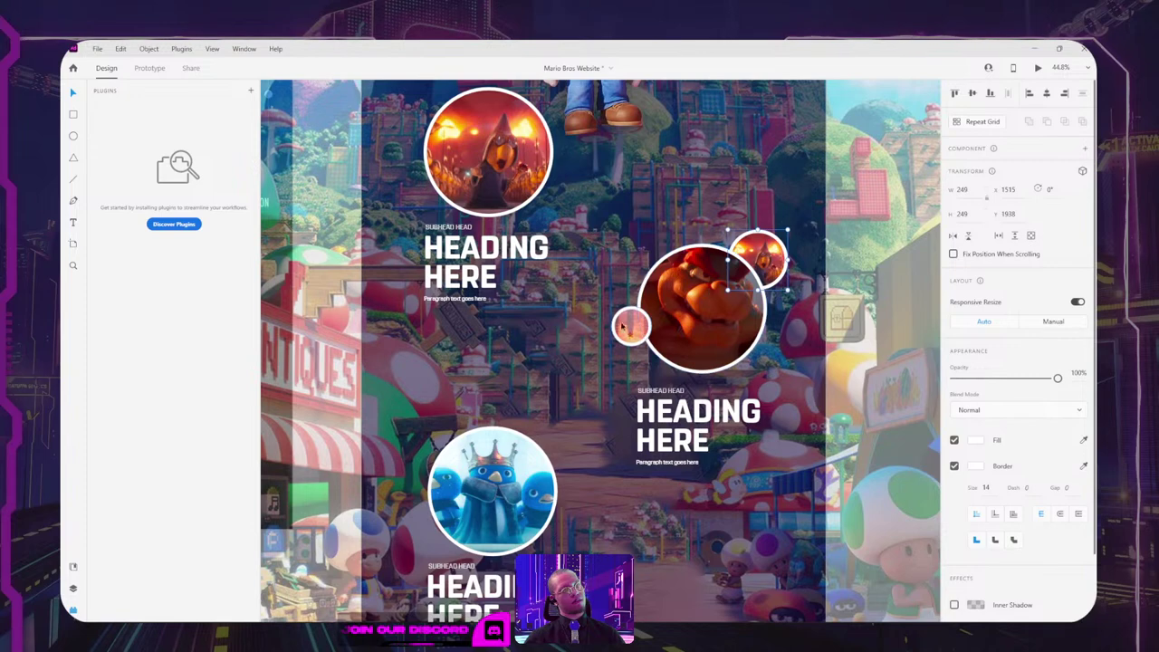
left_click_drag(631, 326, 635, 291)
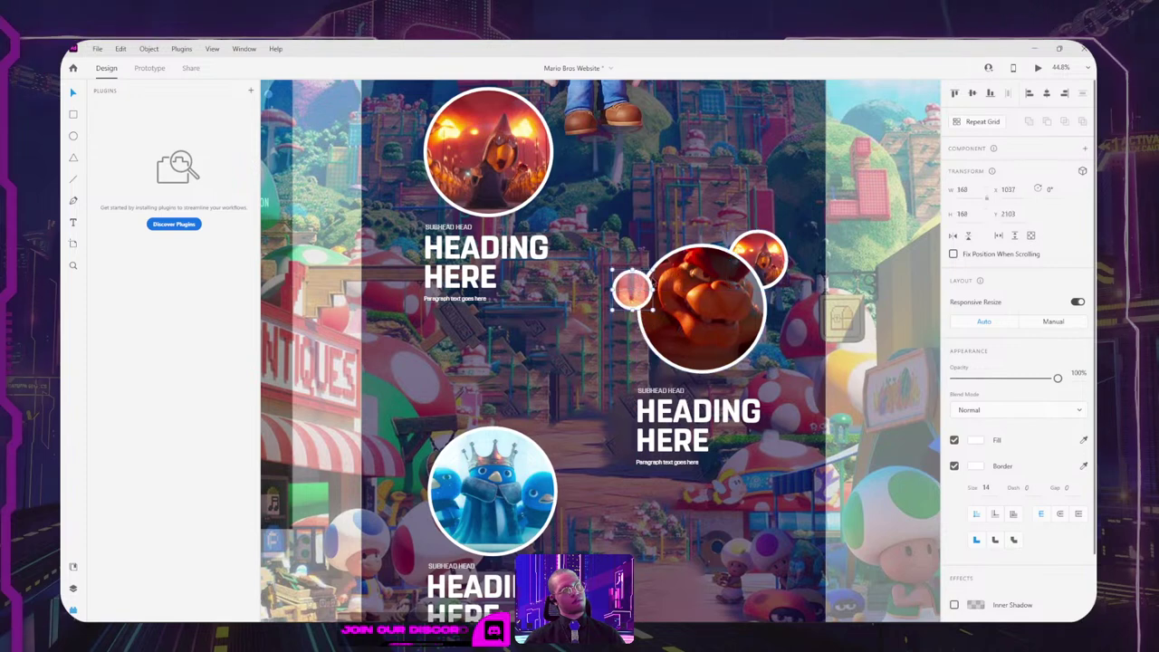
left_click(868, 176)
Step: Move the dark rectangle and the large movie poster away from the tall artboard to clear space beside it
scroll(872, 174, "down", 2)
scroll(872, 175, "down", 1)
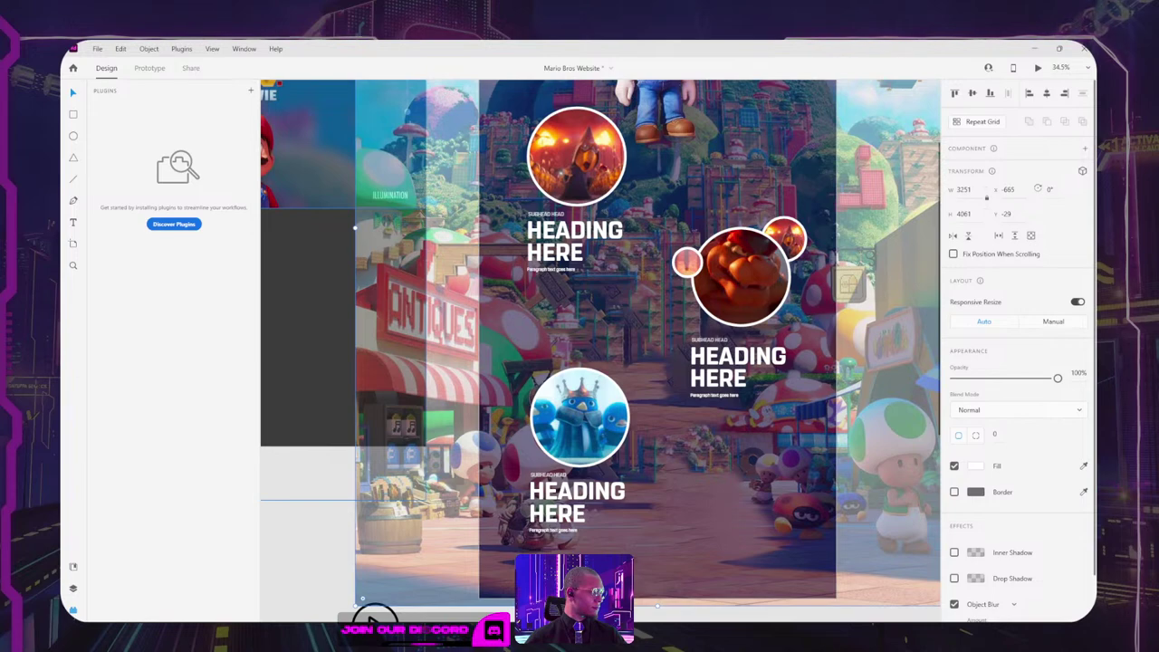
scroll(555, 205, "down", 8)
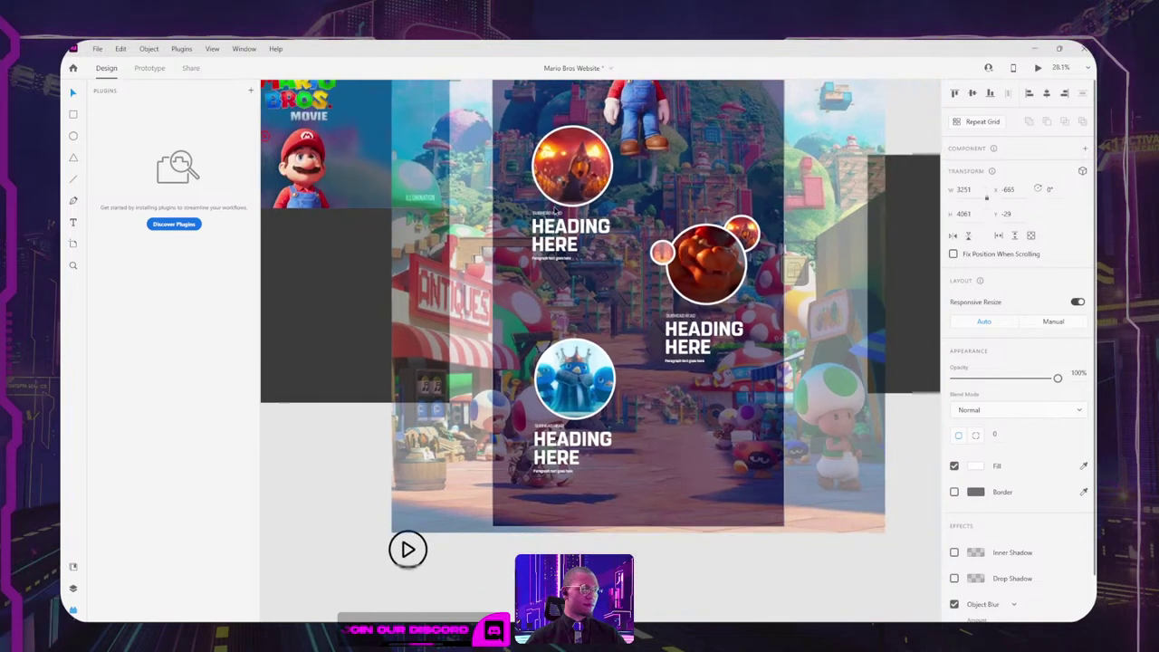
left_click(783, 356)
left_click_drag(777, 358, 639, 342)
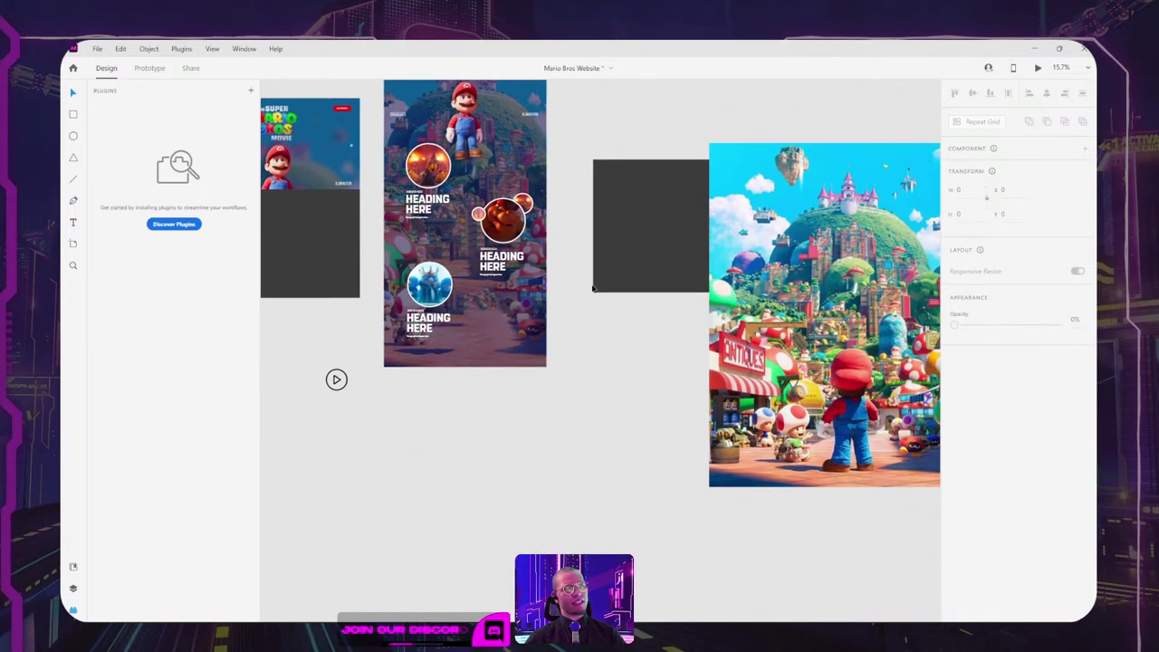
left_click_drag(559, 192, 634, 260)
scroll(600, 280, "up", 2)
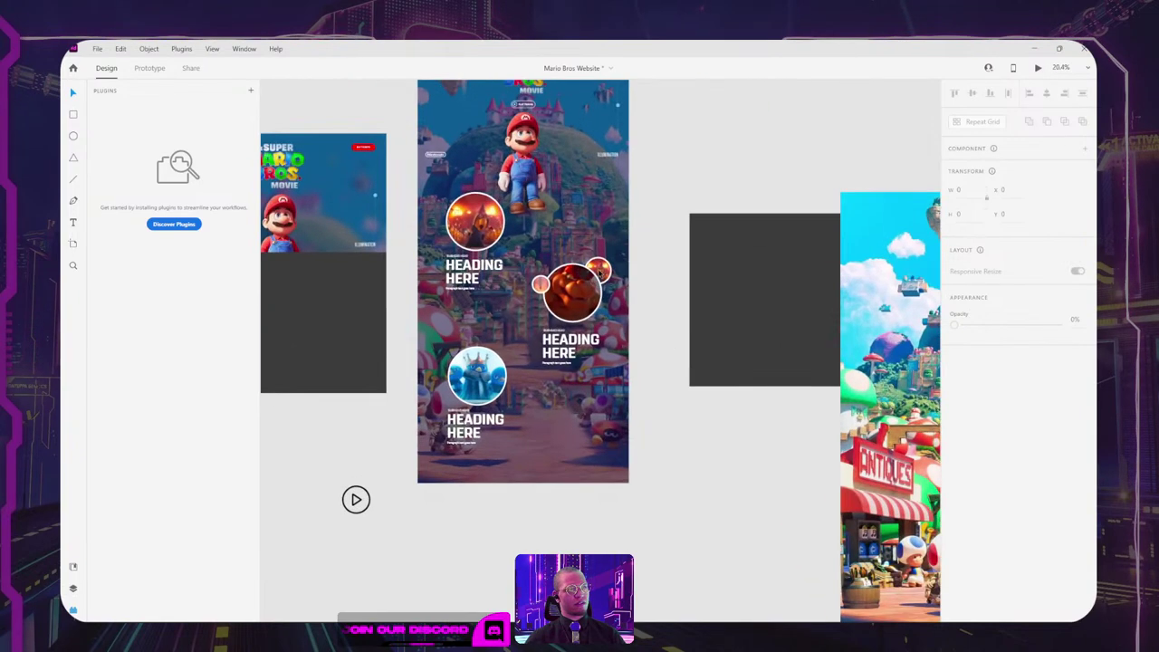
left_click(737, 285)
scroll(759, 315, "down", 4)
left_click_drag(774, 302, 904, 175)
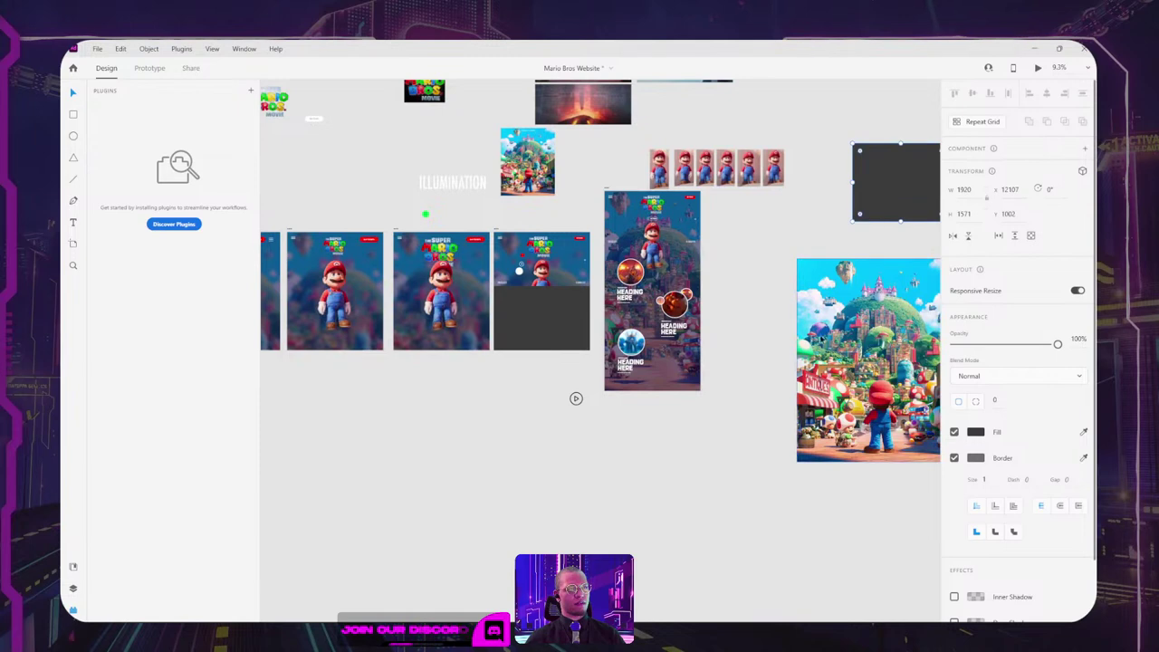
left_click_drag(838, 348, 941, 370)
left_click(758, 324)
Step: Duplicate the tall website artboard with the character circles and place the copy beside the original
left_click_drag(798, 301, 643, 298)
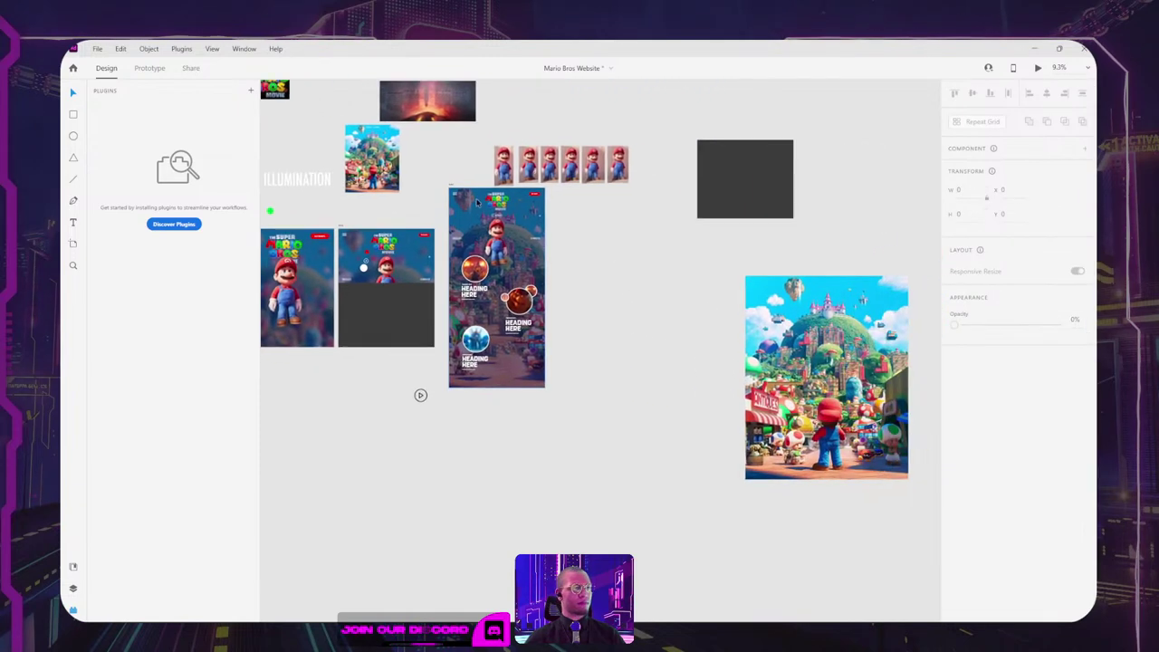
left_click_drag(452, 187, 560, 237)
left_click(647, 215)
scroll(603, 266, "up", 4)
left_click_drag(616, 309, 567, 199)
Step: Remove the white borders from the three large character circles on the duplicated artboard
left_click(510, 265)
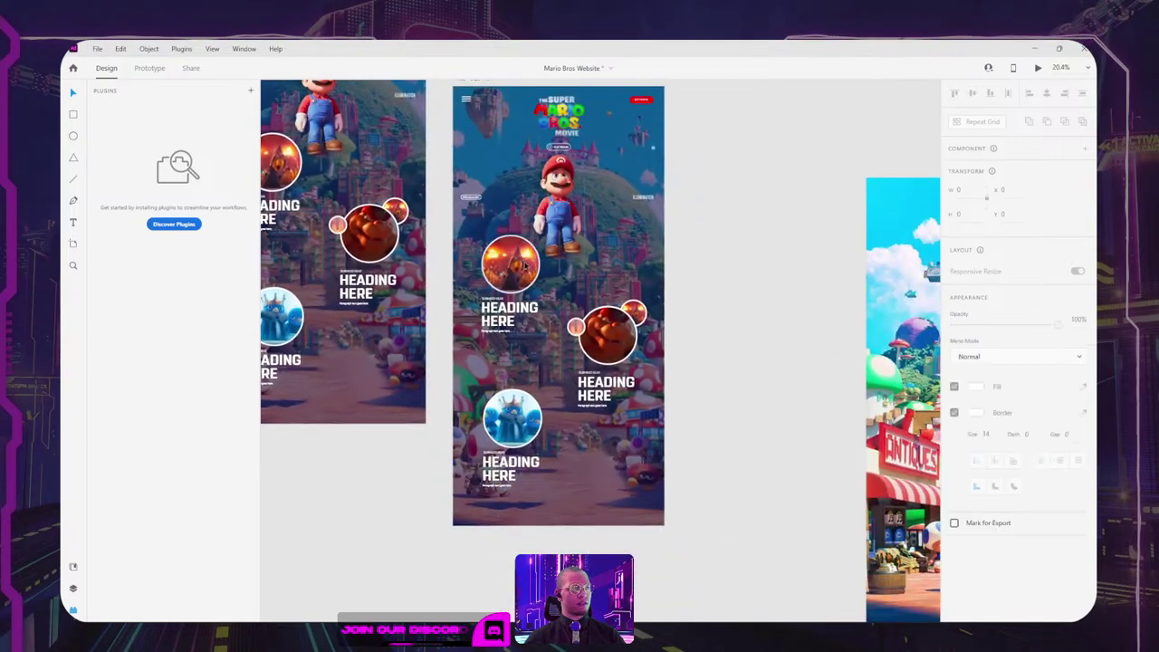
left_click(599, 344, "shift")
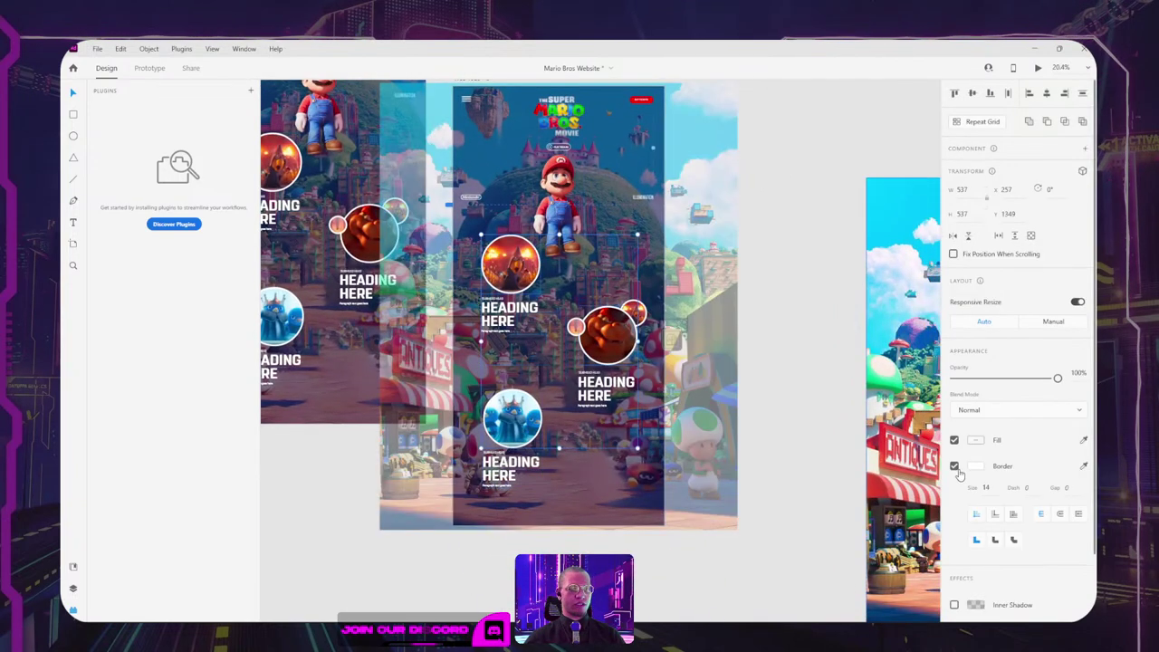
left_click(792, 489)
Step: Delete both small image circles around Bowser on the duplicated artboard
left_click(574, 326)
left_click(634, 313, "shift")
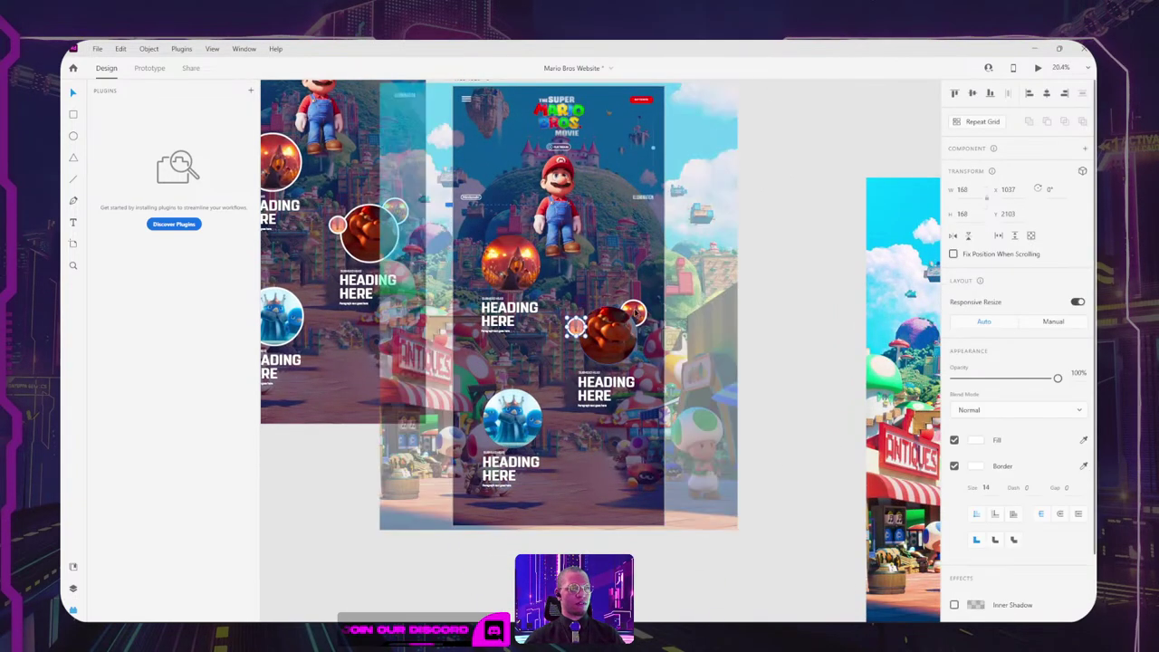
key("Delete")
left_click_drag(671, 235, 671, 235)
scroll(671, 236, "up", 3)
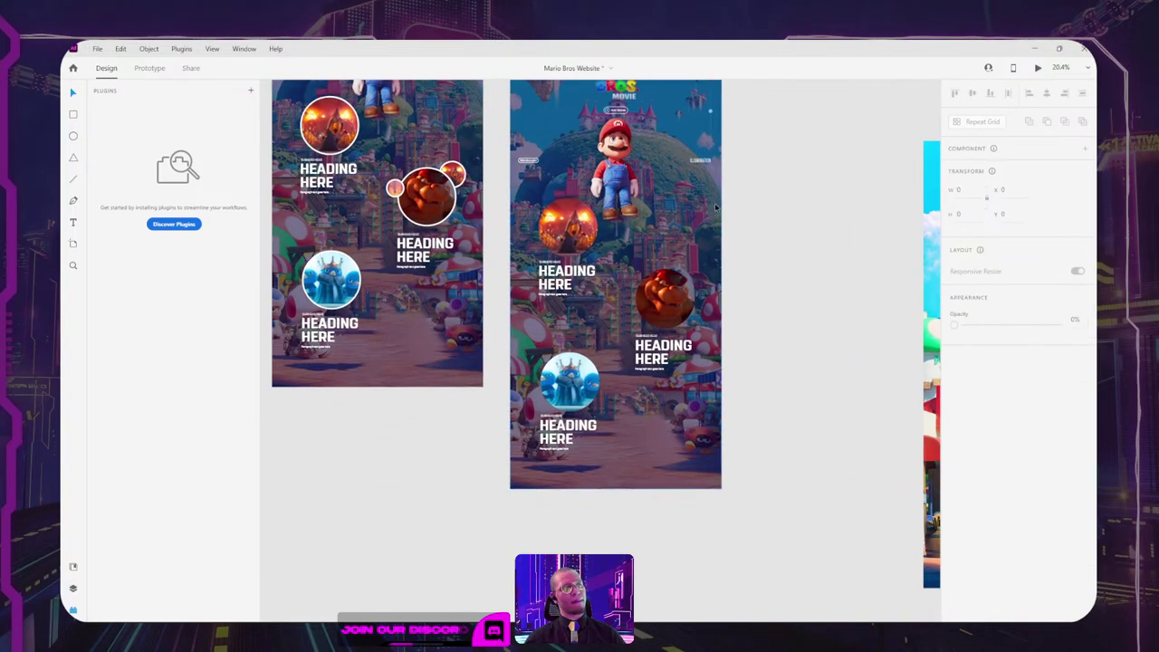
Step: Turn on a drop shadow for the Bowser circle on the duplicated artboard and darken its colour to #01000A
left_click(685, 353)
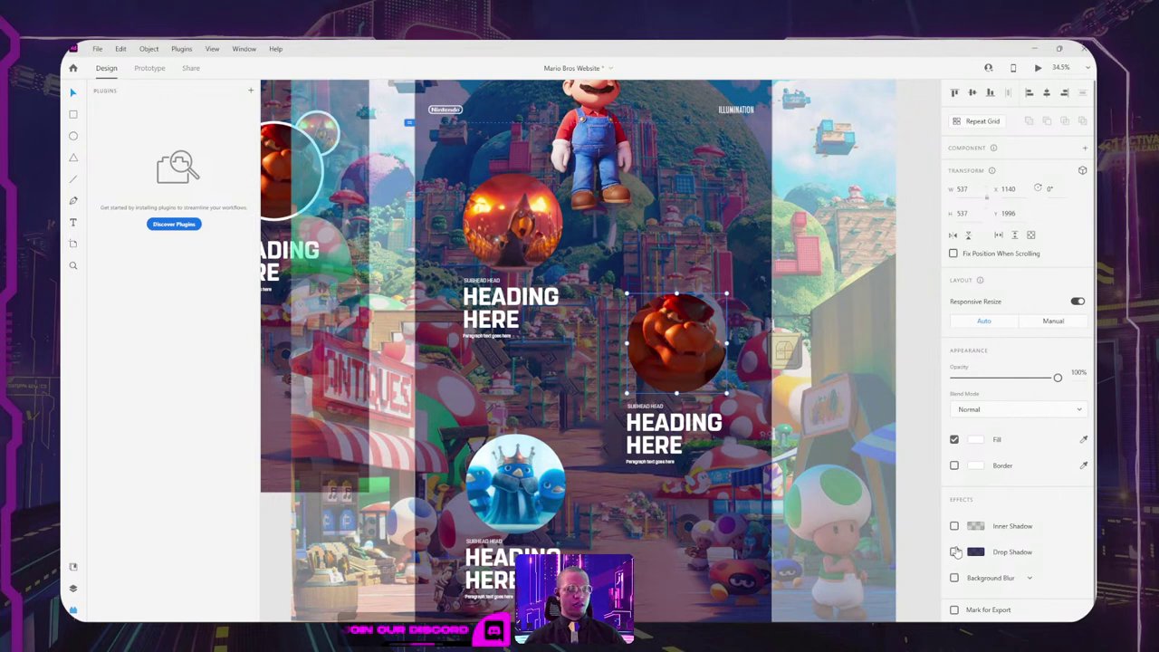
left_click(955, 552)
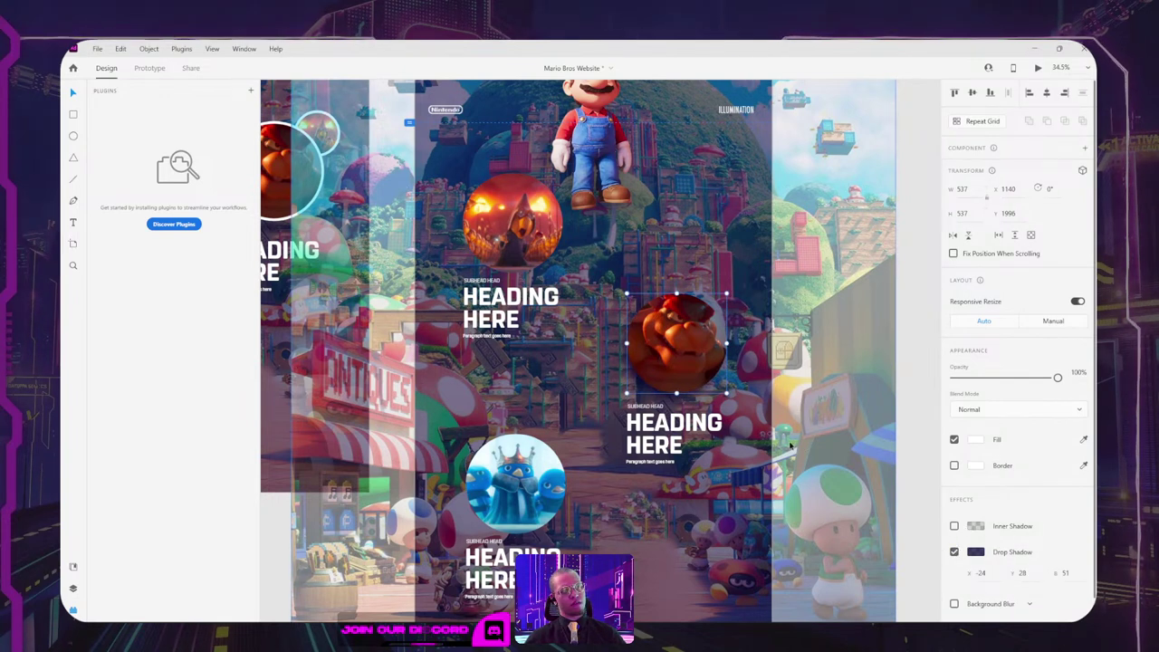
left_click(975, 551)
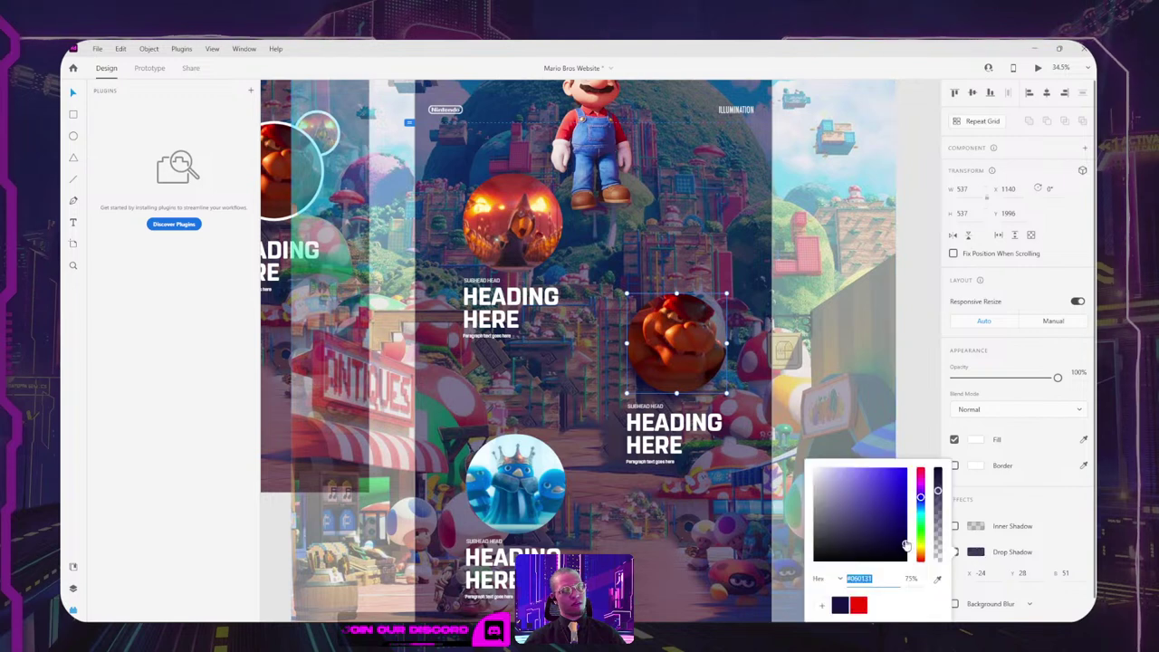
left_click_drag(905, 547, 906, 551)
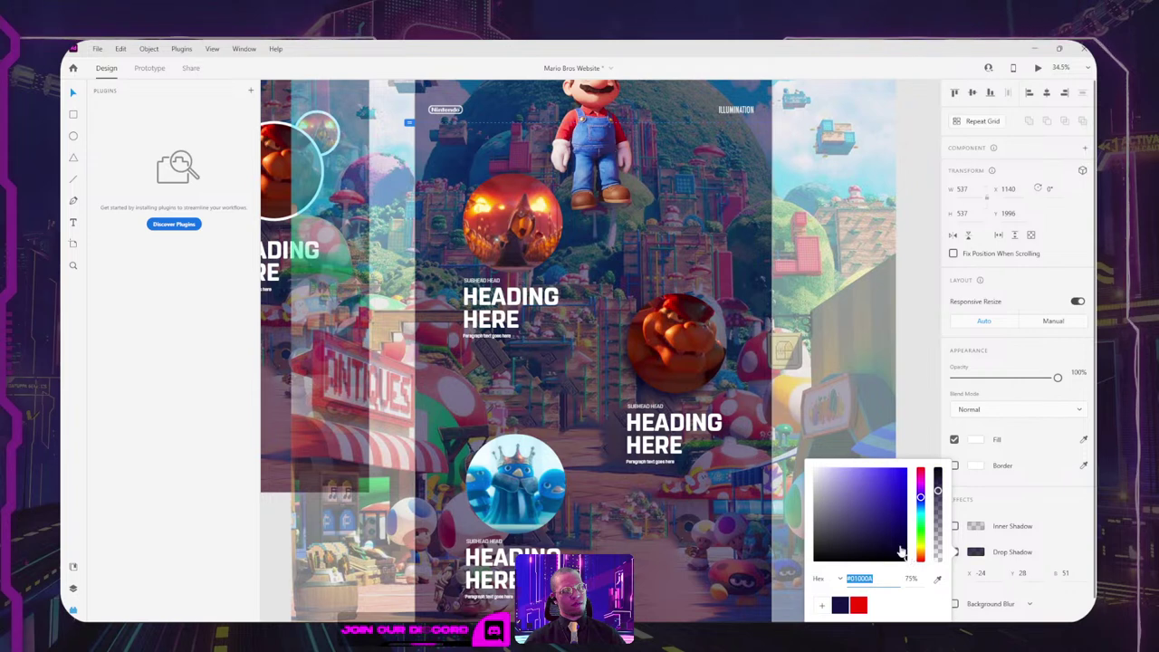
left_click(1072, 529)
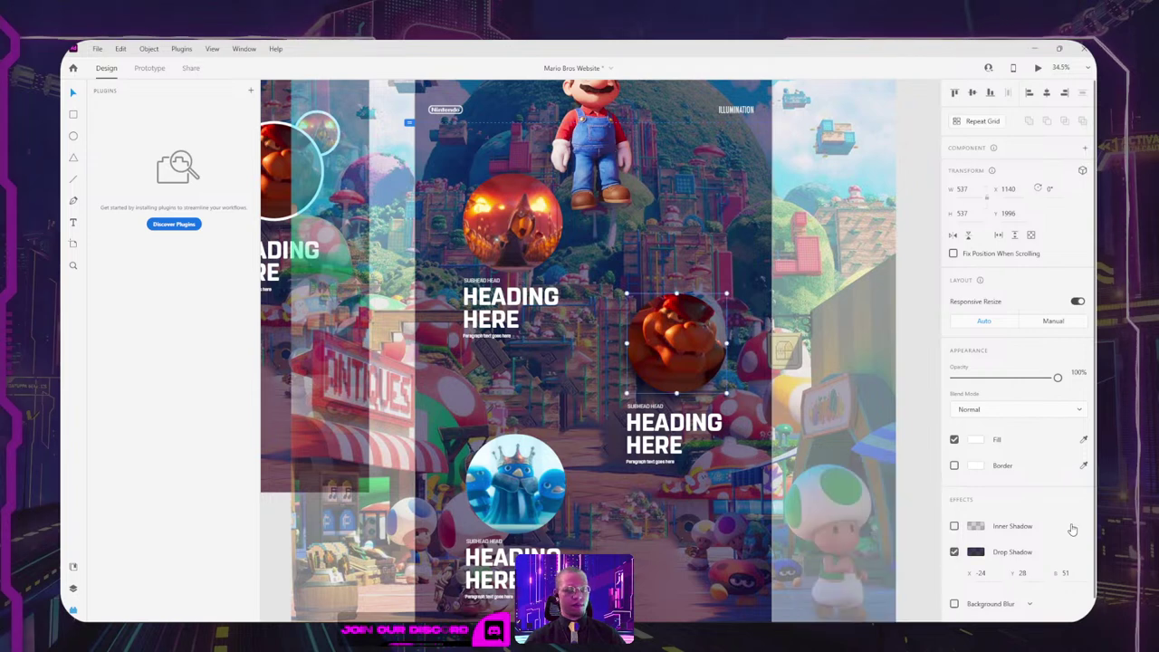
Step: Set the Bowser circle's drop shadow to X -42, Y 25 and blur 56
left_click(981, 572)
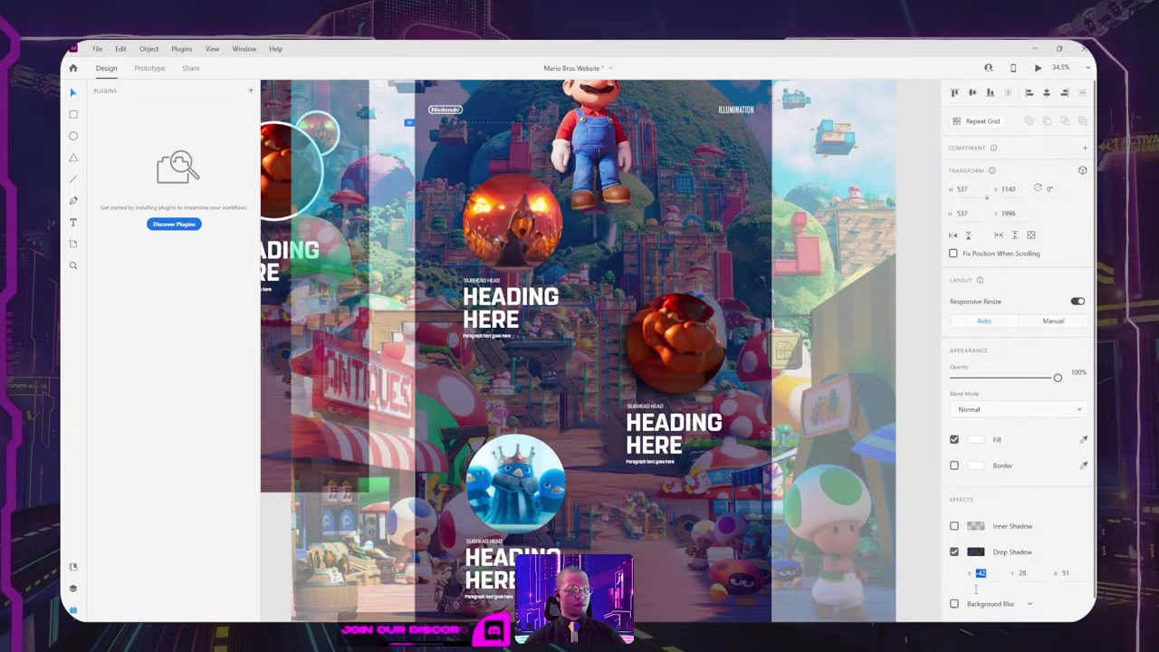
key("Tab")
left_click_drag(1027, 535, 1026, 575)
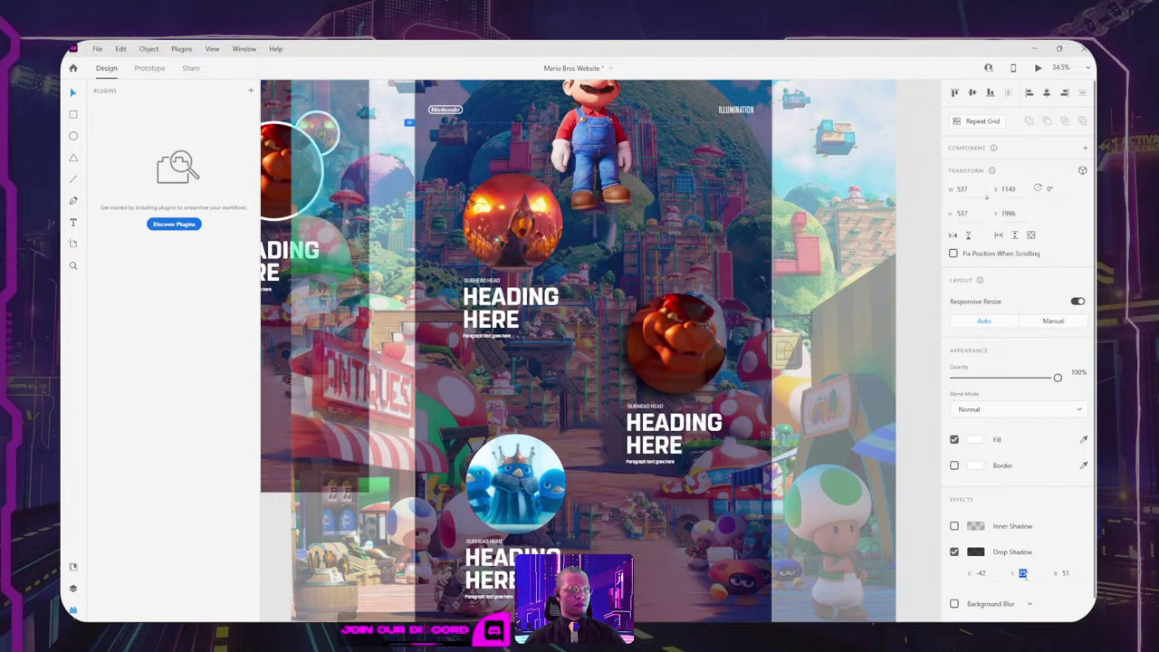
key("Tab")
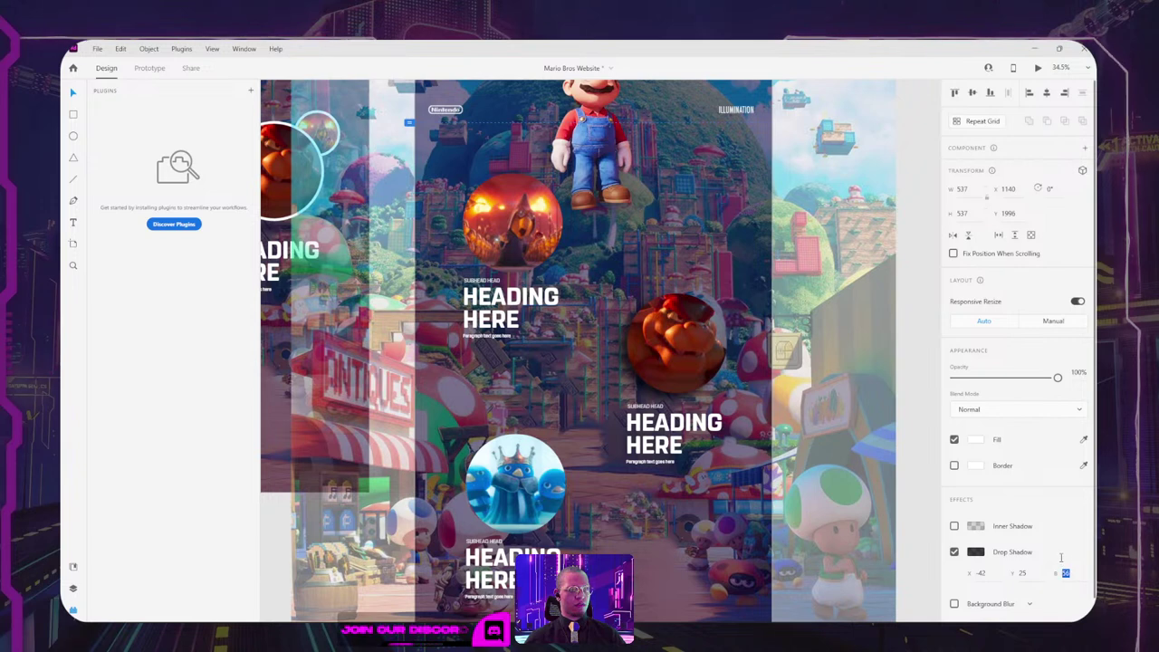
Step: Turn on a drop shadow for the fiery character circle and offset it to X 33, Y 36
scroll(576, 308, "up", 2)
left_click(576, 308)
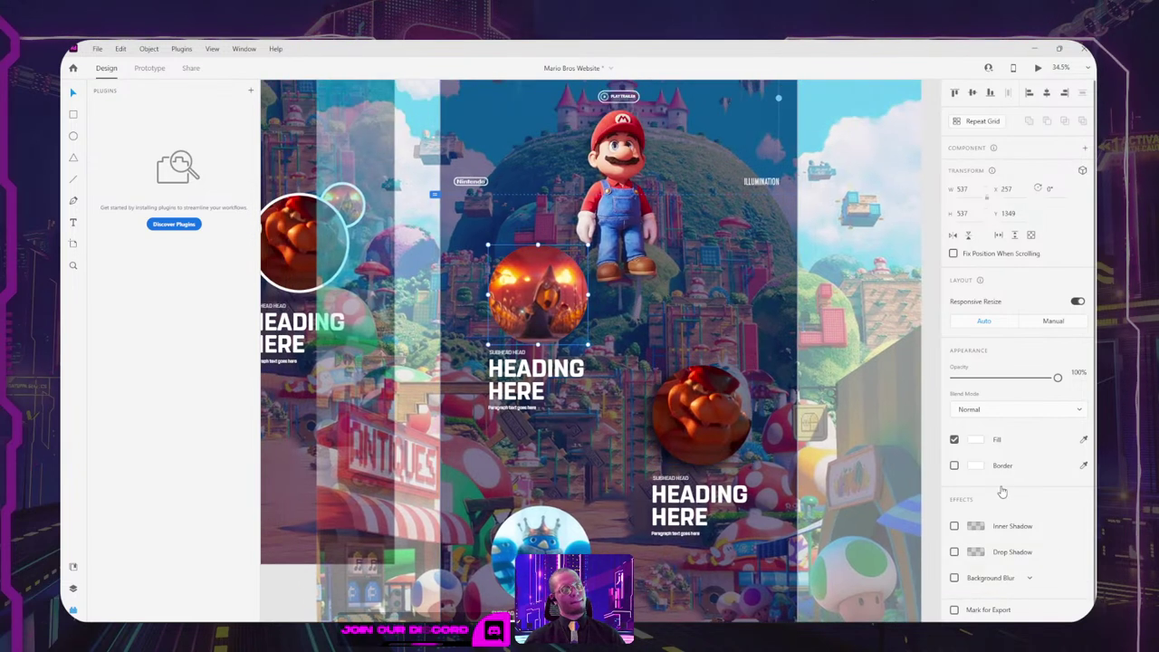
left_click(954, 551)
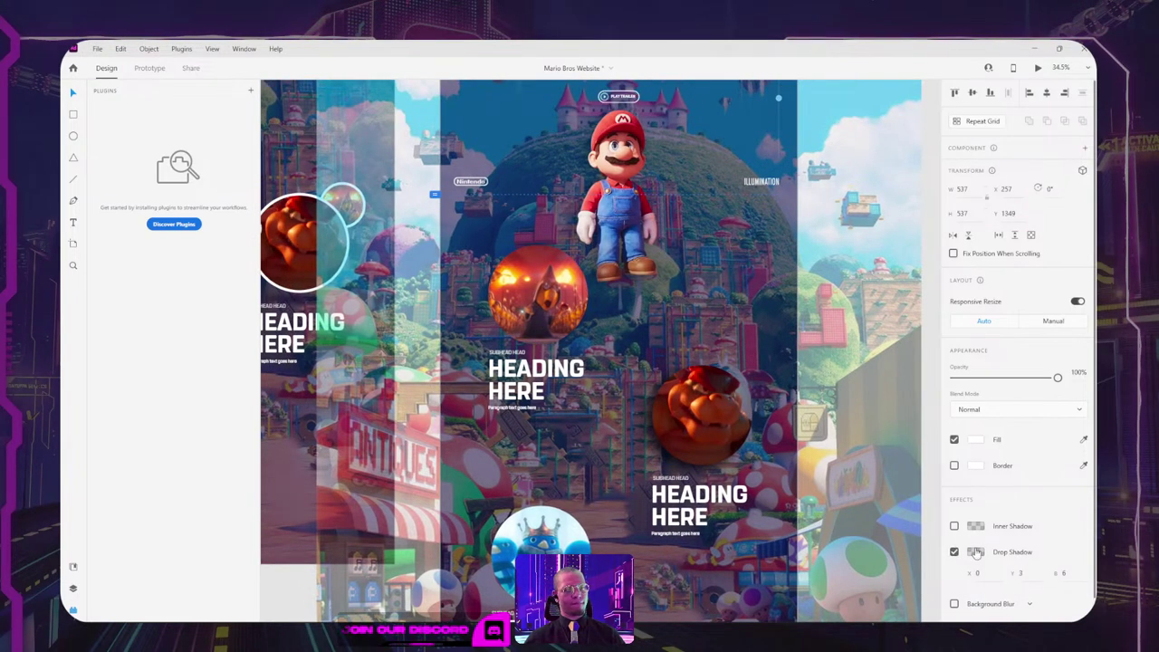
left_click(1028, 571)
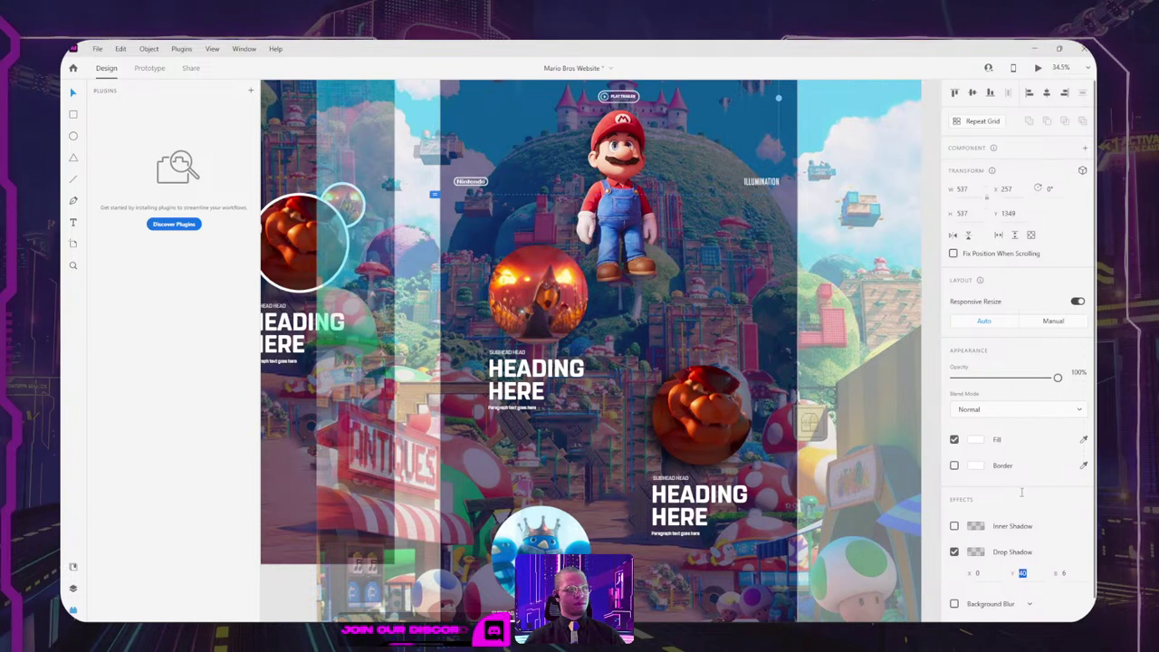
left_click(981, 573)
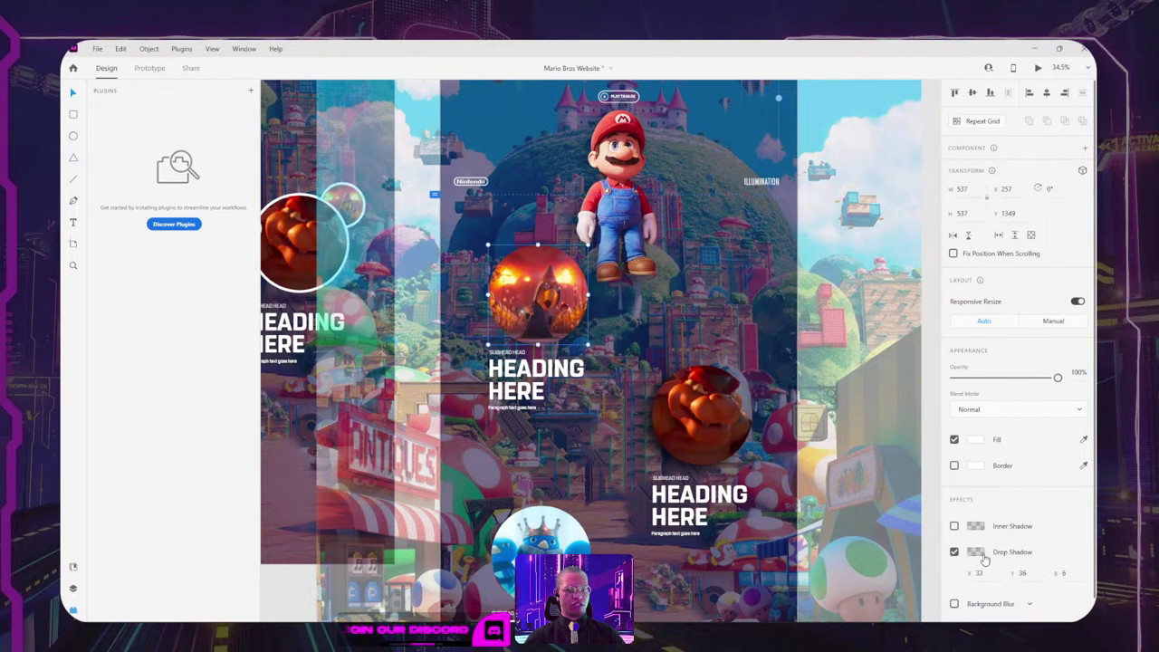
Step: Colour the fiery circle's drop shadow #03001D at 44% opacity and set its blur to 60
left_click(975, 552)
left_click(841, 607)
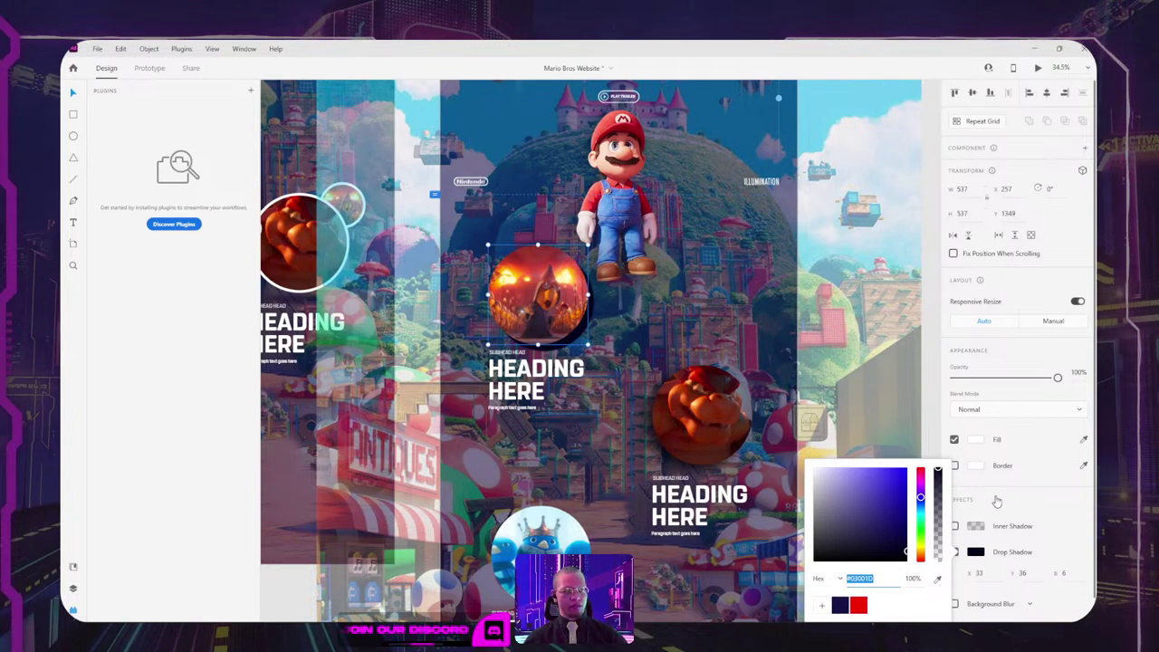
left_click(1055, 555)
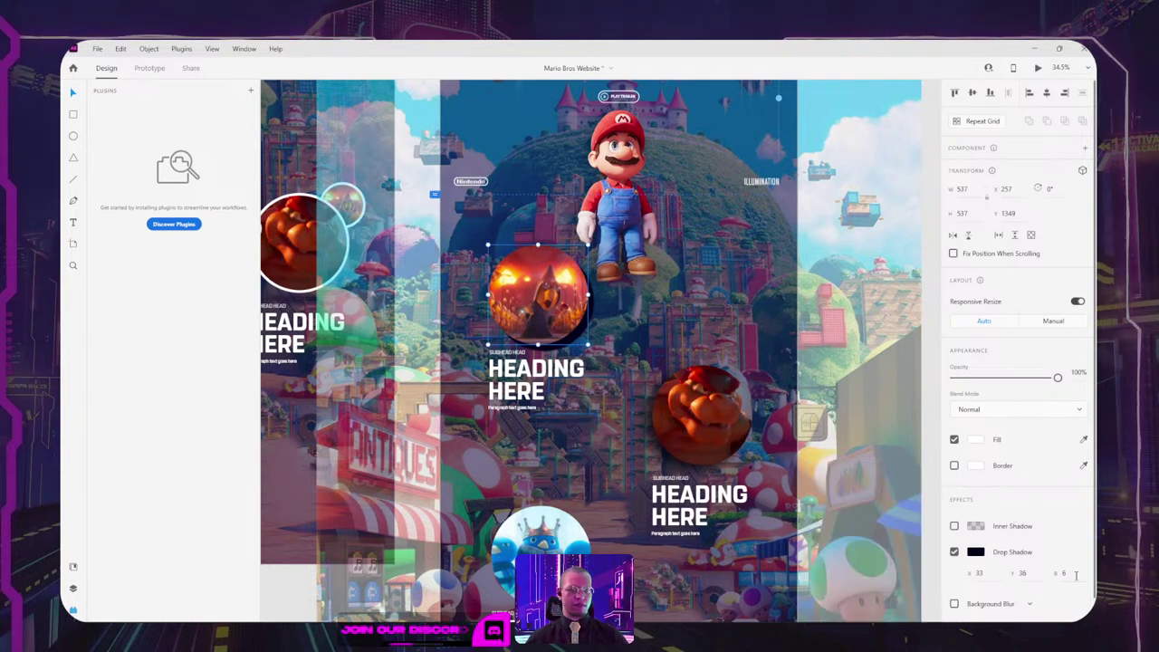
left_click(1073, 574)
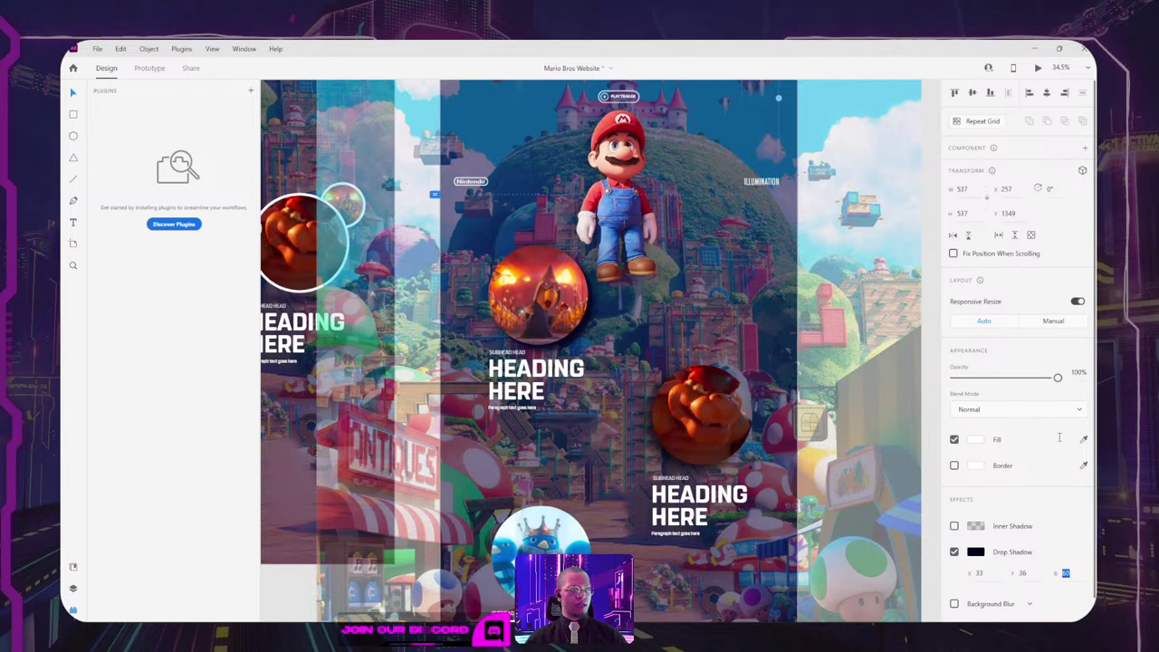
left_click(976, 551)
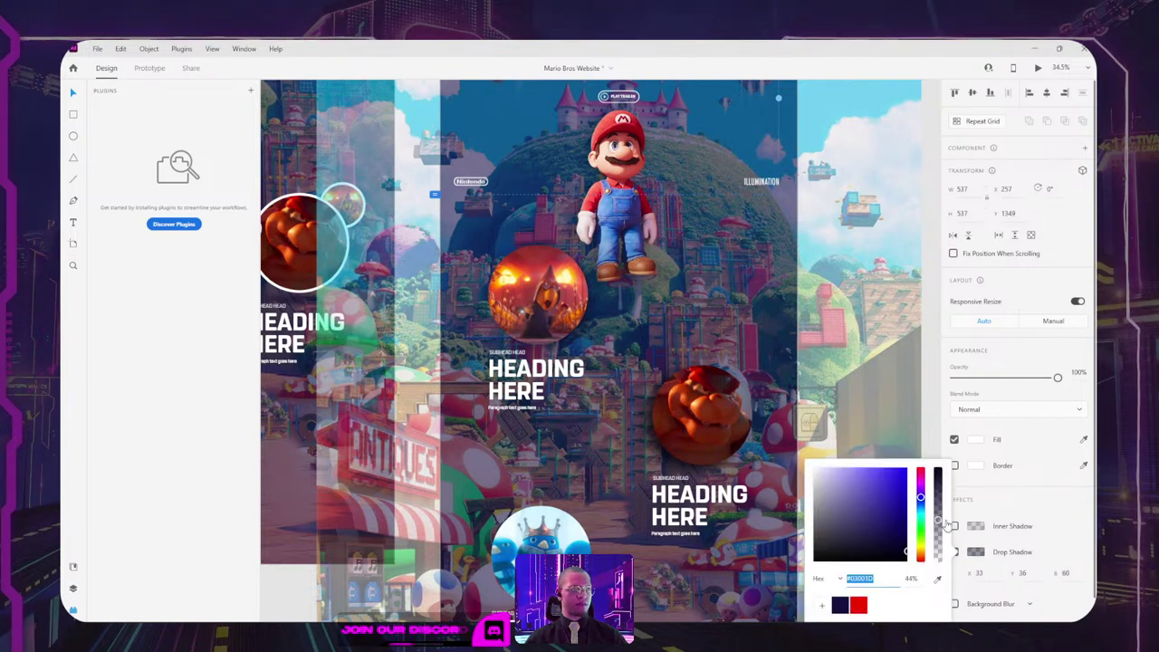
Step: Turn on a drop shadow for the blue penguin circle on the duplicated artboard and make its colour fully opaque black
left_click(726, 414)
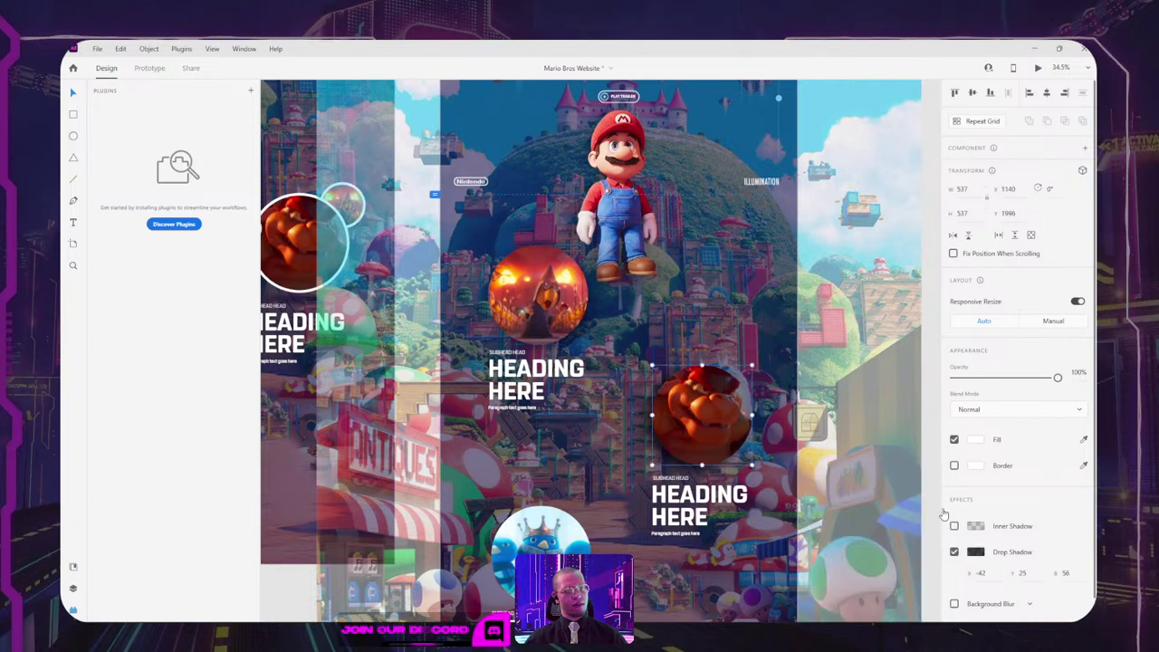
scroll(662, 419, "down", 2)
left_click(584, 518)
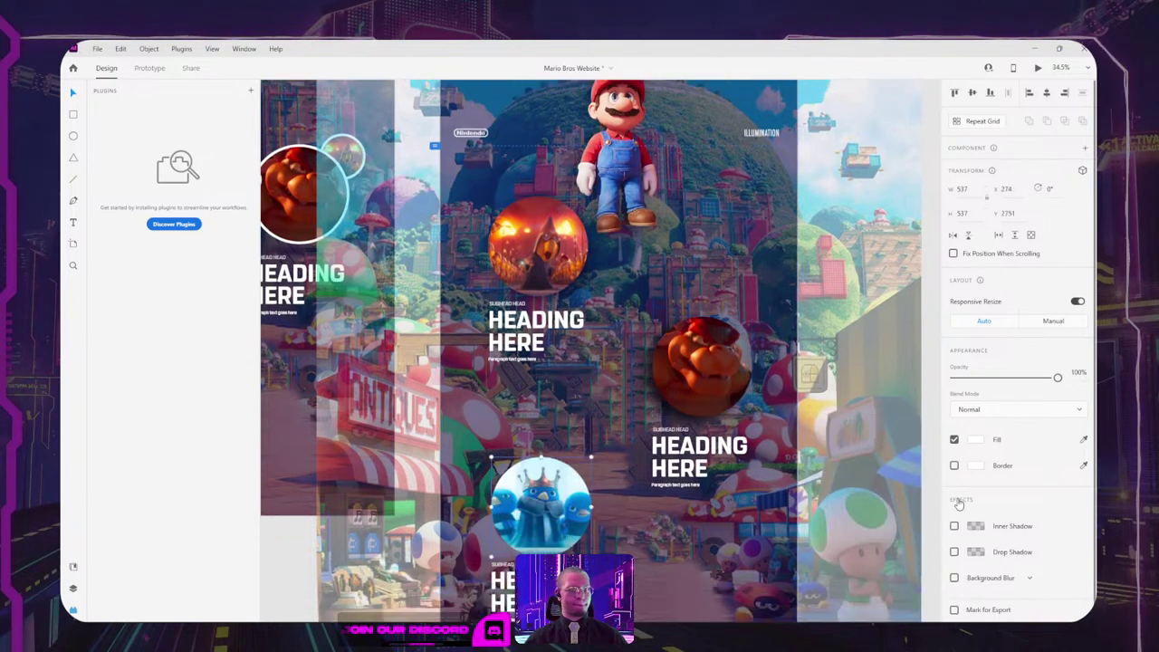
left_click(964, 551)
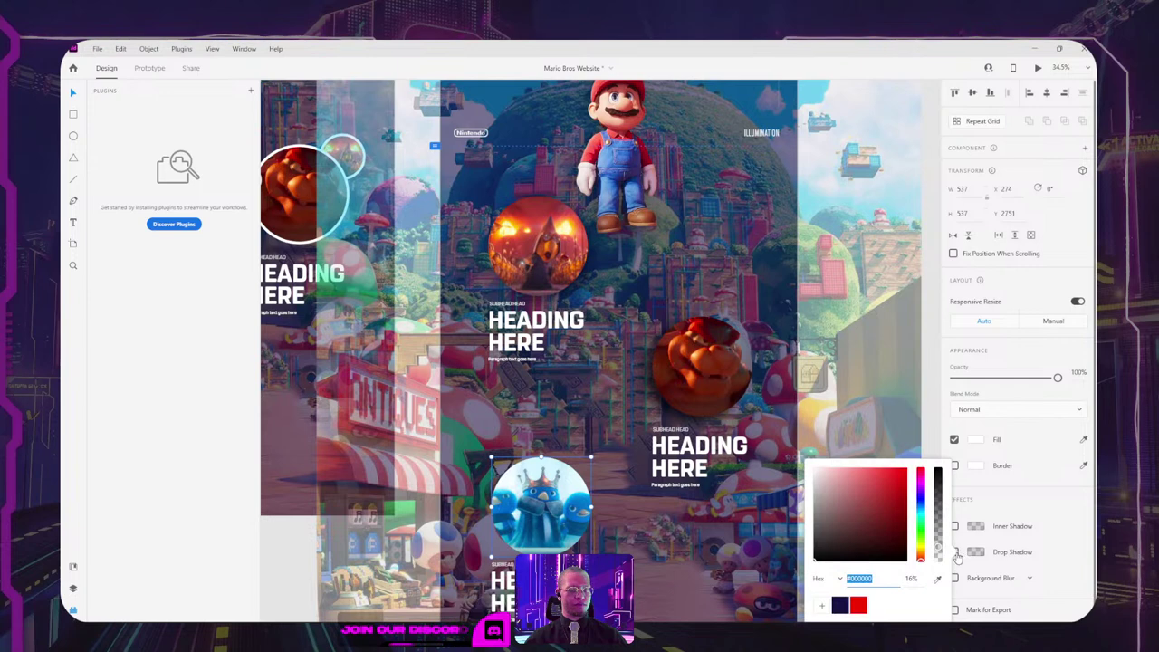
left_click(1079, 552)
left_click(956, 554)
left_click(975, 551)
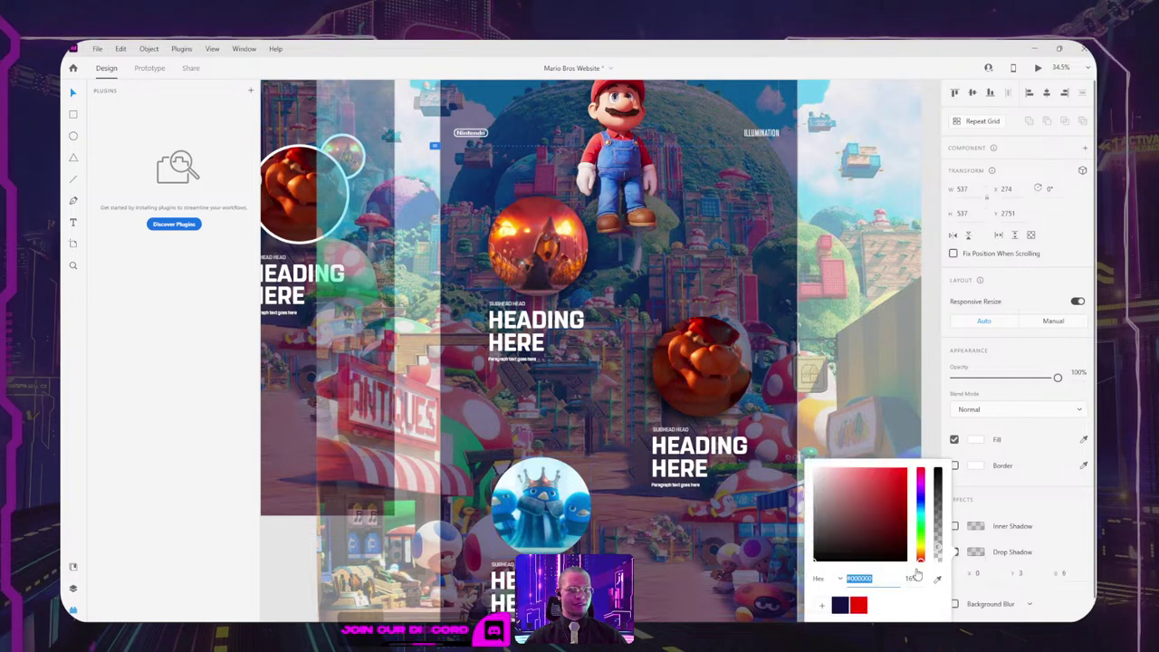
left_click_drag(890, 508, 987, 534)
Step: Set the penguin circle's drop shadow to X 20, Y 19 and blur 81, and lower its colour opacity
left_click(1084, 505)
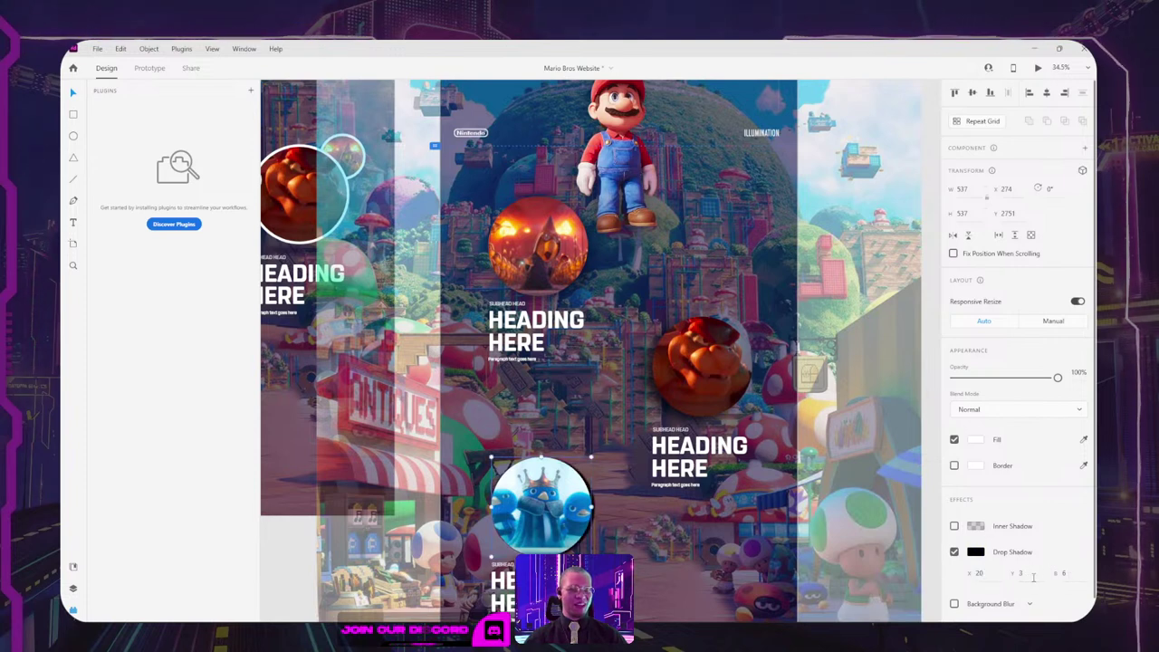
left_click_drag(1033, 577, 1028, 541)
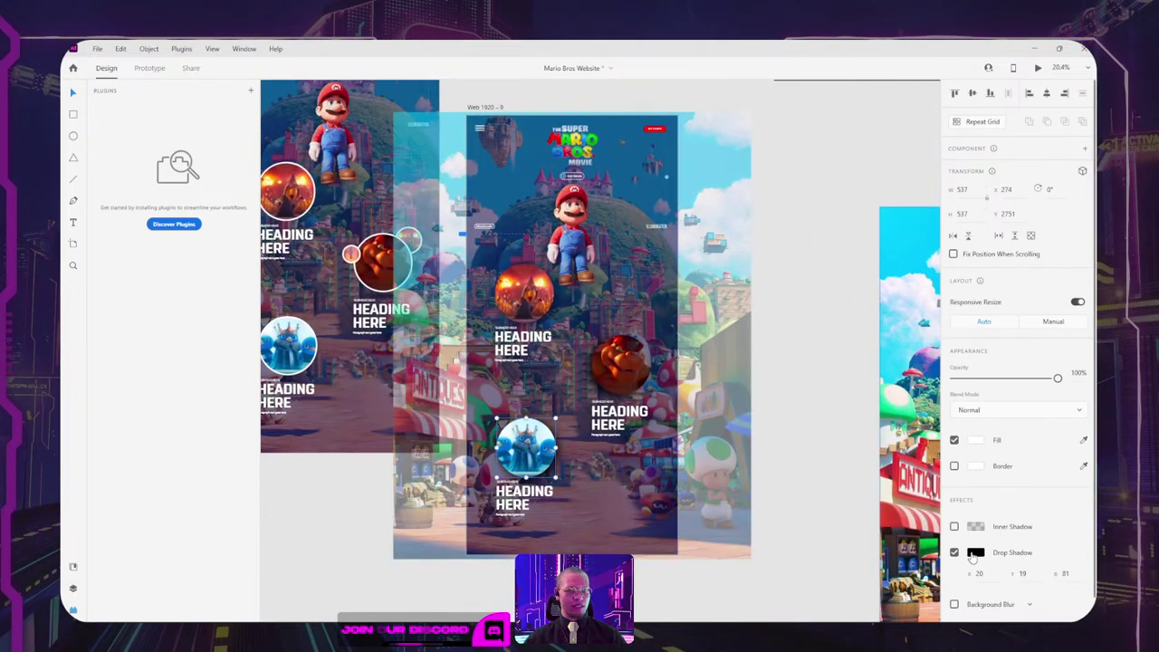
left_click(975, 553)
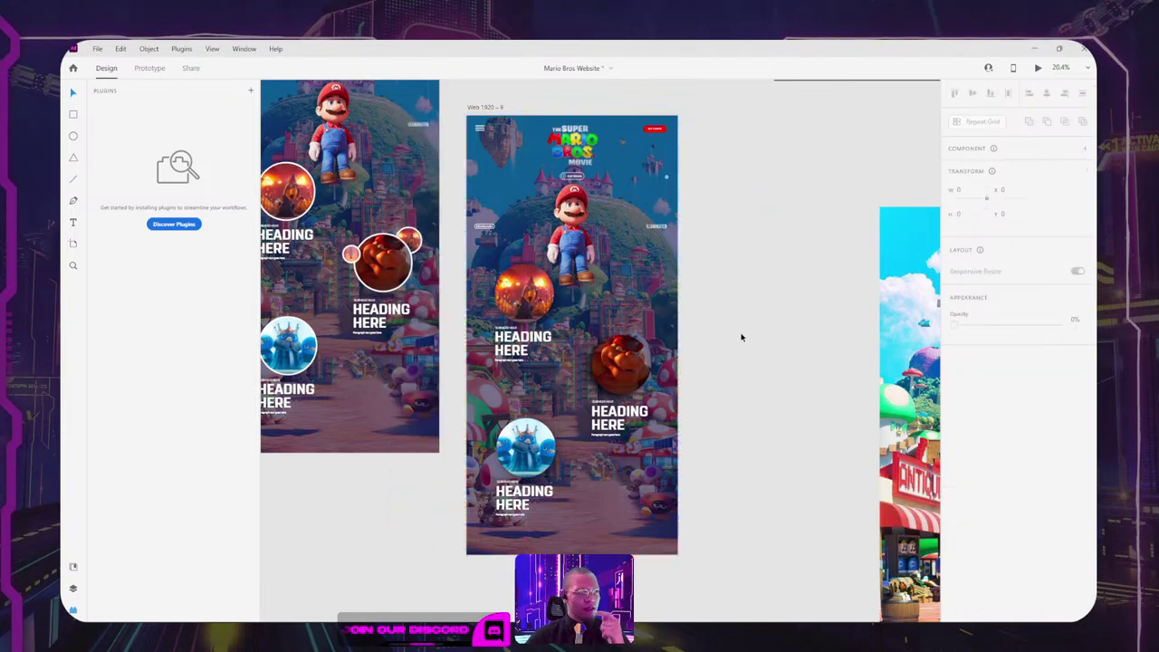
Step: Extend the duplicated artboard downward to a height of about 4925 px
left_click_drag(720, 302, 766, 299)
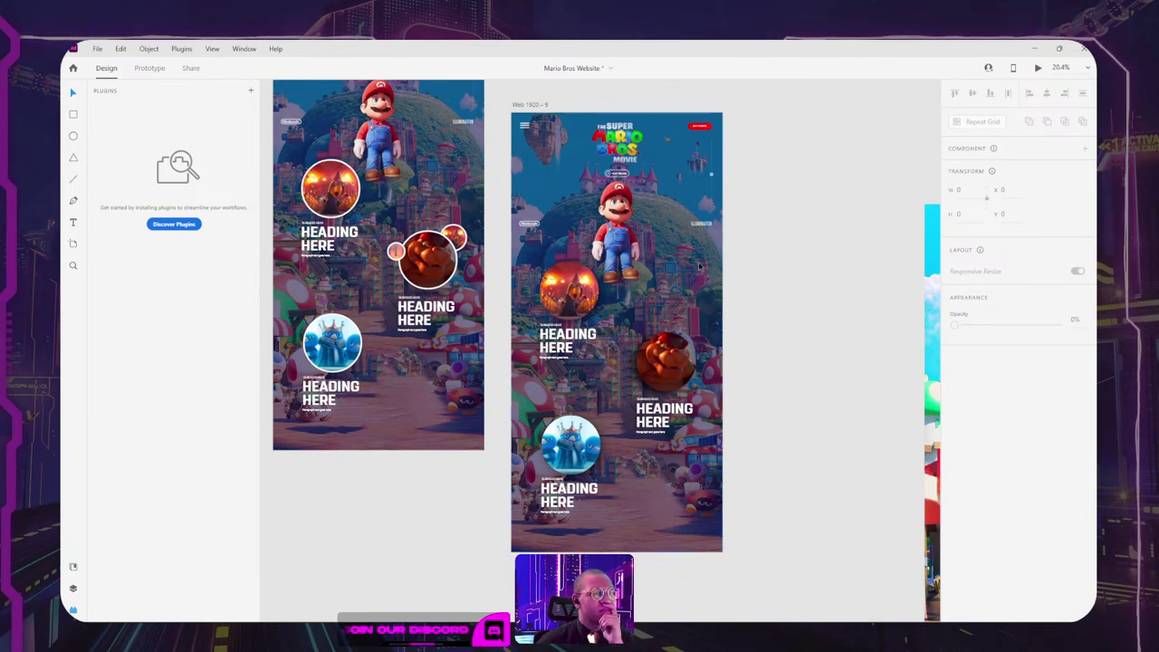
left_click_drag(699, 266, 765, 260)
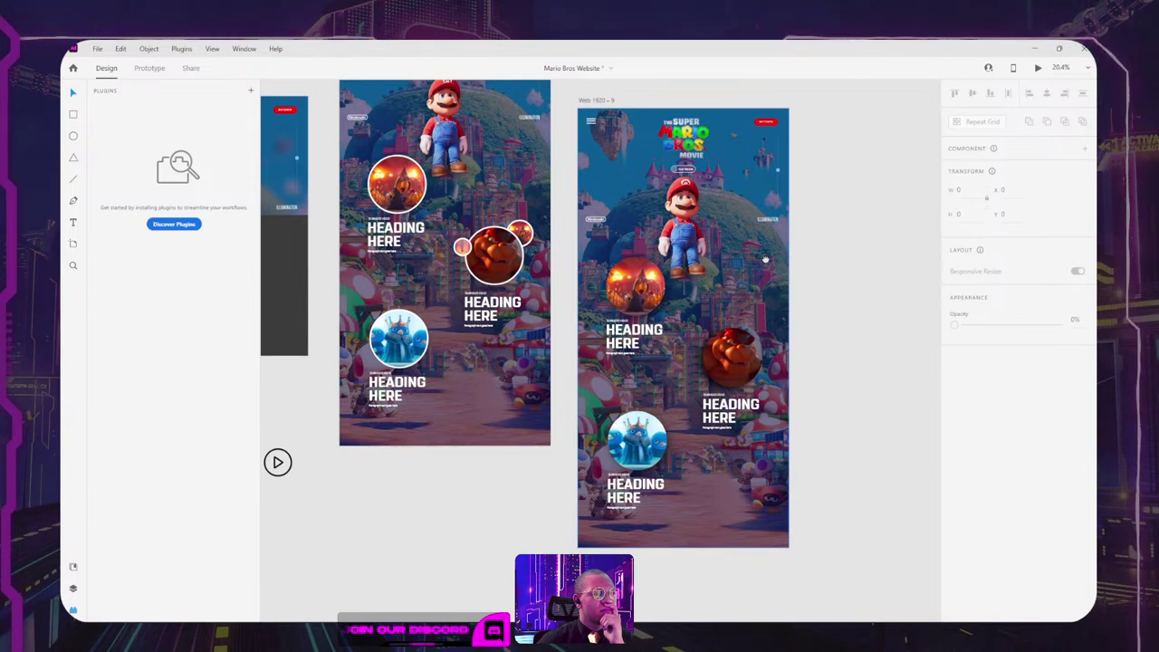
left_click_drag(765, 259, 638, 245)
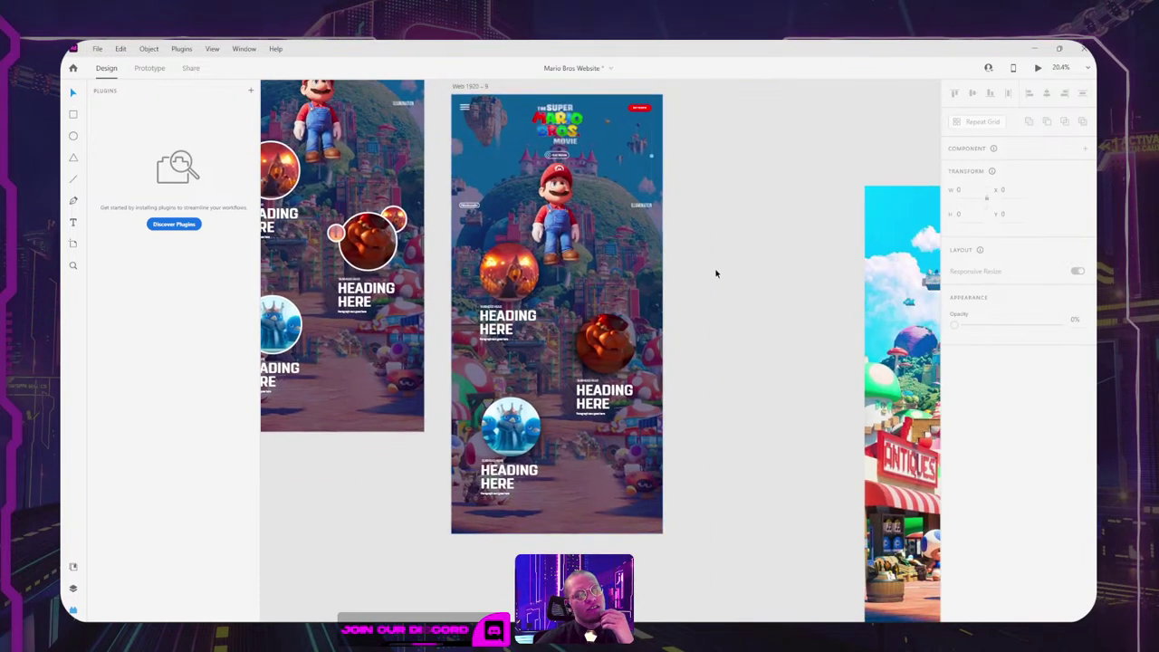
left_click(468, 85)
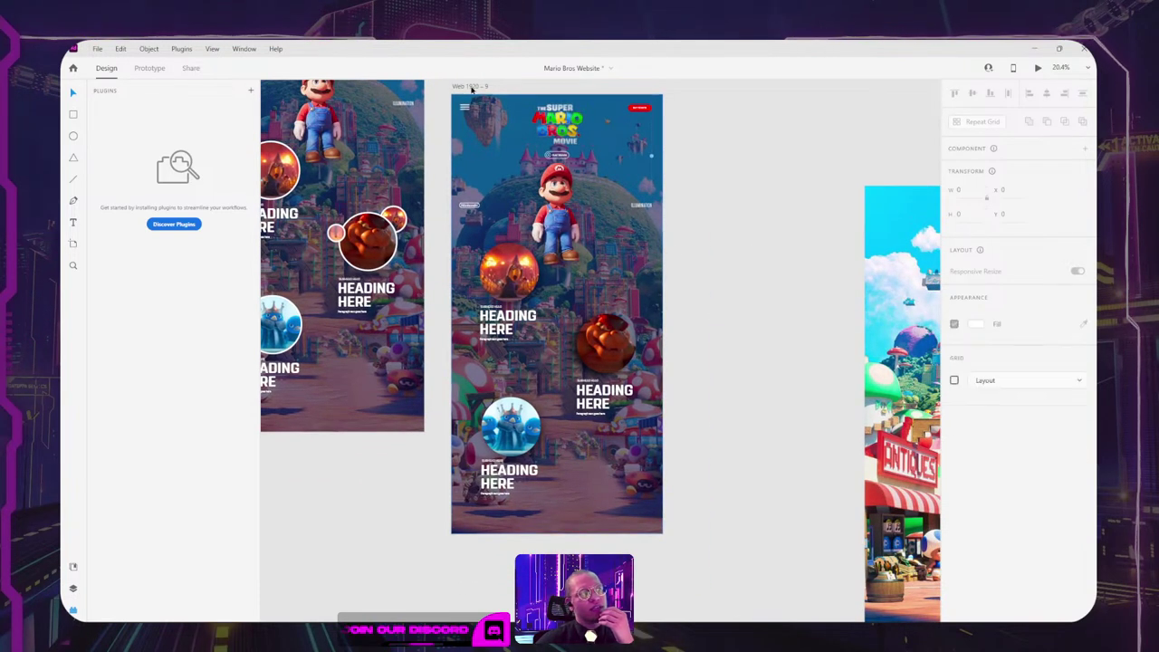
scroll(769, 295, "down", 5)
left_click_drag(560, 348, 567, 448)
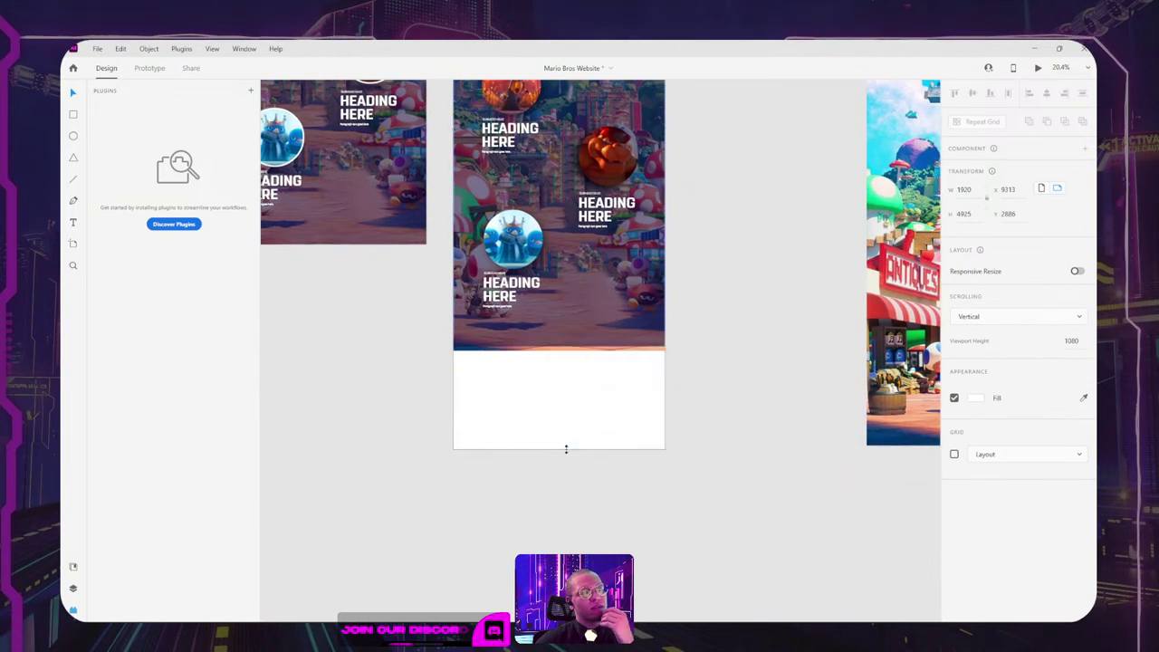
left_click(558, 344)
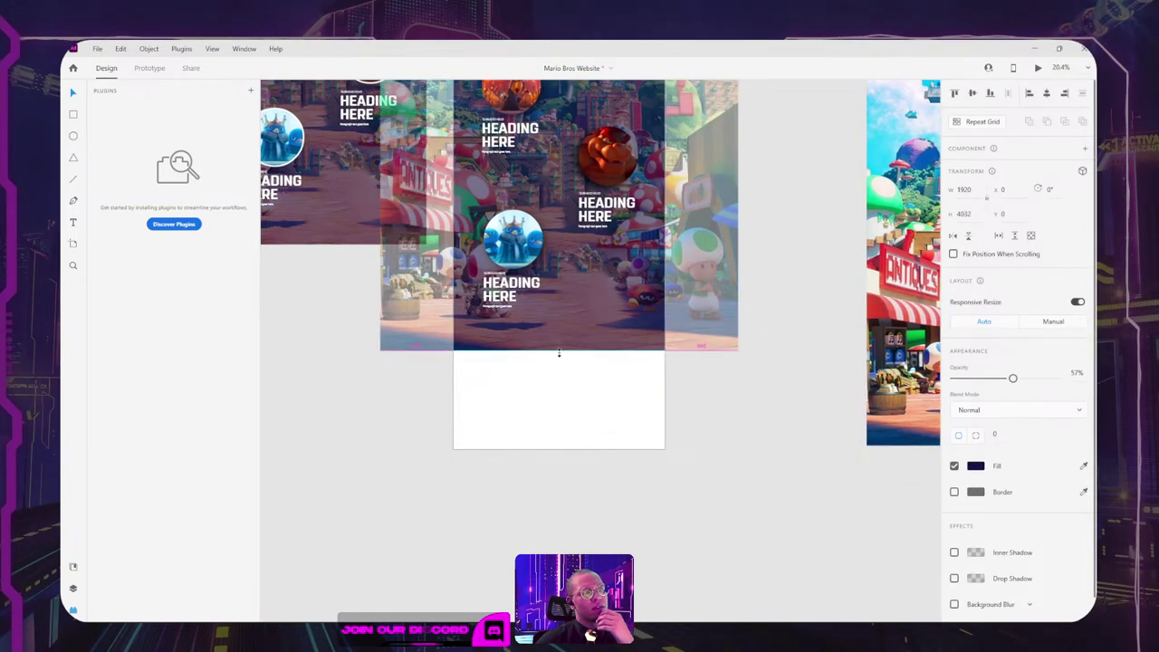
left_click(686, 248)
Step: Try to enlarge the image inside the fiery character circle's mask
scroll(688, 332, "up", 3)
left_click_drag(687, 365, 675, 429)
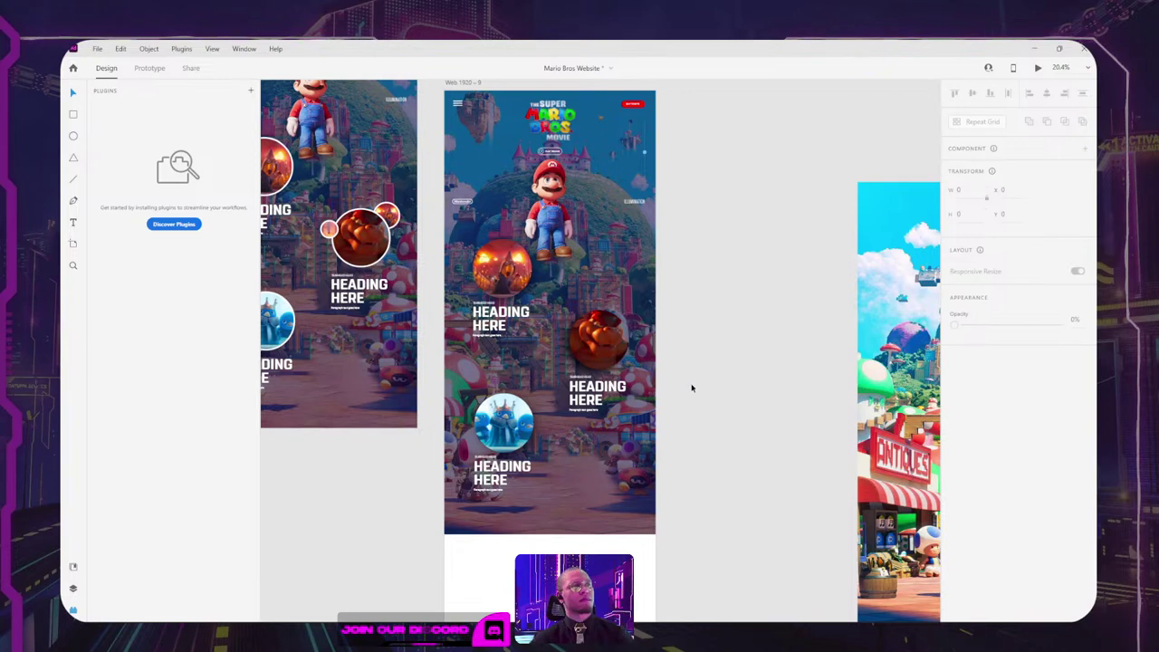
scroll(482, 267, "up", 6)
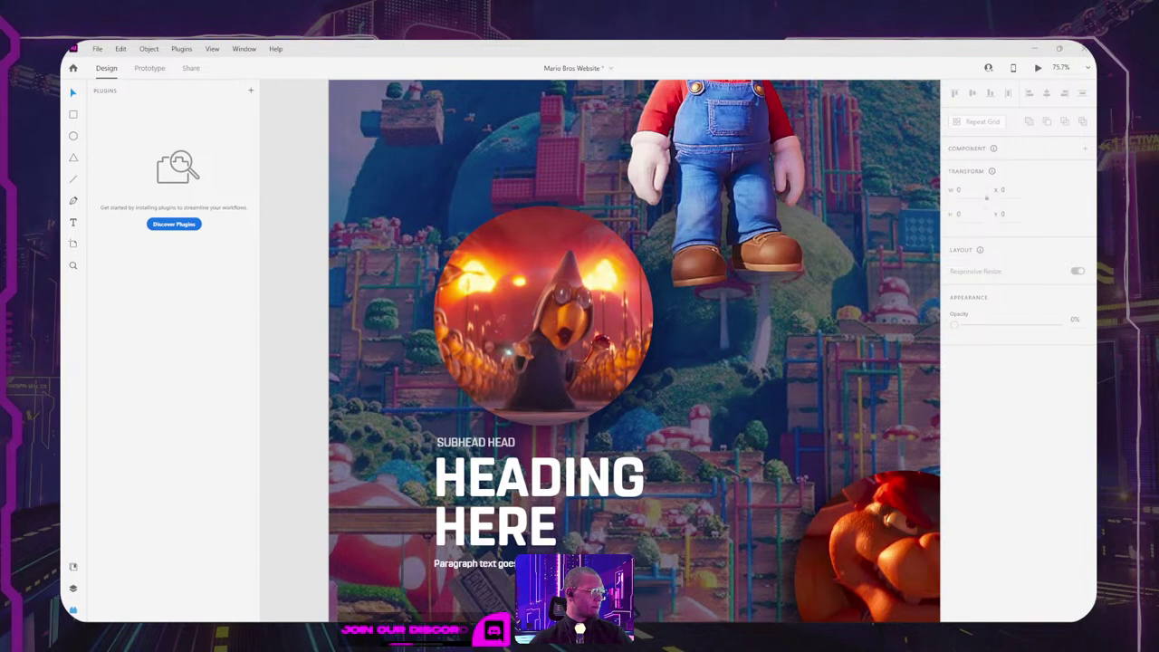
double_click(528, 243)
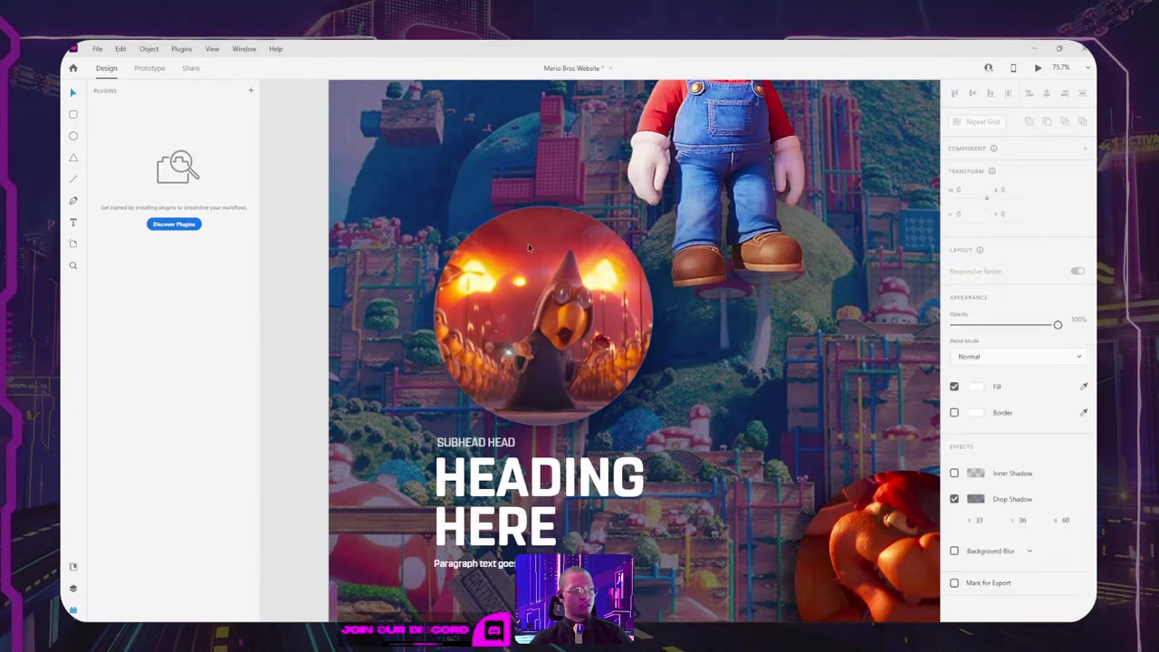
double_click(542, 270)
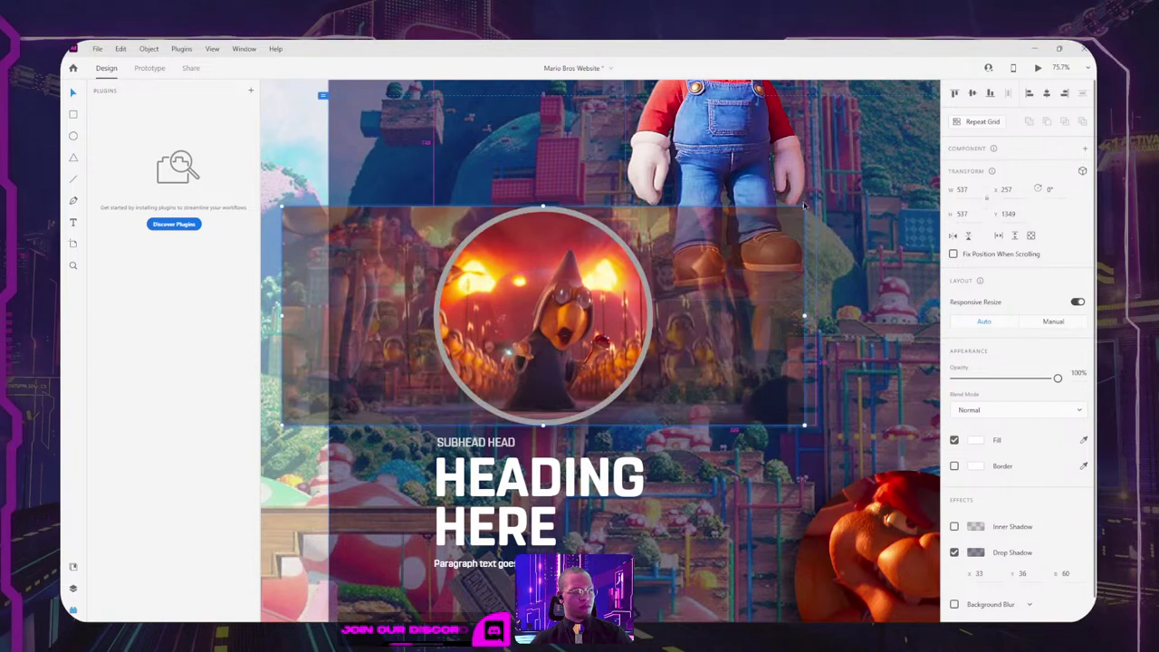
left_click_drag(804, 206, 844, 205)
left_click(617, 163)
scroll(617, 163, "down", 3)
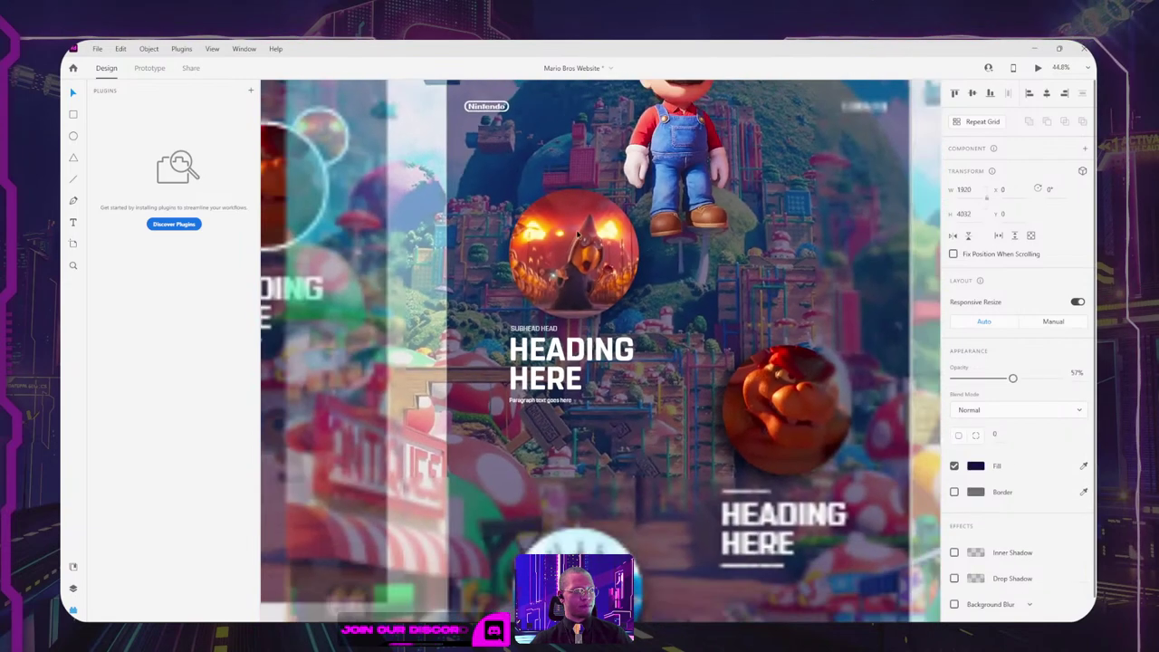
Step: Draw a circle about 520 px wide over the fiery character circle and remove its fill
left_click(534, 214)
key("e")
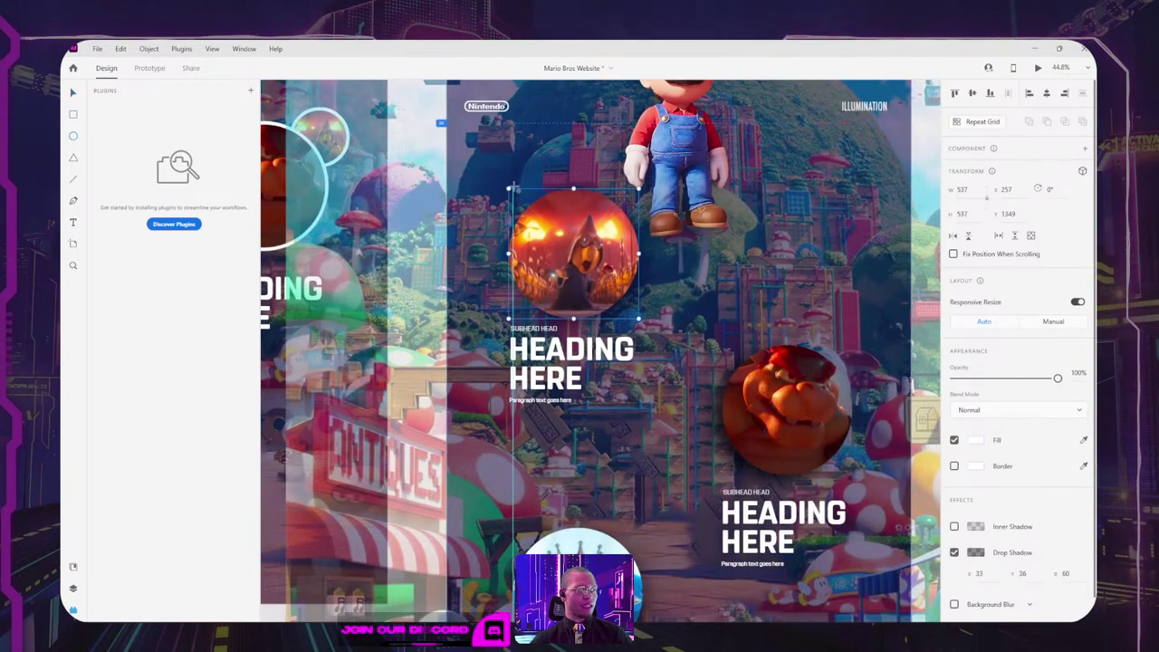
left_click_drag(510, 193, 638, 312)
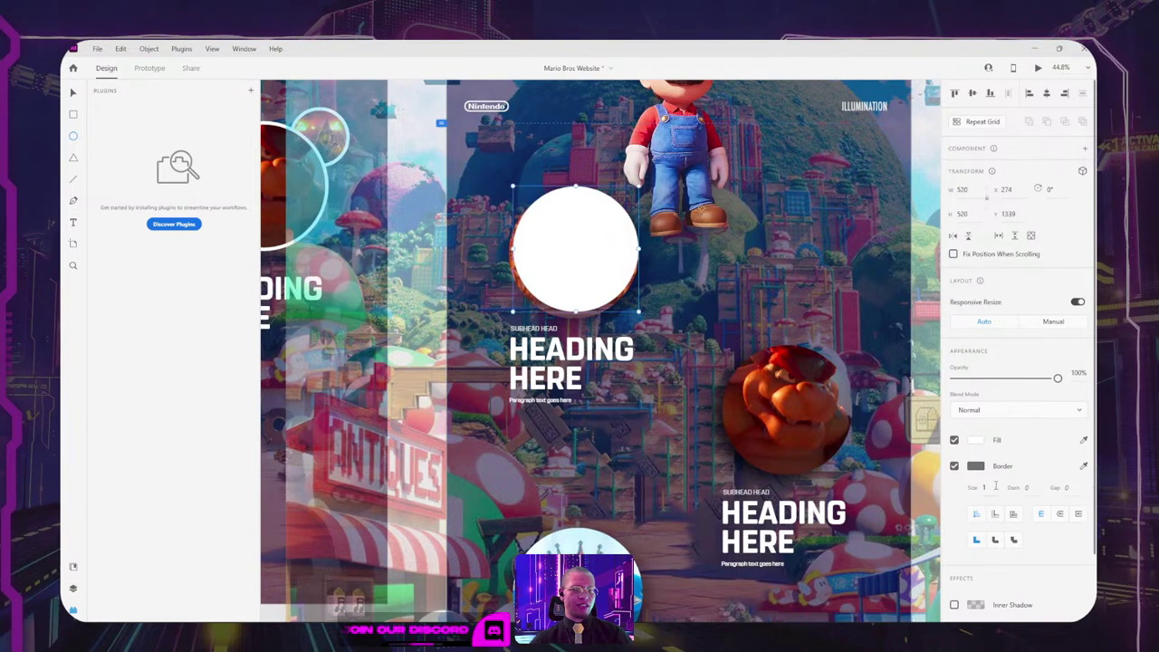
left_click(974, 441)
left_click(967, 452)
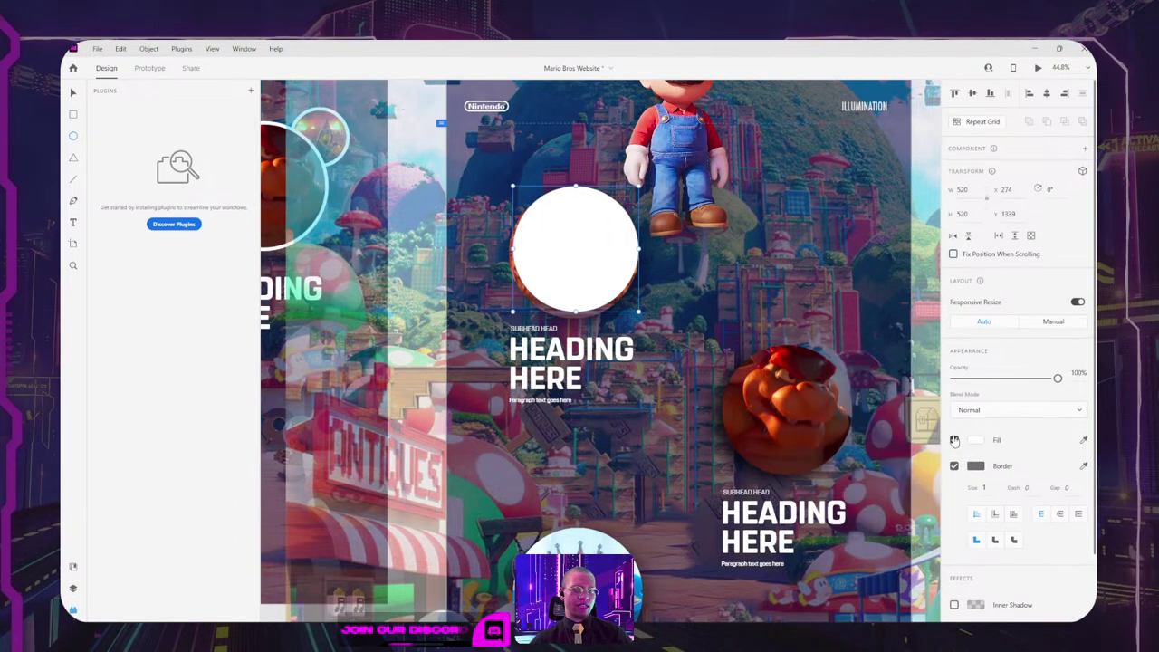
left_click(954, 440)
Step: Give the new circle a white border of size 6
left_click(976, 469)
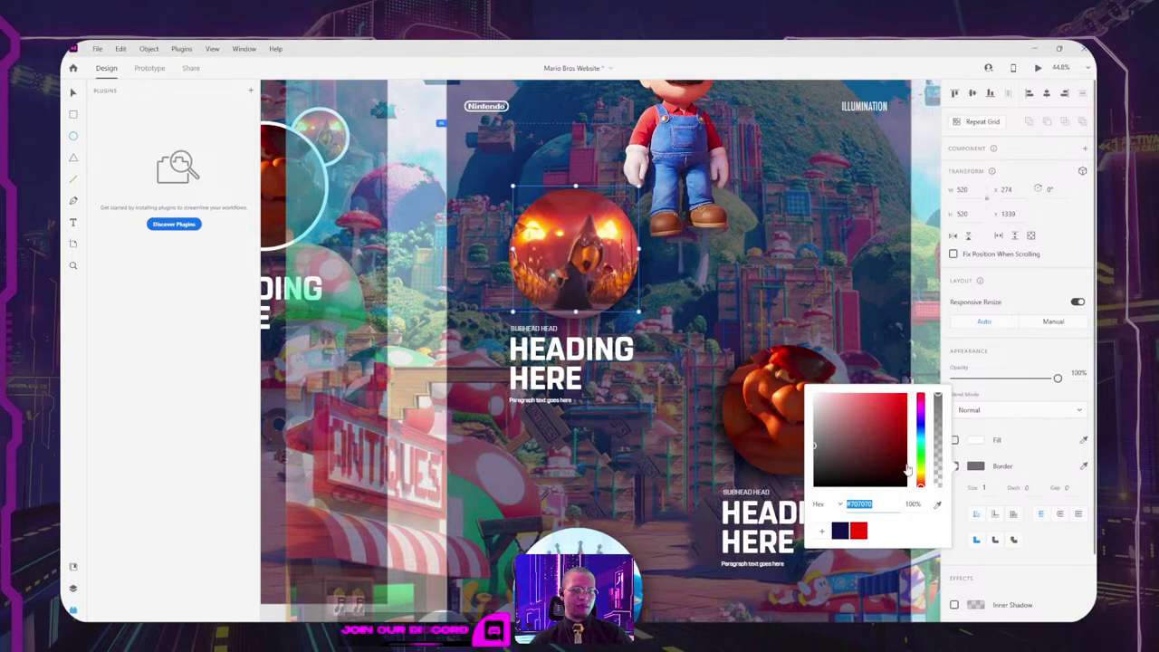
left_click_drag(860, 434, 768, 357)
left_click(996, 451)
left_click(991, 487)
key("Up")
key("Up")
key("Up")
key("Up")
key("Up")
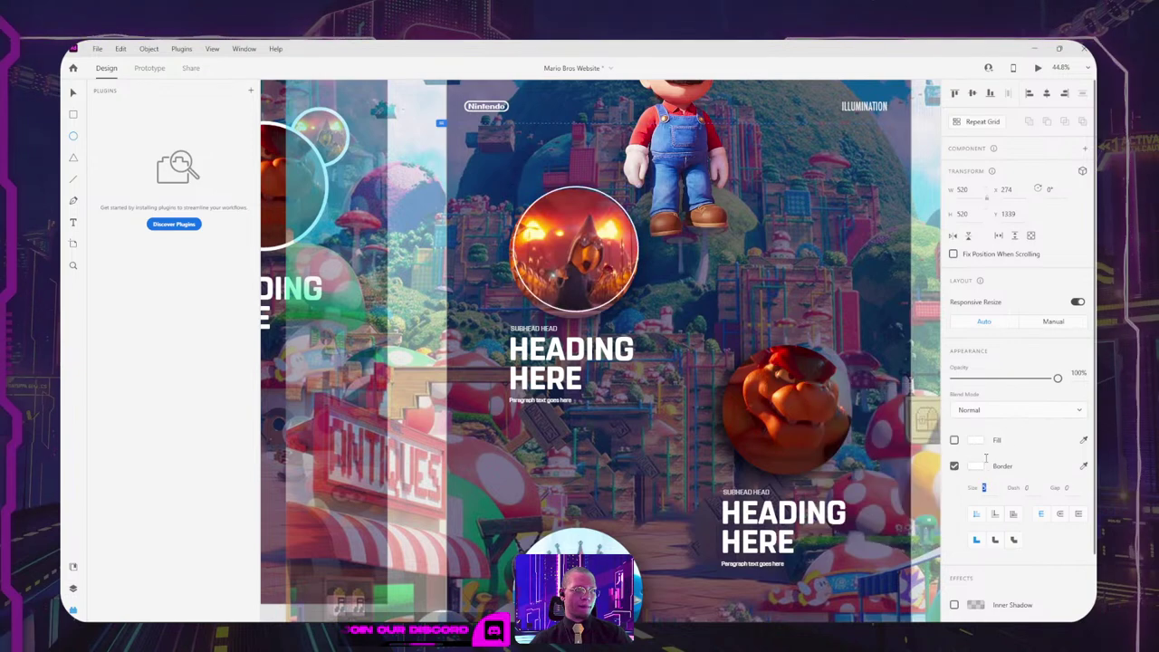
Step: Reposition the white ring around the fiery character circle and enlarge it to about 573 px wide
scroll(554, 261, "up", 4)
key("v")
left_click_drag(525, 124, 510, 138)
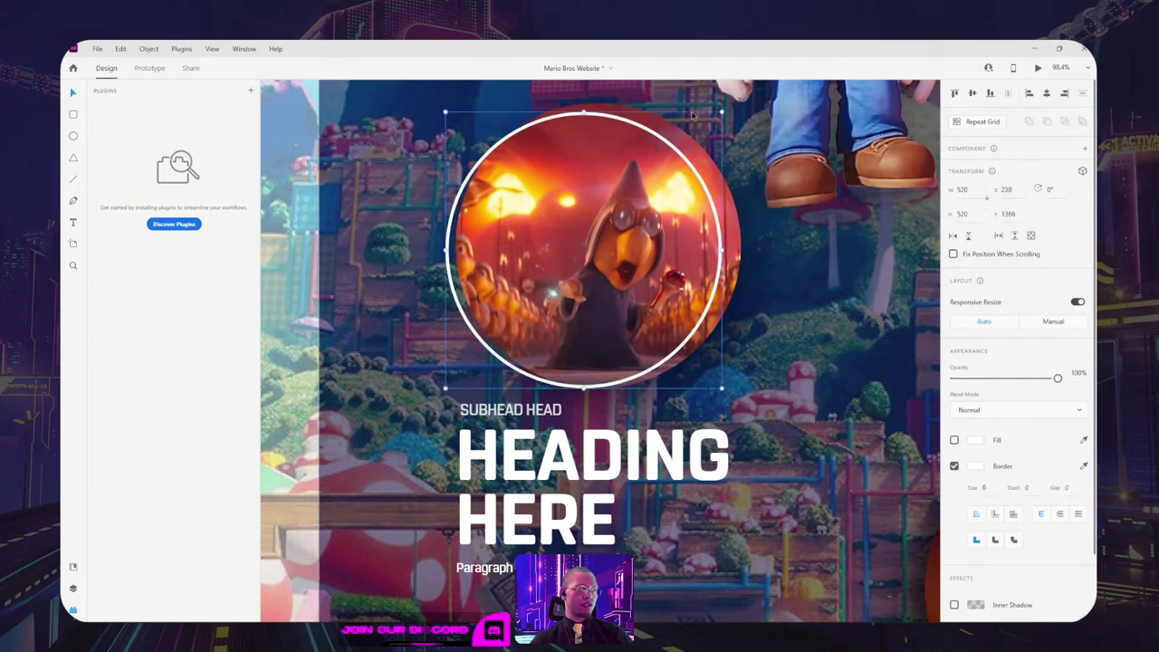
left_click_drag(722, 110, 758, 142)
left_click_drag(649, 154, 649, 164)
scroll(774, 206, "down", 3)
scroll(771, 207, "down", 5)
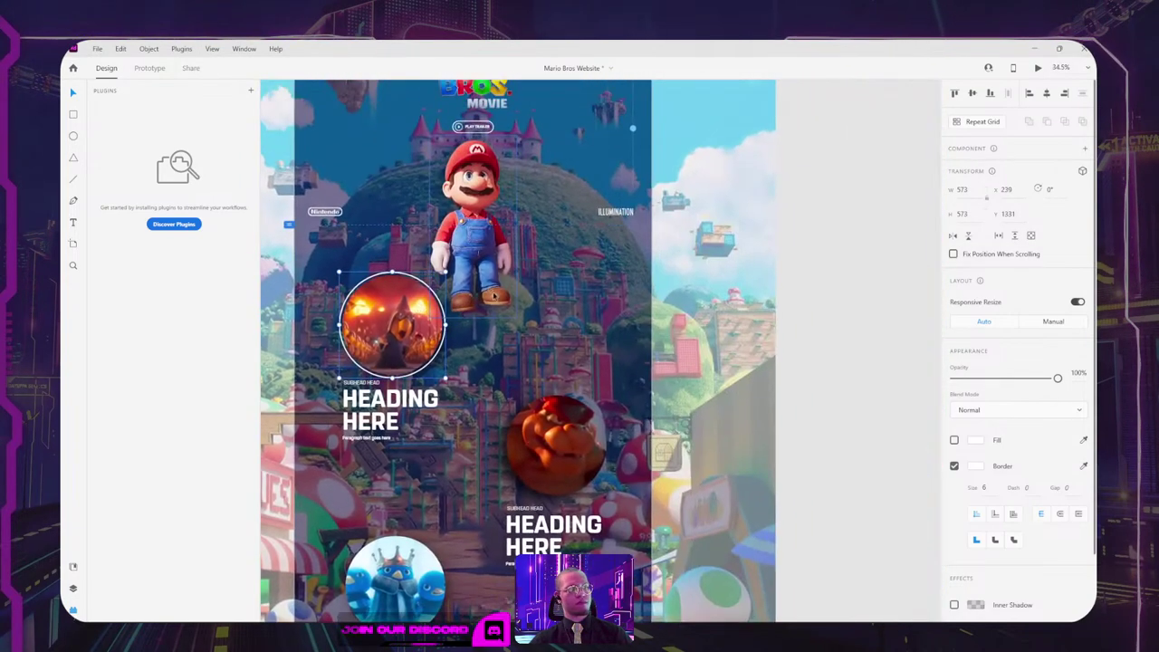
left_click(823, 189)
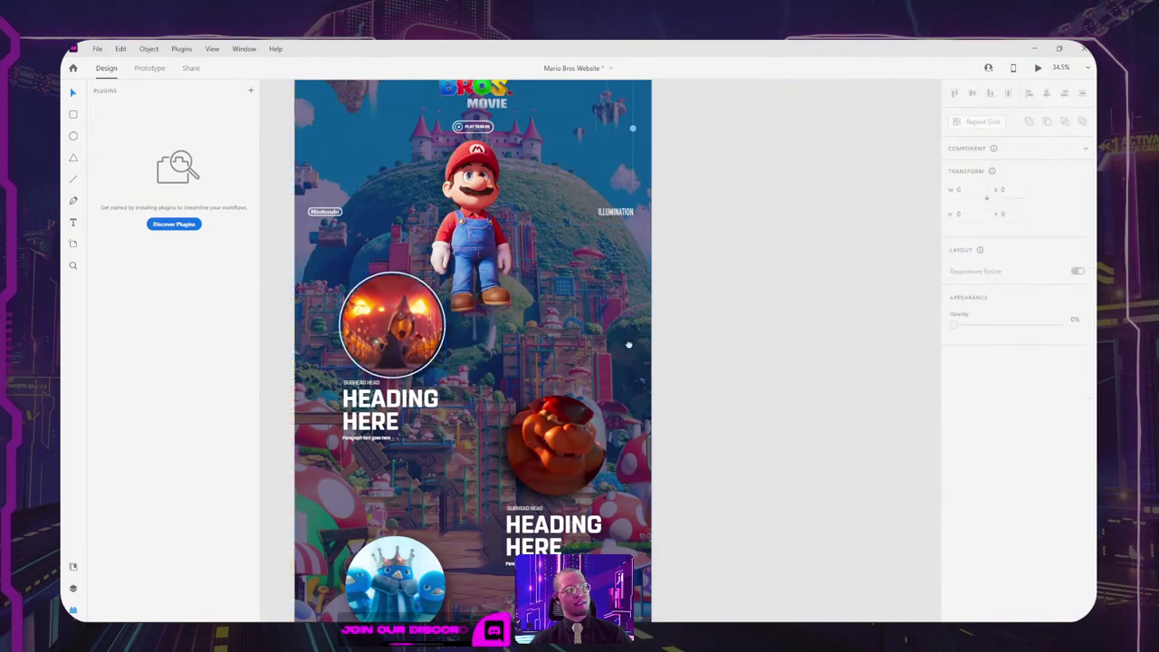
left_click_drag(628, 345, 732, 297)
Step: Resize the fiery character circle inside the white ring to 500 by 500 px
left_click(524, 285)
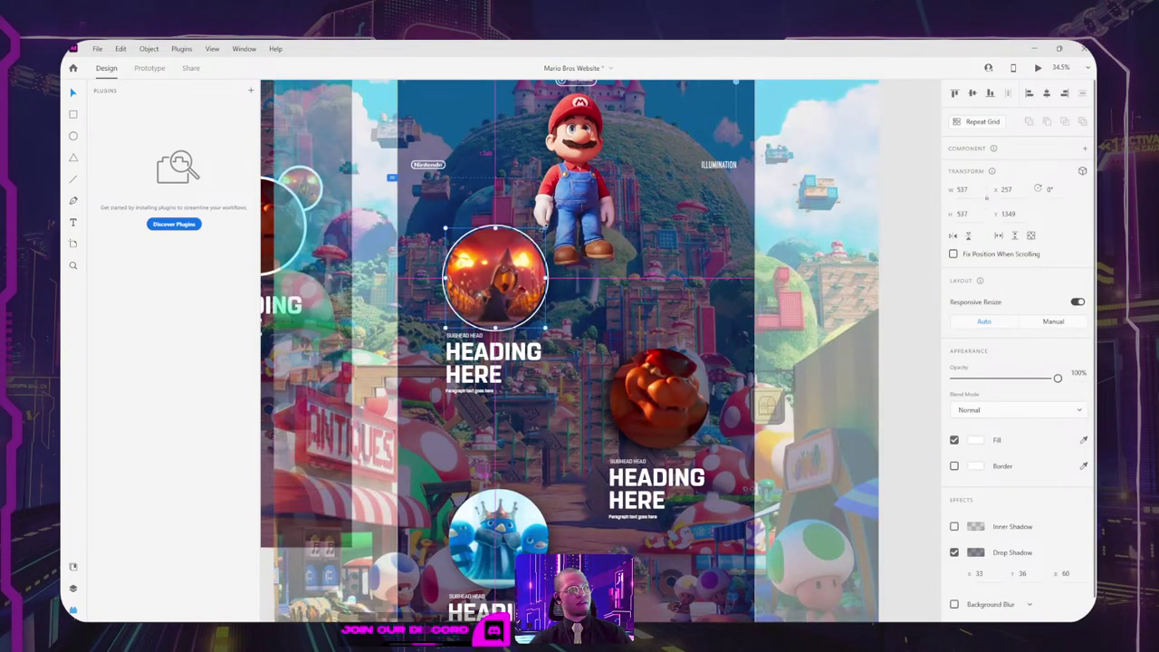
left_click(889, 224)
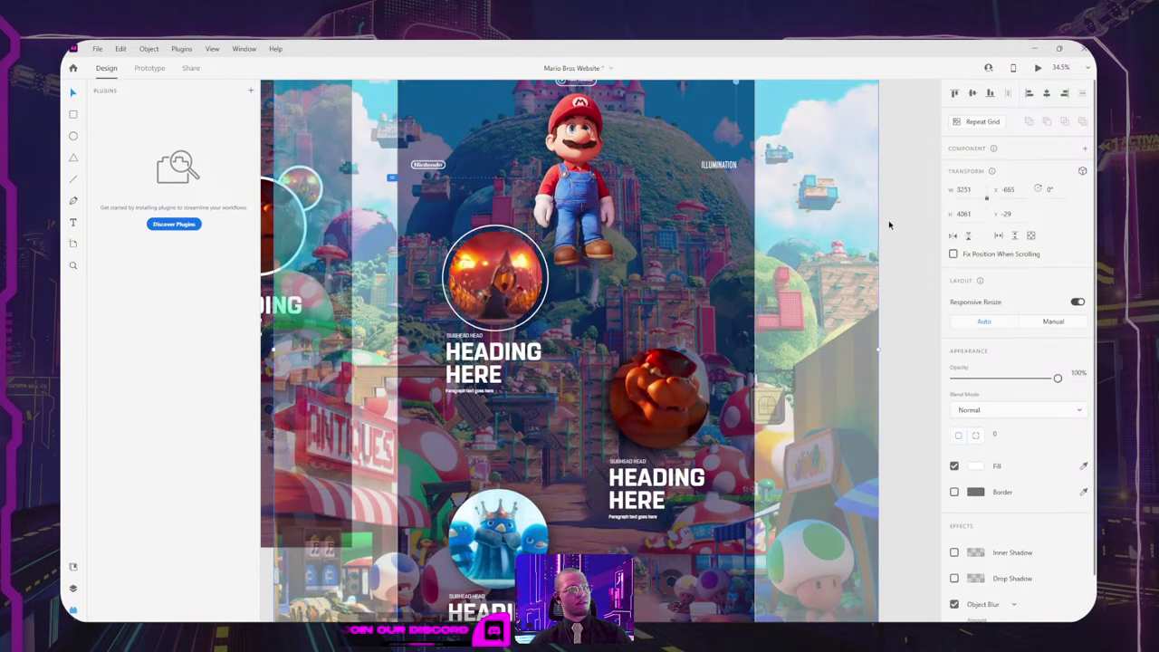
left_click(890, 224)
left_click_drag(808, 318, 799, 346)
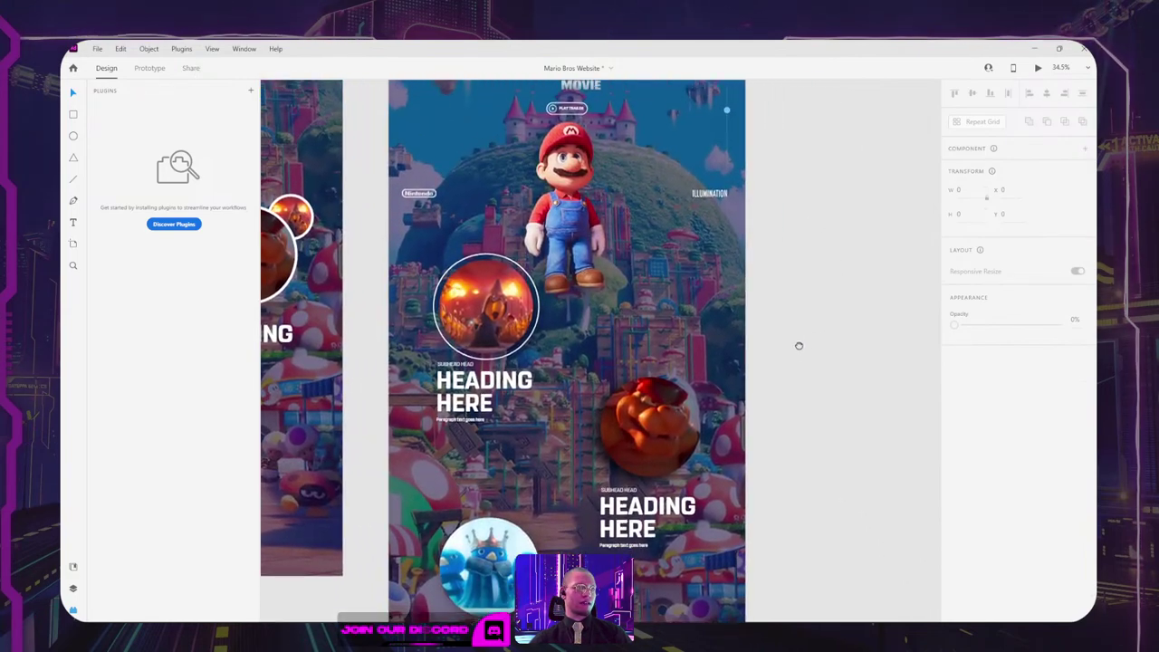
left_click(490, 295)
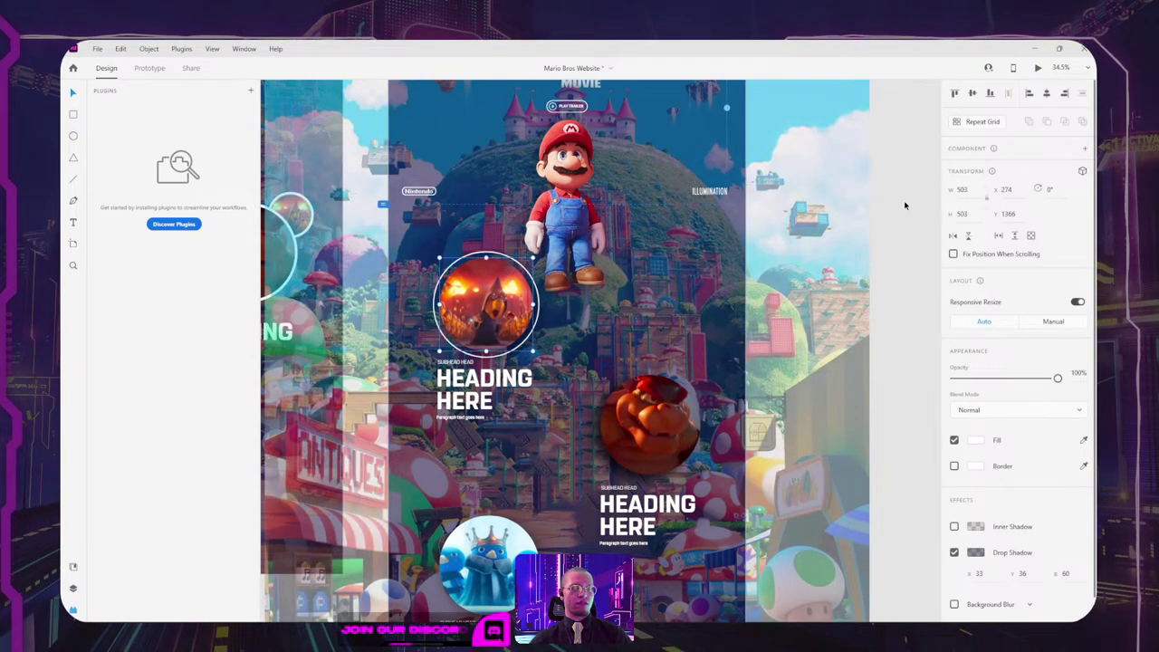
type("0")
key("Tab")
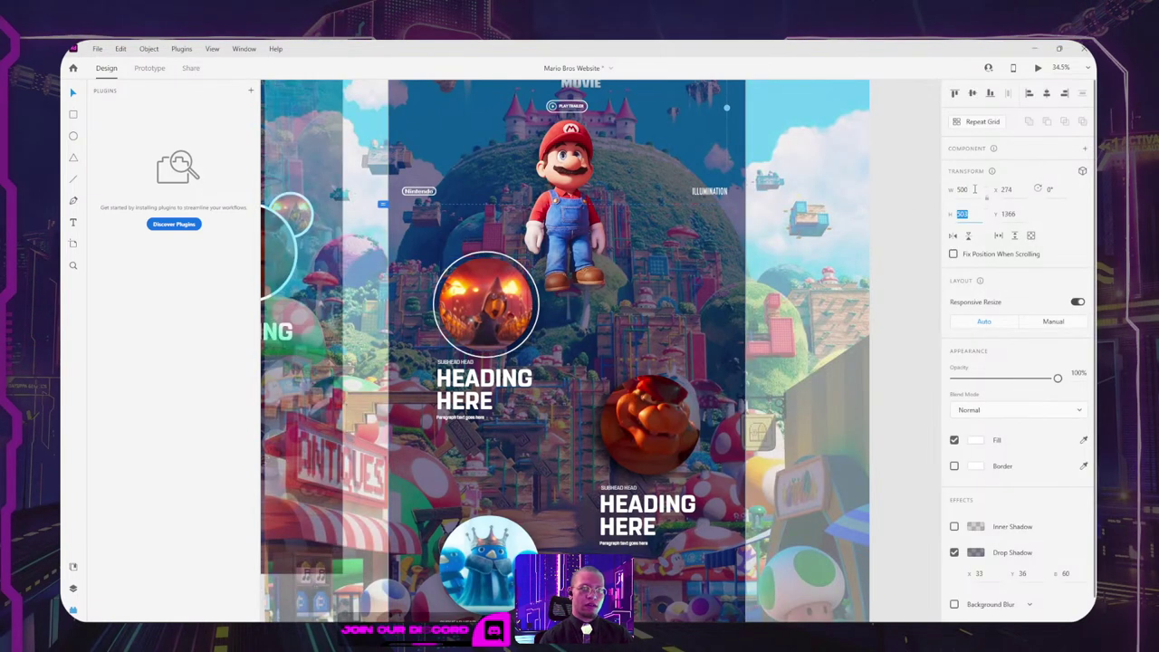
type("500")
key("Return")
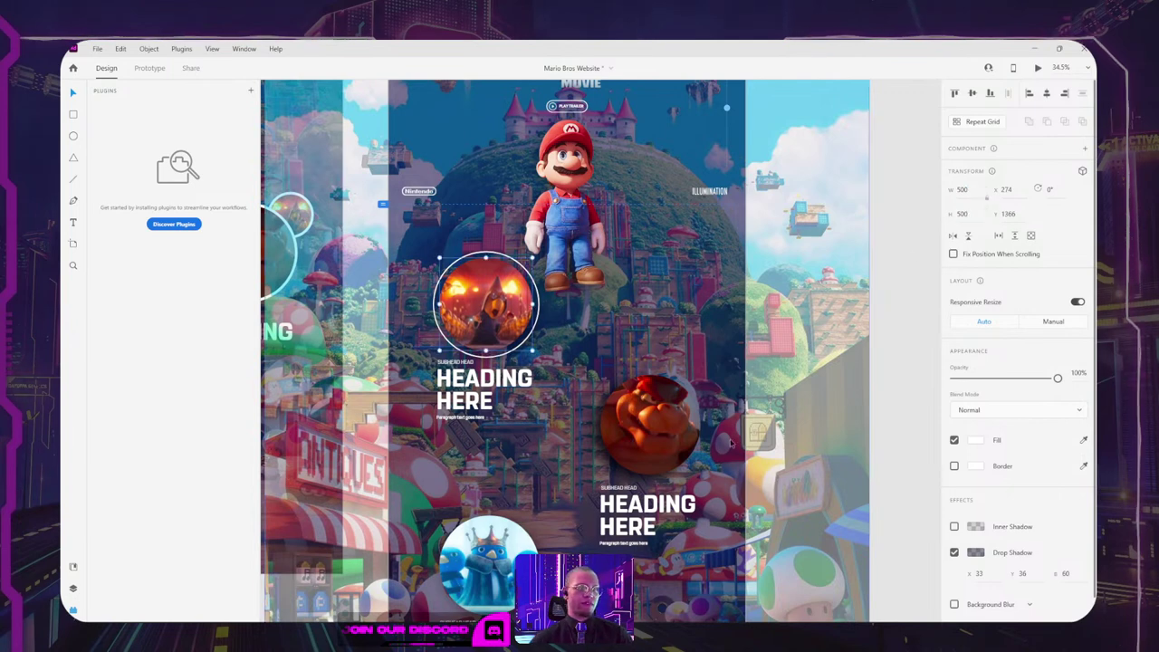
Step: Set the Bowser circle's width and height to 500 px
left_click(636, 449)
left_click(972, 188)
type("5")
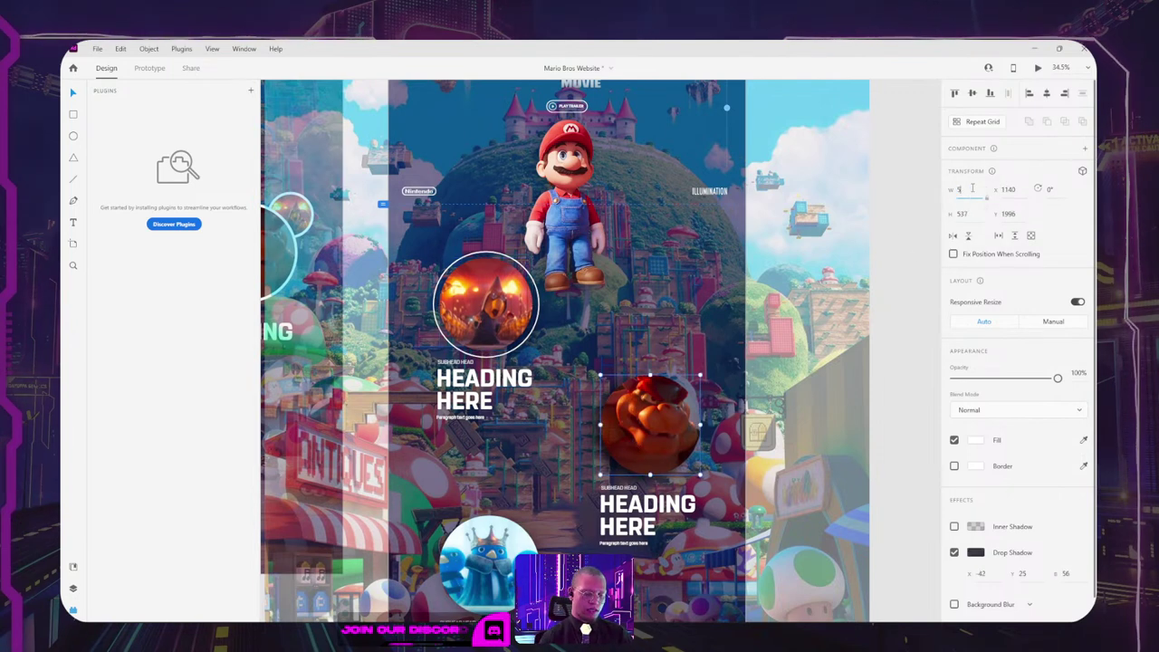
type("00")
key("Tab")
type("500")
key("Return")
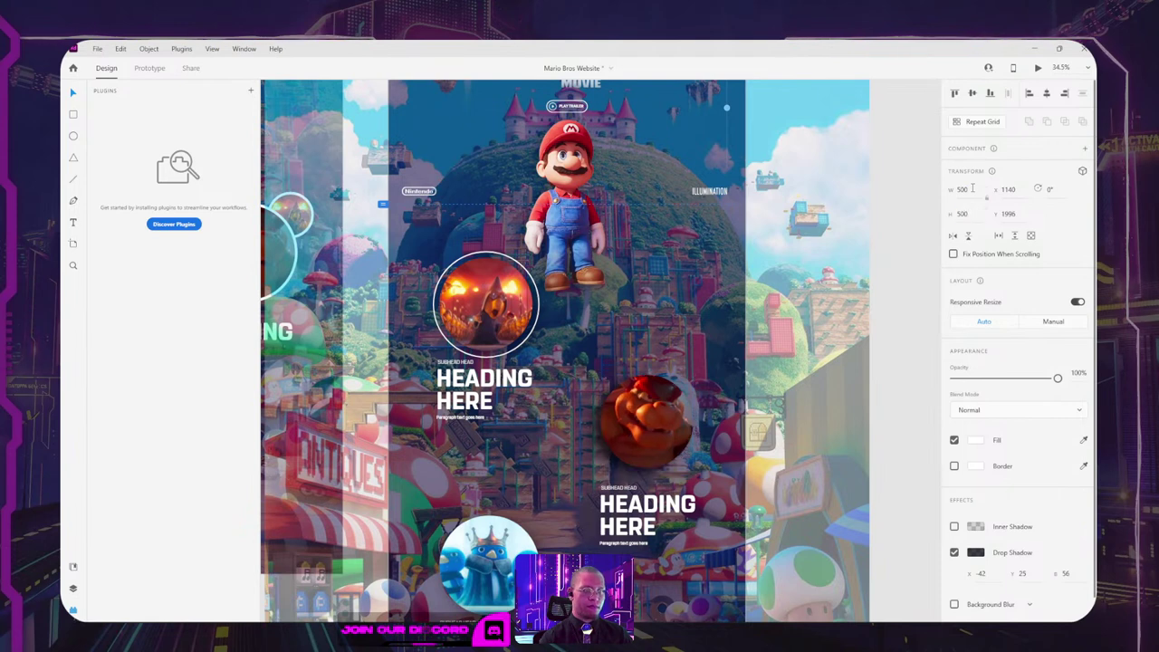
Step: Set the blue penguin king circle's width and height to 500 px
left_click(490, 543)
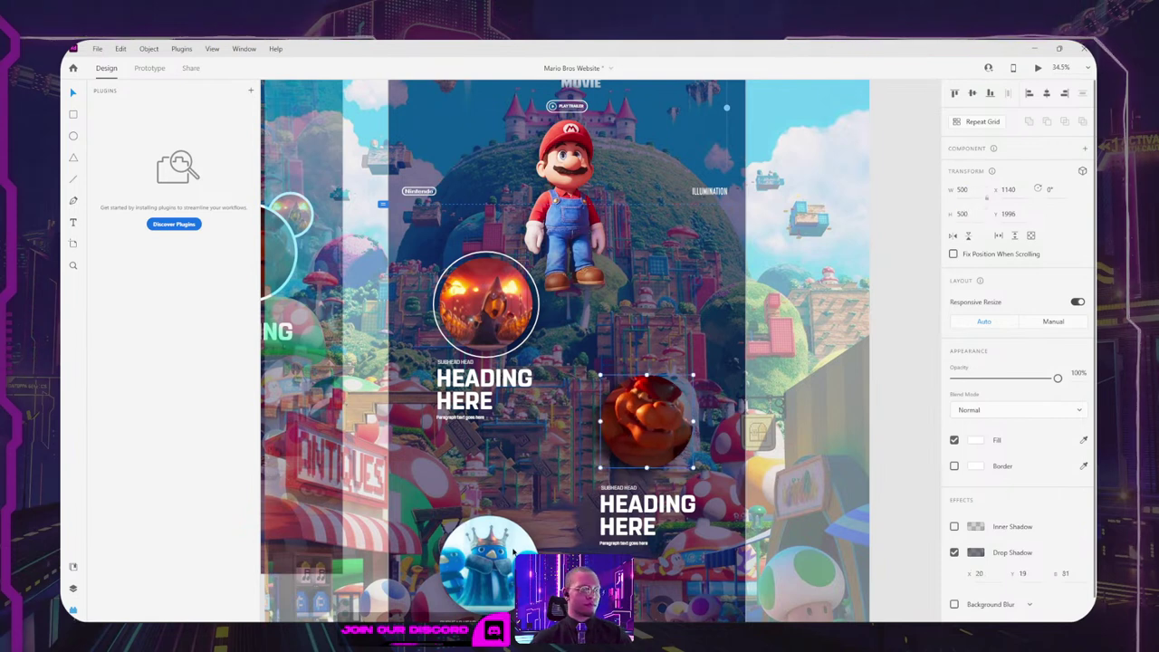
left_click(965, 189)
type("500")
key("Return")
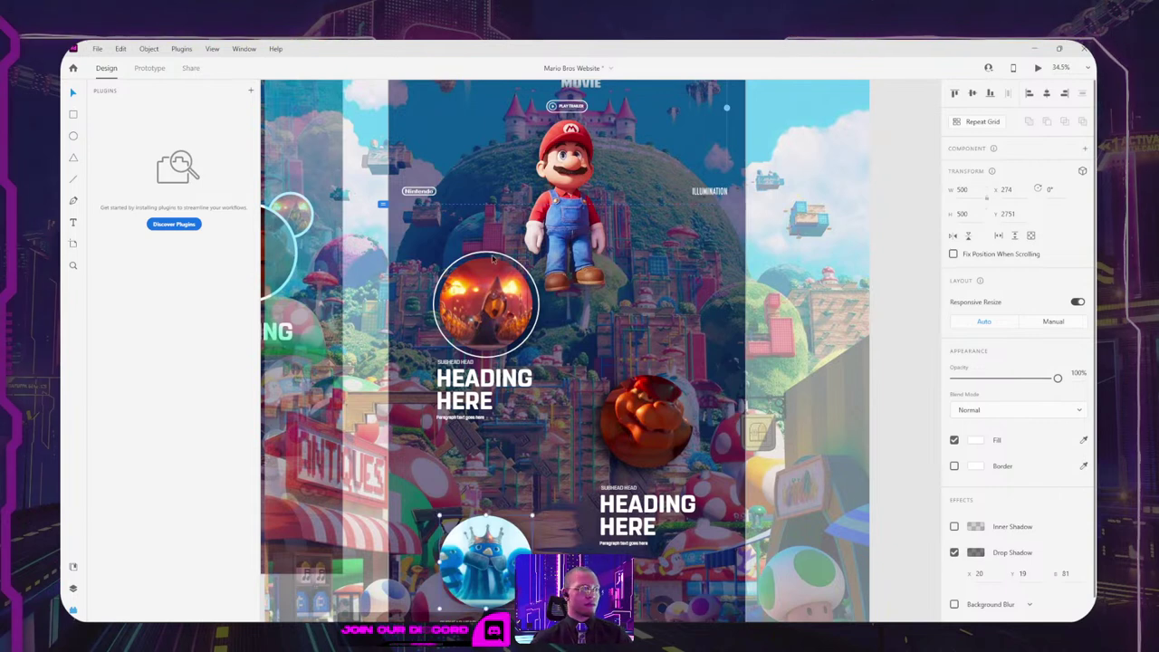
Step: Place a copy of the 573 px white ring centred around the Bowser circle
left_click(663, 367)
left_click_drag(664, 367, 656, 374)
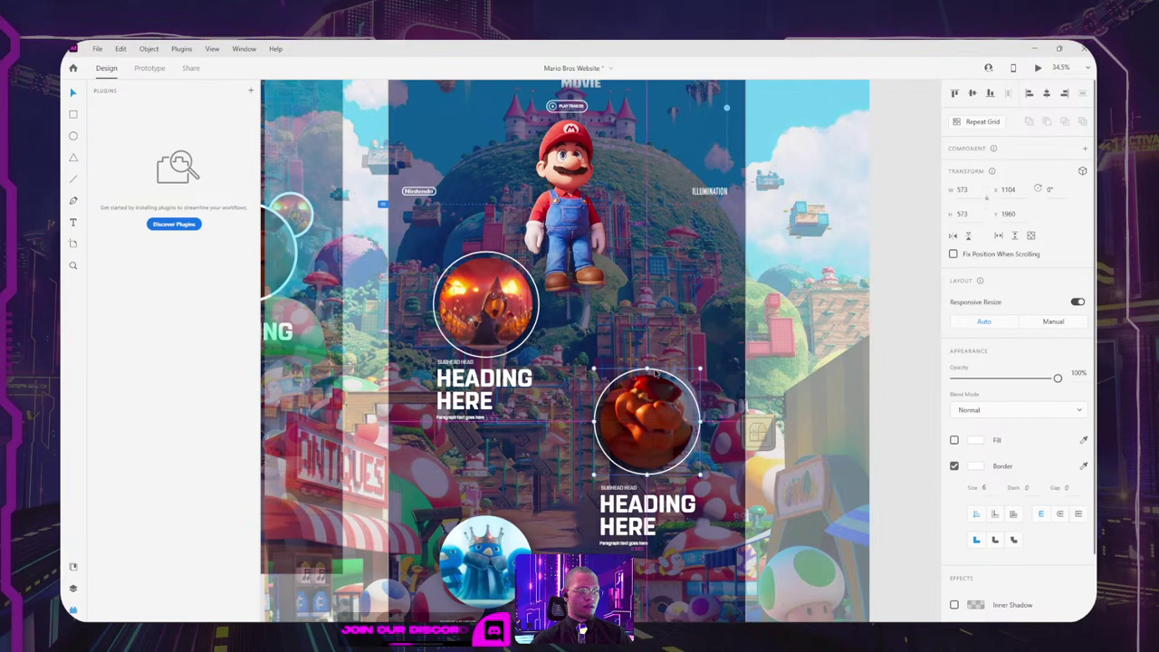
left_click(695, 460)
left_click_drag(695, 460, 751, 358)
scroll(695, 331, "up", 3)
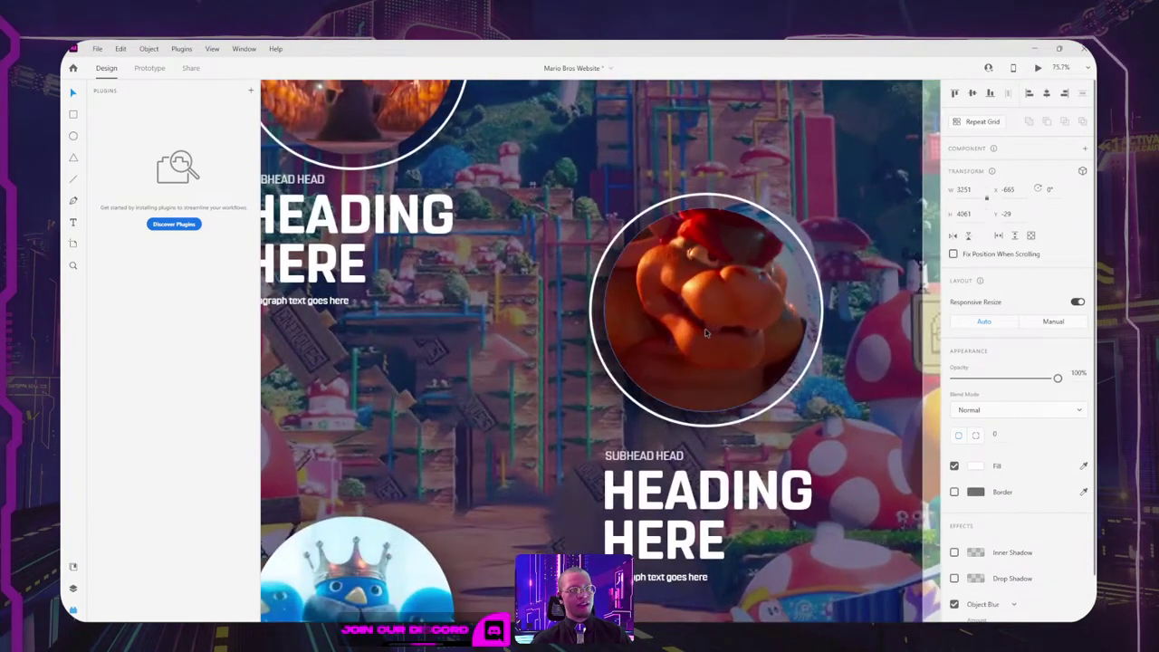
left_click(706, 334)
scroll(735, 302, "down", 2)
scroll(734, 301, "down", 2)
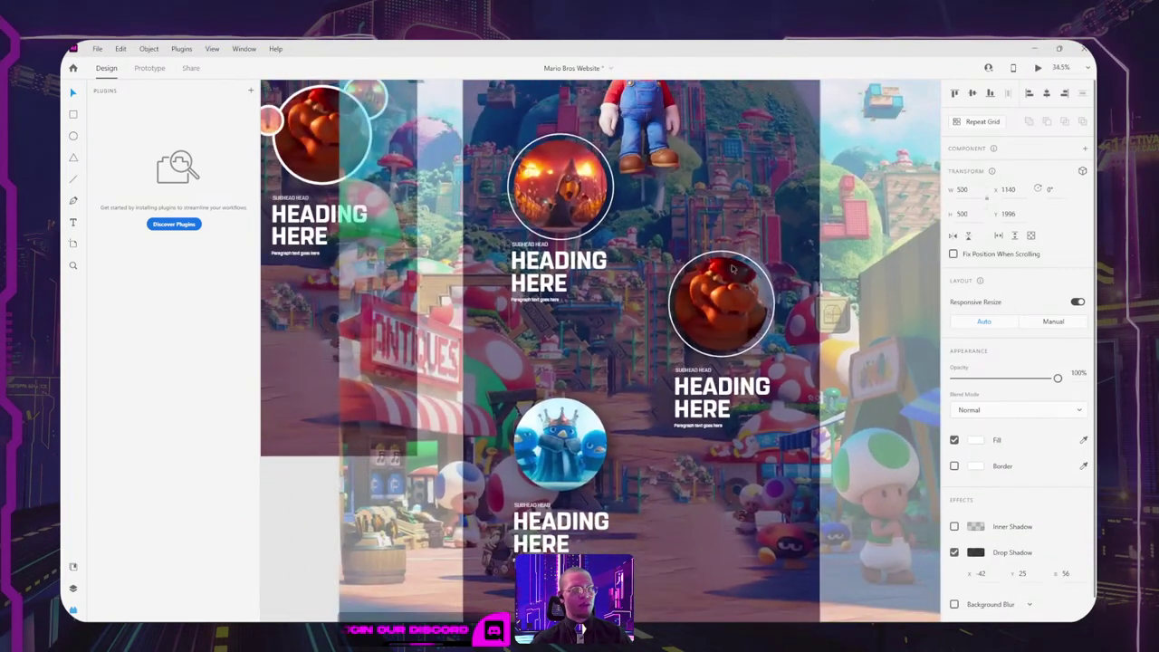
Step: Duplicate the white ring and centre the copy around the blue penguin king circle
left_click_drag(731, 255, 514, 502)
left_click(634, 408)
scroll(634, 425, "down", 2)
left_click(806, 280)
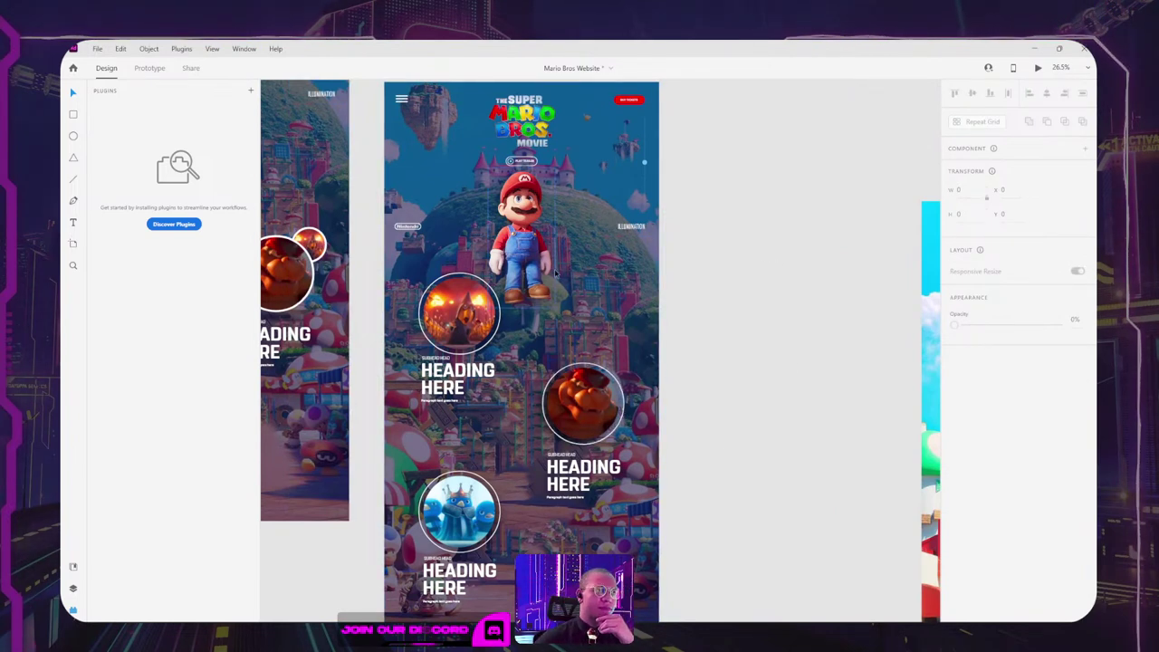
Step: Draw a flat ellipse about 427 by 95 px under Mario's feet and bring Mario in front of it
left_click_drag(557, 271, 595, 284)
scroll(594, 290, "up", 5)
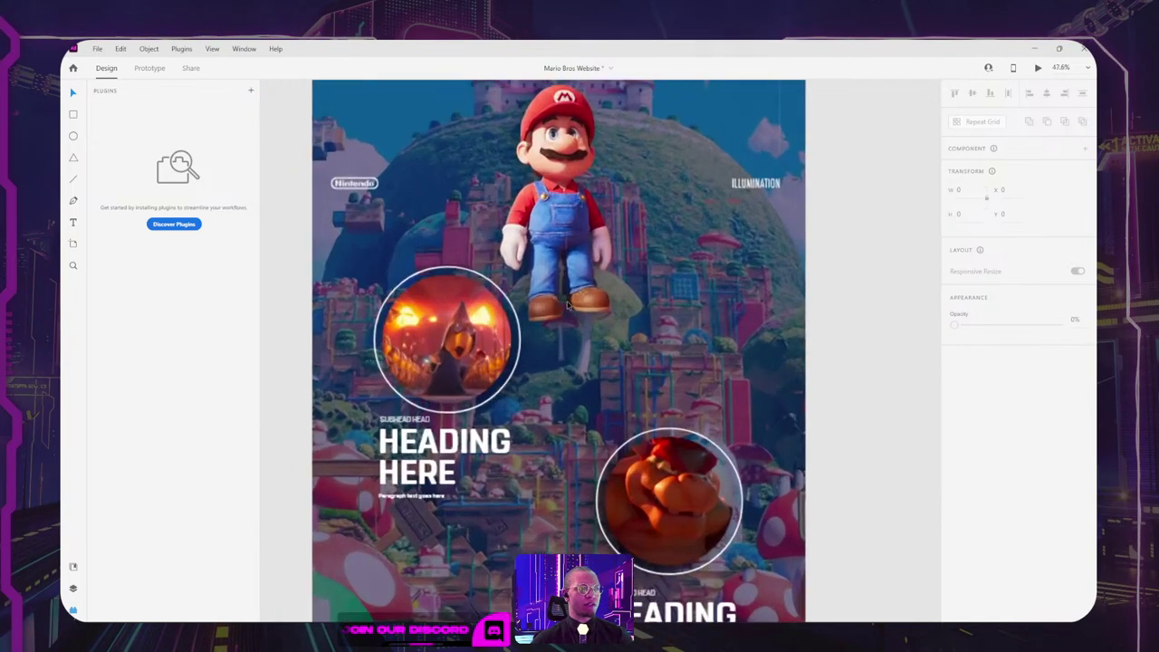
key("e")
left_click_drag(490, 310, 665, 347)
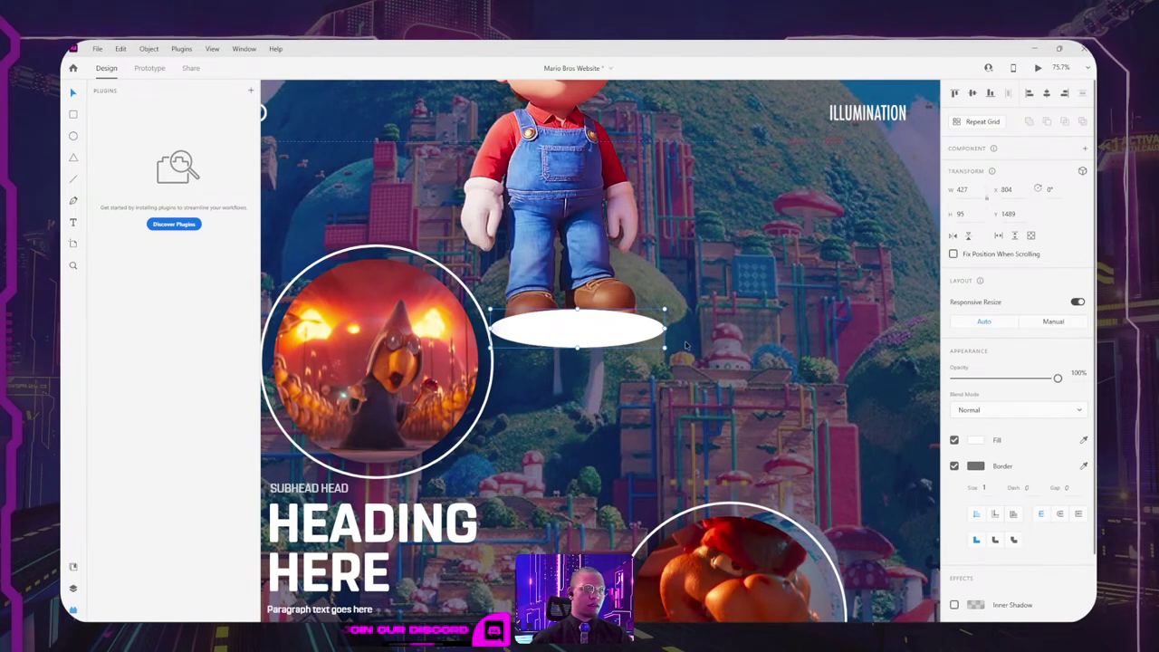
left_click(516, 238)
key("ctrl+shift+bracketright")
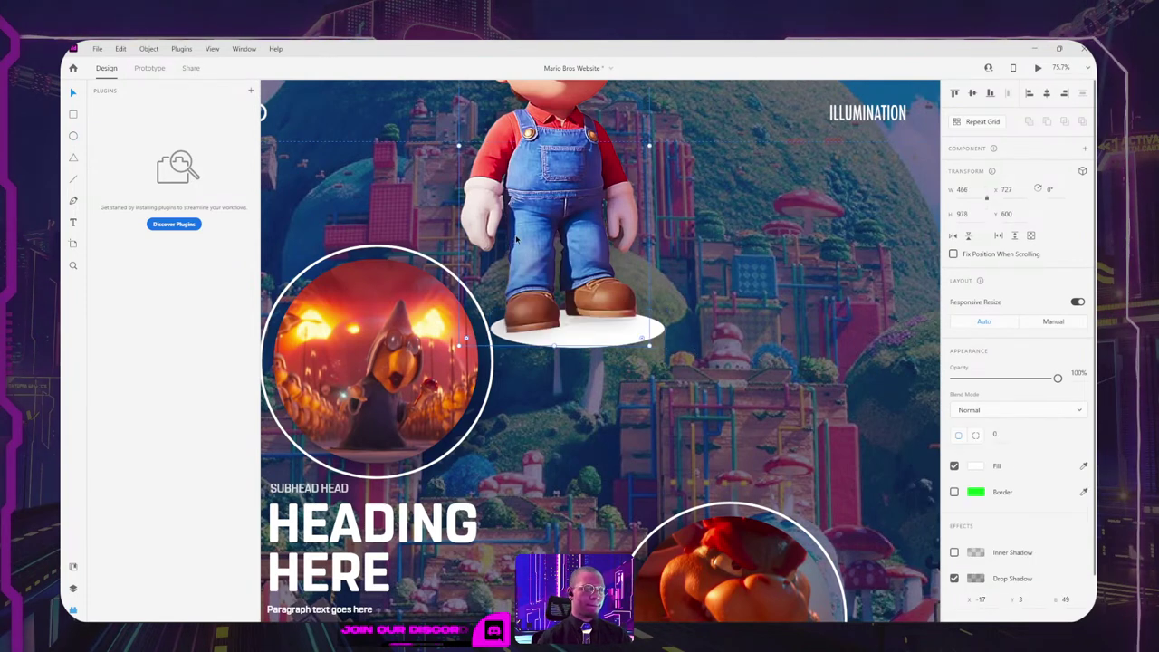
Step: Fill the ellipse under Mario with a near-black navy and remove its border
left_click_drag(537, 169, 659, 310)
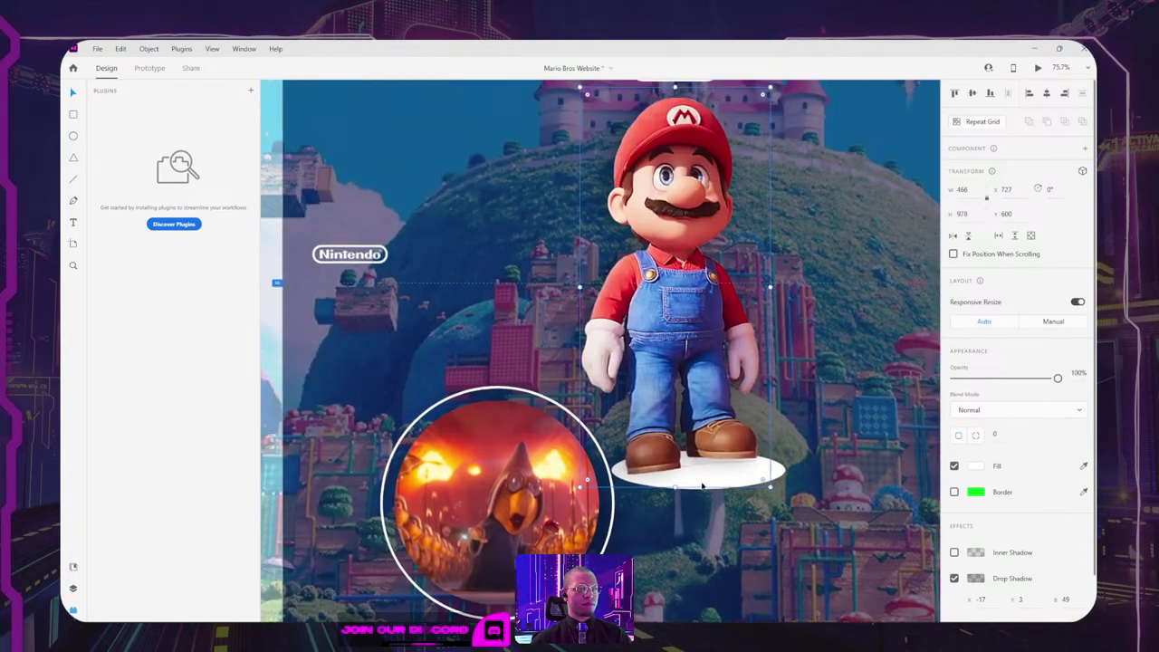
left_click(757, 477)
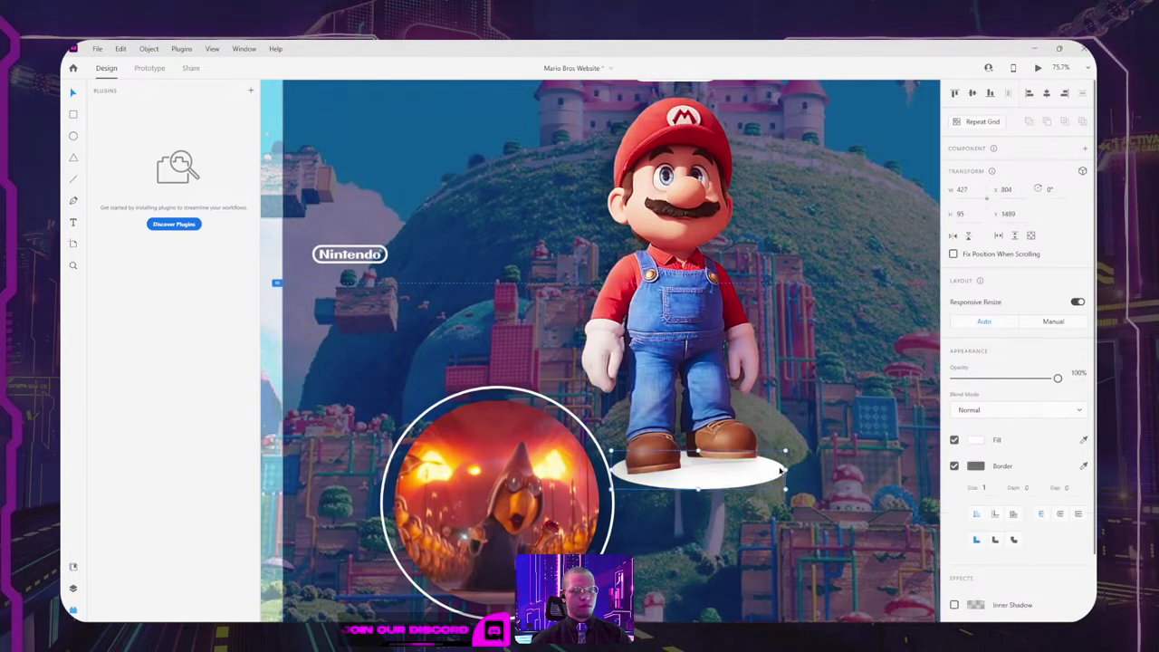
left_click(975, 440)
left_click(839, 513)
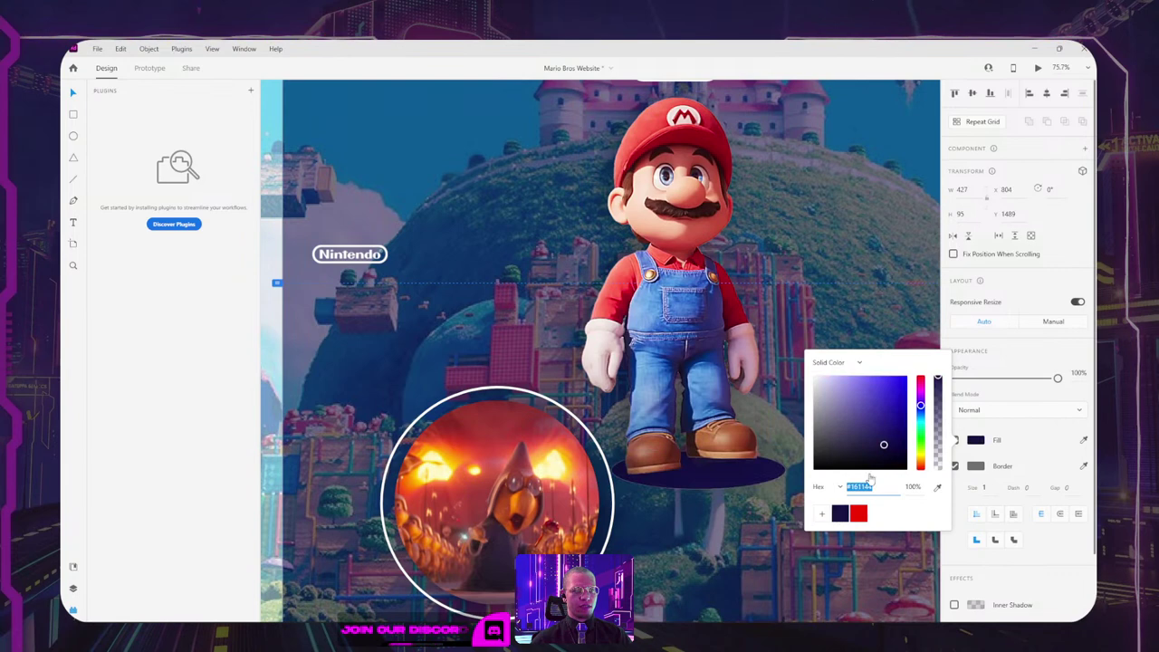
left_click_drag(898, 426, 914, 461)
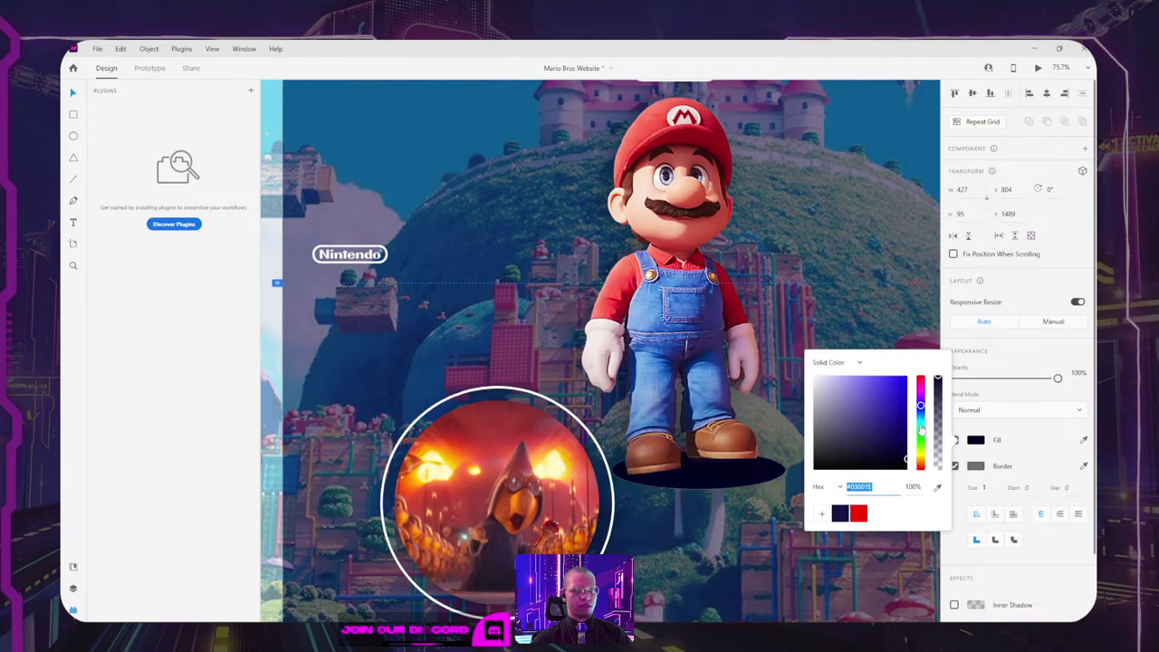
left_click_drag(921, 405, 920, 412)
left_click(1009, 455)
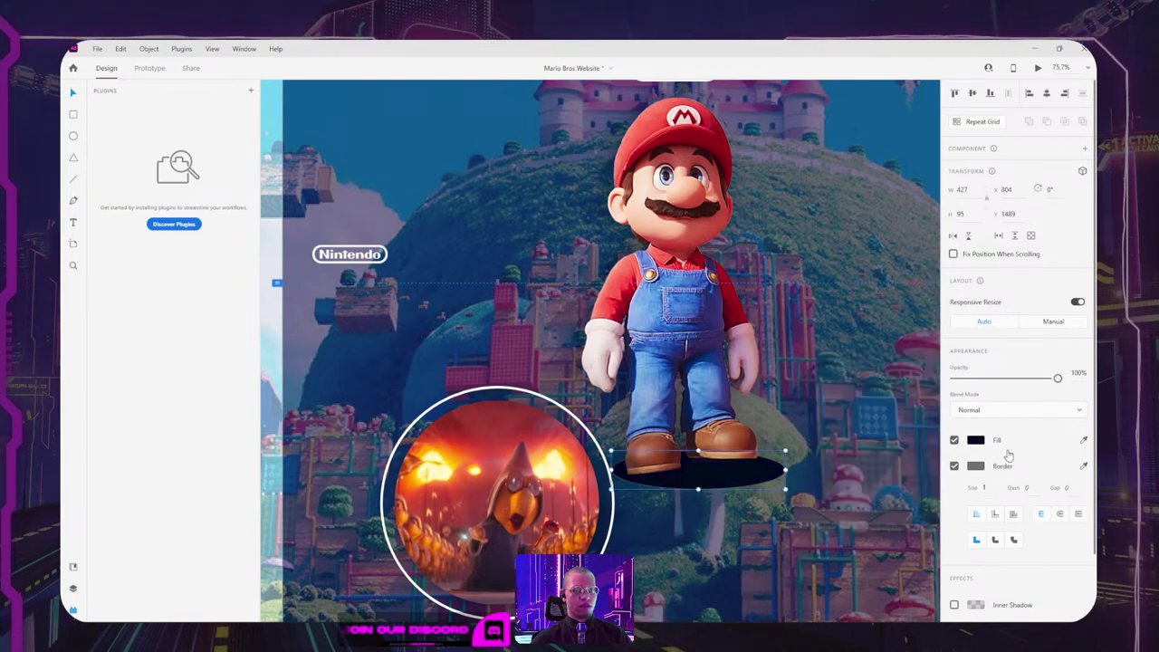
scroll(996, 488, "down", 2)
left_click(955, 387)
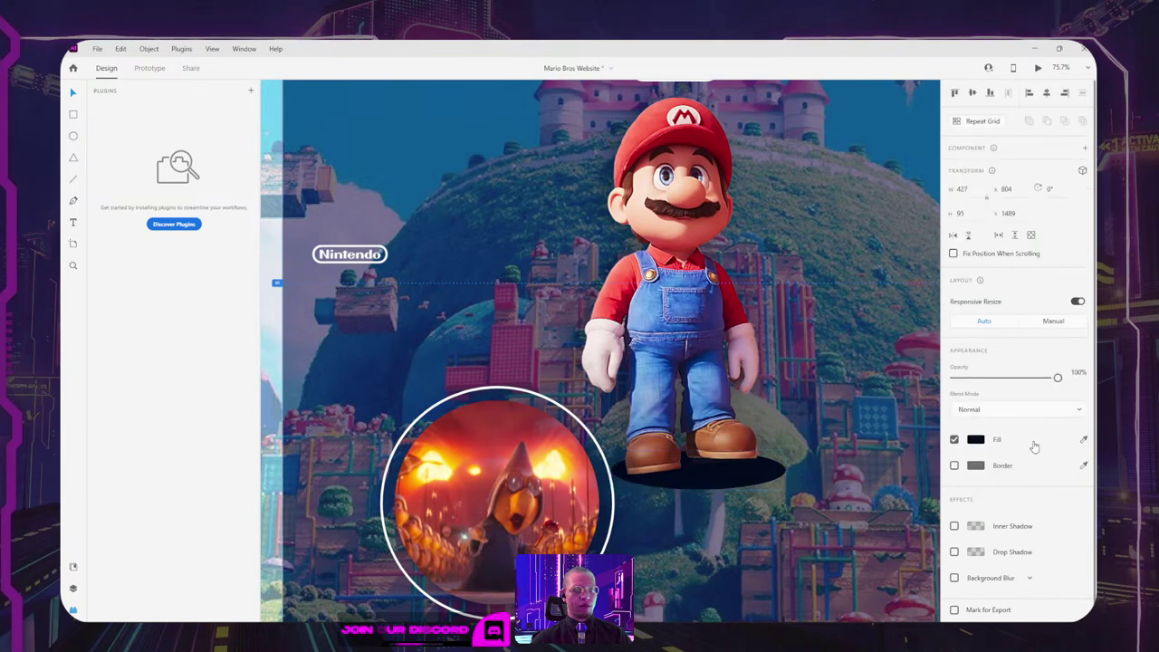
Step: Apply an Object Blur of 32 to the ellipse and shift it slightly left beneath Mario's shoes, to X 782
left_click(987, 580)
left_click(990, 593)
left_click_drag(991, 581, 1021, 580)
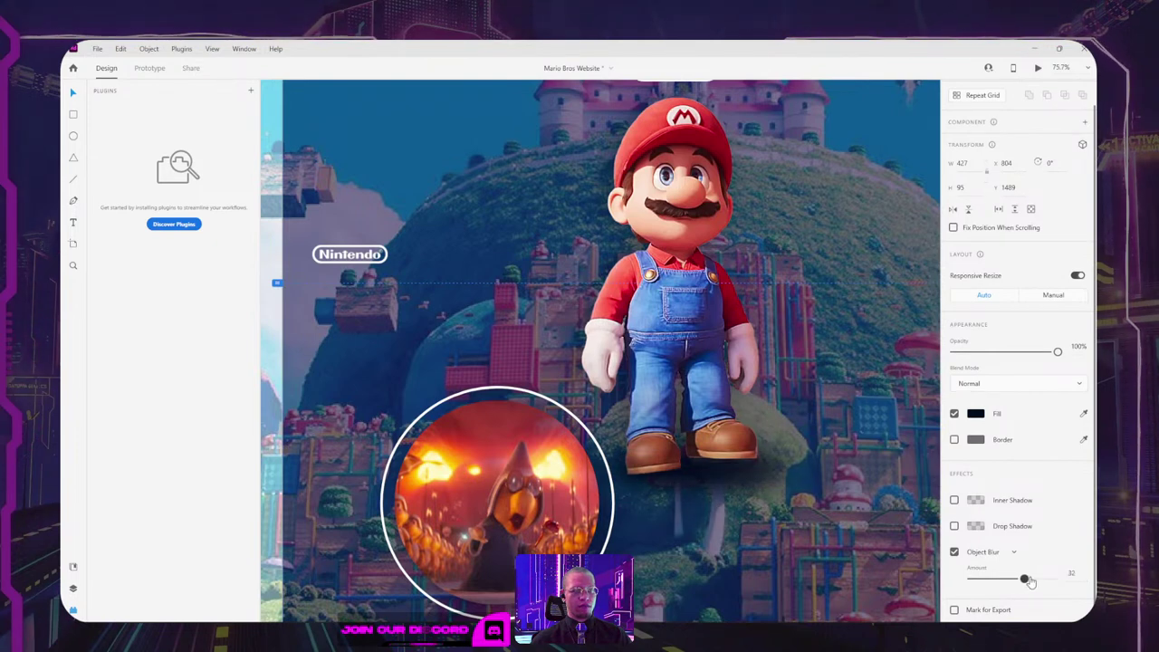
left_click(723, 475)
left_click_drag(723, 474, 767, 475)
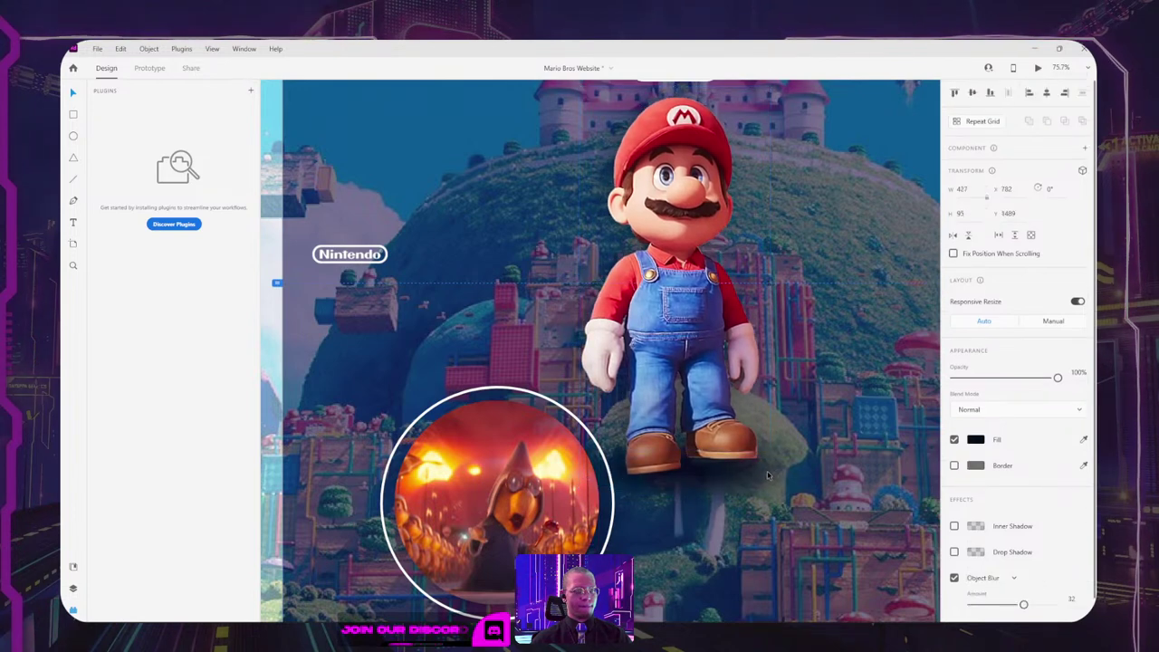
Step: Group the fiery character circle with its white ring
left_click(517, 462)
left_click(506, 391, "shift")
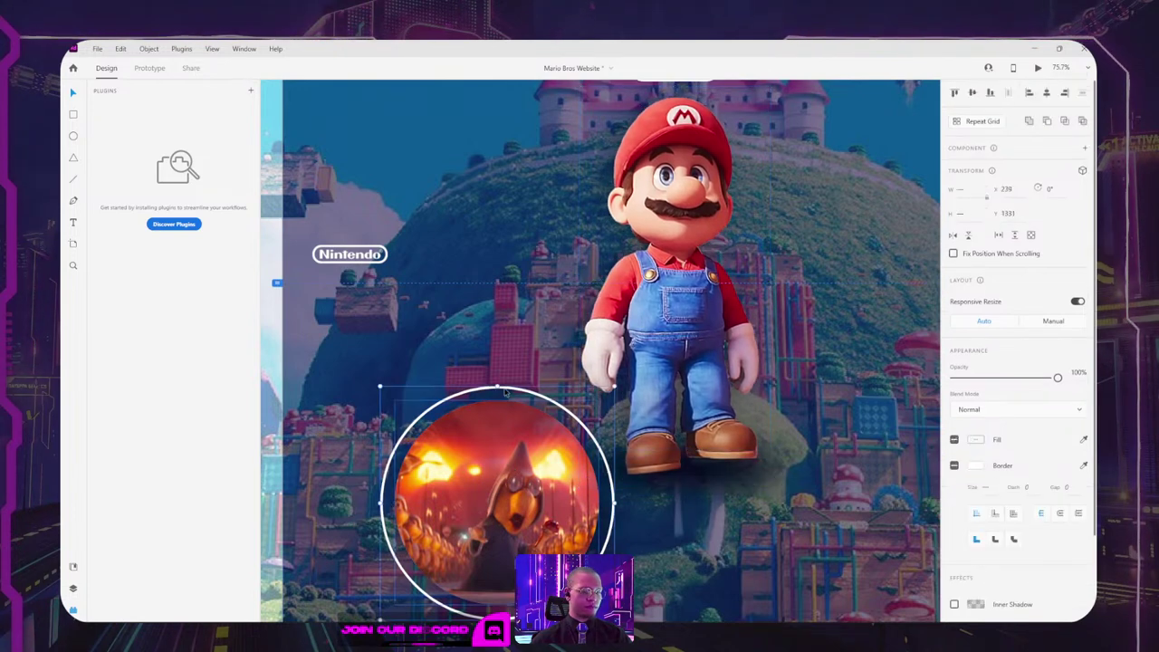
key("ctrl+g")
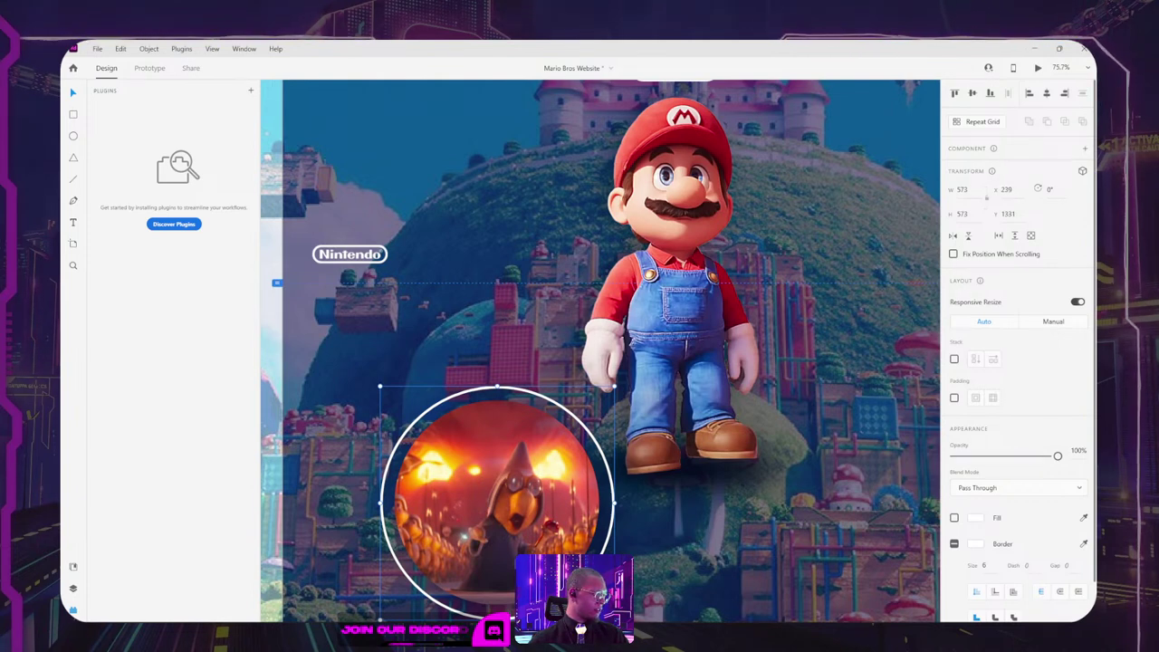
Step: Switch to Chrome and search Google for "paper with teared holes"
scroll(628, 210, "down", 5)
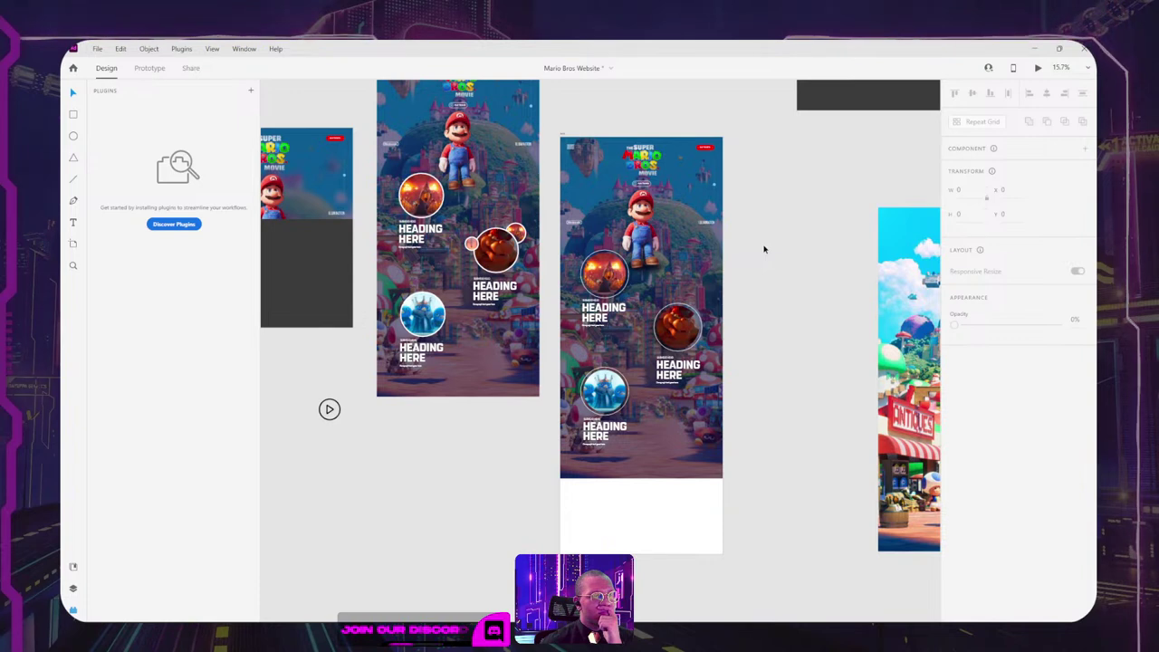
left_click_drag(767, 230, 698, 230)
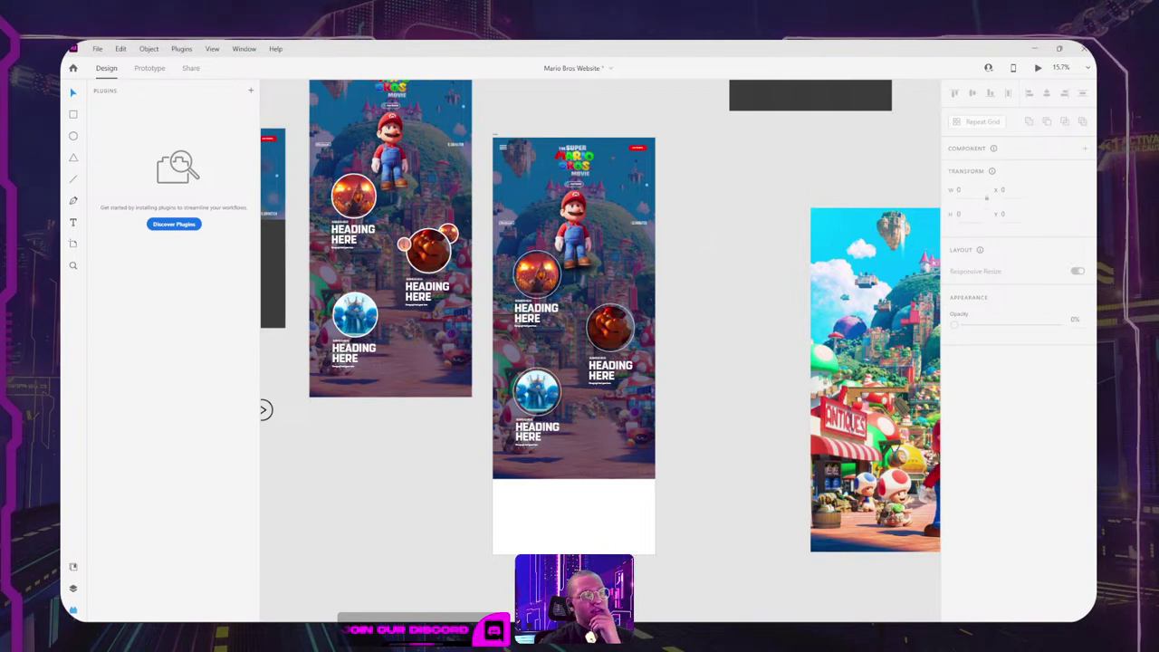
mouse_move(496, 610)
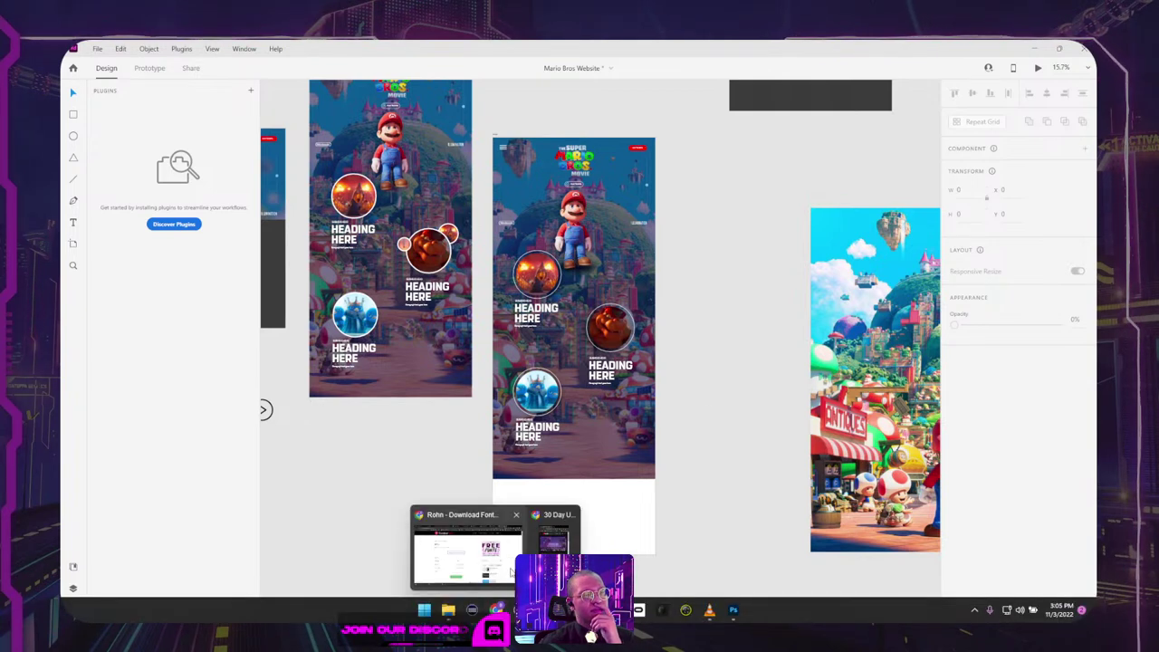
left_click(512, 571)
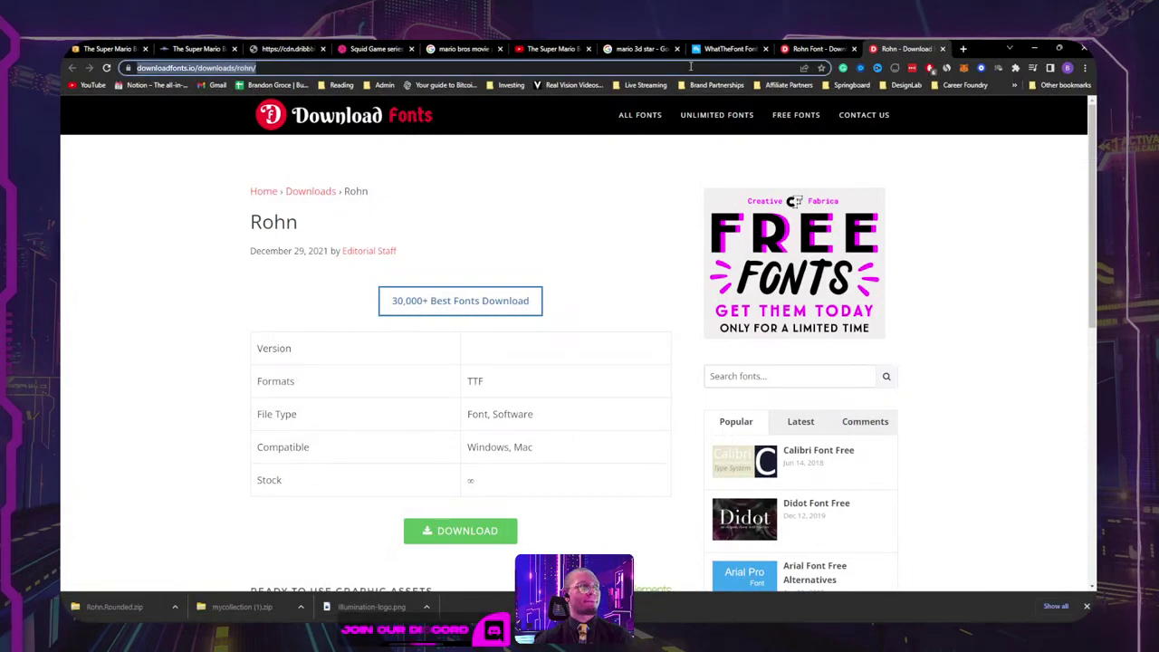
key("BackSpace")
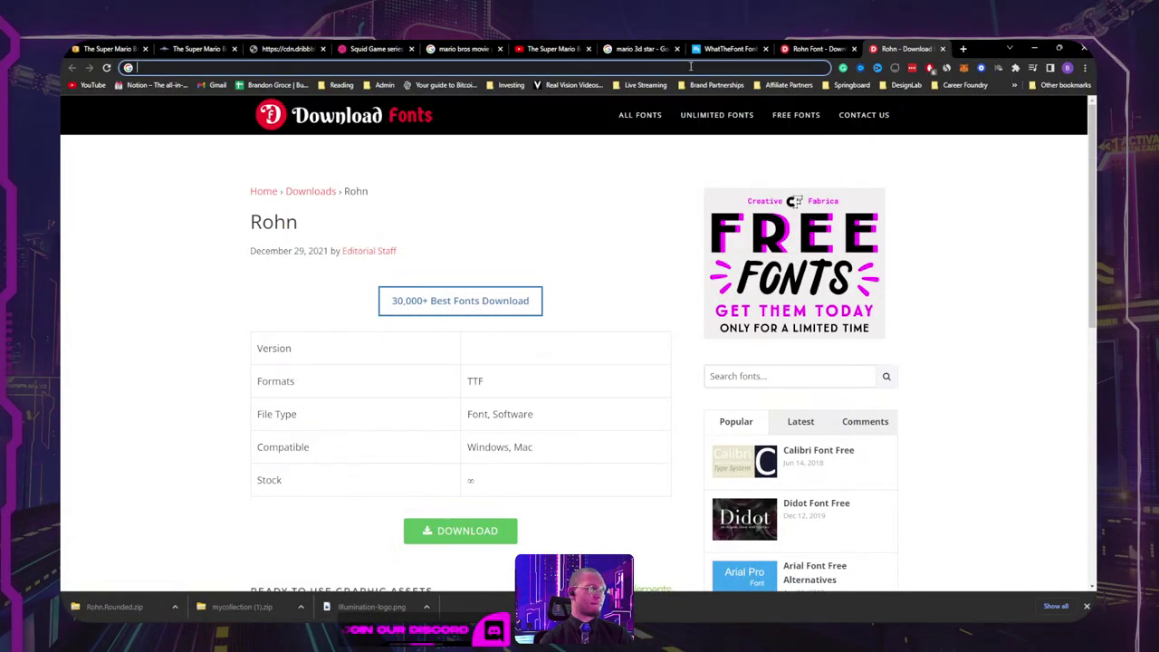
type("paper")
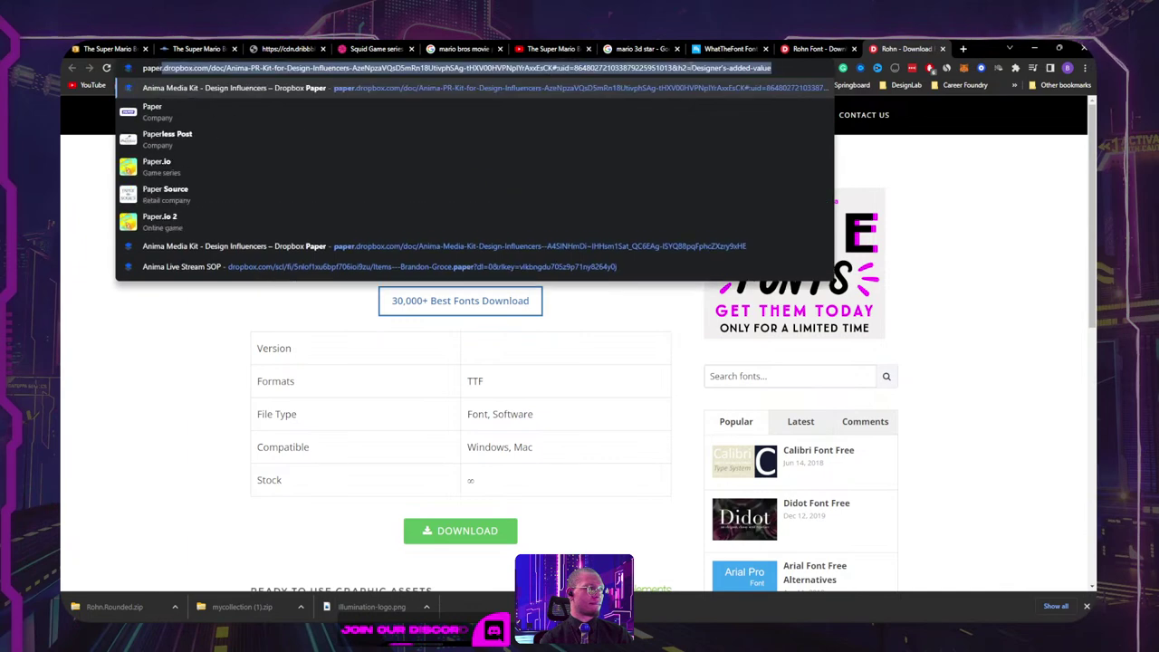
type(" with teared holes")
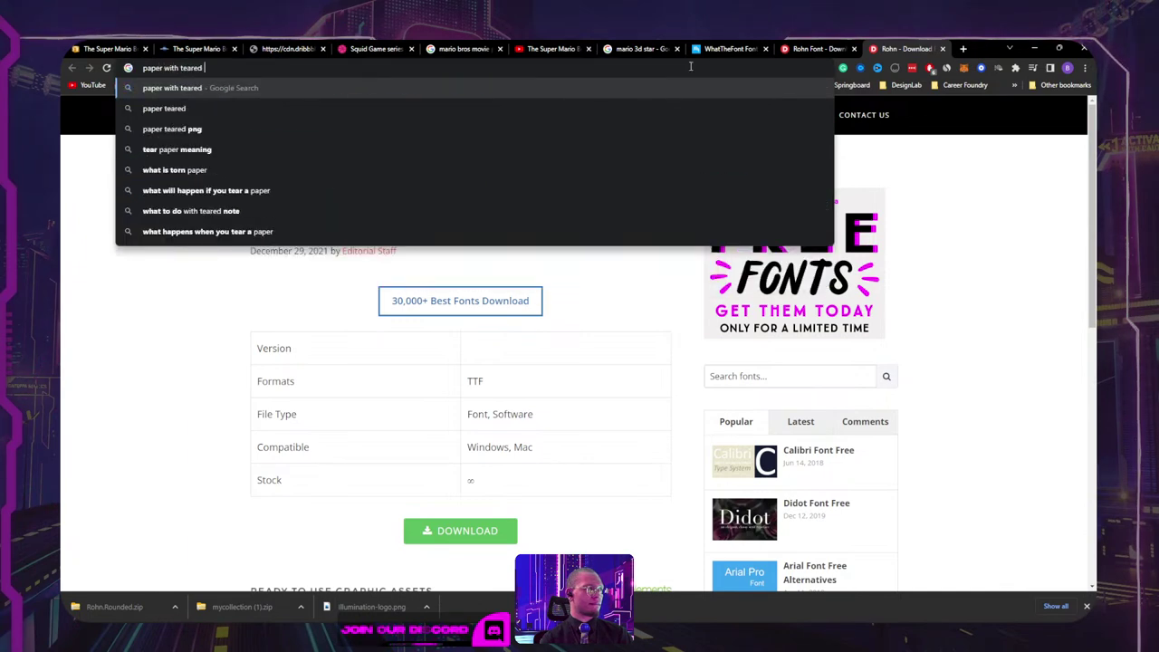
key("Return")
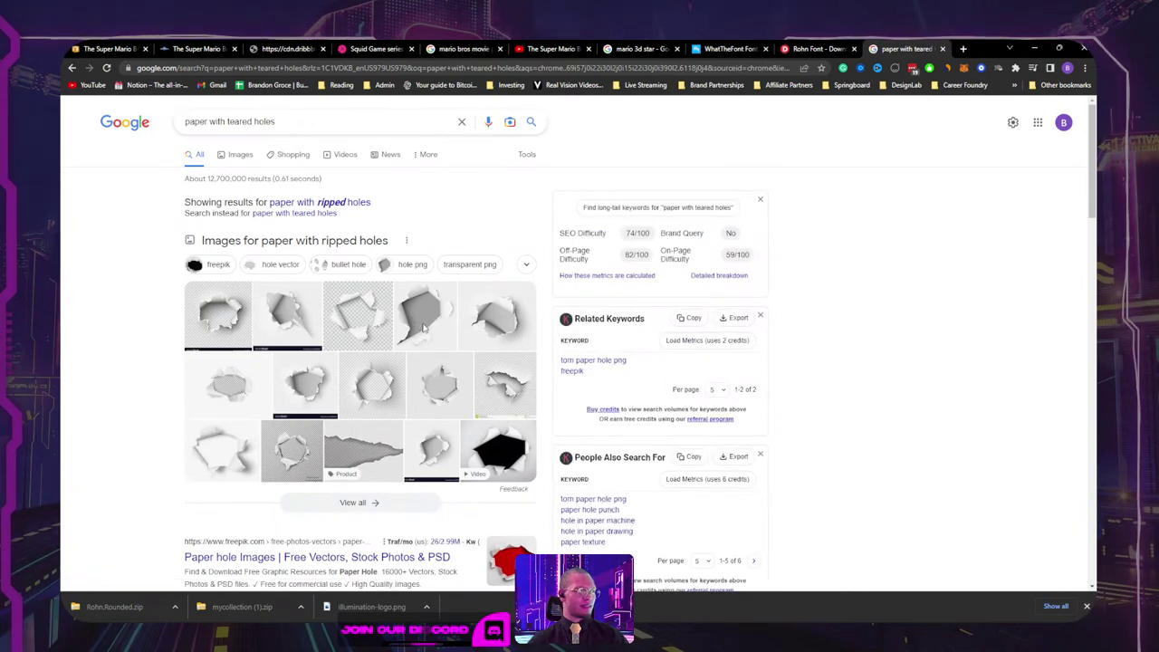
Step: Preview the VectorStock ripped-paper hole image and try to save it to the Downloads folder
left_click(211, 335)
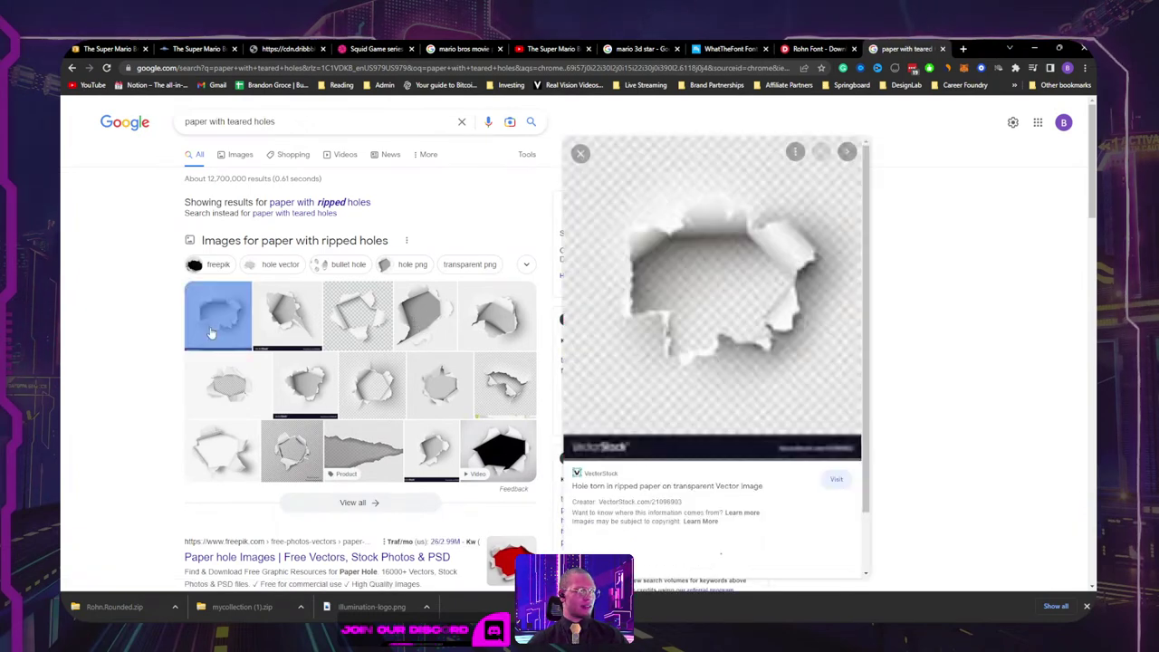
right_click(750, 342)
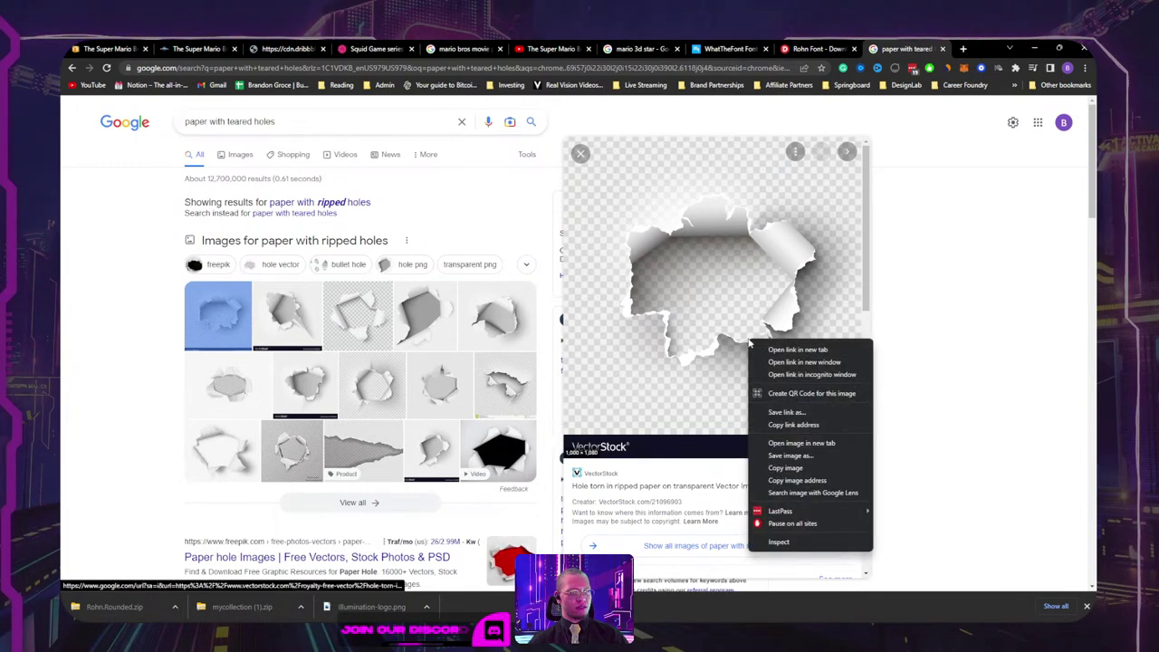
left_click(790, 456)
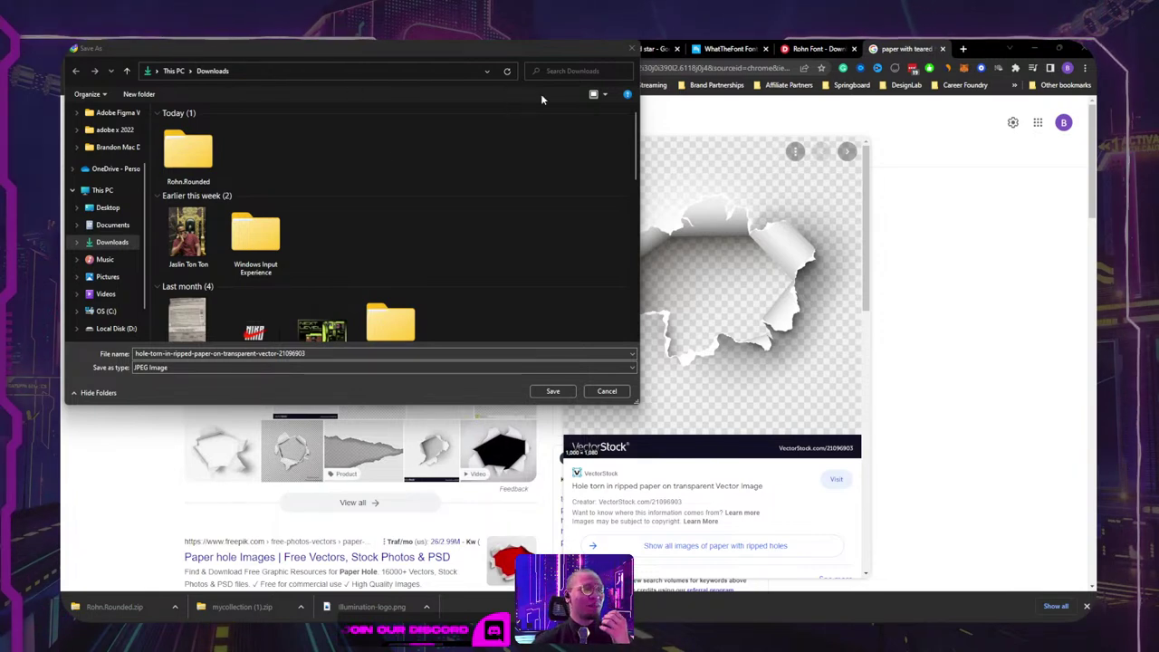
left_click(631, 48)
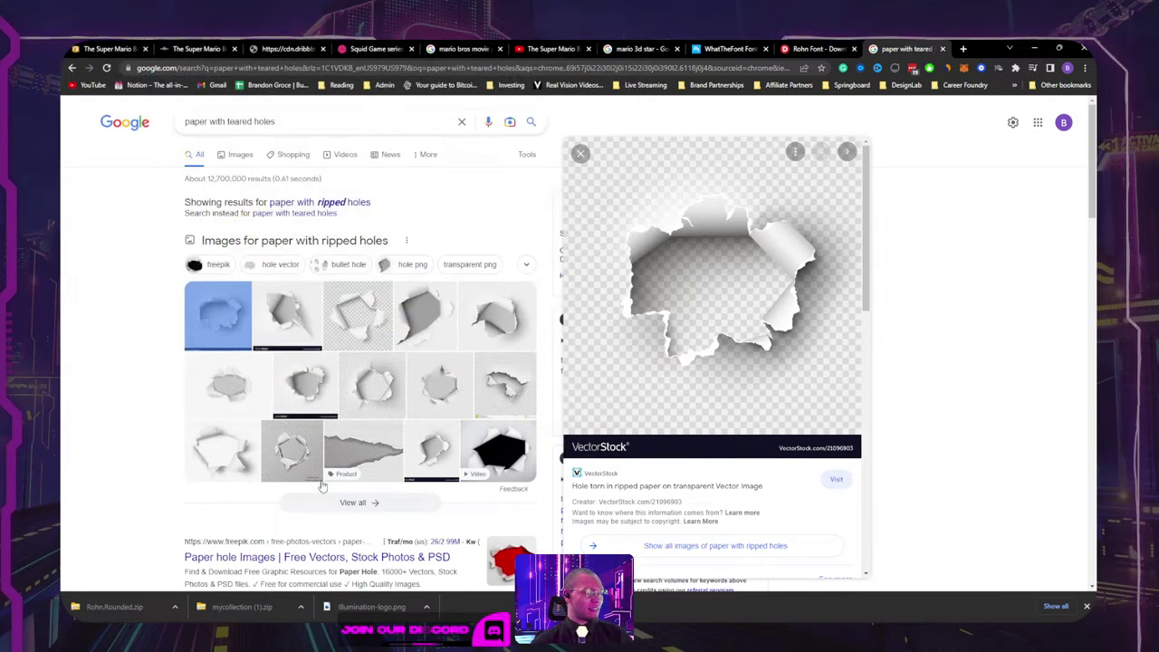
Step: Return to Adobe XD and enlarge the Play Trailer button to about 316 by 94 px, centred between the movie logo and Mario
key("alt+Tab")
key("alt+Tab")
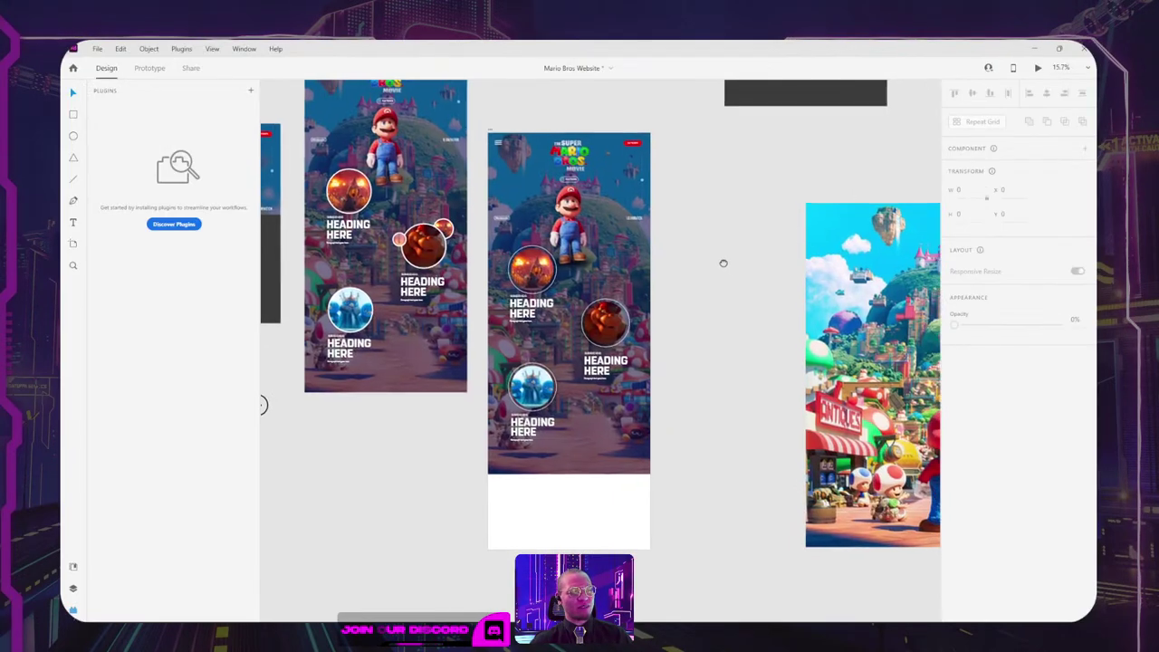
left_click_drag(723, 263, 709, 249)
scroll(526, 278, "up", 4)
left_click_drag(504, 229, 495, 288)
scroll(496, 288, "up", 3)
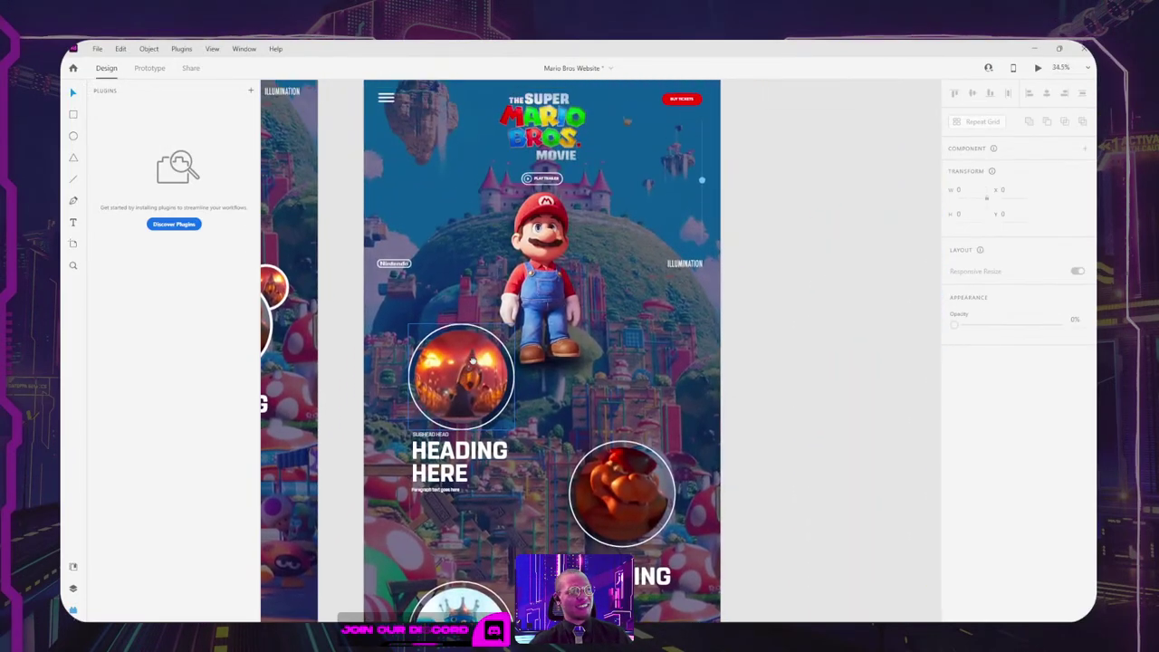
scroll(568, 194, "up", 5)
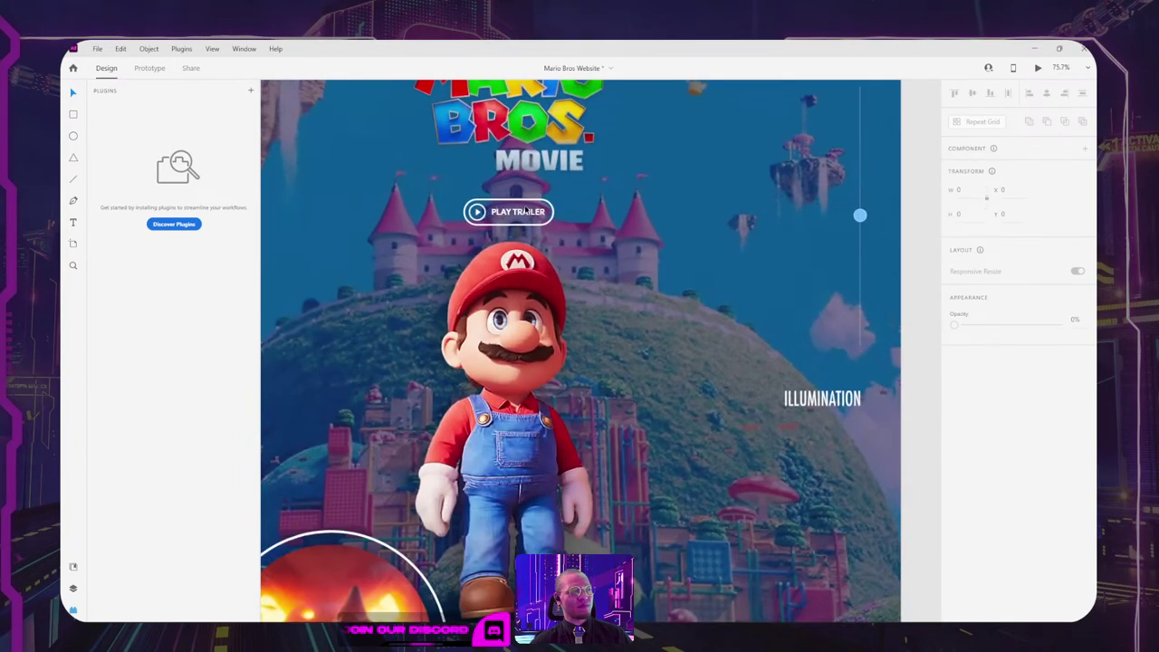
left_click(524, 212)
mouse_move(554, 197)
left_mouse_down()
mouse_move(573, 193)
mouse_move(544, 211)
left_mouse_up()
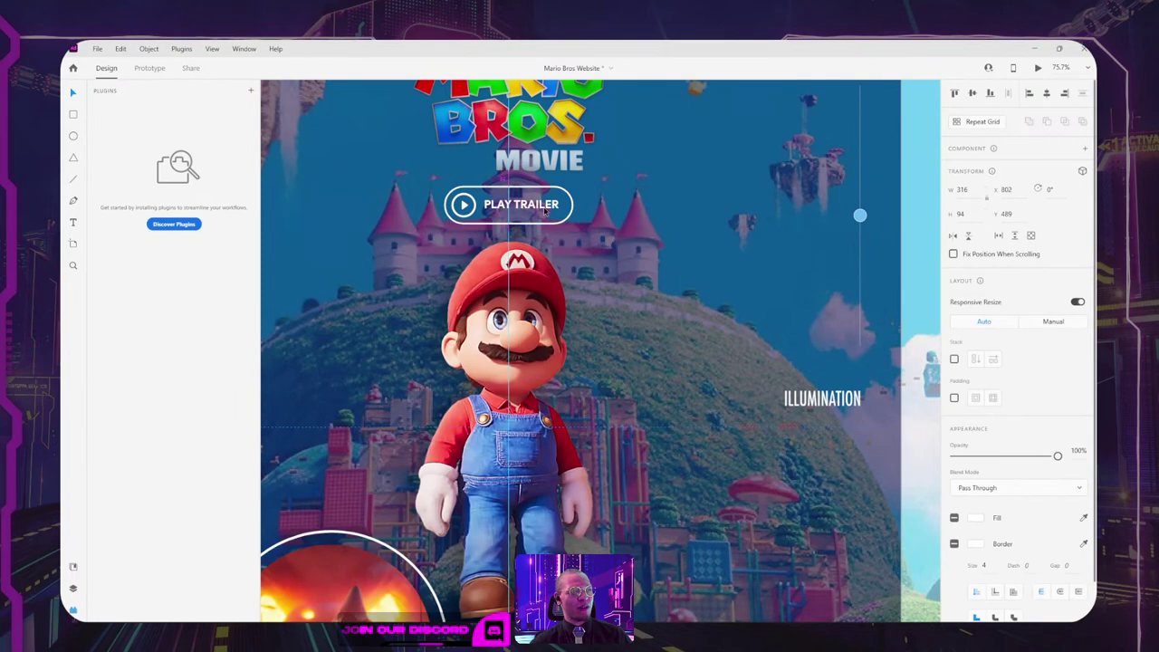
Step: Undo the last changes to the Play Trailer button between the movie logo and Mario
double_click(542, 209)
left_click(691, 182)
scroll(689, 199, "down", 5)
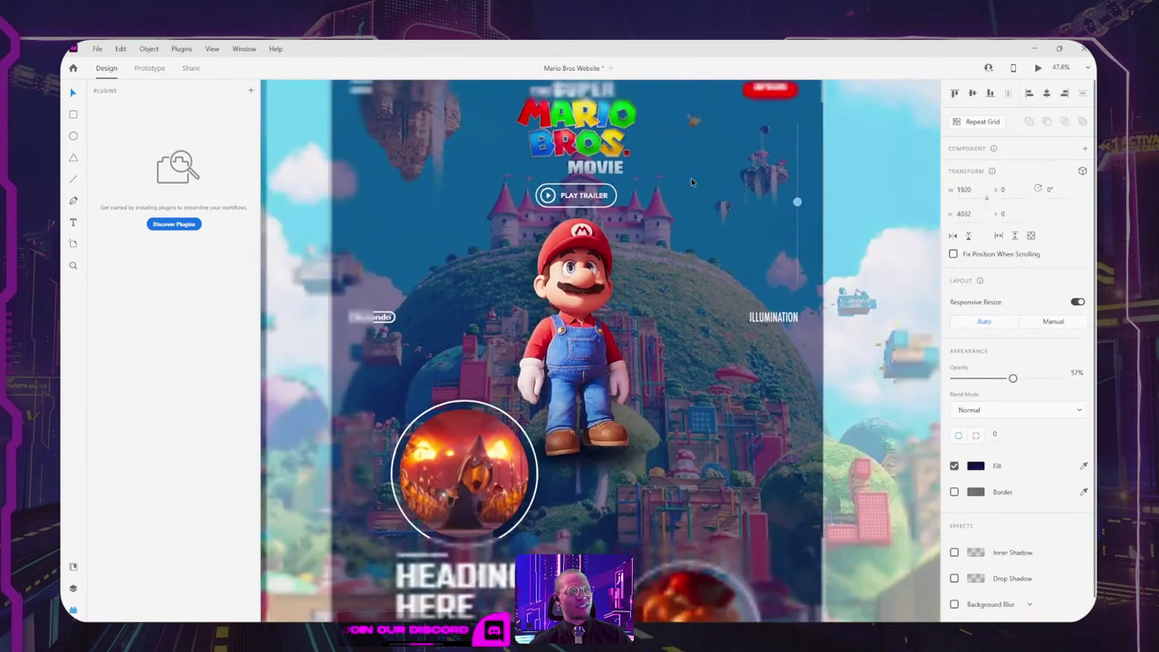
key("ctrl+z")
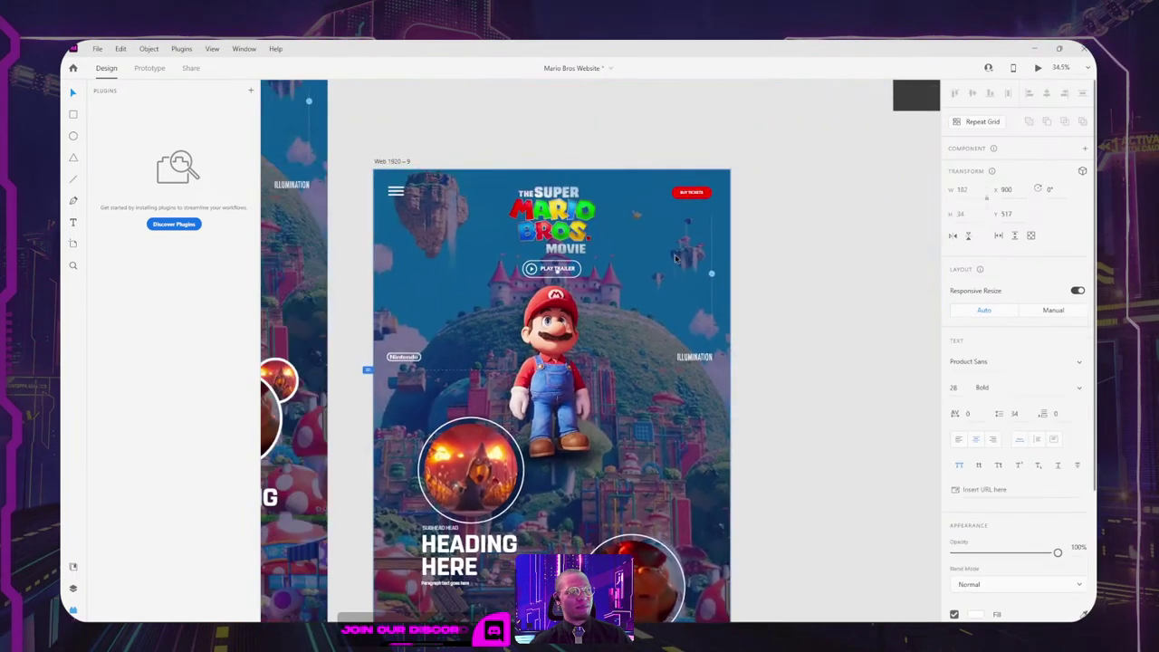
key("ctrl+z")
scroll(529, 273, "up", 8)
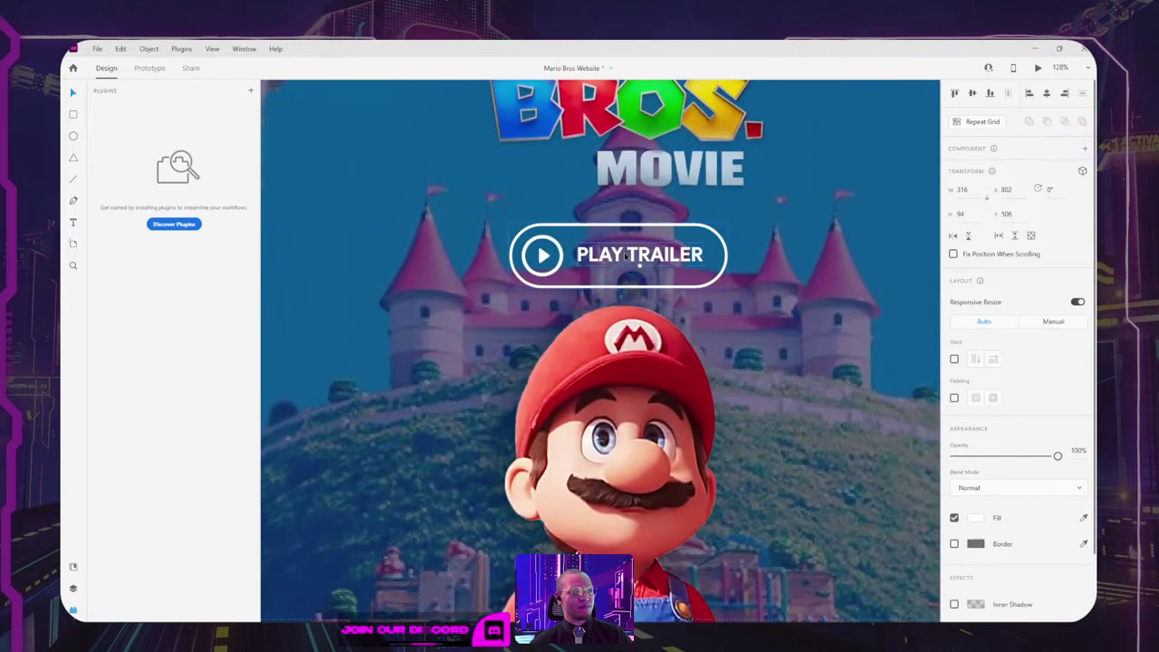
Step: Select the Play Trailer button together with the background overlay and shift them up 13 px
double_click(627, 256)
left_click(697, 258)
left_click(697, 257, "shift")
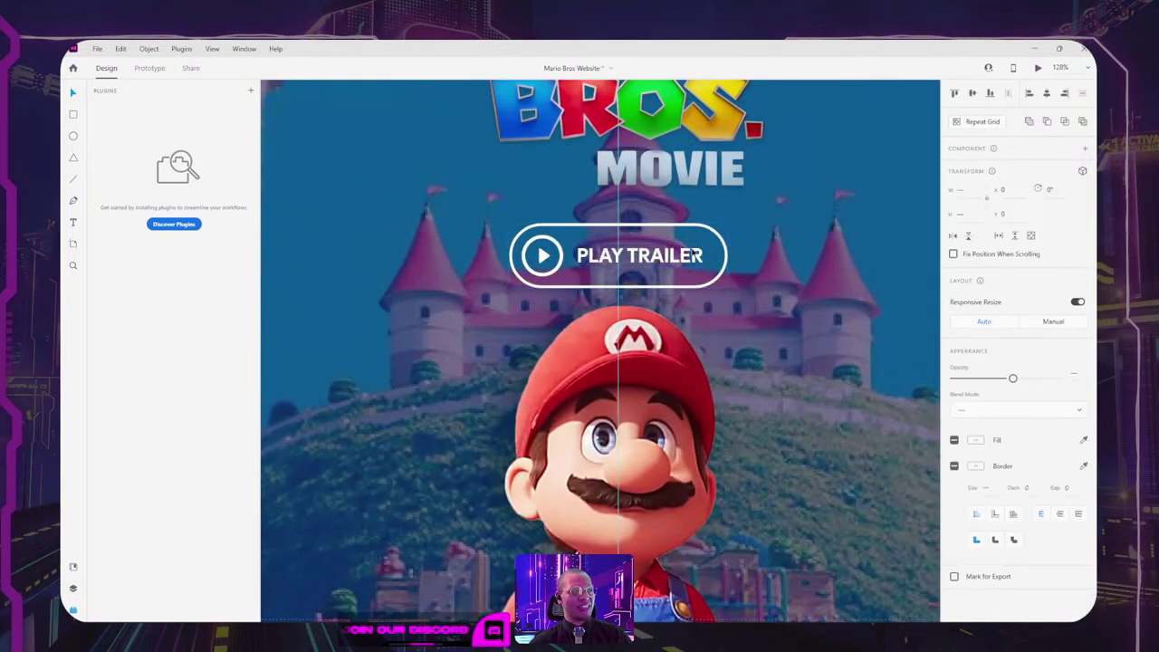
left_click_drag(696, 258, 696, 247)
scroll(785, 248, "down", 3)
scroll(784, 247, "down", 3)
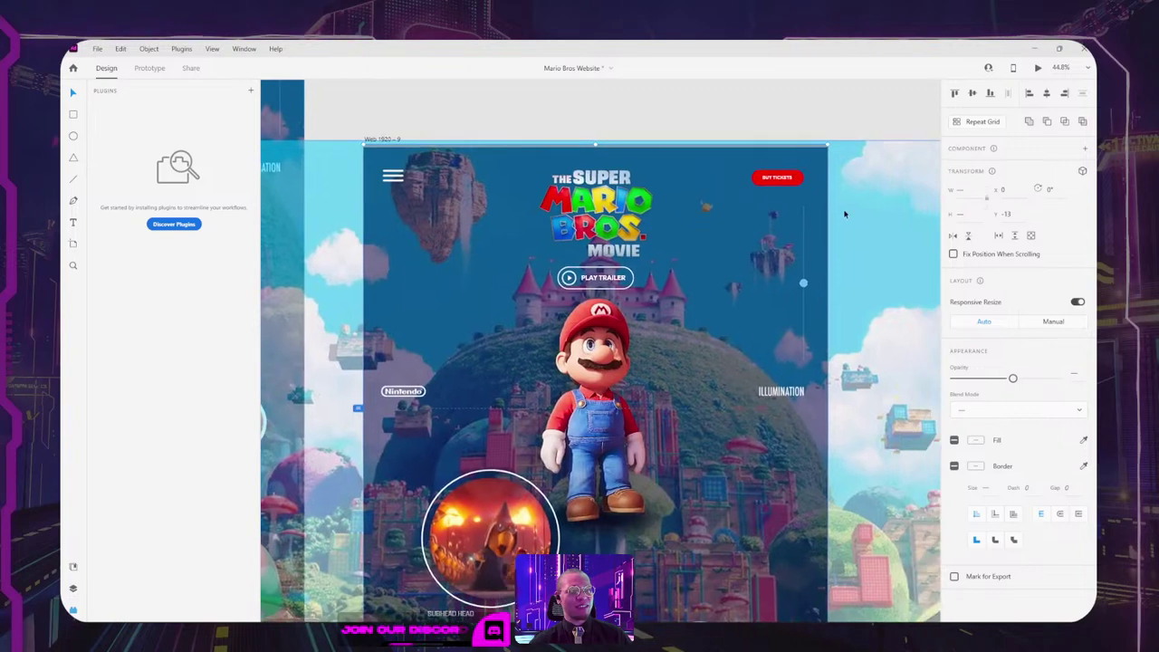
left_click(817, 124)
scroll(821, 172, "down", 1)
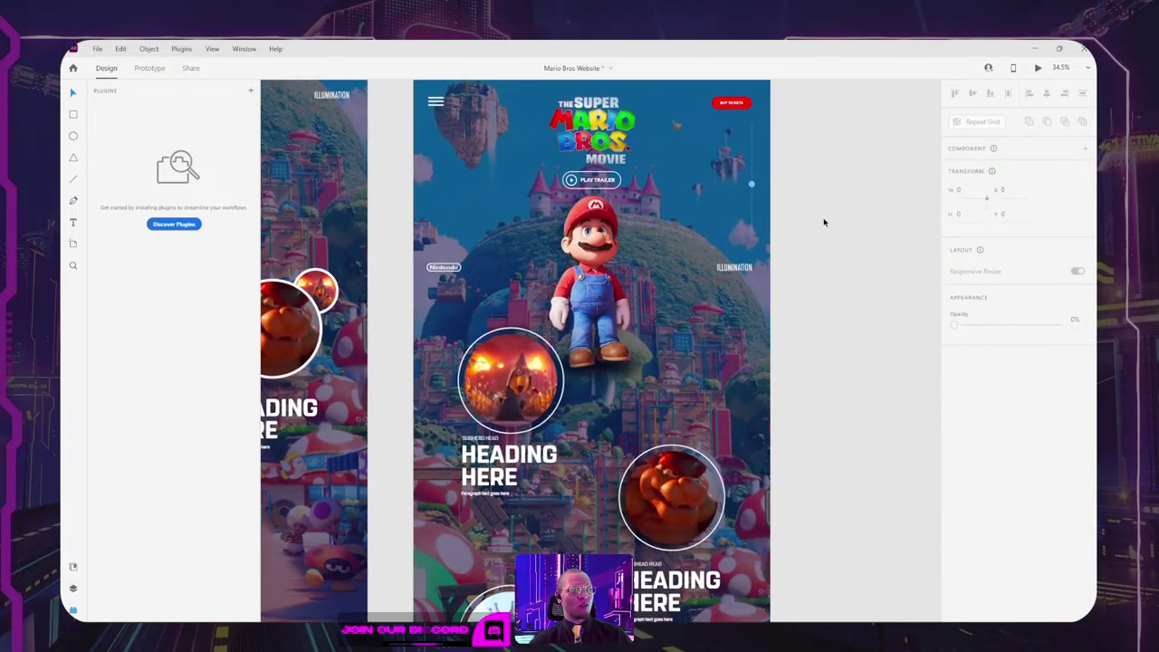
Step: Review the lower character sections of the Mario artboards, and examine the Spider-Man release-day and No Time To Die reference designs
scroll(815, 205, "down", 3)
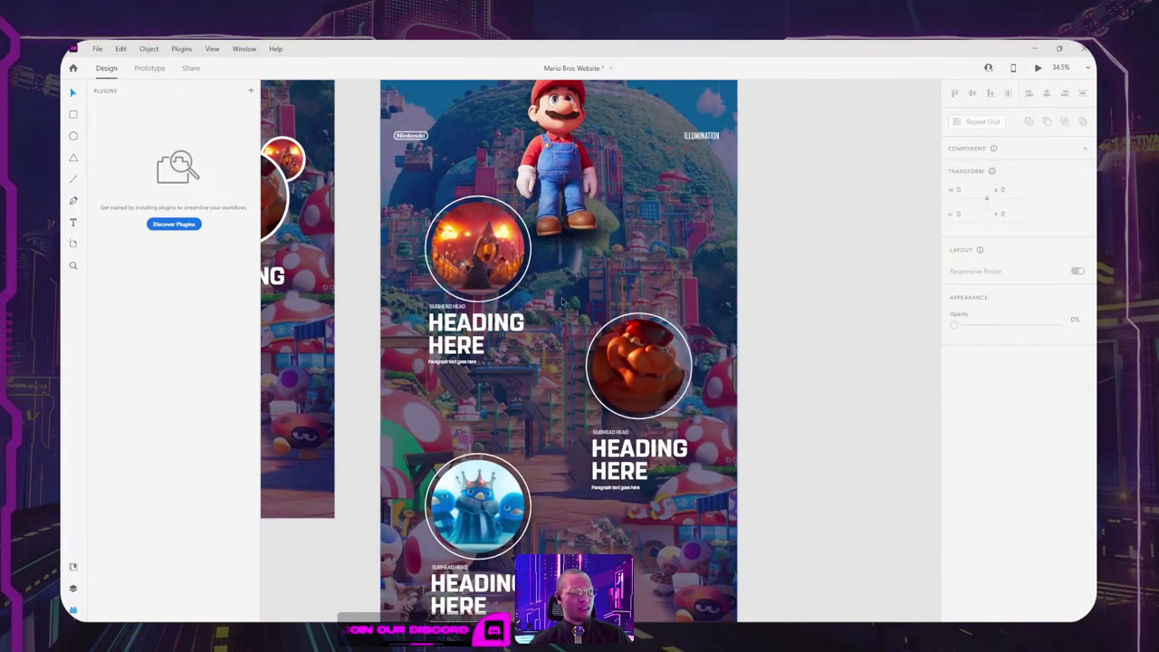
scroll(596, 235, "down", 2)
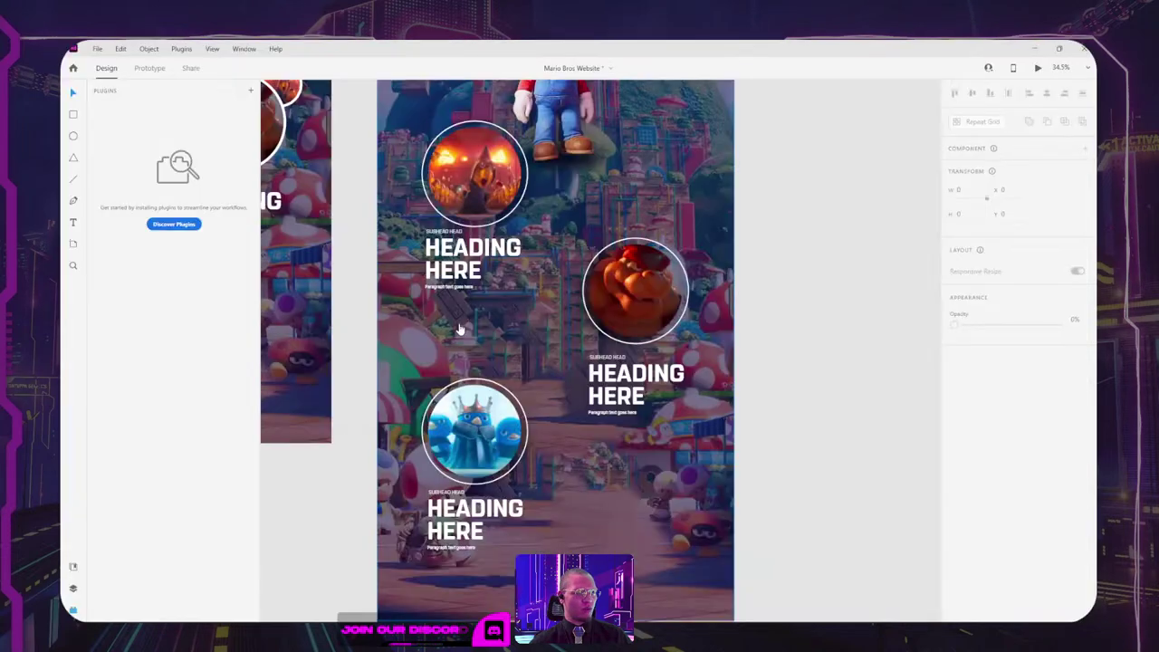
scroll(545, 264, "down", 2)
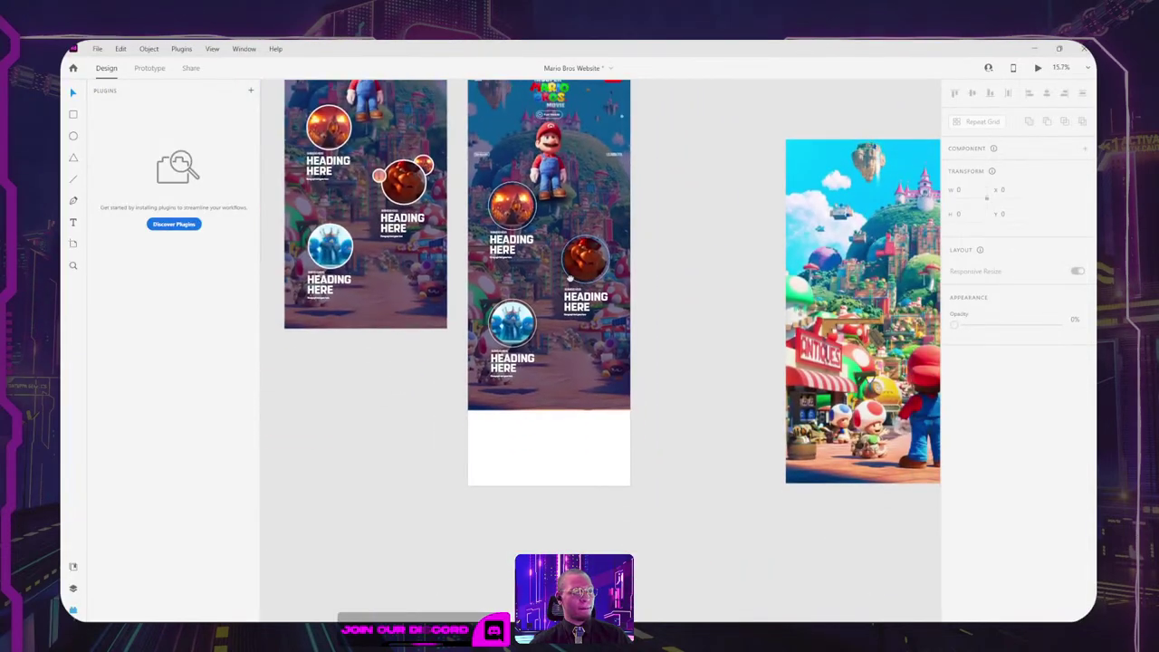
scroll(600, 297, "up", 2)
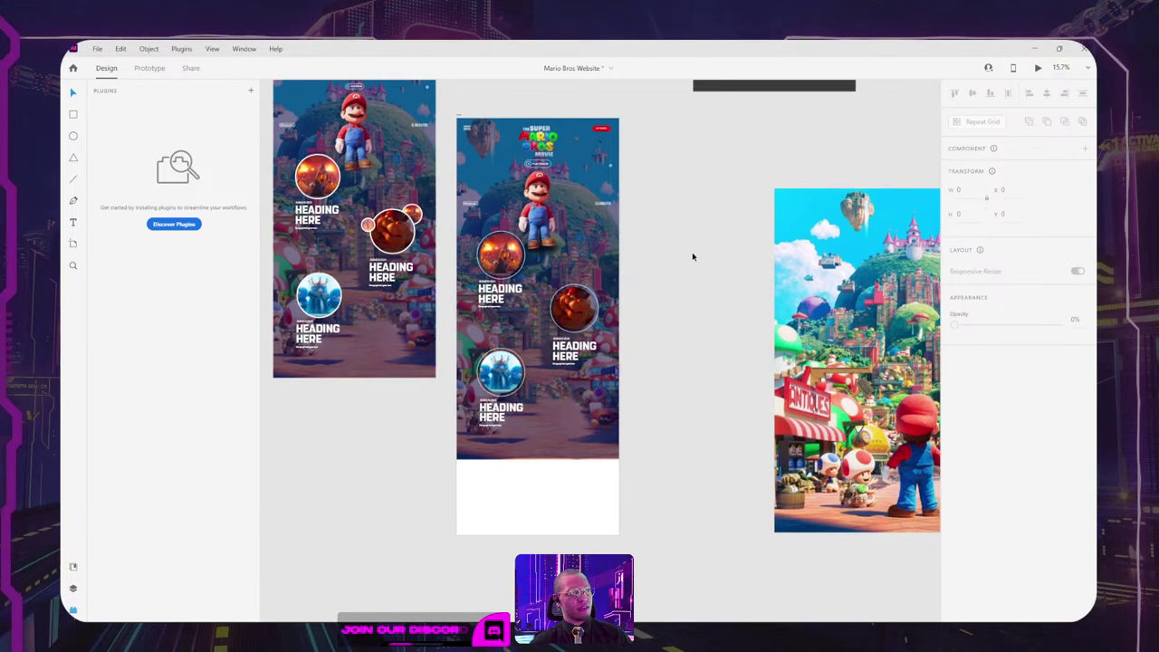
key("alt+Tab")
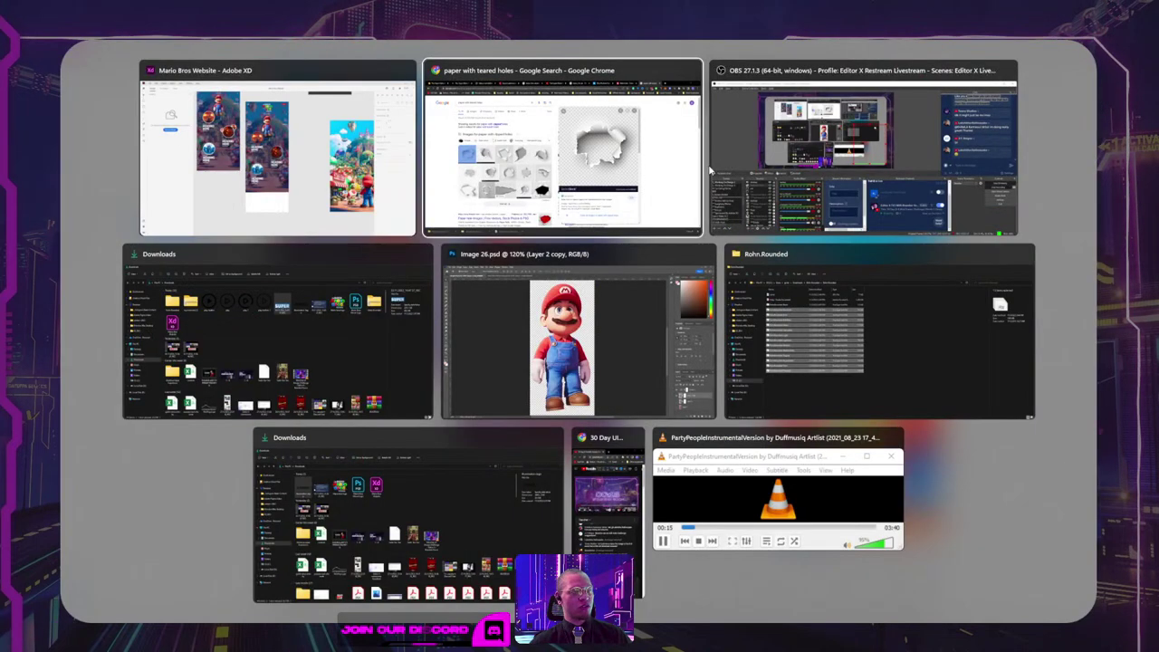
left_click(328, 194)
left_click_drag(455, 275, 689, 262)
scroll(689, 262, "left", 15)
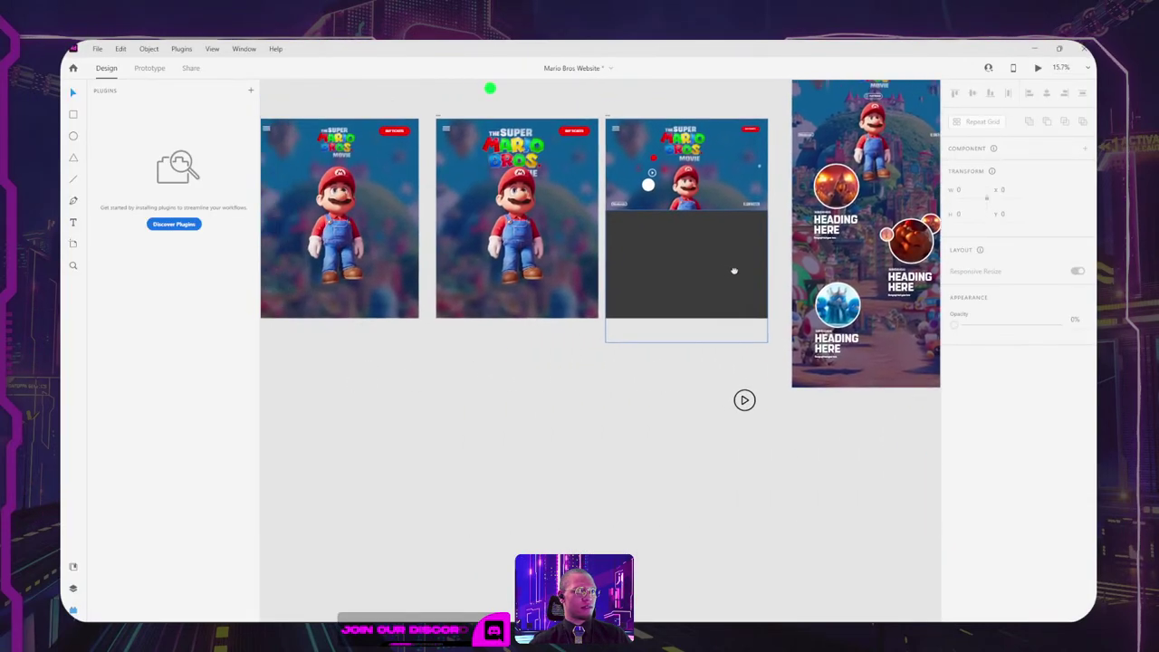
left_click_drag(597, 276, 891, 307)
left_click_drag(469, 249, 596, 407)
scroll(449, 365, "up", 2)
scroll(449, 366, "up", 8)
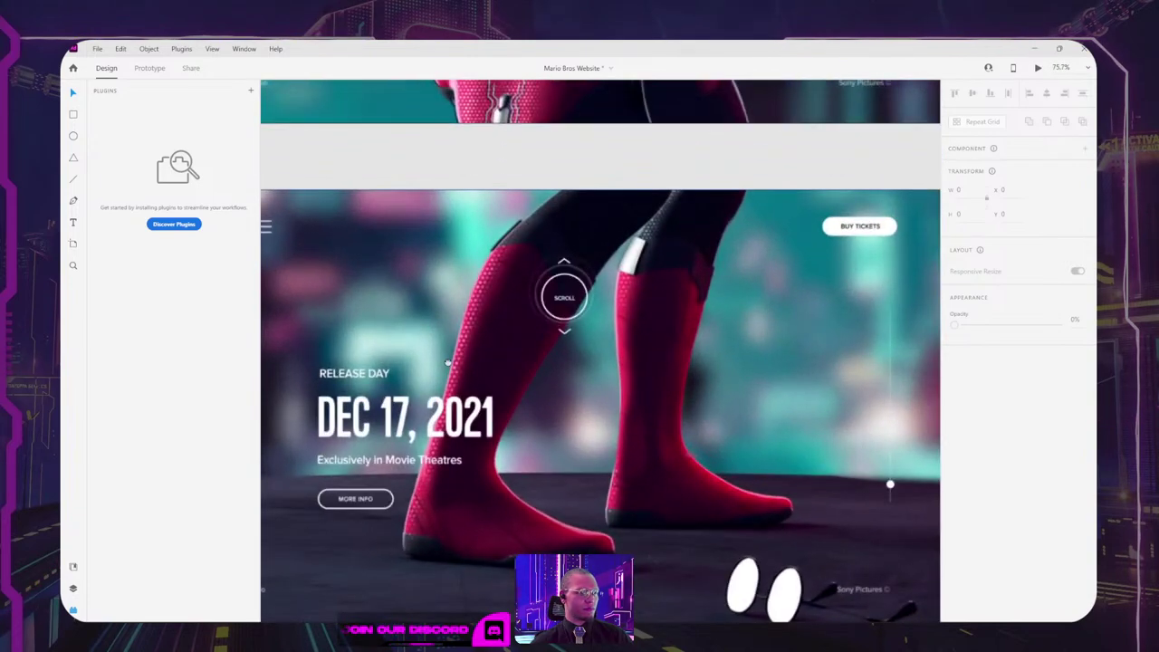
scroll(560, 288, "left", 2)
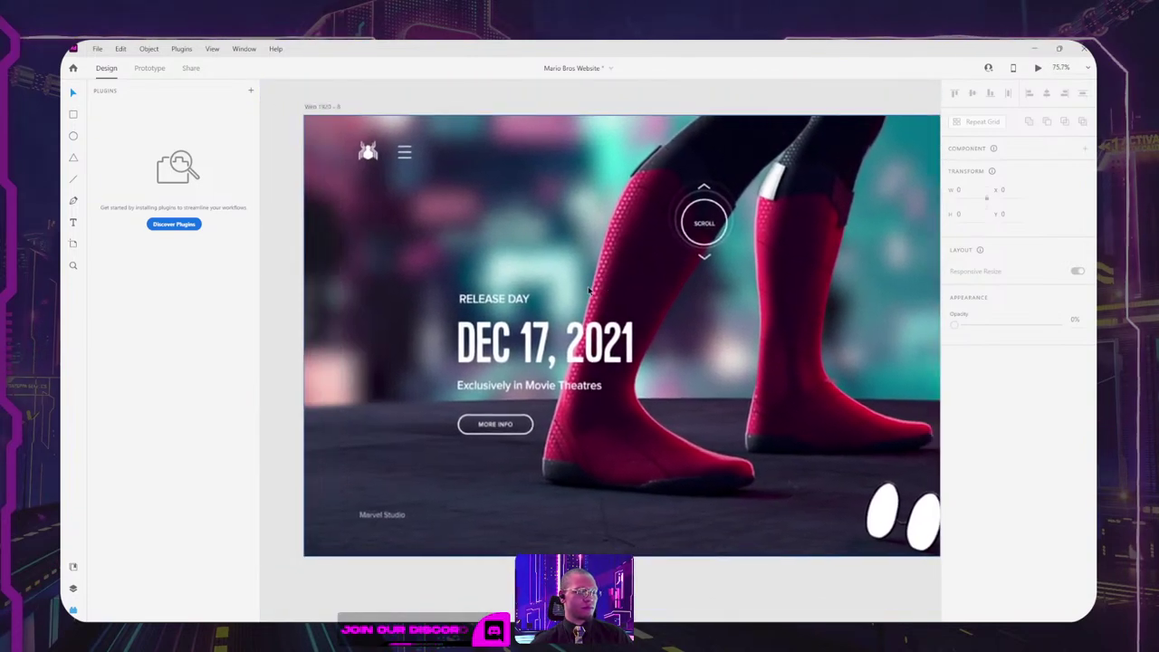
scroll(590, 289, "down", 6)
scroll(543, 263, "right", 15)
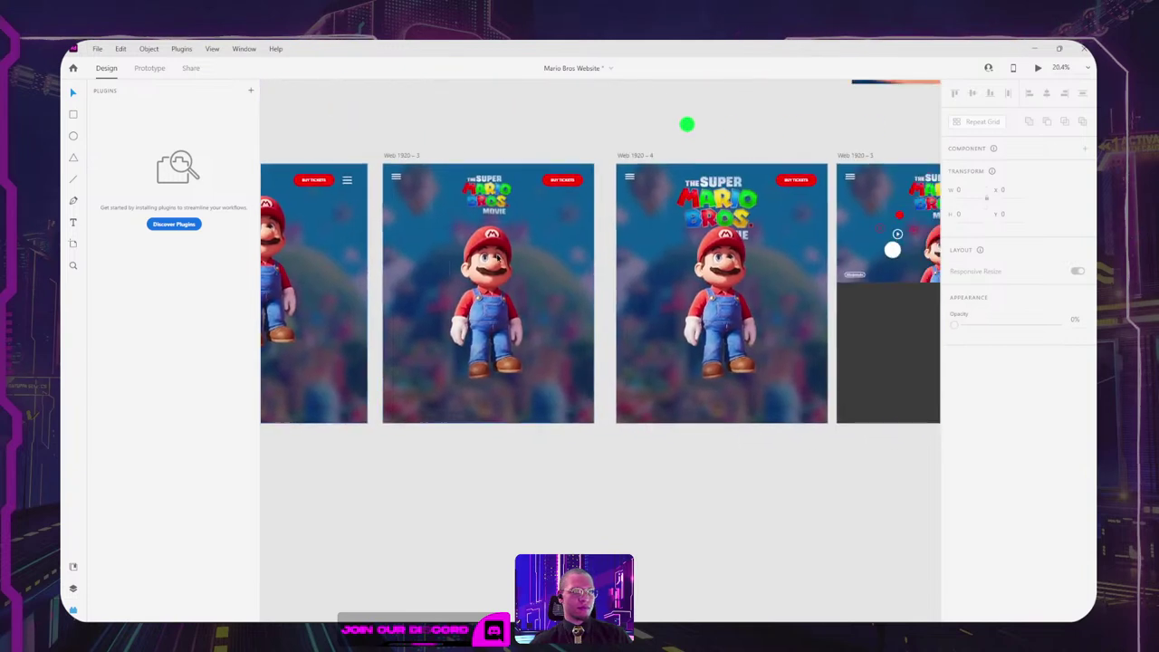
scroll(497, 258, "right", 6)
scroll(502, 305, "left", 16)
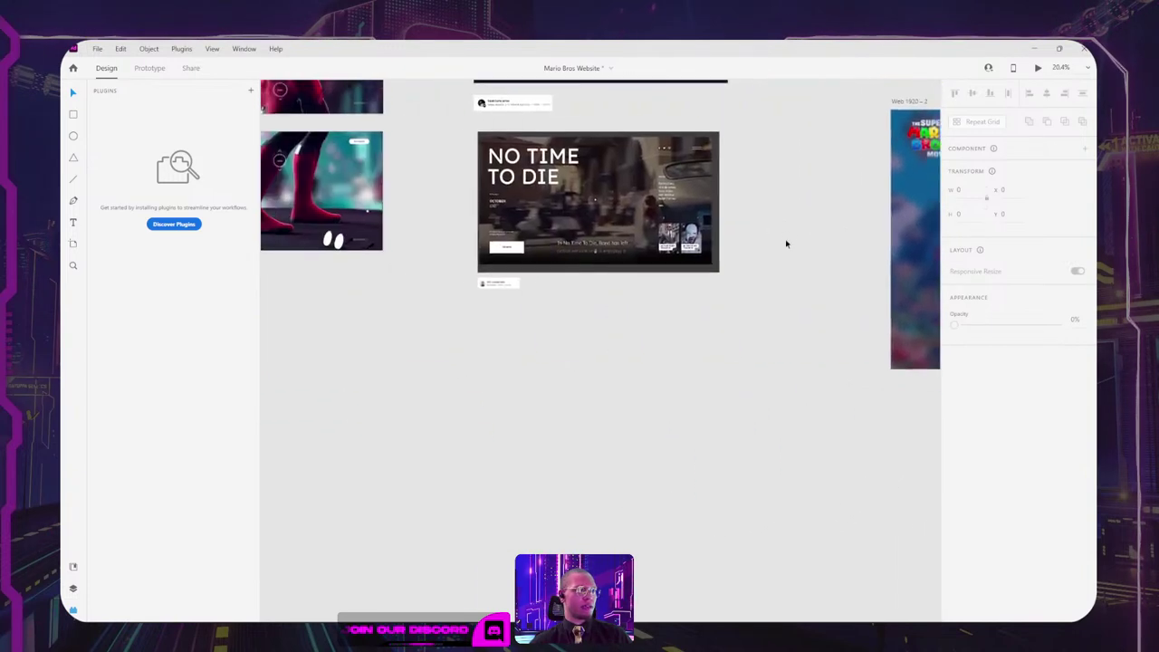
scroll(624, 252, "left", 10)
scroll(623, 252, "up", 3)
Step: Place a copy of the Spider-Man "DEC 17, 2021" artboard below the Mario artboards and move the loose play icon beneath it
left_click_drag(489, 197, 175, 214)
left_click_drag(370, 200, 487, 192)
left_click_drag(308, 236, 791, 305)
left_click_drag(880, 264, 404, 208)
left_click_drag(309, 253, 727, 254)
left_click_drag(875, 226, 501, 215)
left_click_drag(354, 243, 455, 235)
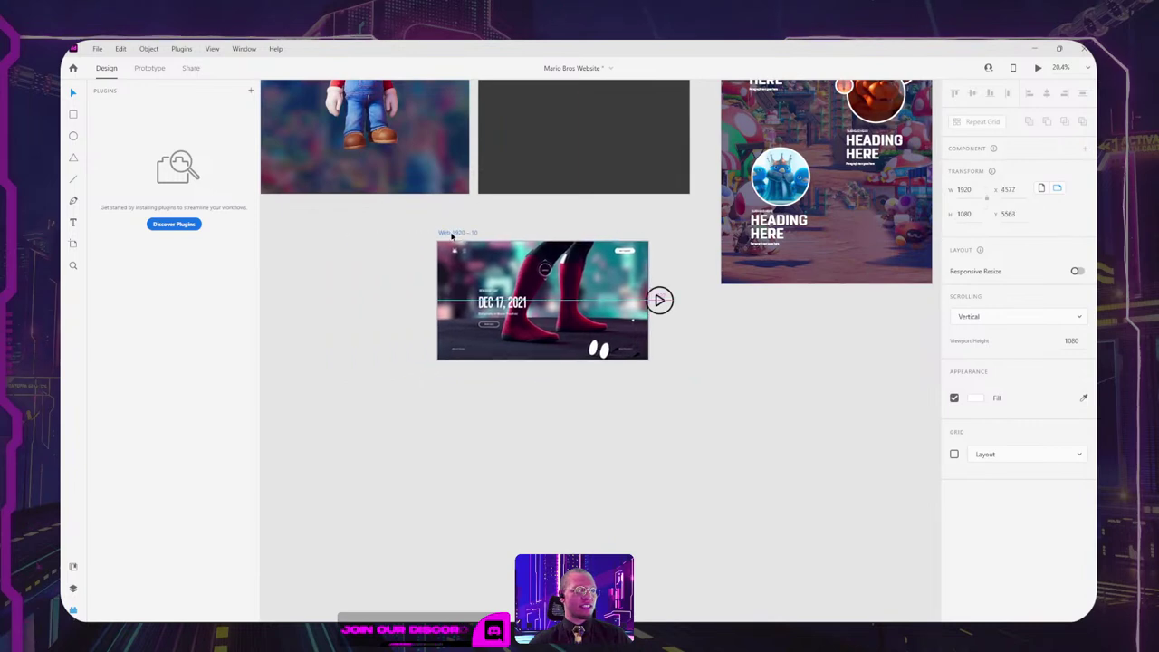
left_click_drag(643, 310, 638, 437)
scroll(638, 436, "right", 5)
scroll(638, 437, "up", 3)
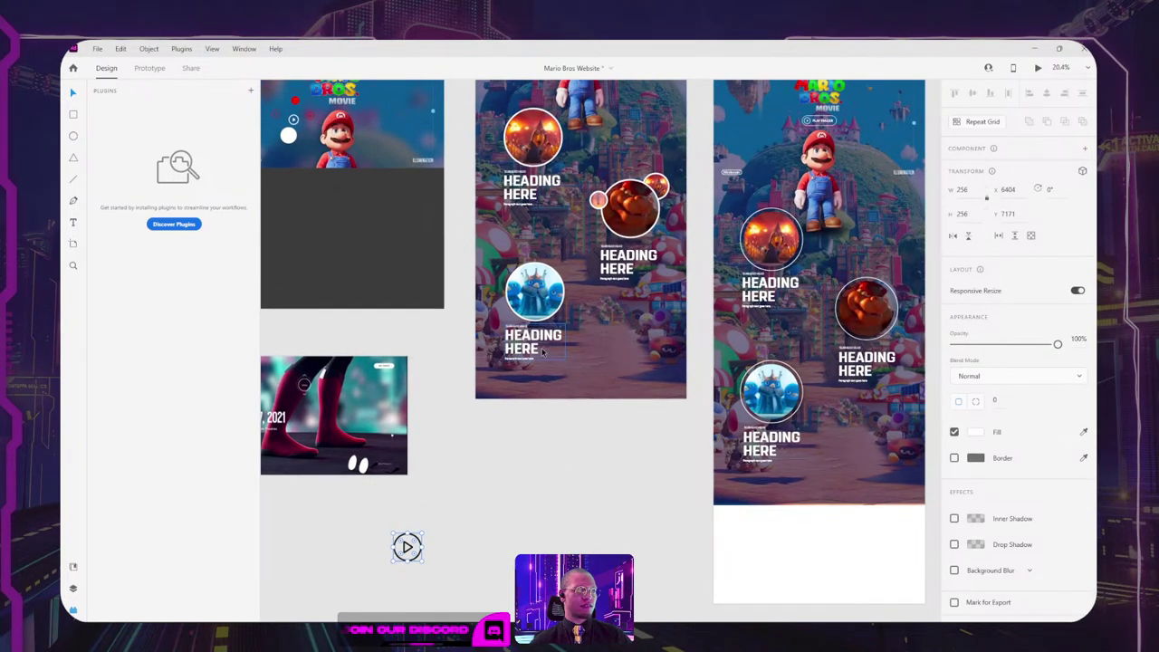
left_click_drag(500, 320, 563, 366)
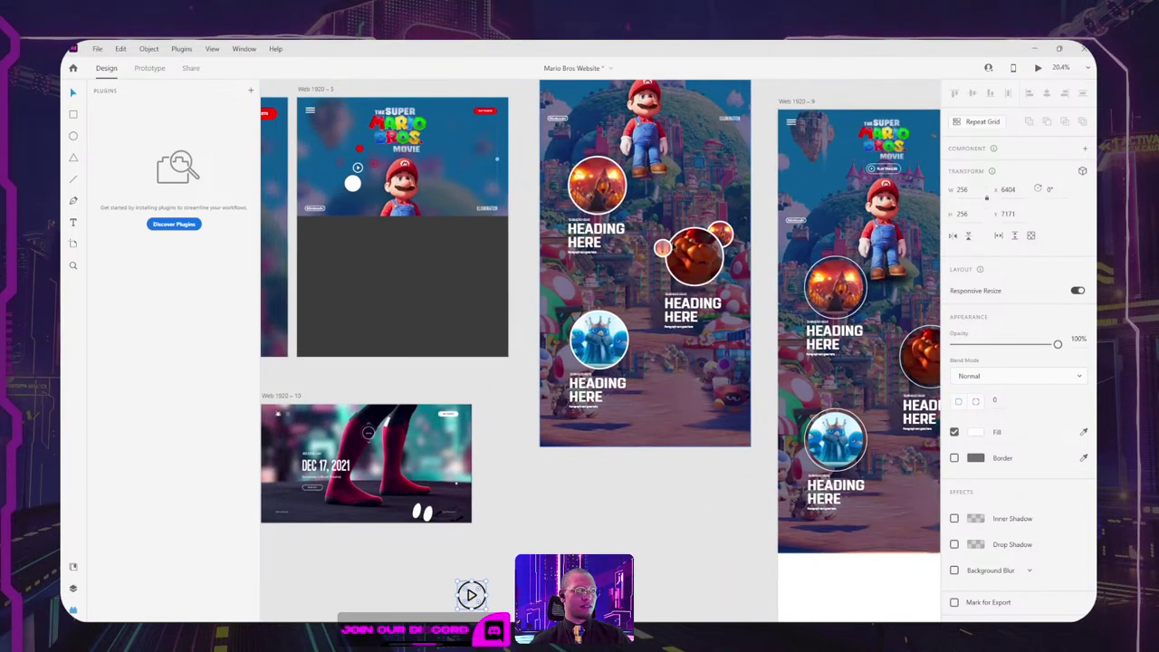
Step: Try removing the subhead above the heading under the fiery character circle
scroll(632, 230, "up", 4)
left_click(544, 237)
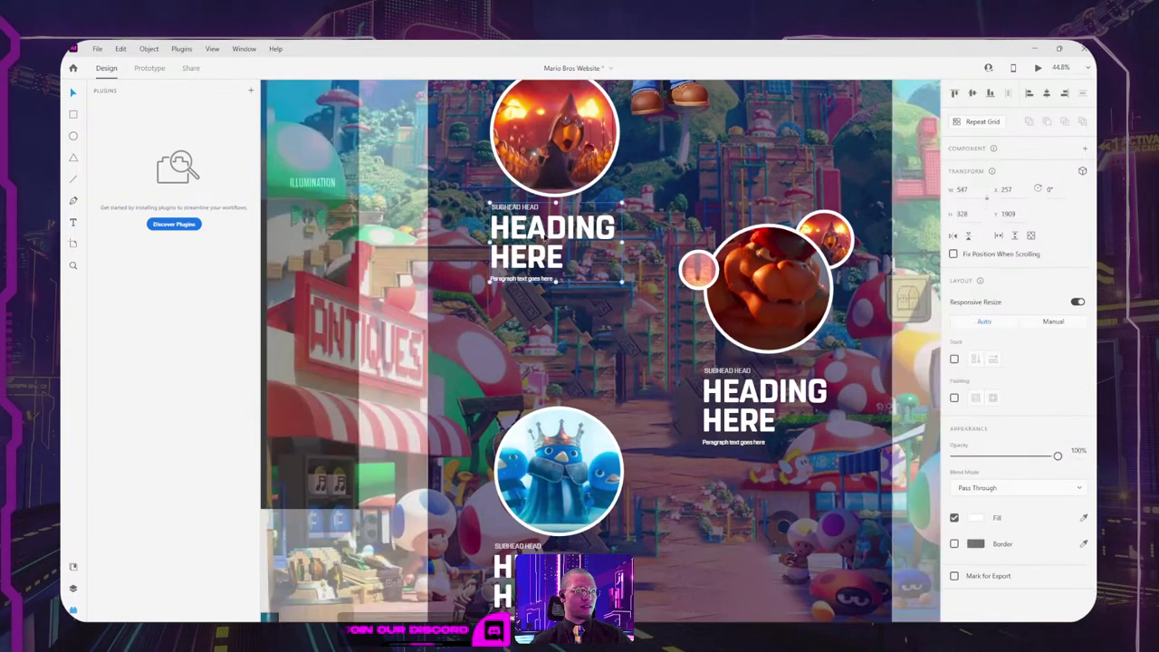
double_click(512, 209)
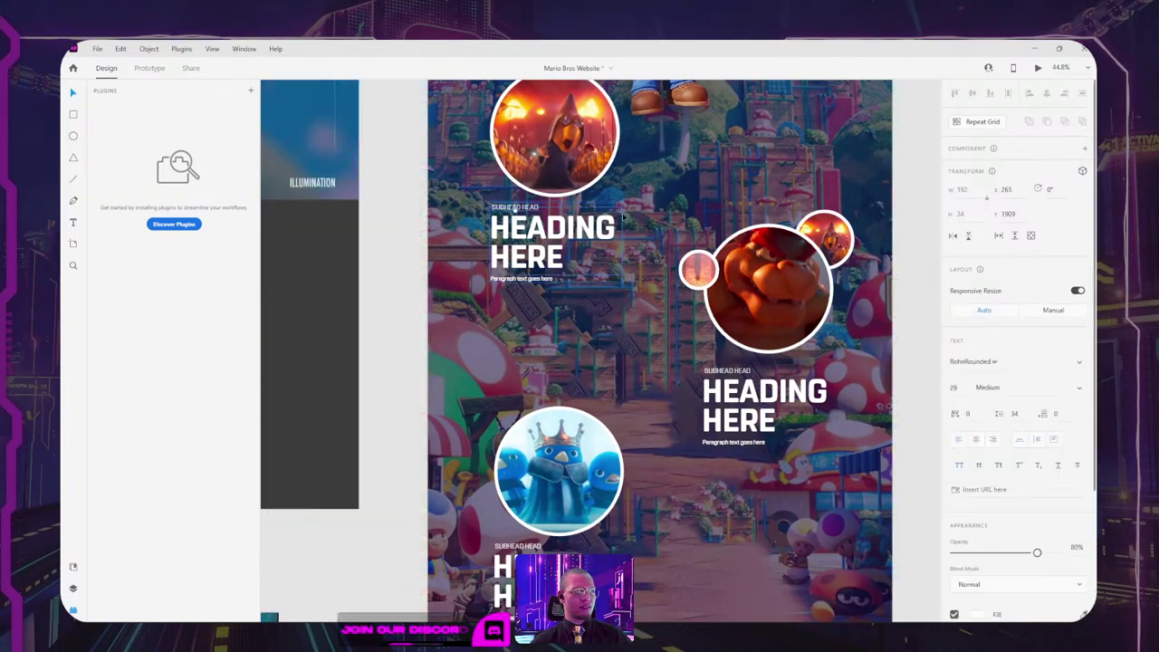
key("Delete")
key("Escape")
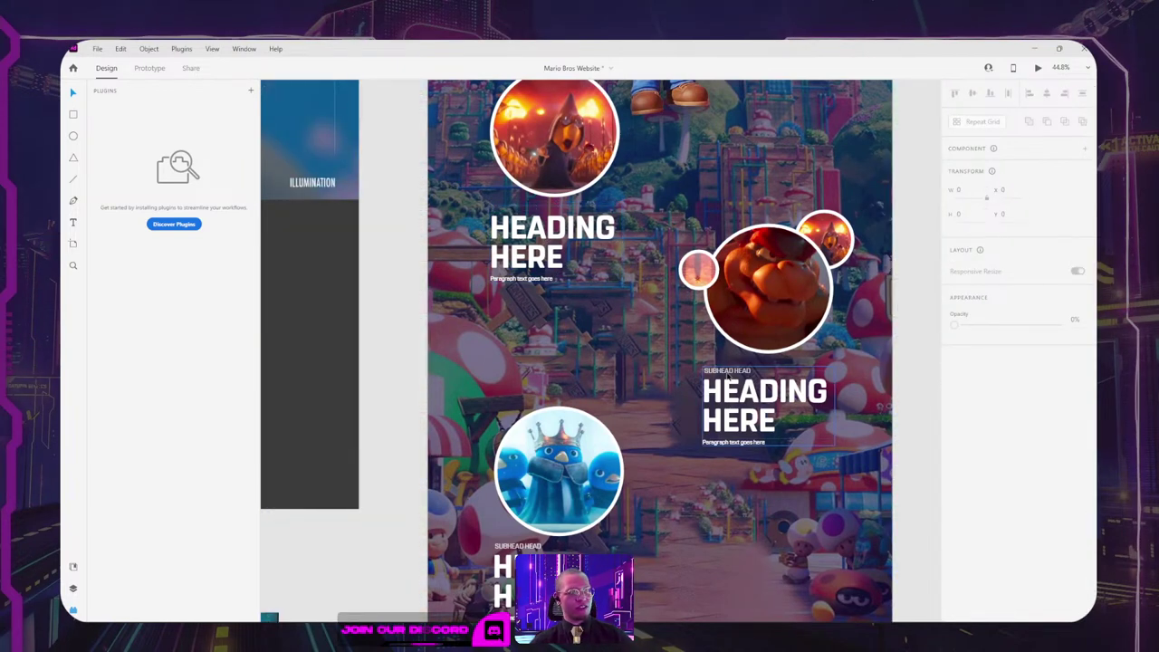
Step: Reduce the heading under the fiery circle to font size 69 and move its paragraph text up directly beneath it
left_click(521, 245)
double_click(521, 245)
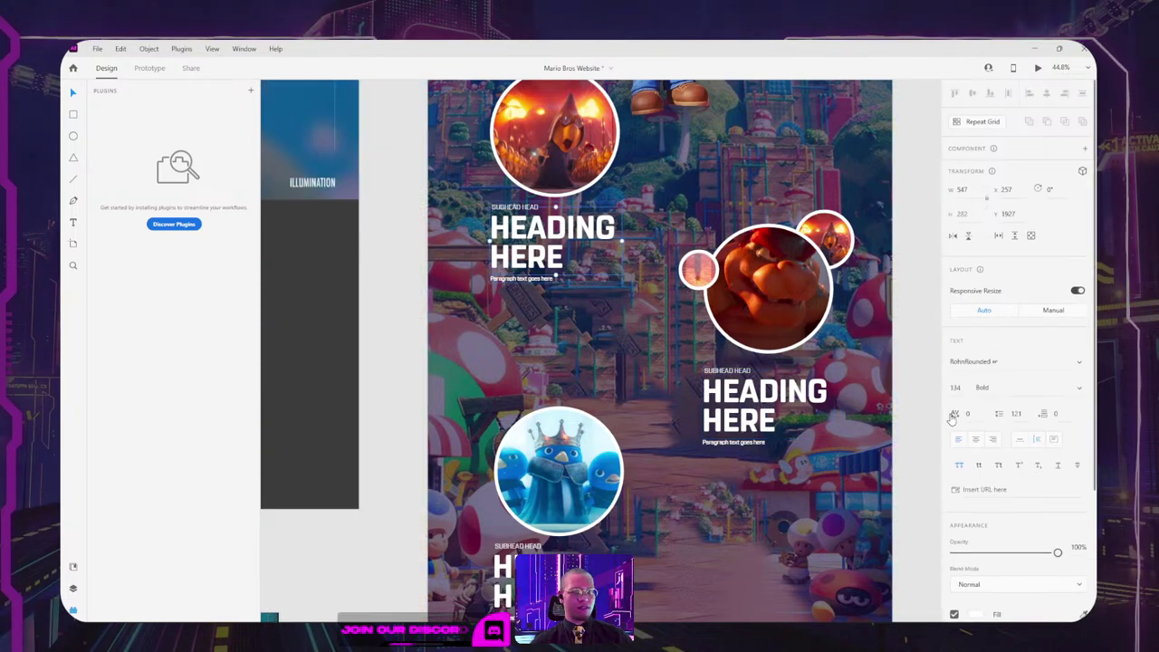
left_click_drag(965, 387, 968, 428)
left_click(547, 279)
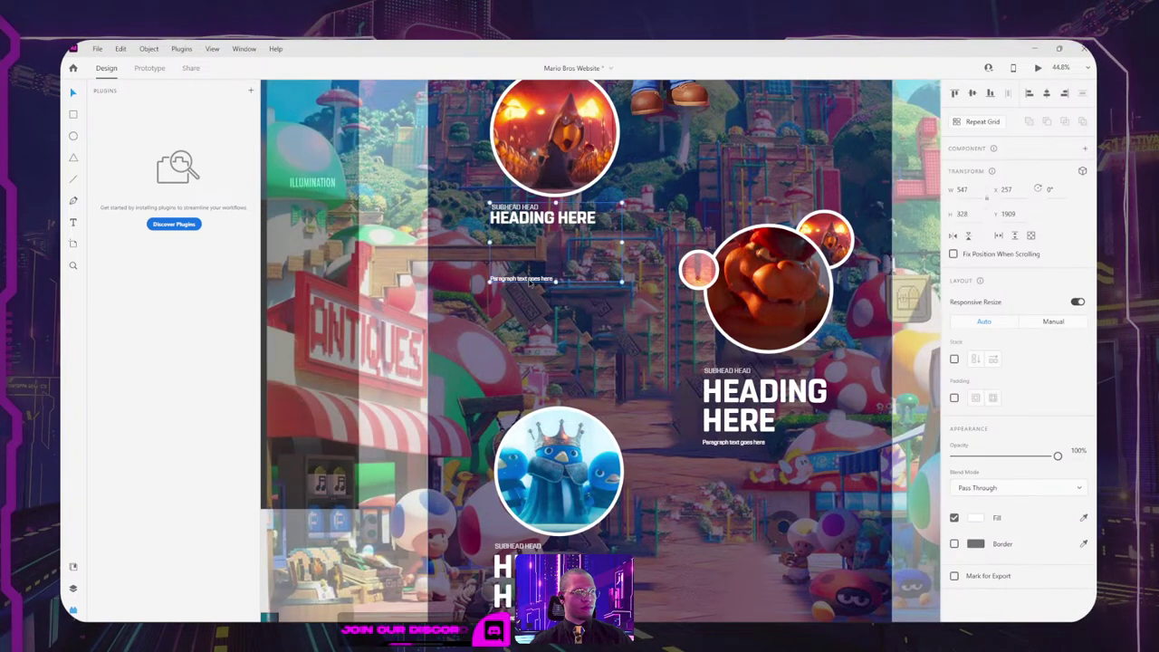
left_click_drag(535, 280, 538, 232)
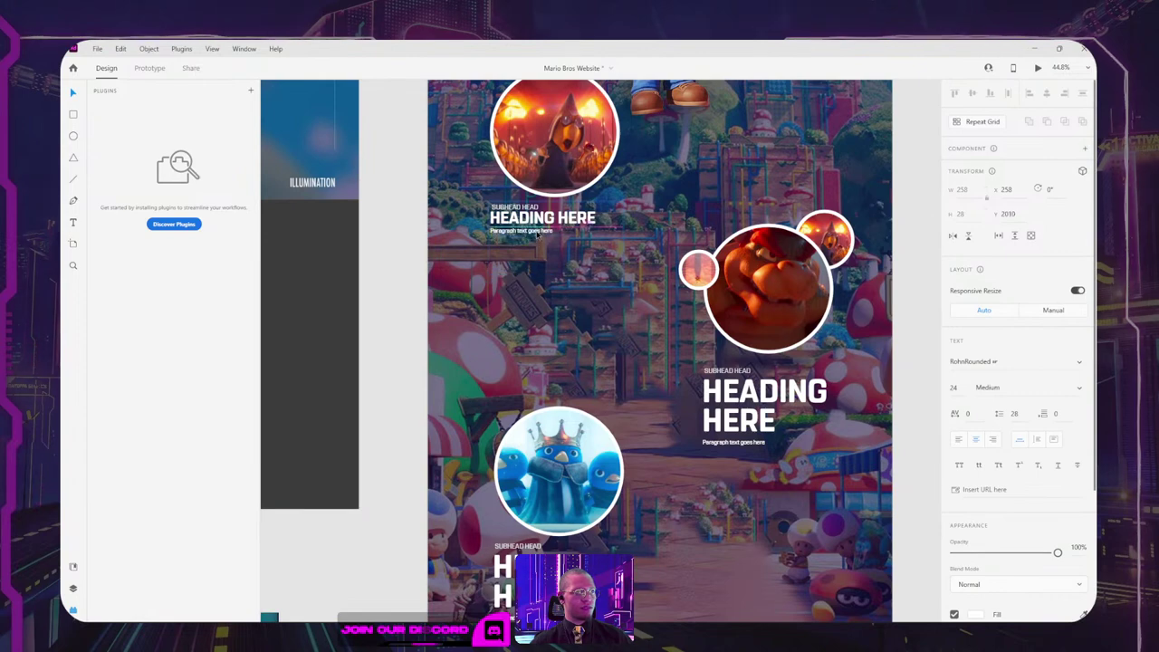
Step: Shift the heading and paragraph under the fiery circle down slightly to add space below the subhead
scroll(538, 233, "up", 5)
left_click(514, 209)
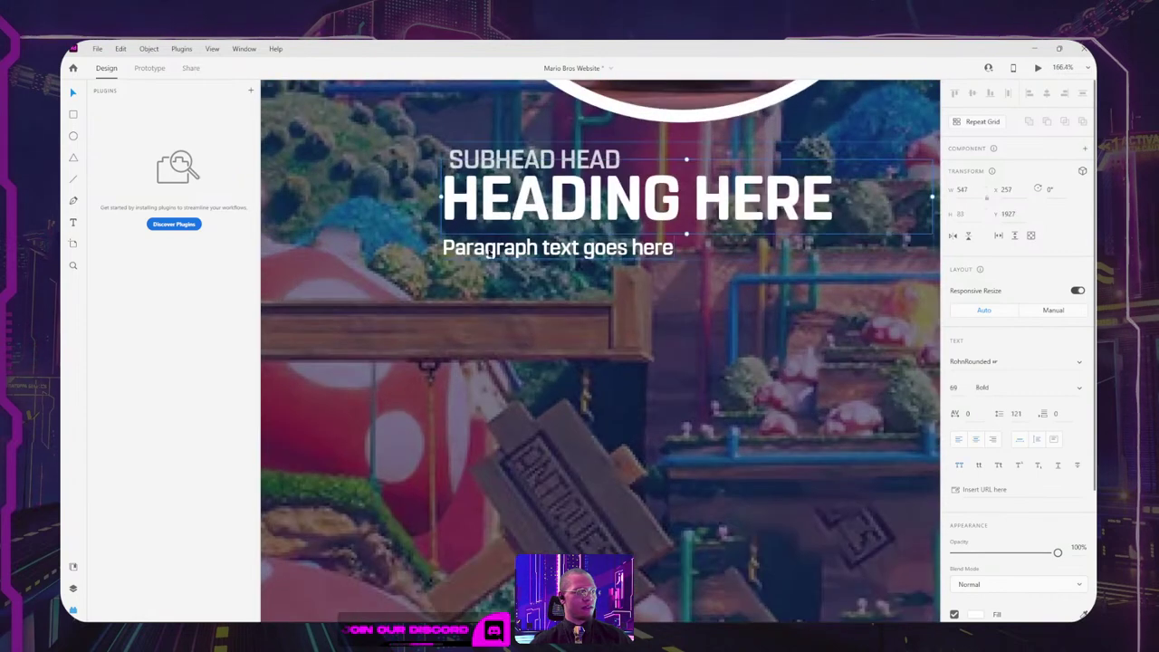
left_click(490, 252, "shift")
left_click_drag(490, 253, 550, 270)
left_click(564, 321)
left_click(549, 263)
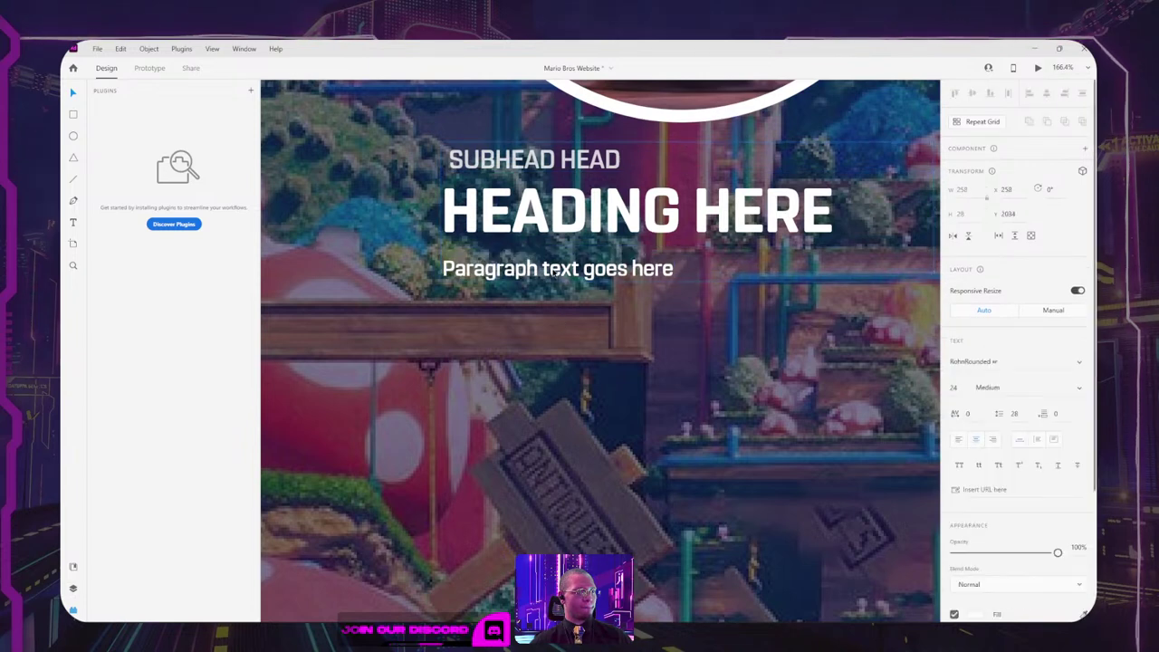
Step: Left-align the subhead, heading and paragraph text under the fiery circle
left_click(508, 169)
left_click(508, 229, "shift")
left_click(511, 268, "shift")
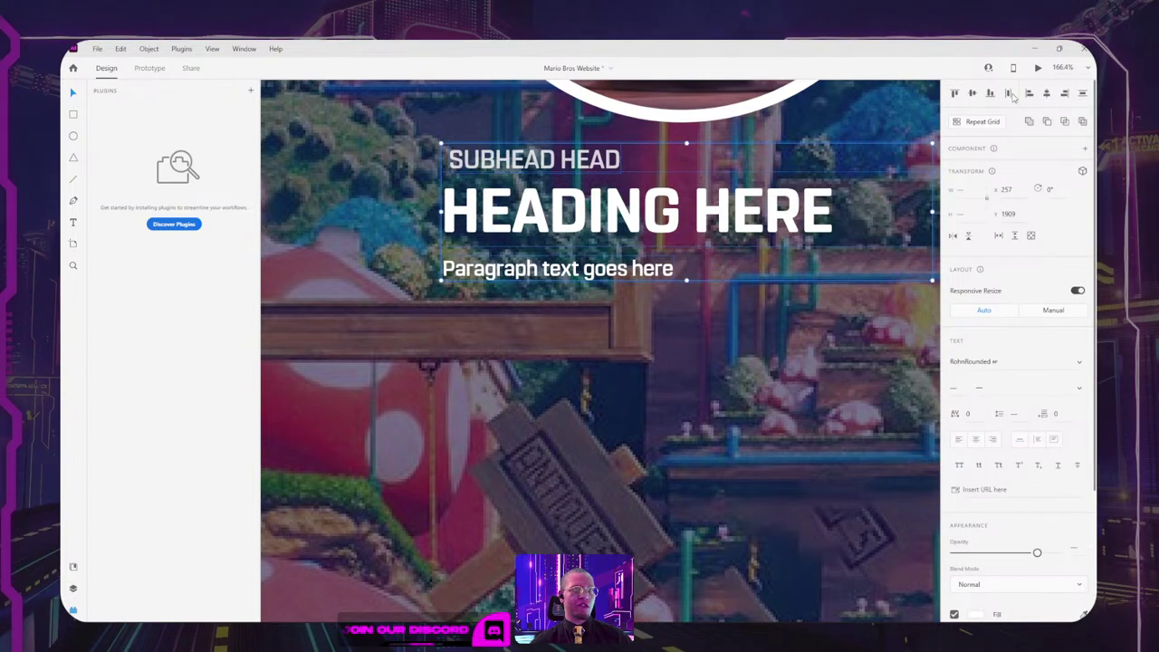
left_click(1028, 94)
left_click(650, 424)
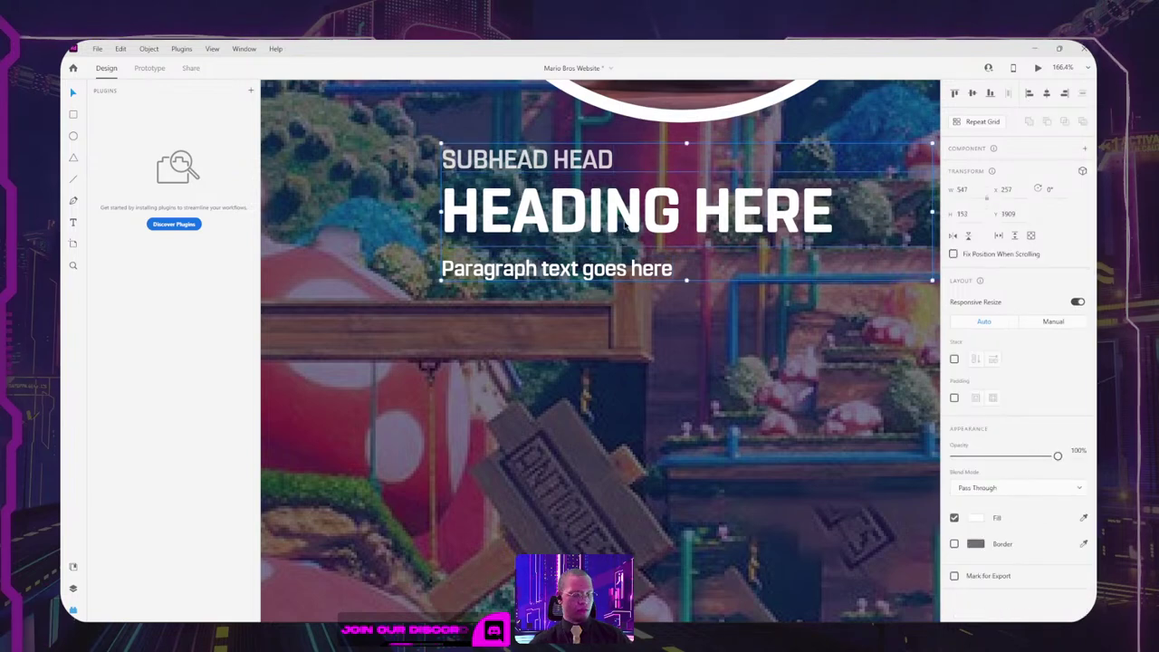
Step: Delete the old two-line text blocks under the Bowser circle and the blue penguin circle
scroll(650, 424, "down", 5)
left_click(681, 418)
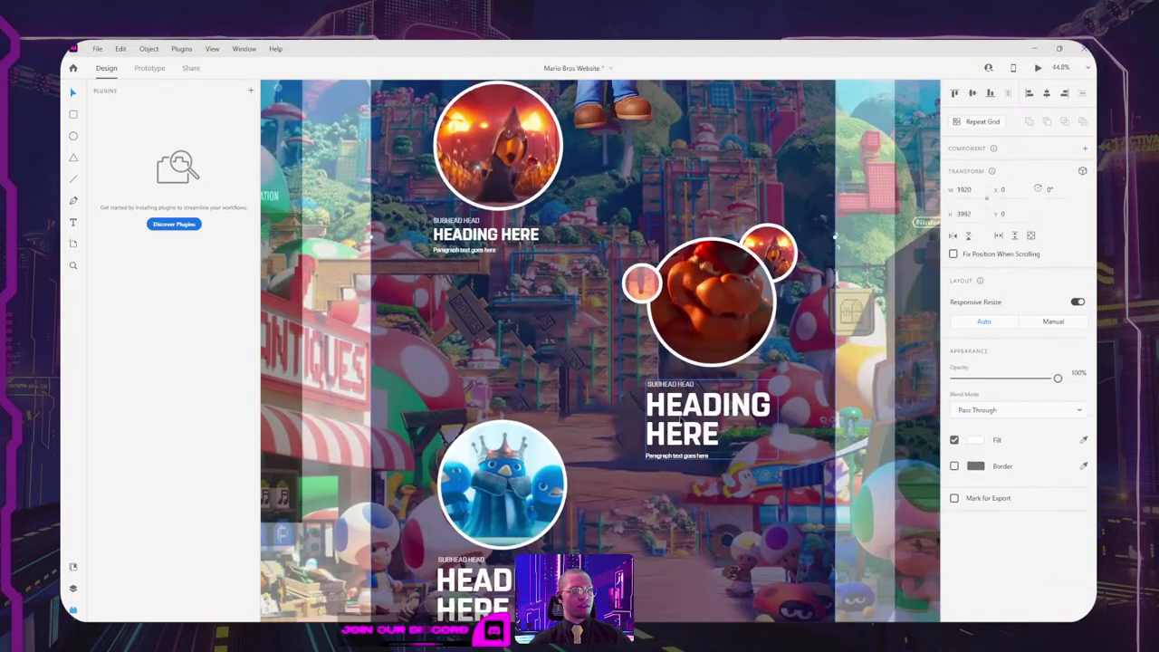
key("Delete")
left_click(484, 580)
key("Delete")
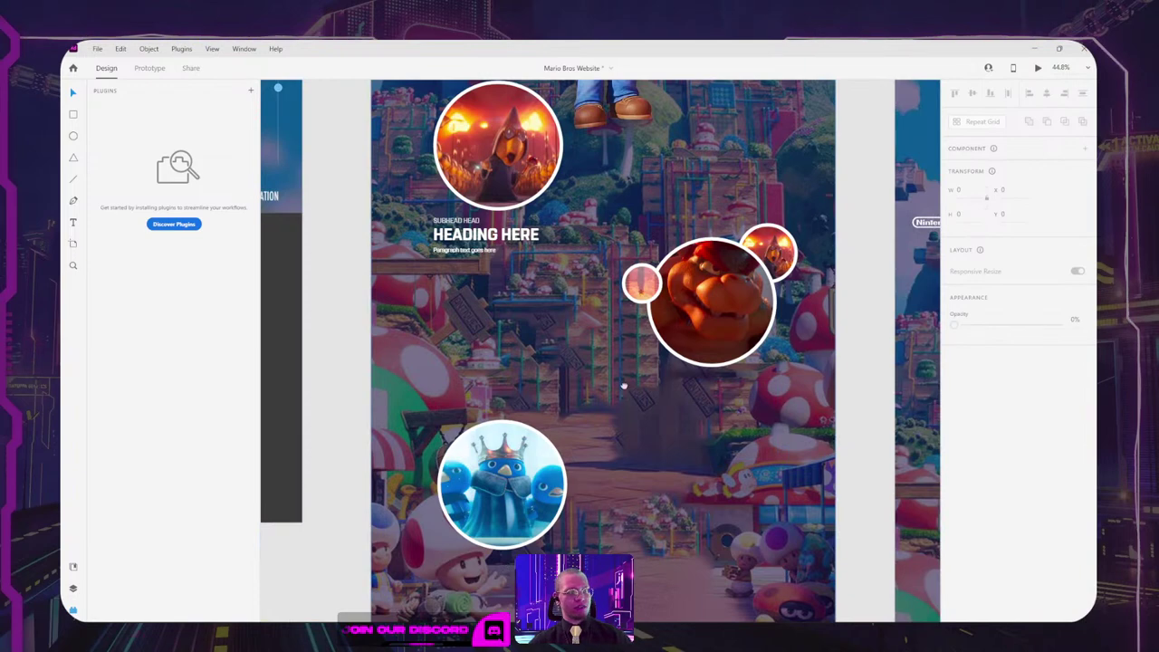
Step: Copy the resized subhead, heading and paragraph from under the fiery circle to beneath the Bowser circle, left-aligned with it
left_click_drag(624, 385, 538, 466)
left_click(374, 319)
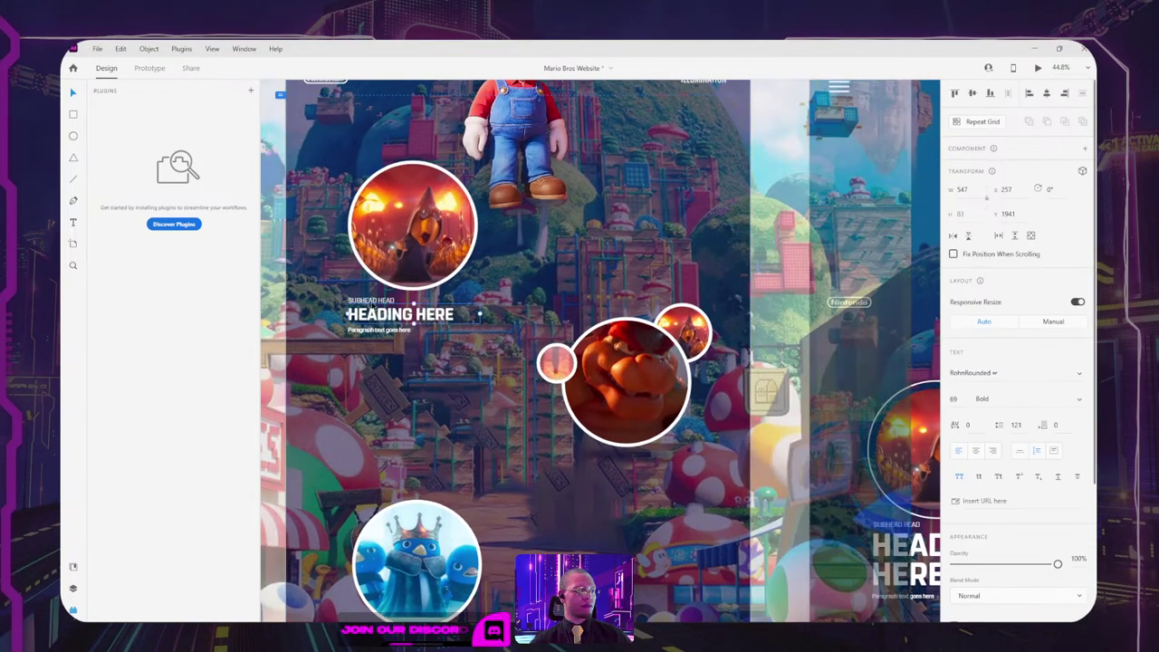
left_click(375, 303)
left_click(377, 302)
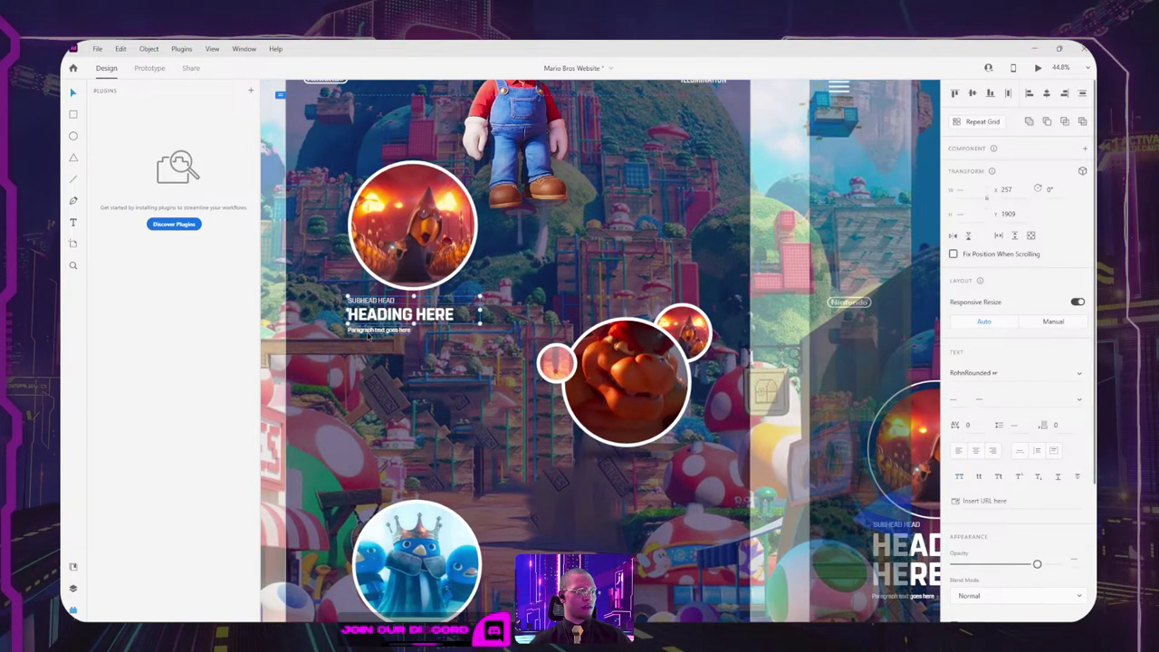
left_click_drag(367, 336, 569, 501)
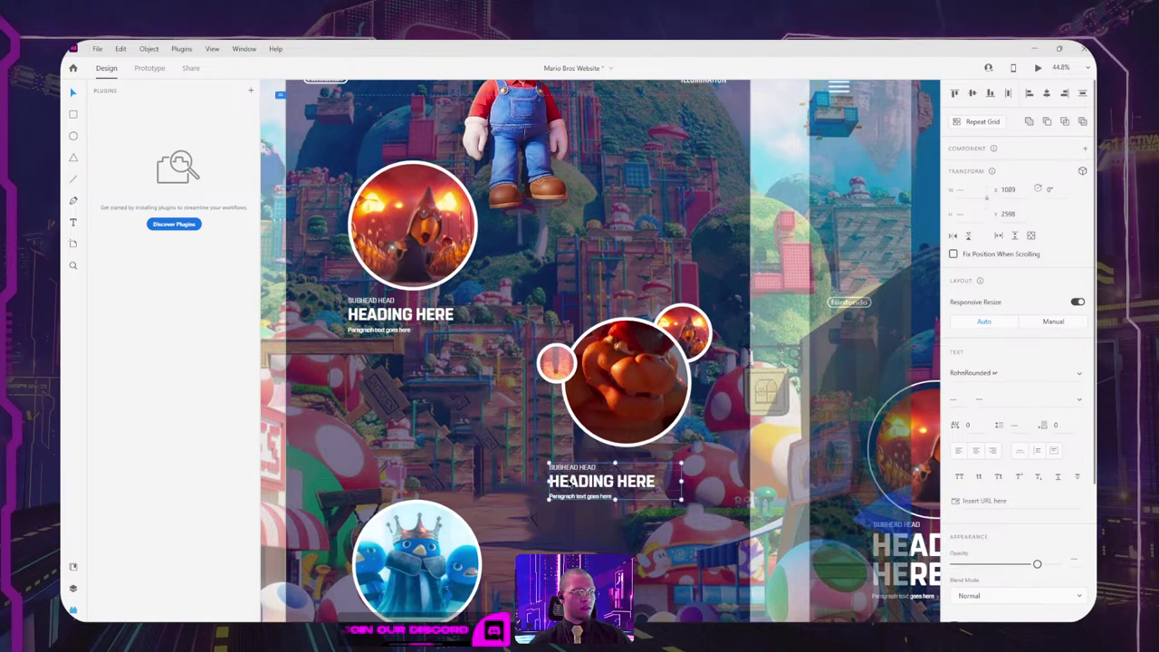
key("ctrl+z")
left_click_drag(366, 322, 584, 477)
Step: Delete the two small circles beside the Bowser circle
left_click(557, 363)
left_click(681, 332, "shift")
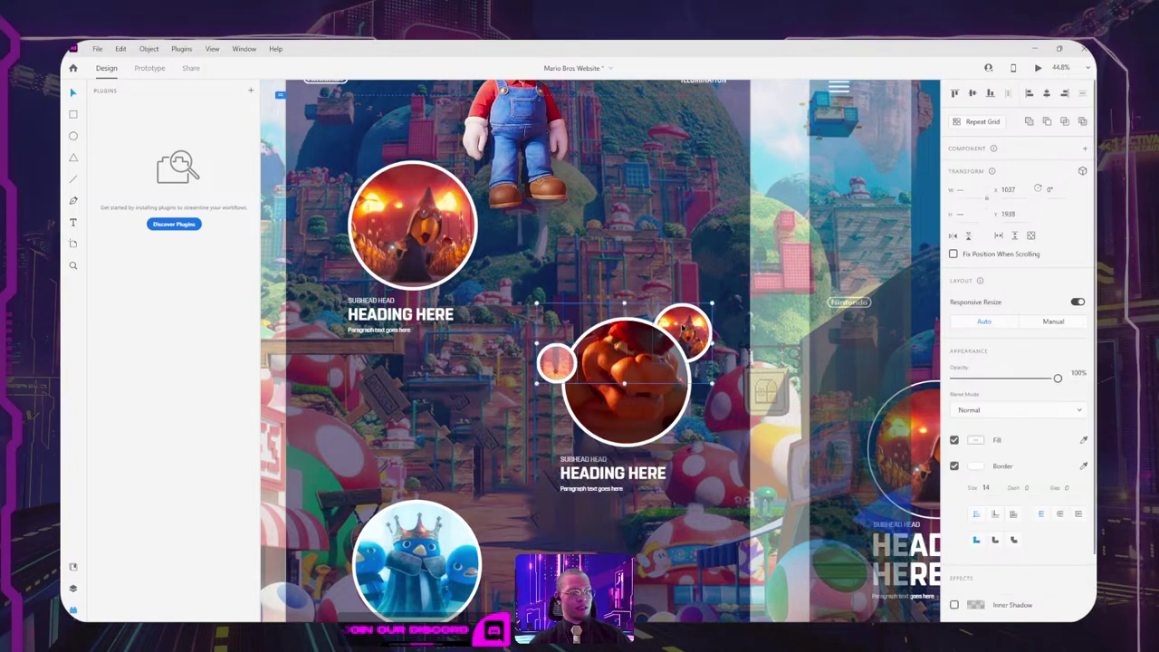
key("Delete")
Step: Copy the subhead, heading and paragraph block from under the Bowser circle to beneath the blue penguin circle, and nudge the Bowser block up
left_click_drag(554, 415, 661, 311)
left_click_drag(694, 372, 489, 554)
left_click_drag(703, 379, 703, 375)
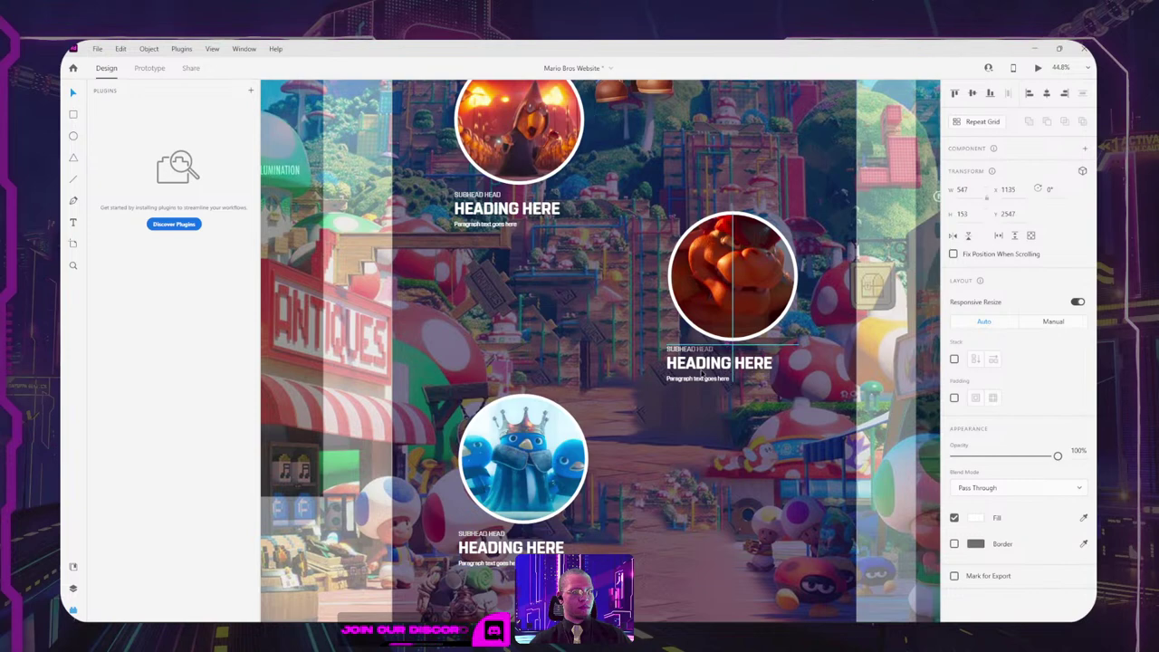
double_click(744, 352)
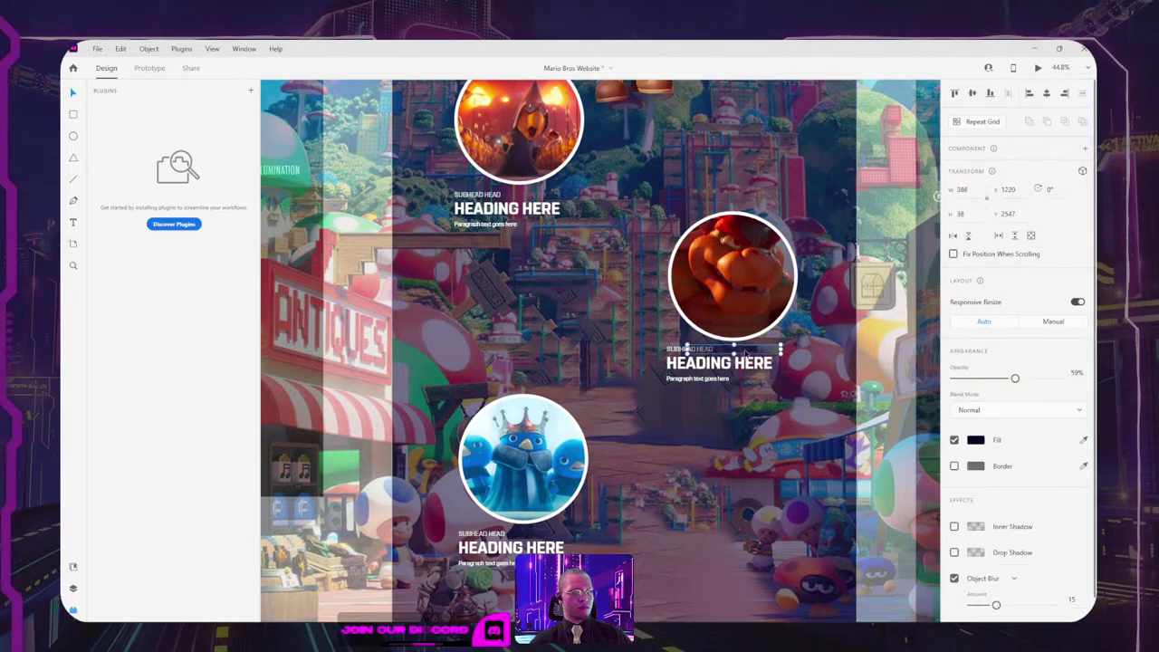
Step: Compare the artboard with small one-line headings against the neighbouring artboard with large two-line headings, overall and up close
scroll(744, 351, "down", 5)
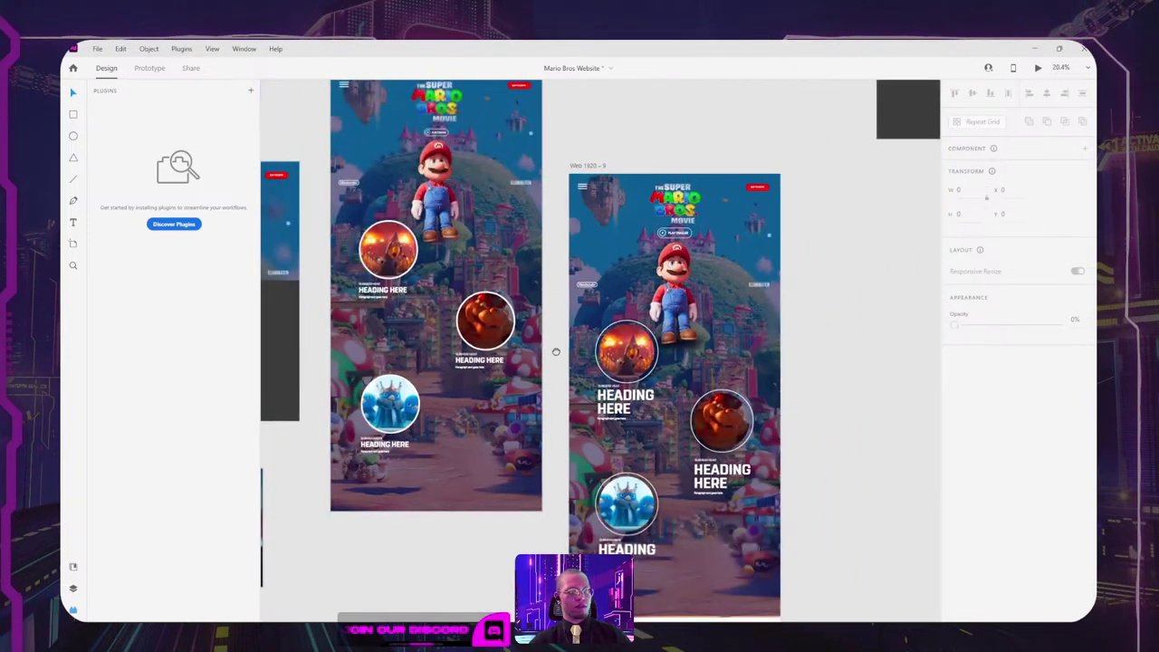
scroll(491, 321, "up", 2)
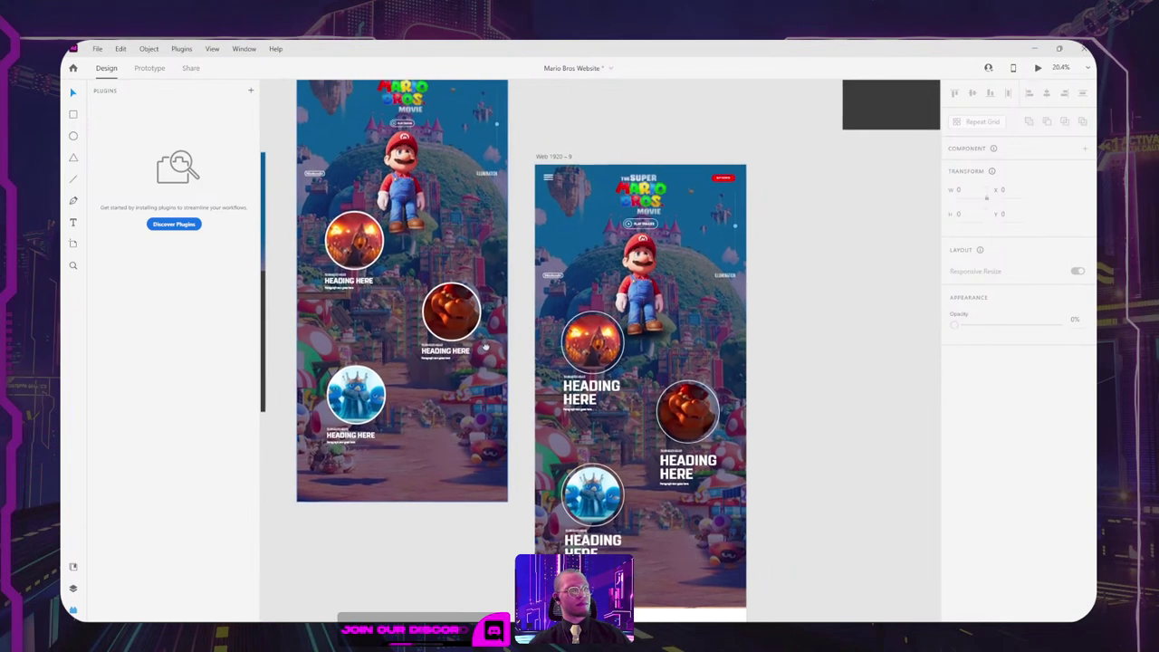
scroll(492, 321, "left", 2)
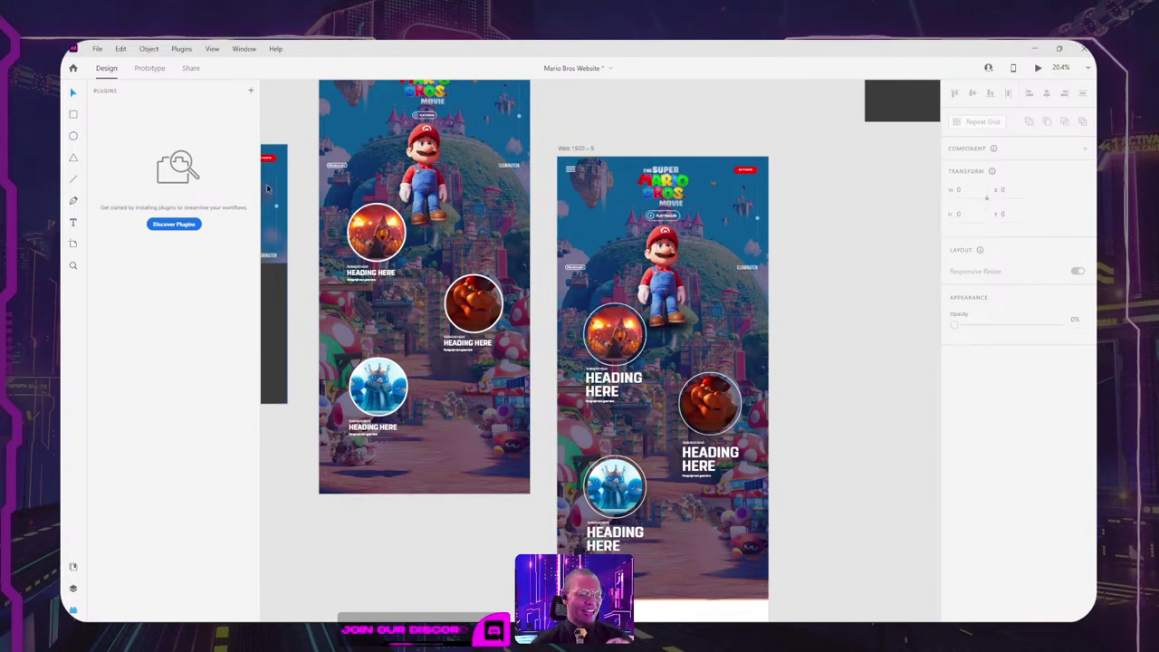
scroll(342, 246, "up", 8)
scroll(549, 368, "up", 2)
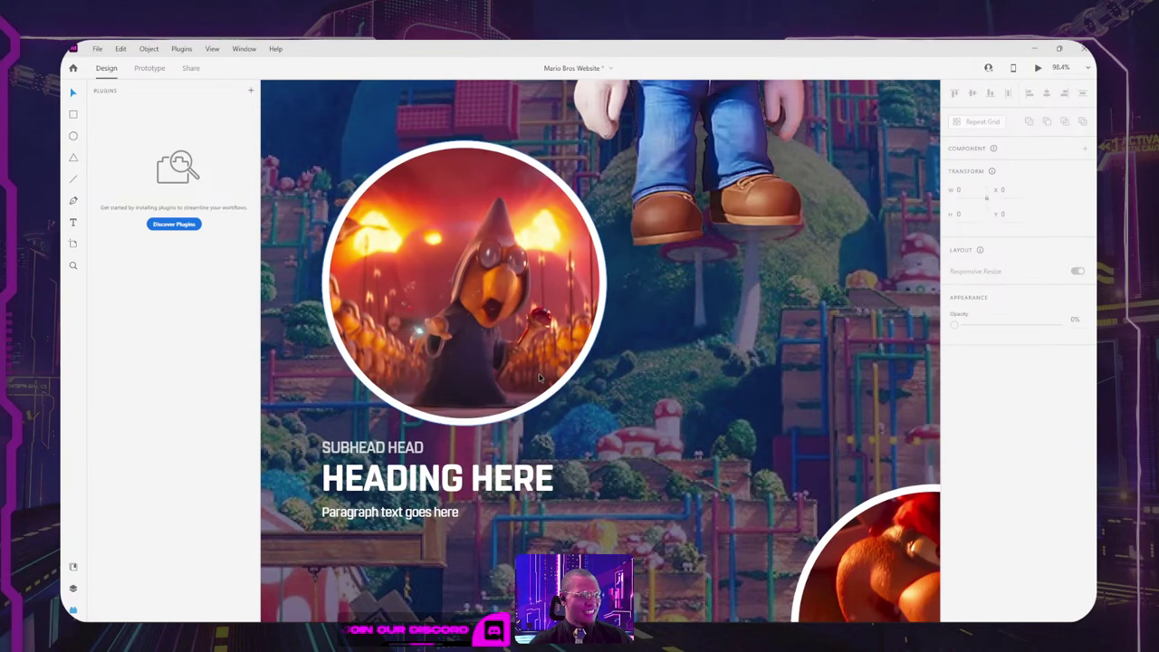
scroll(530, 365, "down", 10)
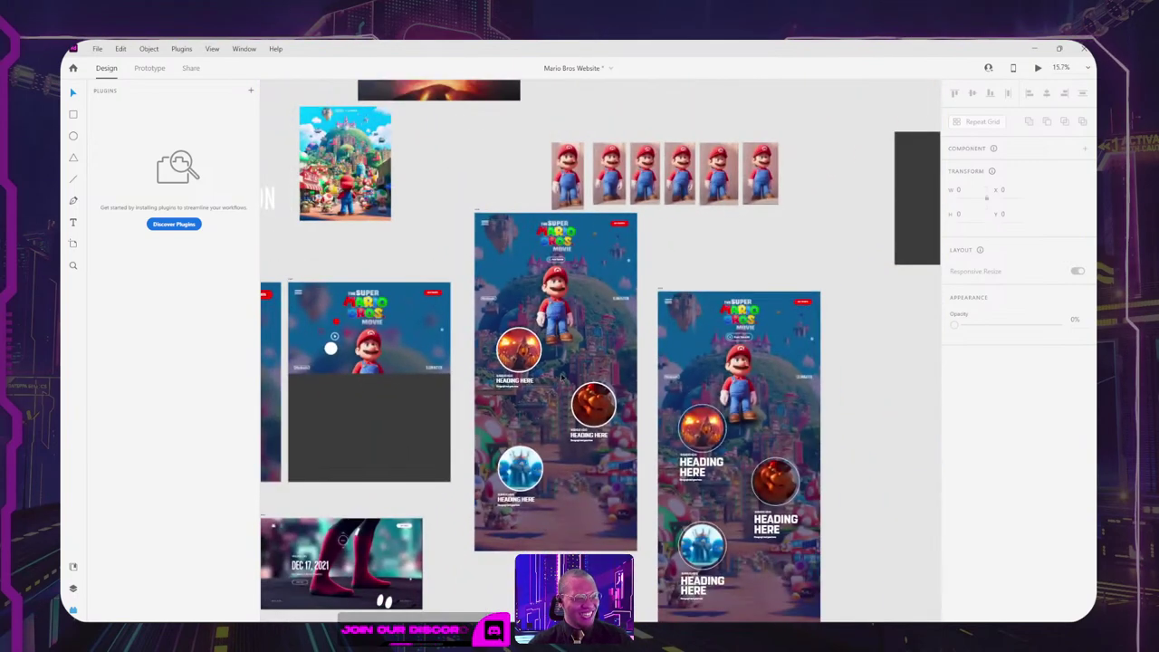
scroll(469, 294, "down", 2)
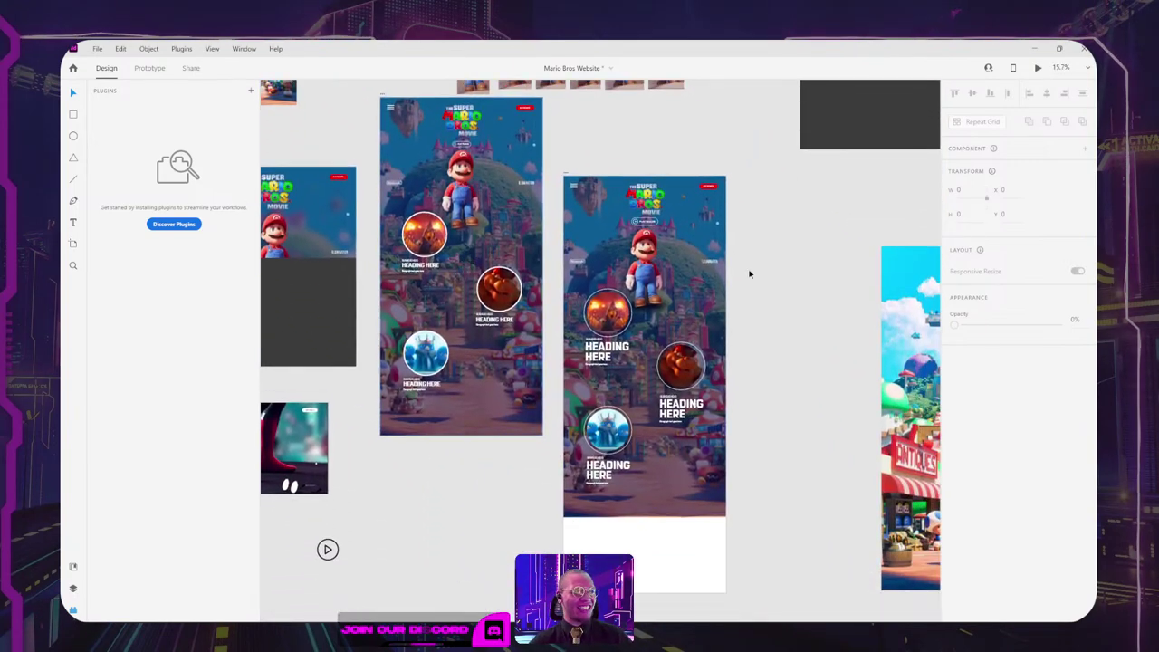
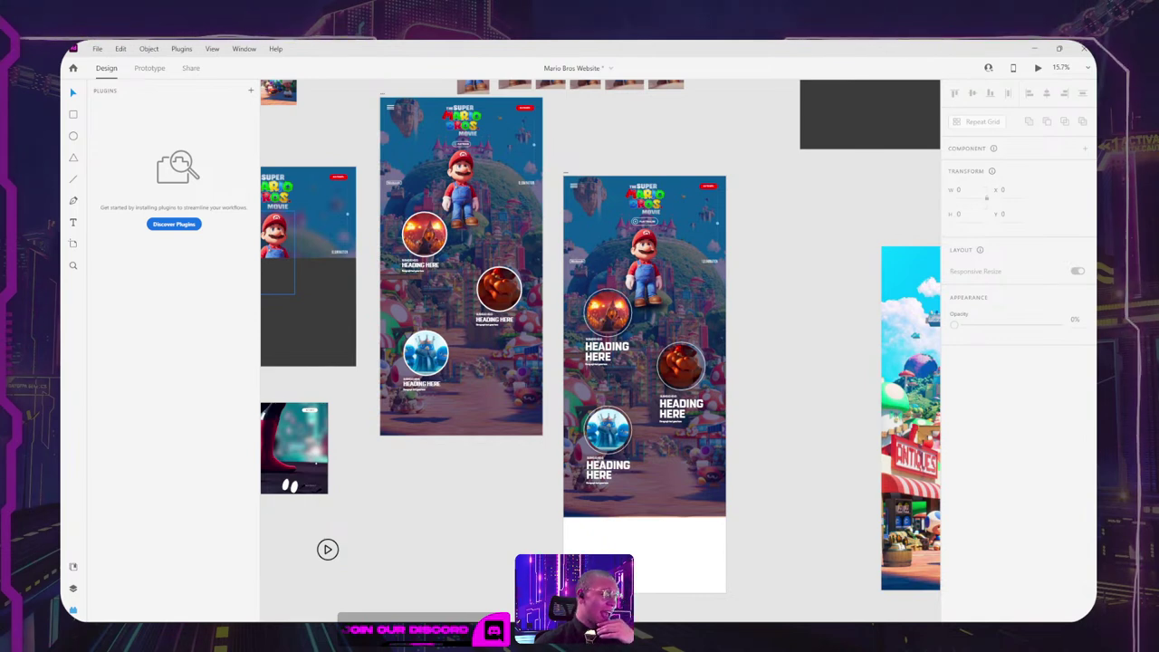
scroll(751, 298, "up", 3)
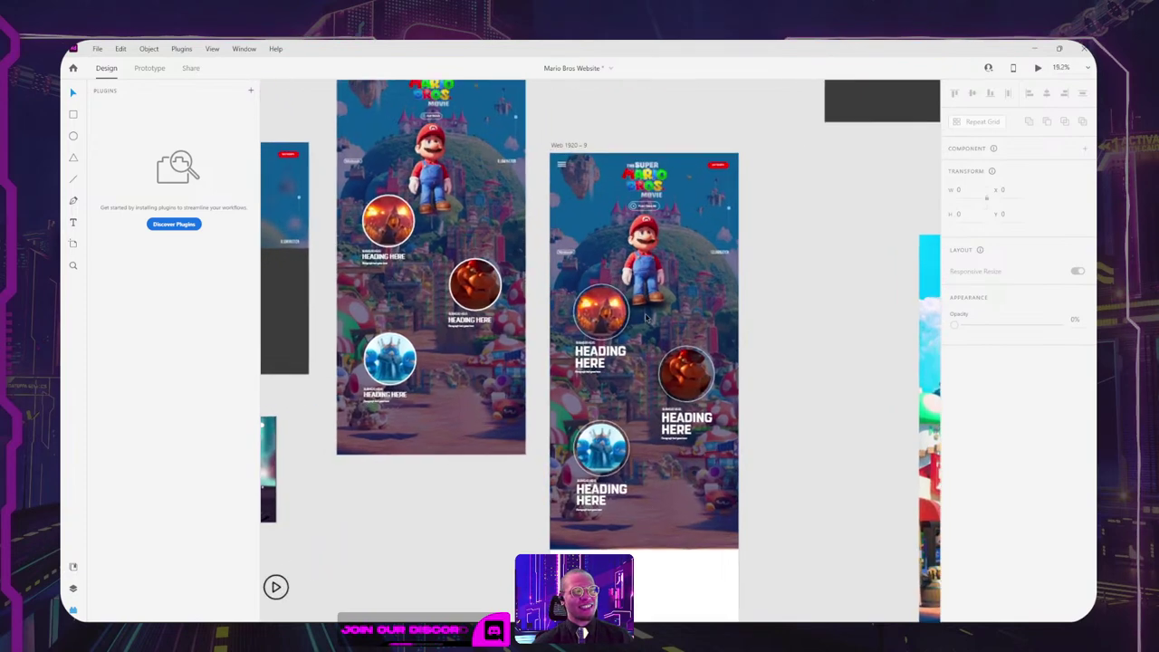
scroll(461, 218, "up", 3)
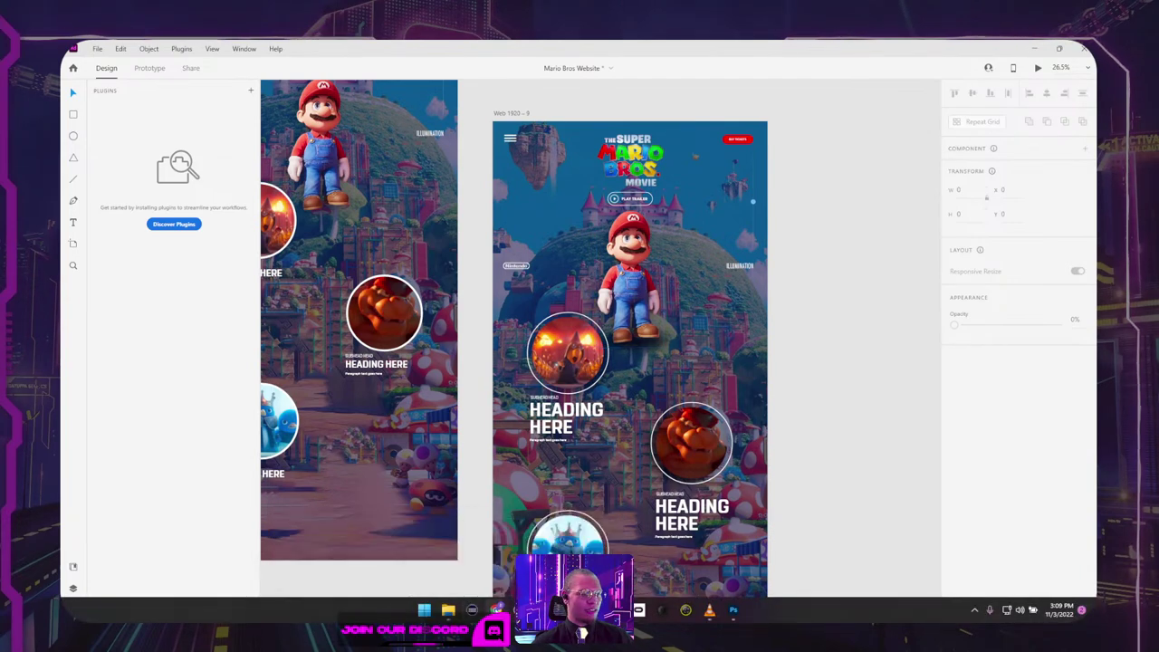
Step: Switch to Chrome and open instagram.com in a new tab
mouse_move(495, 605)
left_click(466, 554)
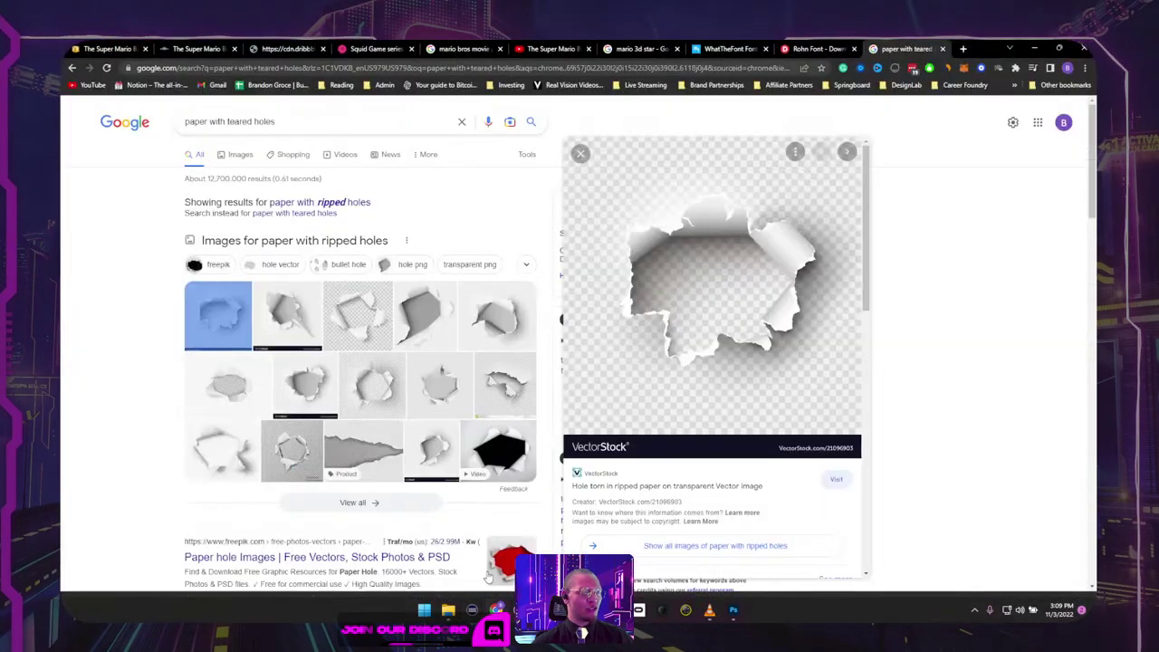
left_click(962, 49)
type("instagram.com")
key("Return")
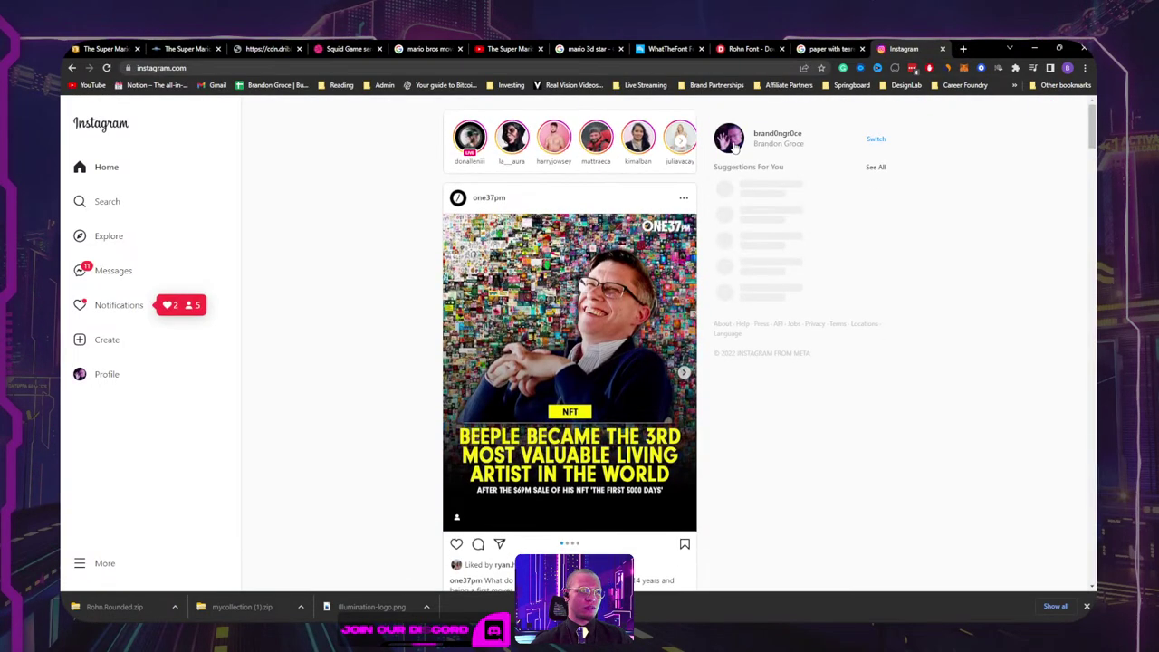
Step: Open the account's own Instagram profile, read the caption of the League of Legends site post, and close the post
left_click(733, 148)
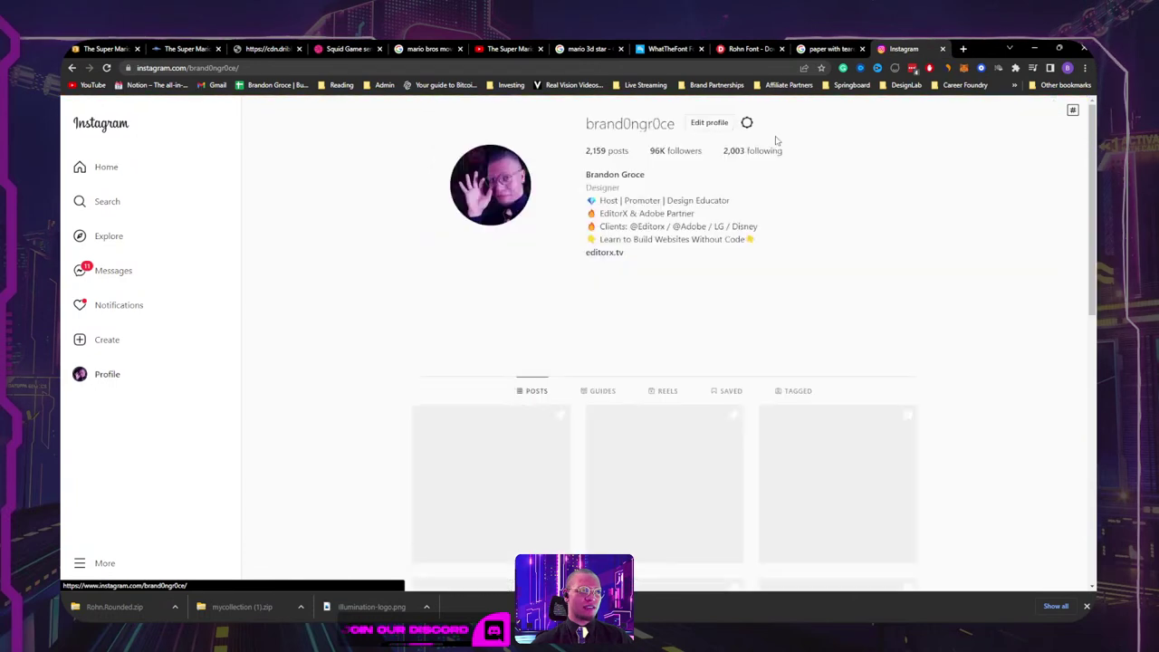
scroll(527, 385, "down", 2)
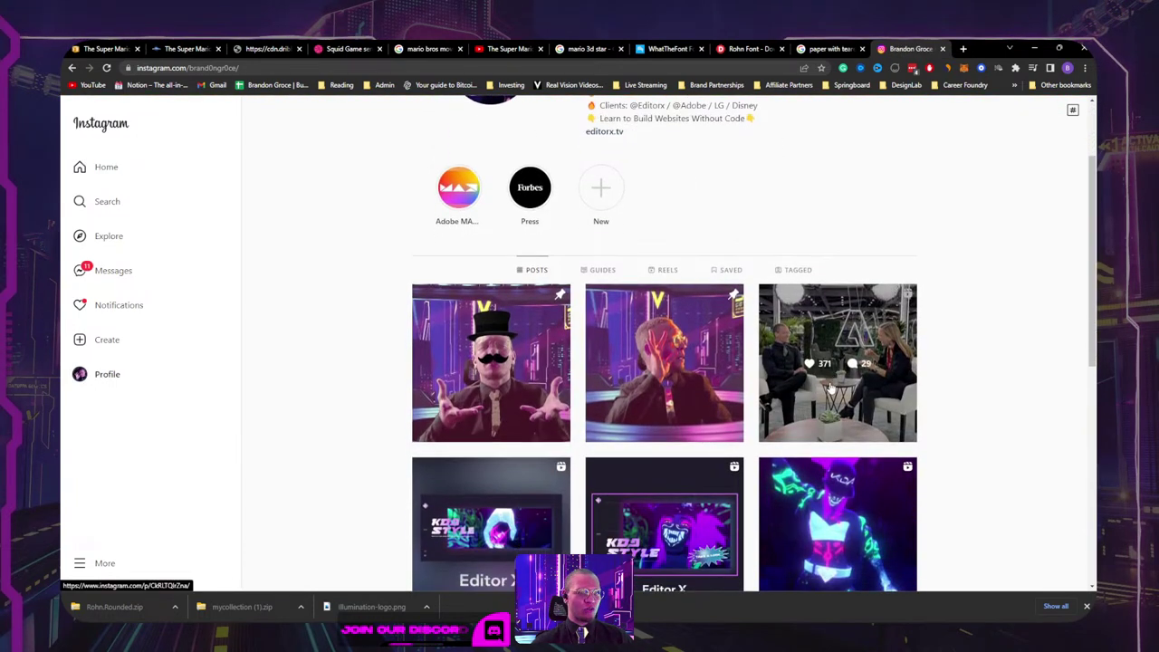
left_click(482, 430)
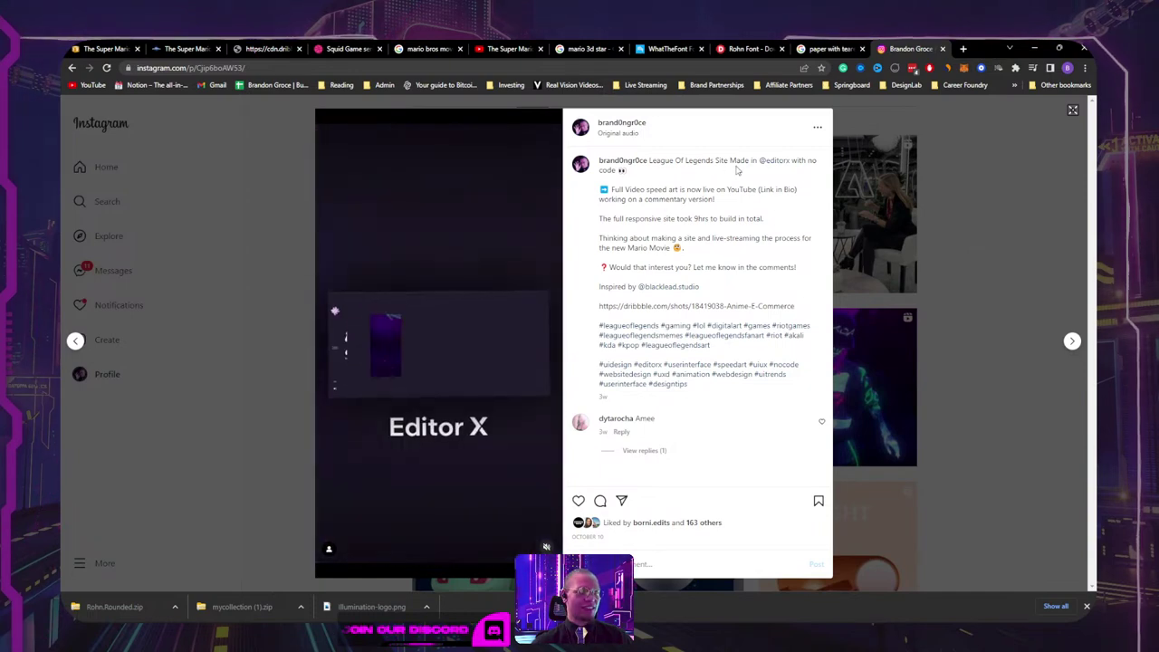
left_click_drag(673, 198, 712, 214)
left_click(762, 257)
left_click(1020, 202)
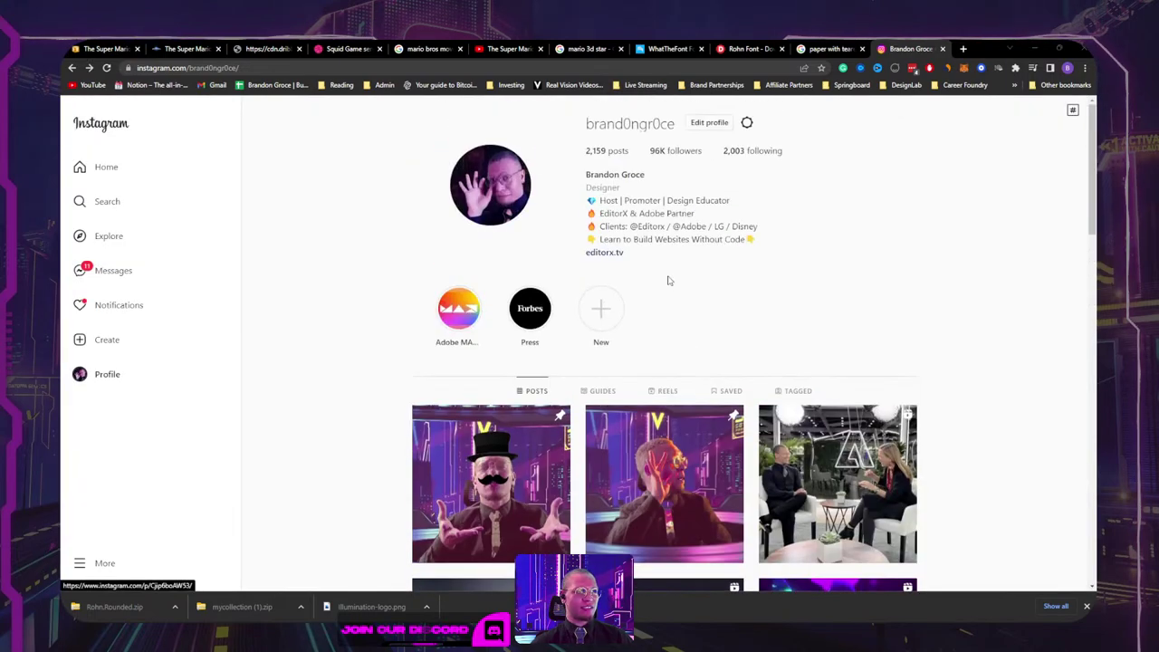
Step: Switch back to Adobe XD and copy a large two-line text block from Web 1920 – 9 to the right of the blue penguin text, aligning their subheads
key("alt+Tab")
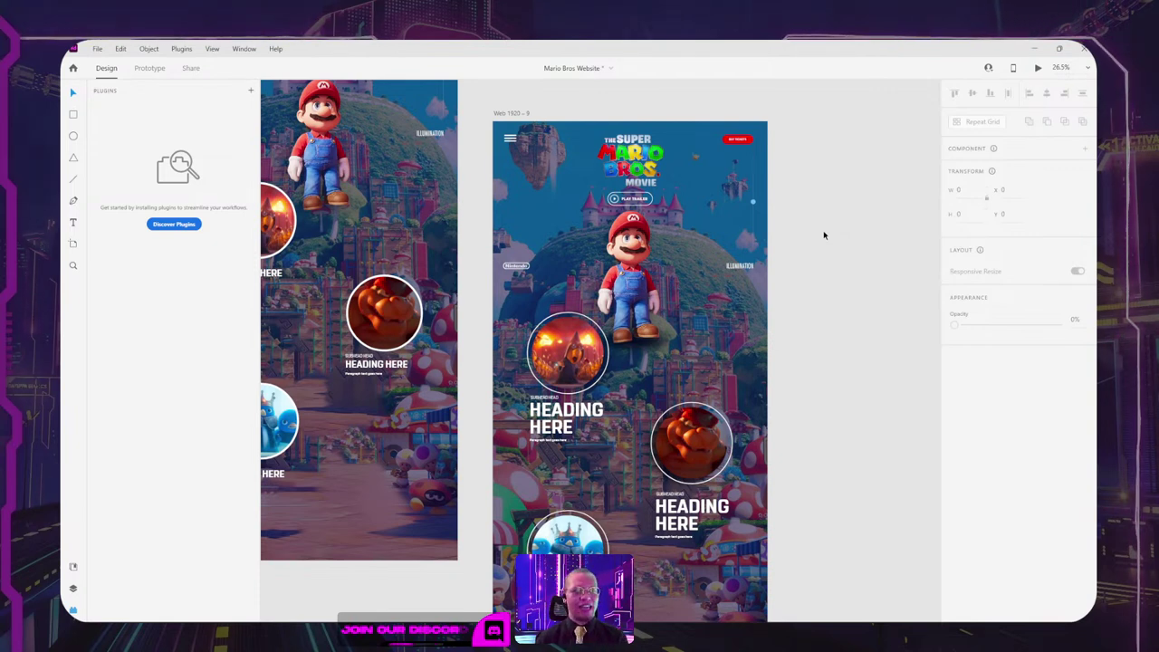
left_click_drag(814, 306, 780, 158)
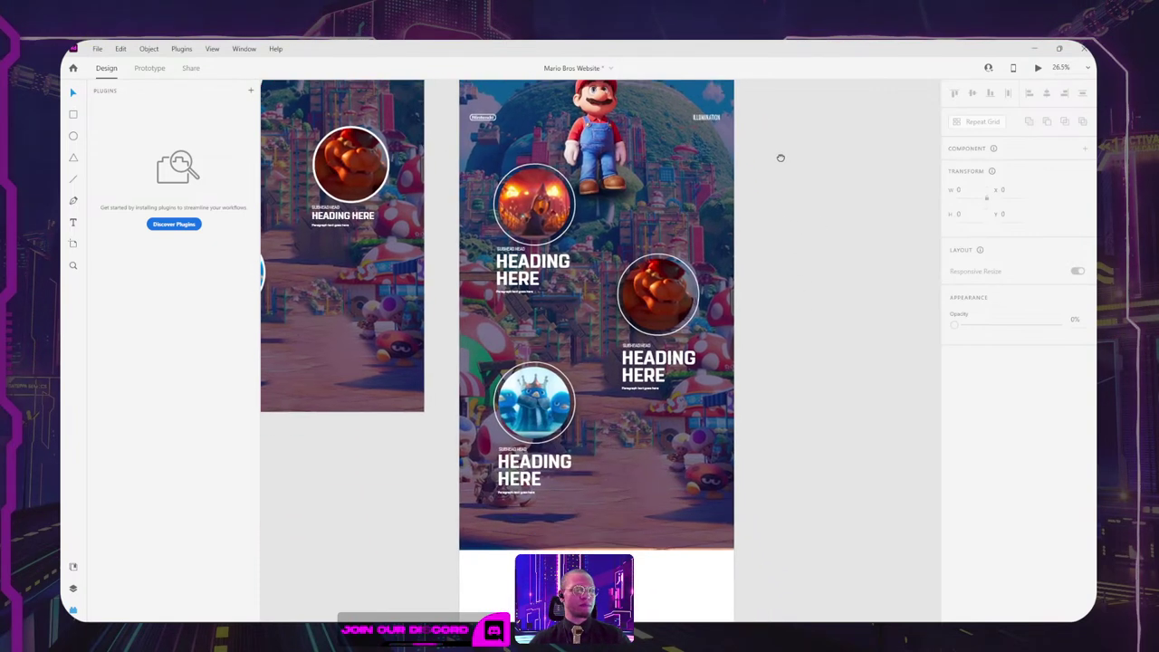
scroll(783, 227, "left", 5)
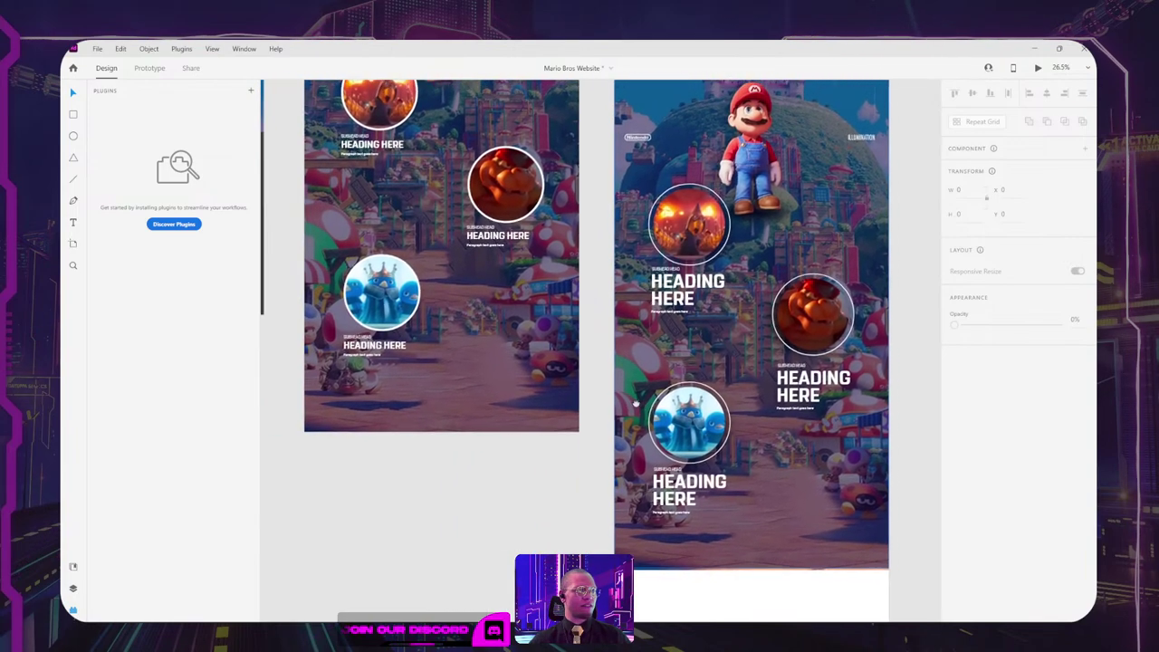
left_click_drag(690, 512, 486, 392)
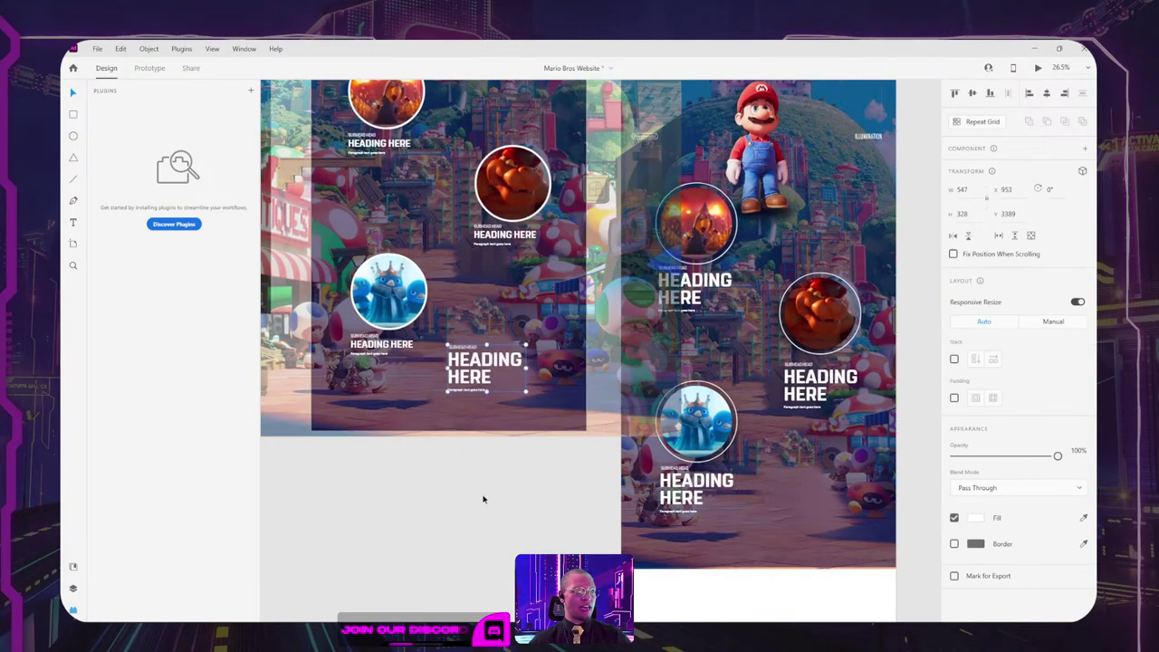
mouse_move(478, 385)
left_mouse_down()
mouse_move(491, 362)
mouse_move(493, 374)
left_mouse_up()
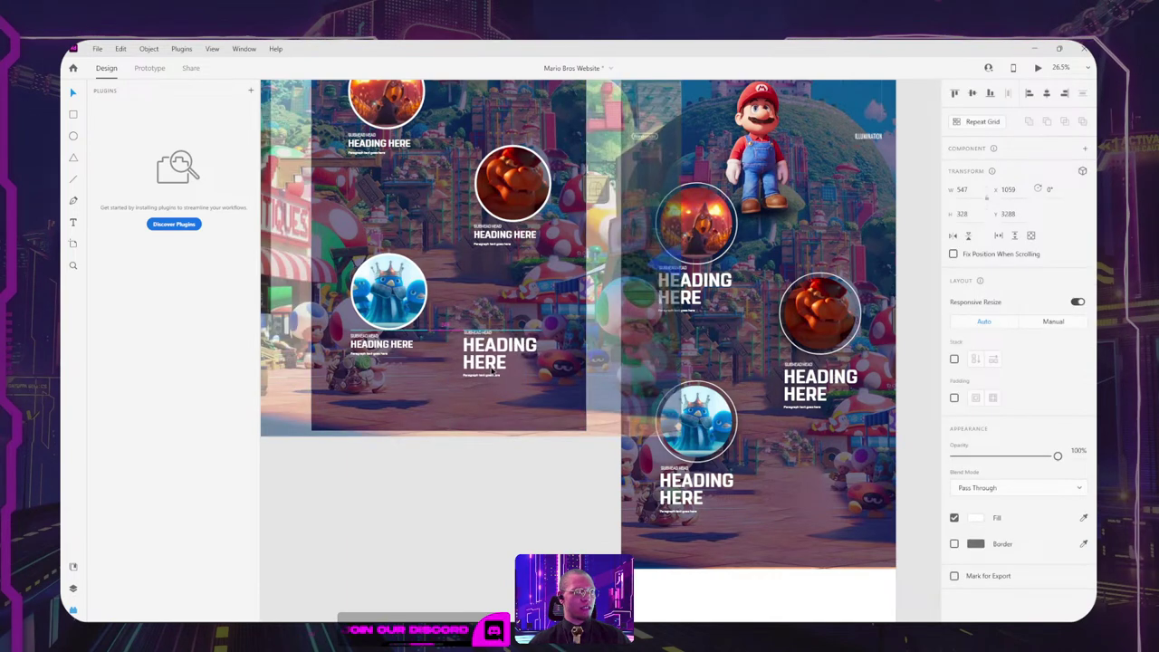
Step: Place a copy of the Play Trailer button from under the movie logo below the large text block's paragraph, left-aligned with it
scroll(492, 371, "down", 5)
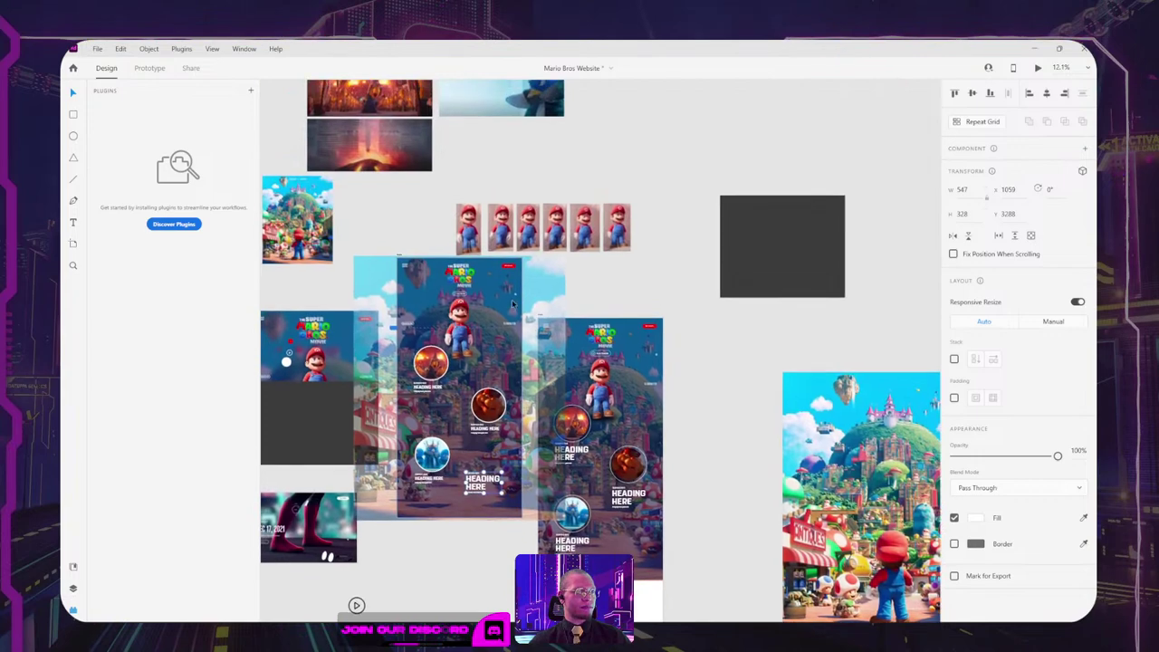
scroll(484, 294, "up", 6)
left_click(418, 297)
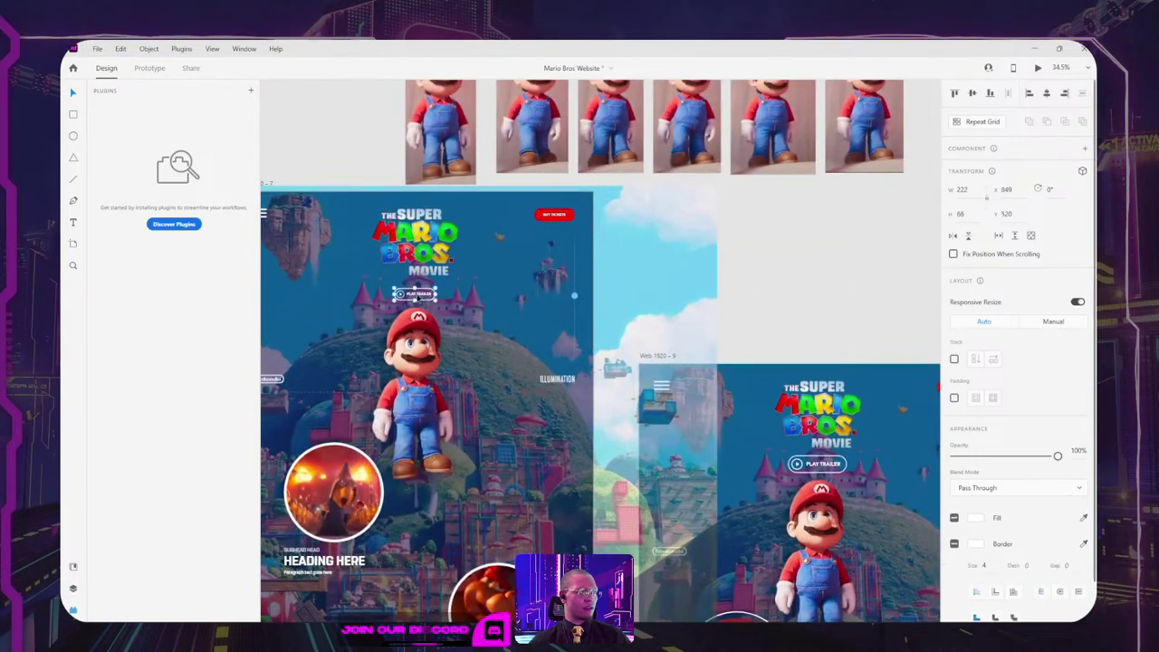
left_click_drag(424, 298, 477, 515)
scroll(440, 544, "down", 4)
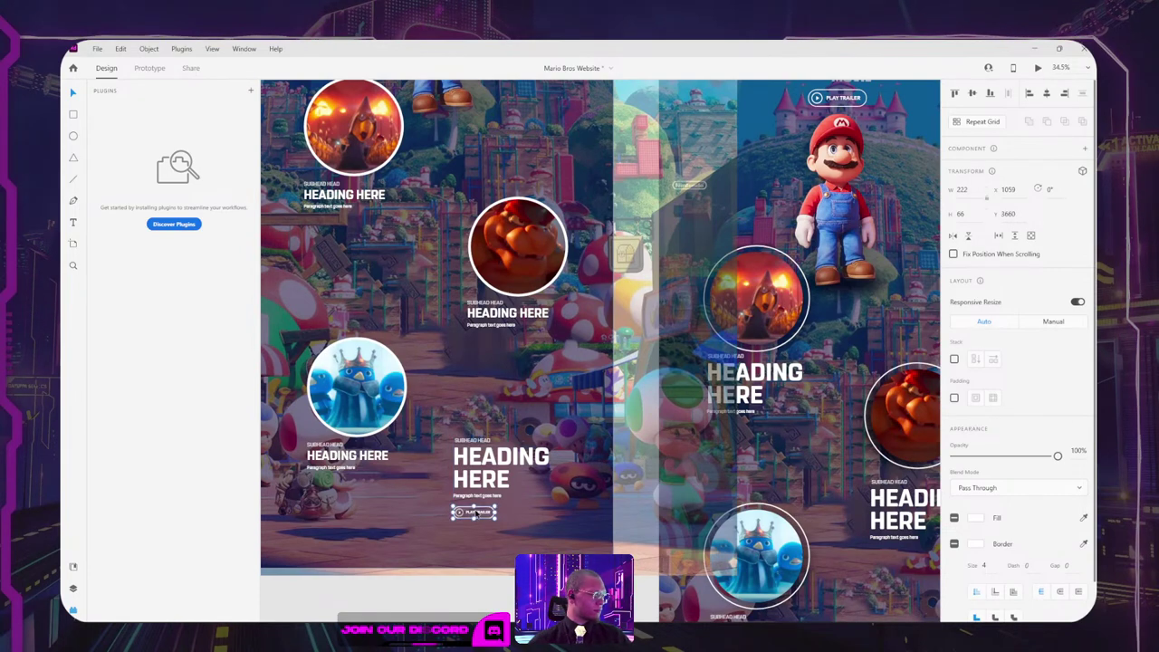
key("Escape")
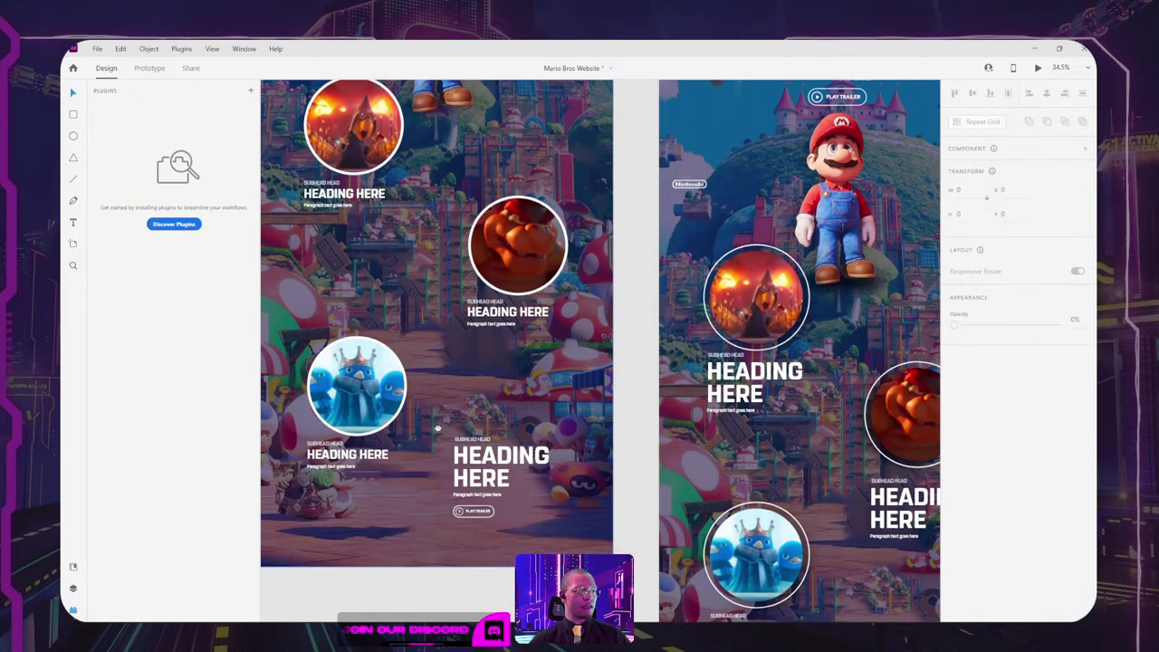
Step: Left-align the subhead above the large two-line heading and replace its placeholder text with a release date label
left_click_drag(341, 473, 605, 352)
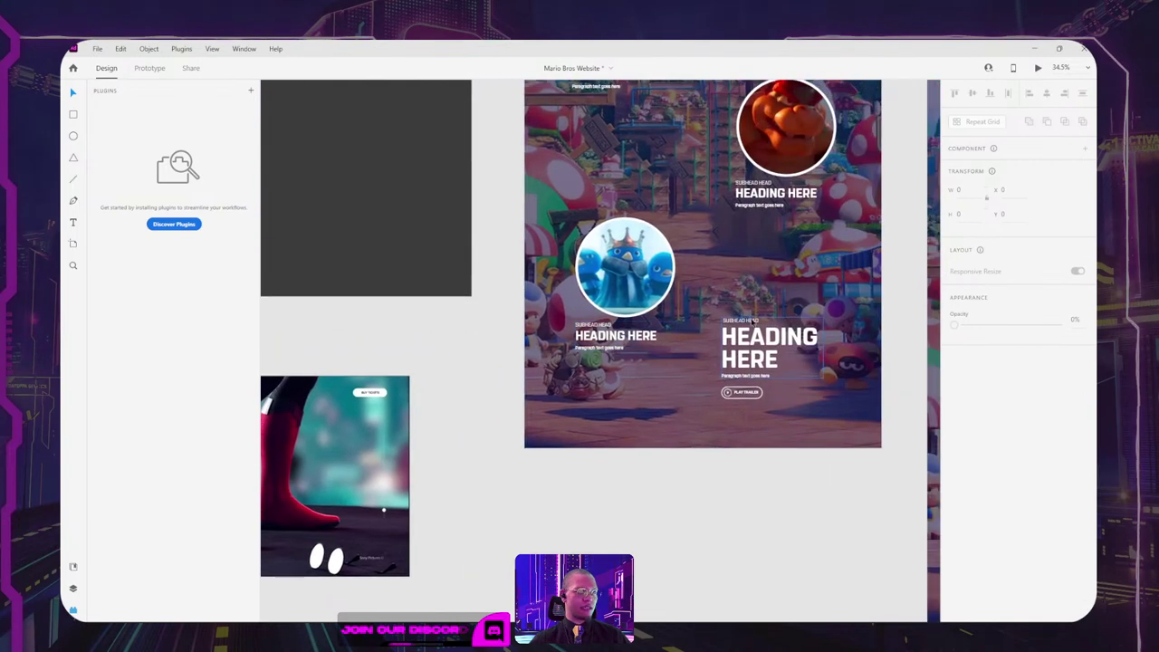
left_click(745, 321)
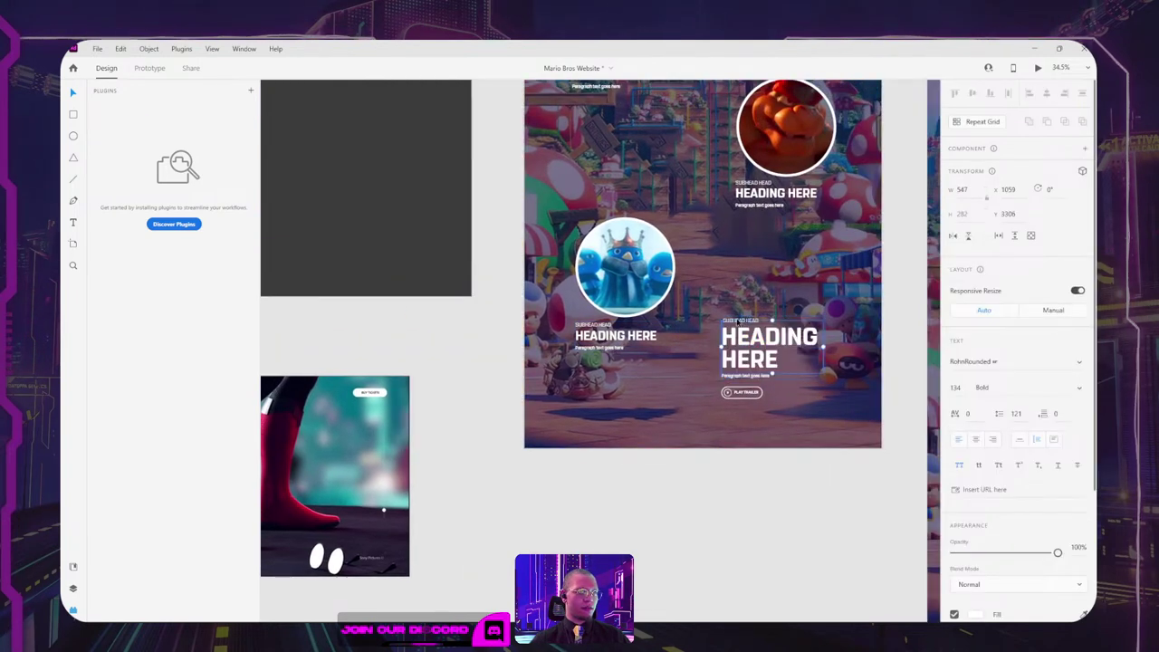
double_click(740, 322)
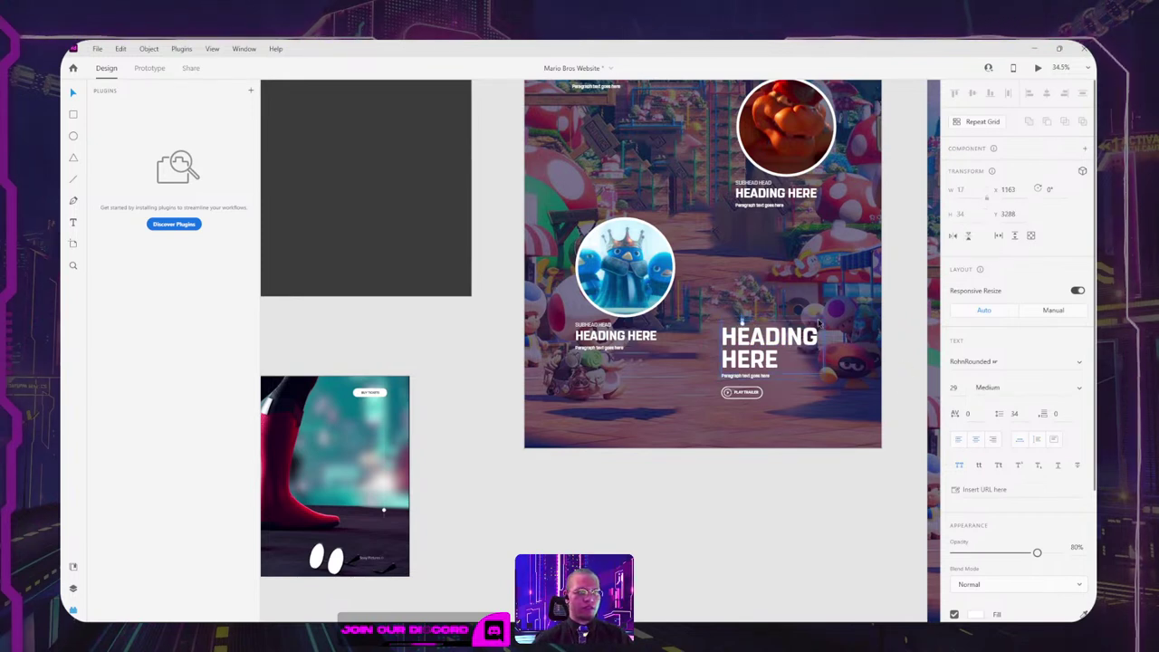
left_click(959, 440)
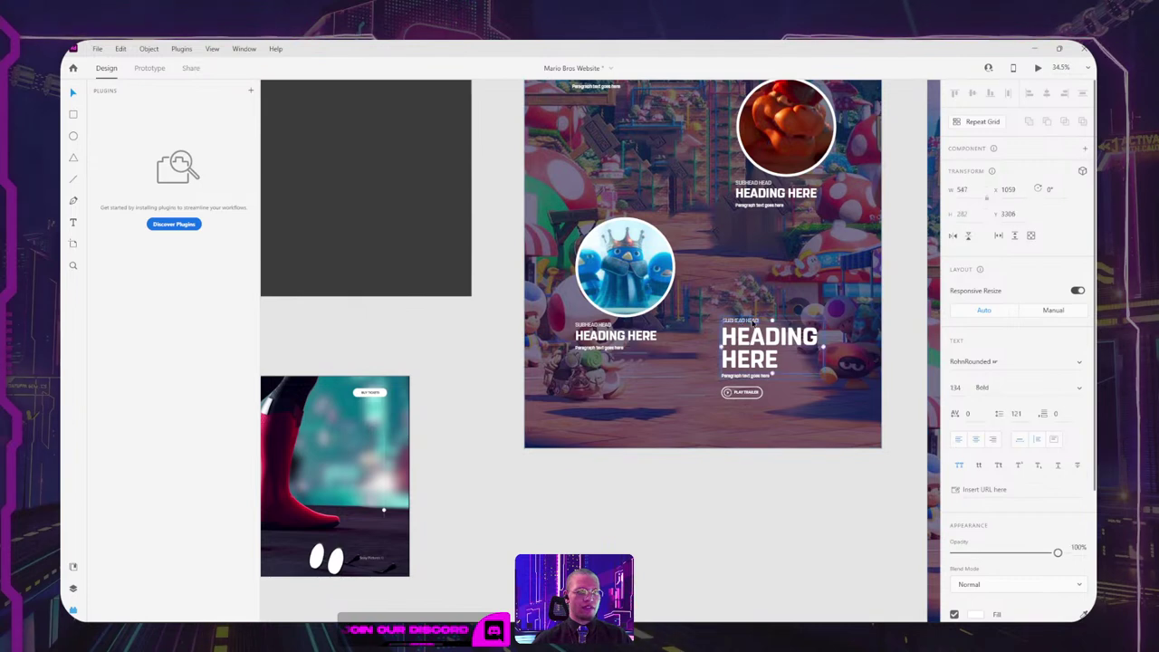
double_click(752, 326)
key("Escape")
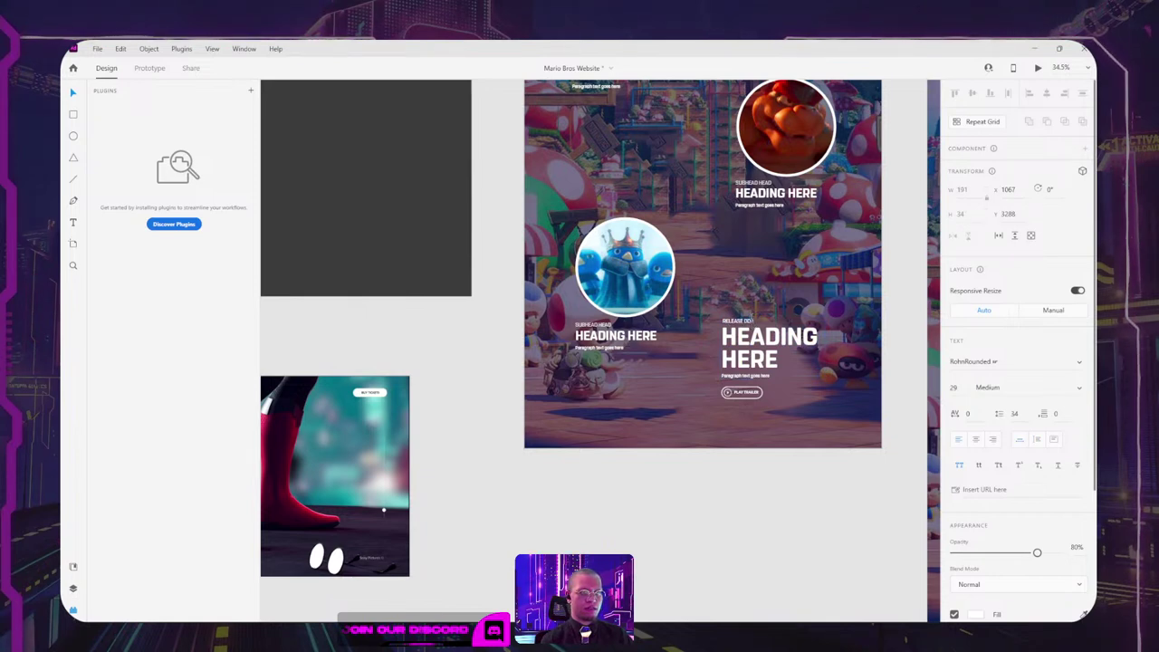
key("Escape")
Step: Switch to Chrome and search Google for "mario bros movie release date"
left_click_drag(543, 518, 694, 435)
key("super+Tab")
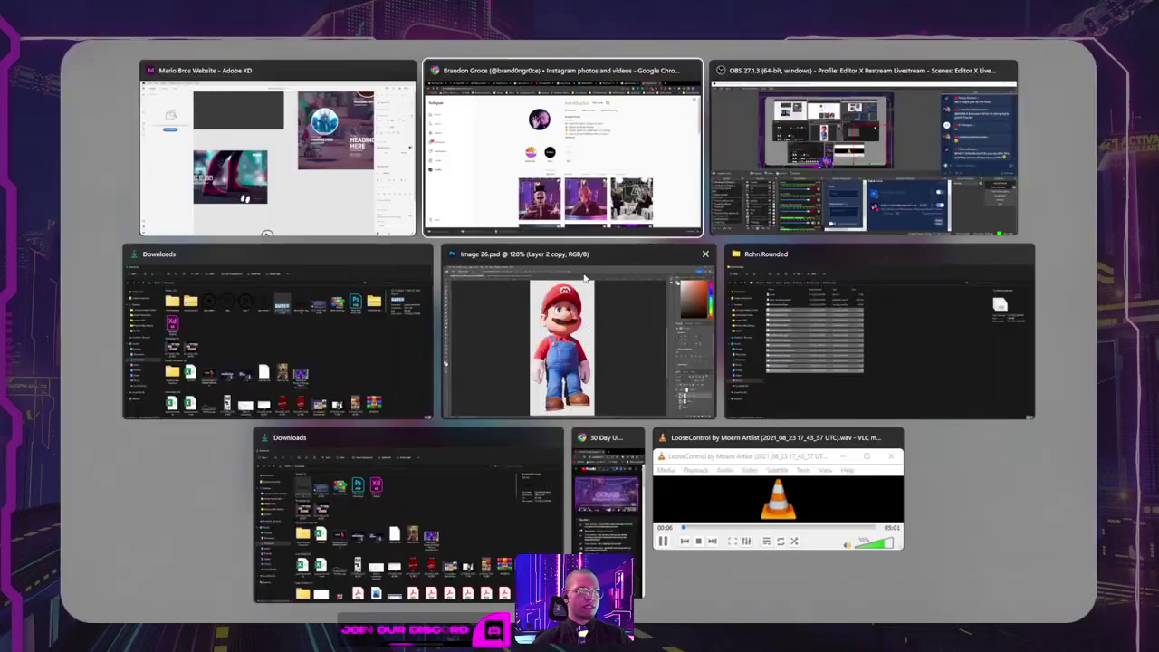
left_click(492, 180)
left_click(720, 68)
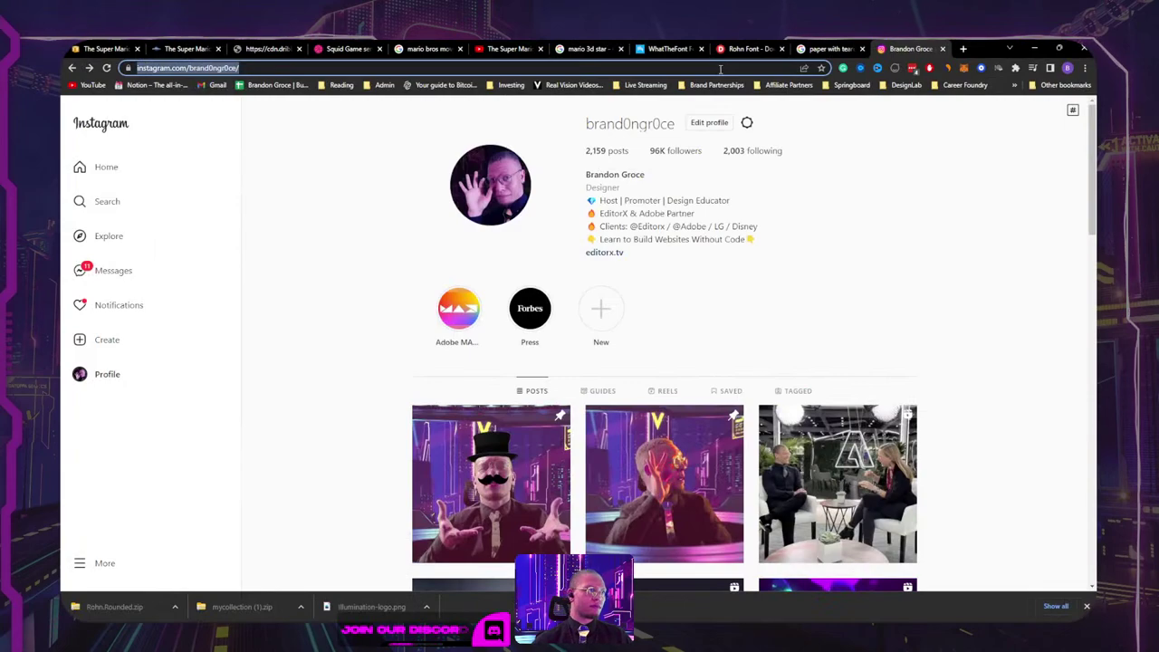
type("nint")
key("BackSpace")
key("BackSpace")
key("BackSpace")
key("BackSpace")
key("BackSpace")
type("ma")
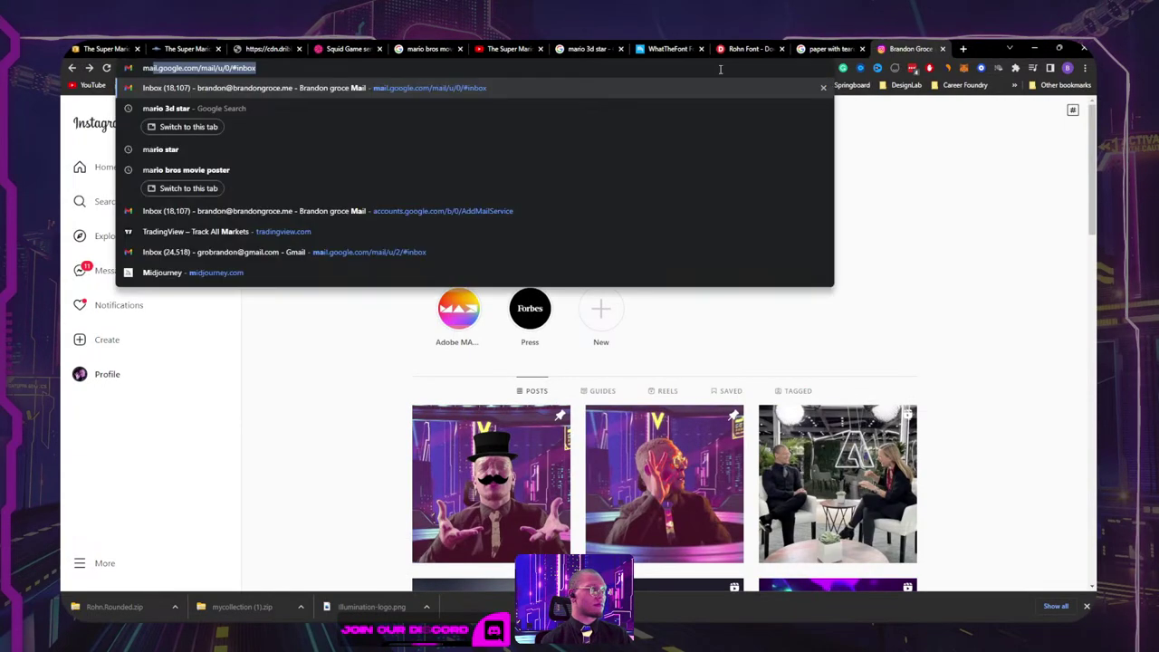
type("ario ")
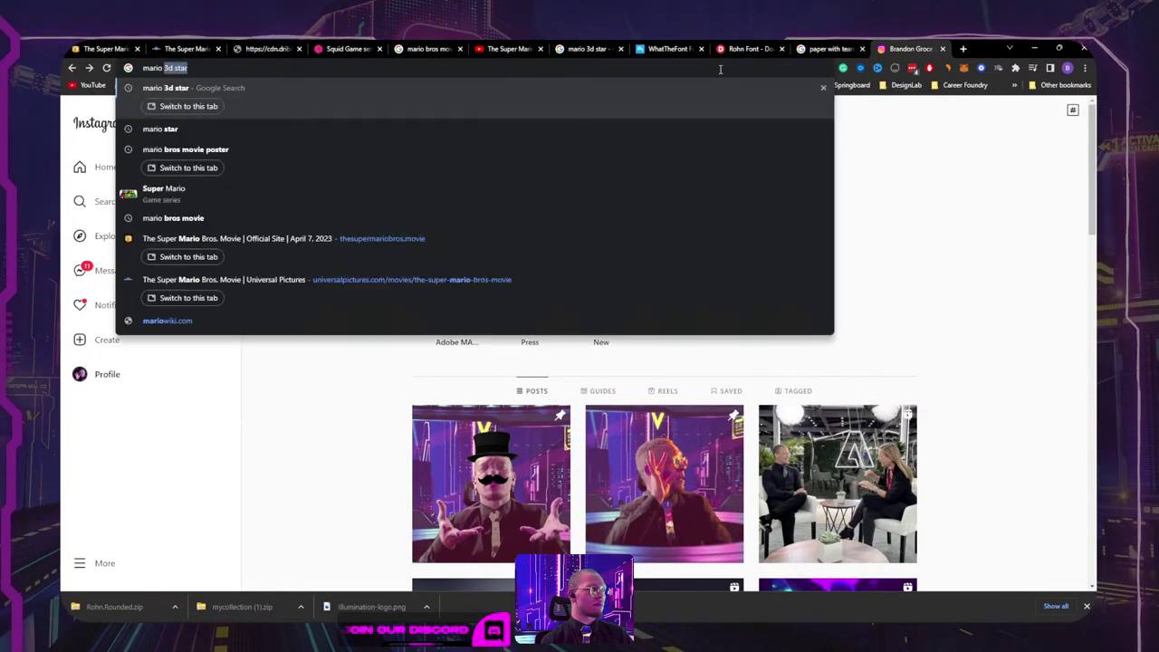
type("bros movie ")
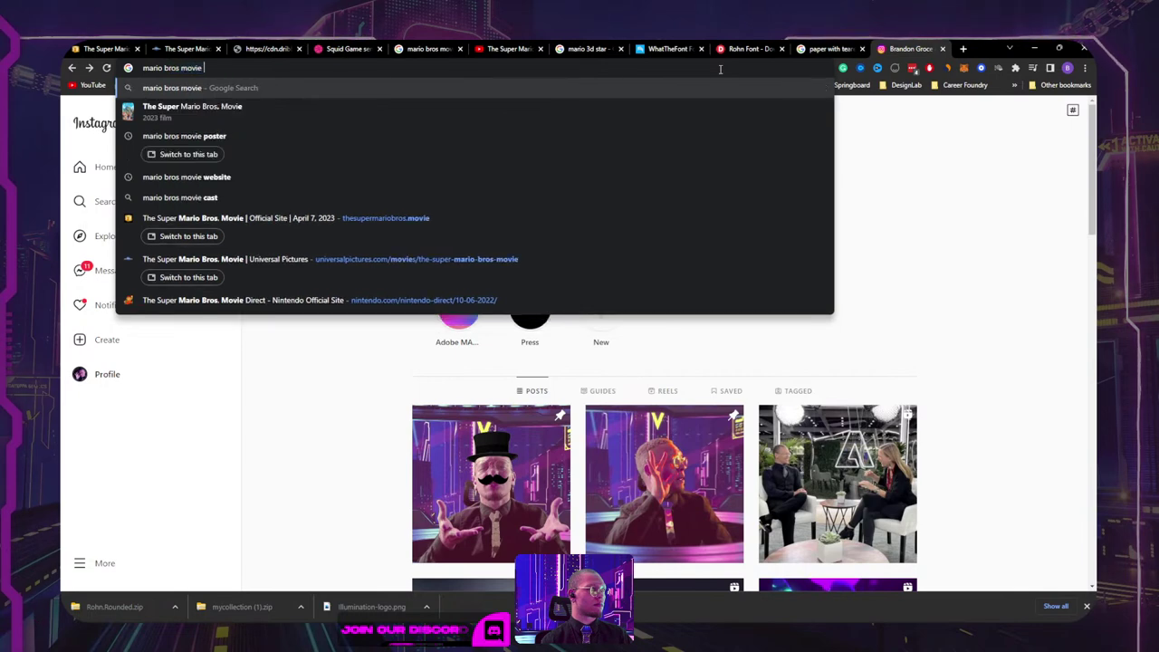
type("release date")
key("Return")
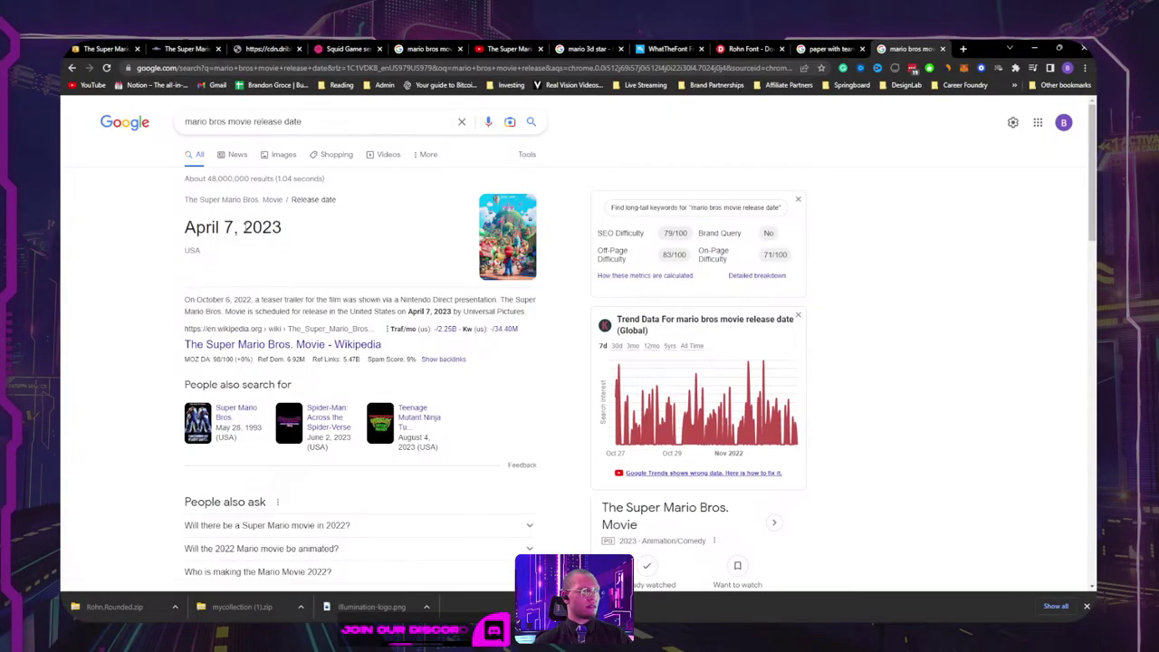
Step: Copy the date "April 7, 2023" from the search results and paste it over the large two-line heading in Adobe XD
left_click_drag(183, 234, 304, 234)
key("ctrl+c")
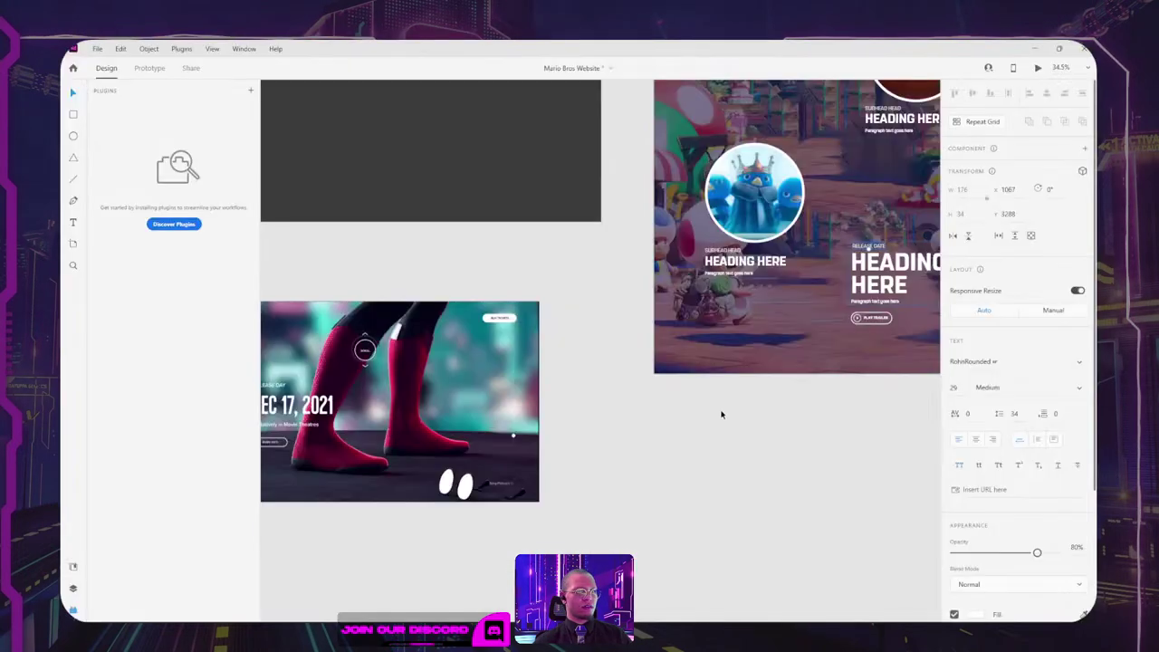
scroll(738, 397, "right", 3)
scroll(653, 295, "up", 8)
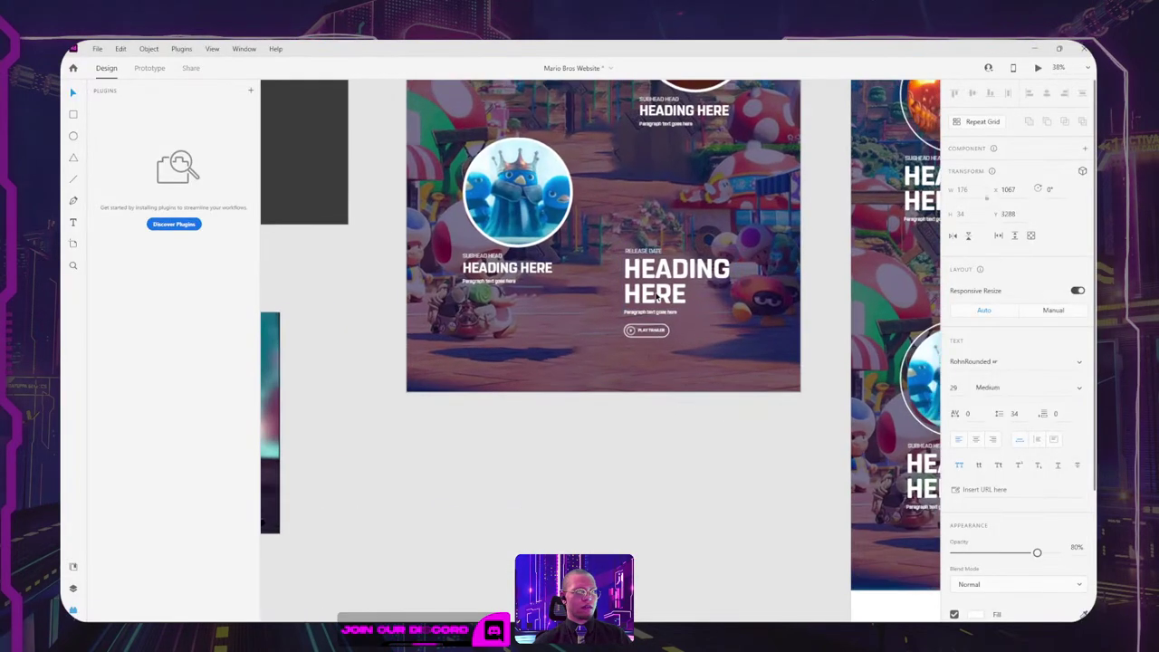
double_click(658, 243)
double_click(659, 243)
key("ctrl+a")
key("ctrl+v")
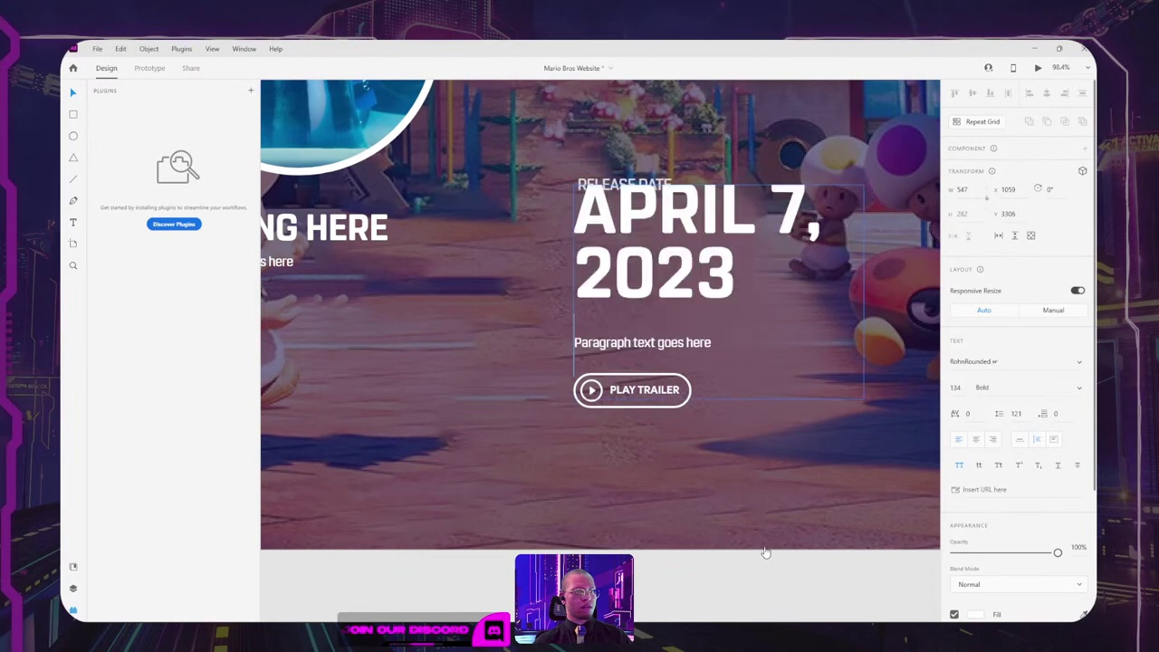
key("Escape")
Step: Check the wording of the release text on the Spider-Man reference artboard and scan the release date search results in Chrome
scroll(757, 436, "down", 3)
scroll(724, 407, "left", 15)
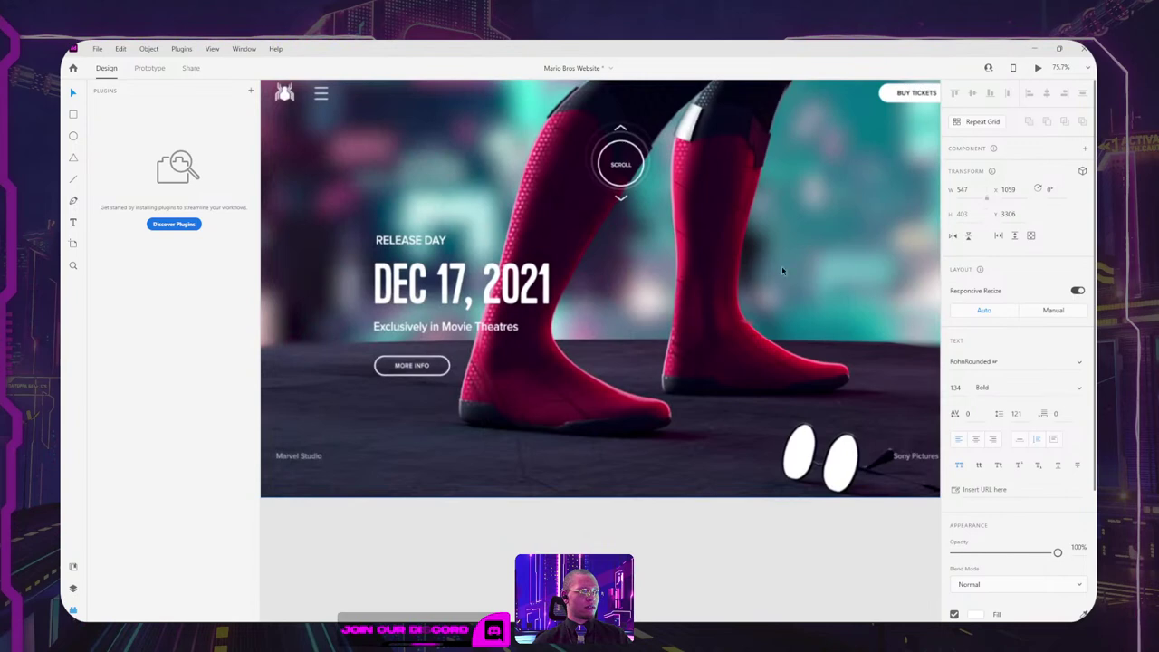
key("alt+Tab")
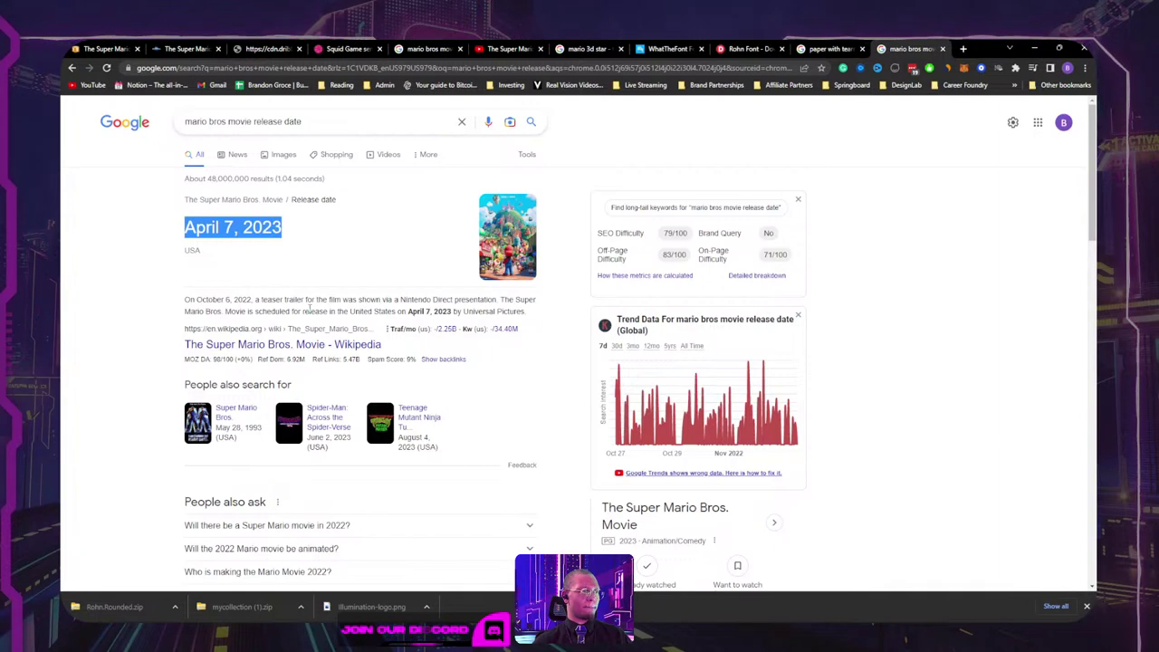
scroll(290, 344, "down", 3)
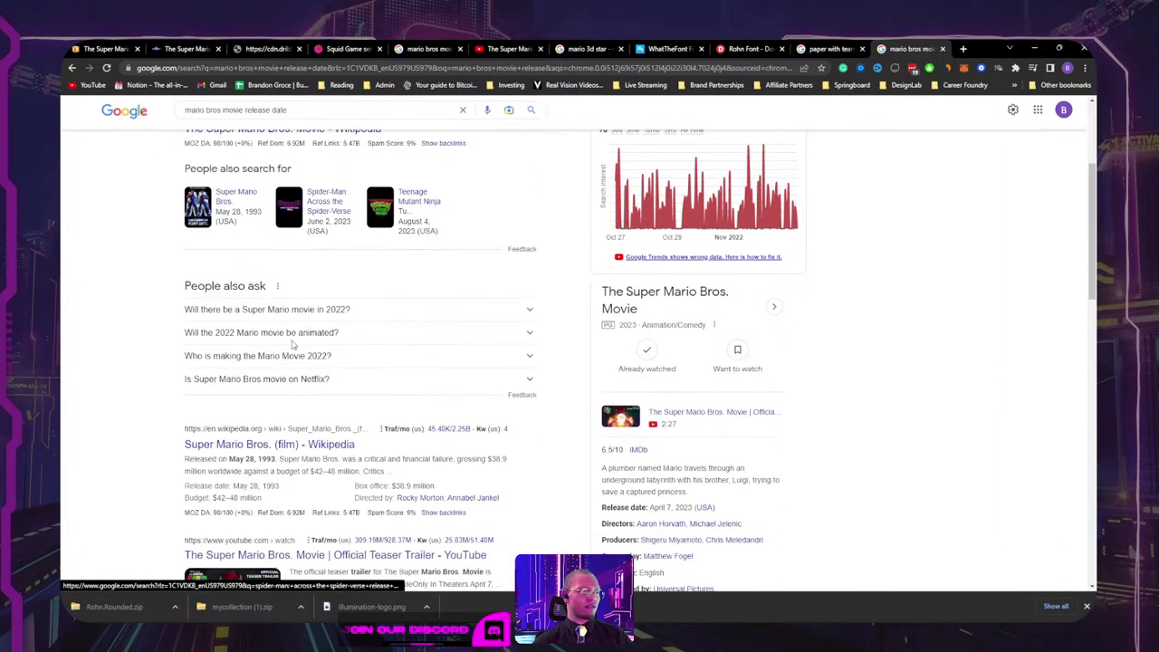
key("alt+Tab")
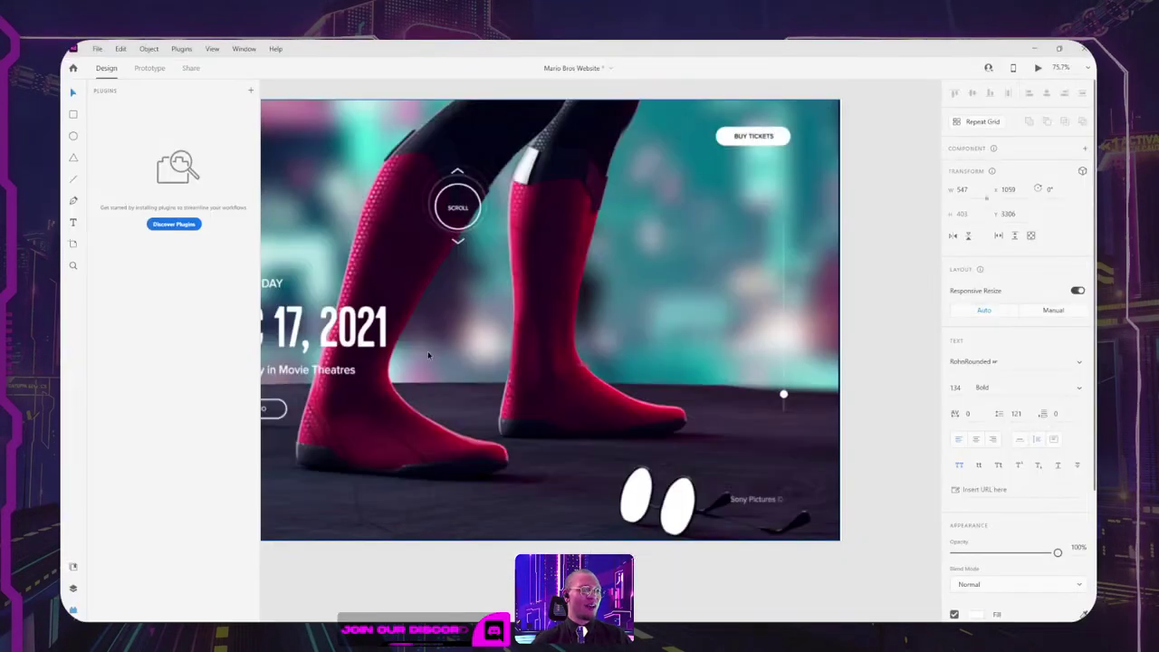
scroll(681, 288, "right", 8)
scroll(759, 253, "up", 3)
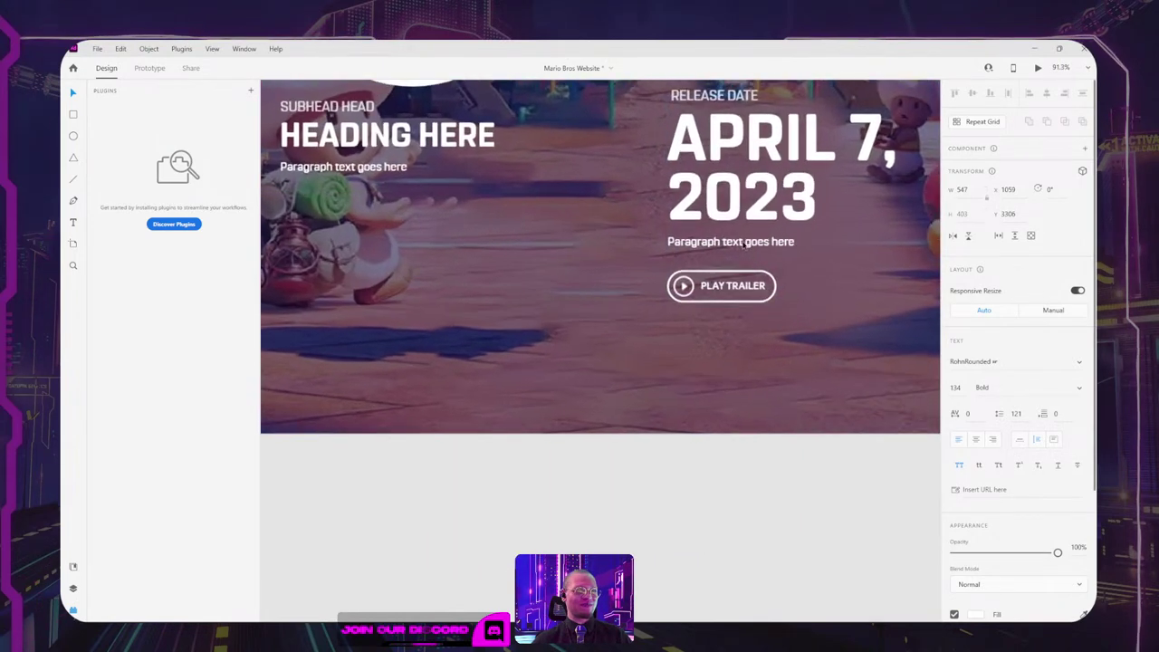
double_click(711, 244)
left_click(712, 248)
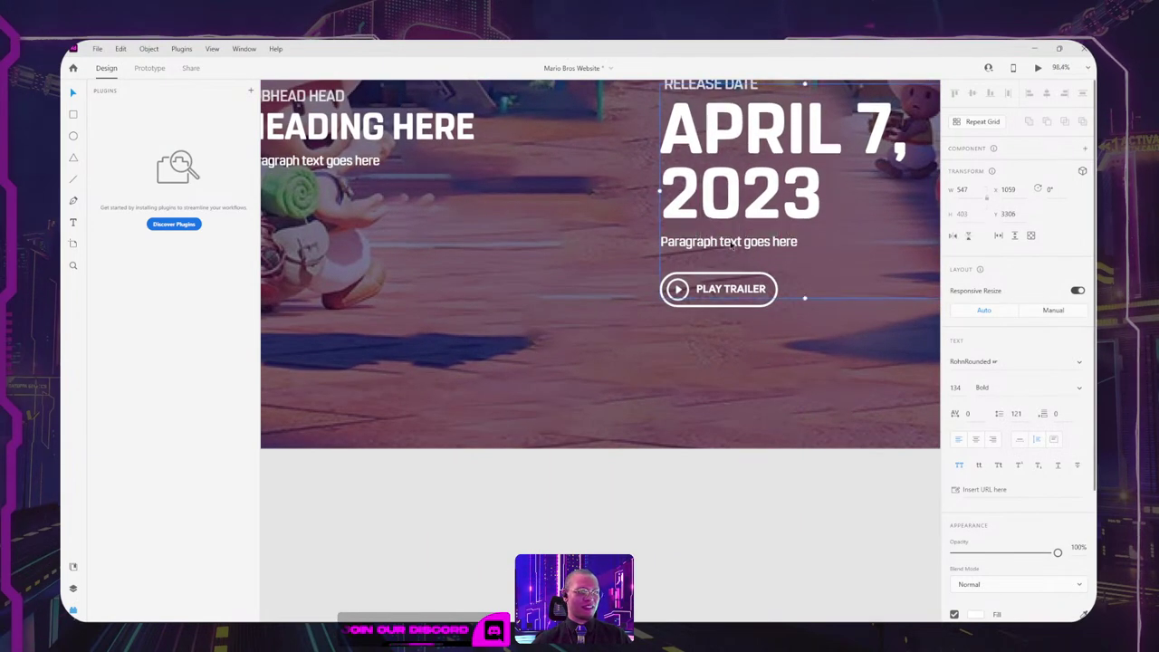
key("Delete")
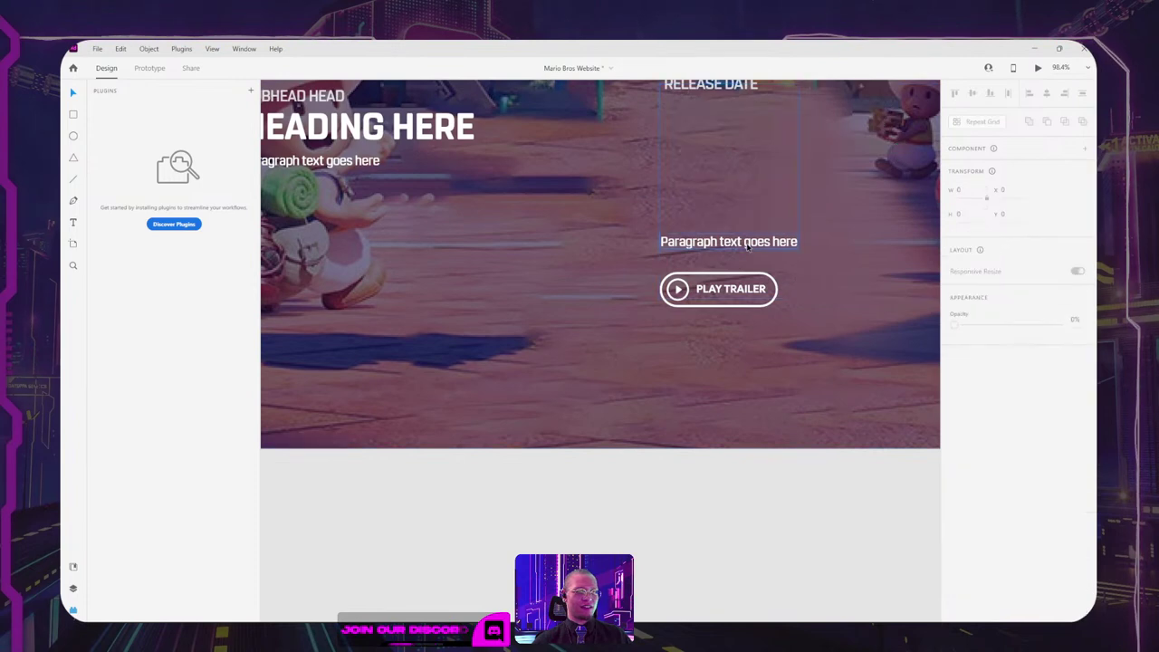
left_click(747, 246)
key("ctrl+z")
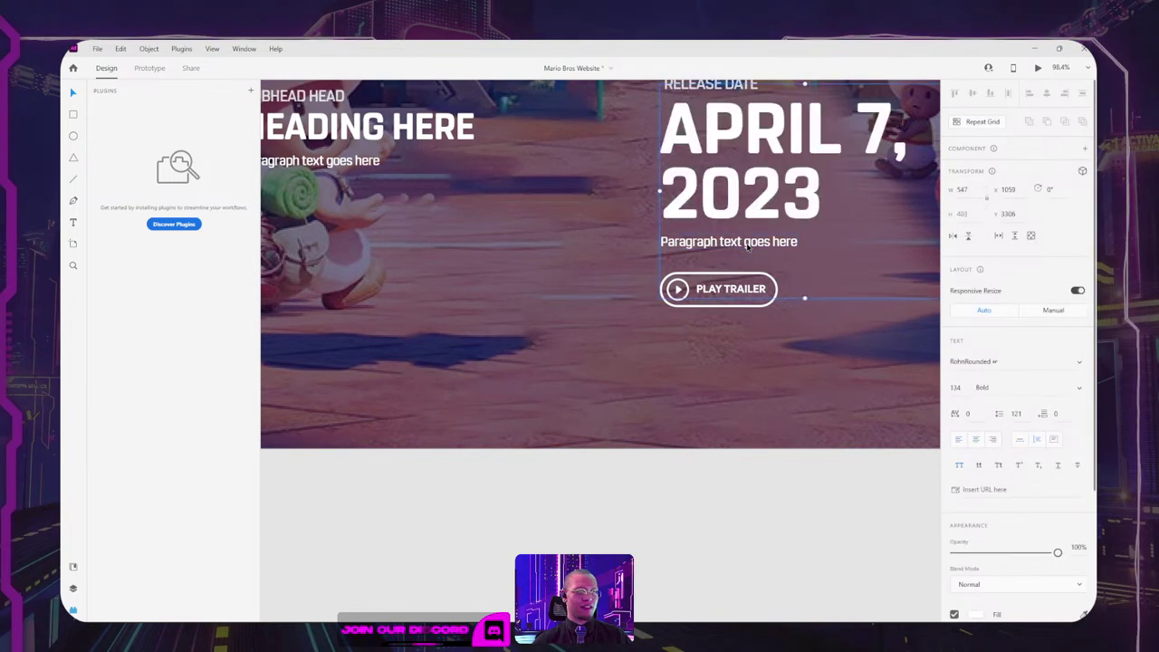
Step: Replace the placeholder paragraph below the date heading with "Exclusively in movie theaters"
left_click_drag(747, 246, 607, 323)
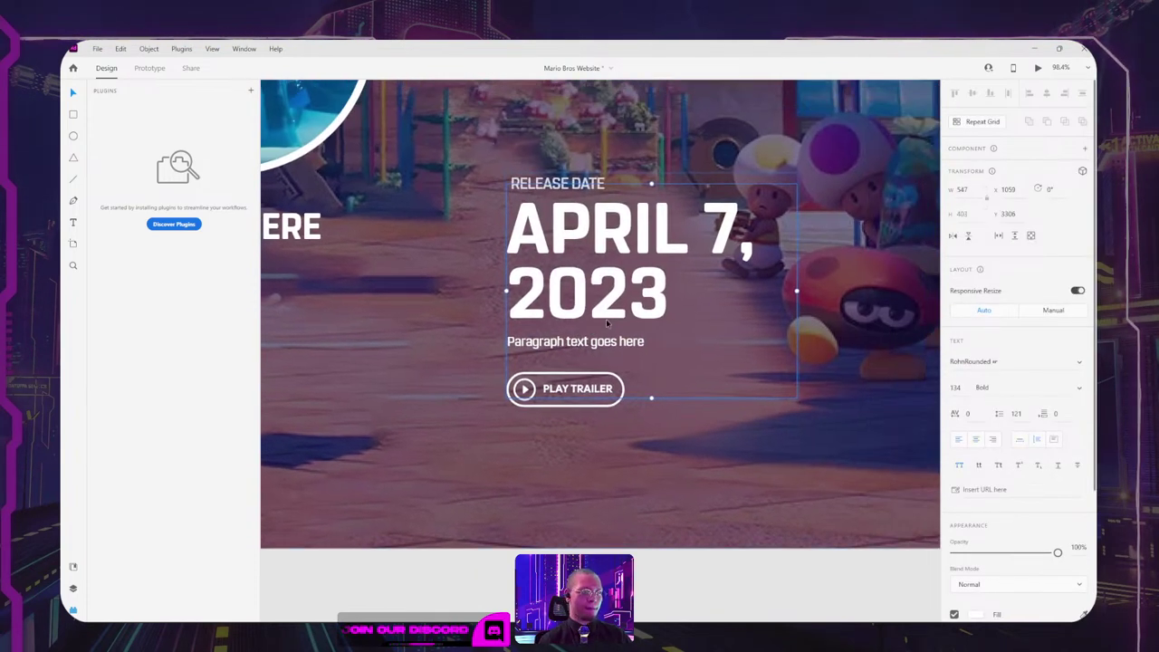
left_click(573, 328)
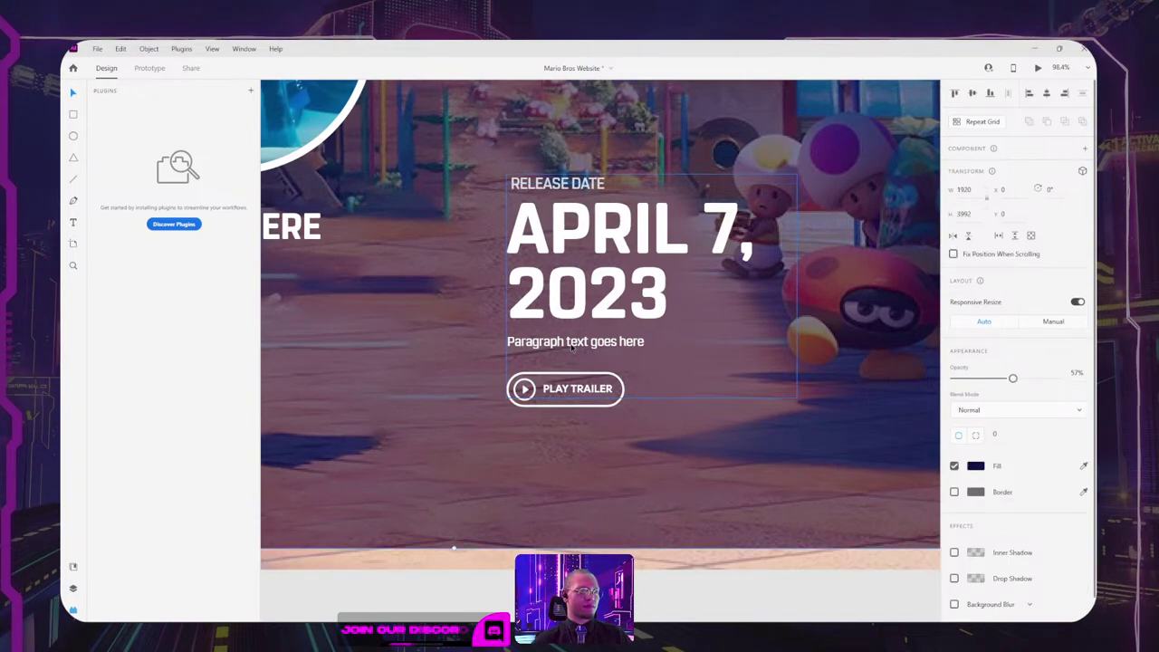
left_click(572, 346)
double_click(572, 346)
type("Ex")
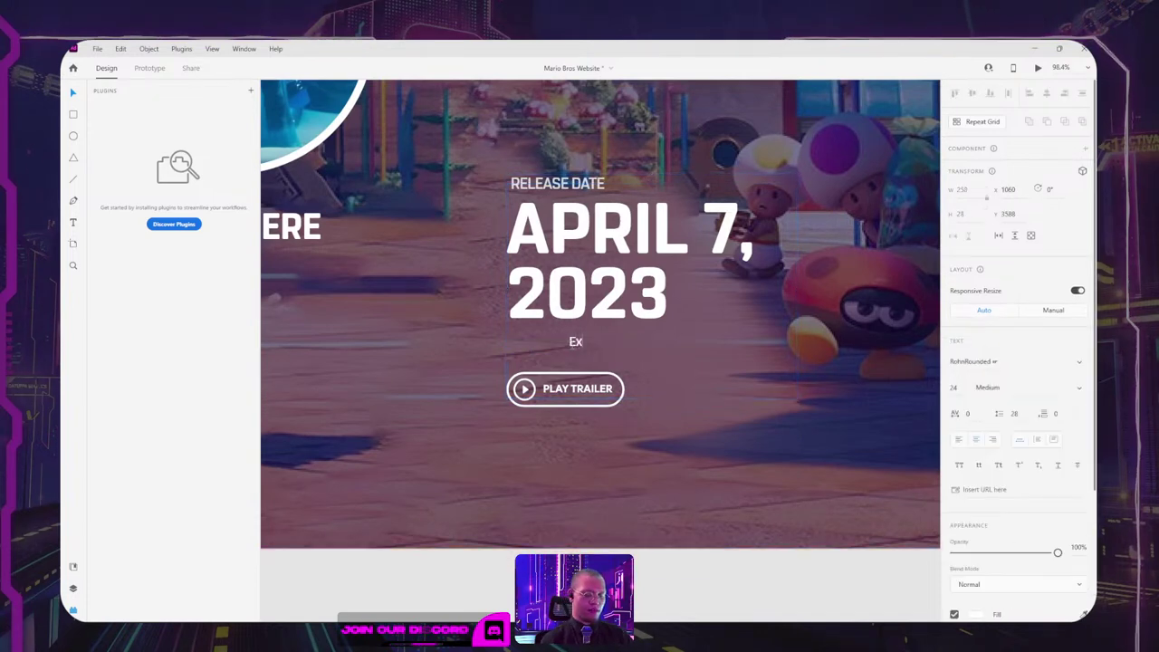
type("clu")
key("BackSpace")
key("BackSpace")
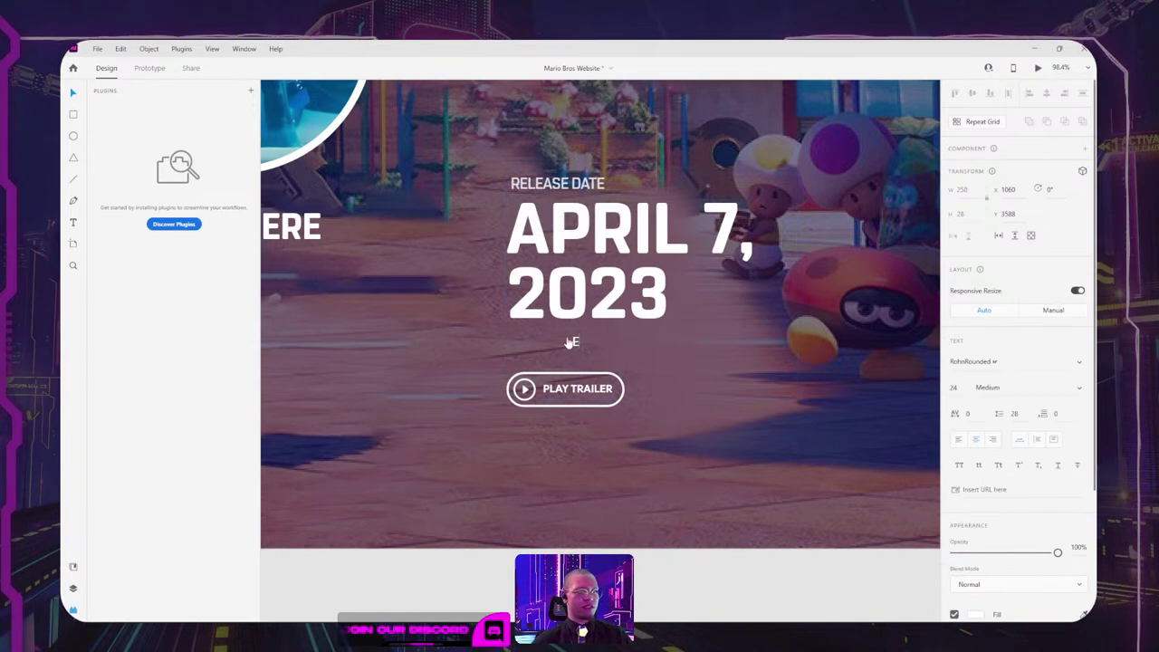
key("ctrl+z")
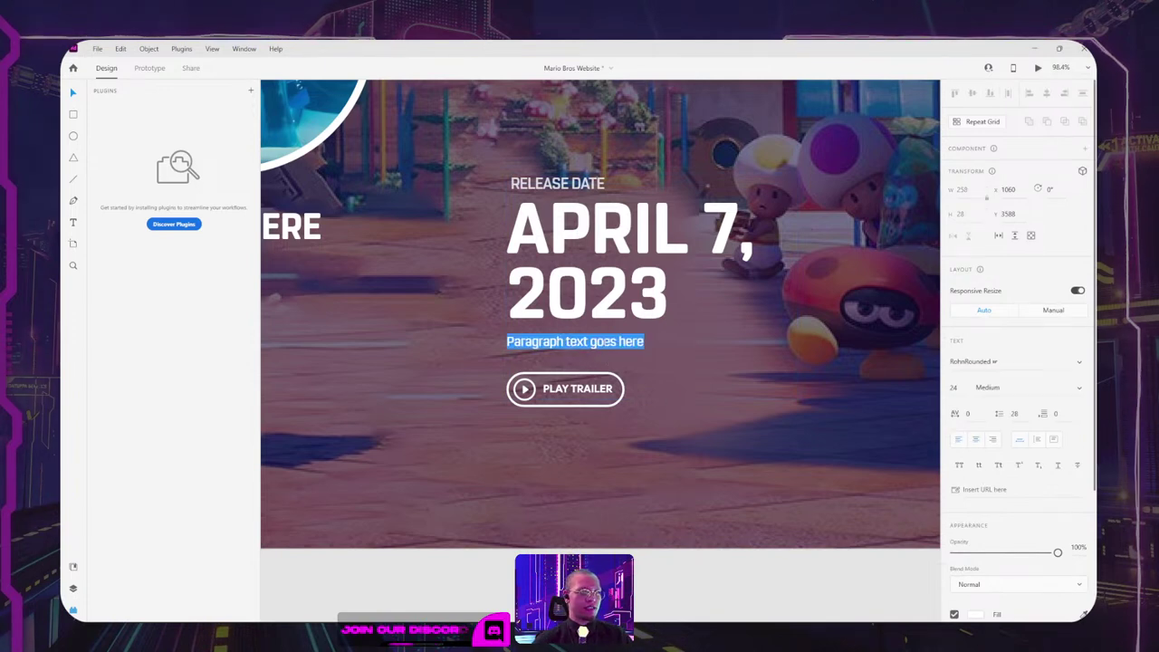
type("Exclu")
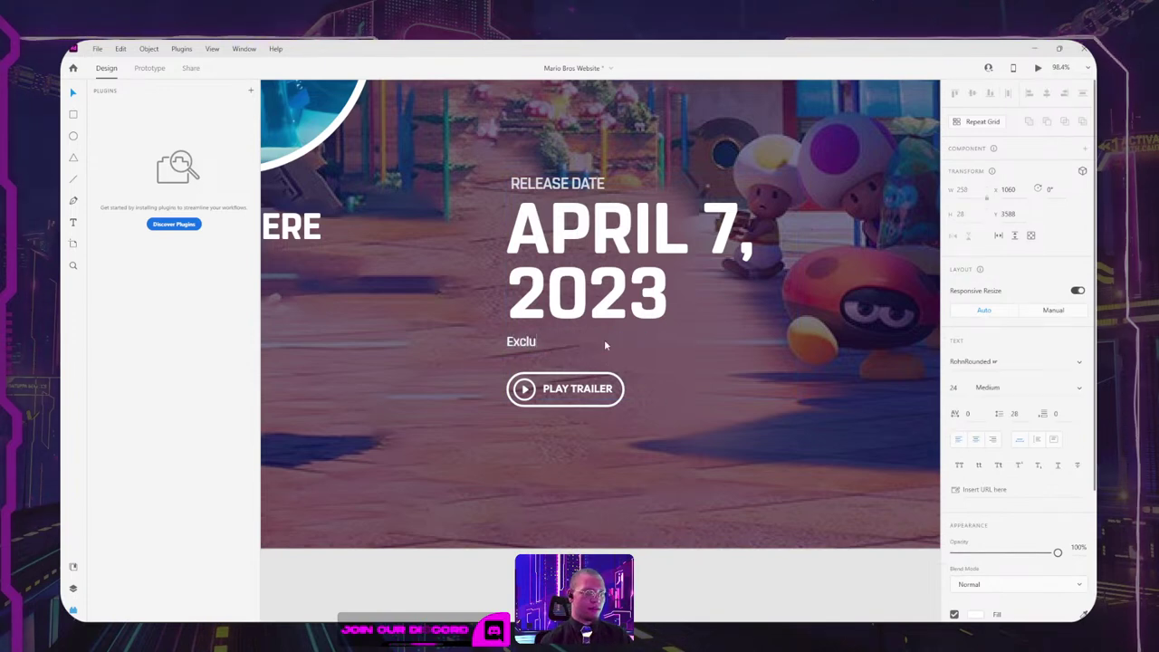
type("sively in")
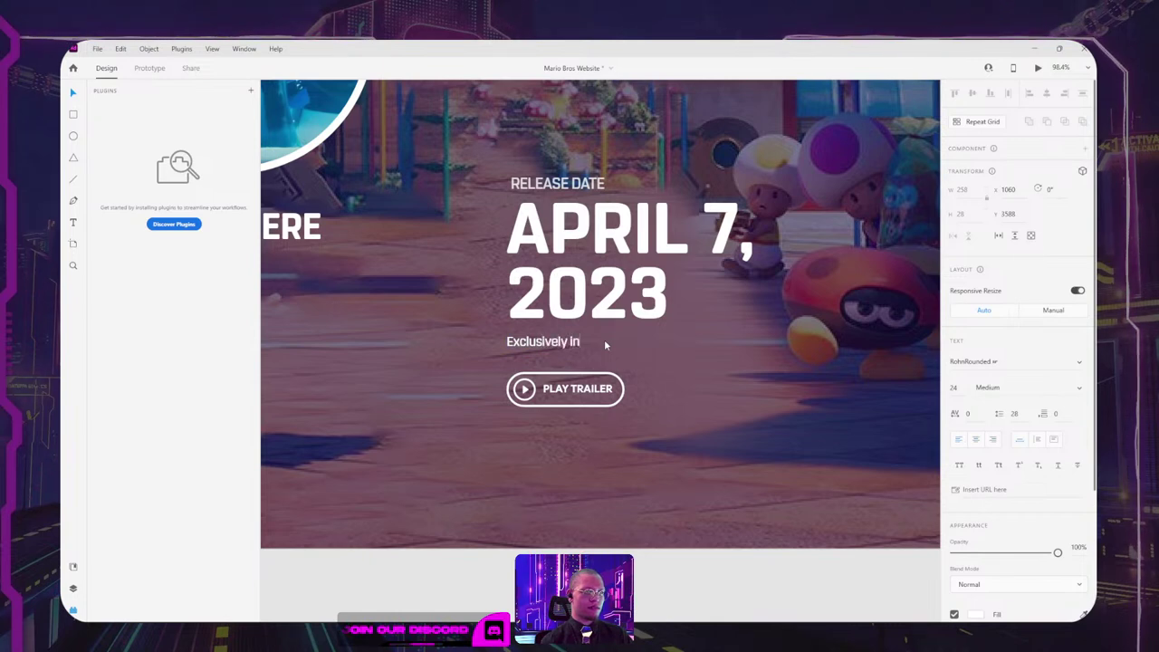
type(" move")
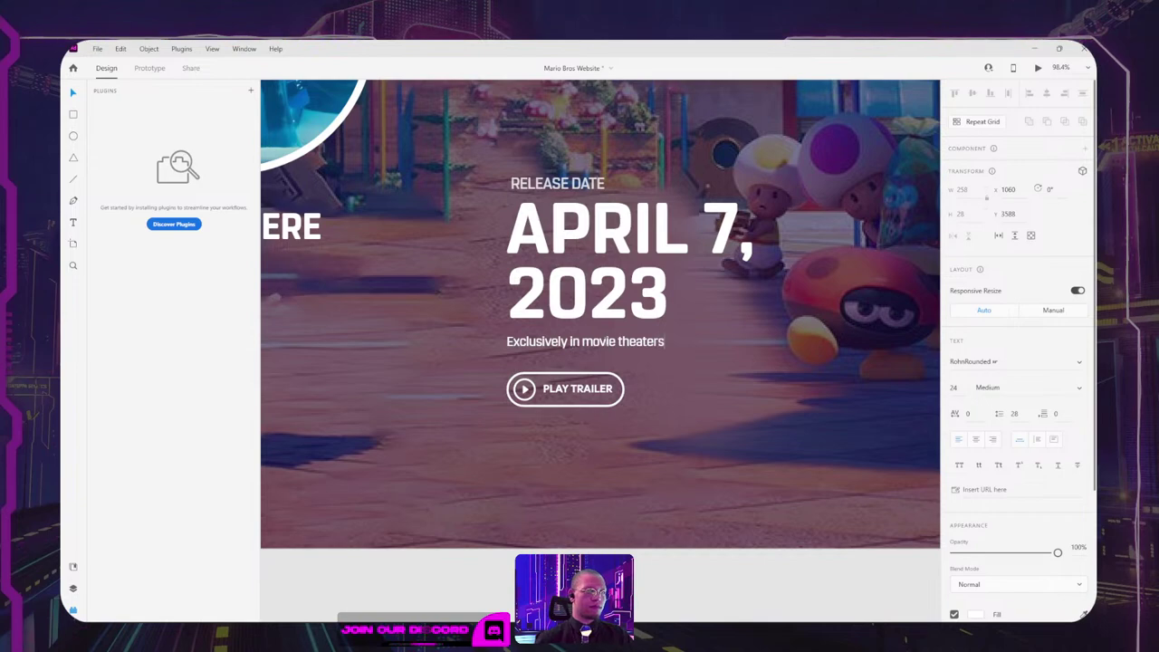
key("Escape")
Step: Review the Spider-Man reference artboard and the overall page layout of Web 1920 – 7
scroll(667, 476, "down", 5)
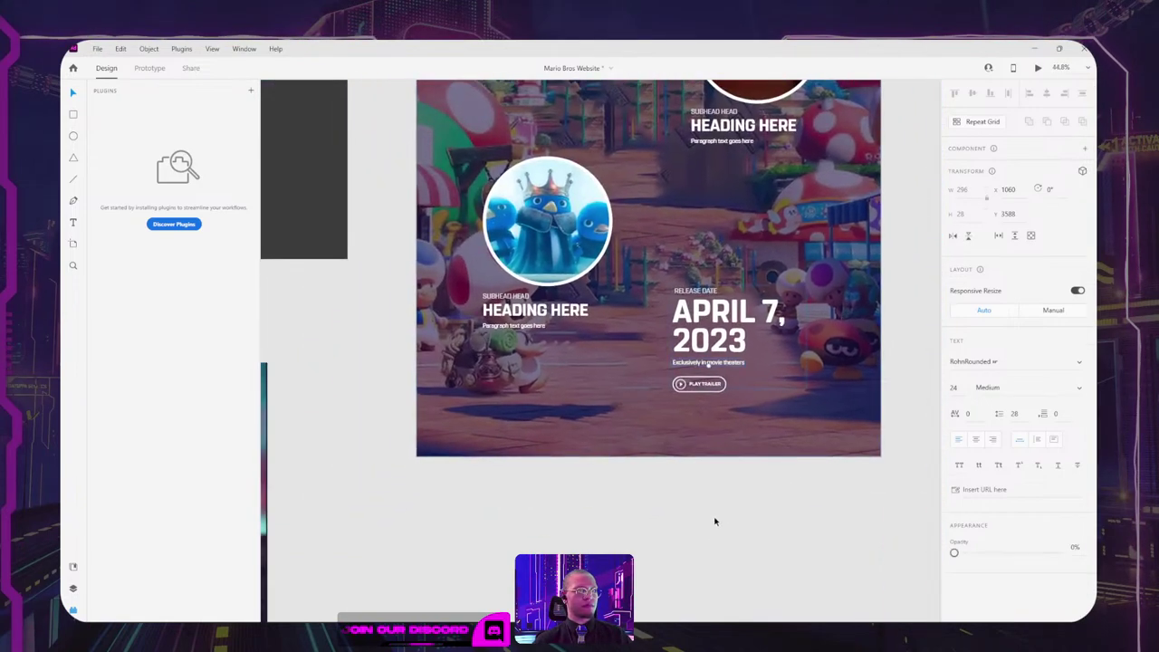
left_click_drag(774, 348, 686, 519)
scroll(653, 384, "down", 3)
left_click_drag(286, 441, 606, 291)
scroll(607, 291, "right", 10)
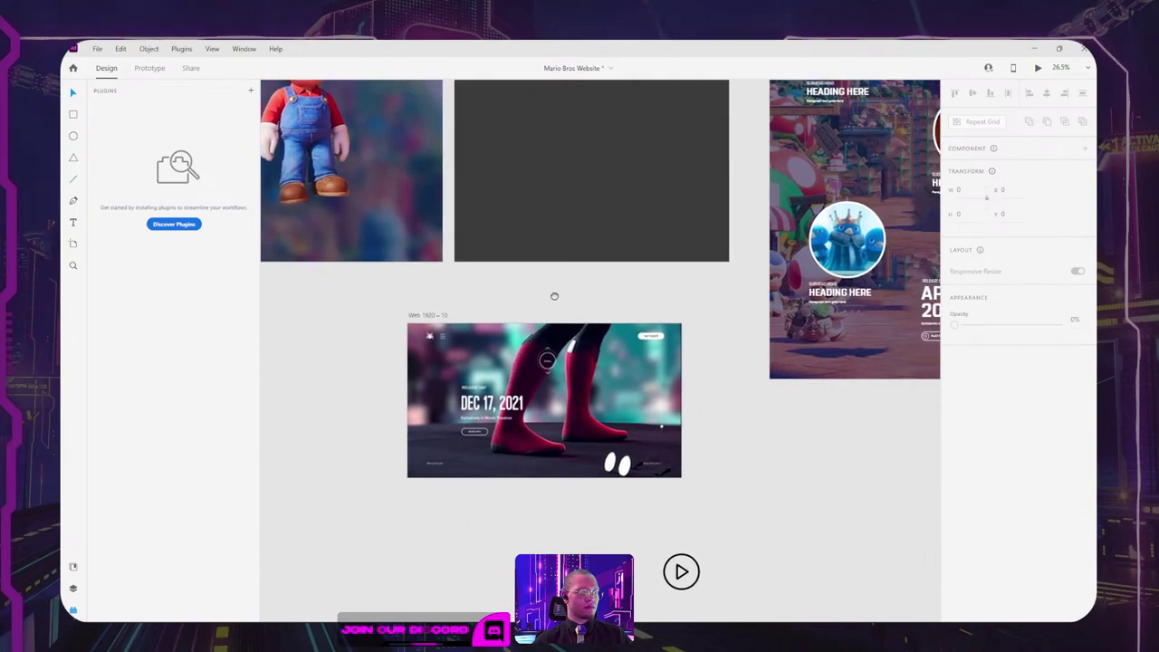
scroll(585, 431, "up", 5)
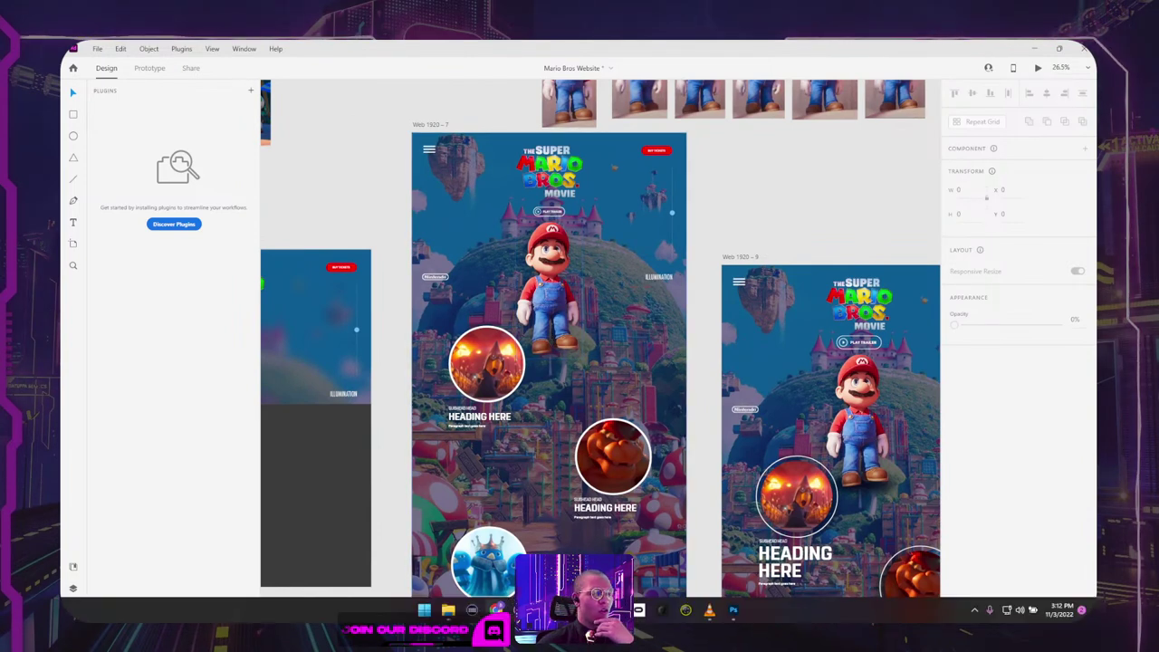
Step: Switch to the Super Mario Bros. Movie teaser trailer in Chrome and seek to the shot of Bowser with the glowing star at about 1:31
mouse_move(497, 609)
left_click(468, 548)
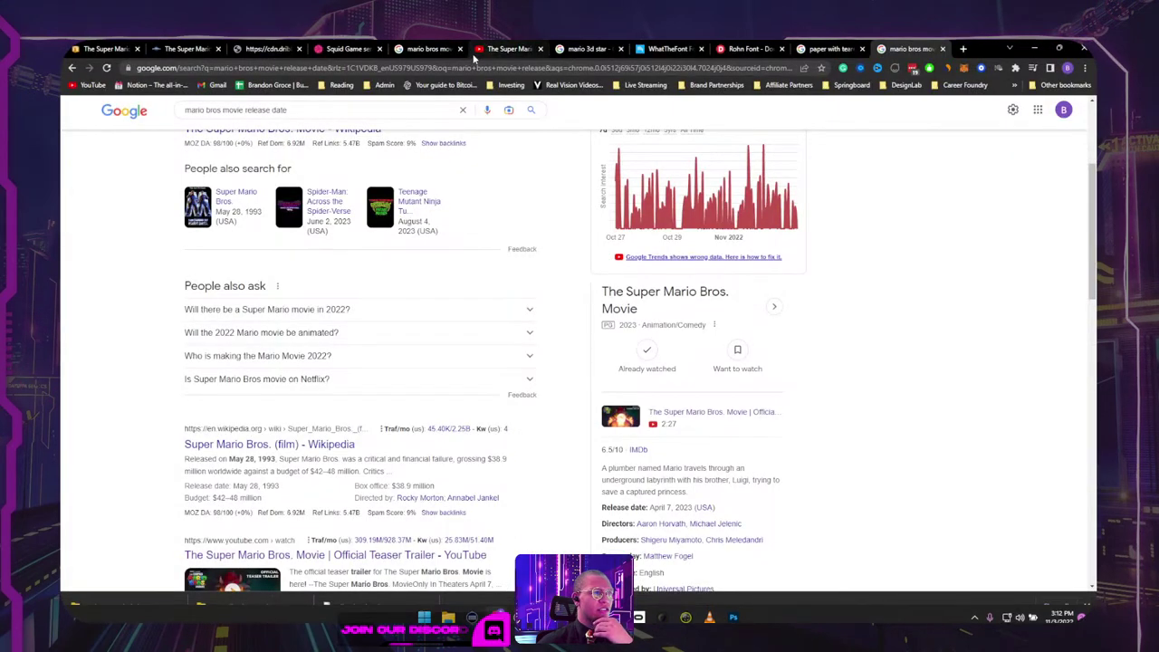
left_click(493, 50)
left_click(552, 426)
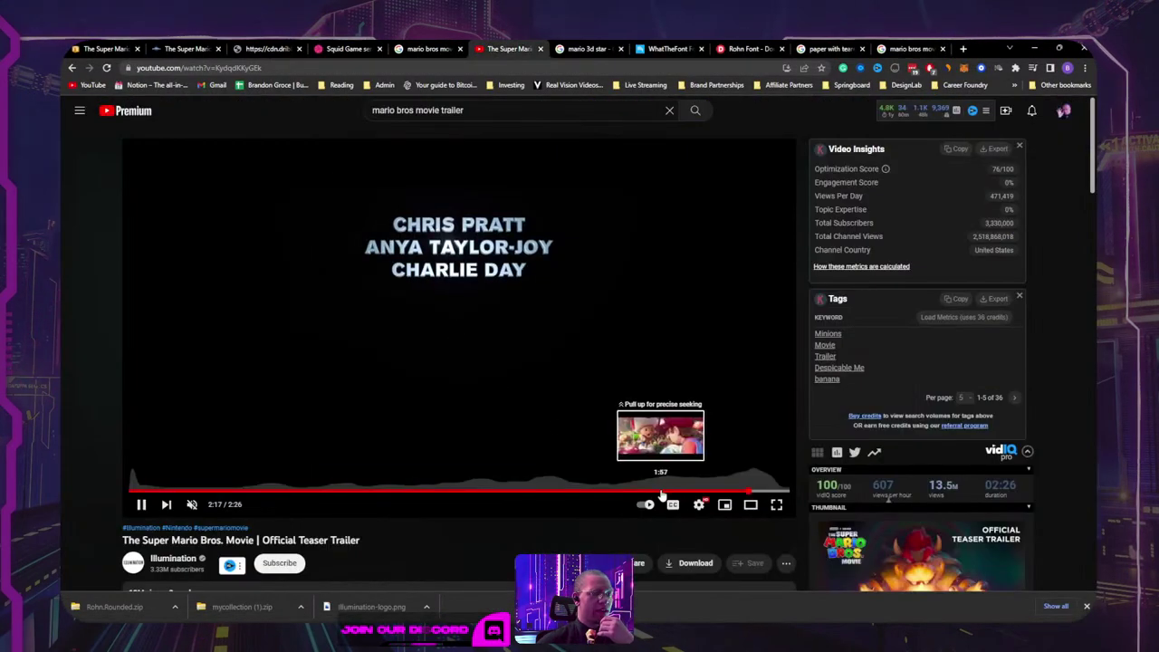
left_click(659, 492)
left_click_drag(634, 496, 544, 487)
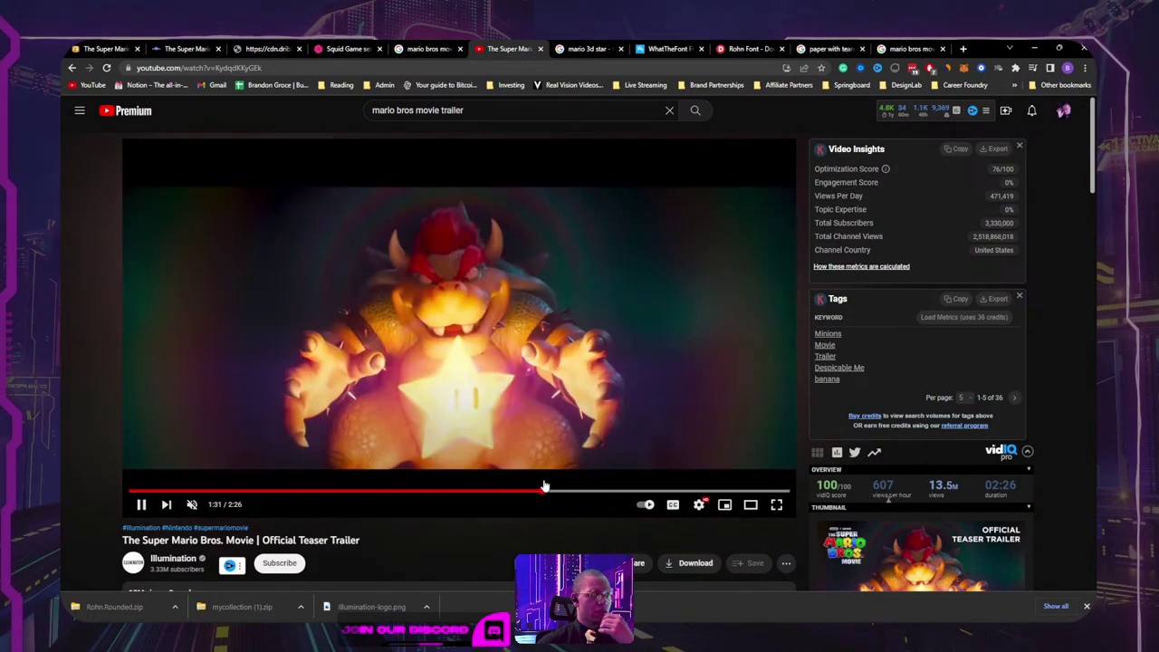
Step: Play the Bowser star shot in short bursts and pause it at 1:31 with his hands spread around the star
left_click(521, 360)
key("Left")
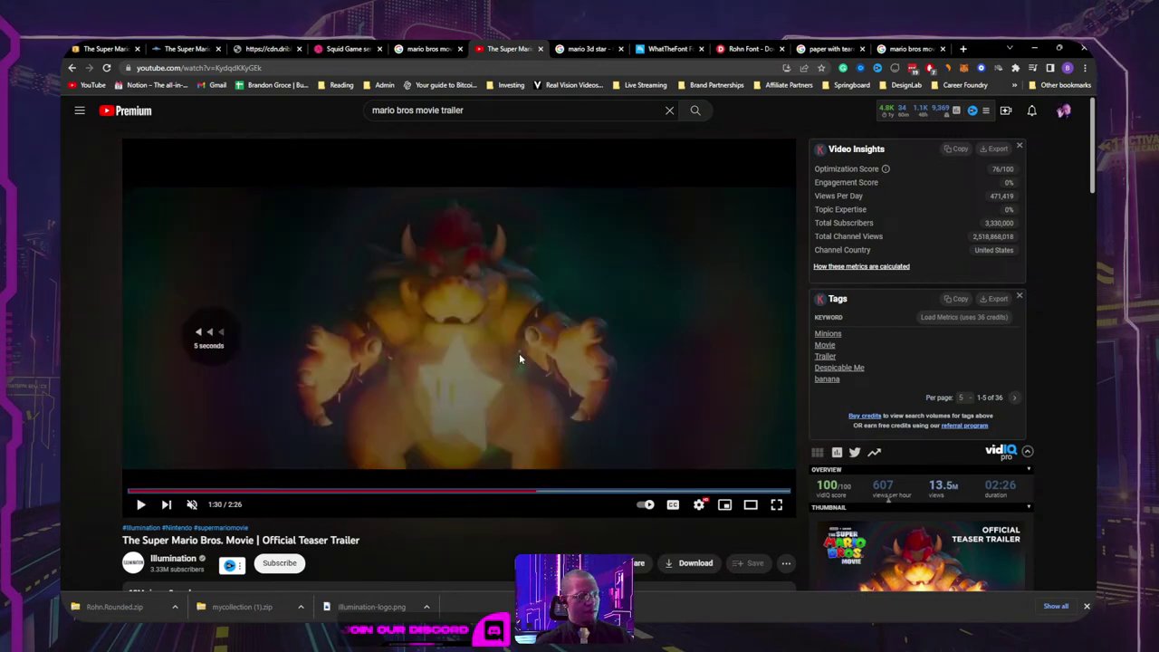
left_click(519, 354)
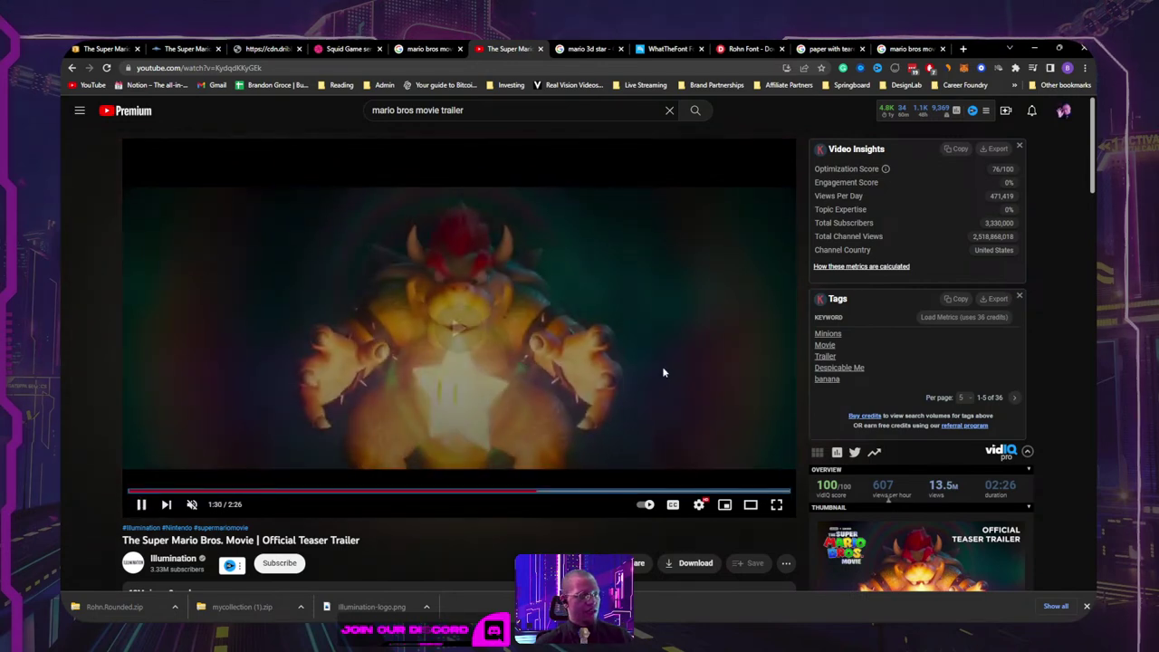
left_click(730, 322)
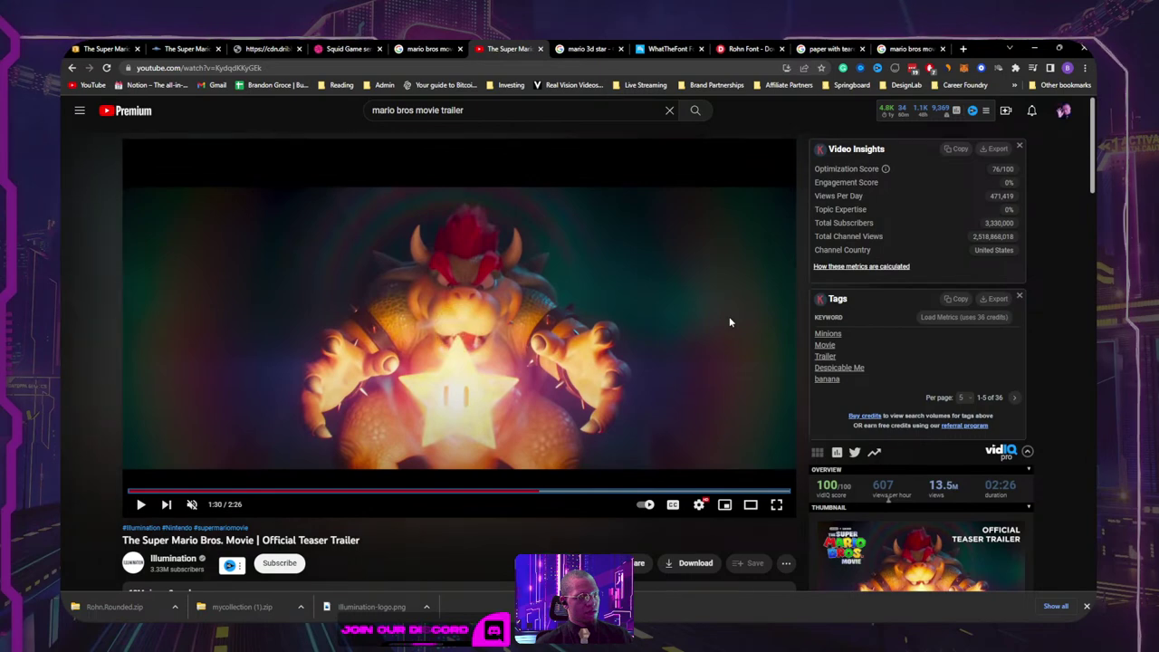
left_click(730, 321)
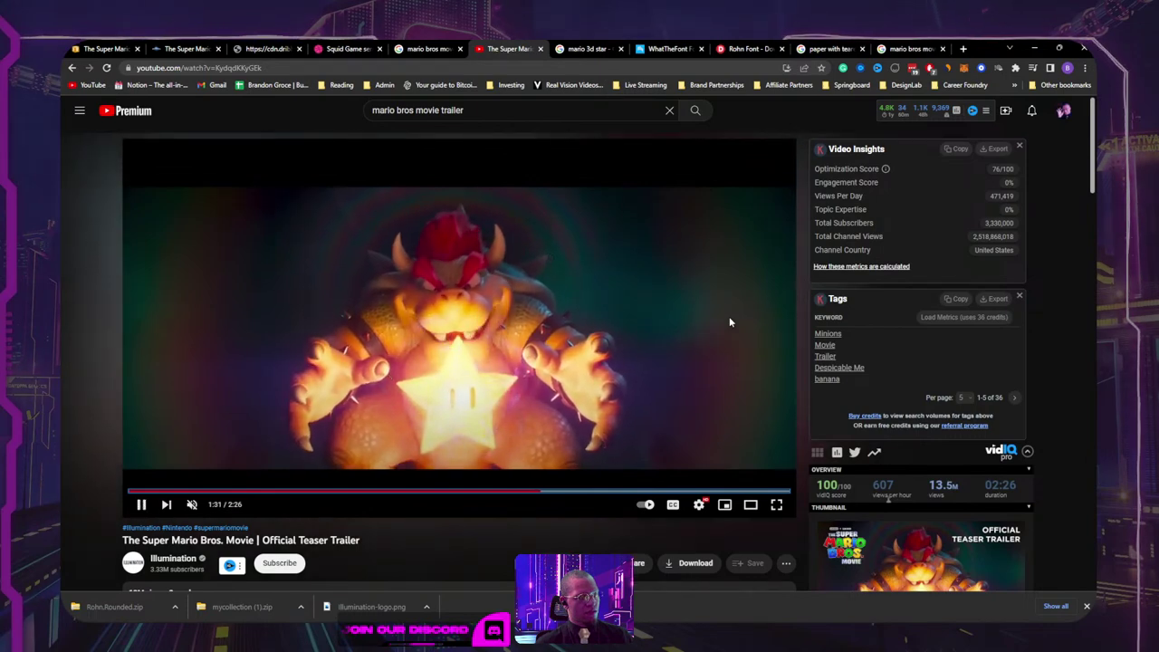
left_click(729, 322)
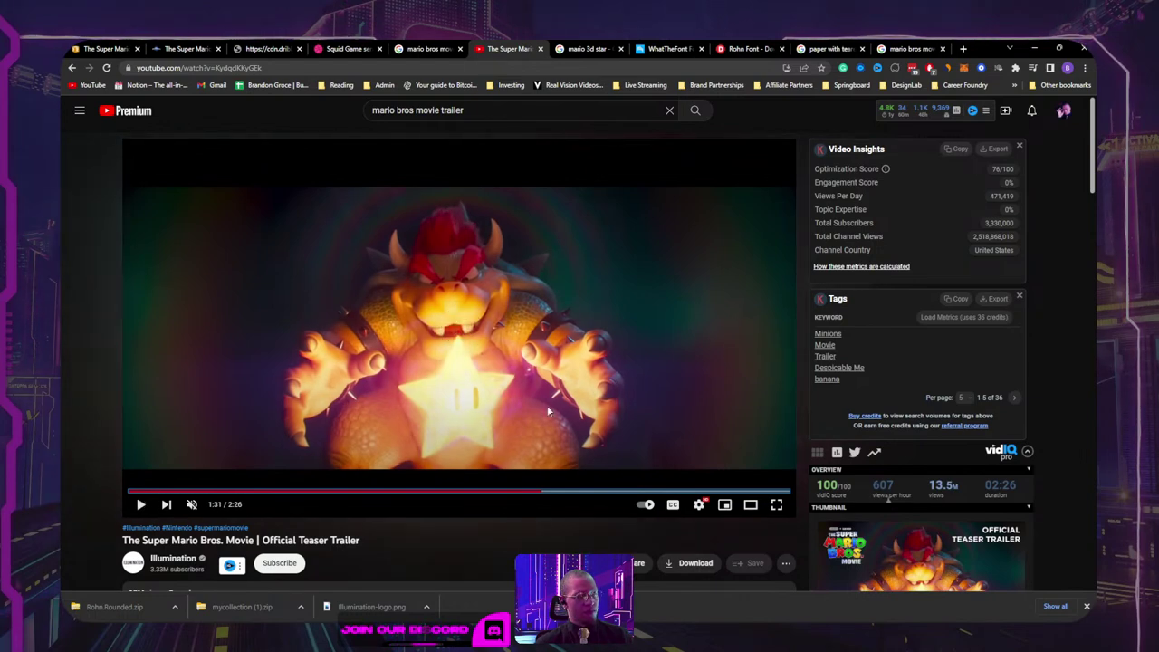
Step: Show the trailer in full screen, go back to the Bowser star frame at 1:30 and capture the area around Bowser as a screenshot
left_click(776, 504)
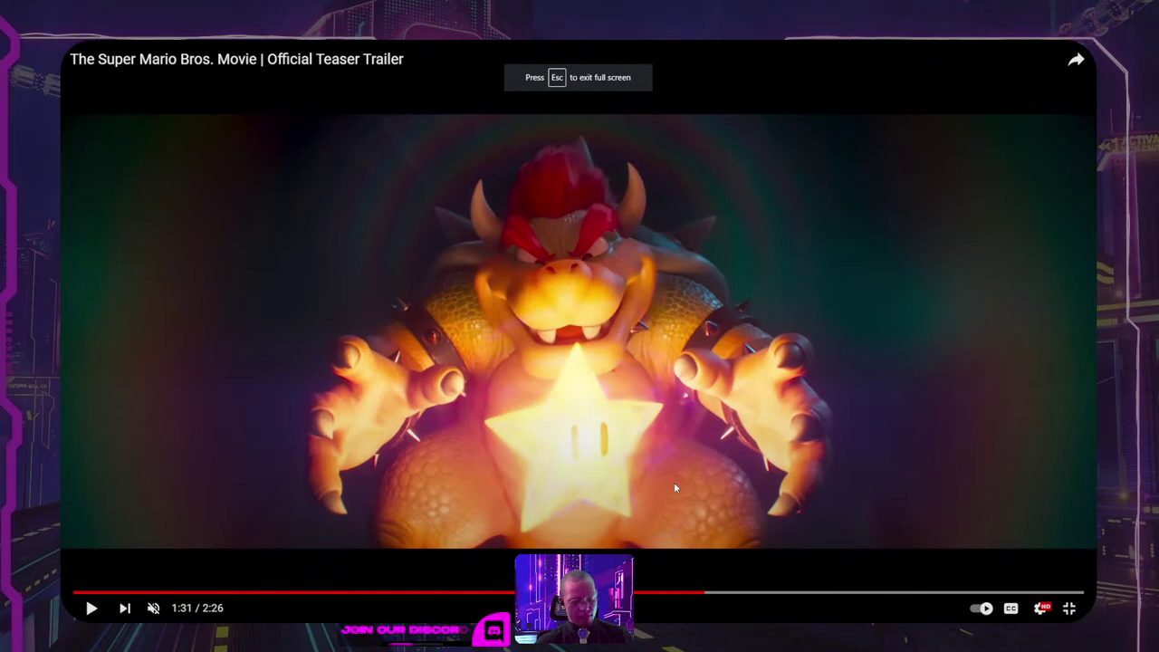
key("Left")
key("space")
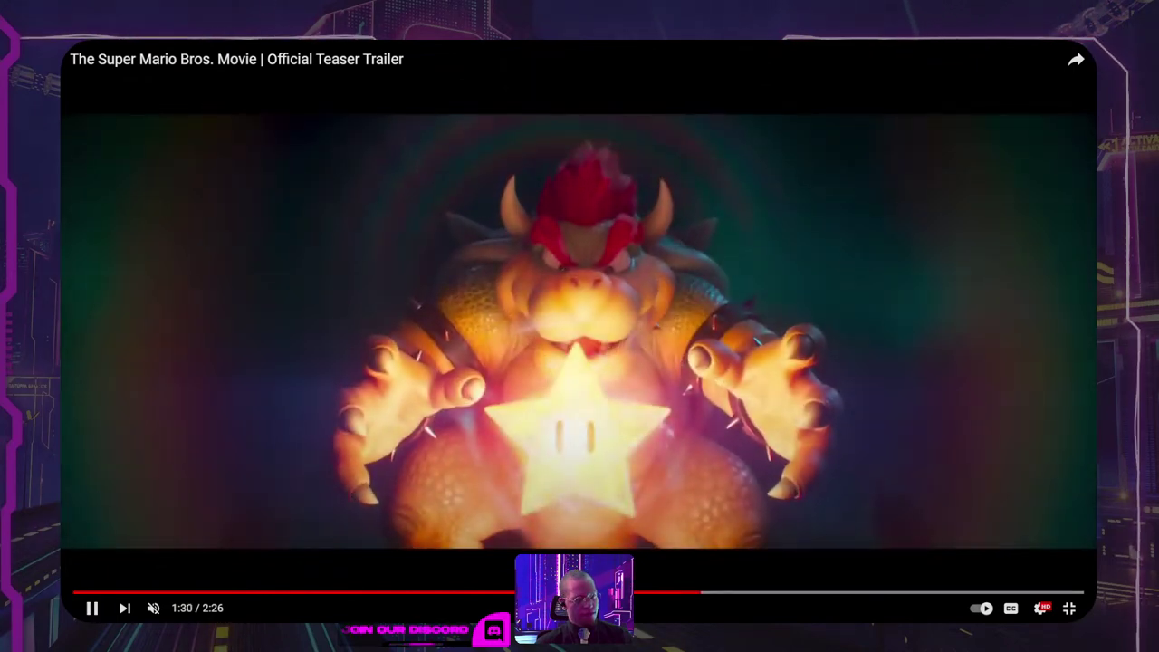
key("space")
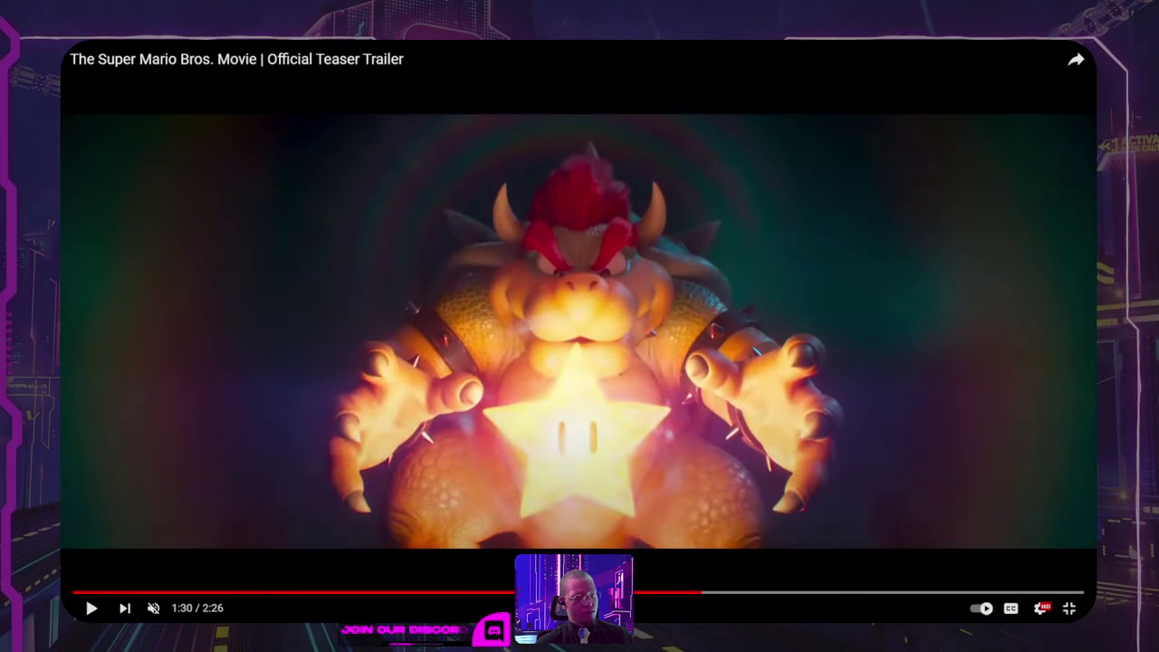
key("space")
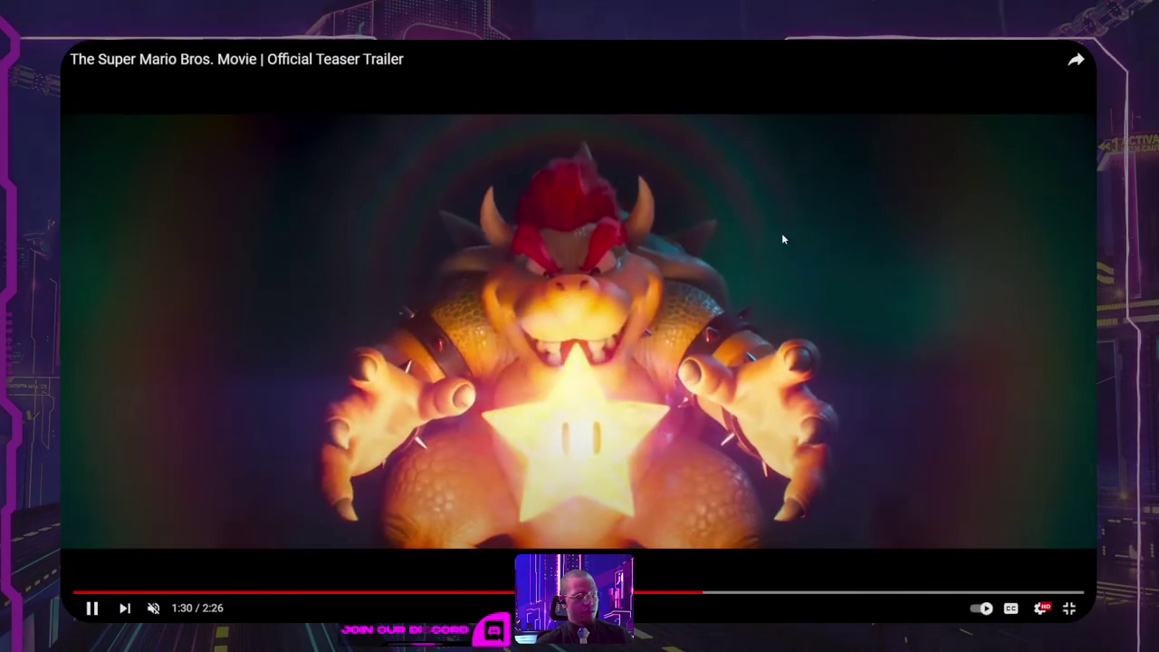
key("Left")
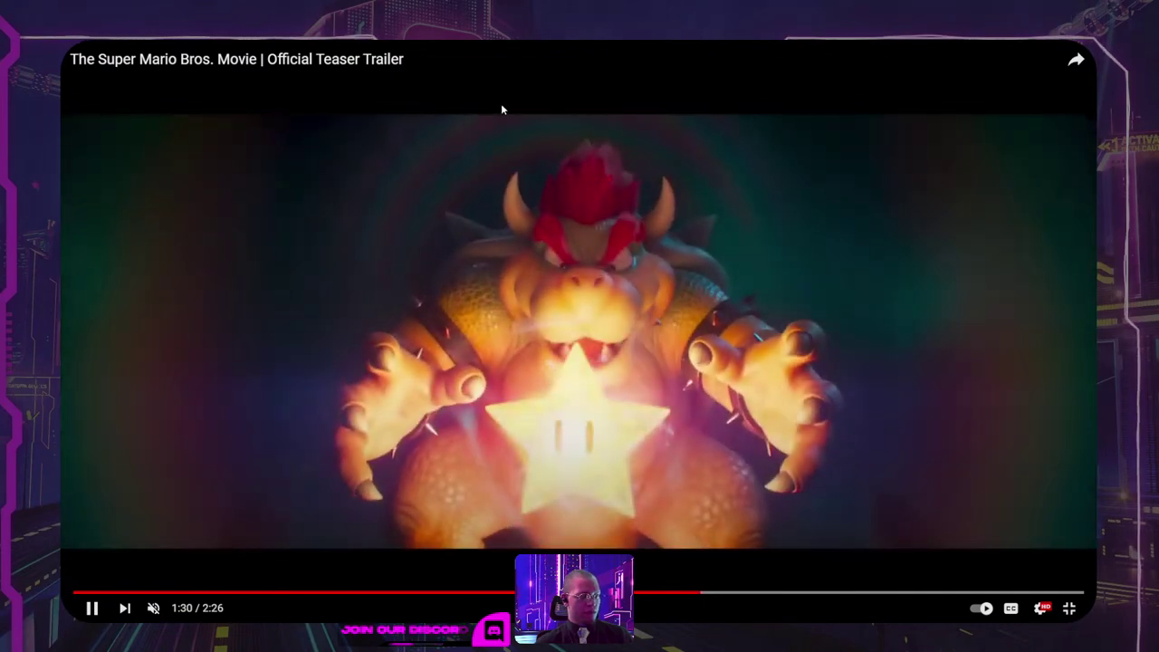
key("super+shift+s")
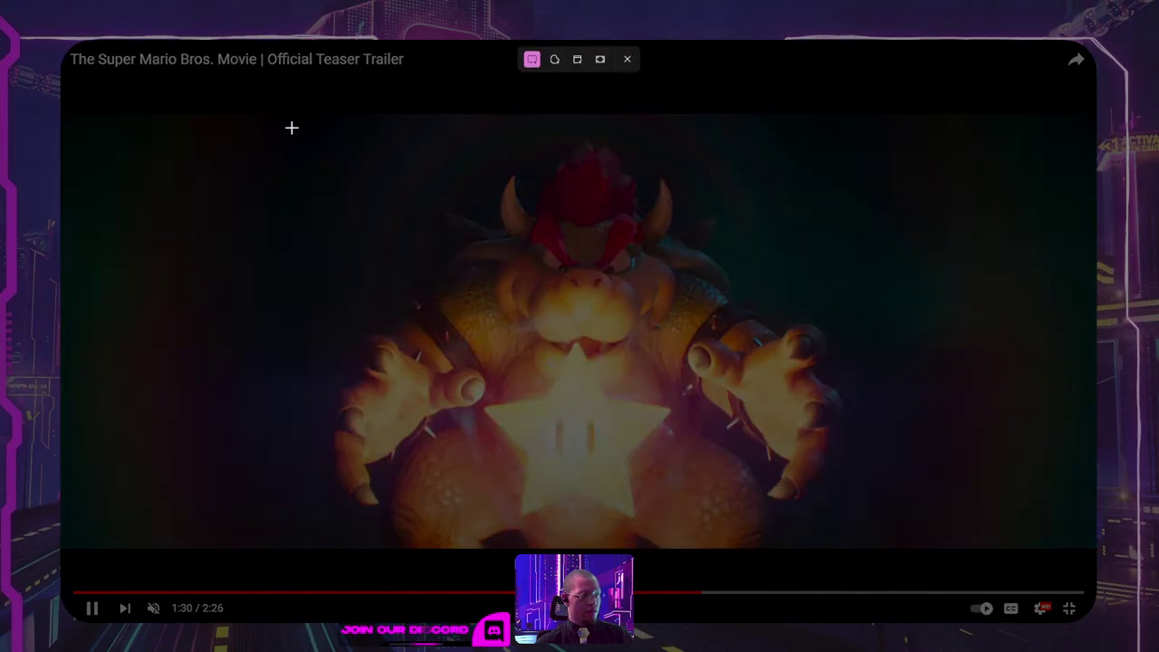
left_click_drag(280, 107, 869, 547)
Step: Switch to Adobe XD and replace the Bowser image in the middle circle of the Web 1920 – 7 artboard with the captured star frame
key("alt+Tab")
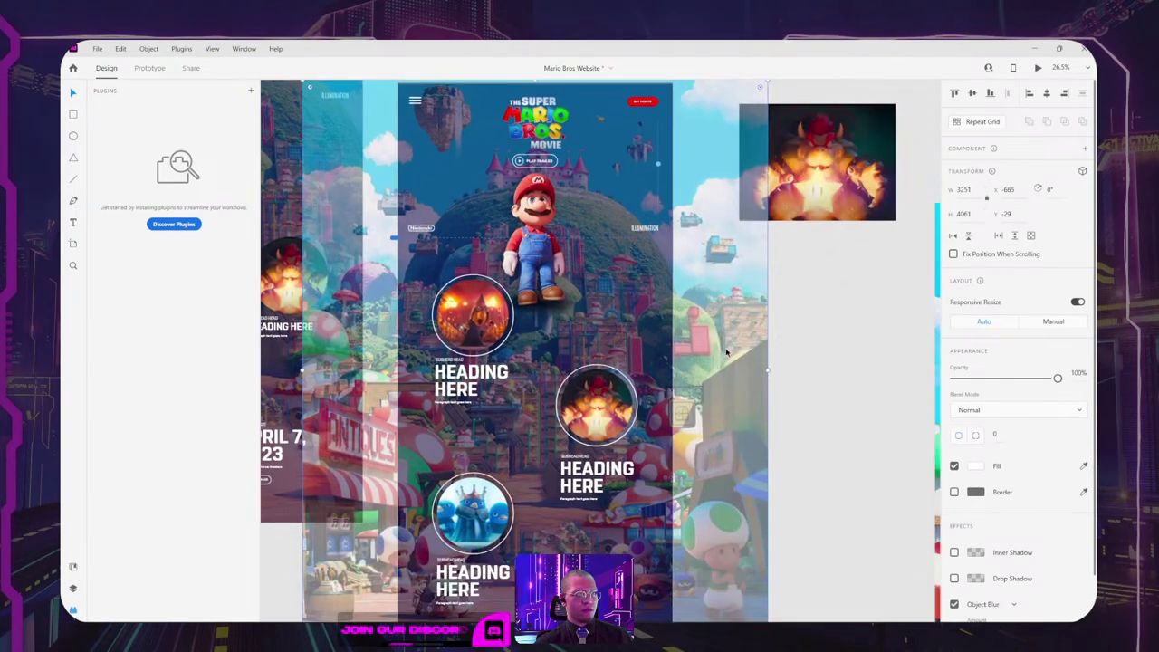
left_click_drag(568, 336, 809, 435)
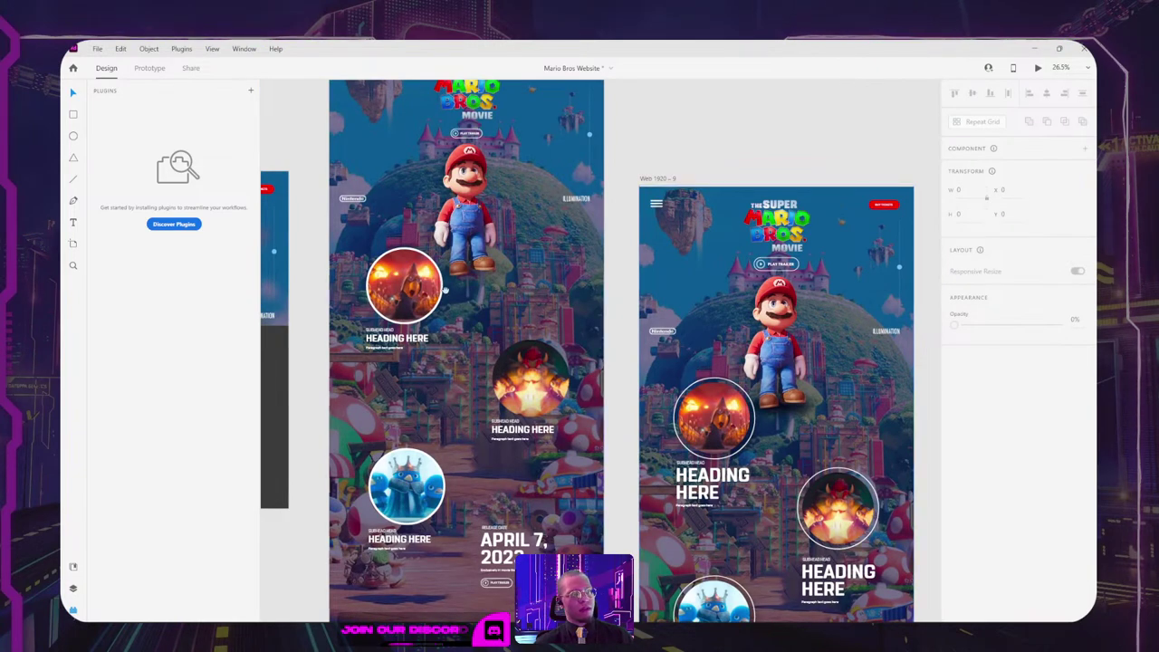
left_click_drag(444, 289, 612, 264)
left_click(660, 585)
scroll(660, 585, "down", 3)
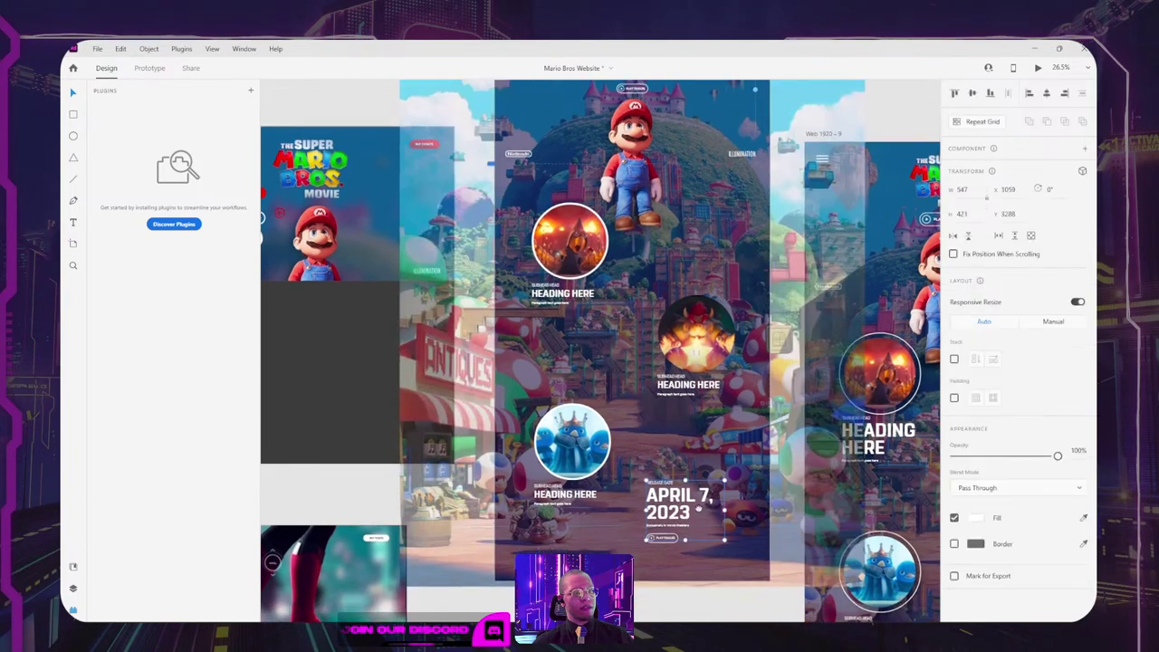
left_click(661, 586)
Step: Pause the trailer in Chrome on the shot with the green pipe at 1:38 and return to Adobe XD
key("alt+Tab")
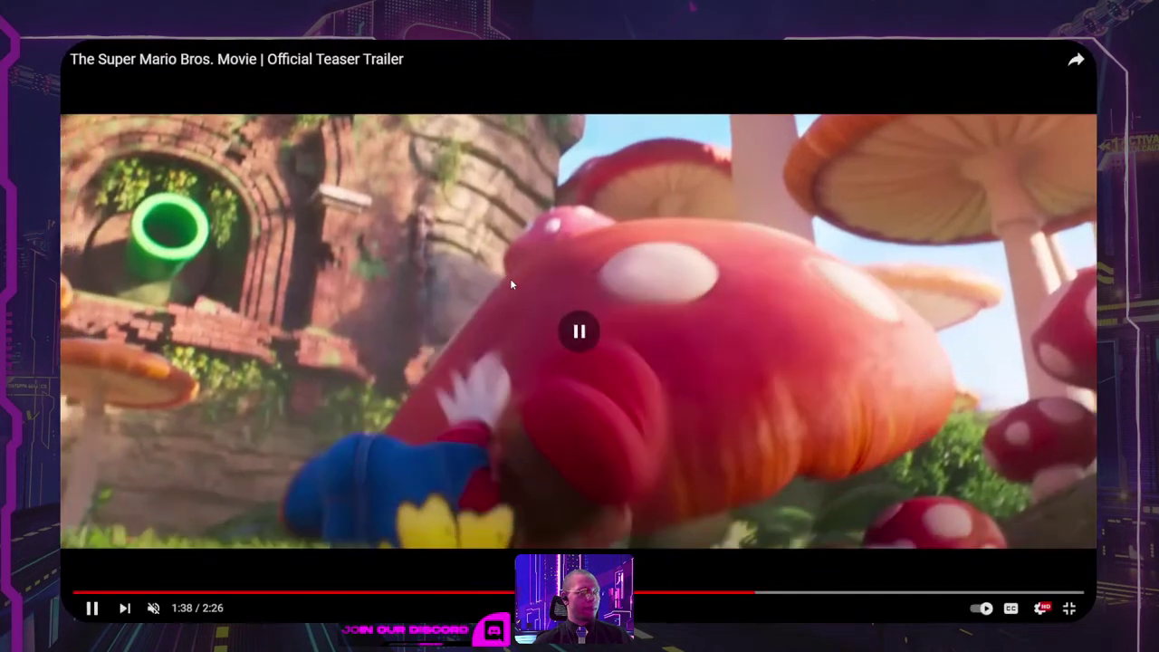
left_click(510, 283)
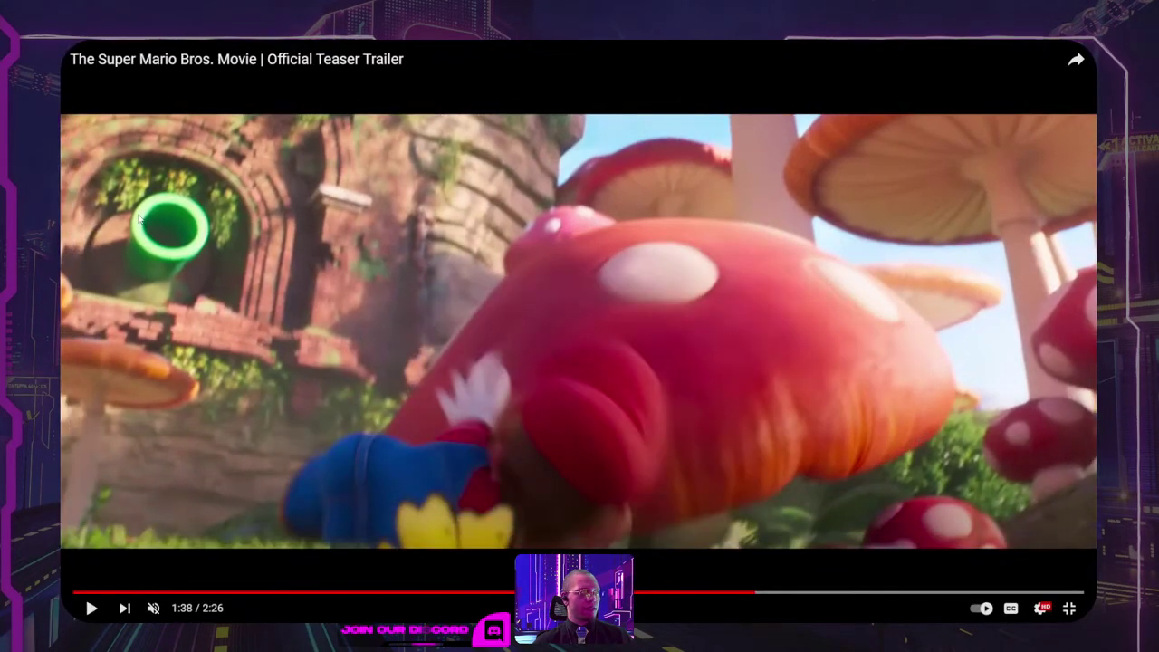
key("alt+Tab")
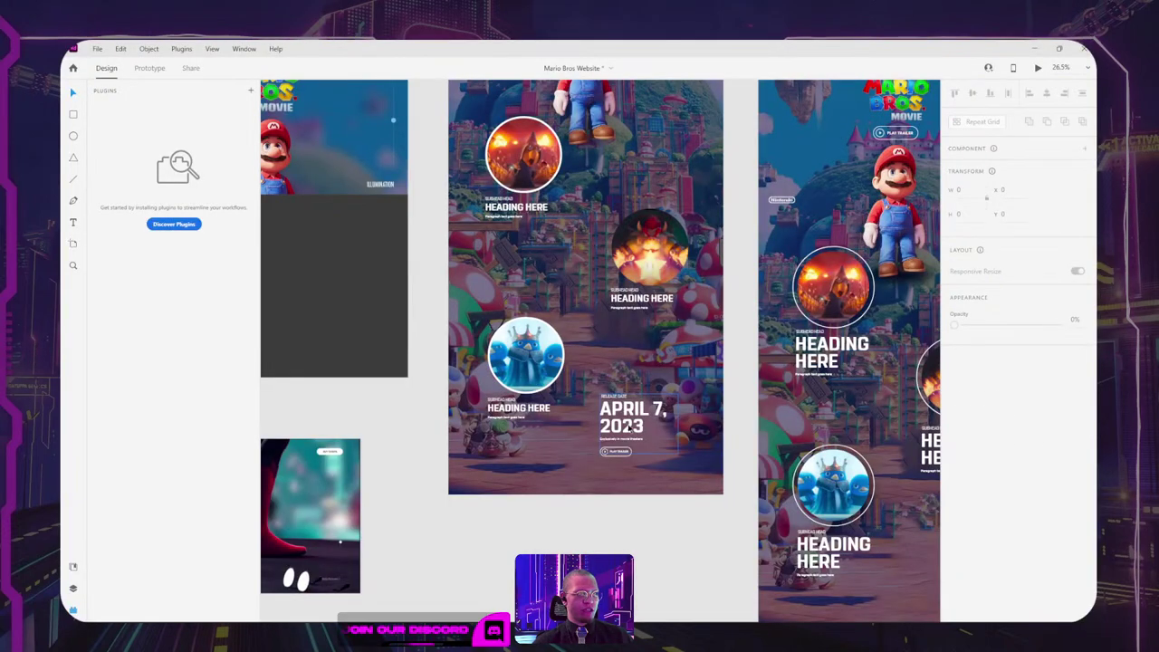
left_click(629, 426)
scroll(628, 426, "up", 3)
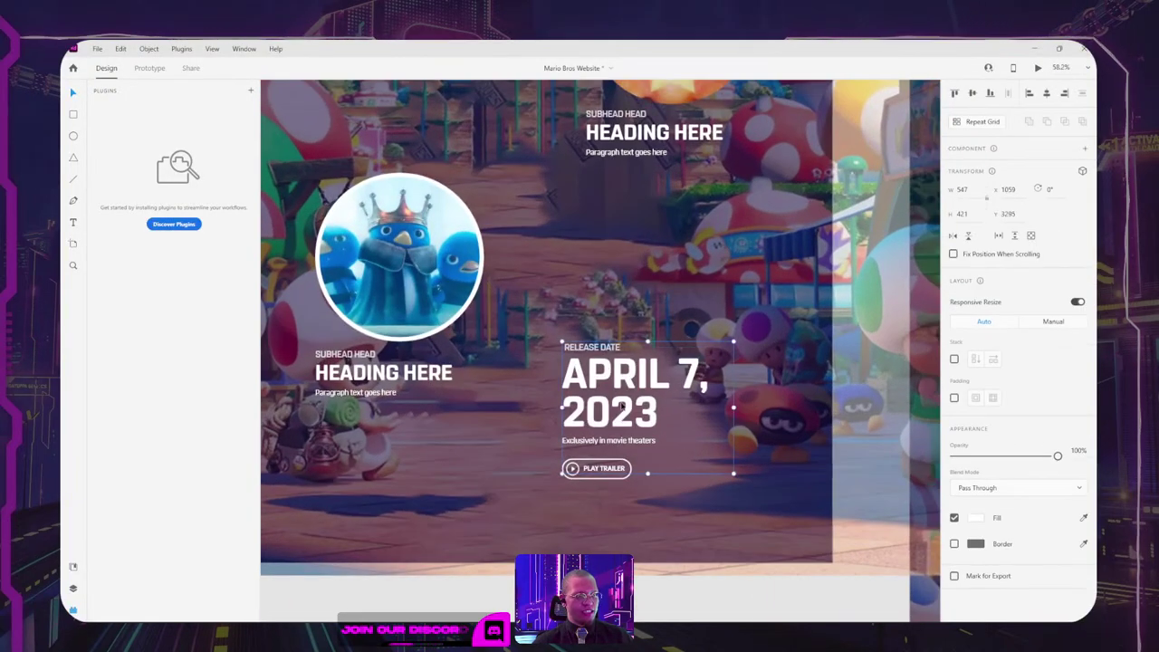
mouse_move(622, 406)
left_mouse_down()
mouse_move(622, 427)
mouse_move(621, 404)
left_mouse_up()
key("Delete")
key("ctrl+z")
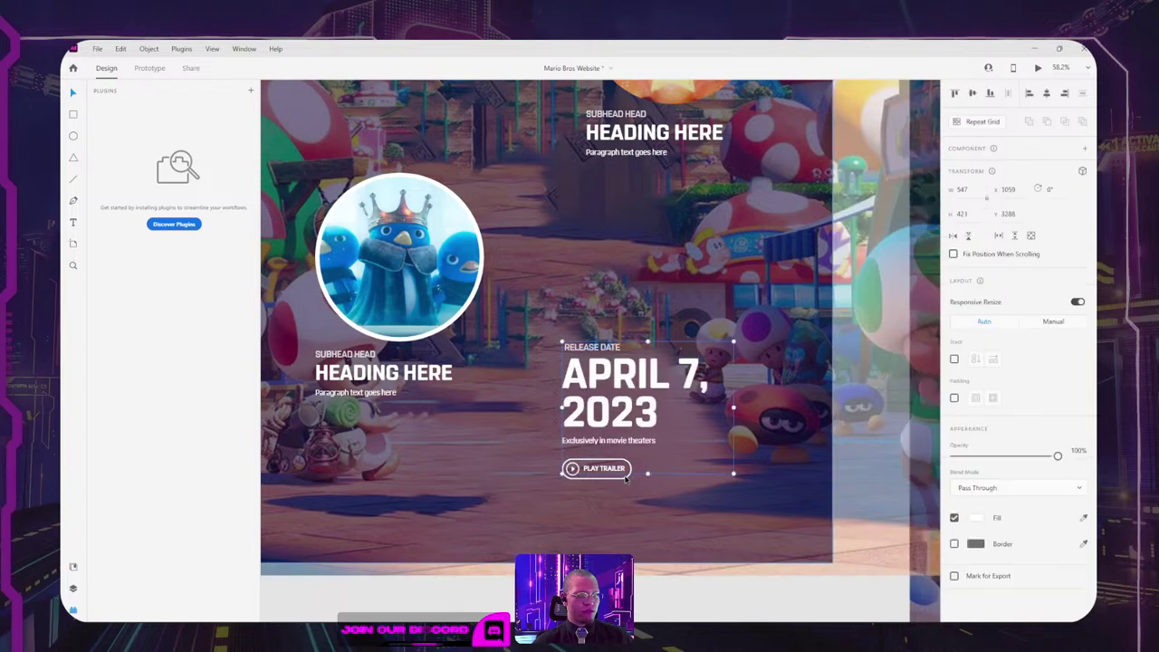
Step: Select the Play Trailer button together with the release date text, and review the overall layout of Web 1920 – 7 beside its neighbouring artboards
double_click(624, 477)
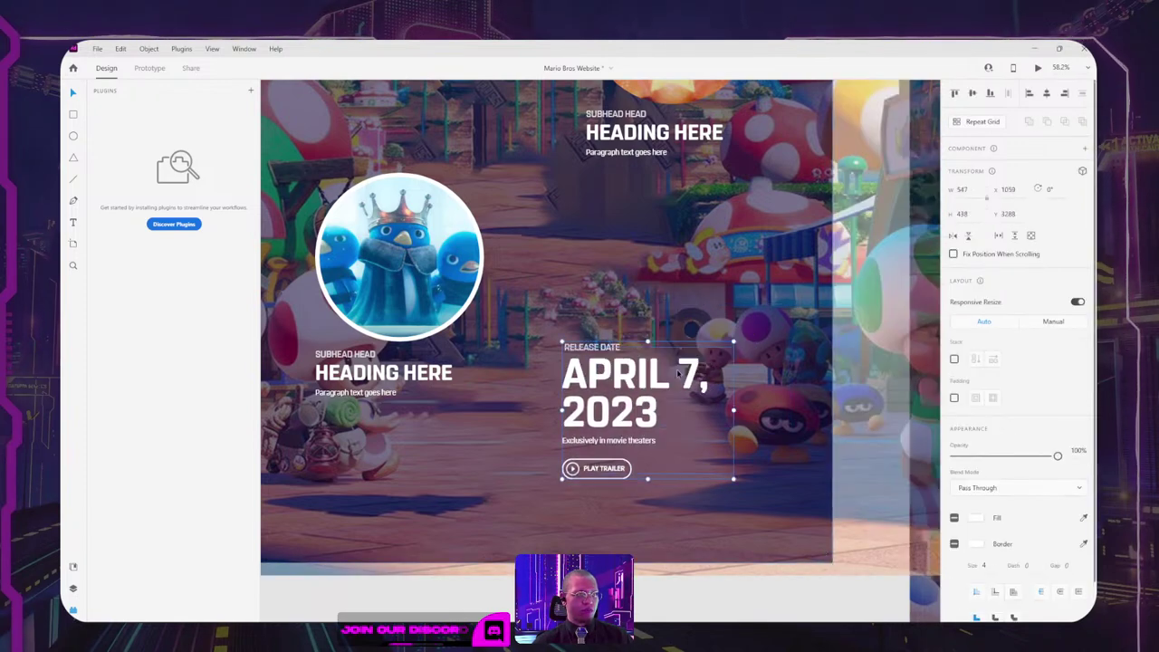
scroll(678, 554, "down", 5)
left_click(681, 544)
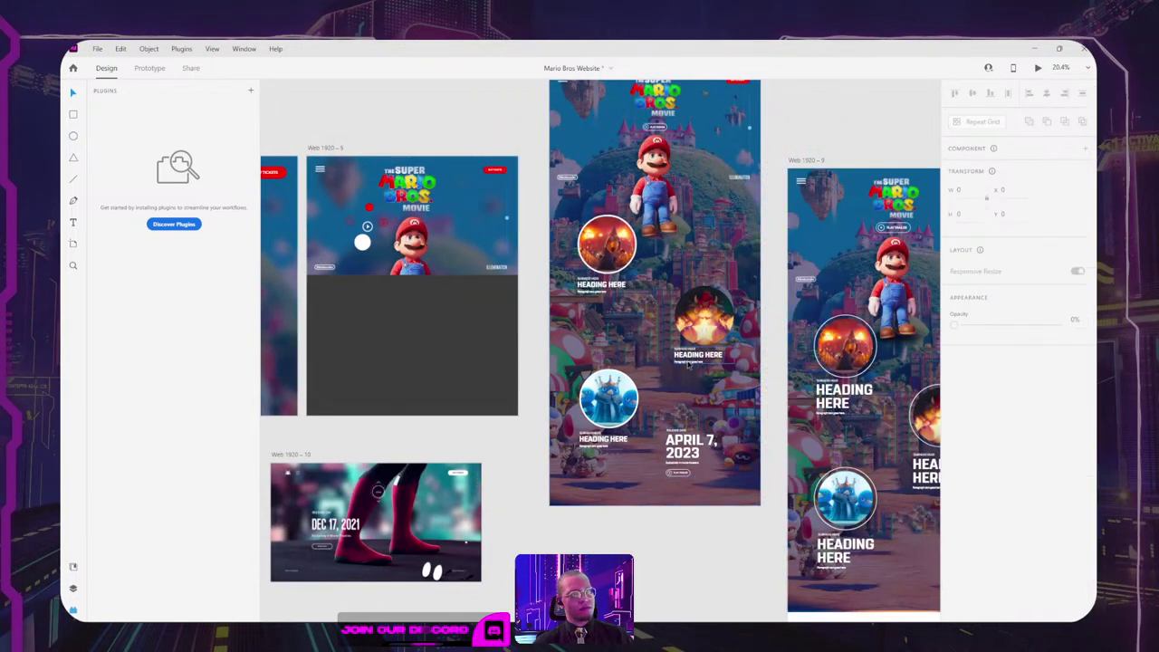
left_click_drag(697, 338, 643, 311)
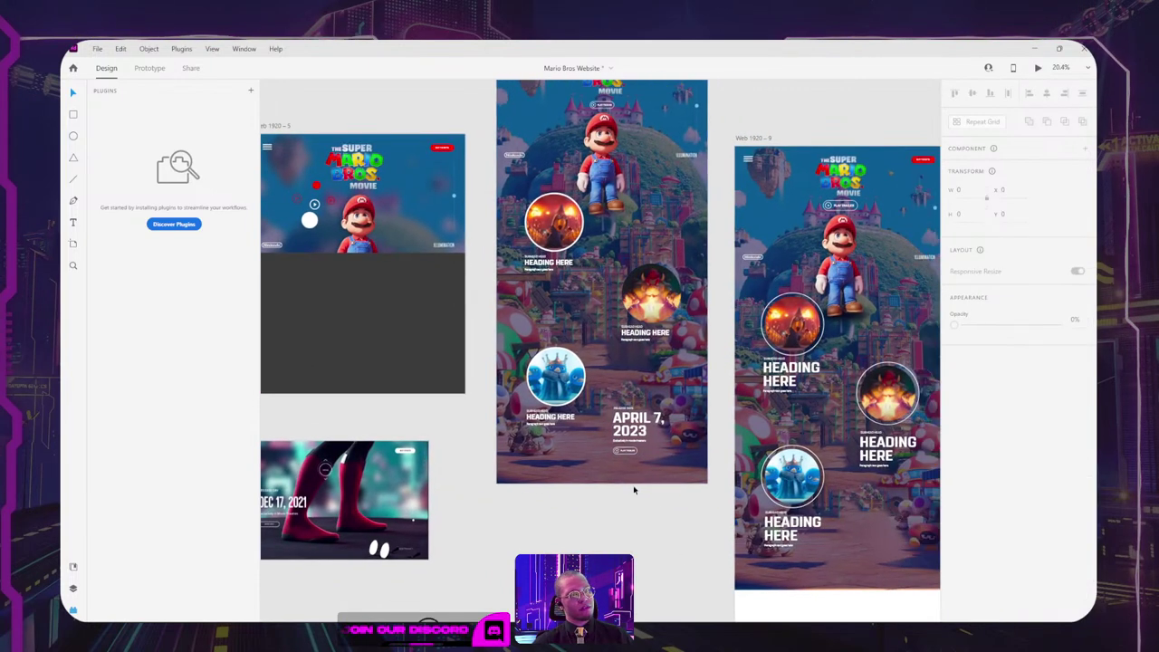
left_click_drag(566, 389, 748, 364)
Step: Switch to Chrome, search Google for "green tube mario" in the star search's place and open the preview of the wide green warp pipe image
key("alt+Tab")
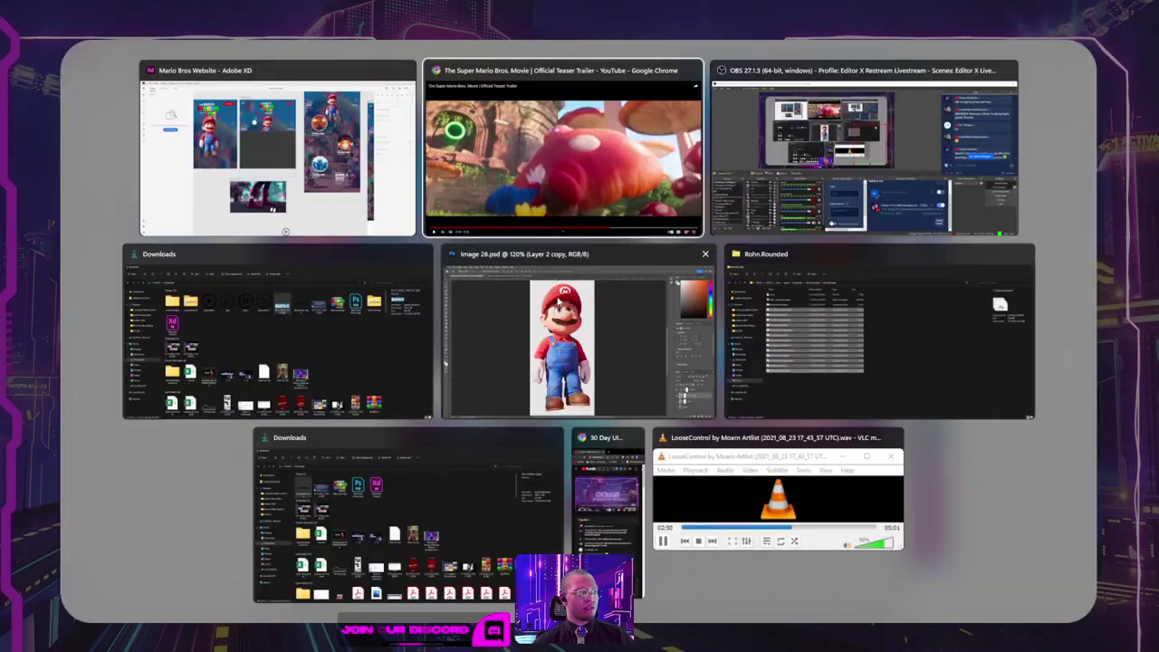
left_click(623, 166)
key("Escape")
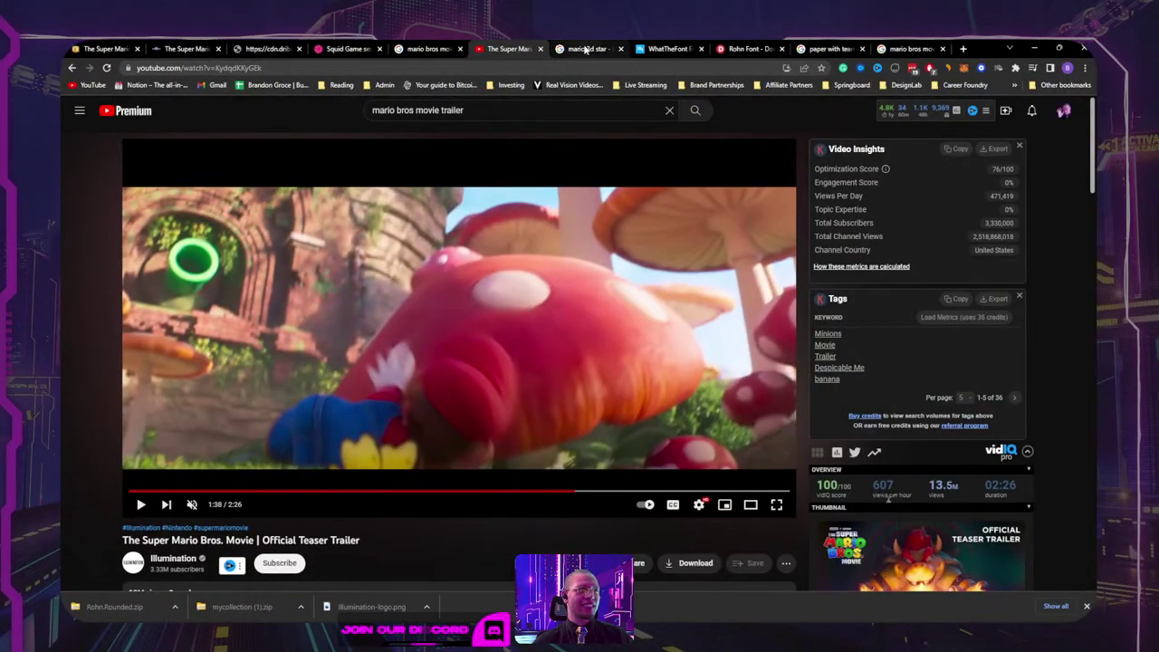
left_click(587, 50)
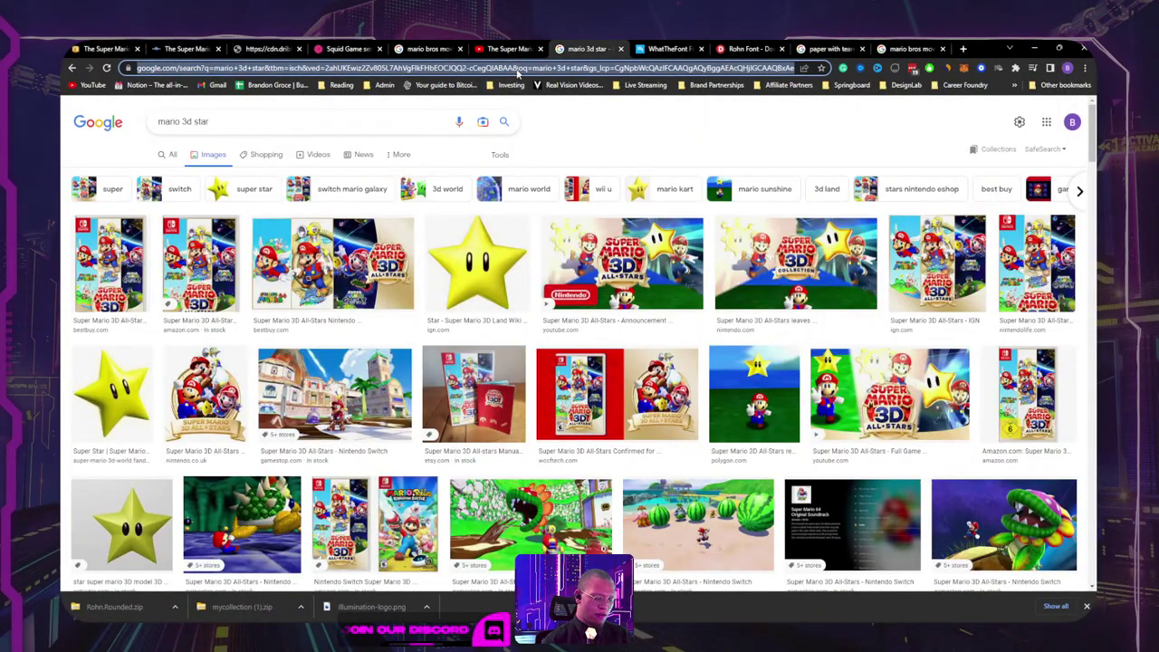
type("green ")
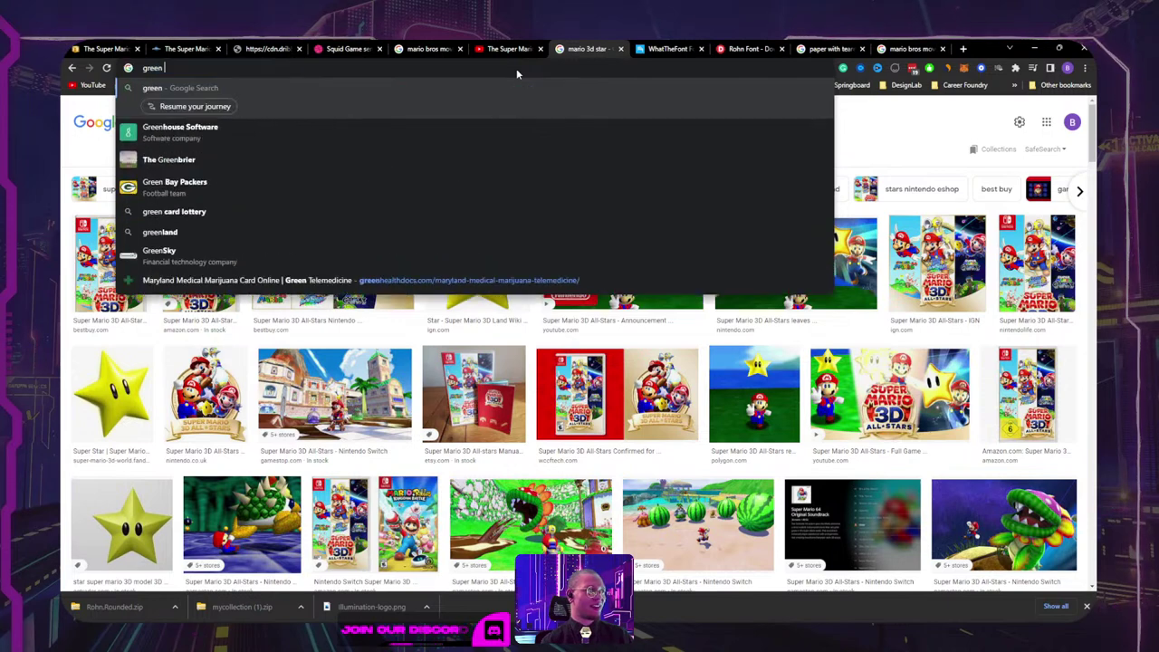
type("tube mario")
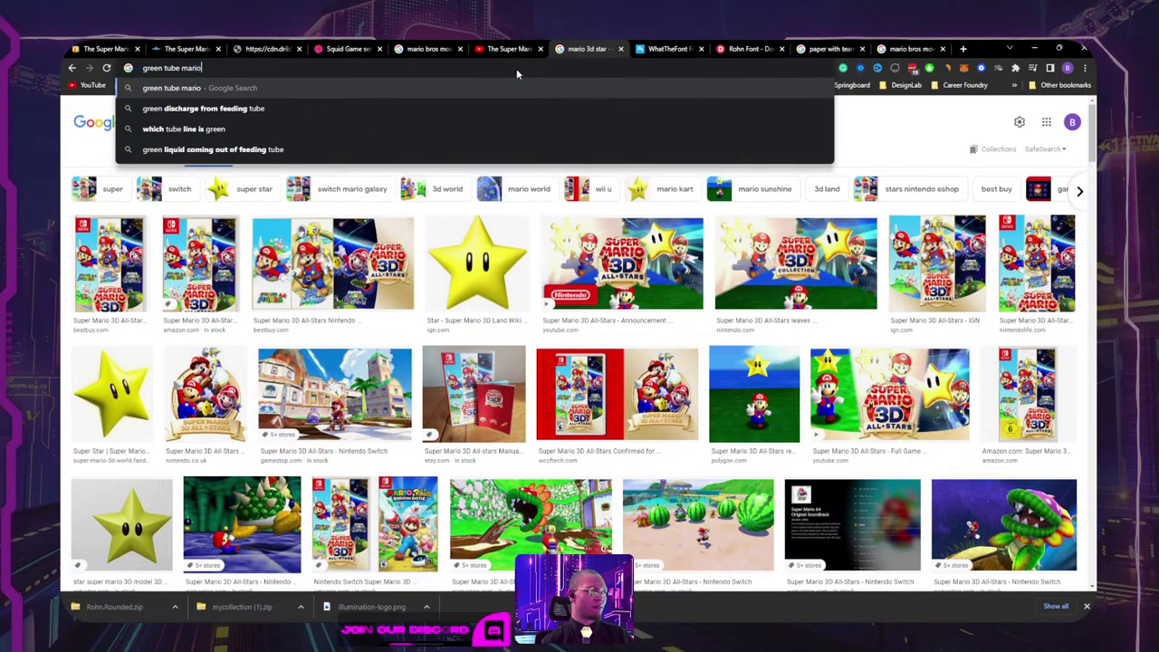
key("Return")
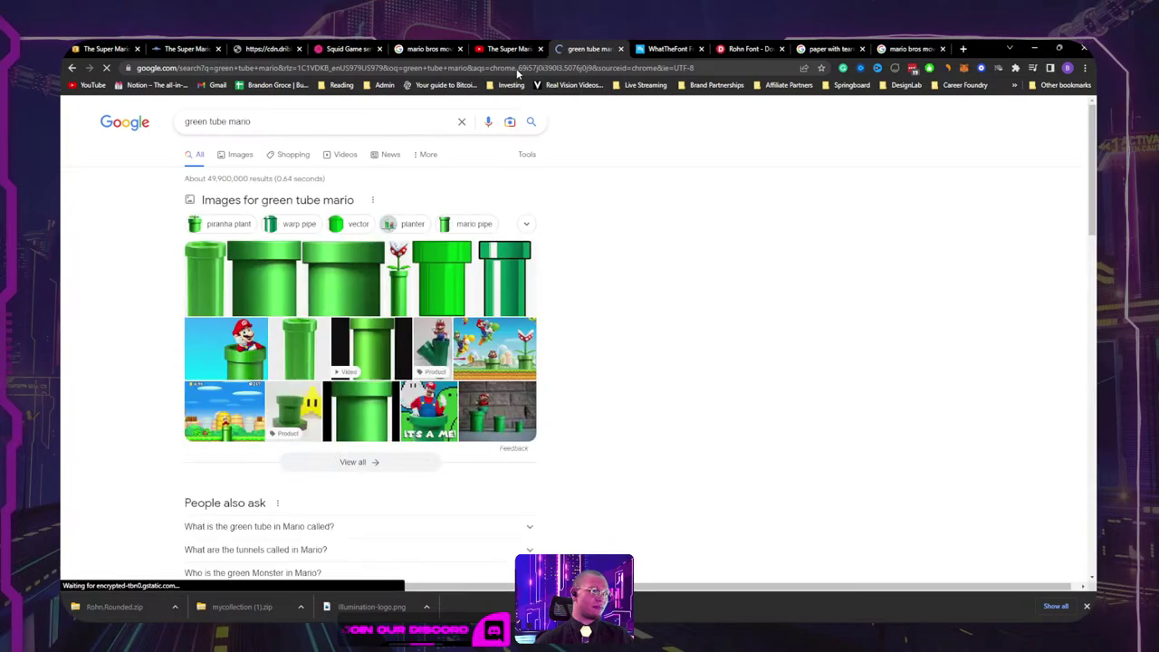
left_click(270, 274)
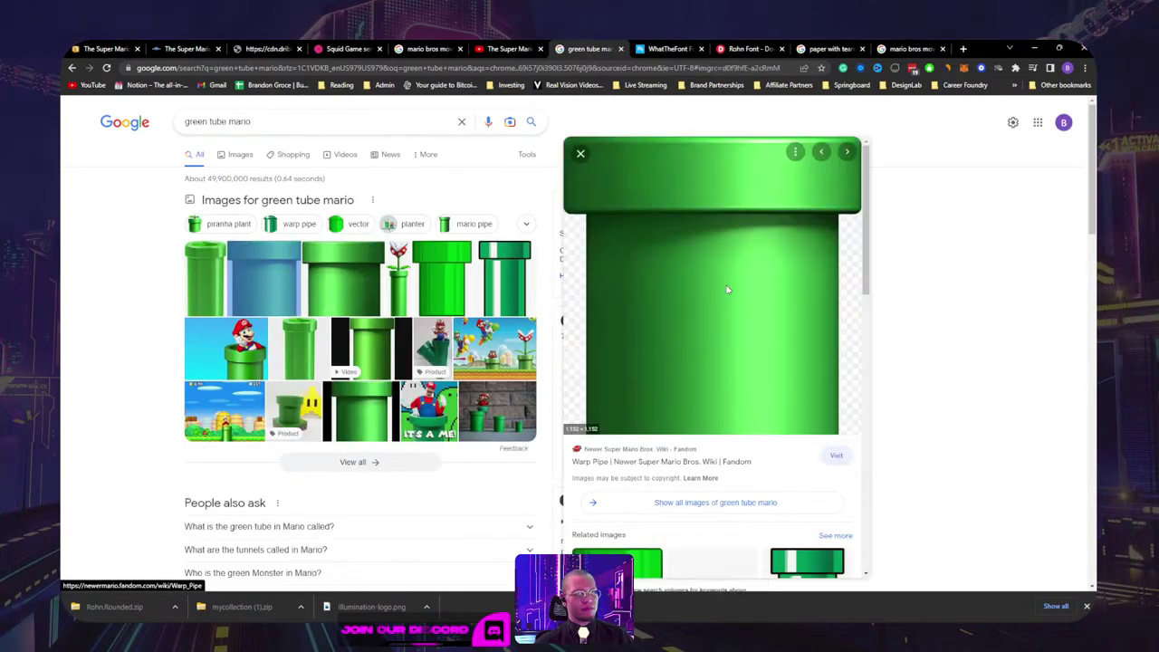
Step: Examine the image results for "green tube mario" to find a suitable green warp pipe picture
left_click(239, 155)
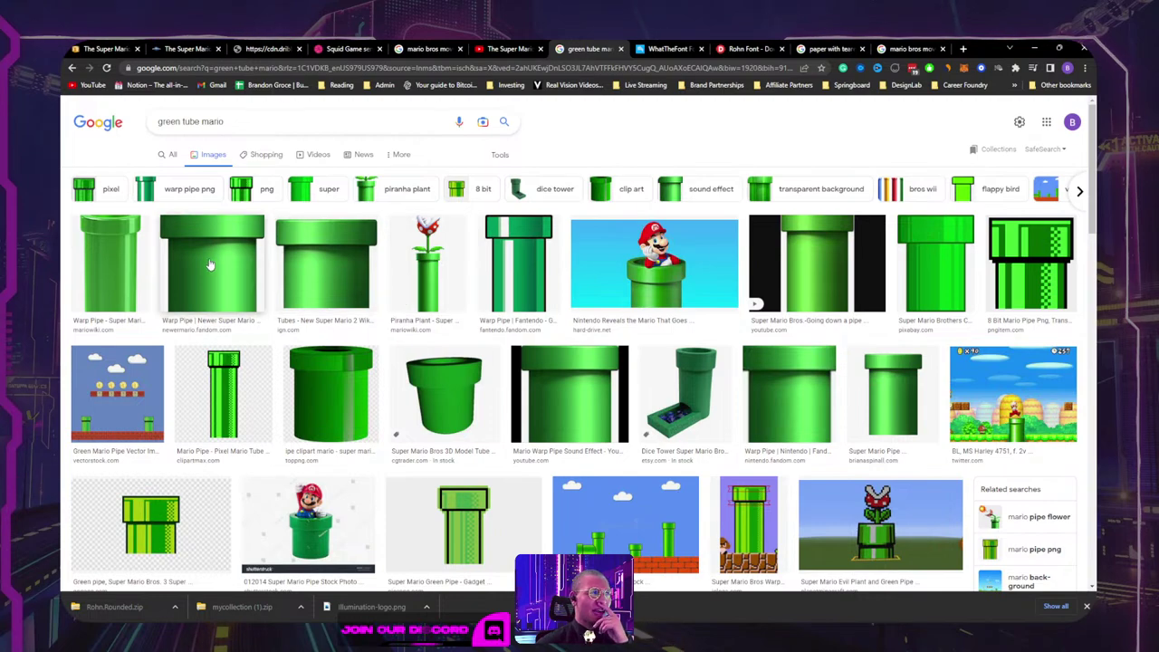
scroll(883, 294, "down", 1)
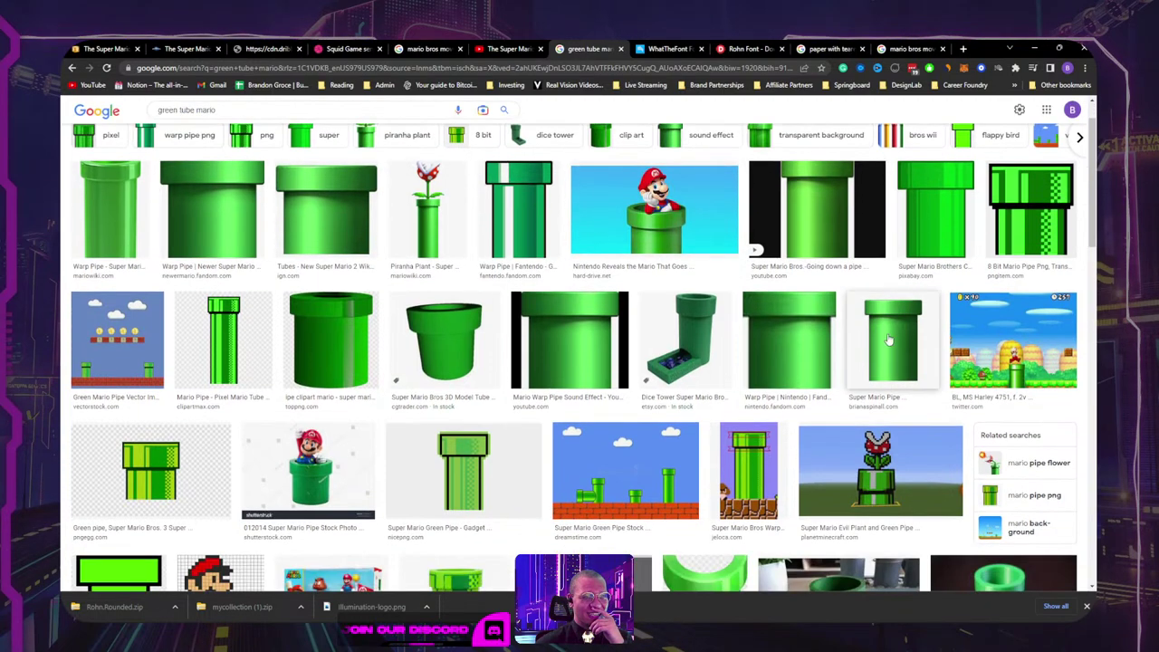
scroll(881, 344, "down", 4)
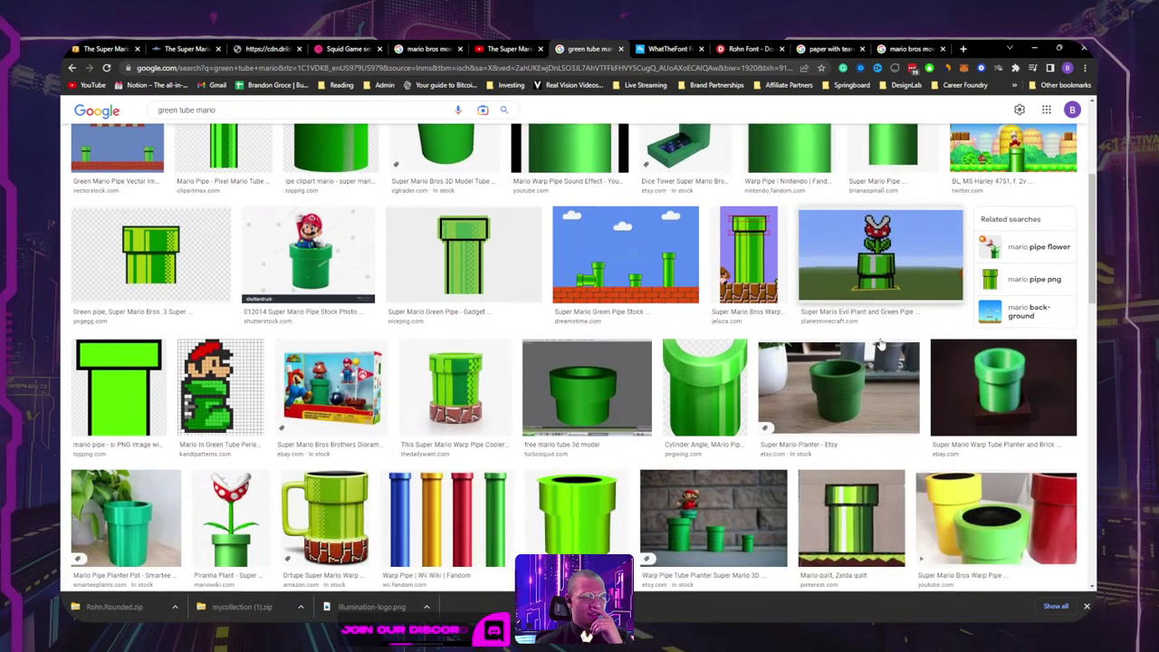
scroll(406, 441, "down", 5)
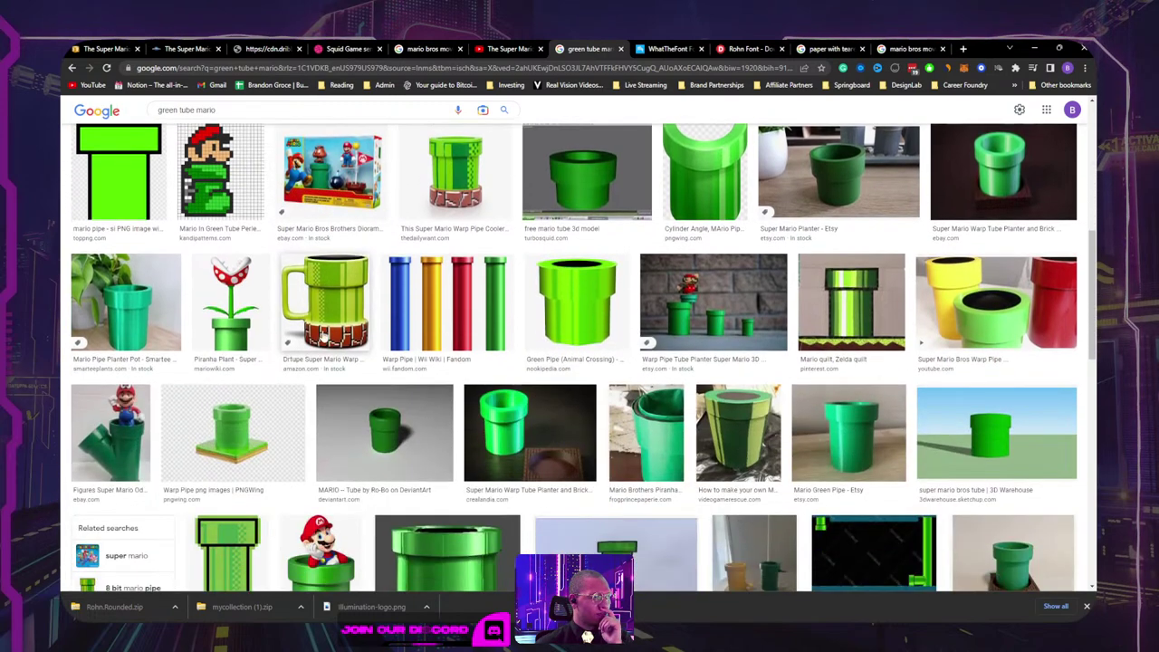
scroll(406, 441, "down", 1)
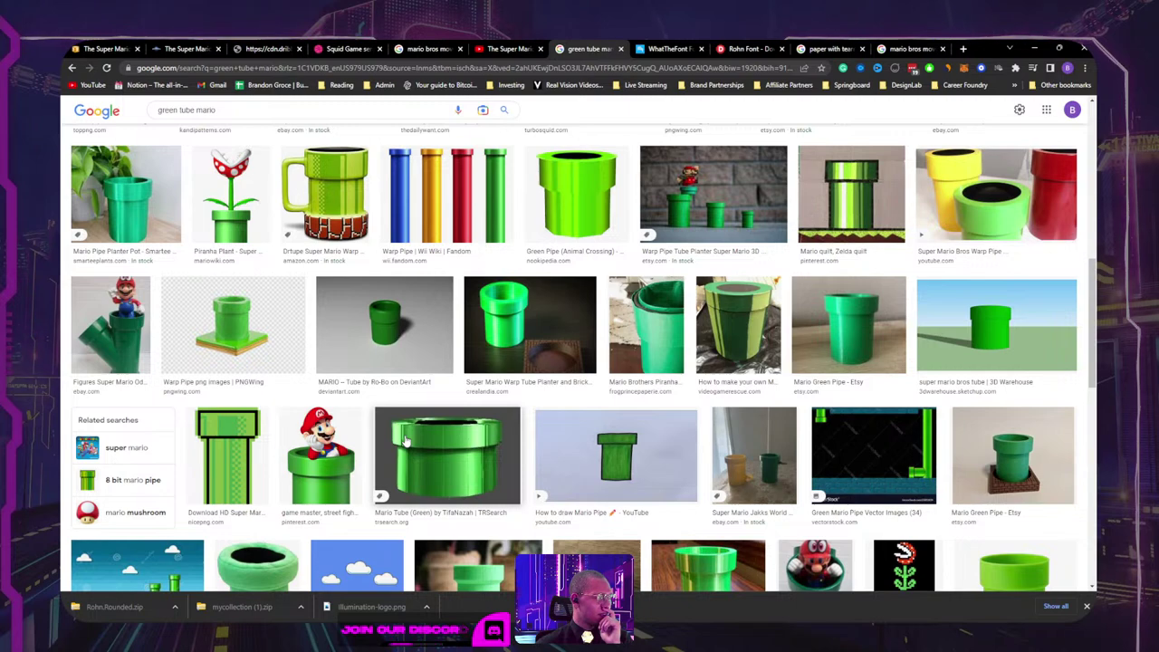
scroll(406, 441, "down", 2)
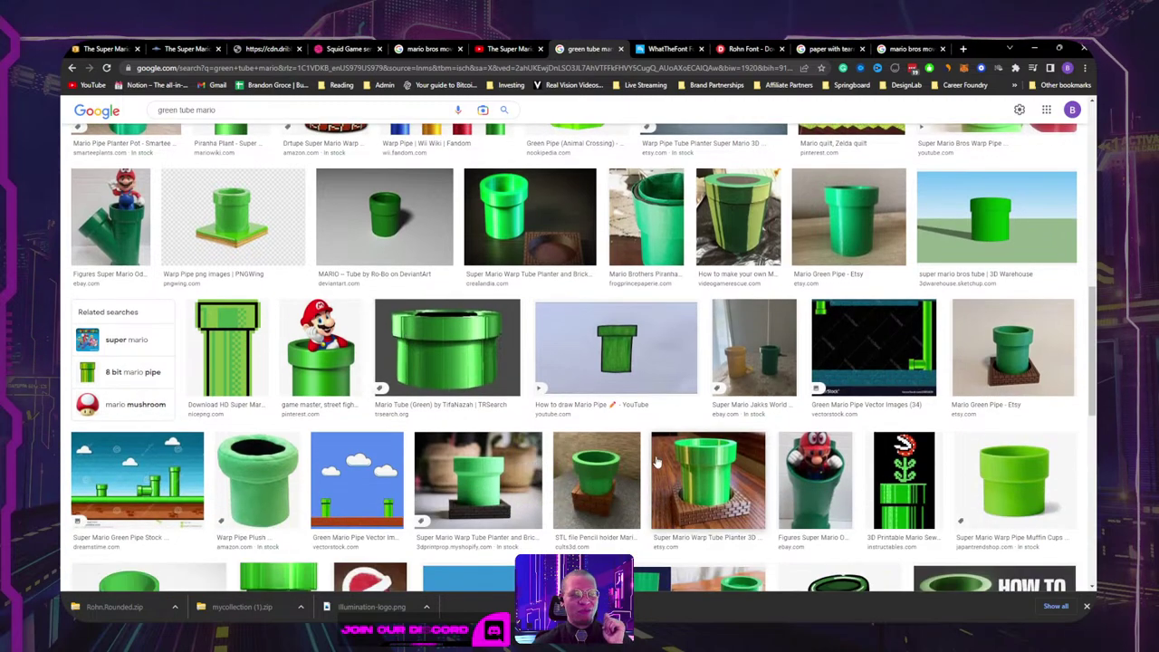
scroll(321, 442, "down", 3)
scroll(320, 442, "down", 7)
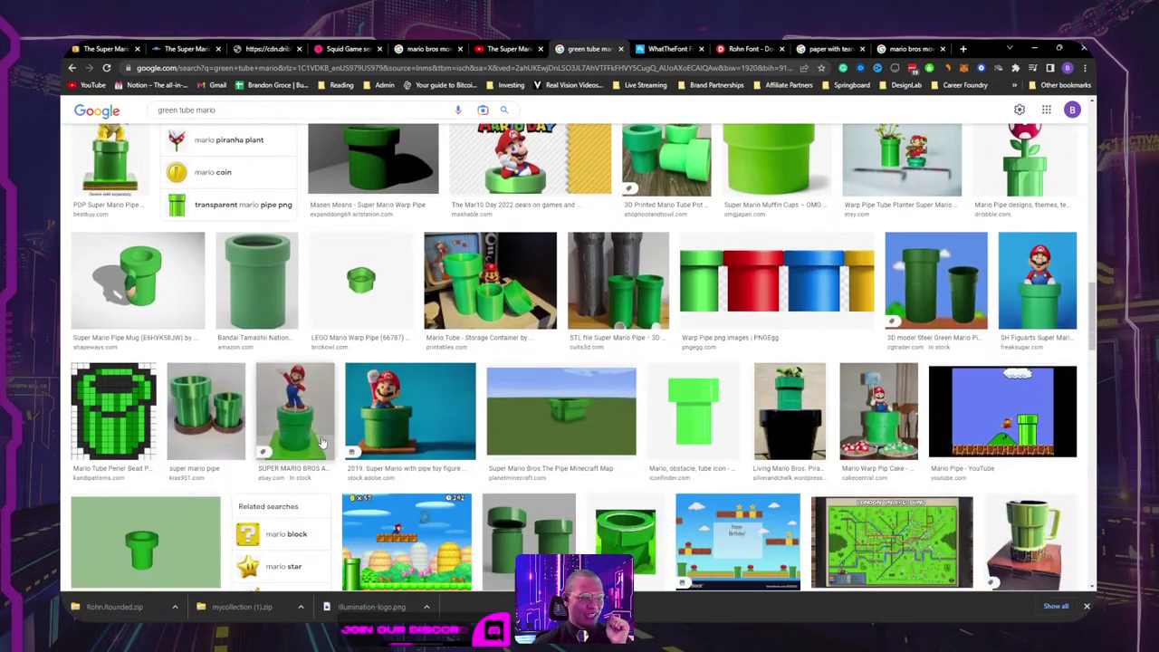
scroll(321, 442, "down", 6)
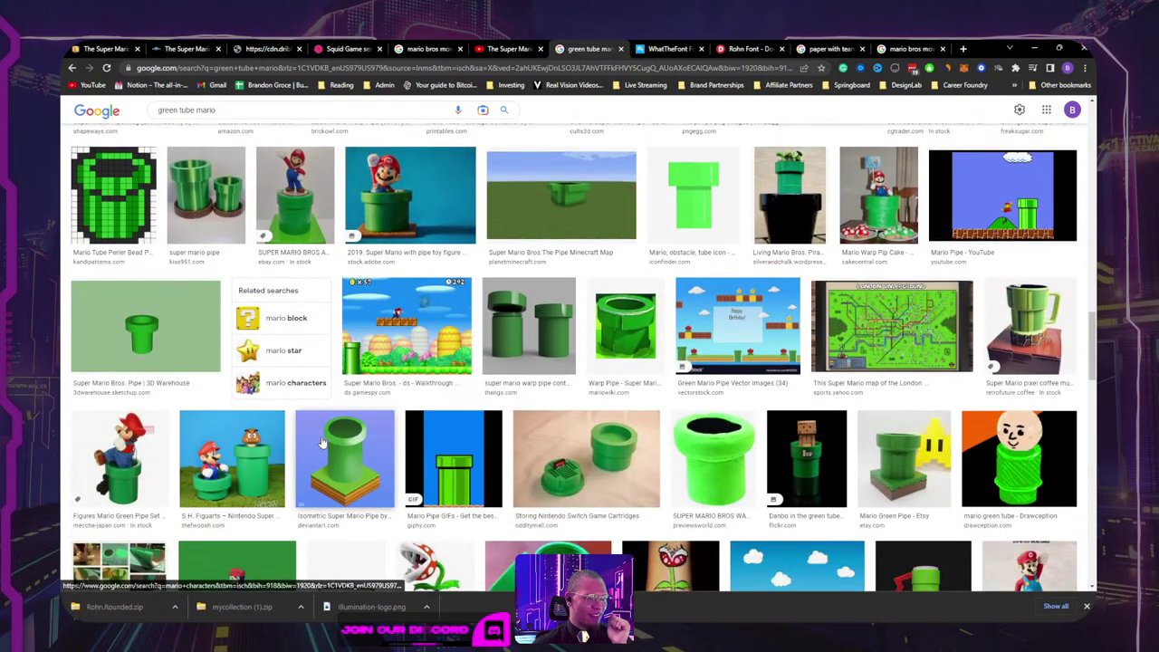
scroll(321, 442, "down", 1)
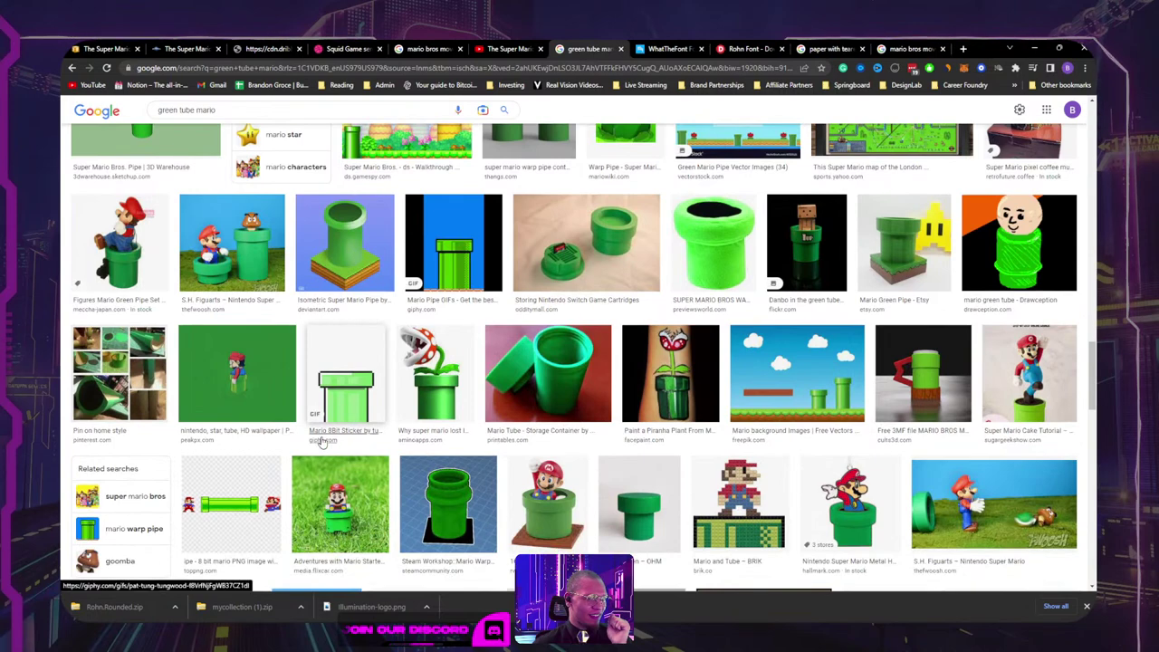
scroll(322, 442, "down", 10)
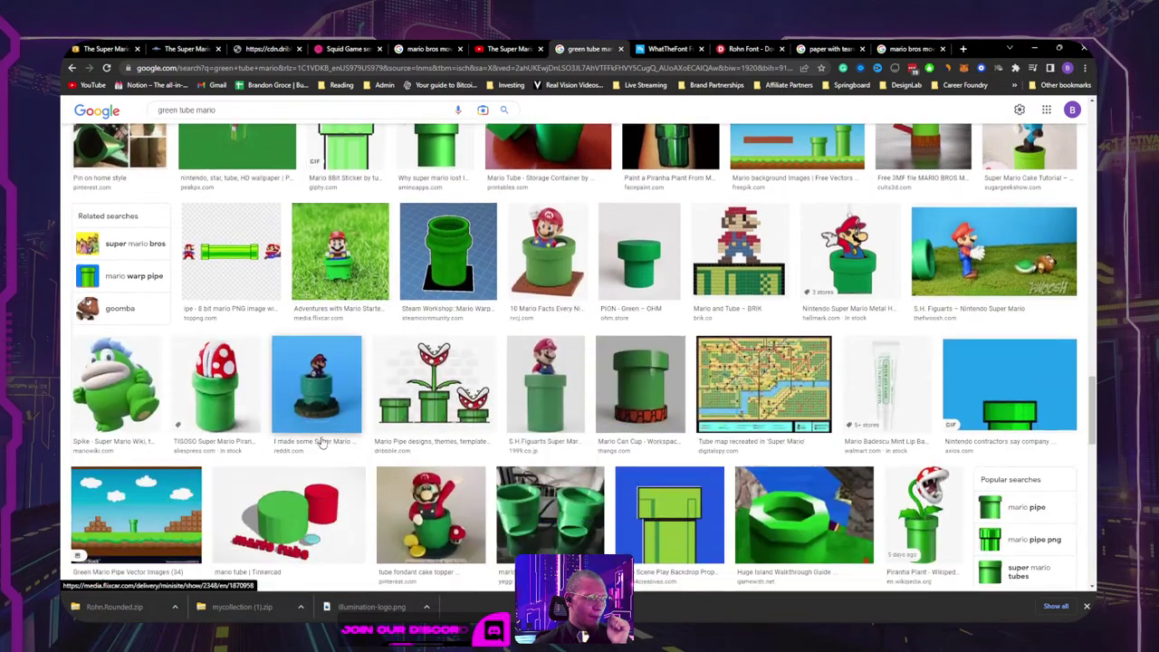
scroll(322, 442, "up", 10)
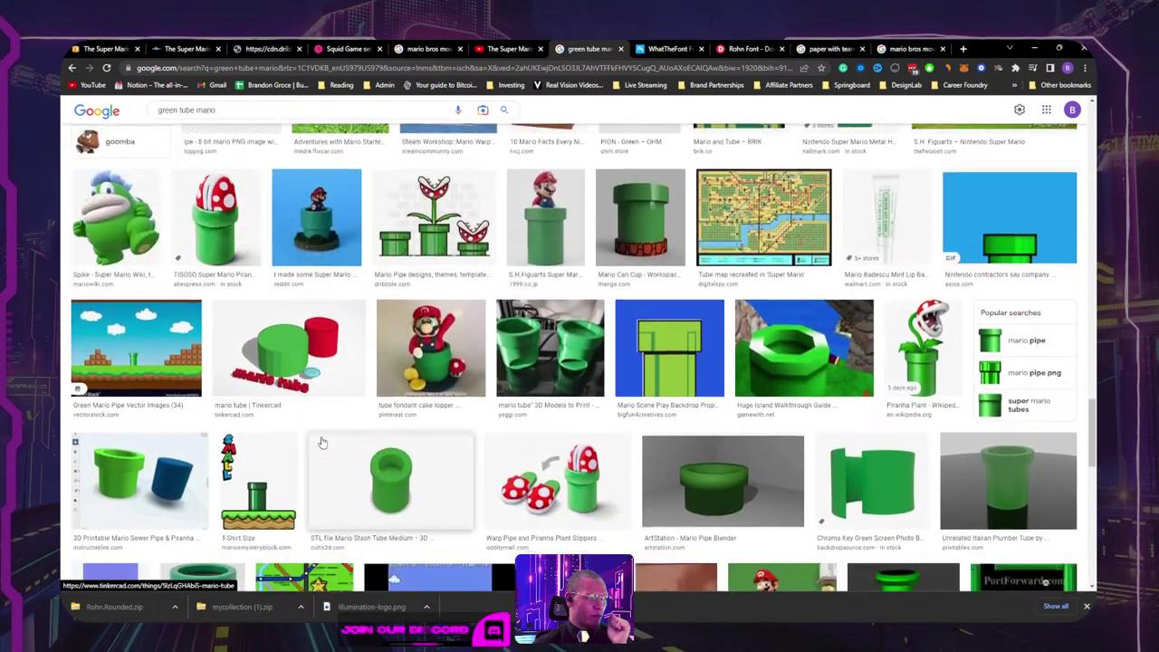
scroll(322, 440, "up", 10)
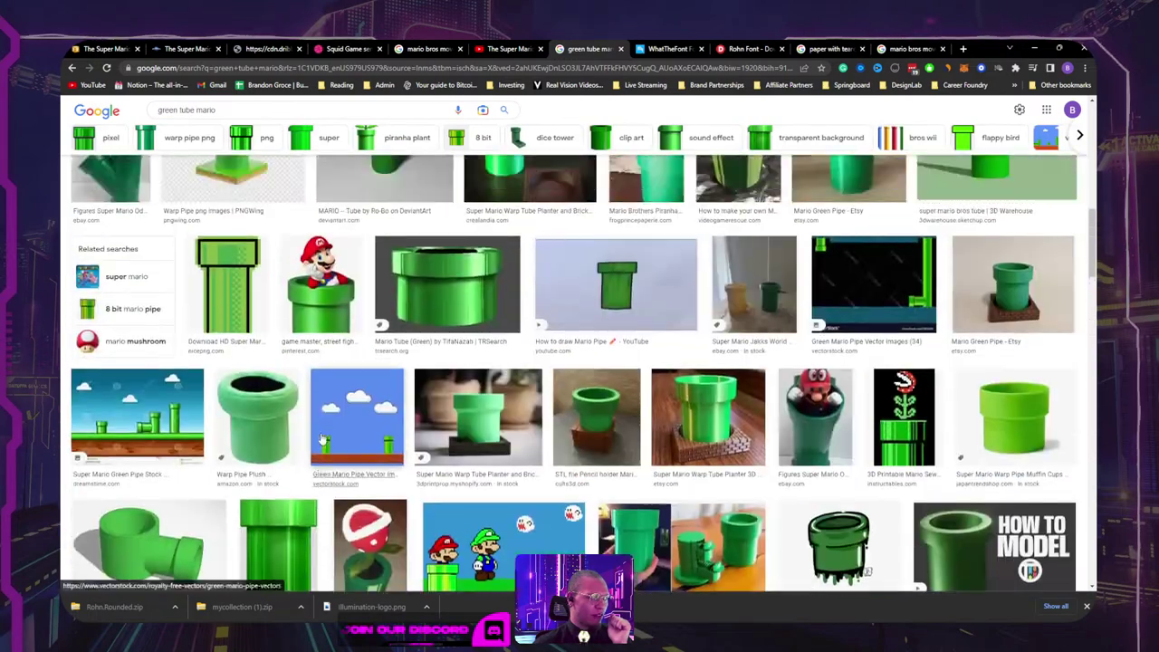
scroll(322, 439, "up", 5)
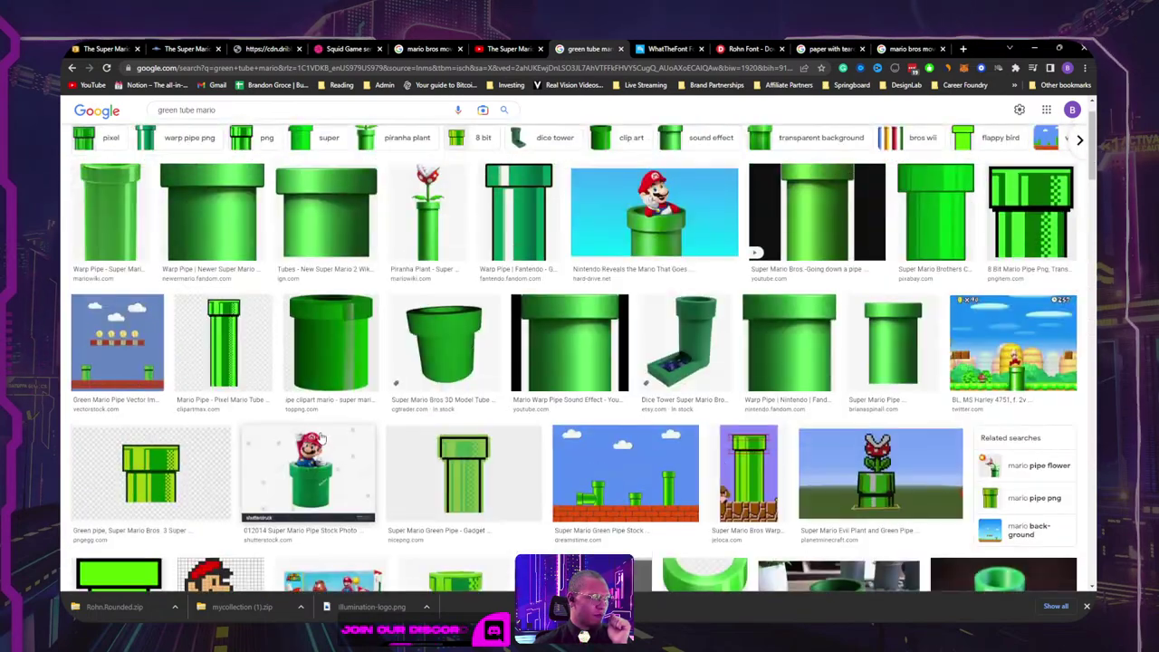
Step: Copy the large Warp Pipe image from the Newer Super Mario Bros. Wiki result
left_click(222, 277)
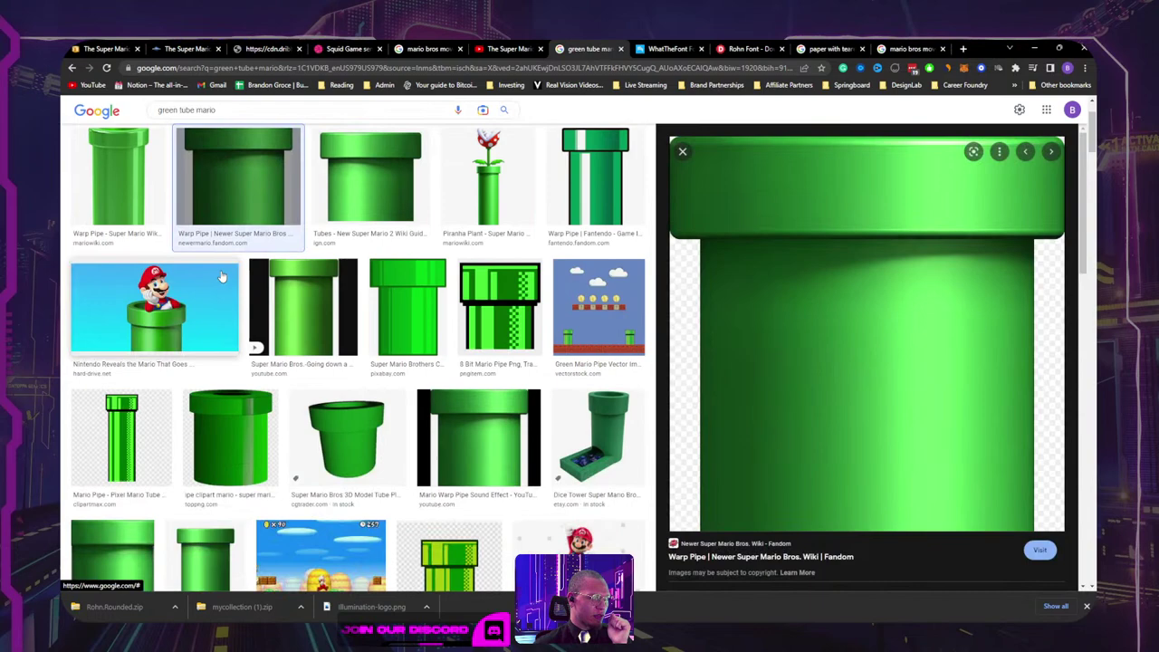
right_click(867, 336)
left_click(912, 463)
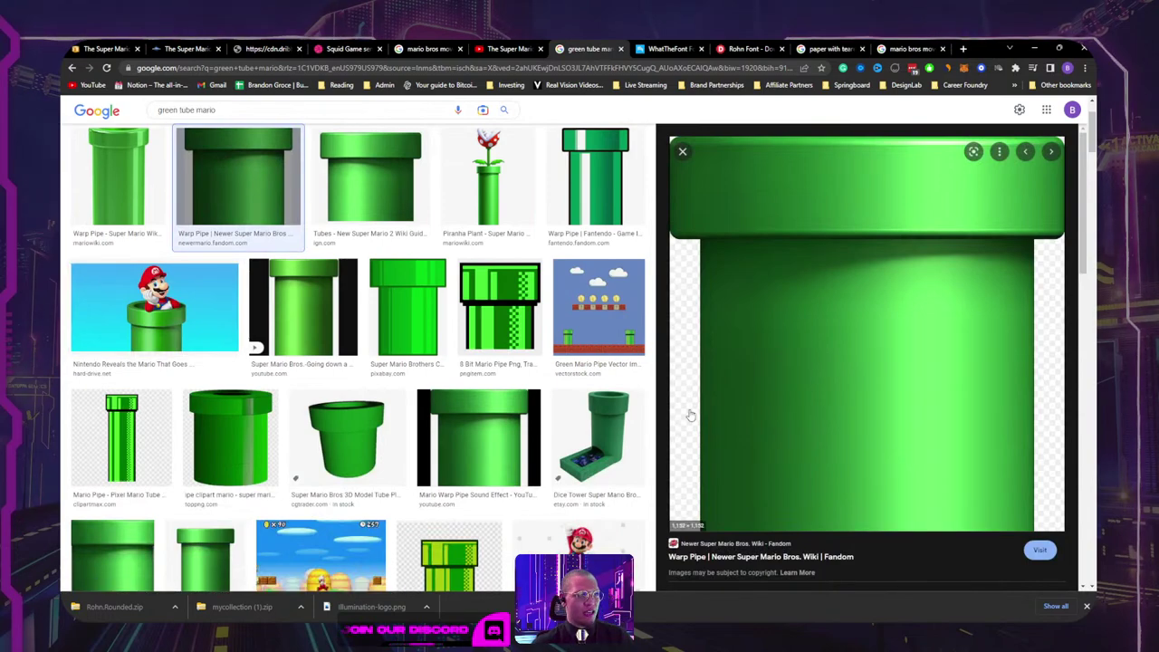
Step: Switch to Adobe XD and paste the copied pipe image onto the empty canvas below the long movie artboard
key("alt+Tab")
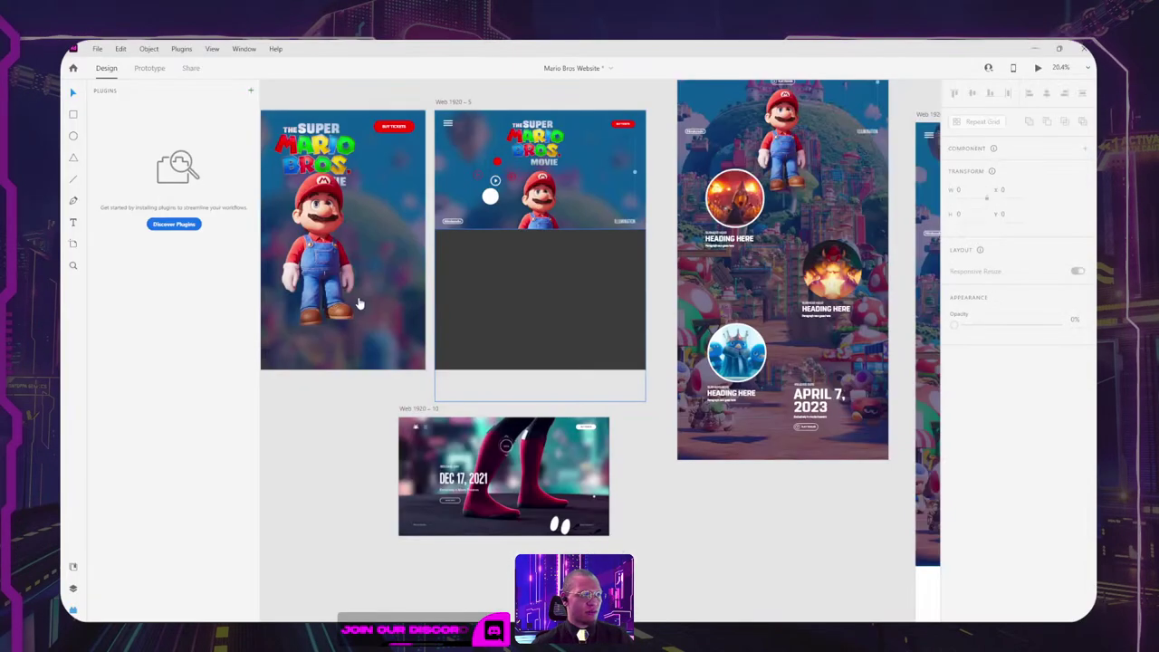
key("alt+Tab")
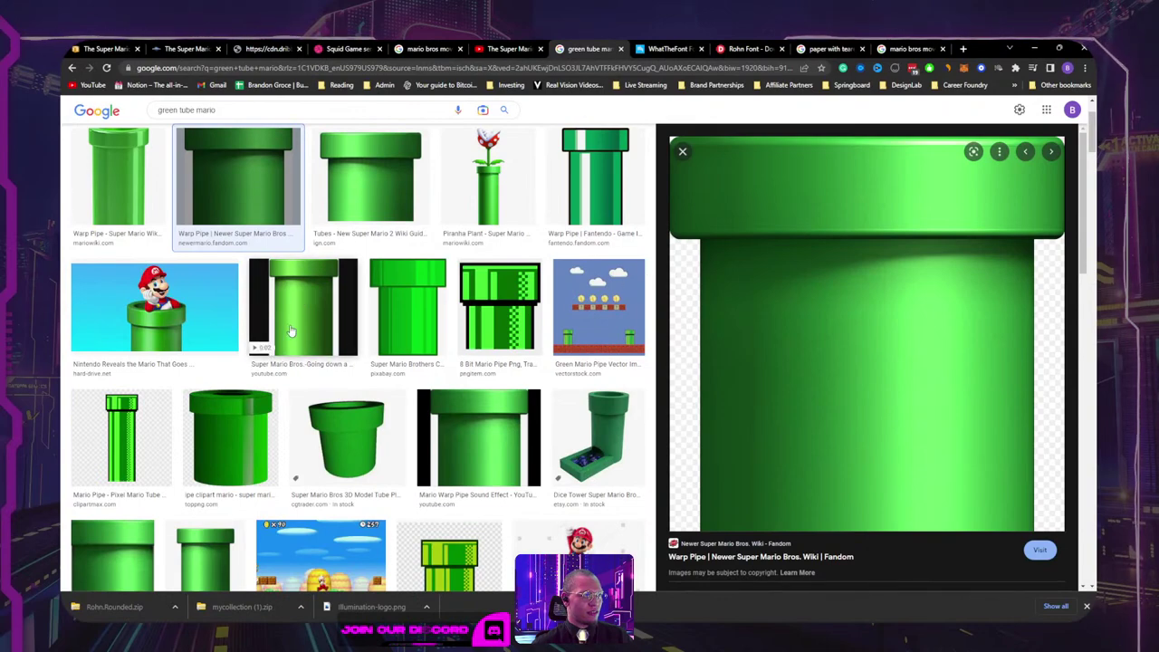
key("alt+Tab")
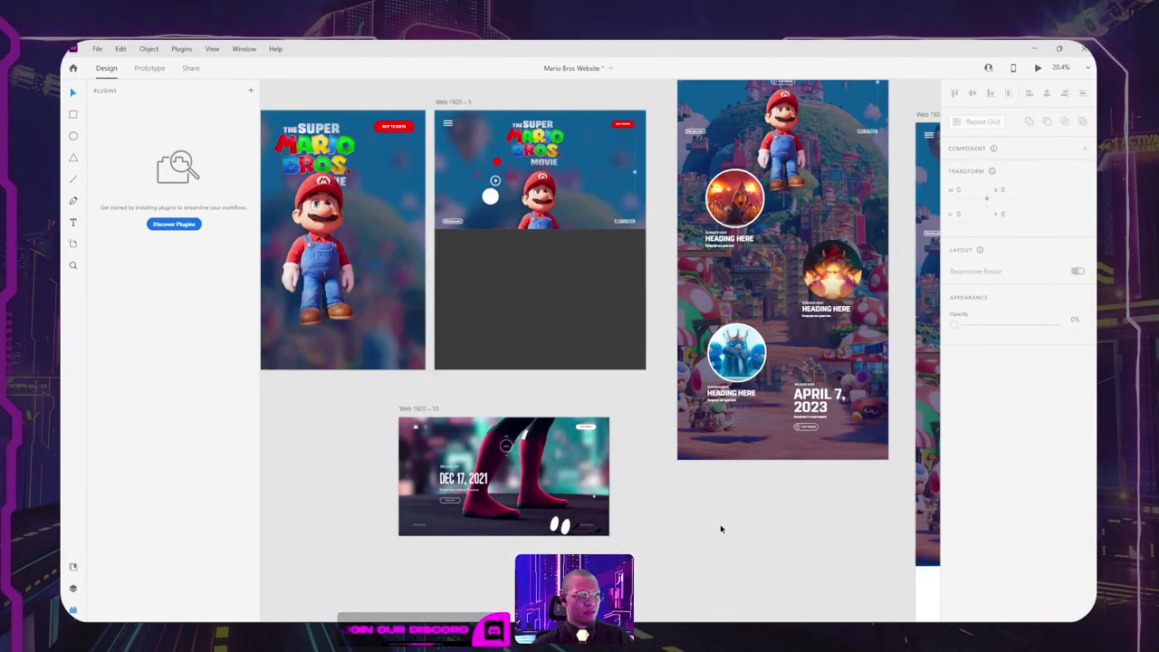
key("ctrl+v")
left_click_drag(640, 391, 780, 597)
right_click(852, 552)
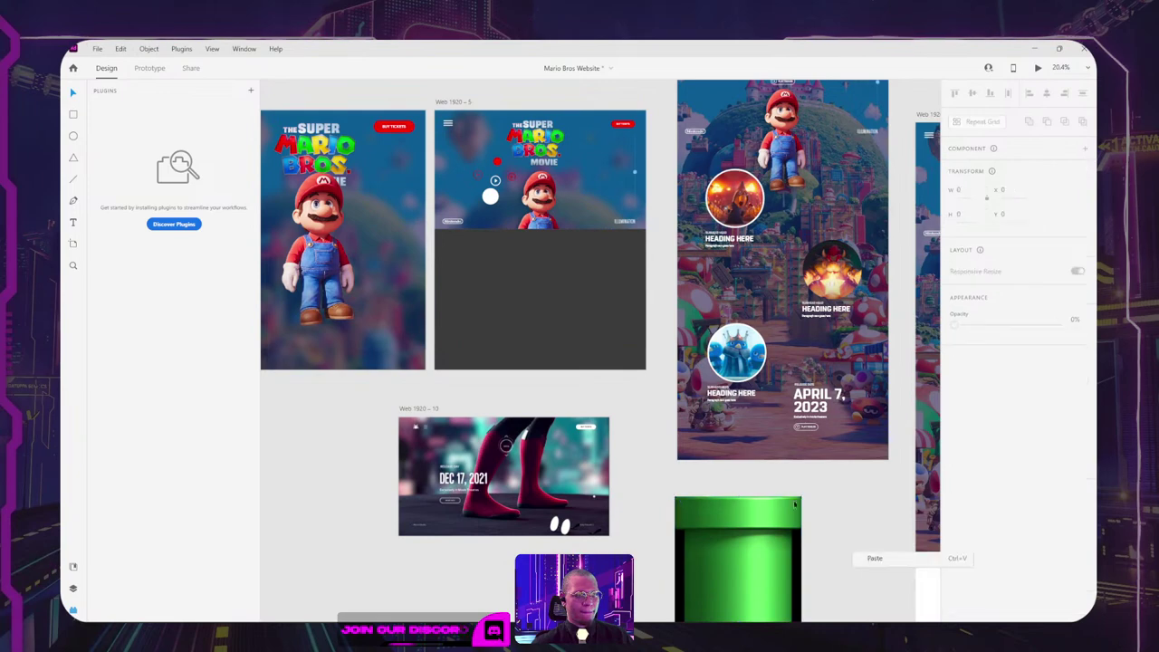
Step: Open the pasted pipe image in Photoshop, delete the black areas around it with the Magic Wand, and return to Adobe XD
left_click(795, 517)
left_click(795, 517)
right_click(729, 548)
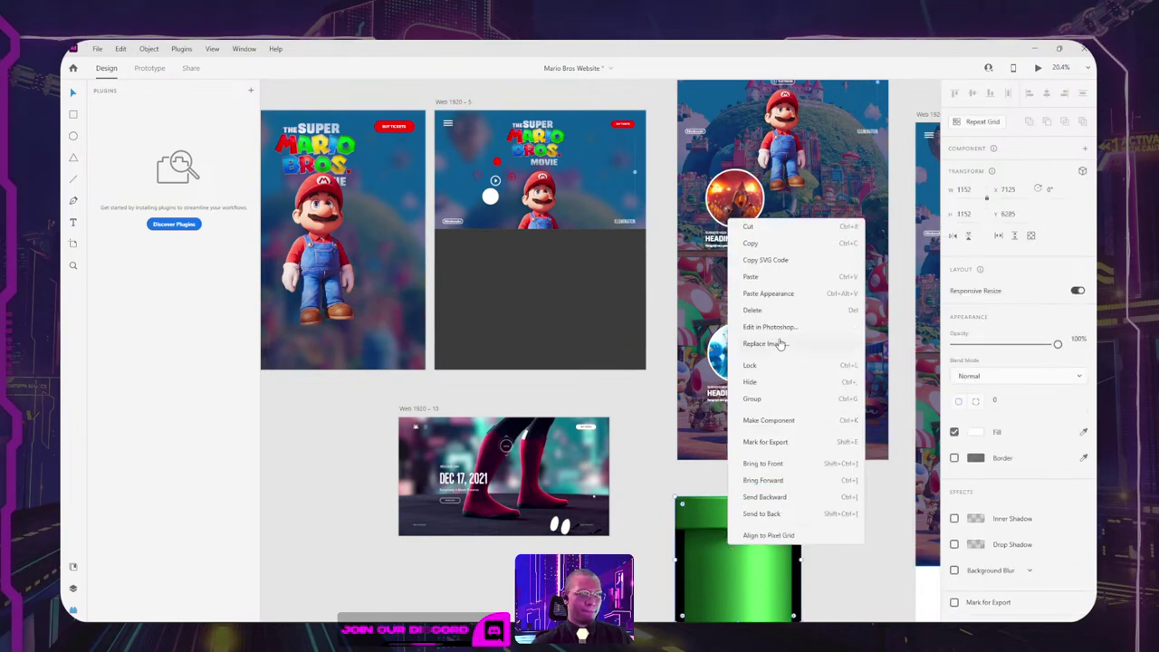
left_click(779, 337)
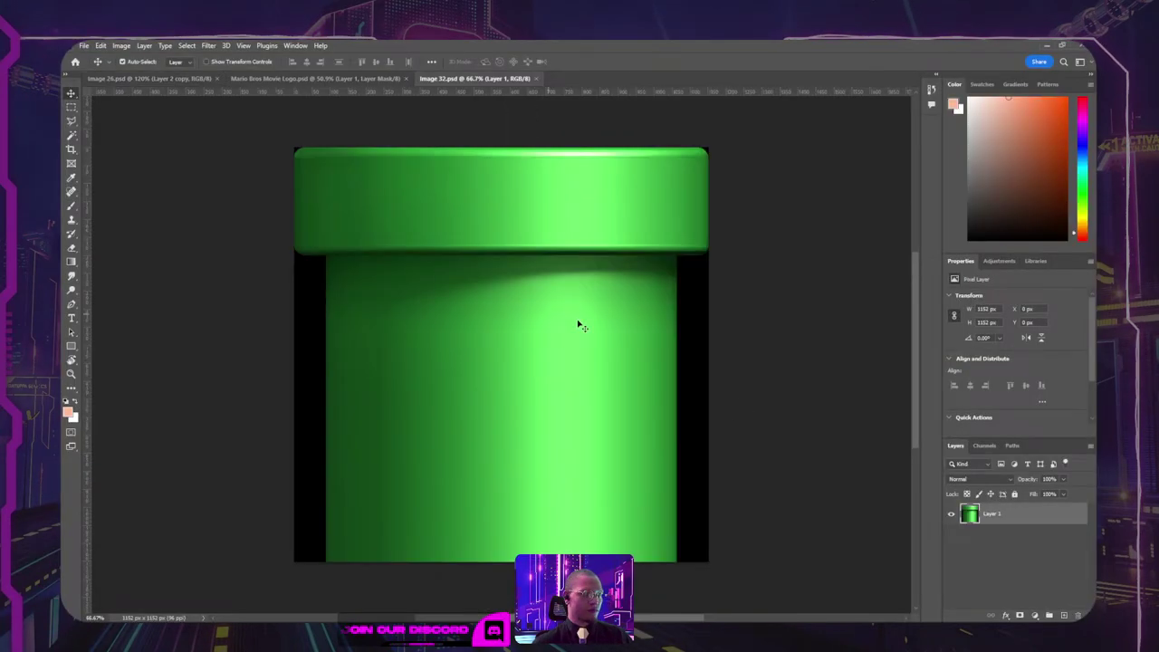
key("w")
left_click(310, 348, "shift")
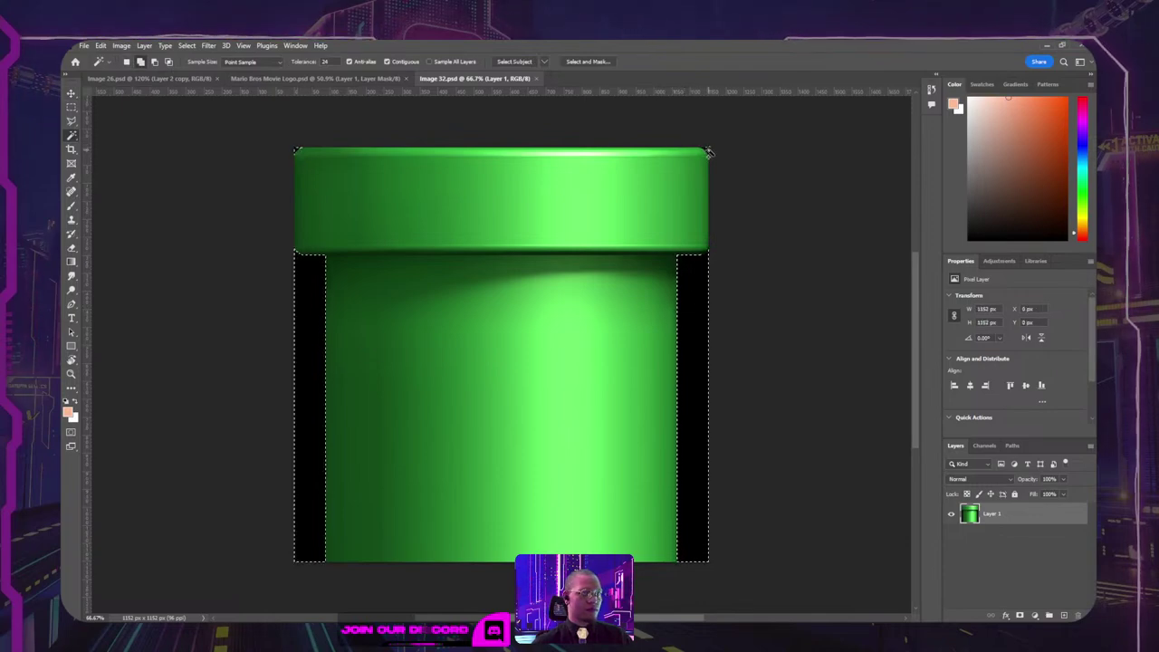
key("Delete")
key("alt+Tab")
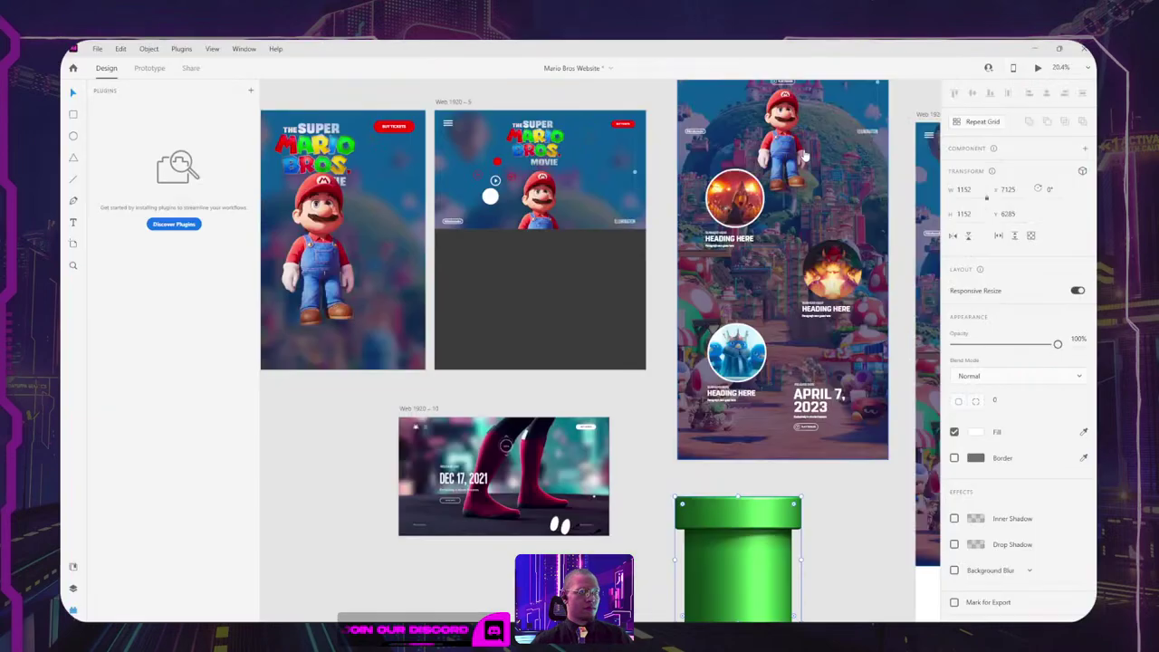
Step: Shrink the pipe to about 709 px square and place it over the release date area at the long artboard's lower end
left_click(866, 517)
left_click_drag(867, 517, 757, 428)
left_click_drag(669, 460, 769, 380)
left_click_drag(784, 434, 743, 385)
scroll(752, 461, "right", 5)
scroll(753, 461, "up", 2)
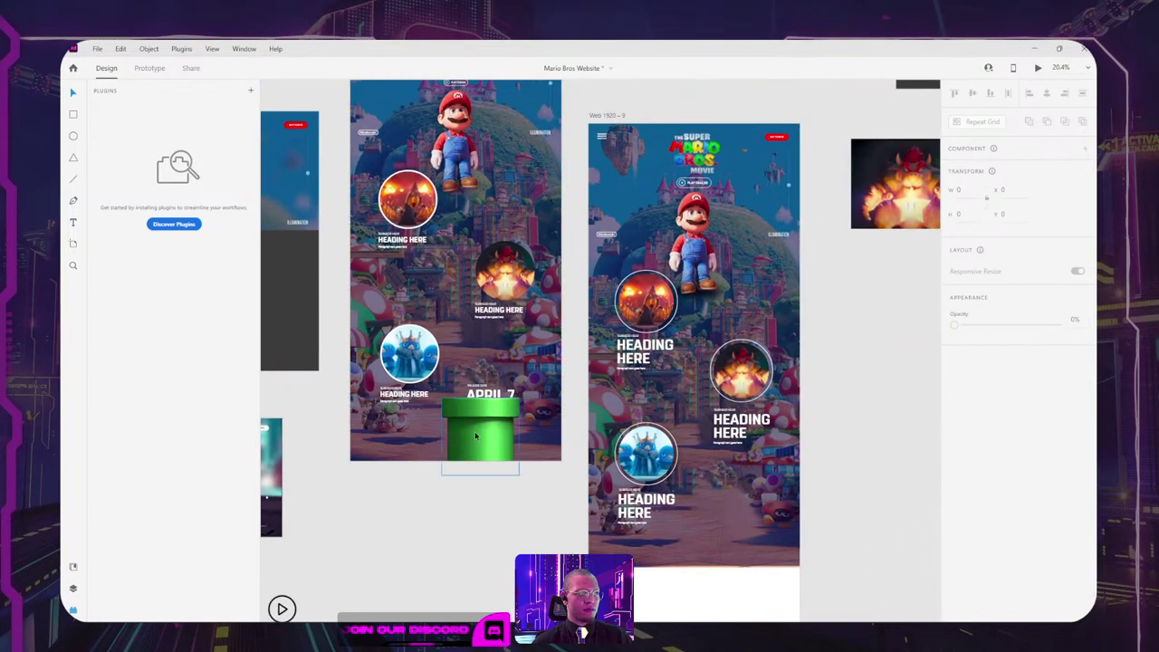
left_click_drag(480, 436, 504, 423)
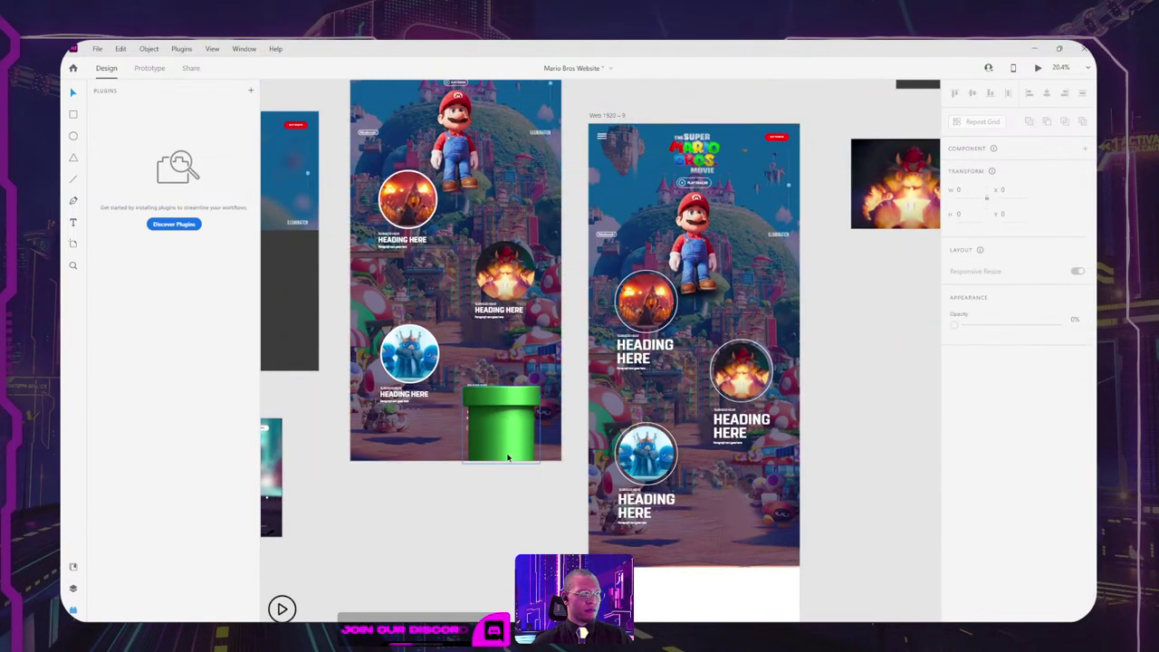
Step: Lower the pipe so the artboard's bottom edge cuts it off, and raise the release date block above its rim
scroll(489, 457, "up", 4, "ctrl")
left_click_drag(457, 327, 472, 419)
left_click_drag(468, 350, 470, 298)
left_click_drag(500, 443, 501, 409)
left_click(607, 543)
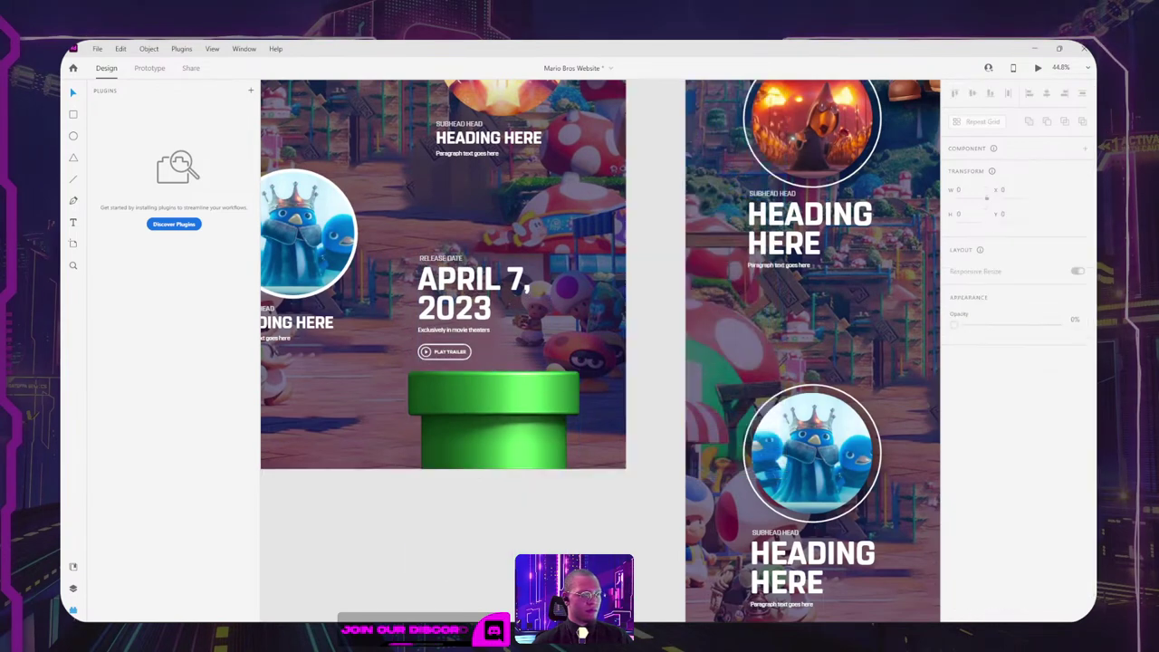
Step: Readjust the heights of the pipe and the release date block, leaving the pipe's rim just above the artboard's bottom edge
scroll(608, 550, "down", 3, "ctrl")
left_click_drag(574, 563, 627, 628)
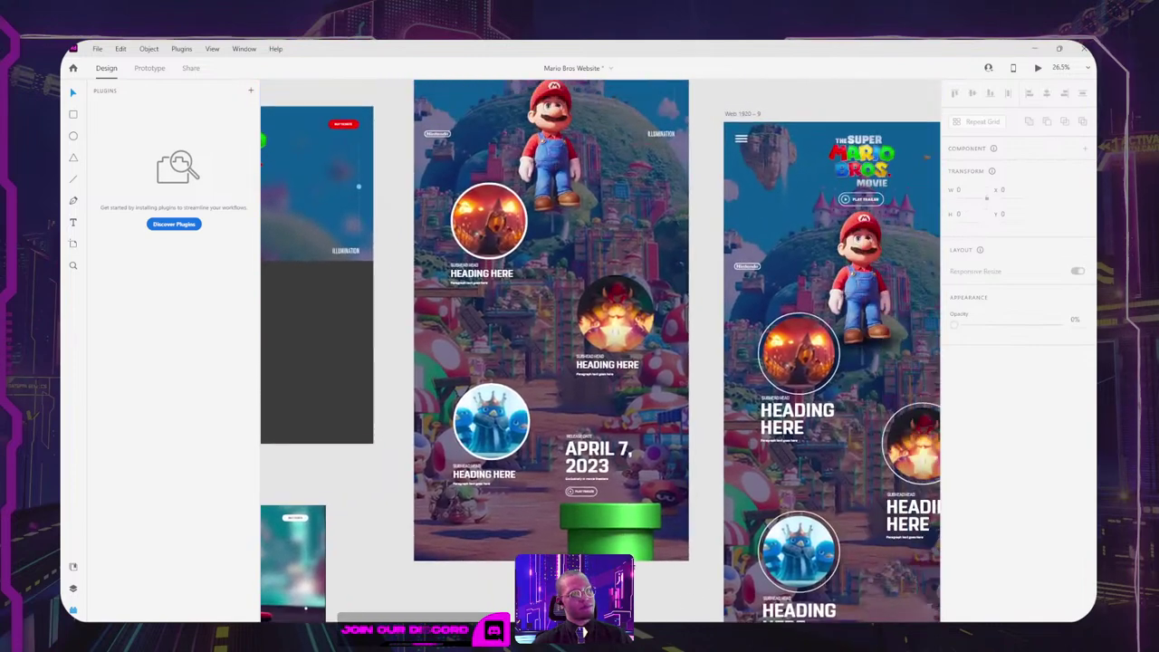
left_click_drag(616, 534, 616, 509)
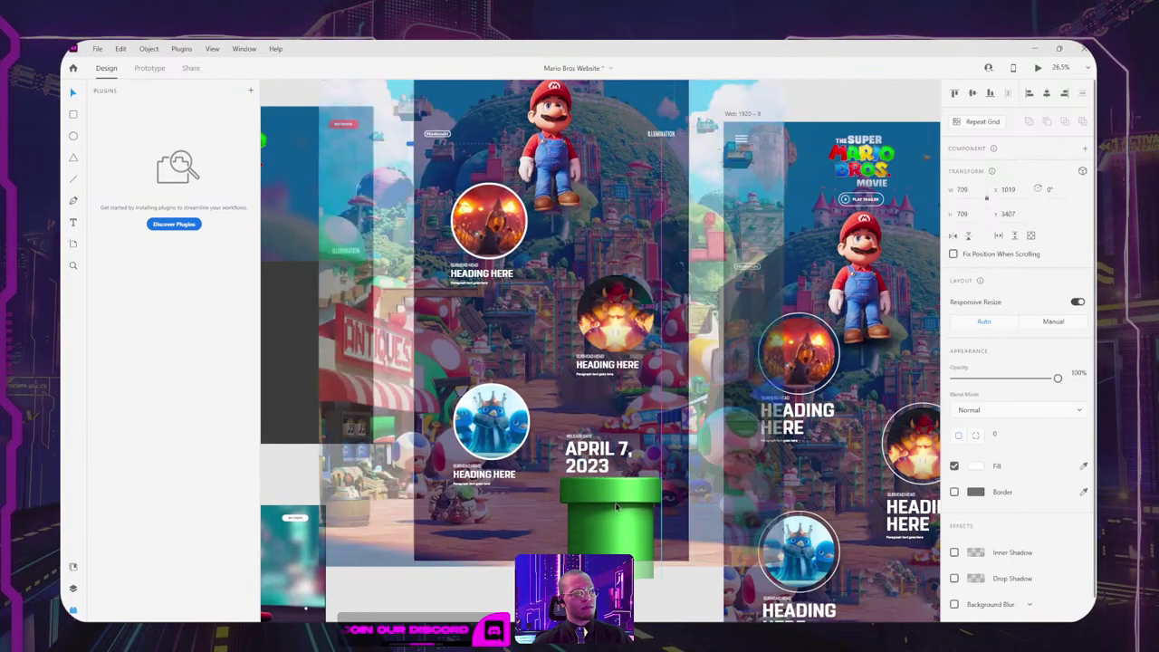
left_click_drag(600, 466, 601, 416)
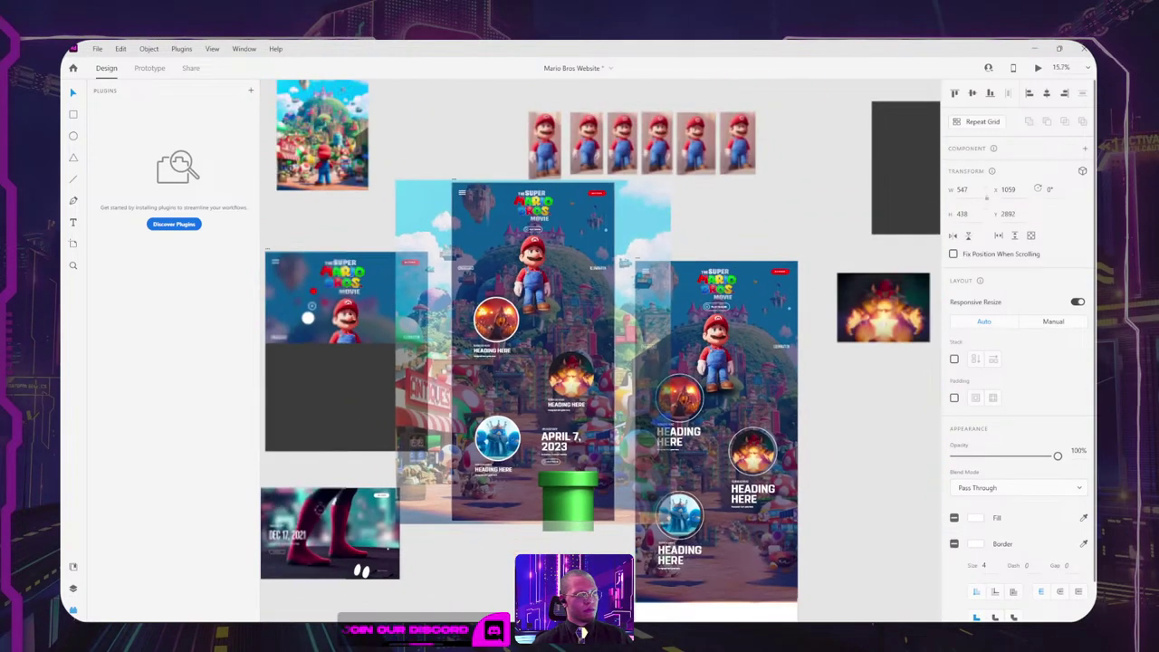
left_click_drag(572, 579, 569, 517)
left_click_drag(569, 428, 569, 445)
Step: Duplicate the long artboard containing the pipe and place the copy directly beneath the original
left_click(473, 120)
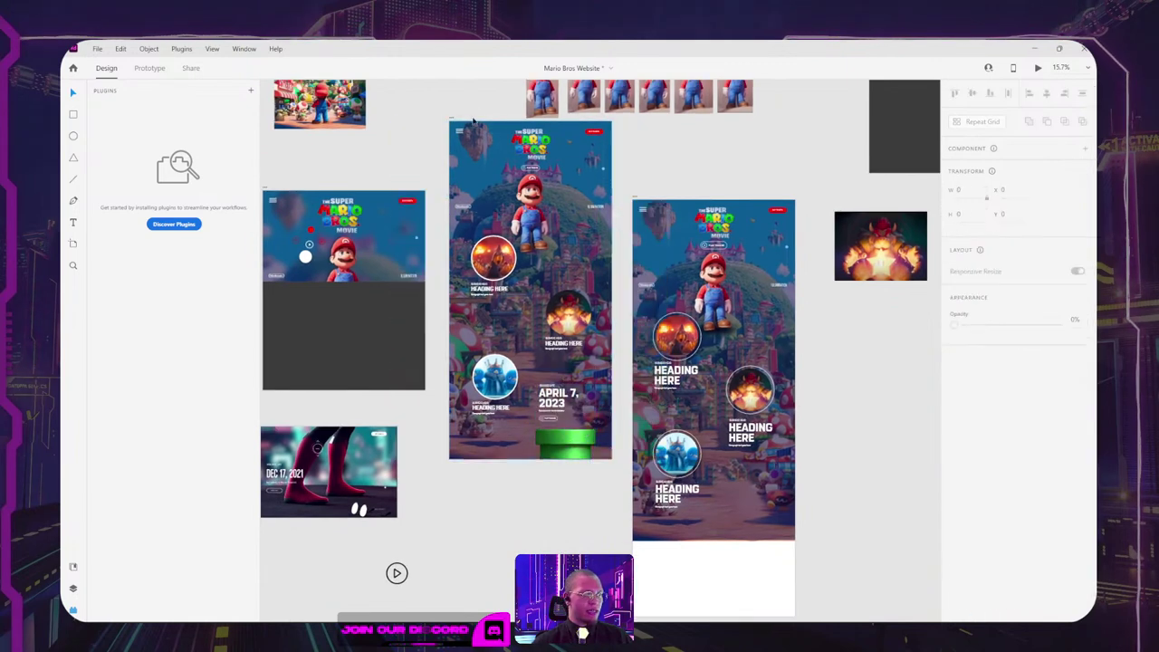
left_click(455, 119)
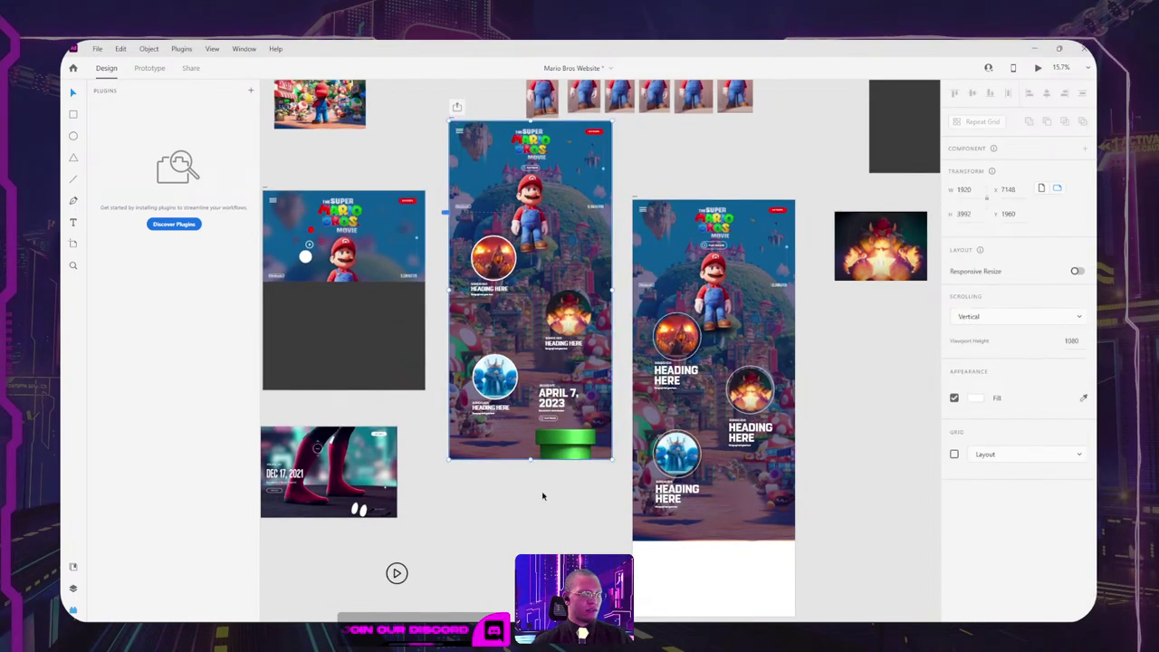
scroll(544, 497, "down", 5)
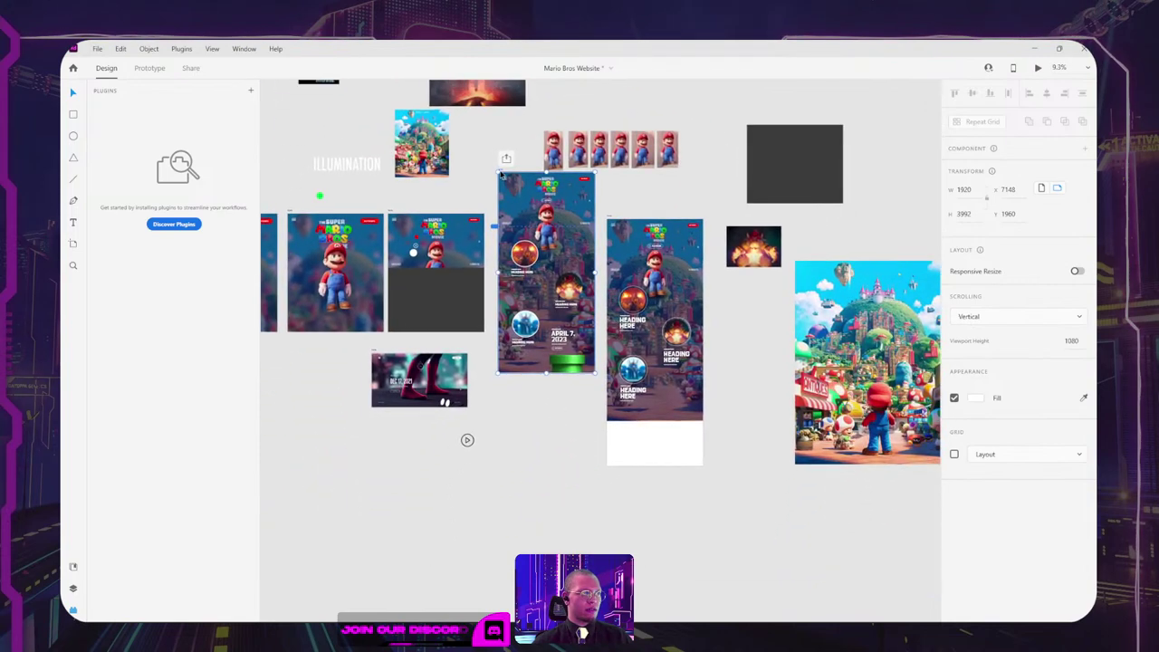
left_click_drag(502, 174, 530, 385)
scroll(530, 385, "up", 5)
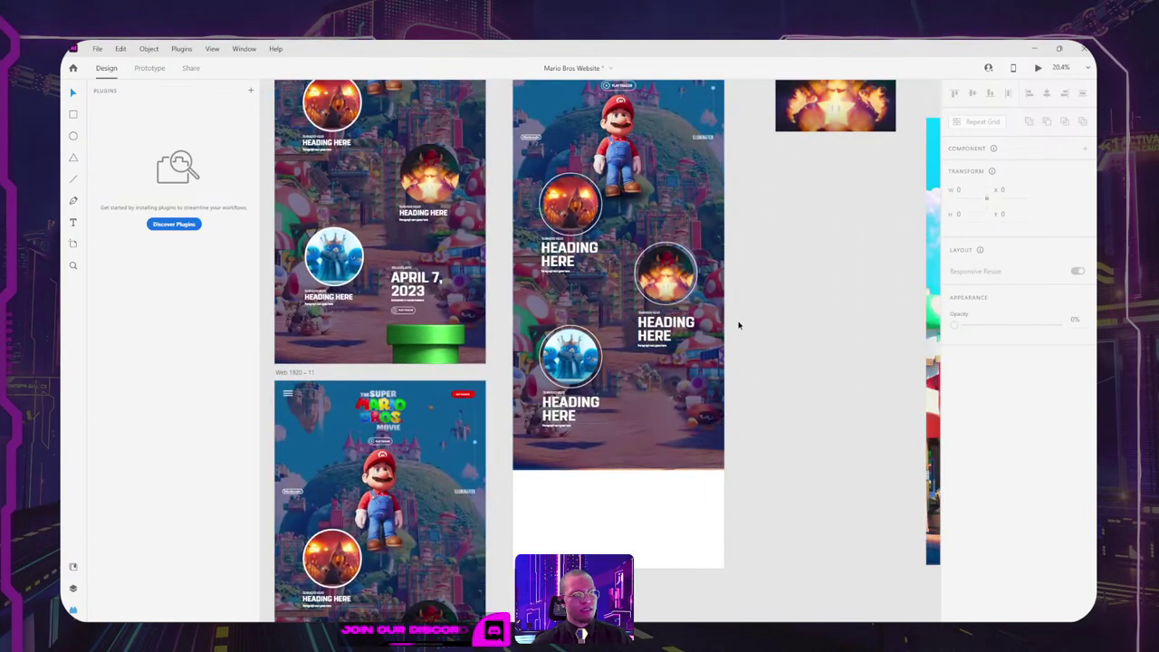
scroll(738, 325, "up", 5)
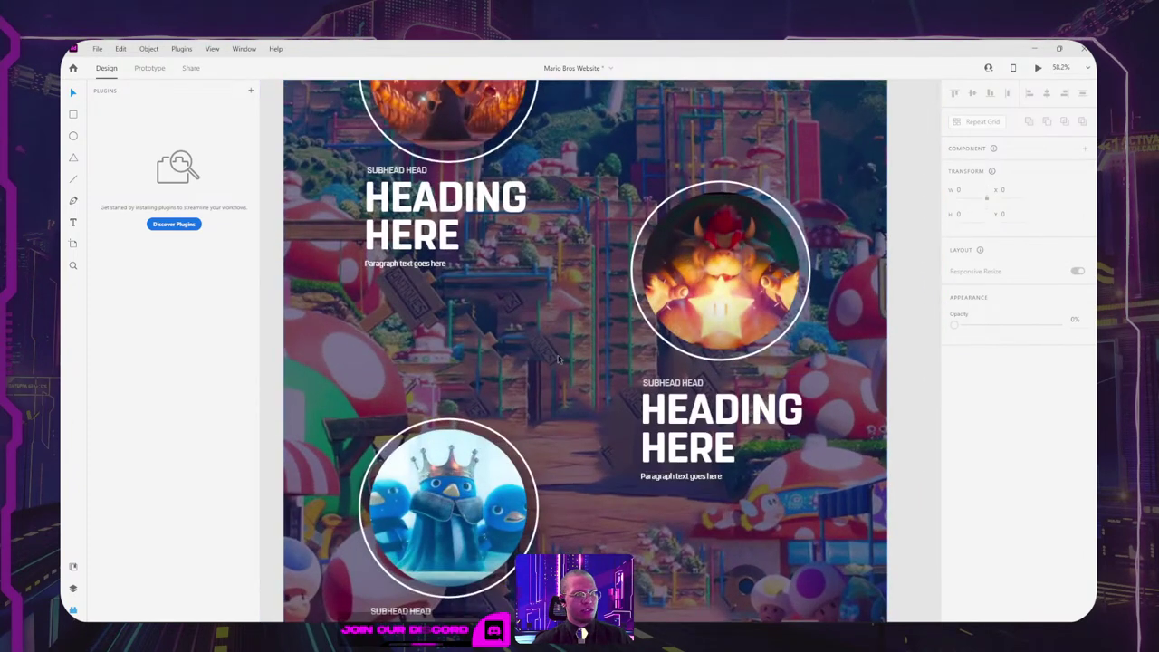
scroll(558, 358, "down", 3)
scroll(513, 360, "left", 5)
scroll(513, 361, "down", 5)
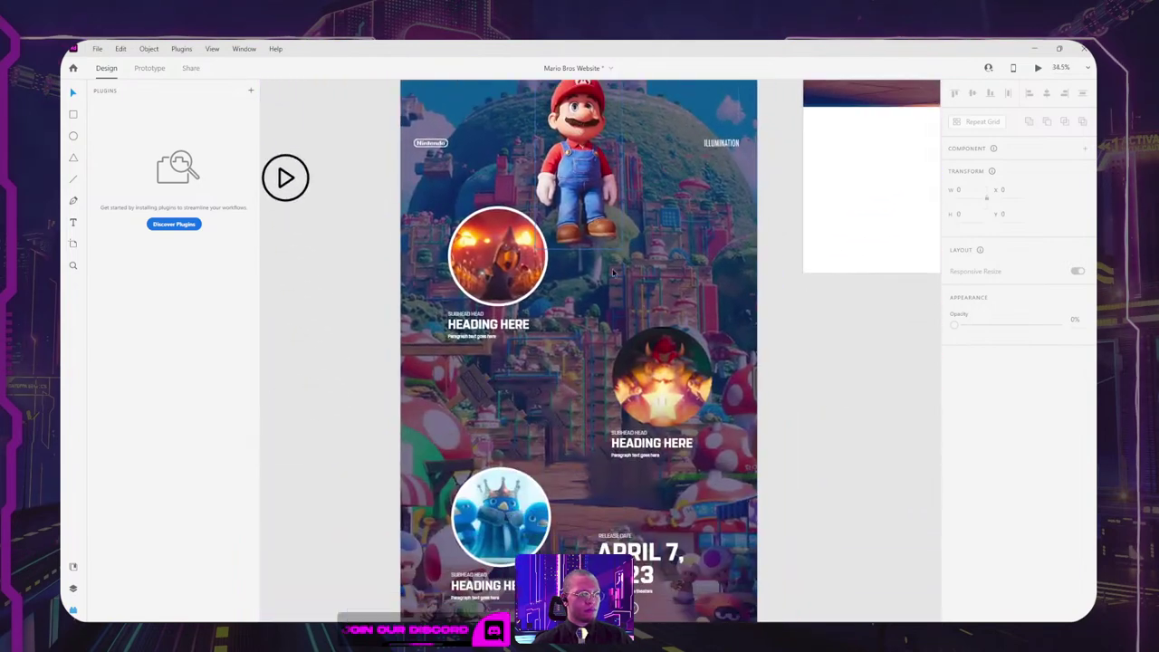
Step: Add a white border of size 14 to the circular Bowser image on the upper long artboard
scroll(589, 280, "down", 3)
scroll(589, 280, "right", 1)
double_click(631, 246)
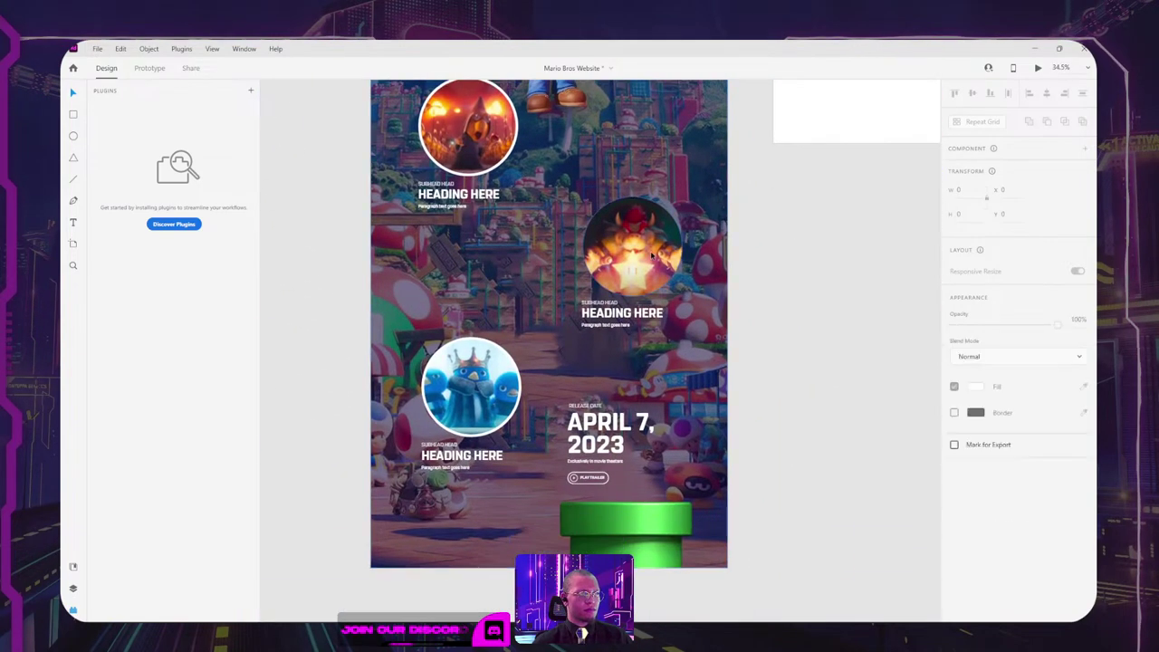
left_click(954, 466)
left_click(975, 466)
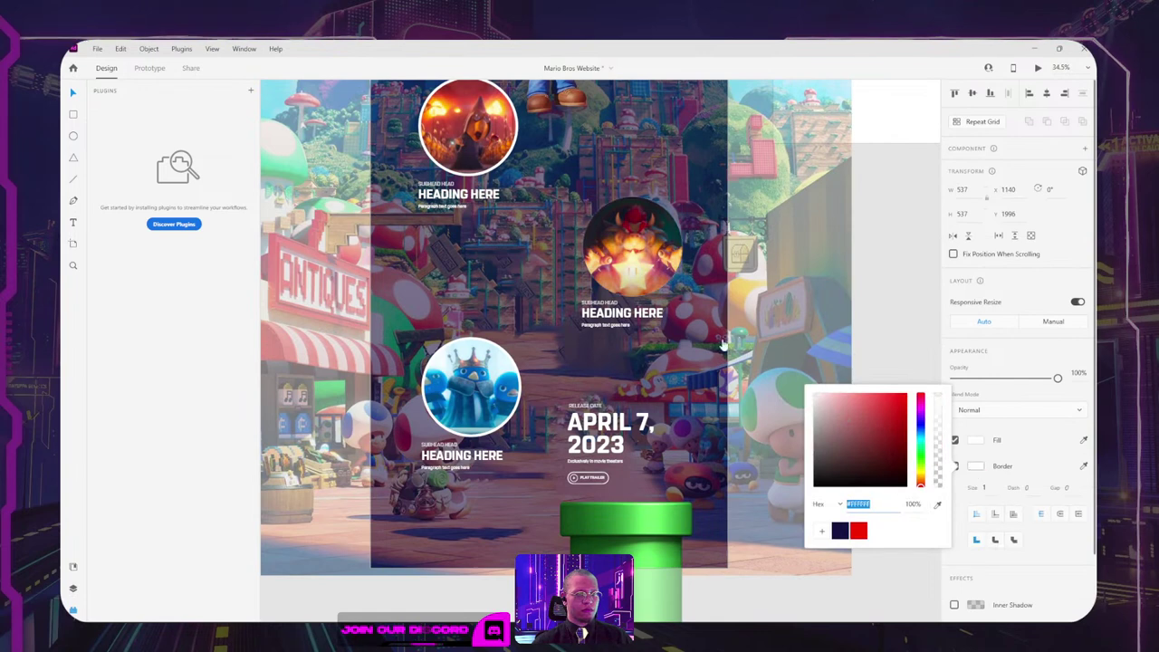
left_click(1037, 455)
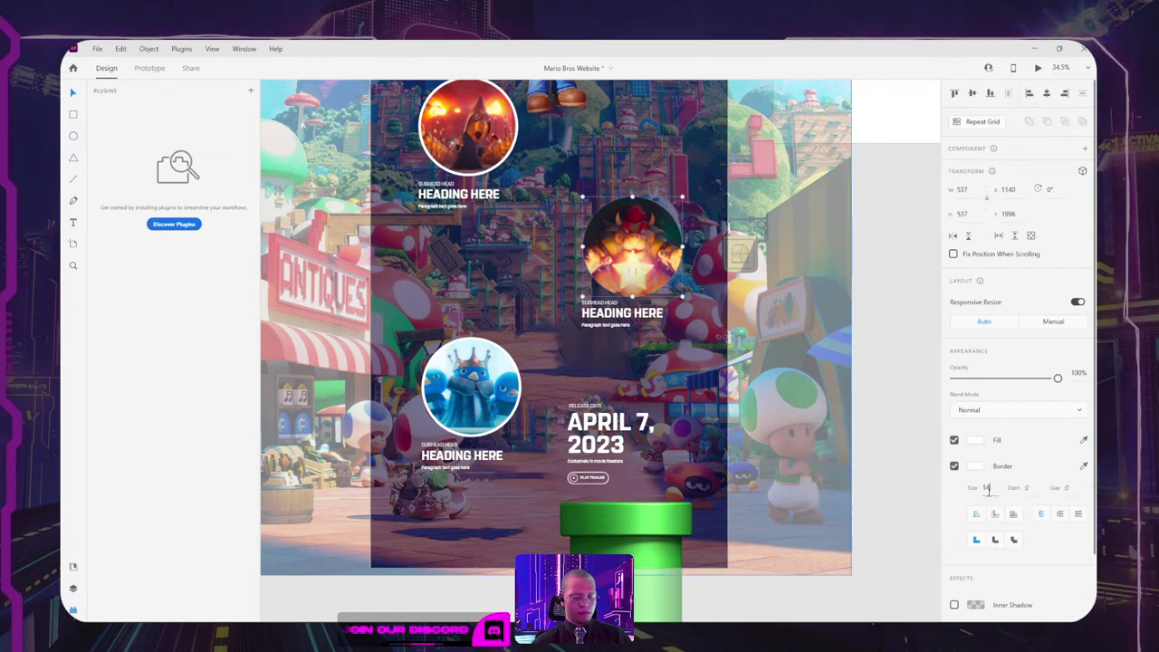
key("Return")
left_click(817, 472)
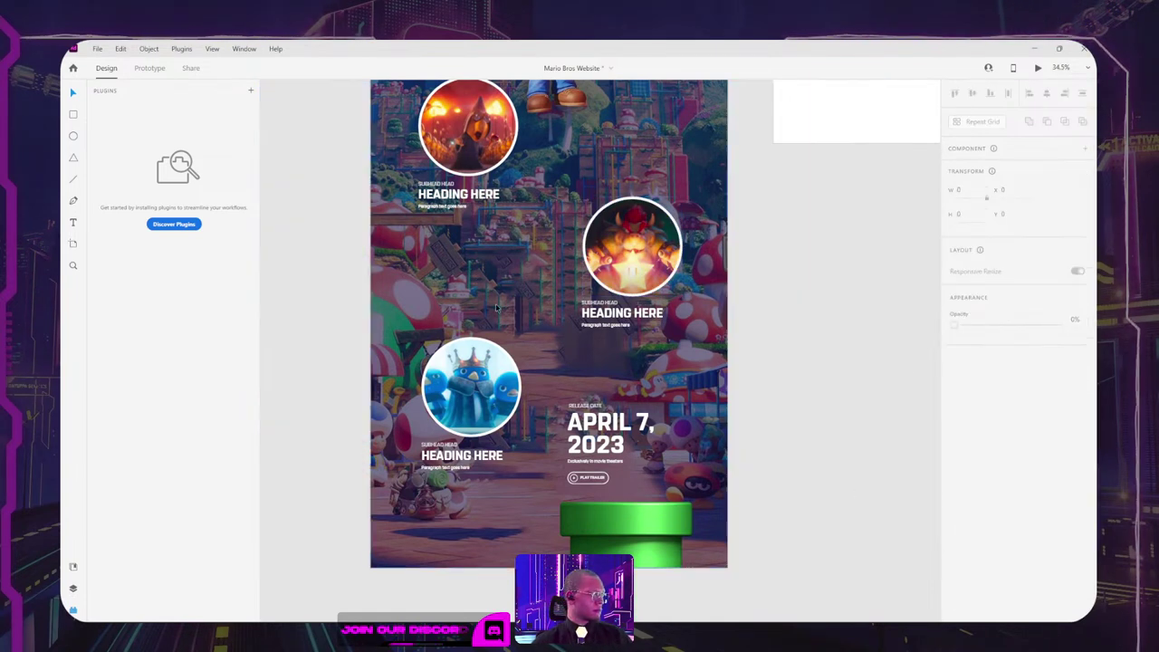
Step: Lower the release date block and the green pipe together slightly on the duplicated long artboard
scroll(496, 308, "down", 3)
left_click_drag(578, 337, 541, 309)
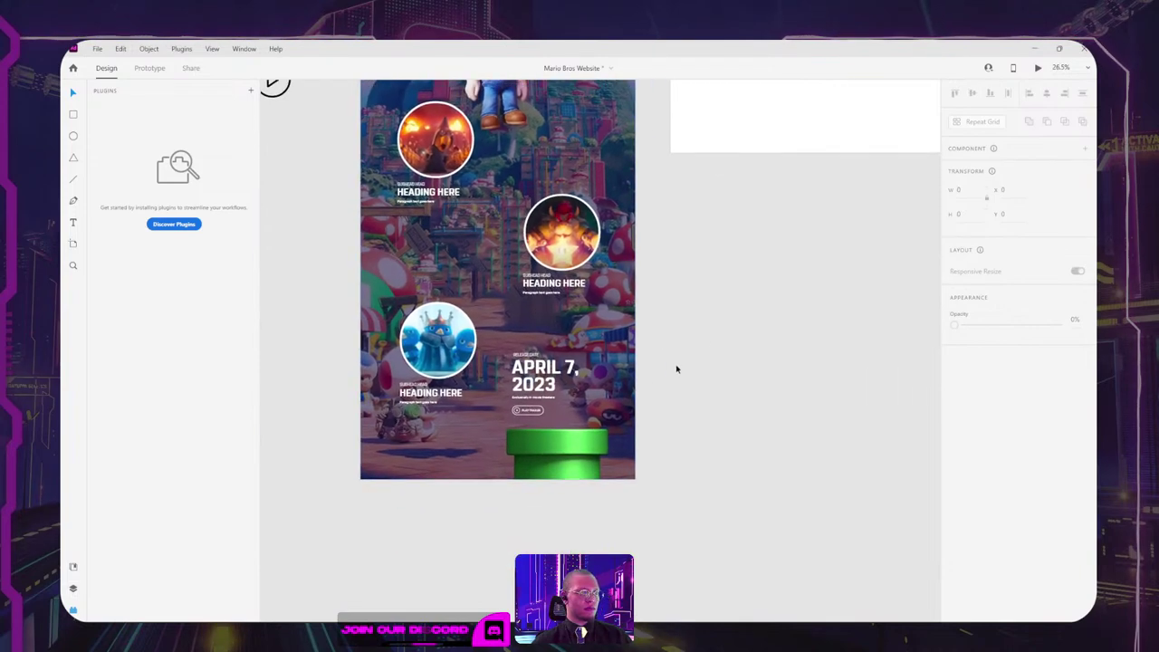
scroll(675, 299, "down", 3)
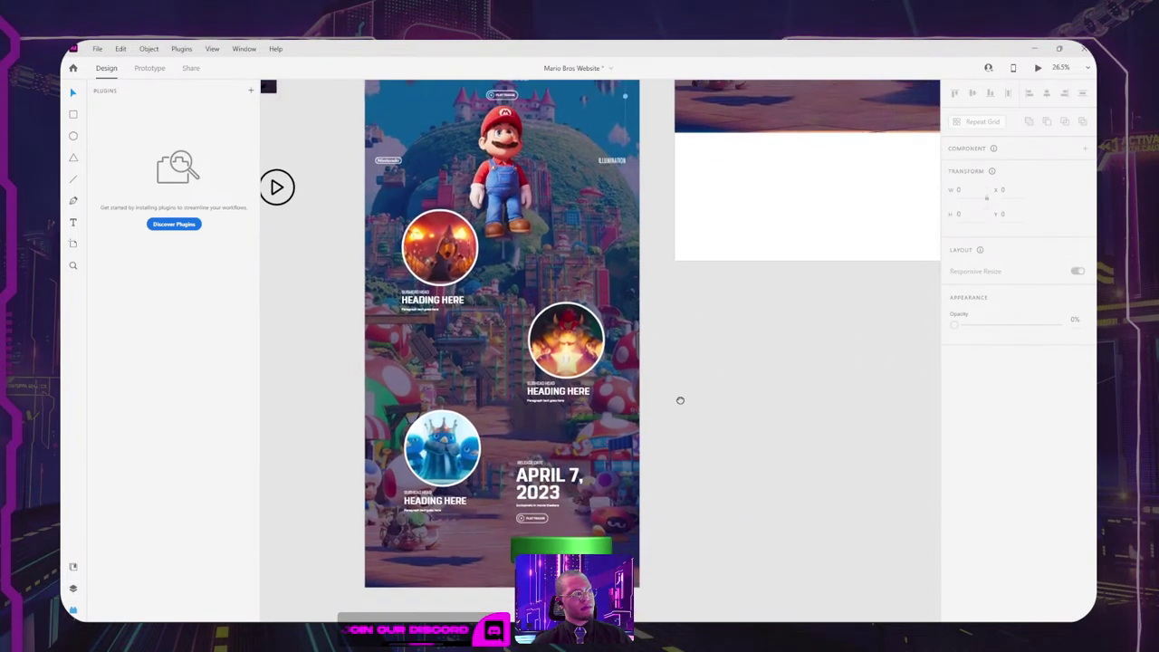
scroll(734, 359, "down", 3)
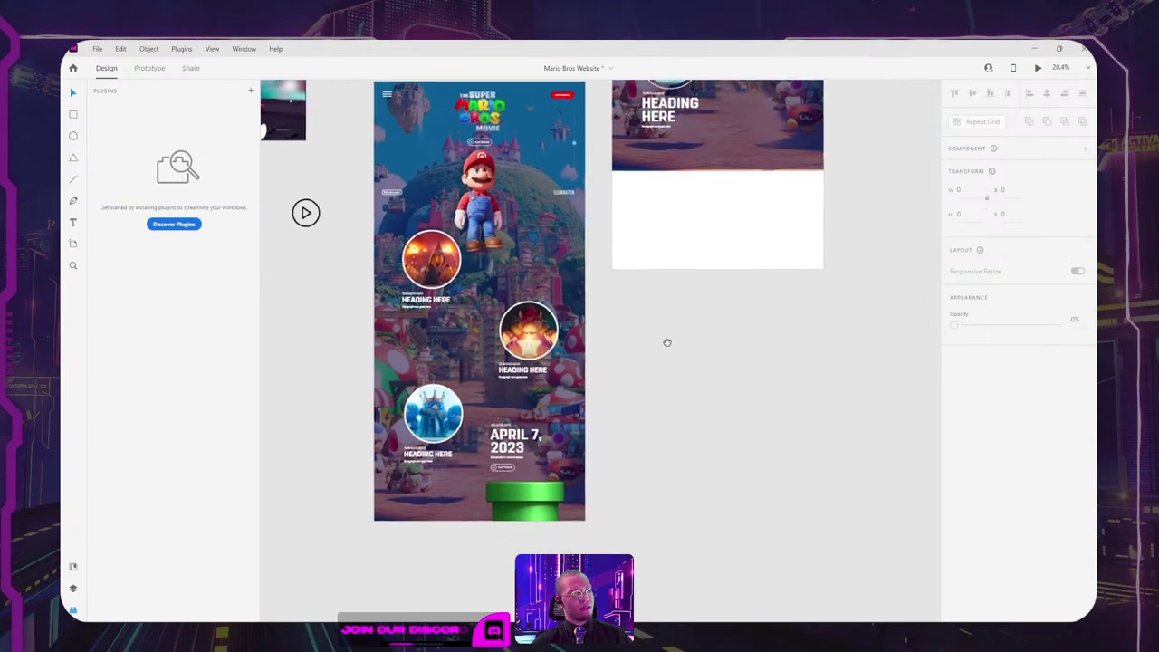
left_click(523, 469)
left_click(523, 470, "shift")
left_click_drag(528, 477, 528, 487)
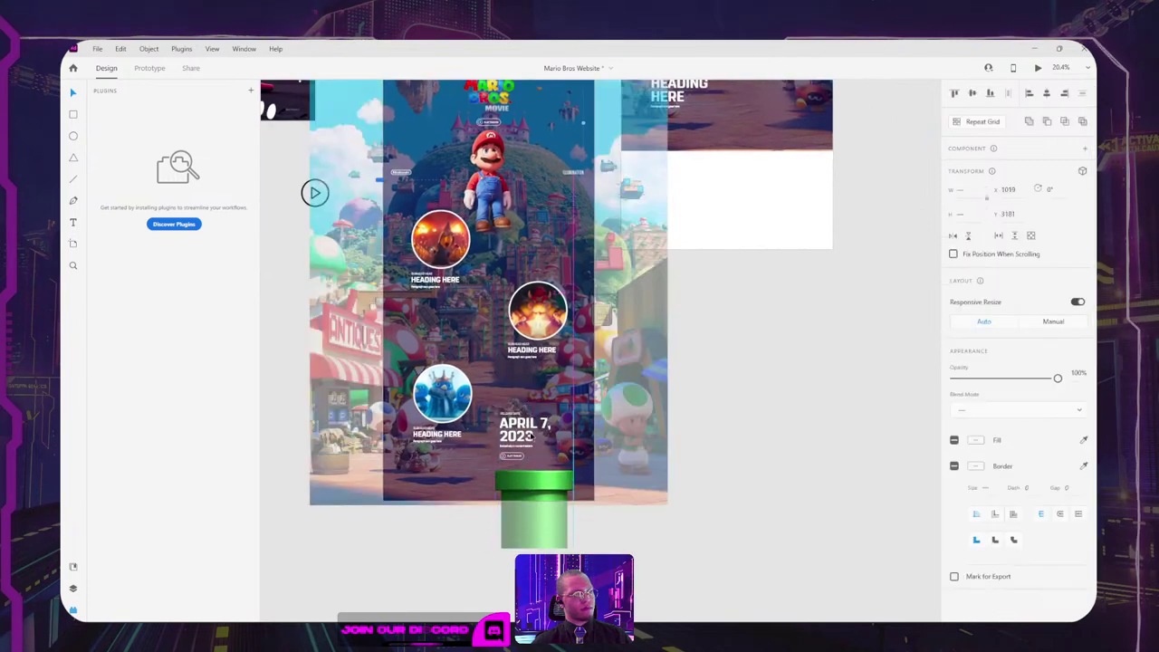
left_click(771, 411)
Step: Extend the duplicated artboard downward and stretch its background image and dark blue overlay to the new lower edge
scroll(670, 382, "down", 3)
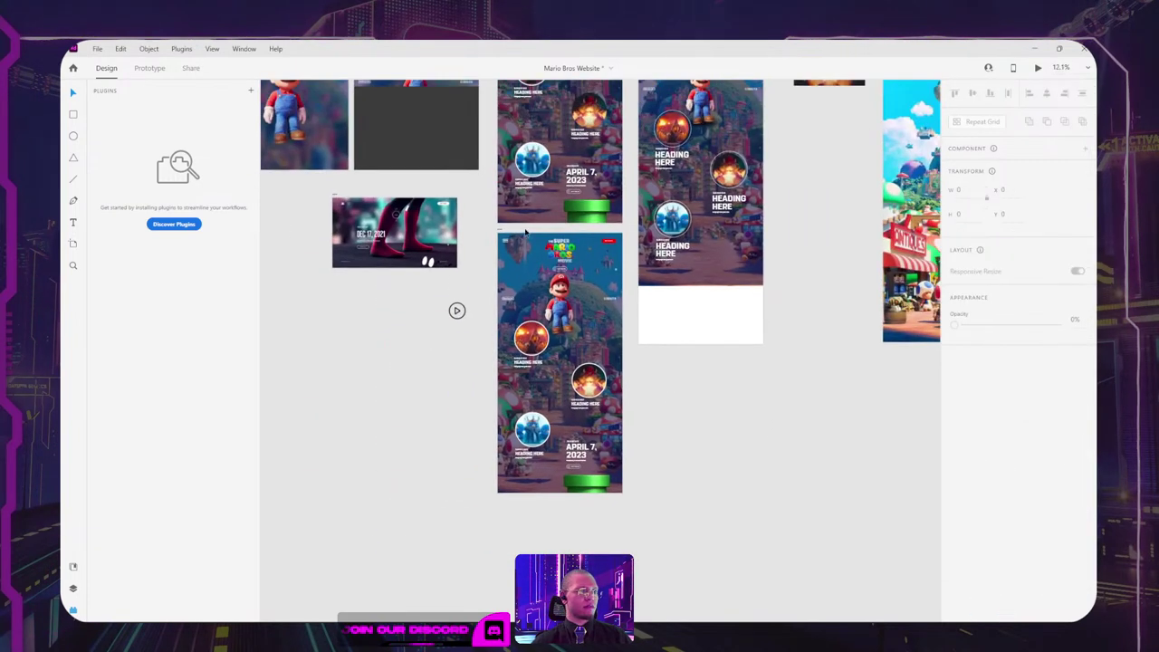
left_click(499, 232)
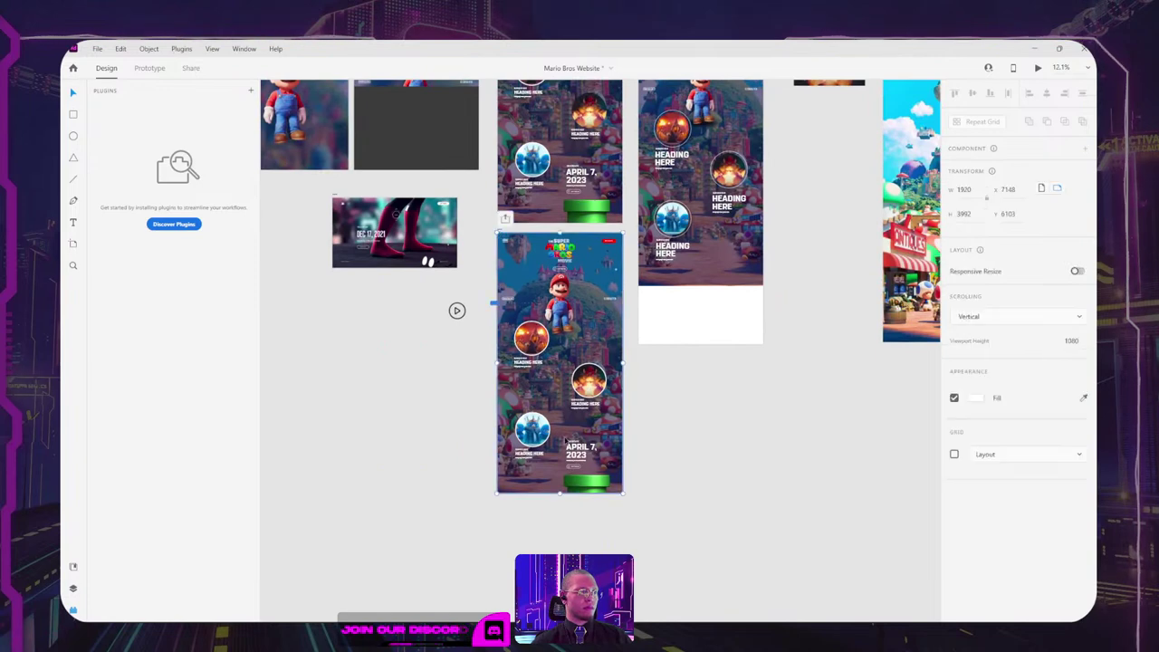
left_click(667, 499)
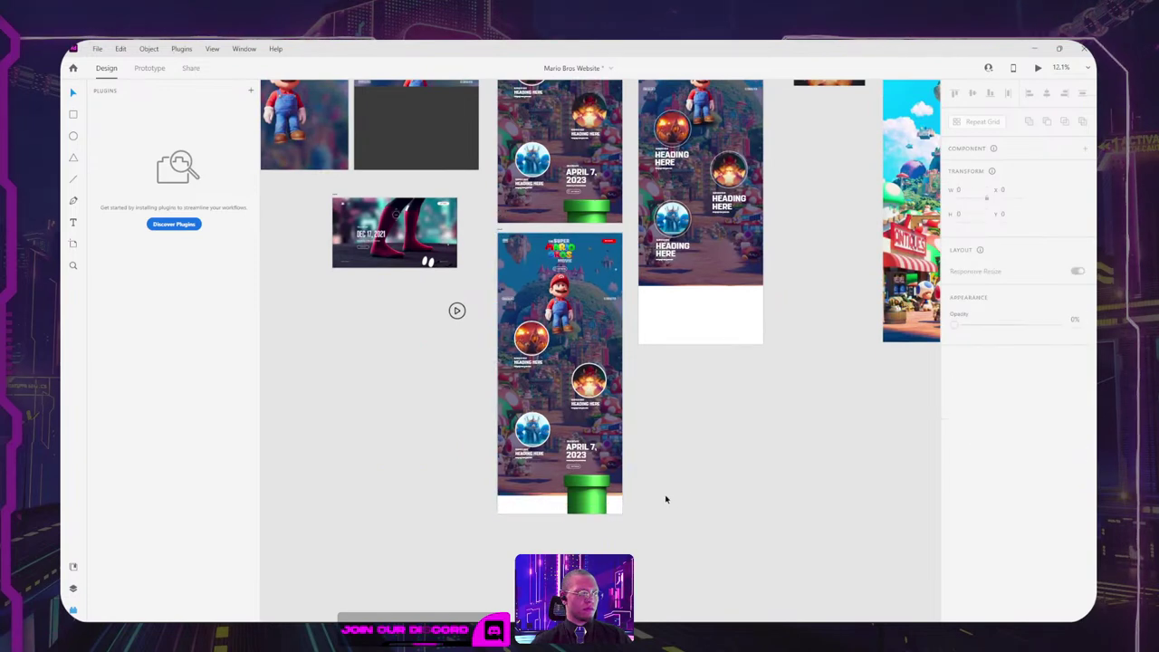
scroll(703, 424, "up", 3)
left_click(544, 369)
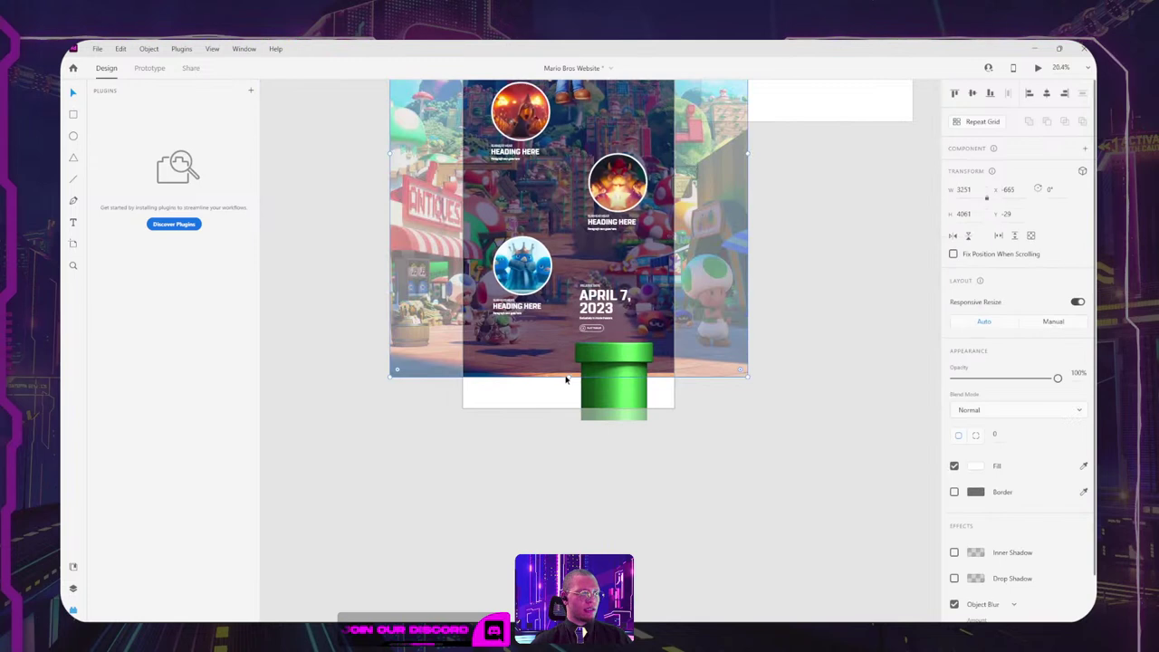
left_click_drag(567, 377, 568, 408)
left_click(534, 347)
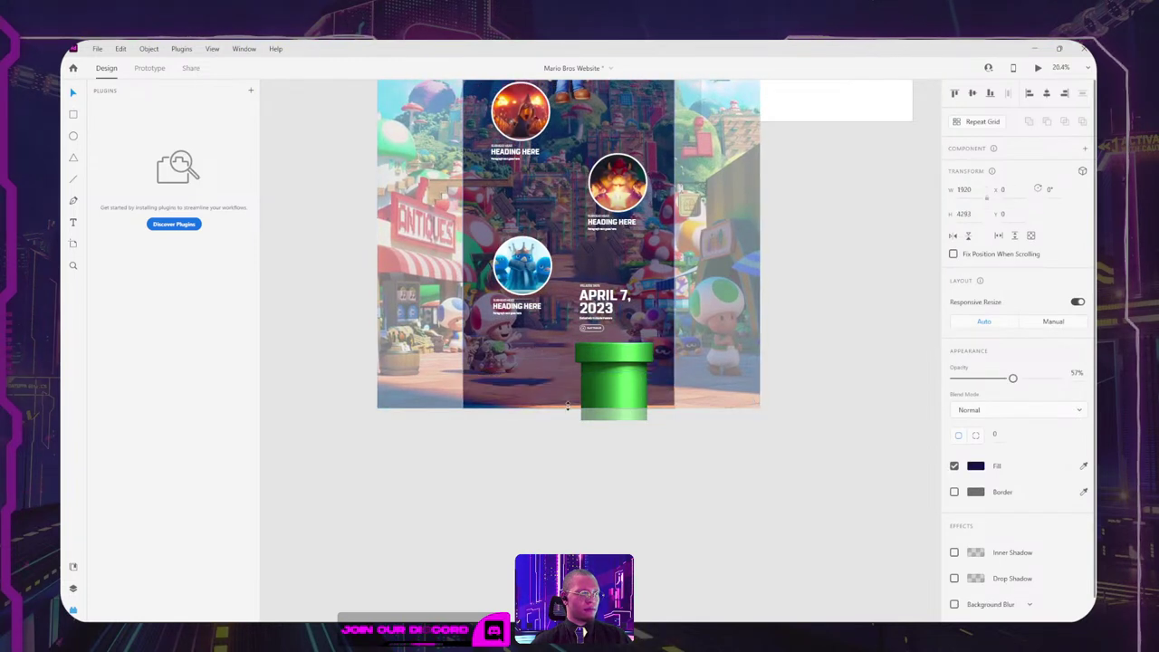
left_click(752, 362)
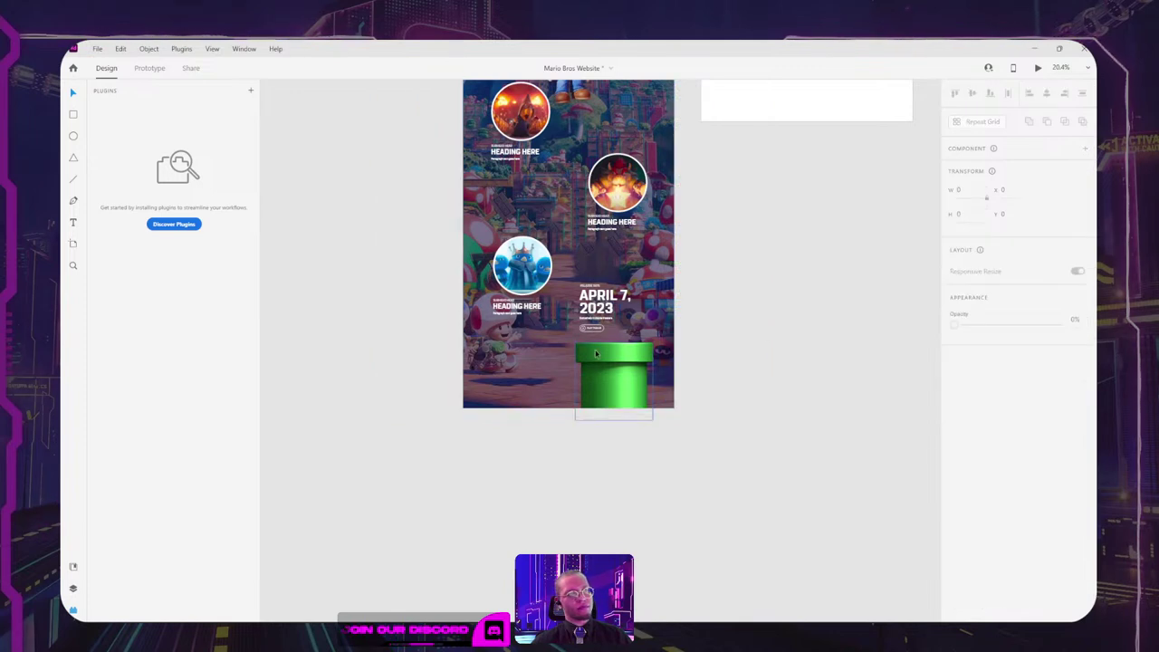
Step: Lower the release date block with the pipe, and shift the background image down to Y 0 at the artboard's upper edge
left_click_drag(596, 353, 596, 379)
left_click(718, 223)
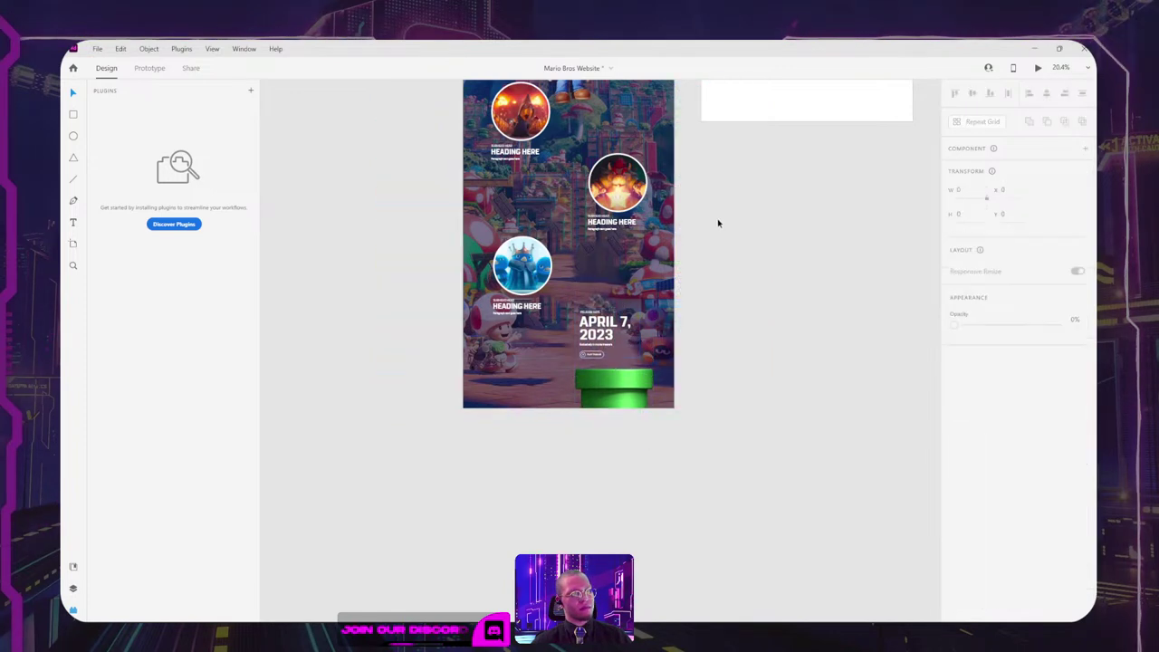
scroll(606, 324, "up", 5)
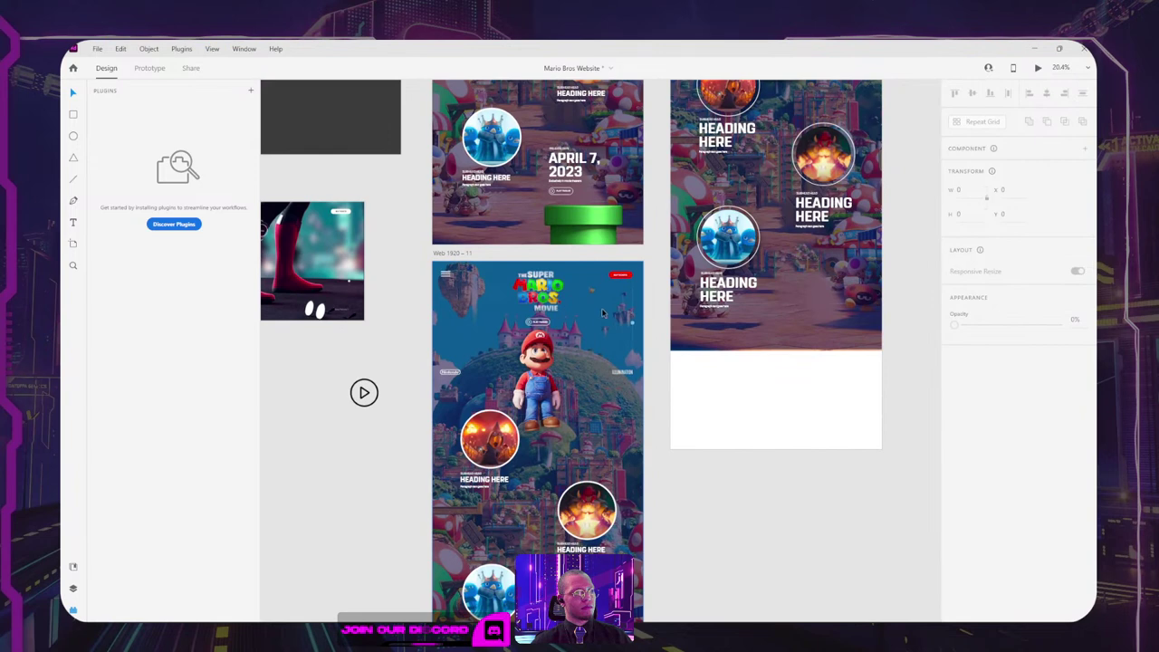
left_click(602, 312)
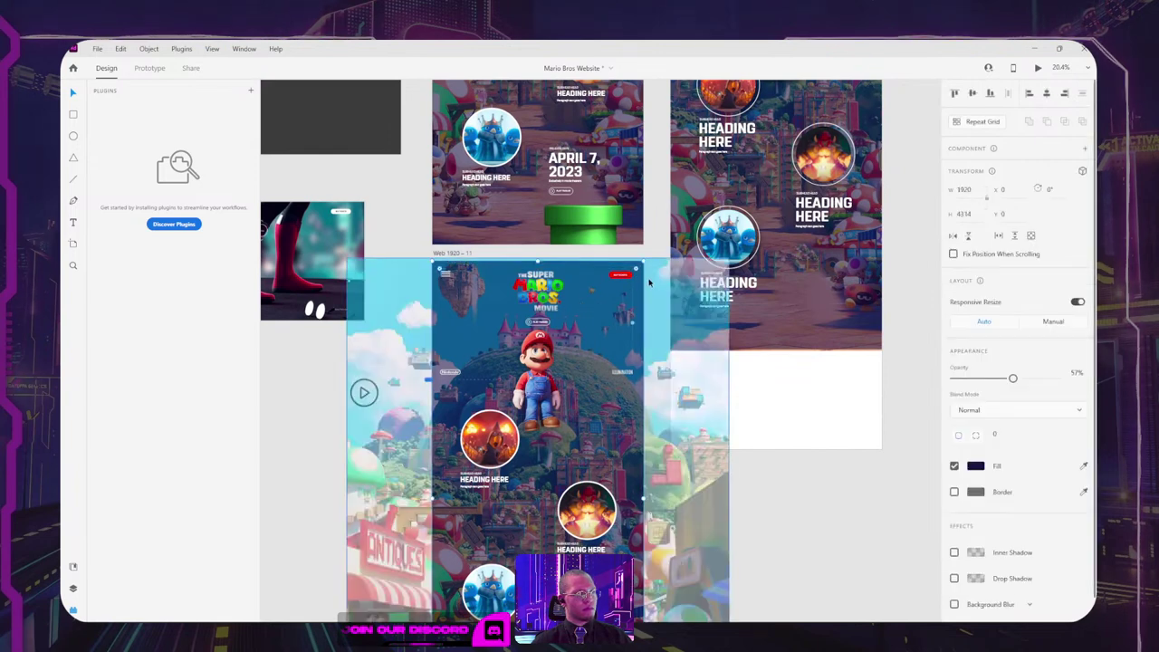
left_click_drag(660, 279, 660, 283)
left_click(816, 479)
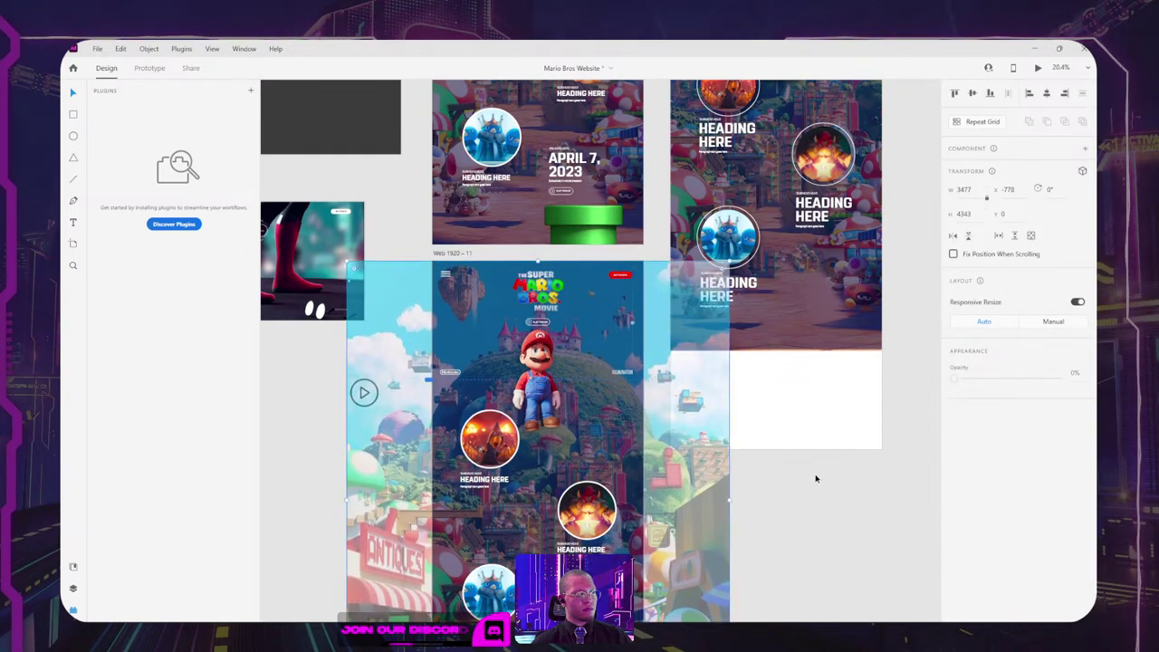
left_click(815, 478)
Step: Raise the release date block and the pipe together so more of the pipe's body shows above the artboard's edge
scroll(815, 498, "down", 3)
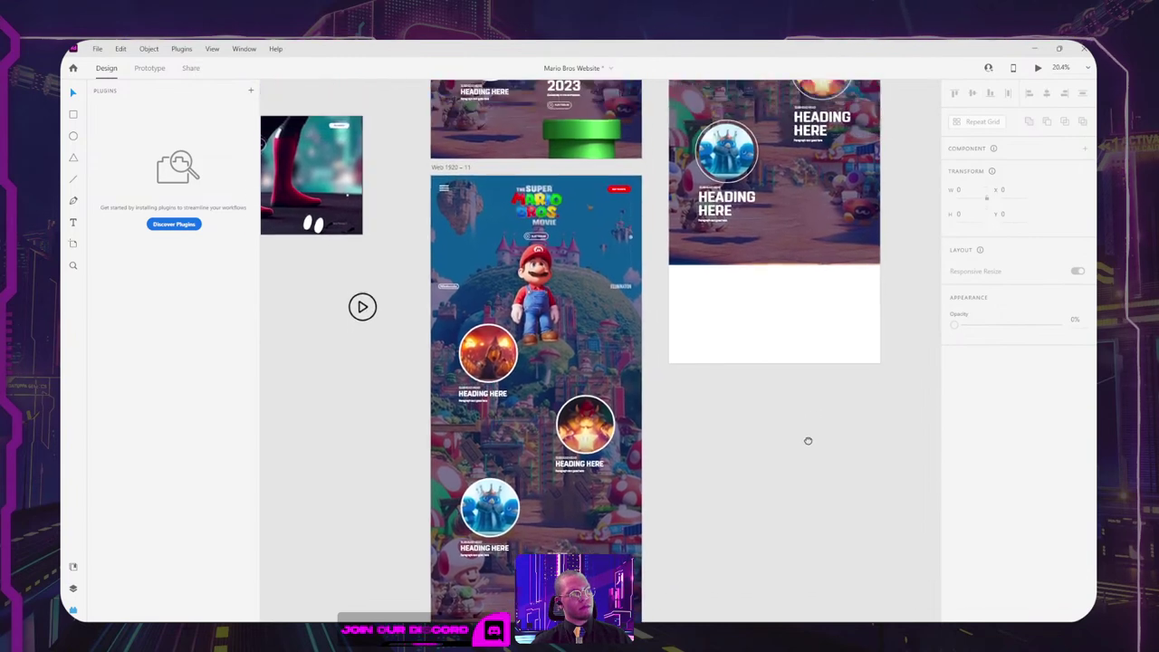
scroll(808, 440, "up", 2)
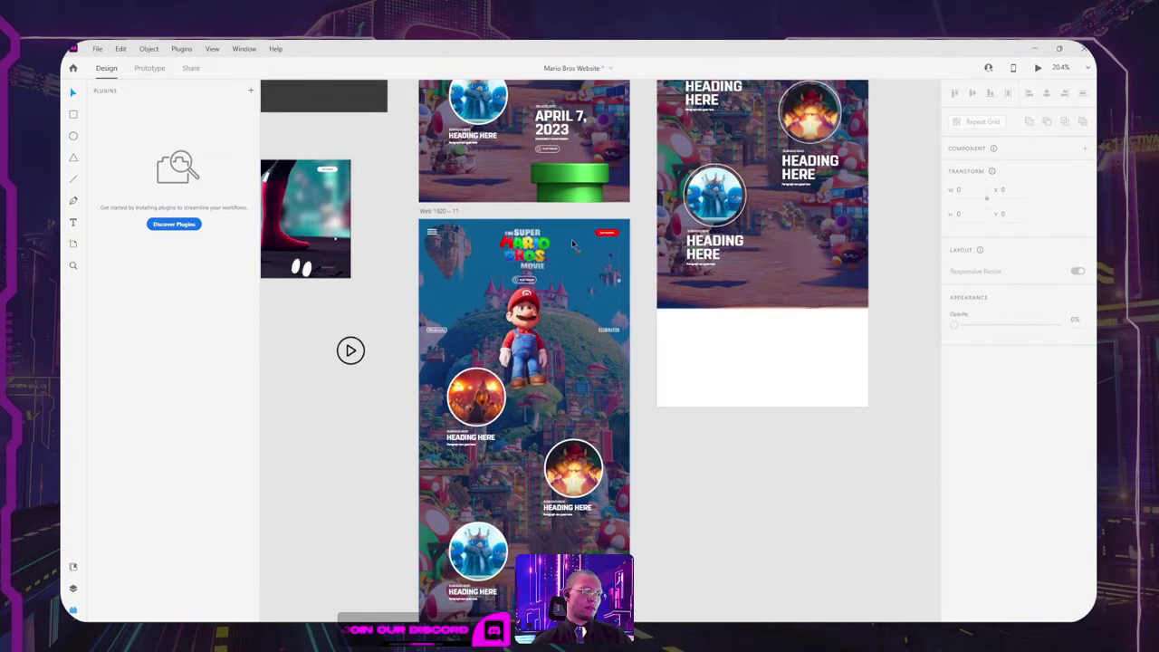
left_click_drag(677, 521, 680, 323)
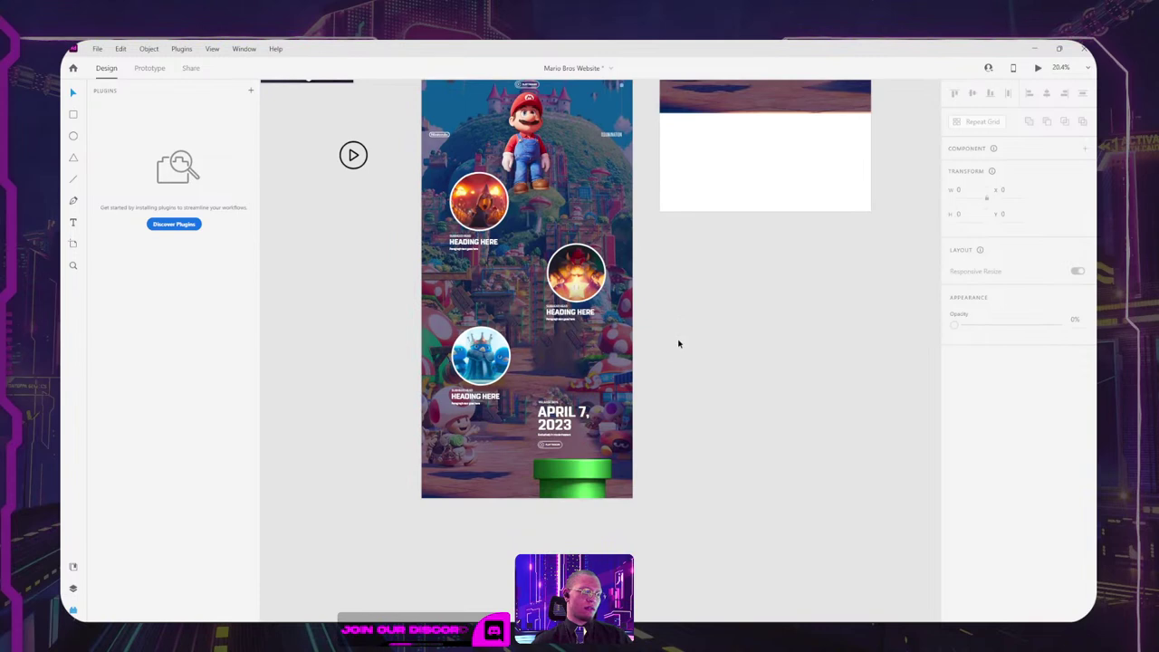
left_click(593, 472)
left_click(559, 424, "shift")
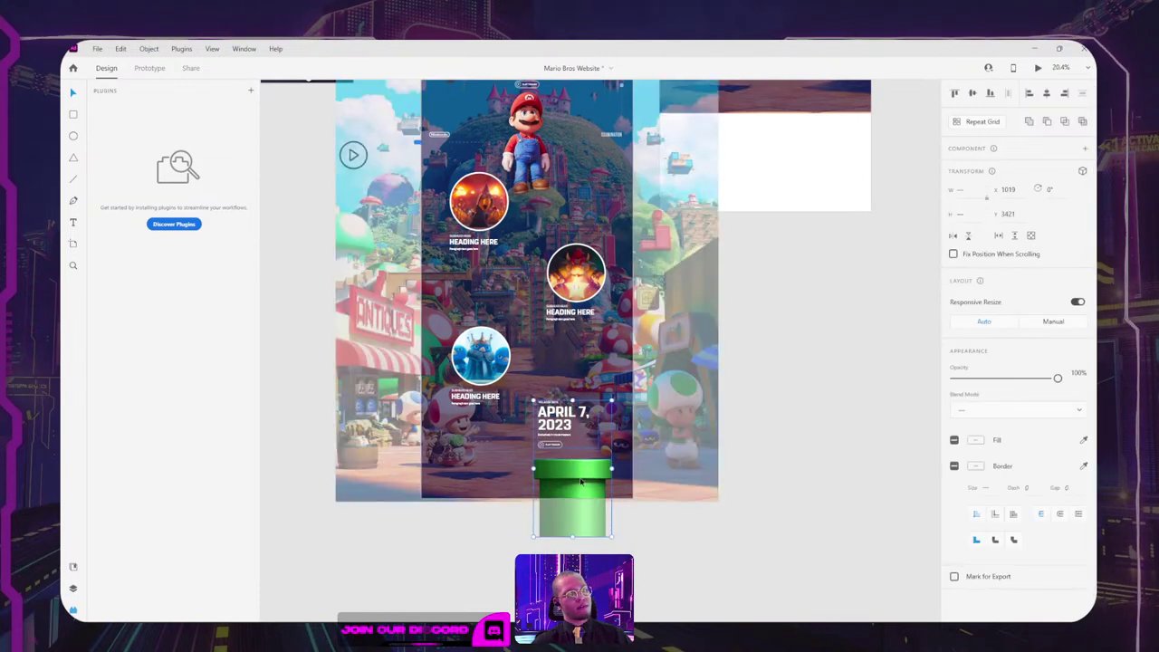
left_click_drag(558, 424, 558, 400)
Step: Group each of the three circular character images with the heading text beneath it
mouse_move(483, 373)
left_mouse_down()
mouse_move(482, 360)
mouse_move(483, 373)
left_mouse_up()
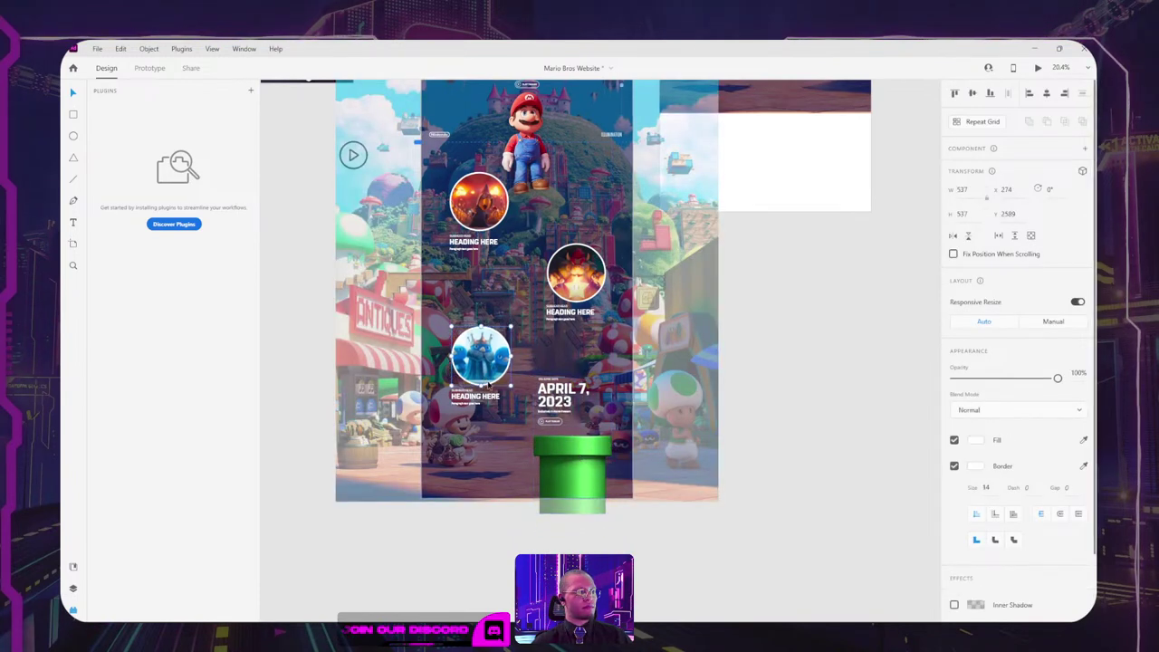
left_click(476, 401, "shift")
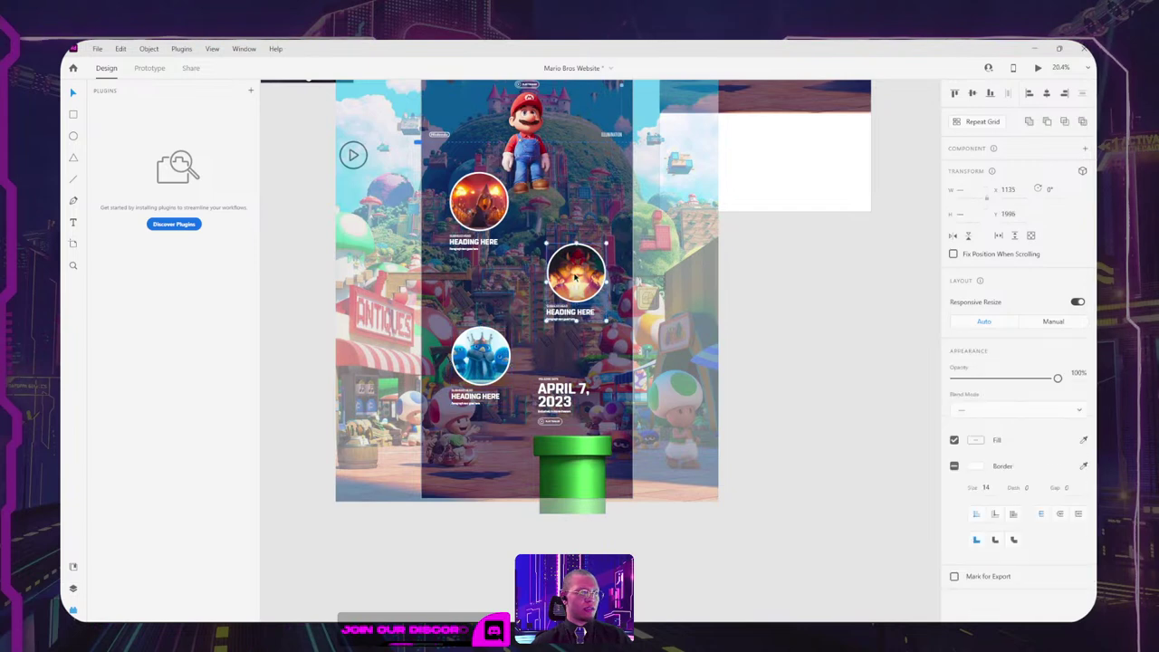
left_click(460, 225)
left_click(779, 287)
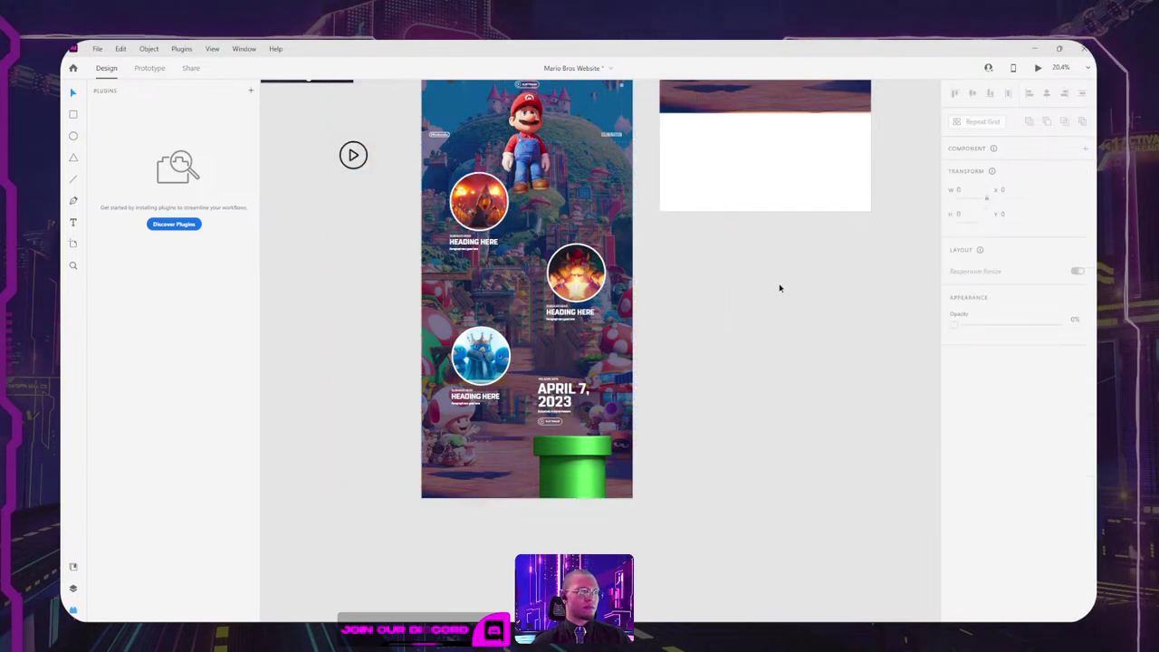
Step: Move the three circular image groups up the artboard, bringing the first one beside Mario
scroll(756, 407, "up", 3)
left_click_drag(501, 326, 501, 297)
mouse_move(614, 402)
left_mouse_down()
mouse_move(614, 371)
mouse_move(612, 390)
left_mouse_up()
left_click_drag(508, 482, 508, 462)
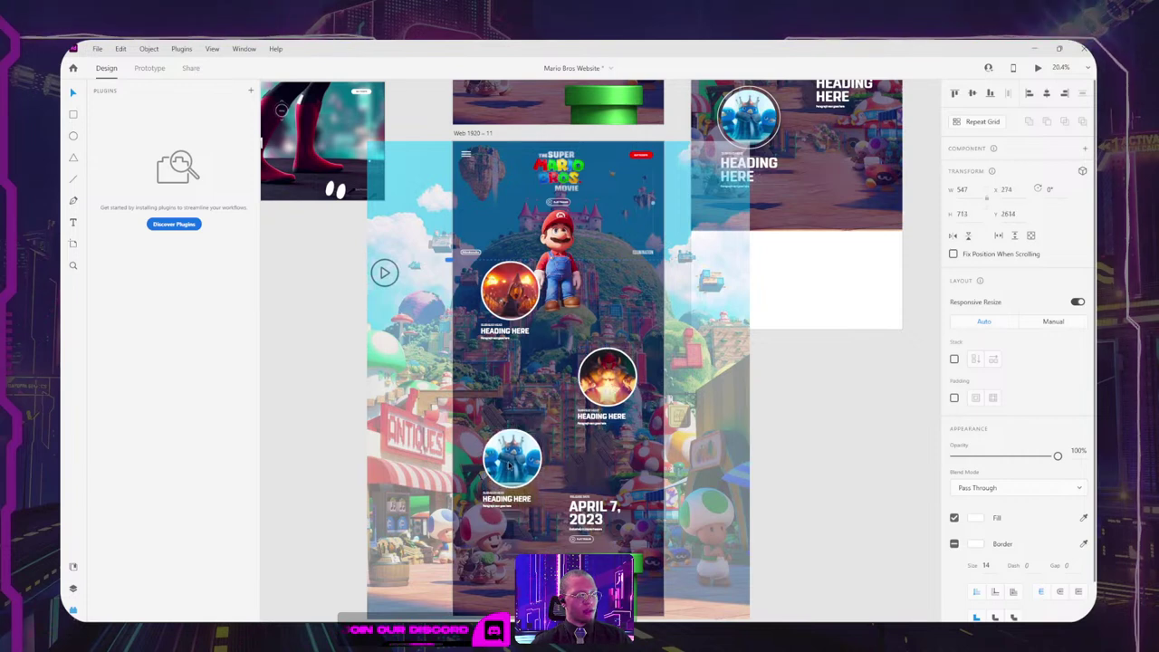
Step: Distribute the three circular image groups vertically with equal spacing
left_click(797, 471)
scroll(812, 473, "down", 2)
left_click(572, 325)
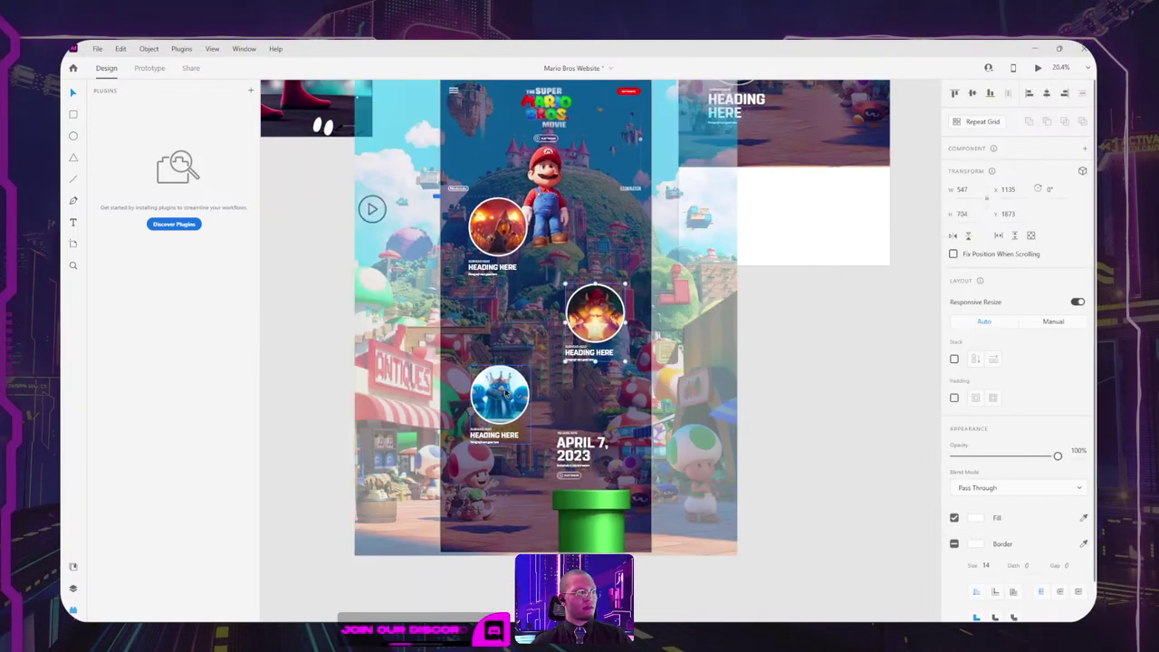
left_click(500, 395, "shift")
left_click(498, 238, "shift")
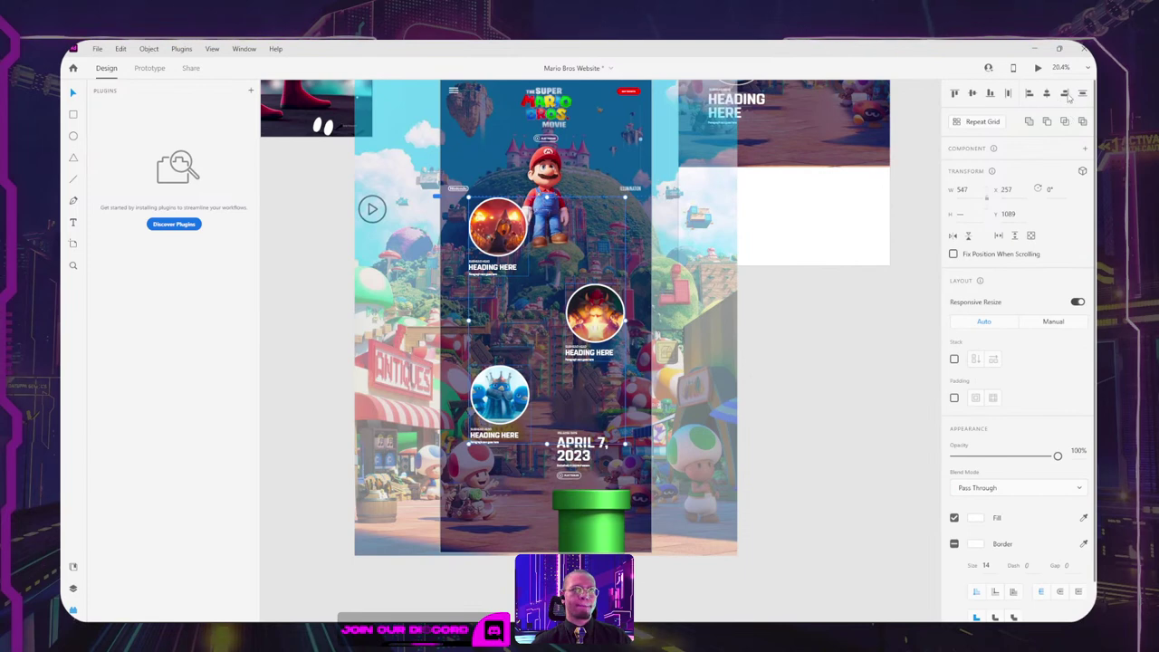
left_click(893, 334)
Step: Lower the release date block and pipe together, widening the gap to the image groups above
scroll(798, 365, "down", 2)
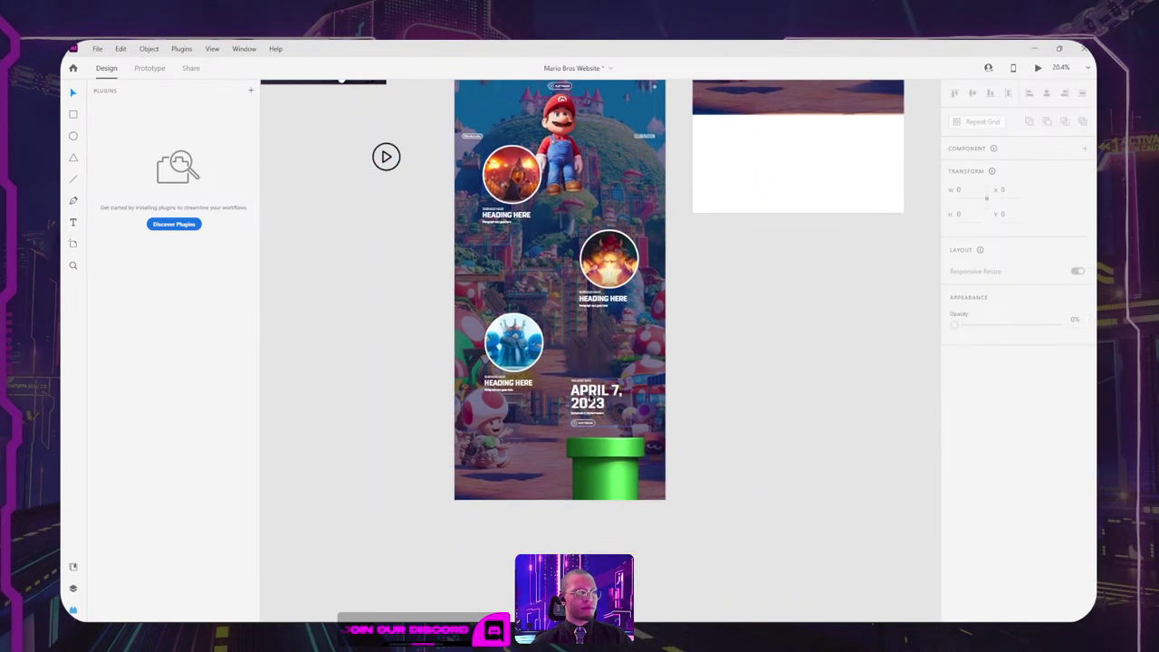
left_click(597, 399)
left_click(617, 458, "shift")
mouse_move(616, 458)
left_mouse_down()
mouse_move(618, 489)
mouse_move(618, 479)
left_mouse_up()
left_click(825, 441)
left_click_drag(808, 444, 739, 489)
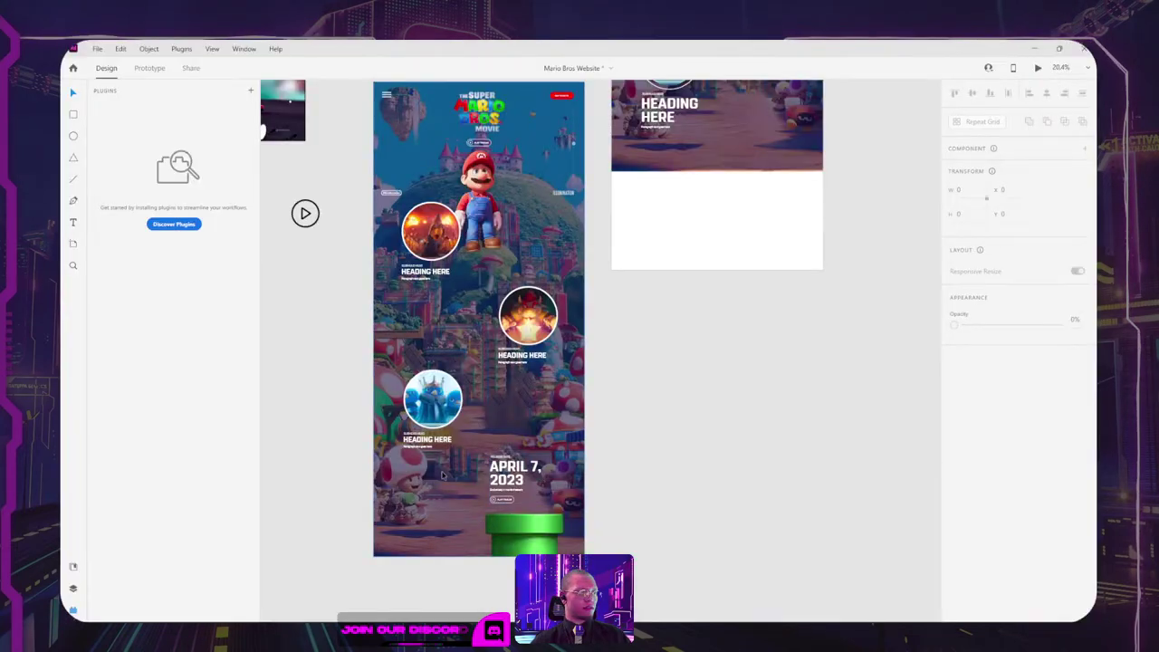
Step: Examine the release day text and button on the Spider-Man reference artboard for comparison with the Mario layout
scroll(739, 492, "left", 5)
scroll(739, 492, "up", 3)
scroll(489, 280, "up", 8)
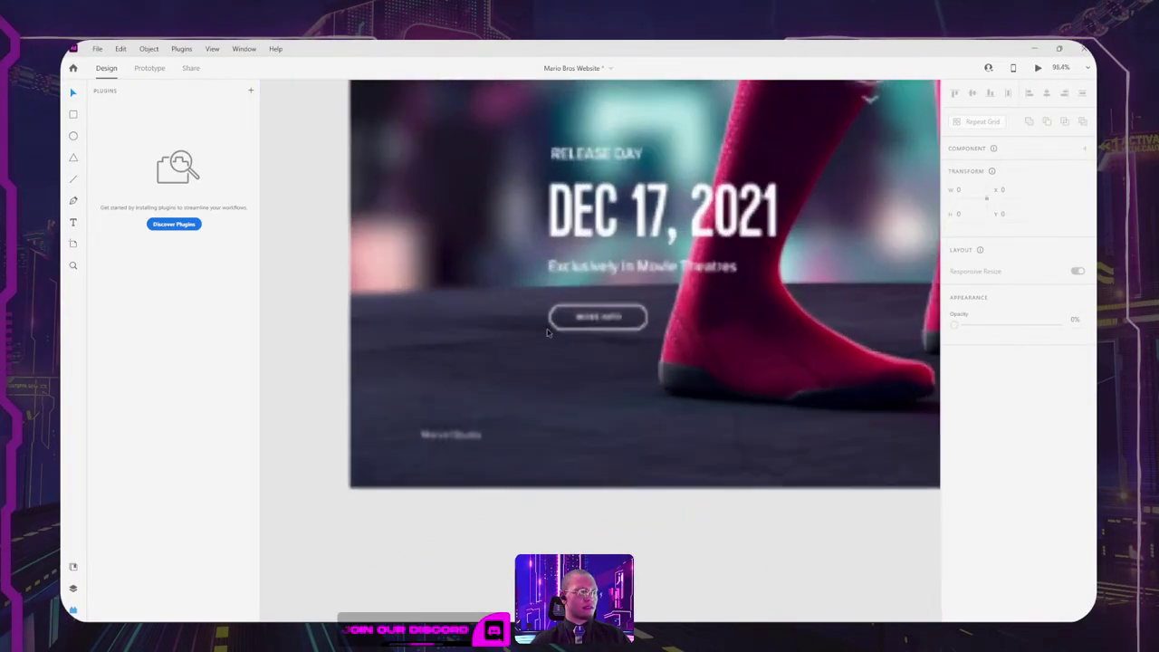
scroll(742, 385, "down", 4)
left_click_drag(797, 489, 458, 339)
scroll(578, 367, "down", 4)
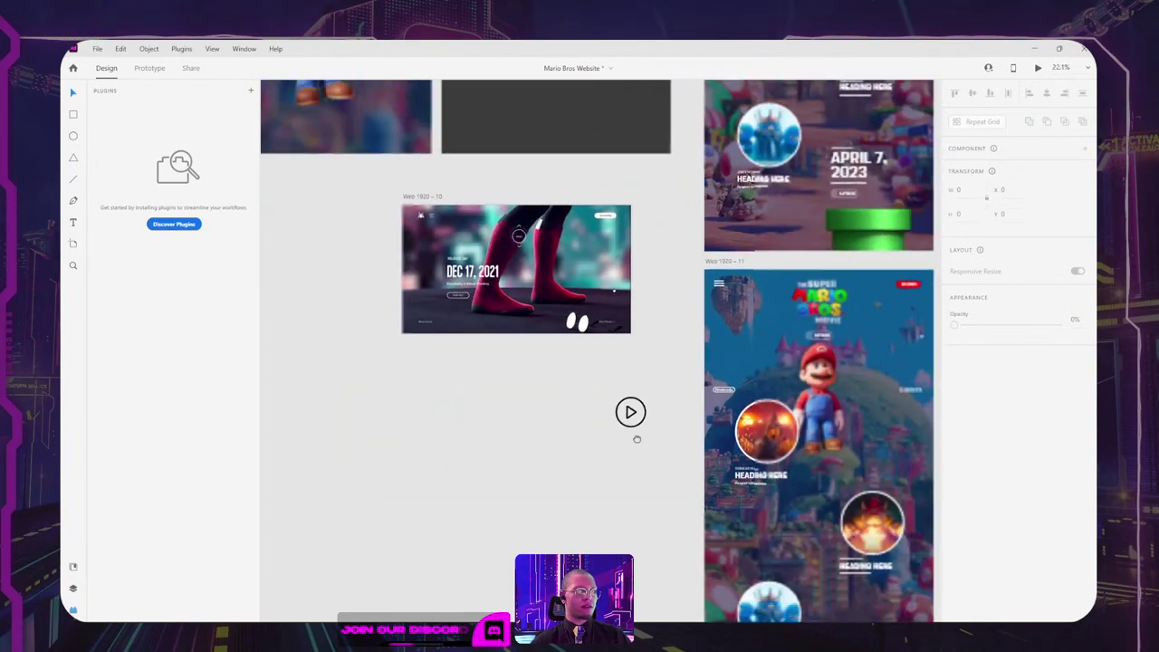
left_click_drag(637, 440, 485, 180)
left_click_drag(778, 252, 732, 332)
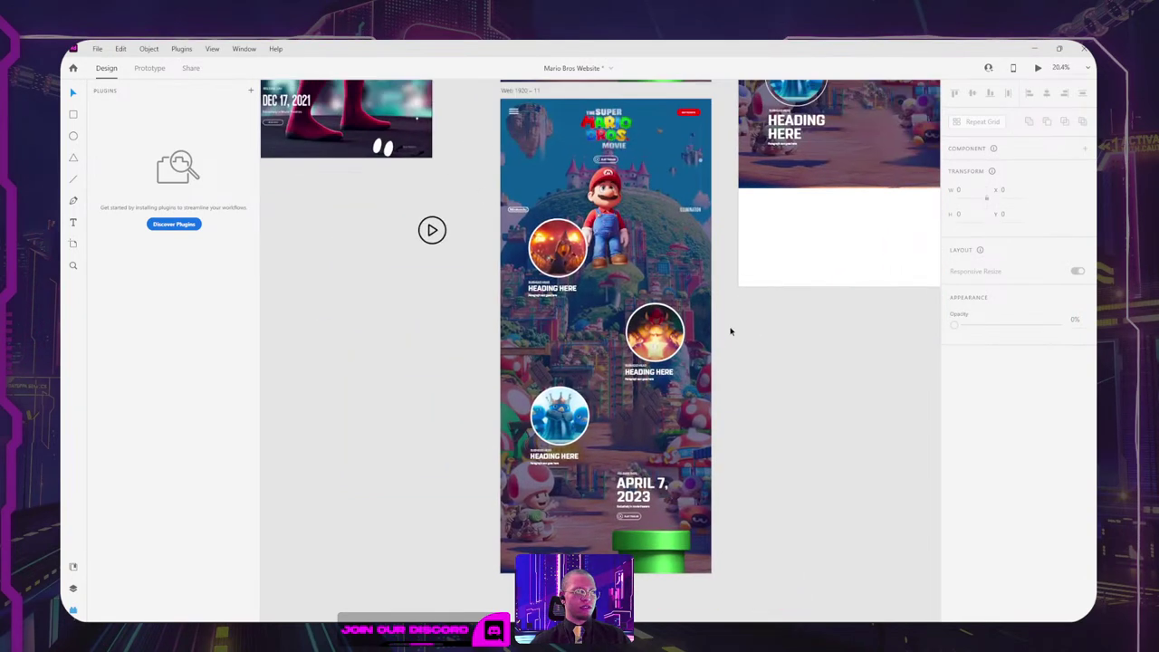
Step: Copy the red BUY TICKETS button from the header and place the copy beside the PLAY TRAILER button in the release date block
left_click(687, 112)
left_click_drag(687, 112, 669, 516)
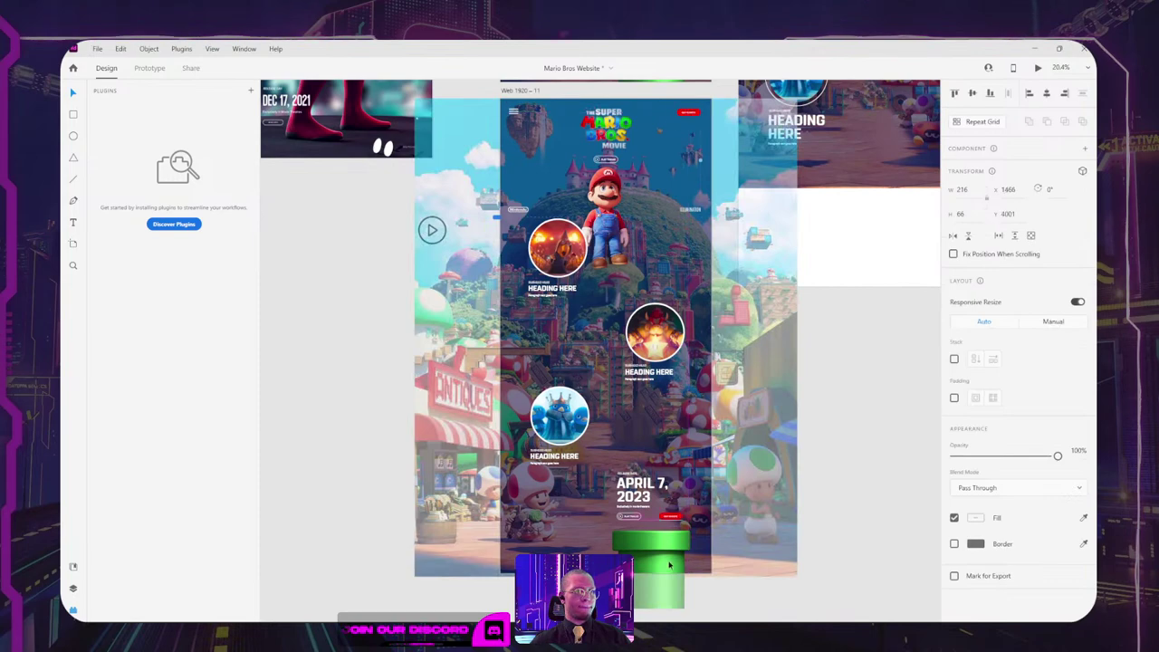
scroll(662, 519, "up", 5)
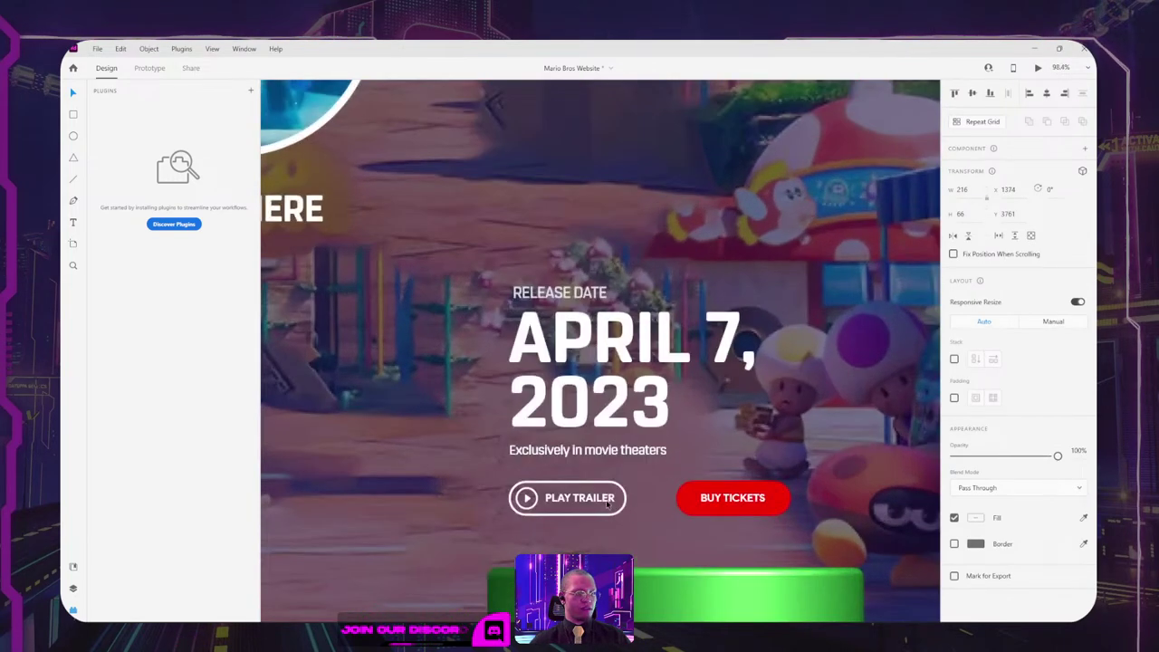
Step: Delete the PLAY TRAILER button from the release date block and move the red BUY TICKETS button into its place
left_click(580, 504)
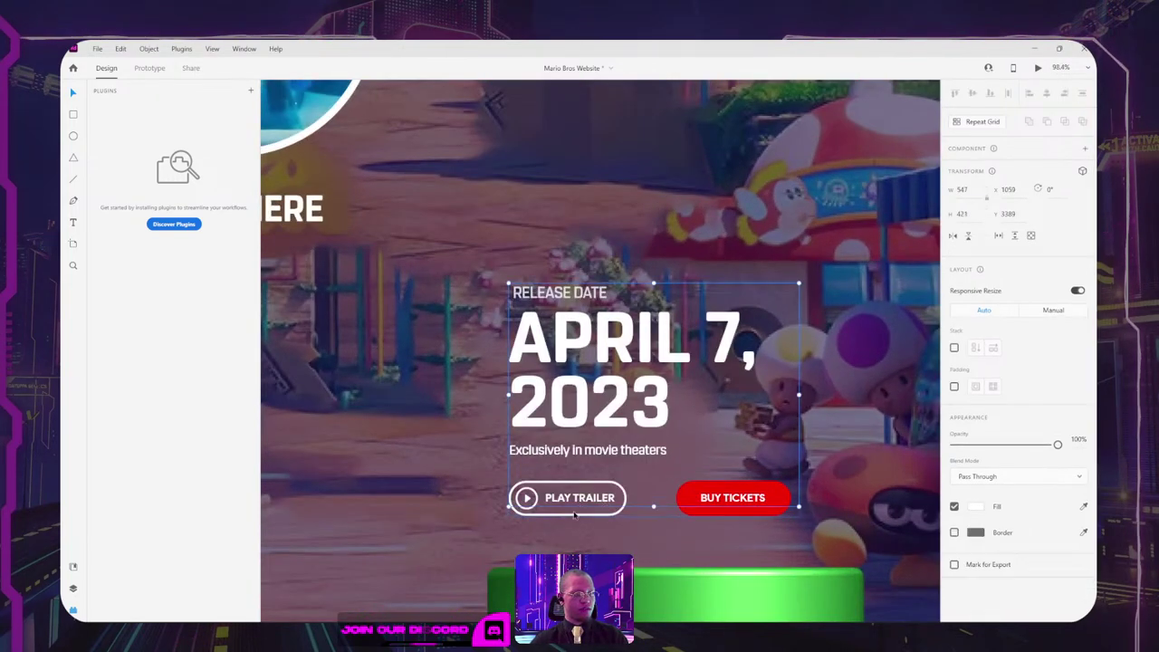
left_click(774, 536)
left_click(580, 485)
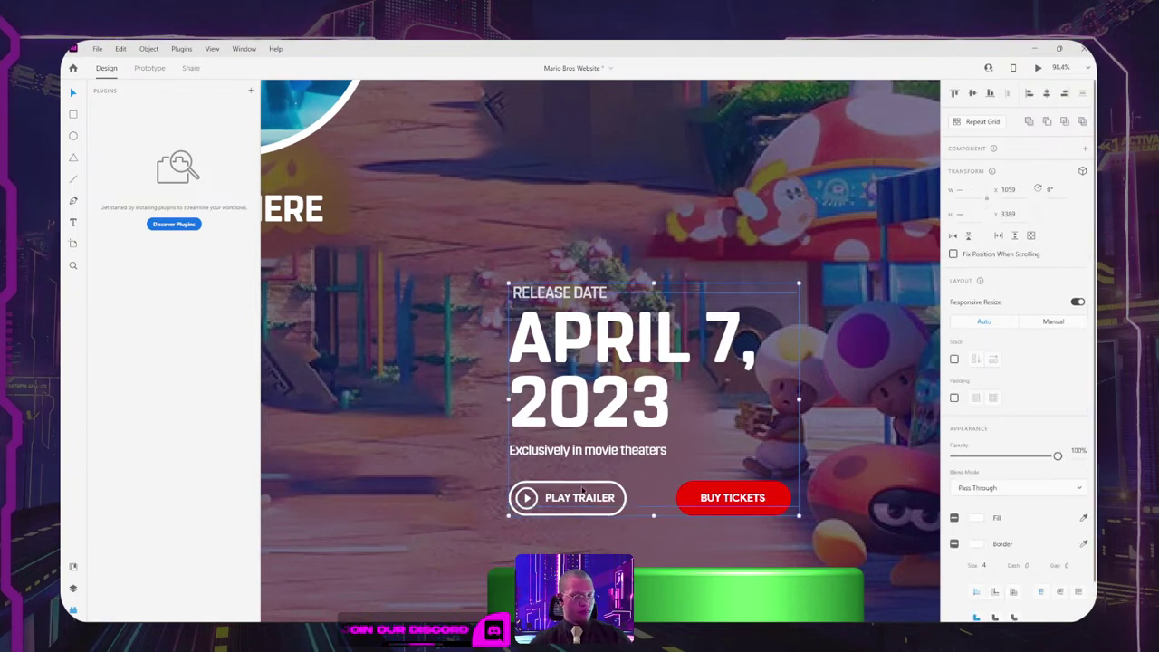
left_click(570, 513)
left_click(567, 514)
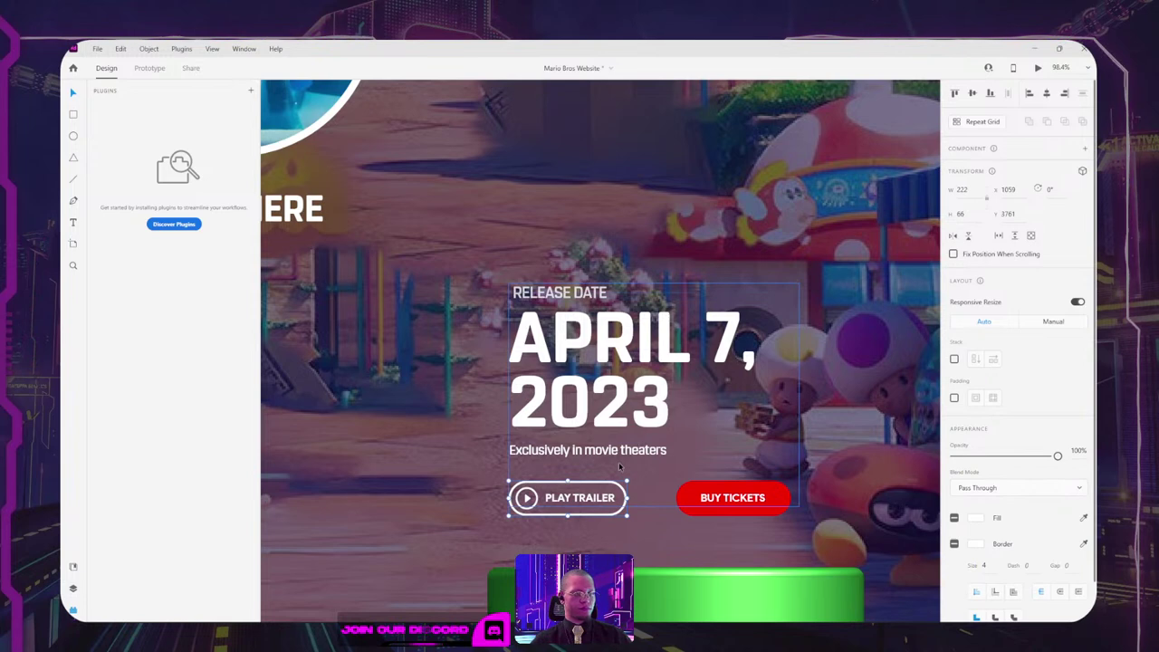
key("Delete")
left_click(734, 510)
left_click_drag(736, 499, 568, 505)
Step: Duplicate the artboard with the large two-line headings and place the copy directly below the original
scroll(684, 480, "down", 5)
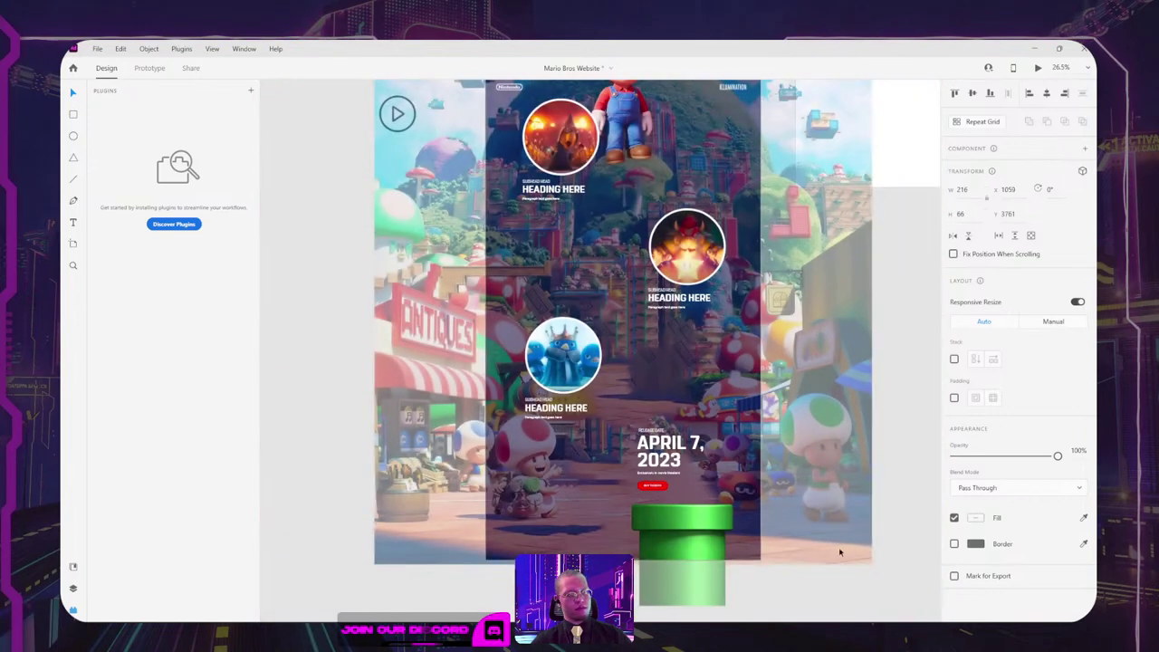
left_click(859, 575)
left_click_drag(844, 414, 643, 516)
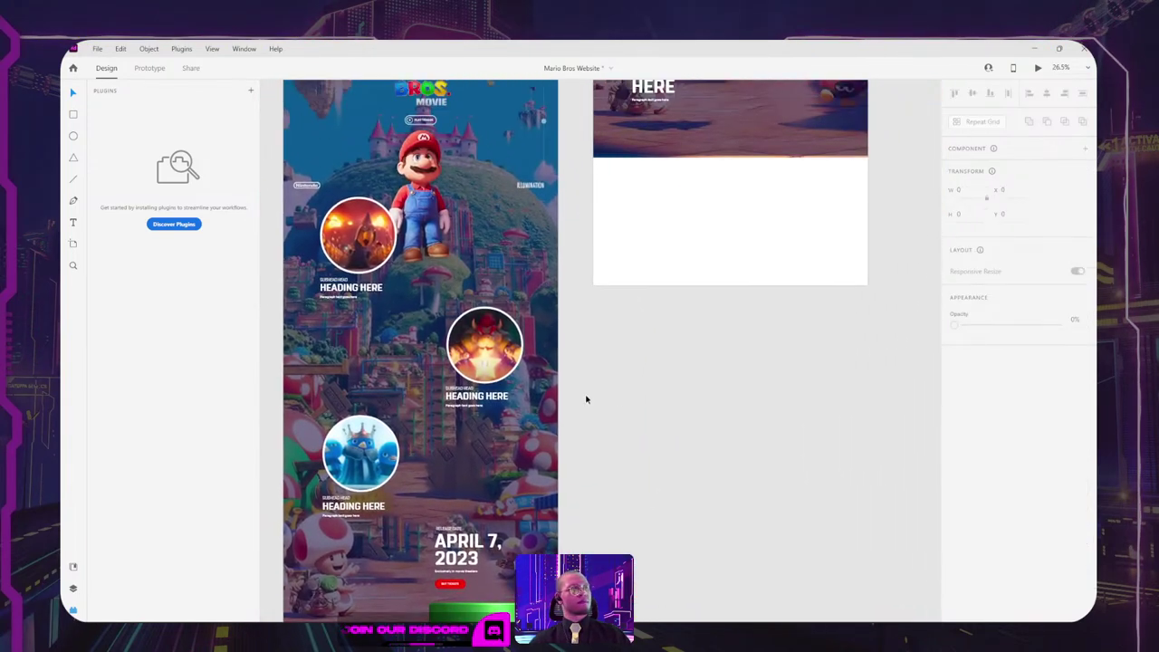
left_click_drag(670, 412, 715, 398)
scroll(715, 397, "down", 3)
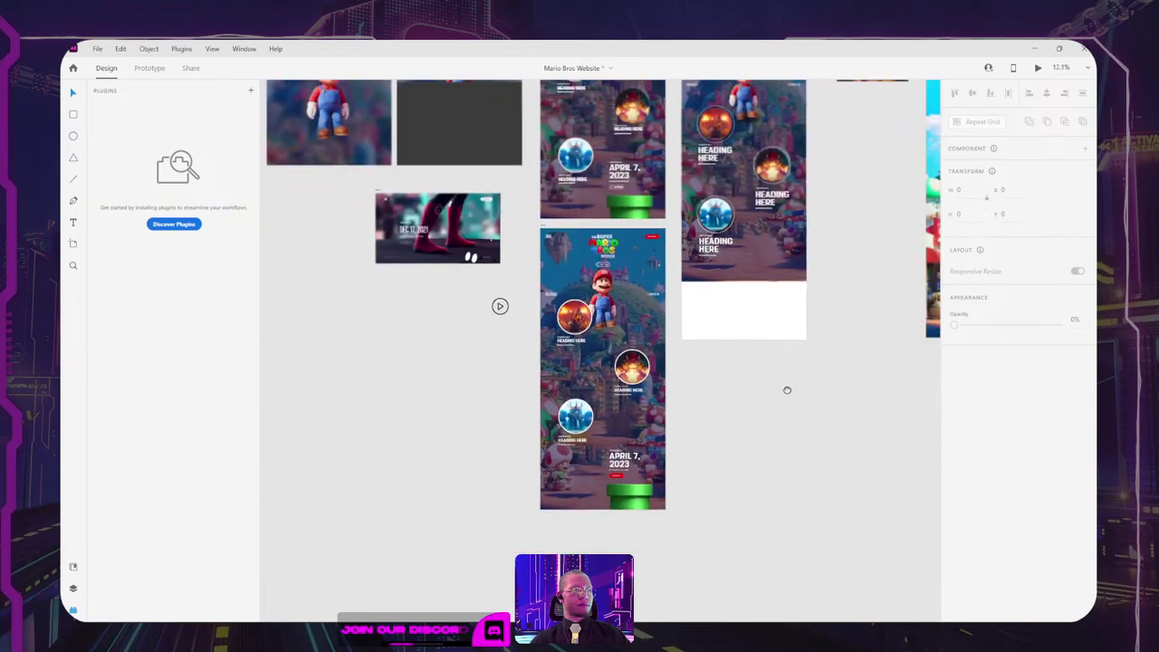
left_click_drag(787, 390, 658, 510)
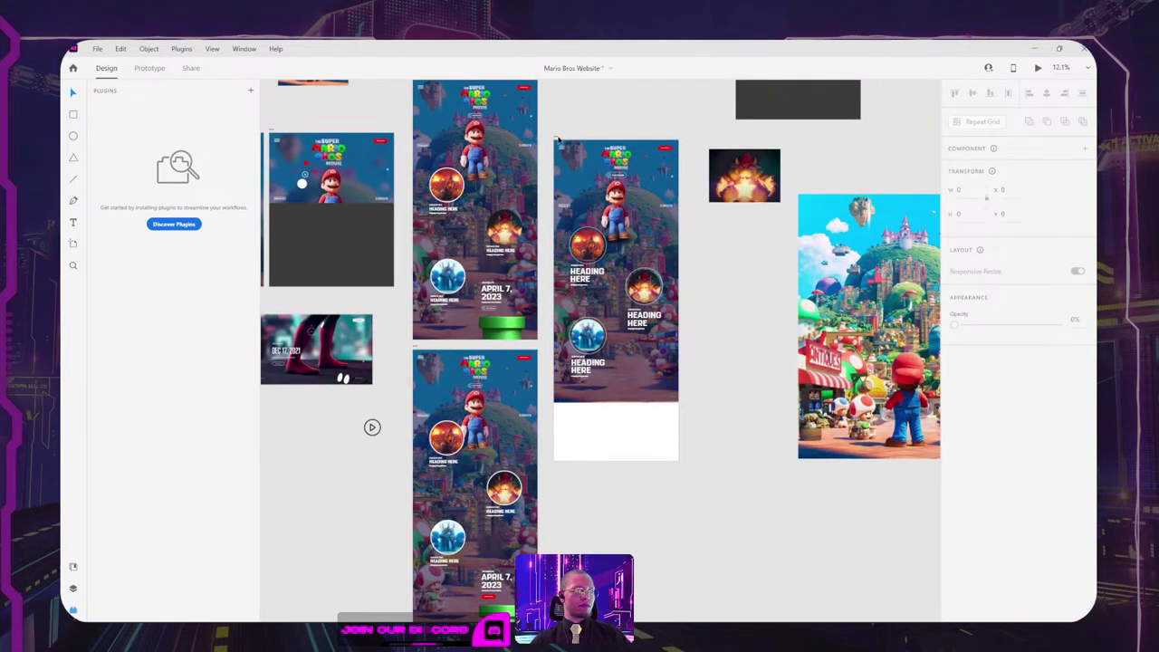
left_click_drag(558, 140, 558, 419, "alt")
left_click_drag(708, 399, 700, 300)
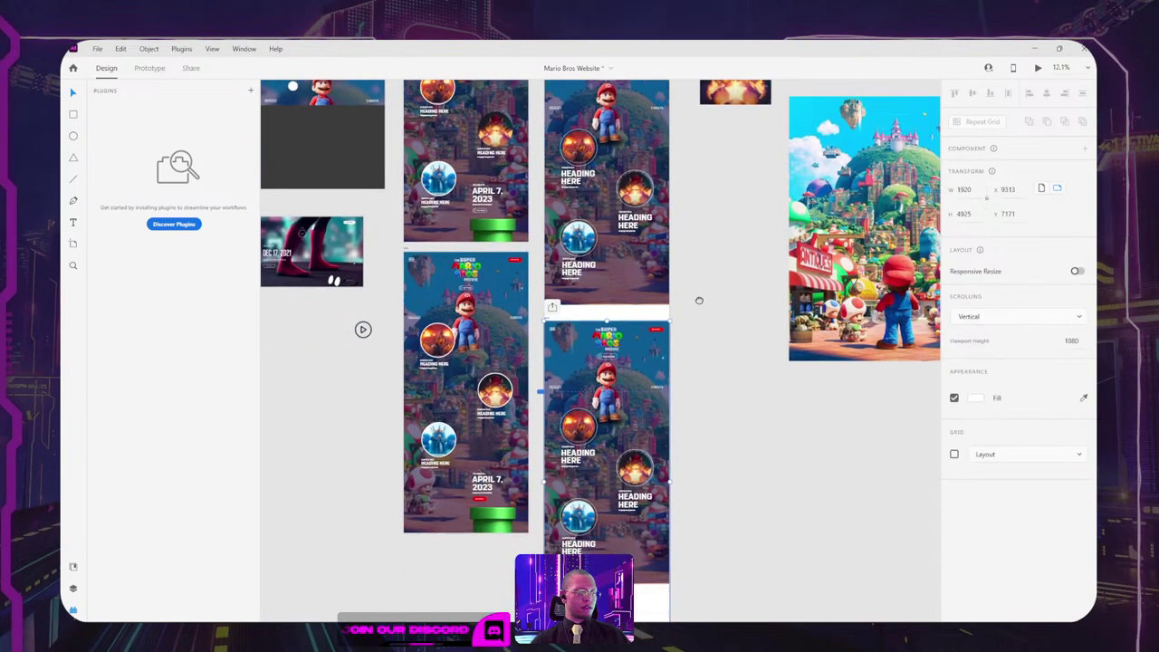
Step: Enlarge the background image and extend the dark overlay down to the lower edge of the duplicated artboard
scroll(699, 299, "down", 2)
scroll(692, 294, "up", 2)
key("ctrl+v")
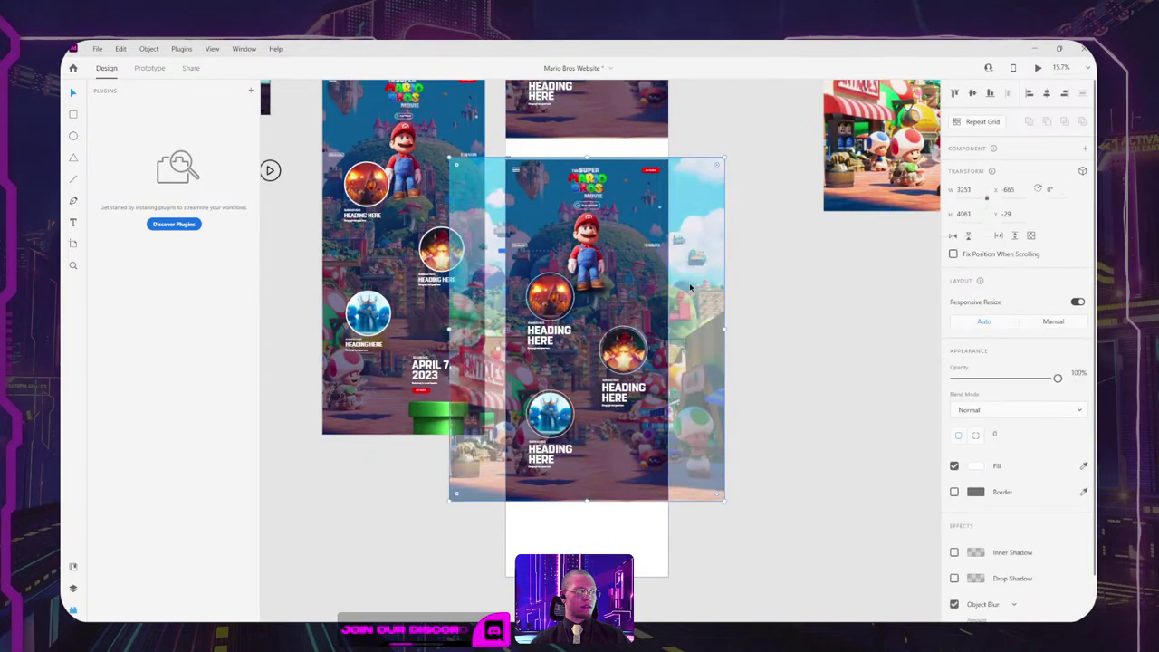
left_click_drag(588, 500, 587, 576)
left_click(587, 489)
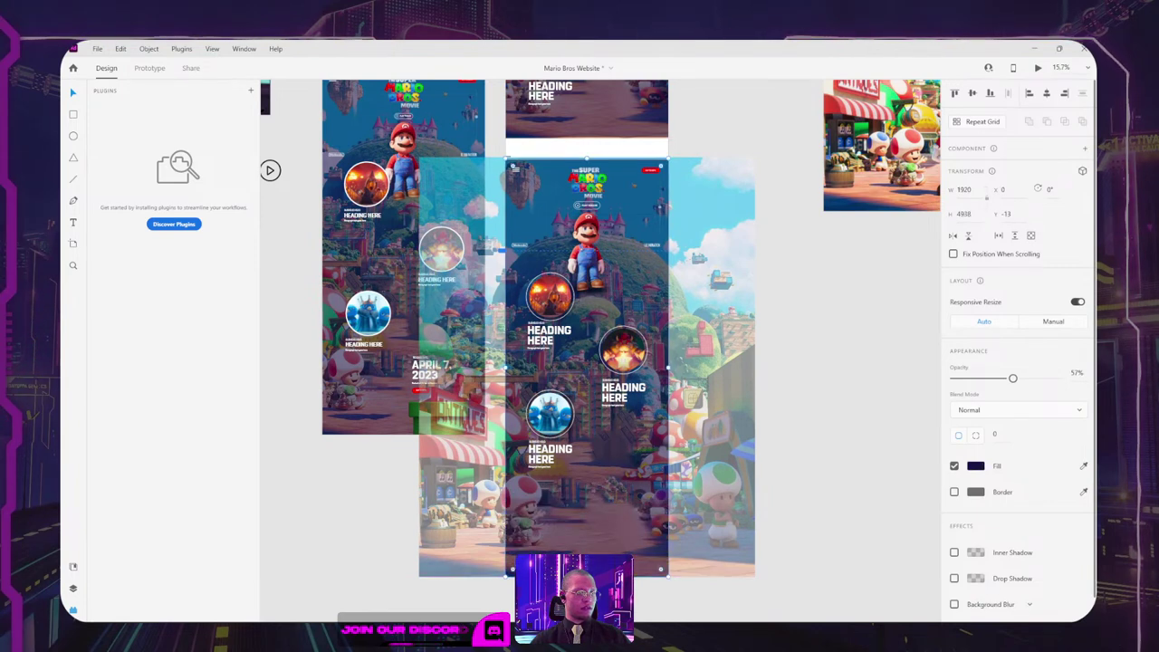
Step: Copy the release date block and green pipe from the neighbouring layout into the duplicated artboard, below the character sections
left_click(488, 396)
left_click_drag(488, 394, 436, 430)
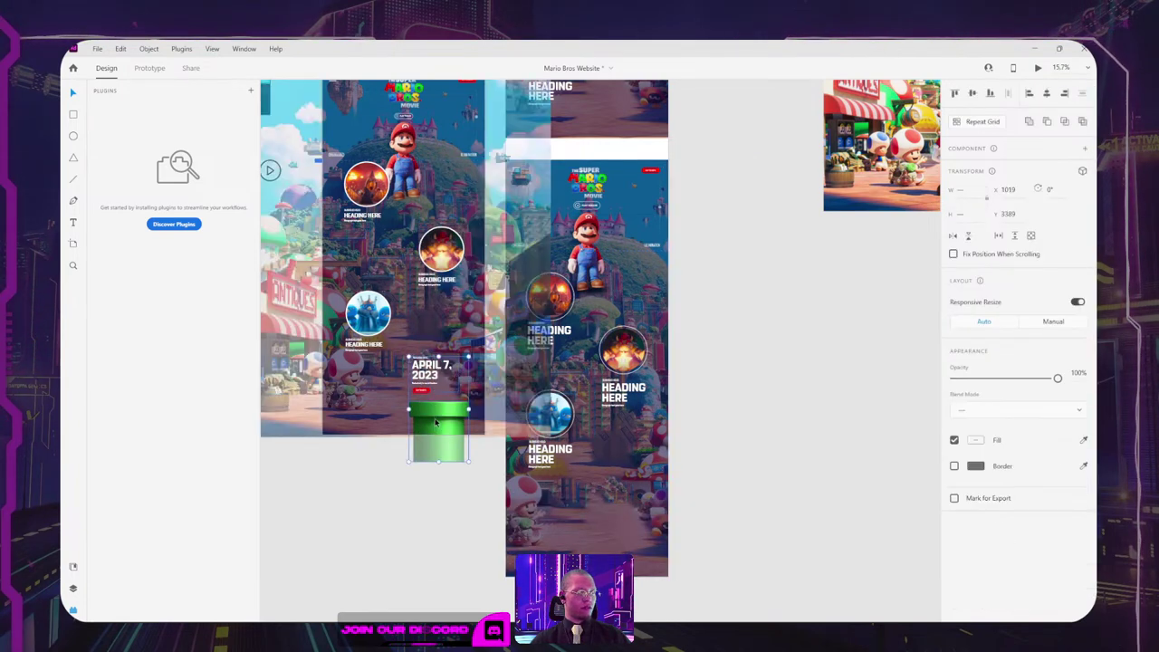
left_click(426, 395)
scroll(426, 396, "up", 5)
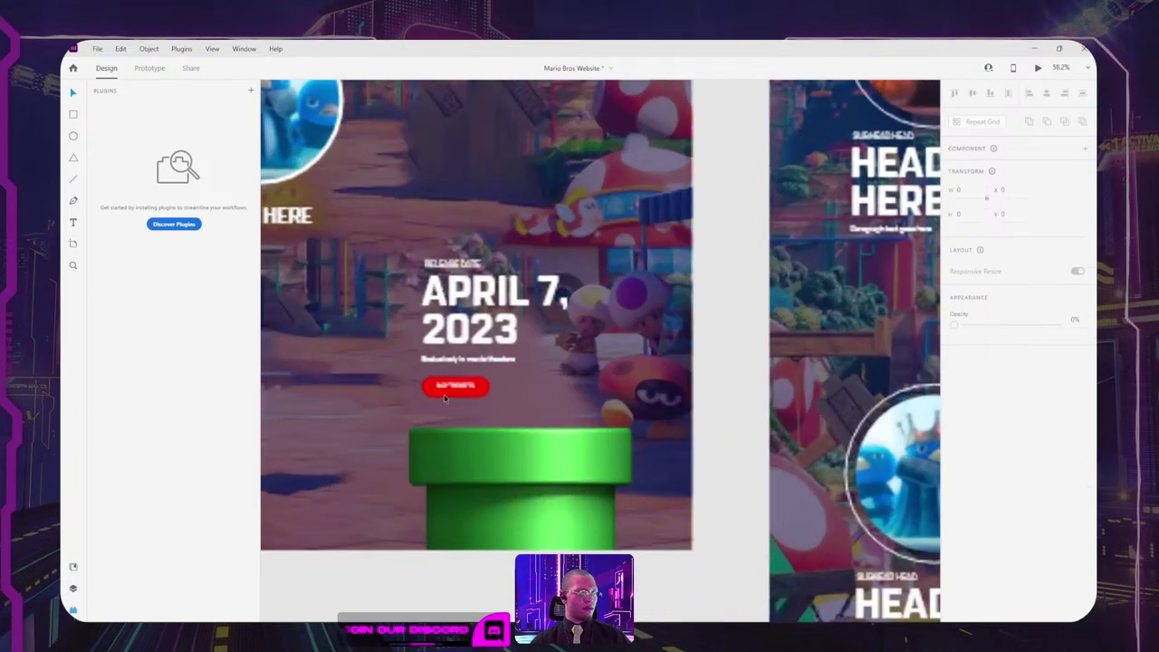
key("Escape")
left_click(506, 495, "shift")
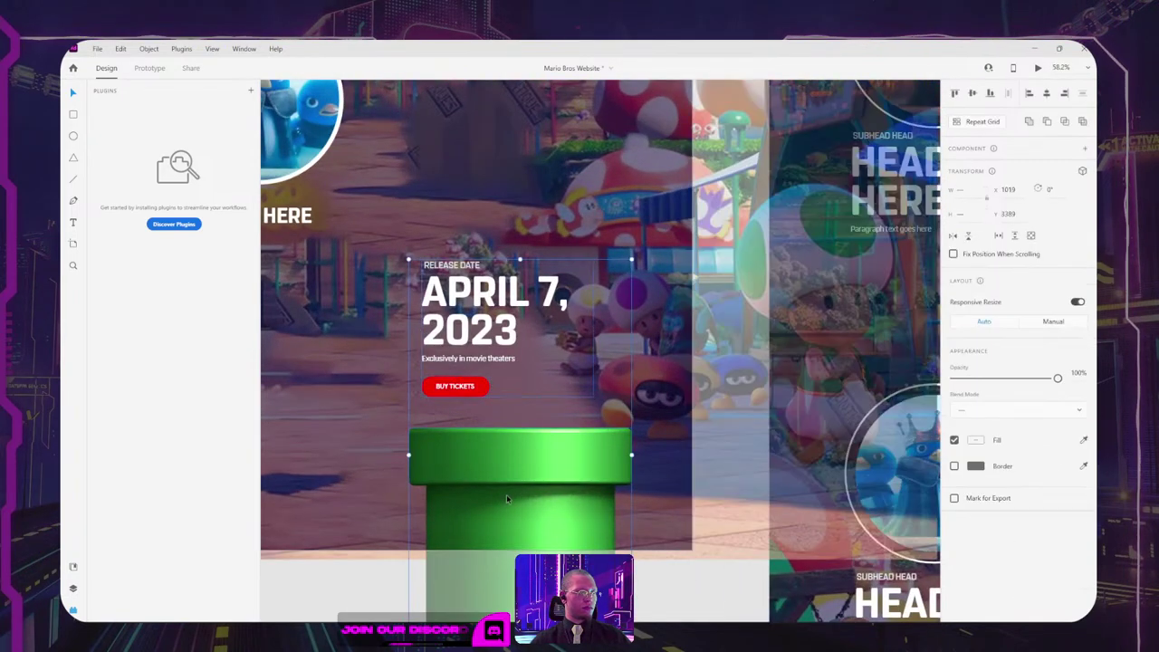
scroll(598, 504, "down", 4)
scroll(623, 512, "down", 2)
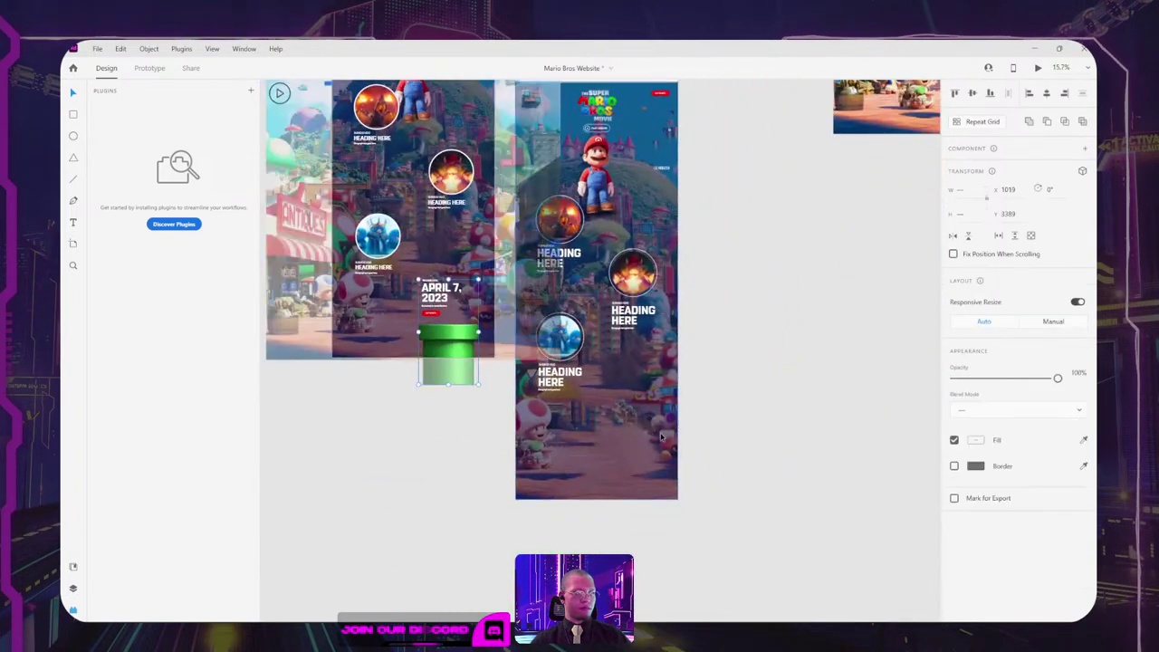
left_click(621, 402)
left_click(797, 465)
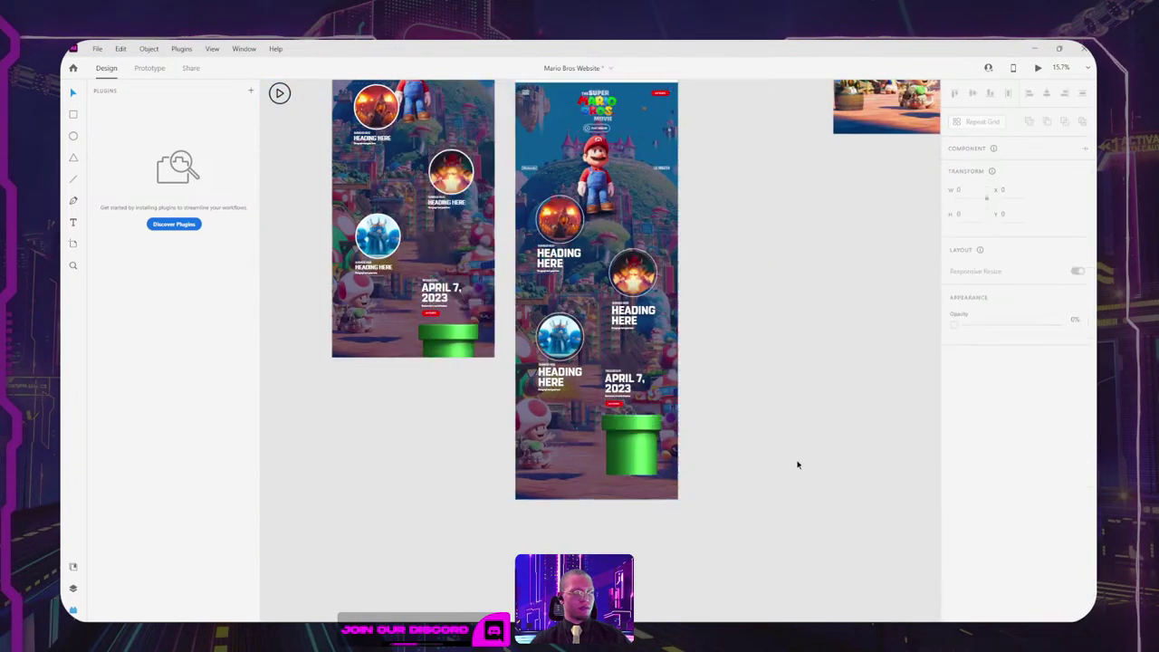
Step: Lower the green pipe to the duplicated artboard's bottom edge and move the release date block down above it
left_click(632, 441)
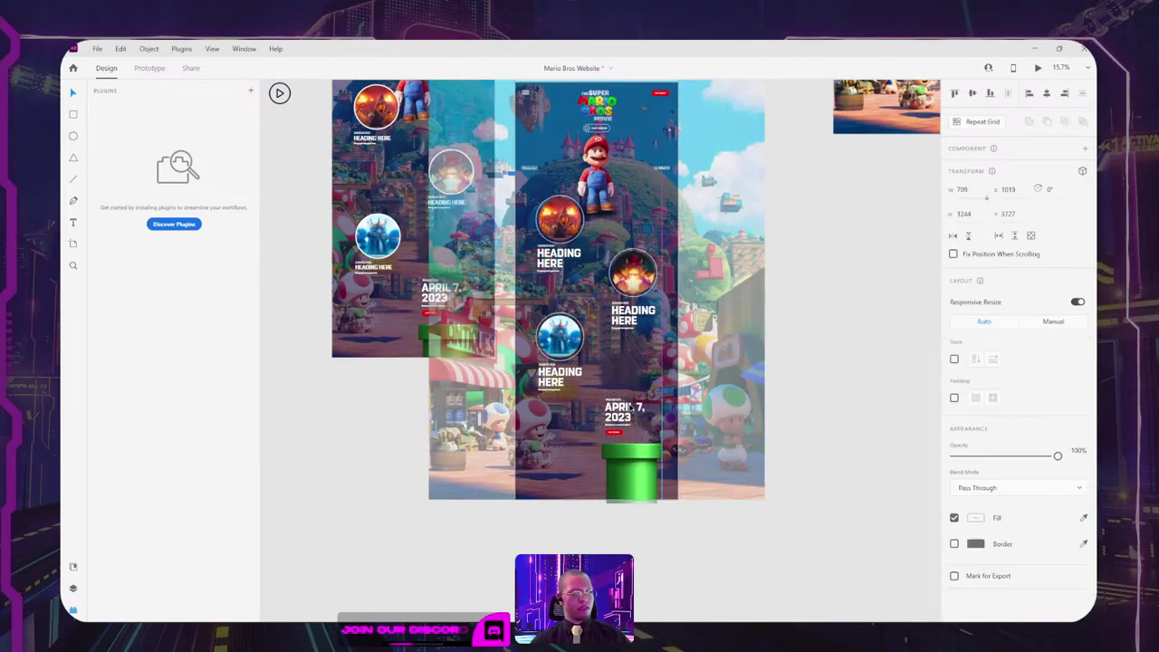
left_click_drag(631, 408, 631, 416)
left_click(823, 372)
Step: Compare the spacing, headings and background of the two tall layout artboards side by side
scroll(698, 407, "up", 1)
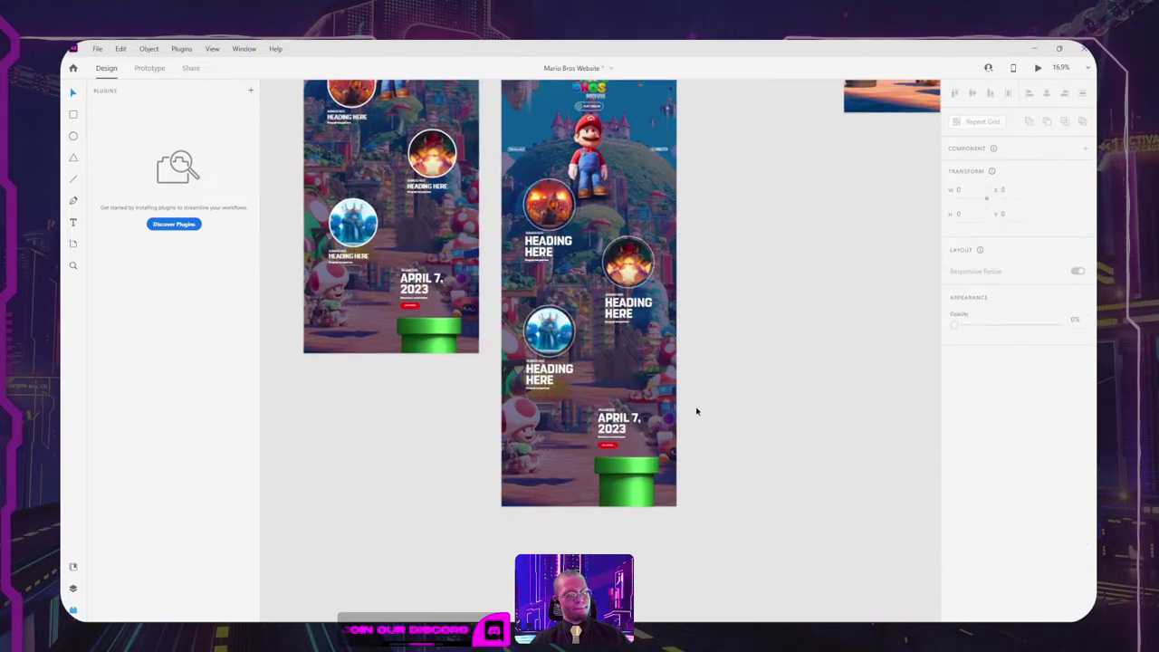
scroll(697, 411, "up", 5)
left_click_drag(525, 332, 596, 397)
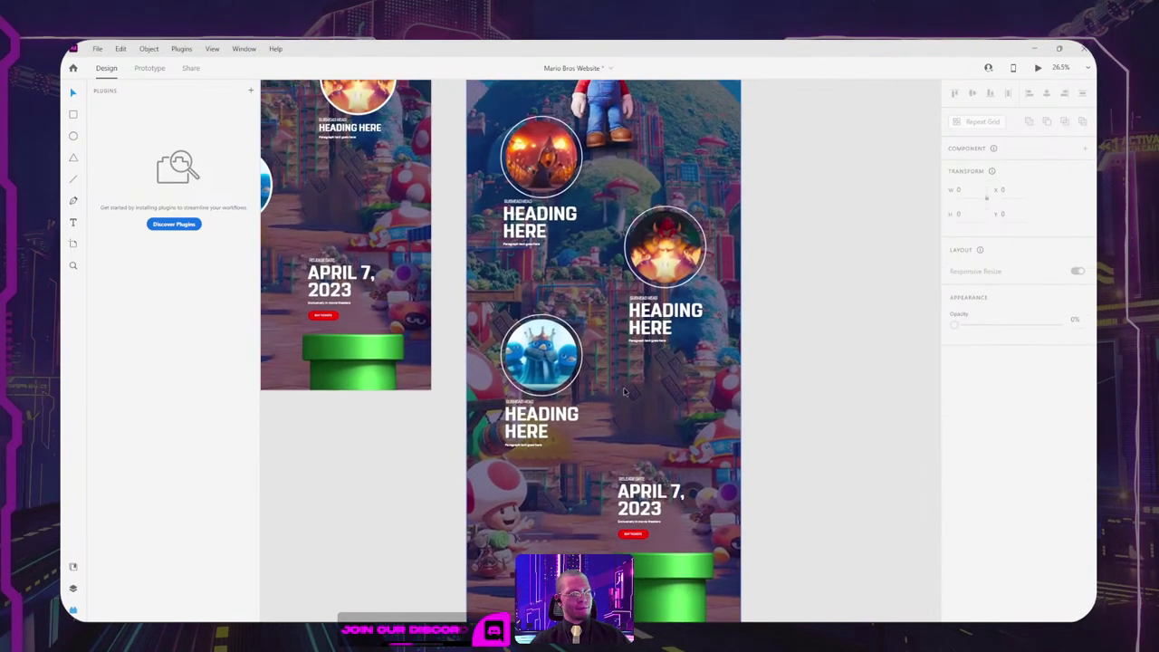
scroll(624, 391, "down", 2)
scroll(607, 467, "left", 2)
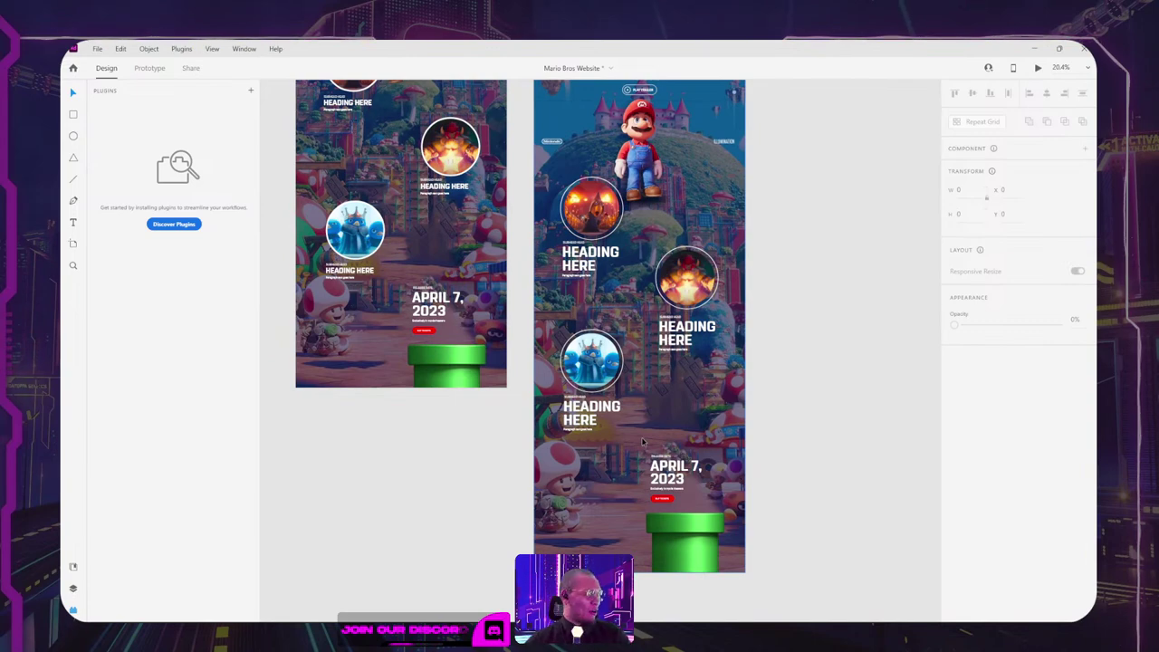
scroll(807, 176, "up", 3)
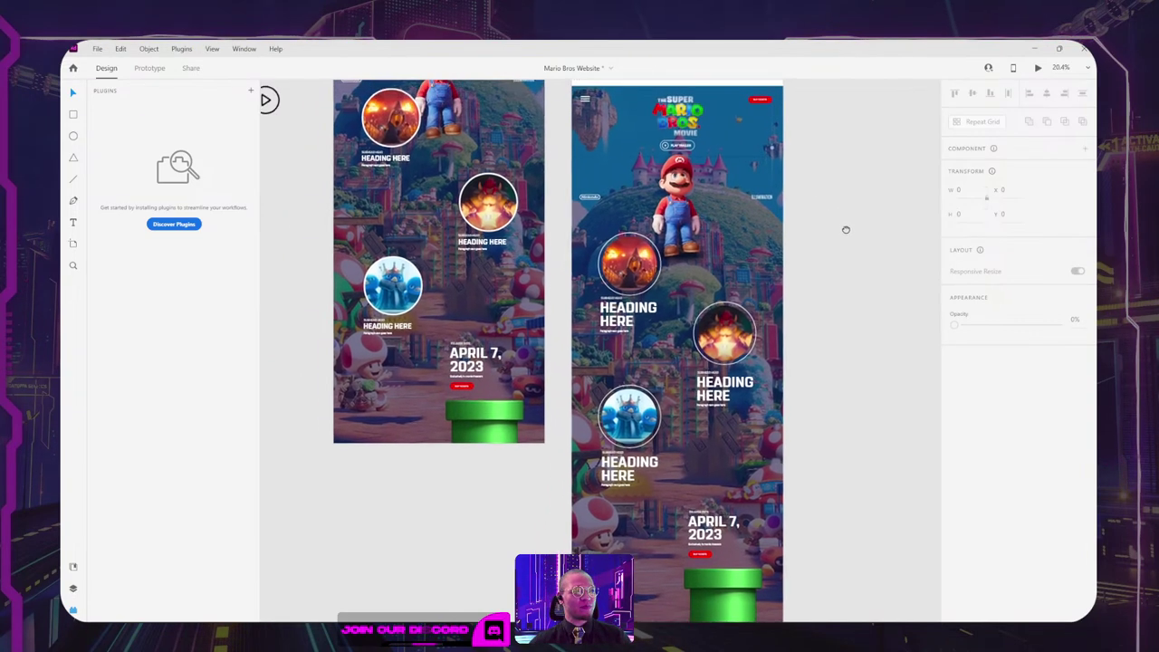
scroll(788, 236, "down", 2)
key("super+Tab")
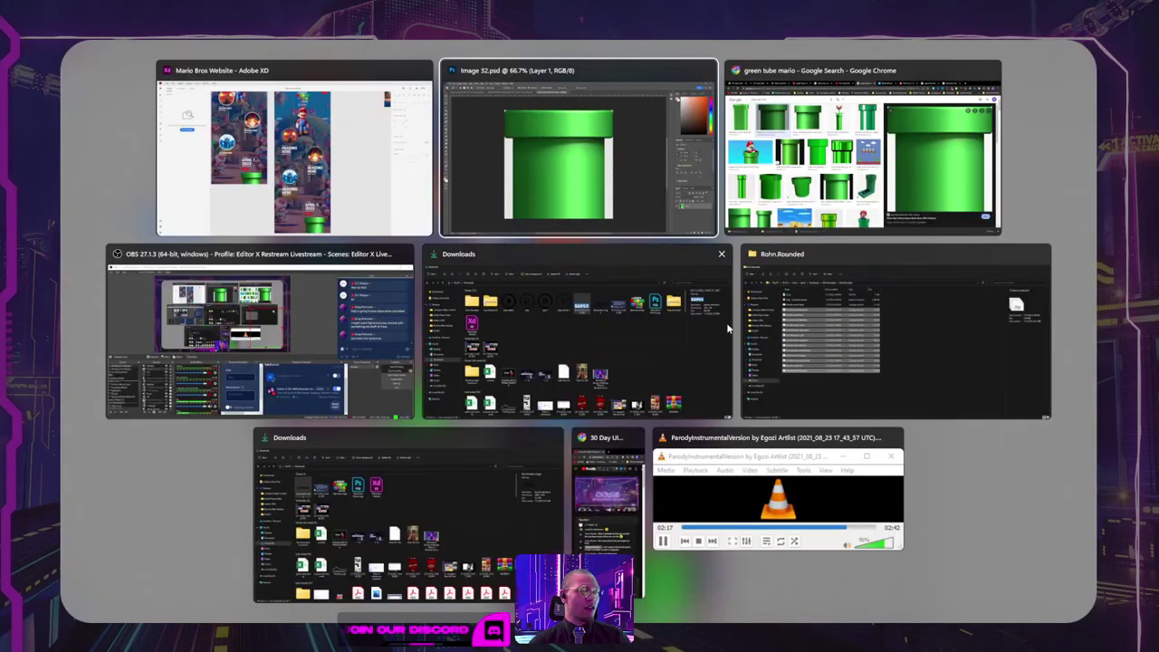
left_click(292, 157)
scroll(422, 408, "up", 6)
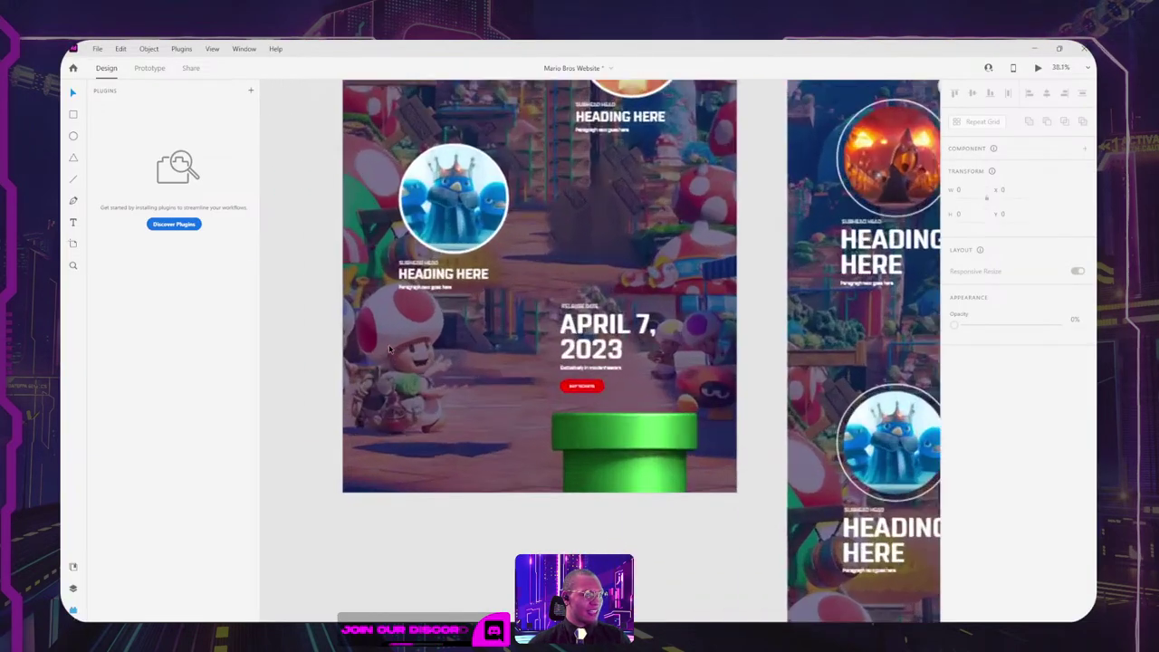
scroll(477, 285, "down", 6)
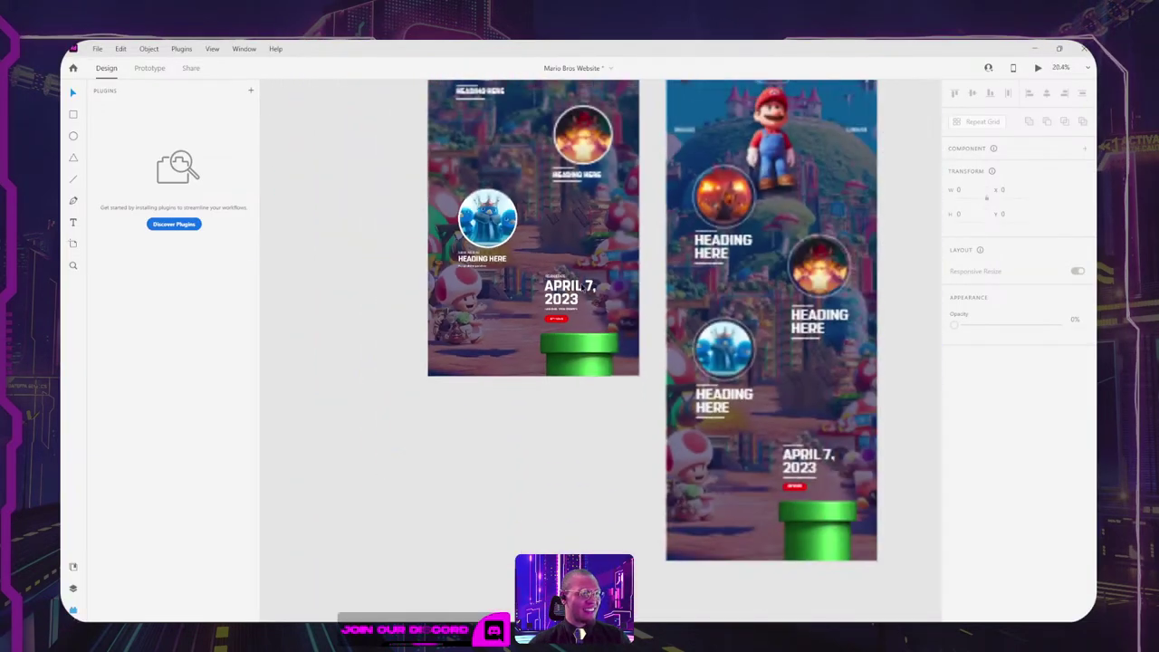
scroll(507, 272, "up", 5)
scroll(513, 269, "down", 2)
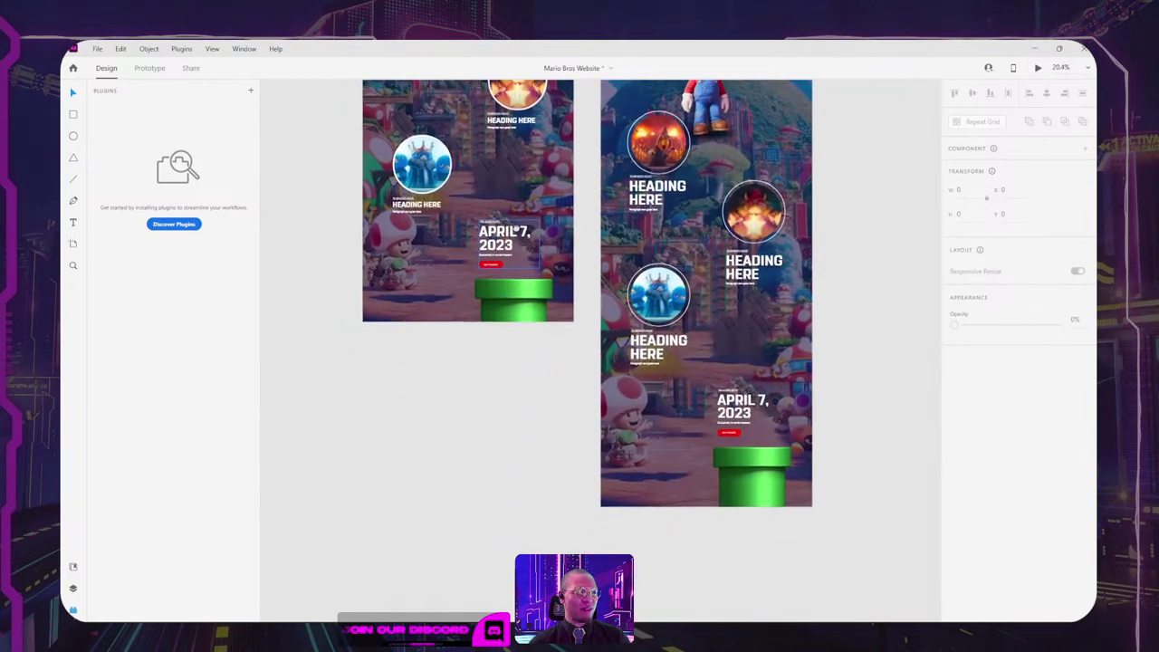
key("super+Tab")
left_click(372, 204)
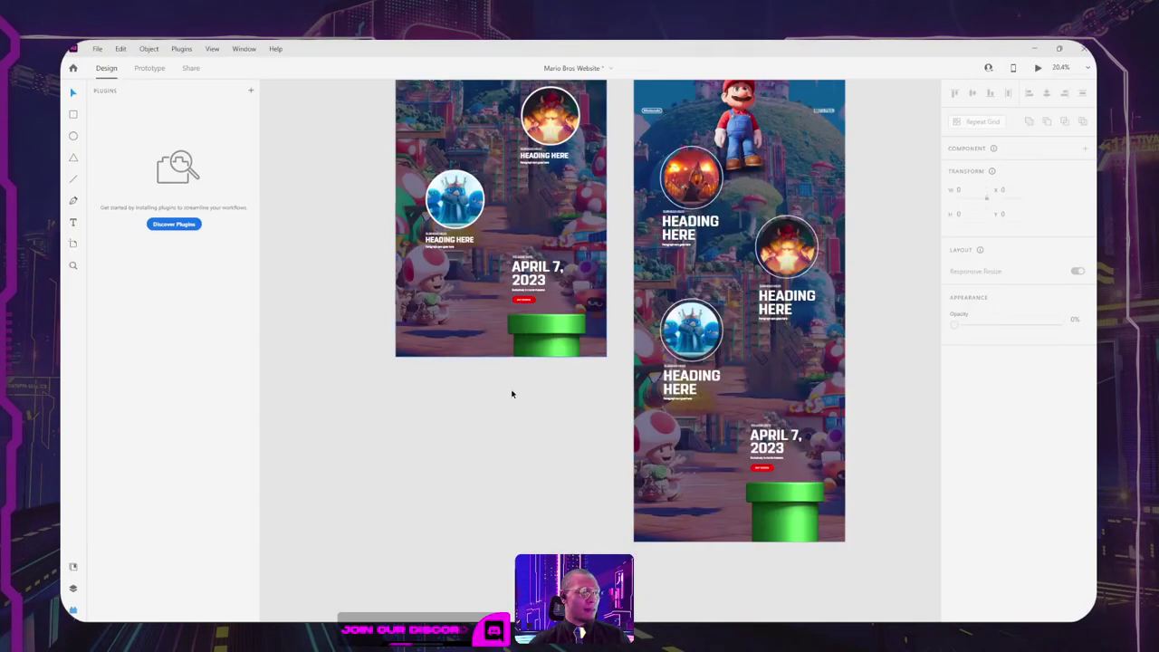
Step: Place a copy of the taller artboard's background image on the empty canvas beside the layouts
left_click(687, 477)
left_click(583, 490)
right_click(591, 470)
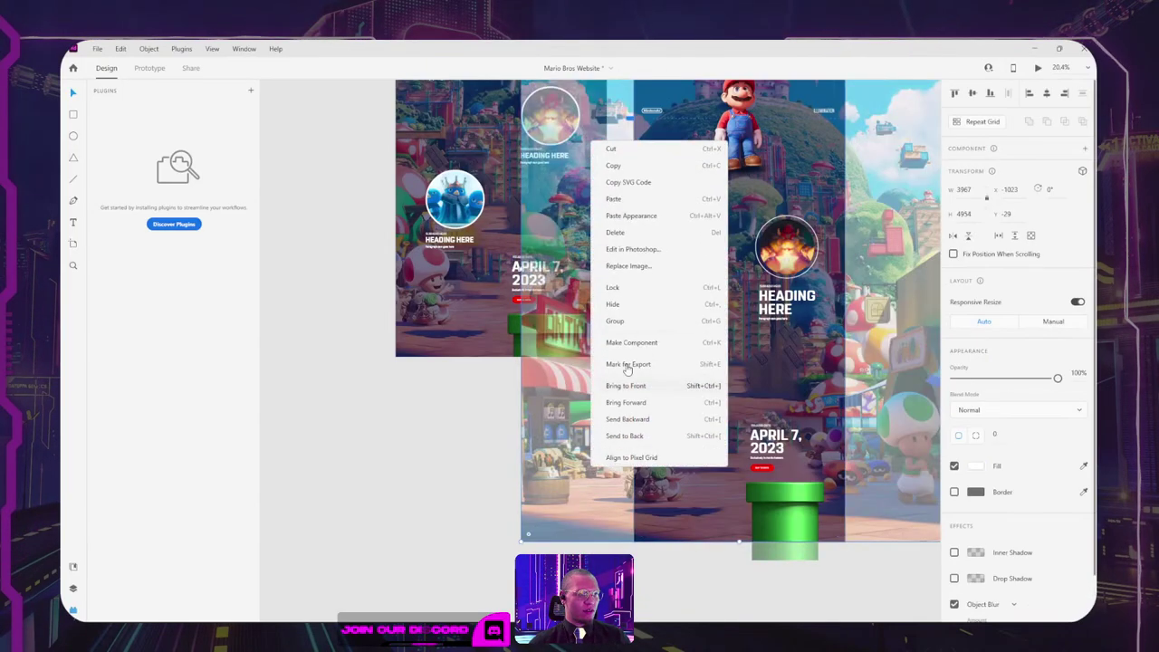
left_click(467, 512)
left_click_drag(585, 425, 277, 480)
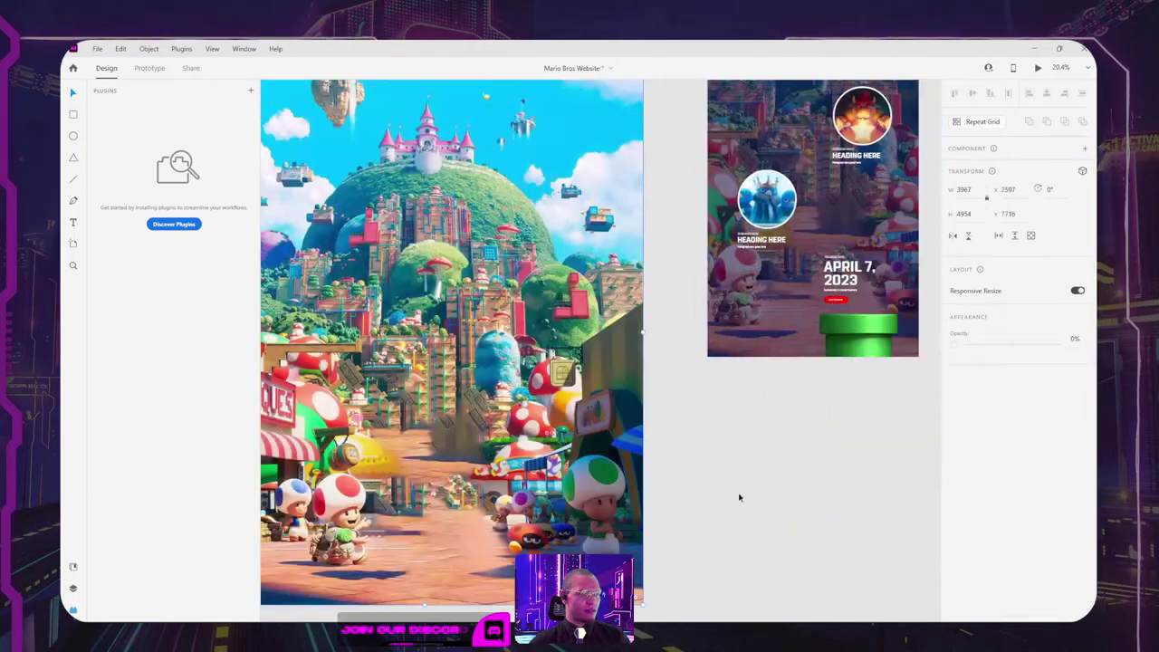
right_click(485, 515)
left_click(780, 427)
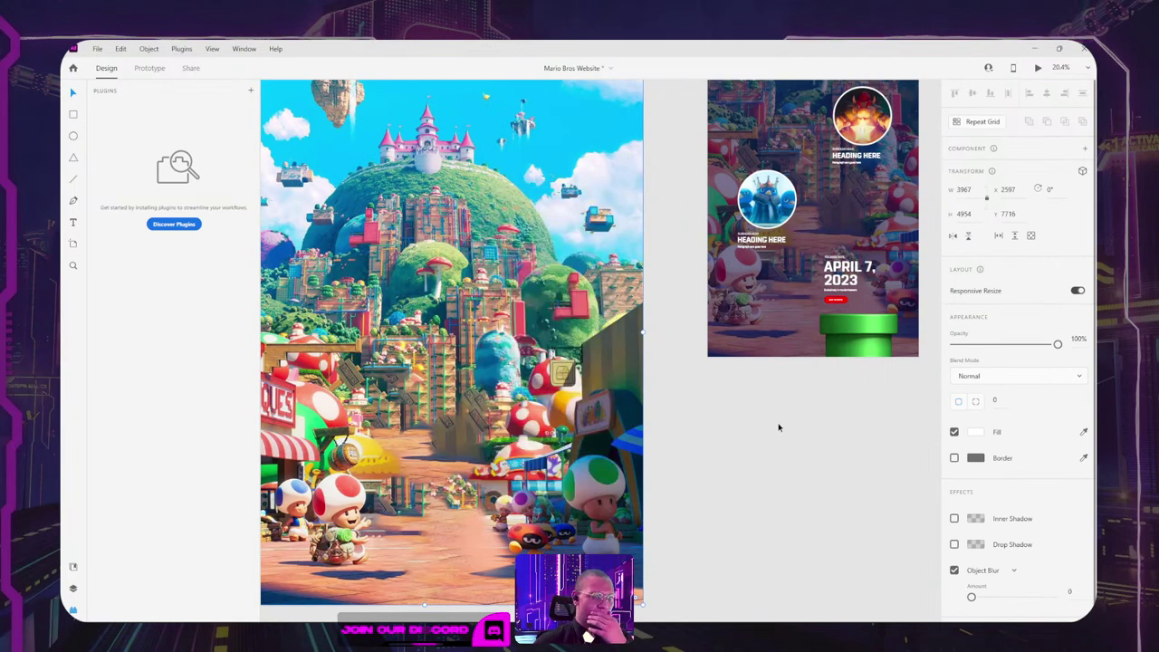
Step: Open the taller artboard's background image in Photoshop for editing
left_click_drag(821, 437, 538, 483)
left_click(727, 486)
right_click(622, 521)
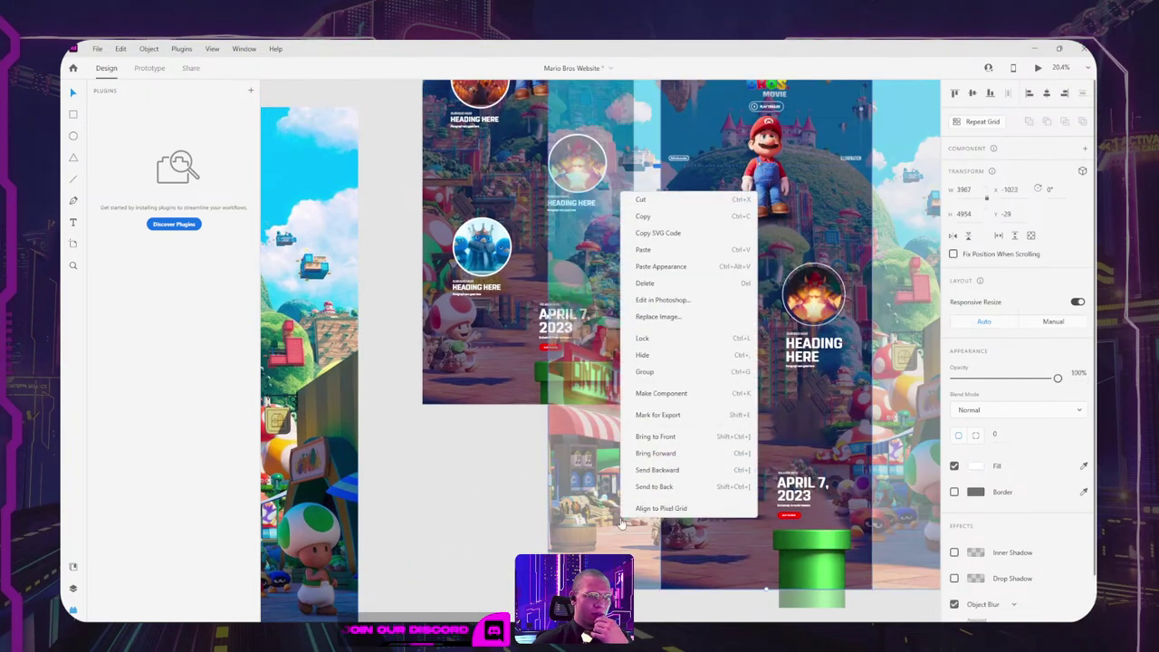
left_click(661, 299)
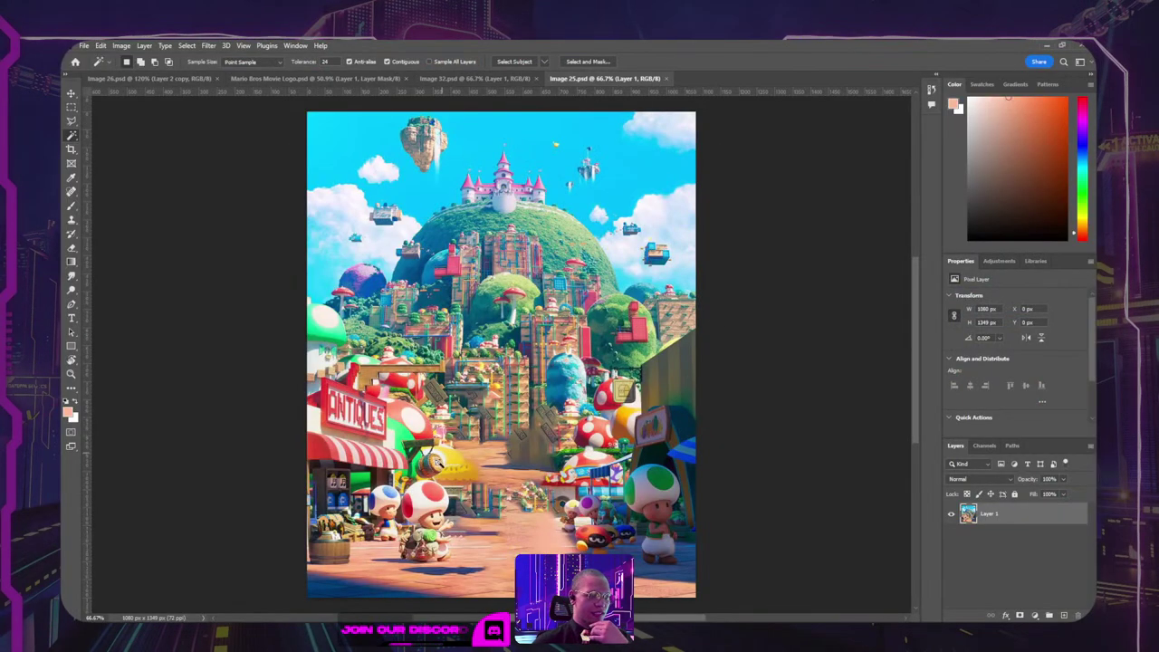
Step: Outline the red-spotted Toad with the backpack near the Antiques shop with a freehand Lasso selection
scroll(417, 535, "up", 5)
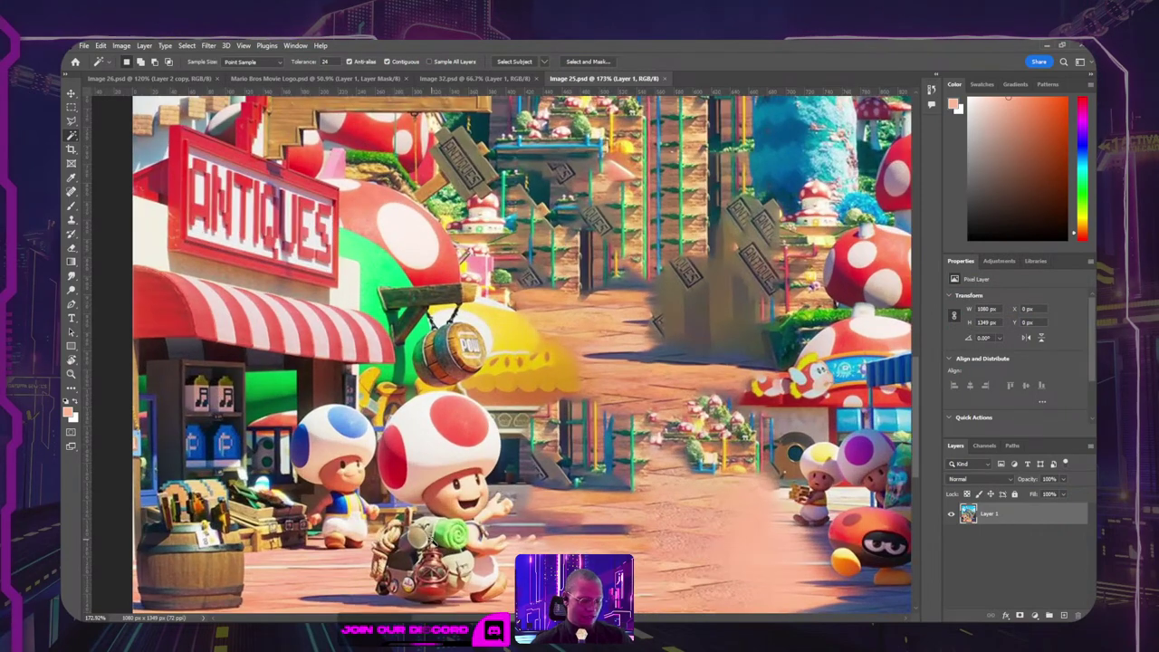
key("m")
left_click_drag(408, 482, 454, 372)
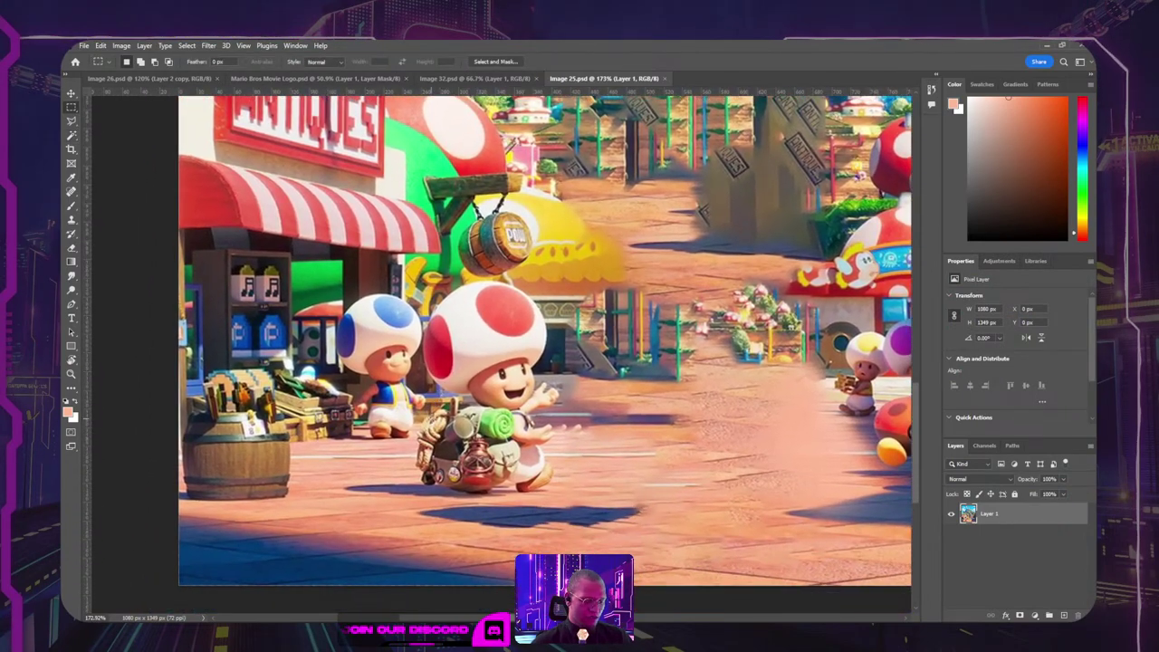
key("l")
key("shift+l")
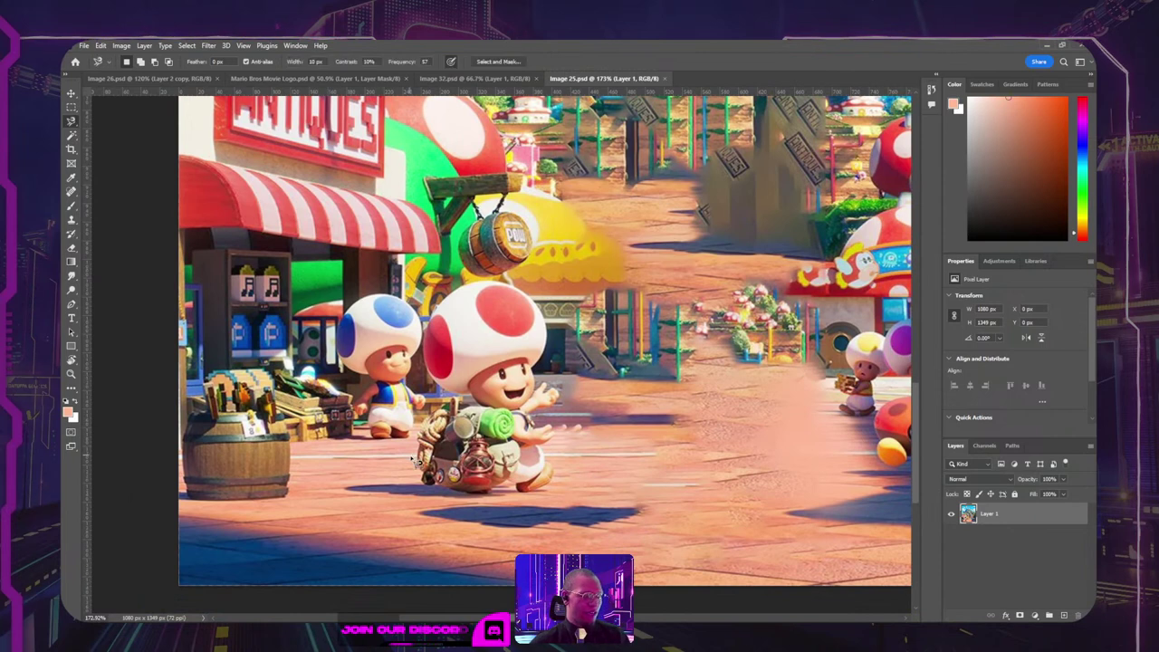
key("shift+l")
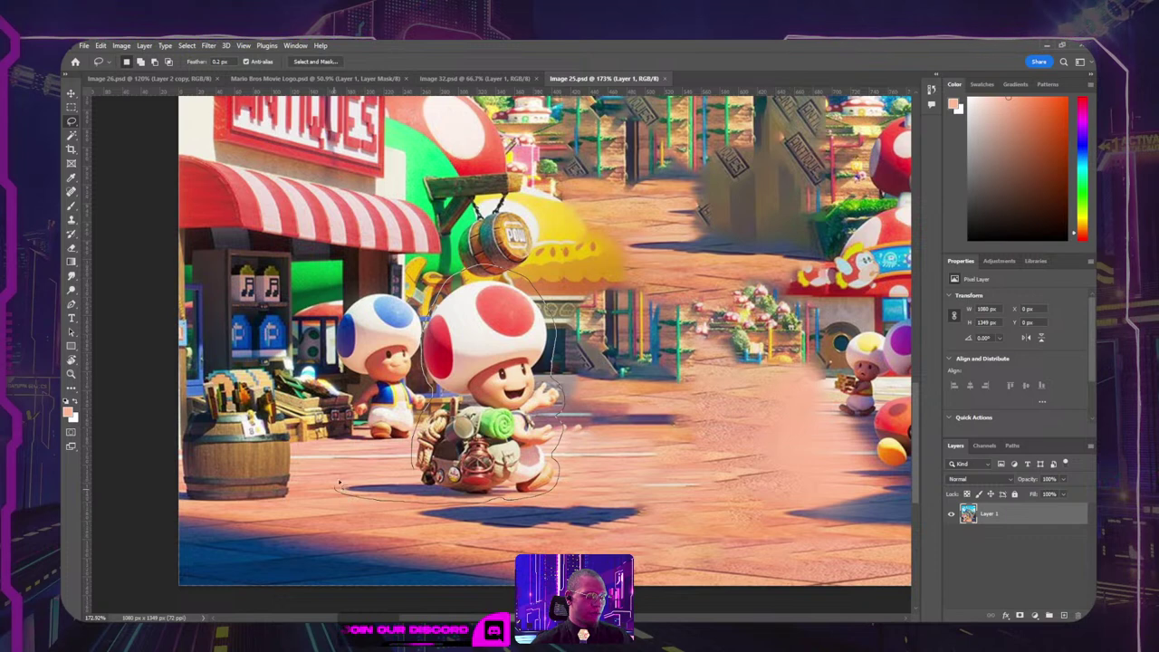
left_click_drag(412, 480, 417, 477)
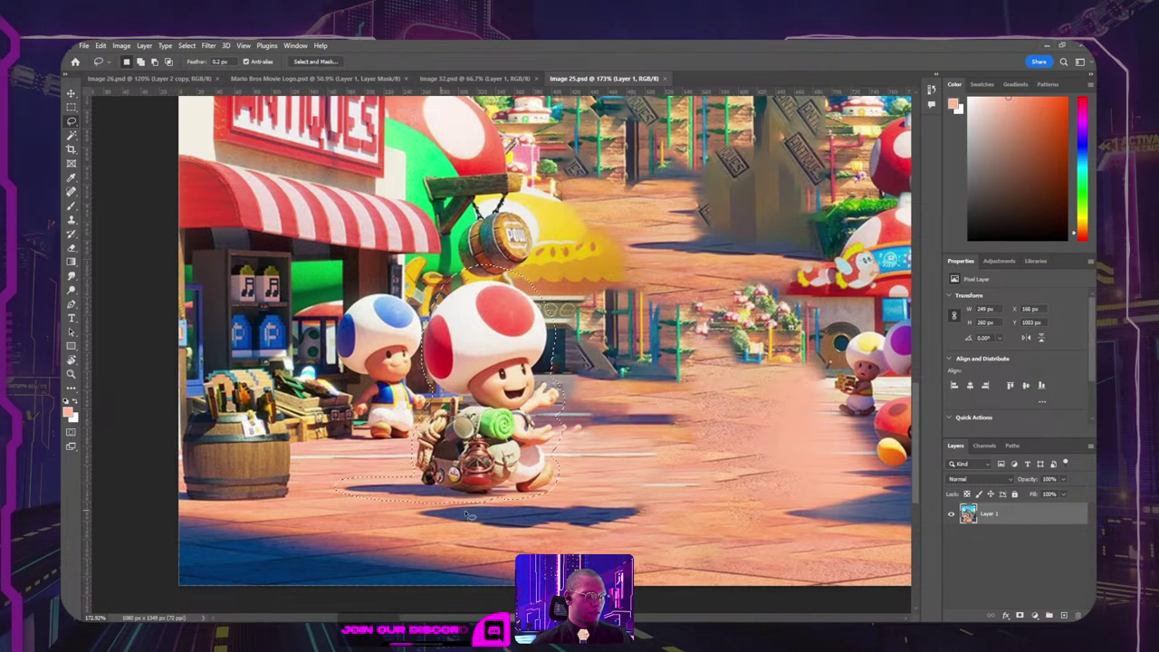
Step: Remove the lassoed red-spotted Toad with Content-Aware Fill output to a new layer, and clear the selection
right_click(489, 330)
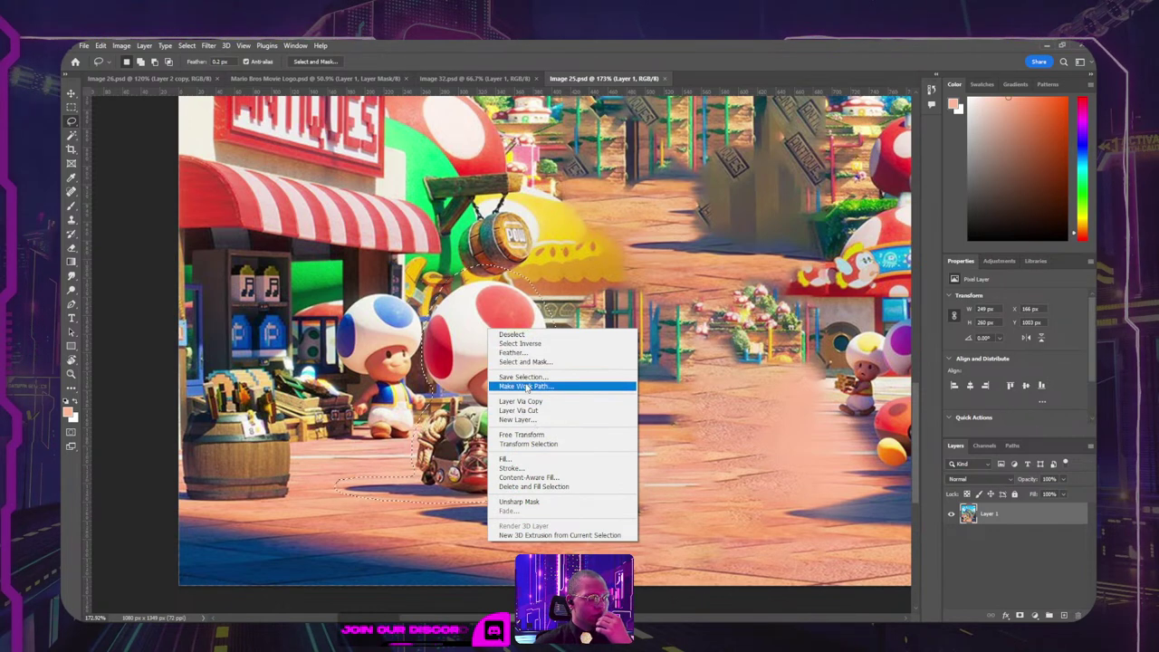
left_click(542, 478)
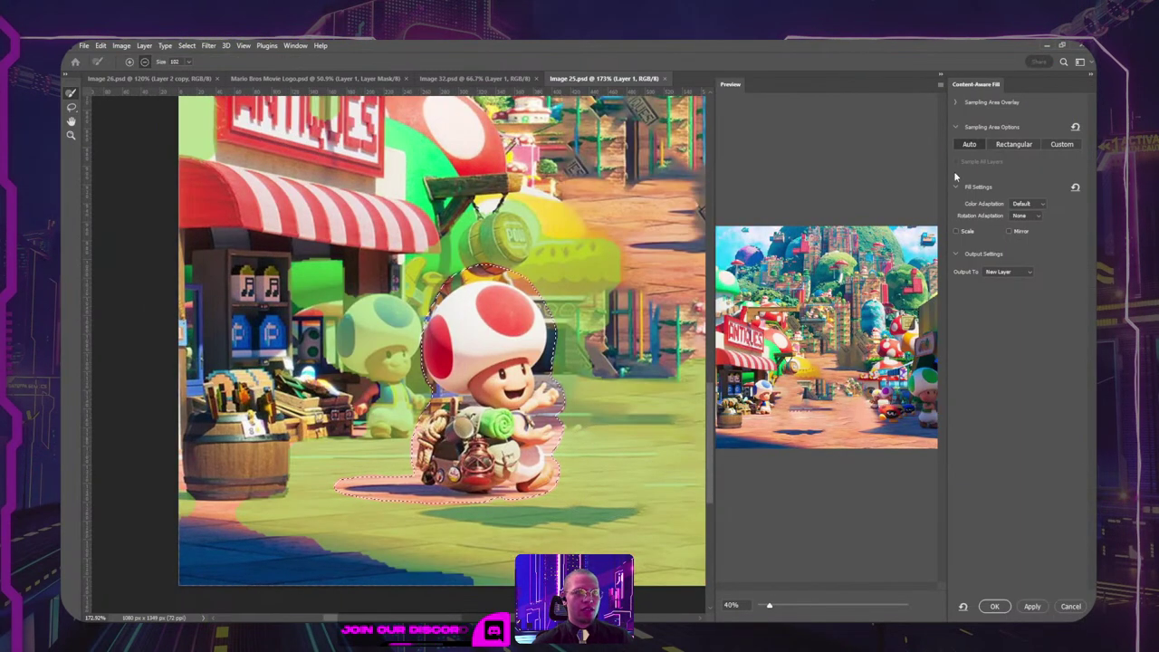
left_click(995, 607)
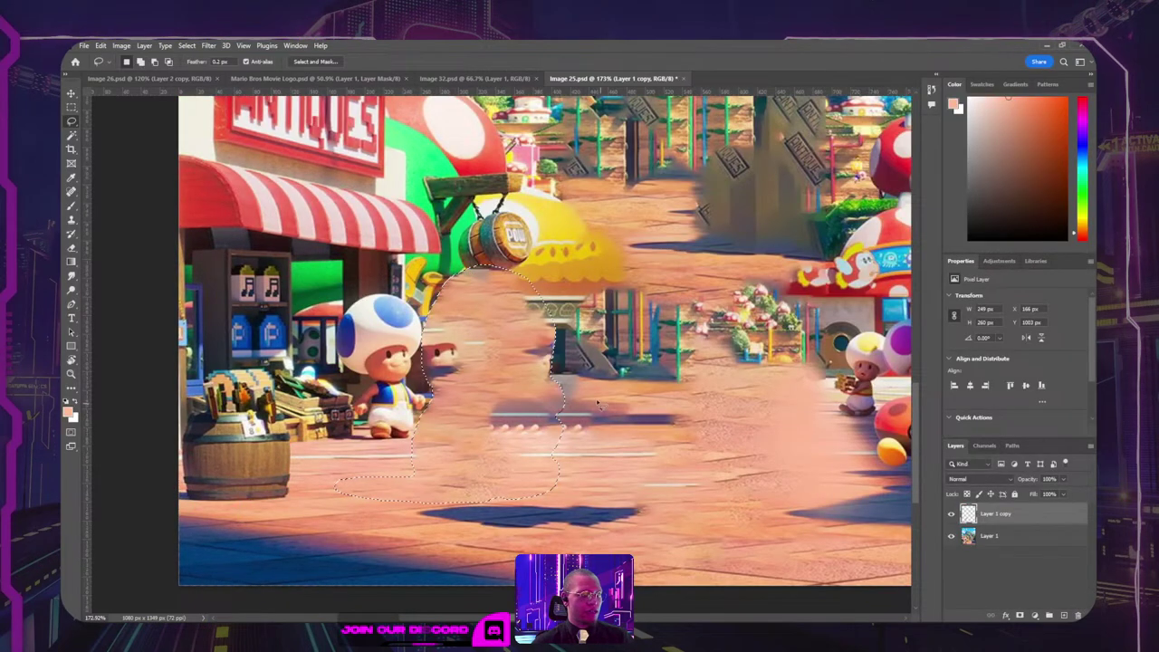
key("ctrl+d")
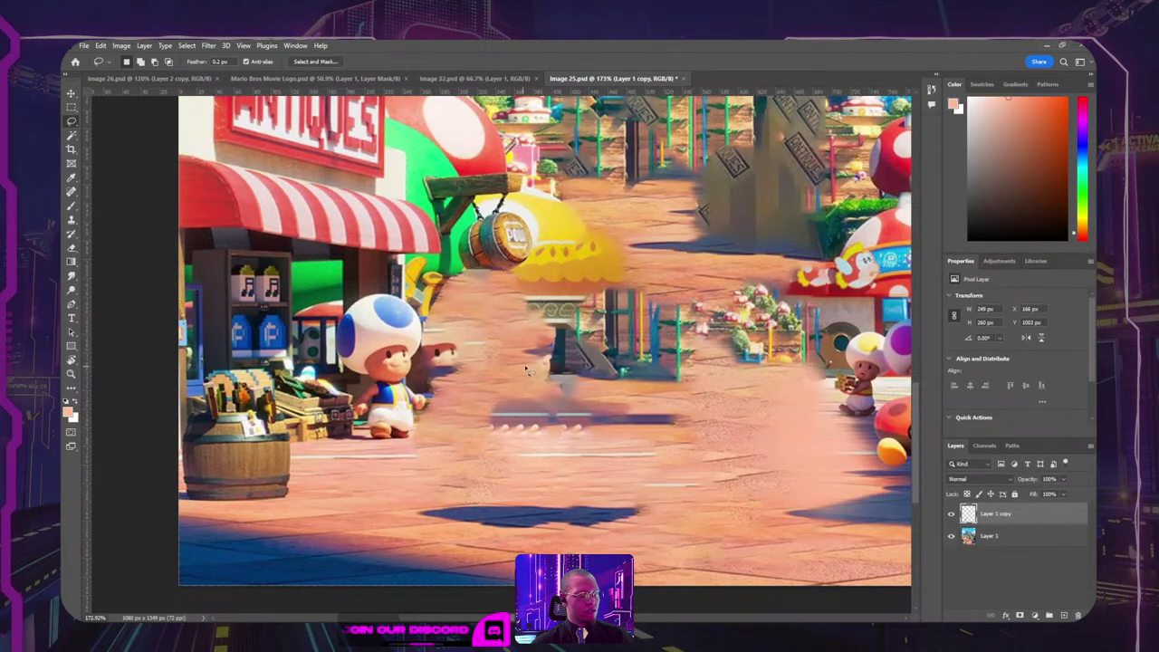
Step: Try to smooth the patchy street between the shops by lassoing it and applying a content-aware Delete and Fill Selection
scroll(528, 369, "down", 5)
scroll(529, 369, "up", 1)
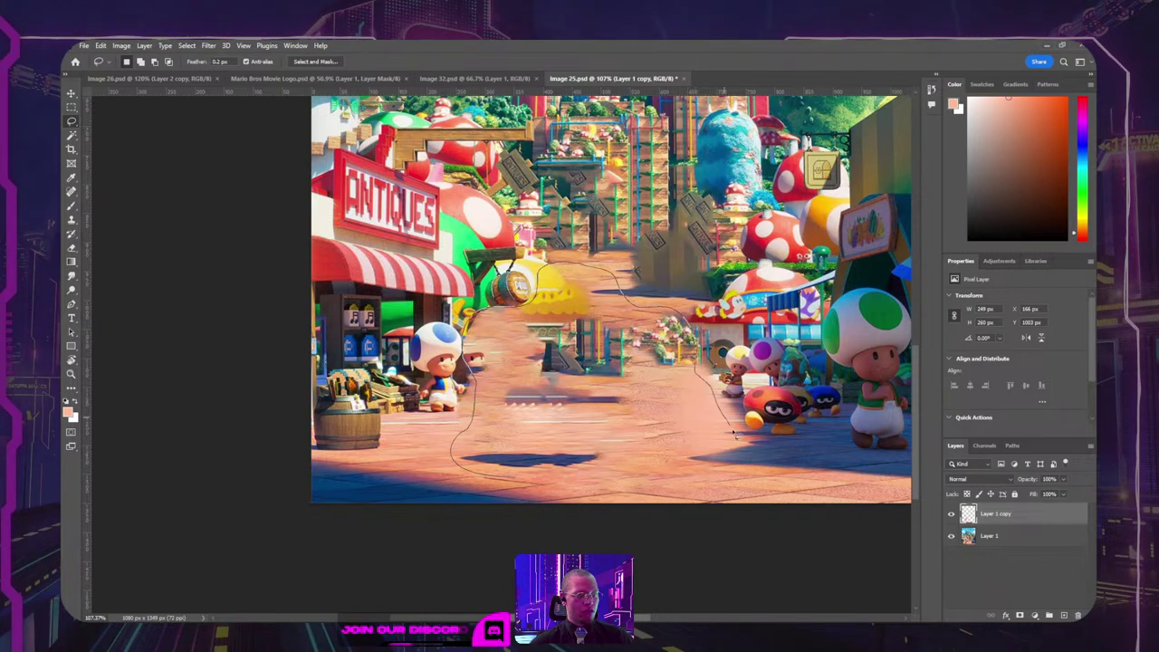
left_click_drag(674, 494, 674, 494)
right_click(616, 398)
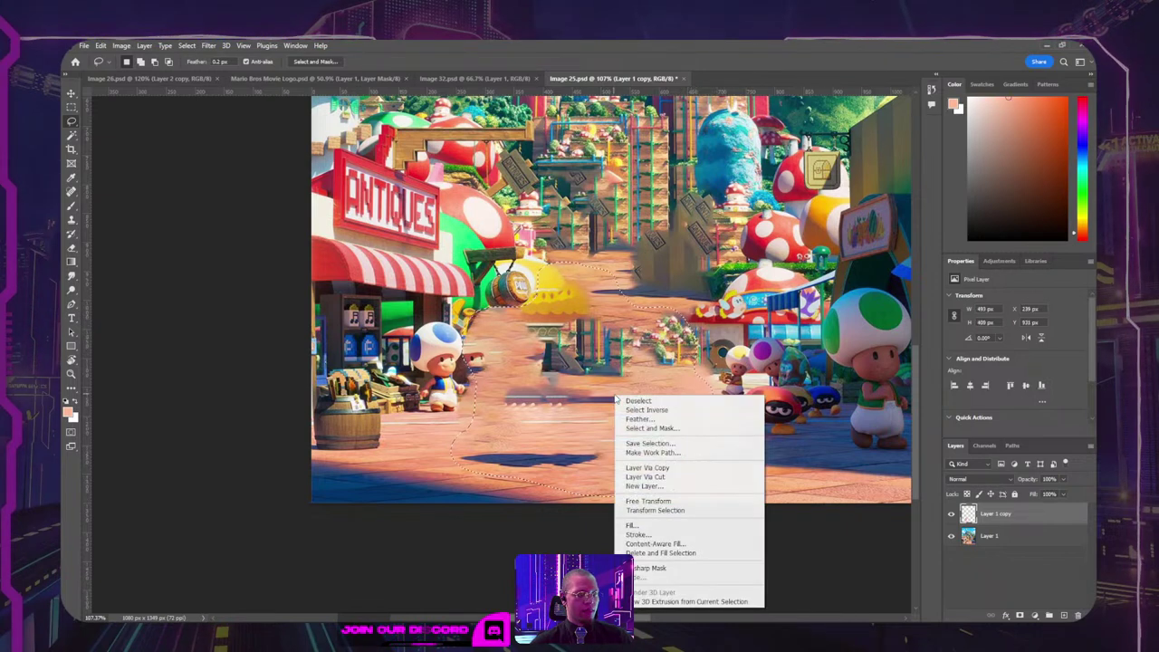
left_click(663, 554)
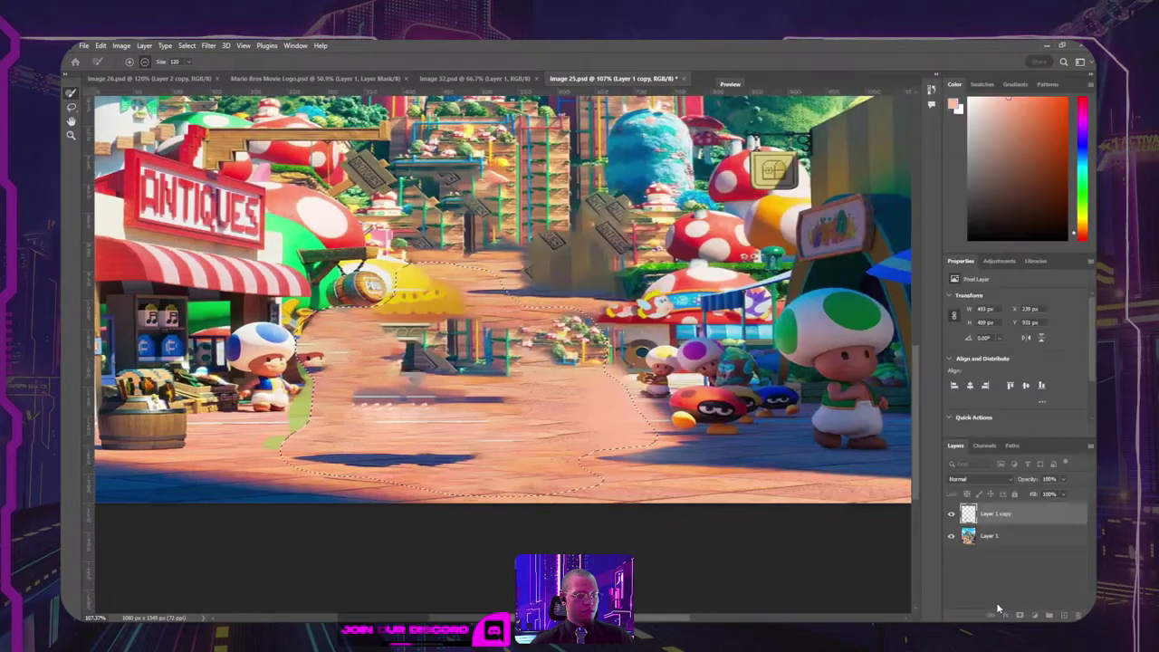
scroll(549, 468, "down", 5)
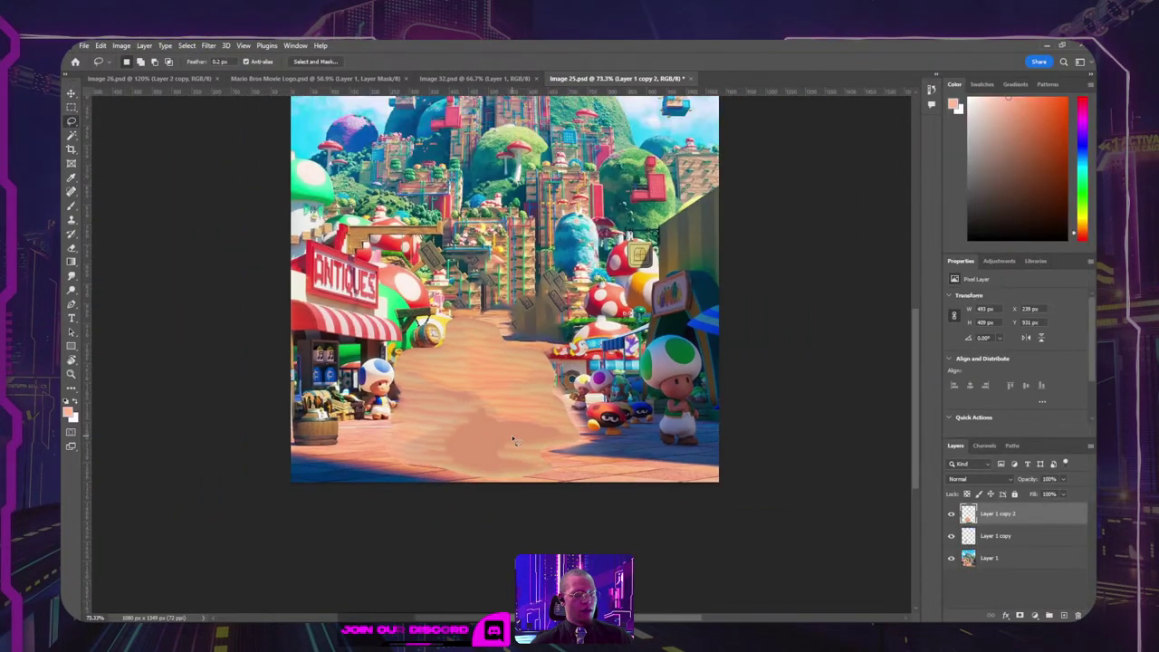
key("ctrl+z")
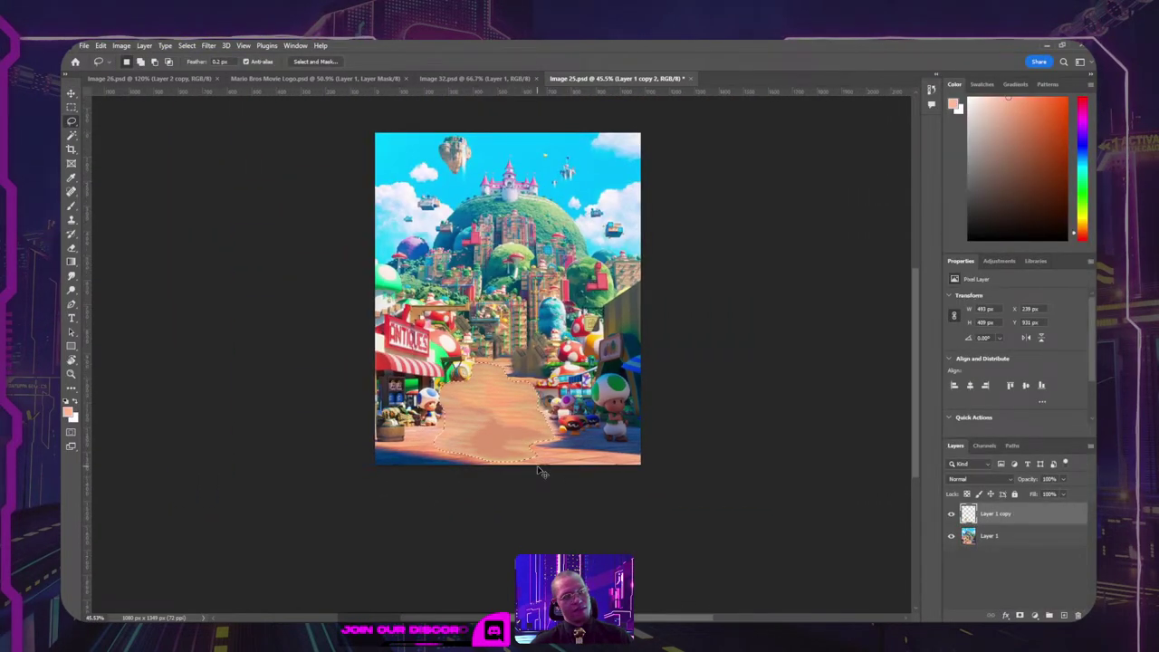
Step: Clone clean pavement over the removed Toad's shadow and the dark and white streaks across the street with the Clone Stamp tool
scroll(469, 433, "up", 3)
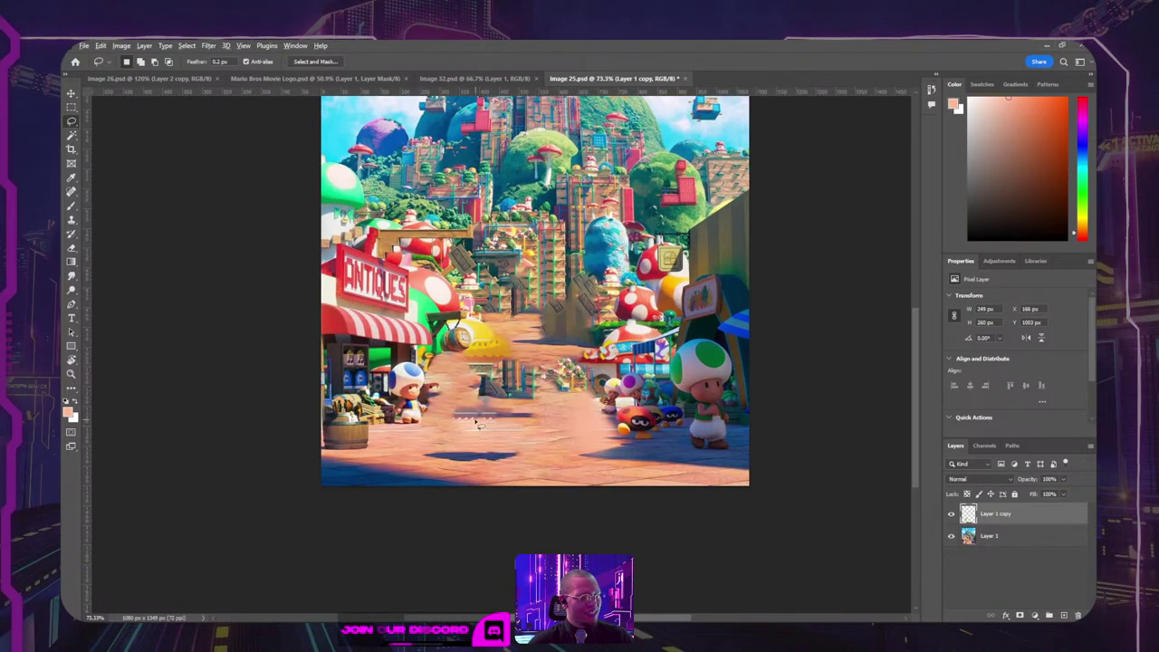
scroll(471, 431, "up", 2)
key("s")
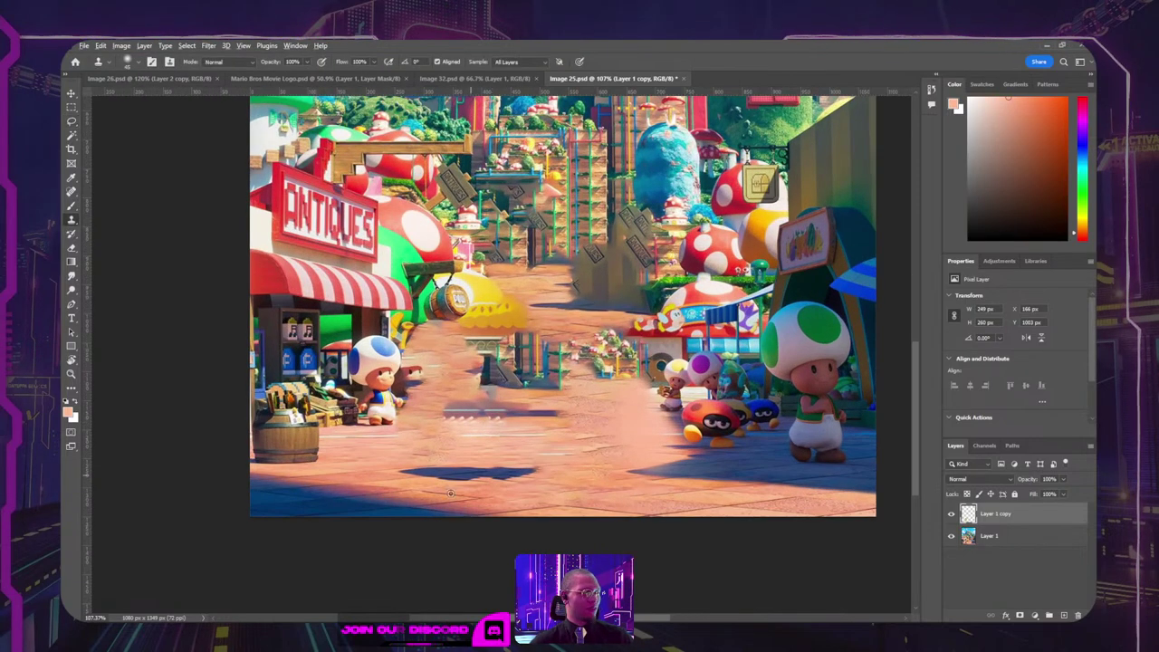
mouse_move(397, 479)
left_mouse_down()
mouse_move(522, 474)
mouse_move(416, 479)
mouse_move(481, 474)
left_mouse_up()
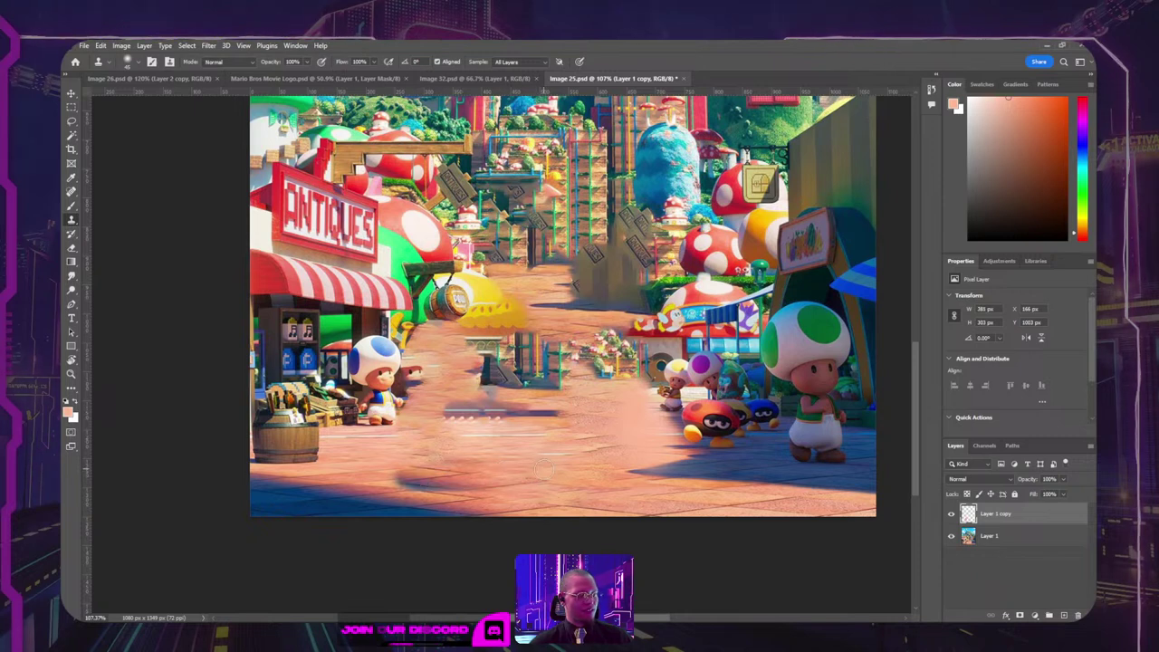
mouse_move(451, 433)
left_mouse_down()
mouse_move(544, 433)
mouse_move(442, 412)
mouse_move(559, 413)
left_mouse_up()
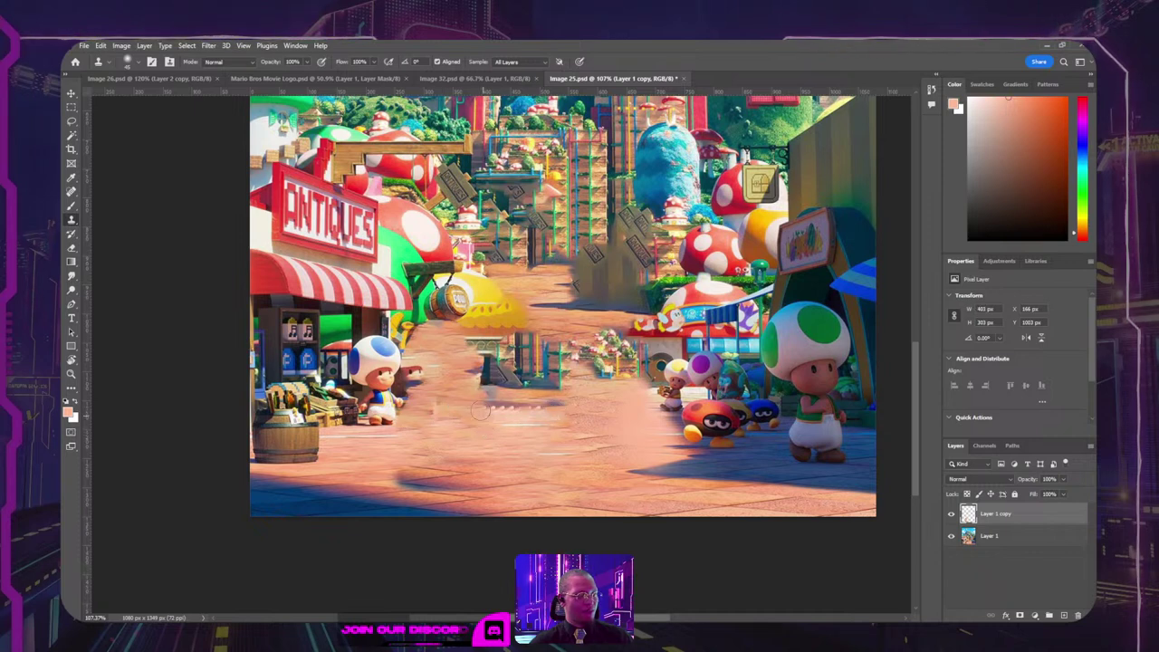
left_click_drag(480, 410, 525, 408)
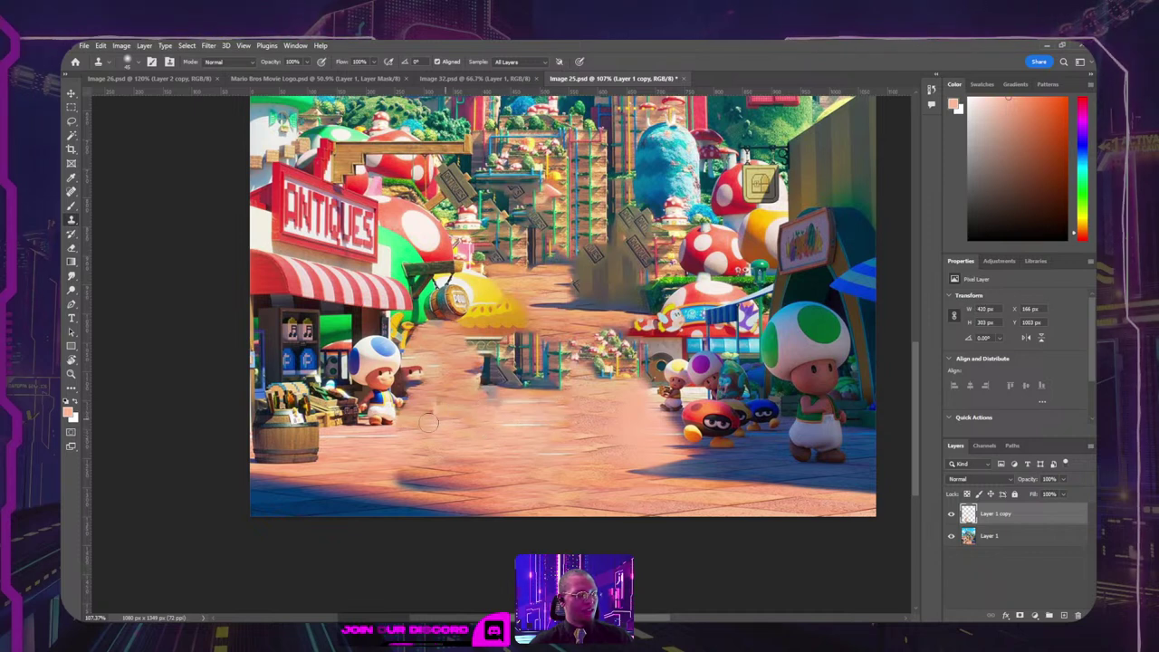
Step: Clone pavement over the leftover stalls and flowers in the middle of the street and the shadow remnants near its lower edge
mouse_move(459, 387)
left_mouse_down()
mouse_move(500, 389)
mouse_move(484, 394)
mouse_move(500, 384)
mouse_move(554, 395)
mouse_move(476, 376)
mouse_move(556, 364)
mouse_move(467, 357)
mouse_move(545, 340)
mouse_move(465, 338)
mouse_move(501, 325)
mouse_move(514, 296)
mouse_move(514, 392)
mouse_move(567, 384)
mouse_move(476, 372)
mouse_move(620, 369)
mouse_move(604, 332)
mouse_move(590, 348)
mouse_move(598, 362)
mouse_move(569, 348)
mouse_move(568, 365)
mouse_move(525, 346)
mouse_move(555, 336)
mouse_move(547, 361)
mouse_move(471, 344)
mouse_move(505, 335)
mouse_move(520, 313)
mouse_move(514, 355)
left_mouse_up()
left_click(494, 453, "alt")
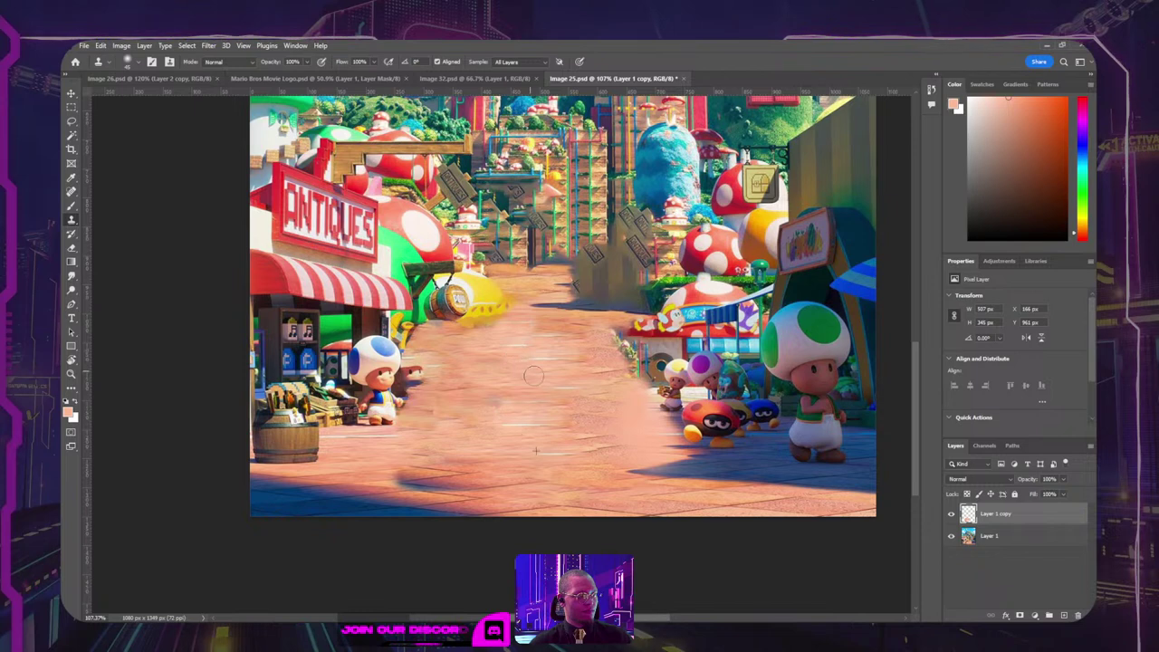
left_click_drag(496, 405, 482, 395)
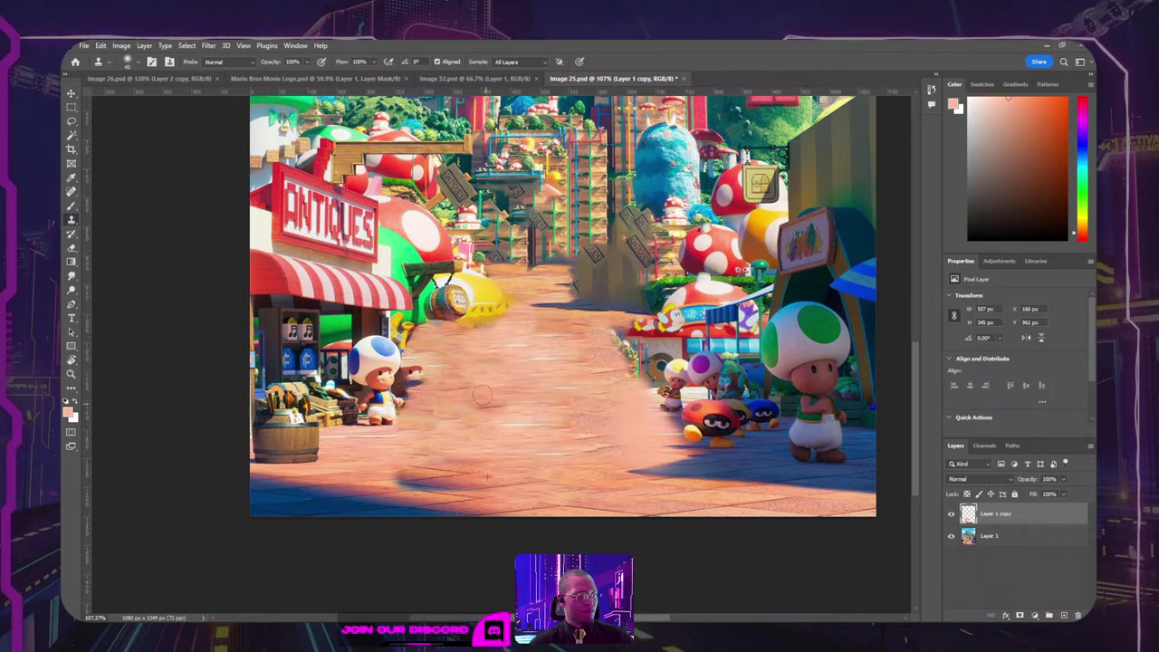
mouse_move(502, 506)
left_mouse_down()
mouse_move(402, 479)
mouse_move(424, 465)
mouse_move(399, 482)
mouse_move(403, 468)
mouse_move(422, 464)
mouse_move(416, 479)
mouse_move(427, 477)
mouse_move(442, 453)
mouse_move(447, 486)
mouse_move(461, 462)
mouse_move(427, 482)
mouse_move(466, 467)
mouse_move(460, 490)
mouse_move(478, 484)
mouse_move(428, 482)
mouse_move(484, 497)
left_mouse_up()
left_click(443, 488, "alt")
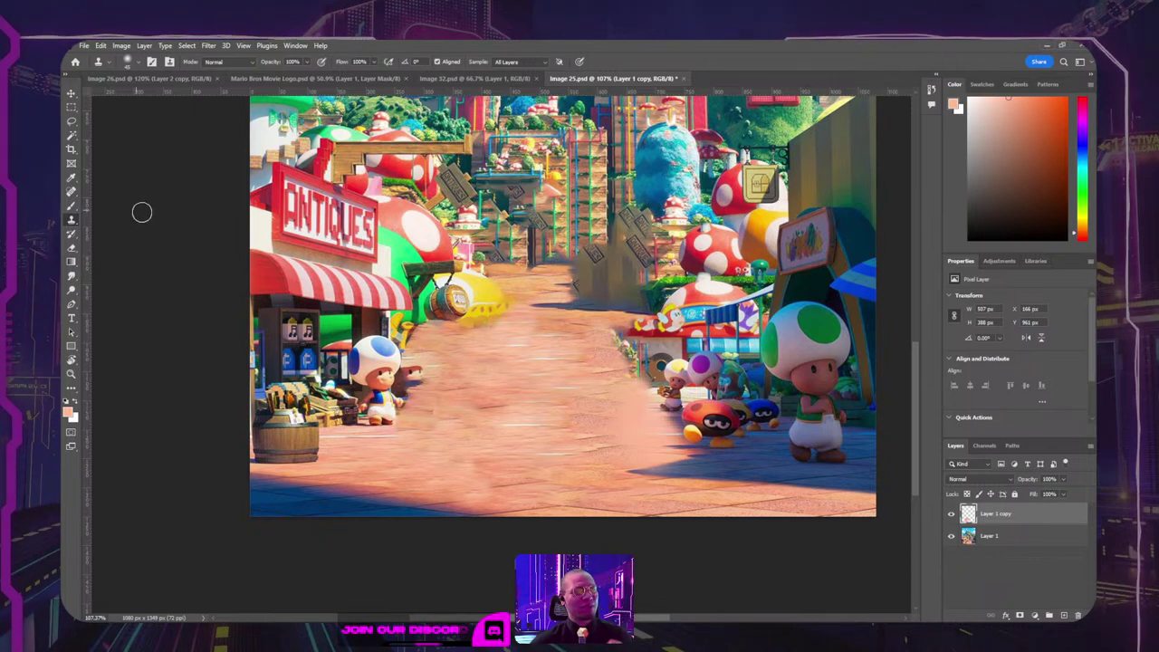
left_click(481, 452, "alt")
left_click_drag(467, 404, 502, 404)
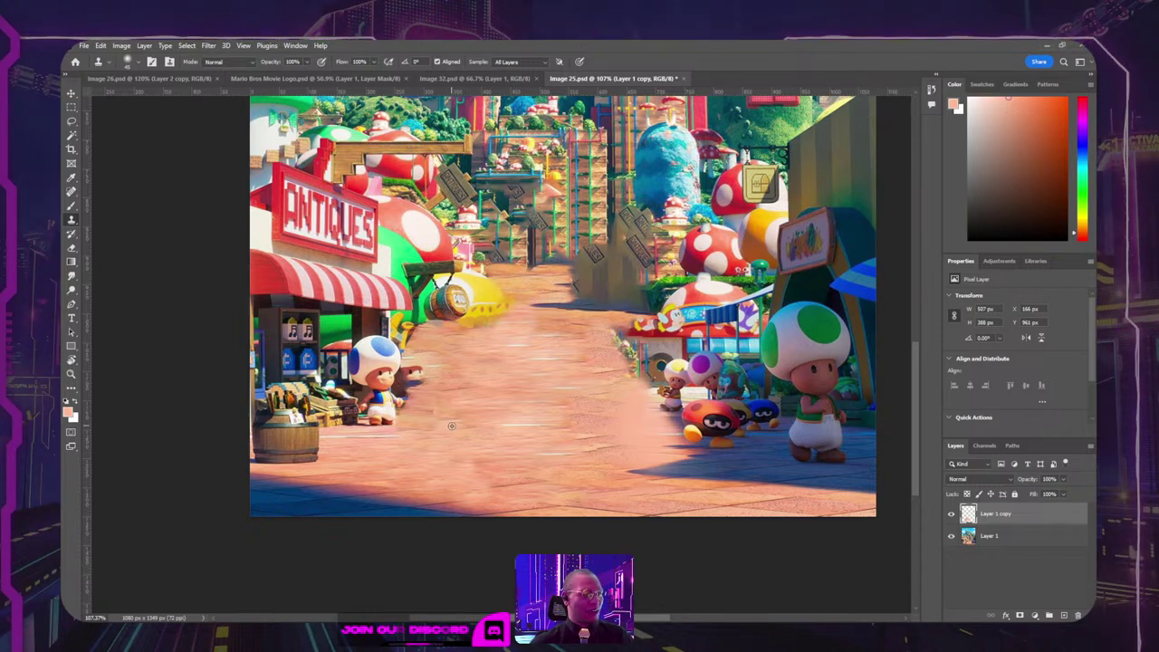
Step: Clone pavement over the stray face beside the blue-spotted Toad and the smeared edge of the yellow mushroom awning
left_click_drag(418, 391, 419, 364)
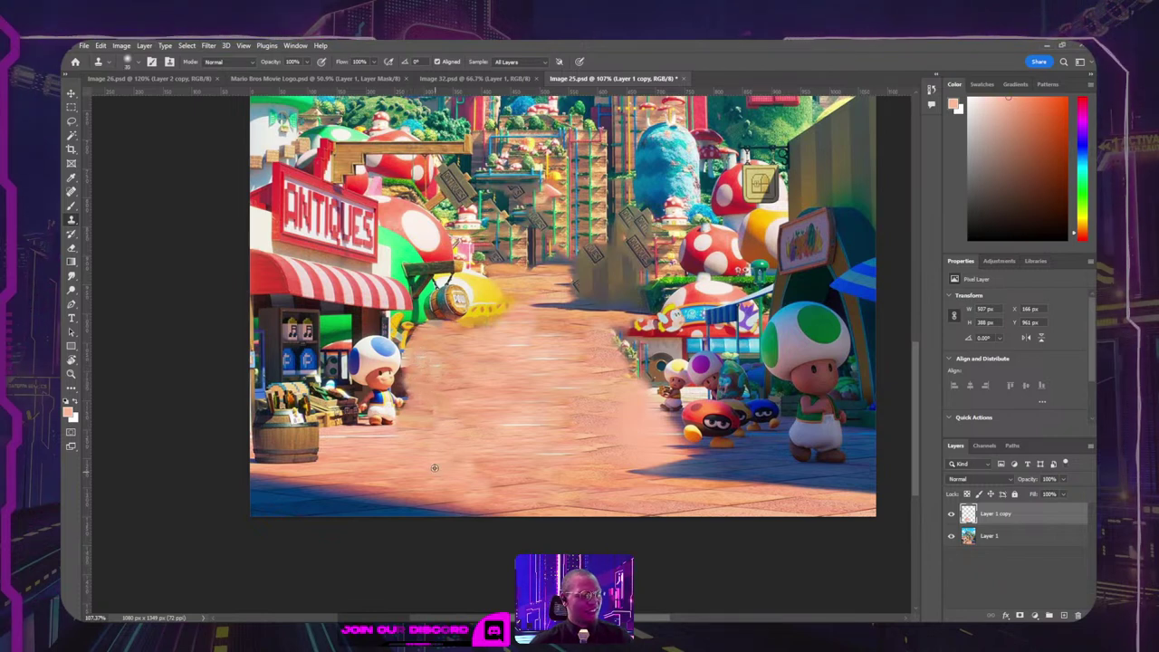
left_click_drag(436, 414, 454, 420)
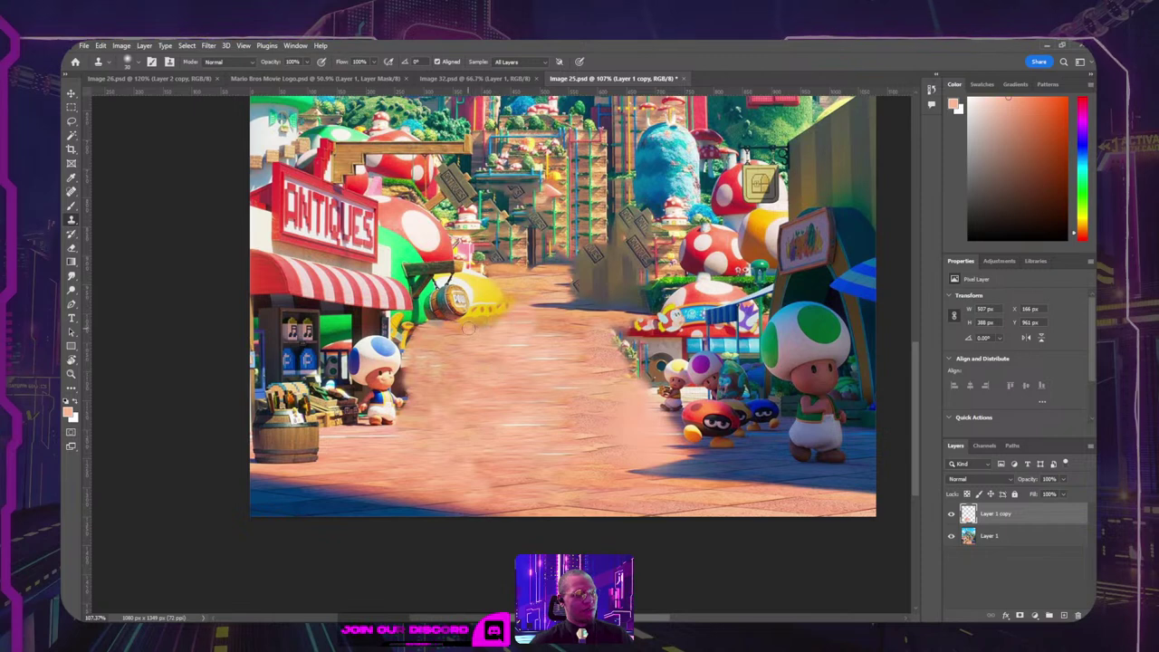
mouse_move(468, 329)
left_mouse_down()
mouse_move(508, 303)
mouse_move(487, 319)
left_mouse_up()
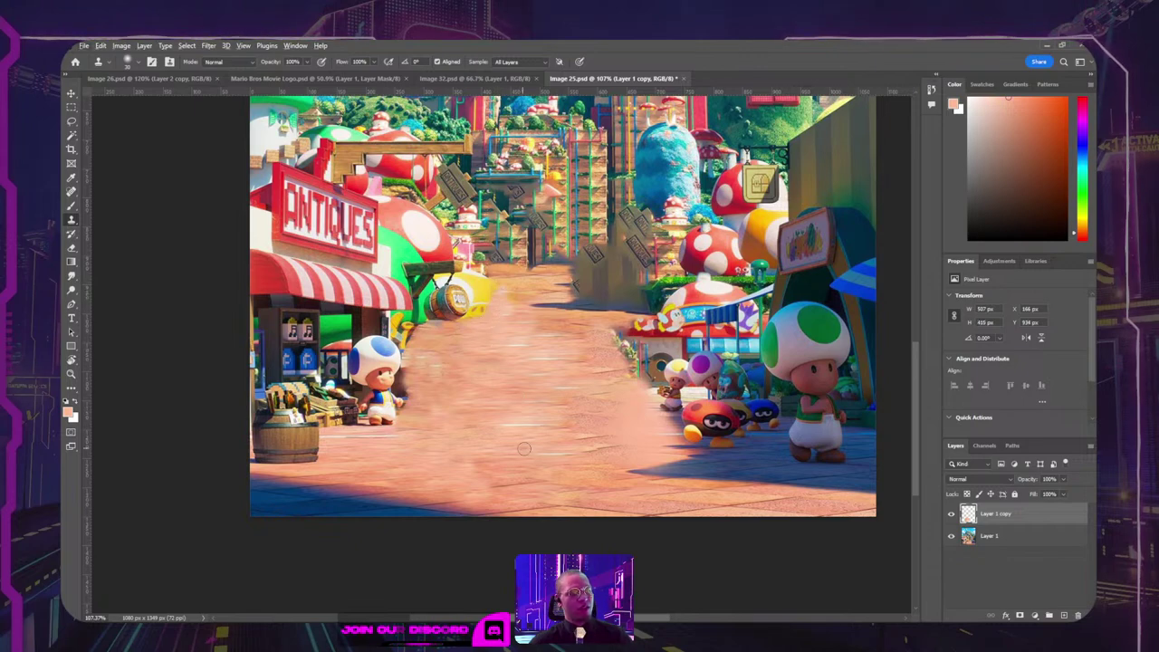
Step: Blend the cloned street with a larger soft brush at 10% opacity in a sampled pavement colour, and save the image
scroll(608, 405, "down", 3)
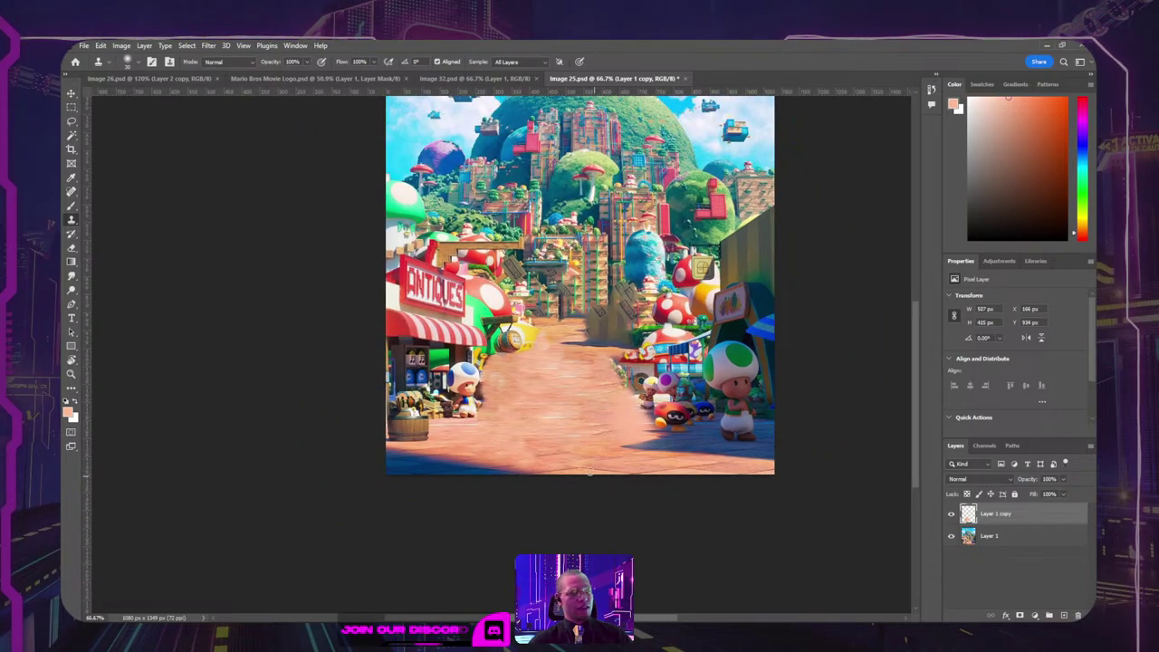
key("b")
left_click(577, 459, "alt")
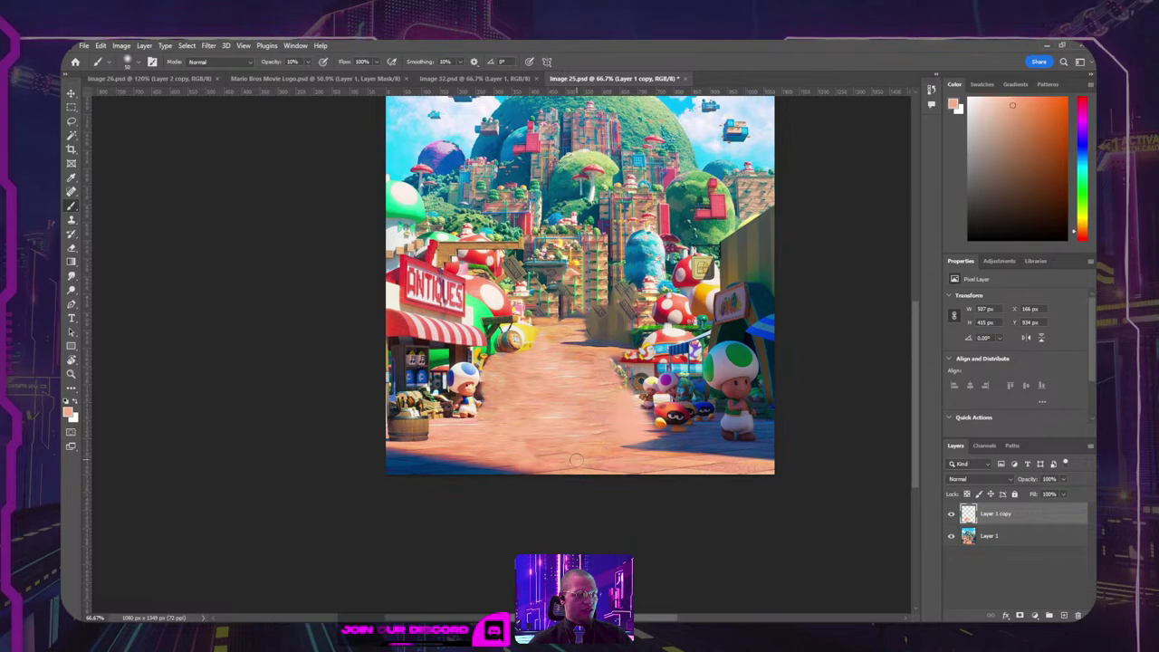
key("bracketright")
key("bracketright")
key("bracketright")
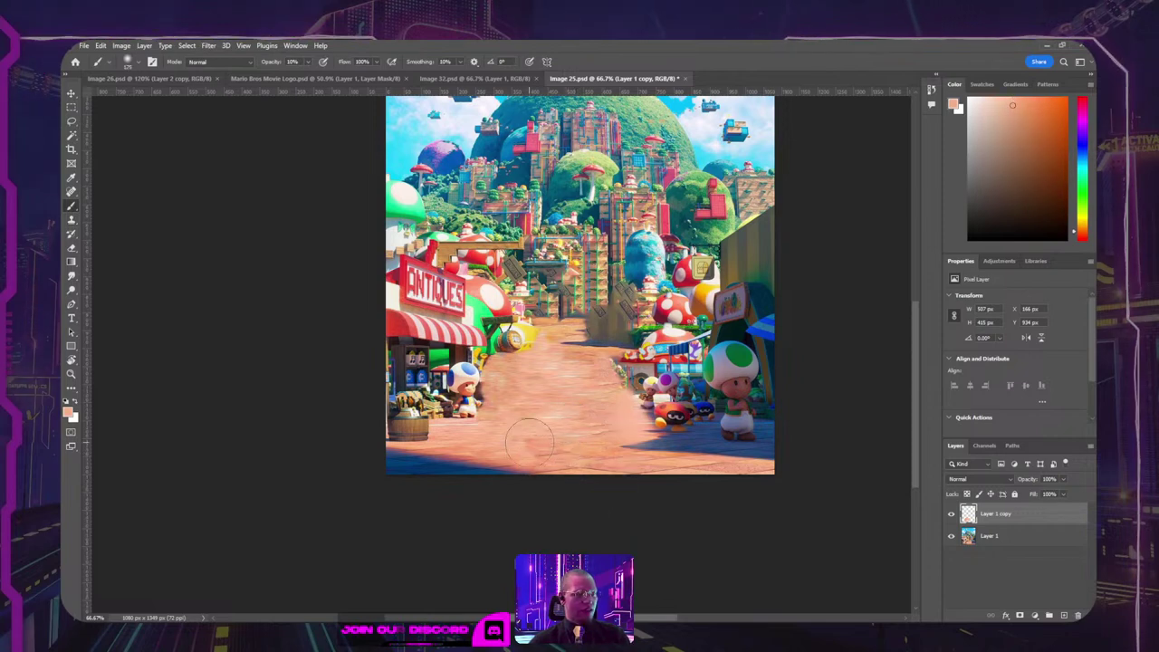
mouse_move(524, 441)
left_mouse_down()
mouse_move(539, 406)
mouse_move(574, 450)
mouse_move(550, 402)
mouse_move(587, 427)
left_mouse_up()
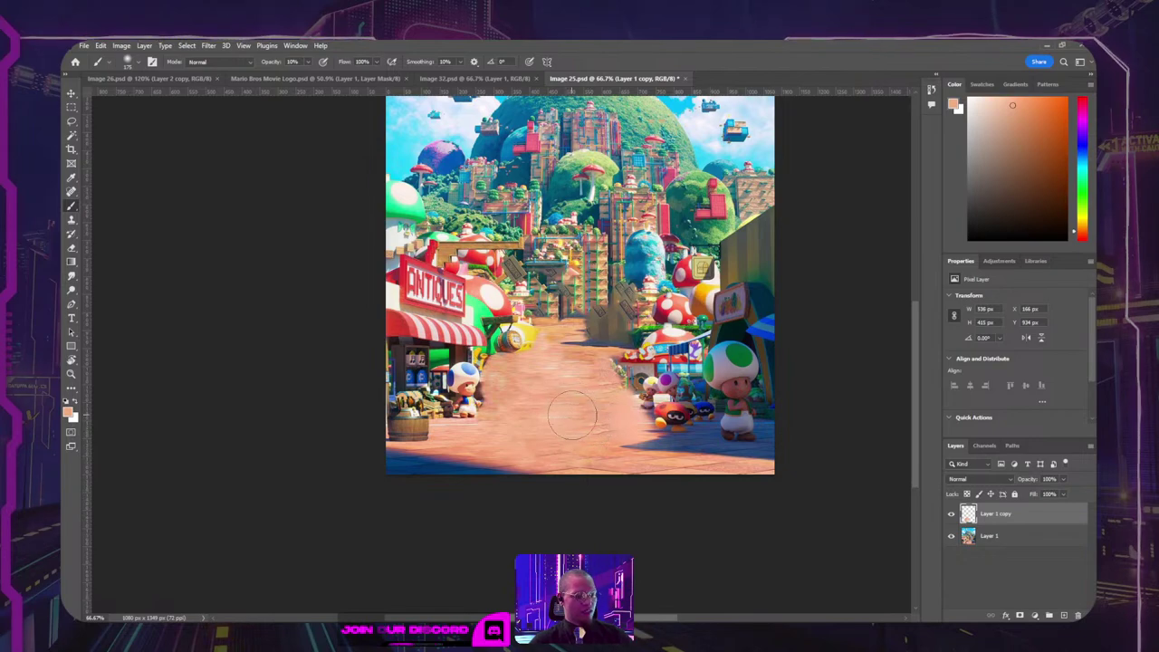
key("ctrl+s")
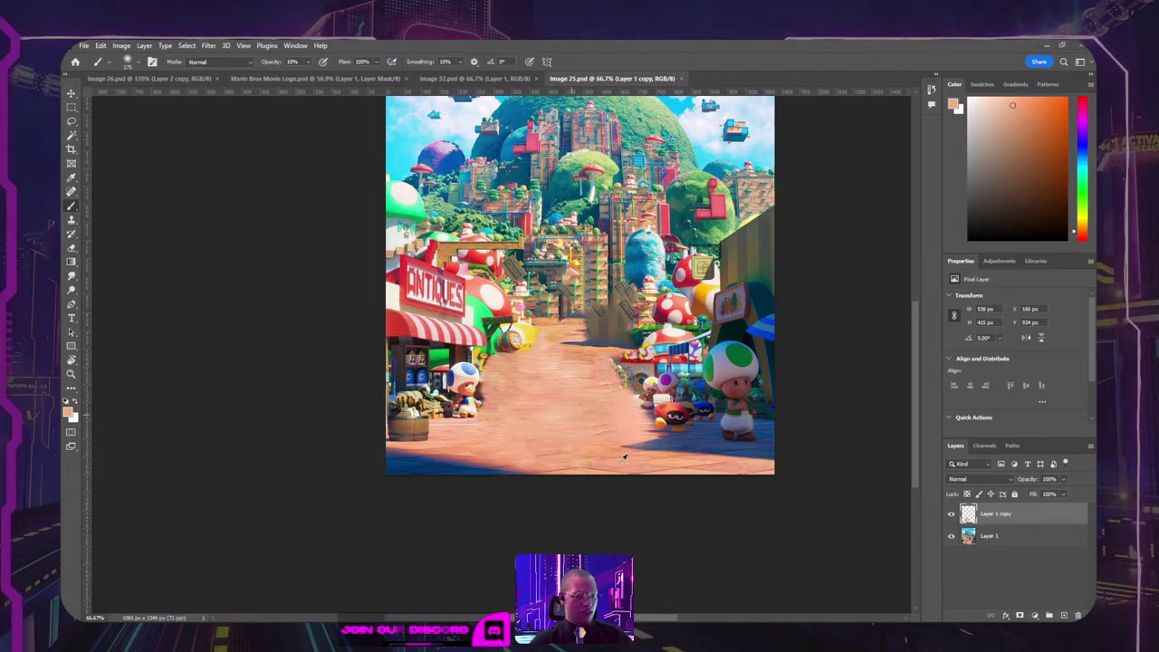
Step: Switch to Adobe XD and open the standalone copy of the background image in Photoshop for editing
key("alt+Tab")
left_click(621, 219)
key("alt+Tab")
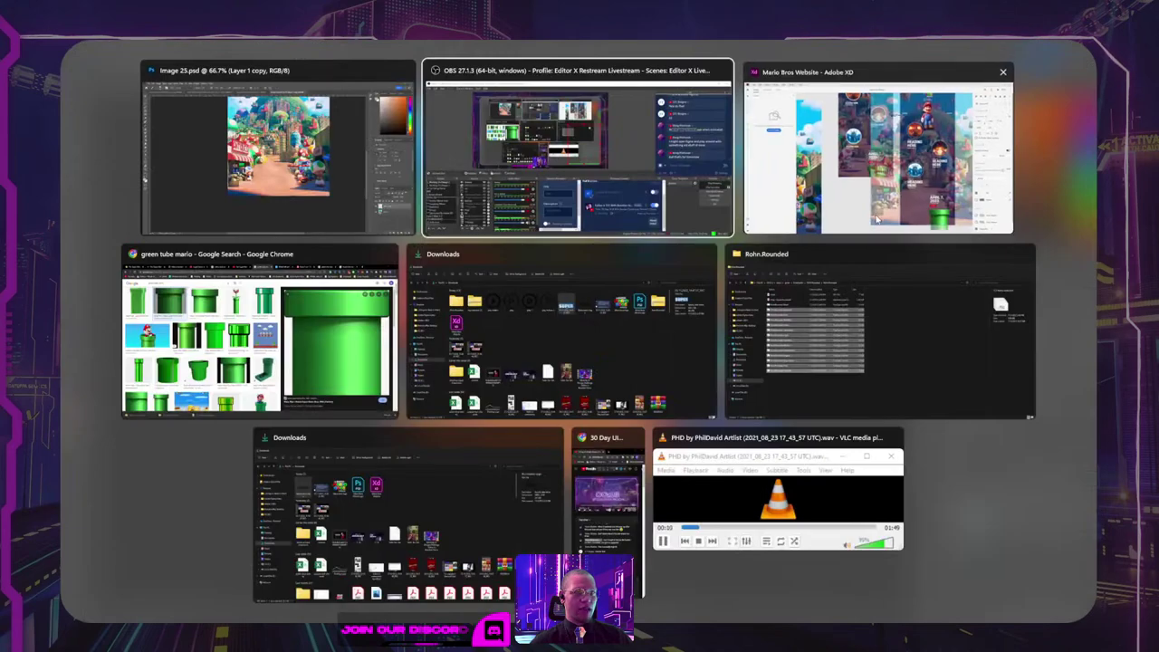
left_click(783, 217)
left_click(460, 535)
left_click_drag(529, 509, 460, 470)
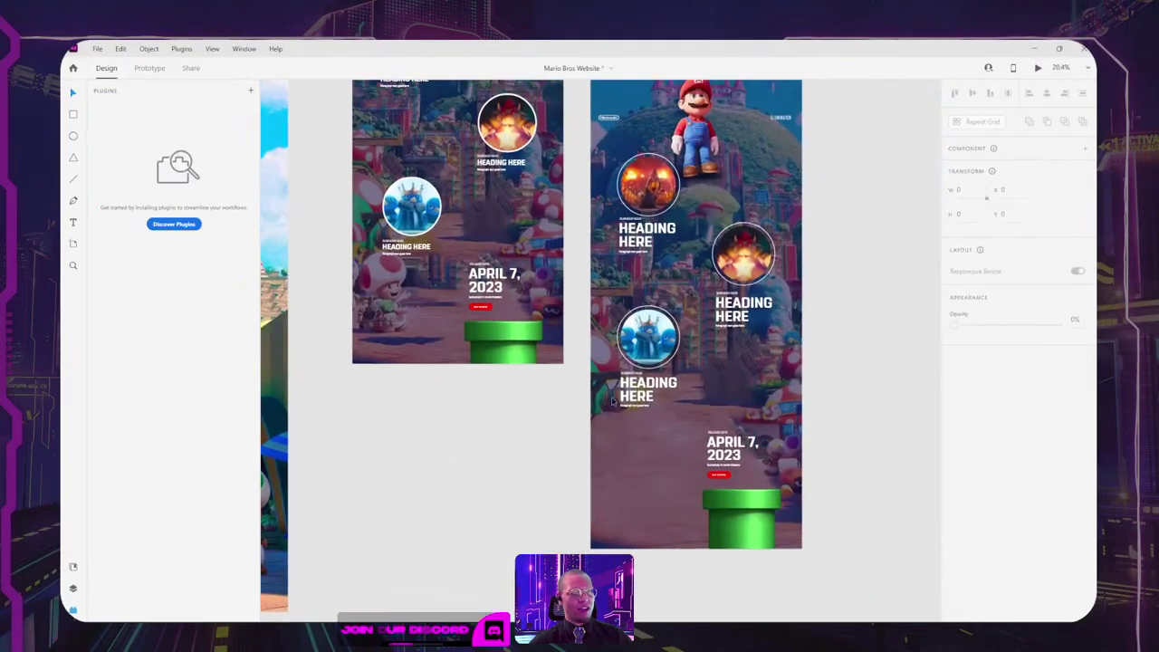
left_click_drag(389, 416, 742, 326)
right_click(494, 390)
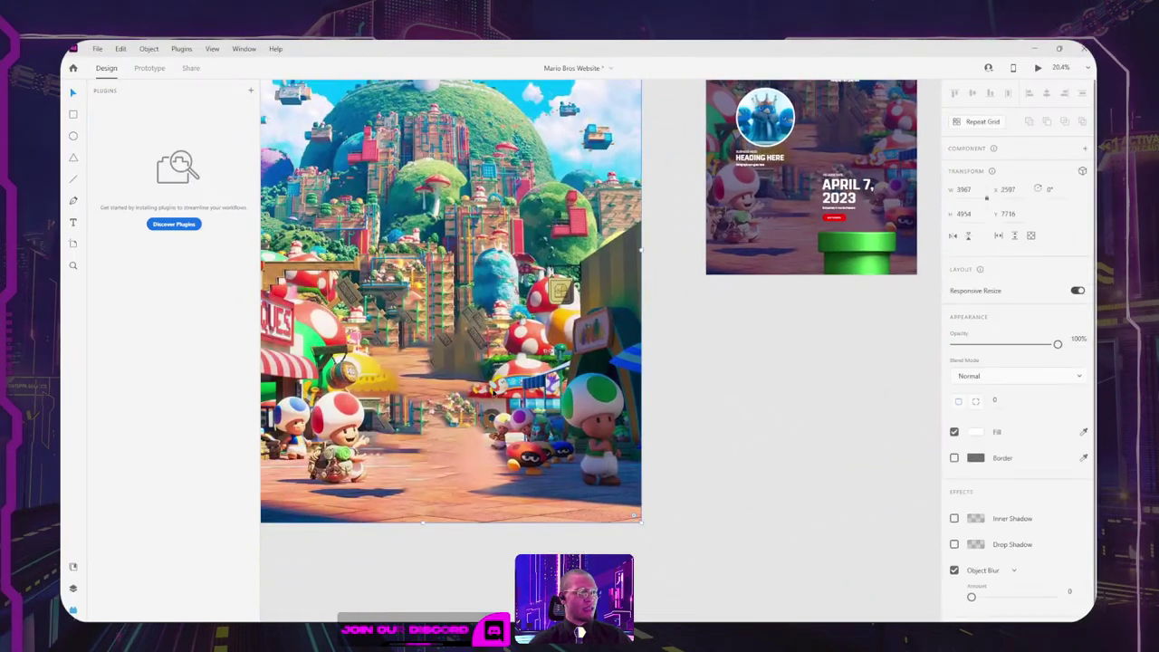
left_click(556, 172)
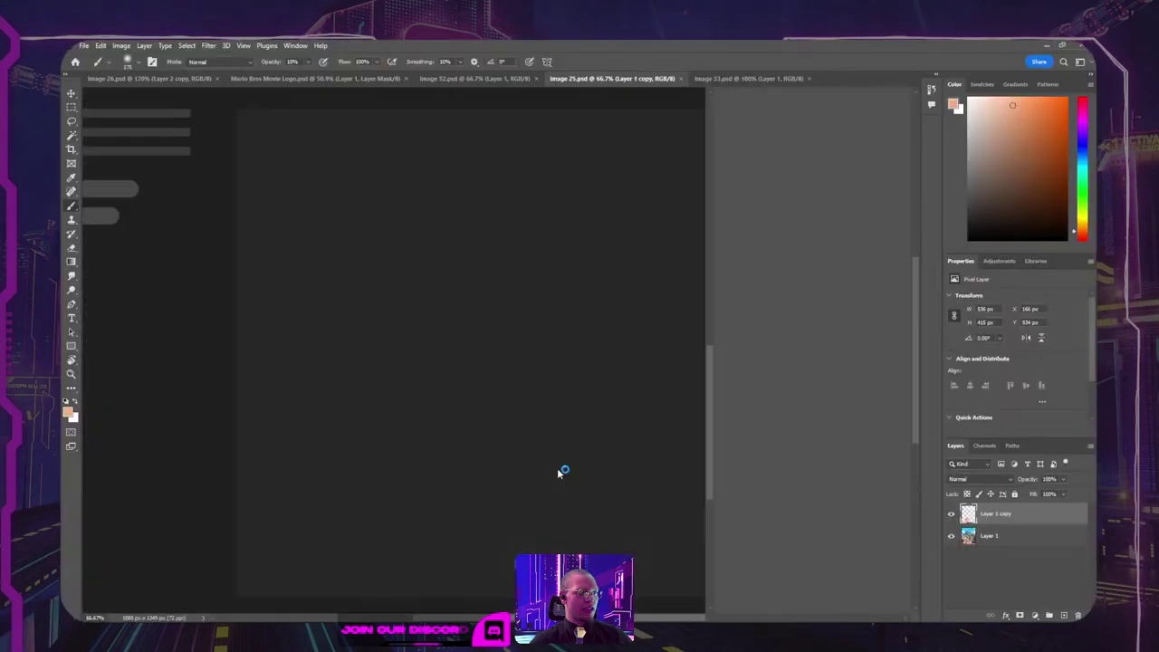
scroll(412, 541, "up", 5)
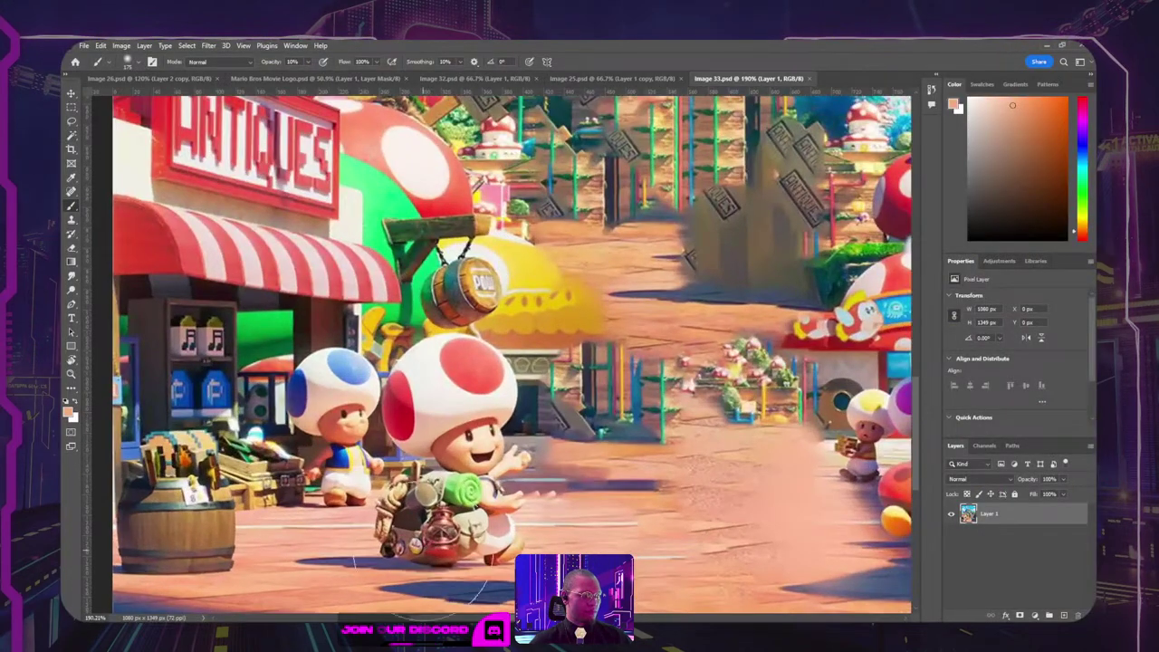
key("m")
left_click_drag(363, 316, 545, 589)
key("ctrl+d")
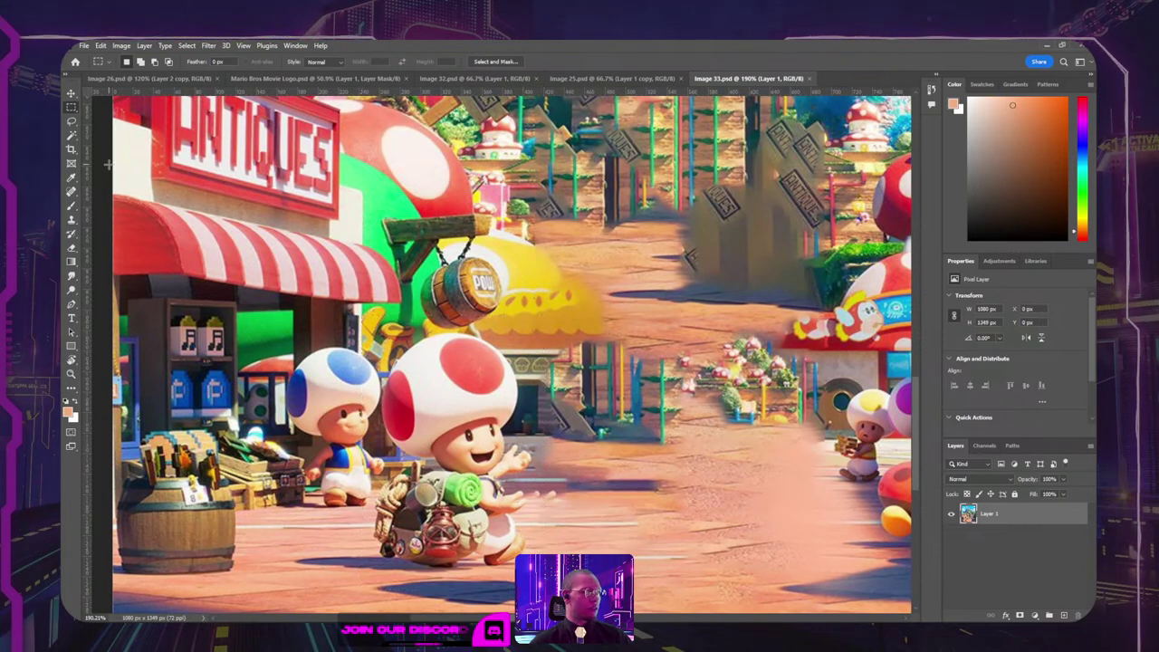
Step: Select the red-spotted Toad with the backpack using the Object Selection tool
left_click(72, 135)
right_click(72, 134)
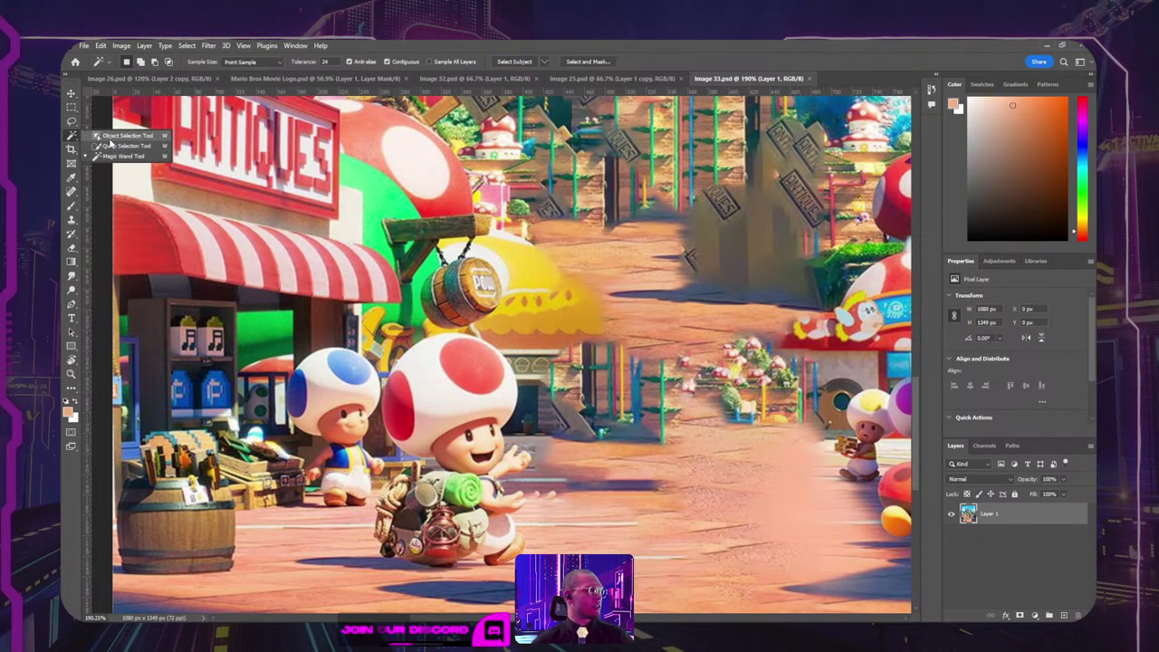
left_click(109, 137)
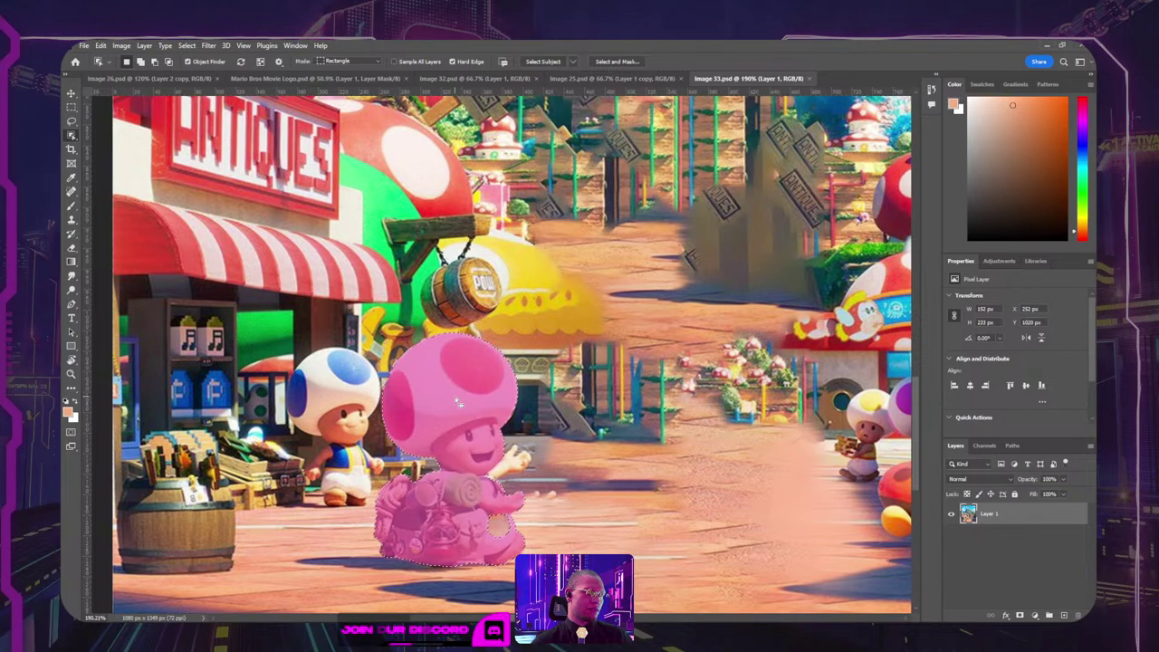
left_click(456, 401)
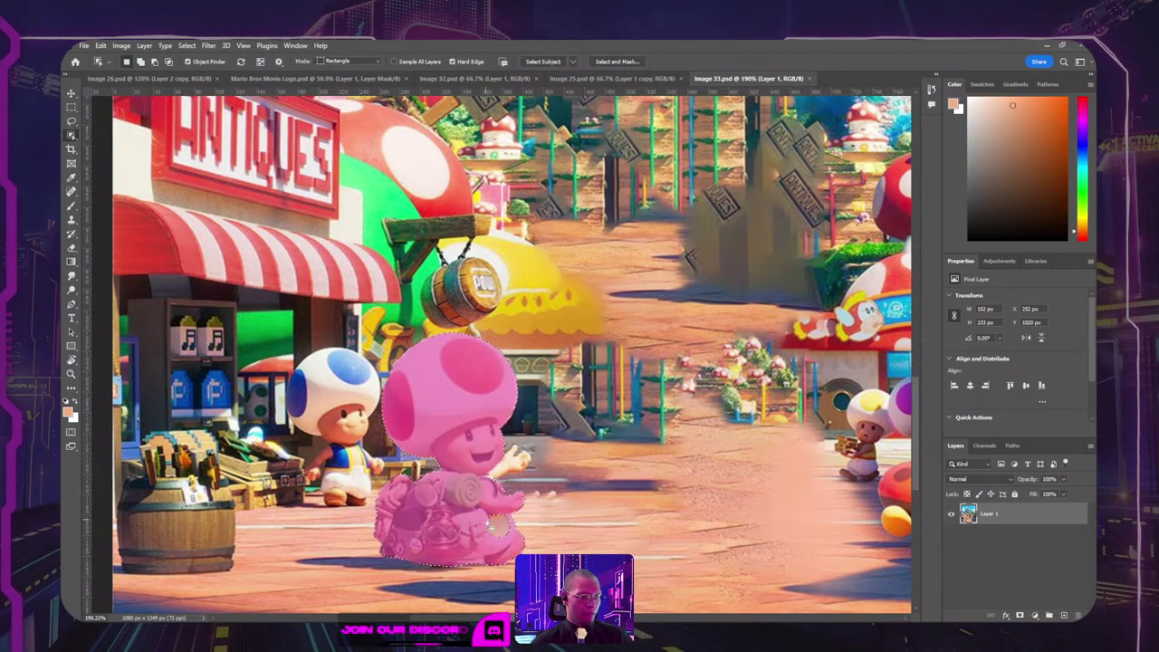
Step: Refine the selection between the Toad's arm and legs with the Lasso tool, including the missed part of the white trousers
key("l")
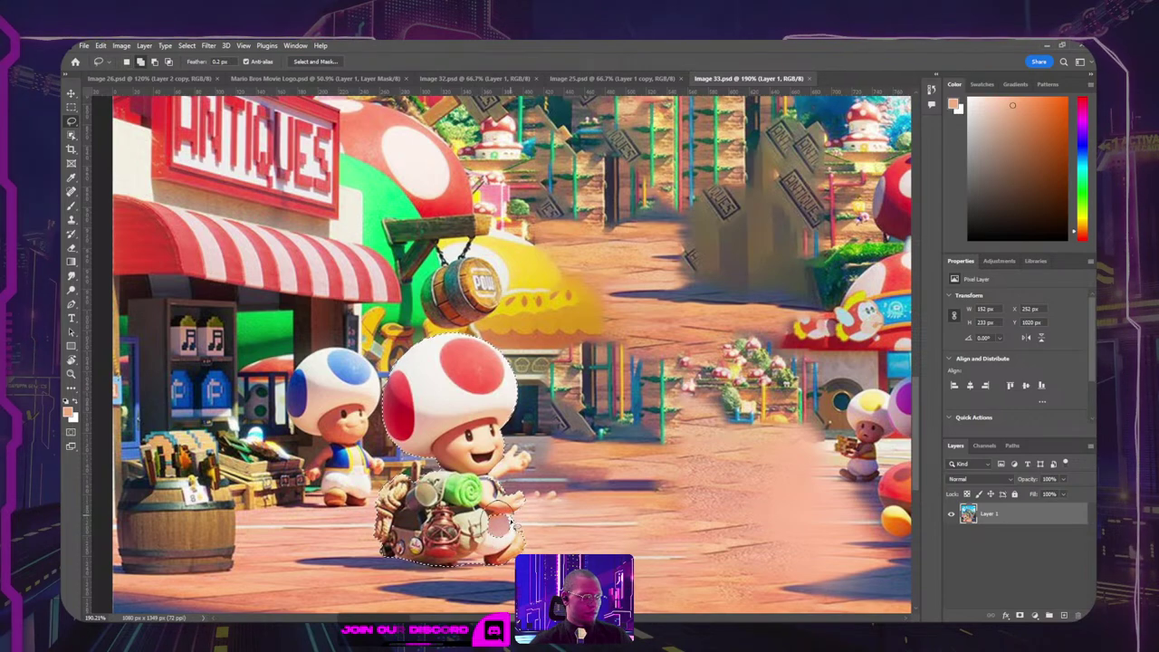
left_click_drag(512, 534, 497, 547)
scroll(480, 576, "up", 5)
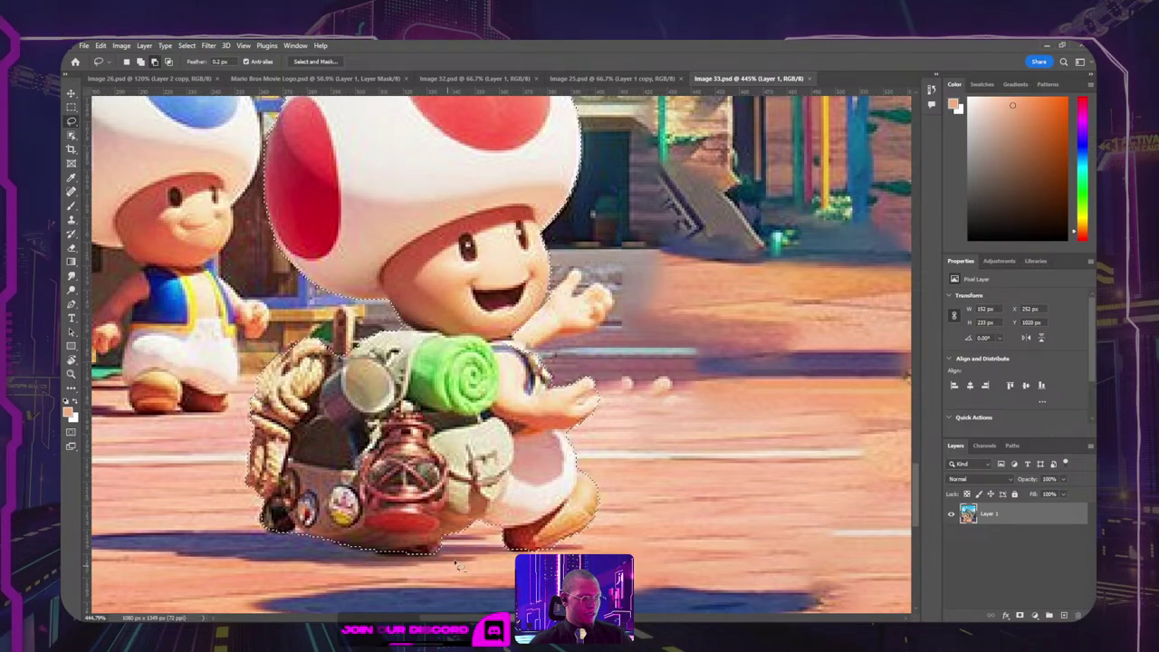
scroll(448, 539, "down", 3)
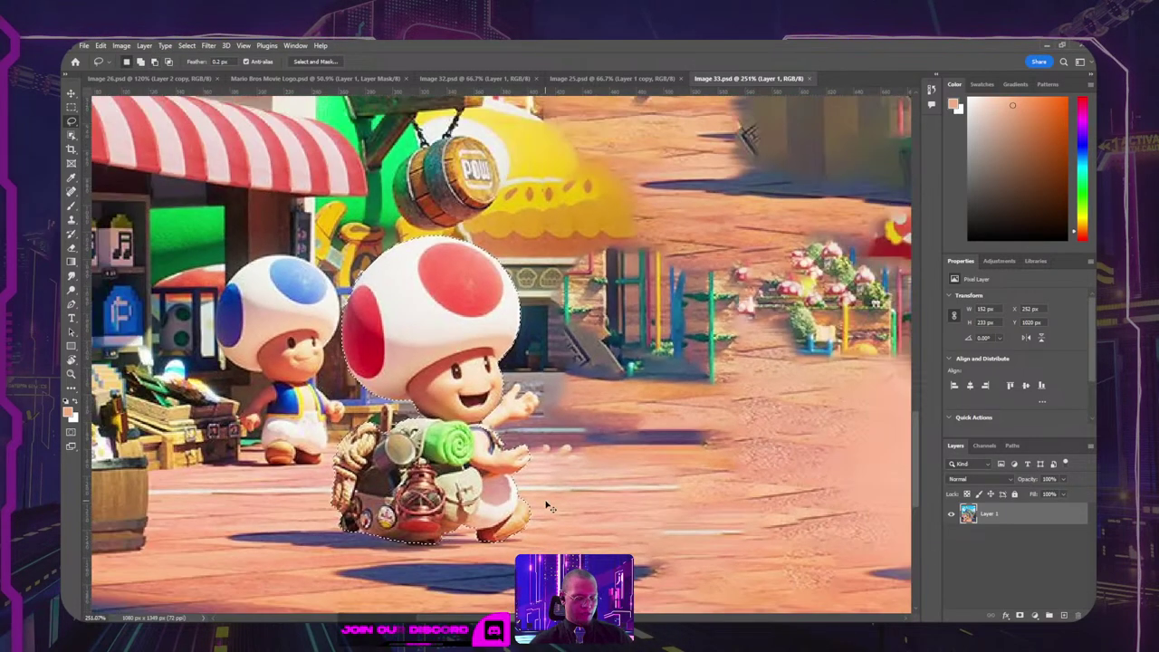
Step: Copy the selected Toad to its own layer and hide the original background layer
key("ctrl+j")
key("v")
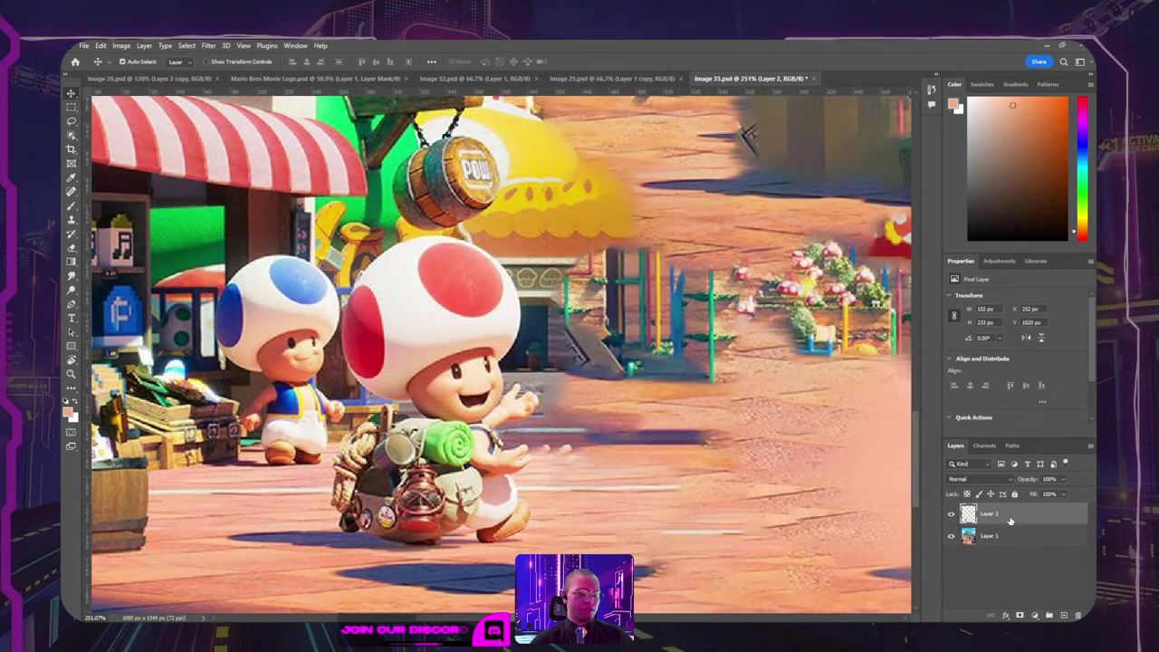
left_click(951, 536)
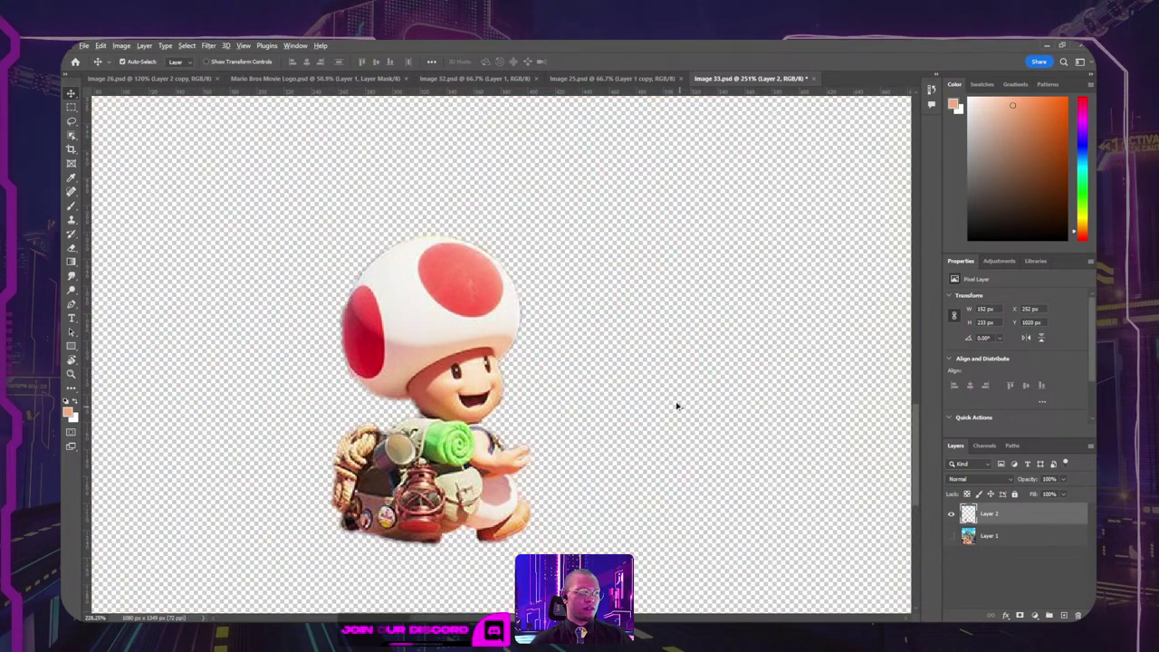
Step: Crop the canvas tightly around the cut-out Toad to 152 × 233 px
scroll(677, 405, "down", 3)
key("c")
left_click_drag(689, 494, 688, 471)
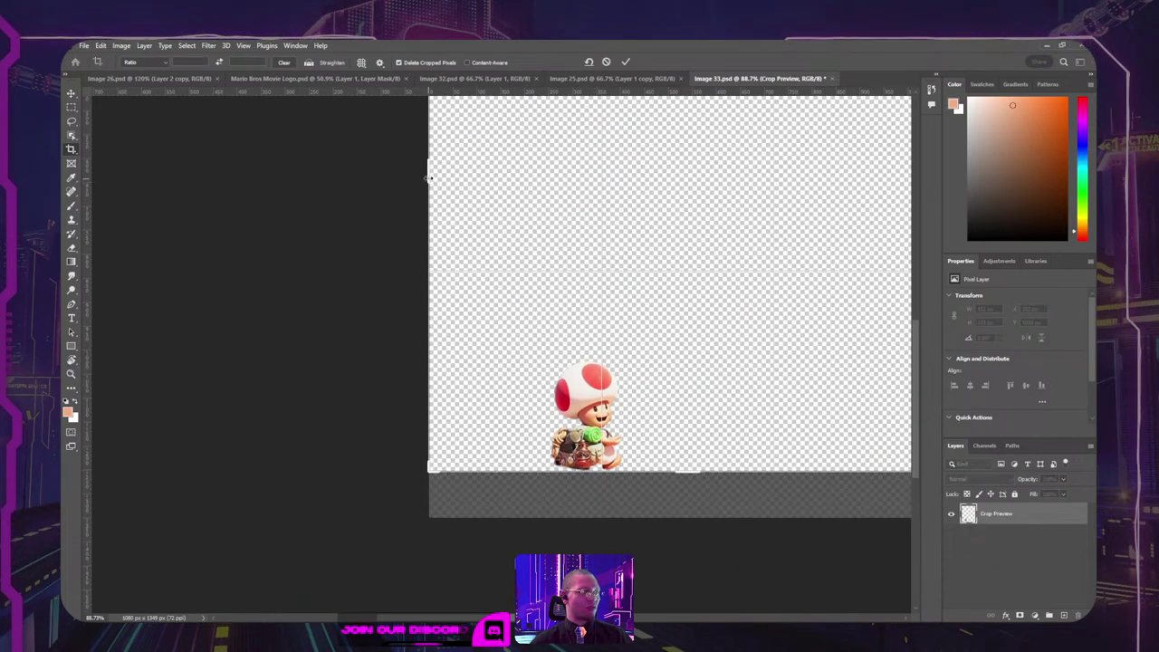
left_click_drag(428, 179, 494, 169)
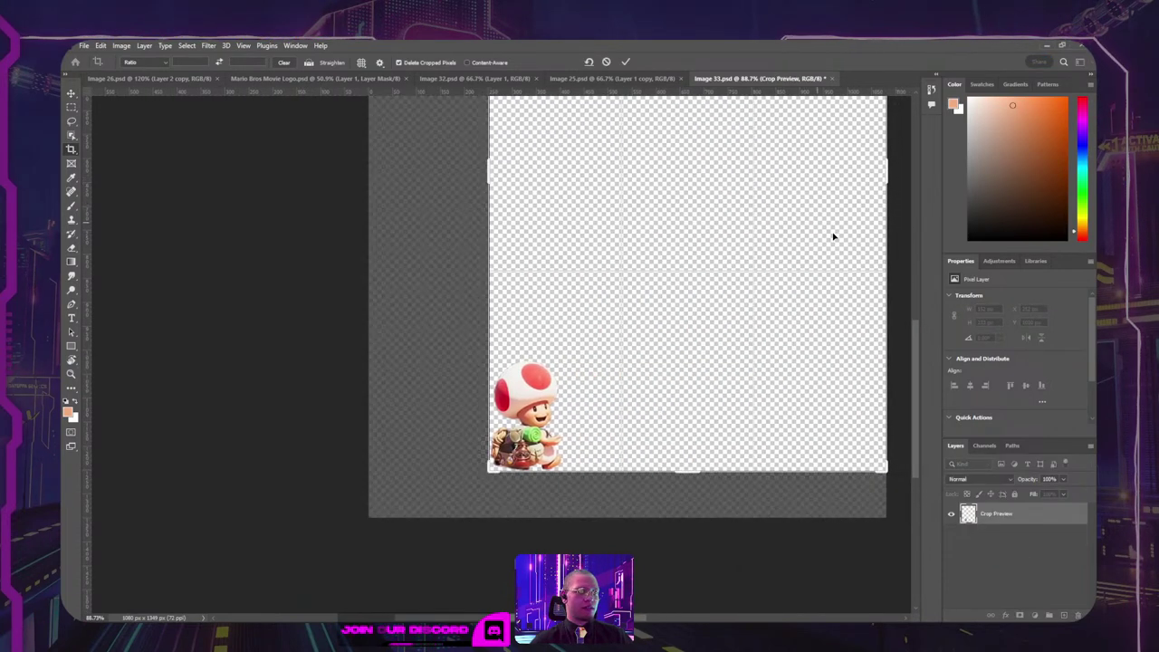
left_click_drag(890, 178, 688, 492)
scroll(757, 241, "down", 1)
left_click_drag(603, 313, 593, 496)
key("Return")
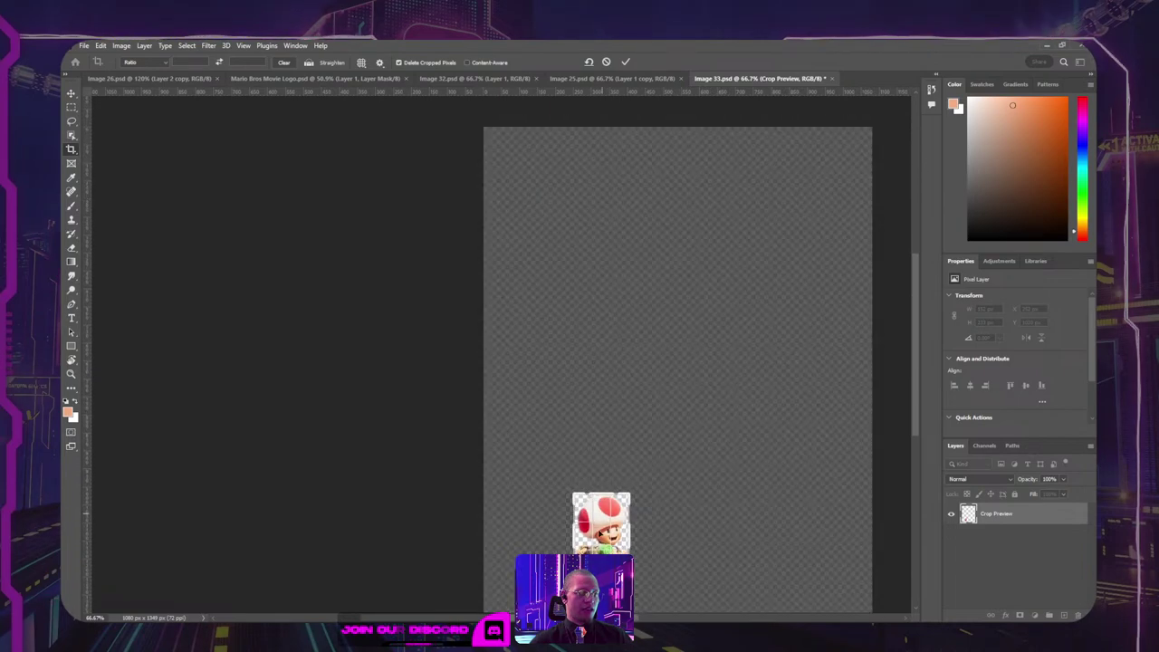
scroll(604, 548, "up", 14)
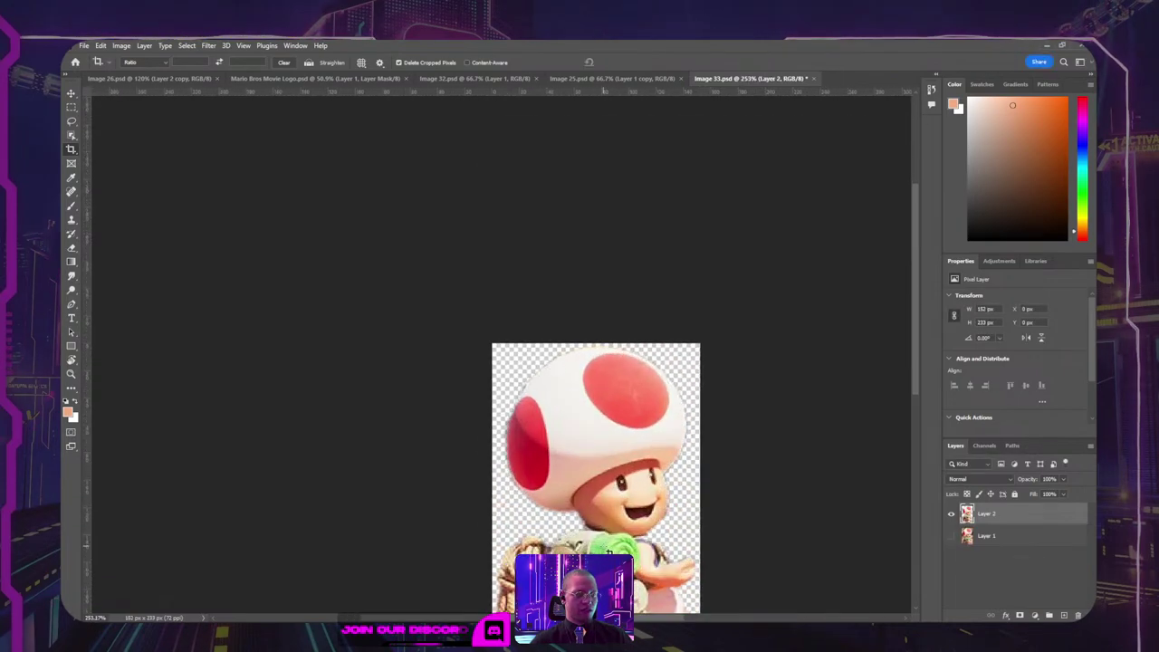
left_click_drag(610, 478, 577, 391)
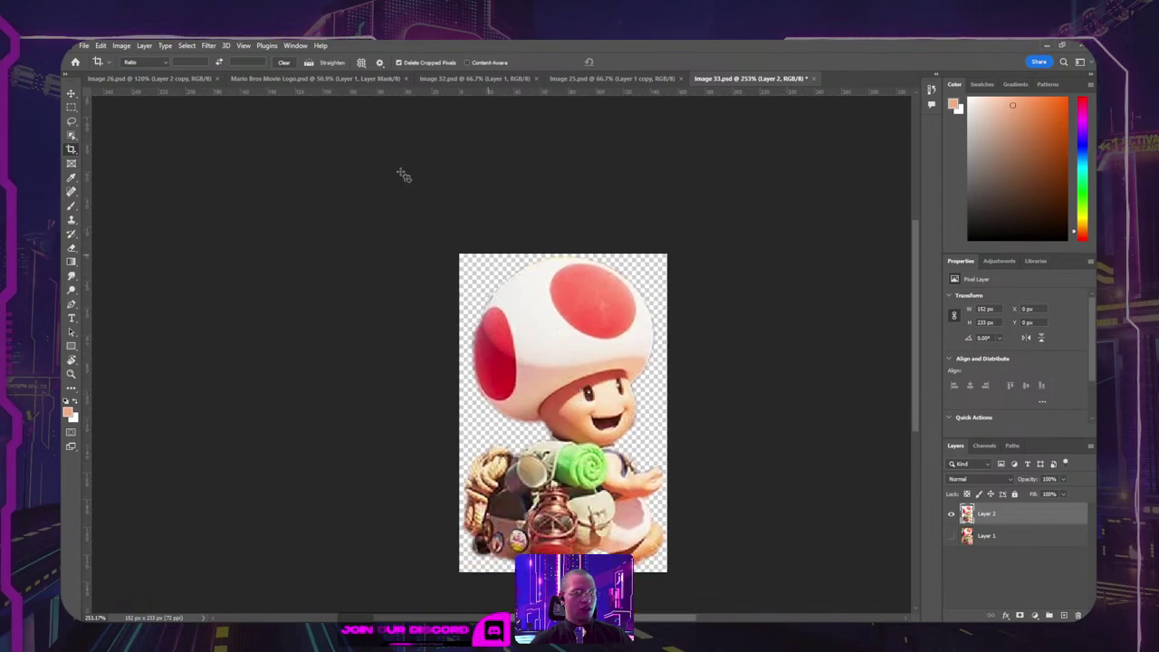
left_click(209, 45)
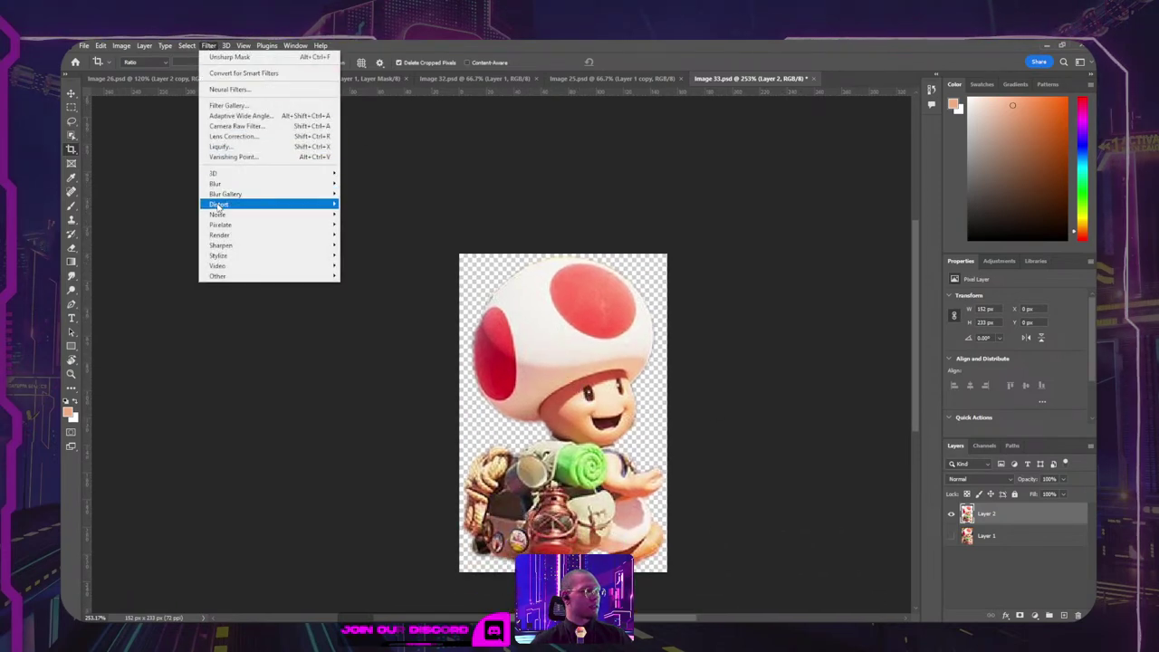
mouse_move(219, 212)
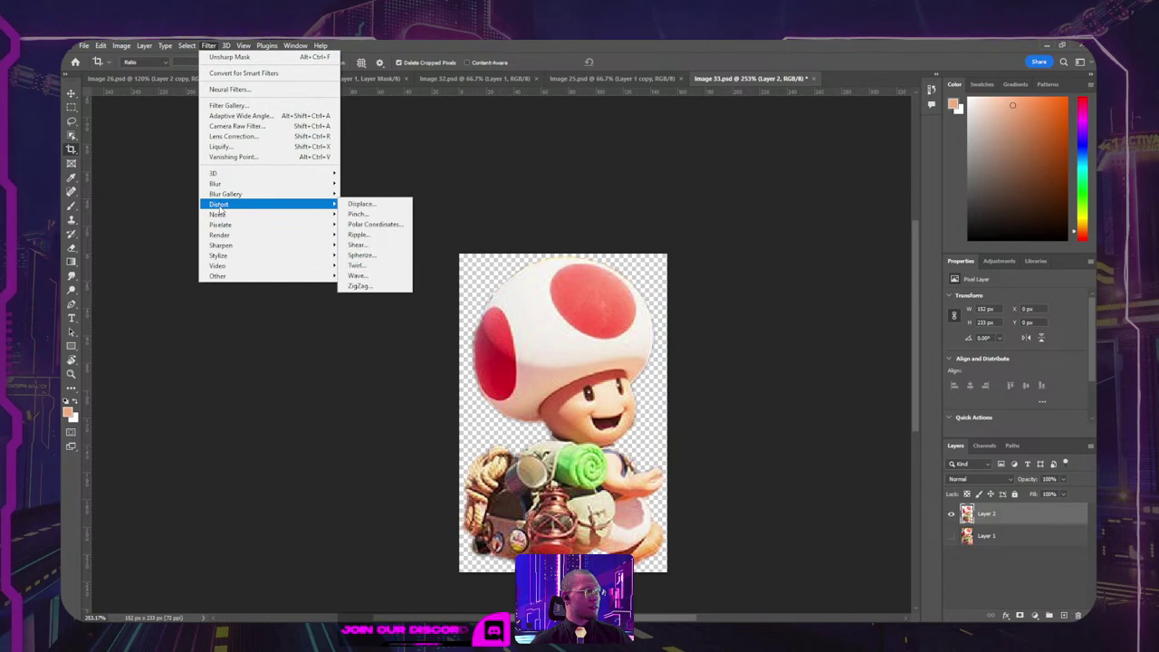
mouse_move(272, 184)
left_click(367, 225)
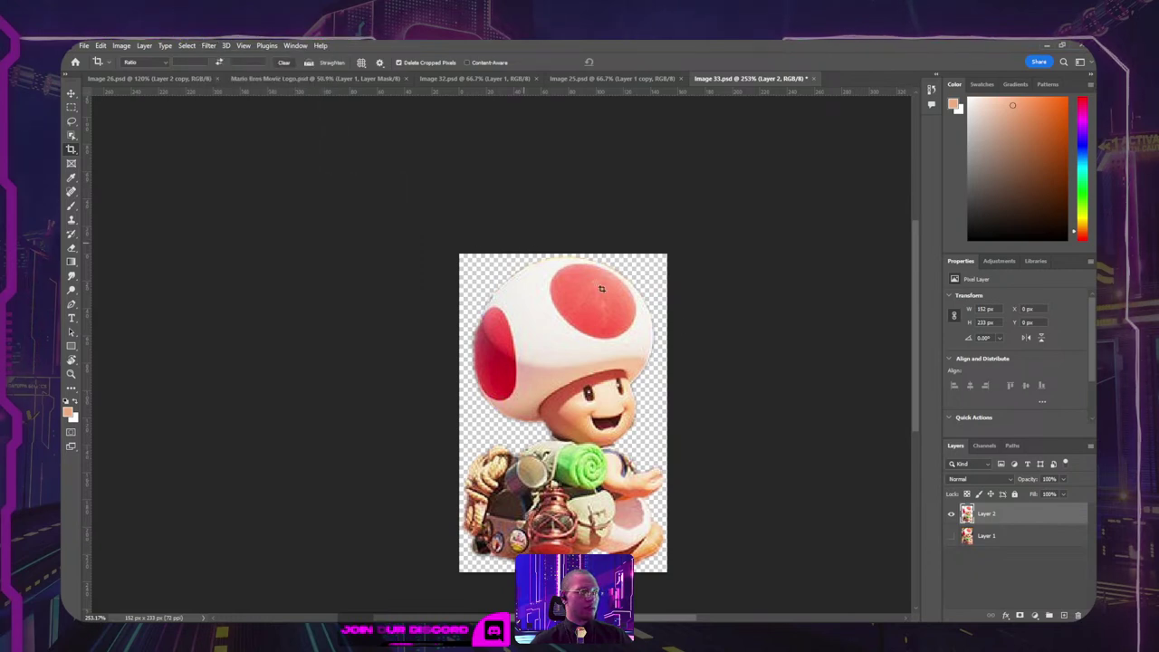
Step: Duplicate the cut-out Toad layer and apply a Gaussian Blur with a 0.5 px radius to the copy
key("ctrl+j")
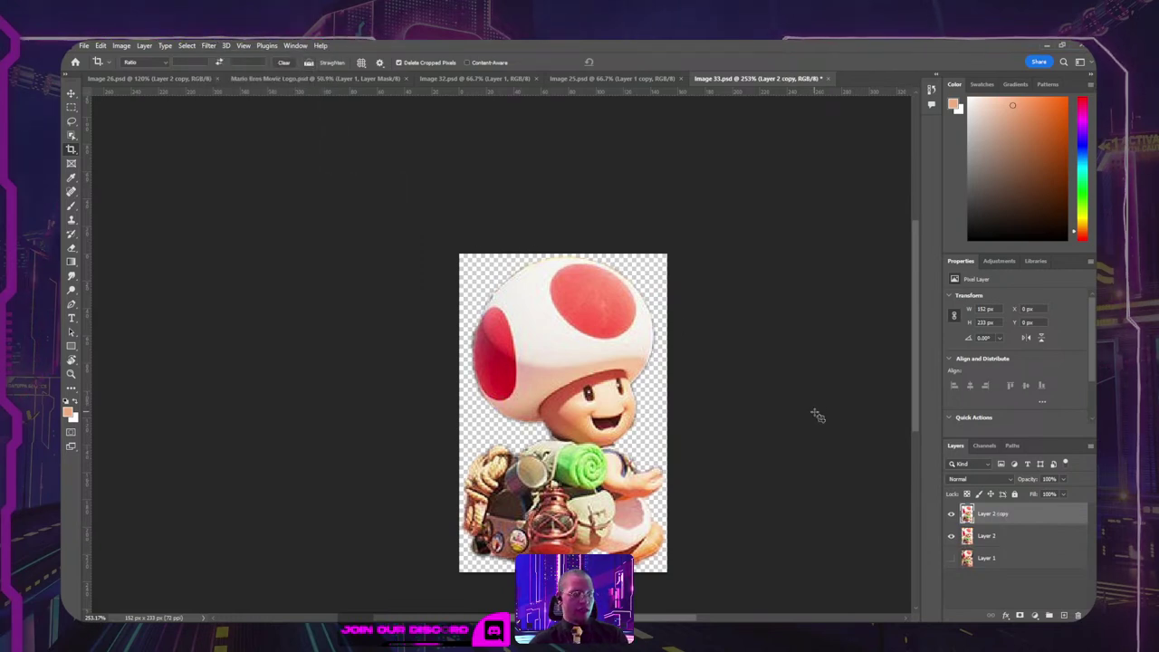
left_click(207, 45)
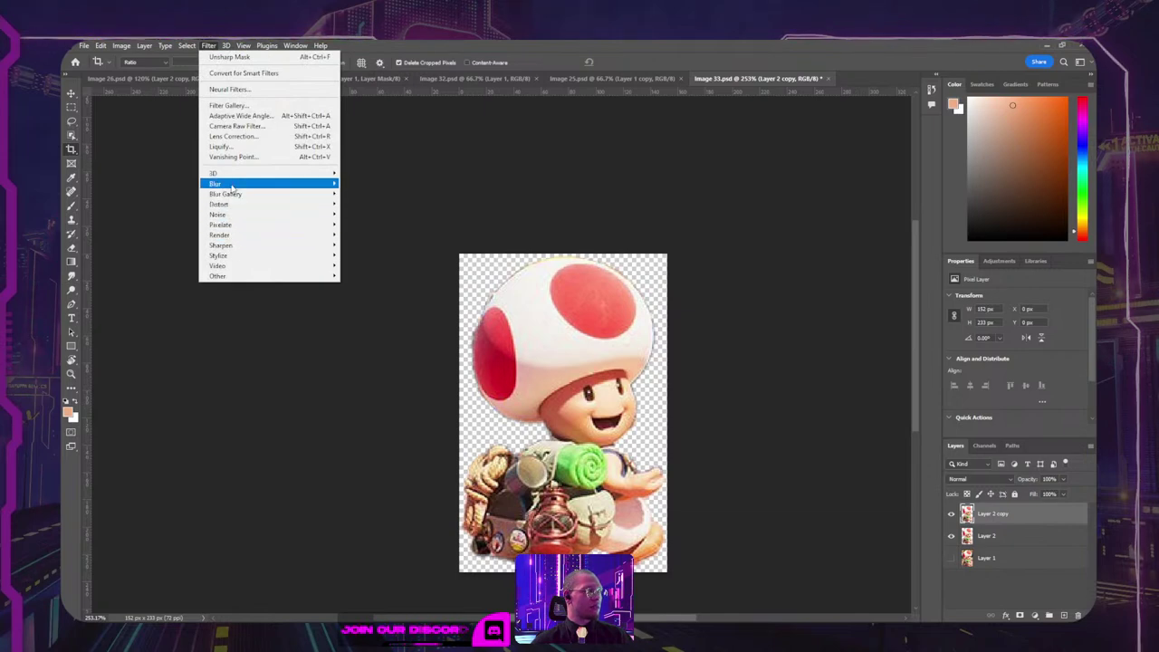
mouse_move(231, 188)
left_click(364, 227)
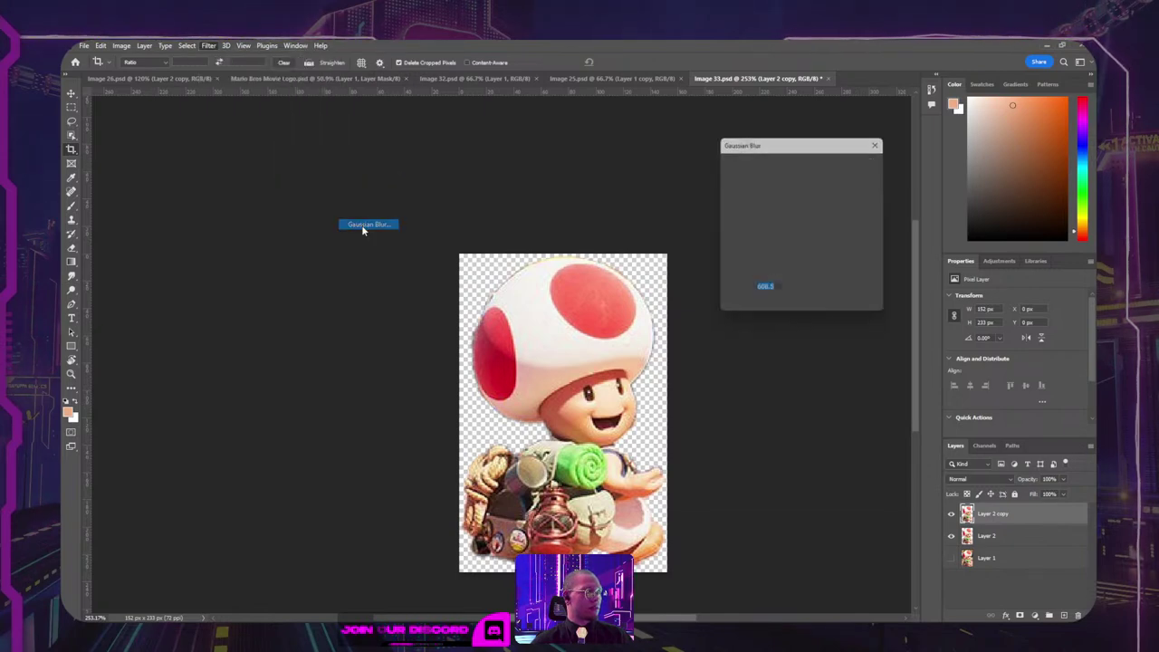
left_click_drag(822, 311, 725, 312)
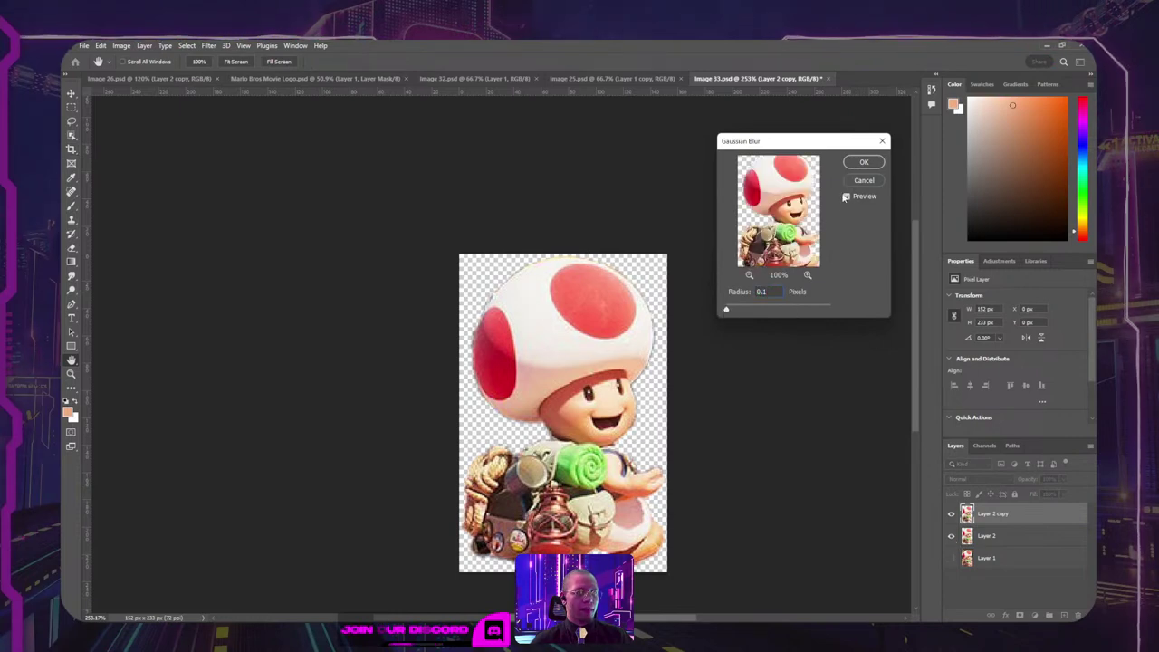
left_click(726, 312)
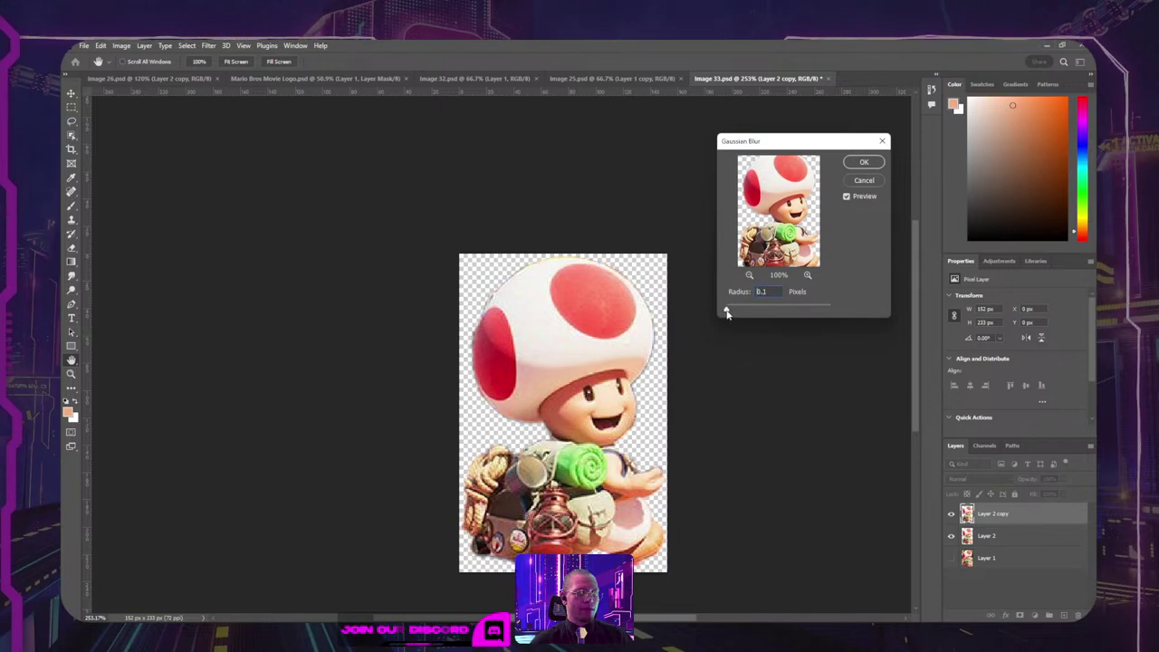
left_click_drag(727, 311, 730, 313)
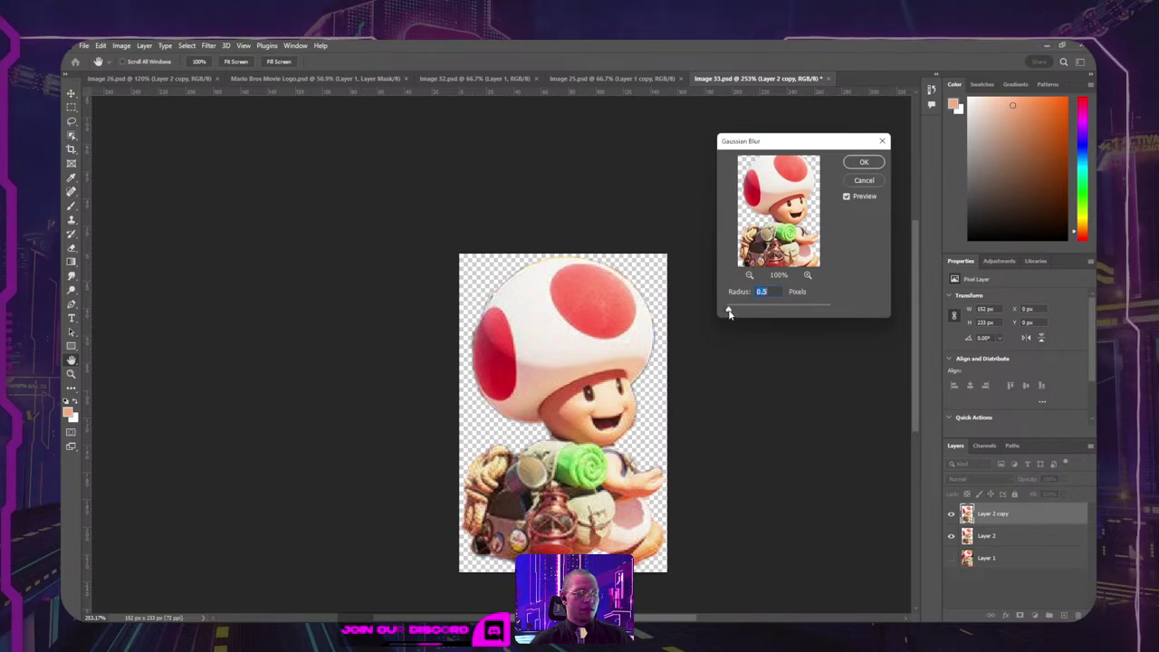
left_click(865, 164)
key("c")
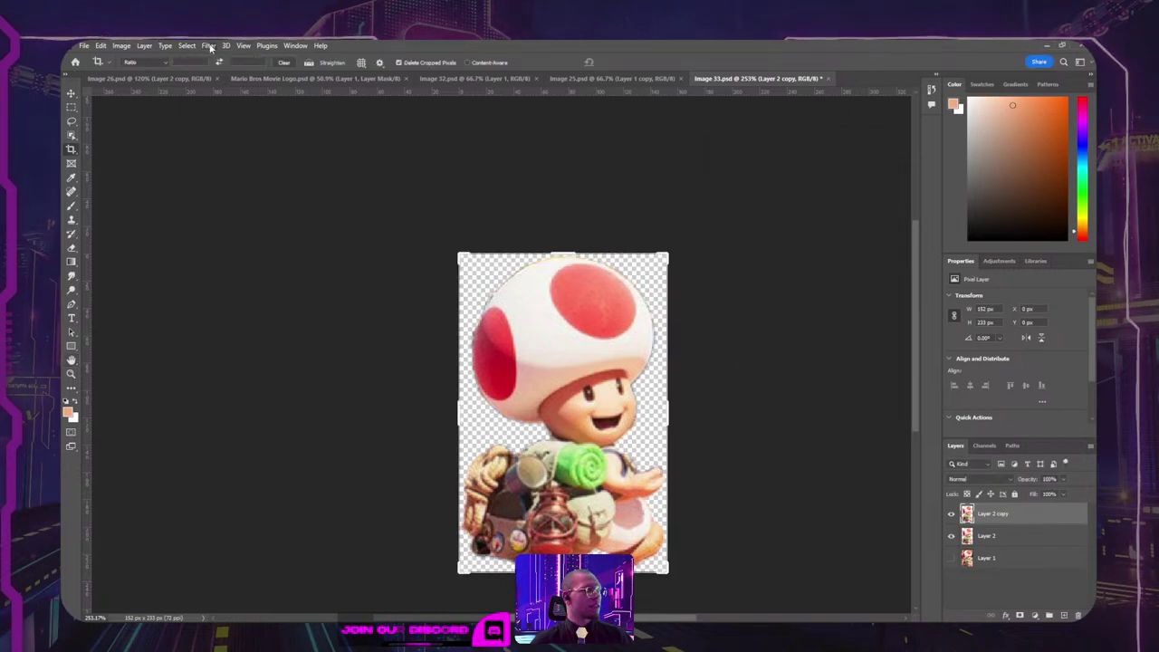
Step: Sharpen the blurred Toad copy with Unsharp Mask at 41% amount, 1.0 px radius and threshold 0, and save the image
left_click(210, 47)
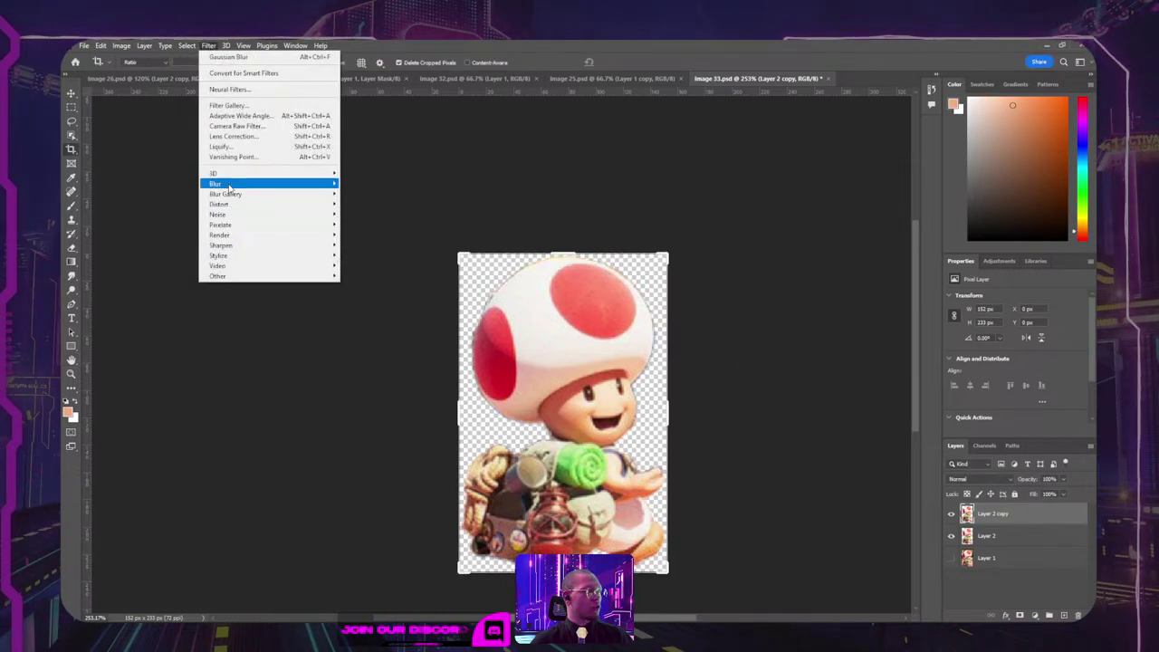
mouse_move(317, 245)
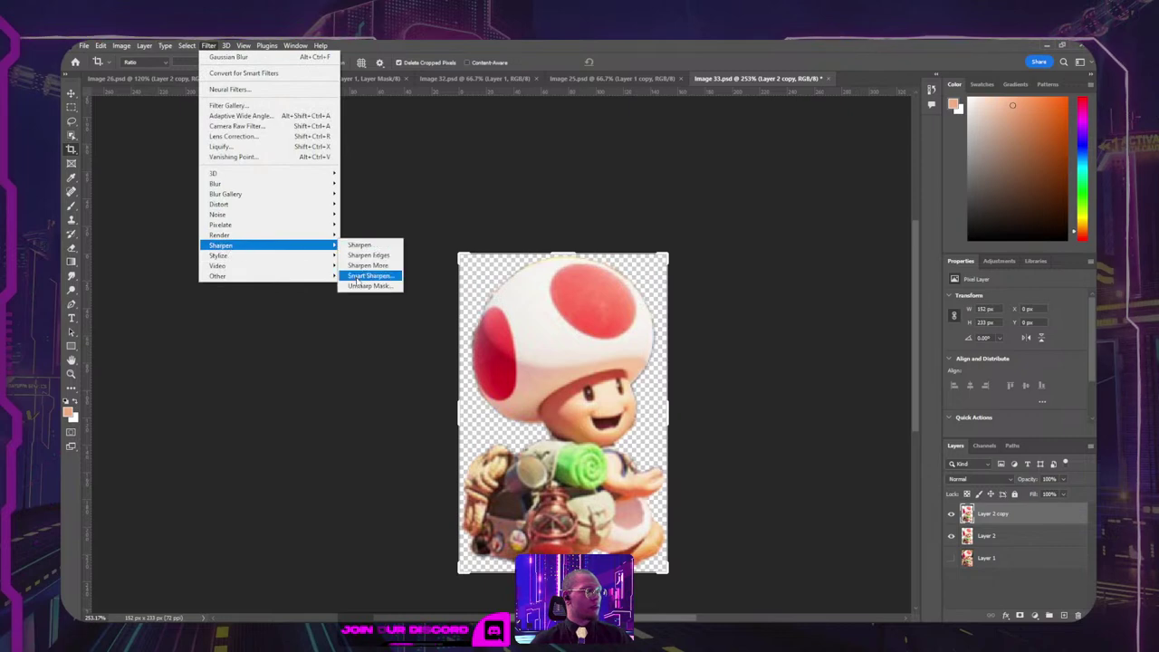
left_click(363, 285)
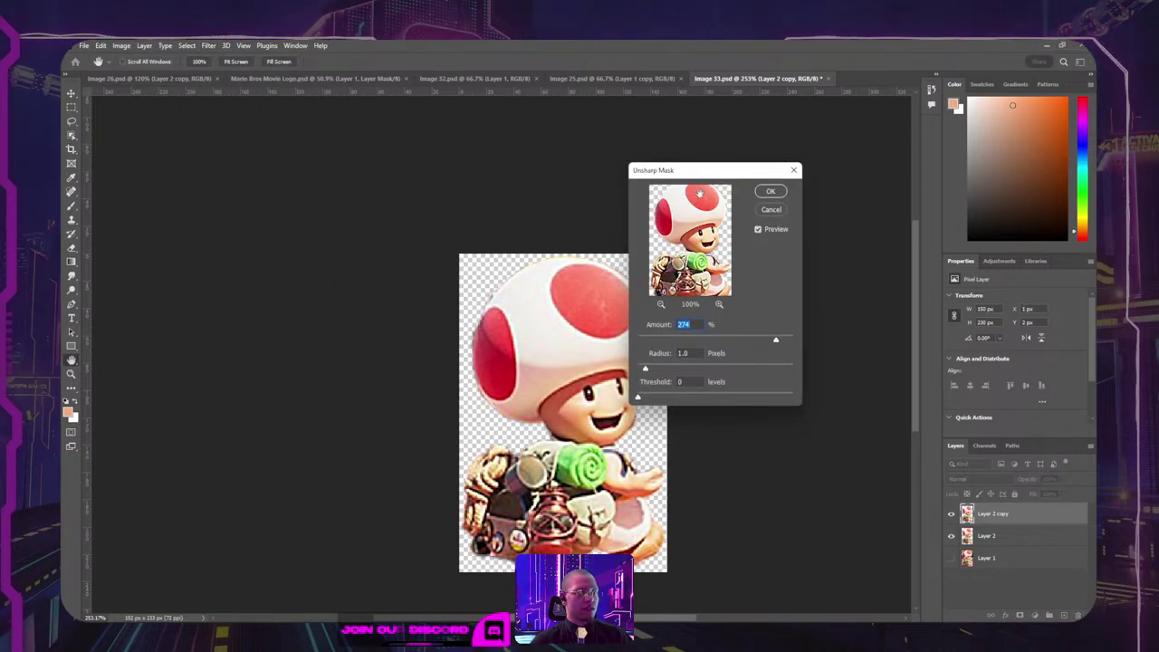
left_click_drag(721, 175, 794, 149)
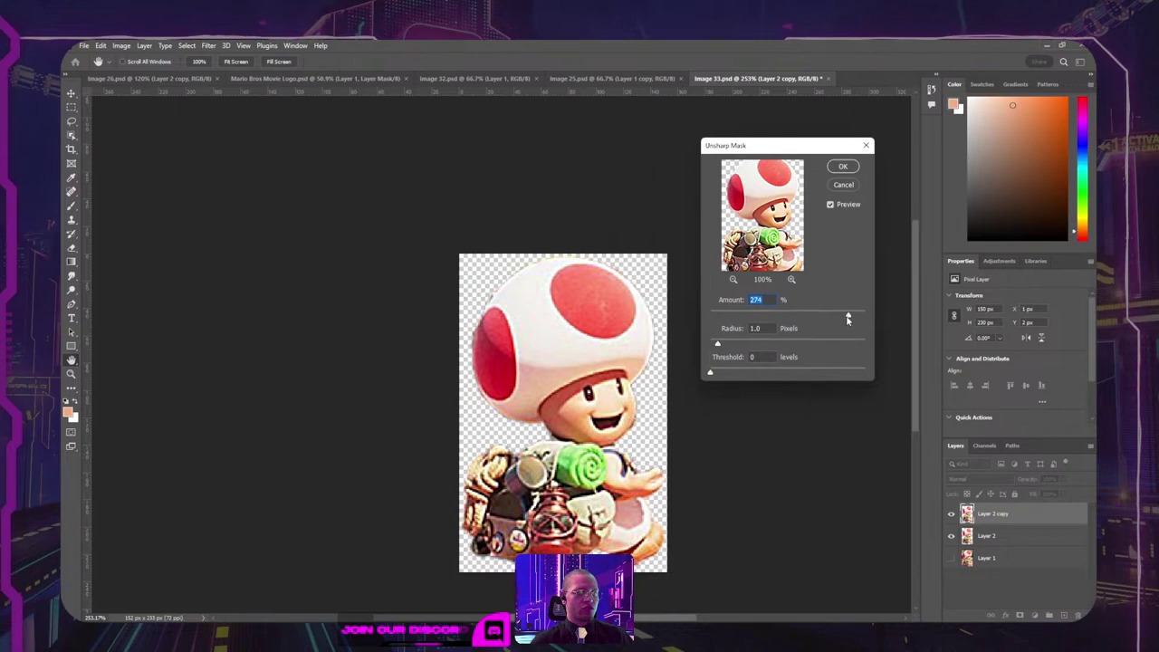
left_click_drag(848, 319, 801, 316)
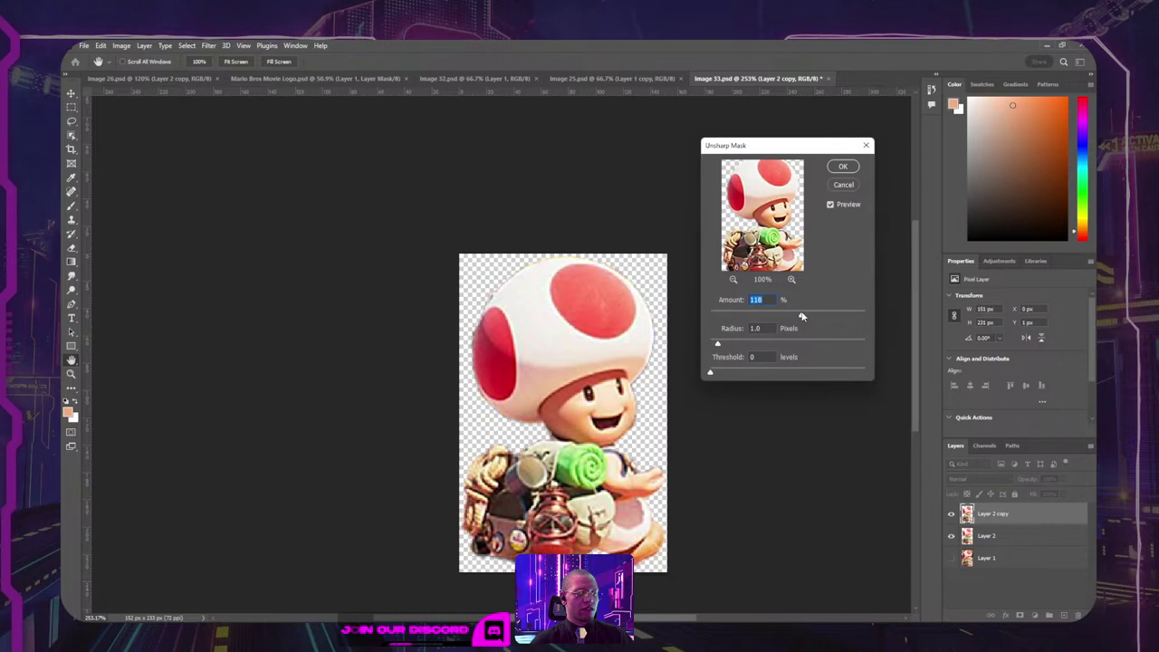
left_click(831, 205)
left_click(830, 205)
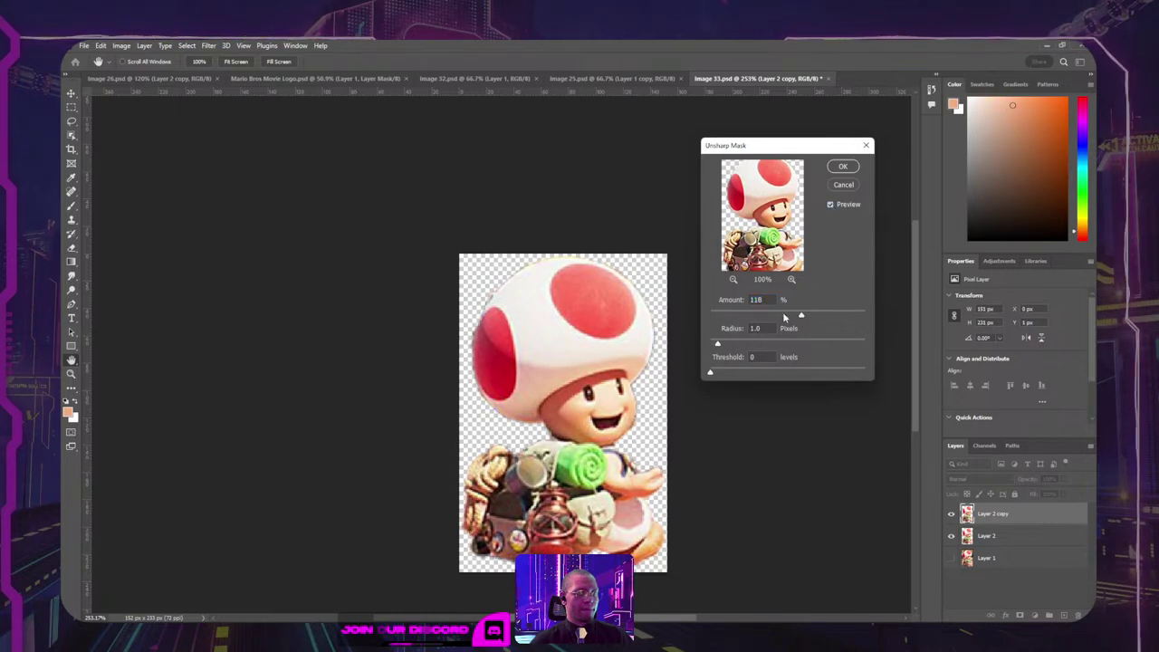
left_click_drag(767, 317, 751, 316)
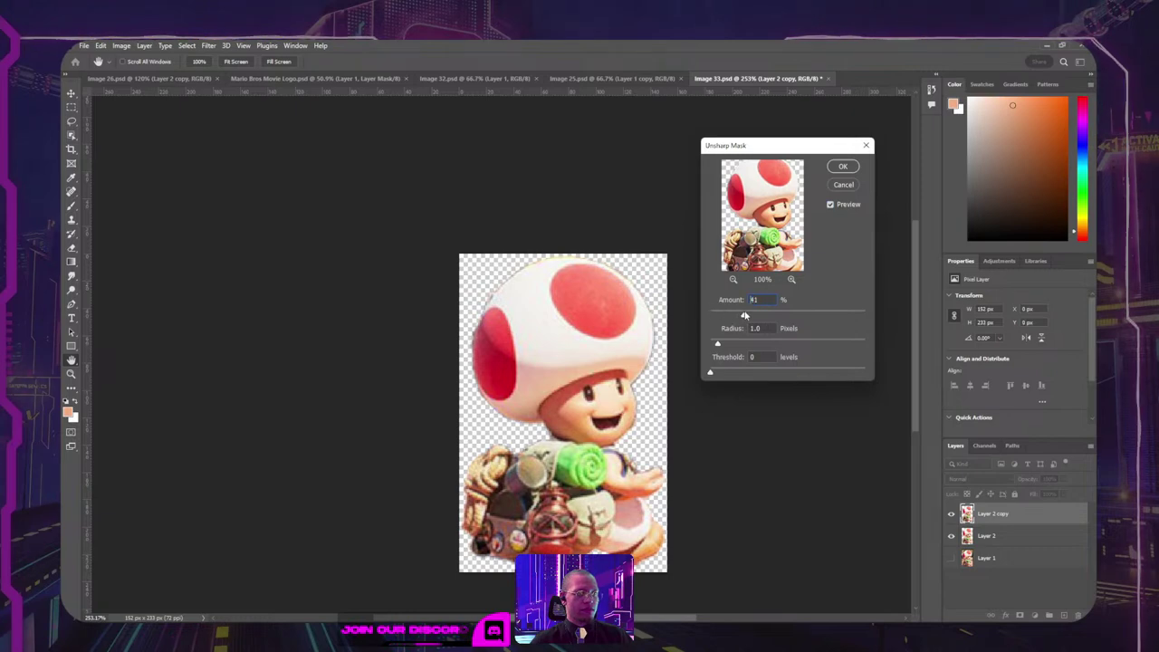
left_click(842, 167)
key("c")
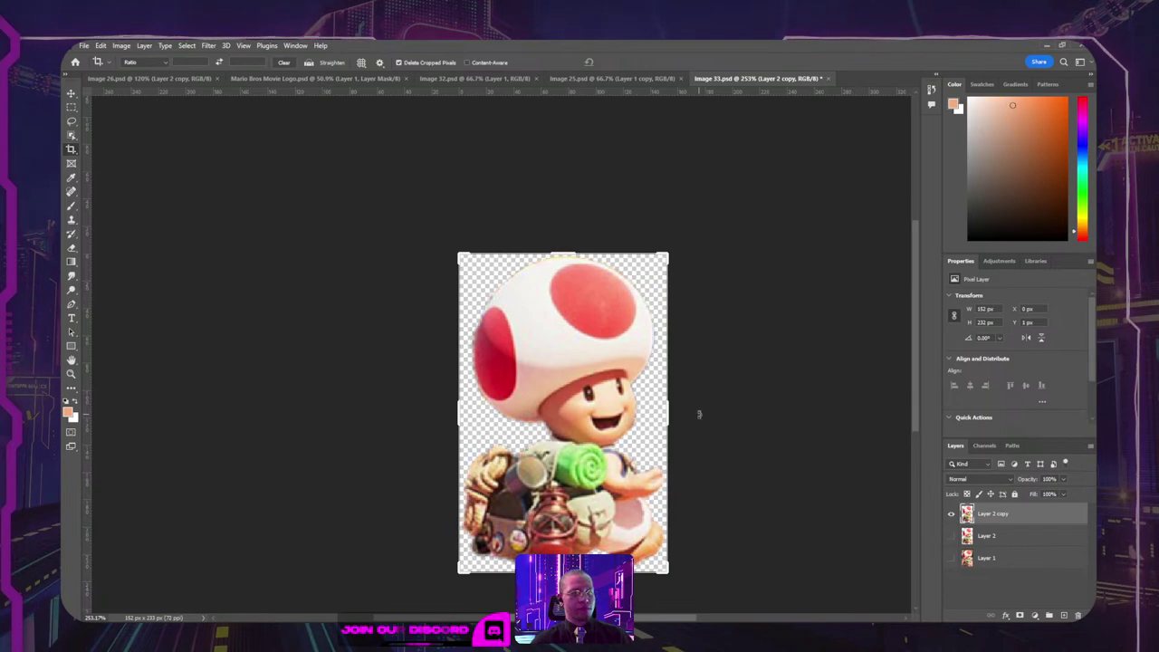
key("ctrl+s")
Step: Switch to Adobe XD and place the cut-out Toad near the foot of the taller page, beside the green pipe, at X 239, Y 3923
key("alt+Tab")
left_click_drag(779, 281, 525, 497)
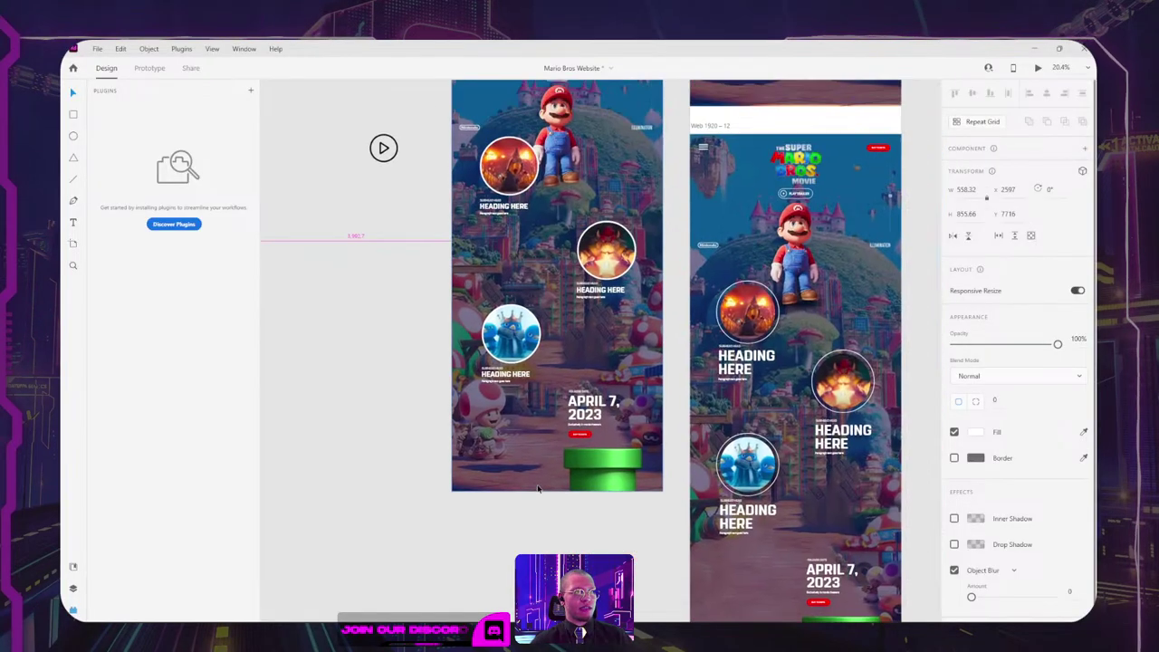
scroll(595, 438, "down", 3)
left_click_drag(516, 447, 681, 444)
left_click_drag(471, 337, 850, 534)
scroll(849, 534, "up", 5)
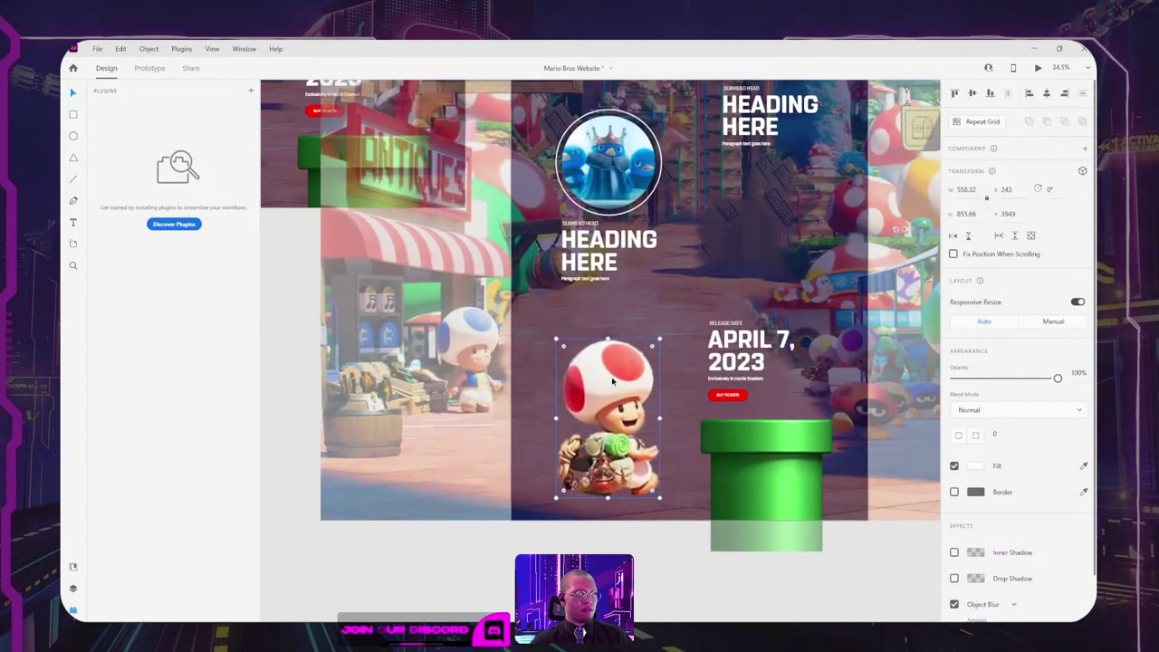
left_click_drag(612, 381, 612, 373)
scroll(642, 440, "up", 6)
scroll(638, 287, "down", 5)
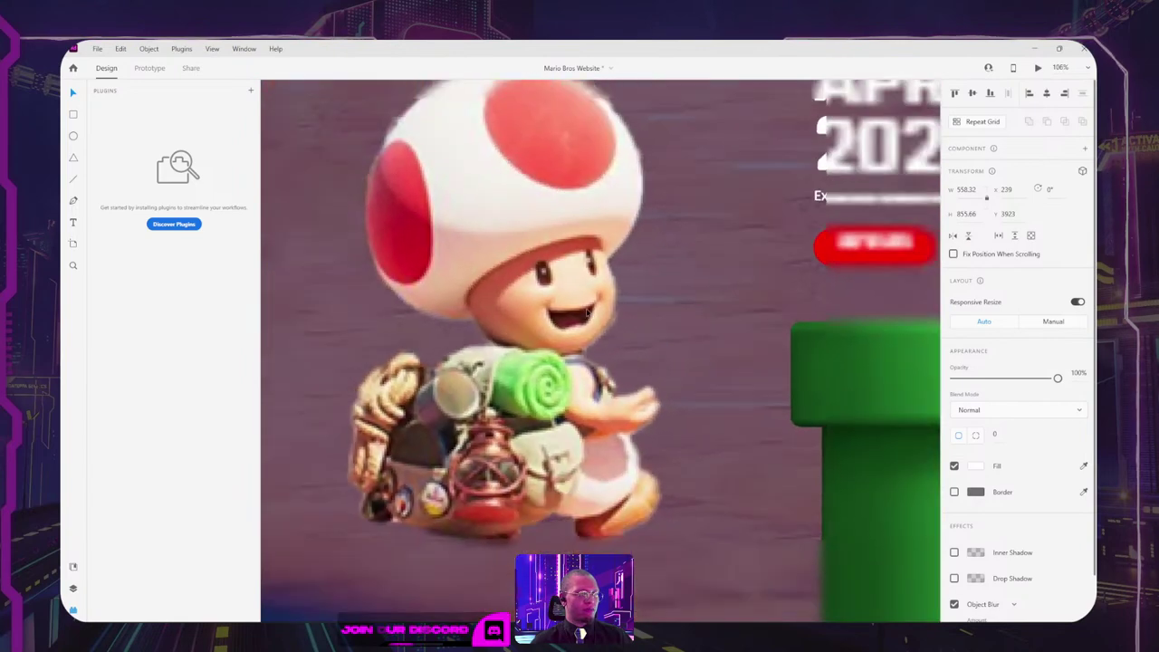
left_click(664, 538)
scroll(664, 538, "down", 5)
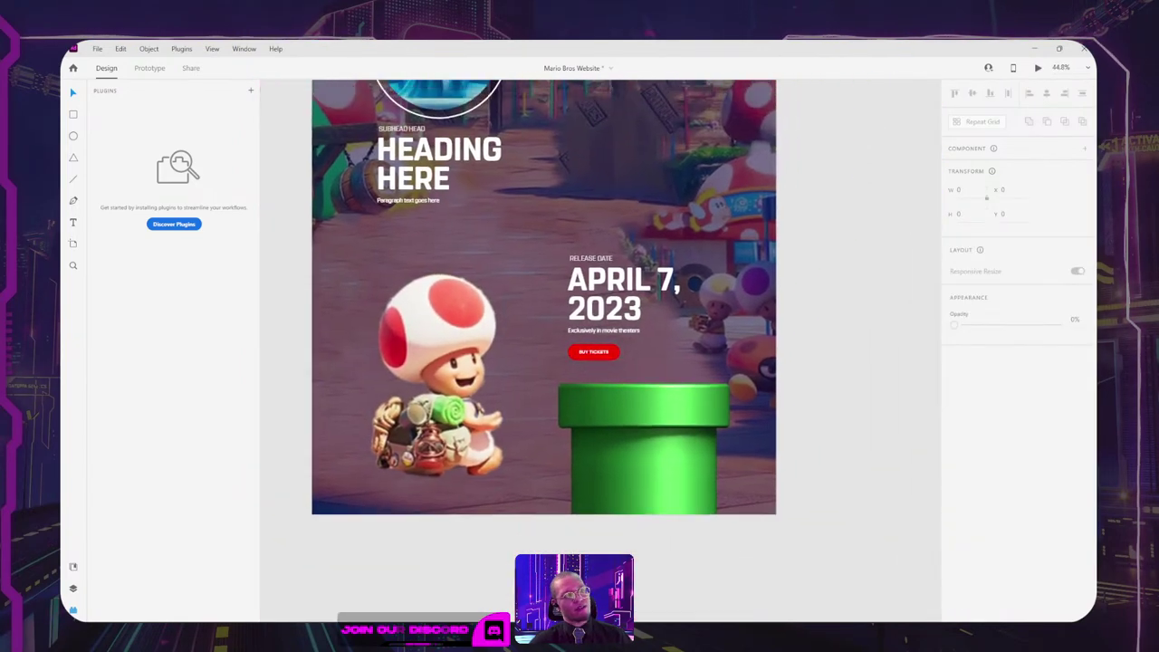
Step: Set the Toad against the taller page's left edge beneath the dark overlay, matching the shorter page
left_click(510, 478)
scroll(512, 466, "left", 5)
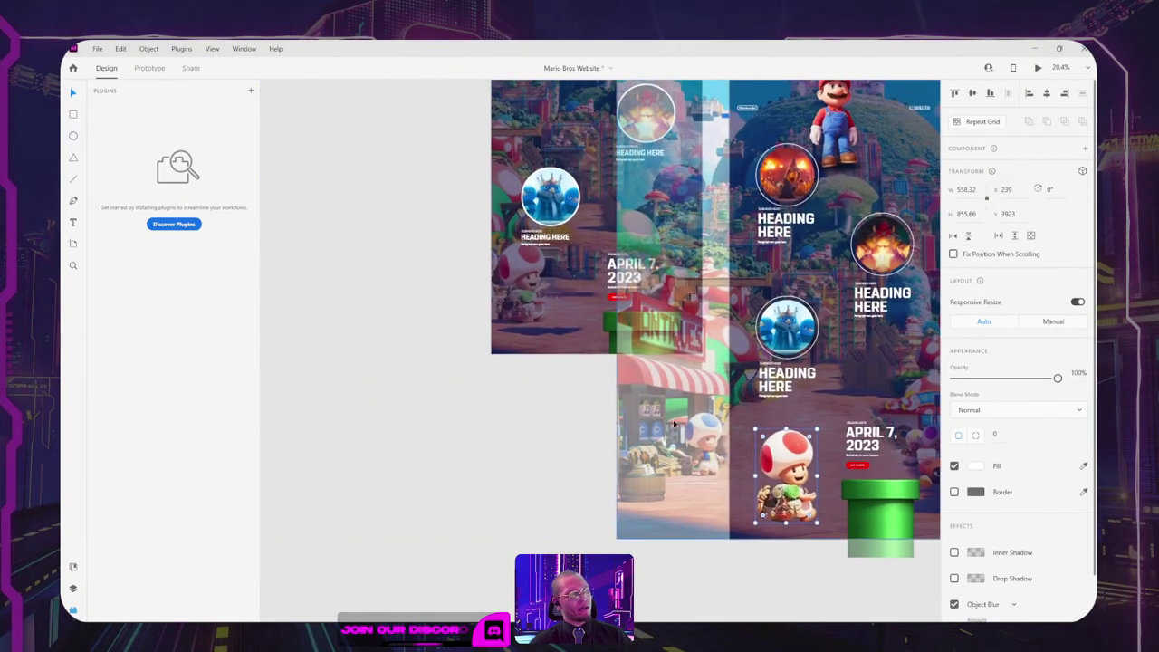
left_click(567, 472)
scroll(507, 518, "right", 3)
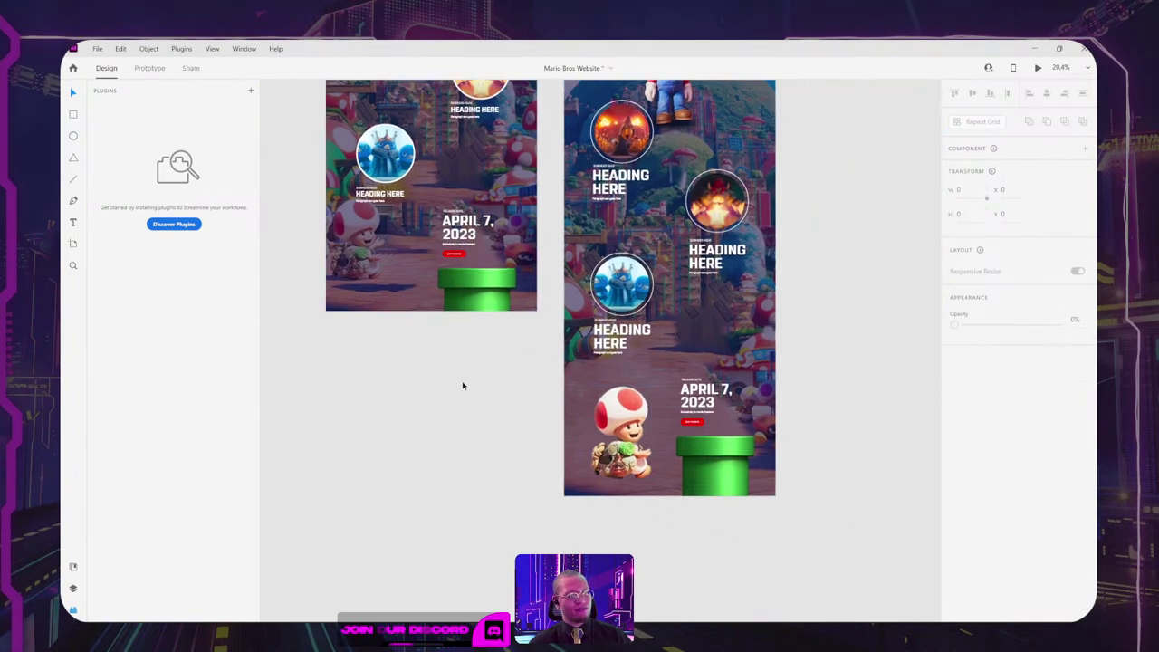
scroll(425, 381, "down", 2)
left_click(558, 424)
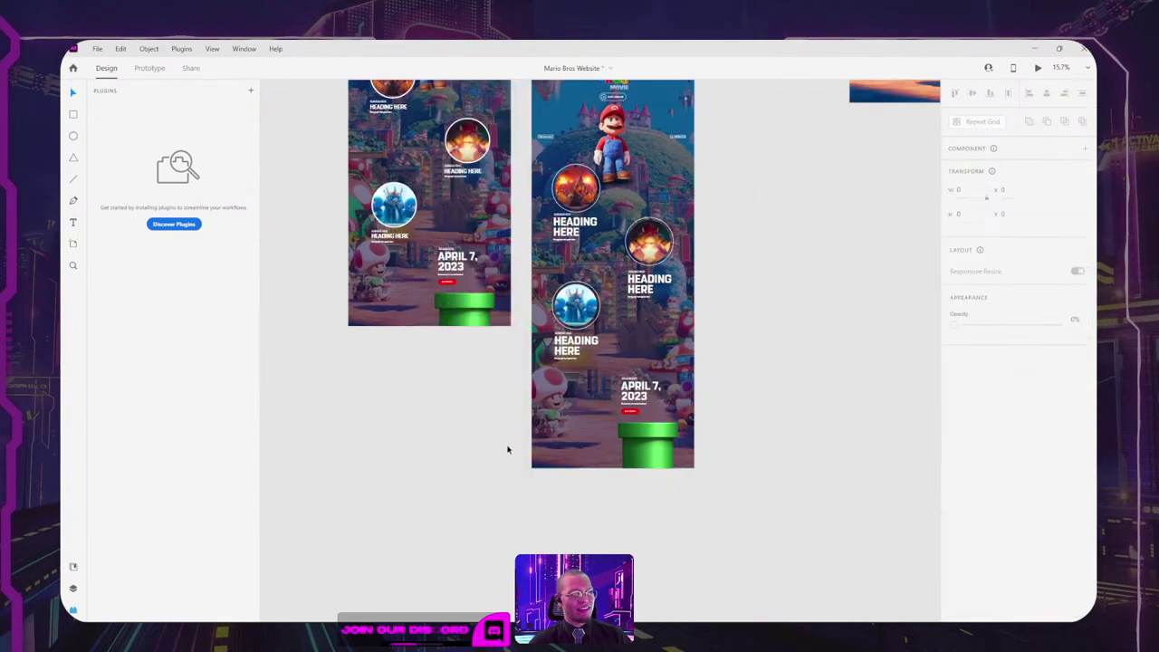
Step: Duplicate the Bowser image beneath the original beside the page layouts and open the copy for editing in Photoshop
scroll(489, 489, "up", 2)
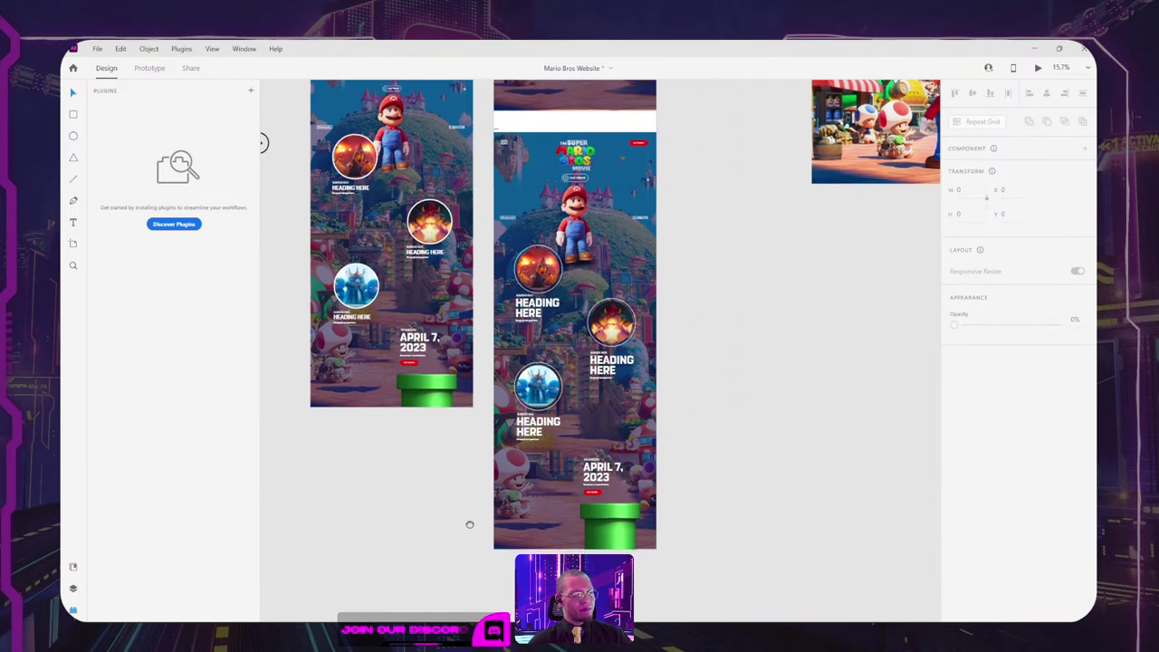
scroll(468, 524, "down", 1)
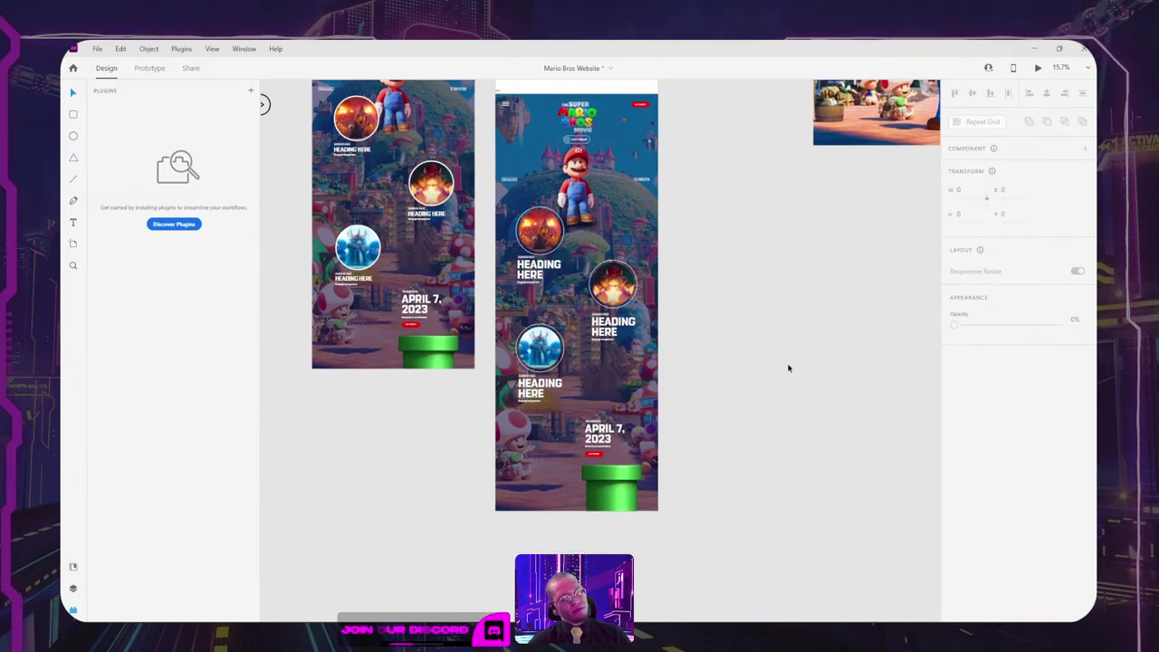
left_click_drag(763, 335, 776, 360)
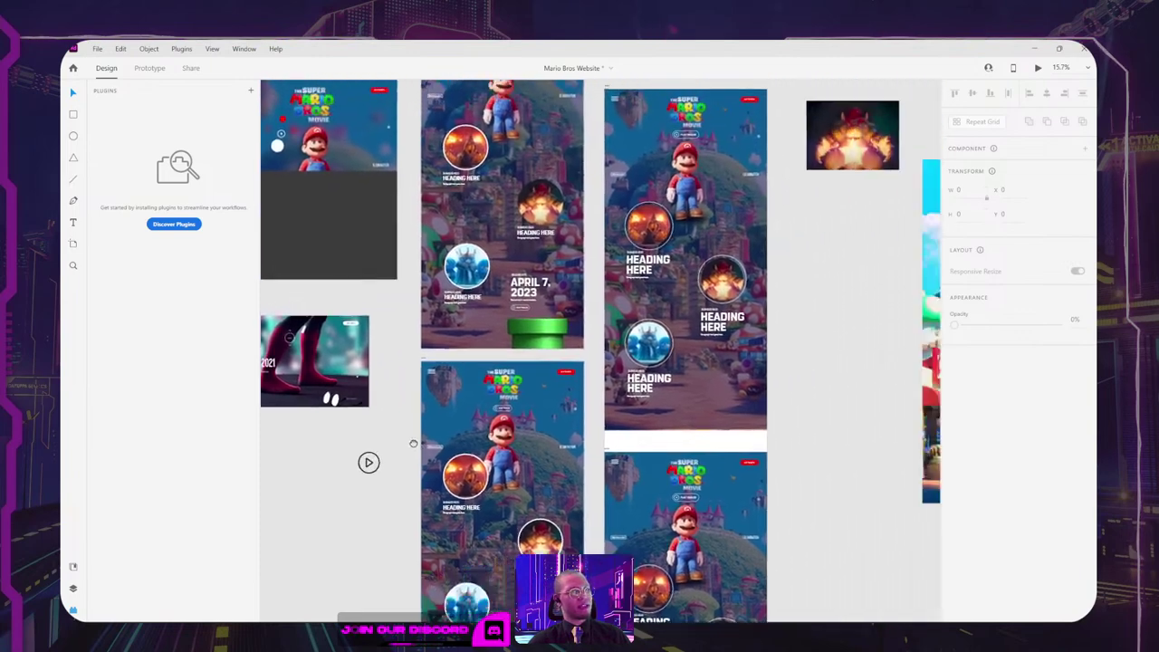
left_click_drag(819, 230, 526, 352)
scroll(562, 263, "up", 5)
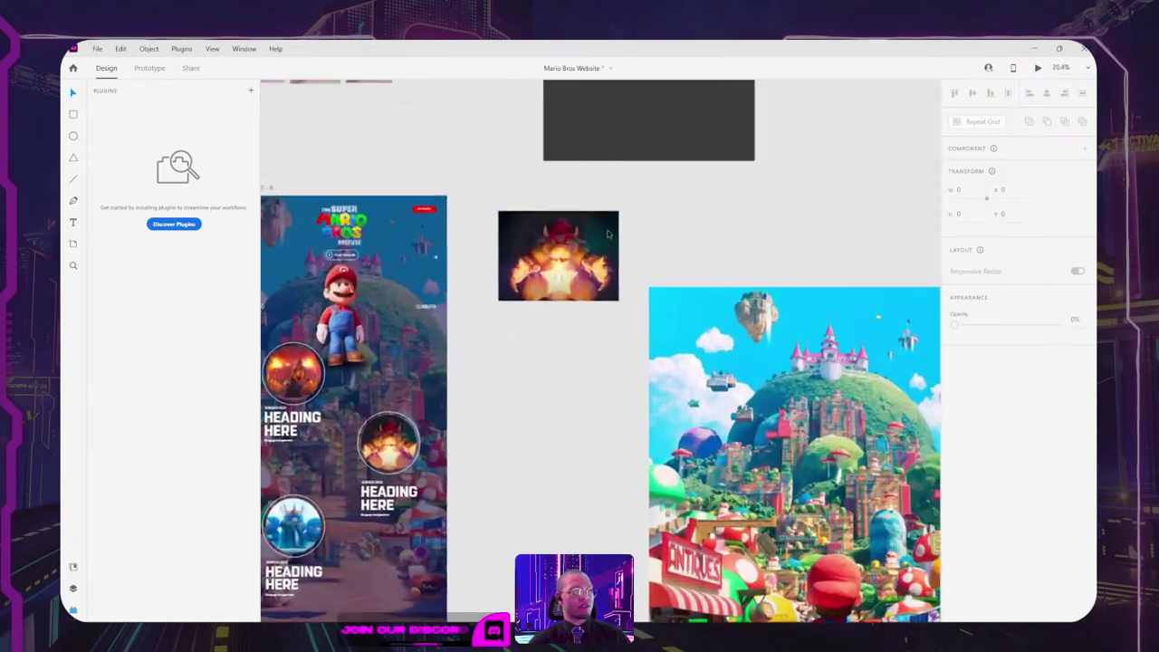
left_click(518, 297)
left_click_drag(518, 296, 514, 505, "alt")
right_click(513, 506)
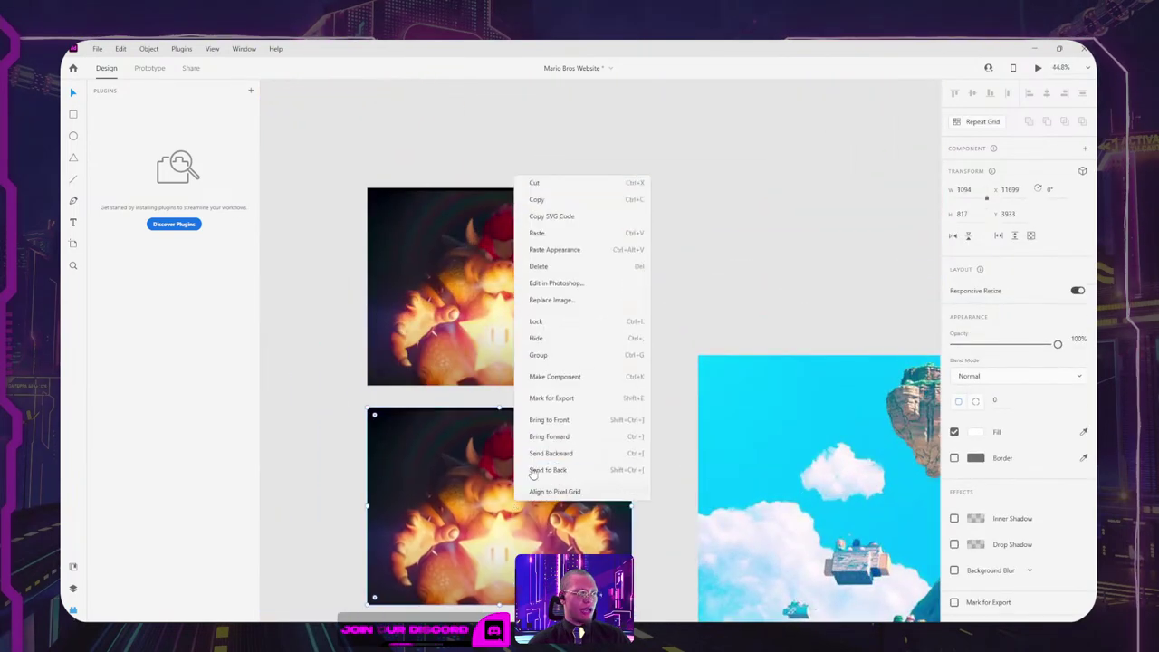
left_click(572, 284)
Step: Select the glowing star in front of Bowser with the Object Selection tool
scroll(525, 481, "up", 4)
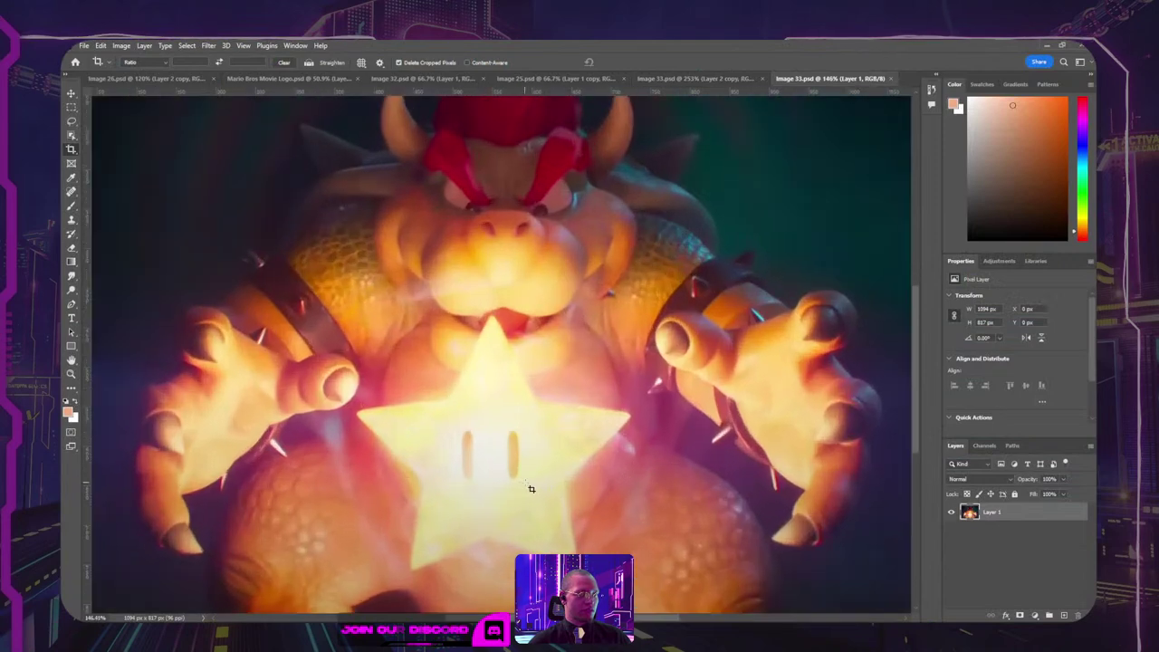
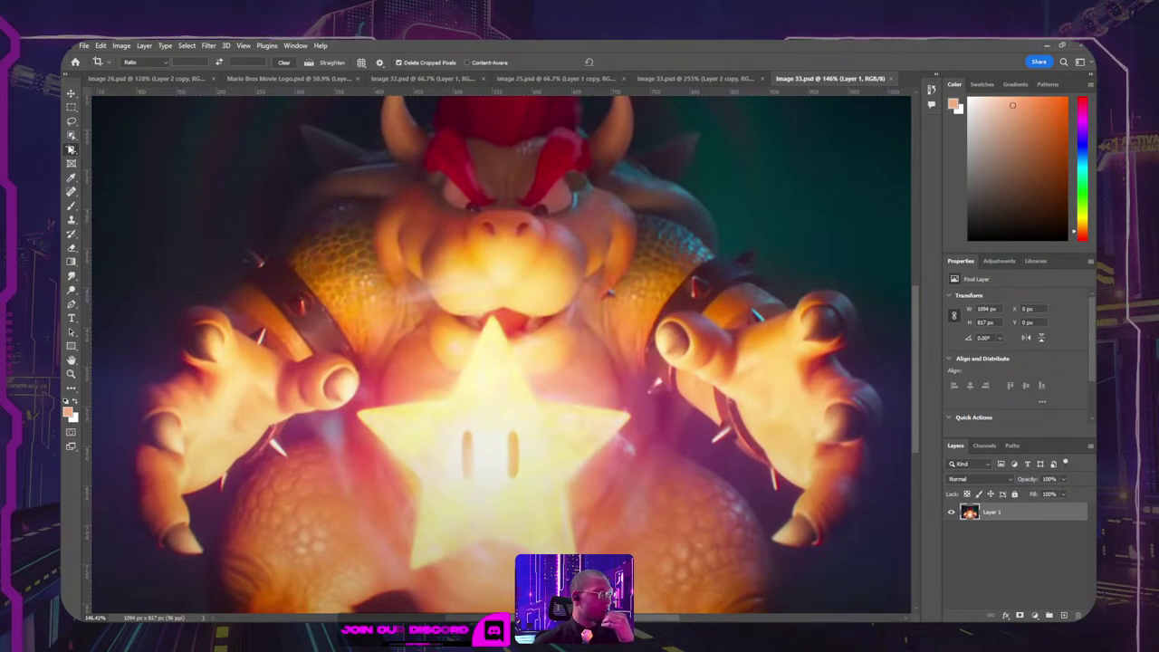
left_click(72, 136)
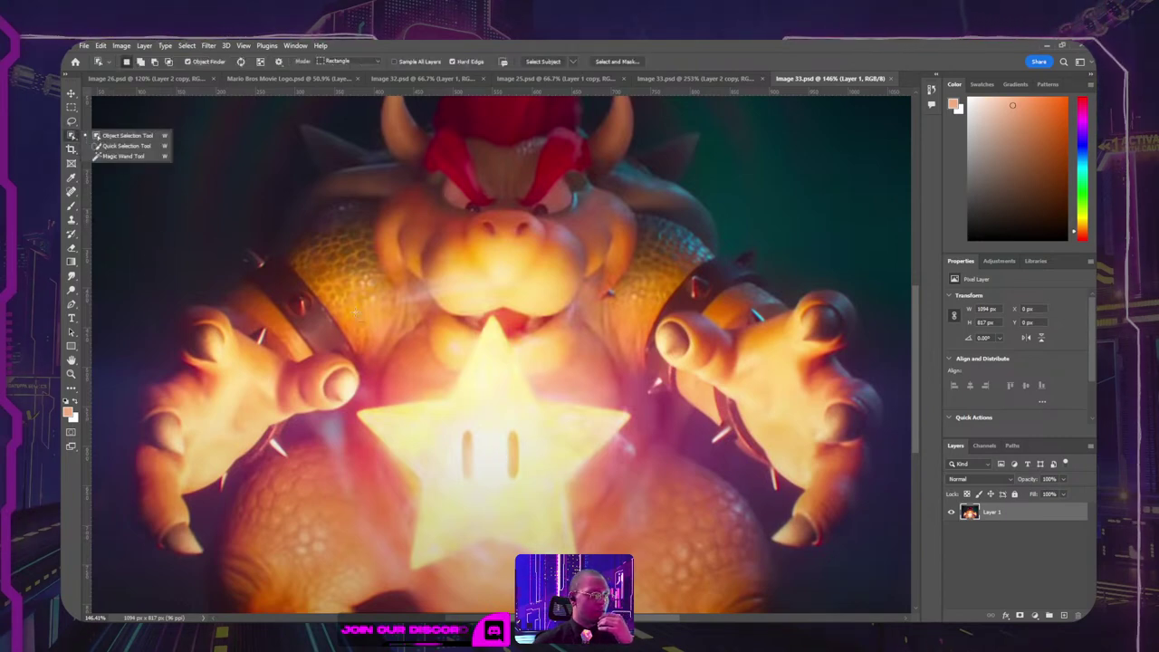
left_click_drag(368, 300, 642, 581)
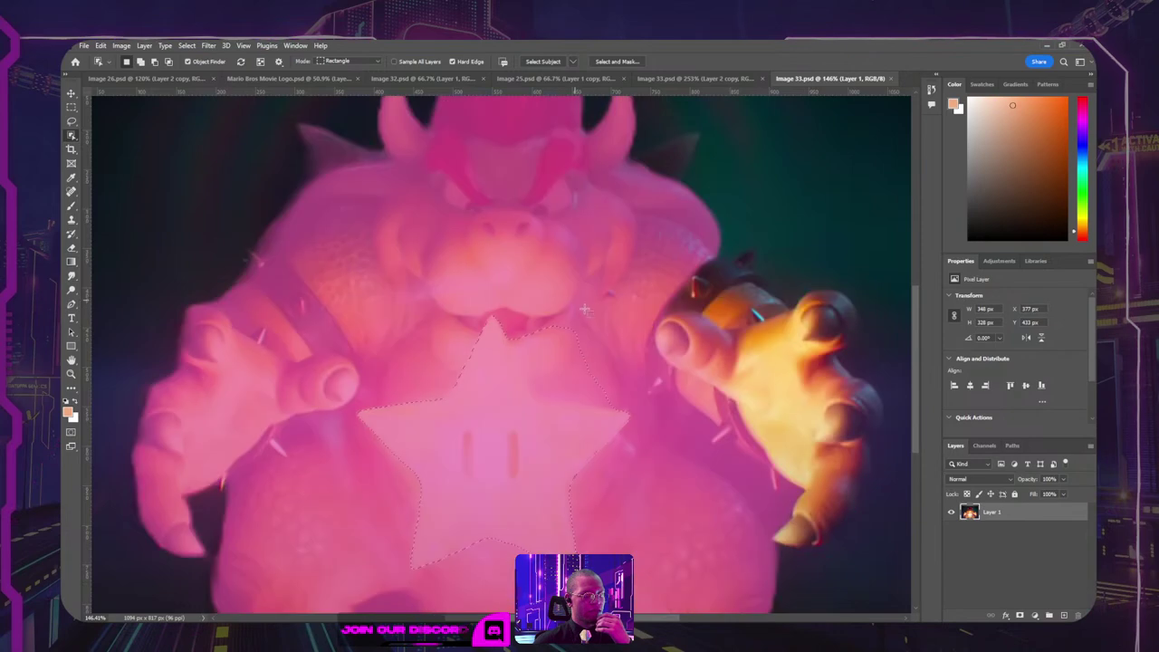
key("l")
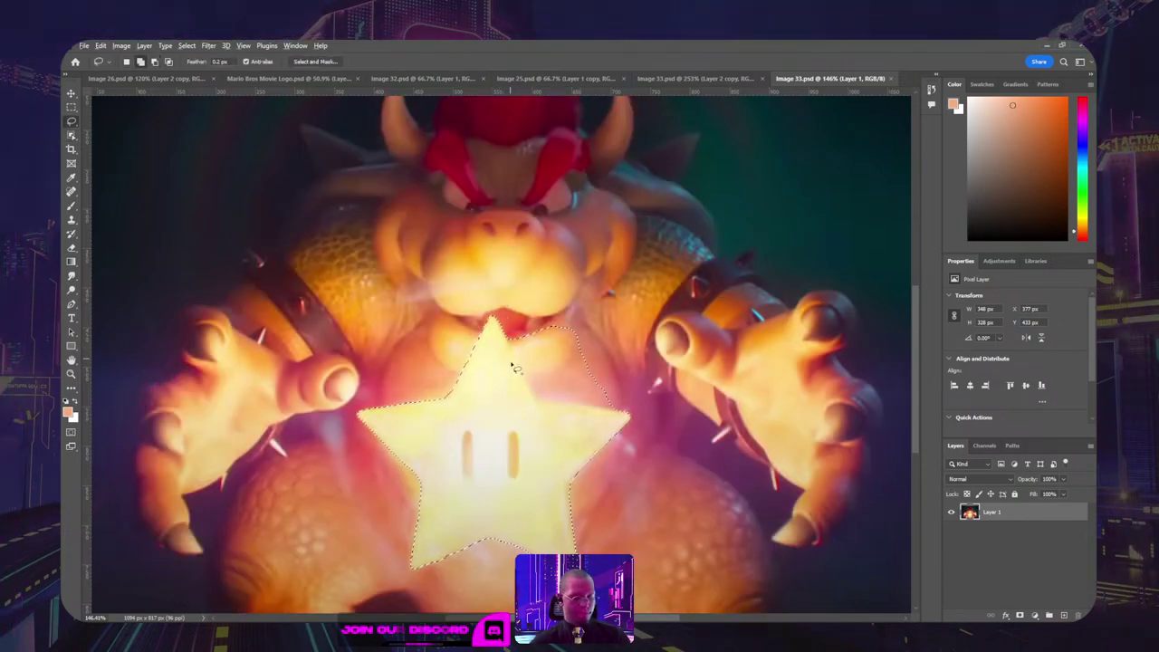
key("alt+l")
key("l")
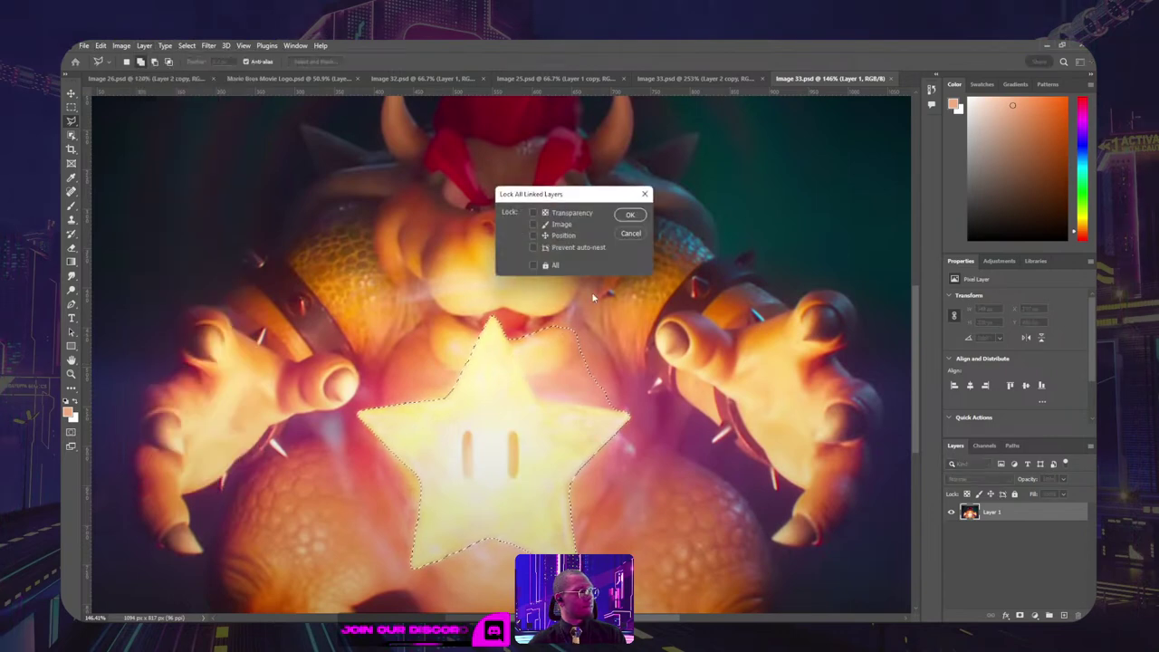
left_click(632, 232)
Step: Subtract the excess area beside the star's upper point with the Magnetic Lasso and copy the star onto its own layer
key("shift+l")
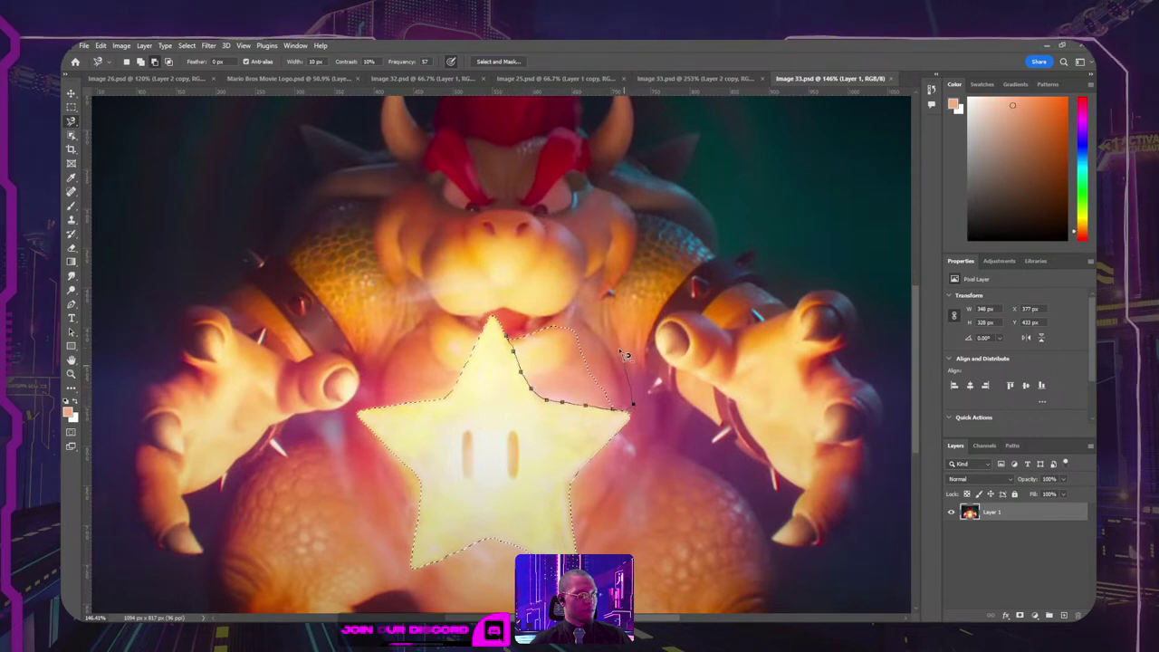
key("Escape")
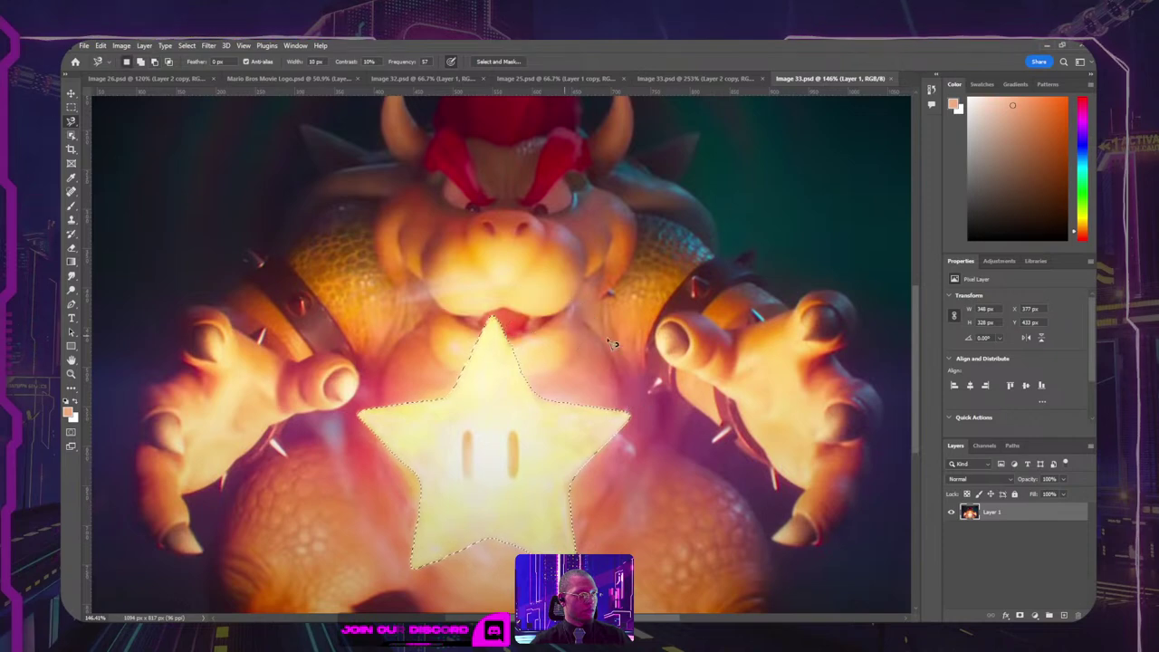
key("ctrl+j")
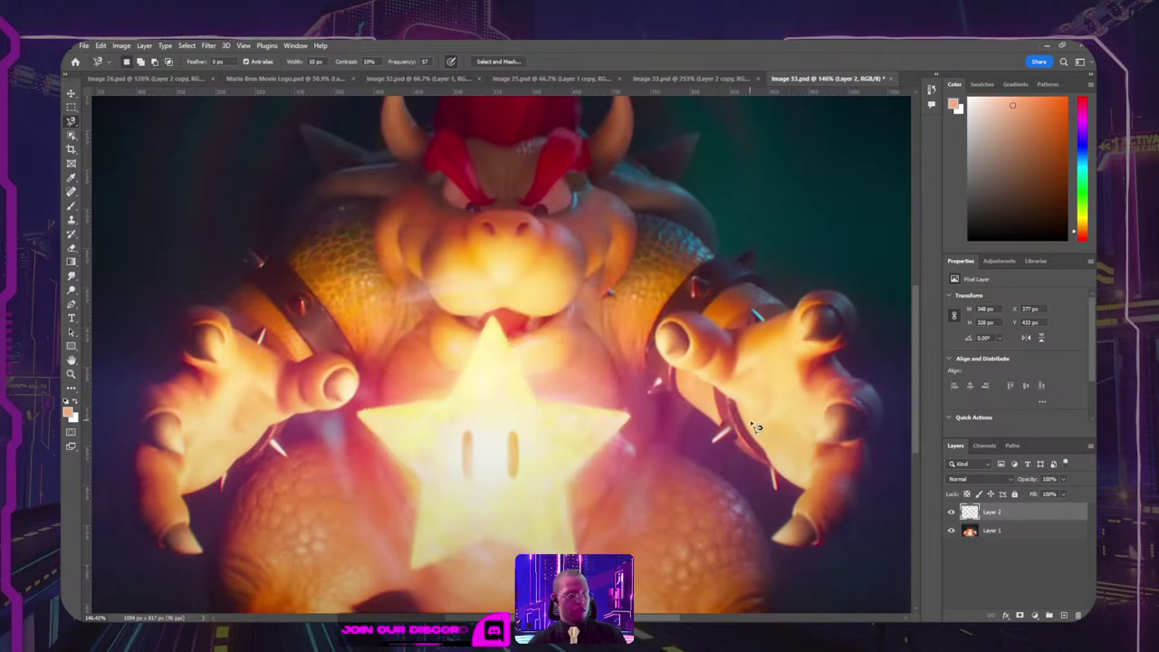
Step: With the Bowser layer hidden, crop the canvas tightly around the star to 348 × 328 px and save the image
left_click(951, 531)
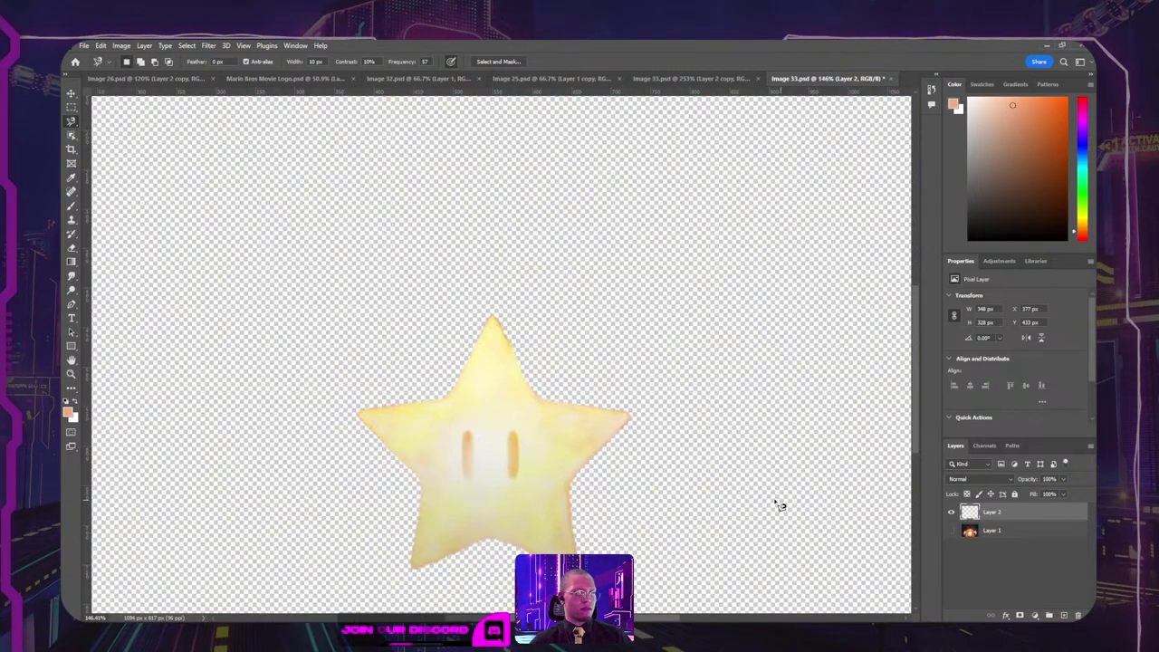
scroll(770, 499, "down", 3)
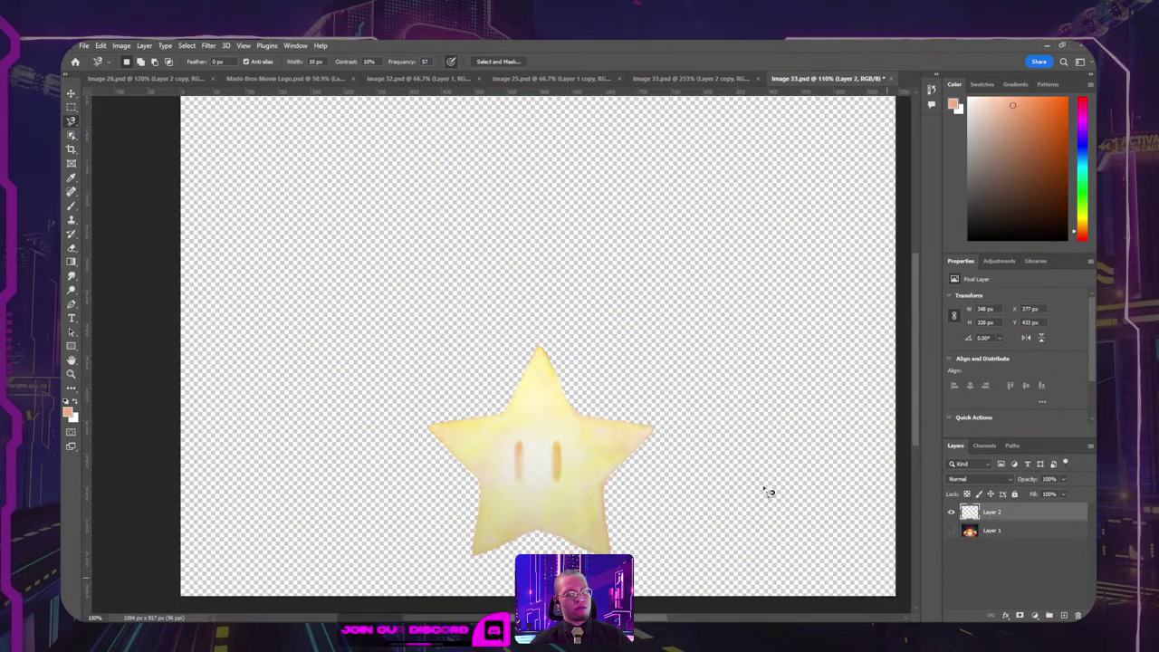
key("c")
left_click_drag(609, 560, 610, 536)
left_click_drag(606, 210, 609, 305)
left_click_drag(365, 379, 536, 385)
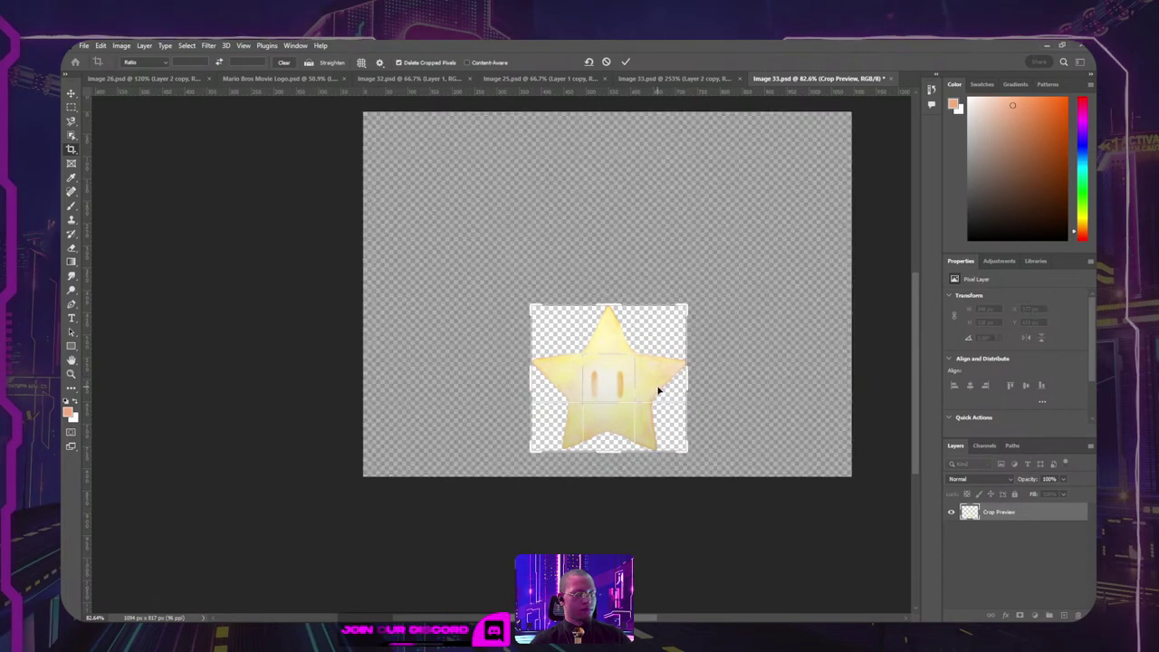
double_click(663, 389)
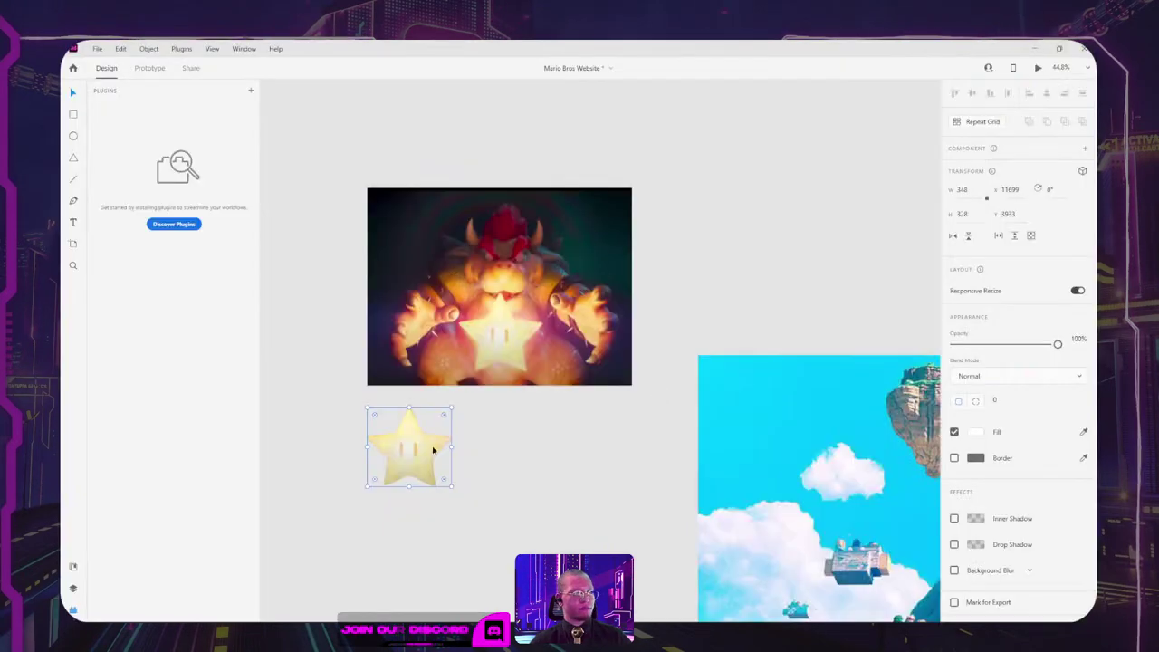
Step: In Adobe XD, try the star on the Web 1920 – 9 page above the Bowser circle at X 1161, Y 1491
left_click_drag(433, 450, 537, 365)
scroll(501, 466, "down", 4)
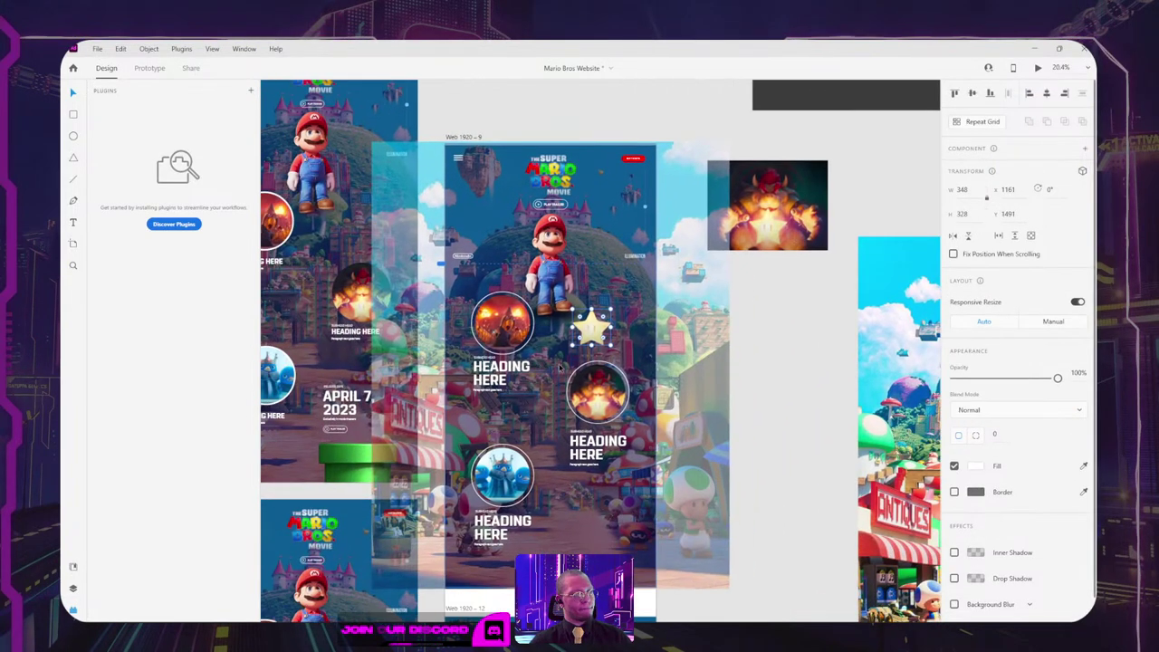
key("ctrl+z")
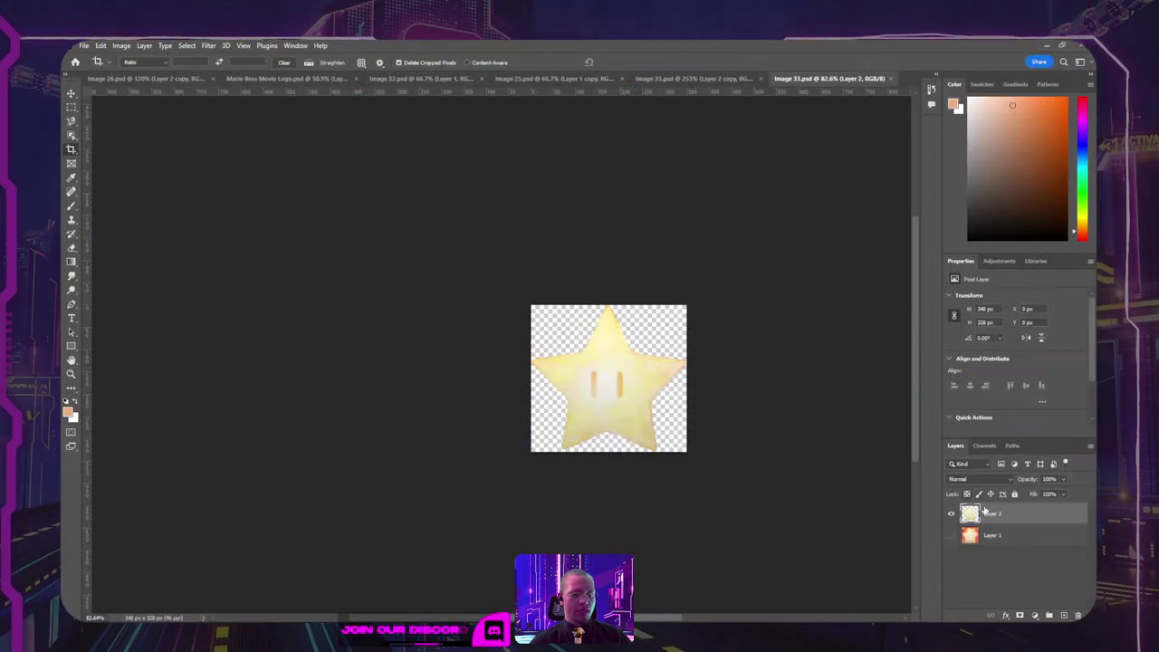
Step: Back in Photoshop, add a Curves adjustment that darkens the star's shadows and midtones, and compare the star with and without it
key("l")
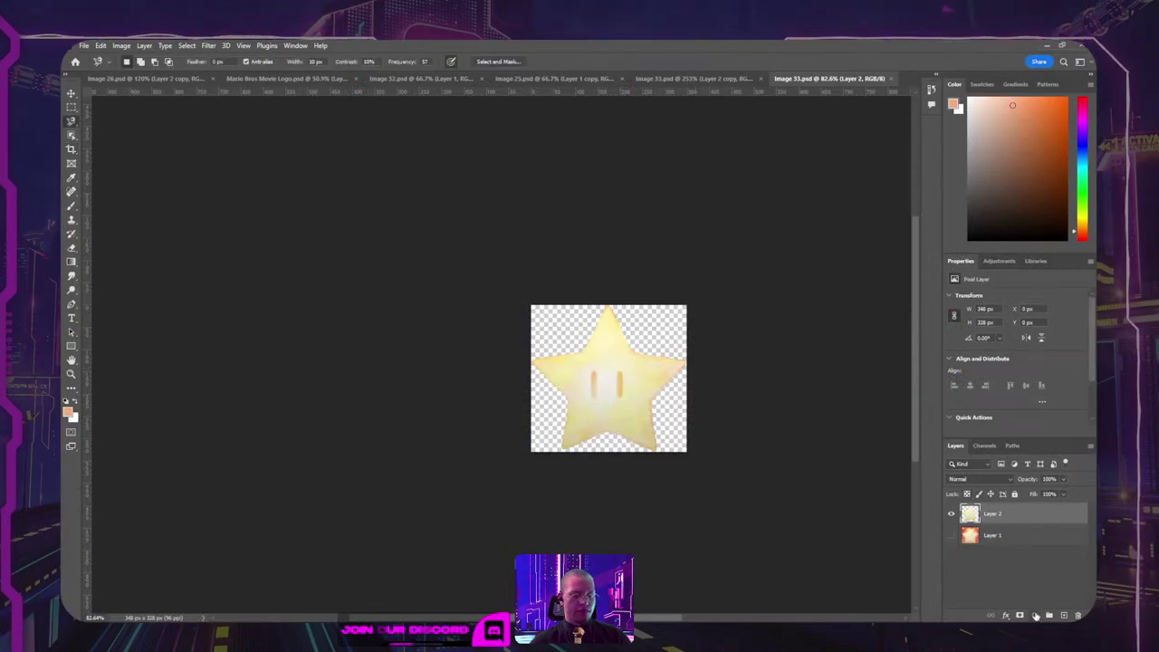
left_click(1036, 615)
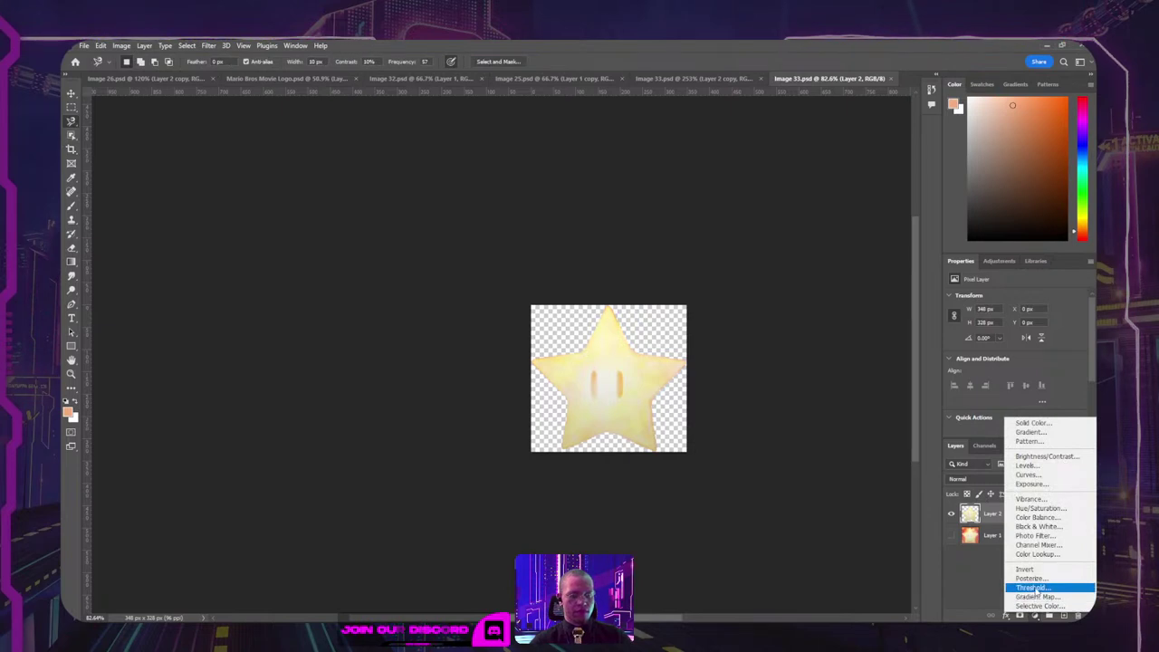
left_click(1040, 474)
left_click_drag(1005, 396, 1051, 364)
left_click_drag(1018, 407, 1012, 414)
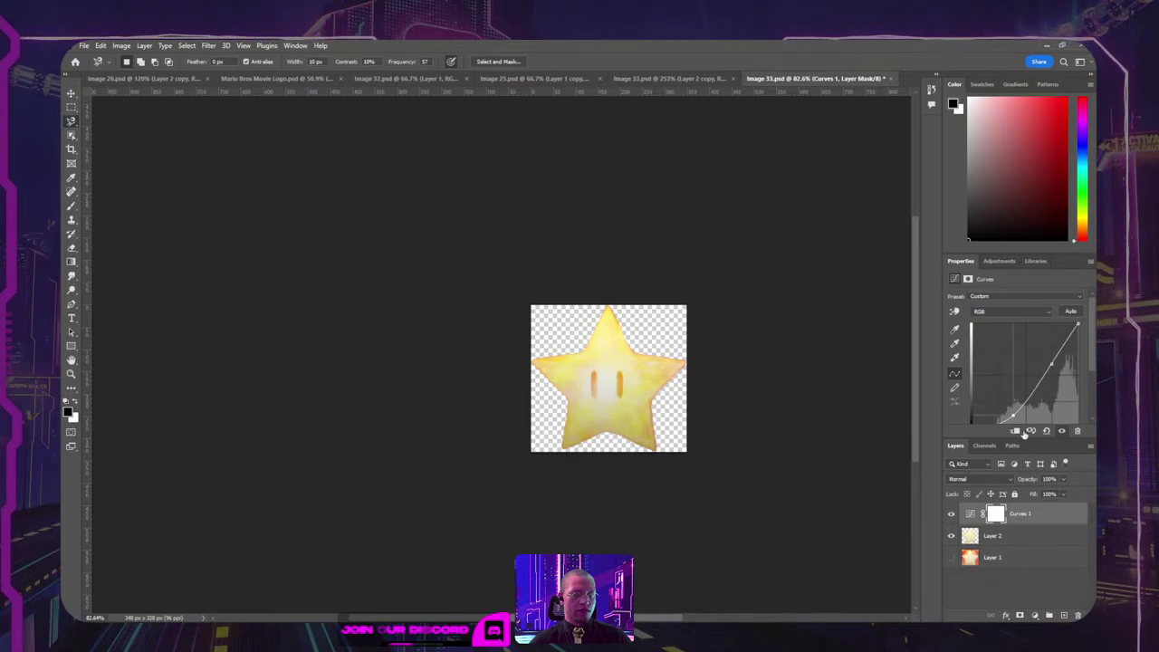
left_click(951, 515)
left_click(951, 515)
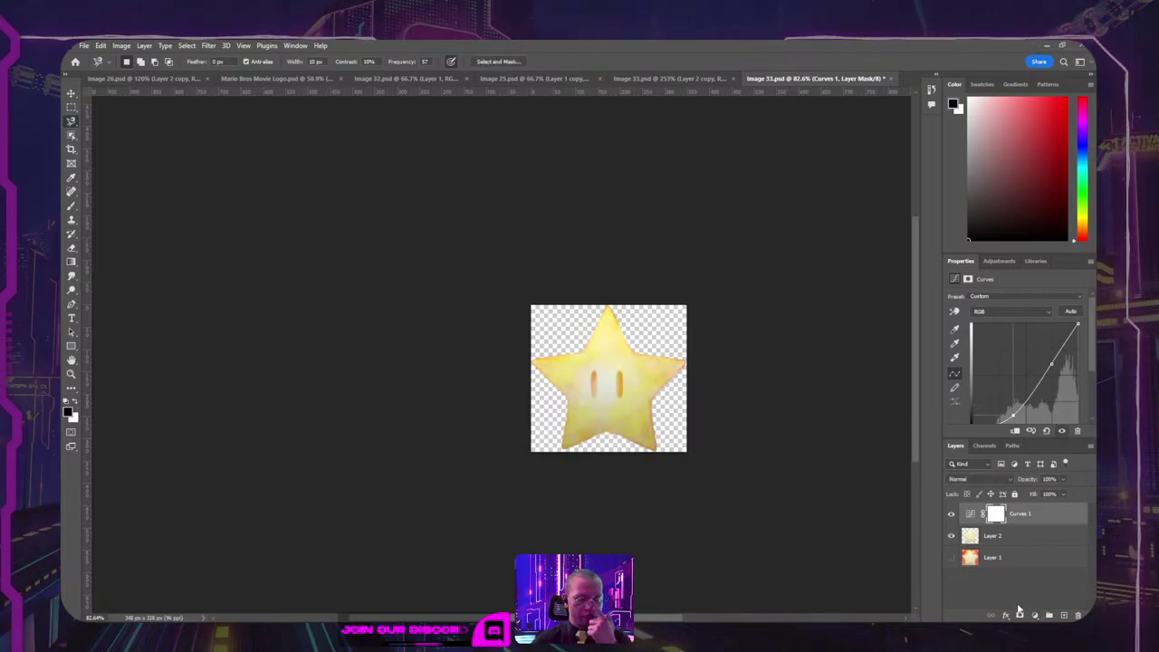
Step: Add a Brightness/Contrast adjustment layer above the Curves layer with brightness 6 and contrast 64
left_click(1035, 615)
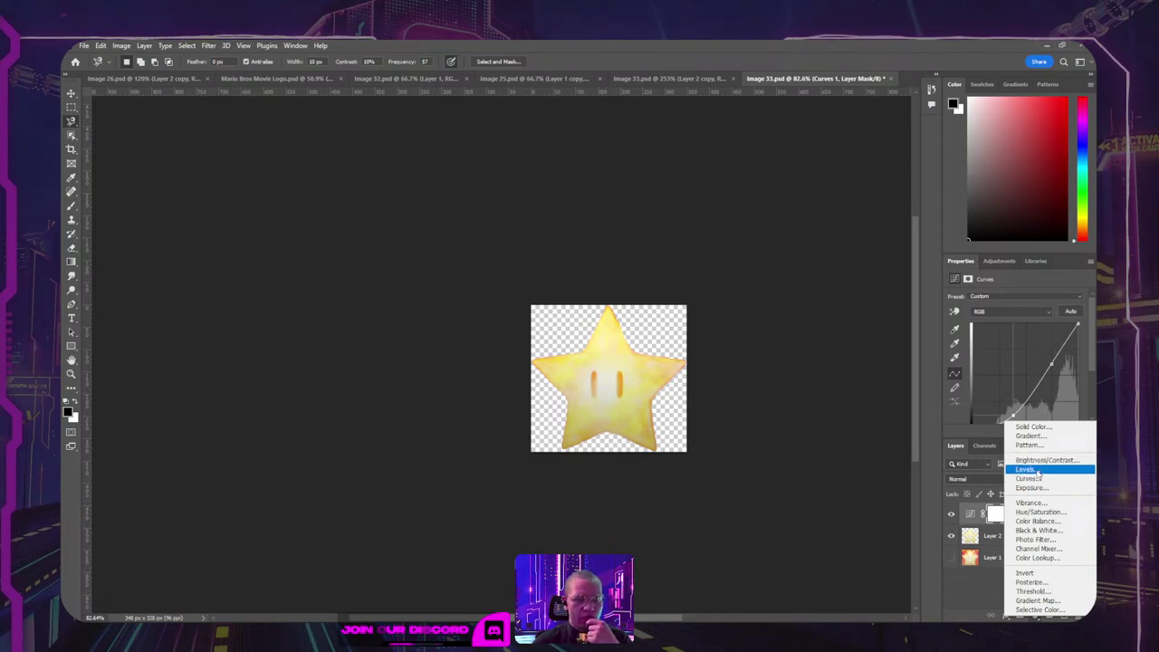
left_click(1039, 462)
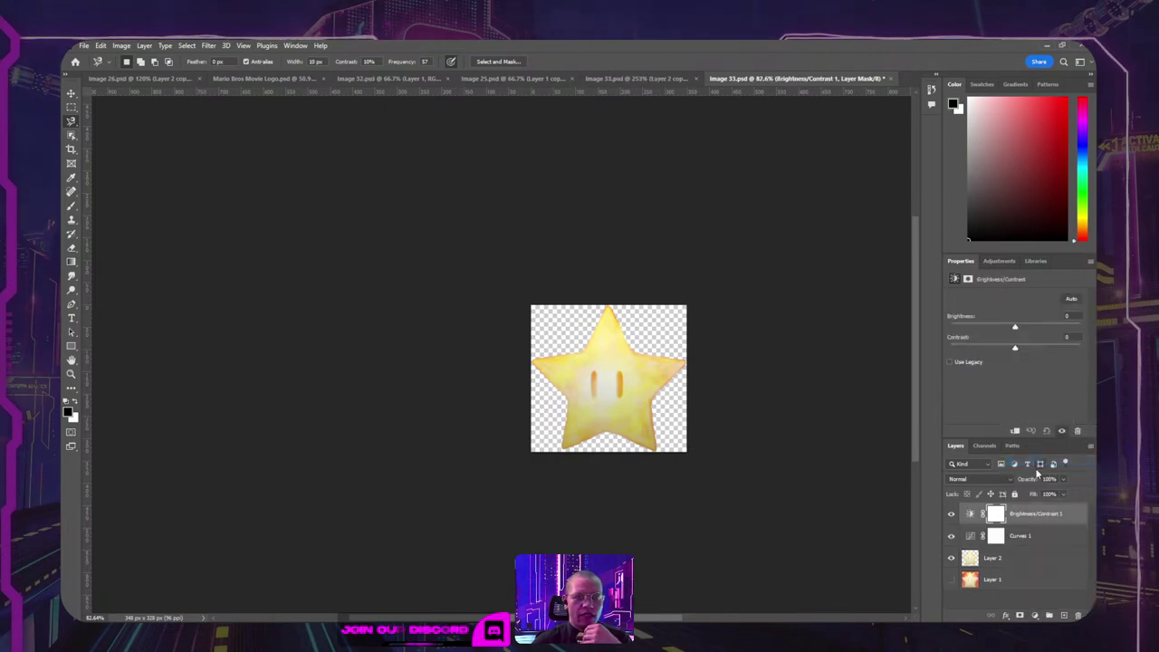
mouse_move(1018, 350)
left_mouse_down()
mouse_move(986, 349)
mouse_move(1029, 349)
mouse_move(997, 327)
mouse_move(1024, 328)
mouse_move(982, 348)
mouse_move(1023, 350)
mouse_move(1019, 333)
left_mouse_up()
left_click(971, 513)
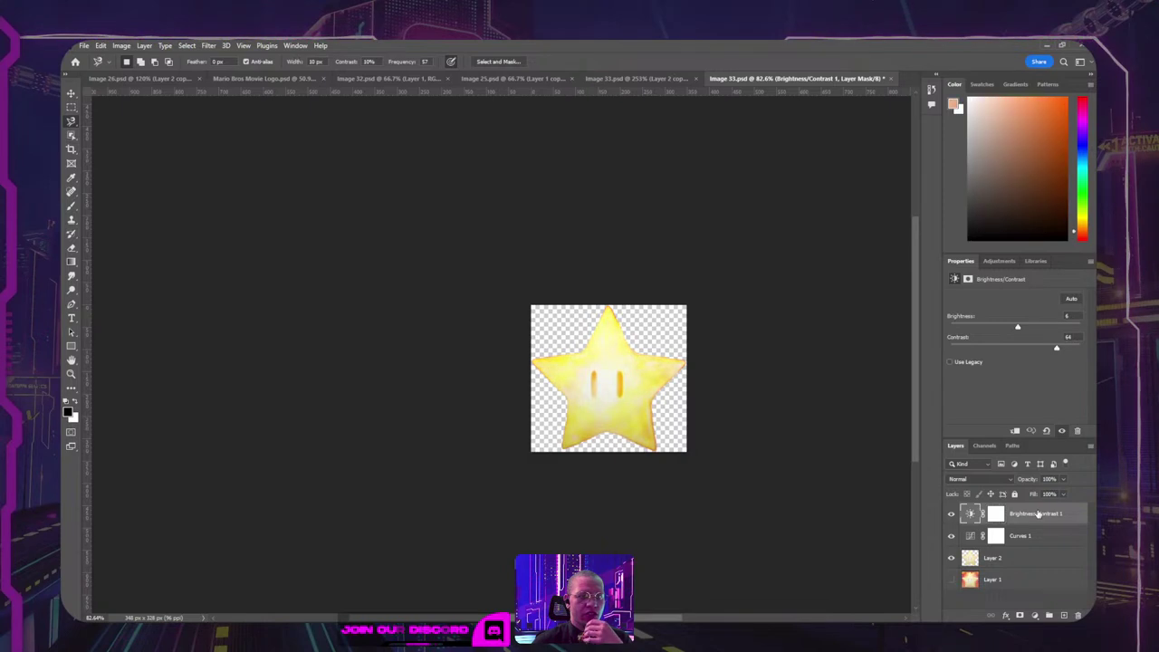
Step: Start deleting the Brightness/Contrast adjustment layer and switch to Adobe XD
left_click(1077, 615)
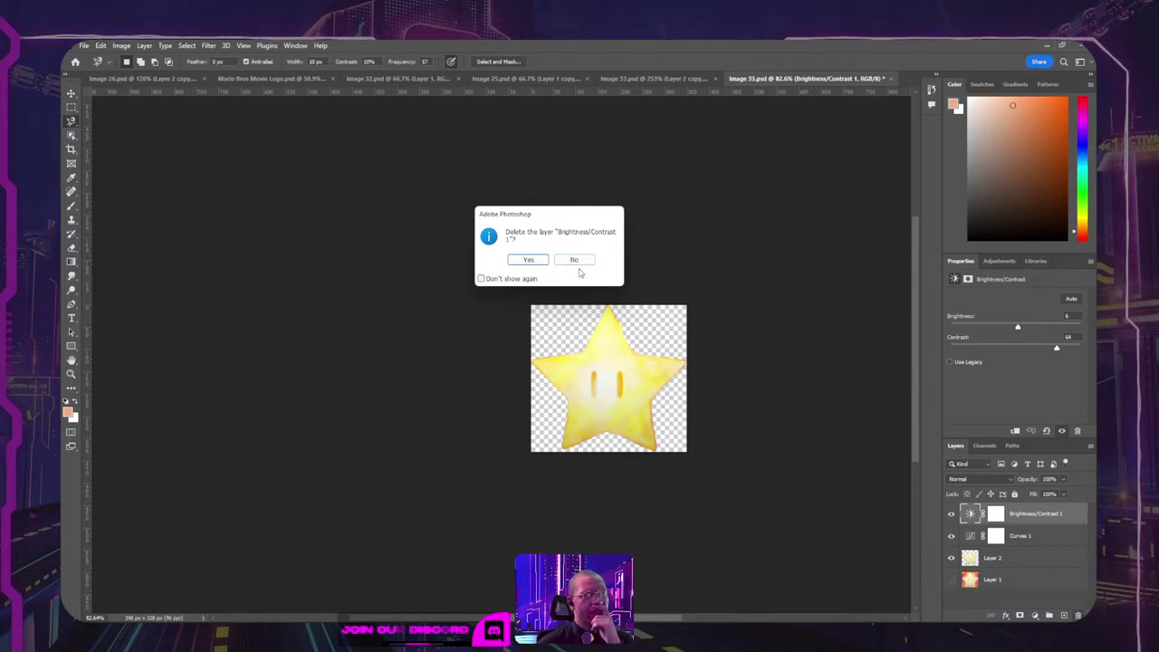
mouse_move(447, 610)
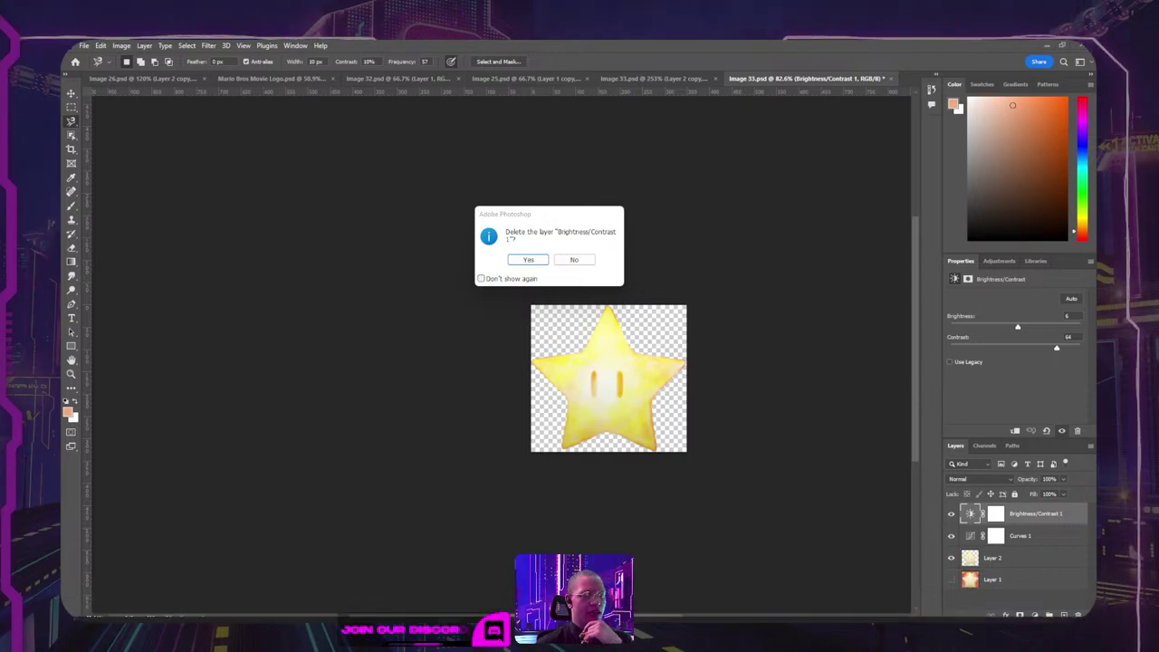
left_click(737, 608)
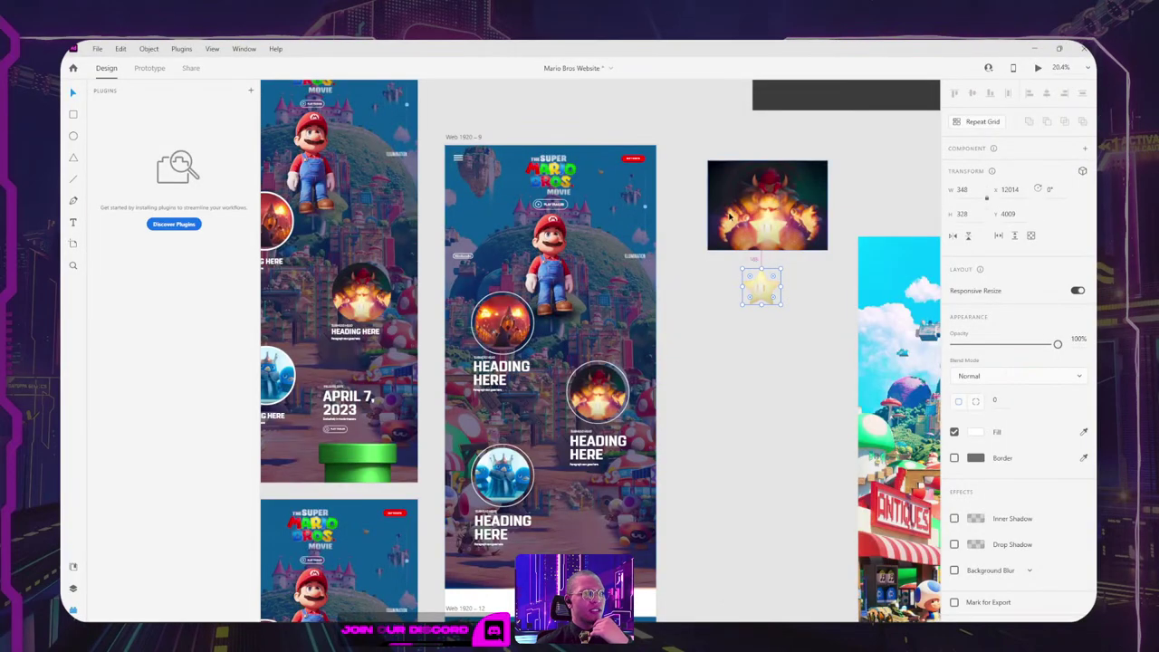
Step: Try a second star beneath the Bowser image beside the Web 1920 – 9 page, and undo the changes
mouse_move(762, 286)
left_mouse_down()
mouse_move(714, 324)
mouse_move(745, 282)
left_mouse_up()
key("Escape")
left_click(781, 377)
key("ctrl+z")
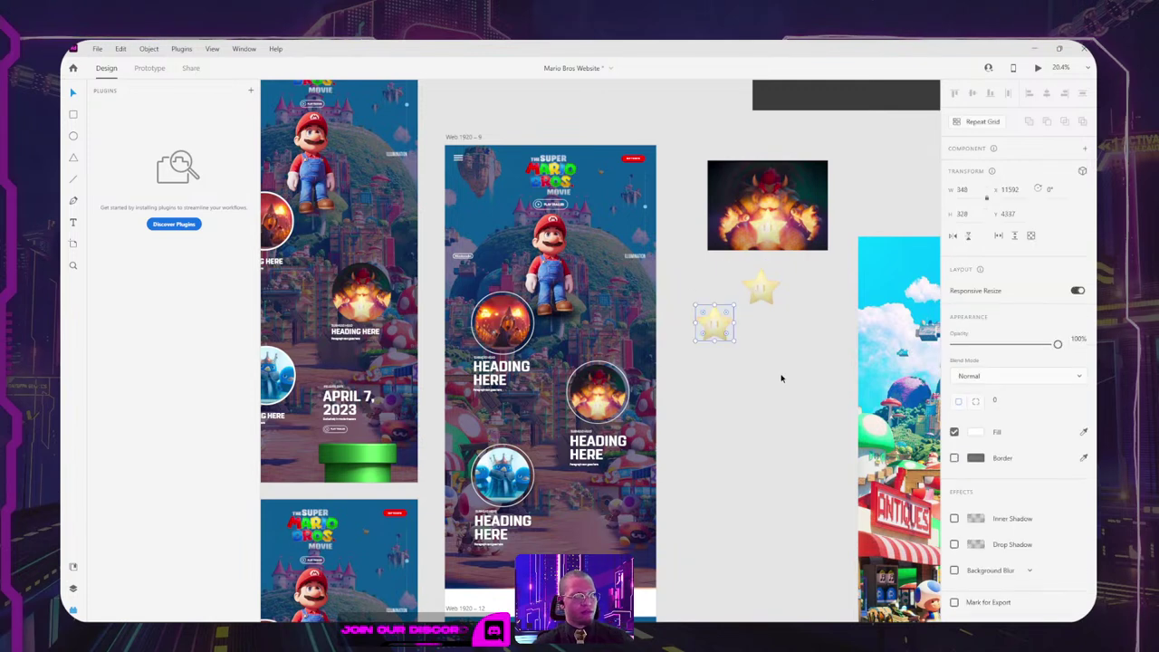
key("ctrl+z")
key("ctrl+z")
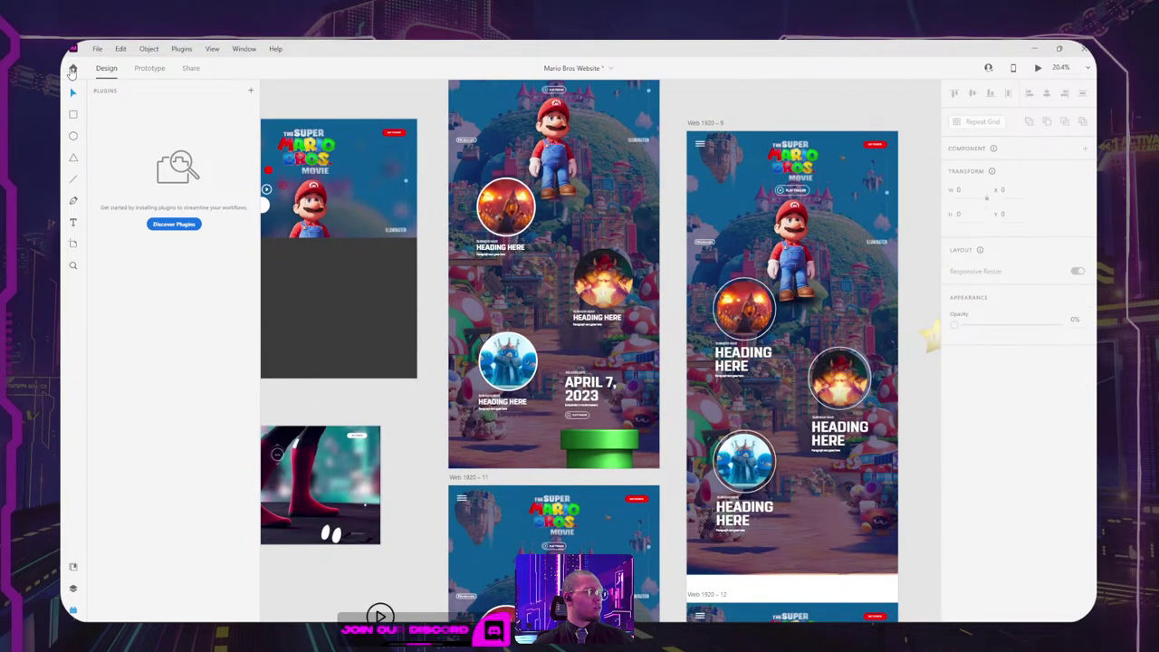
Step: Open the recent cloud document Editor X NoCode Series Cover #1 and examine its Super Mario movie website cover artboards
left_click(72, 69)
scroll(524, 397, "down", 1)
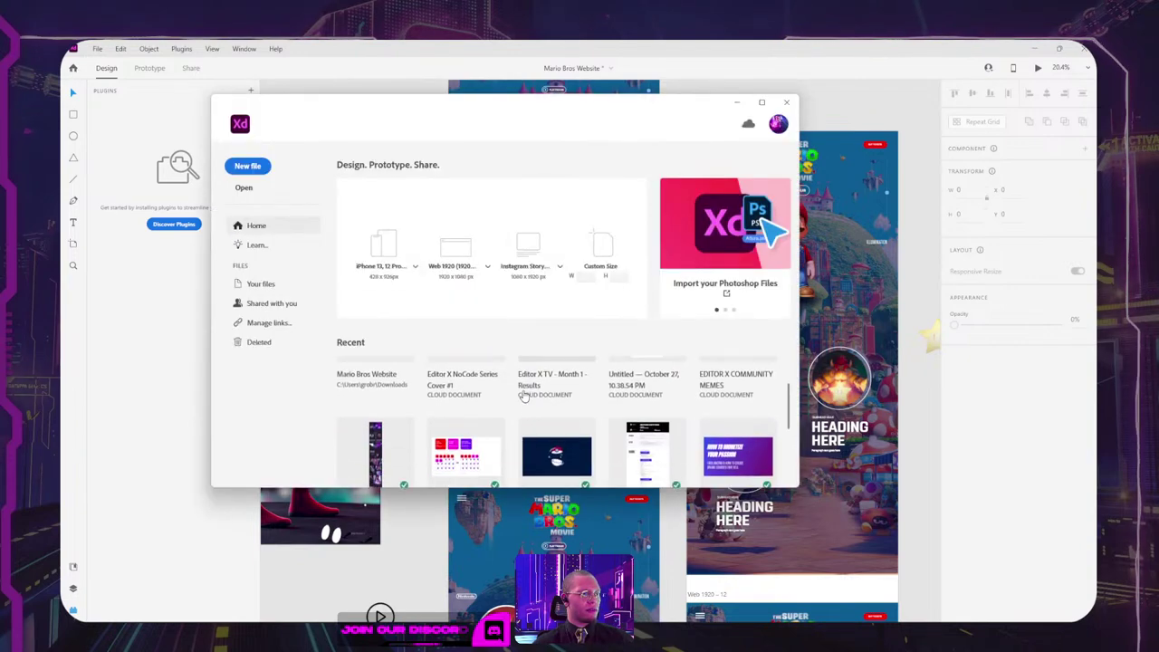
left_click(455, 396)
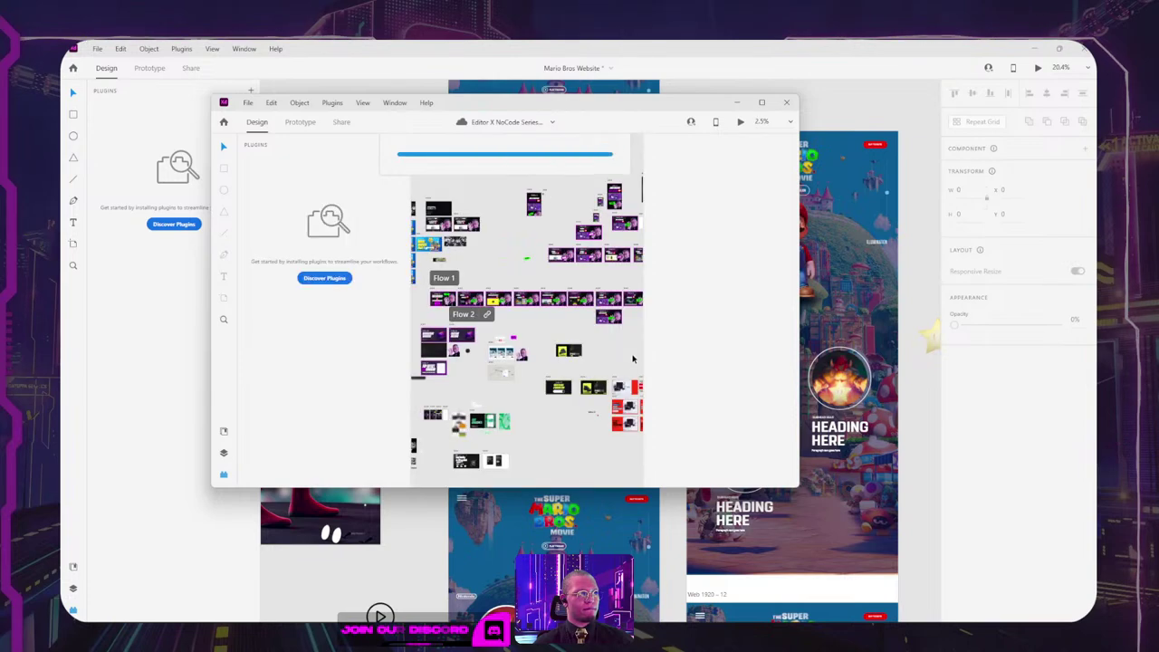
scroll(482, 248, "left", 4)
scroll(539, 243, "up", 5)
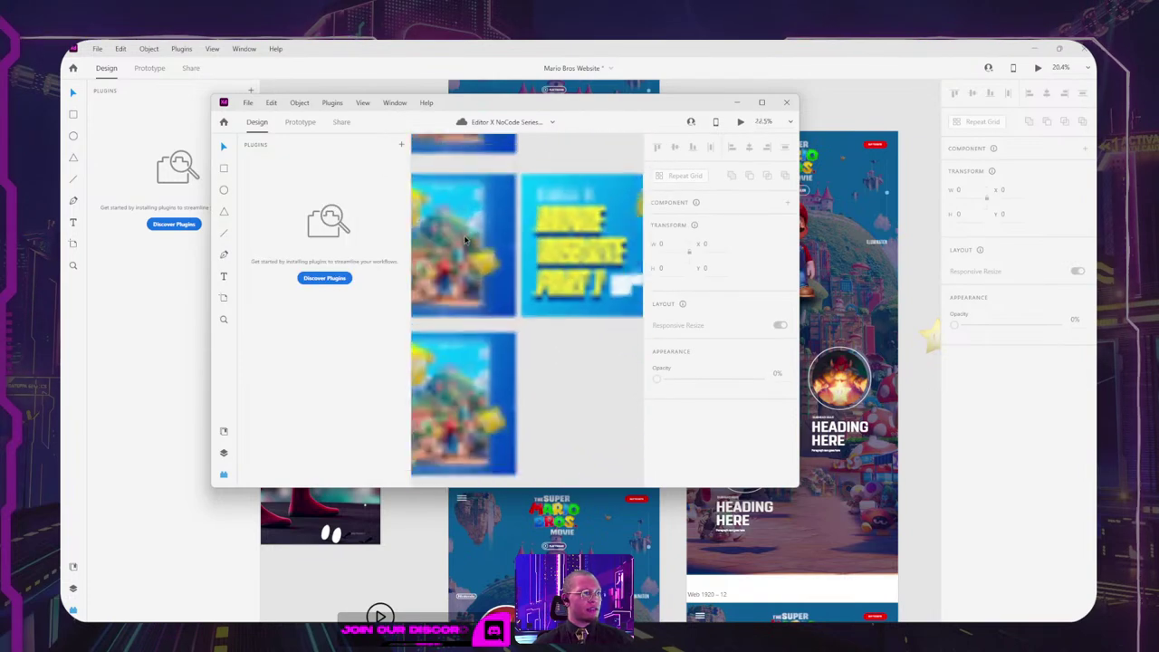
Step: Copy the yellow question-mark block from the cover document into the Mario Bros Website document, placing it beside the Web 1920 – 9 artboard
left_click(571, 272)
scroll(570, 272, "up", 3)
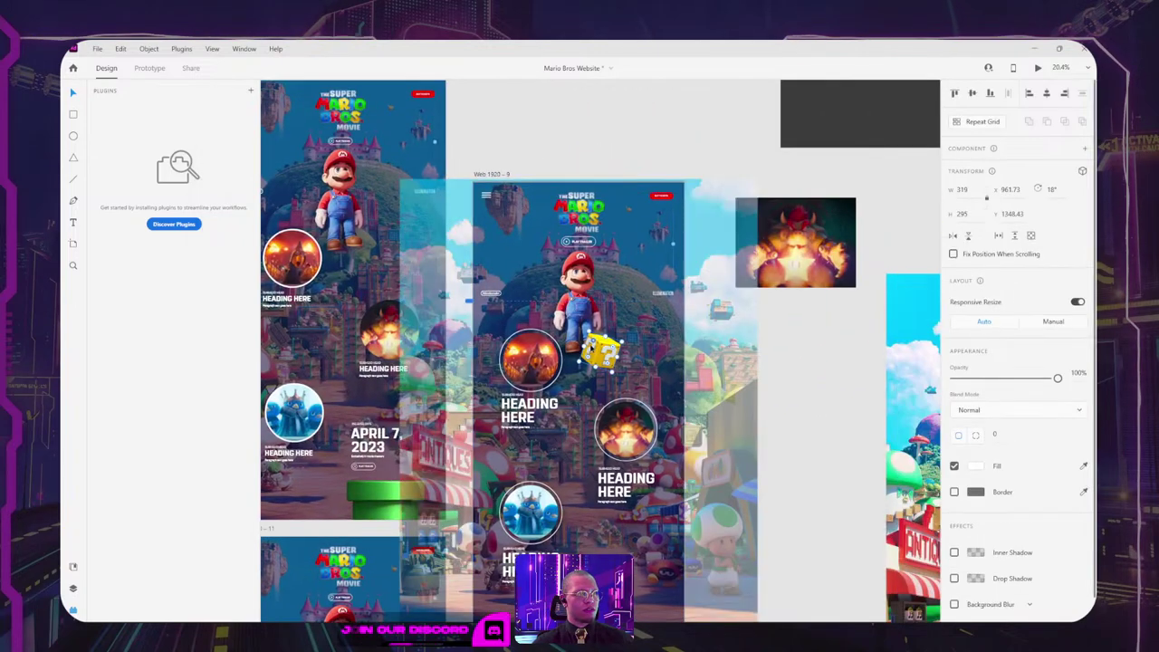
left_click_drag(591, 351, 797, 356)
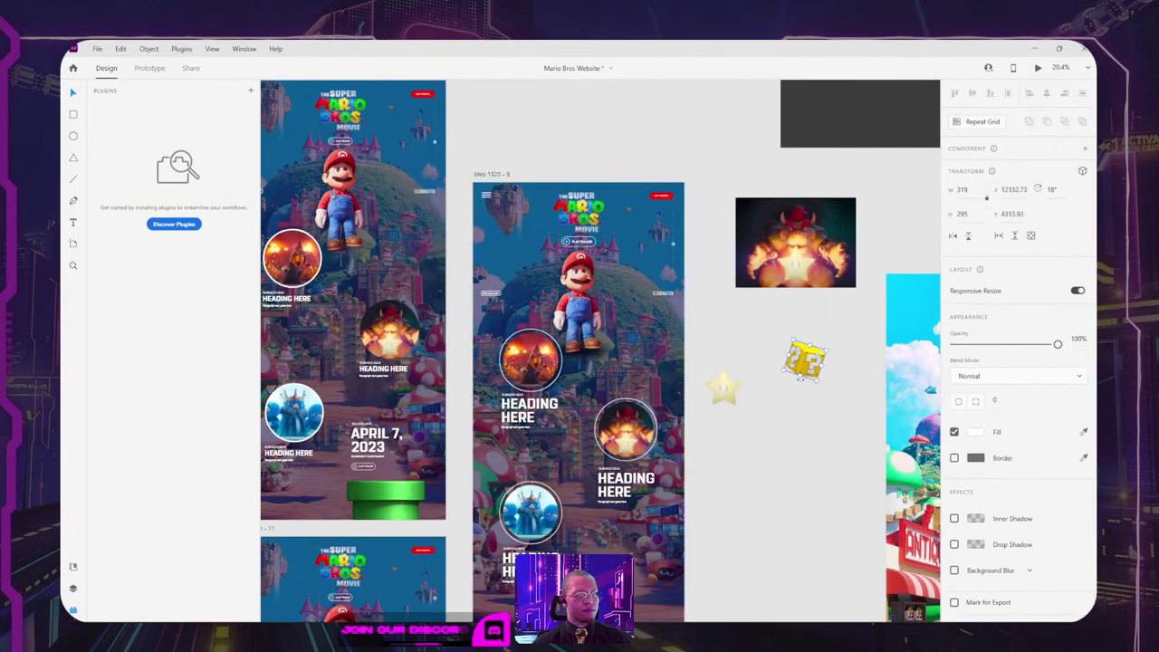
Step: Move the question-mark block onto the Web 1920 – 11 artboard, straighten it to 0°, and place copies on the Bowser and penguin circles
left_click_drag(804, 425, 811, 310)
left_click_drag(819, 242, 415, 469)
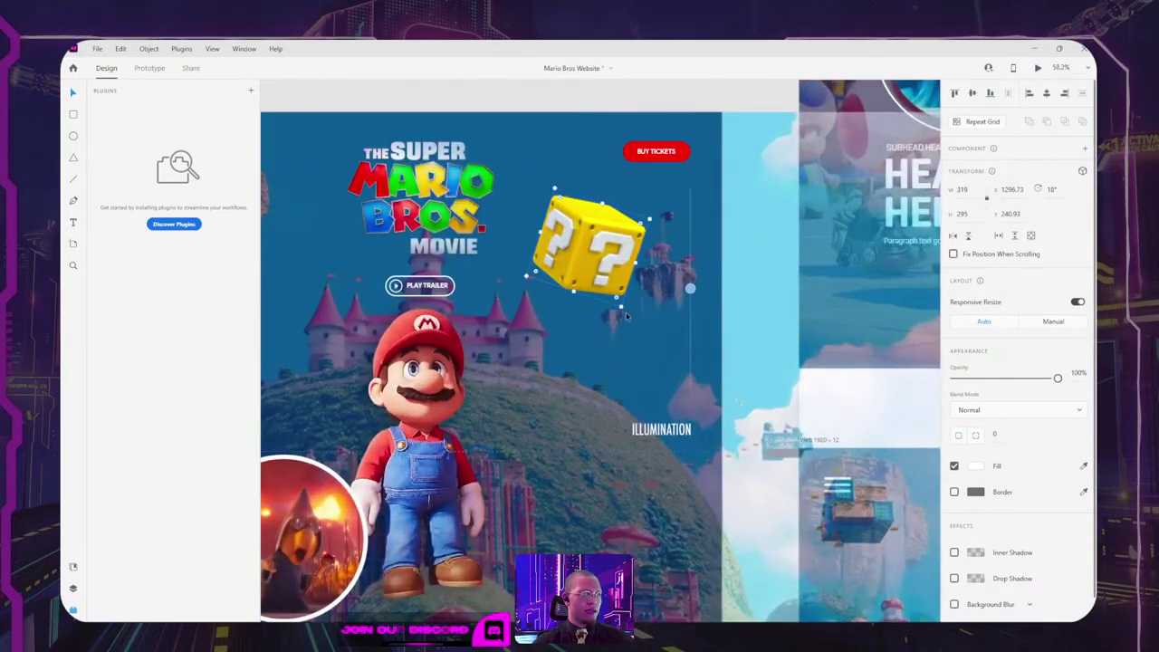
left_click_drag(621, 309, 637, 299)
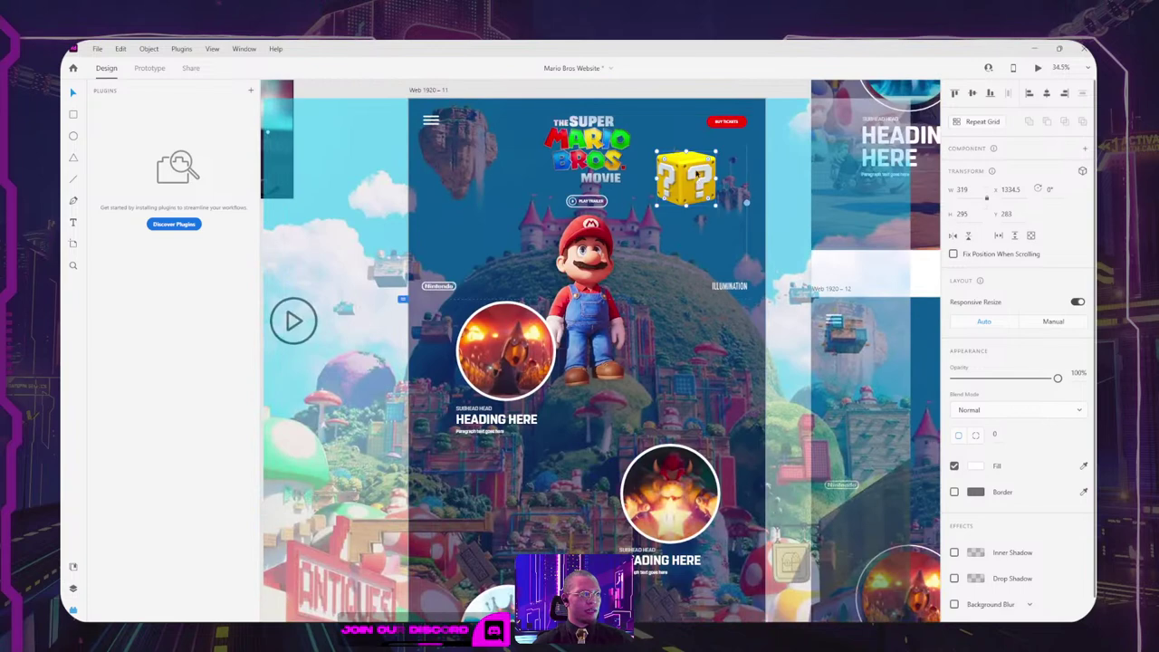
left_click_drag(754, 163, 487, 201)
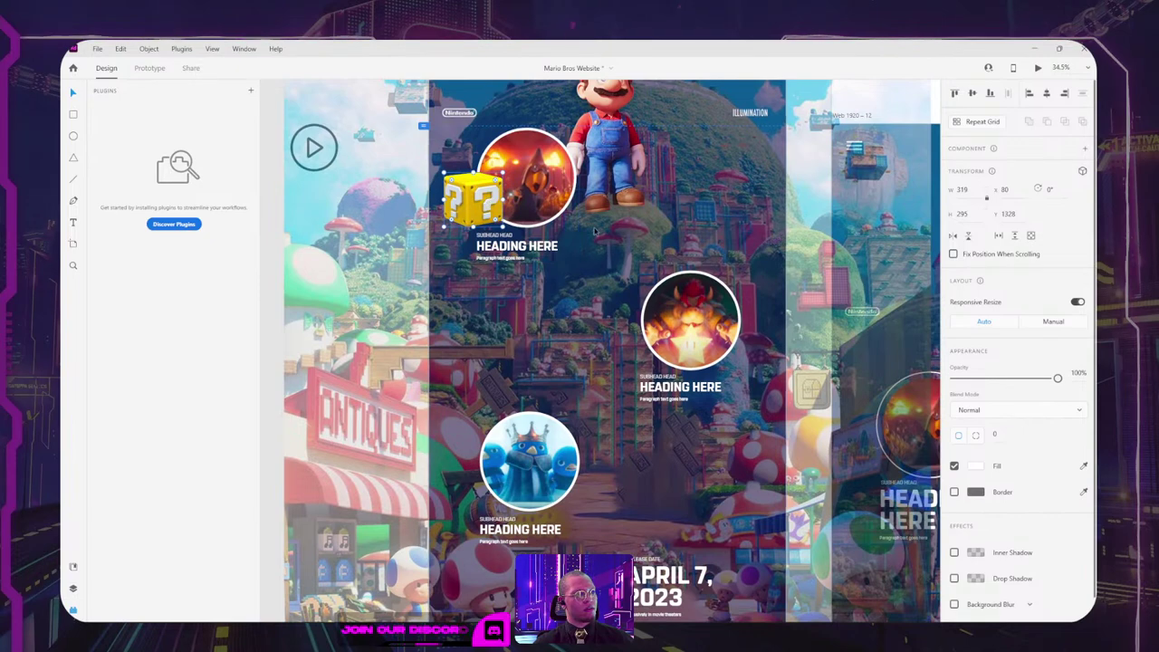
scroll(486, 204, "down", 5)
left_click_drag(536, 217, 701, 272)
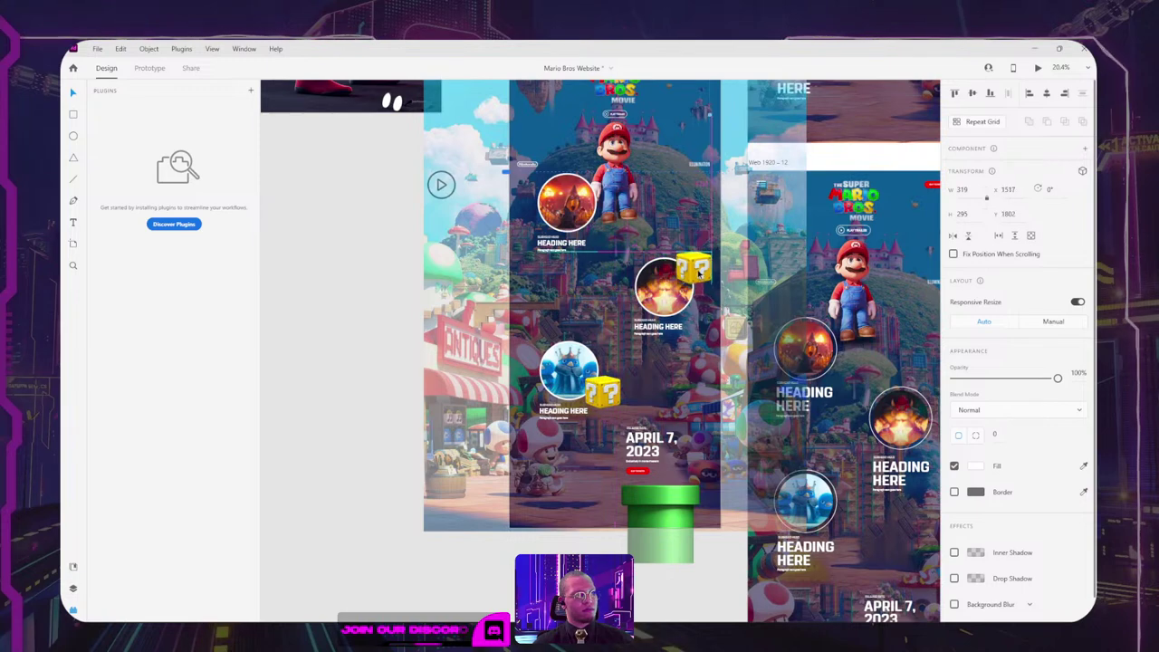
Step: Shrink the penguin circle's block to about 173 × 161, tilt it 26°, and add two copies about 107 × 99 at -11° around the circle
scroll(628, 323, "up", 5)
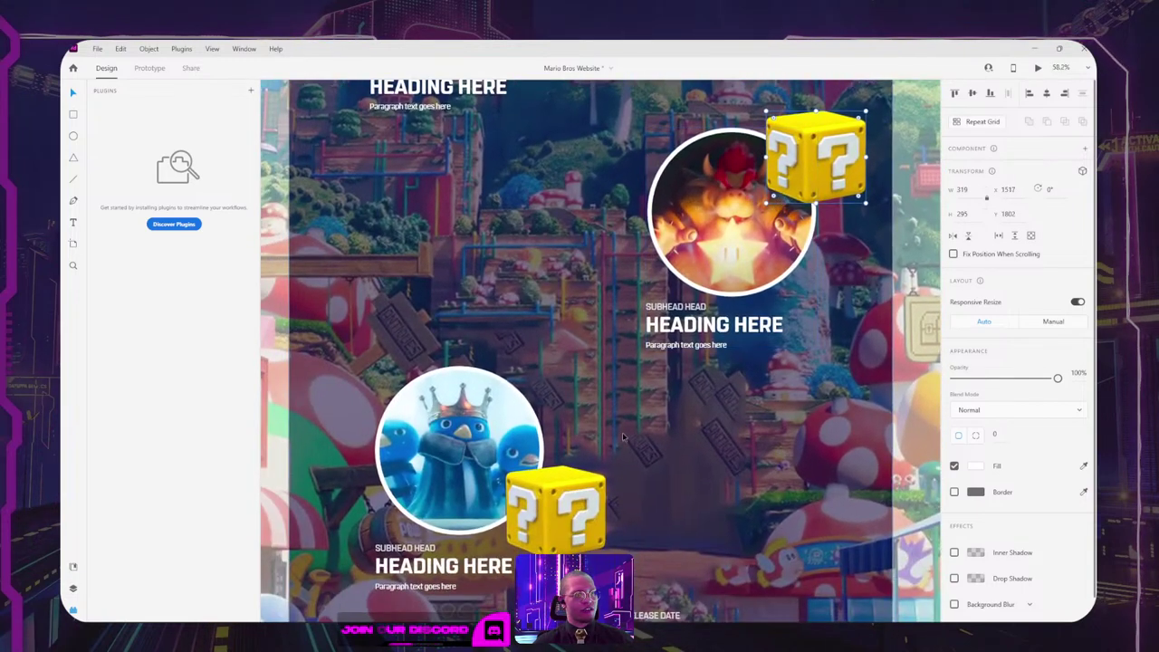
left_click(598, 482)
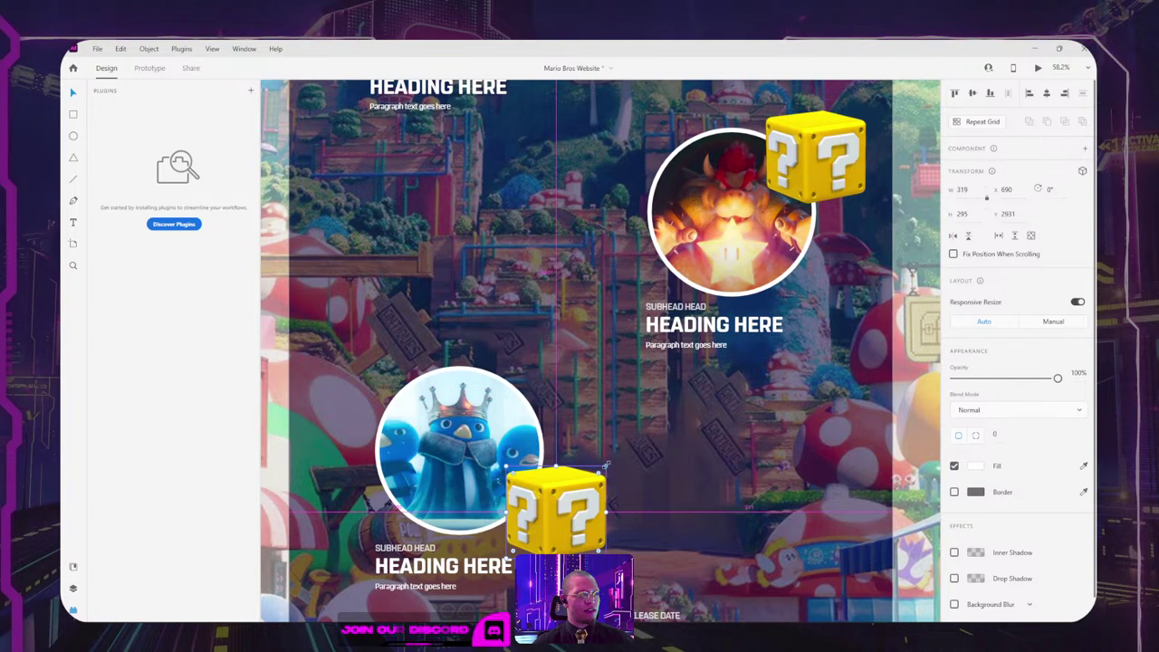
left_click_drag(606, 465, 404, 498)
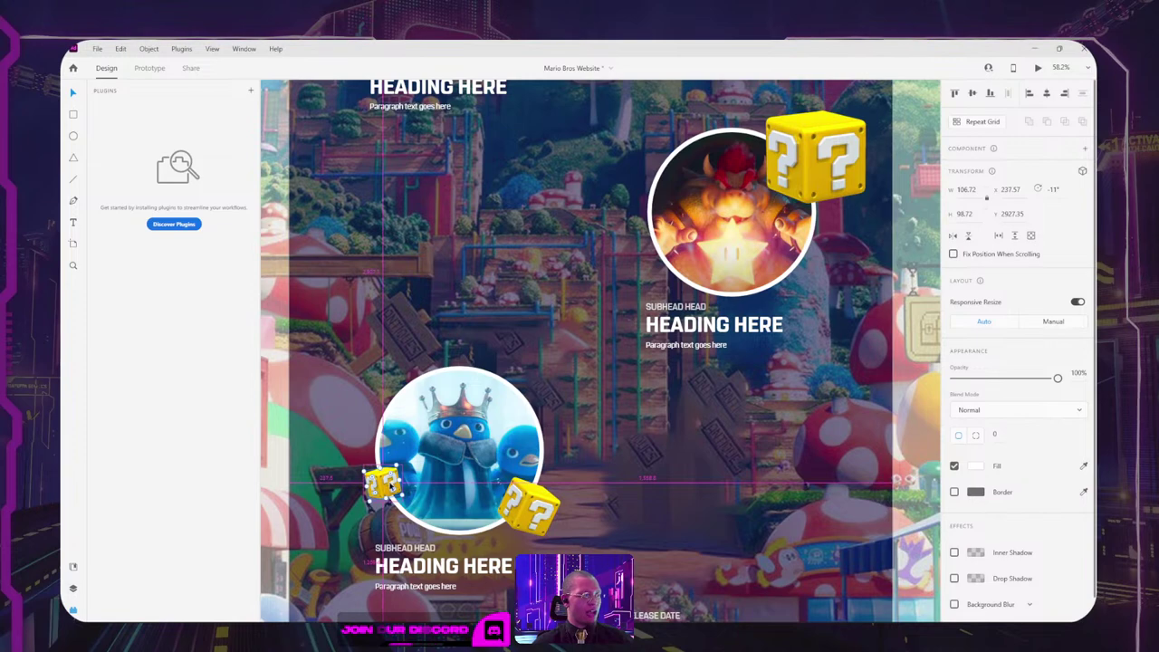
left_click_drag(387, 484, 490, 362, "alt")
scroll(490, 361, "down", 5)
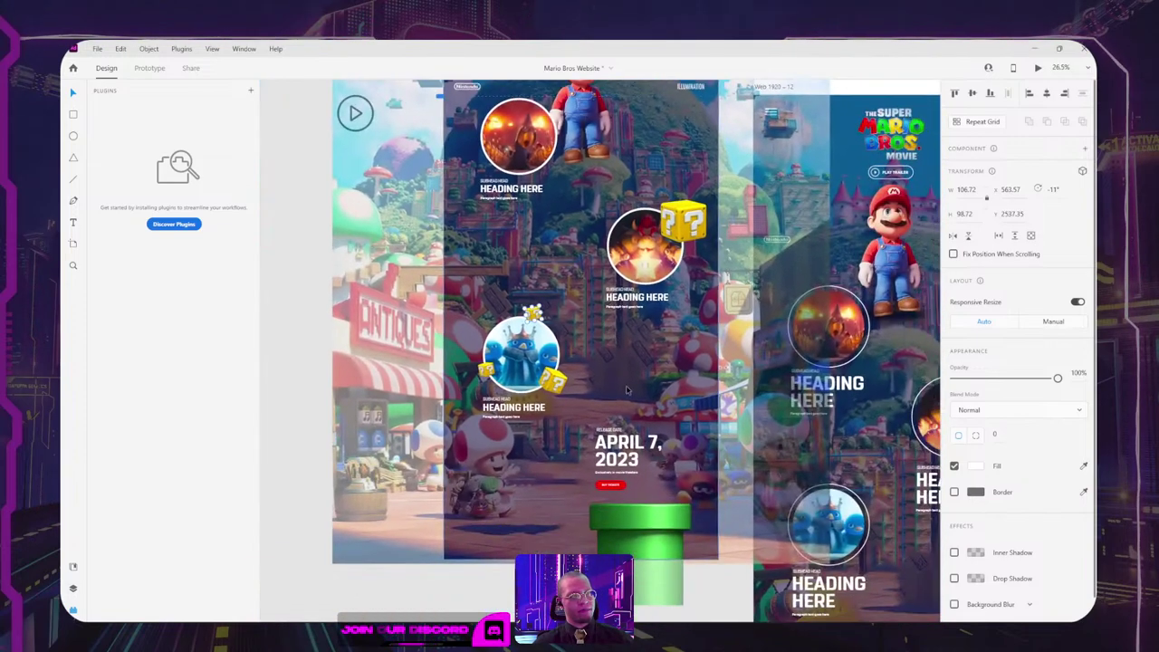
Step: Try the Bowser circle's block beneath its paragraph text at about 86 × 80, and remove that block from the Web 1920 – 11 artboard
left_click_drag(736, 126, 631, 184)
left_click(630, 187)
key("Delete")
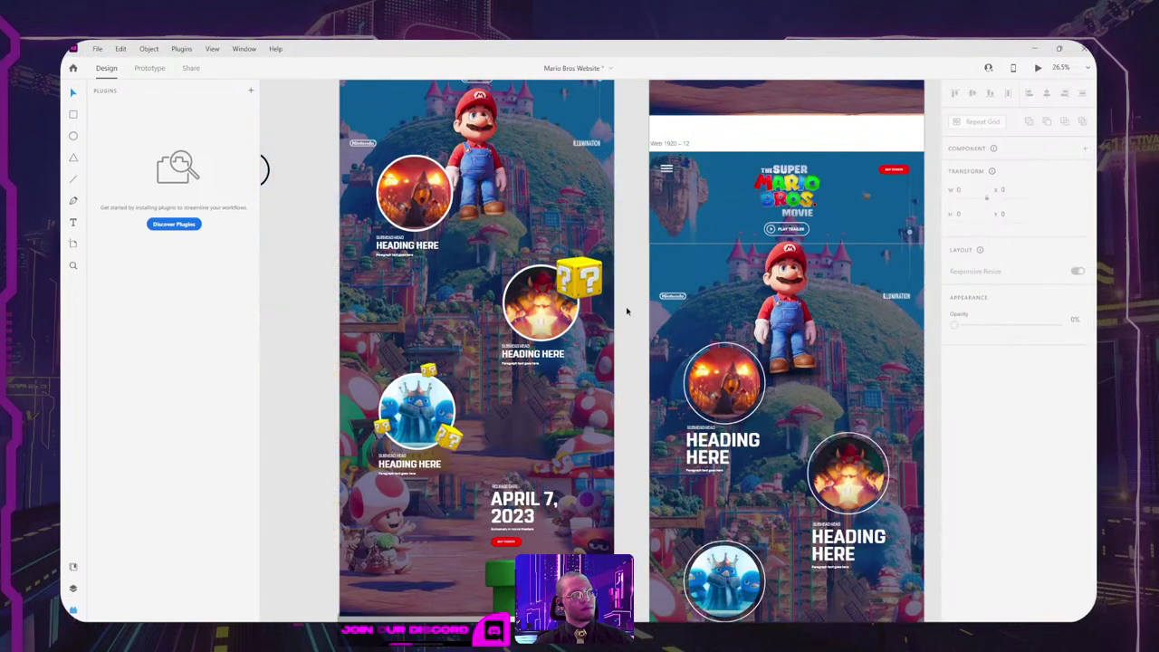
left_click_drag(585, 281, 540, 386)
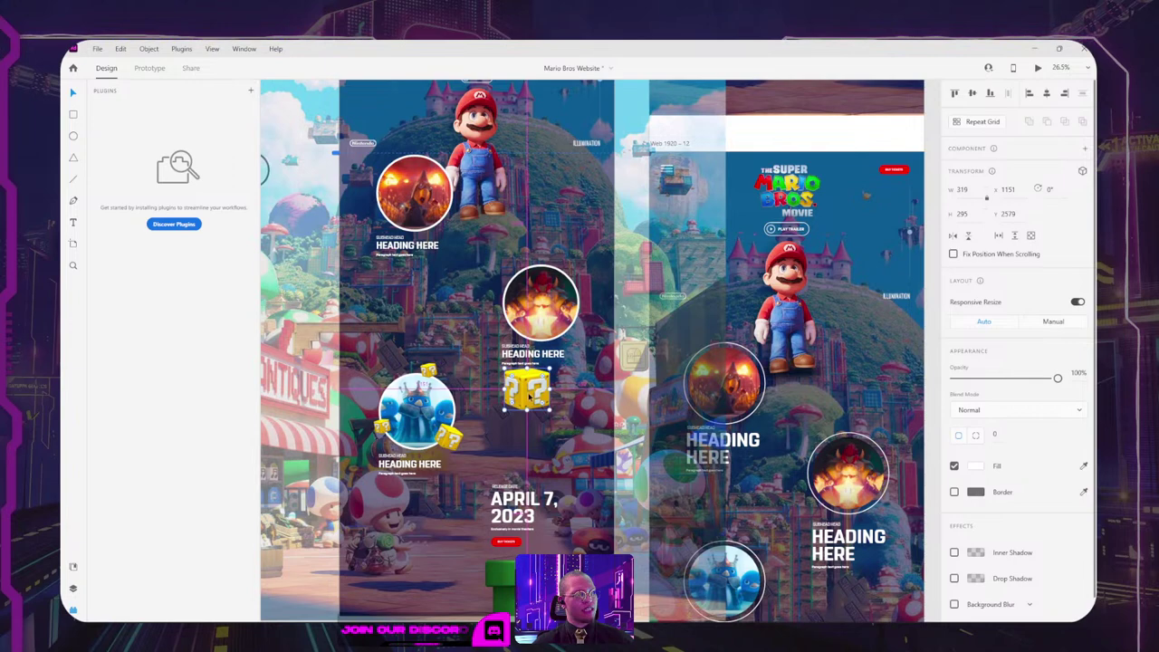
scroll(534, 392, "up", 5)
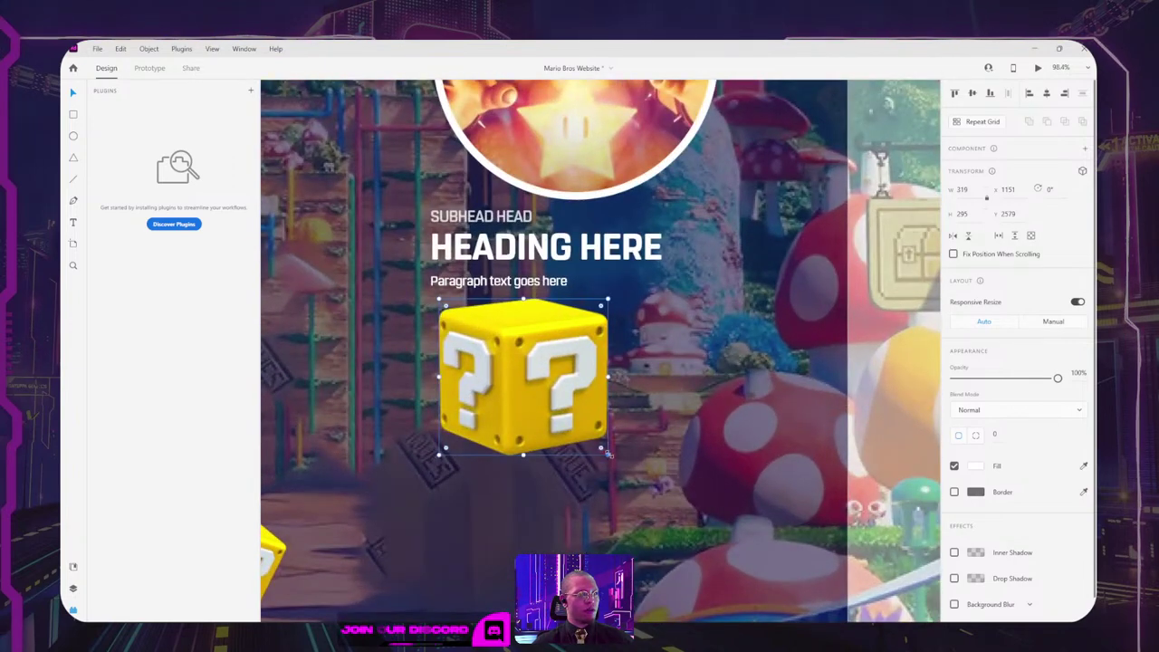
left_click_drag(609, 455, 464, 332)
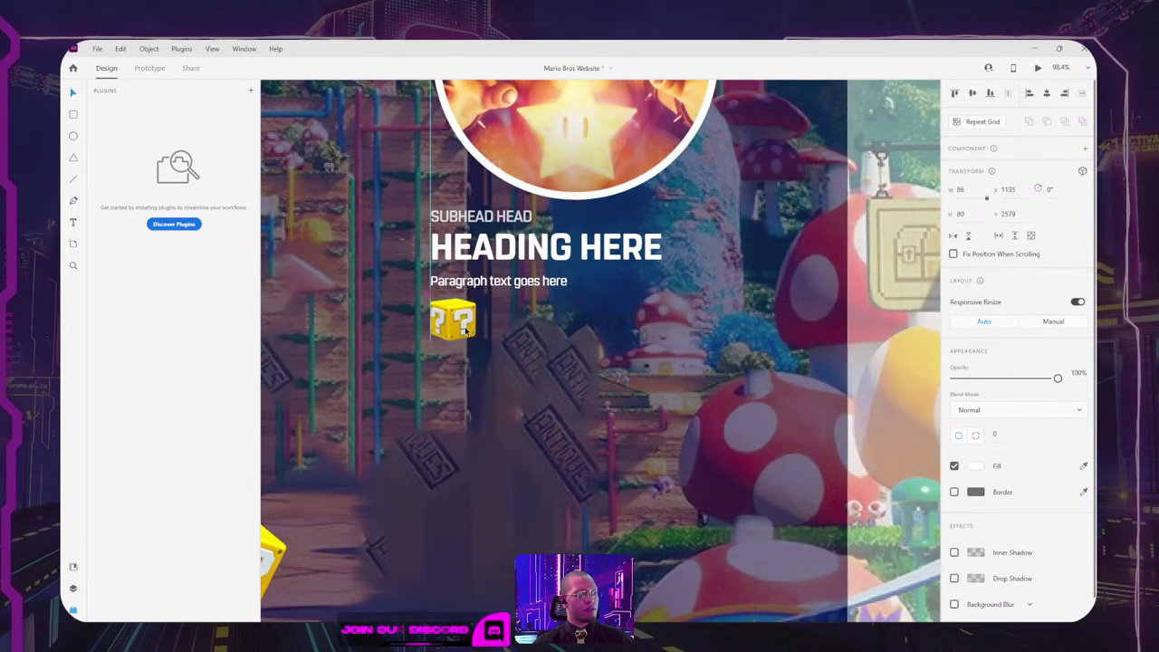
scroll(612, 354, "down", 5)
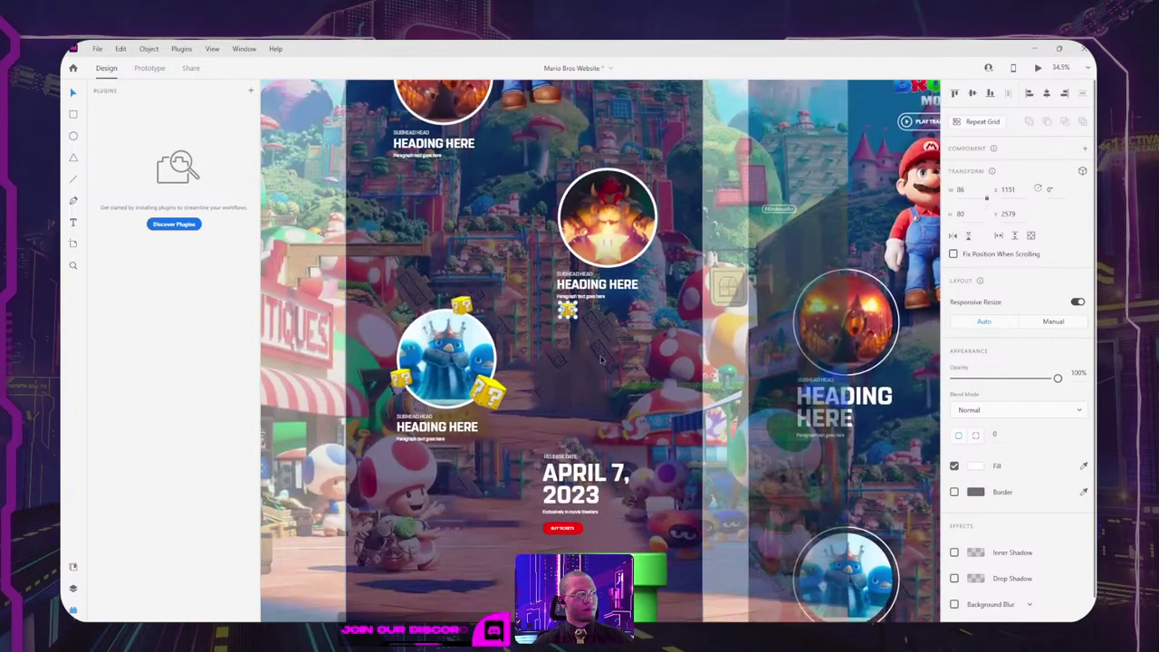
key("ctrl+z")
key("ctrl+z")
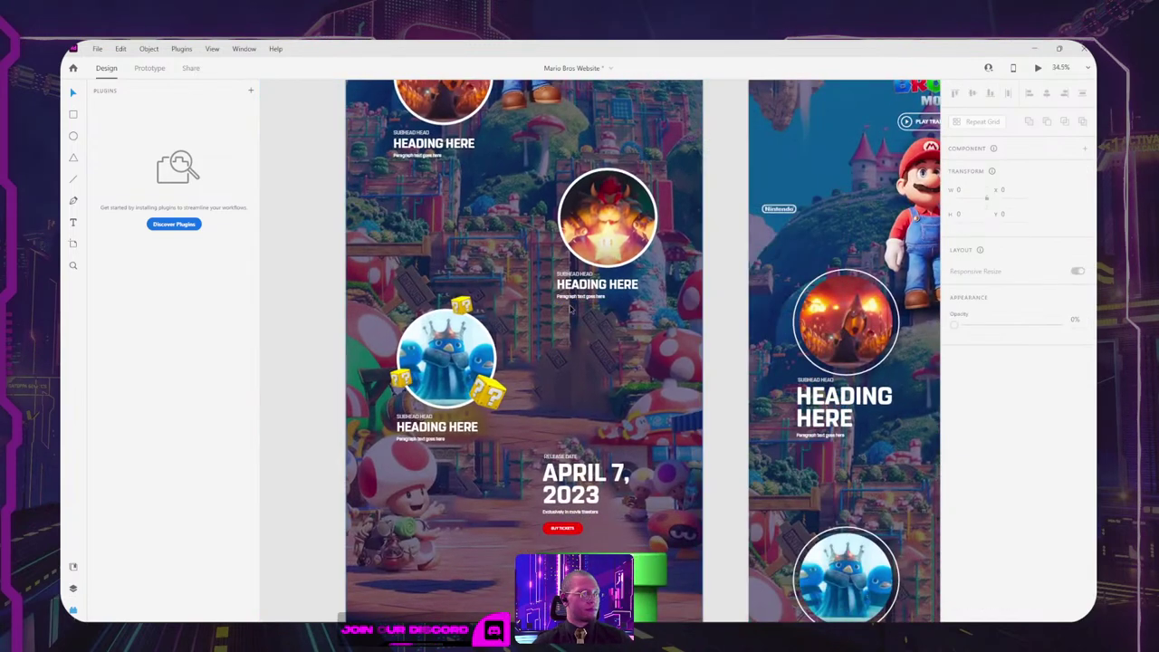
scroll(571, 310, "down", 1)
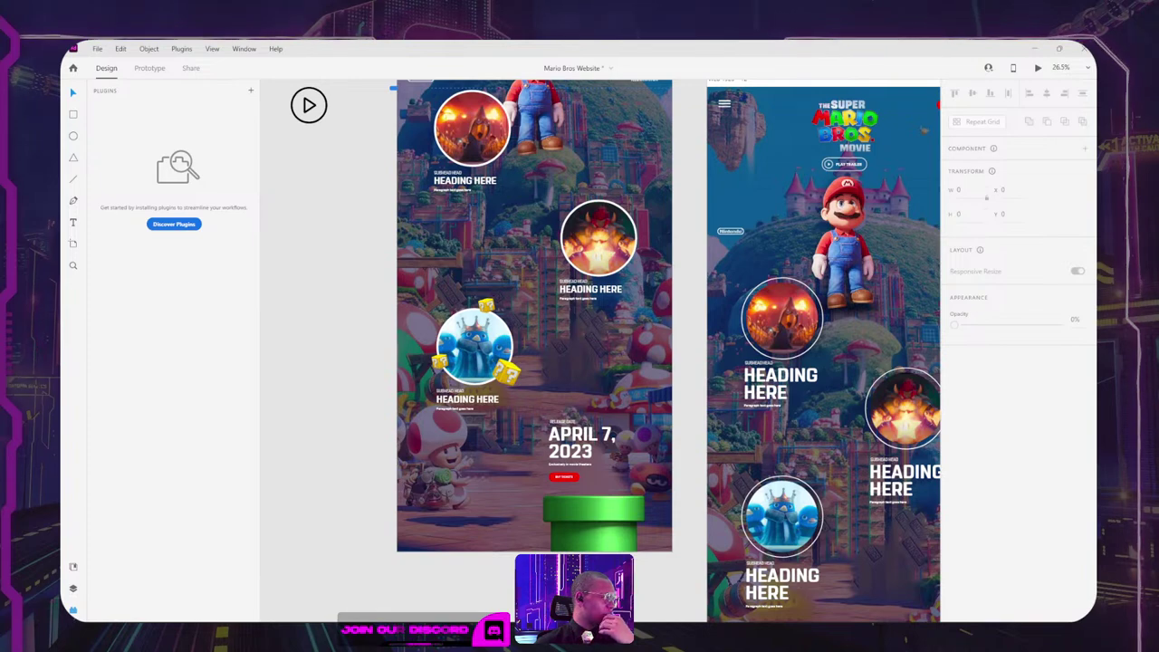
scroll(481, 381, "down", 5)
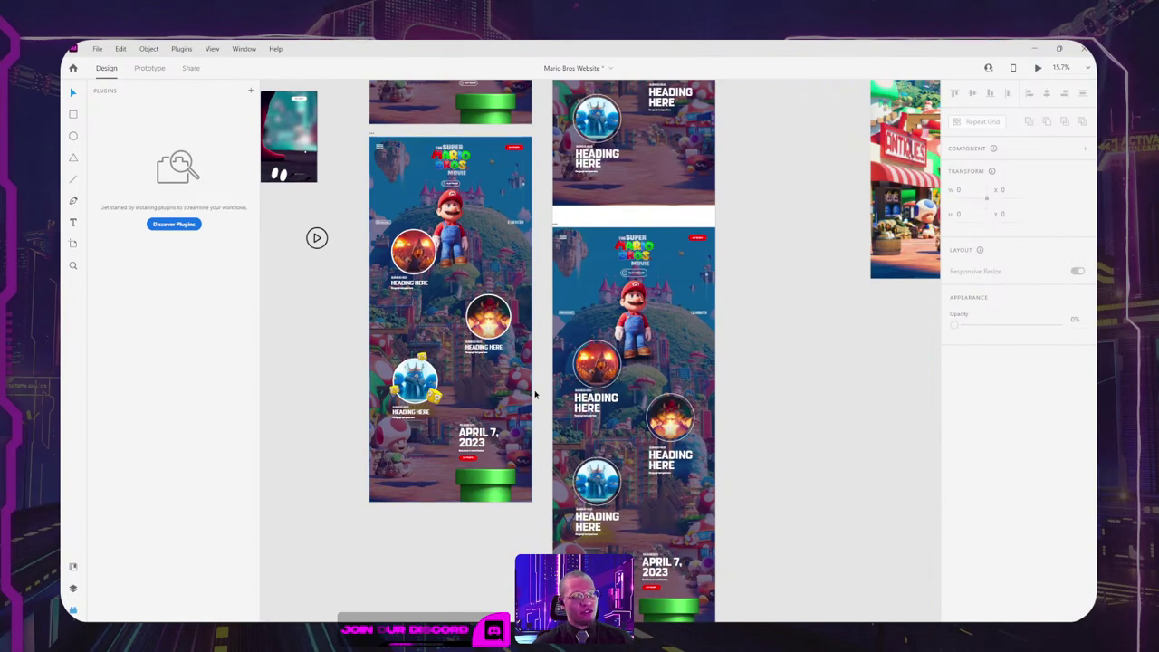
left_click_drag(740, 403, 641, 417)
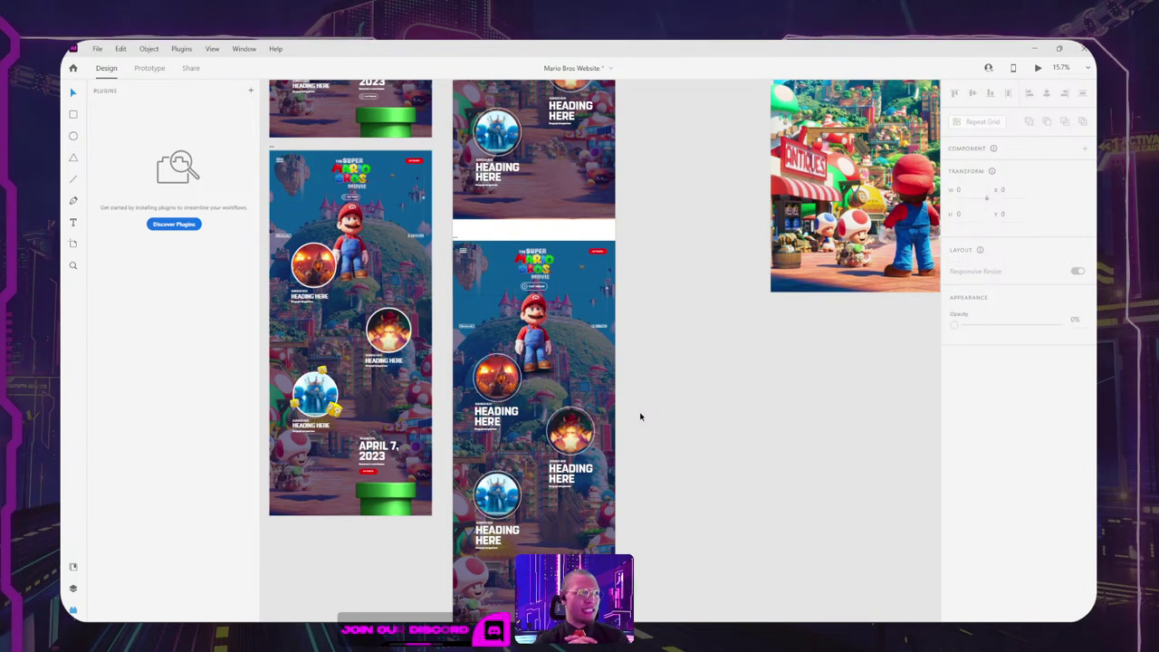
left_click_drag(640, 372, 755, 271)
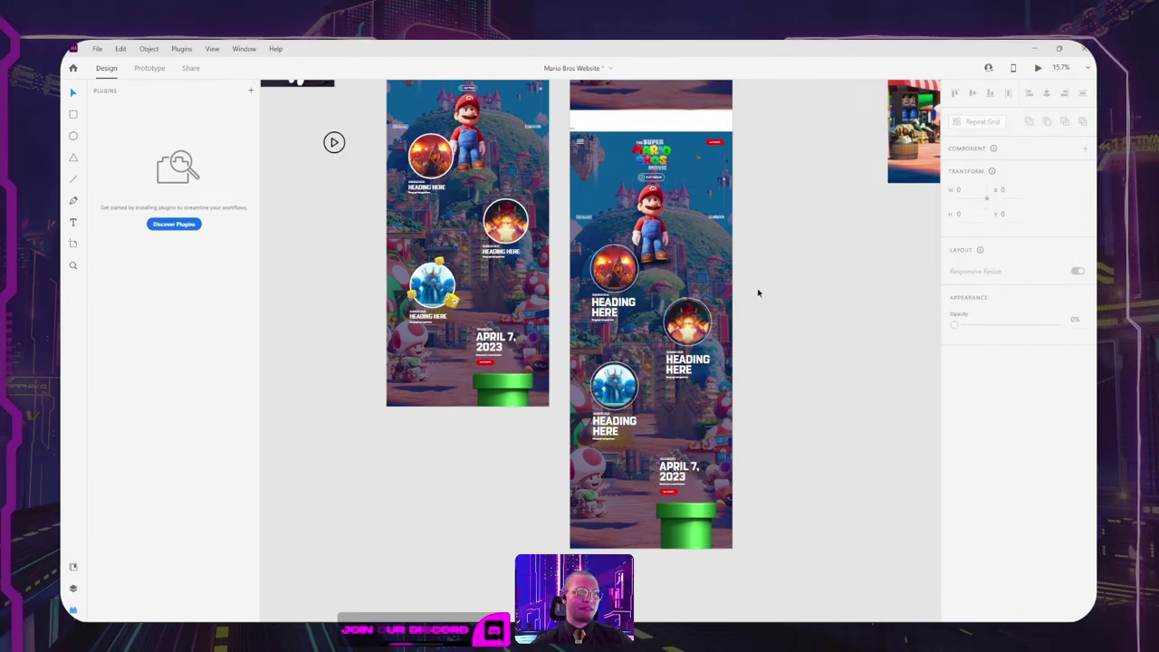
left_click_drag(557, 156, 571, 127)
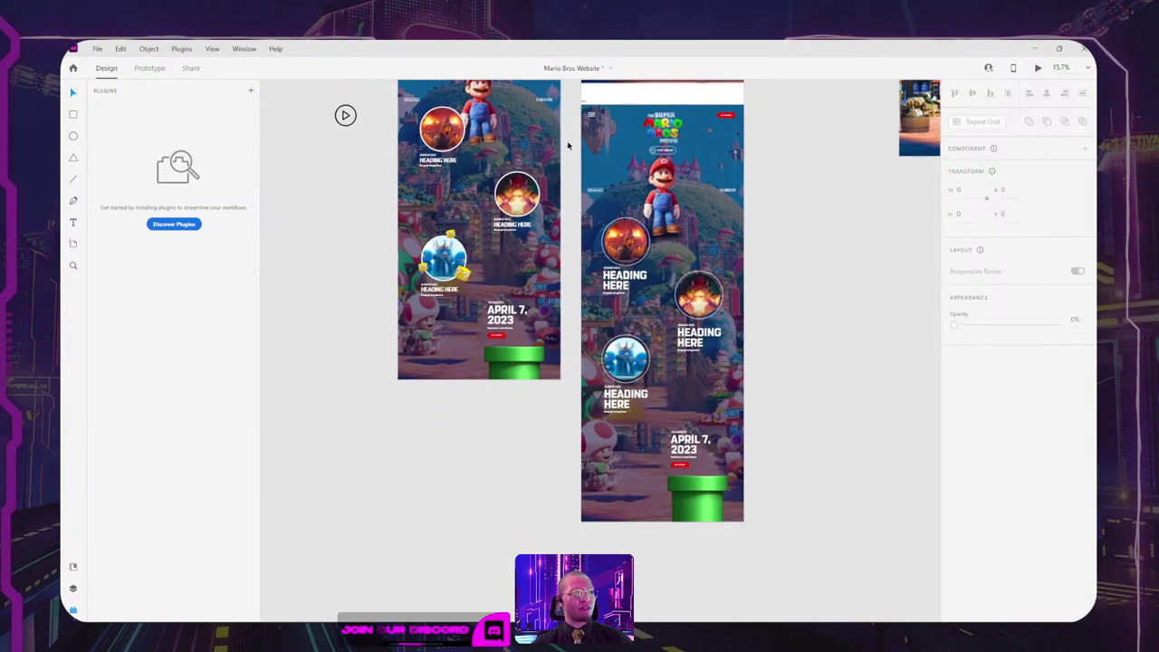
Step: Copy the larger tilted block to the penguin circle's upper-left edge on the Web 1920 – 12 artboard and enlarge it to about 217 × 201
scroll(465, 288, "up", 3)
left_click(467, 271)
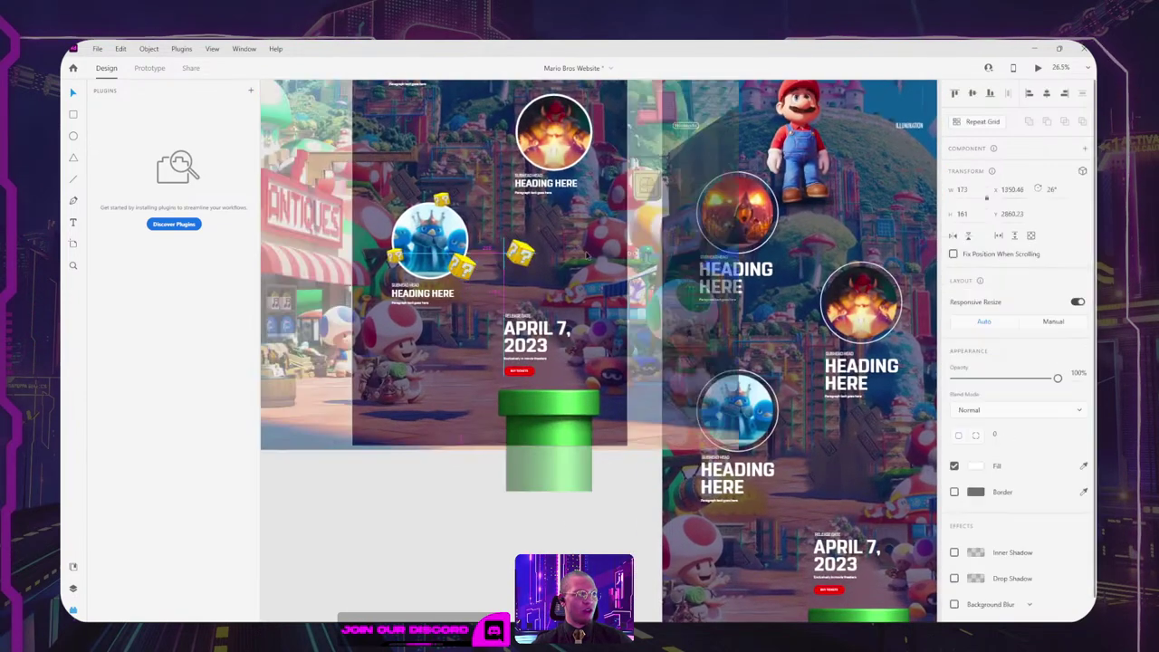
left_click(704, 389)
scroll(704, 389, "up", 5)
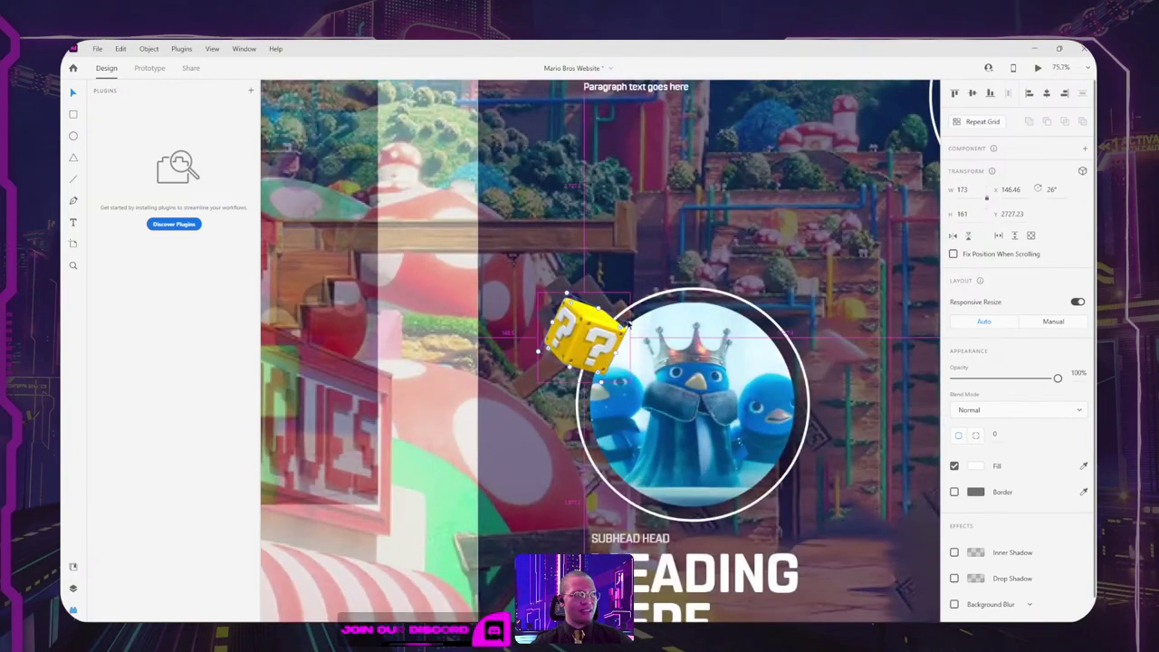
left_click_drag(630, 323, 588, 347)
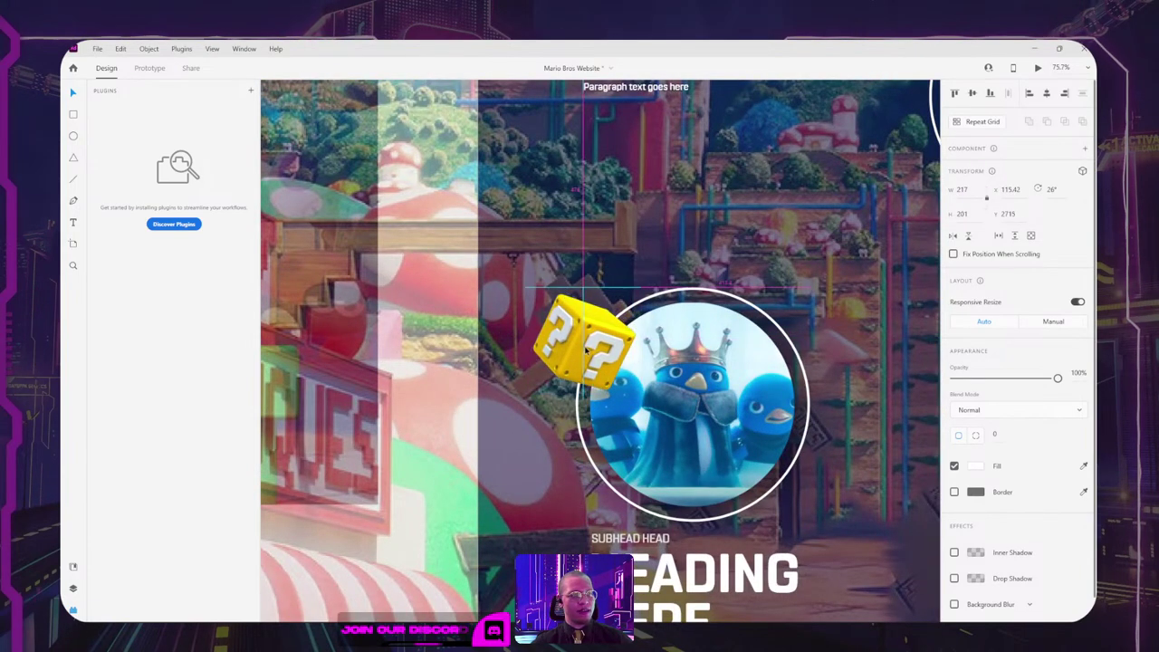
scroll(812, 290, "down", 2)
scroll(816, 297, "down", 3)
left_click(531, 344)
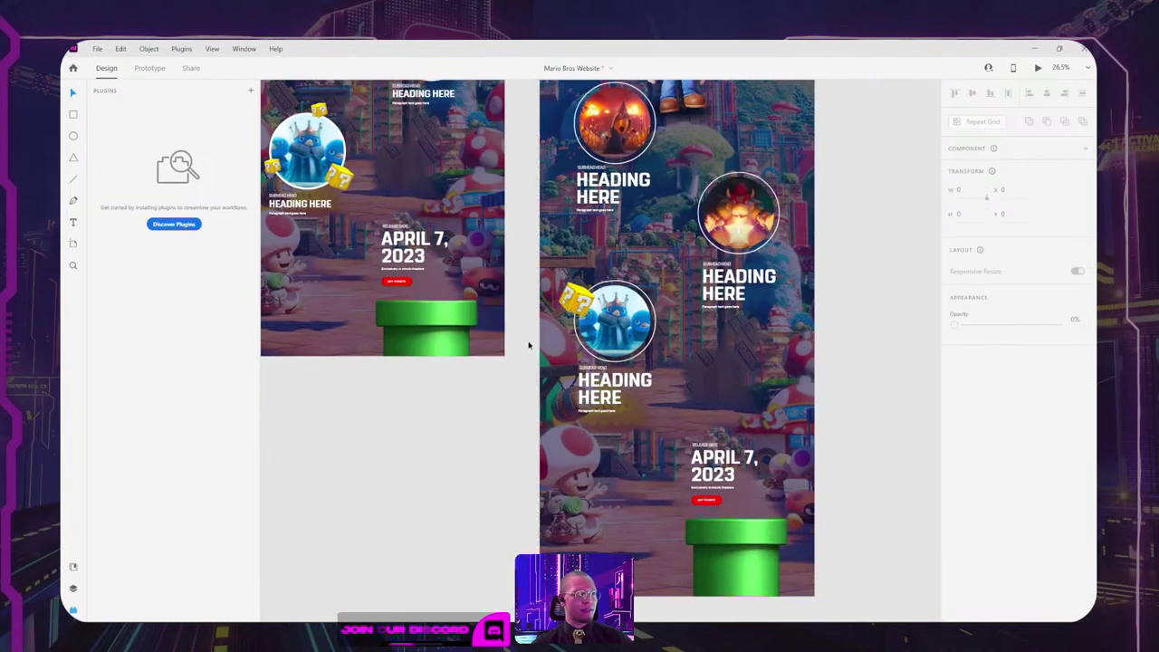
Step: Move the question-mark block off the Web 1920 – 12 artboard onto the empty canvas beneath the large poster image
scroll(531, 344, "up", 3)
left_click_drag(567, 384, 769, 383)
scroll(562, 439, "down", 3)
left_click(794, 447)
left_click_drag(617, 344, 556, 447)
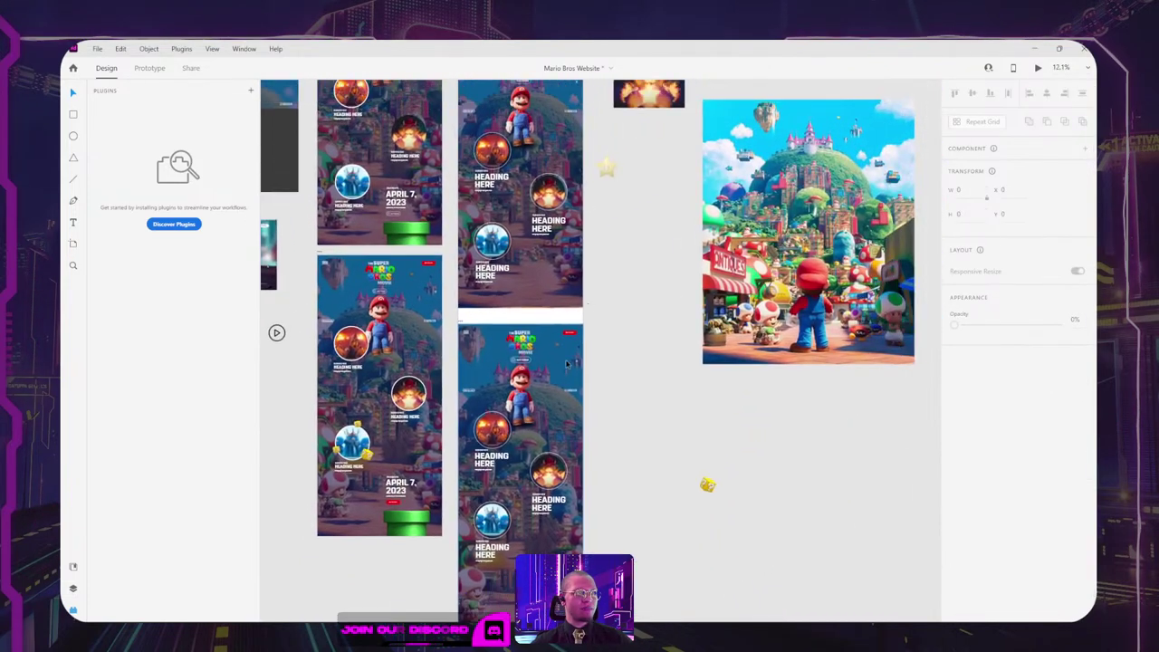
Step: Duplicate the pale star onto the empty canvas beside the Web 1920 – 12 artboard and open the copy for editing in Photoshop
left_click(610, 168)
left_click_drag(605, 172, 617, 219)
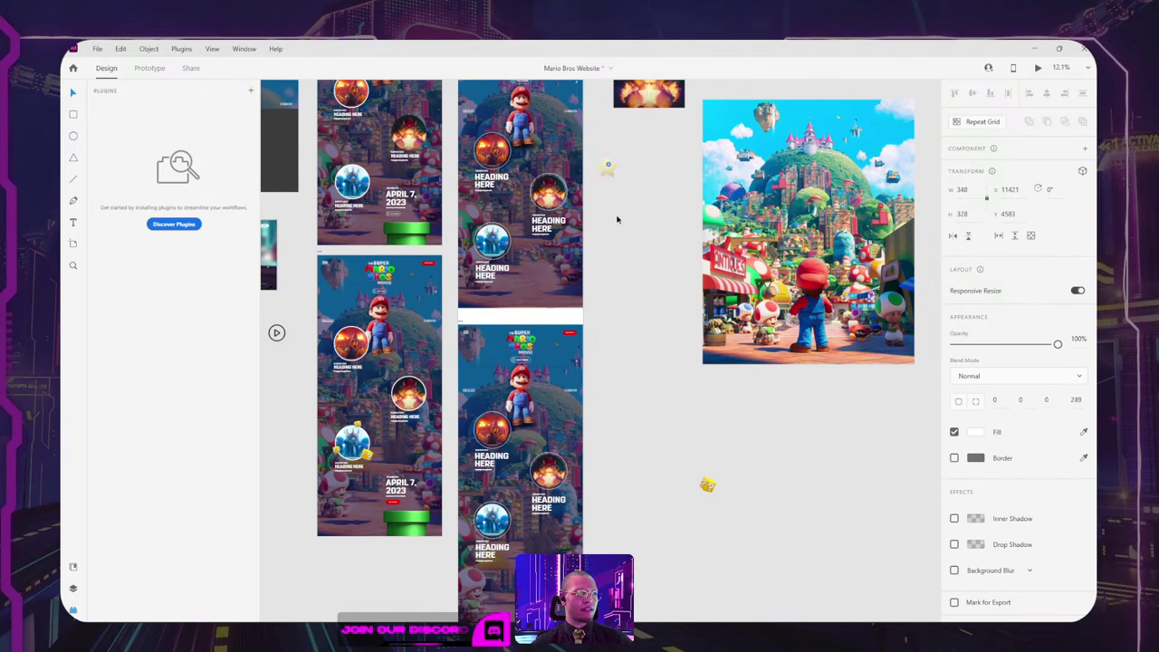
left_click_drag(614, 379, 616, 375)
left_click(638, 215)
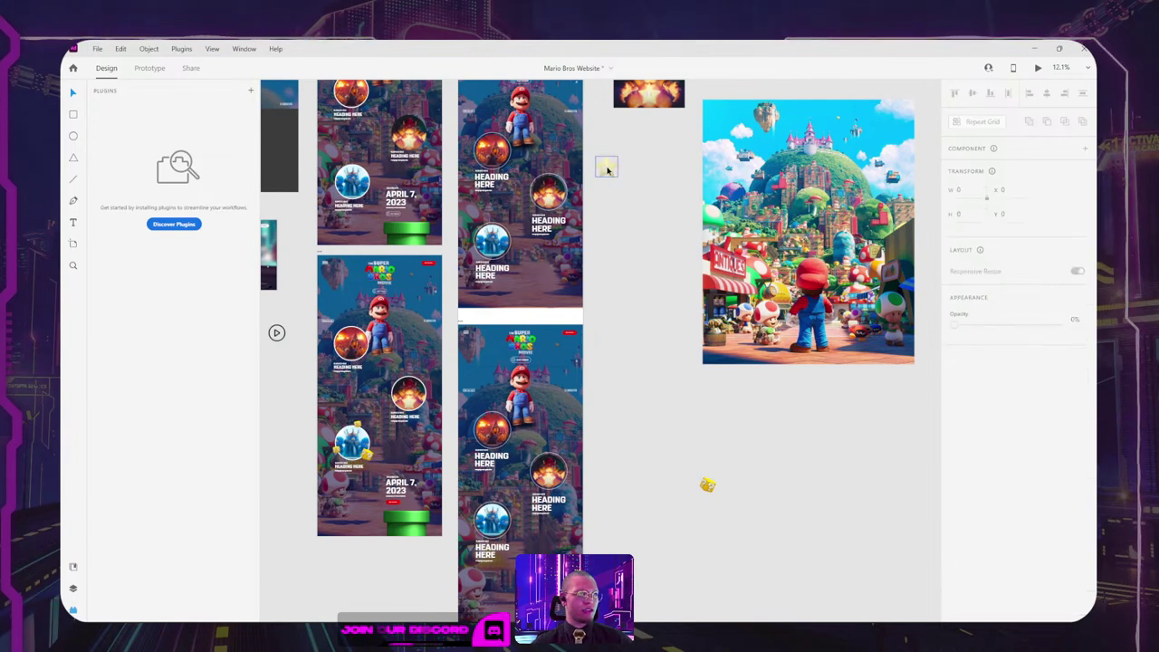
left_click_drag(607, 169, 616, 369)
right_click(616, 371)
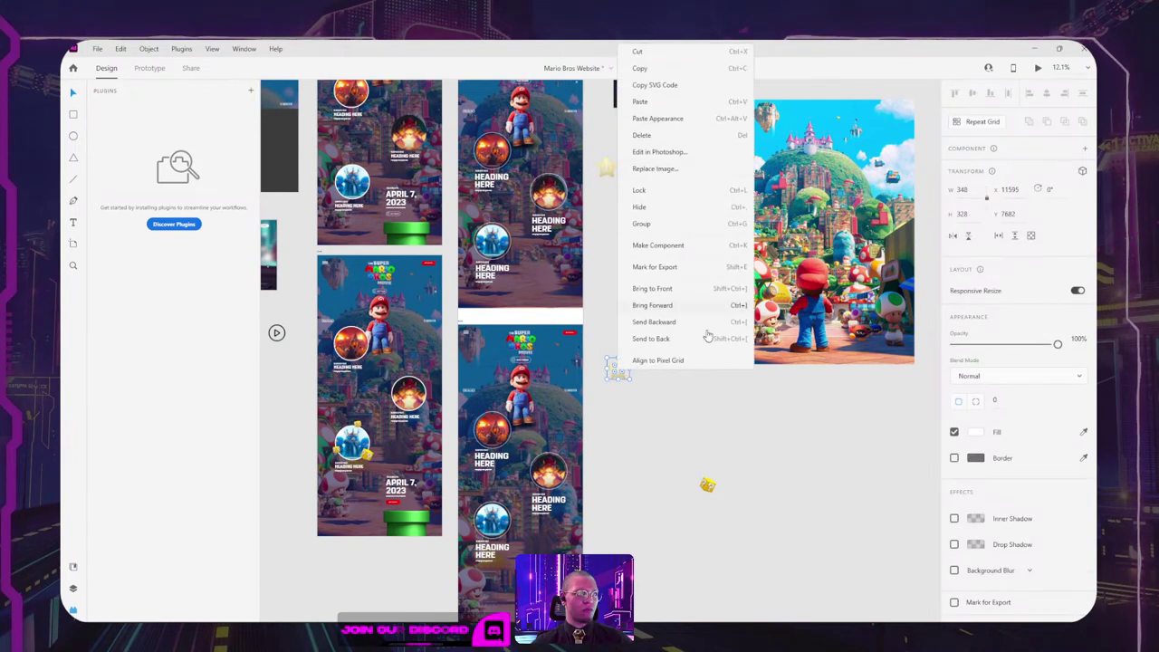
left_click(664, 151)
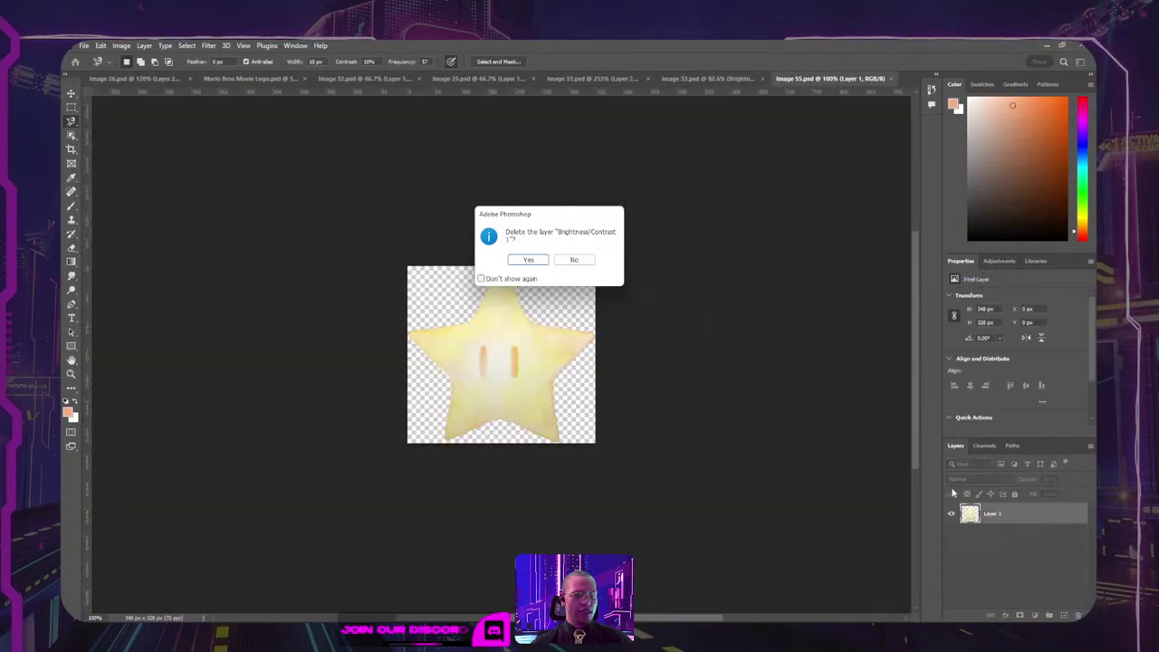
Step: Confirm deleting the Brightness/Contrast layer, and add a Levels adjustment above the star with midtones 0.32 and white input 247
left_click(527, 260)
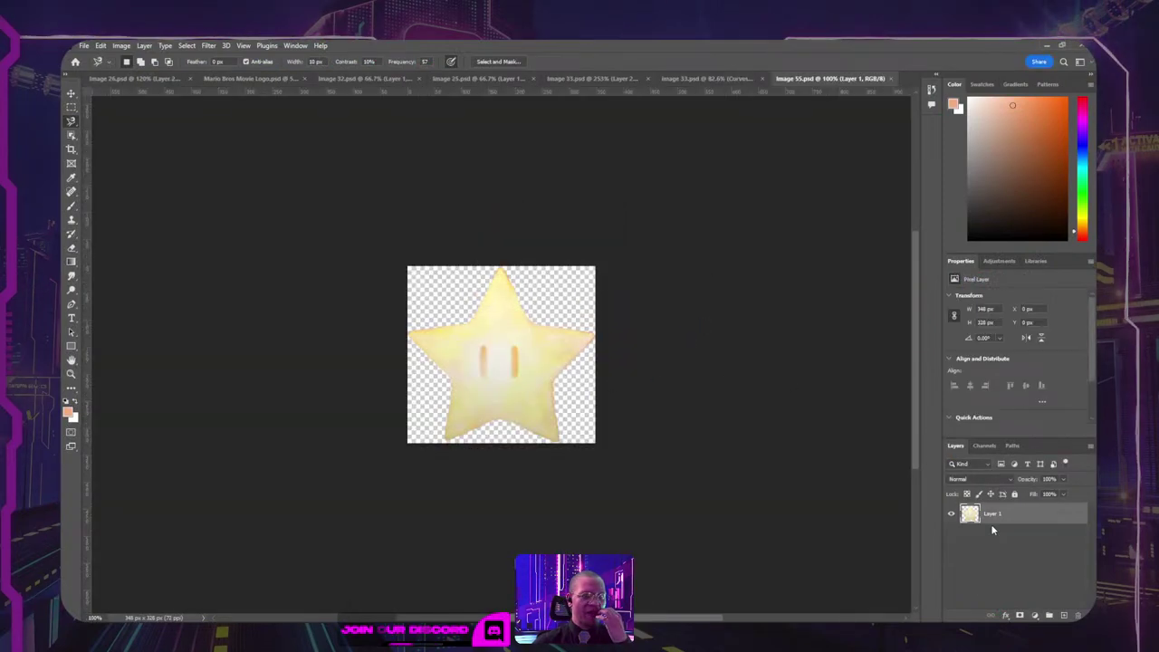
left_click(1035, 615)
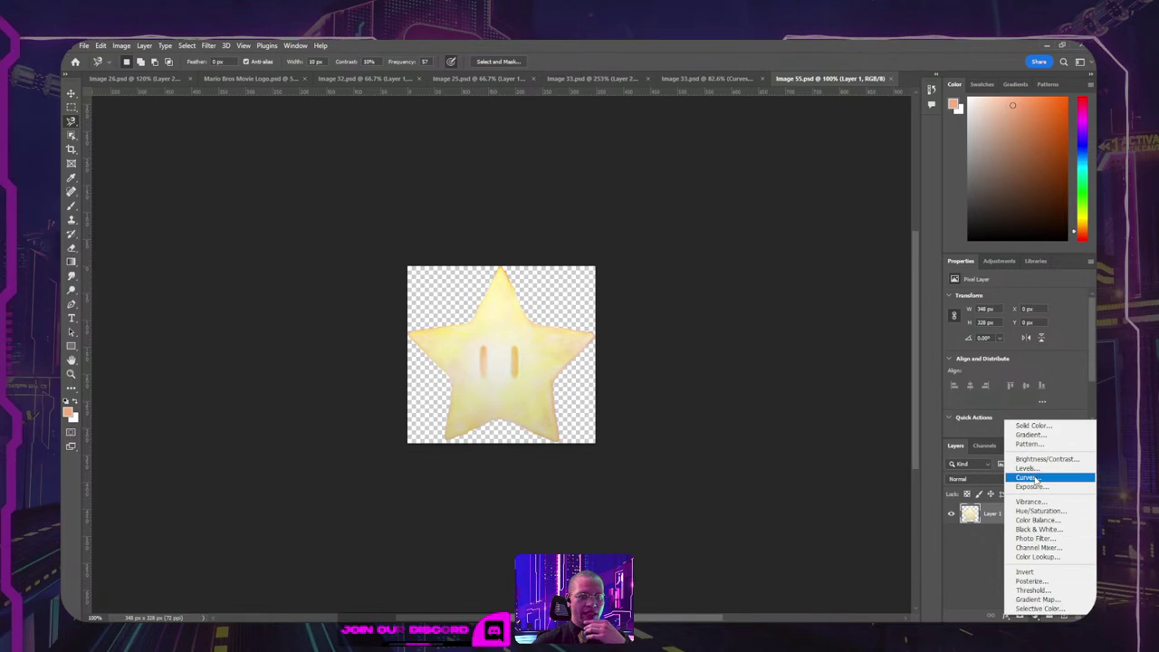
left_click(1028, 468)
left_click_drag(1021, 377, 1079, 380)
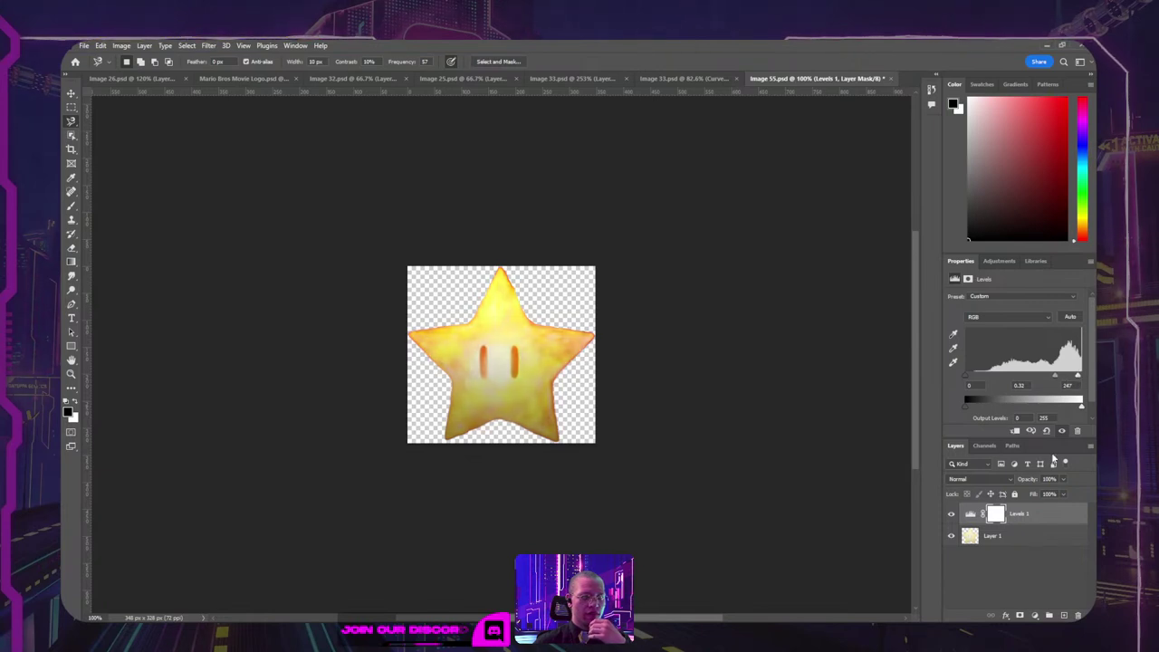
Step: Add a layer above the Levels adjustment, brush black at 10% opacity over the star's eyes, and set its blending mode to Difference
left_click(1064, 616)
key("b")
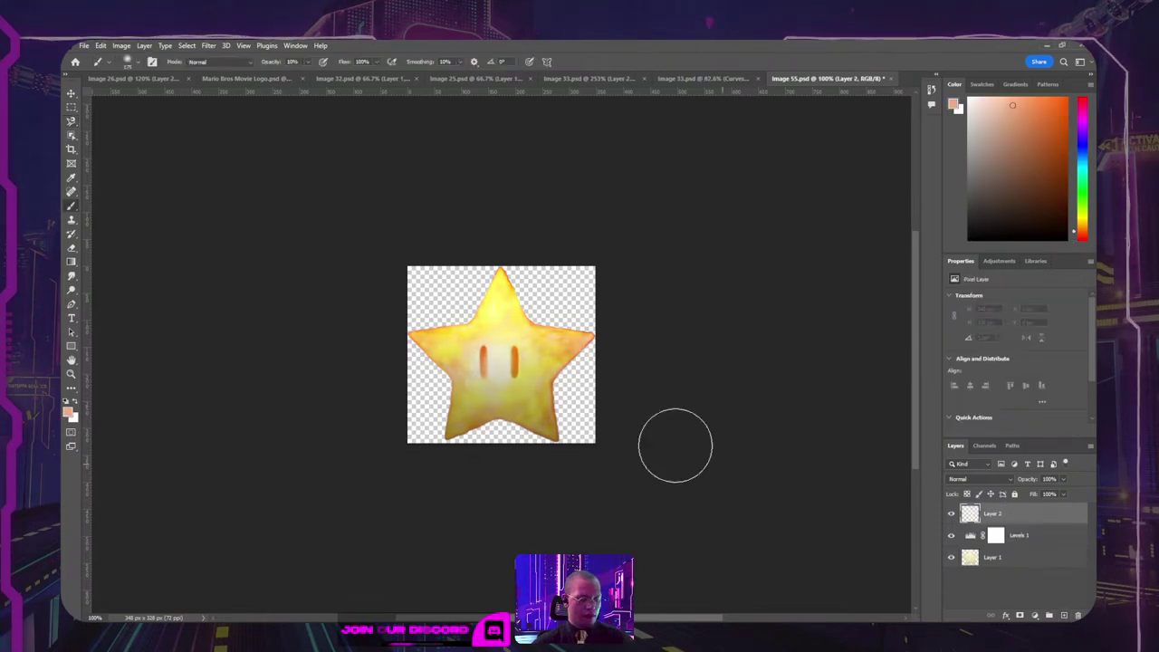
key("d")
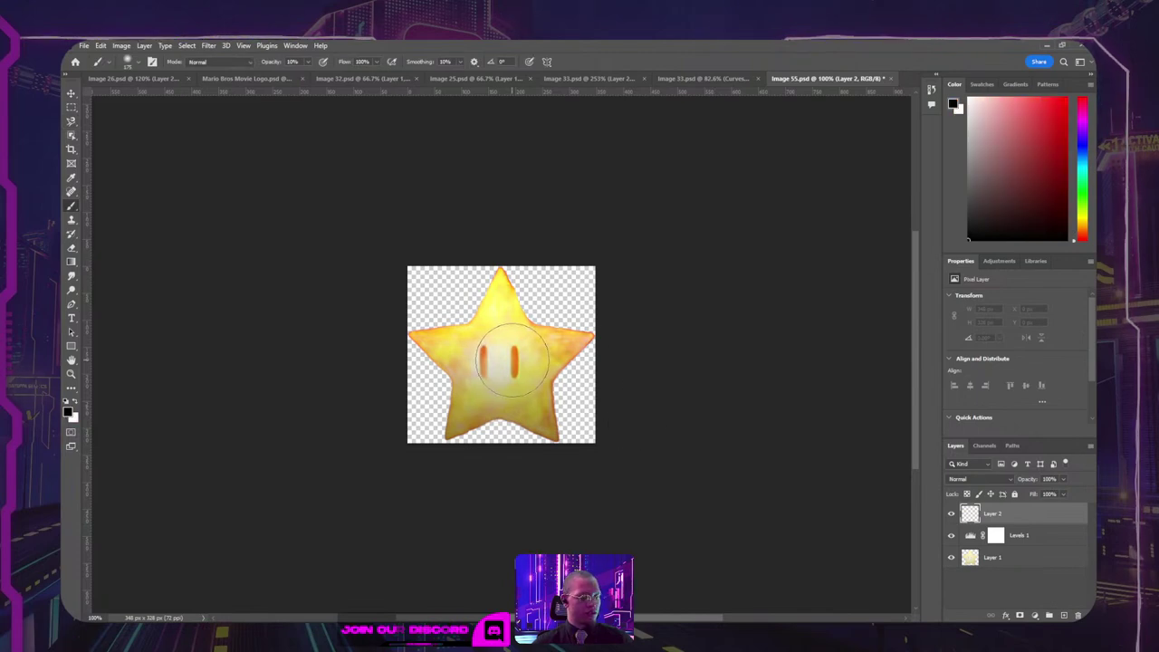
left_click_drag(511, 357, 516, 379)
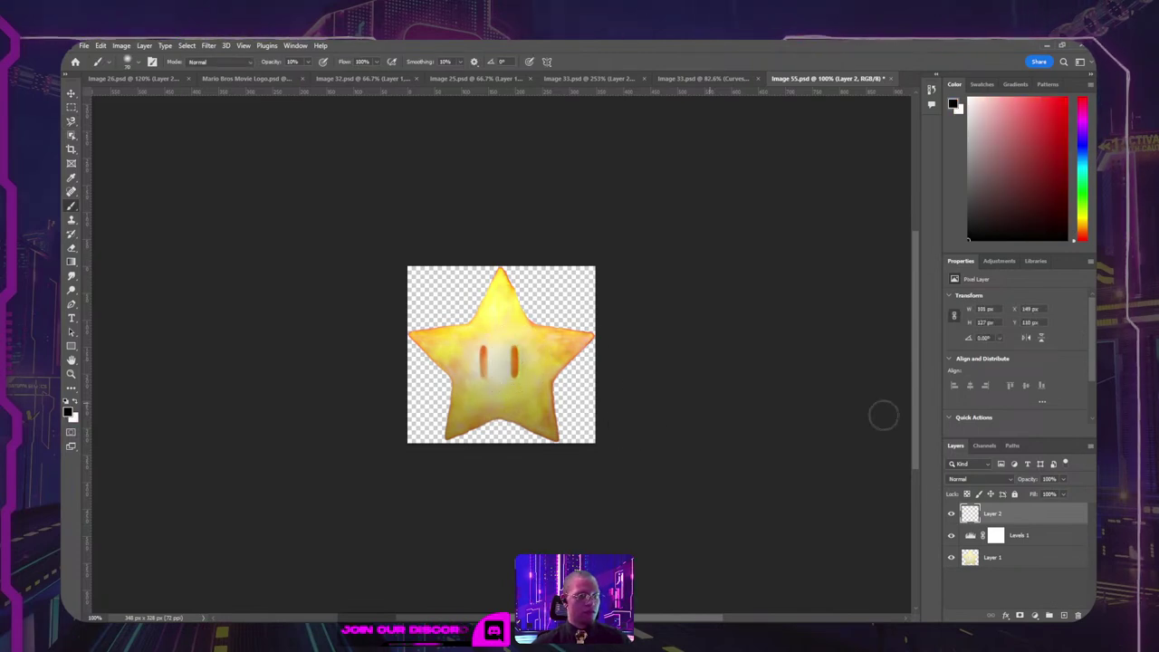
left_click(978, 479)
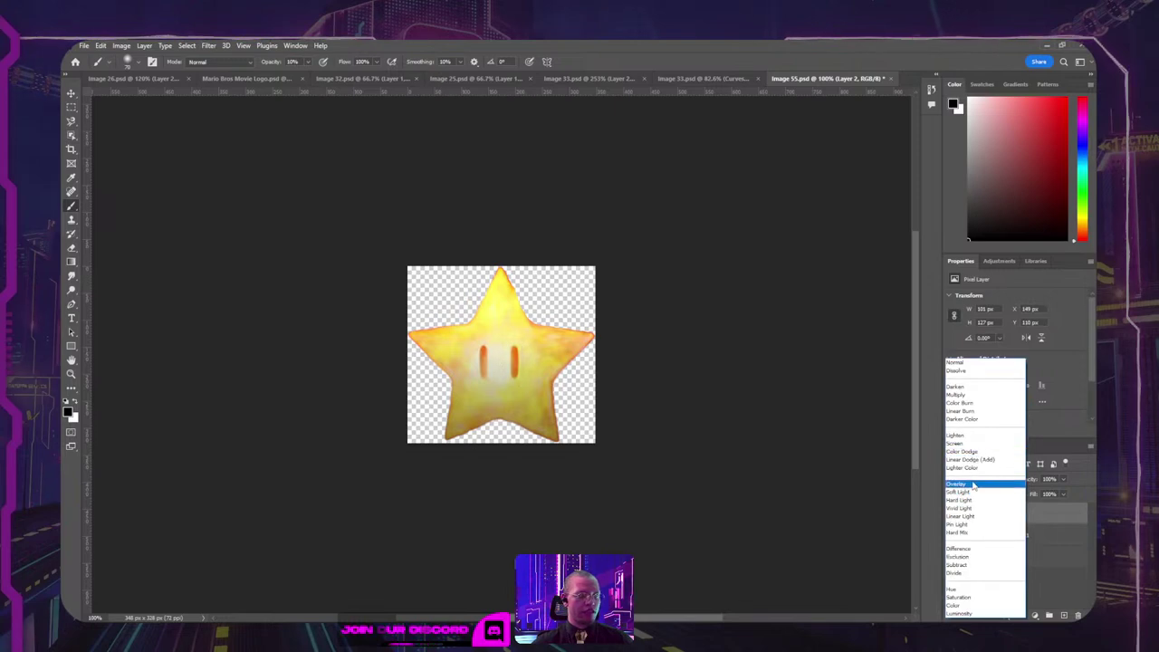
left_click(975, 550)
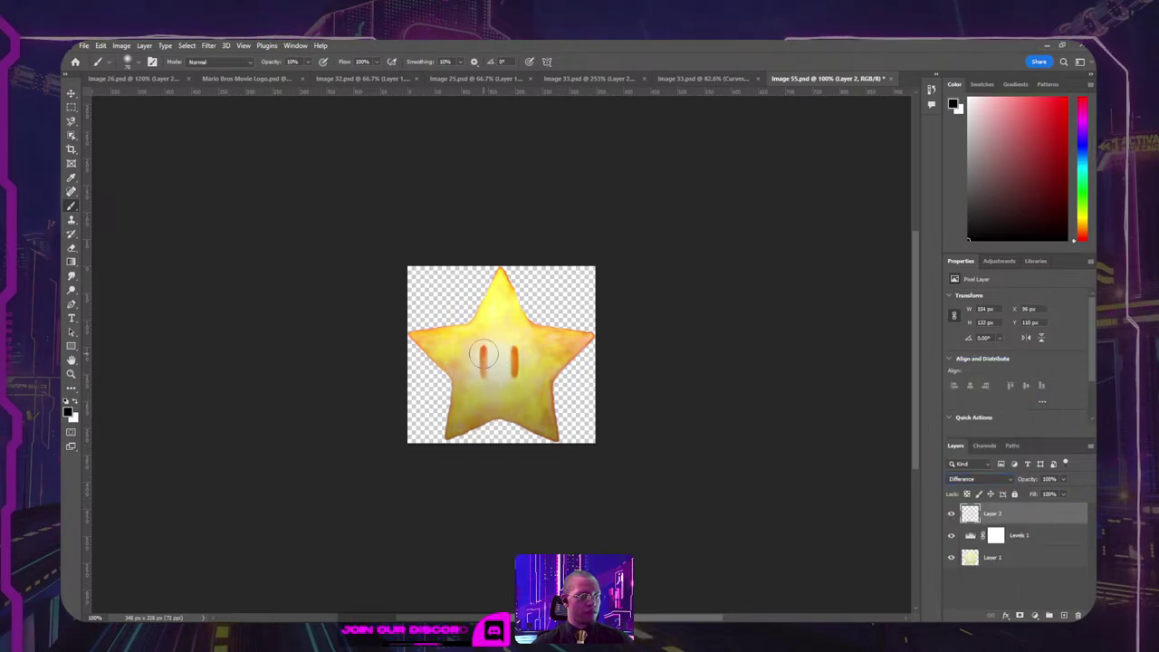
left_click_drag(483, 354, 485, 361)
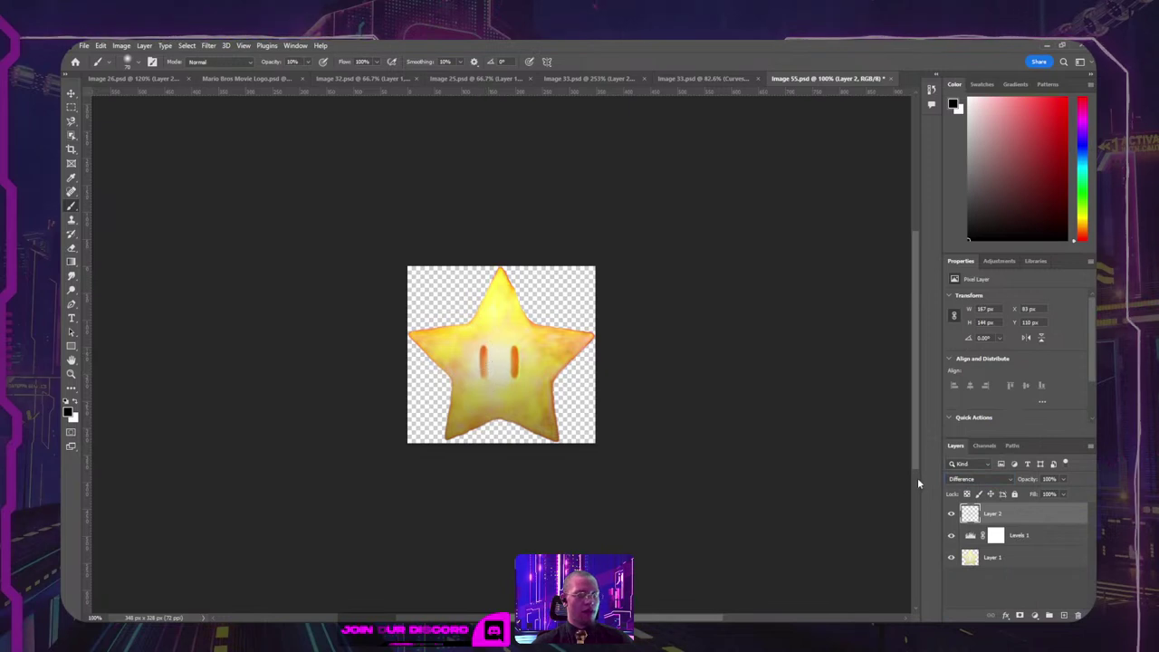
Step: Brush black over both eyes at 100% brush opacity and set the layer to Overlay with 34% opacity
key("0")
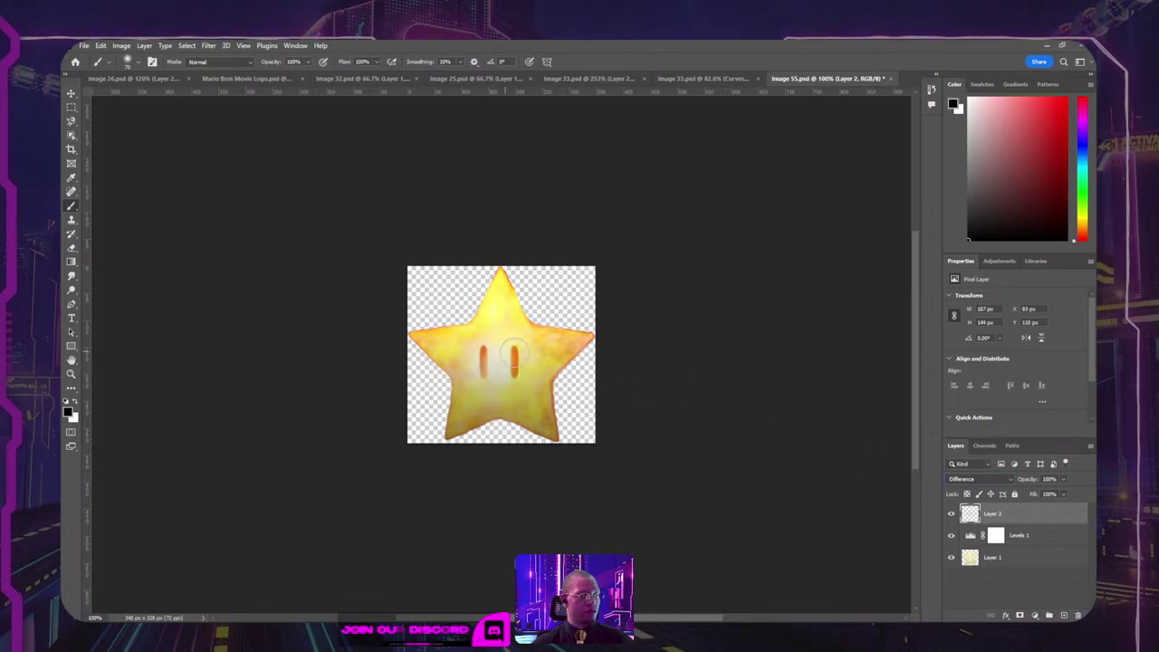
left_click_drag(516, 380, 516, 354)
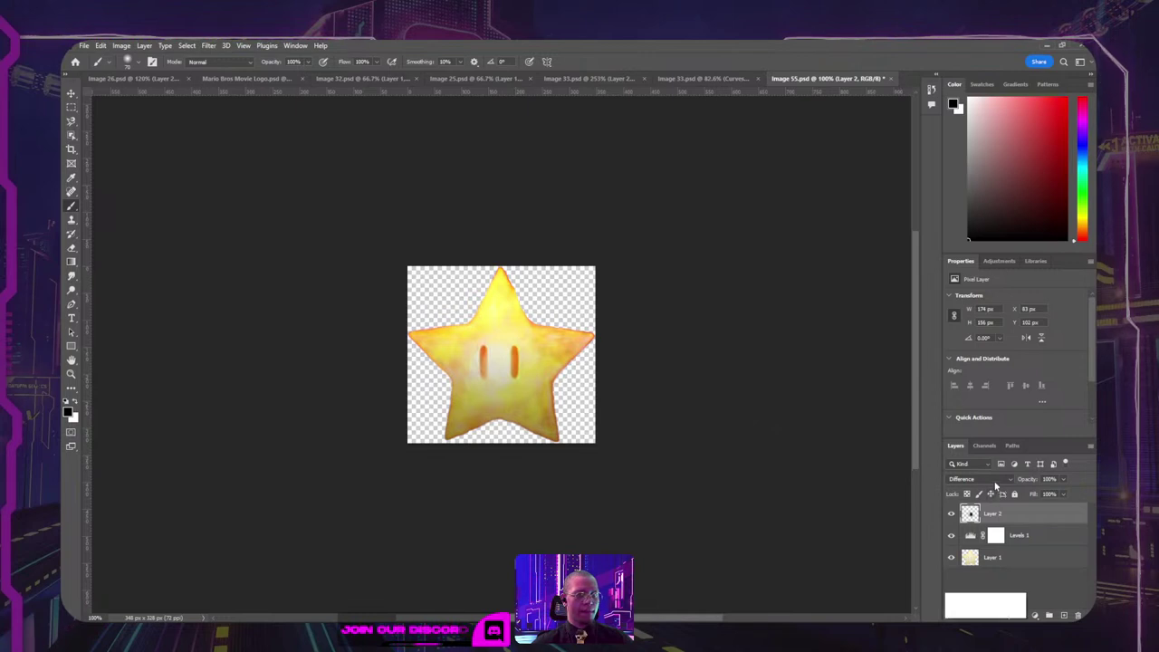
left_click(993, 480)
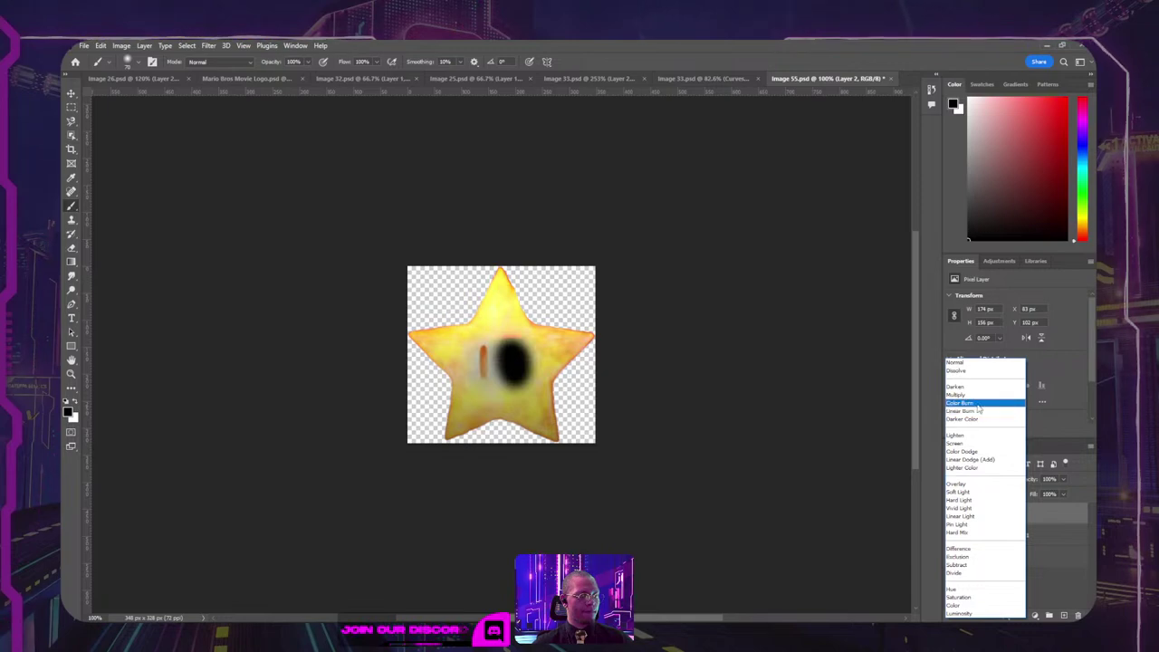
left_click(977, 485)
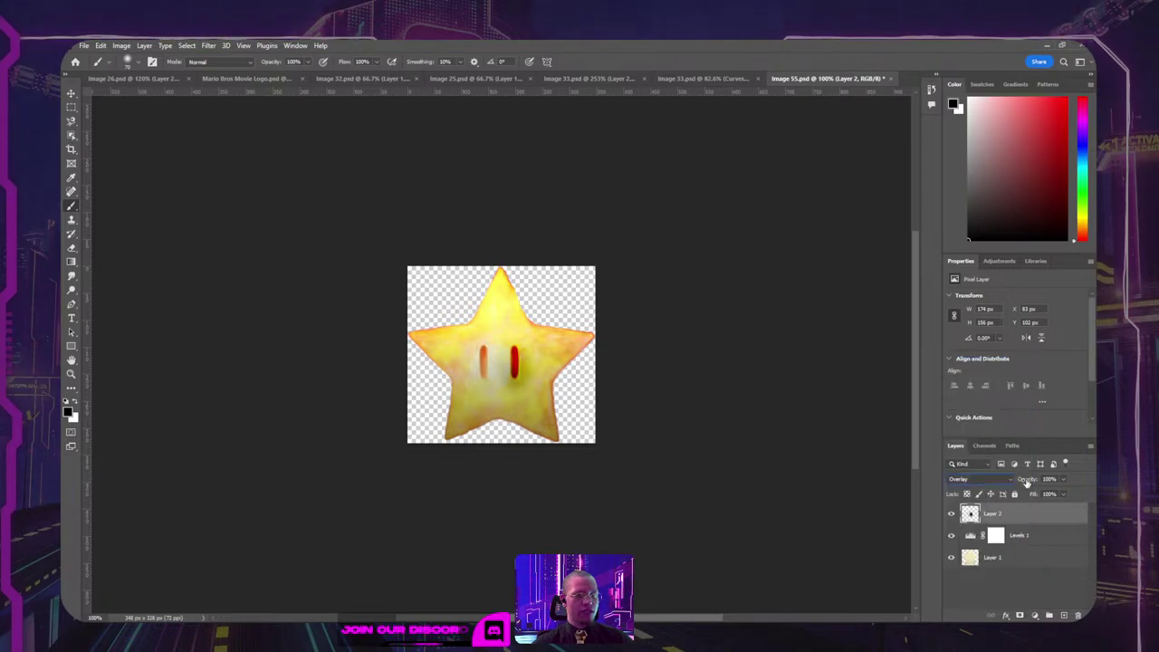
left_click_drag(1026, 483, 986, 483)
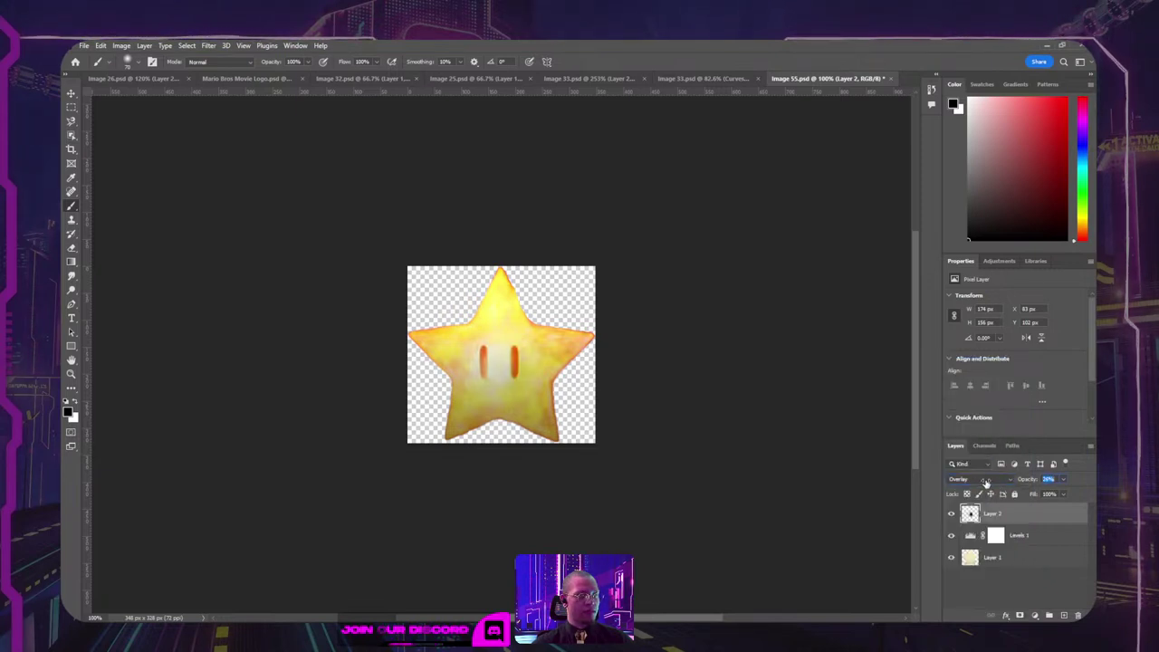
mouse_move(481, 354)
left_mouse_down()
mouse_move(482, 385)
mouse_move(460, 324)
mouse_move(417, 321)
mouse_move(478, 335)
left_mouse_up()
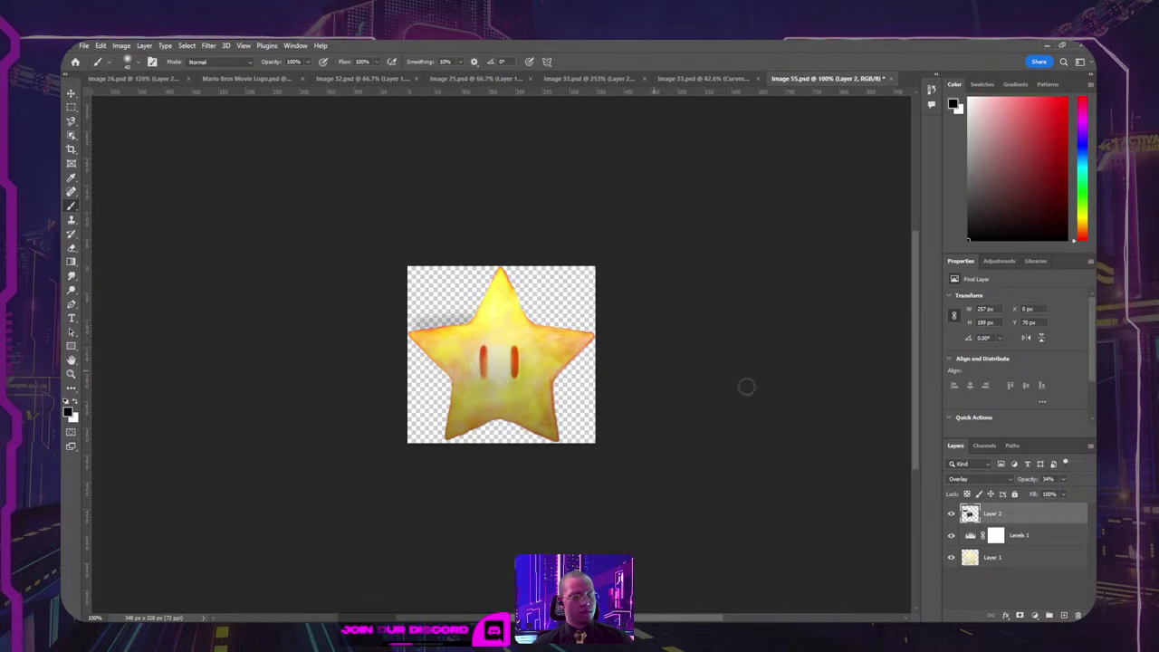
Step: Undo the stray black stroke beyond the star and clip both Levels 1 and Layer 2 to the star layer
key("ctrl+z")
left_click(1011, 544, "alt")
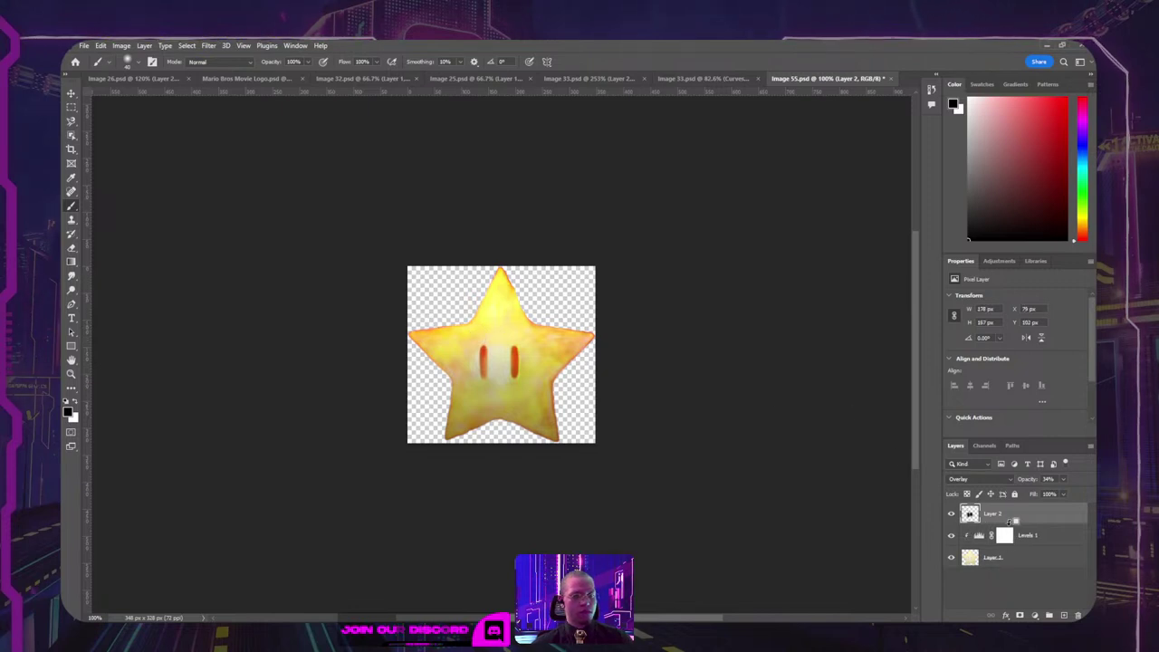
left_click(1015, 522, "alt")
Step: Try black shading on the star's lower-left leg and yellow sampled from its left arm over the left eye, undoing the strokes
mouse_move(469, 406)
left_mouse_down()
mouse_move(459, 383)
mouse_move(452, 432)
mouse_move(486, 422)
left_mouse_up()
key("ctrl+z")
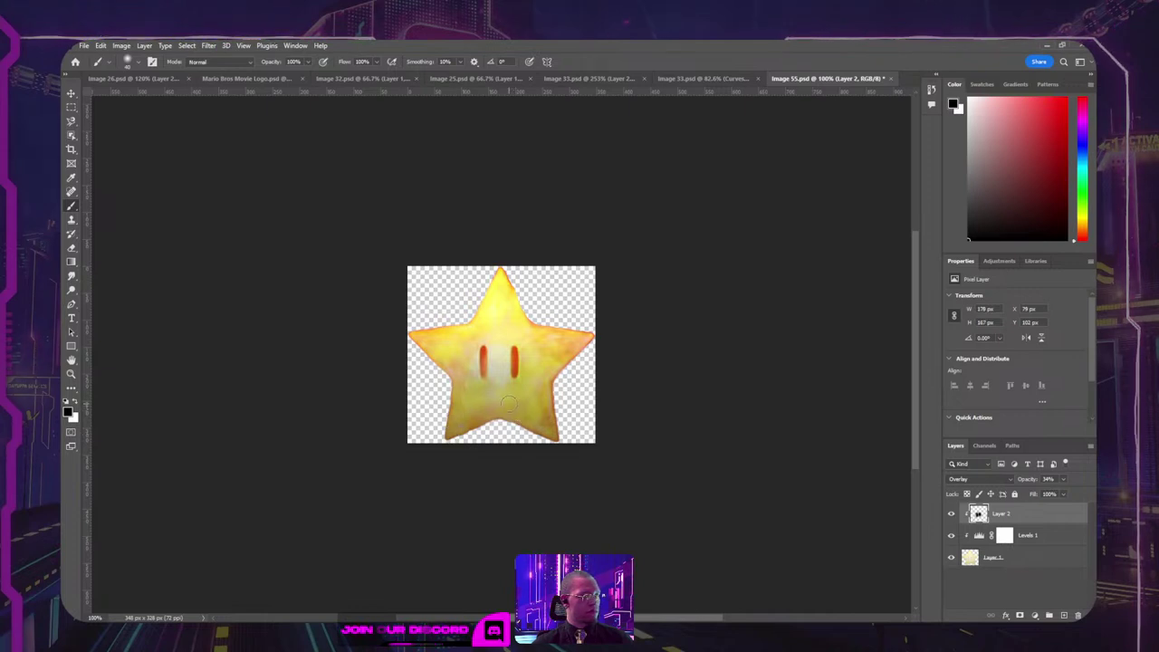
left_click(444, 331, "alt")
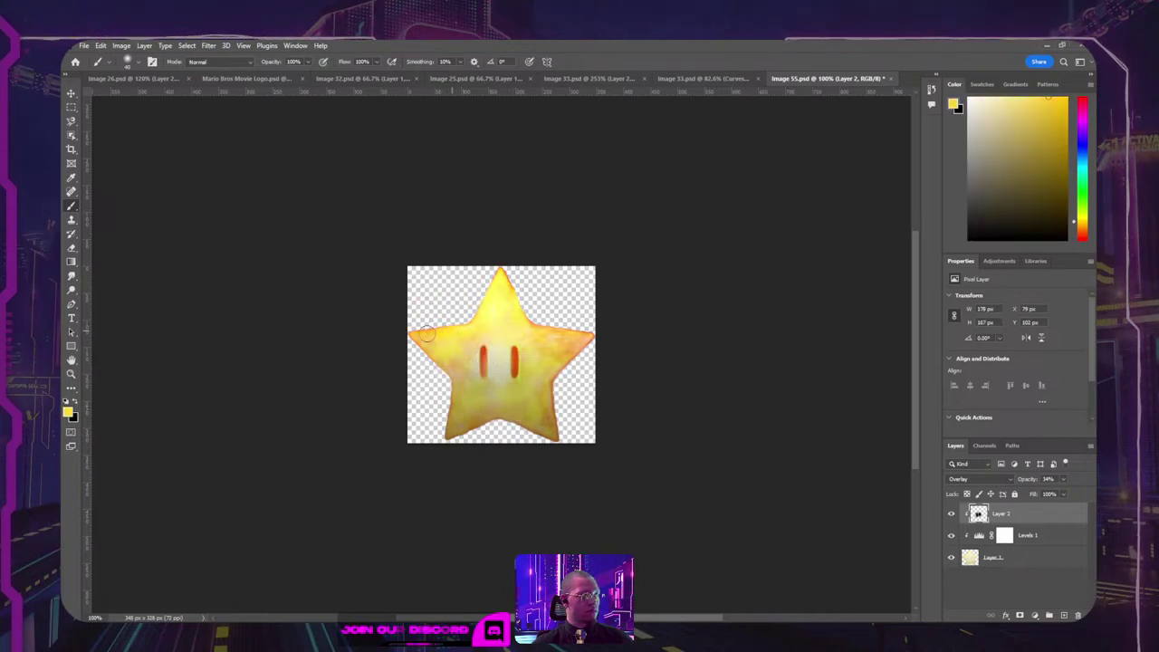
left_click_drag(473, 345, 492, 351)
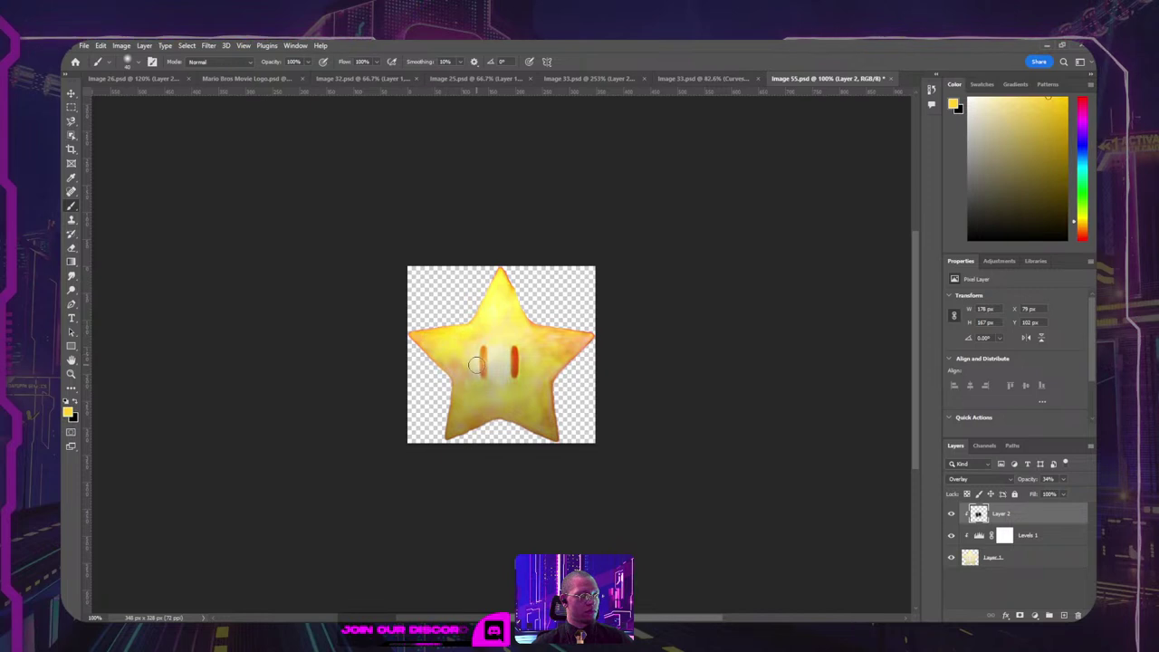
key("ctrl+z")
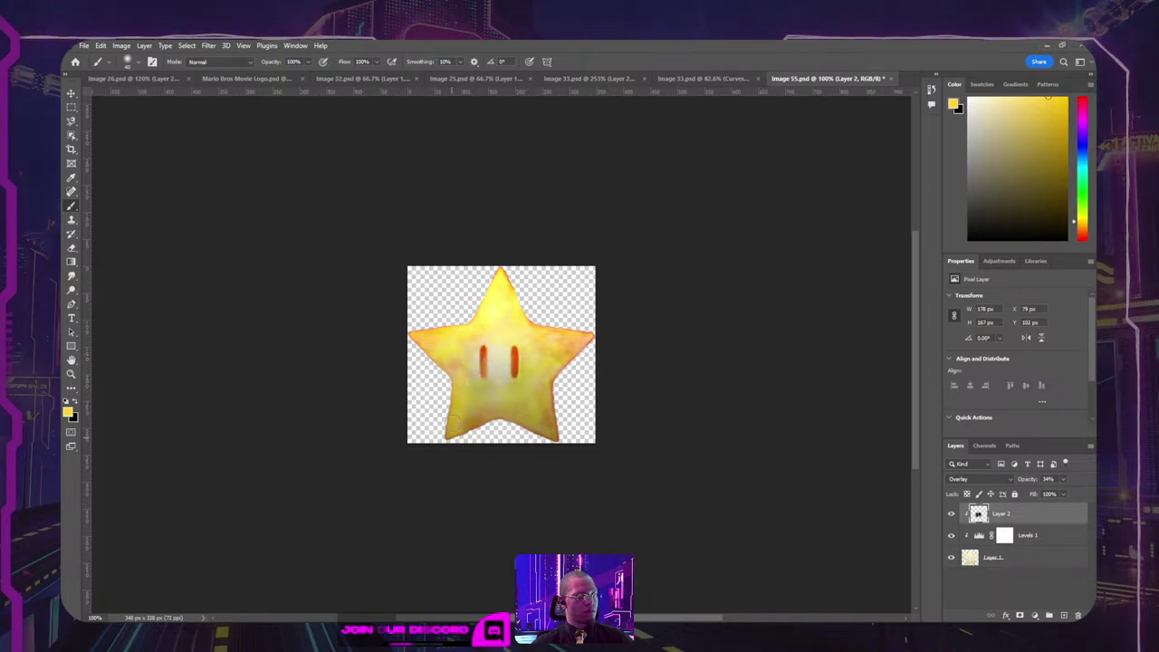
key("ctrl+z")
Step: Set the foreground colour to white, cancel the accidental crop and return to the Brush tool
key("x")
key("c")
key("d")
key("x")
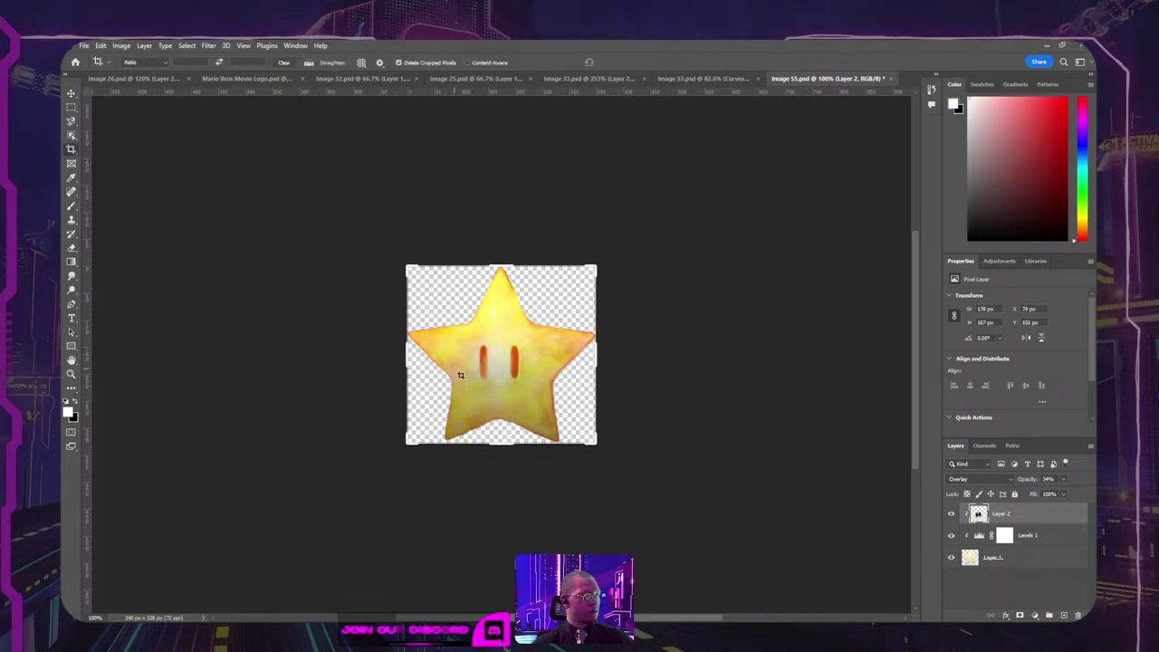
left_click_drag(453, 337, 457, 340)
key("ctrl+z")
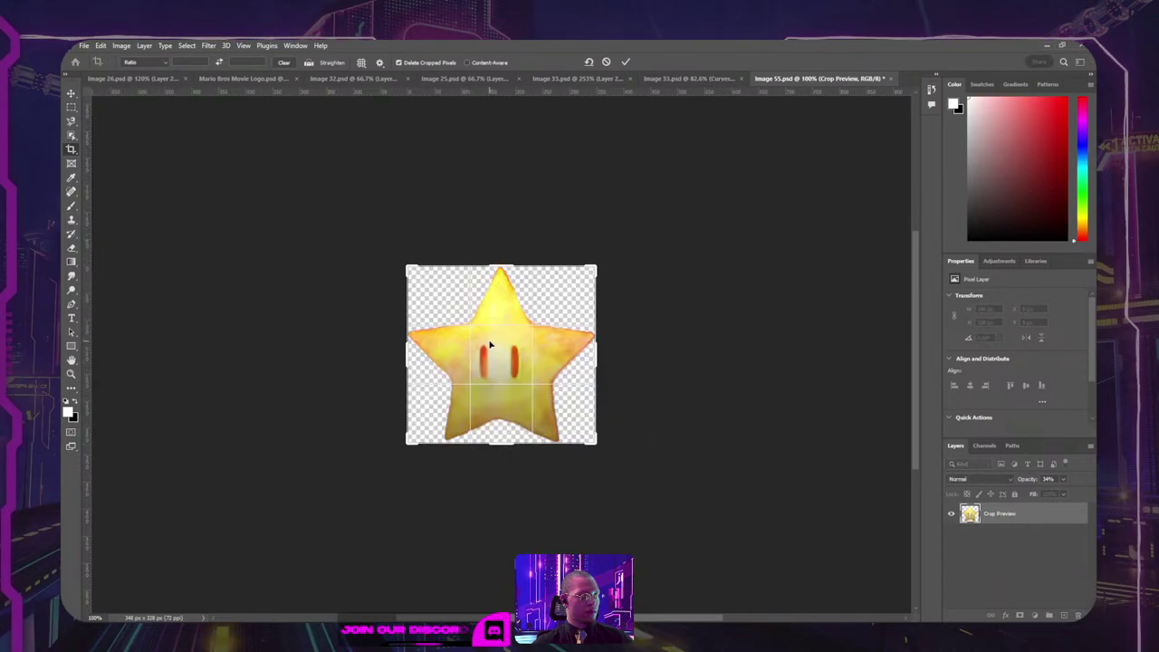
key("Escape")
key("b")
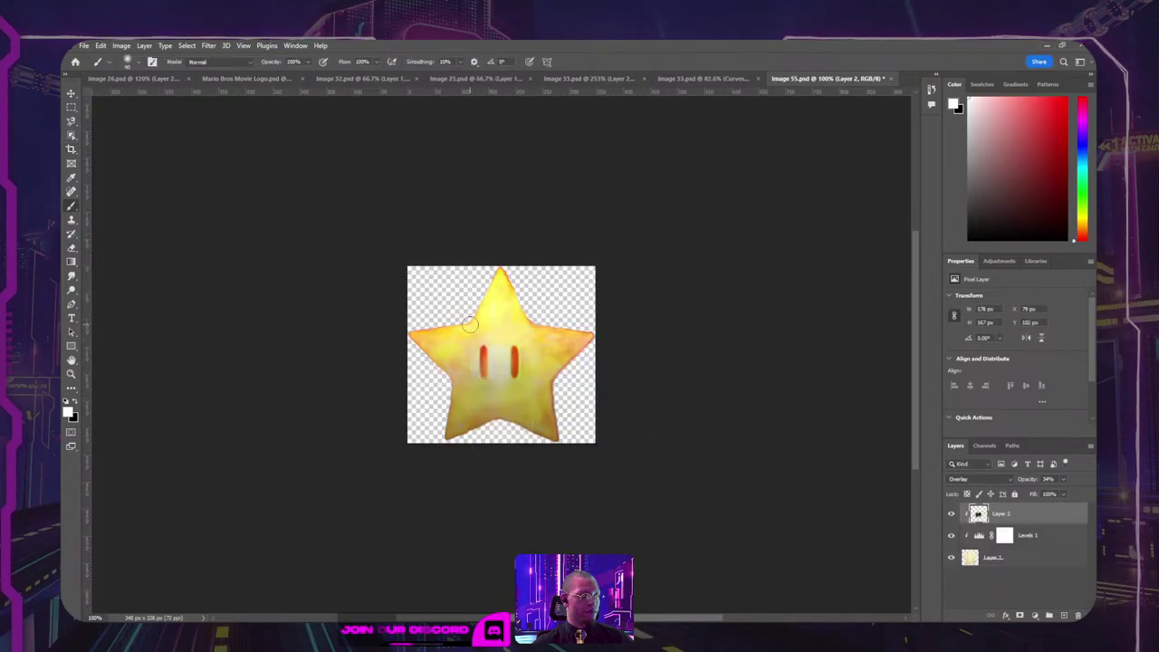
Step: Brush white highlights over the star's upper-left arm on Layer 2 and undo the broad stroke across the whole star
left_click_drag(453, 331, 480, 344)
key("ctrl+z")
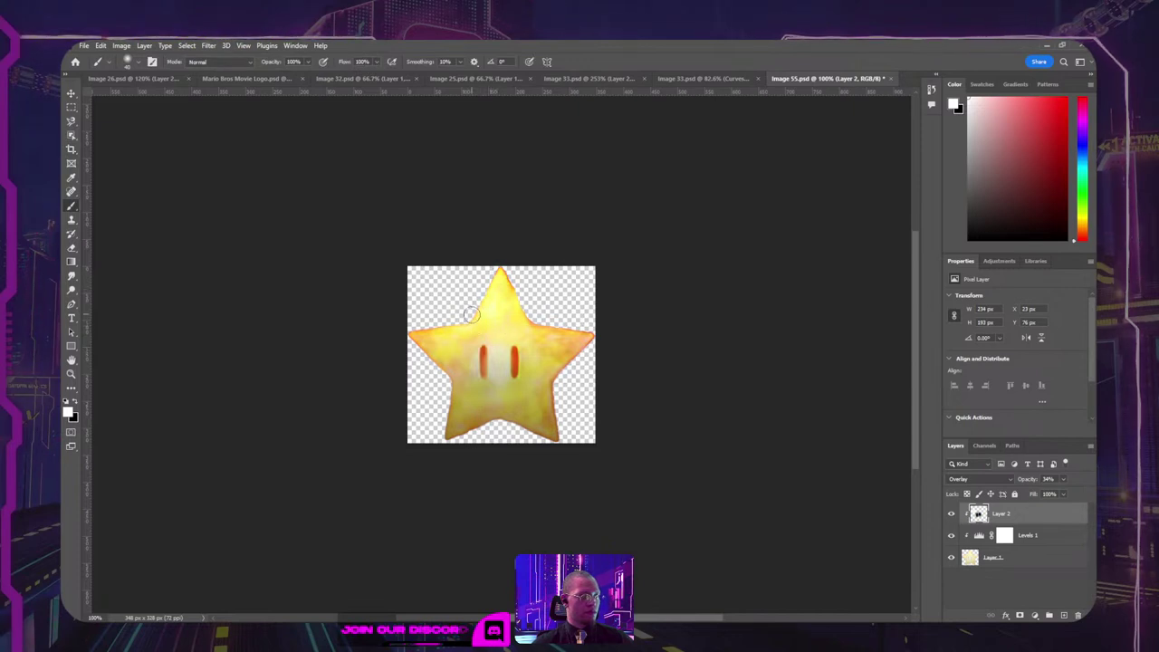
left_click_drag(464, 320, 394, 337)
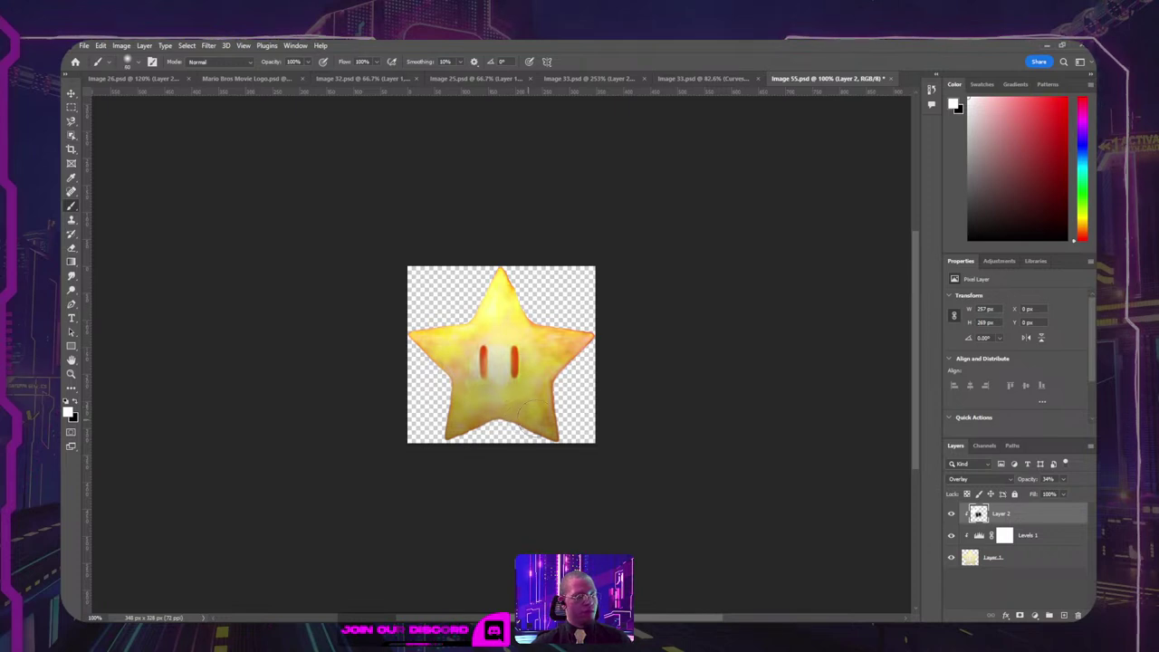
mouse_move(536, 418)
left_mouse_down()
mouse_move(511, 429)
mouse_move(549, 404)
mouse_move(540, 421)
mouse_move(530, 402)
mouse_move(540, 411)
mouse_move(465, 423)
mouse_move(556, 344)
mouse_move(514, 364)
mouse_move(495, 357)
mouse_move(422, 377)
left_mouse_up()
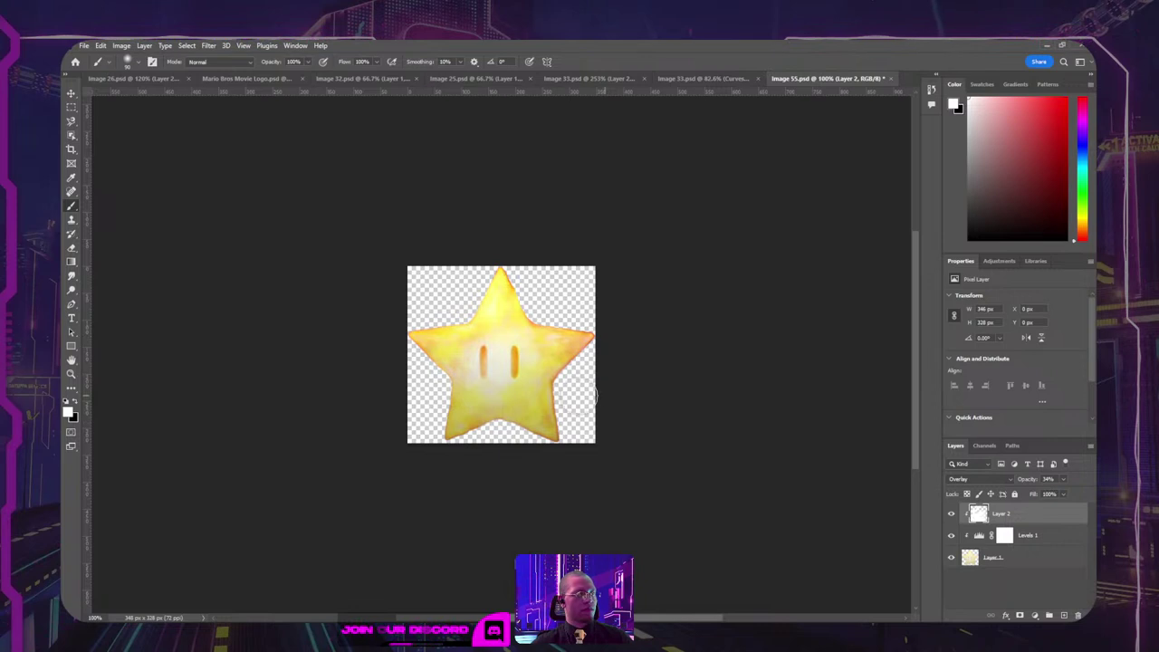
key("ctrl+z")
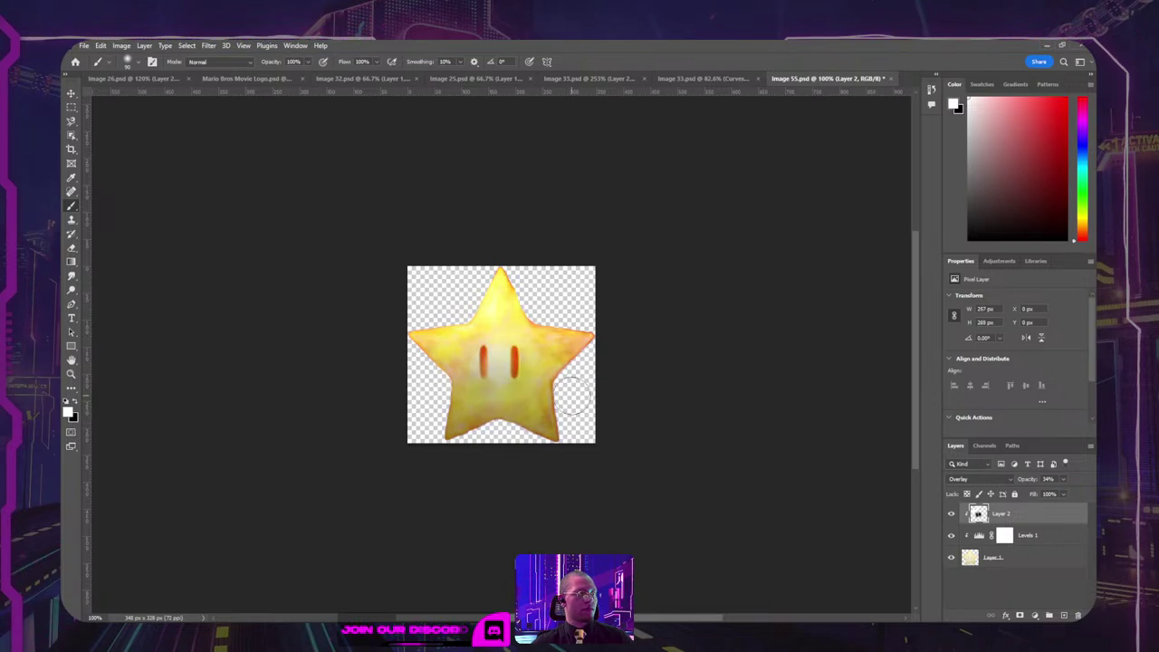
Step: Choose a bright yellow foreground colour and brush it over the star's upper point, undoing the stroke over the left eye
left_click(68, 412)
left_click_drag(771, 319, 772, 308)
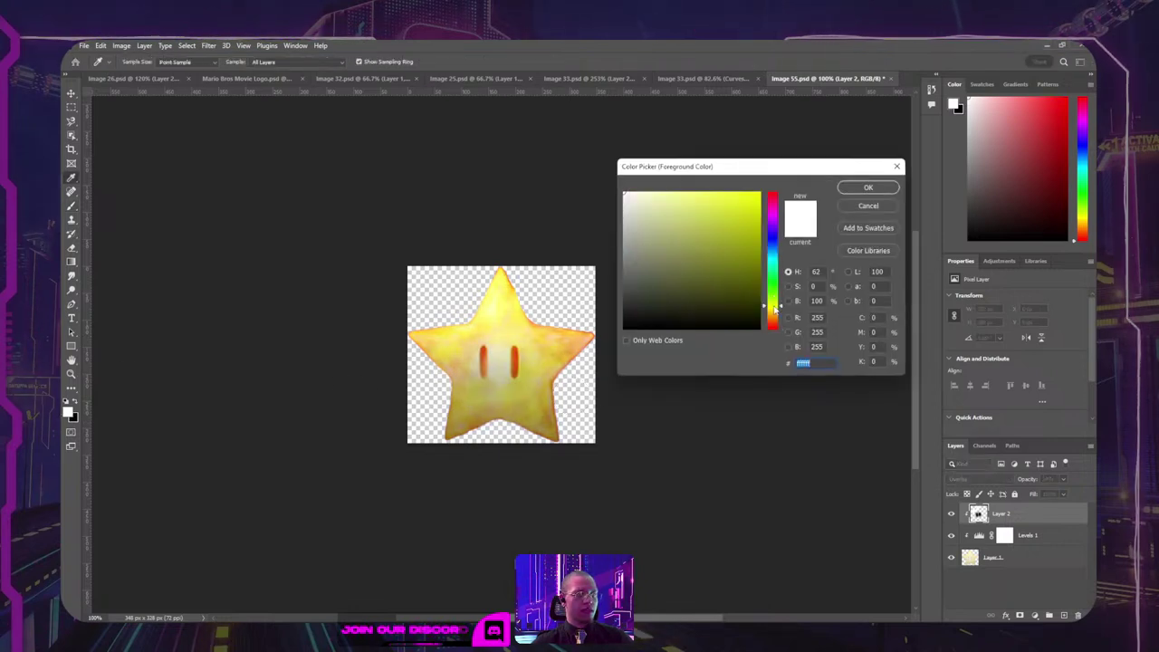
left_click(759, 193)
left_click(868, 187)
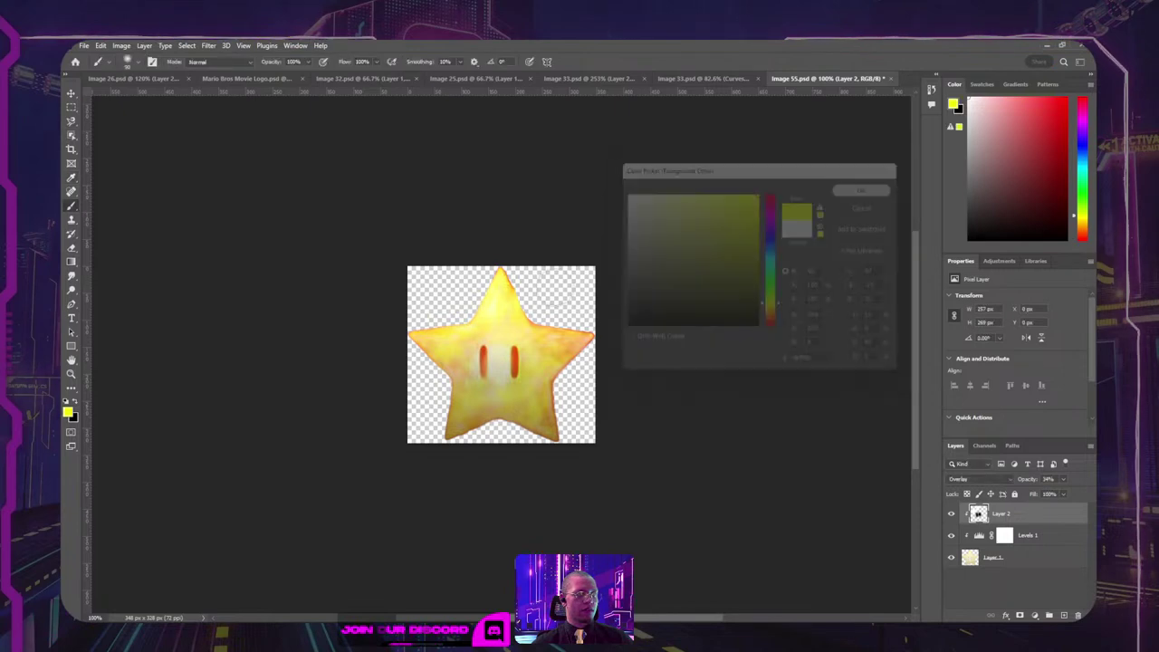
mouse_move(500, 275)
left_mouse_down()
mouse_move(417, 337)
mouse_move(481, 352)
left_mouse_up()
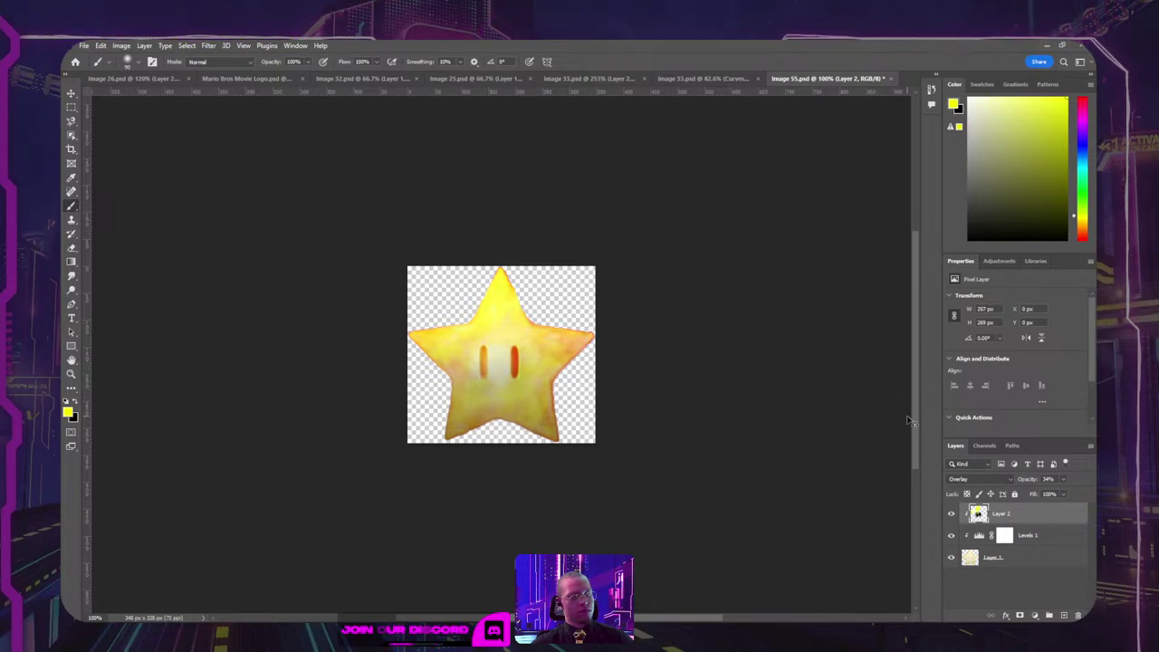
key("ctrl+z")
Step: Add a layer on top, brush a bright yellow diagonal band from the right arm to the lower-left leg, and blend it with Color Dodge
left_click(1063, 615)
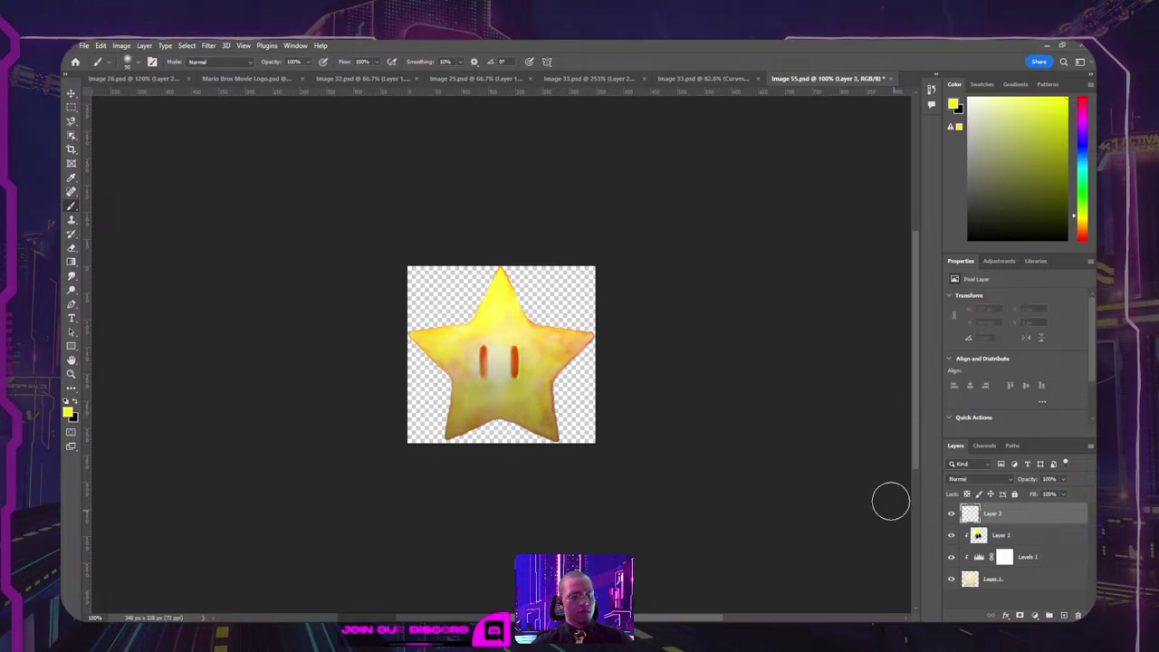
left_click_drag(569, 342, 419, 465)
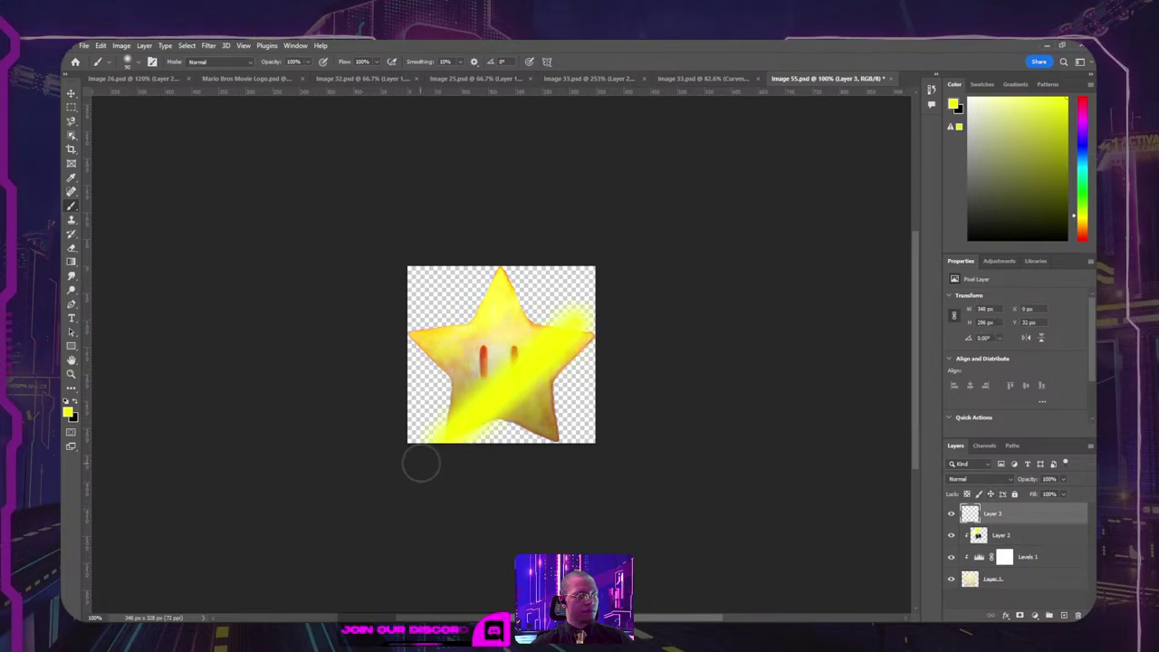
left_click(983, 480)
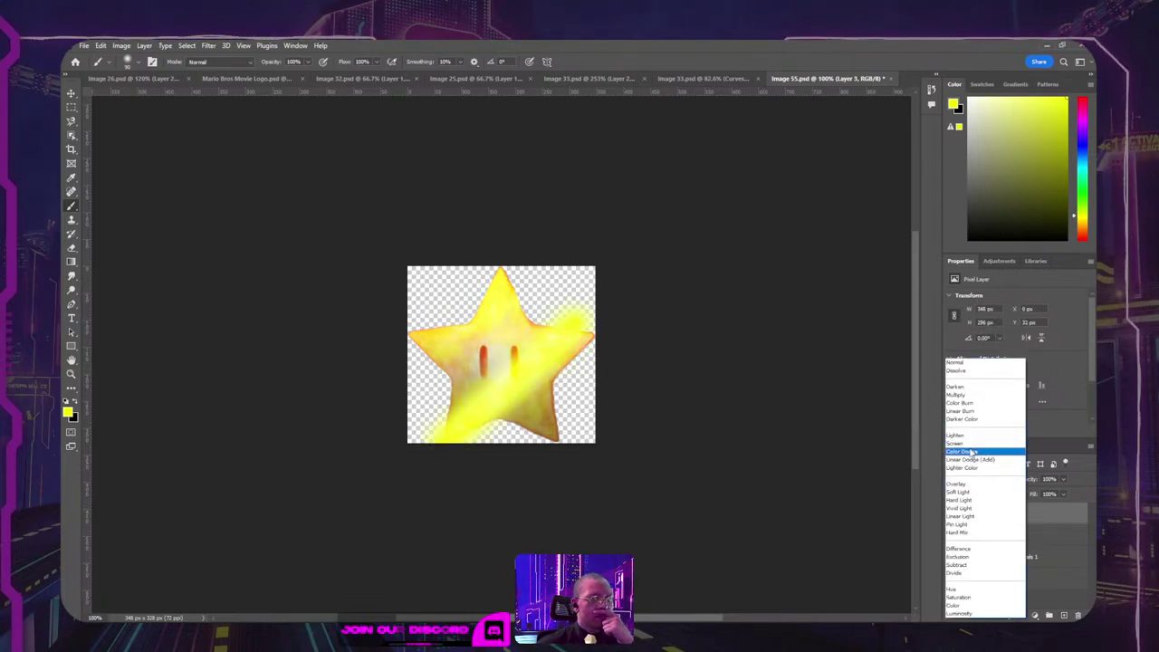
left_click(971, 443)
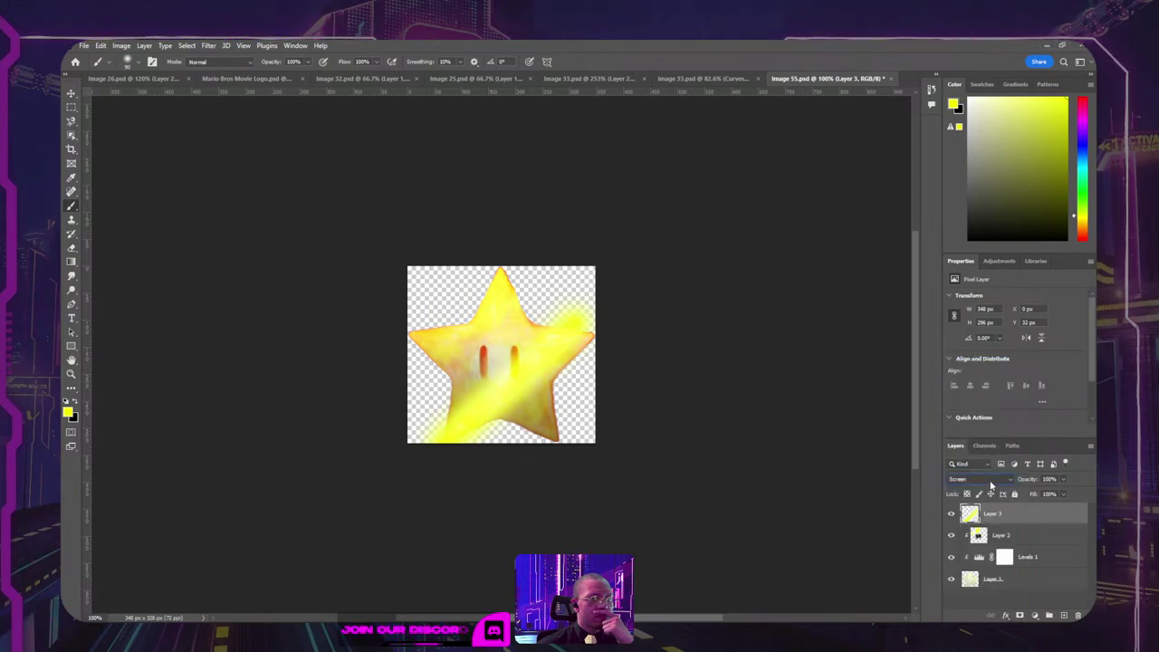
left_click(985, 481)
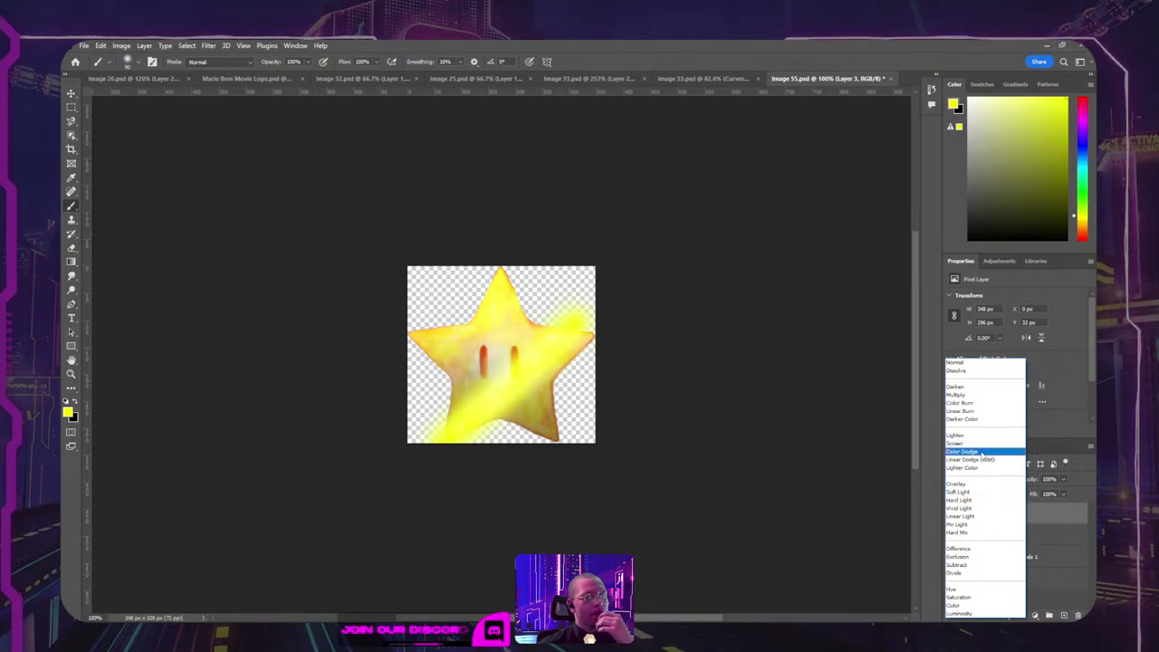
left_click(982, 452)
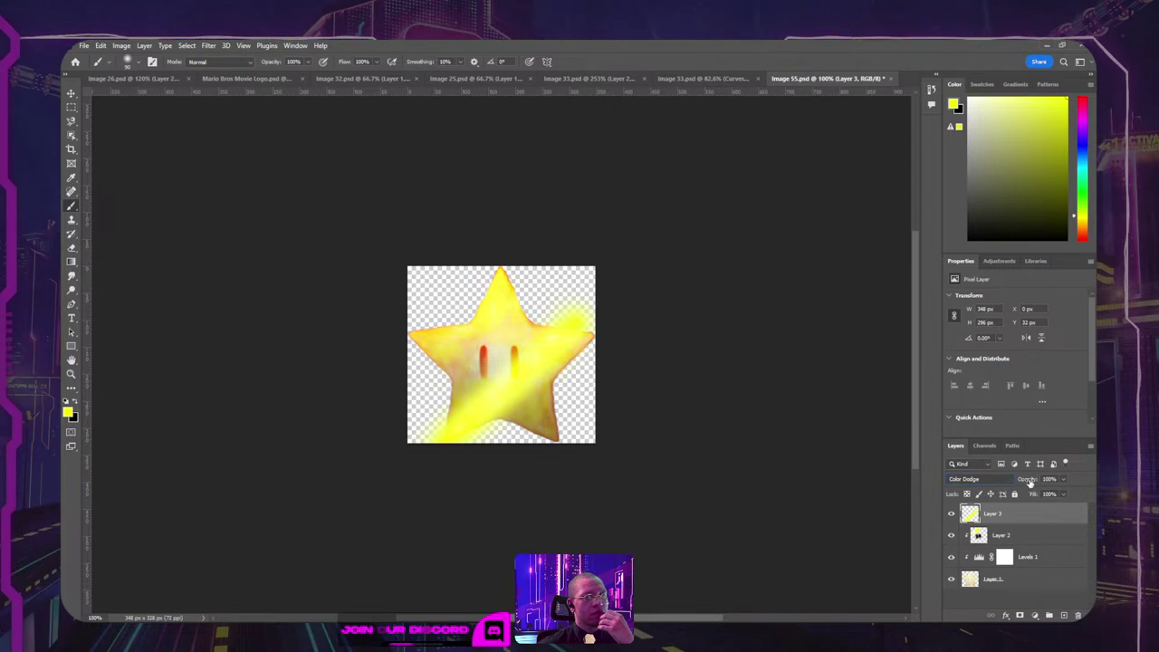
Step: Lower Layer 3's opacity to 81% and brush bright yellow across the star's face
left_click_drag(1027, 481, 1011, 484)
left_click_drag(1013, 485, 1021, 483)
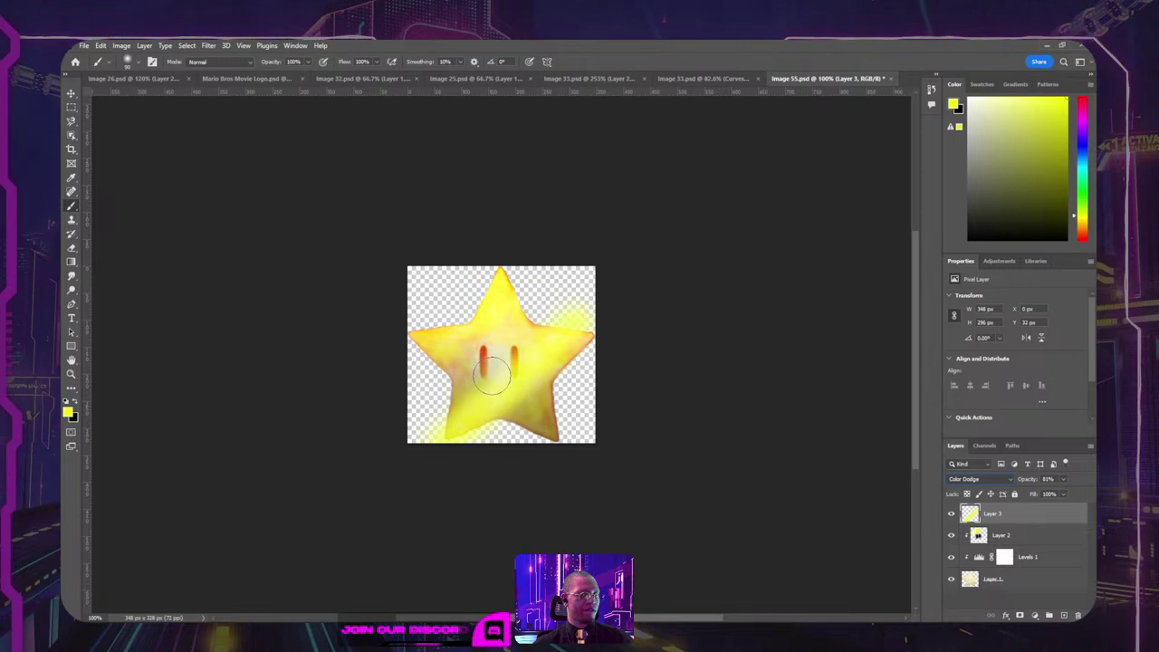
mouse_move(529, 339)
left_mouse_down()
mouse_move(428, 382)
mouse_move(476, 367)
left_mouse_up()
Step: Clear all the paint from Layer 3, return to the Brush tool and clip the layer to the one below
key("e")
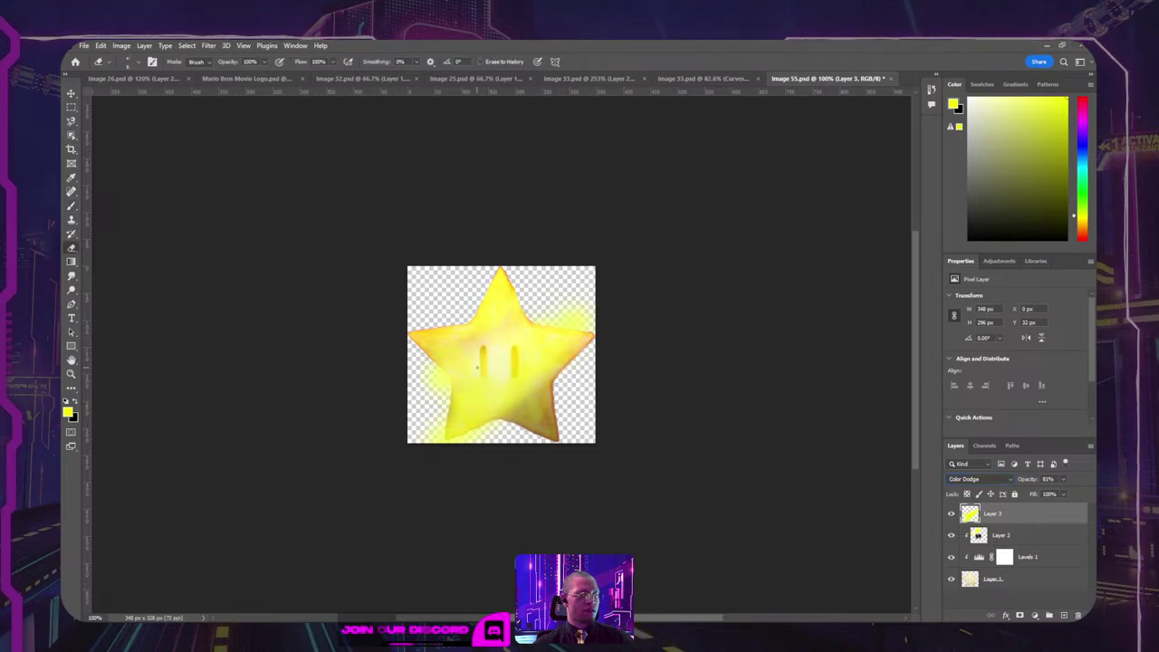
key("ctrl+a")
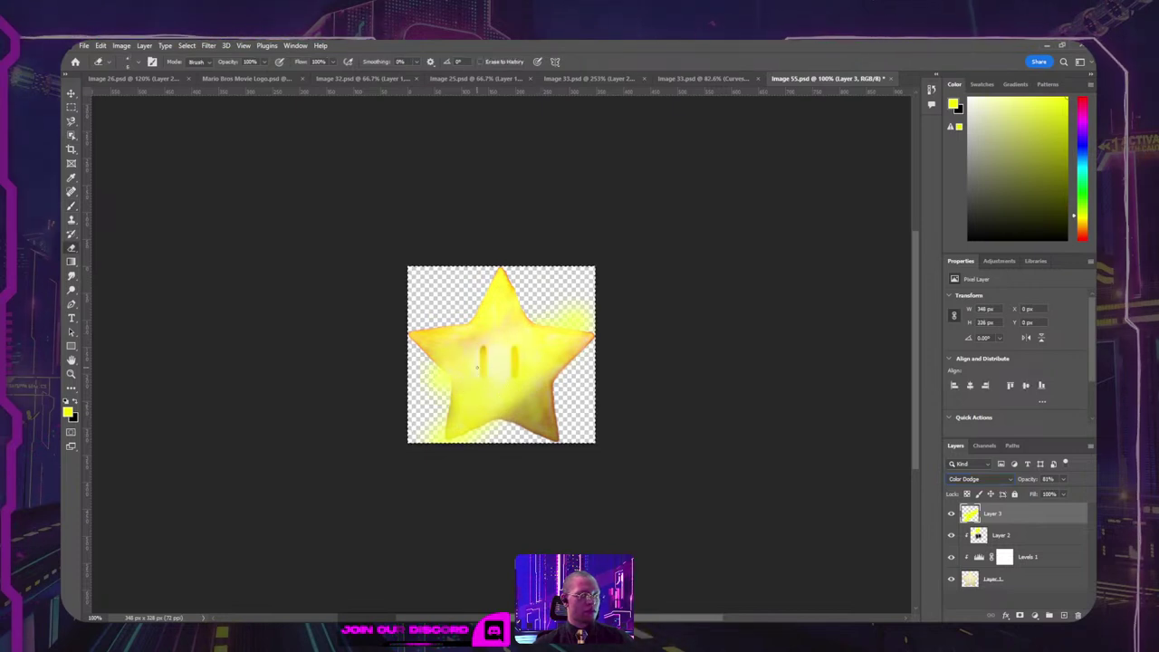
key("Delete")
key("ctrl+d")
key("b")
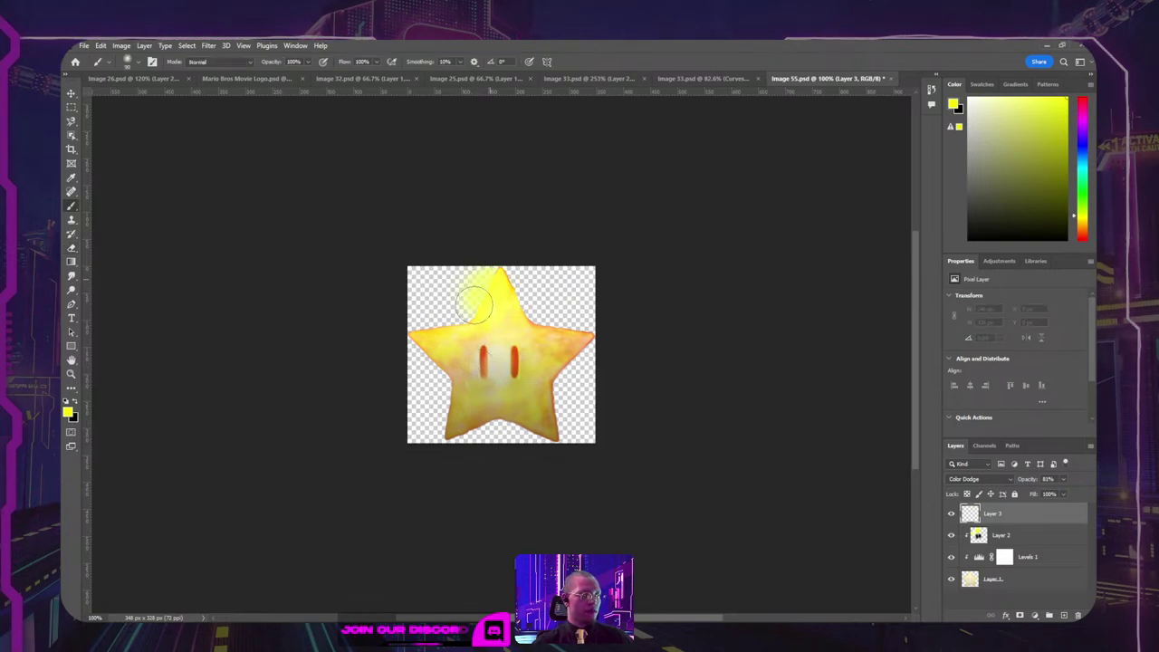
left_click(1030, 520, "alt")
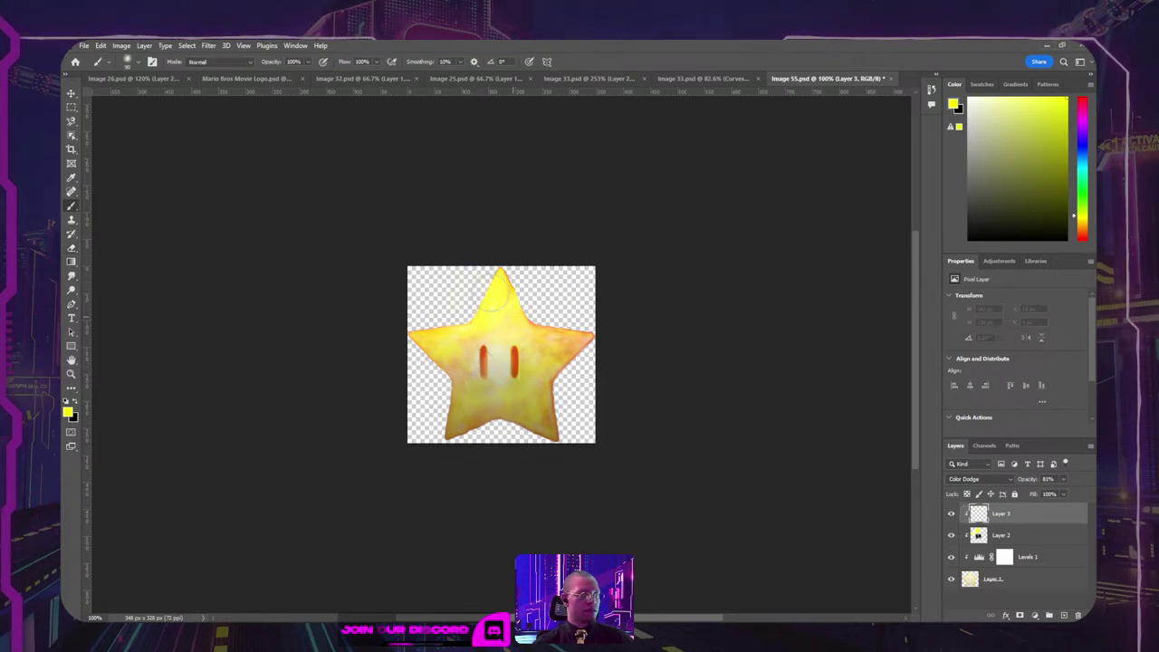
Step: Brush bright yellow along the star's upper-left edge, left arm and lower-left leg, and set Layer 3's opacity to 89%
mouse_move(412, 322)
left_mouse_down()
mouse_move(401, 324)
mouse_move(425, 339)
left_mouse_up()
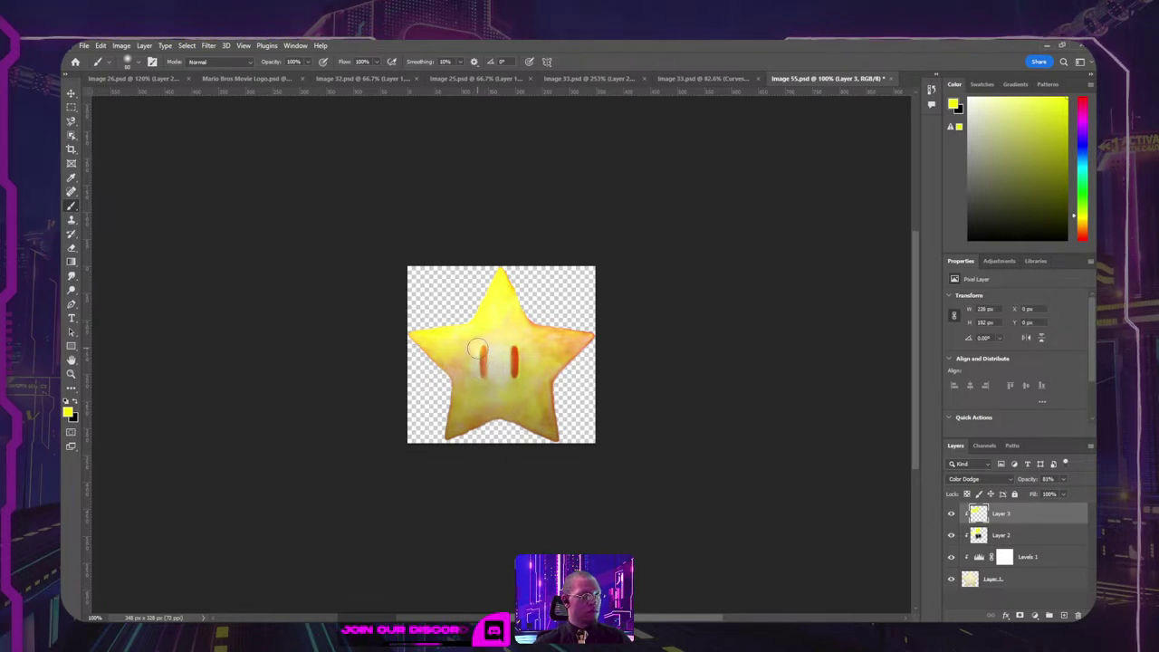
left_click_drag(453, 377, 448, 442)
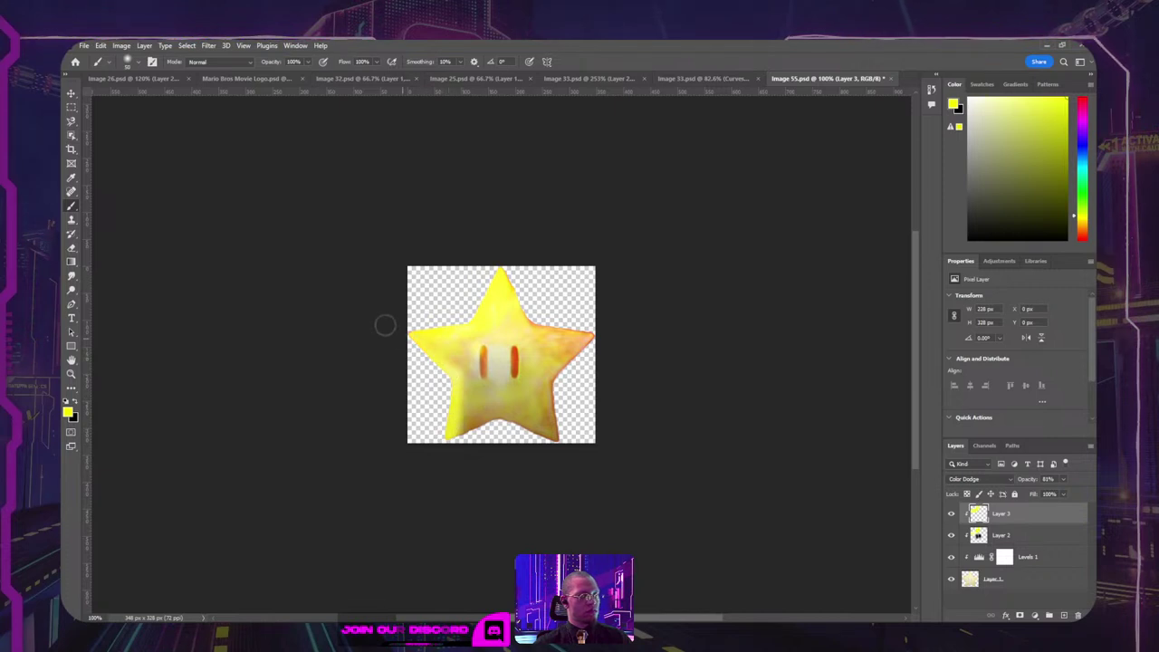
left_click_drag(450, 445, 495, 418)
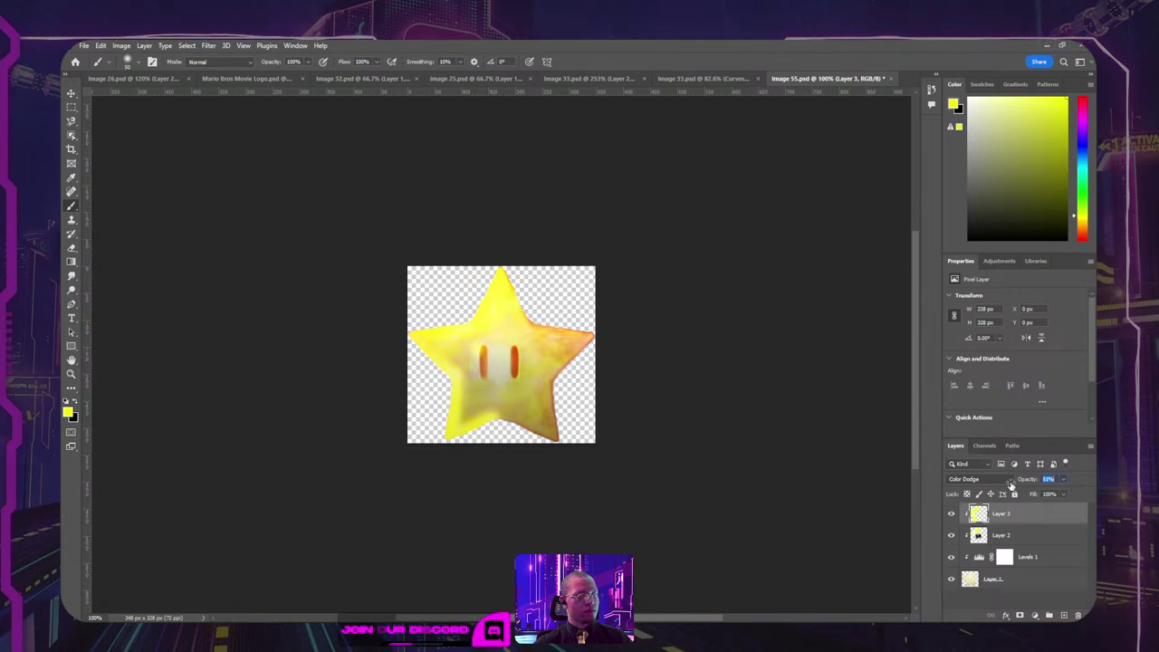
key("ctrl+z")
left_click_drag(1019, 483, 1031, 480)
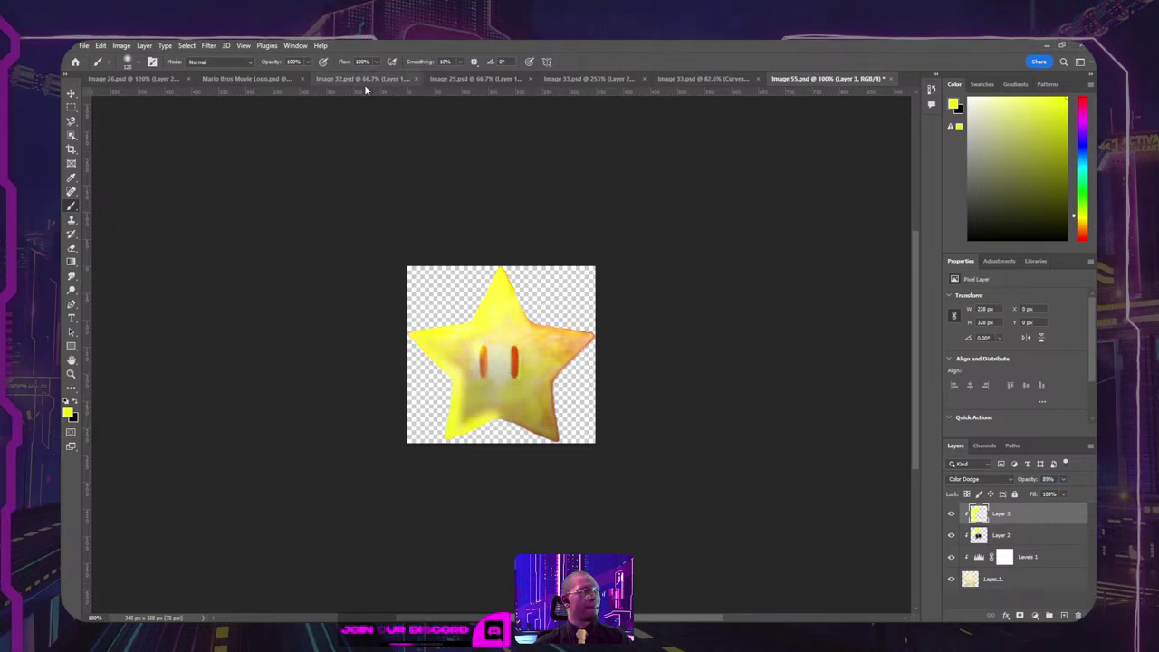
Step: Set the brush opacity to 20%, brush yellow softly over the star's lower body and save the image
key("2")
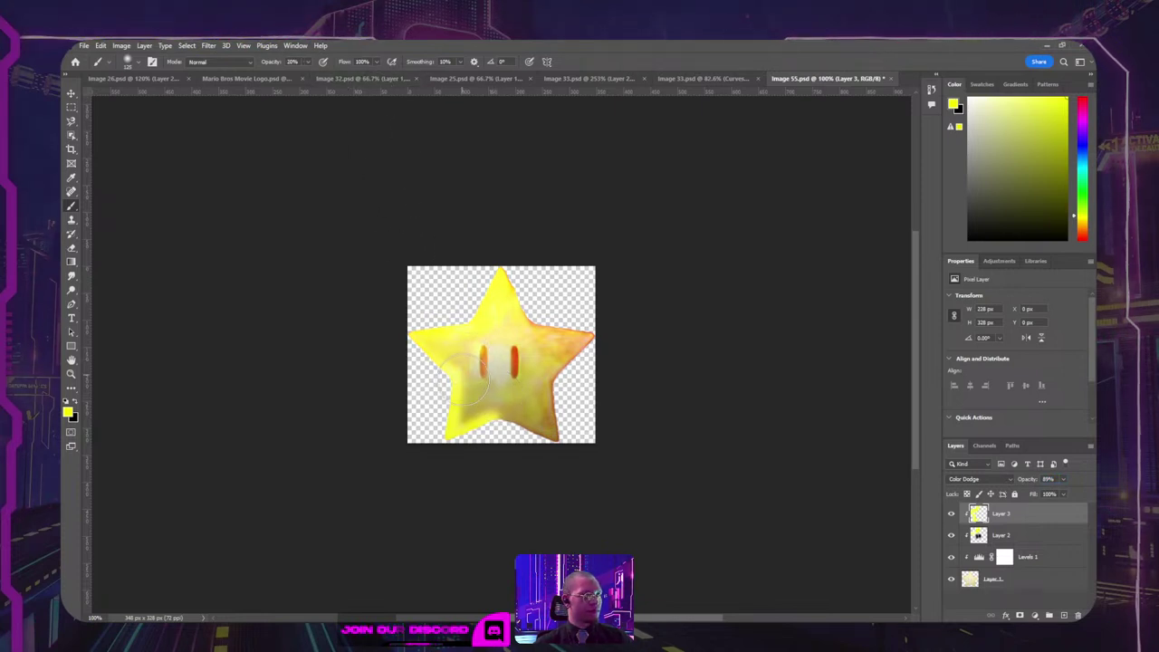
mouse_move(504, 408)
left_mouse_down()
mouse_move(475, 403)
mouse_move(537, 436)
left_mouse_up()
key("ctrl+s")
Step: Switch to Adobe XD and examine the recoloured star up close beside the artboards
key("alt+Tab")
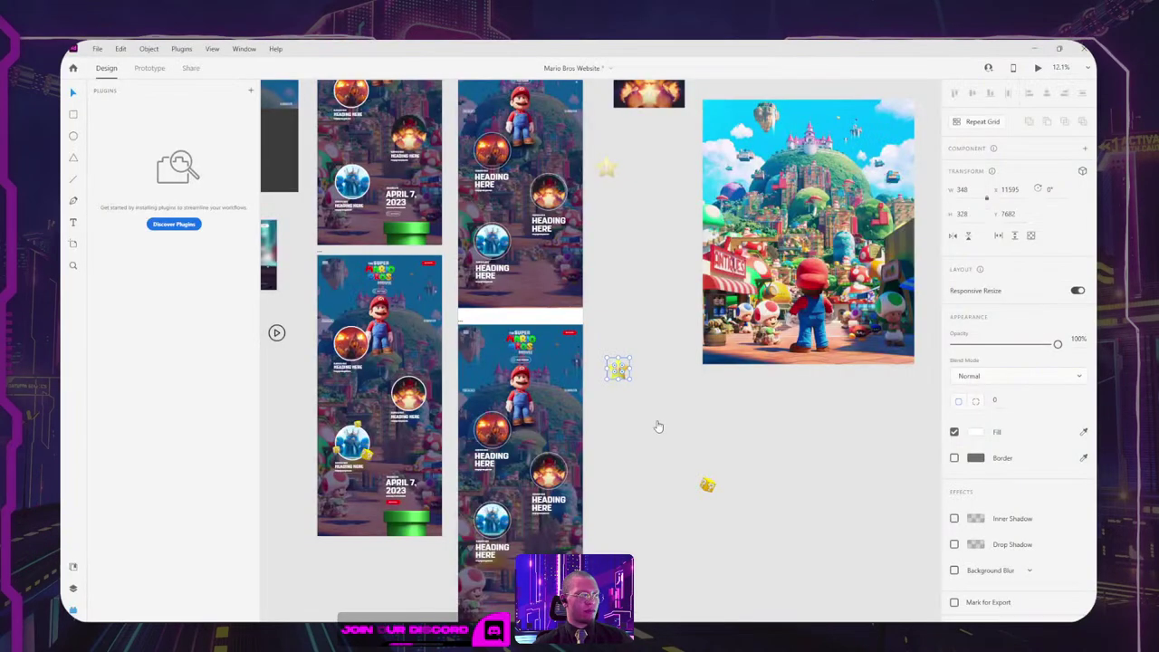
left_click(622, 401)
scroll(607, 383, "up", 5)
left_click(642, 364)
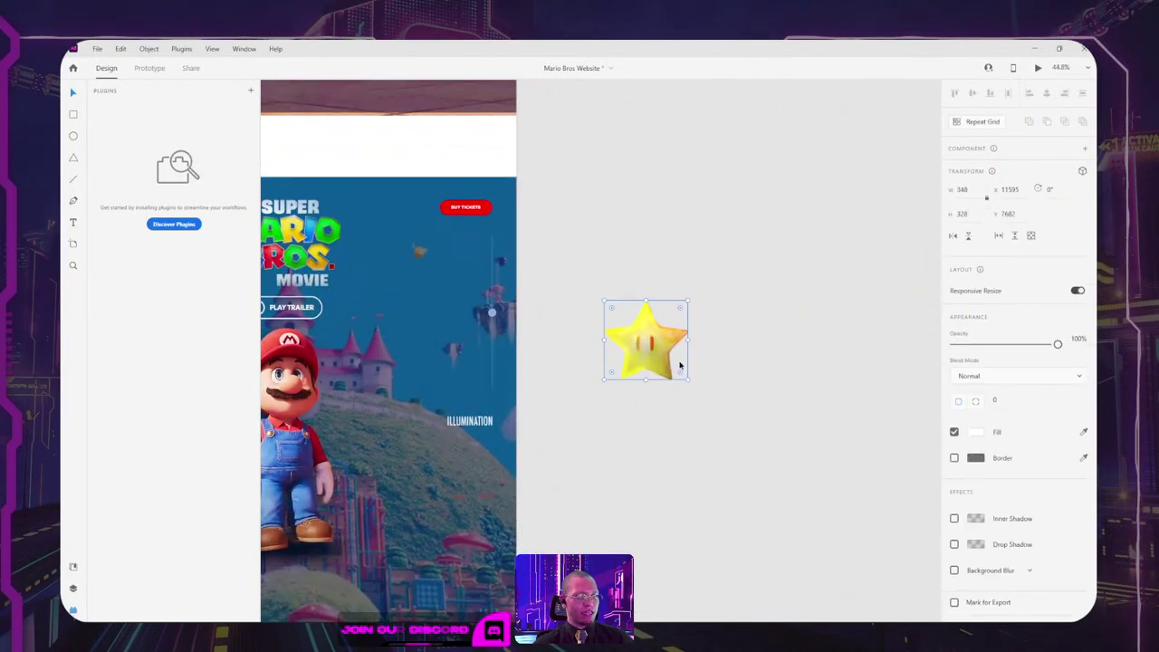
Step: Switch back to Photoshop, sample the duller yellow below the eyes, brush it over the star's lower body and save
key("alt+Tab")
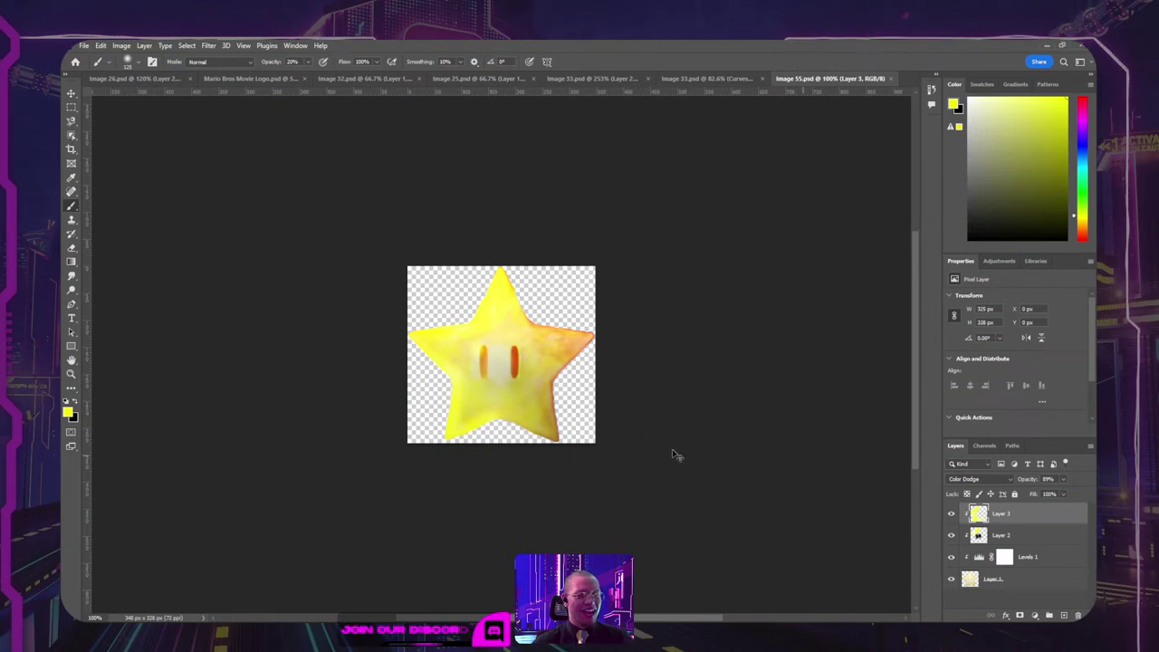
left_click(487, 394, "alt")
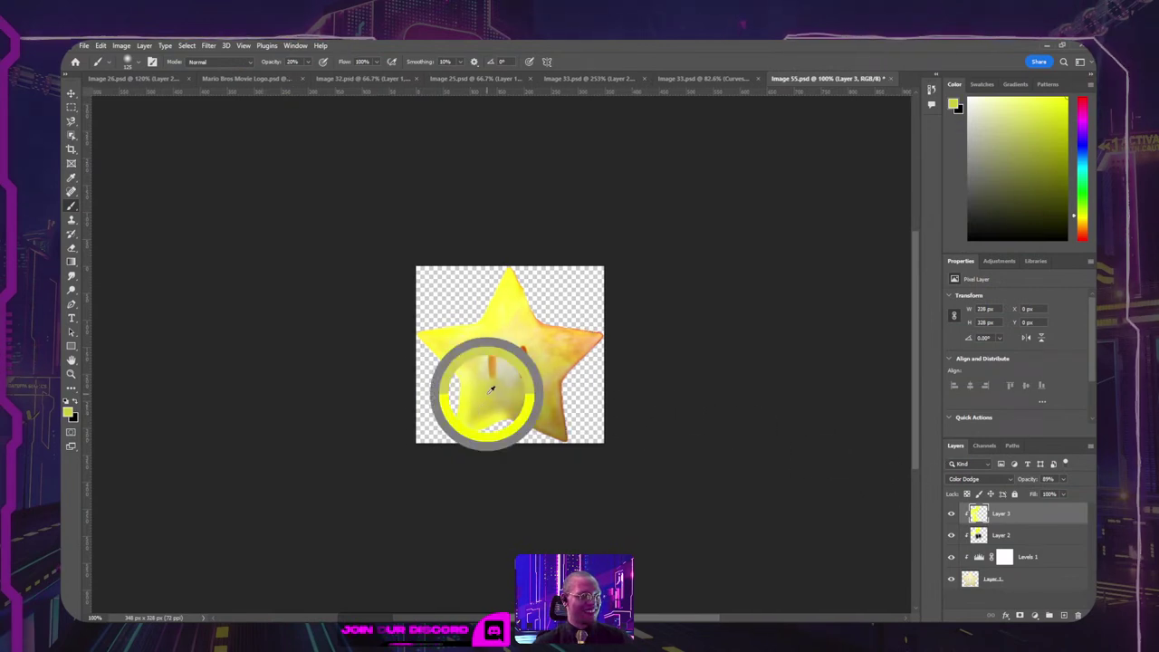
mouse_move(473, 415)
left_mouse_down()
mouse_move(448, 374)
mouse_move(480, 416)
mouse_move(520, 430)
left_mouse_up()
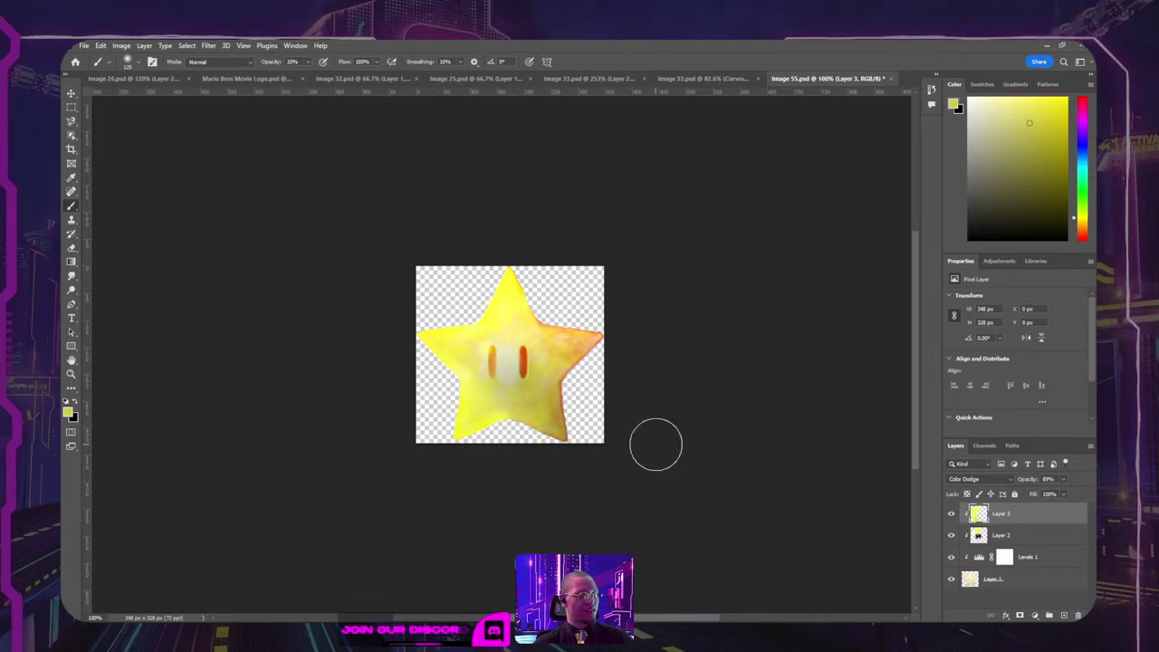
key("ctrl+s")
Step: Switch to Adobe XD, move the recoloured star further from the artboards and place the pale star on the artboard beside Mario
key("alt+Tab")
scroll(642, 429, "down", 6)
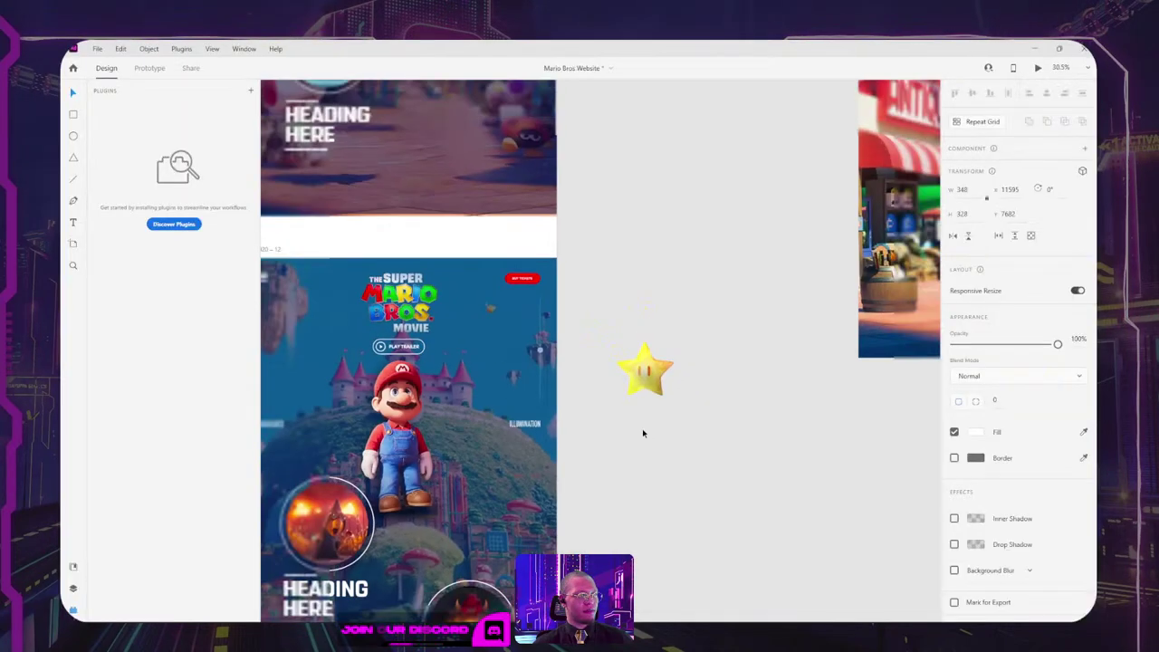
left_click_drag(647, 389, 667, 343)
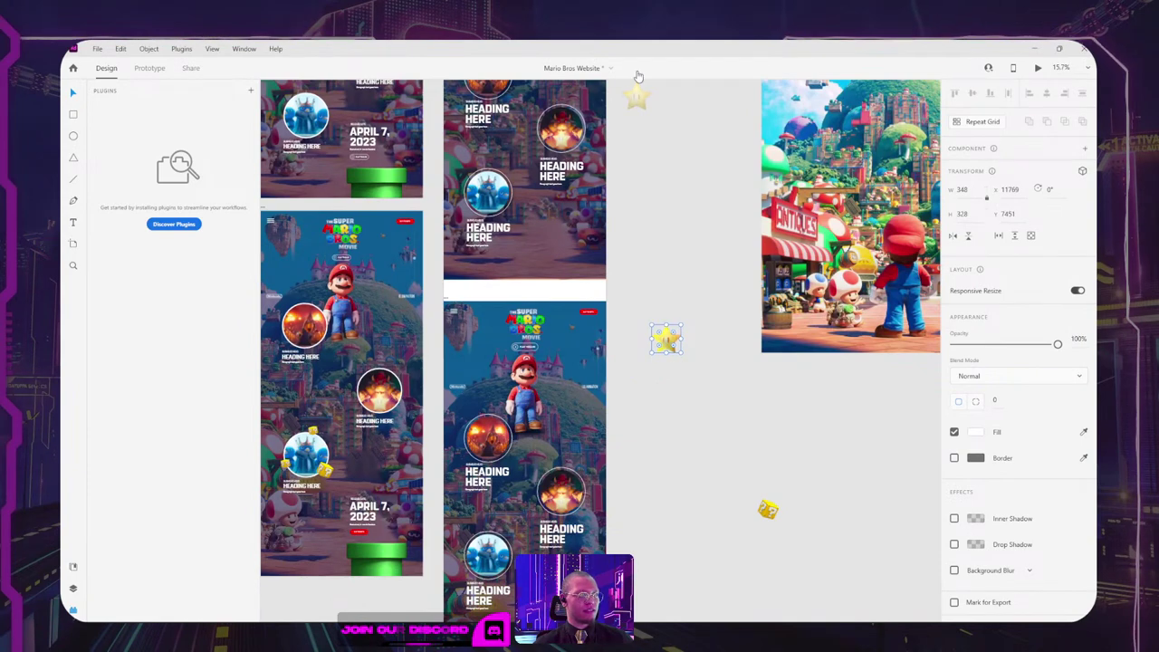
left_click_drag(639, 96, 574, 339)
scroll(639, 398, "up", 5)
scroll(632, 382, "up", 1)
left_click(921, 276)
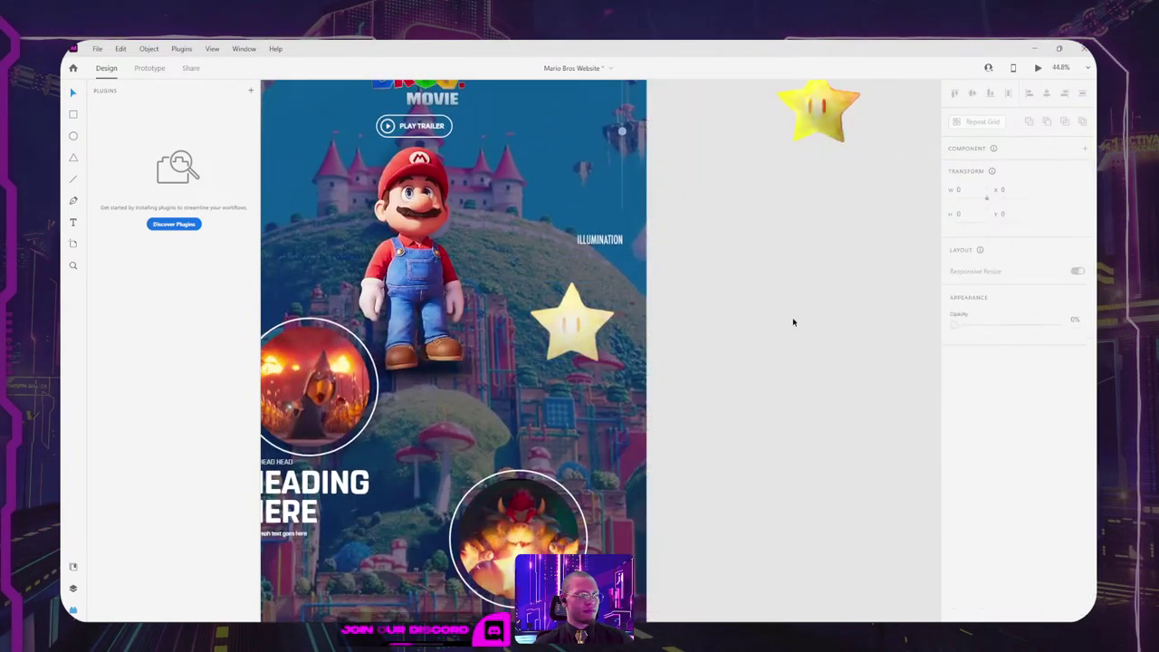
Step: Switch to the Chrome image search and search for "star from mario 3d"
key("alt+Tab")
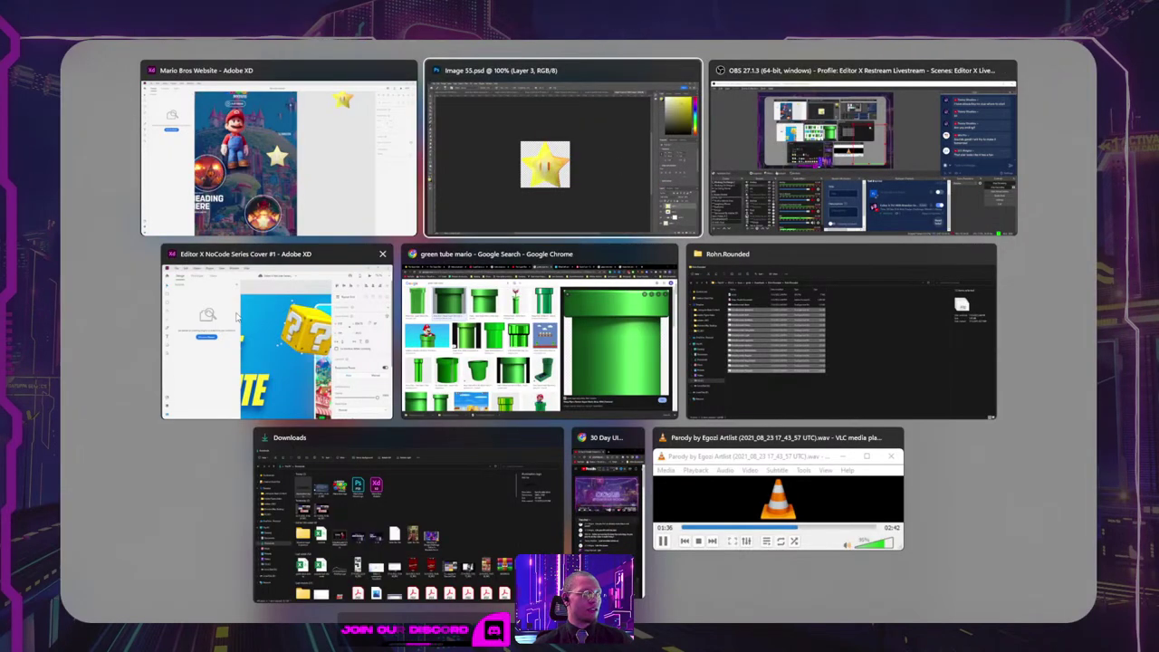
left_click(508, 360)
double_click(319, 112)
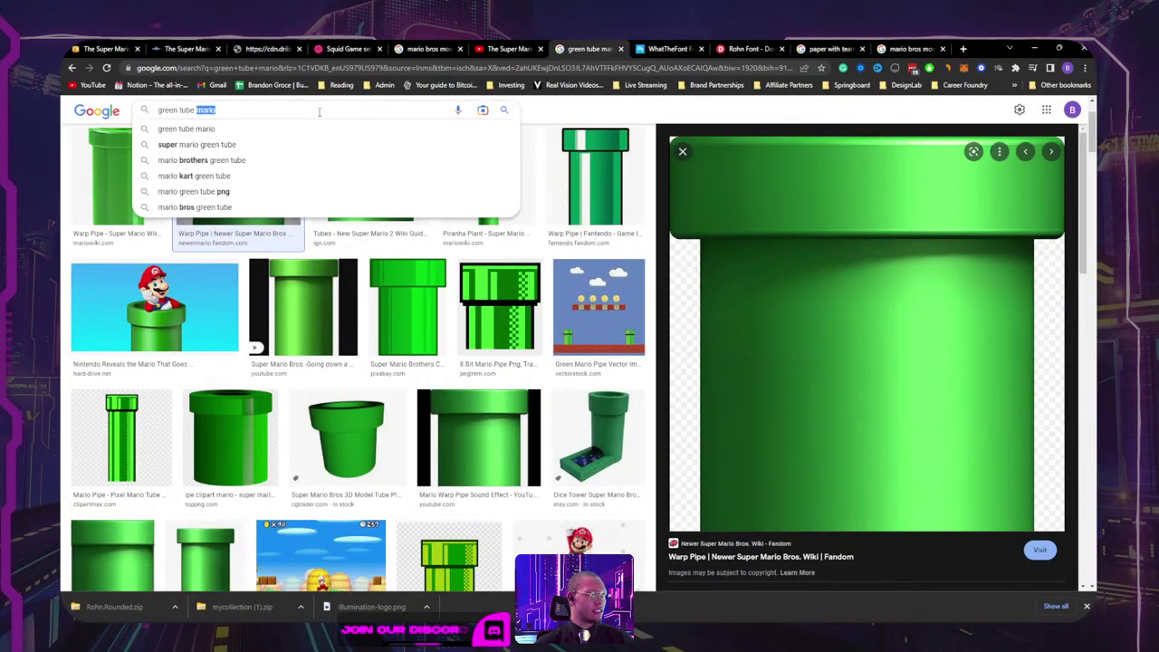
triple_click(319, 111)
type("st")
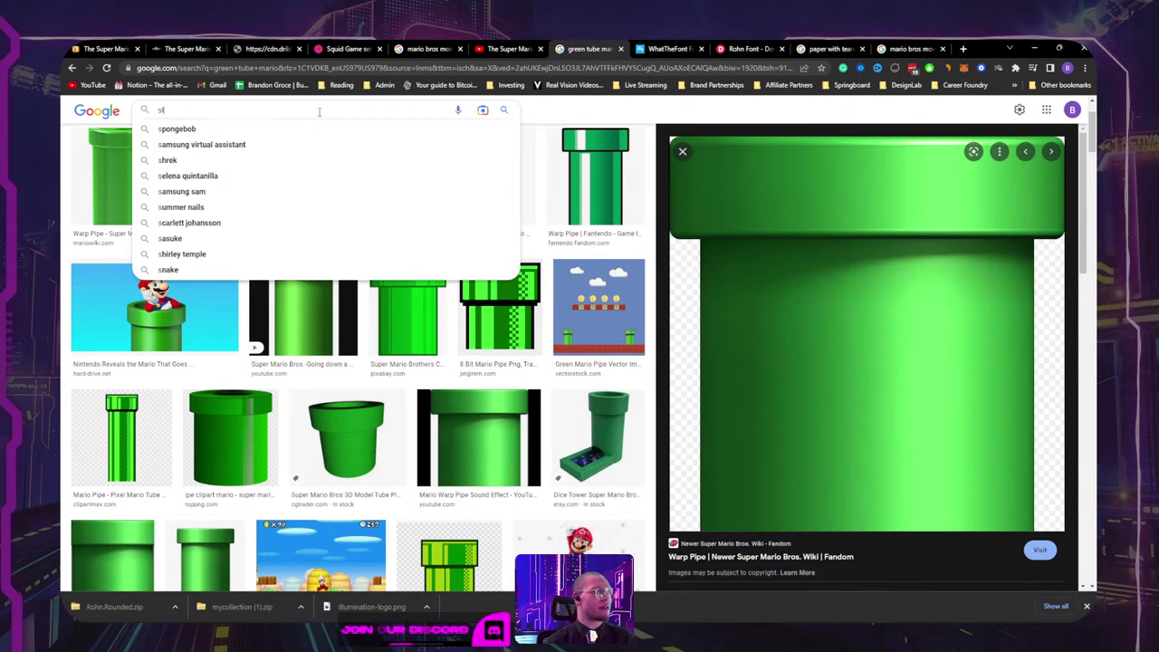
type("ar ")
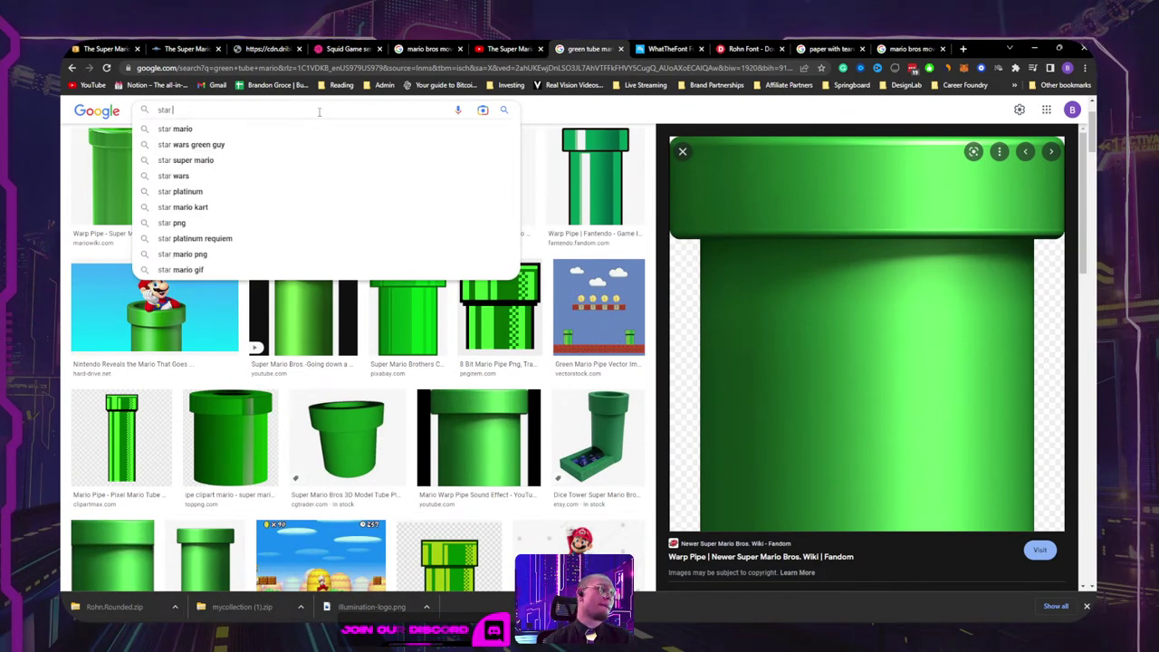
type("fro")
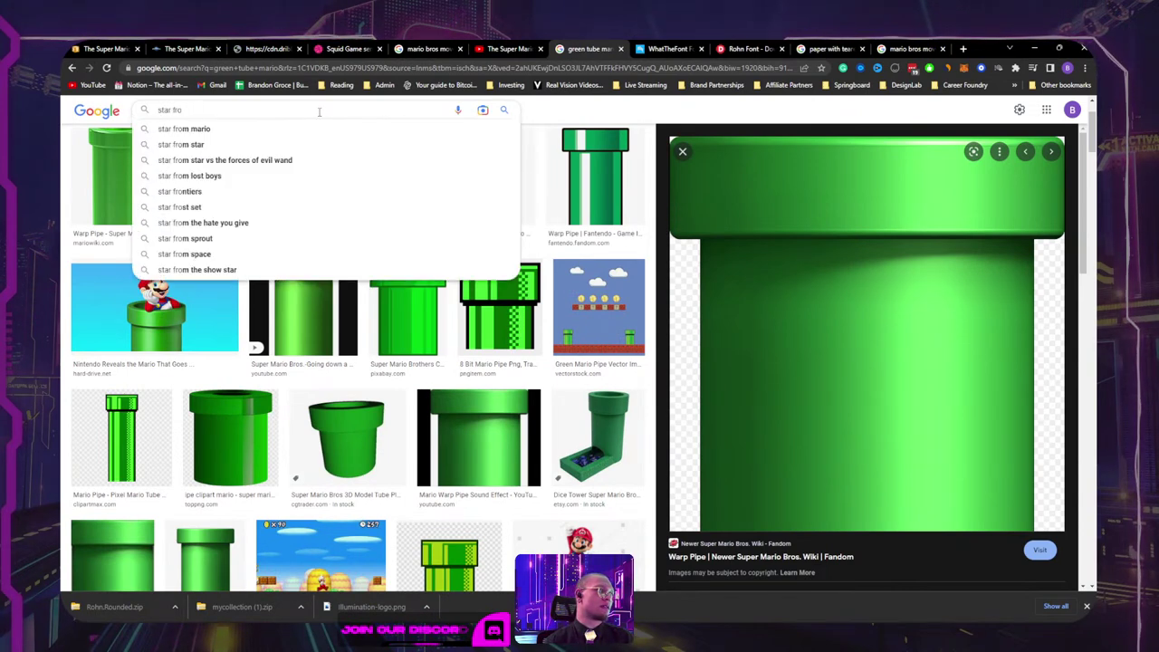
type("m mario 3")
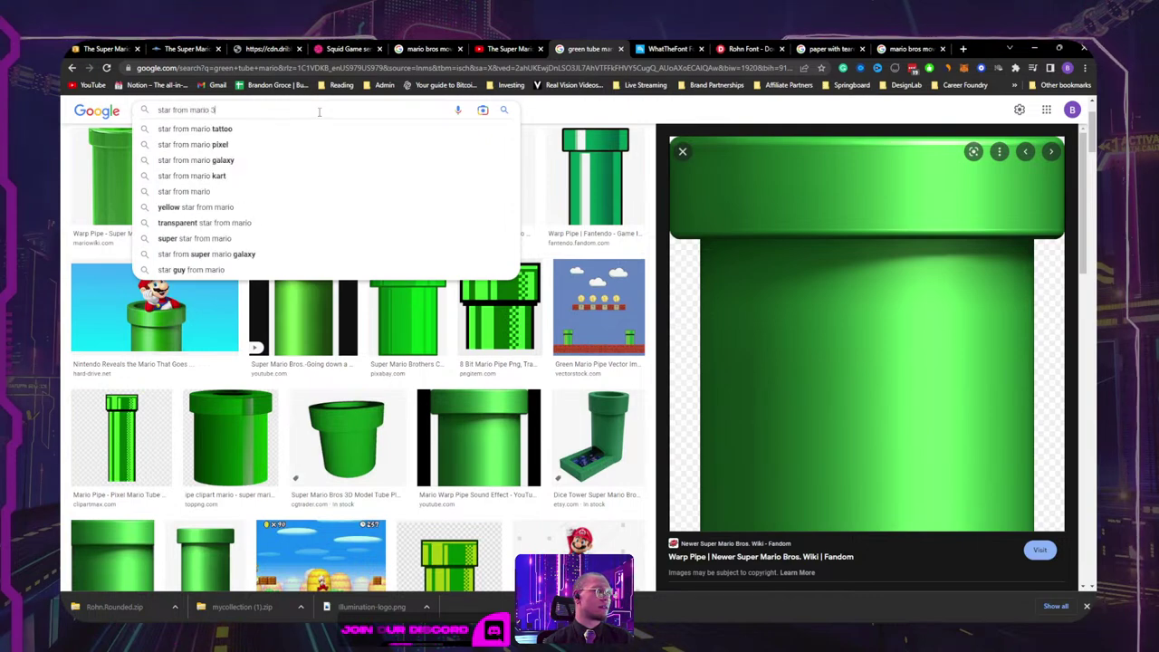
type("d")
key("Return")
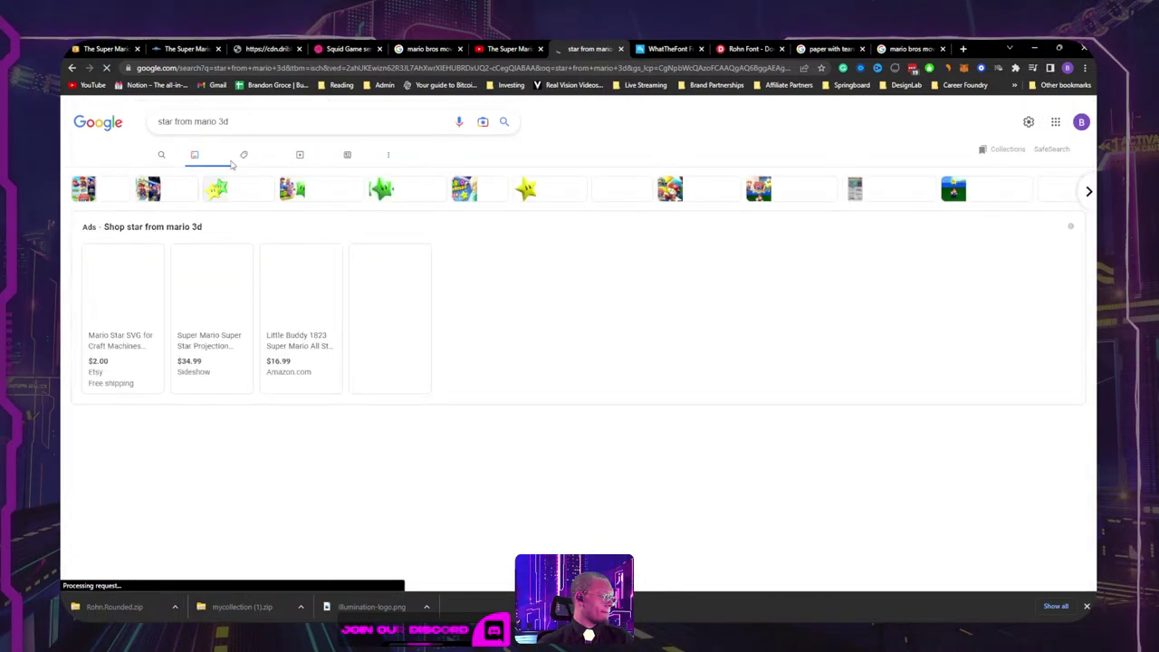
Step: Find the Super Mario 3D Land image showing a star with a star medal and copy the image
scroll(192, 308, "down", 1)
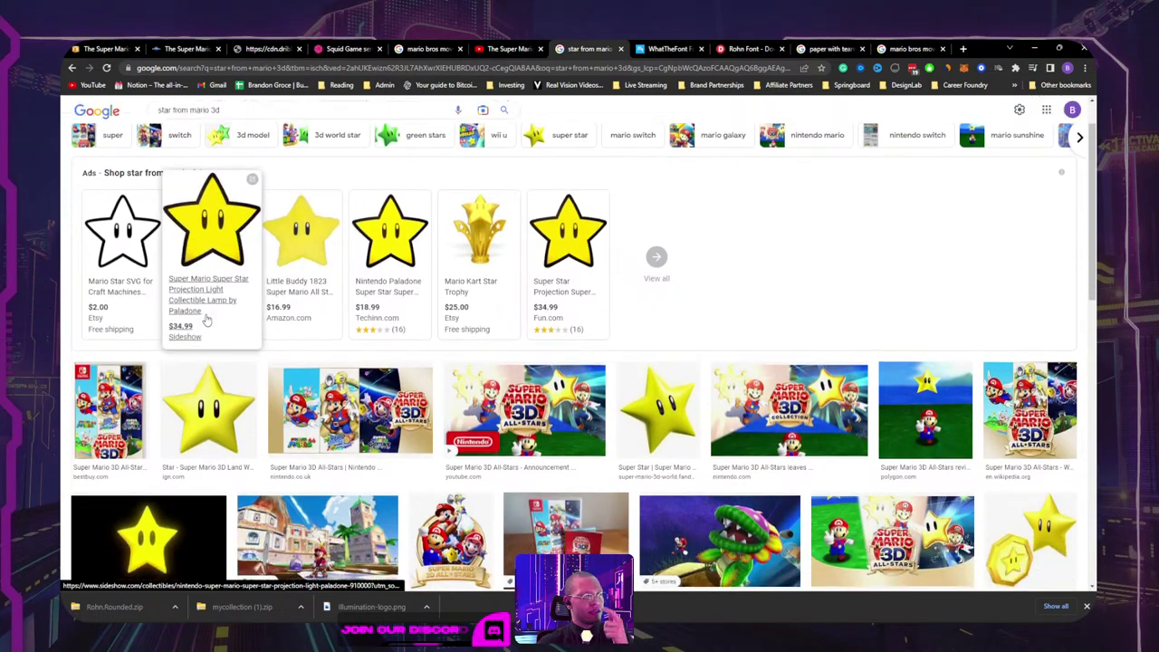
scroll(716, 435, "down", 2)
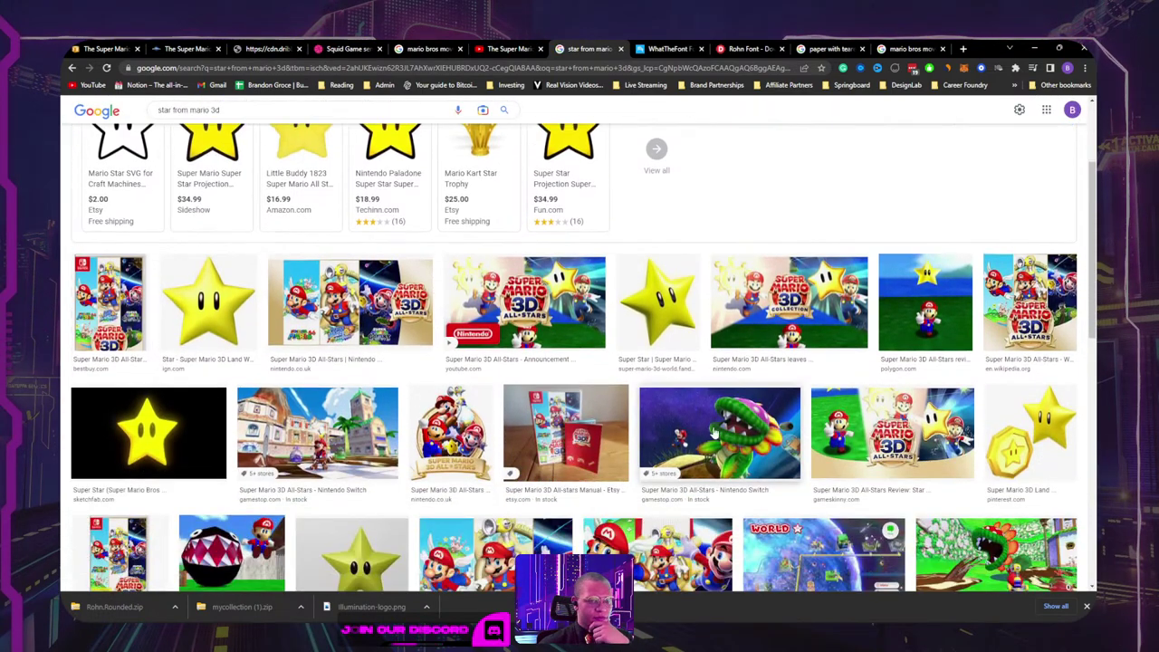
left_click(1031, 433)
right_click(898, 301)
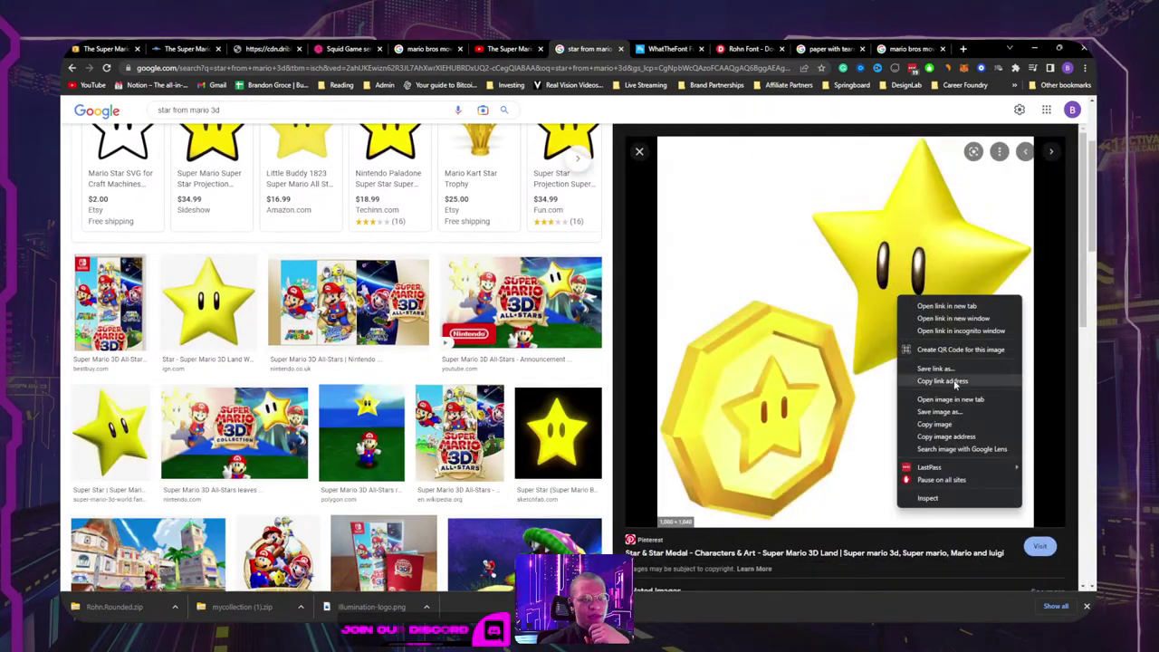
left_click(960, 428)
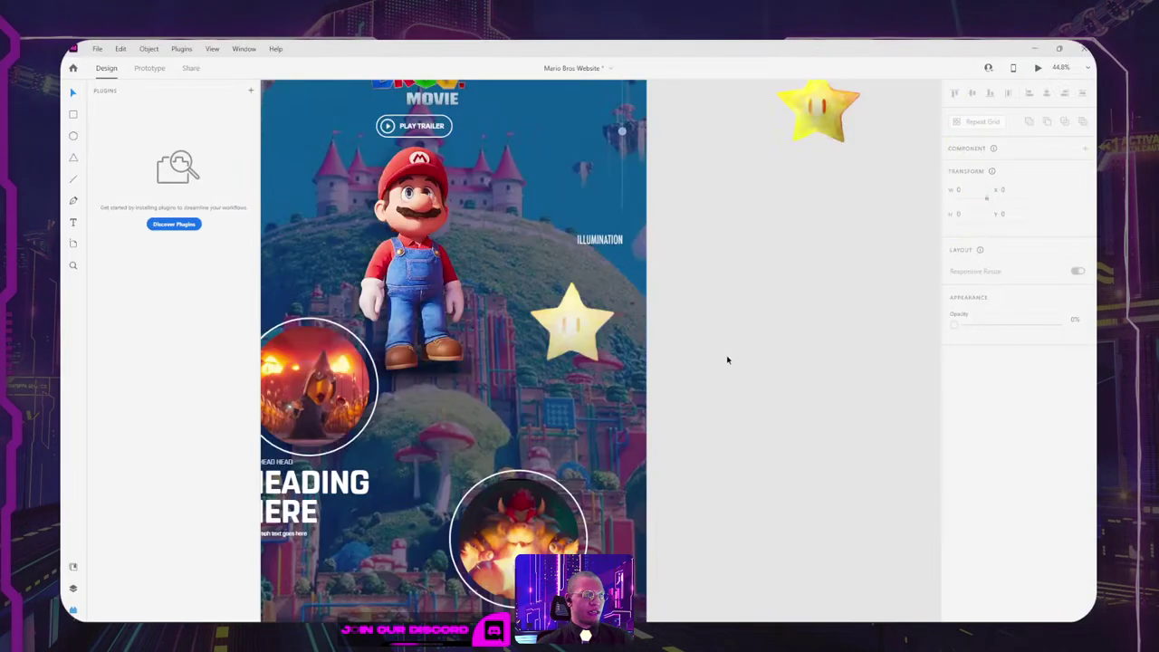
Step: Paste the star and medal image into the Adobe XD document, move it beside the artboard and open it in Photoshop
key("ctrl+v")
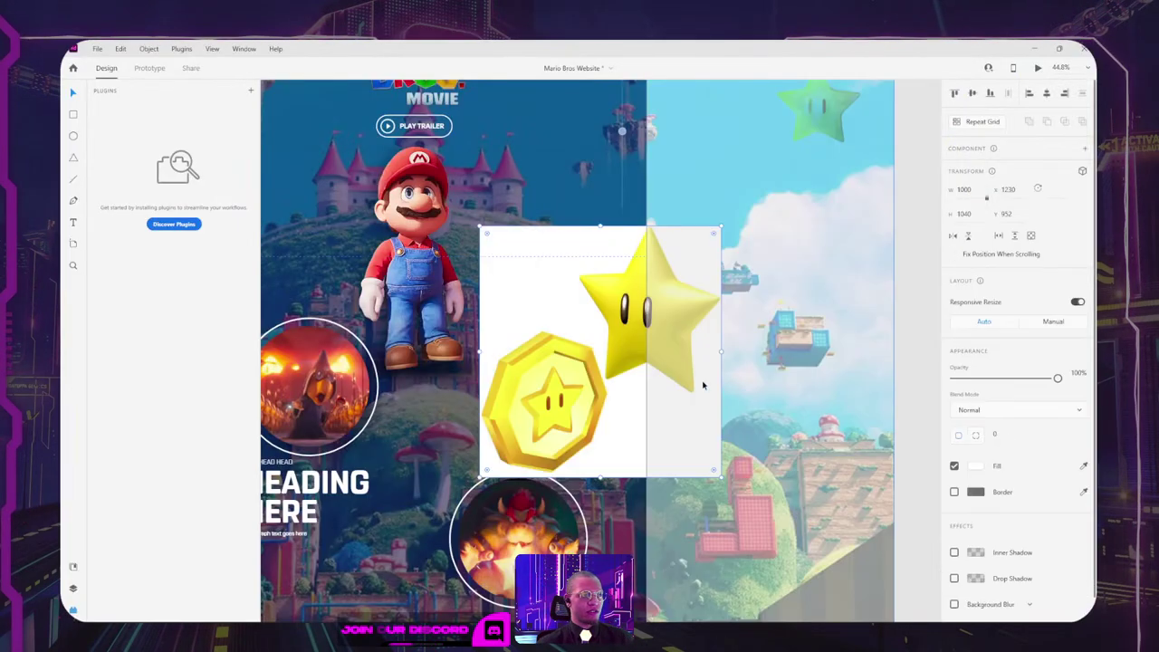
left_click_drag(661, 332, 841, 309)
right_click(824, 366)
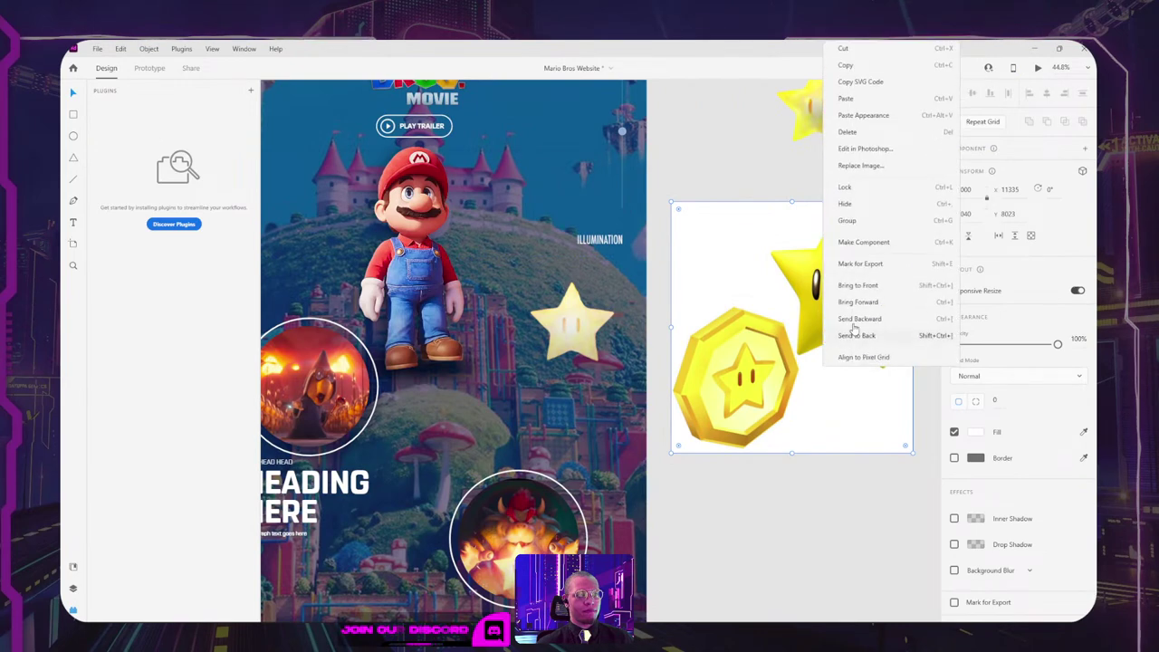
left_click(858, 148)
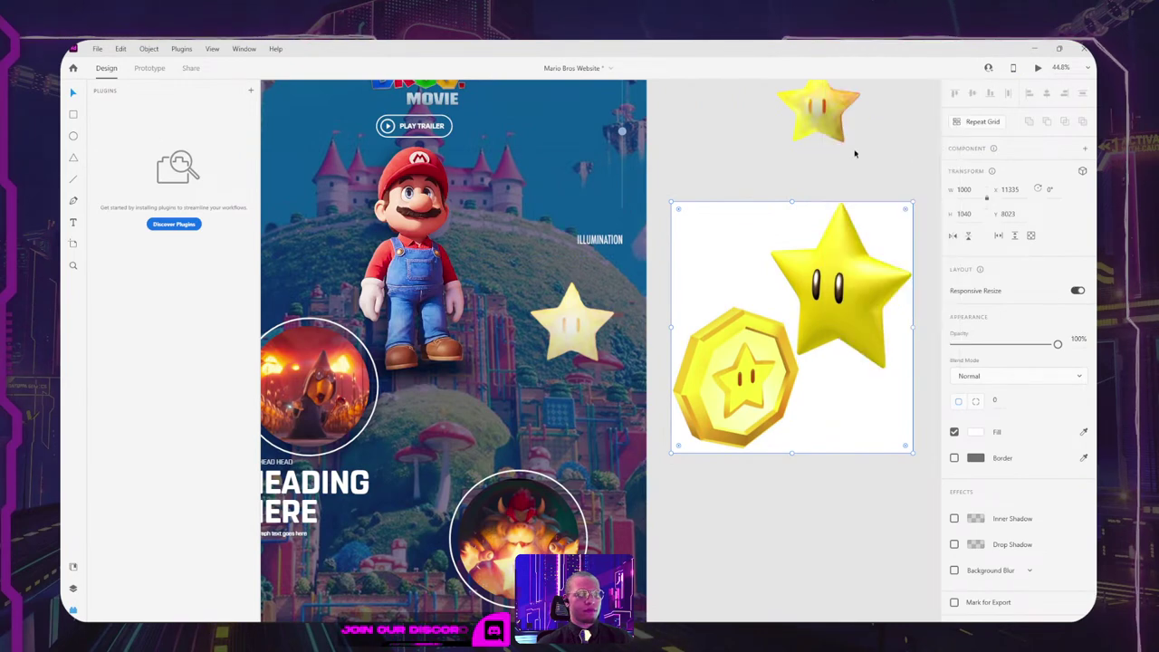
Step: Select and delete the white background around the star and medal, then switch to the Rectangular Marquee tool
key("w")
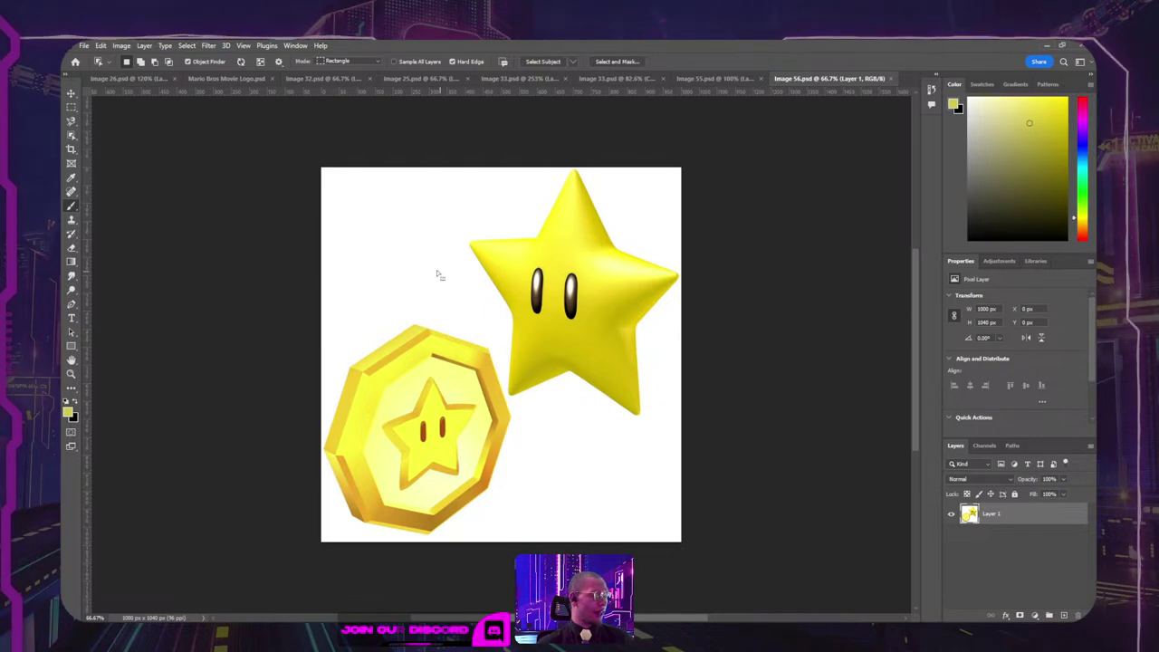
left_click(438, 273)
key("Delete")
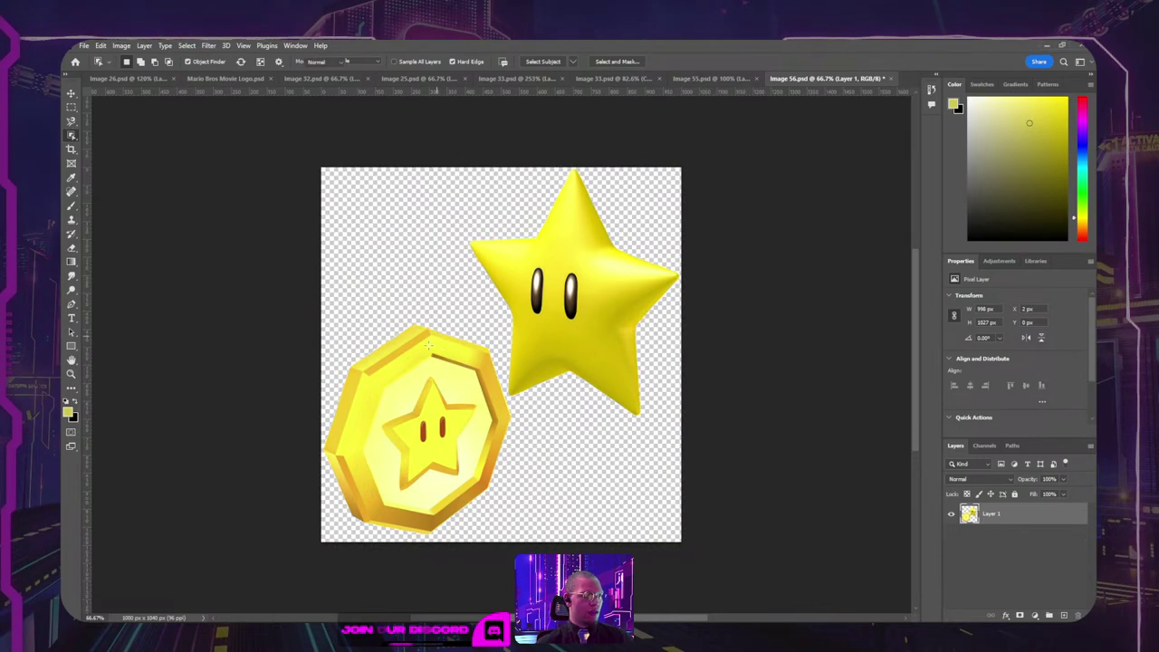
key("m")
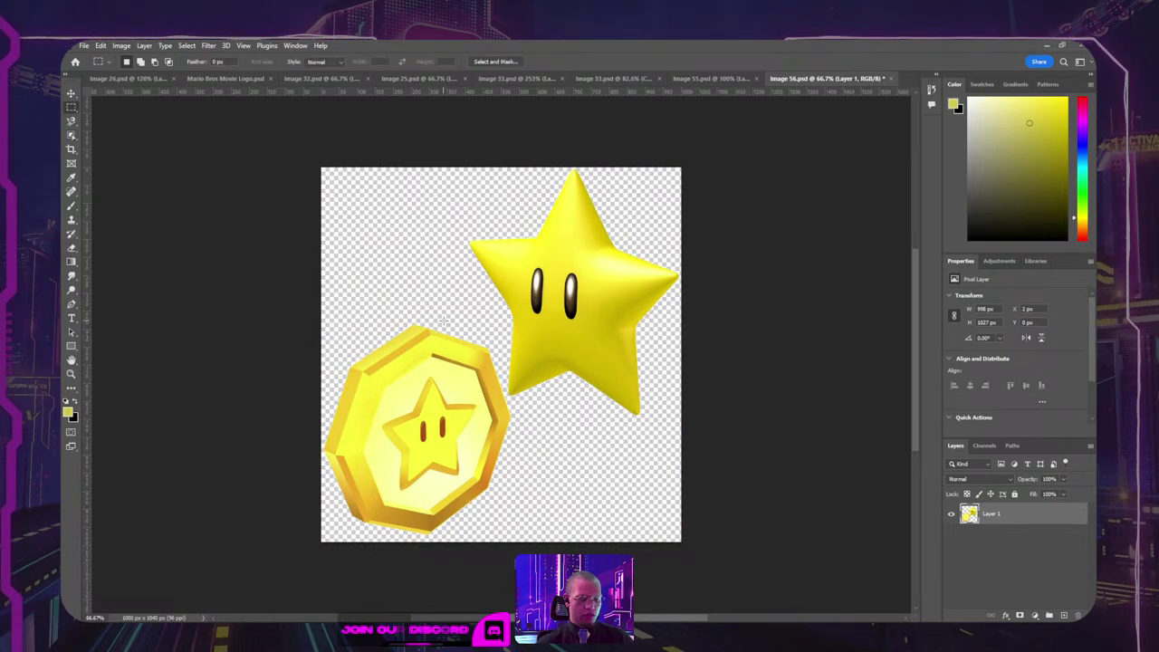
Step: Lasso the star medal next to the large star, delete it and clear the selection
key("l")
key("shift+l")
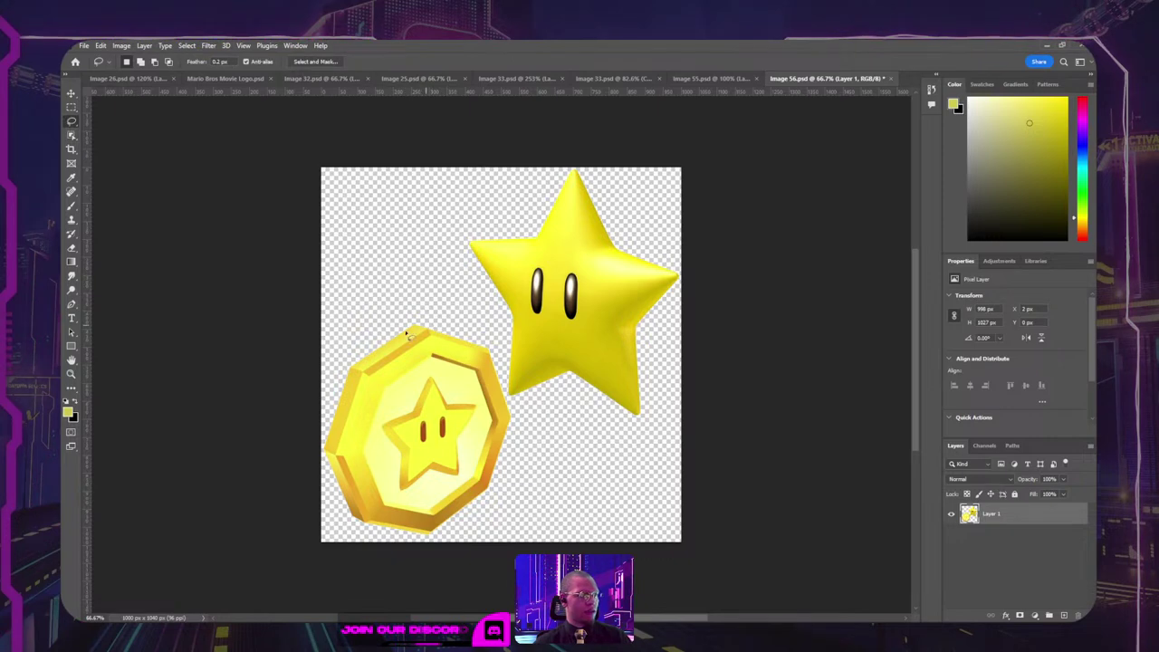
left_click_drag(335, 333, 487, 290)
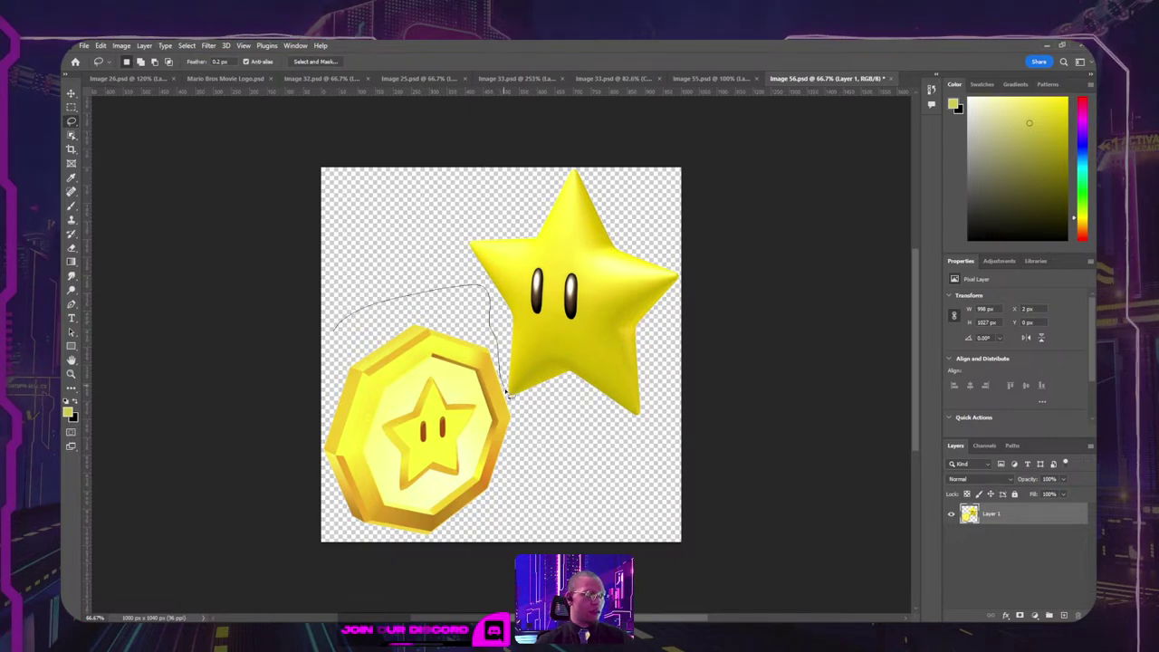
mouse_move(516, 442)
left_mouse_down()
mouse_move(340, 542)
mouse_move(305, 485)
mouse_move(305, 354)
left_mouse_up()
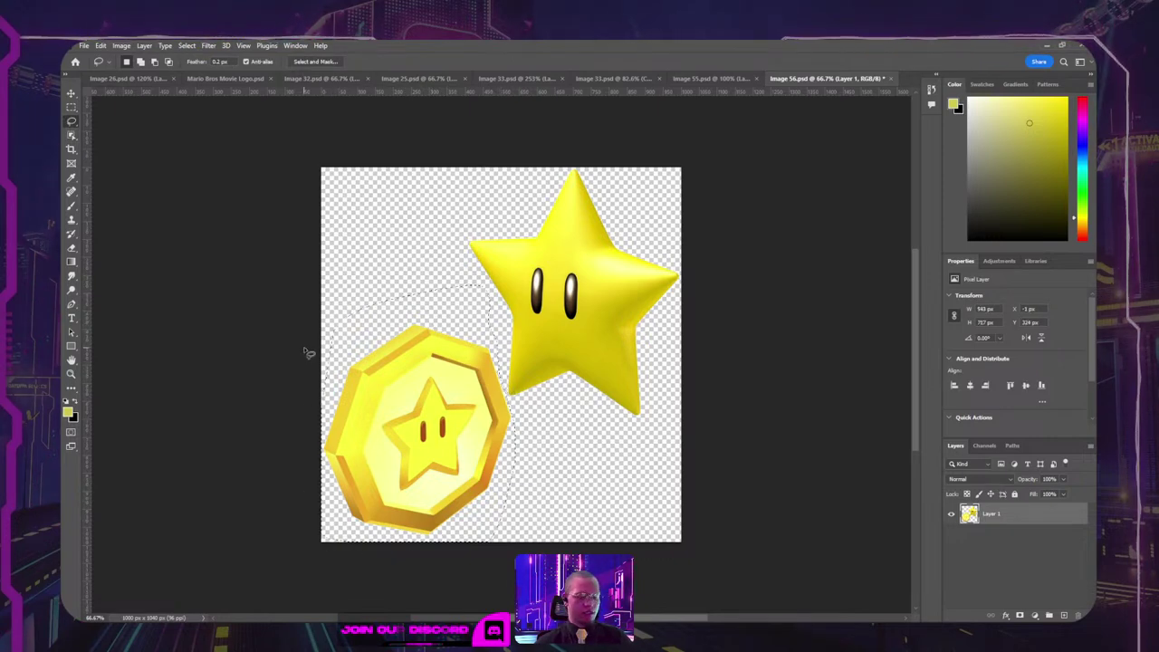
key("Delete")
key("ctrl+d")
Step: Crop away the empty canvas below and beside the large yellow star so the document fits it closely
key("c")
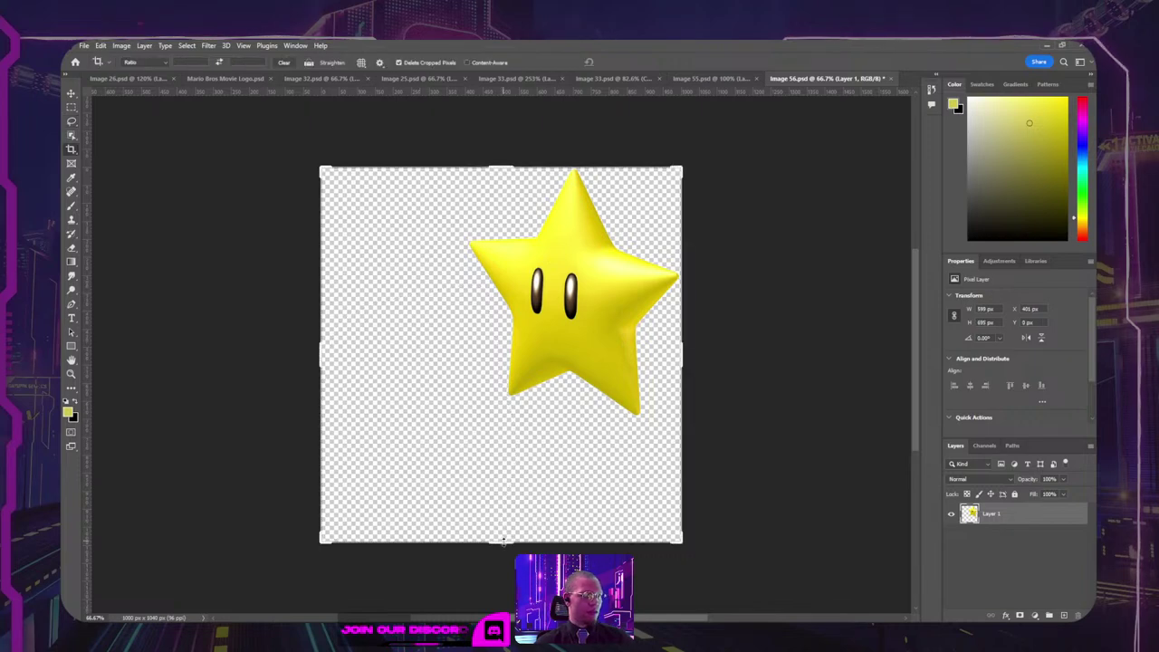
left_click_drag(504, 540, 505, 479)
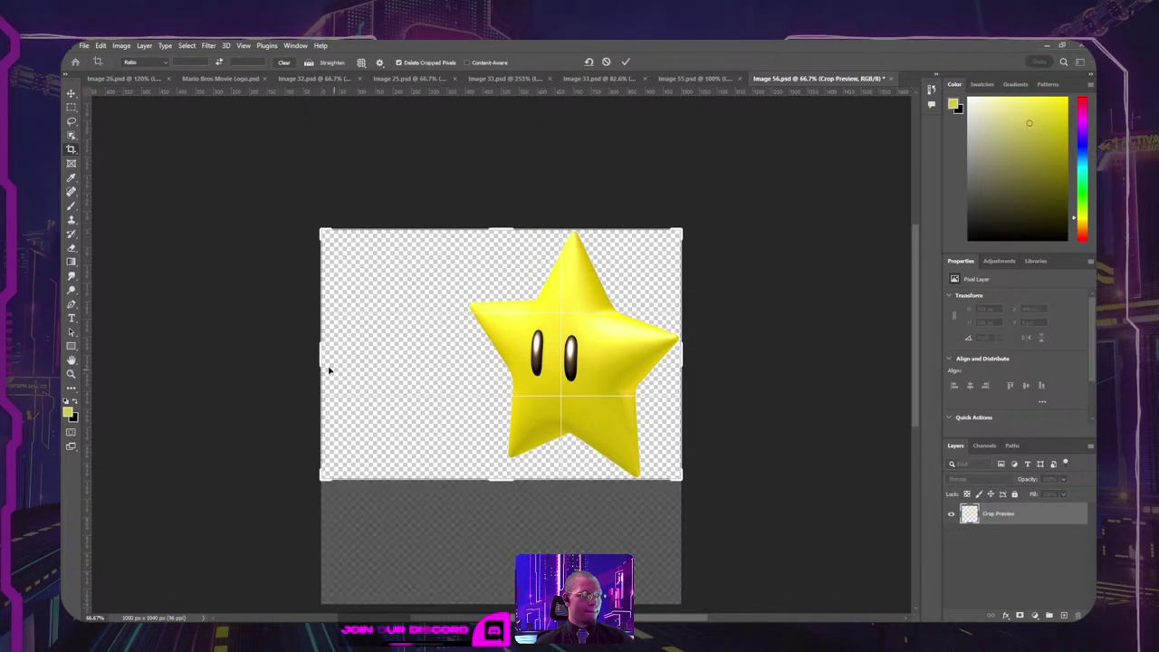
left_click_drag(318, 356, 394, 352)
key("Return")
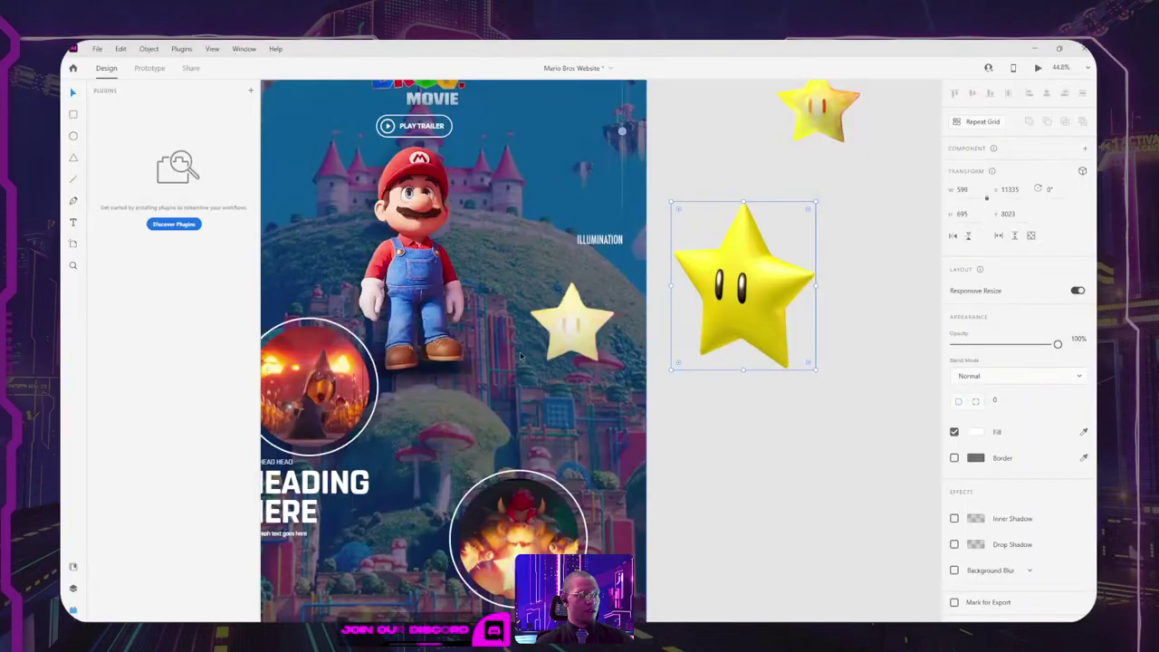
Step: Back in Adobe XD, move the pale star off the artboard to just below the new yellow star
left_click(756, 406)
left_click(727, 366)
left_click(582, 323)
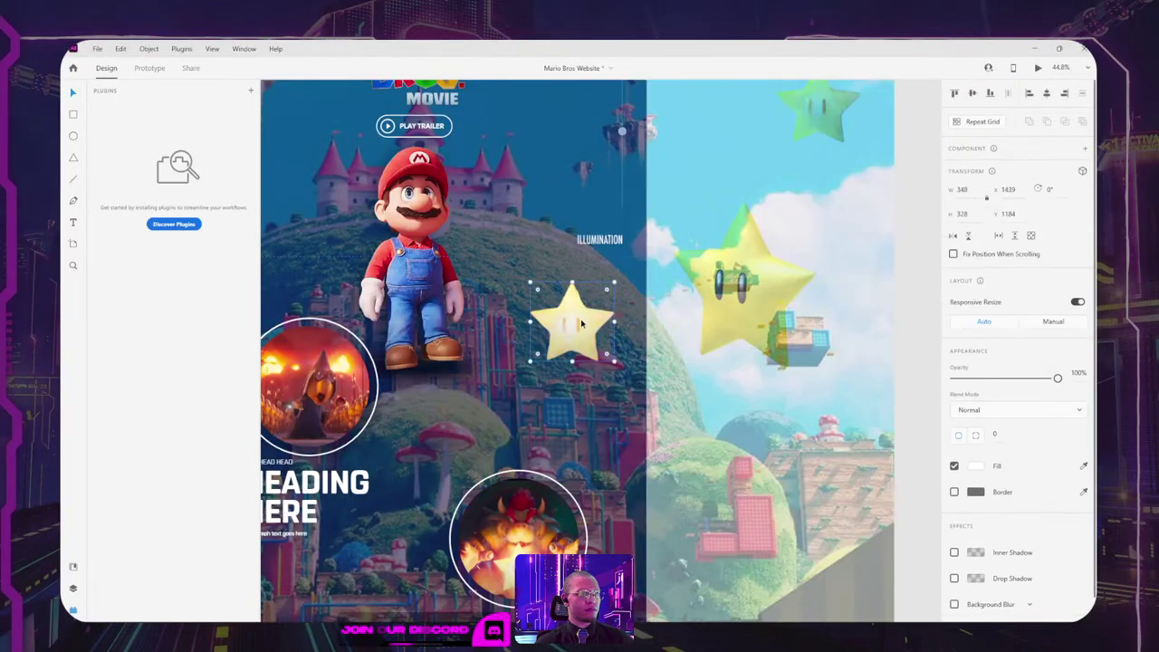
left_click_drag(574, 326, 765, 439)
left_click(849, 354)
left_click(761, 299)
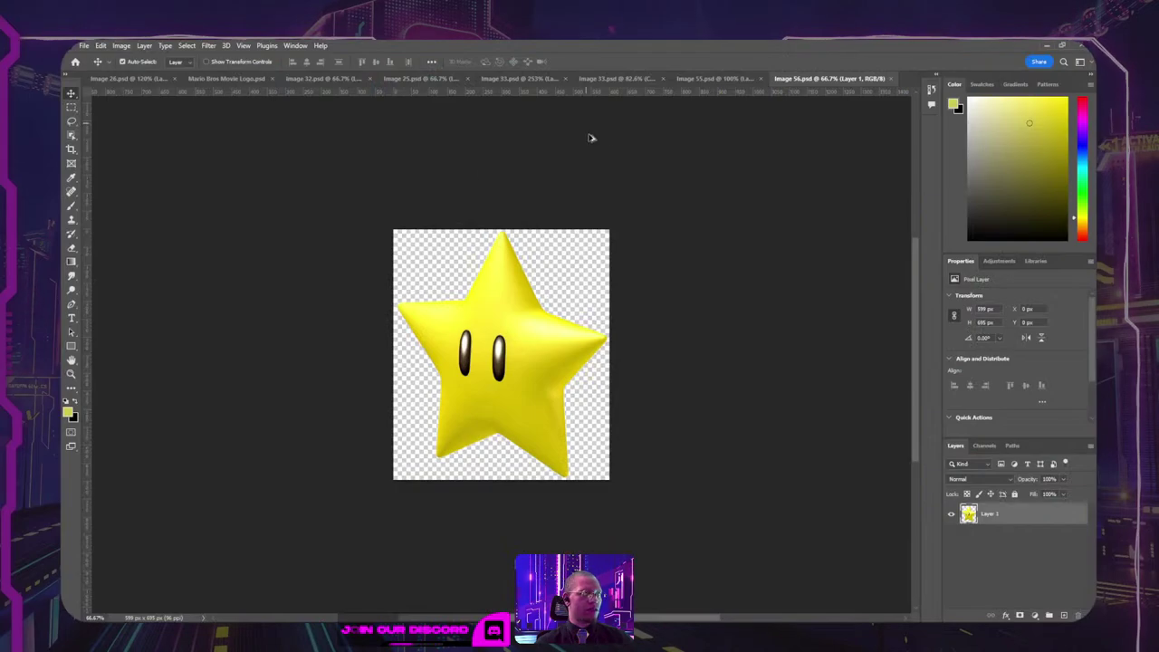
Step: In Photoshop, close the Image 55 document and both Image 33 documents, discarding the unsaved changes to the star
left_click(708, 79)
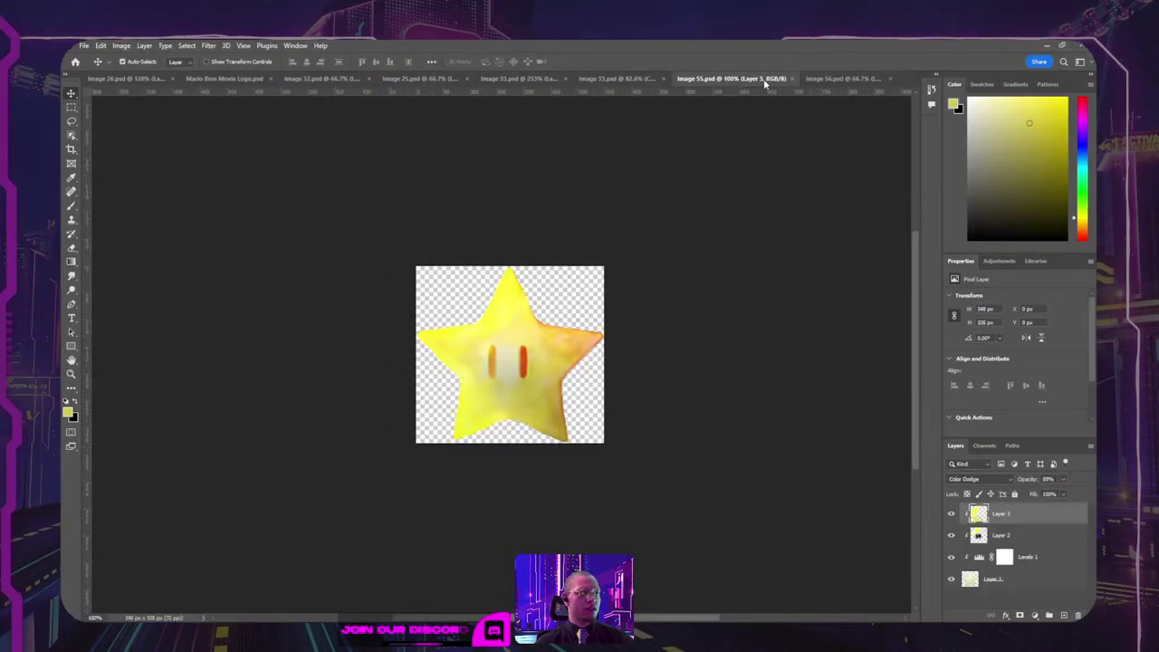
left_click(794, 79)
left_click(673, 82)
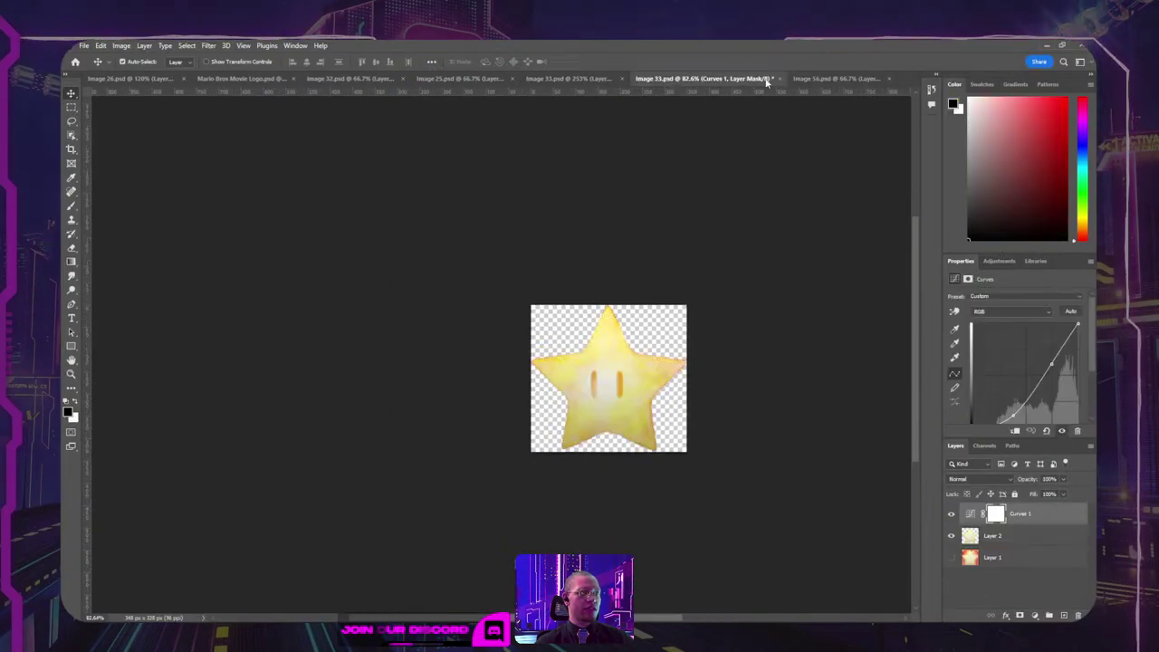
key("ctrl+w")
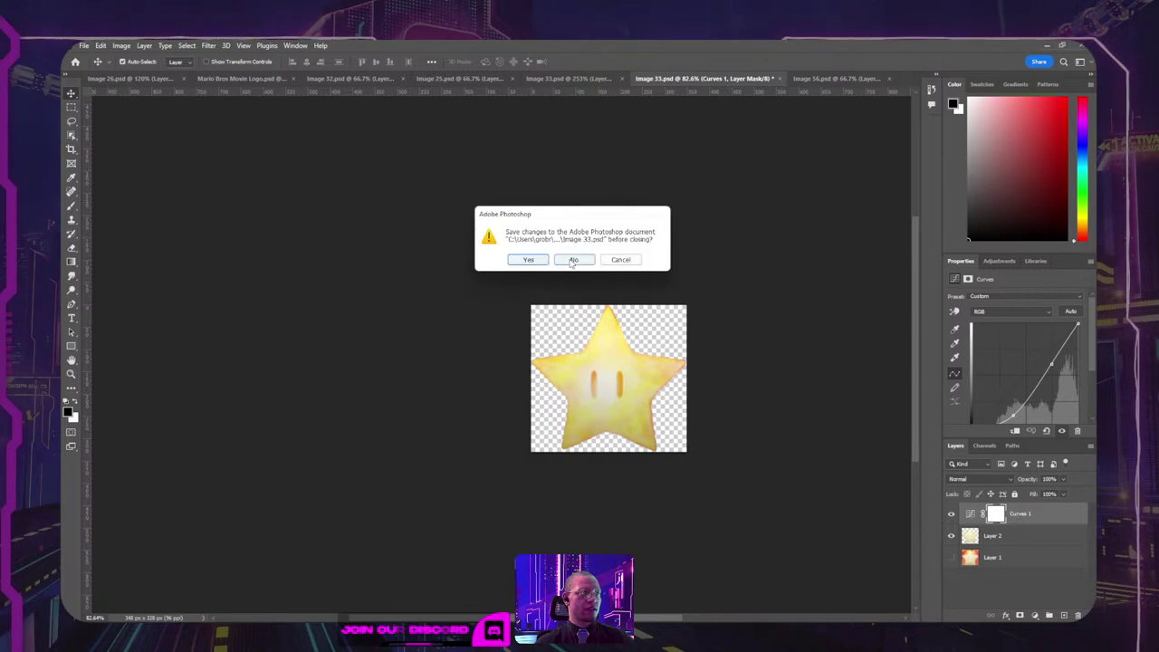
left_click(575, 260)
left_click(668, 79)
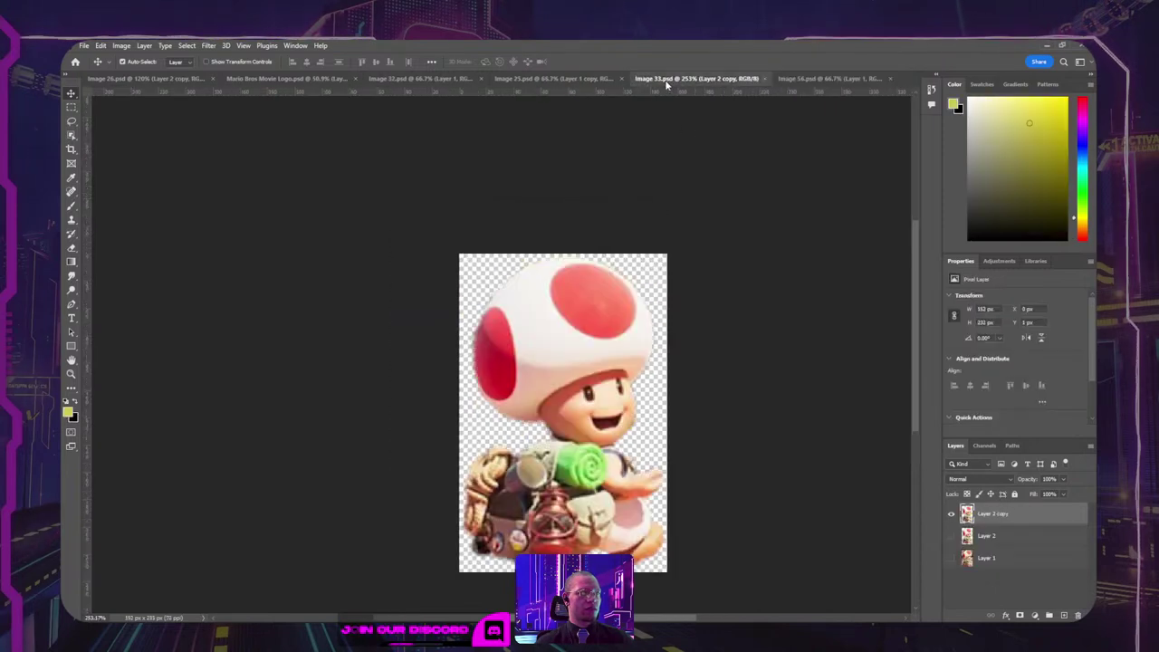
left_click(764, 79)
left_click(596, 78)
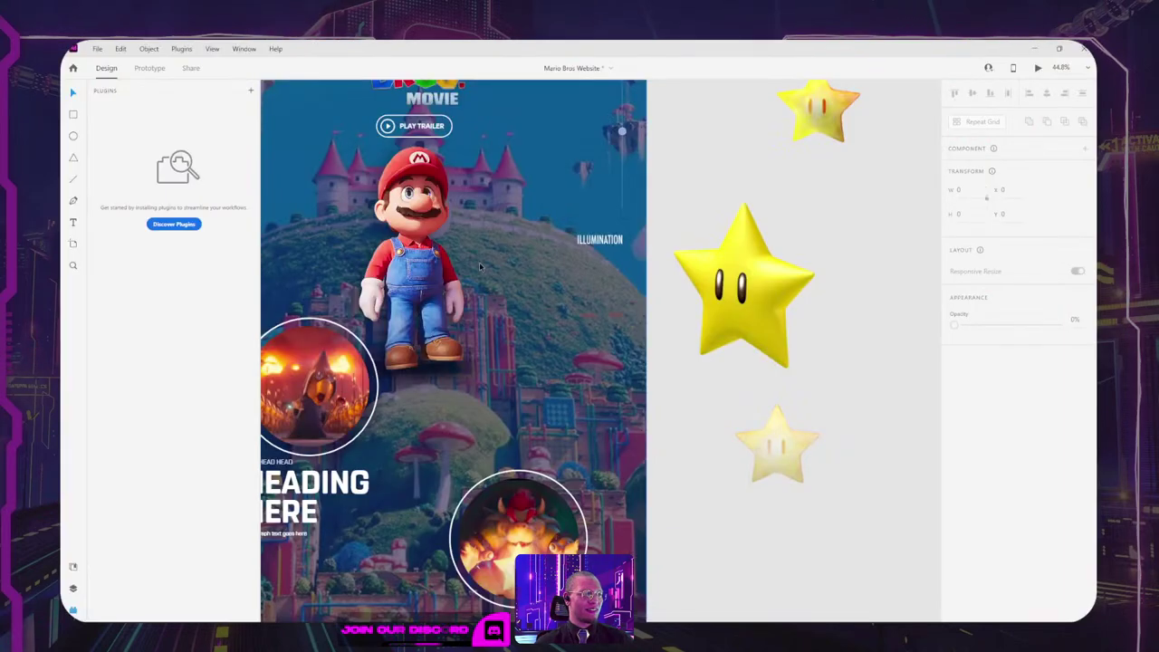
Step: In Adobe XD, compare the Web 1920 – 11 and Web 1920 – 12 page layouts
scroll(480, 266, "down", 5)
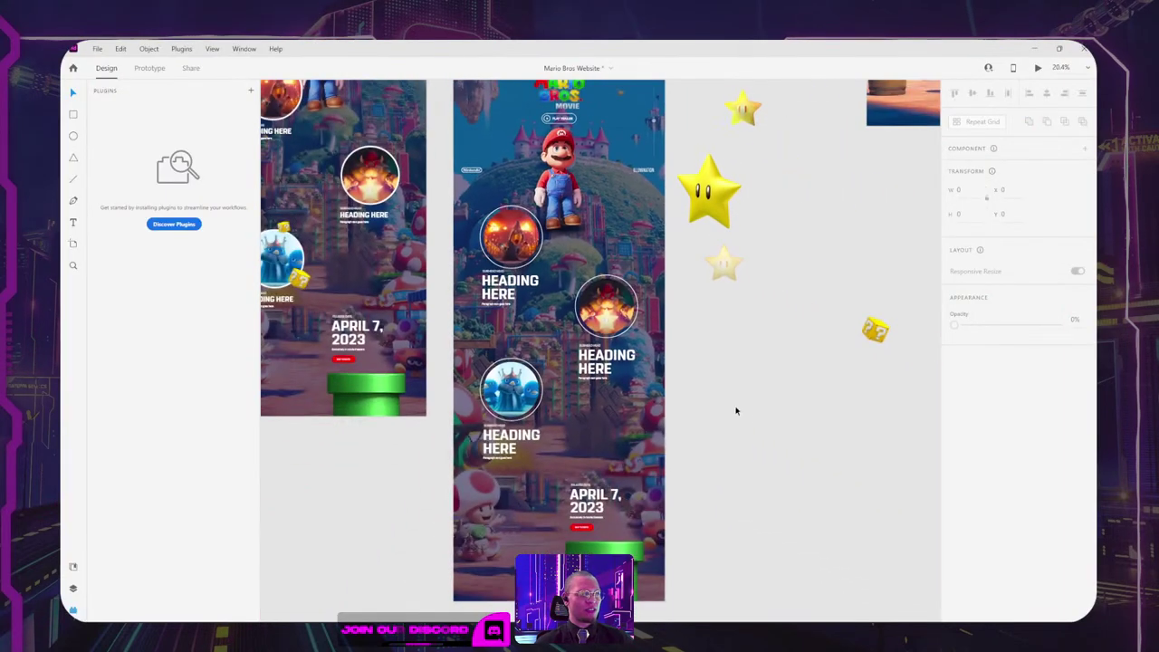
left_click_drag(759, 355, 858, 430)
scroll(544, 344, "up", 3)
scroll(543, 345, "down", 3)
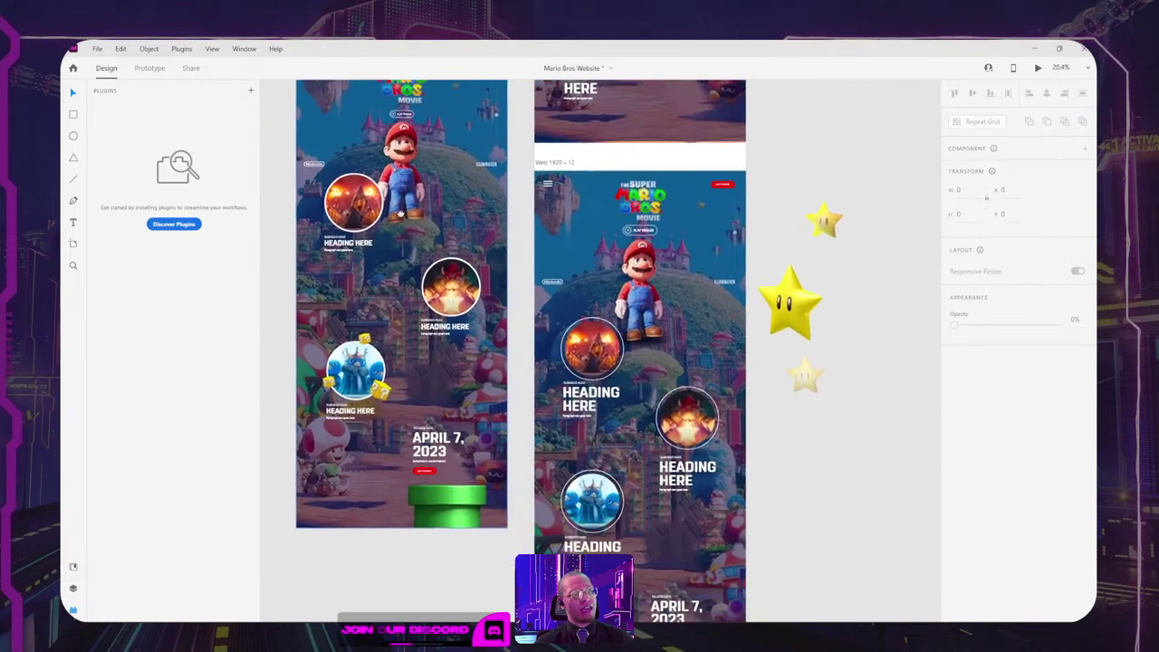
left_click(597, 340)
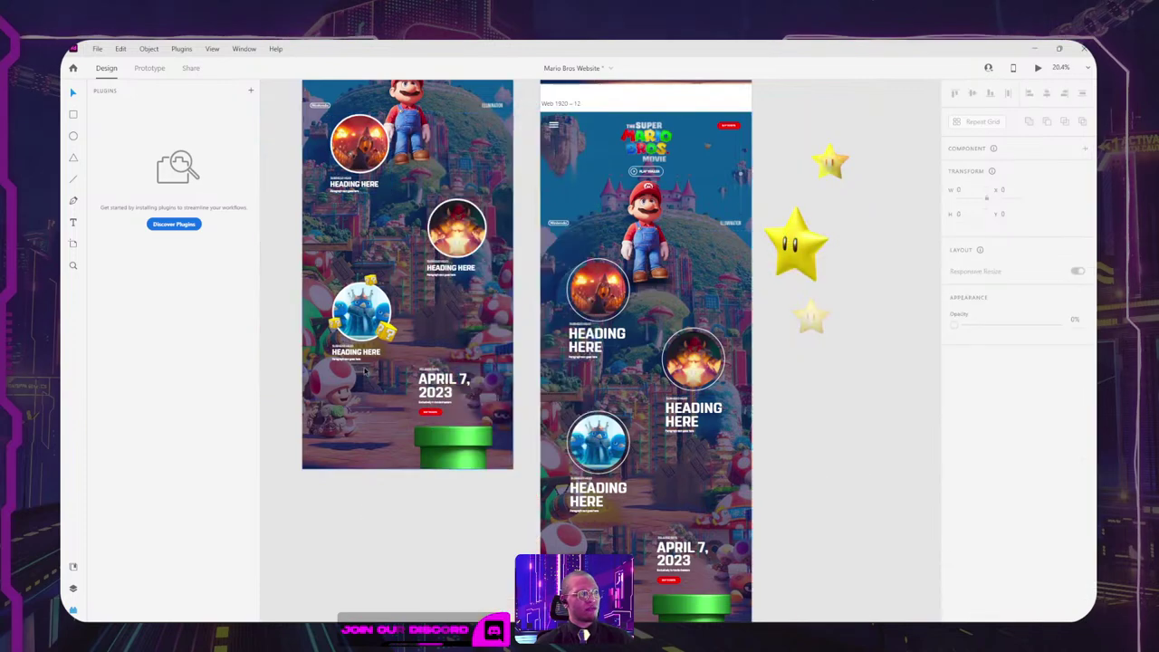
mouse_move(239, 123)
left_mouse_down()
mouse_move(342, 199)
mouse_move(252, 127)
left_mouse_up()
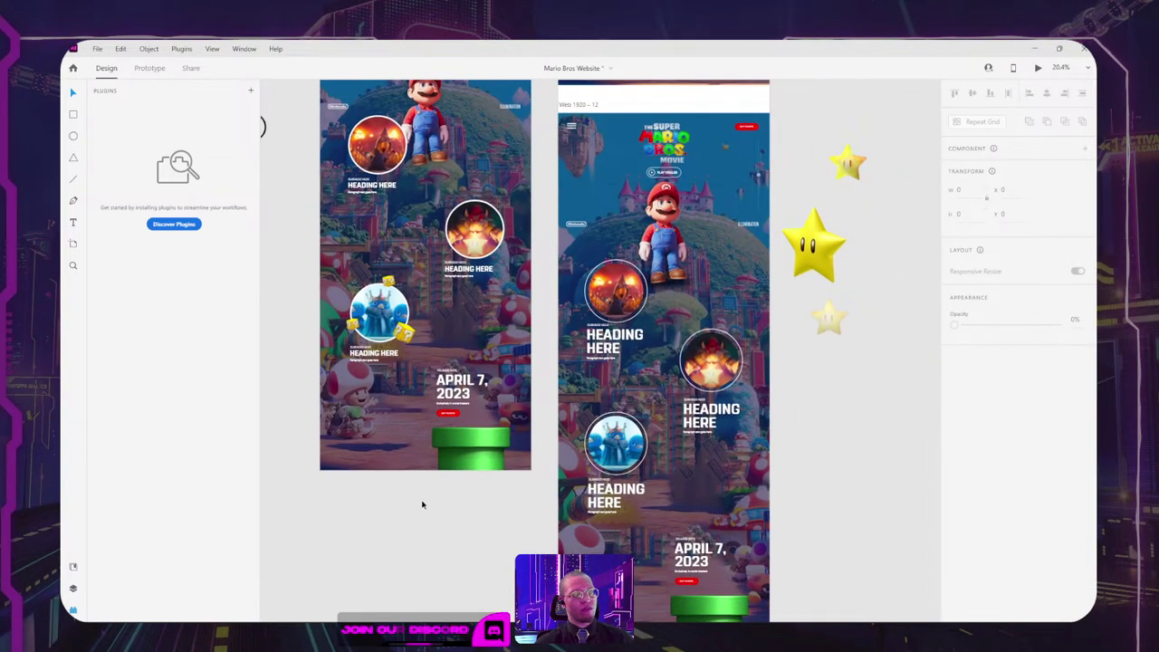
left_click_drag(414, 290, 451, 373)
scroll(414, 186, "up", 3)
left_click_drag(414, 186, 485, 390)
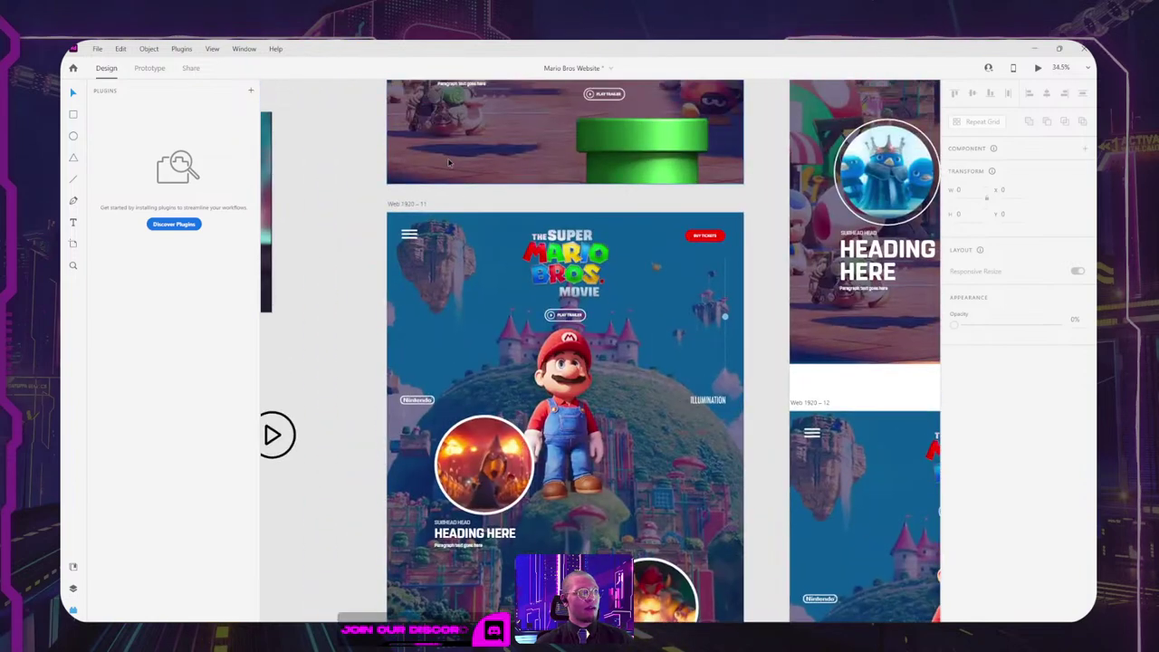
Step: Preview the Web 1920 – 11 artboard and review the whole page down to the green pipe and back
left_click(407, 205)
left_click(1038, 69)
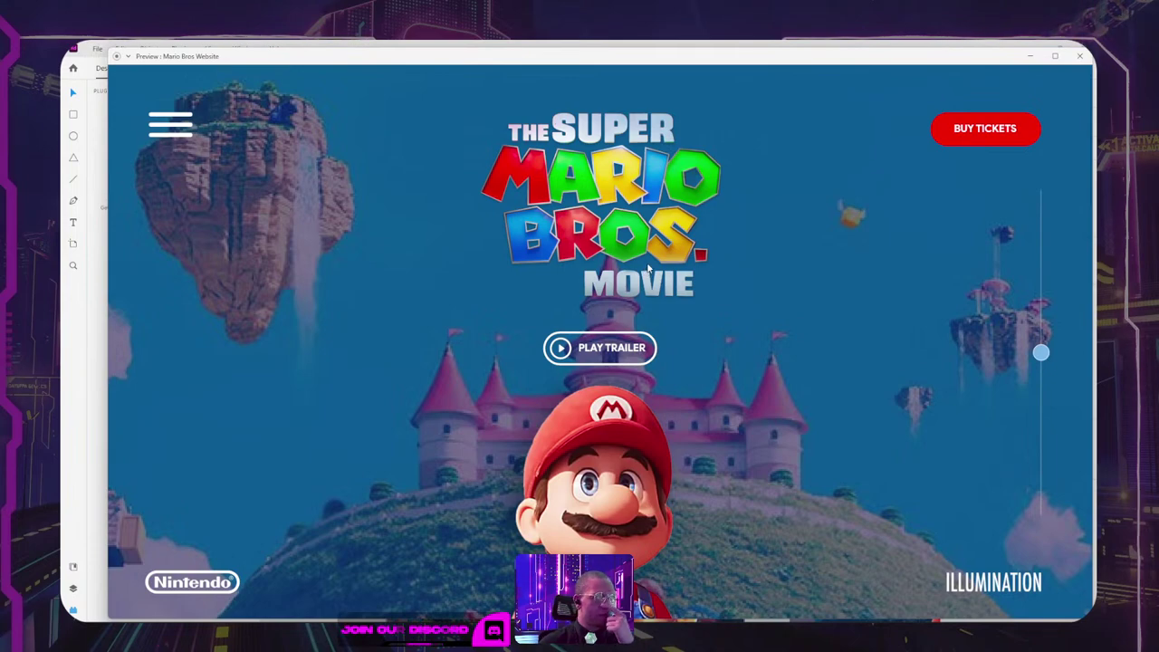
scroll(648, 267, "down", 10)
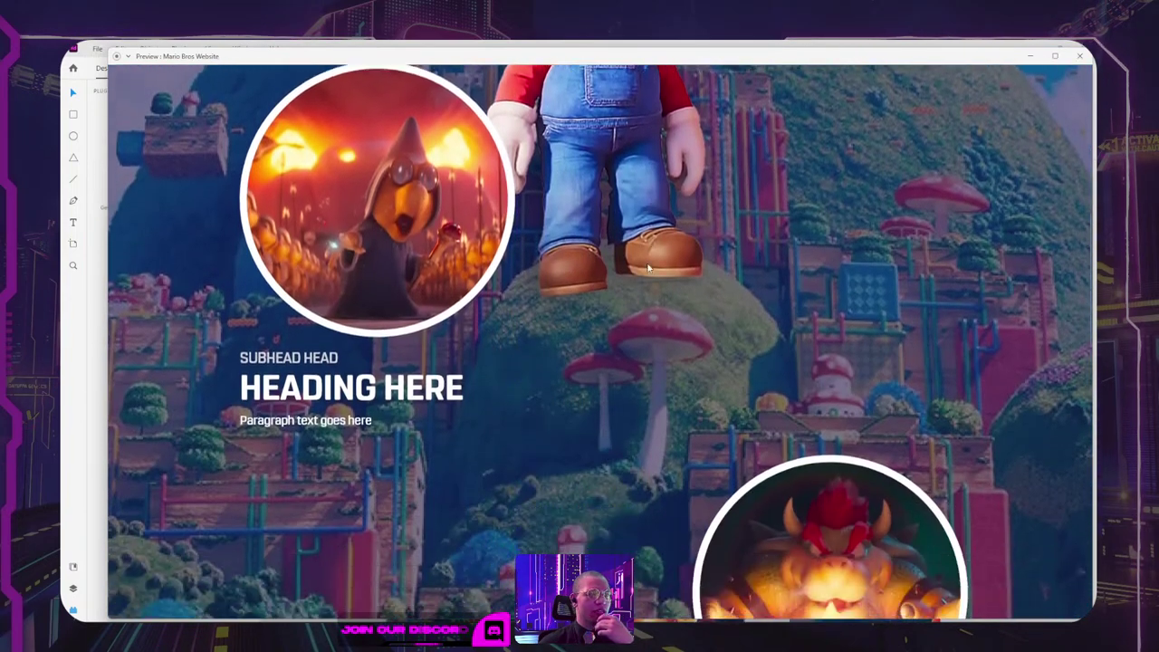
scroll(647, 268, "down", 10)
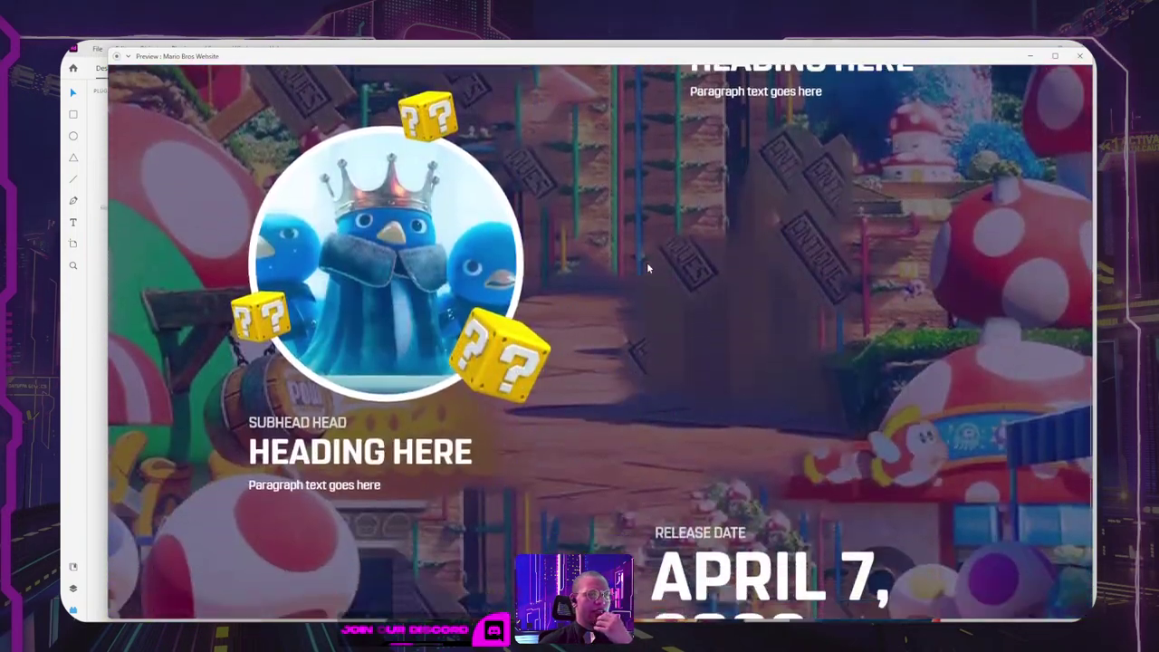
scroll(648, 267, "down", 5)
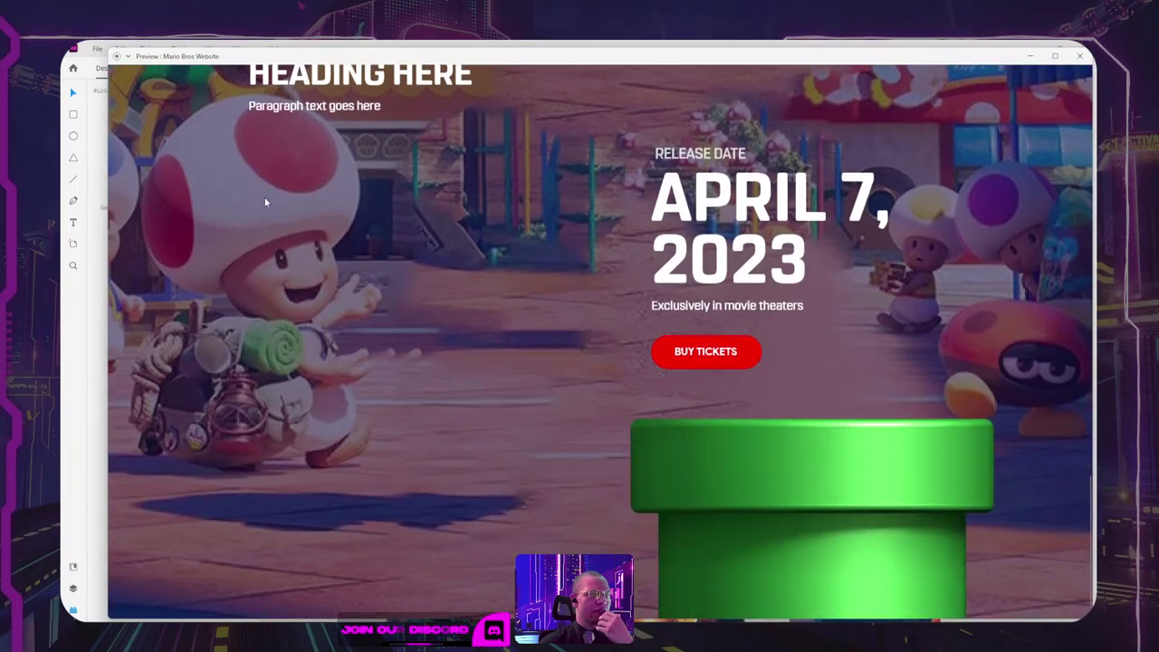
scroll(385, 351, "up", 10)
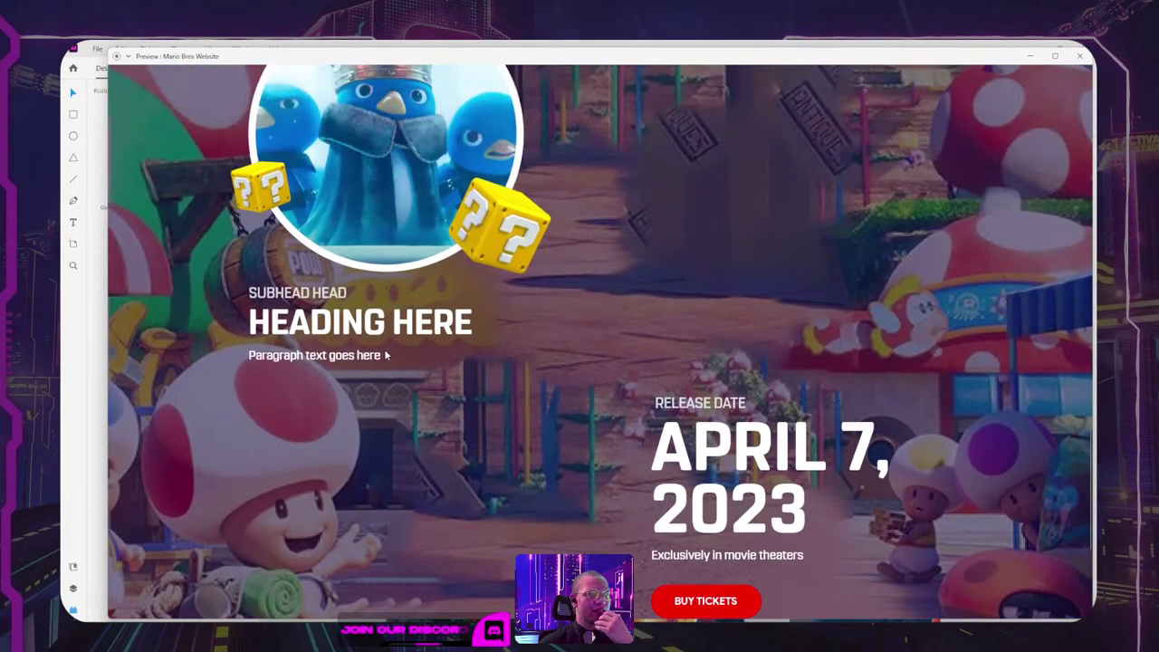
scroll(639, 304, "up", 10)
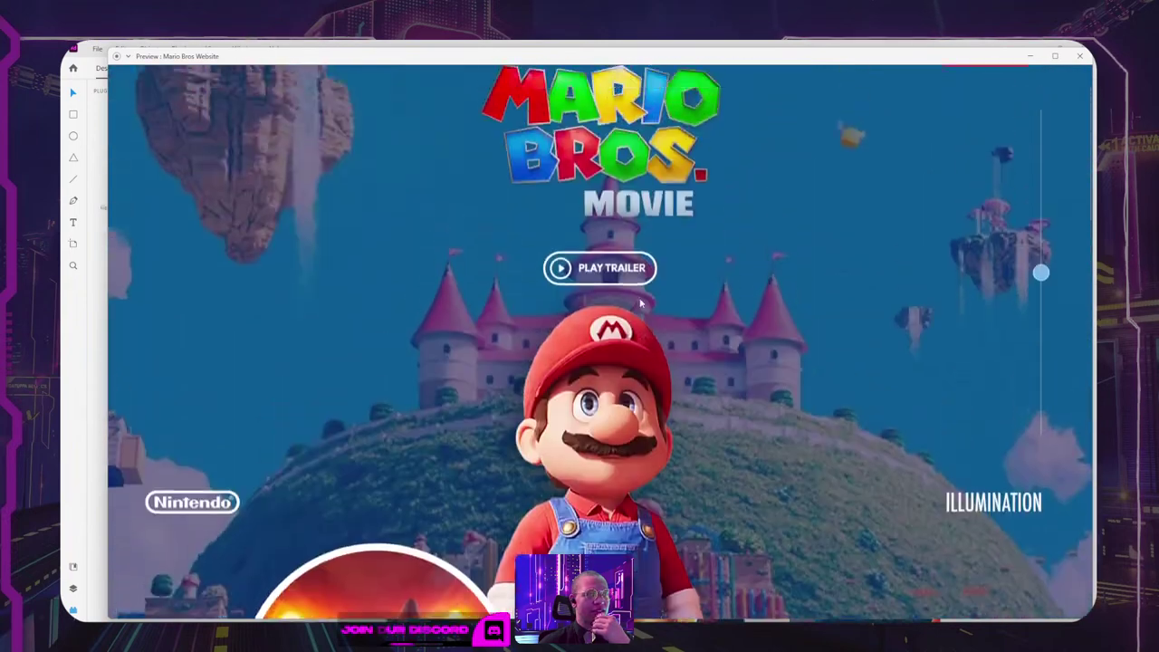
Step: Examine in the preview how the hero section with Mario flows into the circular image sections, then close the preview
scroll(639, 303, "down", 3)
scroll(639, 303, "down", 3)
scroll(588, 344, "up", 6)
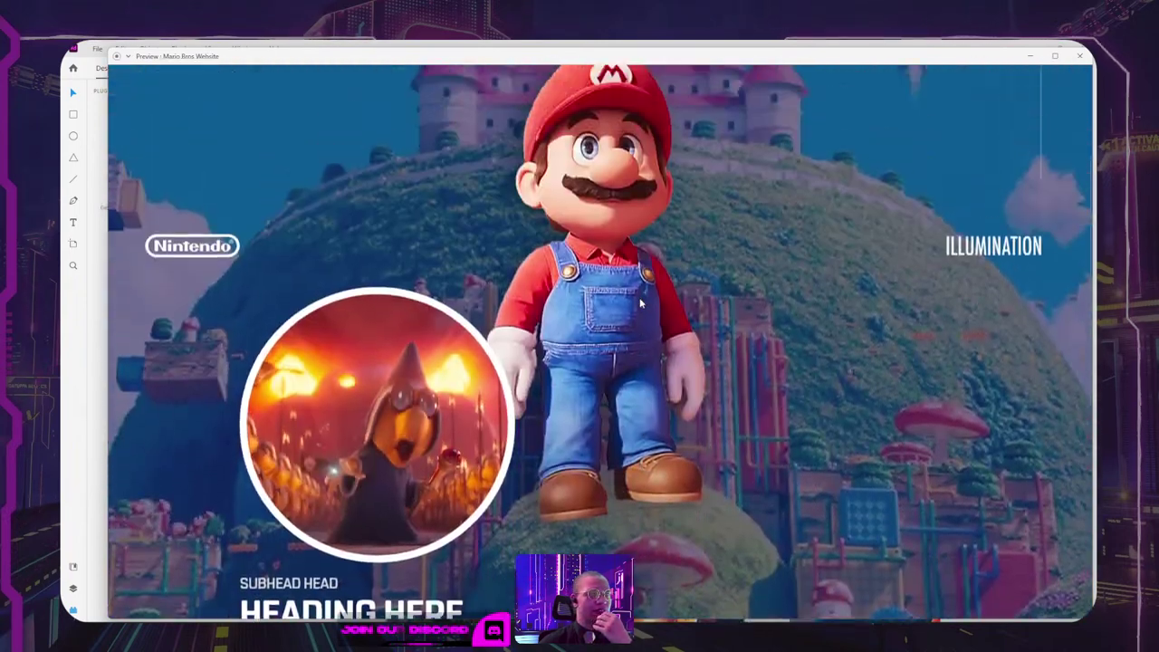
scroll(541, 376, "down", 3)
scroll(541, 376, "up", 3)
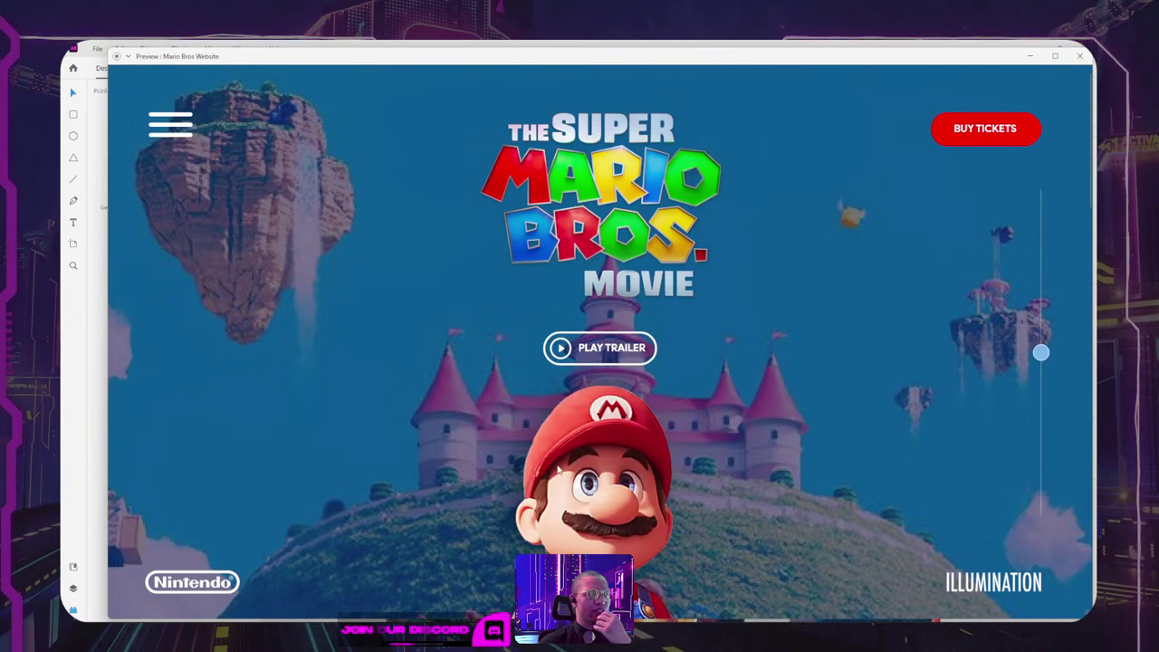
scroll(606, 549, "down", 3)
scroll(631, 523, "up", 3)
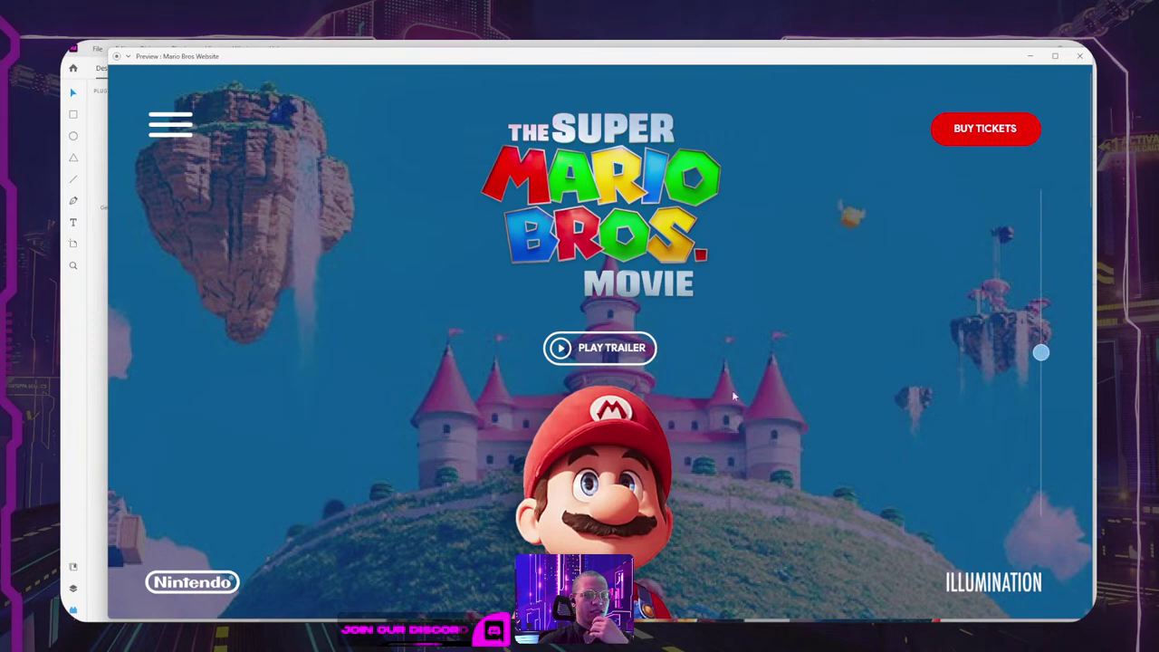
scroll(534, 372, "down", 2)
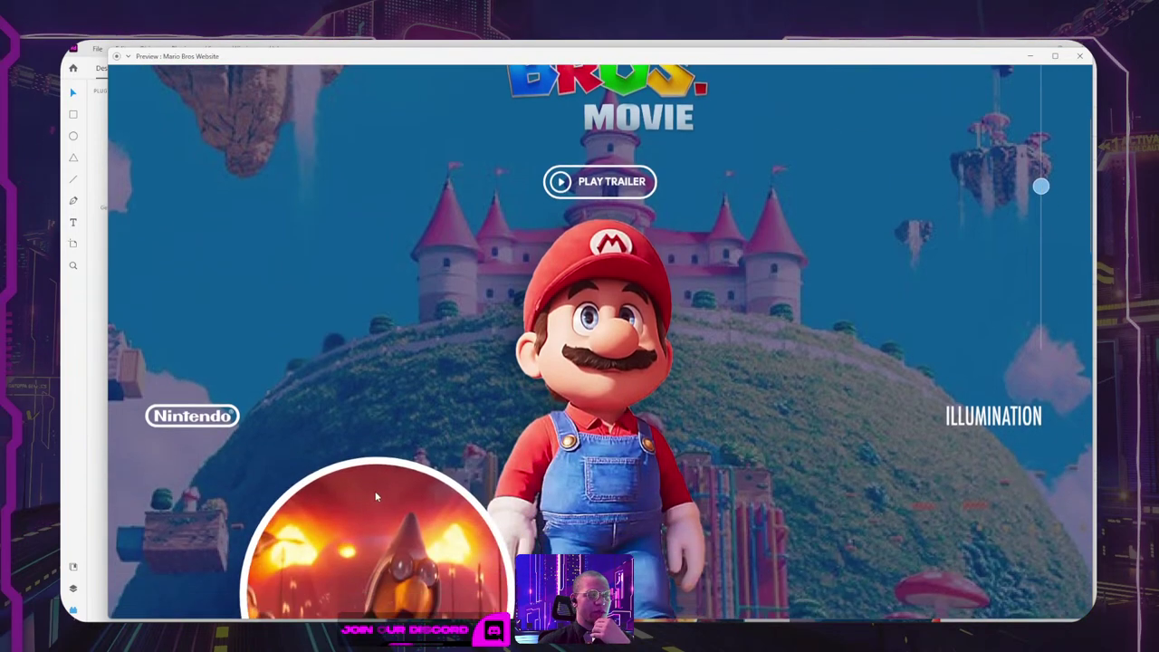
scroll(376, 496, "down", 5)
scroll(432, 357, "up", 3)
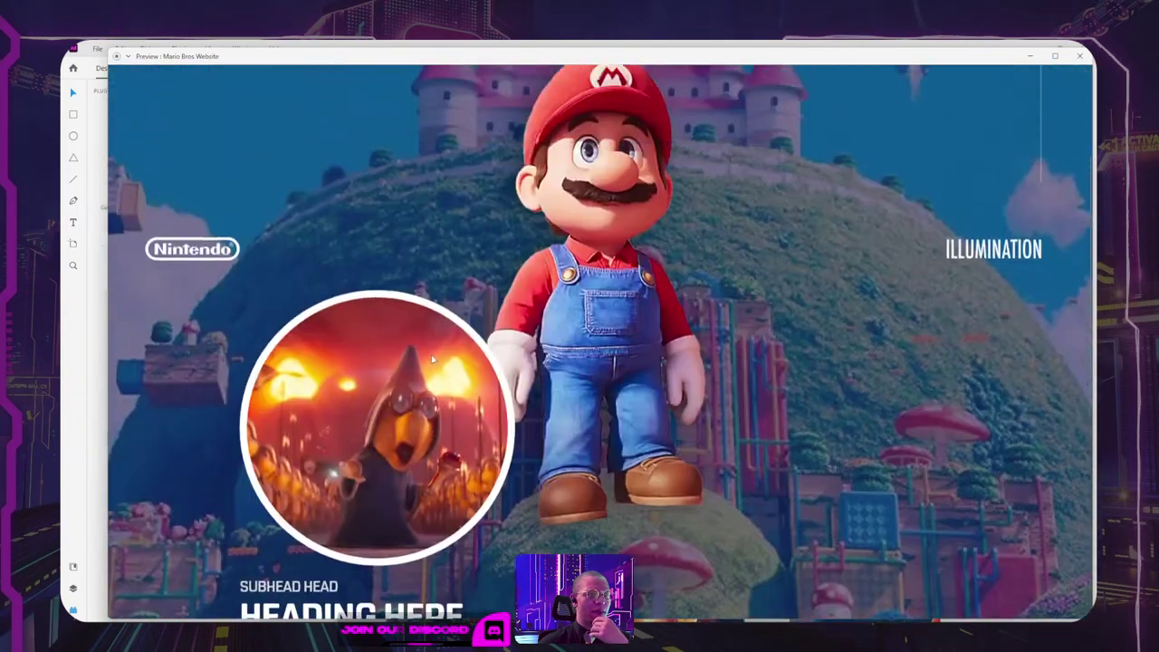
scroll(432, 359, "up", 3)
scroll(432, 358, "down", 3)
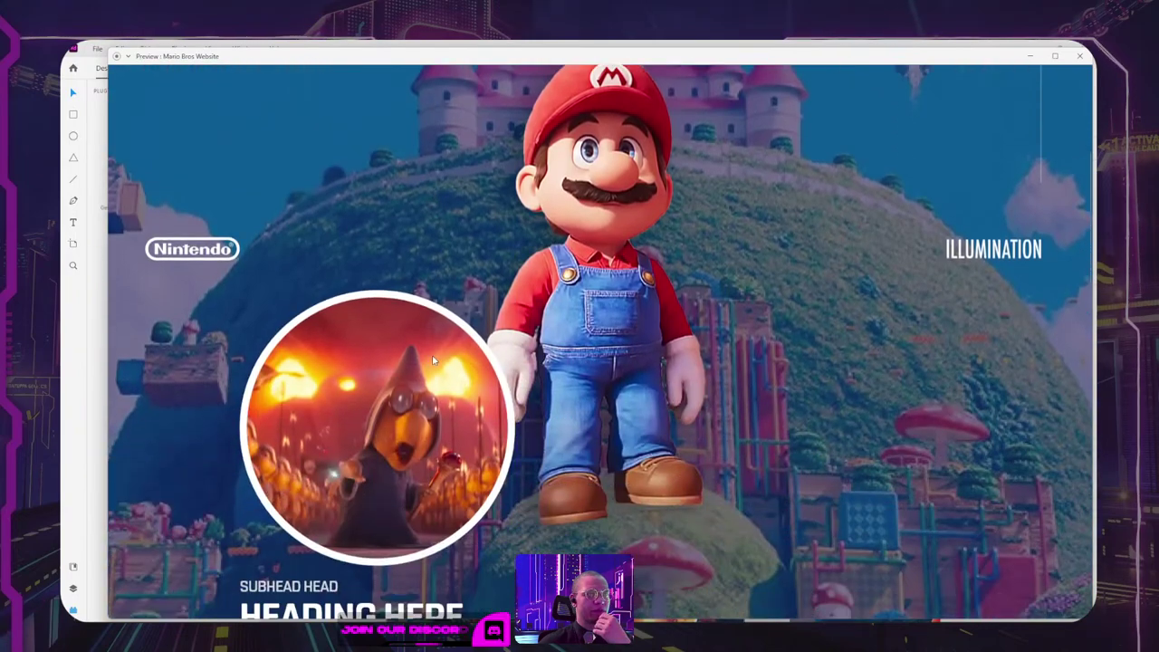
scroll(433, 360, "down", 5)
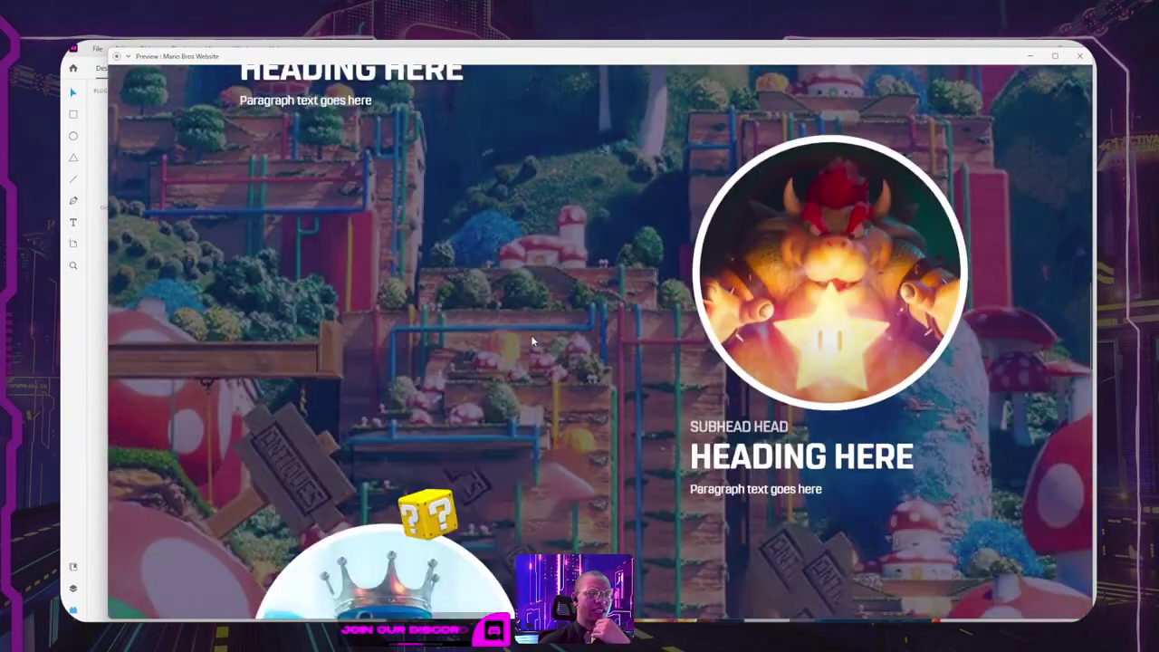
scroll(543, 344, "up", 7)
scroll(622, 344, "up", 2)
left_click(1079, 56)
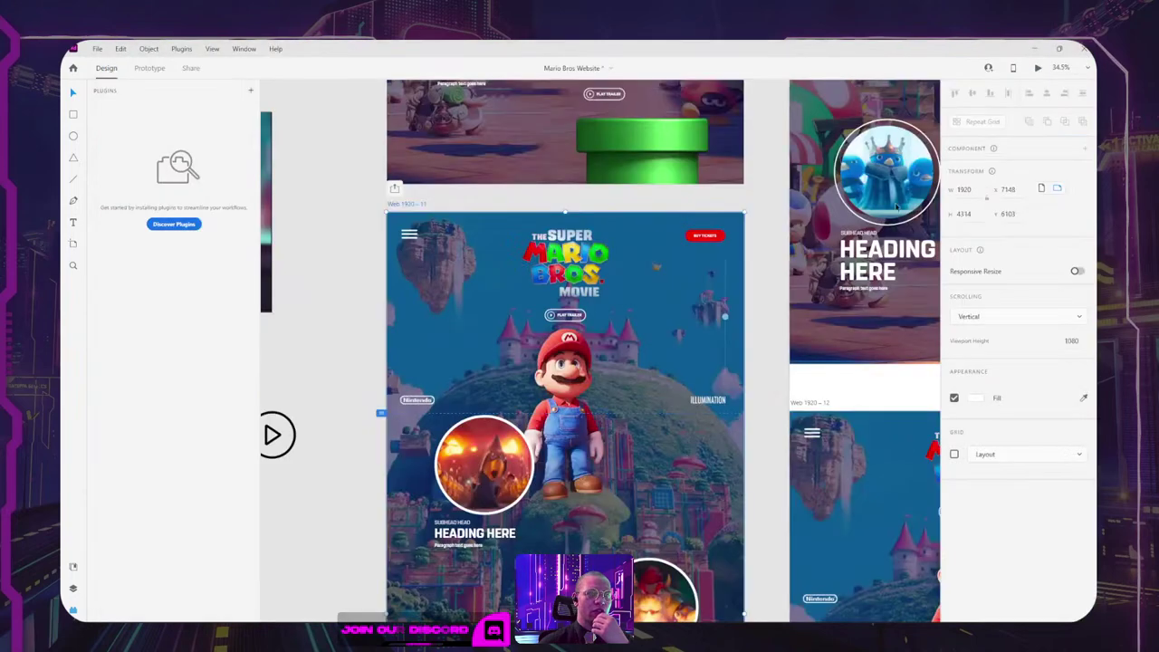
Step: Fix the Mario figure's position when scrolling on the Web 1920 – 11 artboard
scroll(1019, 425, "down", 2)
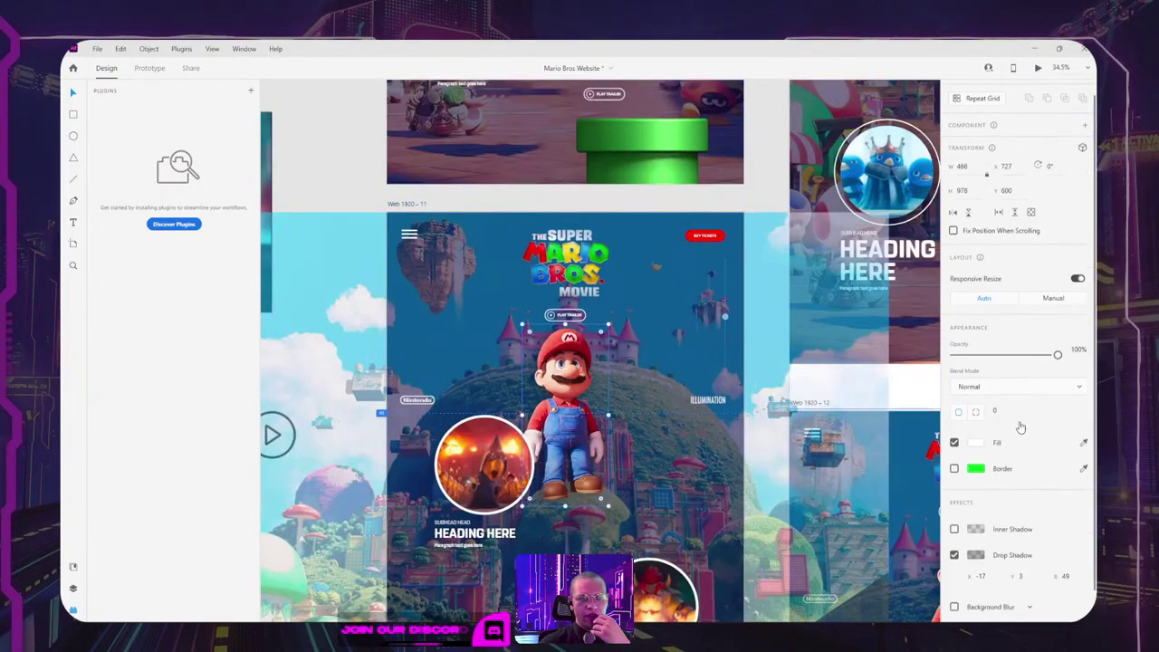
scroll(1021, 426, "up", 2)
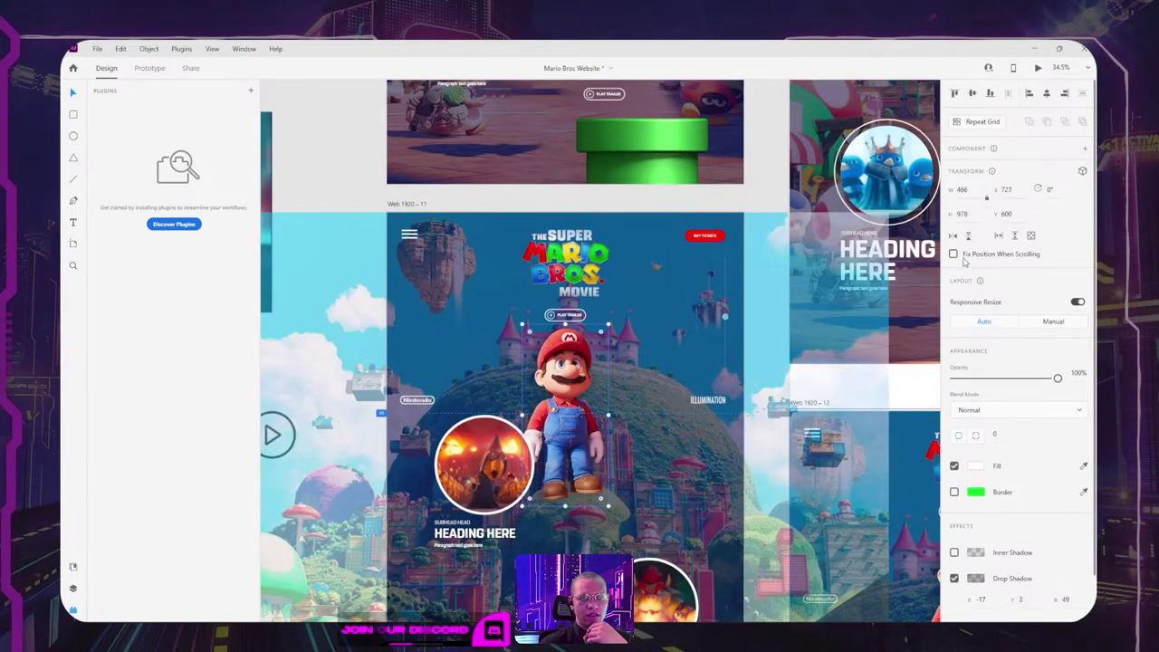
left_click(565, 294)
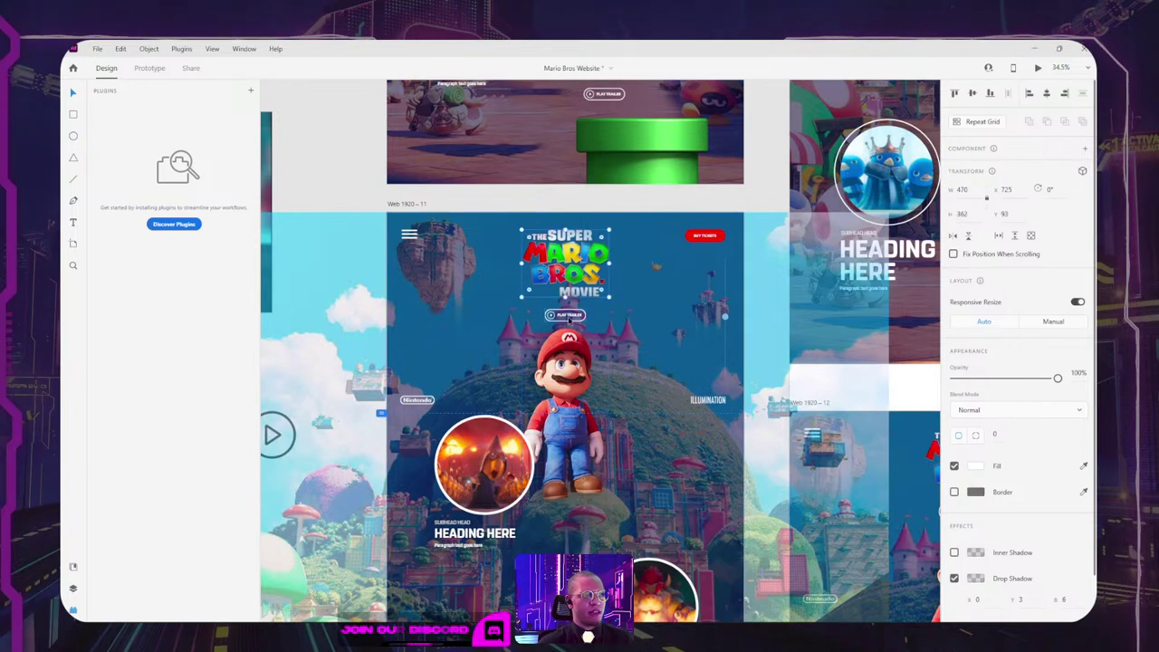
left_click(621, 231)
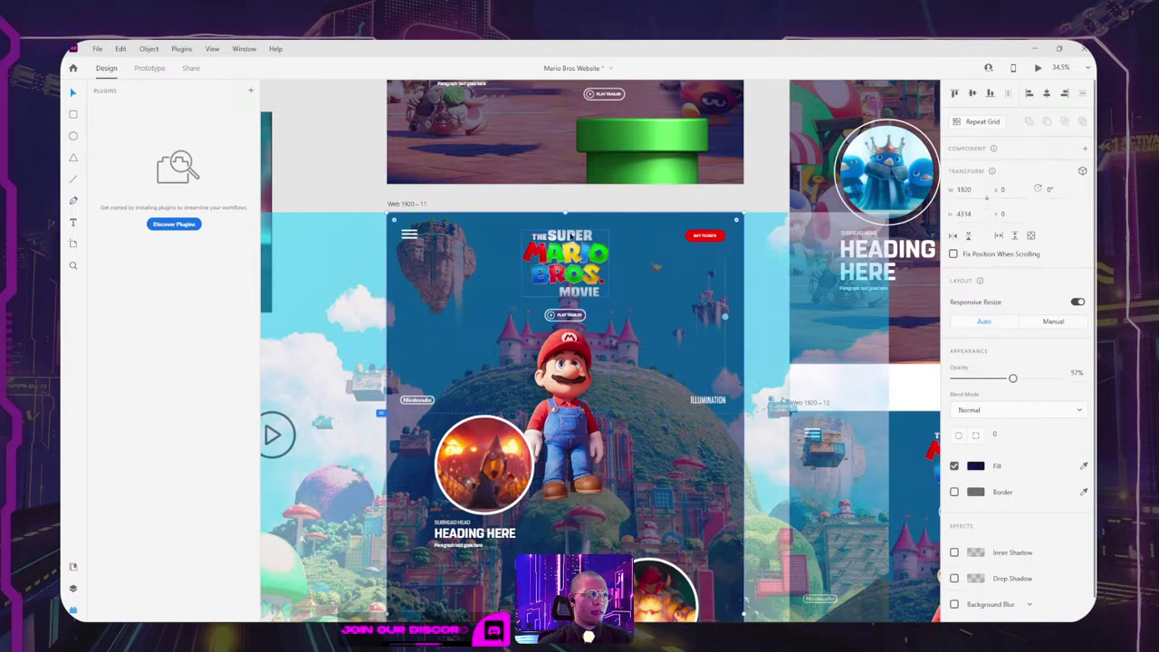
left_click(393, 205)
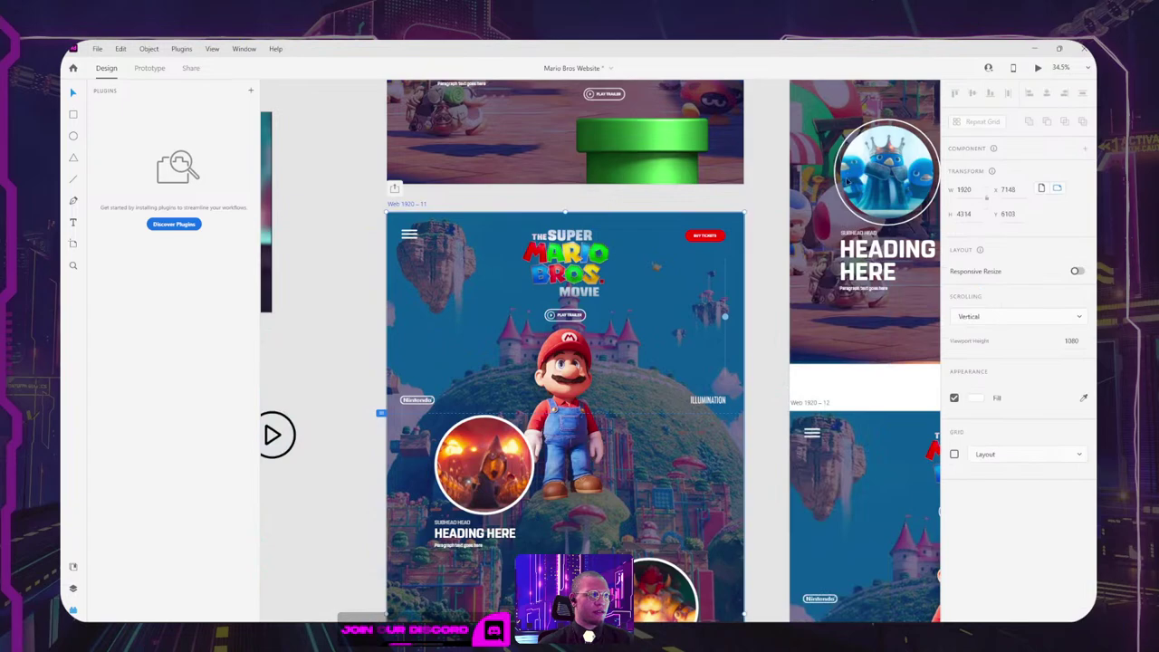
Step: Preview the Web 1920 – 11 artboard and check Mario's fixed position from the hero section down to the green pipe
key("ctrl+Return")
scroll(582, 326, "down", 2)
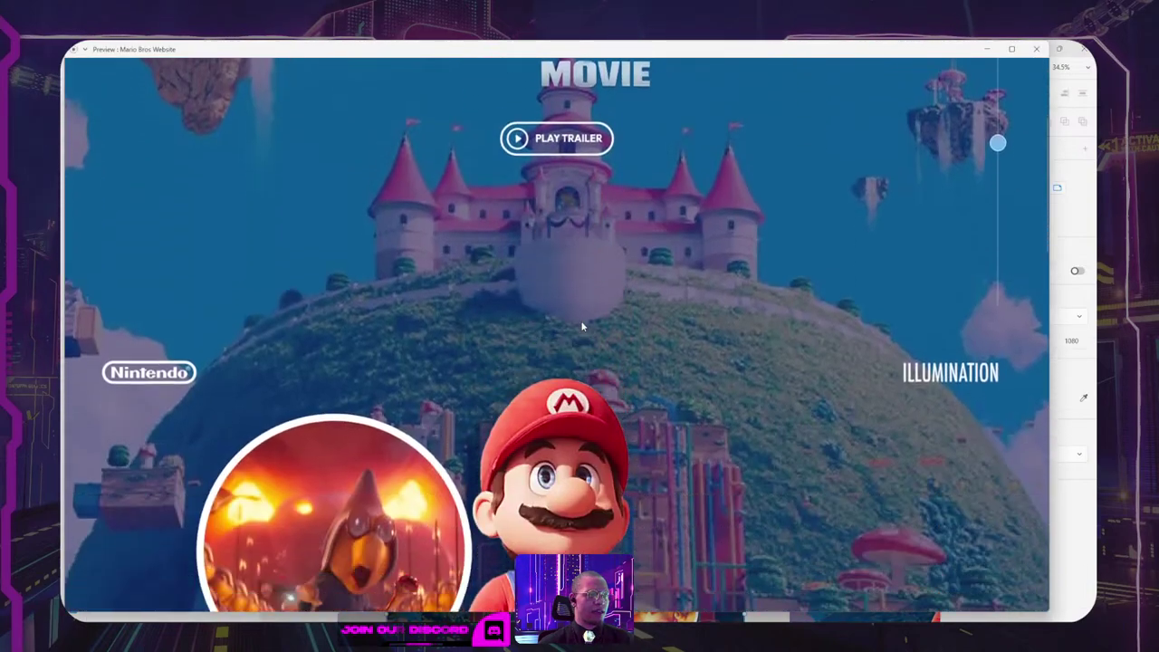
scroll(582, 326, "up", 1)
scroll(583, 327, "down", 3)
scroll(582, 327, "up", 2)
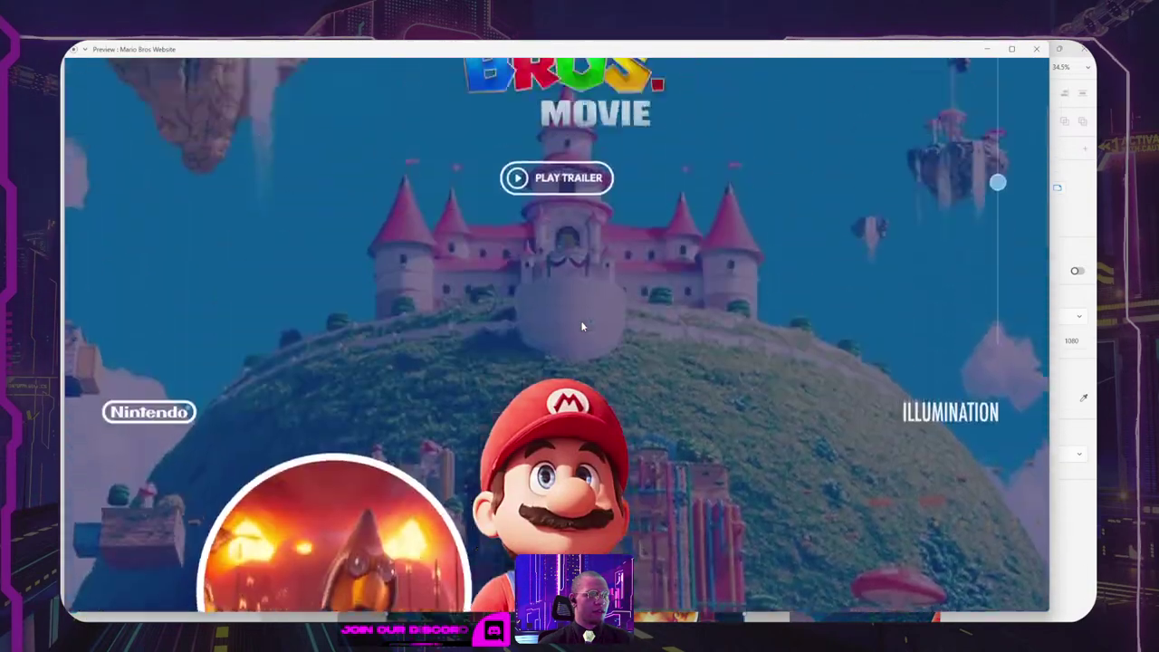
scroll(583, 327, "down", 6)
scroll(582, 327, "down", 5)
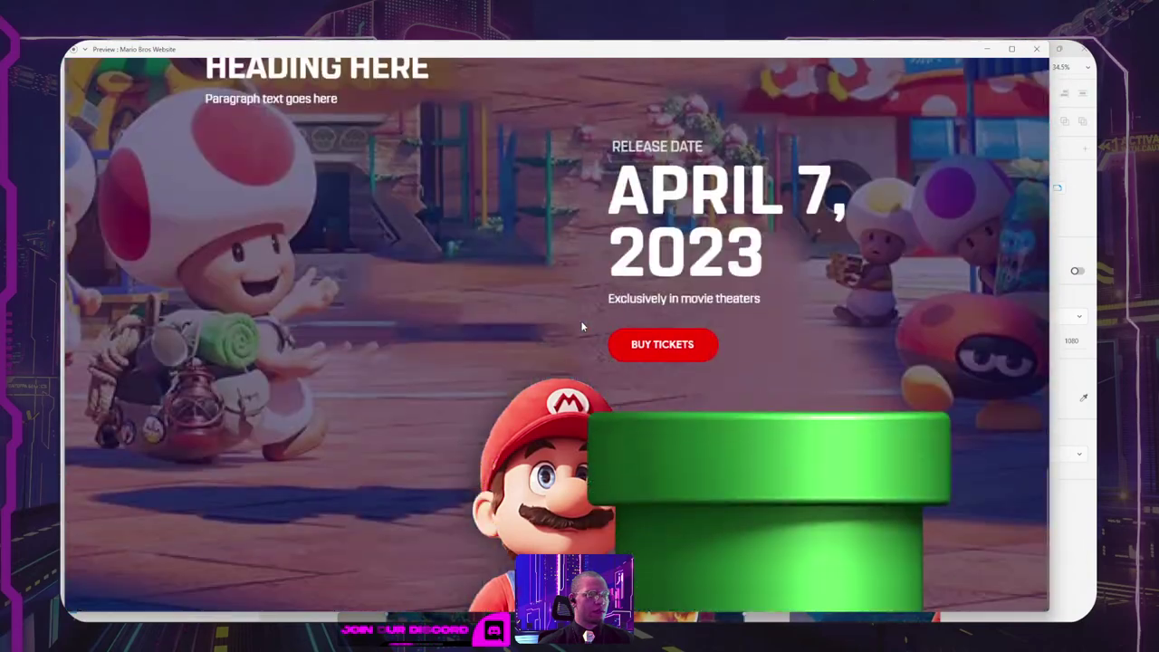
Step: Examine in the preview how the fixed Mario sits among the circular image sections and the question-mark blocks
scroll(582, 327, "up", 6)
scroll(582, 327, "down", 3)
scroll(583, 327, "up", 6)
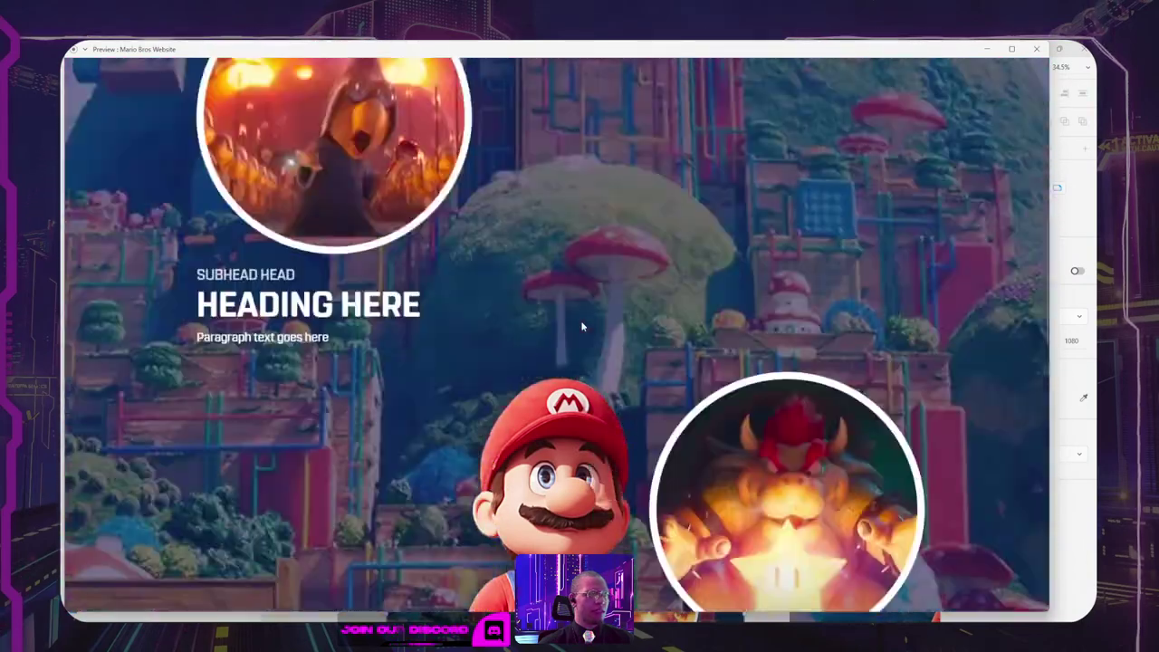
scroll(582, 327, "down", 2)
scroll(582, 326, "down", 10)
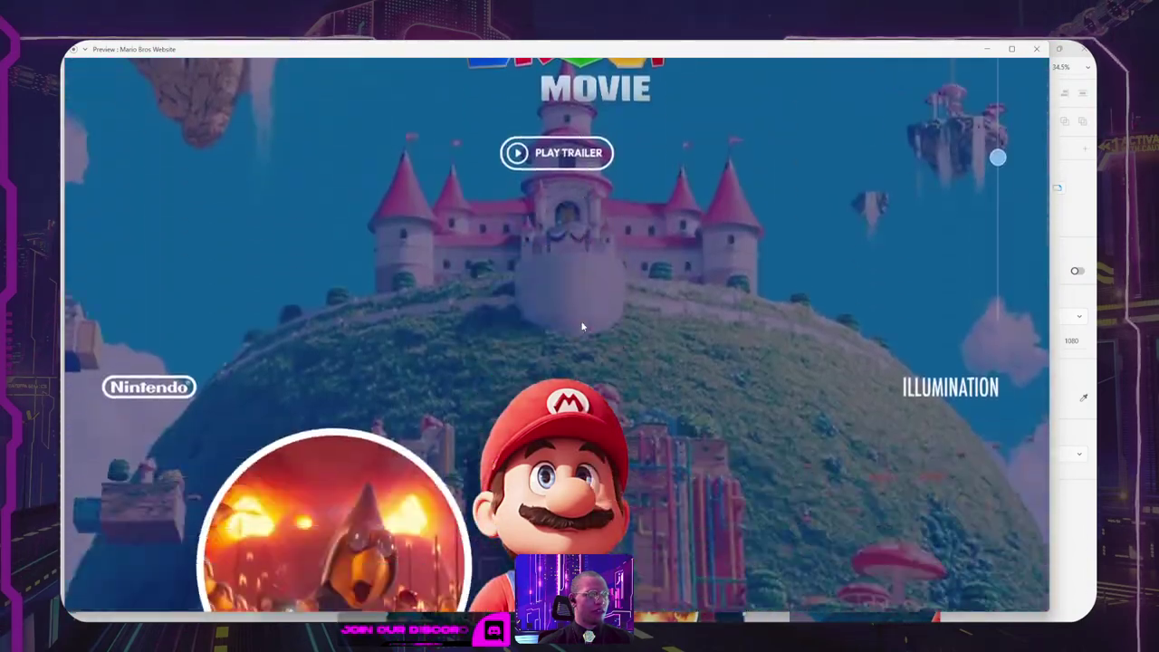
scroll(582, 326, "down", 10)
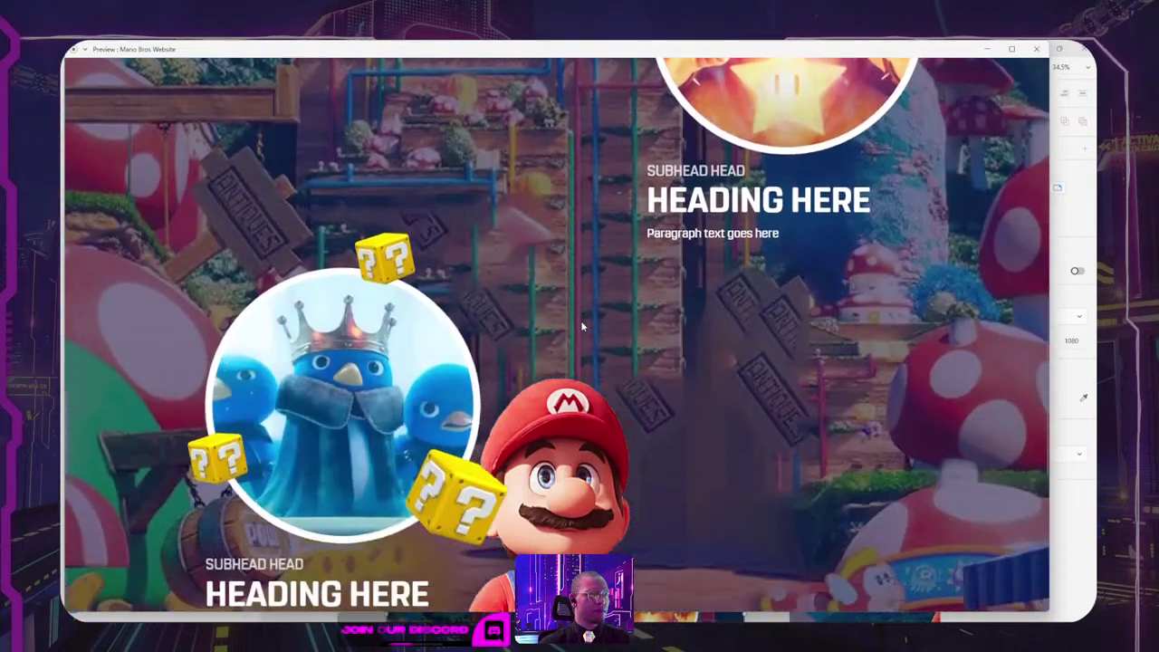
Step: Examine in the preview how Mario lines up with the release date text, the Buy Tickets button and the green pipe
scroll(582, 326, "up", 2)
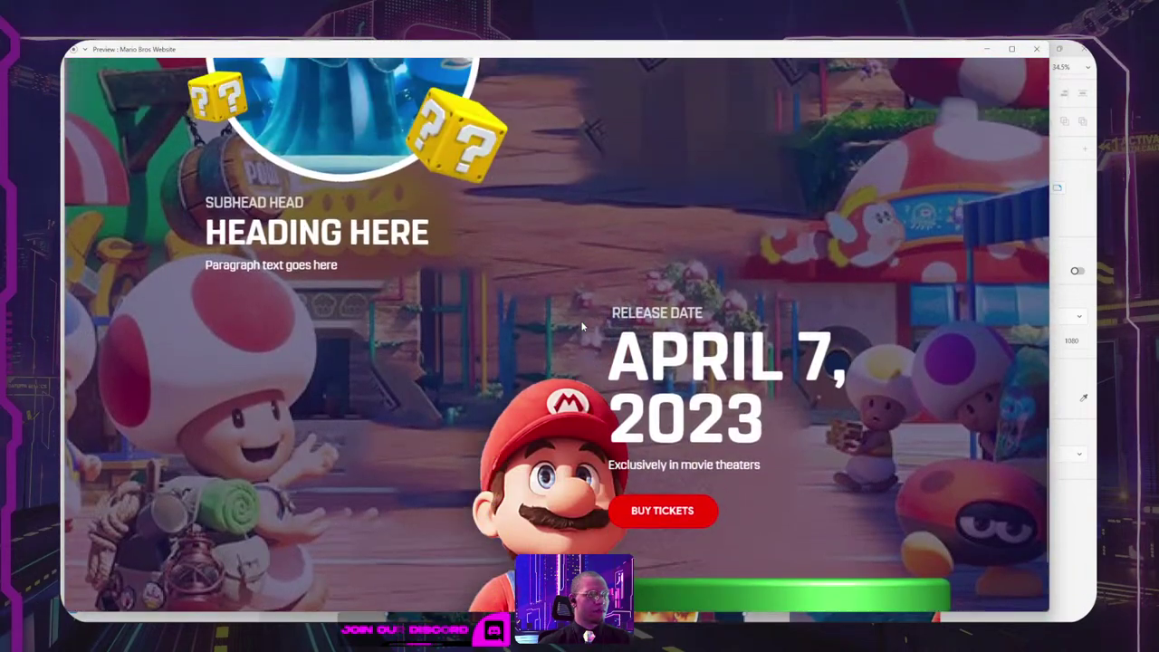
scroll(582, 326, "down", 1)
scroll(582, 331, "up", 1)
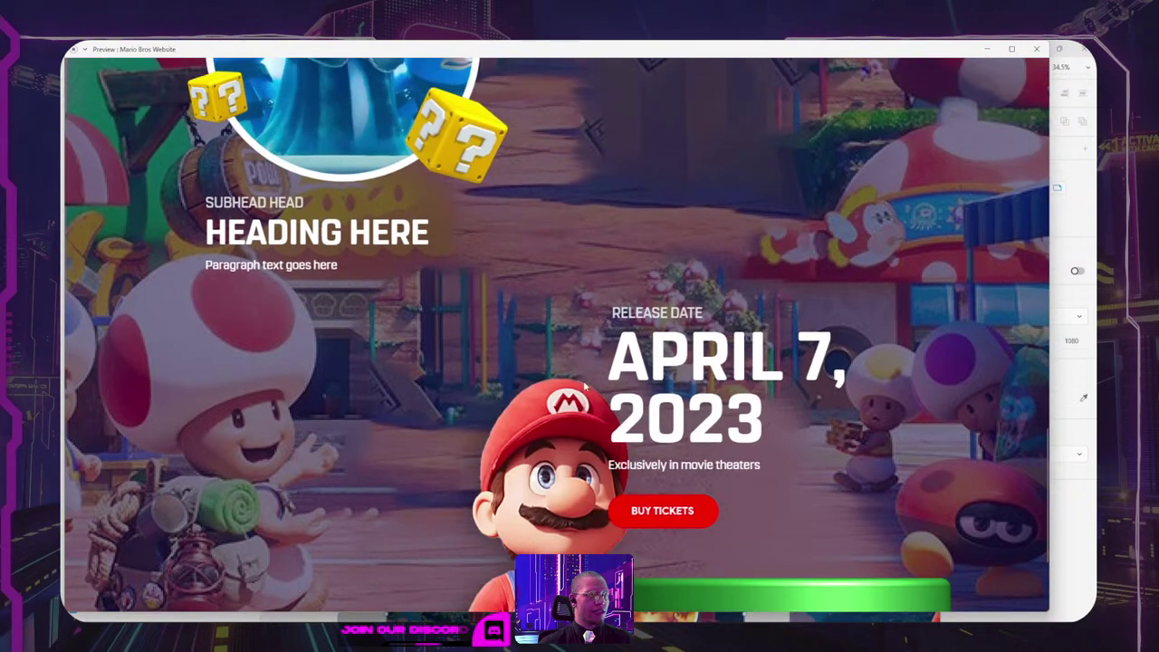
scroll(584, 380, "down", 2)
scroll(584, 388, "up", 1)
scroll(562, 434, "down", 1)
scroll(534, 489, "up", 1)
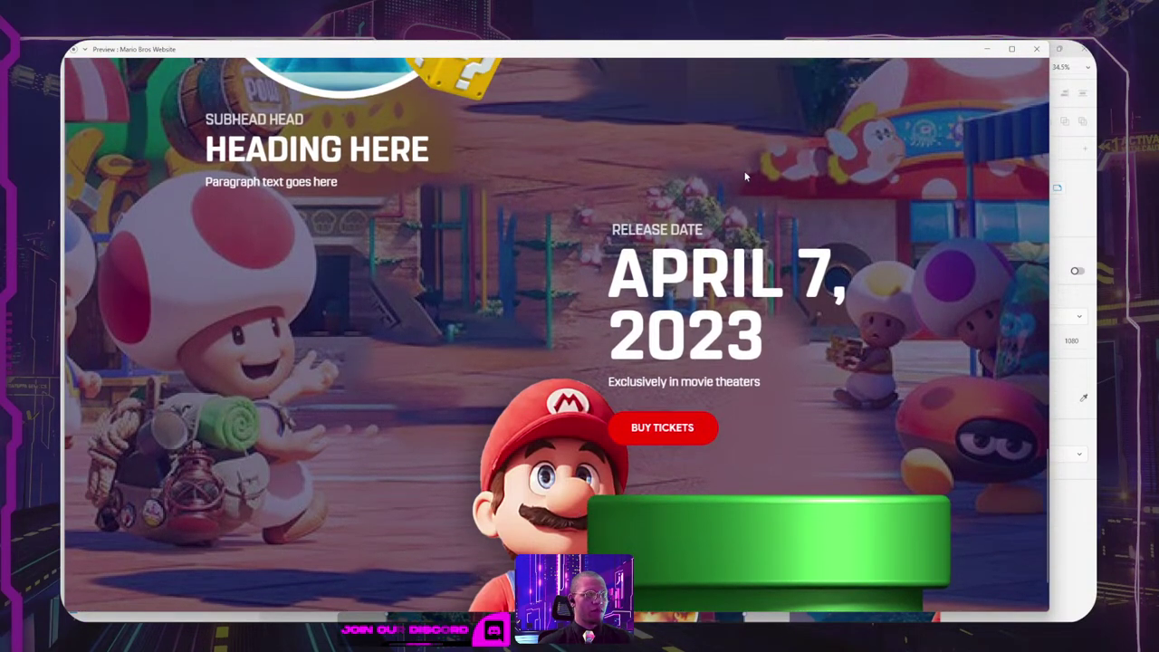
scroll(525, 357, "down", 1)
scroll(520, 357, "up", 4)
scroll(519, 357, "down", 1)
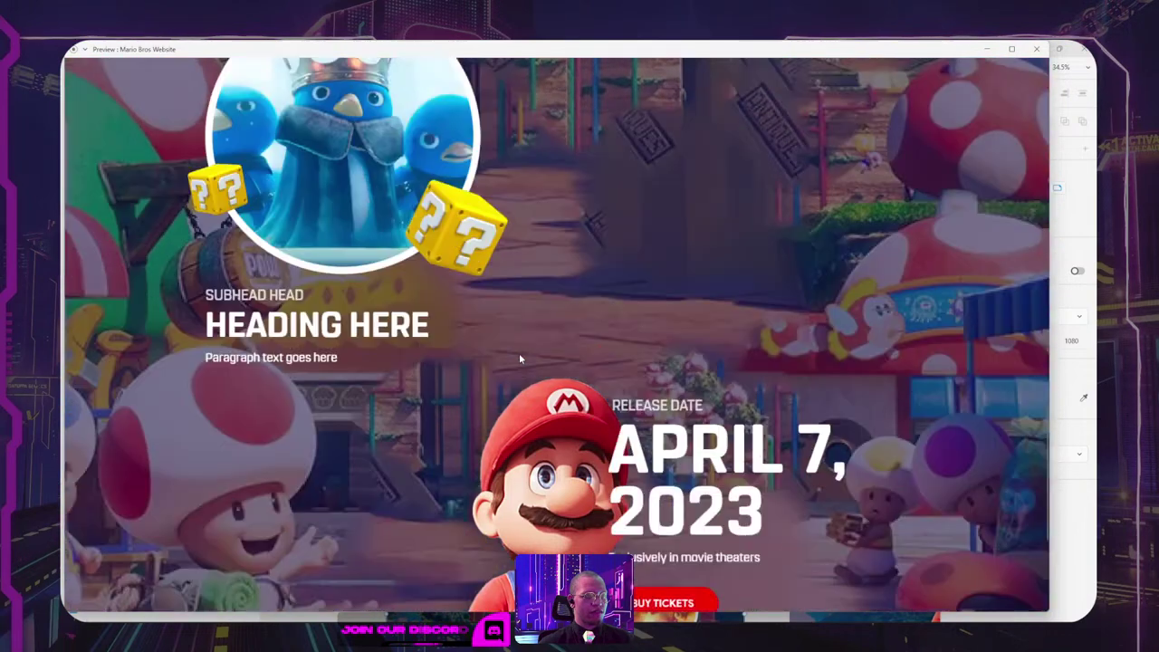
scroll(520, 359, "up", 2)
scroll(520, 358, "down", 4)
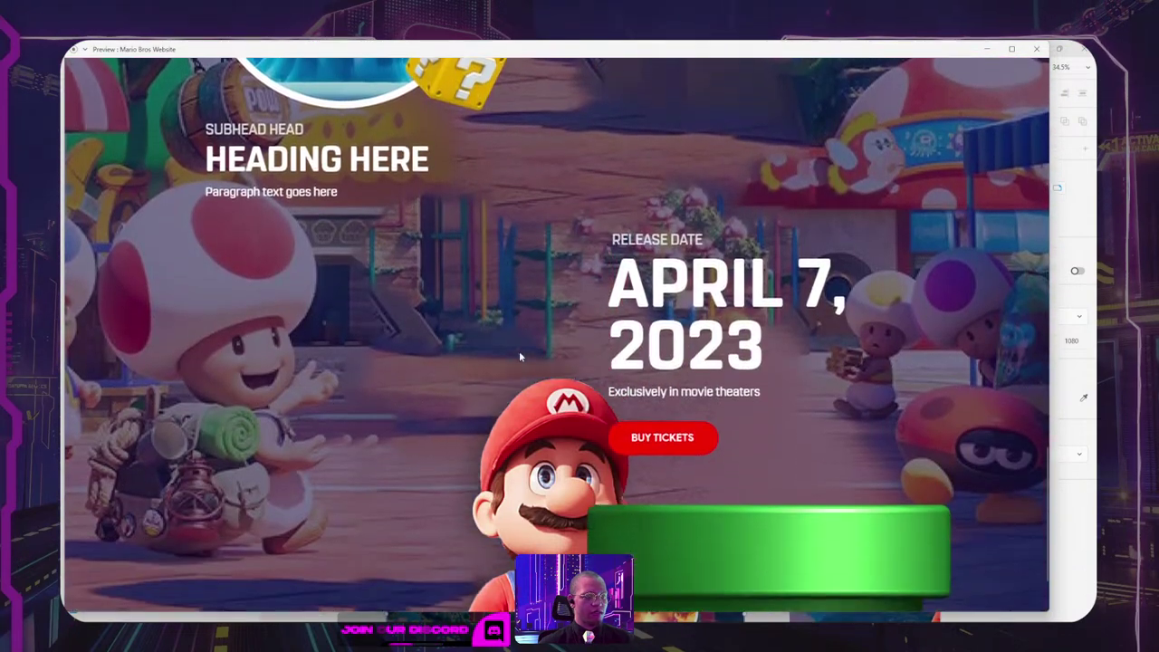
scroll(521, 357, "up", 2)
scroll(519, 356, "up", 2)
scroll(519, 356, "down", 3)
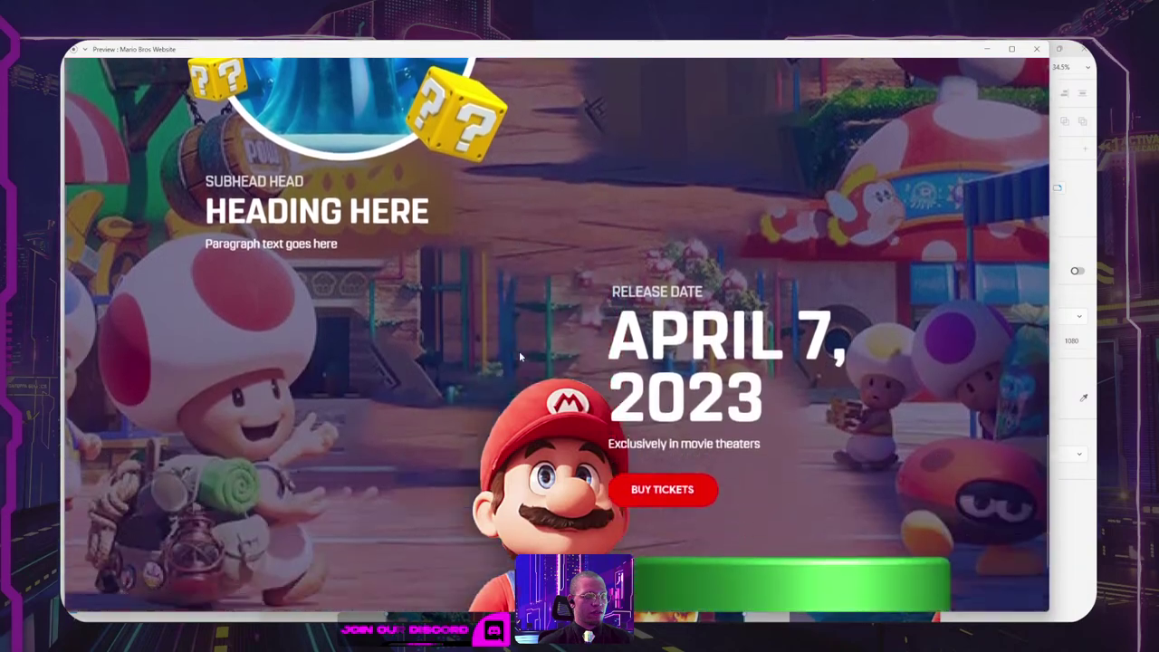
Step: Review the transition from the hero section to the first circular image in the preview, then dismiss the preview window
scroll(519, 356, "up", 6)
scroll(520, 357, "up", 8)
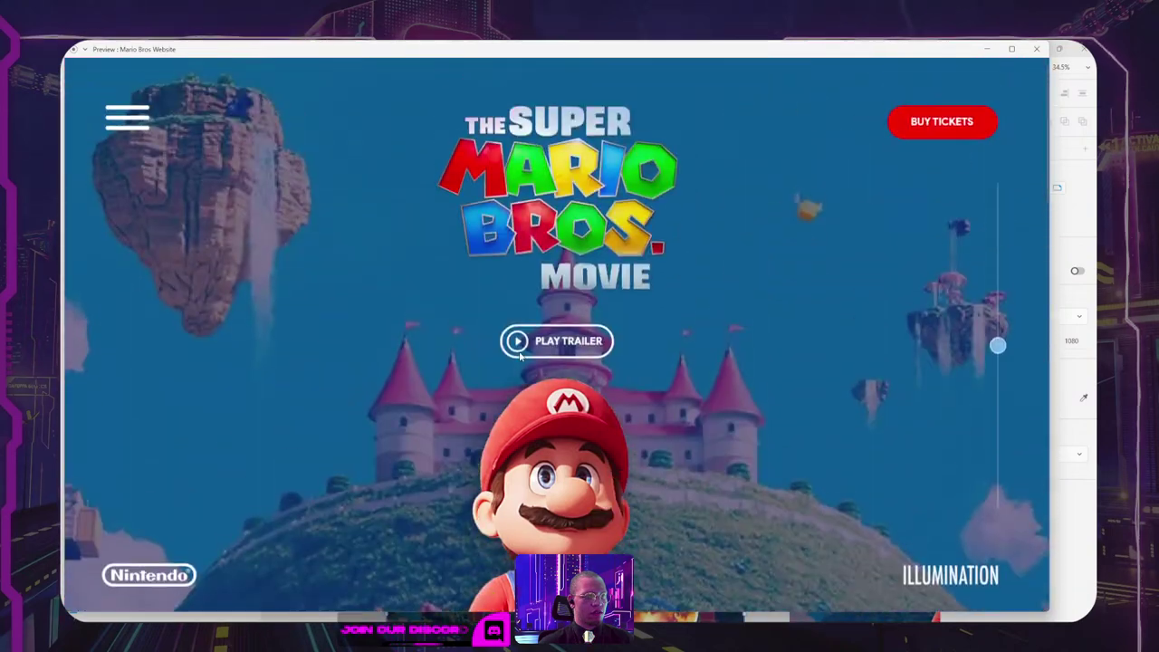
scroll(519, 350, "down", 5)
scroll(519, 351, "up", 6)
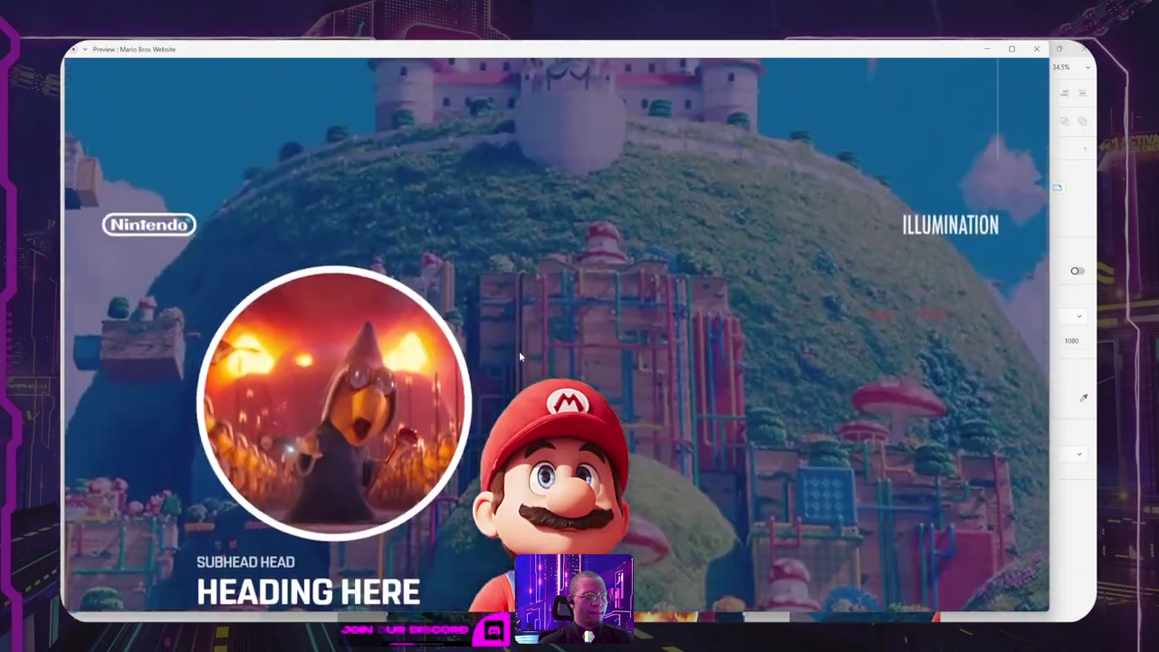
scroll(519, 351, "down", 3)
scroll(519, 350, "up", 3)
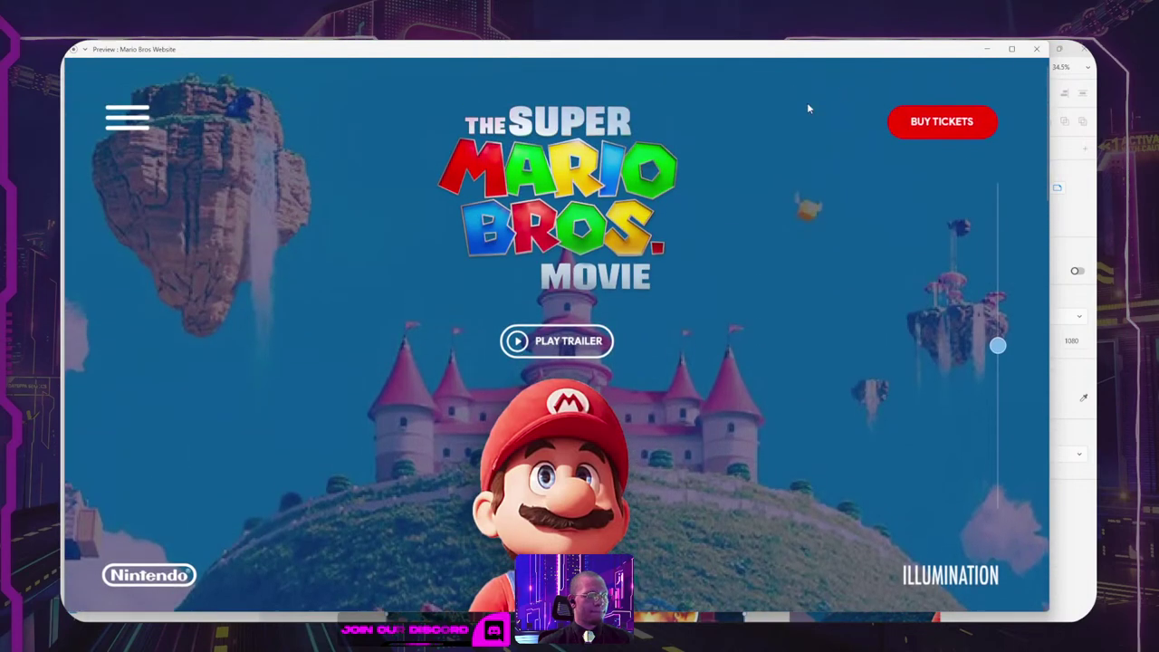
left_click(990, 51)
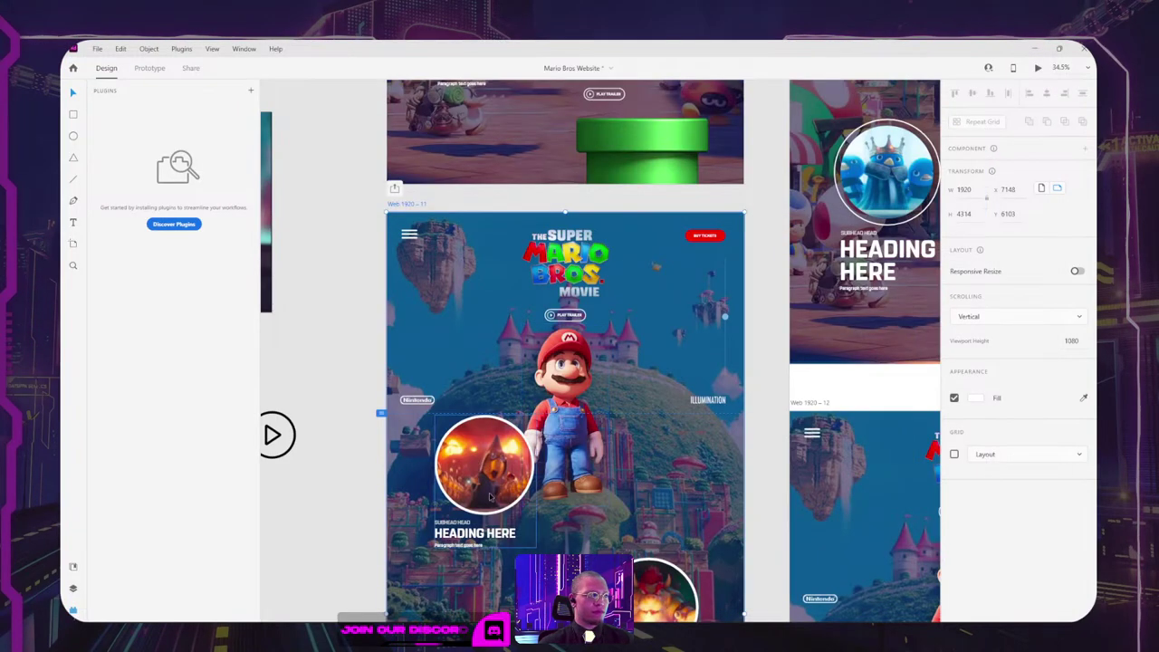
Step: Fix the Nintendo and Illumination logos, menu icon and Buy Tickets button when scrolling, and group and fix the vertical slider's line and dot
left_click(714, 402, "shift")
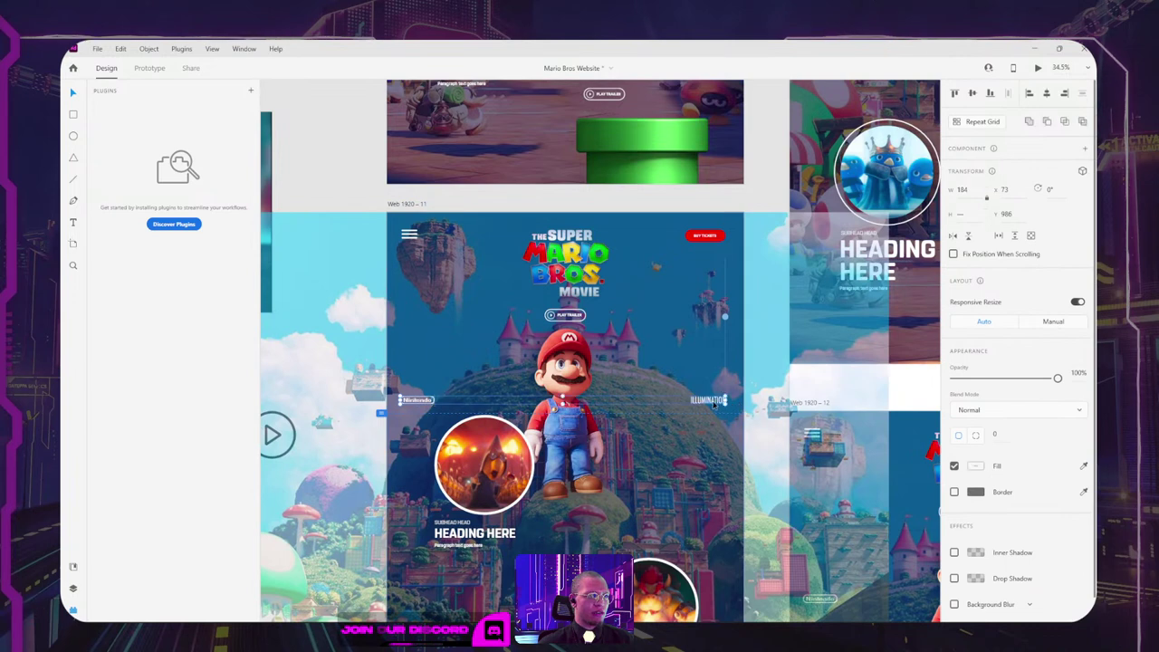
left_click(717, 237, "shift")
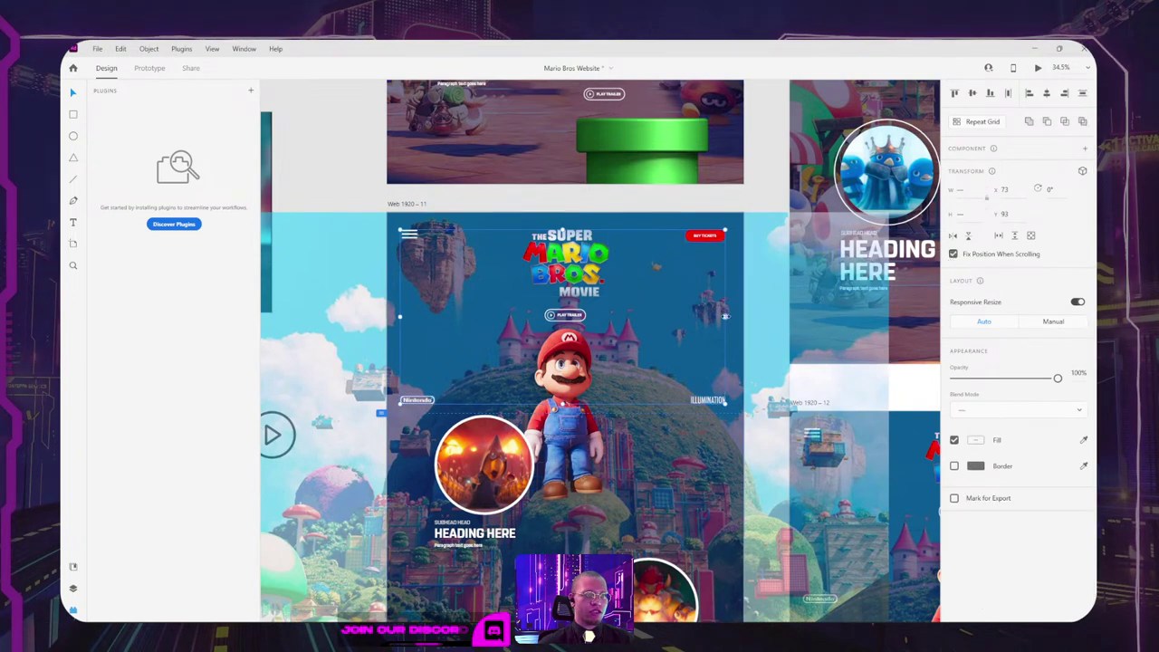
left_click(728, 316)
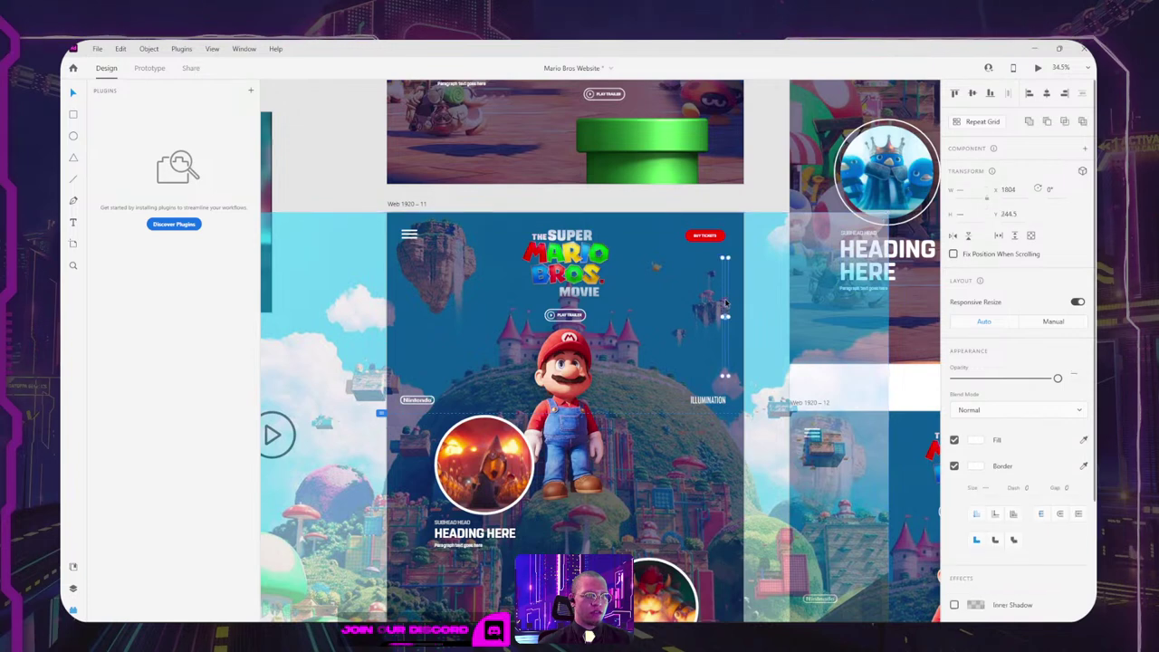
key("ctrl+g")
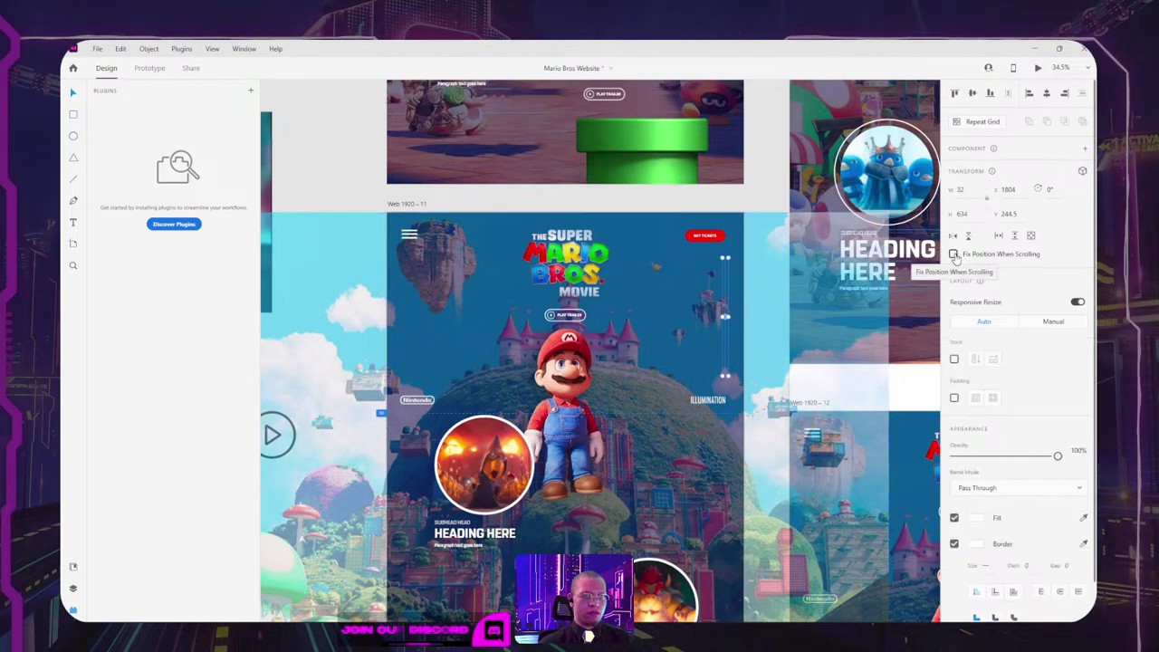
Step: Preview Web 1920 – 11 and check the fixed menu icon, ticket button, logos and slider over the circular image sections
left_click(407, 202)
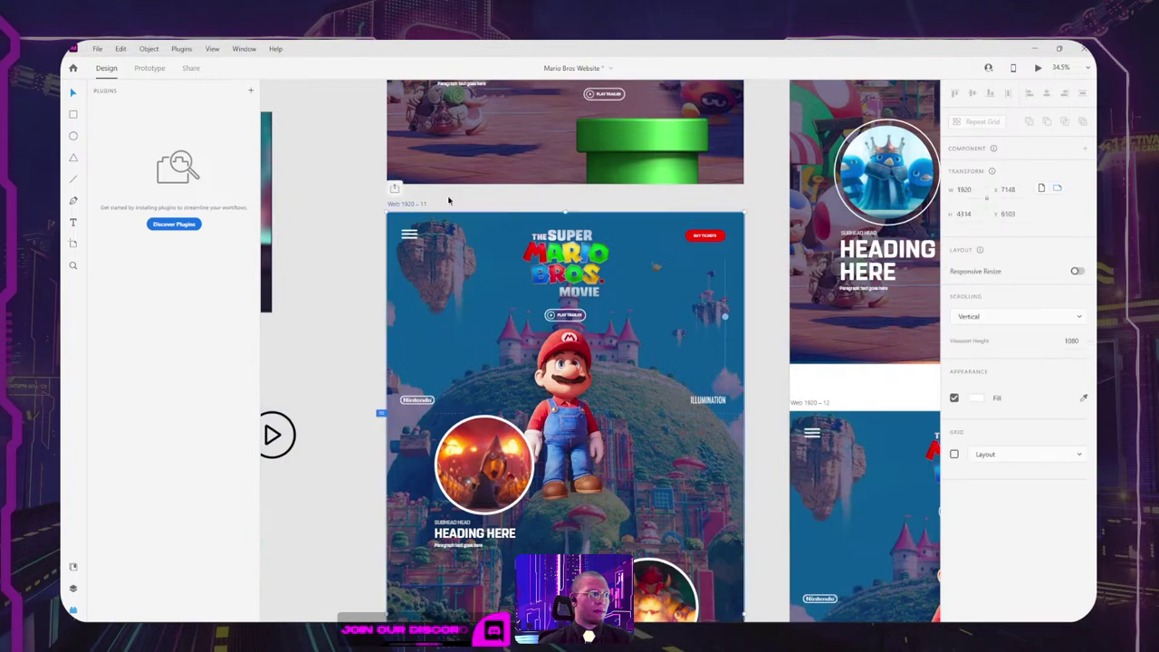
left_click(1037, 68)
scroll(668, 285, "down", 5)
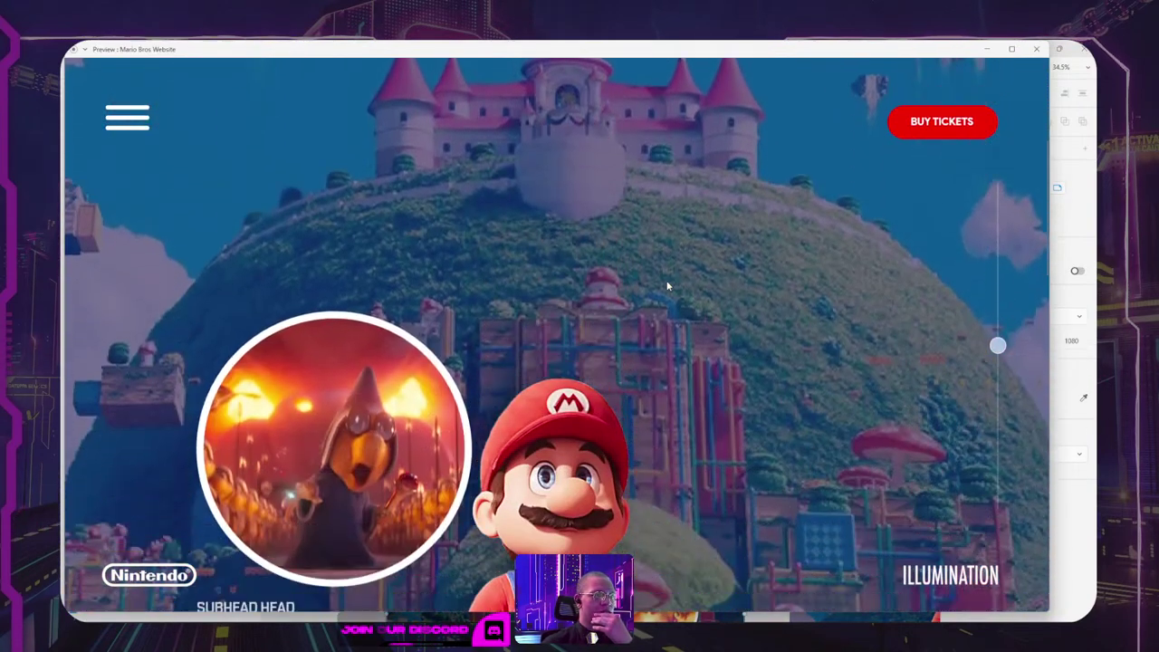
scroll(668, 286, "up", 5)
scroll(668, 286, "down", 10)
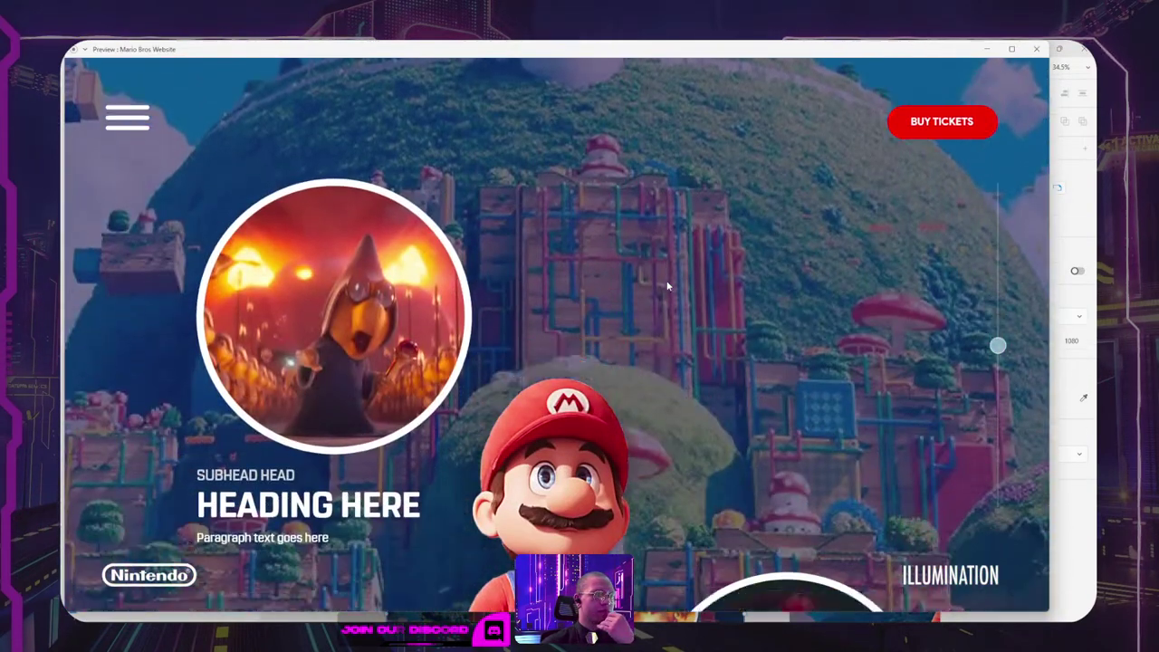
scroll(667, 285, "down", 5)
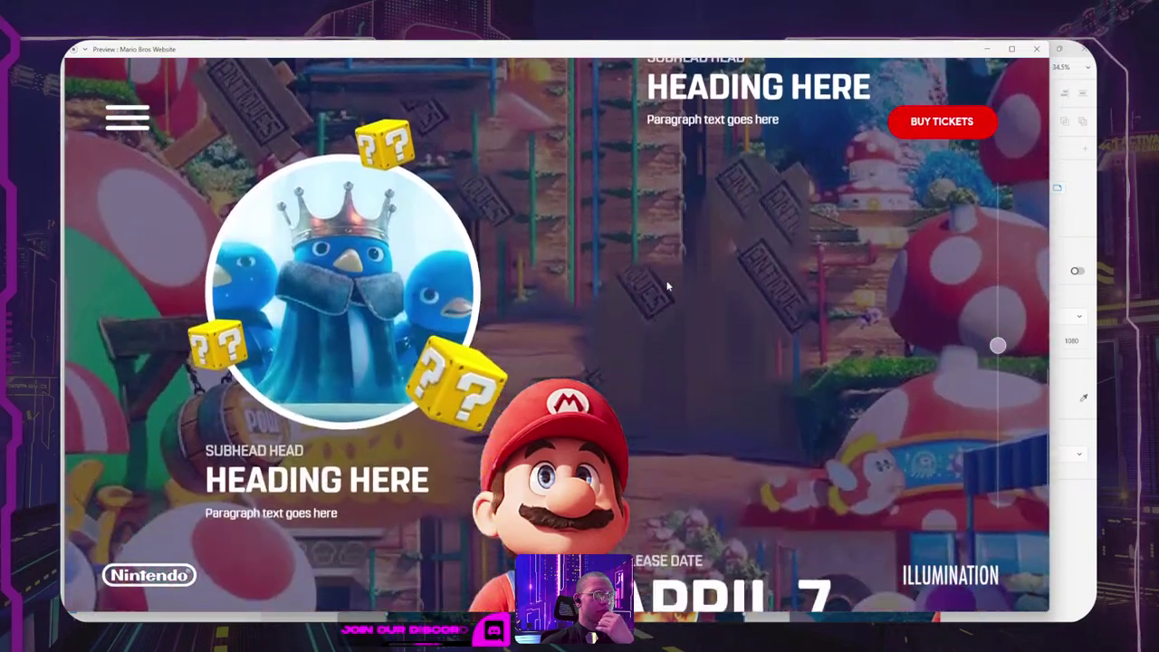
scroll(668, 285, "up", 3)
scroll(667, 285, "up", 8)
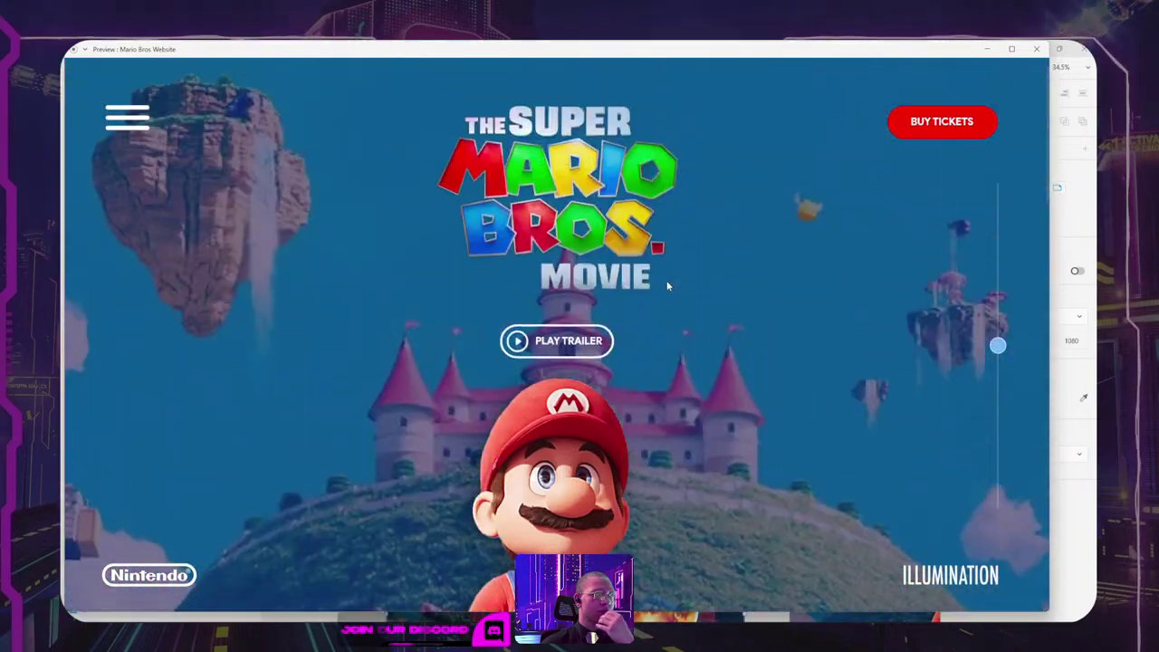
Step: Check the fixed elements against the release date section and green pipe, return to the hero section and dismiss the preview
scroll(667, 285, "down", 4)
scroll(668, 285, "down", 6)
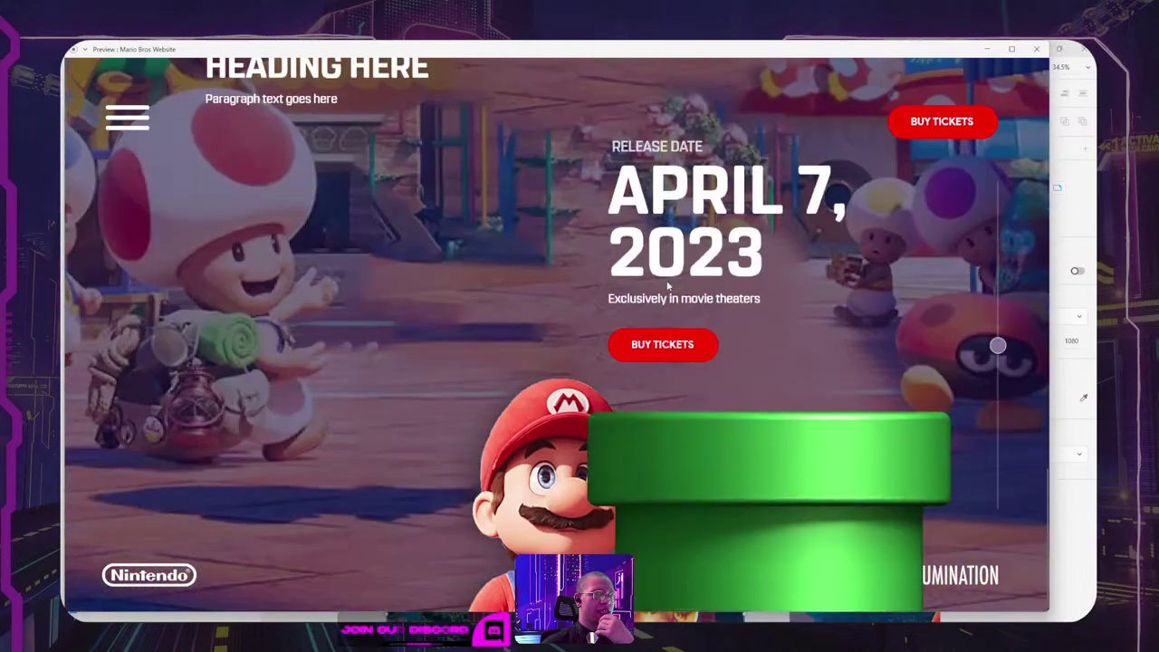
scroll(667, 286, "up", 4)
scroll(667, 286, "down", 3)
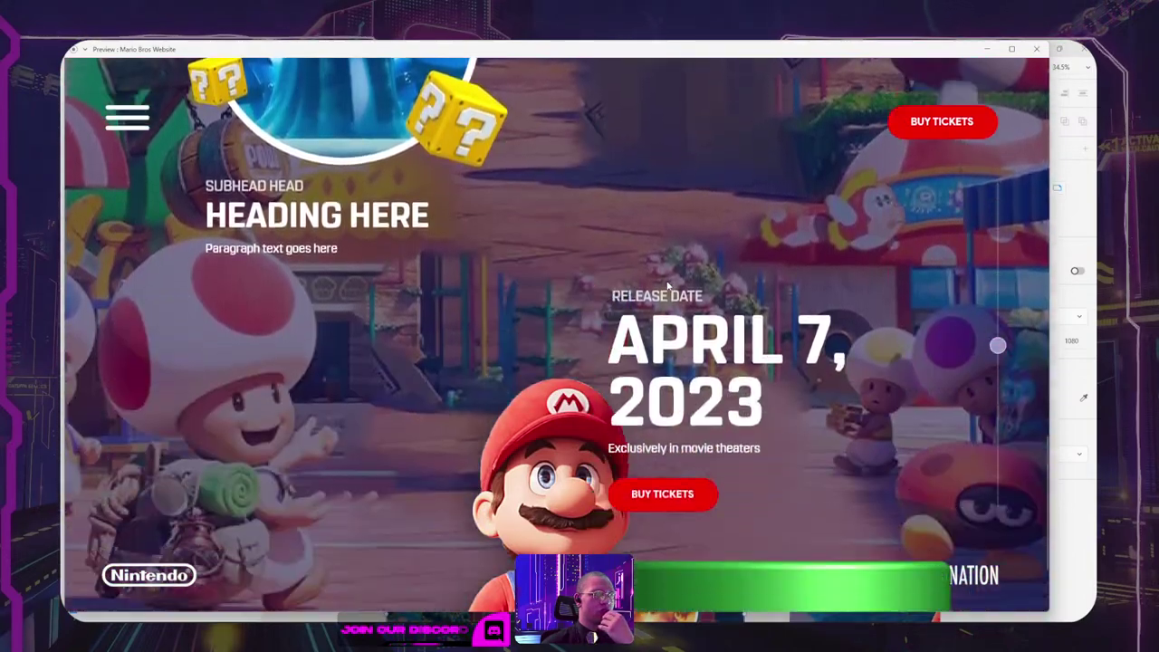
scroll(668, 285, "up", 3)
scroll(668, 285, "up", 5)
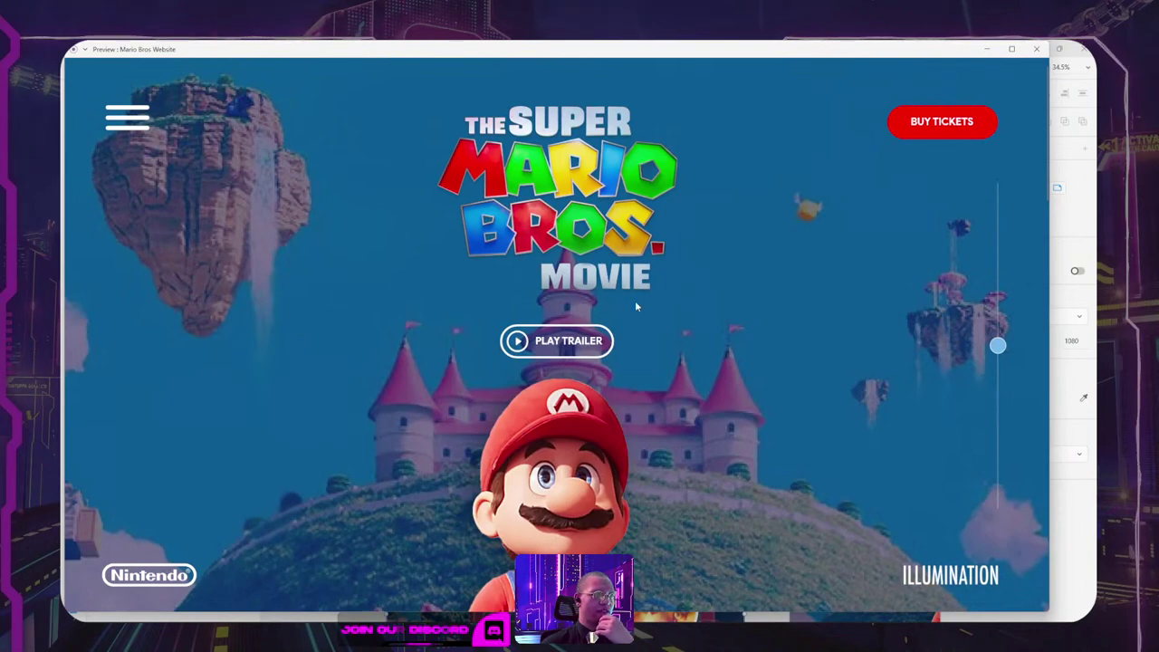
scroll(635, 301, "down", 1)
scroll(664, 304, "up", 1)
left_click(987, 53)
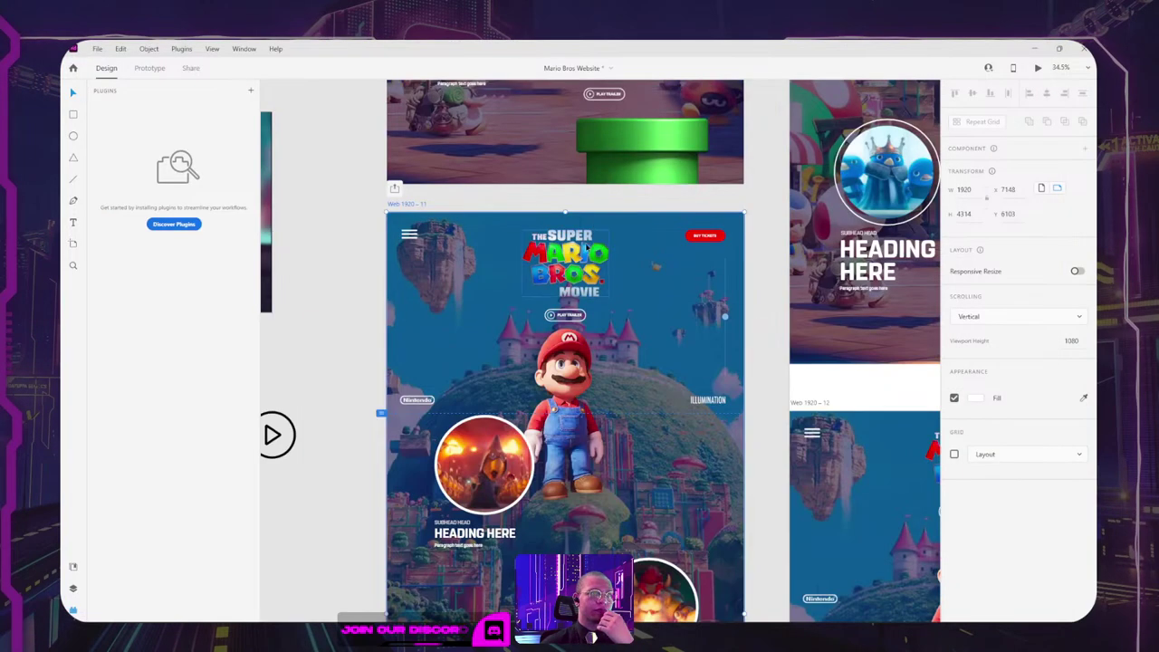
Step: Group the movie logo with the Play Trailer button and fix the group's position when scrolling
left_click(568, 314, "shift")
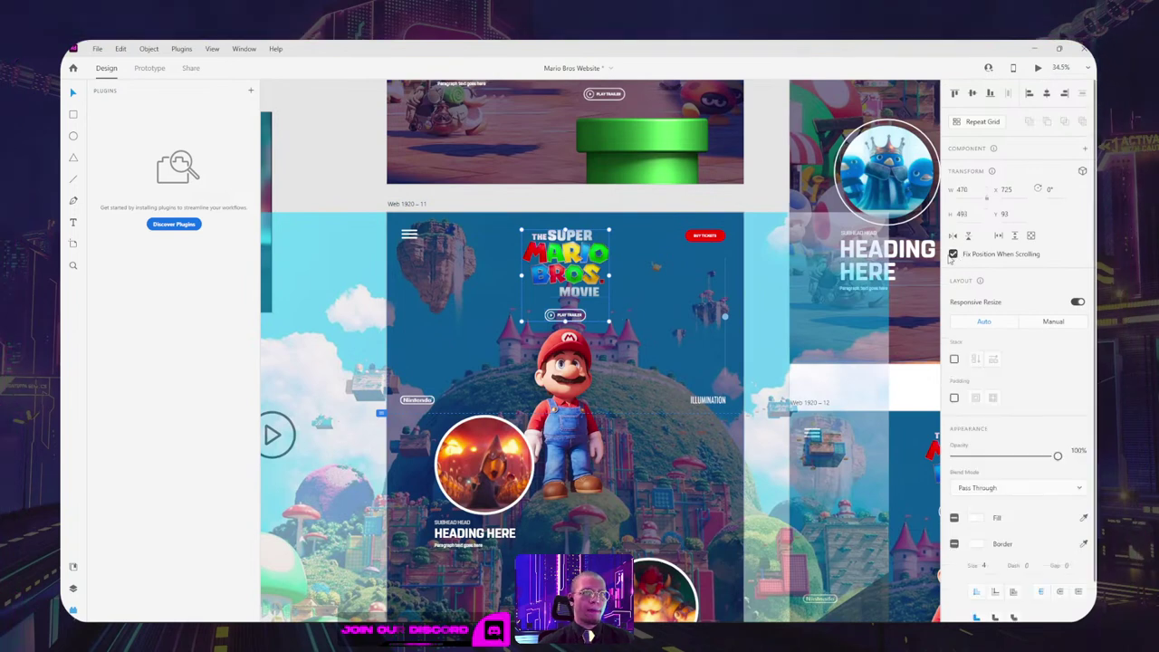
left_click(729, 206)
left_click(703, 238)
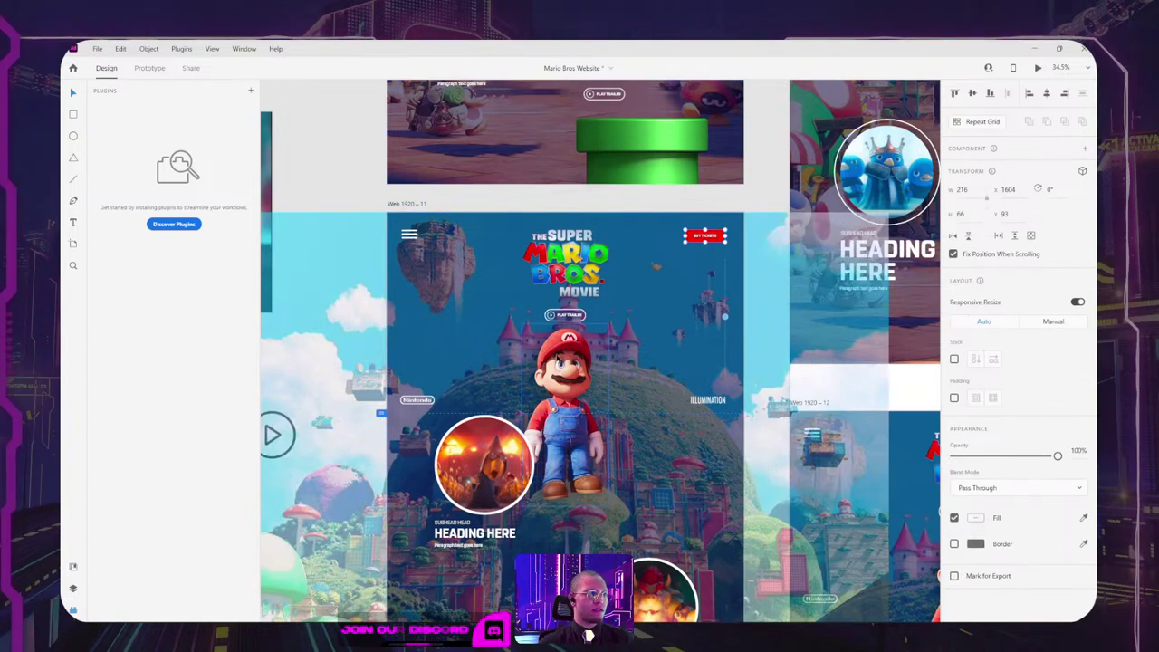
left_click(558, 359)
key("Delete")
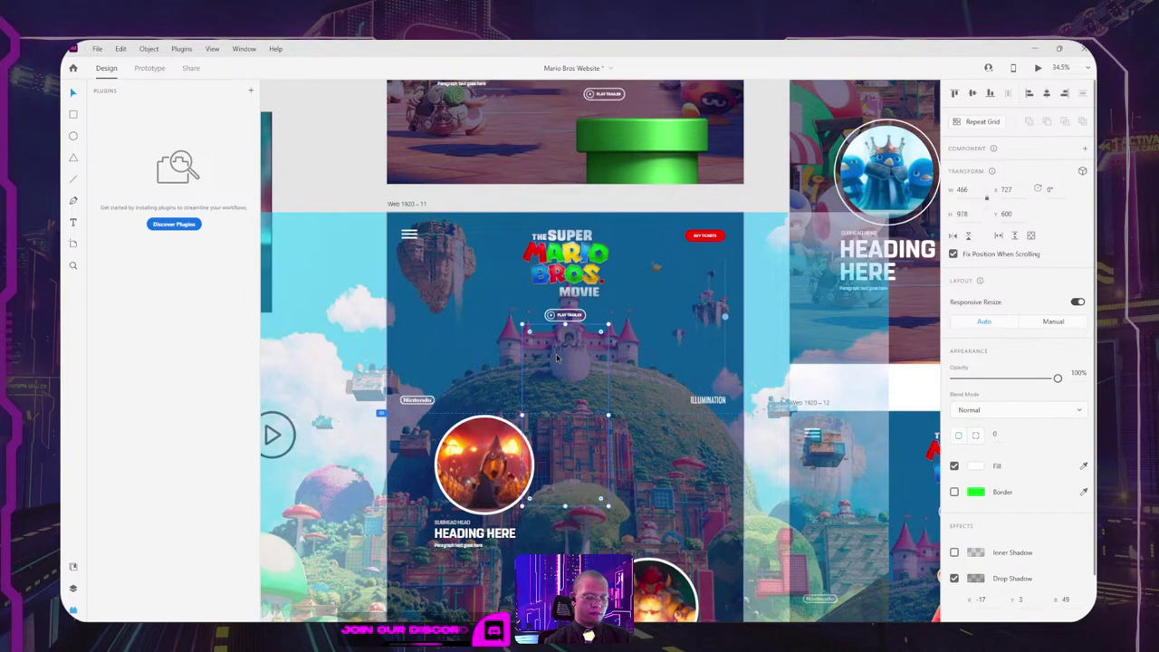
key("ctrl+comma")
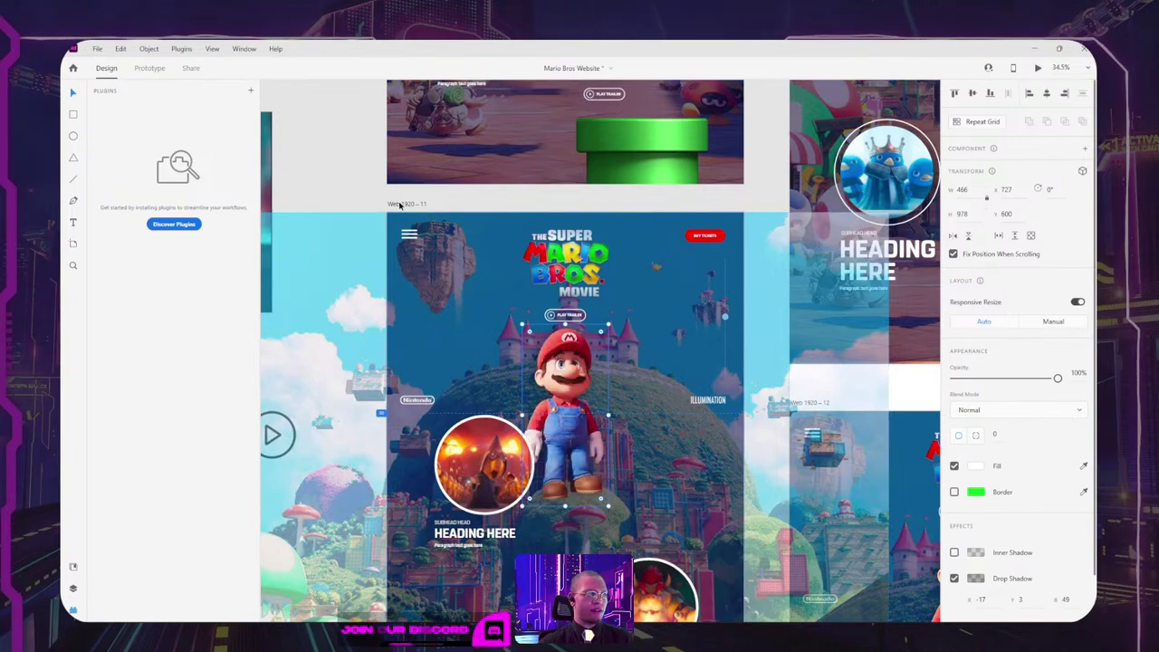
Step: Preview Web 1920 – 11 and check the fixed movie logo and Play Trailer group against the circular image sections
left_click(412, 204)
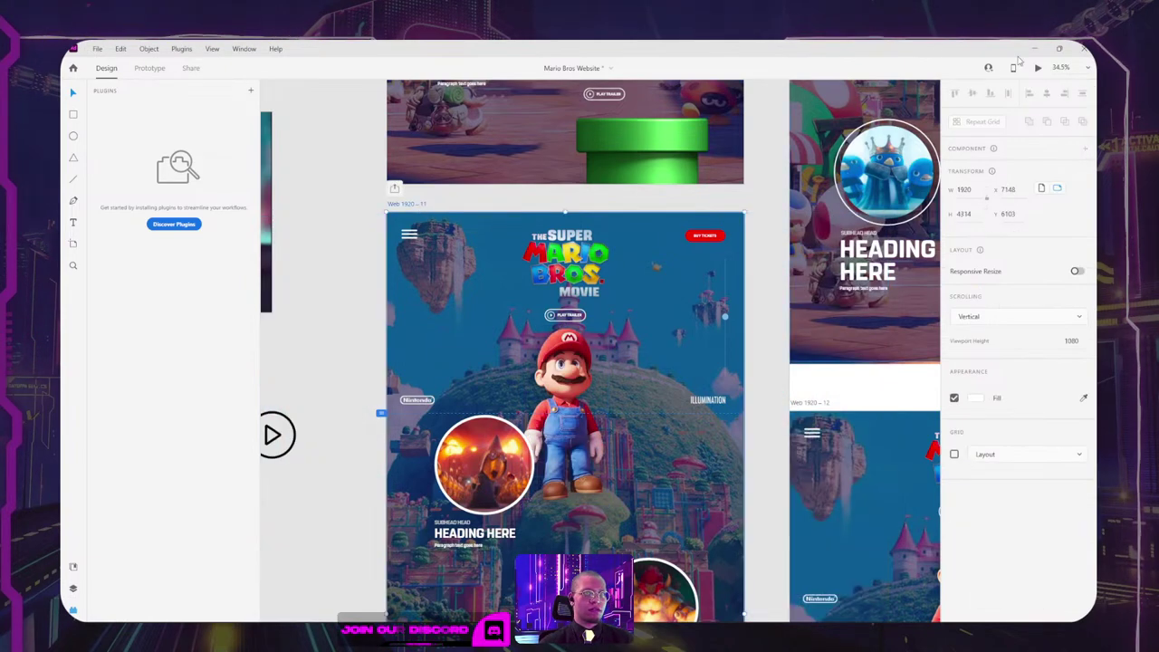
left_click(1039, 69)
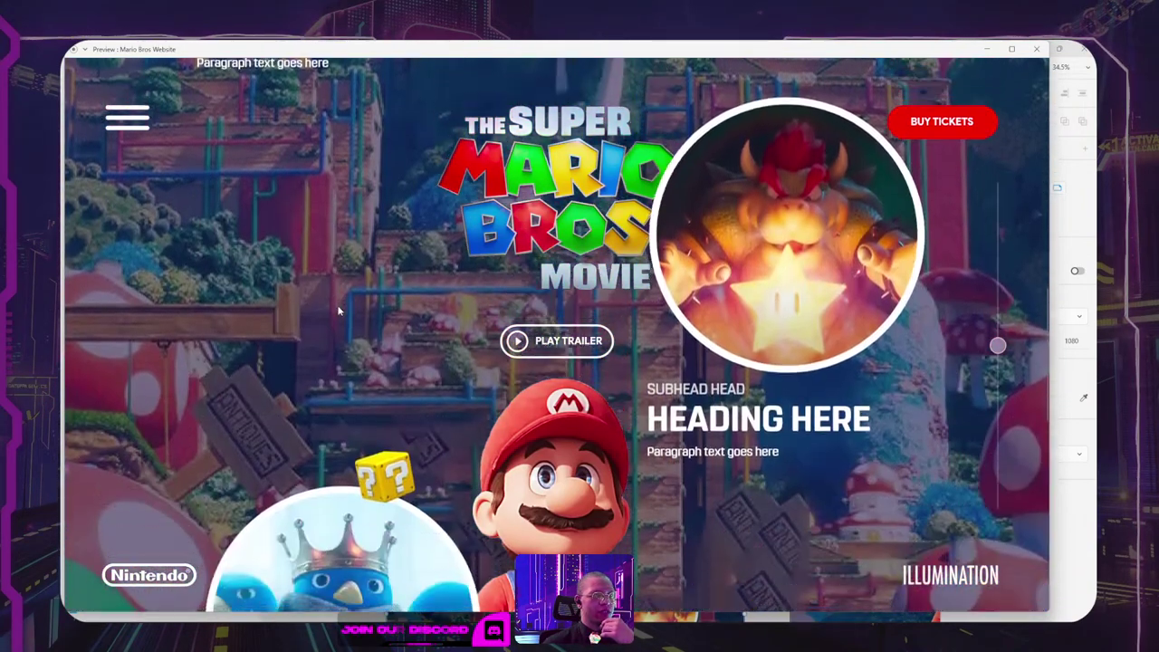
scroll(339, 310, "down", 5)
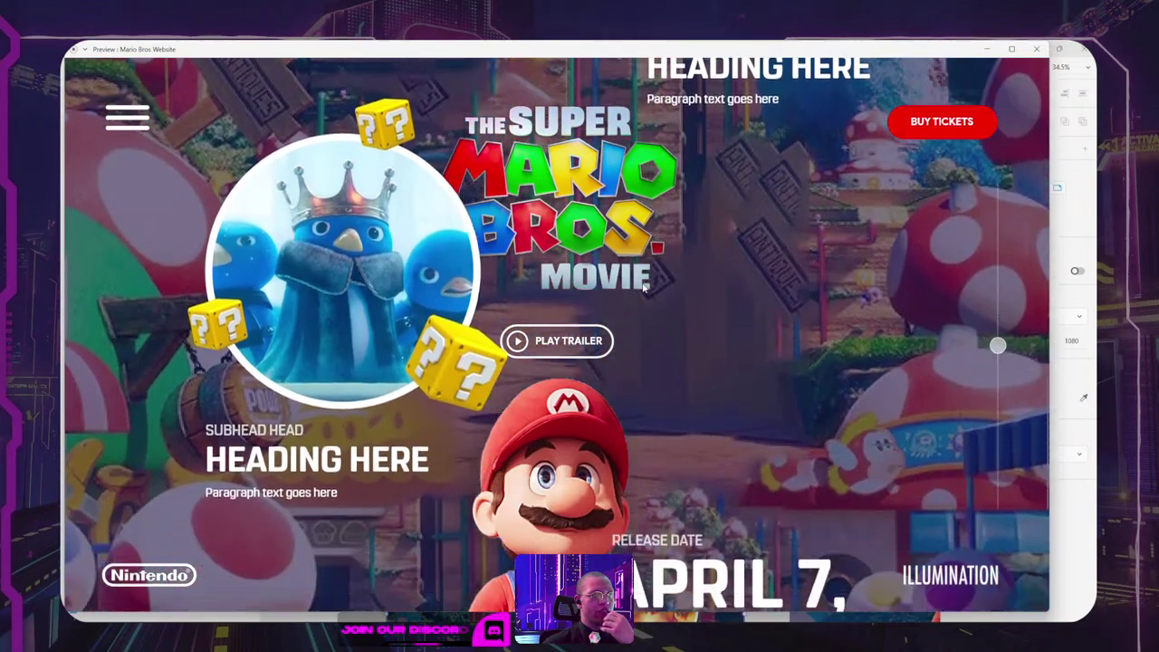
scroll(644, 286, "down", 3)
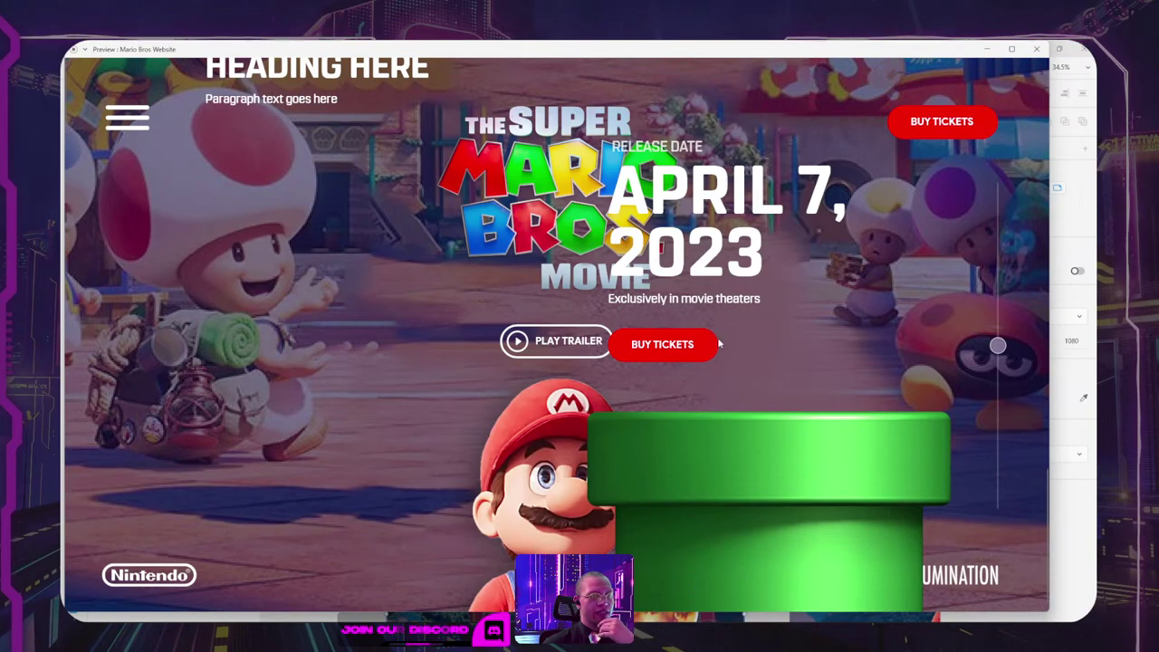
scroll(718, 342, "up", 8)
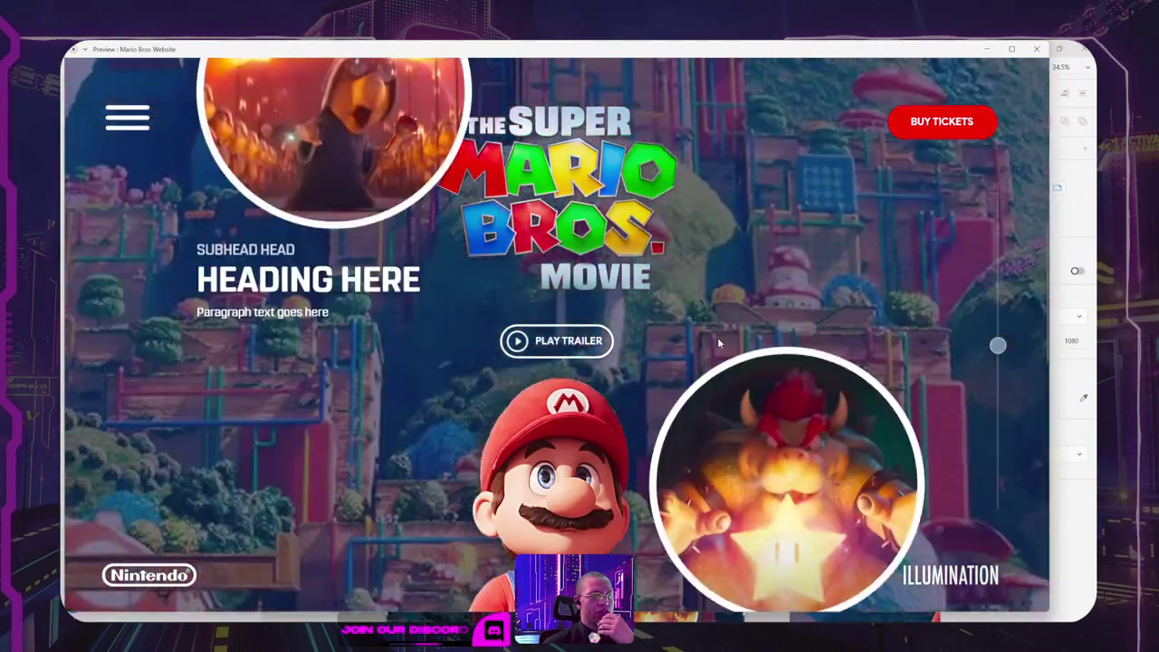
scroll(718, 342, "down", 5)
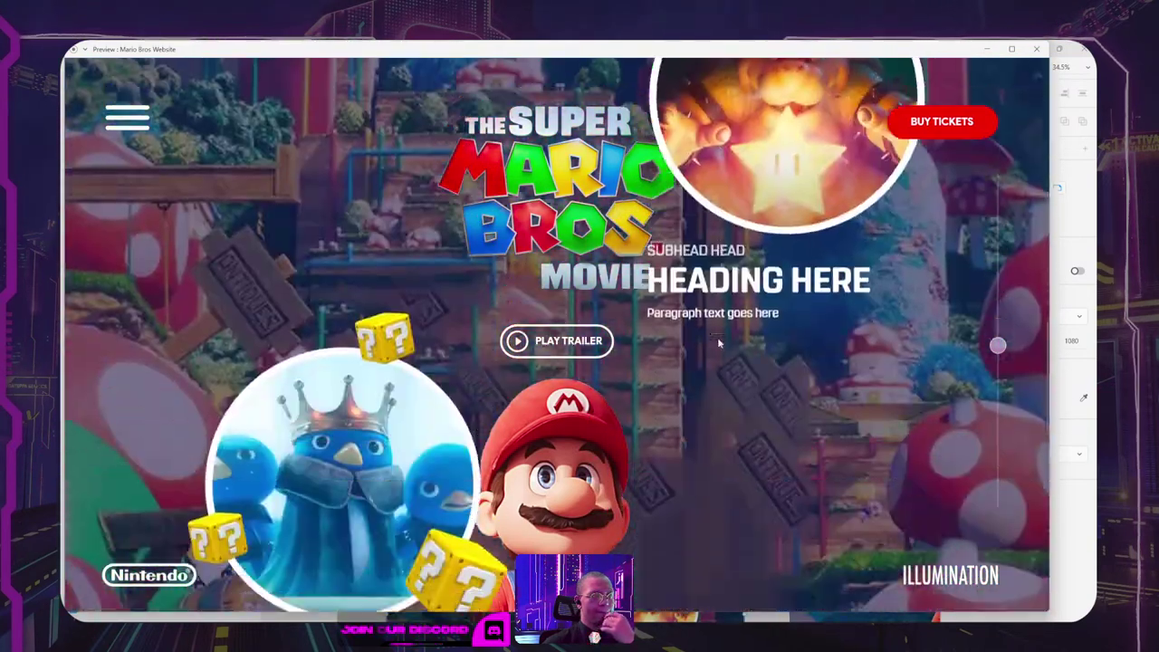
scroll(718, 342, "up", 5)
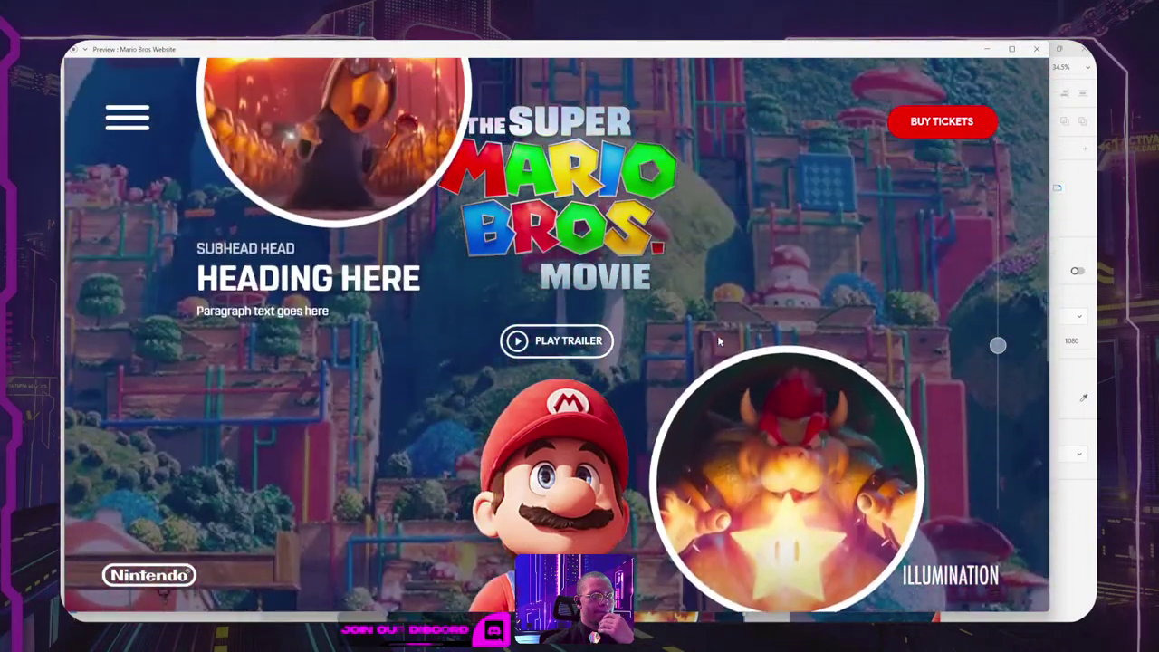
scroll(719, 340, "up", 3)
scroll(718, 341, "down", 2)
scroll(718, 340, "up", 1)
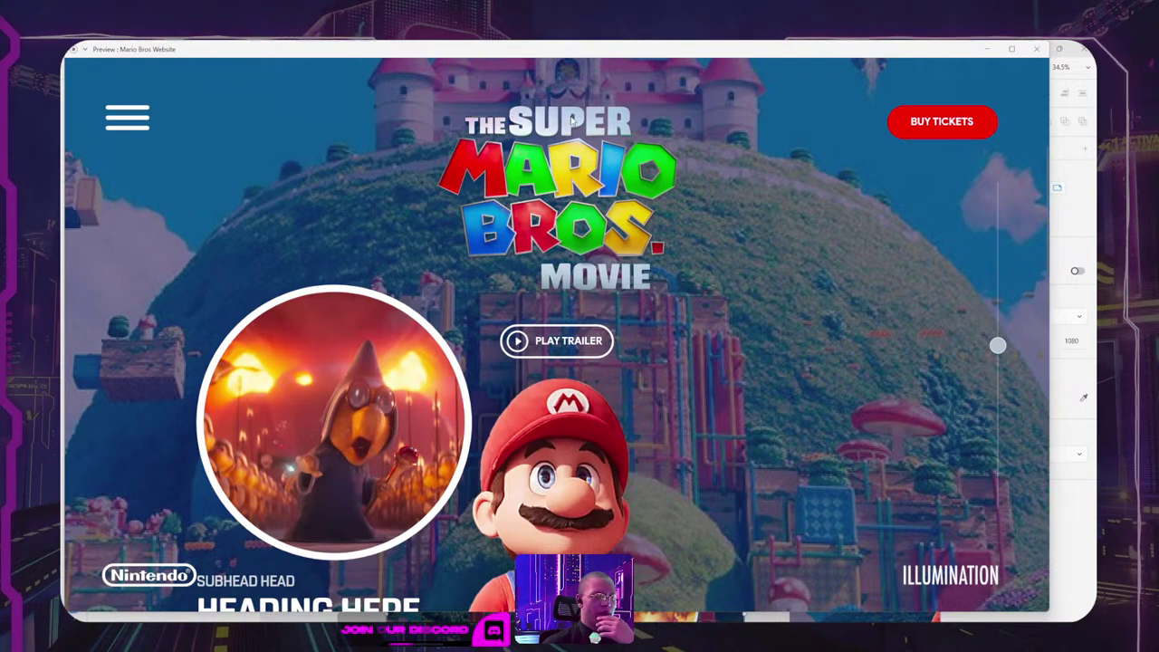
Step: Check how the fixed logo group and Mario overlap the release date text and green pipe, return to the hero section and close the preview
scroll(571, 118, "down", 15)
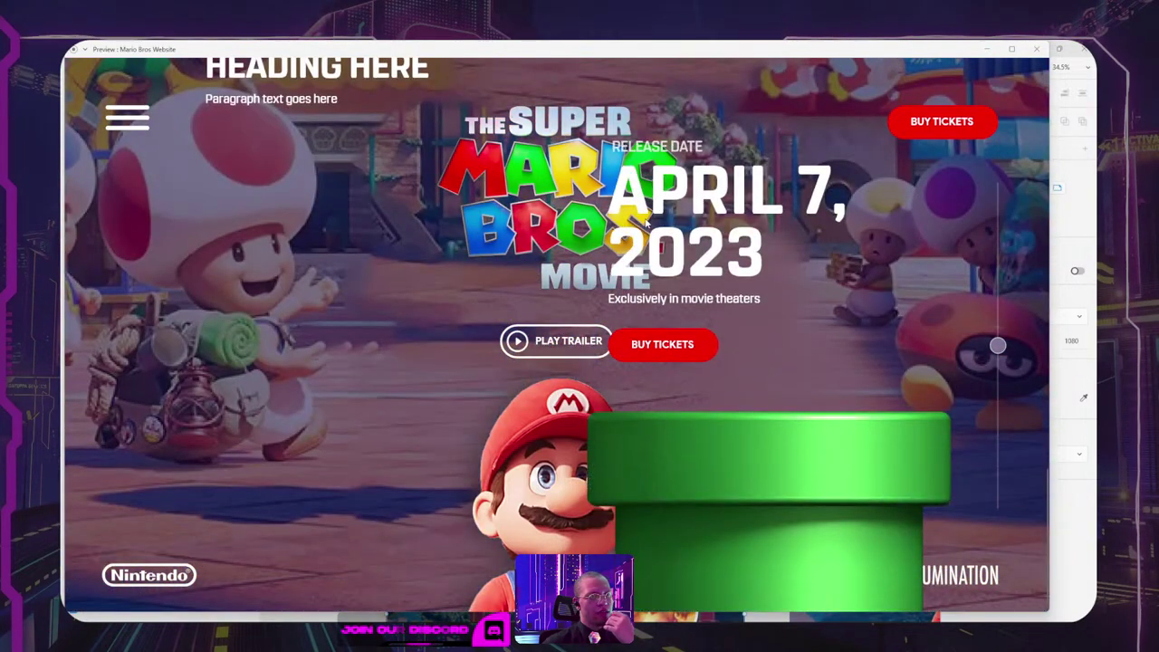
scroll(647, 223, "up", 3)
scroll(647, 223, "down", 3)
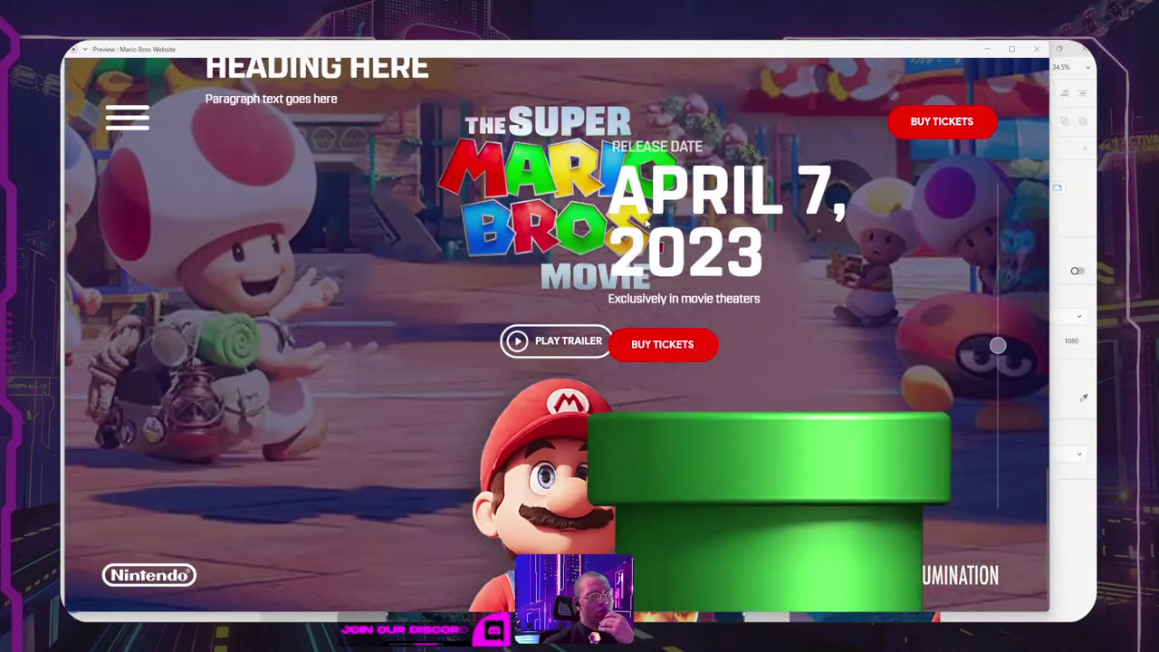
scroll(645, 218, "up", 5)
scroll(645, 218, "down", 5)
scroll(646, 221, "up", 5)
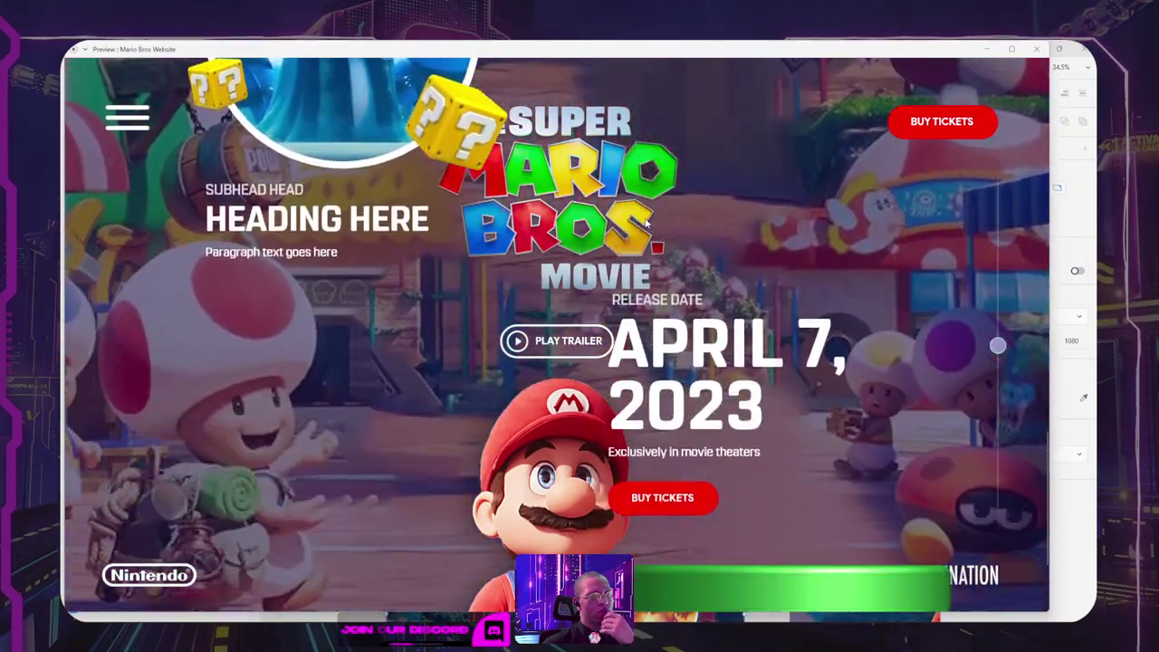
scroll(646, 221, "down", 3)
scroll(646, 221, "up", 4)
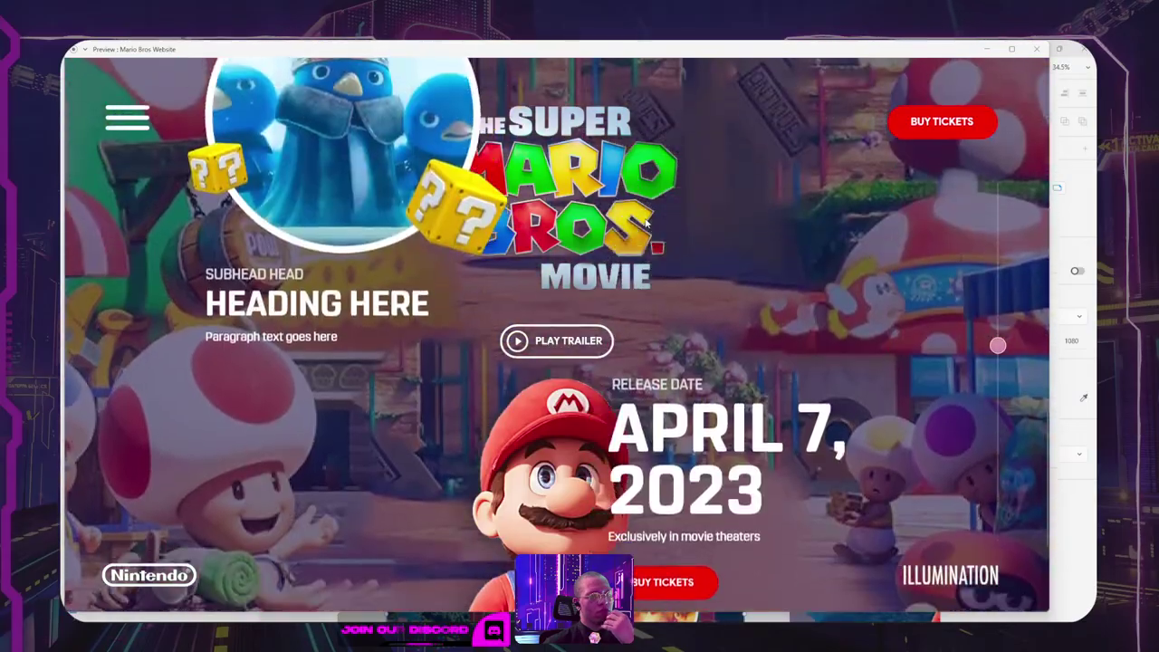
scroll(646, 221, "down", 8)
scroll(646, 222, "down", 6)
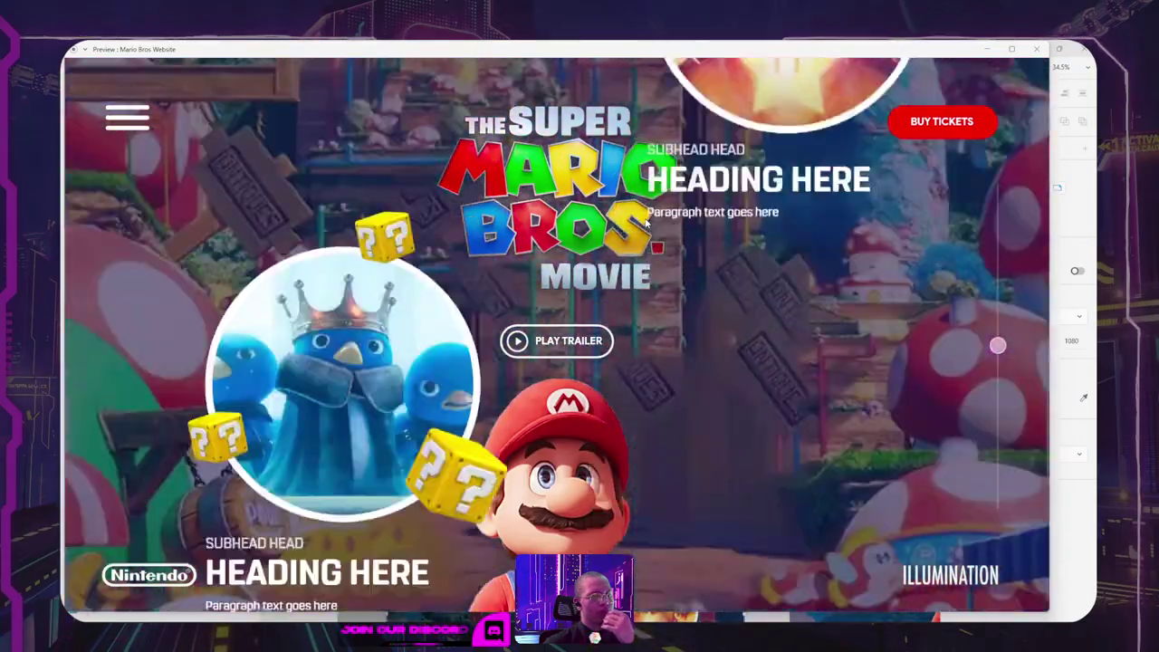
scroll(646, 222, "up", 10)
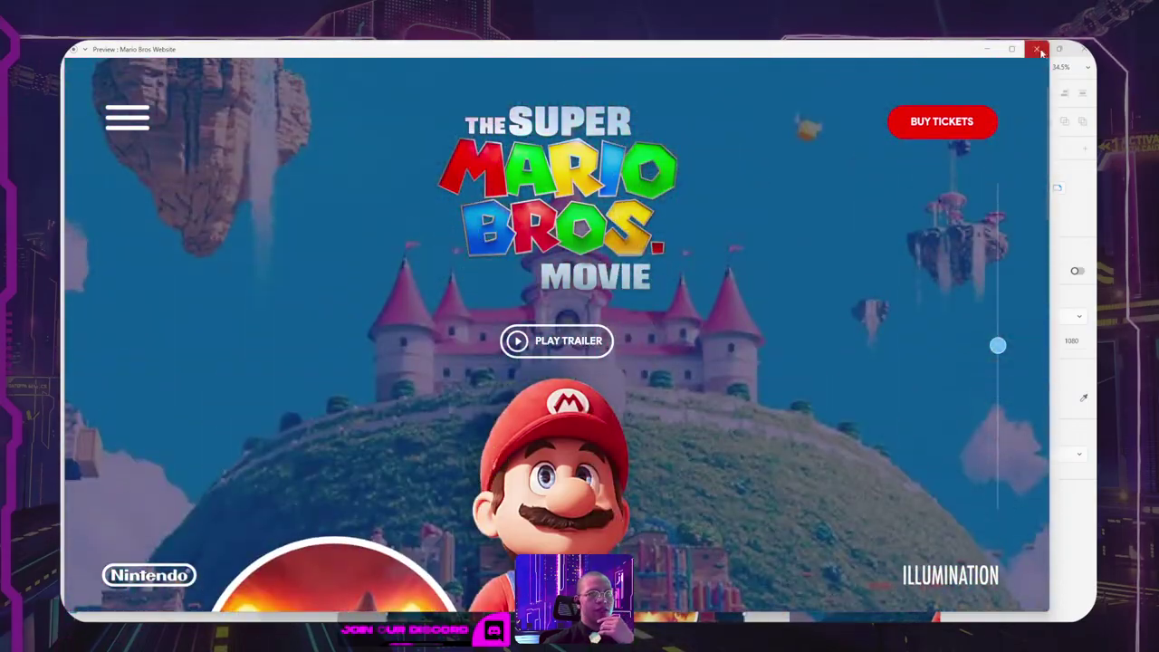
left_click(1038, 50)
Step: Duplicate the Web 1920 – 11 artboard into the empty canvas area to its lower left, below the Spider-Man design
scroll(623, 422, "down", 5)
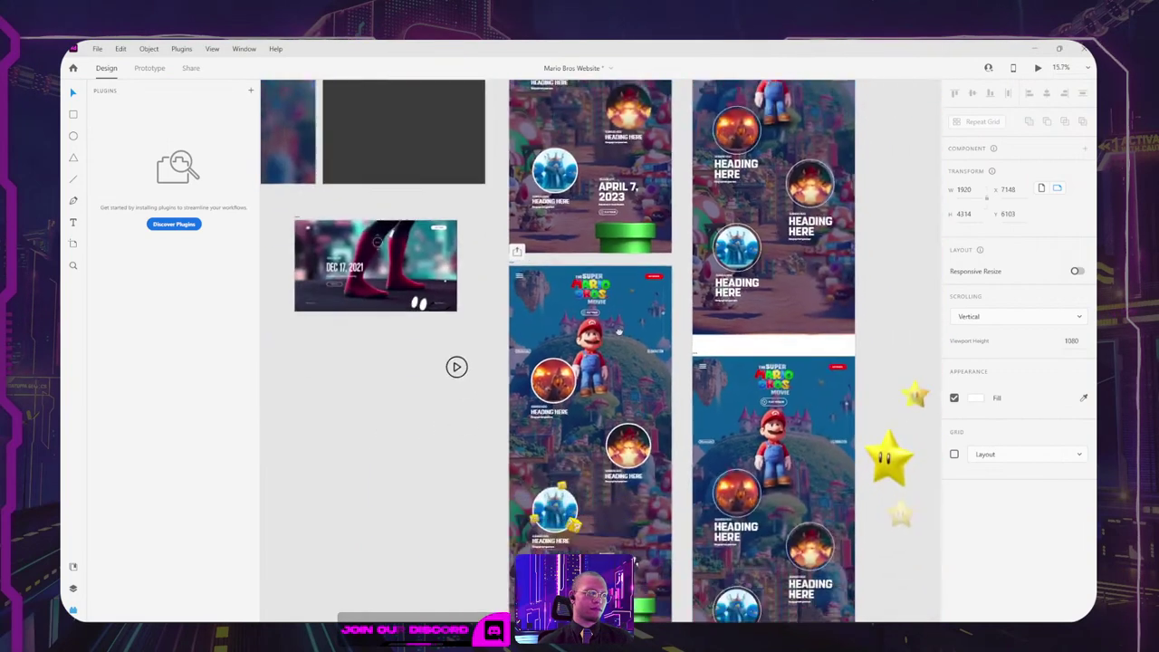
scroll(623, 422, "down", 3)
scroll(524, 275, "up", 2)
scroll(525, 275, "down", 2)
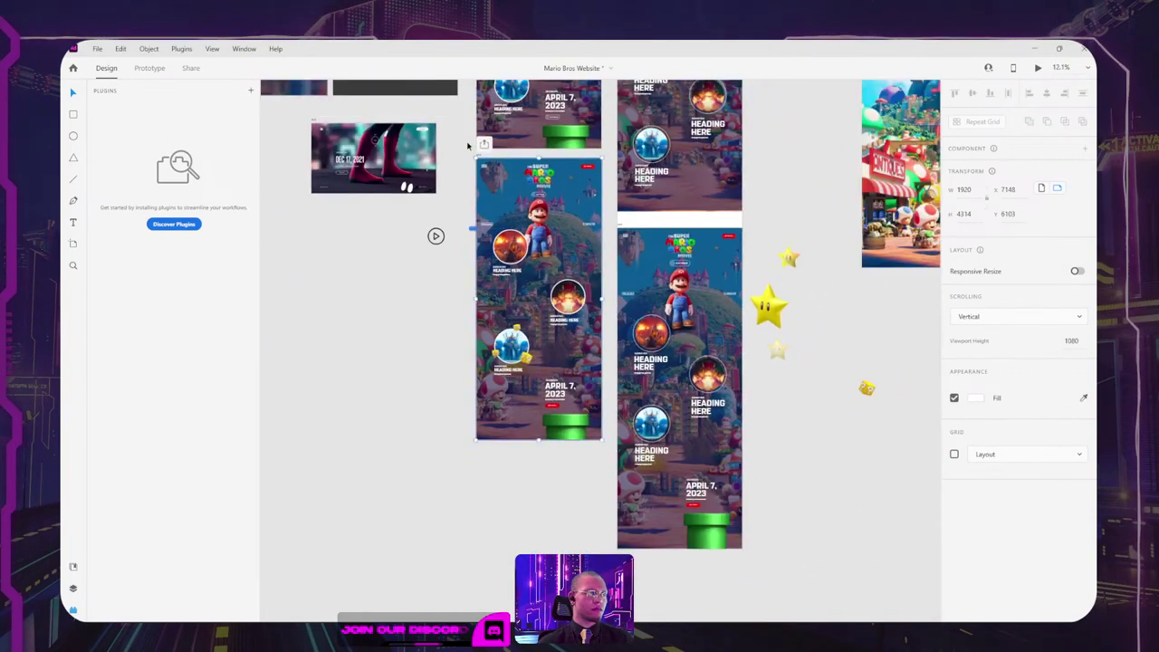
left_click_drag(477, 156, 327, 310, "alt")
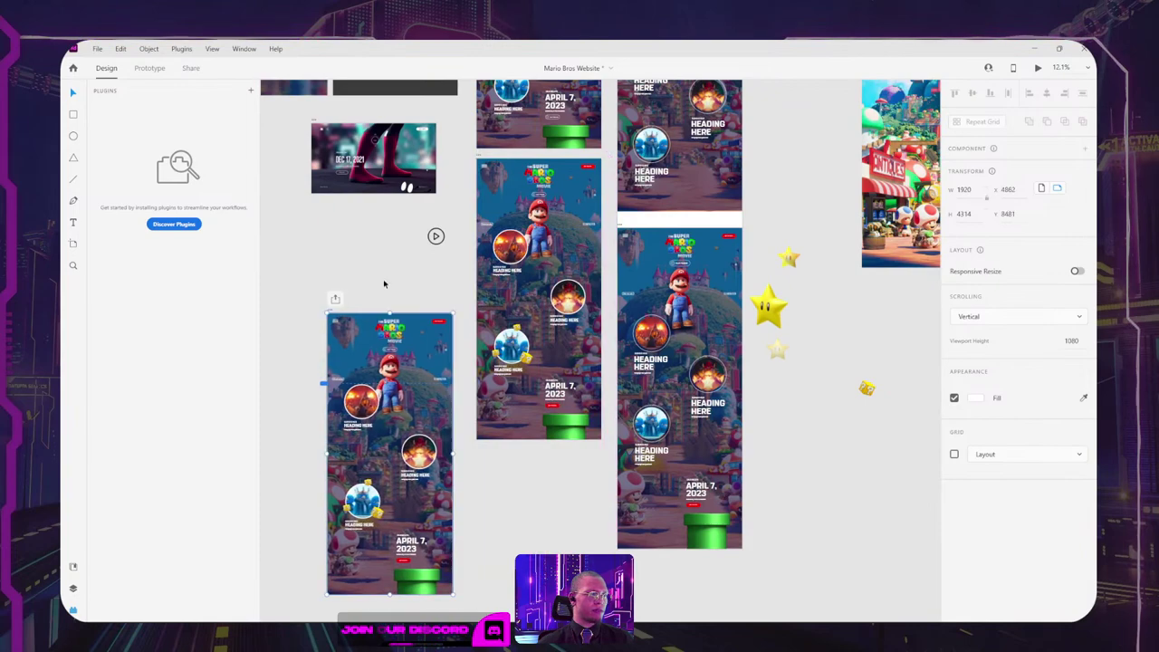
Step: Centre the green pipe horizontally at the bottom of the newest page artboard, at X 606
left_click(385, 282)
left_click_drag(393, 297, 451, 206)
scroll(451, 206, "down", 3)
scroll(533, 362, "up", 3)
left_click(469, 333)
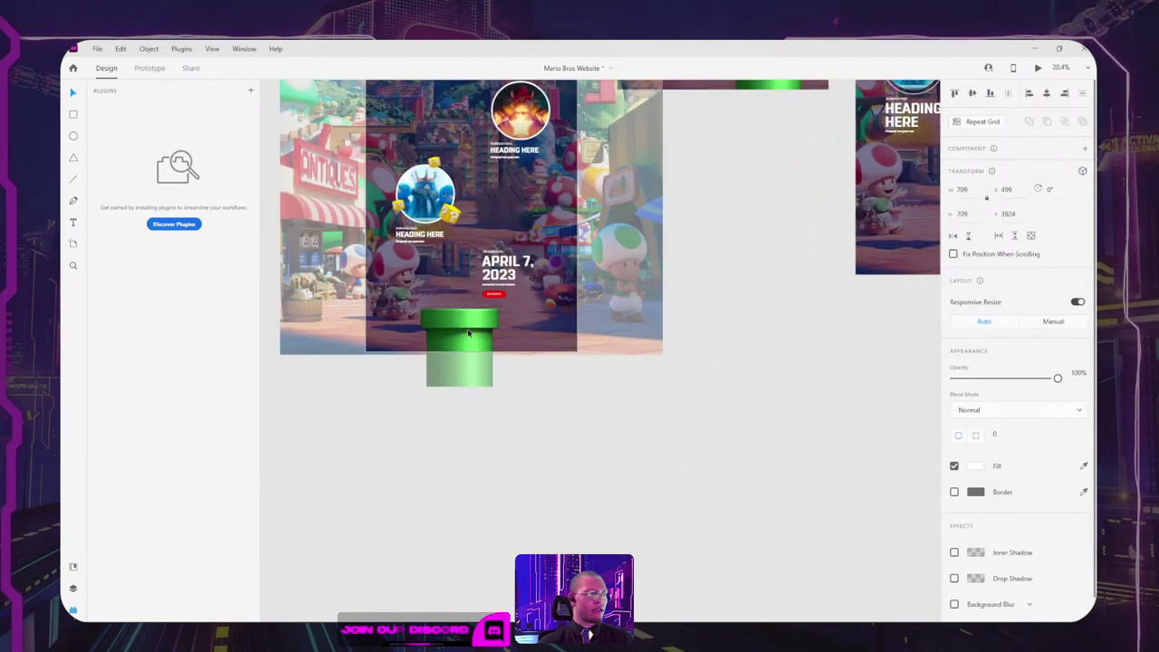
scroll(574, 265, "down", 3)
scroll(552, 360, "up", 1)
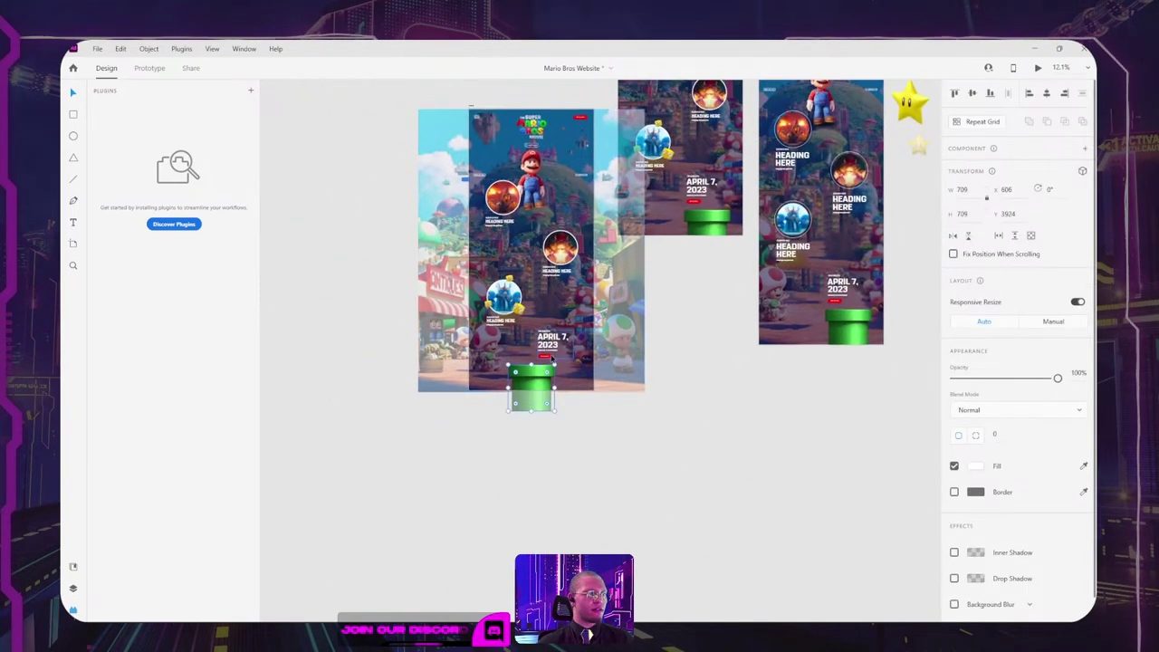
Step: Lengthen the artboard downward past the pipe and stretch the dark overlay and background image to match, at a height of 5019
left_click(470, 108)
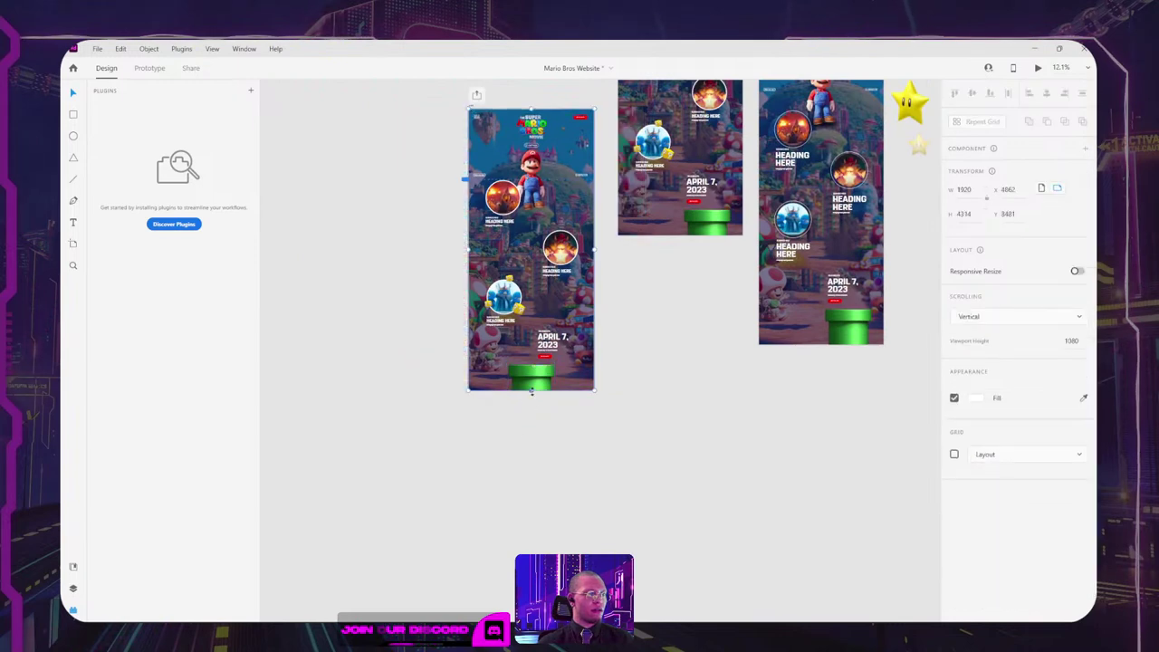
left_click_drag(532, 391, 532, 436)
left_click(560, 395)
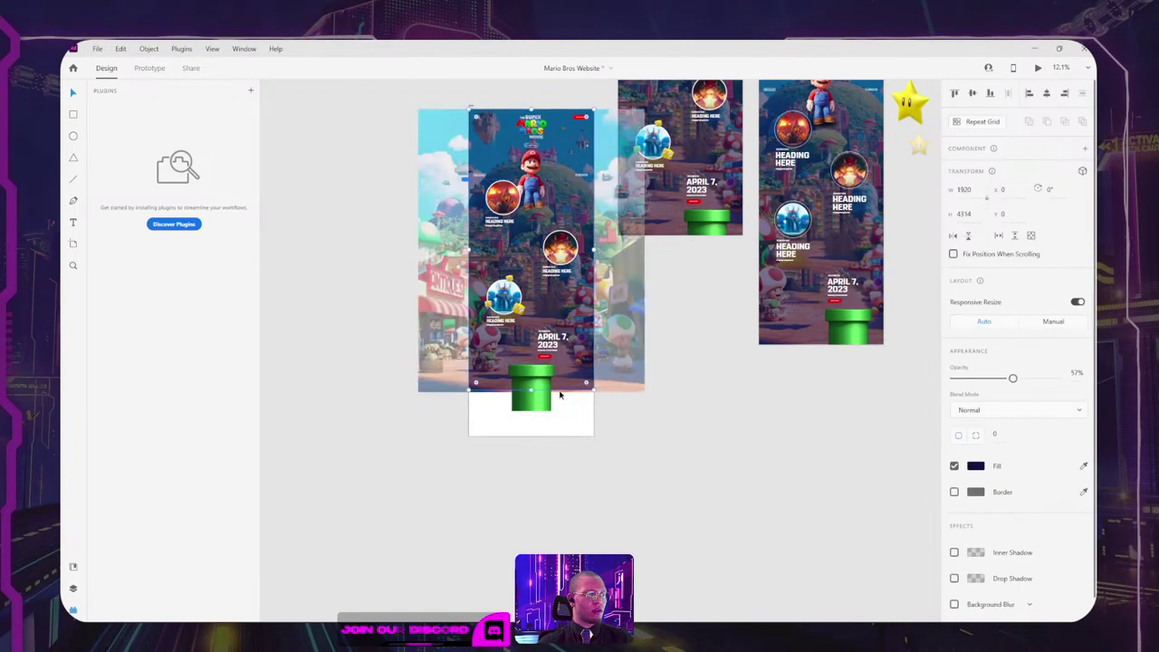
left_click(563, 397)
left_click_drag(532, 392, 532, 436)
left_click(497, 374)
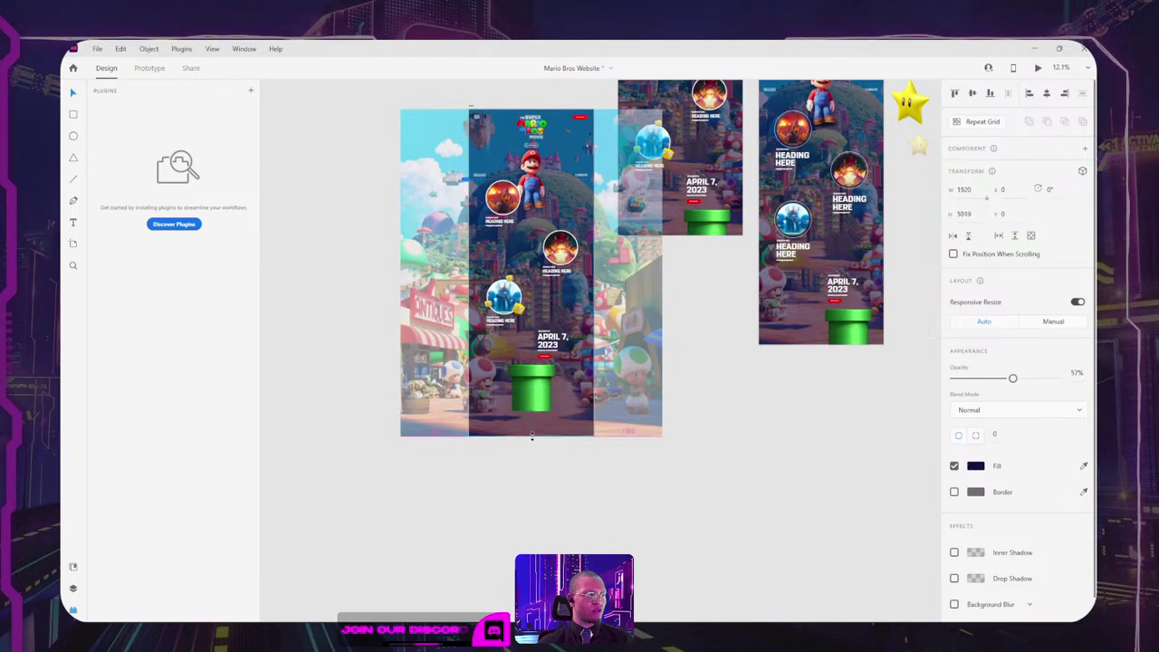
Step: Open the artboard's town background image for editing in Photoshop
left_click(621, 382)
right_click(621, 382)
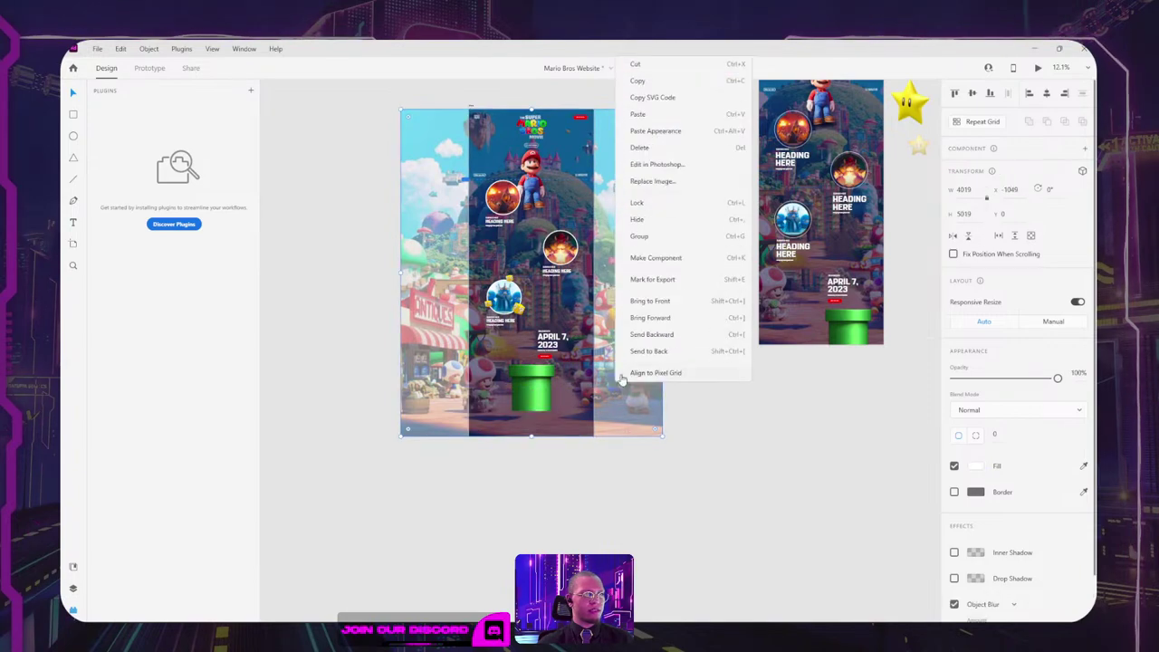
left_click(661, 165)
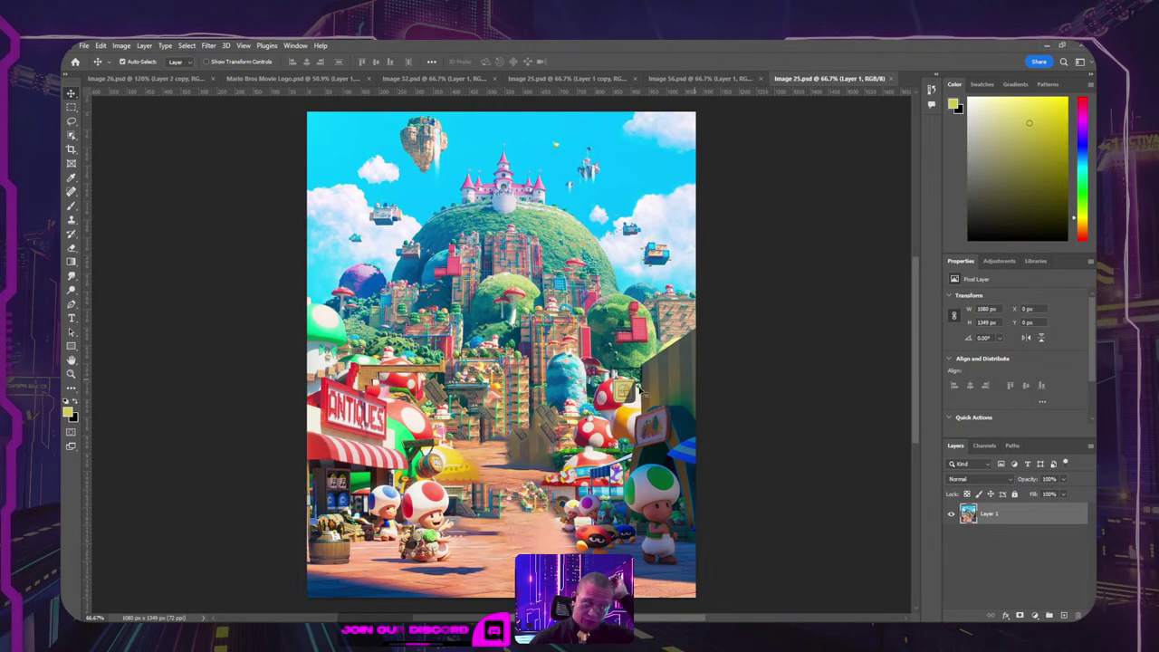
Step: Duplicate the image layer and apply a Gaussian Blur with a radius of about 9 pixels to the copy
key("ctrl+j")
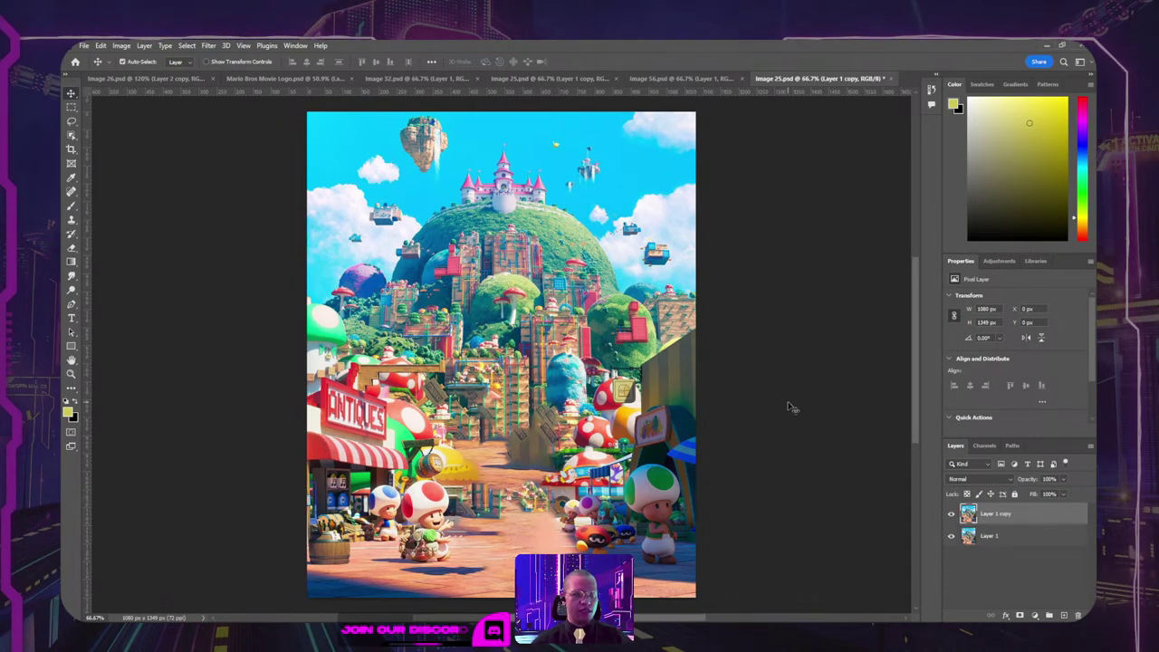
left_click(208, 47)
mouse_move(236, 184)
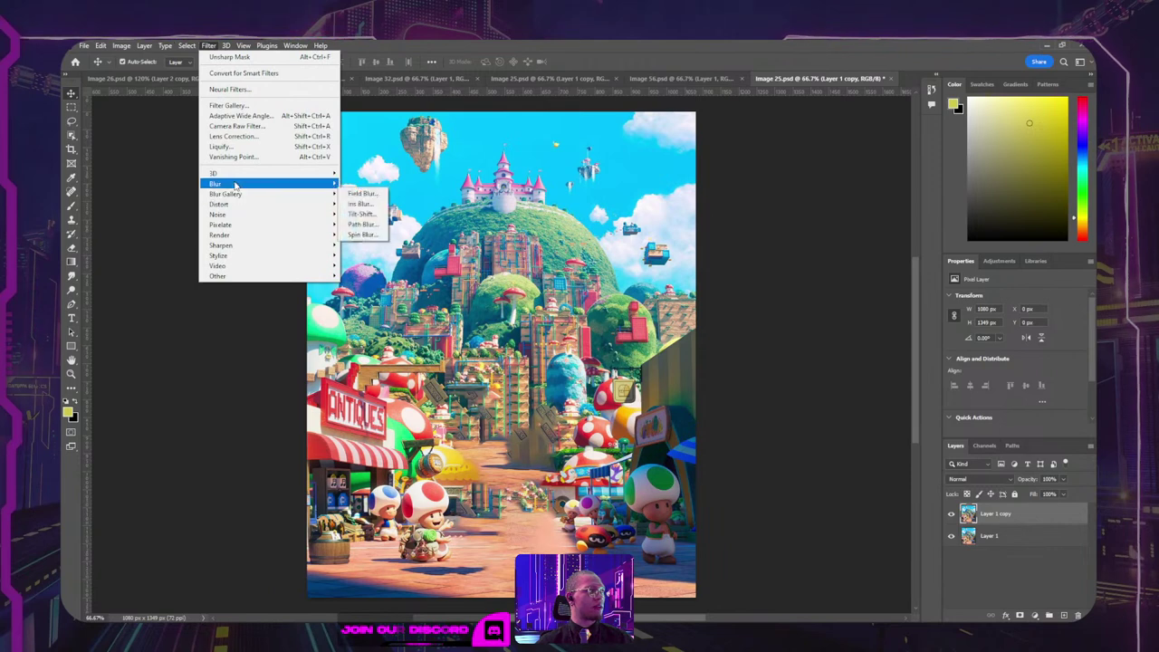
left_click(366, 226)
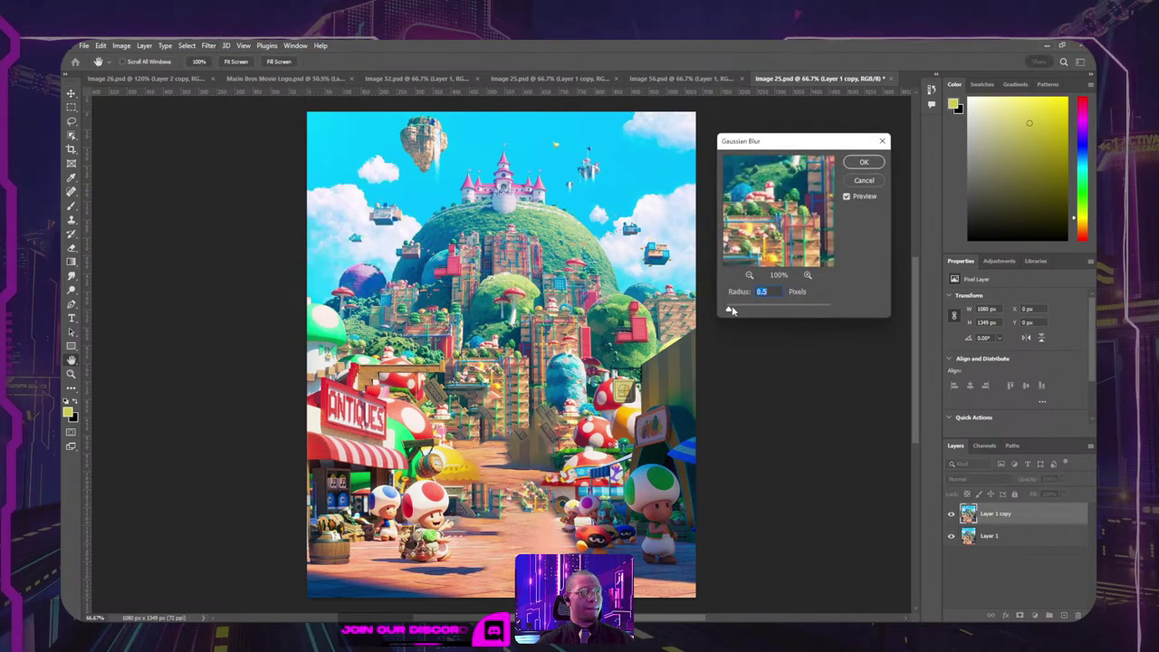
left_click_drag(747, 311, 775, 311)
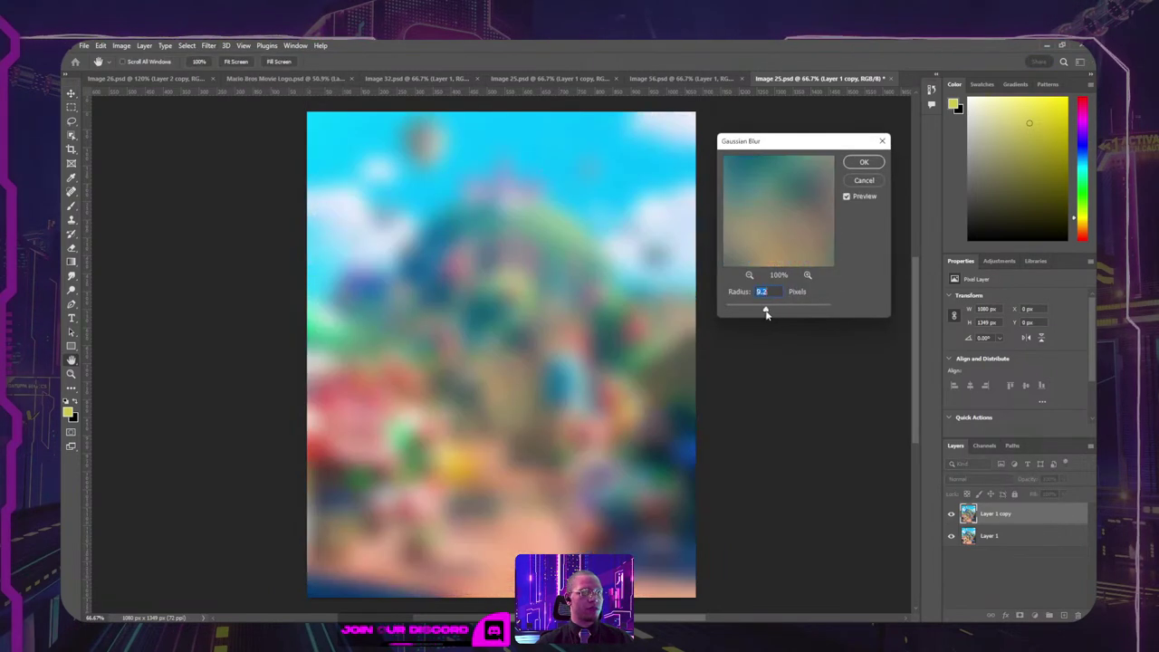
left_click(865, 163)
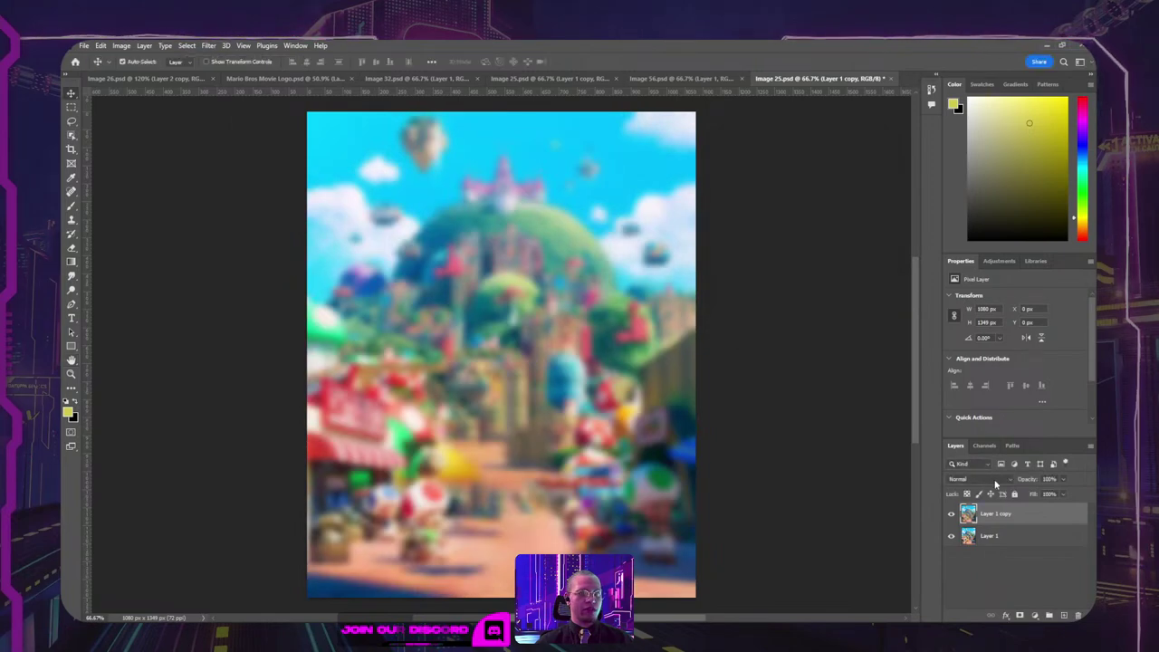
Step: Add a layer mask to the blurred copy and choose the Foreground to Background gradient preset
left_click(1019, 616)
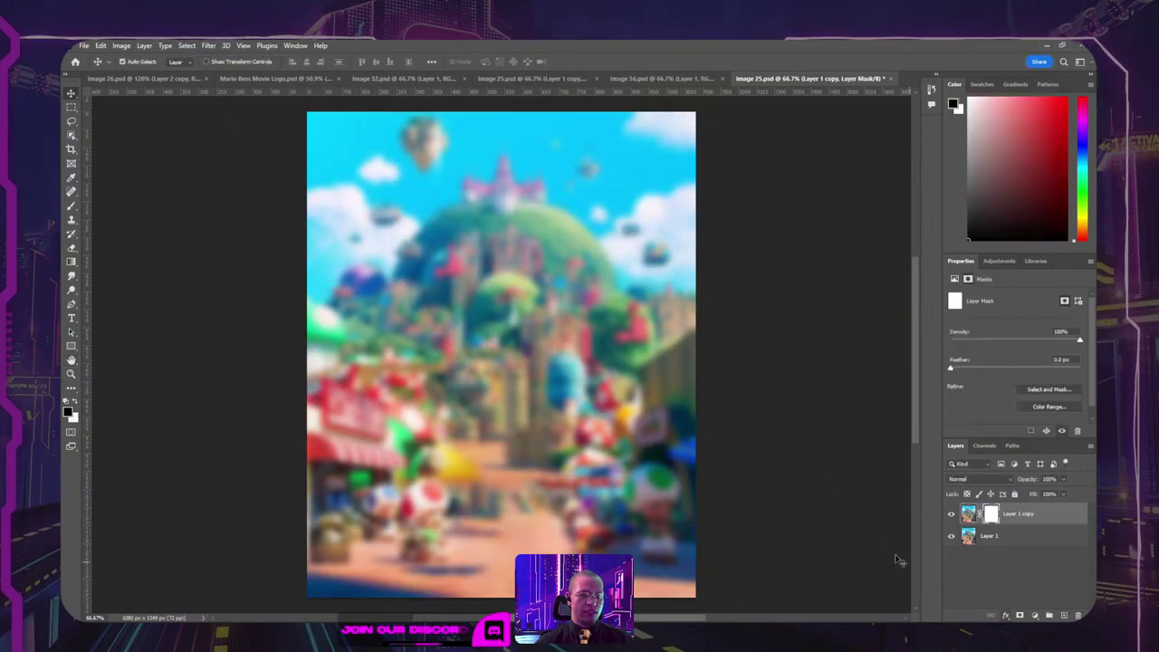
key("g")
left_click(140, 60)
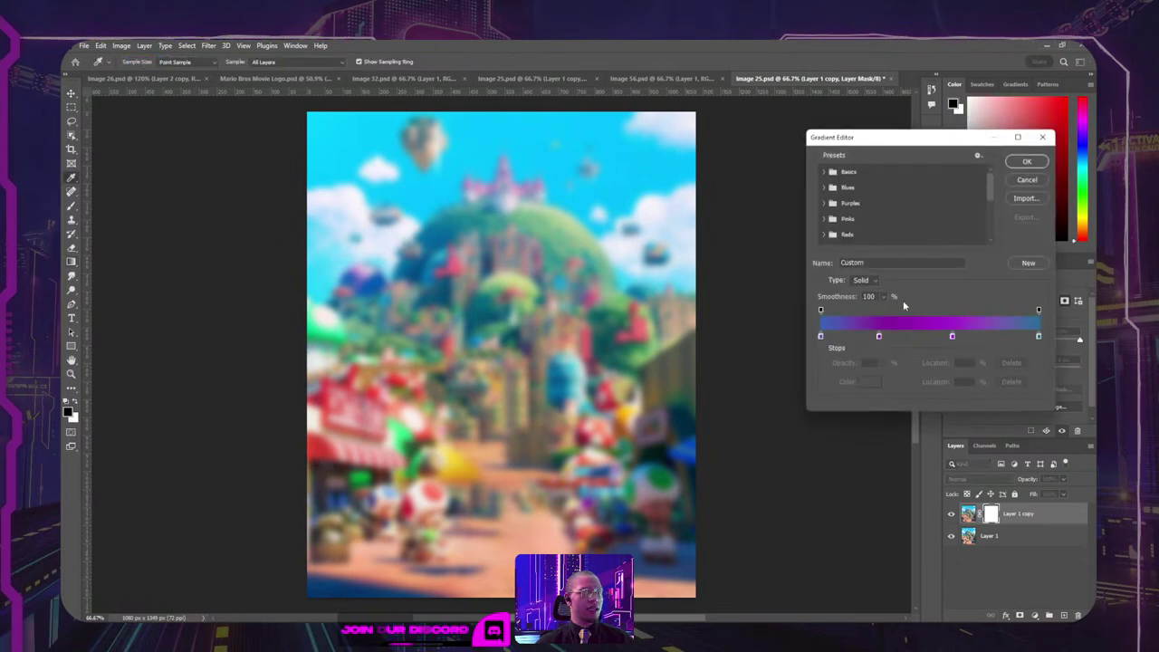
left_click(831, 174)
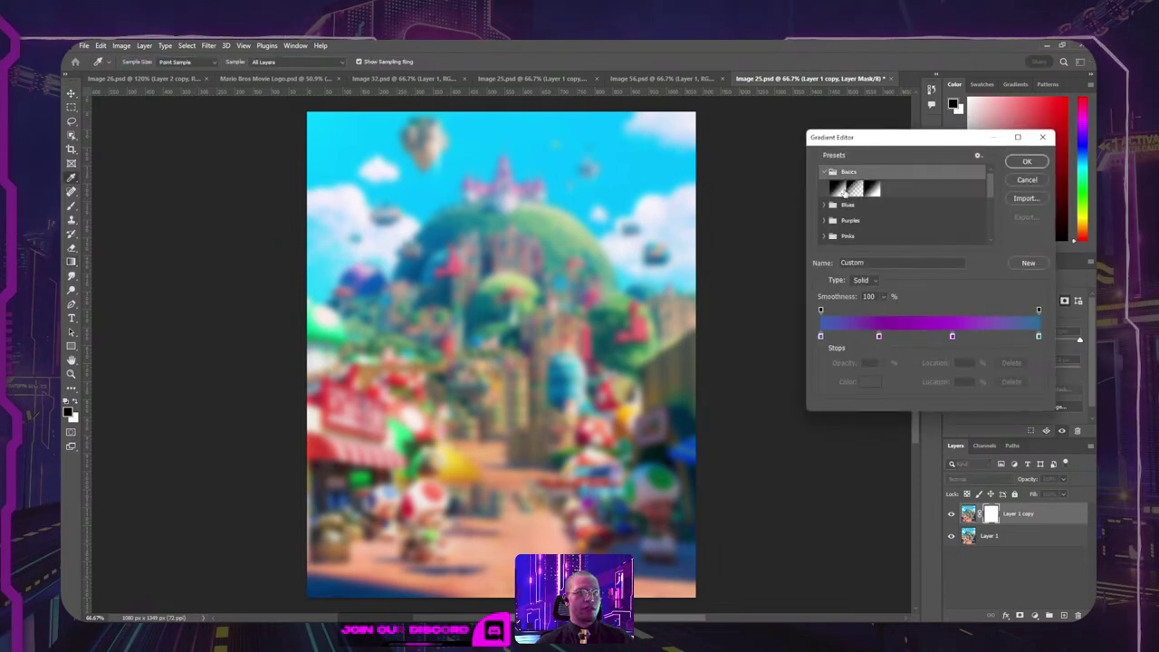
left_click(838, 188)
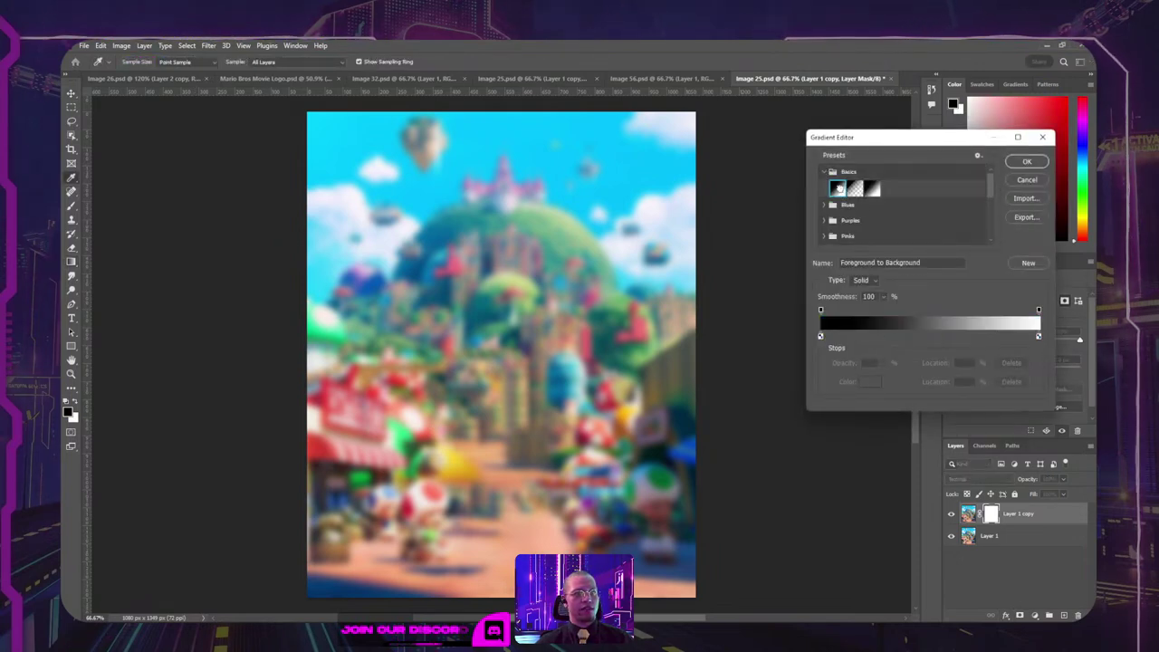
left_click(1029, 163)
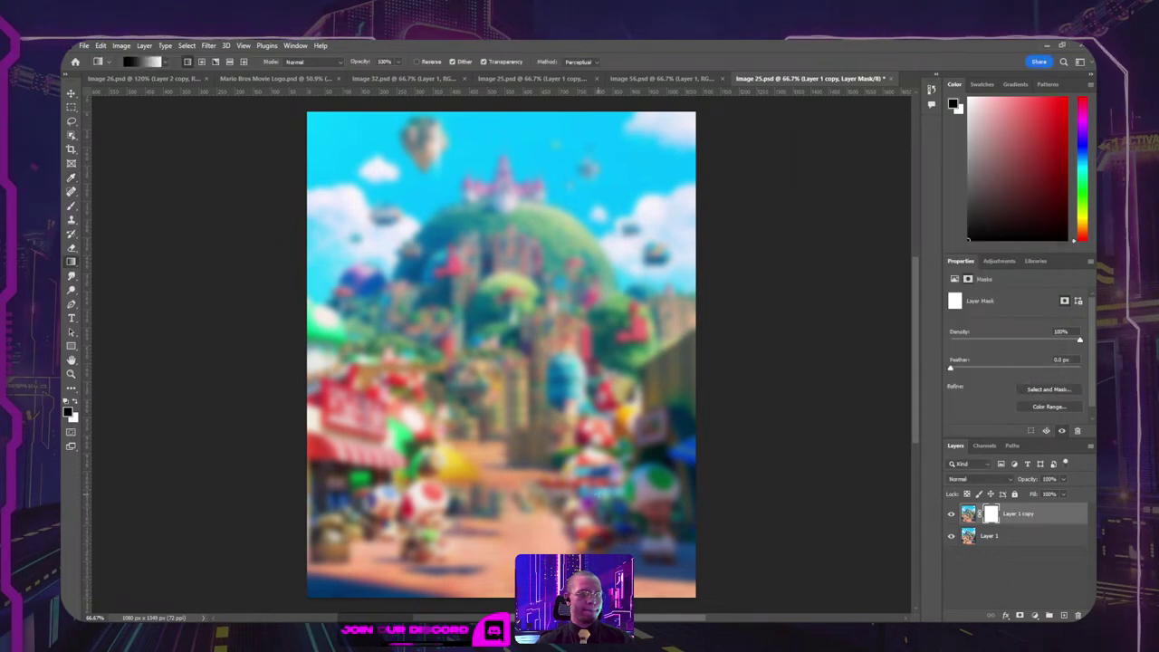
left_click_drag(517, 551, 522, 252)
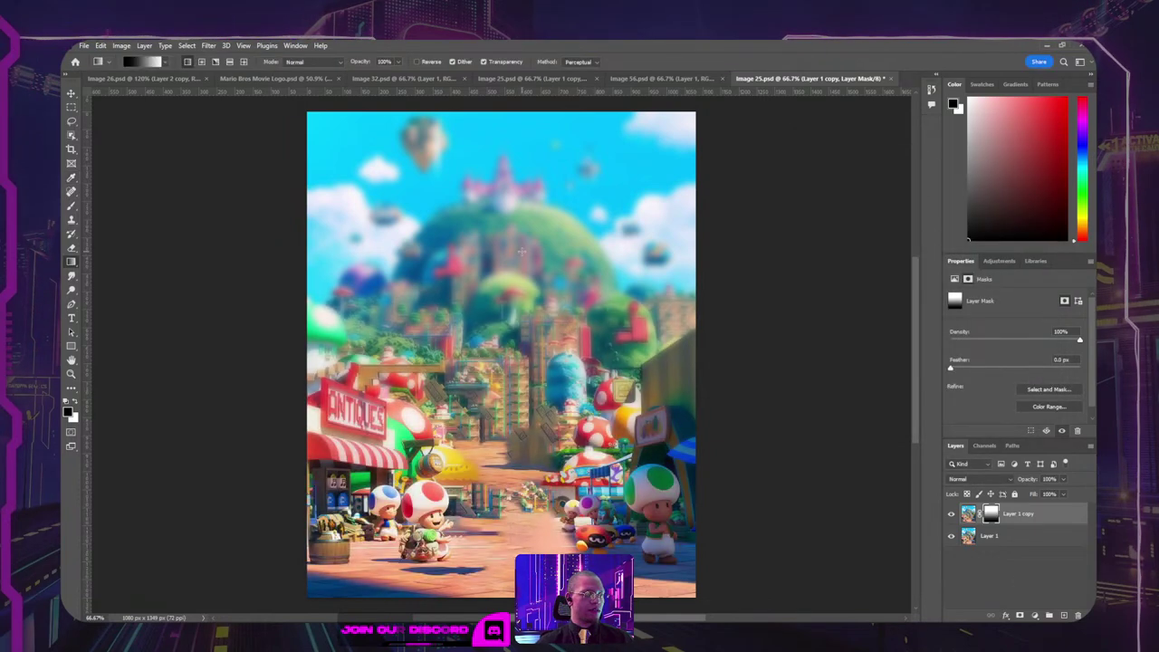
key("ctrl+z")
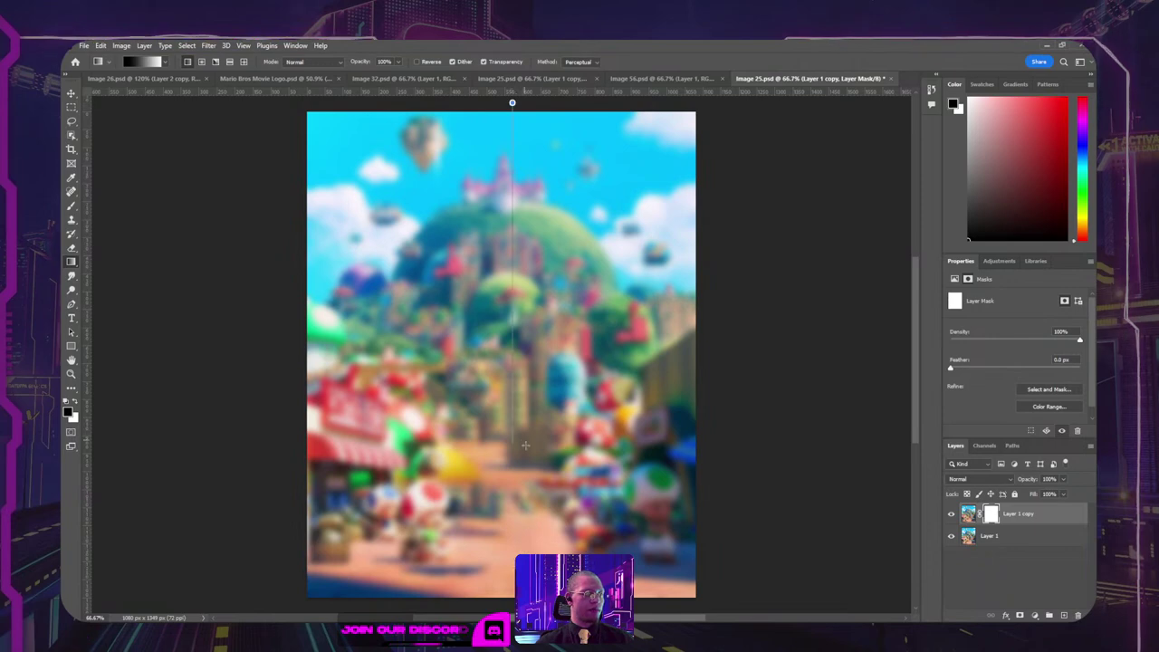
left_click_drag(511, 103, 529, 372)
key("ctrl+z")
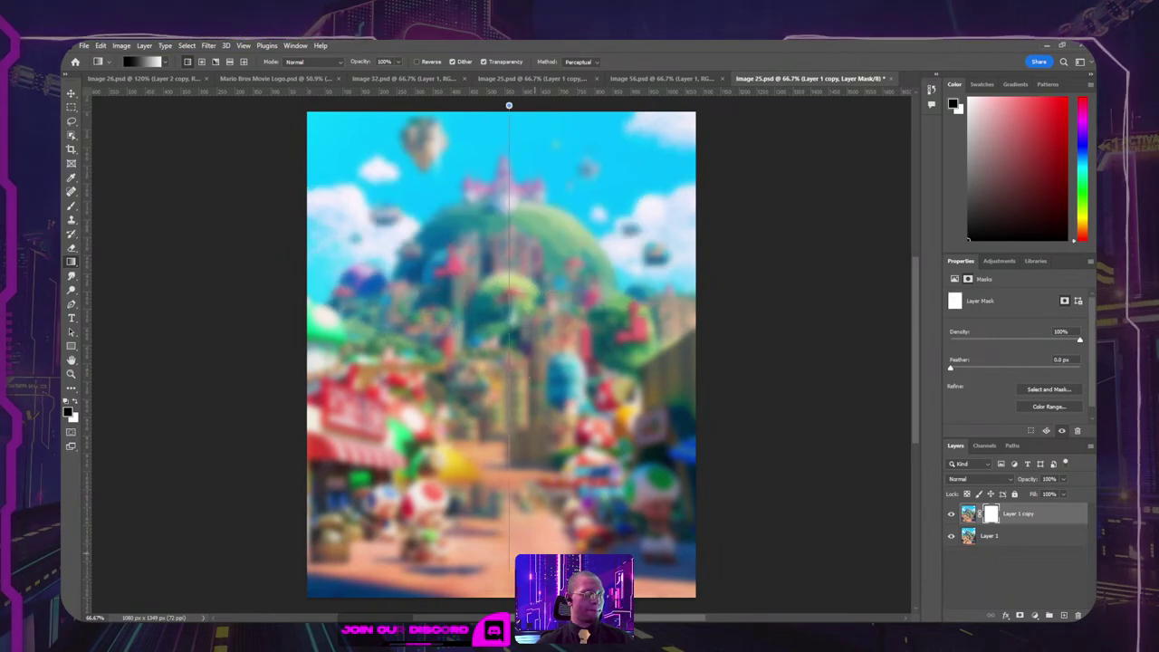
Step: Apply a black-to-white gradient to the mask from the image's top edge to its bottom edge and switch back to Adobe XD
left_click_drag(509, 105, 510, 593)
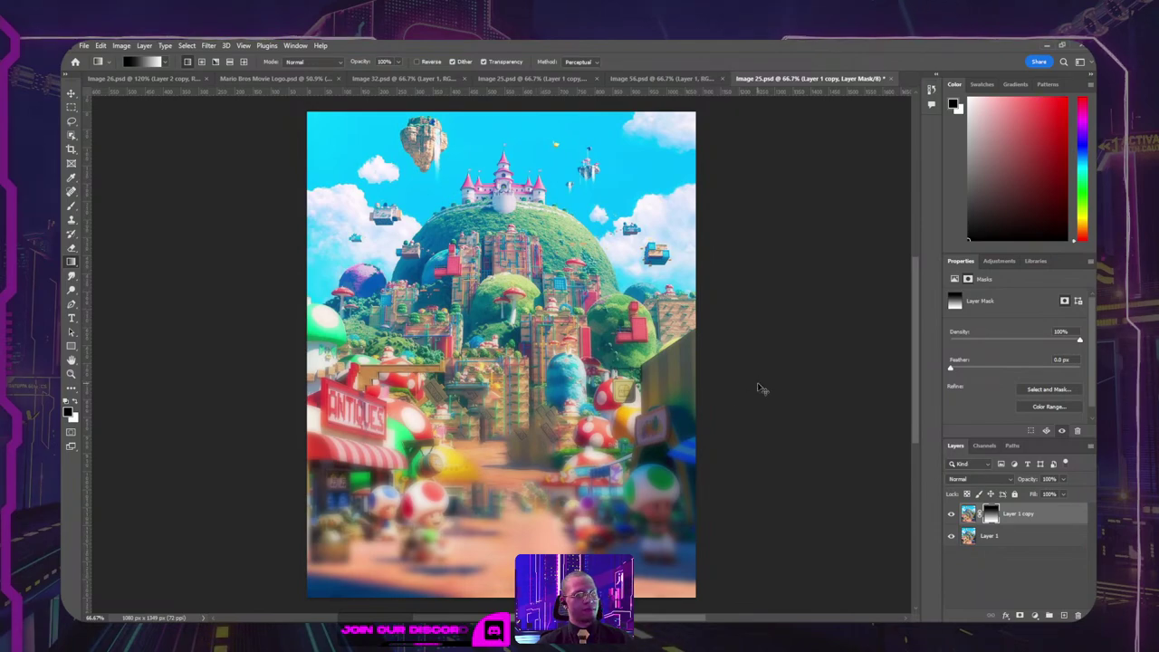
key("v")
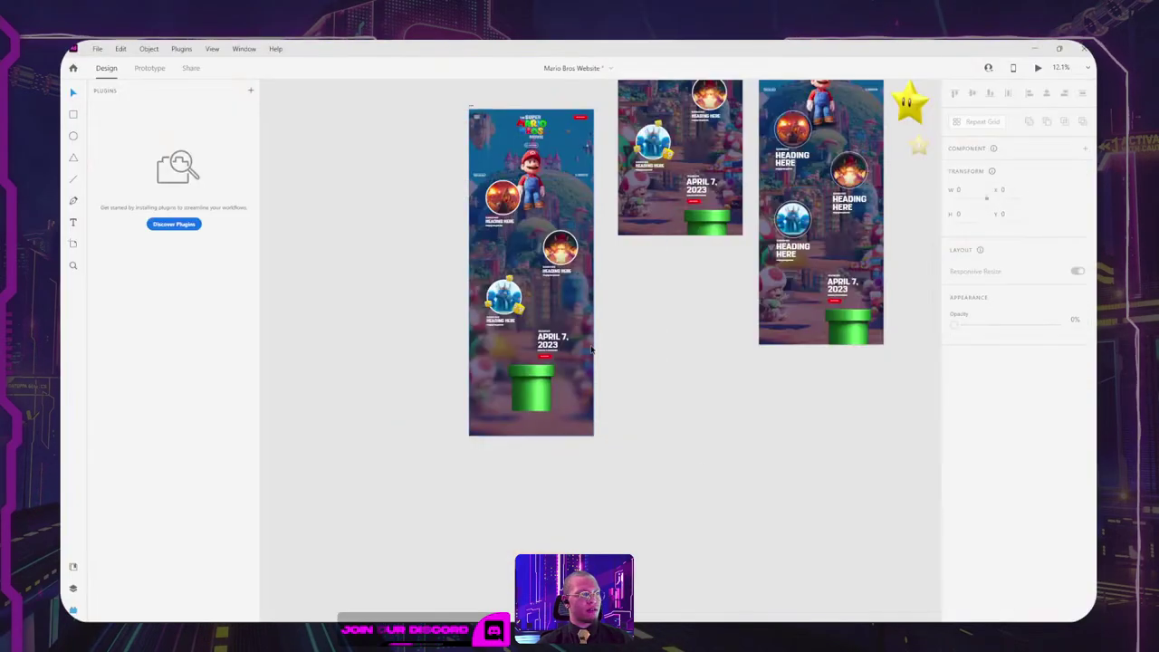
Step: Move the green pipe straight down to the bottom edge of the lengthened artboard, at Y 4328
scroll(533, 302, "up", 5)
scroll(532, 301, "up", 5)
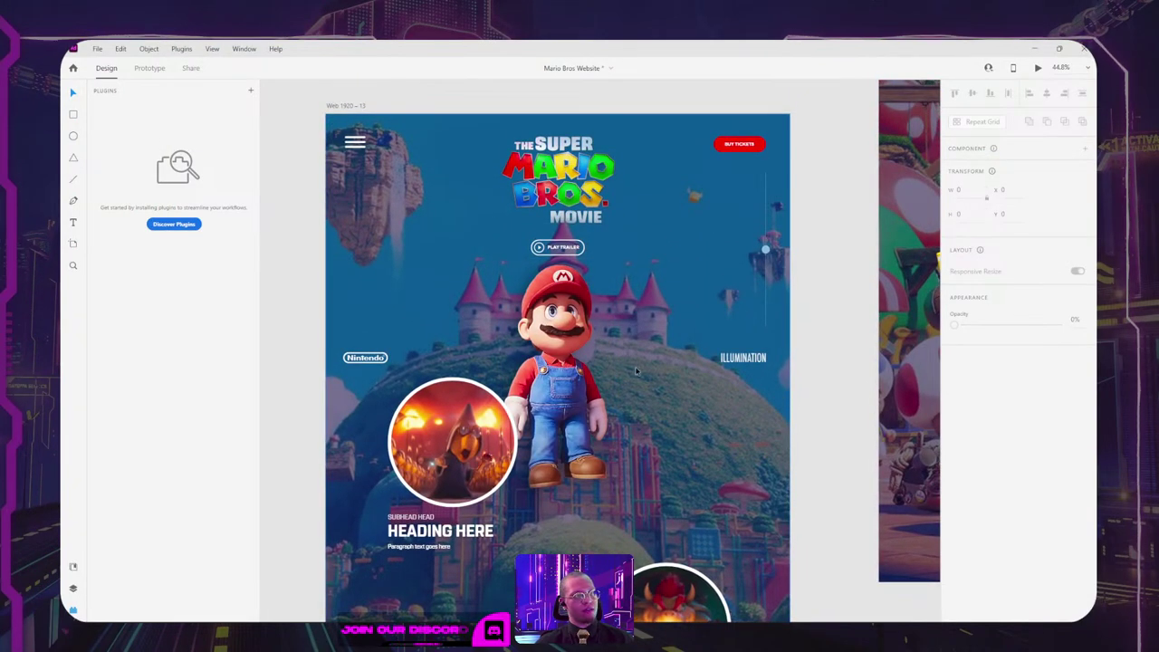
scroll(637, 371, "down", 10)
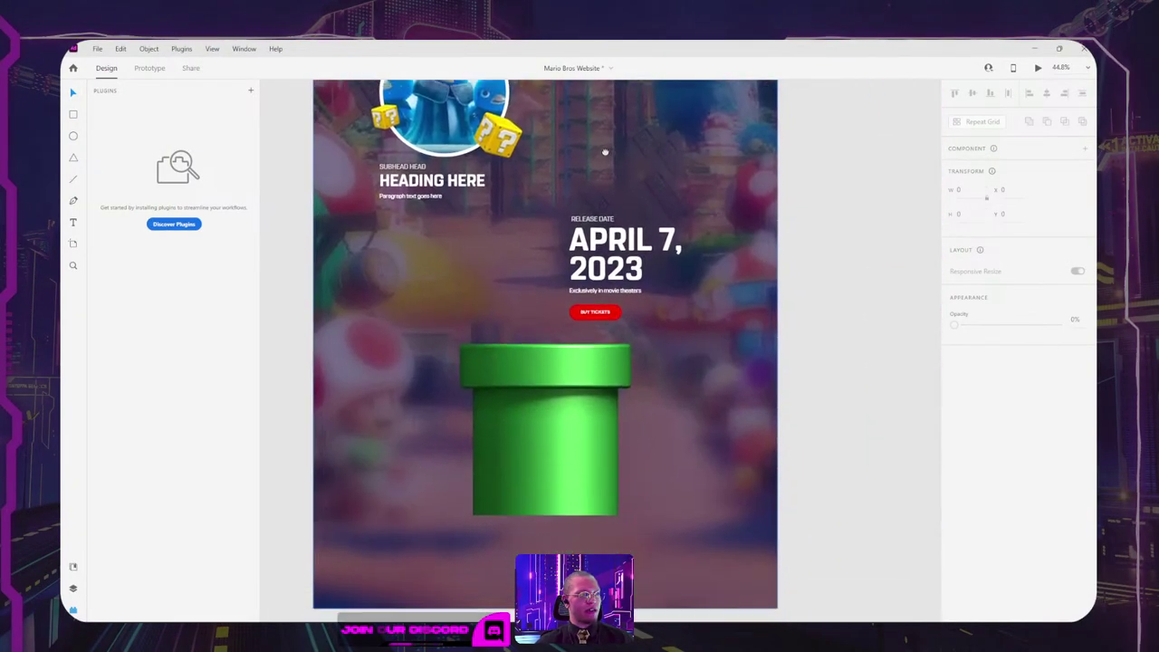
scroll(593, 119, "down", 1)
scroll(608, 254, "up", 3)
scroll(832, 372, "down", 3)
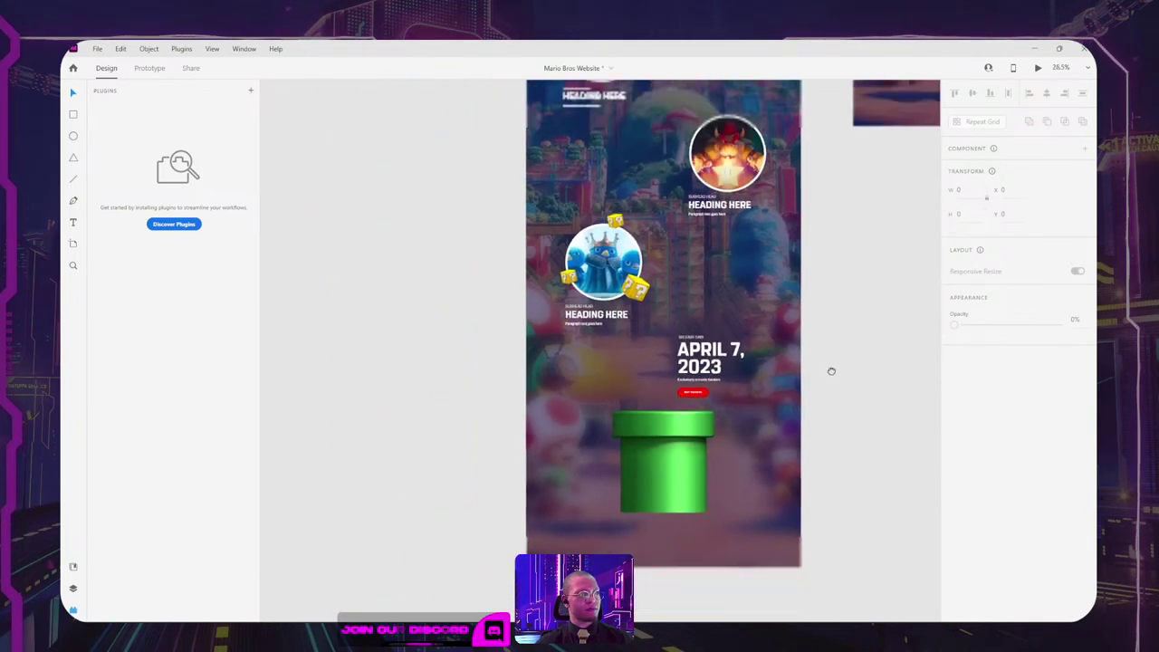
left_click_drag(832, 371, 799, 315)
left_click_drag(654, 396, 650, 454)
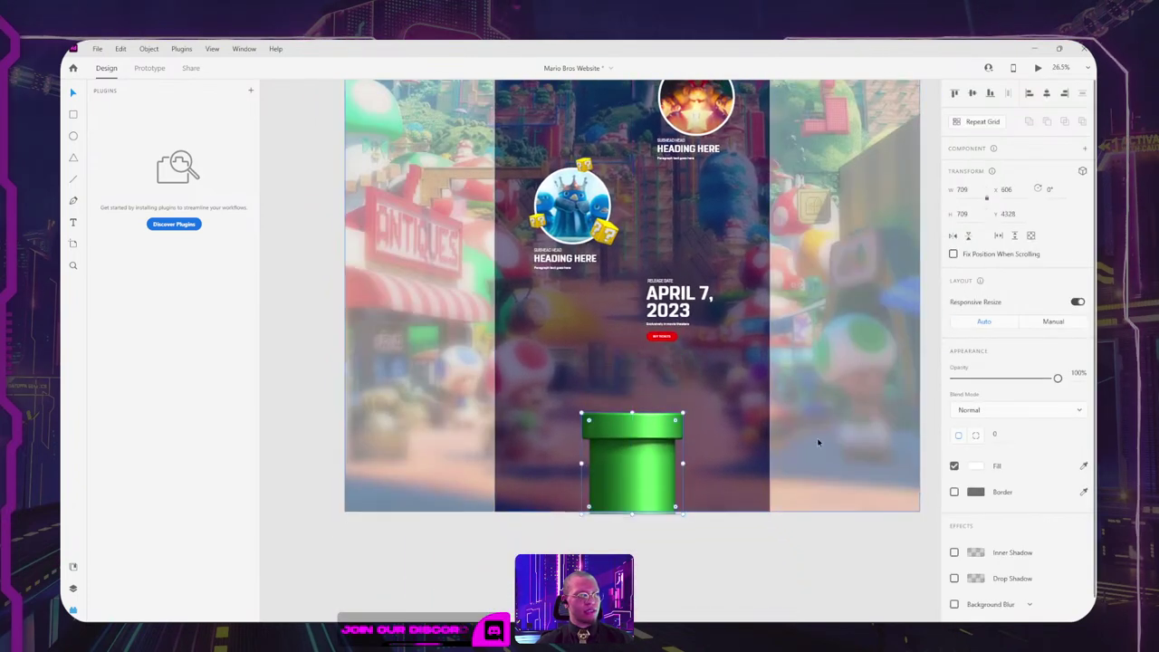
left_click(803, 476)
Step: Preview the lengthened page and scroll to its end to examine the blurred background and how Mario meets the pipe
left_click_drag(820, 270, 706, 418)
scroll(718, 396, "down", 3)
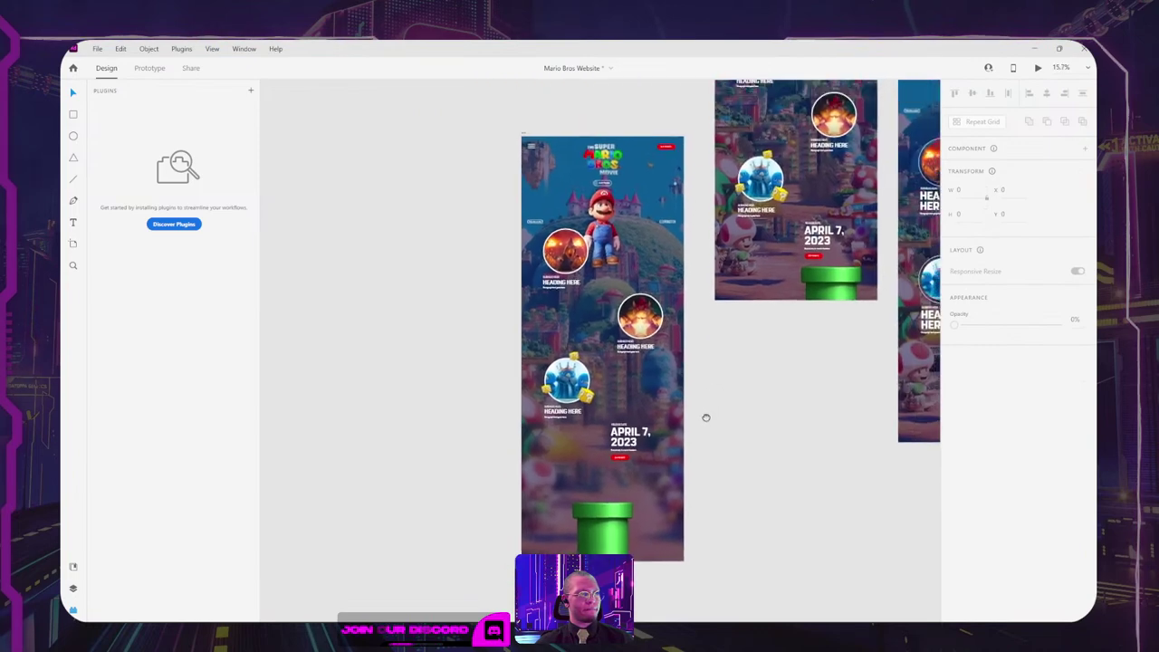
left_click(529, 170)
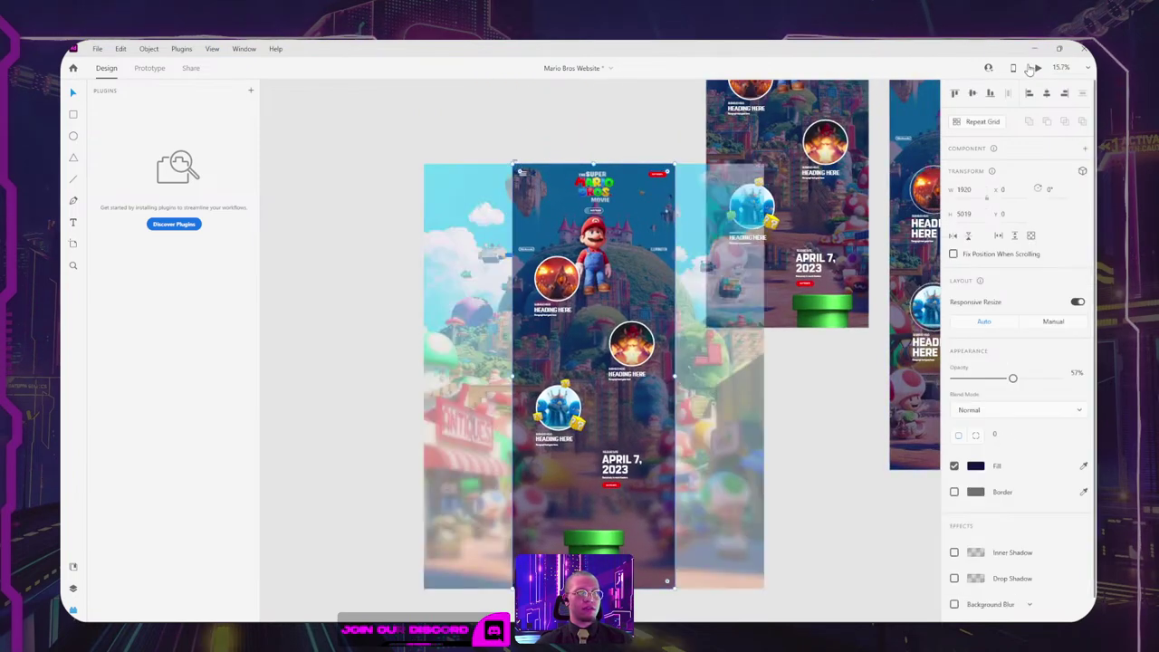
key("ctrl+Return")
scroll(663, 254, "down", 8)
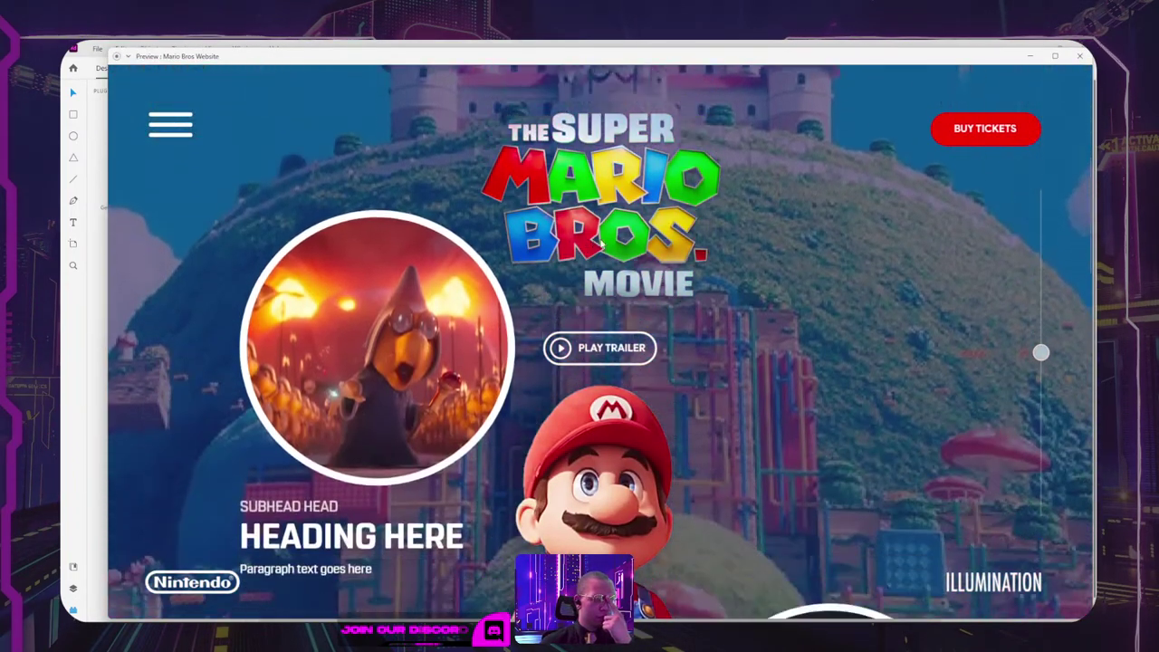
scroll(670, 257, "down", 10)
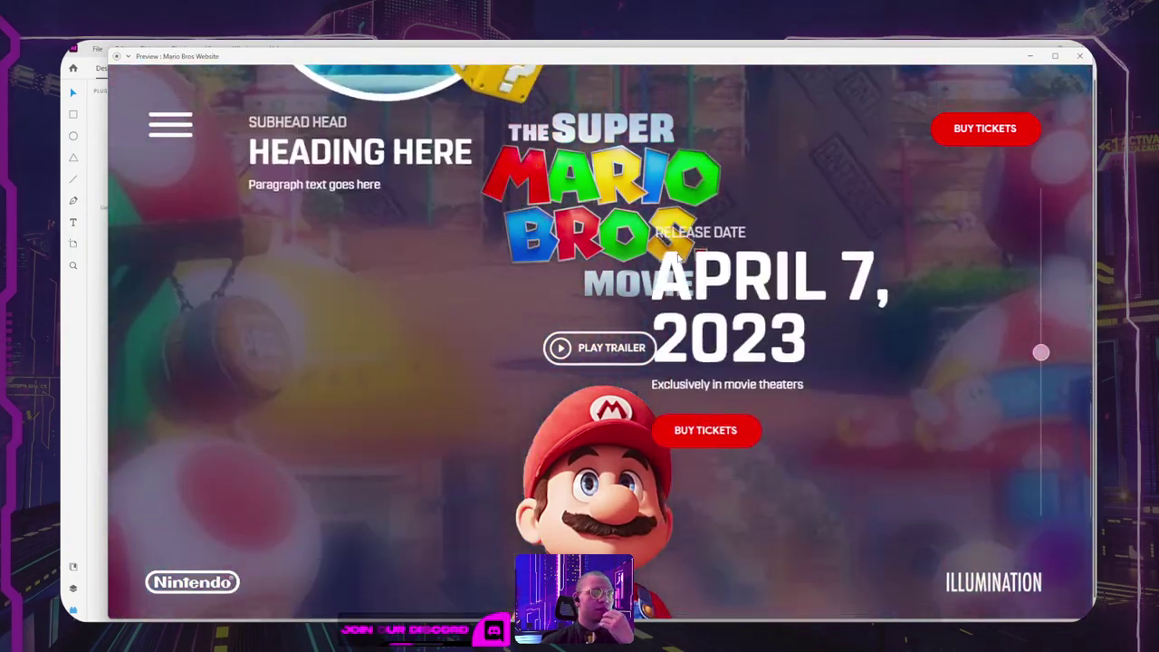
scroll(678, 258, "down", 2)
scroll(679, 258, "up", 3)
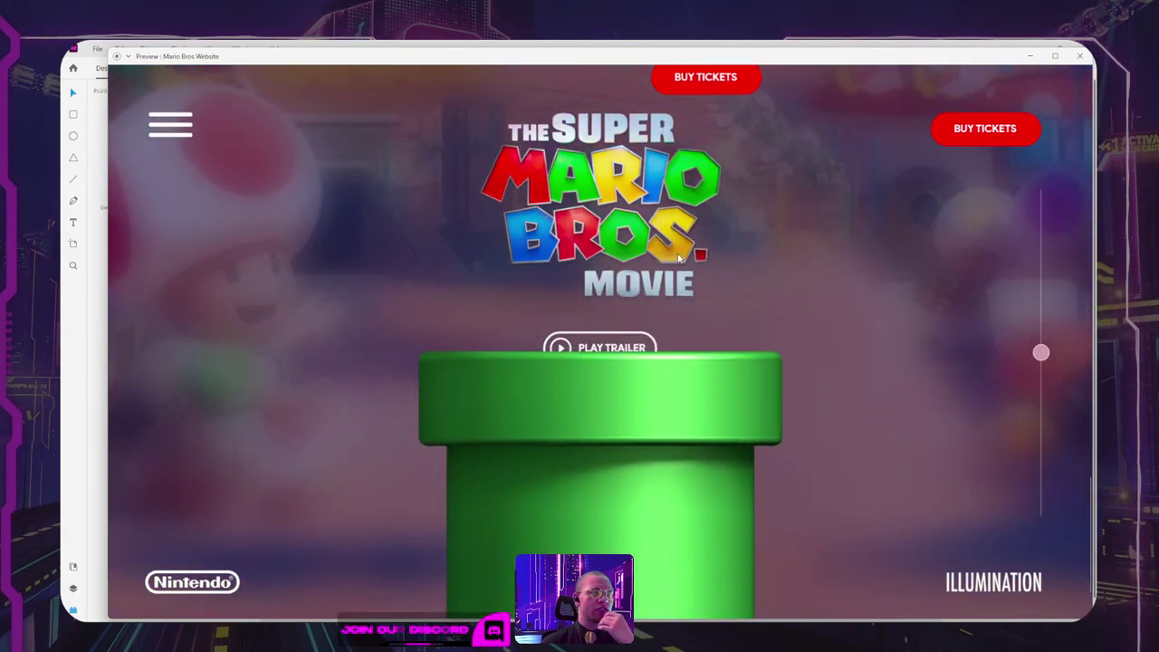
scroll(678, 258, "down", 1)
scroll(679, 259, "up", 2)
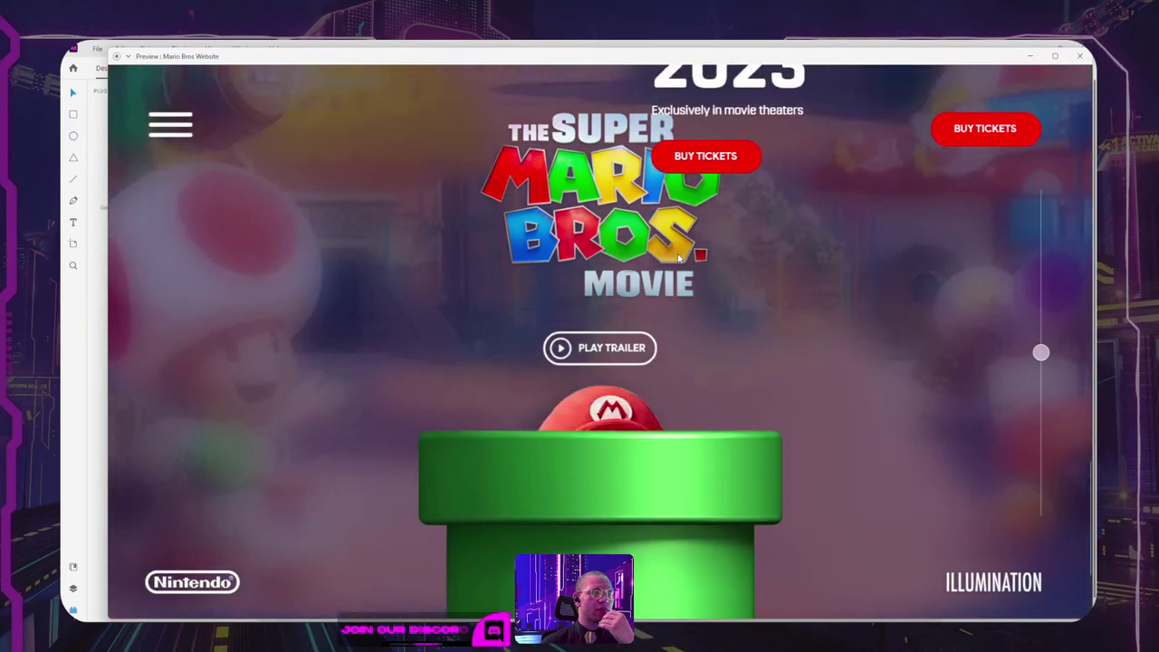
scroll(678, 259, "down", 1)
scroll(678, 259, "up", 2)
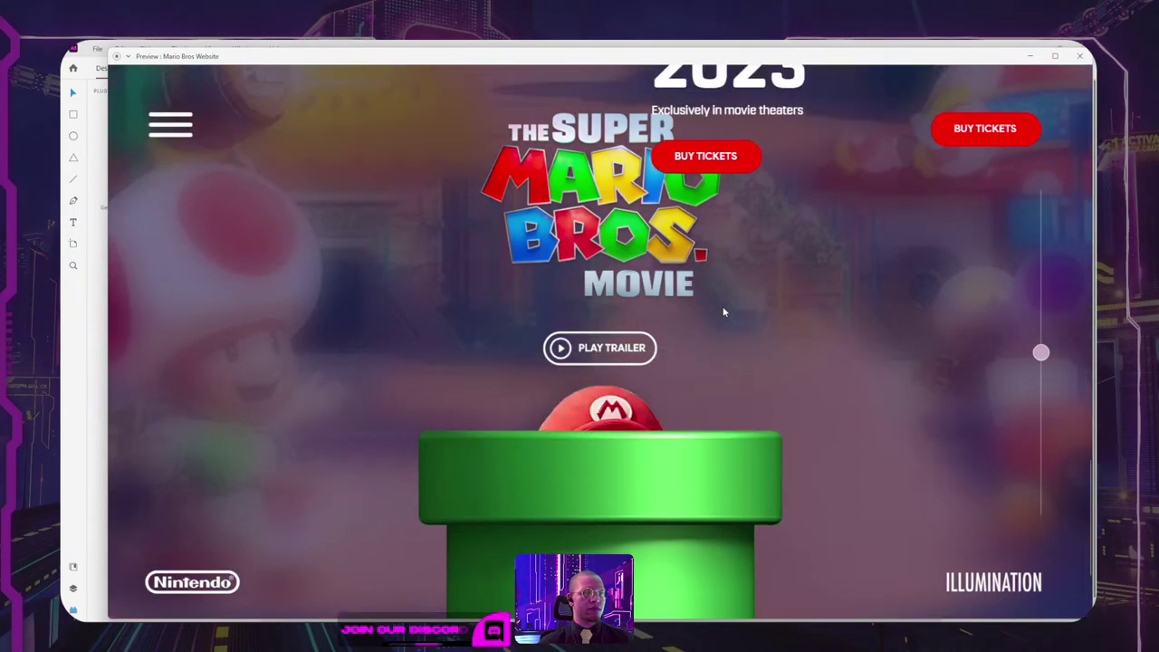
key("Escape")
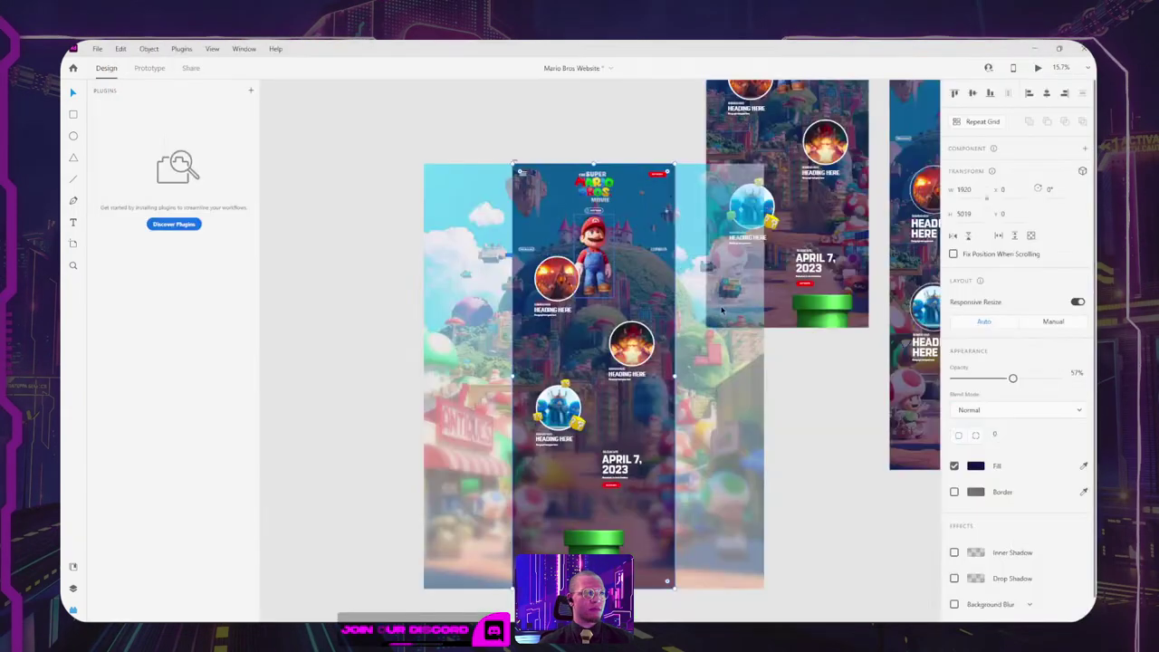
scroll(608, 226, "up", 3)
scroll(610, 227, "down", 3)
scroll(634, 499, "up", 3)
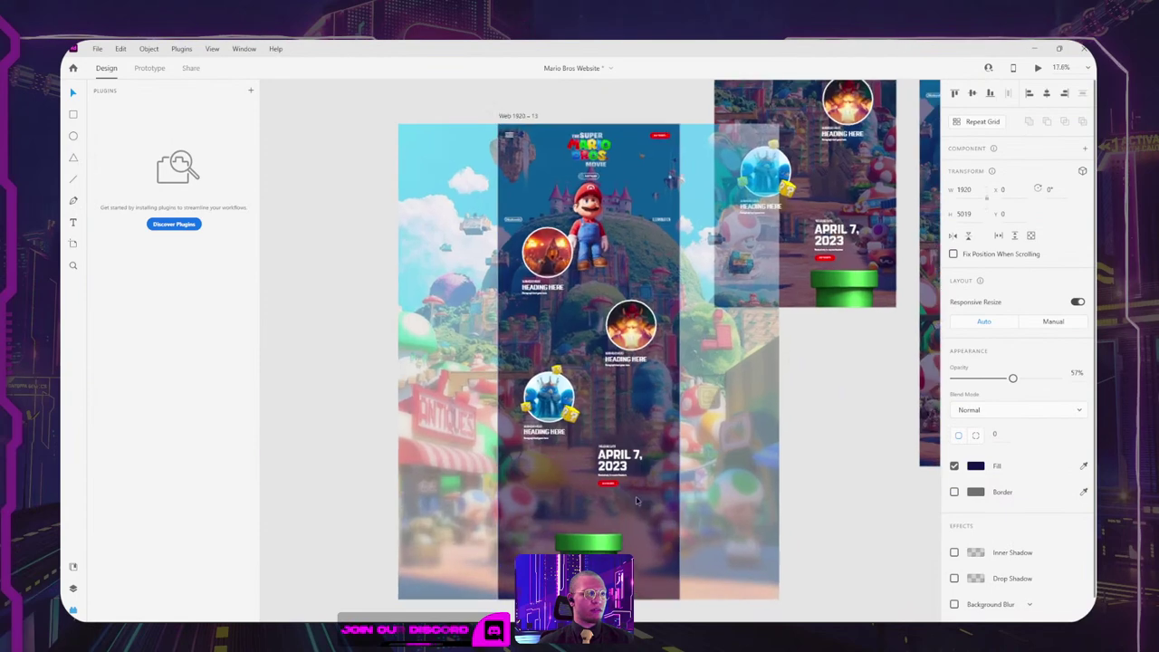
Step: Move the green pipe up to Y 4264 and enlarge it to 755 by 755 so it reaches the artboard's bottom edge
left_click_drag(629, 482, 631, 424)
scroll(597, 422, "up", 2)
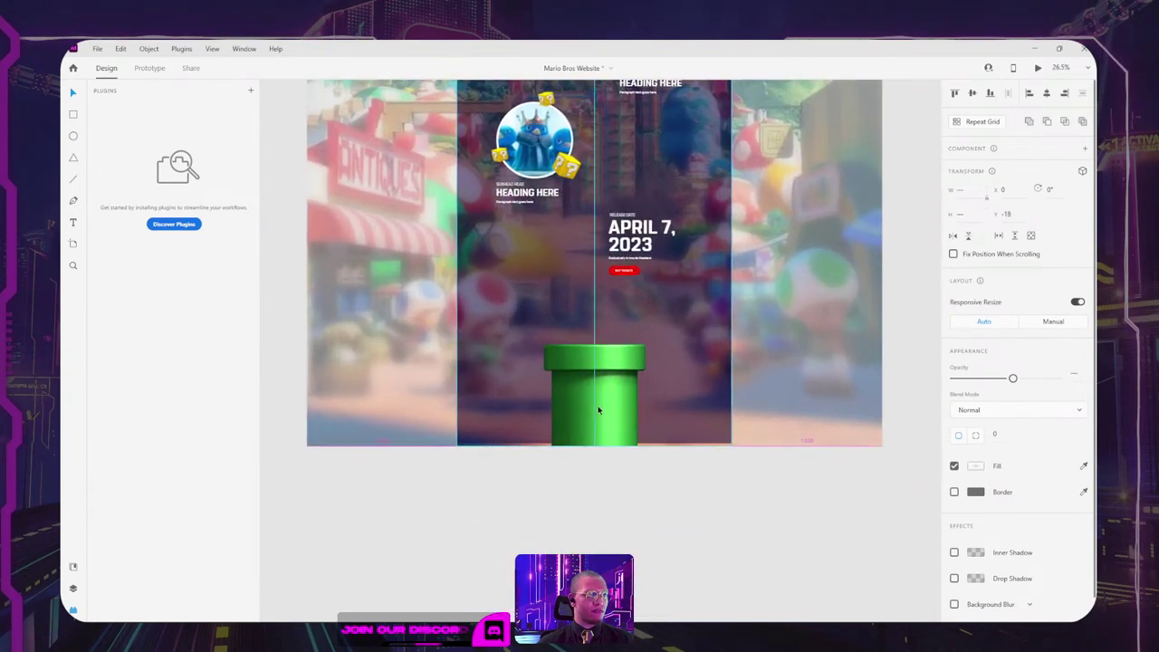
left_click(596, 412)
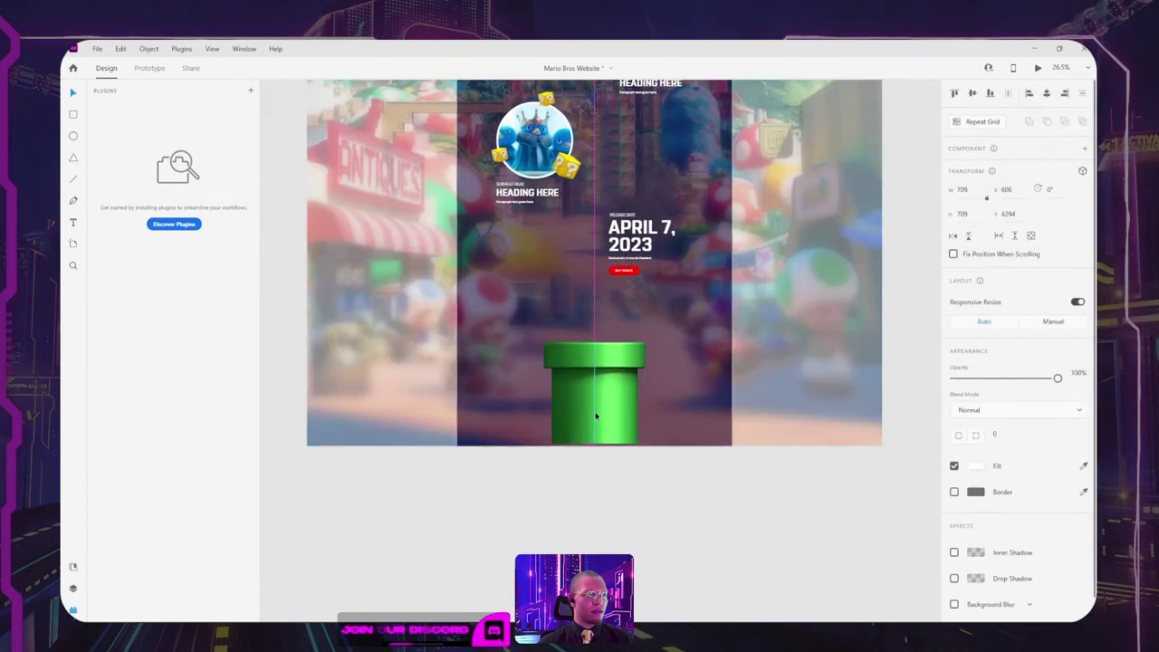
left_click_drag(596, 371, 596, 366)
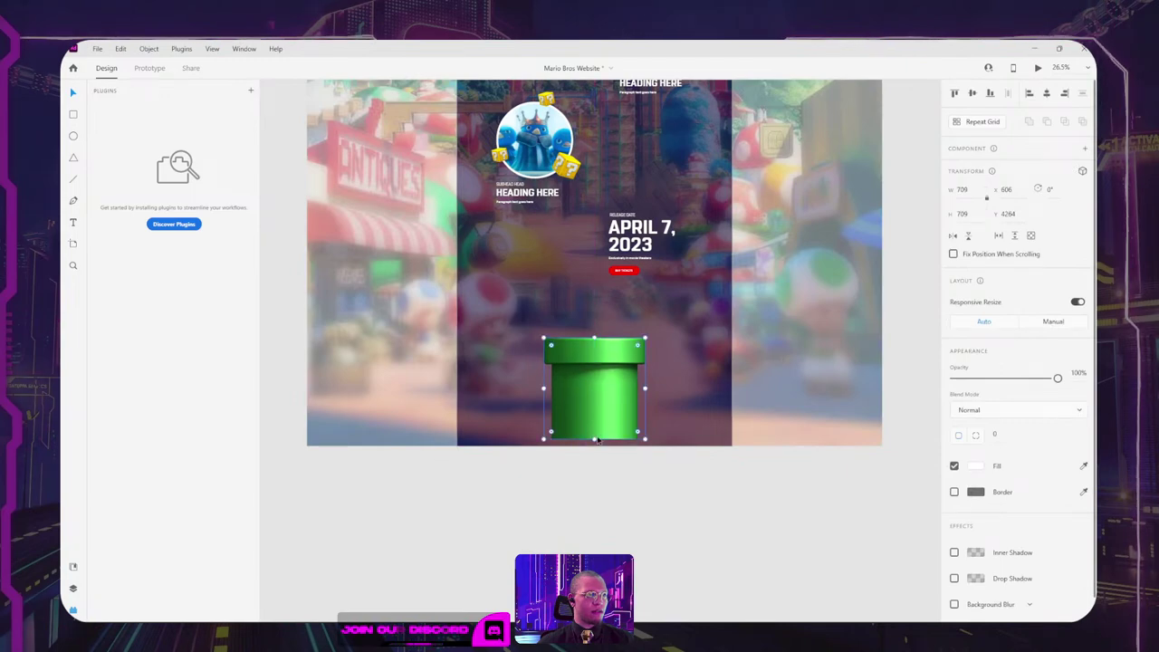
left_click_drag(595, 439, 596, 446)
left_click(617, 489)
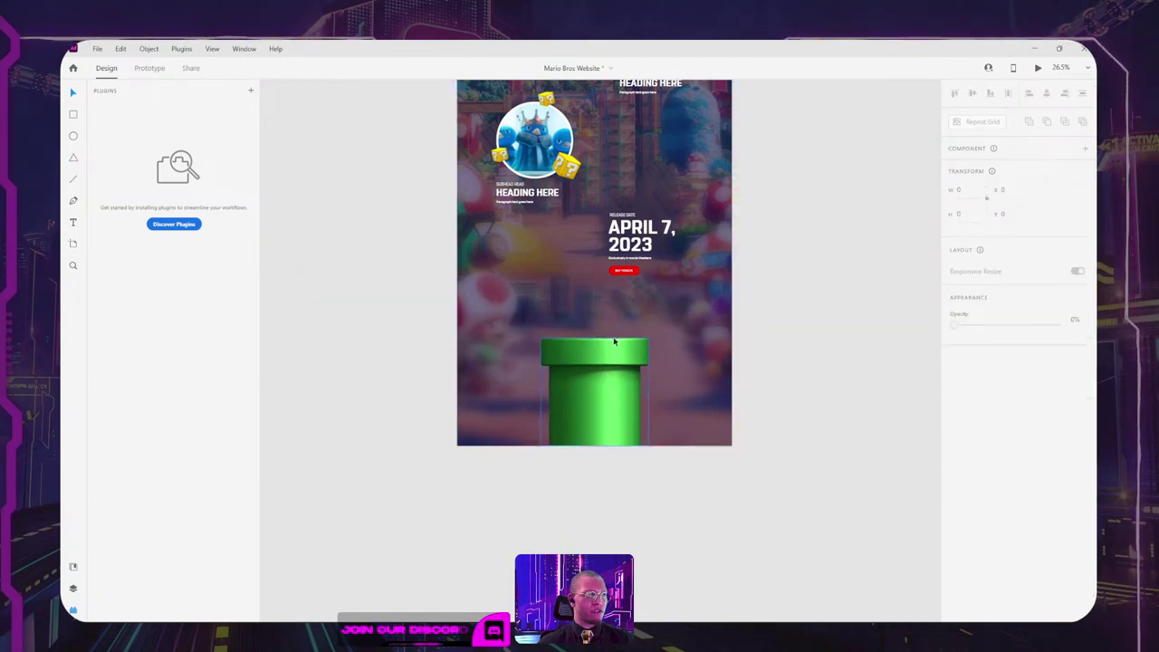
Step: Preview the Web 1920 – 13 artboard, examine how Mario drops into the enlarged pipe, and leave the preview
scroll(614, 342, "down", 1)
left_click_drag(610, 342, 597, 424)
left_click_drag(603, 158, 563, 482)
left_click(463, 274)
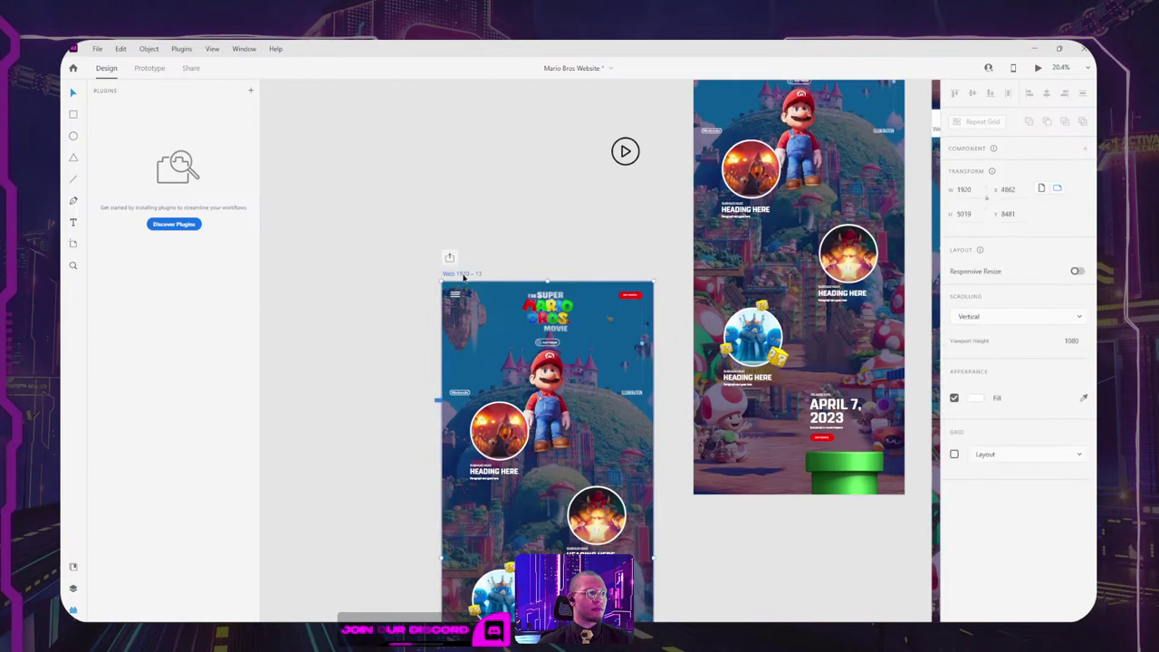
left_click(1038, 69)
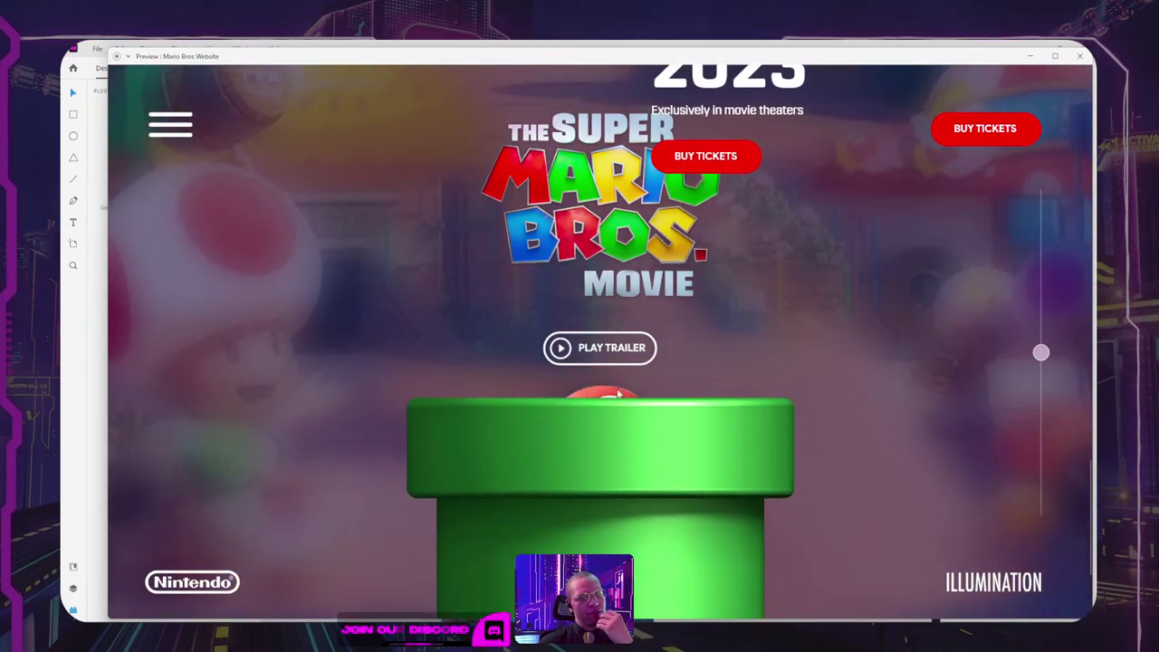
left_click(1030, 58)
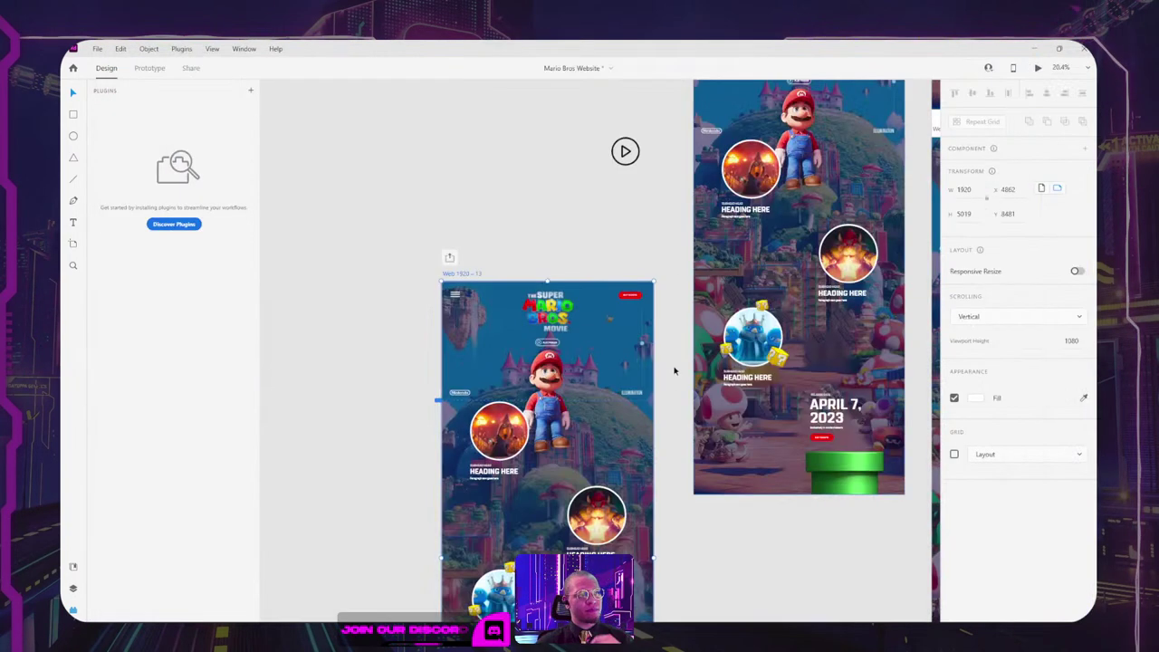
Step: Scale the Mario figure down slightly about its centre and preview the page to check how he fits the pipe
scroll(675, 371, "down", 5)
left_click(591, 458)
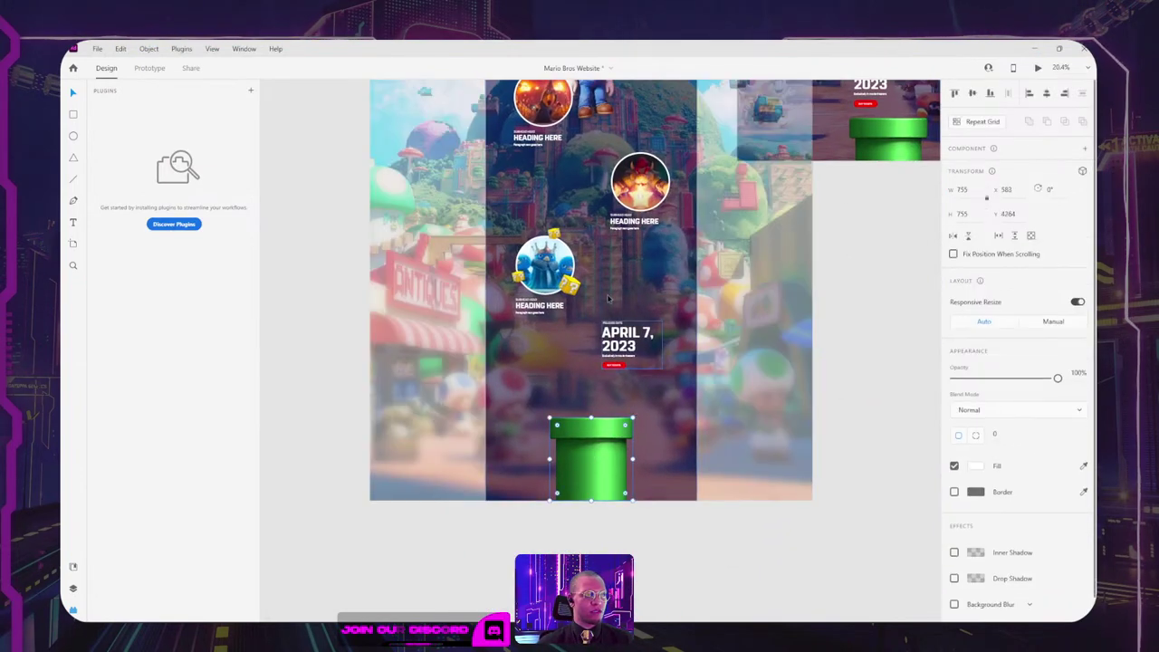
scroll(609, 299, "up", 5)
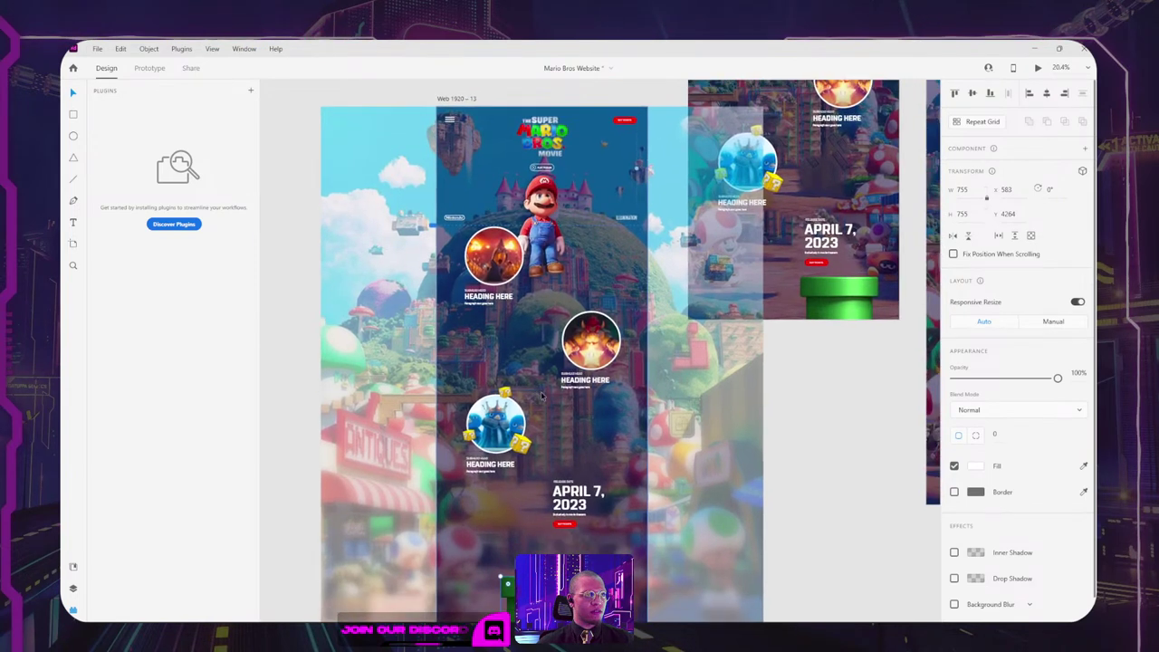
left_click_drag(568, 172, 565, 177)
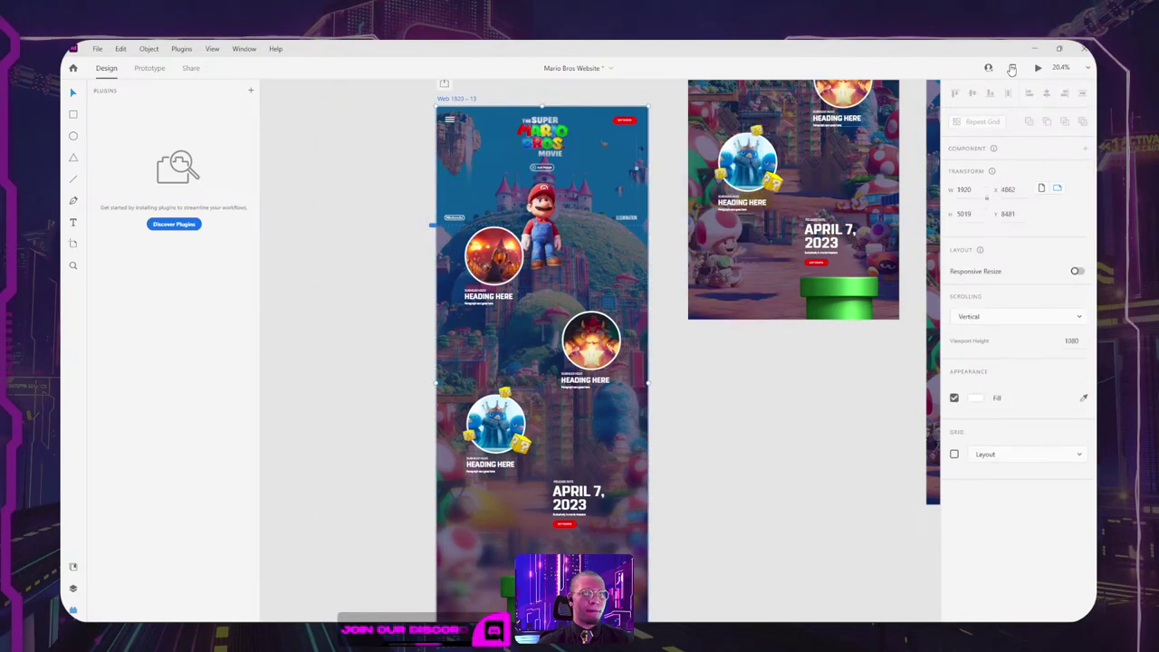
left_click(1038, 67)
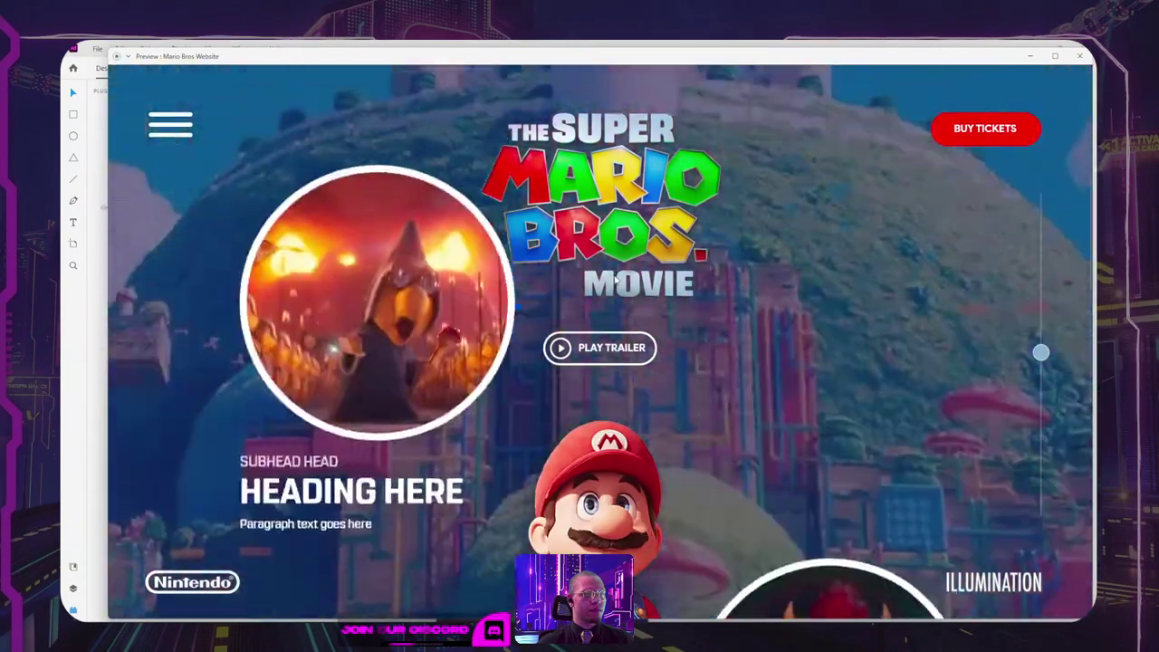
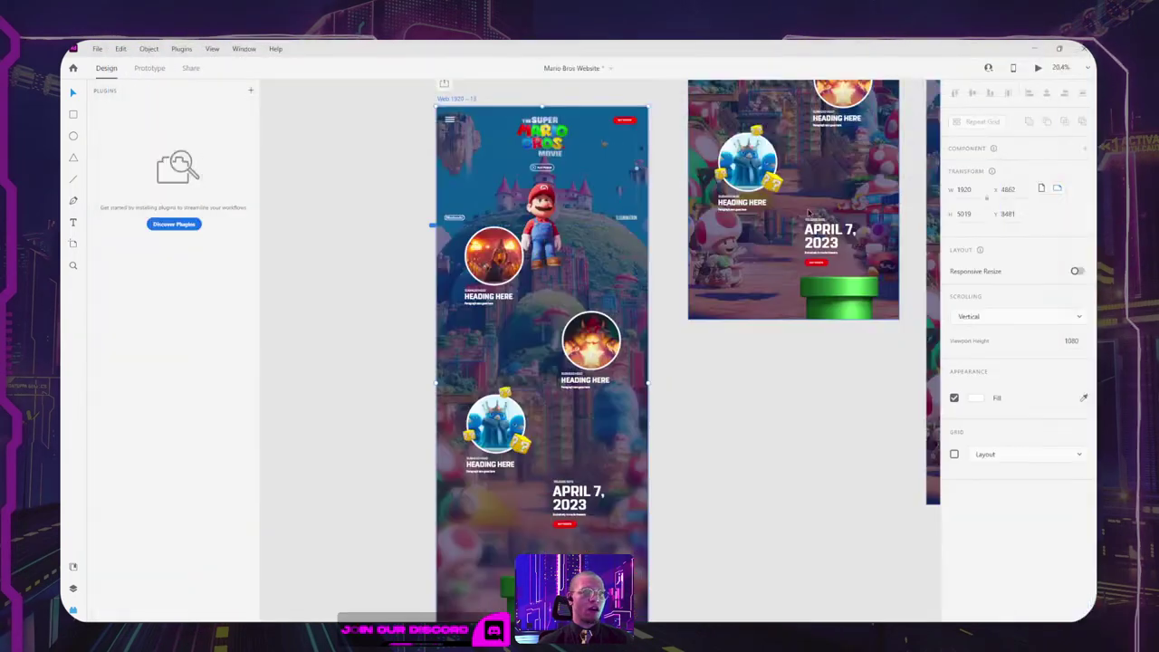
Step: Hide the group of yellow question blocks around the blue penguin circle on Web 1920 – 13
left_click_drag(809, 213, 873, 189)
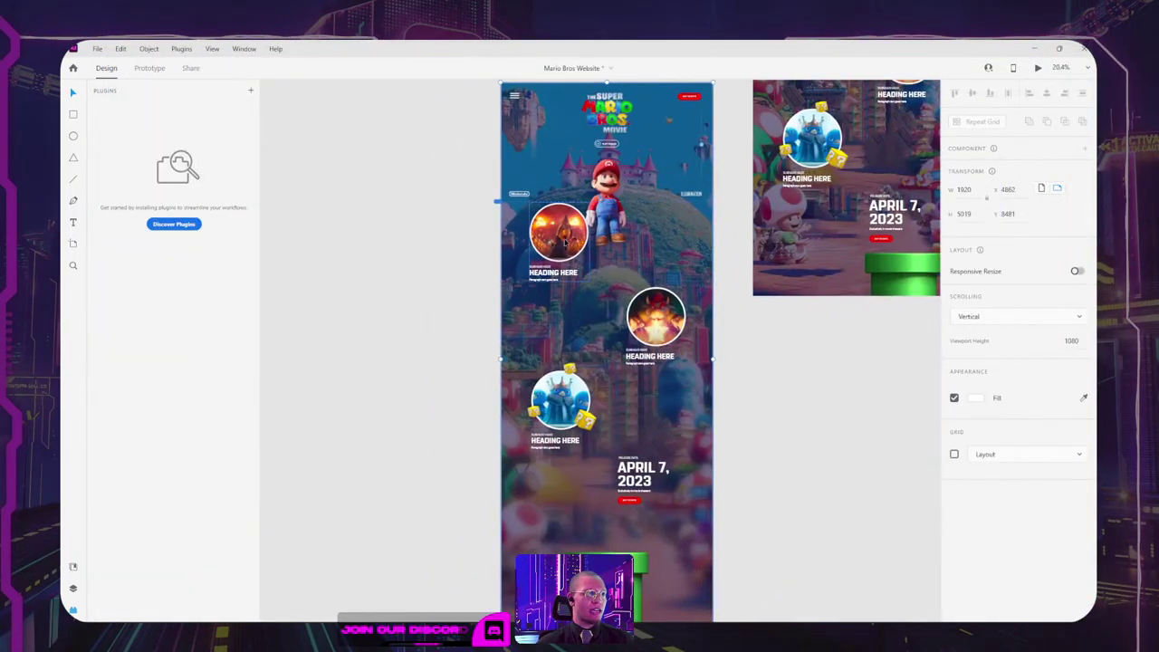
left_click(571, 253)
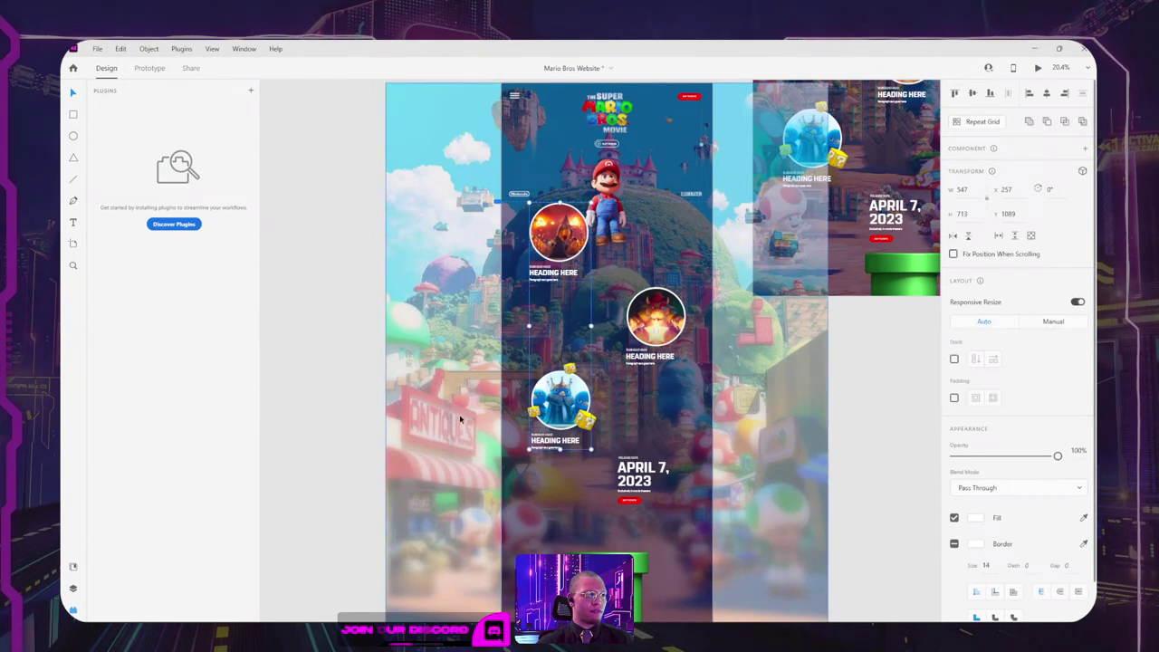
left_click(331, 407)
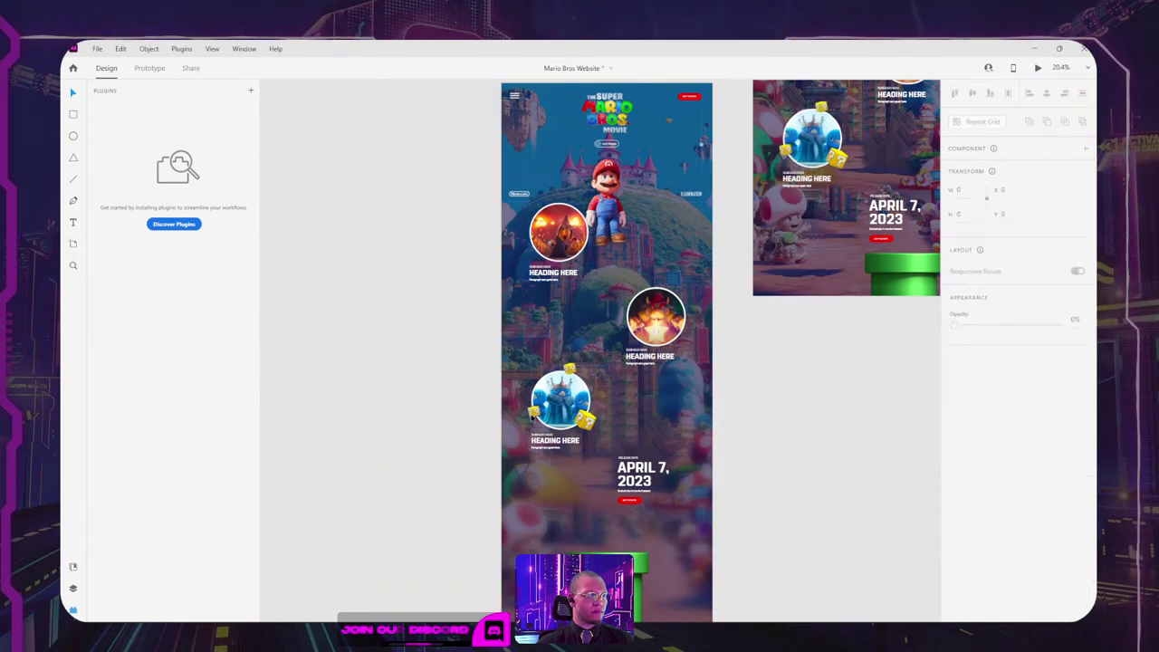
left_click(585, 420)
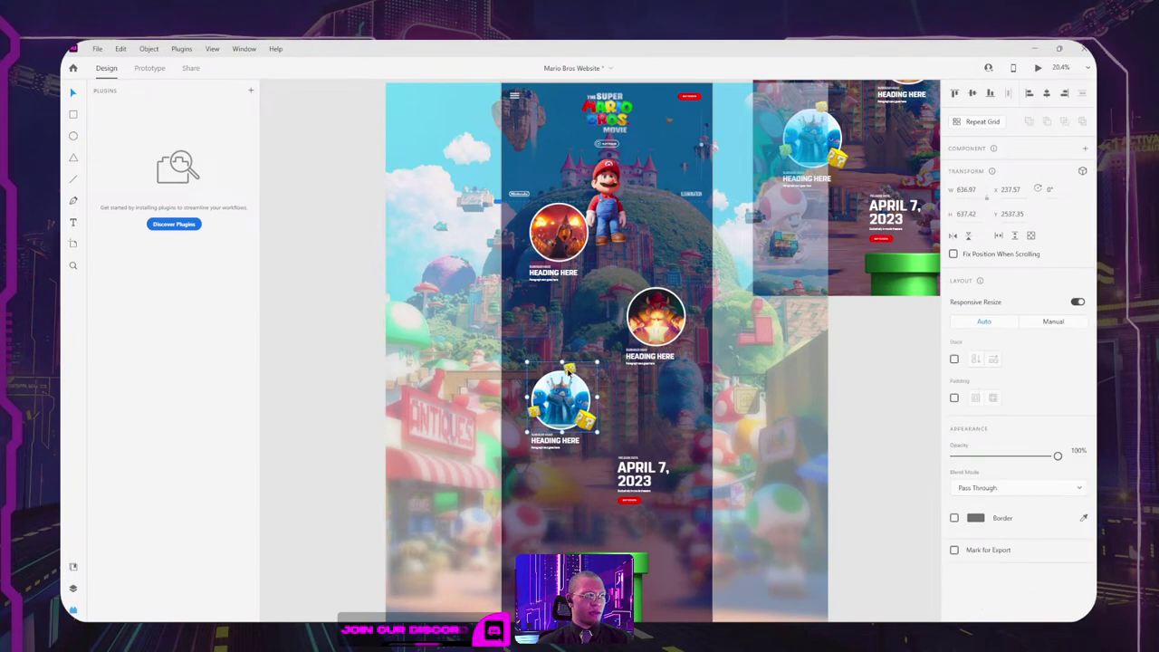
left_click(75, 591)
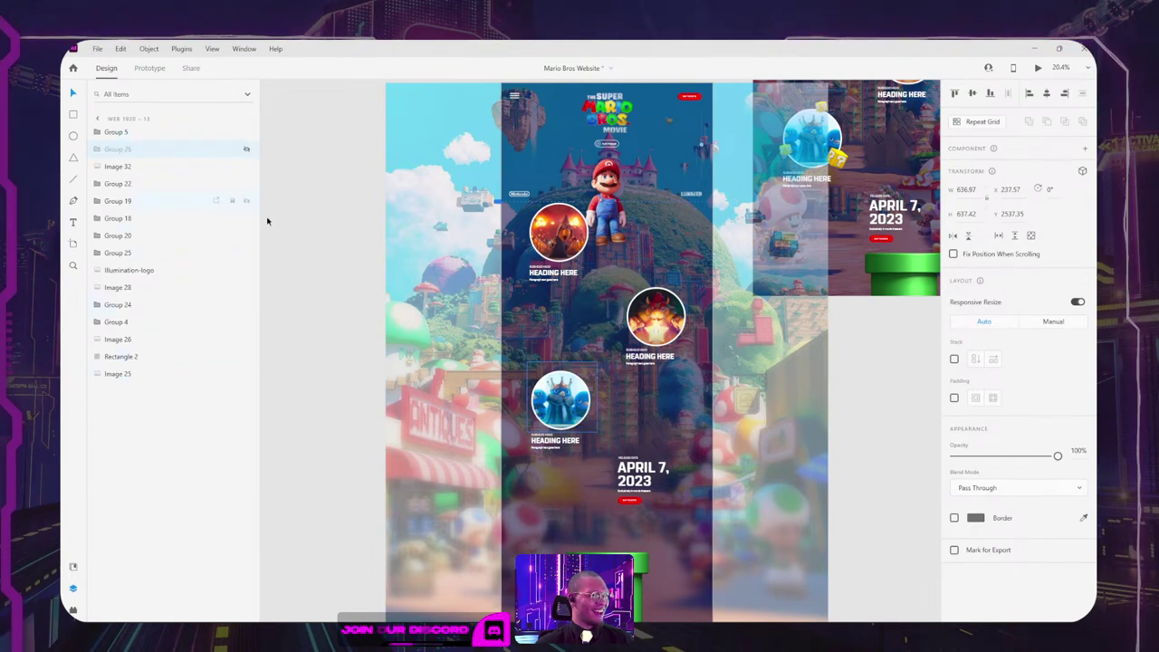
left_click(337, 340)
Step: Move the blue penguin card and the upper red-lit character card left so both sit at X 138
left_click(577, 431)
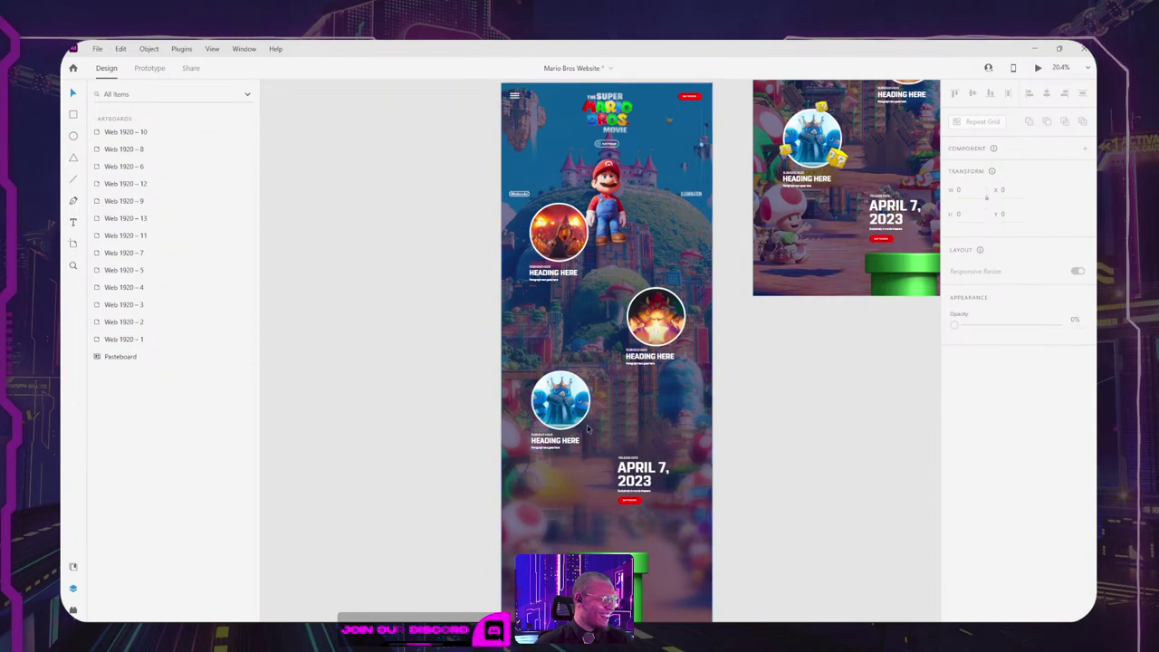
scroll(577, 430, "up", 3)
left_click_drag(577, 392, 553, 392)
scroll(553, 391, "up", 4)
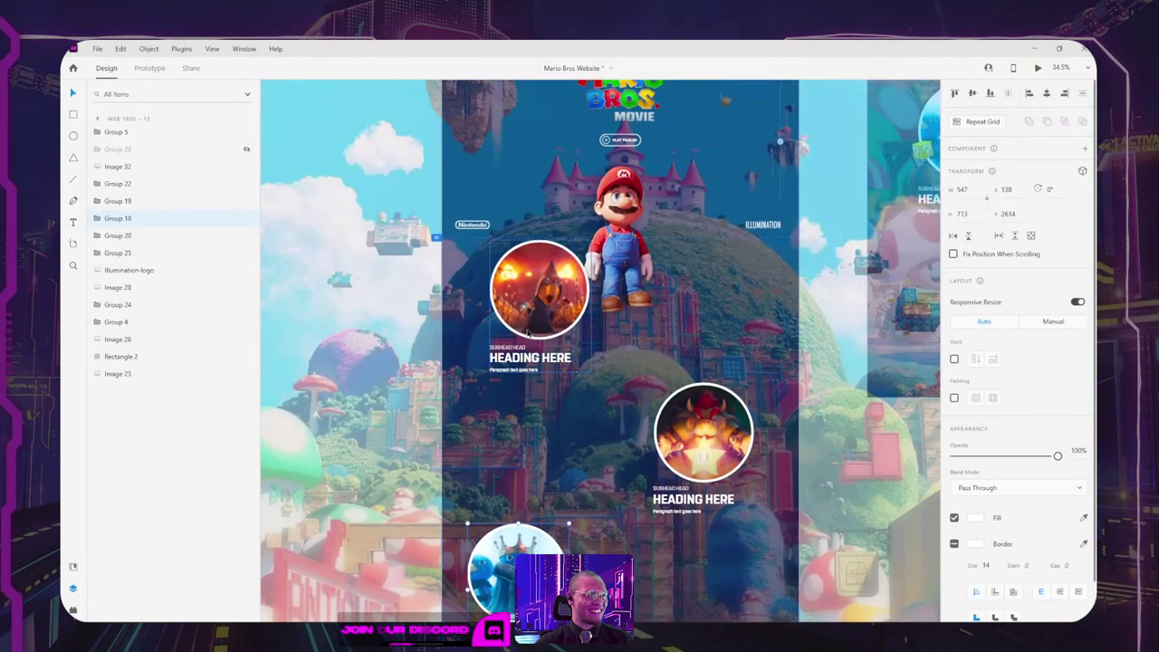
mouse_move(538, 317)
left_mouse_down()
mouse_move(509, 317)
mouse_move(545, 304)
left_mouse_up()
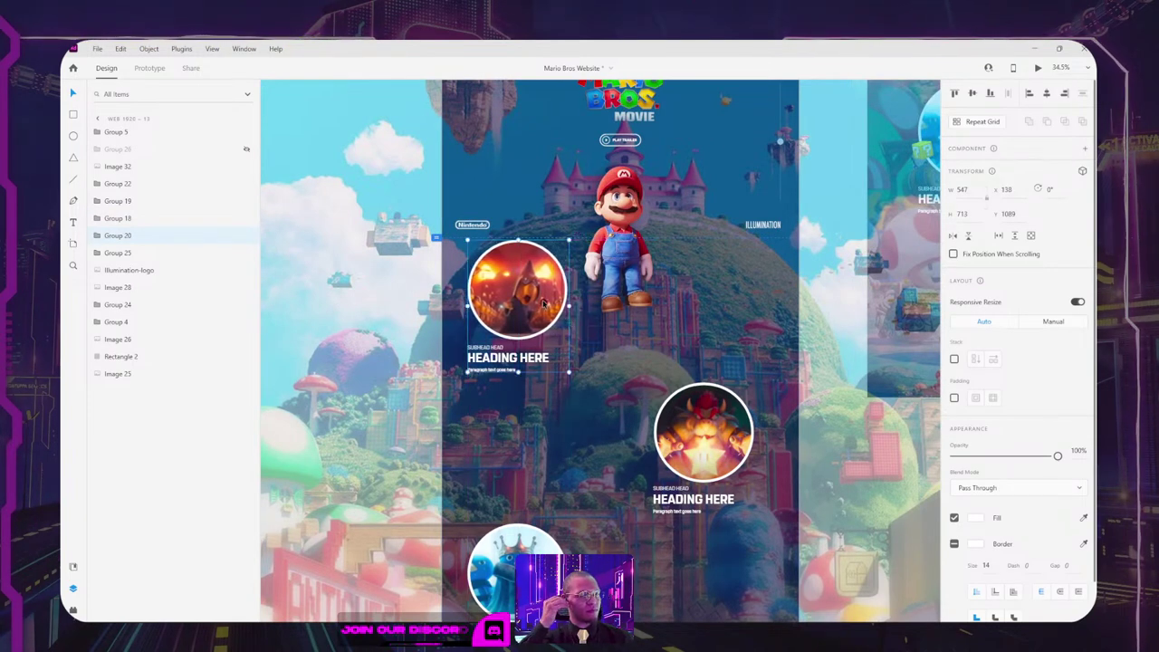
Step: Move the Bowser card right to X 1235, keeping it at Y 1856
scroll(543, 304, "up", 3)
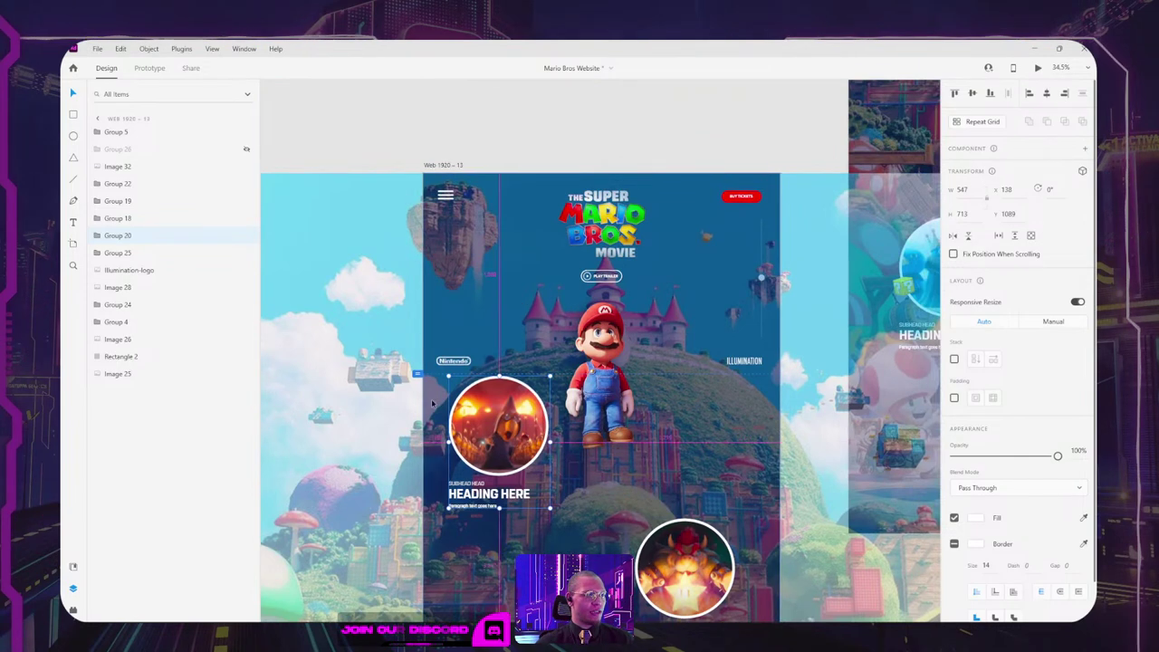
scroll(710, 556, "down", 3)
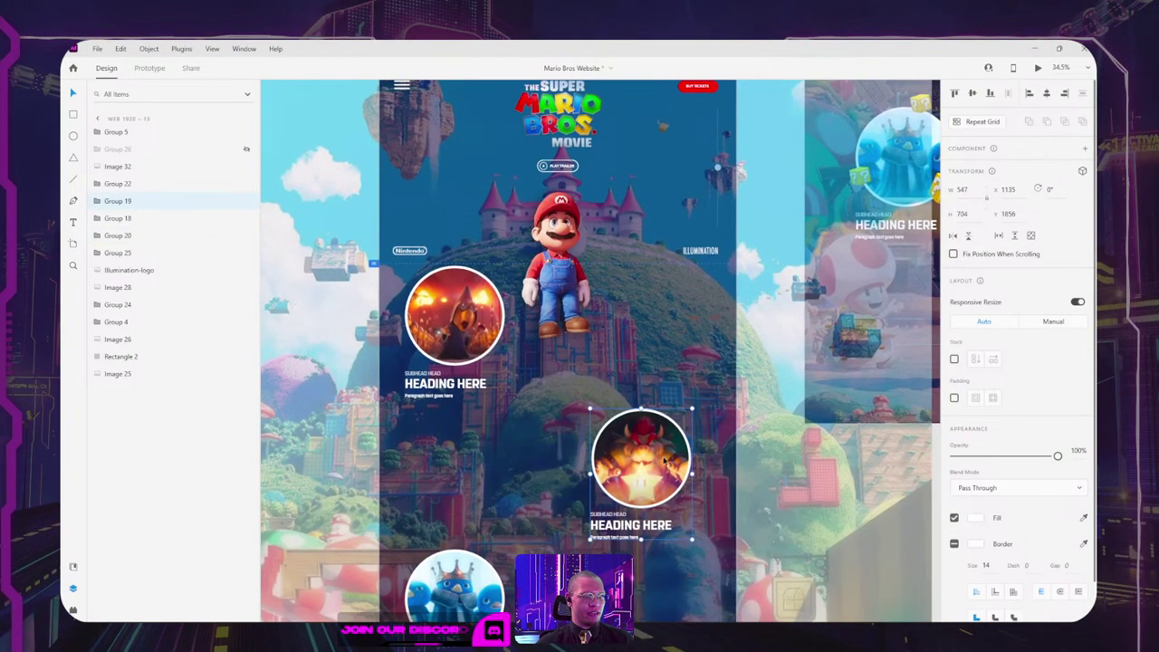
left_click_drag(669, 455, 685, 455)
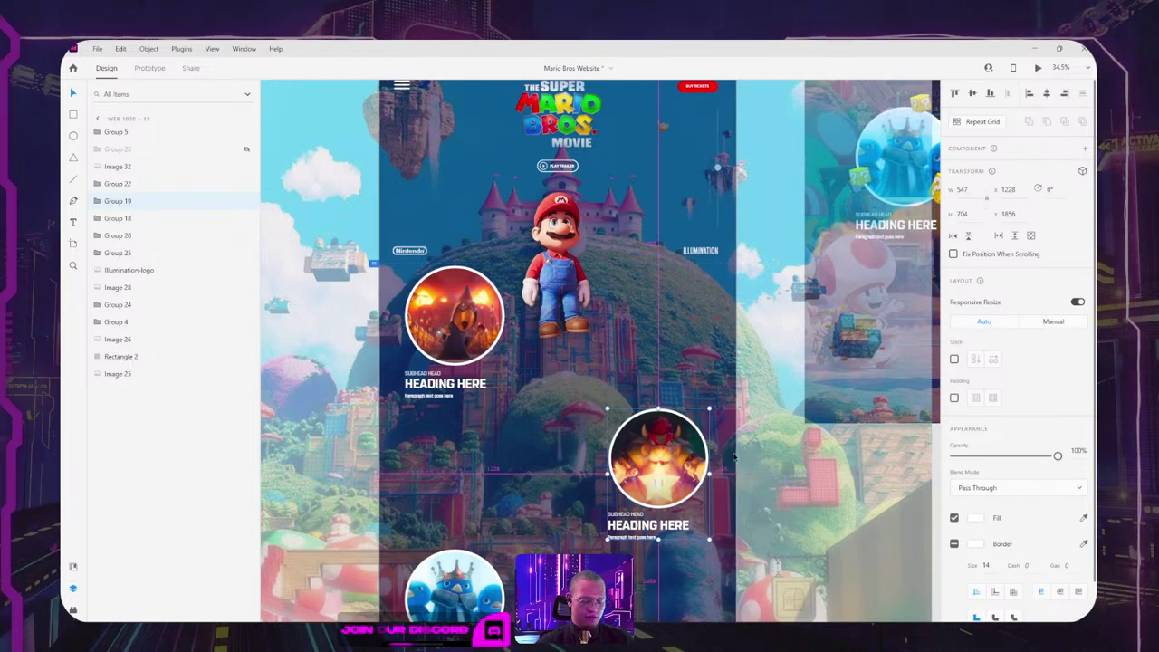
key("shift+Right")
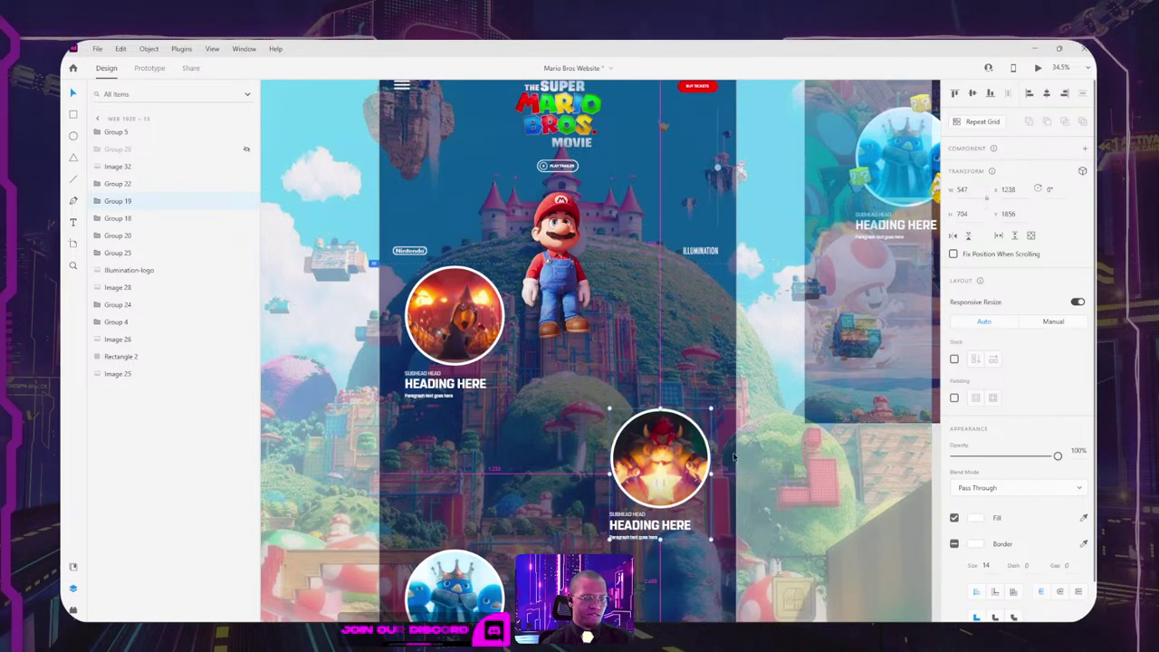
key("Left")
key("Left")
key("Left")
key("Left")
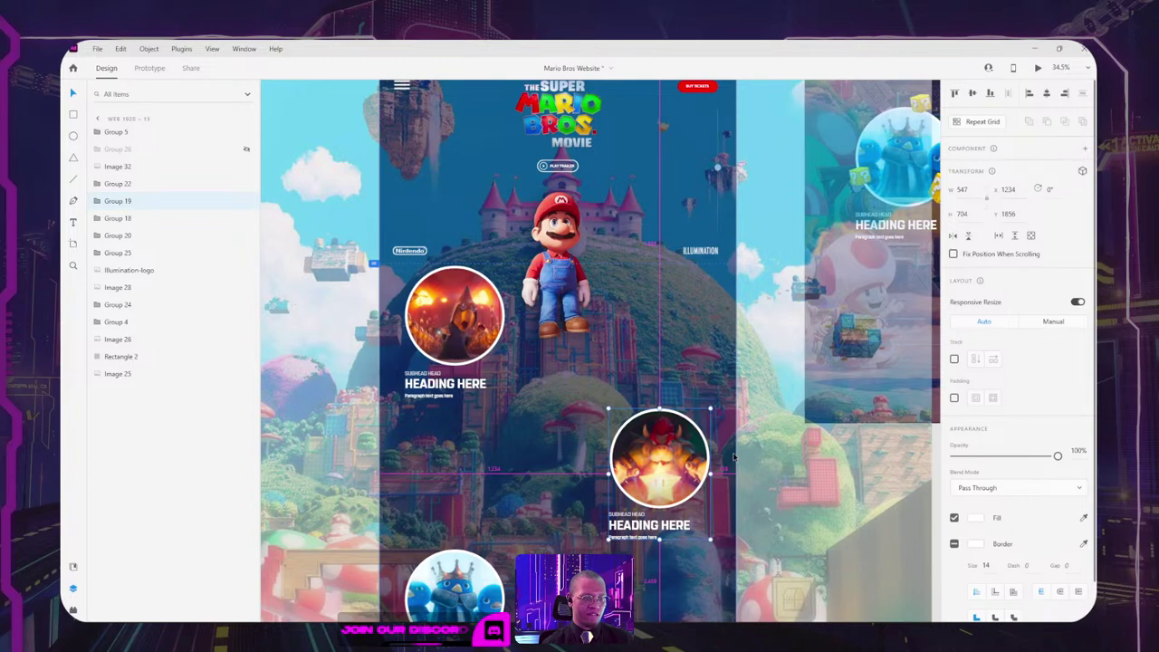
key("Right")
Step: Preview Web 1920 – 13 and scroll through the page to examine the repositioned cards against the fixed logo and Mario
scroll(702, 353, "down", 3)
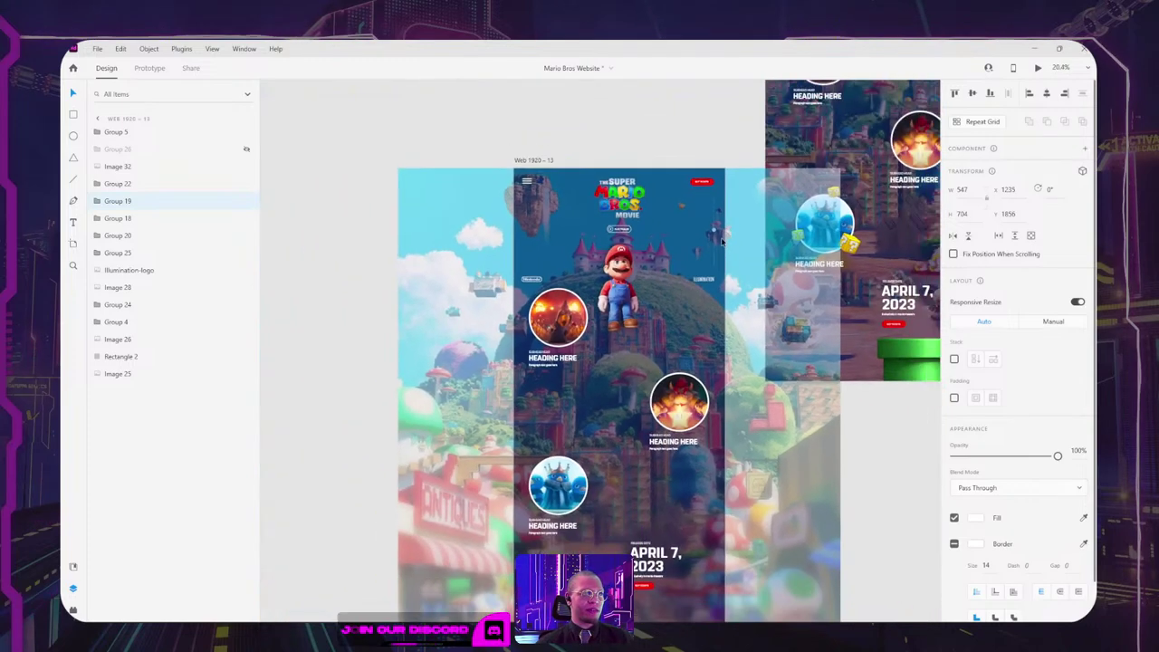
left_click(541, 161)
left_click(1040, 69)
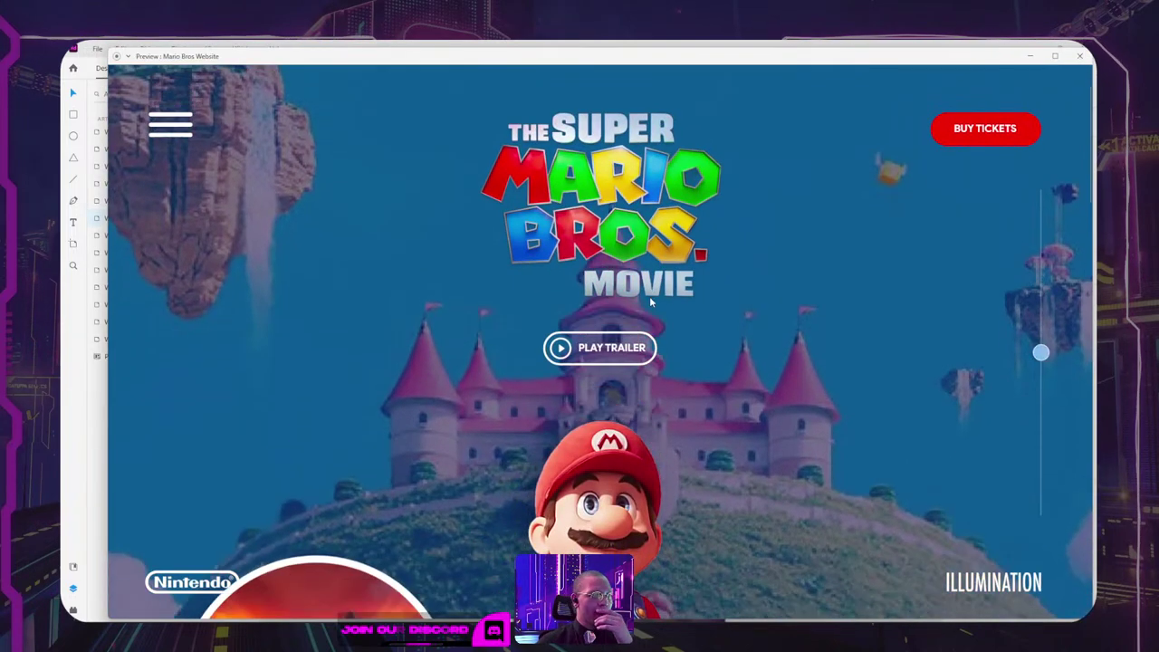
scroll(750, 281, "down", 5)
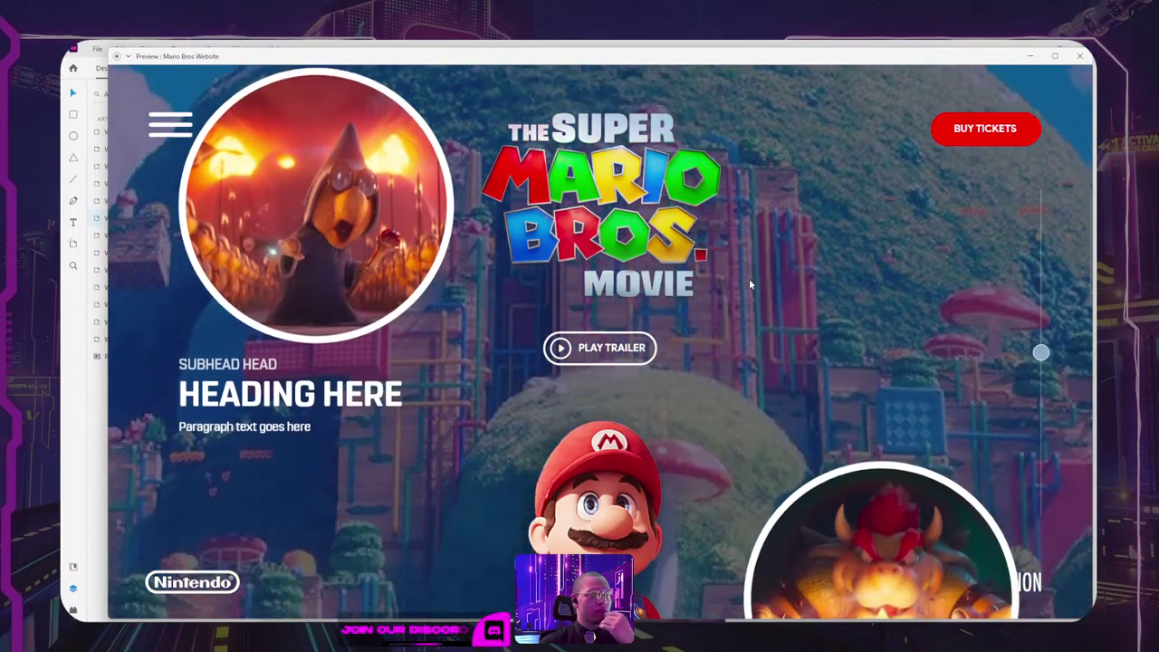
scroll(750, 284, "down", 5)
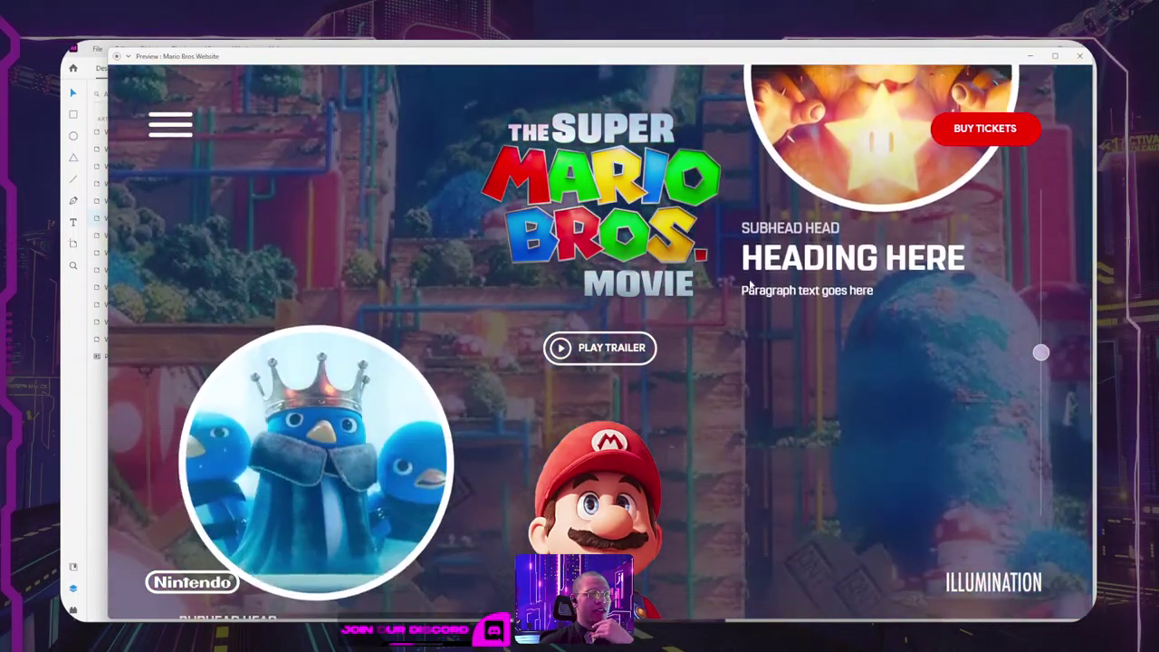
scroll(749, 278, "down", 5)
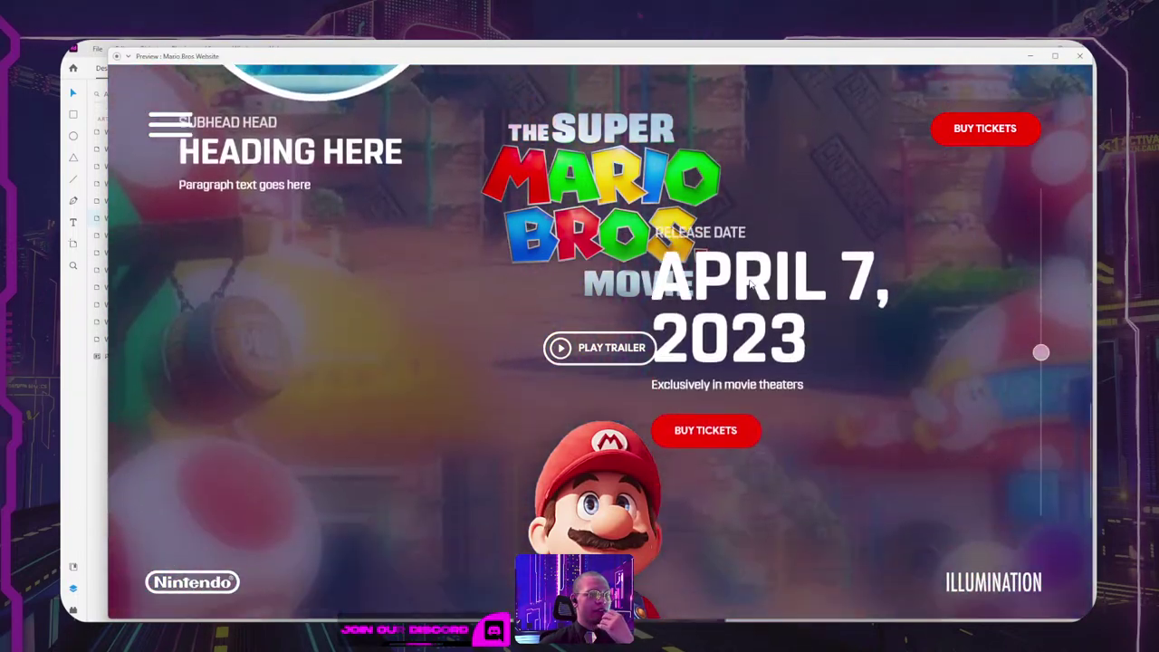
left_click(1033, 57)
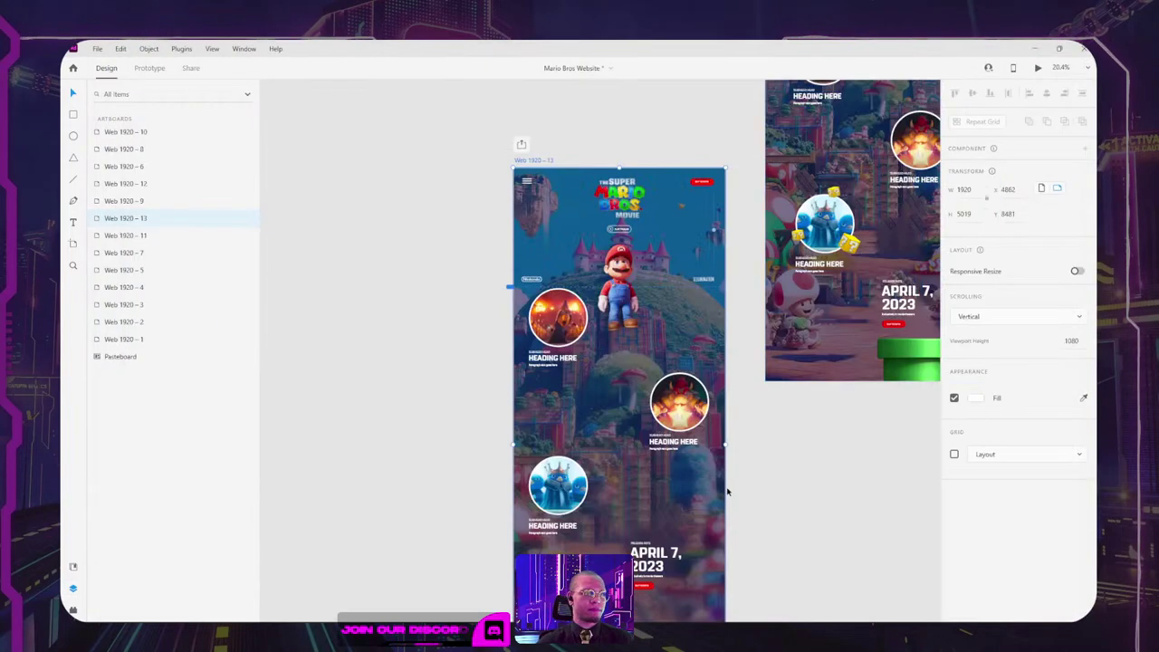
Step: Move the April 7, 2023 release-date block right to X 1235, in line with the Bowser card's left edge
scroll(728, 492, "down", 5)
scroll(634, 380, "up", 2)
left_click(603, 348)
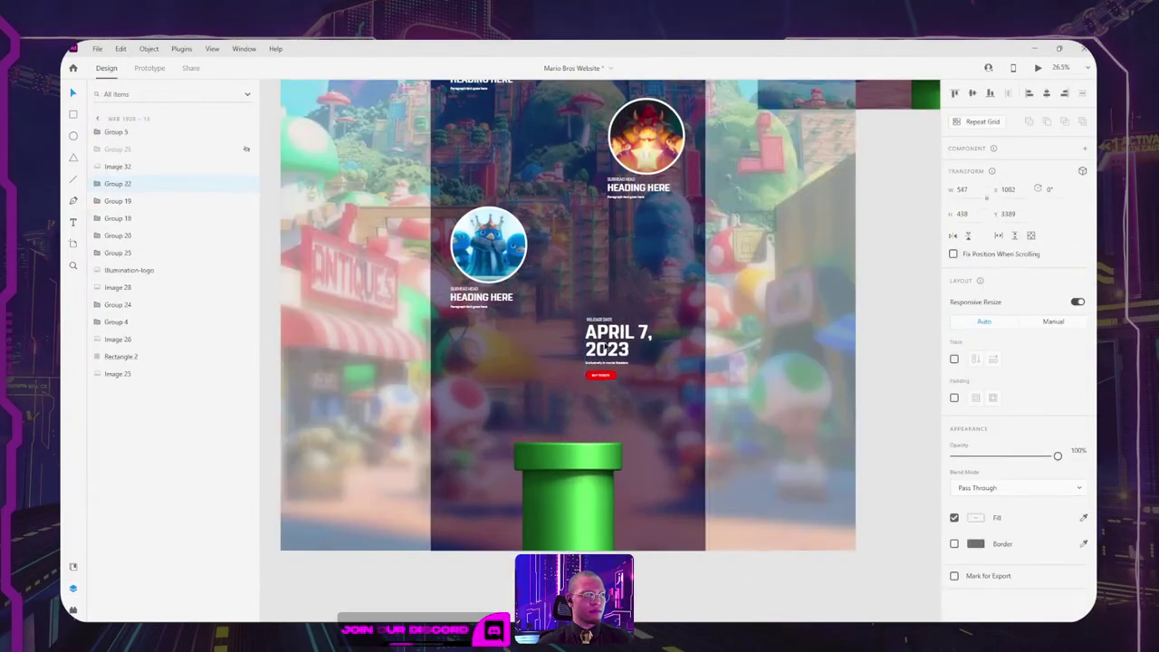
left_click_drag(622, 340, 628, 341)
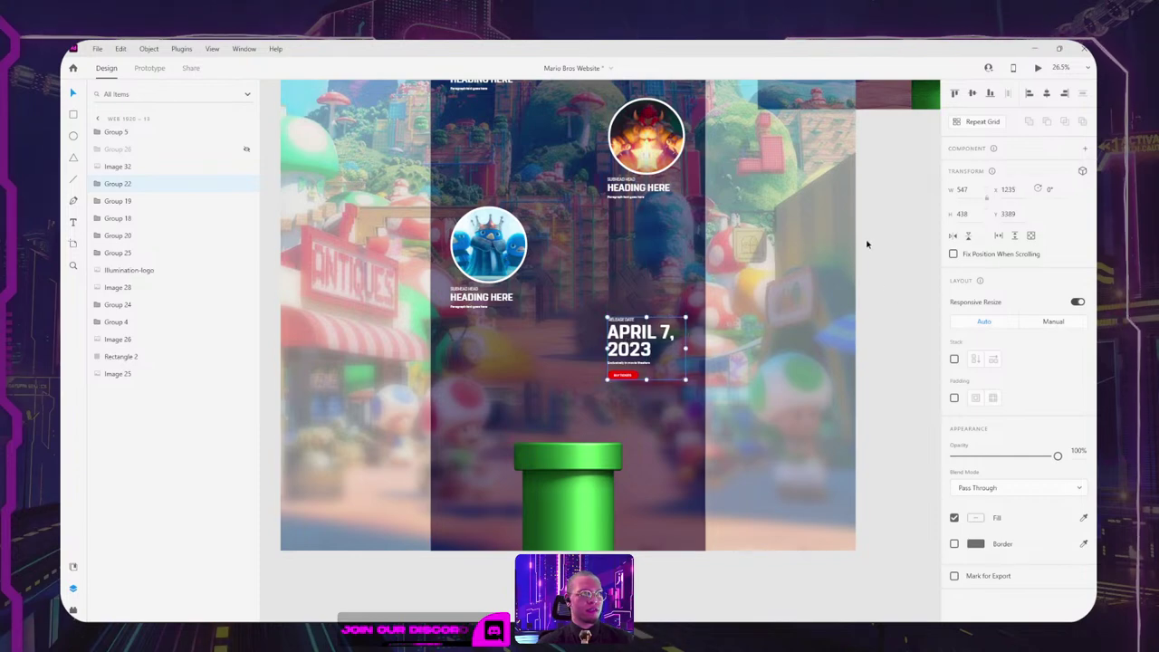
Step: Preview Web 1920 – 13 and scroll the full page to examine the moved release-date block against the logo, Mario and pipe
scroll(863, 241, "down", 2)
left_click_drag(863, 237, 767, 515)
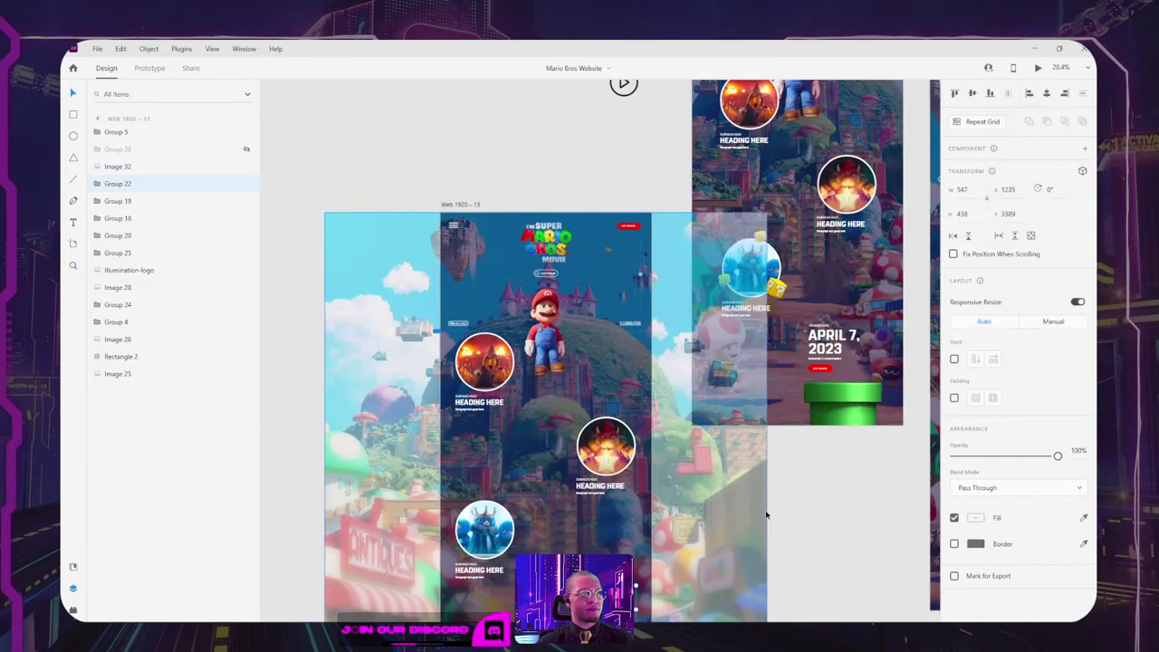
left_click(462, 204)
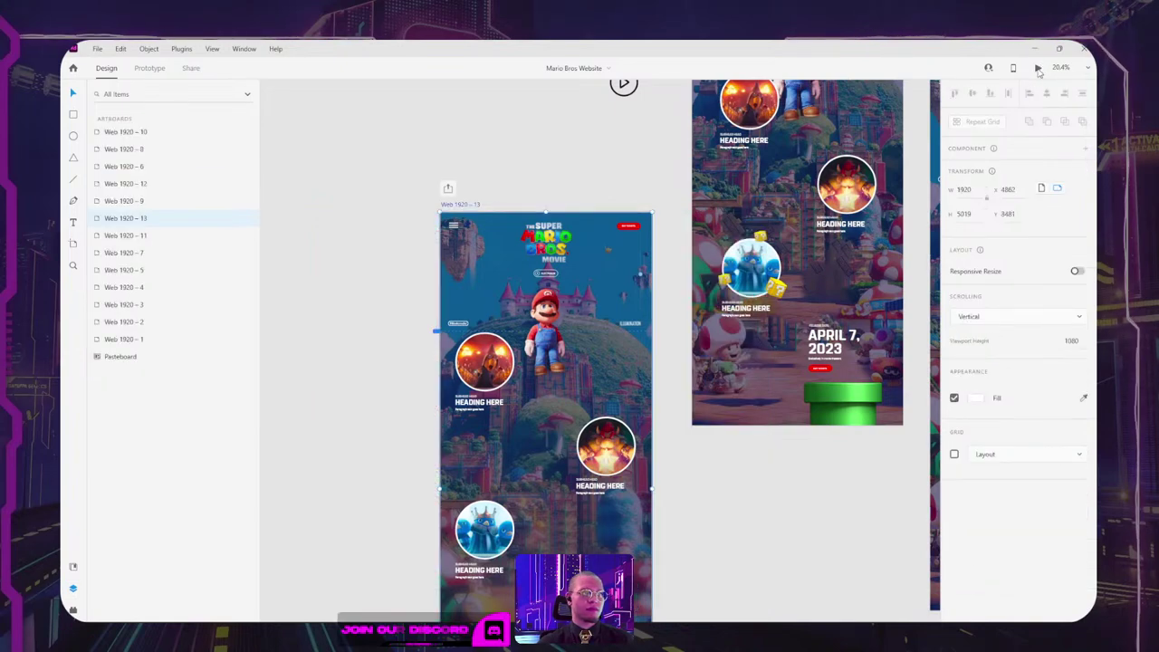
left_click(1038, 69)
scroll(654, 299, "down", 3)
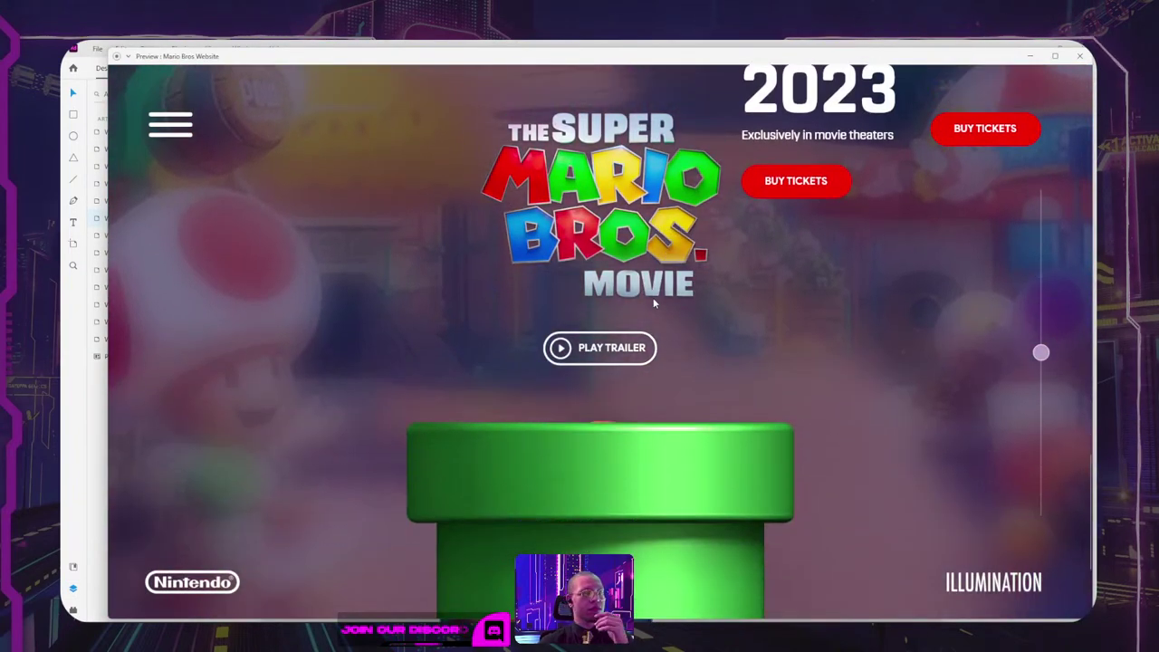
scroll(654, 303, "down", 1)
scroll(654, 304, "up", 1)
scroll(654, 304, "up", 10)
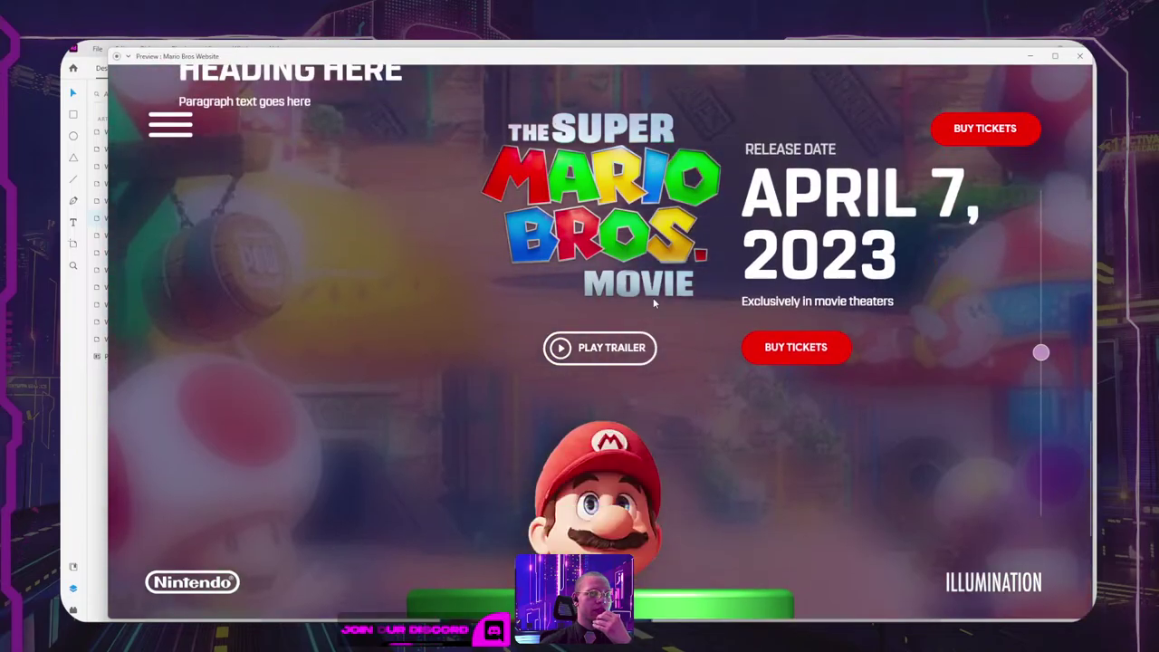
scroll(653, 300, "down", 10)
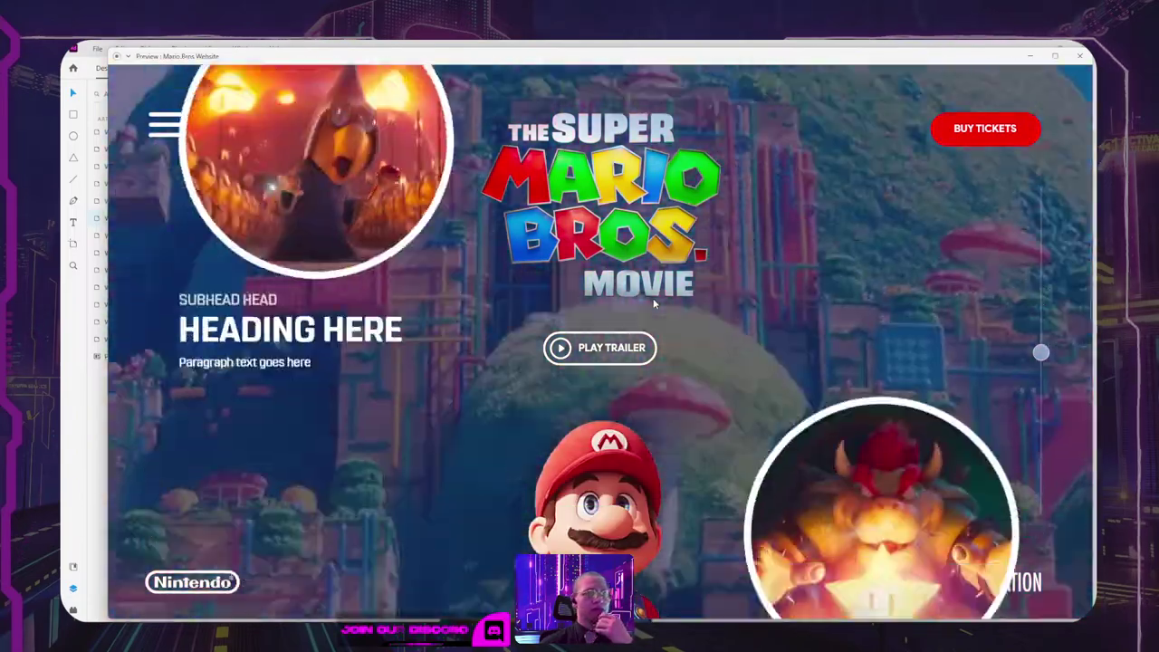
scroll(653, 300, "up", 5)
scroll(669, 323, "down", 6)
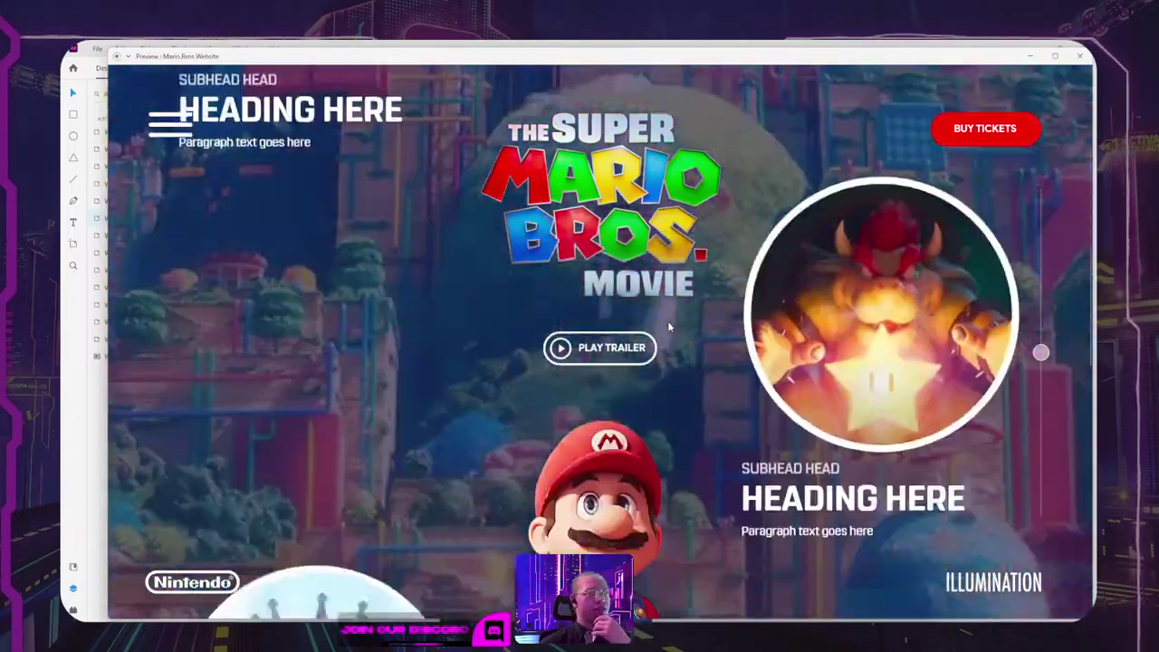
scroll(670, 328, "up", 10)
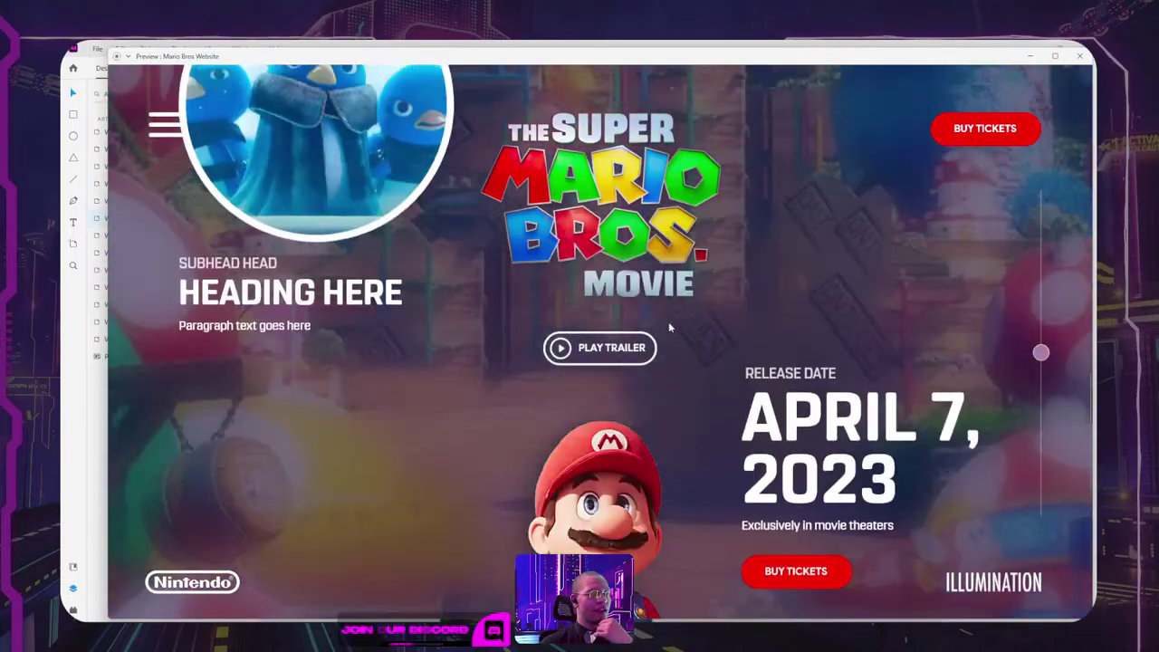
scroll(671, 328, "down", 2)
scroll(670, 328, "up", 3)
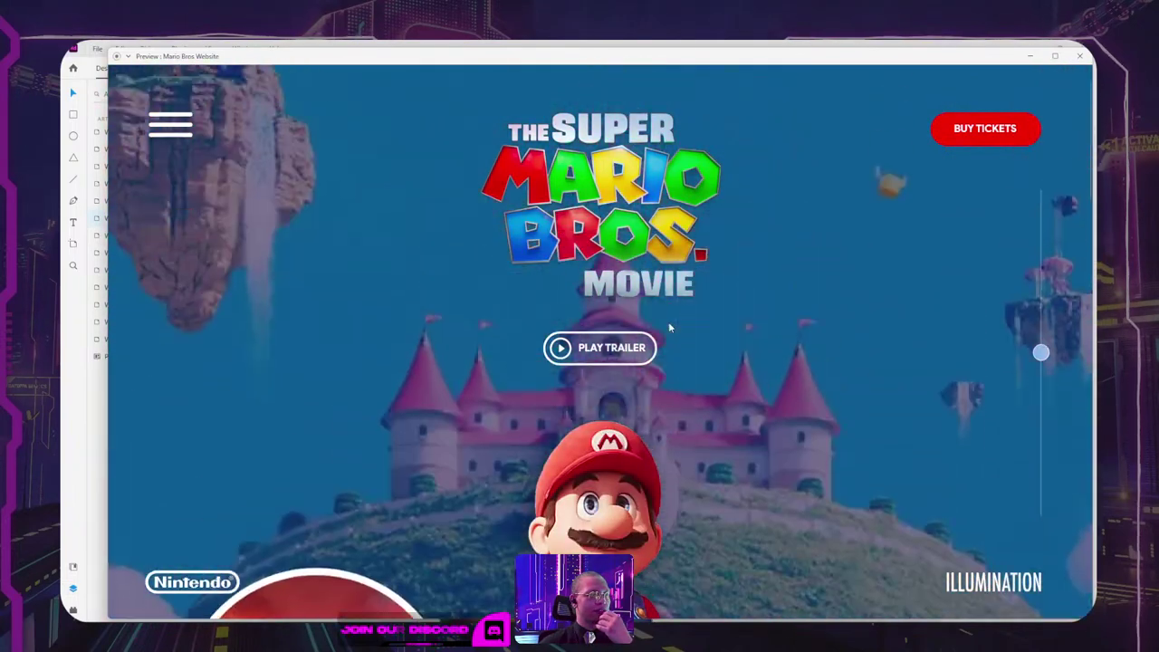
left_click(1030, 58)
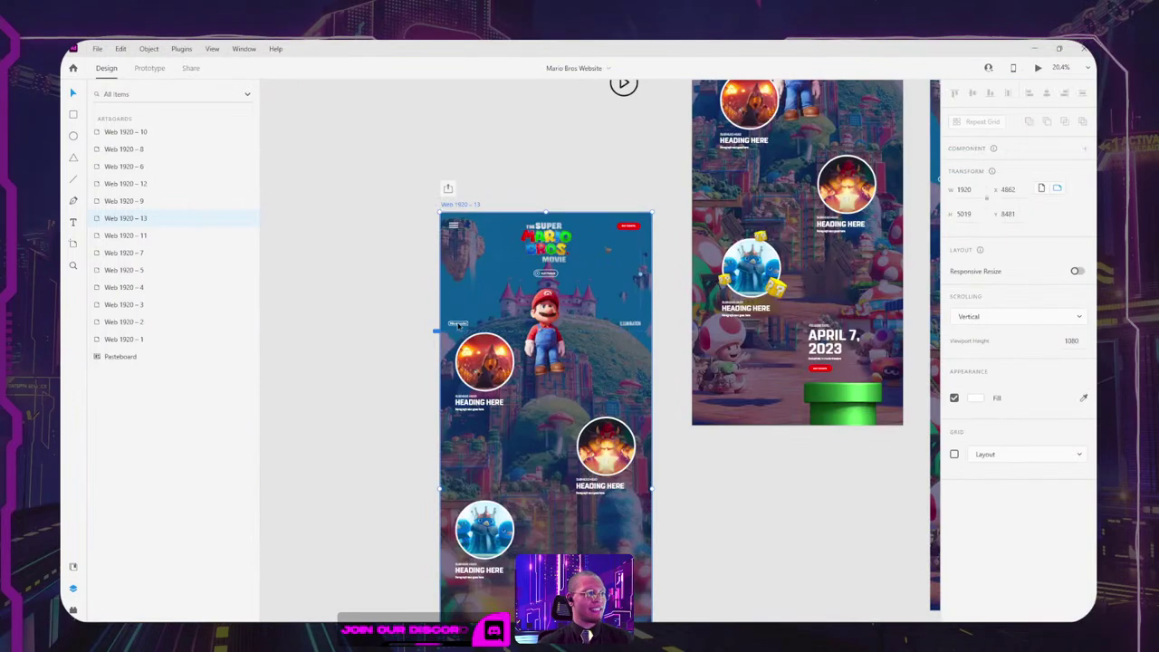
Step: Group the Nintendo and Illumination logos without a fixed scroll position and bring the group to the front
left_click(459, 324)
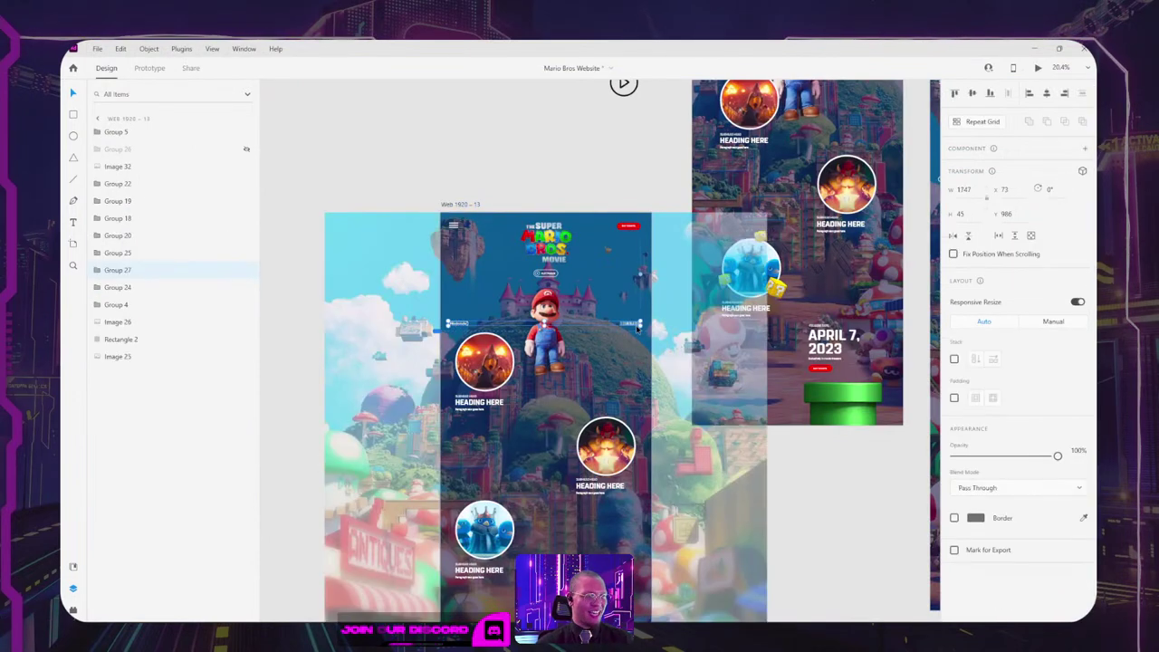
left_click(604, 182)
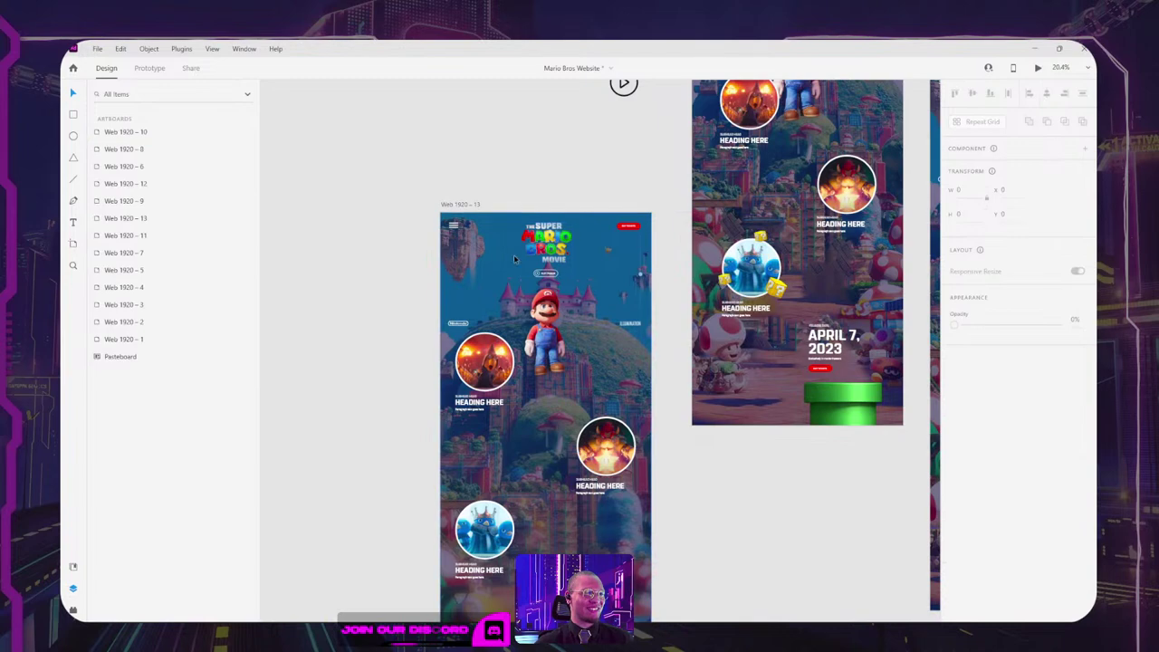
Step: Preview the page again and scroll through it to check how the Nintendo and Illumination logos behave while scrolling
left_click(1037, 69)
scroll(625, 296, "down", 5)
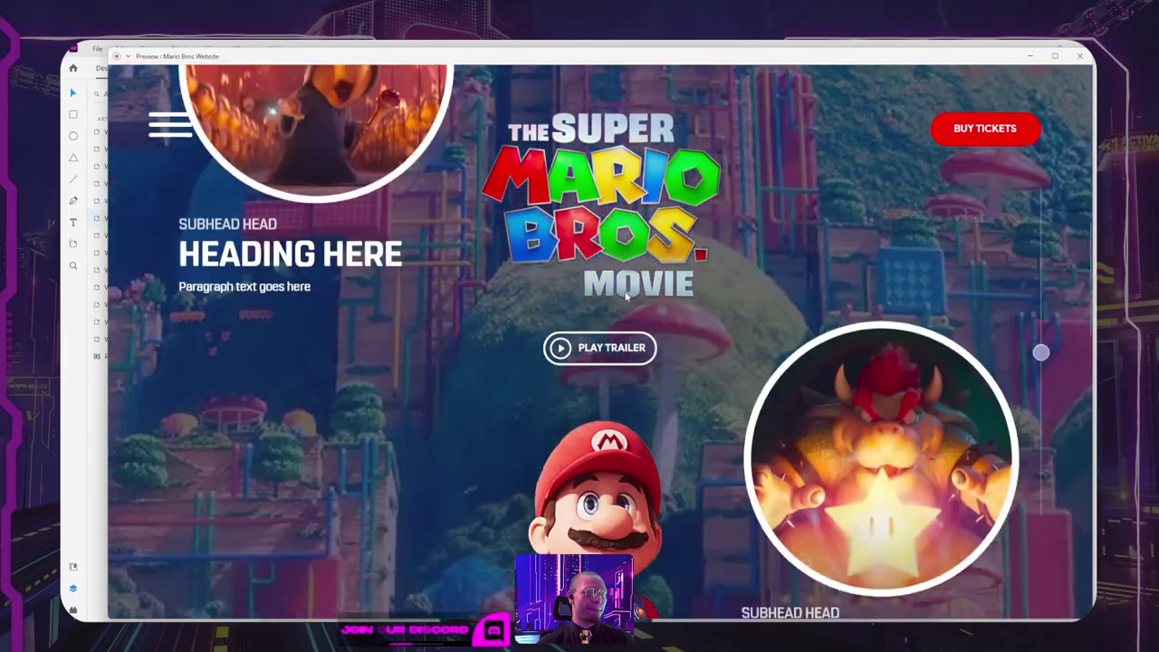
scroll(625, 296, "down", 5)
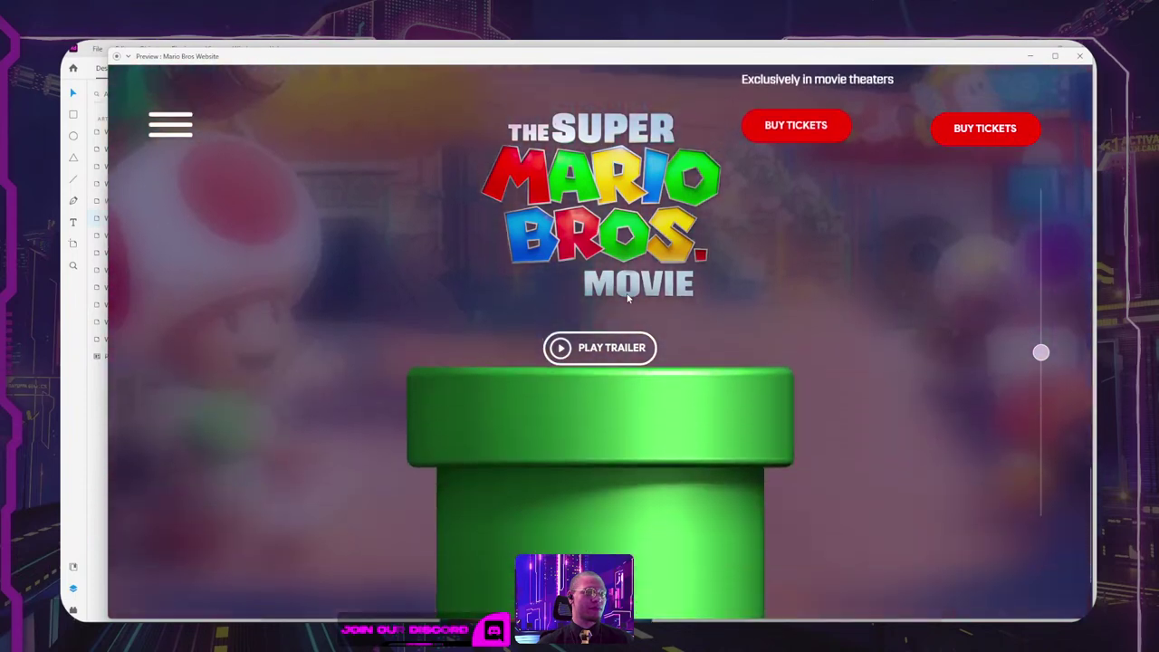
scroll(628, 298, "down", 2)
scroll(629, 297, "up", 3)
scroll(629, 298, "down", 1)
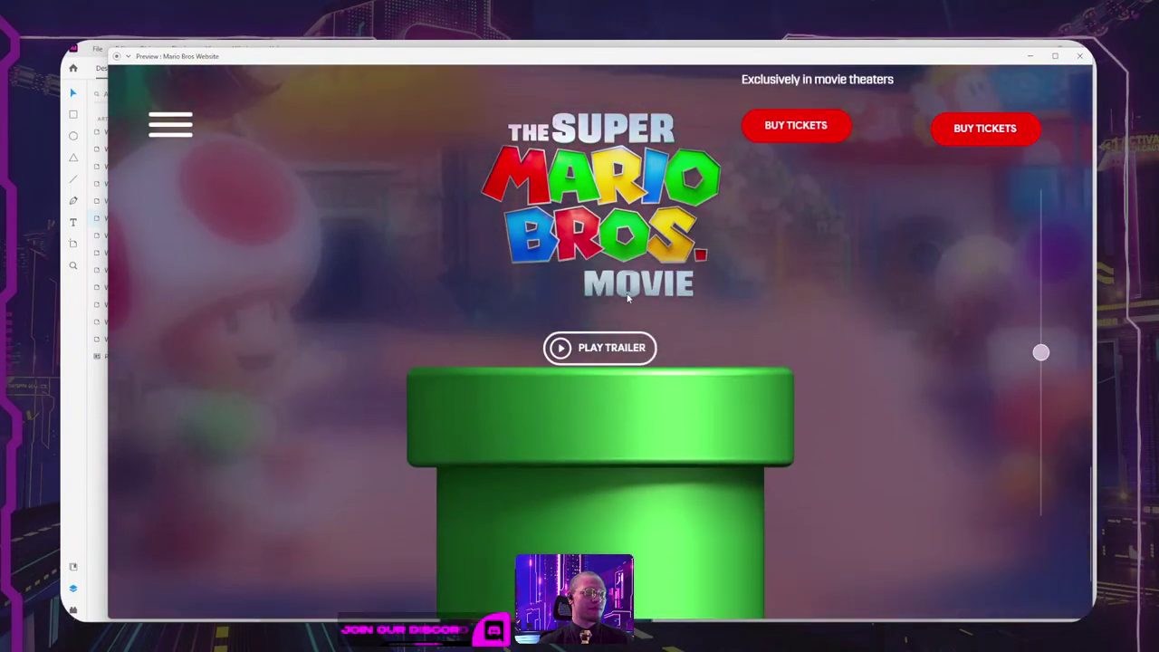
scroll(627, 297, "up", 5)
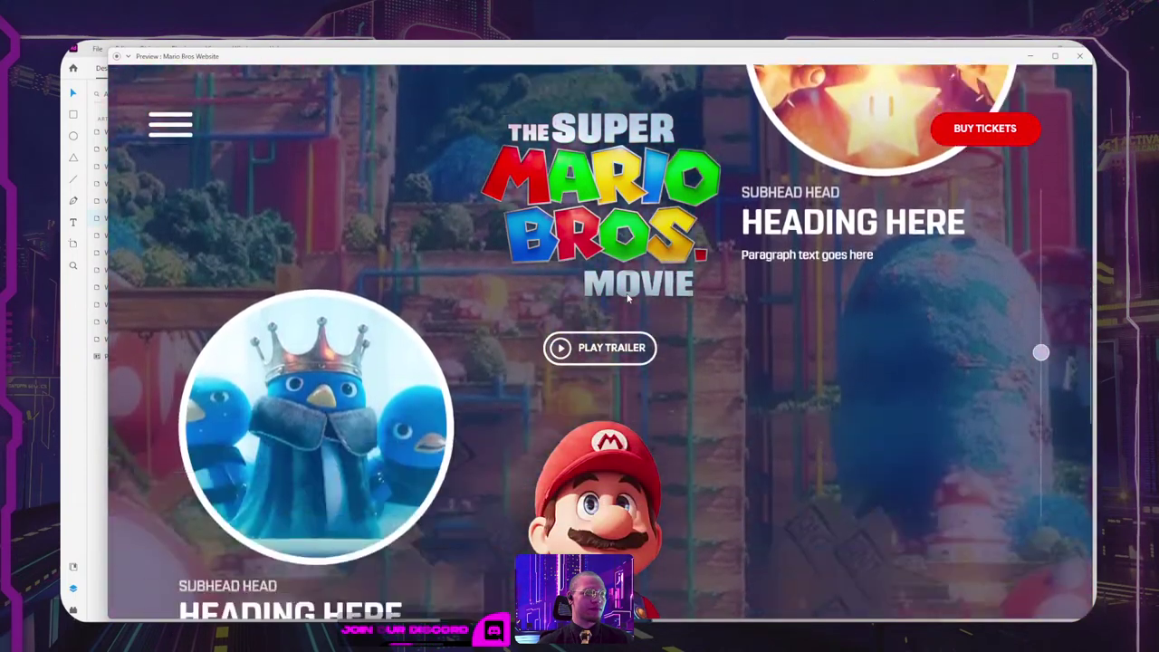
scroll(627, 297, "down", 3)
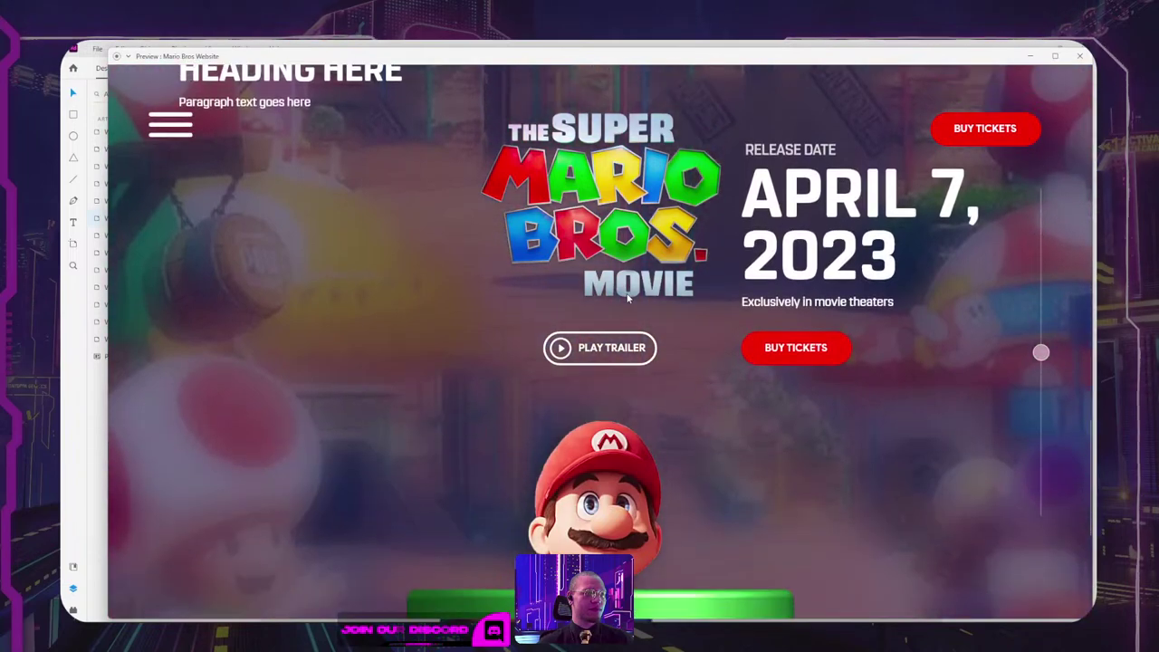
scroll(769, 310, "down", 1)
scroll(769, 311, "up", 3)
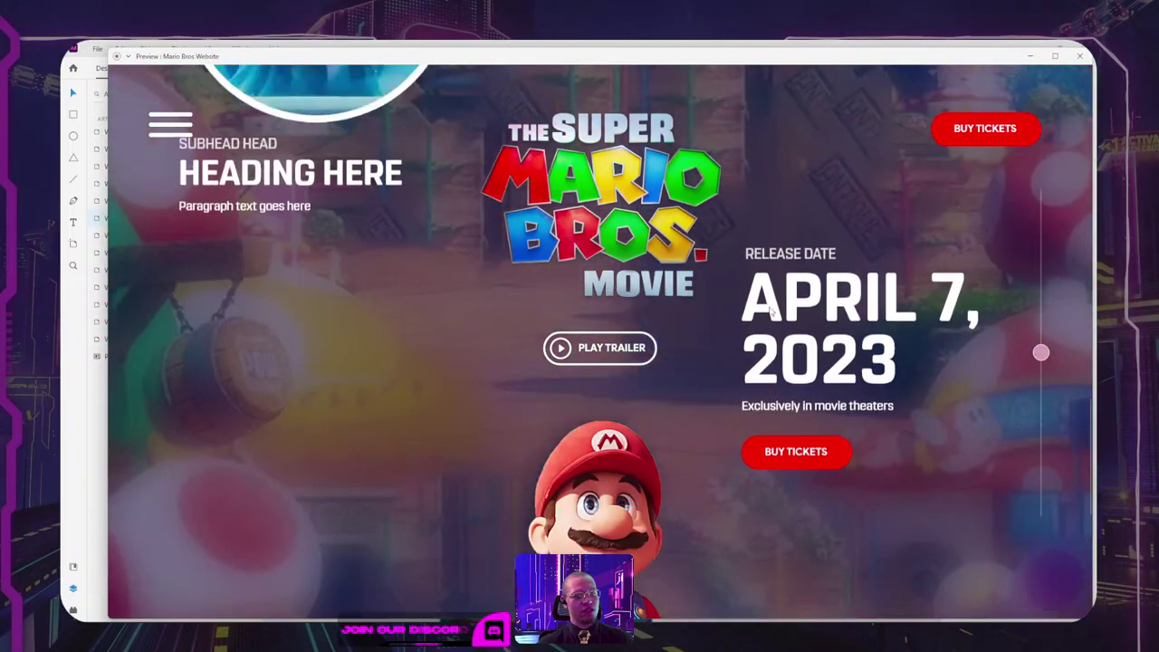
scroll(769, 305, "up", 2)
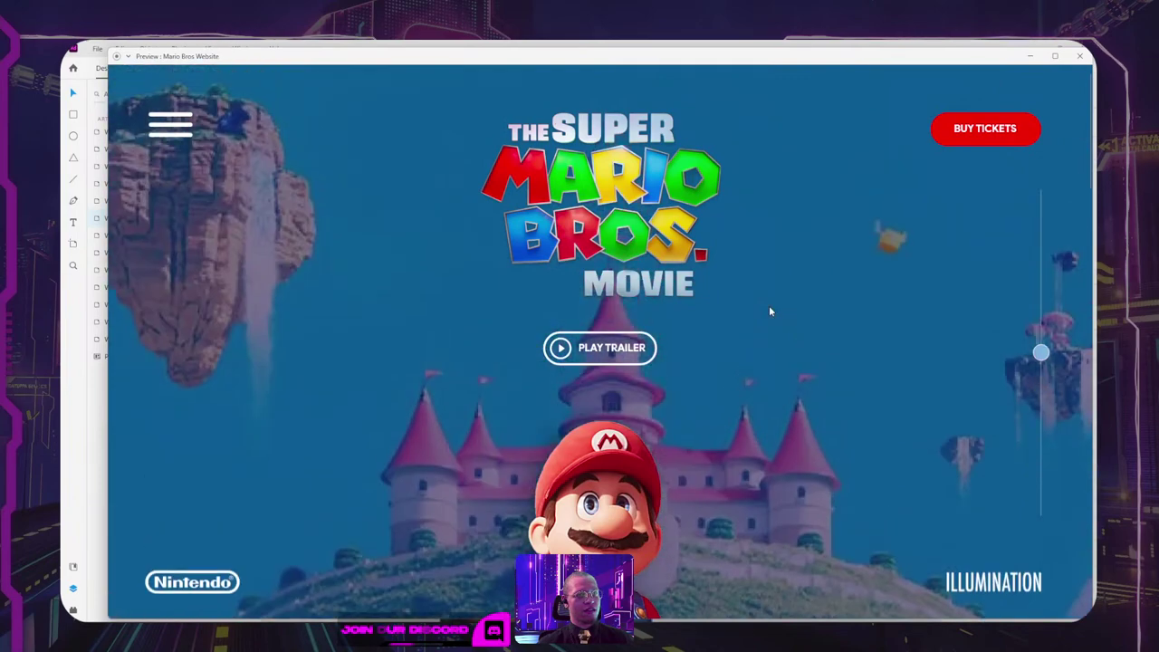
Step: Examine in the preview how the picture cards and release-date block pass the fixed menu, tickets button and Mario
scroll(642, 326, "down", 2)
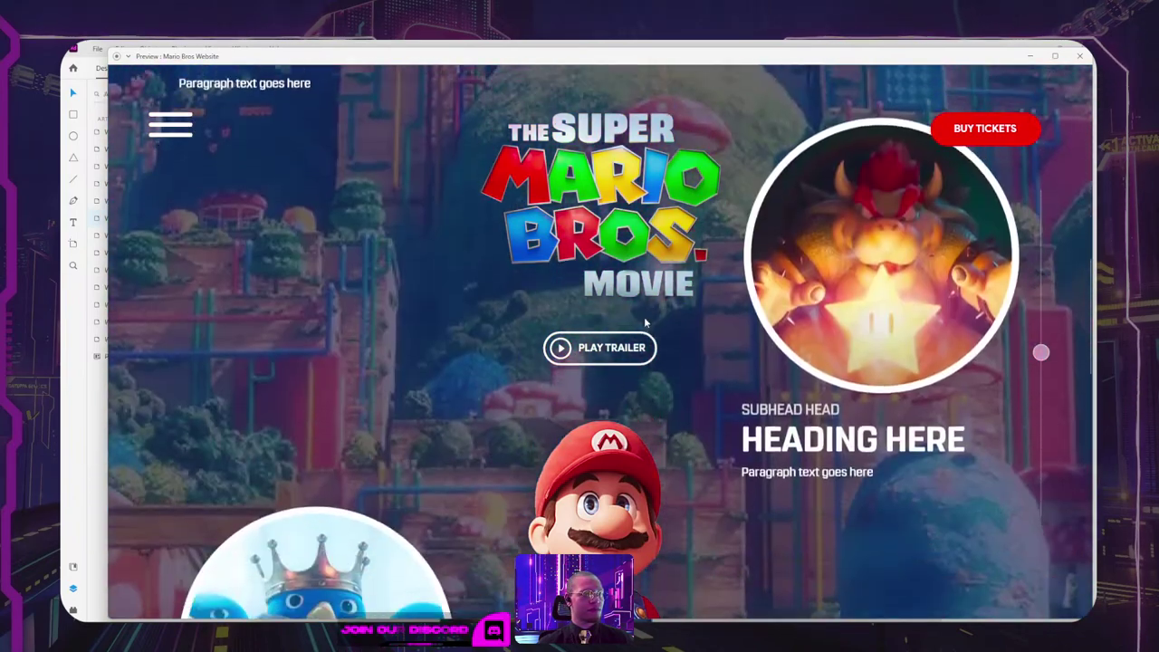
scroll(598, 354, "down", 1)
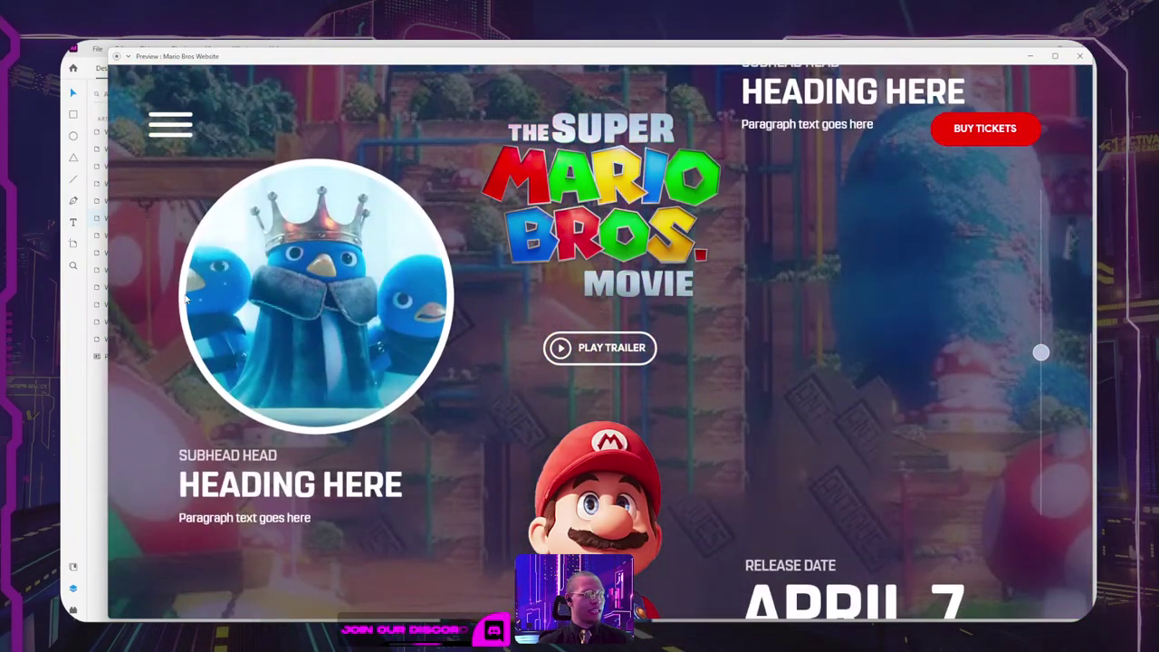
scroll(705, 372, "down", 1)
scroll(743, 389, "up", 3)
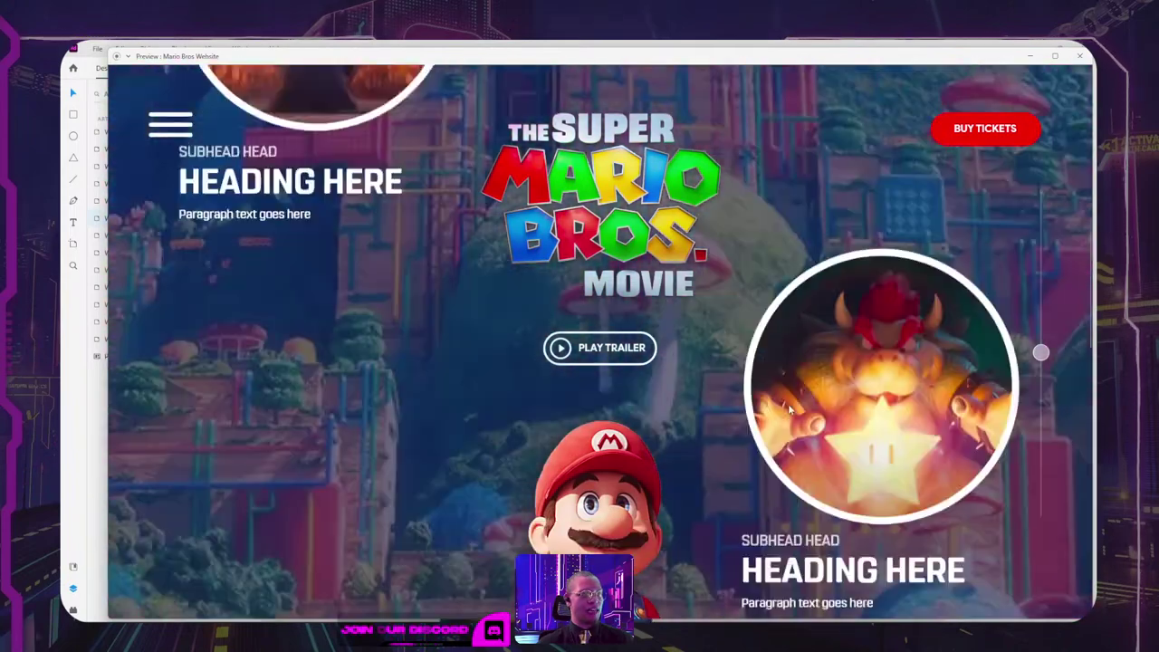
scroll(786, 405, "down", 4)
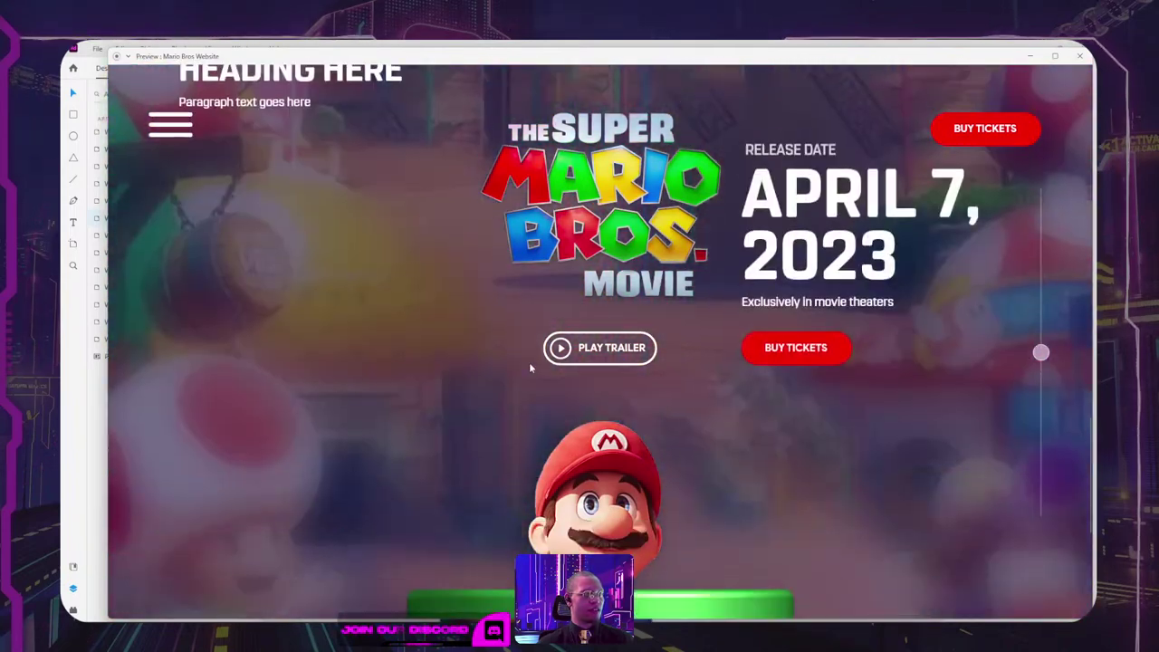
scroll(531, 367, "down", 1)
scroll(532, 366, "down", 1)
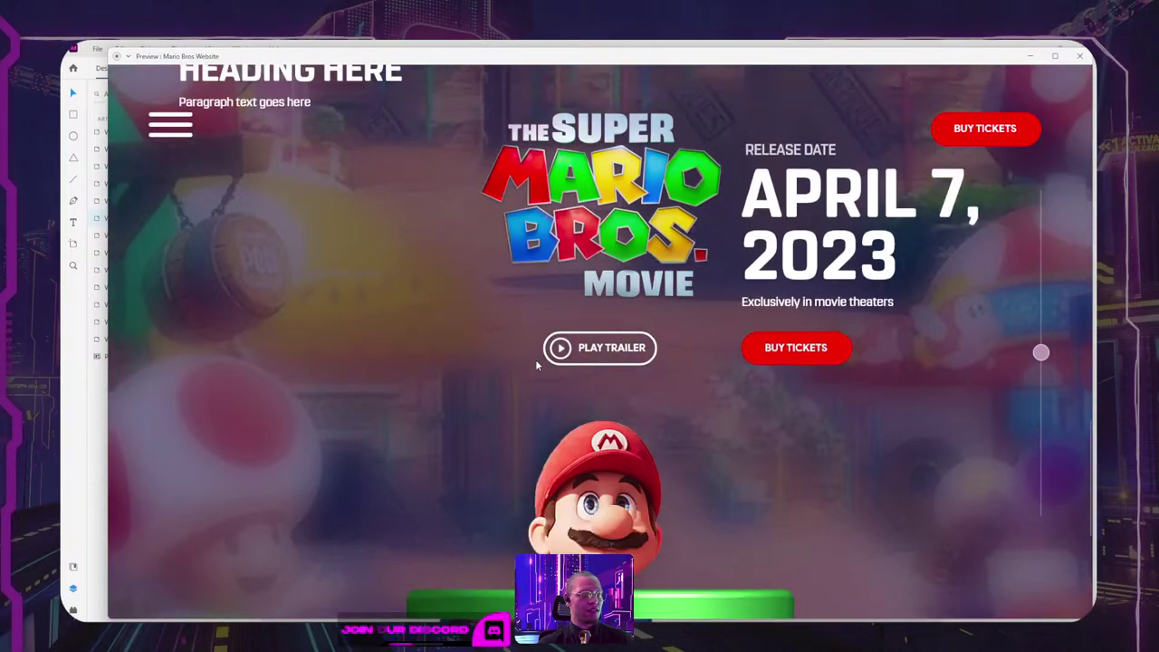
scroll(536, 362, "down", 4)
scroll(536, 361, "up", 3)
scroll(535, 359, "up", 2)
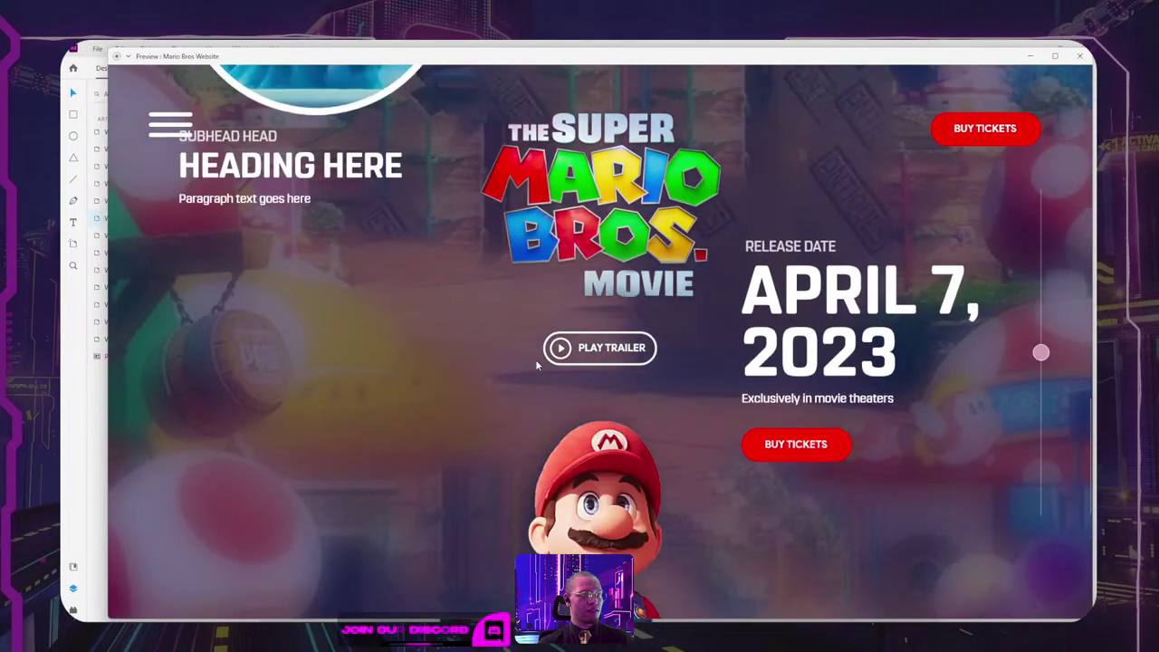
scroll(535, 359, "down", 3)
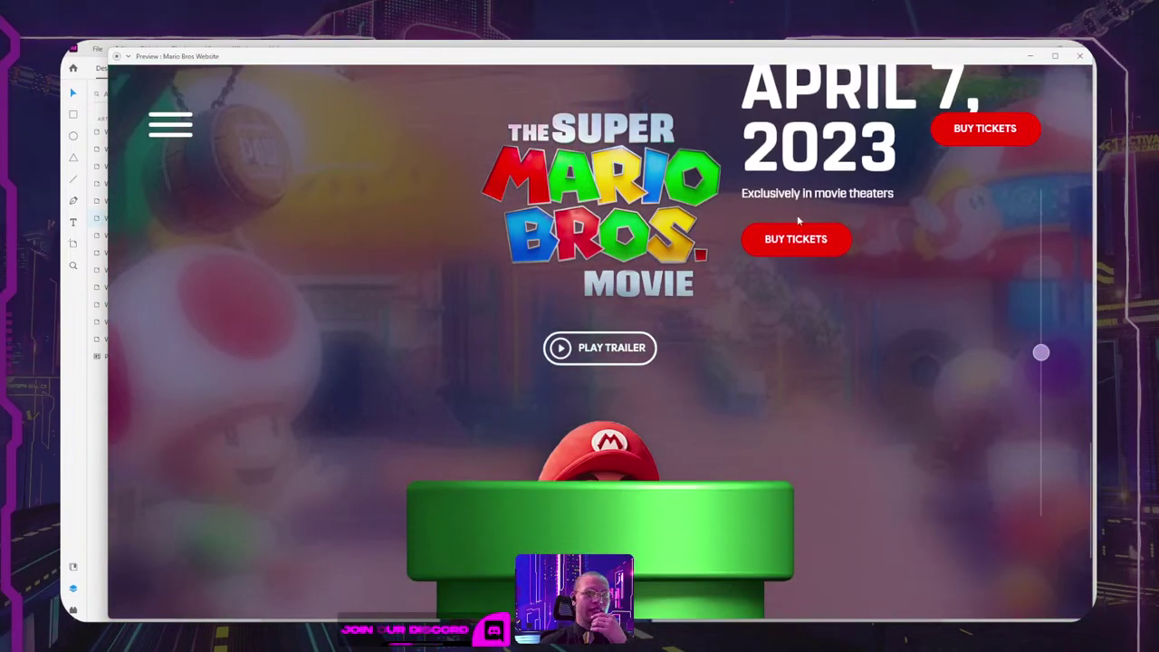
scroll(832, 290, "up", 2)
scroll(831, 313, "down", 2)
scroll(831, 313, "up", 2)
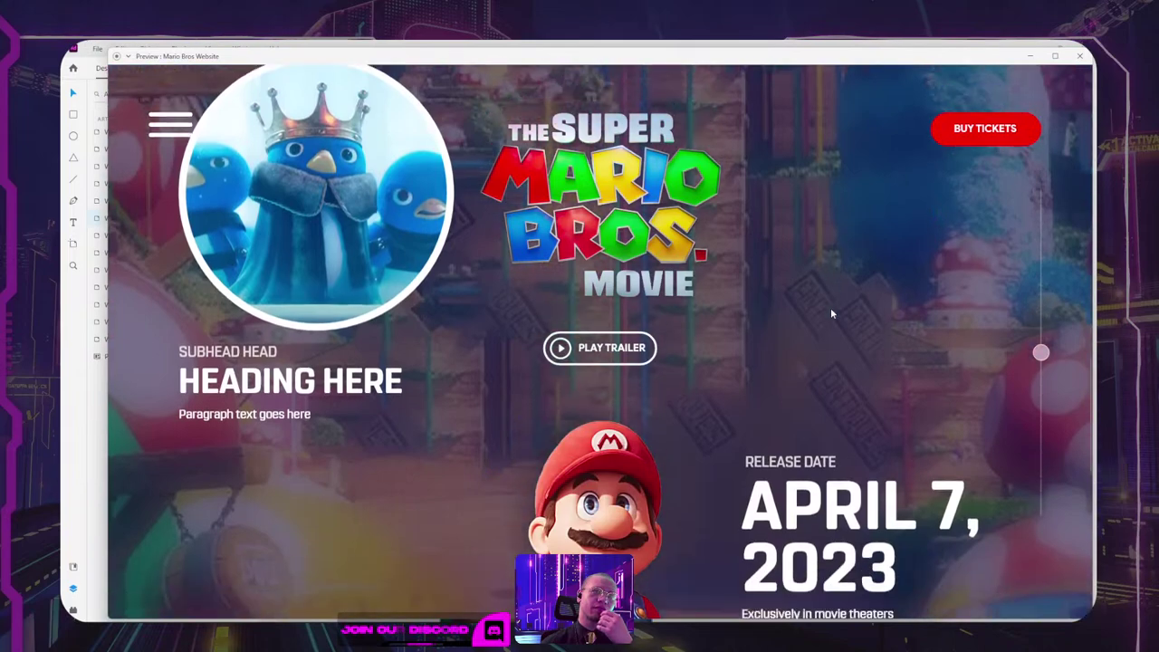
scroll(831, 314, "down", 2)
scroll(833, 313, "down", 2)
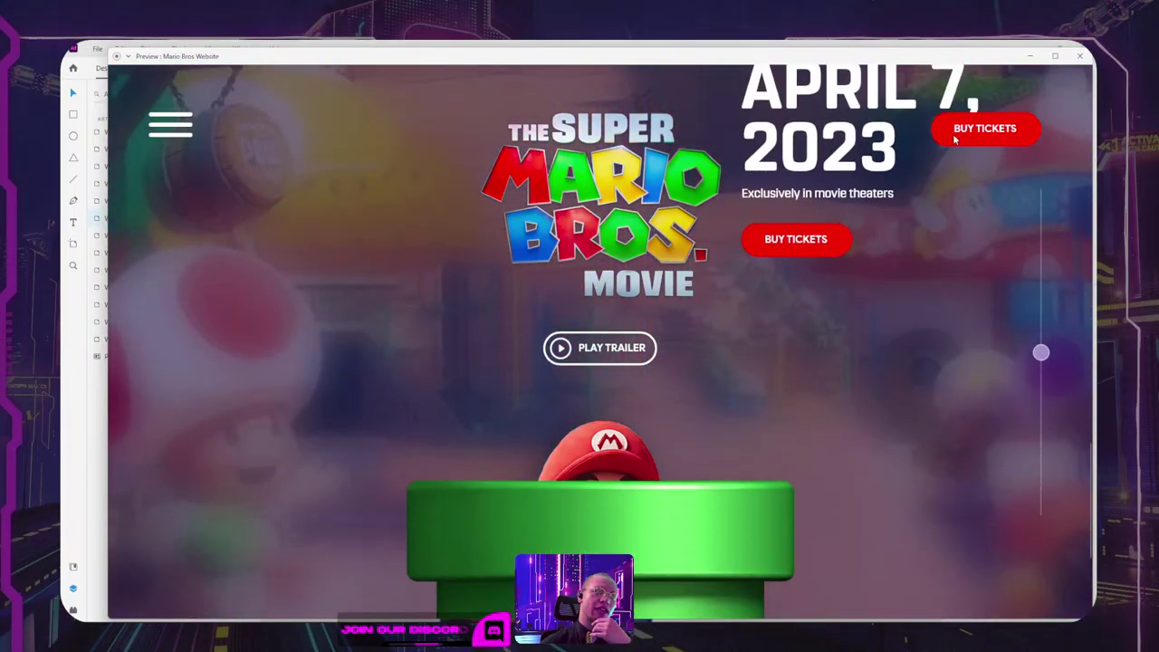
Step: Scroll the preview between the hero section and the page end to examine how the pipe covers Mario and the logo
scroll(731, 271, "up", 5)
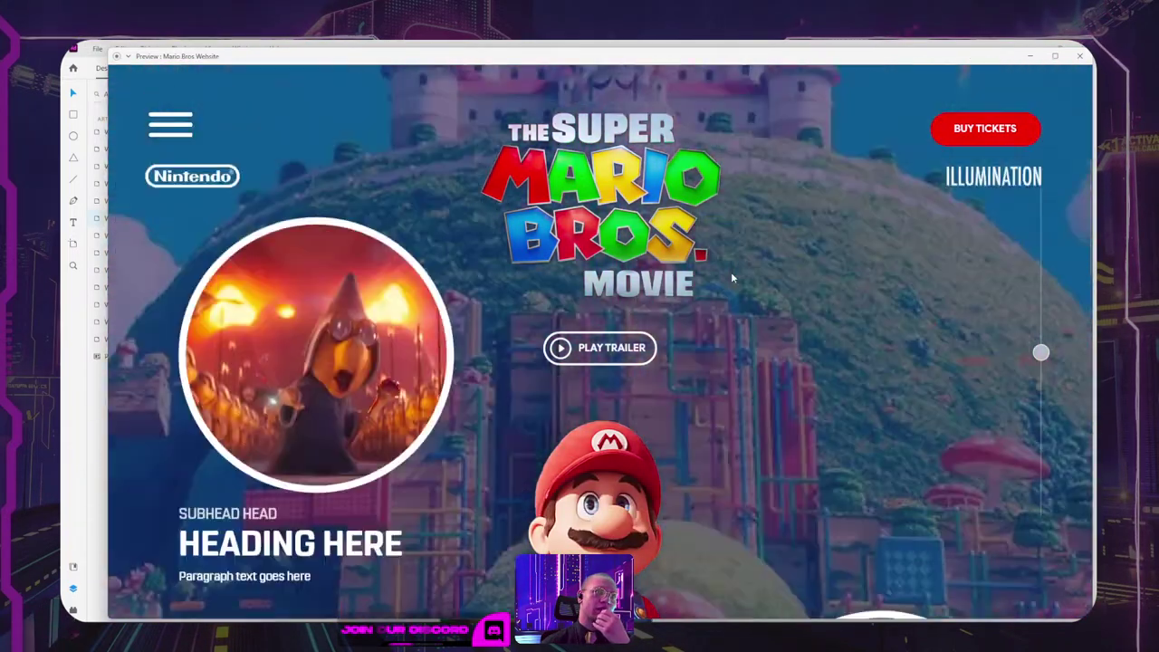
scroll(731, 272, "up", 2)
scroll(731, 272, "down", 3)
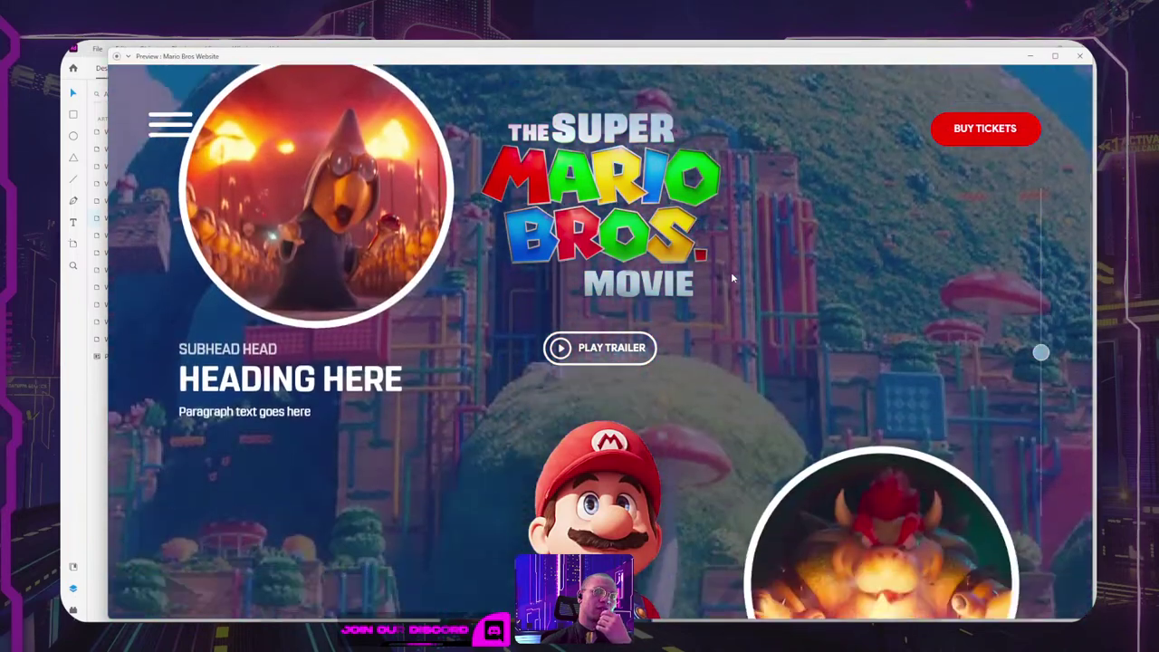
scroll(733, 278, "down", 4)
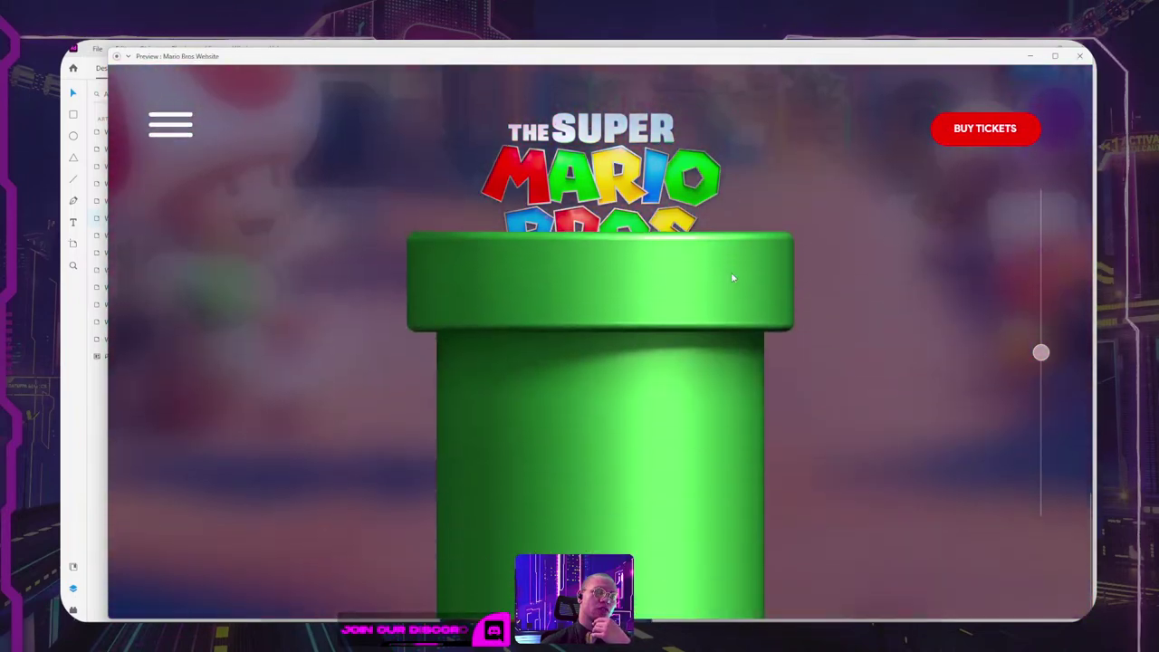
scroll(732, 277, "up", 3)
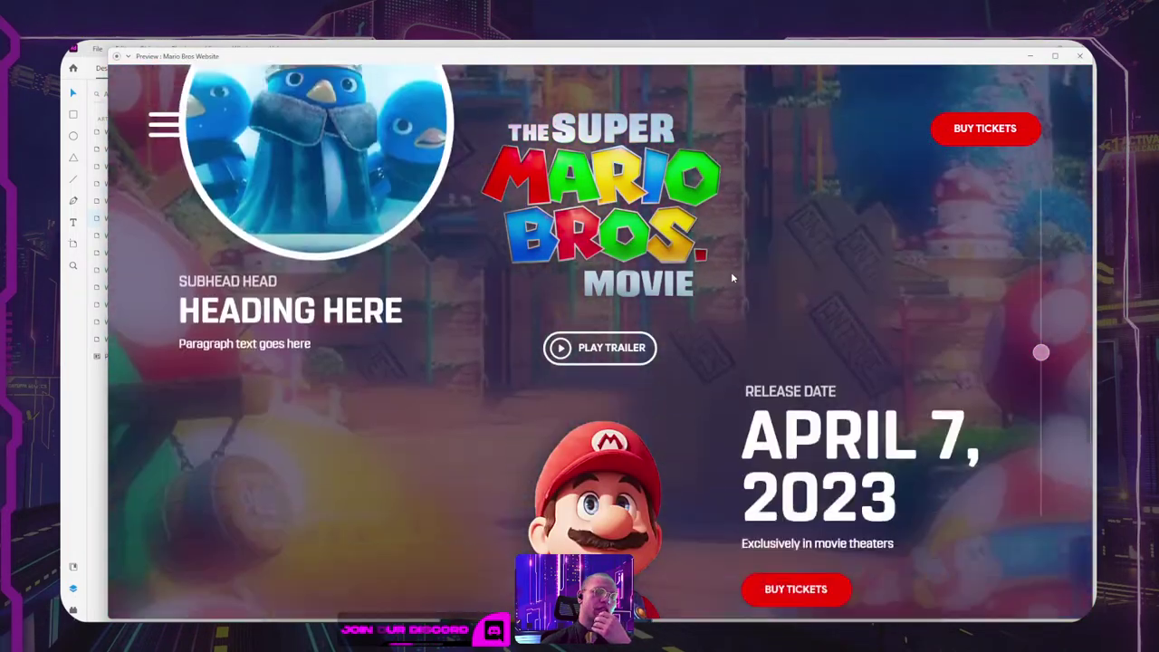
scroll(733, 277, "down", 3)
scroll(733, 277, "up", 3)
scroll(733, 277, "down", 3)
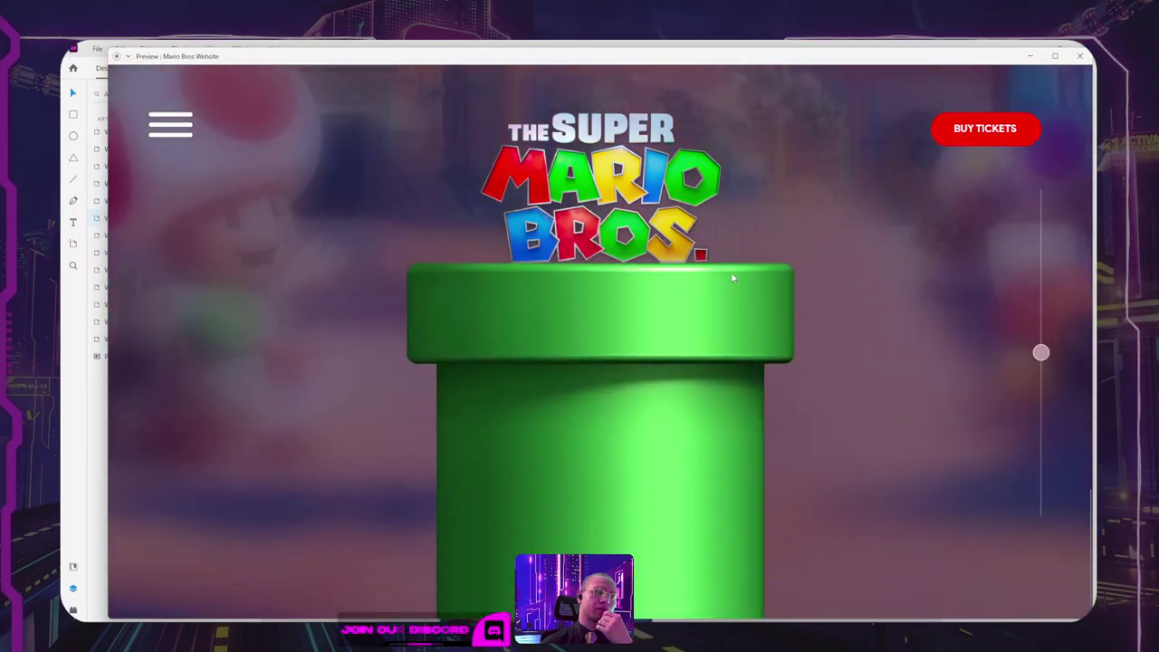
scroll(733, 277, "up", 3)
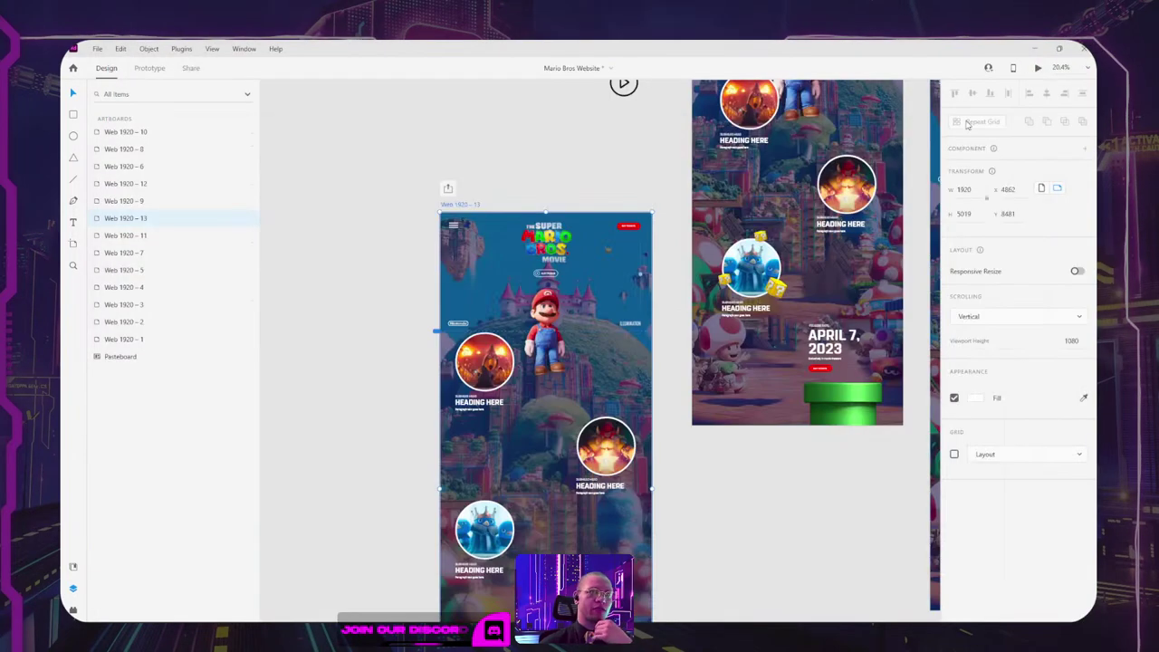
Step: Draw a full-width rectangle 1920 wide and about 604 high at the page bottom, and layer it behind the pipe, just above the dark overlay
scroll(587, 344, "down", 3)
key("r")
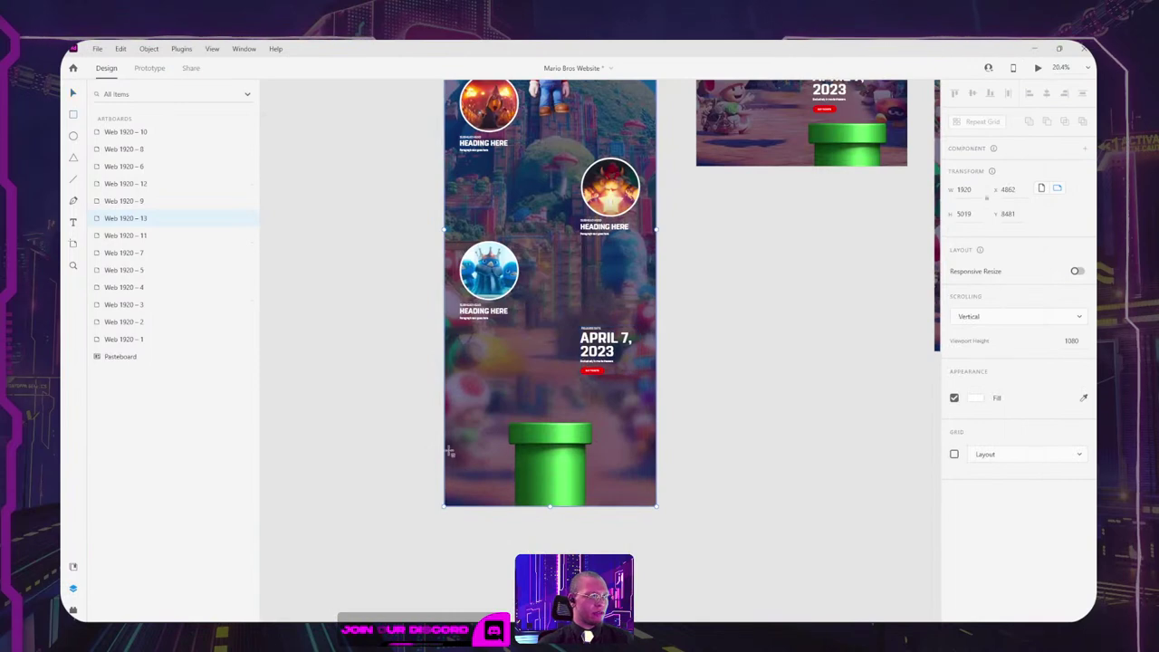
mouse_move(446, 441)
left_mouse_down()
mouse_move(564, 492)
mouse_move(646, 507)
left_mouse_up()
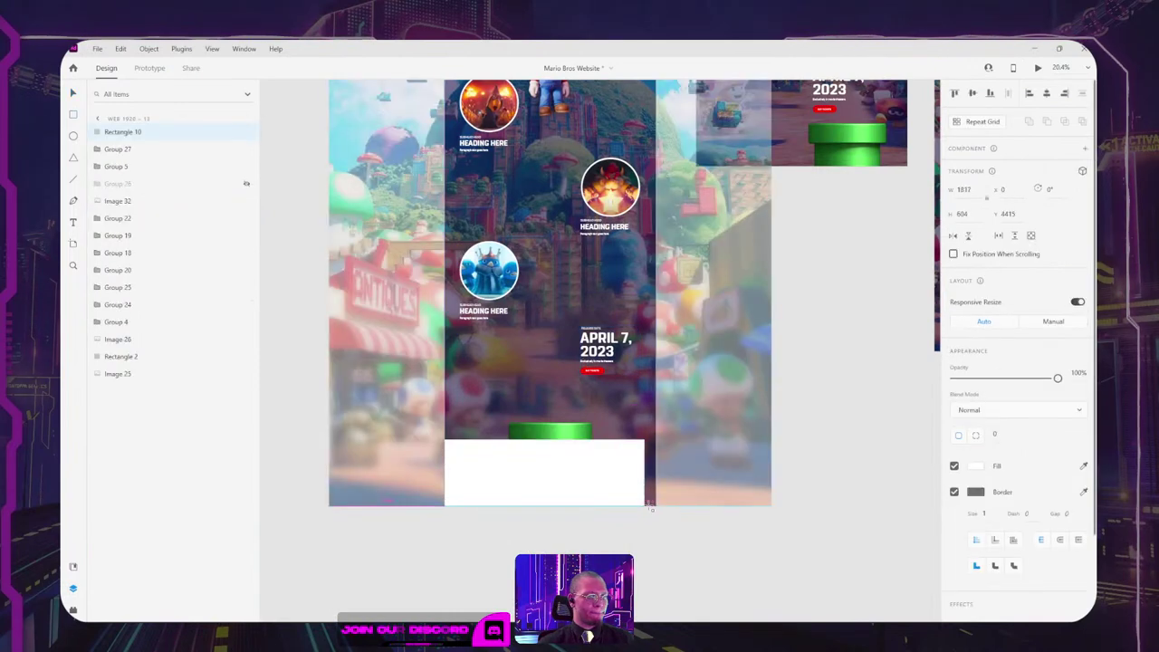
key("ctrl+shift+[")
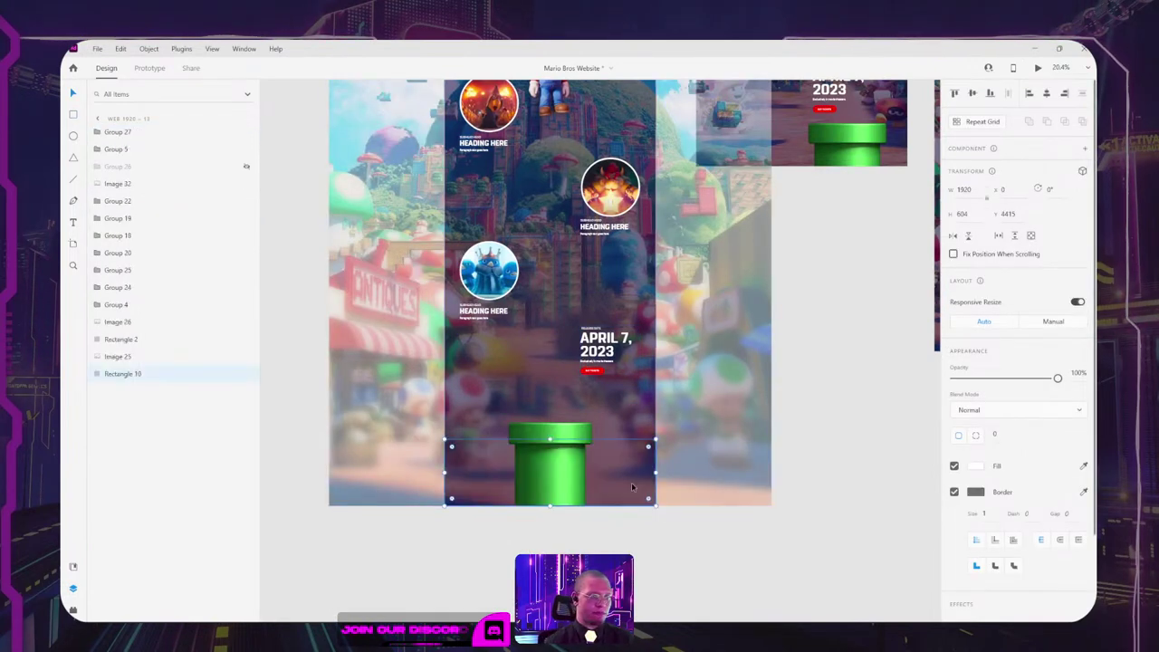
key("ctrl+]")
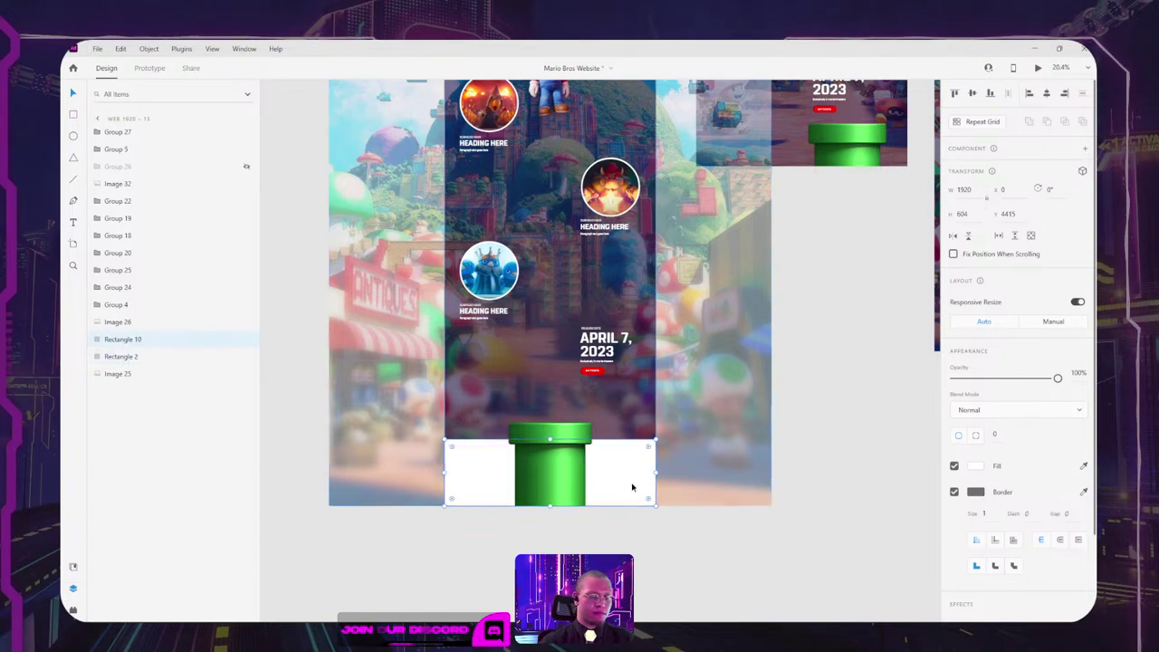
Step: Remove the rectangle's border and give it a linear gradient from fully transparent white down to the saved dark blue #161144
left_click(954, 492)
left_click(975, 465)
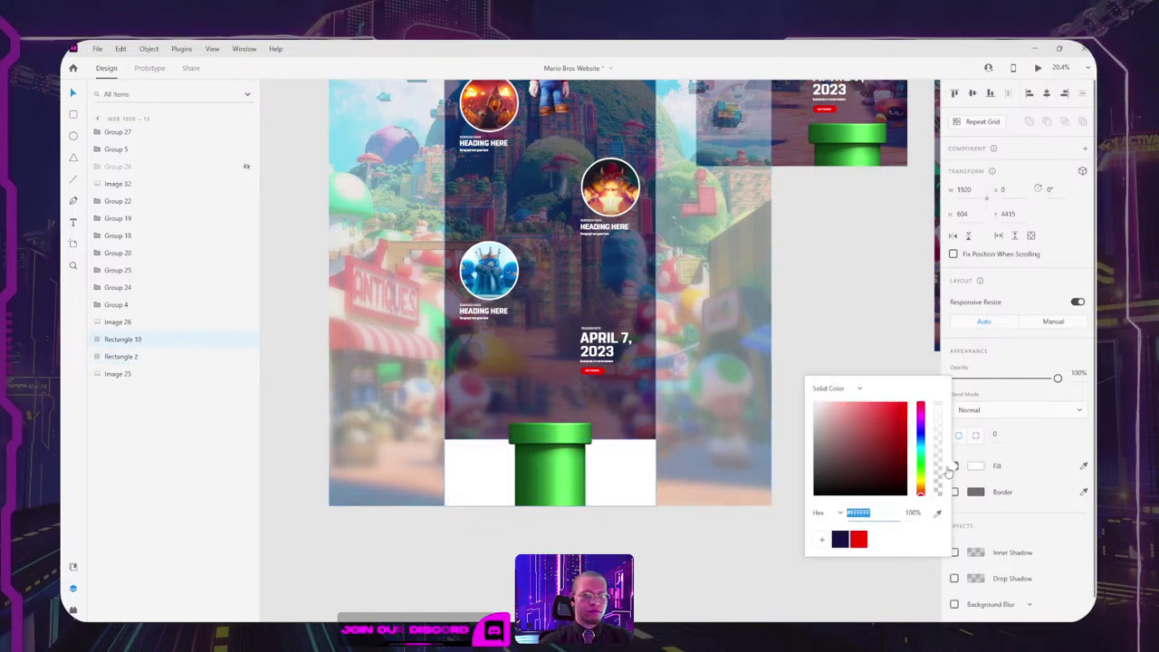
left_click(840, 390)
left_click(842, 412)
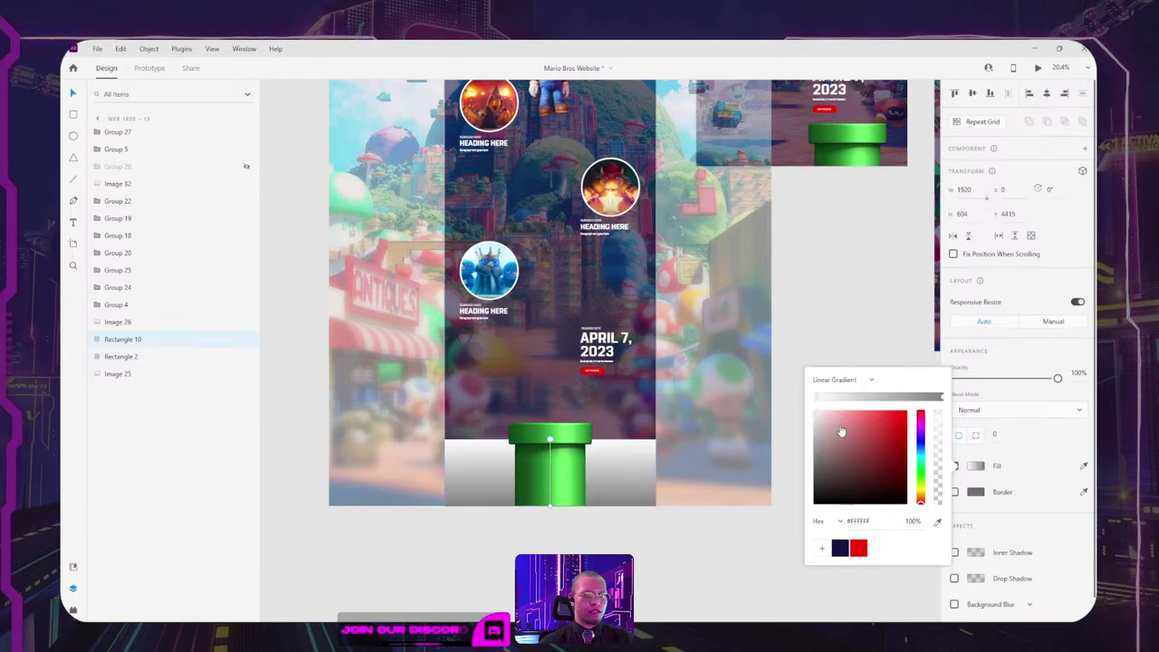
left_click(841, 547)
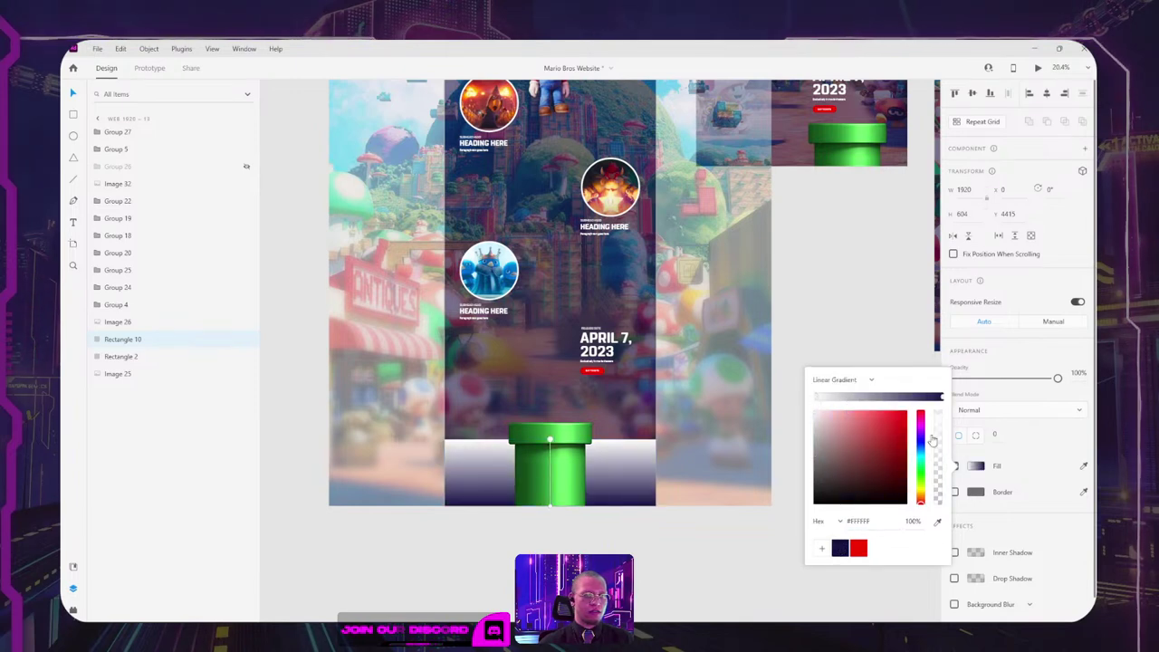
left_click_drag(933, 440, 942, 526)
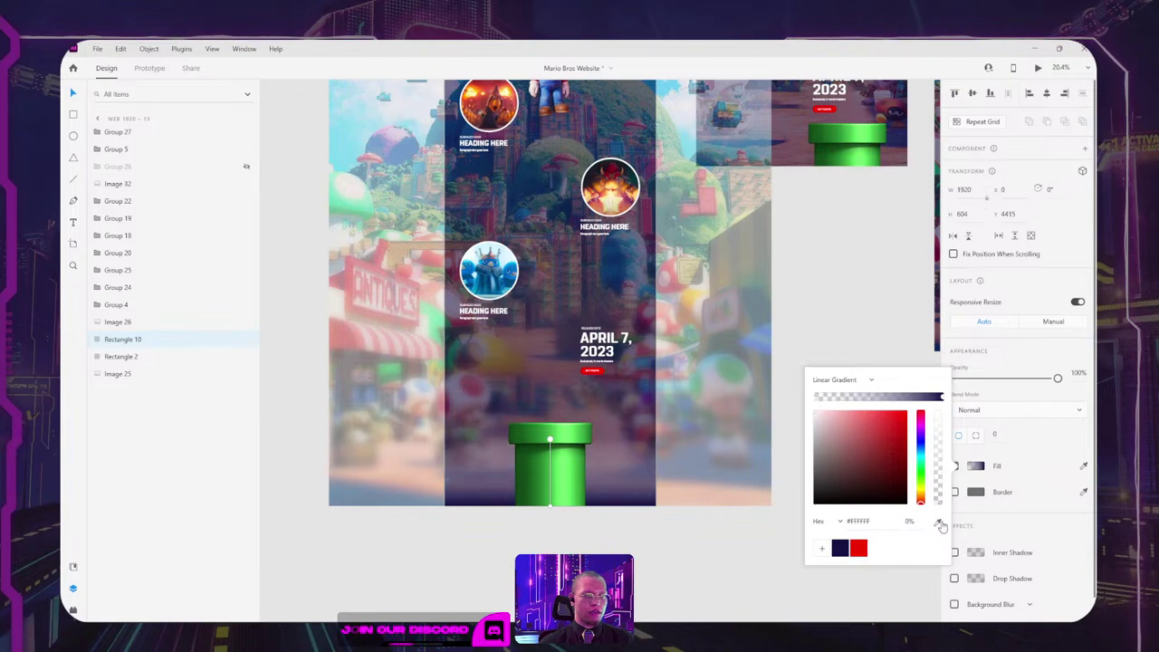
left_click(942, 398)
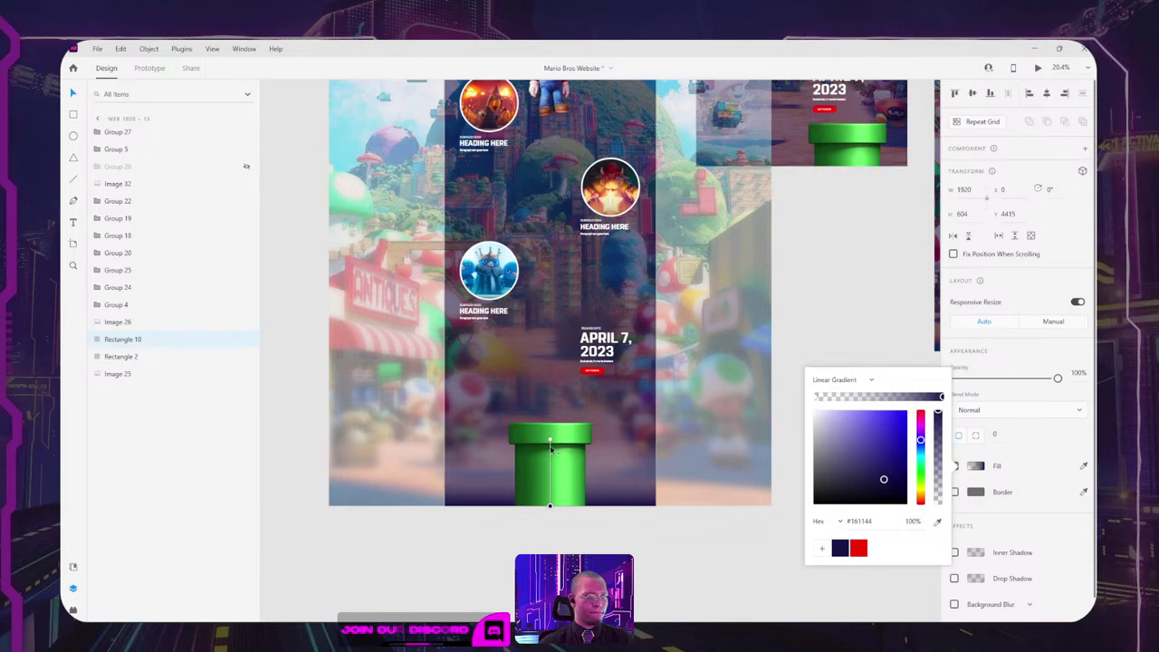
Step: Extend the gradient rectangle upward to a height of about 1011, reaching just below the release-date block
left_click(550, 440)
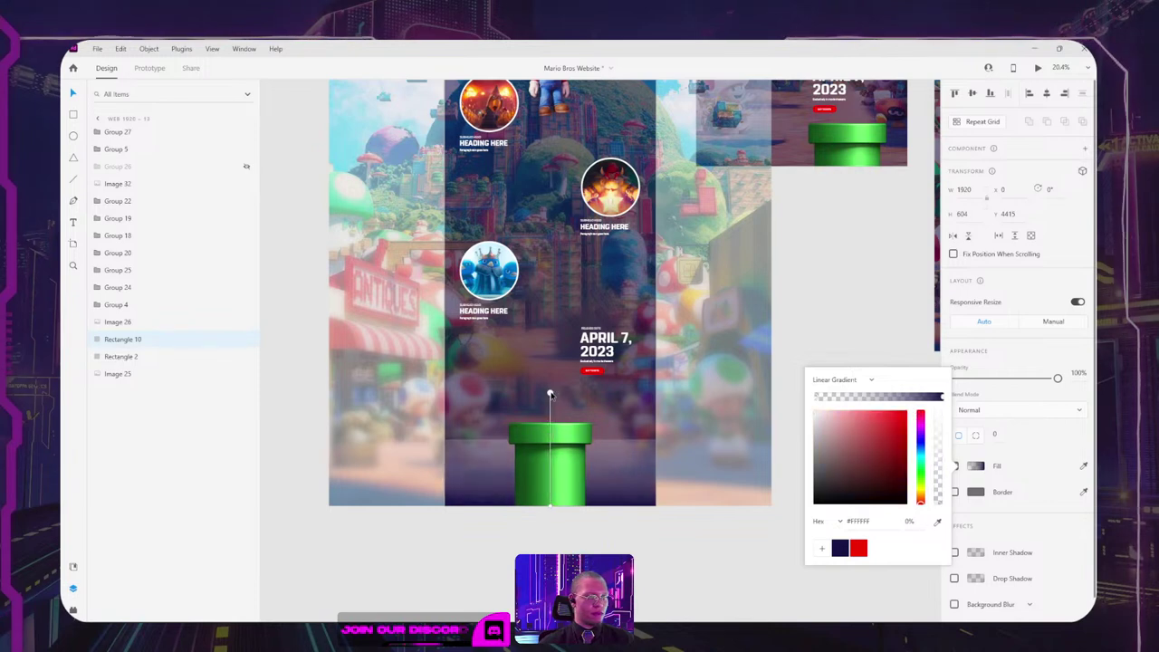
left_click(615, 490)
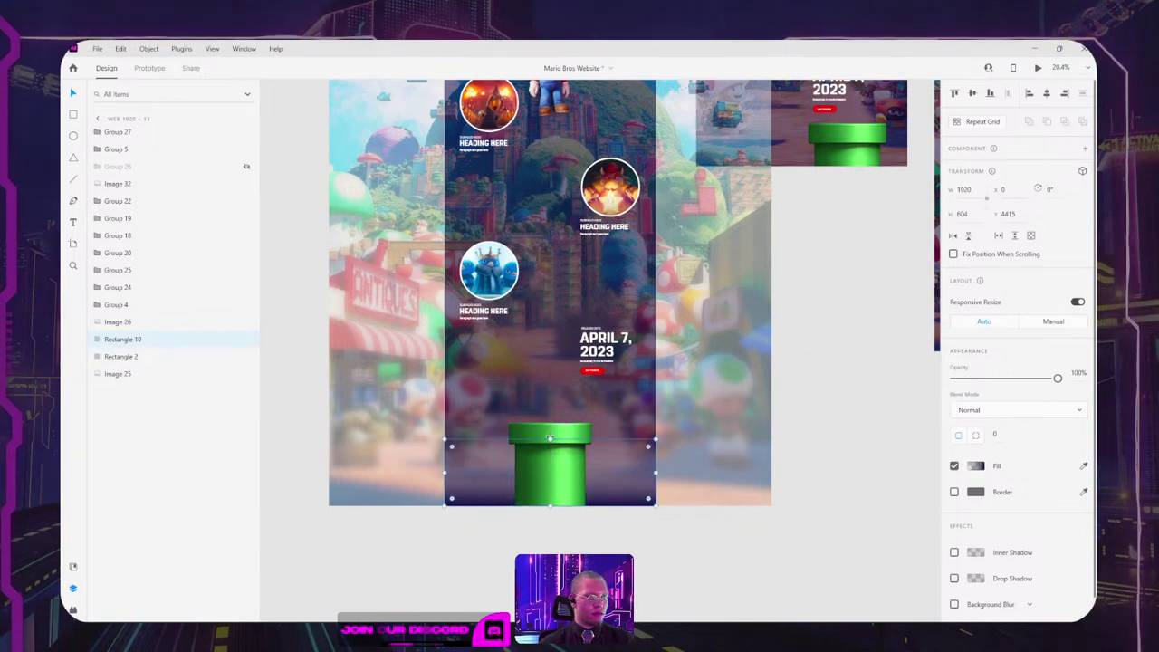
left_click_drag(550, 440, 550, 395)
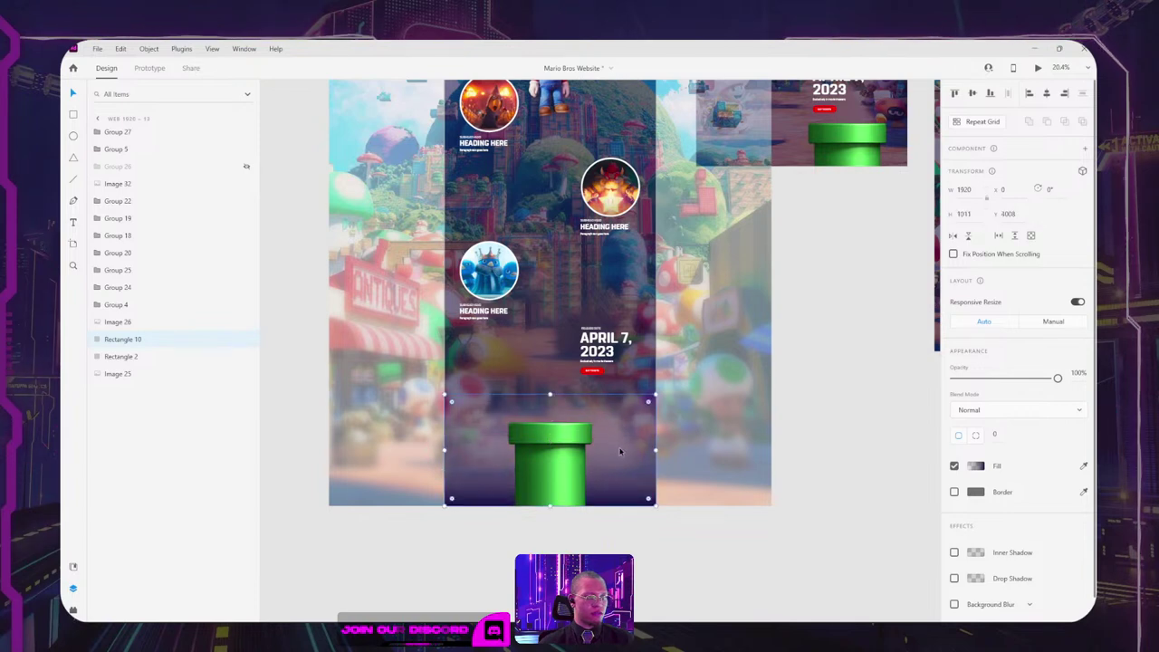
Step: Change the gradient's upper color stop to dark blue #161144 at 0% opacity
left_click(976, 466)
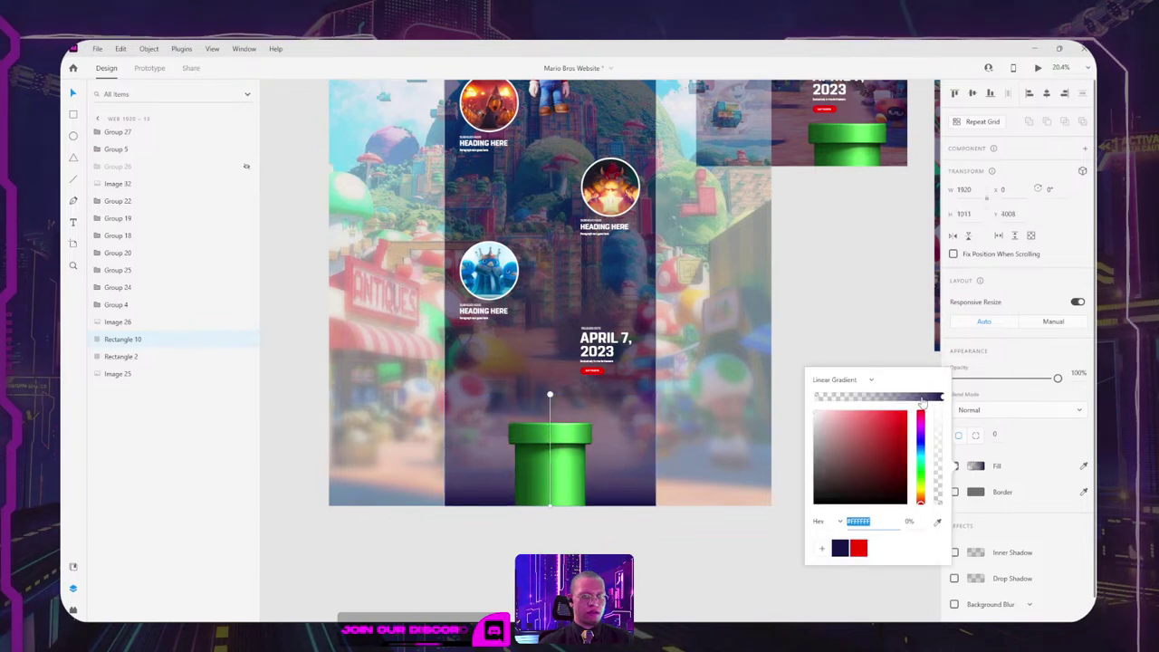
left_click(841, 549)
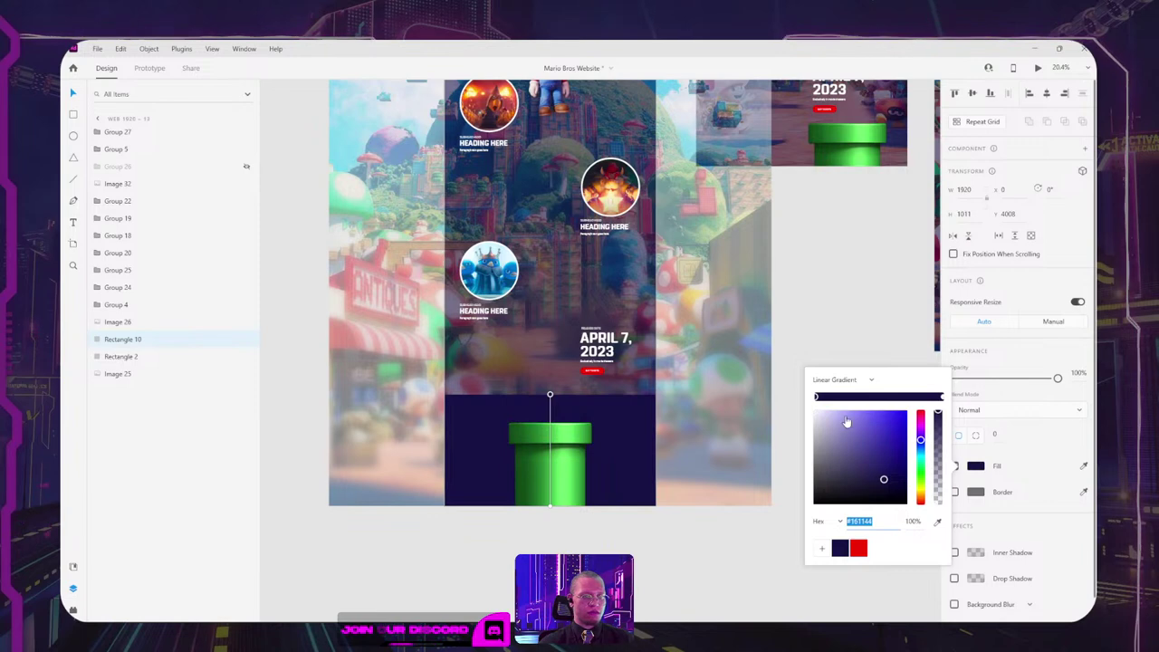
left_click_drag(937, 415, 937, 514)
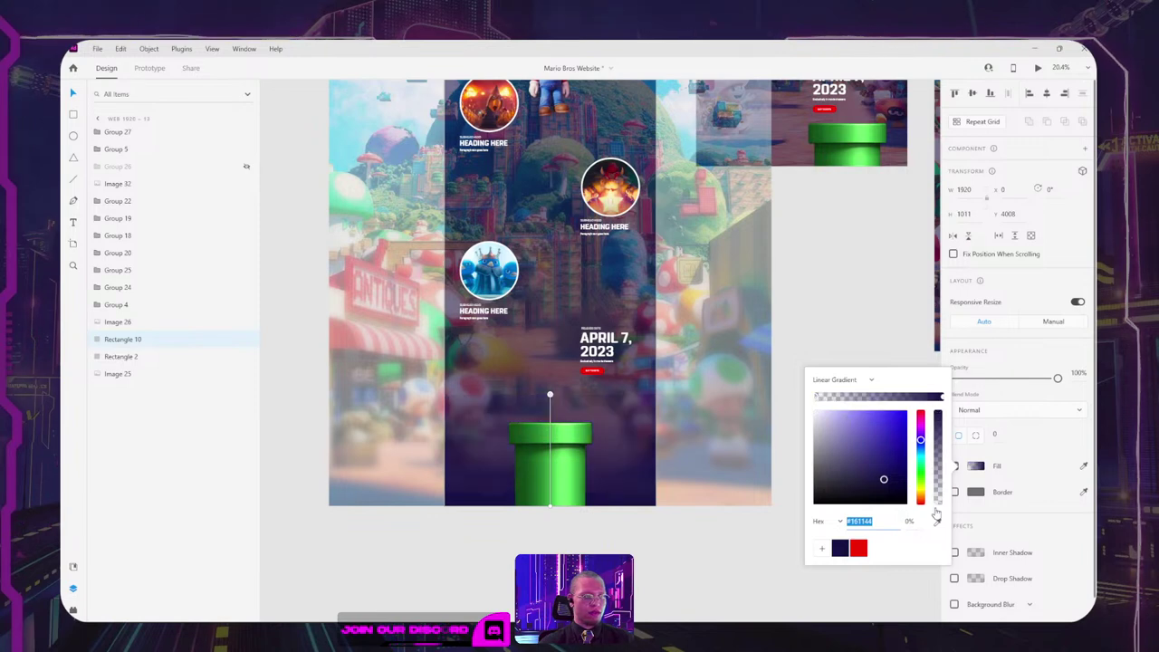
left_click(662, 571)
left_click(662, 571)
Step: Shift the gradient's lower color stop to a darker, less purple navy blue at 100% opacity
scroll(522, 427, "up", 4)
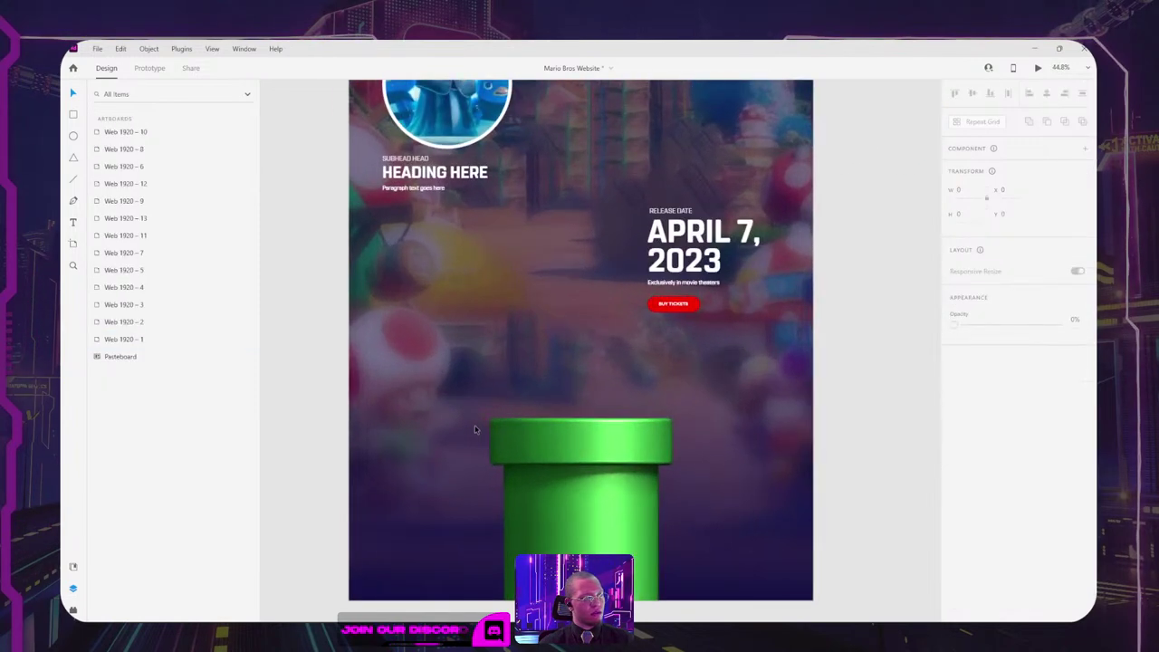
scroll(450, 429, "down", 1)
scroll(430, 431, "down", 3)
left_click(593, 497)
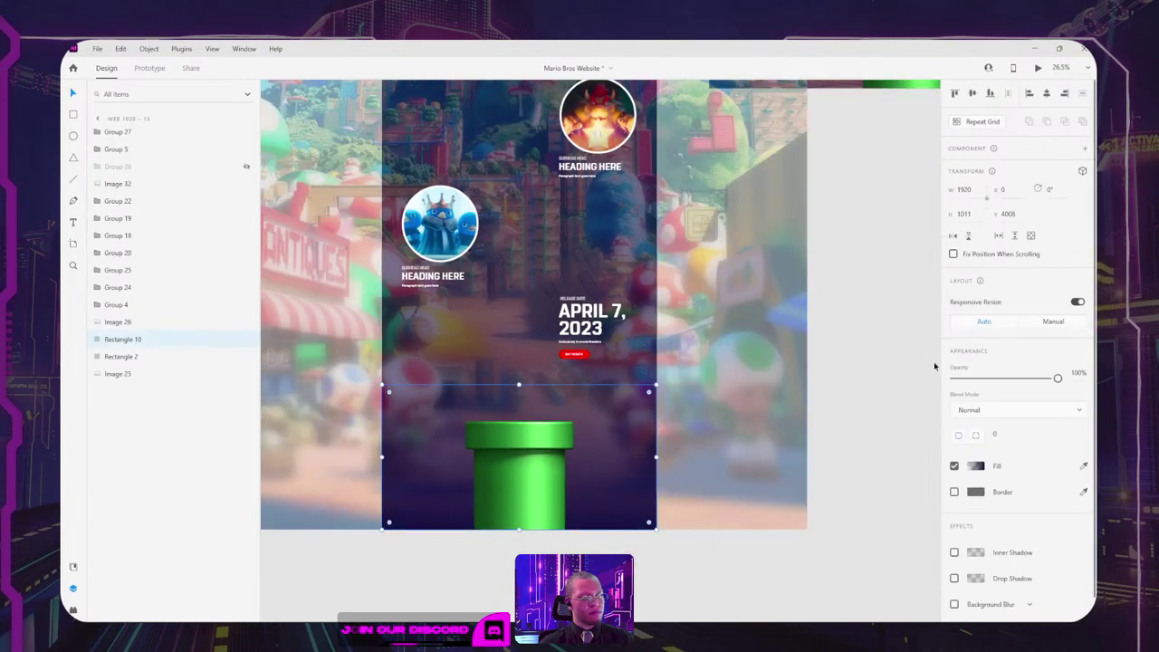
left_click(977, 466)
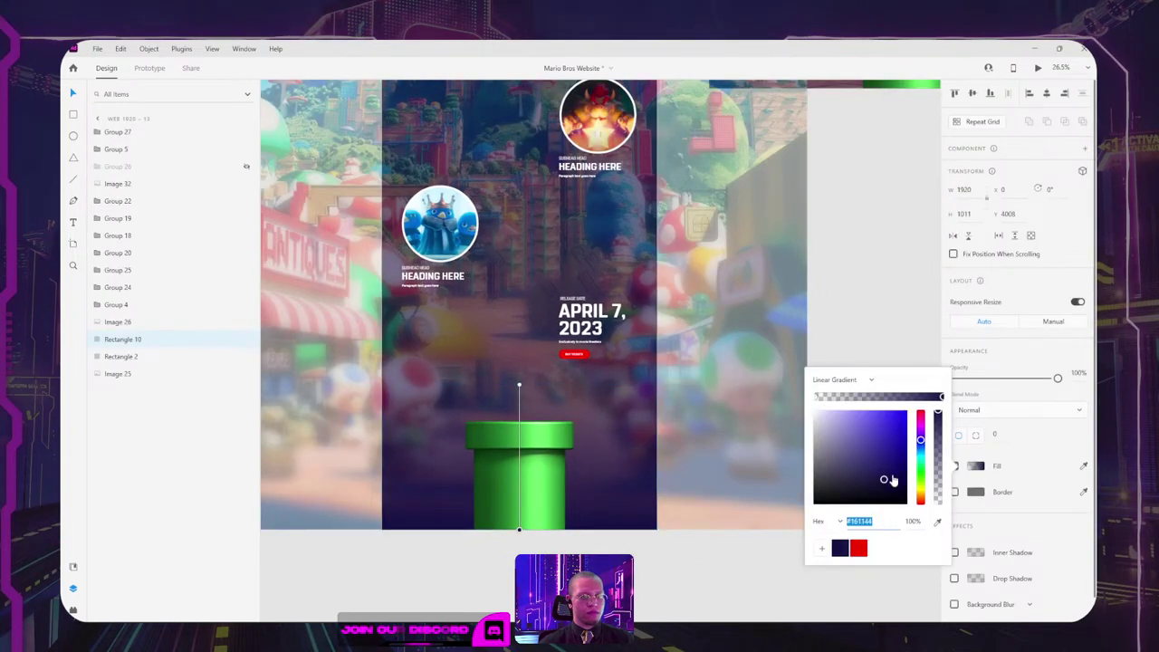
left_click_drag(920, 446, 912, 479)
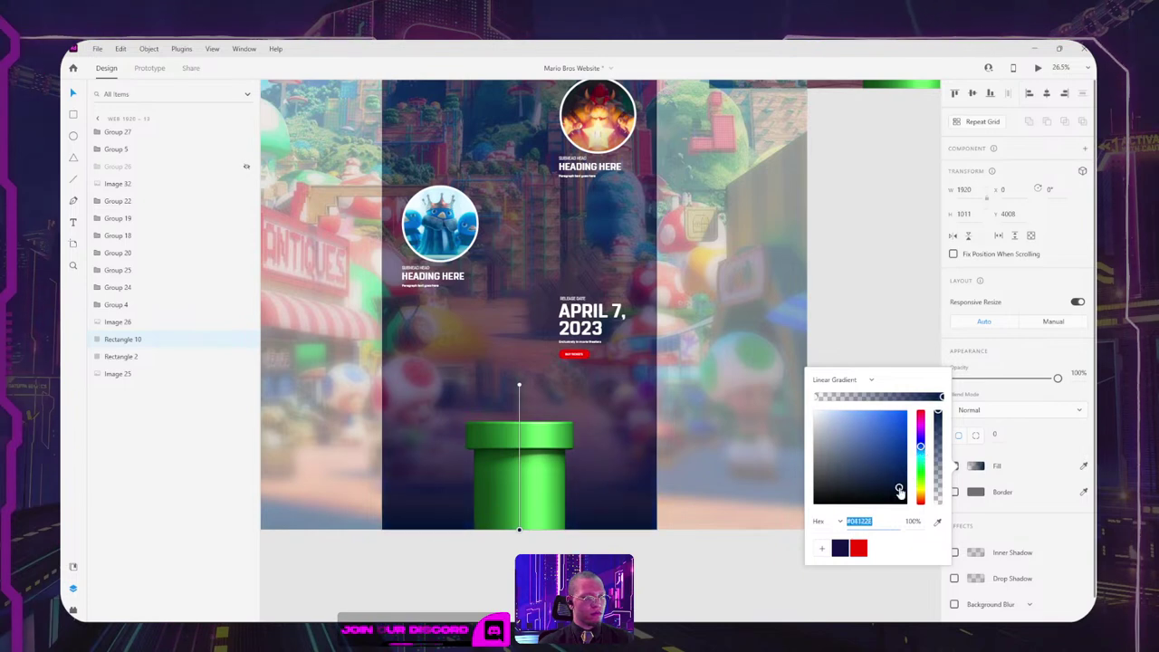
left_click(737, 549)
Step: Preview the Web 1920 – 13 page and scroll between its end and the hero section to check the darkened bottom
scroll(740, 534, "down", 3)
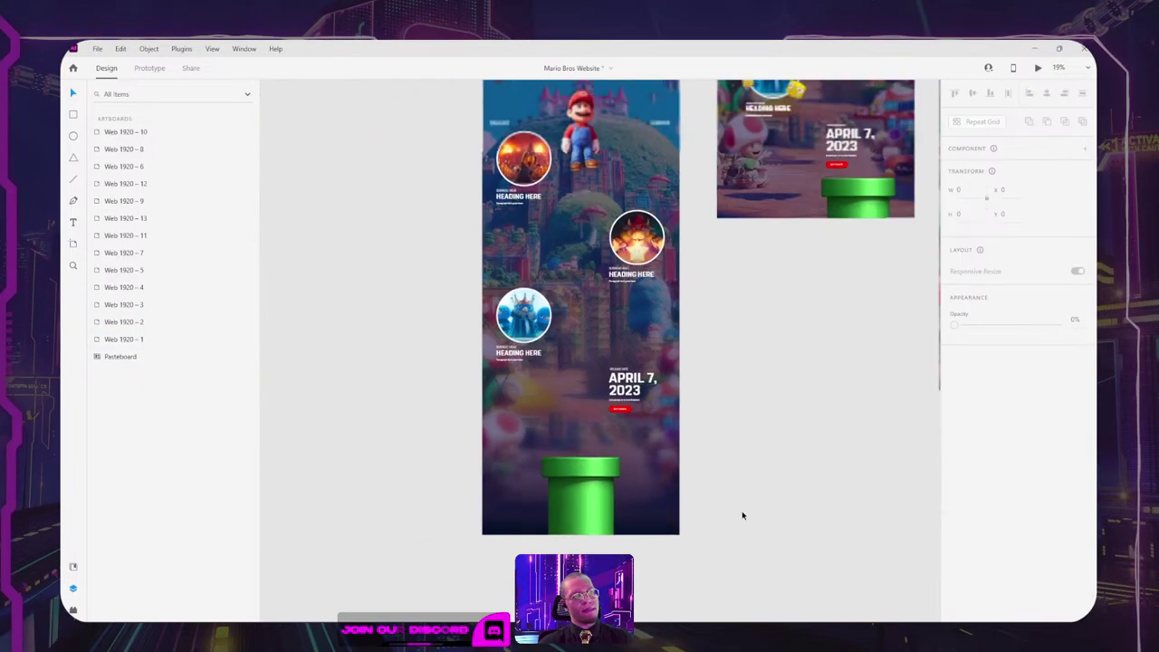
scroll(739, 507, "up", 4)
left_click(507, 220)
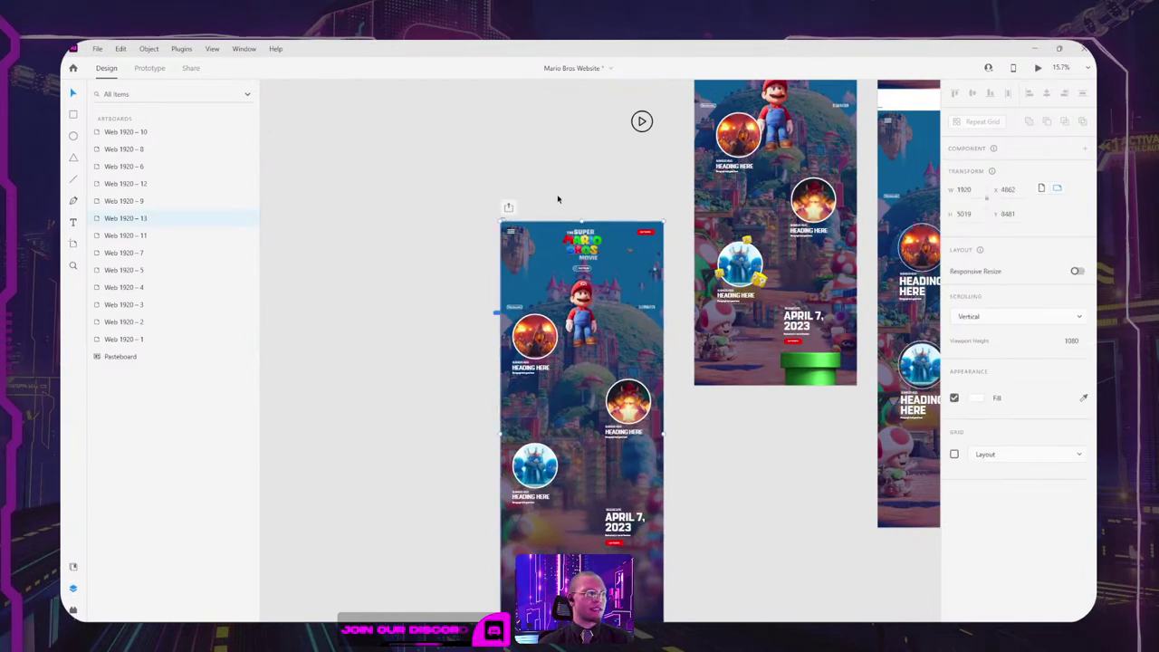
left_click(1038, 67)
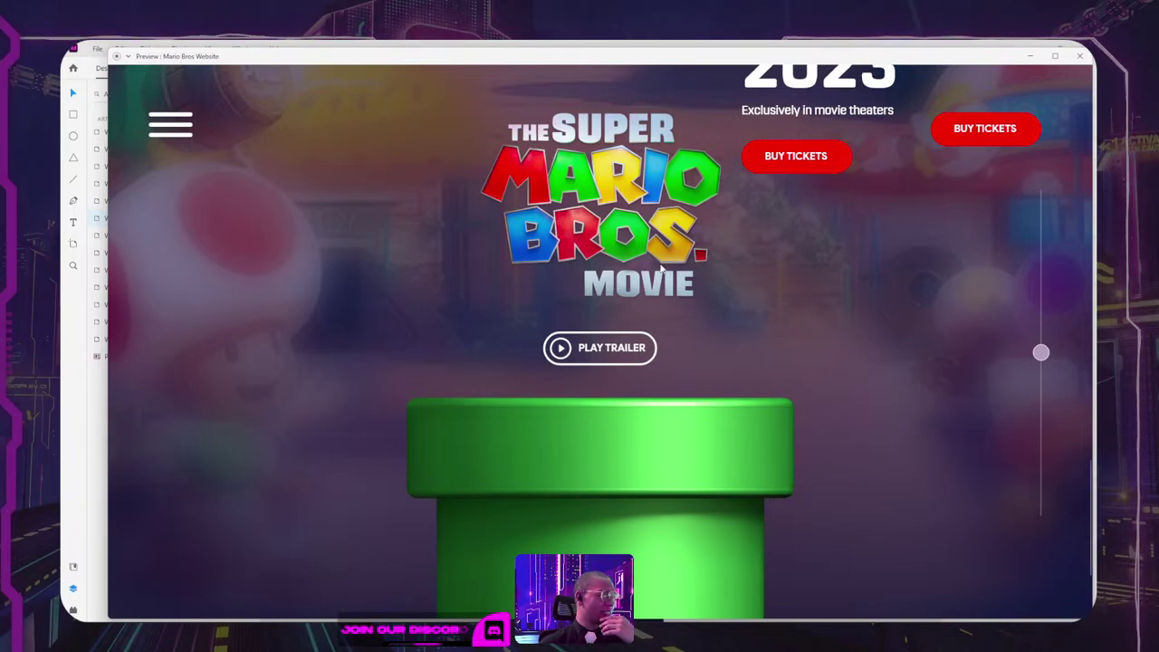
scroll(663, 270, "up", 15)
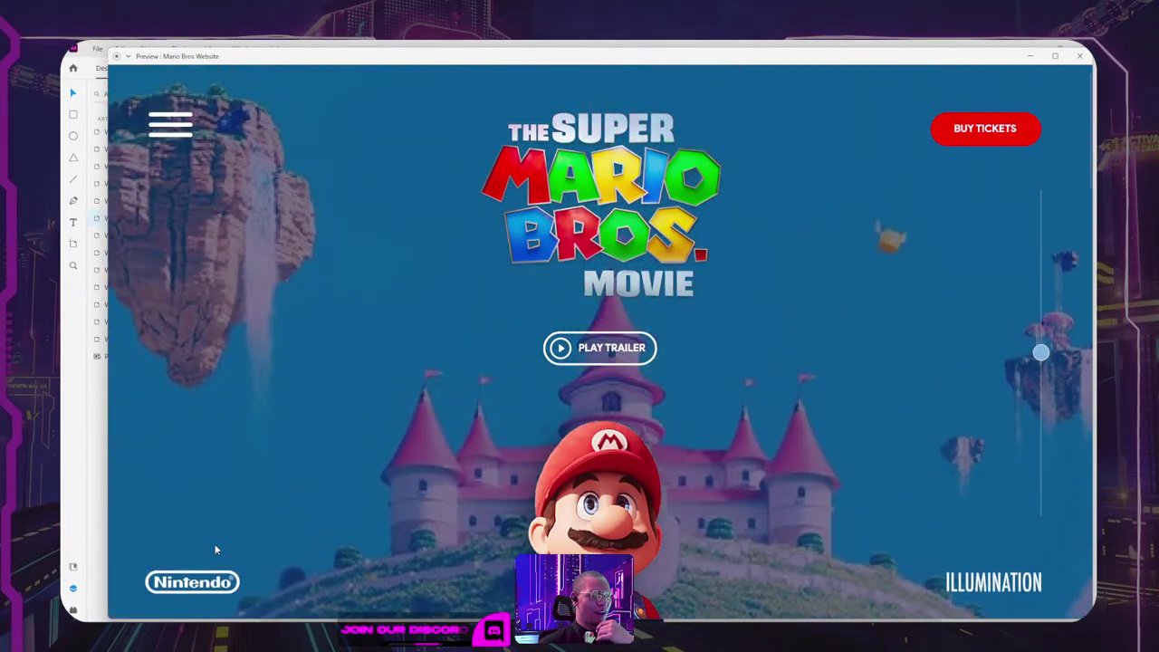
left_click(1079, 56)
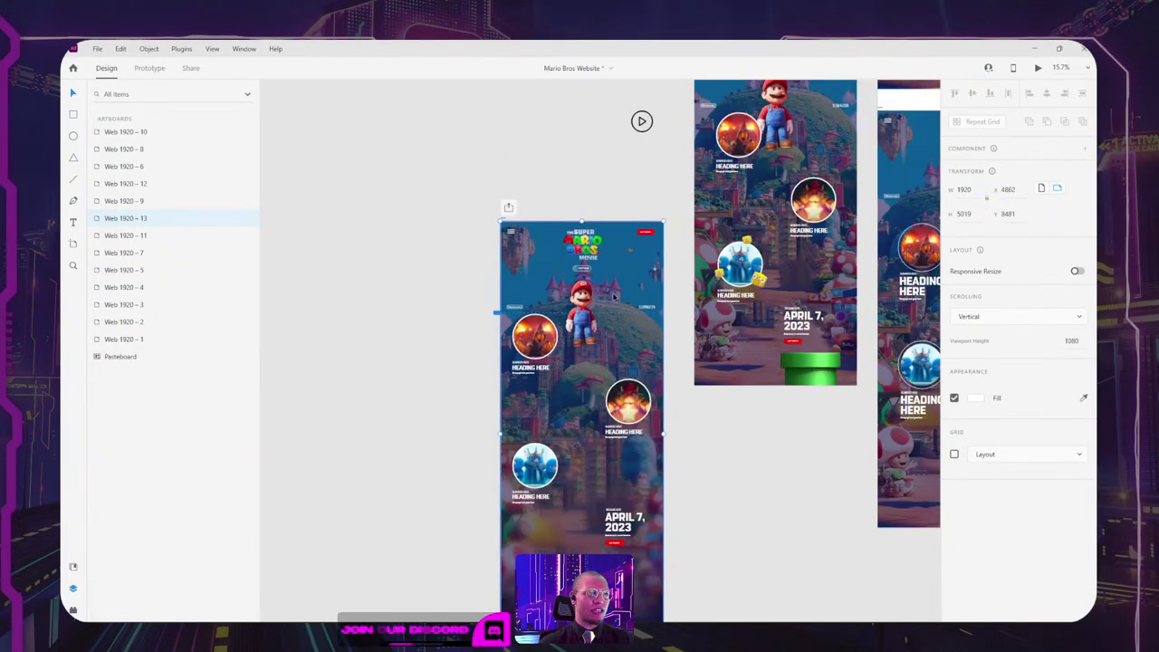
Step: Fix the position of the Nintendo and Illumination logo group when scrolling
left_click(653, 309)
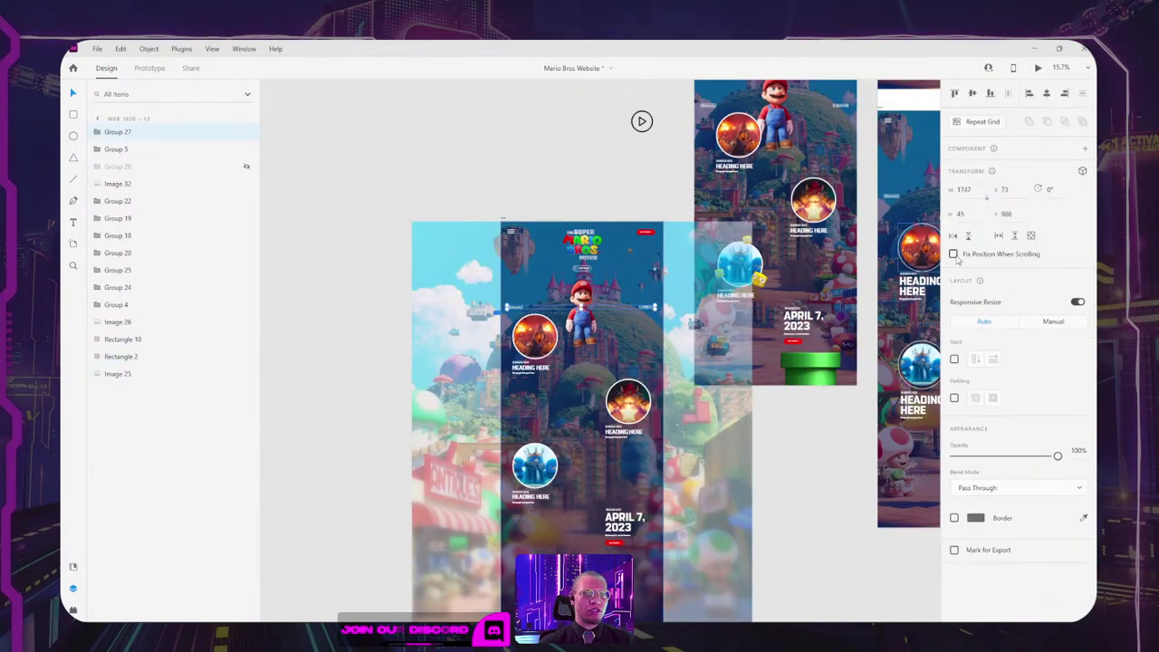
left_click(621, 185)
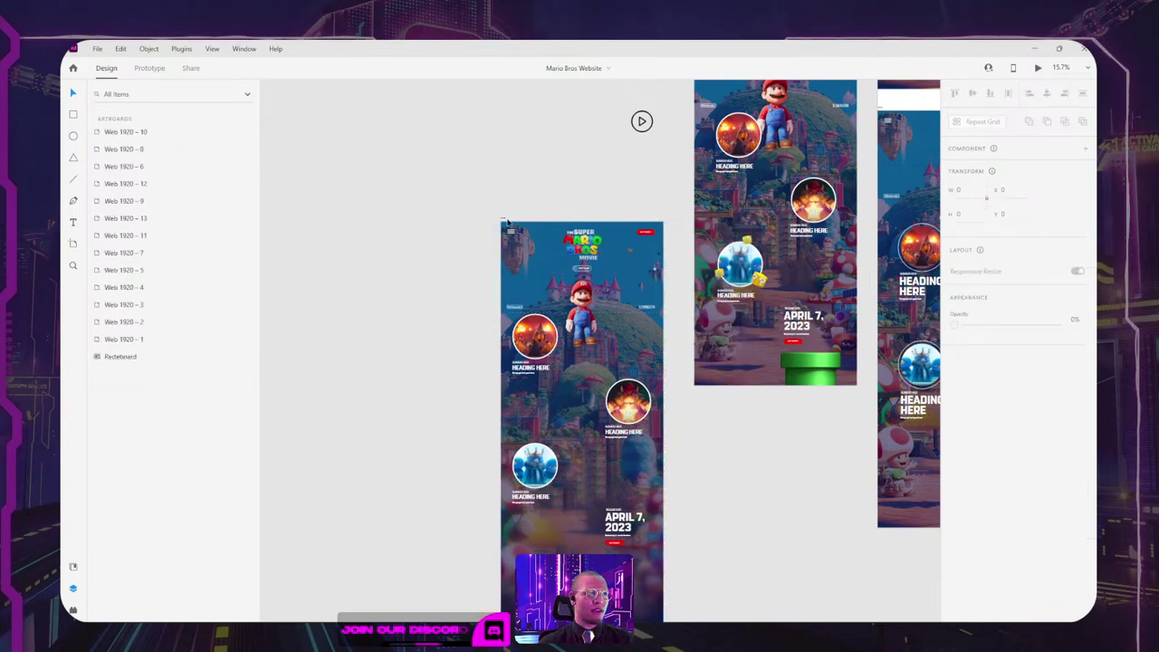
Step: Preview the page and scroll up and down to examine how the fixed studio logos overlap the picture cards and pipe
key("ctrl+Return")
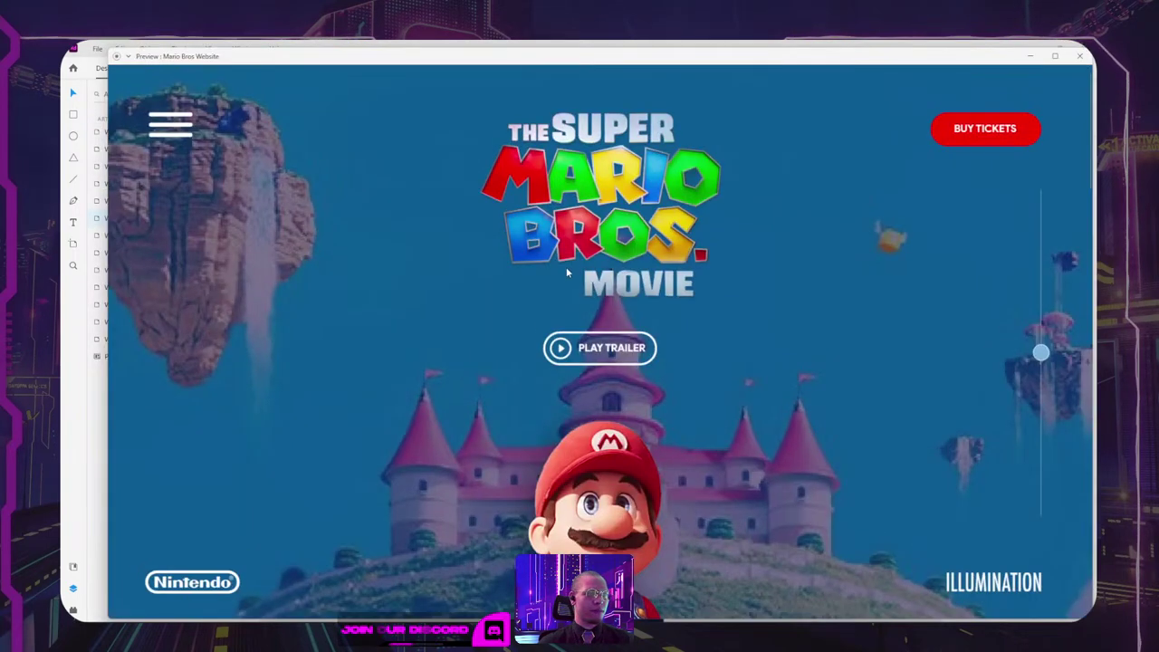
scroll(733, 240, "down", 8)
scroll(734, 240, "down", 10)
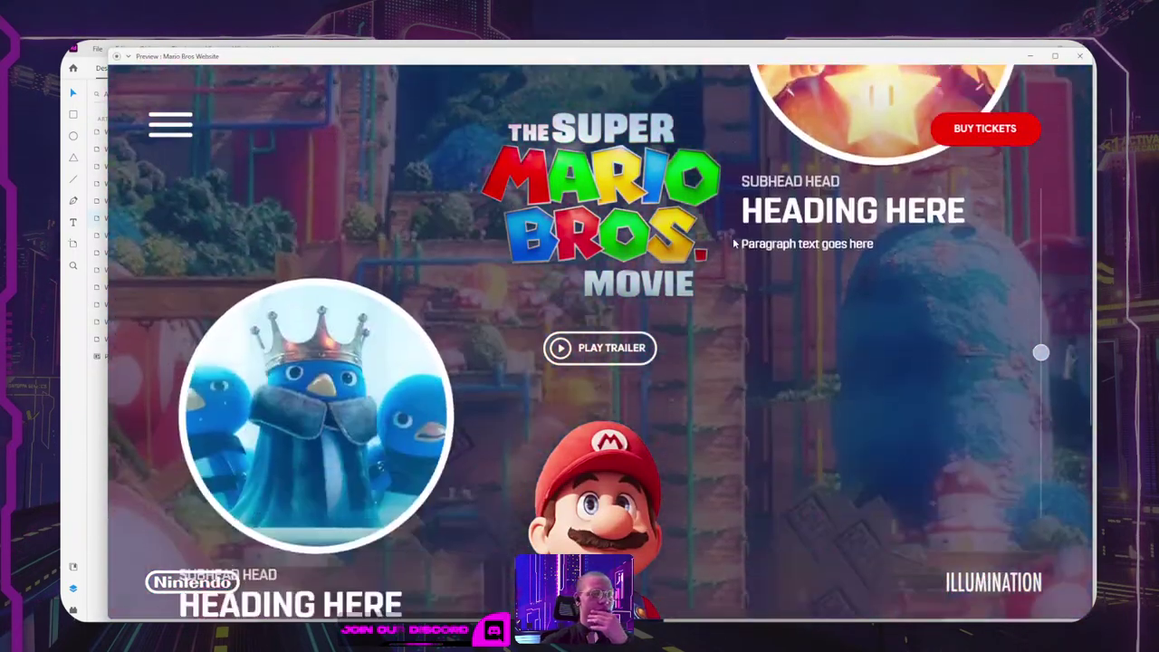
scroll(737, 244, "up", 10)
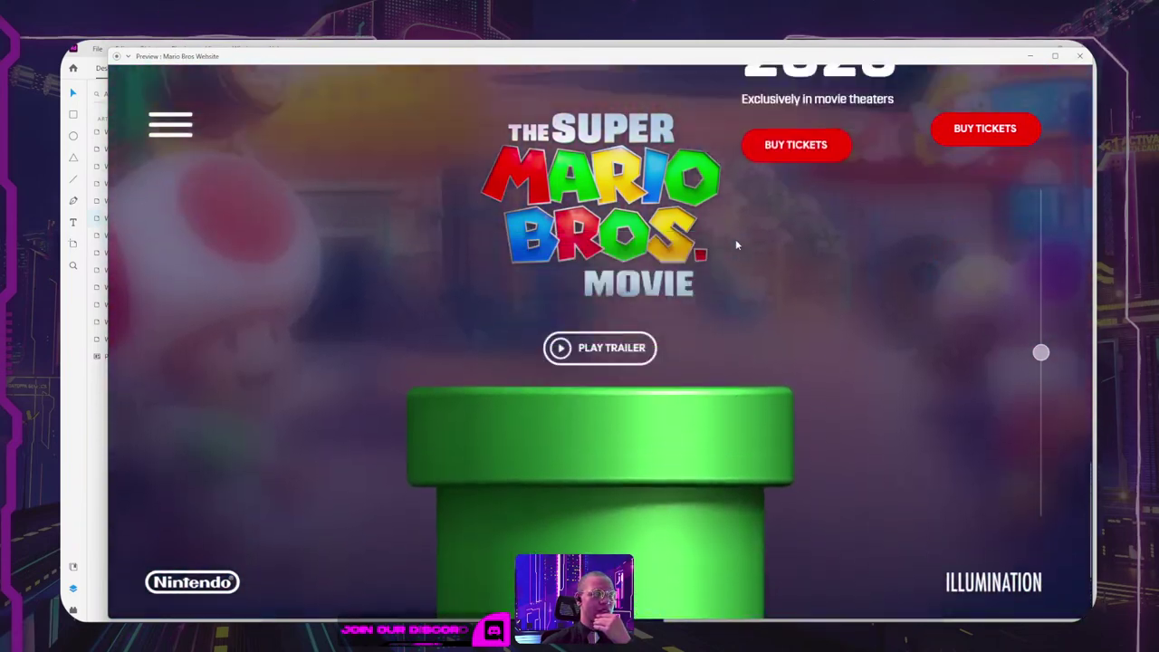
scroll(736, 239, "up", 5)
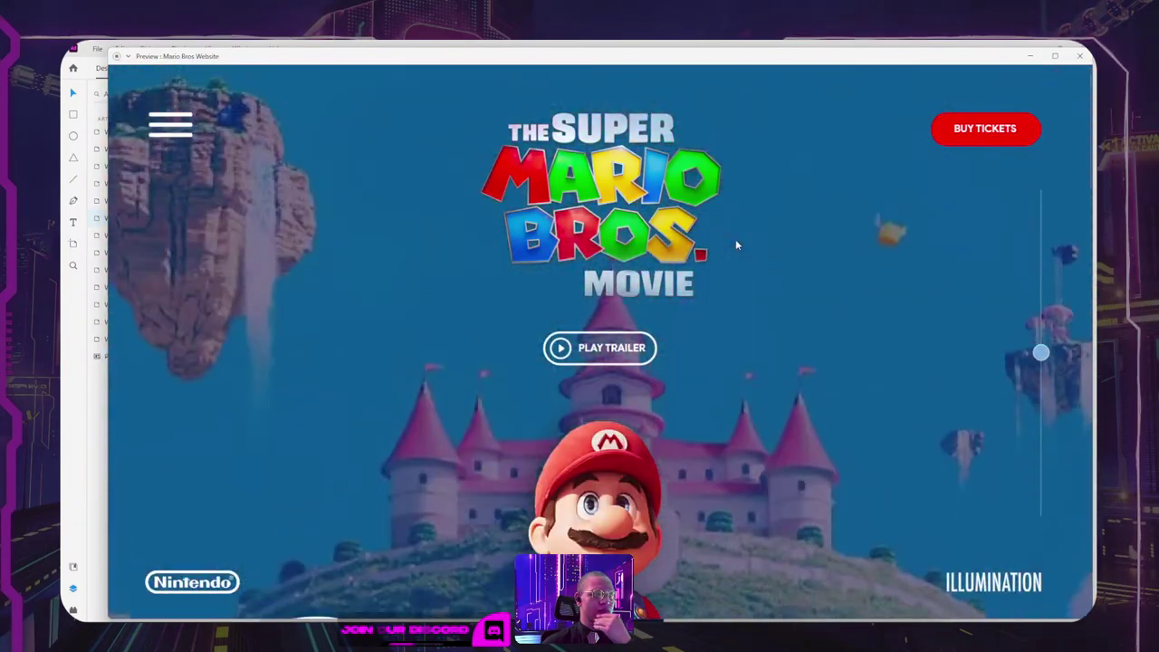
scroll(735, 240, "down", 5)
scroll(737, 244, "down", 1)
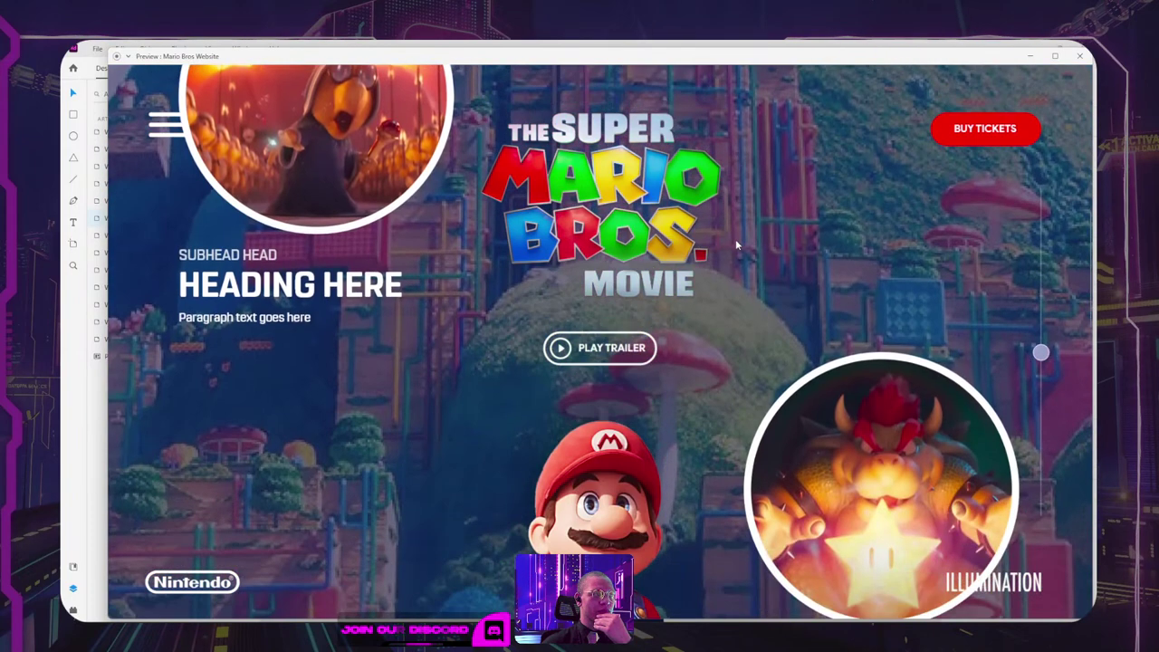
scroll(737, 244, "up", 4)
left_click(1080, 56)
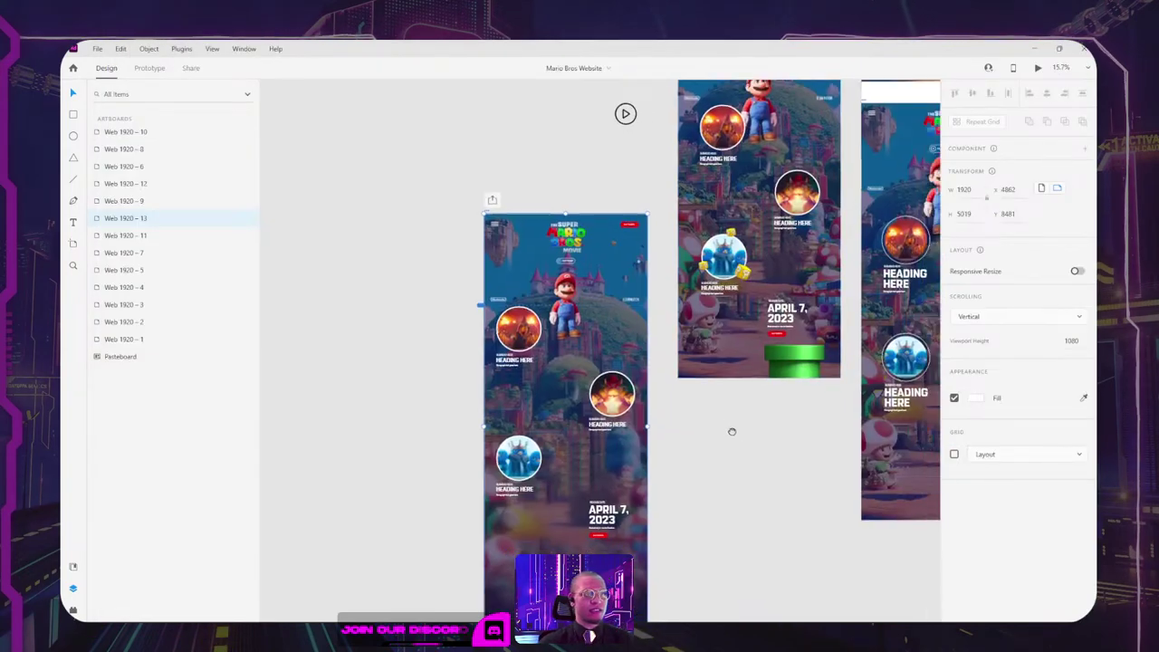
Step: Duplicate the Web 1920 – 13 artboard and place the copy directly to its left
left_click_drag(732, 432, 663, 442)
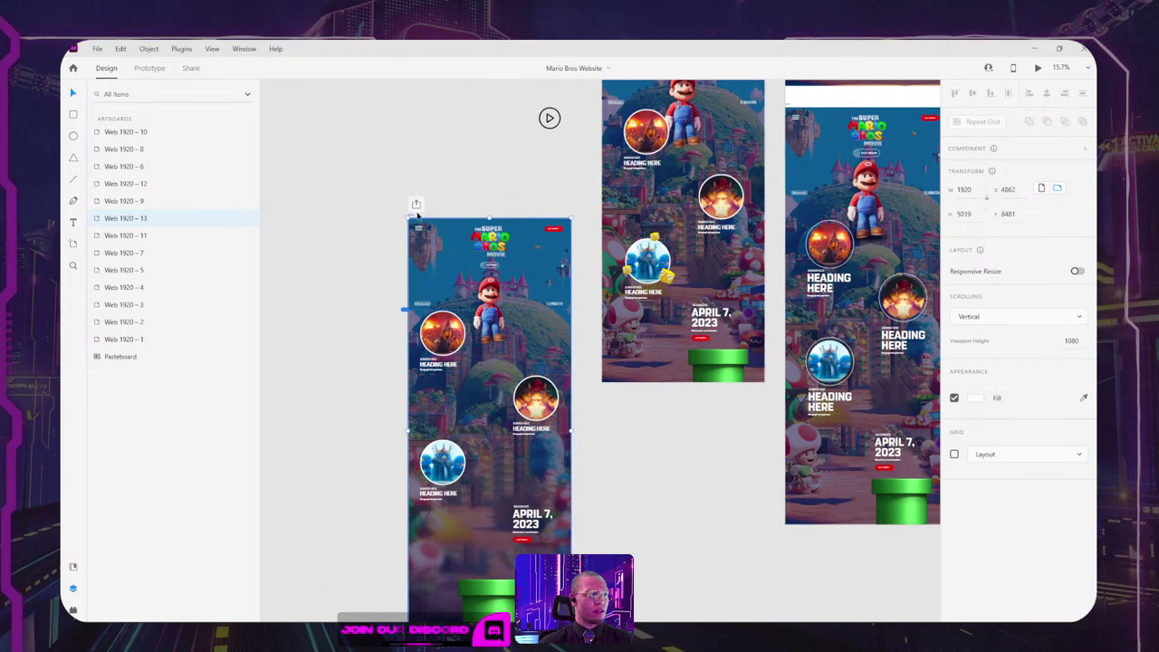
left_click_drag(412, 215, 353, 201)
left_click(355, 198)
Step: Remove the white borders from the three circular pictures on the duplicated artboard
double_click(370, 349)
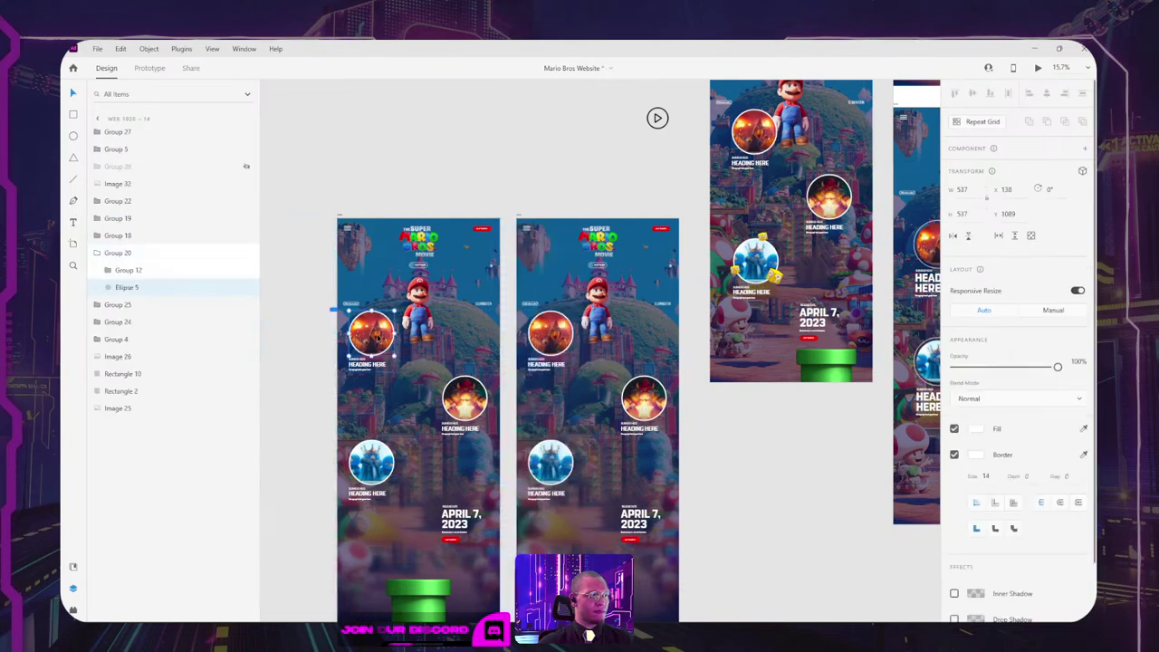
left_click(458, 398, "ctrl+shift")
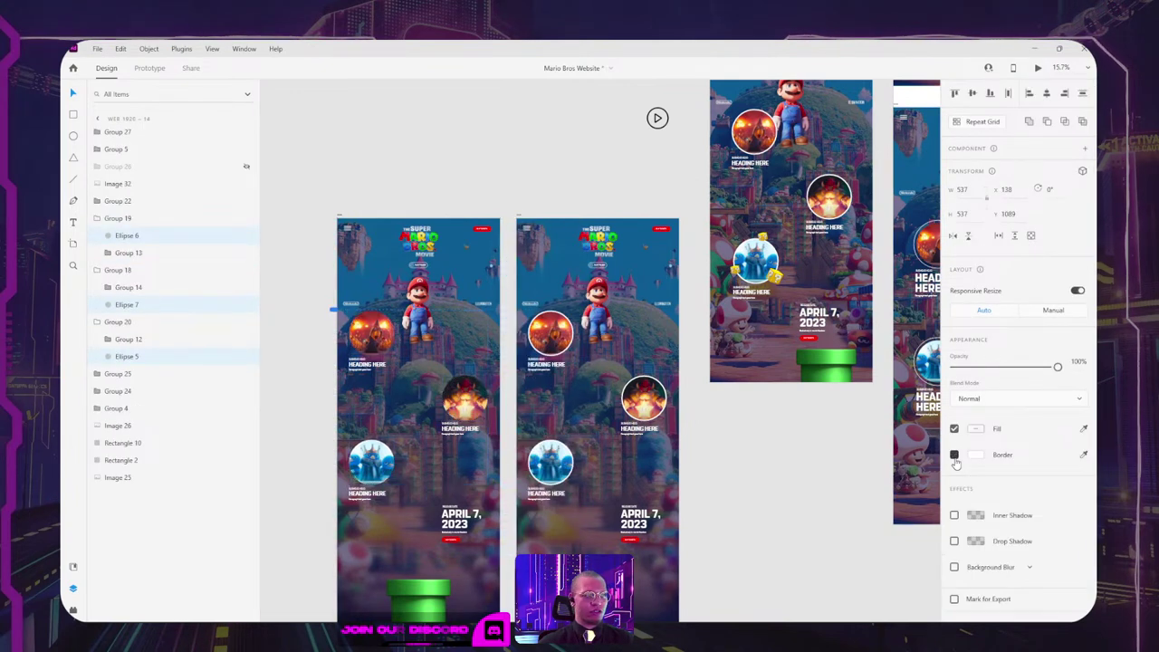
Step: Set the width of the three circular pictures on the Web 1920 – 14 artboard to 500
left_click(779, 526)
scroll(771, 479, "right", 2)
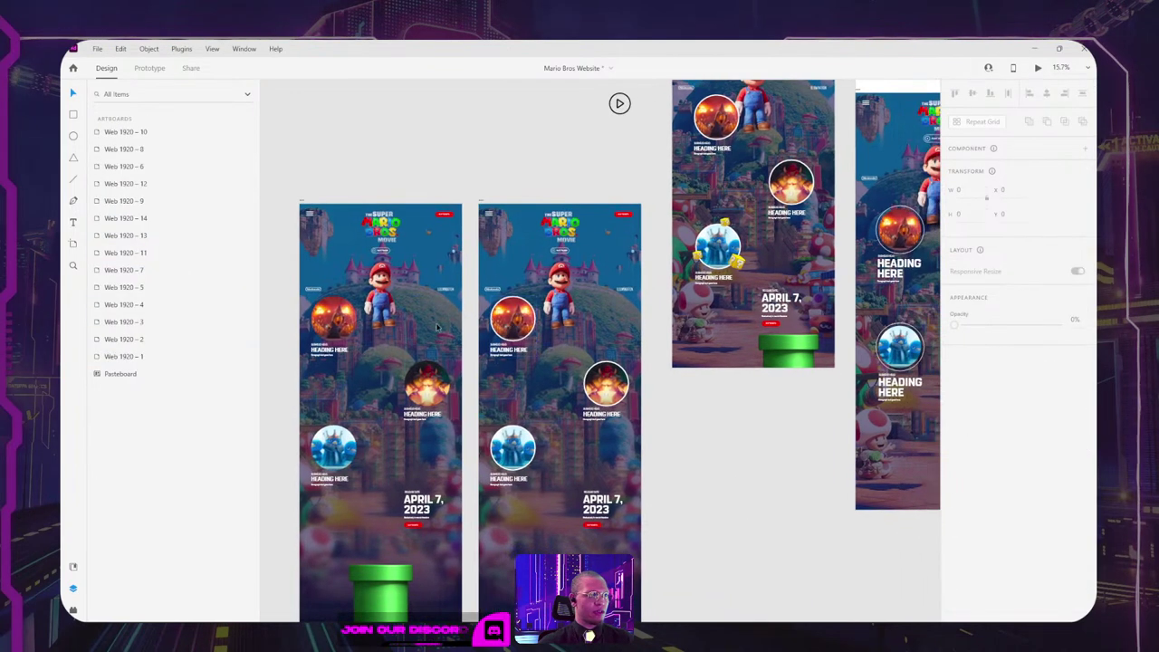
double_click(338, 320)
left_click(426, 385, "shift")
left_click(331, 452, "shift")
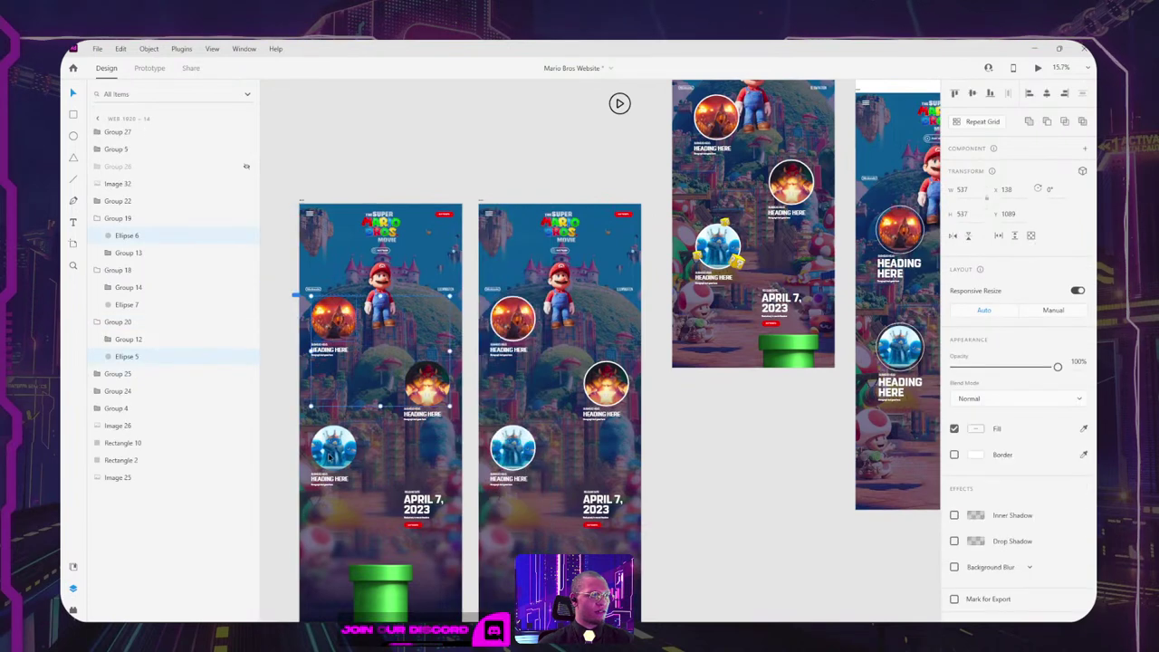
type("500")
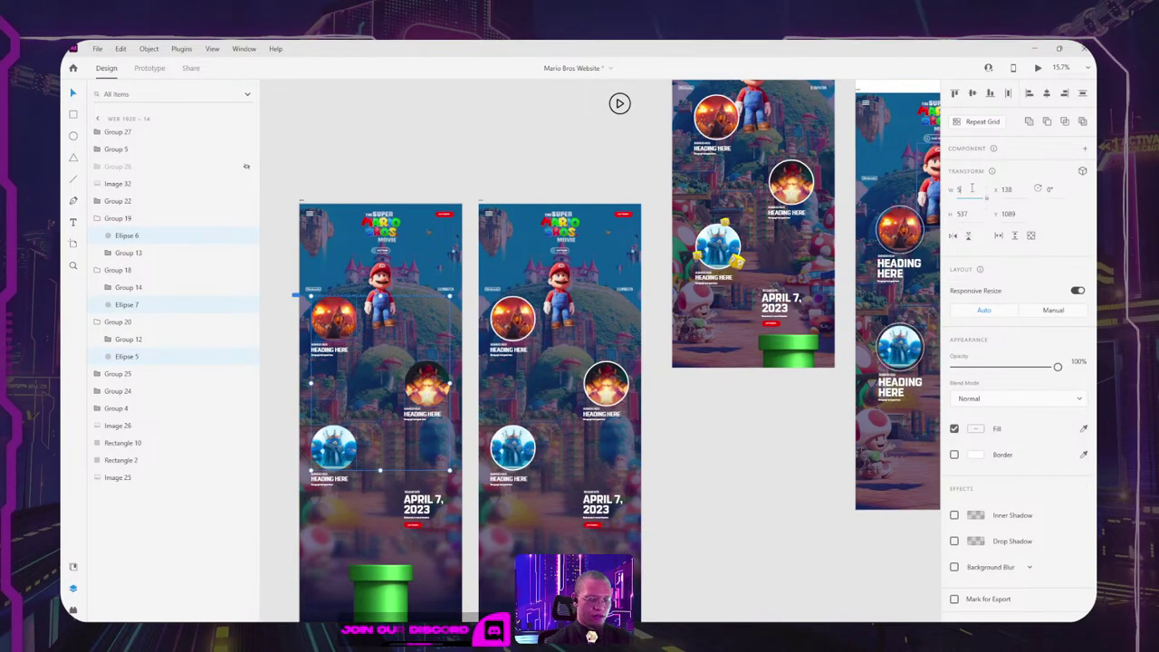
key("Return")
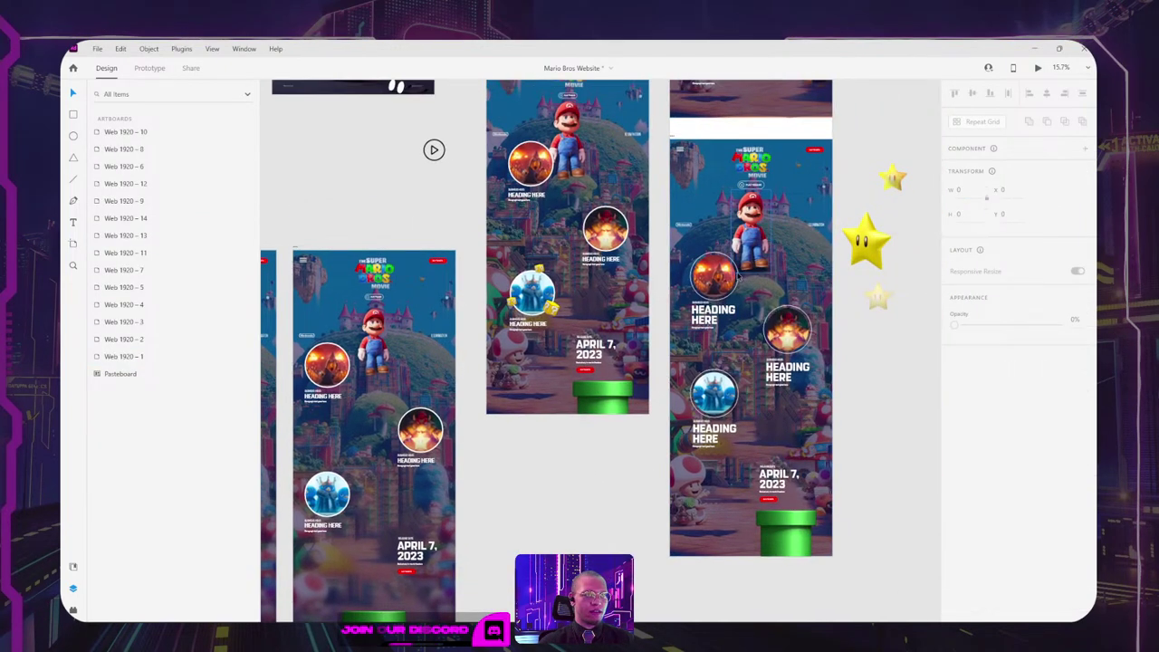
Step: Copy the three white circle outlines from the Web 1920 – 12 artboard onto the Web 1920 – 14 artboard
left_click(736, 279, "ctrl")
left_click(769, 337, "ctrl+shift")
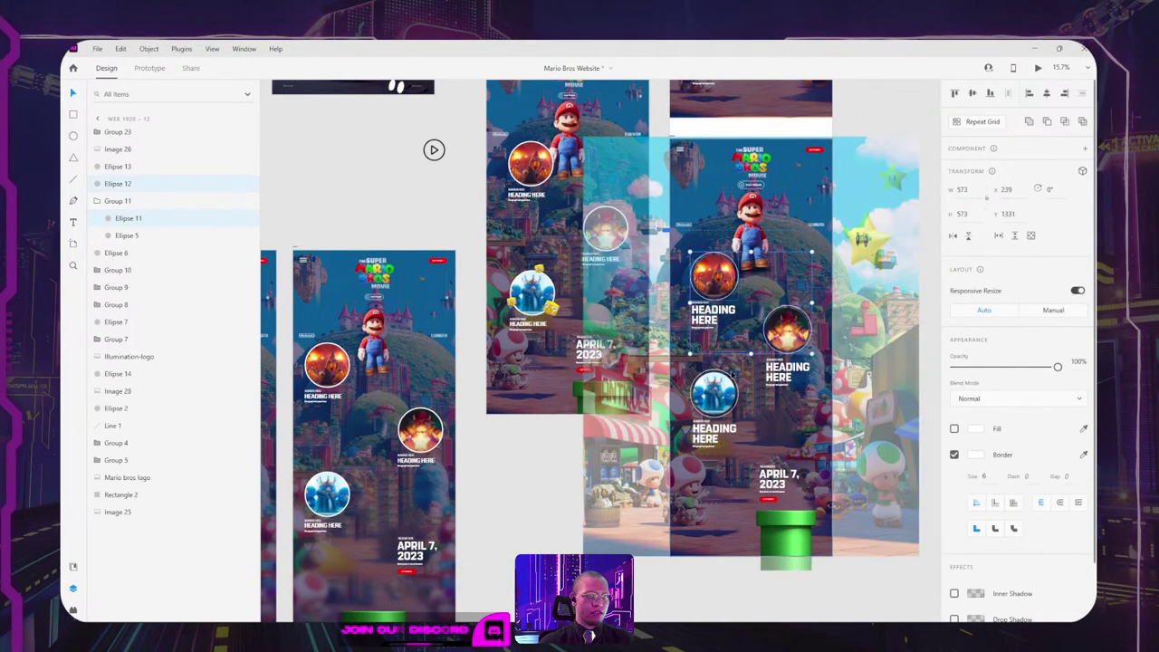
left_click(731, 381, "shift")
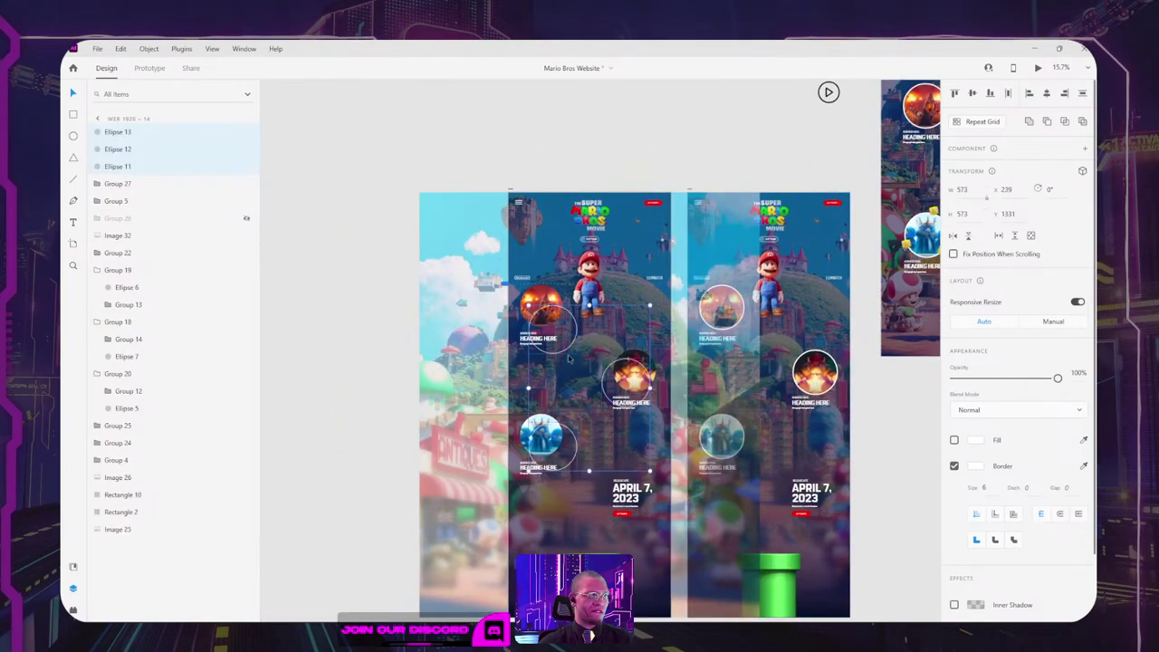
Step: Move one white ring around the fiery-orange picture to X 102, Y 1053 and ungroup that picture's card
scroll(579, 369, "up", 1)
scroll(580, 369, "up", 5)
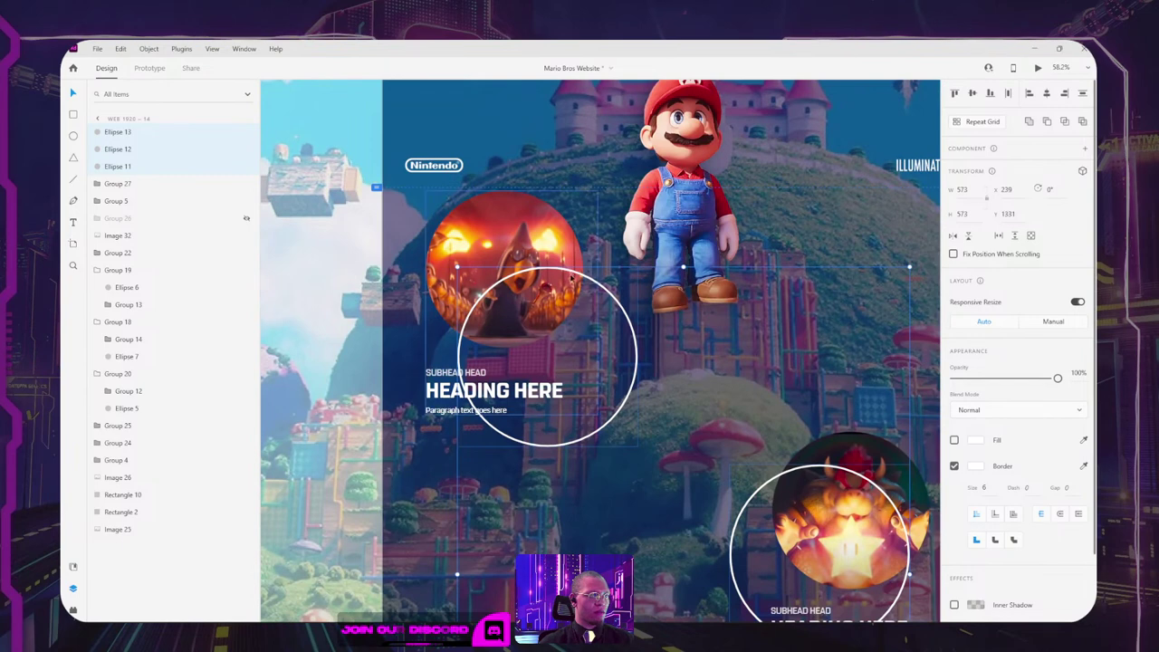
left_click(470, 327)
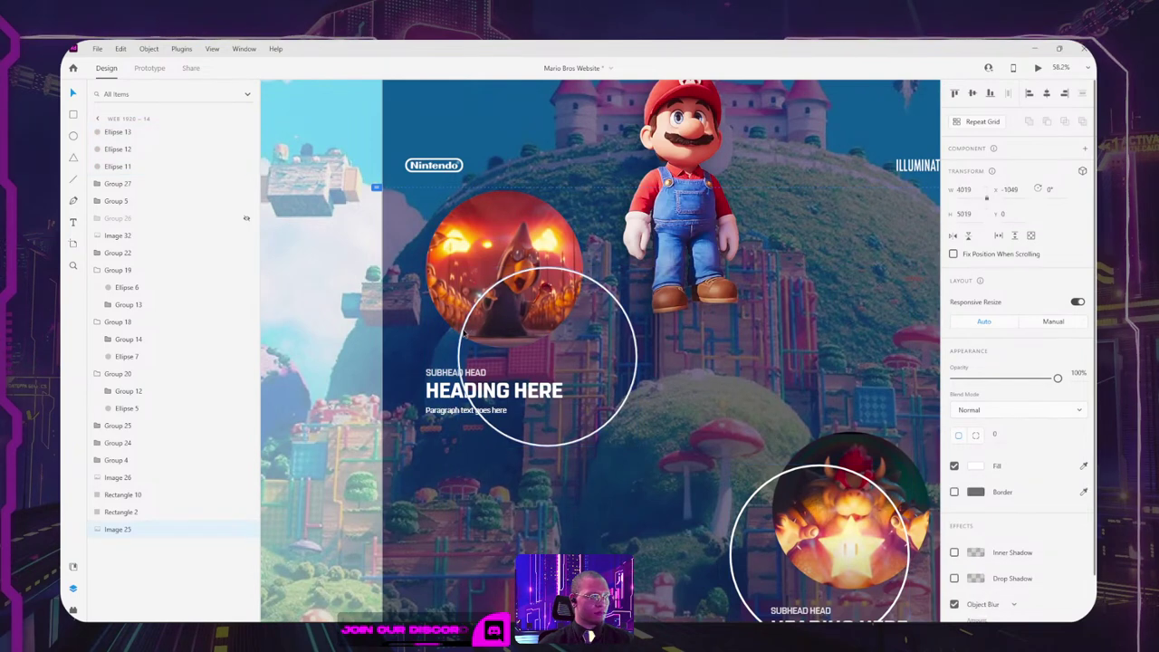
left_click_drag(470, 328, 427, 247)
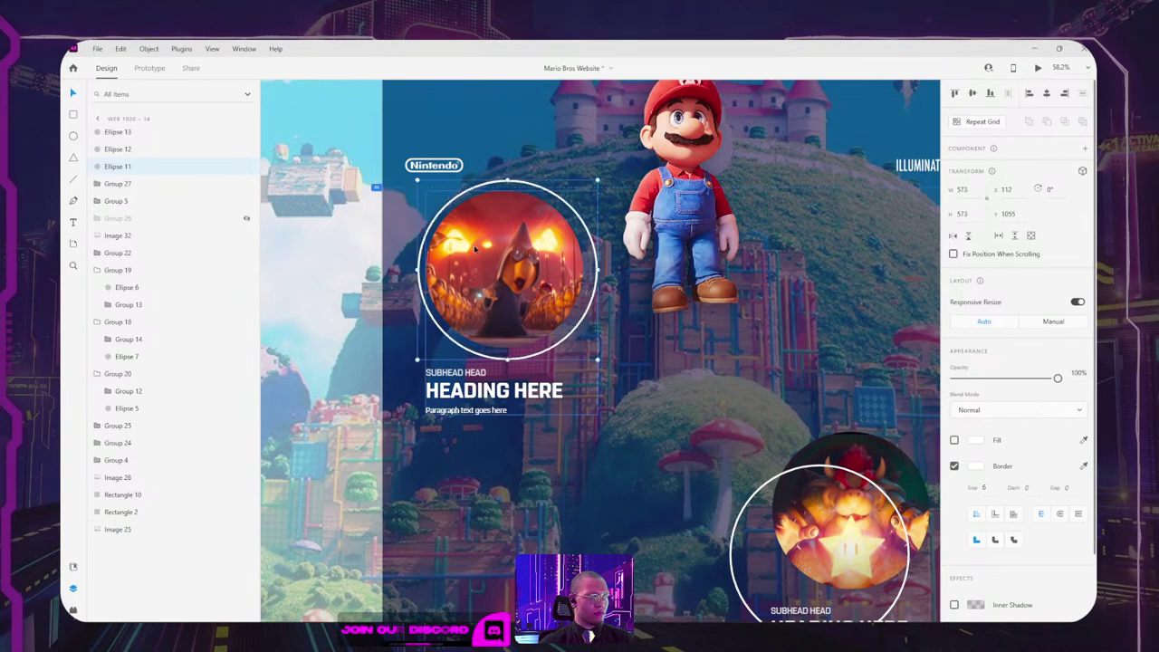
left_click(475, 251)
key("ctrl+shift+g")
left_click(341, 290)
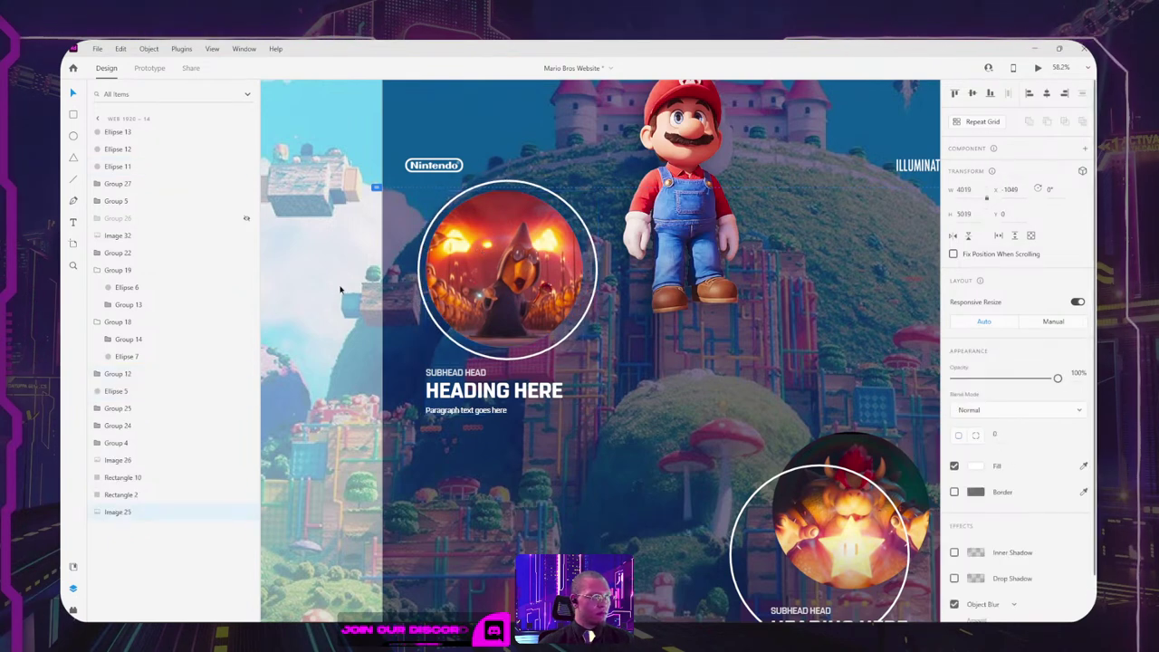
left_click(421, 269)
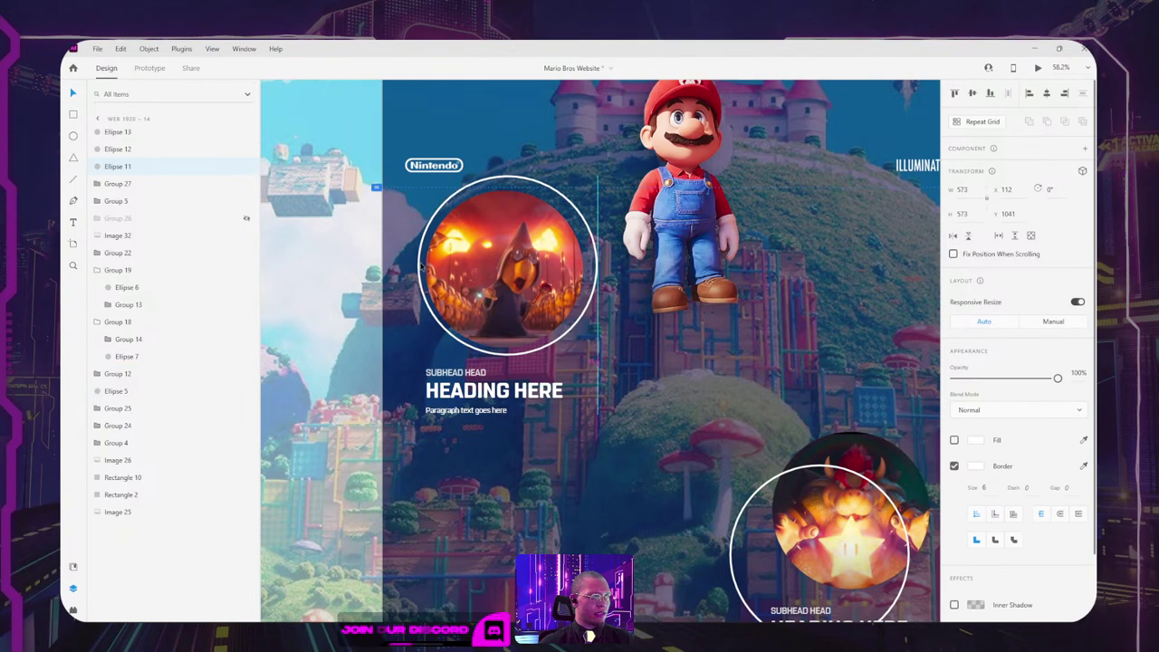
left_click_drag(419, 269, 414, 269)
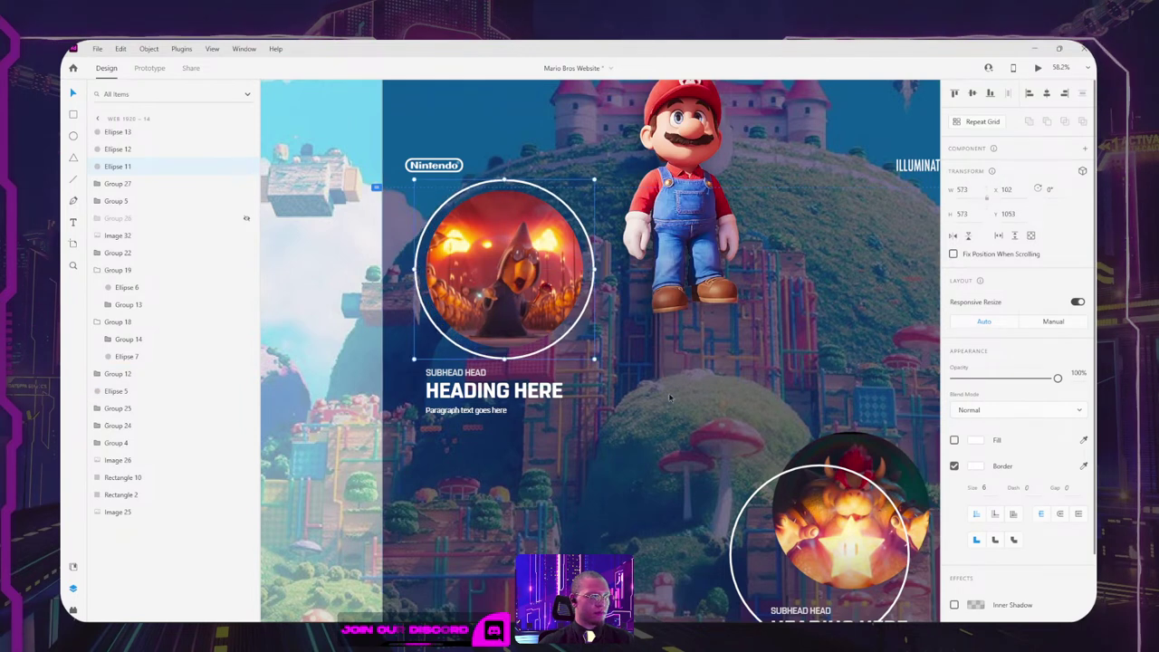
Step: Ungroup the Bowser card, move a white ring around its picture, and centre the two horizontally and vertically
left_click(760, 491)
left_click(801, 466)
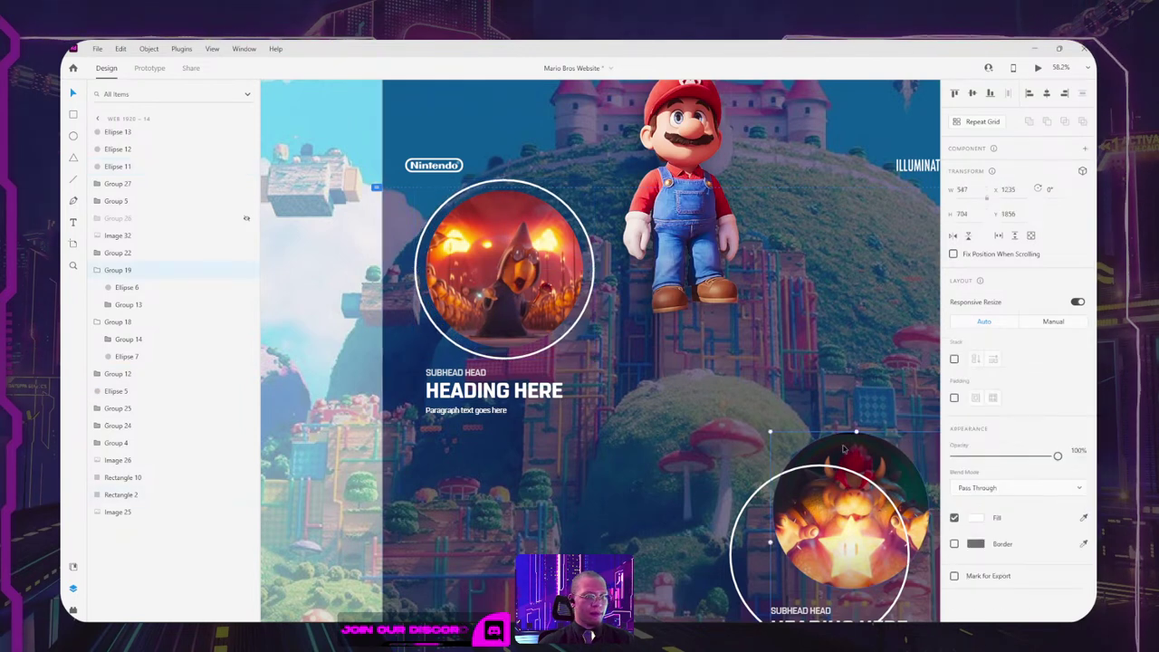
key("ctrl+shift+g")
key("ctrl+shift+g")
left_click_drag(849, 472, 638, 355)
left_click(623, 407, "shift")
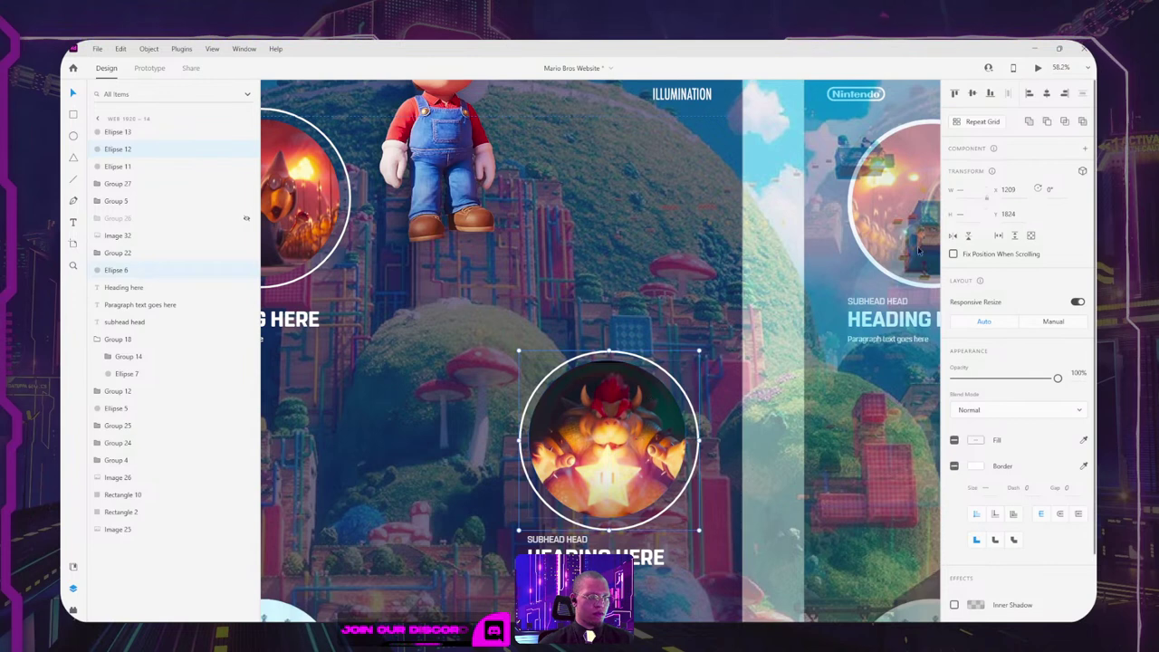
left_click(1047, 96)
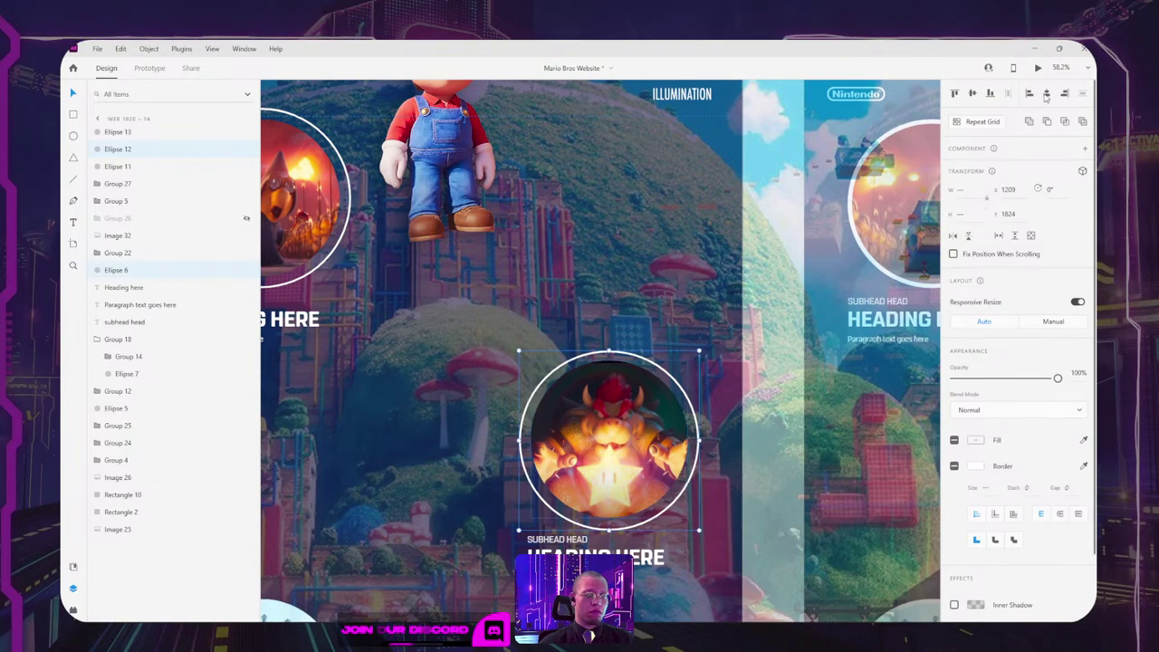
left_click(972, 95)
left_click_drag(631, 417, 632, 417)
Step: Ungroup the blue penguin card, place the remaining white ring around its picture, and align their middles vertically
scroll(631, 416, "down", 4)
left_click_drag(468, 406, 567, 345)
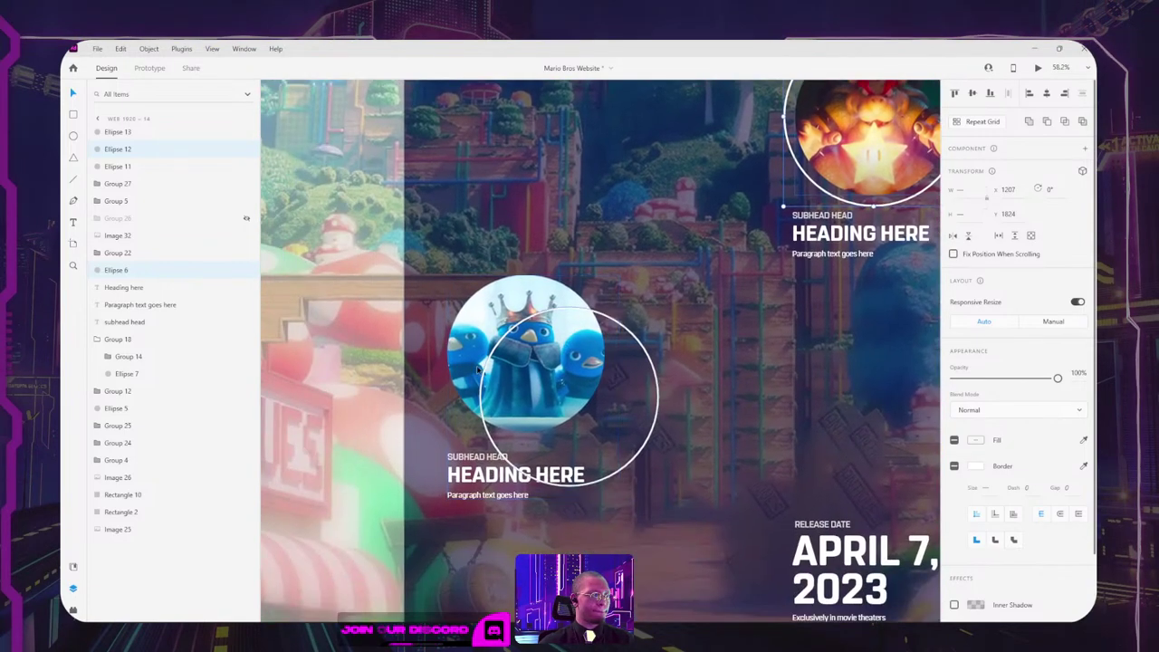
left_click(598, 333)
key("ctrl+shift+g")
left_click(625, 331)
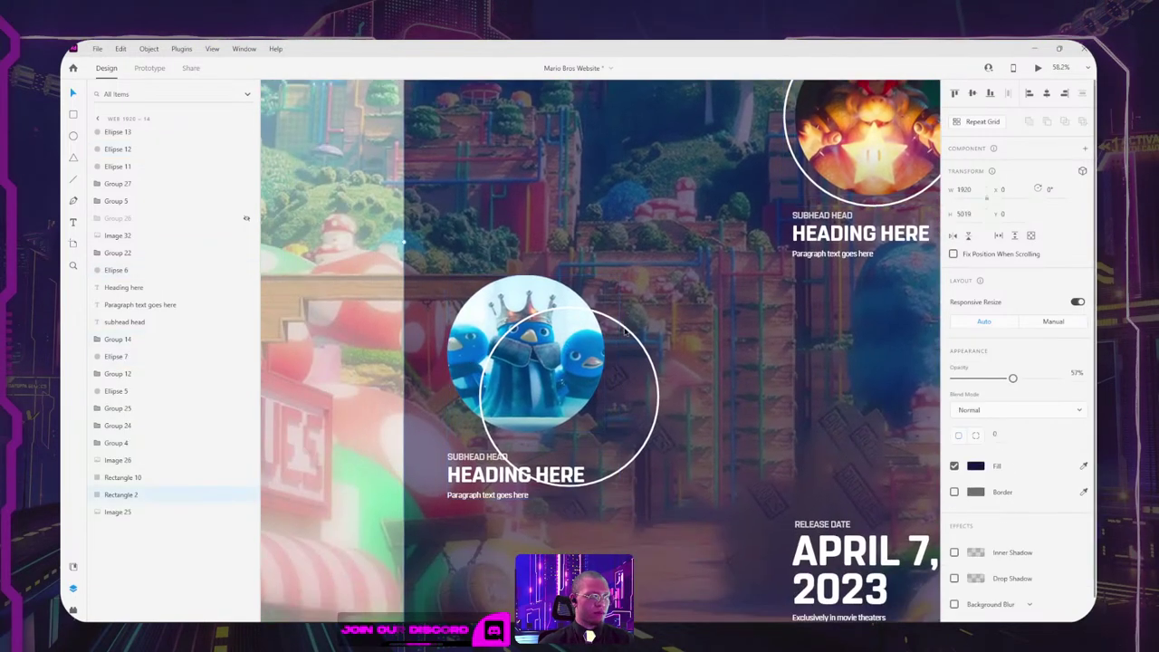
left_click_drag(625, 331, 584, 286)
left_click(566, 312, "shift")
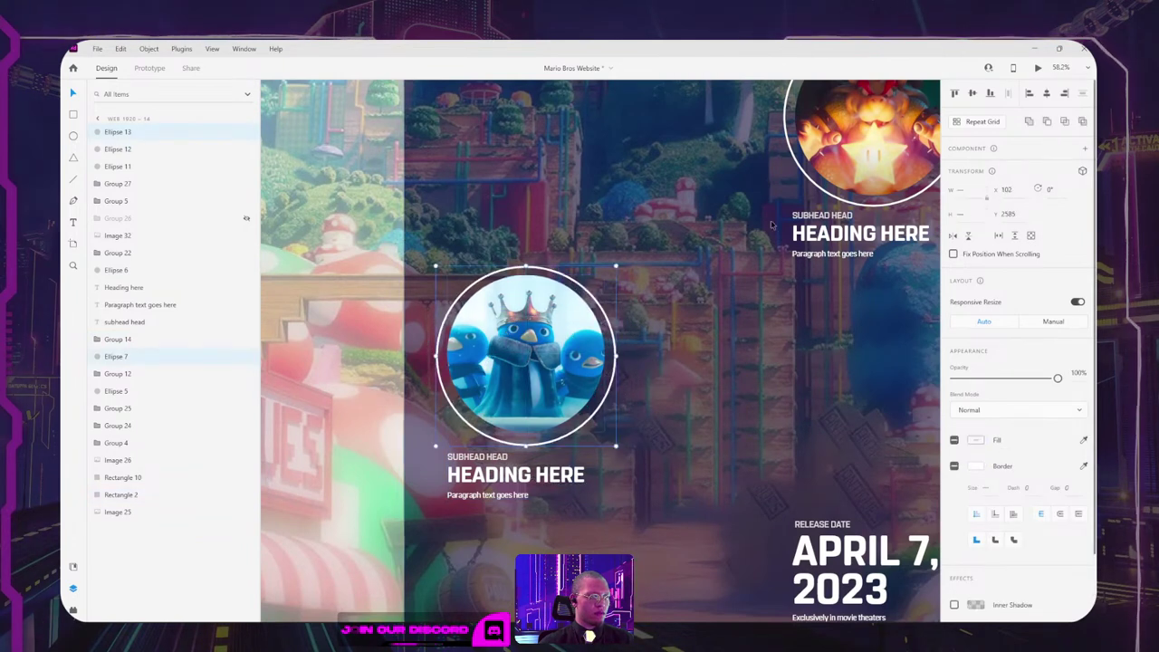
left_click(975, 95)
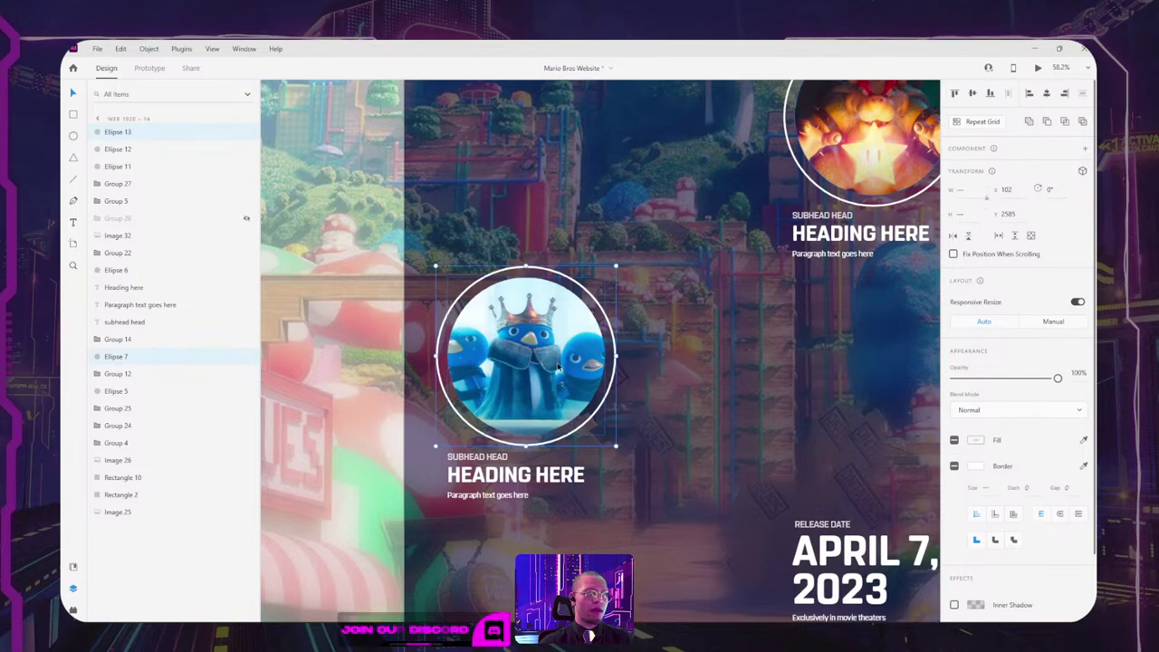
Step: Group the penguin picture with its ring and shift the group horizontally to X 112 above its heading
key("ctrl+g")
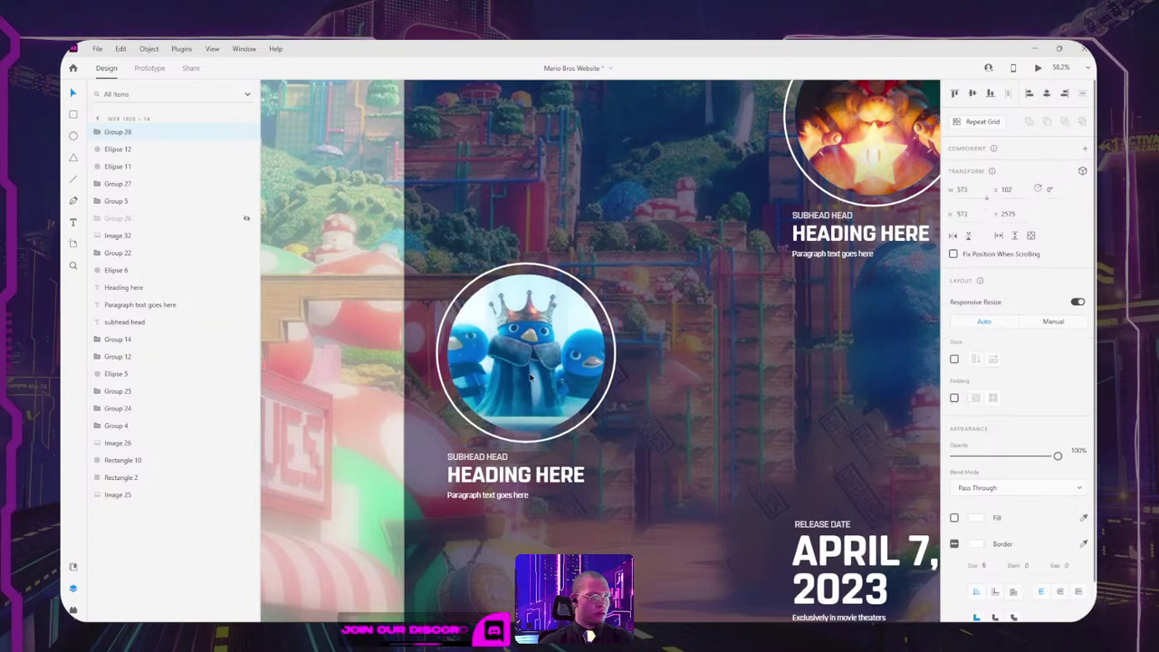
left_click_drag(530, 383, 566, 372)
left_click(501, 475, "shift")
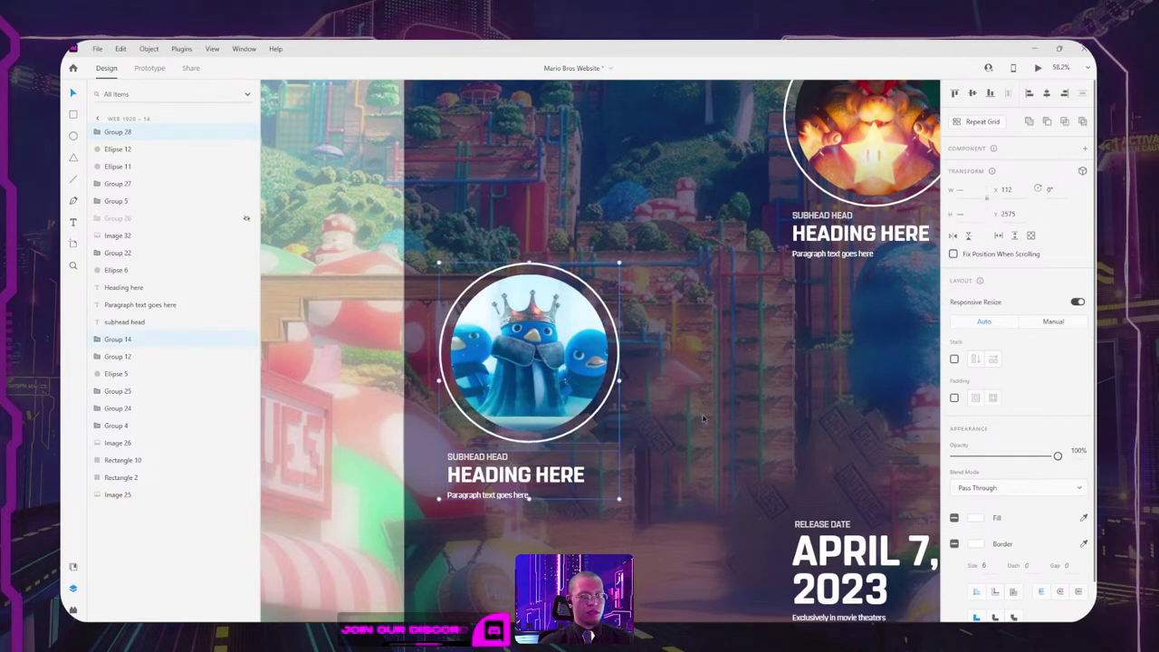
left_click(543, 374, "shift")
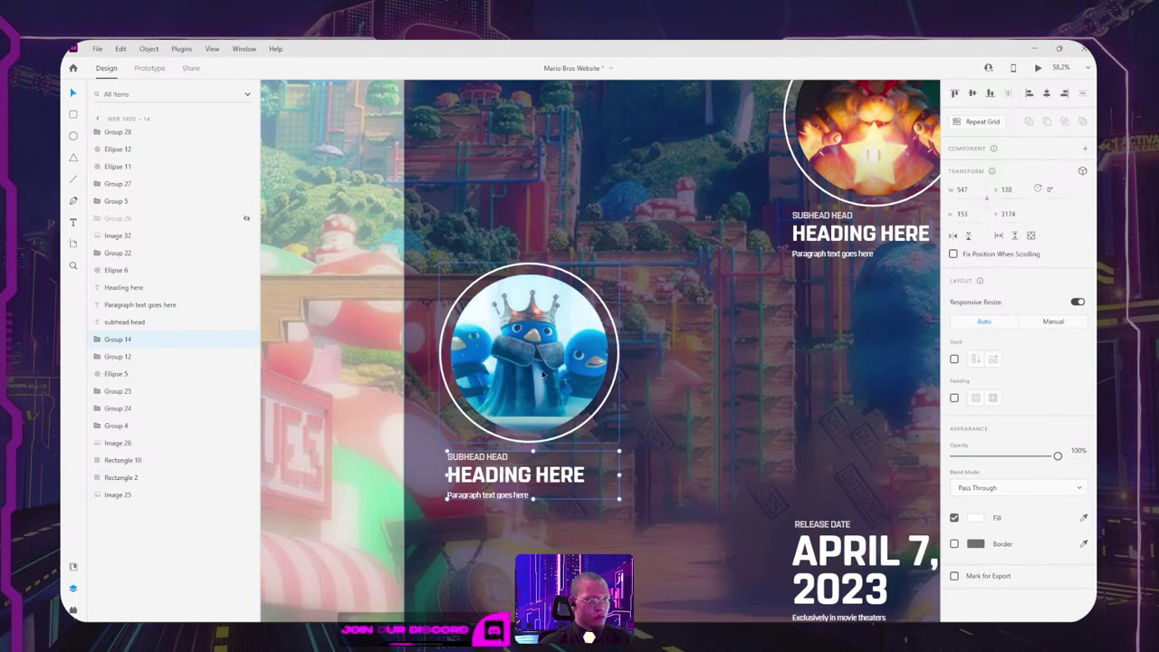
Step: Group the Bowser card's subhead, heading and paragraph texts, and move them down to Y 2422
left_click_drag(714, 311, 496, 421)
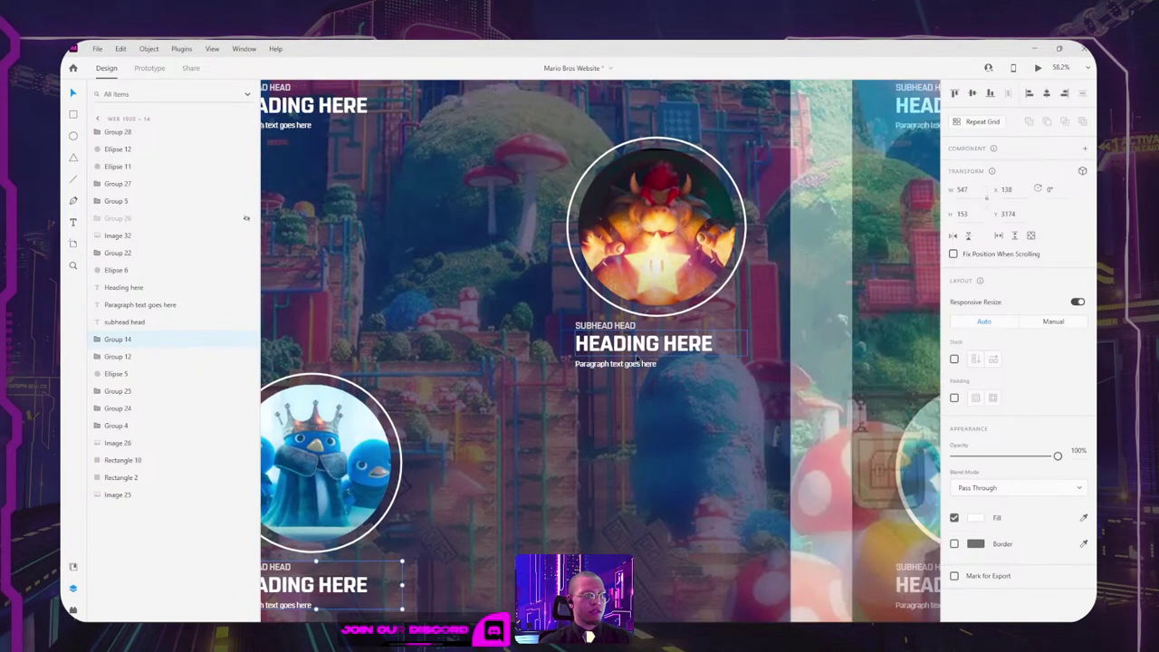
left_click(634, 344)
left_click(612, 326, "shift")
key("ctrl+g")
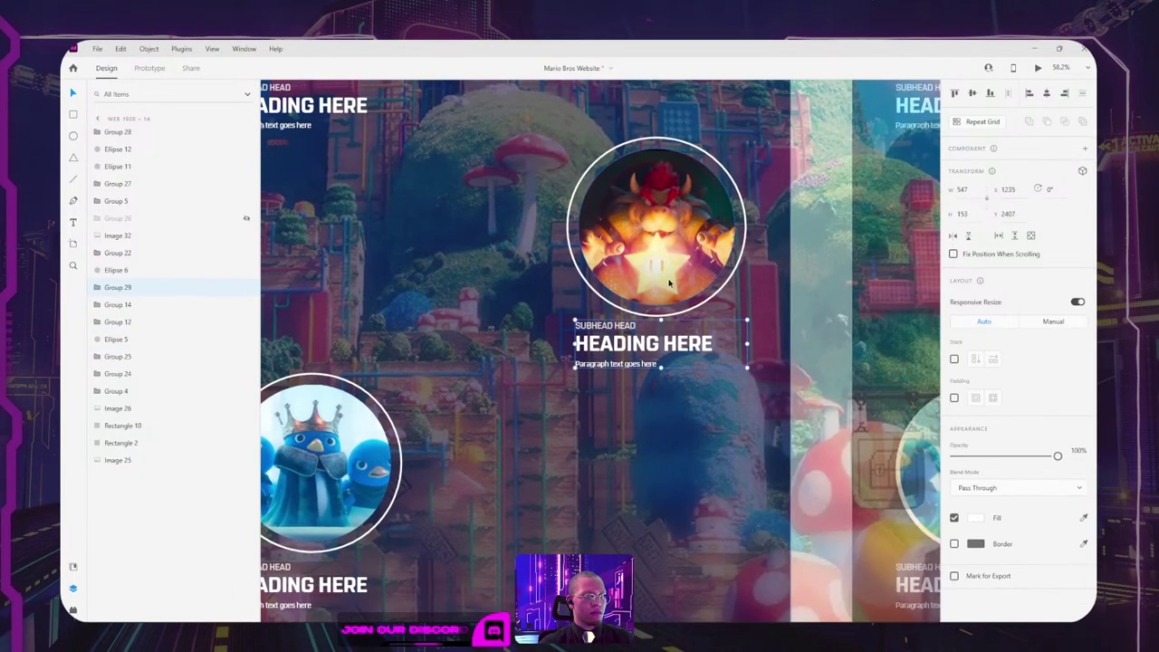
left_click_drag(652, 344, 652, 348)
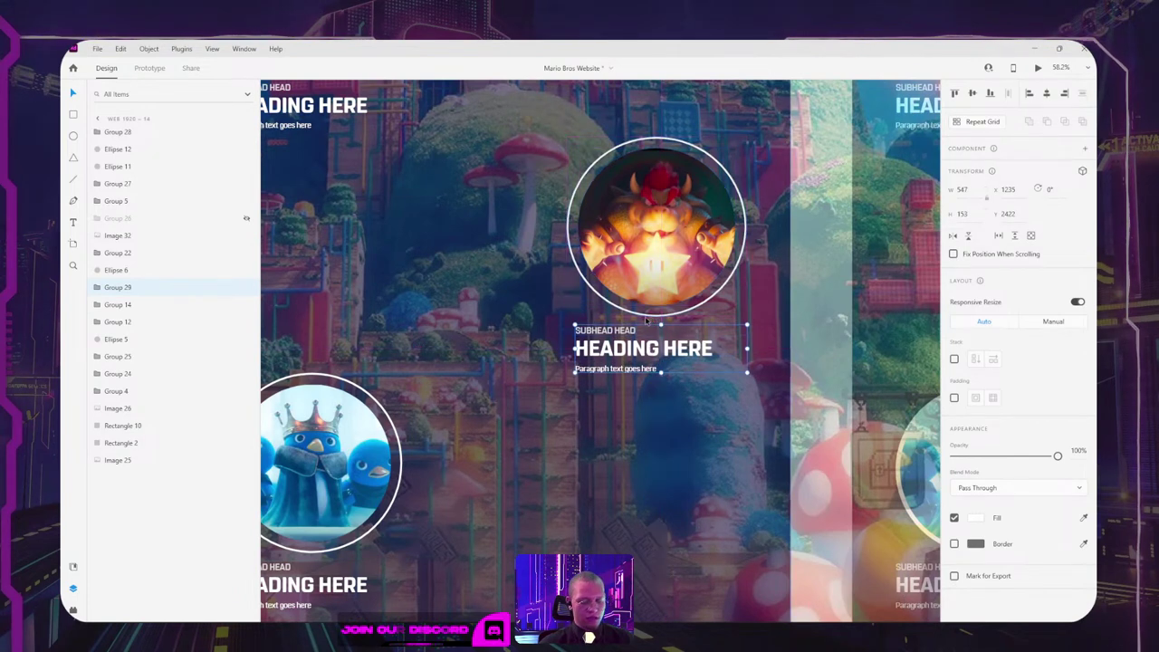
Step: Group the Bowser picture, its white ring and its text block into a single card
scroll(648, 321, "up", 1)
left_click(662, 311, "shift")
key("ctrl+g")
left_click_drag(628, 220, 723, 357)
key("ctrl+shift+g")
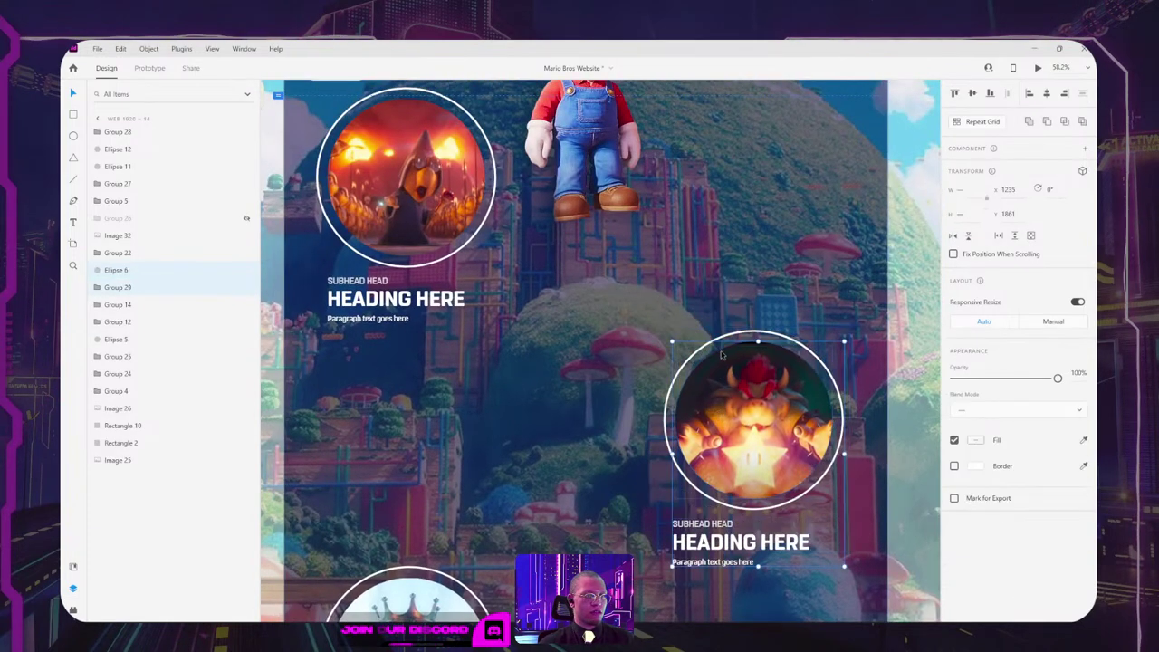
key("ctrl+g")
Step: Move the fiery-orange card's text block down to Y 1652 and group it with the picture and ring
scroll(721, 358, "up", 1)
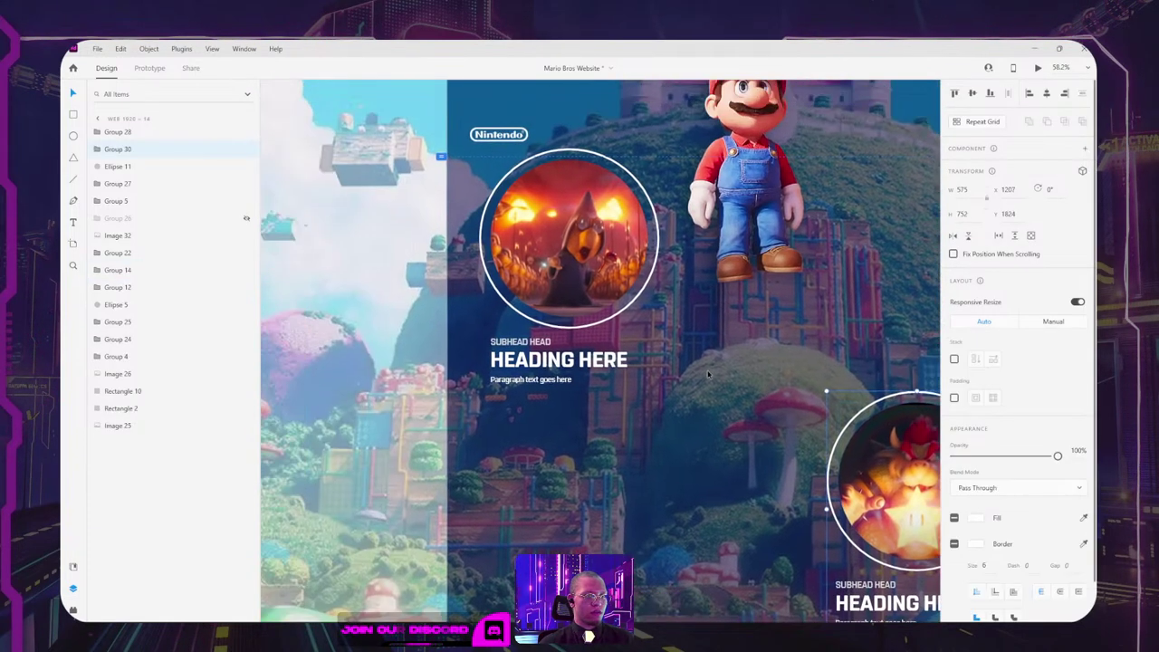
left_click(576, 360)
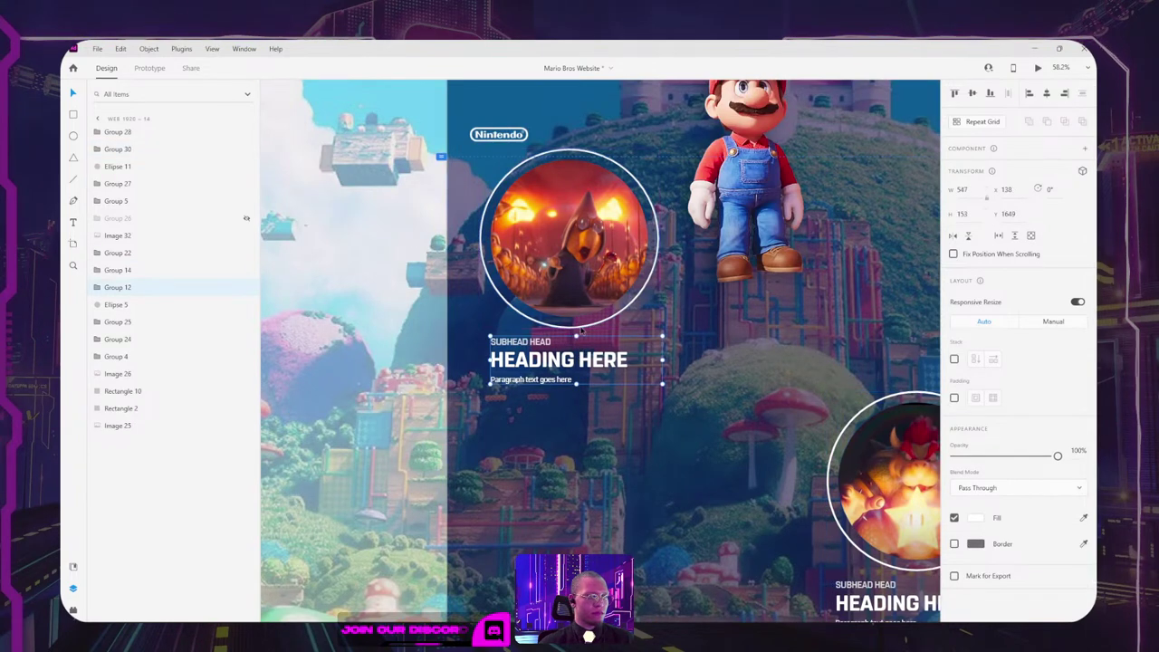
left_click_drag(581, 330, 582, 331)
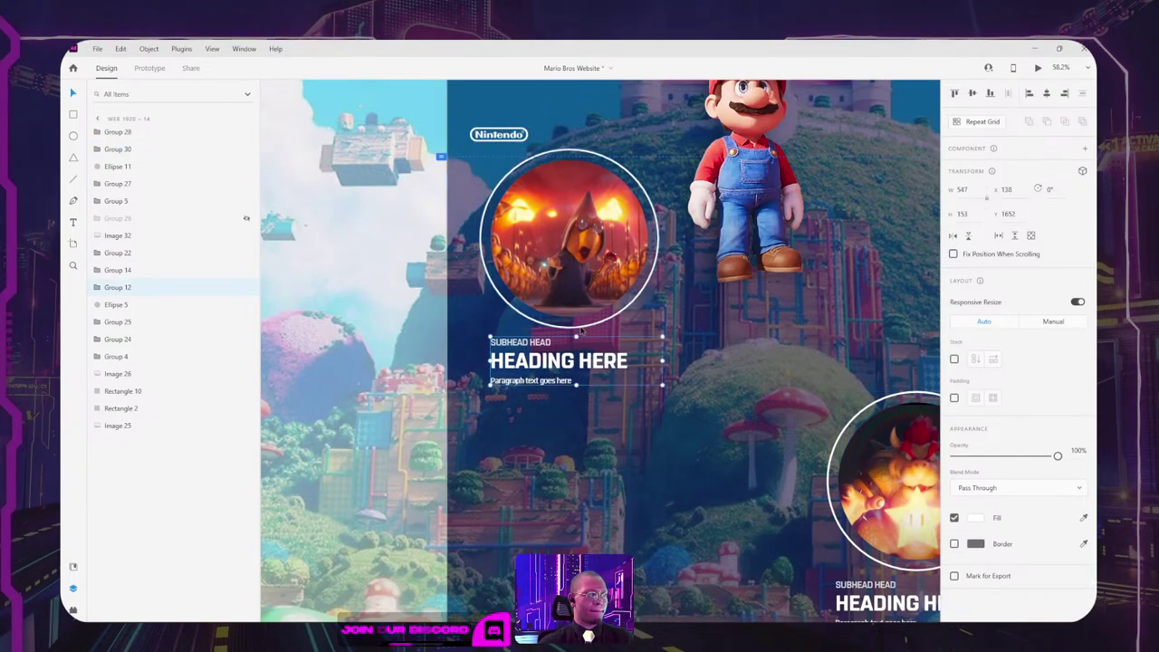
left_click(581, 325)
left_click(579, 294, "shift")
left_click(580, 361, "shift")
key("ctrl+g")
left_click(758, 335)
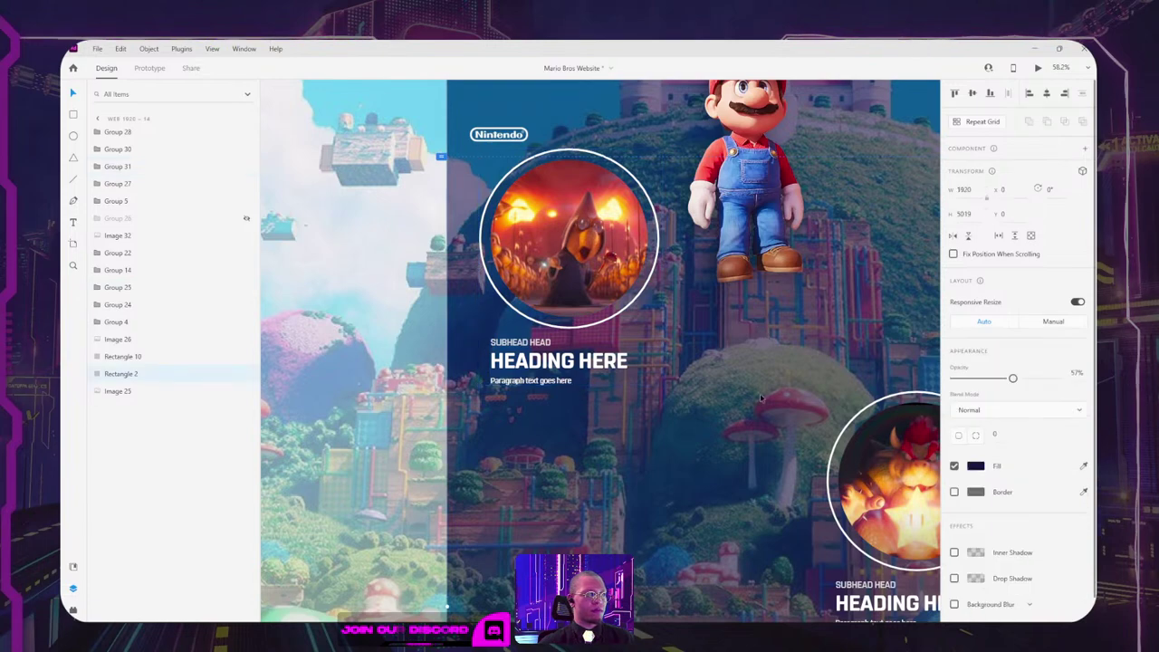
scroll(513, 300, "down", 5)
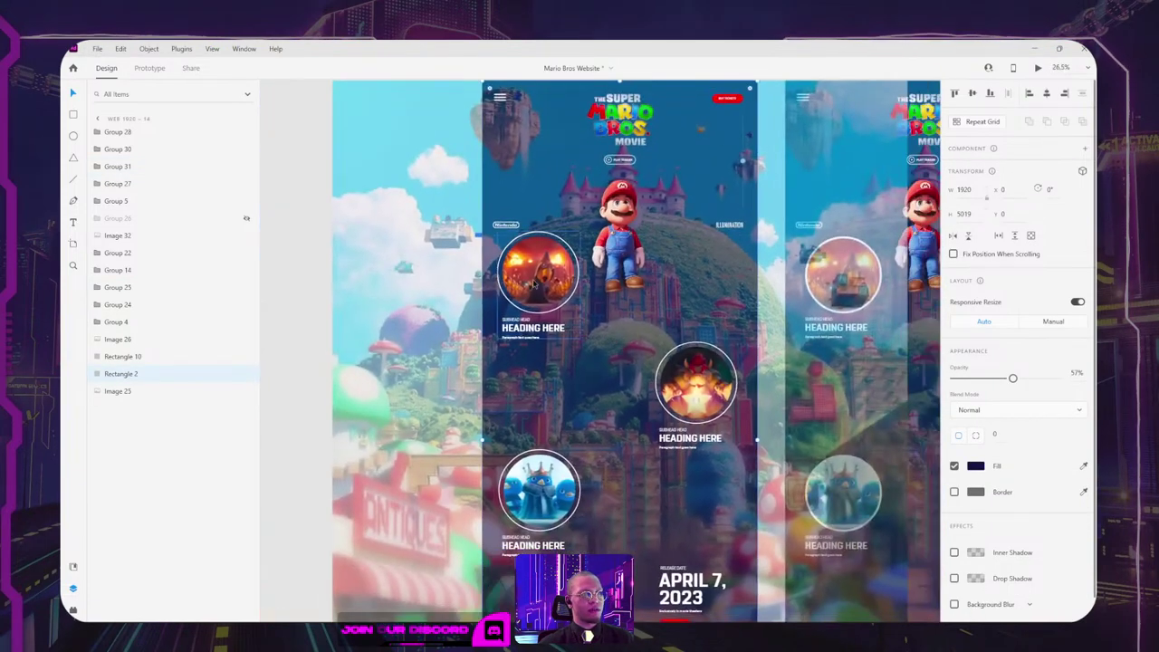
left_click(533, 284)
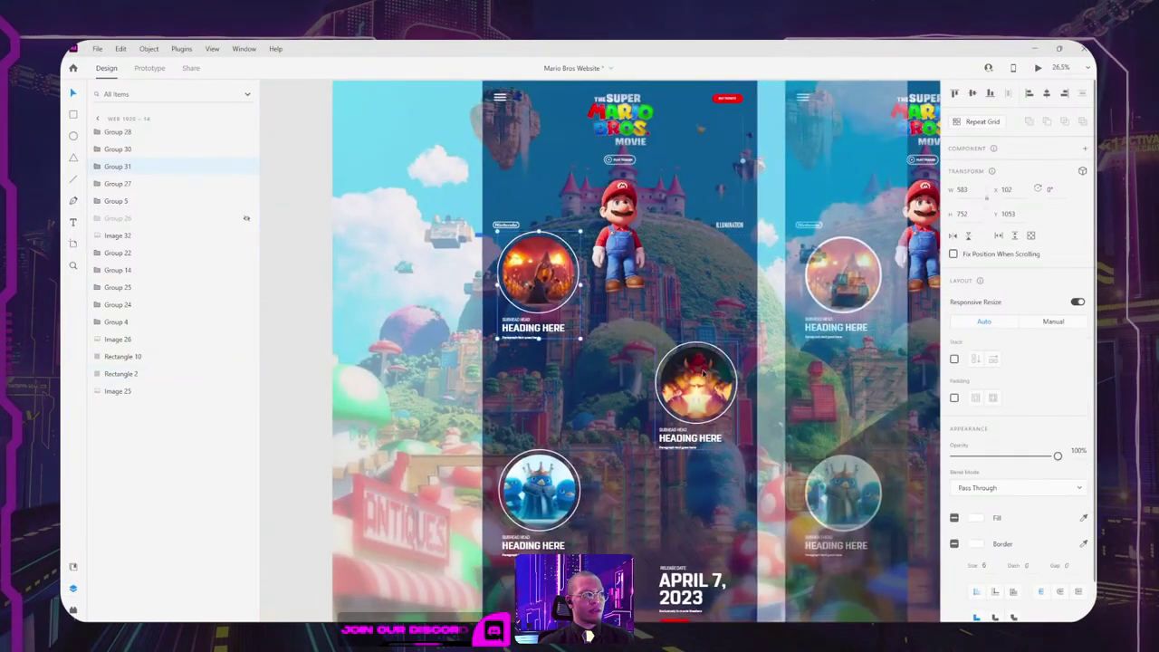
left_click(688, 389, "shift")
left_click(557, 480, "shift")
left_click_drag(707, 394, 708, 396)
key("ctrl+z")
left_click(595, 507)
Step: Group the penguin picture and ring with their text block into a single card
left_click(540, 544)
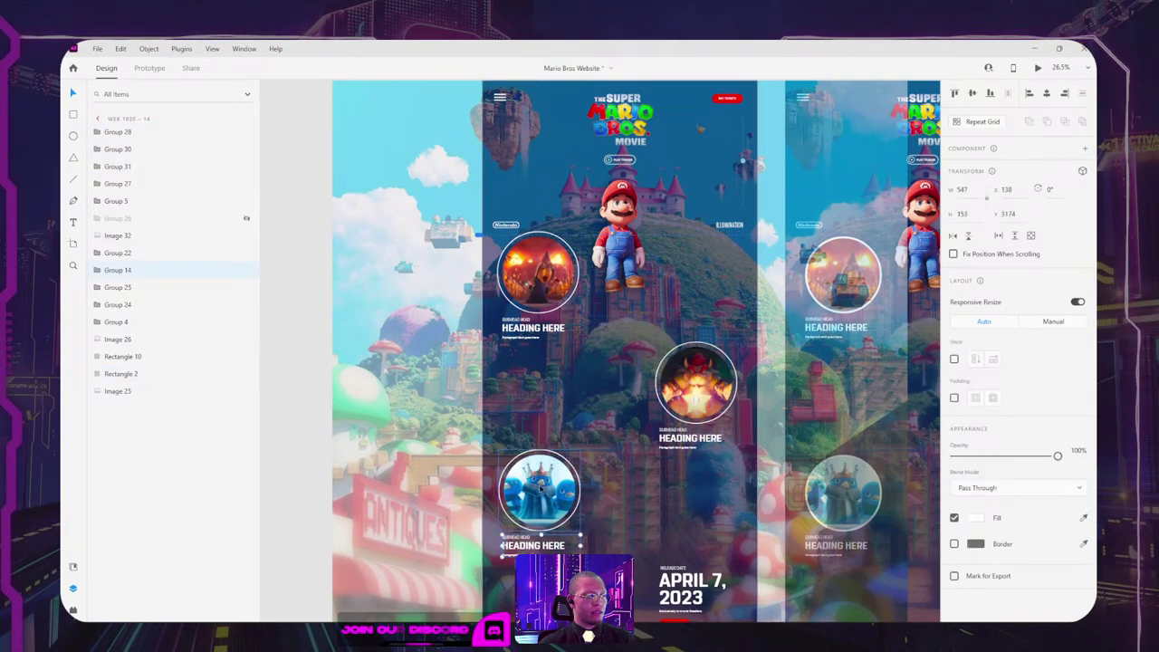
left_click(546, 484, "shift")
key("ctrl+g")
Step: Group the three picture cards together and move the group down to about Y 1115, keeping X at 102
left_click(700, 389, "shift")
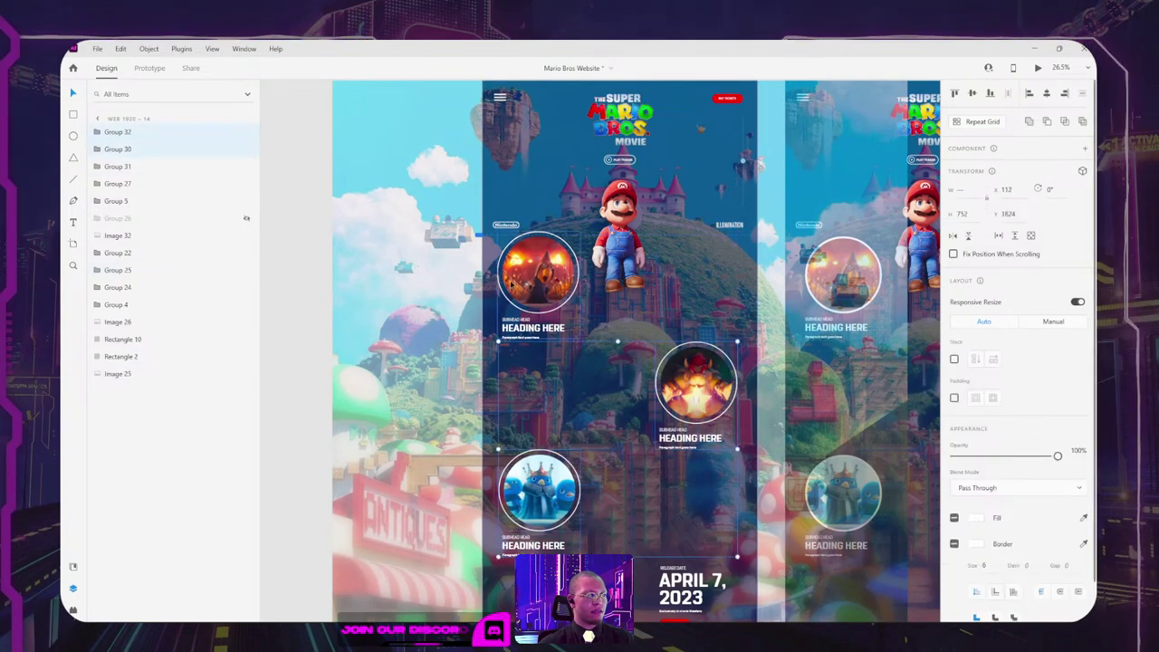
left_click(545, 296, "shift")
key("ctrl+g")
left_click_drag(541, 282, 541, 291)
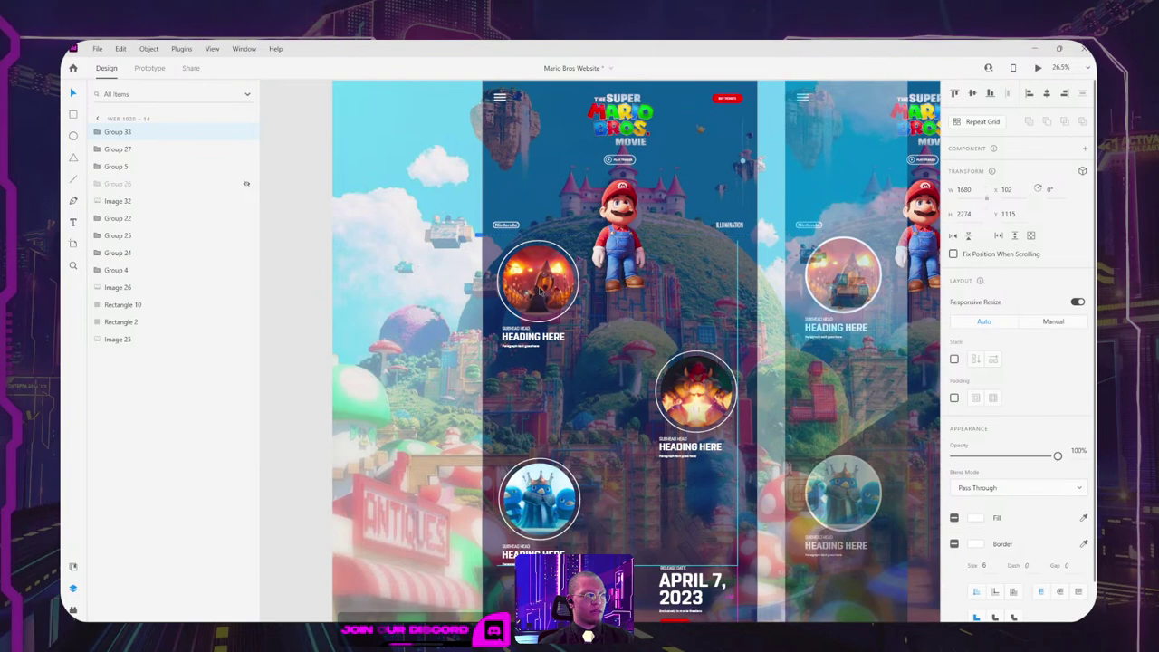
Step: Move the April 7, 2023 release date block down slightly to Y 3442, keeping it at X 1235
scroll(647, 469, "down", 3)
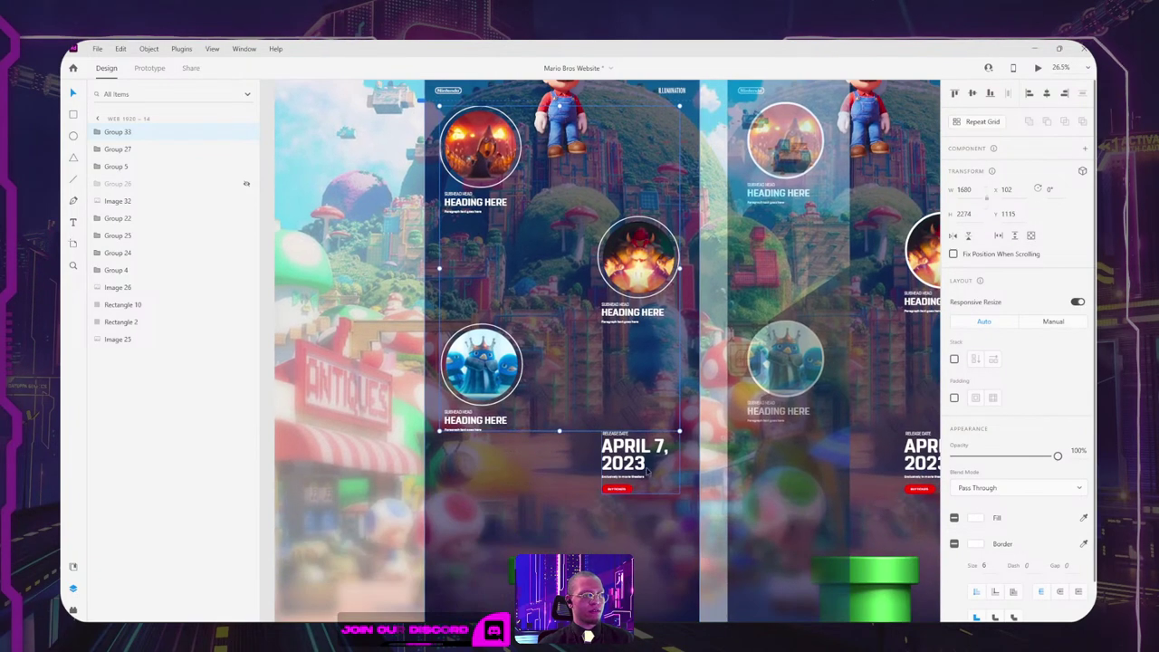
scroll(640, 465, "right", 3)
scroll(640, 465, "down", 2)
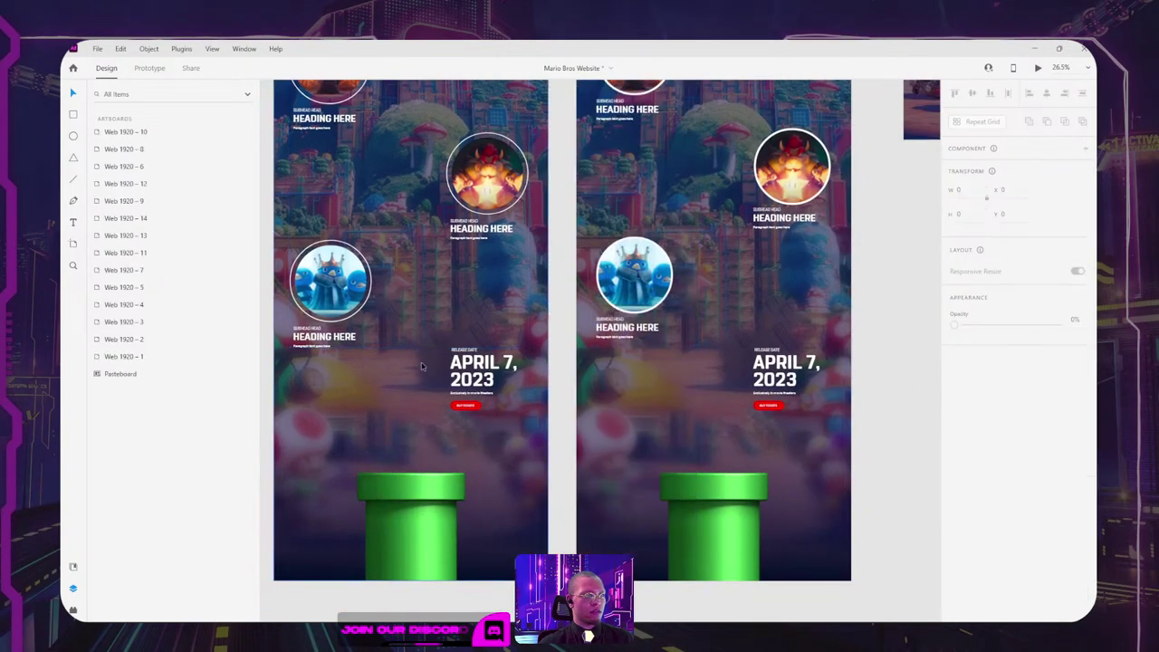
left_click(463, 362)
left_click_drag(464, 363, 464, 370)
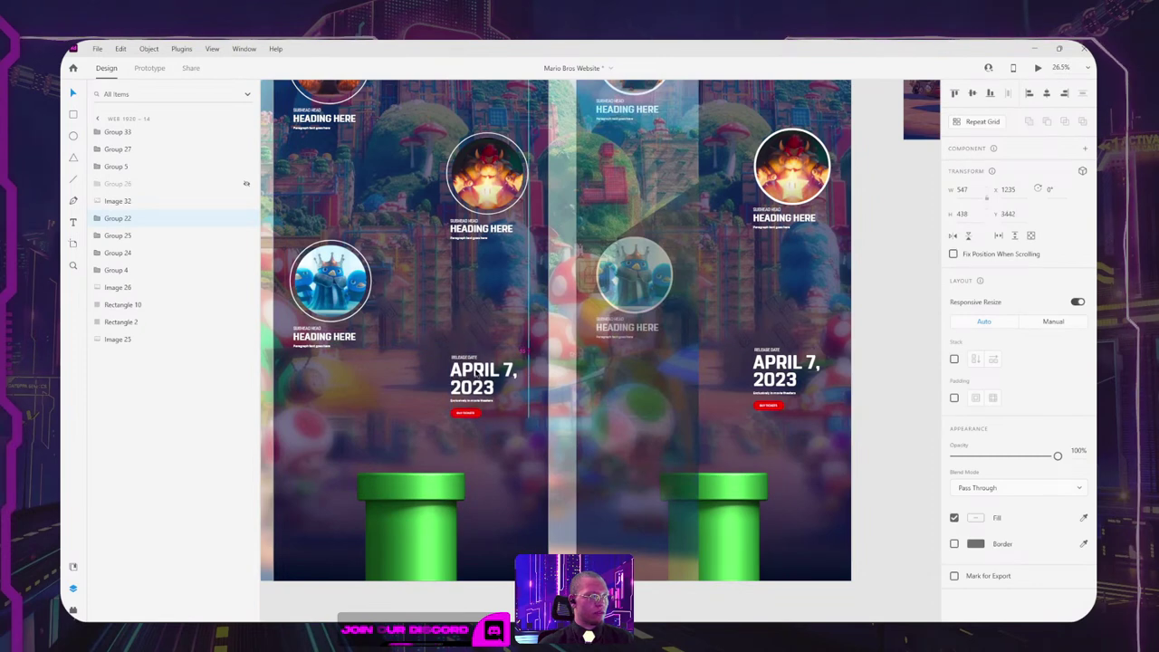
left_click(893, 483)
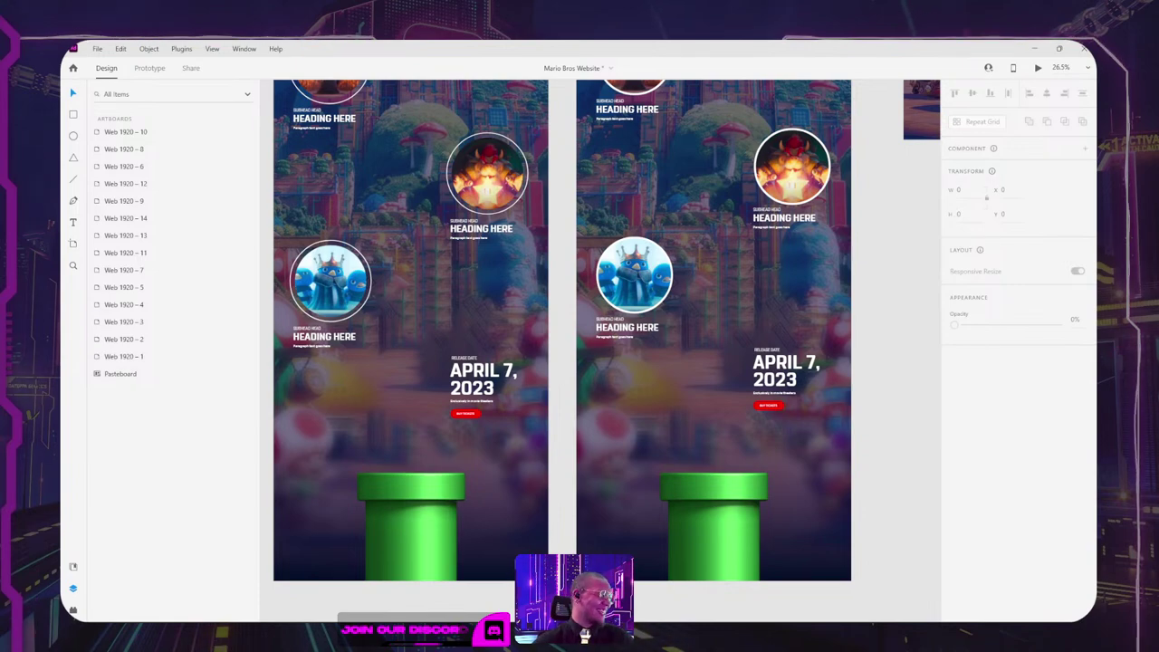
Step: Preview the Web 1920 – 14 artboard and check how the picture cards overlap the fixed elements while scrolling
scroll(381, 227, "up", 5)
scroll(448, 207, "up", 5)
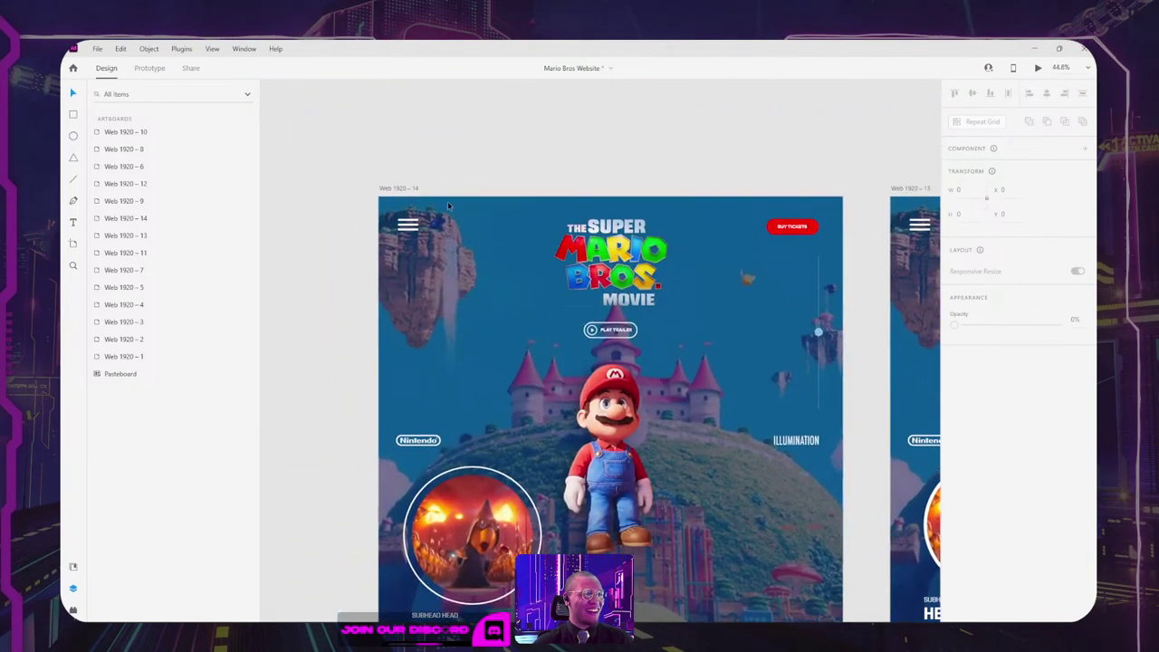
left_click(448, 207)
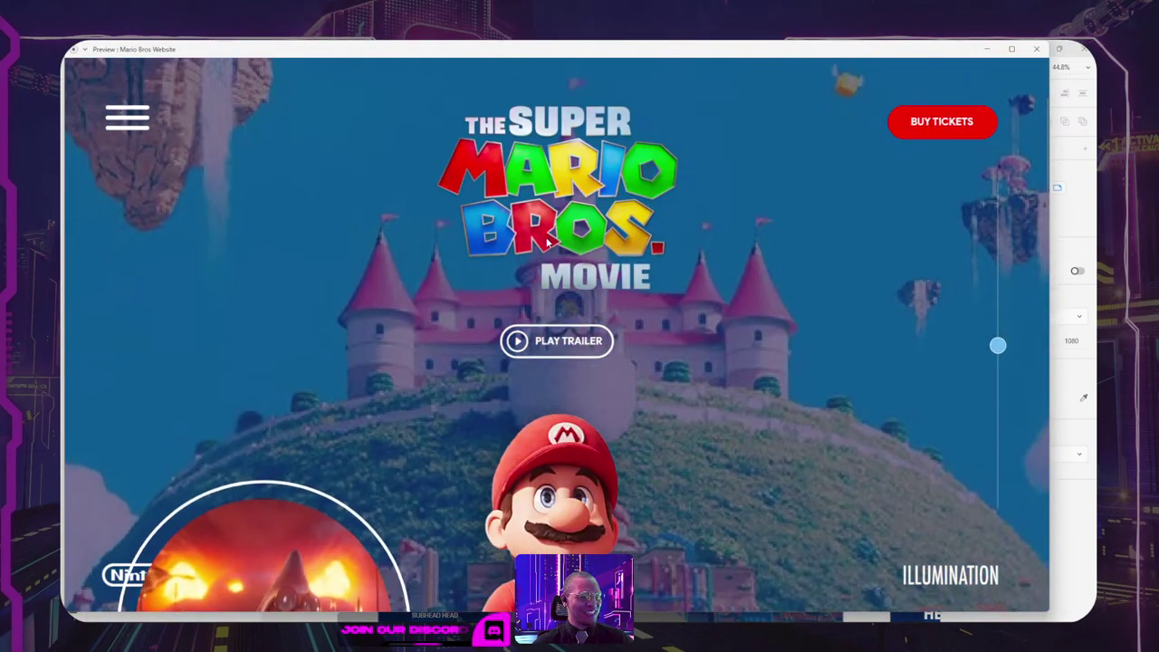
scroll(547, 243, "down", 5)
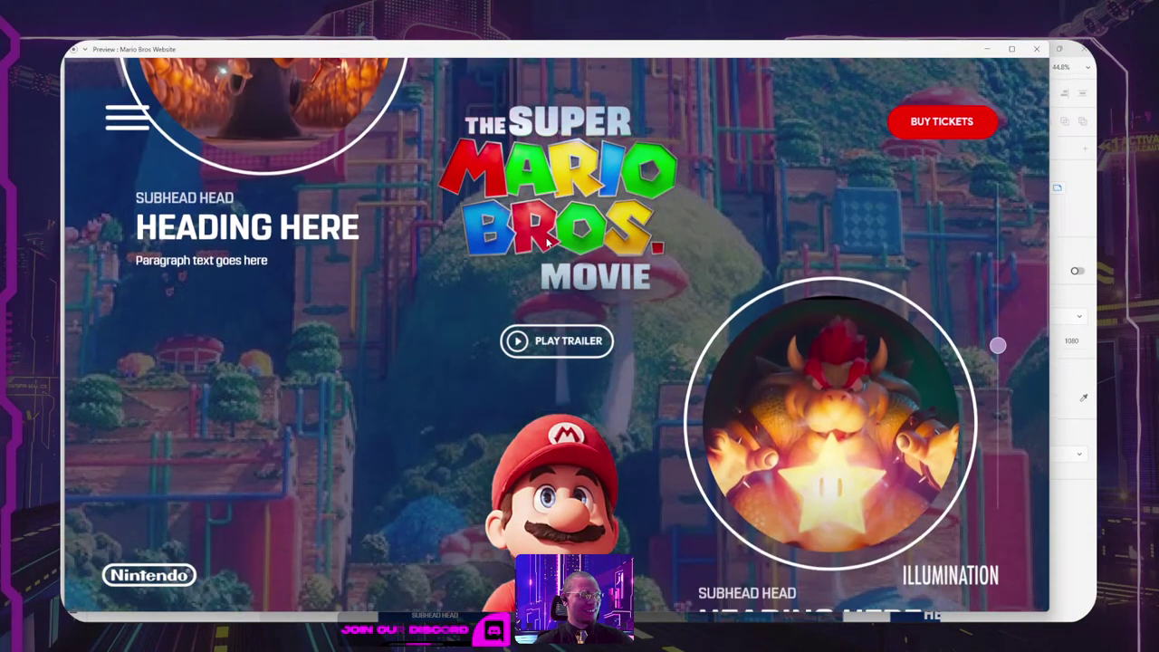
scroll(547, 240, "down", 6)
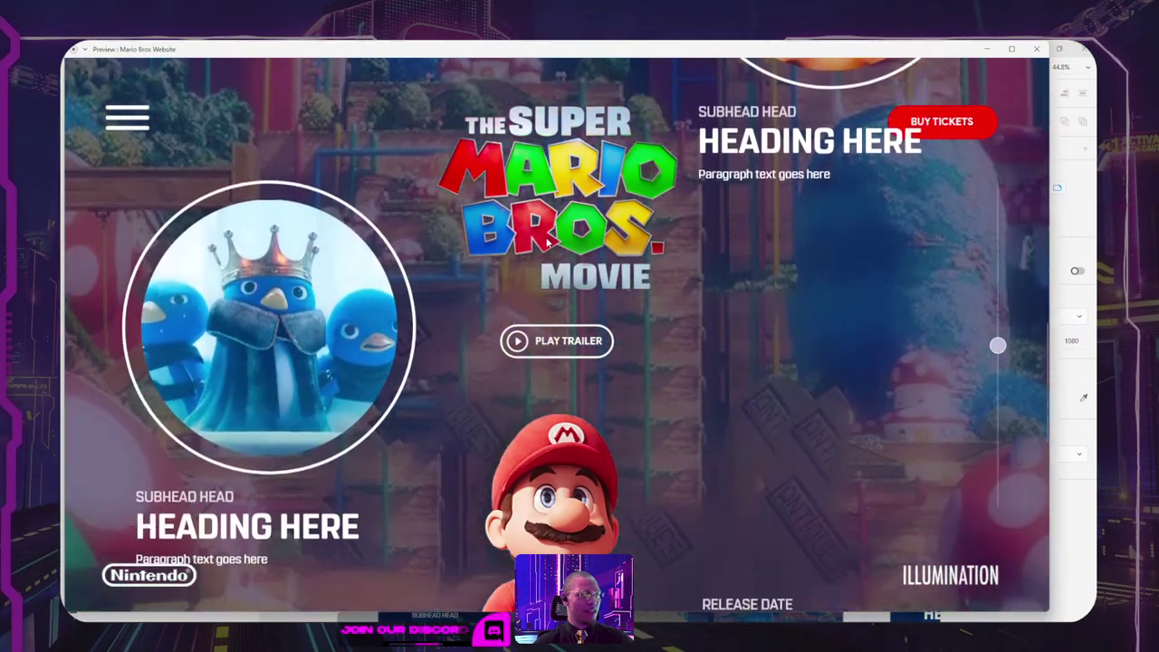
scroll(547, 240, "up", 5)
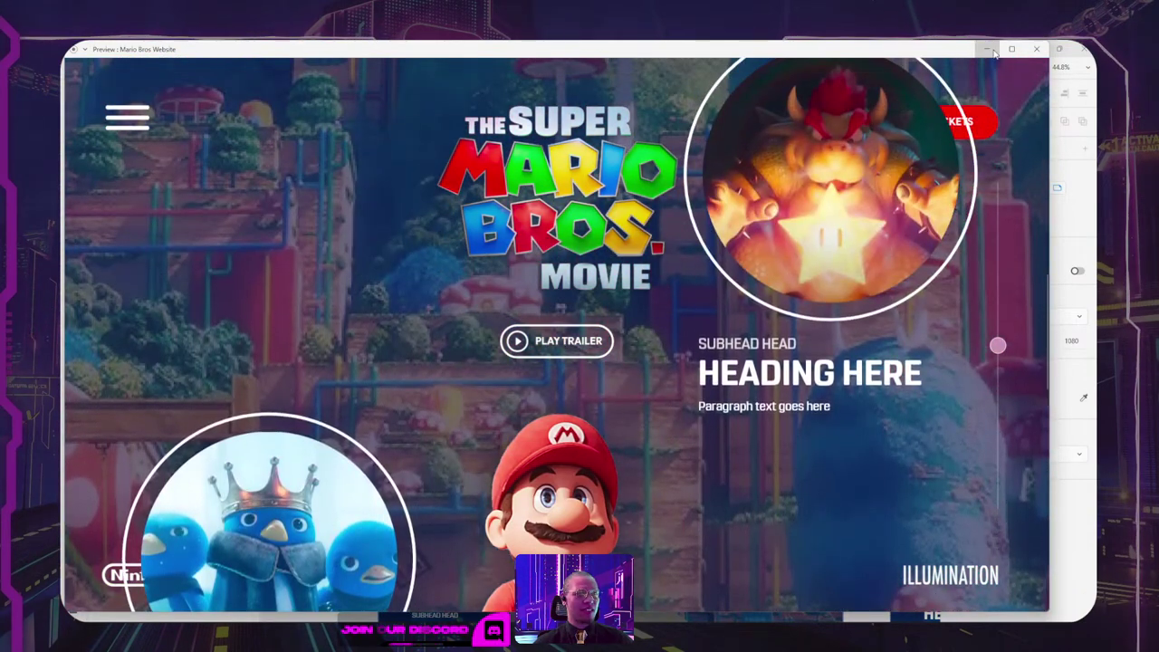
left_click(989, 50)
Step: Send the picture cards group back in the layer order so it sits directly above Rectangle 2
left_click(501, 512)
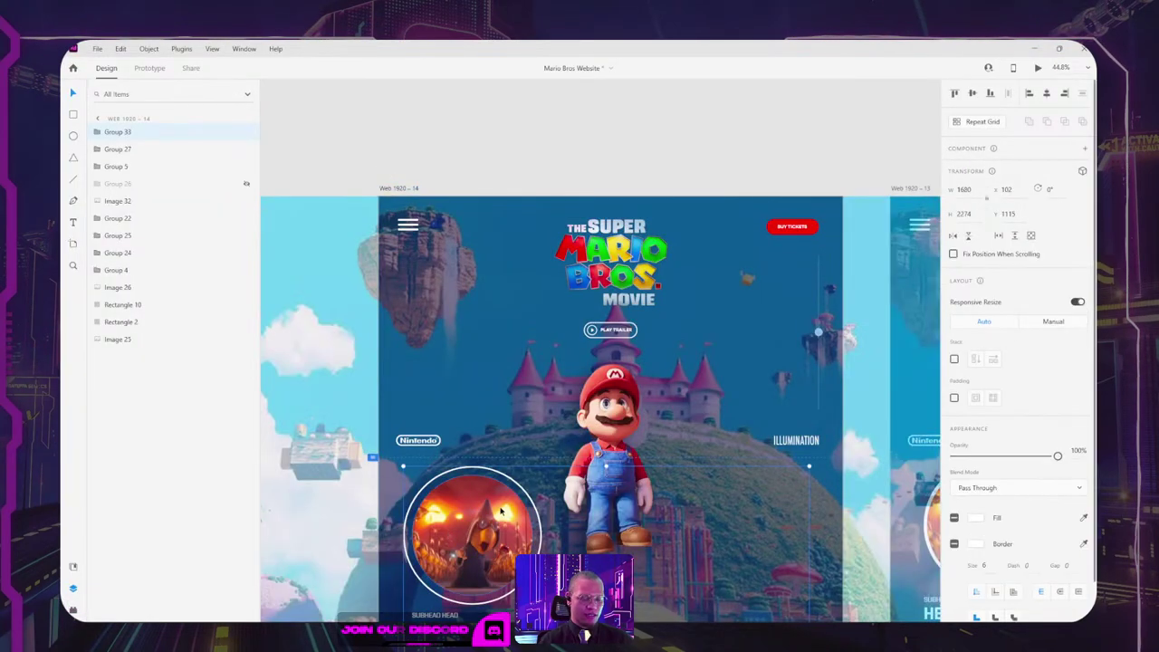
key("ctrl+shift+bracketleft")
key("ctrl+bracketright")
key("ctrl+bracketright")
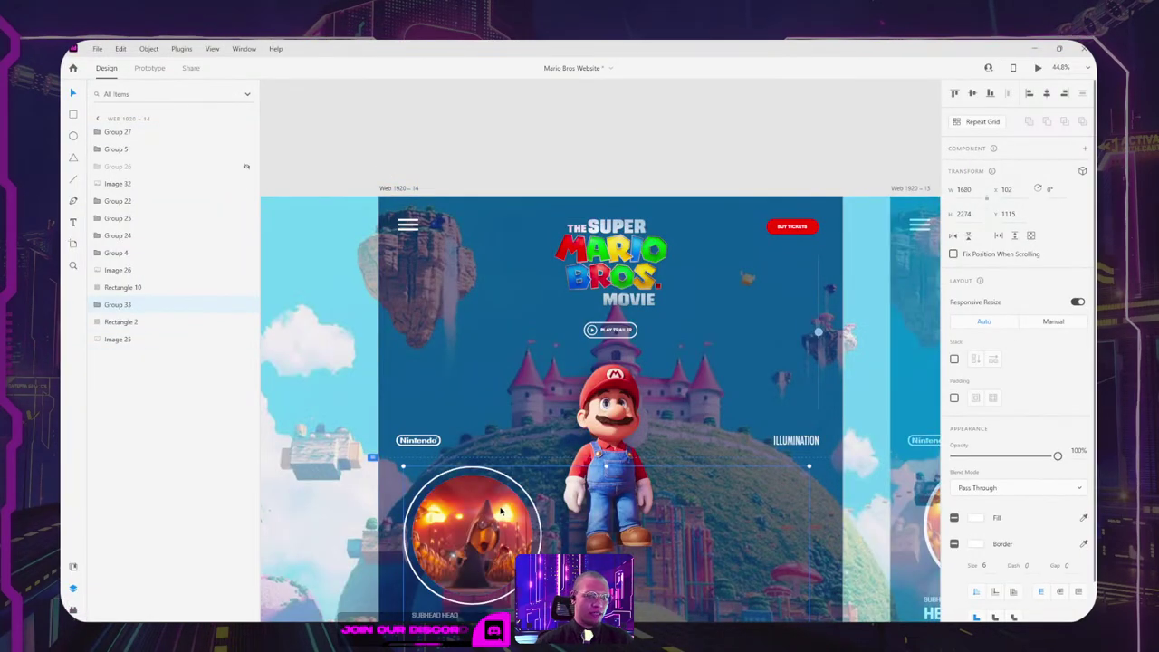
Step: Preview the Web 1920 – 14 artboard again to check the cards' new stacking order while scrolling
left_click(446, 178)
left_click(396, 189)
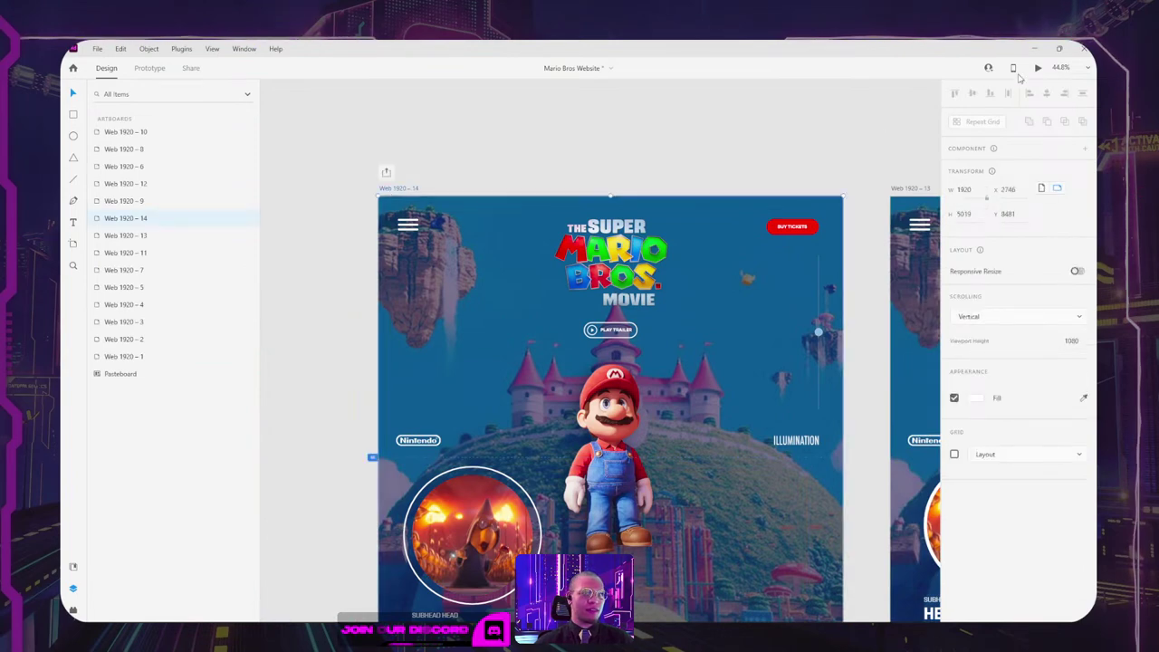
left_click(1038, 68)
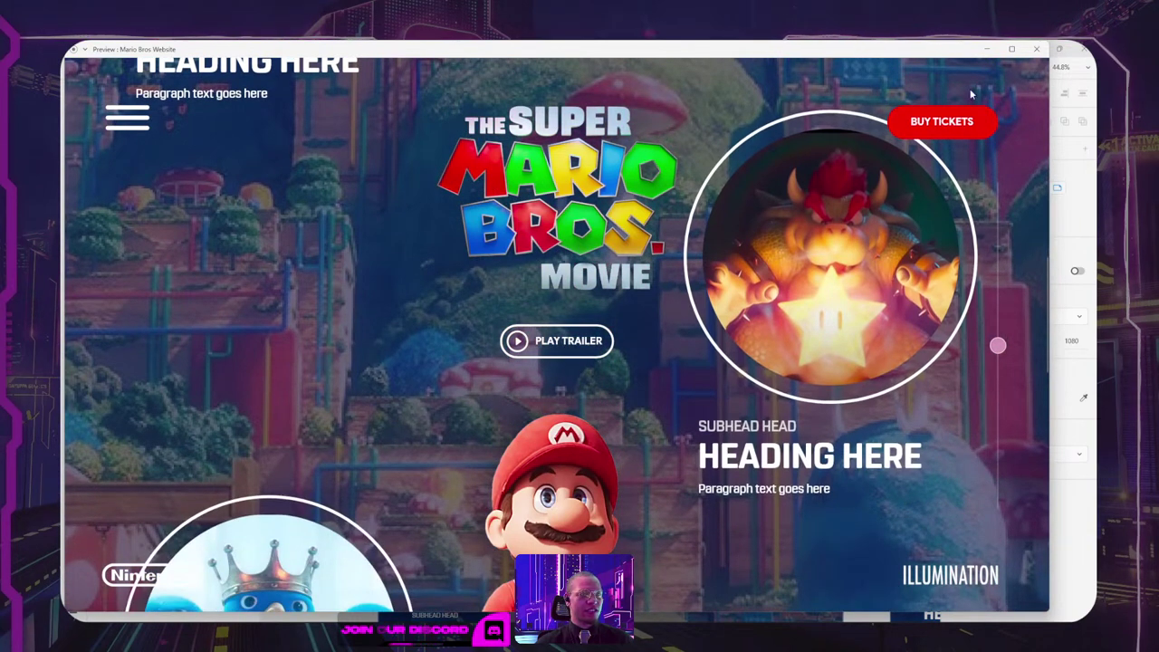
left_click(1037, 48)
Step: Enlarge the Bowser picture slightly inside its circular mask and shift it a little up to re-centre it
scroll(583, 347, "down", 5)
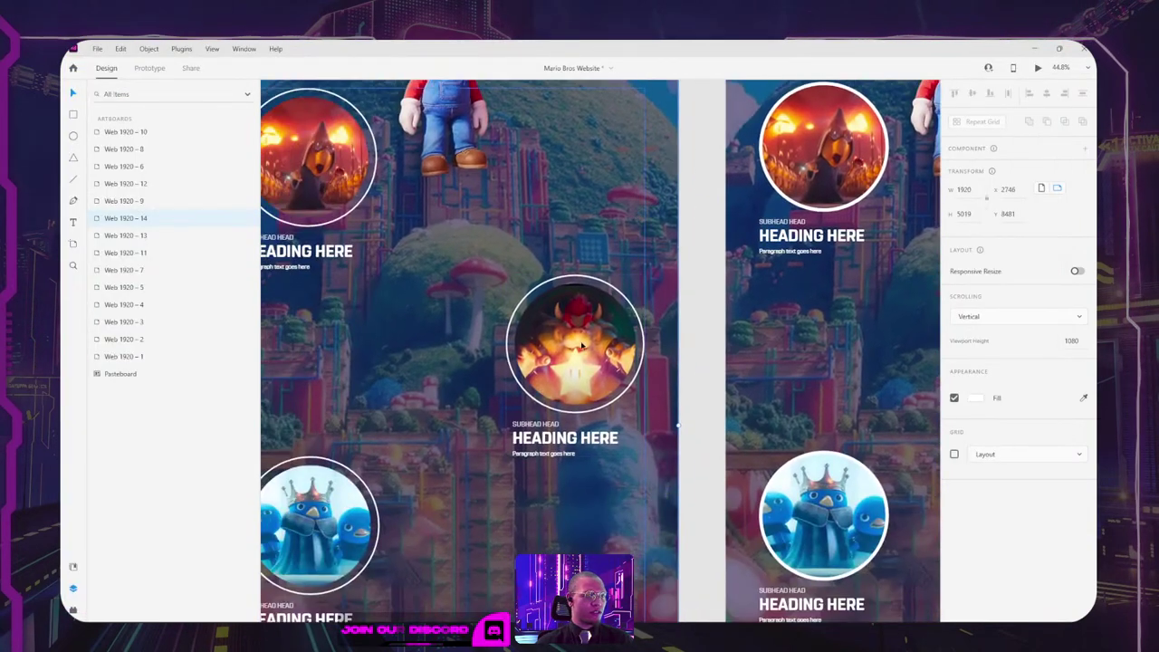
left_click(582, 347)
double_click(583, 347)
scroll(583, 347, "up", 3)
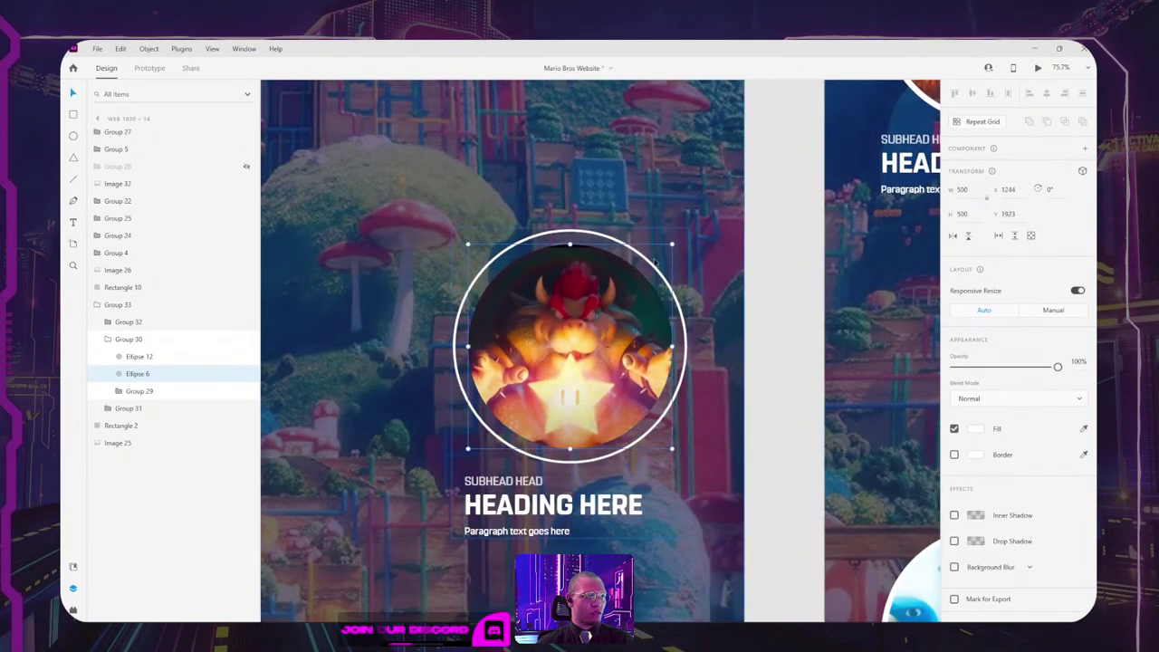
double_click(656, 260)
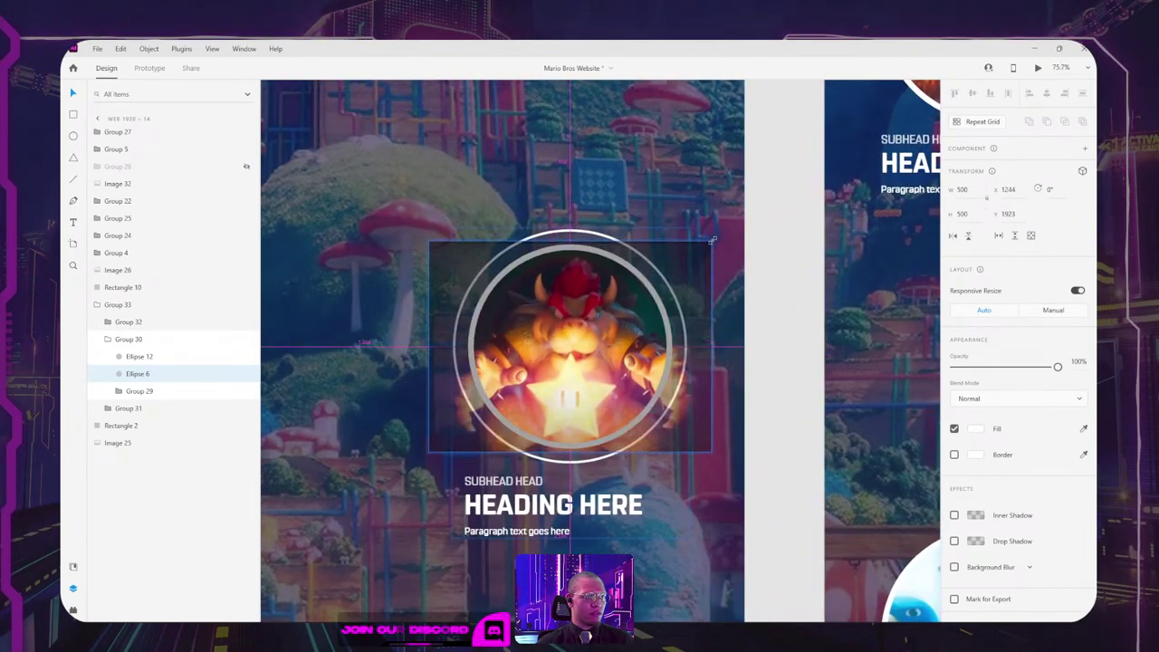
left_click_drag(713, 240, 714, 239)
left_click_drag(593, 349, 596, 345)
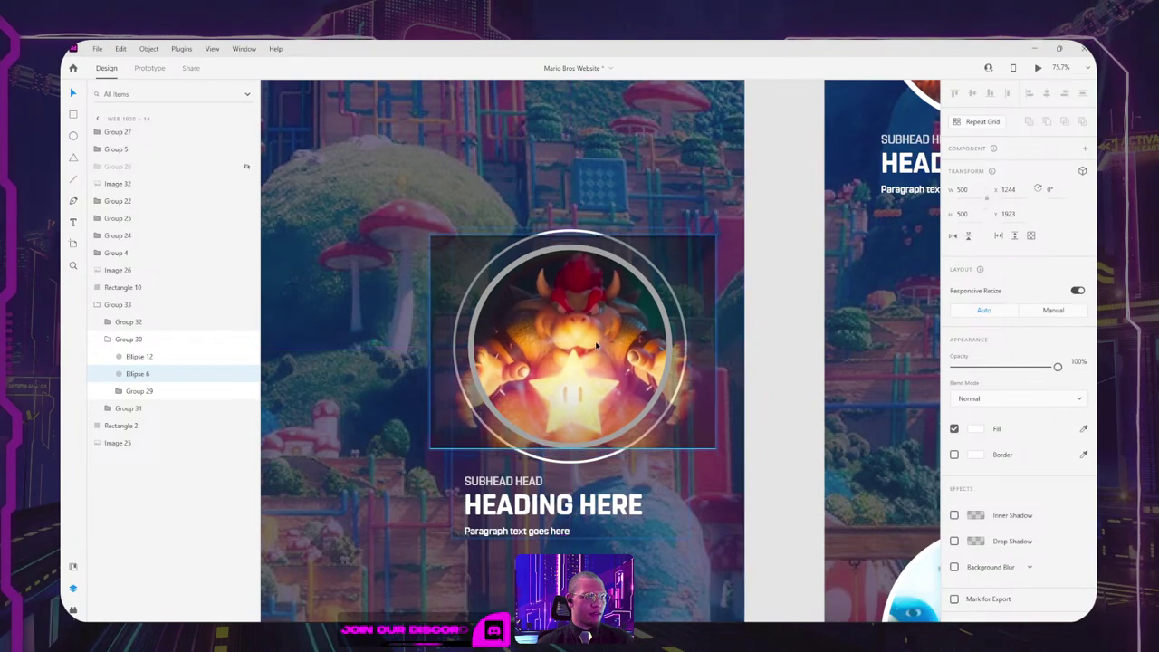
left_click(743, 174)
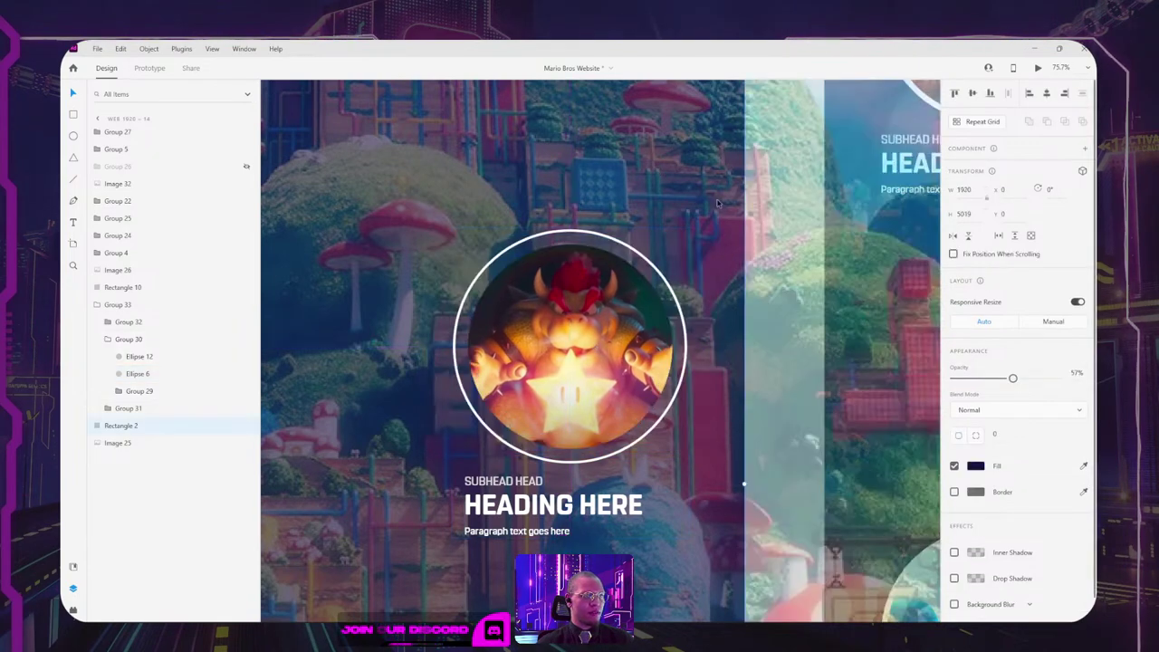
Step: Examine the ringed-card page variation beside its previous version, from the header down to the green pipe
scroll(613, 381, "down", 5)
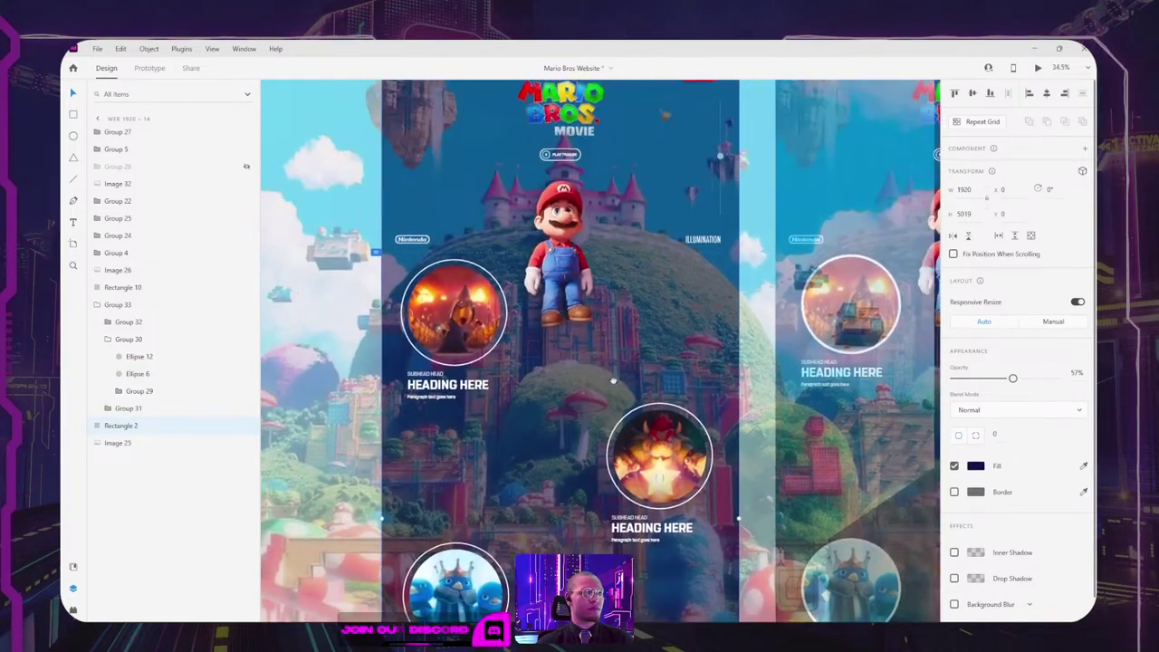
left_click_drag(613, 382, 647, 589)
left_click(443, 238)
left_click(434, 251)
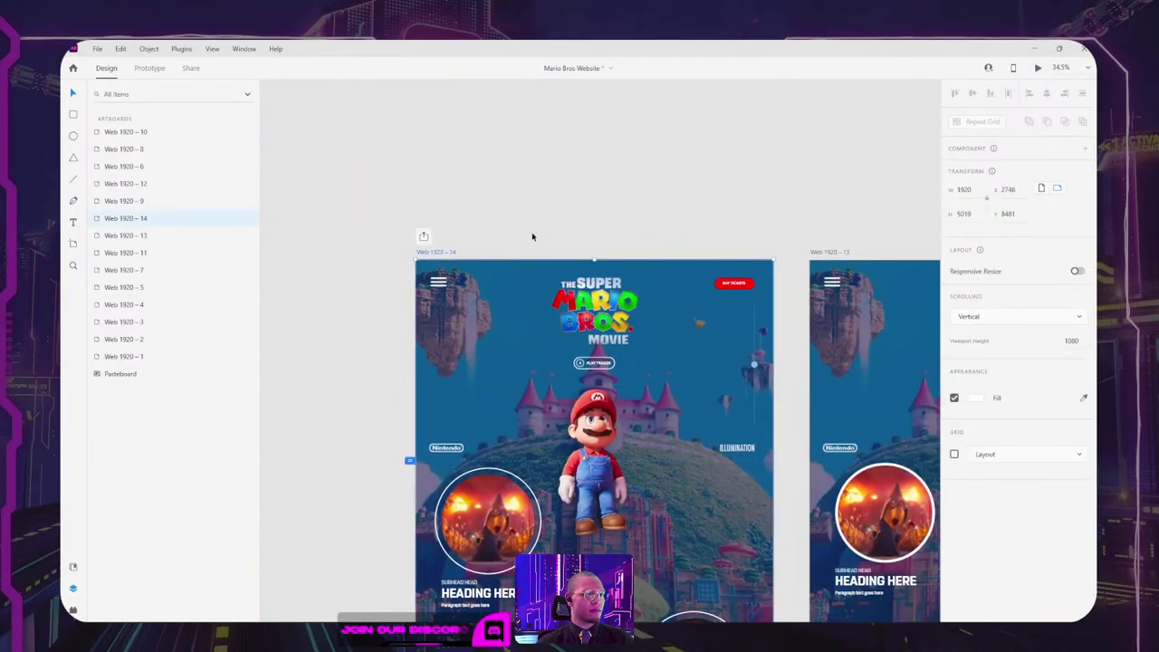
scroll(561, 181, "down", 3)
scroll(607, 123, "down", 3)
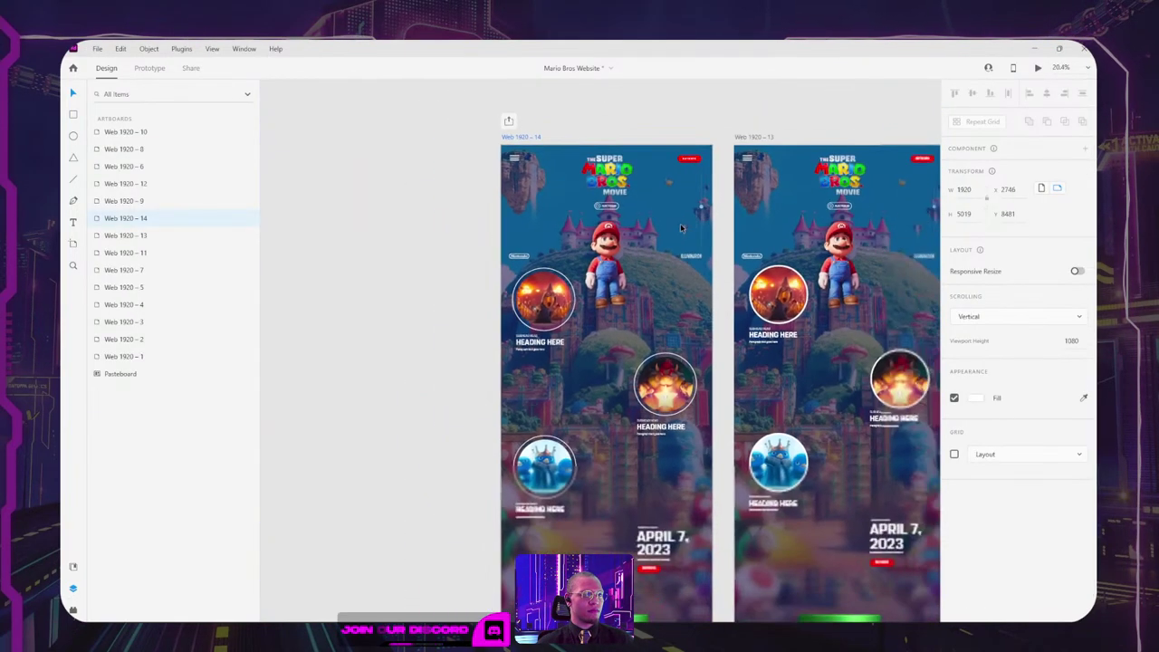
scroll(609, 114, "down", 3)
left_click_drag(611, 104, 567, 119)
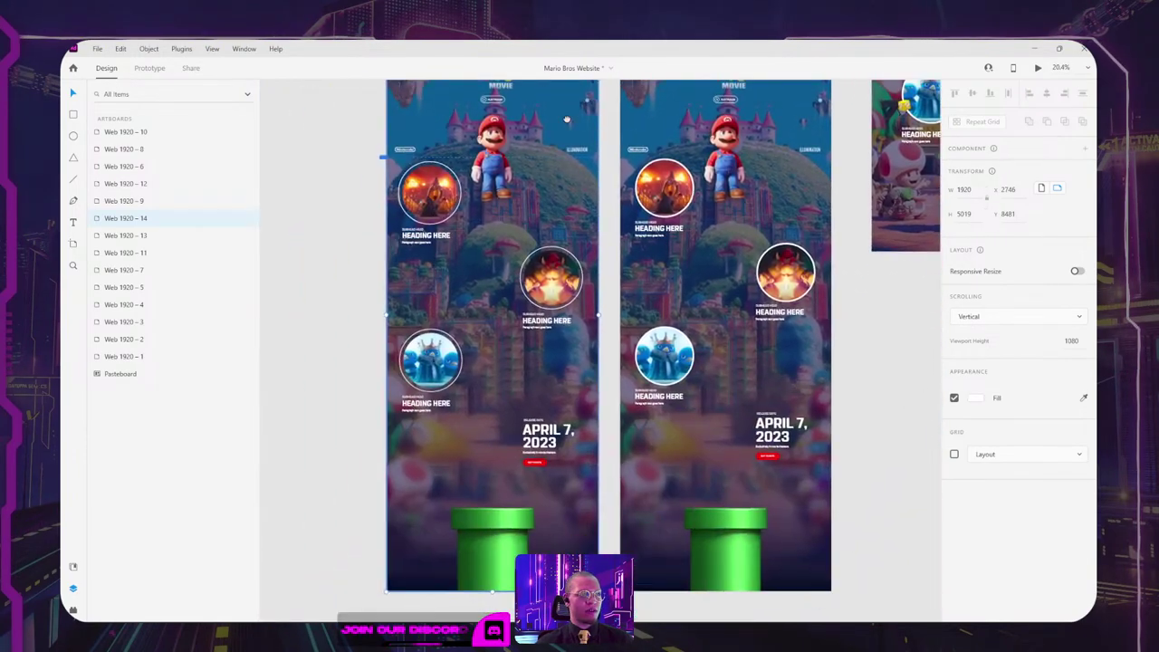
scroll(559, 181, "up", 3)
scroll(556, 248, "up", 5)
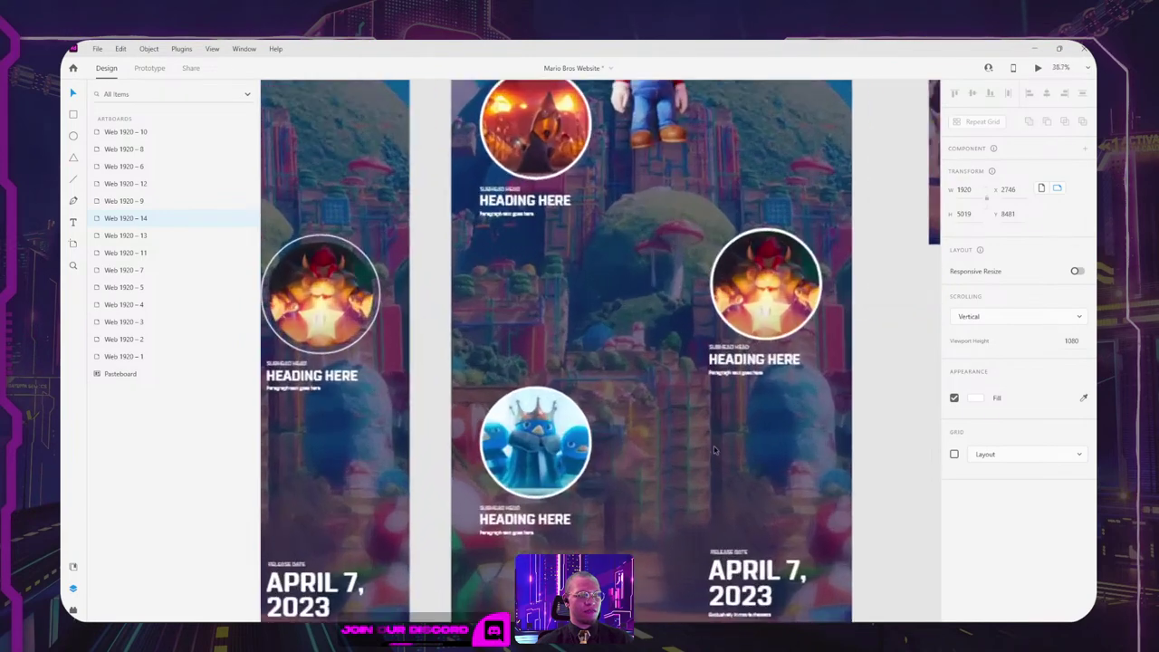
scroll(625, 272, "down", 3)
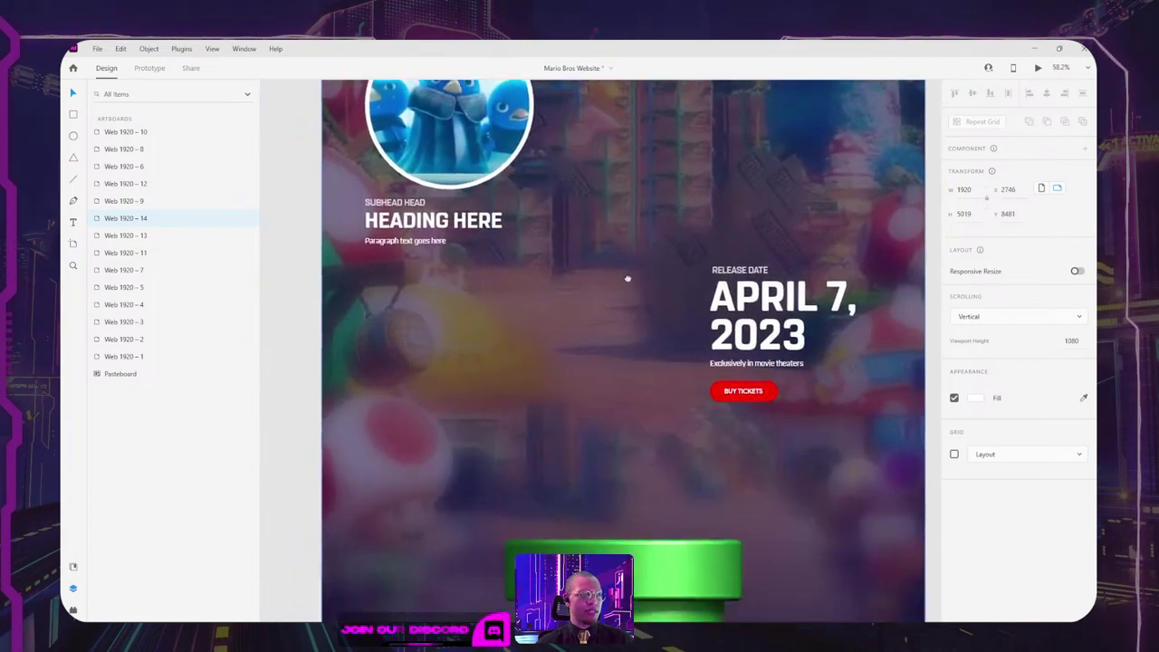
scroll(524, 387, "down", 4)
scroll(523, 387, "left", 5)
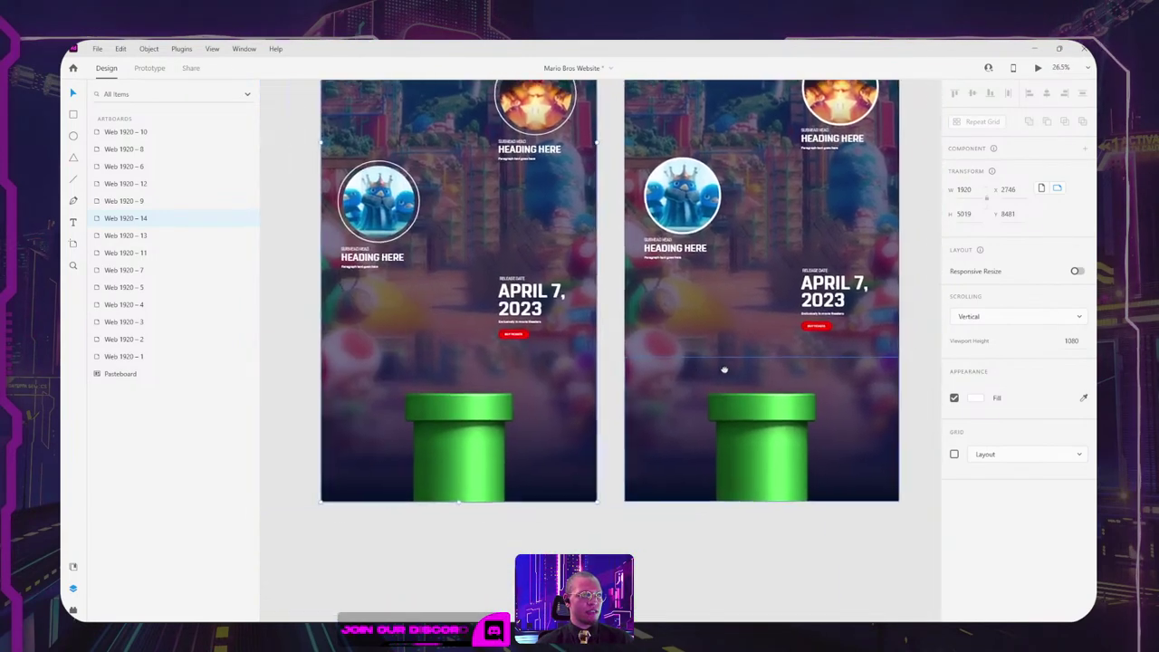
scroll(436, 440, "down", 3)
left_click_drag(437, 439, 432, 437)
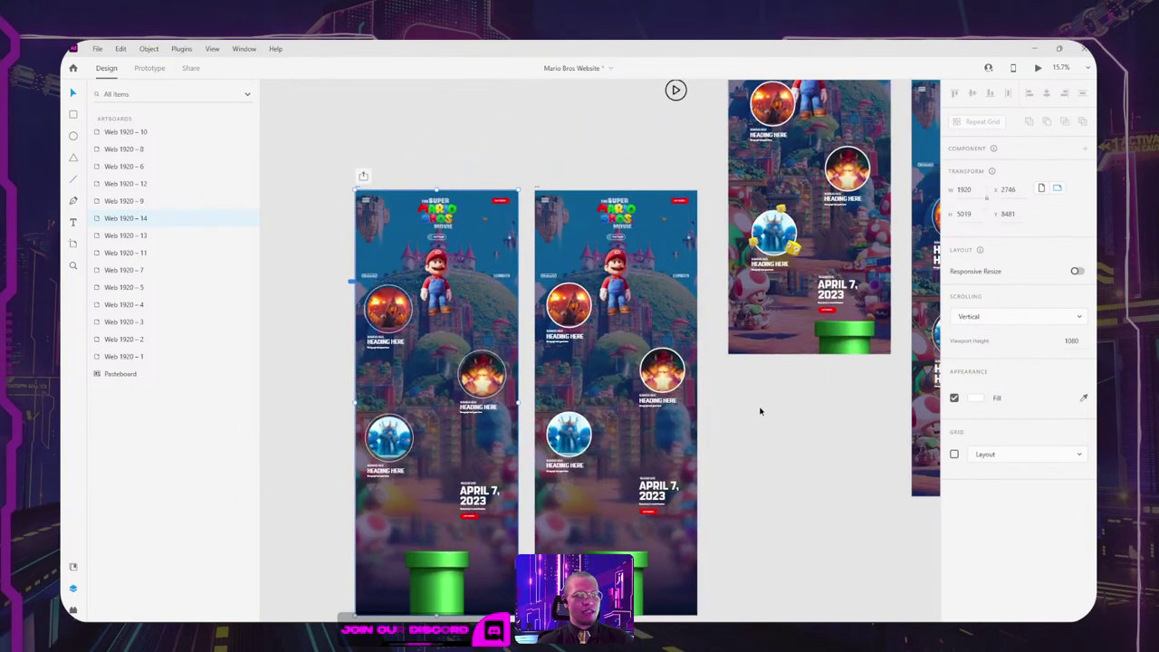
scroll(760, 411, "down", 1)
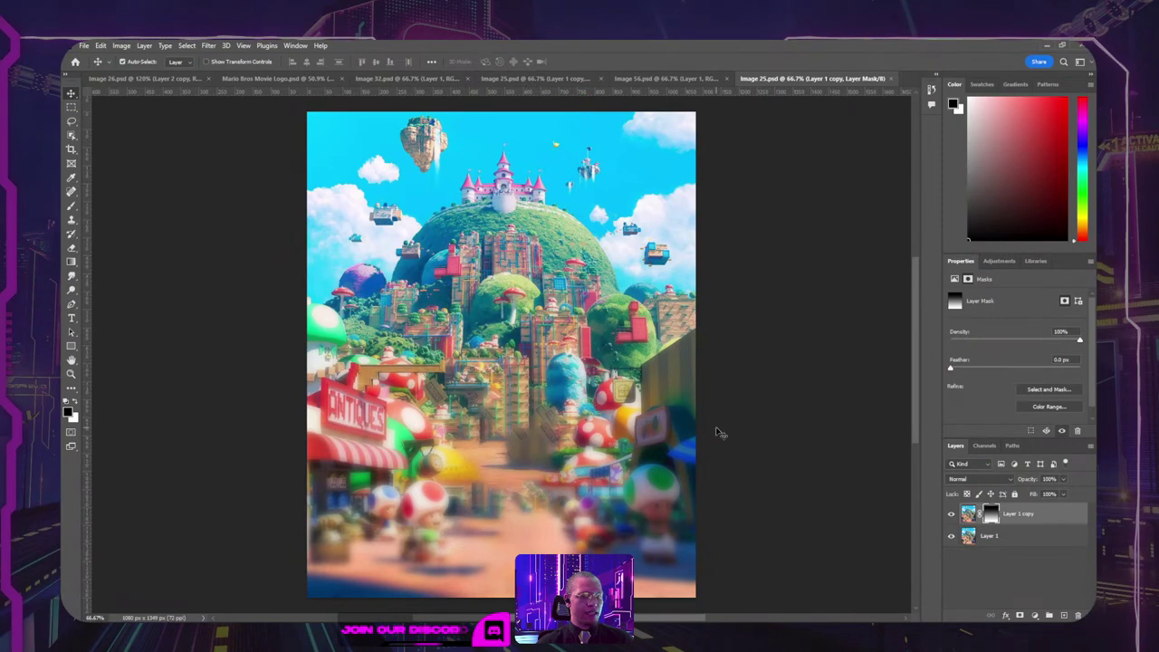
Step: In Photoshop, undo the gradient layer mask and the strong blur on Layer 1 copy of Image 25.psd
key("ctrl+z")
key("ctrl+z")
key("ctrl+z")
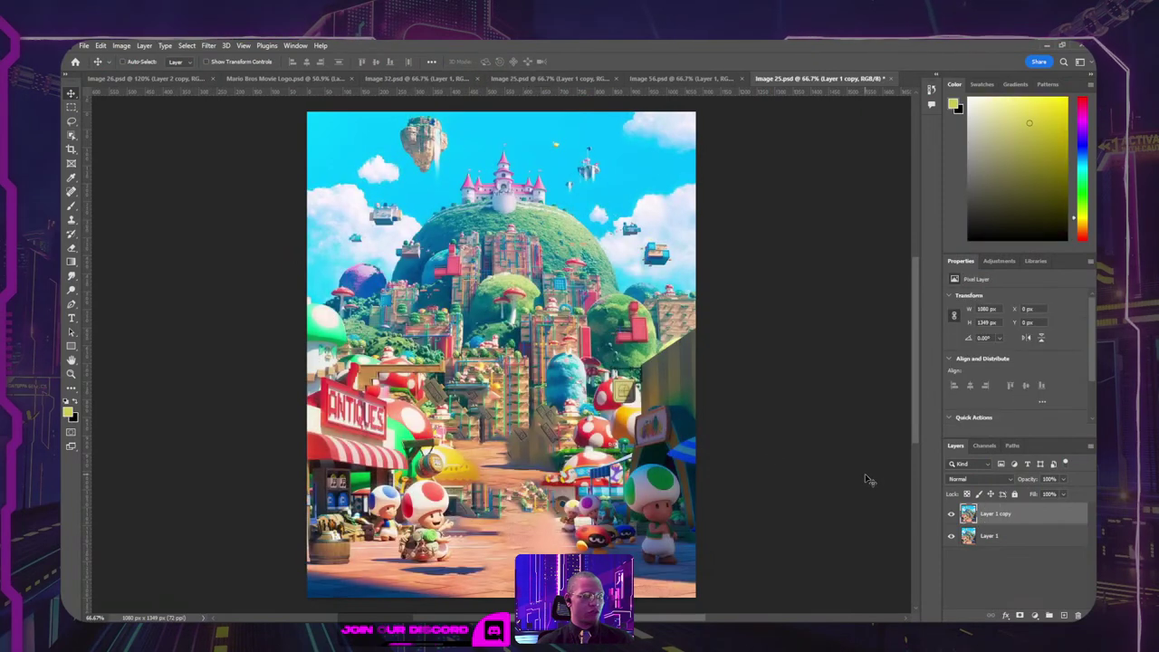
Step: Apply a Gaussian Blur with a radius of about 3.3 pixels to Layer 1 copy
left_click(210, 48)
mouse_move(271, 184)
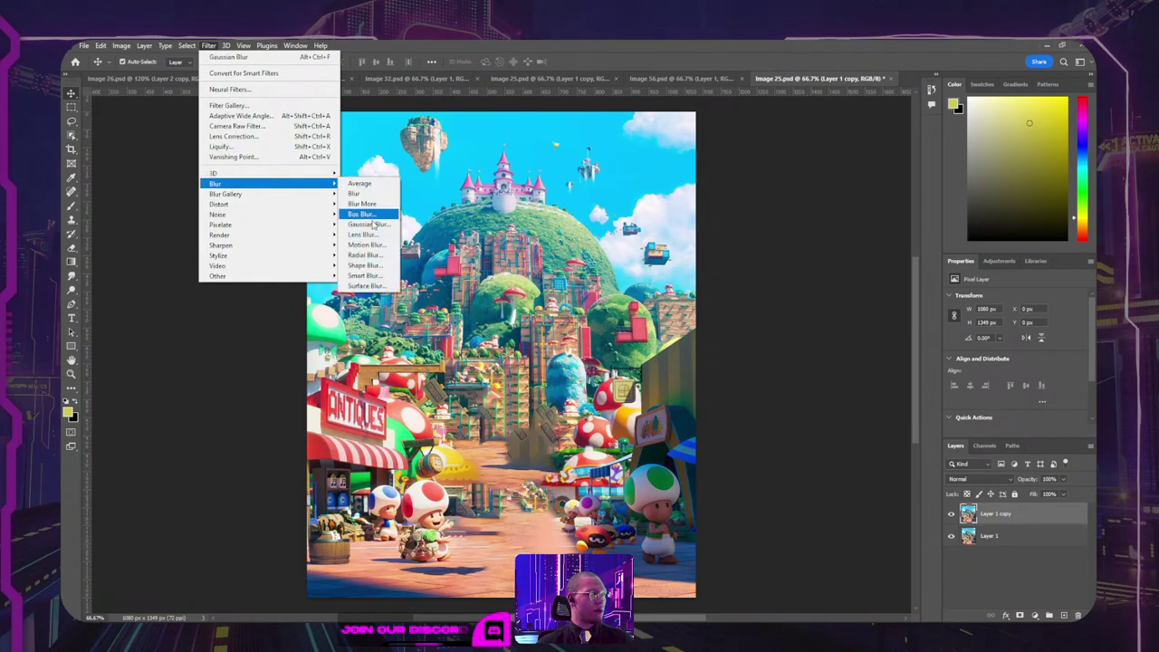
left_click(367, 224)
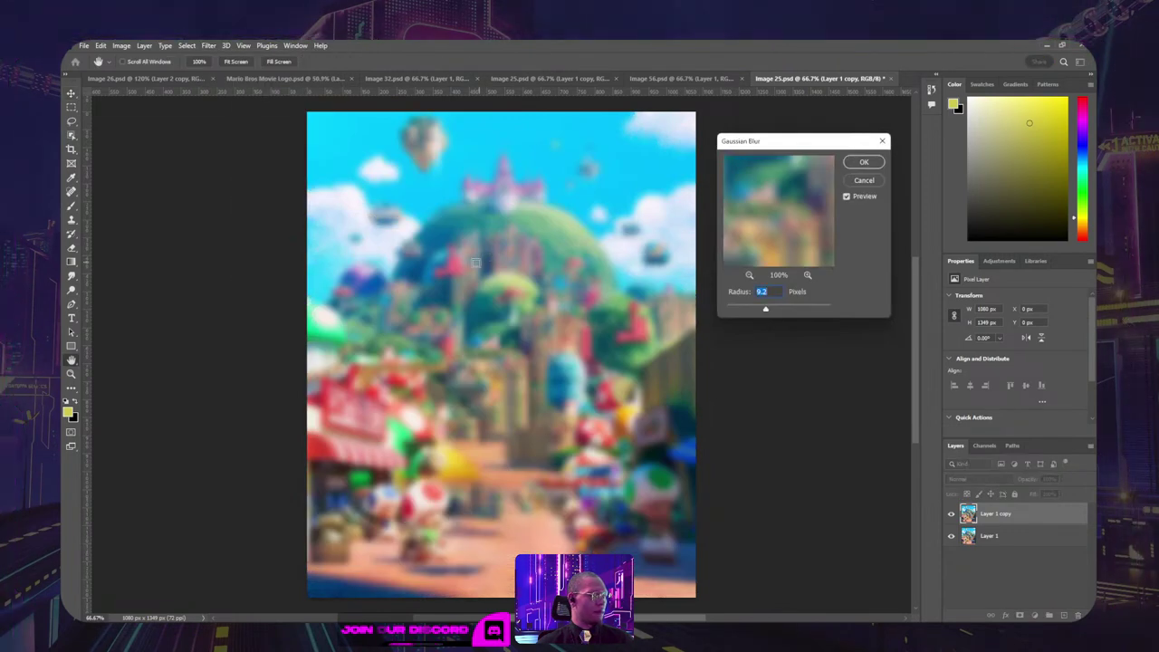
left_click_drag(756, 311, 746, 315)
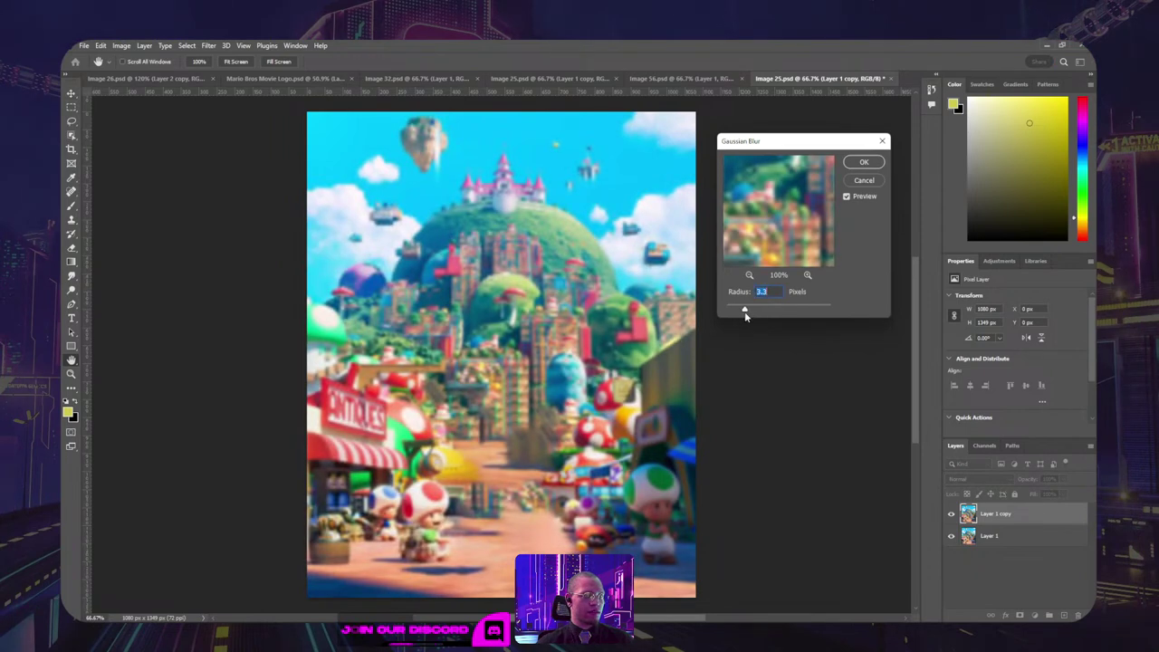
left_click(865, 163)
Step: Mask Layer 1 copy with a black-to-white gradient from the top edge to about two-thirds down, then save and return to Adobe XD
key("g")
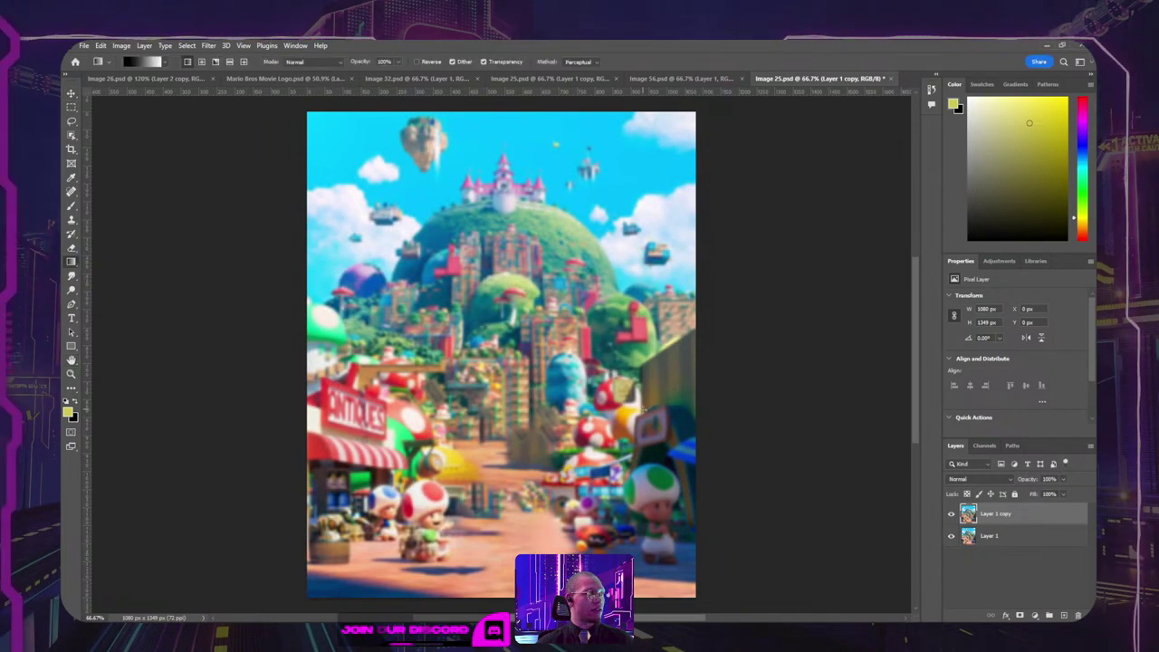
left_click(1020, 616)
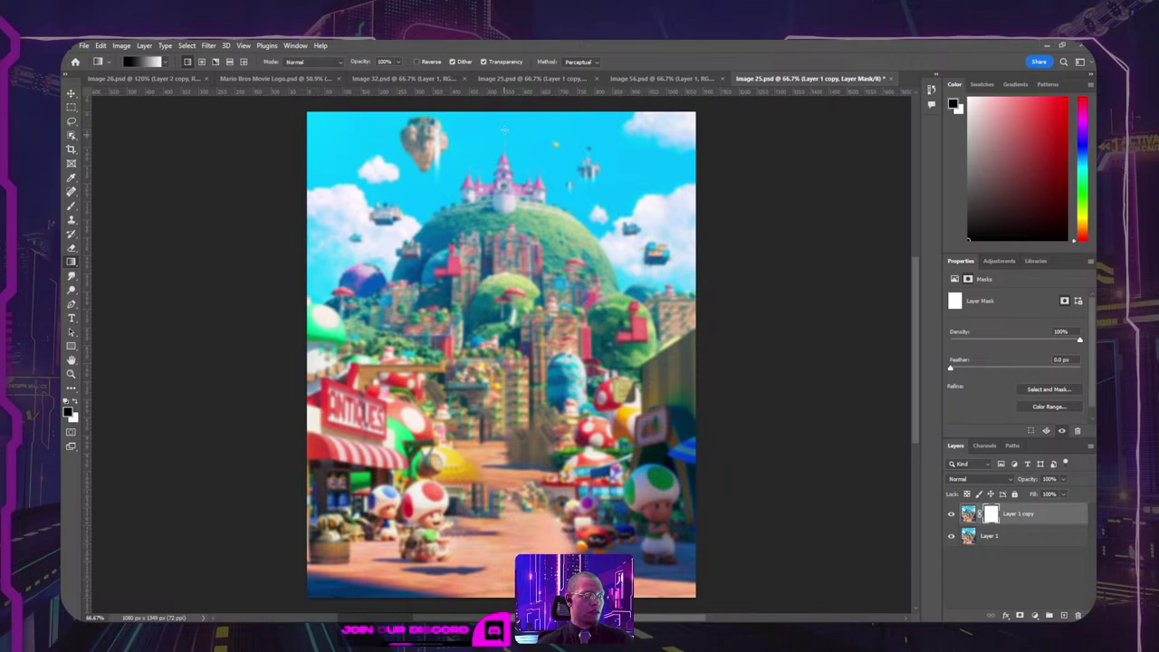
left_click_drag(507, 110, 513, 435)
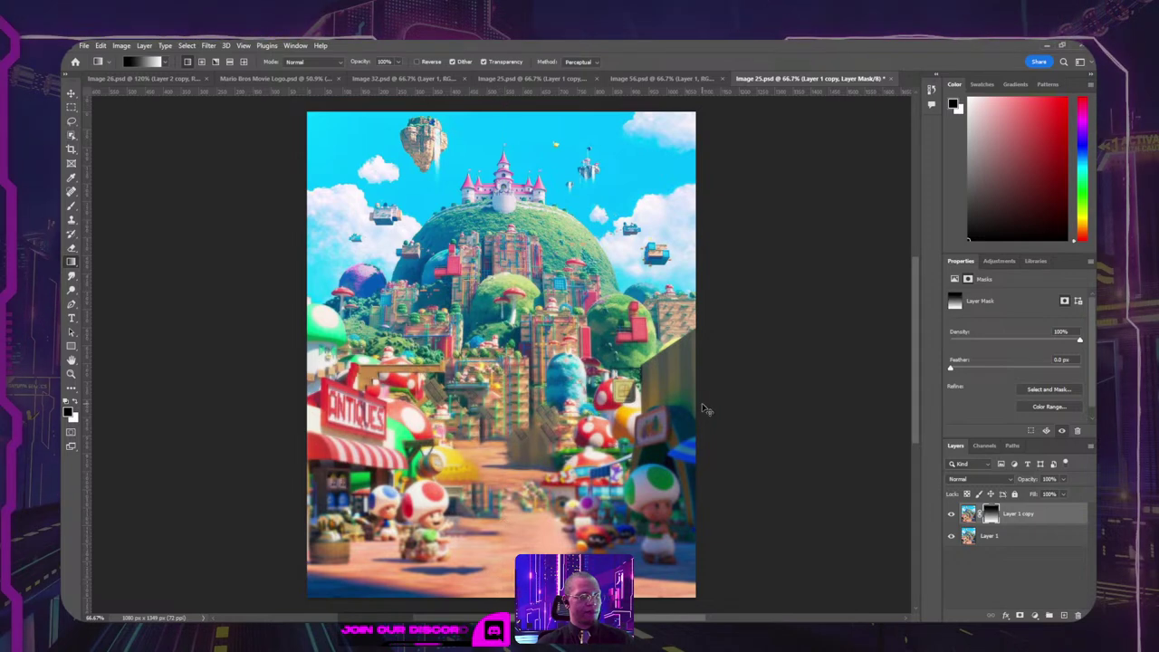
key("ctrl+s")
key("alt+Tab")
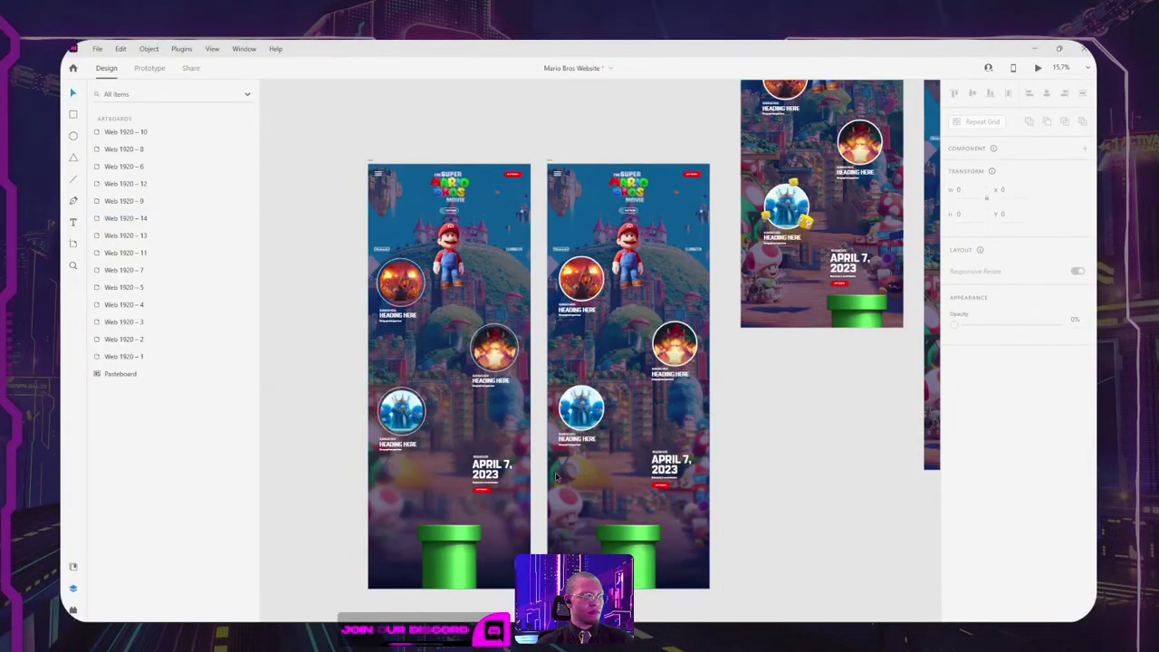
Step: Copy the background picture Image 25 from Web 1920 – 13 into Web 1920 – 14 and place it behind the page content
scroll(634, 435, "down", 2)
left_click(626, 432)
left_click(768, 426)
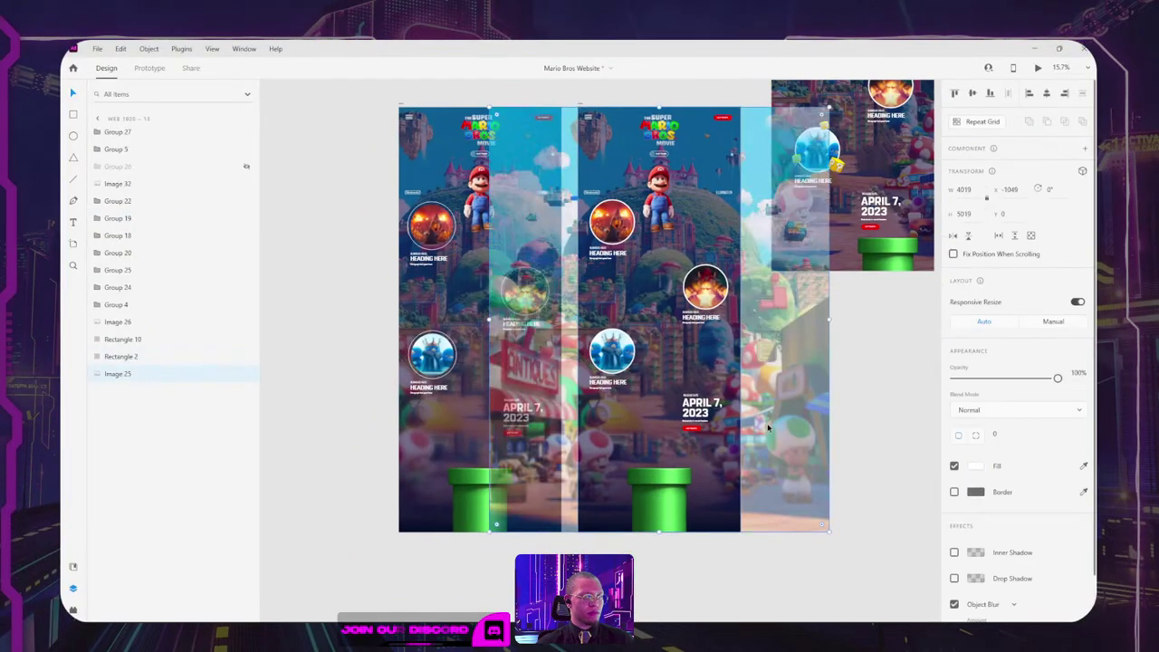
key("ctrl+x")
left_click(425, 417)
key("ctrl+v")
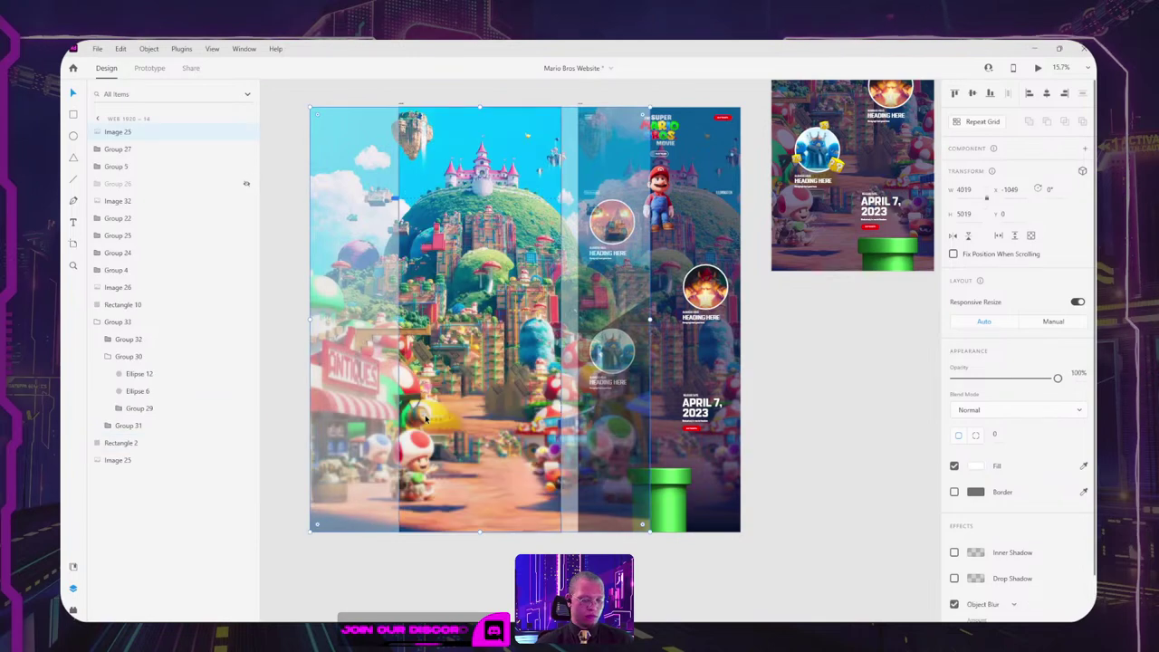
key("ctrl+shift+bracketleft")
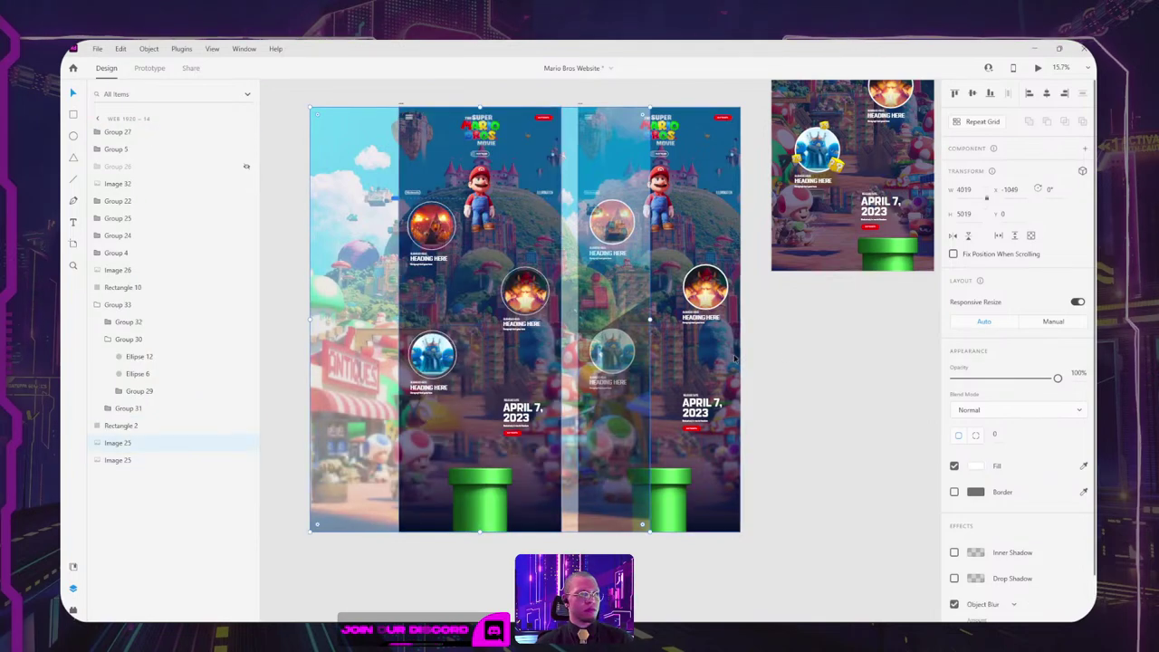
left_click(793, 355)
Step: Preview the Web 1920 – 14 page down to the green pipe to check the new background
left_click_drag(412, 110, 466, 216)
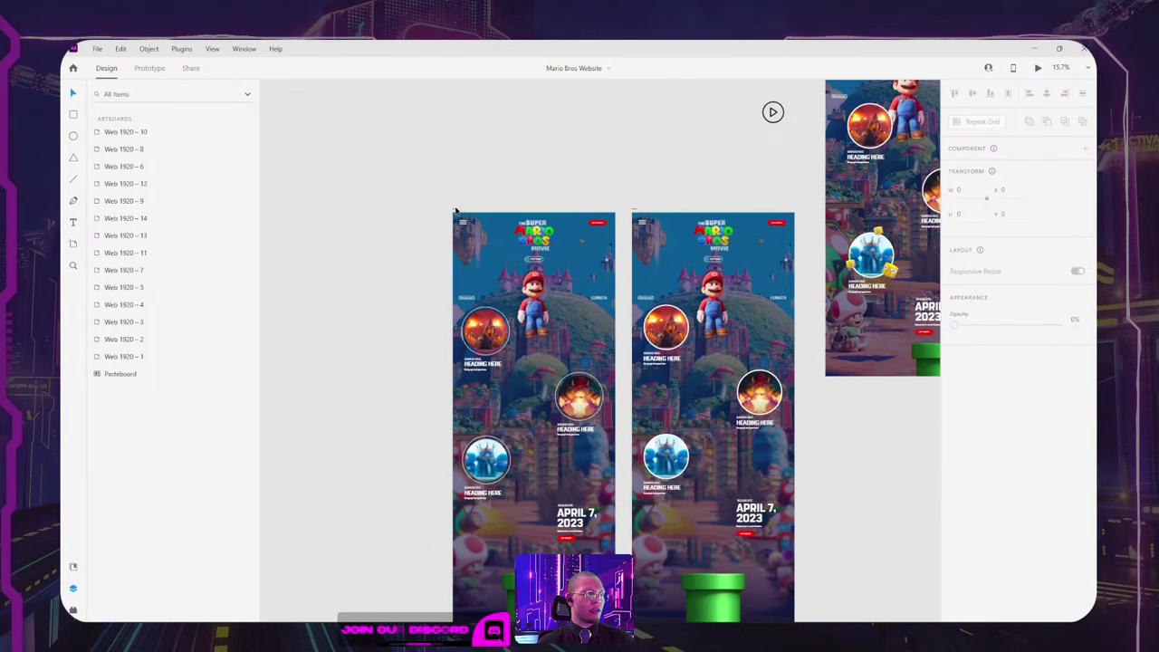
left_click(455, 210)
key("ctrl+Return")
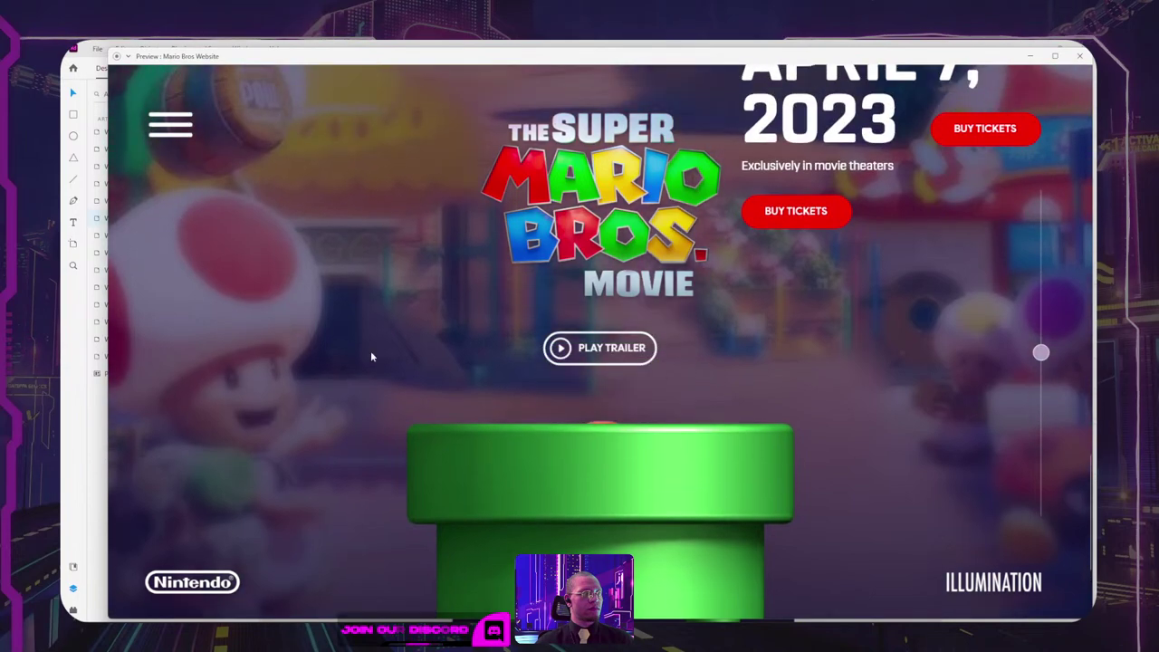
Step: Switch to Photoshop and redraw the gradient on Layer 1 copy's mask, ending about three-quarters down the picture
key("alt+Tab")
key("alt+Tab")
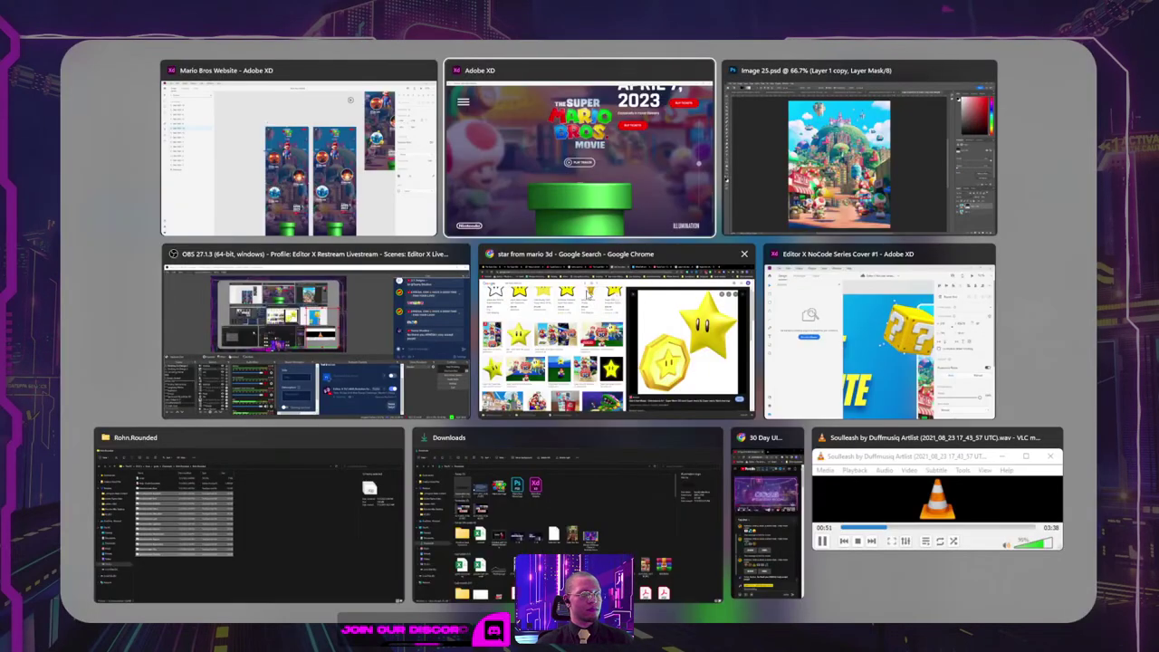
key("alt+Tab")
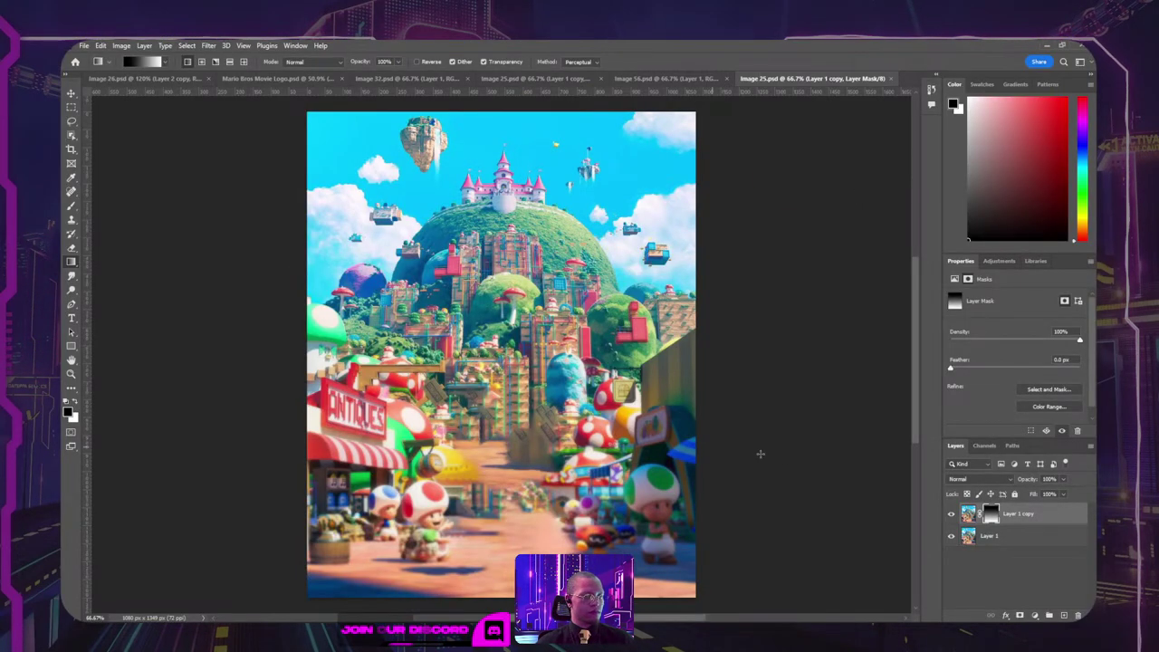
scroll(456, 518, "up", 3)
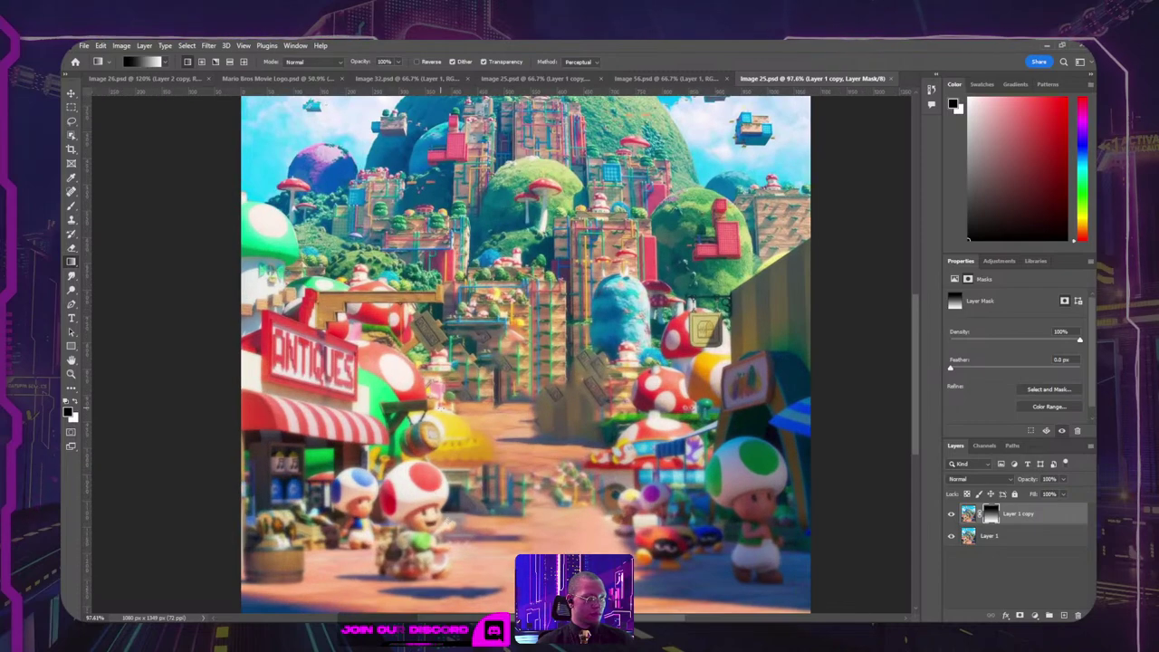
scroll(569, 407, "down", 3)
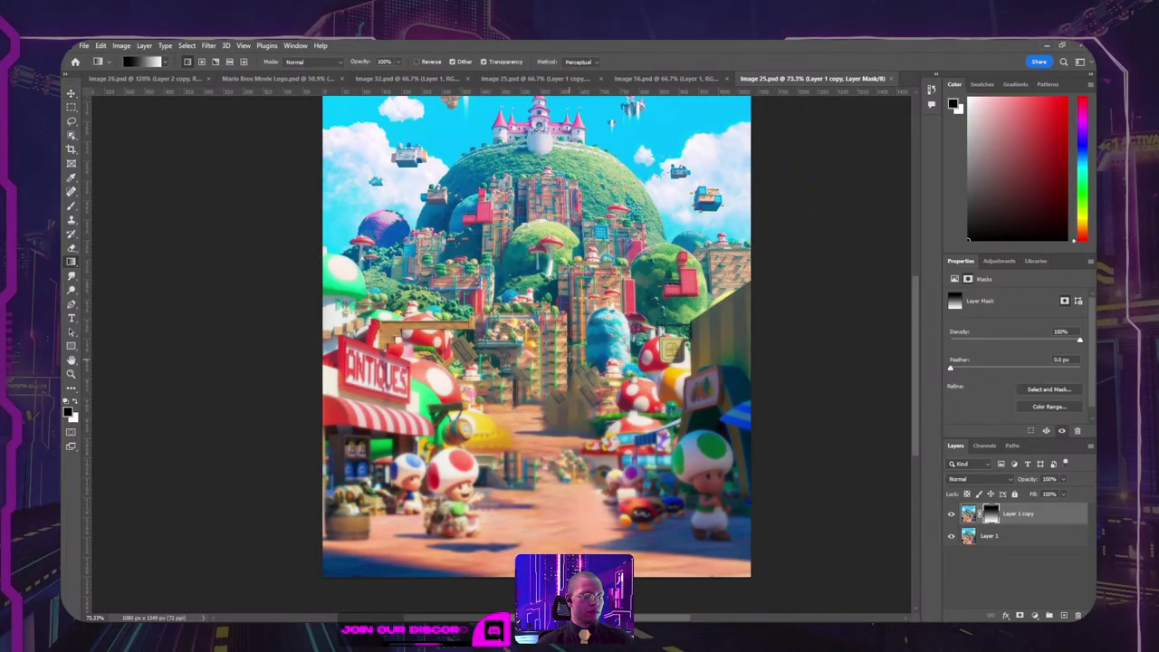
scroll(540, 158, "down", 2)
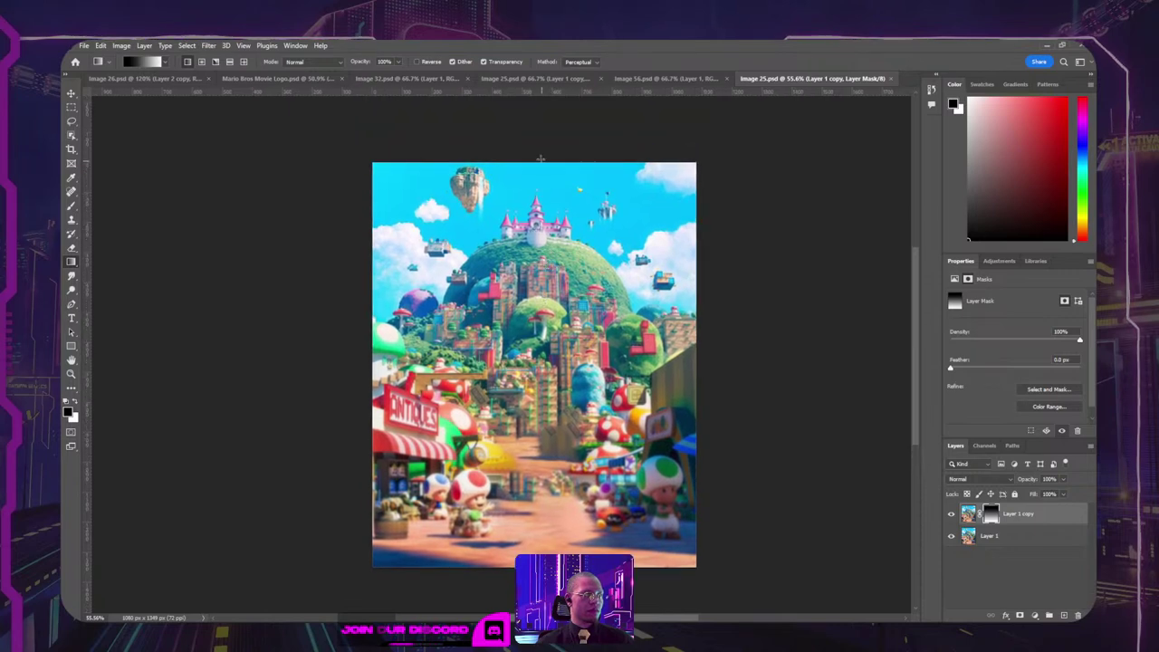
left_click_drag(539, 458, 538, 469)
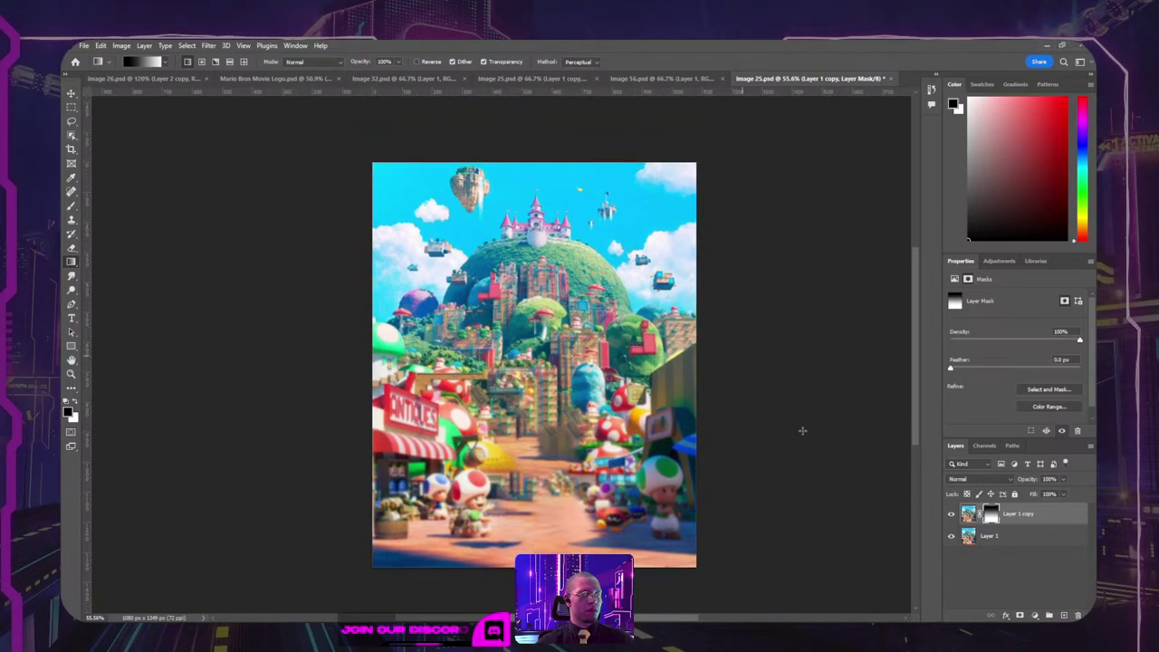
Step: Apply a Gaussian Blur with a radius of 1.1 pixels to the Layer 1 copy image, then return to Adobe XD
left_click(968, 514)
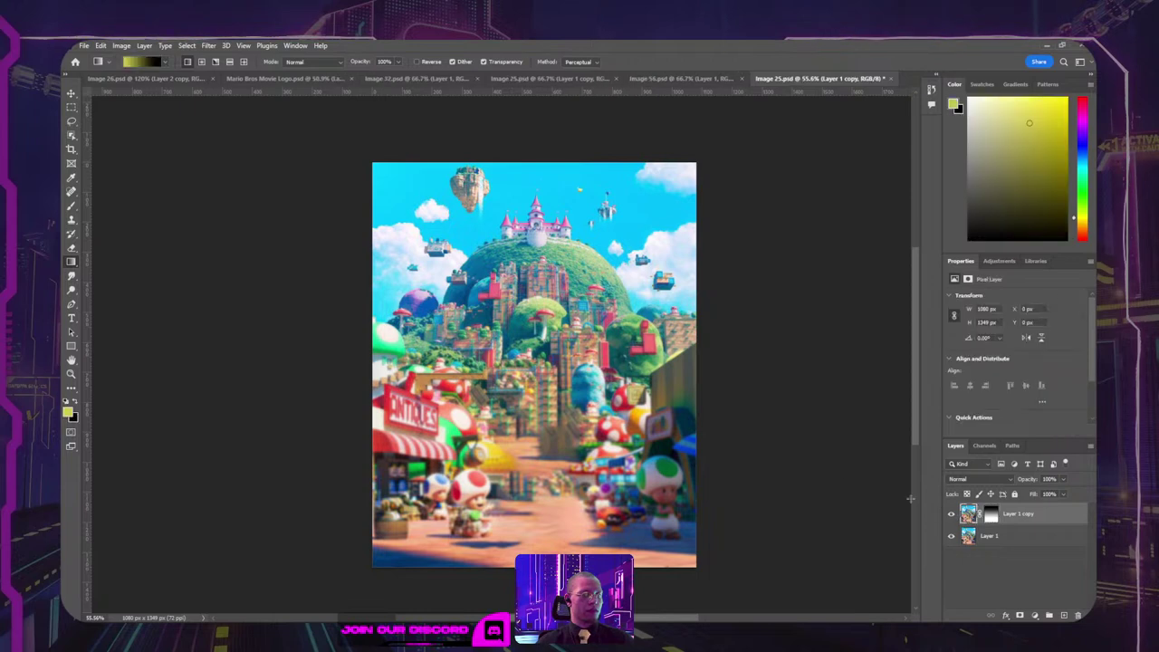
left_click(208, 45)
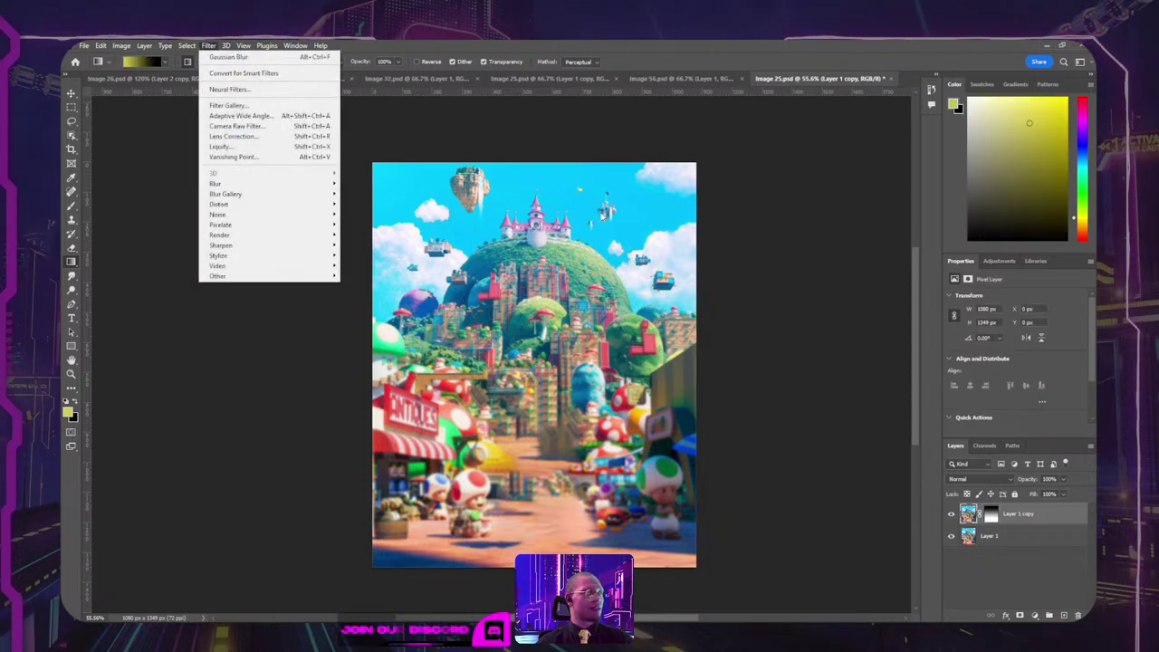
mouse_move(272, 184)
left_click(379, 225)
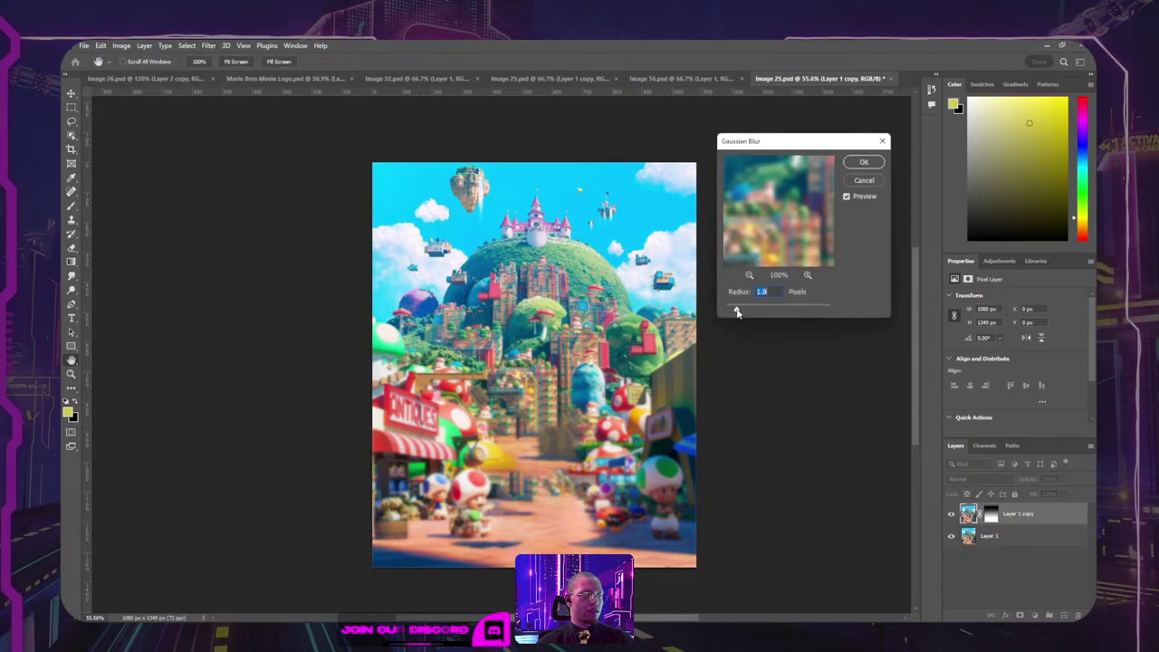
left_click_drag(737, 311, 730, 312)
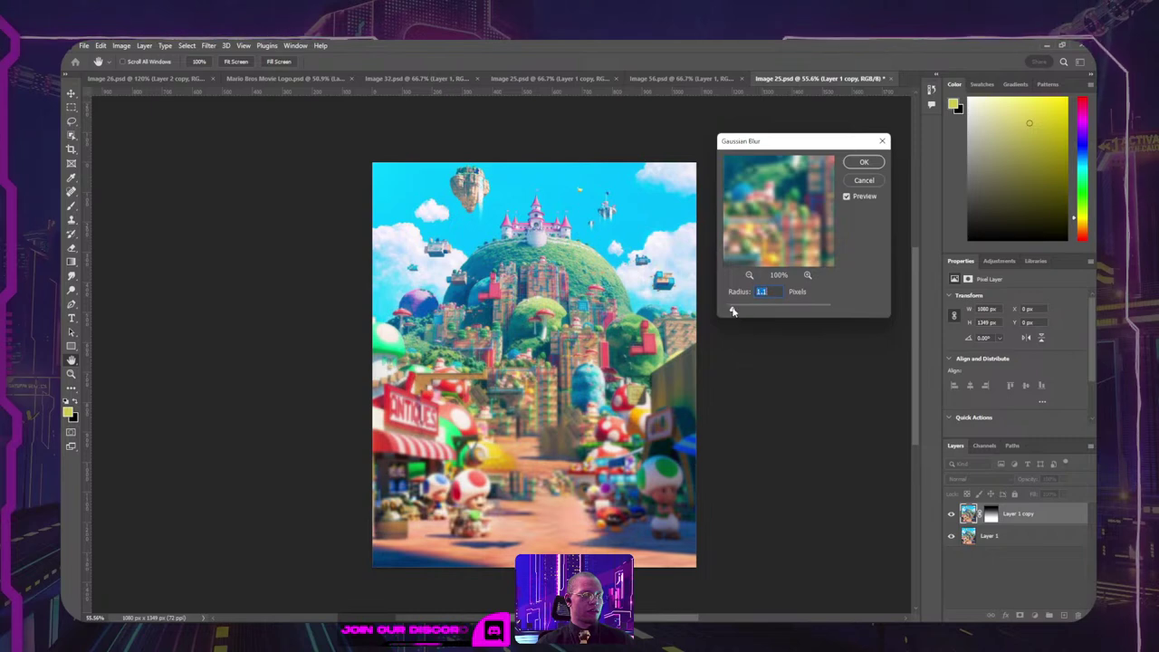
left_click(863, 163)
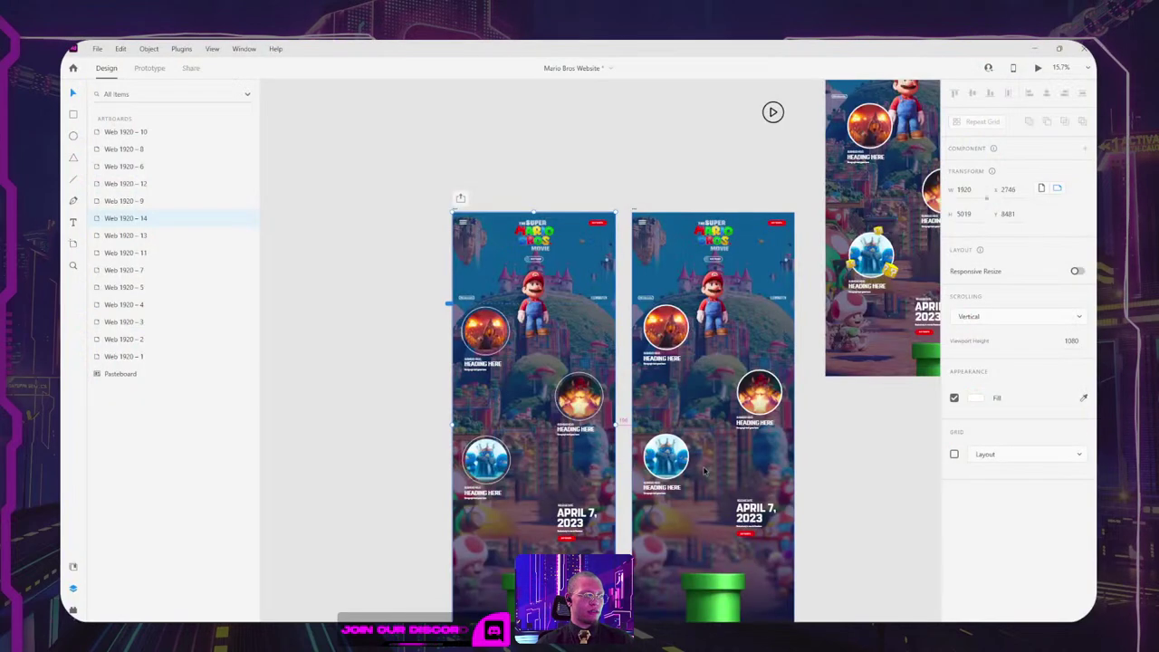
Step: Preview the Web 1920 – 13 page, check its picture cards and header, and close the preview
left_click(637, 209)
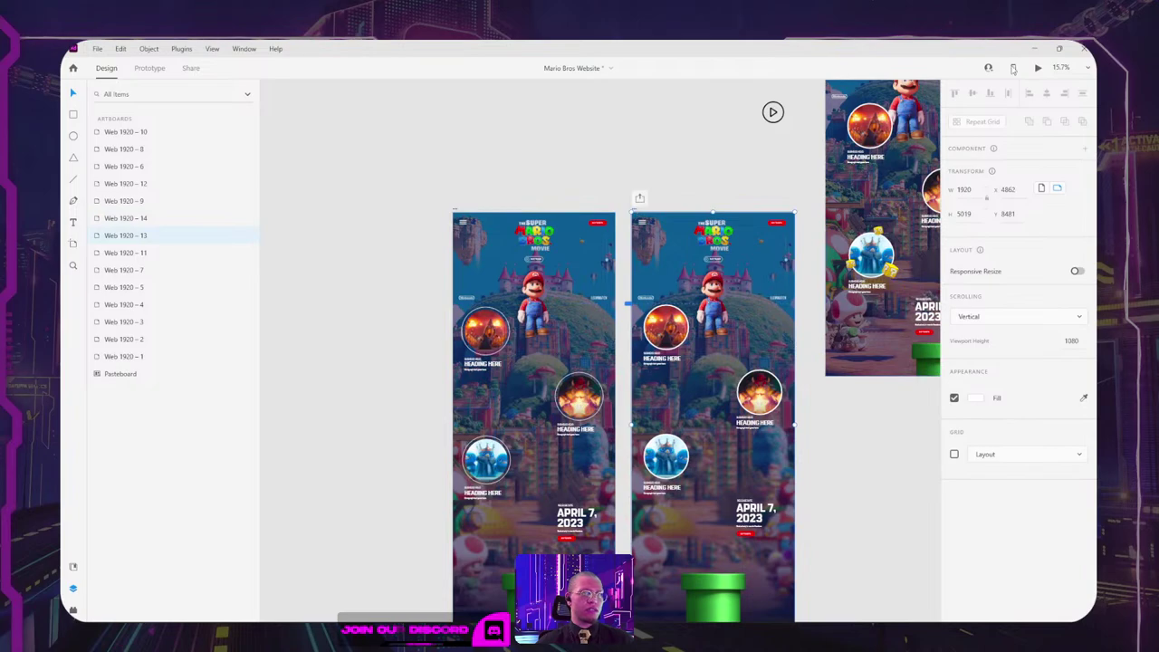
left_click(1038, 68)
scroll(533, 358, "up", 6)
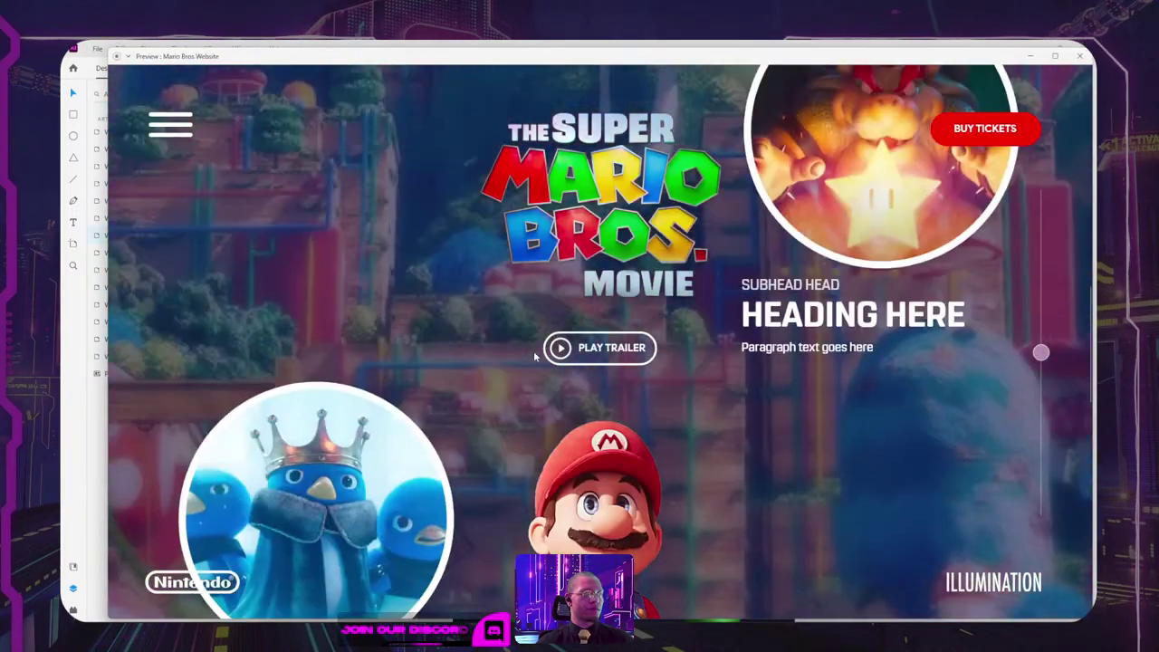
scroll(534, 357, "up", 7)
scroll(534, 357, "down", 5)
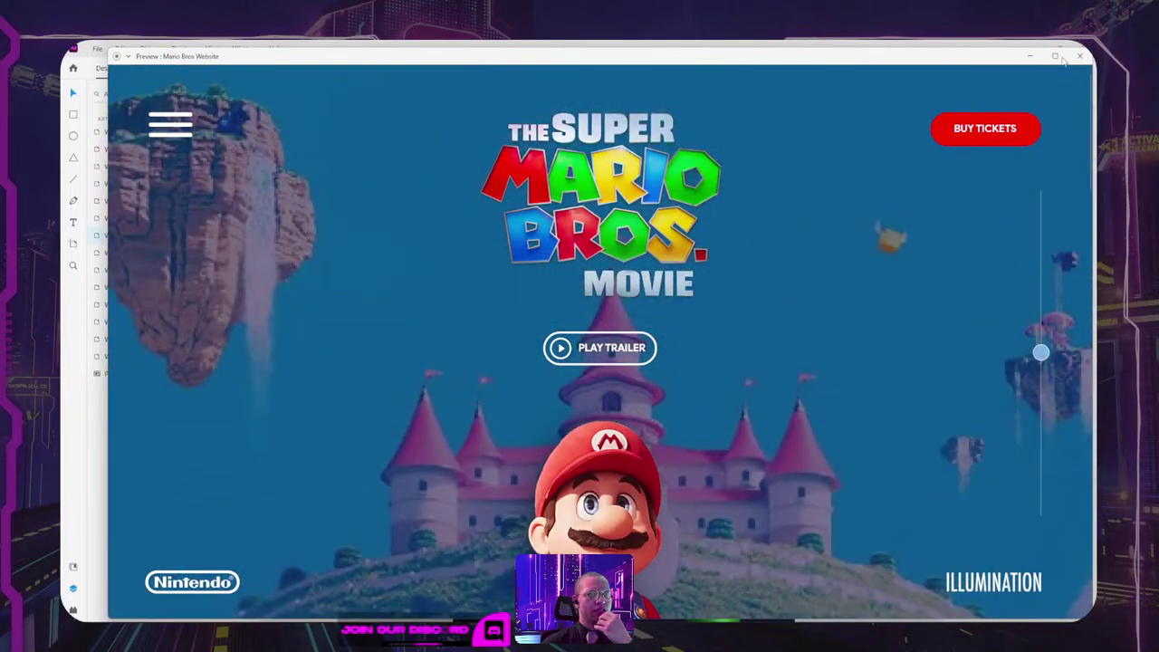
left_click(1078, 56)
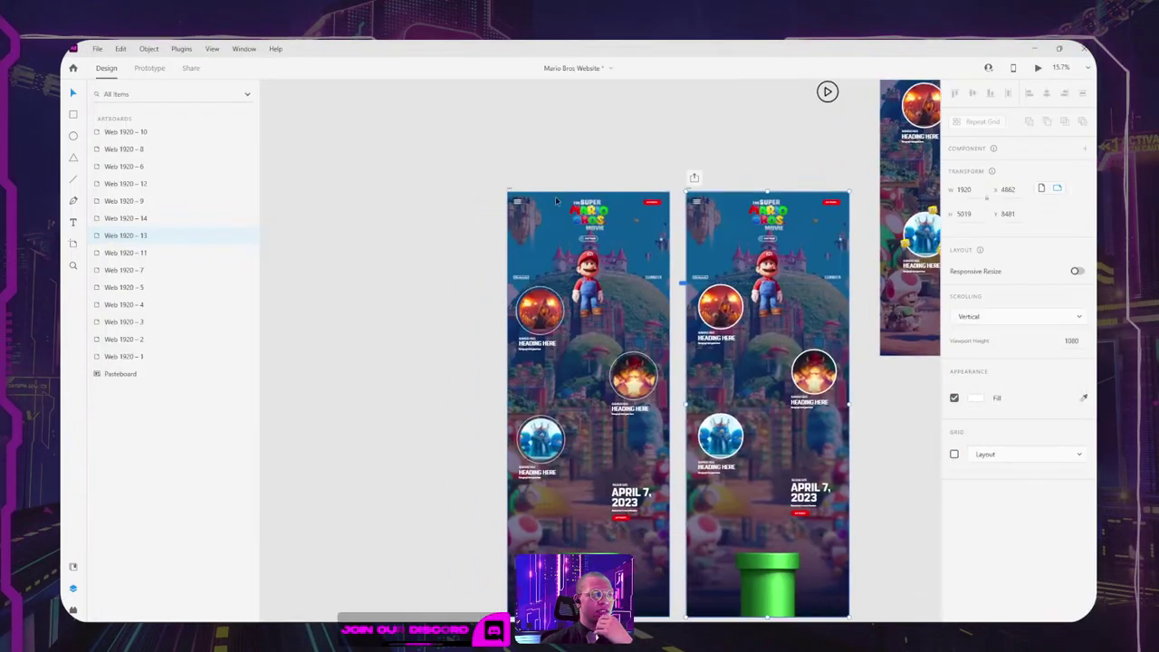
Step: Preview the Web 1920 – 14 page down to its ringed picture cards, then leave the preview
left_click(513, 190)
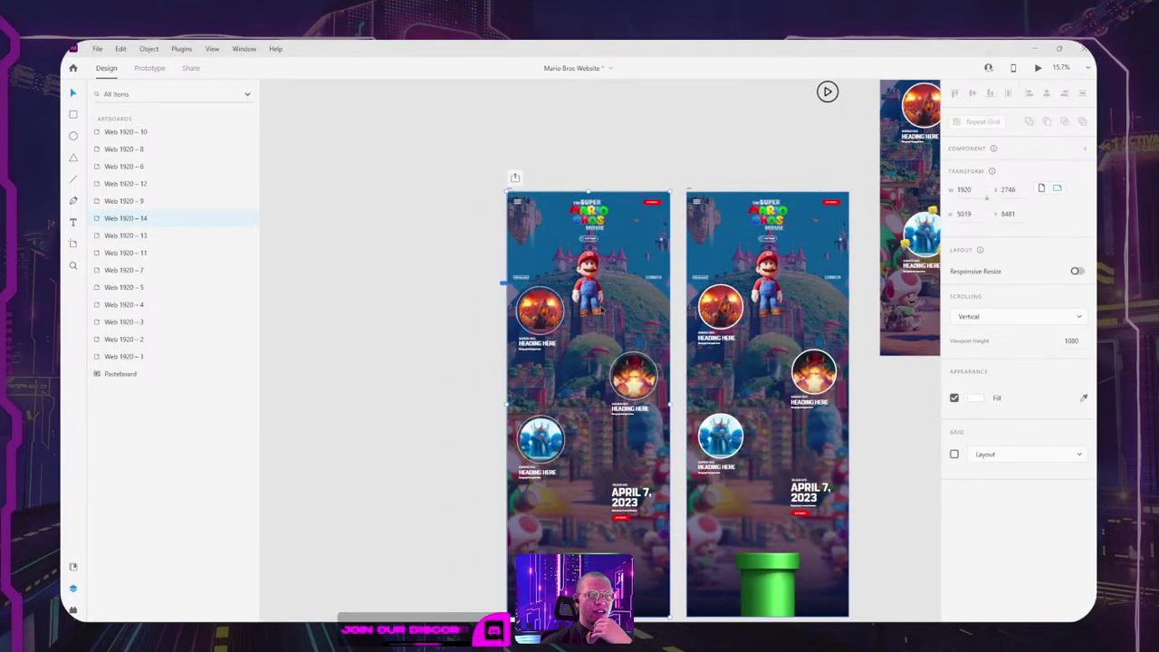
key("ctrl+Return")
scroll(581, 308, "down", 5)
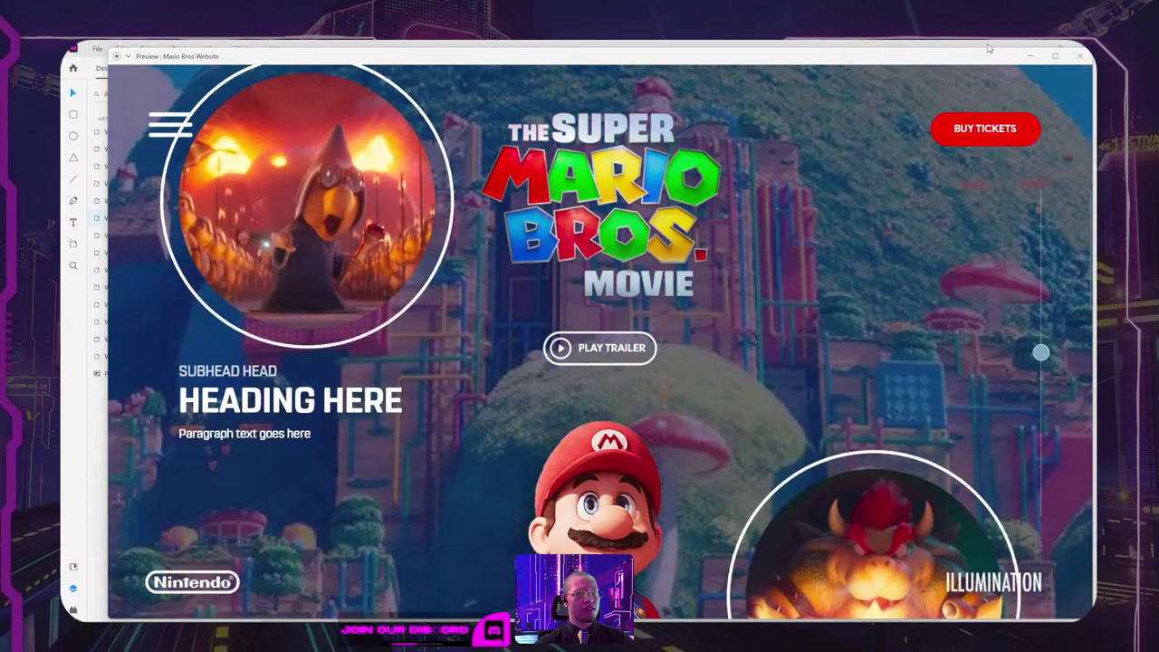
double_click(1028, 57)
left_click(975, 178)
Step: Duplicate the dark gradient rectangle behind the green pipe in Web 1920 – 14 and align the copy to the artboard's top edge
scroll(559, 398, "down", 2)
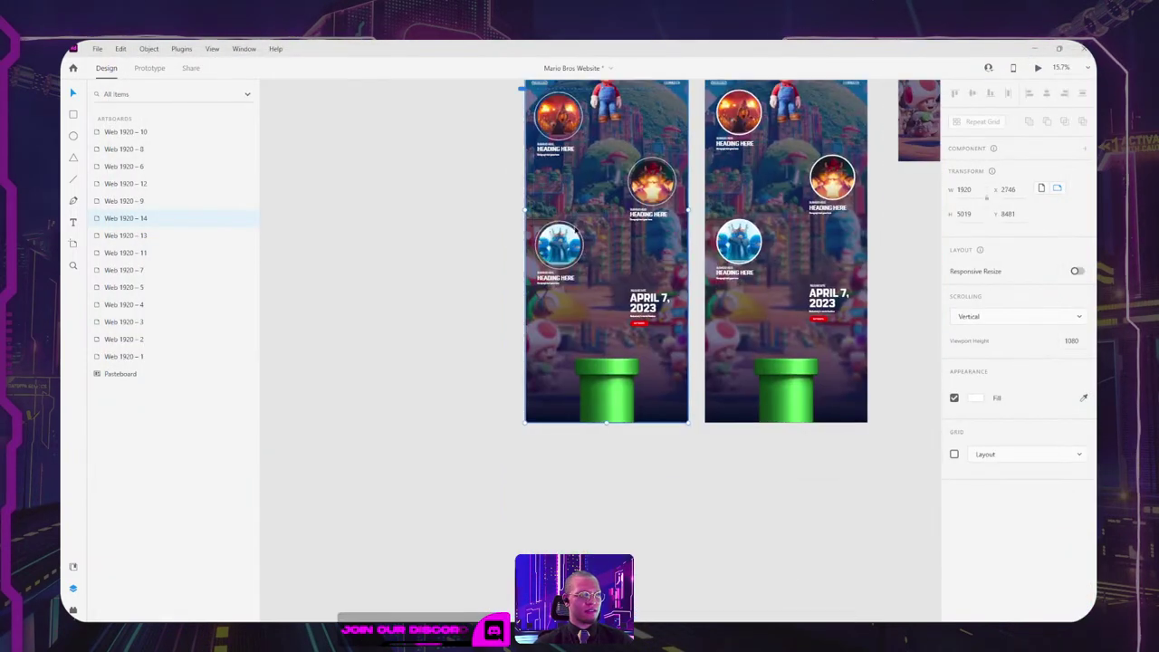
left_click(564, 415)
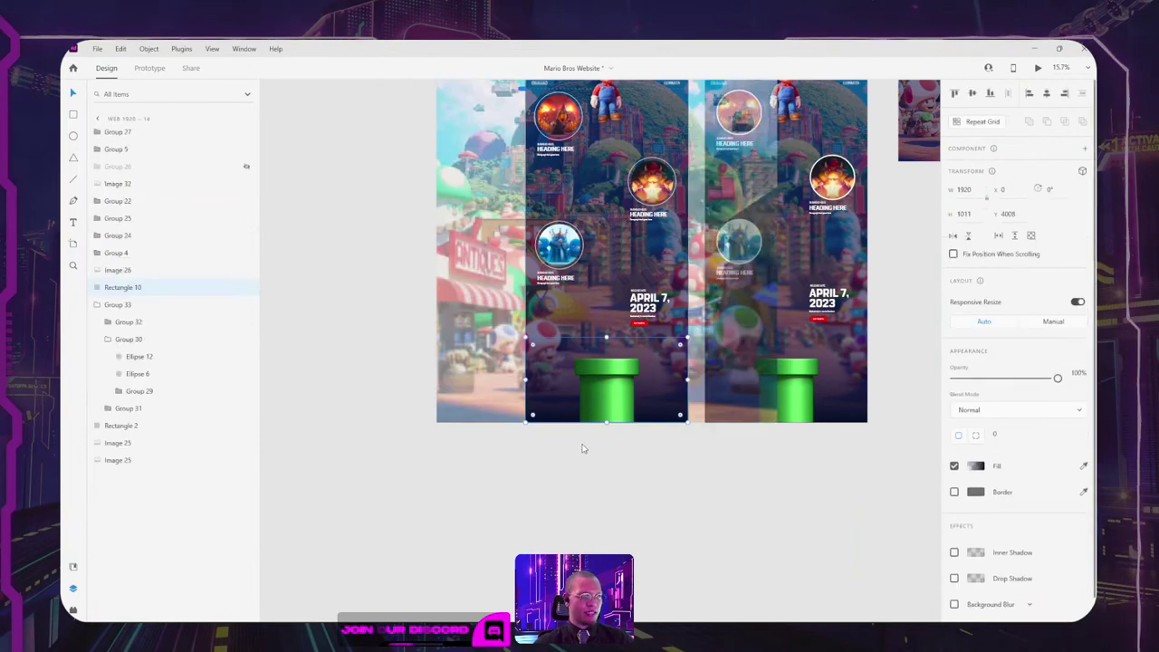
scroll(556, 405, "up", 3)
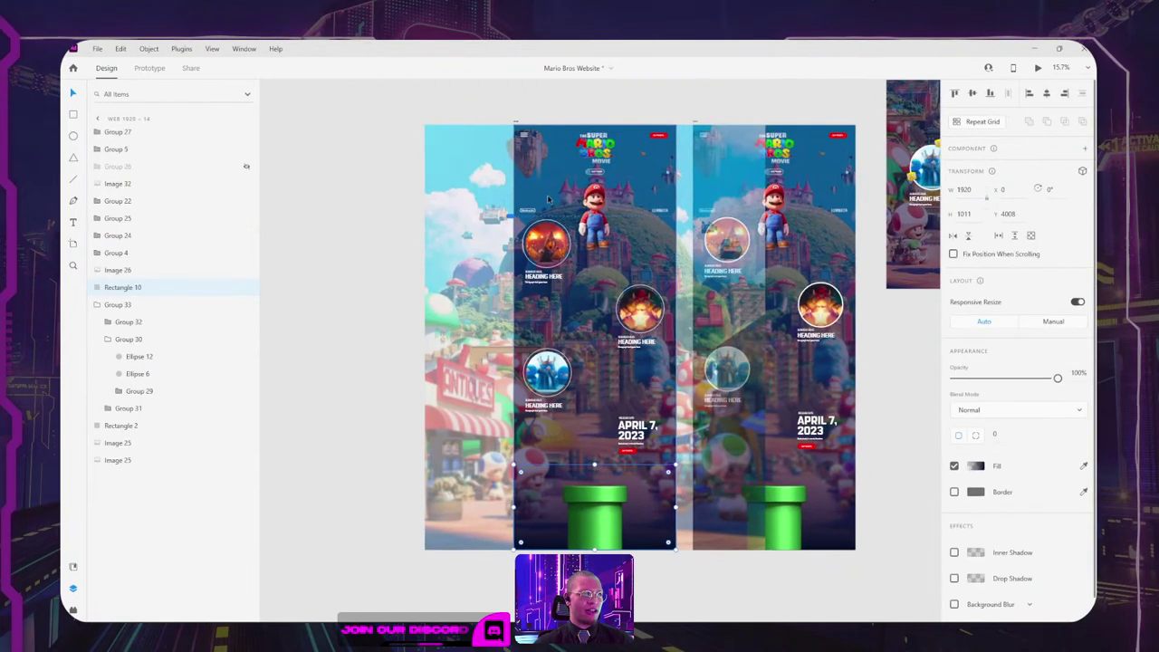
left_click(518, 128)
left_click(516, 122)
key("ctrl+v")
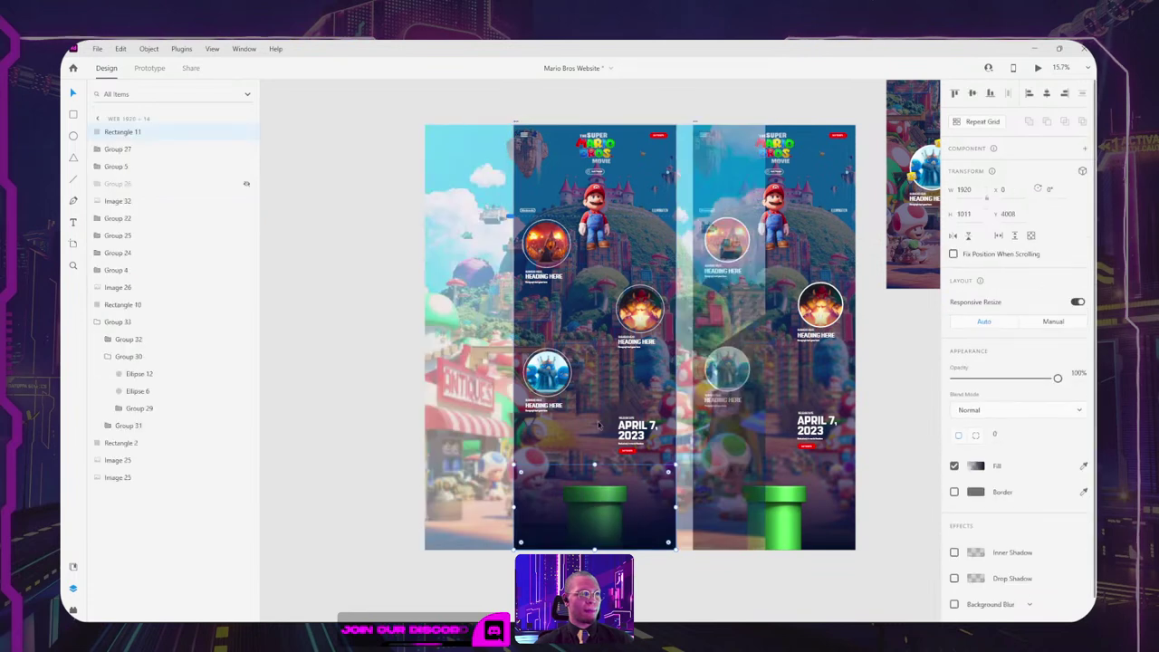
left_click(956, 94)
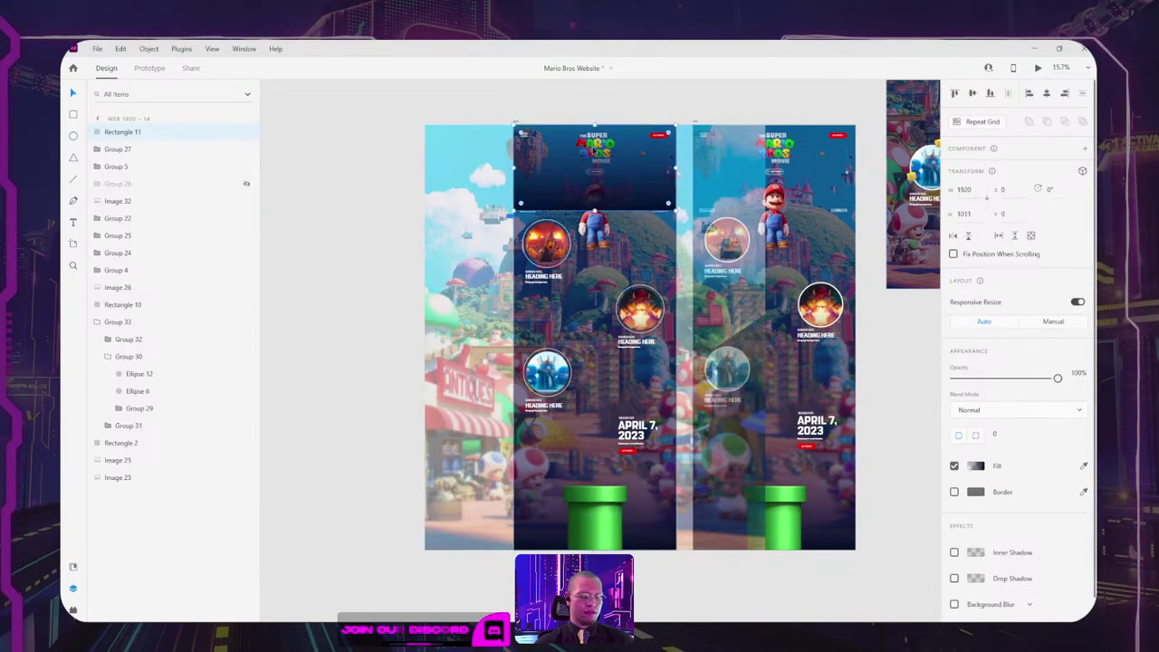
right_click(573, 165)
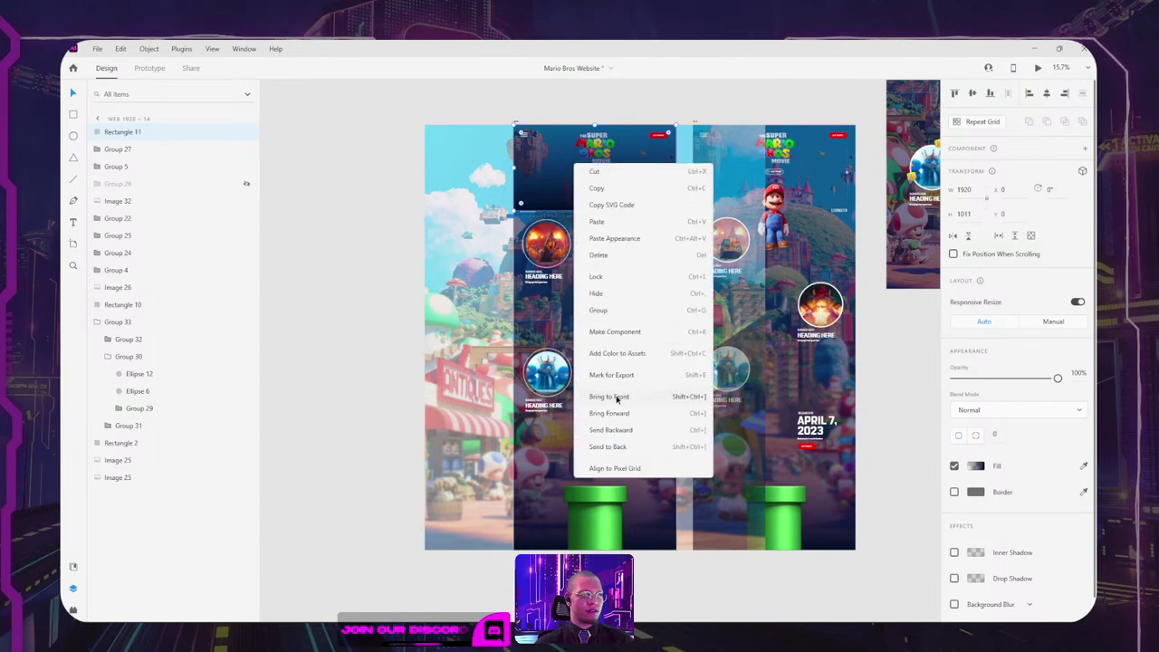
left_click(381, 180)
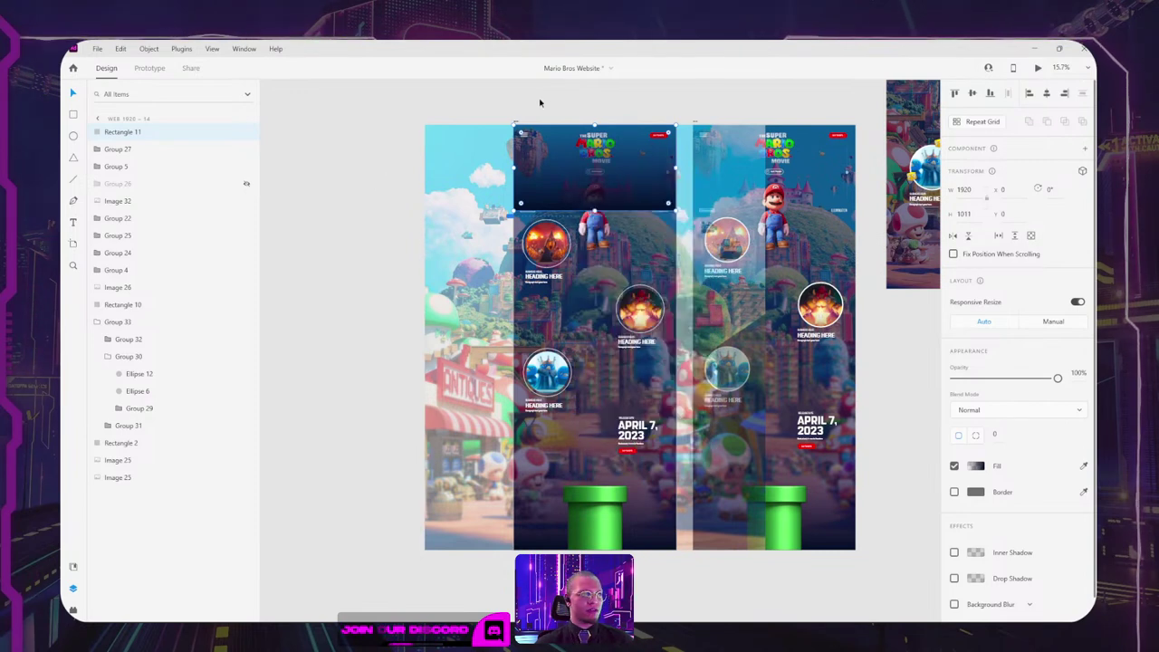
Step: Flip the copied gradient rectangle vertically and layer it just above the background pictures, below Rectangle 2
left_click(969, 236)
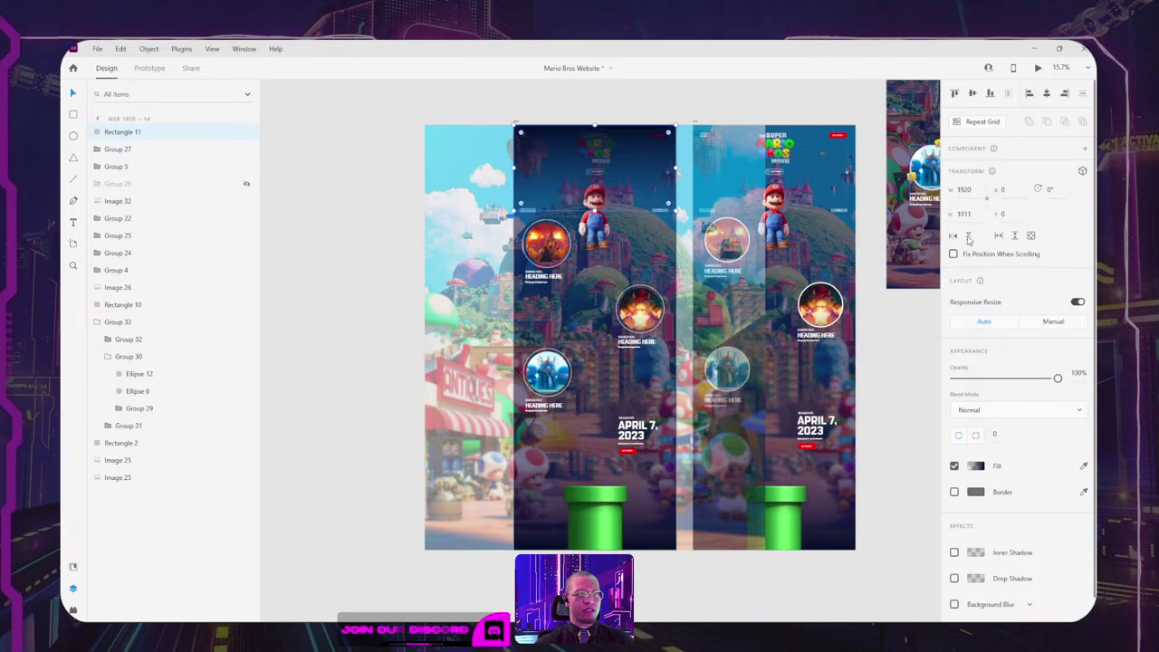
key("ctrl+shift+[")
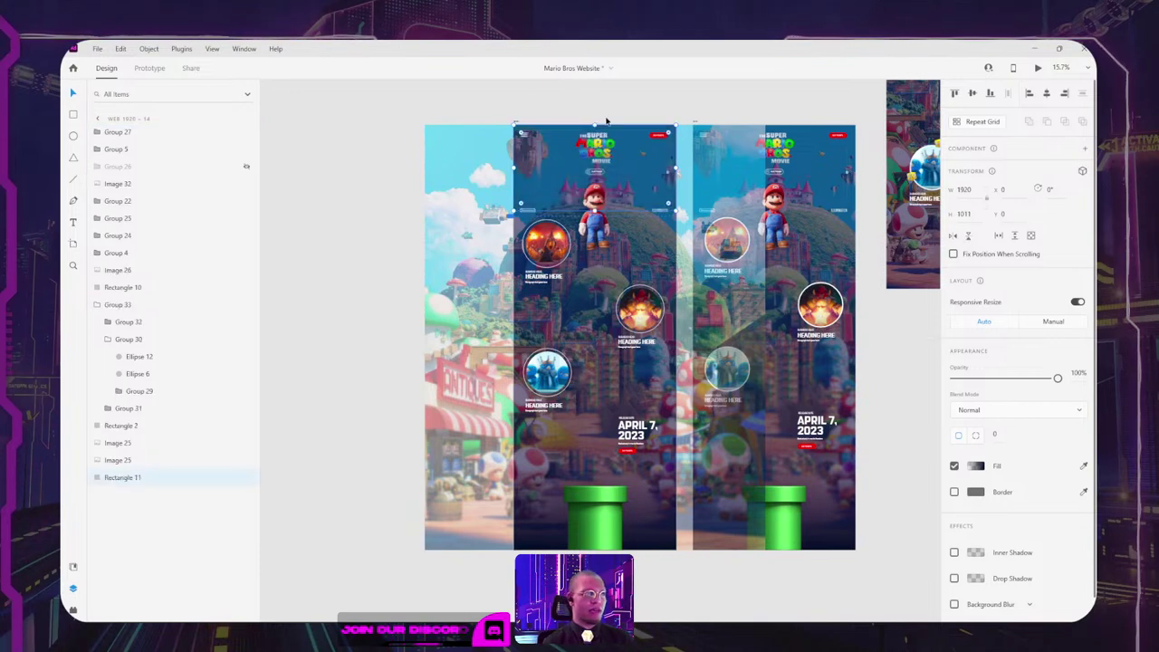
key("ctrl+]")
key("ctrl+]")
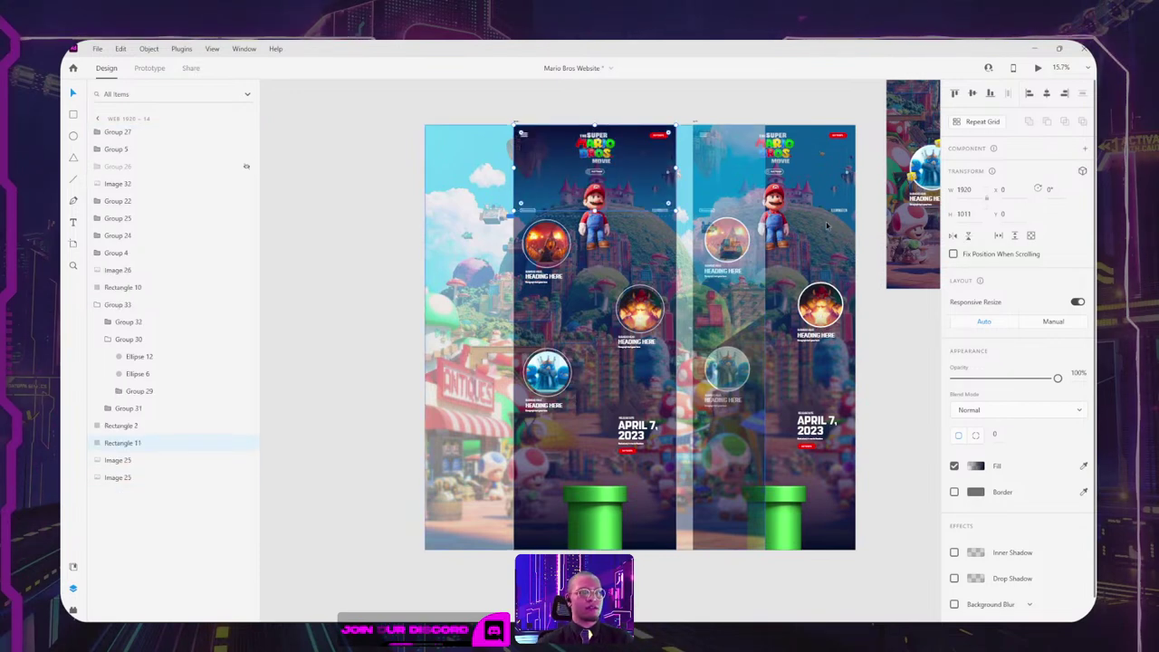
Step: Lower the opacity of the top rectangle's dark gradient stop #020627 to 44% and select the Web 1920 – 14 artboard
left_click(976, 467)
left_click(941, 398)
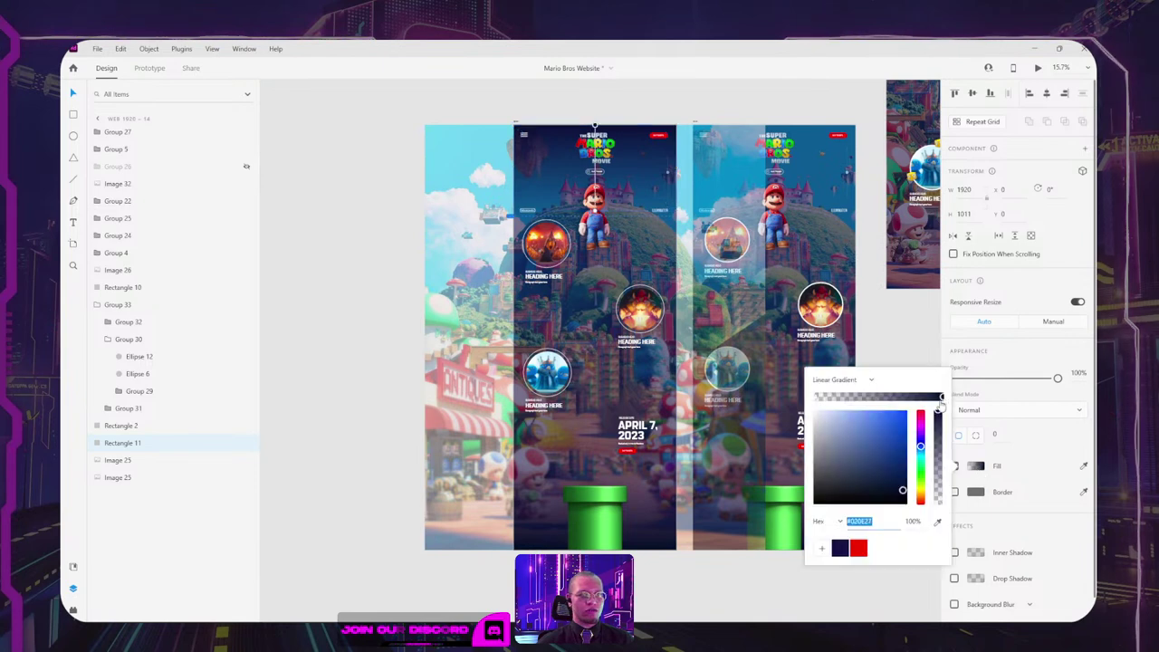
left_click_drag(939, 421, 938, 466)
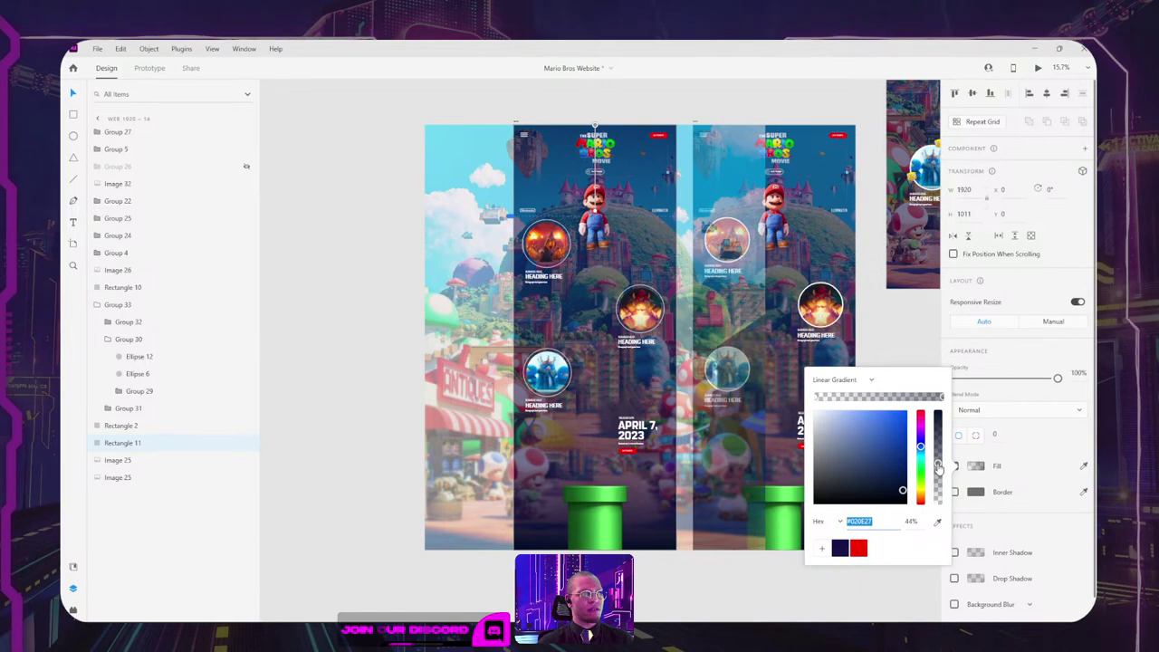
left_click(471, 97)
left_click(516, 120)
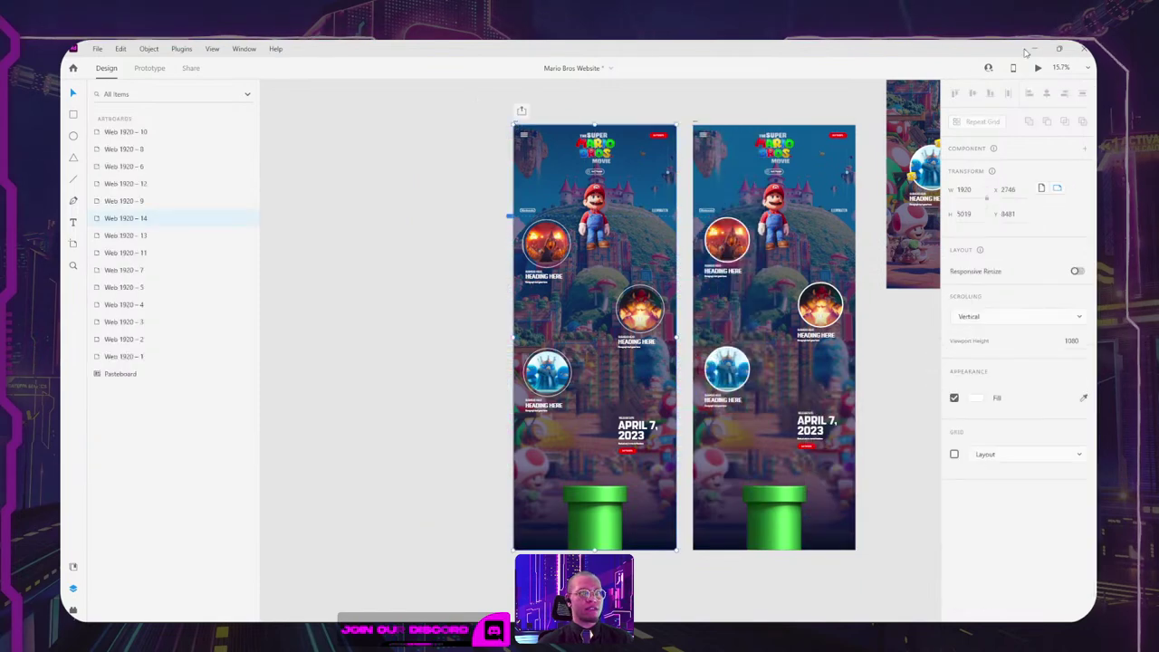
Step: Preview the header area of the Web 1920 – 14 page with its overlay rectangles, then leave the preview
left_click(1038, 71)
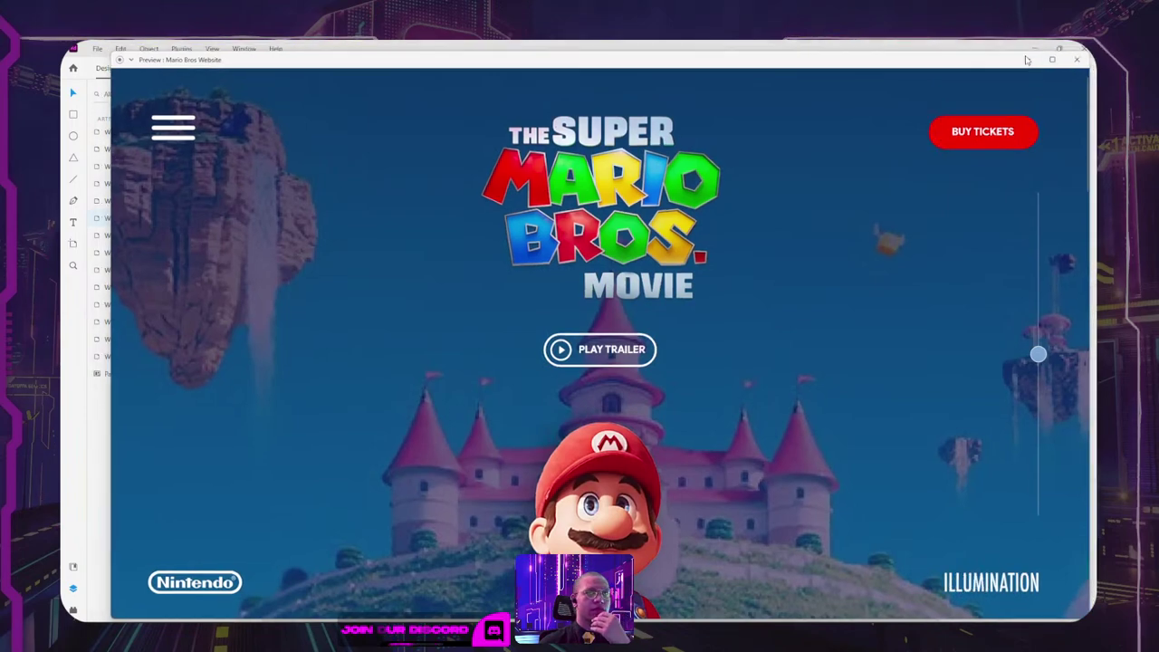
left_click(1029, 56)
left_click(551, 141)
left_click(593, 97)
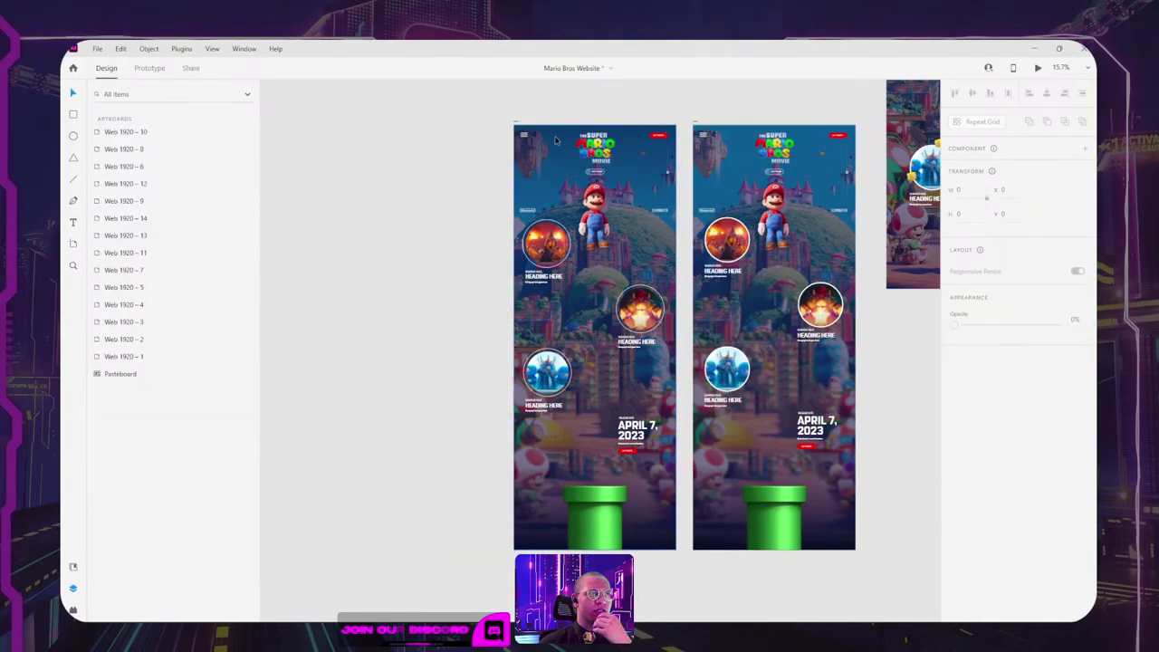
left_click(564, 142)
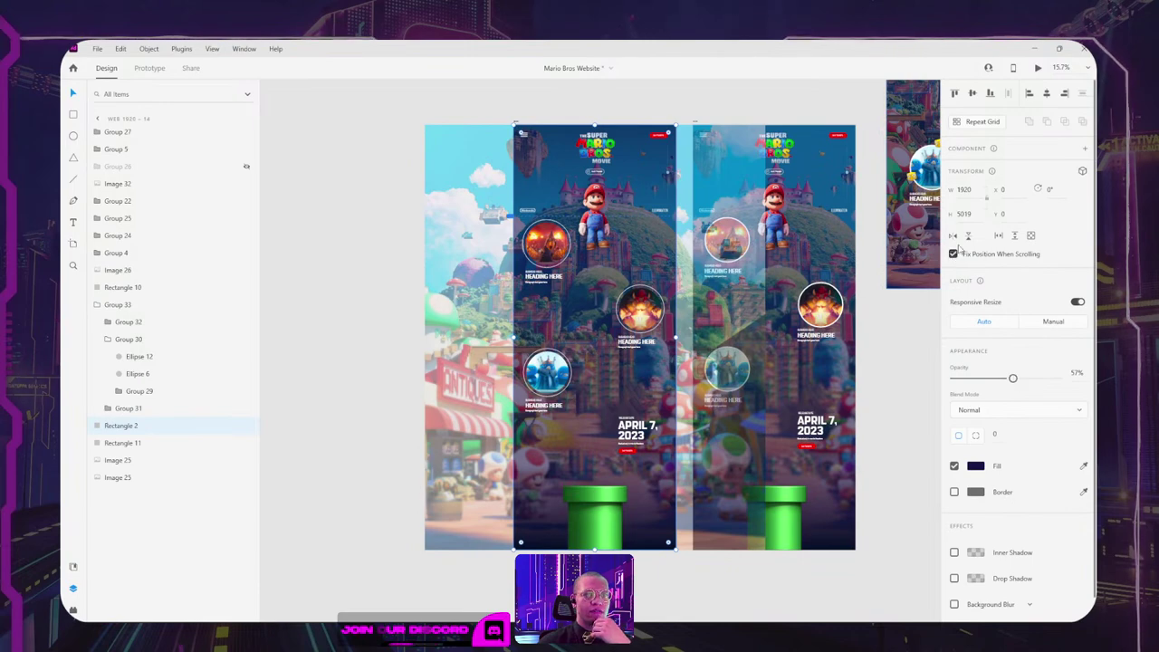
left_click(1038, 71)
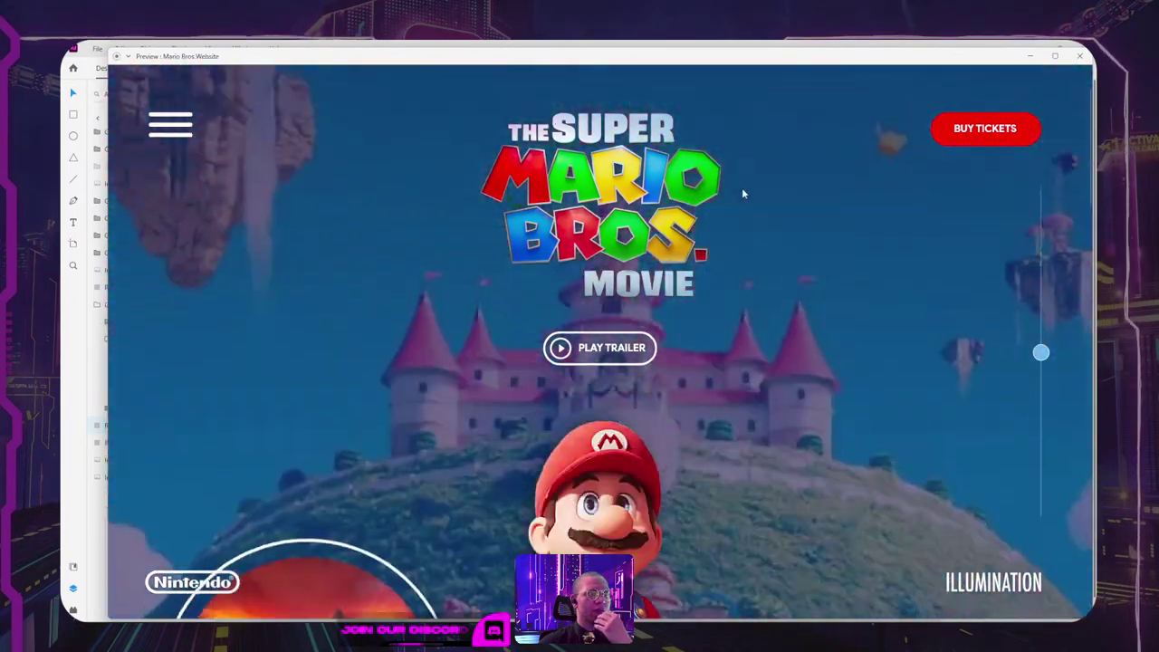
left_click(1030, 54)
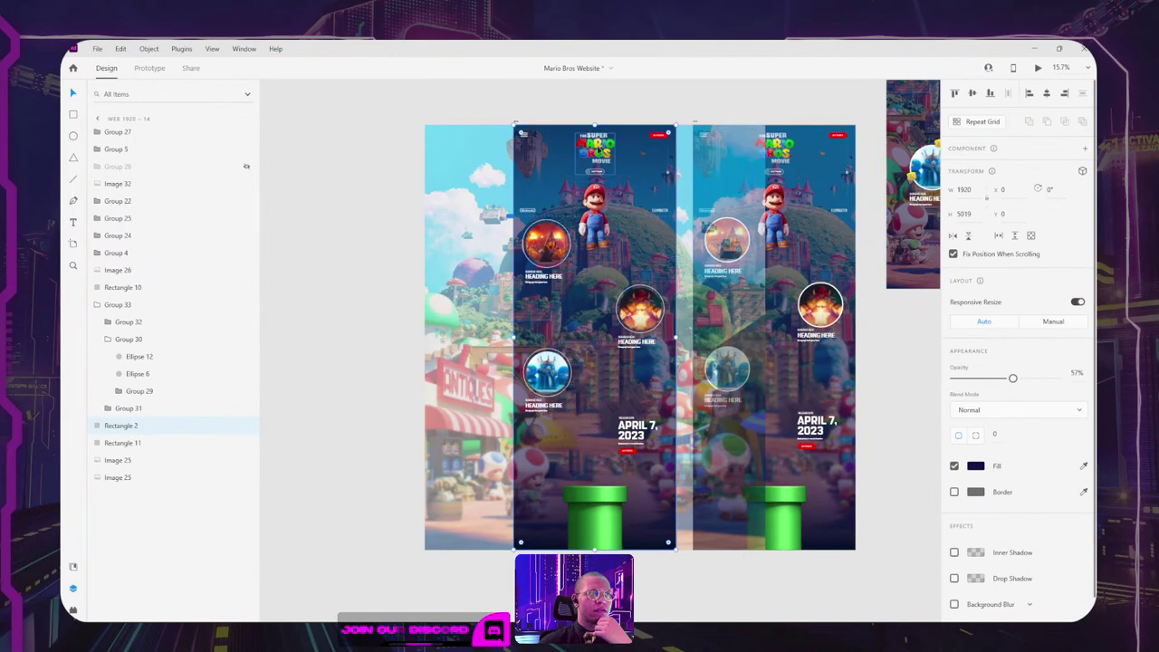
Step: Send Rectangle 2 one level backward in Web 1920 – 14, beneath the gradient Rectangle 11
left_click(598, 150)
left_click(639, 141)
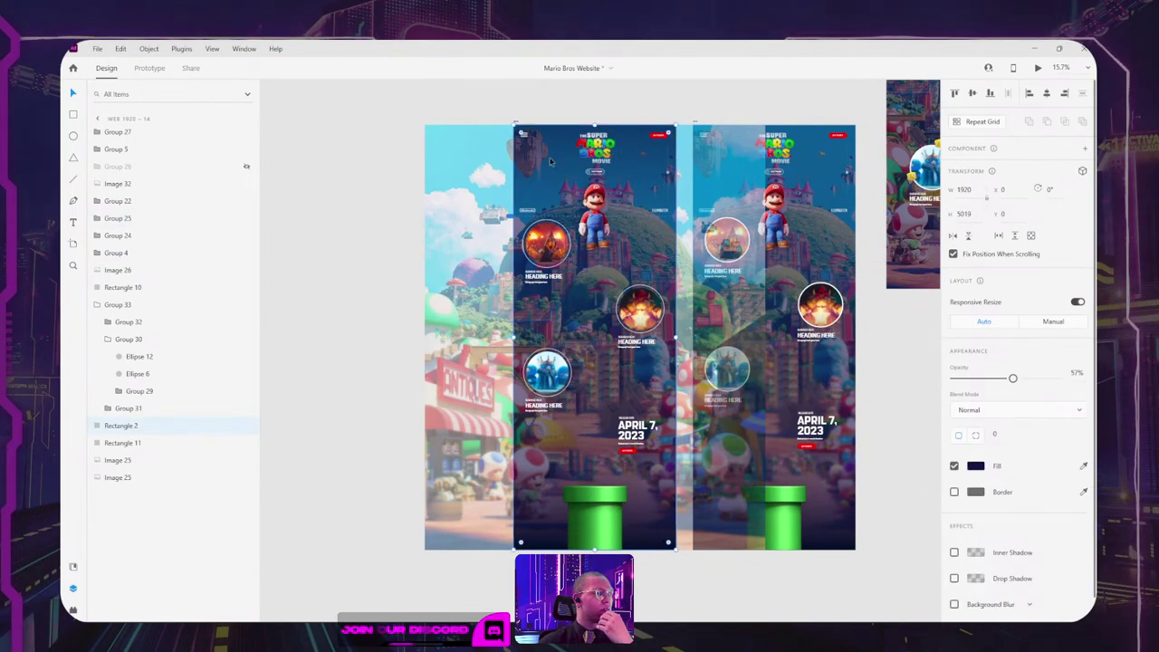
key("ctrl+bracketleft")
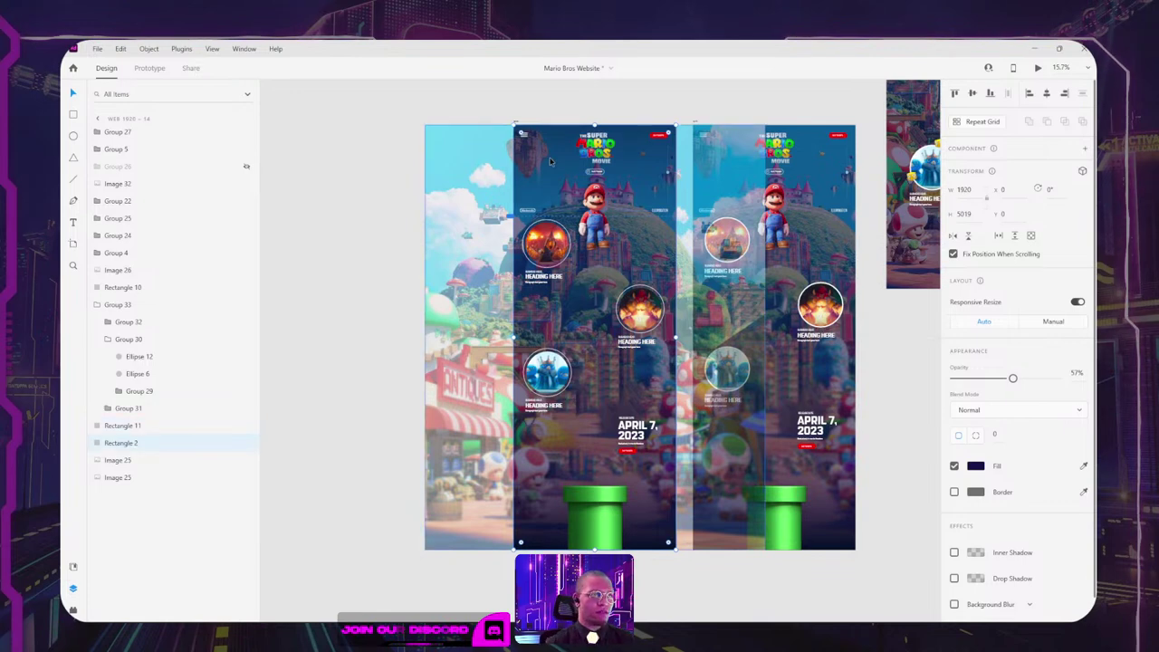
left_click(577, 115)
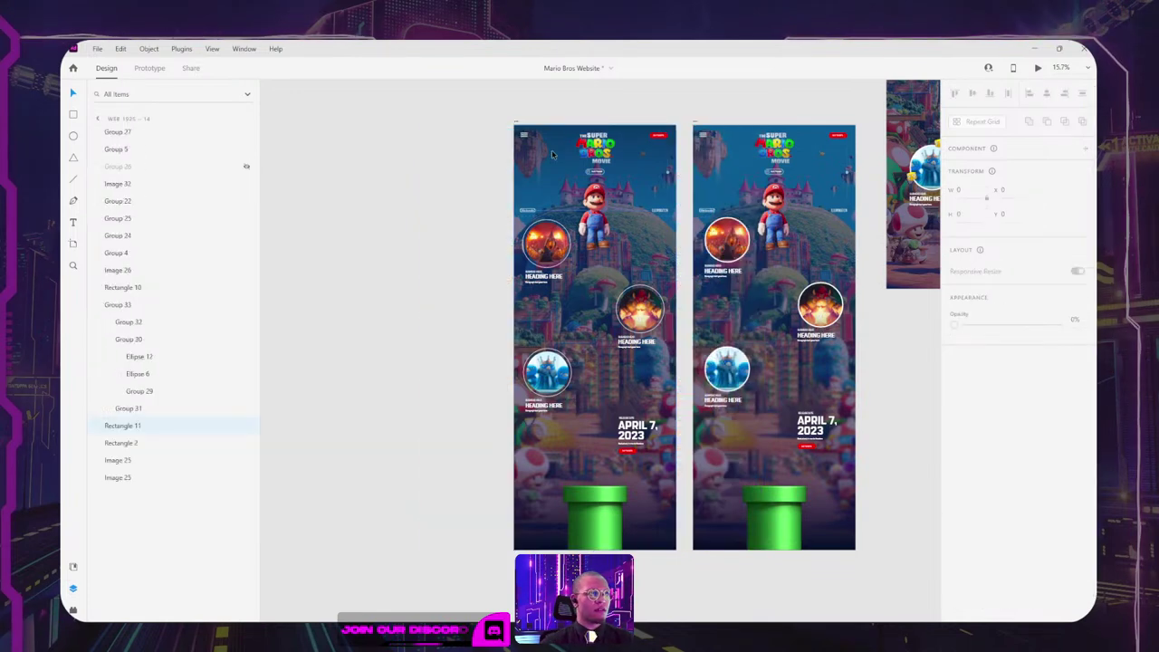
Step: Raise the #161144 stop of Rectangle 11's gradient to 100% opacity and stretch the vertical gradient line slightly past the rectangle's top and bottom edges
left_click(638, 145)
left_click(975, 465)
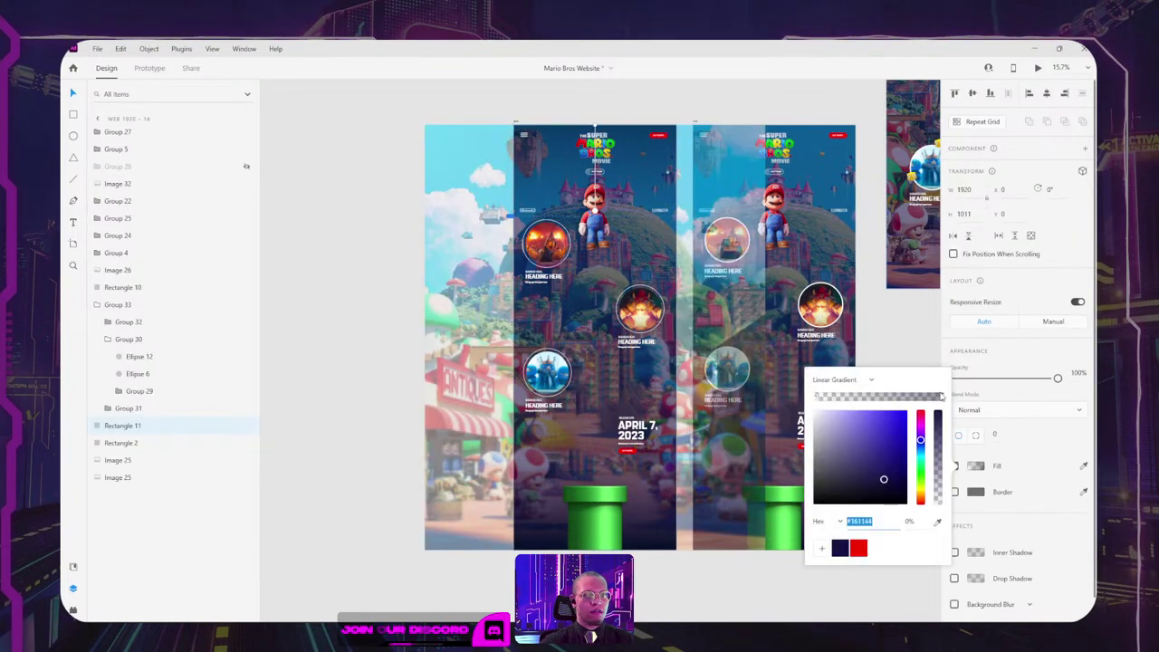
left_click_drag(937, 507, 935, 399)
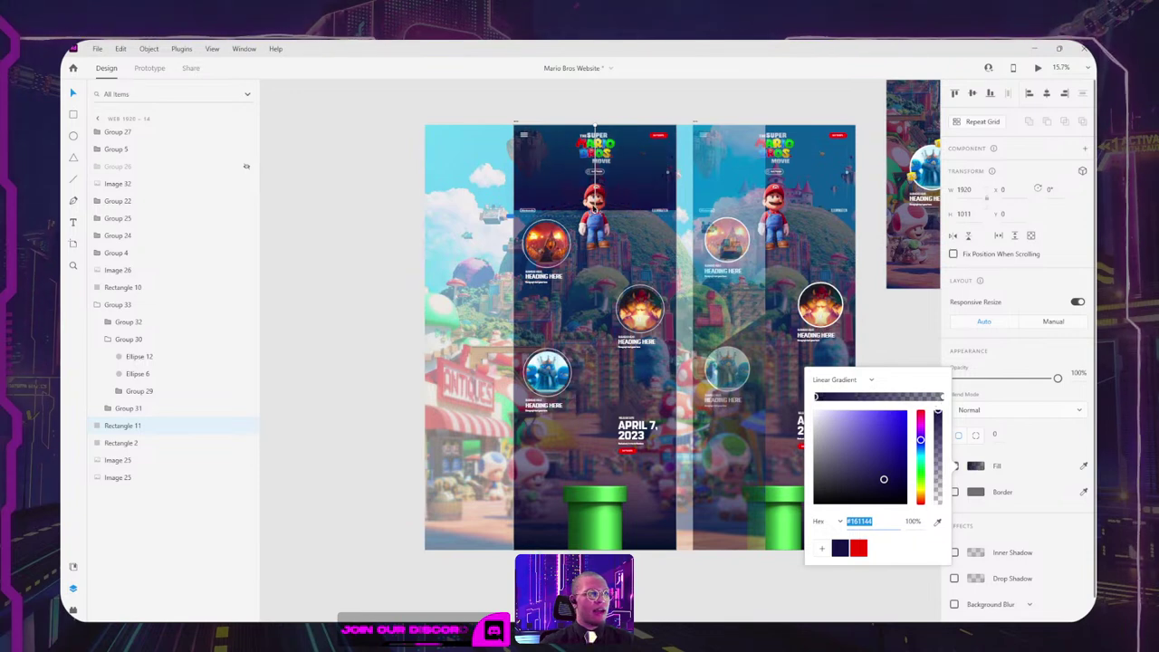
mouse_move(595, 210)
left_mouse_down()
mouse_move(627, 127)
mouse_move(598, 176)
mouse_move(593, 220)
left_mouse_up()
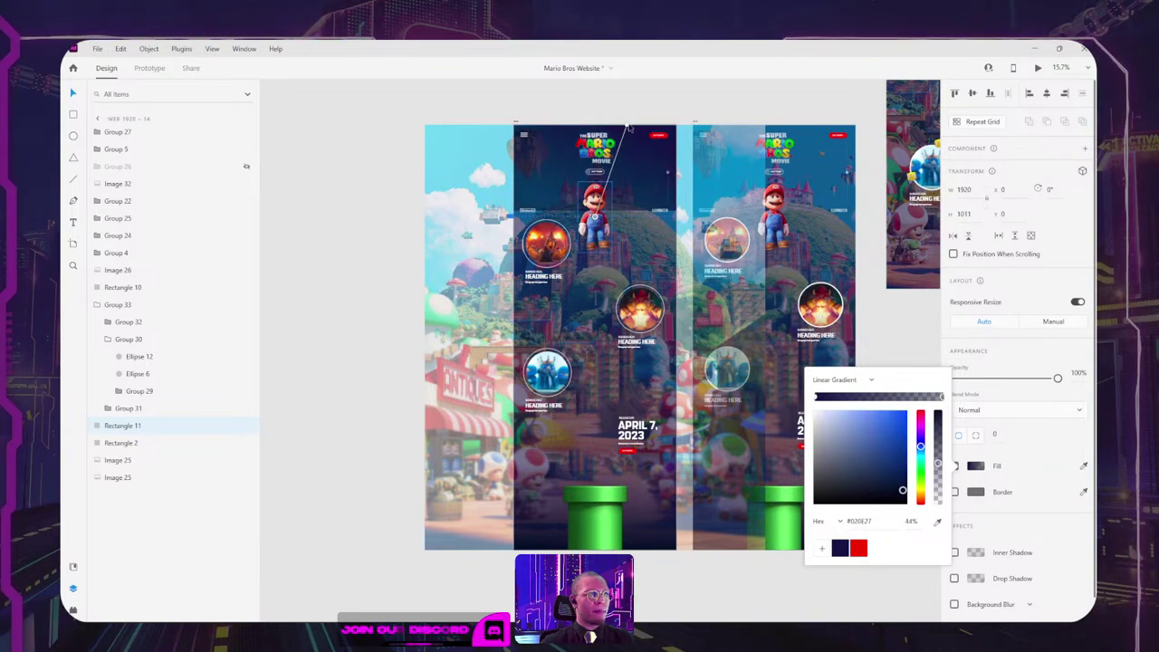
left_click_drag(628, 128, 593, 124)
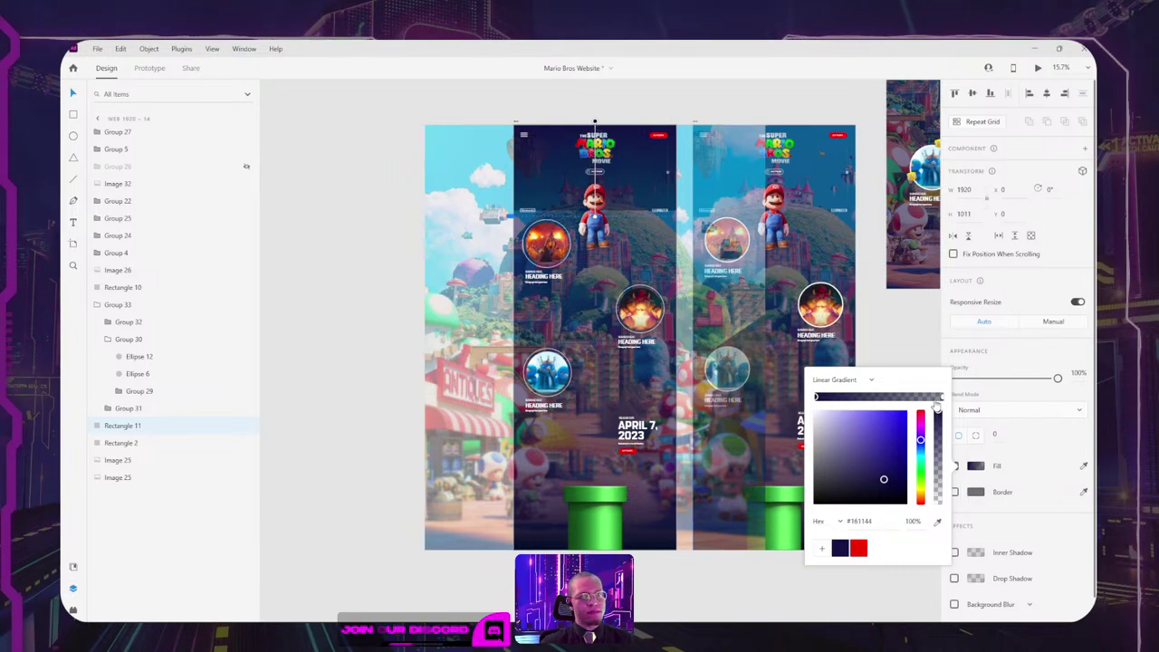
Step: Lower the opacity of Rectangle 11's #161144 gradient stop until that end of the gradient is fully transparent
left_click_drag(938, 414, 939, 455)
left_click(886, 328)
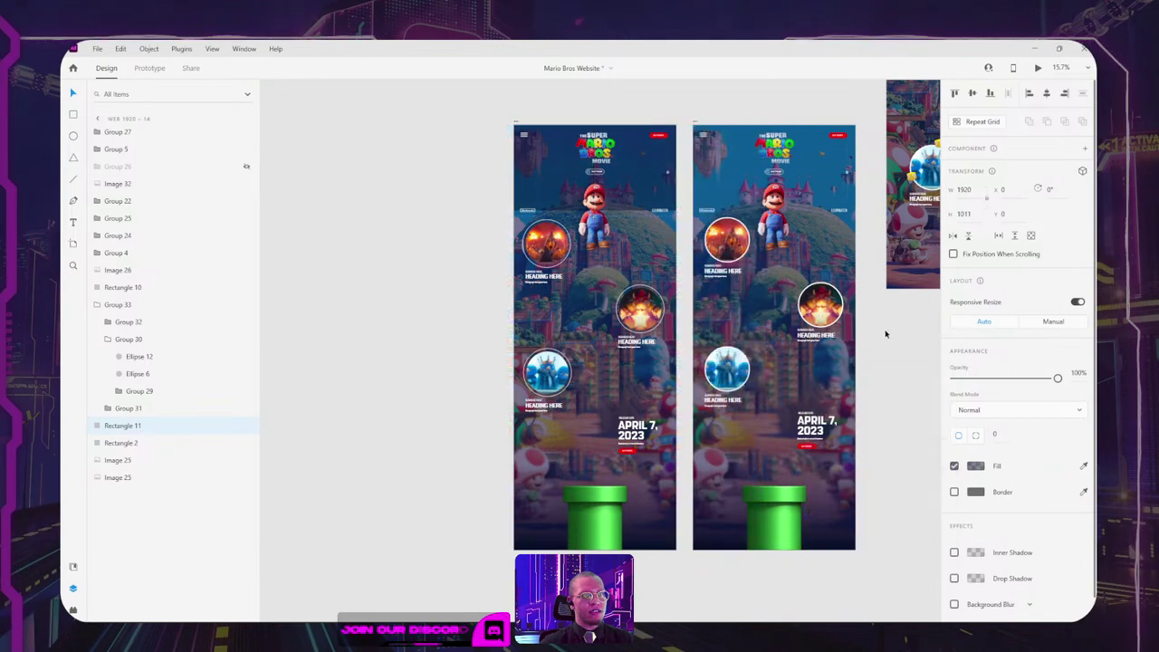
left_click(570, 162)
scroll(566, 167, "up", 5)
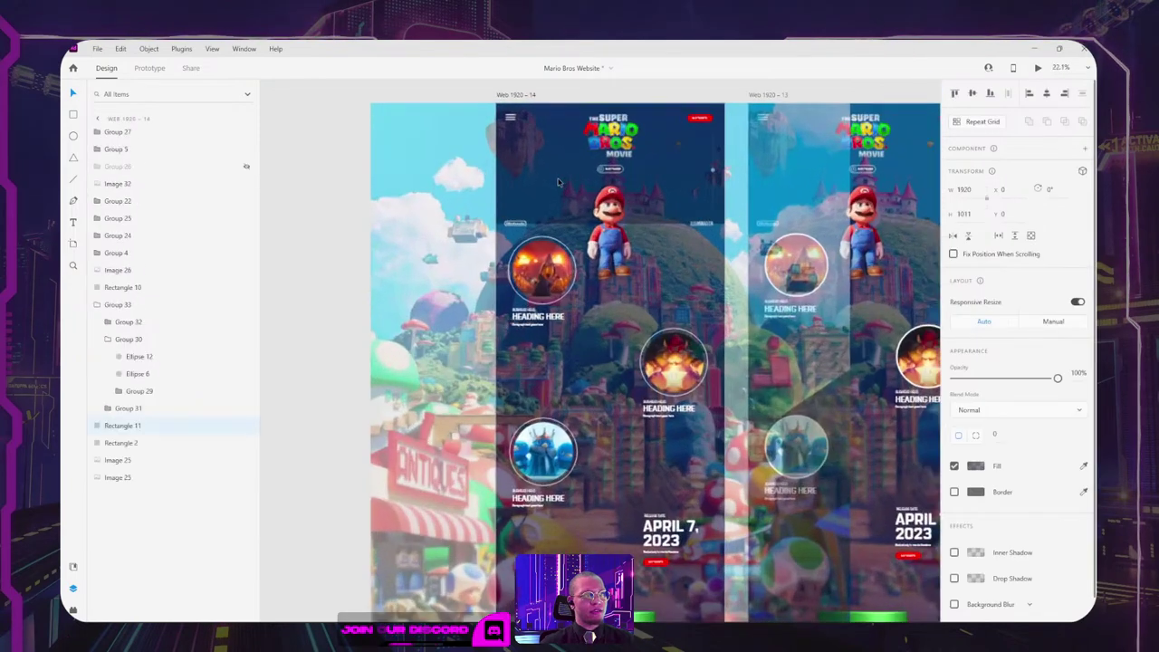
scroll(558, 182, "up", 1)
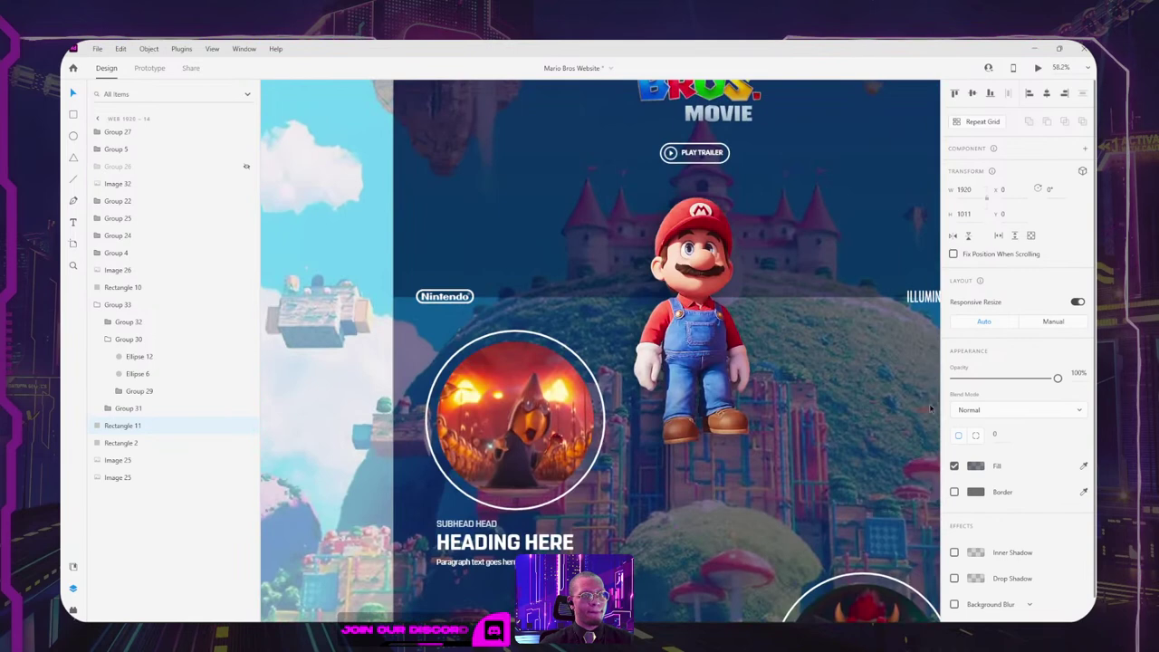
left_click(978, 465)
left_click(943, 399)
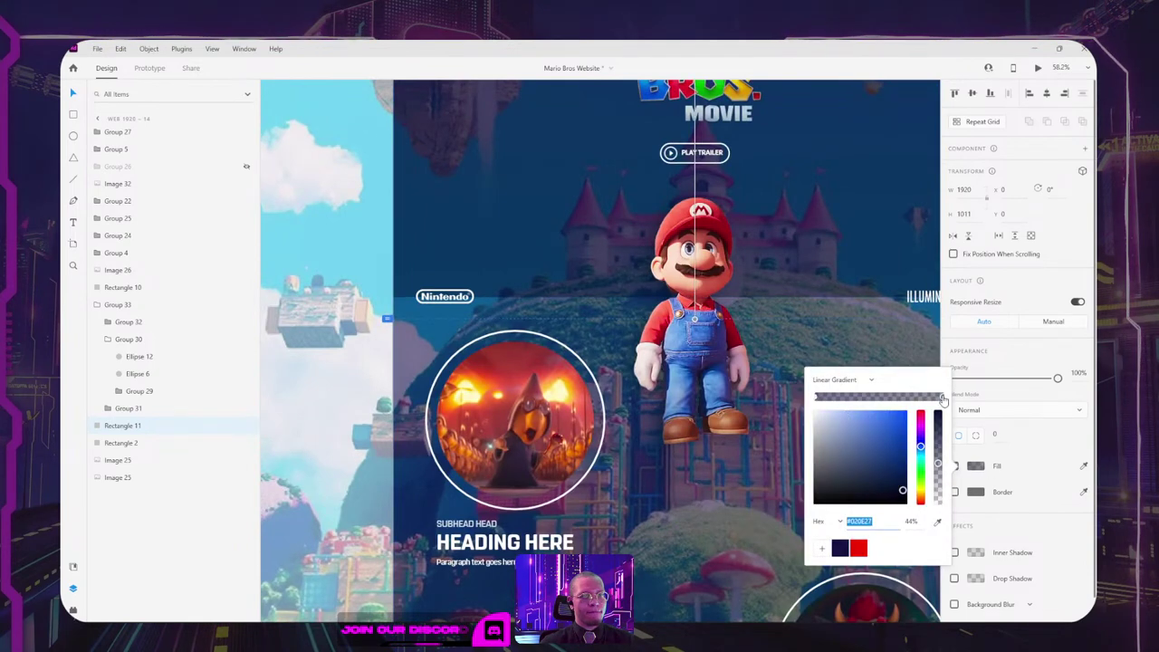
left_click_drag(940, 463, 937, 542)
left_click_drag(763, 218, 679, 352)
left_click(817, 116)
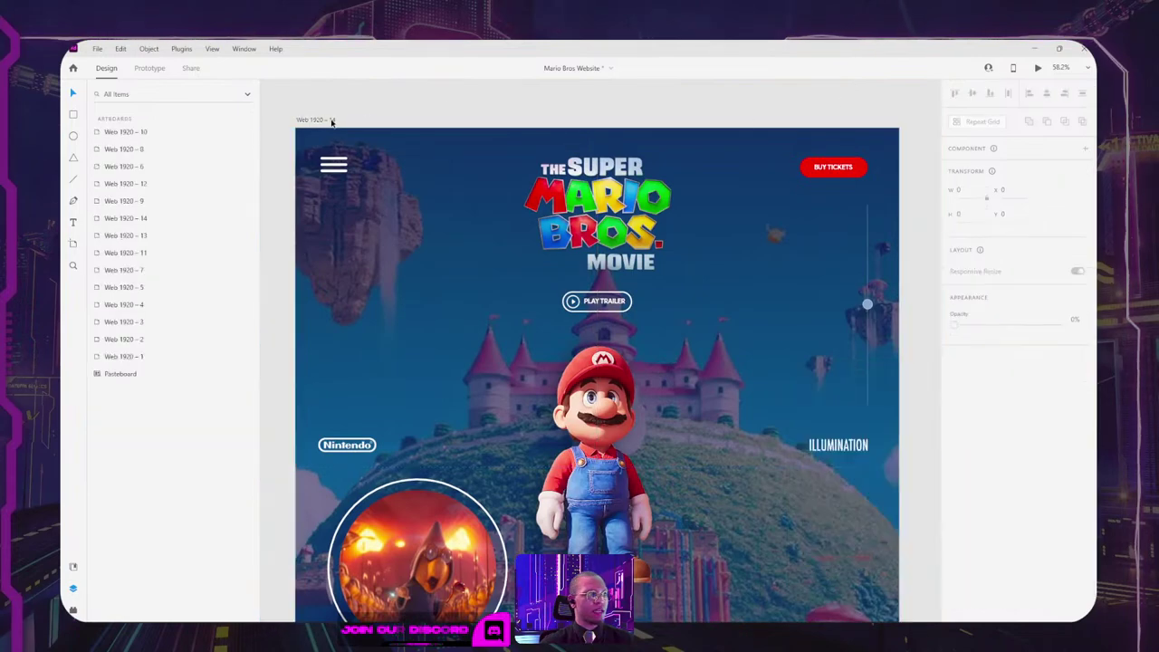
Step: Preview the Web 1920 – 14 artboard to check the header gradient, then close the preview
left_click(332, 121)
left_click(1039, 69)
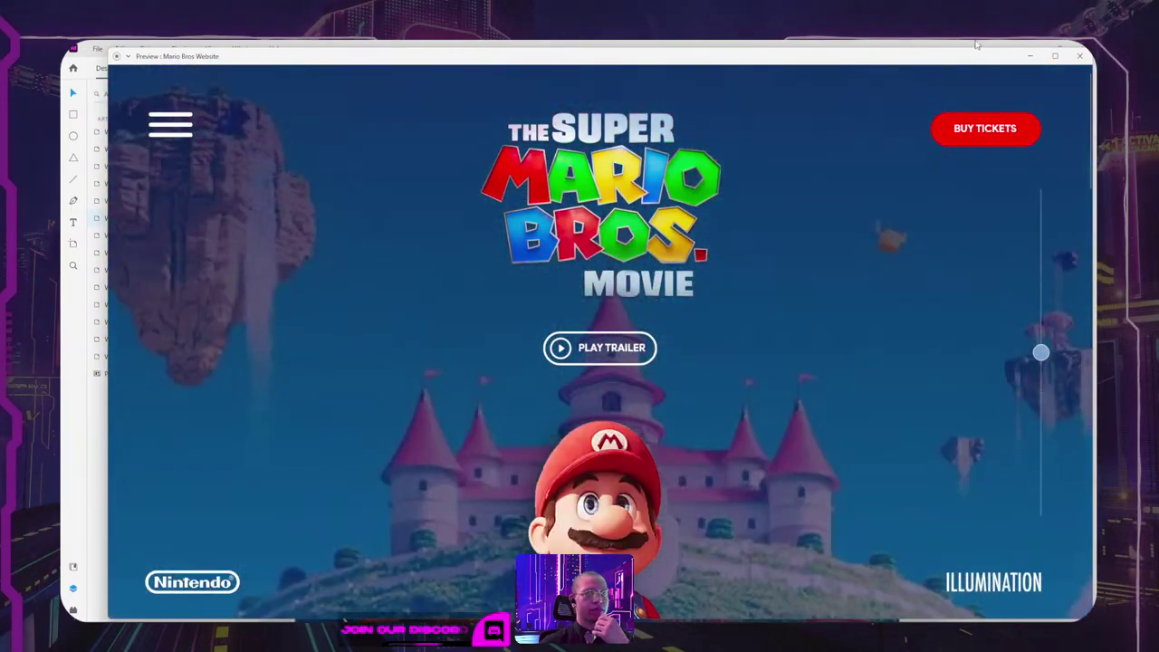
left_click(1078, 56)
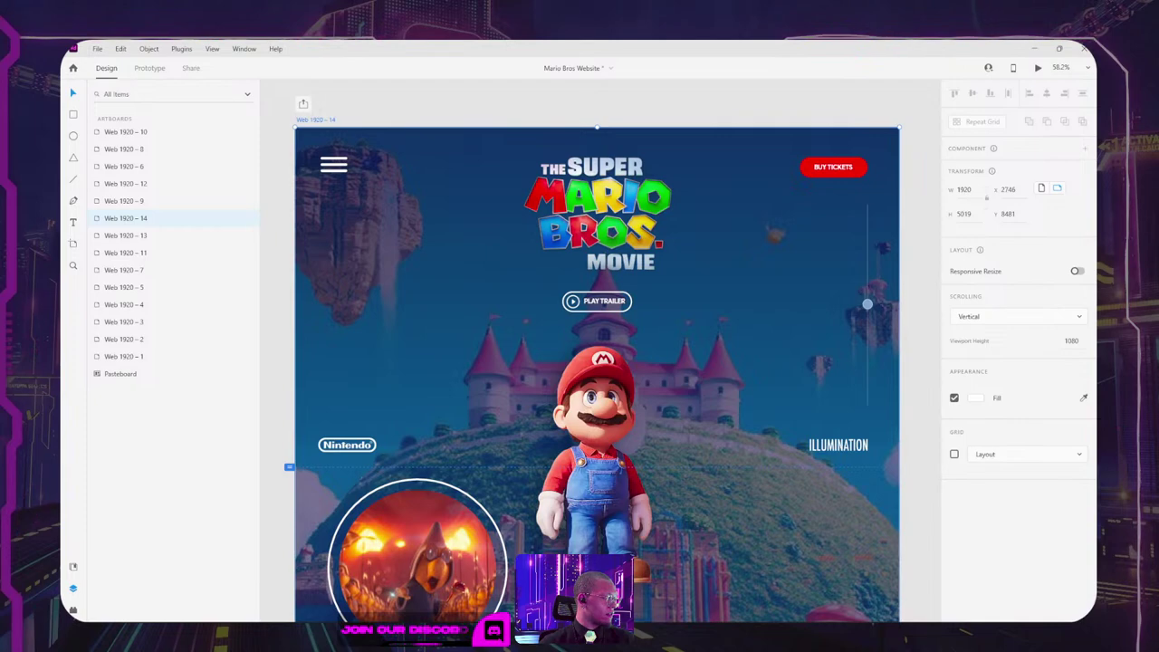
Step: Copy the gradient Rectangle 11 from the Web 1920 – 14 header into the Web 1920 – 13 artboard
scroll(714, 299, "down", 4)
left_click_drag(737, 171, 525, 164)
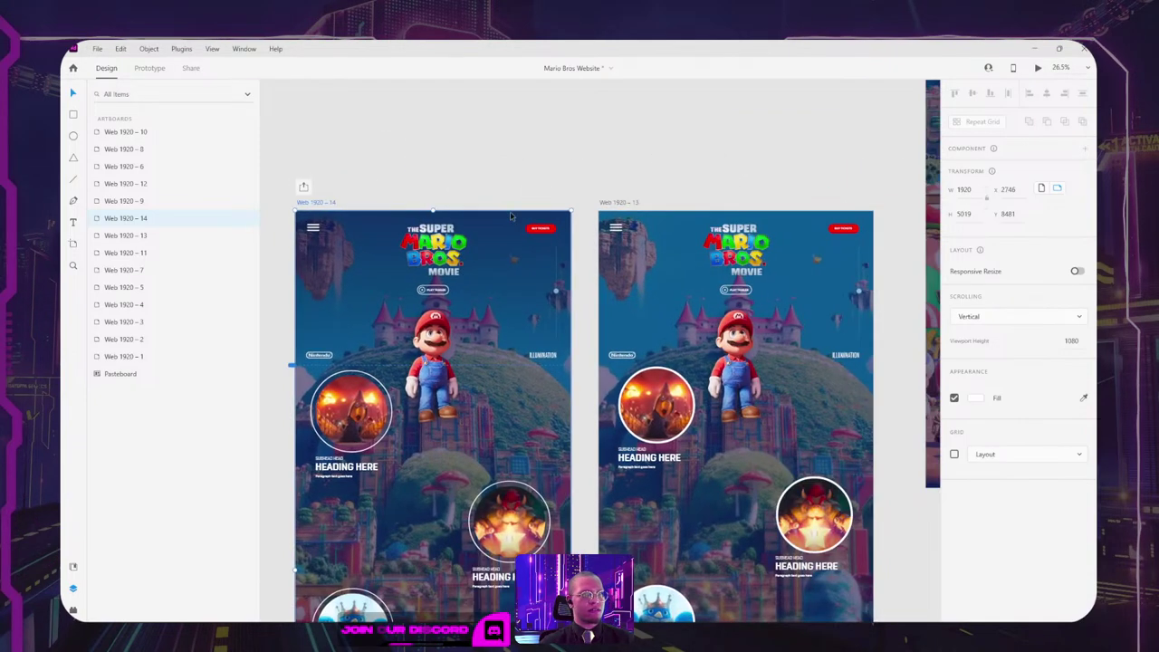
double_click(504, 233)
left_click(503, 233)
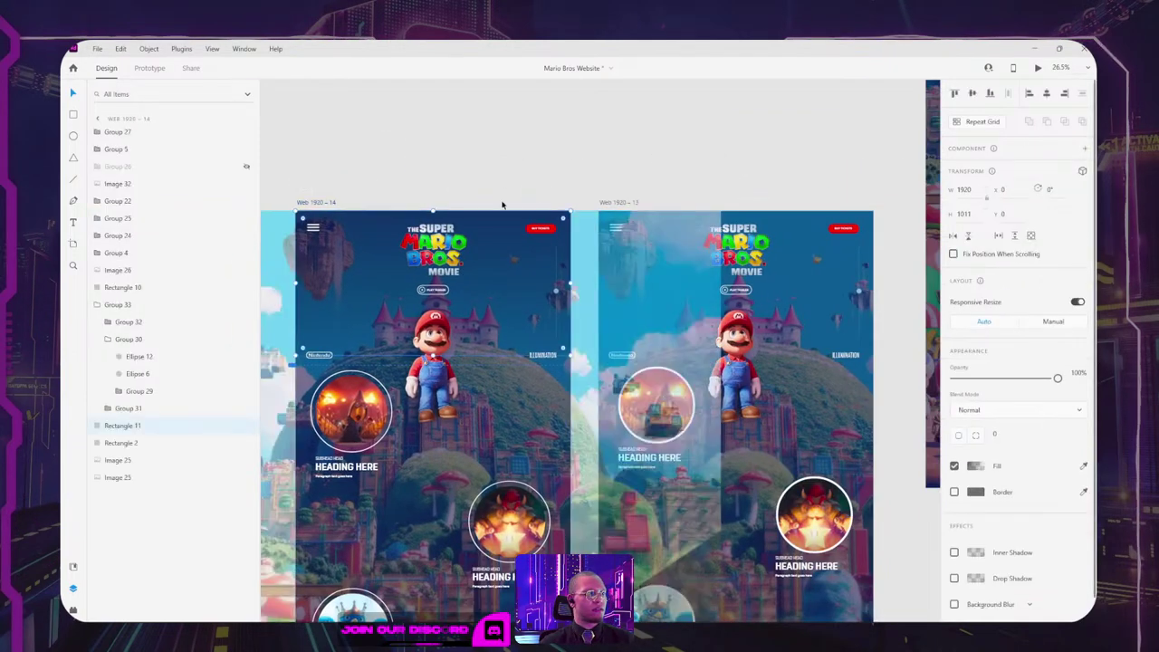
left_click(613, 205)
key("ctrl+v")
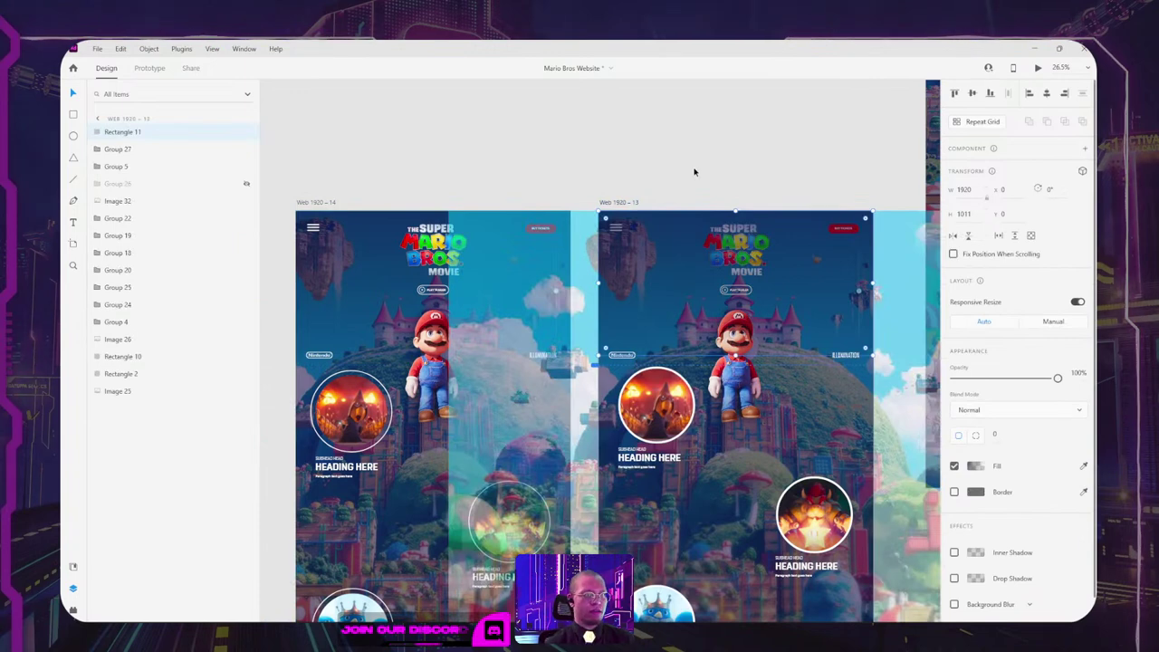
Step: Layer the pasted gradient rectangle in Web 1920 – 13 just above the background picture Image 25, beneath Rectangle 2
key("ctrl+shift+bracketleft")
key("ctrl+bracketright")
key("ctrl+bracketright")
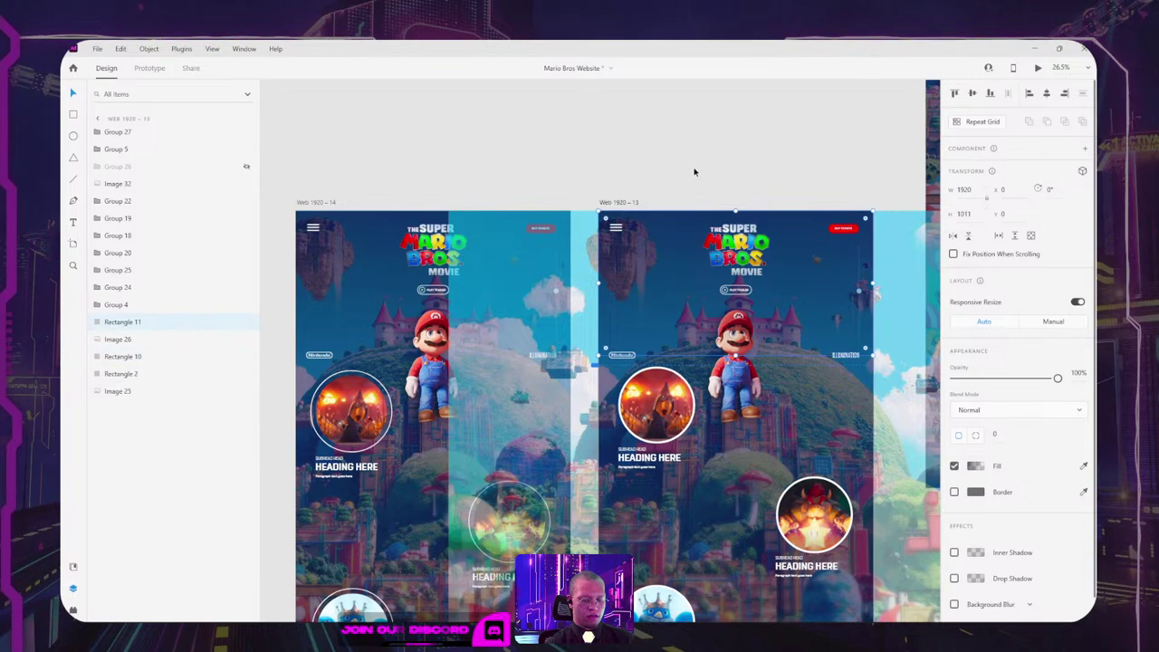
key("ctrl+bracketleft")
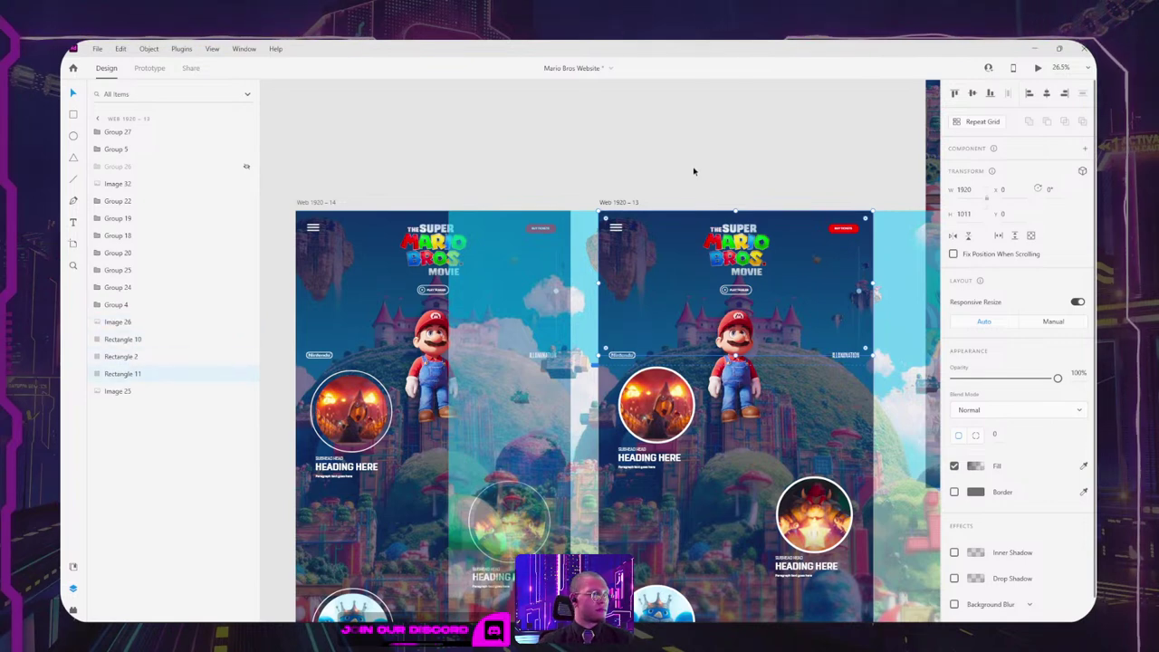
left_click(136, 357)
key("Escape")
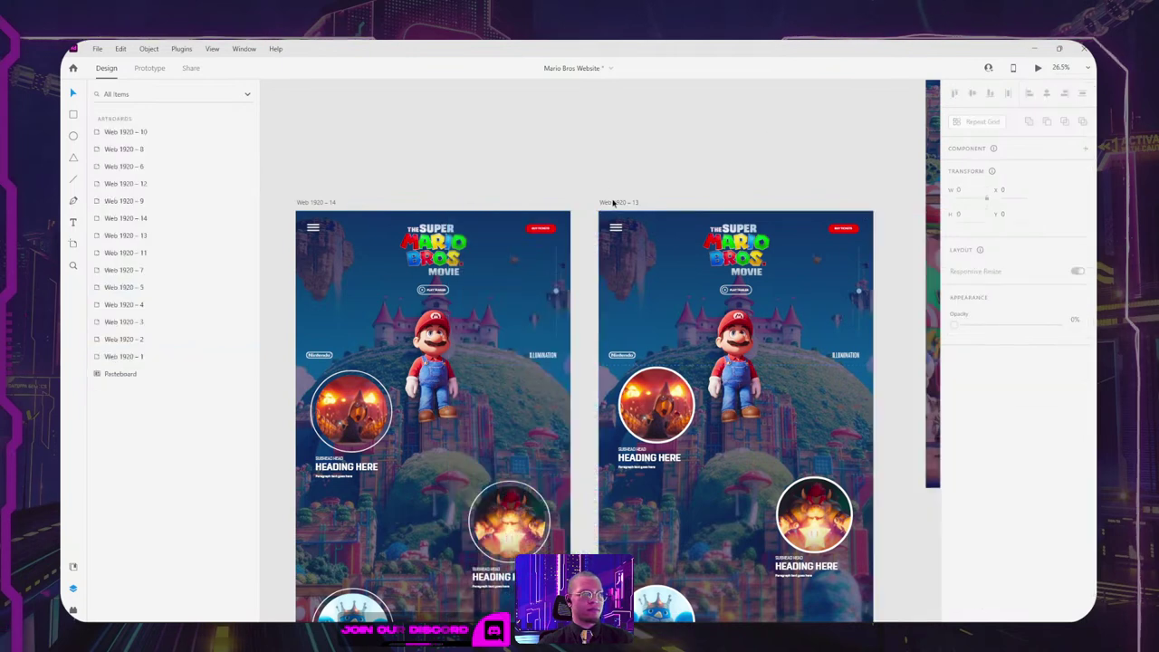
left_click(652, 258)
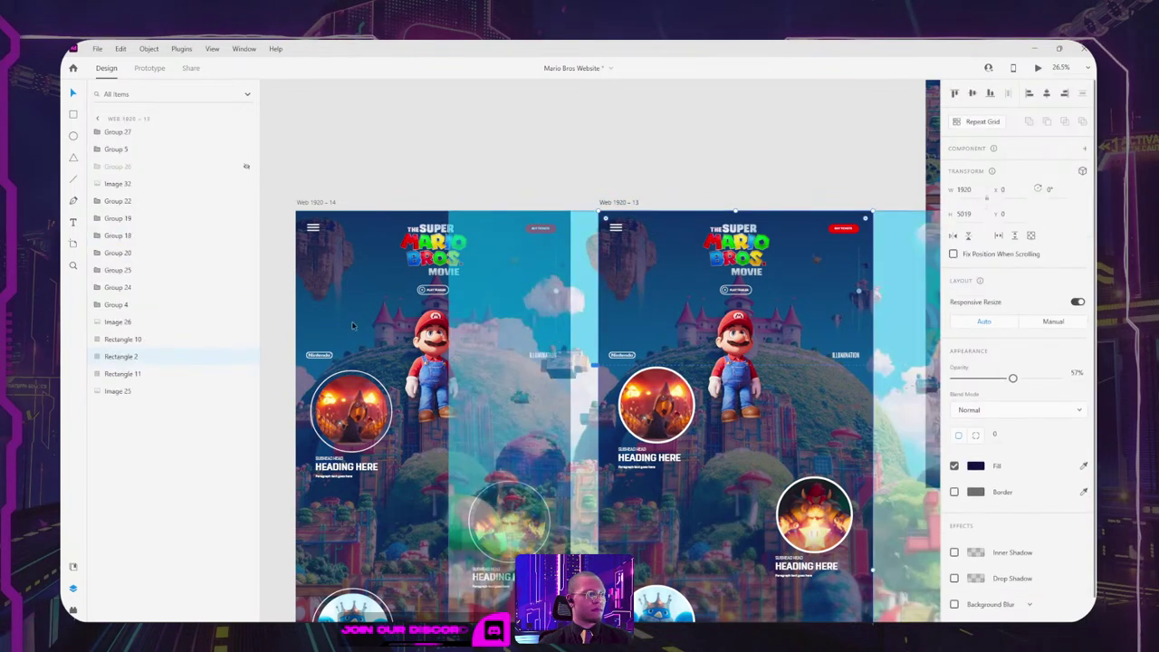
left_click(134, 374)
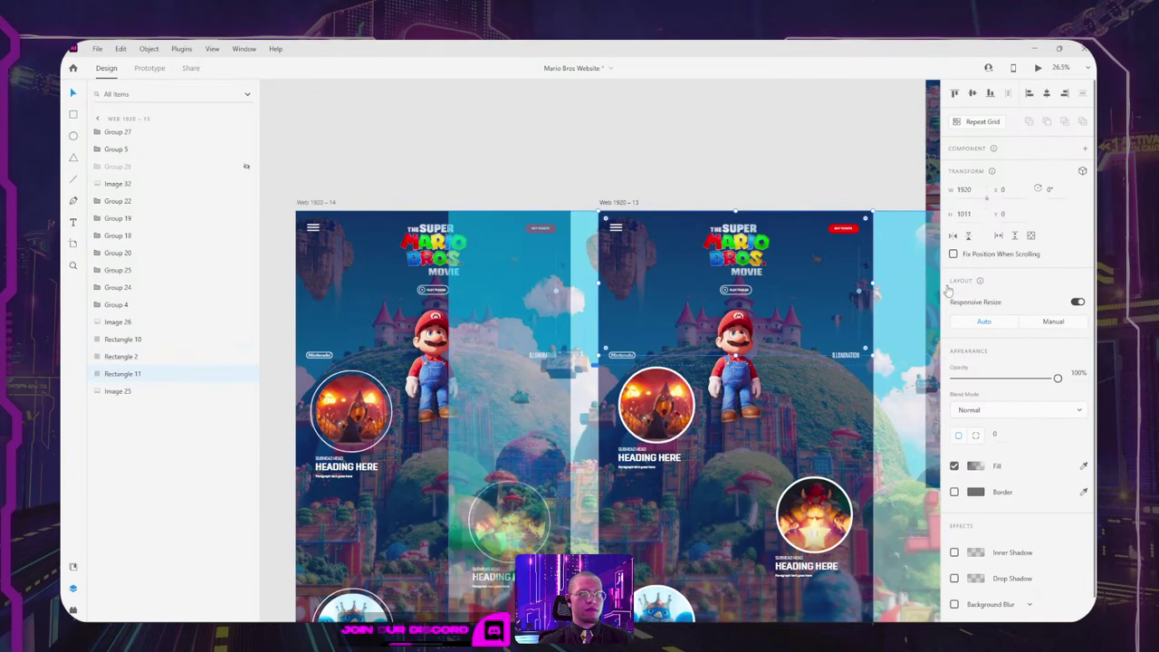
Step: Preview the Web 1920 – 13 page down to the release date section, then close the preview
left_click(625, 201)
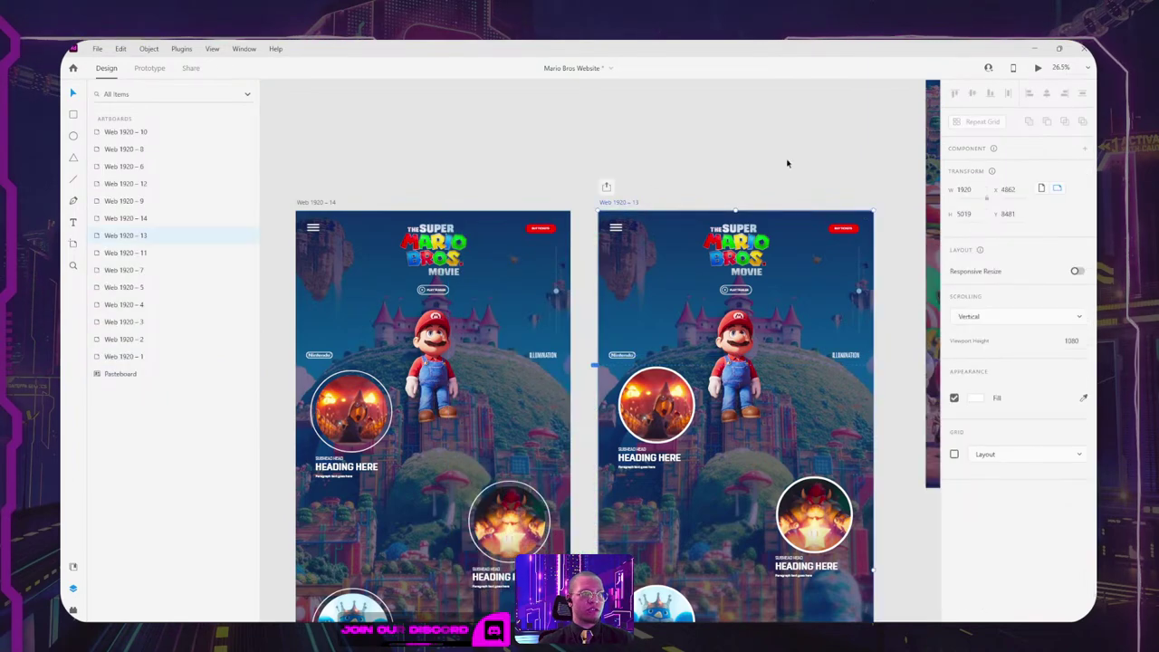
key("ctrl+Return")
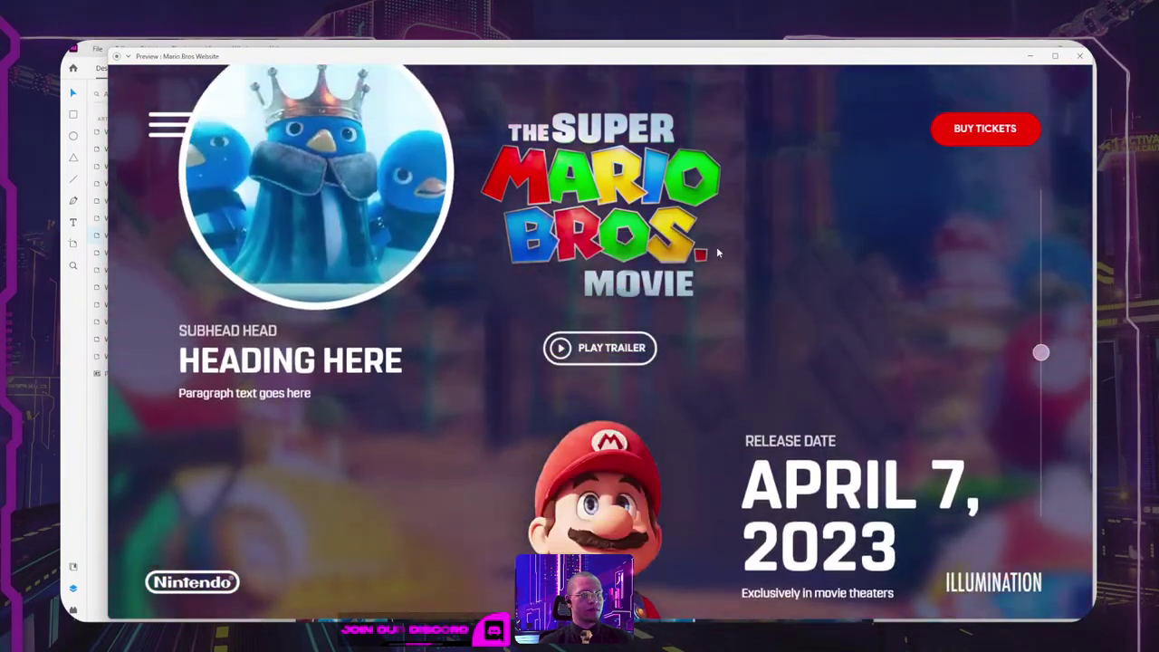
left_click(1080, 57)
Step: Move the Web 1920 – 14 and Web 1920 – 13 artboards further left on the canvas and place a duplicate of Web 1920 – 13 beside them
scroll(587, 197, "down", 5)
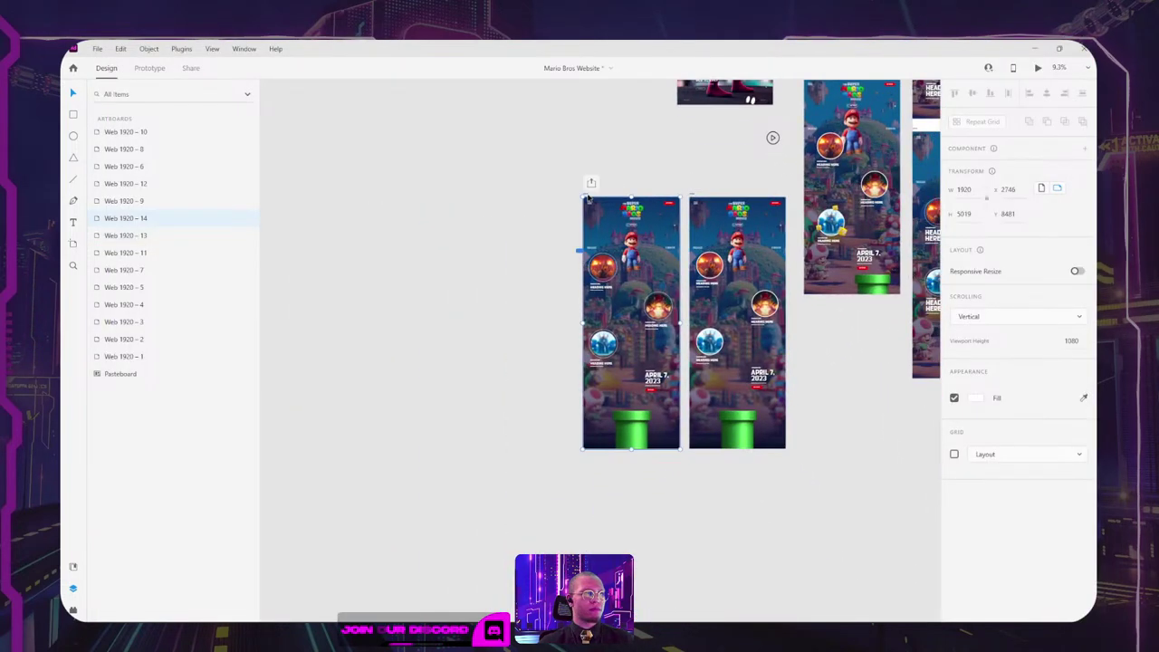
left_click(699, 196, "shift")
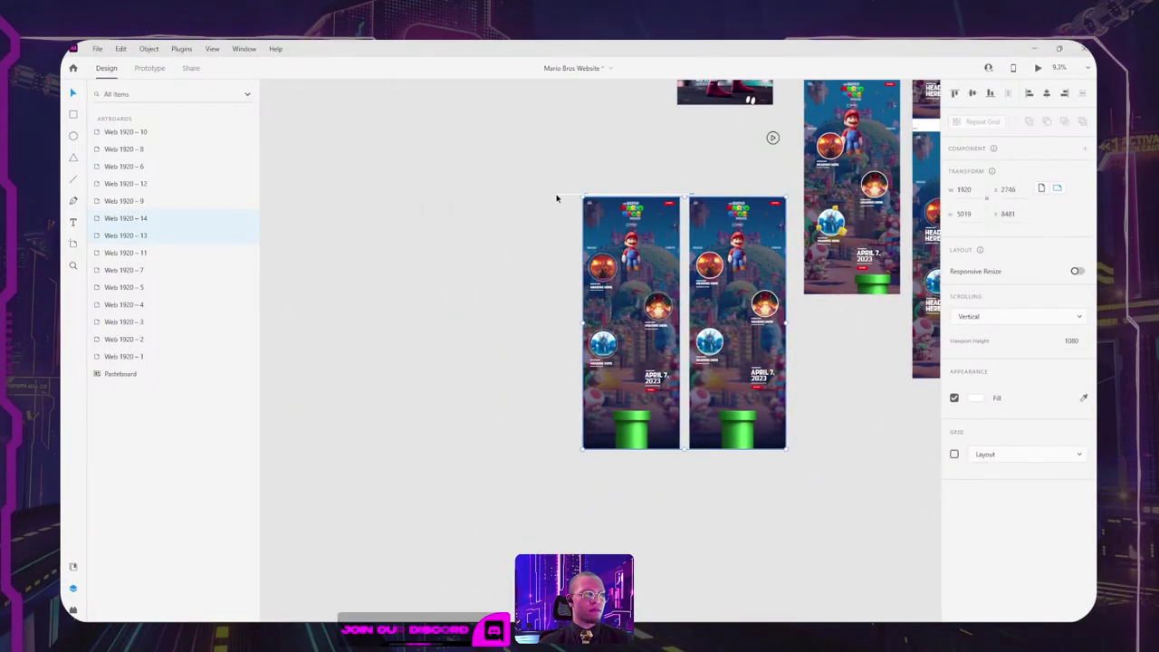
left_click_drag(692, 195, 527, 195)
left_click(476, 169)
left_click(607, 185)
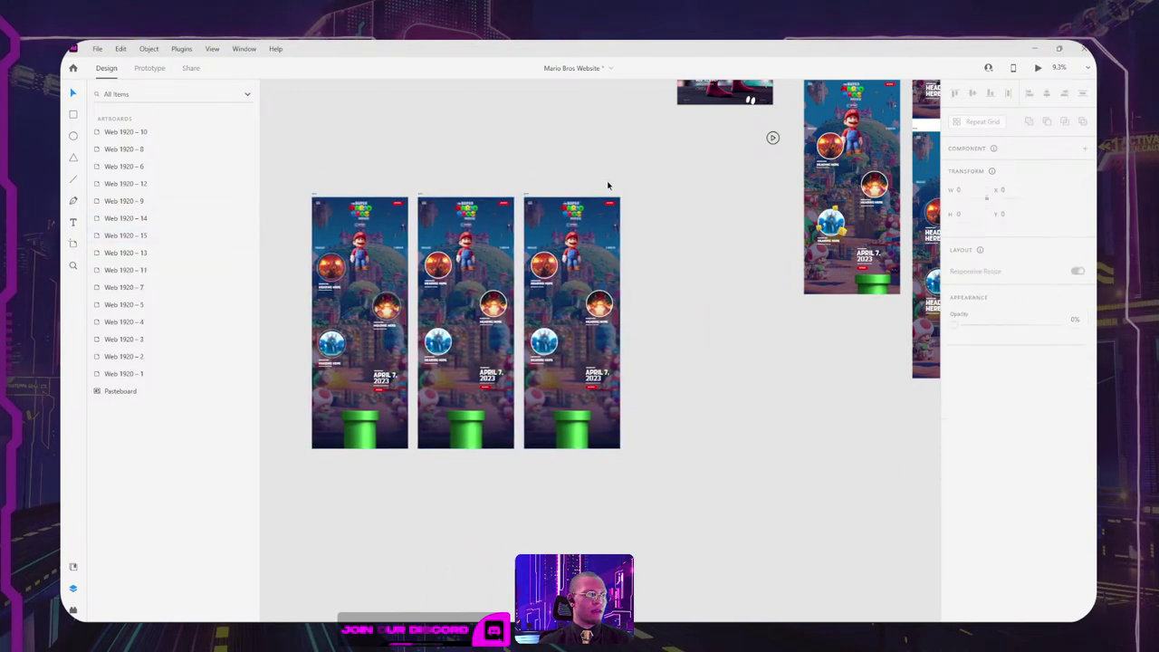
Step: Shrink the Mario picture in the duplicated artboard to 248 × 519 and move it up to about X 836, Y 614
scroll(585, 243, "up", 5)
left_click(580, 242)
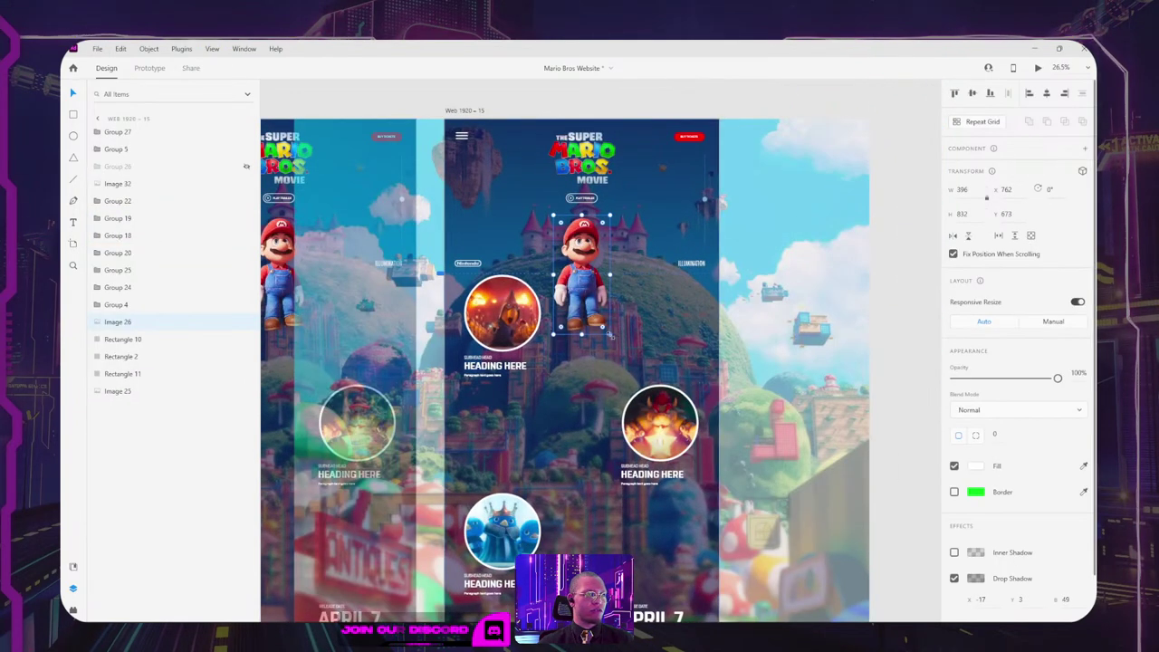
left_click(572, 260)
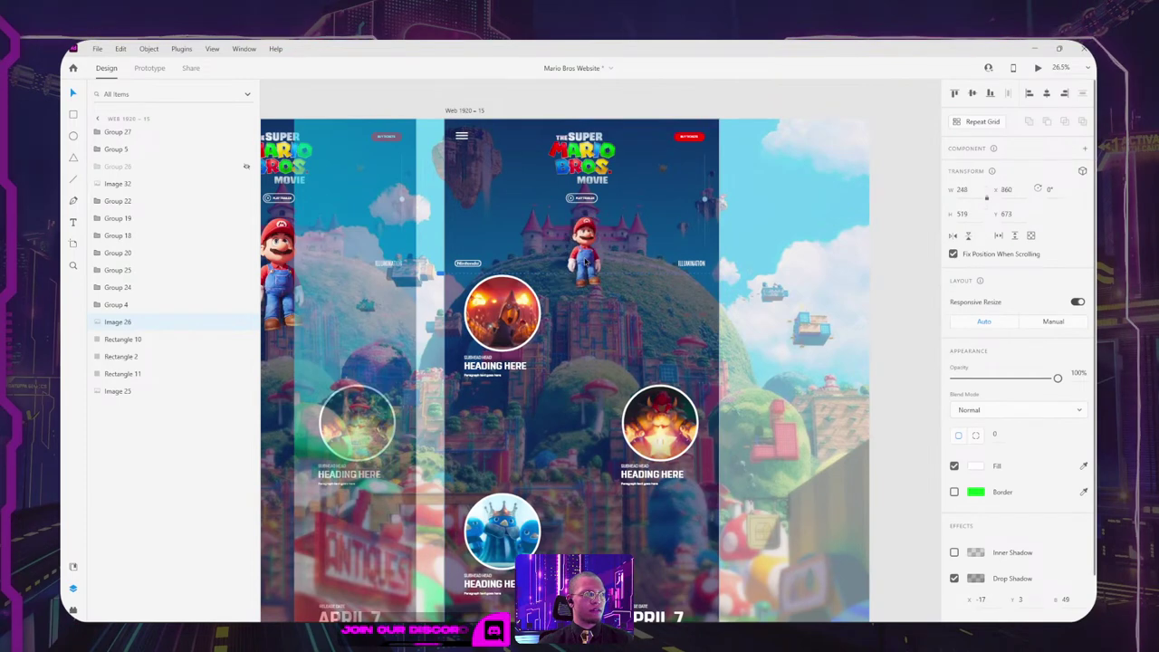
scroll(588, 266, "up", 5)
left_click_drag(586, 266, 580, 241)
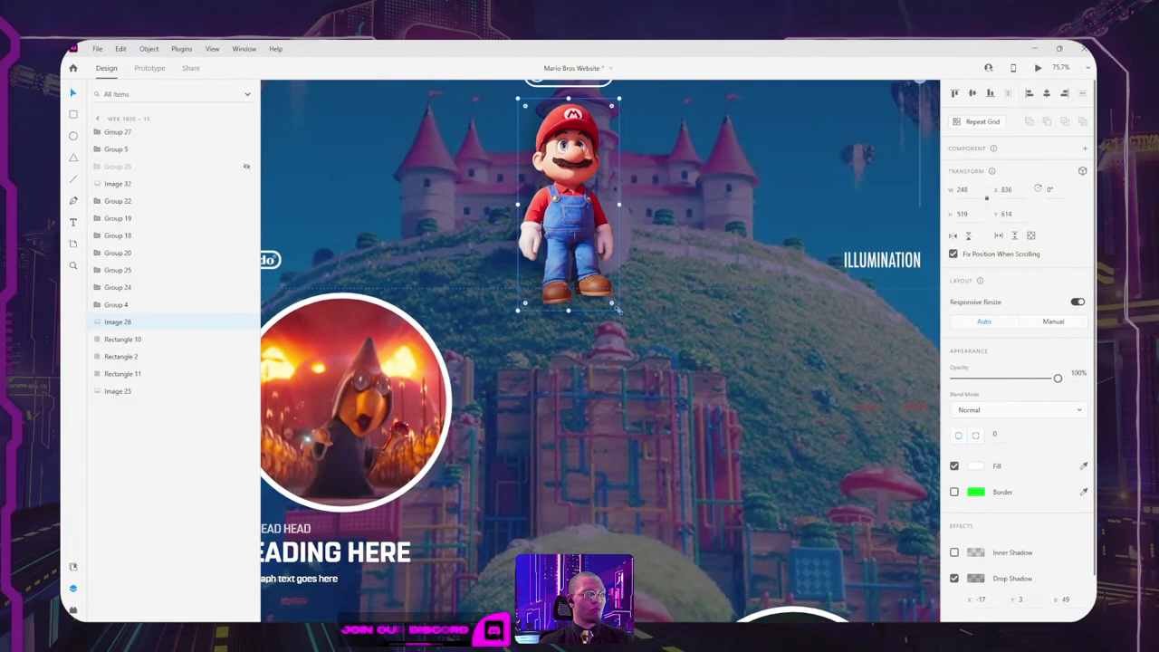
Step: Shrink the Mario picture in Web 1920 – 15 to 241 × 505, and preview the page down to the release date section
mouse_move(619, 310)
left_mouse_down()
mouse_move(614, 297)
mouse_move(616, 312)
left_mouse_up()
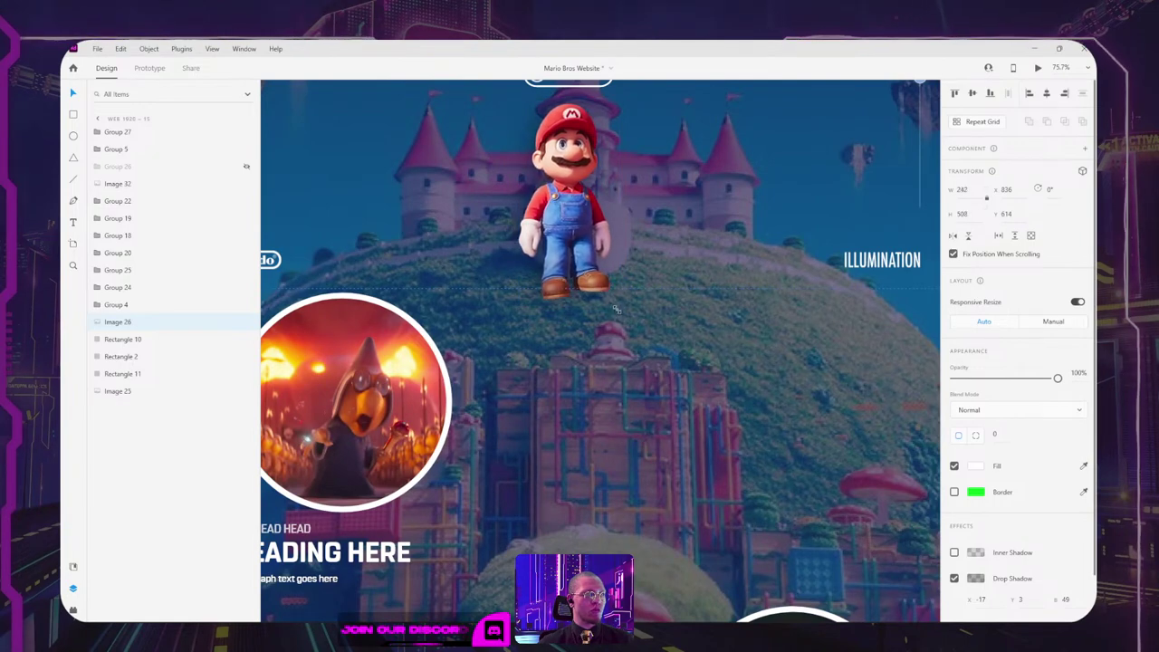
scroll(616, 308, "down", 3)
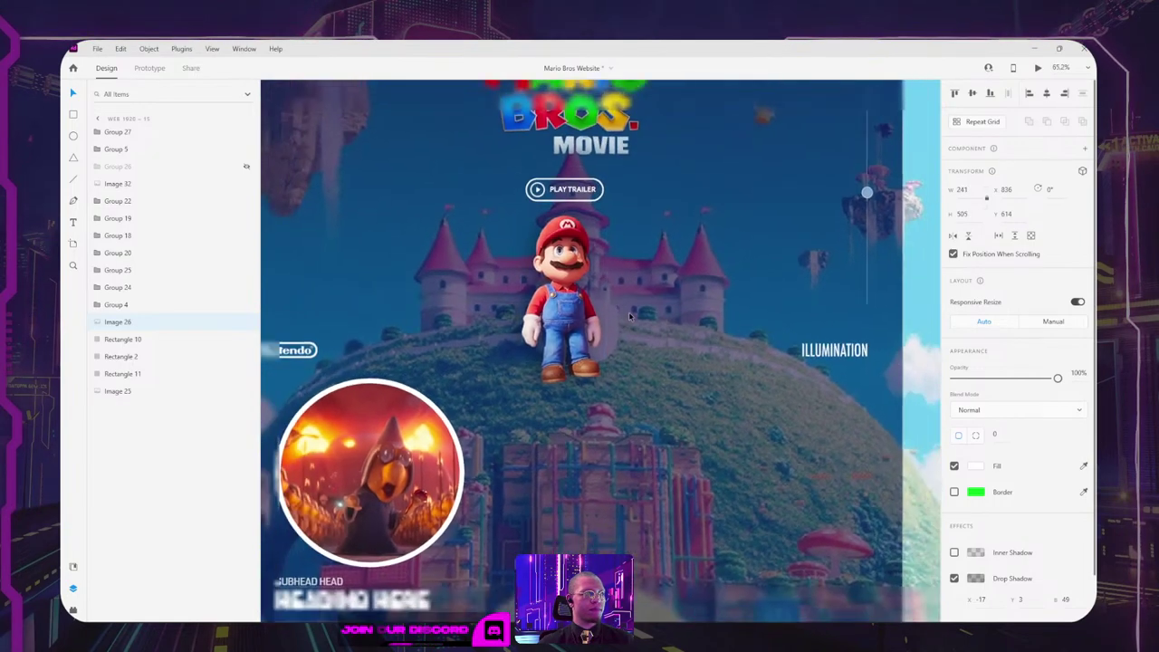
scroll(879, 201, "down", 8)
left_click(730, 122)
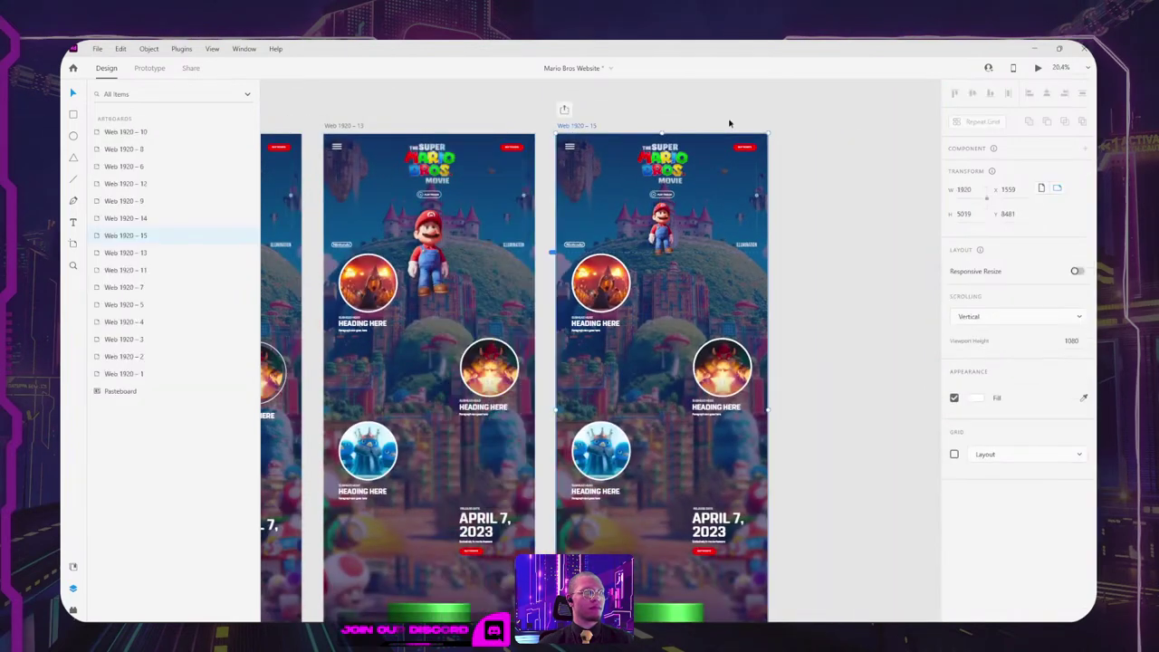
key("ctrl+Return")
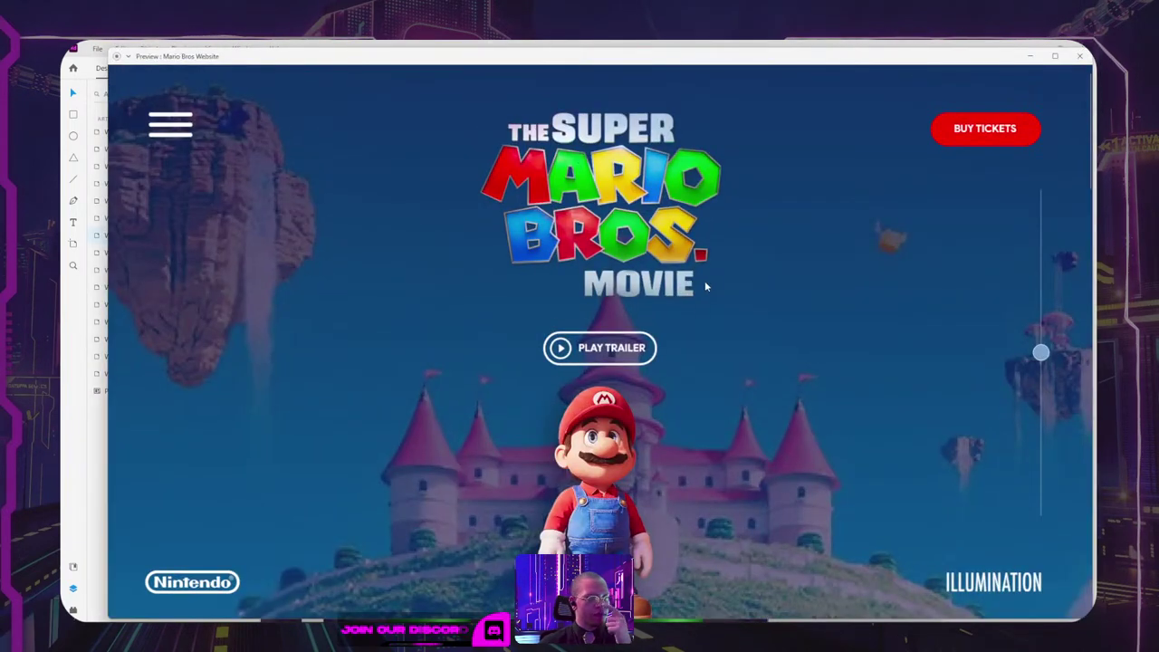
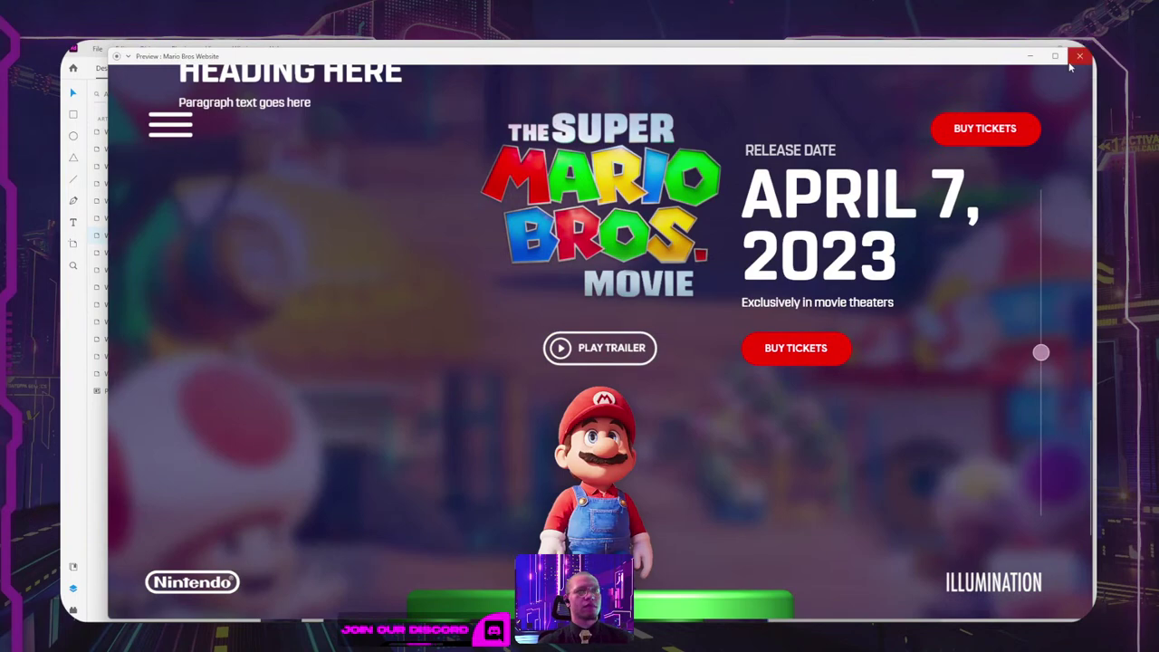
left_click(1080, 57)
Step: Move the Play Trailer button in Web 1920 – 15 up to Y 500 beneath the movie logo
scroll(652, 199, "up", 5)
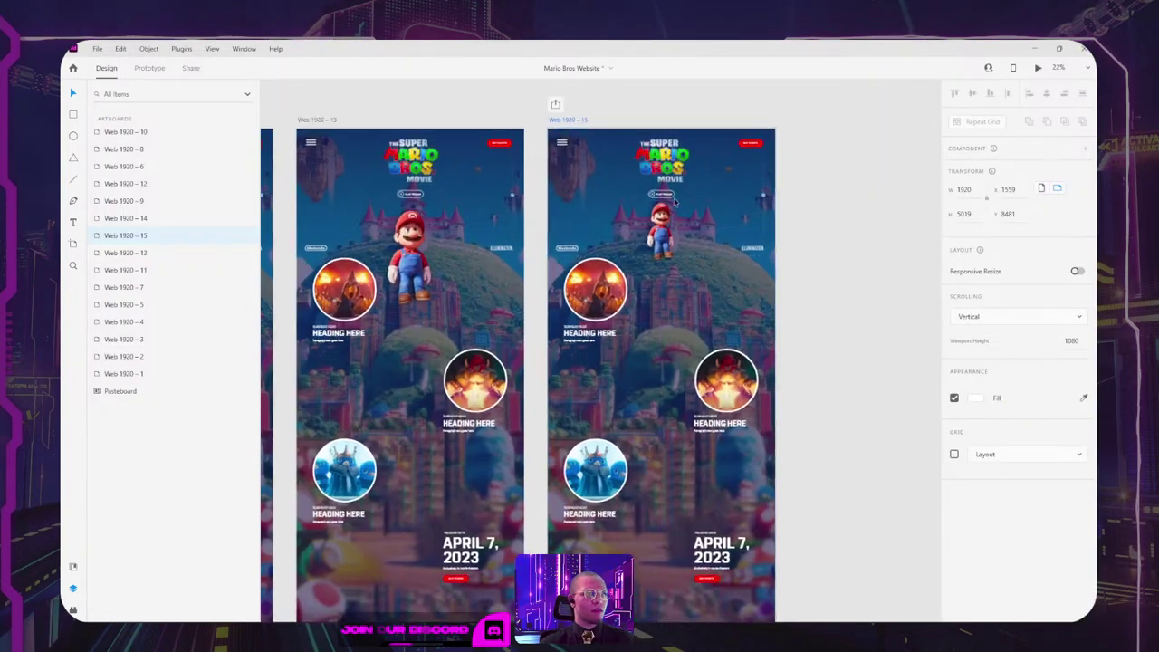
left_click(641, 181)
double_click(640, 181)
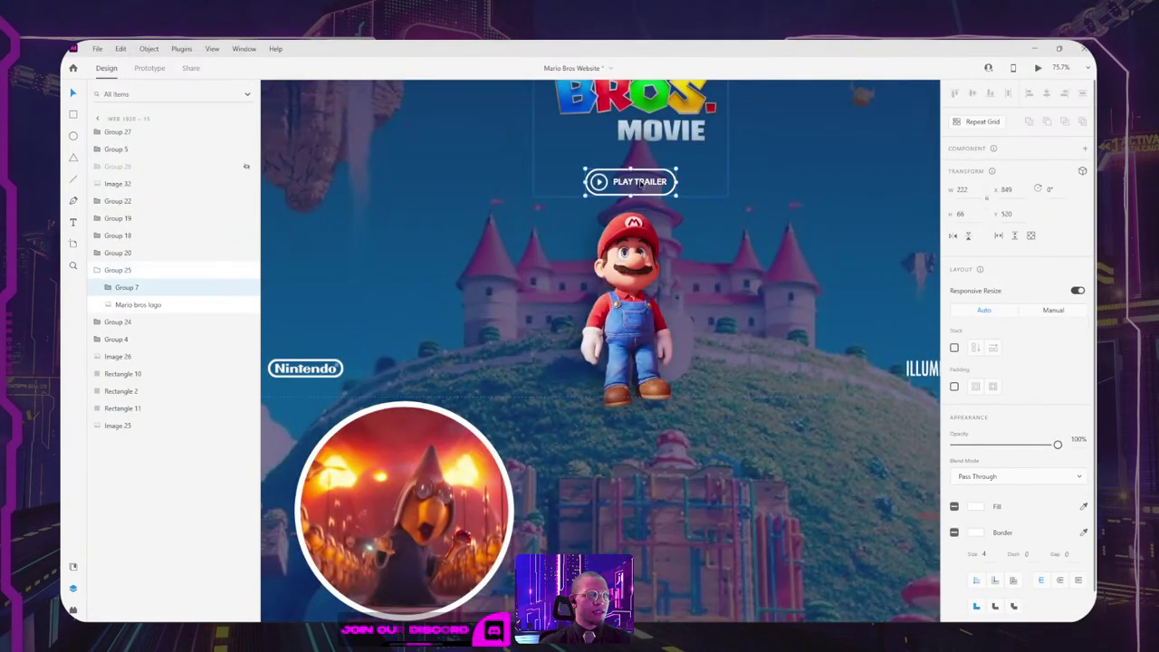
key("shift+Up")
key("shift+Up")
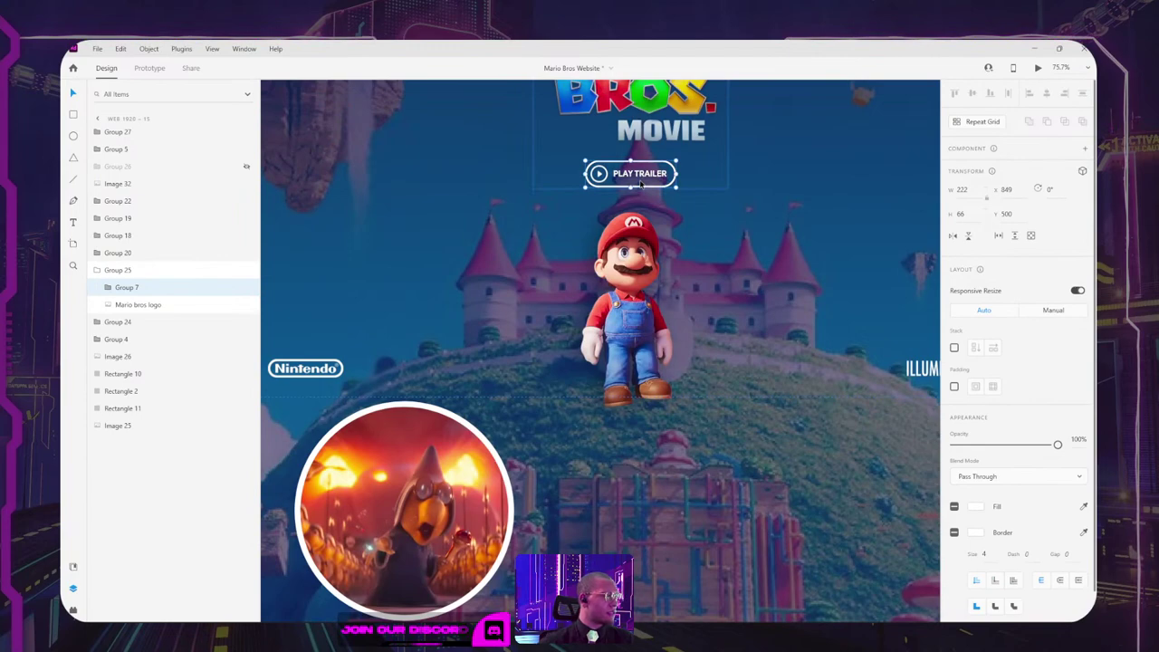
left_click(745, 232)
Step: Preview the Web 1920 – 15 page to check the Play Trailer button's spacing above Mario, and close the preview
scroll(734, 314, "down", 3)
scroll(734, 313, "up", 1)
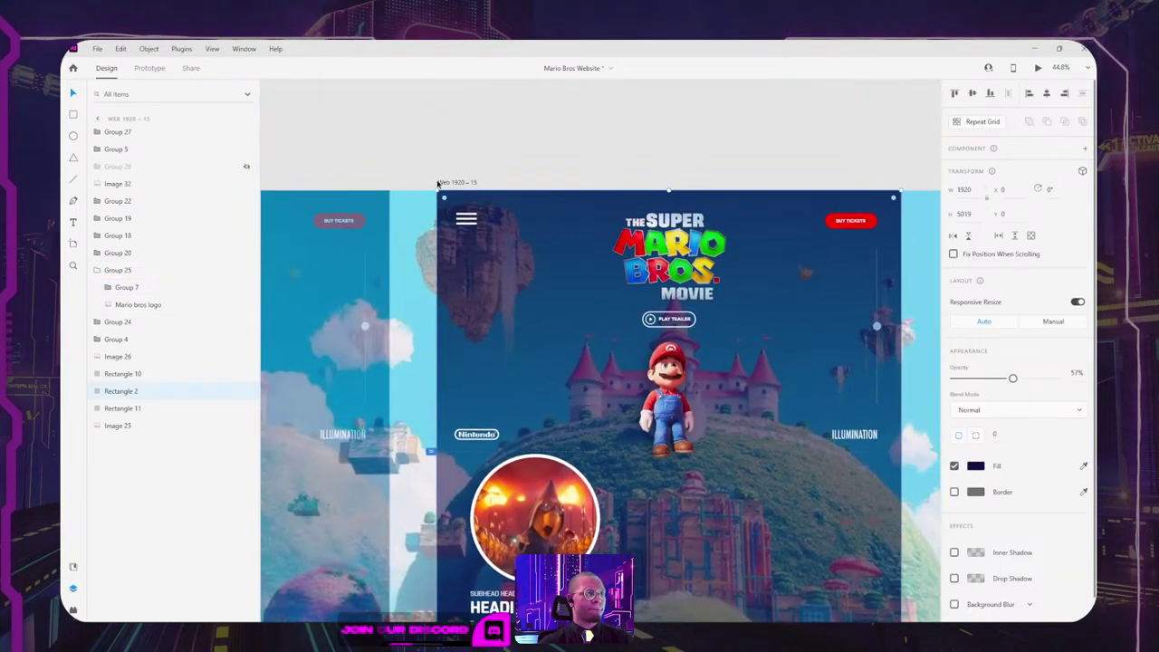
left_click(451, 182)
key("ctrl+Return")
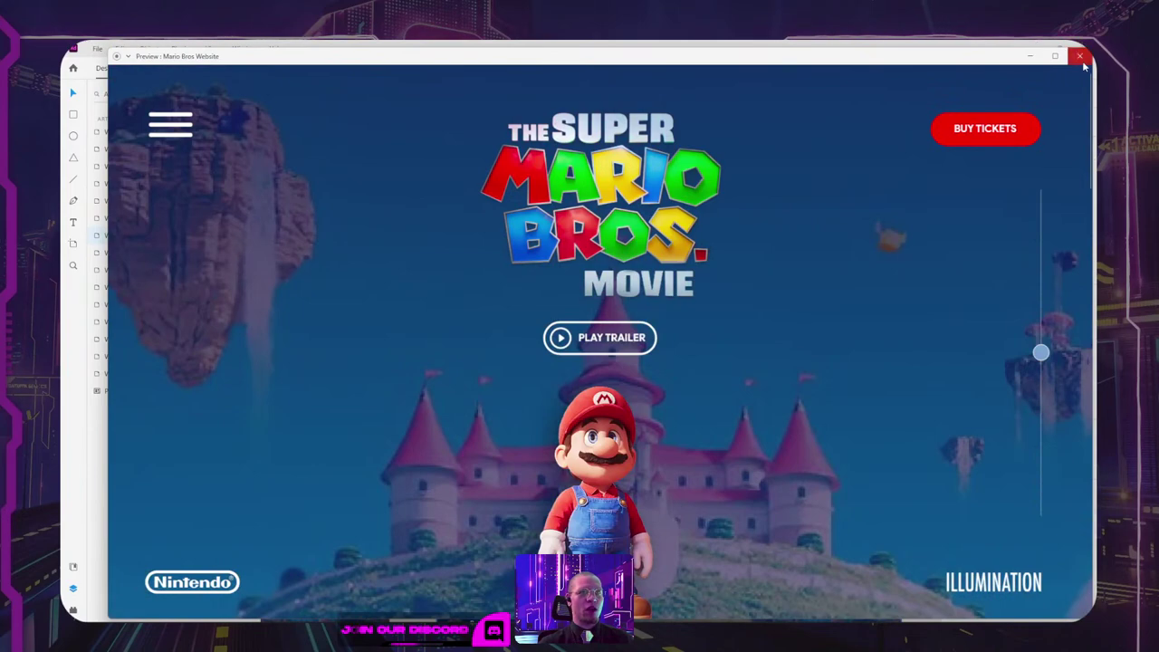
left_click(1080, 57)
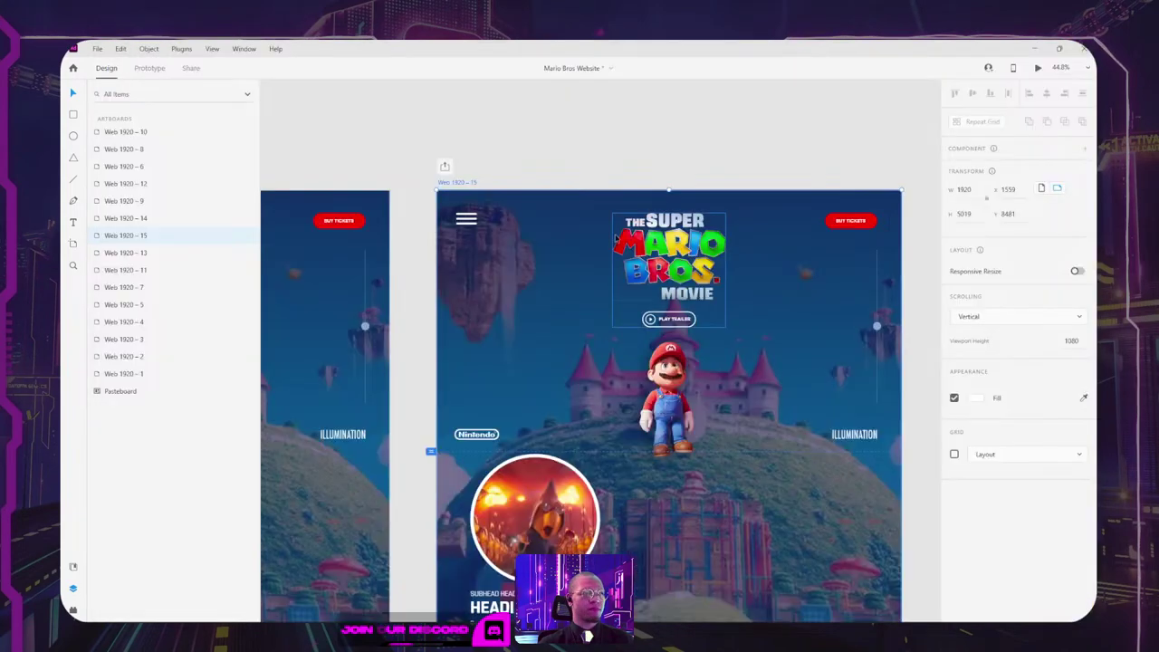
Step: Preview the Web 1920 – 13 page with the larger Mario for comparison, and close the preview
scroll(631, 142, "left", 10)
left_click_drag(543, 122, 594, 117)
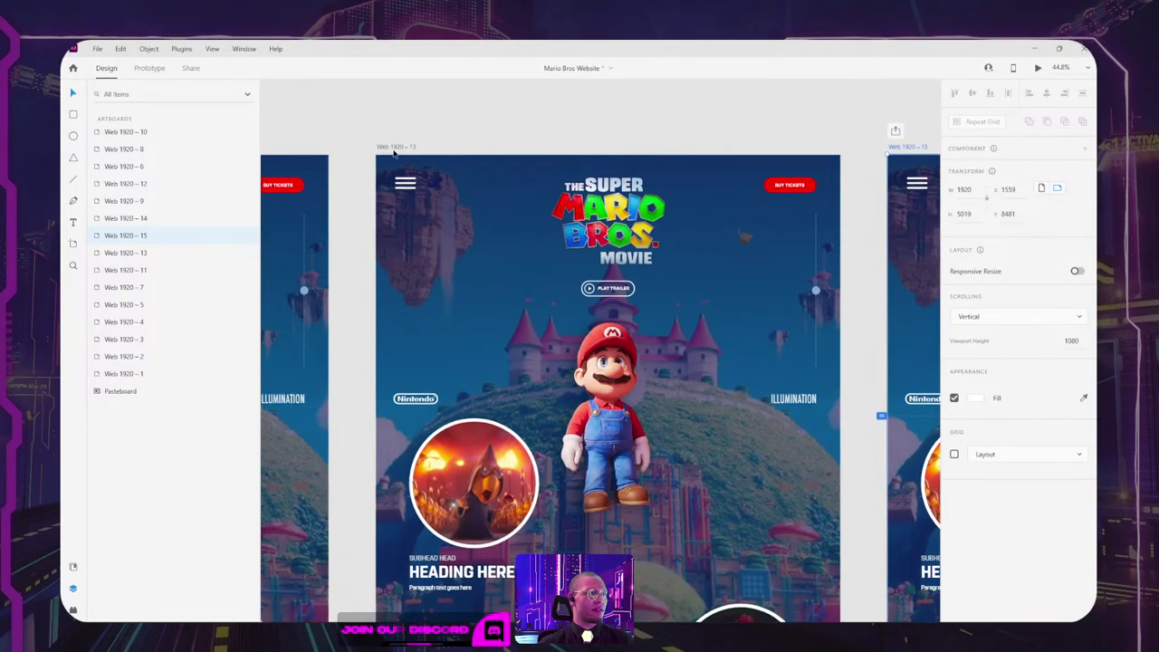
left_click(395, 148)
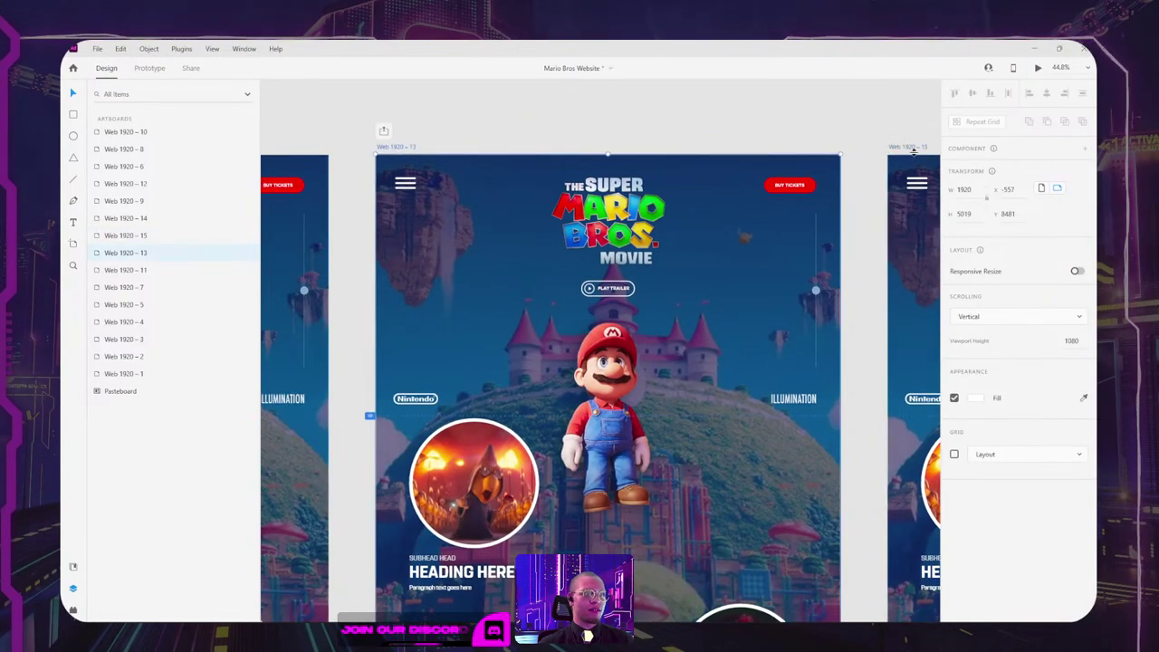
key("ctrl+Return")
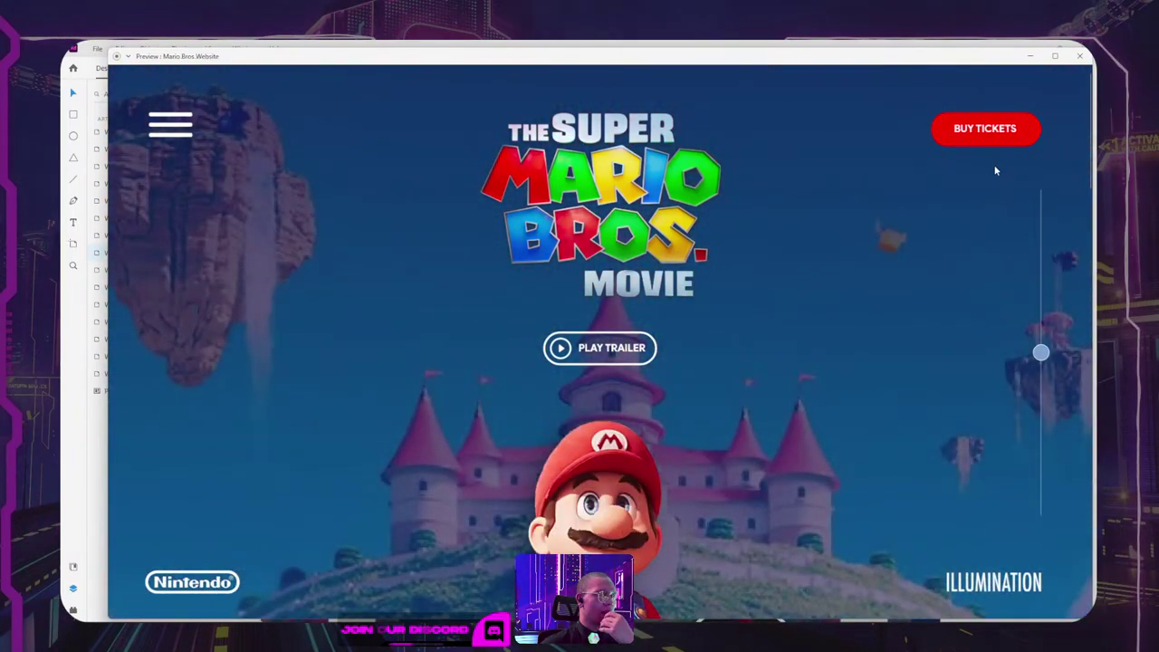
left_click(1081, 56)
Step: Move the three character heading groups and the release date group in Web 1920 – 15 up together, closer to the hero area
scroll(501, 365, "down", 5)
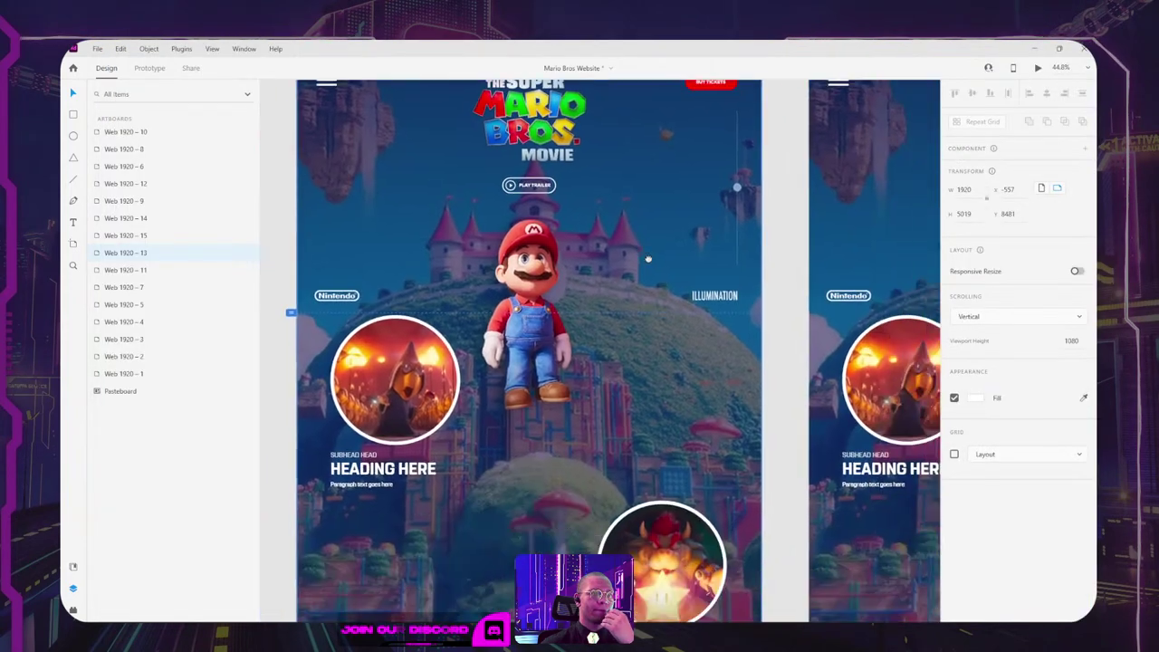
scroll(501, 365, "up", 3)
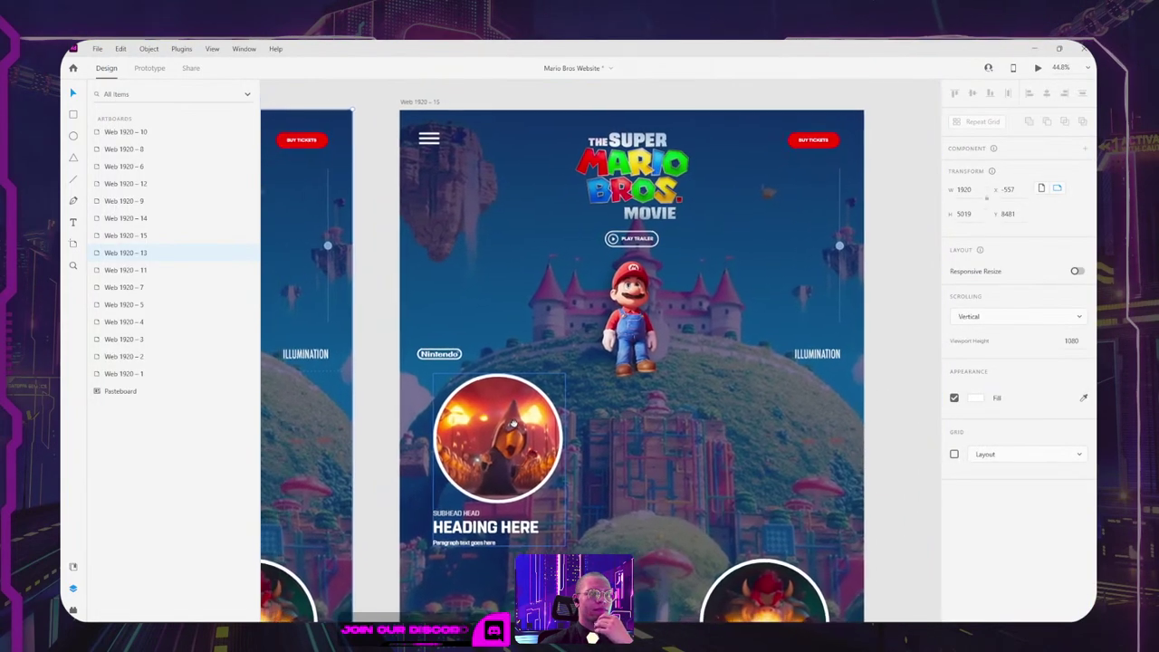
left_click(562, 440)
left_click_drag(562, 440, 562, 419)
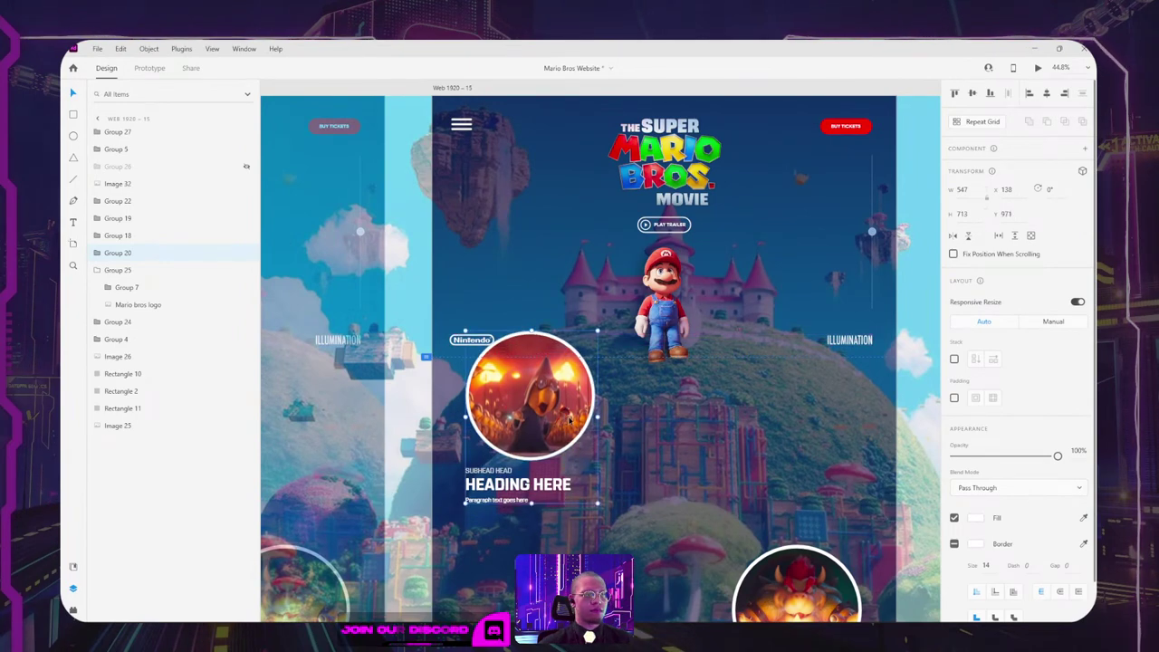
key("ctrl+z")
scroll(618, 358, "down", 5)
left_click_drag(663, 366, 653, 327)
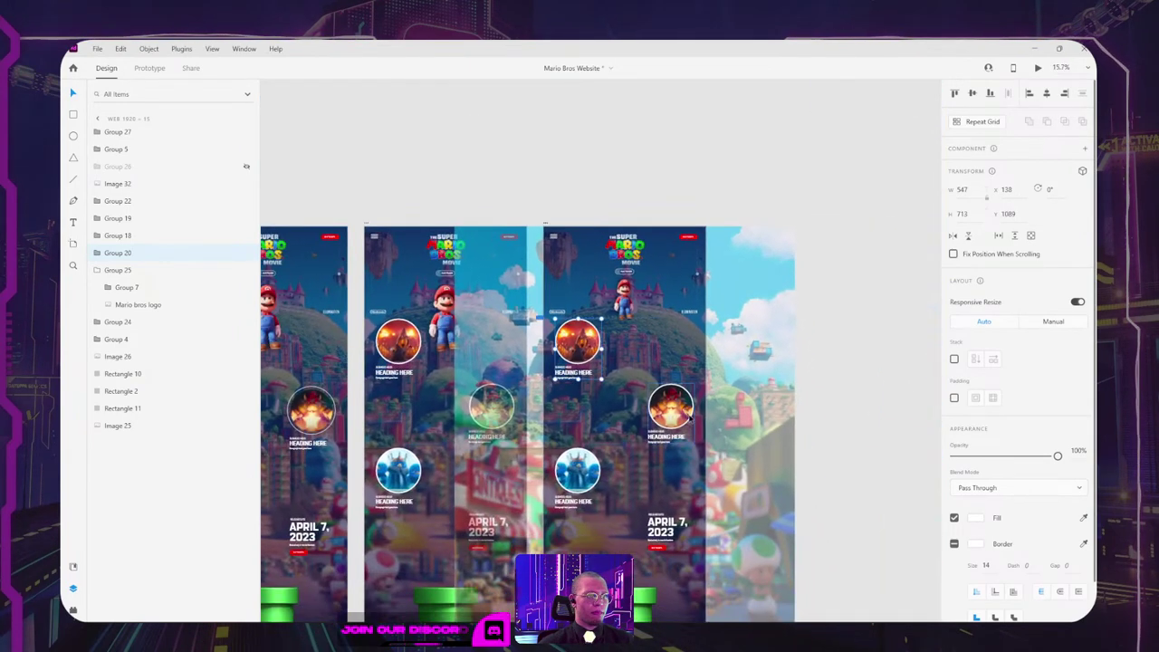
left_click(689, 416, "shift")
left_click(585, 478, "shift")
left_click(672, 530, "shift")
left_click_drag(672, 531, 670, 524)
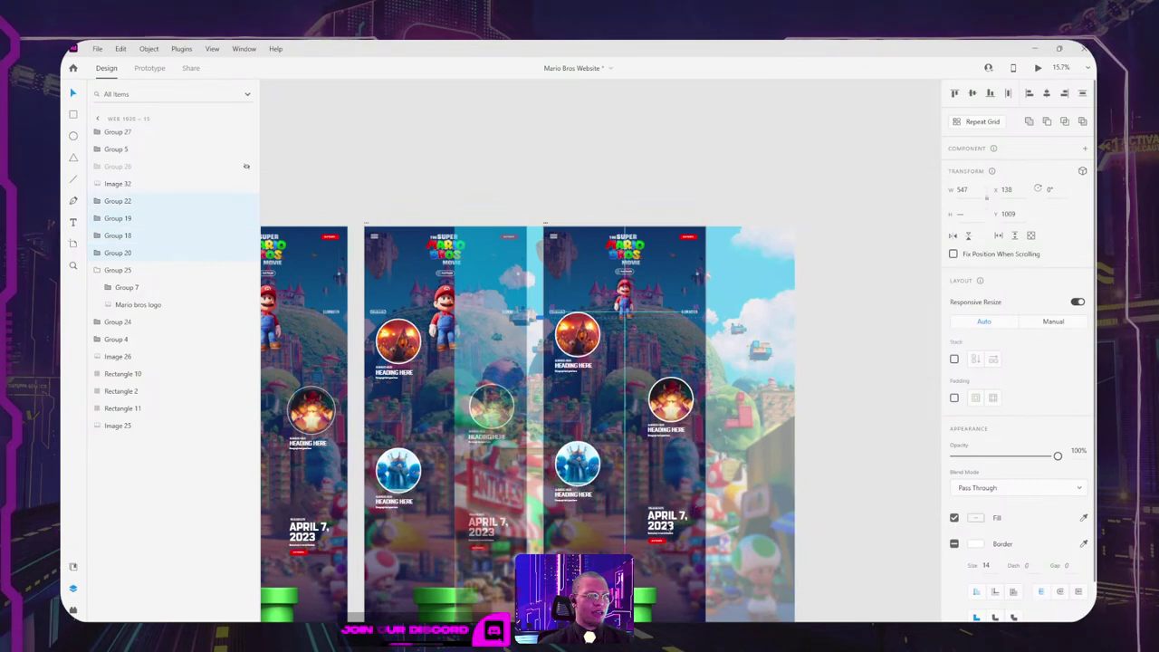
Step: Preview the Web 1920 – 15 page down to the green pipe at its end, and close the preview
left_click(544, 220)
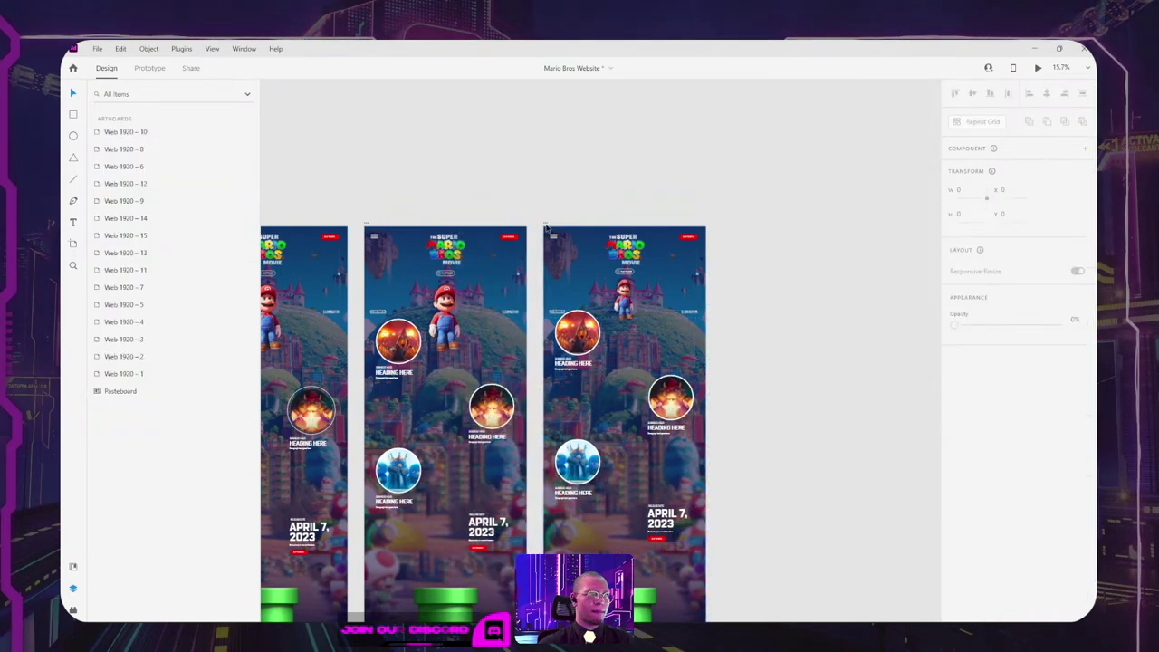
left_click(545, 227)
left_click(1038, 68)
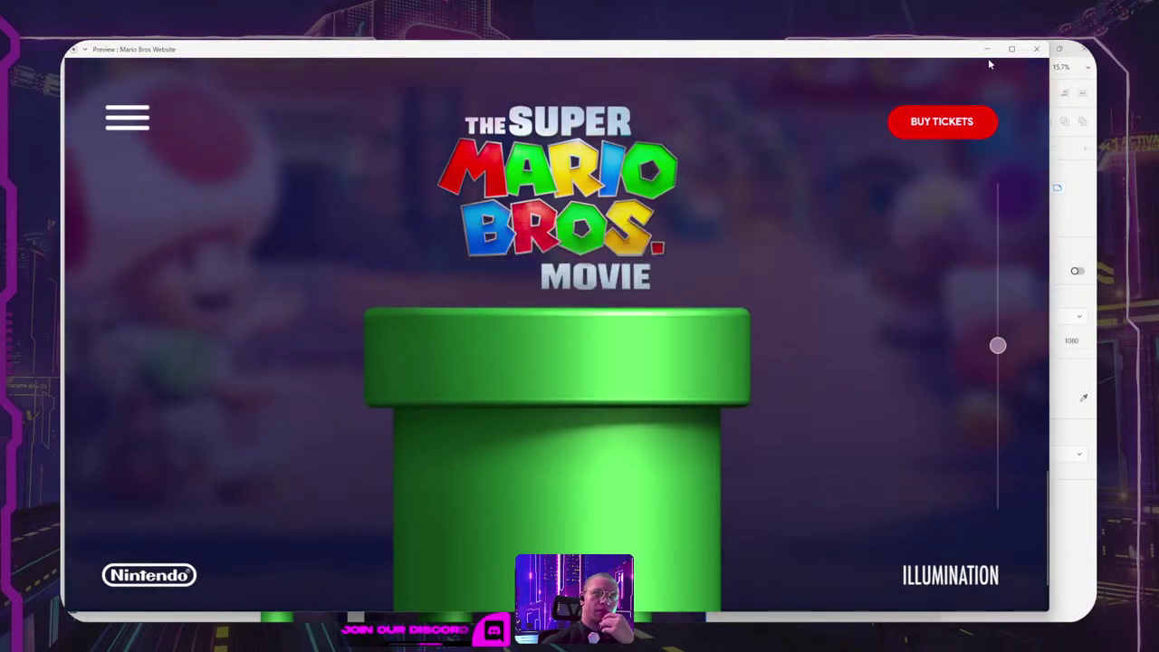
left_click(1036, 49)
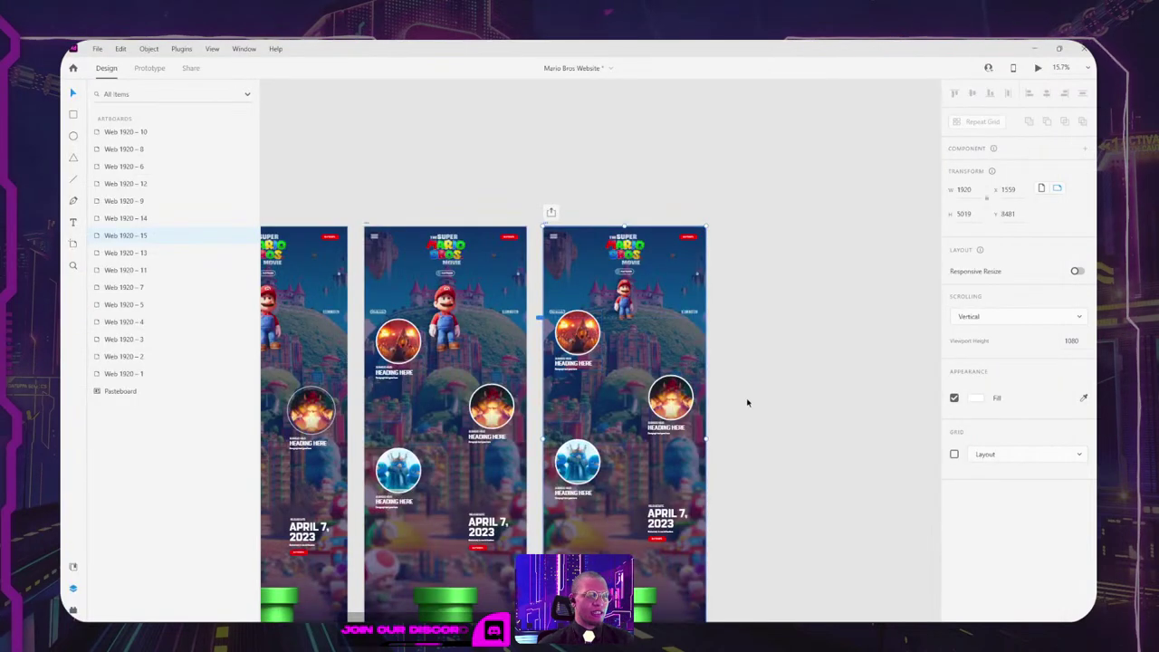
Step: Draw a circle about 643 × 643 above the Web 1920 – 13 artboard, fill it with green #00FF22 and place it at about X 82, Y 7592
left_click_drag(747, 400, 780, 352)
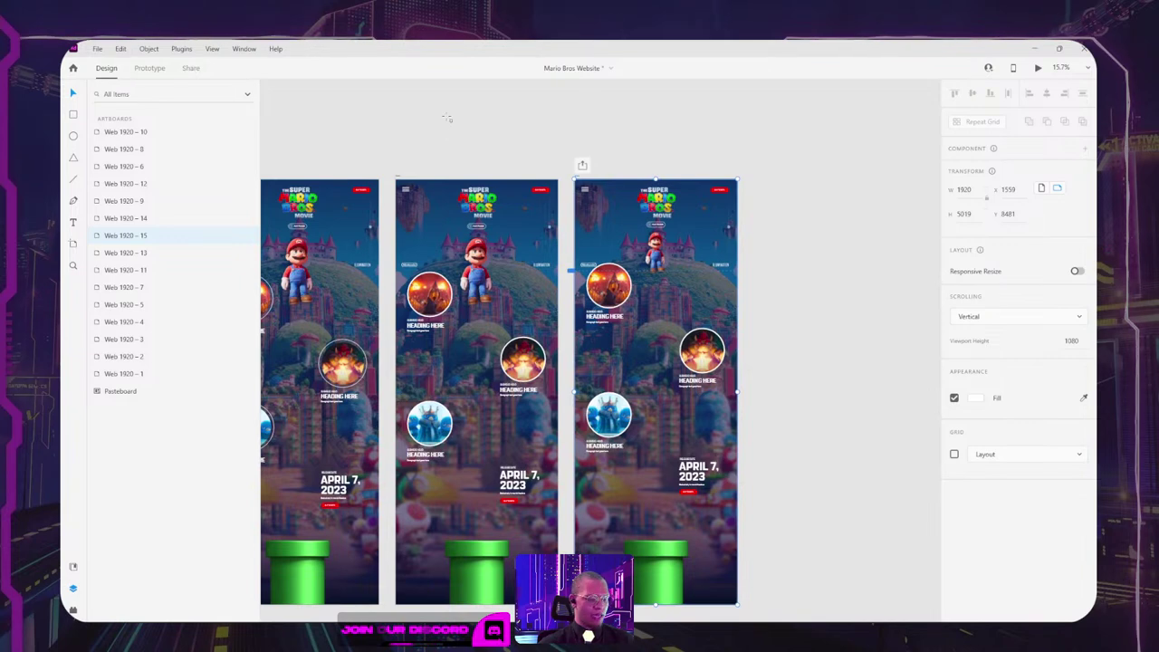
left_click_drag(446, 116, 500, 170)
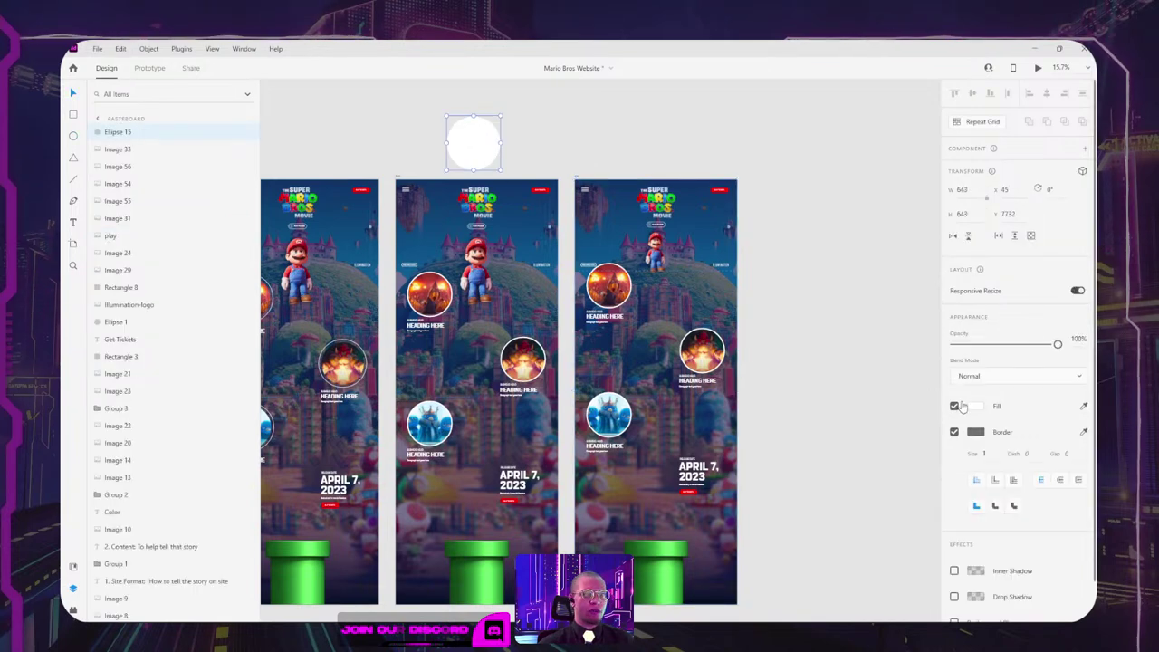
left_click(970, 407)
left_click(921, 403)
left_click_drag(889, 374, 930, 296)
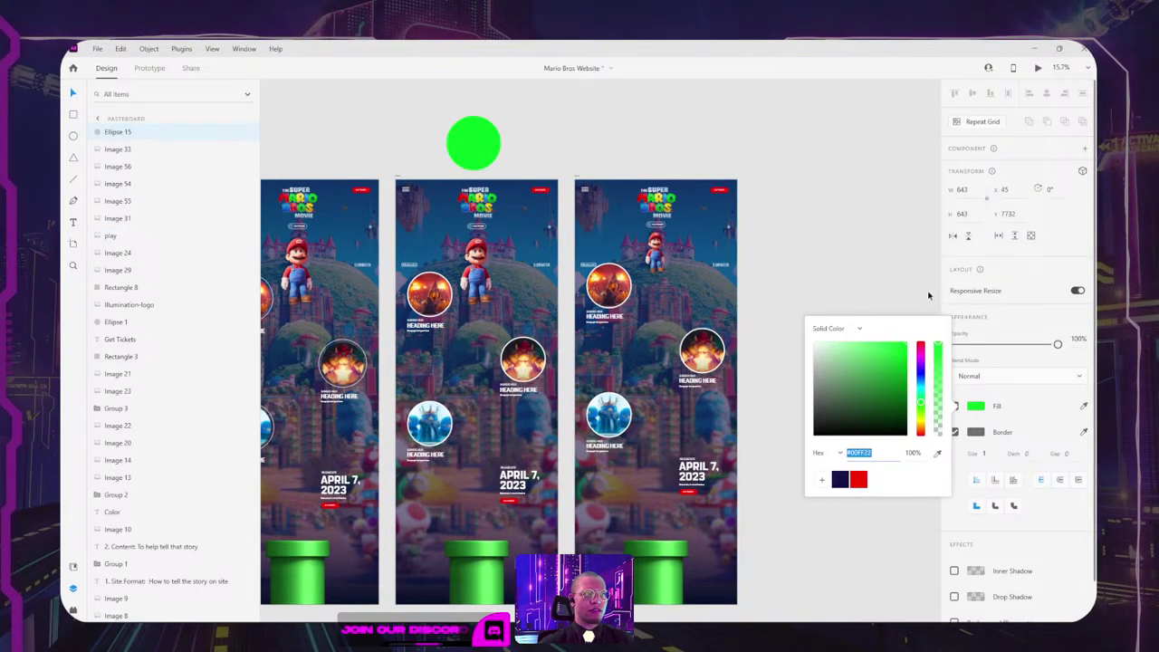
left_click(556, 165)
left_click_drag(477, 156, 480, 147)
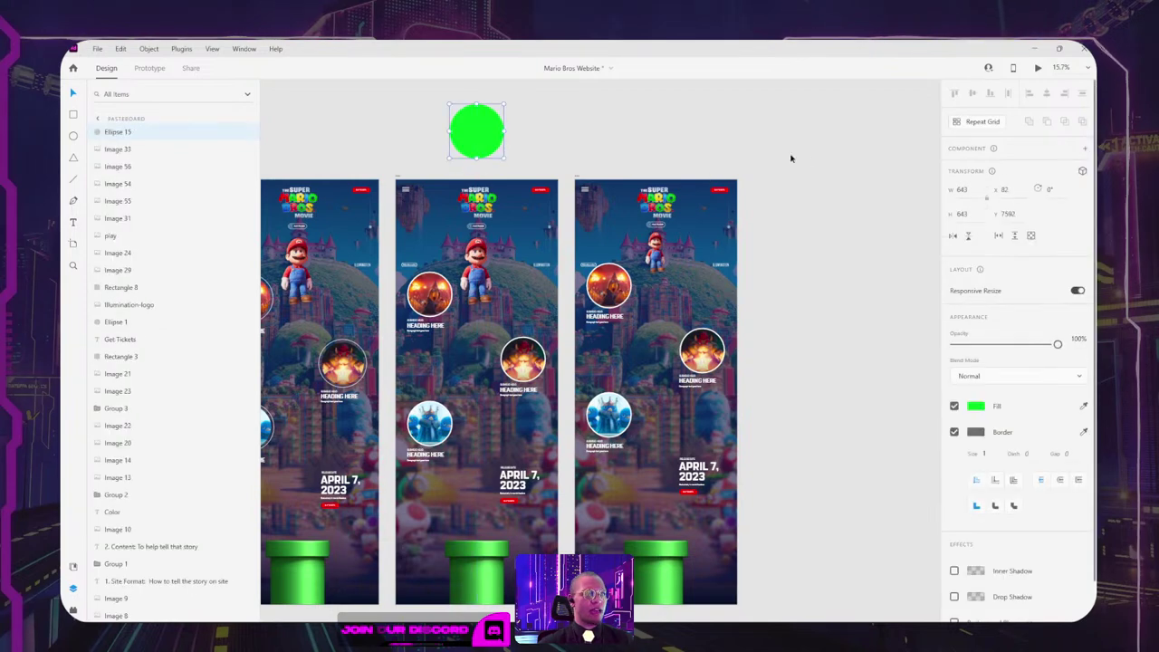
left_click(792, 157)
Step: Move the green pipe picture at the end of Web 1920 – 13 down to Y 4304
left_click_drag(742, 321, 768, 270)
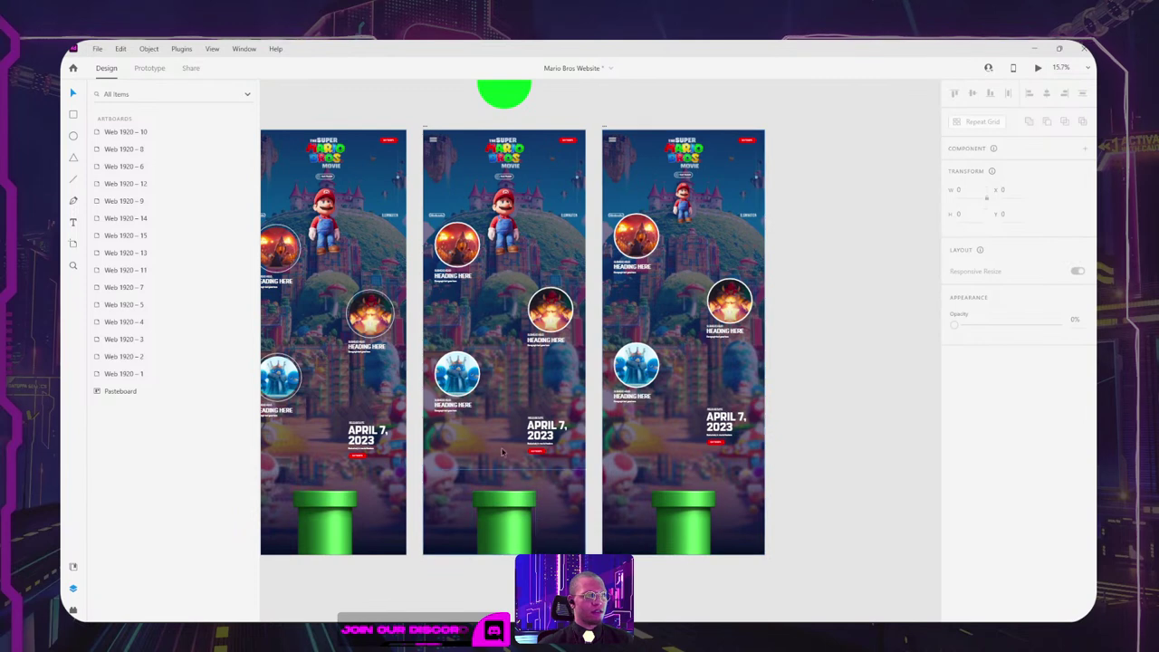
left_click(425, 128)
left_click(513, 519)
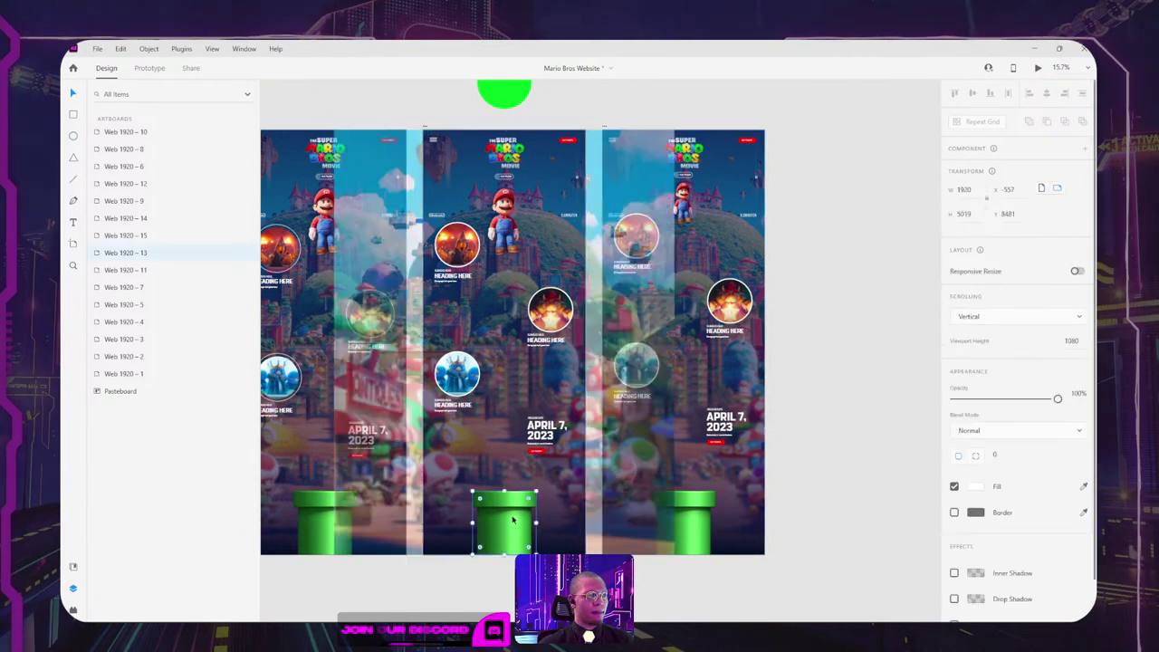
key("shift+Down")
key("shift+Down")
key("shift+Down")
key("shift+Down")
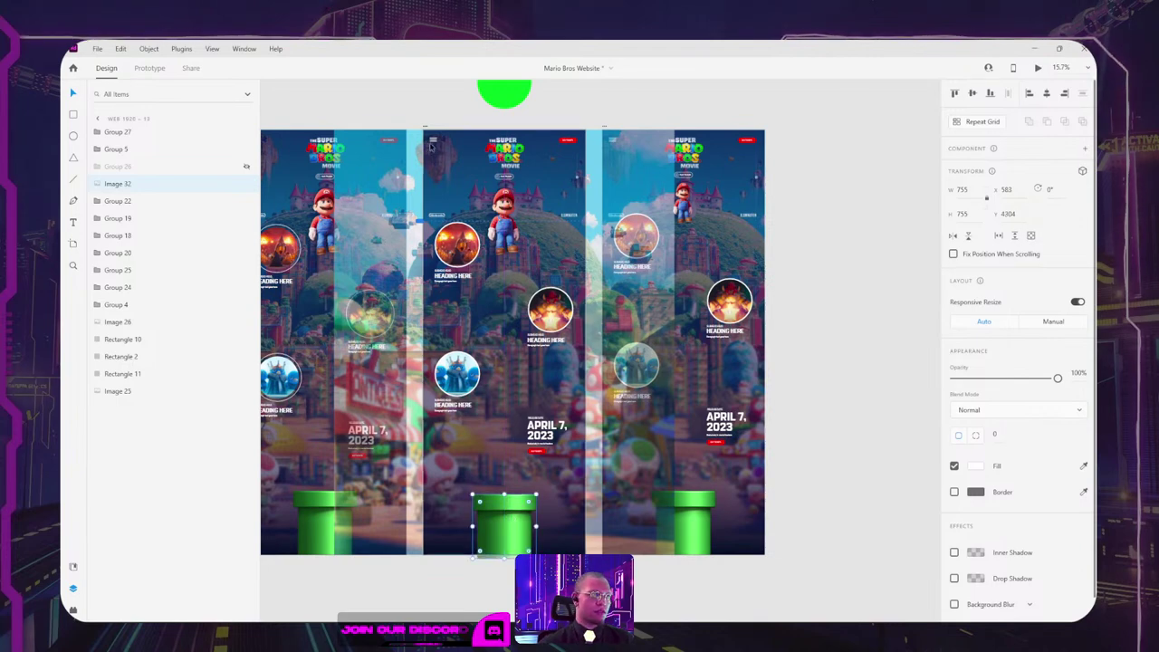
Step: Preview the Web 1920 – 13 page down to the green pipe to check how it covers the fixed header elements, then close the preview
left_click(429, 118)
left_click(1038, 68)
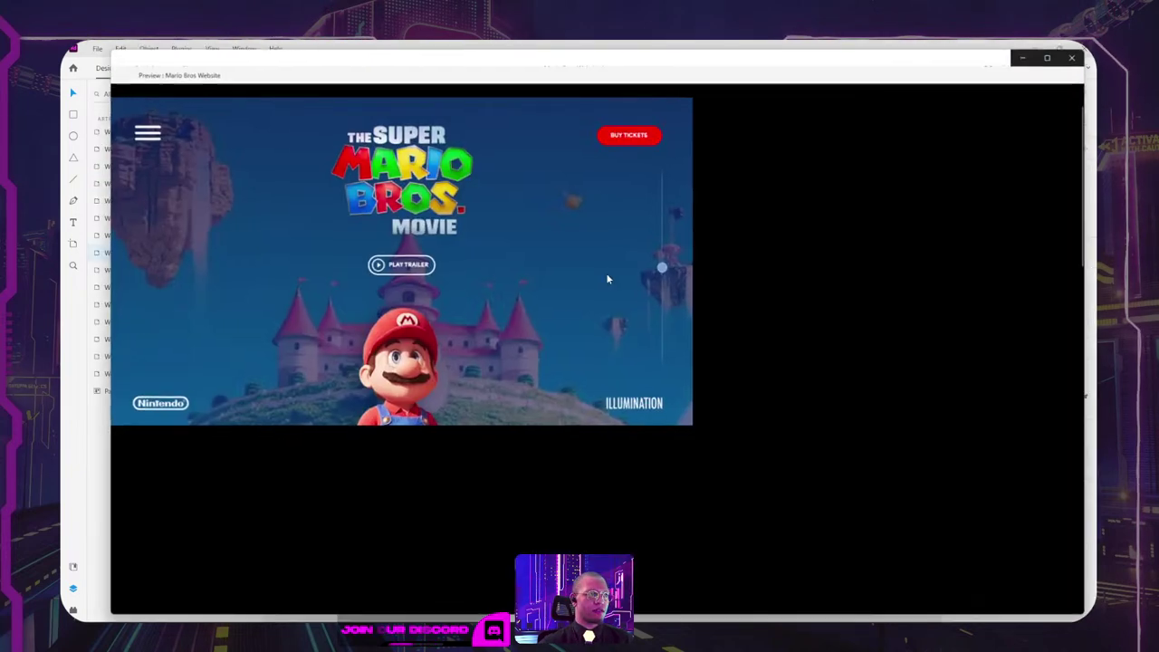
scroll(603, 271, "down", 5)
scroll(602, 272, "down", 5)
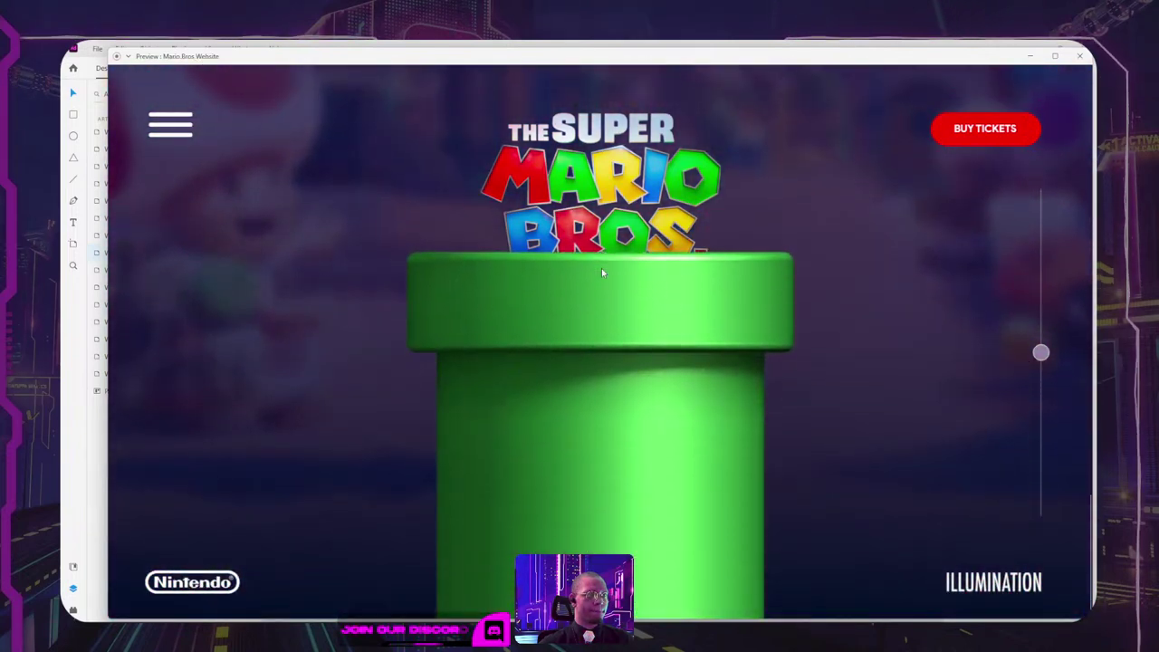
scroll(602, 272, "up", 1)
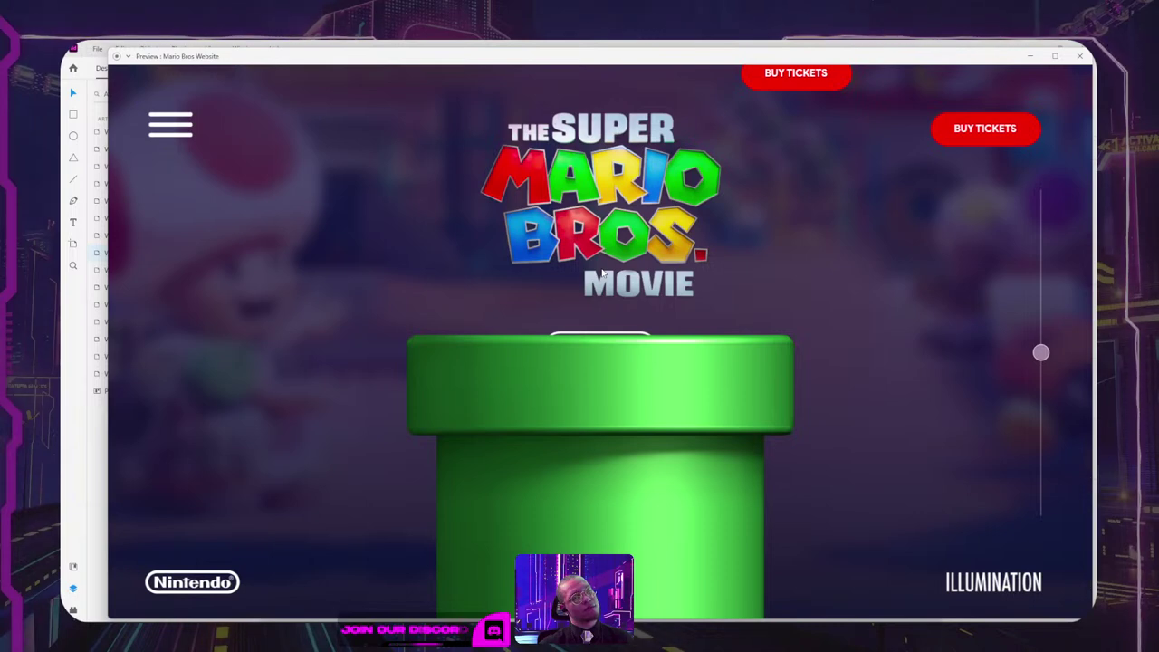
scroll(601, 270, "up", 2)
scroll(601, 268, "down", 2)
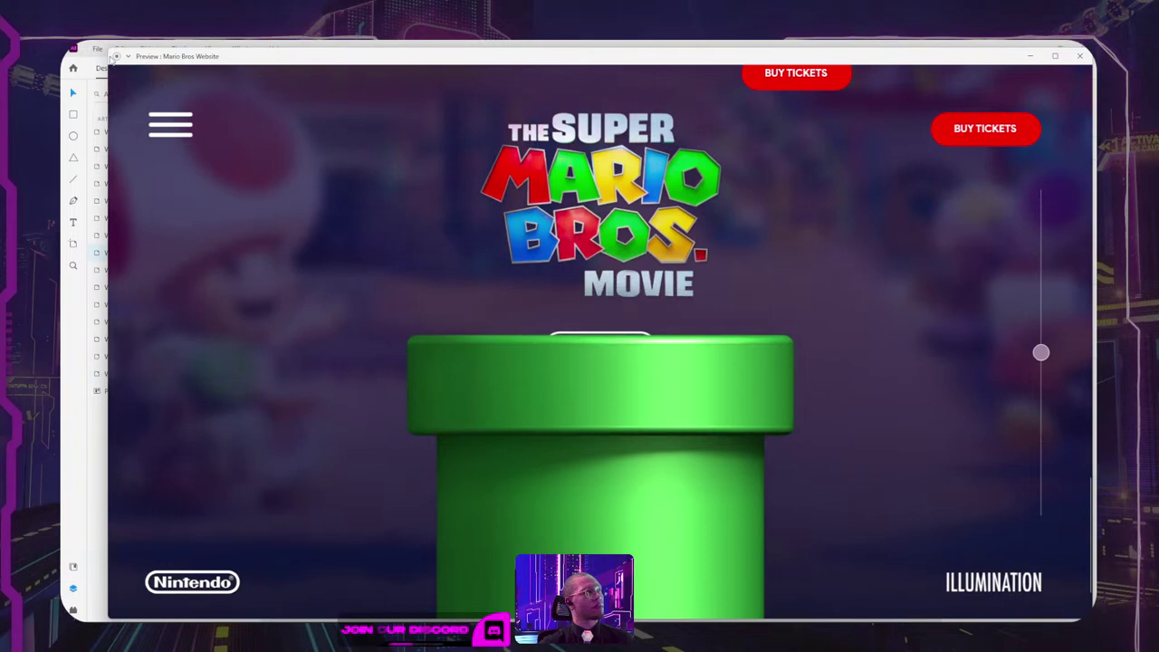
left_click(1080, 56)
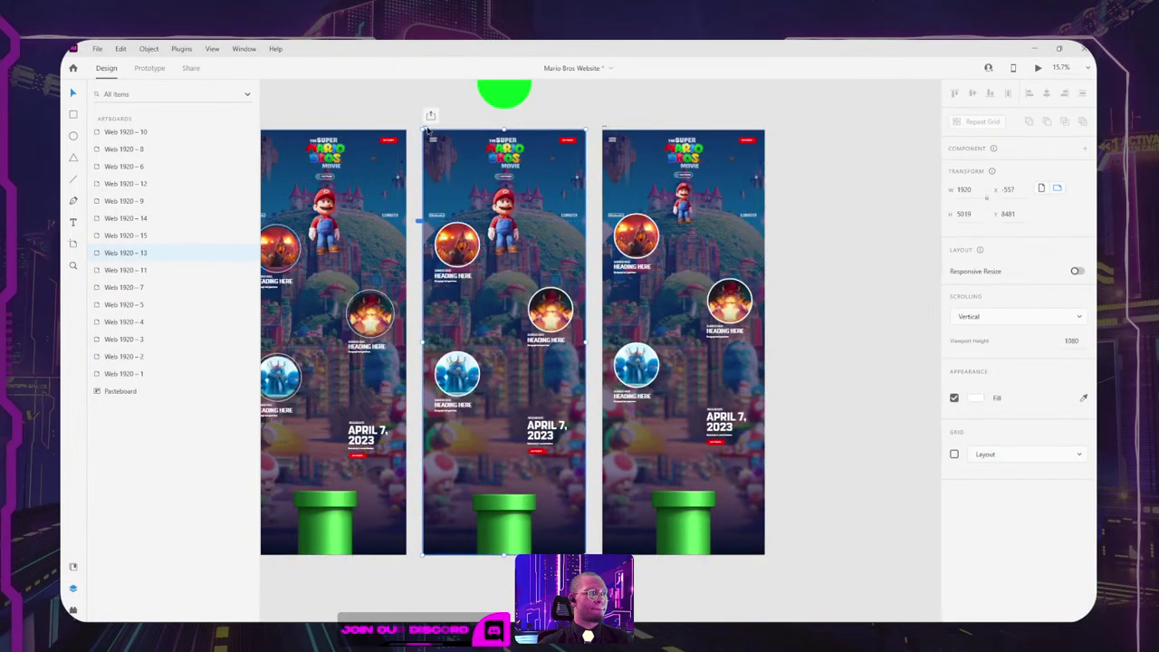
left_click(510, 568)
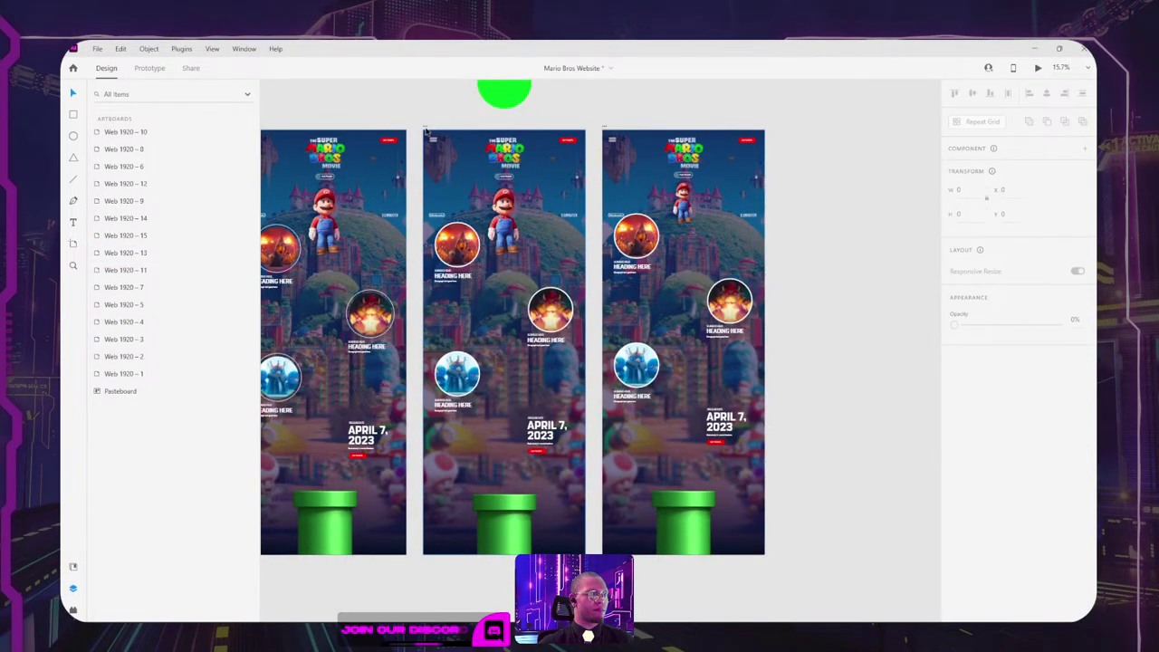
Step: Shorten the Web 1920 – 13 artboard to a height of 4893, preview the page's end and close the preview
left_click(425, 129)
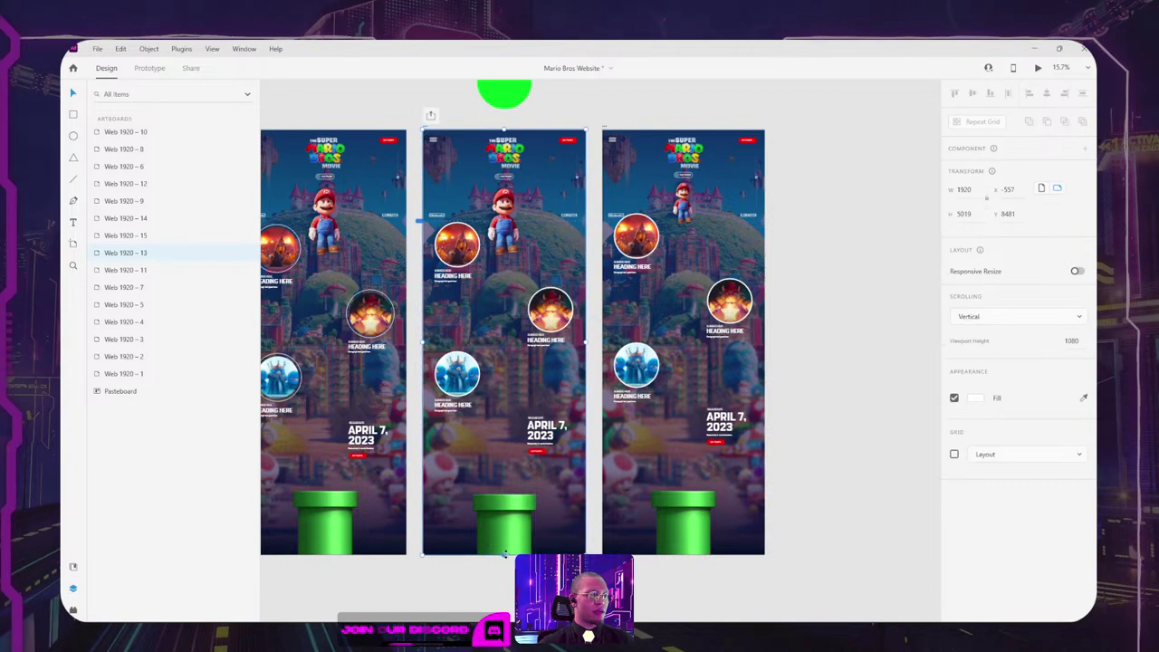
left_click_drag(504, 555, 505, 545)
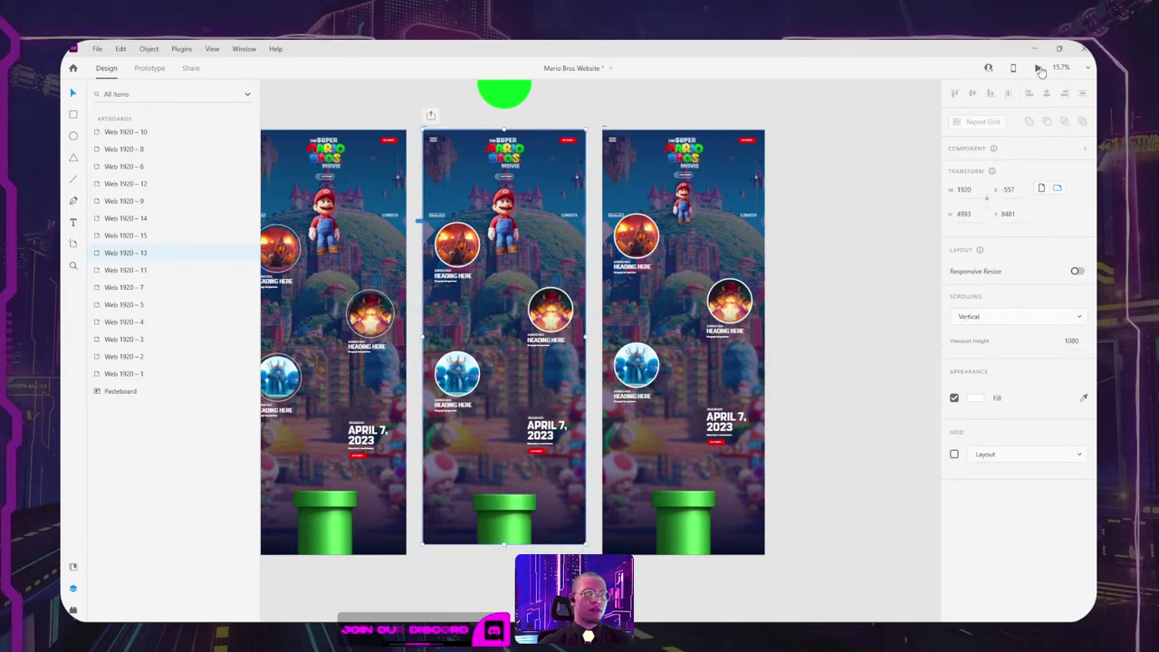
key("ctrl+Return")
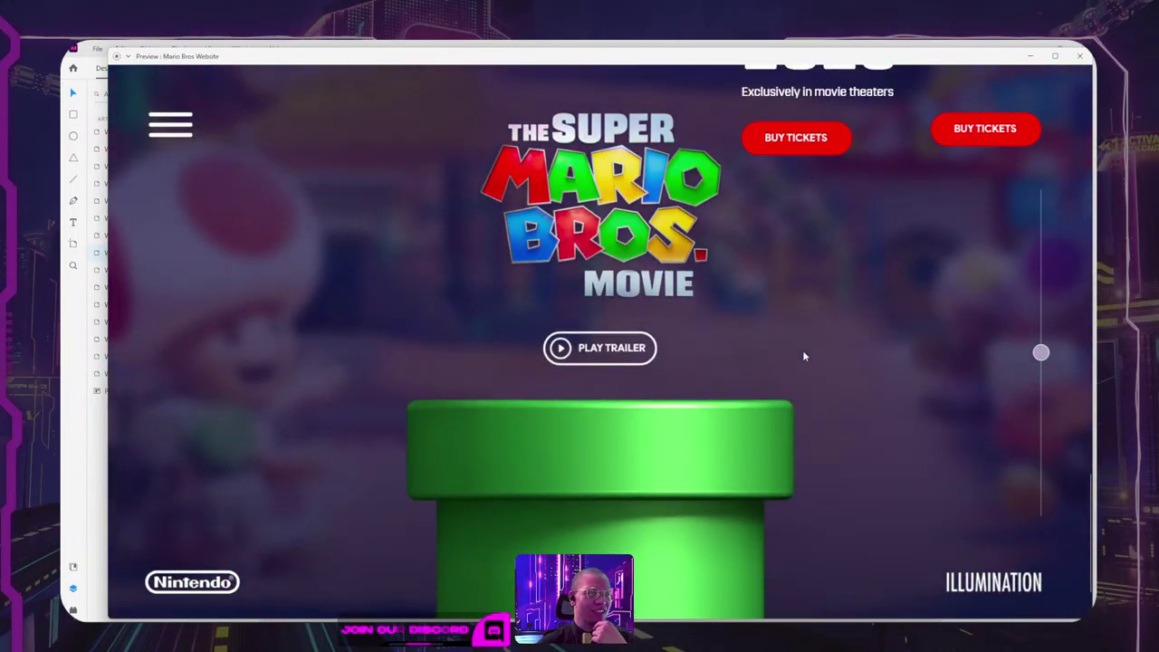
left_click(1078, 57)
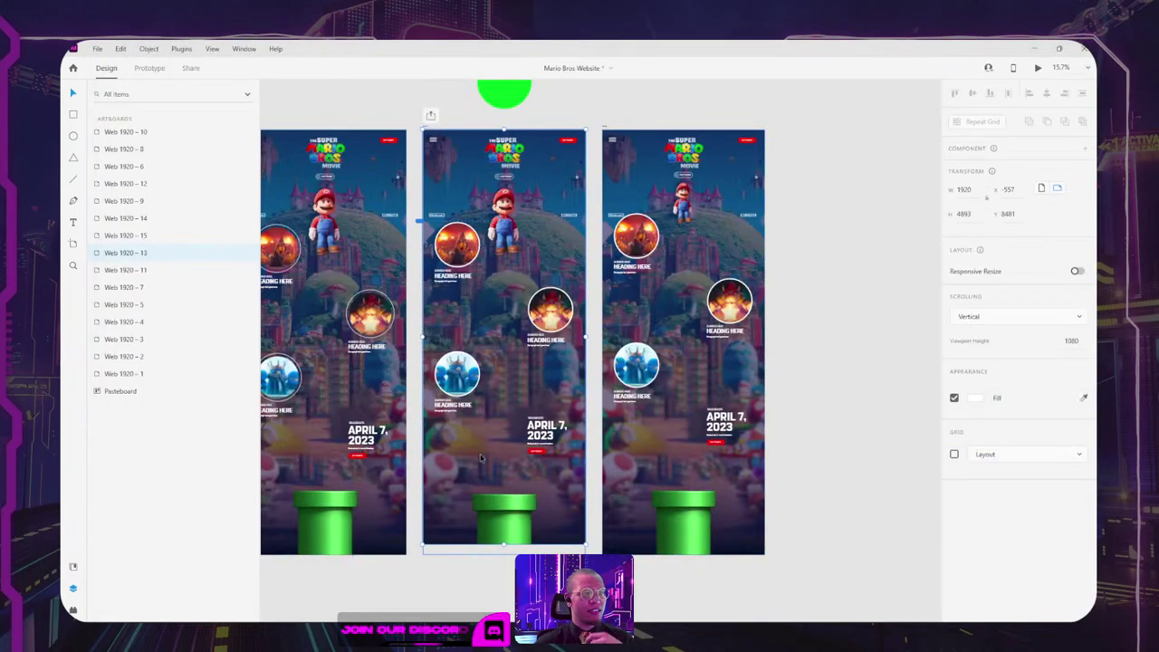
Step: Reduce the Web 1920 – 13 artboard's height to 4791, preview the page's end and close the preview
left_click(493, 580)
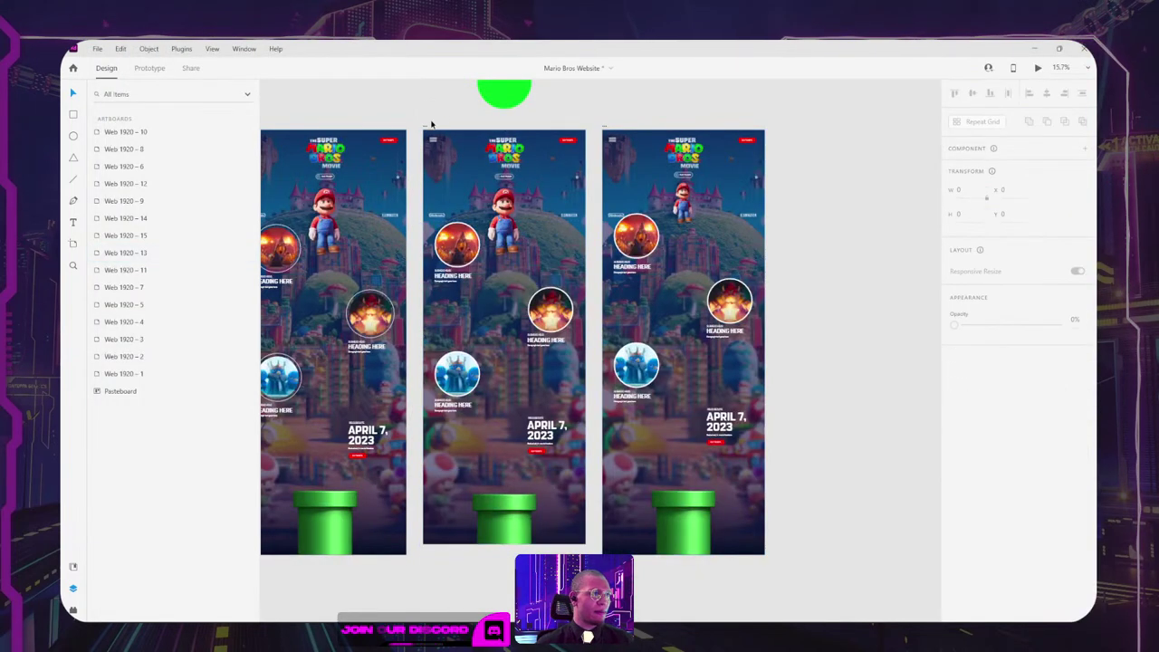
left_click(427, 127)
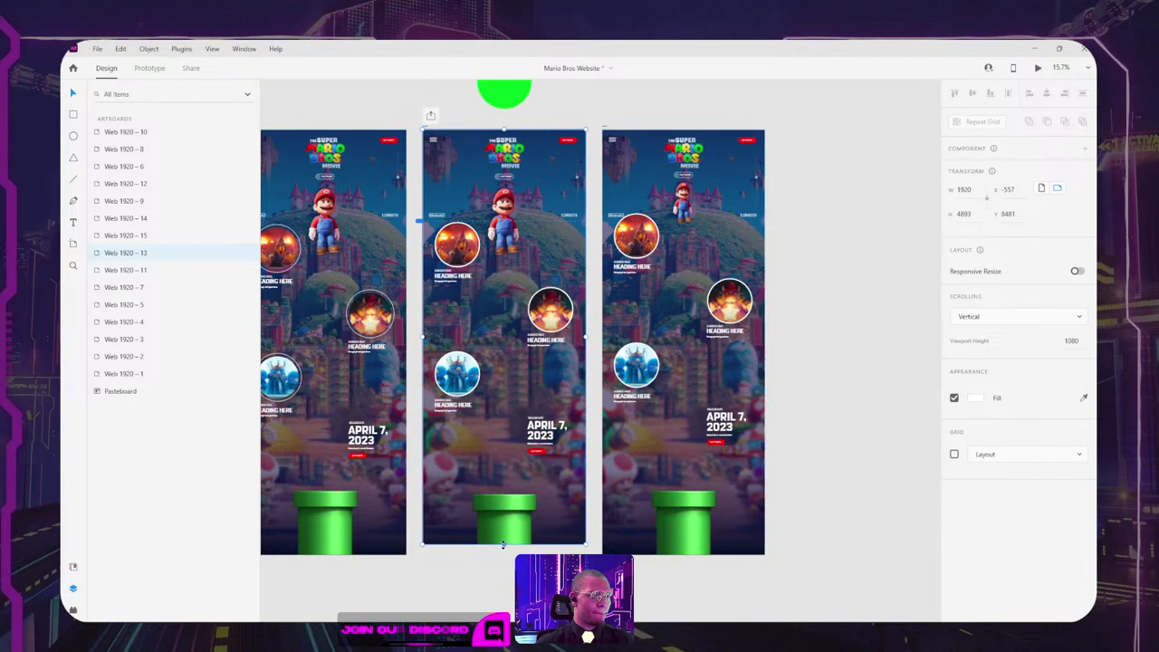
left_click_drag(504, 543, 503, 540)
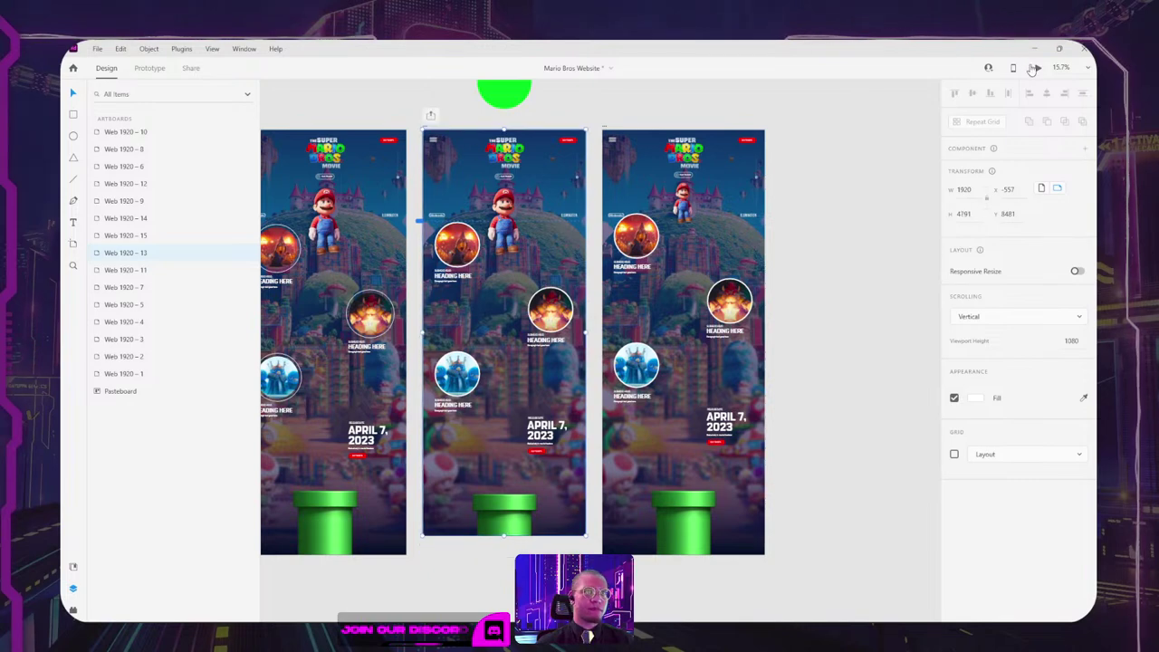
key("ctrl+Return")
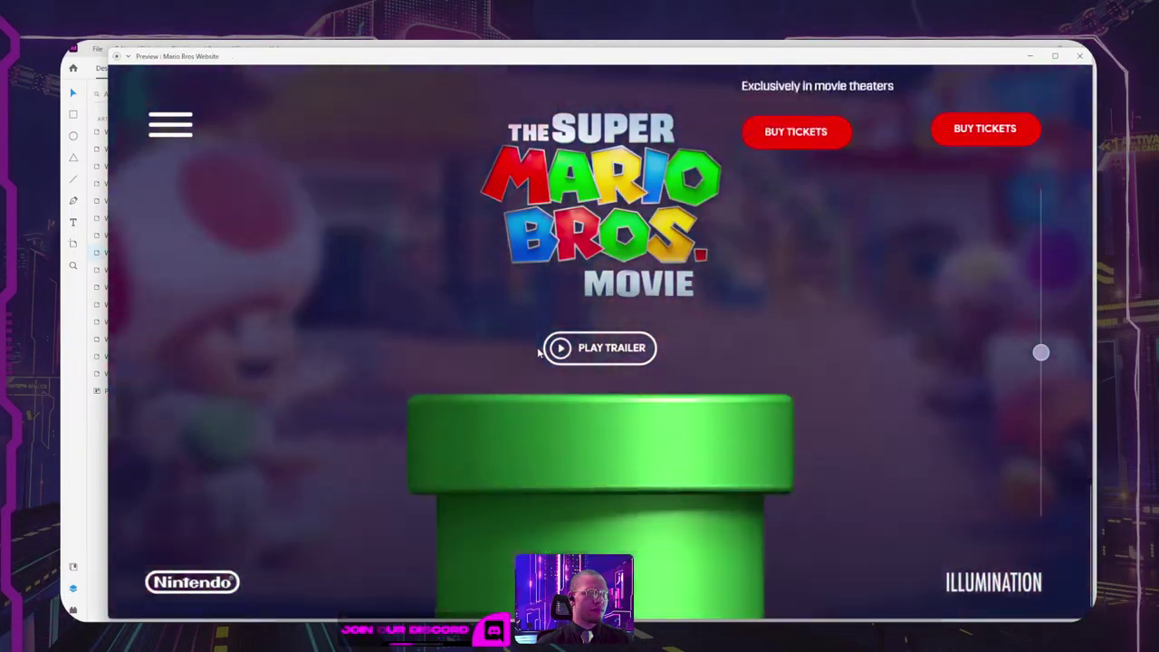
left_click(1080, 58)
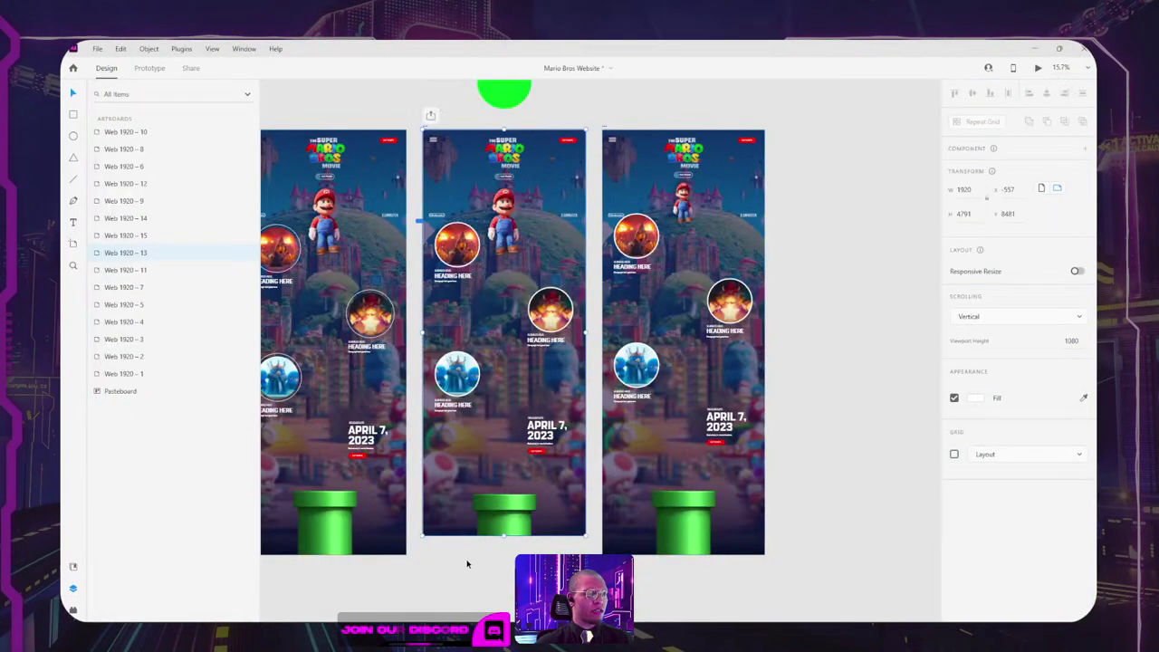
Step: Reduce the Web 1920 – 13 artboard's height to 4715, preview the pipe at the page's end and close the preview
left_click_drag(503, 536, 505, 533)
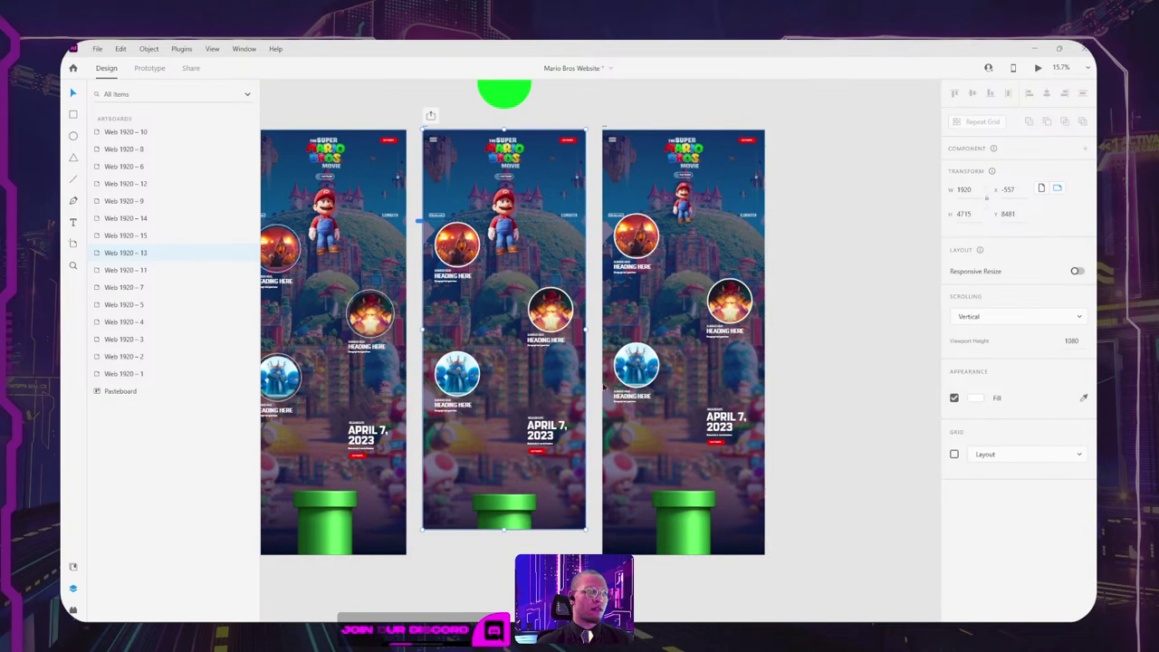
key("ctrl+Return")
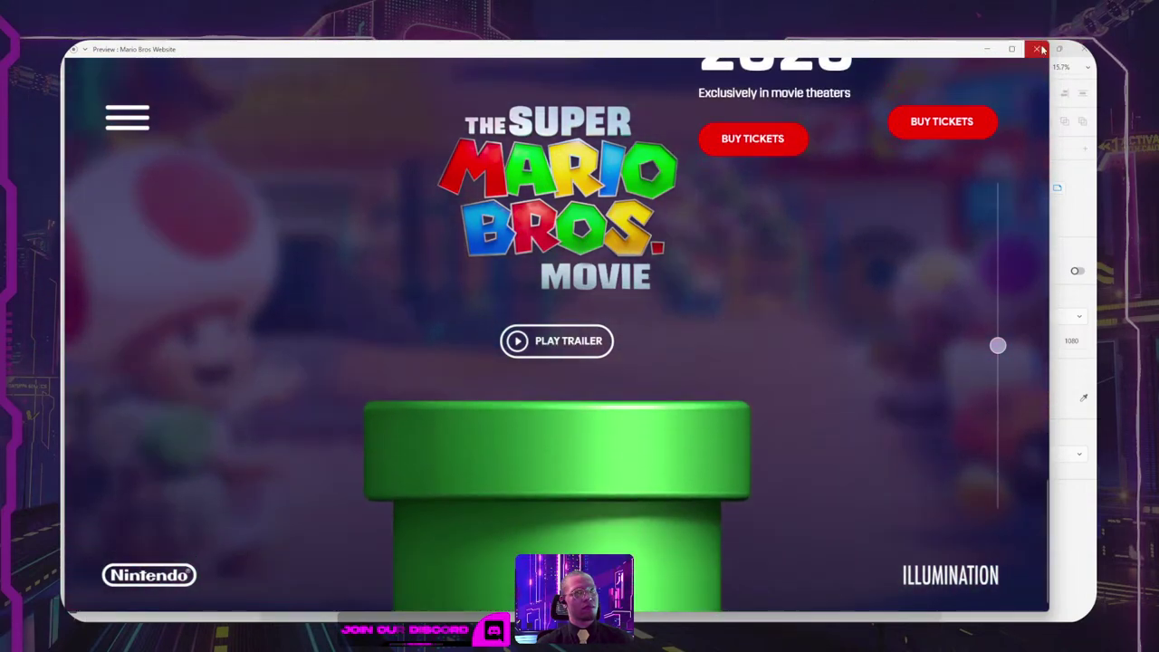
left_click(1037, 49)
Step: Draw a rectangle about 898 × 488 over the visible part of the pipe, ending at the artboard's lower edge, and mask the pipe picture with it
scroll(588, 347, "down", 3)
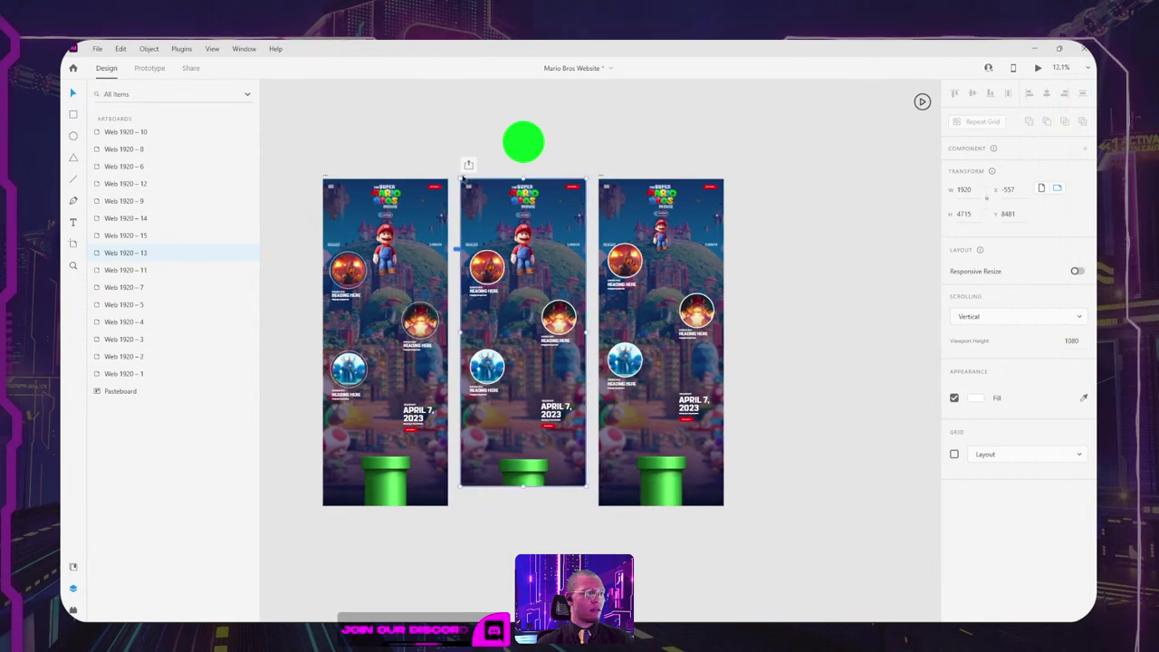
left_click(532, 468)
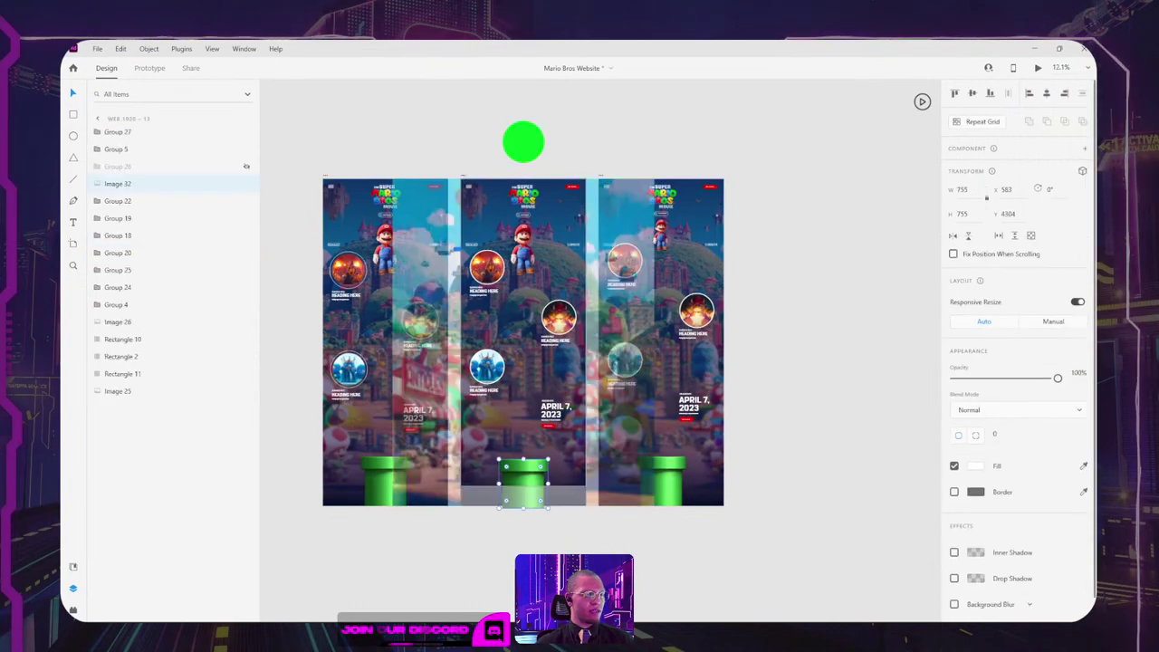
scroll(516, 528, "up", 5)
key("r")
left_click_drag(405, 187, 688, 341)
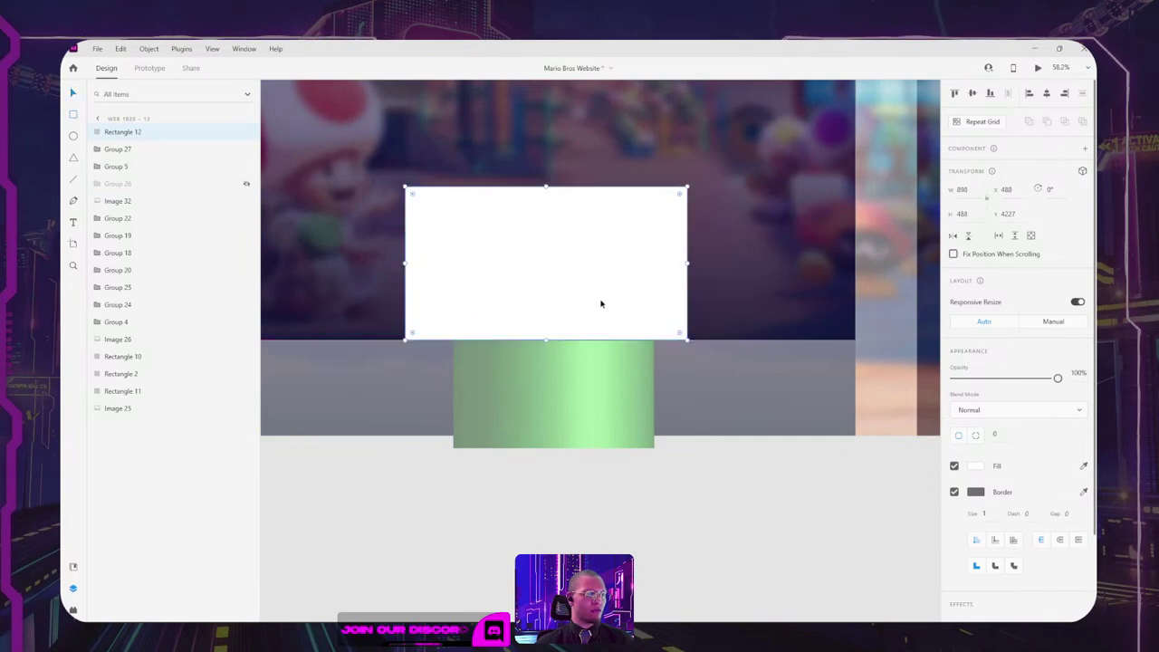
left_click(595, 389, "shift")
right_click(576, 250)
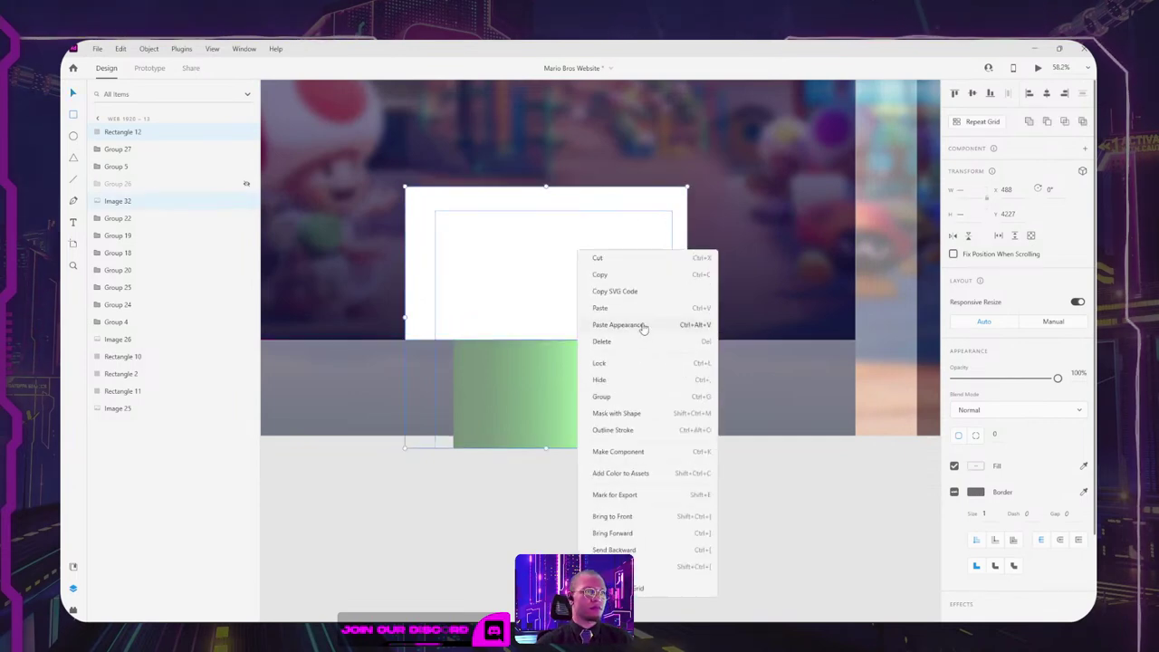
left_click(630, 413)
left_click(706, 494)
Step: Extend the Web 1920 – 13 artboard downward again to a height of 5019
scroll(700, 479, "down", 1)
scroll(700, 479, "down", 5)
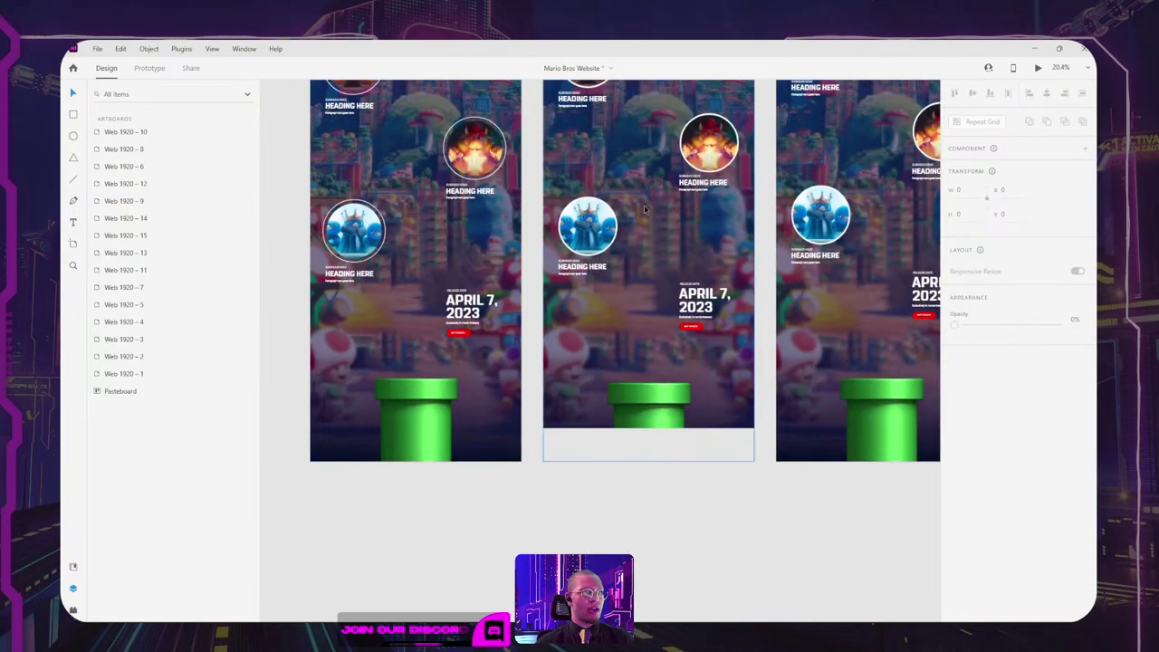
scroll(508, 181, "up", 3)
left_click(498, 84)
scroll(593, 274, "down", 3)
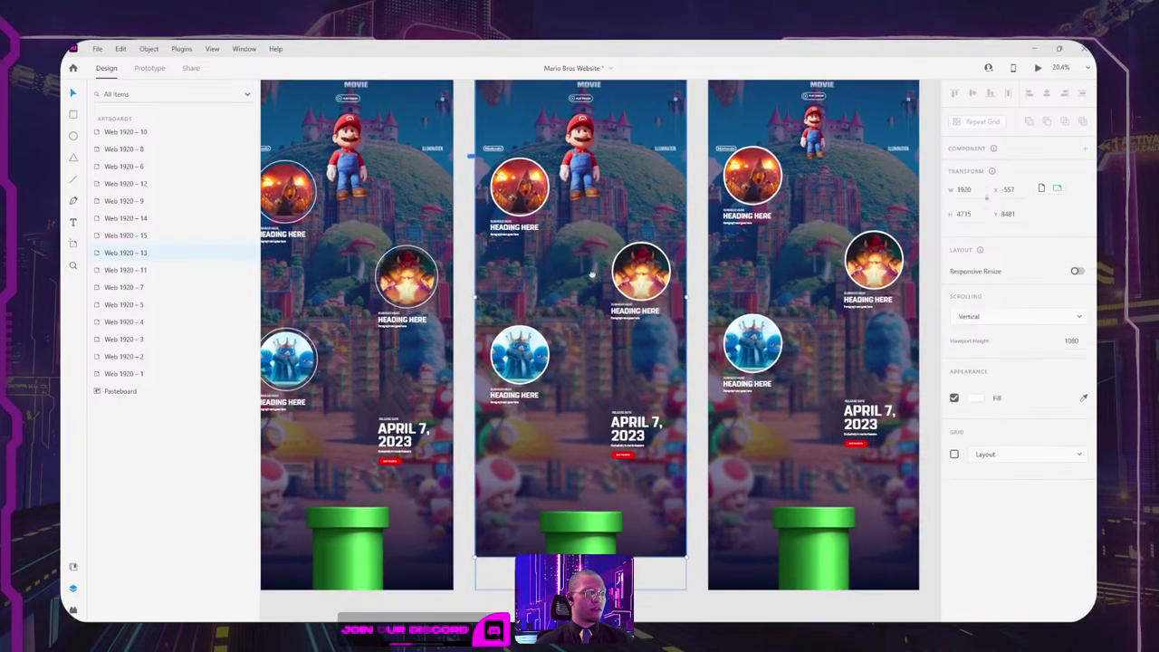
left_click_drag(593, 432, 593, 466)
left_click(627, 425)
left_click(610, 472)
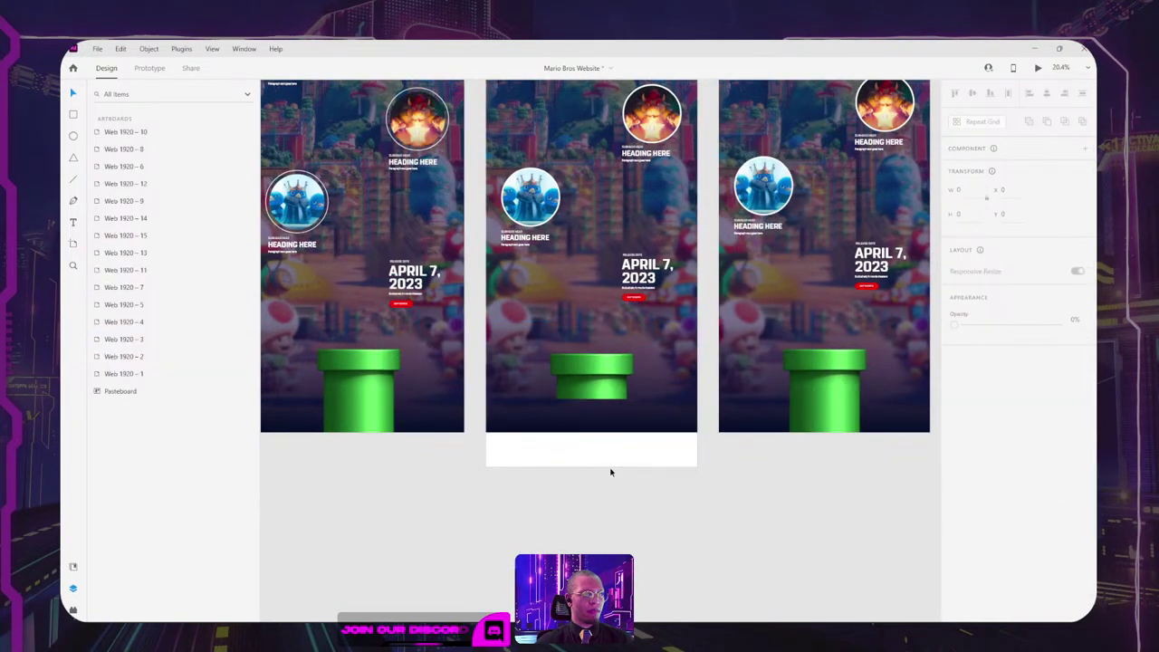
scroll(625, 353, "down", 3)
scroll(520, 236, "up", 3)
left_click(525, 214)
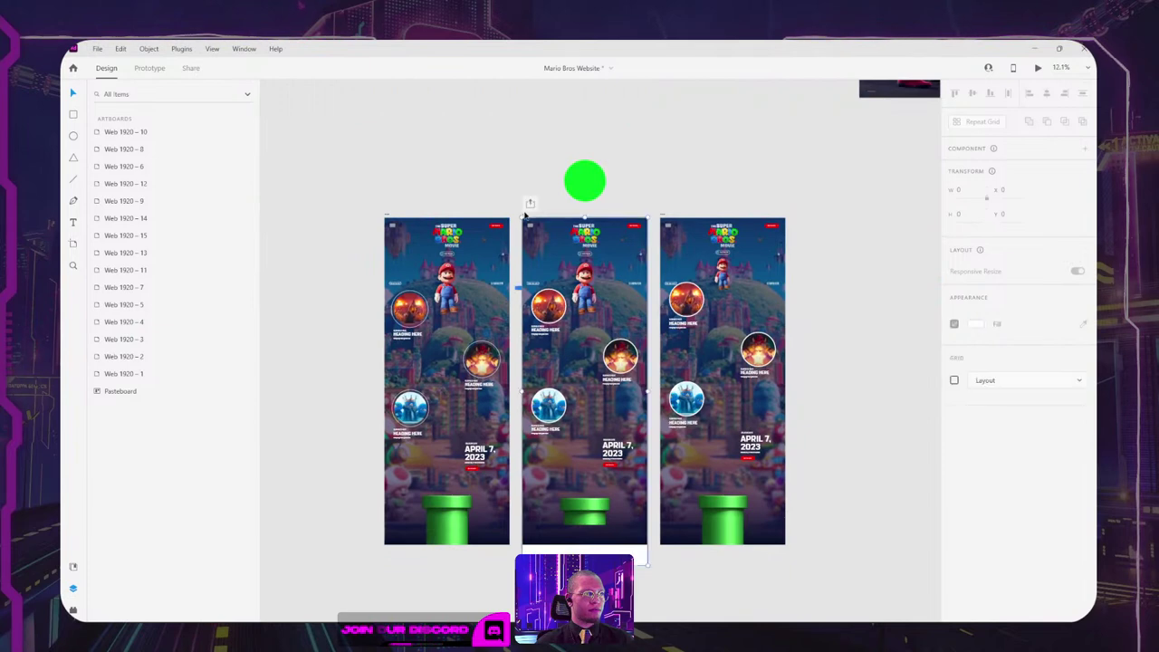
Step: Align the masked pipe to the artboard's lower edge at Y 4531, preview the page down to the release date section, and close the preview
left_click(585, 513)
left_click(992, 95)
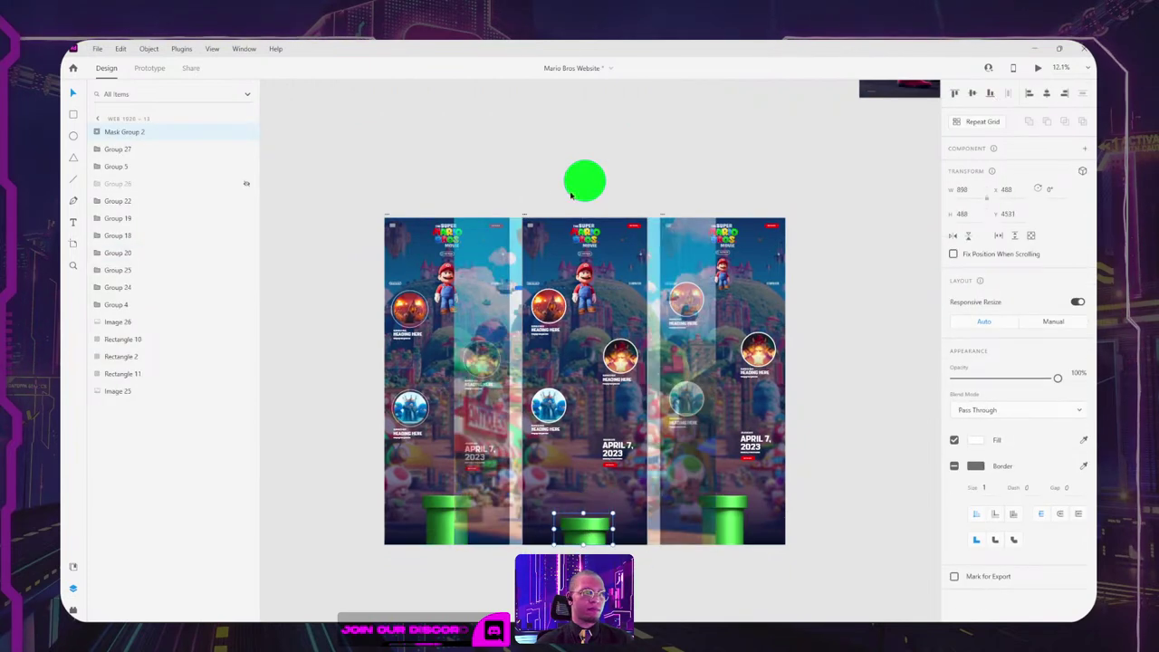
left_click(527, 214)
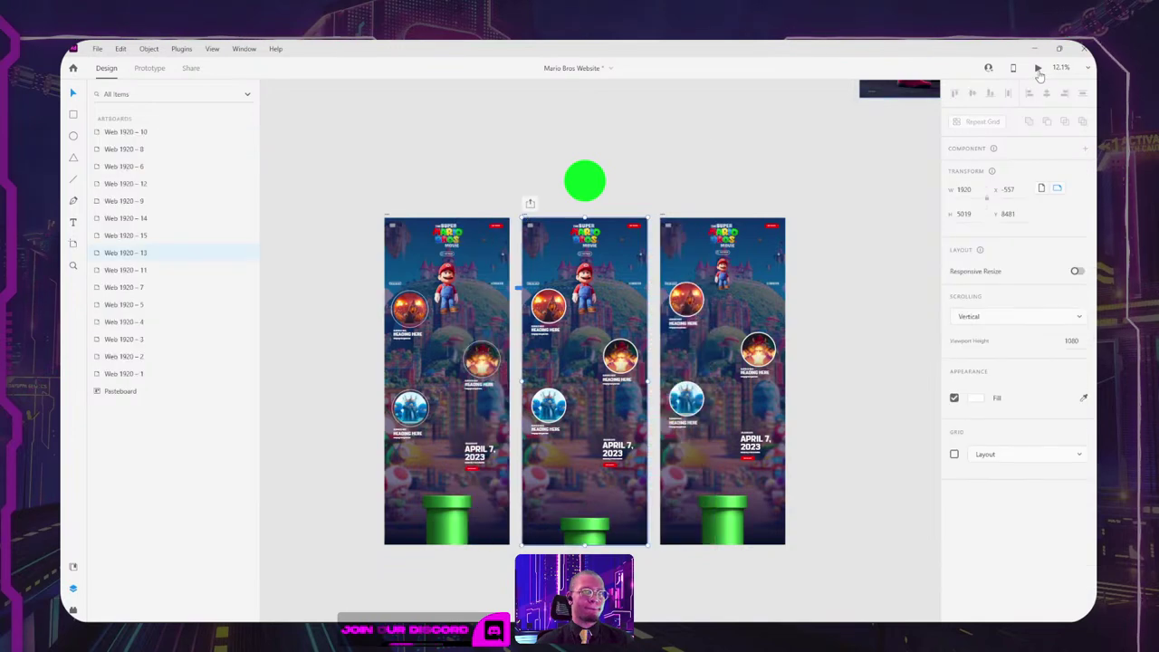
key("ctrl+Return")
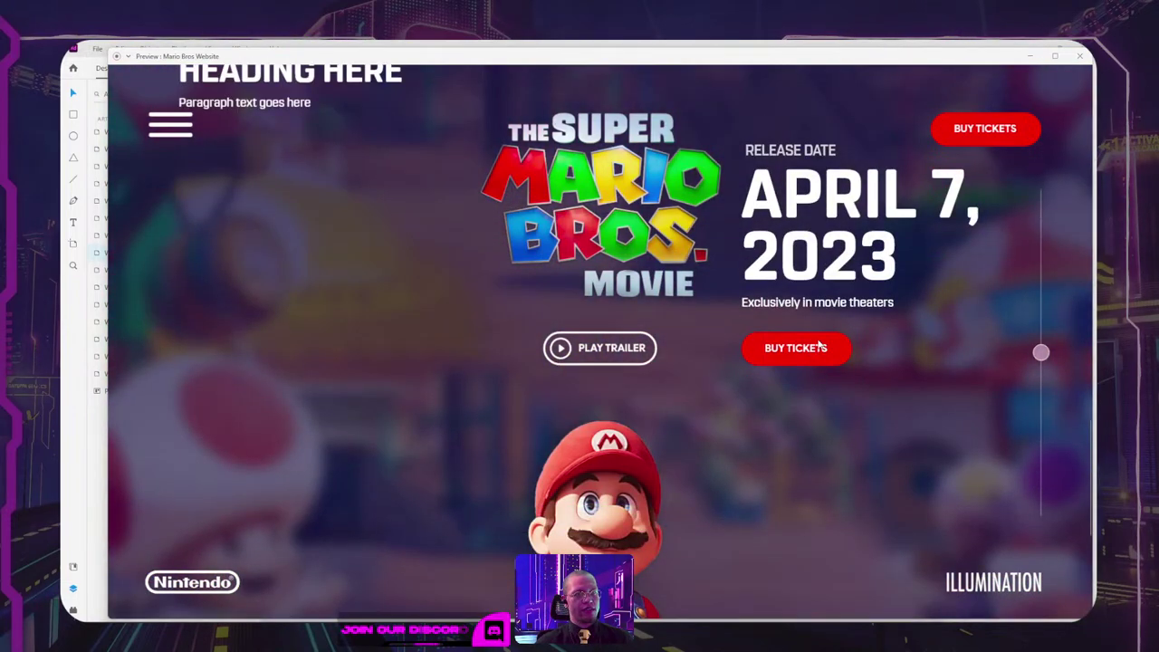
key("Escape")
Step: Remove the red fill of the Buy Tickets button in the release date section and give the button a white border
scroll(565, 458, "up", 8)
left_click_drag(730, 411, 601, 461)
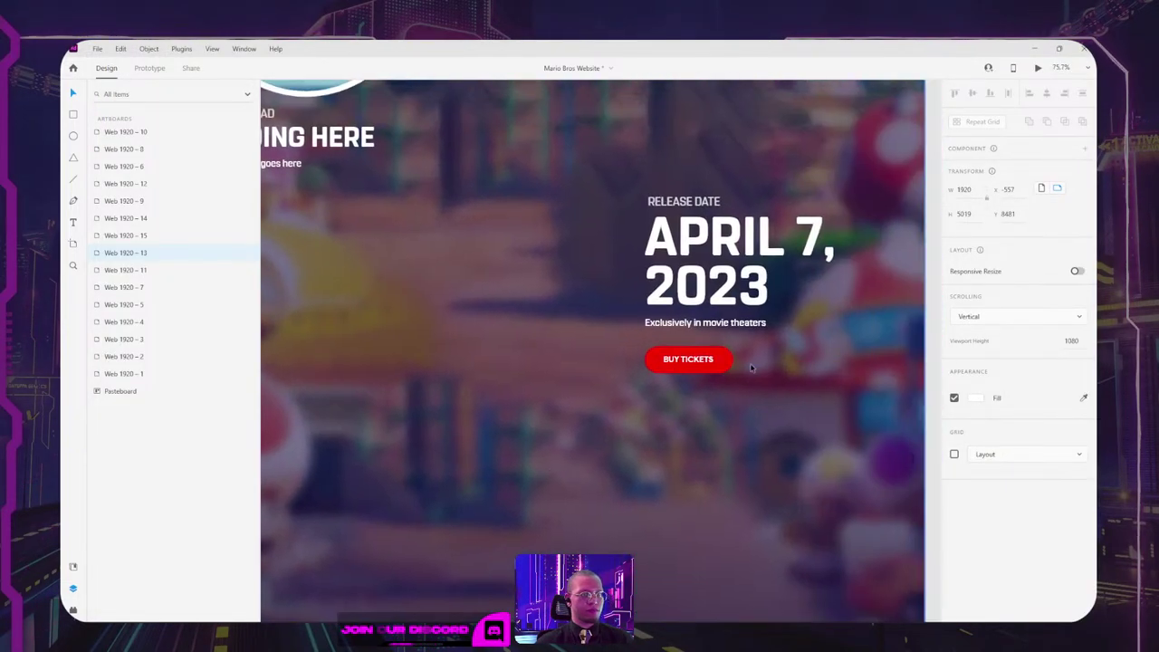
left_click(729, 288, "ctrl")
left_click(725, 372, "ctrl")
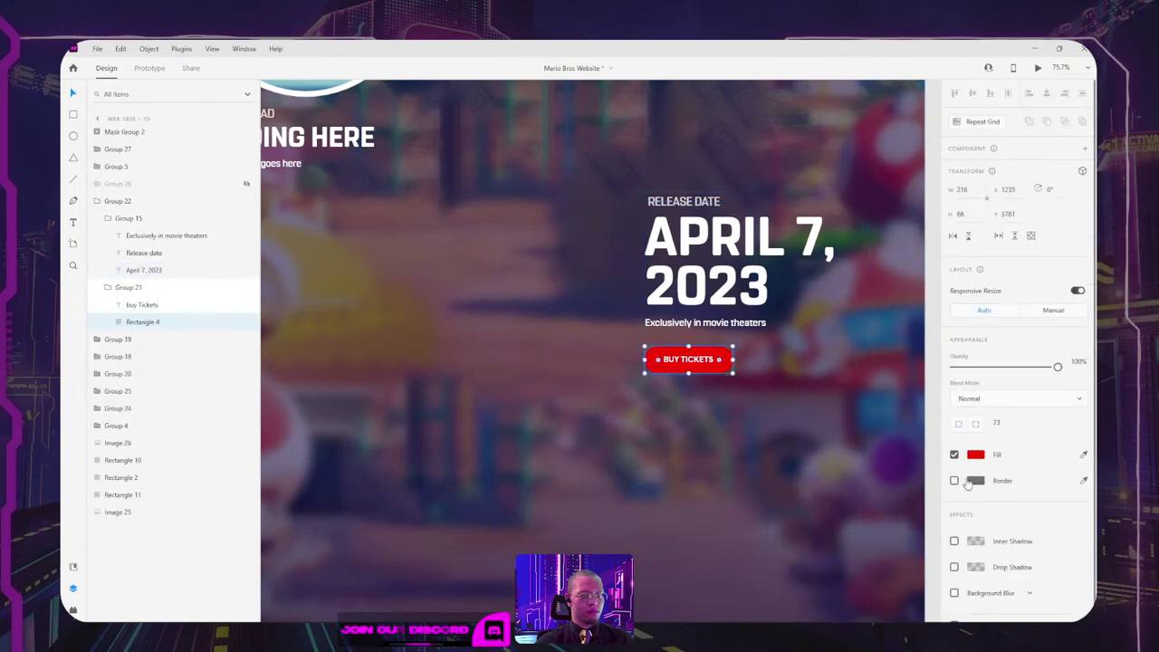
left_click(954, 454)
left_click(954, 480)
left_click(976, 480)
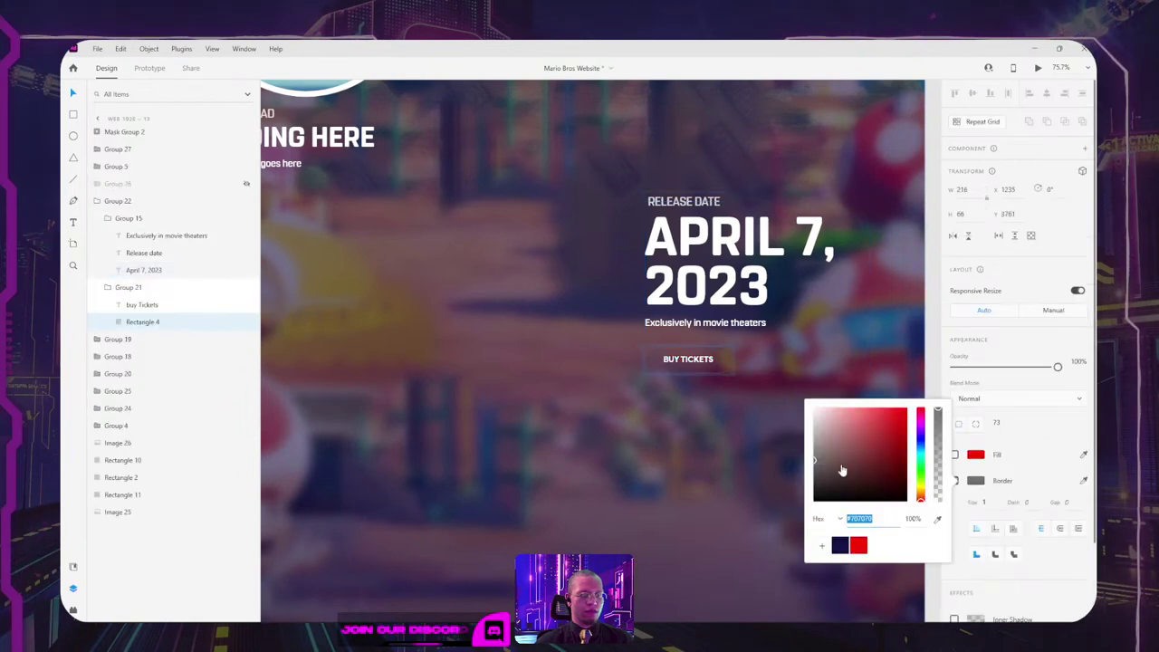
left_click_drag(843, 471, 725, 370)
left_click(1052, 422)
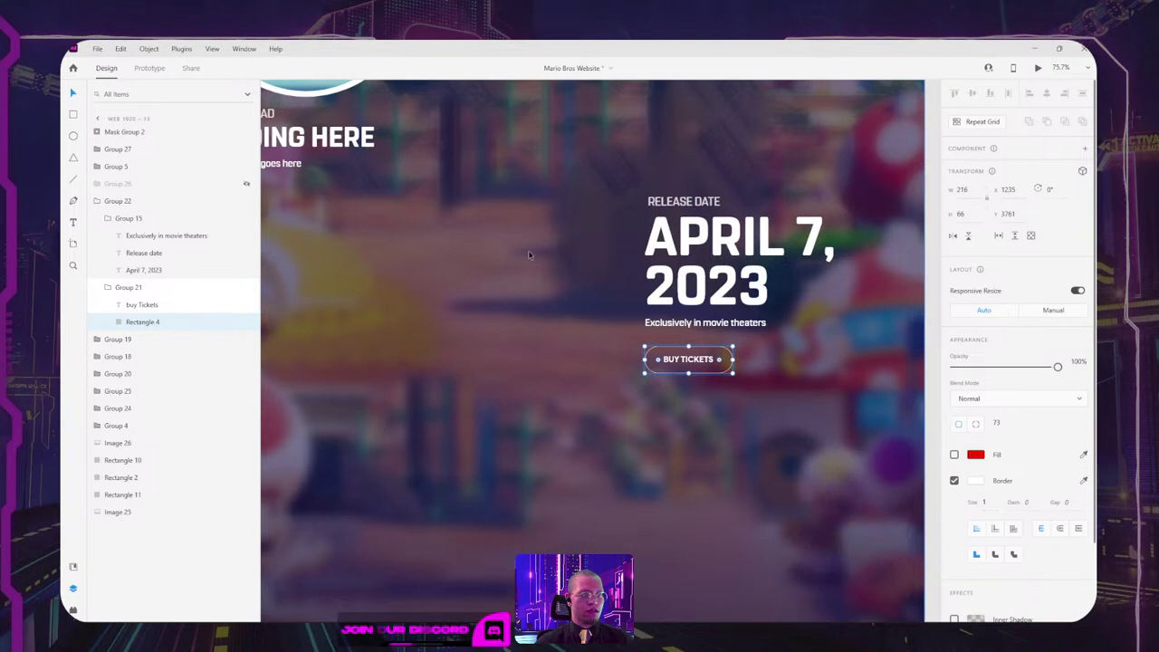
Step: Bring the release date section's button group to the front of its parent group and change the button label to Learn More
left_click(681, 362)
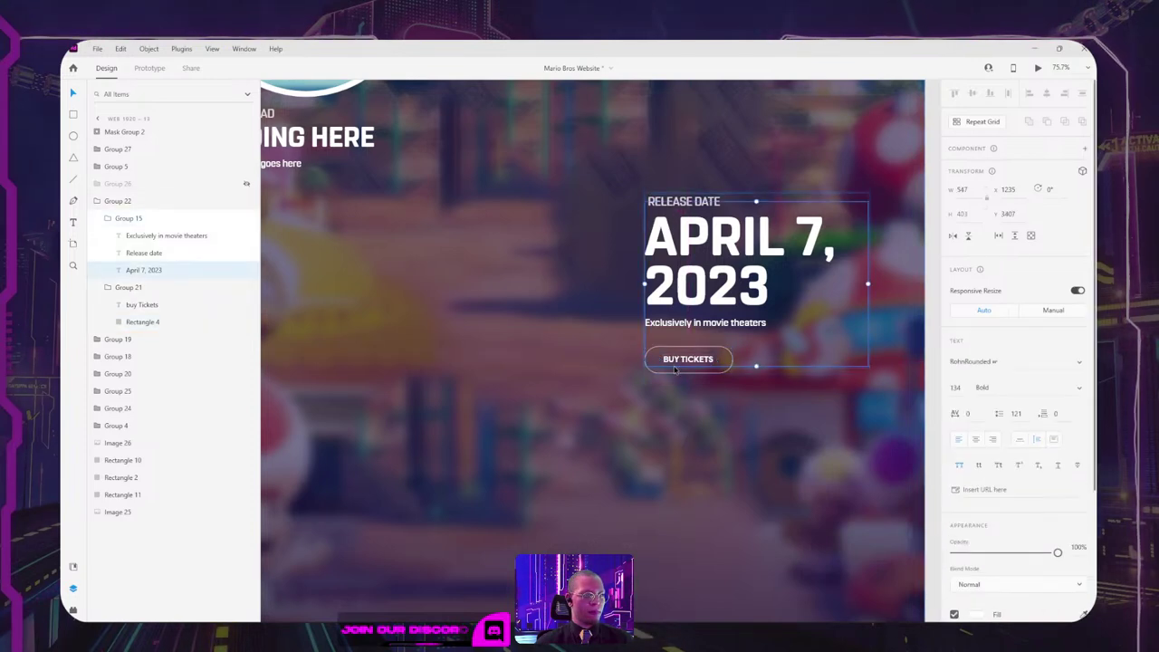
left_click(686, 362, "ctrl")
double_click(676, 363)
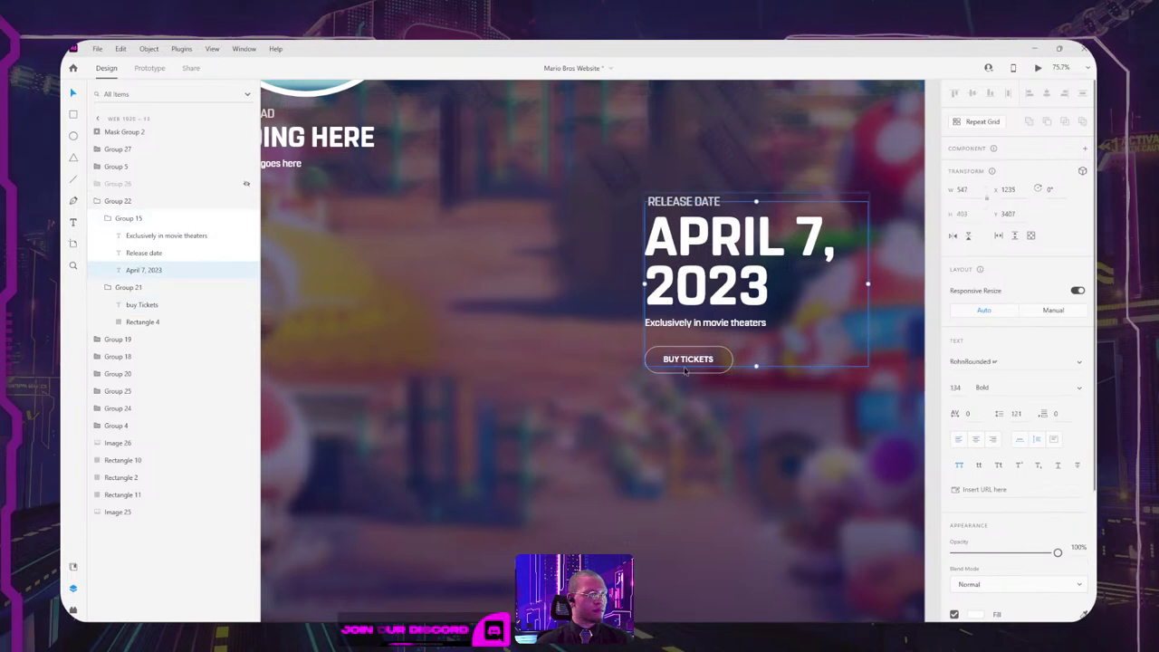
left_click(681, 370)
key("ctrl+shift+]")
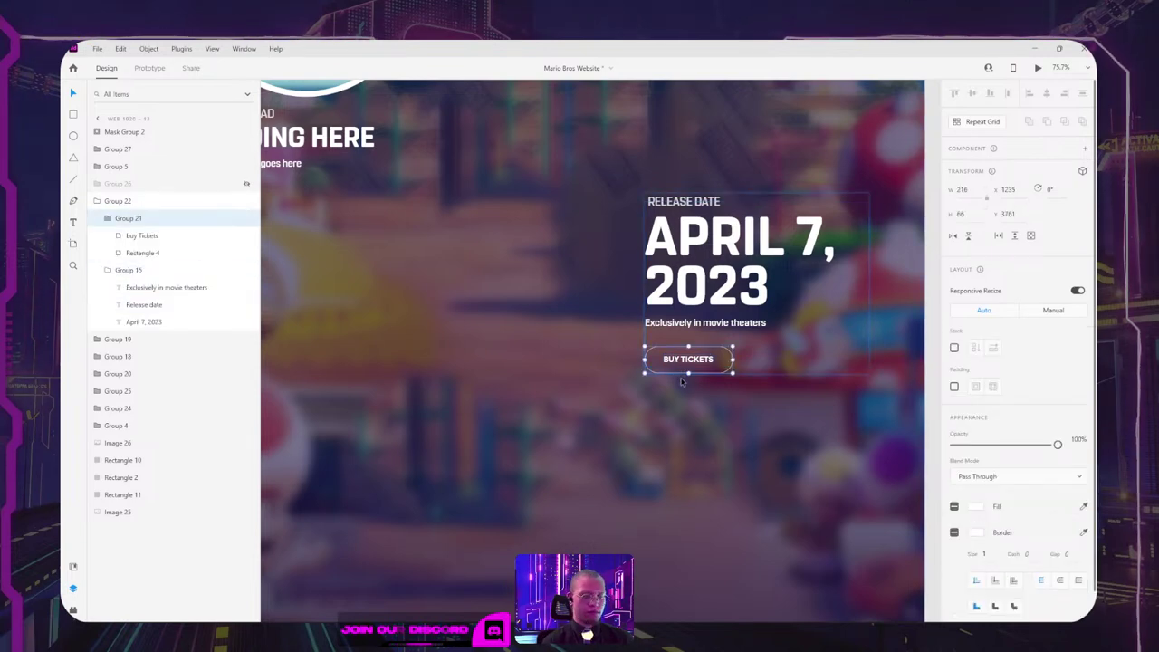
double_click(686, 360)
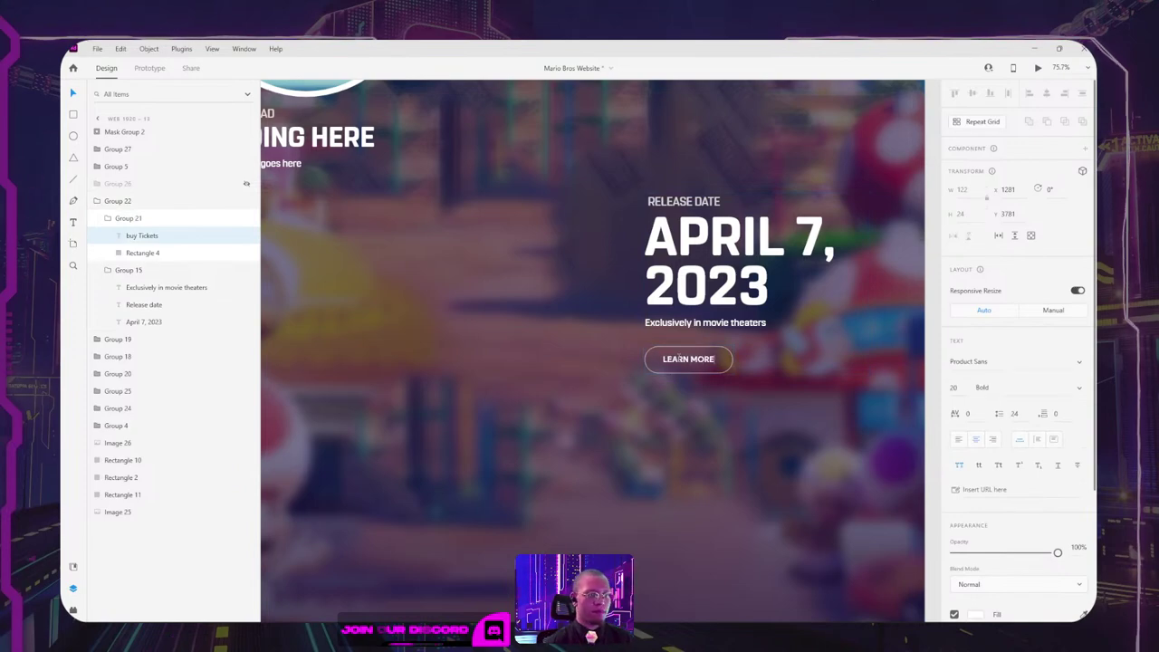
Step: Check the Play Trailer button's border size and set the Learn More button's border size to the same value, 4
scroll(598, 373, "down", 10)
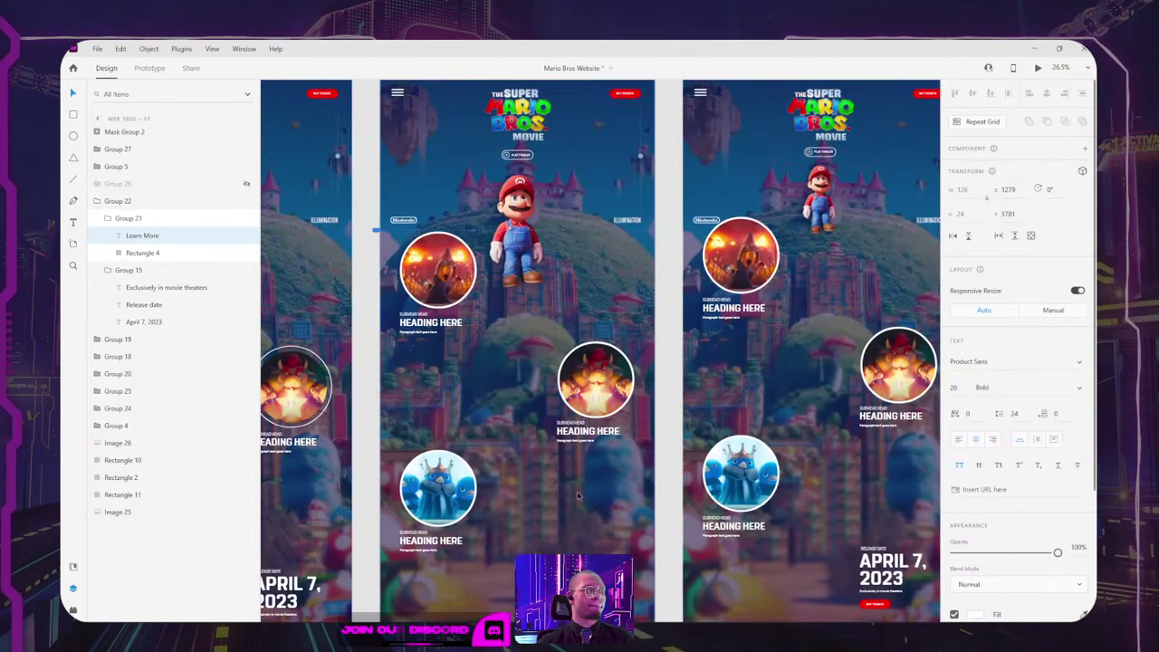
scroll(556, 269, "up", 8)
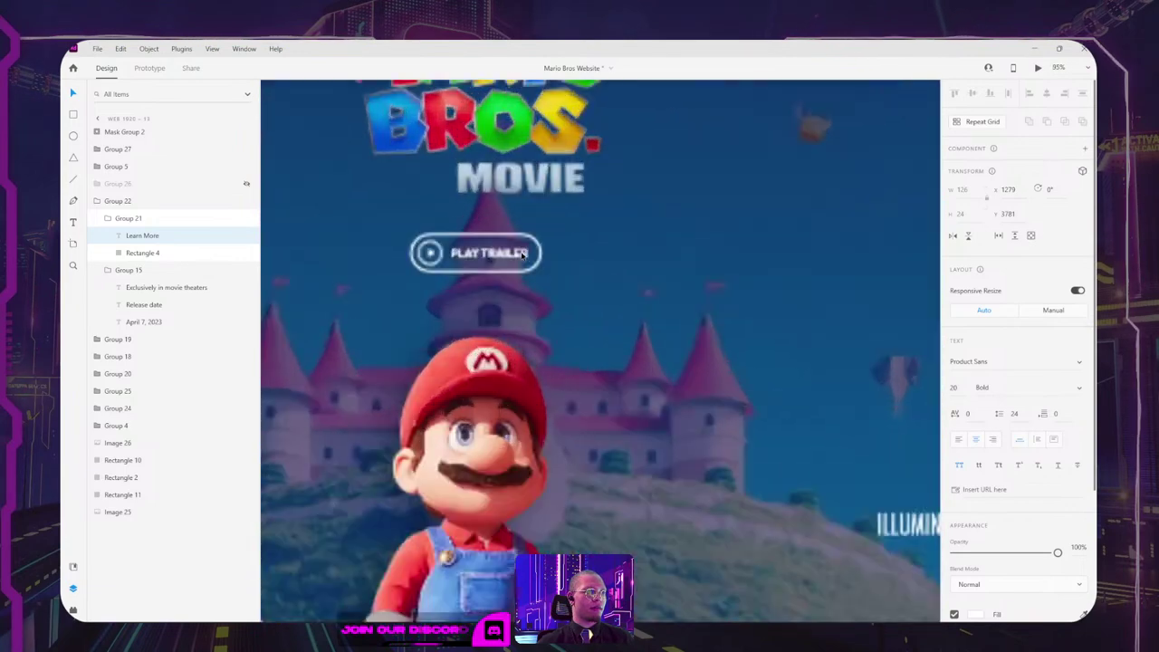
left_click(512, 271, "ctrl")
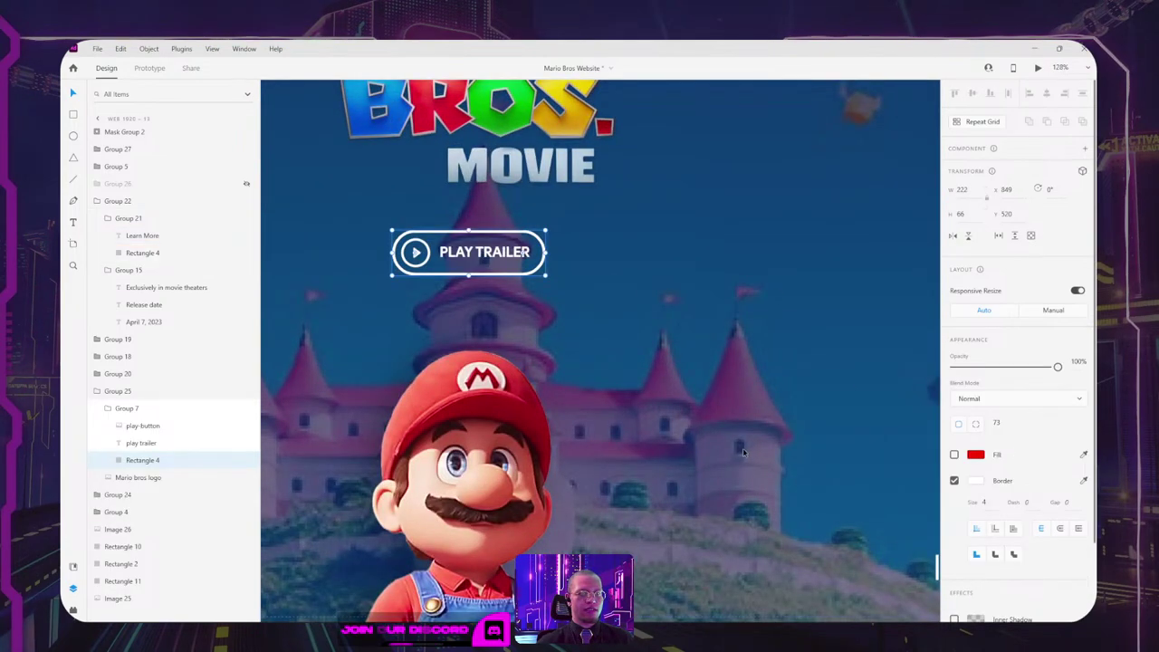
scroll(743, 452, "down", 6)
scroll(688, 471, "down", 8)
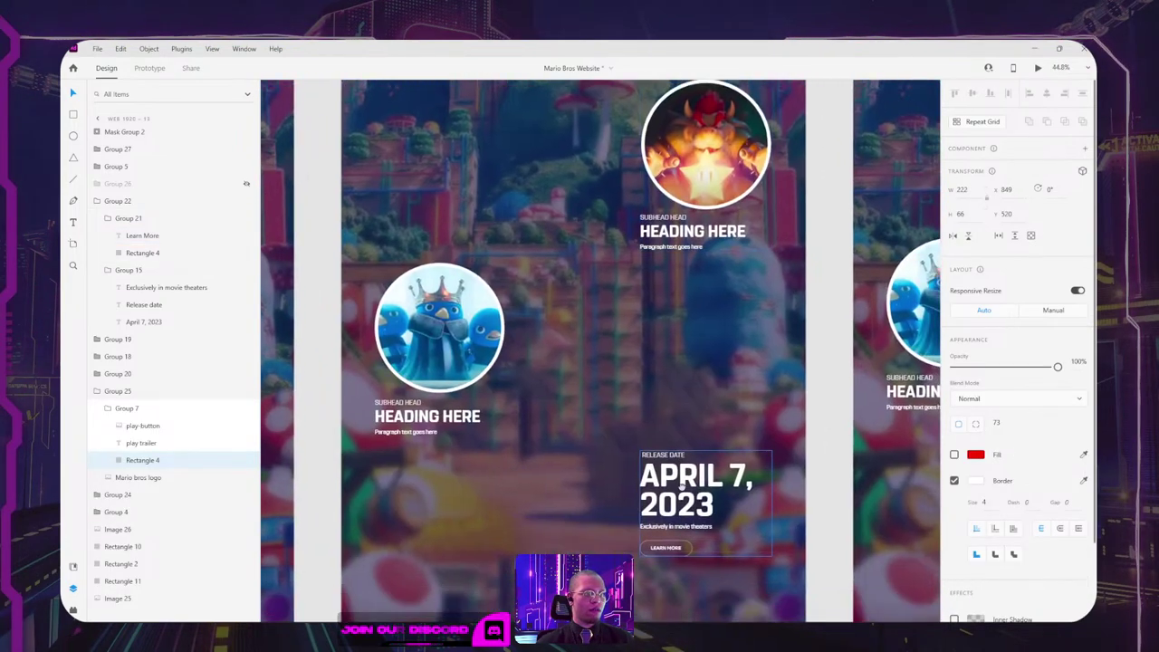
scroll(681, 487, "up", 10)
left_click(766, 416, "ctrl")
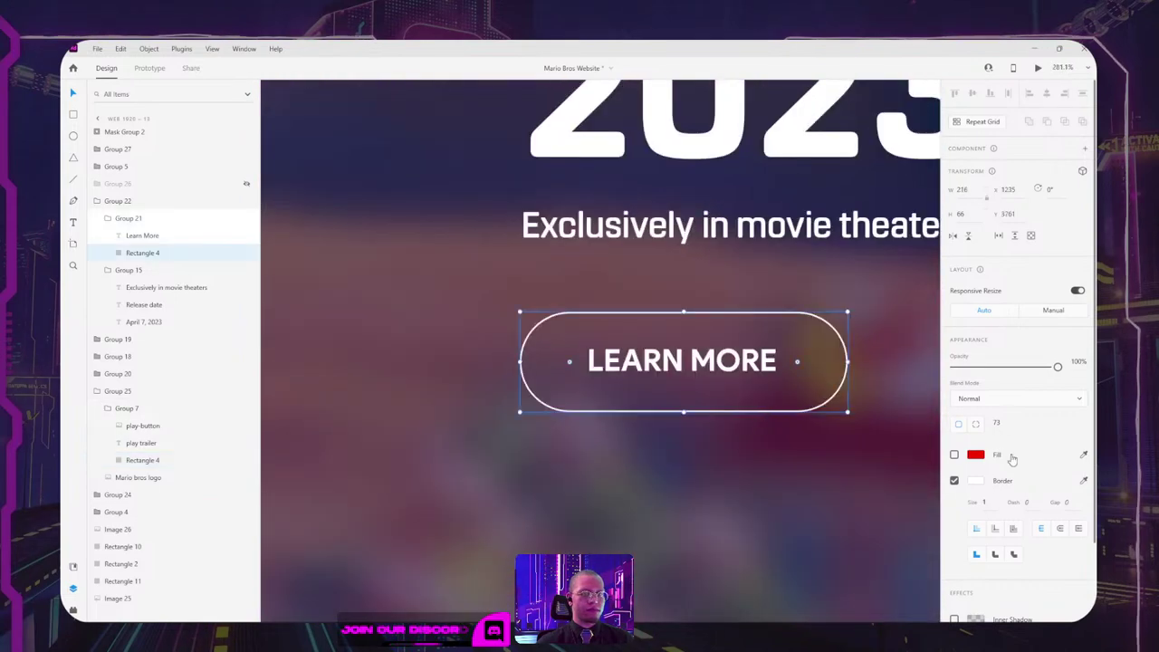
type("4")
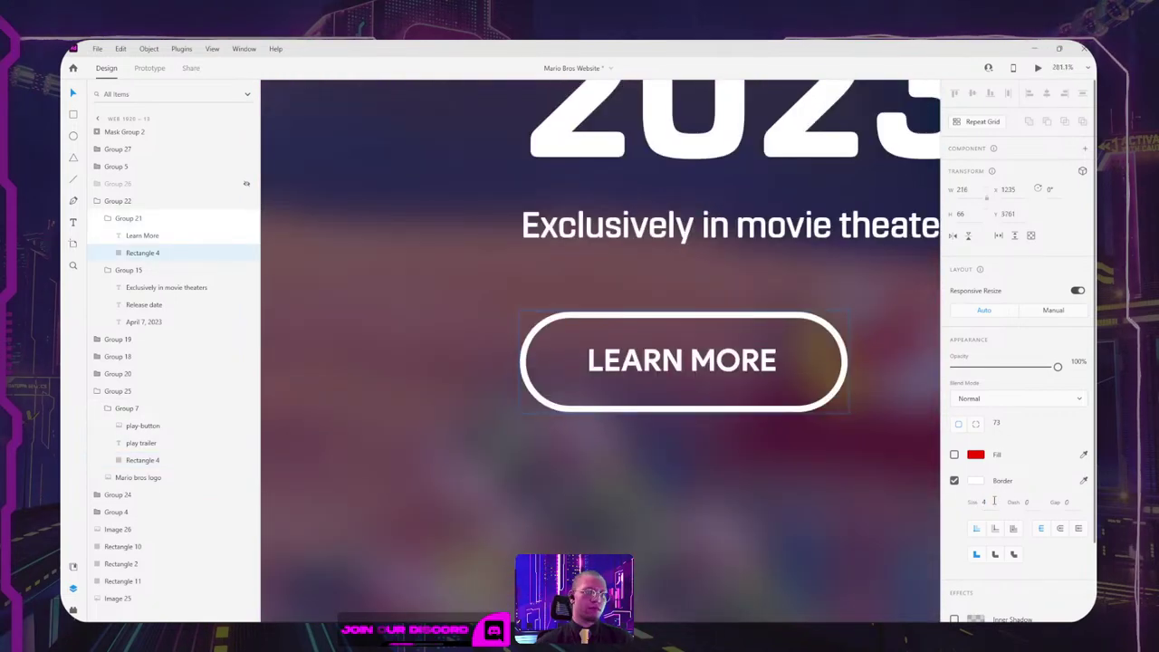
left_click(768, 454)
scroll(768, 454, "down", 7)
scroll(765, 450, "up", 7)
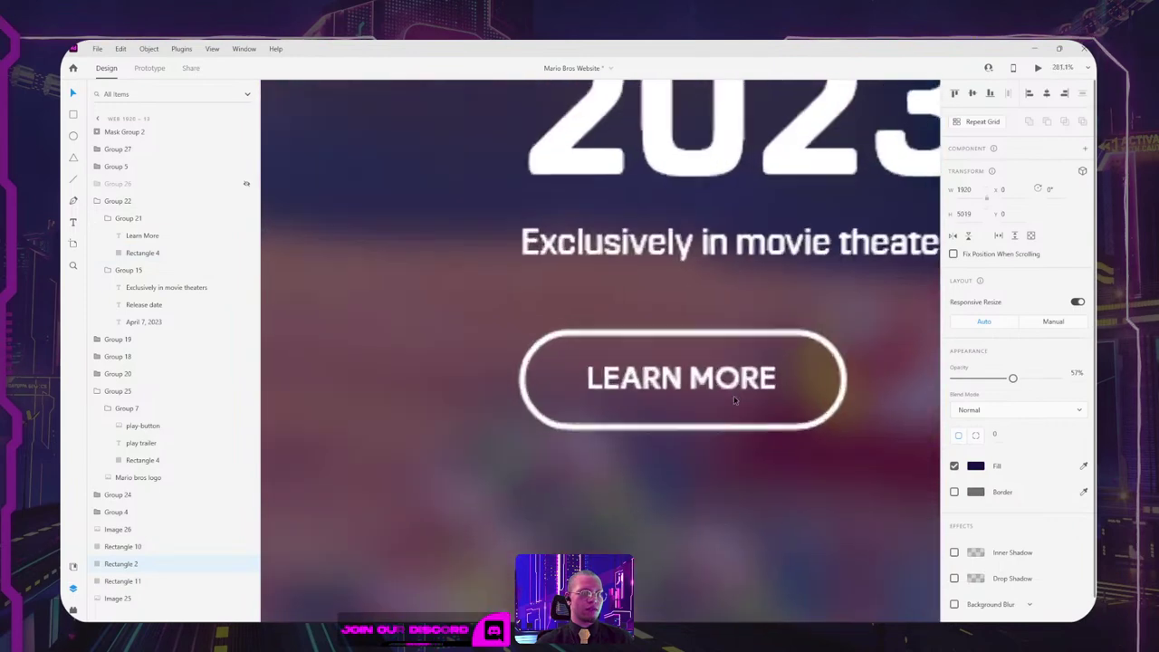
Step: Center the Learn More label vertically within its outline, and select the Play Trailer label together with its outline
left_click(666, 378, "ctrl")
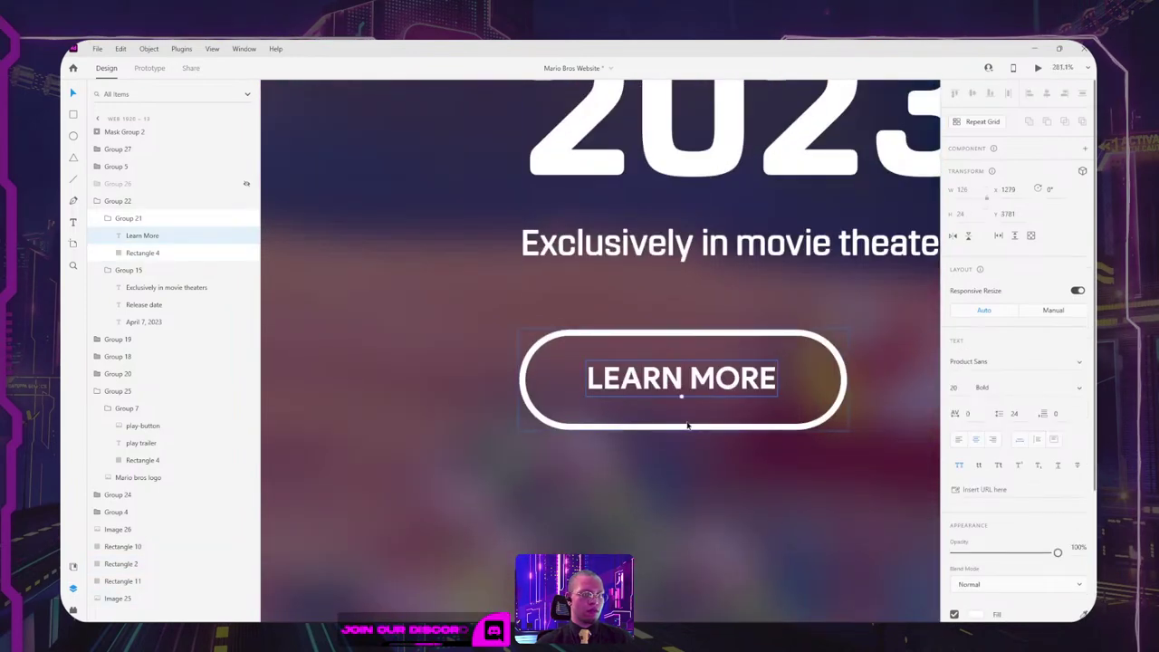
left_click(686, 424, "shift")
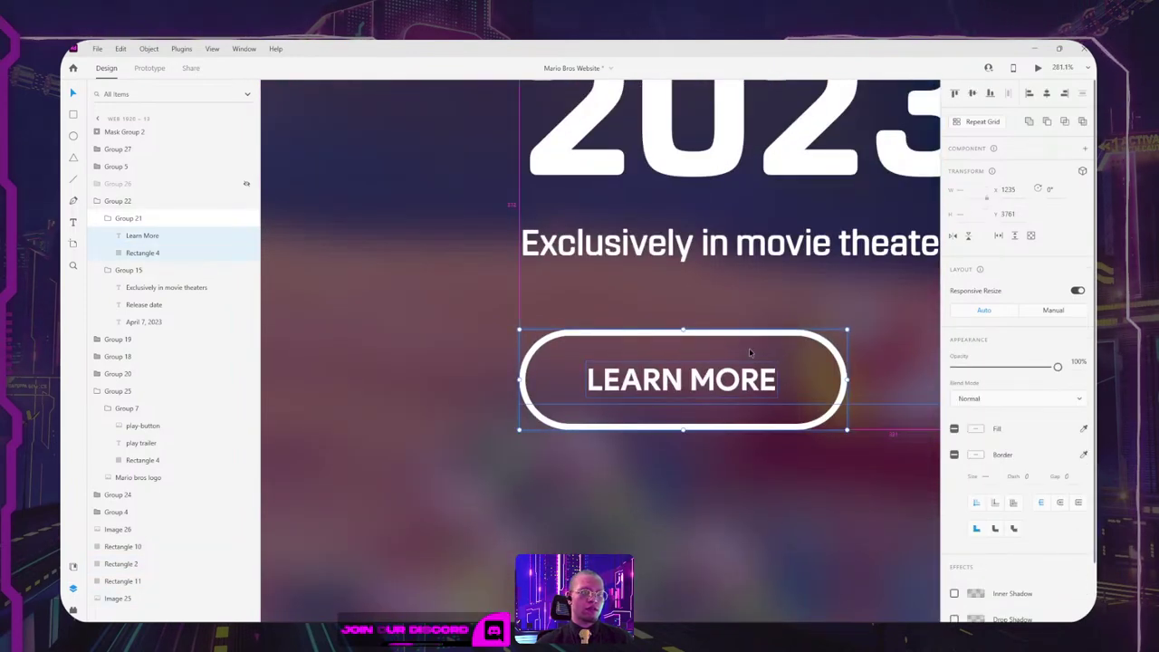
scroll(655, 382, "down", 10)
scroll(607, 321, "up", 10)
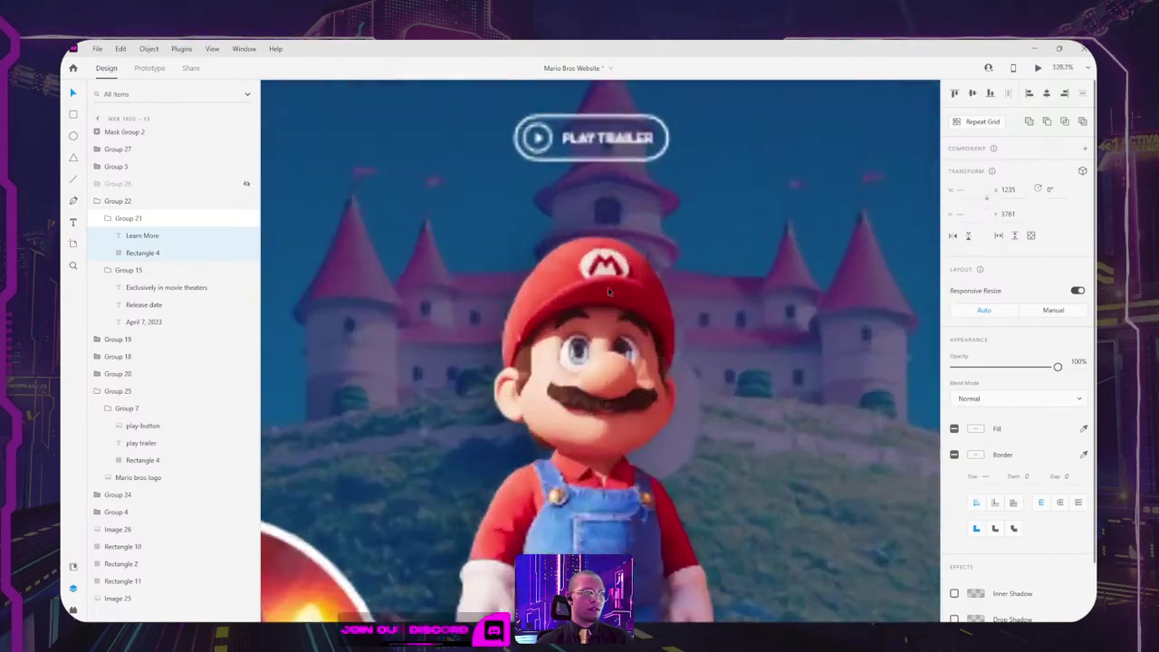
left_click(598, 281, "ctrl")
left_click(597, 283, "shift")
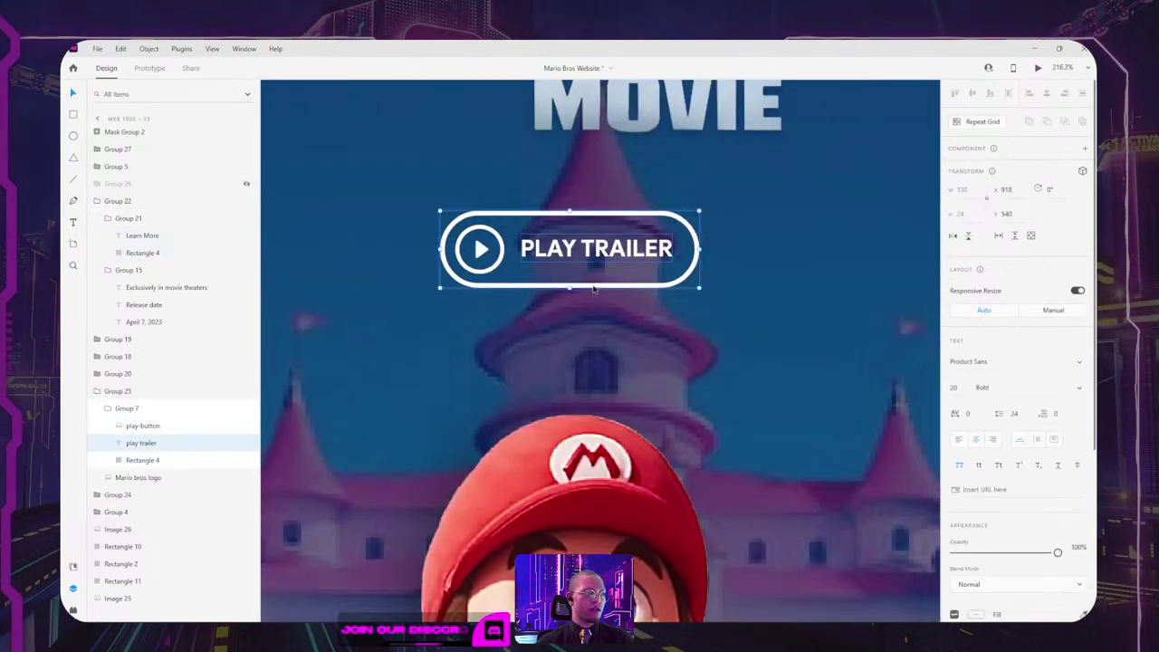
left_click(746, 296)
Step: Open a preview of the Web 1920 – 13 artboard, check the Learn More button, and maximize the preview window
scroll(746, 297, "down", 10)
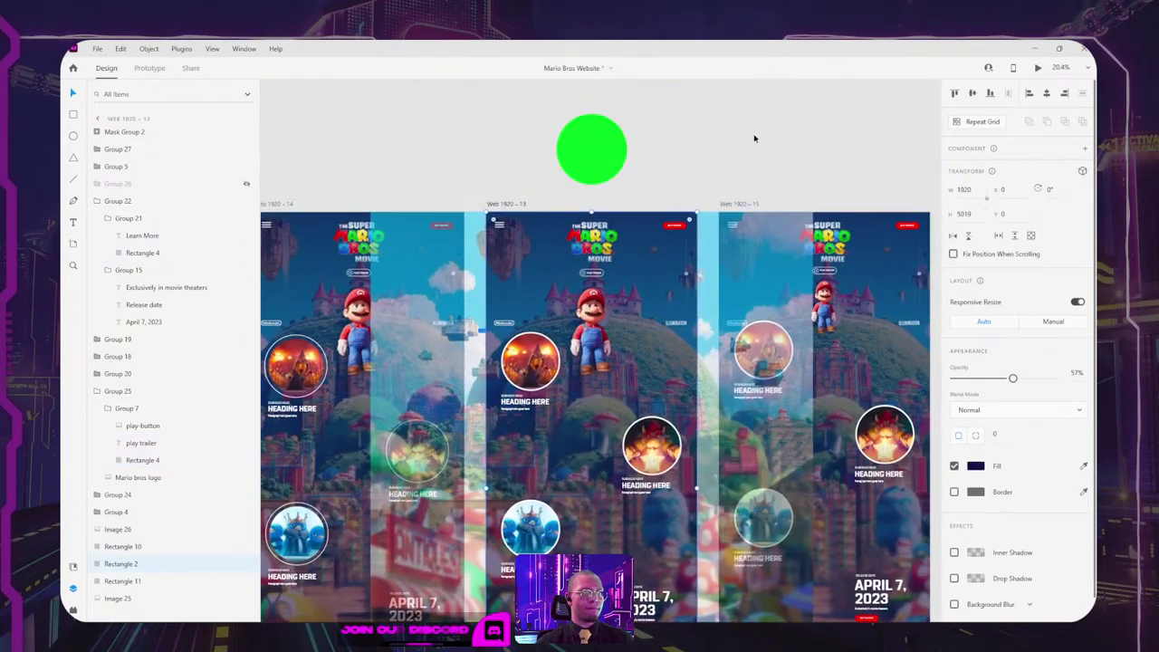
left_click(504, 205)
left_click(1039, 70)
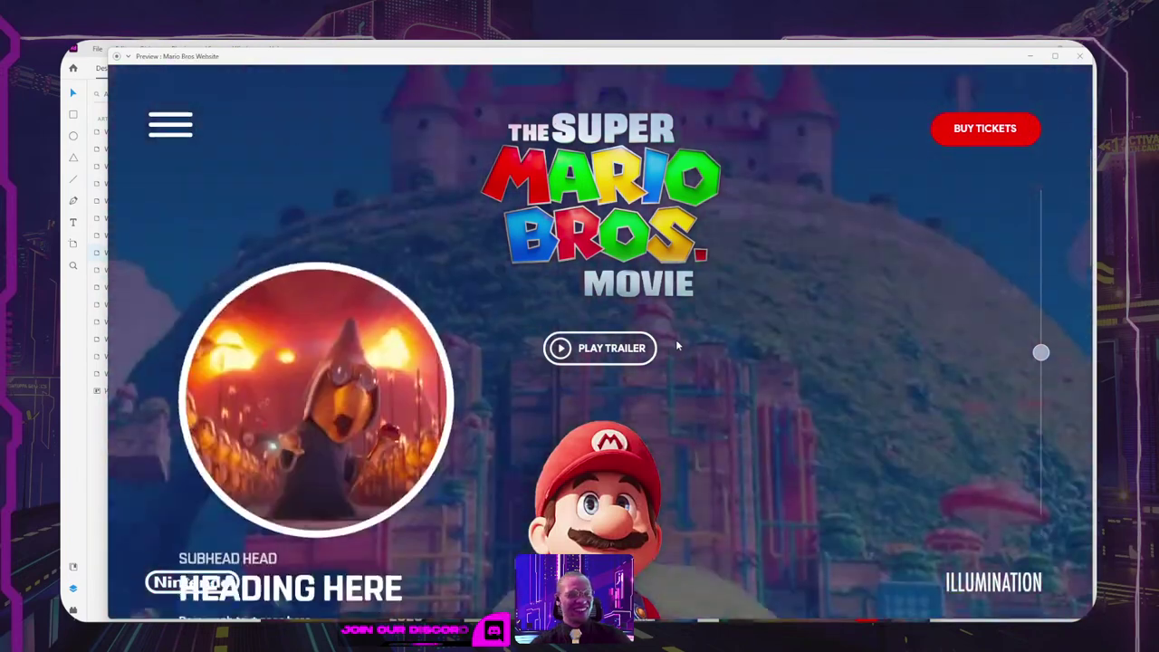
scroll(678, 346, "down", 5)
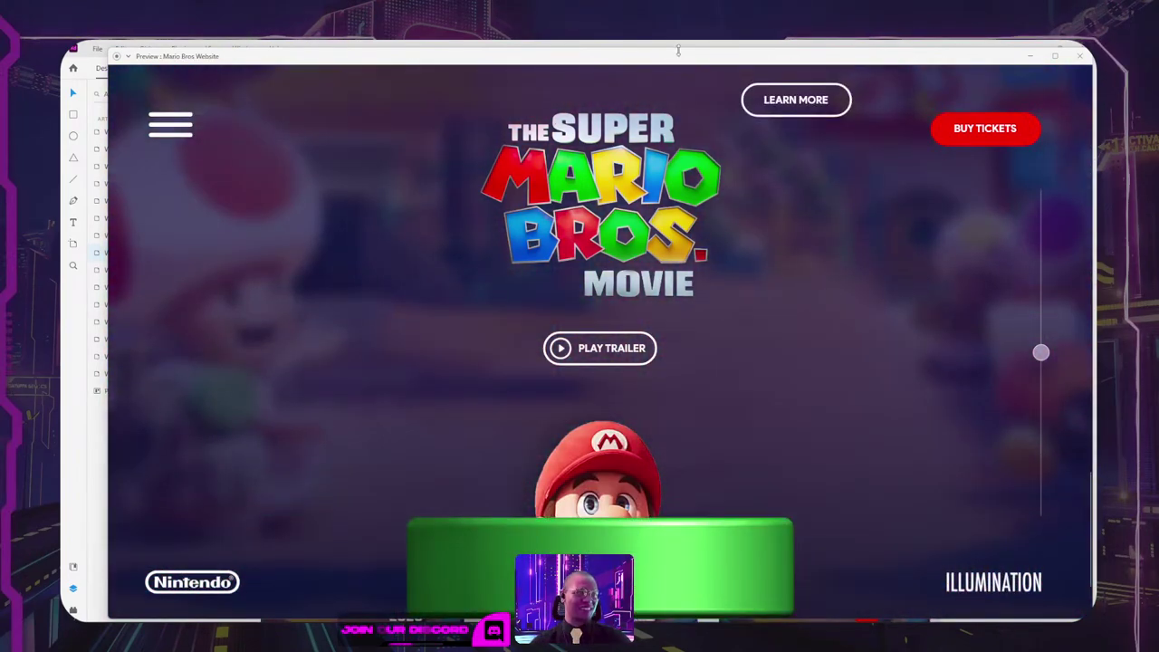
double_click(679, 56)
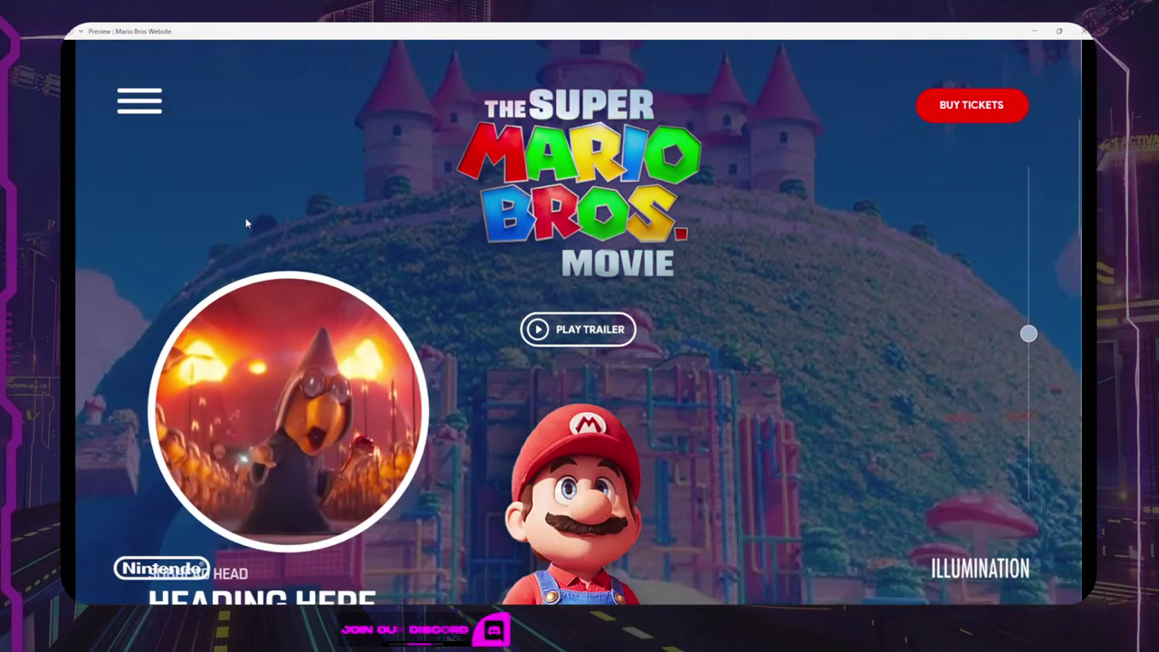
Step: Examine the full page in the preview from the hero section down to the end pipe and back, and close the preview
scroll(245, 223, "down", 5)
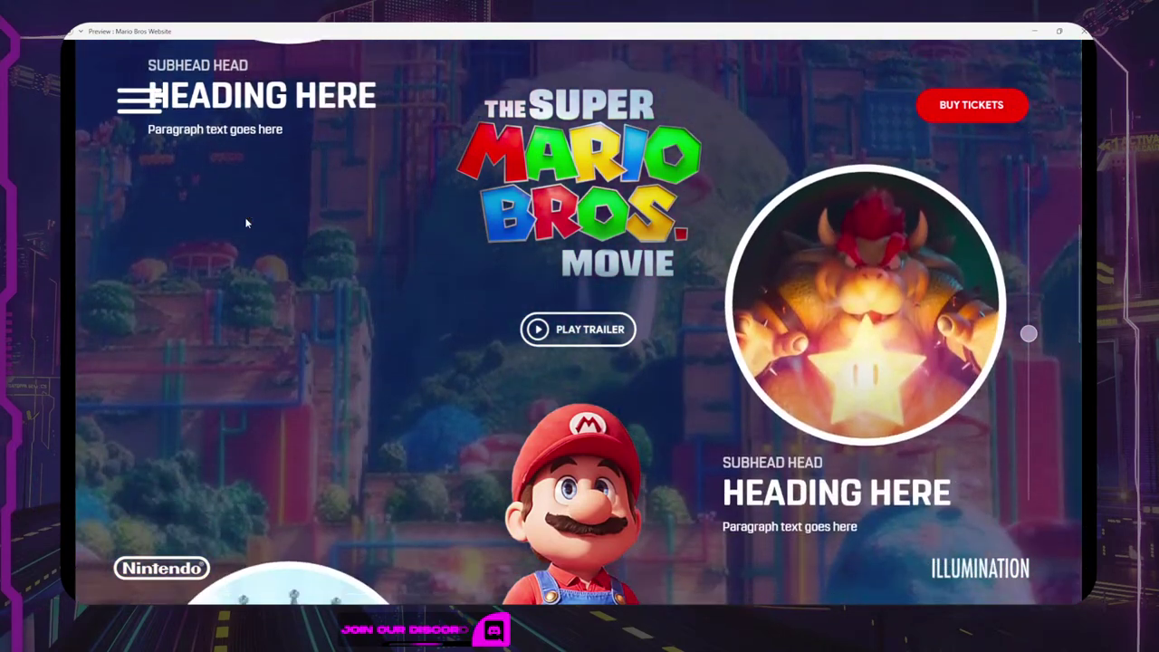
scroll(245, 223, "down", 5)
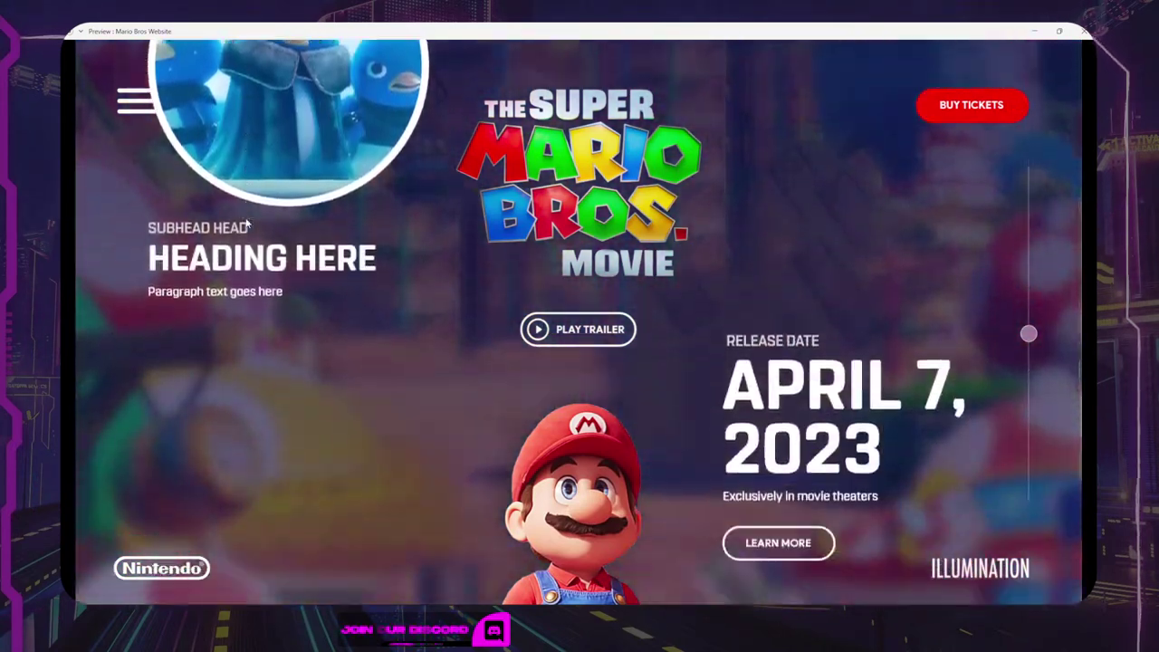
scroll(245, 223, "down", 5)
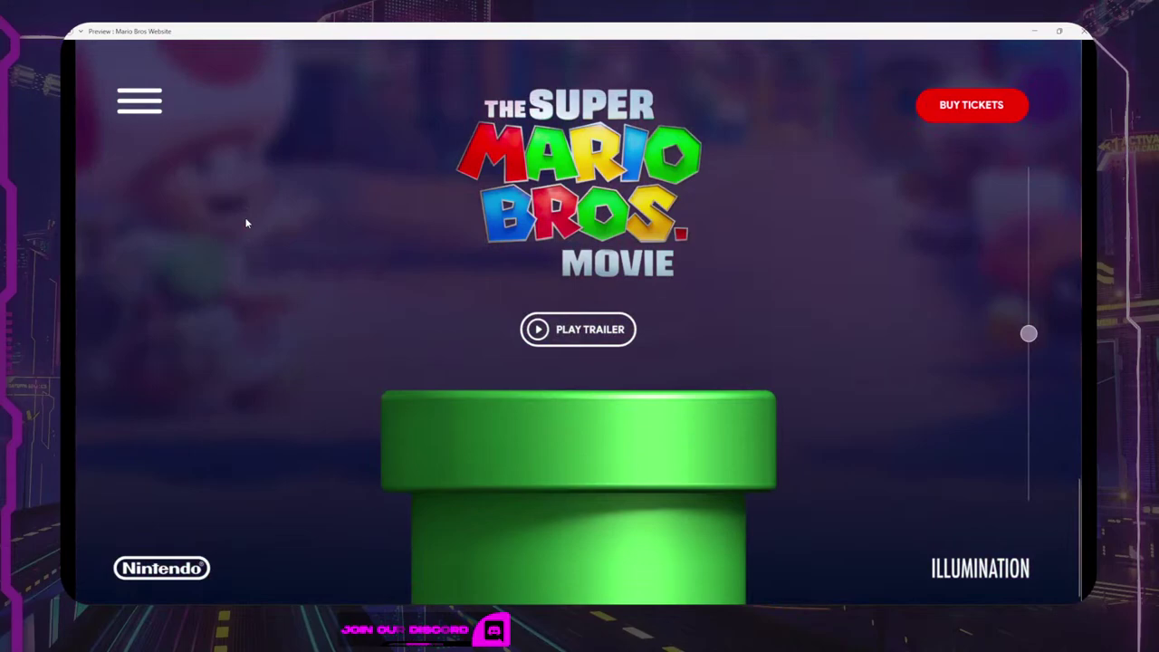
scroll(245, 223, "up", 10)
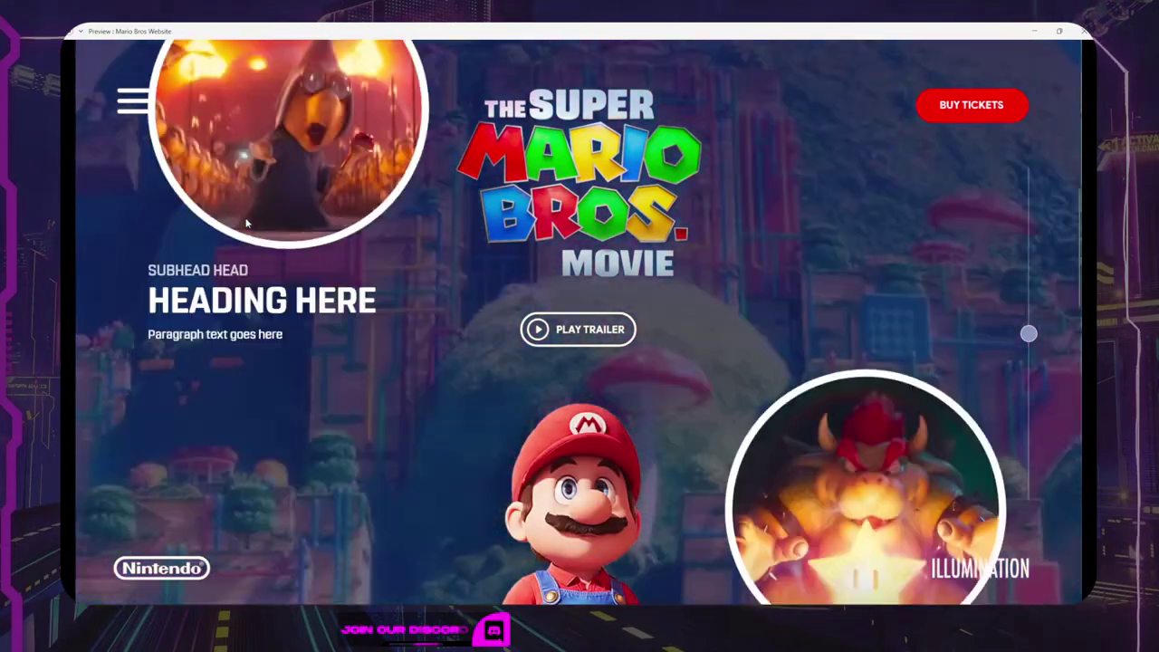
scroll(245, 223, "down", 10)
scroll(245, 223, "up", 10)
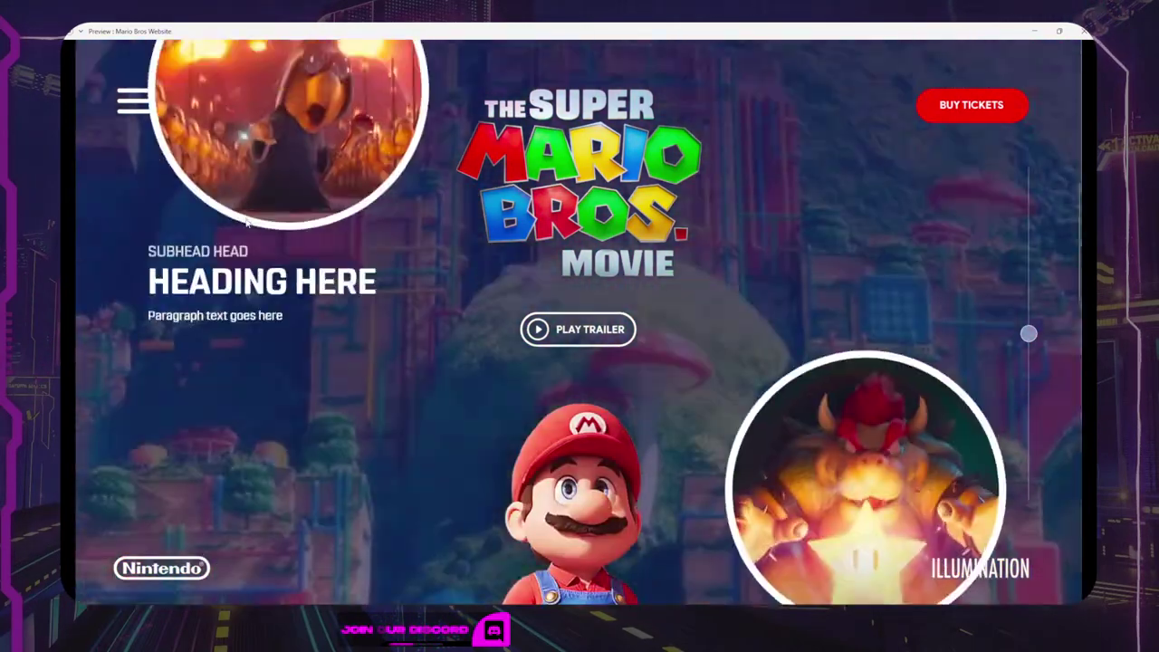
scroll(246, 223, "up", 5)
scroll(248, 218, "down", 10)
scroll(249, 219, "up", 4)
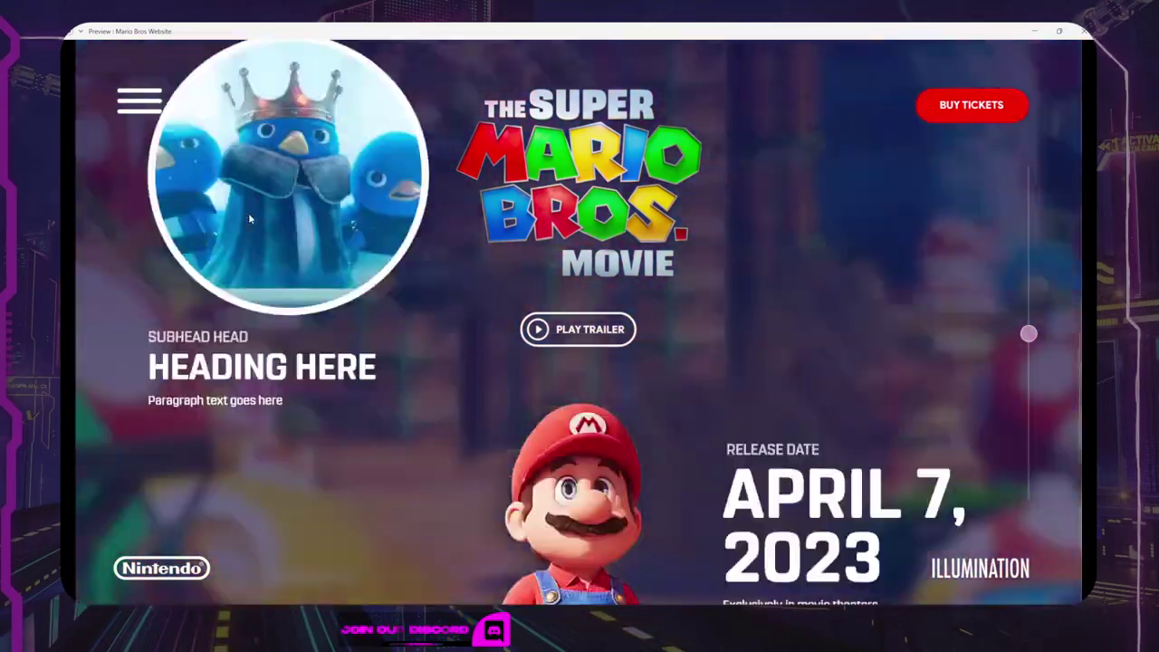
scroll(250, 218, "up", 5)
scroll(276, 220, "down", 10)
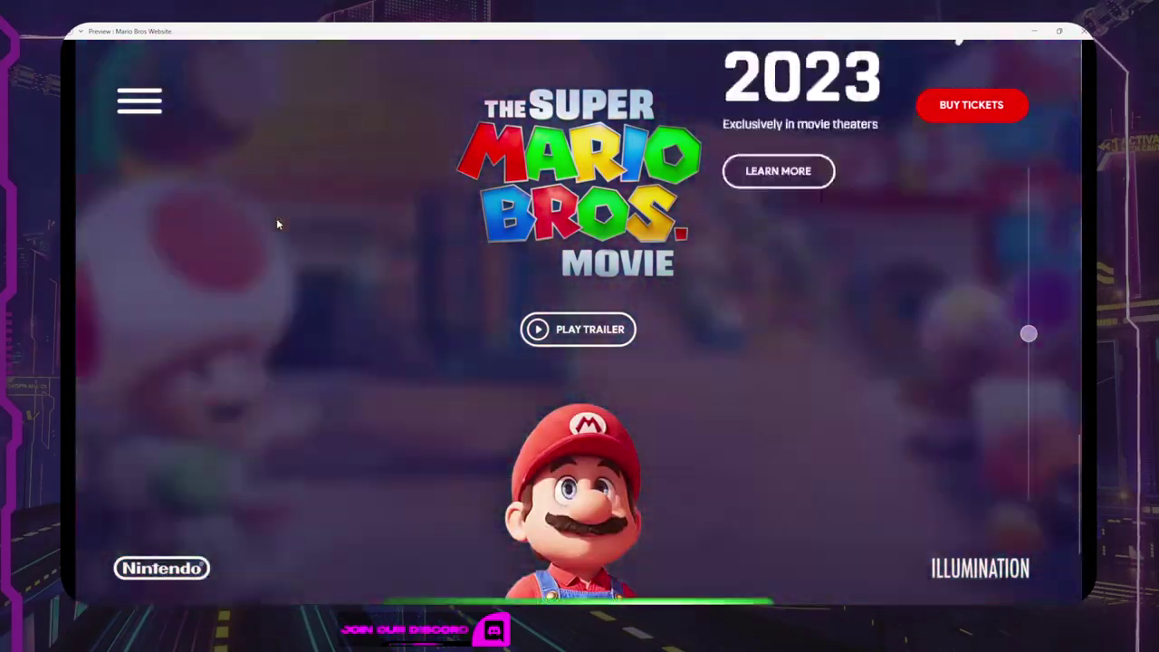
scroll(278, 224, "up", 10)
scroll(278, 224, "down", 5)
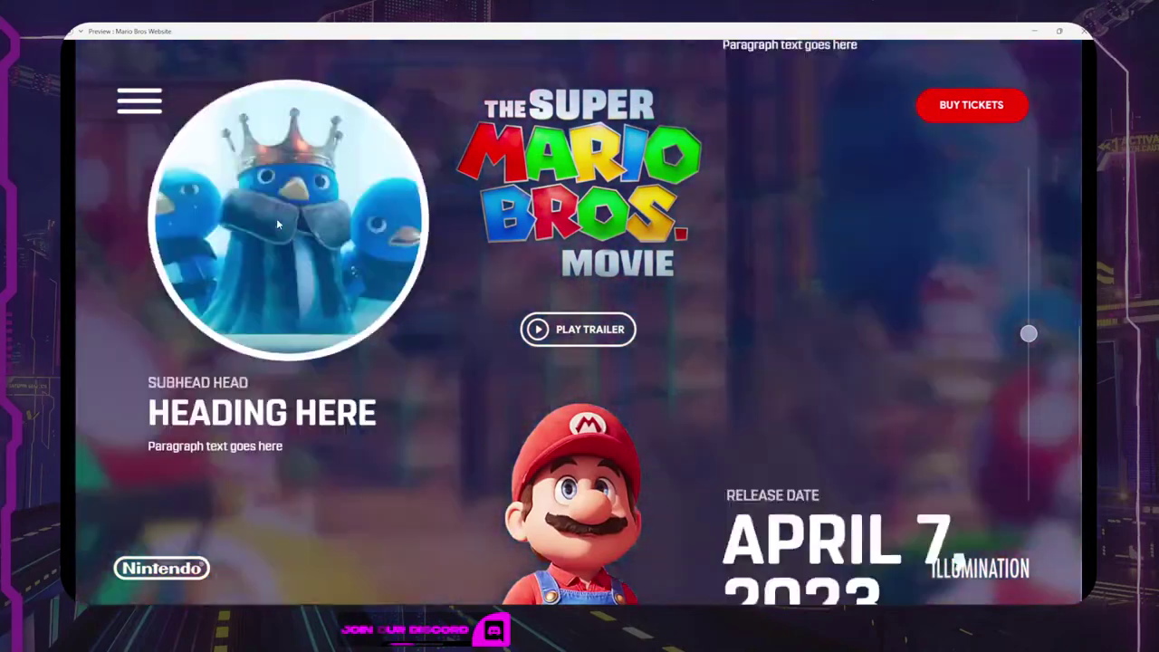
scroll(276, 222, "up", 3)
scroll(276, 222, "down", 6)
scroll(276, 222, "up", 6)
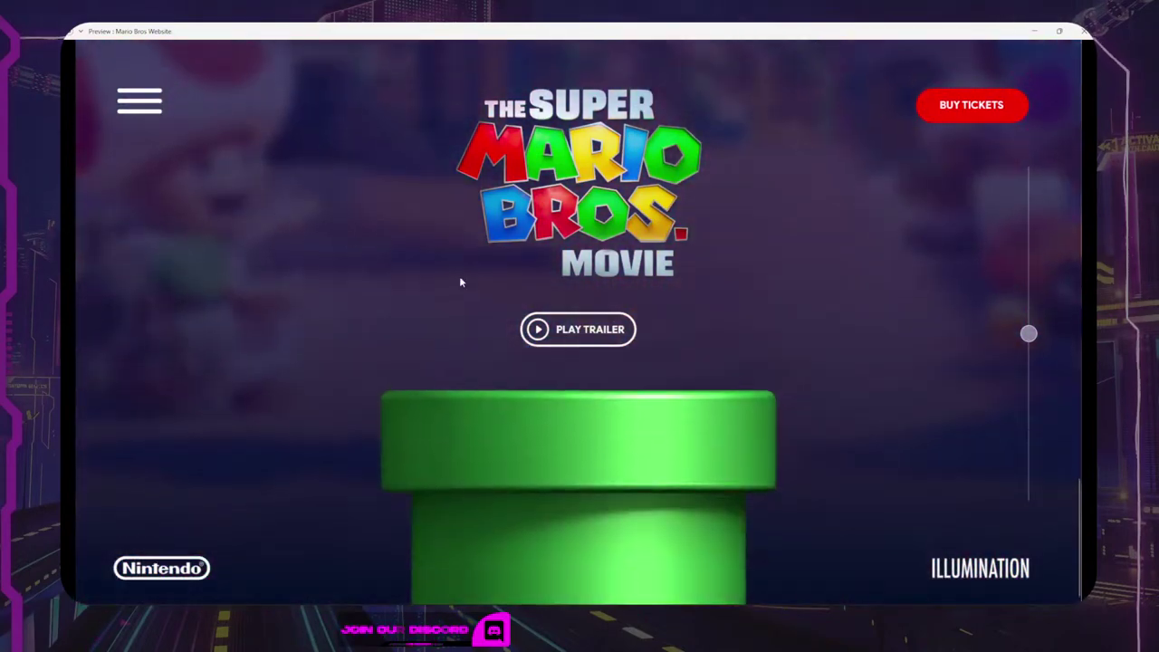
scroll(463, 357, "down", 5)
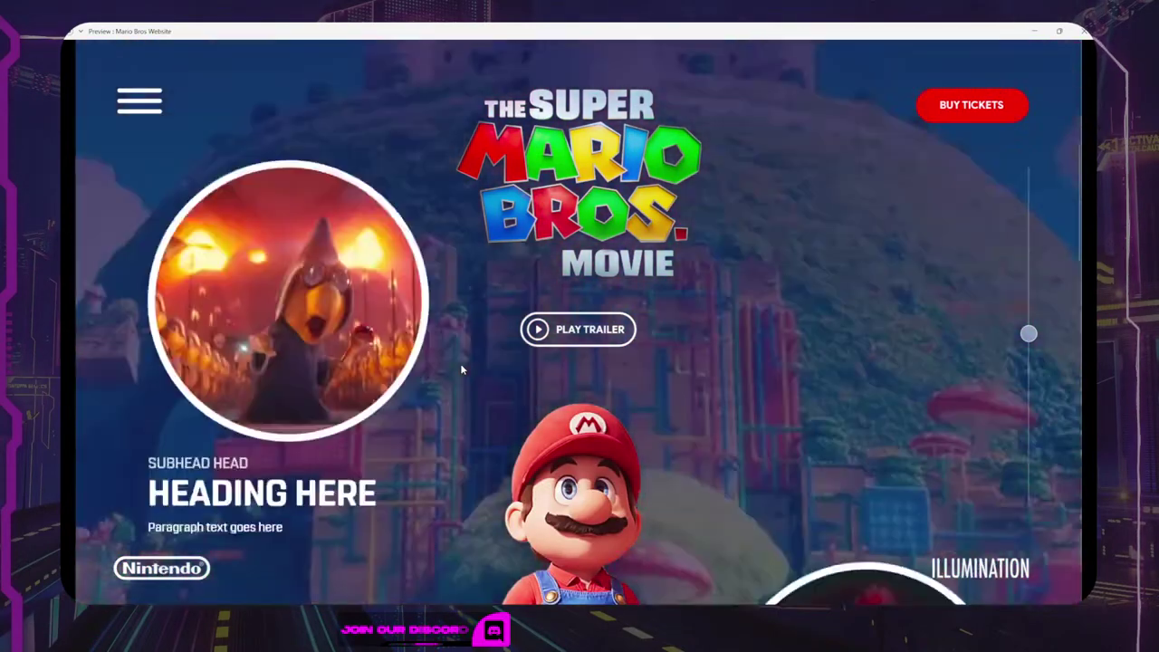
scroll(460, 363, "up", 5)
scroll(461, 363, "down", 3)
scroll(460, 363, "up", 6)
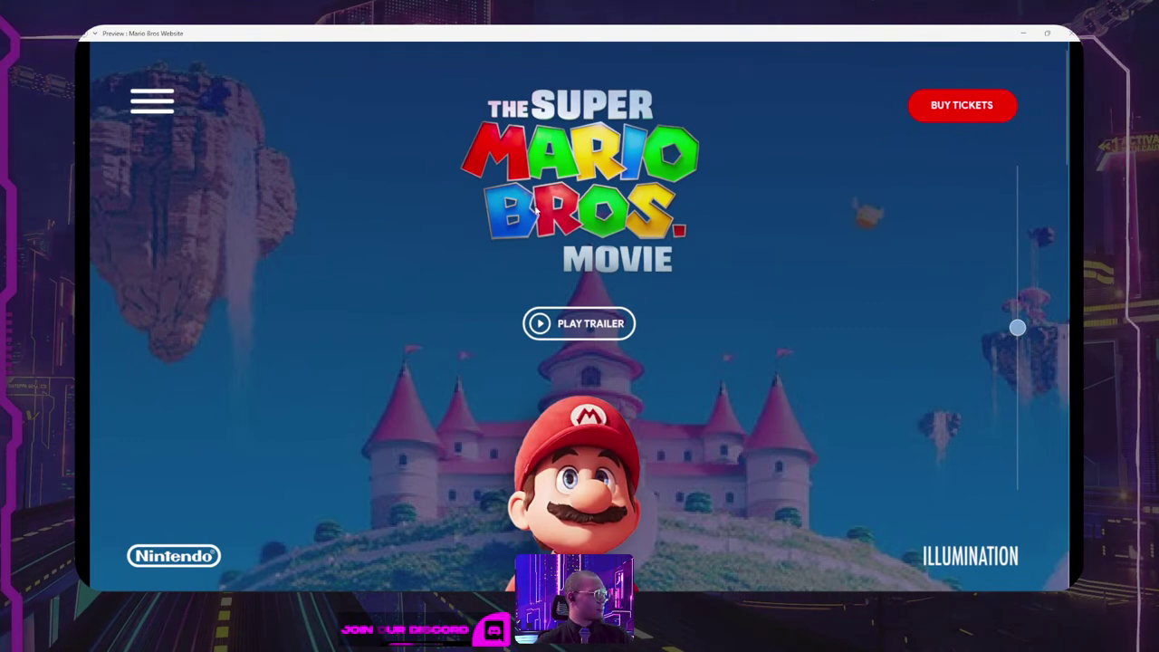
scroll(536, 210, "down", 6)
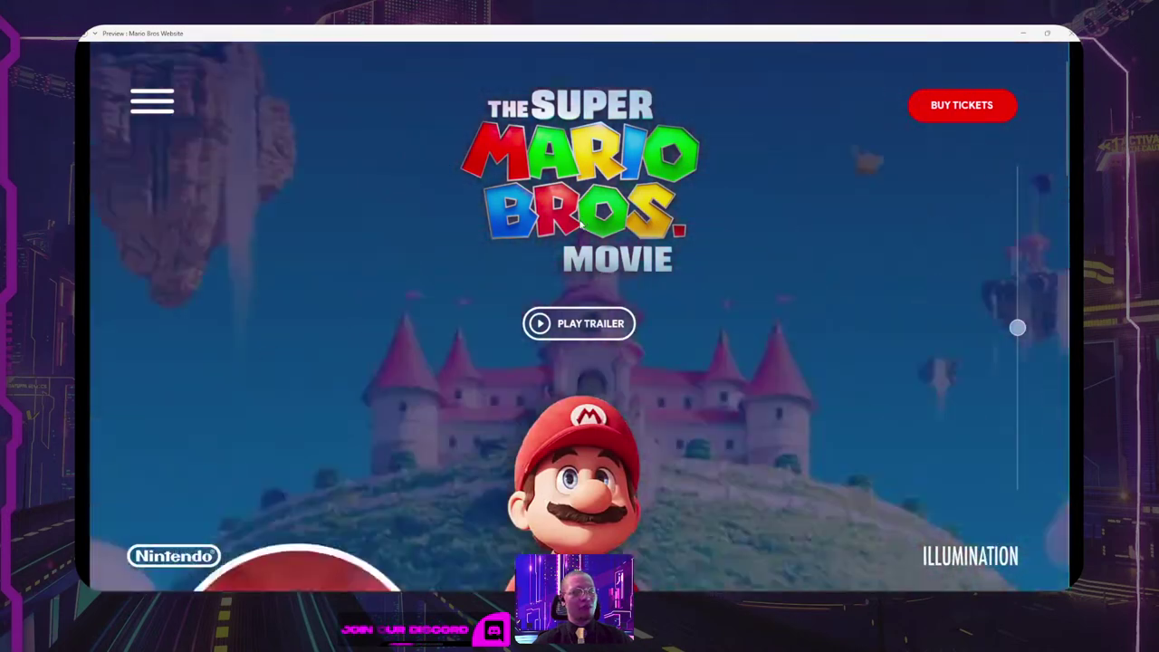
left_click(1072, 34)
Step: Switch to Discord, open the monthly-challenge channel of the Editor X Community server, and read the challenge livestream post
mouse_move(667, 589)
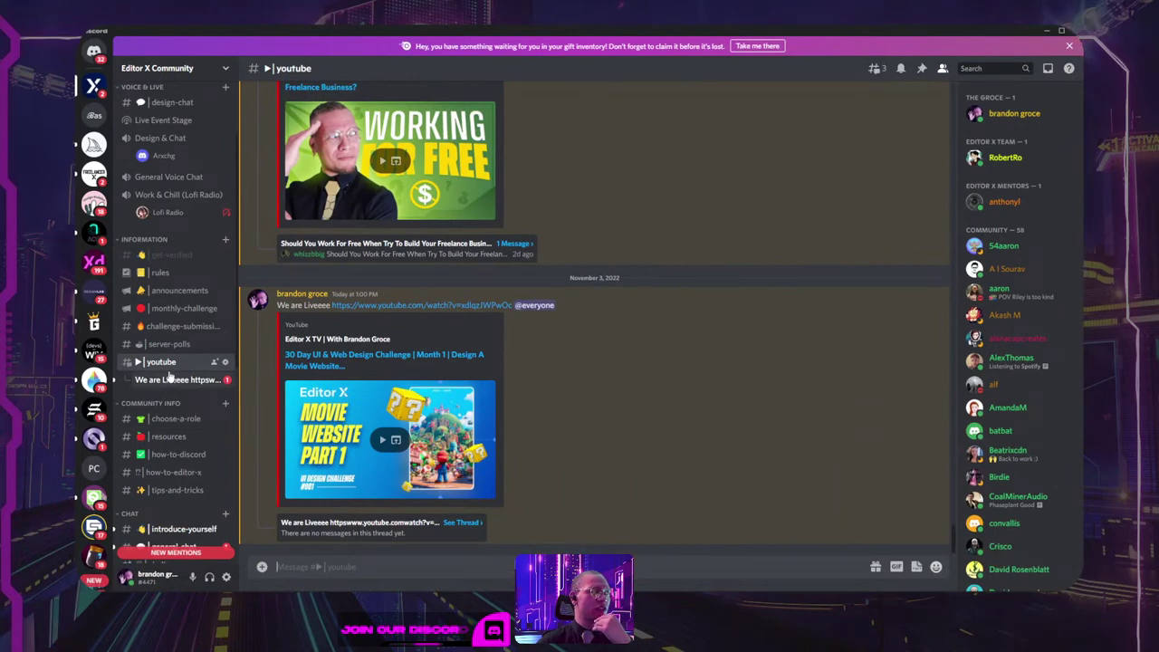
scroll(168, 471, "down", 1)
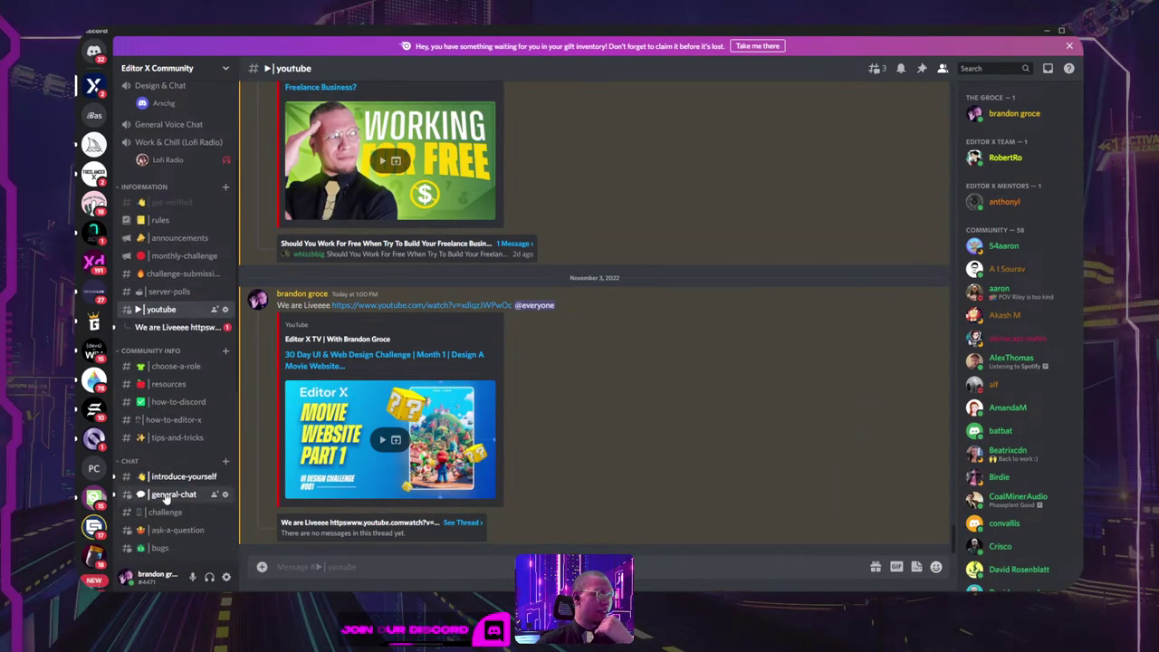
mouse_move(165, 497)
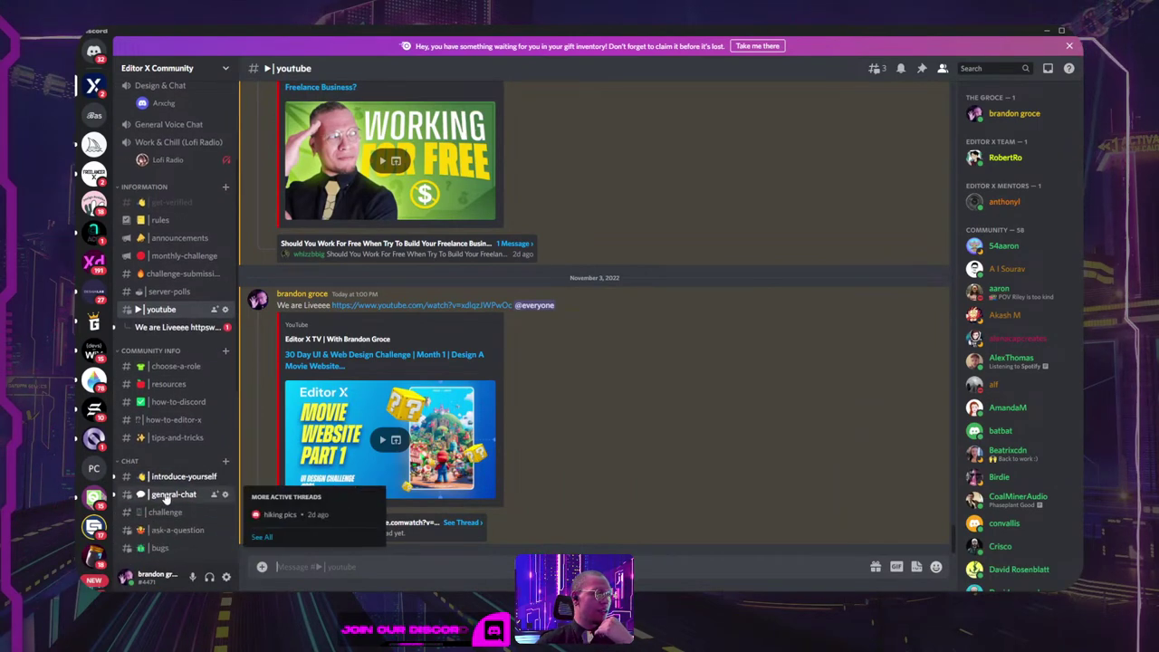
left_click(173, 256)
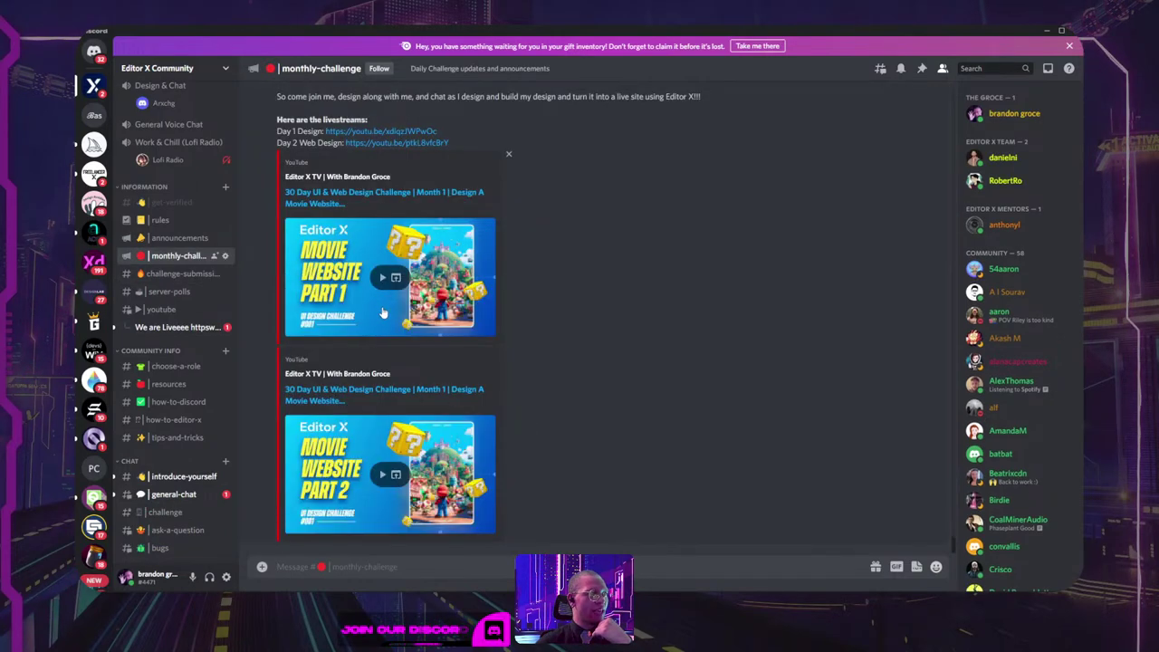
scroll(383, 312, "up", 2)
scroll(383, 380, "down", 2)
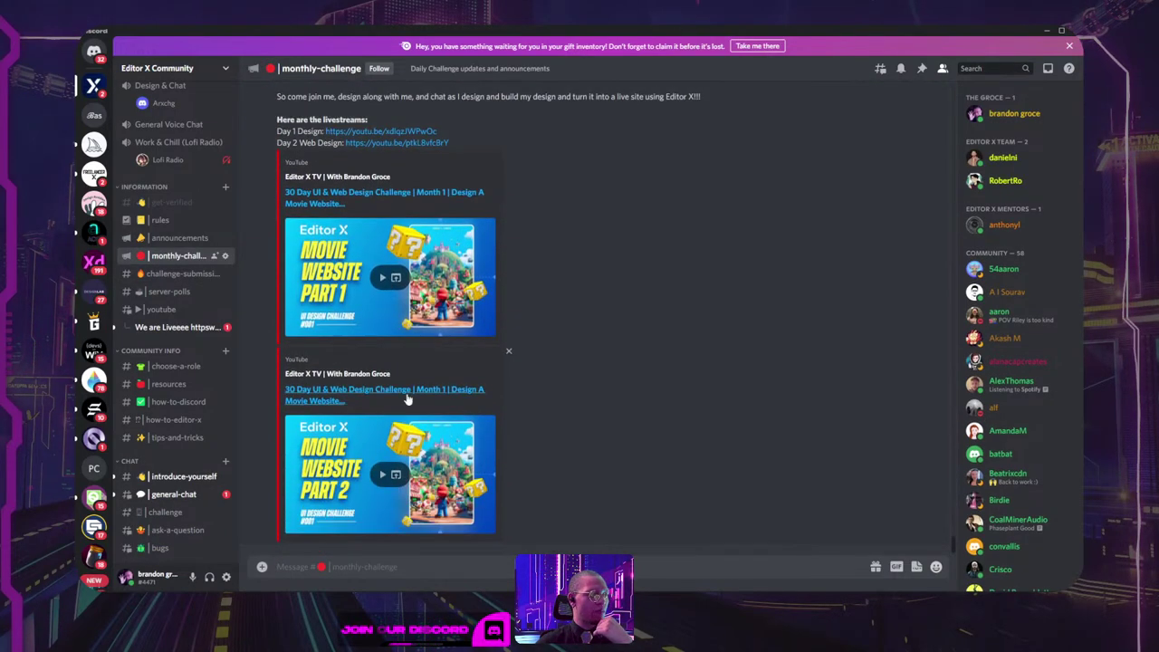
scroll(588, 427, "up", 3)
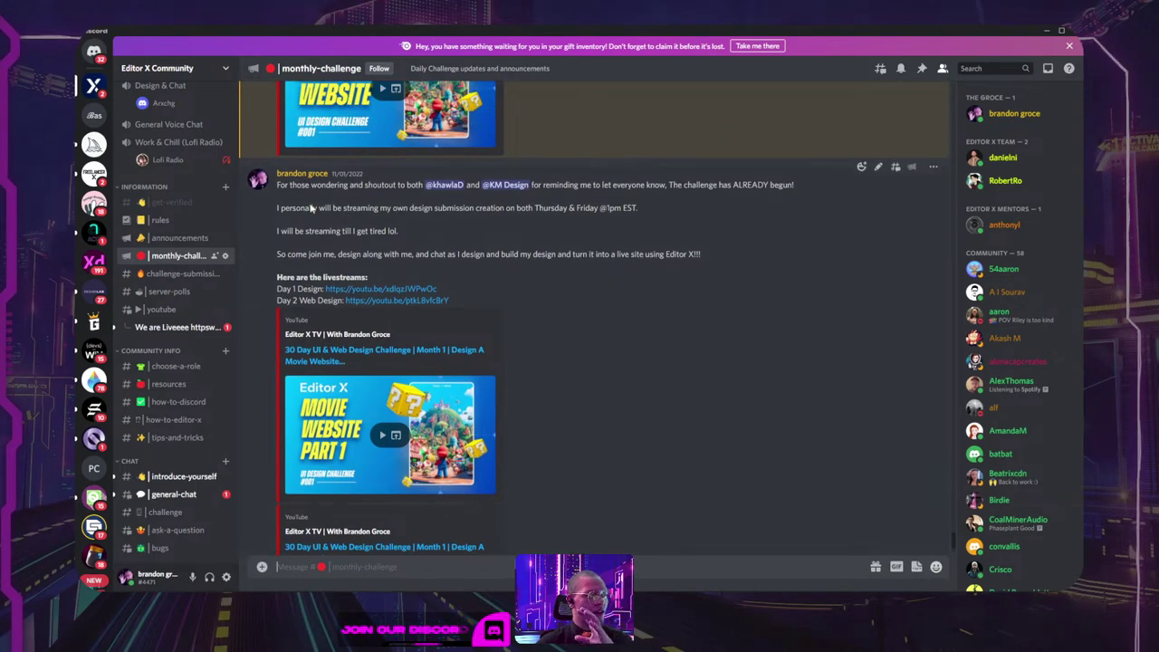
scroll(461, 278, "down", 1)
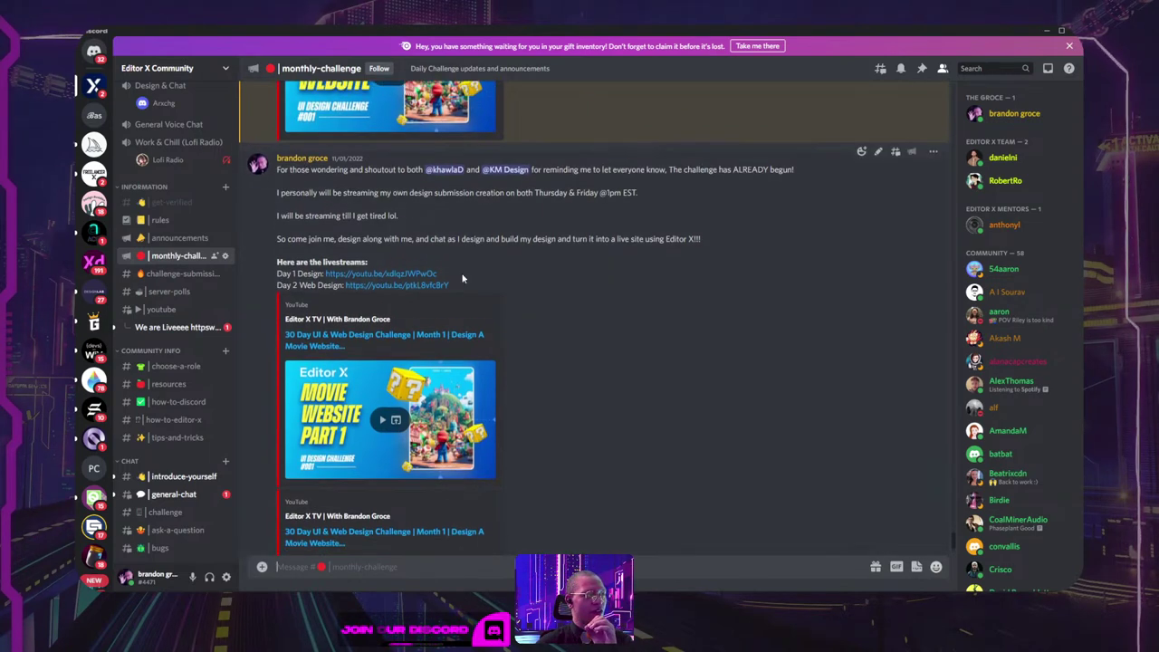
scroll(462, 278, "up", 2)
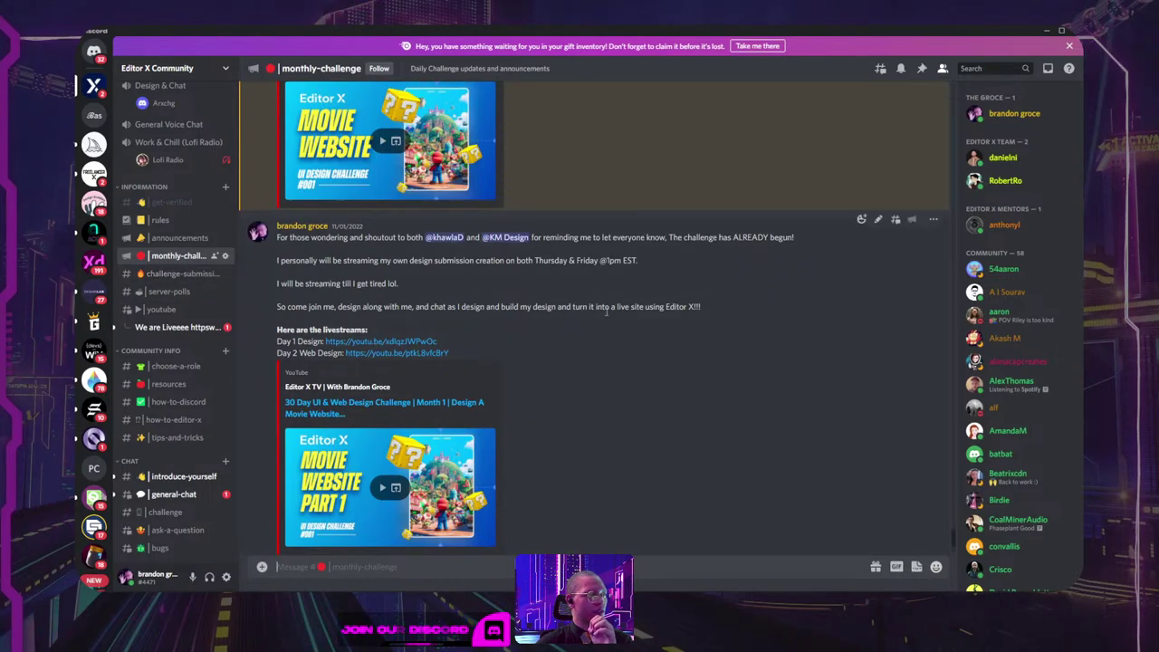
Step: Find the challenge premiere post in the monthly-challenge channel and select its full YouTube link
scroll(607, 312, "up", 4)
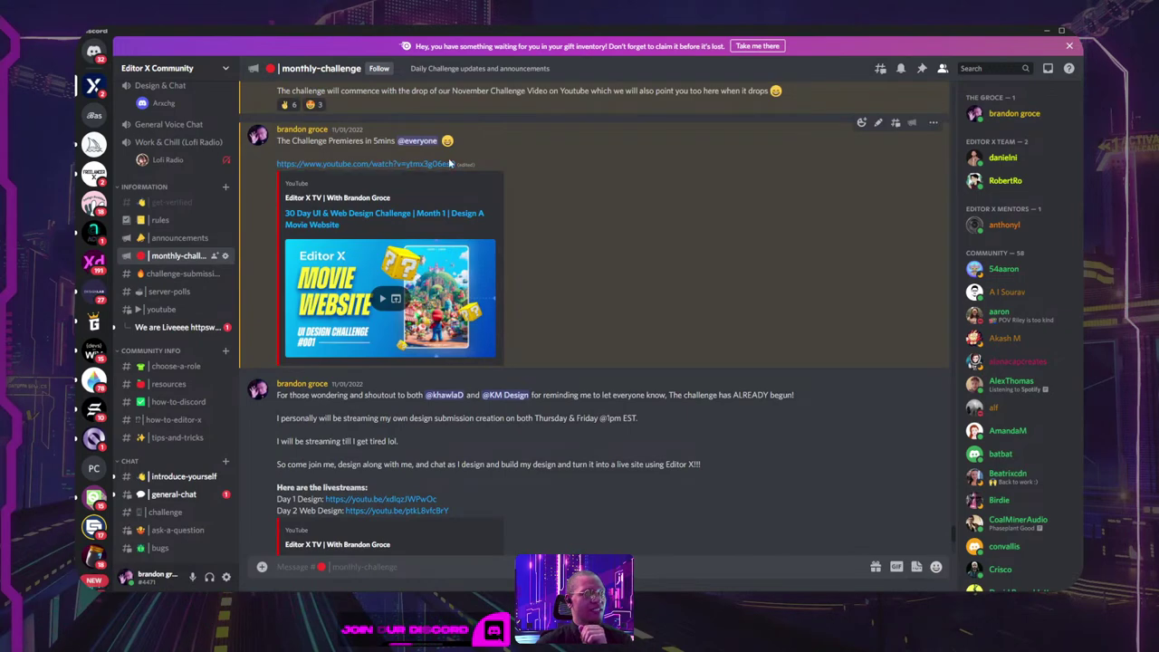
left_click_drag(251, 166, 442, 165)
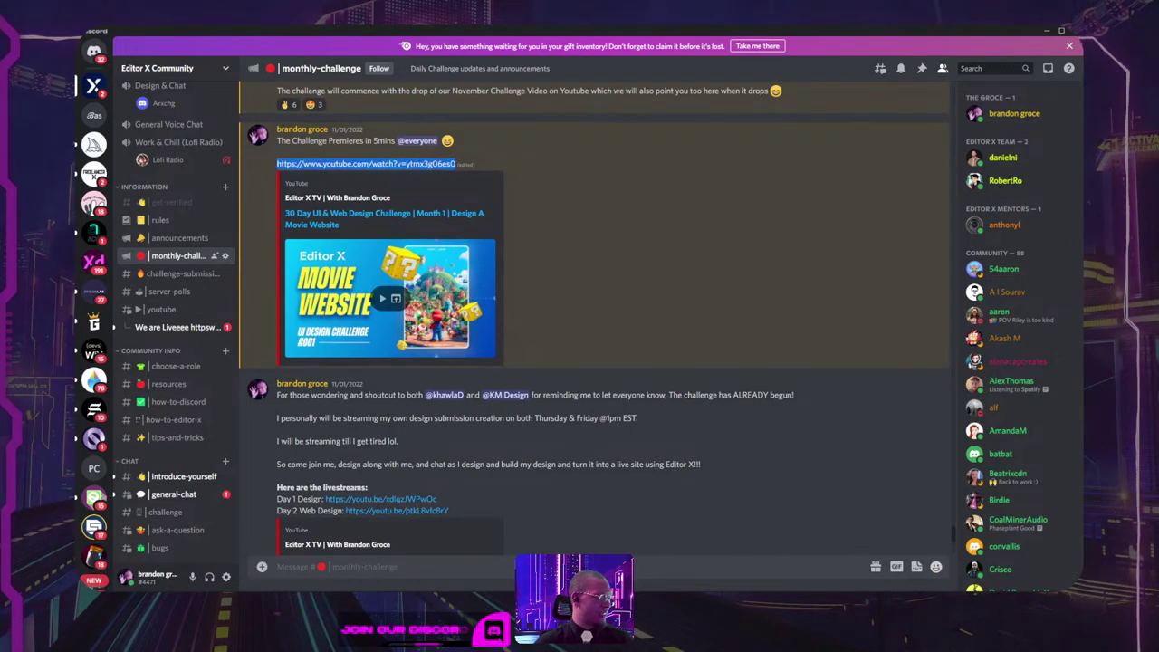
key("alt+Tab")
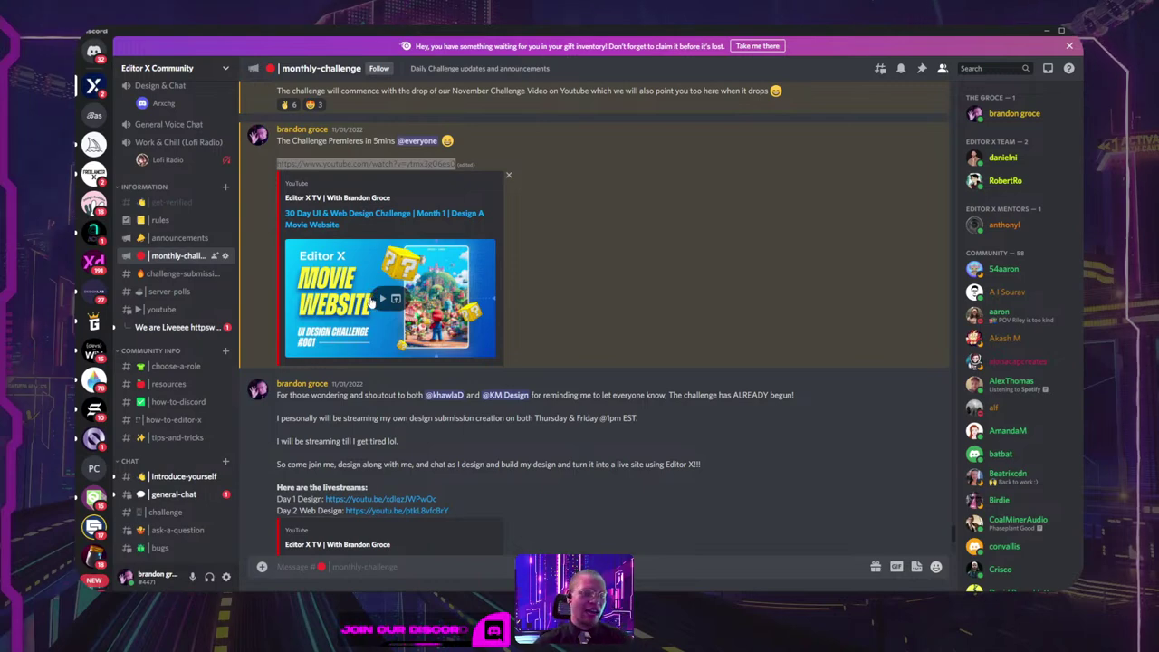
Step: Examine the Part 1 and Part 2 livestream posts and the older event information posts in the monthly-challenge channel
scroll(396, 302, "down", 5)
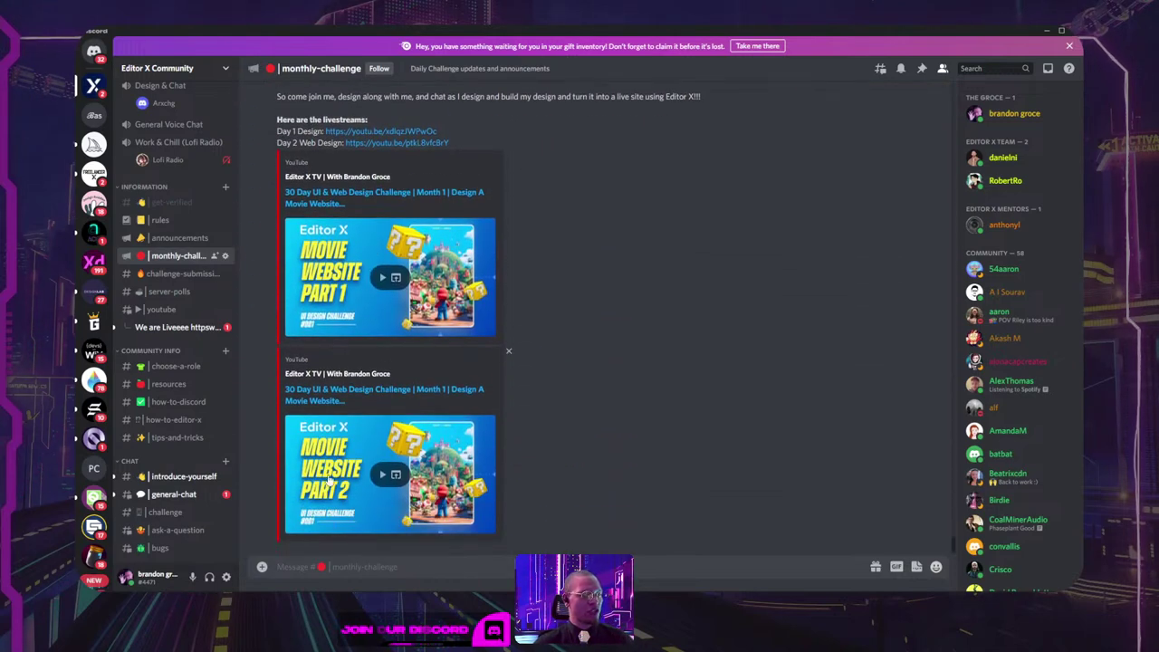
scroll(313, 421, "up", 3)
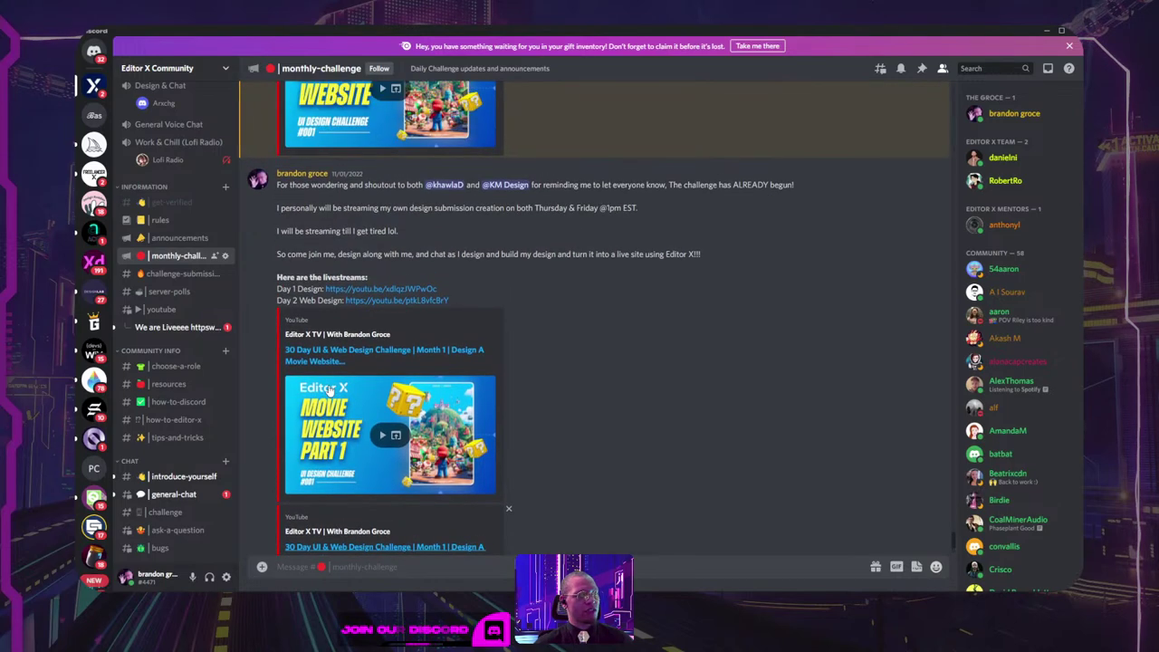
scroll(335, 394, "down", 3)
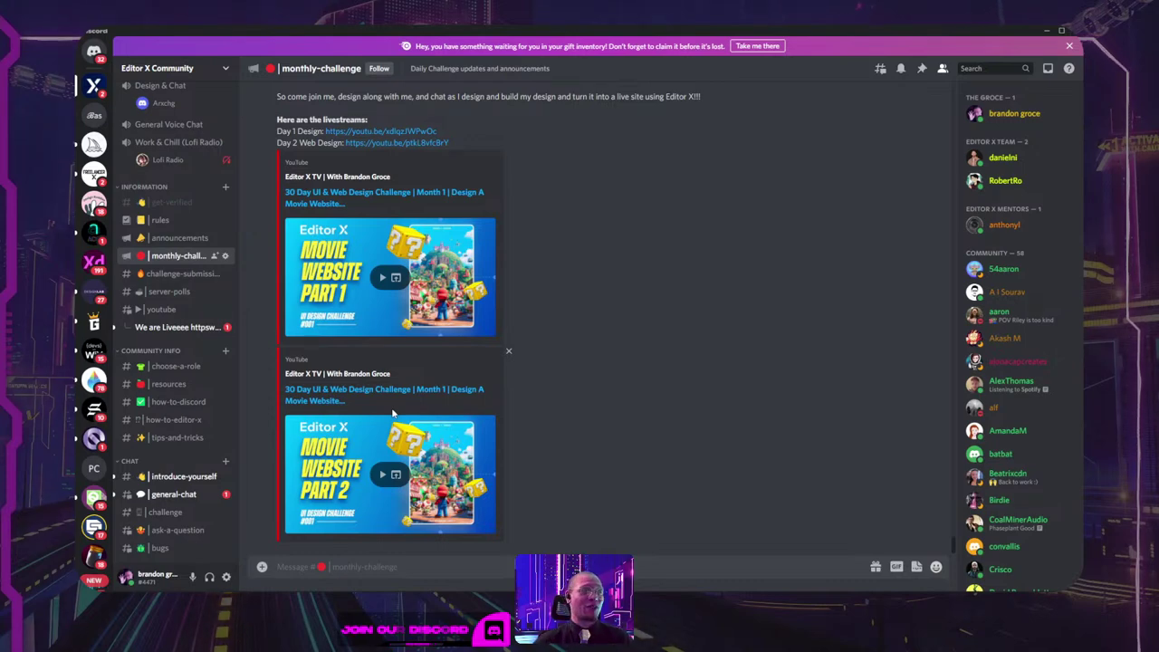
scroll(589, 218, "up", 10)
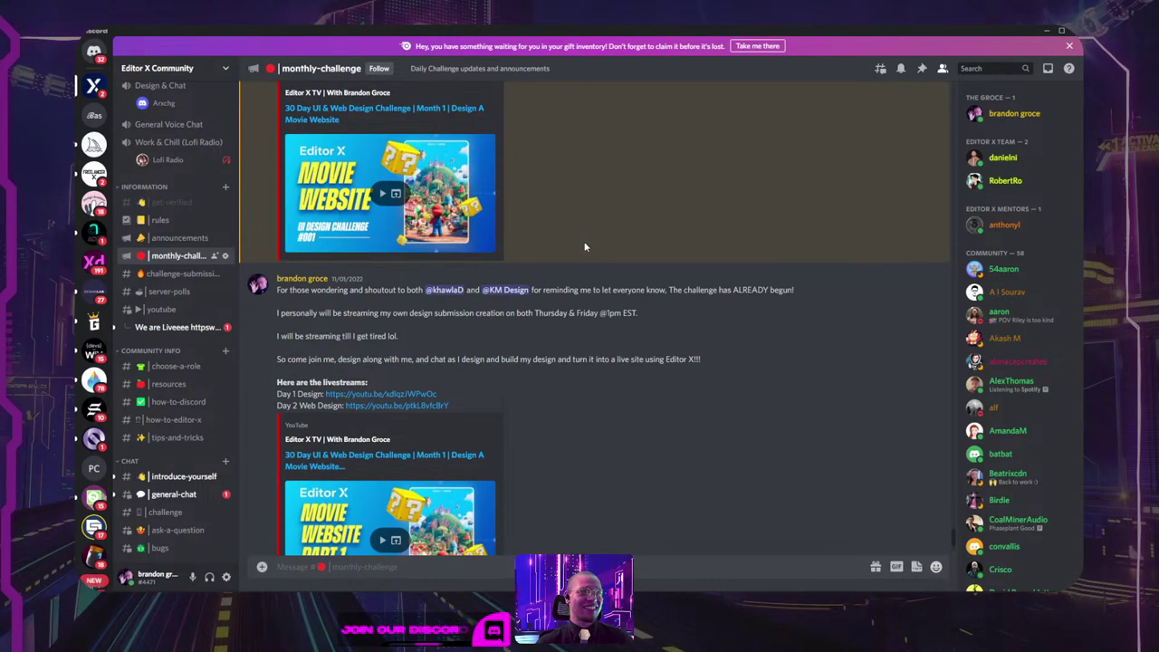
scroll(581, 258, "up", 10)
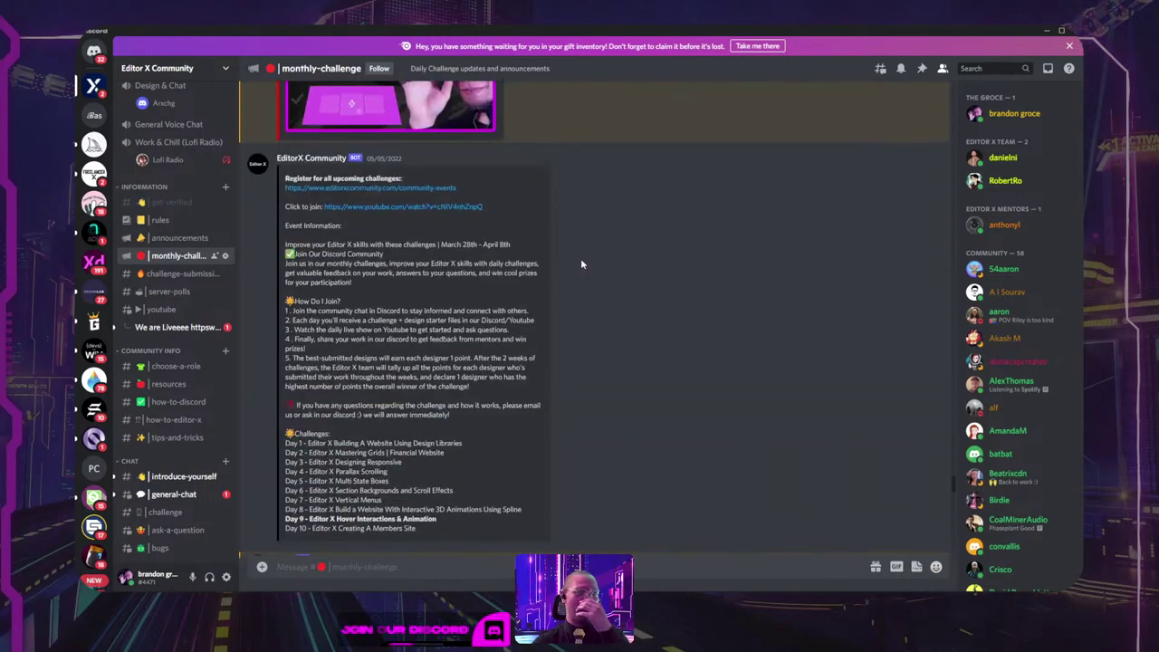
Step: Switch back to Adobe XD and duplicate the Web 1920 – 13 artboard directly below the original, at about Y 13746
left_click(1051, 31)
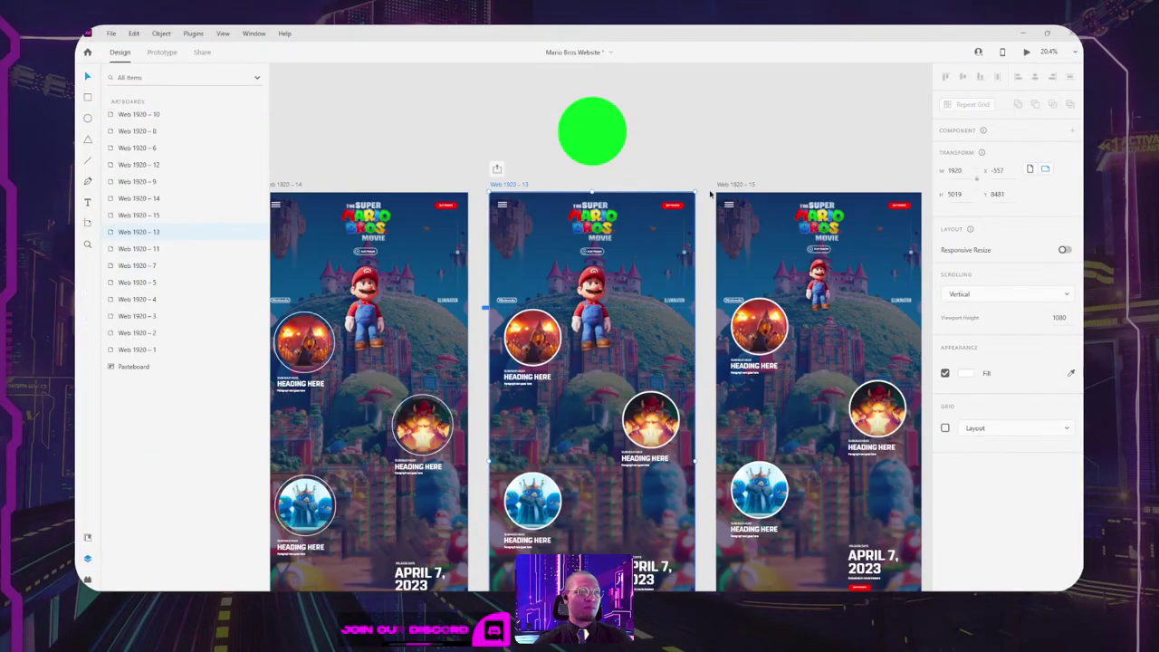
scroll(632, 410, "down", 5)
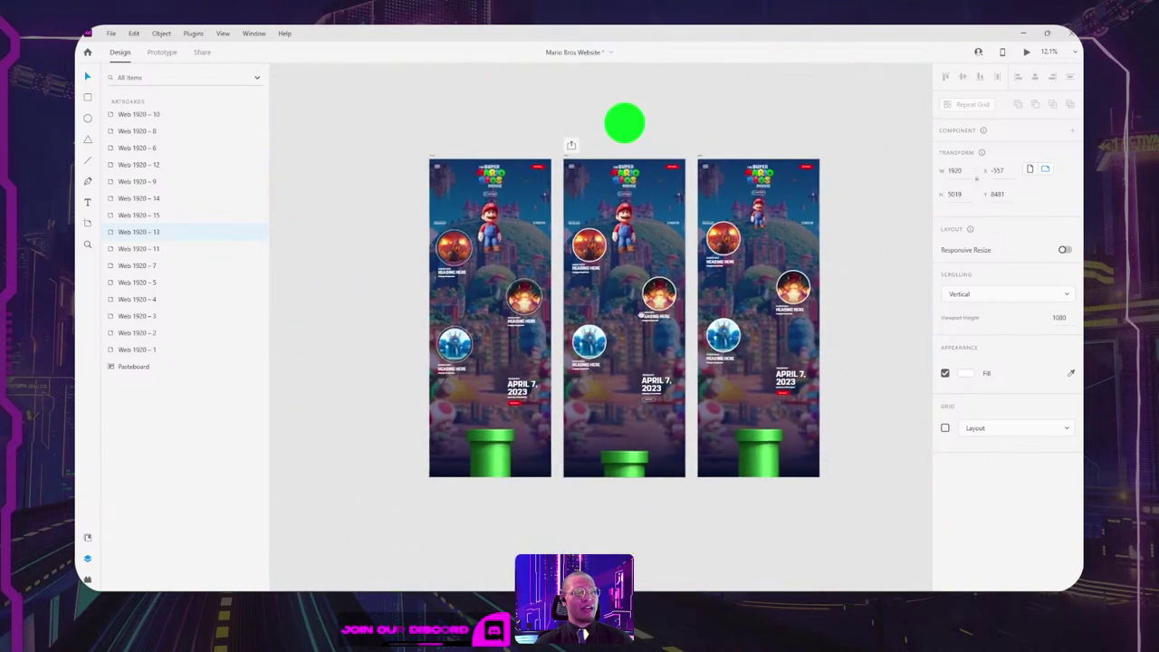
left_click_drag(625, 123, 559, 130)
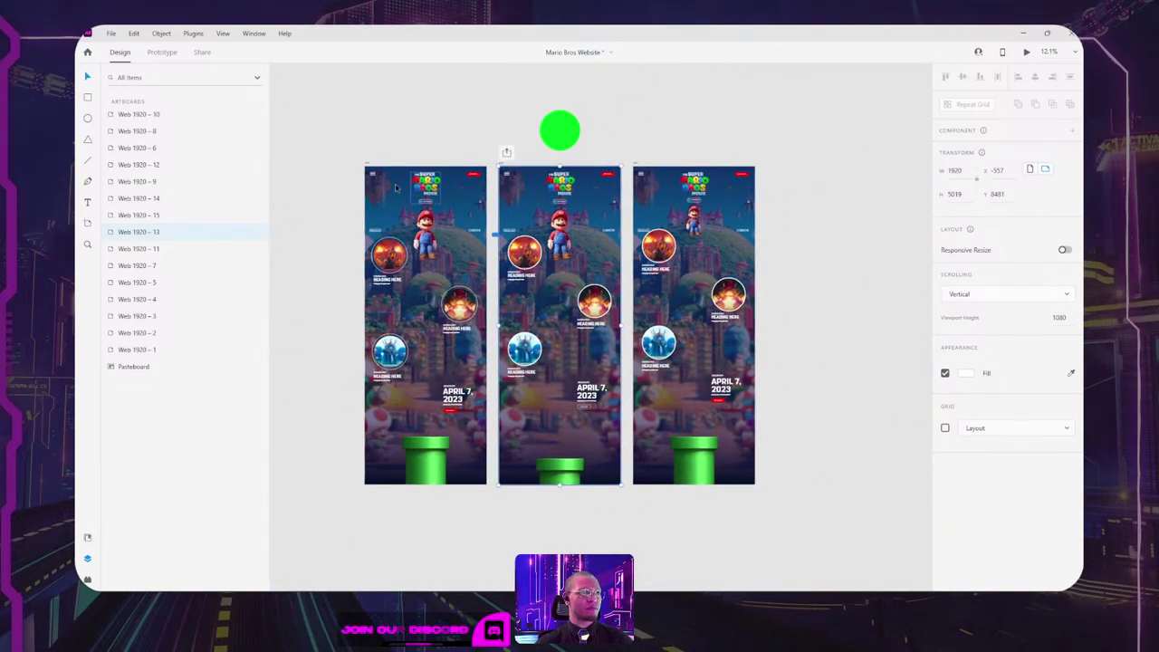
left_click_drag(560, 129, 645, 124)
left_click_drag(587, 159, 587, 493)
left_click_drag(795, 524, 733, 165)
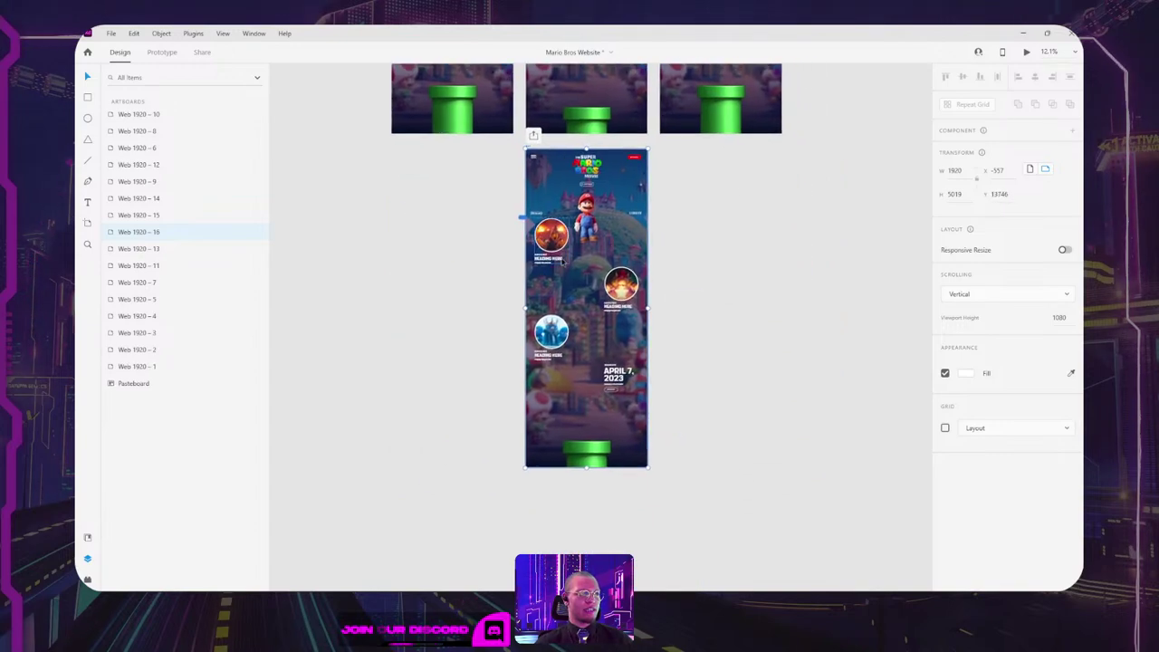
Step: Try centering the three circular image sections, the release date block and the pipe in one column on the Web 1920 – 16 artboard
left_click_drag(546, 239, 585, 428)
scroll(612, 427, "up", 3)
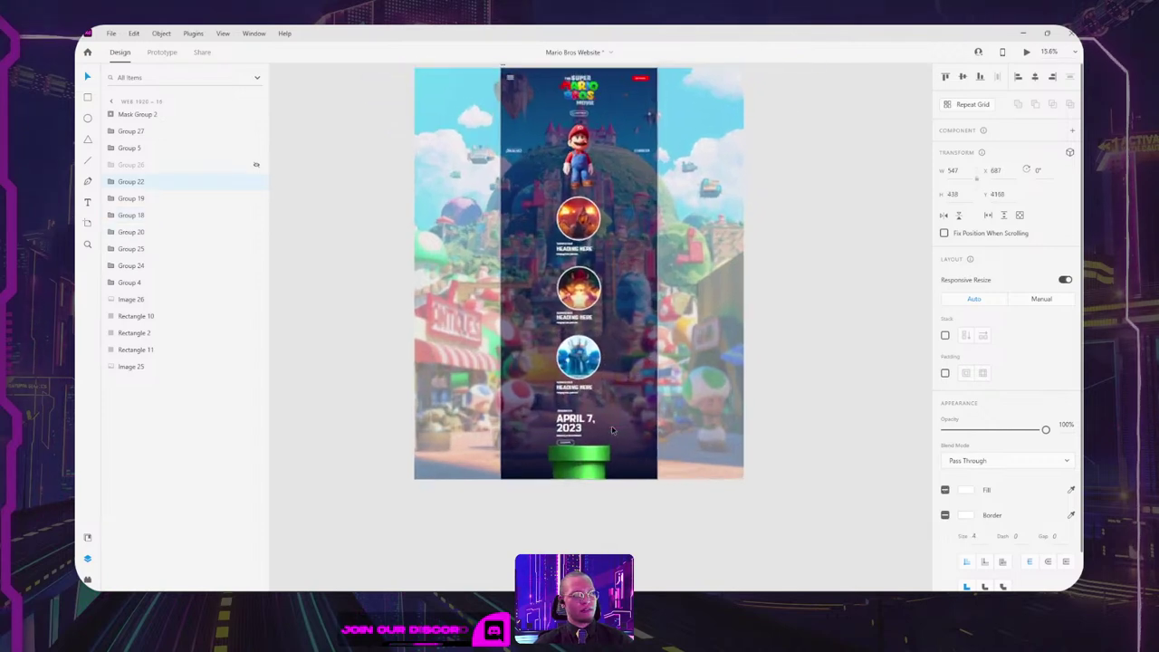
left_click(825, 333)
Step: Preview the Web 1920 – 16 artboard, check its centered sections from the hero to the release date, and close the preview
scroll(764, 208, "up", 3)
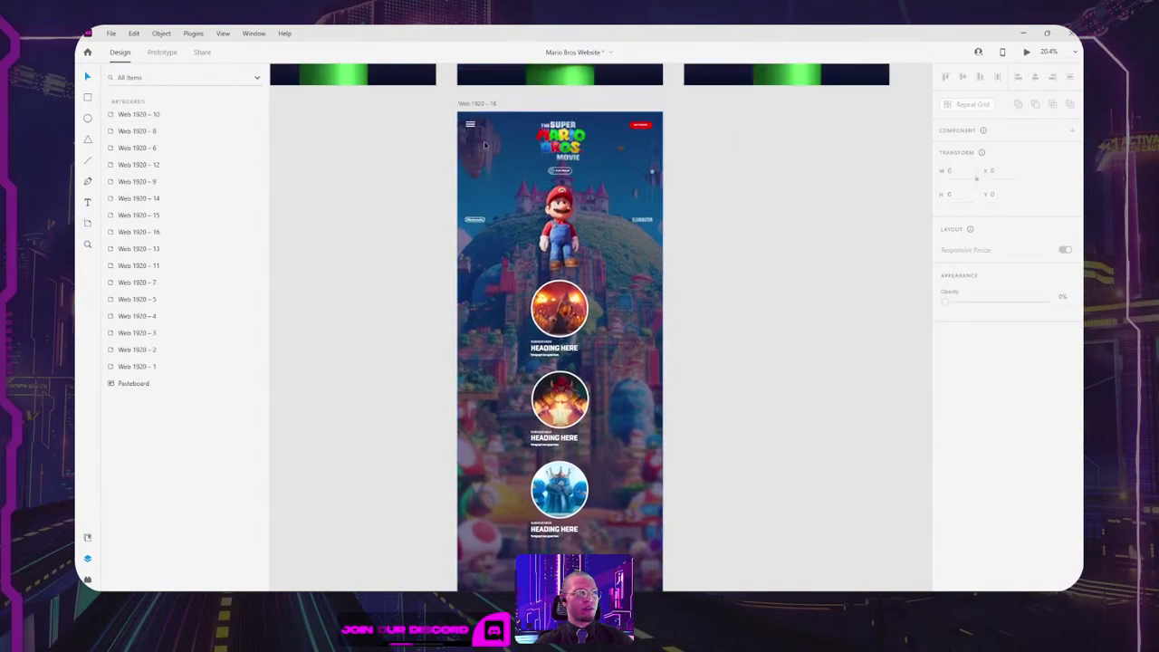
left_click(477, 108)
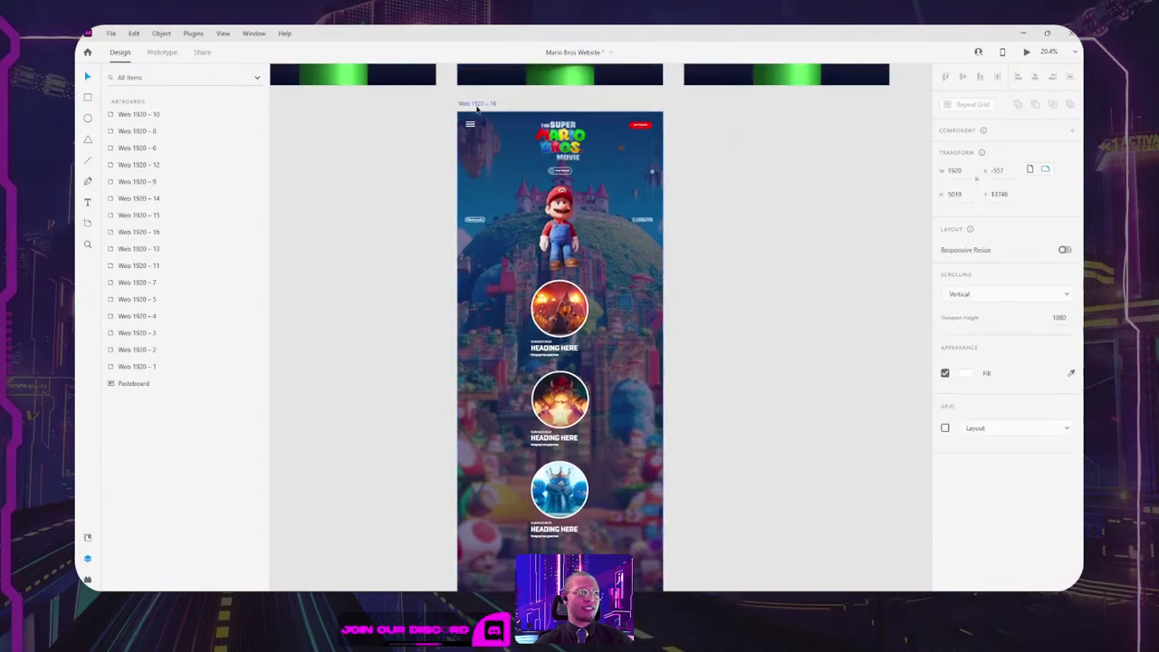
left_click(1026, 53)
scroll(580, 278, "down", 5)
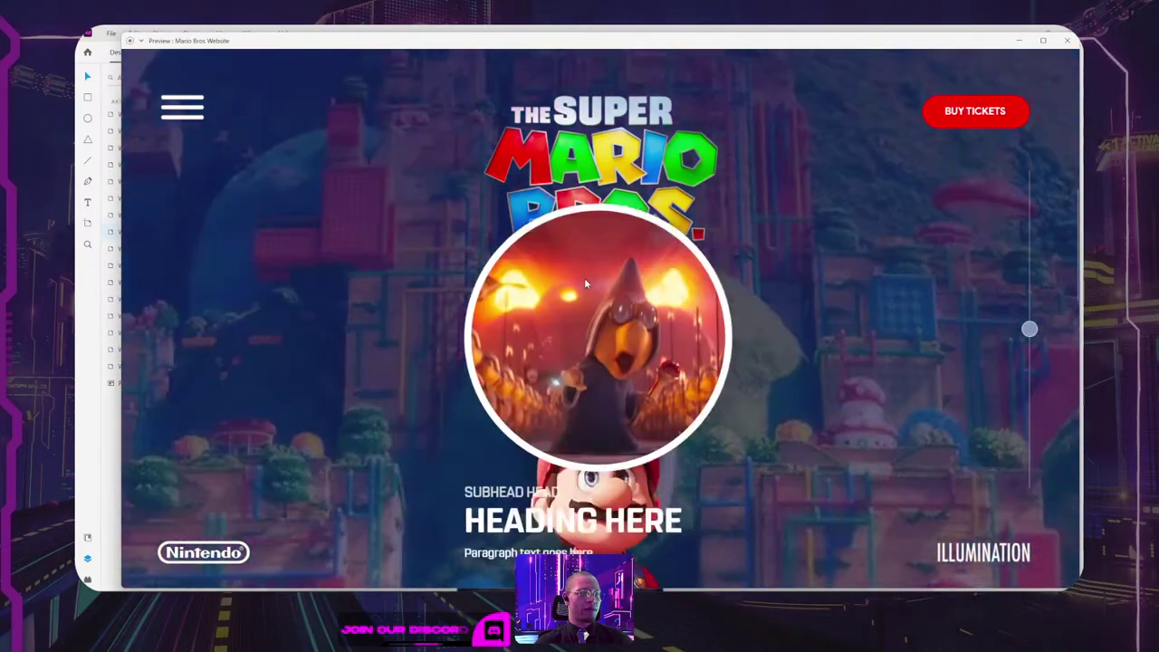
scroll(586, 280, "down", 8)
scroll(589, 285, "up", 10)
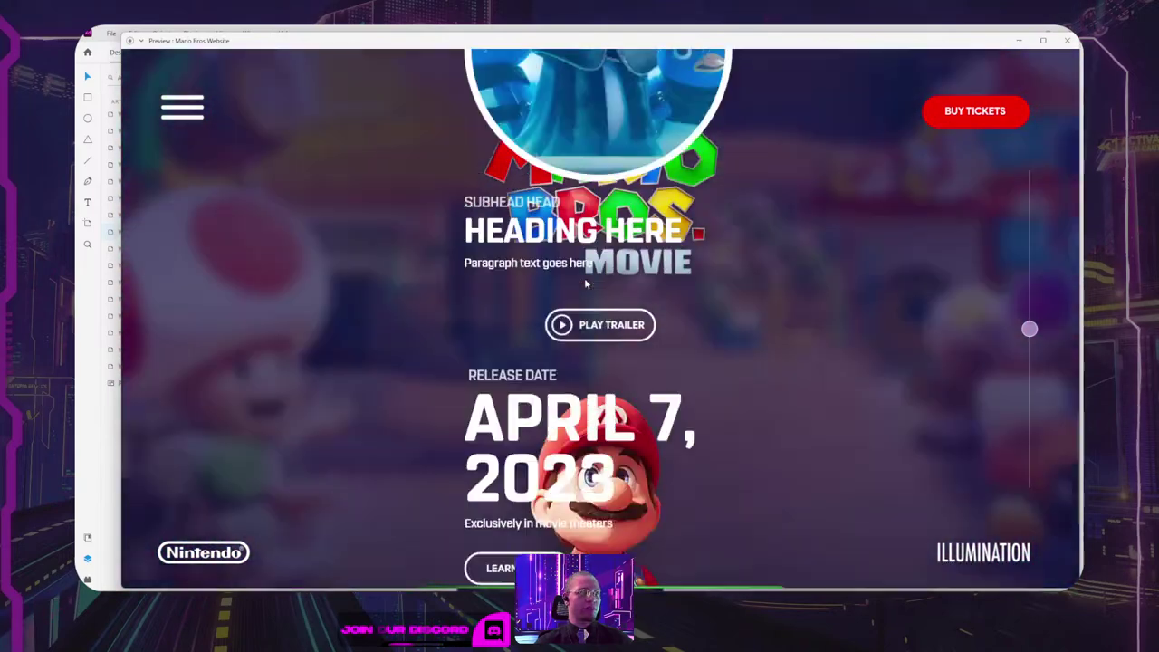
scroll(594, 297, "up", 3)
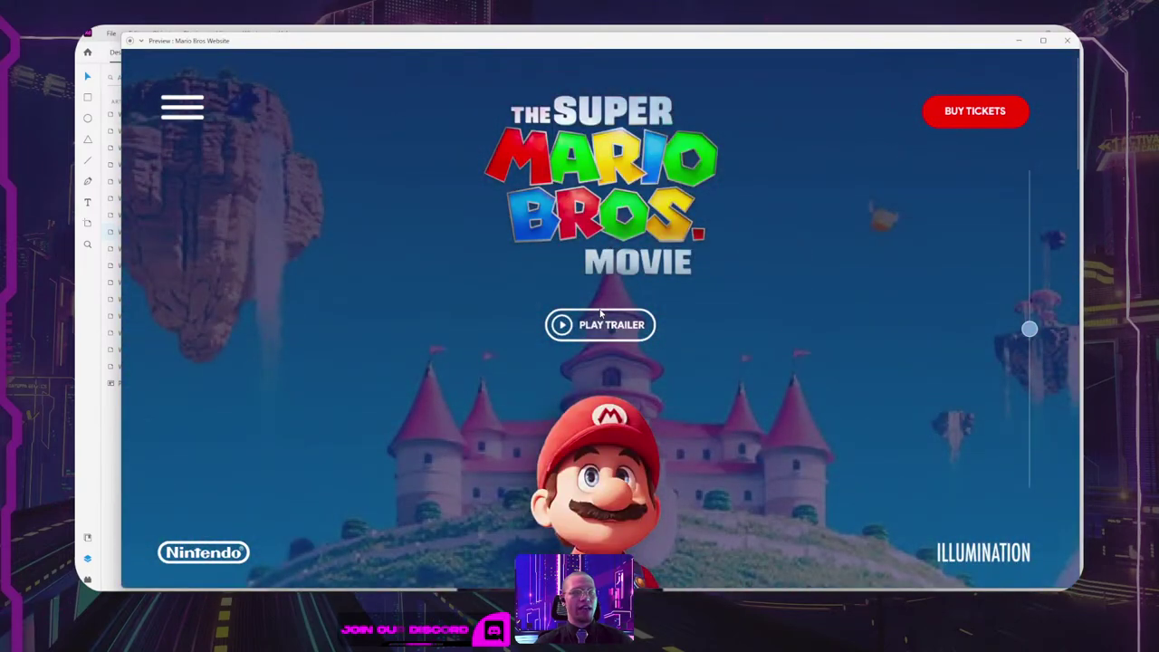
left_click(1070, 40)
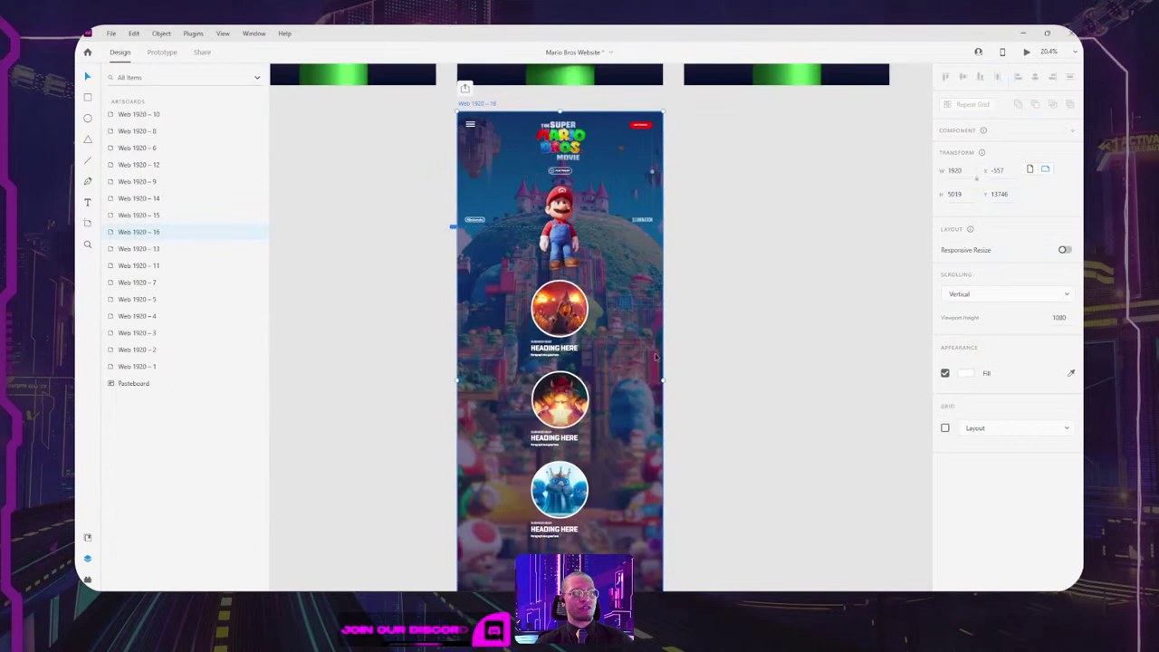
Step: Undo the centered single-column layout but keep the duplicated Web 1920 – 16 artboard with its original staggered sections
key("ctrl+z")
key("ctrl+z")
key("ctrl+z")
key("ctrl+z")
key("ctrl+z")
key("ctrl+z")
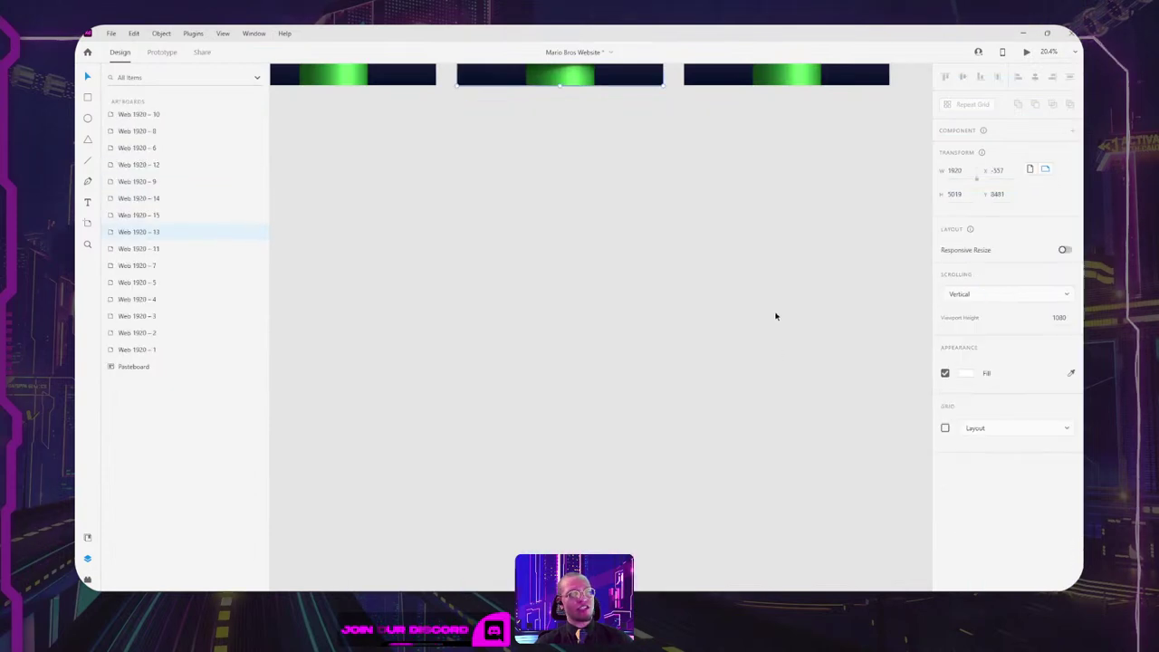
key("ctrl+shift+z")
key("ctrl+shift+z")
key("ctrl+shift+z")
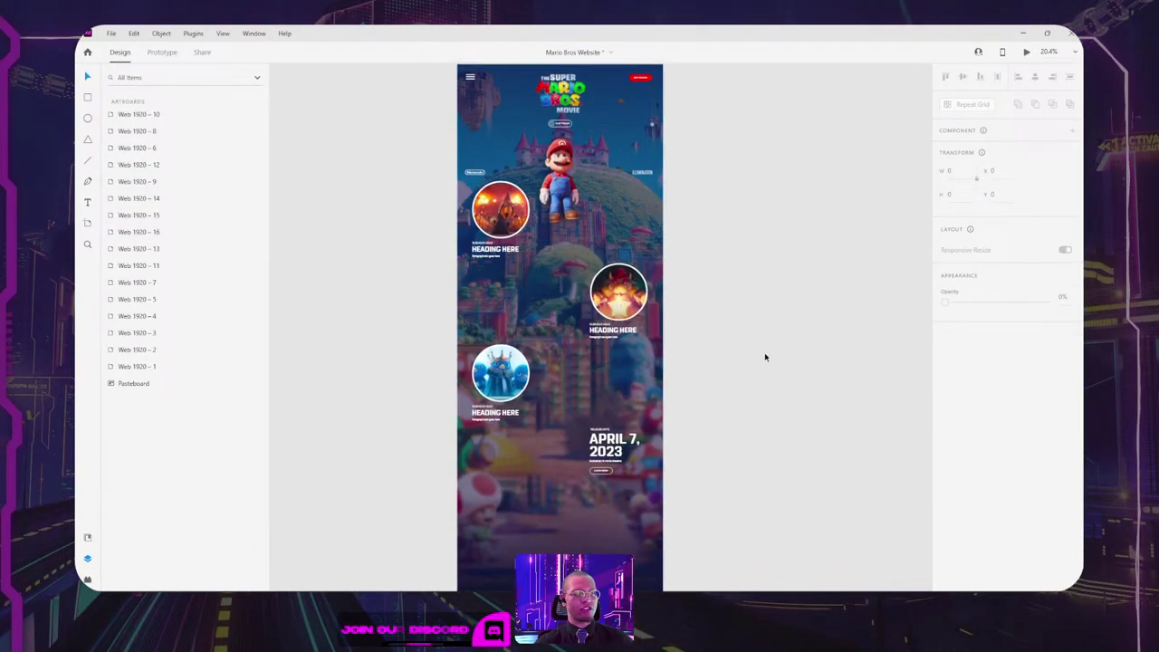
scroll(766, 357, "up", 2)
scroll(766, 337, "down", 3)
left_click_drag(767, 336, 680, 366)
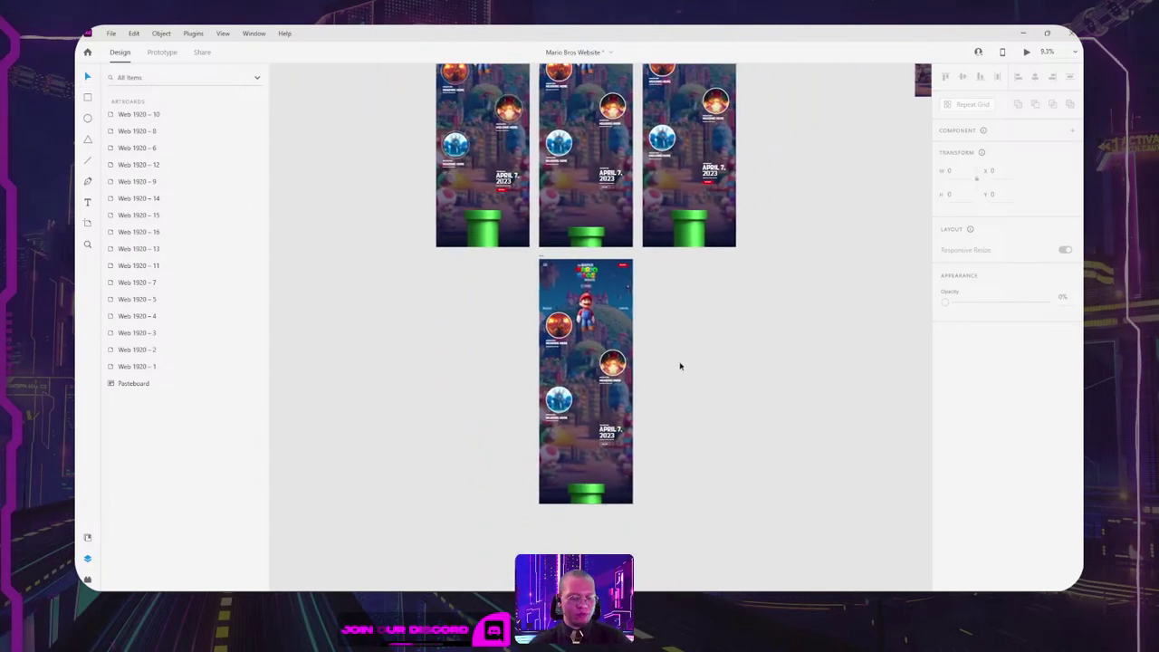